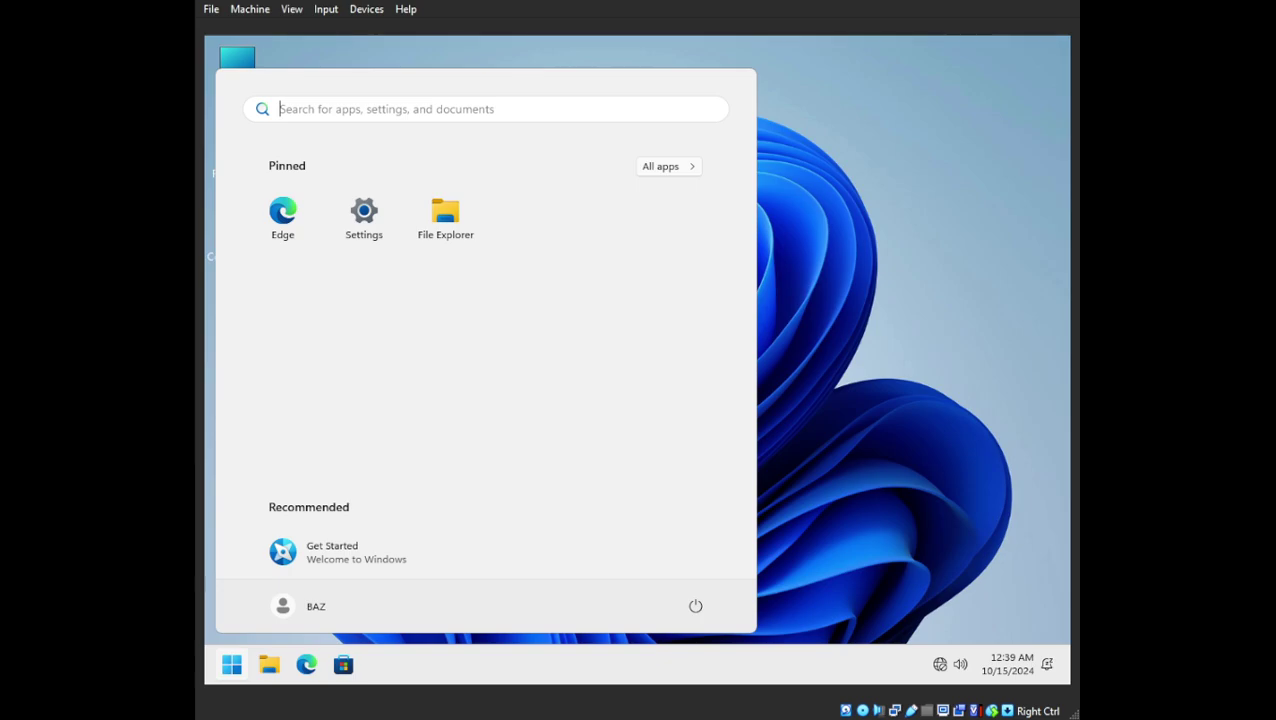
Step: Restart Windows in the virtual machine
{"action": "left_click", "coordinate": [946, 264]}
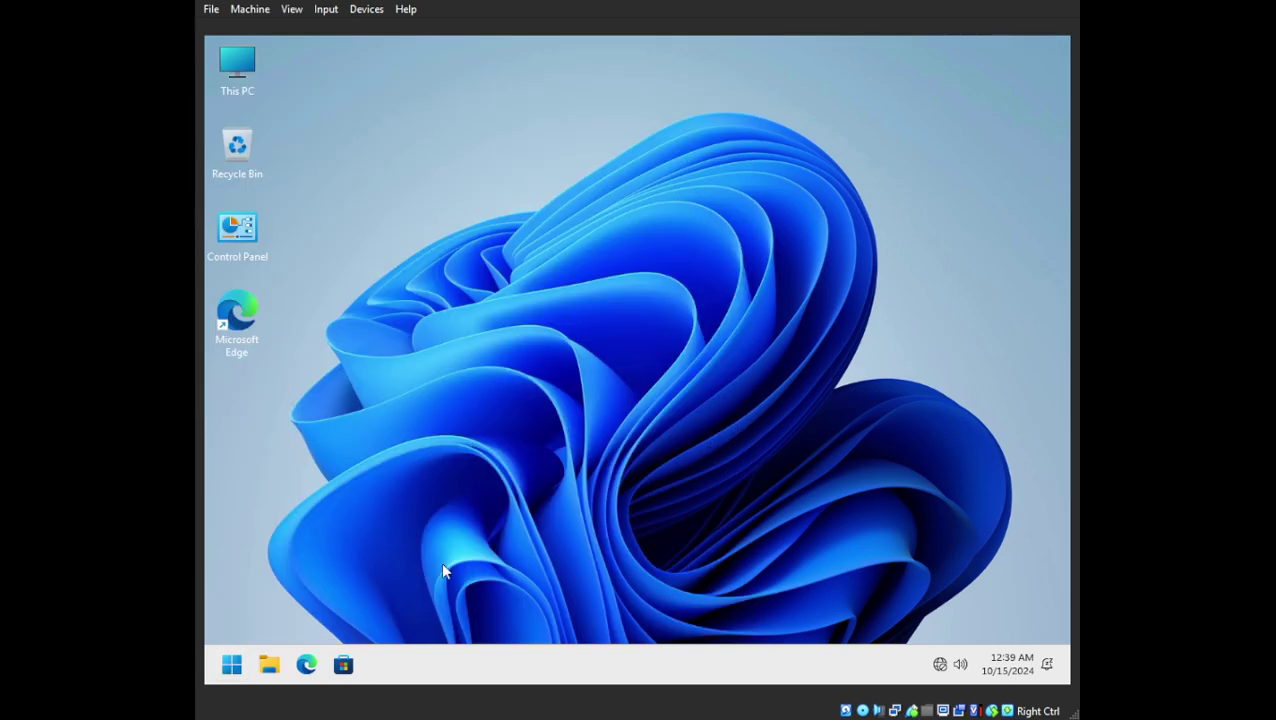
{"action": "left_click", "coordinate": [231, 665]}
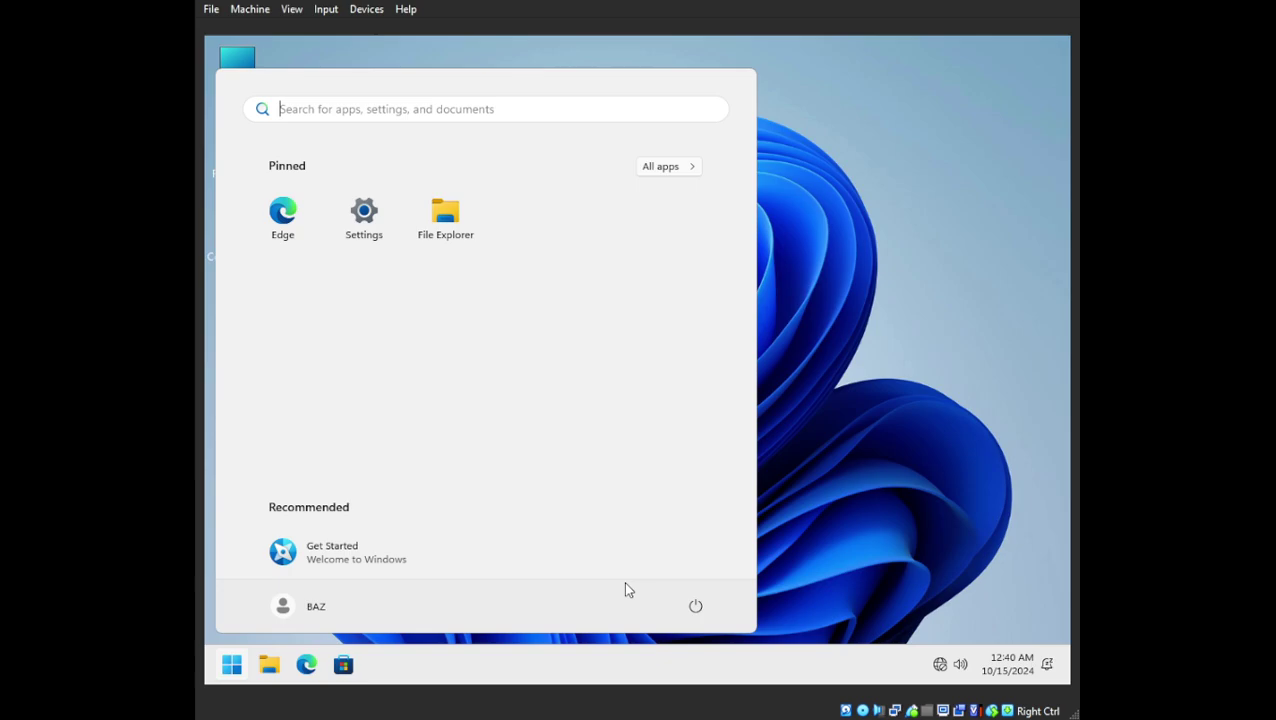
{"action": "left_click", "coordinate": [696, 608]}
{"action": "left_click", "coordinate": [693, 574]}
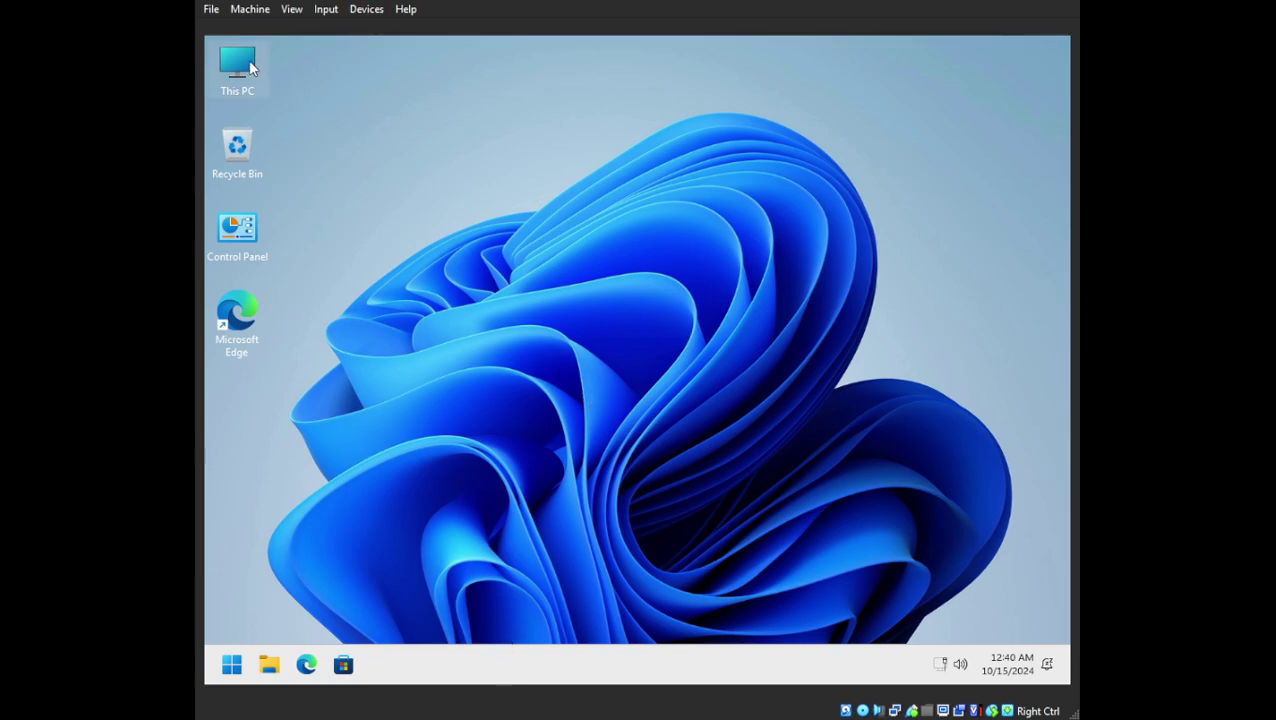
Step: Open the VirtualBox Guest Additions CD drive (D:) and launch its Windows installer
{"action": "key", "text": "super+e"}
{"action": "double_click", "coordinate": [732, 250]}
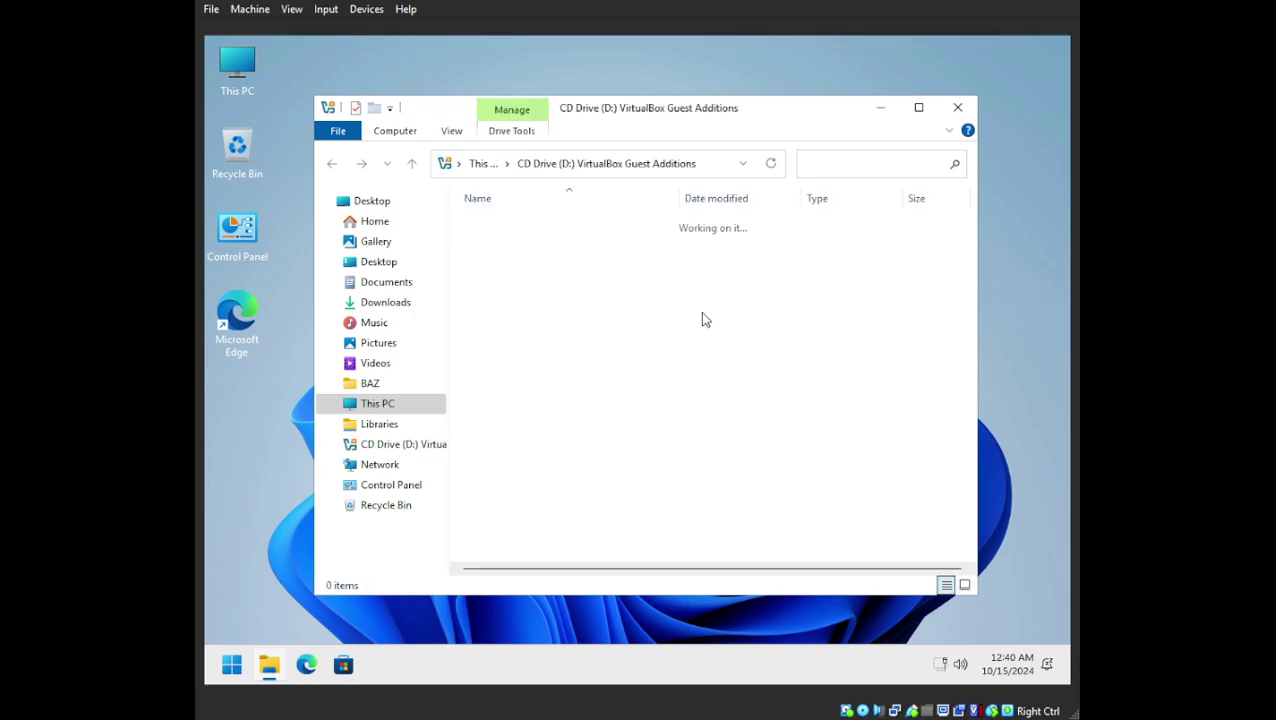
{"action": "double_click", "coordinate": [577, 418]}
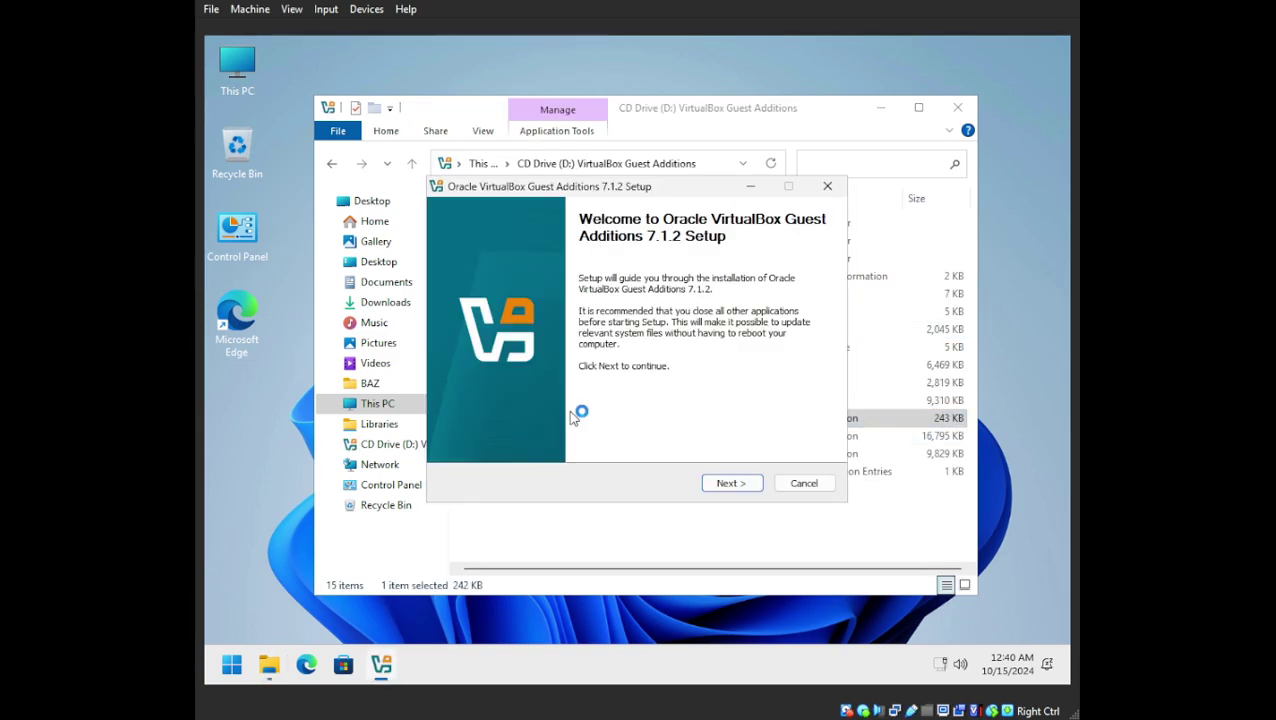
Step: Install VirtualBox Guest Additions 7.1.2 with the default options and finish setup with an immediate reboot
{"action": "left_click", "coordinate": [728, 483]}
{"action": "left_click", "coordinate": [728, 483]}
{"action": "left_click", "coordinate": [728, 483]}
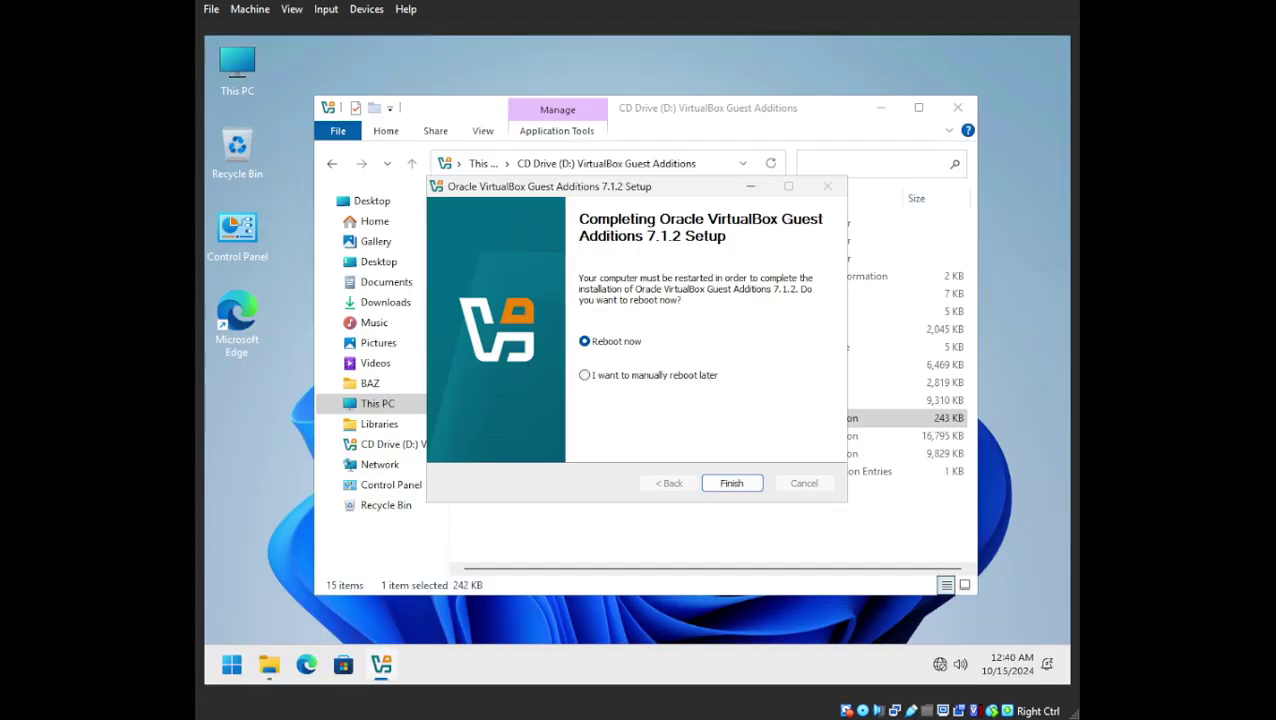
{"action": "left_click", "coordinate": [731, 482]}
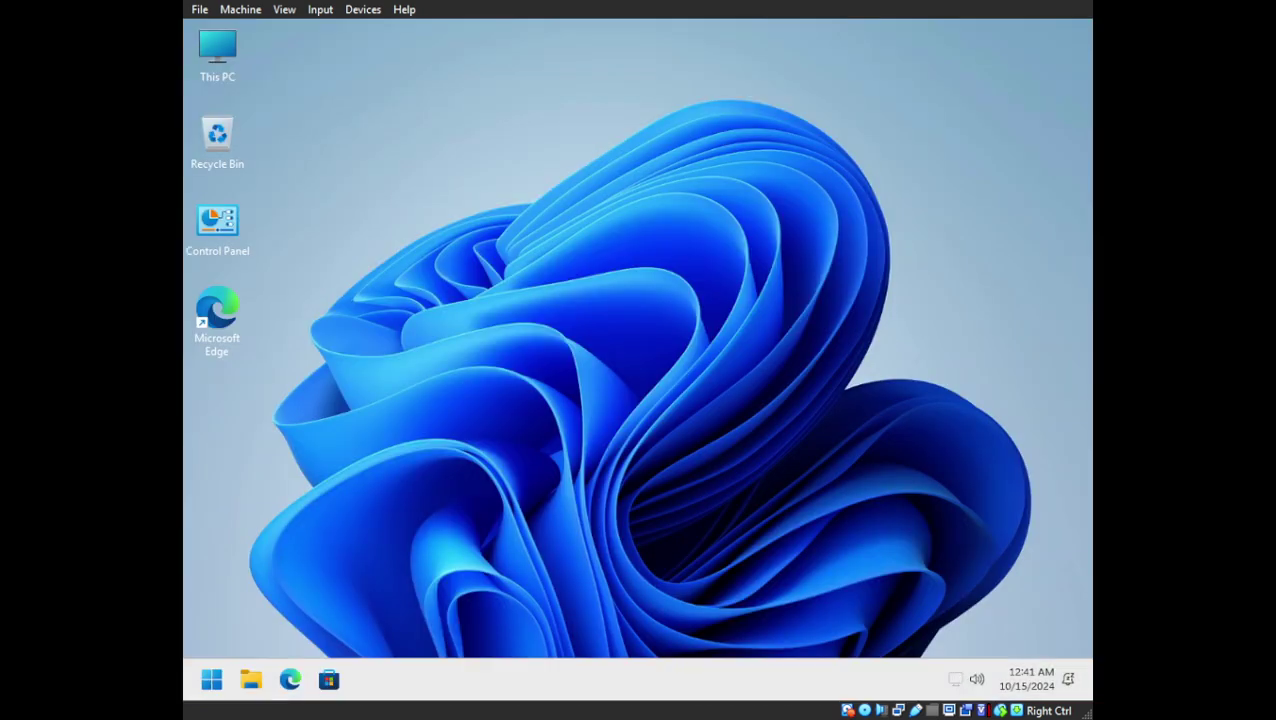
Step: Set the display resolution to 1280 × 720, keep the change and close the settings
{"action": "right_click", "coordinate": [648, 220]}
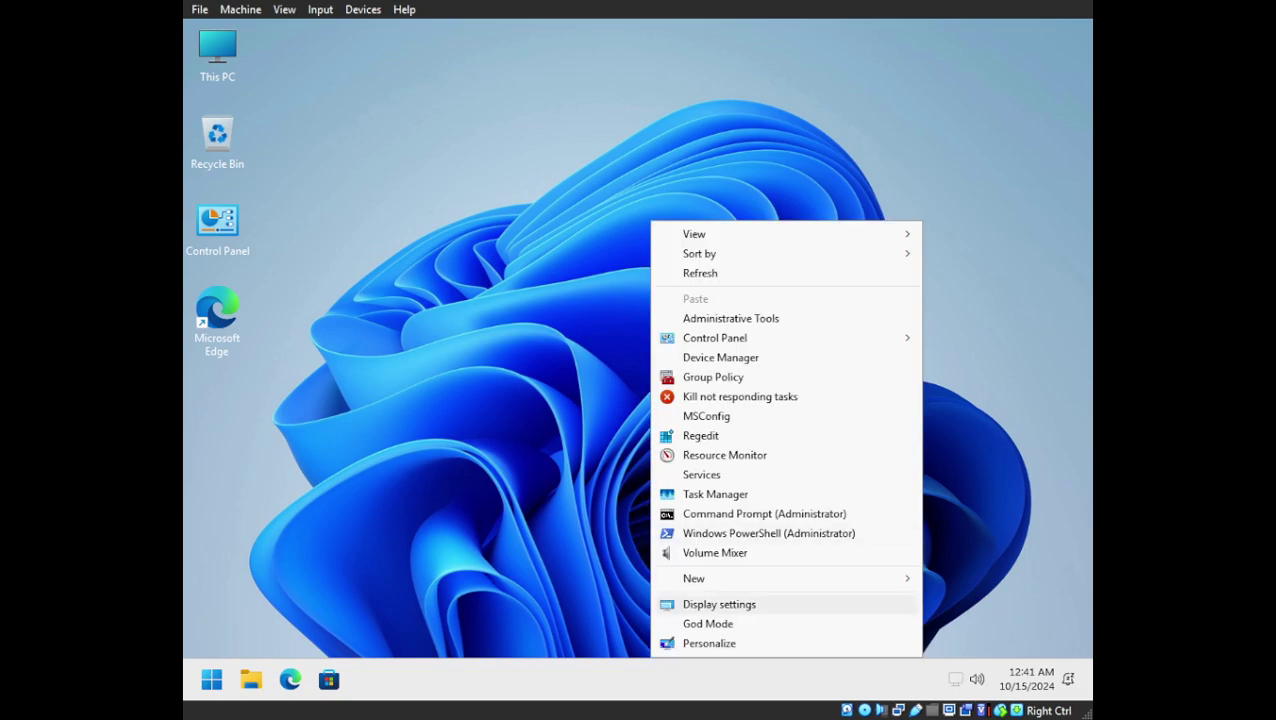
{"action": "left_click", "coordinate": [740, 603]}
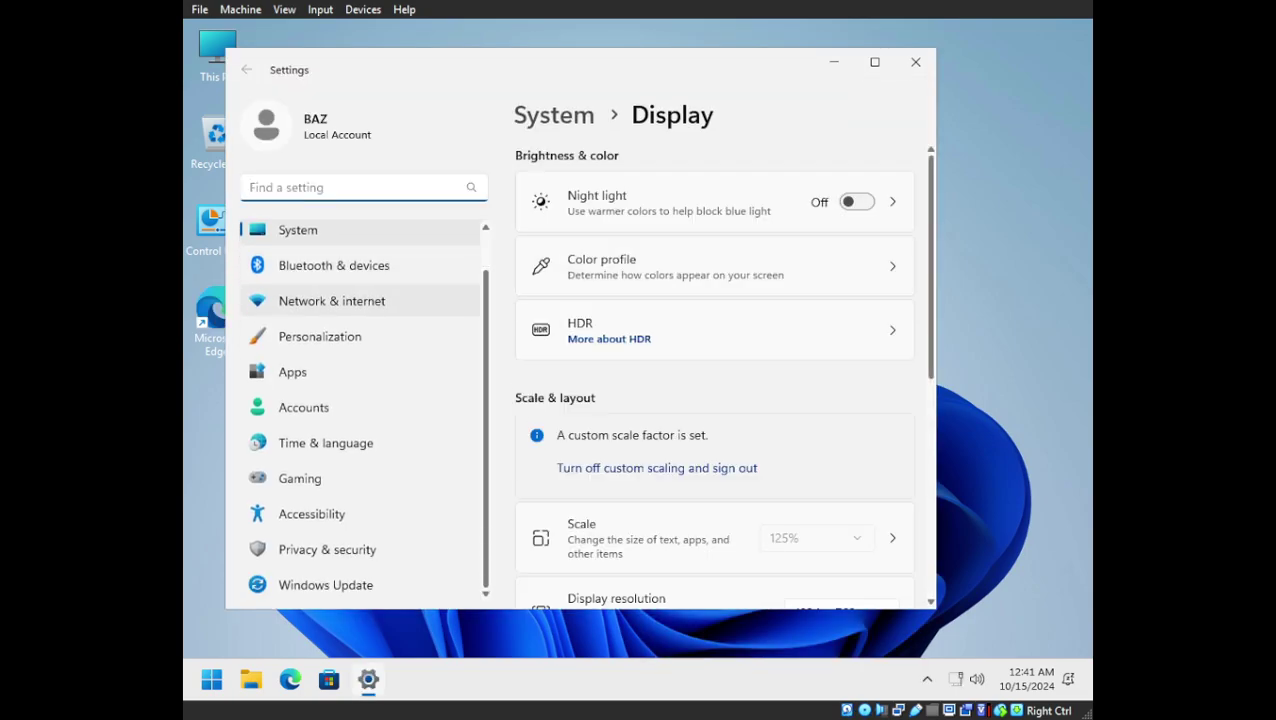
{"action": "scroll", "coordinate": [360, 301], "scroll_direction": "up", "scroll_amount": 1}
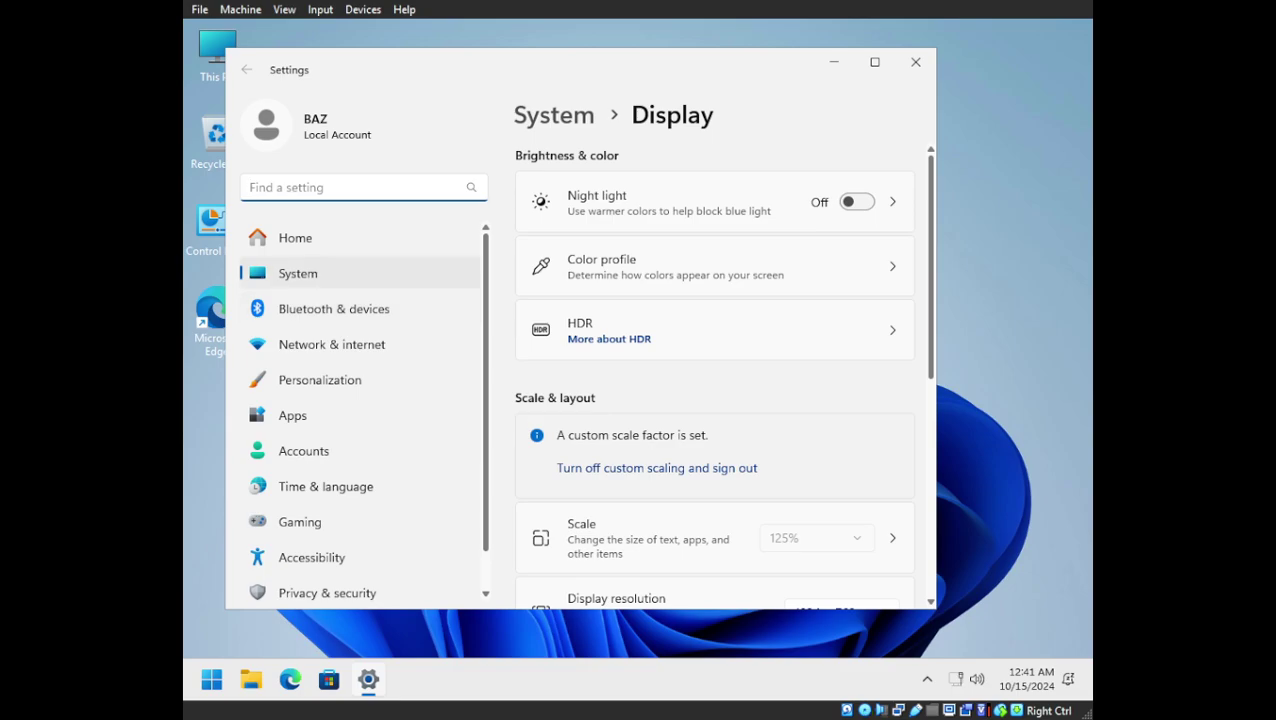
{"action": "scroll", "coordinate": [360, 450], "scroll_direction": "down", "scroll_amount": 1}
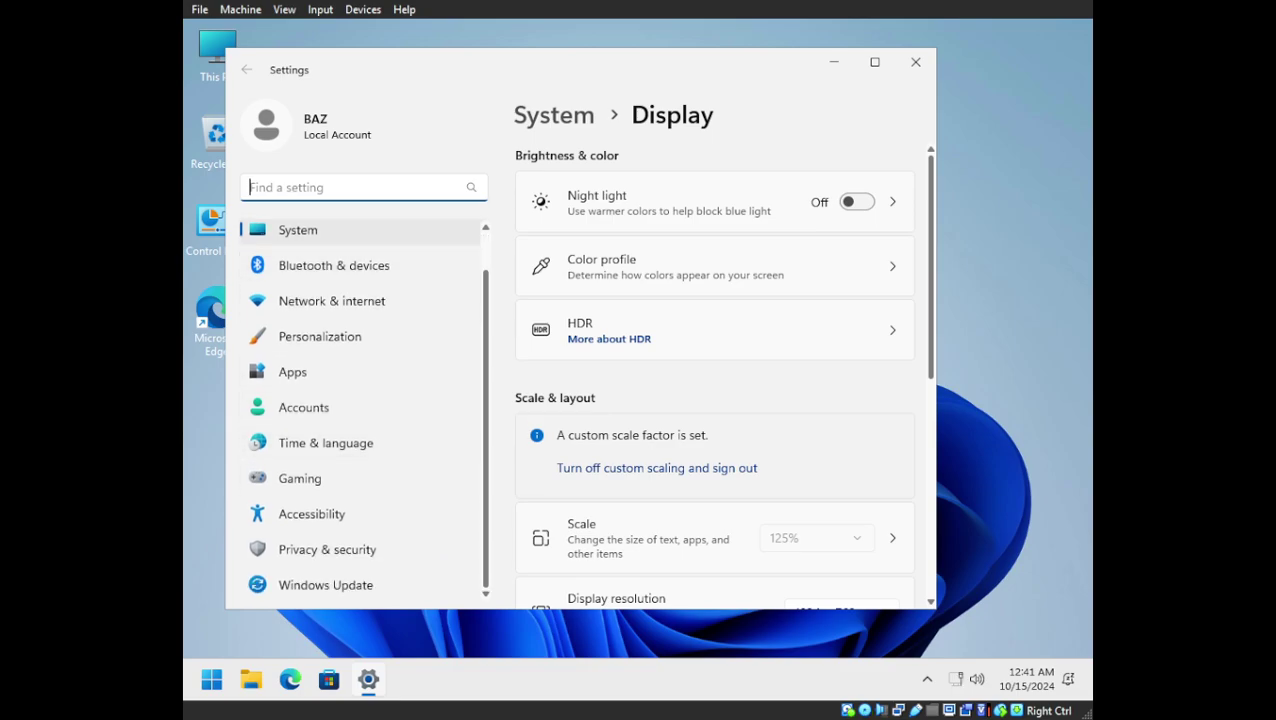
{"action": "scroll", "coordinate": [722, 375], "scroll_direction": "down", "scroll_amount": 3}
{"action": "left_click", "coordinate": [840, 332]}
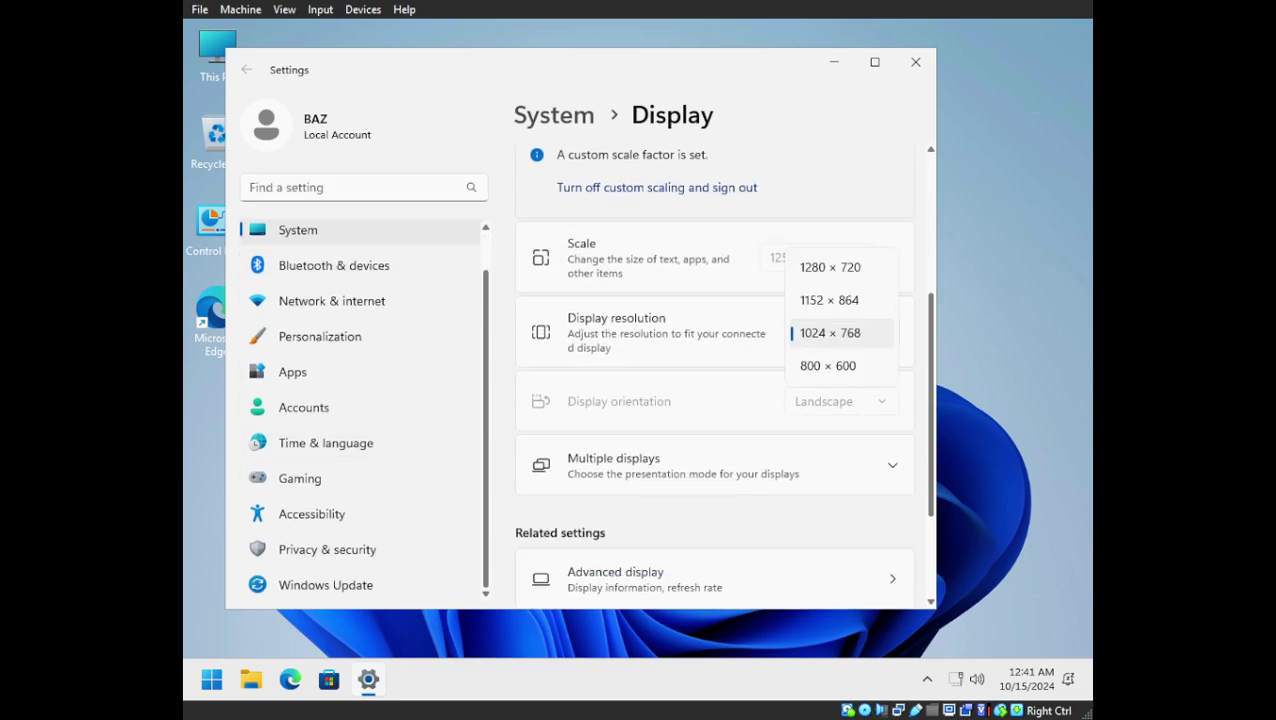
{"action": "left_click", "coordinate": [837, 265]}
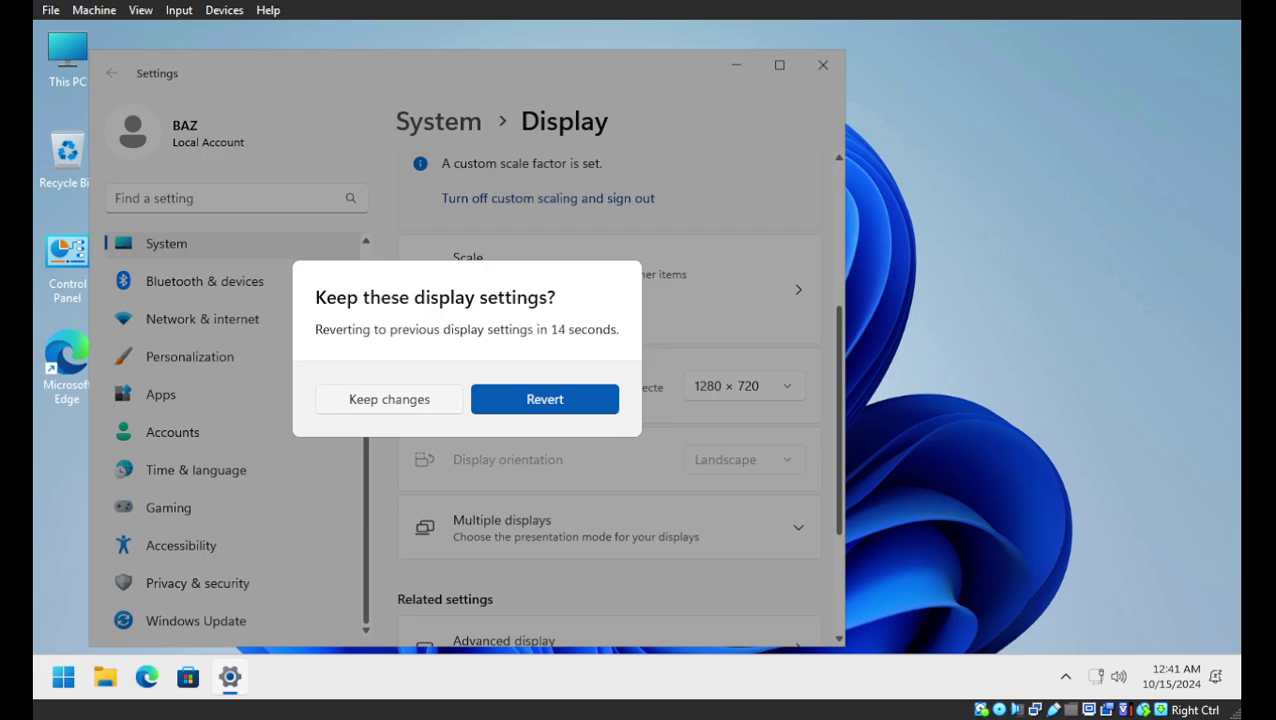
{"action": "left_click", "coordinate": [389, 399]}
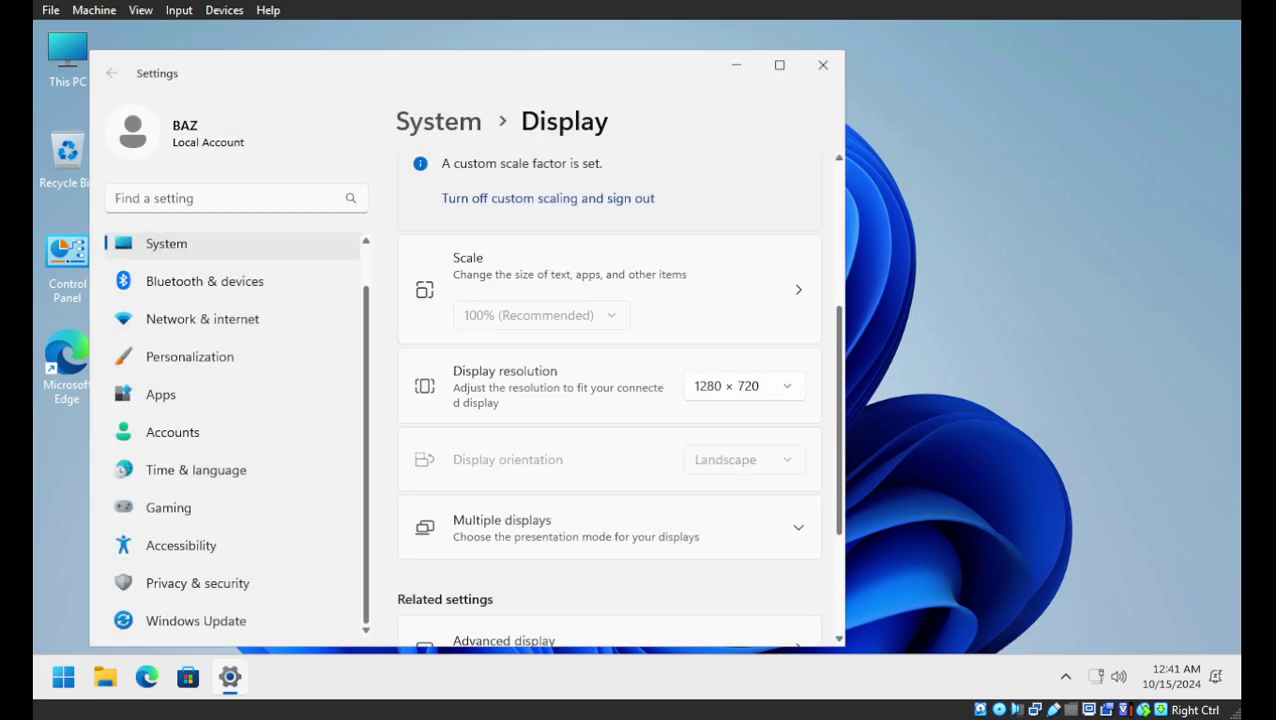
{"action": "left_click", "coordinate": [823, 65]}
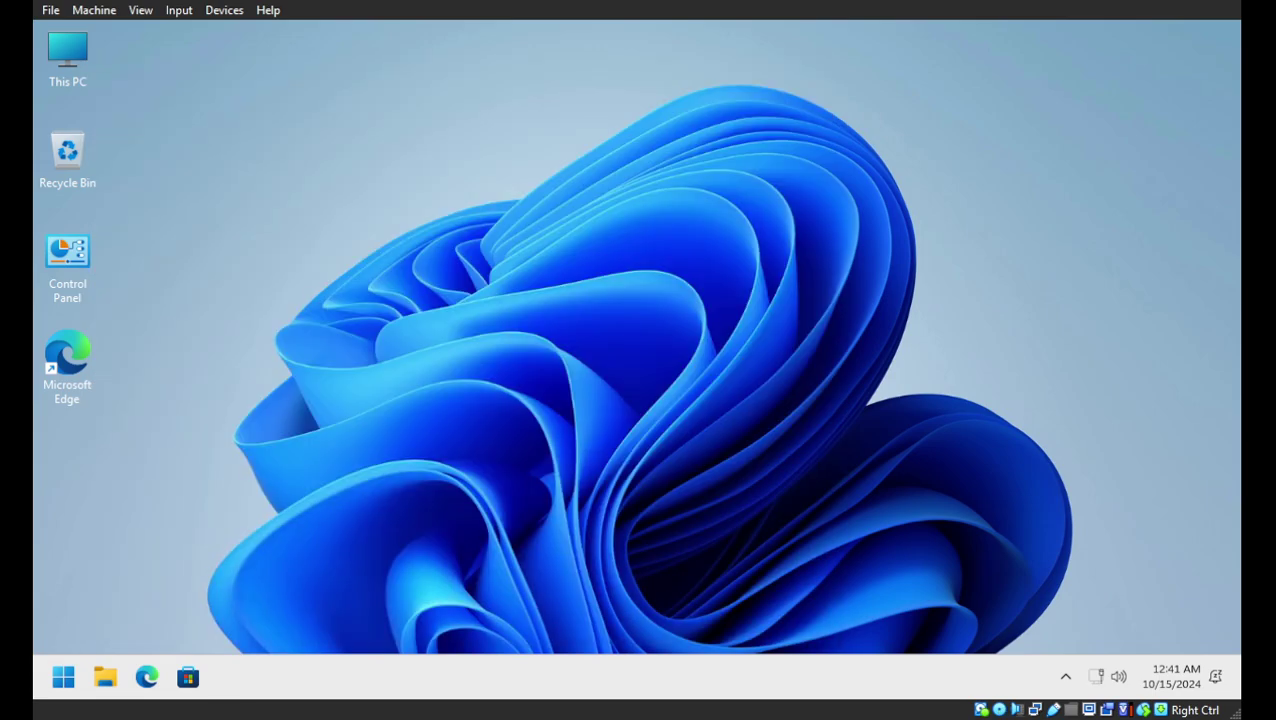
Step: Check the CPU and memory performance graphs in Task Manager
{"action": "right_click", "coordinate": [857, 676]}
{"action": "left_click", "coordinate": [857, 635]}
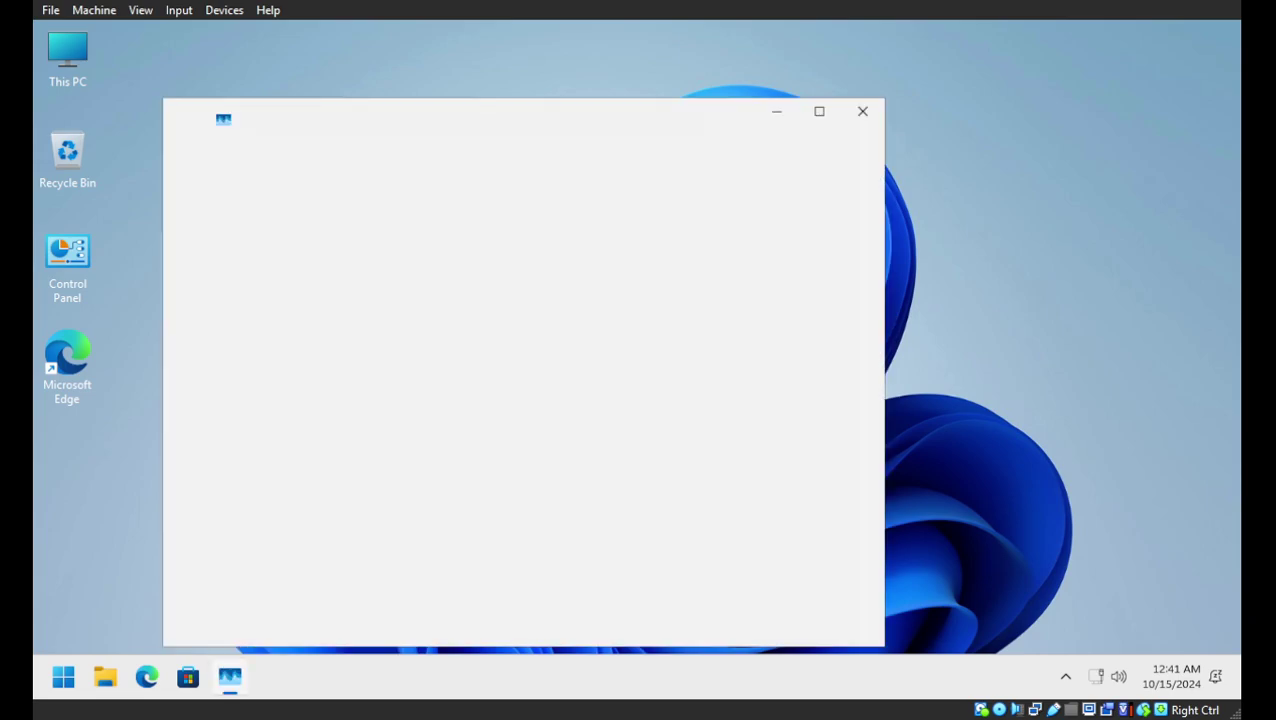
{"action": "left_click", "coordinate": [185, 240]}
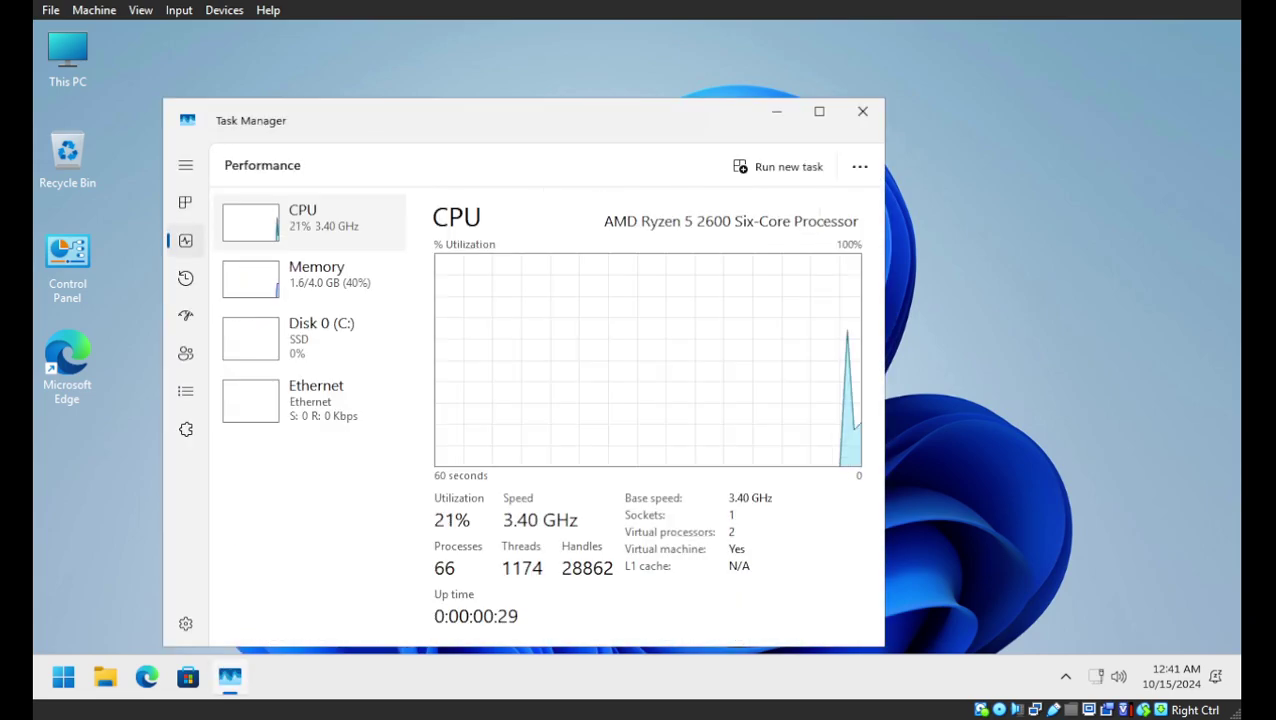
{"action": "left_click", "coordinate": [309, 279]}
{"action": "left_click", "coordinate": [309, 222]}
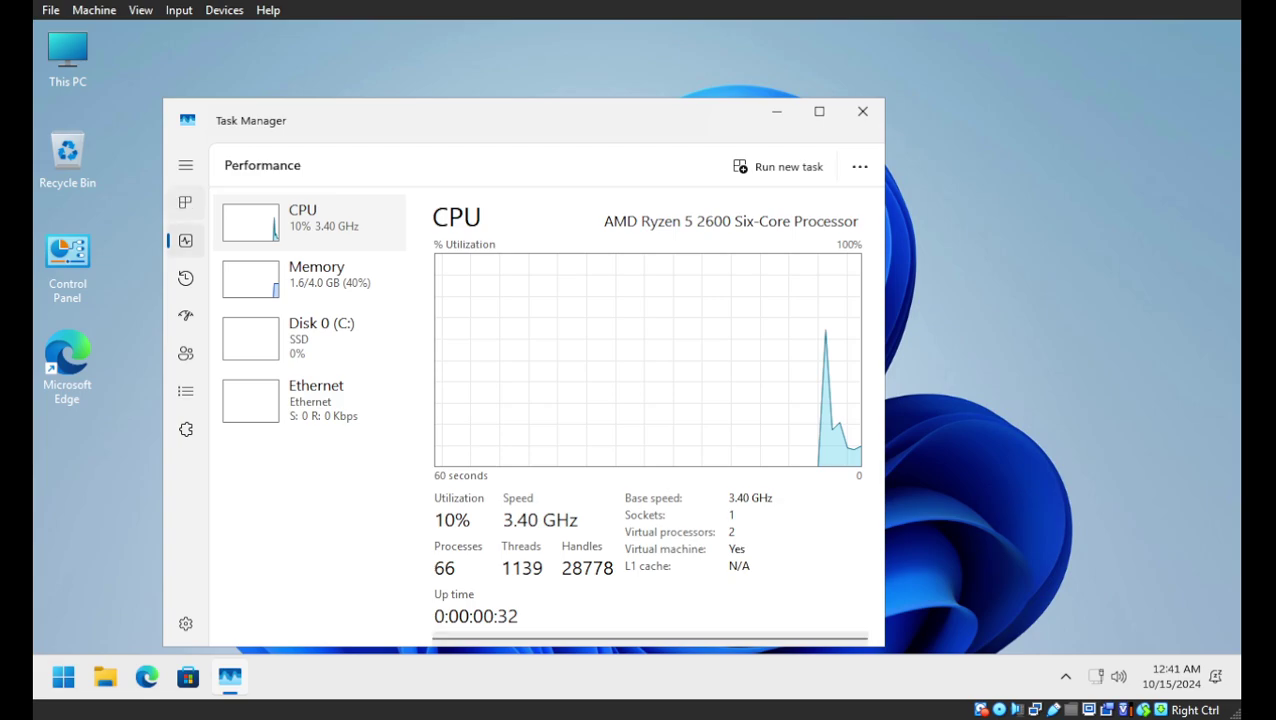
Step: Look through the running background and Windows processes in Task Manager, and close it when done
{"action": "left_click", "coordinate": [185, 202]}
{"action": "scroll", "coordinate": [330, 397], "scroll_direction": "down", "scroll_amount": 5}
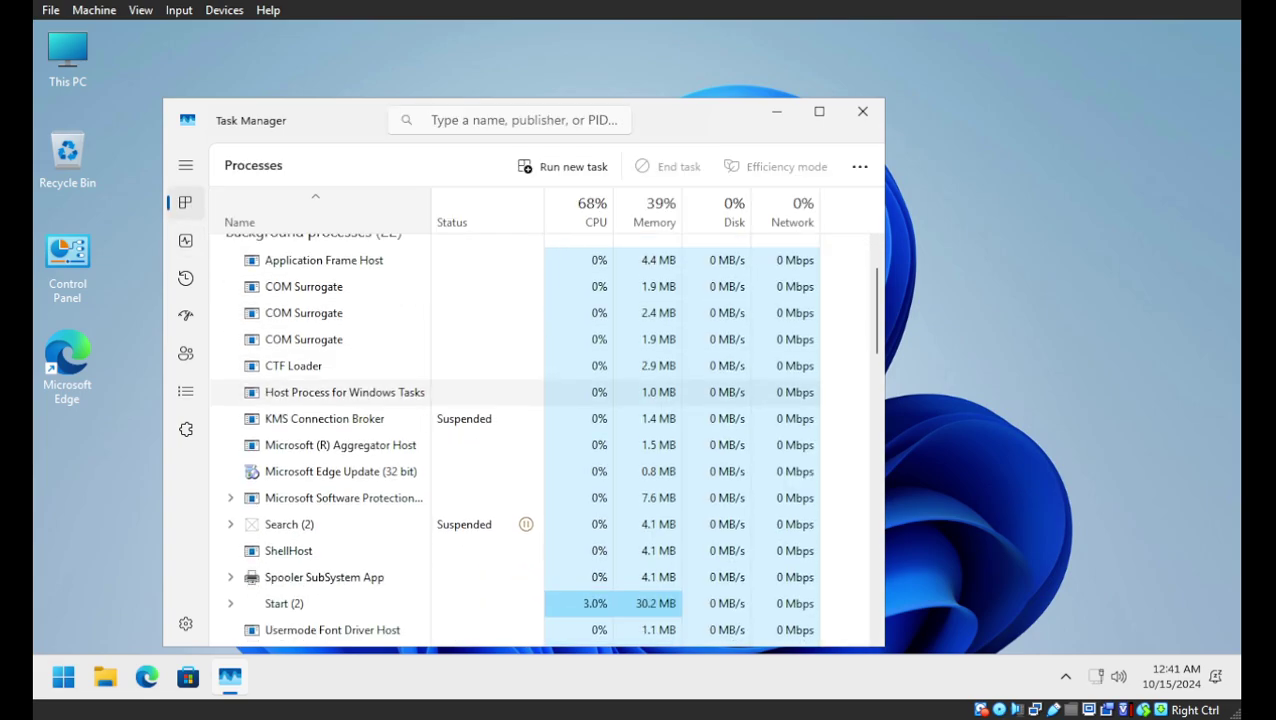
{"action": "scroll", "coordinate": [330, 433], "scroll_direction": "down", "scroll_amount": 1}
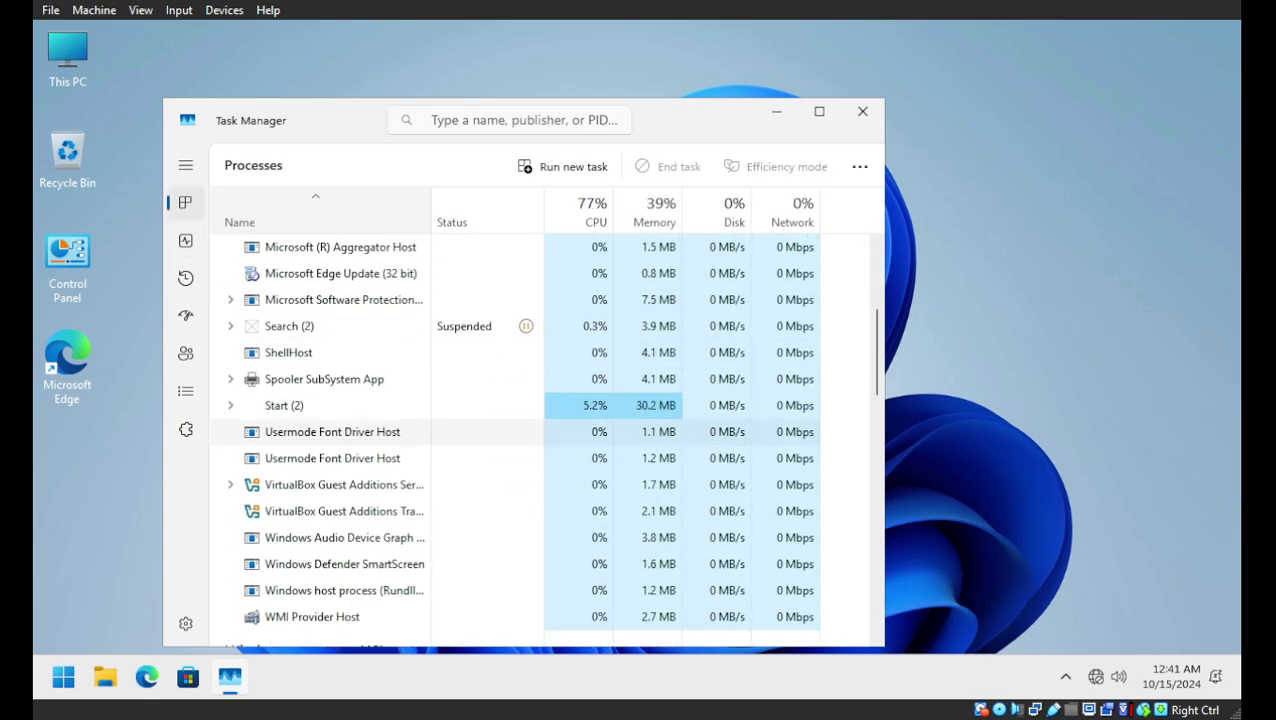
{"action": "scroll", "coordinate": [330, 431], "scroll_direction": "down", "scroll_amount": 3}
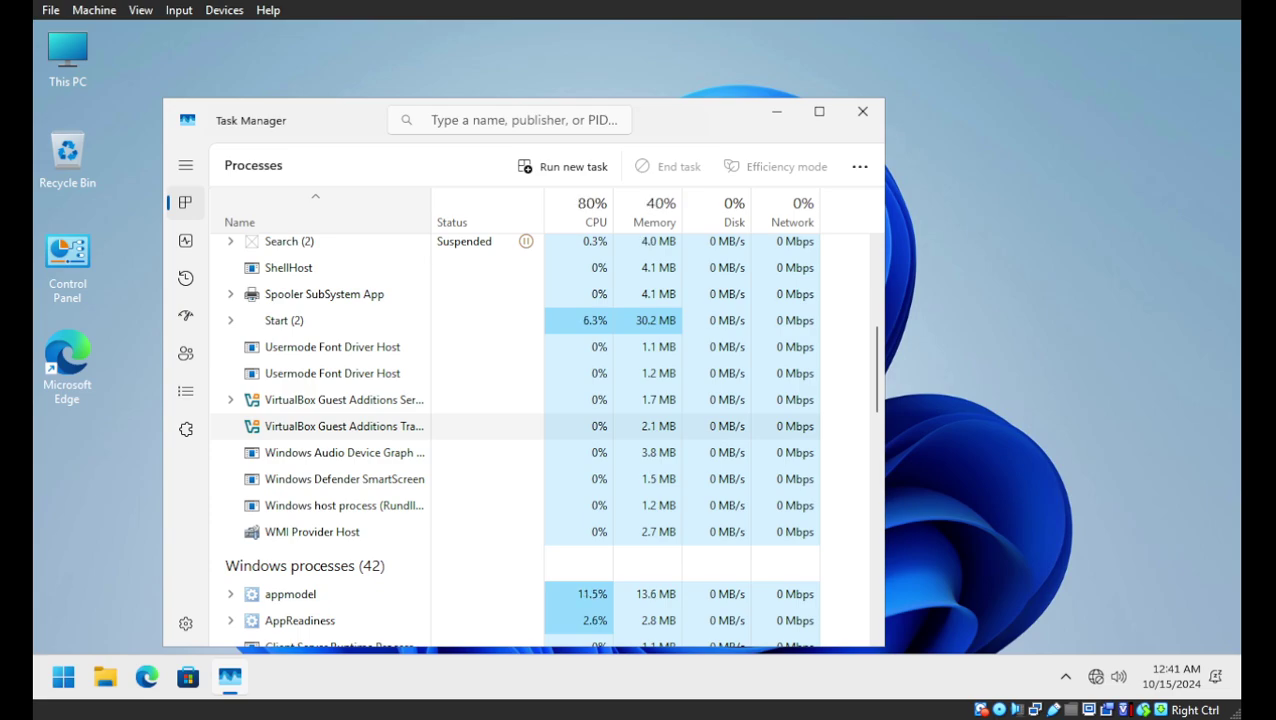
{"action": "scroll", "coordinate": [330, 421], "scroll_direction": "up", "scroll_amount": 5}
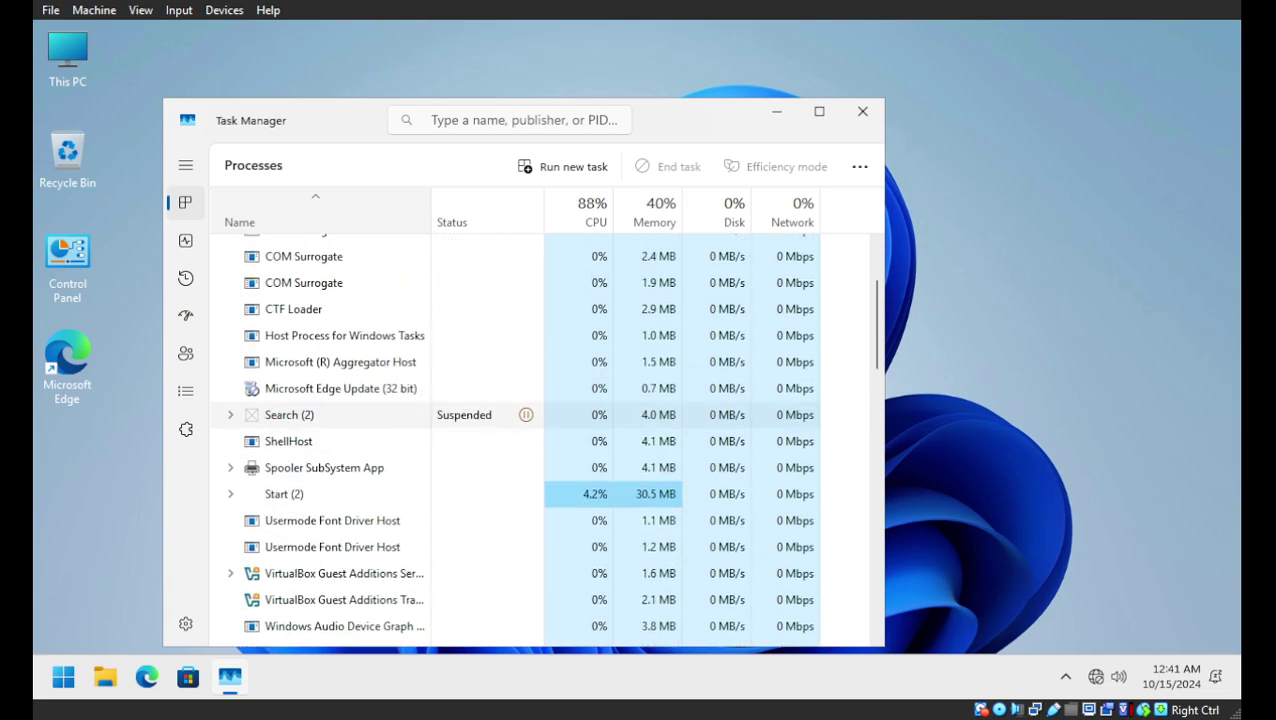
{"action": "scroll", "coordinate": [330, 418], "scroll_direction": "up", "scroll_amount": 2}
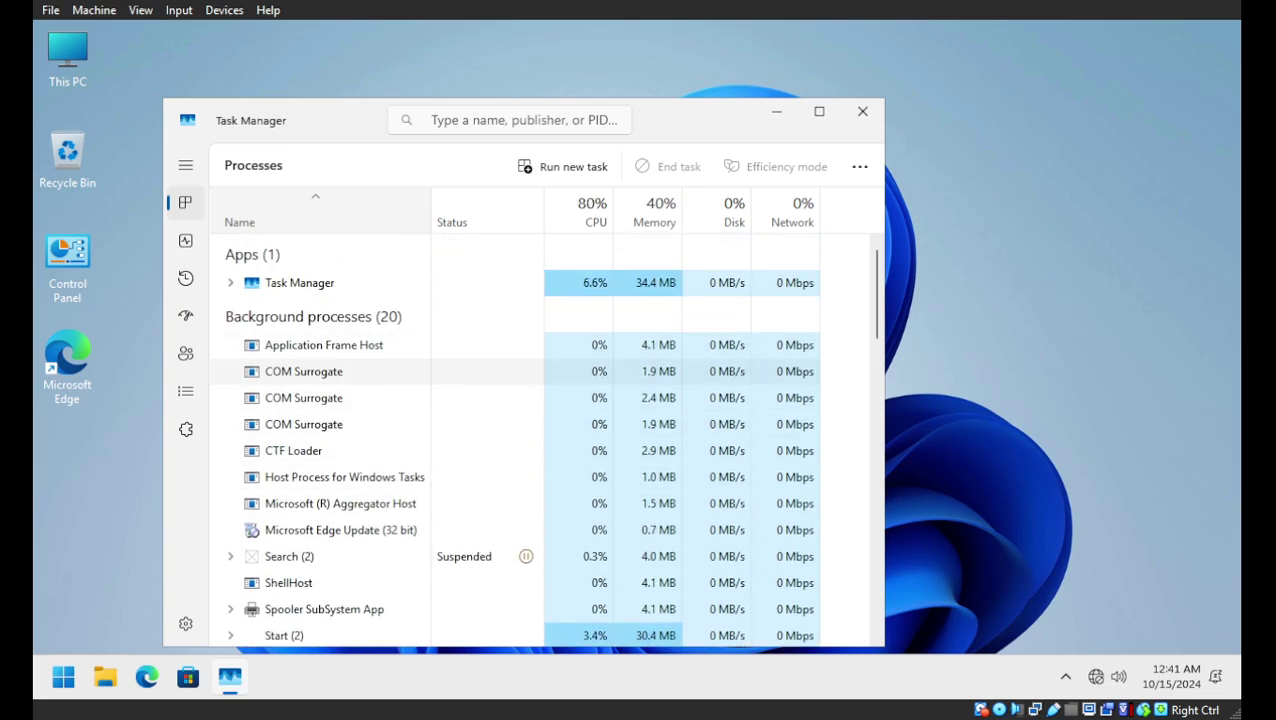
{"action": "scroll", "coordinate": [330, 370], "scroll_direction": "down", "scroll_amount": 5}
{"action": "scroll", "coordinate": [330, 357], "scroll_direction": "down", "scroll_amount": 8}
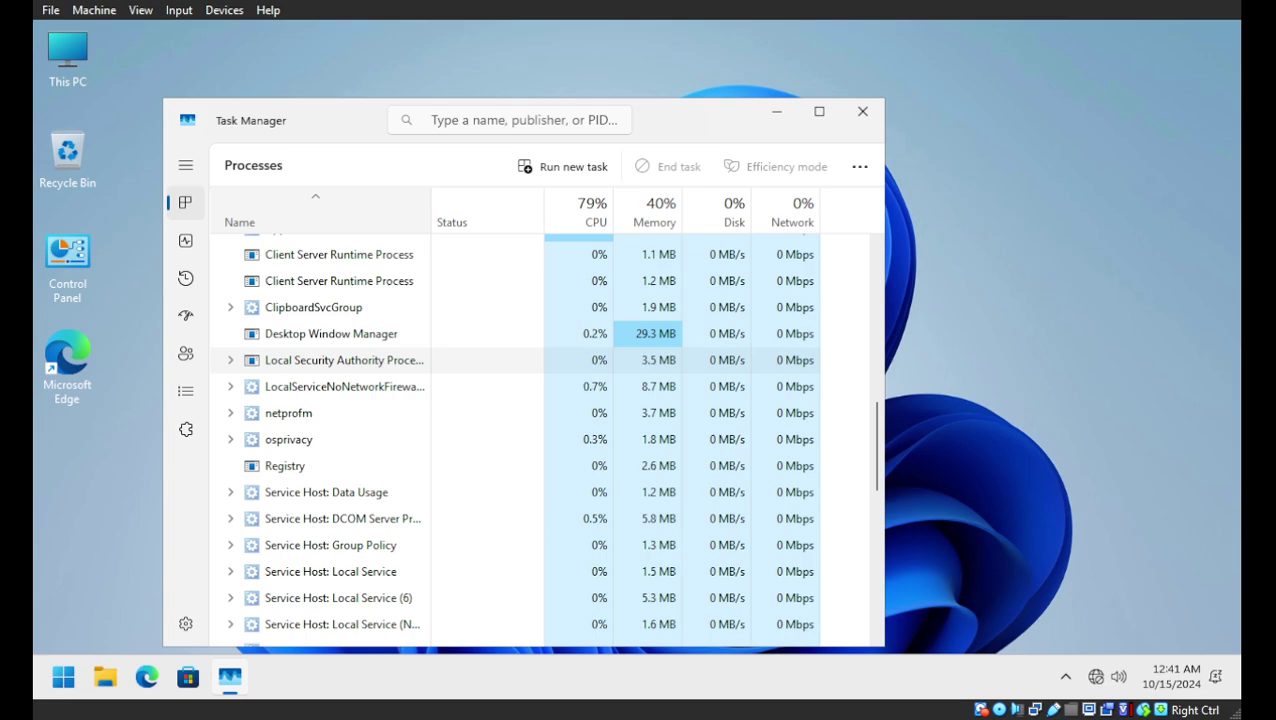
{"action": "scroll", "coordinate": [330, 360], "scroll_direction": "up", "scroll_amount": 2}
{"action": "scroll", "coordinate": [330, 362], "scroll_direction": "down", "scroll_amount": 8}
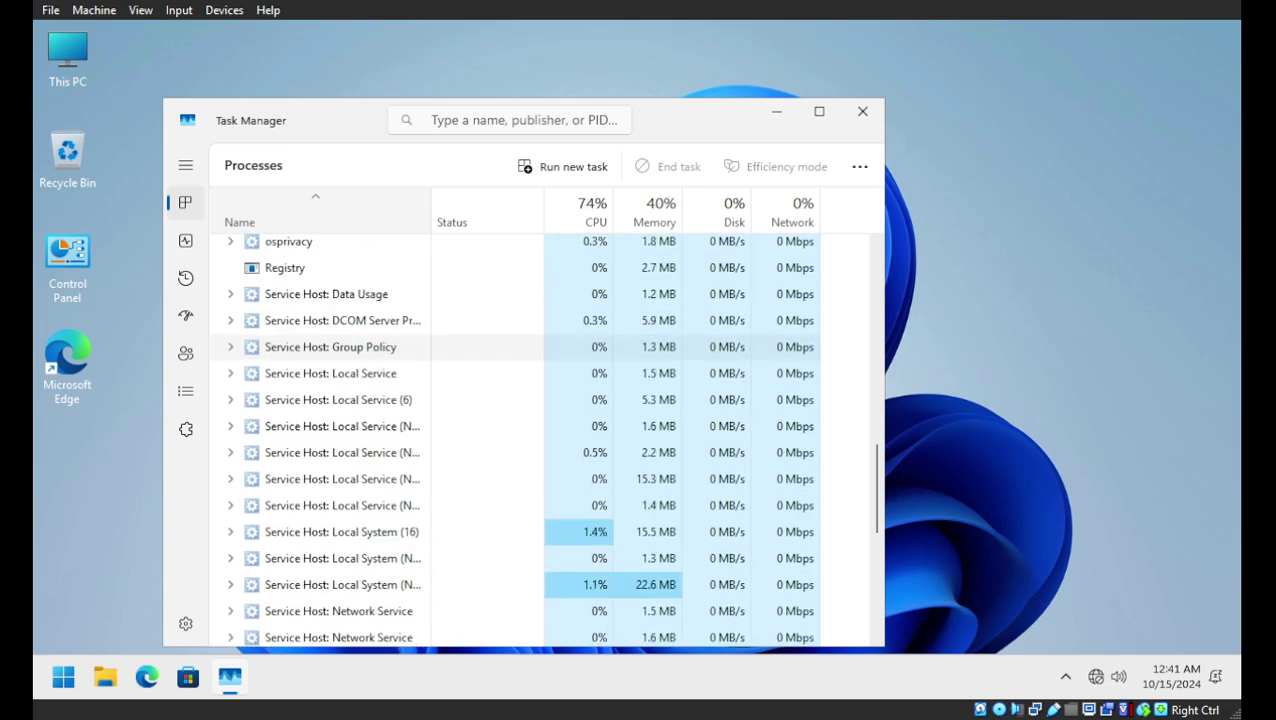
{"action": "scroll", "coordinate": [330, 360], "scroll_direction": "up", "scroll_amount": 2}
{"action": "scroll", "coordinate": [330, 345], "scroll_direction": "down", "scroll_amount": 8}
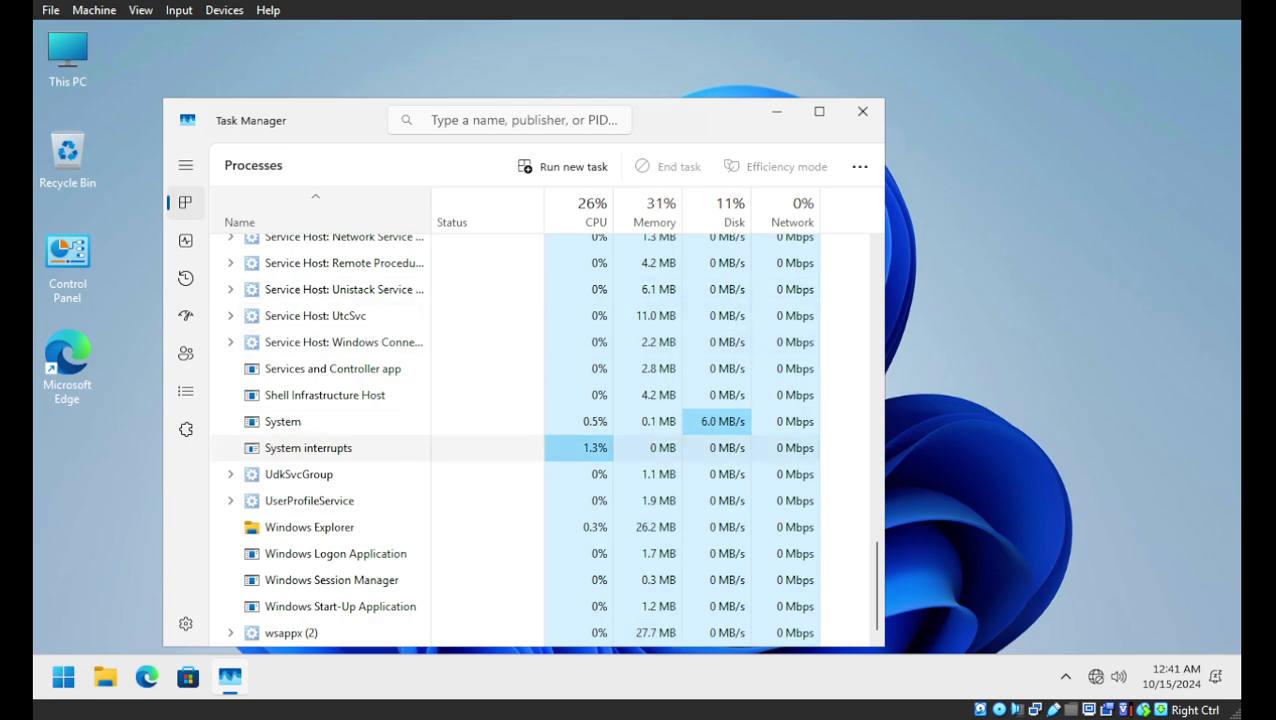
{"action": "left_click", "coordinate": [862, 111]}
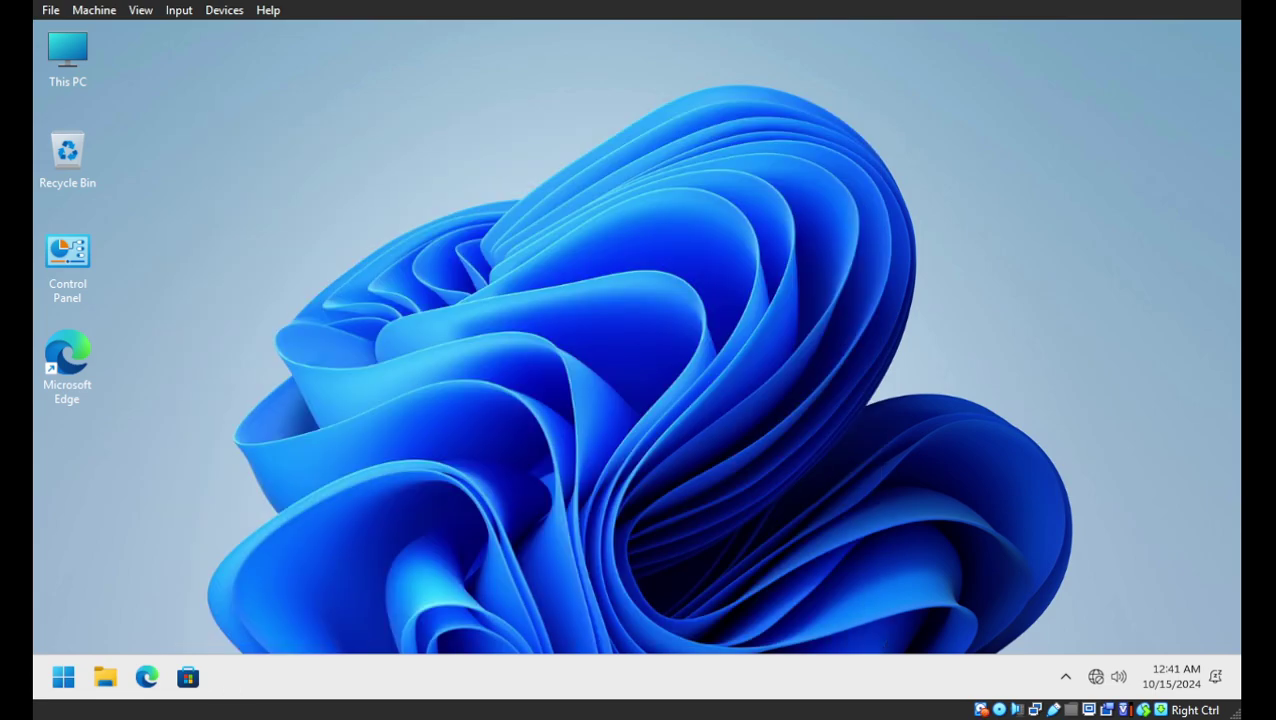
Step: Apply the dark theme with the purple glow wallpaper as the Windows theme and close the settings
{"action": "right_click", "coordinate": [640, 86]}
{"action": "left_click", "coordinate": [700, 552]}
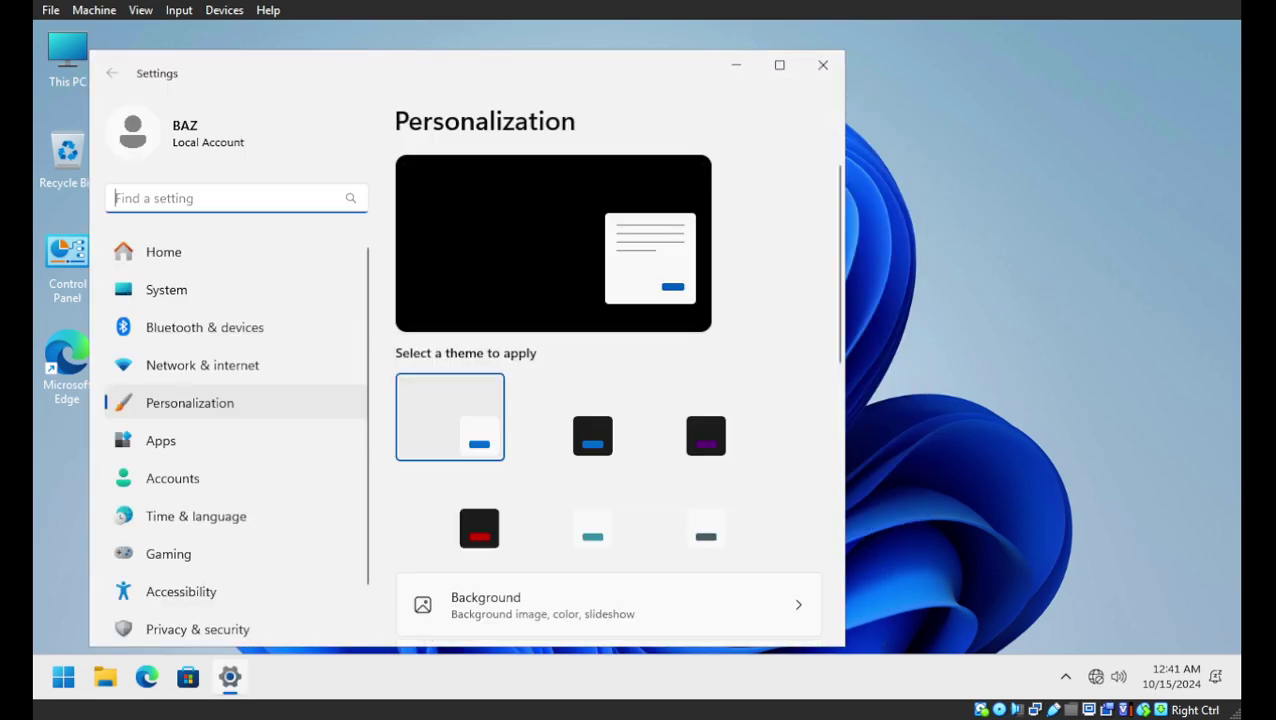
{"action": "left_click", "coordinate": [676, 416]}
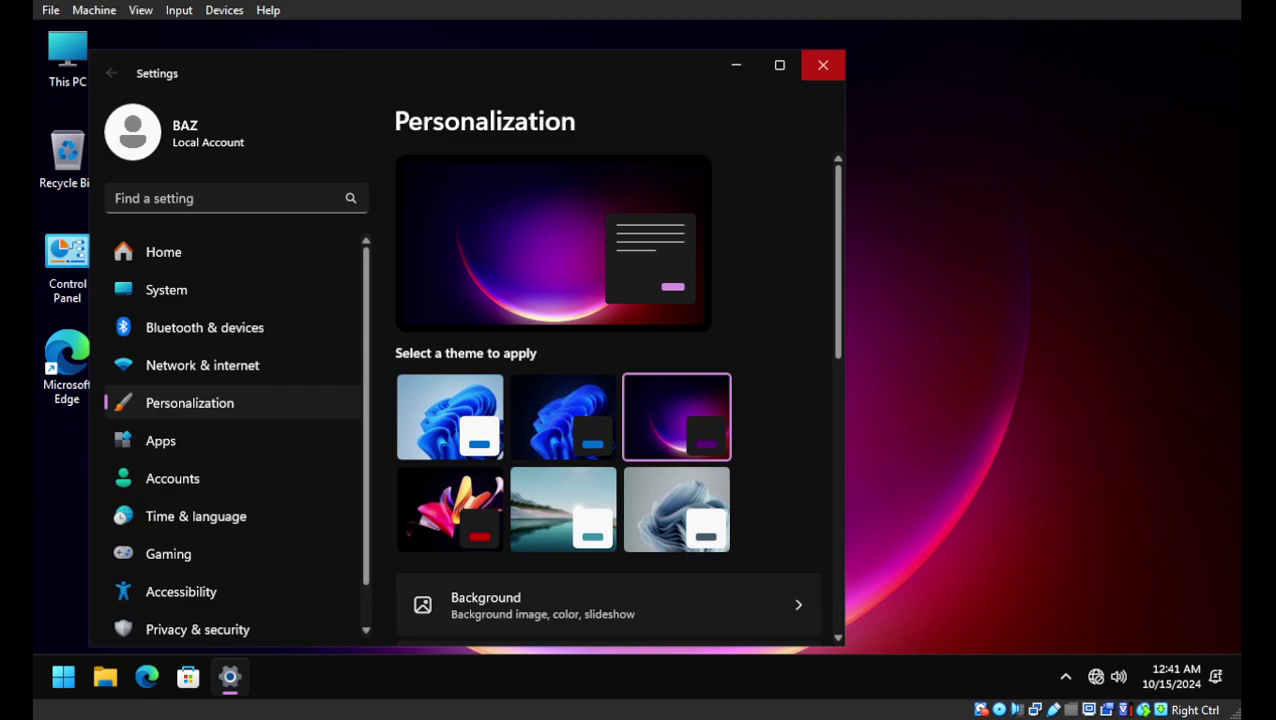
{"action": "left_click", "coordinate": [823, 65]}
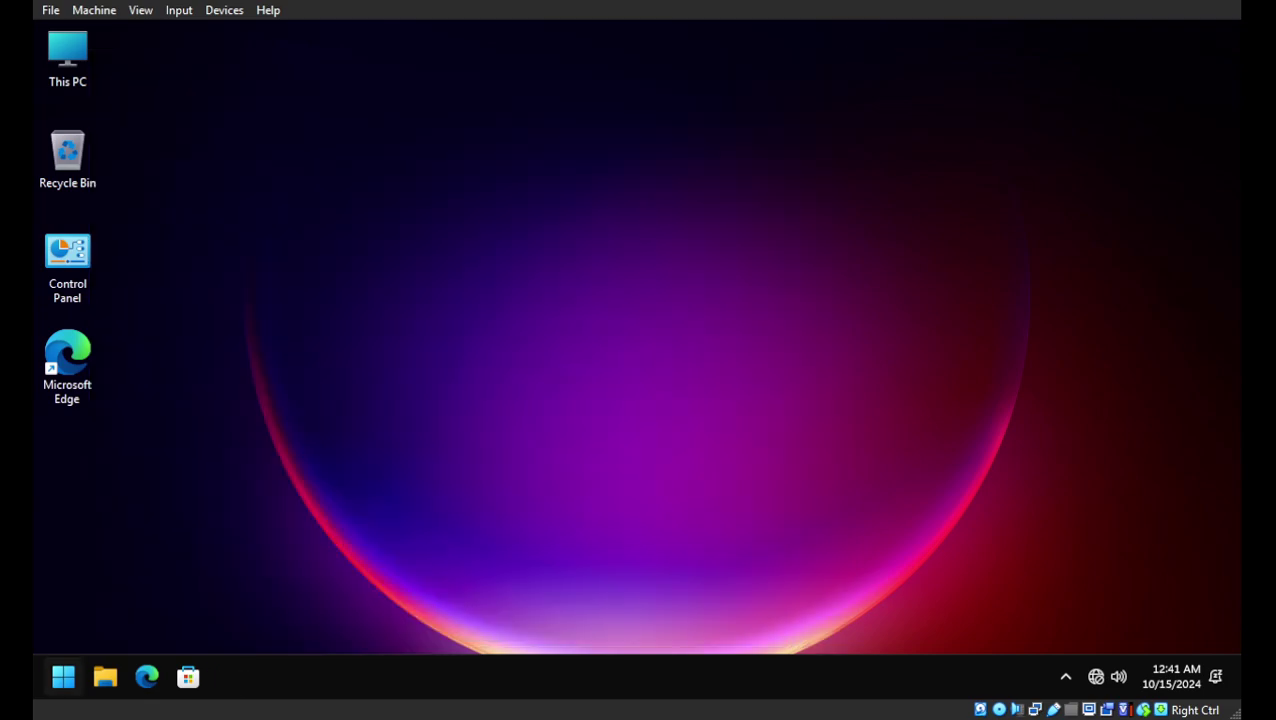
Step: Examine the temporary files on Local Disk (C:) in the system storage settings
{"action": "left_click", "coordinate": [63, 677]}
{"action": "left_click", "coordinate": [211, 232]}
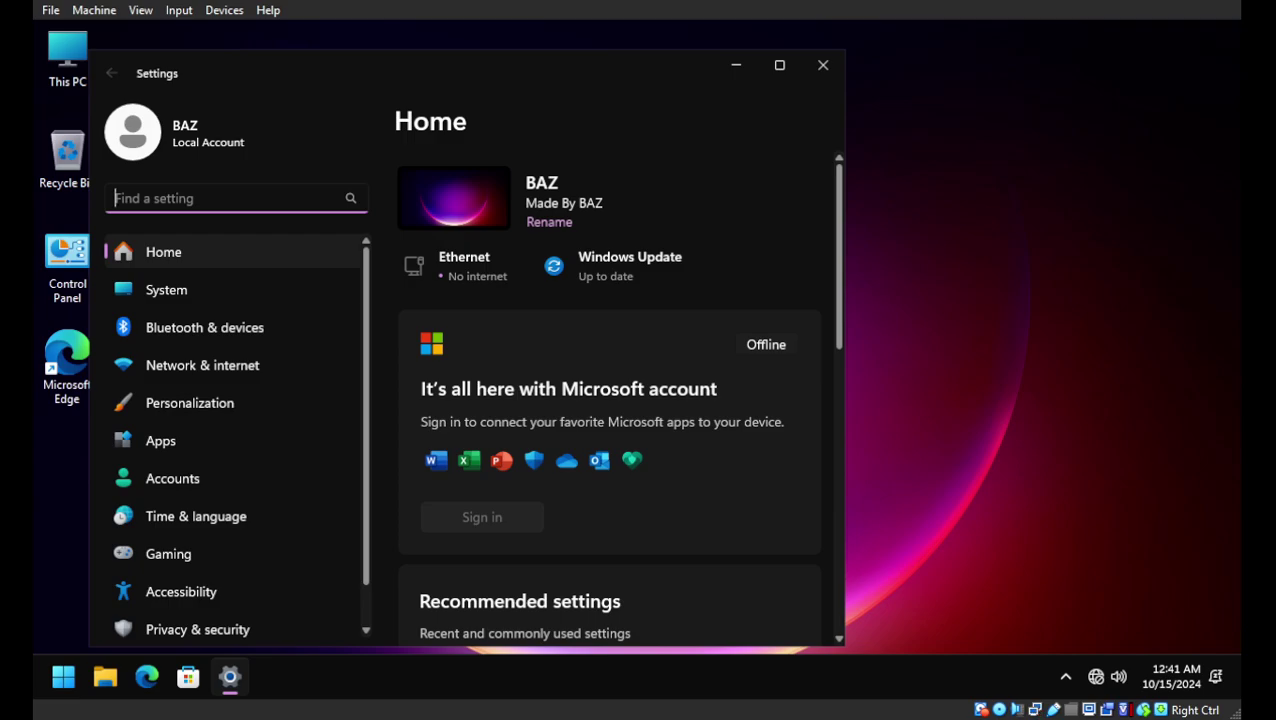
{"action": "scroll", "coordinate": [200, 325], "scroll_direction": "down", "scroll_amount": 1}
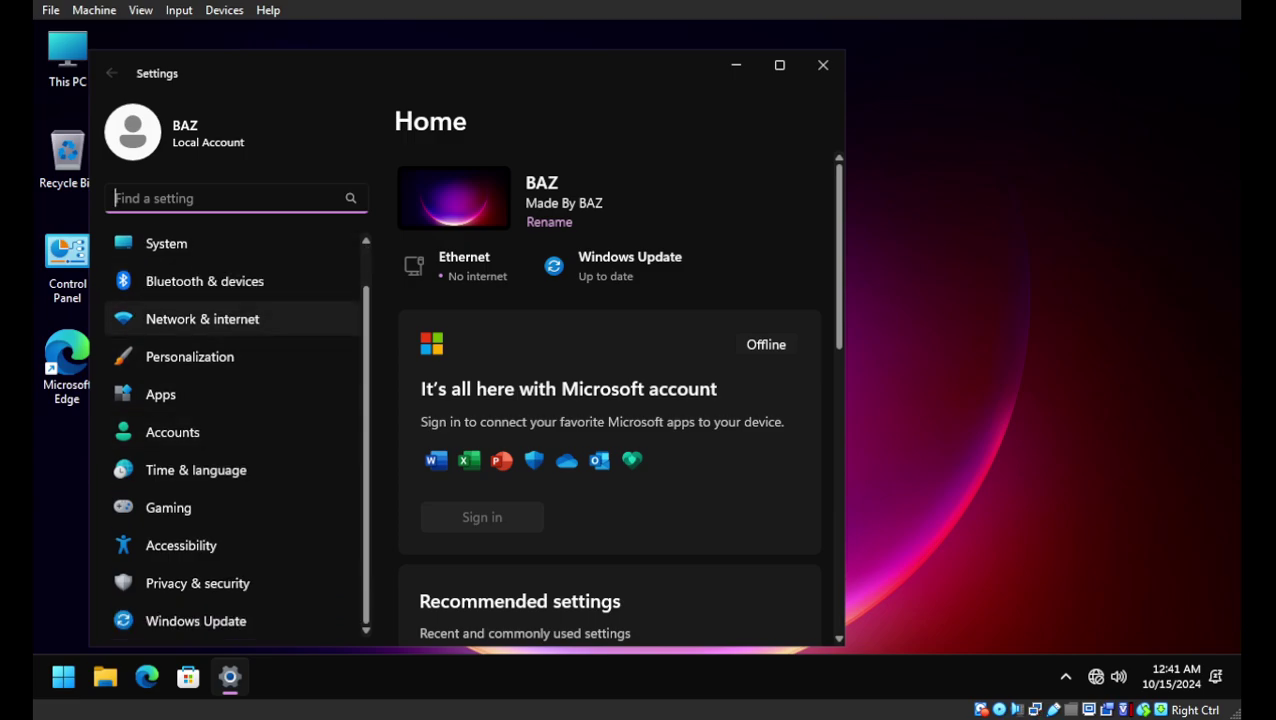
{"action": "left_click", "coordinate": [166, 243]}
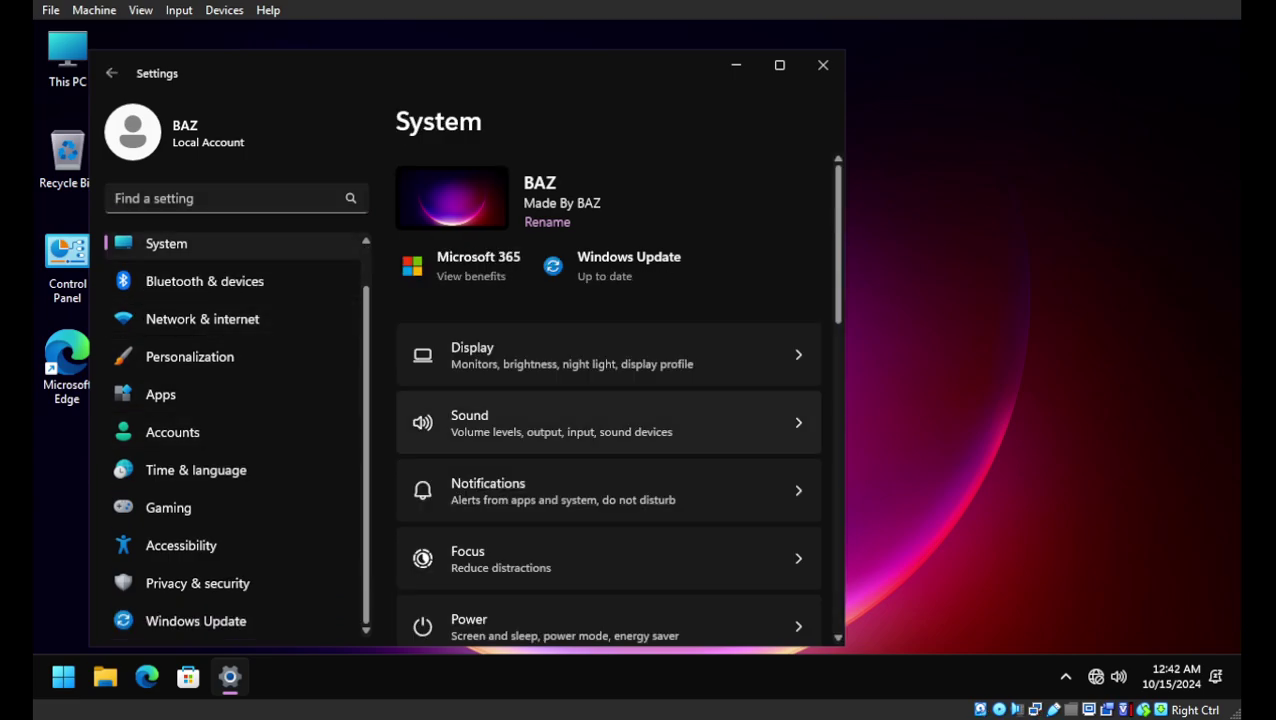
{"action": "scroll", "coordinate": [608, 400], "scroll_direction": "down", "scroll_amount": 3}
{"action": "left_click", "coordinate": [608, 396]}
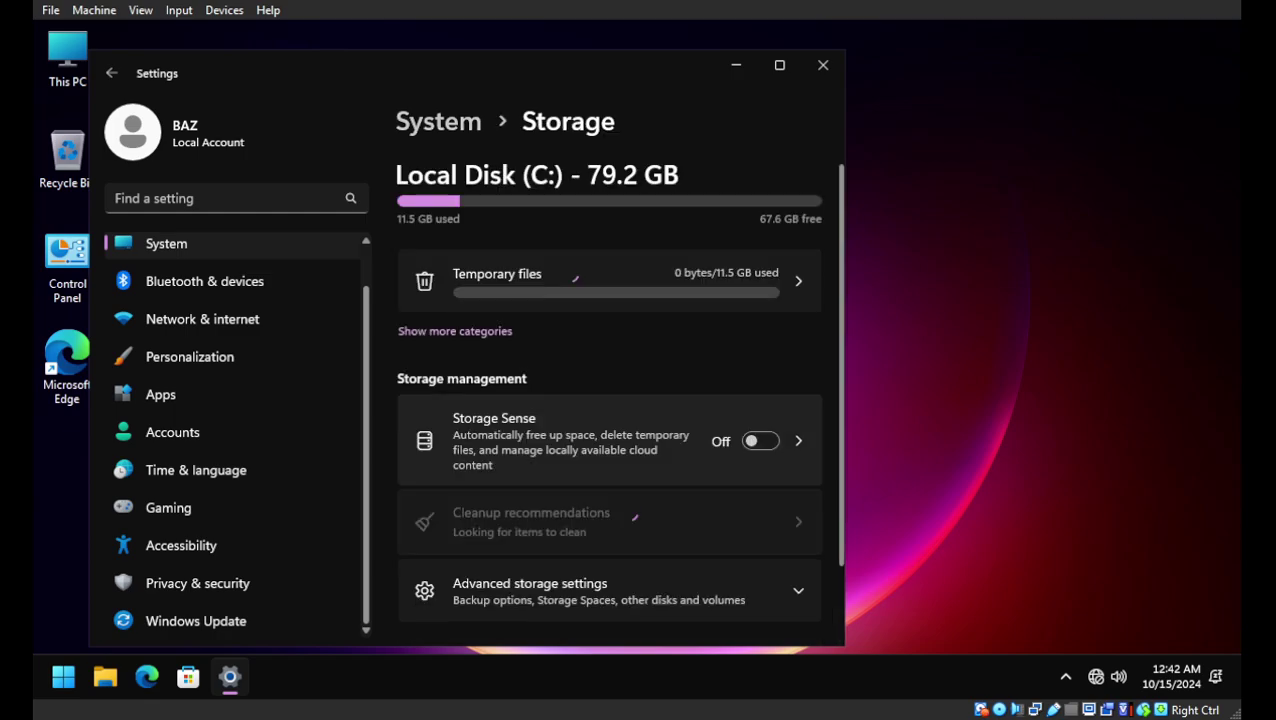
{"action": "left_click", "coordinate": [608, 280]}
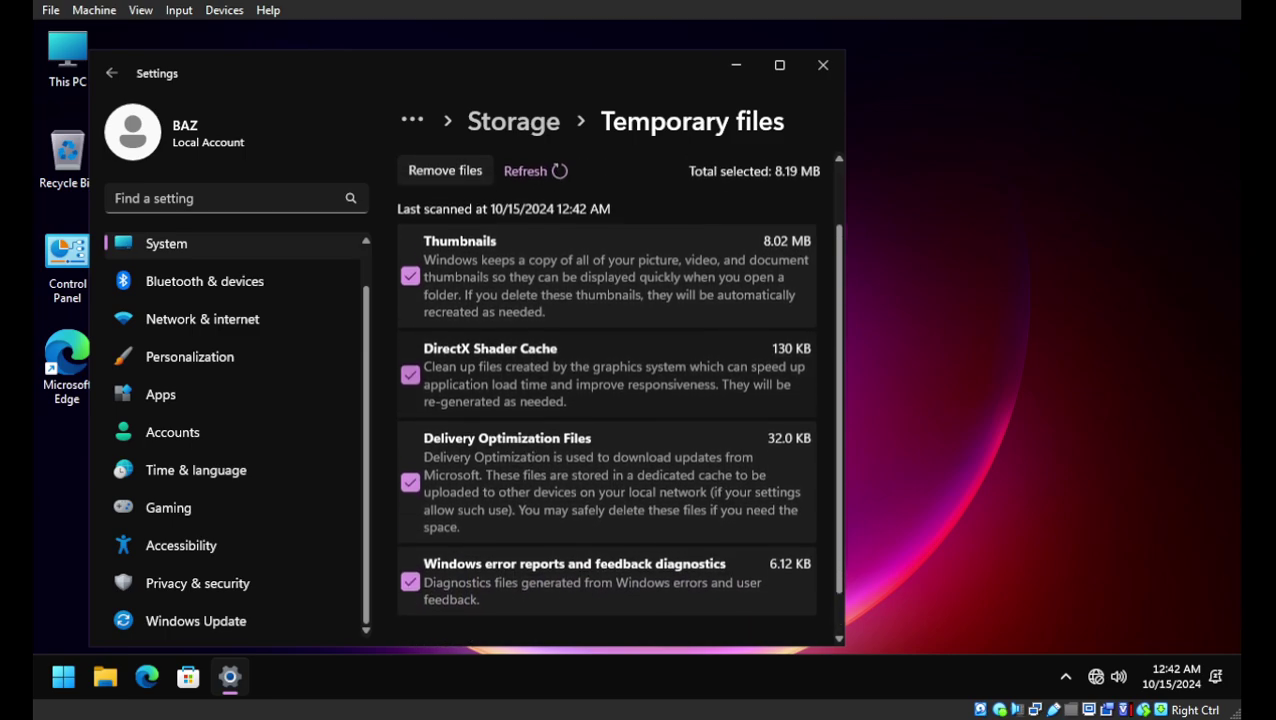
Step: Rescan the temporary files, review the removable categories in the maximized settings window, and close it
{"action": "scroll", "coordinate": [607, 400], "scroll_direction": "down", "scroll_amount": 2}
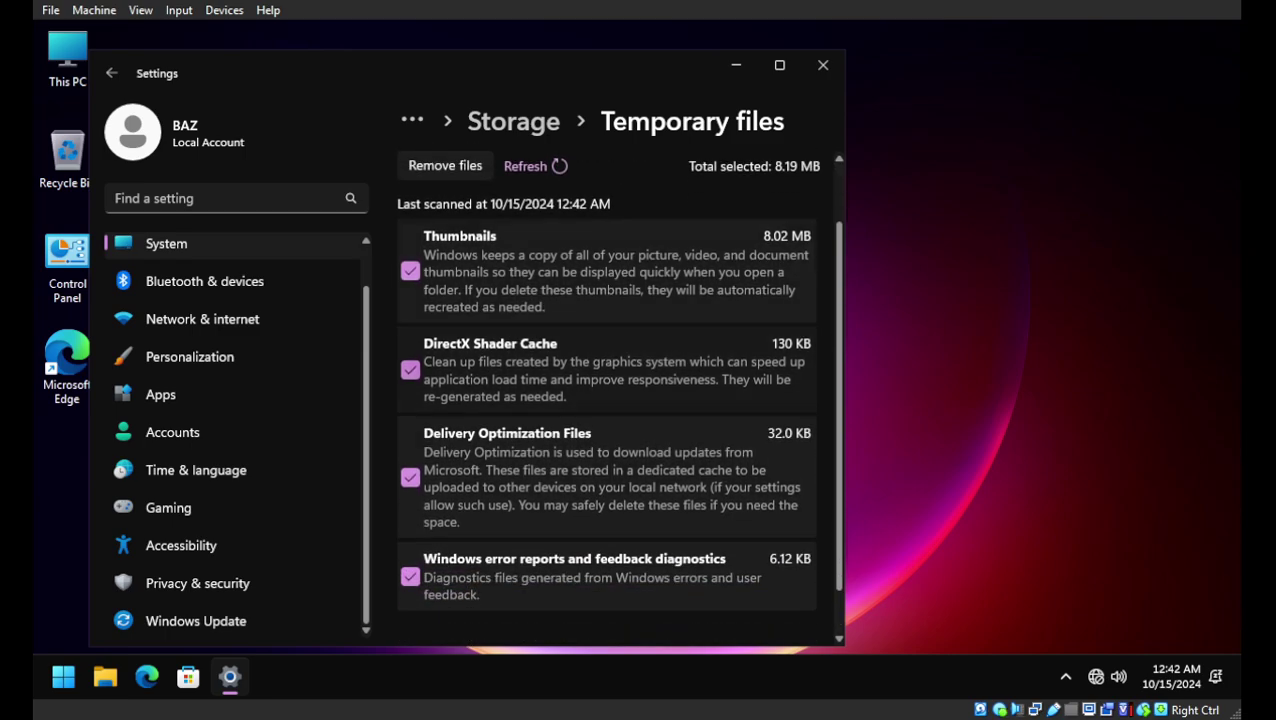
{"action": "left_click", "coordinate": [526, 166]}
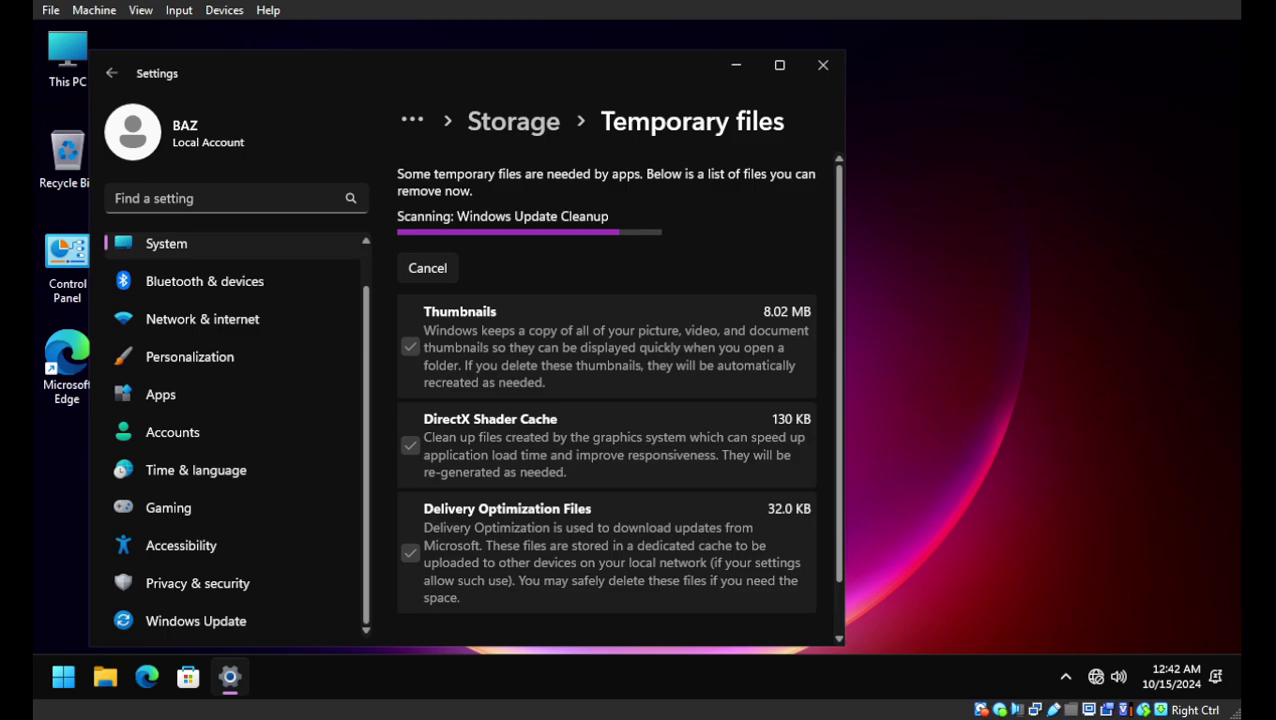
{"action": "left_click", "coordinate": [779, 65]}
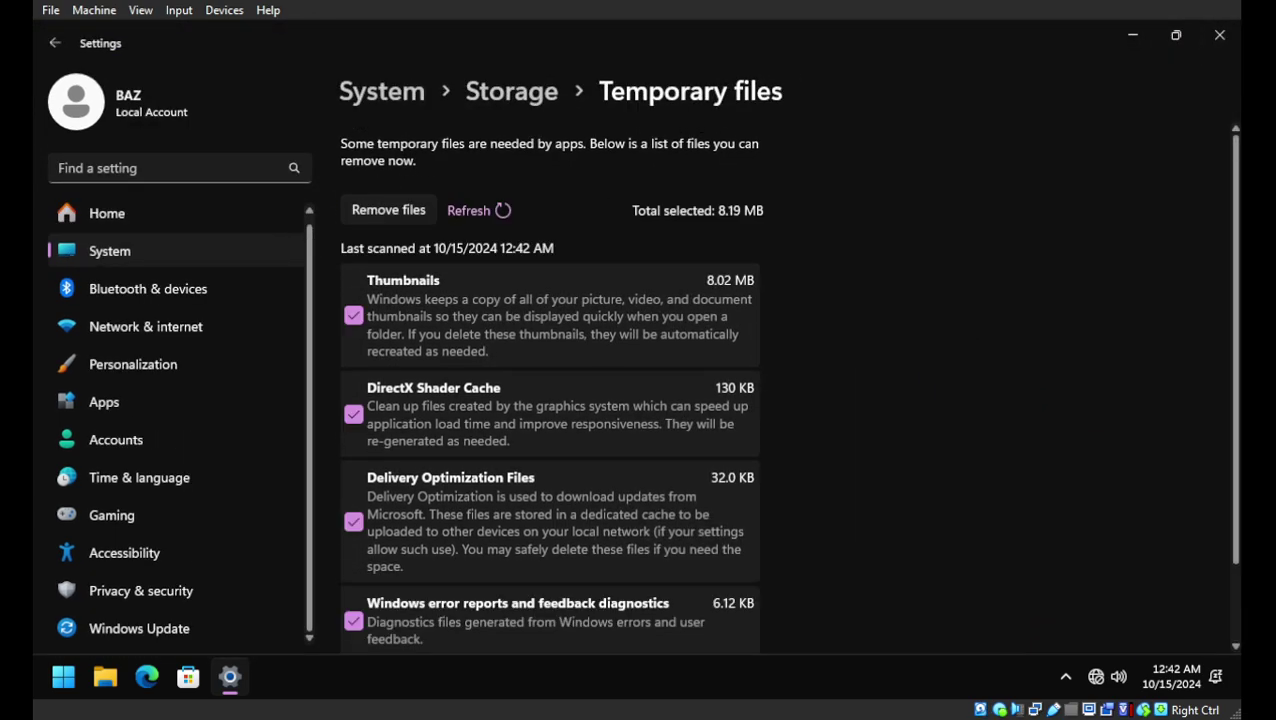
{"action": "scroll", "coordinate": [550, 390], "scroll_direction": "down", "scroll_amount": 2}
{"action": "scroll", "coordinate": [550, 390], "scroll_direction": "up", "scroll_amount": 2}
{"action": "left_click", "coordinate": [1219, 35]}
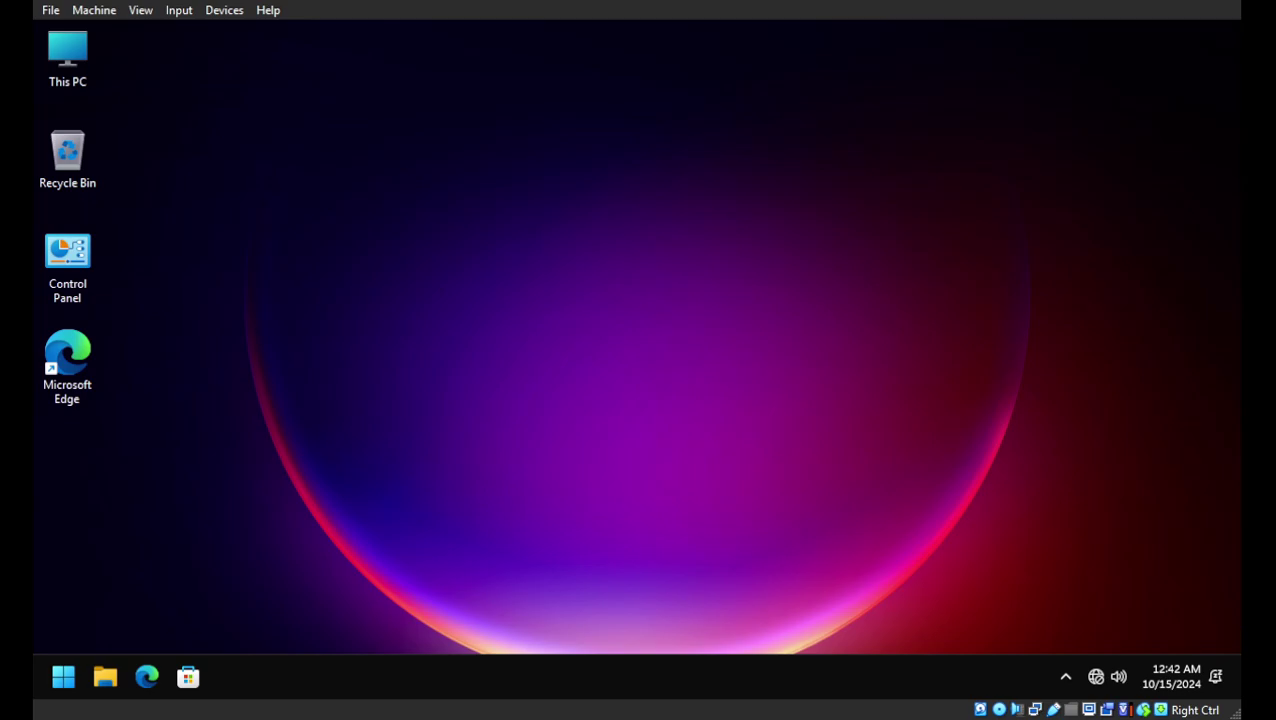
Step: Open an administrator Command Prompt from the desktop and run sfc /scannow
{"action": "right_click", "coordinate": [444, 292]}
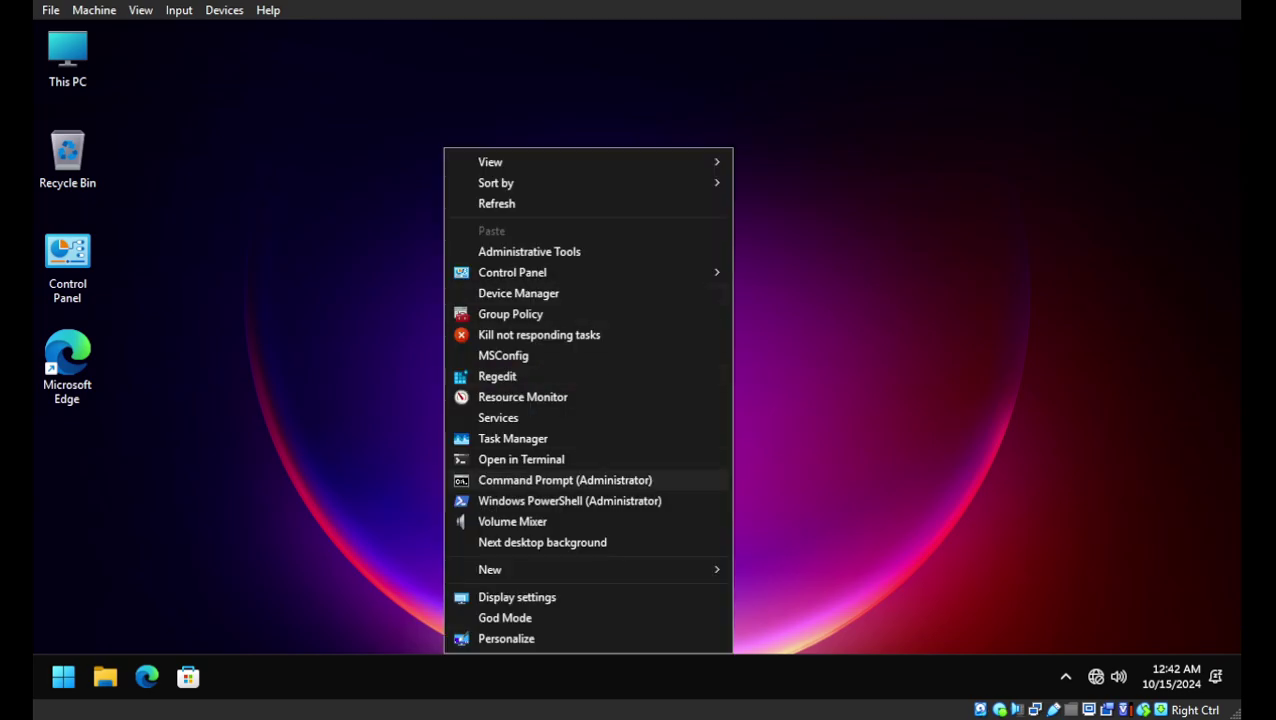
{"action": "left_click", "coordinate": [550, 480]}
{"action": "type", "text": "sfc /s"}
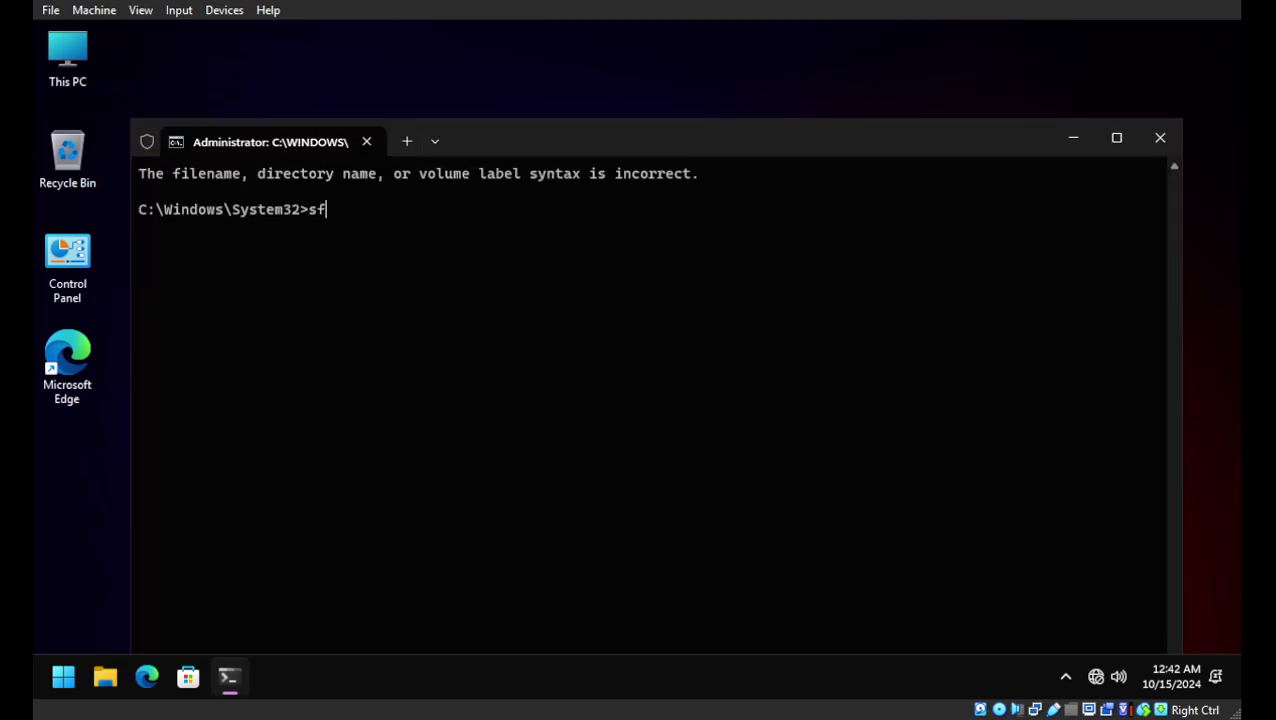
{"action": "type", "text": "cannow"}
{"action": "key", "text": "Return"}
Step: Check the Windows version and build with winver, and dismiss the About Windows dialog
{"action": "key", "text": "super"}
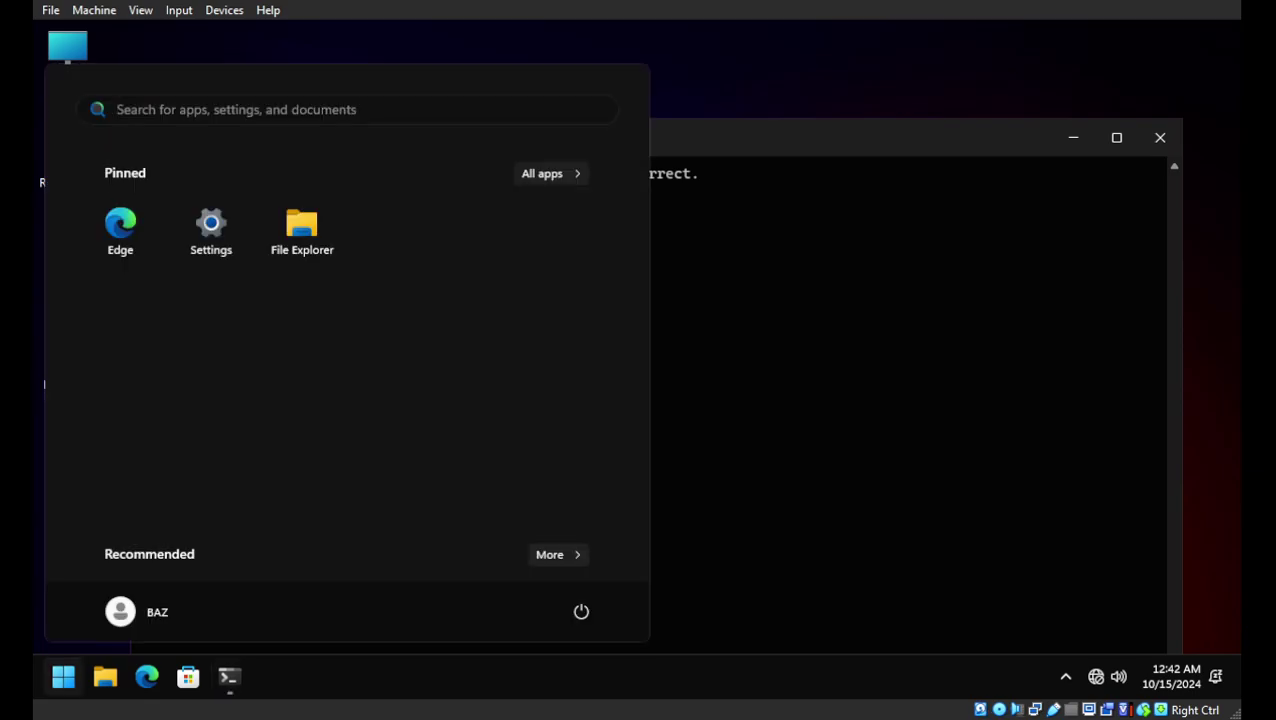
{"action": "type", "text": "winver"}
{"action": "key", "text": "Return"}
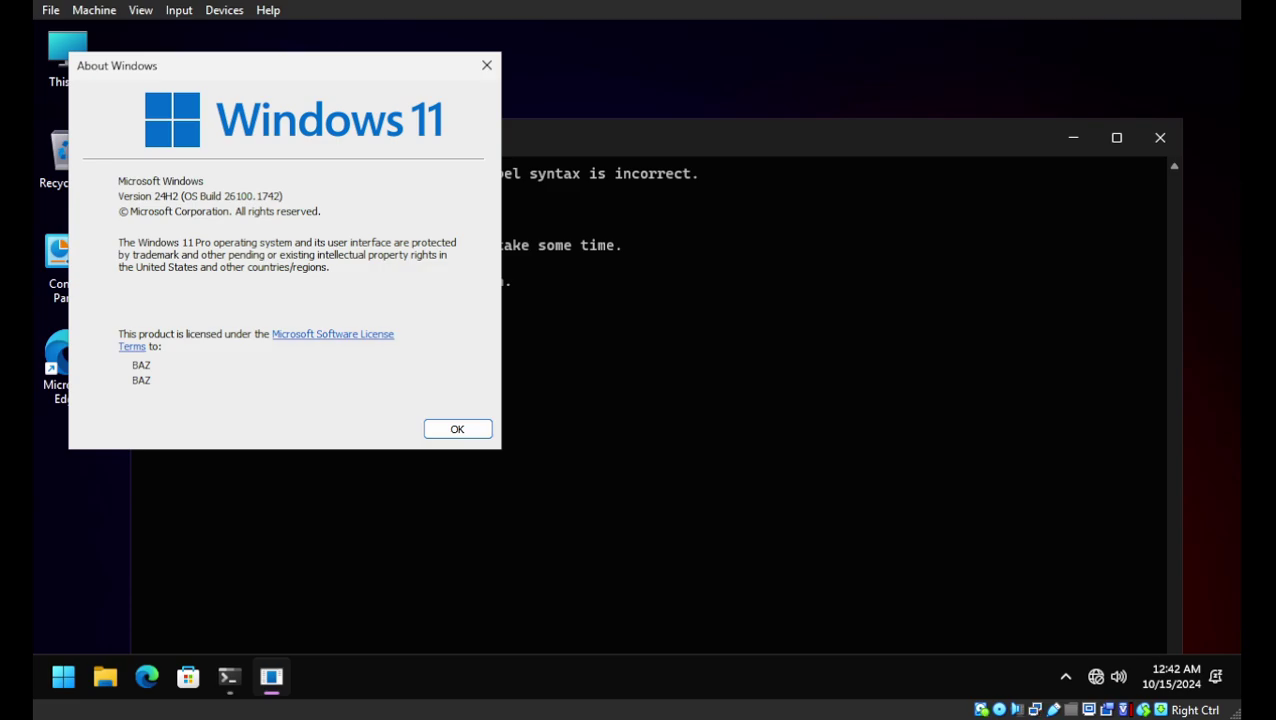
{"action": "key", "text": "Return"}
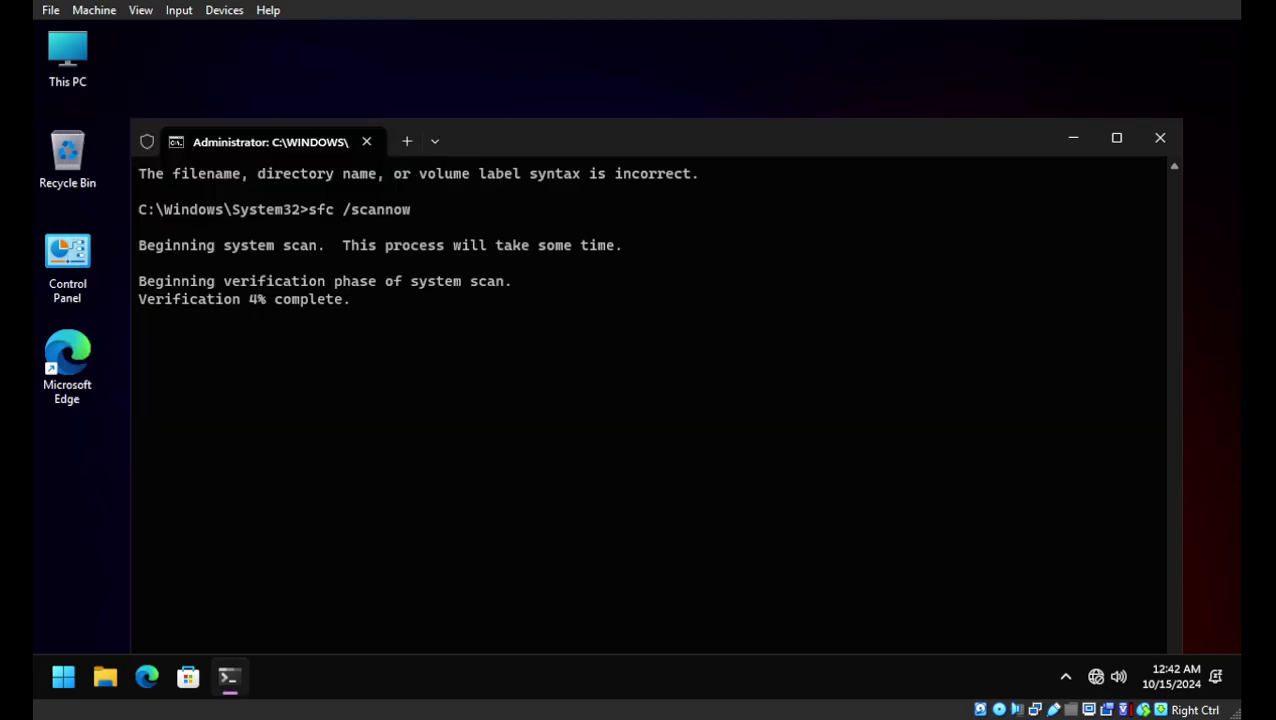
Step: Shrink the Command Prompt window and place it in the upper-right area of the desktop
{"action": "left_click_drag", "start_coordinate": [568, 130], "coordinate": [628, 72]}
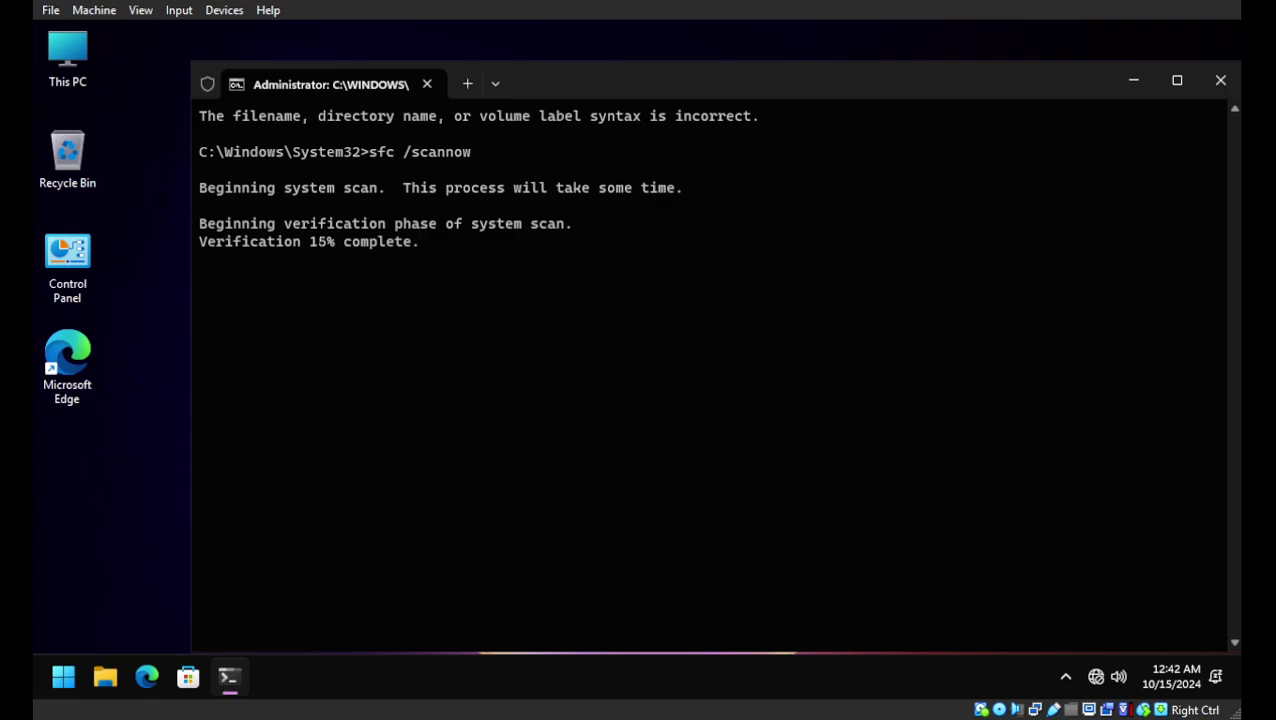
{"action": "left_click_drag", "start_coordinate": [193, 63], "coordinate": [426, 182]}
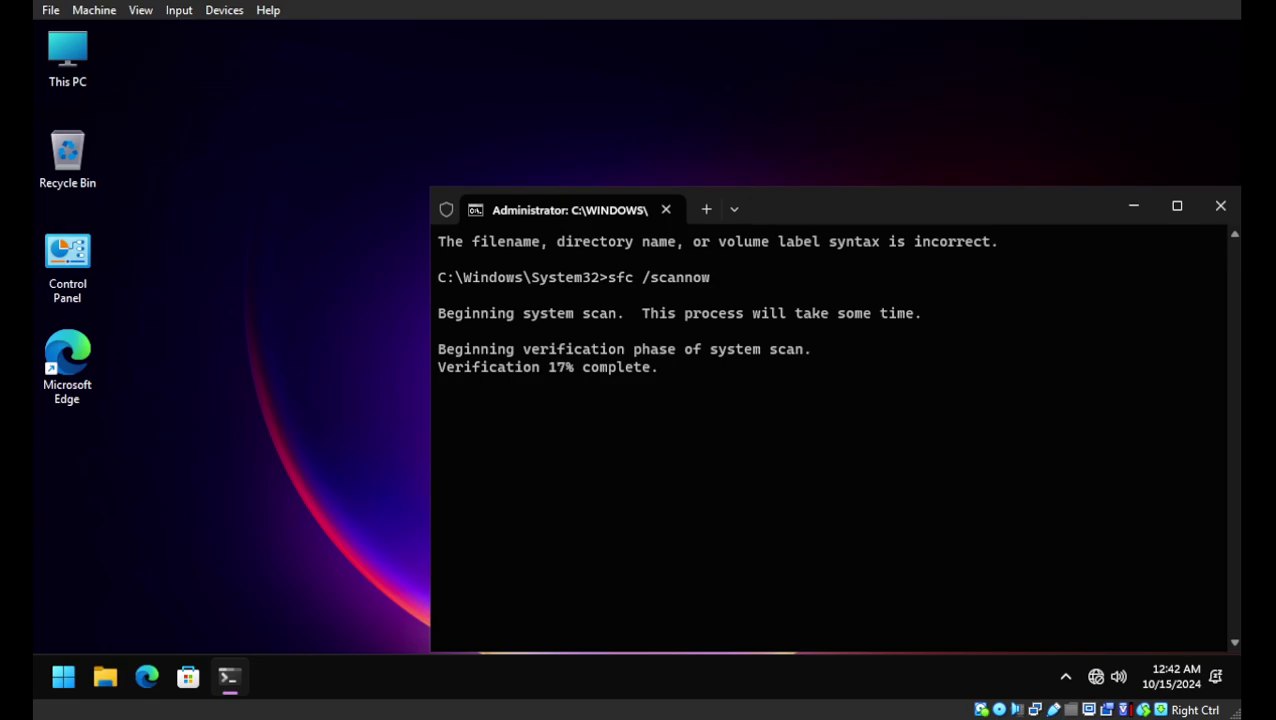
{"action": "left_click_drag", "start_coordinate": [874, 215], "coordinate": [866, 48]}
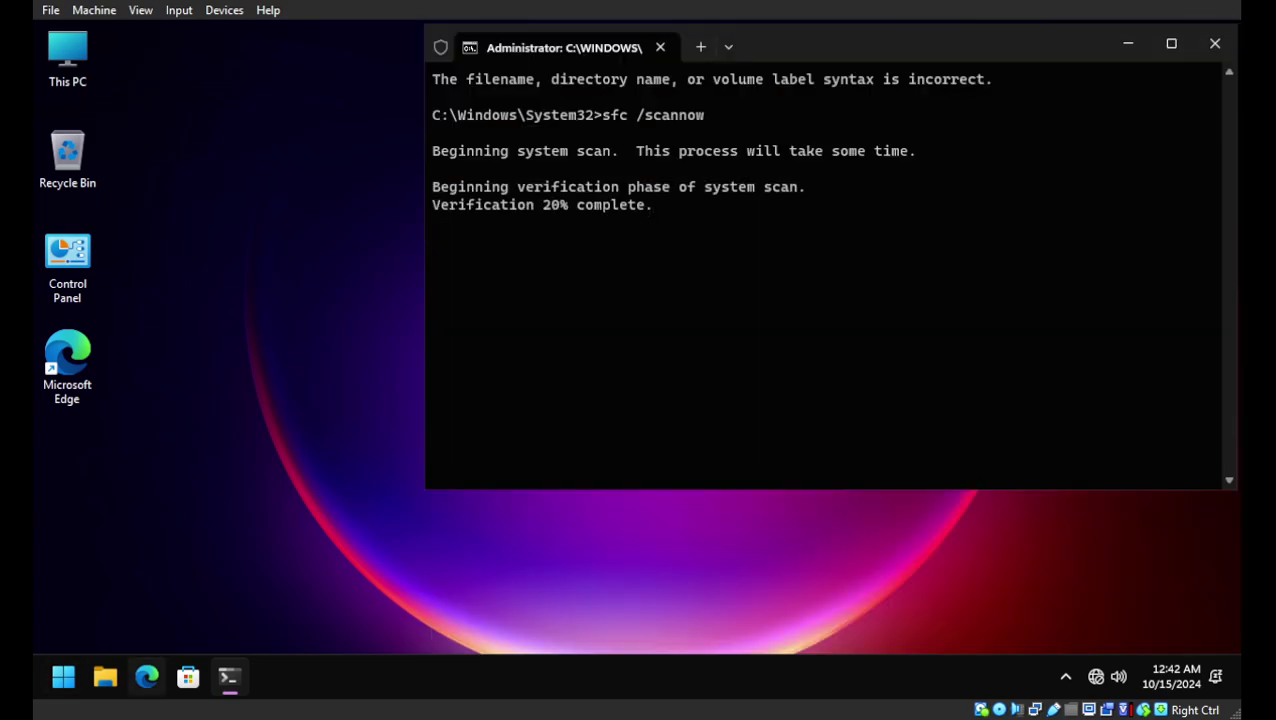
Step: Review the temporary files of Local Disk (C:) in the system storage settings while the system scan runs
{"action": "left_click", "coordinate": [63, 677]}
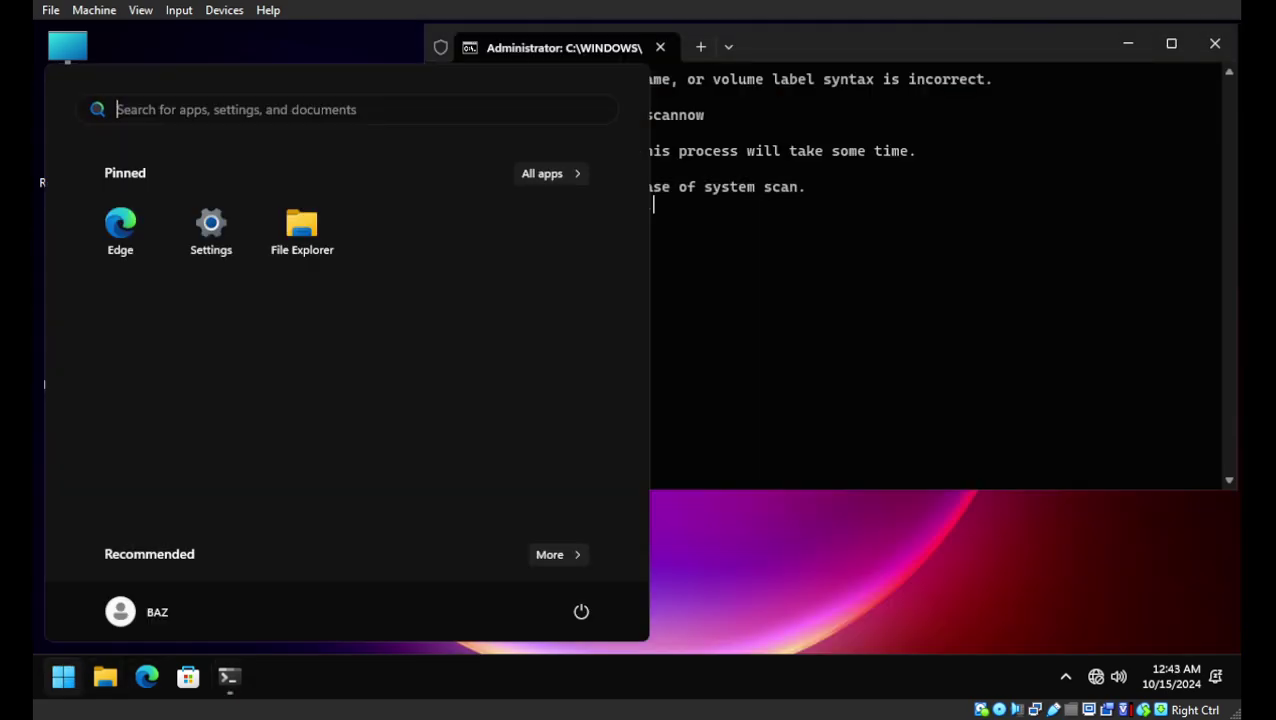
{"action": "left_click", "coordinate": [208, 222]}
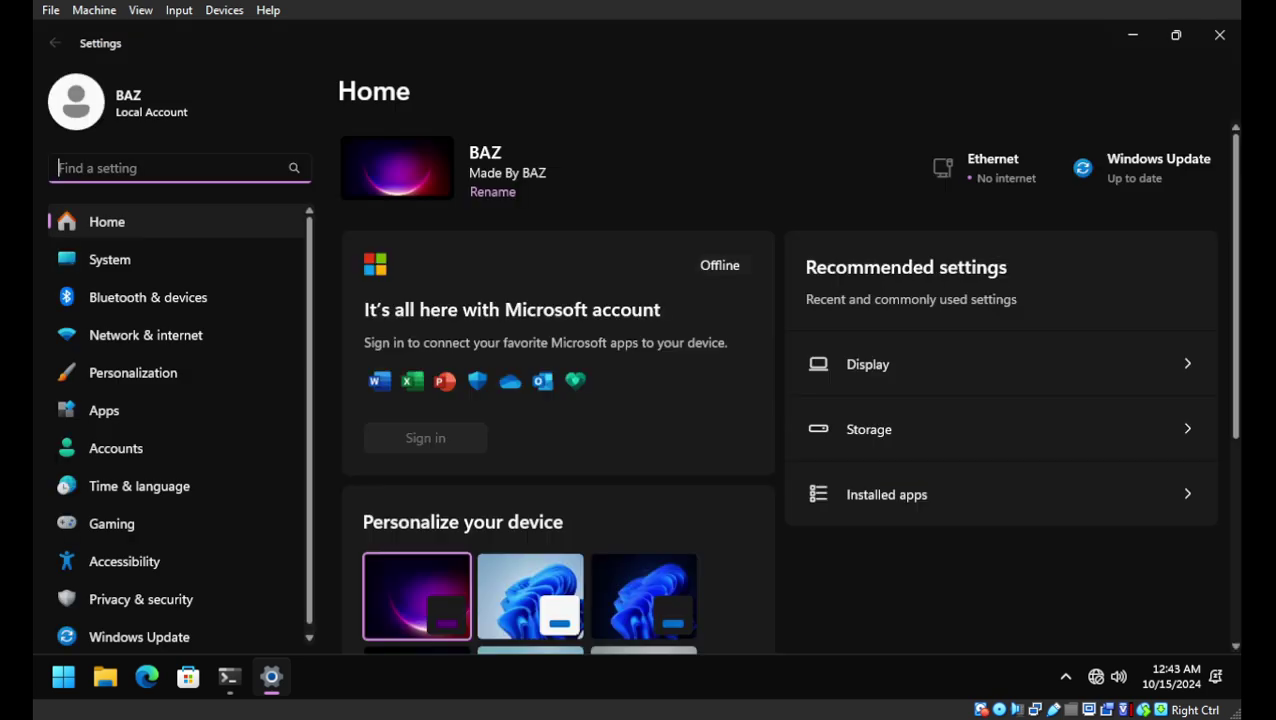
{"action": "left_click", "coordinate": [110, 259]}
{"action": "scroll", "coordinate": [778, 390], "scroll_direction": "down", "scroll_amount": 5}
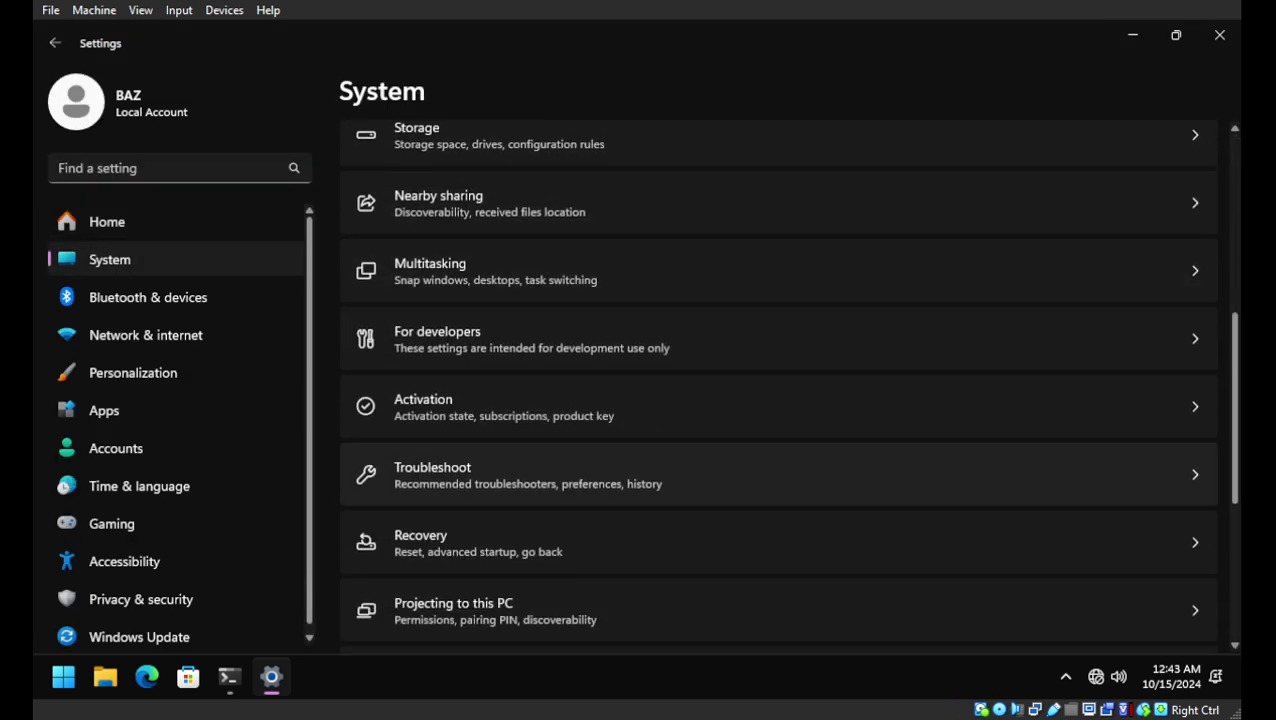
{"action": "left_click", "coordinate": [416, 215]}
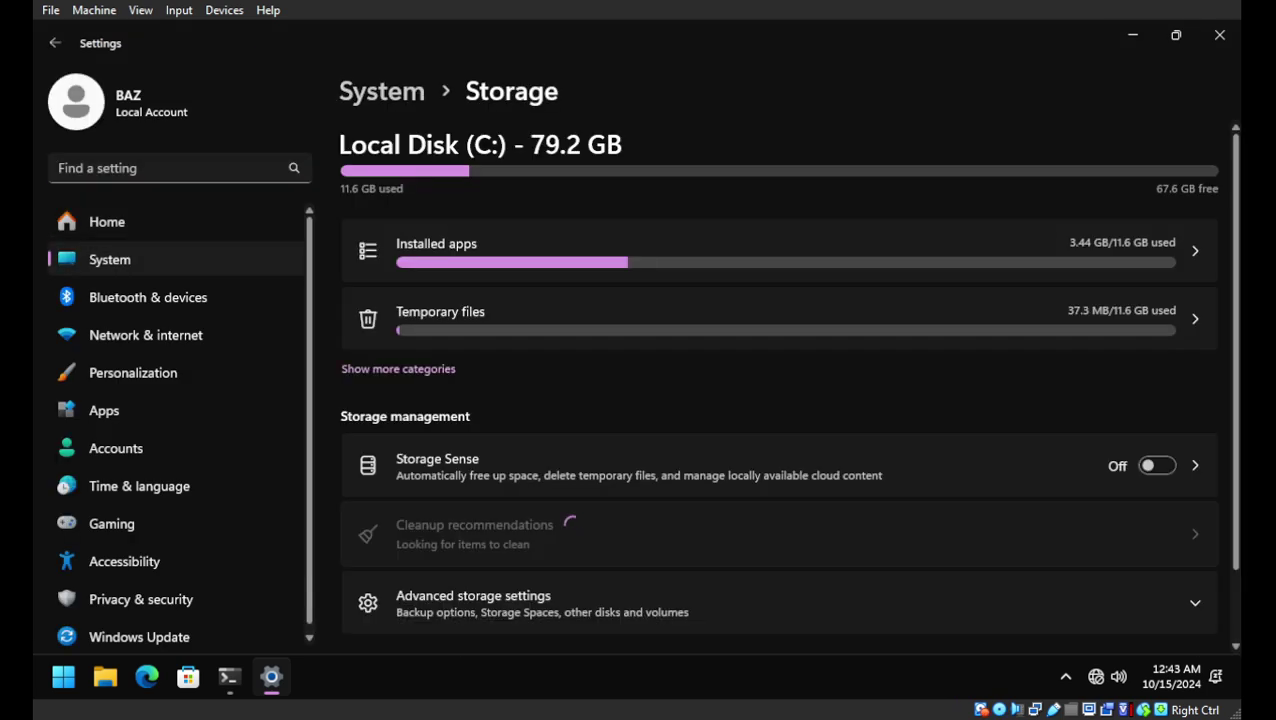
{"action": "left_click", "coordinate": [229, 677]}
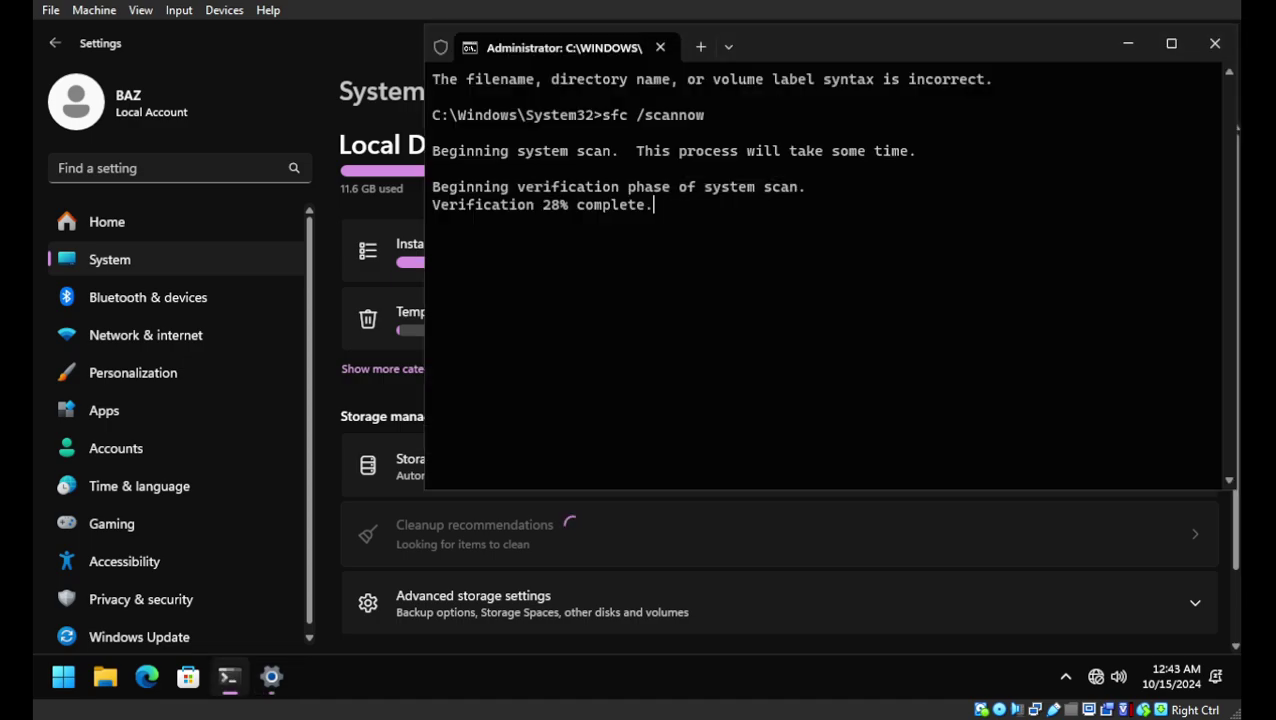
{"action": "left_click", "coordinate": [474, 534]}
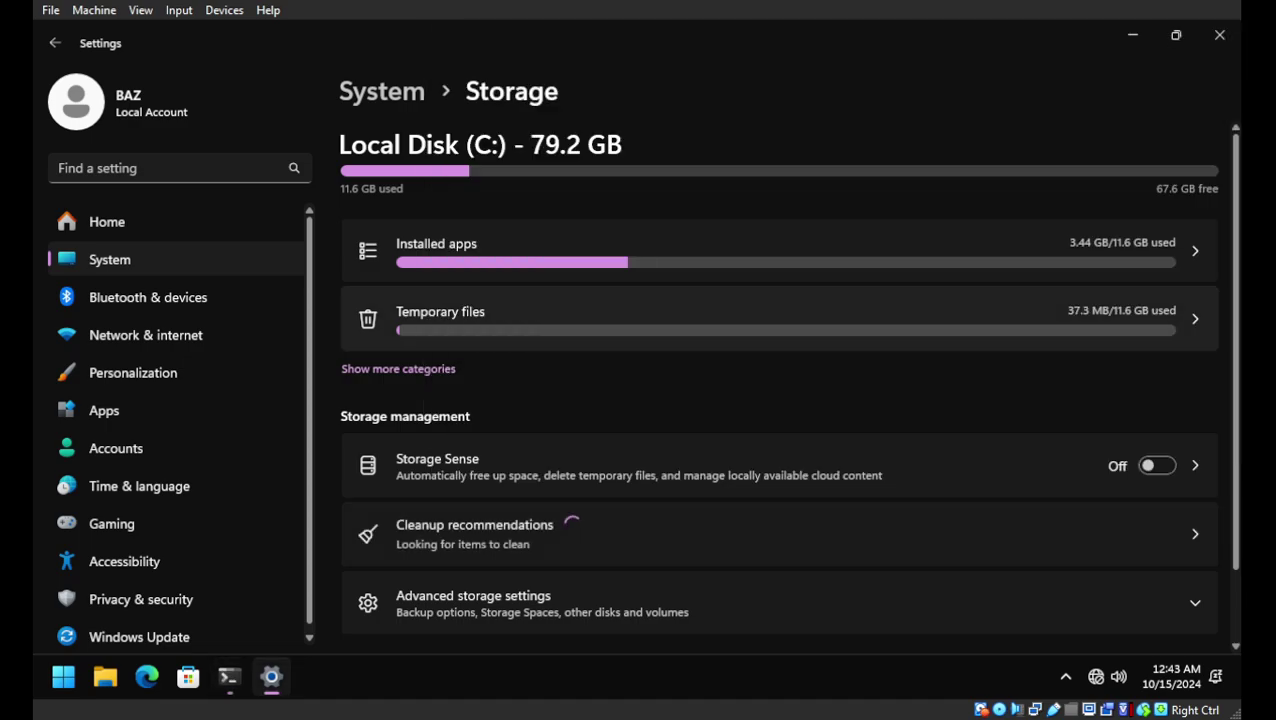
{"action": "left_click", "coordinate": [440, 318]}
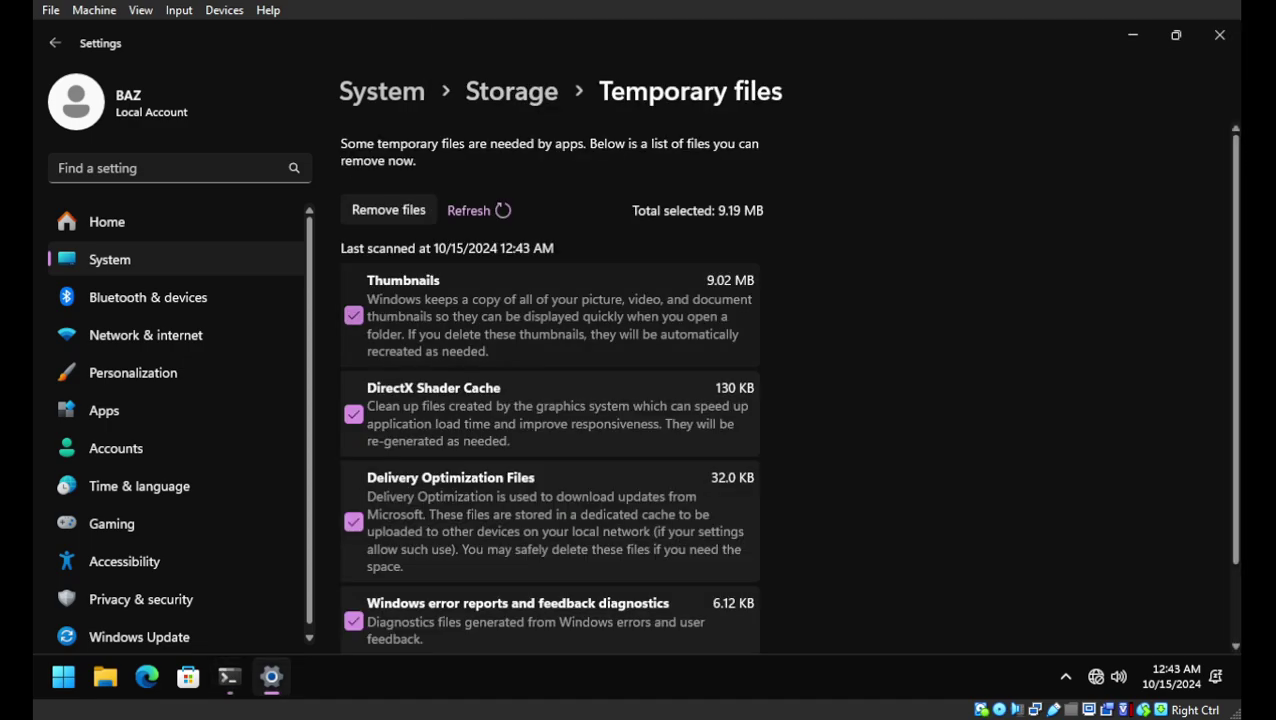
{"action": "scroll", "coordinate": [550, 400], "scroll_direction": "down", "scroll_amount": 2}
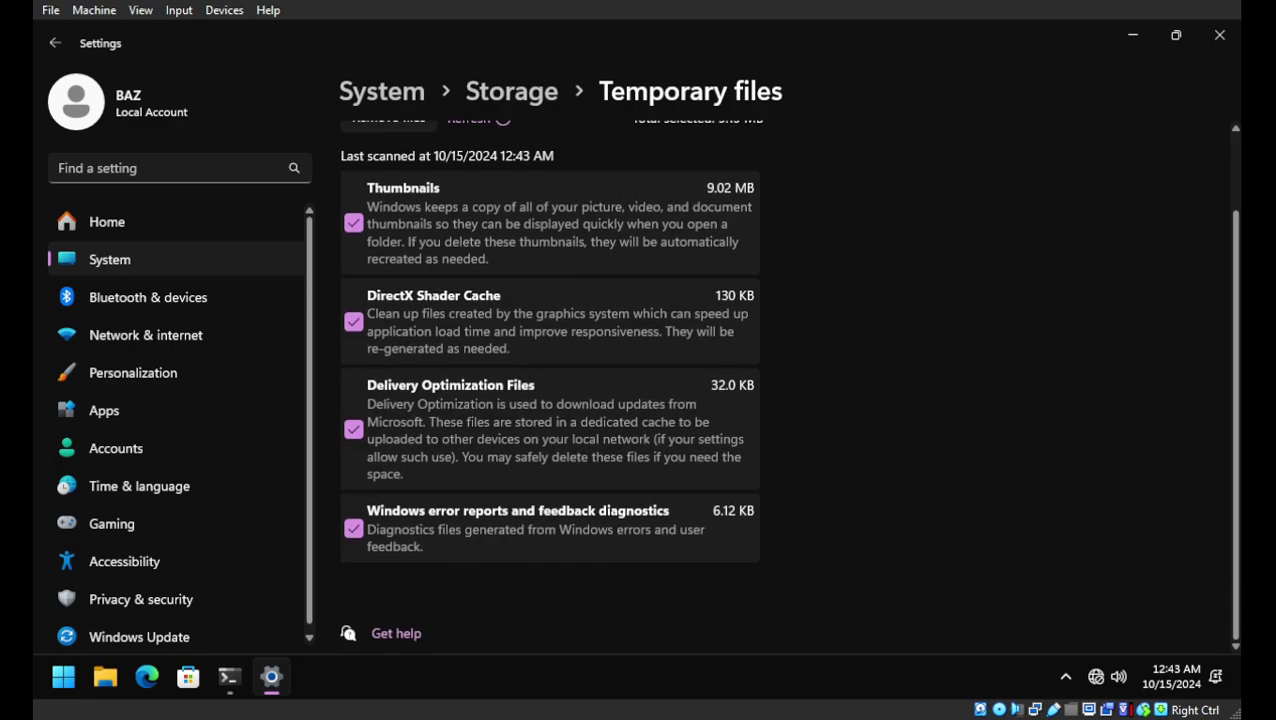
{"action": "scroll", "coordinate": [550, 400], "scroll_direction": "up", "scroll_amount": 2}
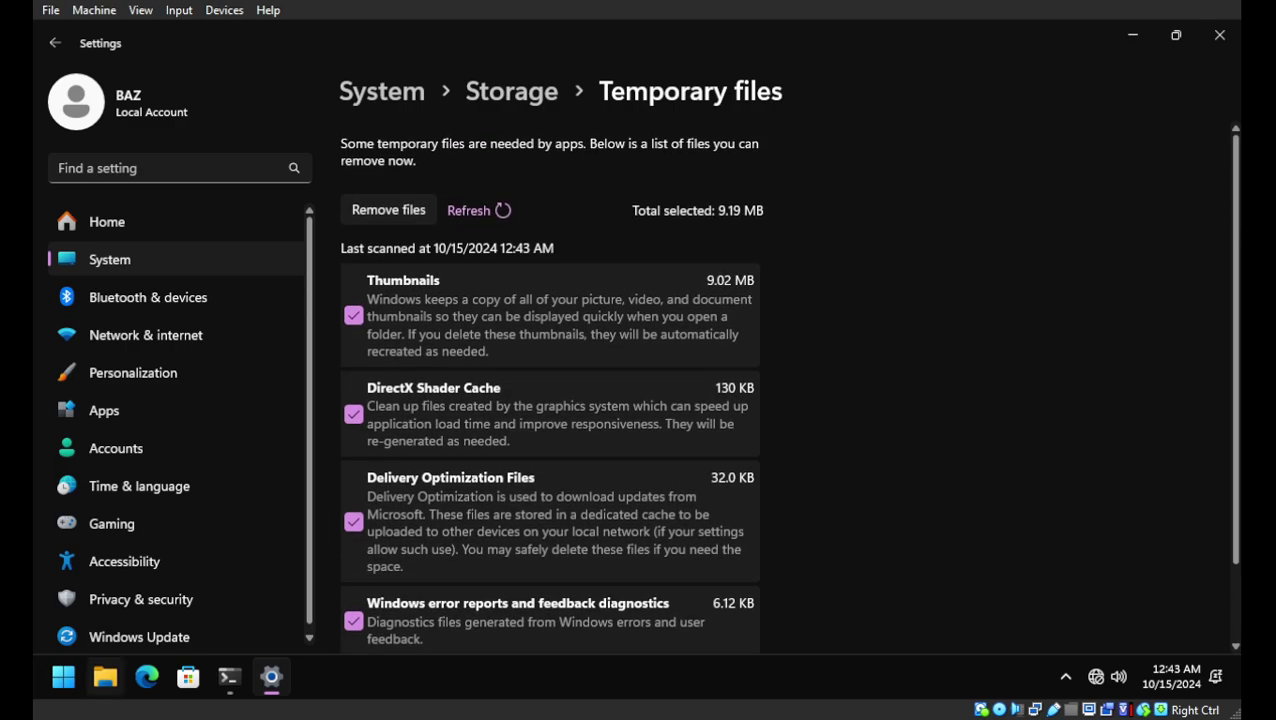
Step: Find and open Event Viewer, checking the system file scan's progress while it loads
{"action": "left_click", "coordinate": [63, 677]}
{"action": "type", "text": "even"}
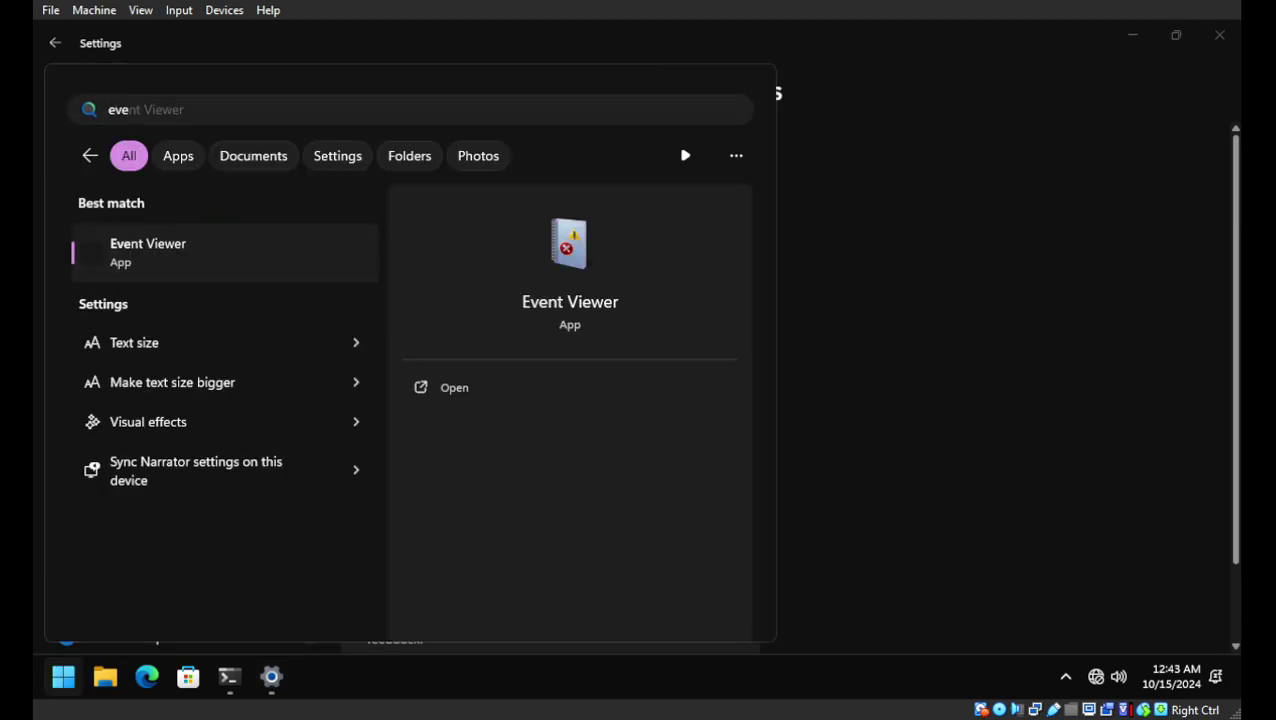
{"action": "key", "text": "Escape"}
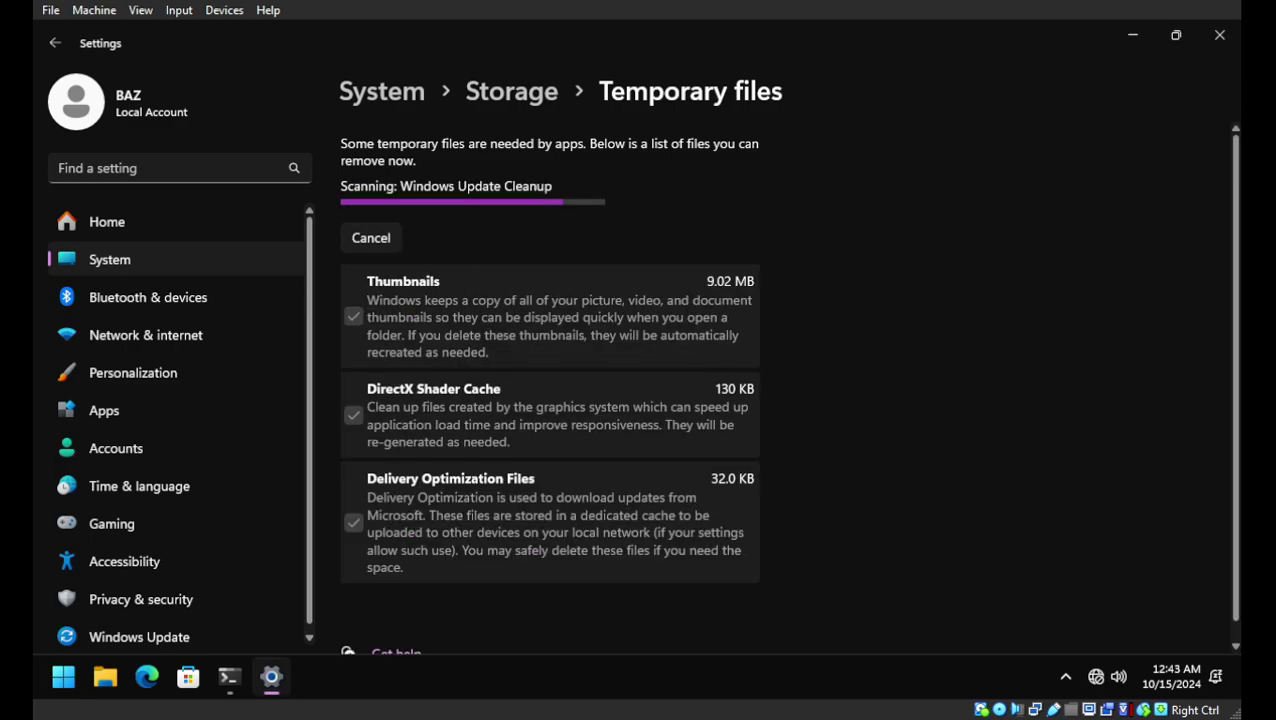
{"action": "key", "text": "alt+Tab"}
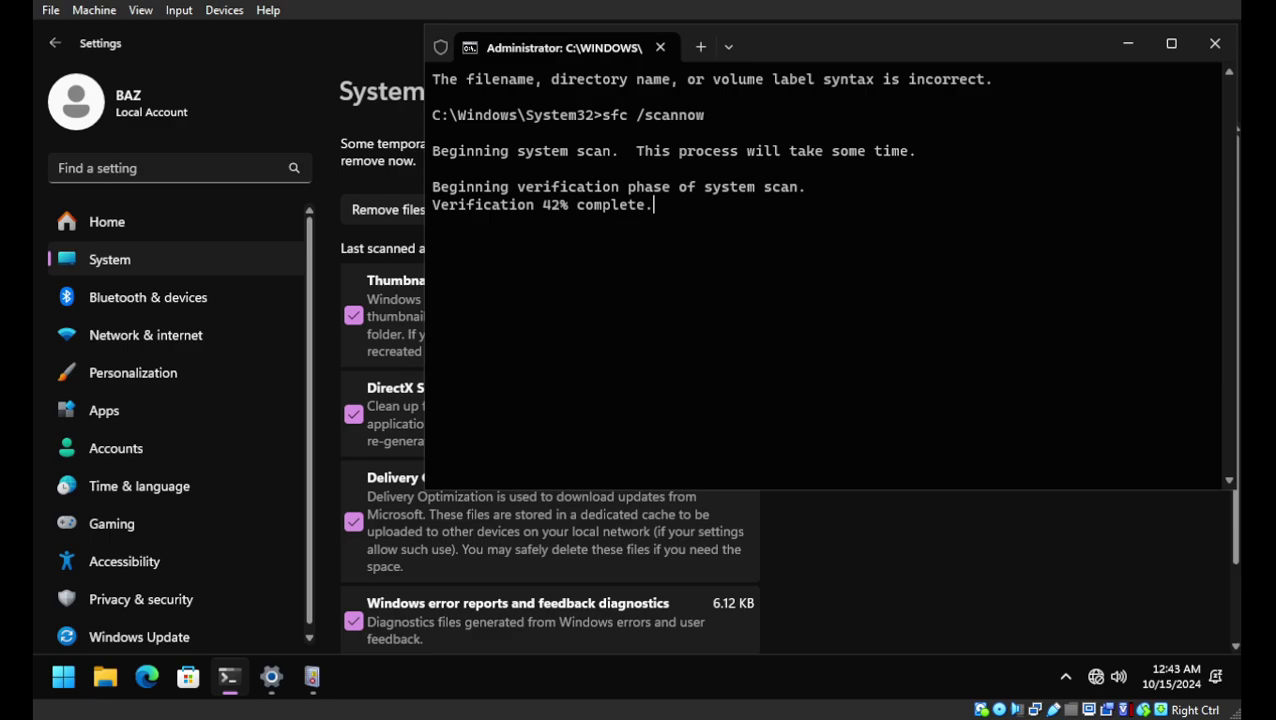
{"action": "key", "text": "alt+Tab"}
{"action": "scroll", "coordinate": [787, 384], "scroll_direction": "up", "scroll_amount": 3}
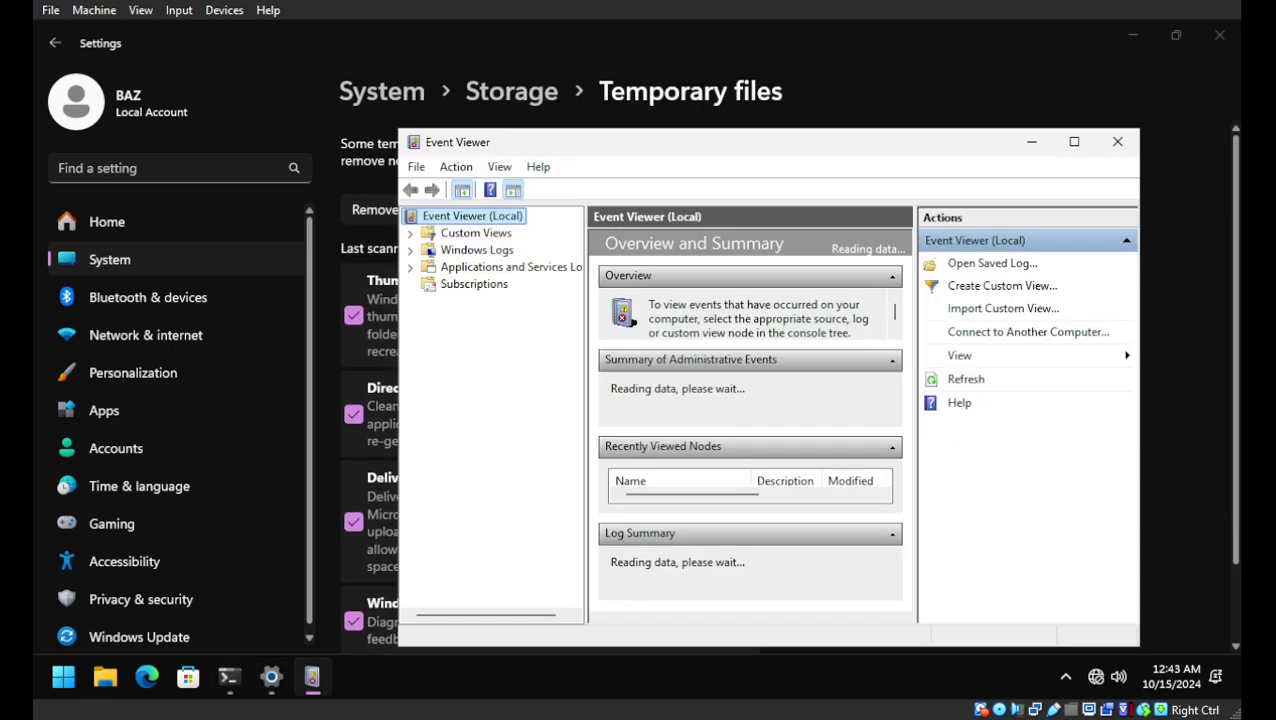
Step: Expand Windows Logs in Event Viewer and display the Application log's events
{"action": "left_click", "coordinate": [410, 250]}
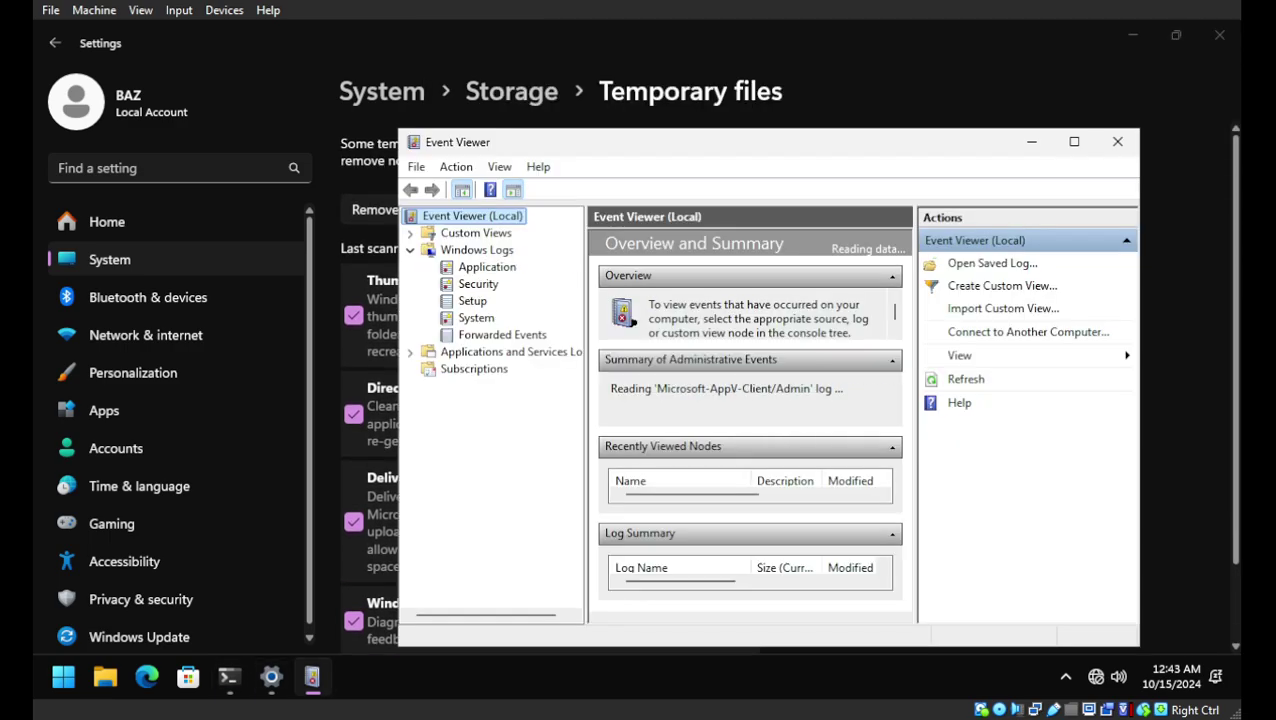
{"action": "left_click", "coordinate": [486, 267]}
{"action": "left_click", "coordinate": [475, 318]}
{"action": "left_click", "coordinate": [486, 267]}
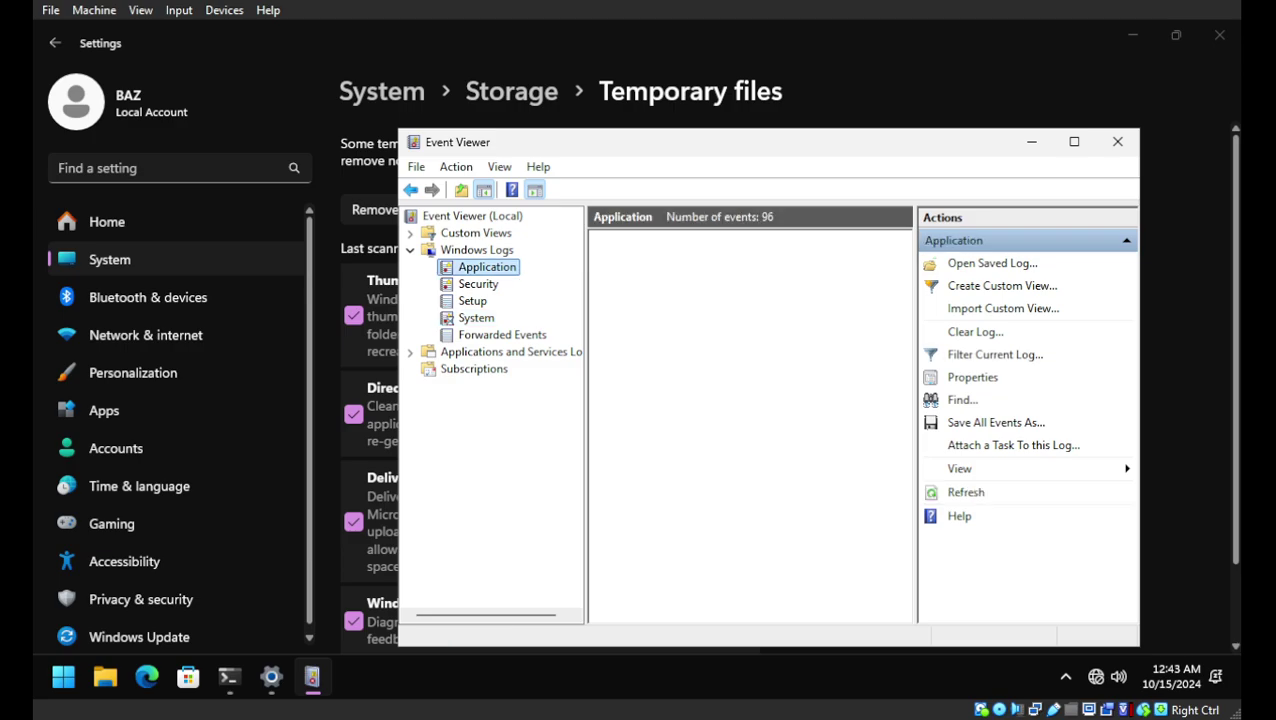
{"action": "left_click_drag", "start_coordinate": [689, 149], "coordinate": [785, 156]}
{"action": "left_click", "coordinate": [574, 291]}
{"action": "left_click", "coordinate": [583, 274]}
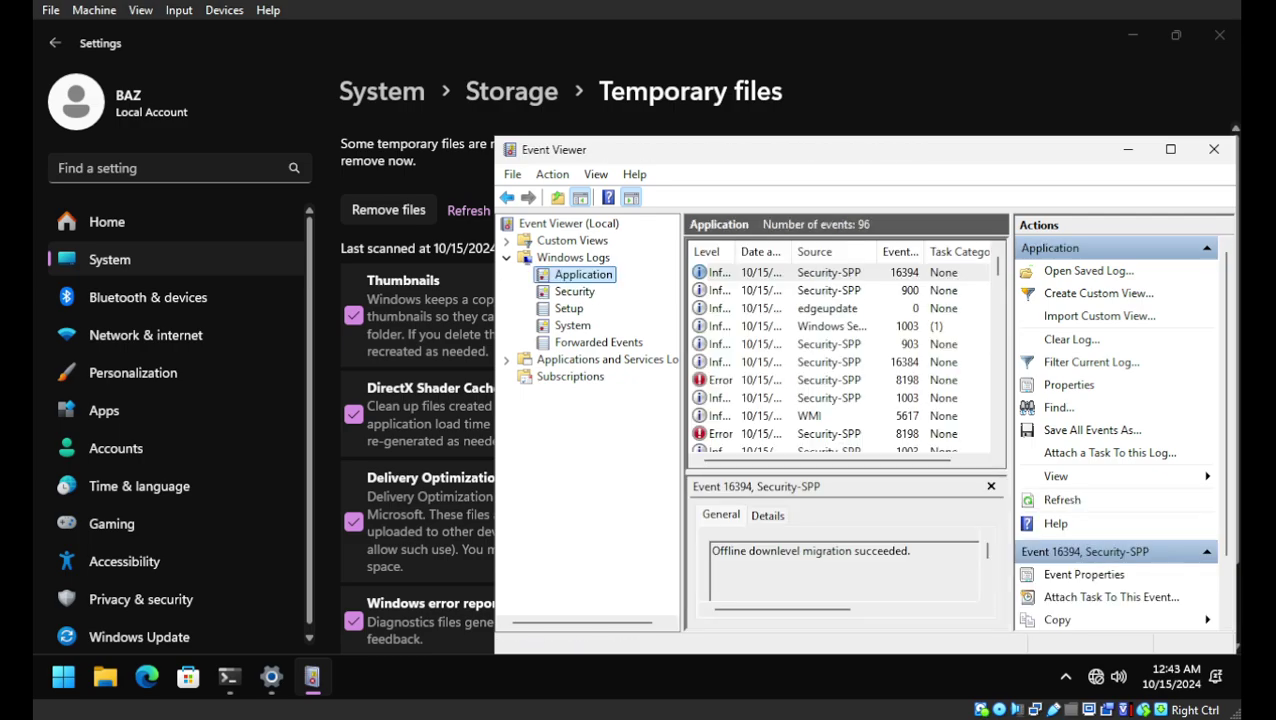
Step: Widen the Event Viewer window and read the descriptions of the Security-SPP 8198 errors in the Application log
{"action": "left_click", "coordinate": [829, 380]}
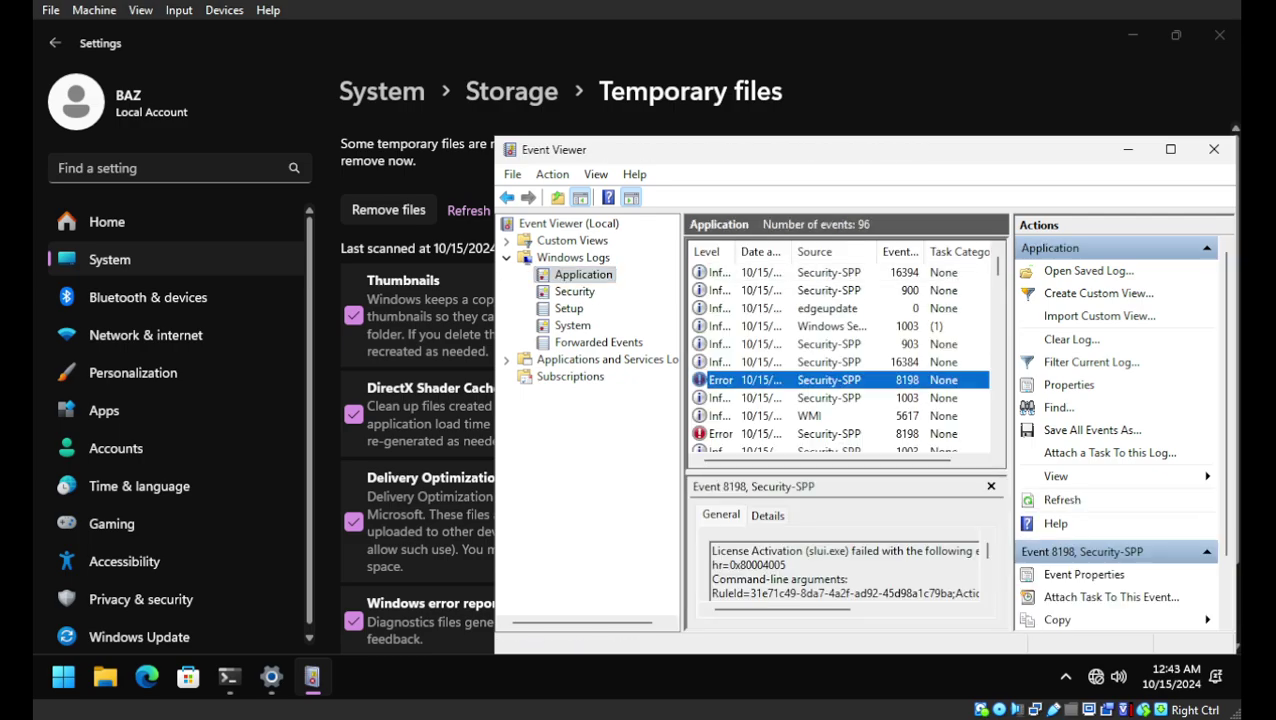
{"action": "left_click_drag", "start_coordinate": [496, 385], "coordinate": [156, 385]}
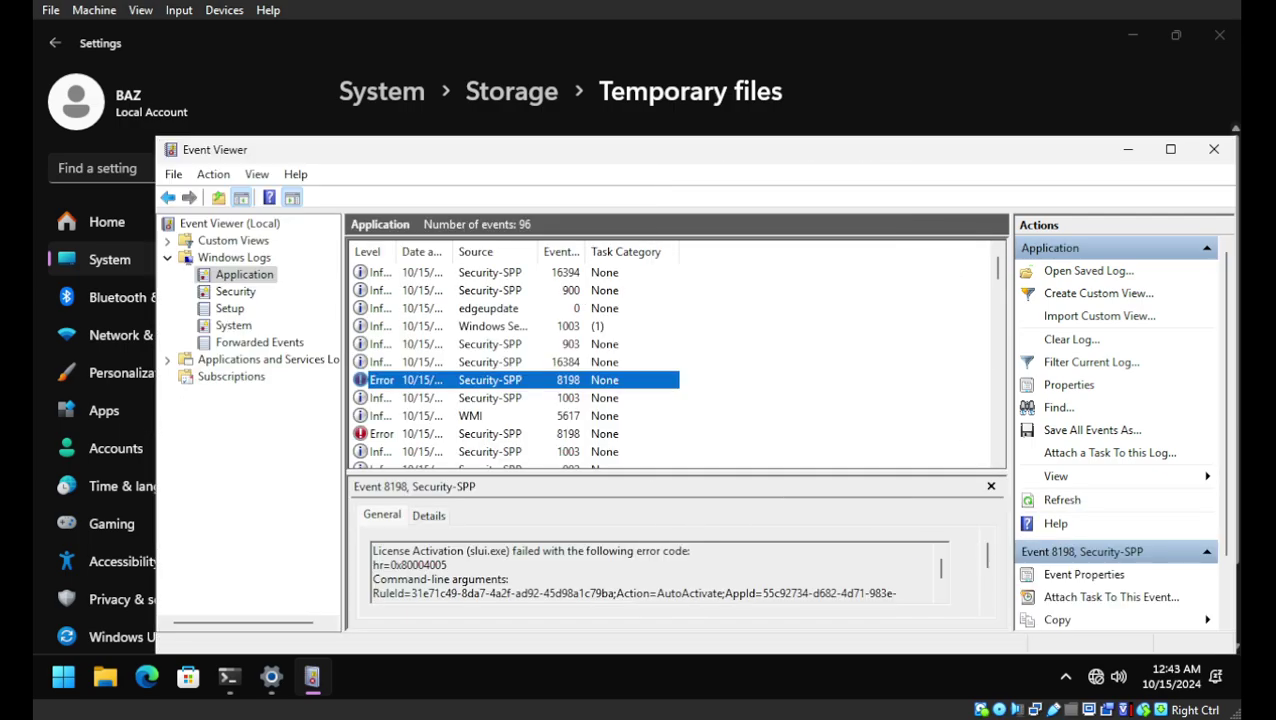
{"action": "left_click", "coordinate": [490, 434]}
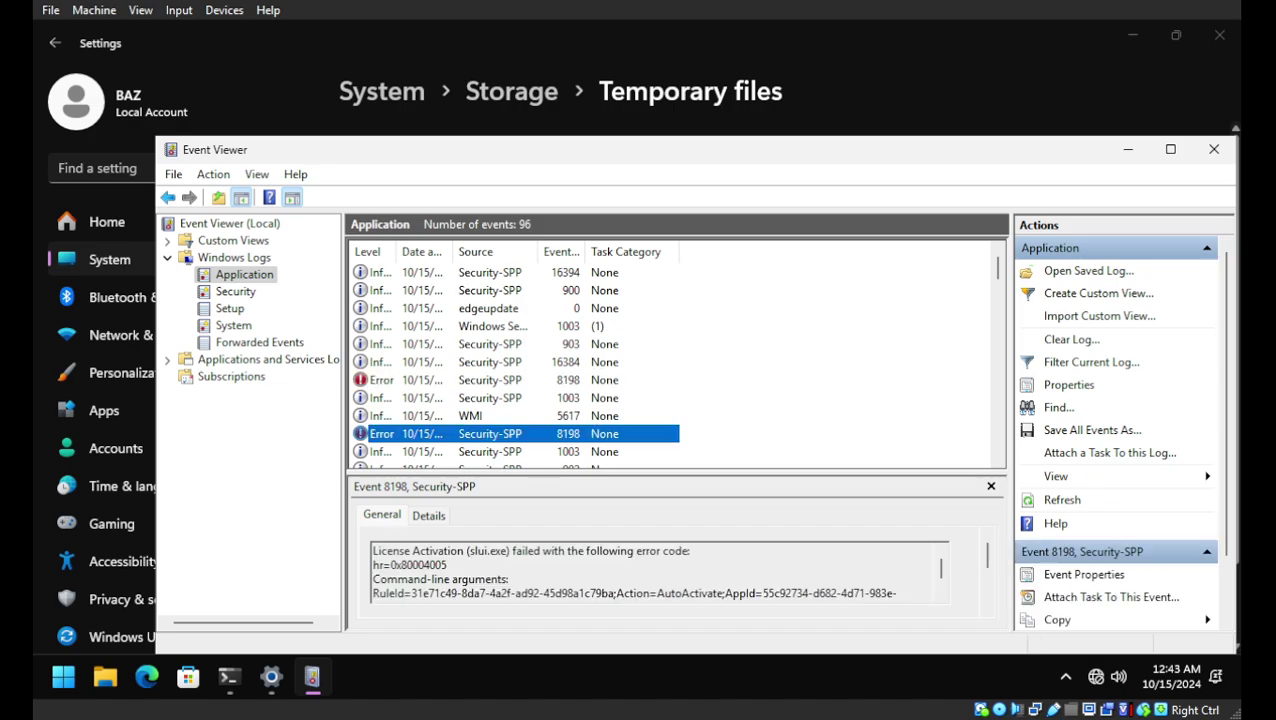
{"action": "scroll", "coordinate": [660, 573], "scroll_direction": "down", "scroll_amount": 1}
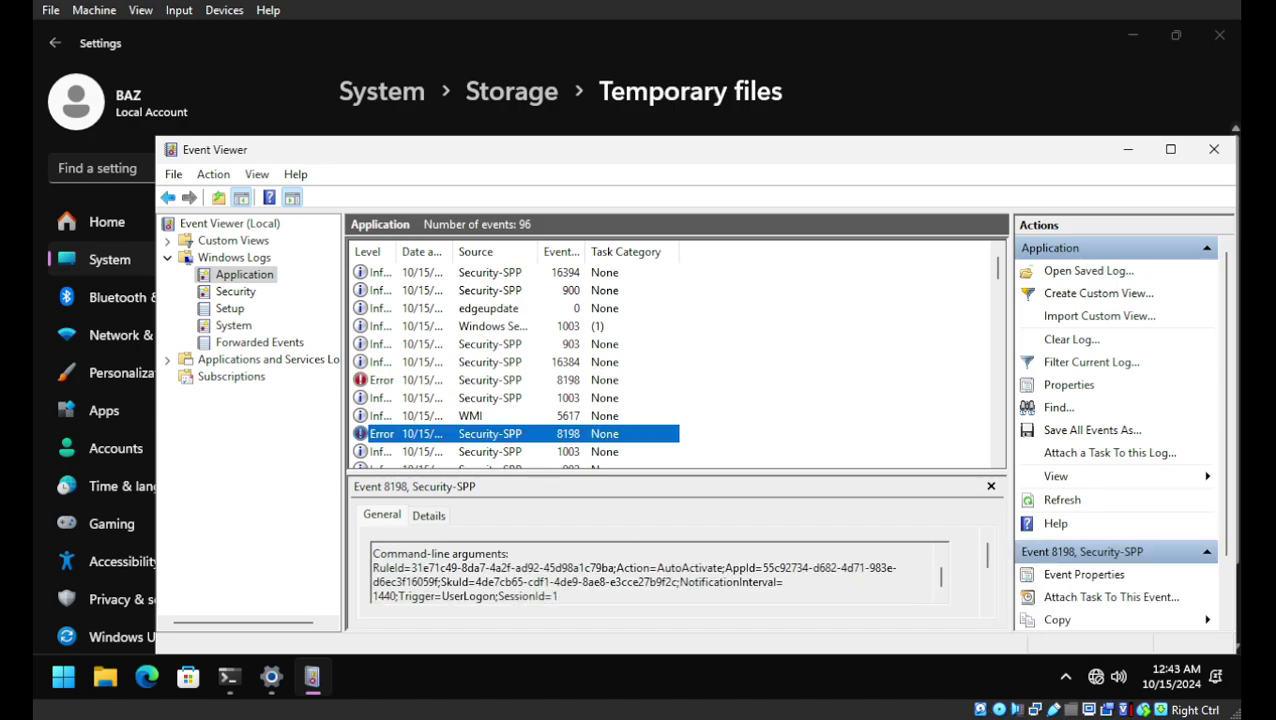
{"action": "scroll", "coordinate": [660, 573], "scroll_direction": "up", "scroll_amount": 1}
{"action": "scroll", "coordinate": [675, 360], "scroll_direction": "down", "scroll_amount": 3}
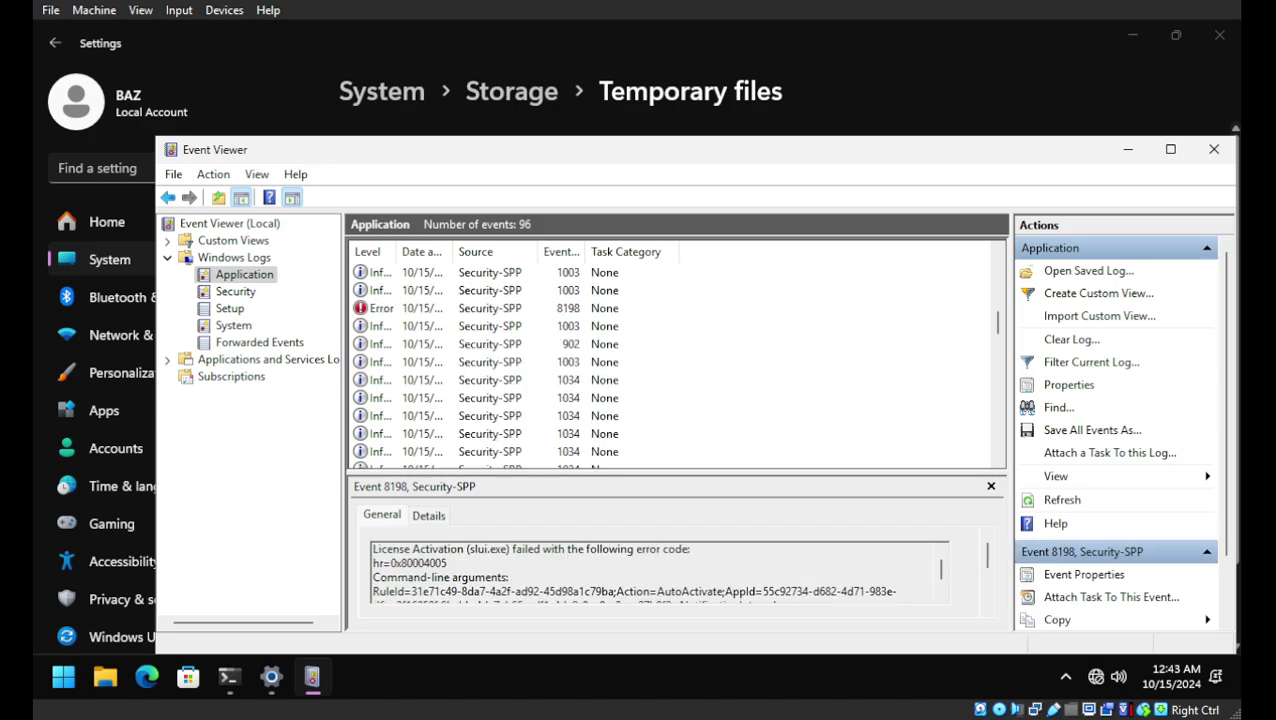
Step: Display the System log in Event Viewer and read the DistributedCOM and TPM-WMI error and warning descriptions
{"action": "left_click", "coordinate": [233, 325]}
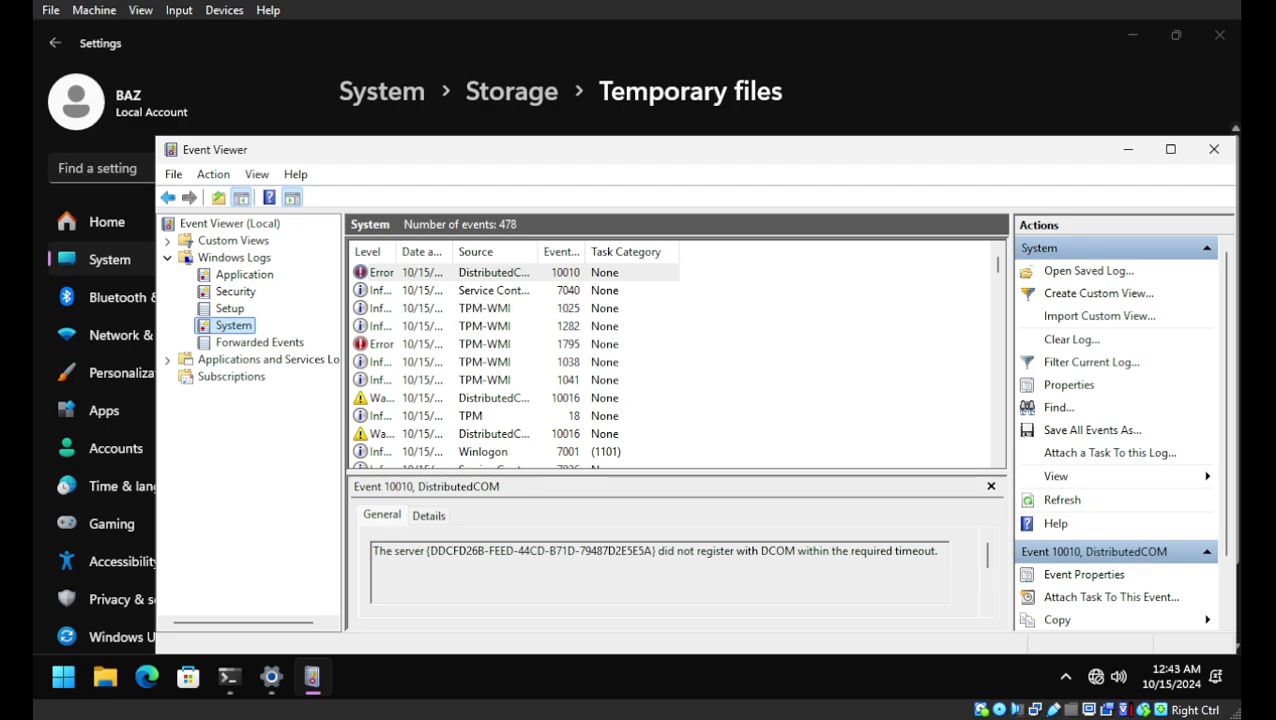
{"action": "left_click", "coordinate": [493, 272]}
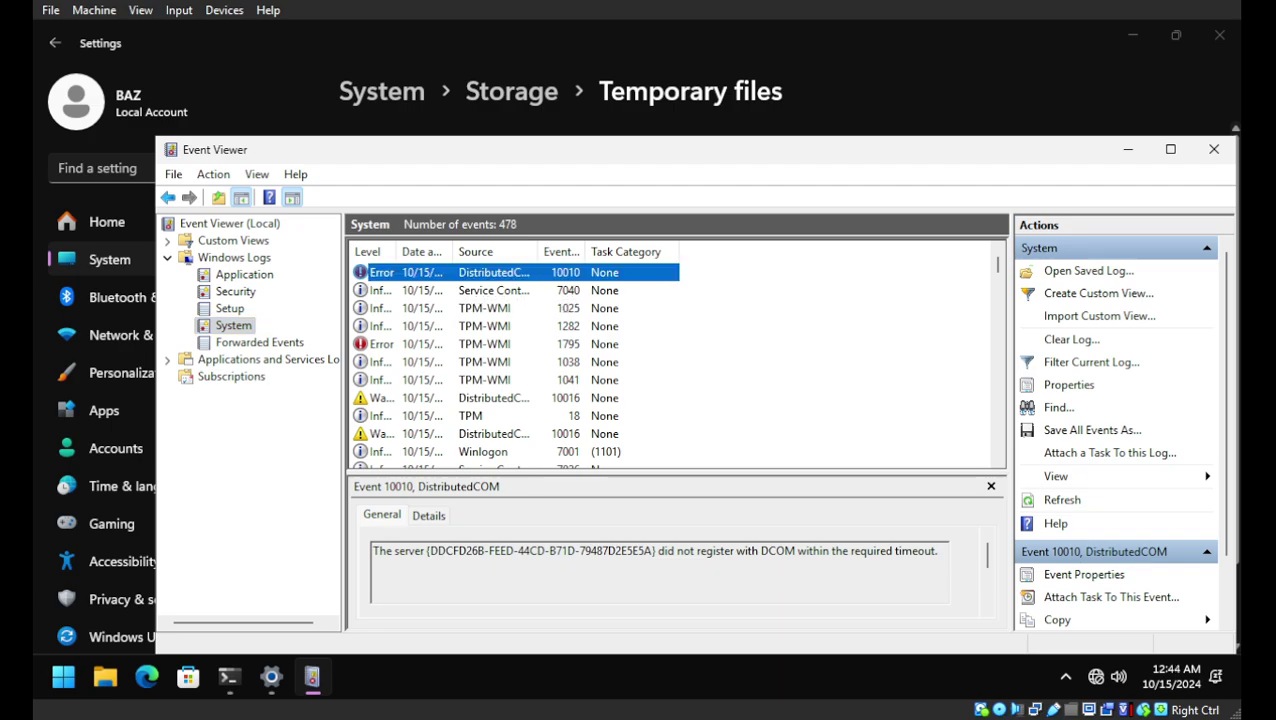
{"action": "left_click", "coordinate": [484, 344]}
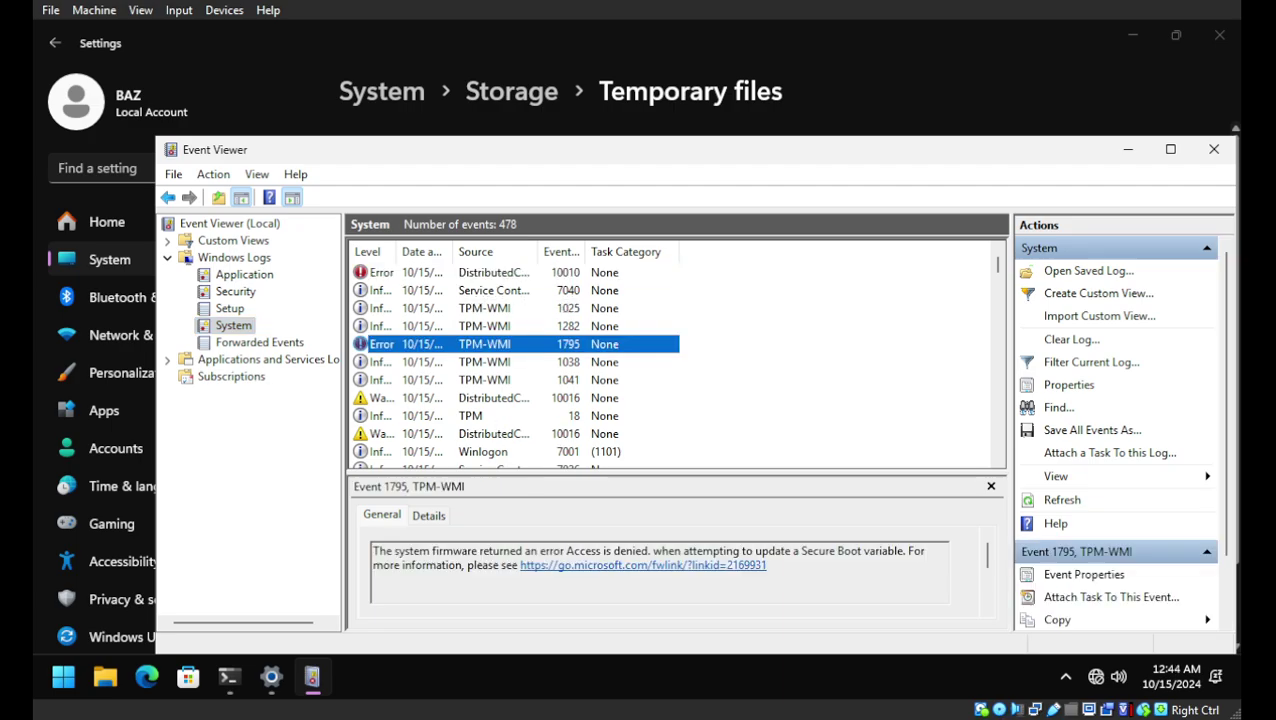
{"action": "left_click", "coordinate": [490, 398]}
{"action": "scroll", "coordinate": [676, 362], "scroll_direction": "down", "scroll_amount": 2}
{"action": "left_click", "coordinate": [493, 326]}
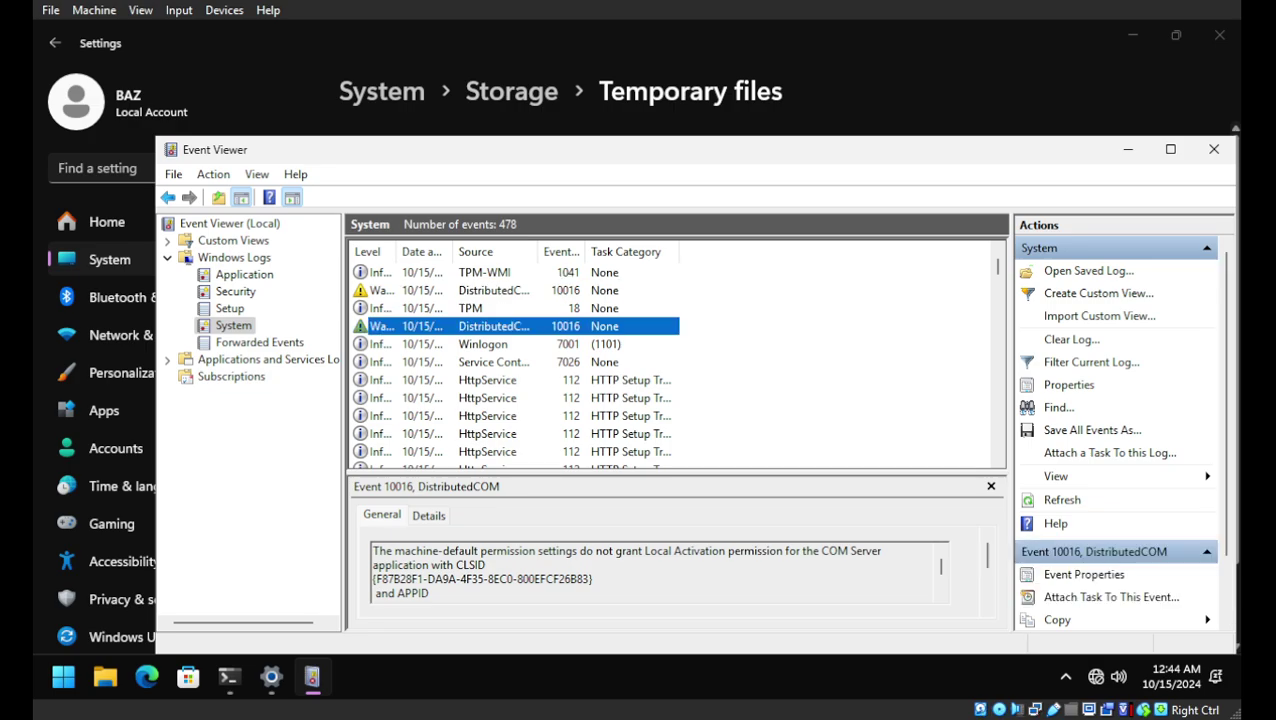
Step: Browse further through the System log and read the Kernel-Boot and Kernel-Power event descriptions
{"action": "scroll", "coordinate": [676, 362], "scroll_direction": "down", "scroll_amount": 8}
{"action": "scroll", "coordinate": [514, 360], "scroll_direction": "down", "scroll_amount": 8}
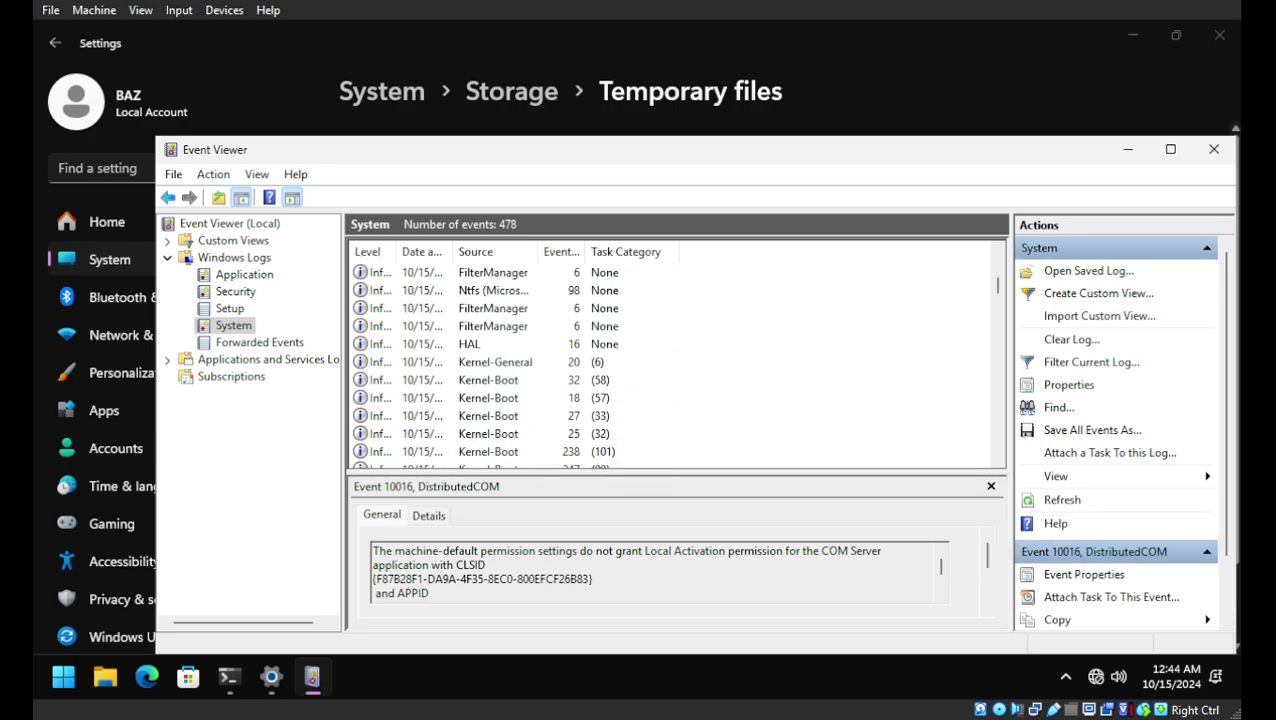
{"action": "left_click", "coordinate": [493, 326]}
{"action": "scroll", "coordinate": [493, 326], "scroll_direction": "down", "scroll_amount": 1}
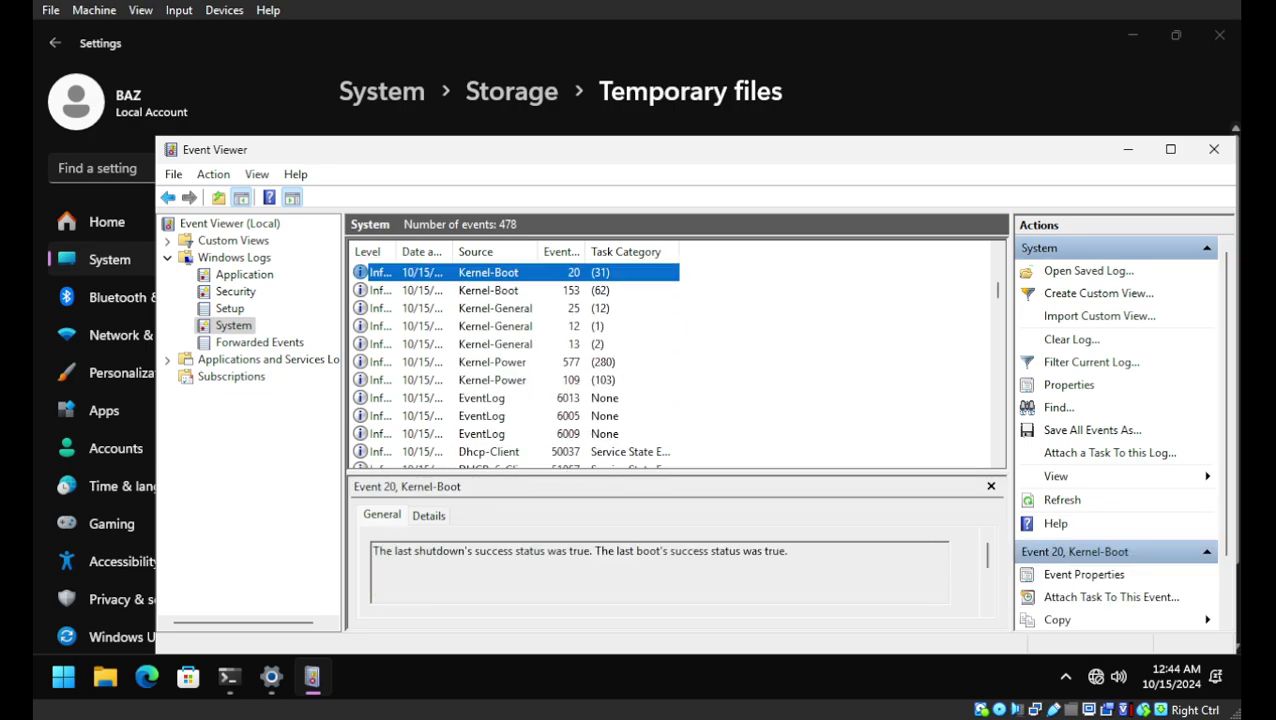
{"action": "left_click", "coordinate": [493, 326]}
{"action": "scroll", "coordinate": [493, 326], "scroll_direction": "down", "scroll_amount": 2}
{"action": "left_click", "coordinate": [492, 272]}
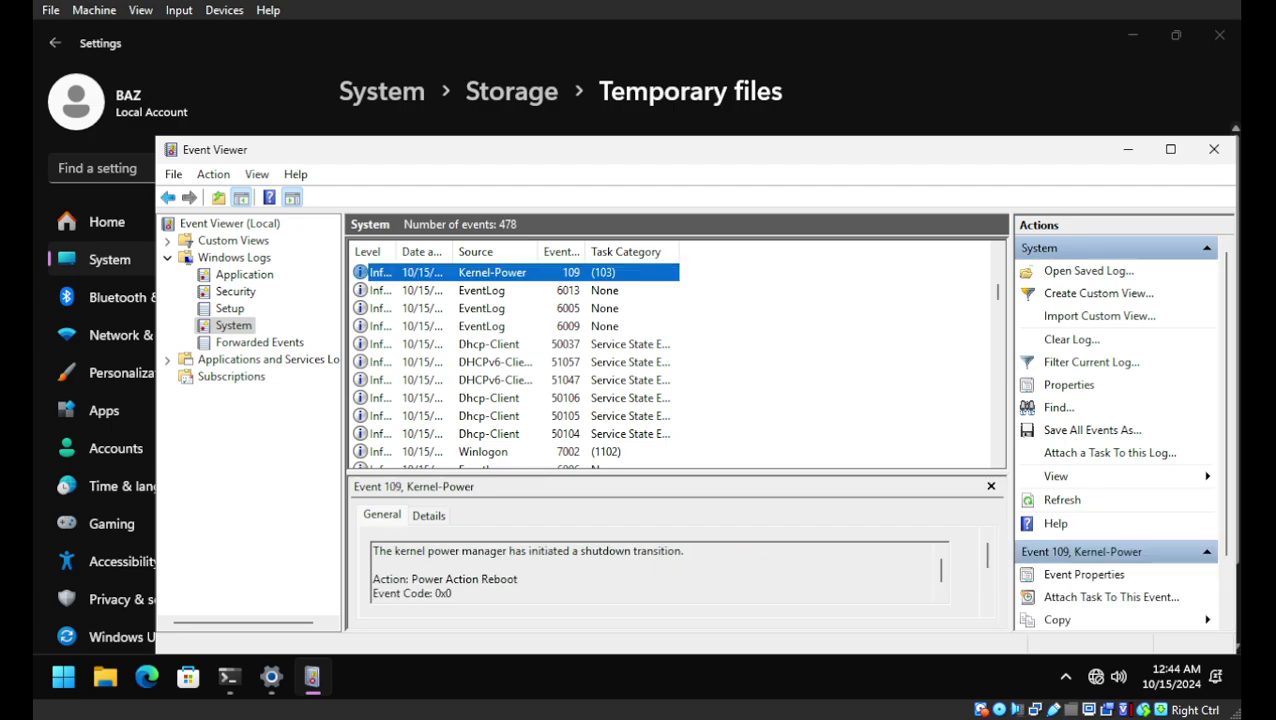
{"action": "scroll", "coordinate": [514, 360], "scroll_direction": "down", "scroll_amount": 8}
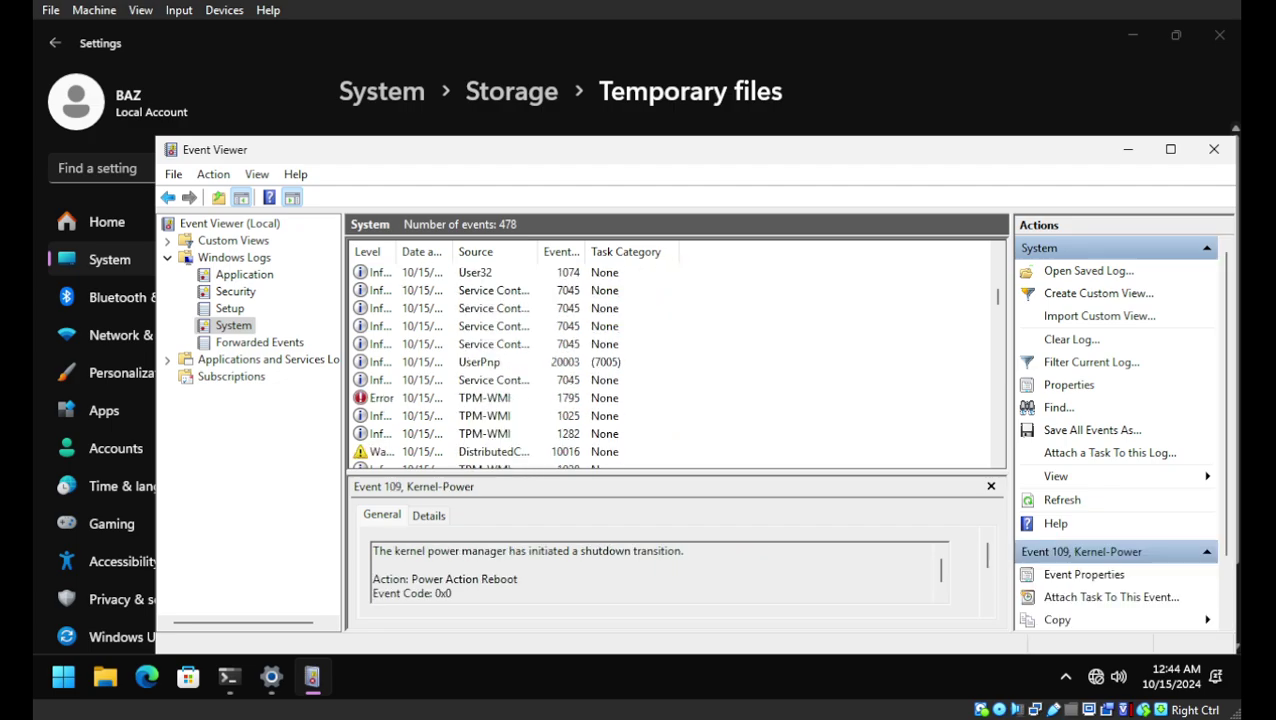
{"action": "scroll", "coordinate": [514, 360], "scroll_direction": "up", "scroll_amount": 8}
{"action": "scroll", "coordinate": [514, 330], "scroll_direction": "up", "scroll_amount": 10}
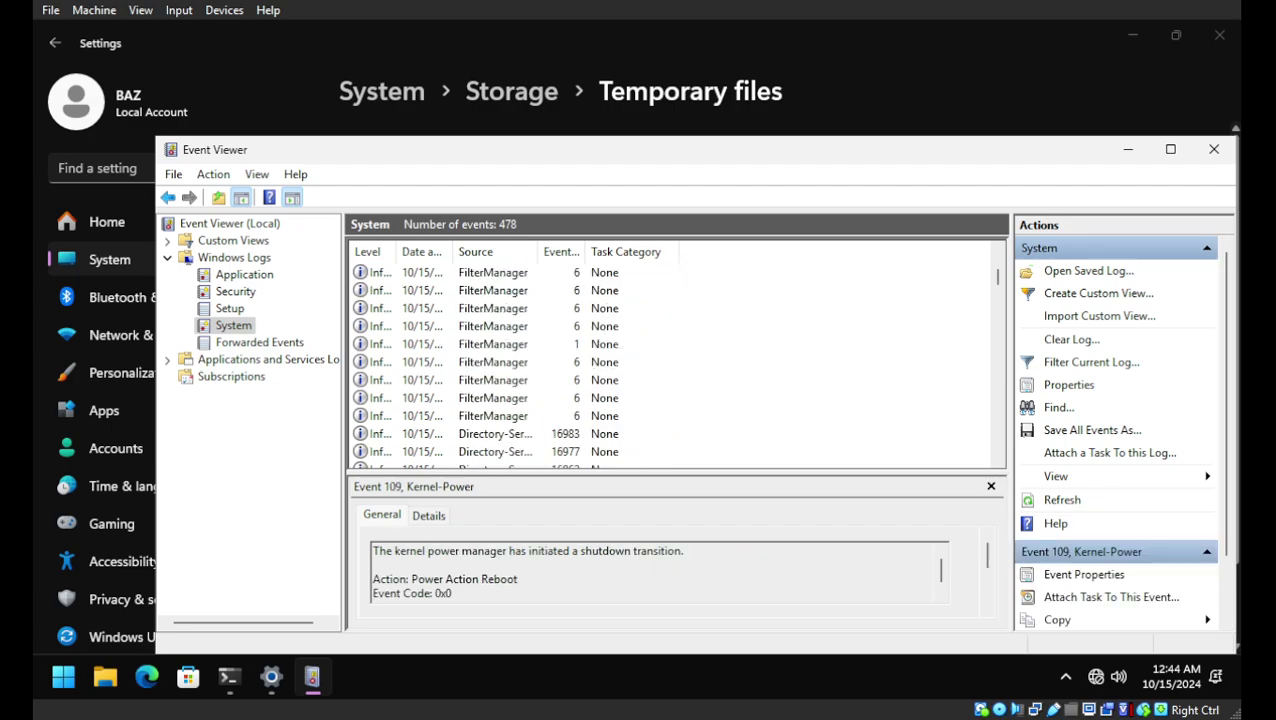
Step: Read the full description of a Kernel-Processor-Power event 55 in the System log, and close Event Viewer
{"action": "scroll", "coordinate": [514, 330], "scroll_direction": "down", "scroll_amount": 4}
{"action": "left_click", "coordinate": [514, 362]}
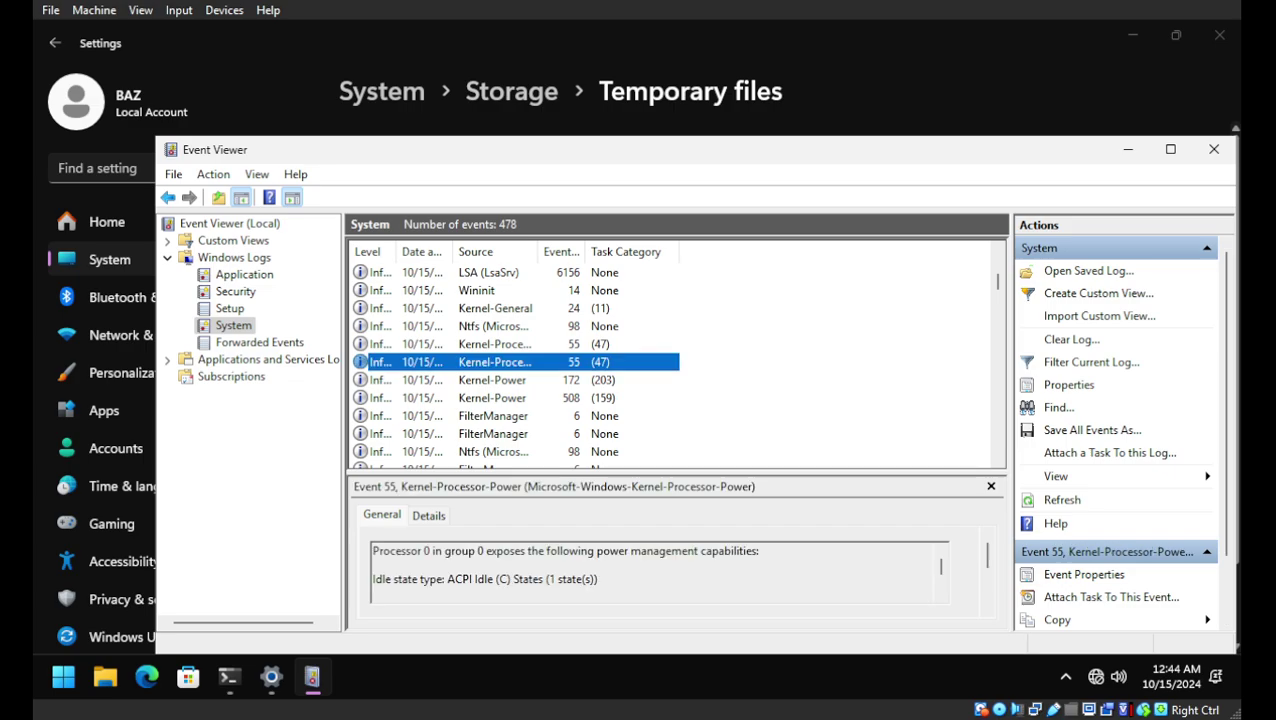
{"action": "scroll", "coordinate": [655, 575], "scroll_direction": "down", "scroll_amount": 3}
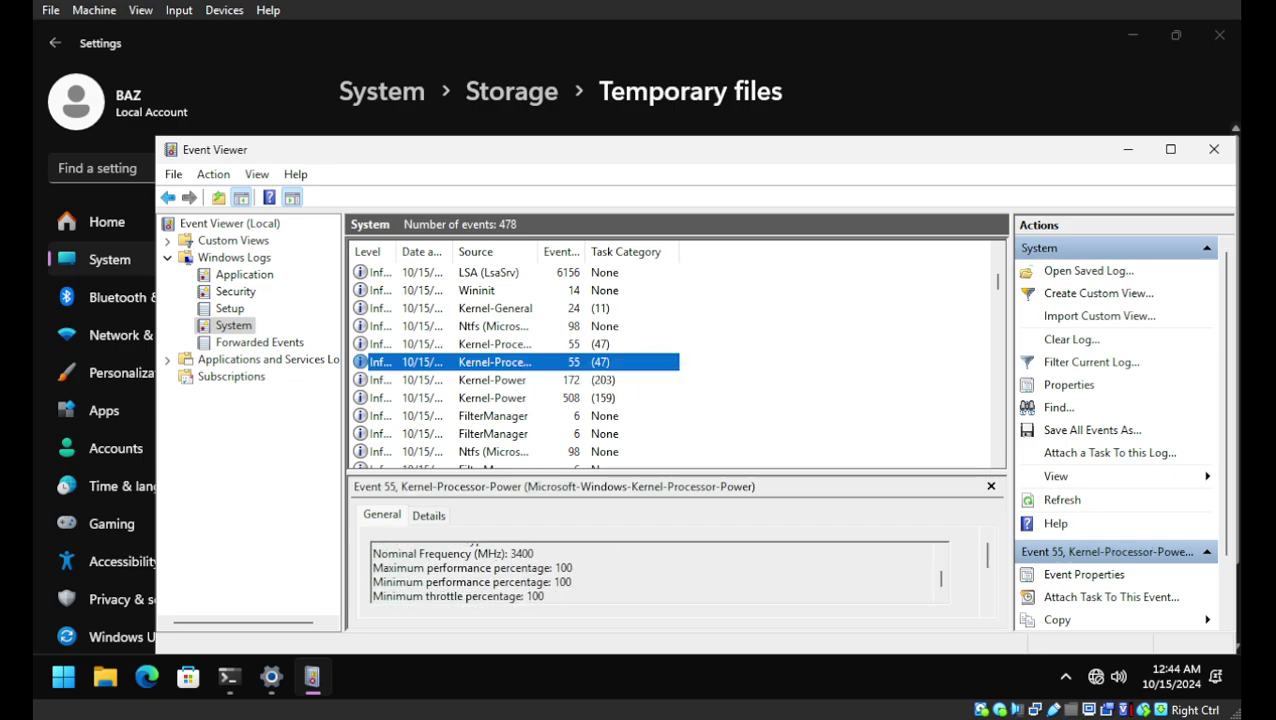
{"action": "scroll", "coordinate": [655, 575], "scroll_direction": "up", "scroll_amount": 1}
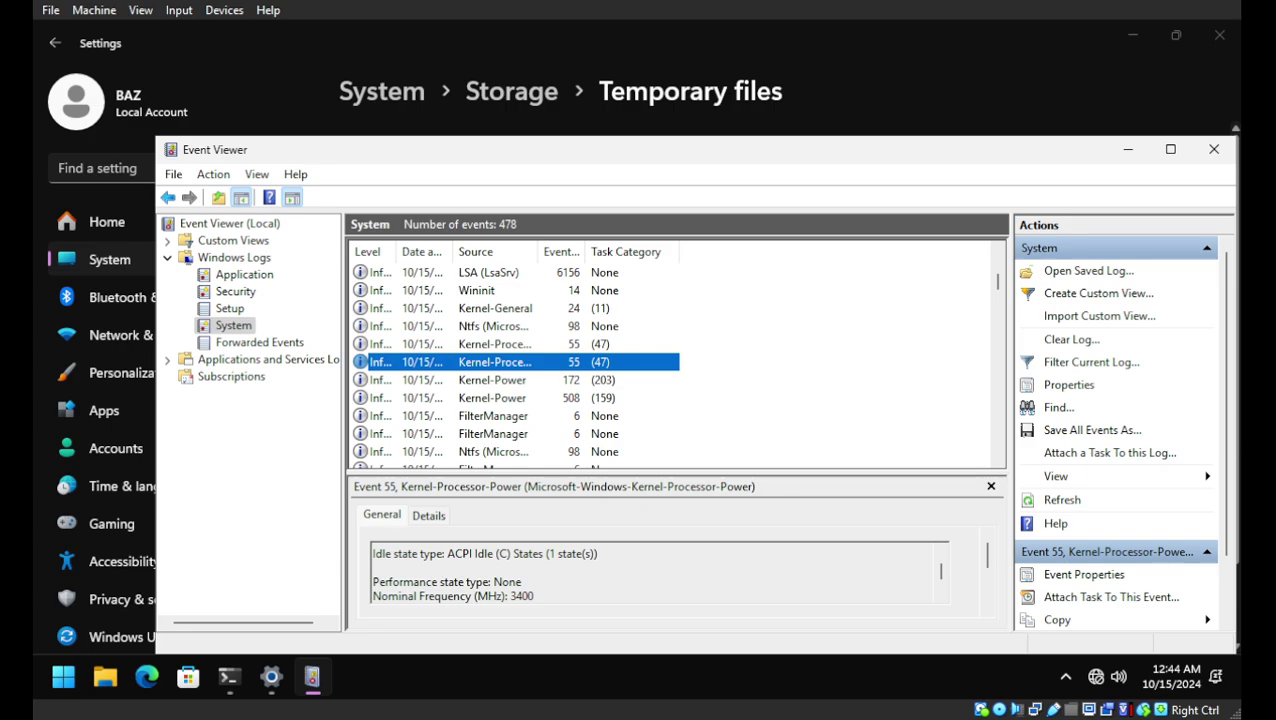
{"action": "scroll", "coordinate": [655, 575], "scroll_direction": "up", "scroll_amount": 1}
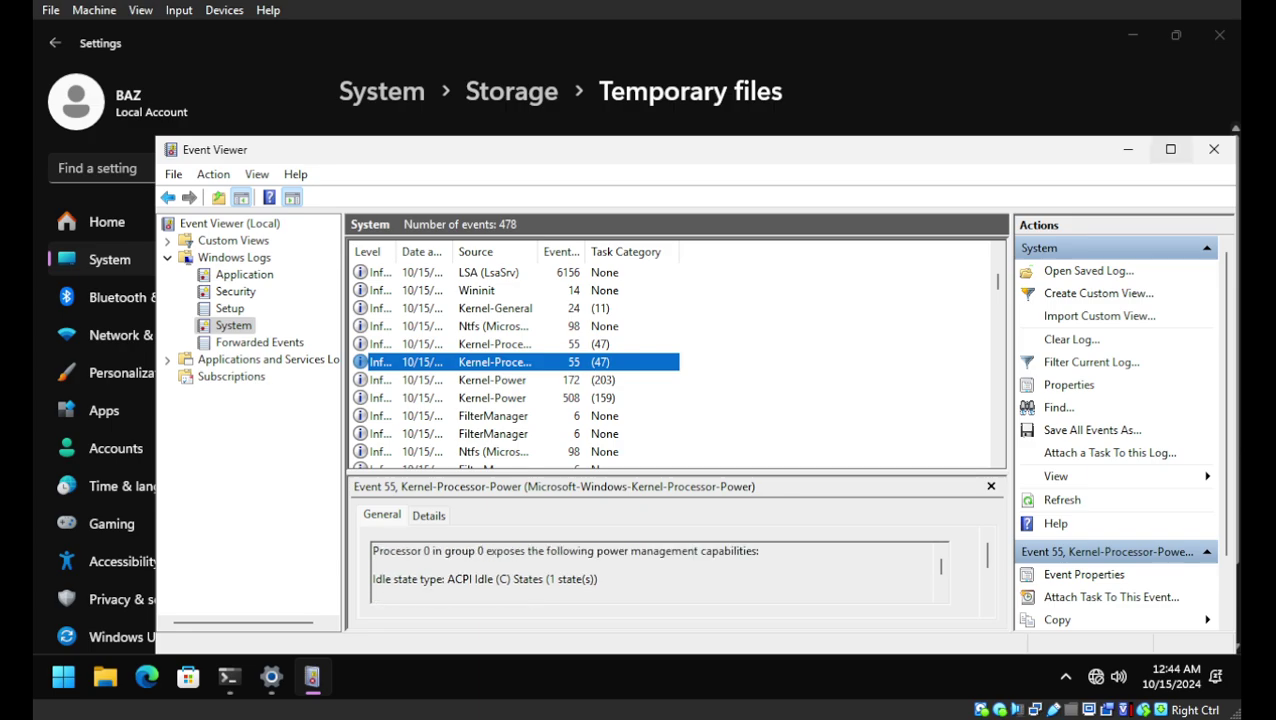
{"action": "key", "text": "alt+F4"}
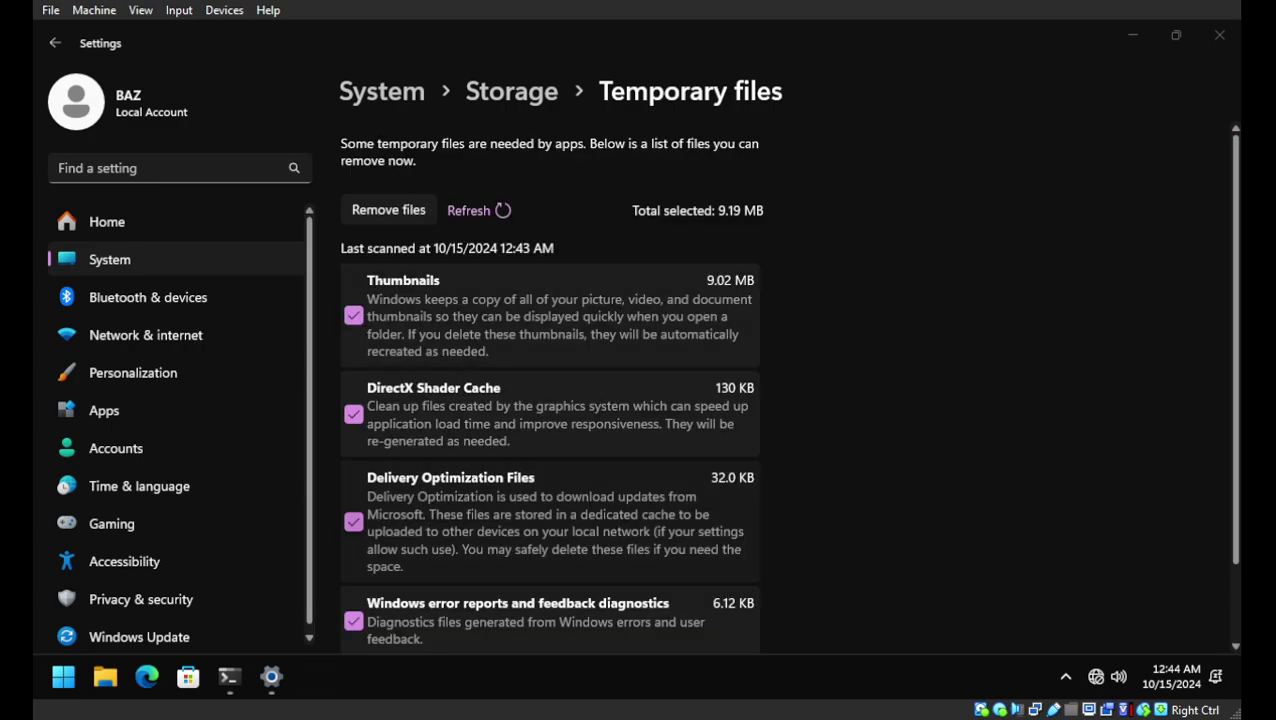
Step: Return to the administrator command prompt and run dism /online /cleanup-image /checkhealth
{"action": "left_click", "coordinate": [229, 677]}
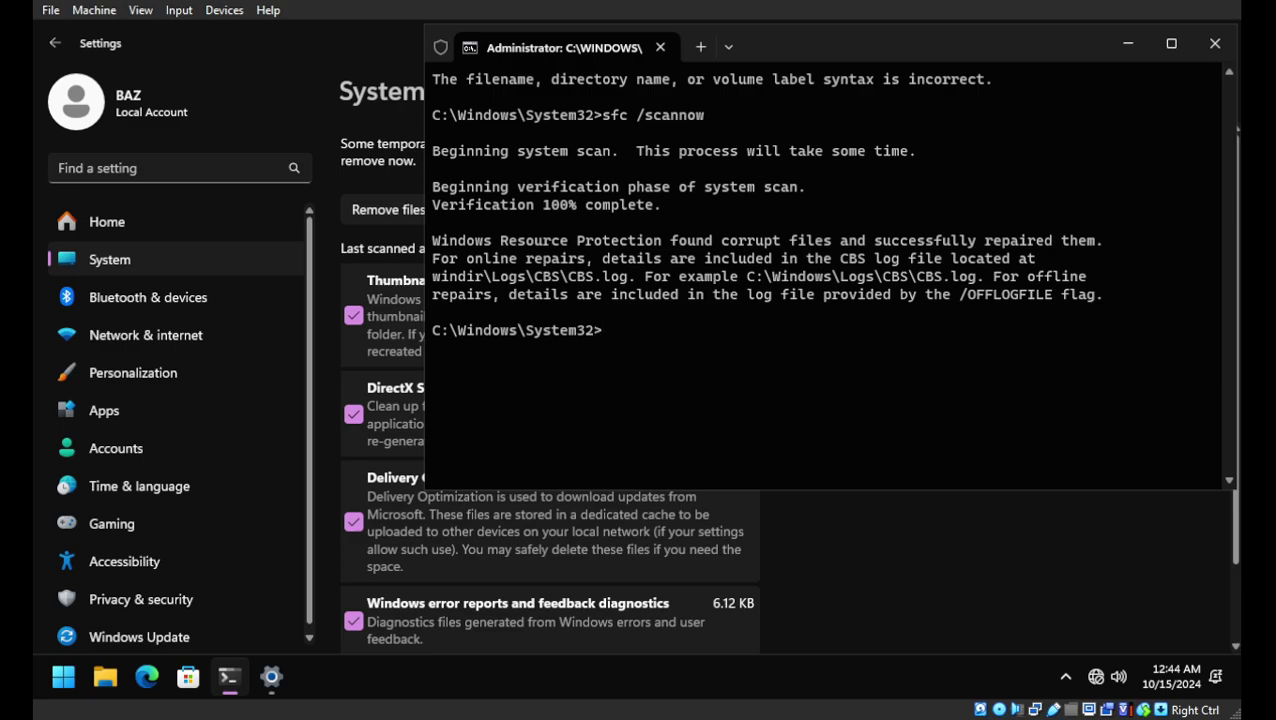
{"action": "type", "text": "dism /online /"}
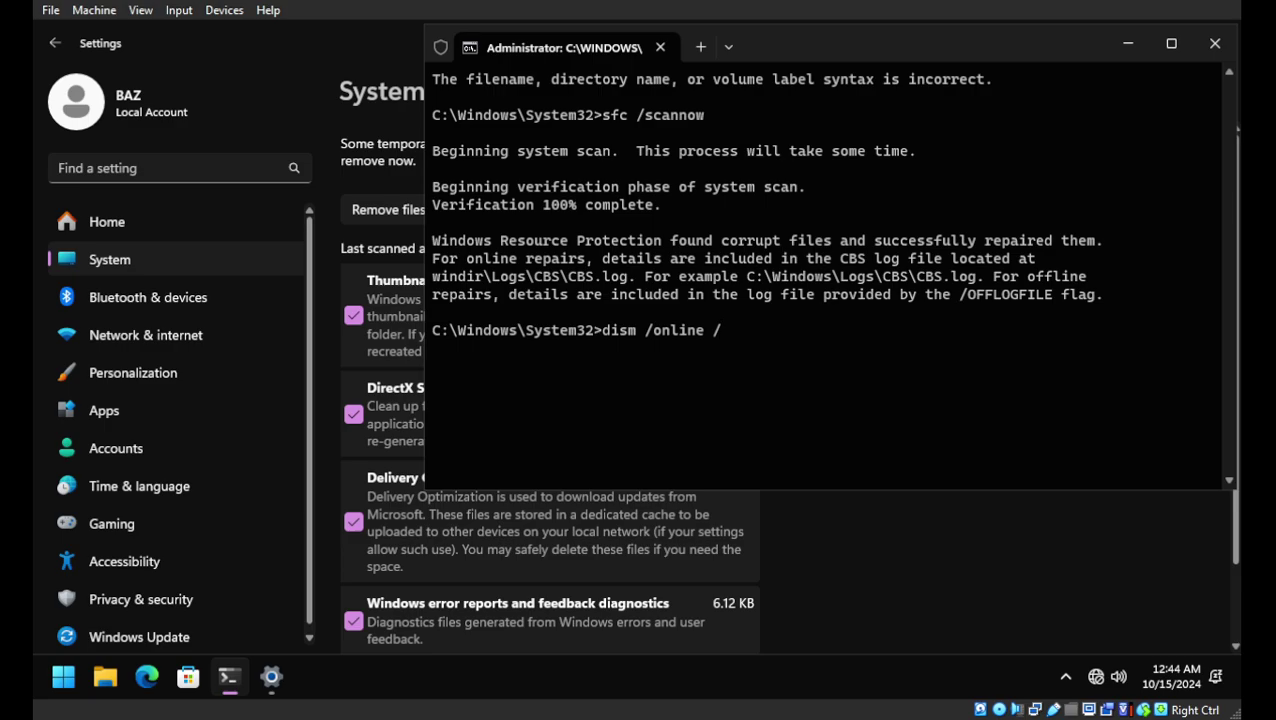
{"action": "type", "text": "cleanup-image"}
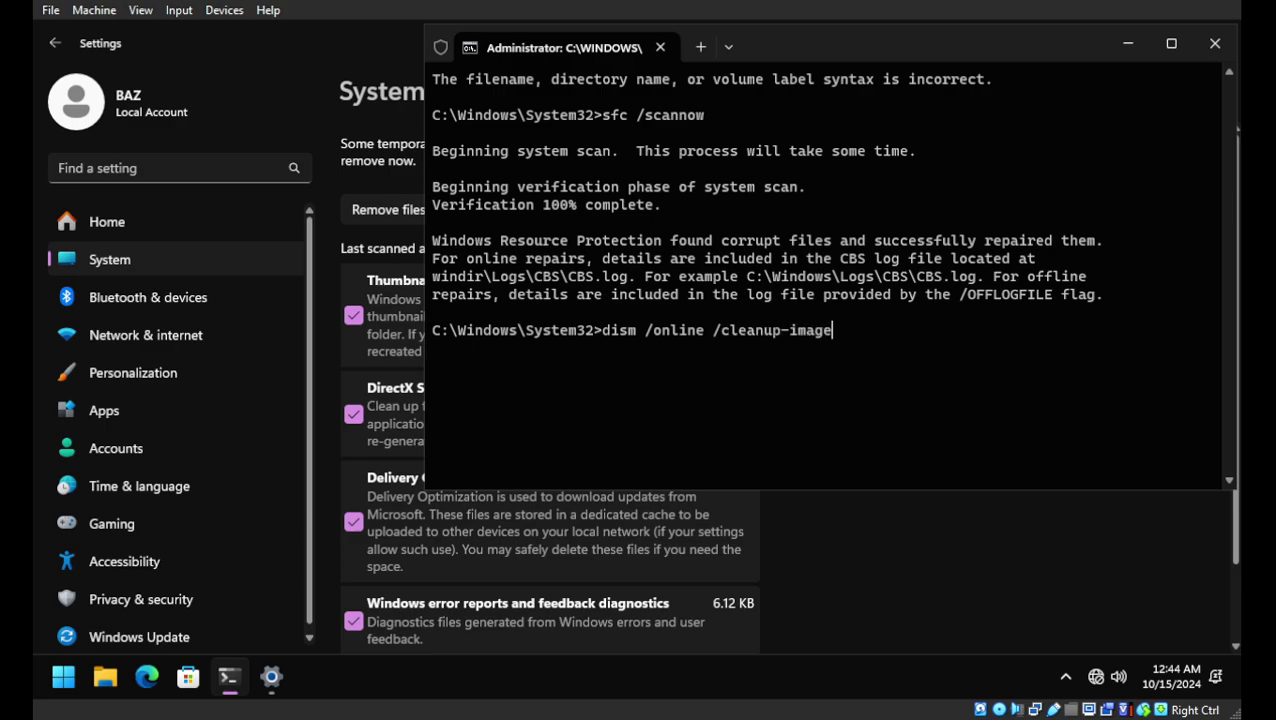
{"action": "type", "text": " /checkhealth"}
{"action": "key", "text": "Return"}
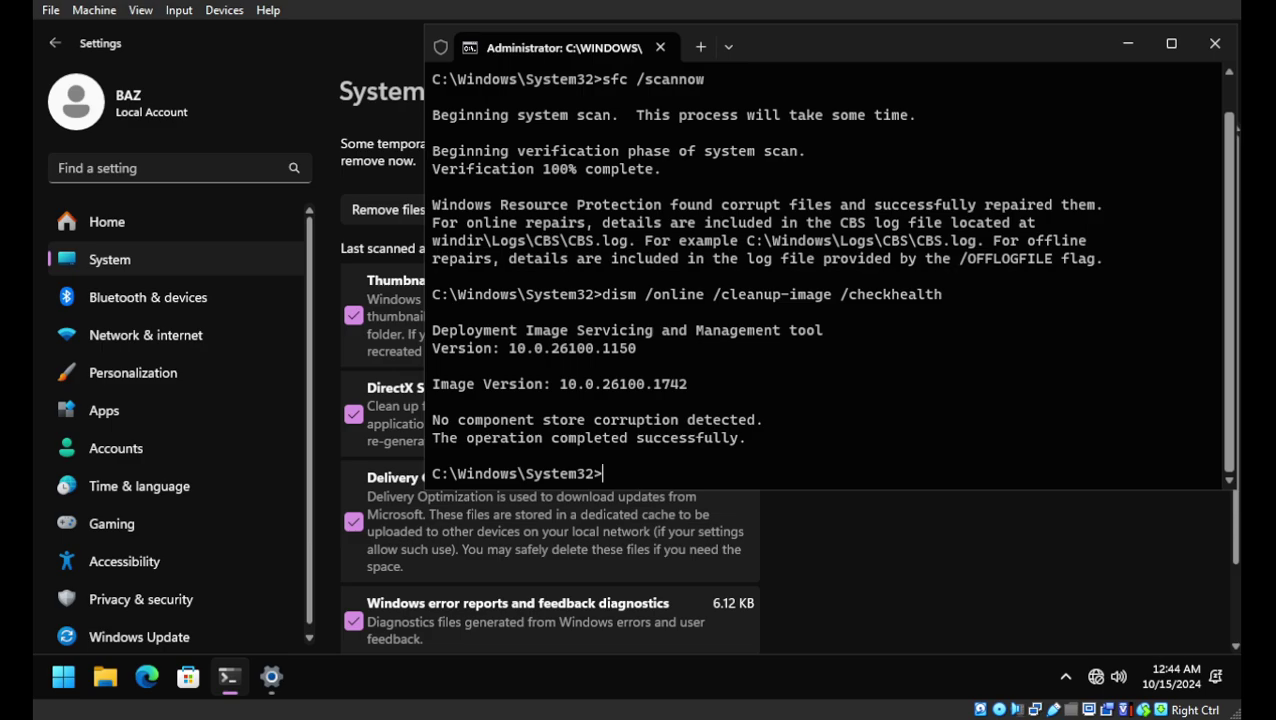
Step: Reuse the previous DISM command with the option changed to run dism /online /cleanup-image /scanhealth
{"action": "key", "text": "Up"}
{"action": "key", "text": "BackSpace"}
{"action": "key", "text": "BackSpace"}
{"action": "key", "text": "BackSpace"}
{"action": "key", "text": "BackSpace"}
{"action": "key", "text": "BackSpace"}
{"action": "key", "text": "BackSpace"}
{"action": "key", "text": "BackSpace"}
{"action": "key", "text": "BackSpace"}
{"action": "key", "text": "BackSpace"}
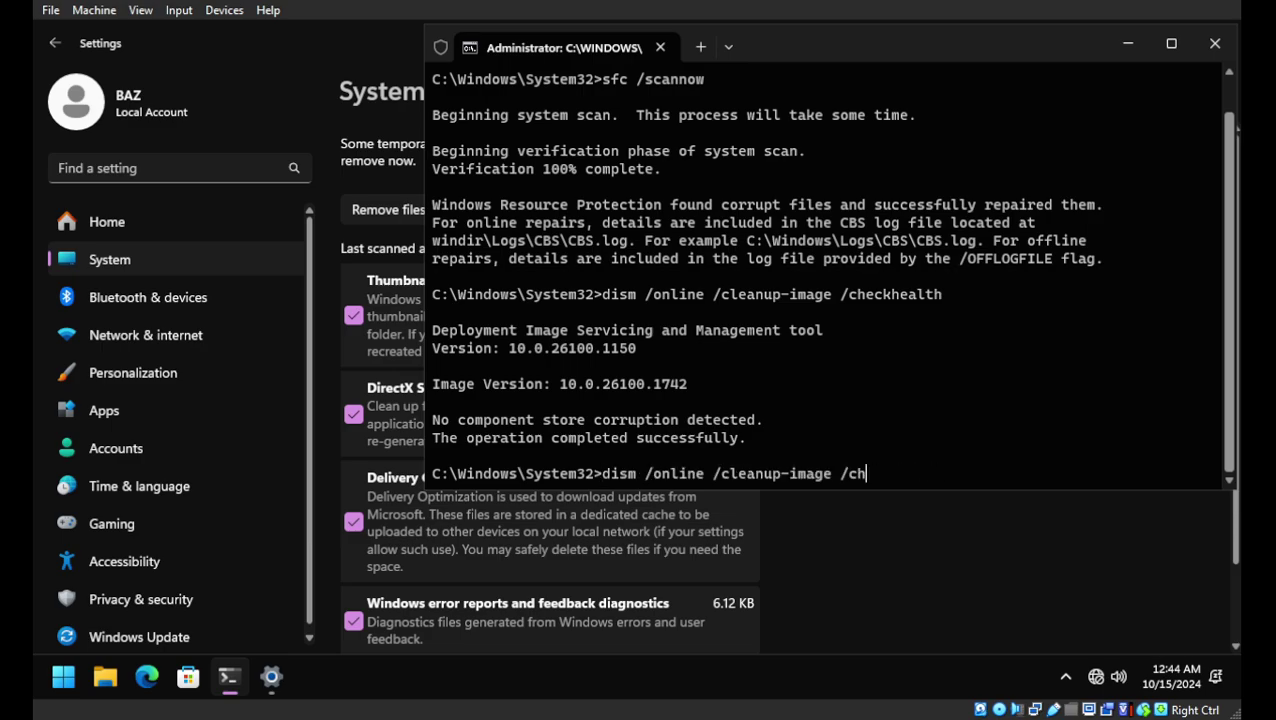
{"action": "key", "text": "BackSpace"}
{"action": "key", "text": "BackSpace"}
{"action": "type", "text": "scanhealth"}
{"action": "key", "text": "Return"}
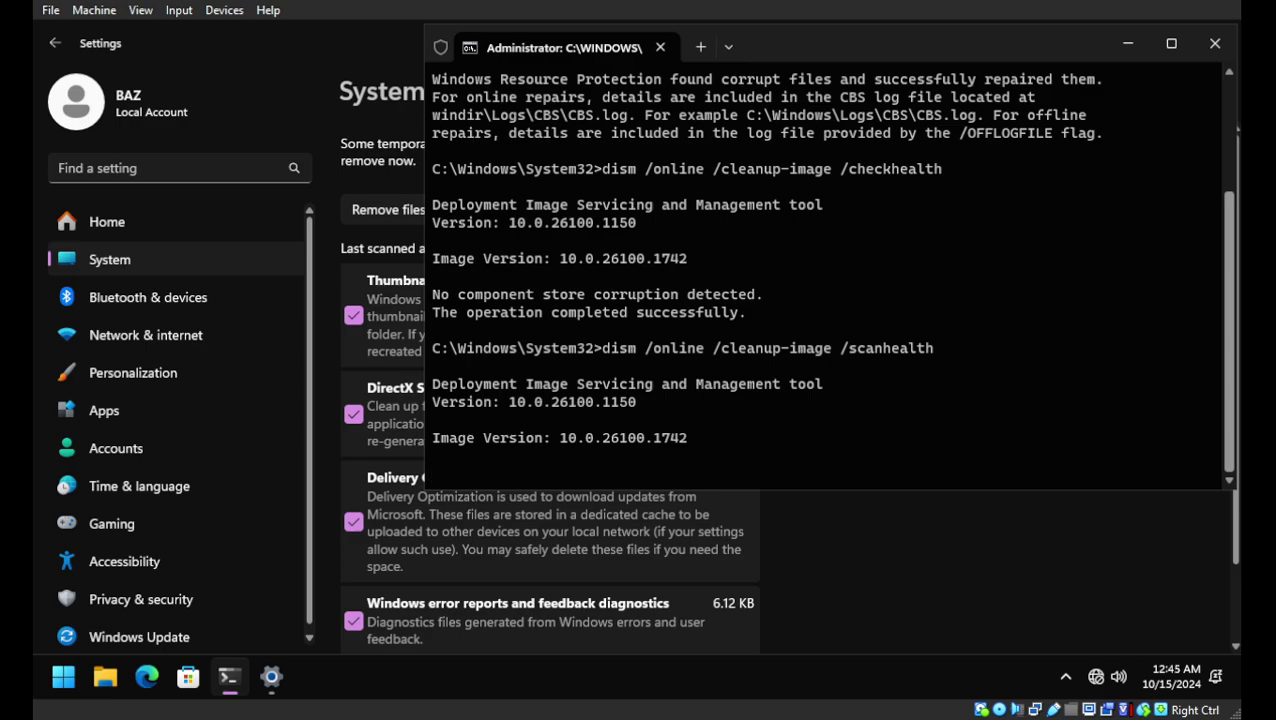
Step: Rescan the temporary files in Settings and review the list, then check the DISM scan's progress
{"action": "left_click", "coordinate": [271, 676]}
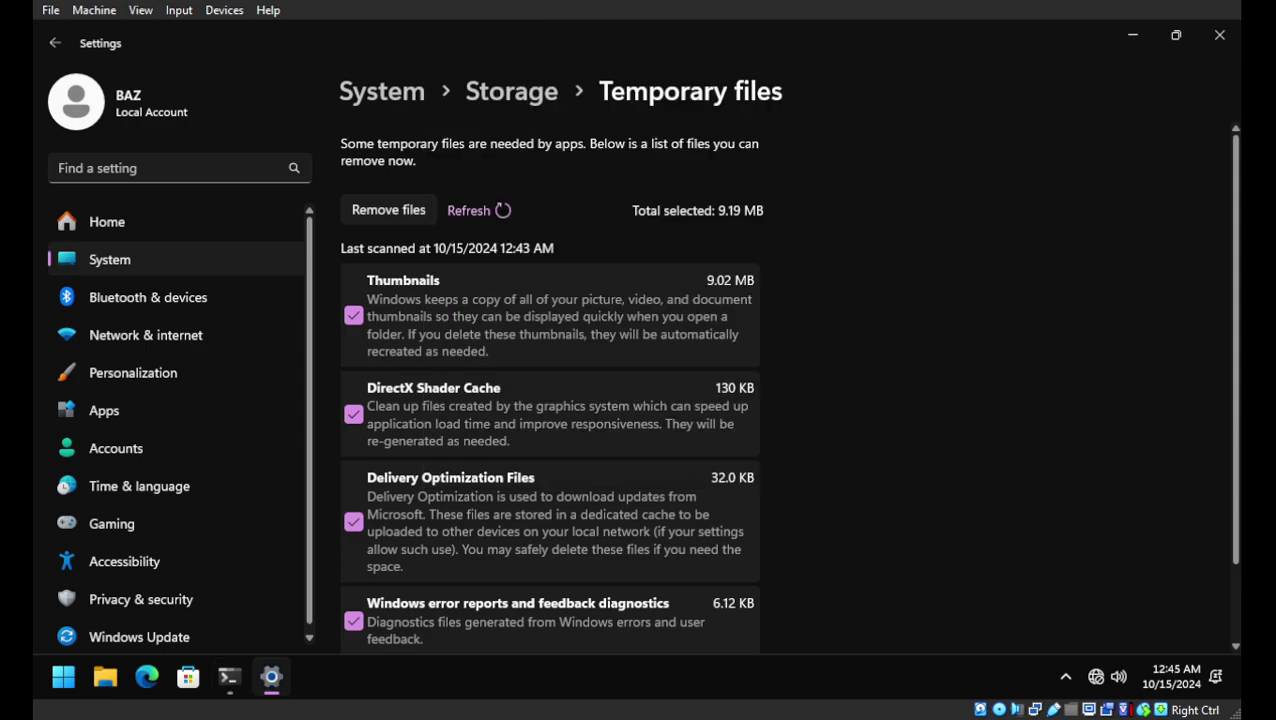
{"action": "left_click", "coordinate": [476, 209]}
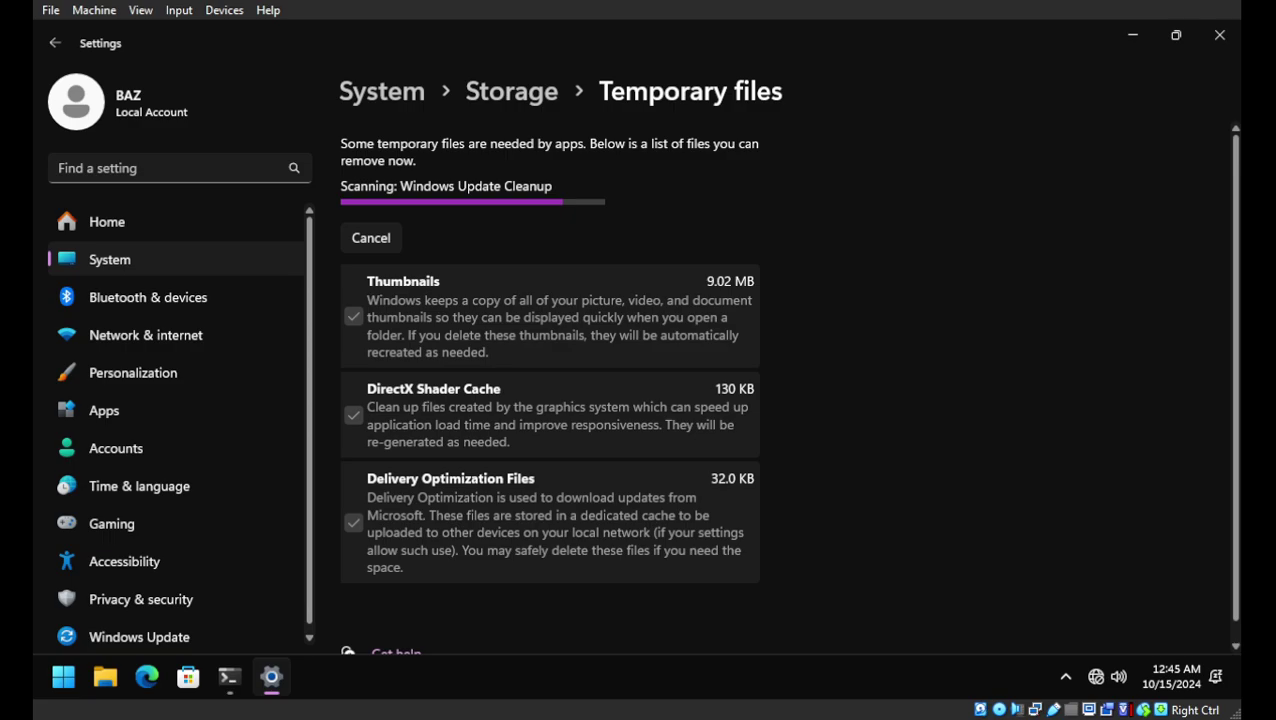
{"action": "scroll", "coordinate": [573, 215], "scroll_direction": "down", "scroll_amount": 2}
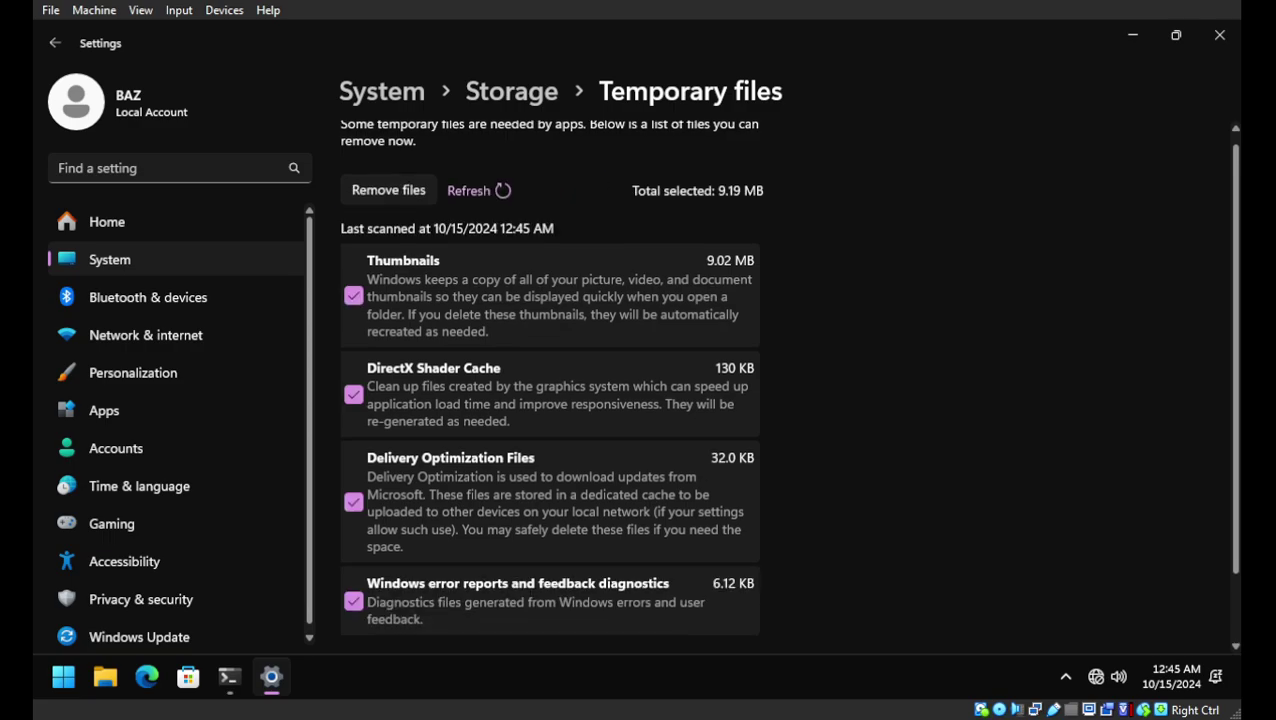
{"action": "scroll", "coordinate": [573, 215], "scroll_direction": "up", "scroll_amount": 2}
{"action": "key", "text": "alt+Tab"}
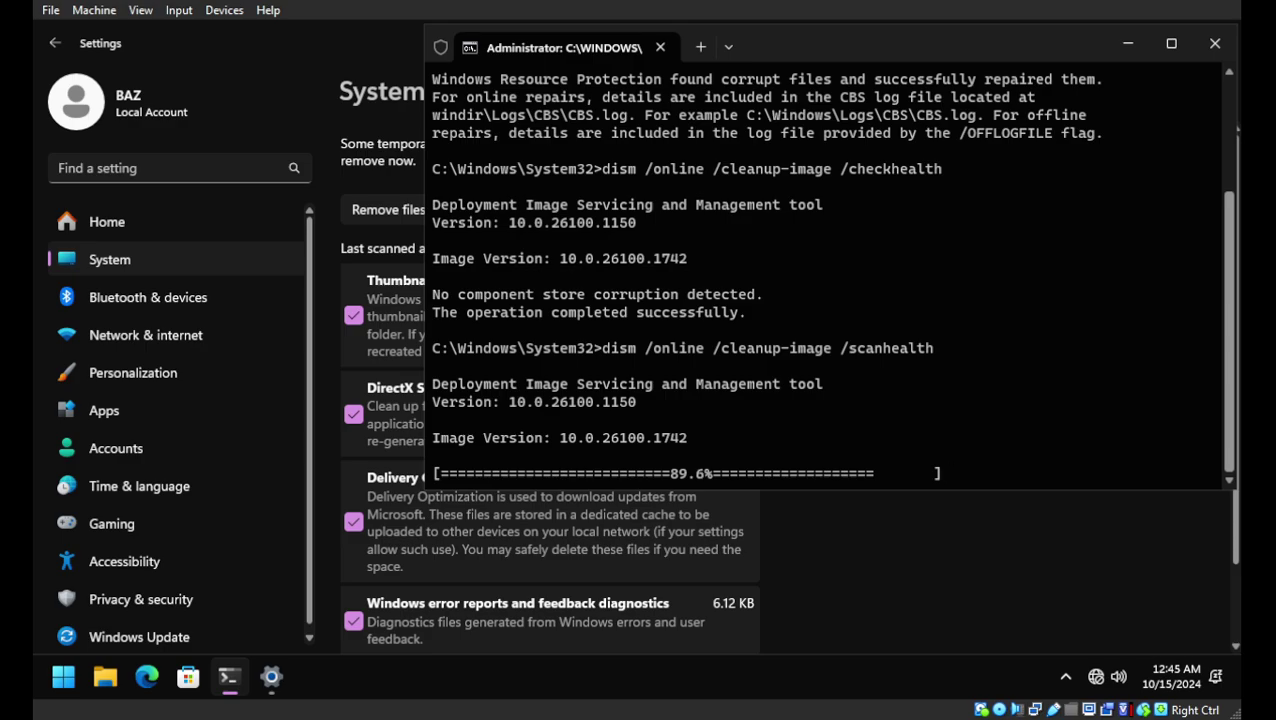
Step: Return to Settings, refresh the temporary files list once more to review it, and close Settings
{"action": "key", "text": "alt+Tab"}
{"action": "left_click", "coordinate": [477, 209]}
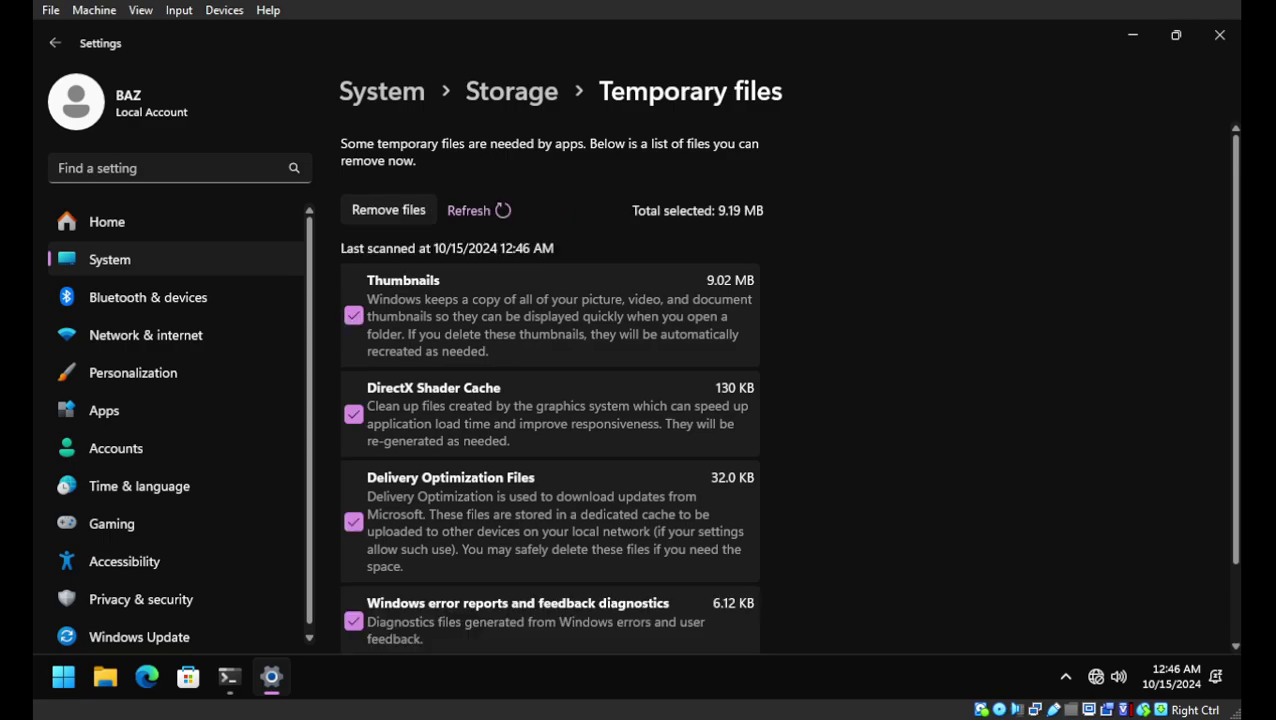
{"action": "scroll", "coordinate": [550, 400], "scroll_direction": "down", "scroll_amount": 2}
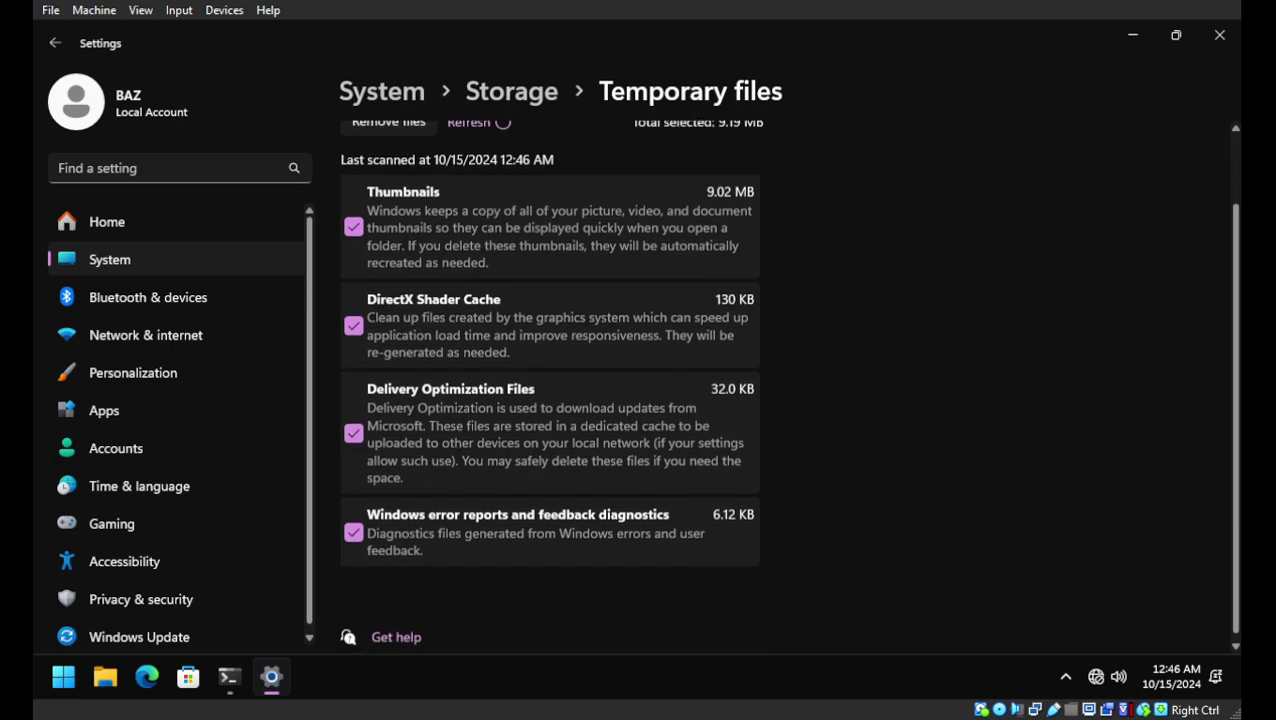
{"action": "scroll", "coordinate": [550, 400], "scroll_direction": "up", "scroll_amount": 2}
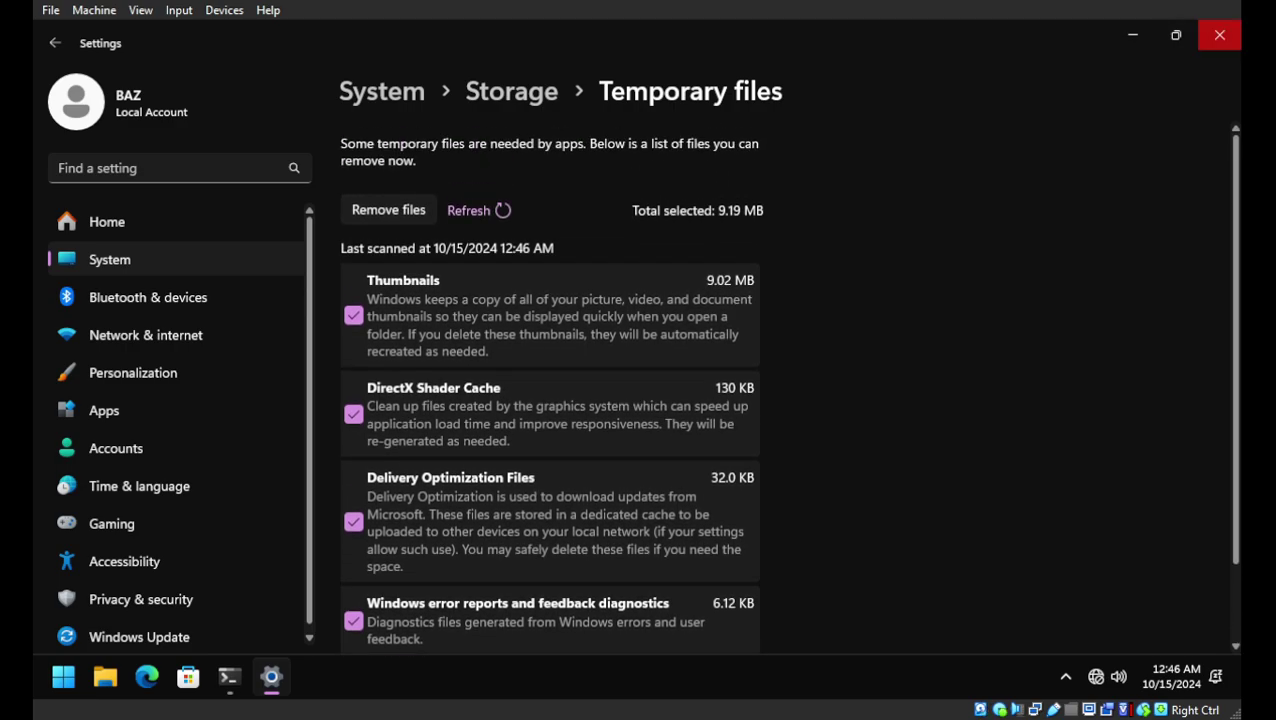
{"action": "left_click", "coordinate": [1219, 35]}
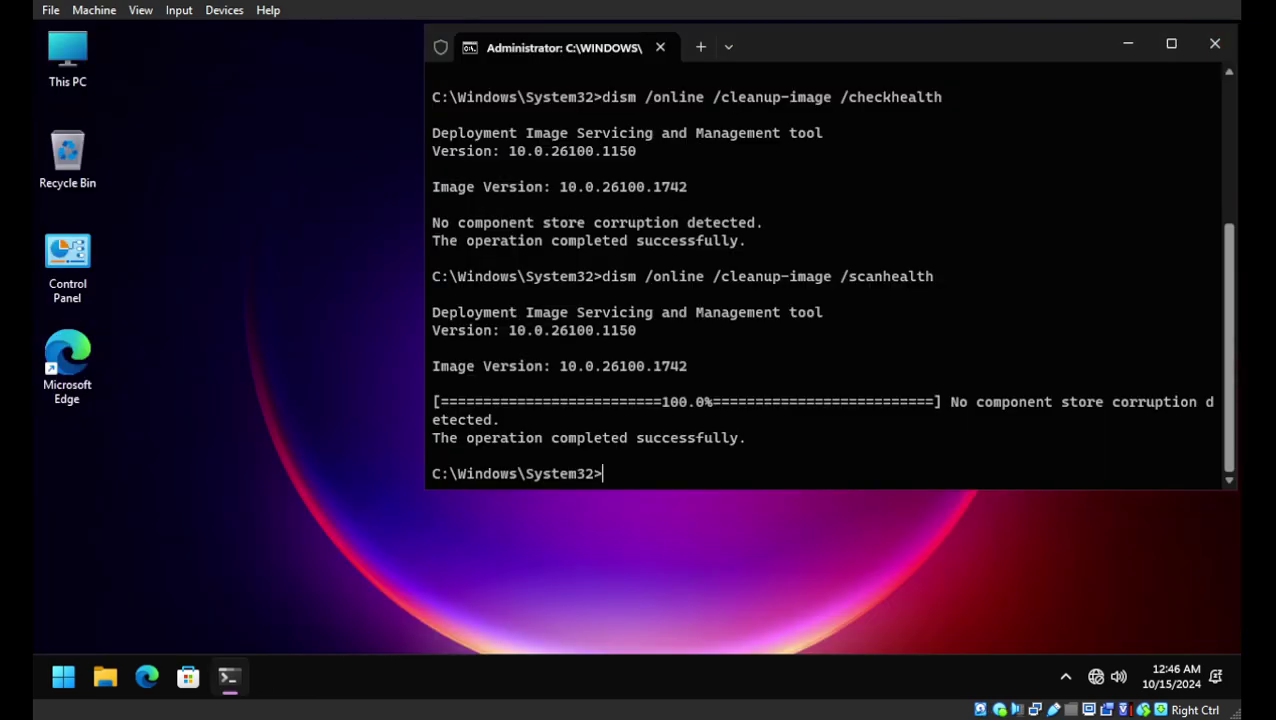
Step: Close the command prompt after highlighting the DISM scan's result, and restart Windows
{"action": "left_click_drag", "start_coordinate": [980, 401], "coordinate": [1126, 401]}
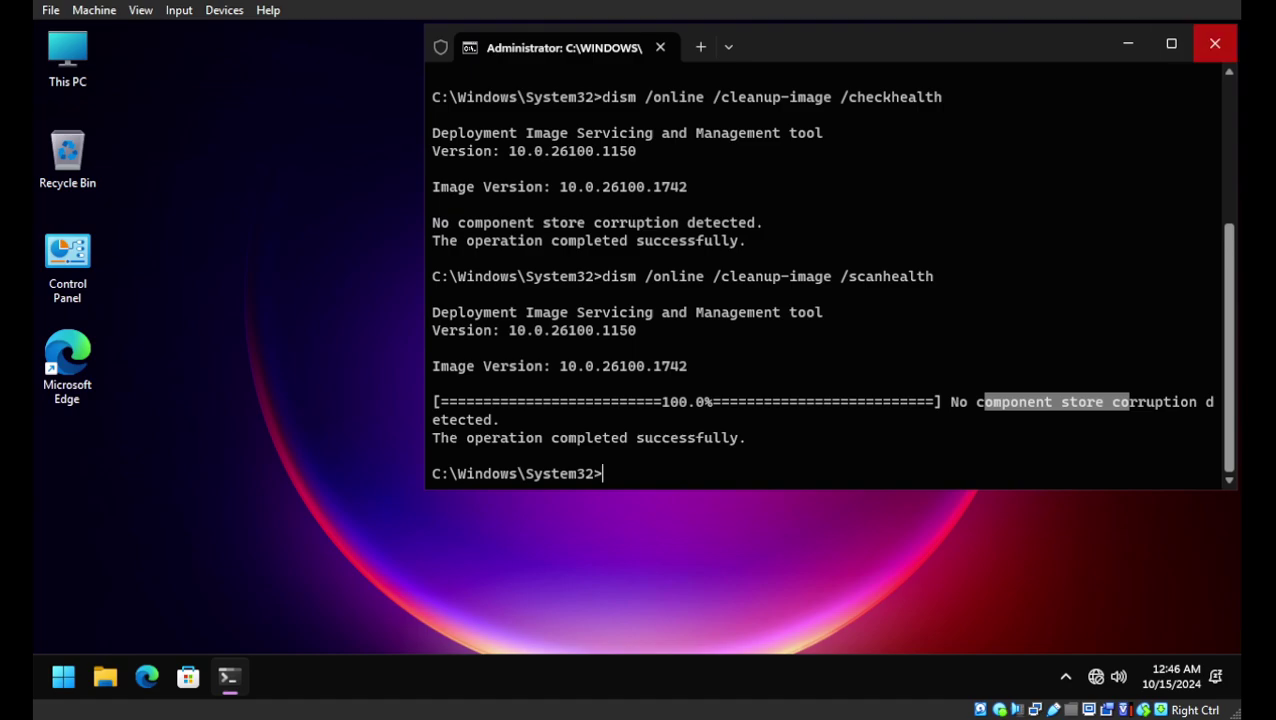
{"action": "left_click", "coordinate": [1215, 43]}
{"action": "left_click", "coordinate": [63, 677]}
{"action": "left_click", "coordinate": [581, 612]}
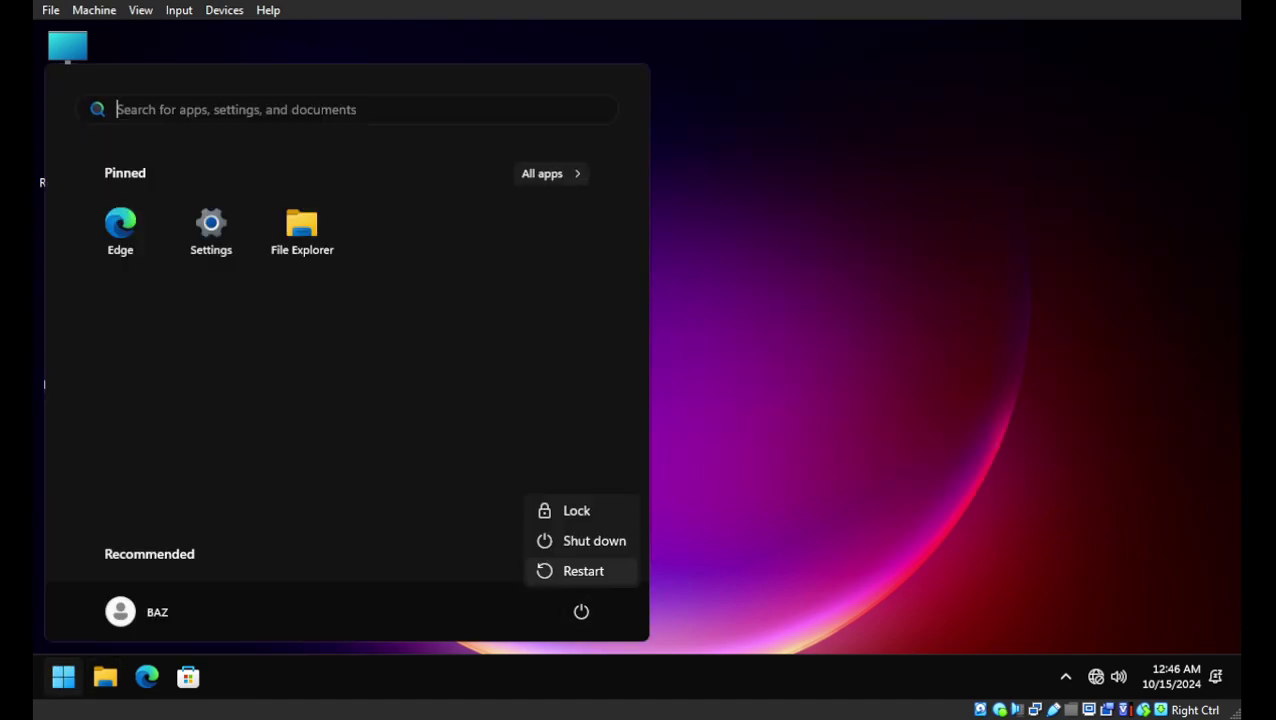
{"action": "left_click", "coordinate": [566, 570]}
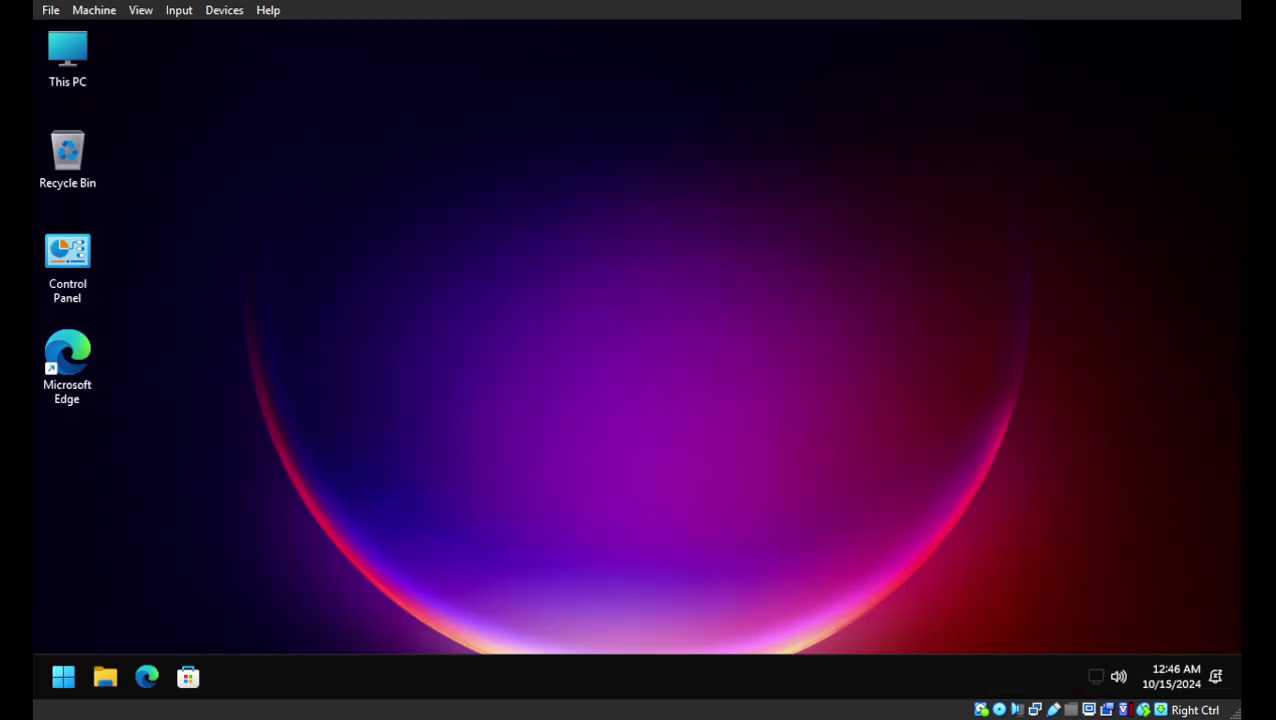
Step: Open Task Manager and examine the CPU and Memory performance after the restart, moving its window aside
{"action": "right_click", "coordinate": [746, 676]}
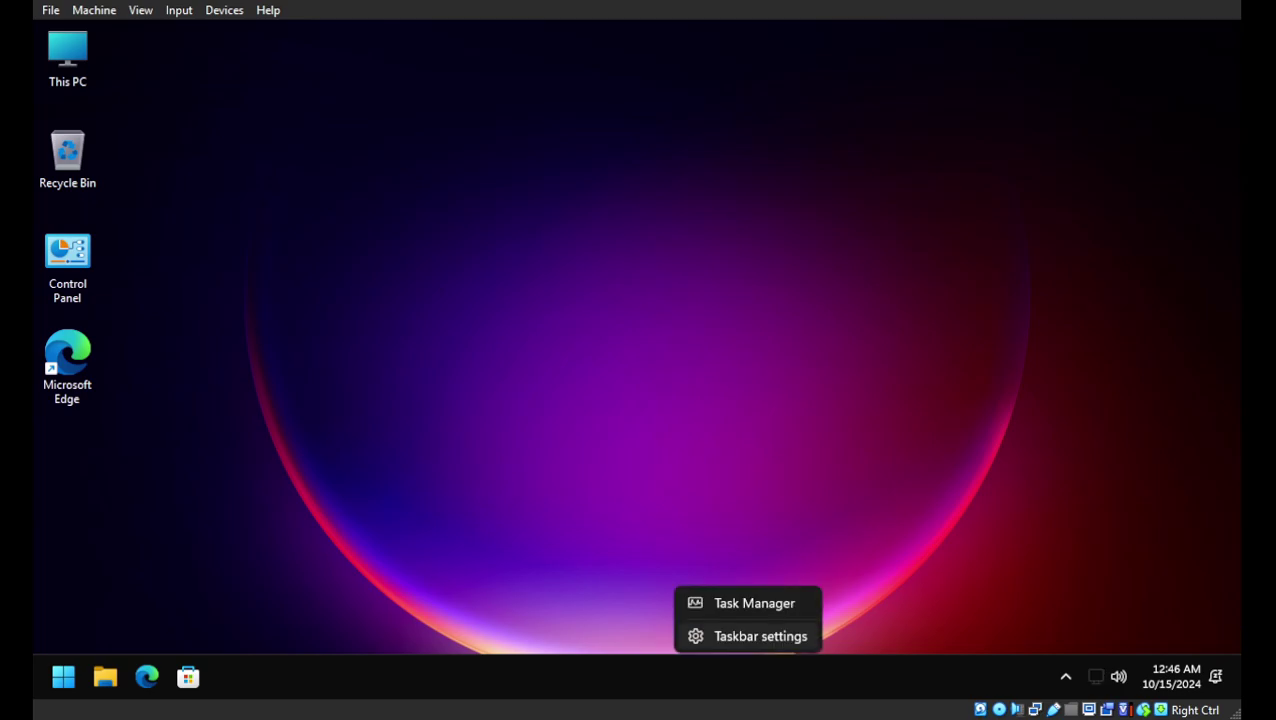
{"action": "left_click", "coordinate": [746, 602]}
{"action": "left_click", "coordinate": [186, 240]}
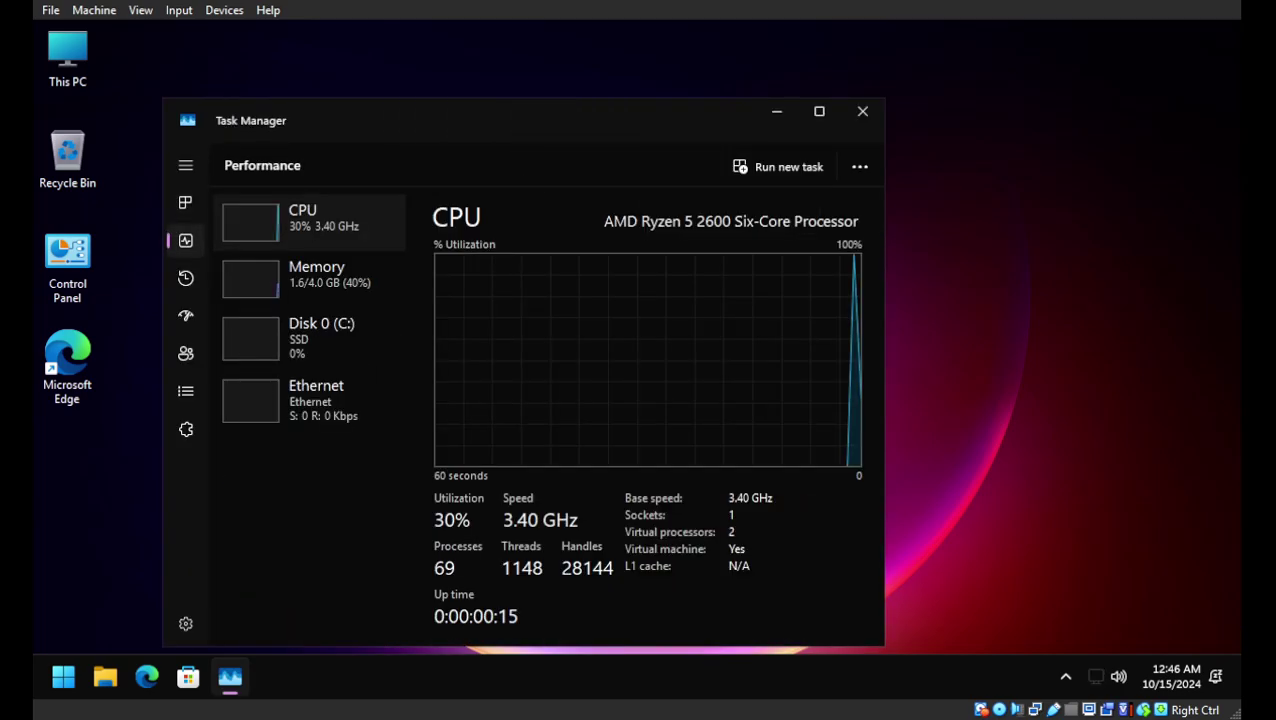
{"action": "left_click_drag", "start_coordinate": [546, 137], "coordinate": [903, 149]}
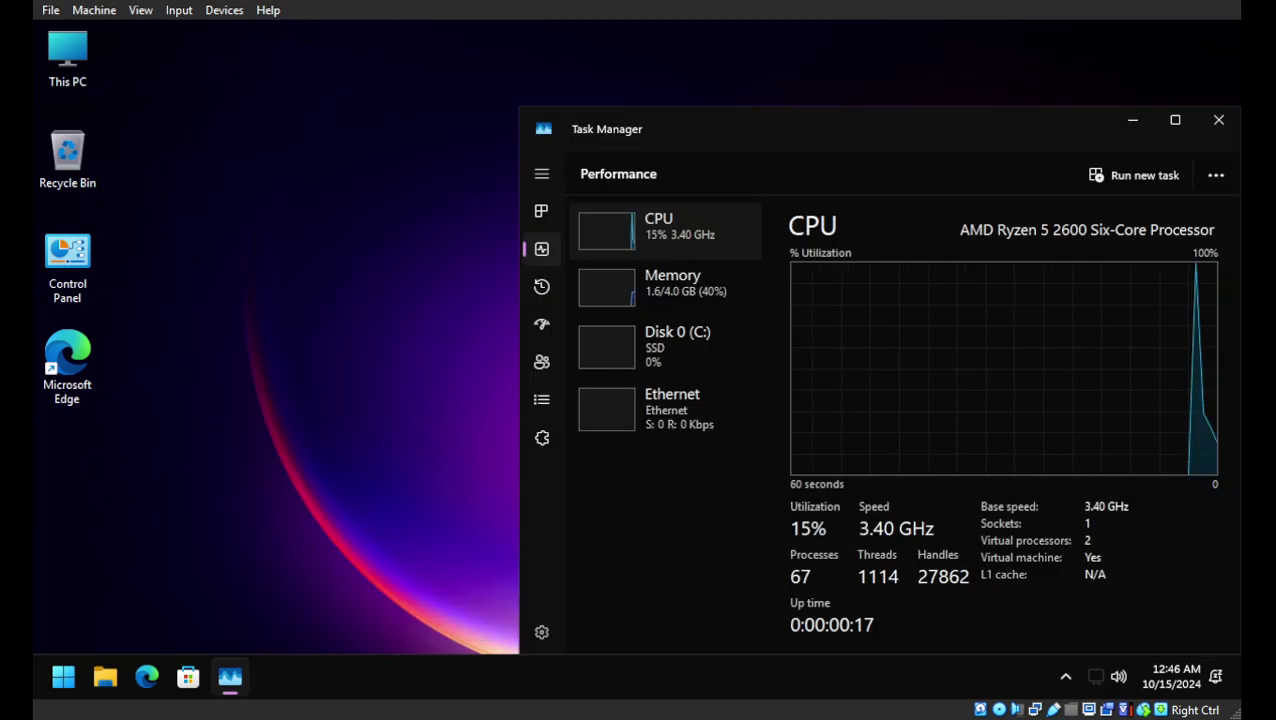
{"action": "left_click", "coordinate": [664, 287]}
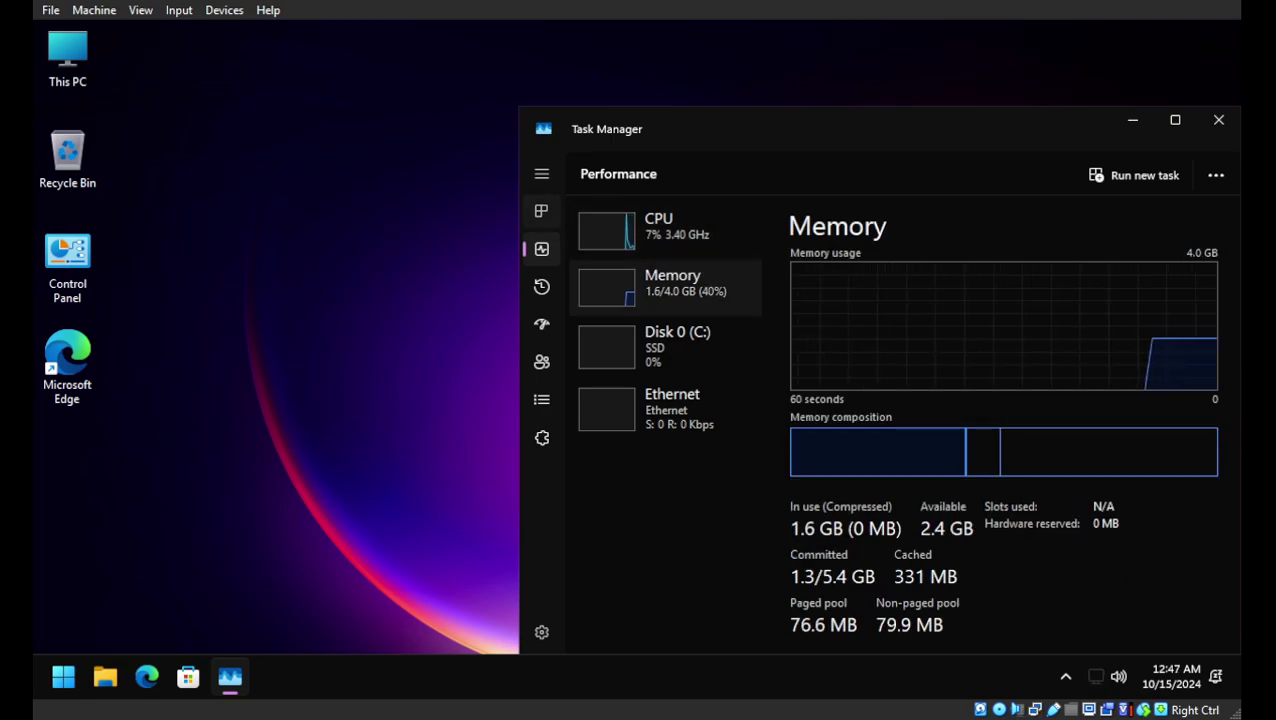
Step: End the Microsoft Edge Update (32 bit) background process and close Task Manager
{"action": "left_click", "coordinate": [541, 211]}
{"action": "scroll", "coordinate": [680, 325], "scroll_direction": "down", "scroll_amount": 1}
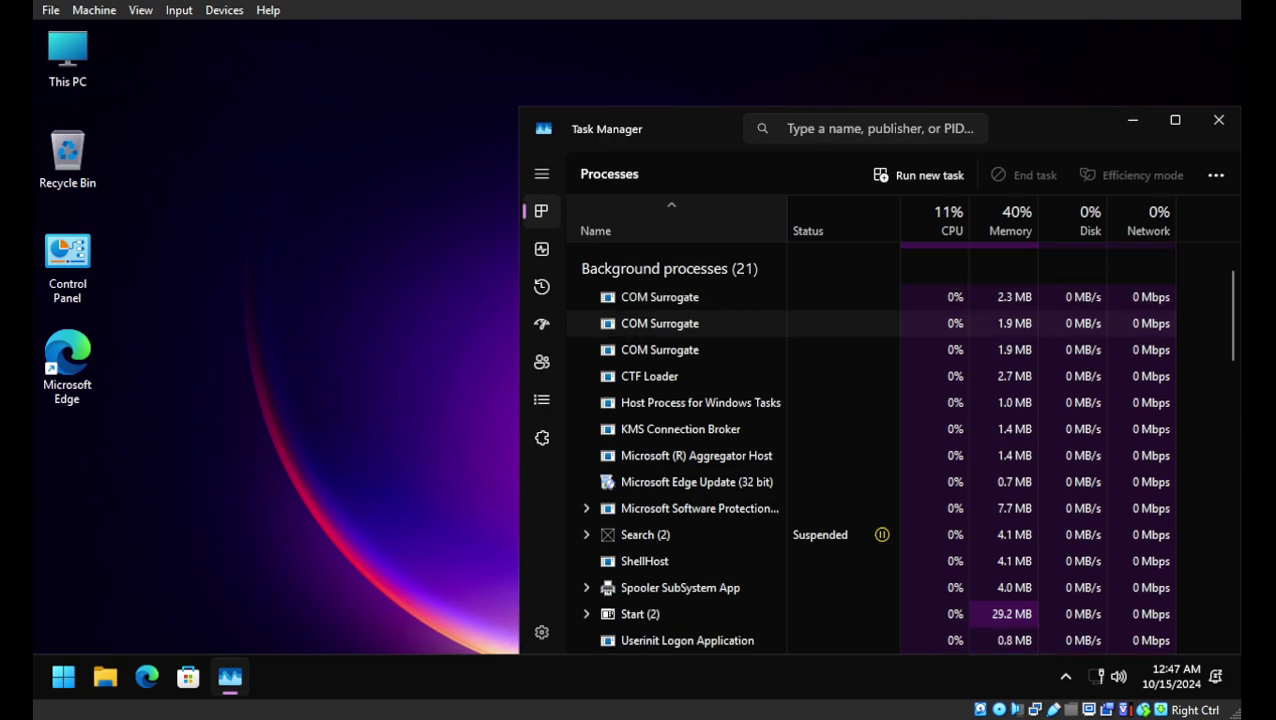
{"action": "right_click", "coordinate": [684, 482]}
{"action": "left_click", "coordinate": [740, 290]}
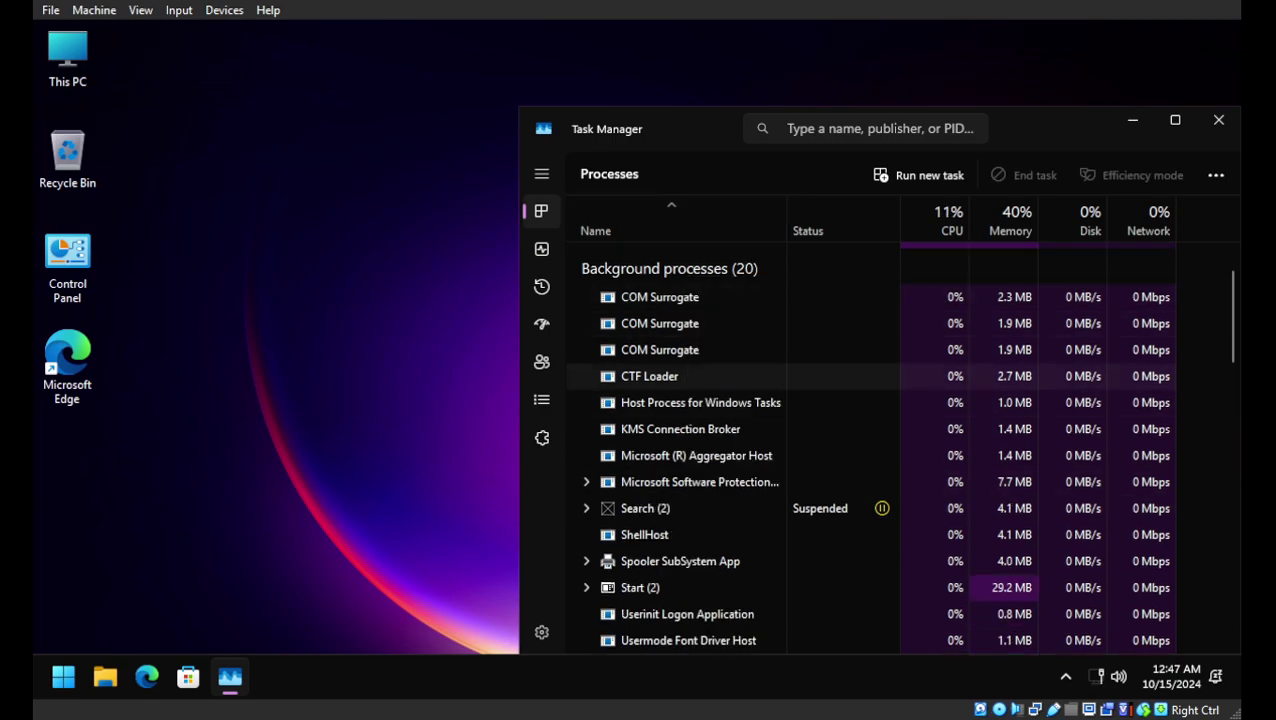
{"action": "left_click", "coordinate": [1218, 119]}
Step: Open Task Scheduler and the Services console
{"action": "key", "text": "super"}
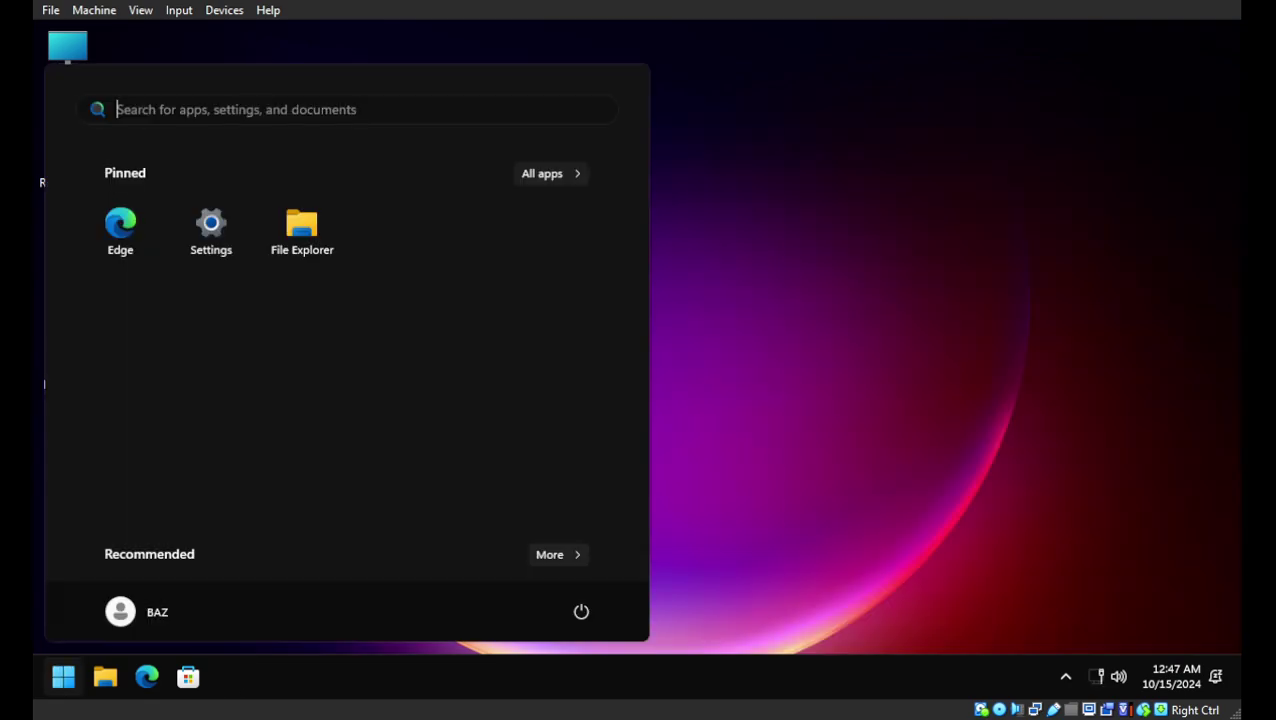
{"action": "type", "text": "tas"}
{"action": "key", "text": "Escape"}
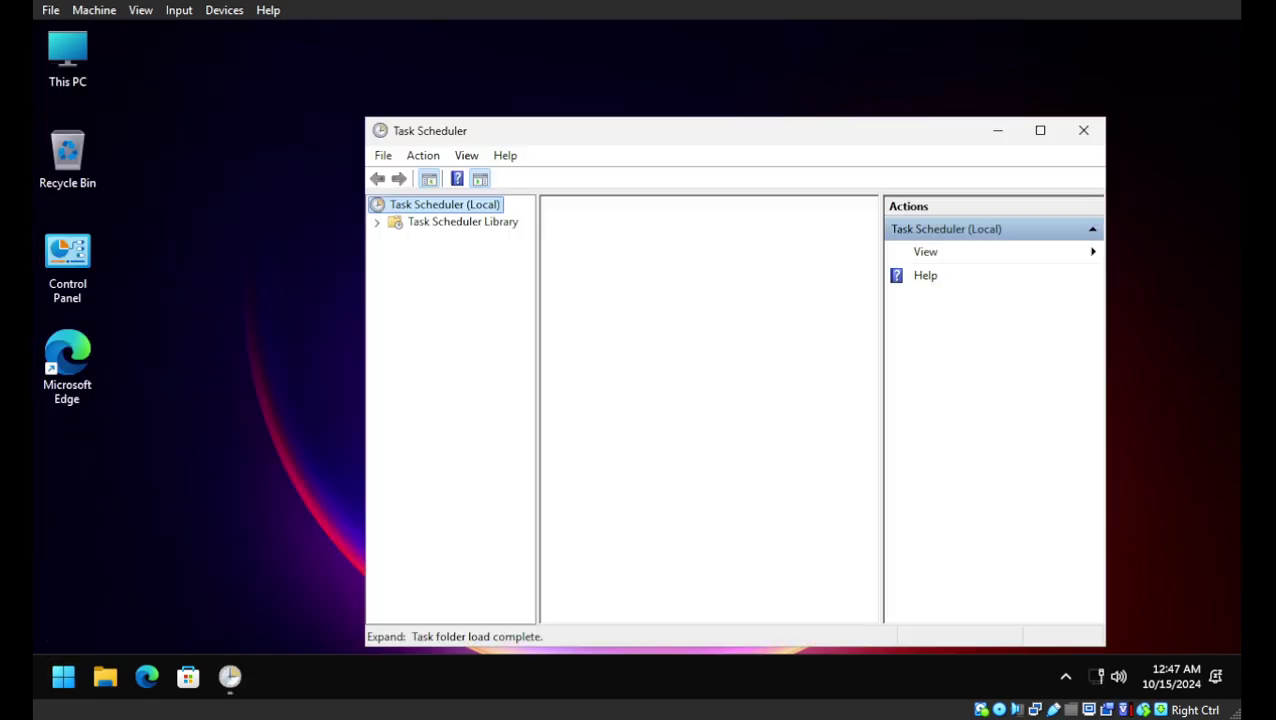
{"action": "right_click", "coordinate": [784, 410]}
{"action": "left_click", "coordinate": [842, 438]}
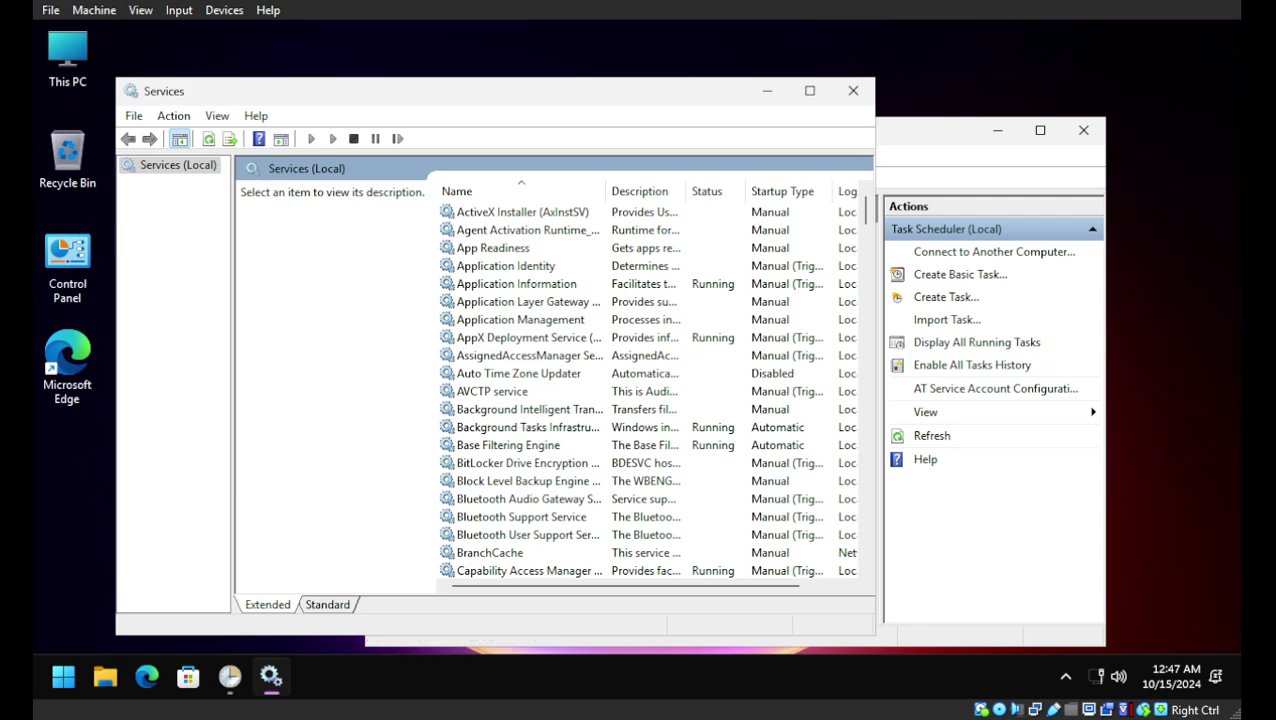
Step: Disable both Microsoft Edge update tasks in the Task Scheduler Library and close Task Scheduler
{"action": "key", "text": "alt+Tab"}
{"action": "left_click", "coordinate": [462, 221]}
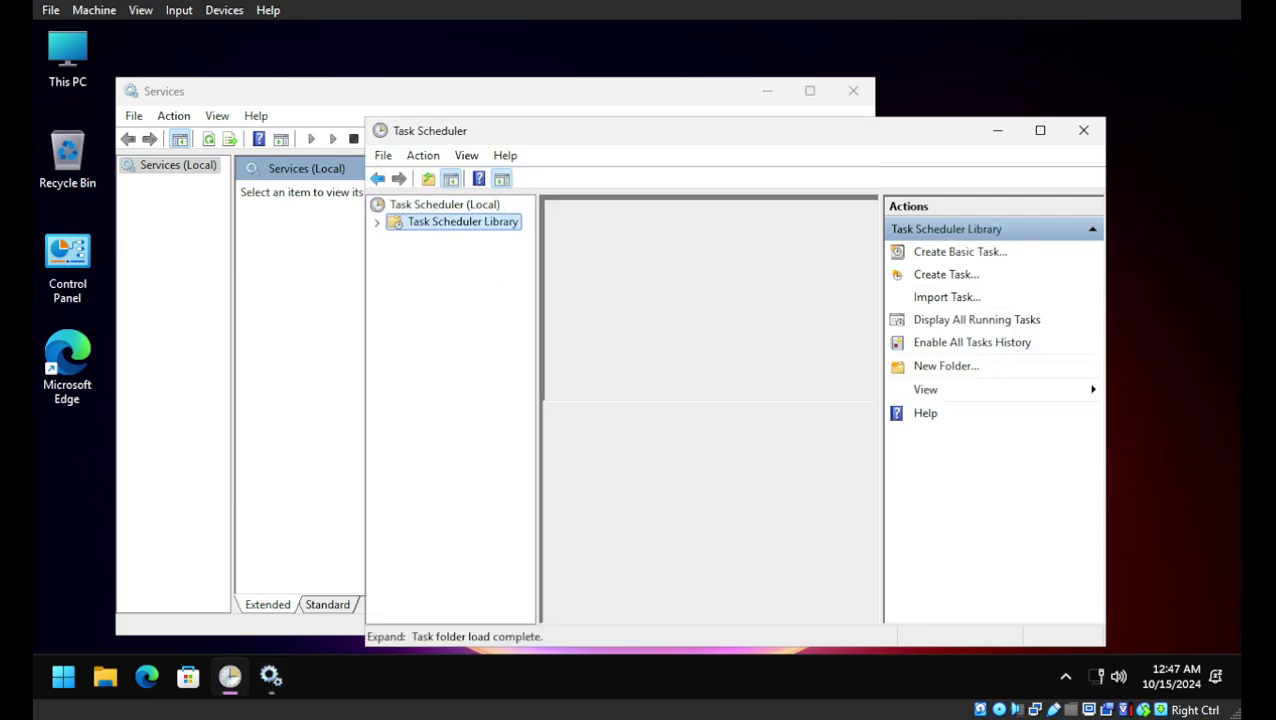
{"action": "key", "text": "ctrl+a"}
{"action": "left_click", "coordinate": [600, 250]}
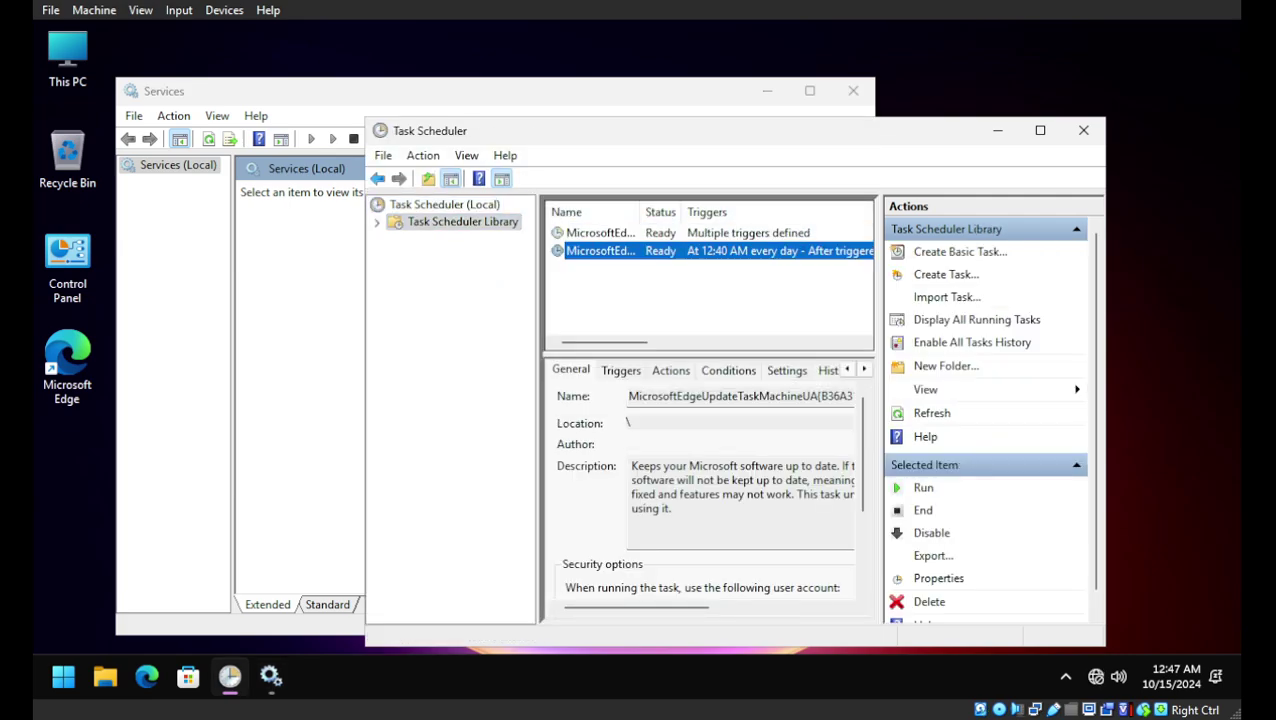
{"action": "left_click_drag", "start_coordinate": [624, 286], "coordinate": [604, 236]}
{"action": "right_click", "coordinate": [604, 236]}
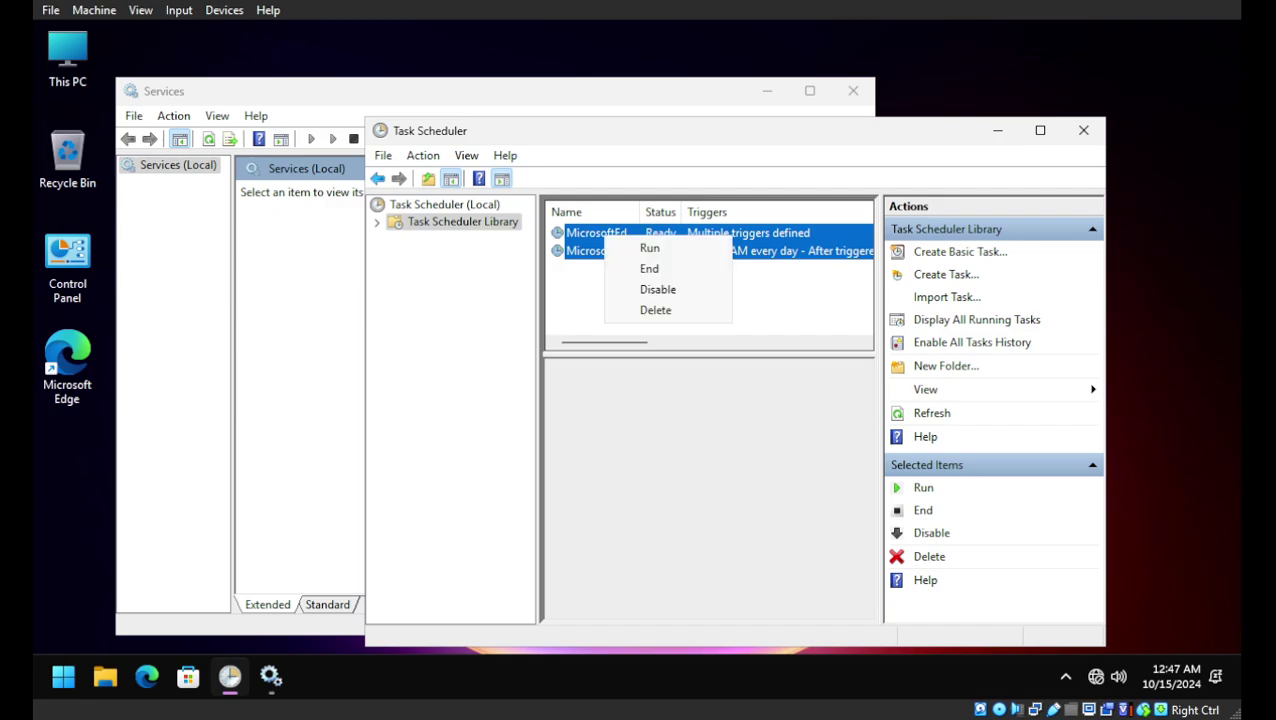
{"action": "left_click", "coordinate": [658, 289]}
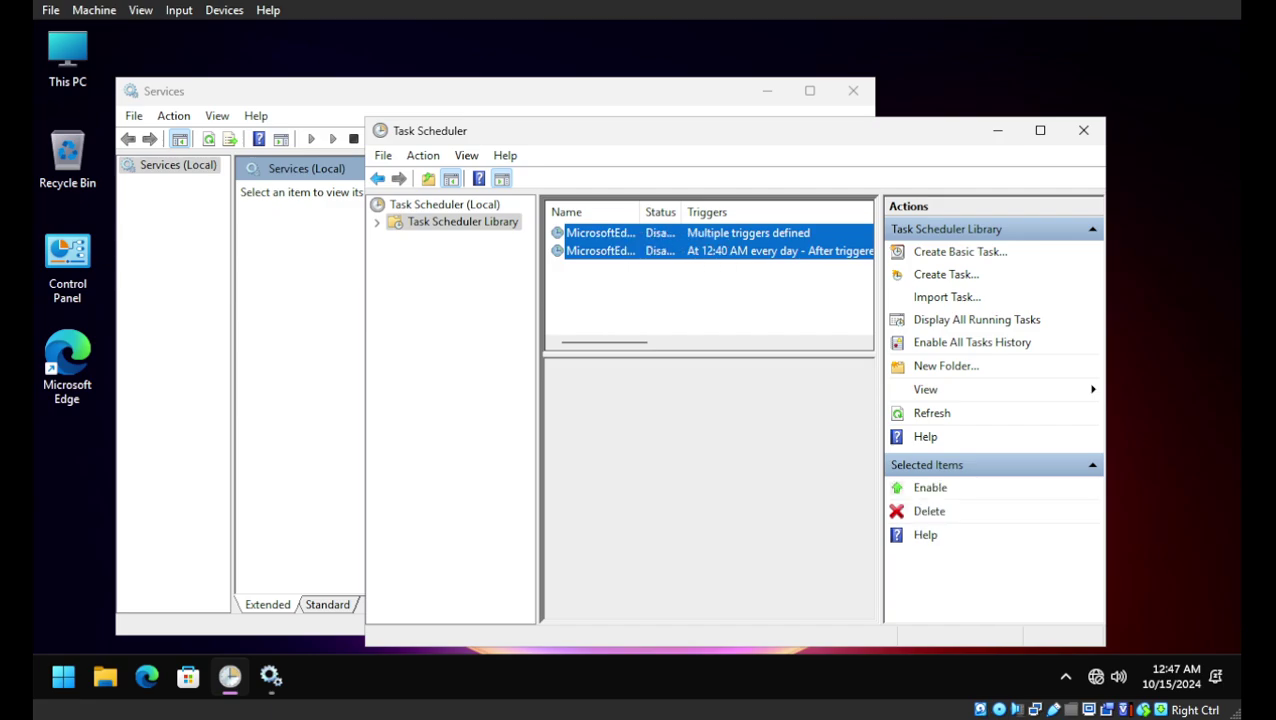
{"action": "left_click", "coordinate": [1083, 130]}
Step: Set the startup type of the Microsoft Edge Update Service (edgeupdate) to Disabled
{"action": "left_click", "coordinate": [530, 301]}
{"action": "key", "text": "m"}
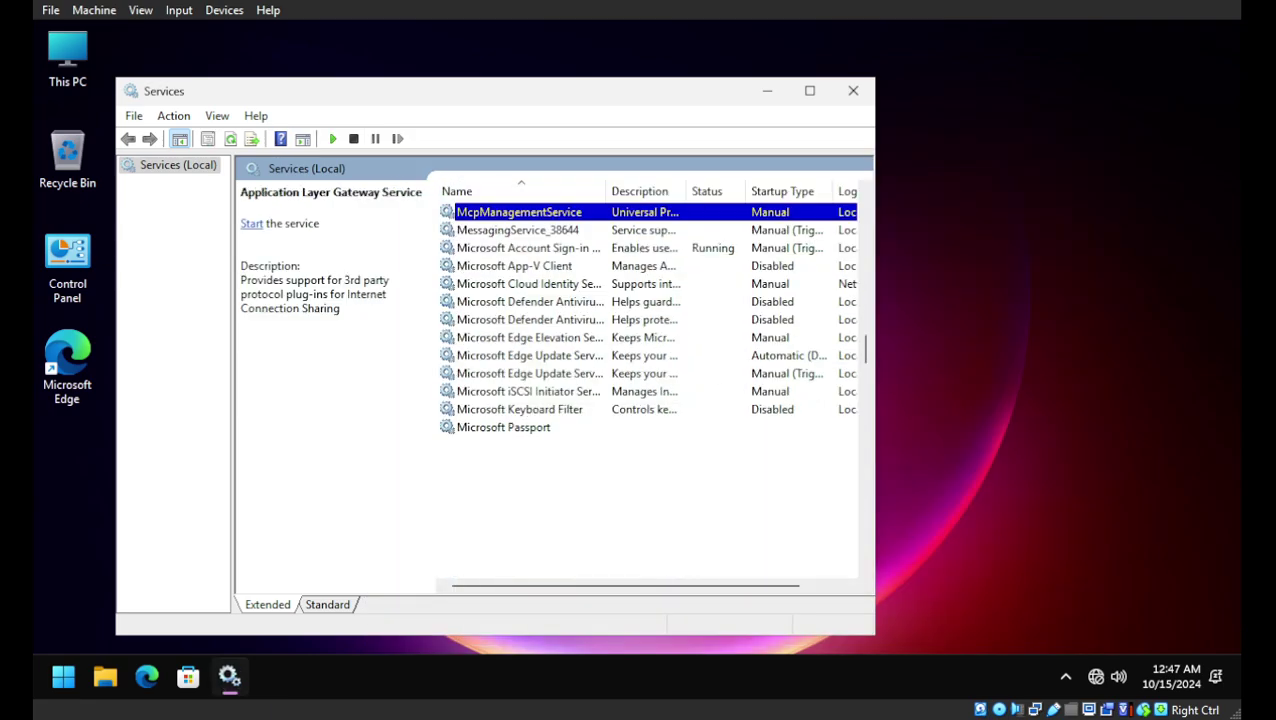
{"action": "scroll", "coordinate": [646, 390], "scroll_direction": "down", "scroll_amount": 5}
{"action": "scroll", "coordinate": [647, 390], "scroll_direction": "up", "scroll_amount": 4}
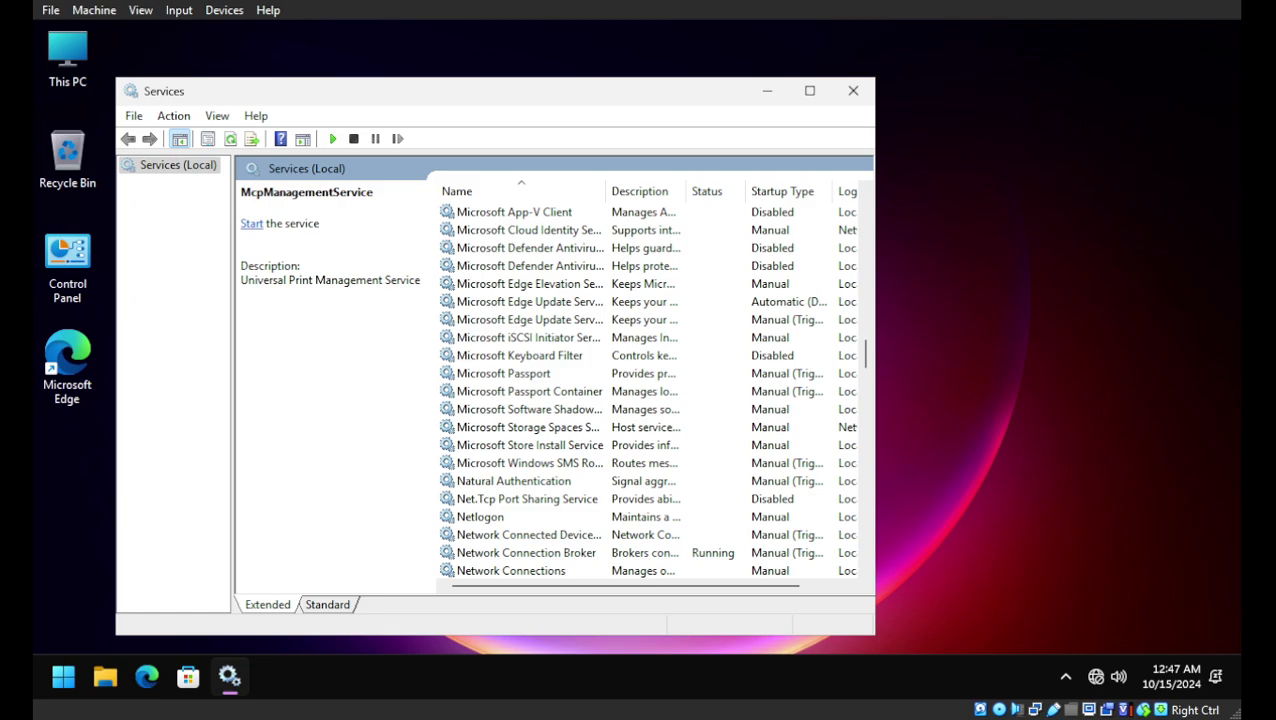
{"action": "left_click", "coordinate": [530, 301]}
{"action": "double_click", "coordinate": [530, 301]}
{"action": "left_click", "coordinate": [534, 346]}
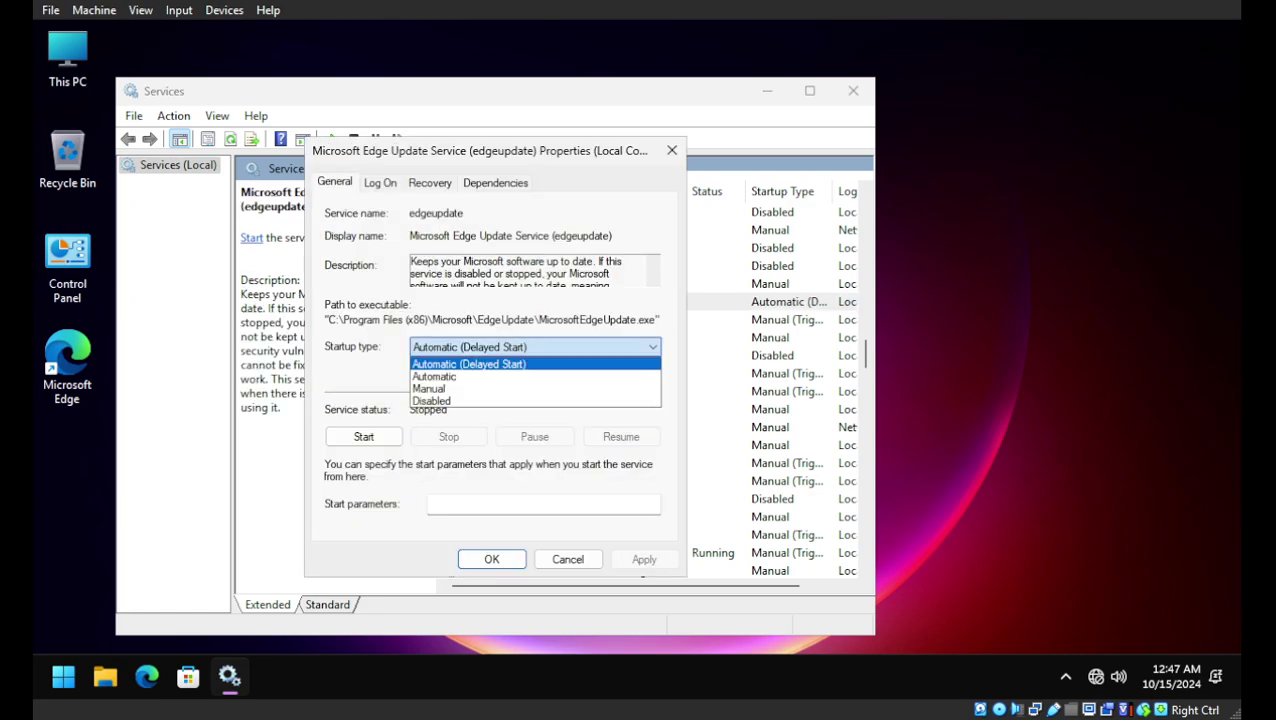
{"action": "left_click", "coordinate": [534, 400]}
{"action": "key", "text": "Return"}
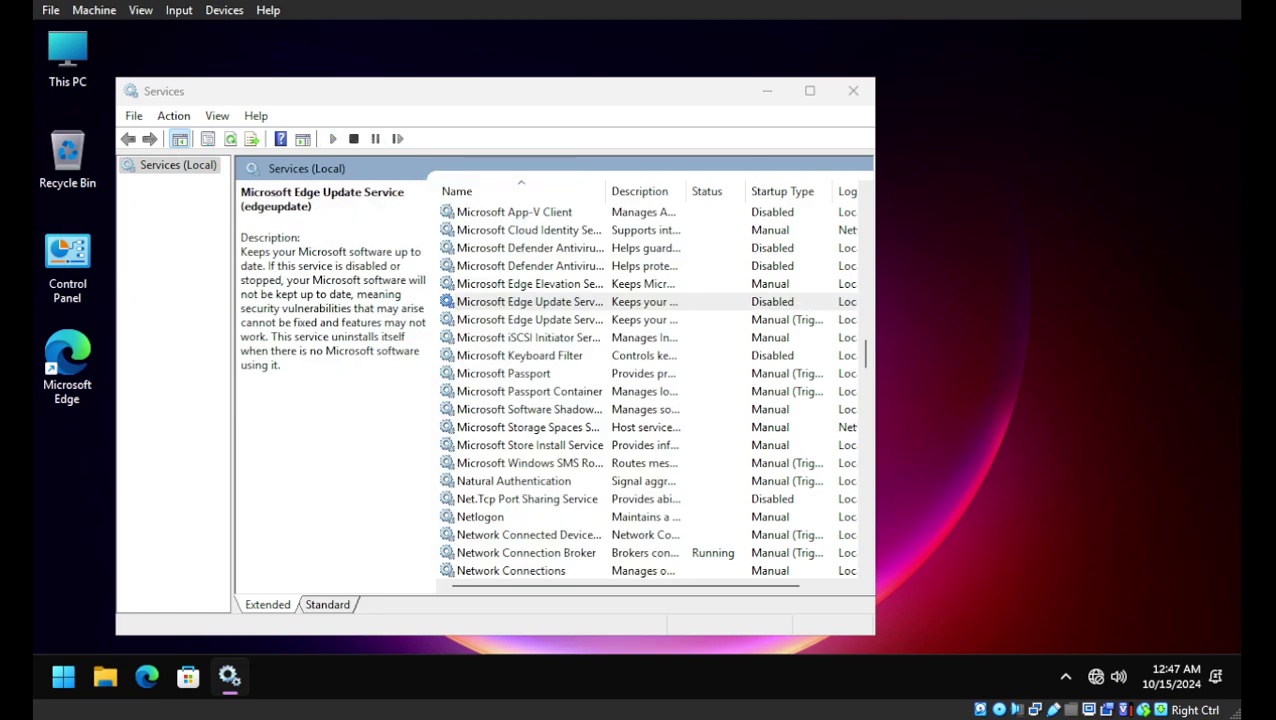
Step: Set the startup type of the second Microsoft Edge Update Service (edgeupdatem) to Disabled
{"action": "key", "text": "Down"}
{"action": "key", "text": "Return"}
{"action": "key", "text": "alt+Down"}
{"action": "key", "text": "Down"}
{"action": "key", "text": "Return"}
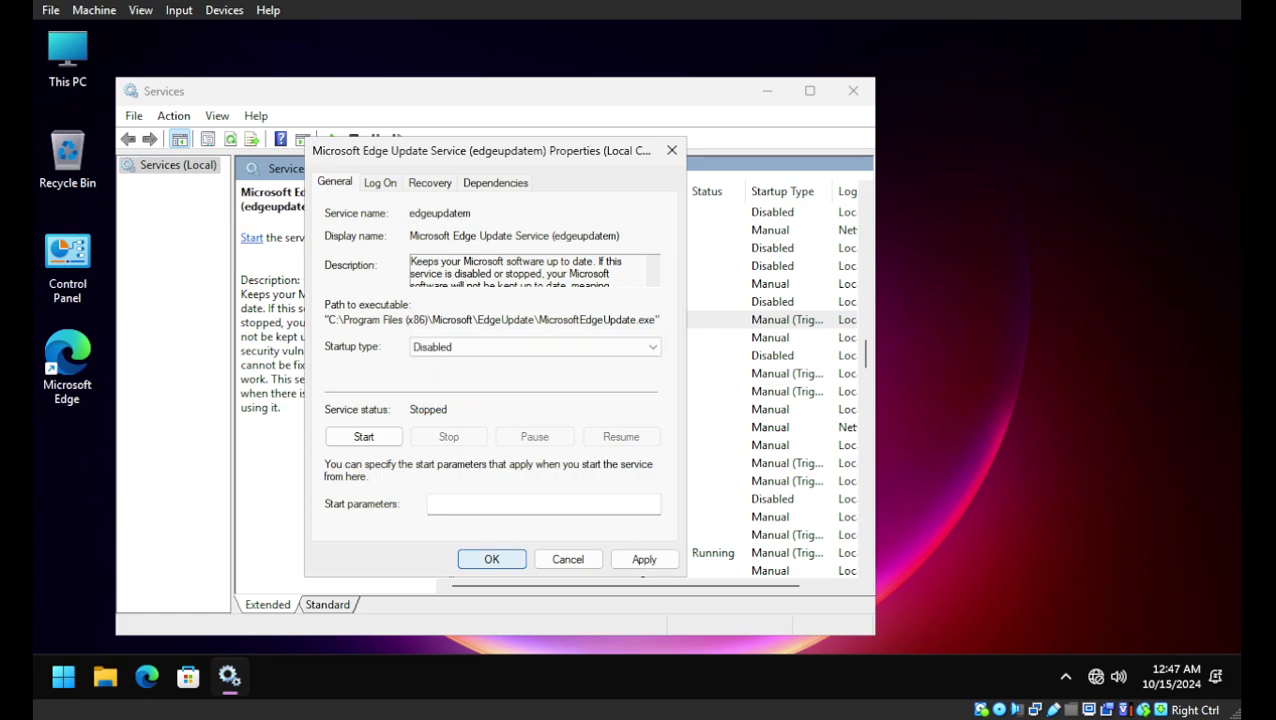
{"action": "key", "text": "Return"}
Step: Set the startup type of the Microsoft Edge Elevation Service to Disabled
{"action": "key", "text": "Up"}
{"action": "key", "text": "Up"}
{"action": "key", "text": "Return"}
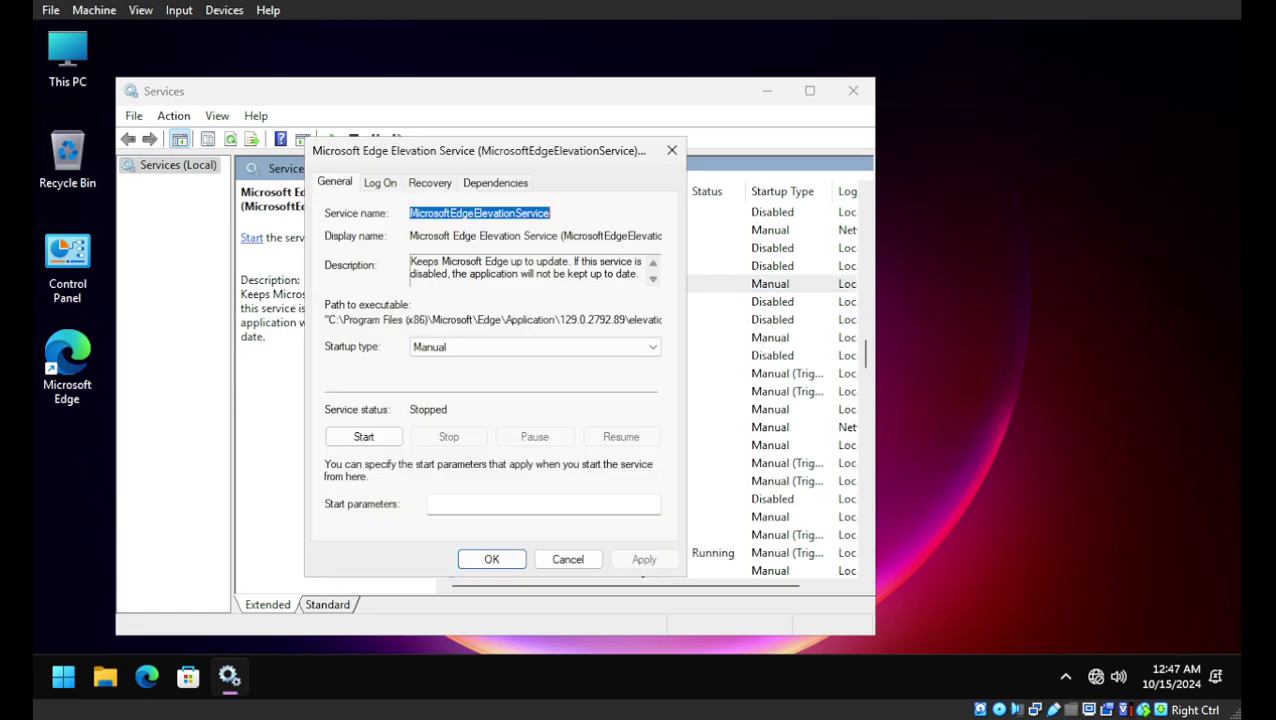
{"action": "left_click", "coordinate": [534, 346]}
{"action": "key", "text": "Escape"}
{"action": "left_click", "coordinate": [534, 346]}
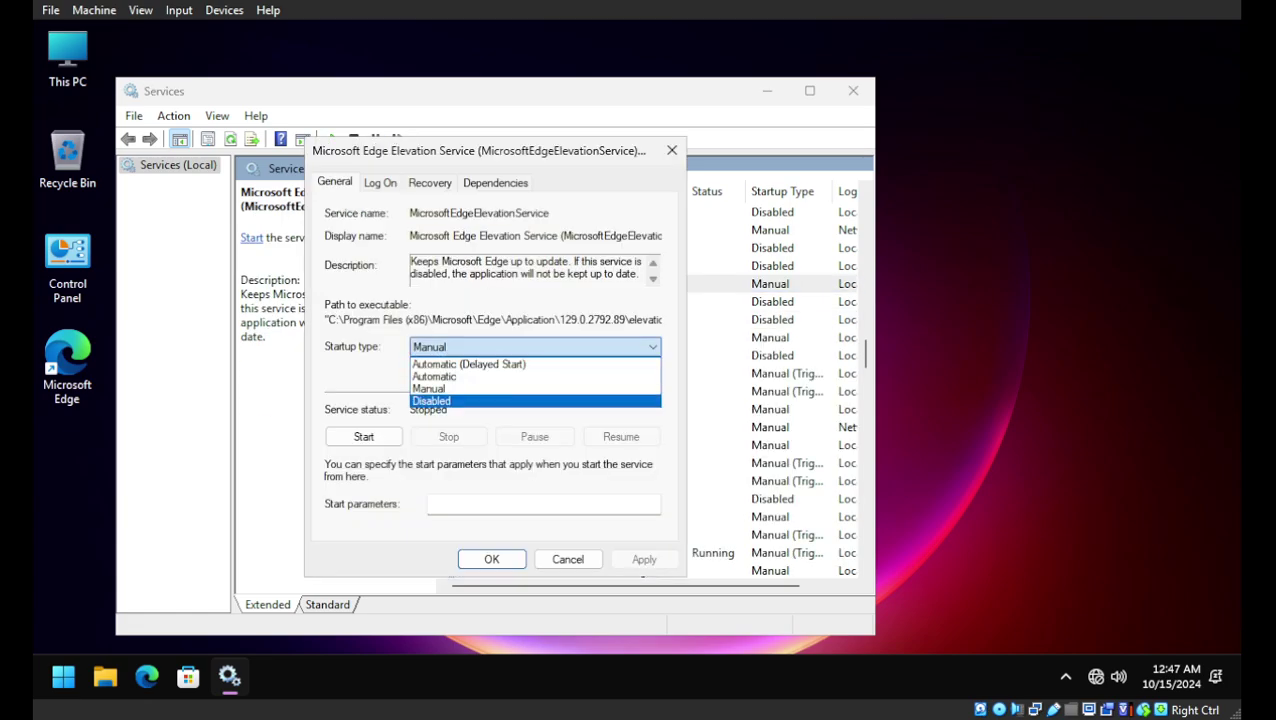
{"action": "key", "text": "Return"}
{"action": "key", "text": "Return"}
Step: Set the startup type of the Network Connection Broker service to Disabled
{"action": "left_click", "coordinate": [529, 391]}
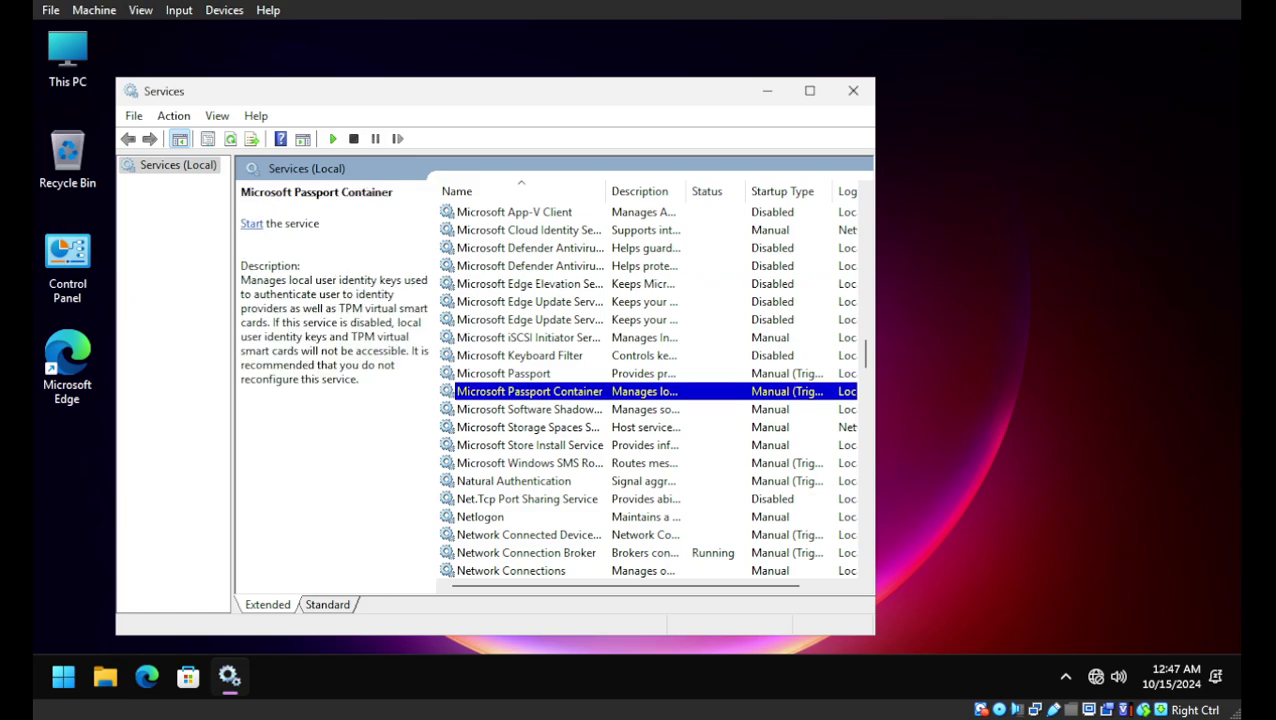
{"action": "double_click", "coordinate": [526, 552]}
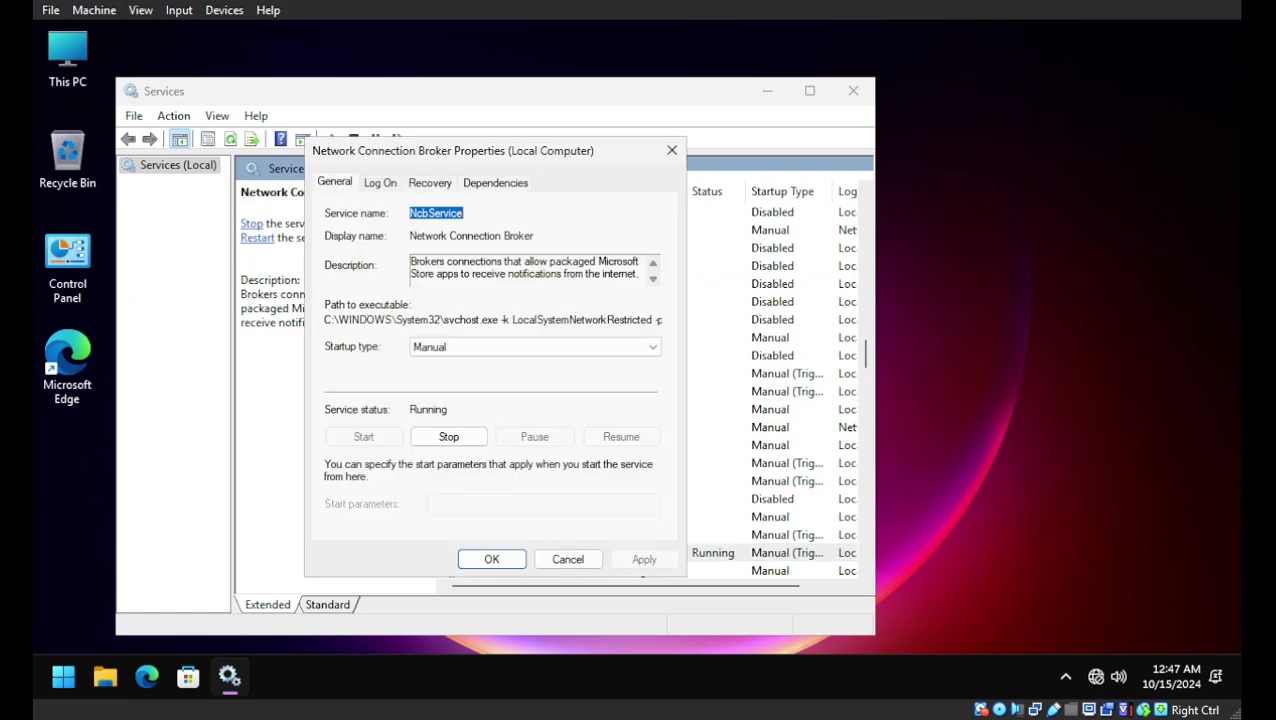
{"action": "left_click", "coordinate": [534, 346]}
{"action": "left_click", "coordinate": [534, 401]}
{"action": "key", "text": "Return"}
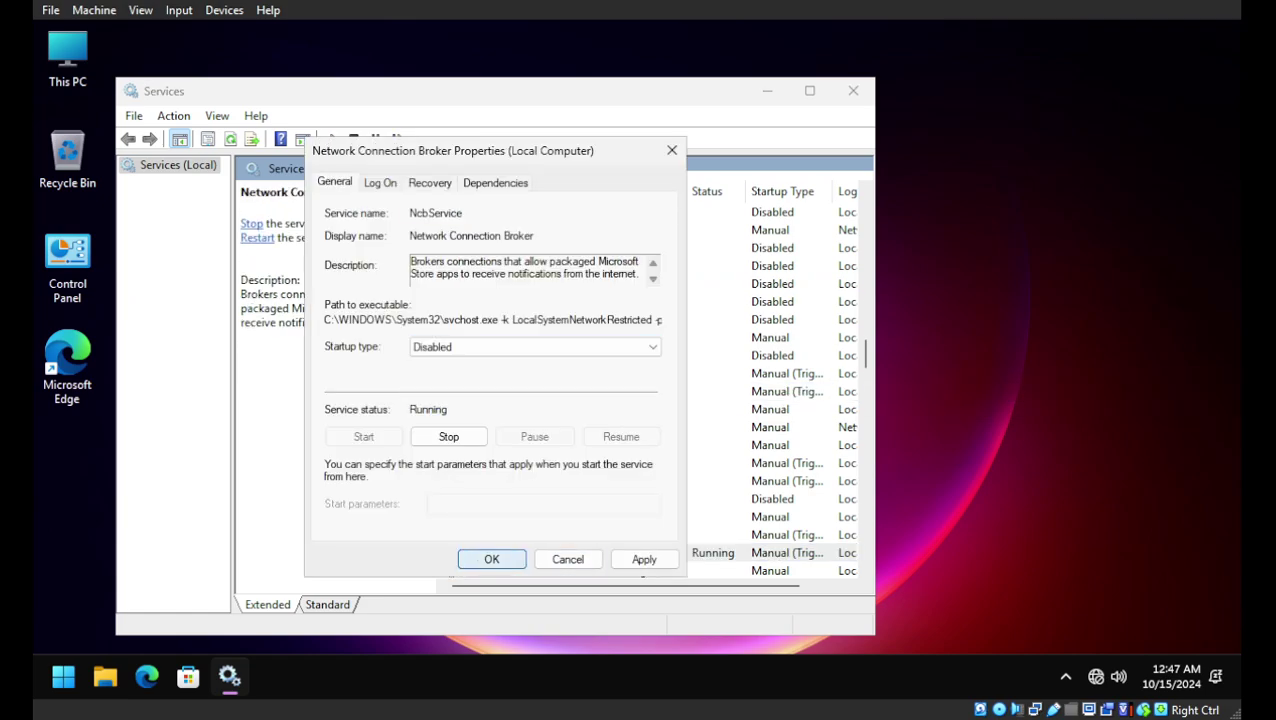
Step: Set the startup type of the Connected Devices Platform Service to Disabled
{"action": "key", "text": "c"}
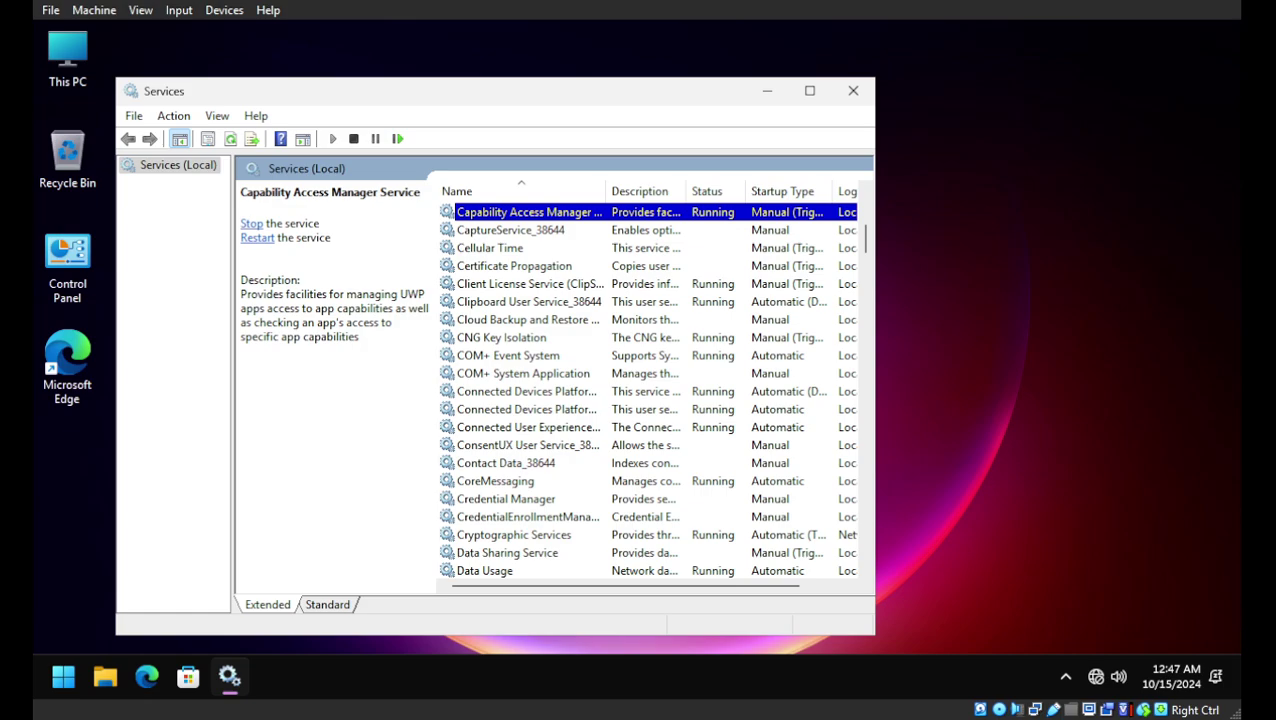
{"action": "left_click", "coordinate": [526, 409]}
{"action": "left_click", "coordinate": [526, 391]}
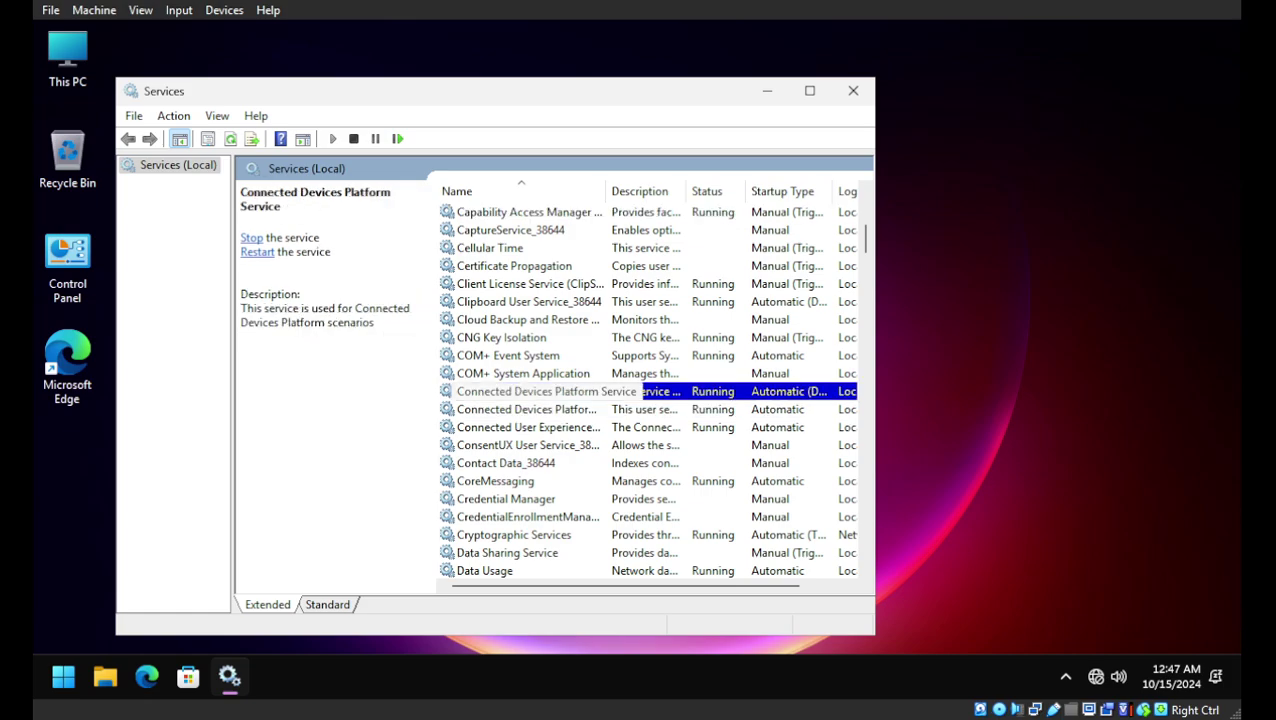
{"action": "double_click", "coordinate": [526, 391]}
{"action": "left_click", "coordinate": [535, 346]}
{"action": "left_click", "coordinate": [435, 401]}
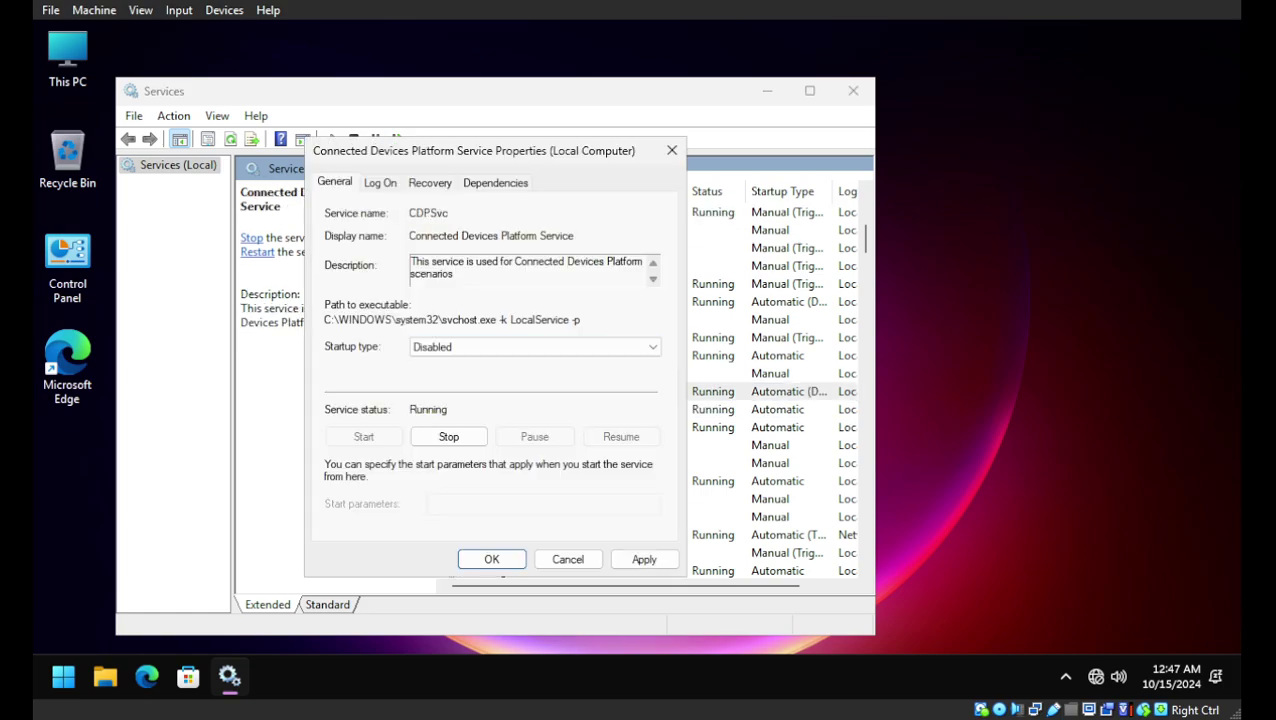
{"action": "key", "text": "Return"}
Step: Set the startup type of the Print Spooler service to Manual
{"action": "scroll", "coordinate": [646, 390], "scroll_direction": "down", "scroll_amount": 7}
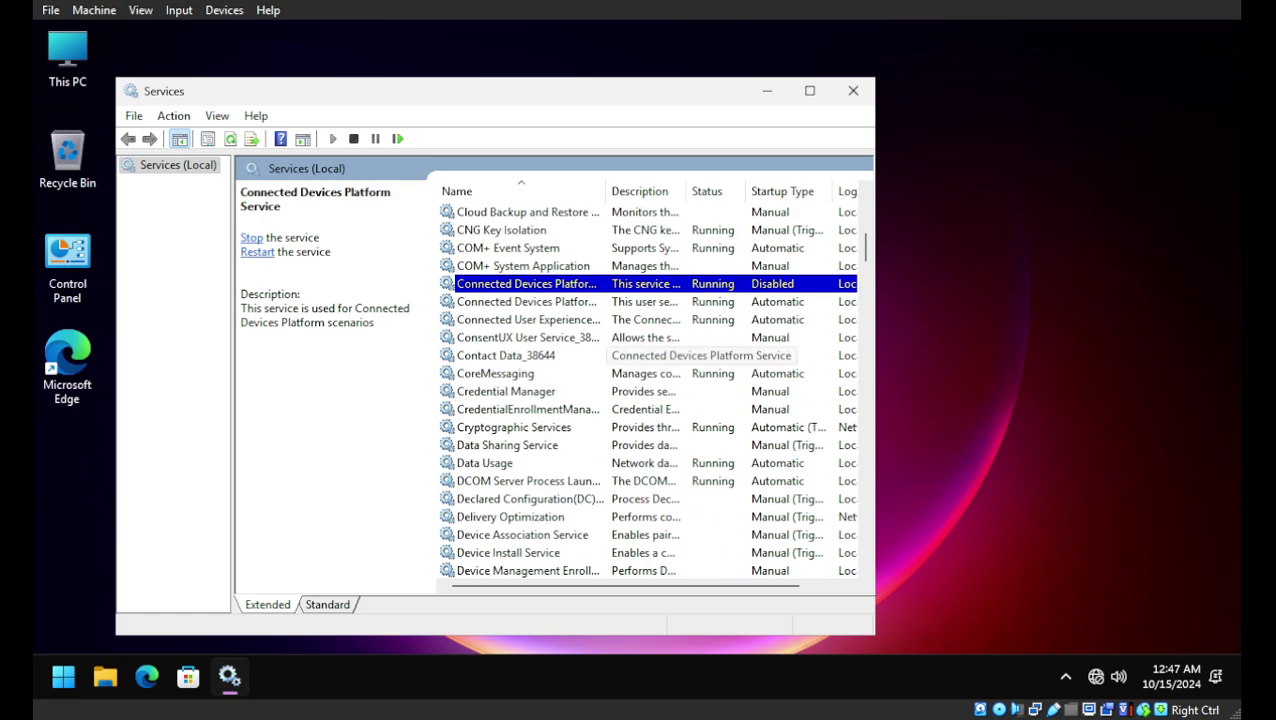
{"action": "left_click", "coordinate": [620, 355]}
{"action": "key", "text": "p"}
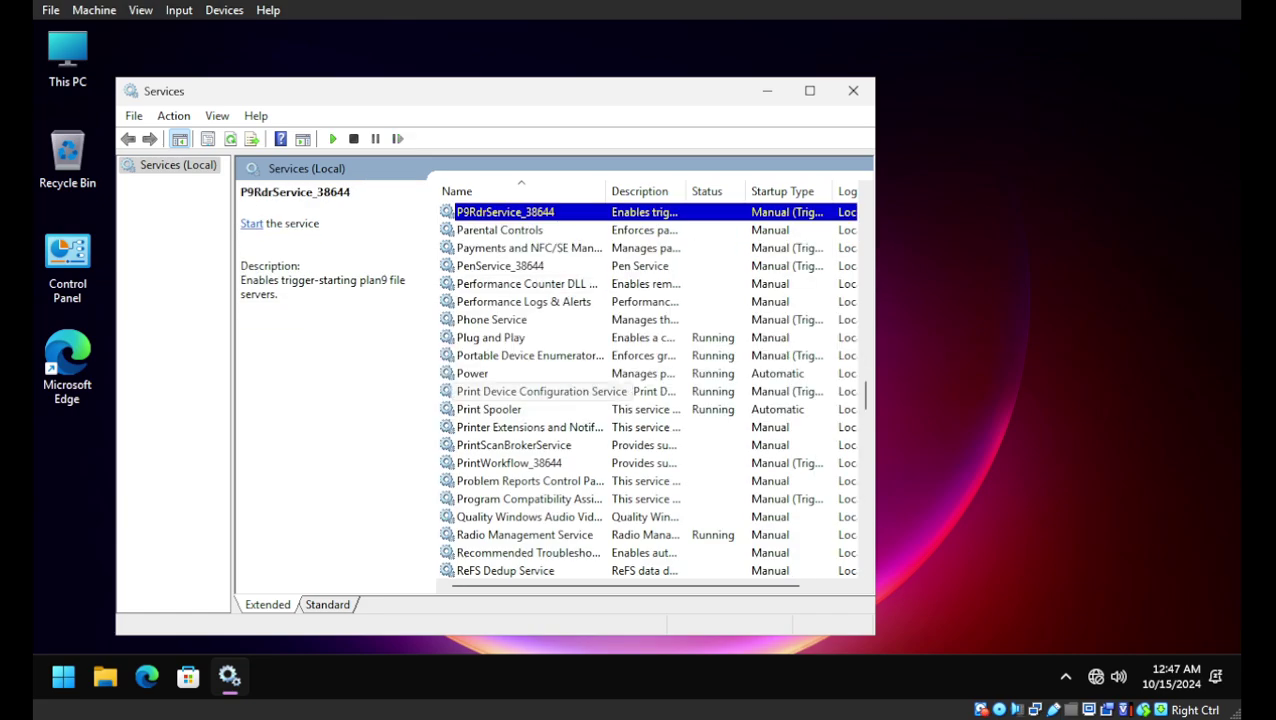
{"action": "double_click", "coordinate": [489, 409]}
{"action": "left_click", "coordinate": [535, 347]}
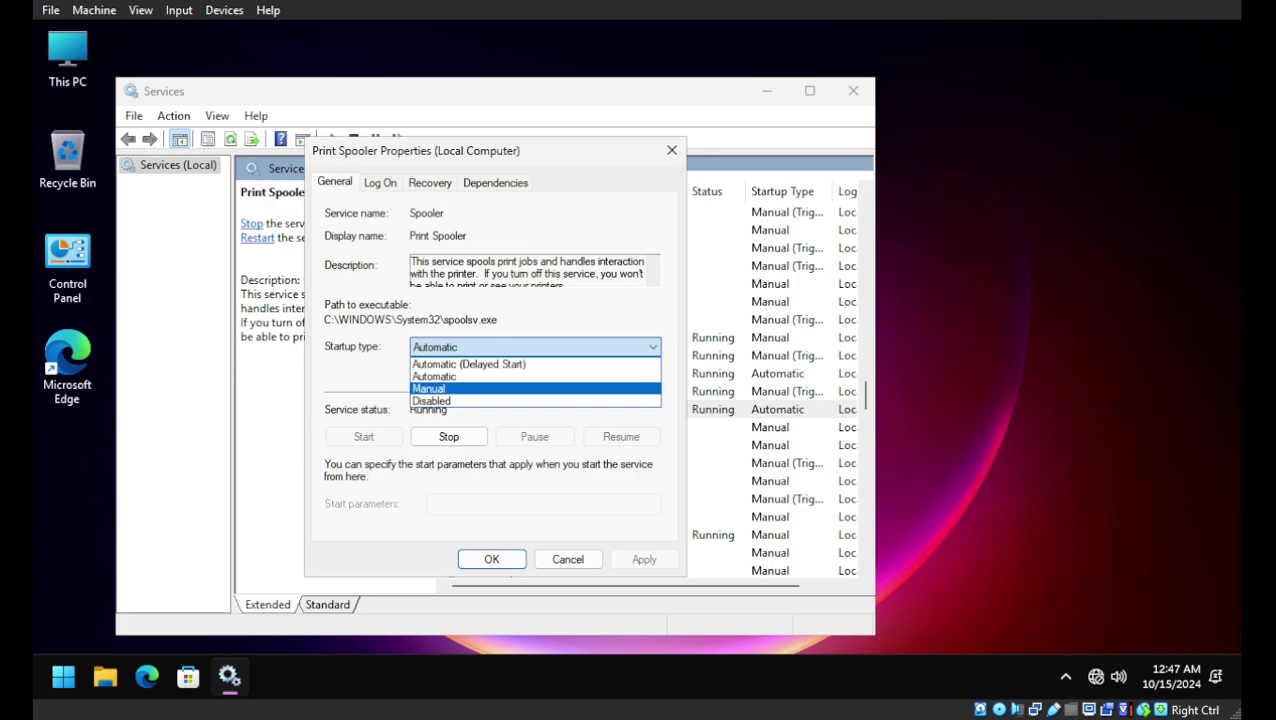
{"action": "left_click", "coordinate": [429, 388]}
{"action": "left_click", "coordinate": [491, 559]}
Step: Sort the services by status with the running ones first and review their startup types
{"action": "left_click", "coordinate": [473, 373]}
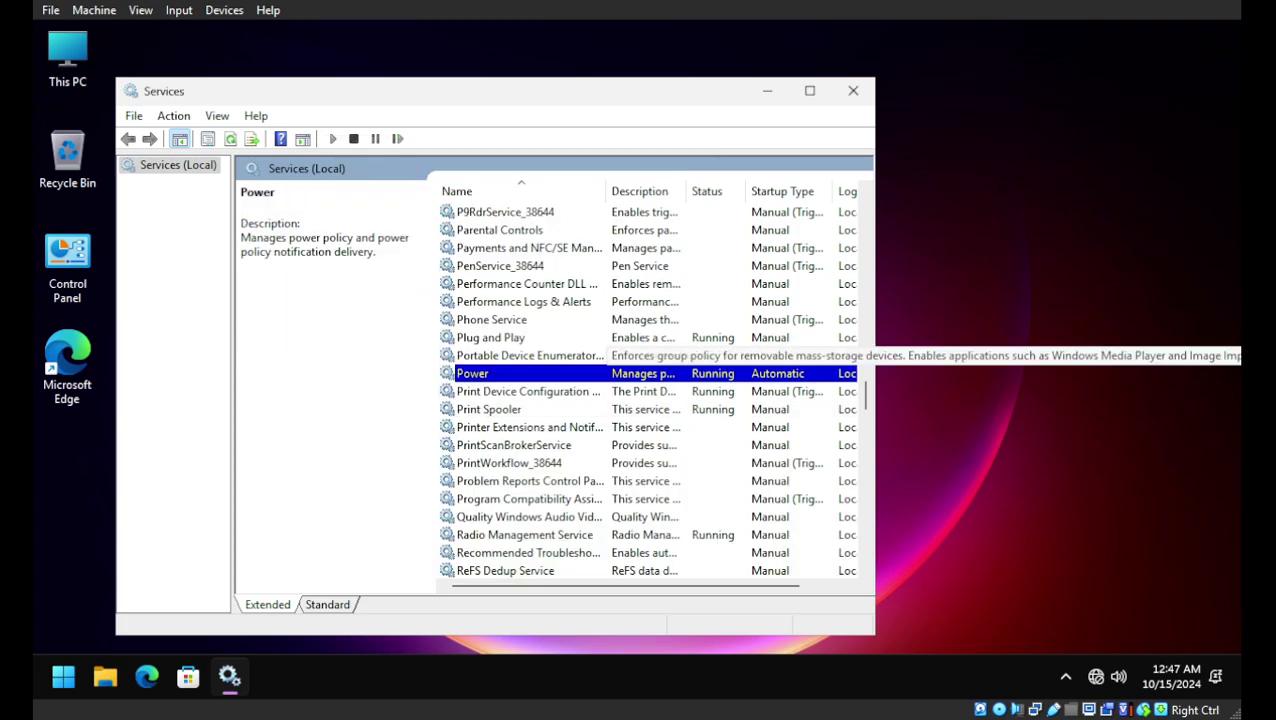
{"action": "scroll", "coordinate": [640, 355], "scroll_direction": "down", "scroll_amount": 3}
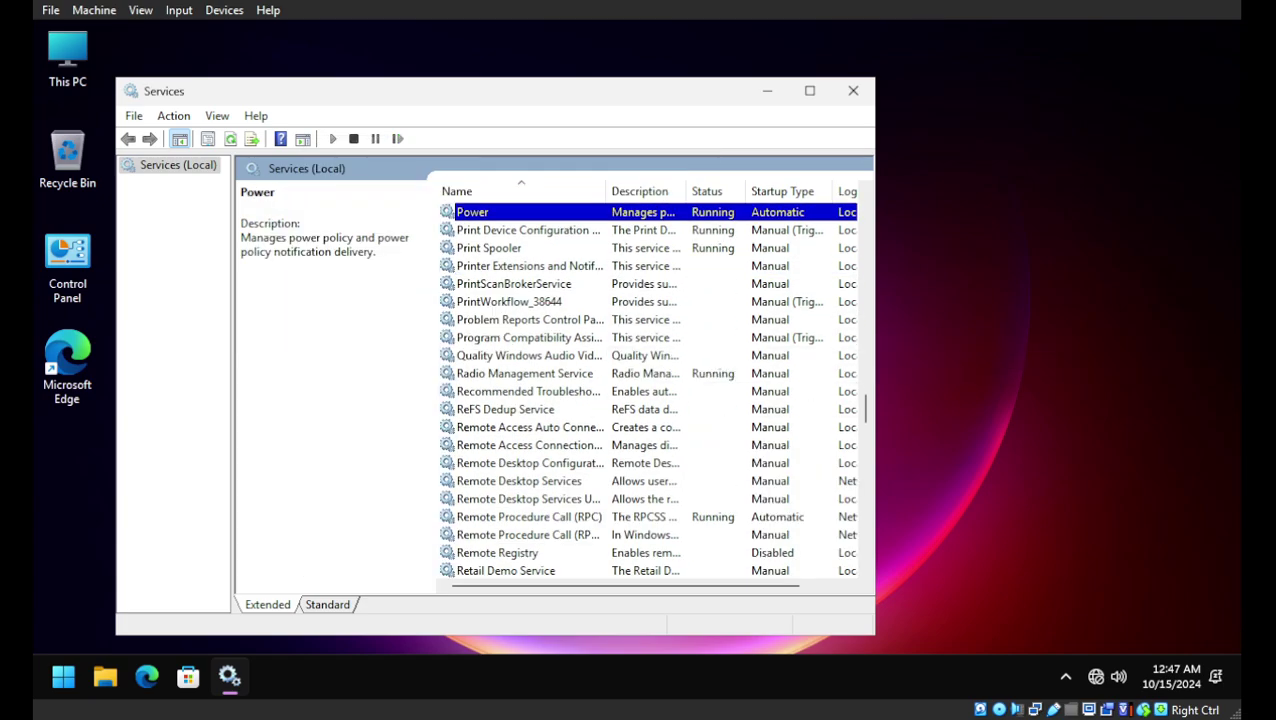
{"action": "scroll", "coordinate": [520, 373], "scroll_direction": "down", "scroll_amount": 6}
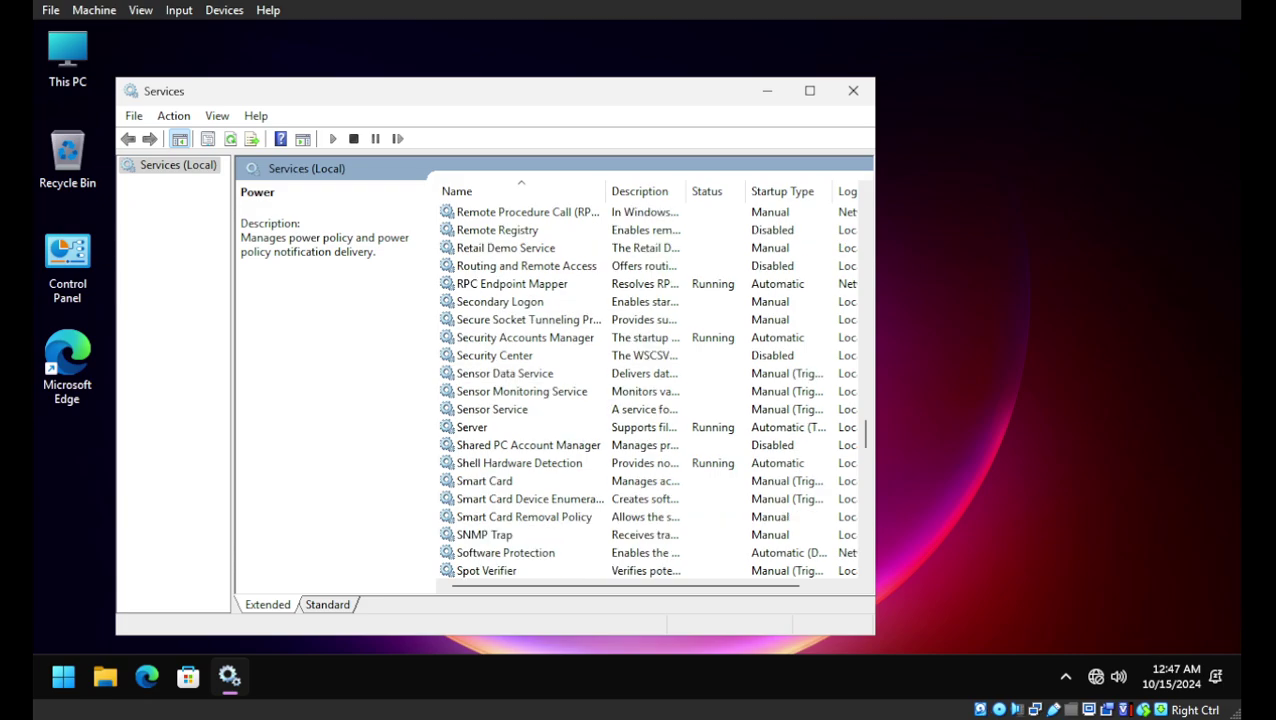
{"action": "left_click", "coordinate": [788, 189]}
{"action": "left_click", "coordinate": [714, 189]}
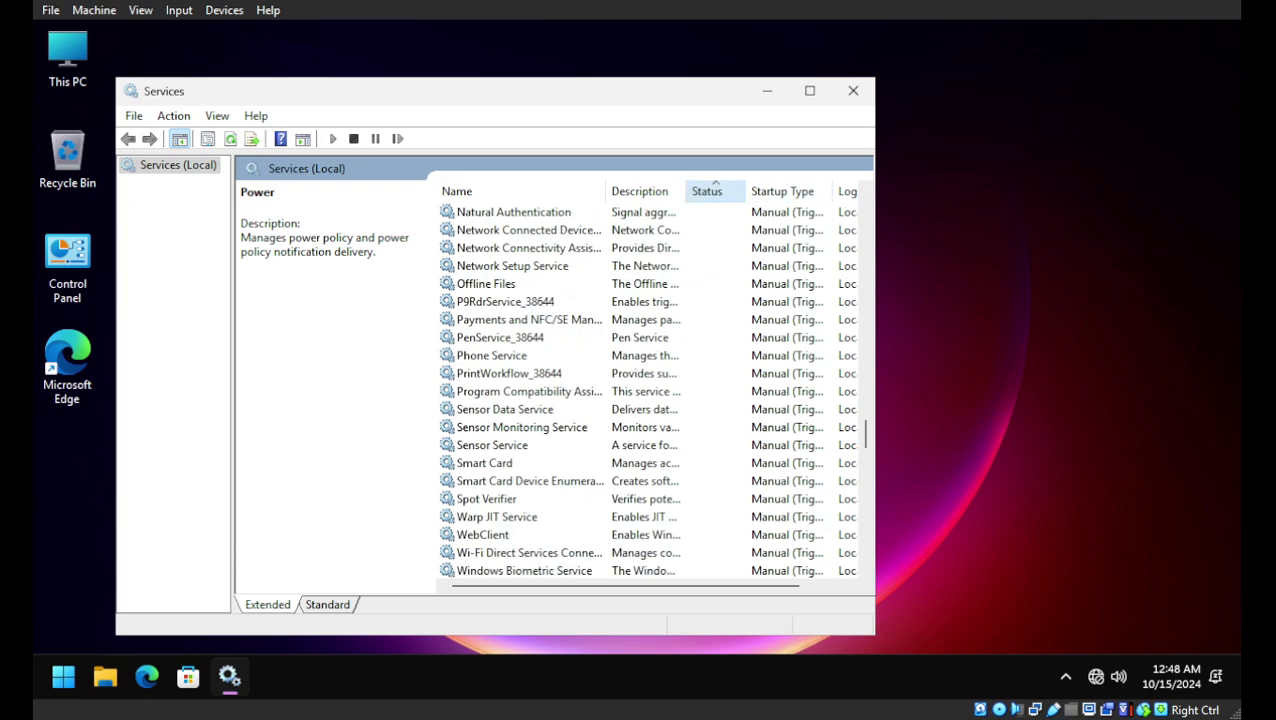
{"action": "left_click", "coordinate": [714, 189]}
{"action": "scroll", "coordinate": [716, 276], "scroll_direction": "up", "scroll_amount": 8}
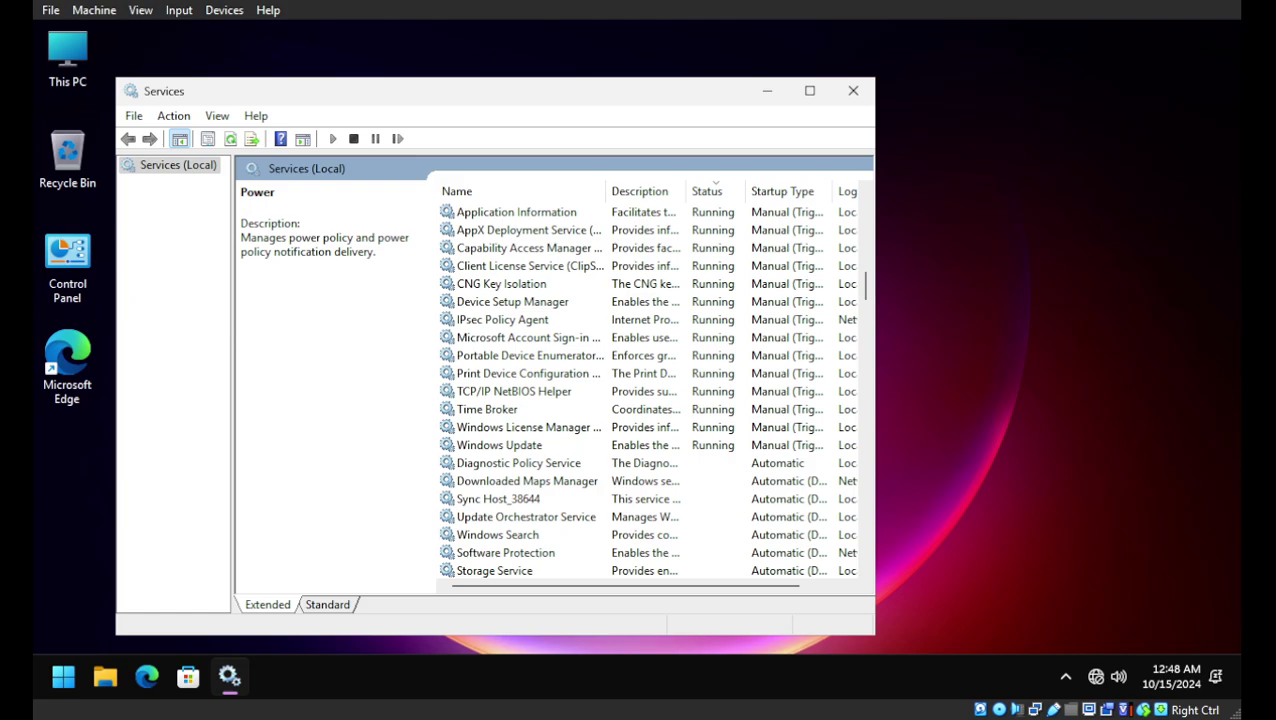
{"action": "scroll", "coordinate": [530, 427], "scroll_direction": "up", "scroll_amount": 1}
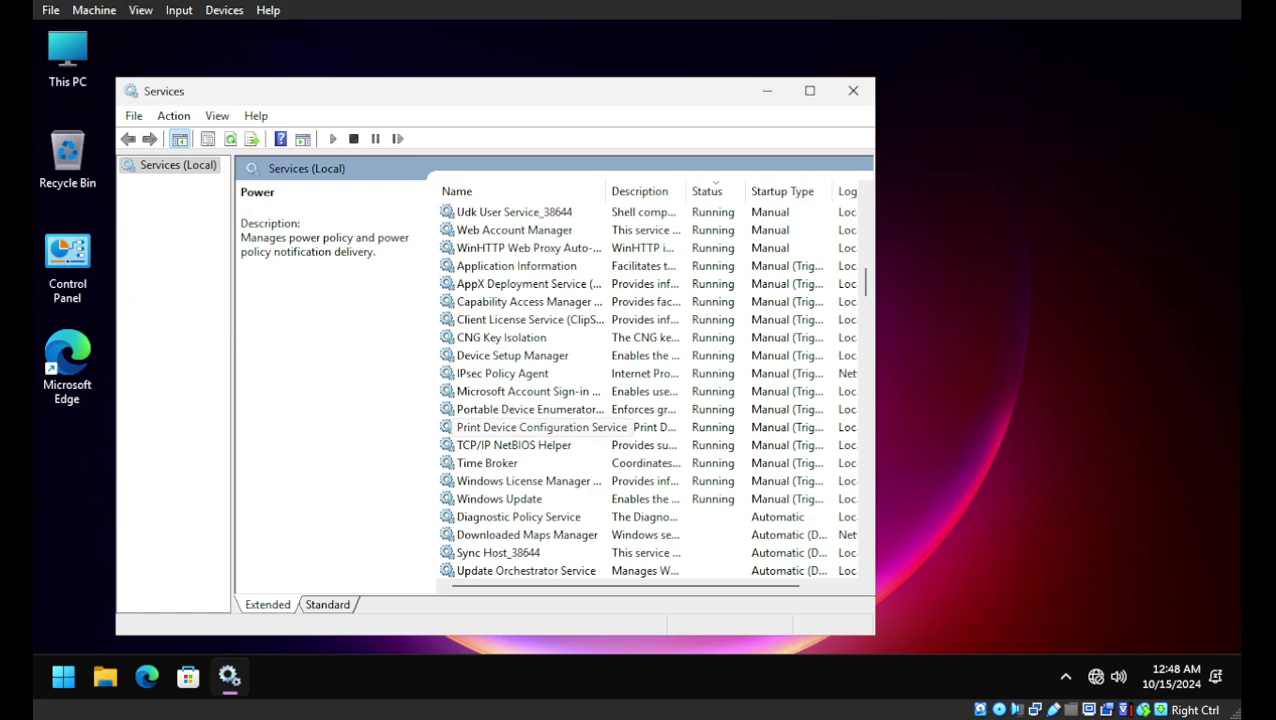
{"action": "scroll", "coordinate": [530, 427], "scroll_direction": "up", "scroll_amount": 3}
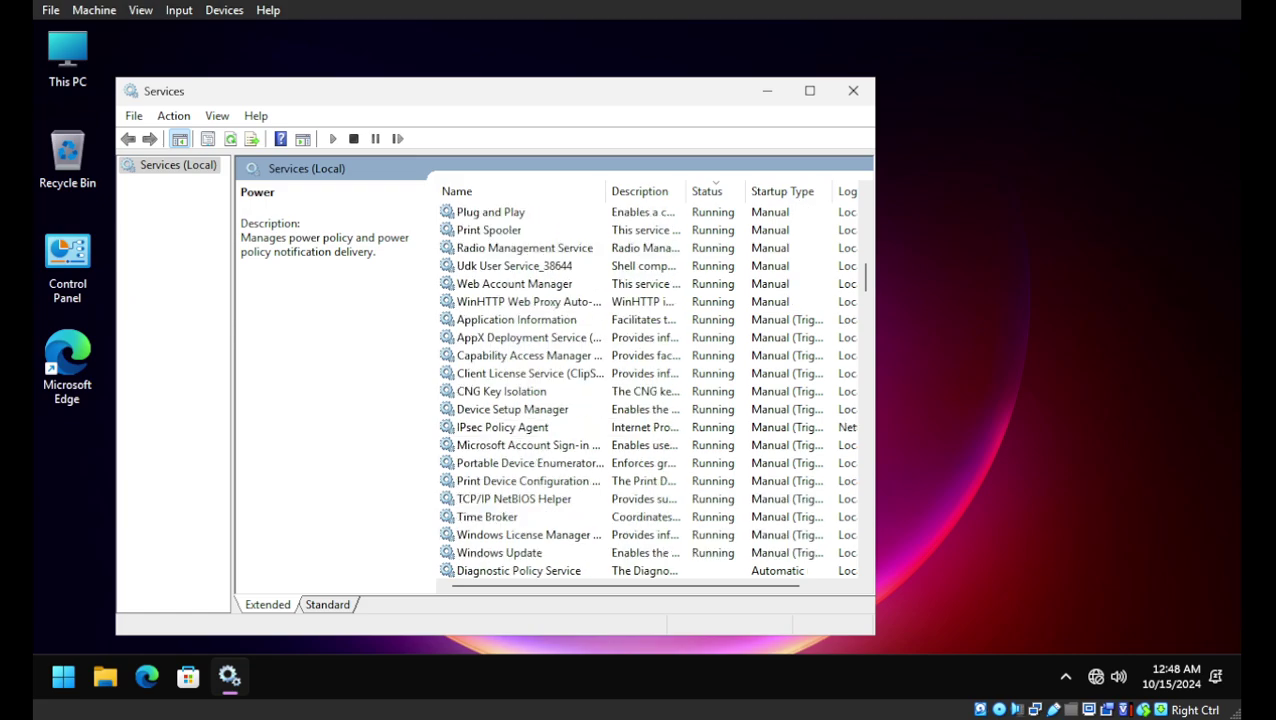
{"action": "left_click", "coordinate": [530, 337]}
{"action": "scroll", "coordinate": [530, 337], "scroll_direction": "up", "scroll_amount": 2}
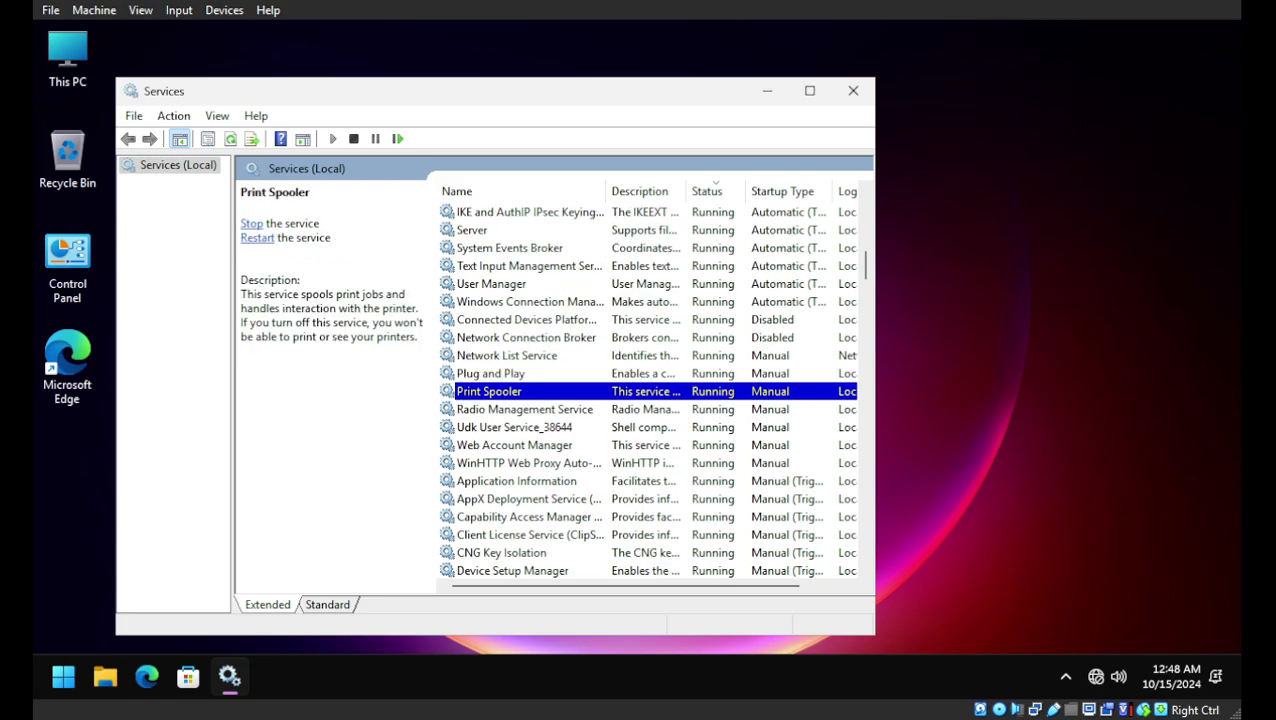
Step: Set the startup type of the Server service to Disabled
{"action": "scroll", "coordinate": [530, 427], "scroll_direction": "up", "scroll_amount": 1}
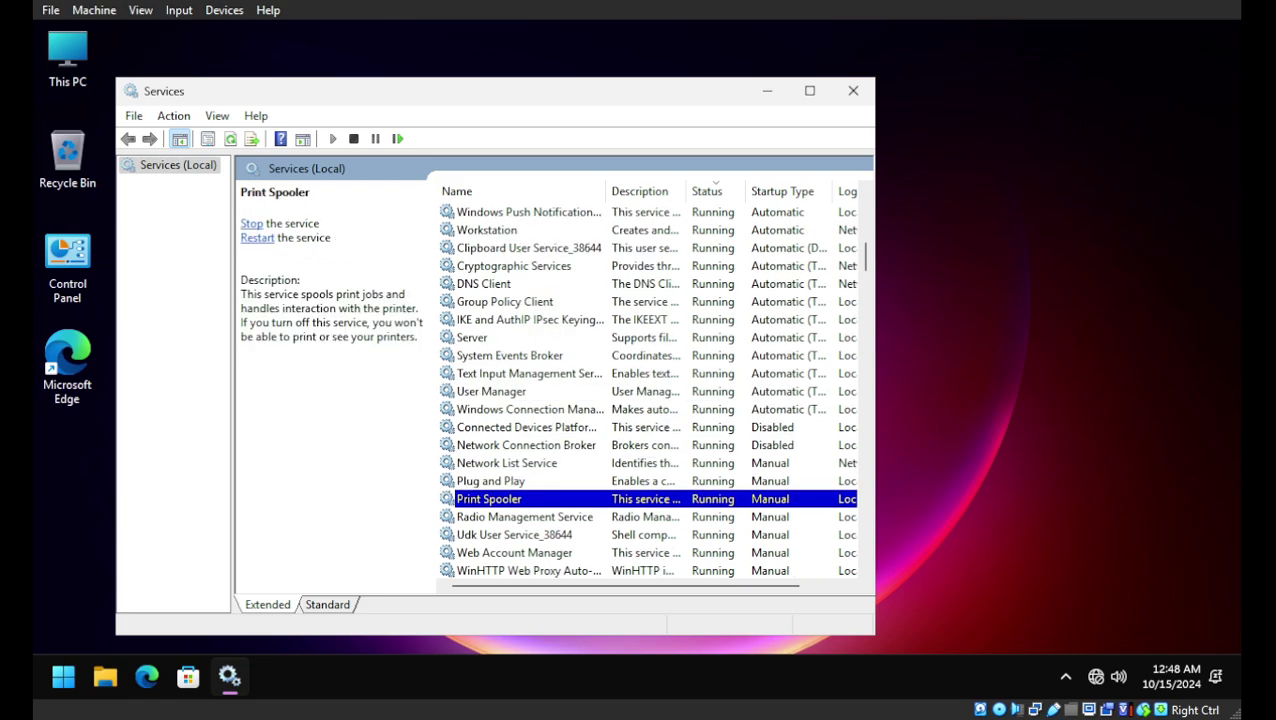
{"action": "scroll", "coordinate": [530, 427], "scroll_direction": "up", "scroll_amount": 1}
{"action": "double_click", "coordinate": [471, 391]}
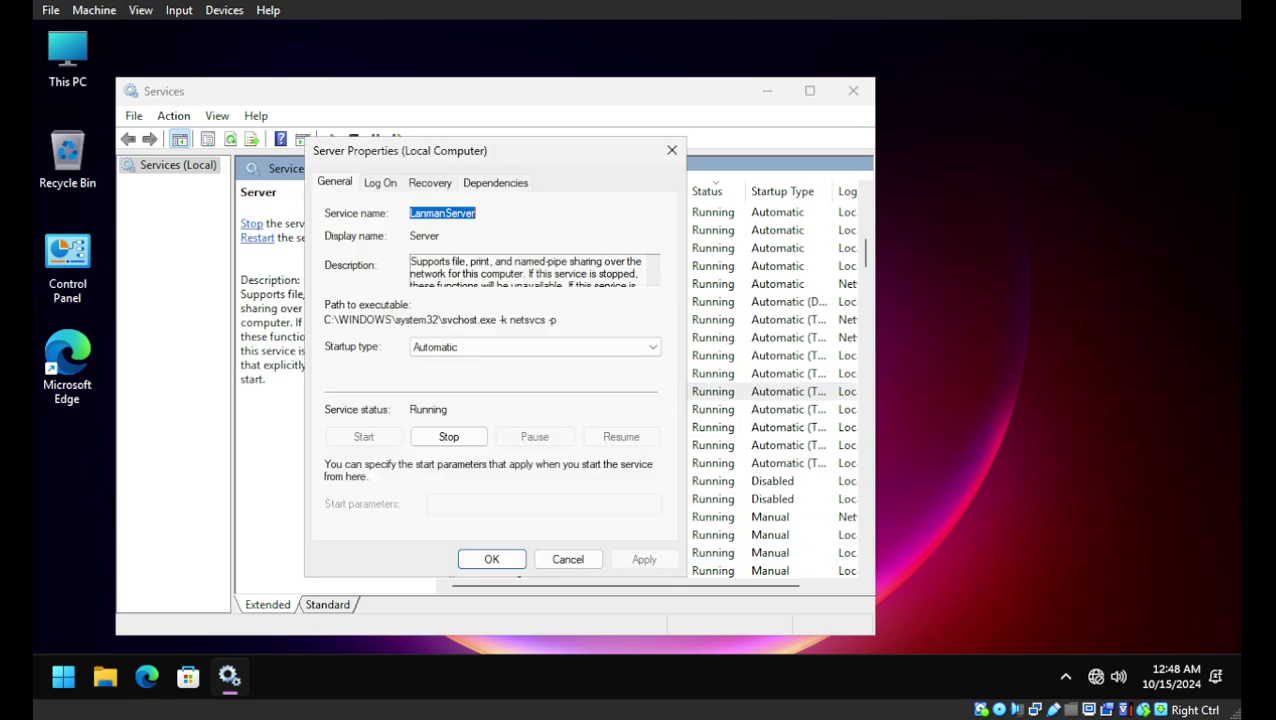
{"action": "left_click", "coordinate": [535, 346]}
{"action": "left_click", "coordinate": [430, 400]}
{"action": "key", "text": "Return"}
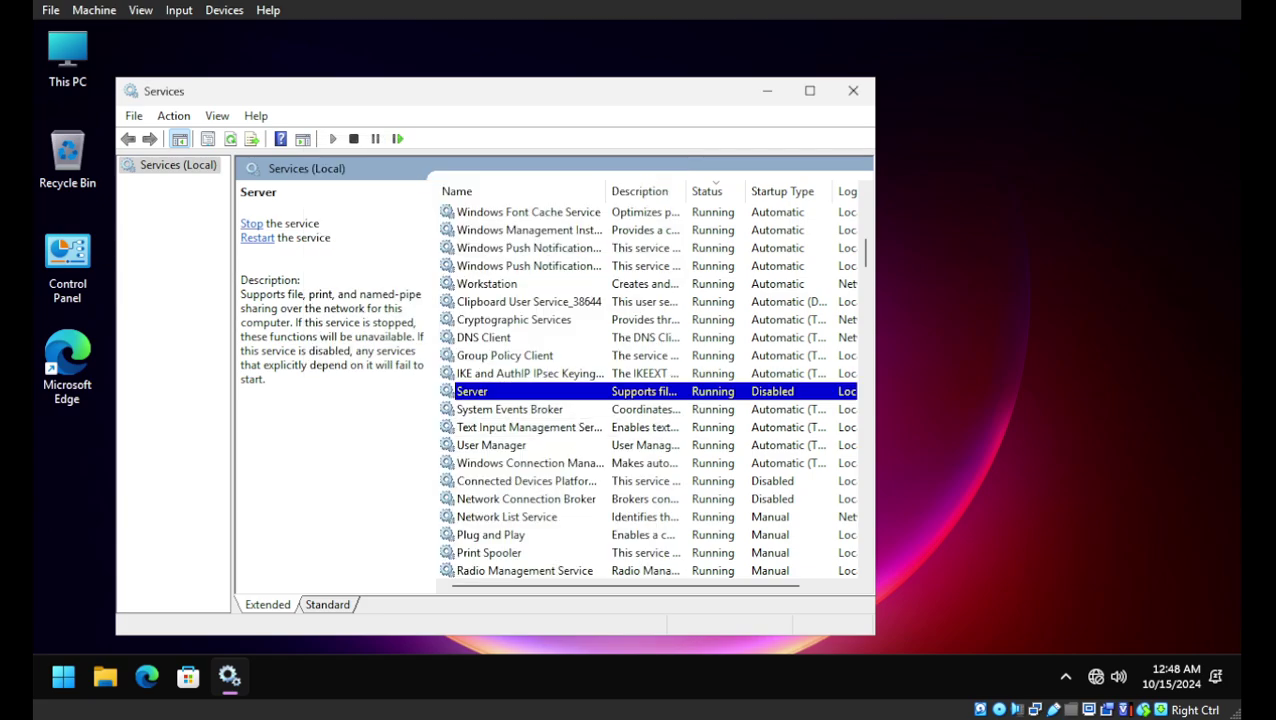
Step: Set the startup type of the Workstation service to Manual
{"action": "scroll", "coordinate": [530, 427], "scroll_direction": "up", "scroll_amount": 1}
{"action": "double_click", "coordinate": [487, 337]}
{"action": "left_click", "coordinate": [535, 346]}
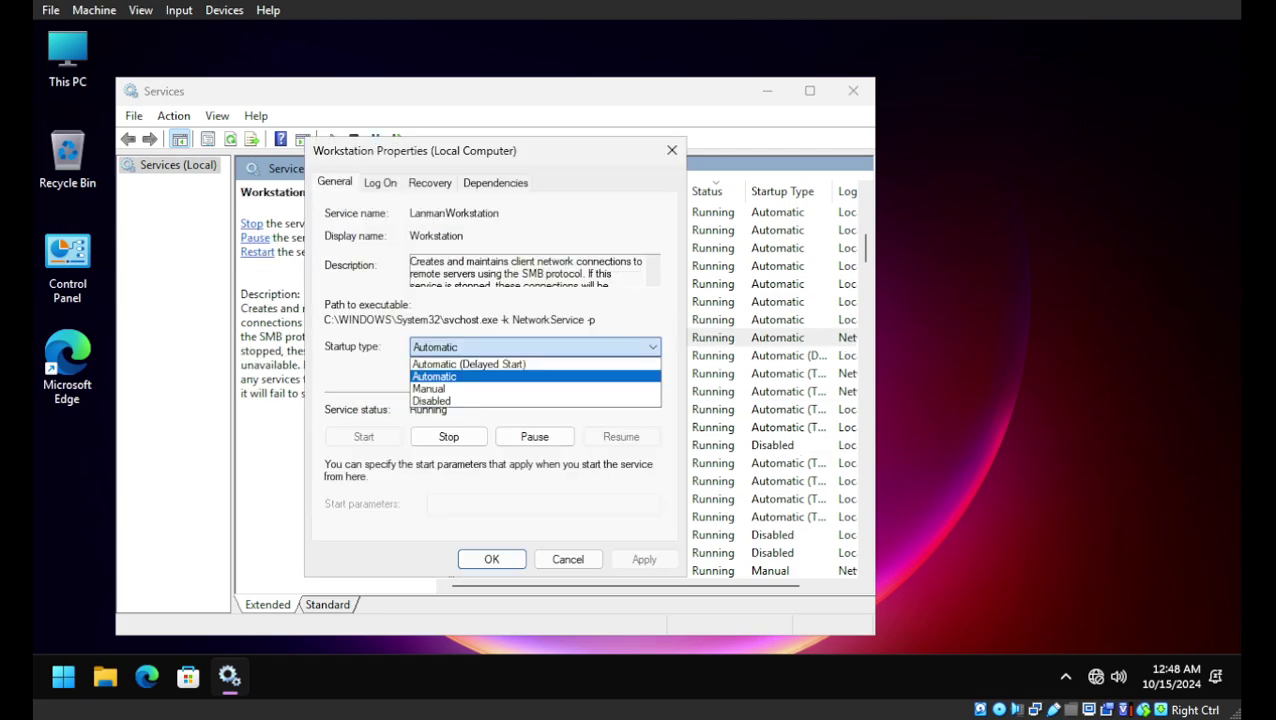
{"action": "key", "text": "Return"}
{"action": "key", "text": "Return"}
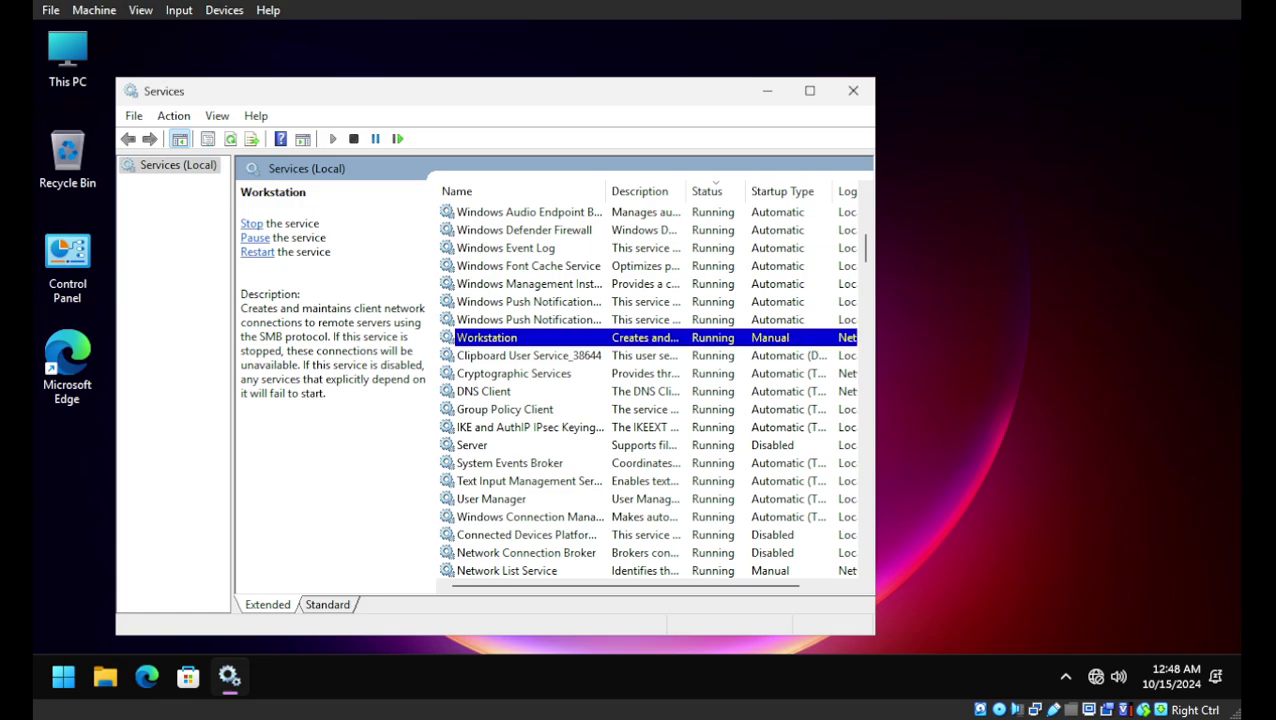
Step: Set the startup type of the Shell Hardware Detection service to Disabled
{"action": "scroll", "coordinate": [654, 390], "scroll_direction": "up", "scroll_amount": 3}
{"action": "scroll", "coordinate": [650, 390], "scroll_direction": "up", "scroll_amount": 1}
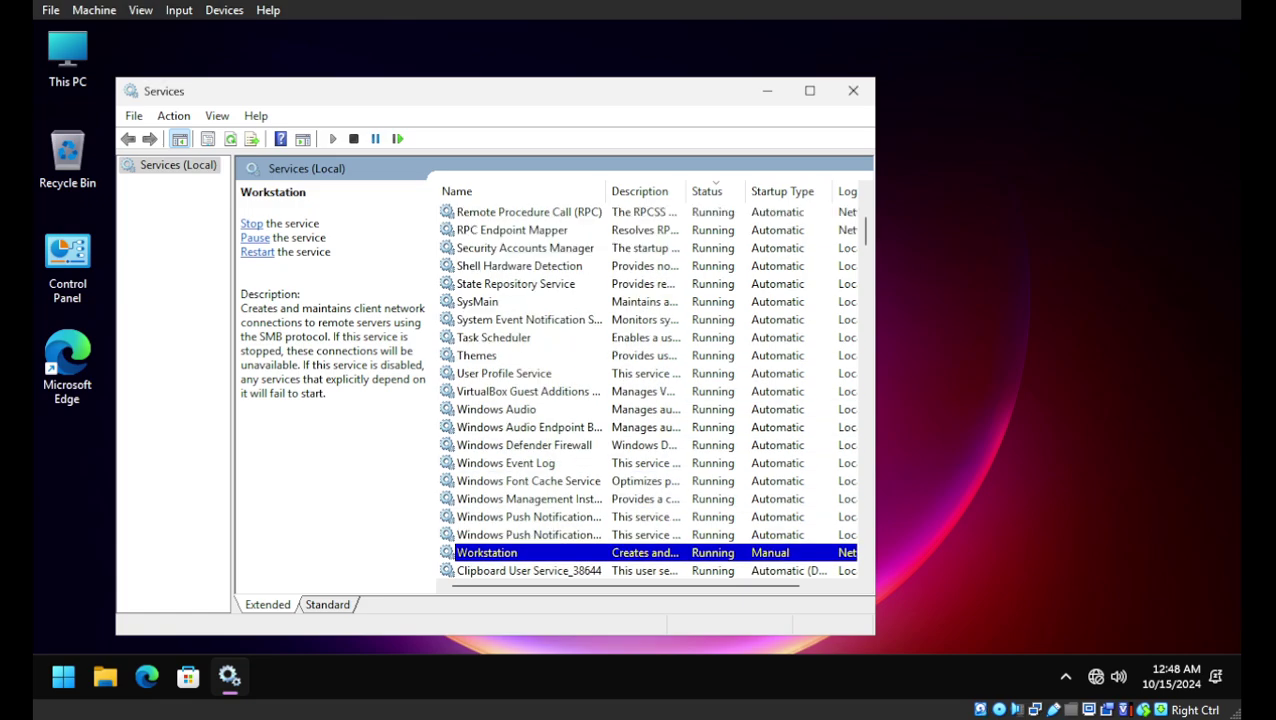
{"action": "scroll", "coordinate": [654, 390], "scroll_direction": "up", "scroll_amount": 3}
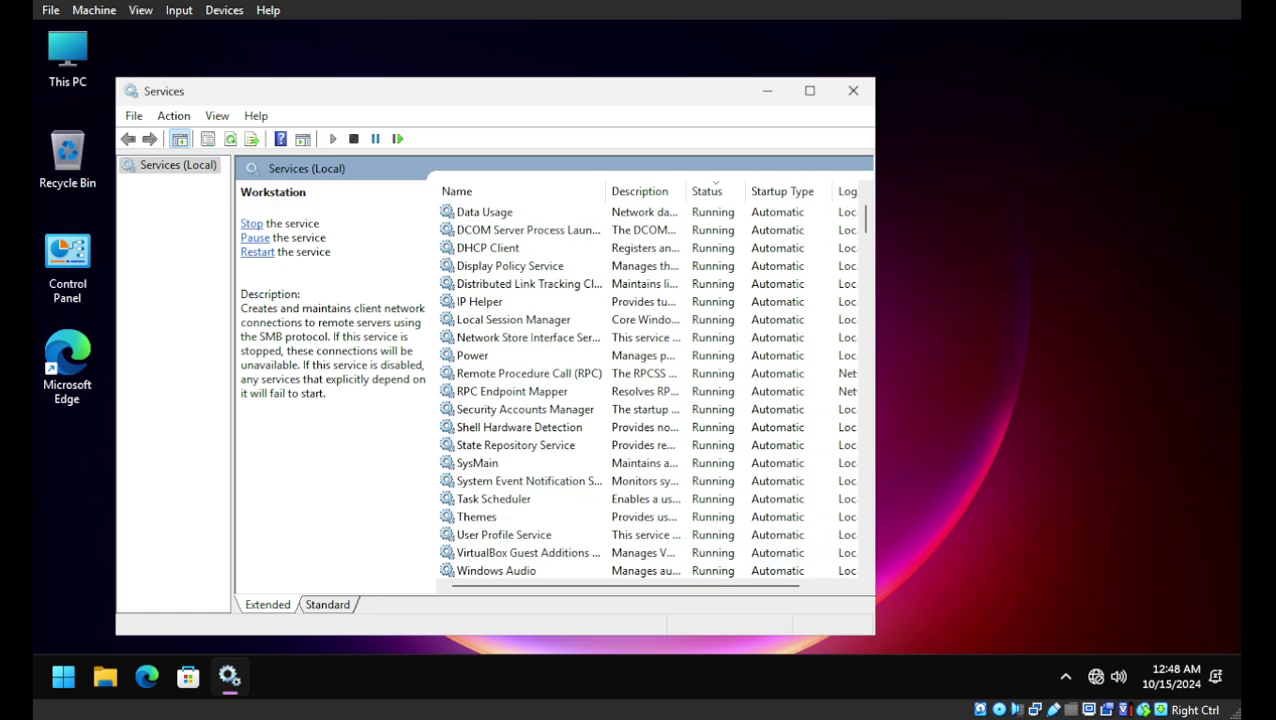
{"action": "double_click", "coordinate": [519, 427]}
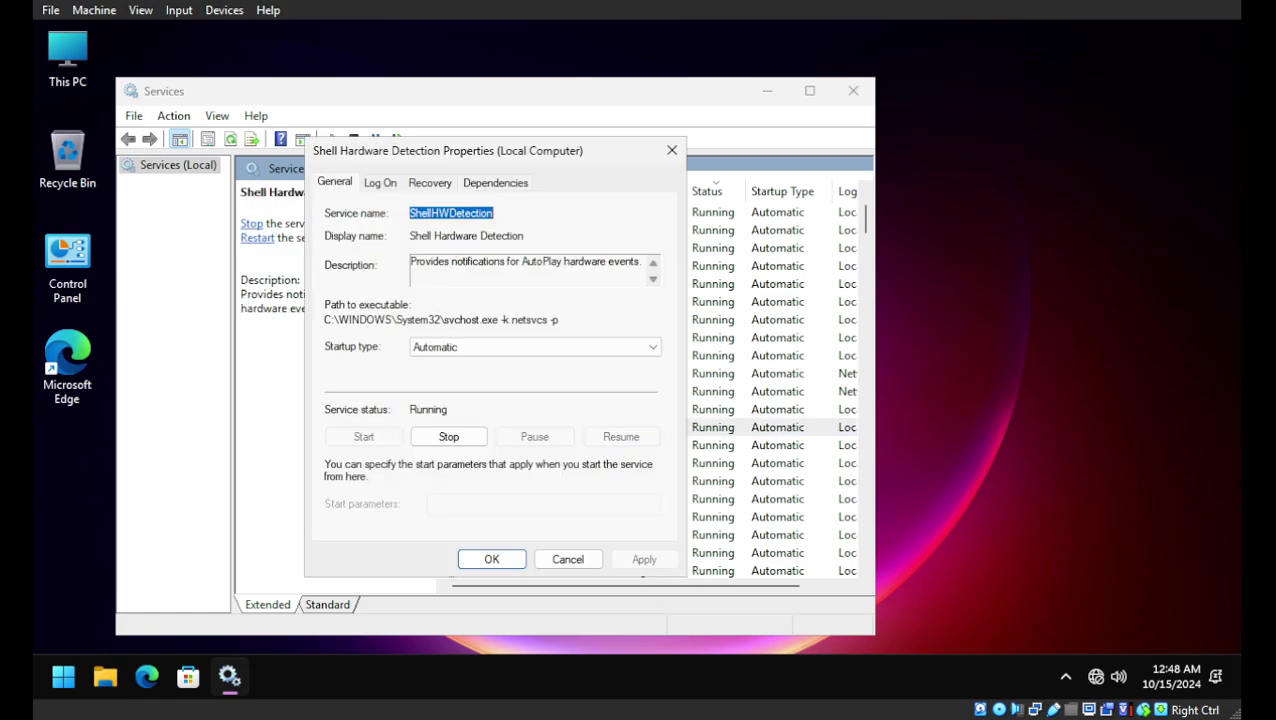
{"action": "left_click", "coordinate": [534, 346]}
{"action": "left_click", "coordinate": [450, 400]}
{"action": "left_click", "coordinate": [491, 559]}
{"action": "key", "text": "Return"}
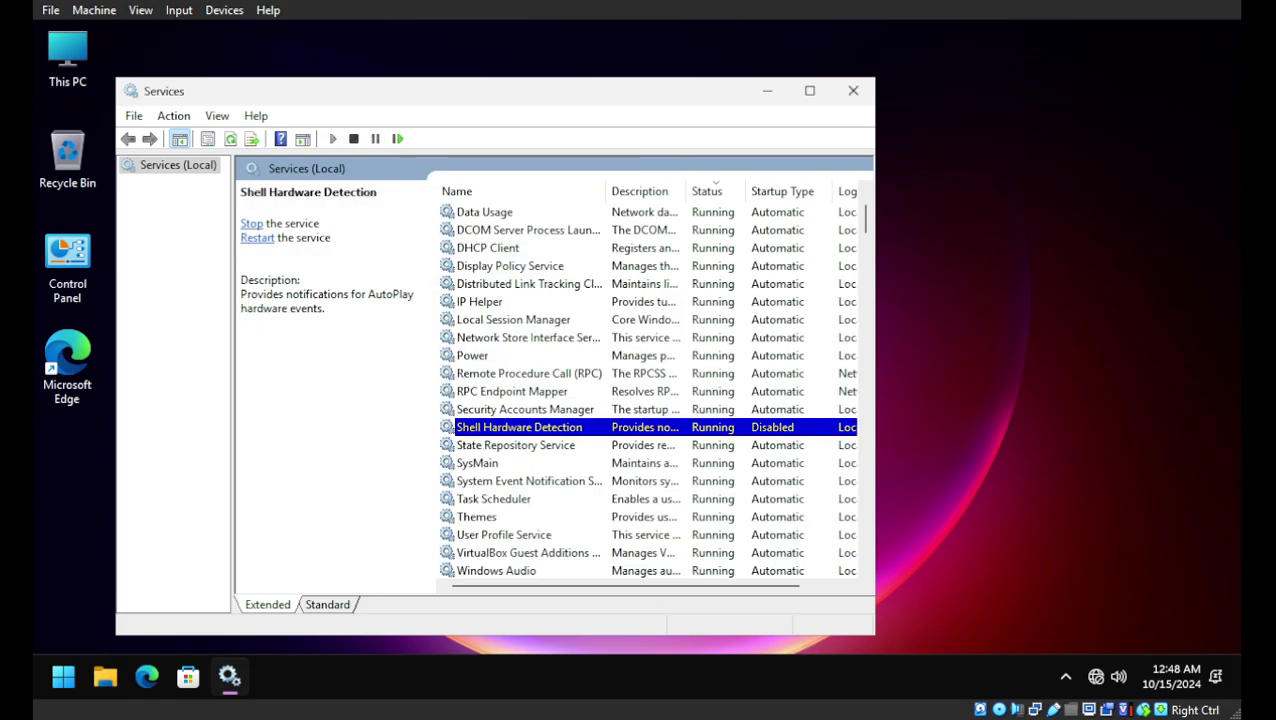
Step: Set the startup type of the Data Usage service to Disabled
{"action": "key", "text": "Down"}
{"action": "key", "text": "Down"}
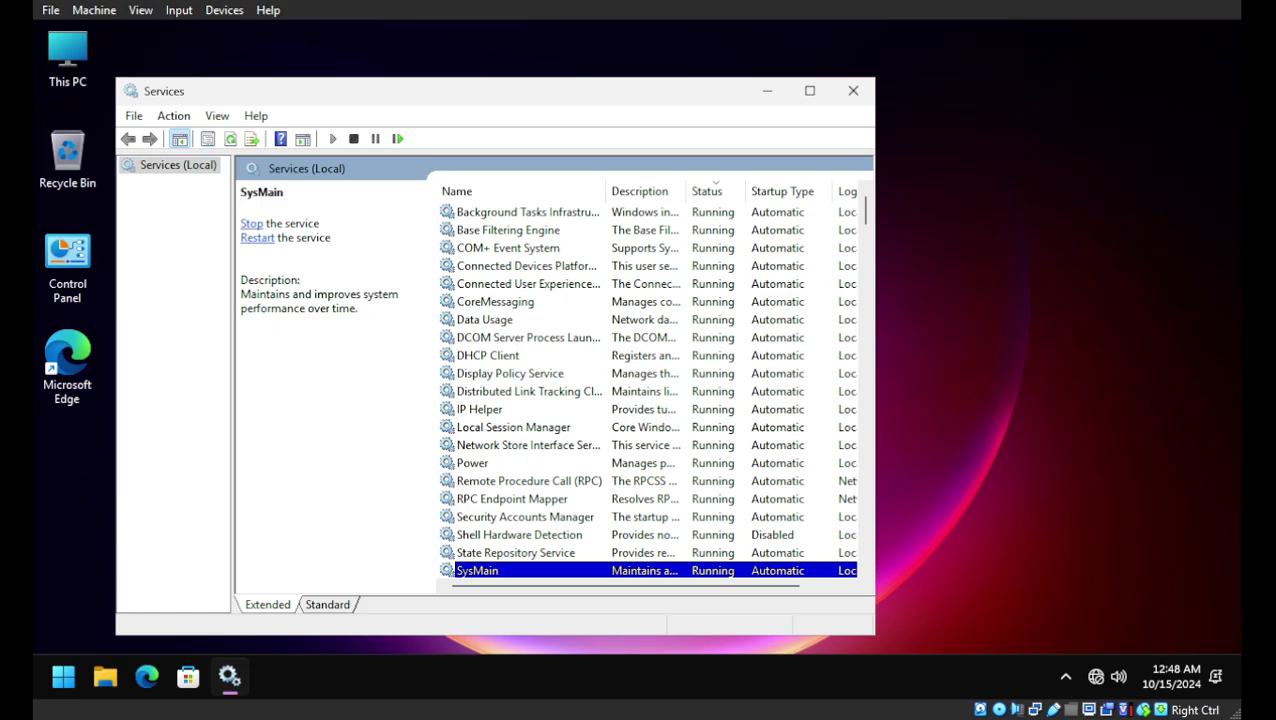
{"action": "double_click", "coordinate": [485, 319]}
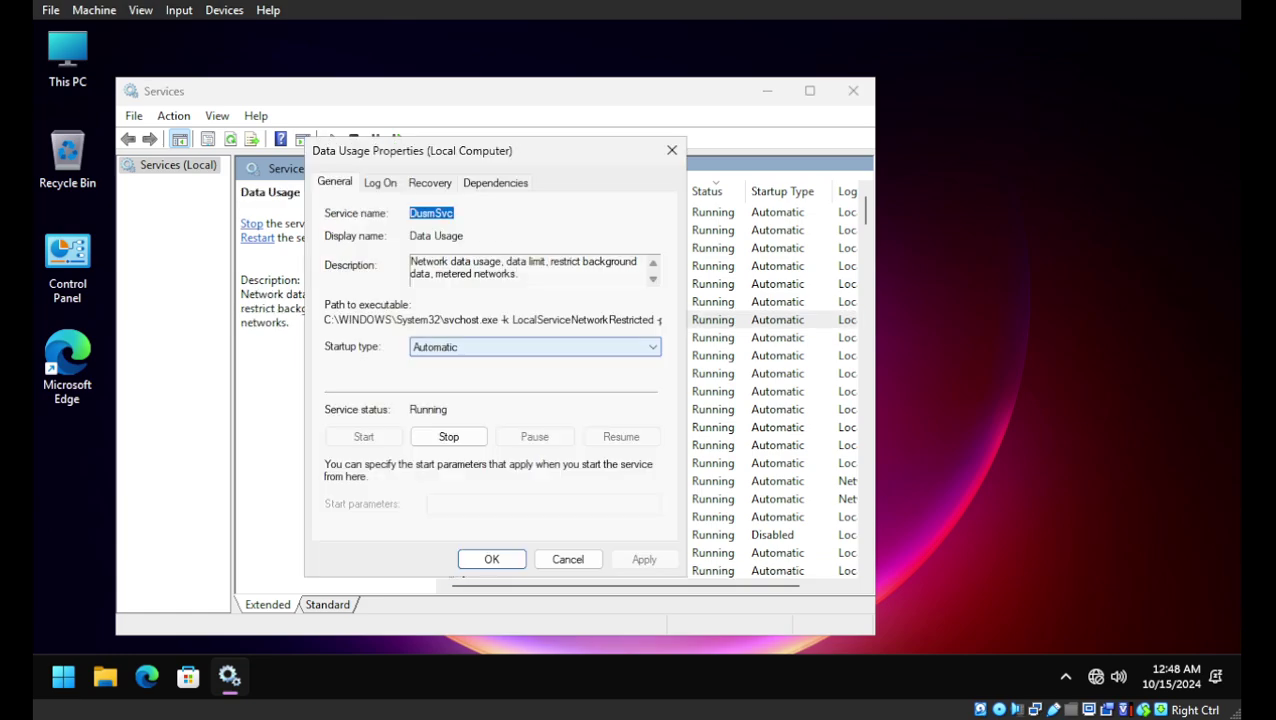
{"action": "left_click", "coordinate": [534, 346]}
{"action": "left_click", "coordinate": [450, 400]}
{"action": "key", "text": "Return"}
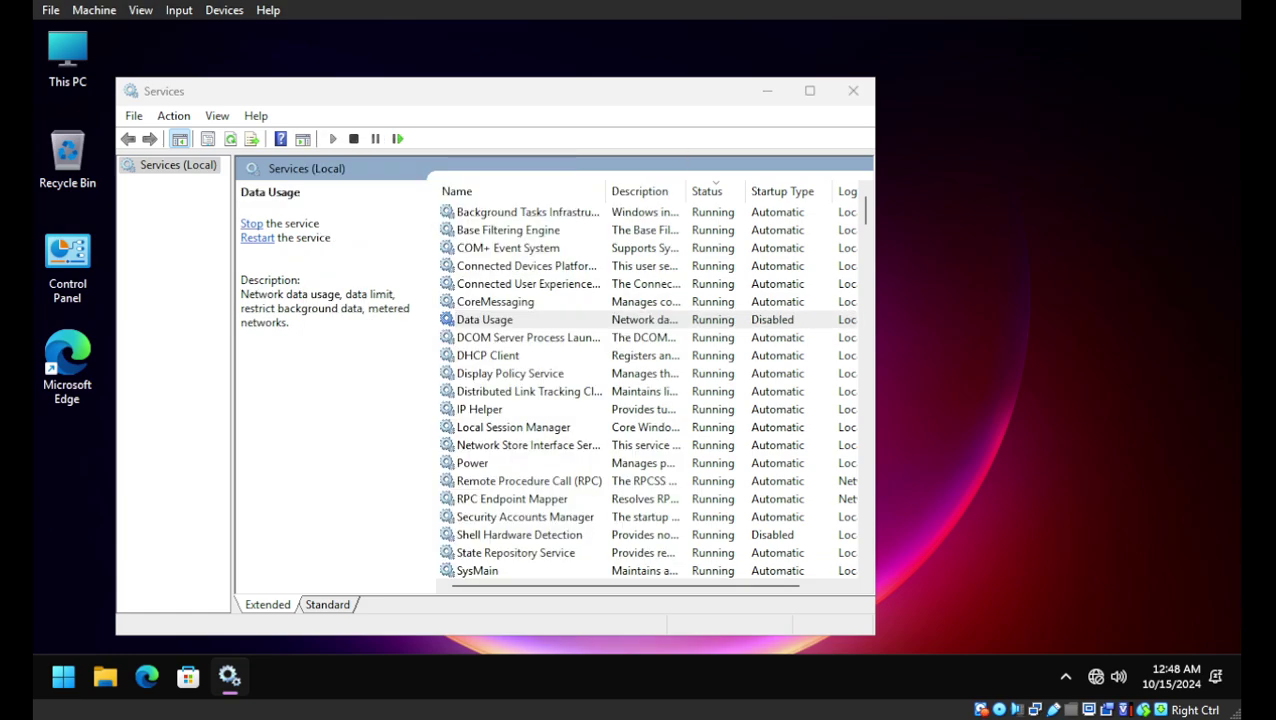
Step: Set the startup type of the Connected User Experiences and Telemetry service to Disabled and close the Services window
{"action": "double_click", "coordinate": [527, 283]}
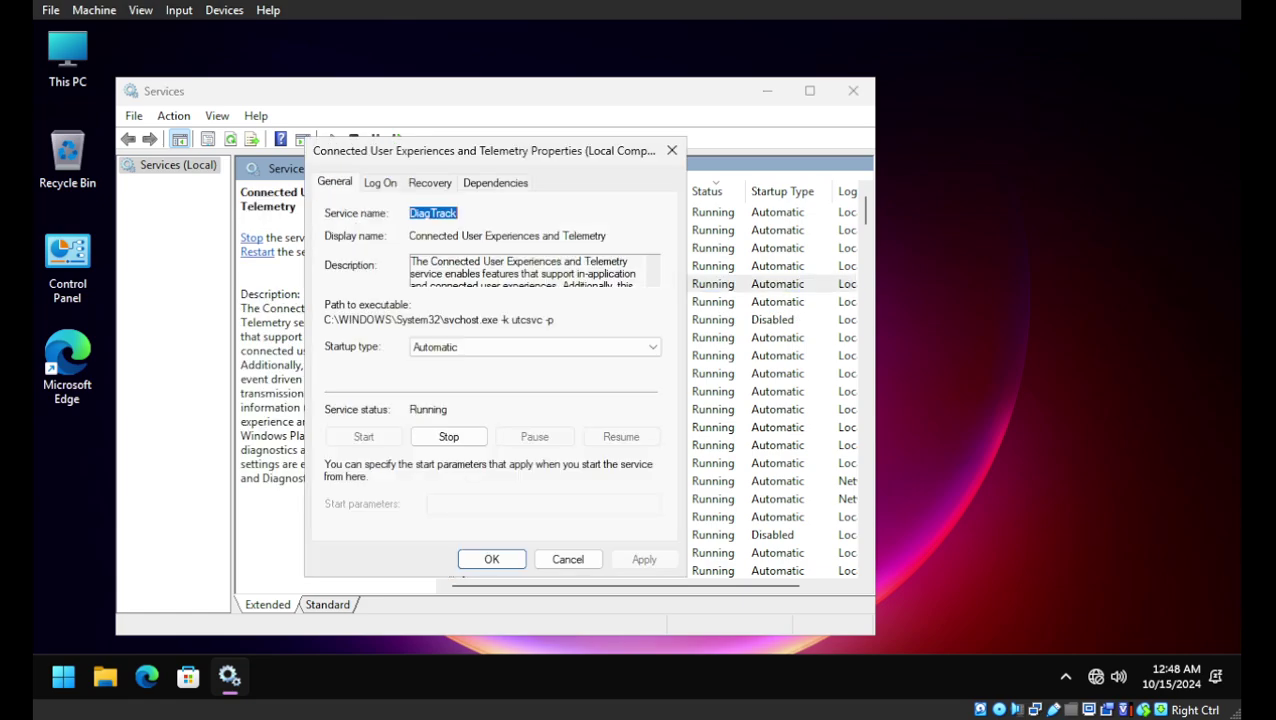
{"action": "left_click", "coordinate": [535, 347]}
{"action": "left_click", "coordinate": [432, 406]}
{"action": "key", "text": "Return"}
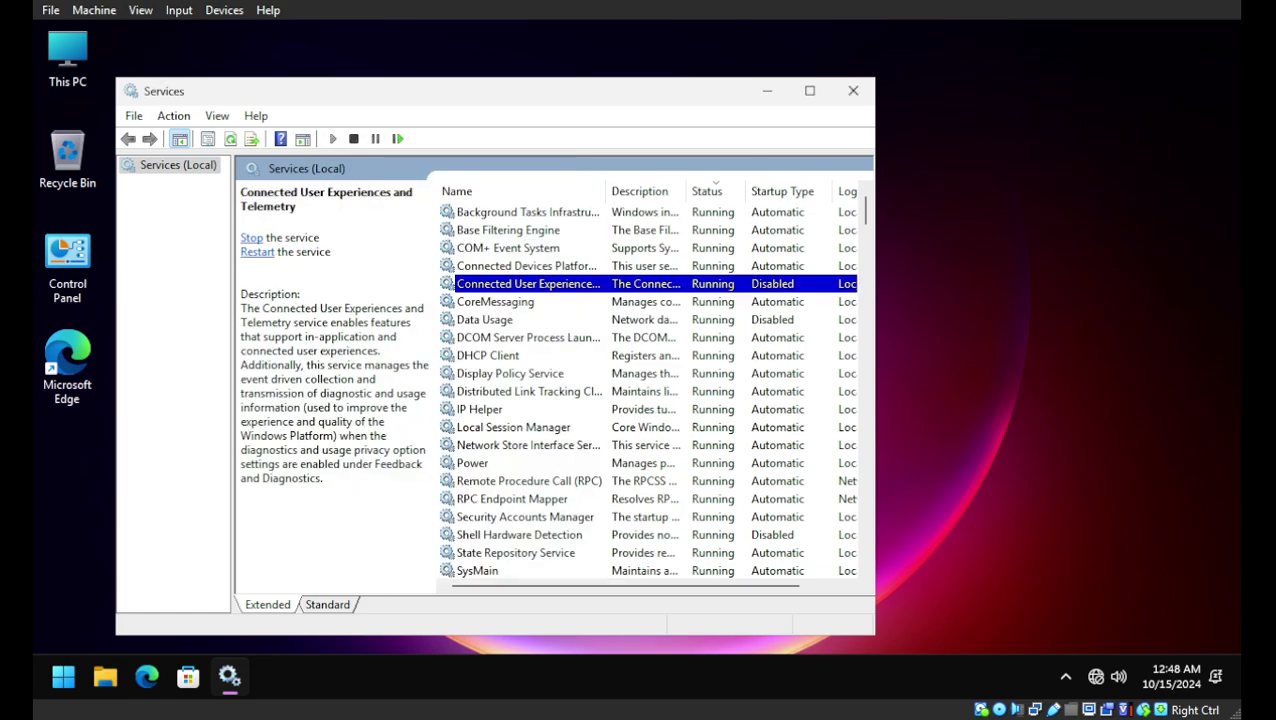
{"action": "left_click", "coordinate": [853, 90]}
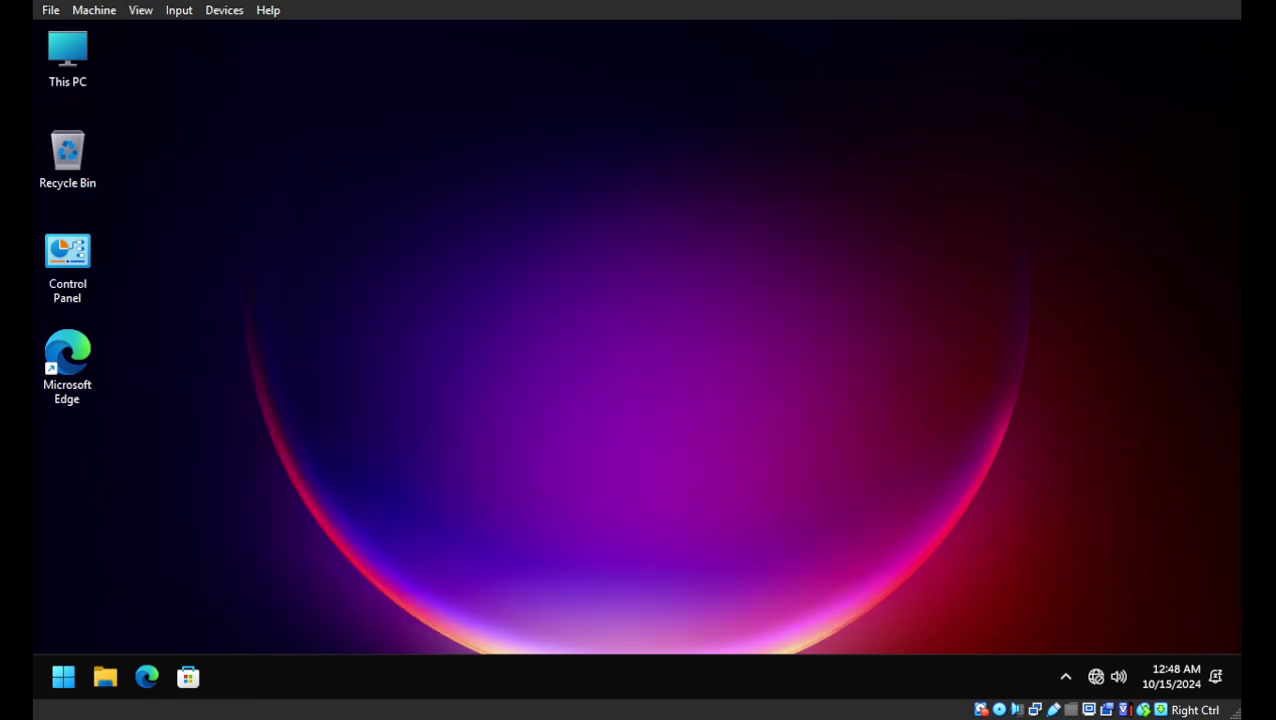
Step: Restart Windows in the virtual machine and open Task Manager once the desktop is back
{"action": "left_click", "coordinate": [63, 676]}
{"action": "left_click", "coordinate": [580, 611]}
{"action": "left_click", "coordinate": [567, 564]}
{"action": "right_click", "coordinate": [900, 677]}
{"action": "left_click", "coordinate": [900, 603]}
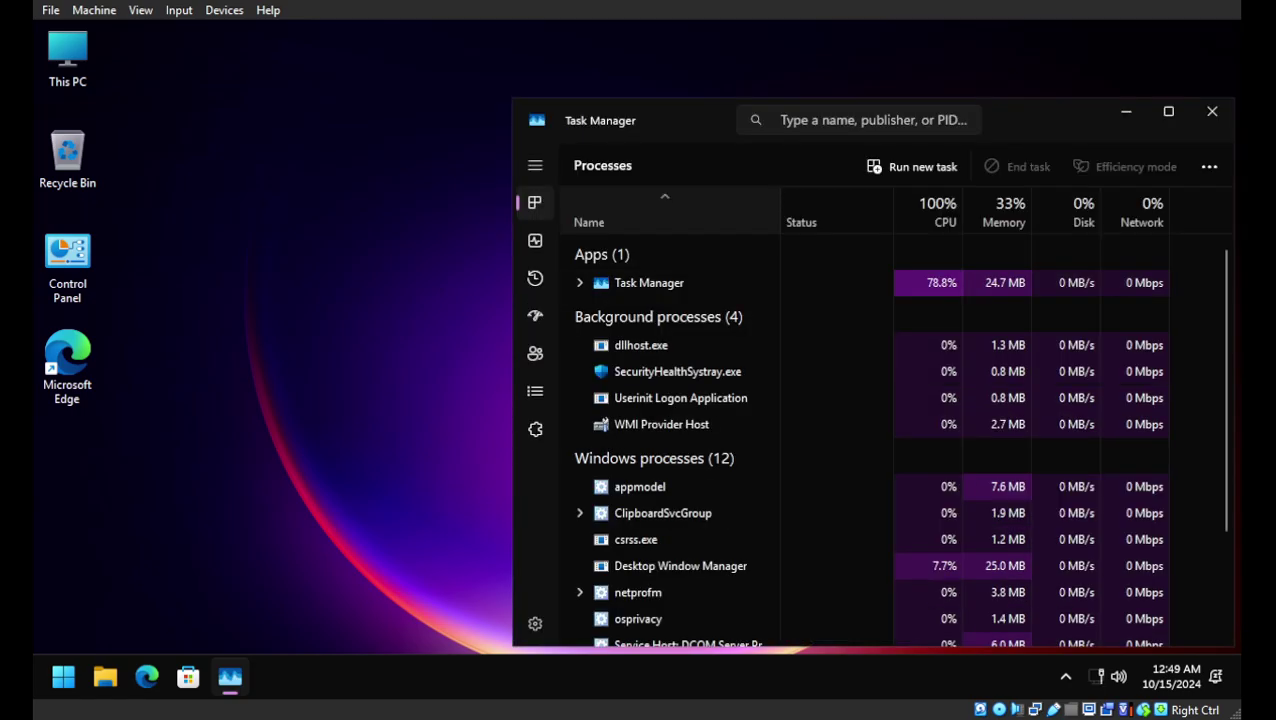
Step: Check the memory and CPU performance graphs, including the number of running processes
{"action": "left_click", "coordinate": [535, 240]}
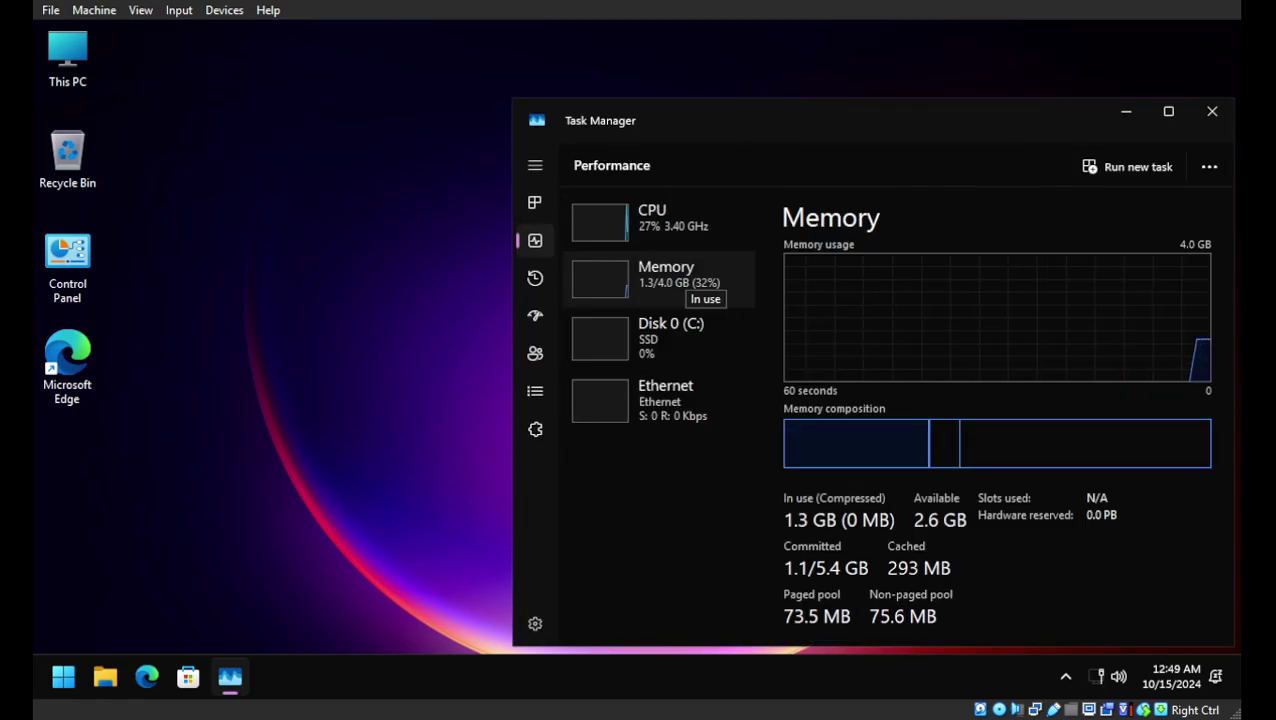
{"action": "left_click", "coordinate": [660, 220]}
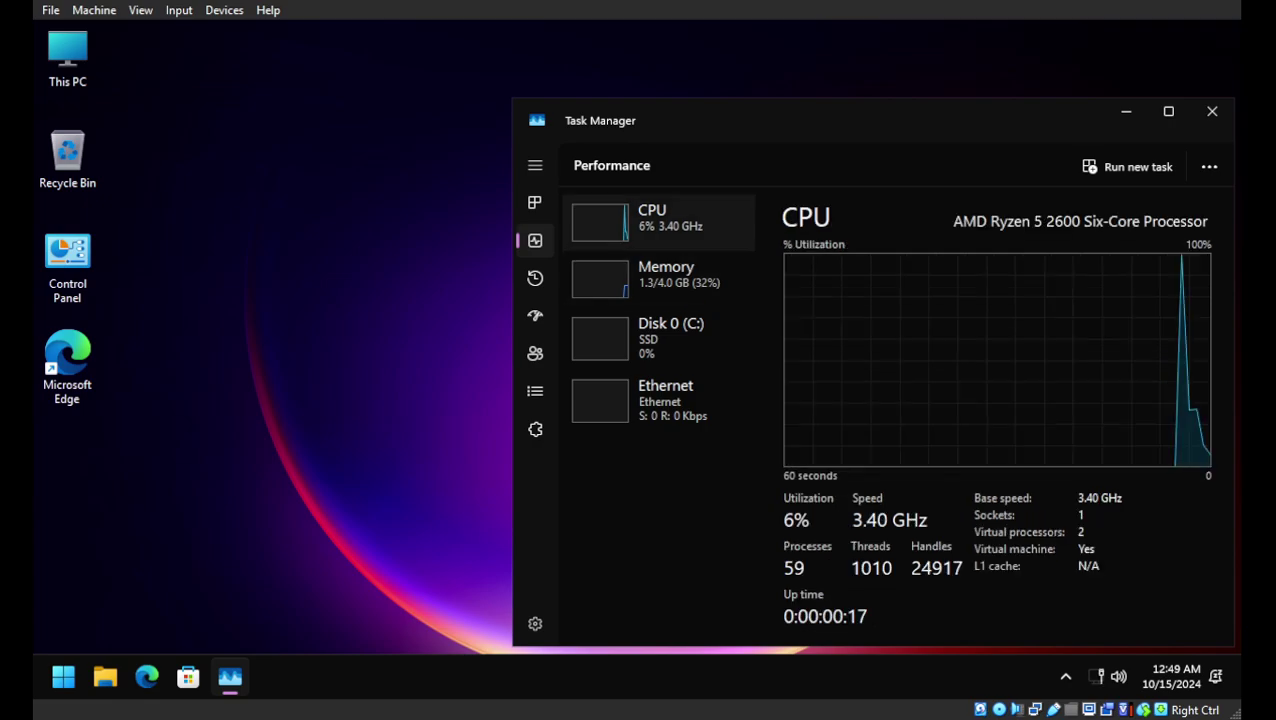
{"action": "left_click", "coordinate": [660, 277]}
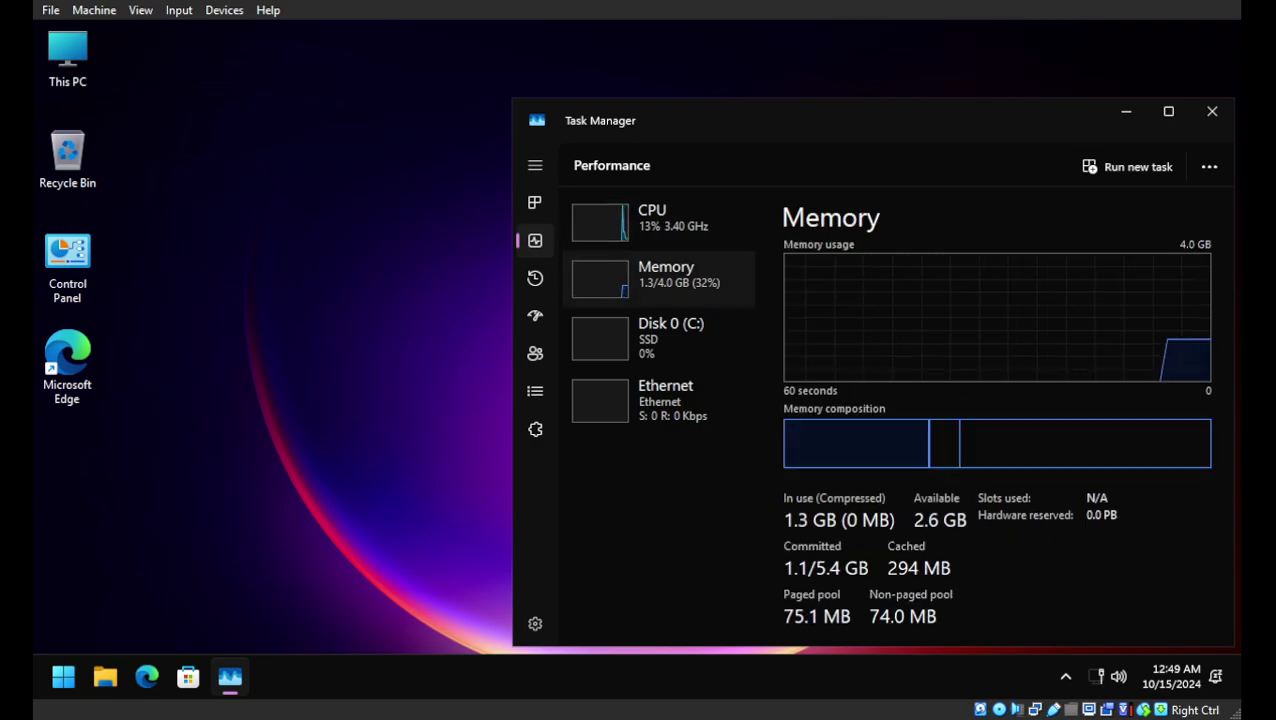
Step: Examine the full list of running background and Windows processes, and close Task Manager
{"action": "left_click", "coordinate": [535, 202]}
{"action": "scroll", "coordinate": [680, 309], "scroll_direction": "down", "scroll_amount": 2}
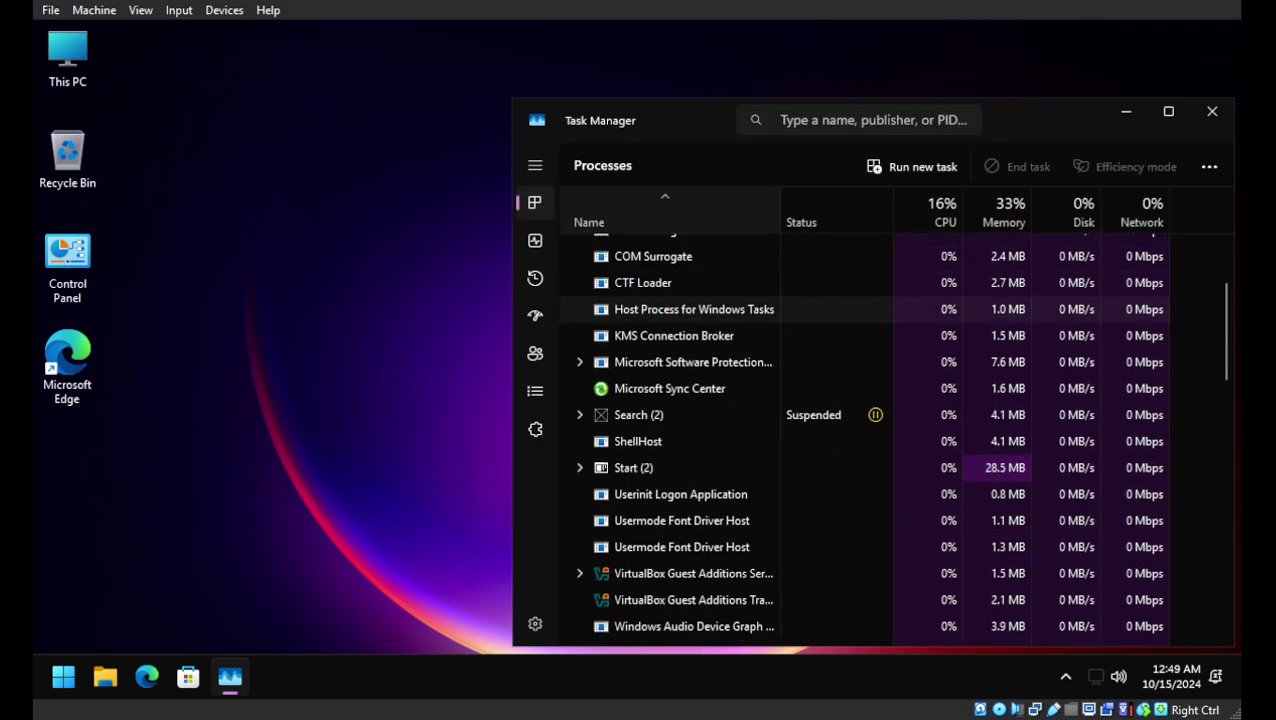
{"action": "scroll", "coordinate": [680, 309], "scroll_direction": "down", "scroll_amount": 2}
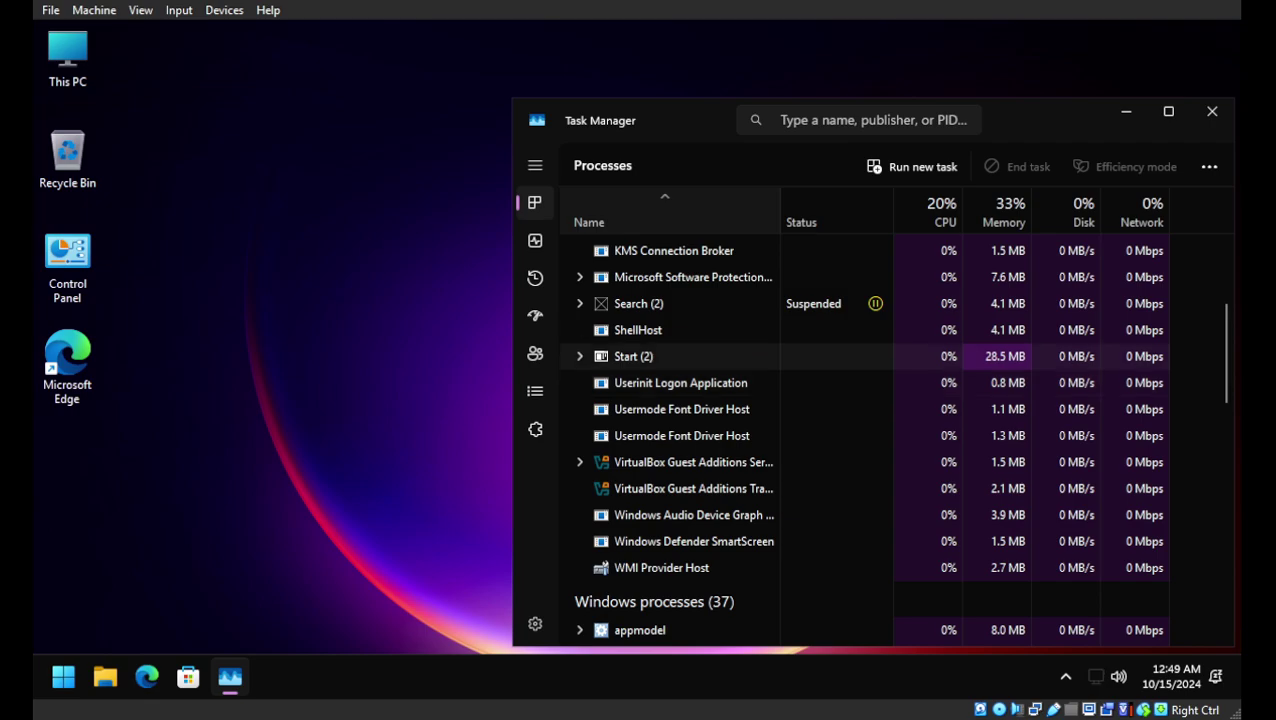
{"action": "scroll", "coordinate": [680, 390], "scroll_direction": "down", "scroll_amount": 3}
{"action": "scroll", "coordinate": [680, 390], "scroll_direction": "down", "scroll_amount": 2}
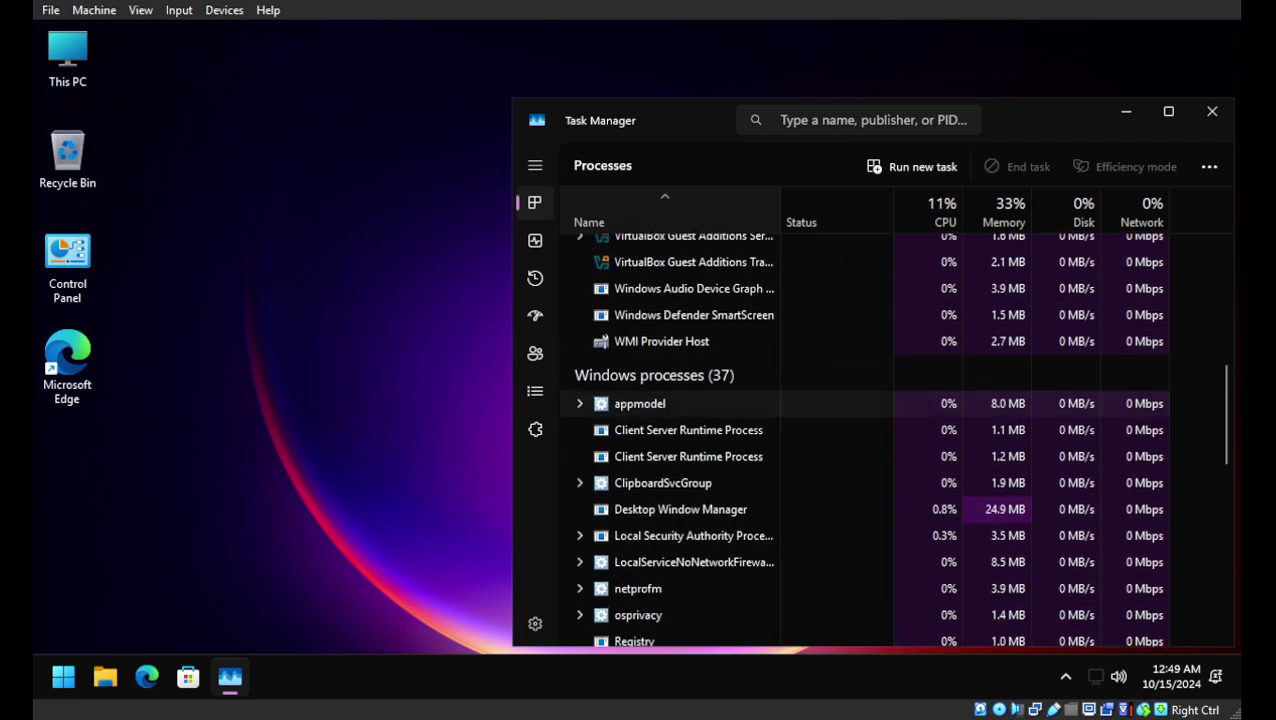
{"action": "scroll", "coordinate": [680, 390], "scroll_direction": "down", "scroll_amount": 3}
{"action": "scroll", "coordinate": [680, 390], "scroll_direction": "up", "scroll_amount": 2}
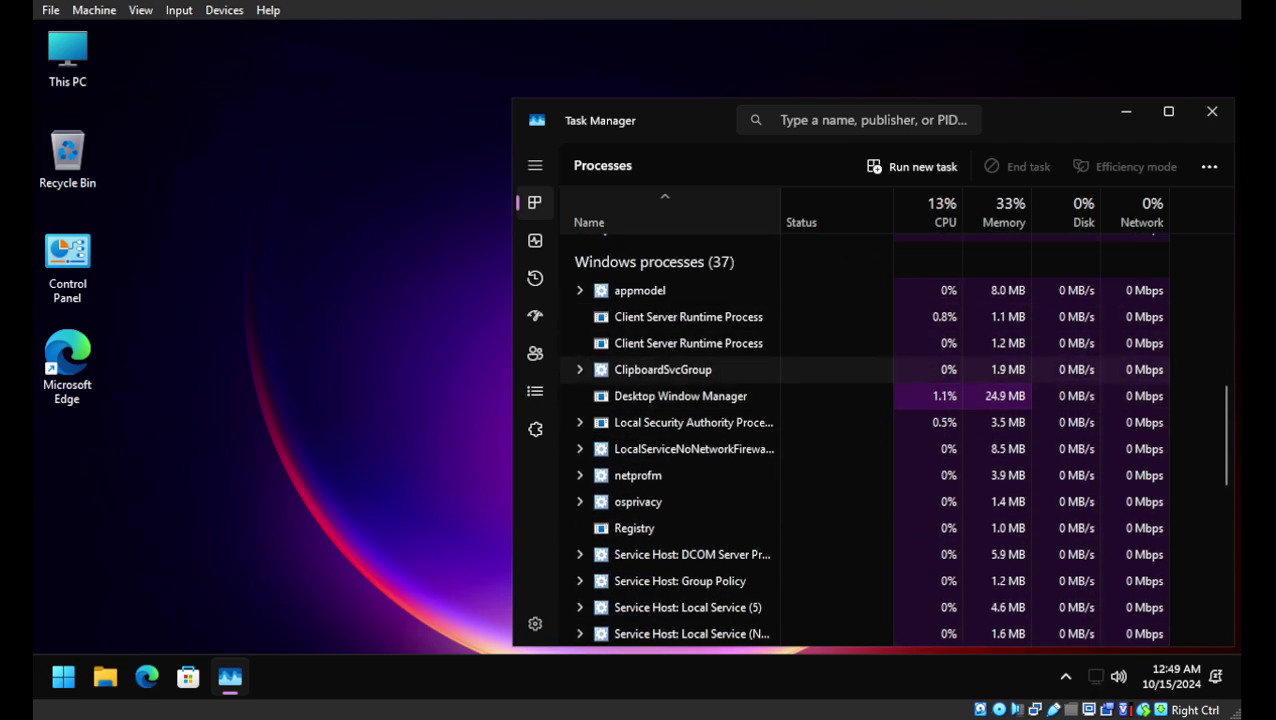
{"action": "scroll", "coordinate": [680, 370], "scroll_direction": "down", "scroll_amount": 6}
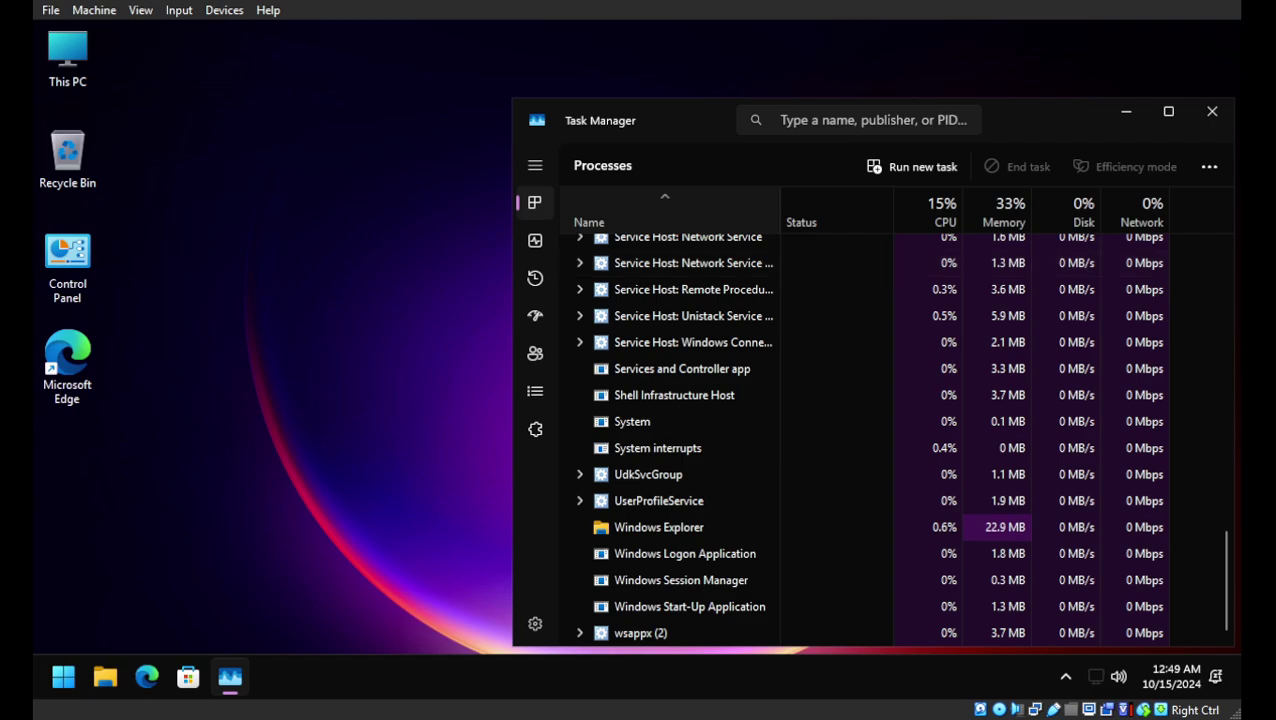
{"action": "left_click", "coordinate": [1211, 111]}
Step: Open the Settings app and show the temporary files found in the system's storage
{"action": "left_click", "coordinate": [63, 677]}
{"action": "left_click", "coordinate": [210, 235]}
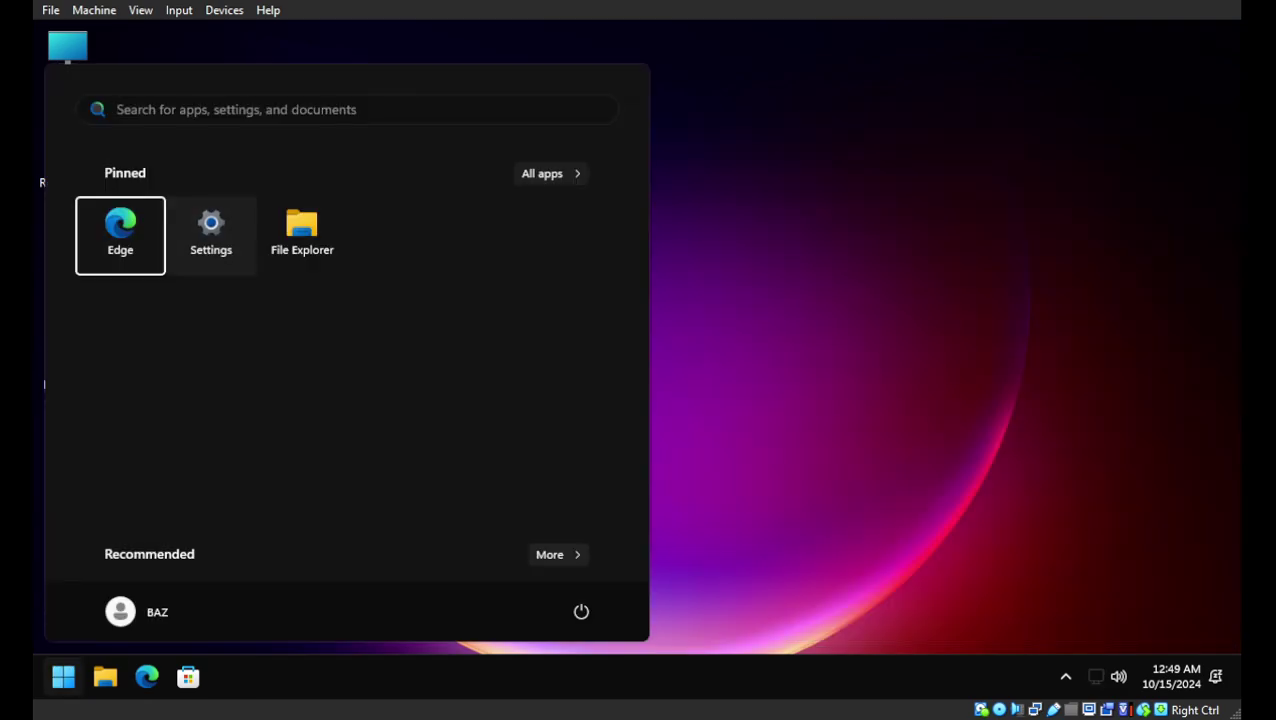
{"action": "key", "text": "Right"}
{"action": "key", "text": "Return"}
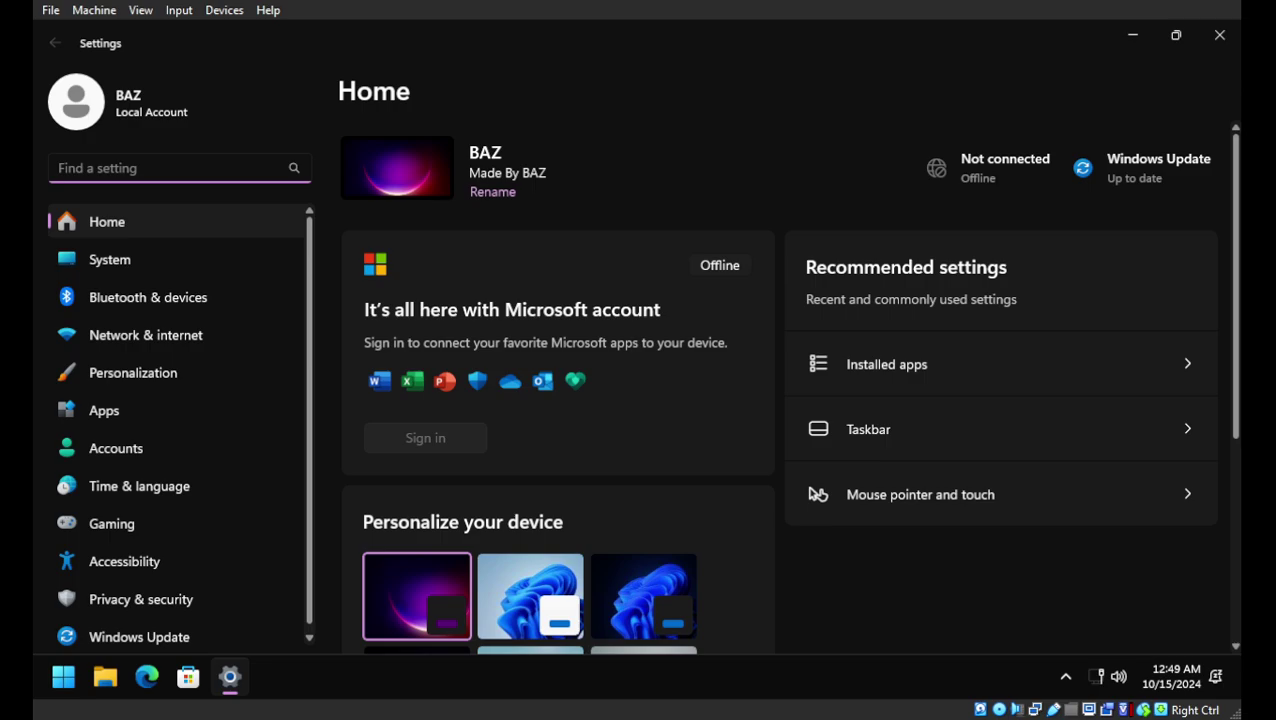
{"action": "left_click", "coordinate": [109, 259]}
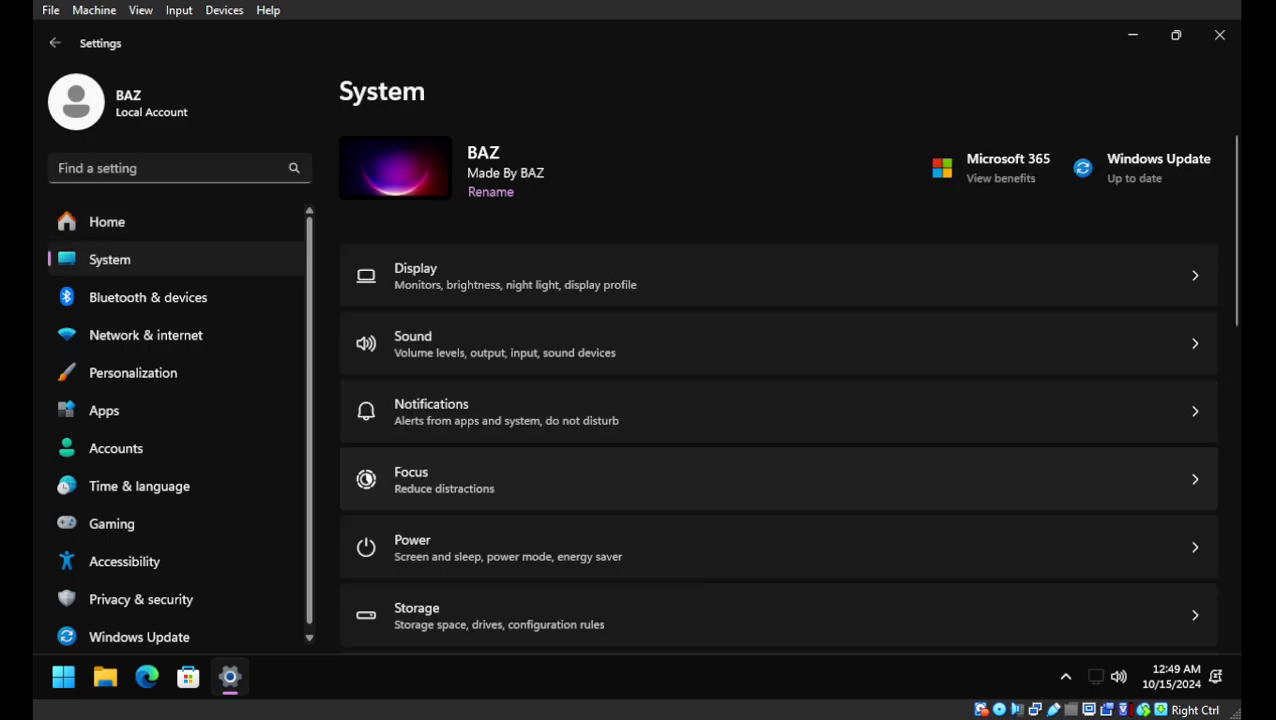
{"action": "scroll", "coordinate": [779, 449], "scroll_direction": "down", "scroll_amount": 3}
{"action": "left_click", "coordinate": [779, 215]}
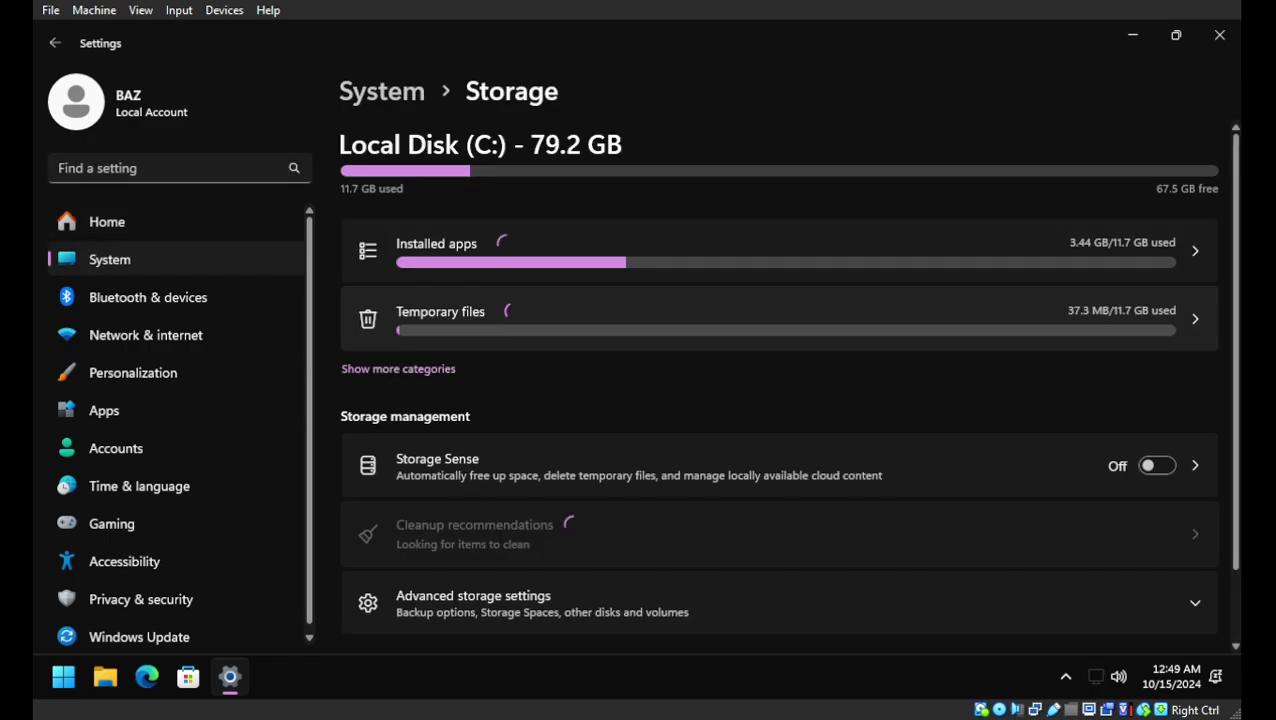
{"action": "left_click", "coordinate": [779, 318]}
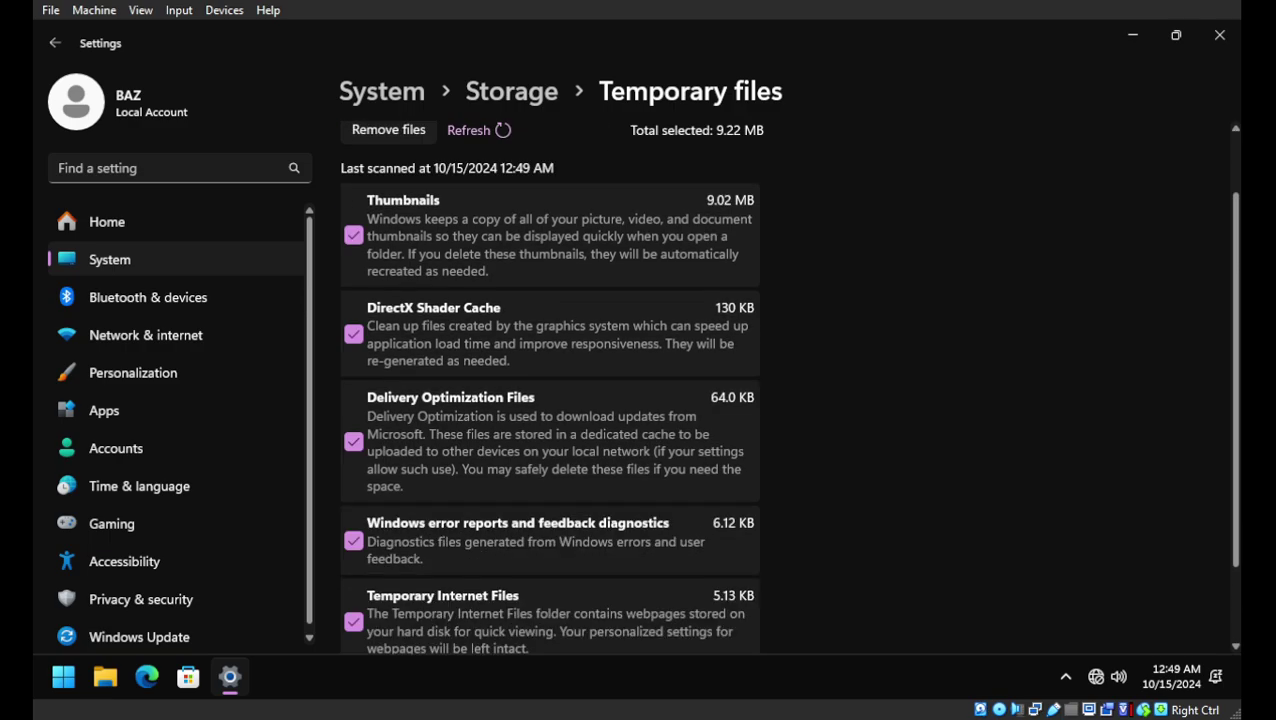
Step: Review the removable temporary file categories and rescan for temporary files
{"action": "scroll", "coordinate": [787, 387], "scroll_direction": "down", "scroll_amount": 2}
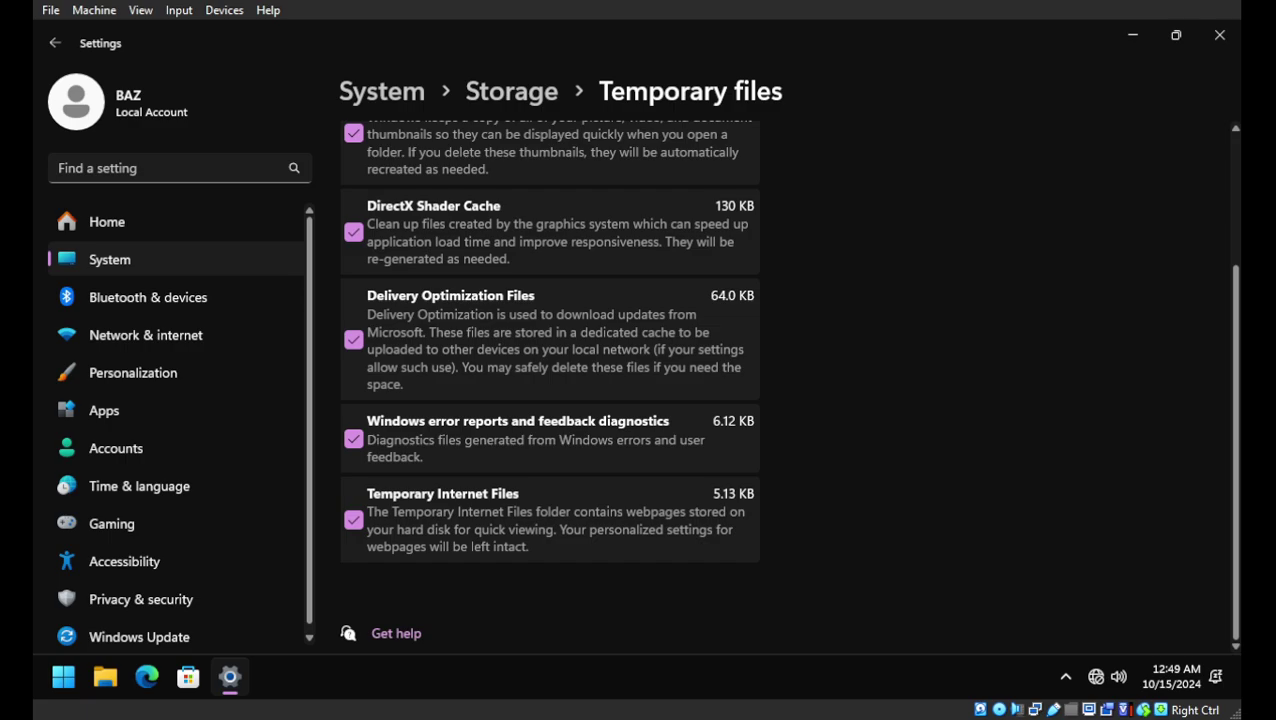
{"action": "scroll", "coordinate": [787, 387], "scroll_direction": "up", "scroll_amount": 2}
{"action": "left_click", "coordinate": [469, 209]}
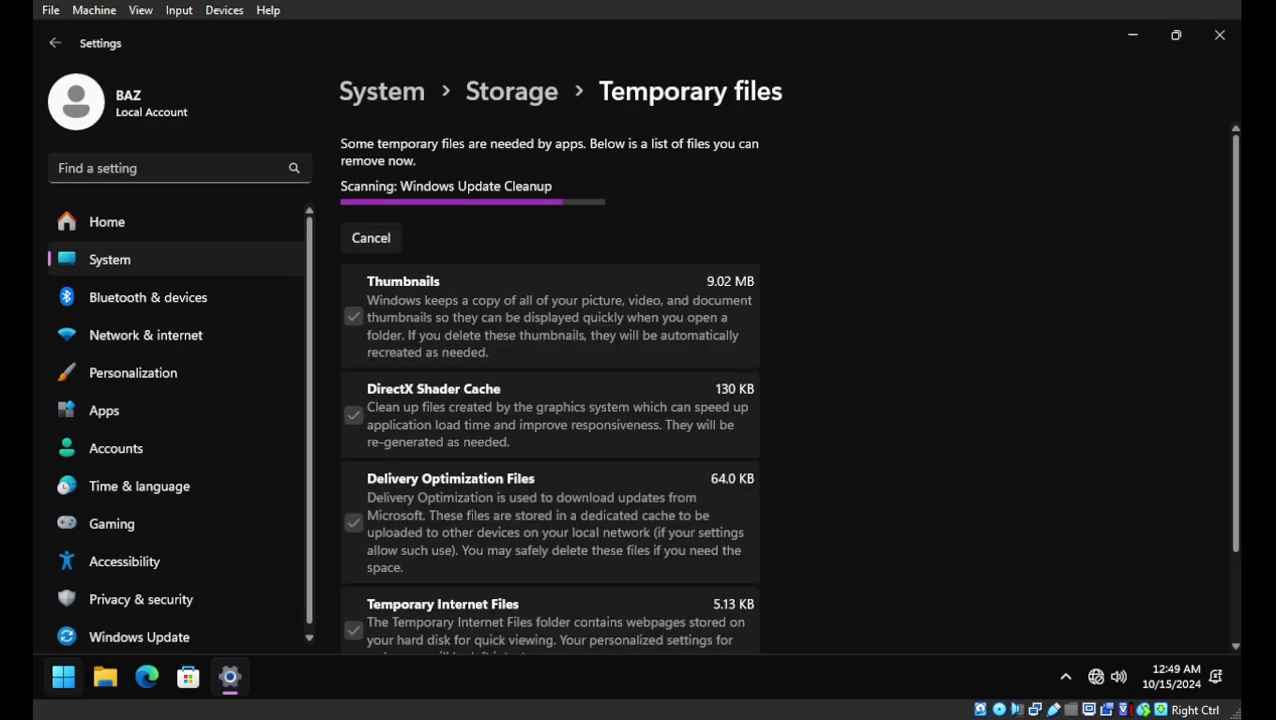
Step: Open an administrator PowerShell terminal and start a system file check with sfc /scannow
{"action": "right_click", "coordinate": [63, 677]}
{"action": "left_click", "coordinate": [110, 407]}
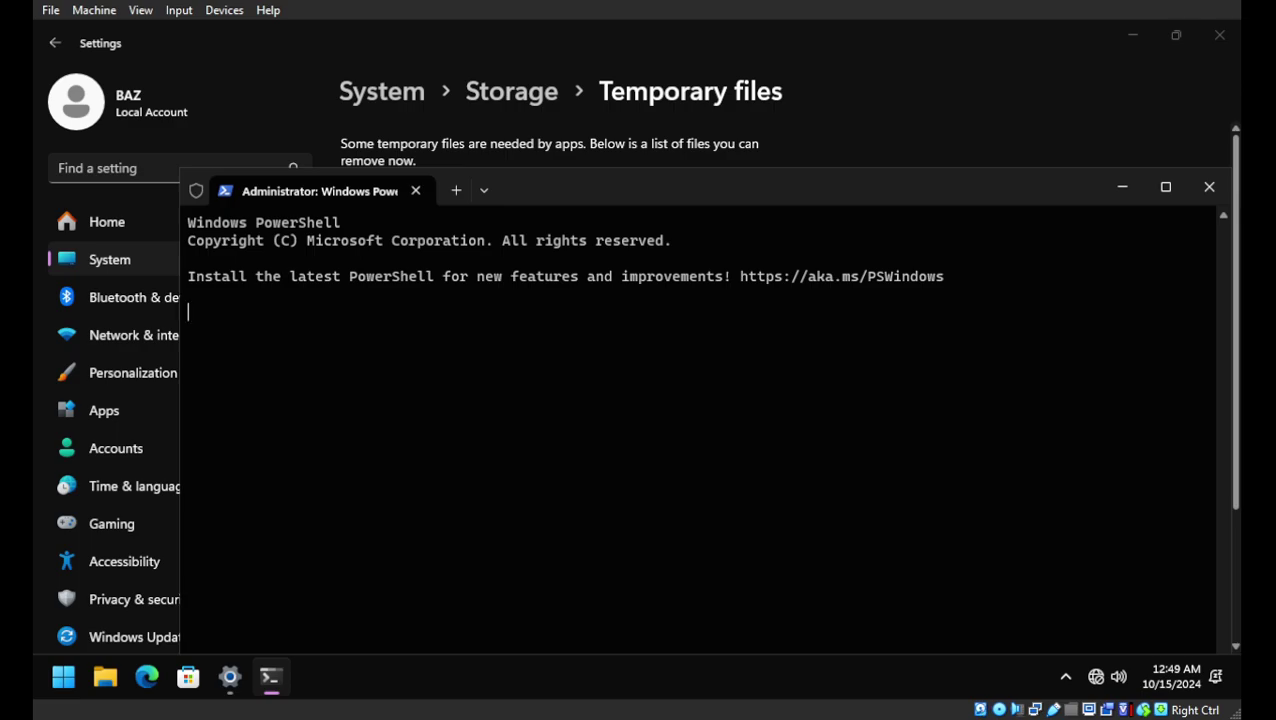
{"action": "type", "text": "sfc /scannow"}
{"action": "key", "text": "Return"}
Step: Return to Settings, review the rescanned temporary files list, and close Settings
{"action": "key", "text": "alt+Tab"}
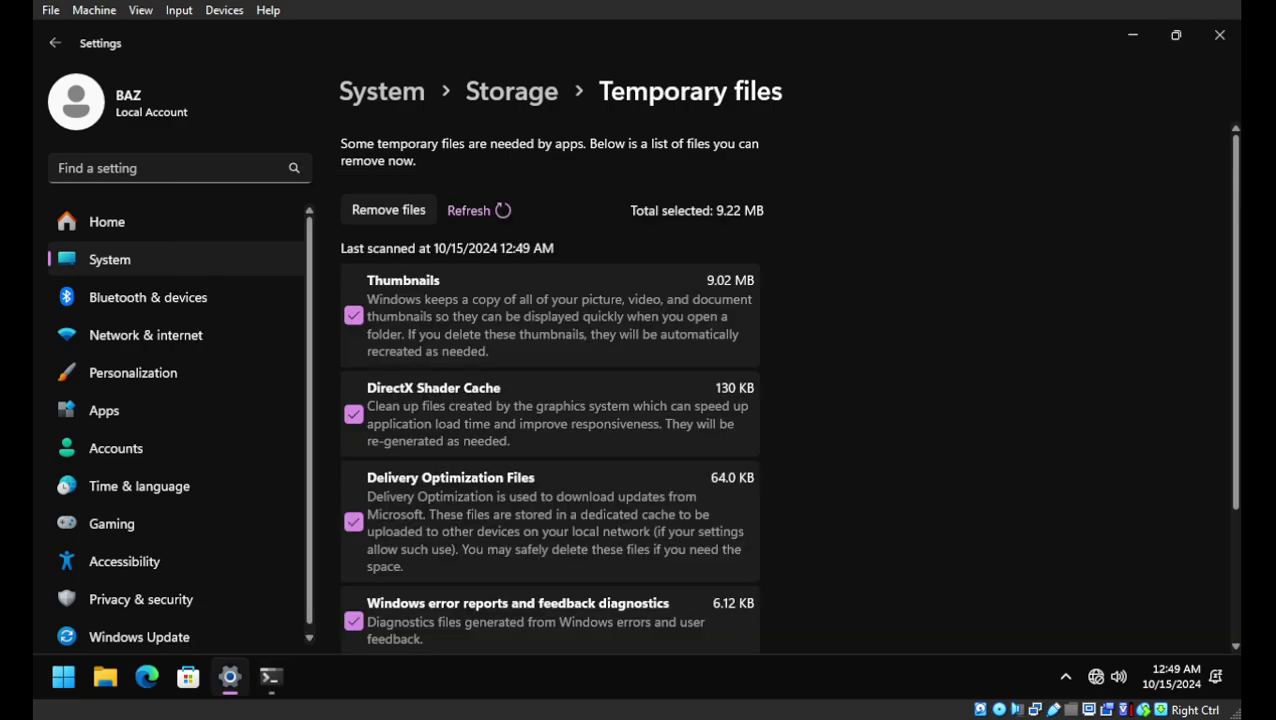
{"action": "scroll", "coordinate": [549, 390], "scroll_direction": "down", "scroll_amount": 3}
{"action": "scroll", "coordinate": [549, 390], "scroll_direction": "up", "scroll_amount": 3}
{"action": "scroll", "coordinate": [549, 390], "scroll_direction": "down", "scroll_amount": 1}
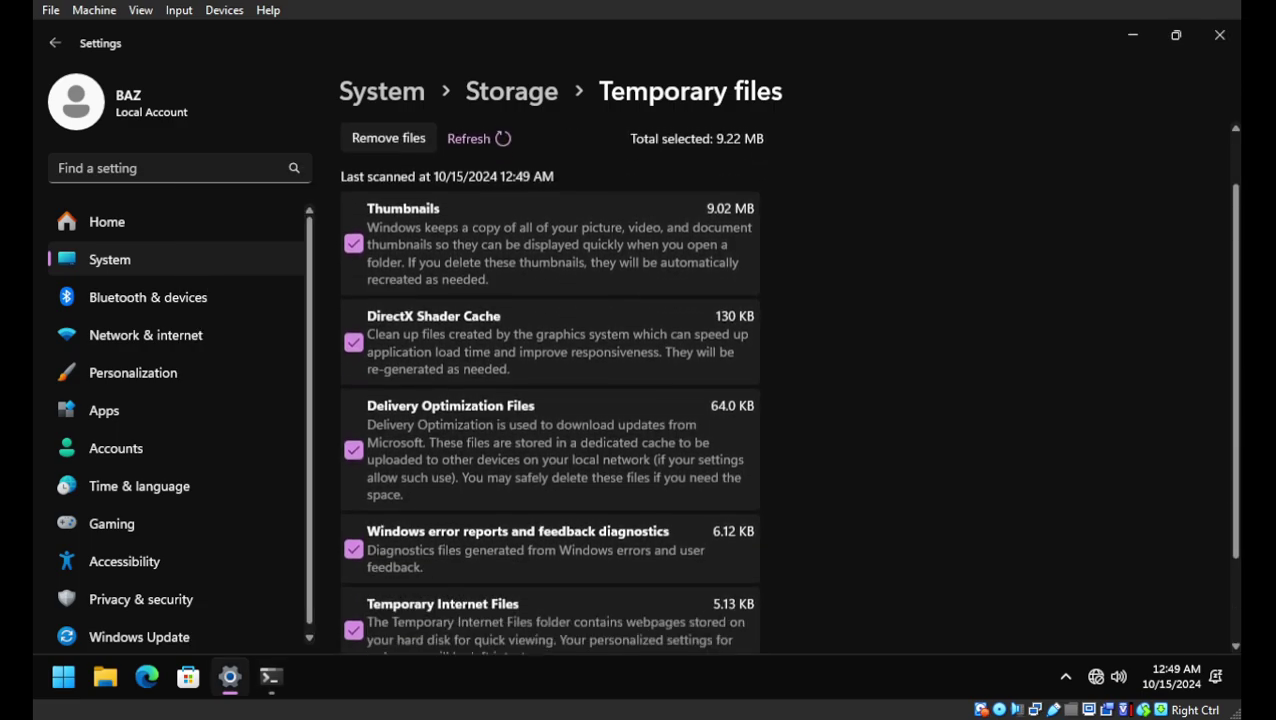
{"action": "left_click", "coordinate": [1219, 35]}
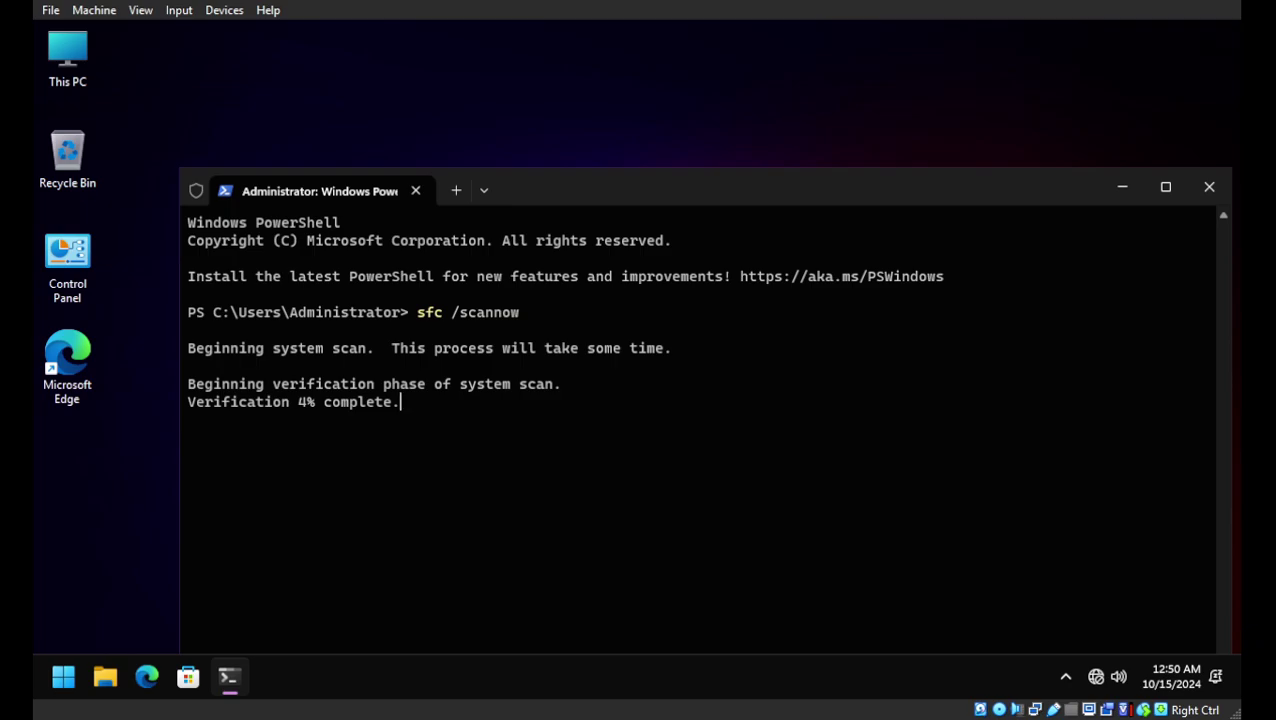
{"action": "left_click", "coordinate": [224, 10]}
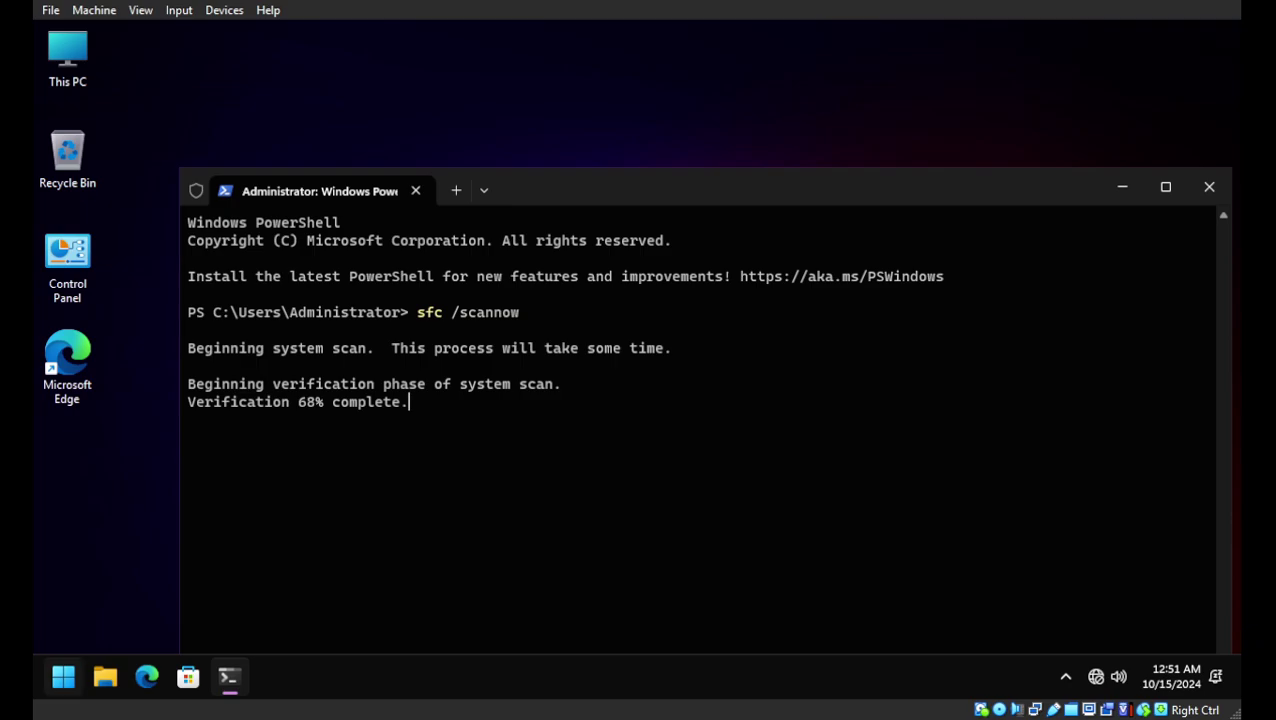
Step: Open the Settings app and review the temporary files listed under the system's storage
{"action": "left_click", "coordinate": [63, 677]}
{"action": "left_click", "coordinate": [211, 228]}
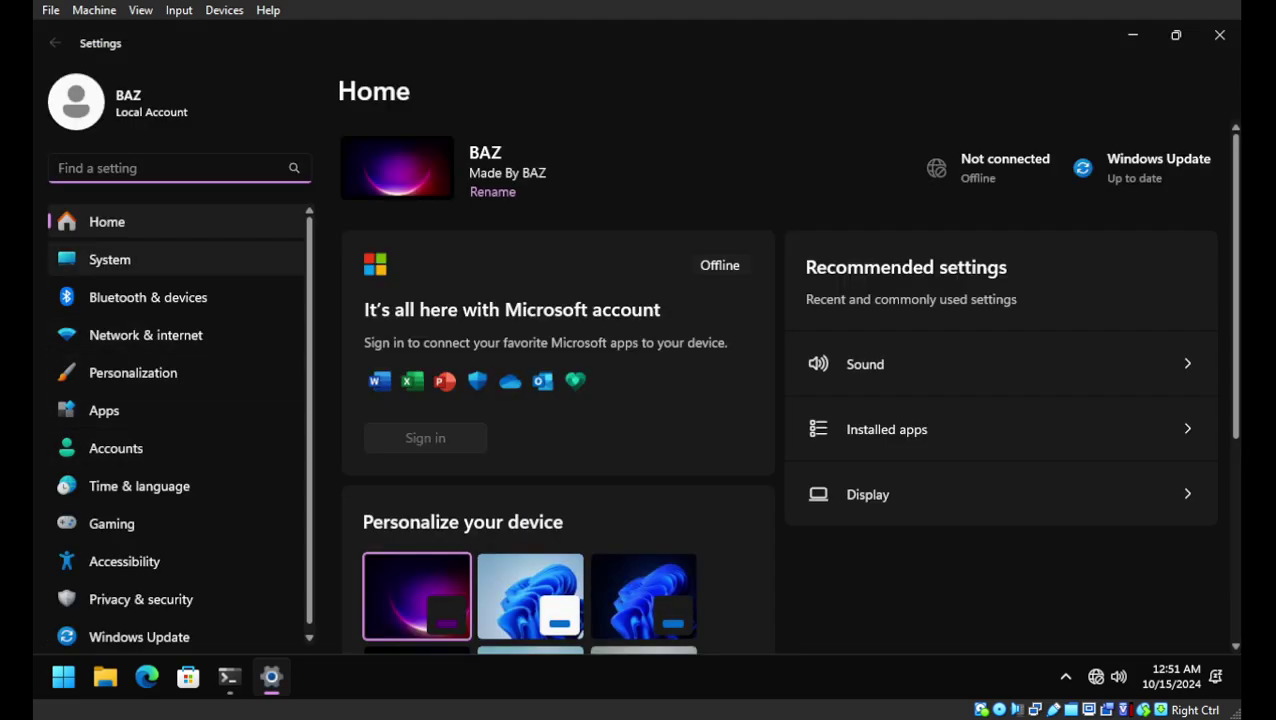
{"action": "left_click", "coordinate": [110, 259]}
{"action": "scroll", "coordinate": [778, 408], "scroll_direction": "down", "scroll_amount": 2}
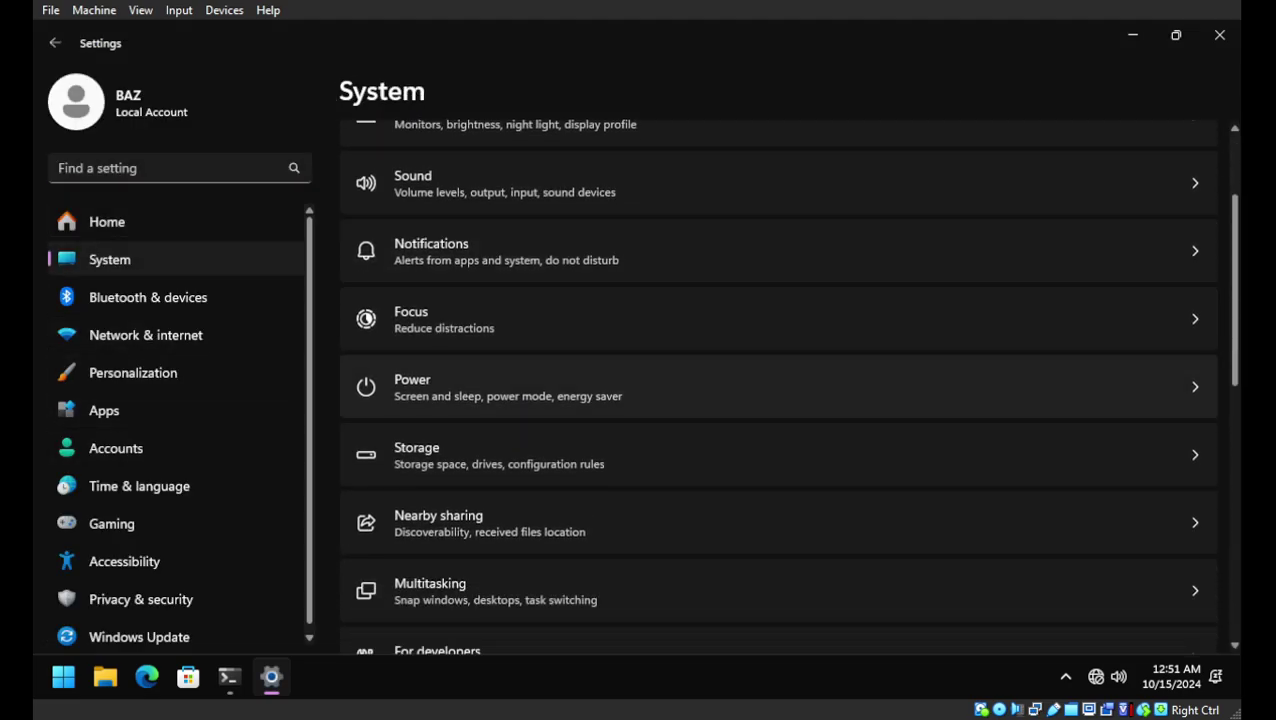
{"action": "left_click", "coordinate": [700, 455]}
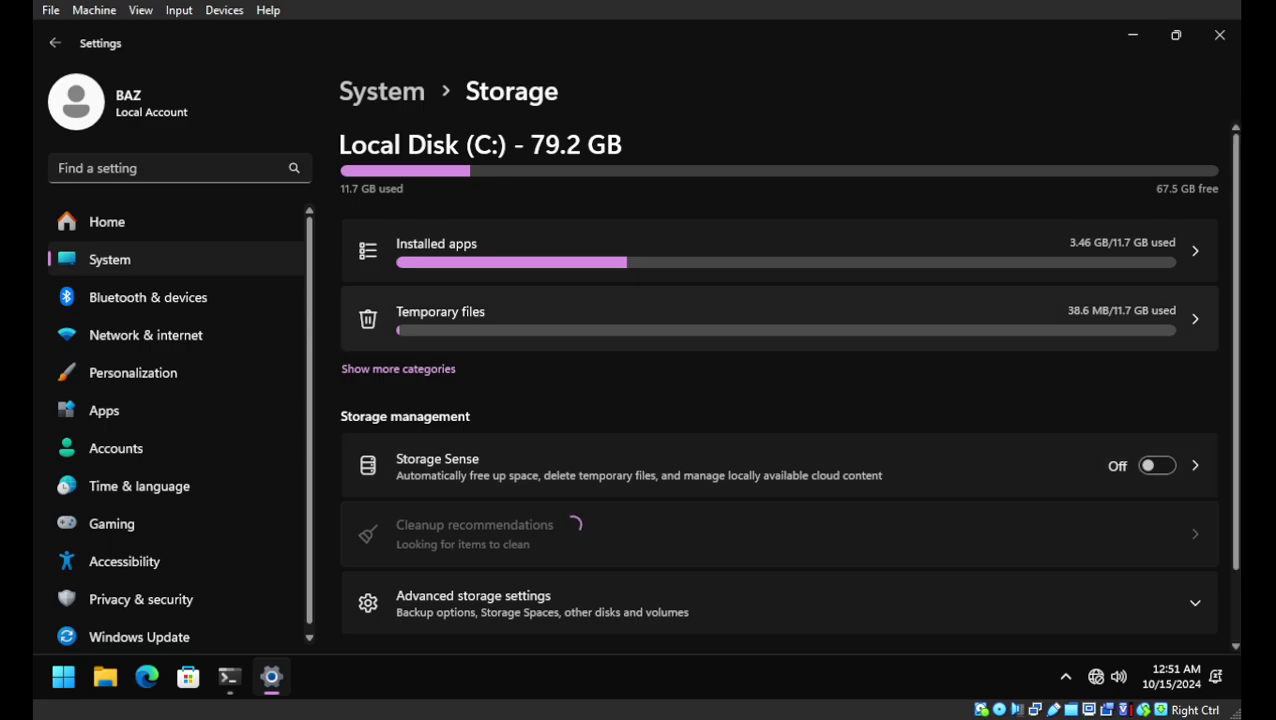
{"action": "left_click", "coordinate": [700, 317]}
{"action": "scroll", "coordinate": [787, 386], "scroll_direction": "down", "scroll_amount": 2}
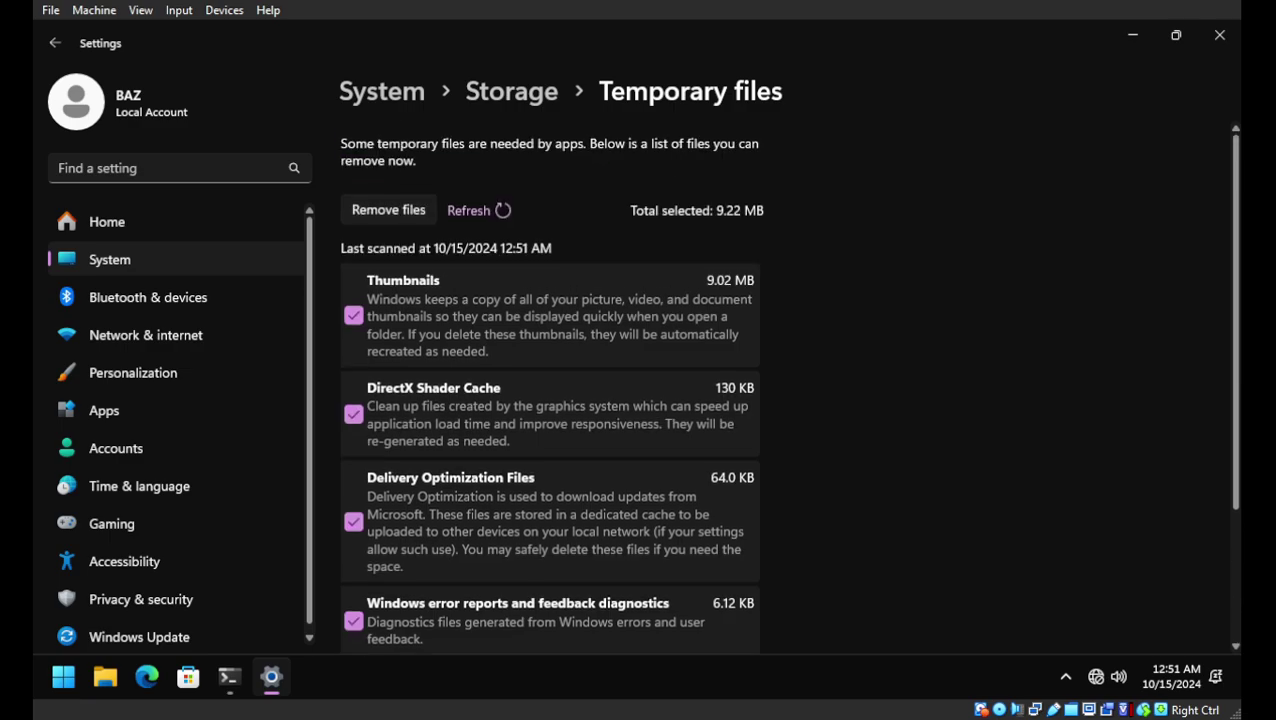
{"action": "scroll", "coordinate": [787, 386], "scroll_direction": "down", "scroll_amount": 2}
Step: Review the complete list of installed apps in Settings, down to its related settings
{"action": "left_click", "coordinate": [104, 410]}
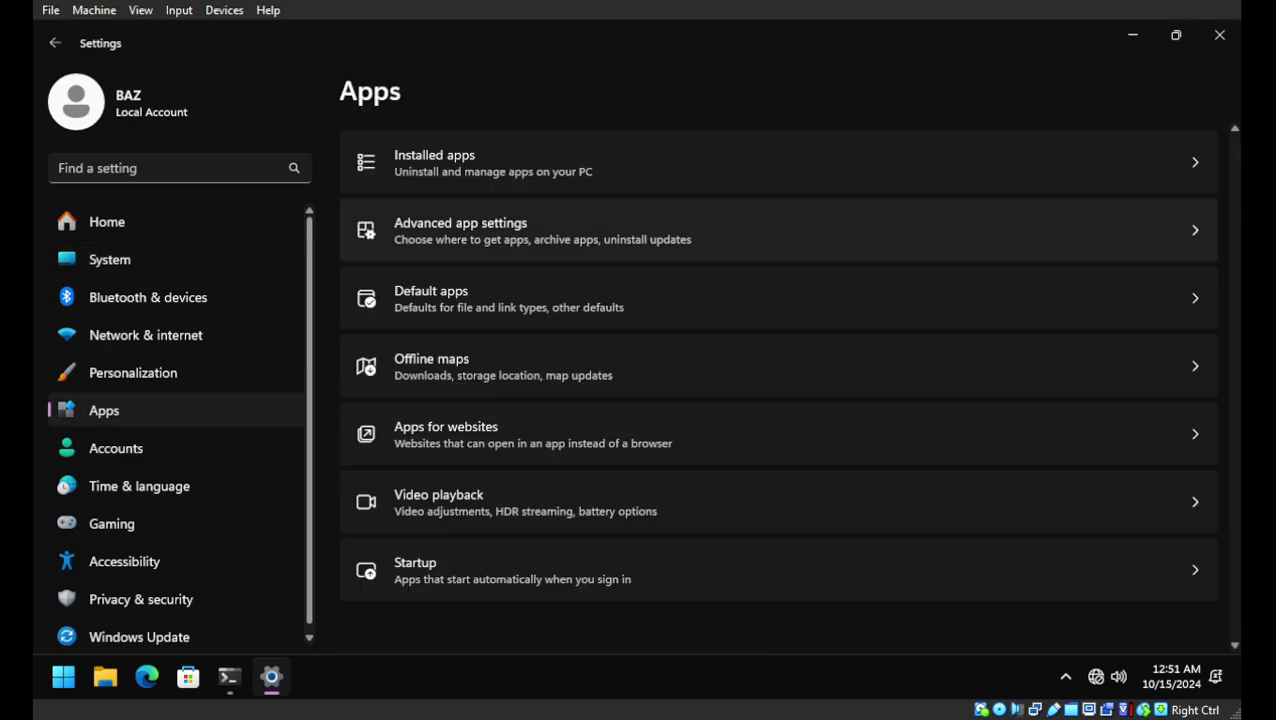
{"action": "left_click", "coordinate": [434, 162]}
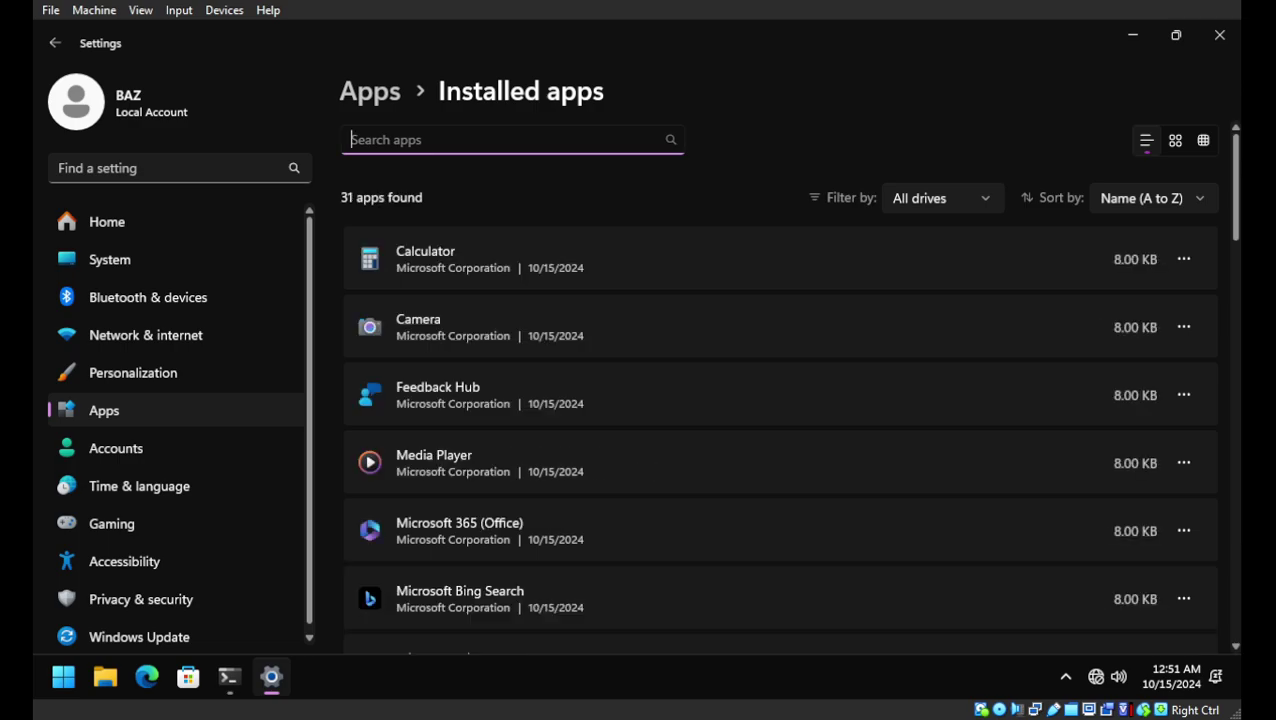
{"action": "scroll", "coordinate": [780, 400], "scroll_direction": "down", "scroll_amount": 5}
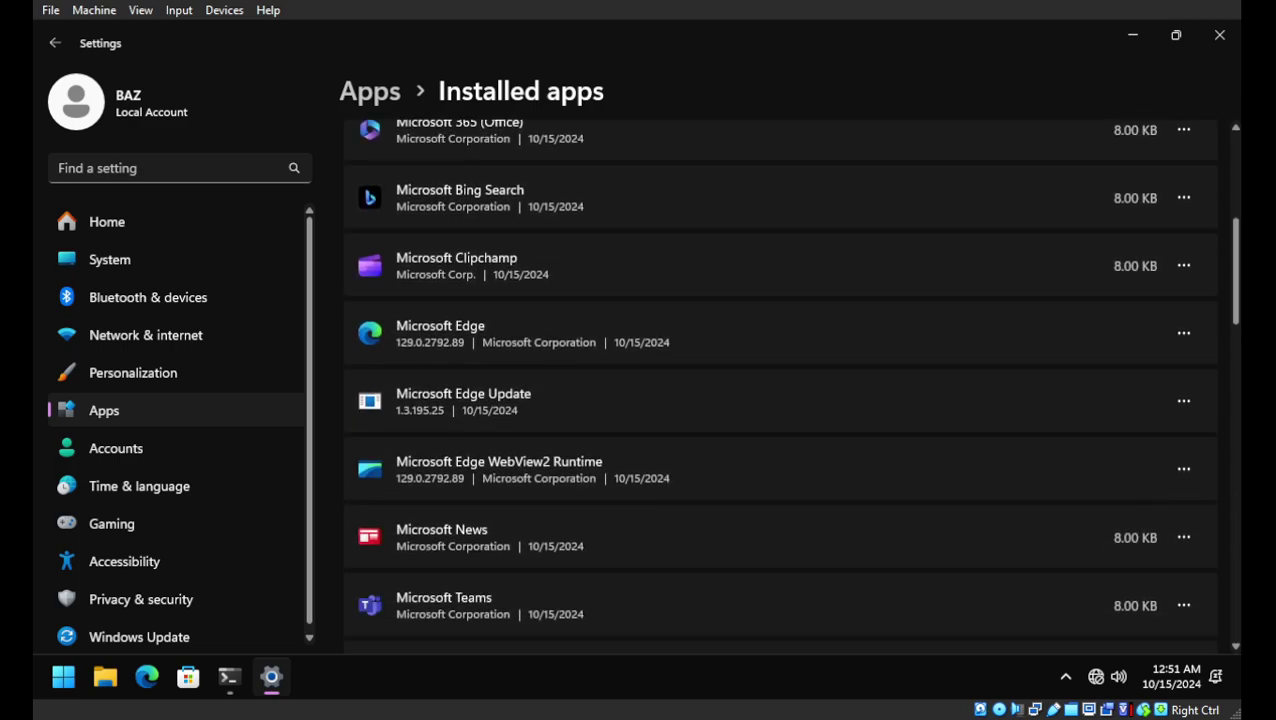
{"action": "scroll", "coordinate": [780, 390], "scroll_direction": "down", "scroll_amount": 3}
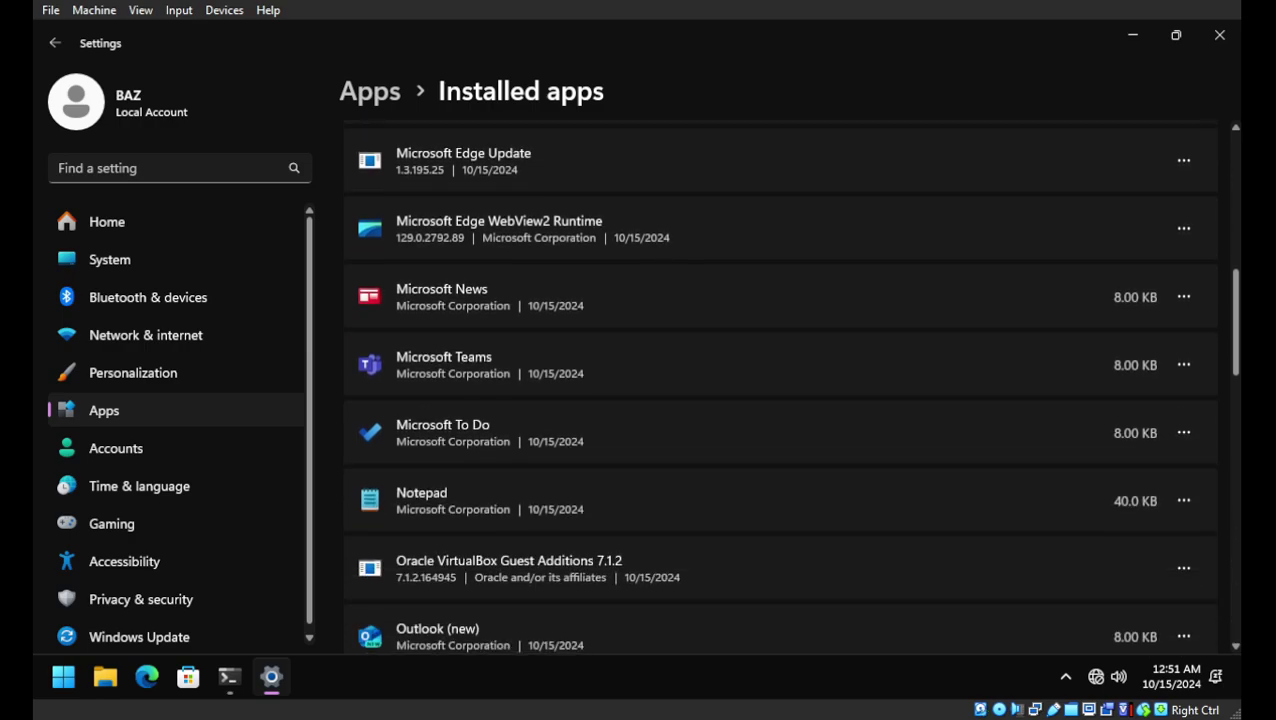
{"action": "scroll", "coordinate": [780, 390], "scroll_direction": "down", "scroll_amount": 2}
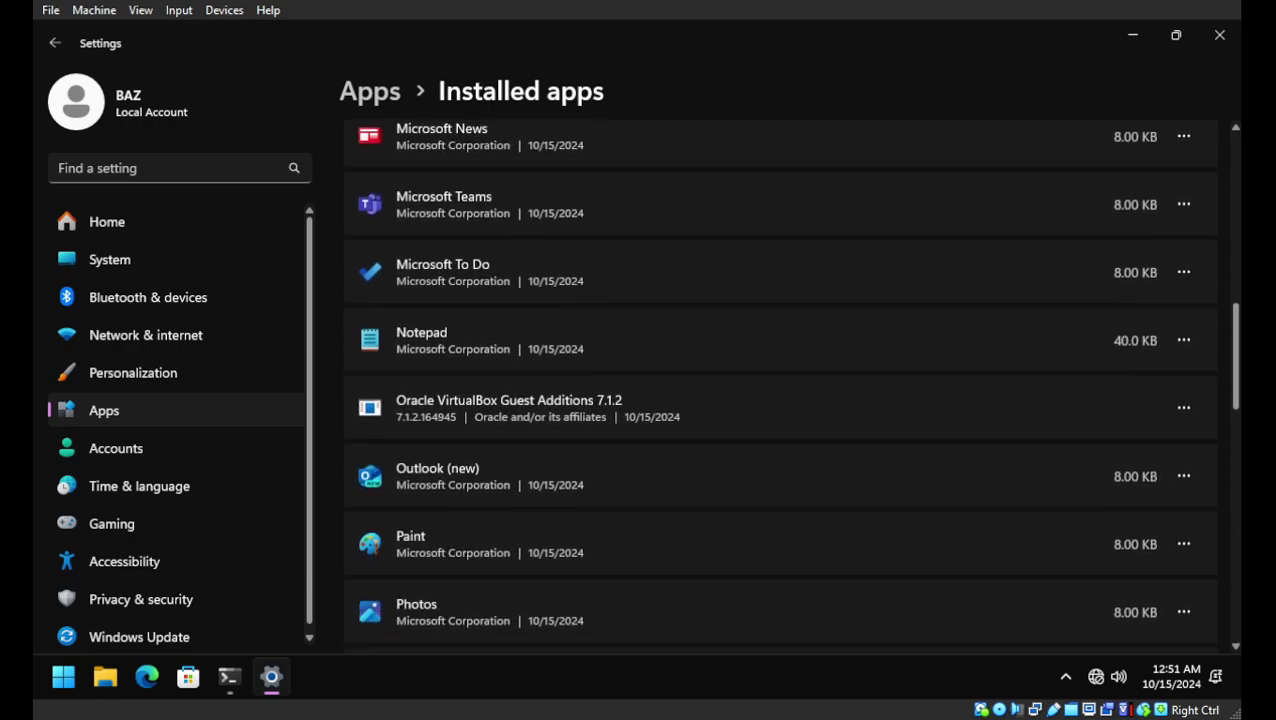
{"action": "scroll", "coordinate": [780, 390], "scroll_direction": "down", "scroll_amount": 2}
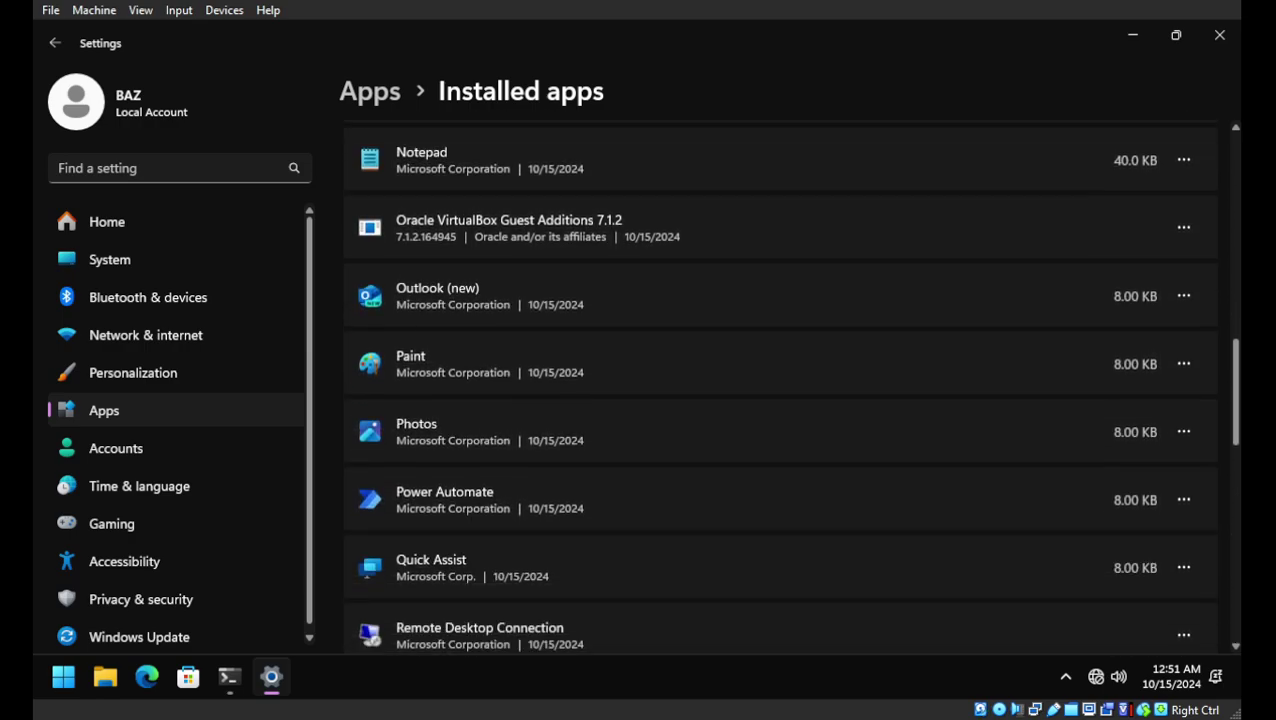
{"action": "scroll", "coordinate": [780, 390], "scroll_direction": "down", "scroll_amount": 3}
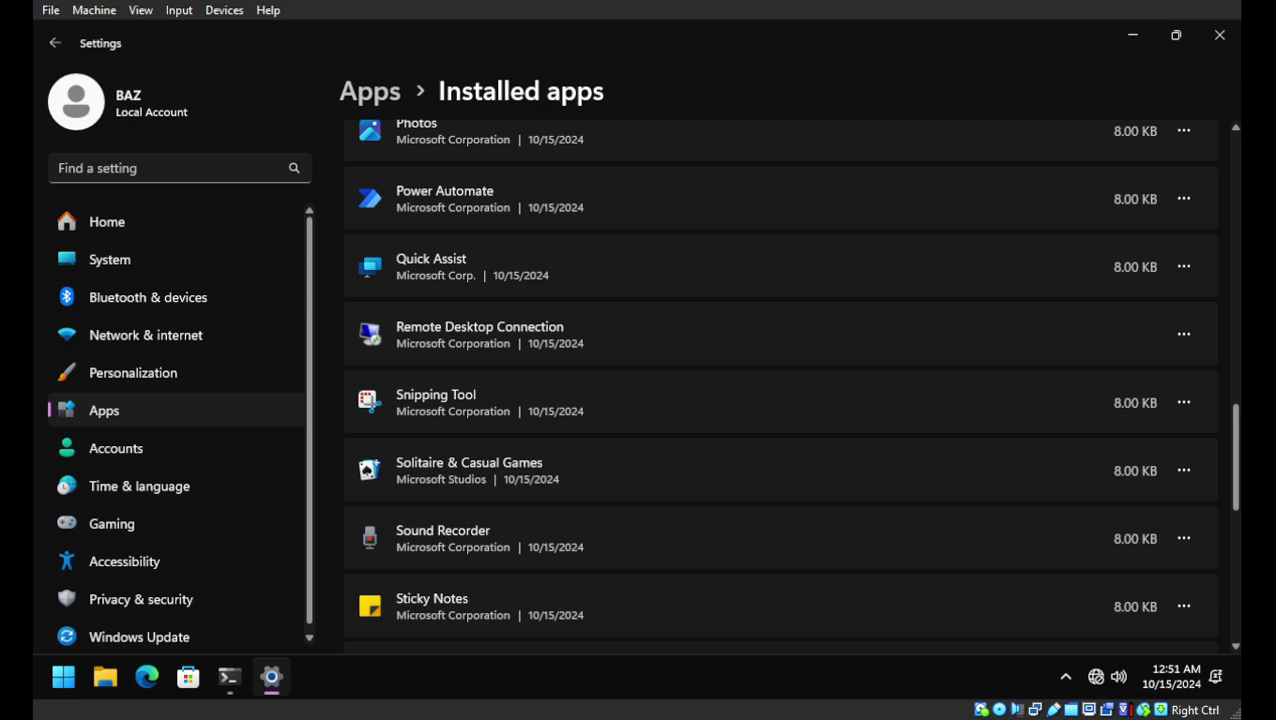
{"action": "scroll", "coordinate": [780, 390], "scroll_direction": "down", "scroll_amount": 6}
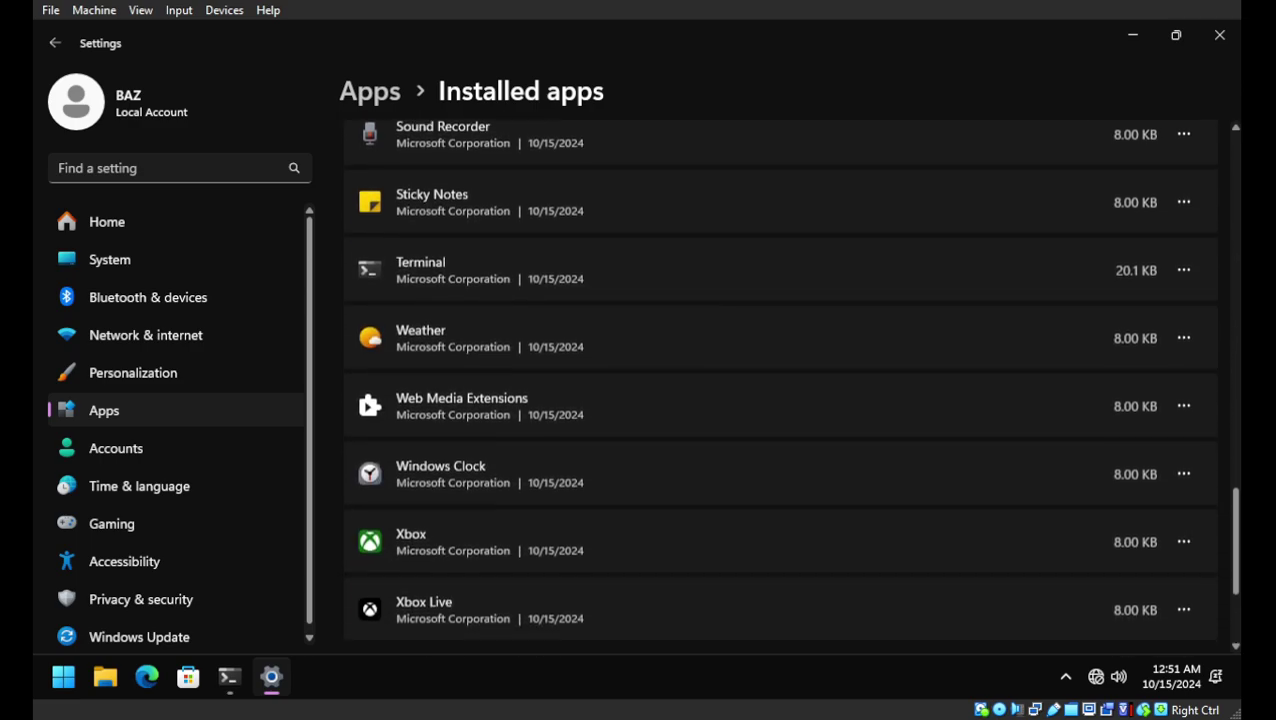
{"action": "scroll", "coordinate": [780, 390], "scroll_direction": "down", "scroll_amount": 1}
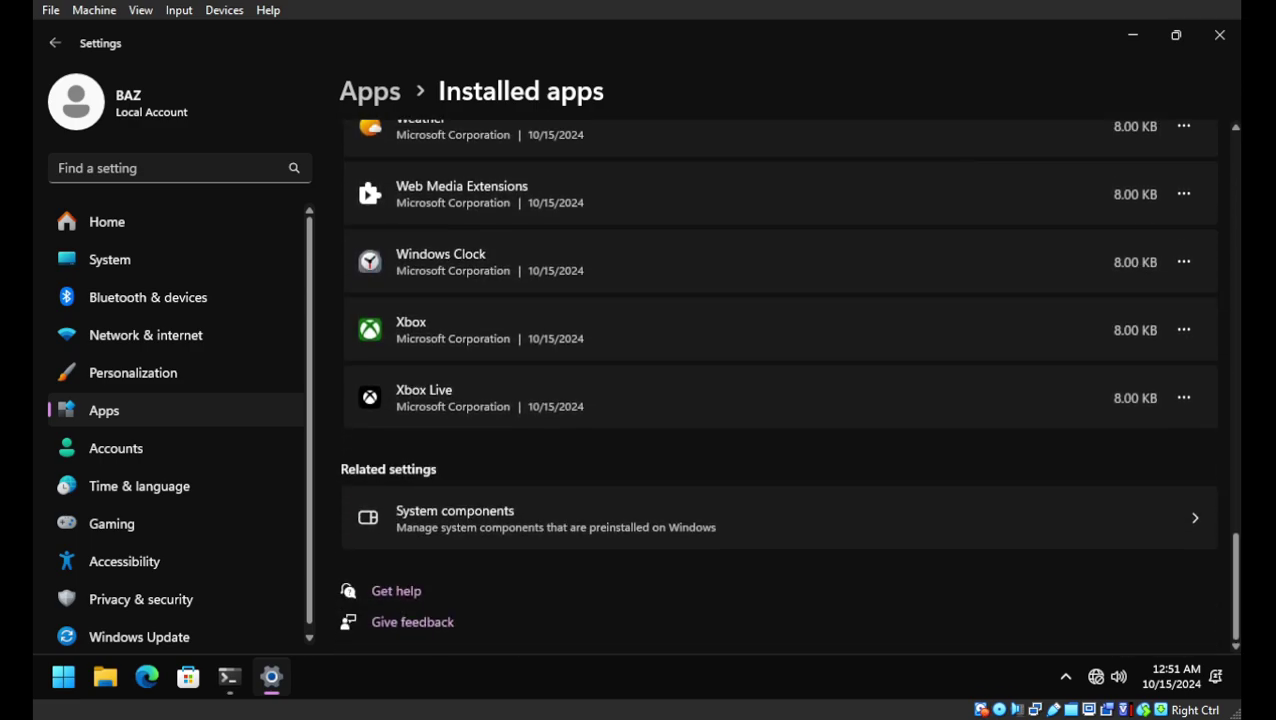
Step: Review the preinstalled system components list and close Settings
{"action": "left_click", "coordinate": [780, 517]}
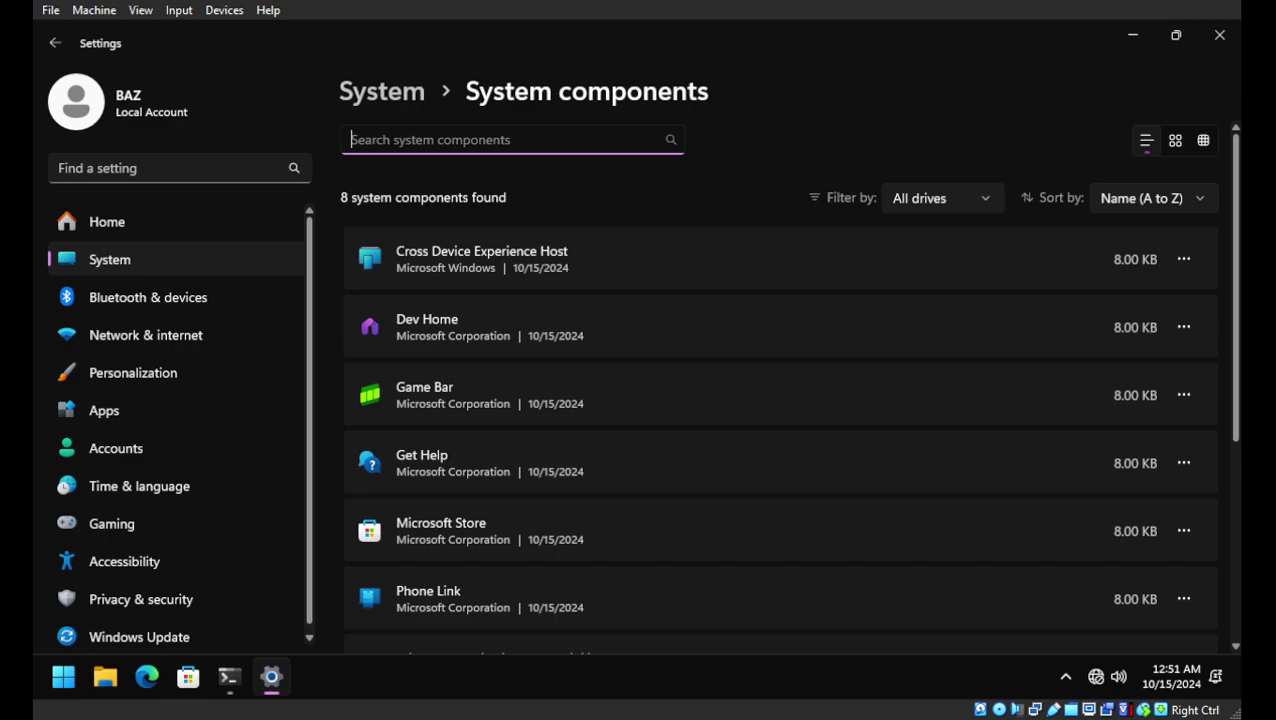
{"action": "scroll", "coordinate": [780, 390], "scroll_direction": "down", "scroll_amount": 4}
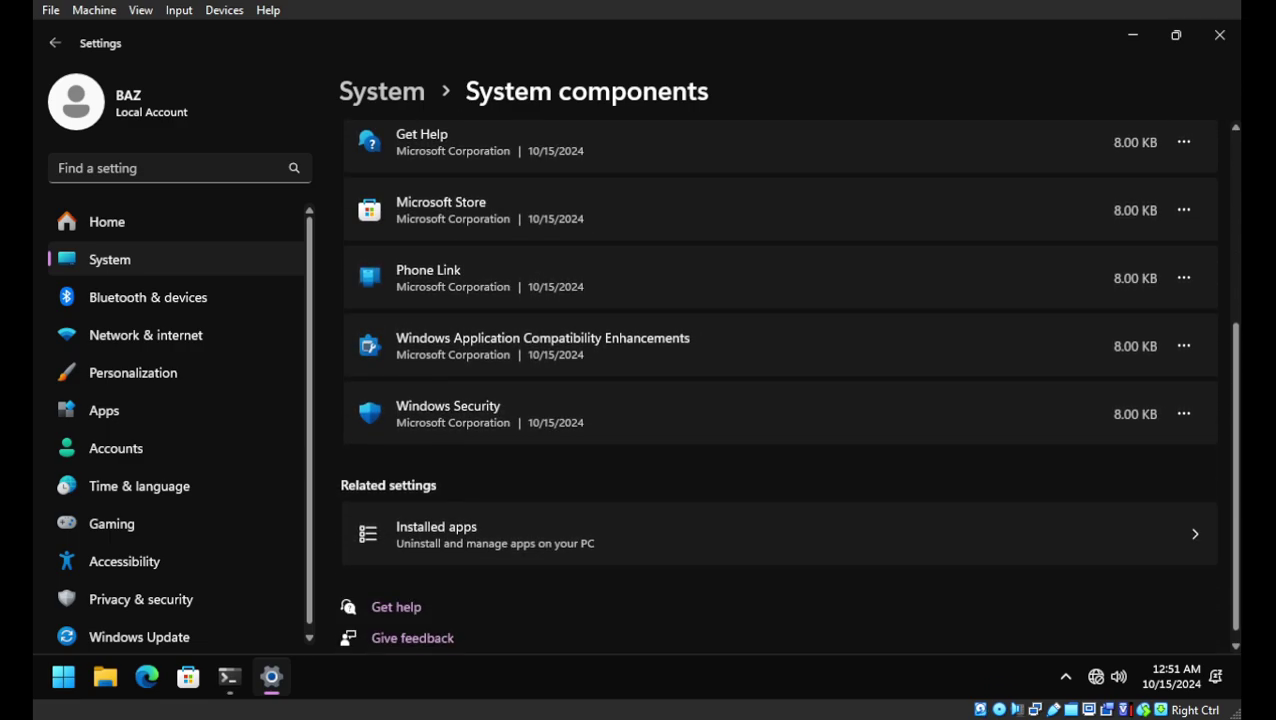
{"action": "scroll", "coordinate": [780, 390], "scroll_direction": "up", "scroll_amount": 4}
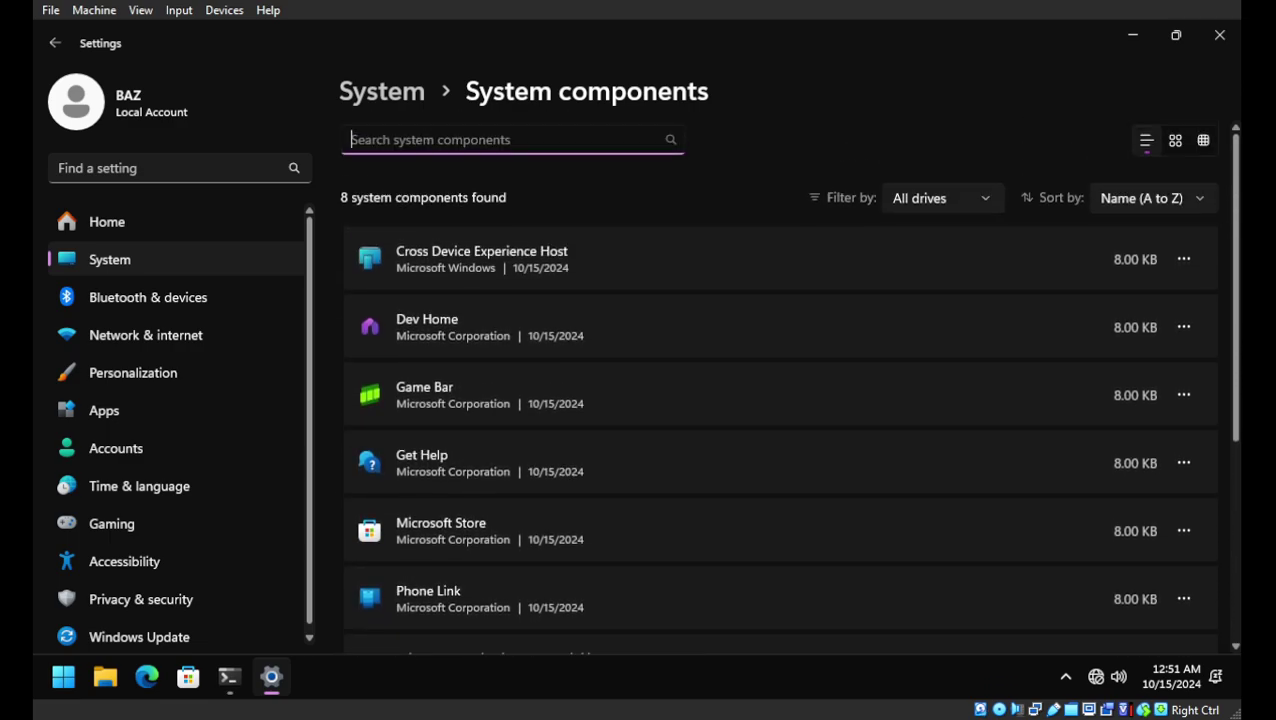
{"action": "left_click", "coordinate": [1220, 35]}
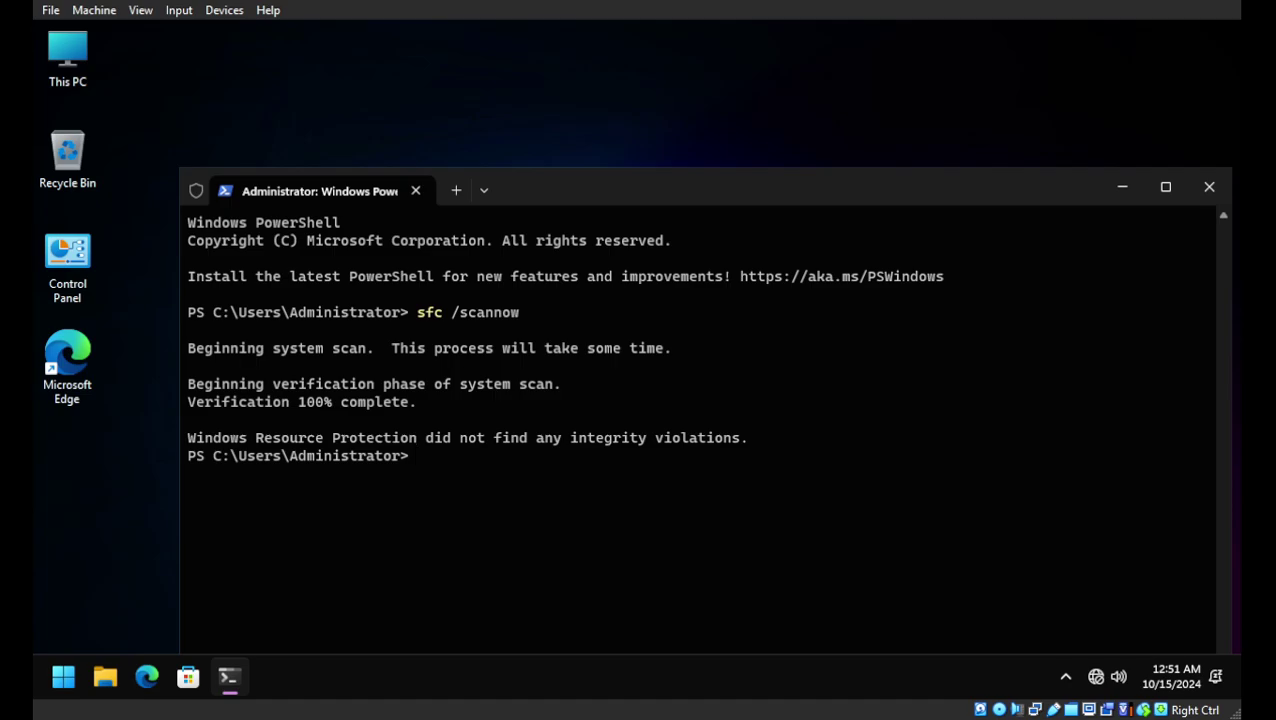
Step: Reopen Settings, review the system's temporary files once more, and minimize the Settings window
{"action": "left_click", "coordinate": [63, 677]}
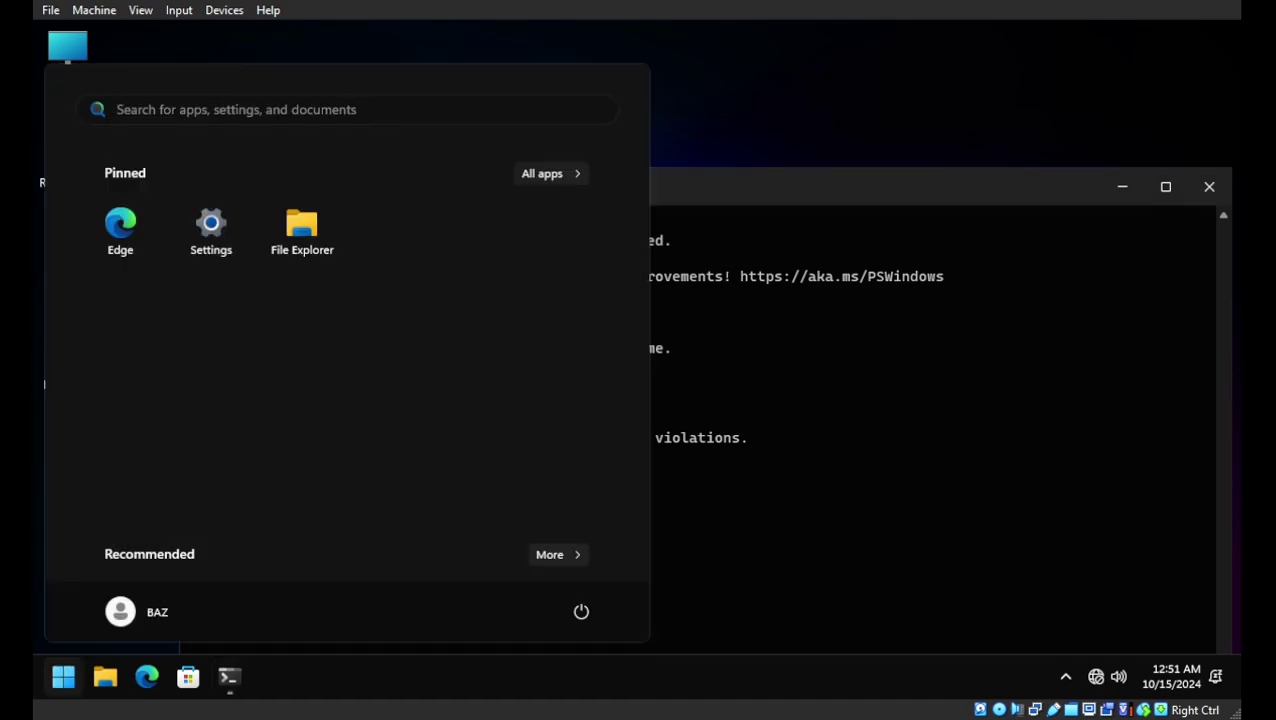
{"action": "left_click", "coordinate": [209, 225]}
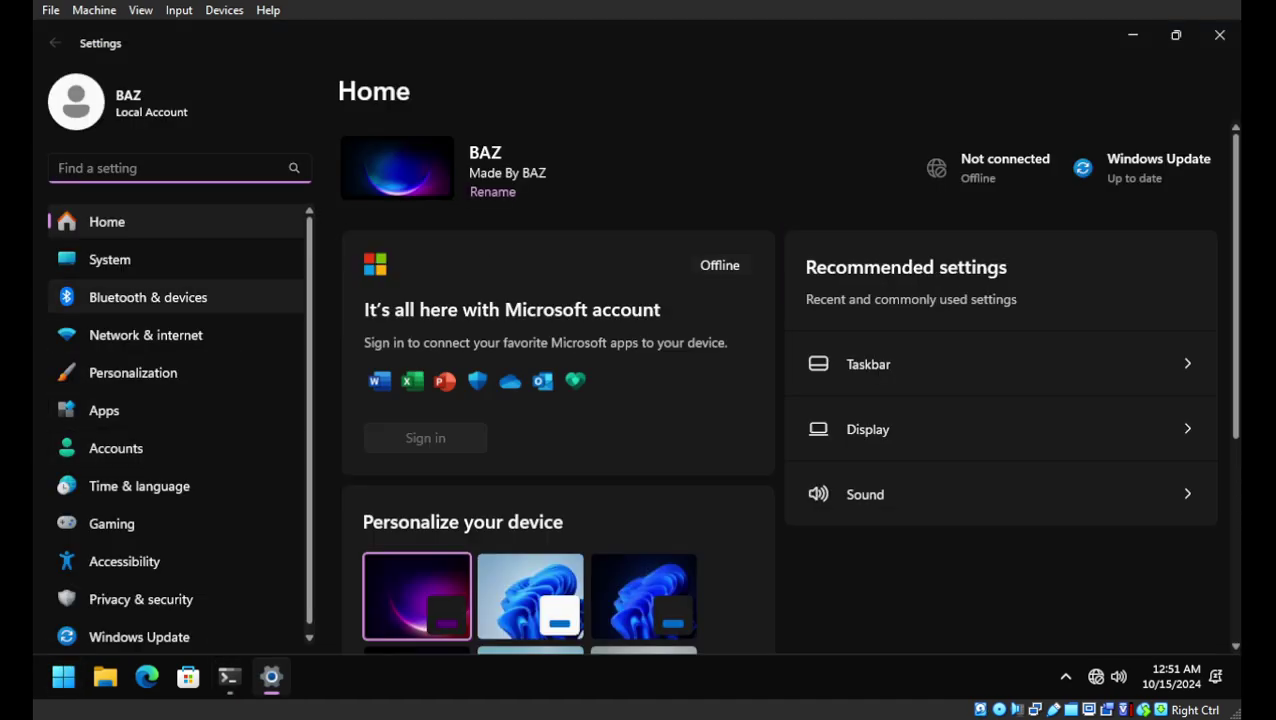
{"action": "left_click", "coordinate": [110, 259]}
{"action": "scroll", "coordinate": [778, 343], "scroll_direction": "down", "scroll_amount": 2}
{"action": "left_click", "coordinate": [778, 373]}
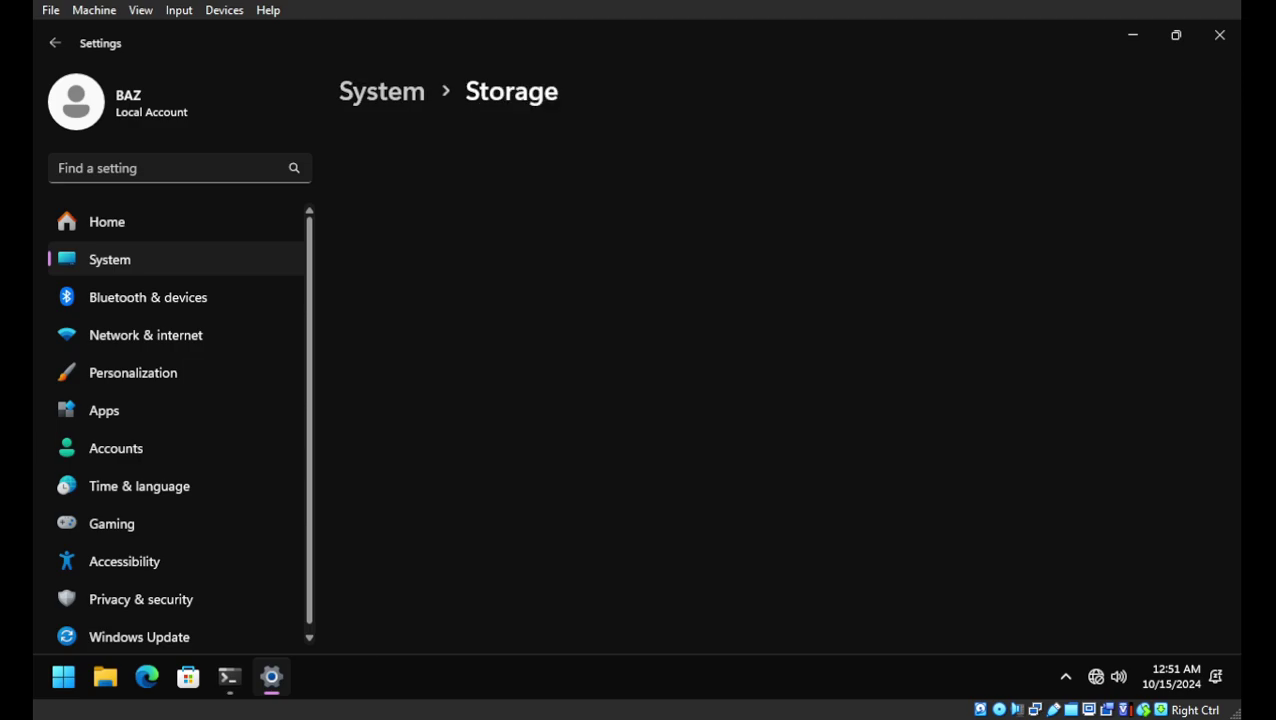
{"action": "left_click", "coordinate": [778, 319]}
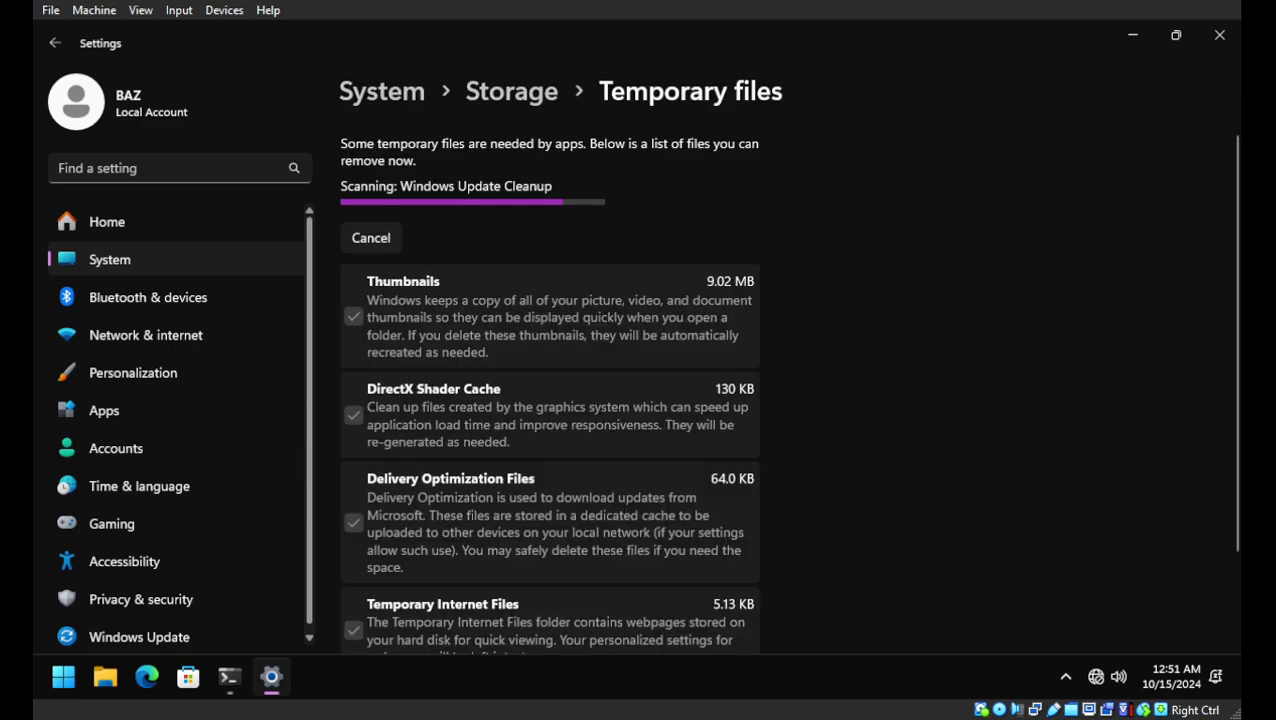
{"action": "scroll", "coordinate": [787, 385], "scroll_direction": "down", "scroll_amount": 2}
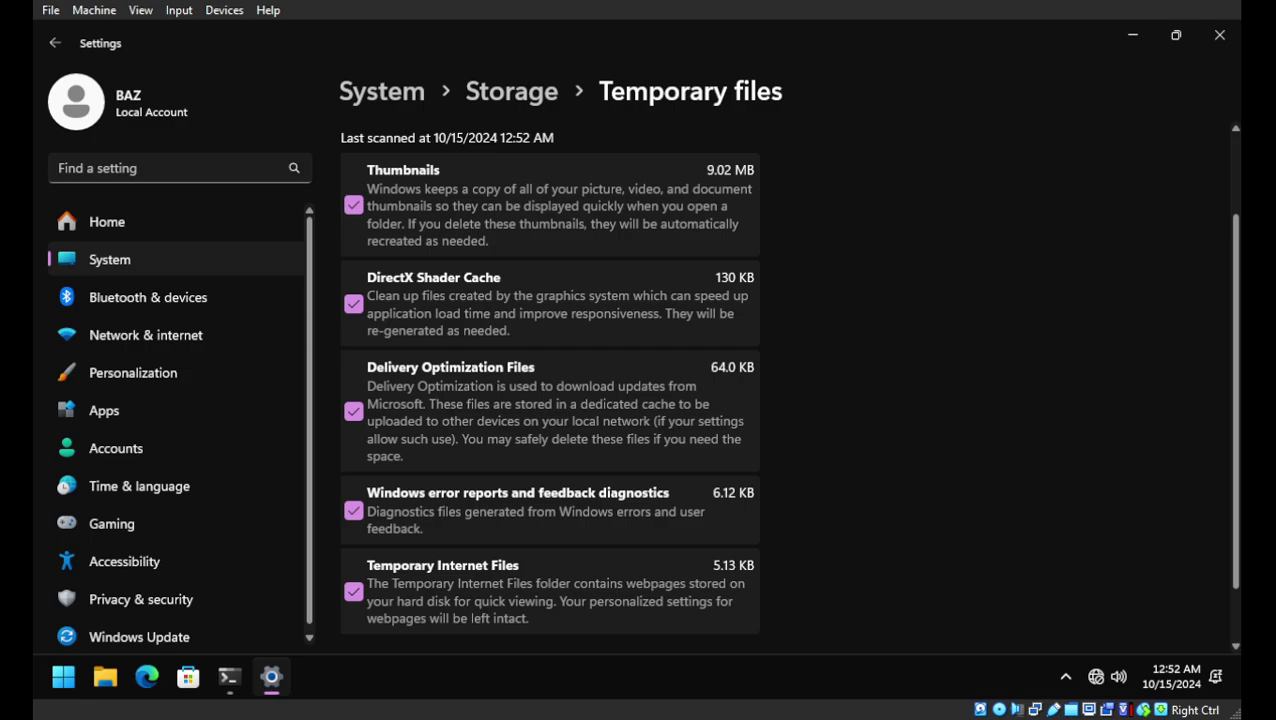
{"action": "scroll", "coordinate": [787, 385], "scroll_direction": "up", "scroll_amount": 2}
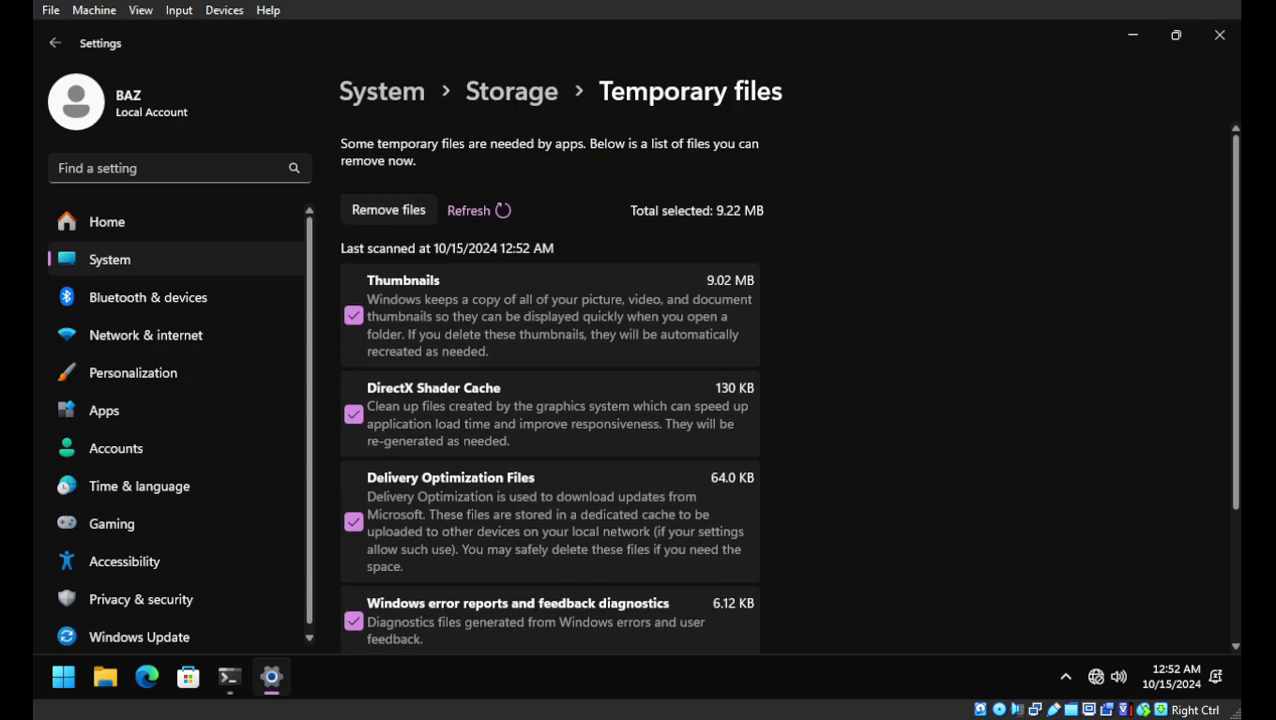
{"action": "left_click", "coordinate": [1132, 35]}
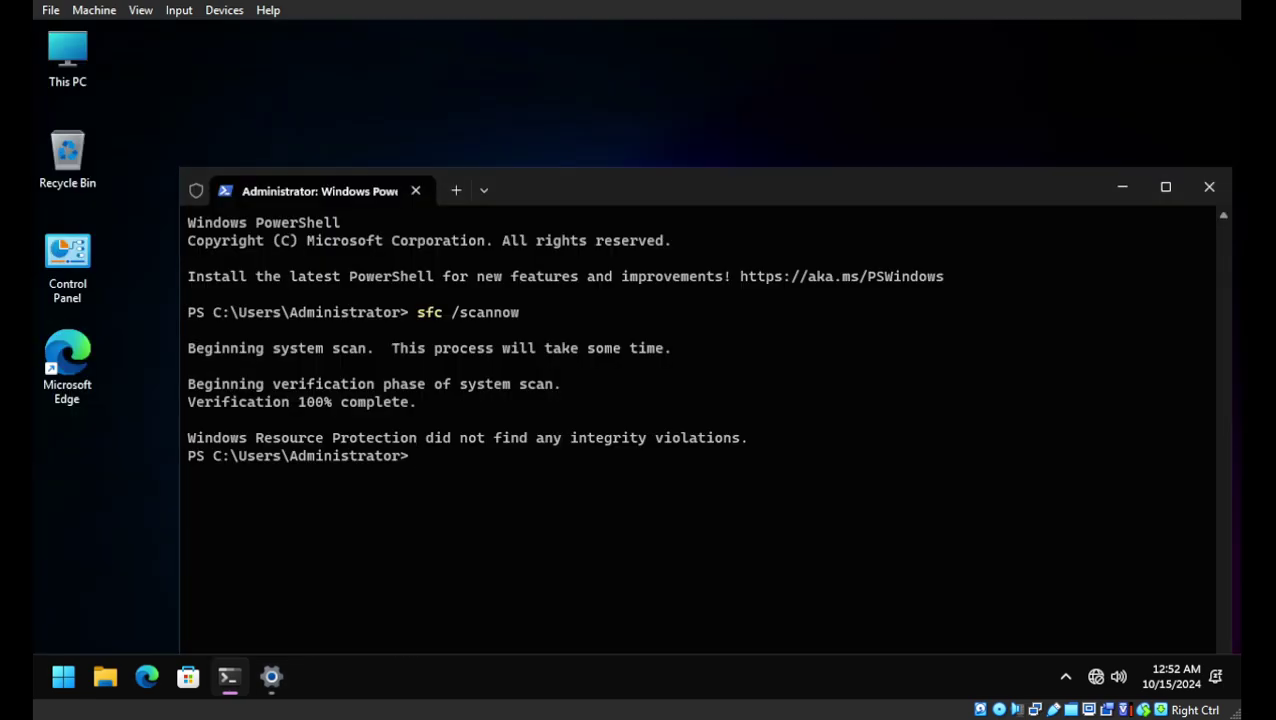
Step: Run dism /online /cleanup-image /startcomponentcleanup /resetbase in the administrator PowerShell terminal
{"action": "type", "text": "dism"}
{"action": "type", "text": " /om"}
{"action": "key", "text": "BackSpace"}
{"action": "key", "text": "BackSpace"}
{"action": "type", "text": "om"}
{"action": "key", "text": "BackSpace"}
{"action": "type", "text": "nline /"}
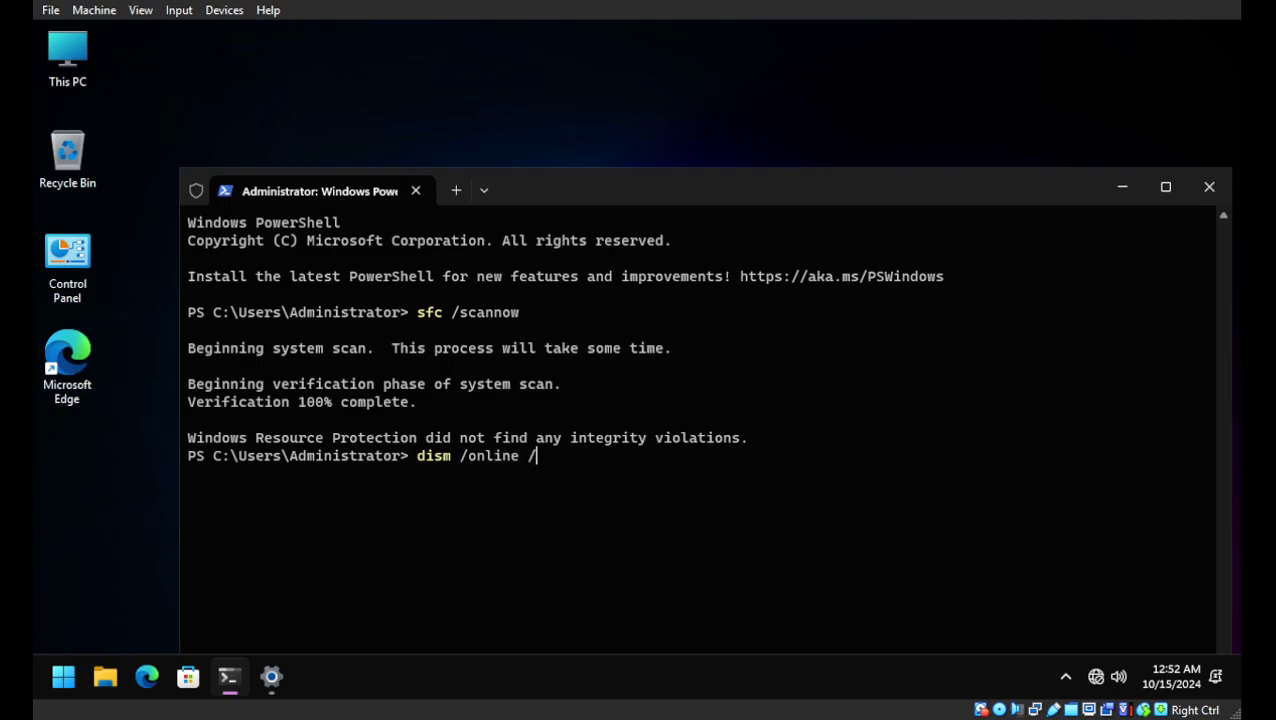
{"action": "type", "text": "cleanup-image /"}
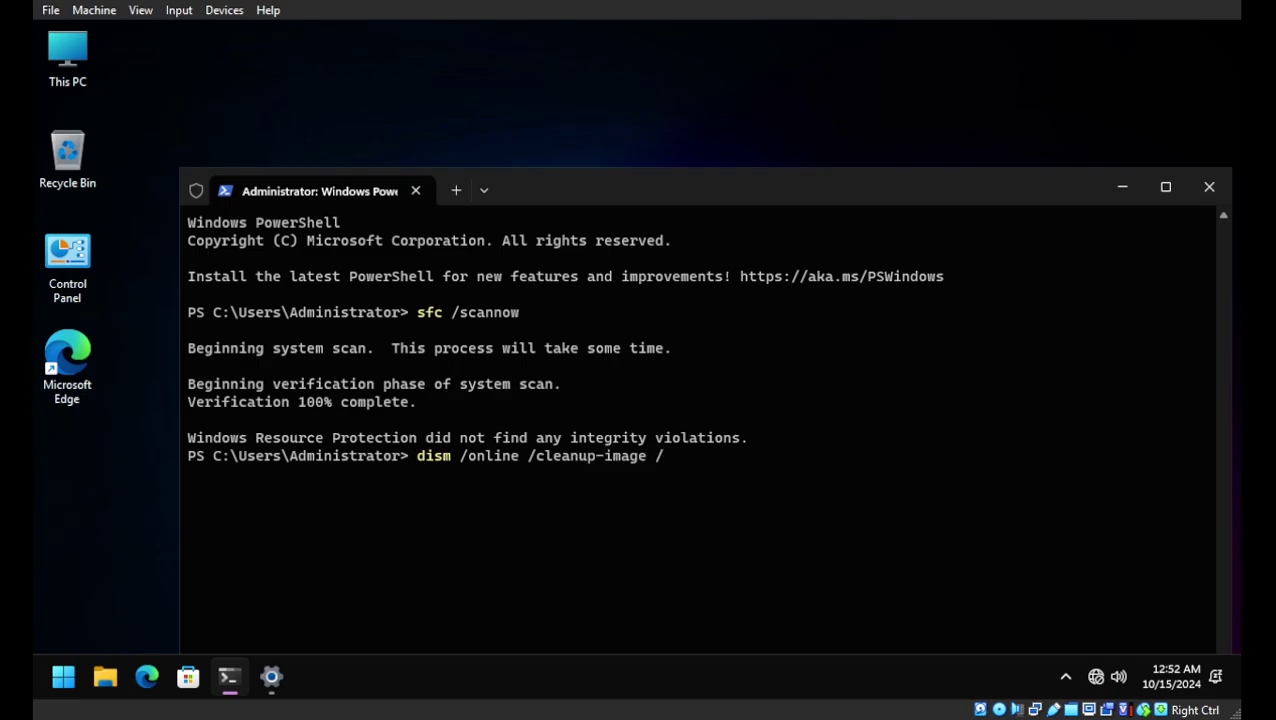
{"action": "type", "text": "startcl"}
{"action": "key", "text": "BackSpace"}
{"action": "type", "text": "omponent"}
{"action": "type", "text": "cleanup"}
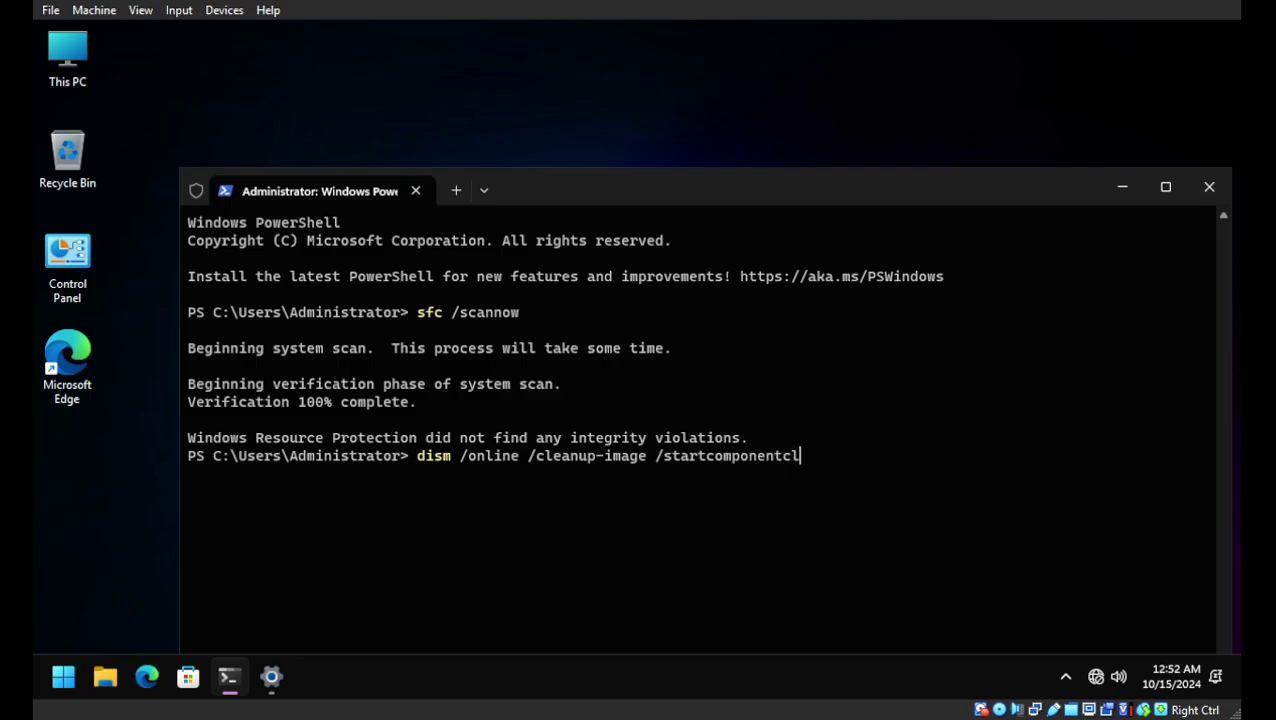
{"action": "type", "text": " /resetbase"}
{"action": "key", "text": "Return"}
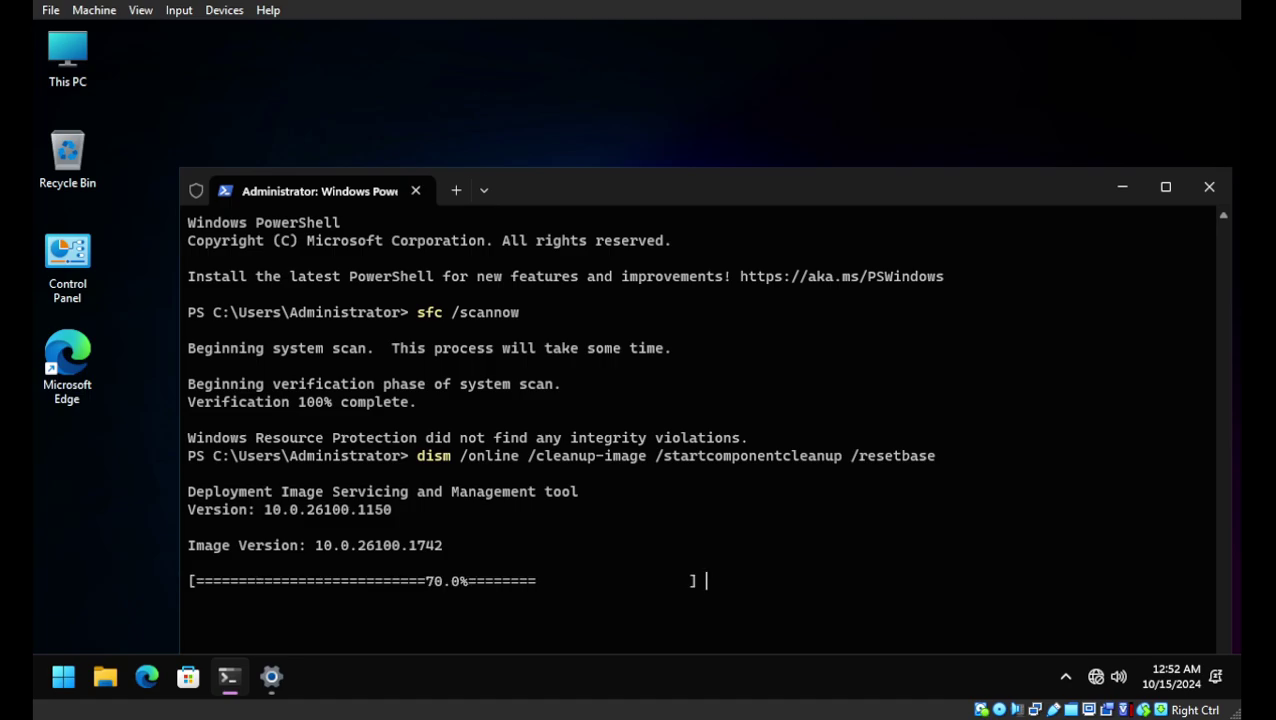
Step: Compare the DISM cleanup output with the rescanned temporary files list in Settings, and close both Settings and the terminal
{"action": "left_click", "coordinate": [271, 677]}
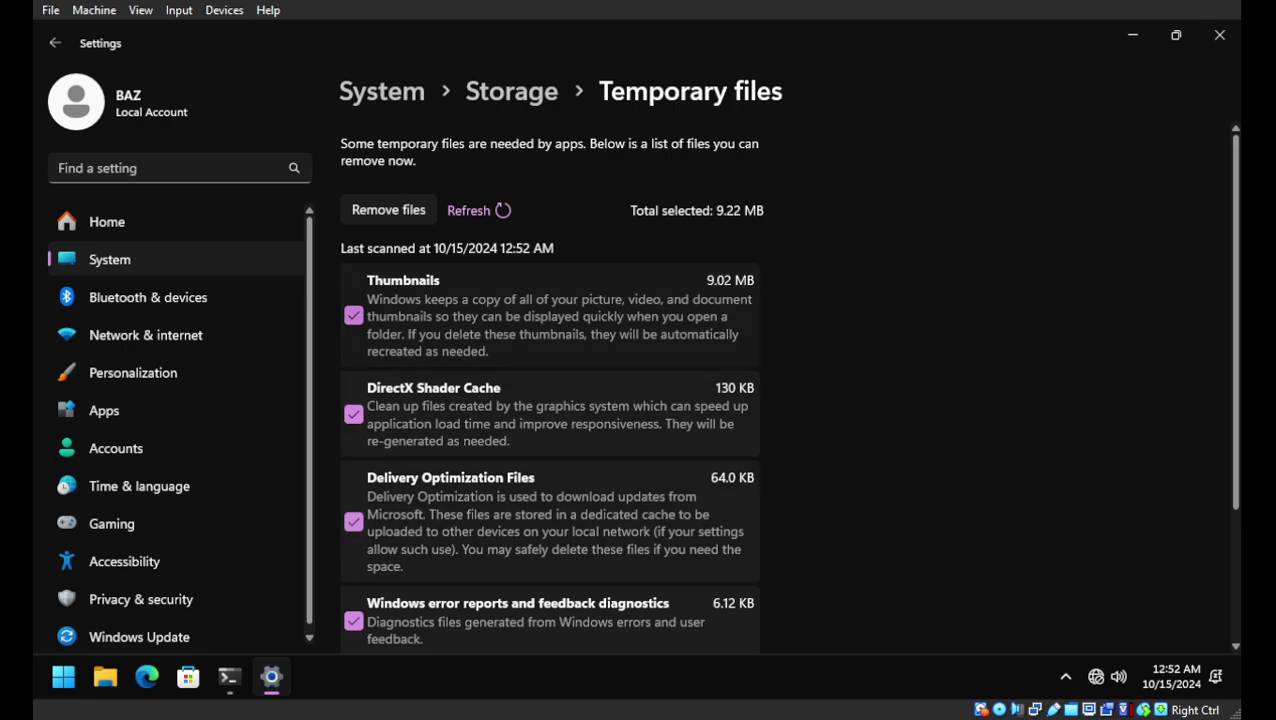
{"action": "left_click", "coordinate": [229, 677]}
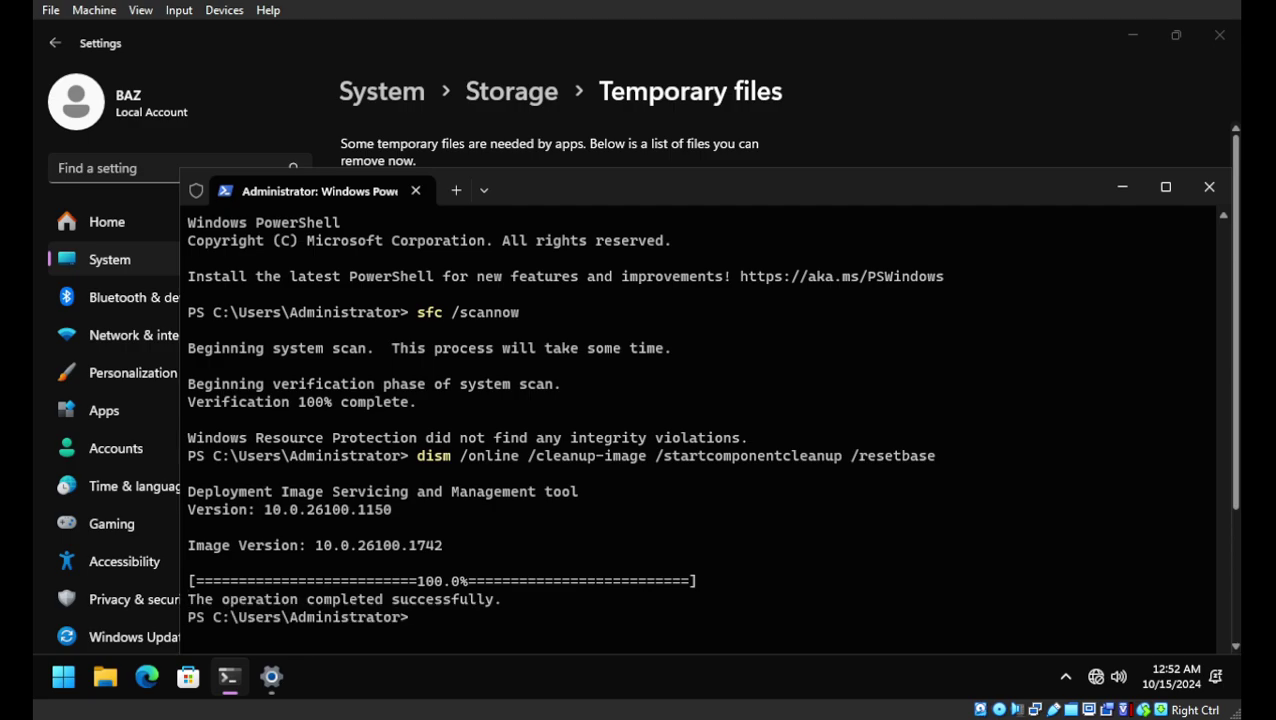
{"action": "key", "text": "alt+Tab"}
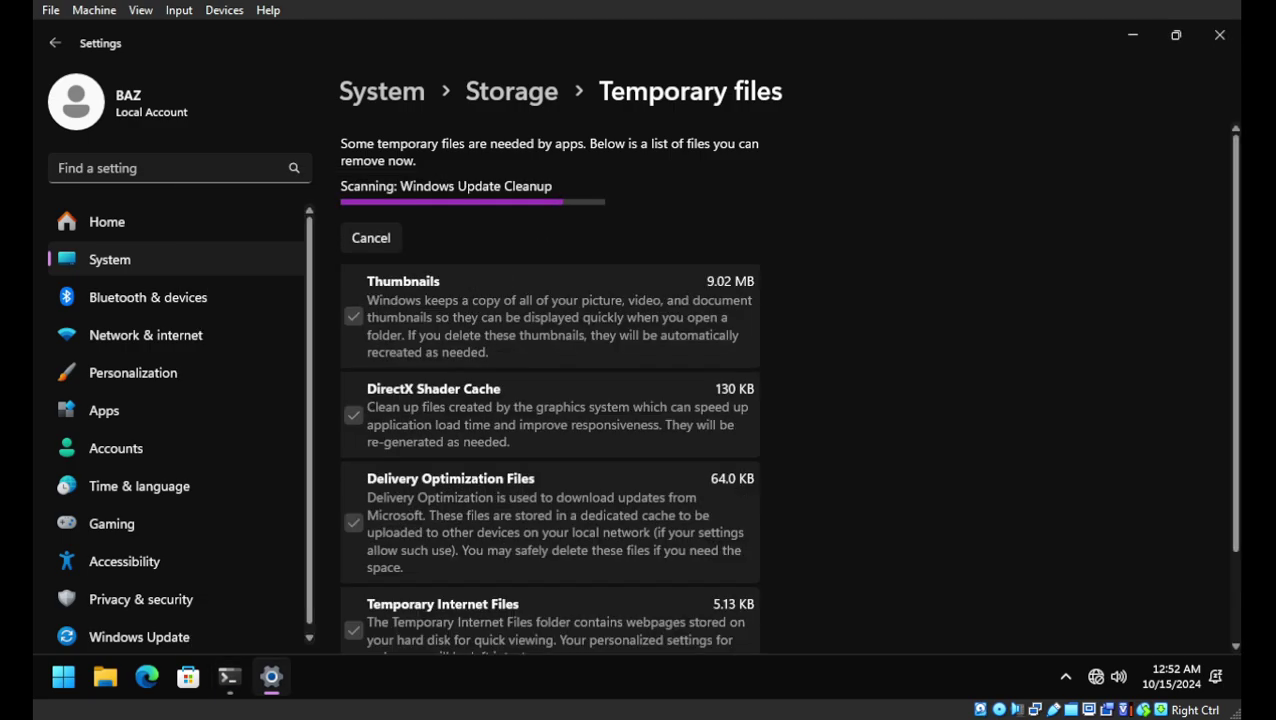
{"action": "scroll", "coordinate": [787, 389], "scroll_direction": "down", "scroll_amount": 1}
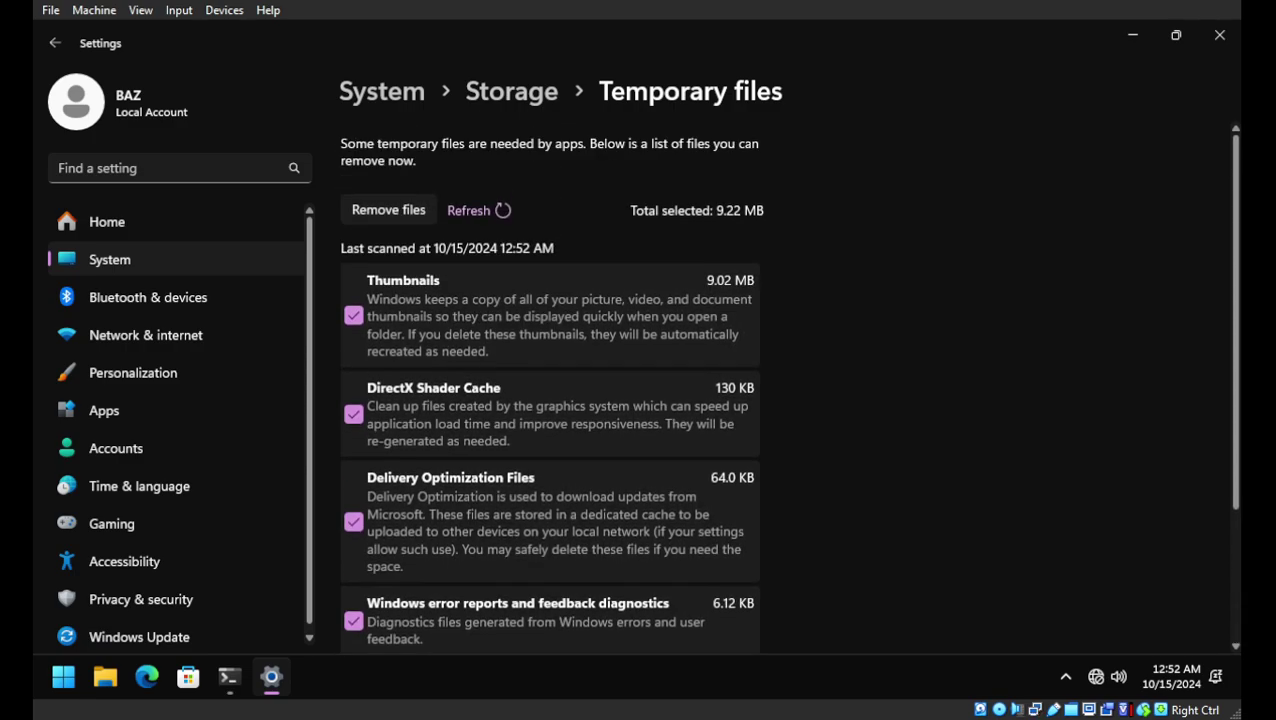
{"action": "scroll", "coordinate": [787, 389], "scroll_direction": "down", "scroll_amount": 2}
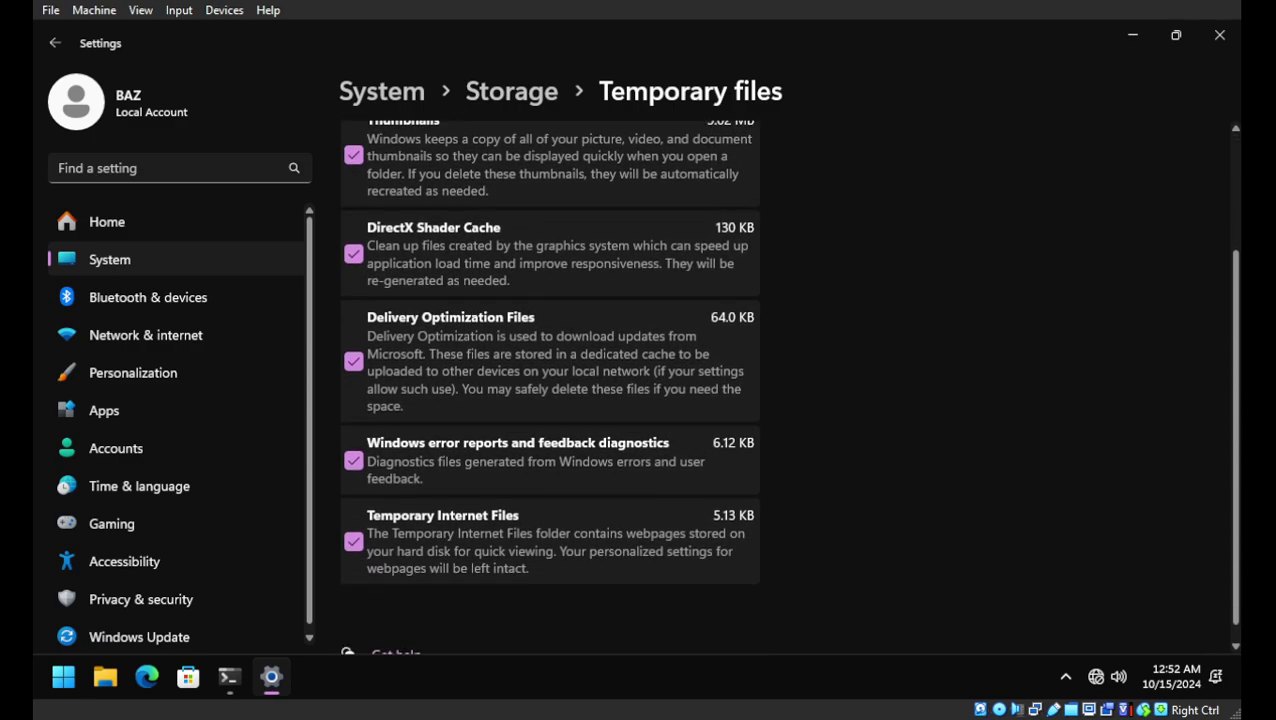
{"action": "left_click", "coordinate": [1219, 35]}
{"action": "left_click", "coordinate": [1207, 186]}
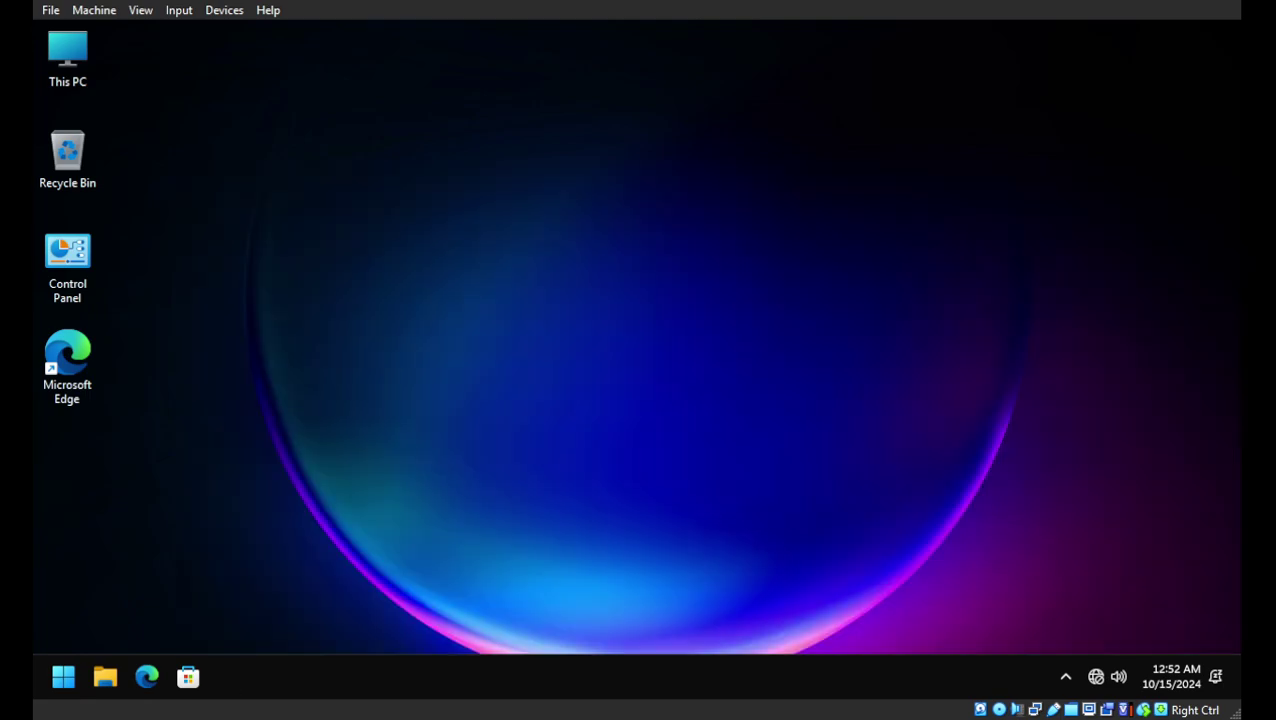
Step: Restart Windows in the virtual machine
{"action": "left_click", "coordinate": [63, 677]}
{"action": "left_click", "coordinate": [581, 611]}
{"action": "left_click", "coordinate": [575, 570]}
Step: Open Settings and review the scanned temporary files under the system's storage settings
{"action": "left_click", "coordinate": [63, 677]}
{"action": "left_click", "coordinate": [211, 231]}
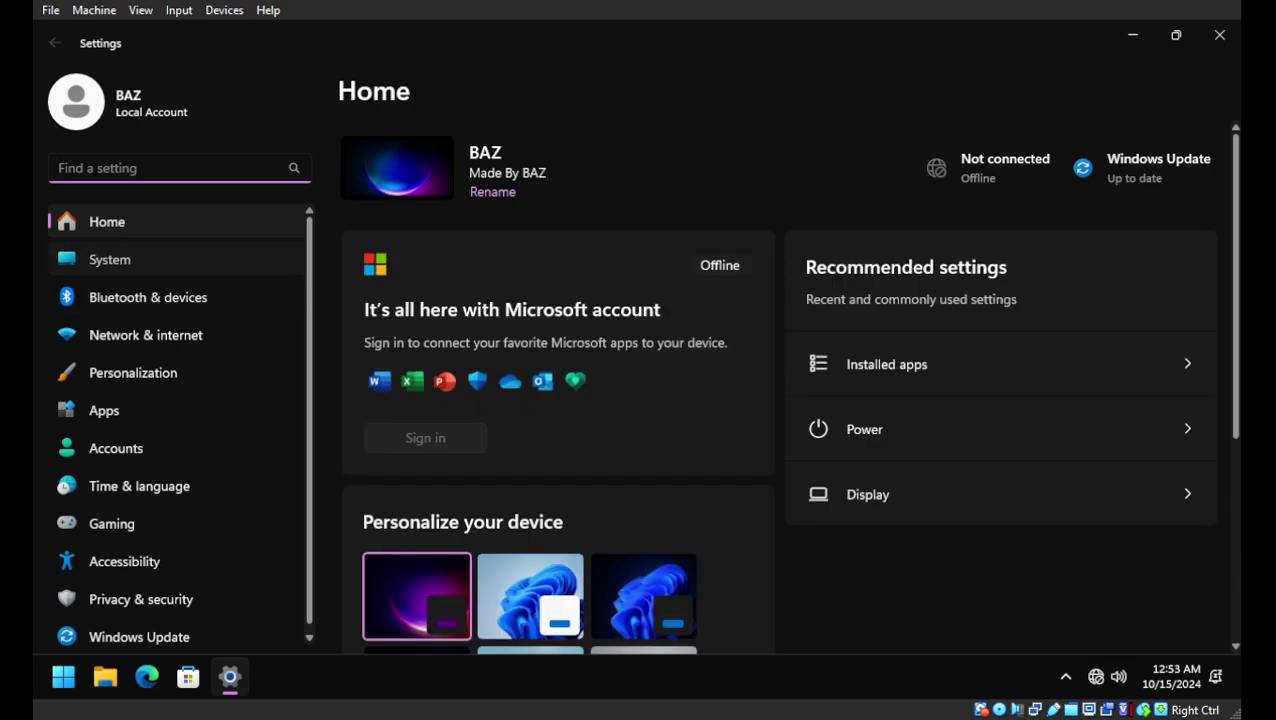
{"action": "left_click", "coordinate": [109, 259]}
{"action": "scroll", "coordinate": [778, 430], "scroll_direction": "down", "scroll_amount": 2}
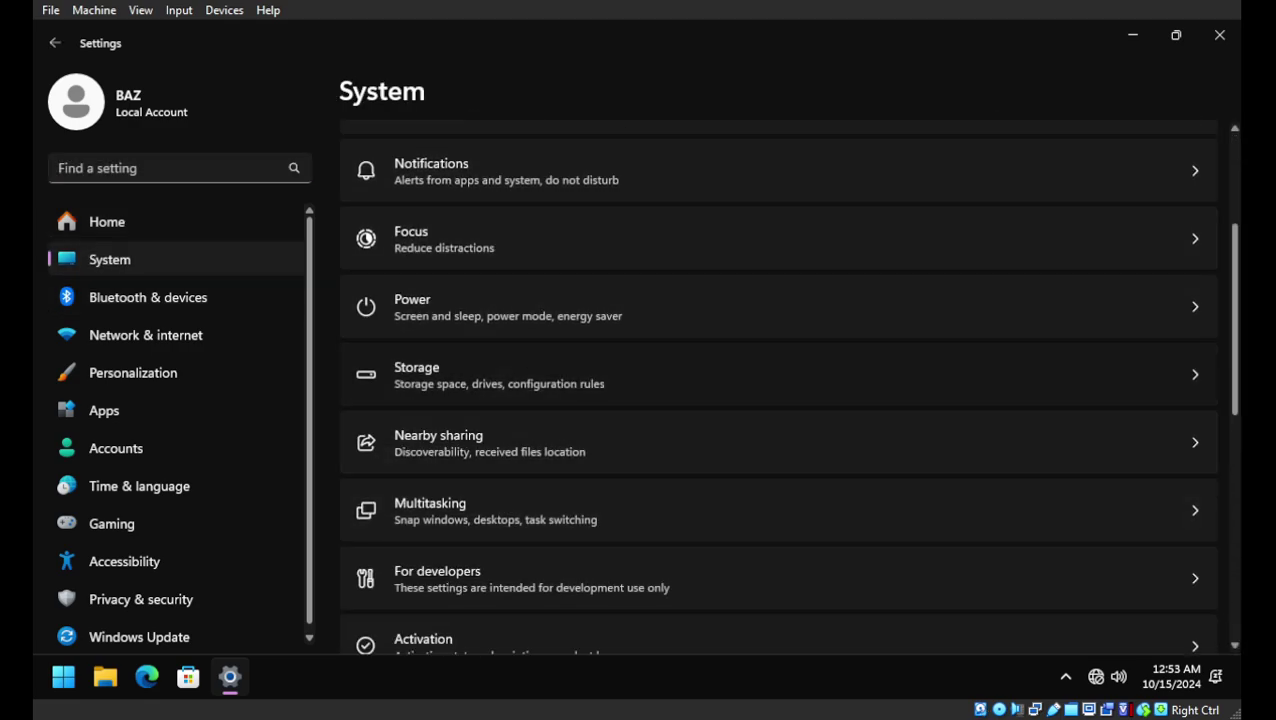
{"action": "left_click", "coordinate": [416, 374]}
{"action": "left_click", "coordinate": [413, 313]}
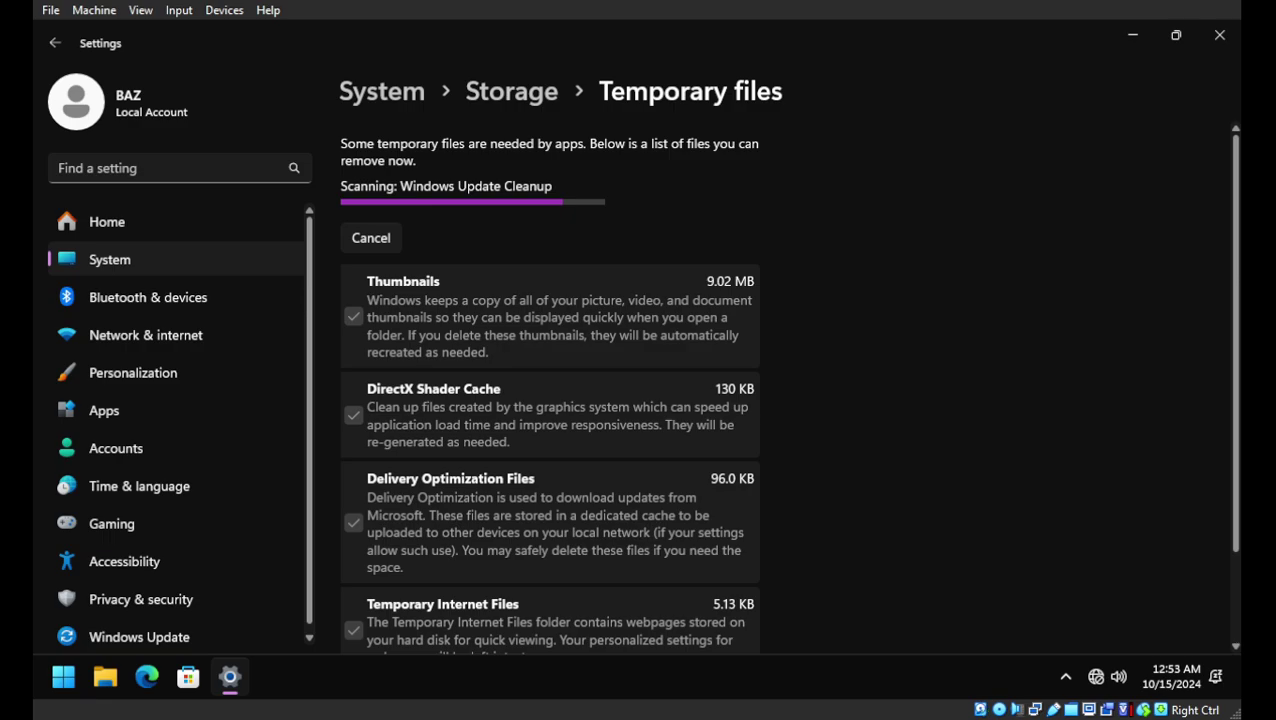
{"action": "scroll", "coordinate": [550, 400], "scroll_direction": "down", "scroll_amount": 2}
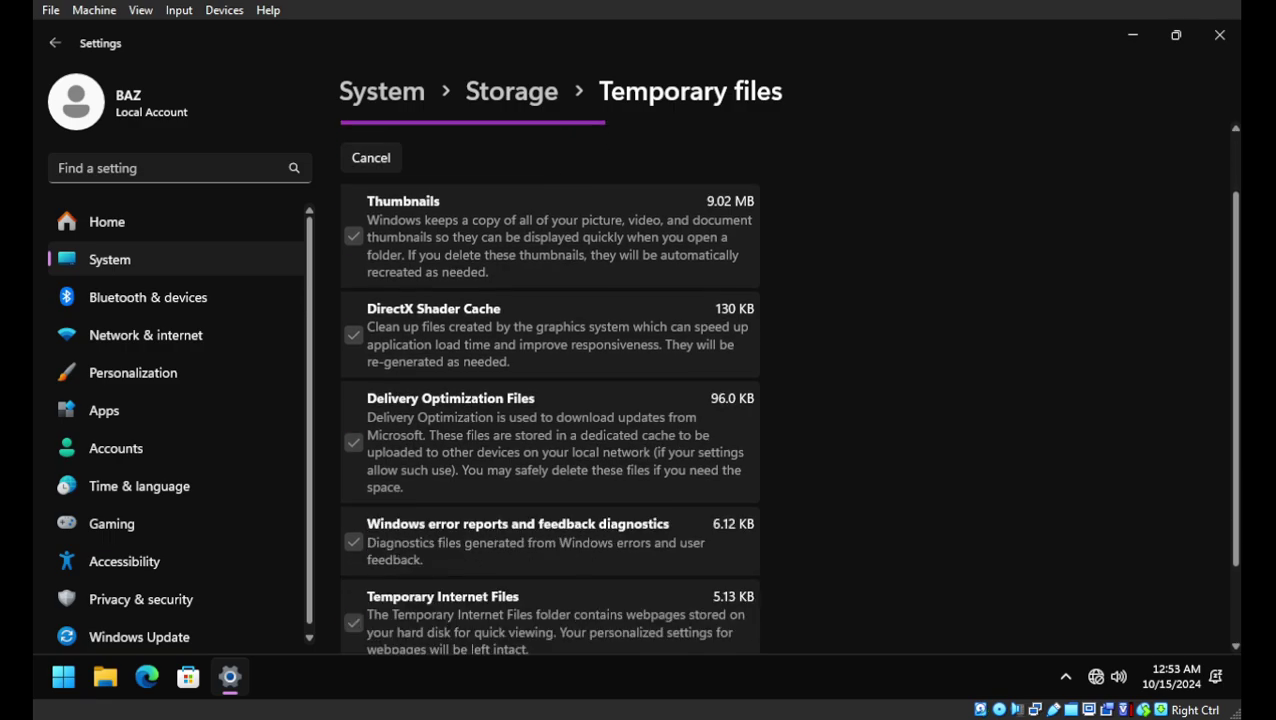
{"action": "scroll", "coordinate": [550, 400], "scroll_direction": "down", "scroll_amount": 2}
{"action": "scroll", "coordinate": [550, 400], "scroll_direction": "up", "scroll_amount": 2}
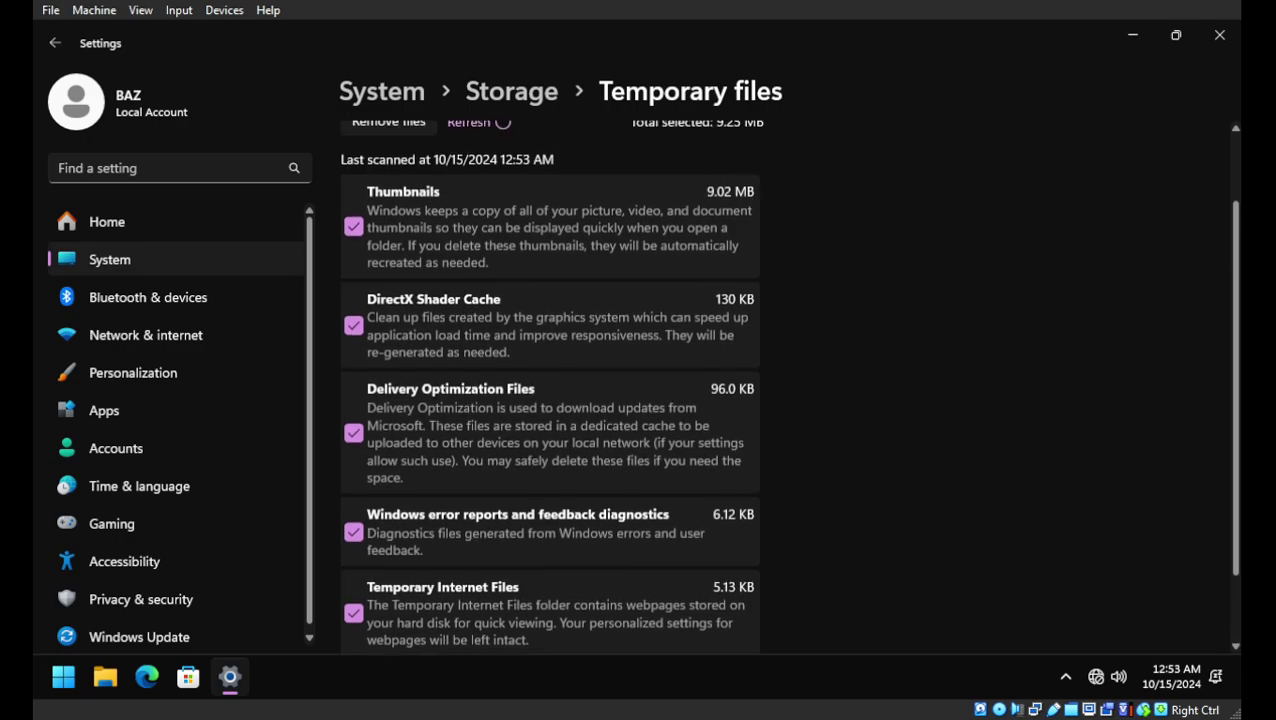
{"action": "scroll", "coordinate": [175, 295], "scroll_direction": "down", "scroll_amount": 1}
Step: Check for Windows updates, view the Windows version with winver, and minimize Settings
{"action": "left_click", "coordinate": [139, 628]}
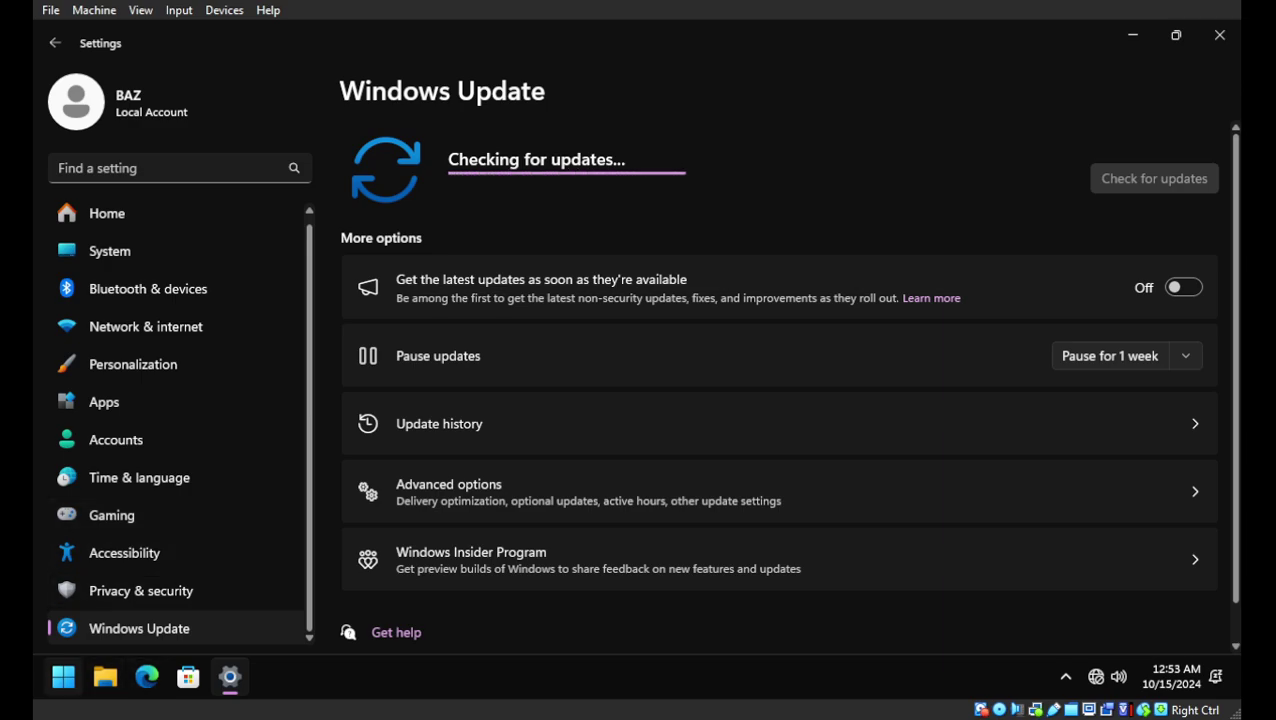
{"action": "left_click", "coordinate": [63, 677]}
{"action": "type", "text": "winver"}
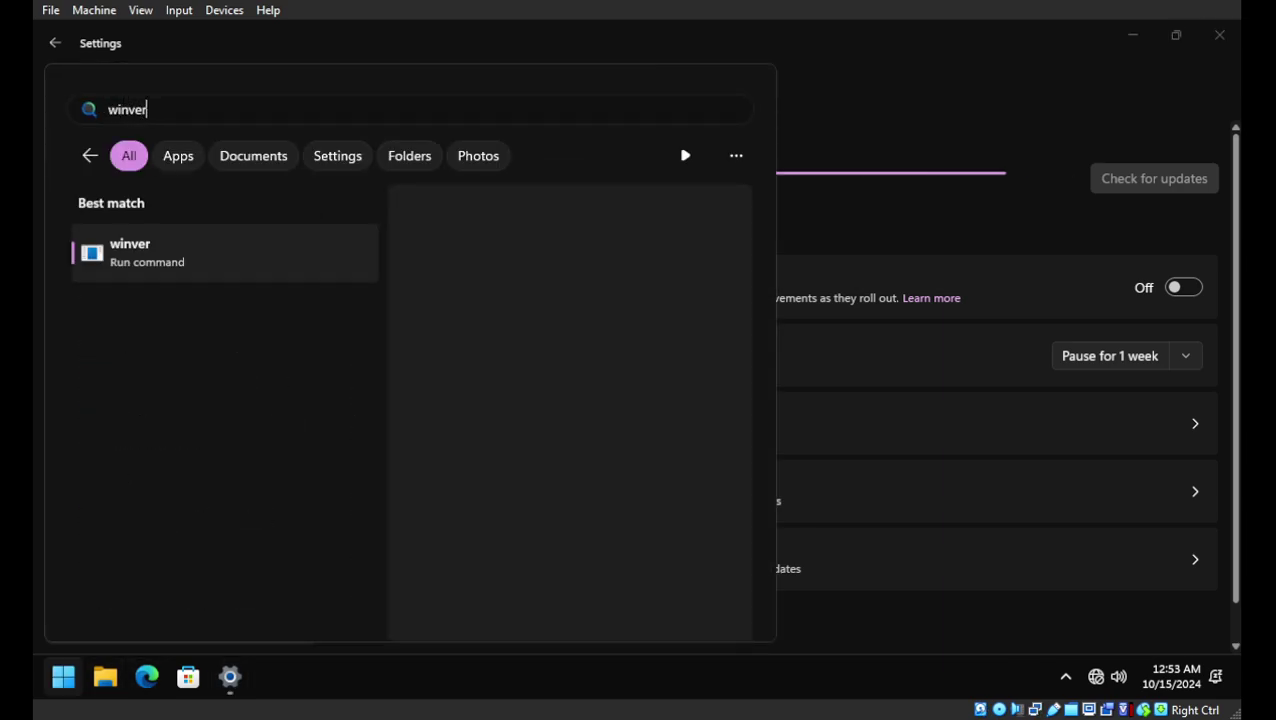
{"action": "key", "text": "Return"}
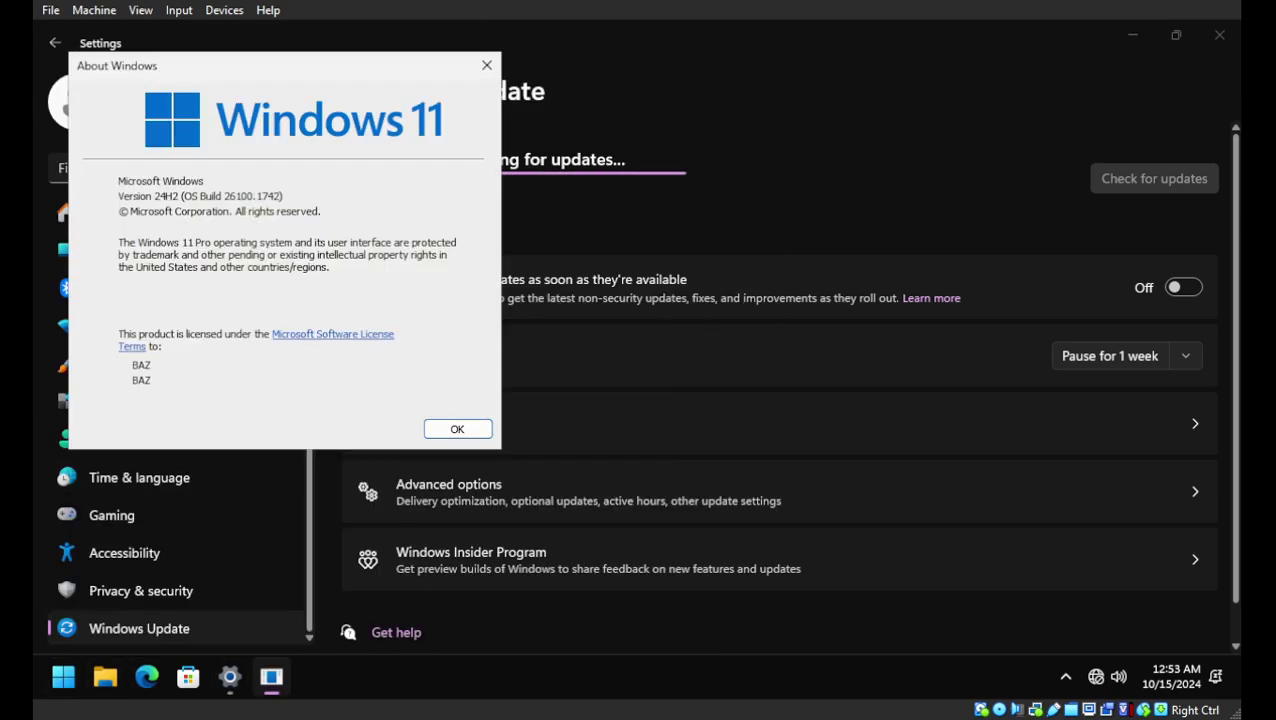
{"action": "key", "text": "Return"}
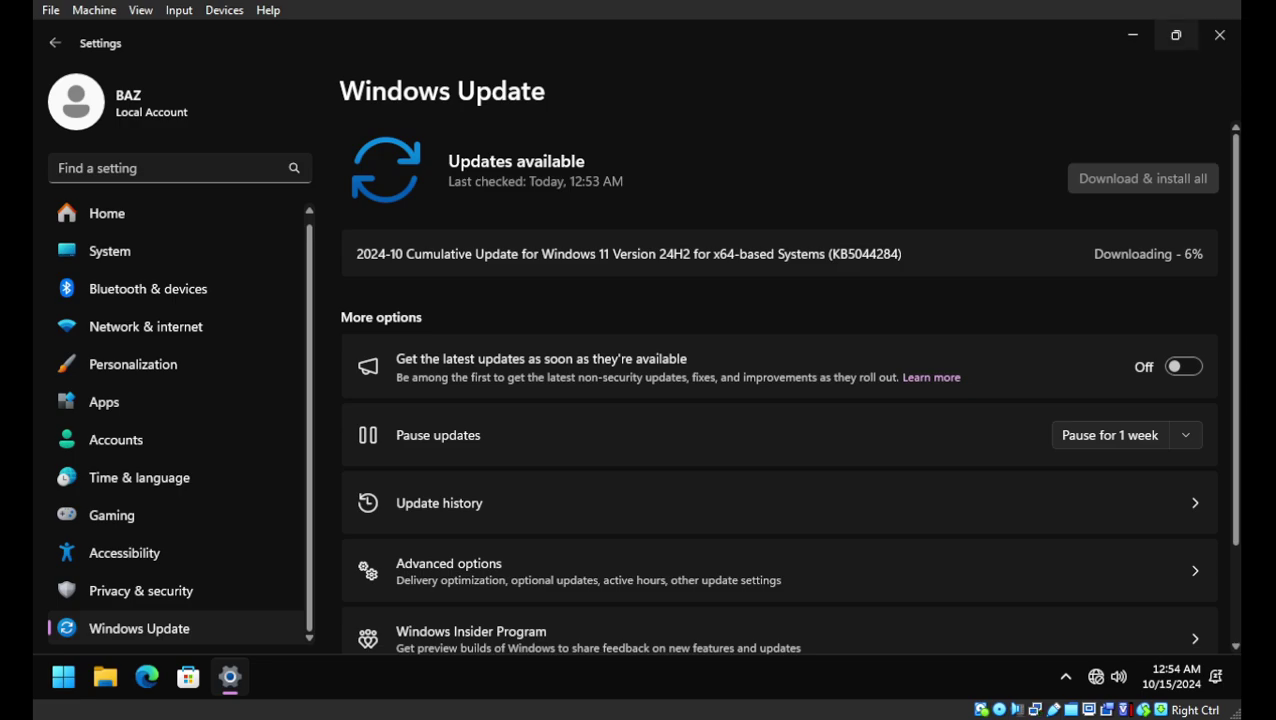
{"action": "left_click", "coordinate": [1133, 35]}
Step: Launch Disk Cleanup from the Administrative Tools collection and close the Windows Tools window
{"action": "right_click", "coordinate": [623, 169]}
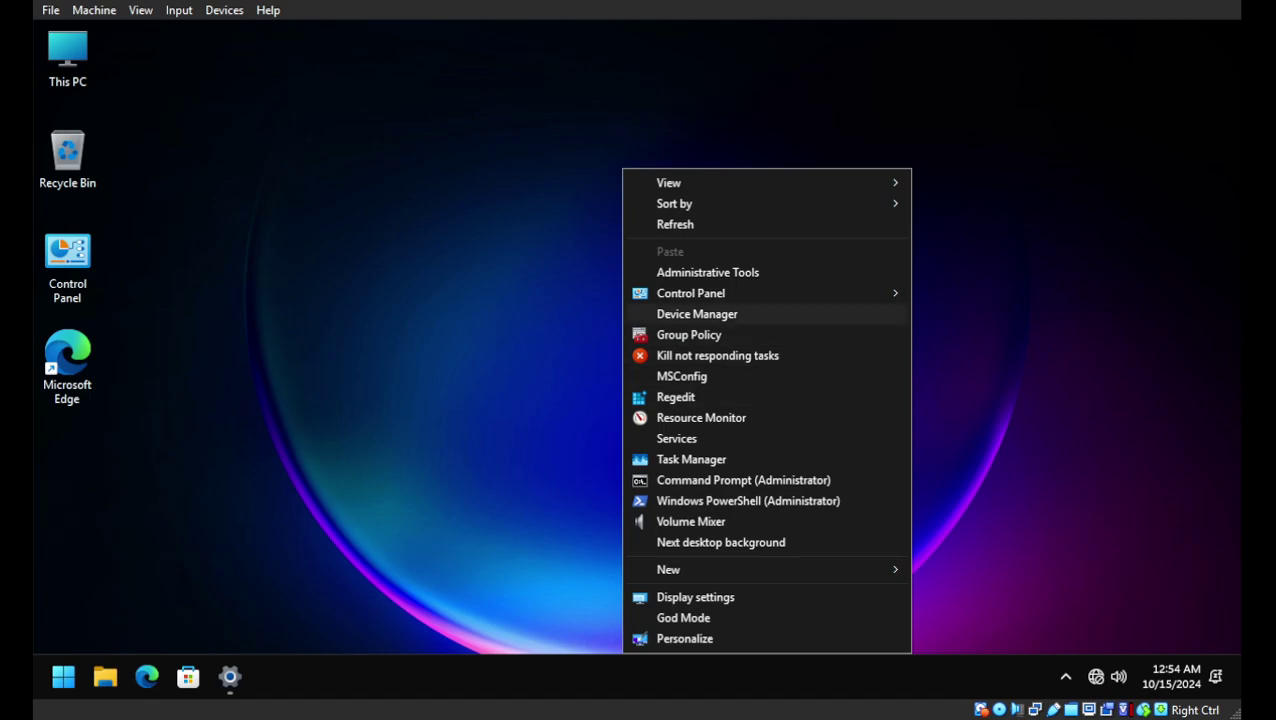
{"action": "left_click", "coordinate": [707, 272]}
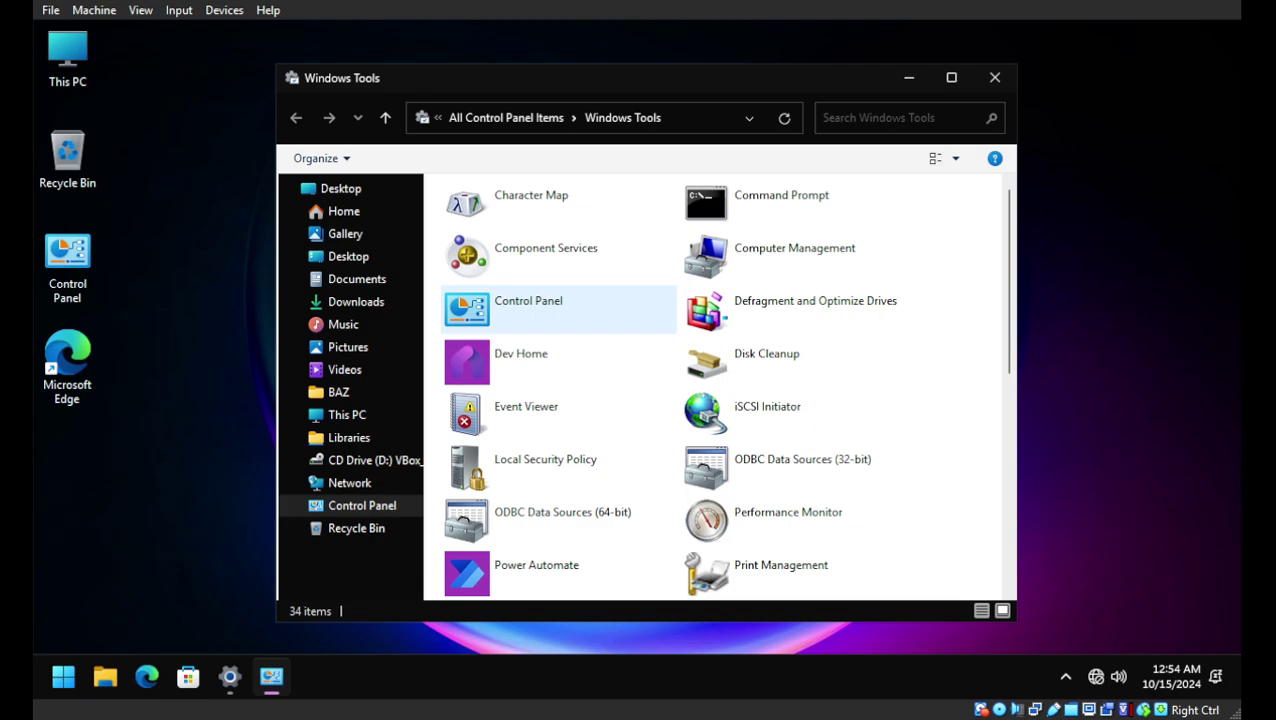
{"action": "double_click", "coordinate": [740, 360]}
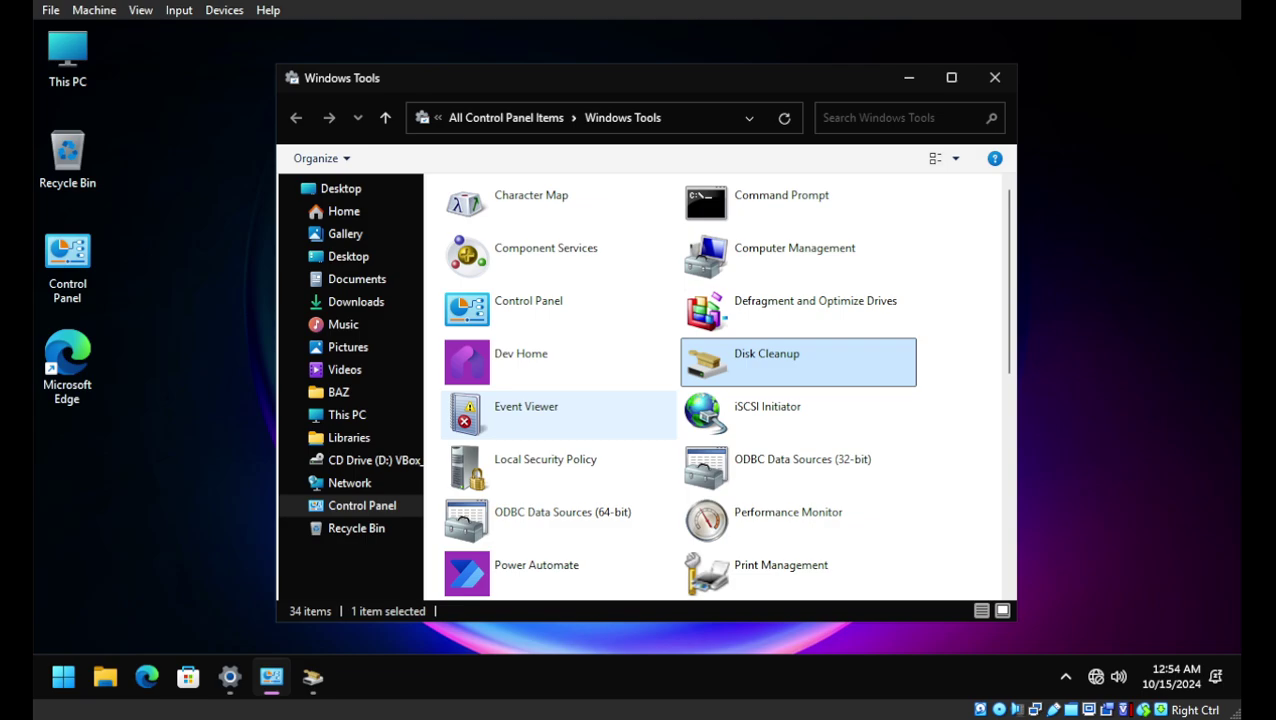
{"action": "scroll", "coordinate": [800, 520], "scroll_direction": "down", "scroll_amount": 5}
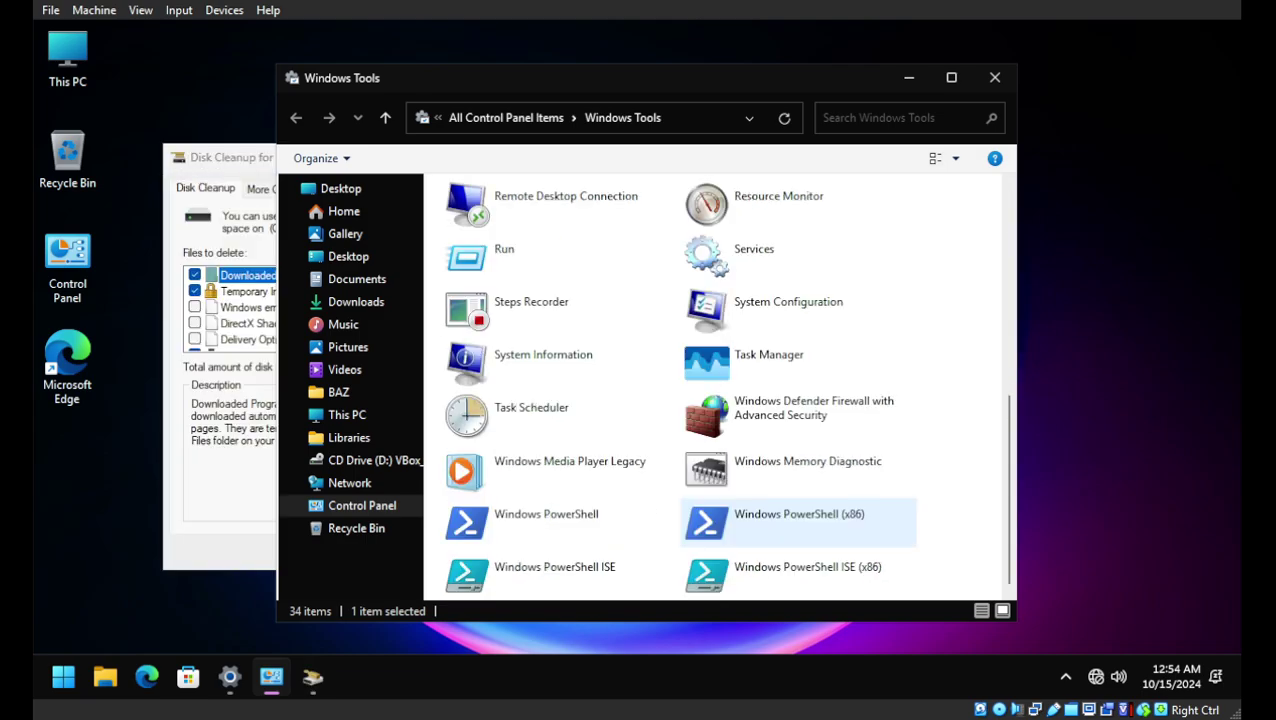
{"action": "left_click", "coordinate": [995, 77]}
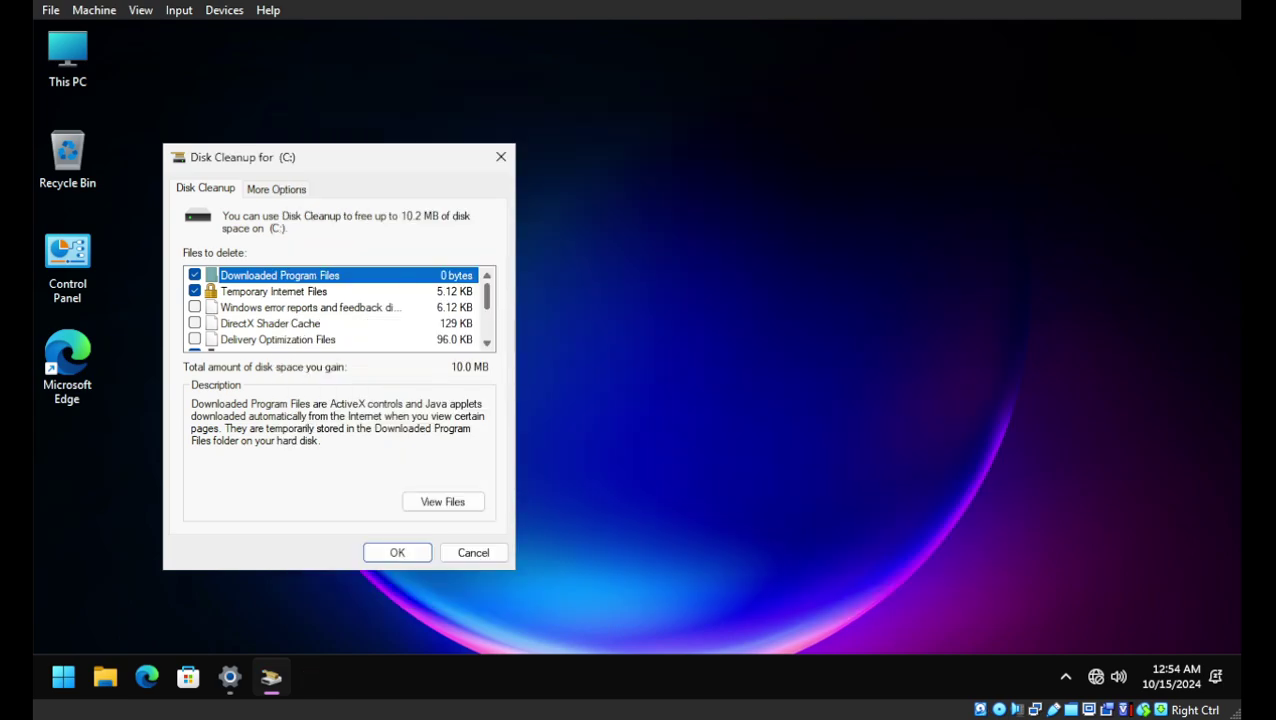
Step: Review the file categories offered by Disk Cleanup for drive C: and cancel the cleanup
{"action": "scroll", "coordinate": [335, 307], "scroll_direction": "down", "scroll_amount": 2}
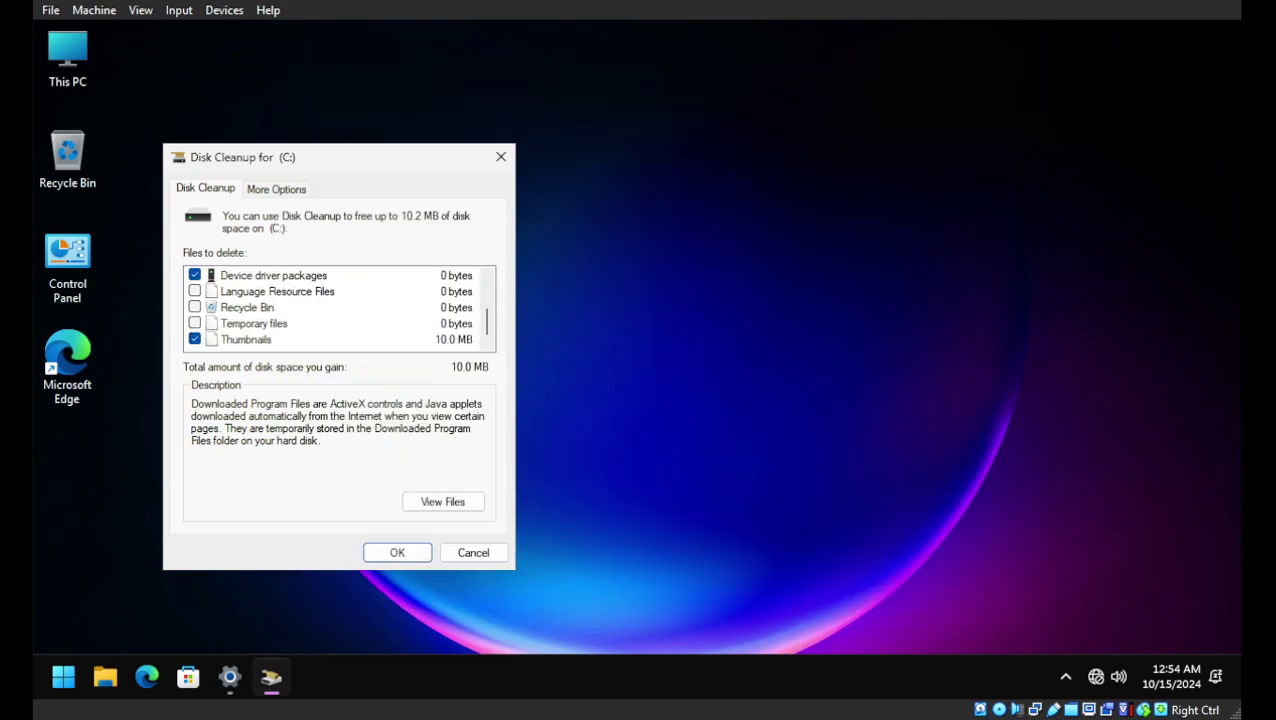
{"action": "scroll", "coordinate": [335, 307], "scroll_direction": "up", "scroll_amount": 2}
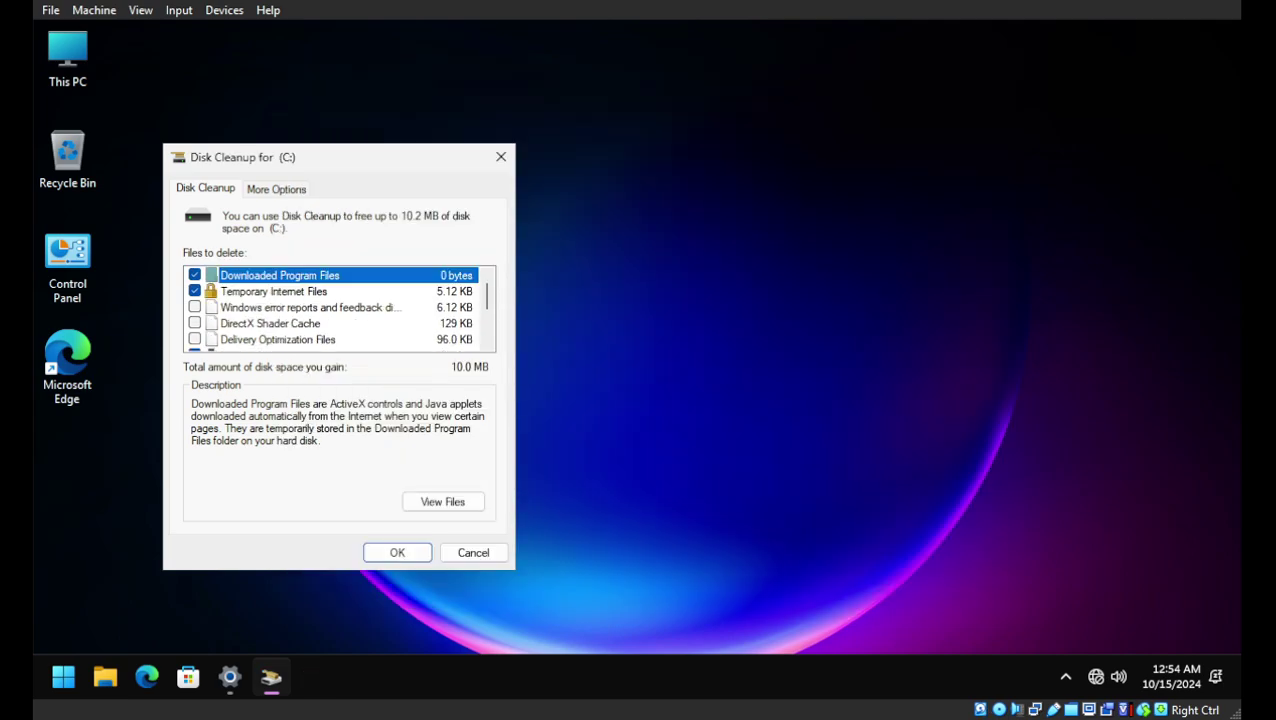
{"action": "scroll", "coordinate": [335, 307], "scroll_direction": "down", "scroll_amount": 1}
{"action": "left_click", "coordinate": [473, 552]}
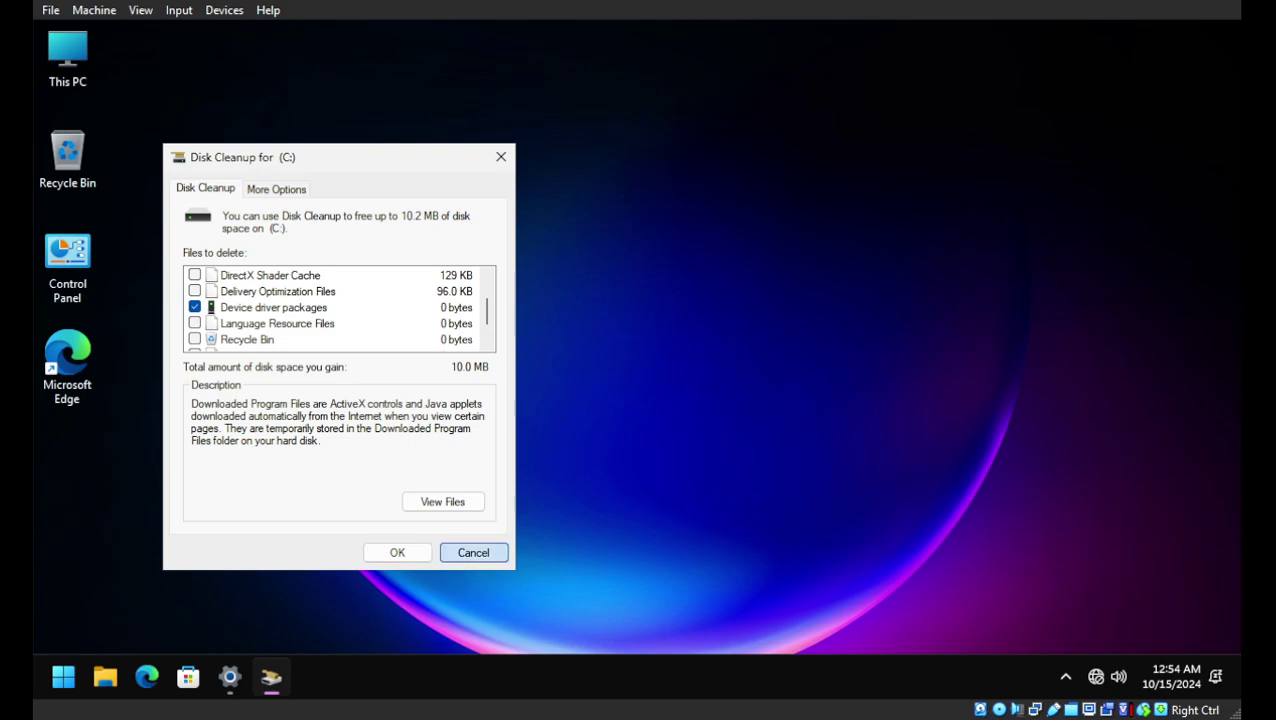
Step: Check the download progress of the KB5044284 cumulative update in Settings and close the window
{"action": "left_click", "coordinate": [230, 676]}
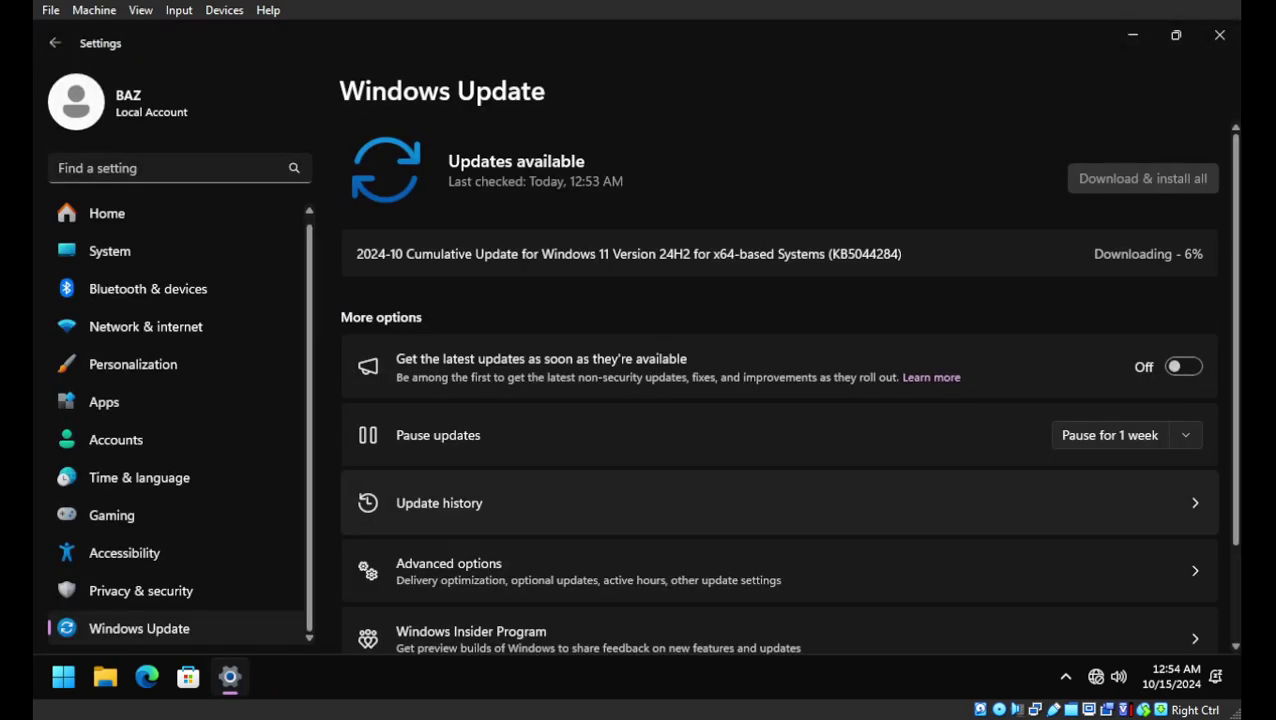
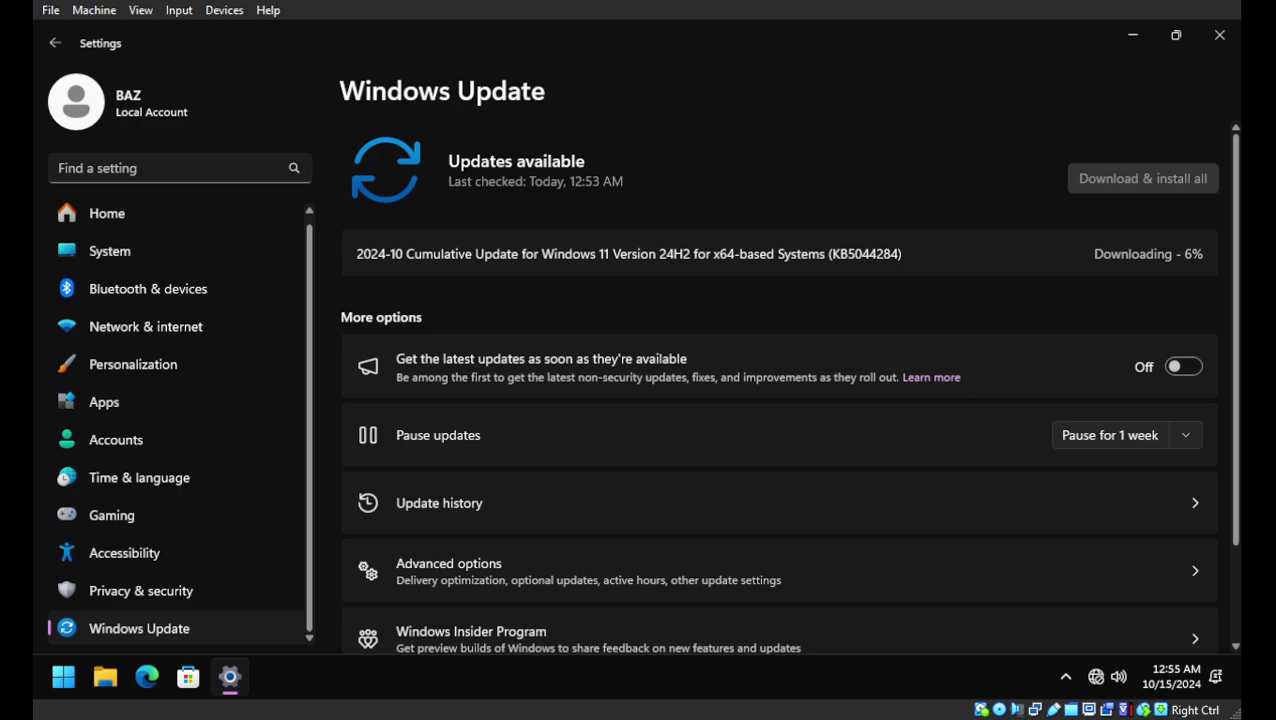
{"action": "left_click", "coordinate": [1219, 35]}
{"action": "left_click_drag", "start_coordinate": [700, 86], "coordinate": [426, 206]}
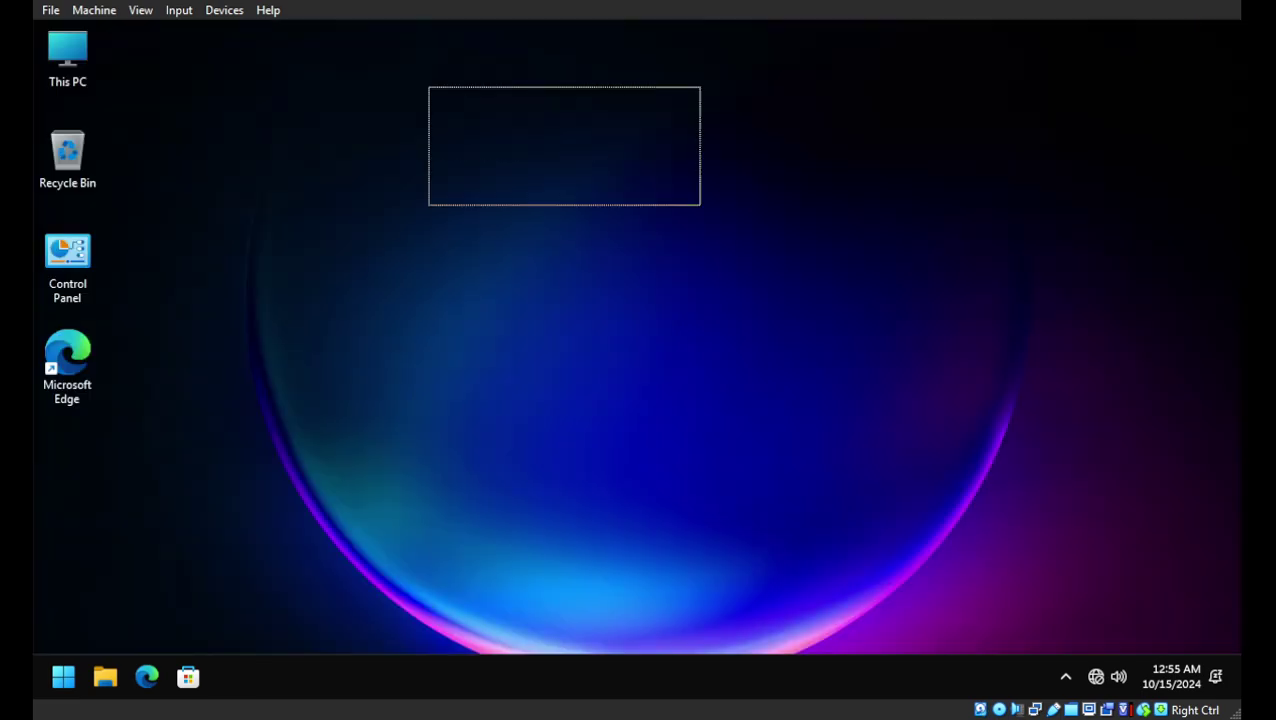
Step: Open Local Disk (C:) from This PC, look inside the Windows.old folder, and return to the drive root
{"action": "double_click", "coordinate": [67, 57]}
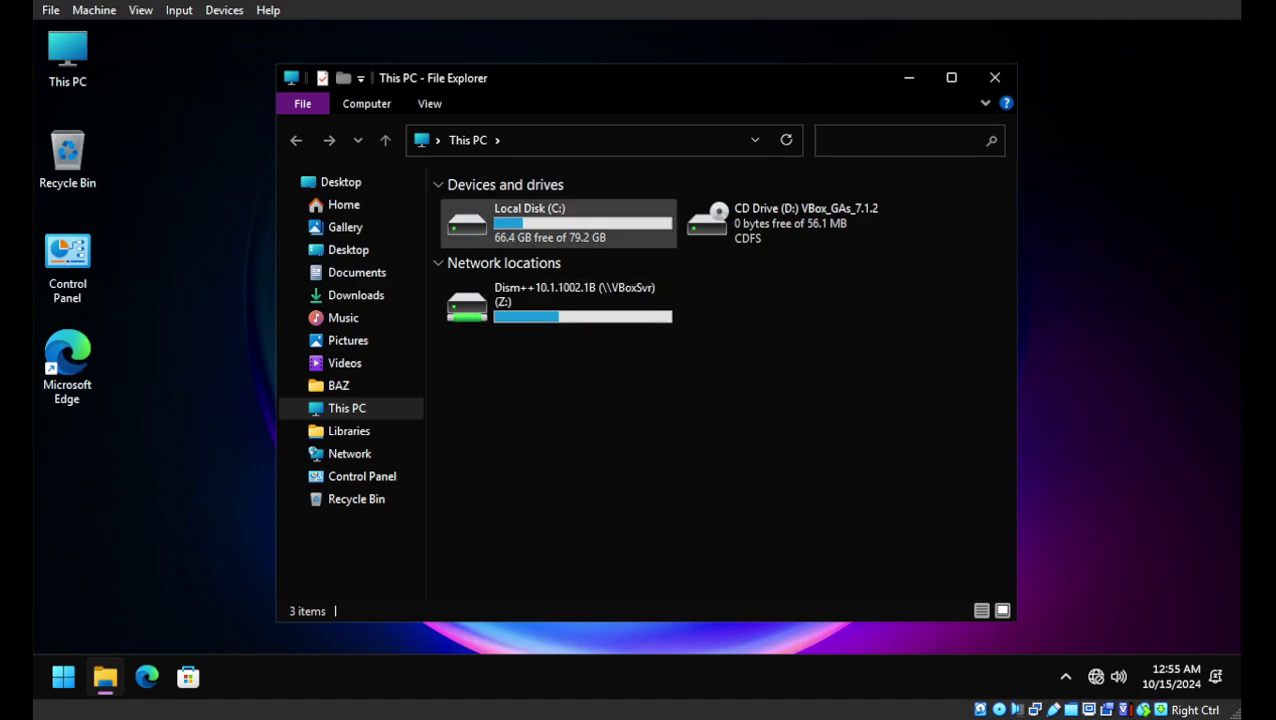
{"action": "double_click", "coordinate": [530, 220]}
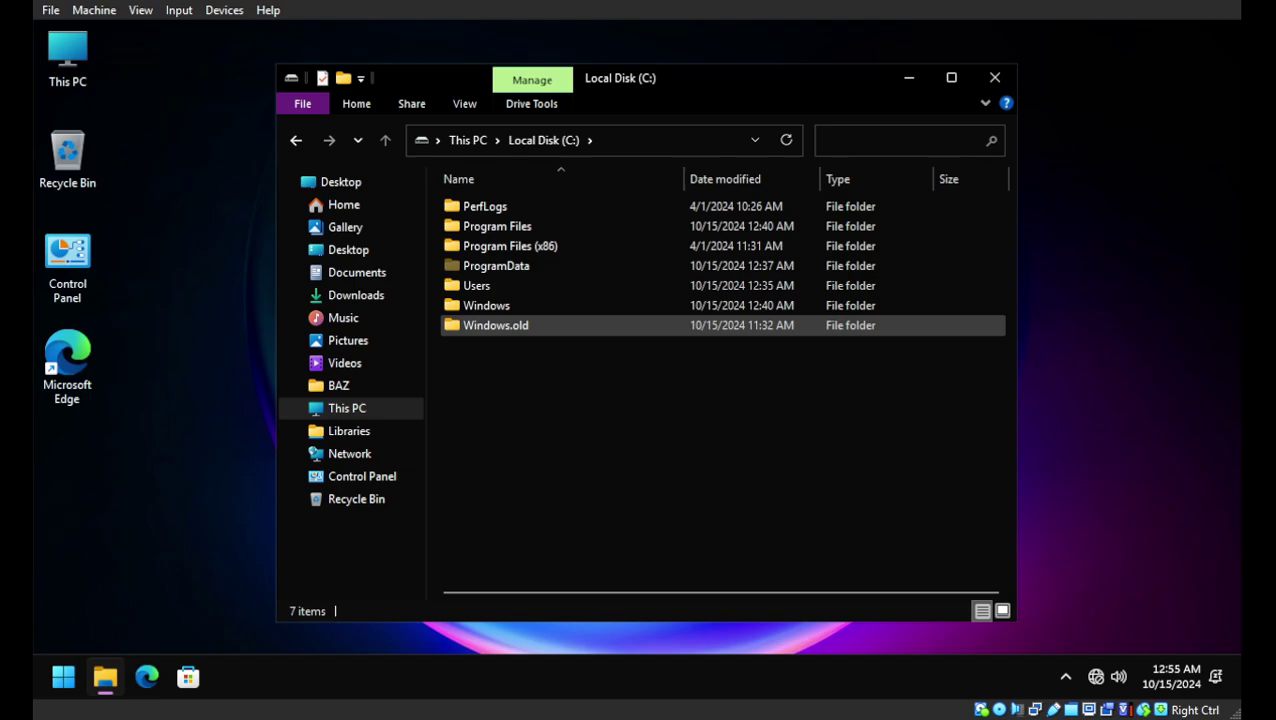
{"action": "double_click", "coordinate": [495, 325]}
{"action": "key", "text": "alt+Left"}
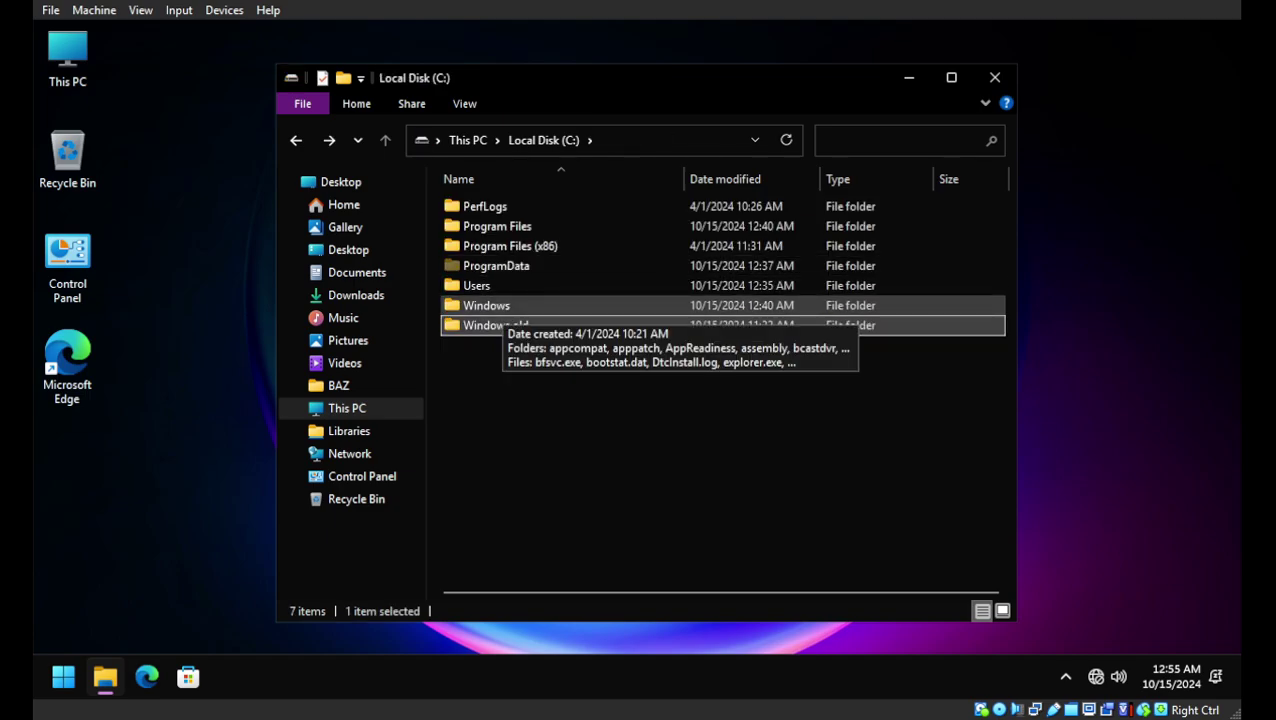
Step: Open C:\Windows, look inside its Installer folder, and return to the Windows folder
{"action": "double_click", "coordinate": [488, 306]}
{"action": "scroll", "coordinate": [480, 350], "scroll_direction": "down", "scroll_amount": 1}
{"action": "scroll", "coordinate": [520, 355], "scroll_direction": "down", "scroll_amount": 7}
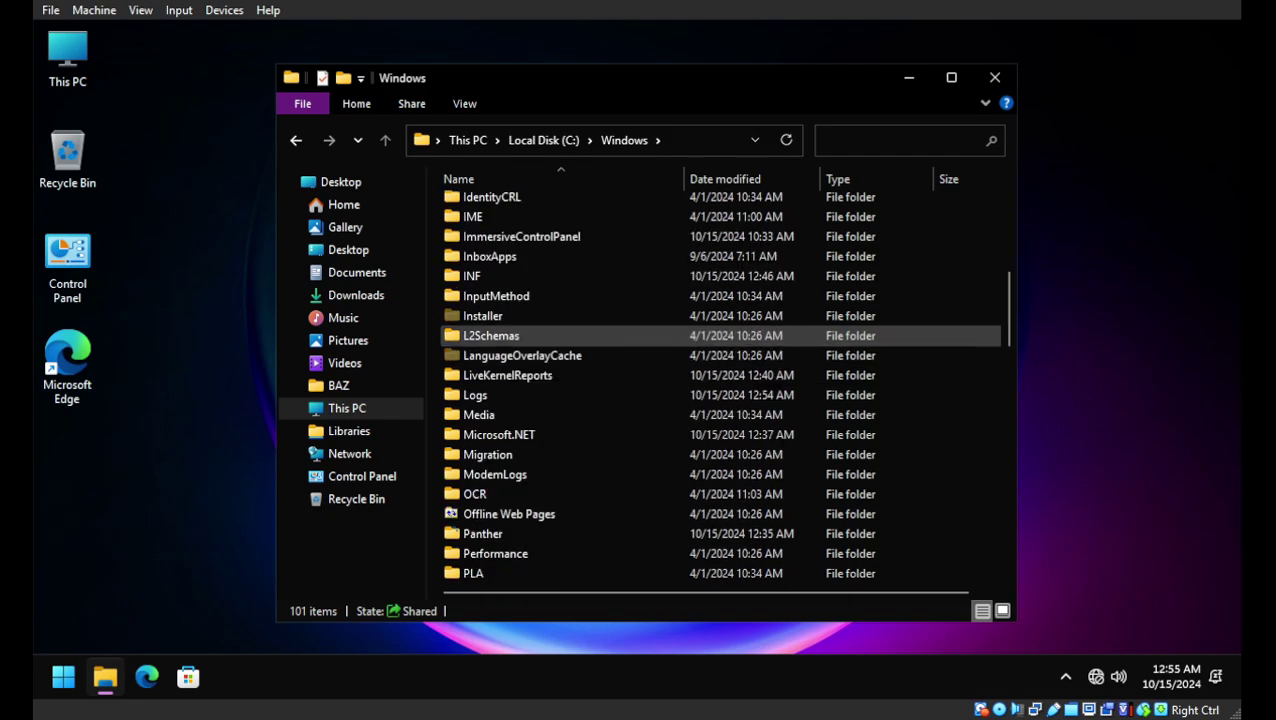
{"action": "double_click", "coordinate": [483, 315]}
{"action": "key", "text": "alt+Left"}
Step: Open the InboxApps folder, examine the Microsoft Copilot and StartExperiencesApp package files, and return to the Windows folder
{"action": "scroll", "coordinate": [490, 335], "scroll_direction": "down", "scroll_amount": 3}
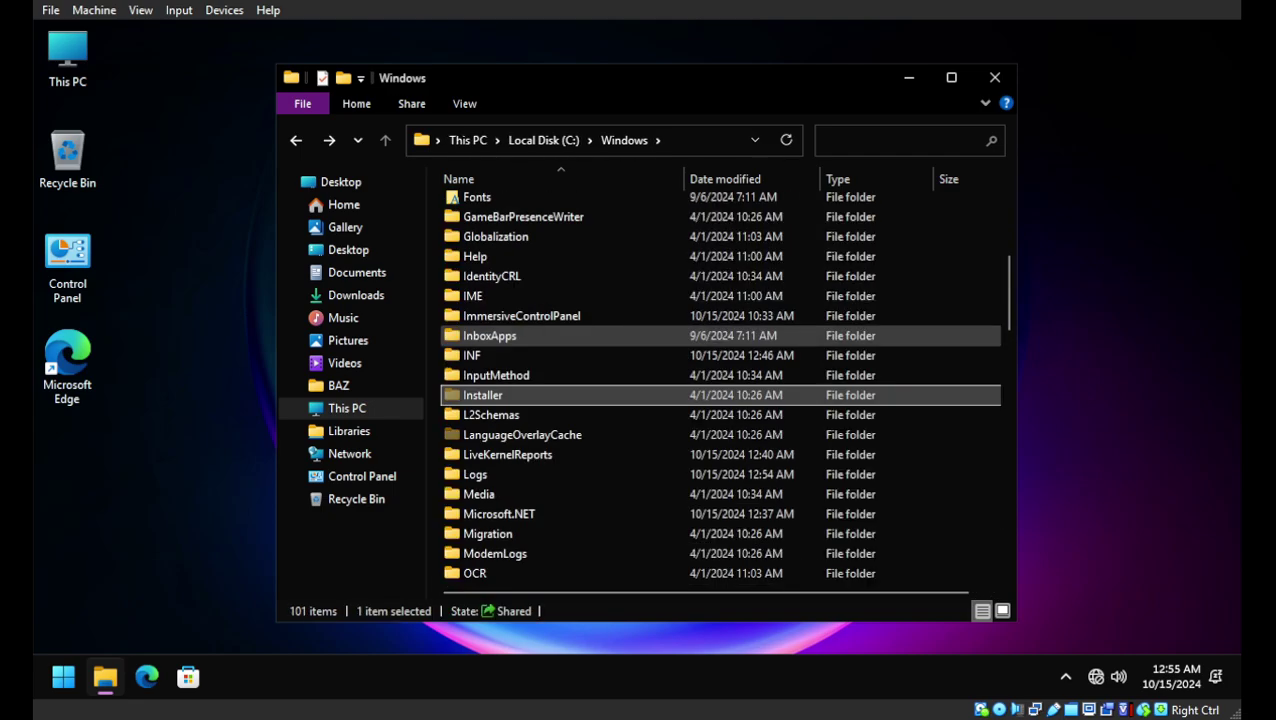
{"action": "scroll", "coordinate": [490, 335], "scroll_direction": "down", "scroll_amount": 2}
{"action": "double_click", "coordinate": [490, 214]}
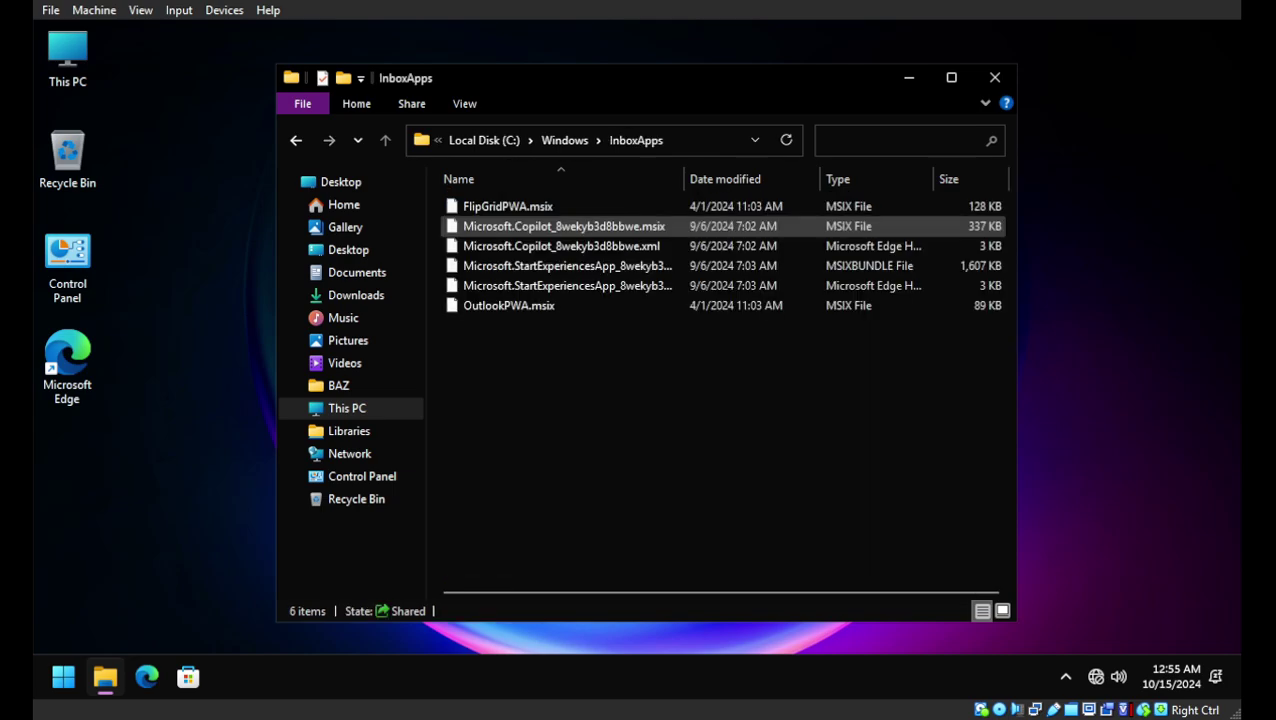
{"action": "left_click", "coordinate": [540, 226]}
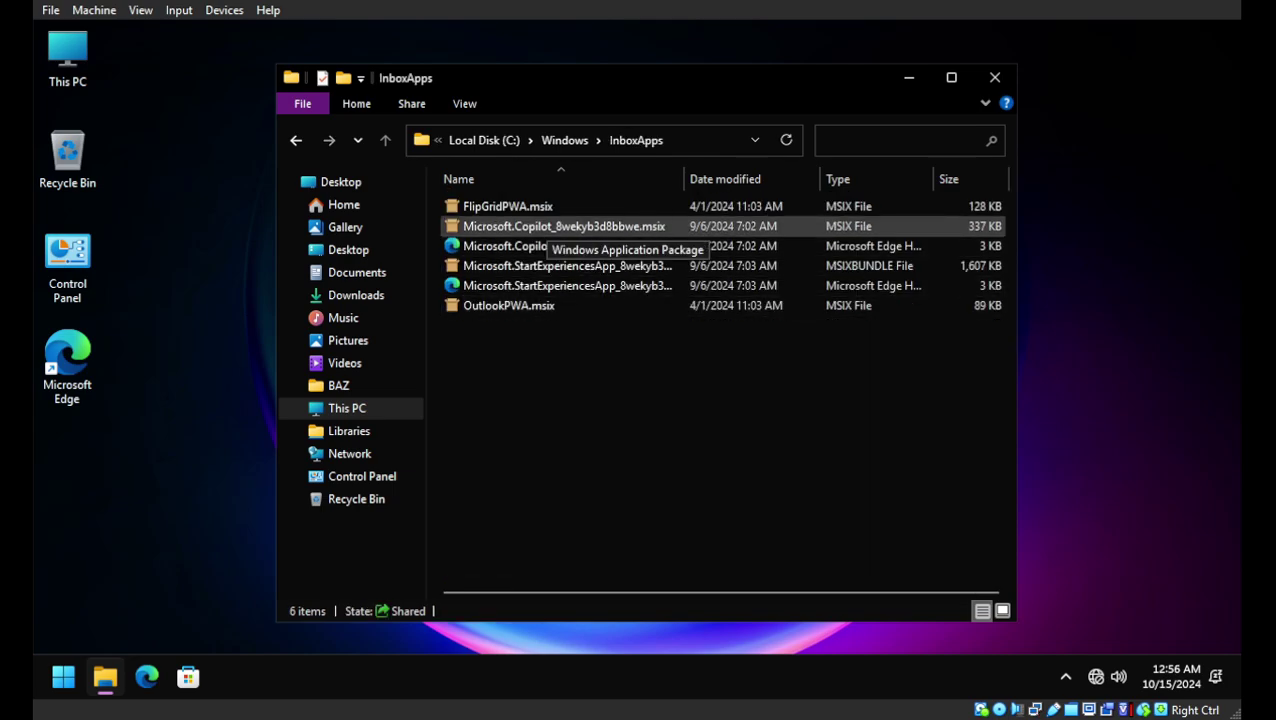
{"action": "left_click", "coordinate": [560, 246]}
{"action": "left_click", "coordinate": [560, 266]}
{"action": "left_click", "coordinate": [560, 246]}
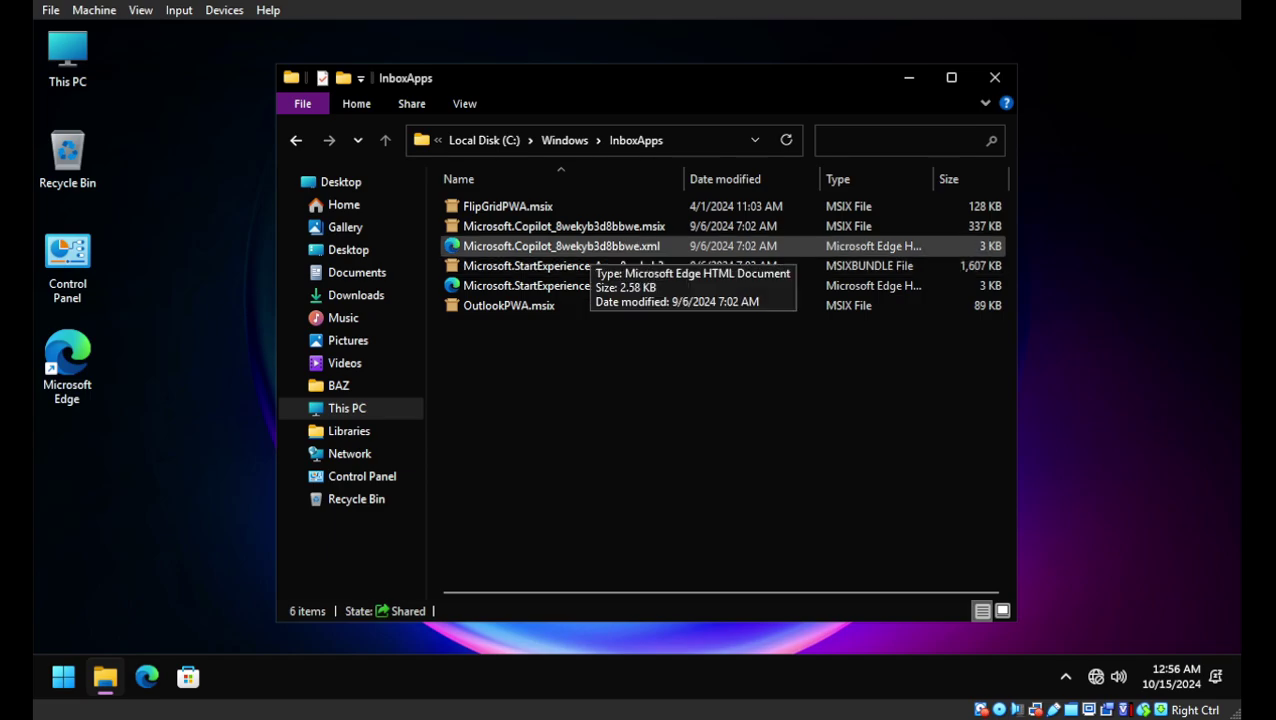
{"action": "key", "text": "alt+Left"}
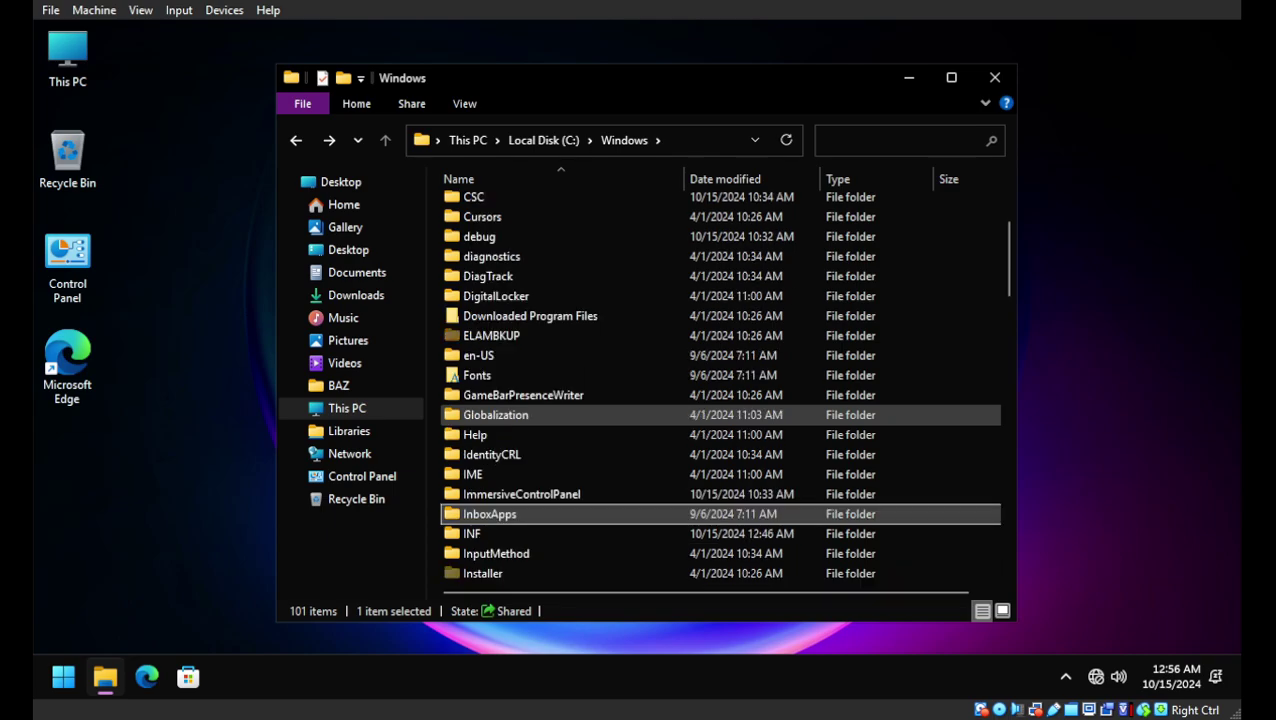
Step: Look through the remaining subfolders of C:\Windows and open the servicing folder
{"action": "scroll", "coordinate": [560, 414], "scroll_direction": "down", "scroll_amount": 6}
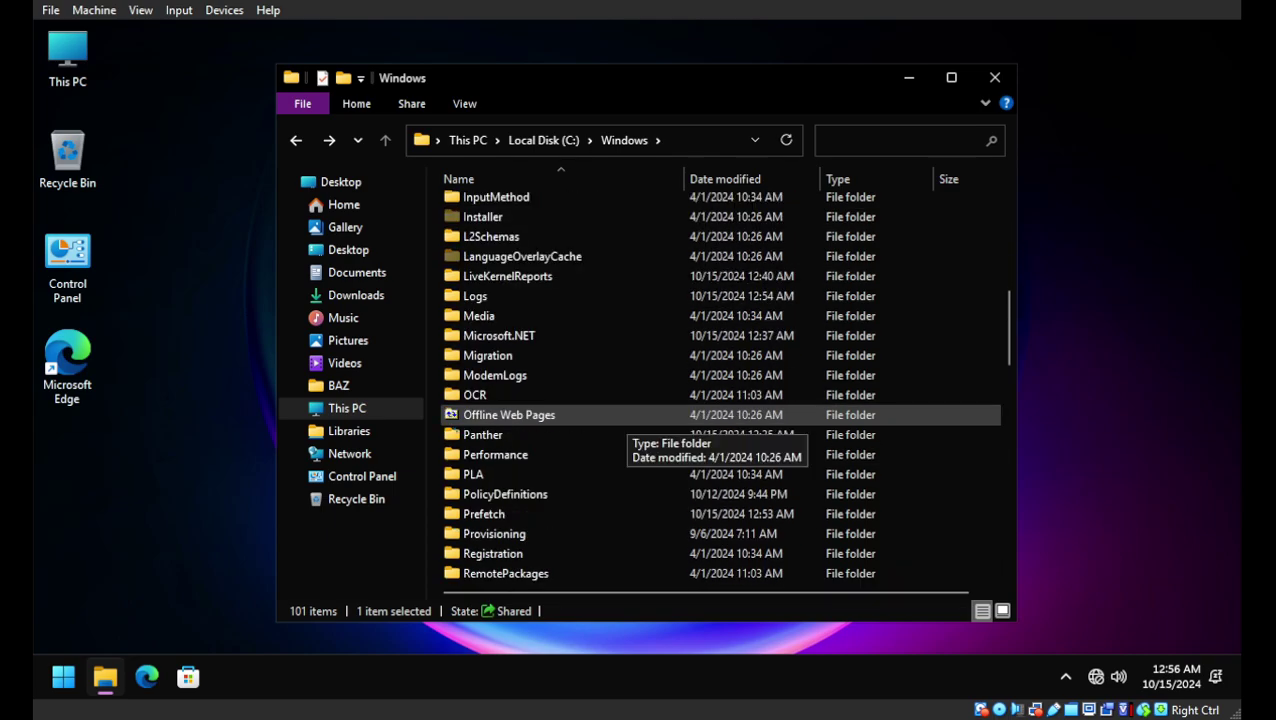
{"action": "scroll", "coordinate": [620, 414], "scroll_direction": "down", "scroll_amount": 2}
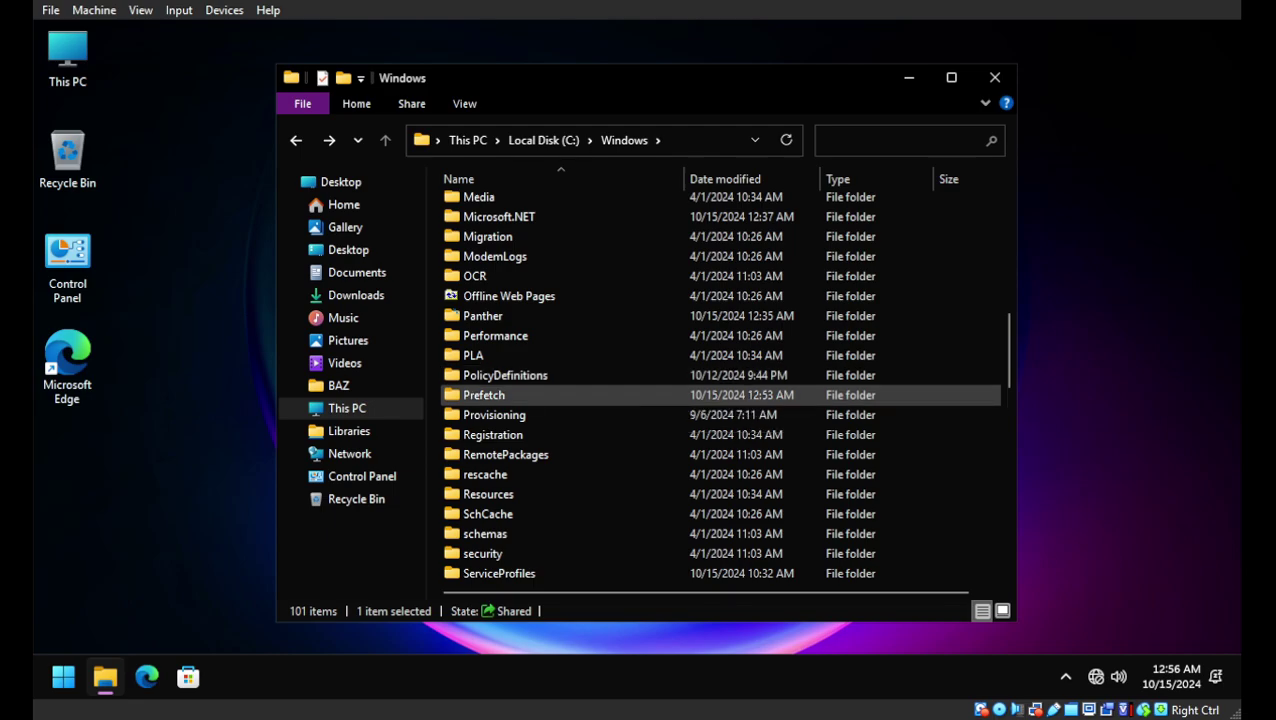
{"action": "scroll", "coordinate": [630, 395], "scroll_direction": "down", "scroll_amount": 3}
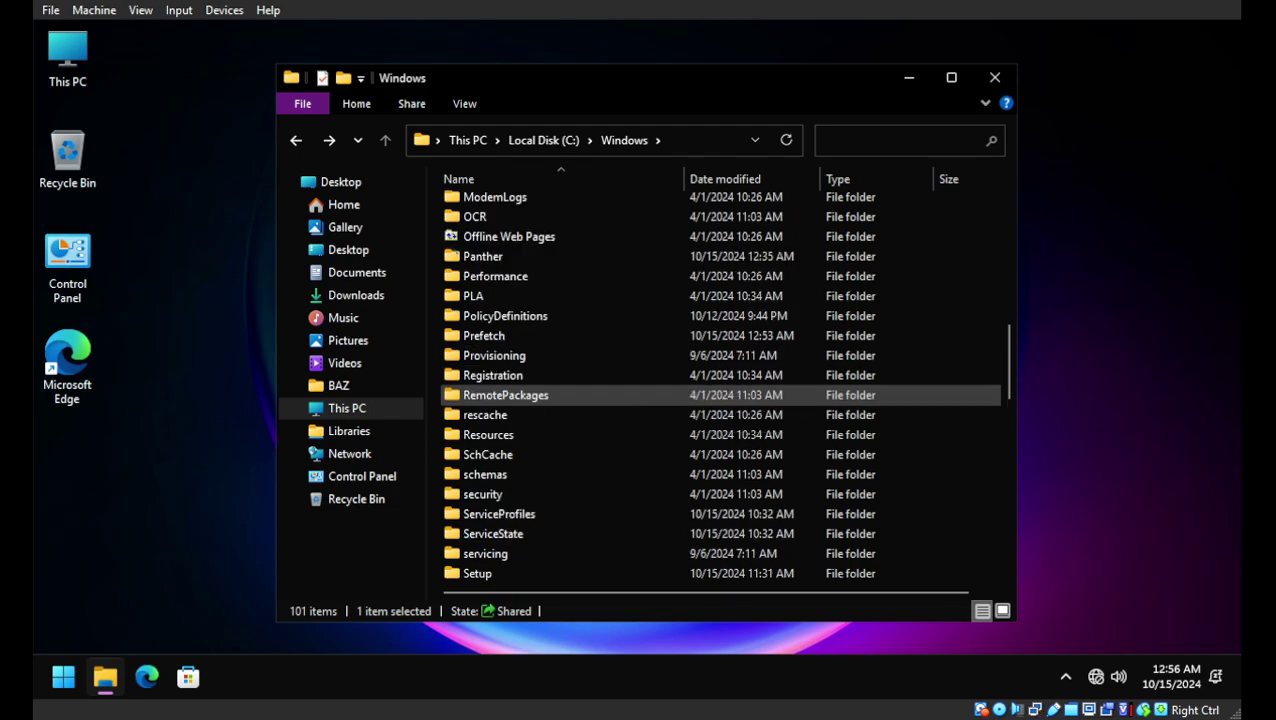
{"action": "scroll", "coordinate": [630, 395], "scroll_direction": "down", "scroll_amount": 1}
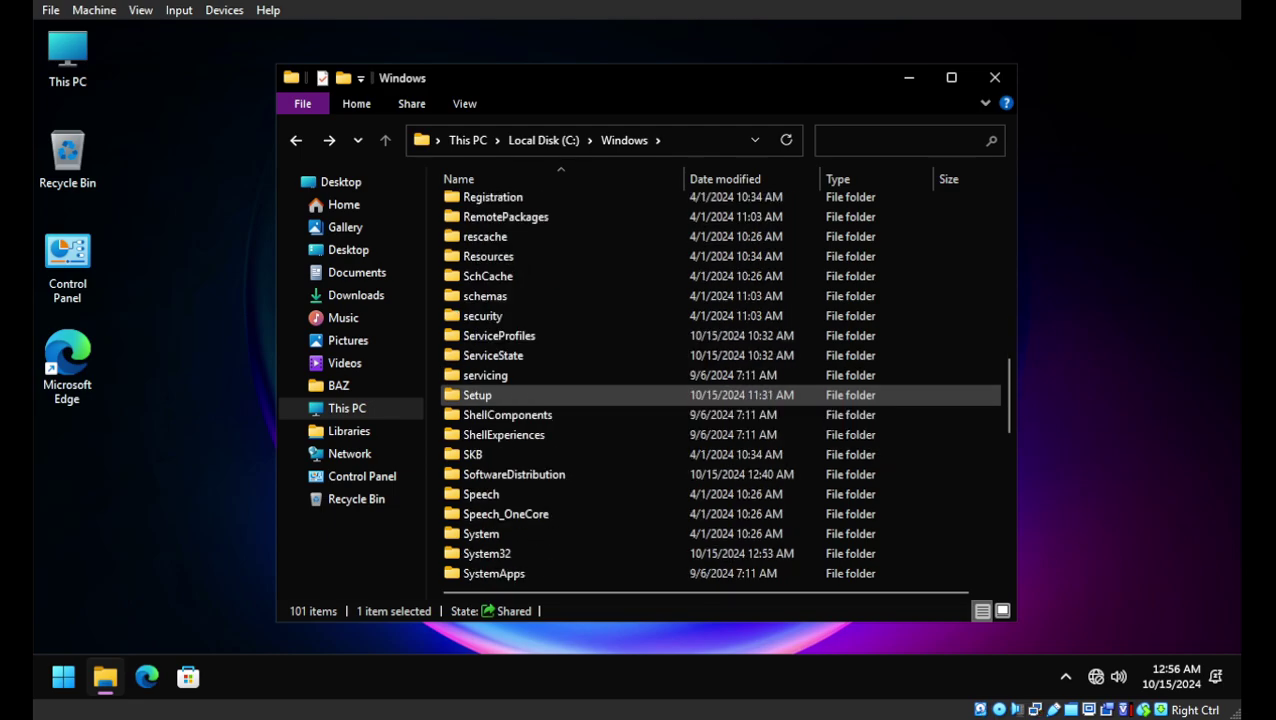
{"action": "scroll", "coordinate": [630, 395], "scroll_direction": "down", "scroll_amount": 2}
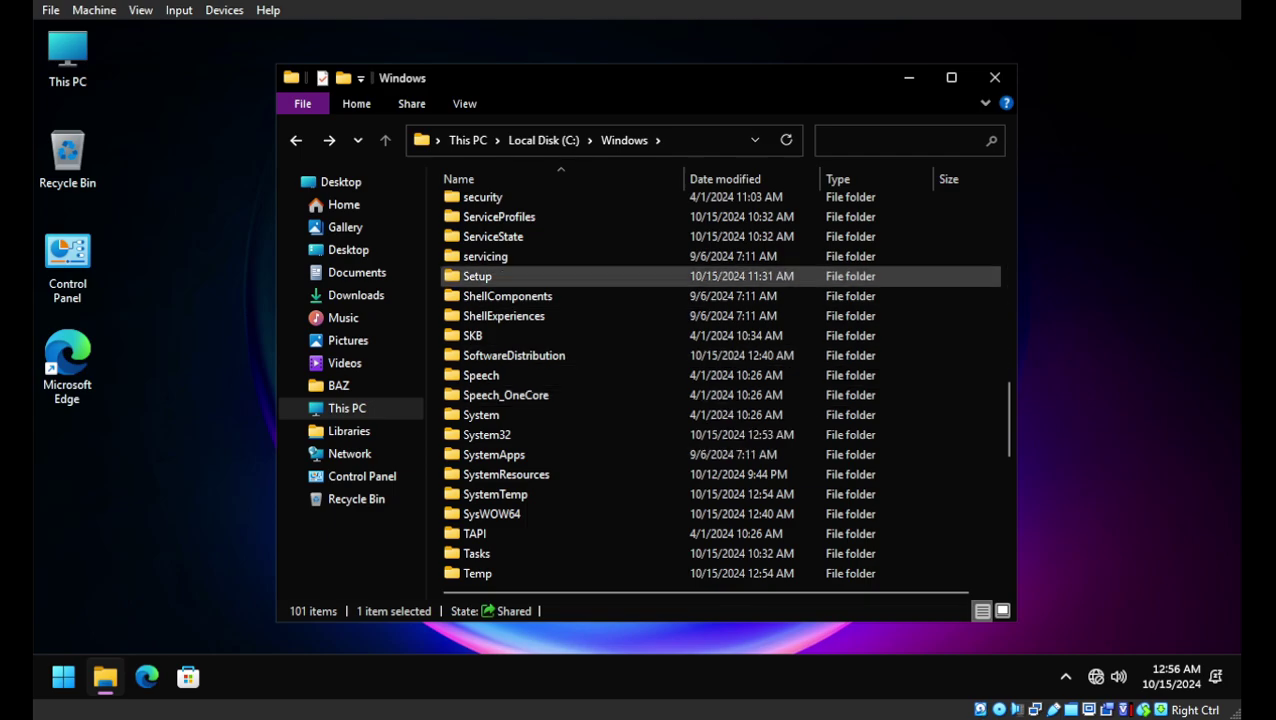
{"action": "double_click", "coordinate": [600, 256]}
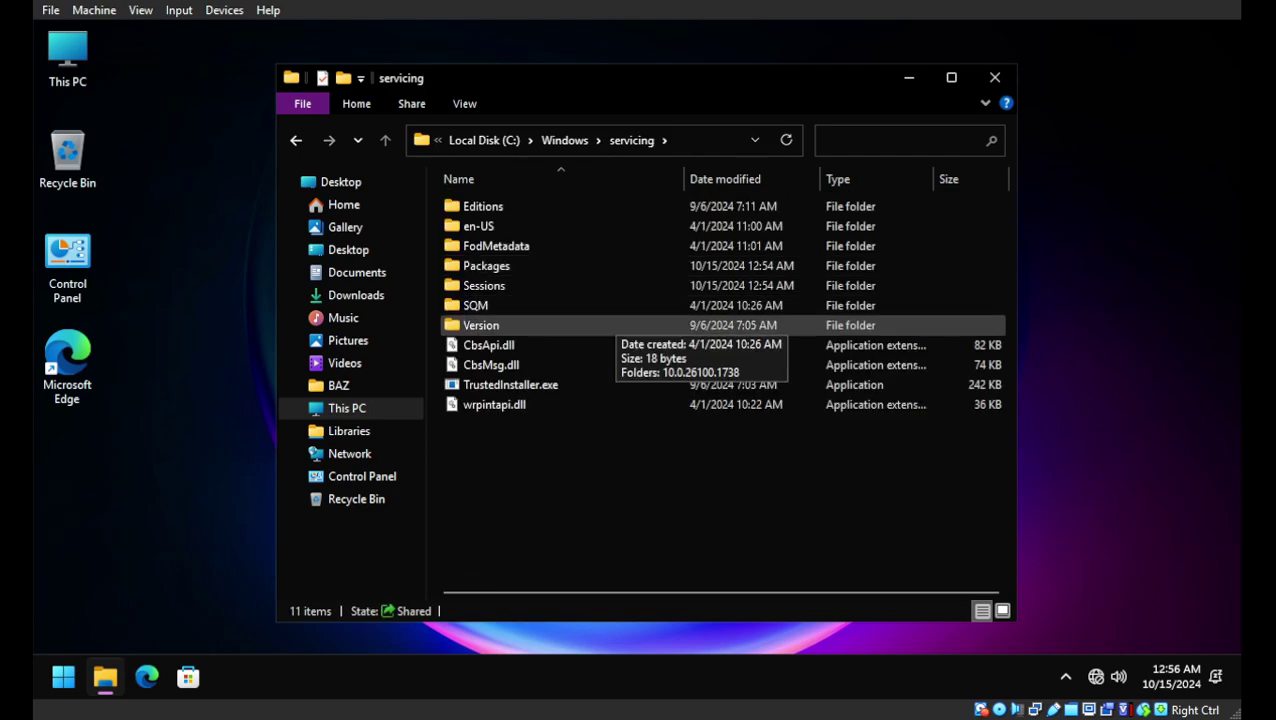
Step: Look inside the Packages and Editions subfolders of servicing and return to the Windows folder
{"action": "double_click", "coordinate": [600, 265]}
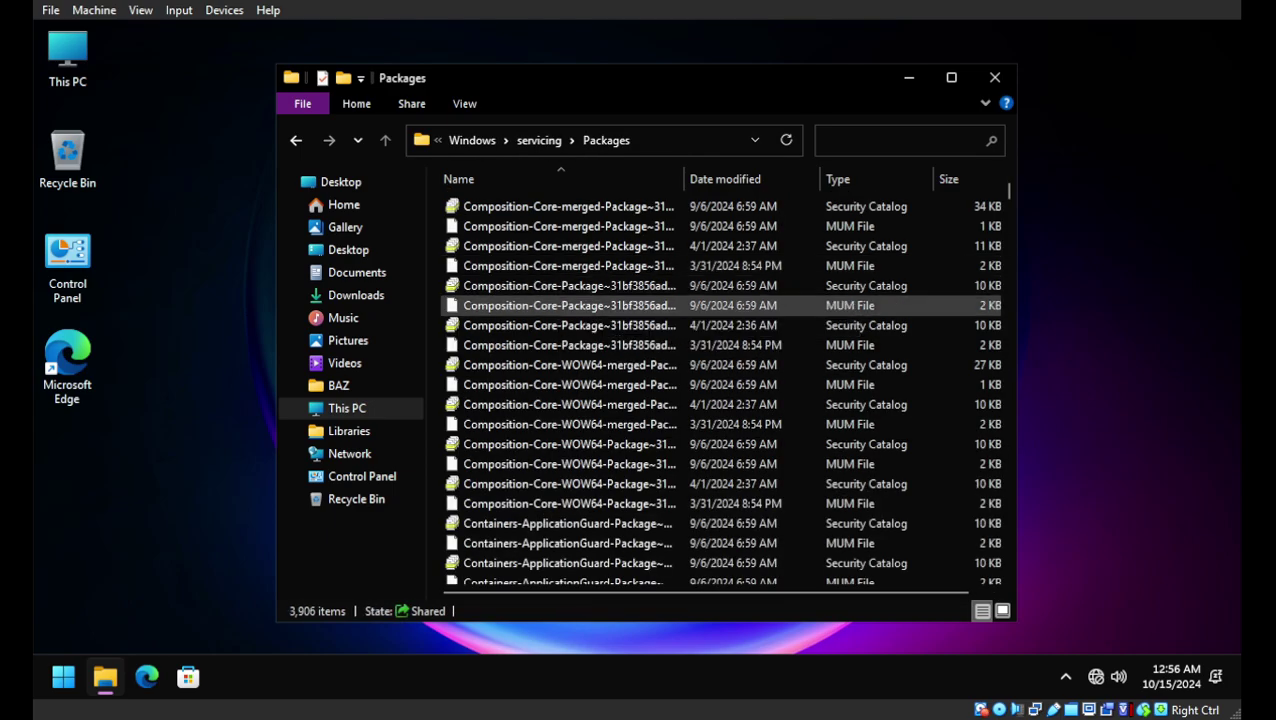
{"action": "scroll", "coordinate": [610, 310], "scroll_direction": "down", "scroll_amount": 10}
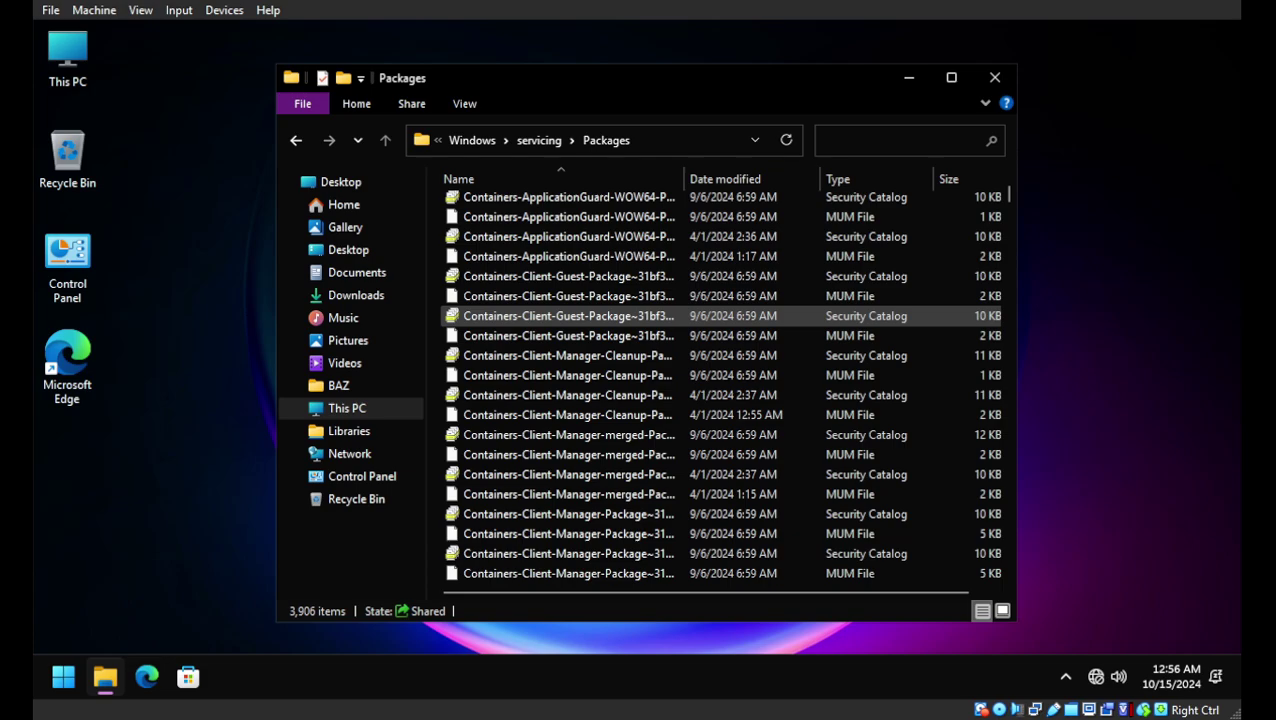
{"action": "scroll", "coordinate": [610, 310], "scroll_direction": "down", "scroll_amount": 5}
{"action": "key", "text": "alt+Left"}
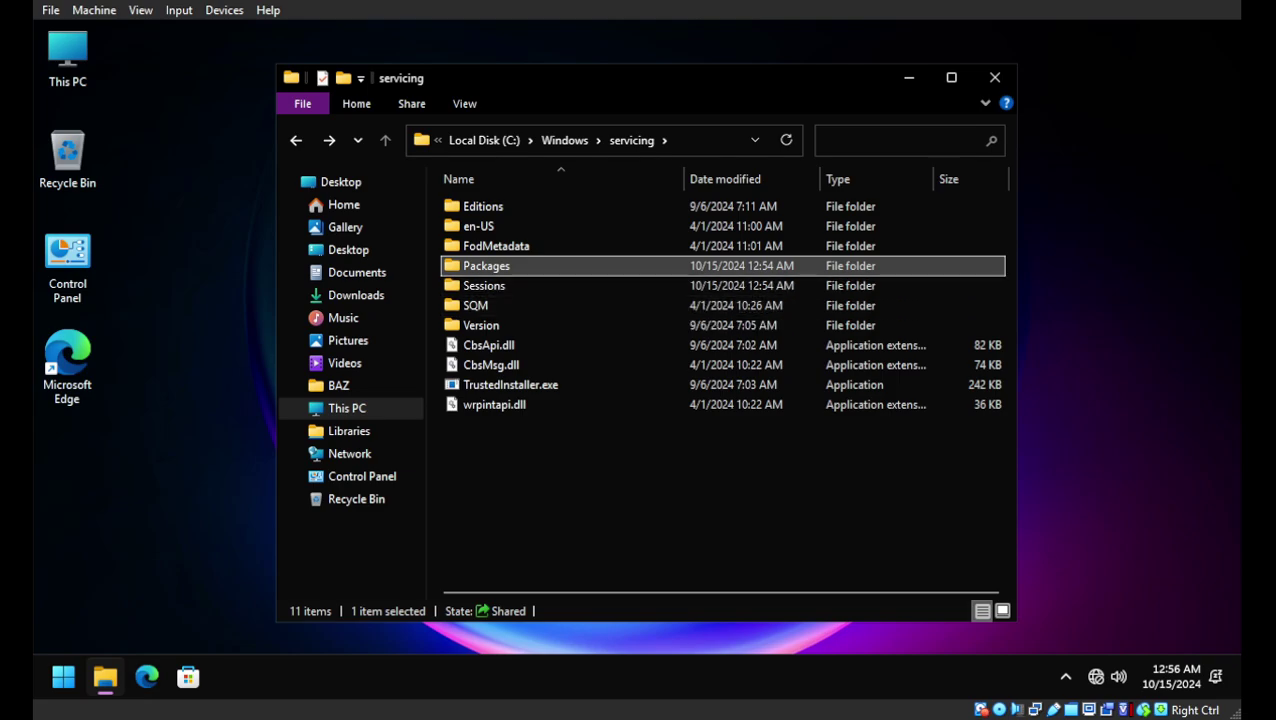
{"action": "double_click", "coordinate": [620, 206]}
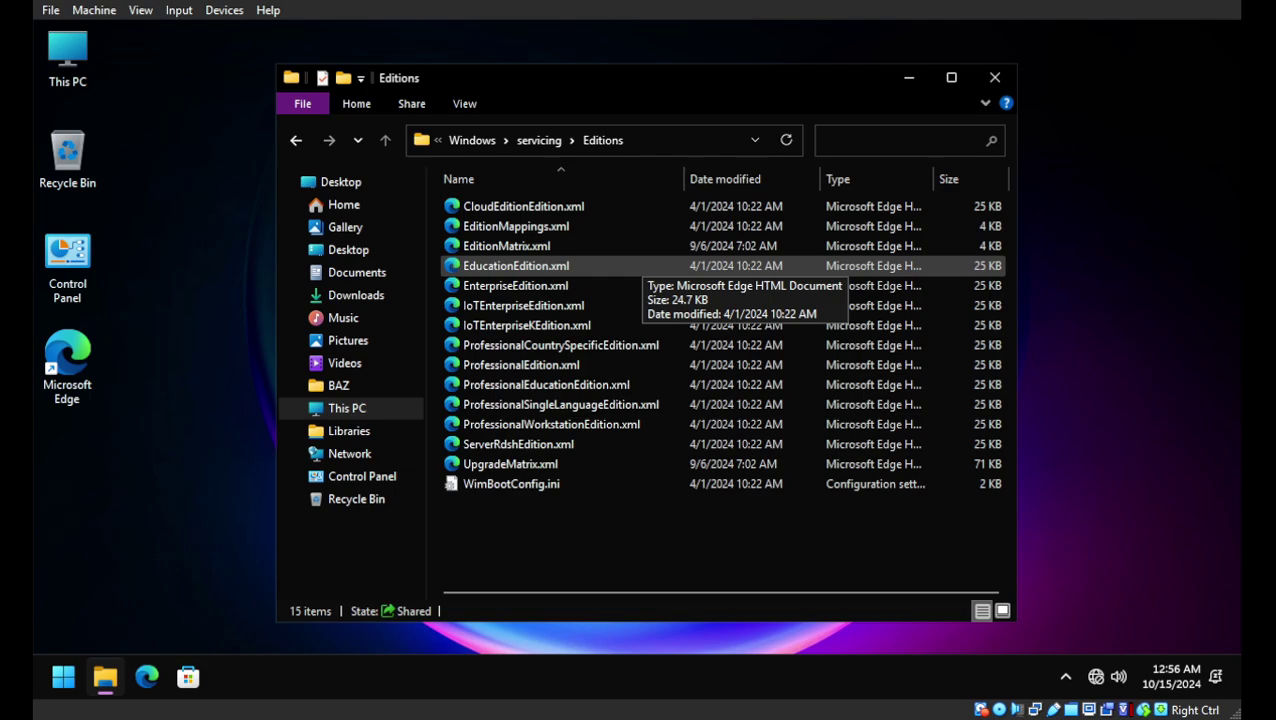
{"action": "key", "text": "alt+Left"}
{"action": "key", "text": "alt+Left"}
Step: Look inside the Setup and ShellComponents folders of C:\Windows and return to the Windows folder
{"action": "scroll", "coordinate": [590, 256], "scroll_direction": "down", "scroll_amount": 5}
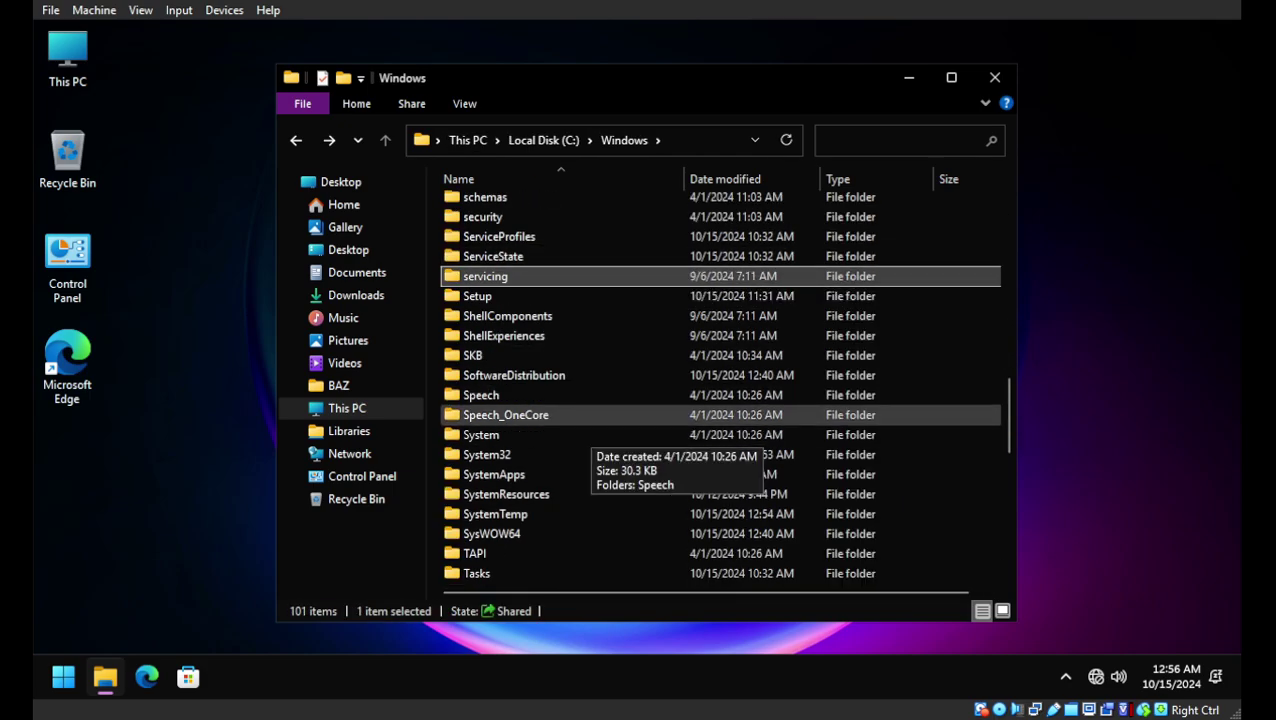
{"action": "double_click", "coordinate": [590, 296]}
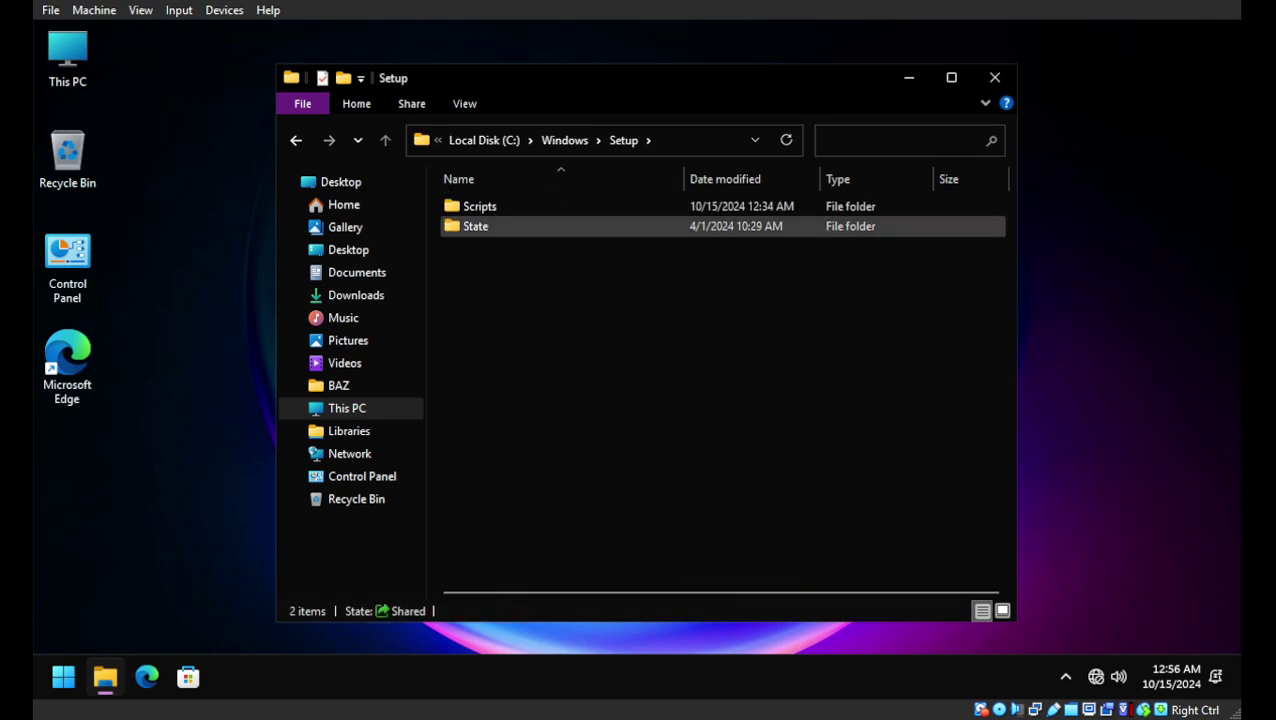
{"action": "key", "text": "alt+Left"}
{"action": "scroll", "coordinate": [500, 365], "scroll_direction": "down", "scroll_amount": 6}
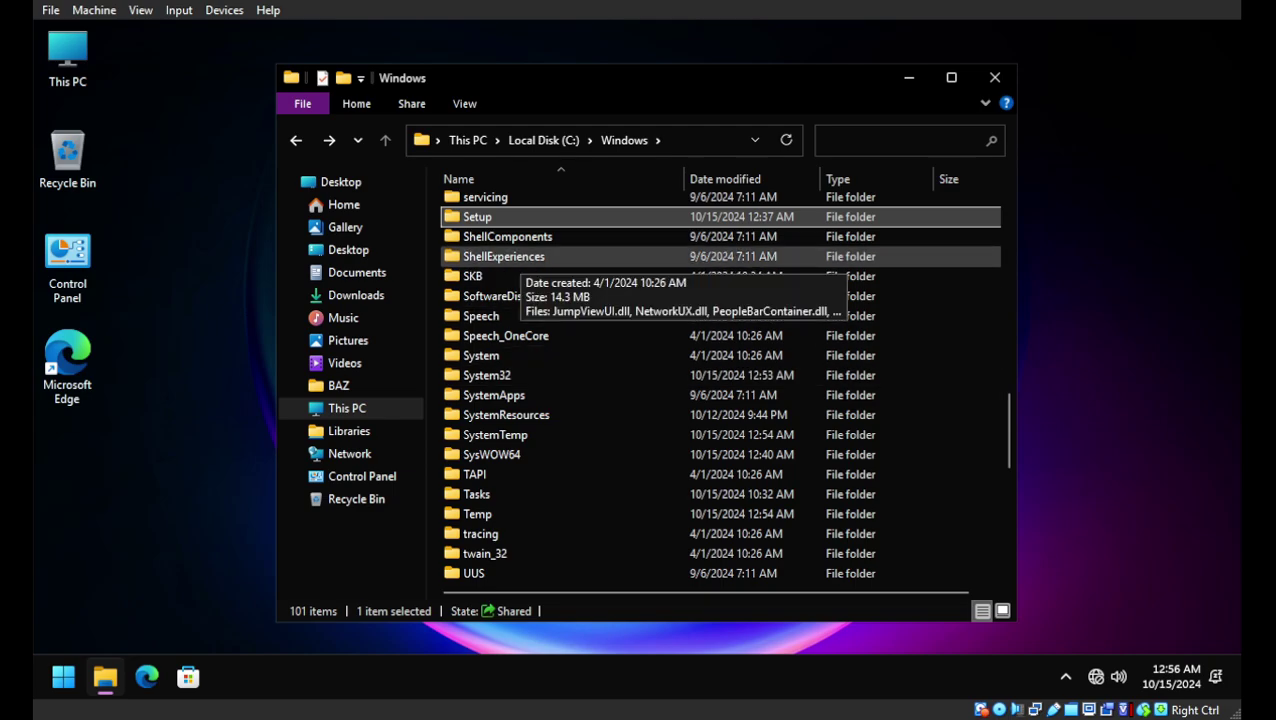
{"action": "double_click", "coordinate": [520, 236]}
{"action": "key", "text": "alt+Left"}
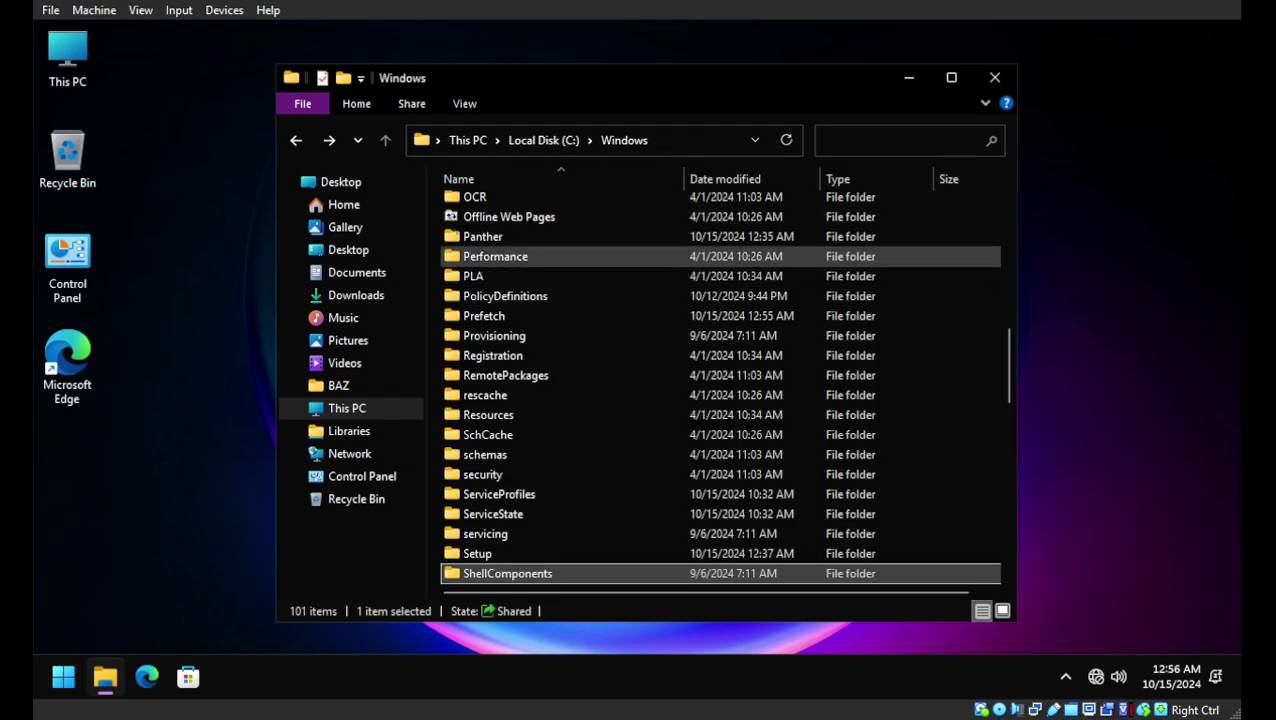
Step: Open the SystemApps folder, examine its list of built-in app package folders, and return to the Windows folder
{"action": "scroll", "coordinate": [560, 260], "scroll_direction": "down", "scroll_amount": 6}
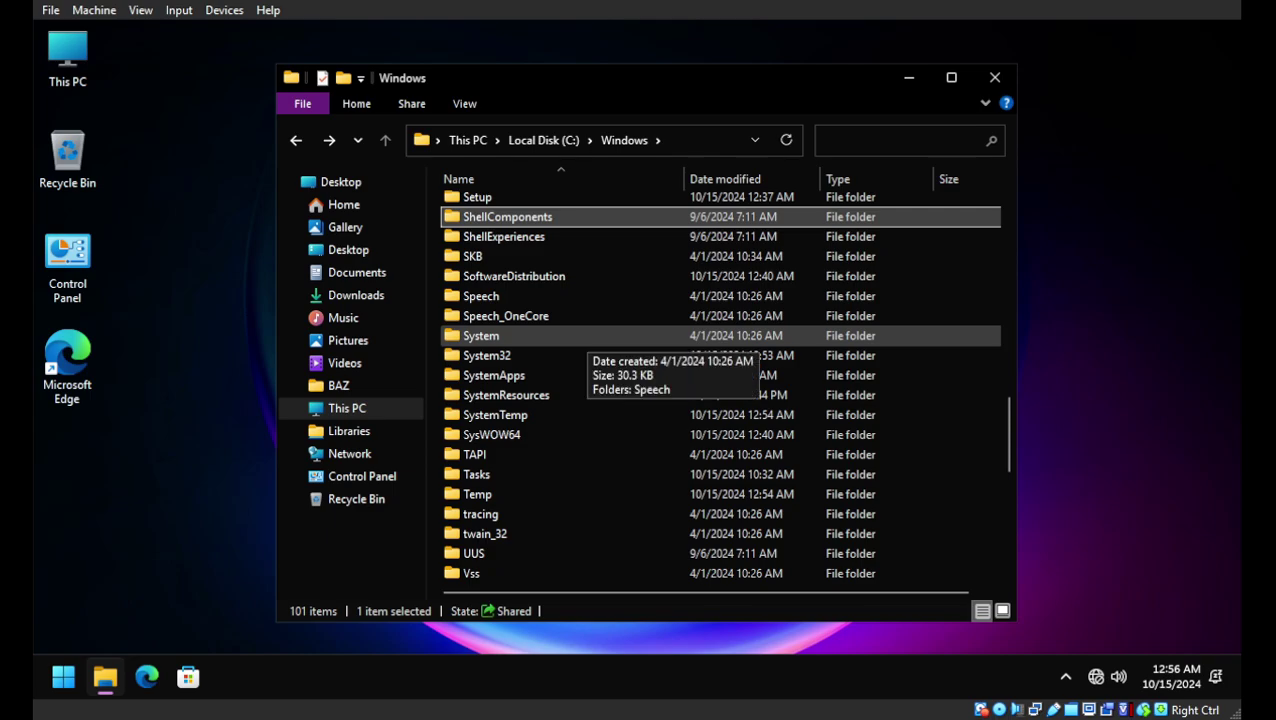
{"action": "scroll", "coordinate": [540, 356], "scroll_direction": "down", "scroll_amount": 1}
{"action": "double_click", "coordinate": [495, 316]}
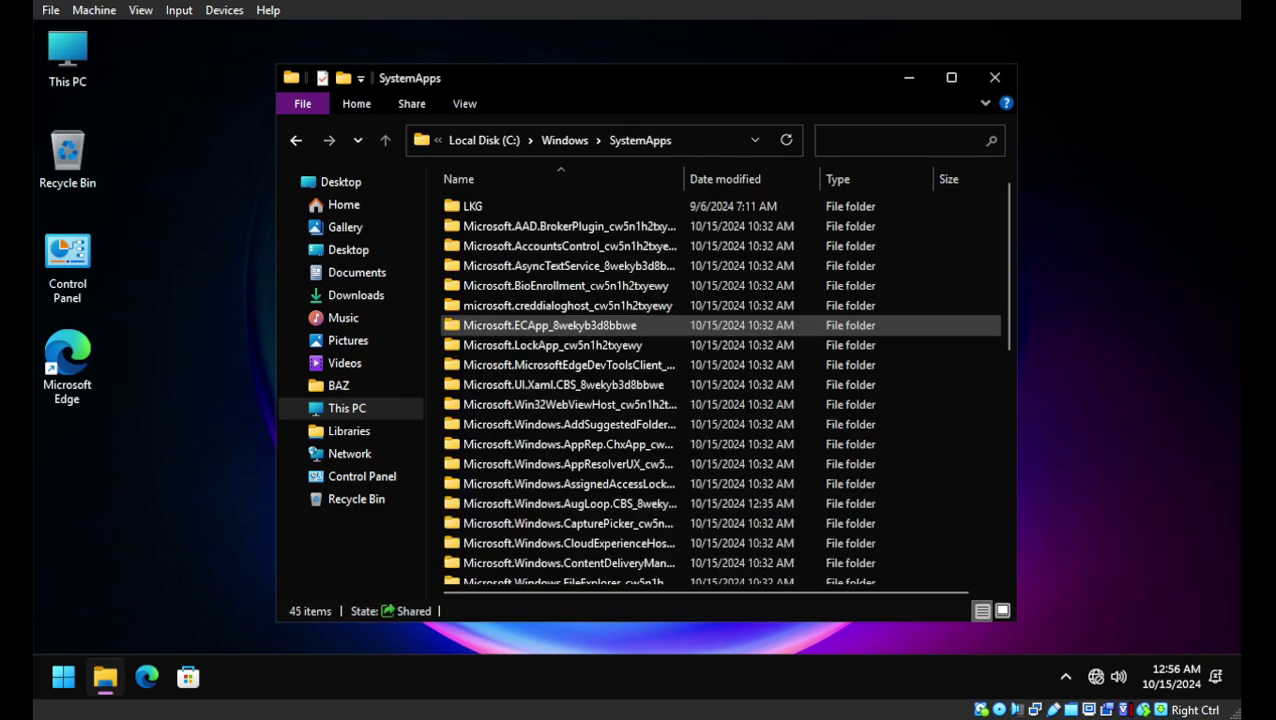
{"action": "scroll", "coordinate": [560, 355], "scroll_direction": "down", "scroll_amount": 1}
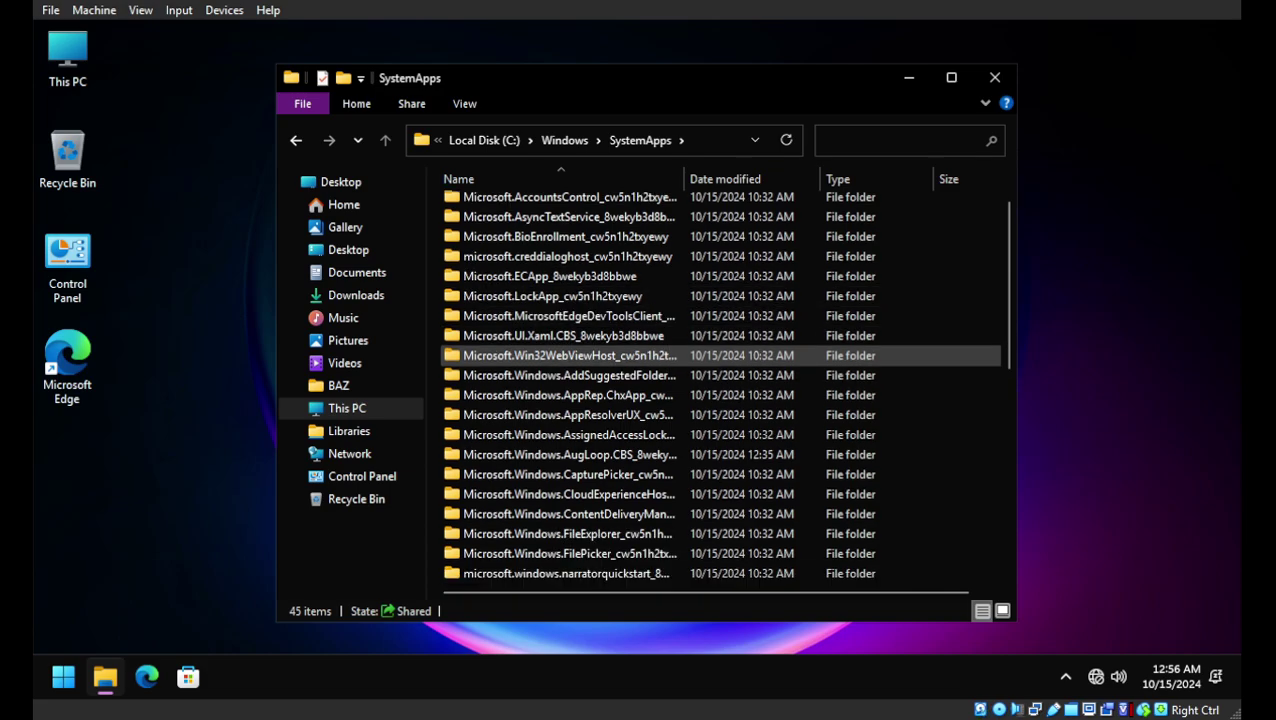
{"action": "scroll", "coordinate": [560, 355], "scroll_direction": "down", "scroll_amount": 3}
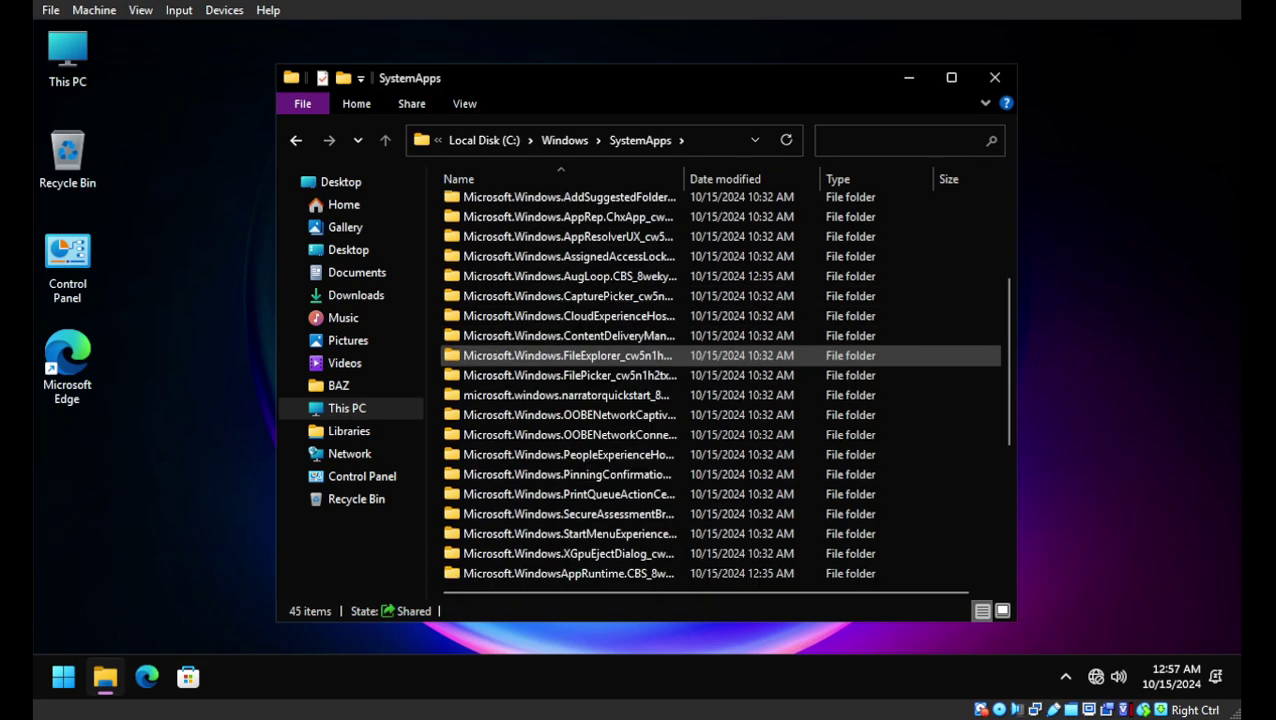
{"action": "scroll", "coordinate": [560, 355], "scroll_direction": "down", "scroll_amount": 5}
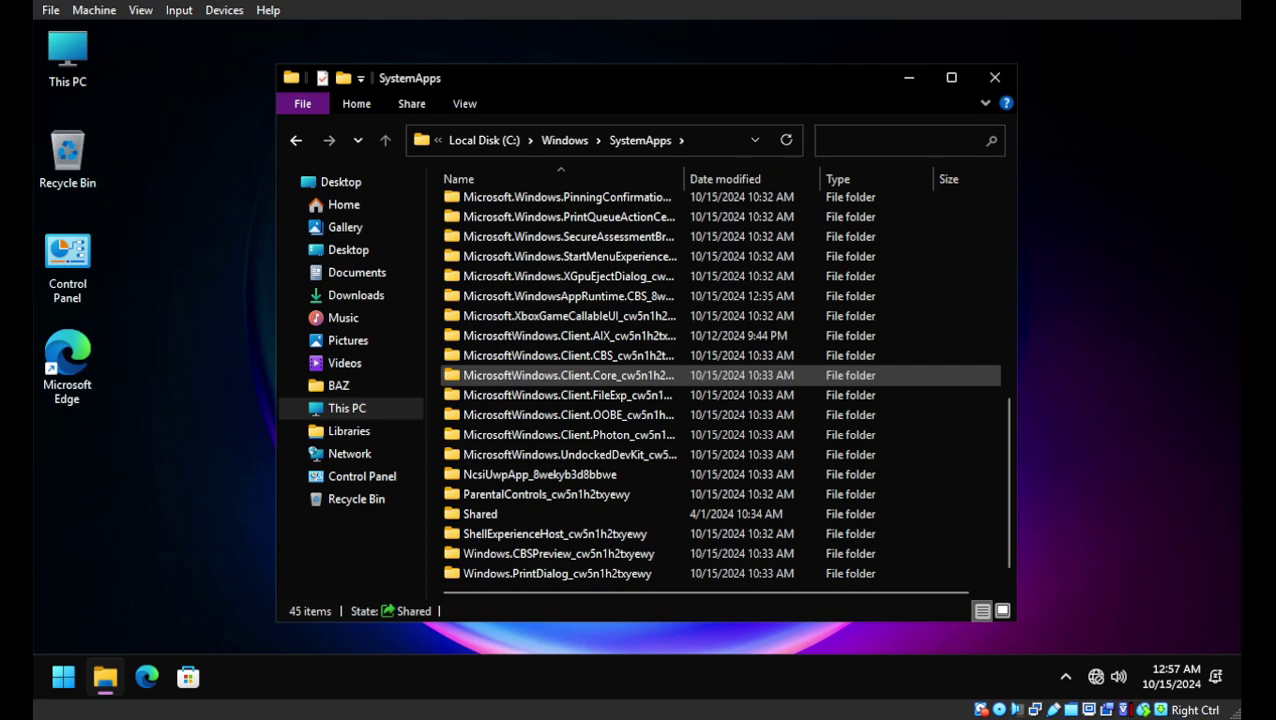
{"action": "mouse_move", "coordinate": [675, 376]}
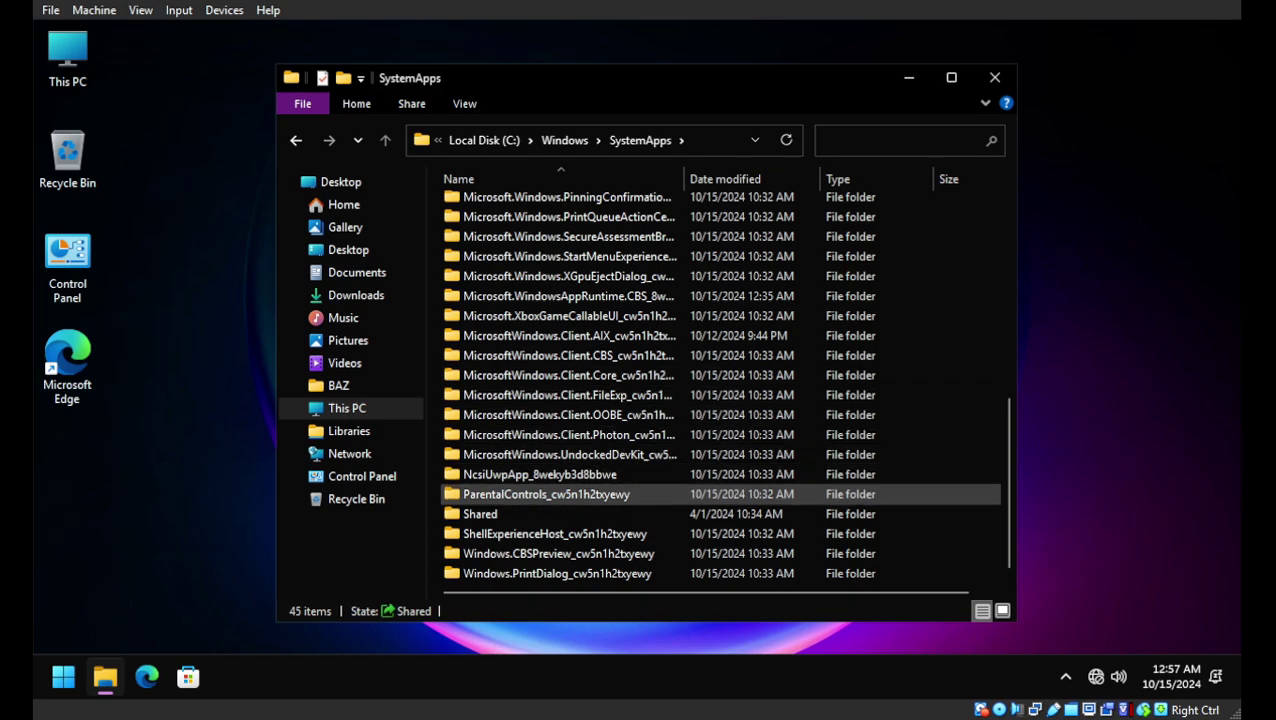
{"action": "scroll", "coordinate": [675, 486], "scroll_direction": "up", "scroll_amount": 2}
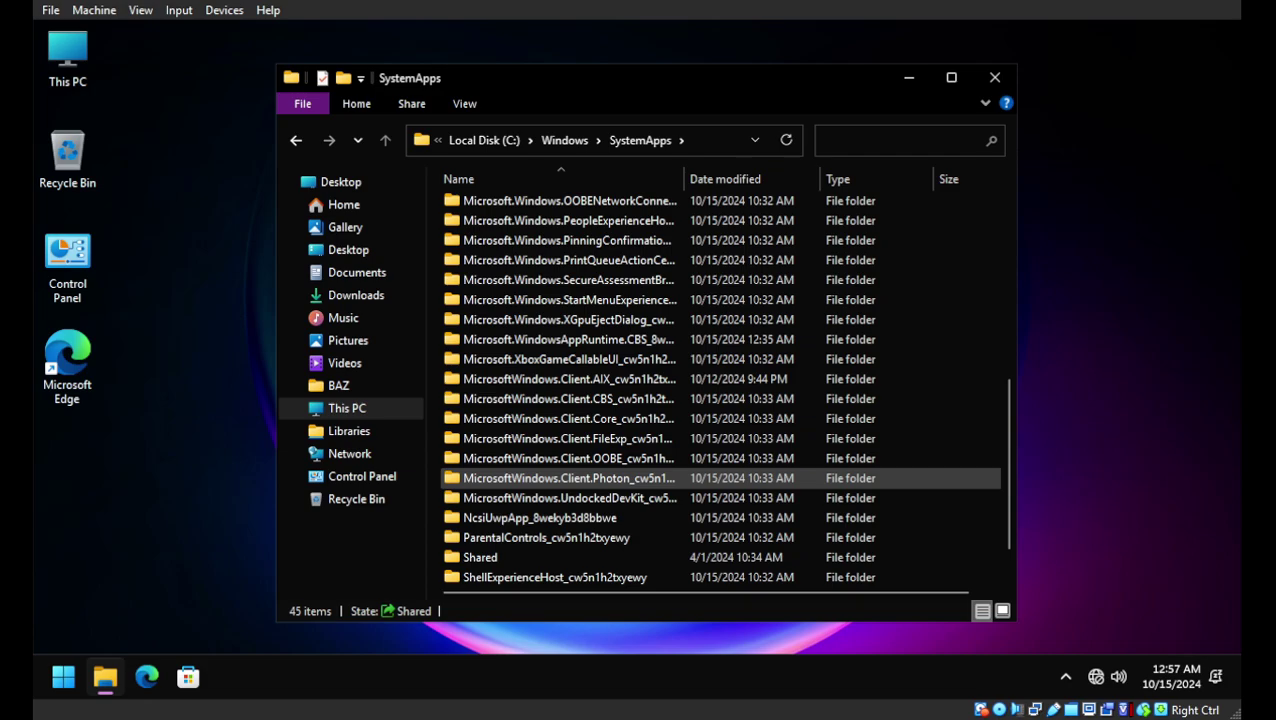
{"action": "scroll", "coordinate": [675, 480], "scroll_direction": "up", "scroll_amount": 1}
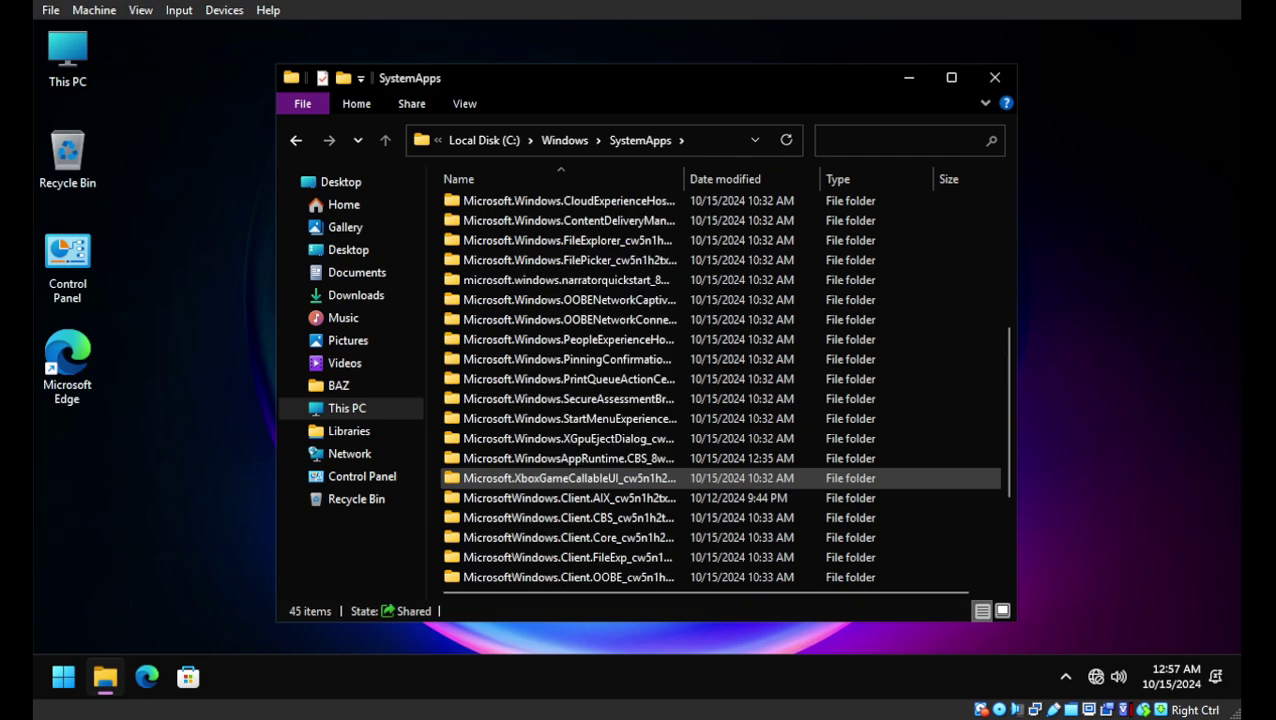
{"action": "scroll", "coordinate": [675, 478], "scroll_direction": "up", "scroll_amount": 4}
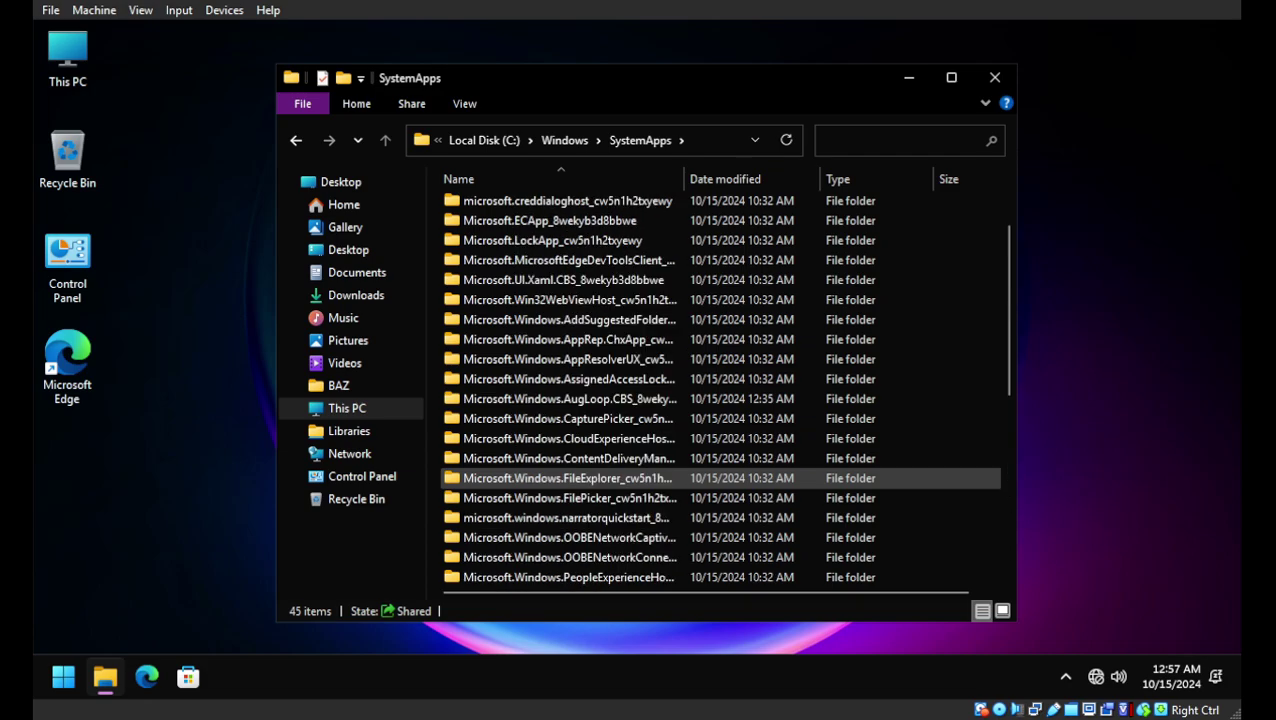
{"action": "scroll", "coordinate": [675, 480], "scroll_direction": "up", "scroll_amount": 2}
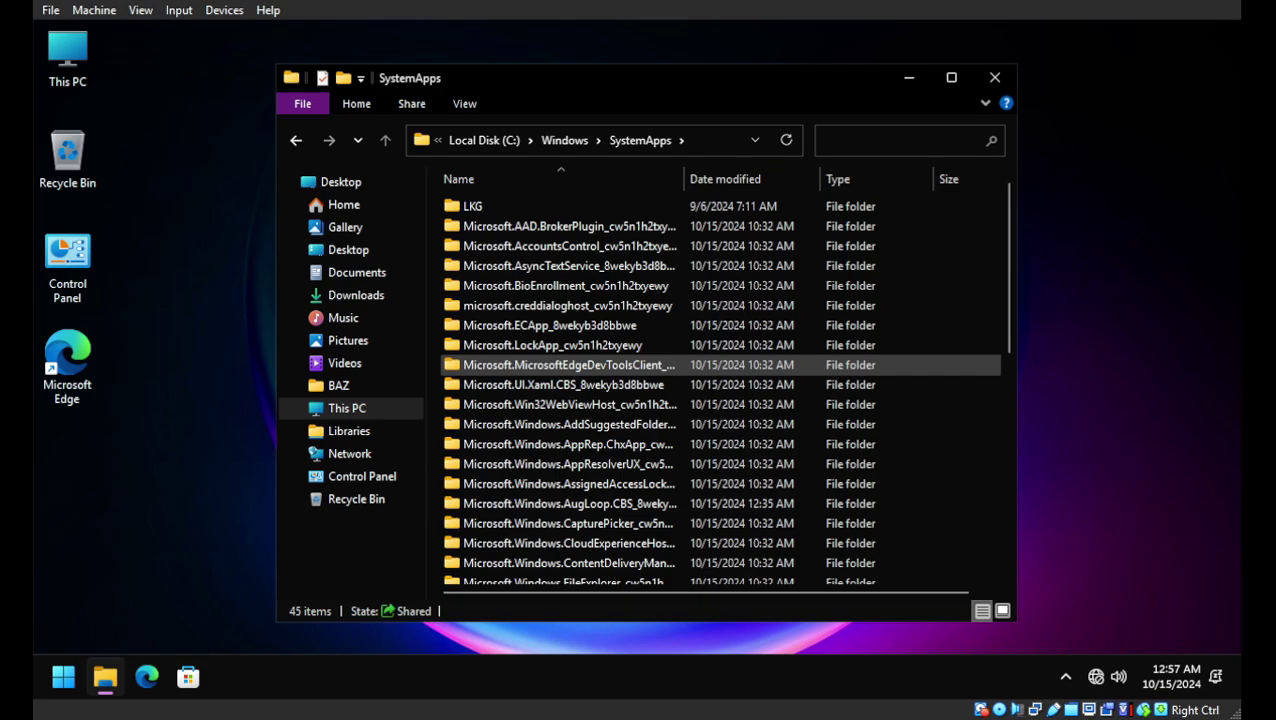
{"action": "key", "text": "alt+Up"}
Step: Open the System32 folder, look inside its AdvancedInstallers subfolder, and return to System32
{"action": "scroll", "coordinate": [560, 400], "scroll_direction": "down", "scroll_amount": 3}
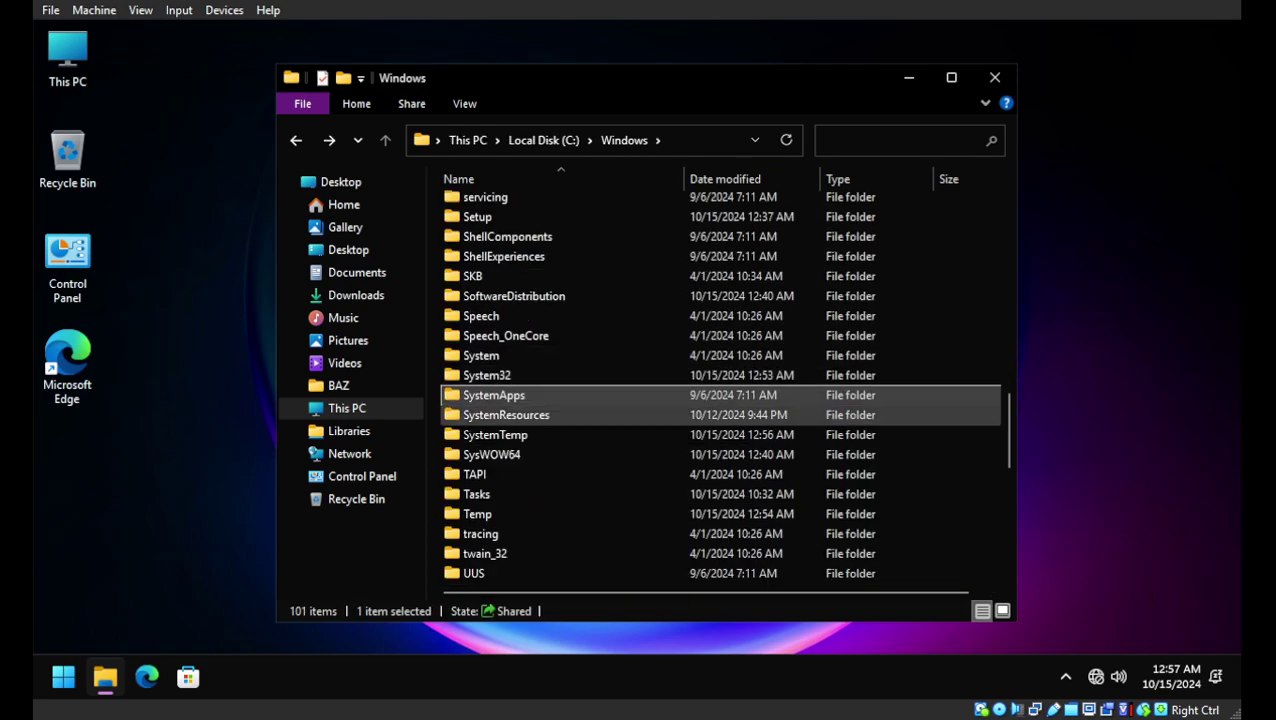
{"action": "double_click", "coordinate": [530, 377]}
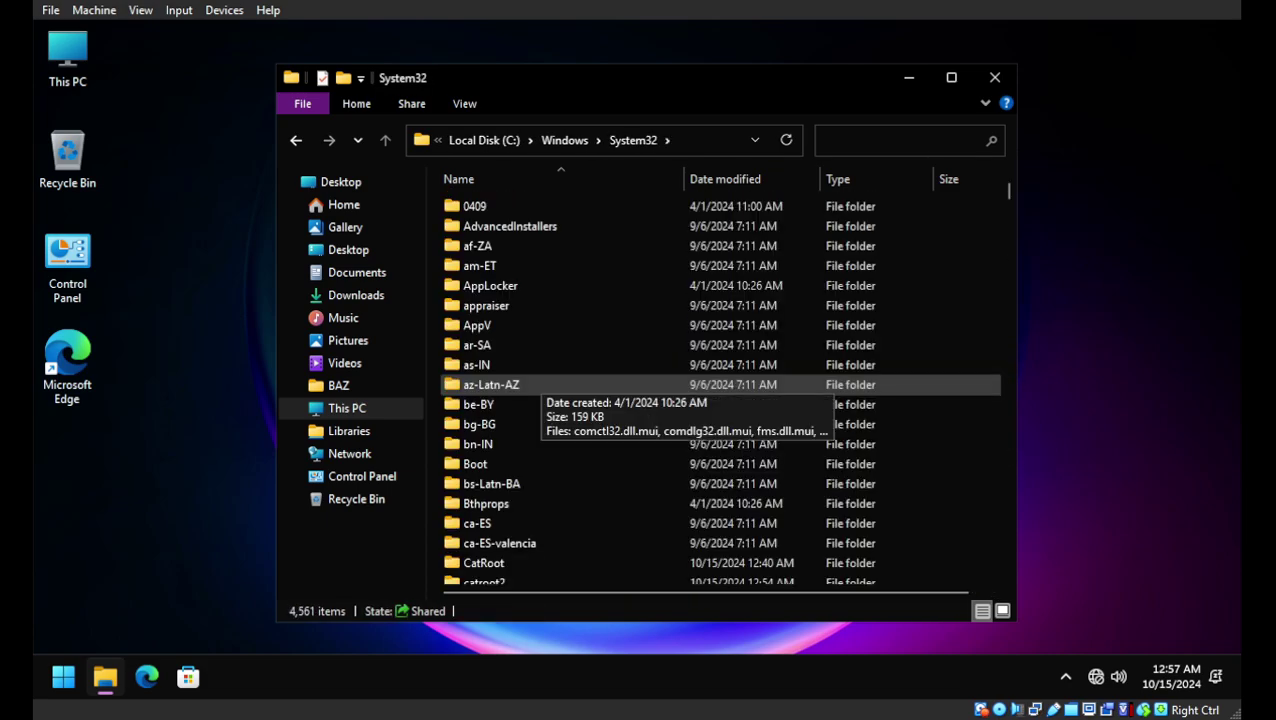
{"action": "scroll", "coordinate": [540, 370], "scroll_direction": "down", "scroll_amount": 2}
{"action": "scroll", "coordinate": [540, 360], "scroll_direction": "up", "scroll_amount": 2}
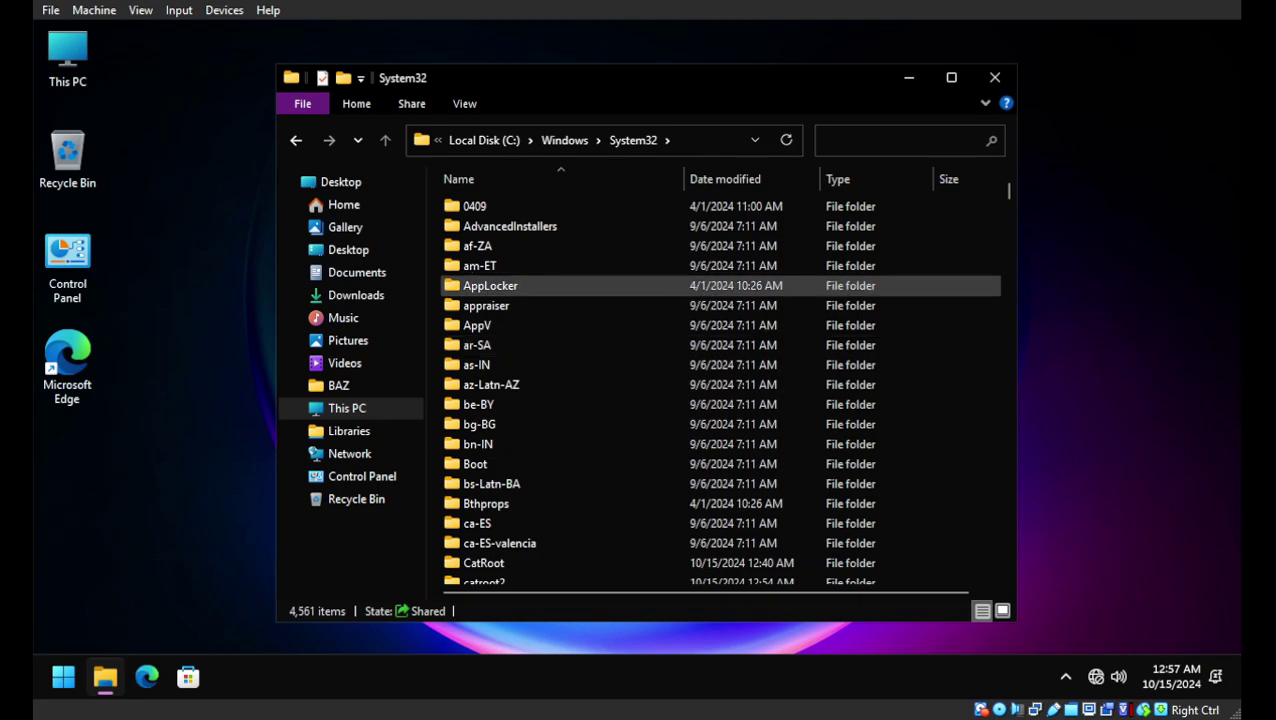
{"action": "double_click", "coordinate": [510, 226]}
{"action": "key", "text": "alt+Left"}
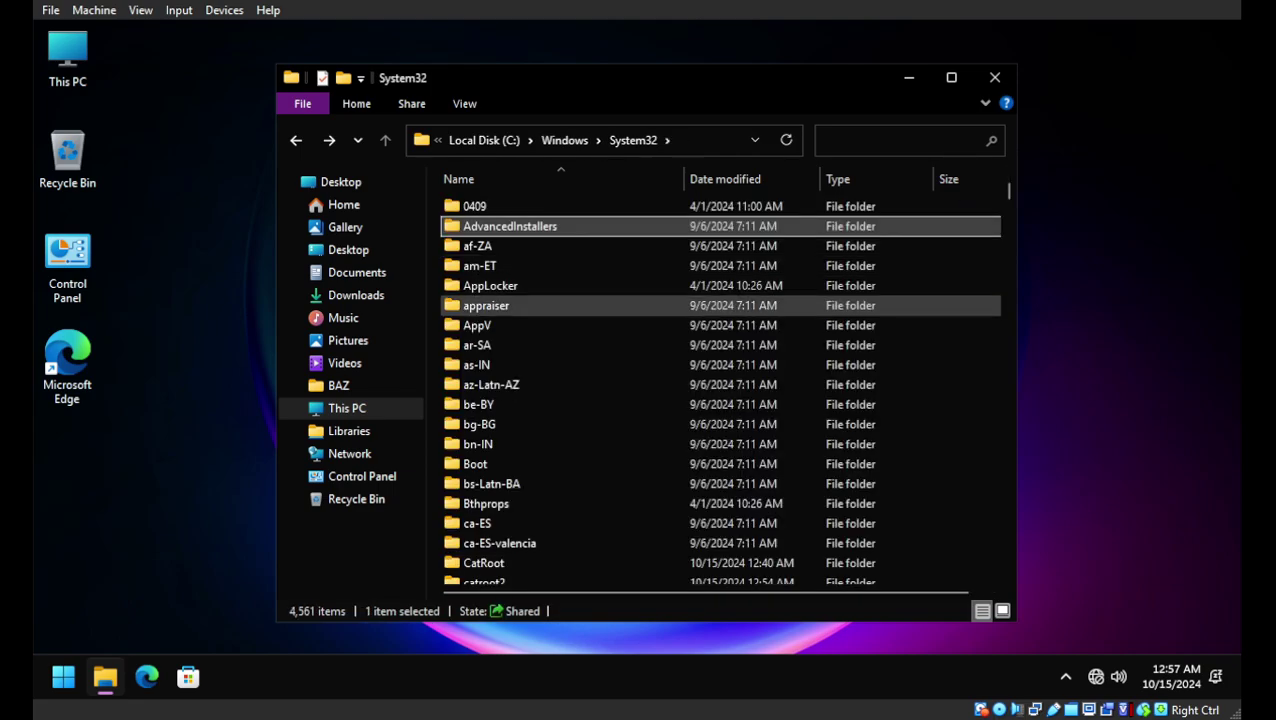
Step: Look through the System32 subfolders, examine the files in HealthAttestationClient, and return to System32
{"action": "scroll", "coordinate": [490, 300], "scroll_direction": "down", "scroll_amount": 5}
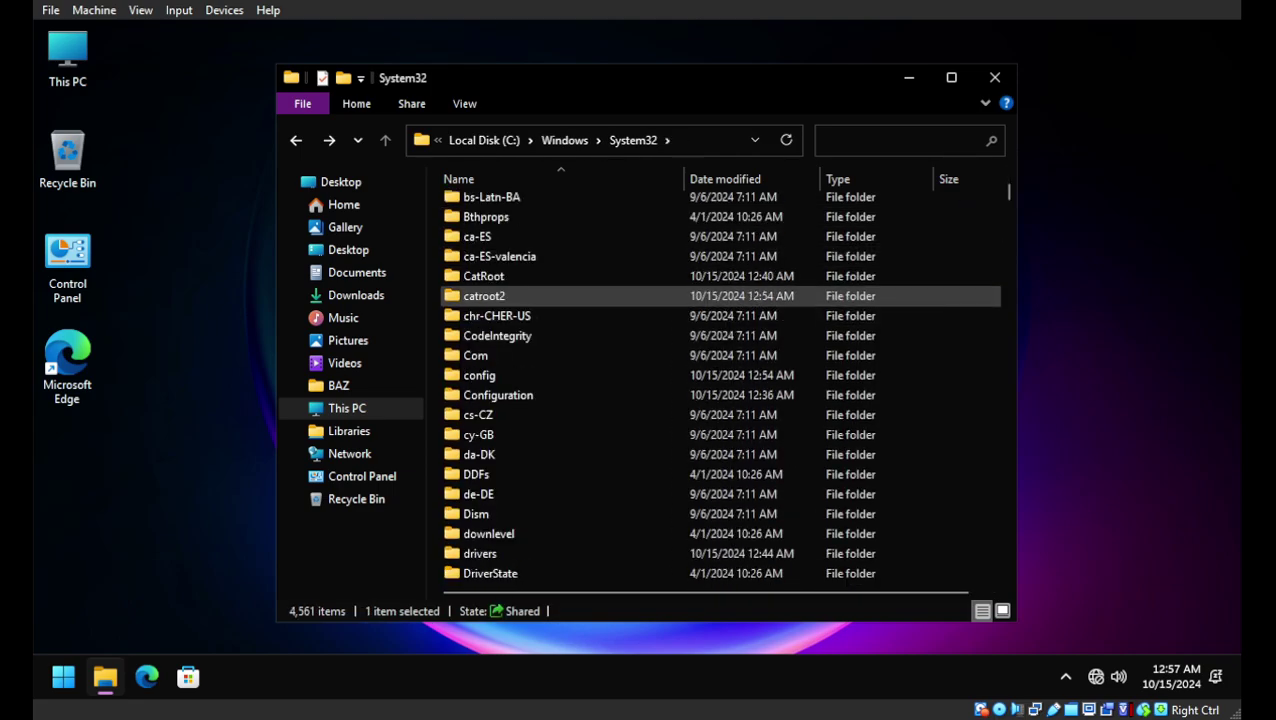
{"action": "scroll", "coordinate": [490, 296], "scroll_direction": "down", "scroll_amount": 6}
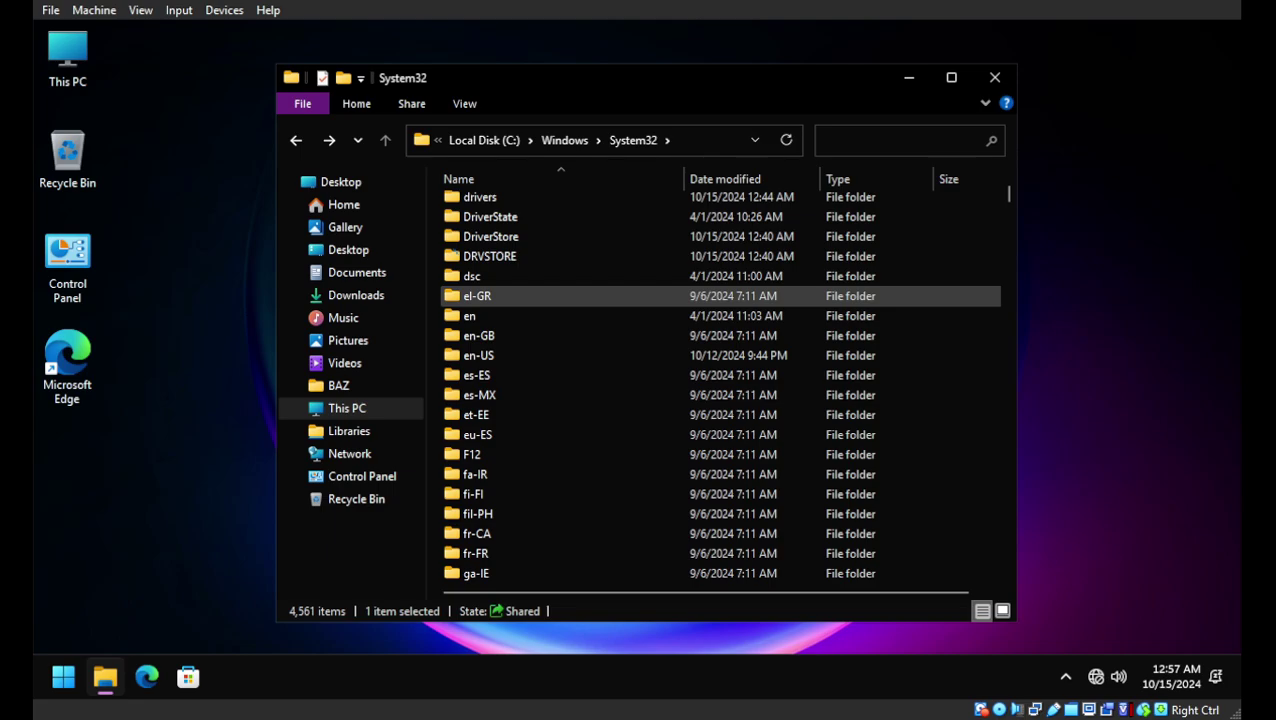
{"action": "scroll", "coordinate": [490, 296], "scroll_direction": "up", "scroll_amount": 1}
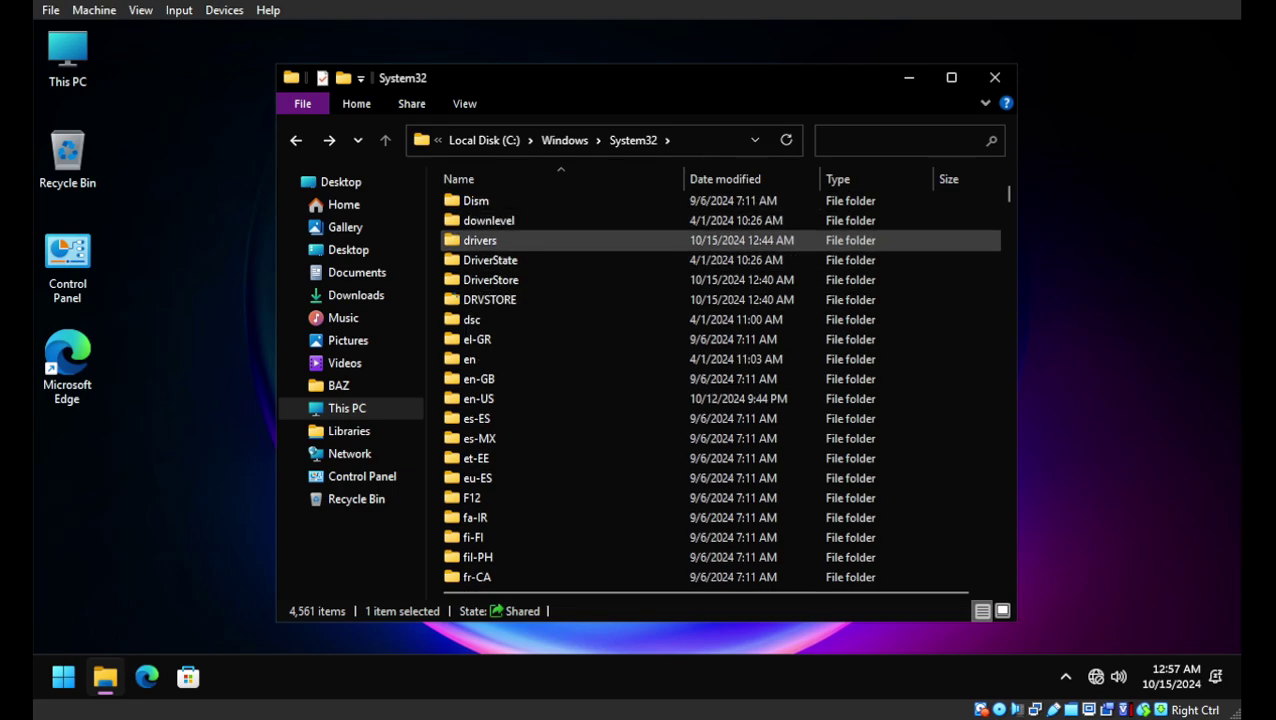
{"action": "scroll", "coordinate": [560, 240], "scroll_direction": "down", "scroll_amount": 4}
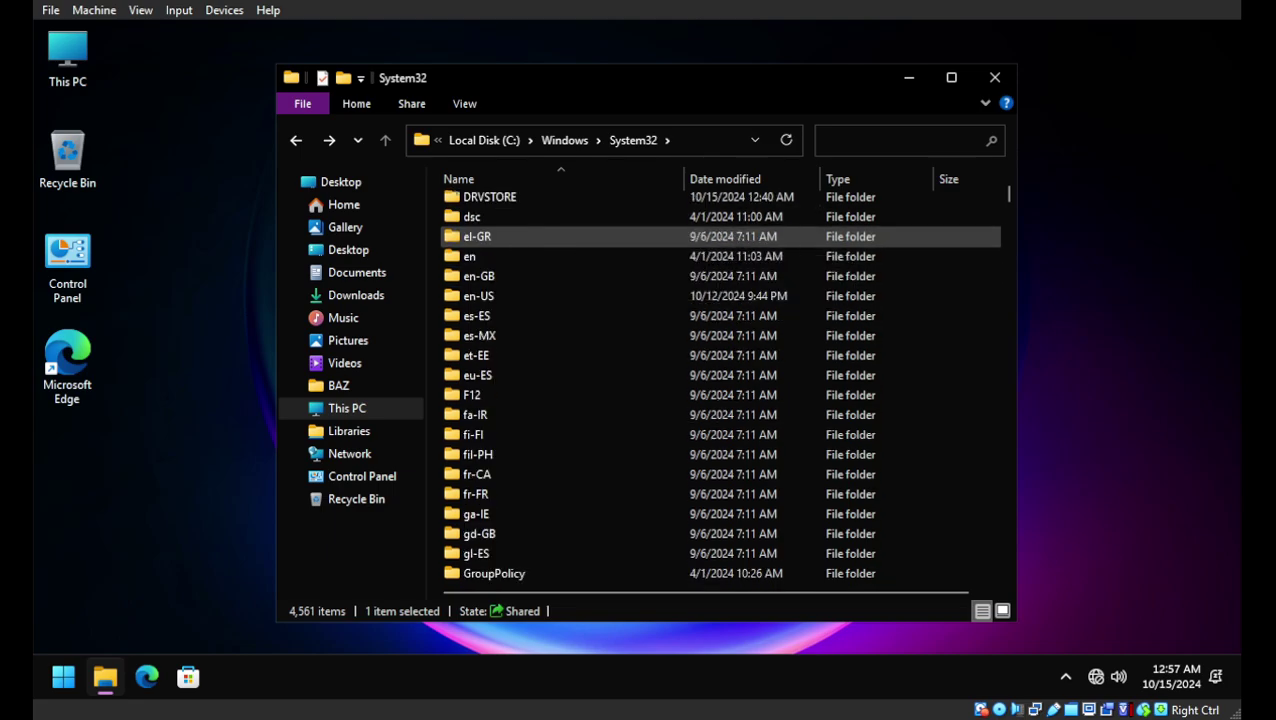
{"action": "scroll", "coordinate": [560, 240], "scroll_direction": "down", "scroll_amount": 2}
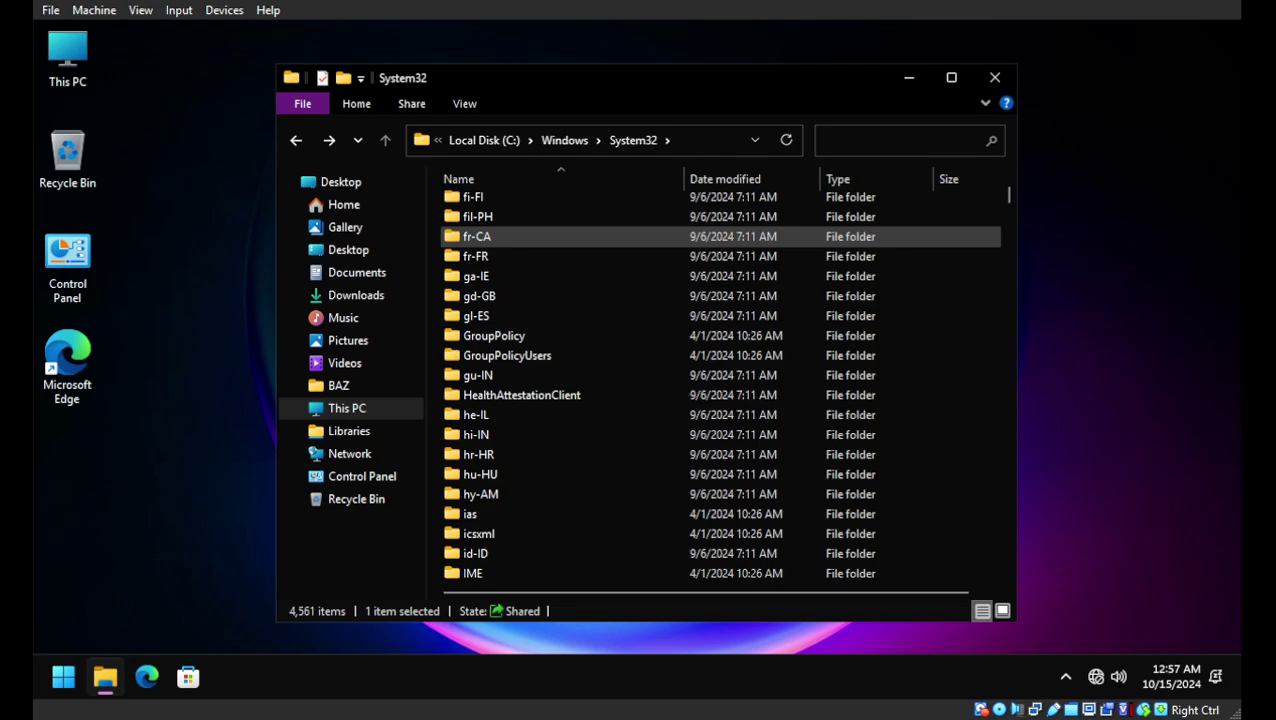
{"action": "scroll", "coordinate": [560, 236], "scroll_direction": "down", "scroll_amount": 2}
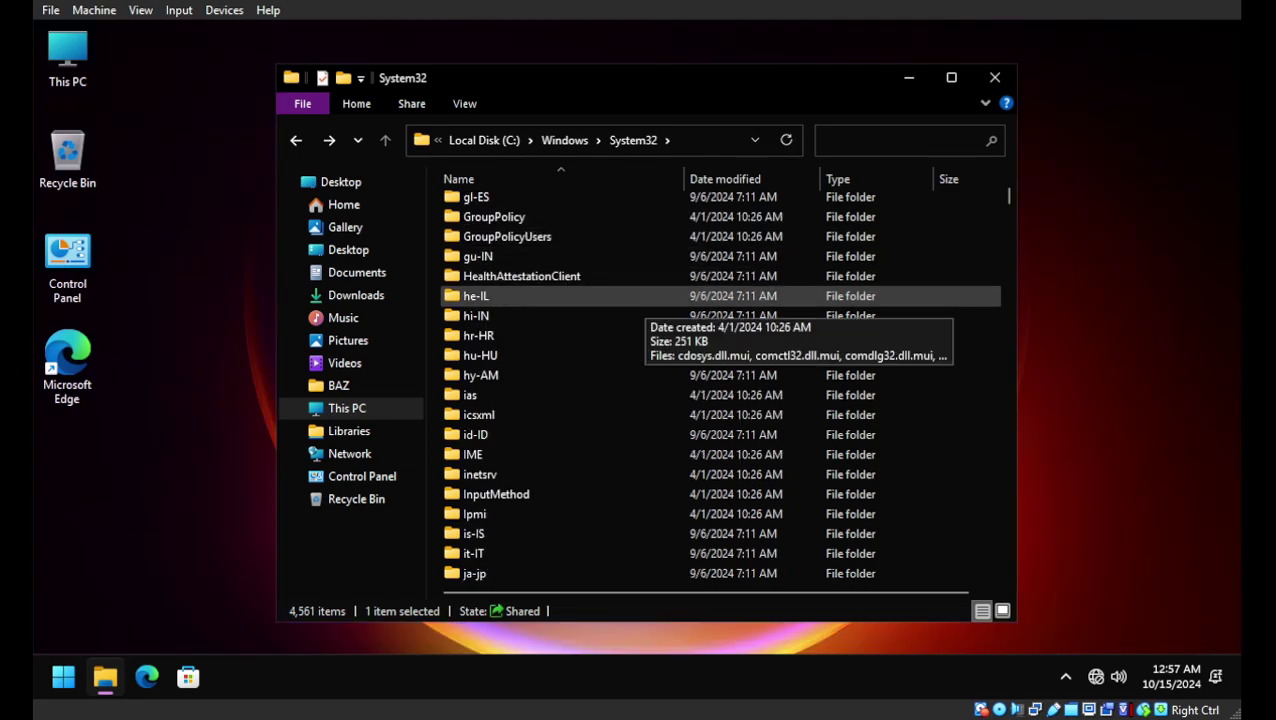
{"action": "scroll", "coordinate": [620, 296], "scroll_direction": "down", "scroll_amount": 1}
{"action": "double_click", "coordinate": [560, 216]}
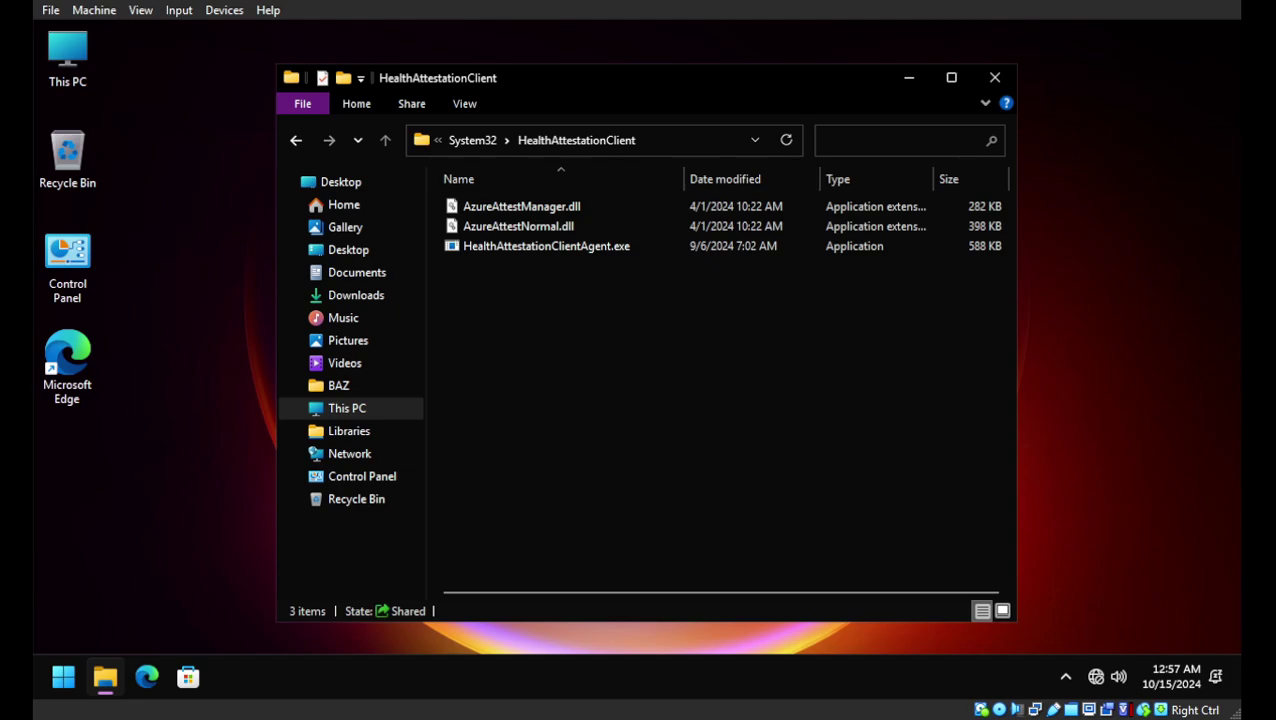
{"action": "key", "text": "alt+Left"}
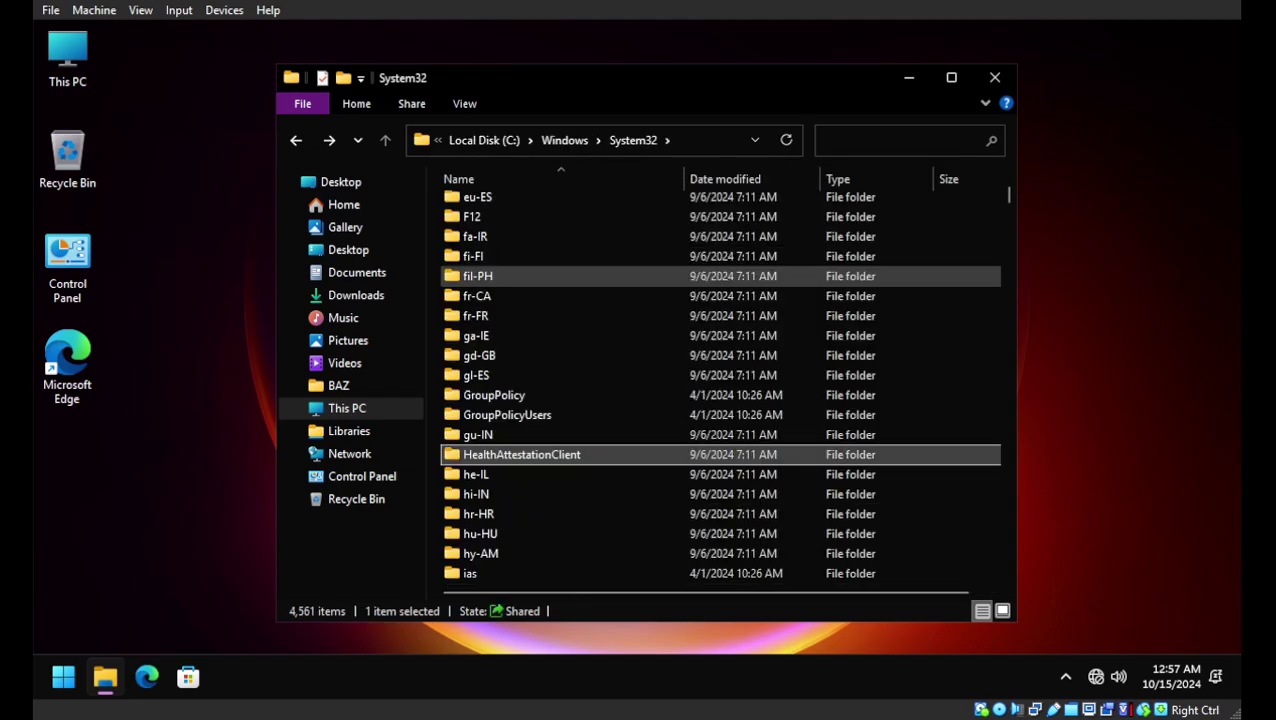
Step: Open the Microsoft-Edge-WebView folder in System32, examine its files, and return to the System32 folder list
{"action": "scroll", "coordinate": [620, 355], "scroll_direction": "down", "scroll_amount": 6}
{"action": "scroll", "coordinate": [620, 345], "scroll_direction": "down", "scroll_amount": 6}
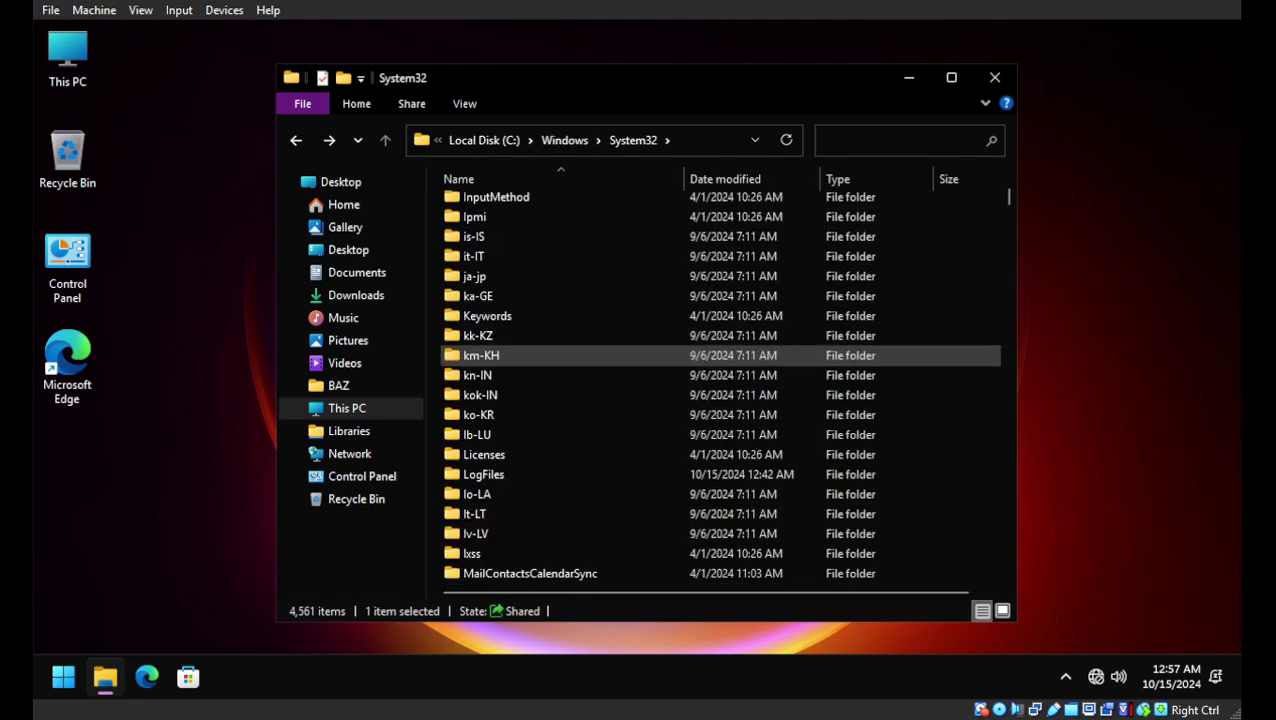
{"action": "scroll", "coordinate": [620, 350], "scroll_direction": "down", "scroll_amount": 3}
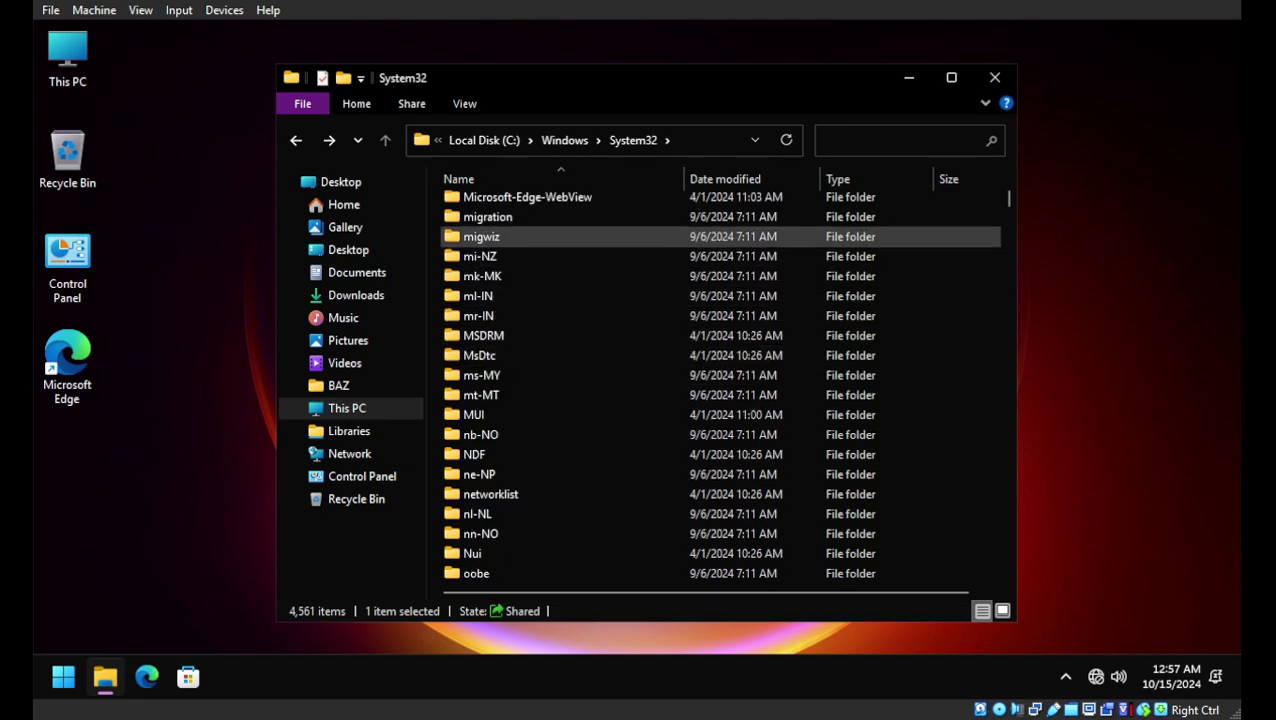
{"action": "double_click", "coordinate": [600, 197]}
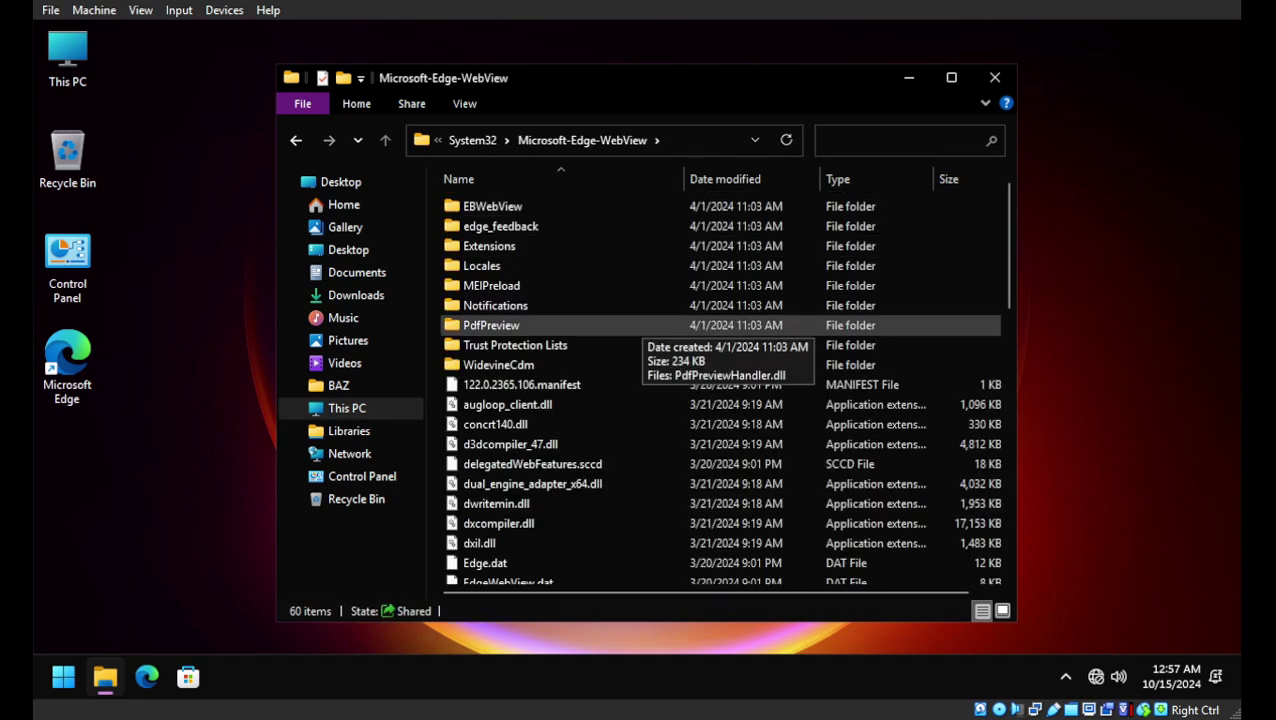
{"action": "scroll", "coordinate": [640, 333], "scroll_direction": "down", "scroll_amount": 13}
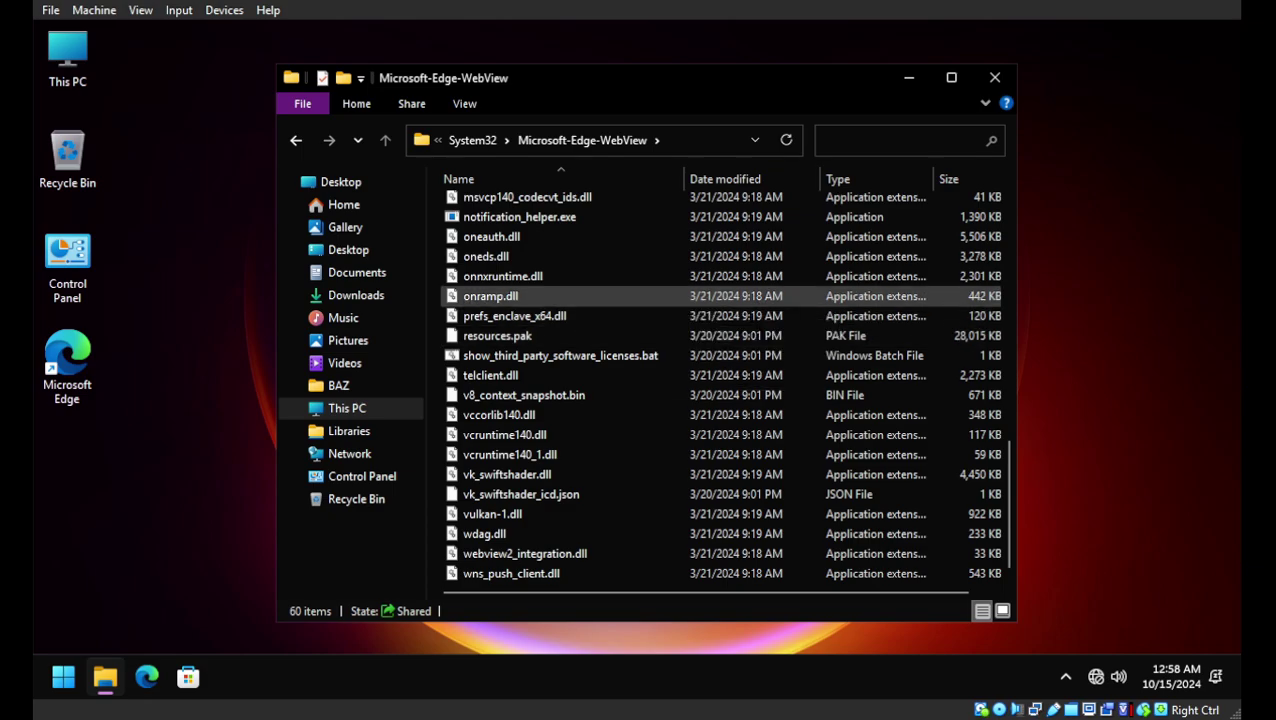
{"action": "key", "text": "alt+Left"}
{"action": "scroll", "coordinate": [600, 300], "scroll_direction": "down", "scroll_amount": 5}
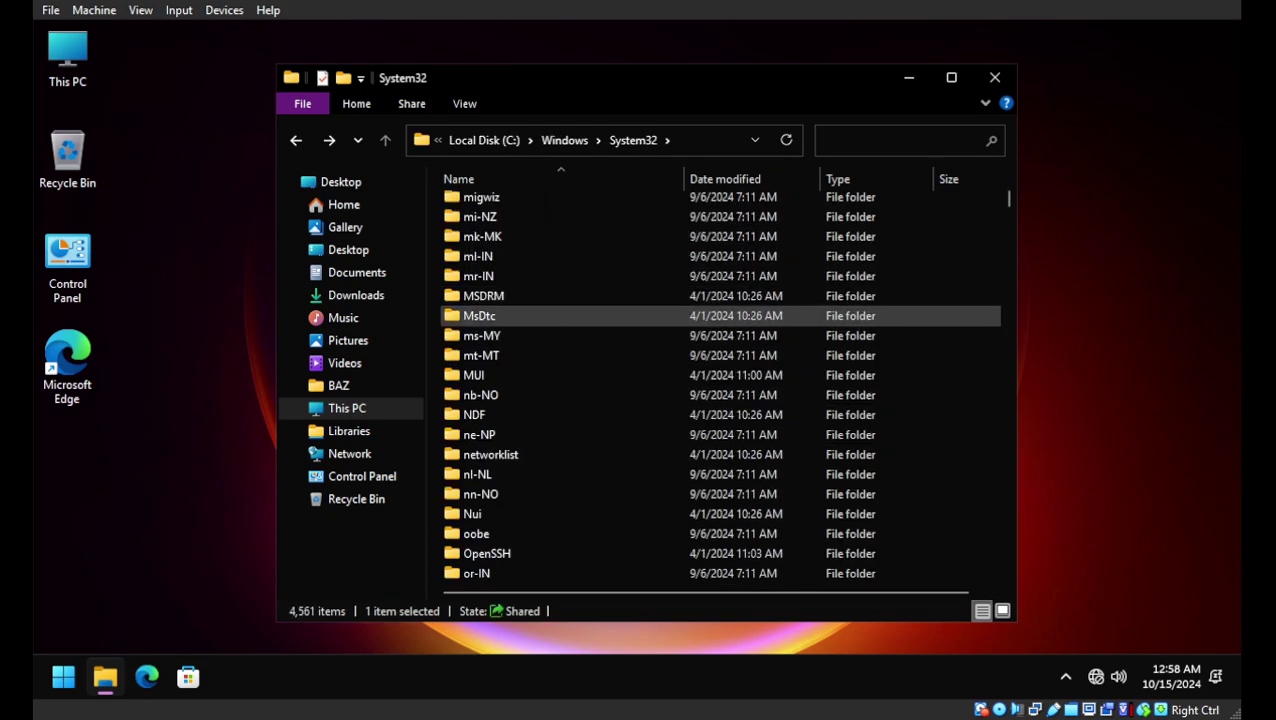
Step: Look through the remaining System32 subfolders from MsDtc down to zh-TW and the first files below them
{"action": "scroll", "coordinate": [600, 315], "scroll_direction": "down", "scroll_amount": 5}
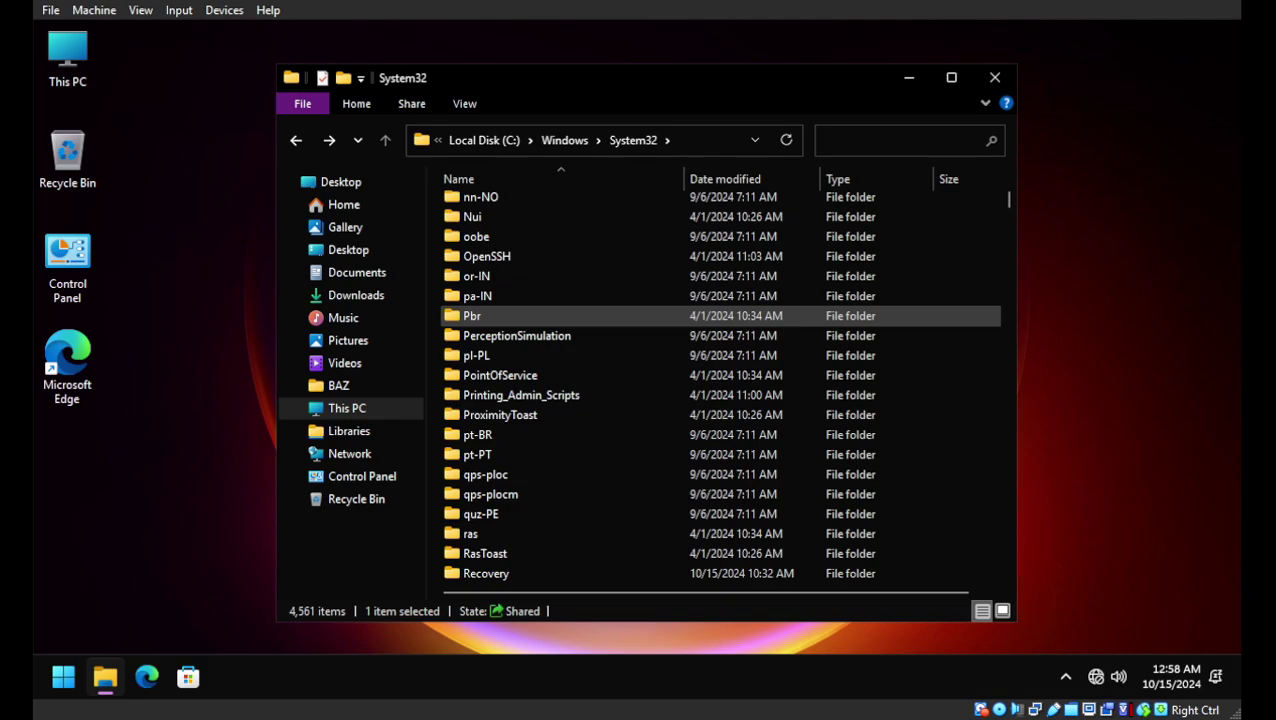
{"action": "scroll", "coordinate": [650, 318], "scroll_direction": "down", "scroll_amount": 2}
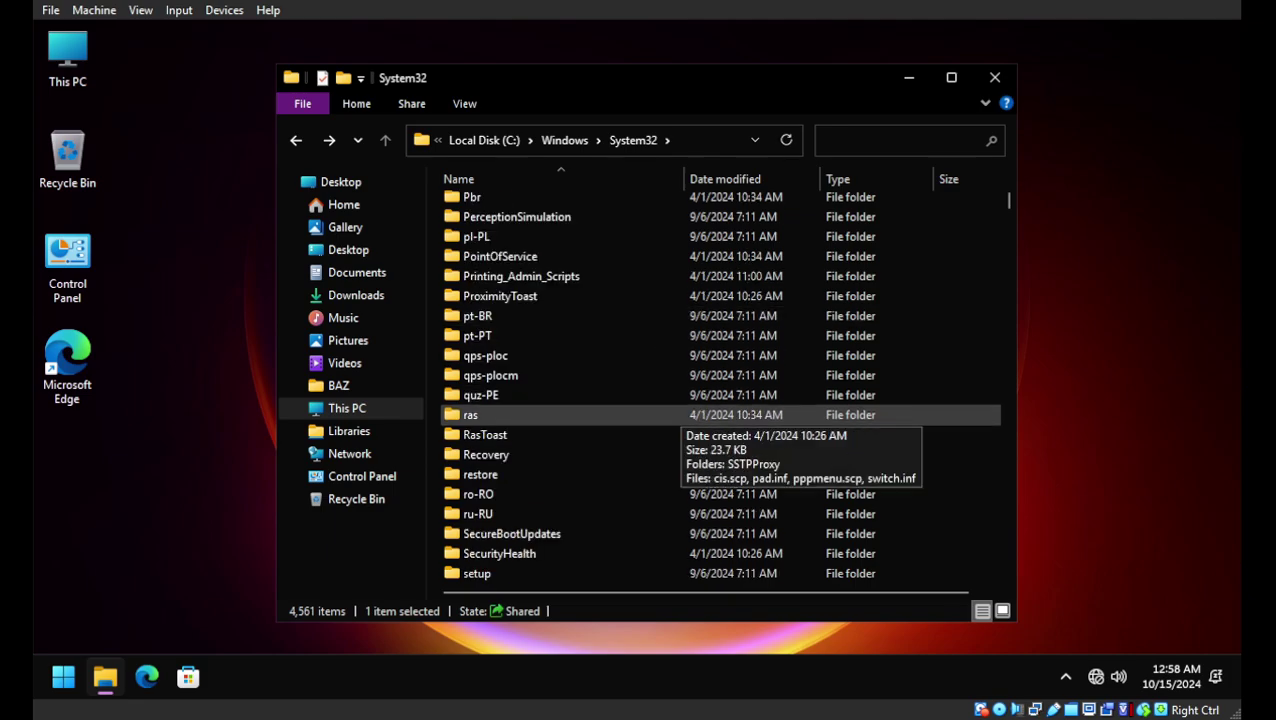
{"action": "scroll", "coordinate": [680, 415], "scroll_direction": "down", "scroll_amount": 2}
{"action": "scroll", "coordinate": [680, 415], "scroll_direction": "down", "scroll_amount": 2}
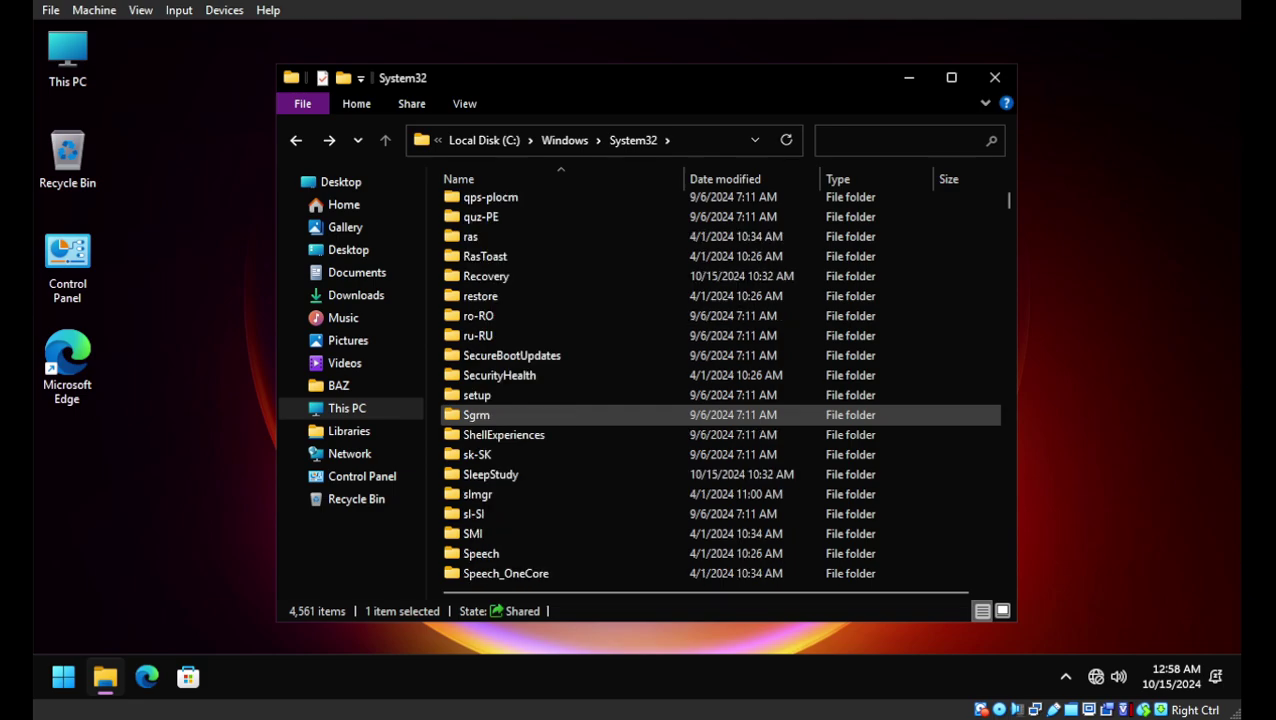
{"action": "scroll", "coordinate": [680, 415], "scroll_direction": "down", "scroll_amount": 9}
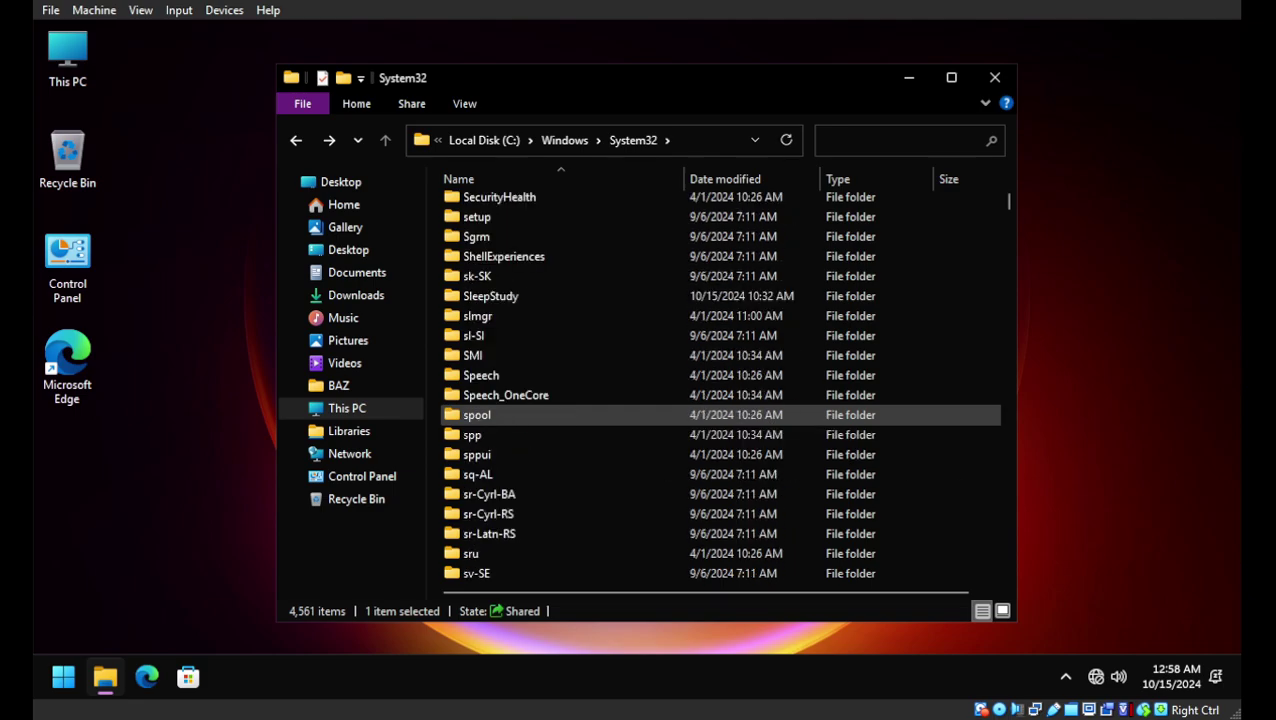
{"action": "scroll", "coordinate": [680, 415], "scroll_direction": "down", "scroll_amount": 3}
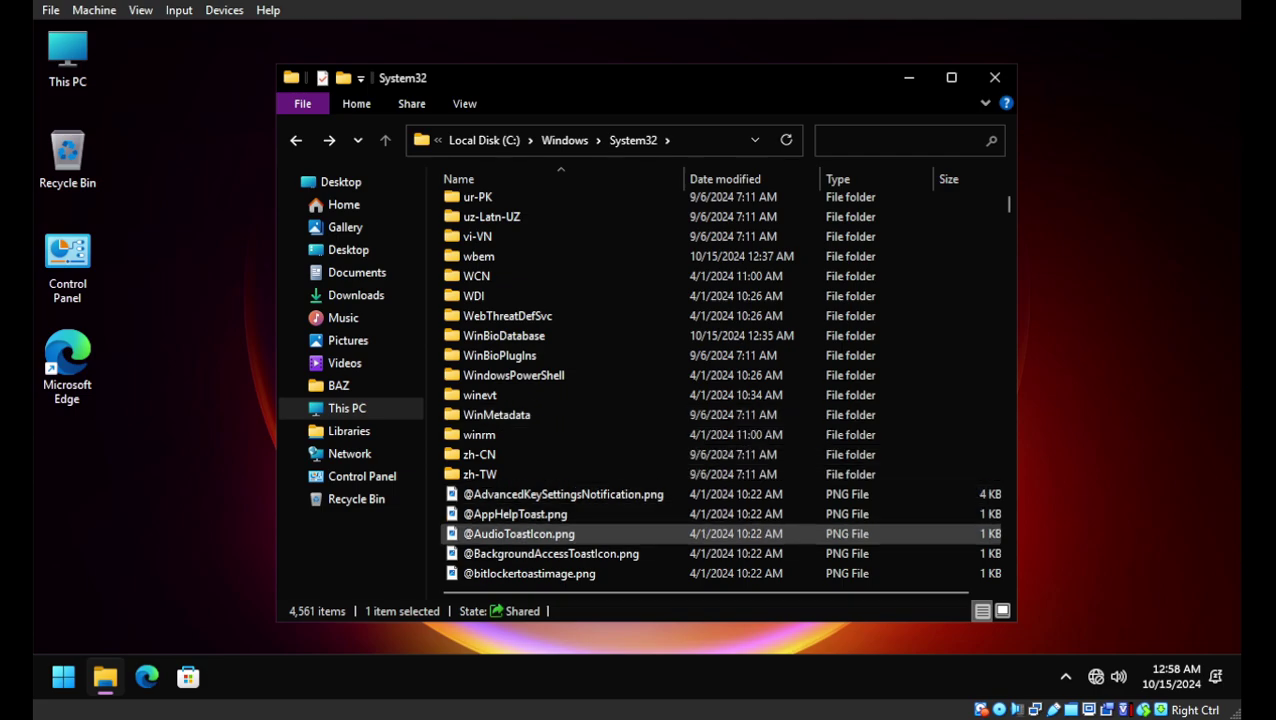
Step: Jump to the System32 files beginning with R and examine them from RacEngn.dll through rwinsta.exe
{"action": "left_click", "coordinate": [680, 533]}
{"action": "key", "text": "r"}
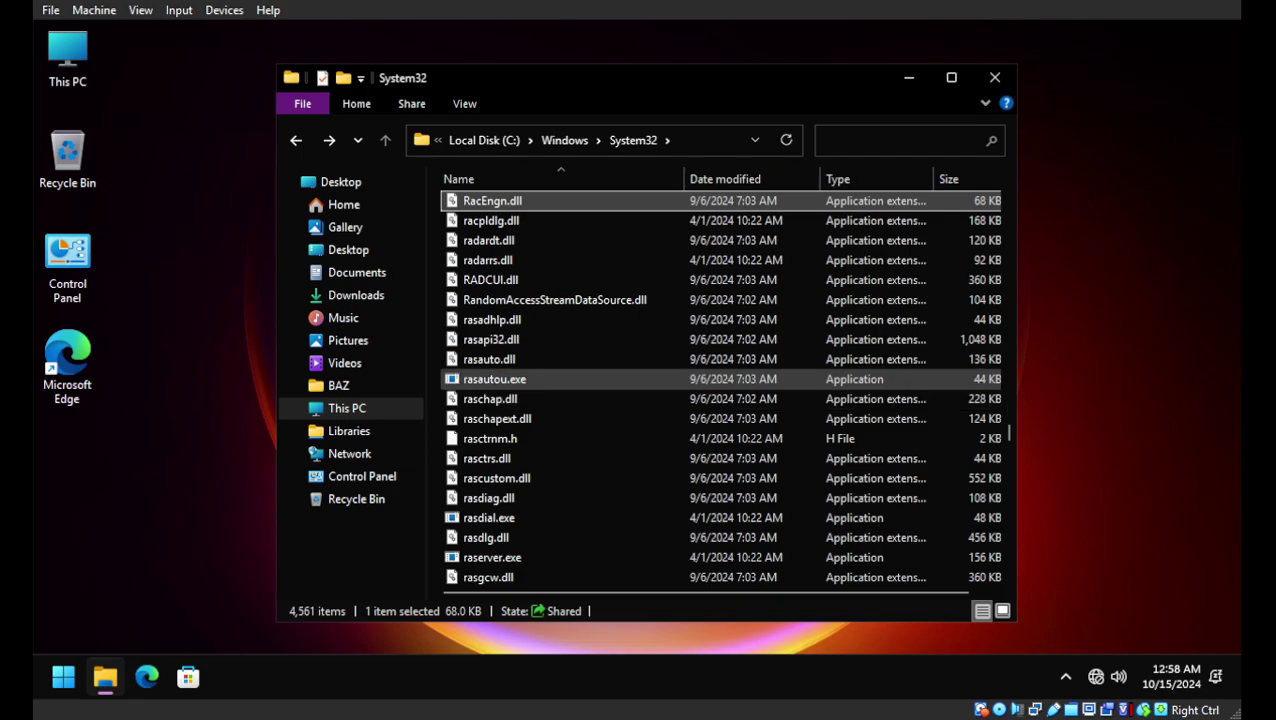
{"action": "scroll", "coordinate": [490, 397], "scroll_direction": "down", "scroll_amount": 6}
{"action": "scroll", "coordinate": [490, 397], "scroll_direction": "down", "scroll_amount": 5}
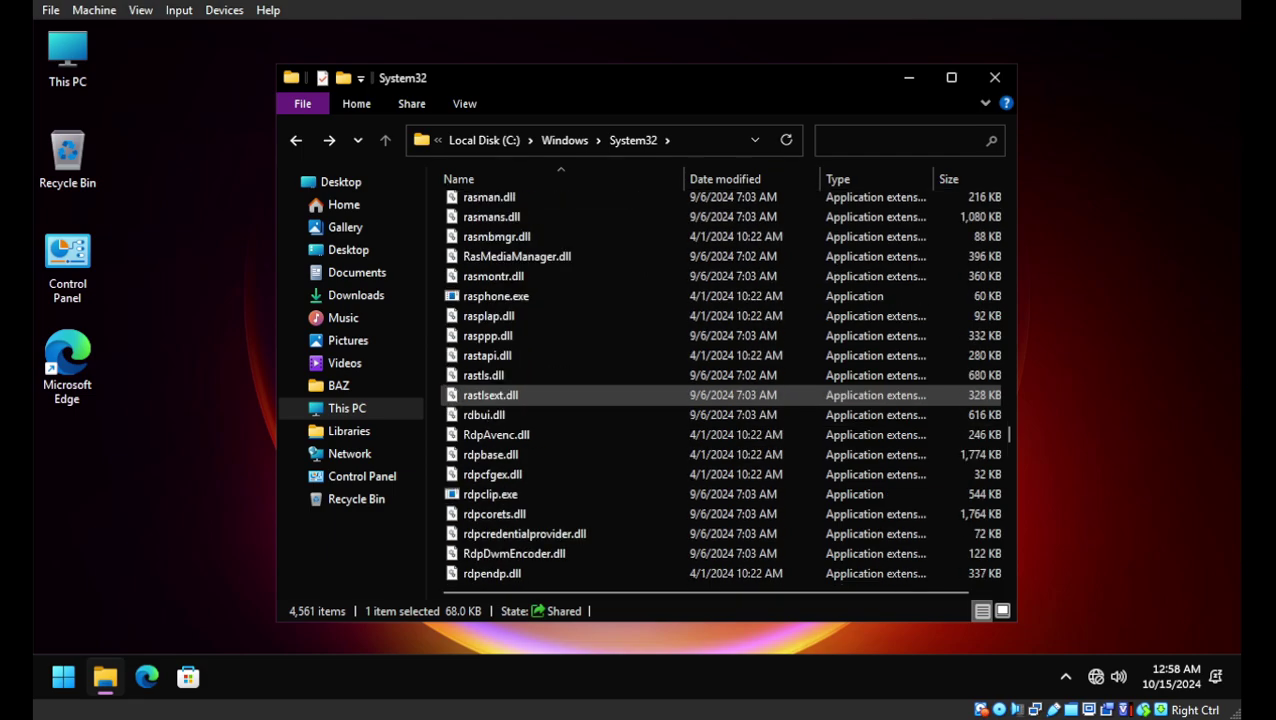
{"action": "scroll", "coordinate": [640, 400], "scroll_direction": "down", "scroll_amount": 5}
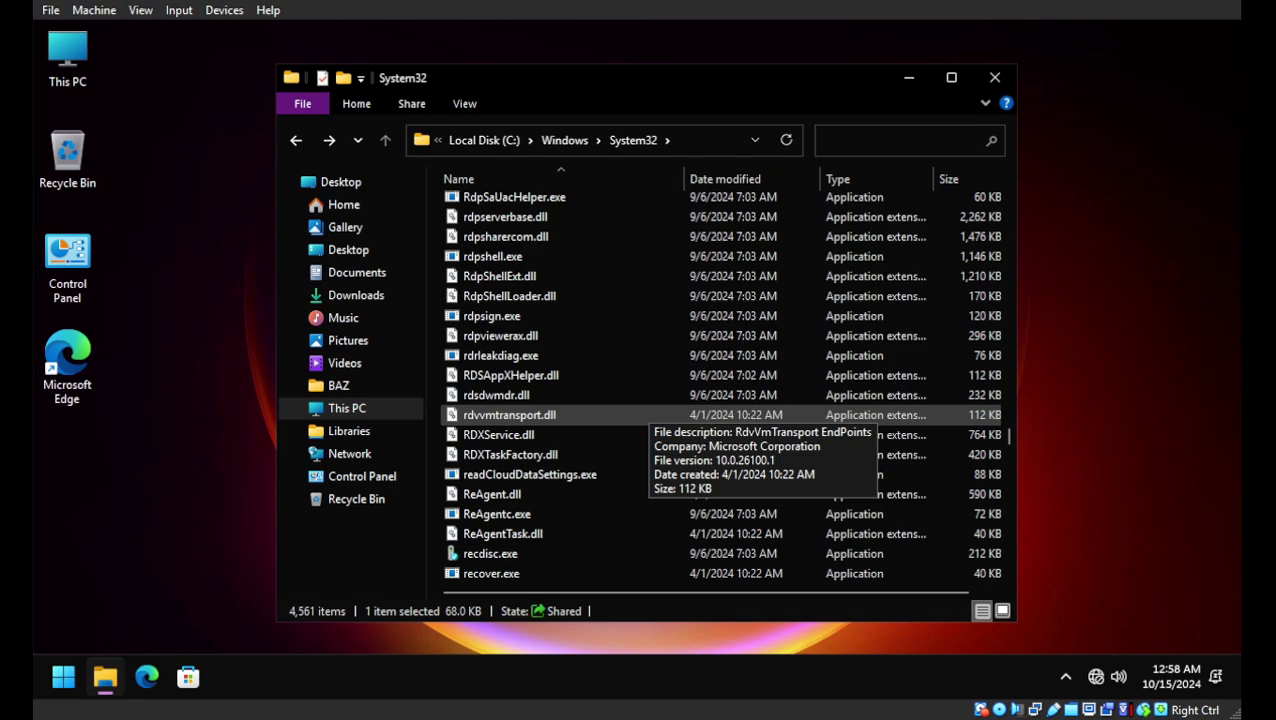
{"action": "scroll", "coordinate": [640, 414], "scroll_direction": "down", "scroll_amount": 2}
{"action": "scroll", "coordinate": [640, 414], "scroll_direction": "down", "scroll_amount": 1}
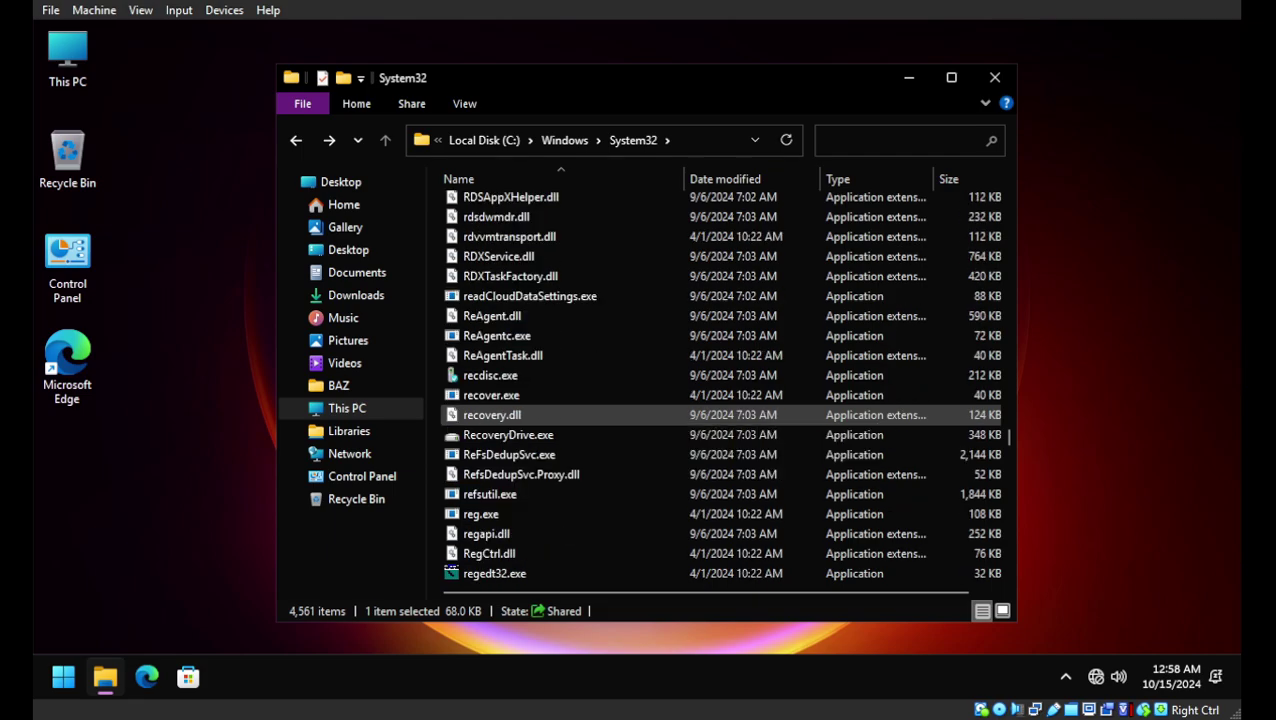
{"action": "scroll", "coordinate": [655, 375], "scroll_direction": "down", "scroll_amount": 2}
{"action": "scroll", "coordinate": [655, 375], "scroll_direction": "down", "scroll_amount": 1}
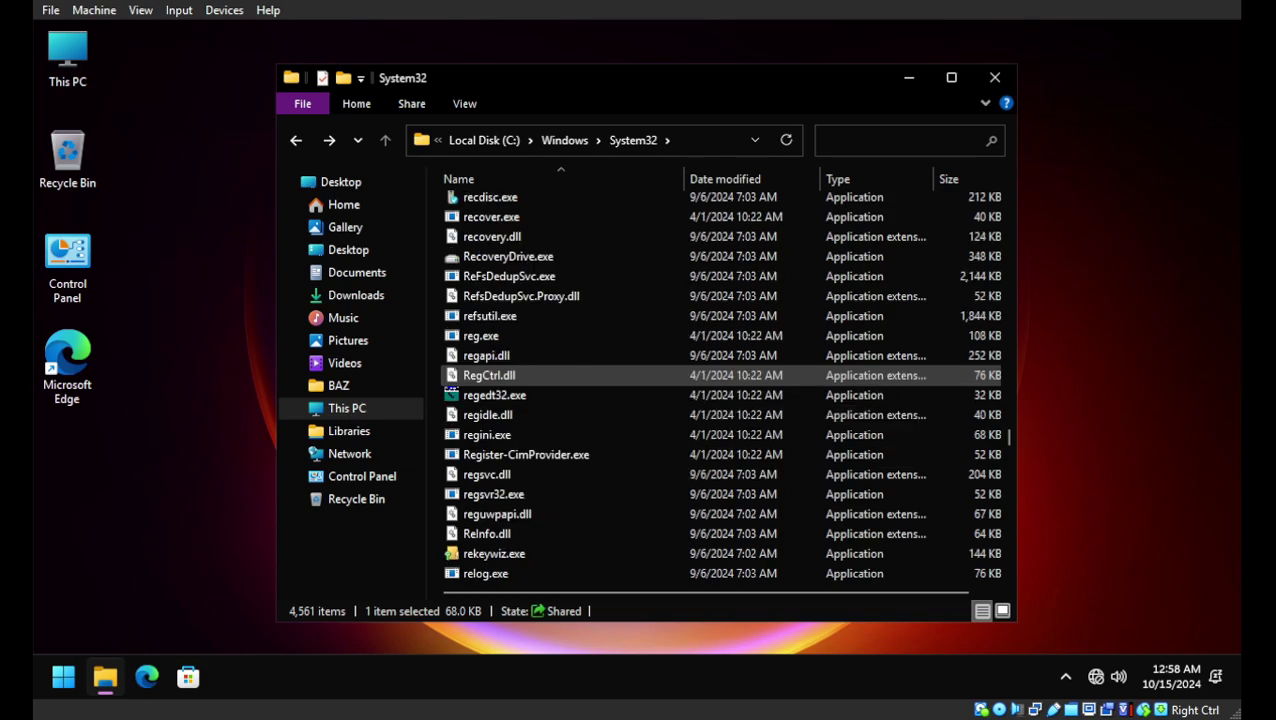
{"action": "scroll", "coordinate": [655, 380], "scroll_direction": "down", "scroll_amount": 2}
{"action": "scroll", "coordinate": [655, 380], "scroll_direction": "down", "scroll_amount": 2}
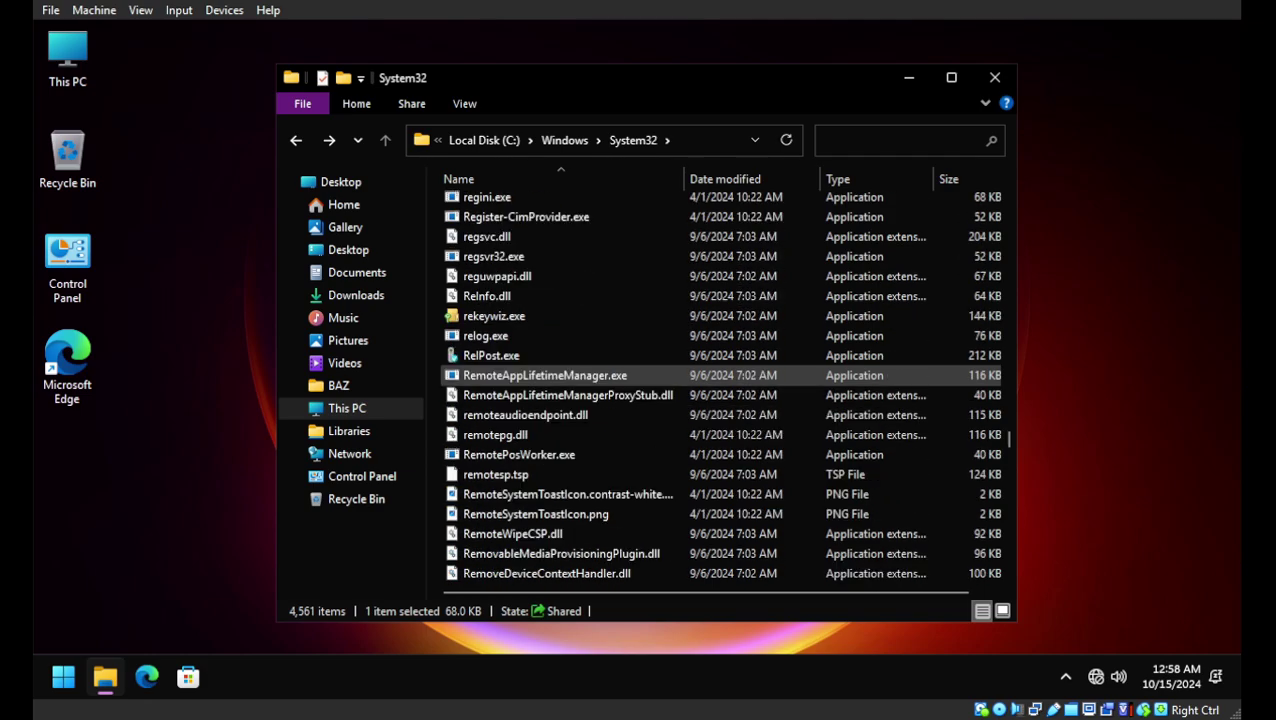
{"action": "scroll", "coordinate": [655, 380], "scroll_direction": "down", "scroll_amount": 4}
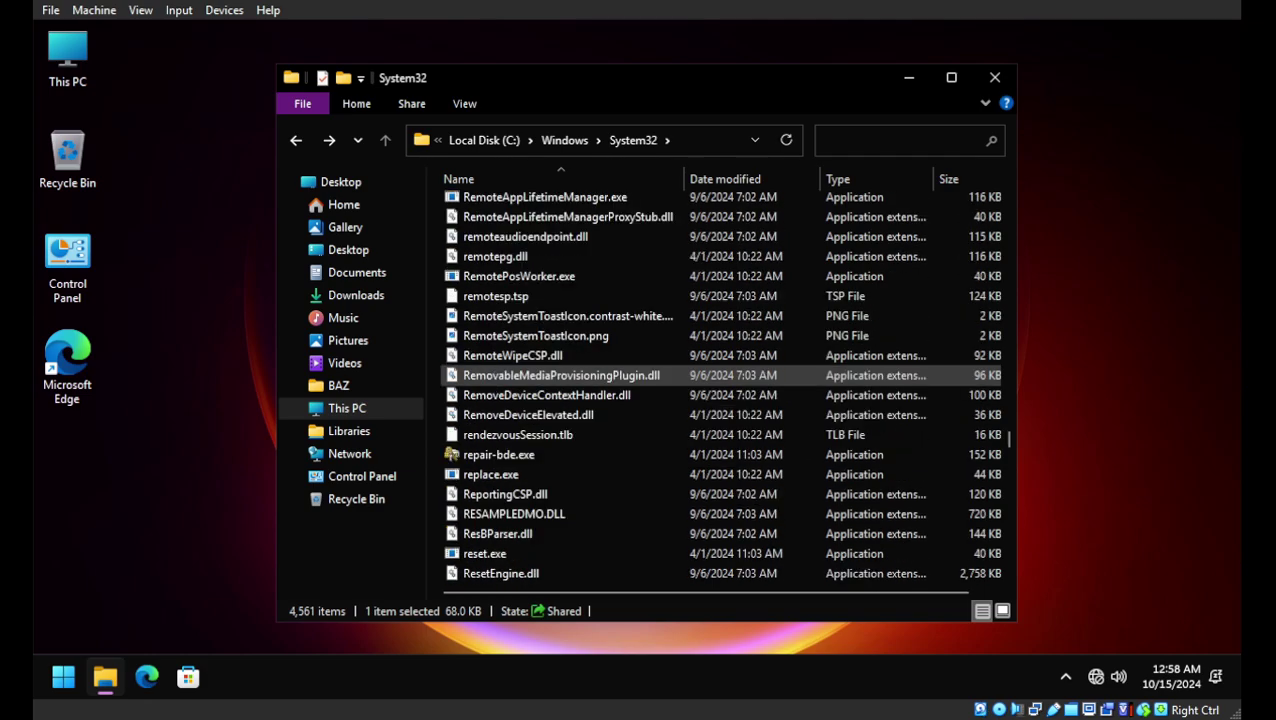
{"action": "scroll", "coordinate": [655, 390], "scroll_direction": "down", "scroll_amount": 4}
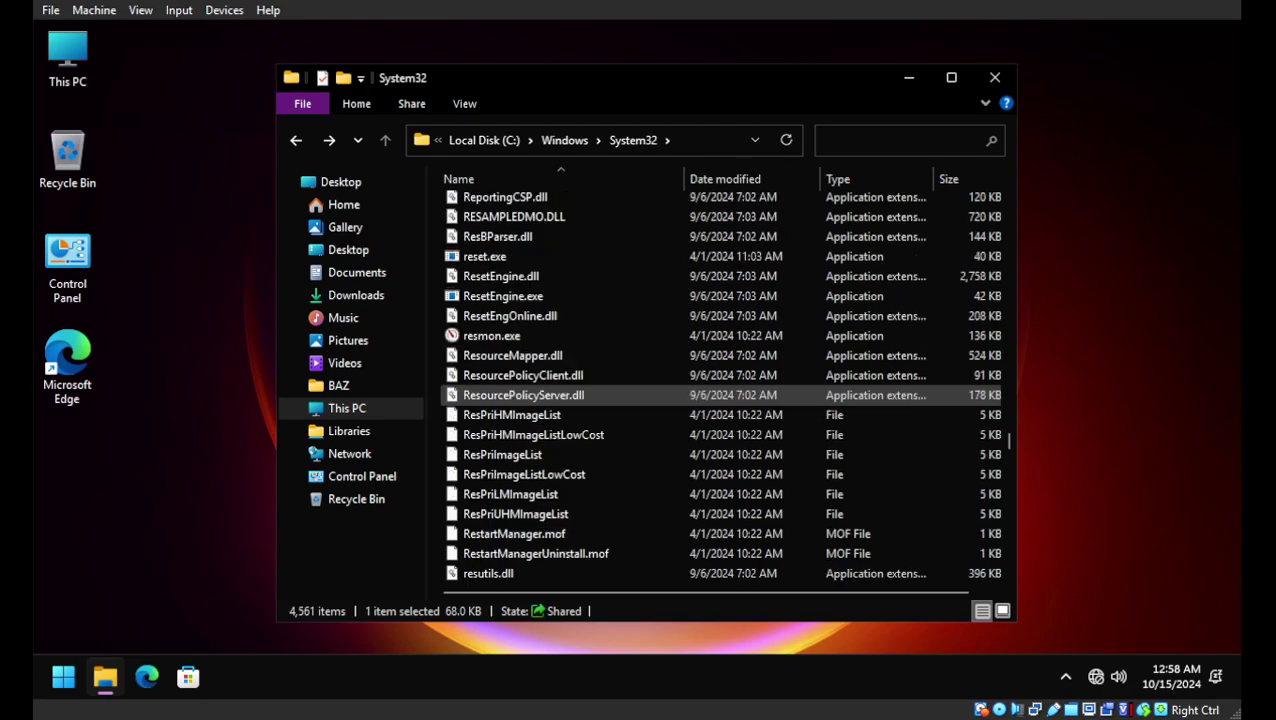
{"action": "scroll", "coordinate": [655, 395], "scroll_direction": "down", "scroll_amount": 3}
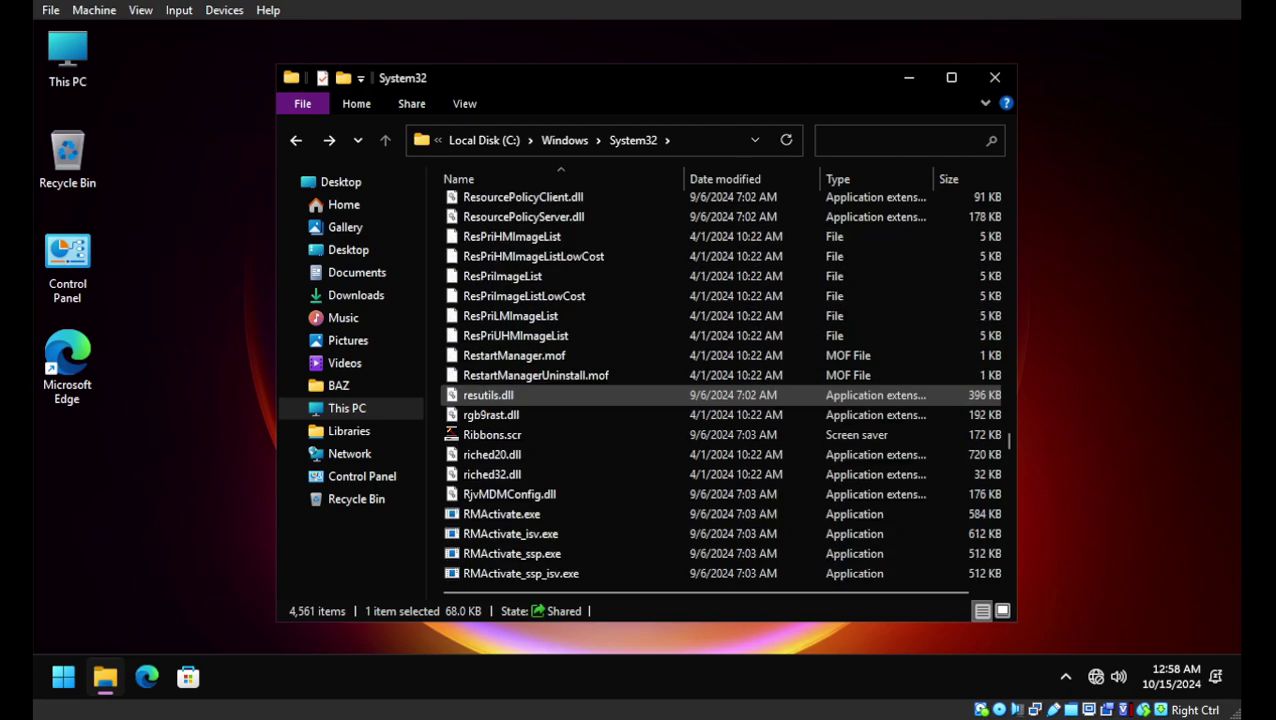
{"action": "scroll", "coordinate": [655, 395], "scroll_direction": "down", "scroll_amount": 4}
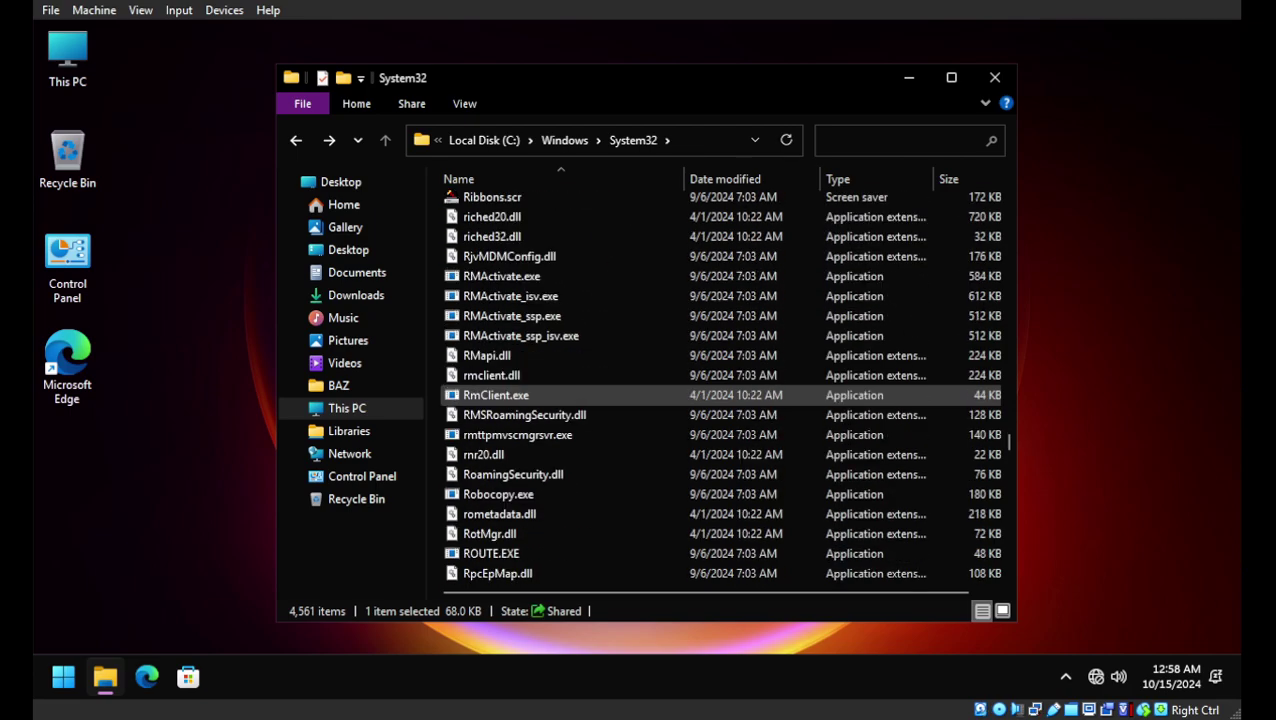
{"action": "scroll", "coordinate": [655, 395], "scroll_direction": "down", "scroll_amount": 3}
{"action": "scroll", "coordinate": [655, 395], "scroll_direction": "down", "scroll_amount": 3}
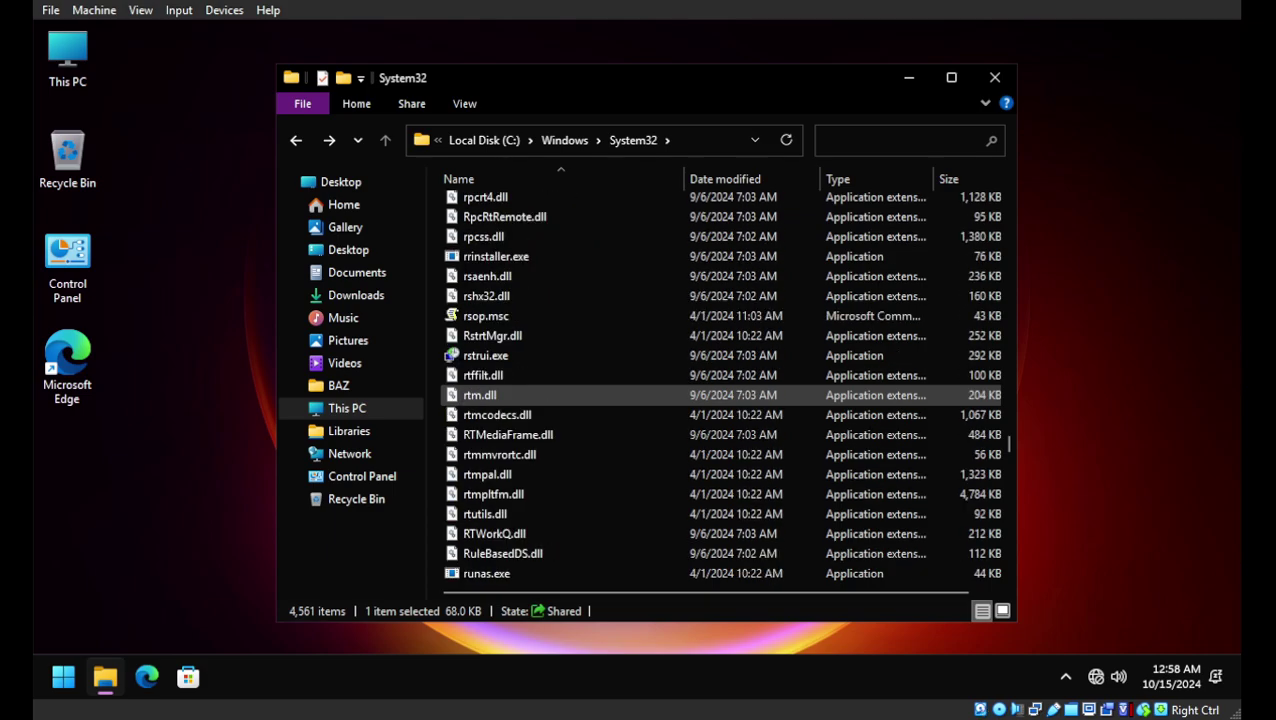
{"action": "scroll", "coordinate": [640, 397], "scroll_direction": "down", "scroll_amount": 4}
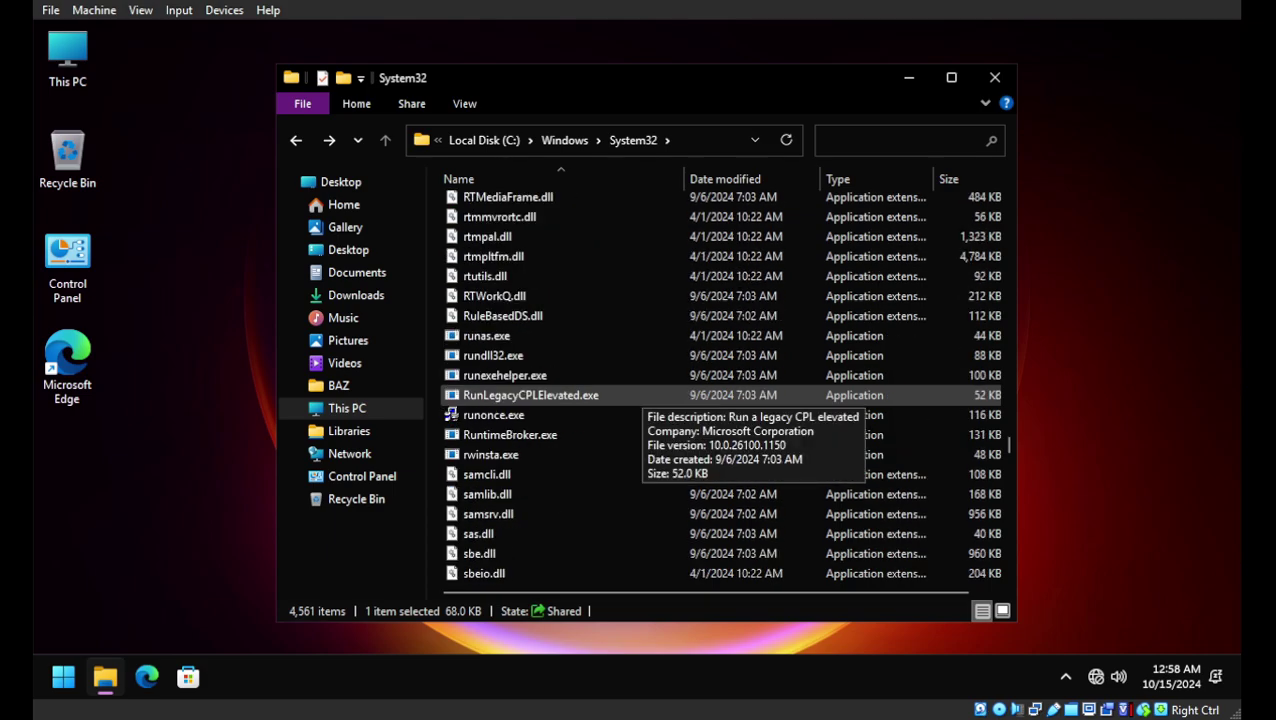
Step: Examine the System32 files beginning with S, including the search, security, sensor and SettingsHandlers files
{"action": "scroll", "coordinate": [640, 395], "scroll_direction": "down", "scroll_amount": 1}
{"action": "scroll", "coordinate": [640, 395], "scroll_direction": "down", "scroll_amount": 5}
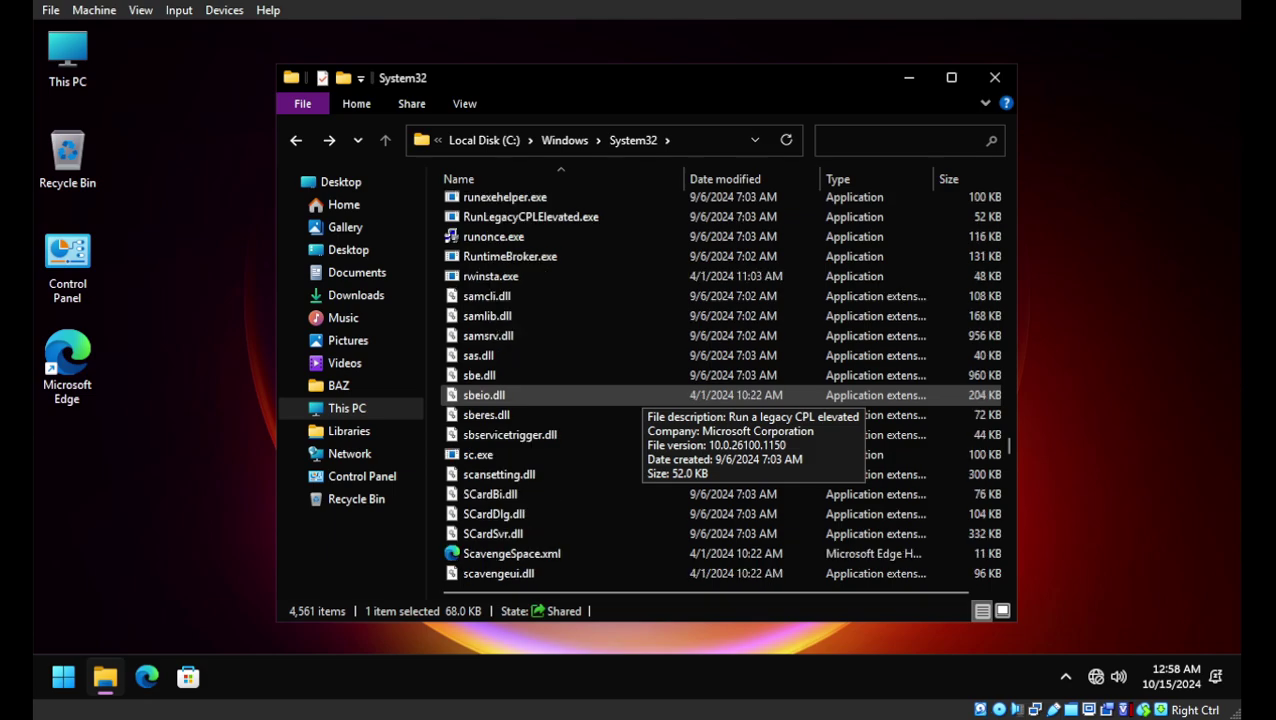
{"action": "scroll", "coordinate": [640, 395], "scroll_direction": "down", "scroll_amount": 3}
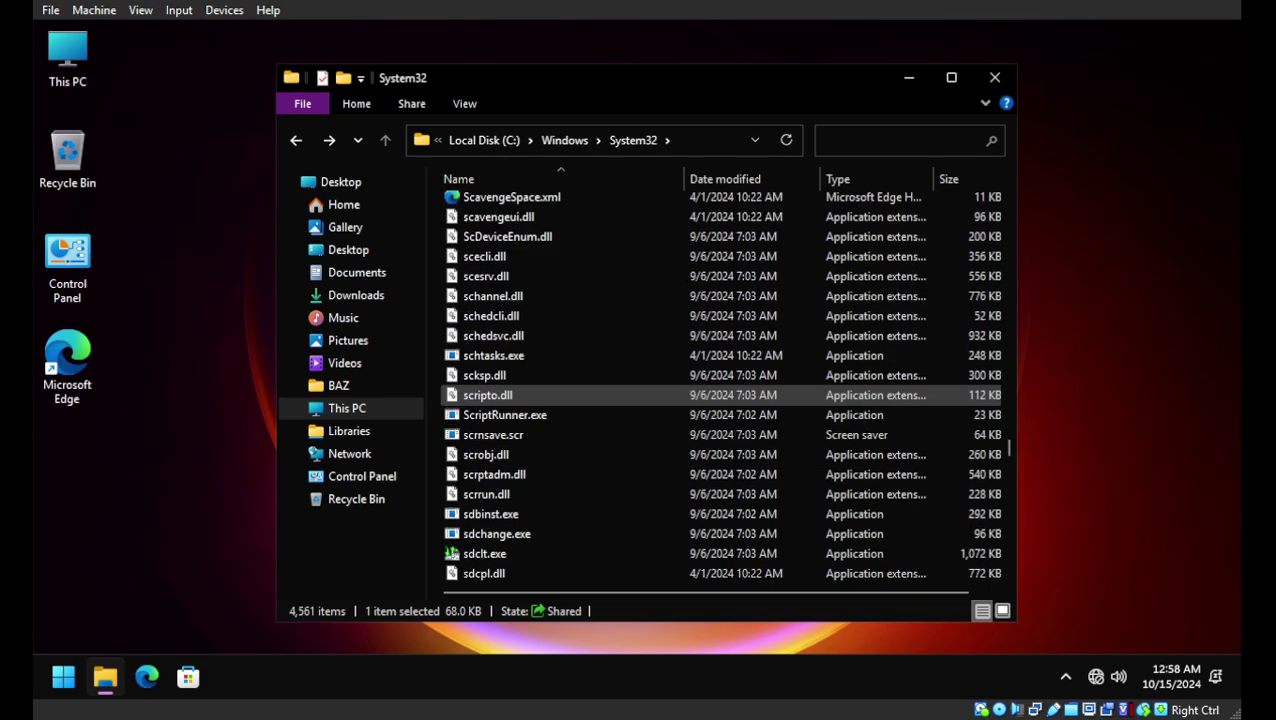
{"action": "scroll", "coordinate": [640, 395], "scroll_direction": "down", "scroll_amount": 9}
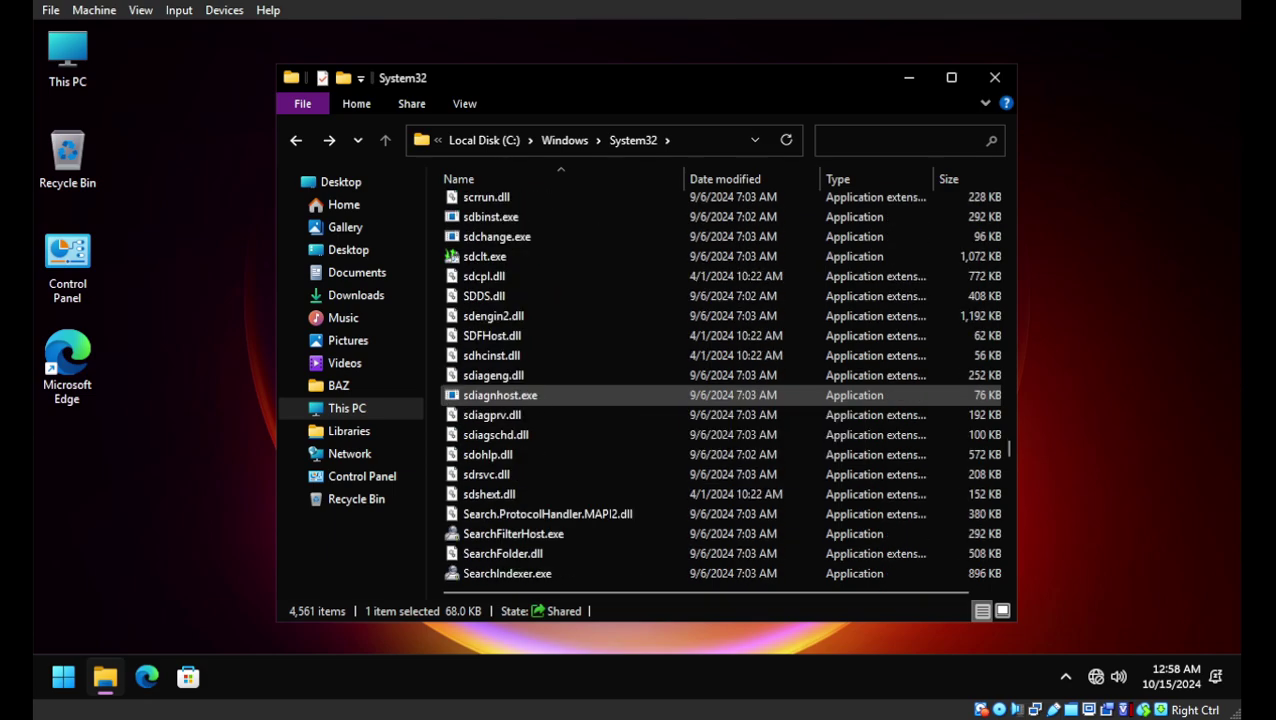
{"action": "scroll", "coordinate": [640, 395], "scroll_direction": "down", "scroll_amount": 1}
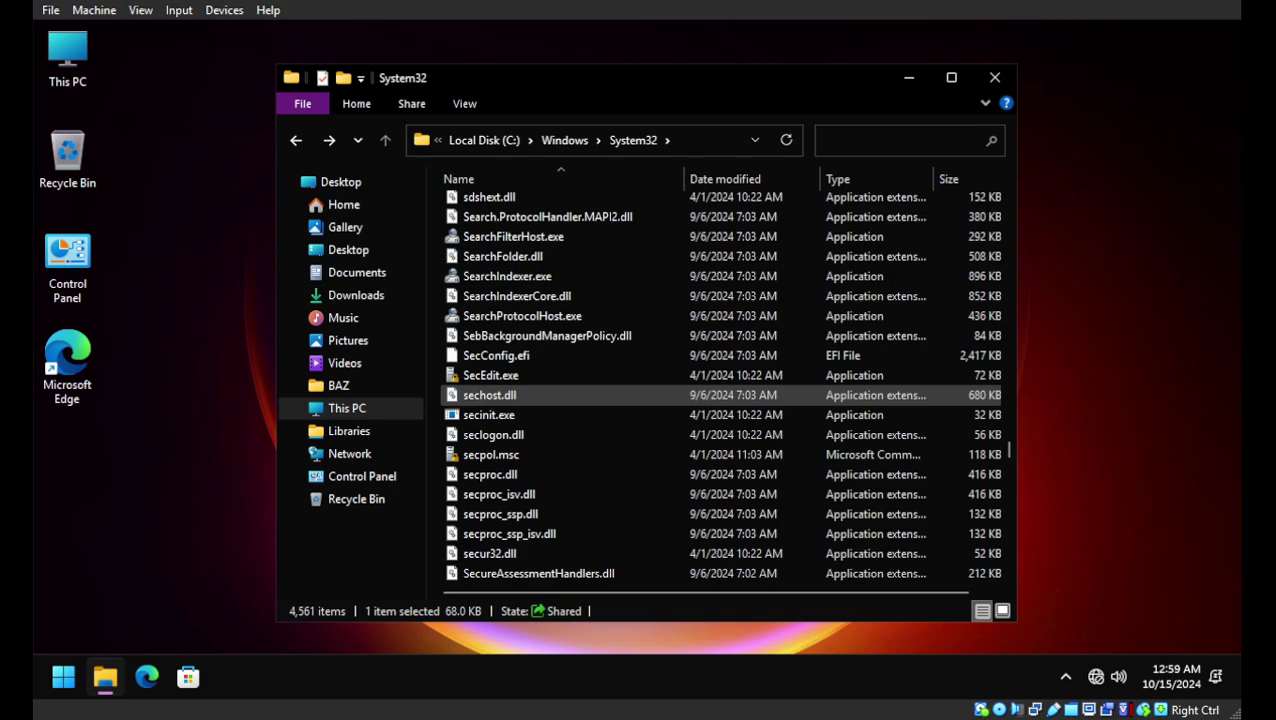
{"action": "scroll", "coordinate": [640, 395], "scroll_direction": "down", "scroll_amount": 3}
{"action": "scroll", "coordinate": [640, 395], "scroll_direction": "down", "scroll_amount": 6}
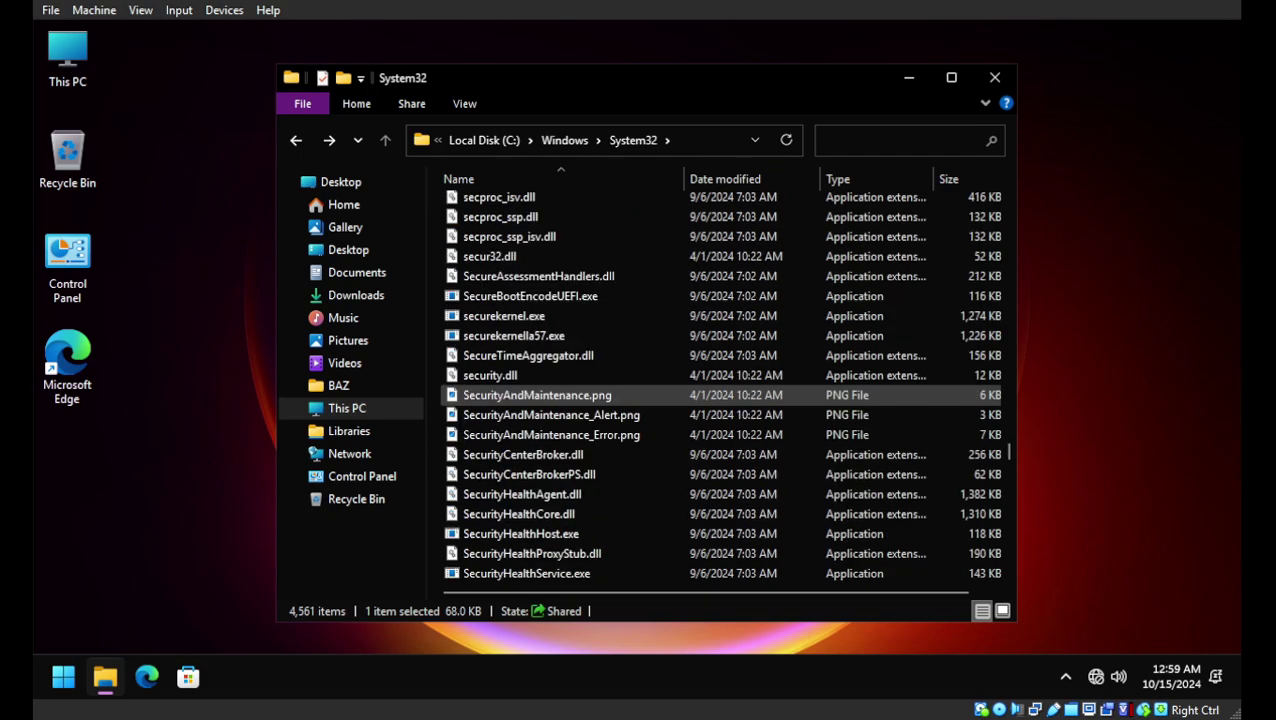
{"action": "scroll", "coordinate": [640, 395], "scroll_direction": "down", "scroll_amount": 4}
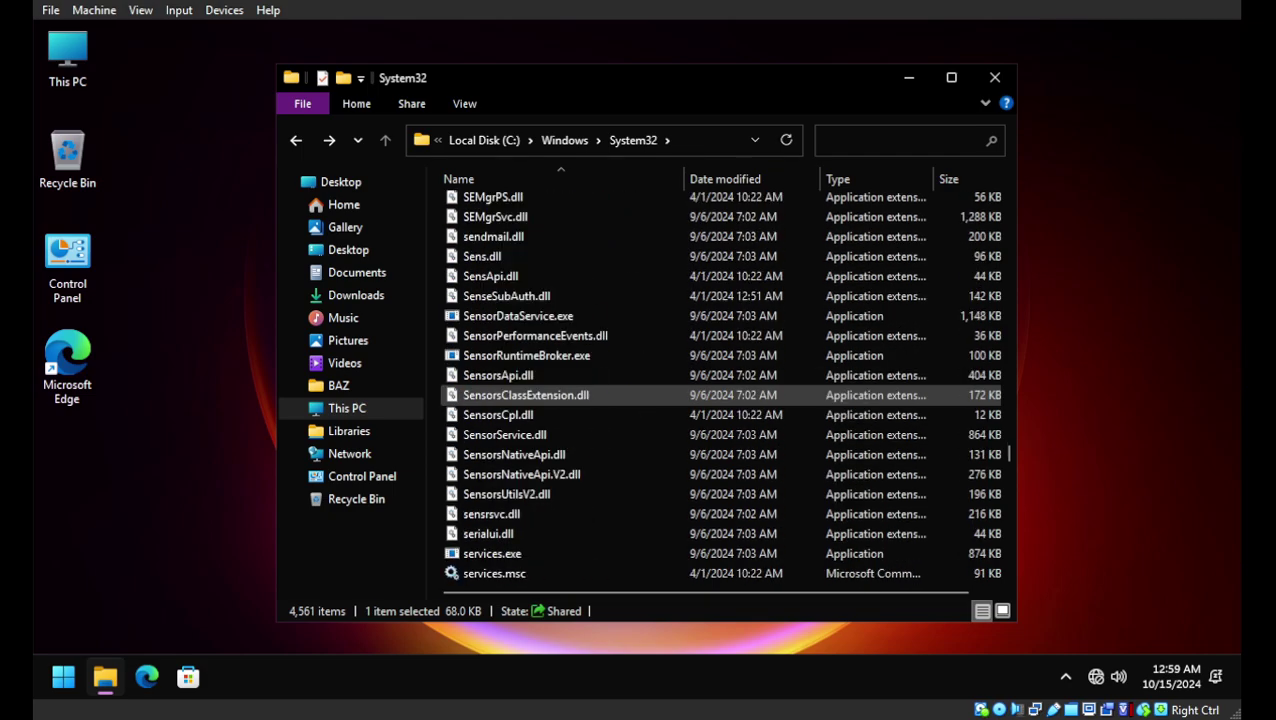
{"action": "scroll", "coordinate": [640, 395], "scroll_direction": "down", "scroll_amount": 4}
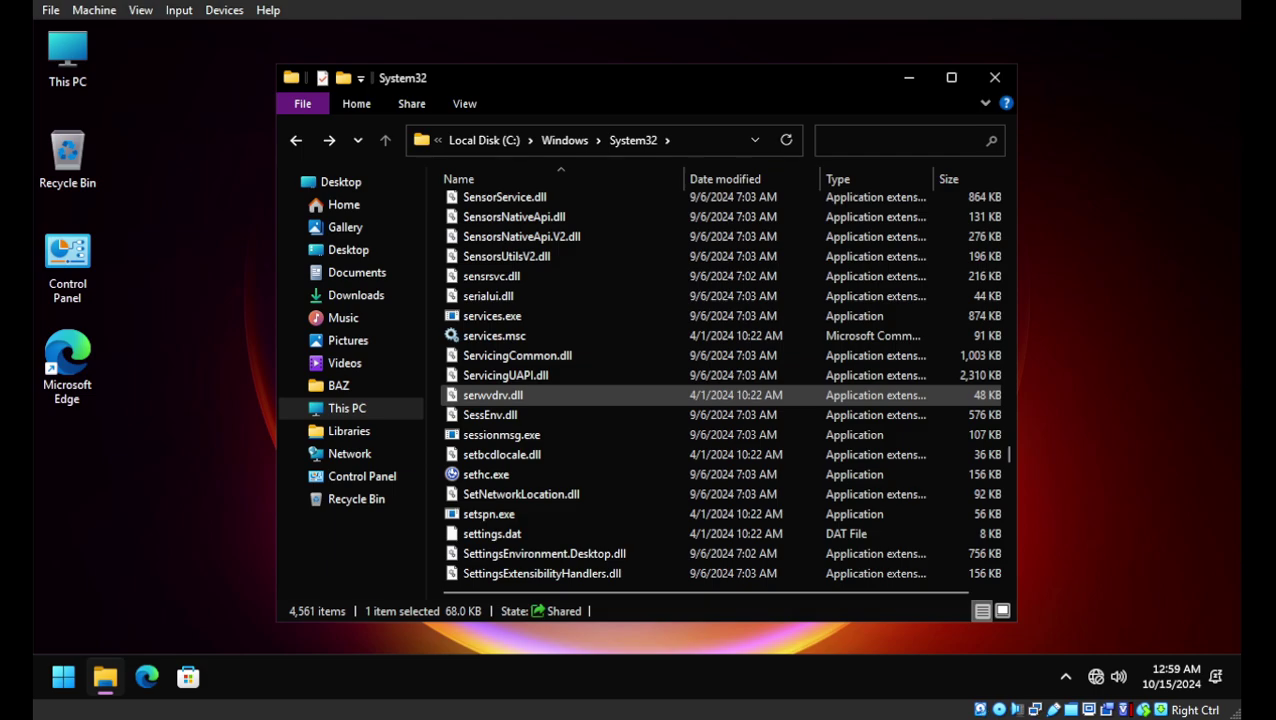
{"action": "scroll", "coordinate": [640, 395], "scroll_direction": "down", "scroll_amount": 10}
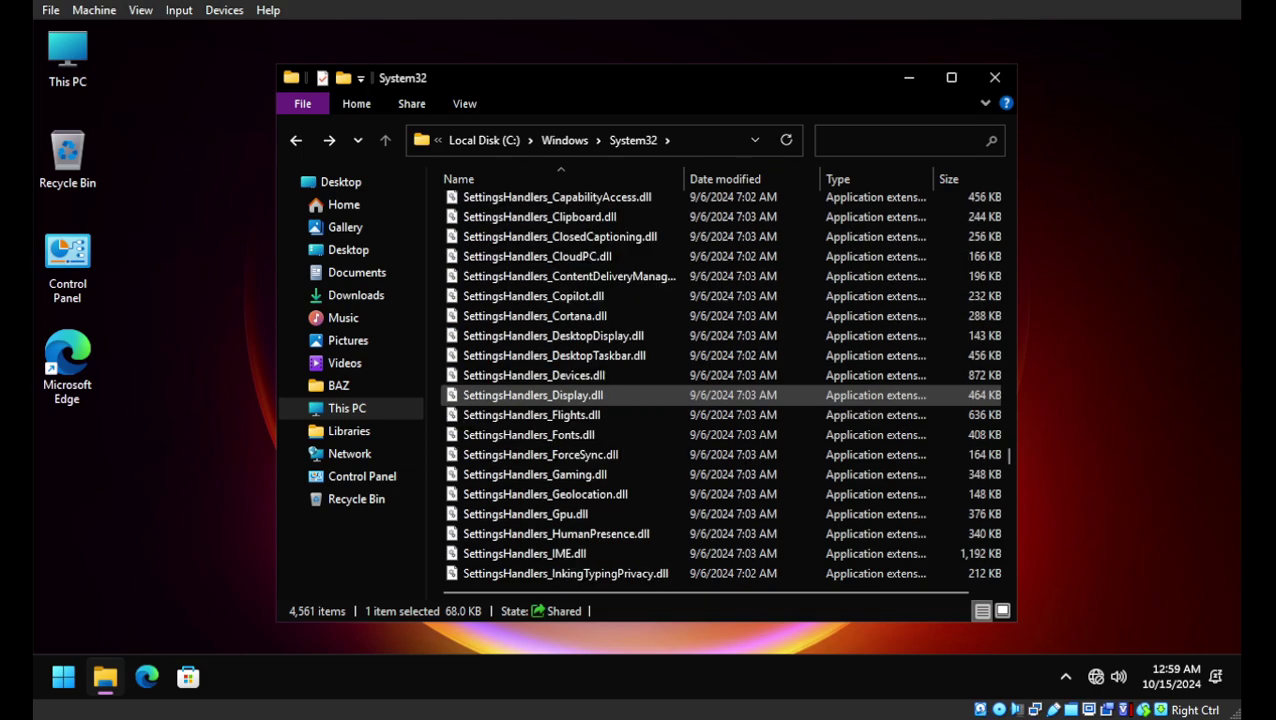
{"action": "scroll", "coordinate": [640, 395], "scroll_direction": "down", "scroll_amount": 17}
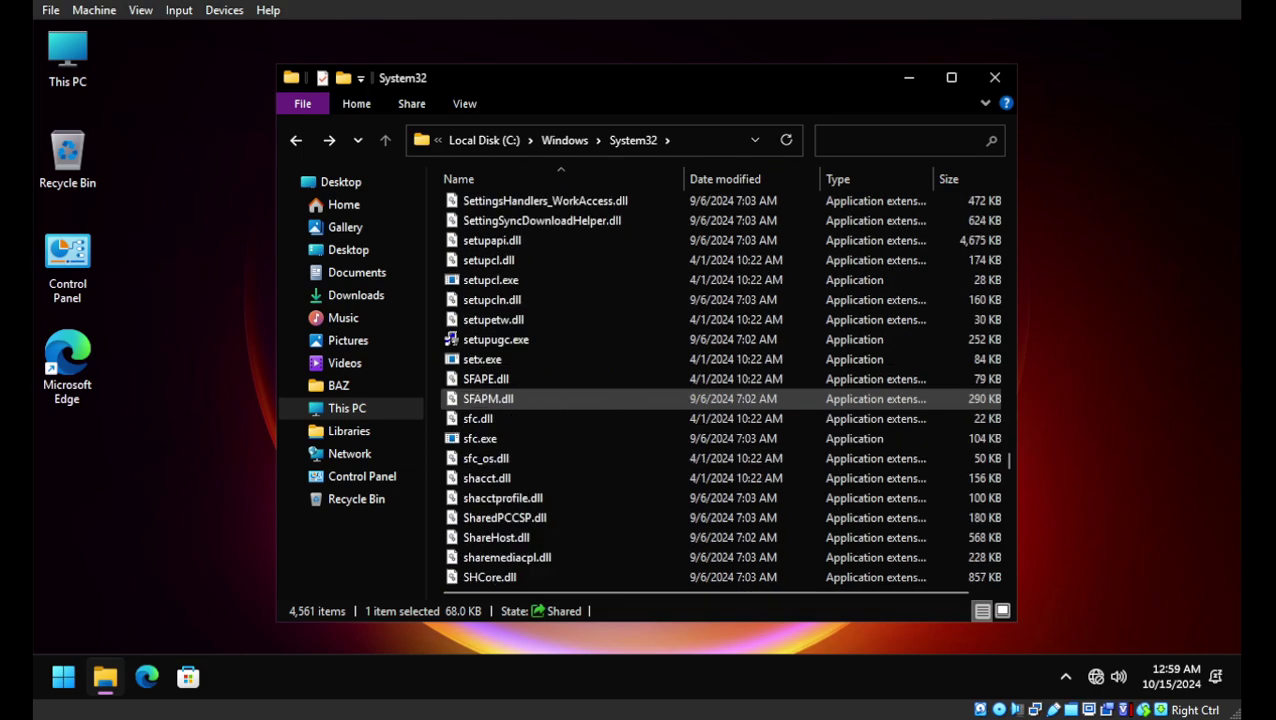
{"action": "scroll", "coordinate": [640, 398], "scroll_direction": "down", "scroll_amount": 8}
Step: Go back up from System32 through the Windows folder and drive C:, and close the File Explorer window
{"action": "key", "text": "alt+Left"}
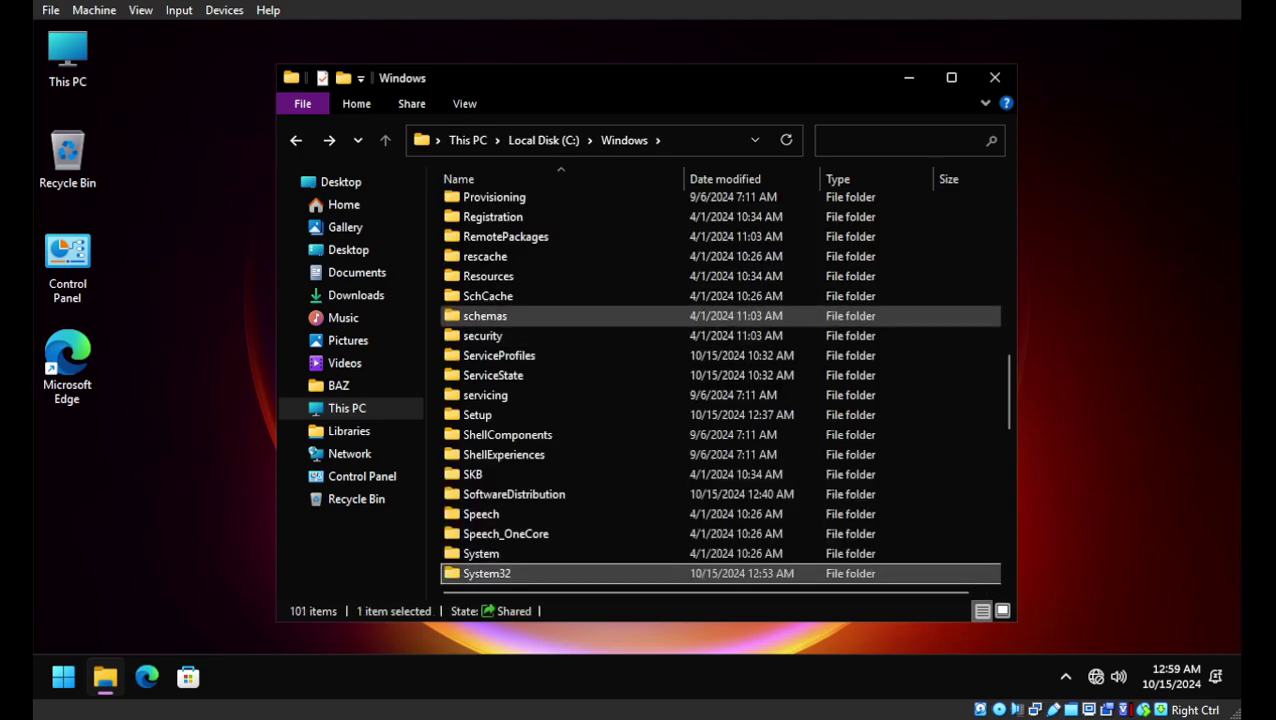
{"action": "key", "text": "alt+Up"}
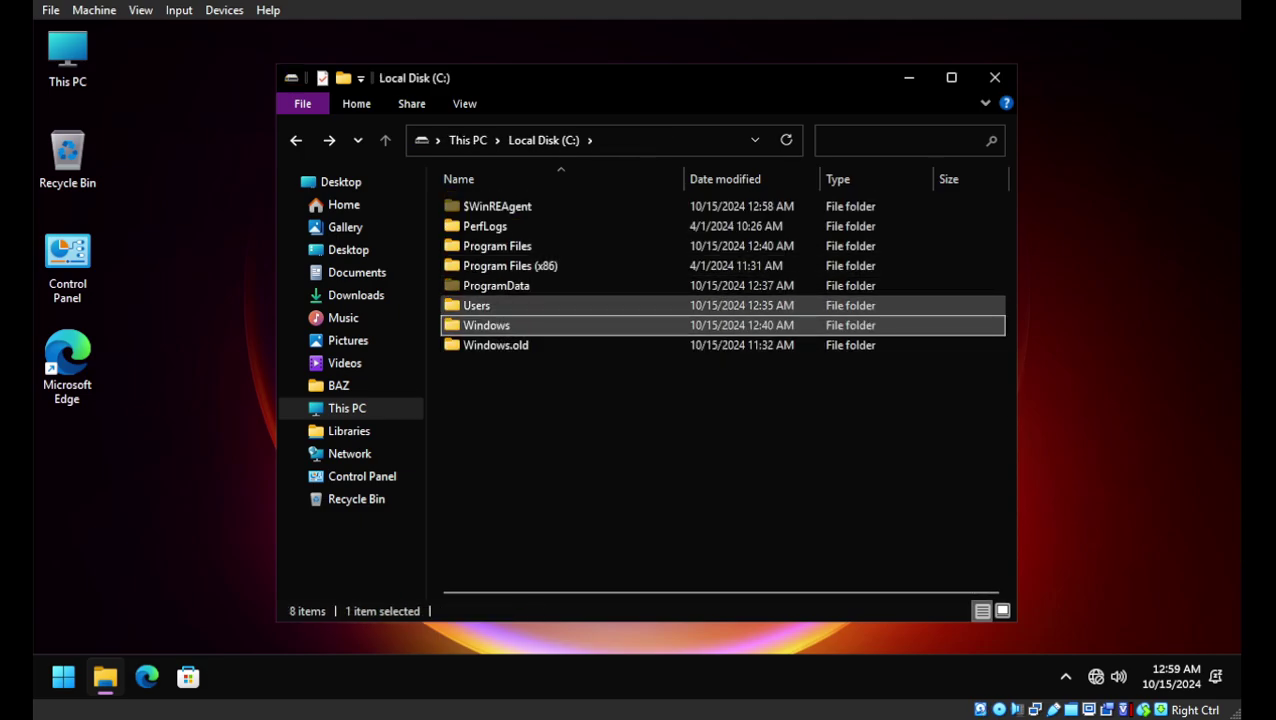
{"action": "key", "text": "alt+Up"}
{"action": "left_click", "coordinate": [995, 77]}
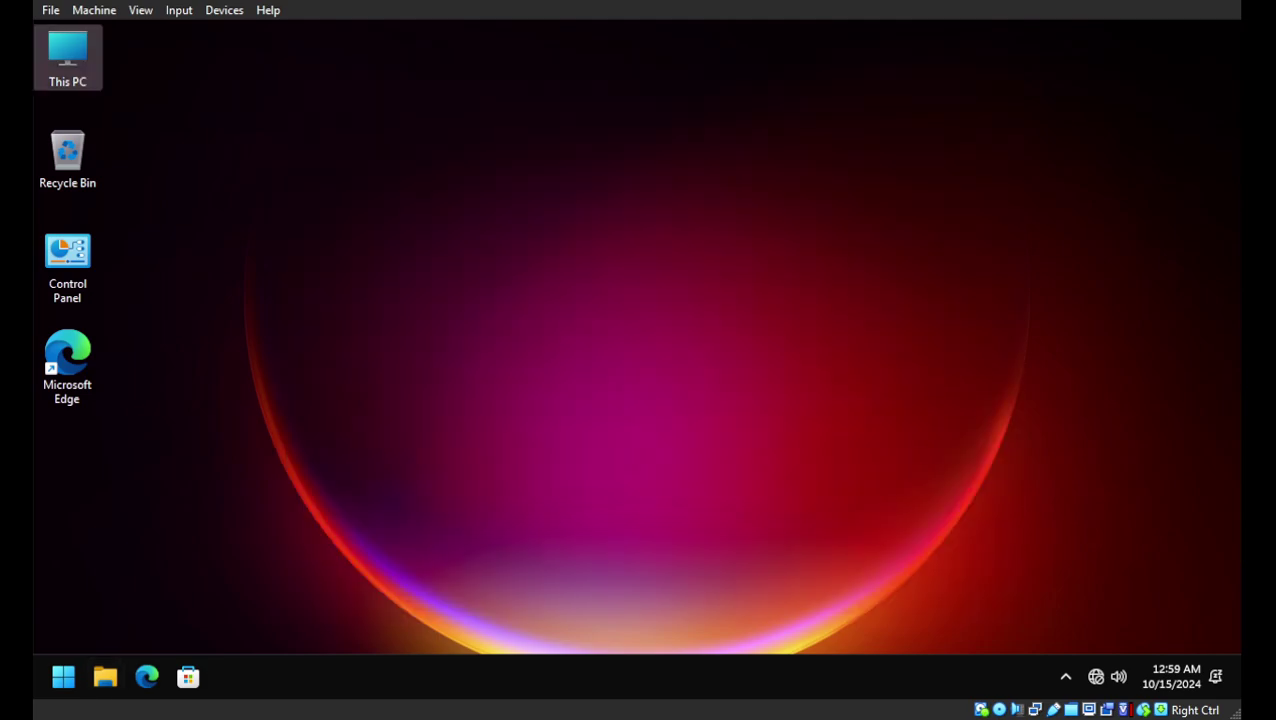
Step: Open Task Manager, check the Memory and CPU performance graphs, and close it
{"action": "right_click", "coordinate": [612, 677]}
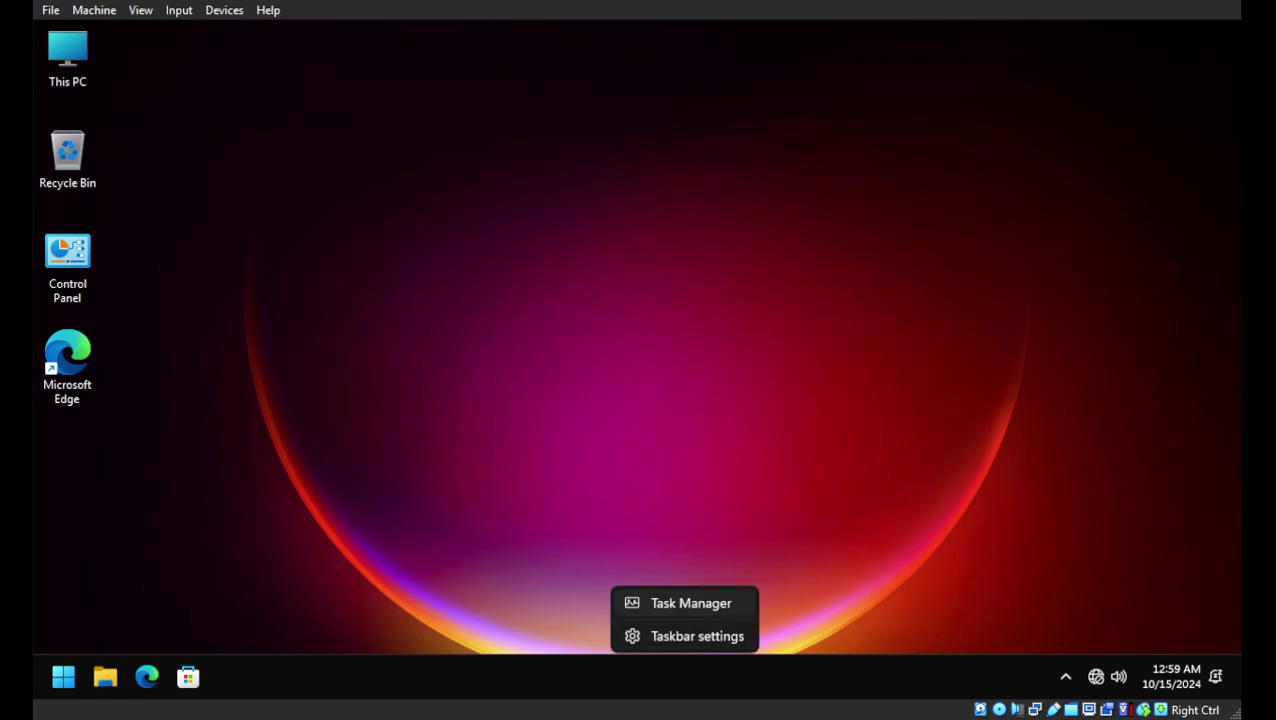
{"action": "left_click", "coordinate": [652, 601]}
{"action": "left_click", "coordinate": [535, 240]}
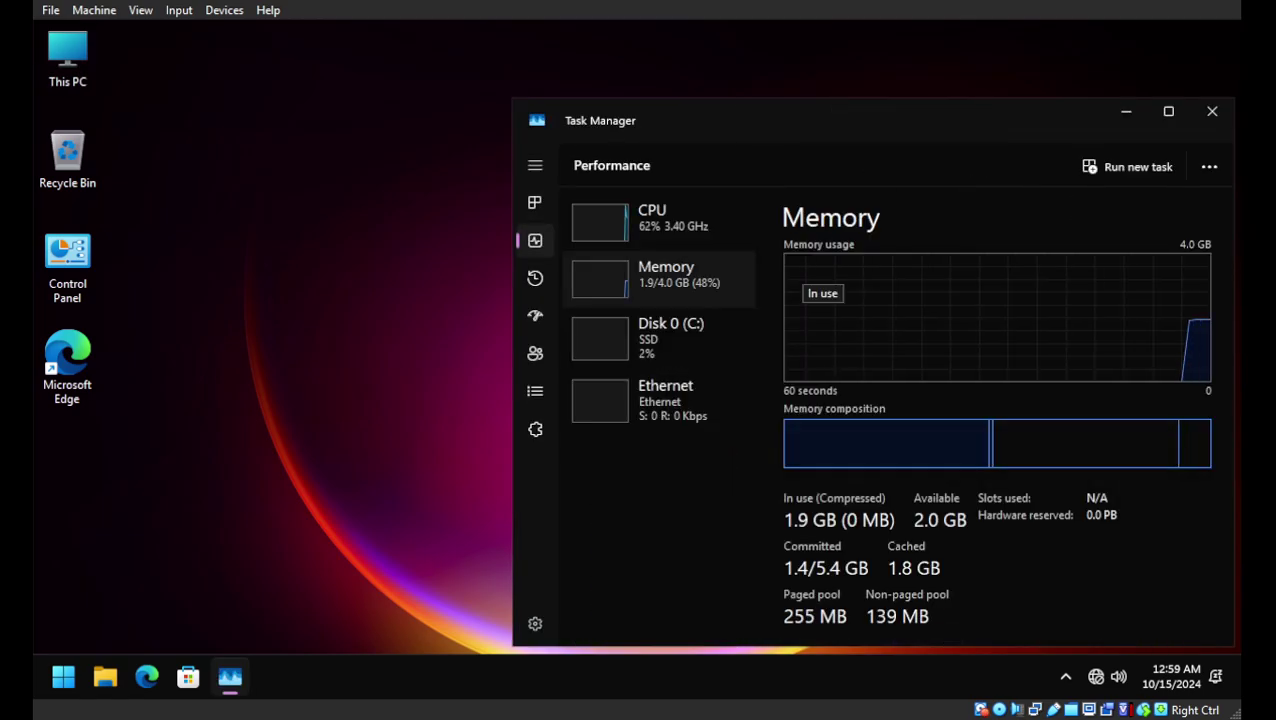
{"action": "left_click", "coordinate": [655, 220]}
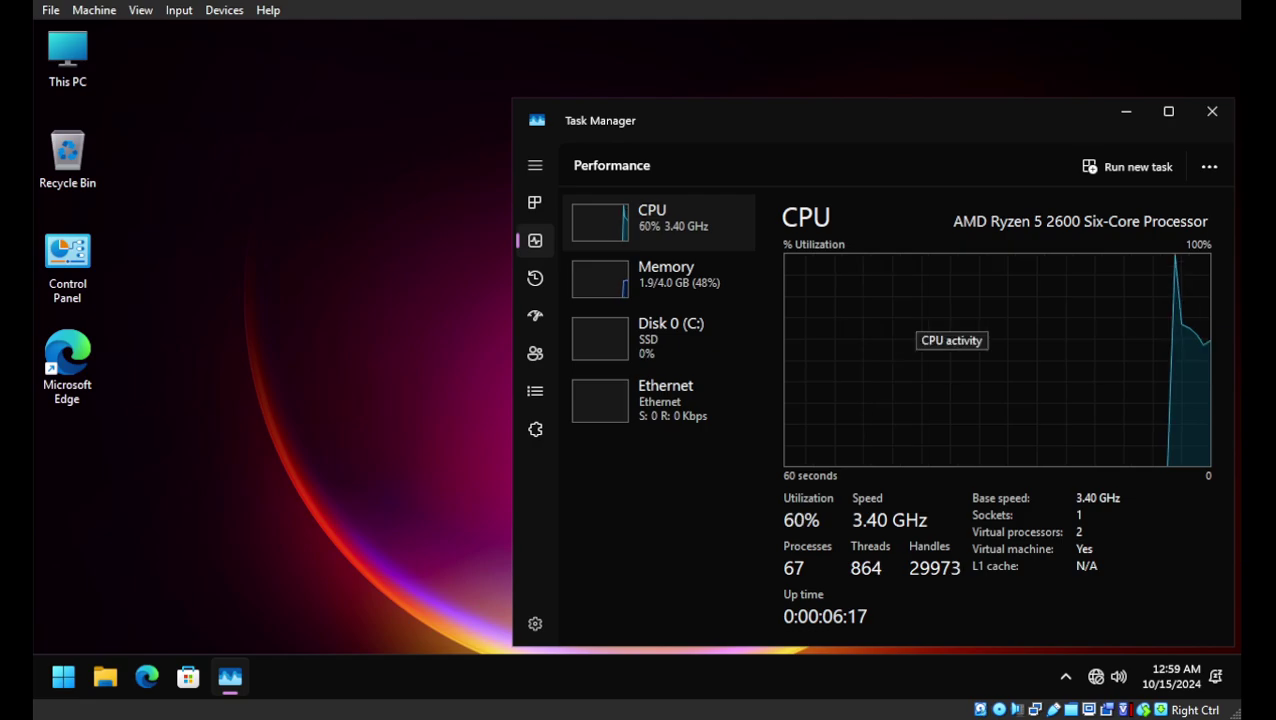
{"action": "left_click", "coordinate": [1212, 111]}
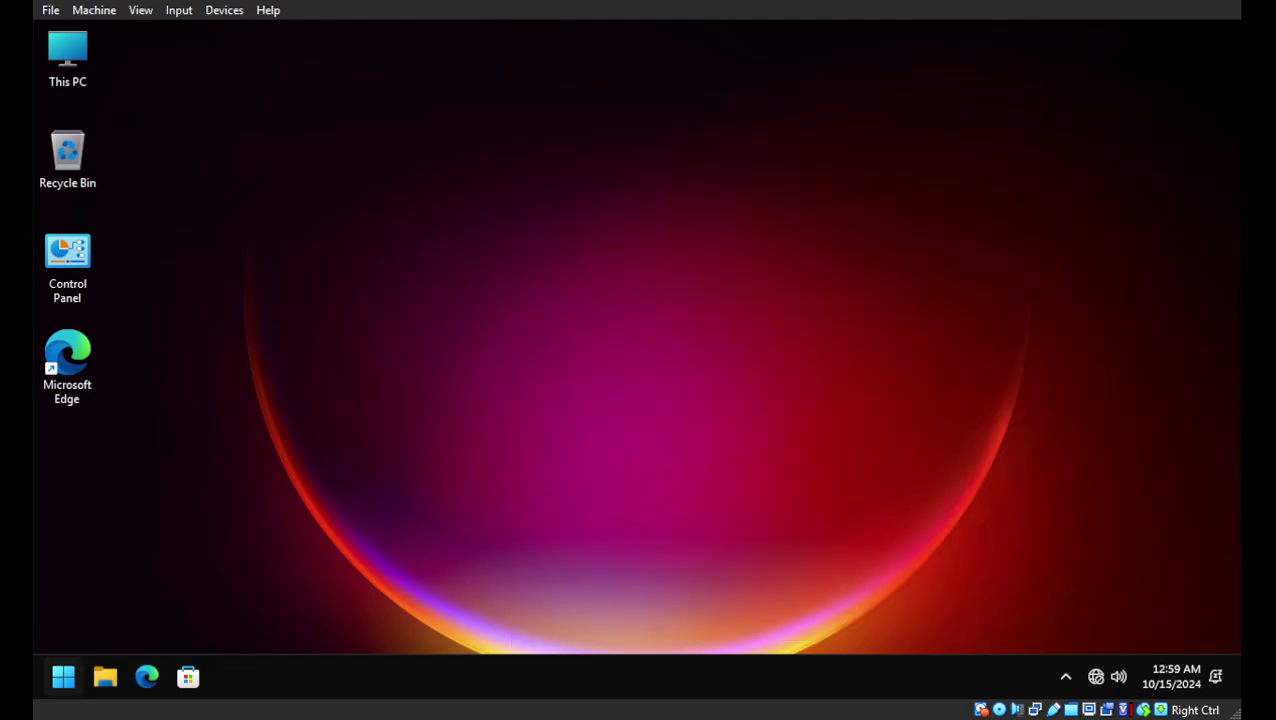
Step: Open Windows Settings and check the installation progress of the pending cumulative update in Windows Update
{"action": "left_click", "coordinate": [63, 677]}
{"action": "left_click", "coordinate": [211, 230]}
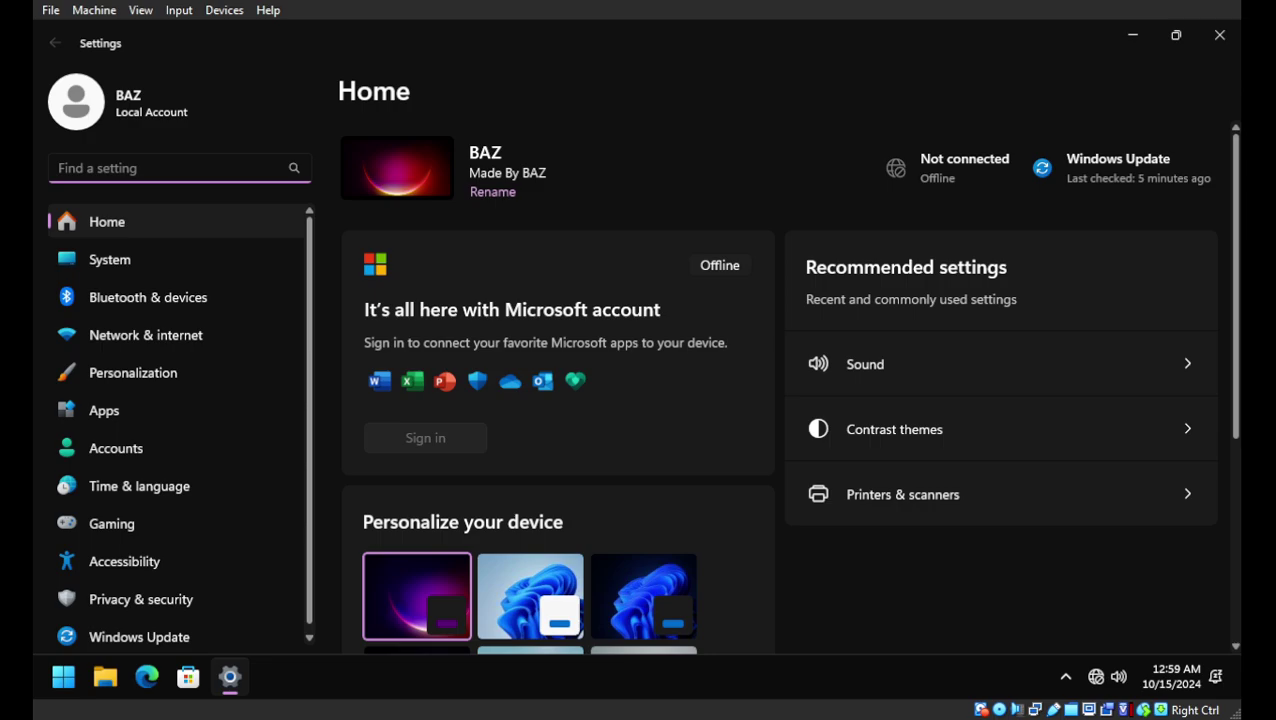
{"action": "left_click", "coordinate": [1118, 167]}
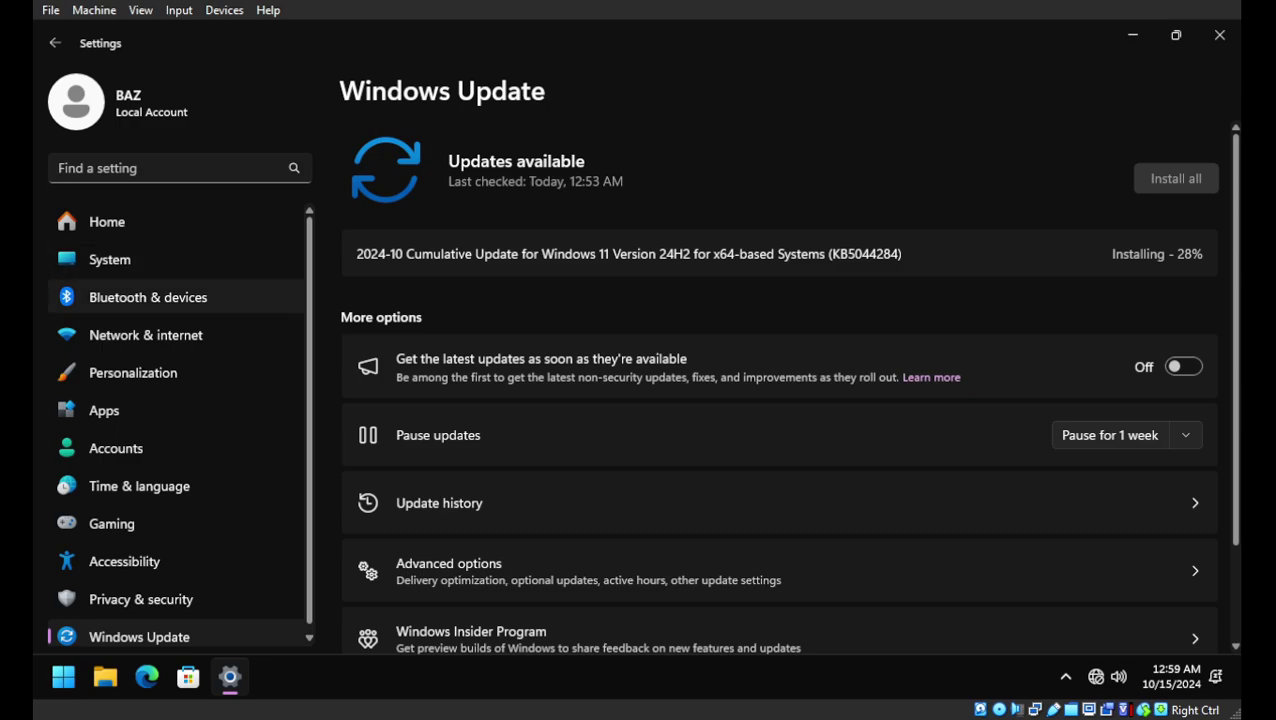
Step: Open the System storage settings and examine the Temporary files categories and the Updates entry
{"action": "left_click", "coordinate": [110, 259]}
{"action": "scroll", "coordinate": [787, 385], "scroll_direction": "down", "scroll_amount": 1}
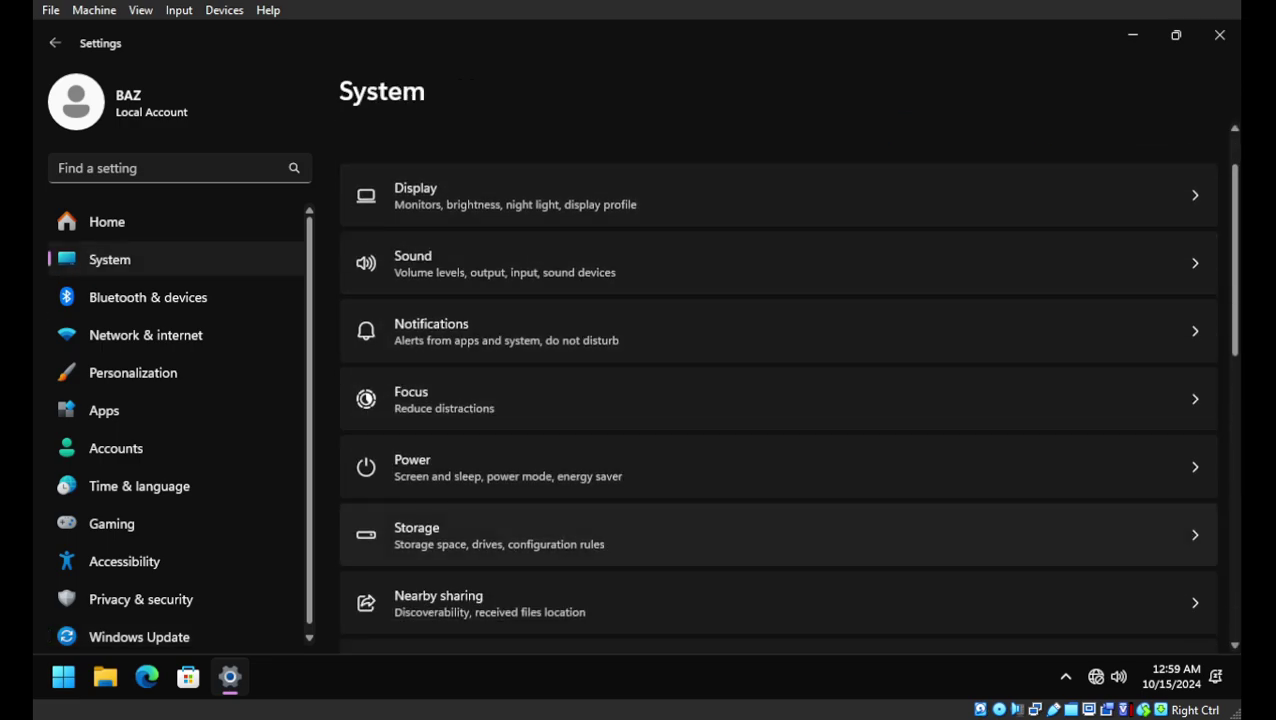
{"action": "left_click", "coordinate": [780, 535]}
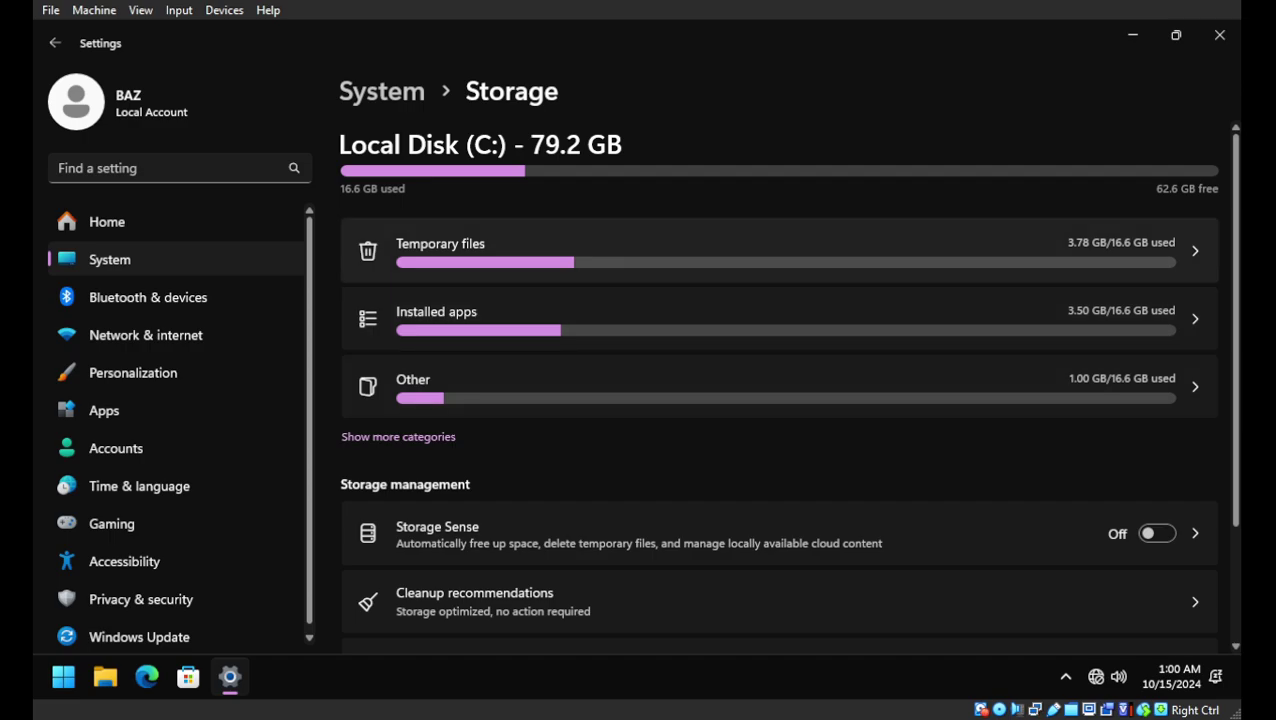
{"action": "left_click", "coordinate": [779, 250]}
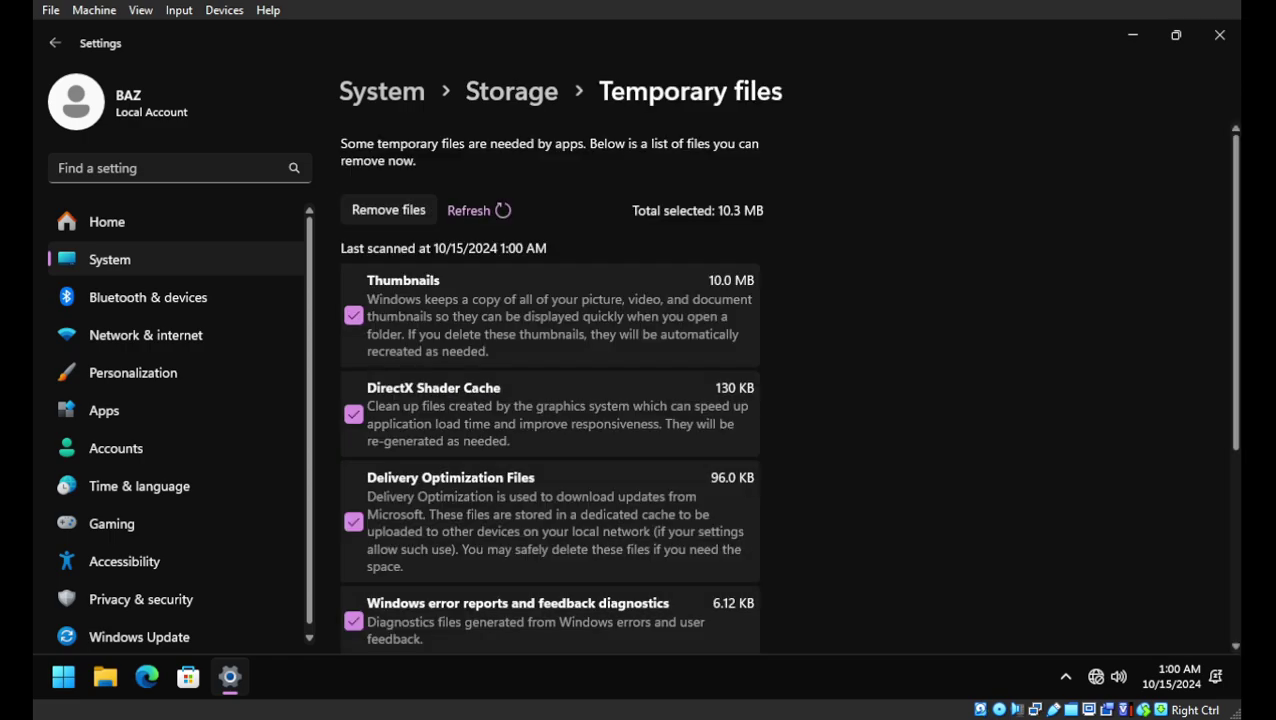
{"action": "scroll", "coordinate": [550, 400], "scroll_direction": "down", "scroll_amount": 2}
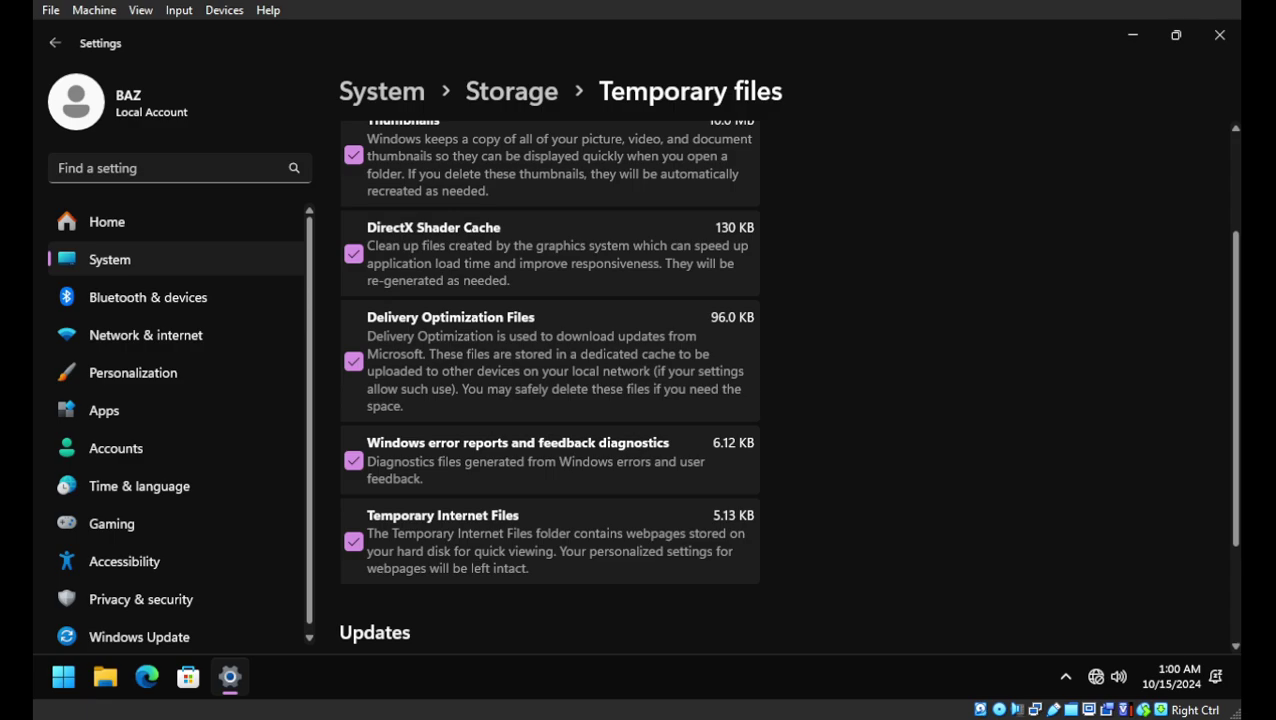
{"action": "scroll", "coordinate": [550, 400], "scroll_direction": "up", "scroll_amount": 2}
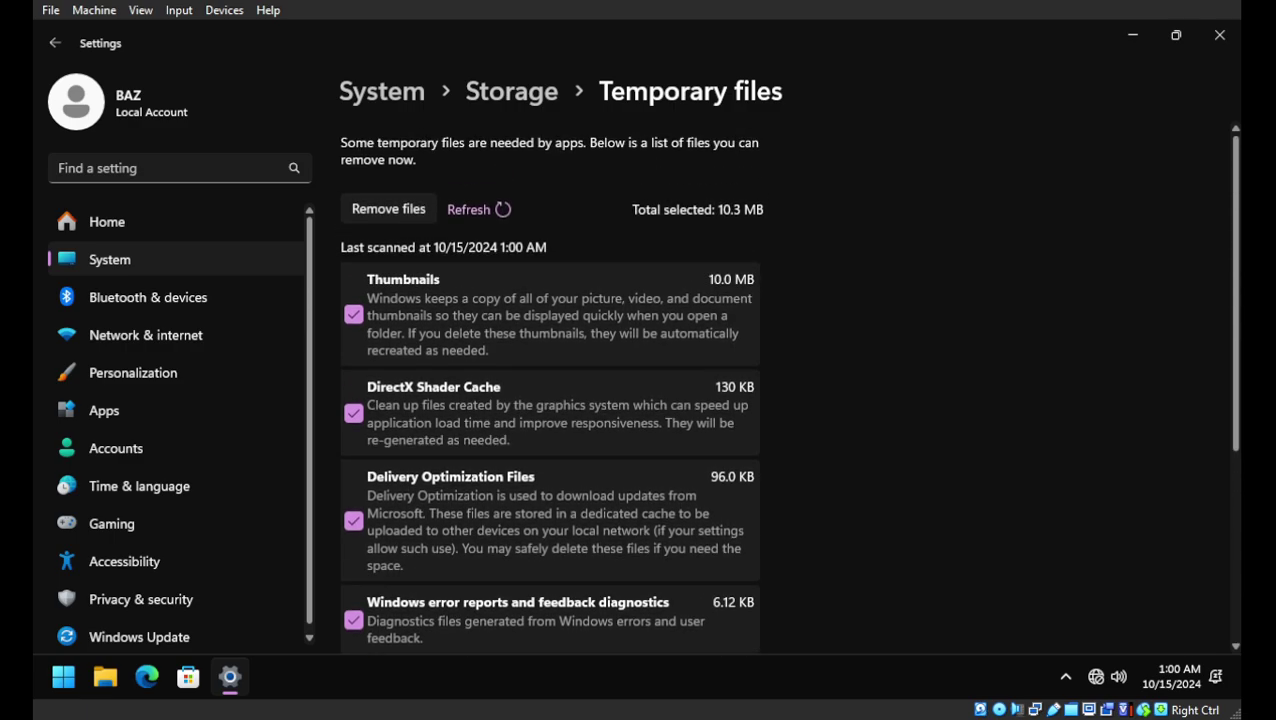
{"action": "scroll", "coordinate": [550, 400], "scroll_direction": "down", "scroll_amount": 3}
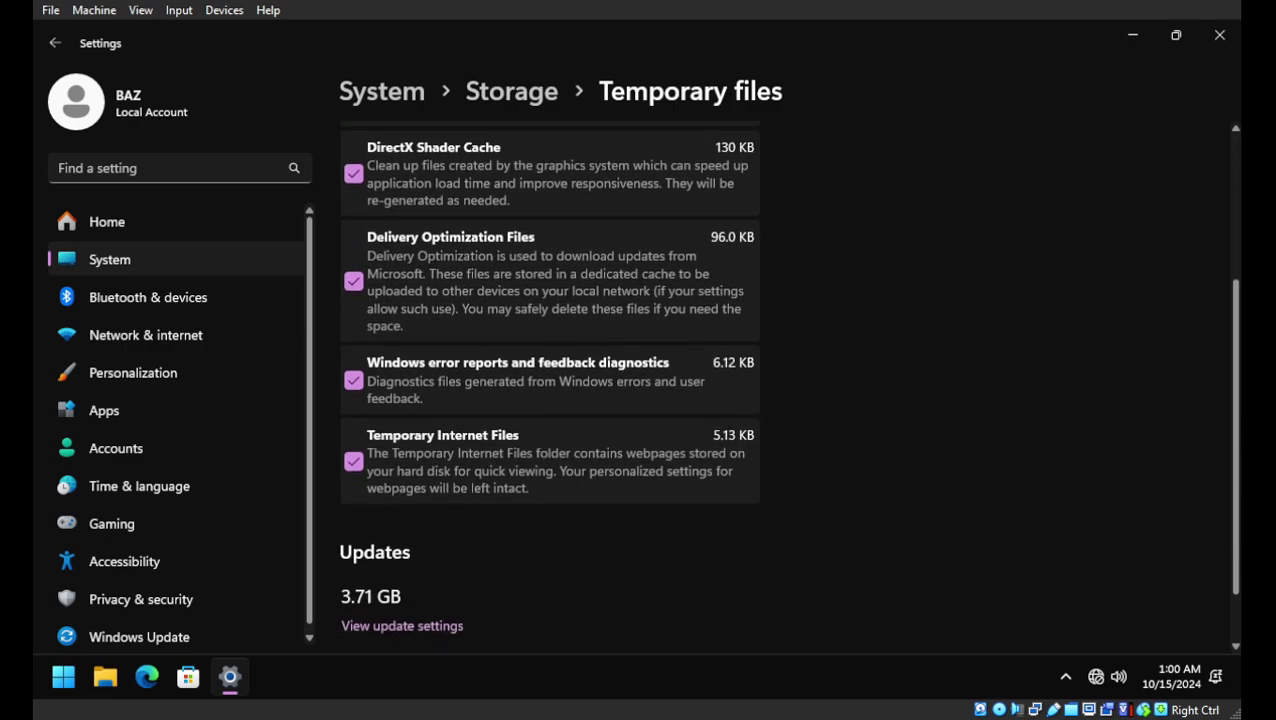
{"action": "scroll", "coordinate": [550, 400], "scroll_direction": "down", "scroll_amount": 1}
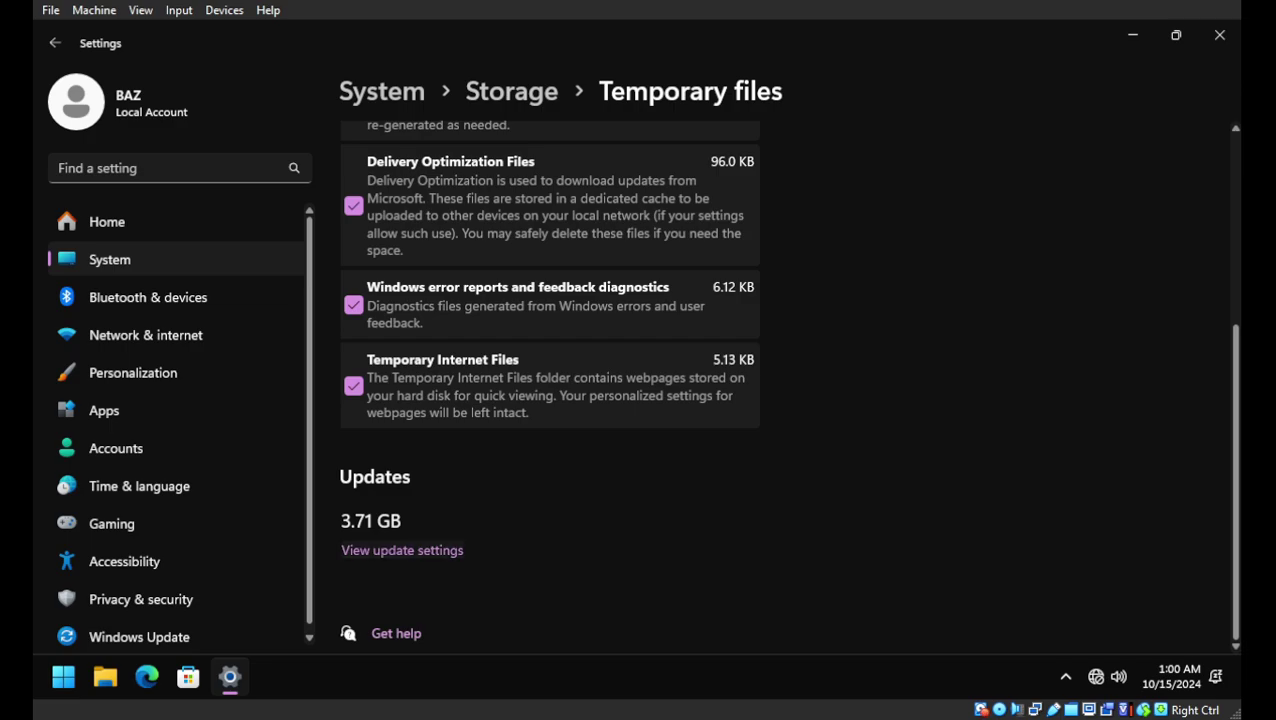
Step: View the update settings from Temporary files, check the cumulative update's installation progress, and go back to Storage
{"action": "left_click", "coordinate": [402, 550]}
{"action": "left_click_drag", "start_coordinate": [1114, 254], "coordinate": [1203, 254]}
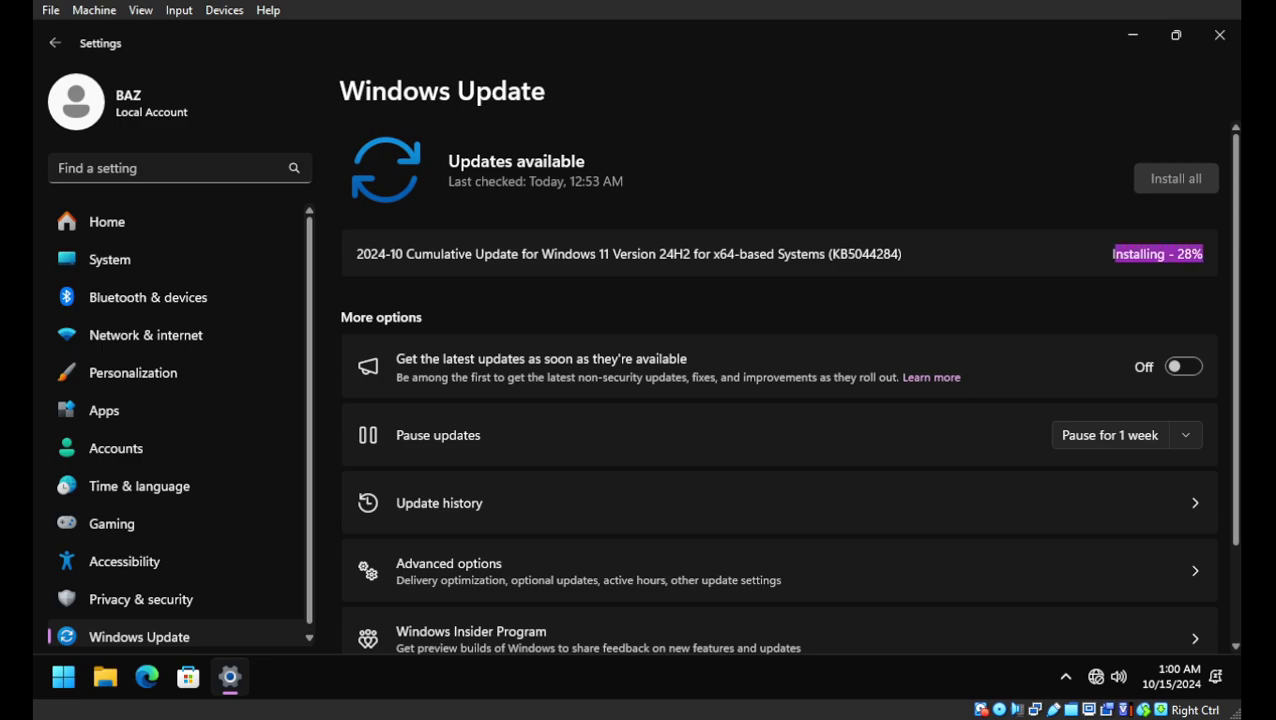
{"action": "key", "text": "alt+Left"}
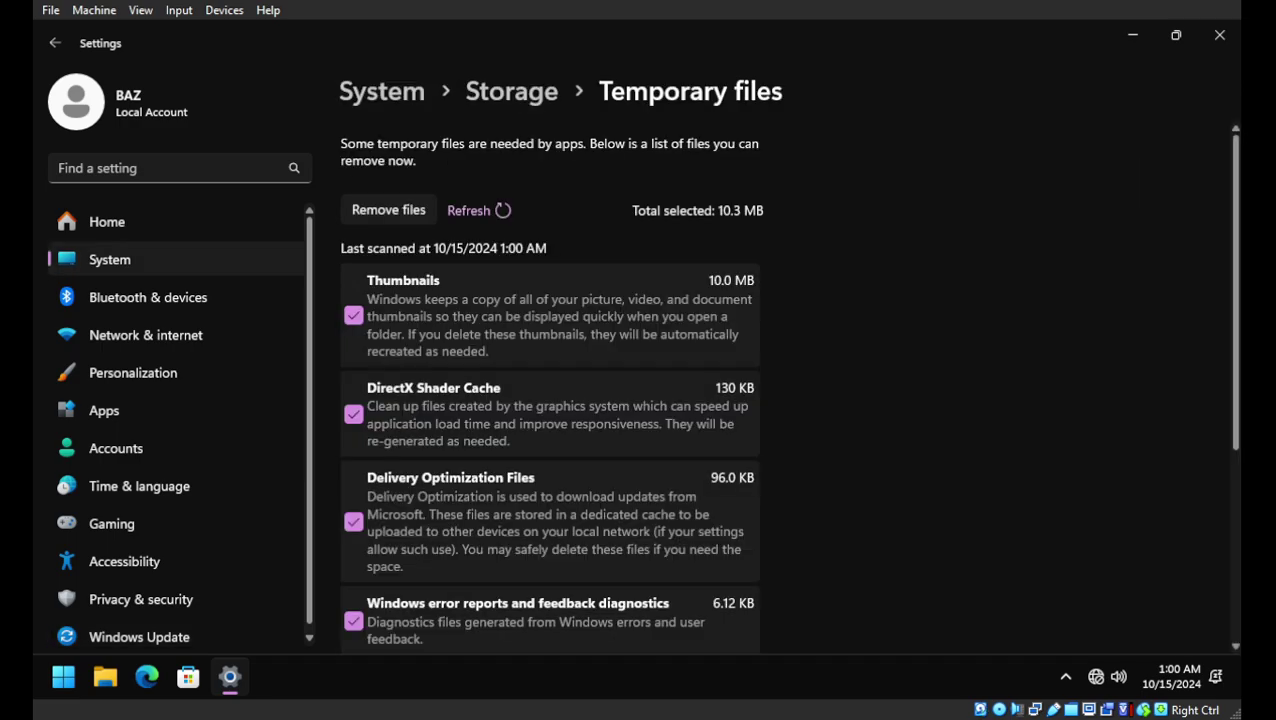
{"action": "key", "text": "alt+Left"}
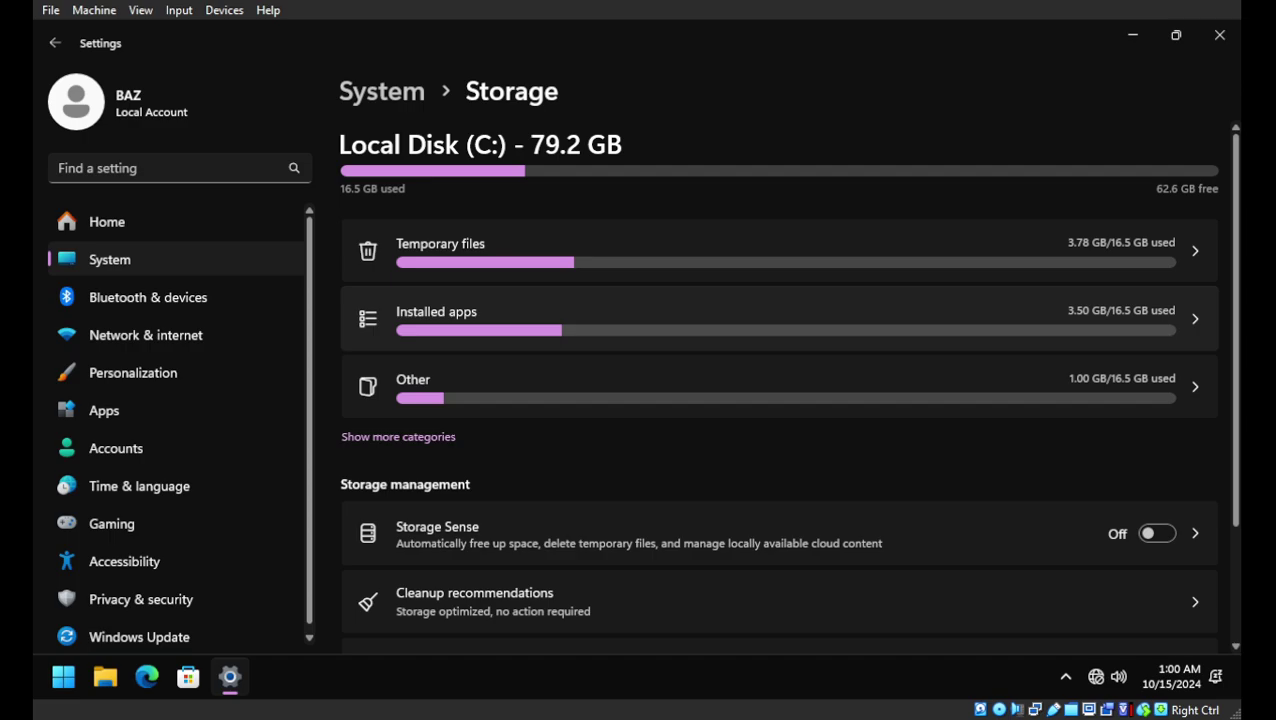
Step: Open the Installed apps category, review the list of apps and their sizes, and return to Storage
{"action": "left_click", "coordinate": [779, 318]}
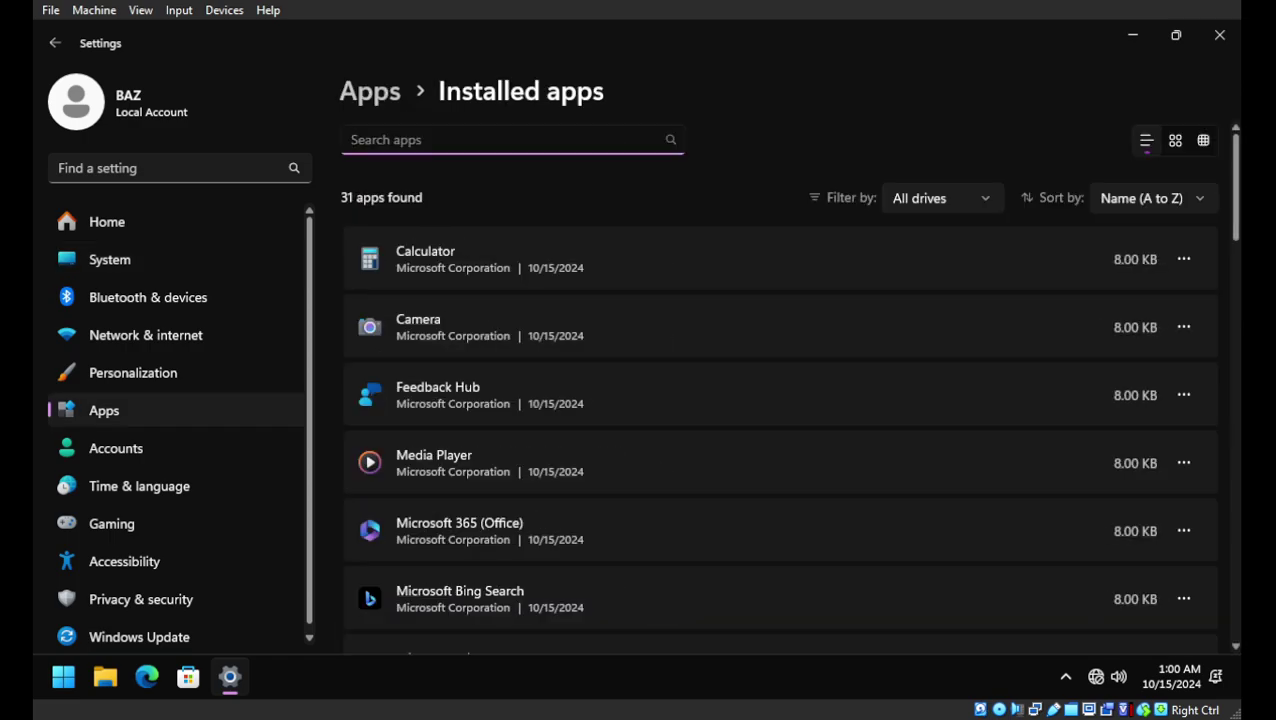
{"action": "scroll", "coordinate": [780, 400], "scroll_direction": "down", "scroll_amount": 5}
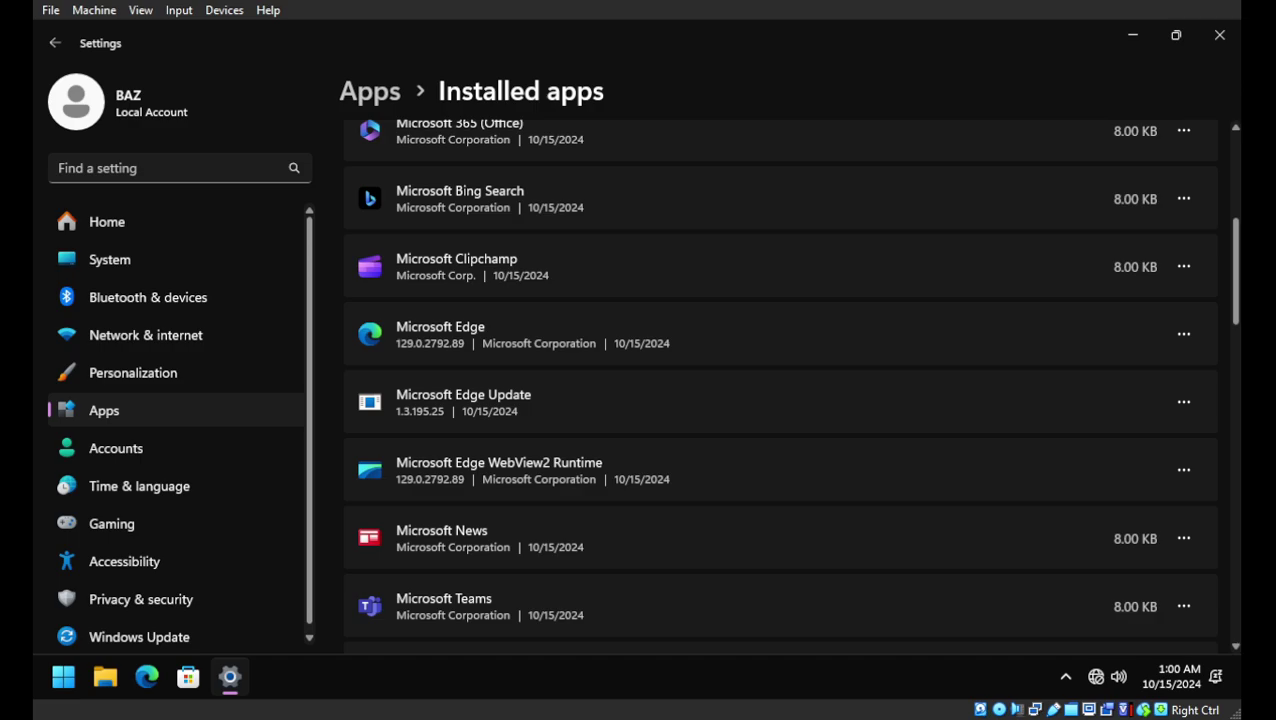
{"action": "scroll", "coordinate": [780, 387], "scroll_direction": "down", "scroll_amount": 2}
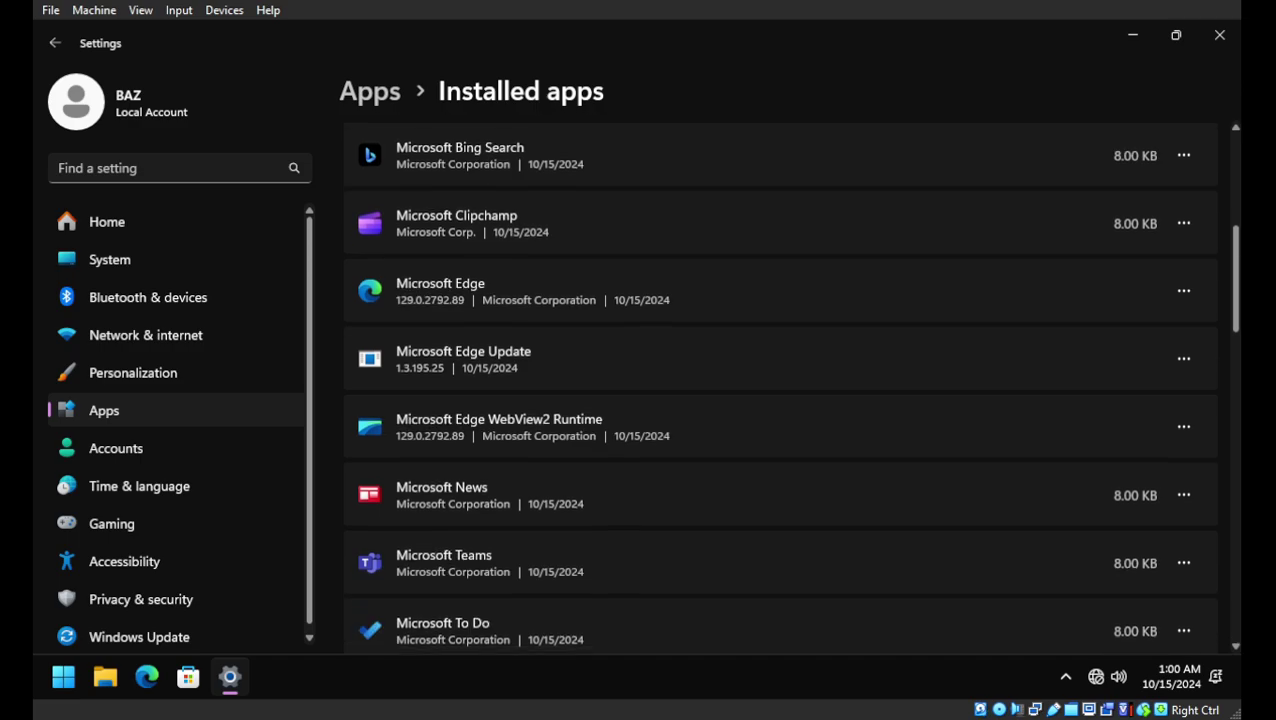
{"action": "scroll", "coordinate": [780, 387], "scroll_direction": "down", "scroll_amount": 4}
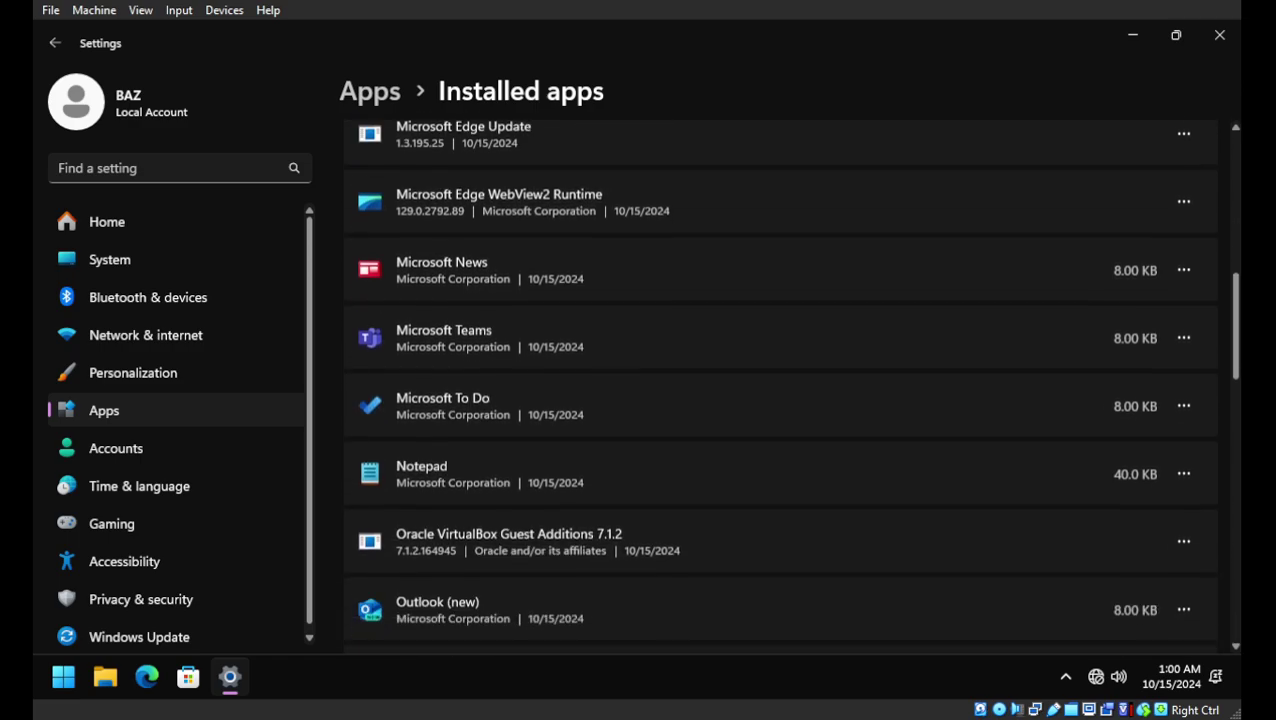
{"action": "scroll", "coordinate": [780, 387], "scroll_direction": "down", "scroll_amount": 6}
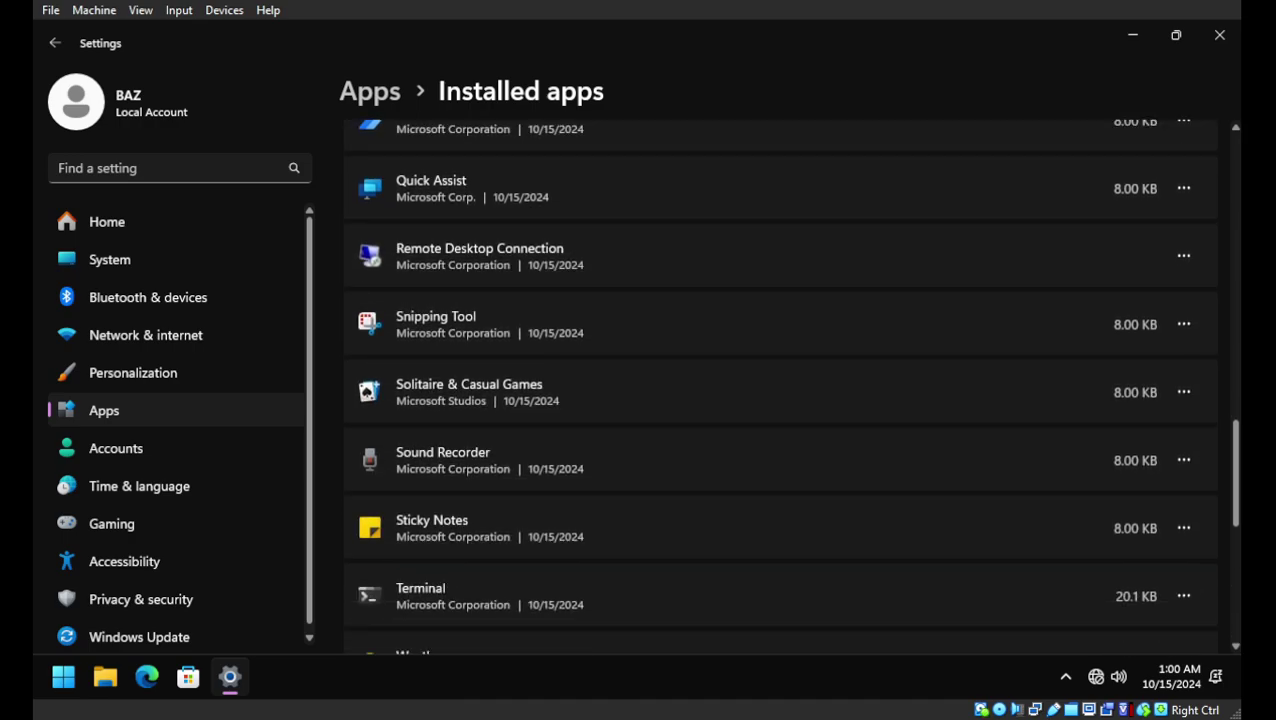
{"action": "key", "text": "alt+Left"}
Step: Inspect the Other category and the full drive C: usage breakdown, including System & reserved, and return to Storage
{"action": "left_click", "coordinate": [779, 386]}
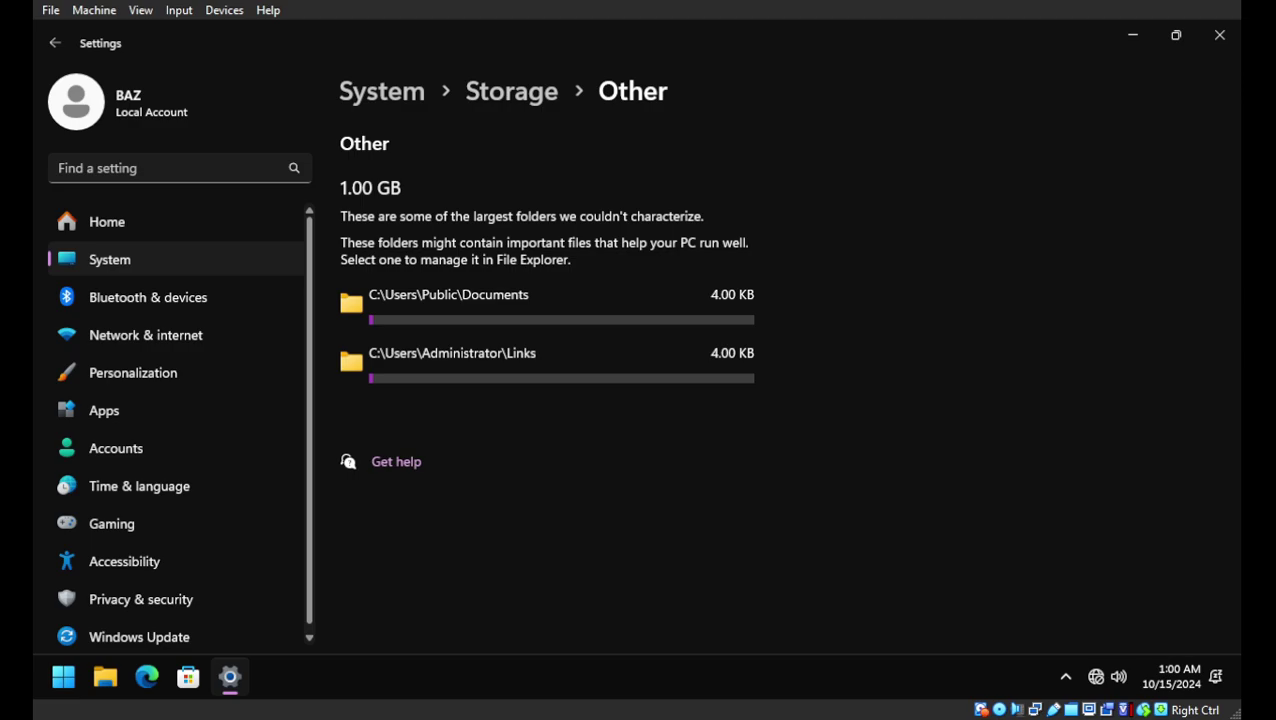
{"action": "key", "text": "alt+Left"}
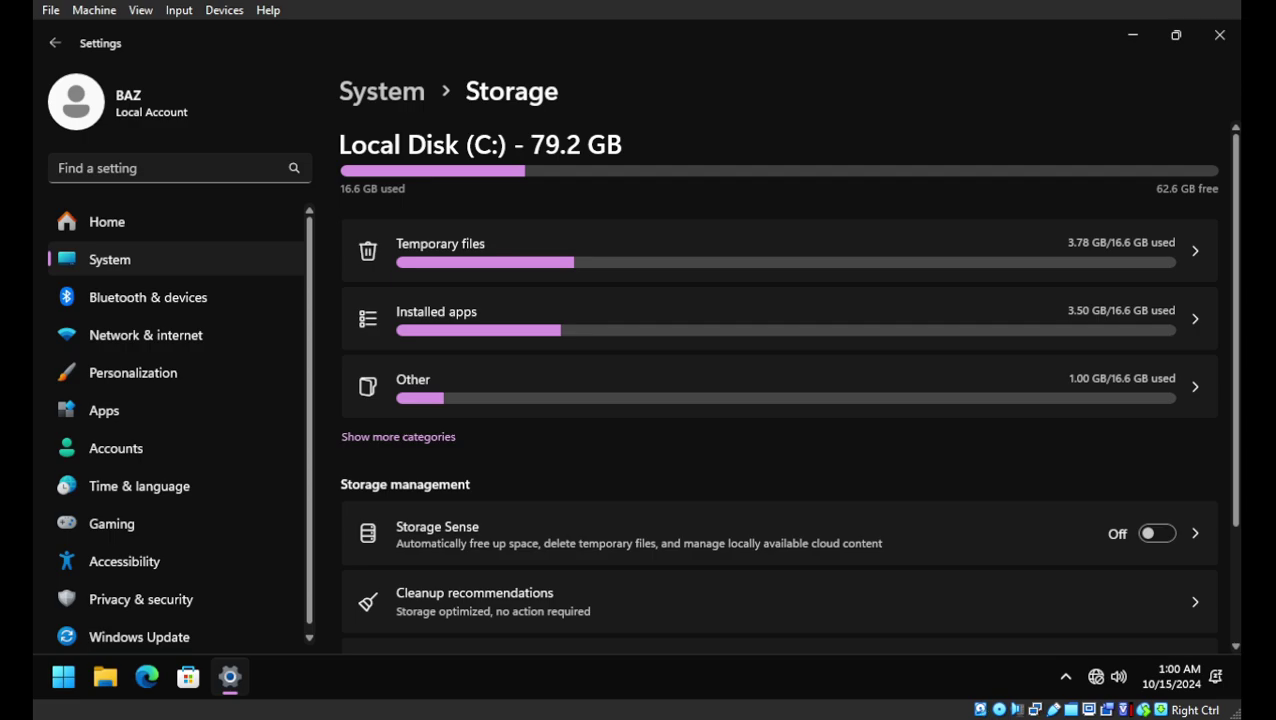
{"action": "left_click", "coordinate": [398, 436]}
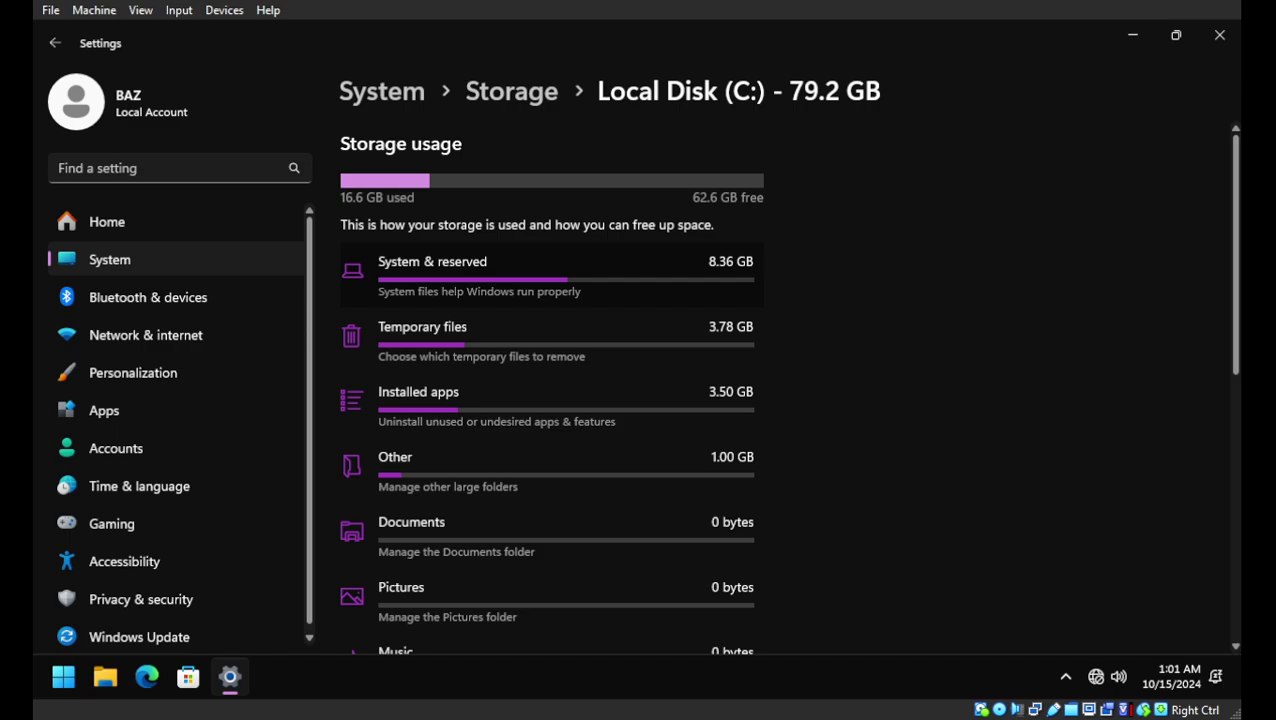
{"action": "left_click", "coordinate": [550, 272]}
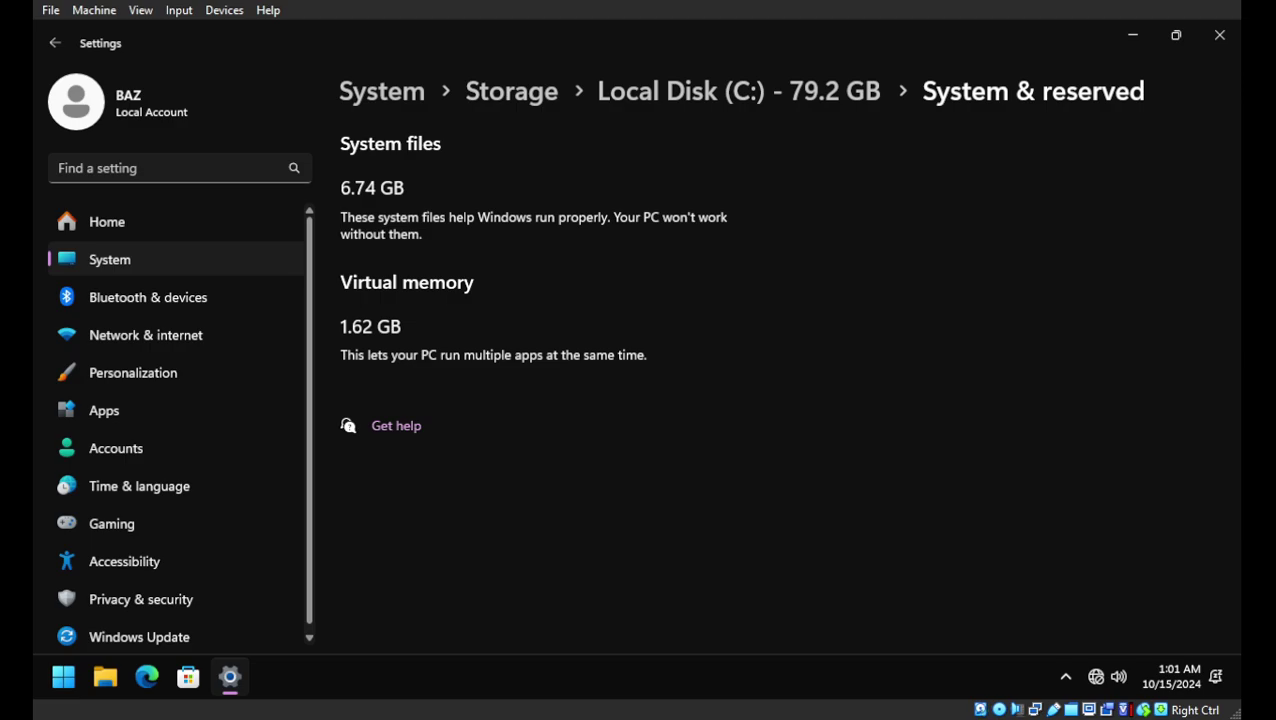
{"action": "key", "text": "alt+Left"}
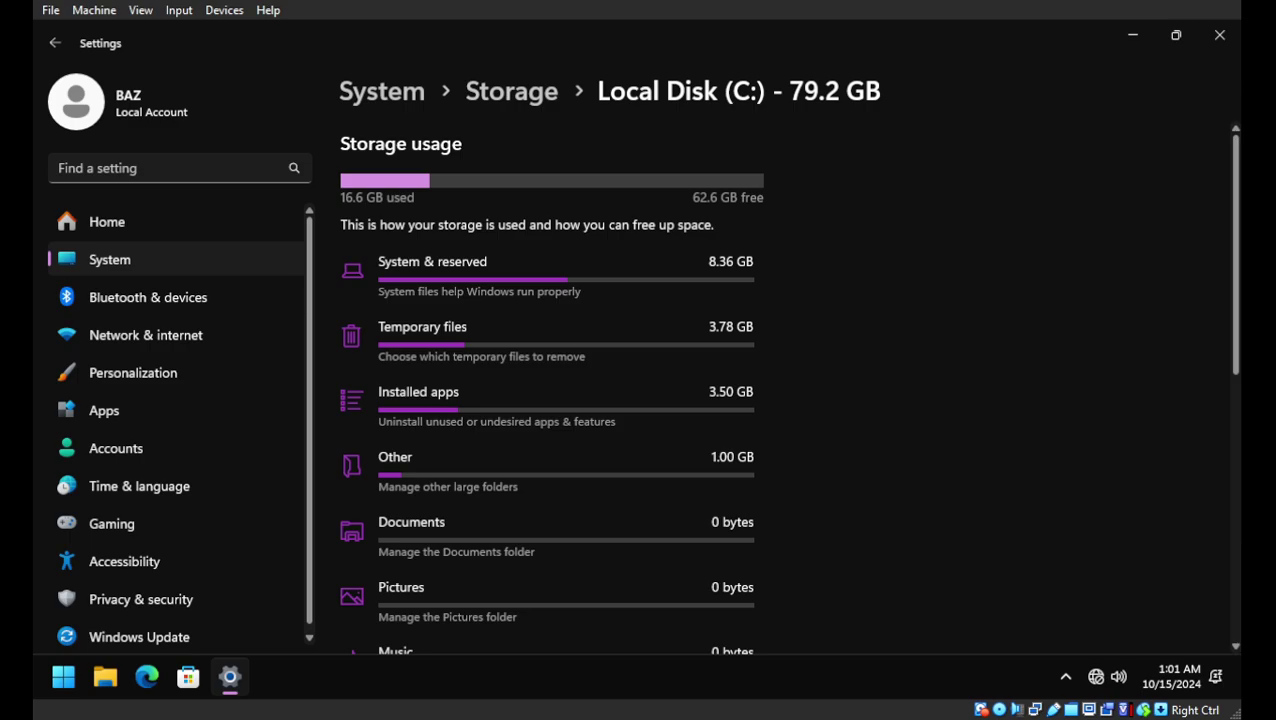
{"action": "scroll", "coordinate": [787, 386], "scroll_direction": "down", "scroll_amount": 6}
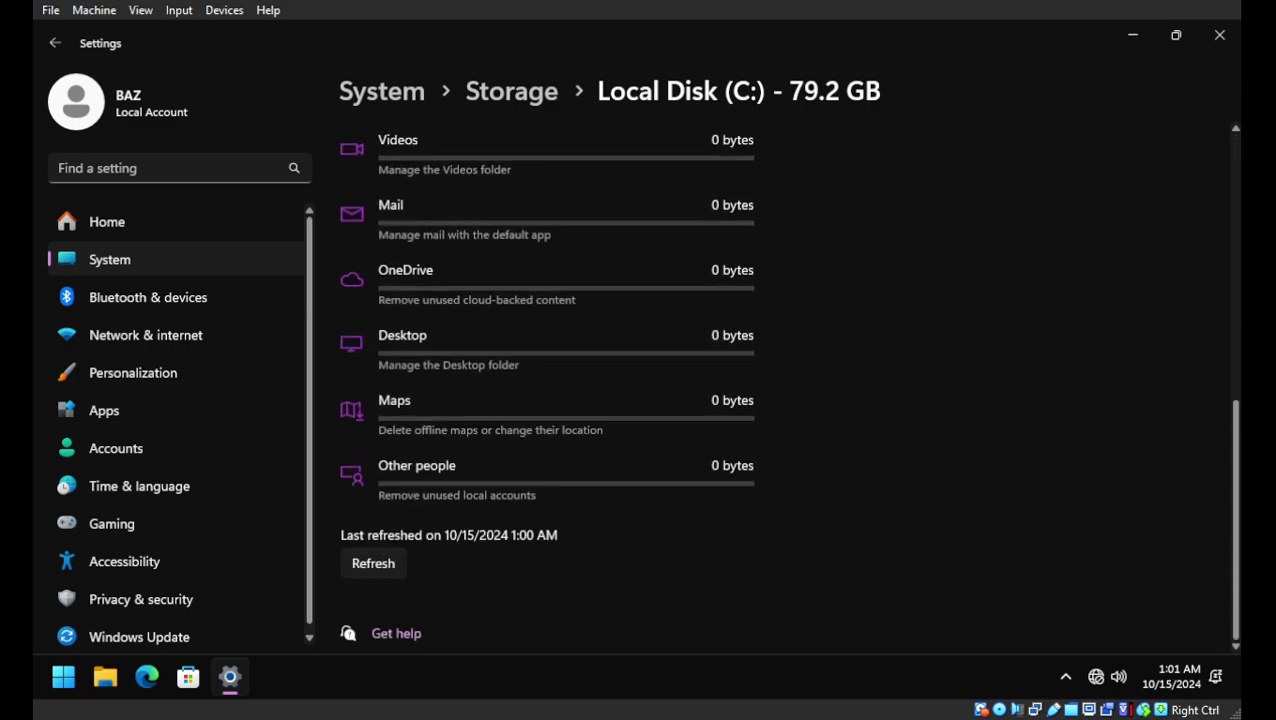
{"action": "key", "text": "alt+Left"}
Step: Expand Advanced storage settings and look through its options for drives, volumes, backup and optimization
{"action": "scroll", "coordinate": [787, 386], "scroll_direction": "down", "scroll_amount": 3}
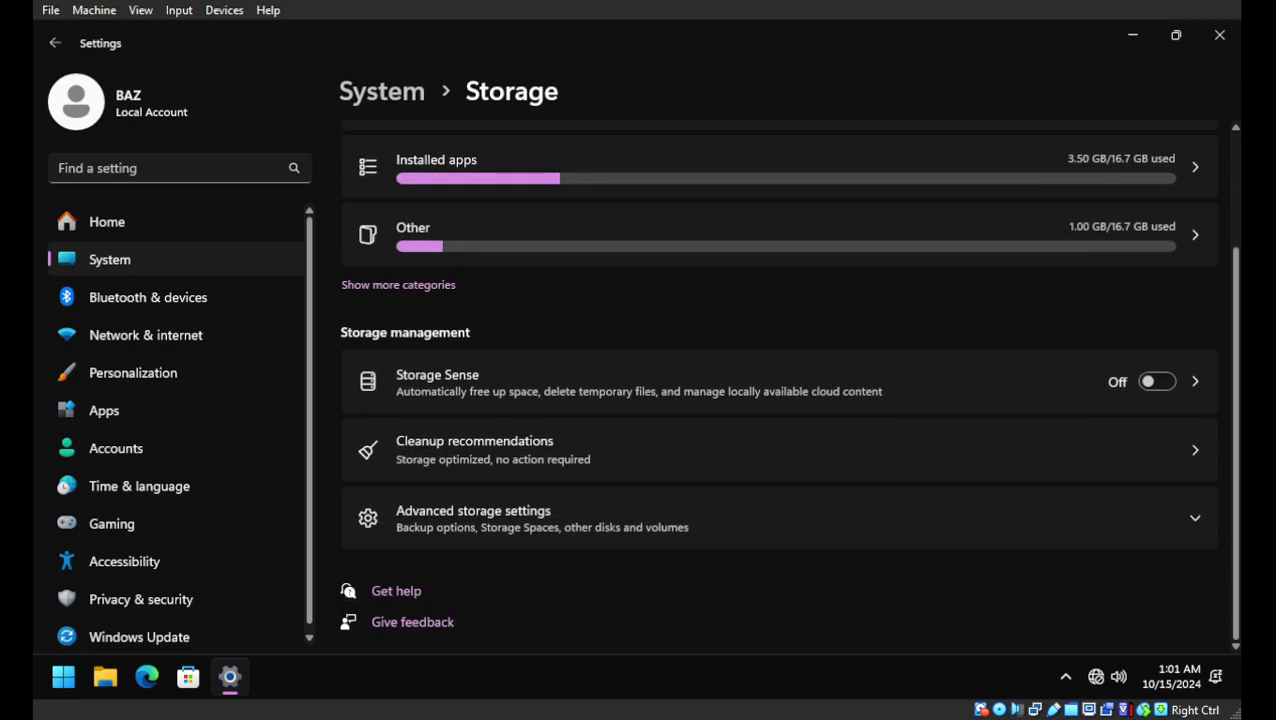
{"action": "left_click", "coordinate": [779, 500]}
{"action": "scroll", "coordinate": [779, 500], "scroll_direction": "down", "scroll_amount": 3}
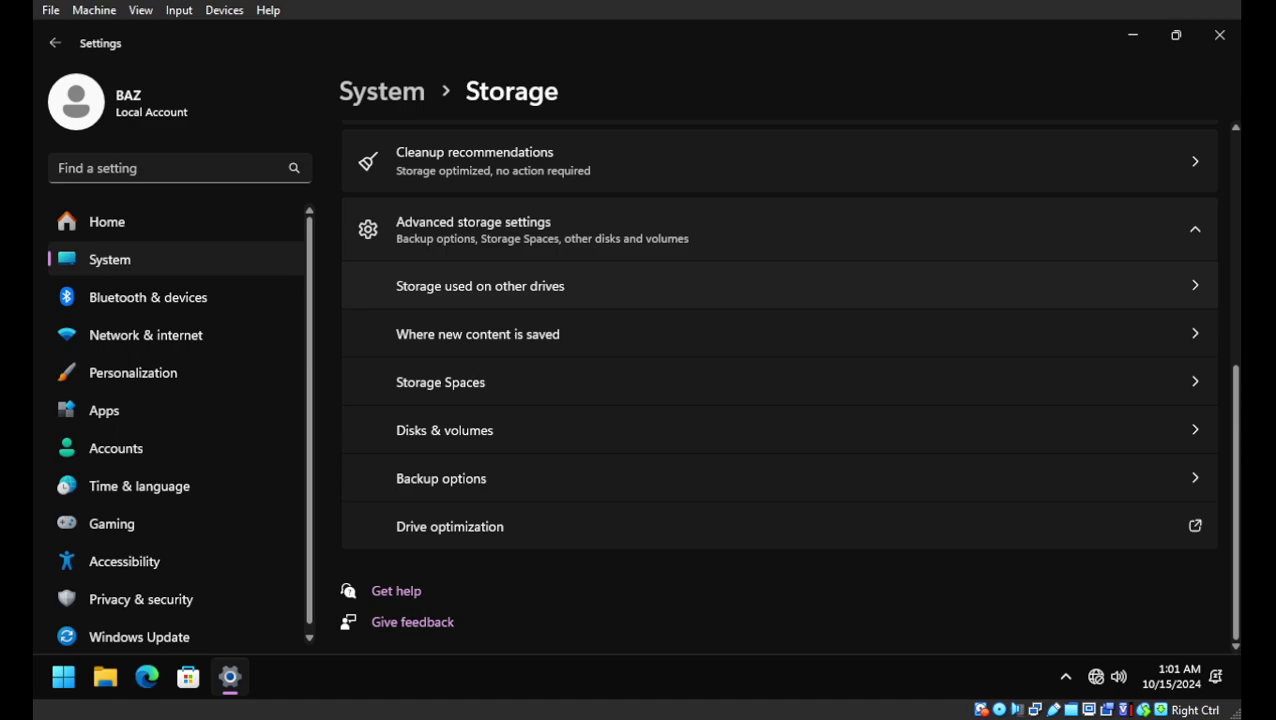
{"action": "scroll", "coordinate": [780, 386], "scroll_direction": "up", "scroll_amount": 1}
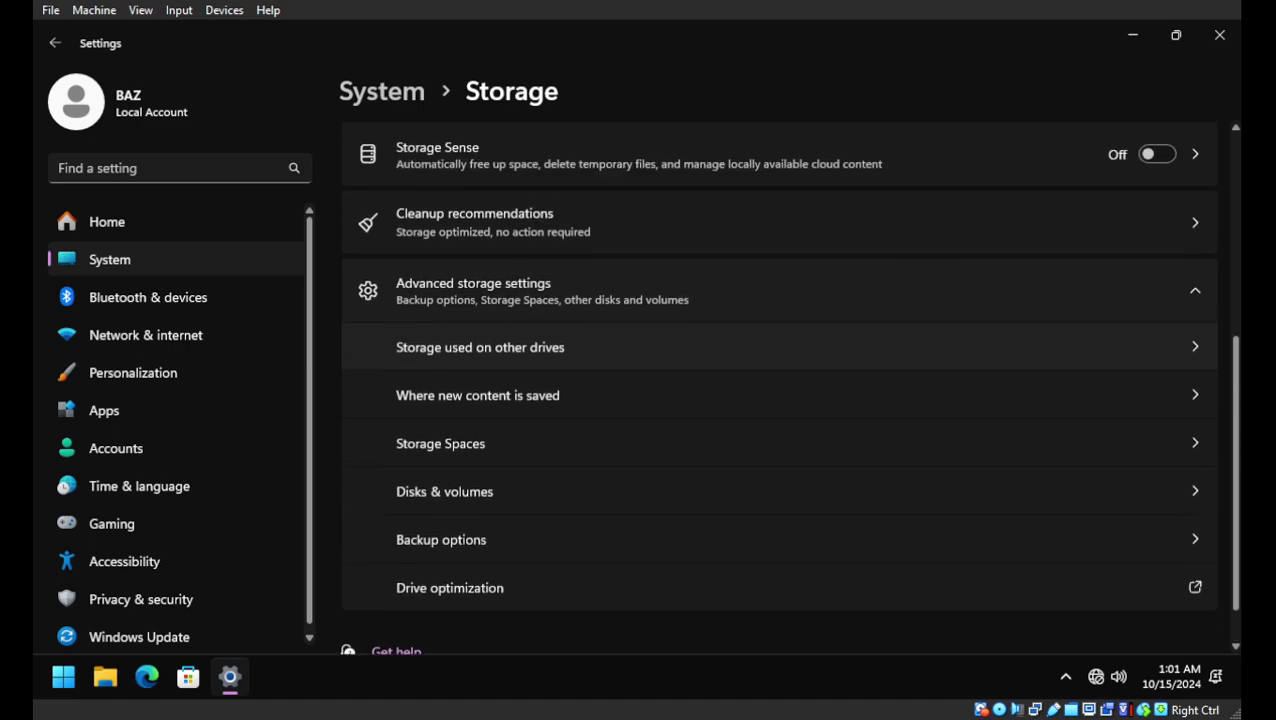
{"action": "scroll", "coordinate": [780, 386], "scroll_direction": "up", "scroll_amount": 2}
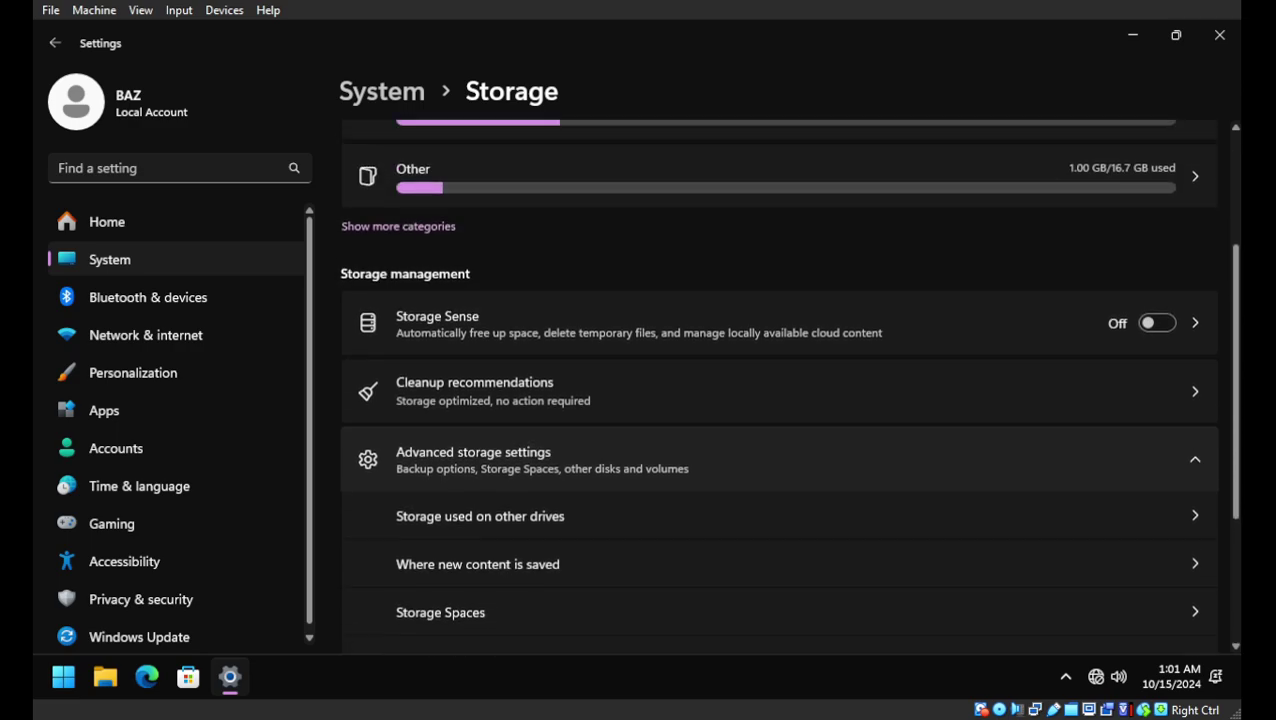
Step: Open Storage Sense, review its automatic cleanup options and schedules, and return to Storage
{"action": "left_click", "coordinate": [640, 334]}
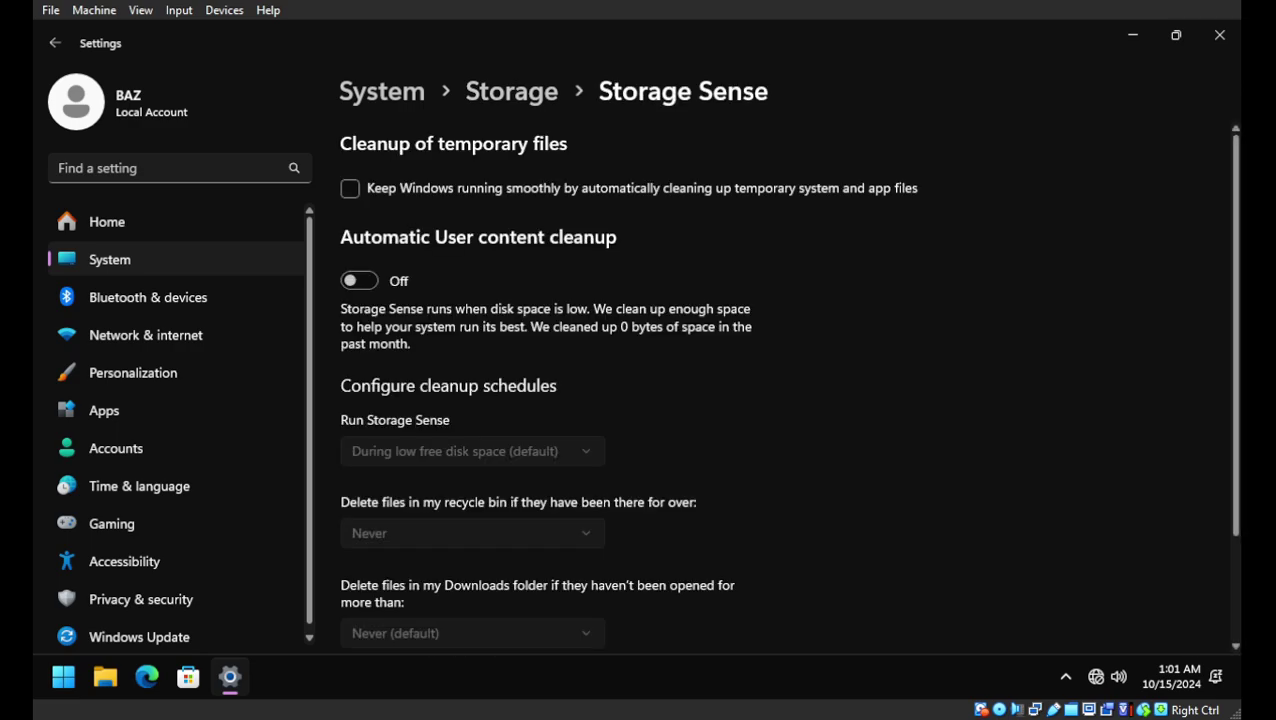
{"action": "scroll", "coordinate": [780, 386], "scroll_direction": "down", "scroll_amount": 2}
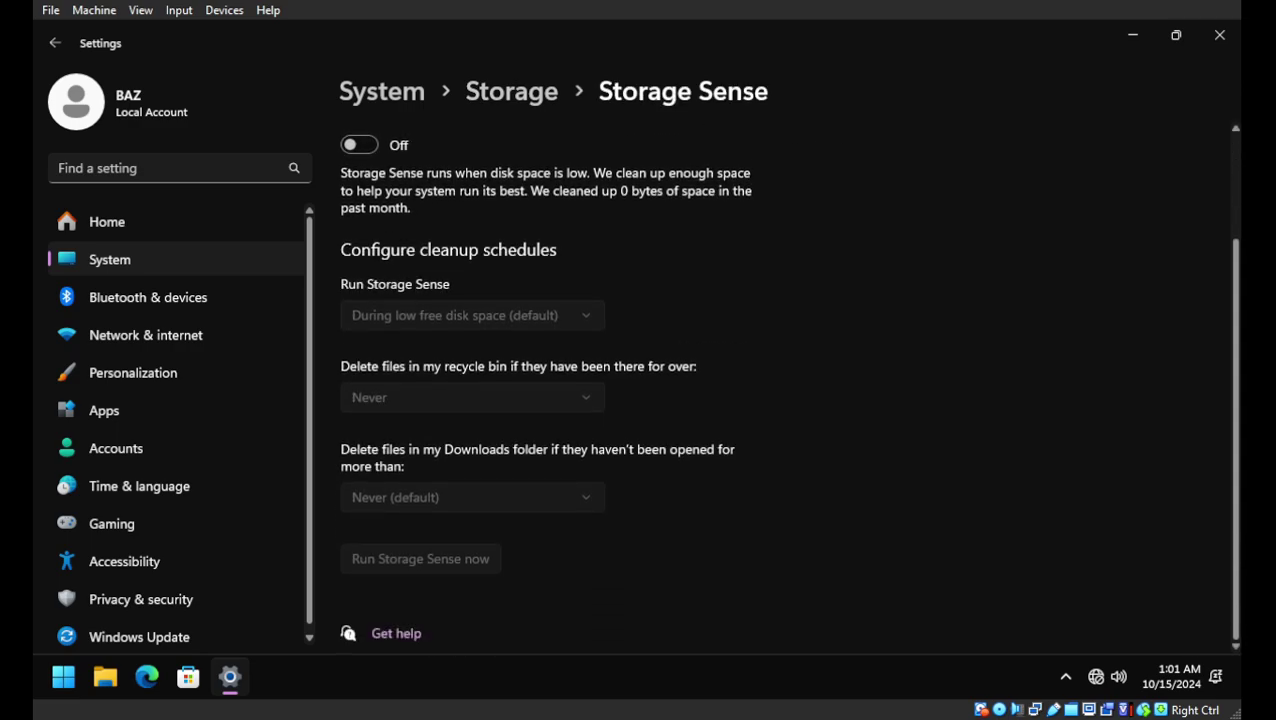
{"action": "scroll", "coordinate": [780, 386], "scroll_direction": "up", "scroll_amount": 2}
{"action": "key", "text": "alt+Left"}
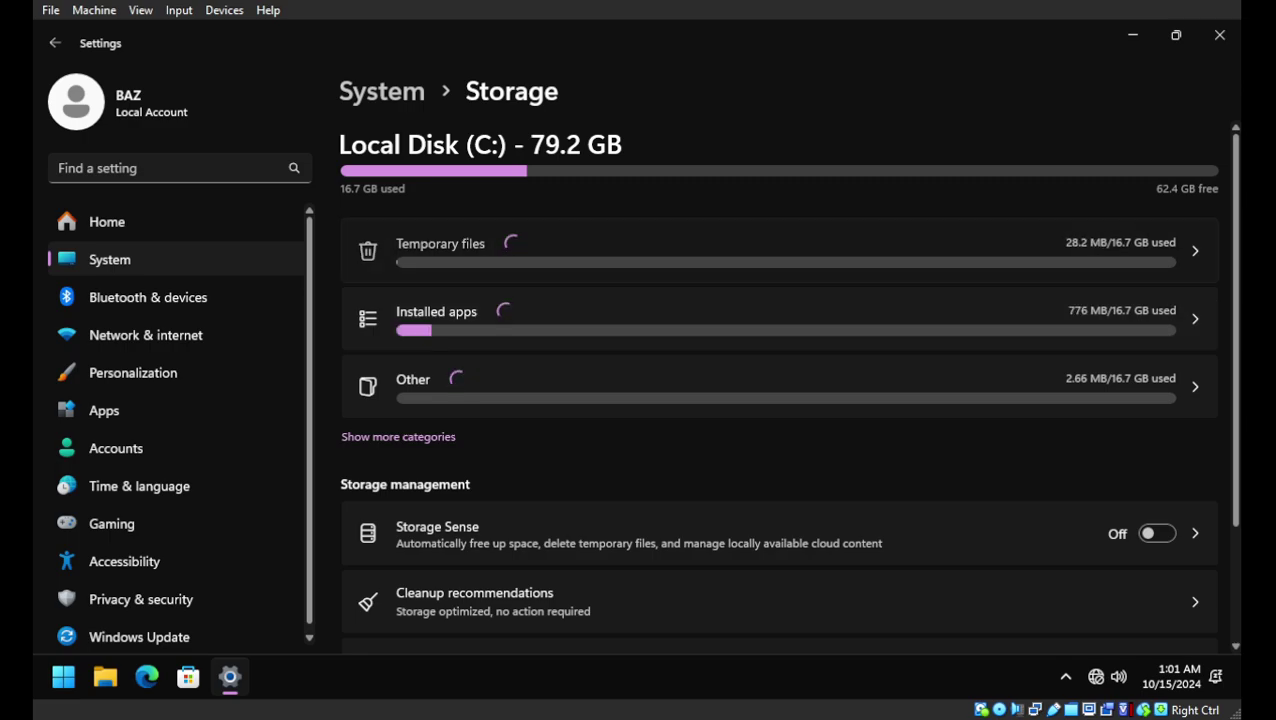
Step: Reopen Temporary files and check the listed categories again
{"action": "left_click", "coordinate": [779, 250]}
{"action": "scroll", "coordinate": [549, 386], "scroll_direction": "down", "scroll_amount": 2}
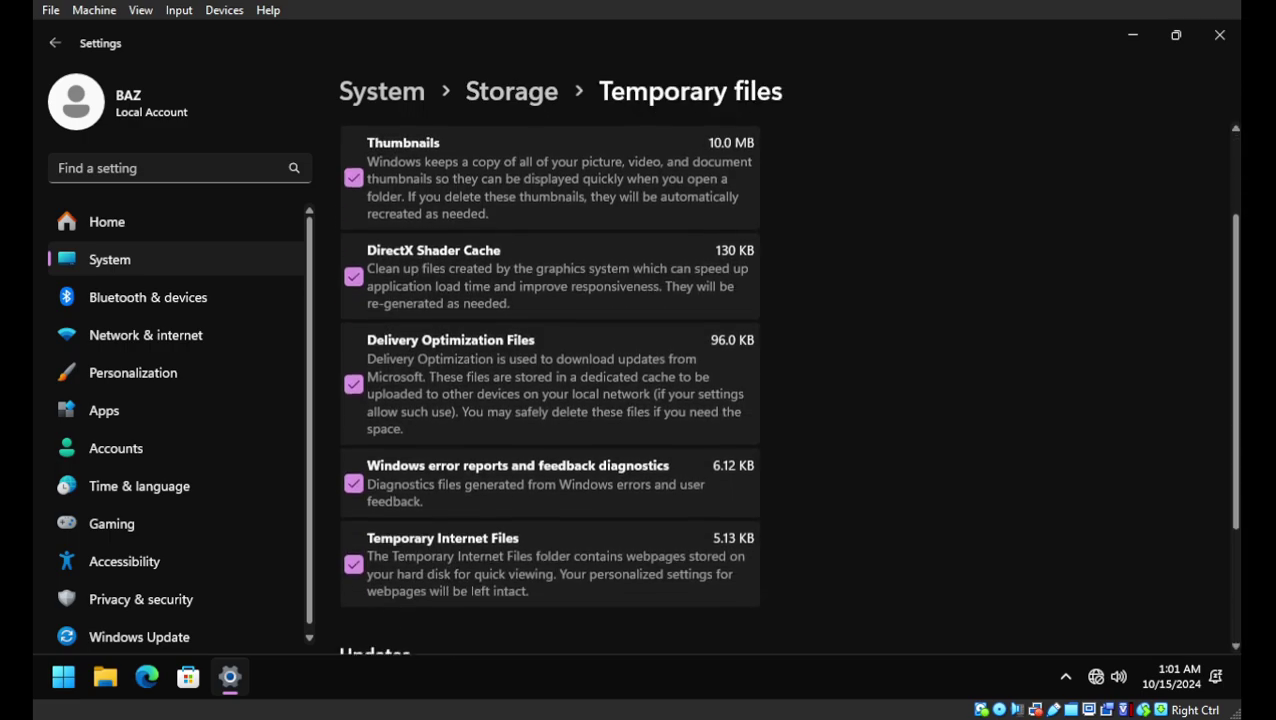
Step: Review the removable temporary files and the space used by updates, and return to the Windows Update page
{"action": "scroll", "coordinate": [780, 386], "scroll_direction": "up", "scroll_amount": 3}
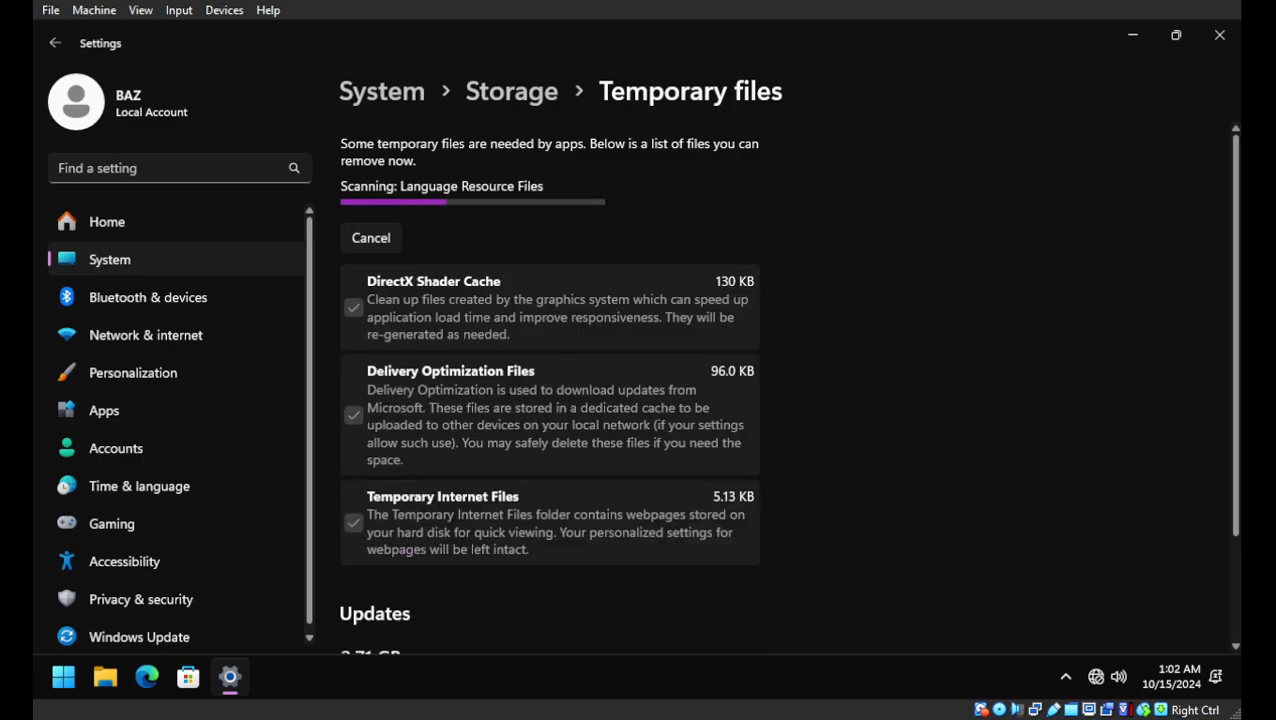
{"action": "scroll", "coordinate": [550, 400], "scroll_direction": "down", "scroll_amount": 3}
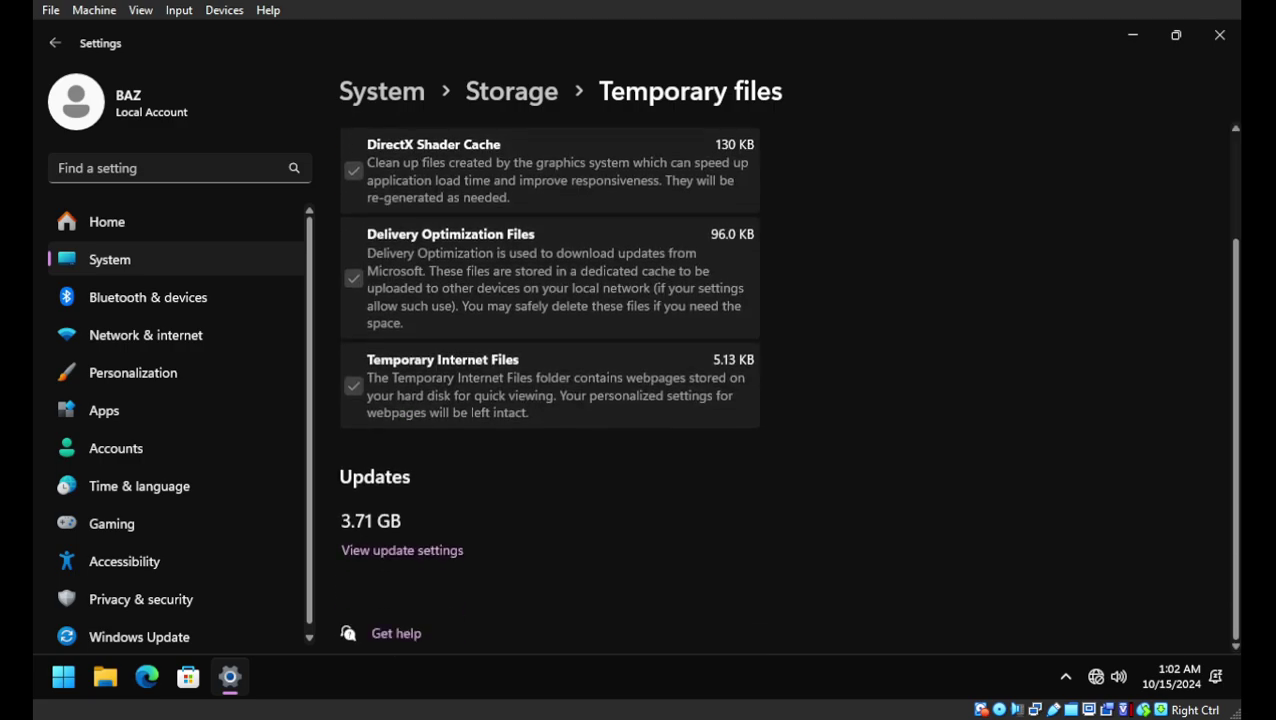
{"action": "scroll", "coordinate": [550, 400], "scroll_direction": "up", "scroll_amount": 3}
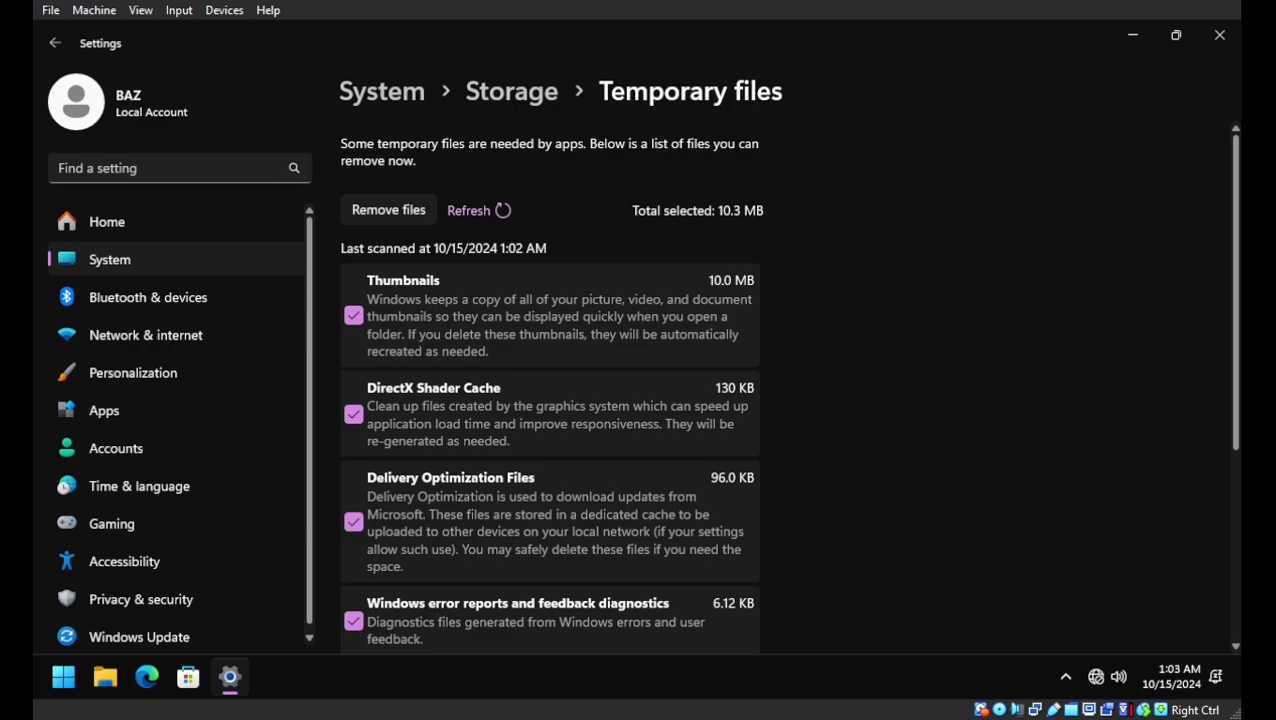
{"action": "left_click", "coordinate": [109, 259]}
{"action": "left_click", "coordinate": [1118, 168]}
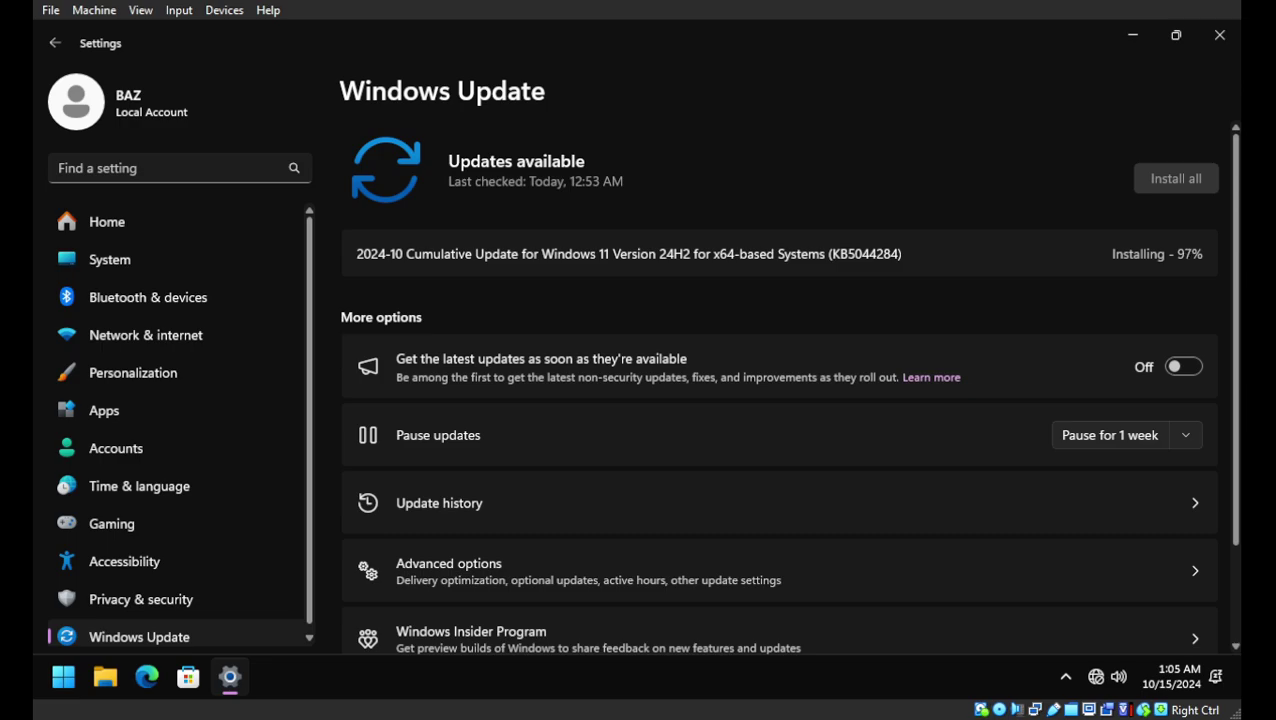
Step: Disable SecurityHealthSystray.exe as a startup app in Task Manager and close Task Manager
{"action": "right_click", "coordinate": [1065, 676]}
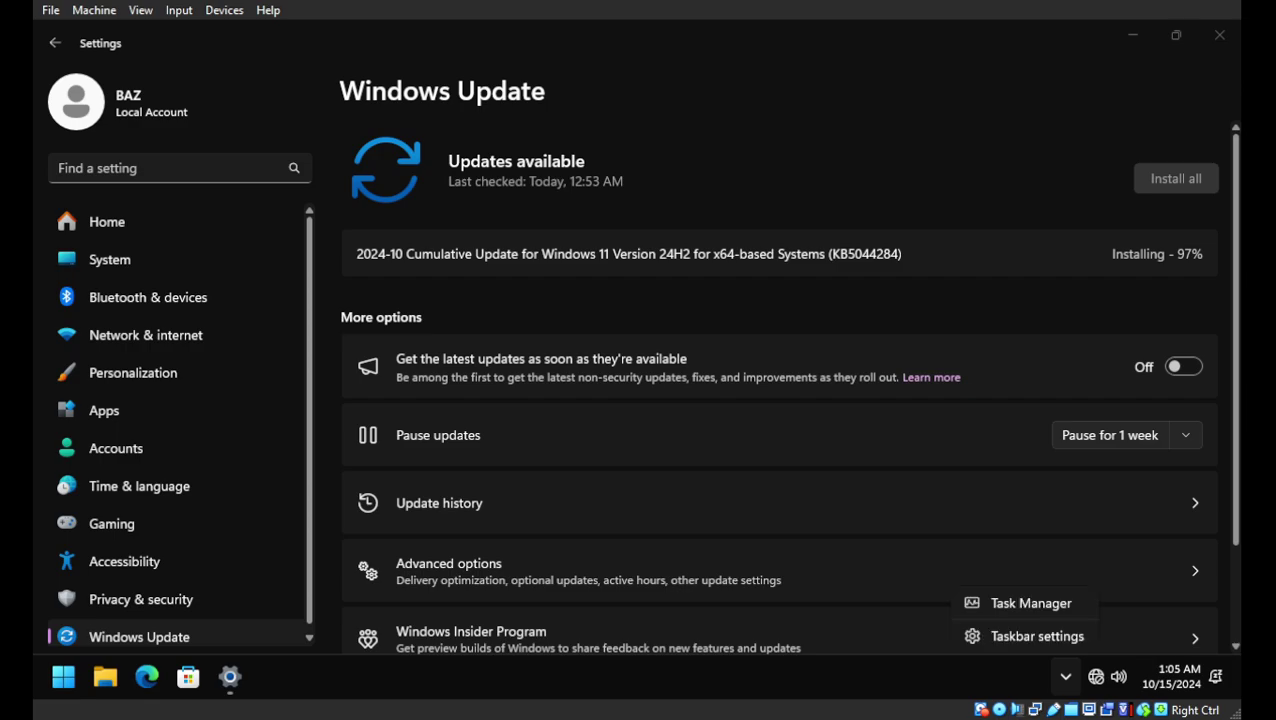
{"action": "left_click", "coordinate": [1030, 603]}
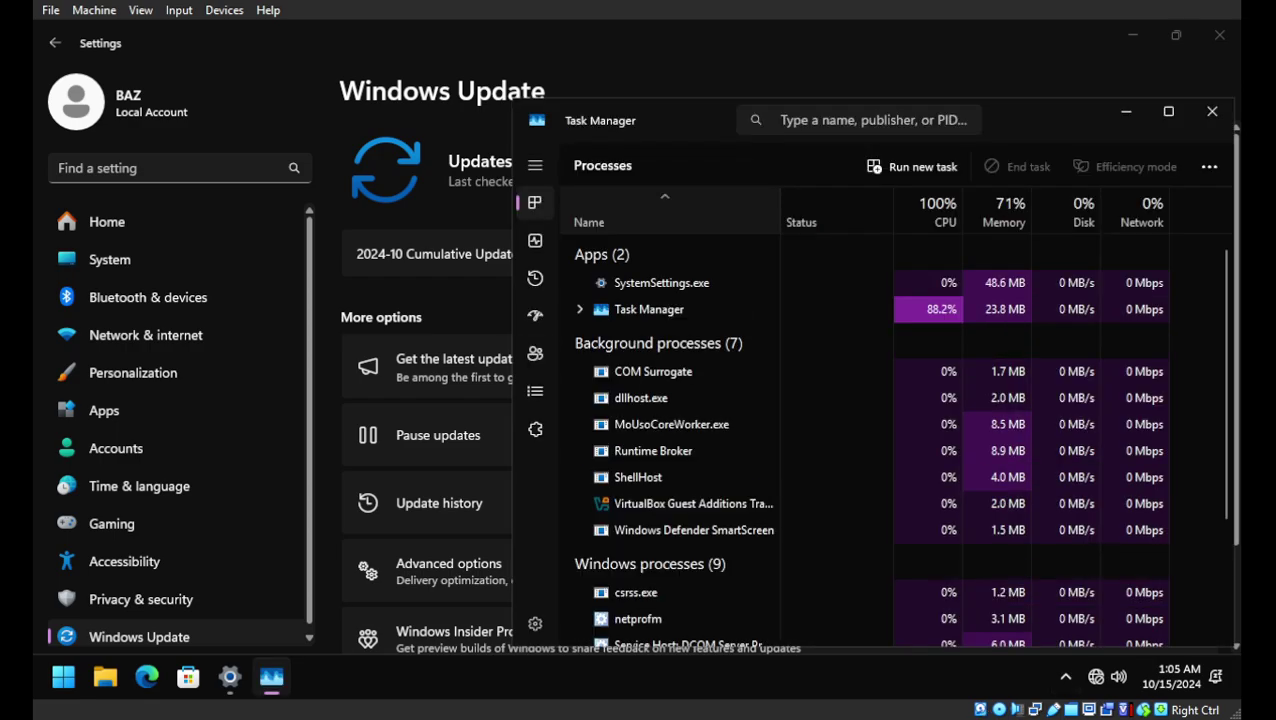
{"action": "left_click", "coordinate": [535, 315]}
{"action": "right_click", "coordinate": [679, 277]}
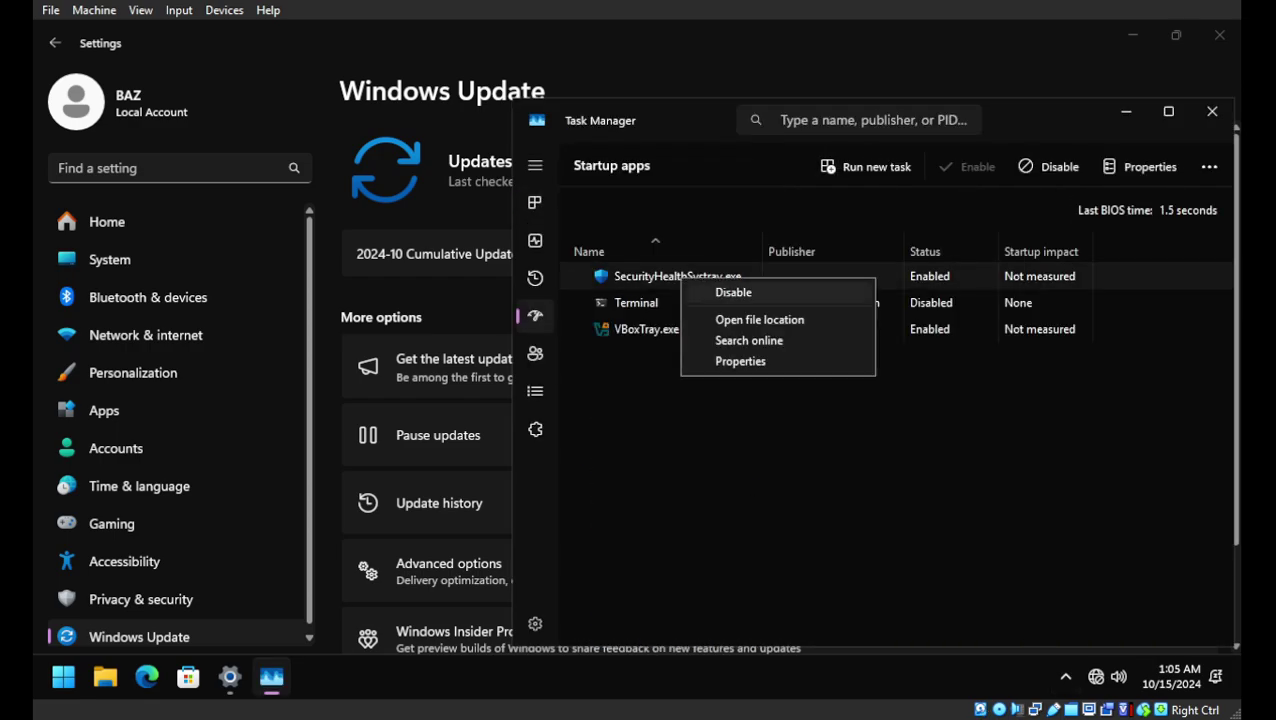
{"action": "left_click", "coordinate": [733, 292]}
{"action": "left_click", "coordinate": [728, 345]}
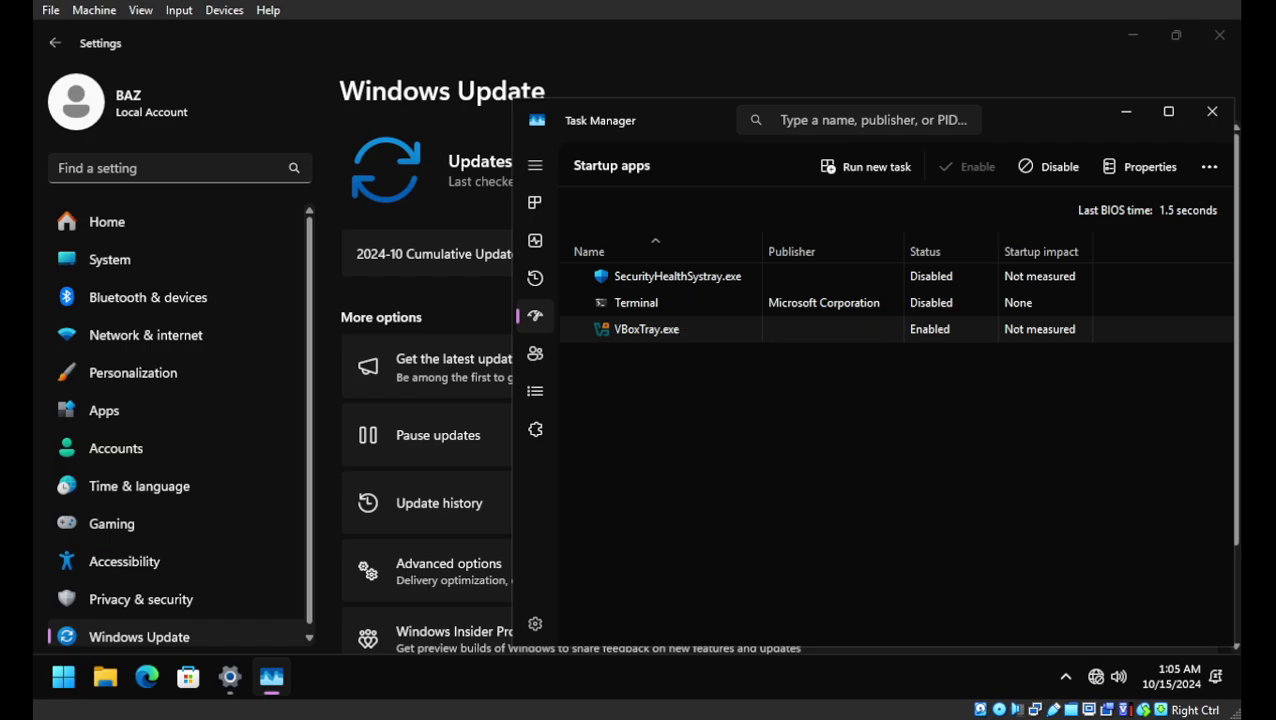
{"action": "left_click", "coordinate": [1211, 111]}
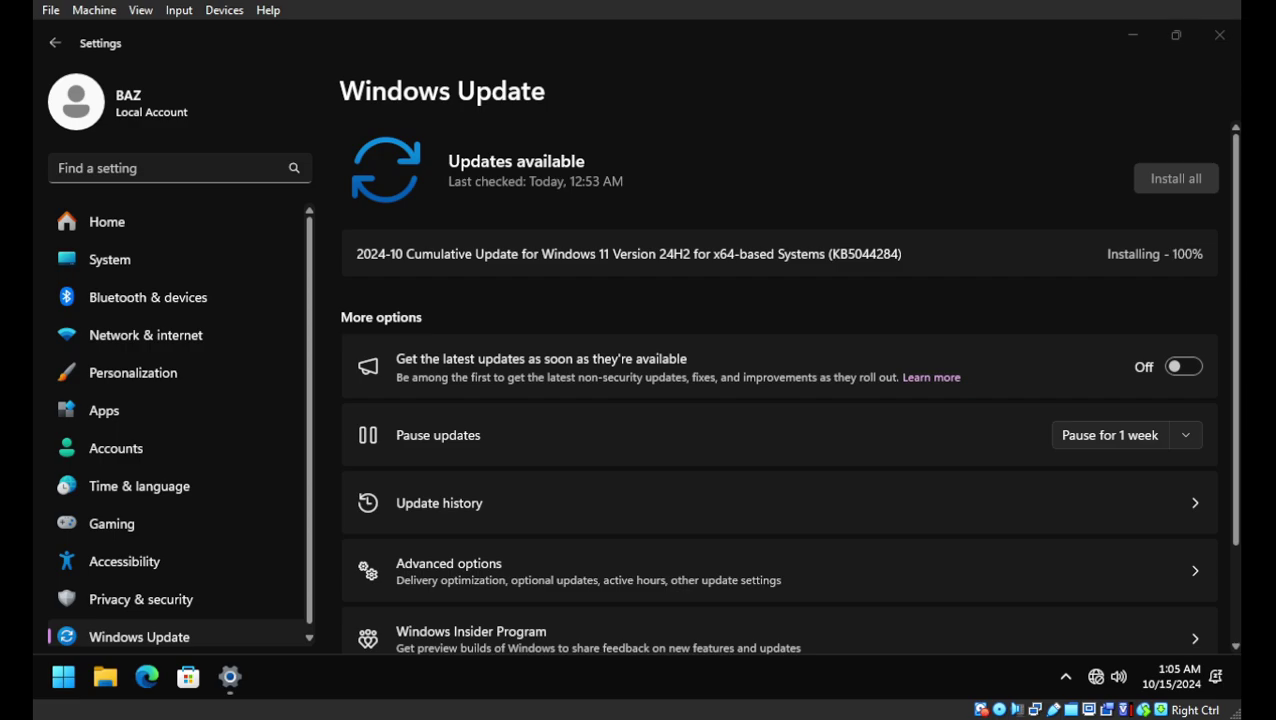
Step: Restart the device to finish installing cumulative update KB5044284
{"action": "mouse_move", "coordinate": [902, 254]}
{"action": "left_mouse_down"}
{"action": "mouse_move", "coordinate": [720, 254]}
{"action": "mouse_move", "coordinate": [902, 254]}
{"action": "left_mouse_up"}
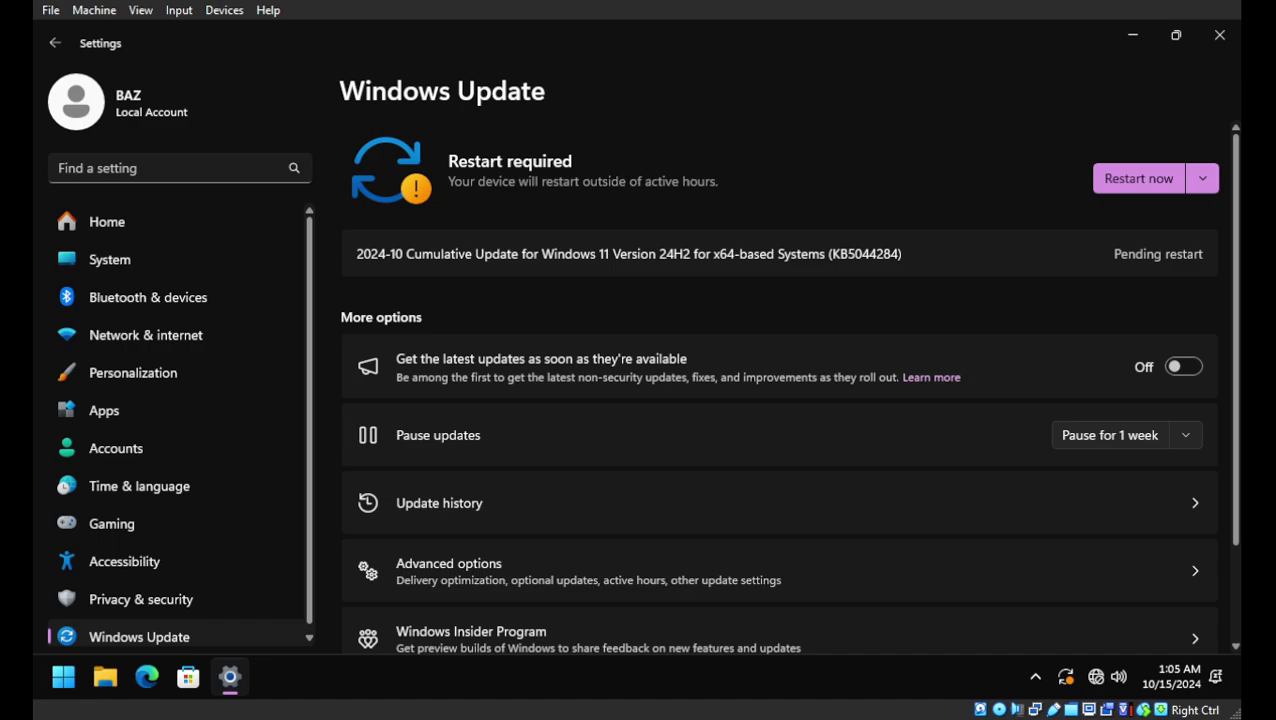
{"action": "left_click", "coordinate": [1138, 178]}
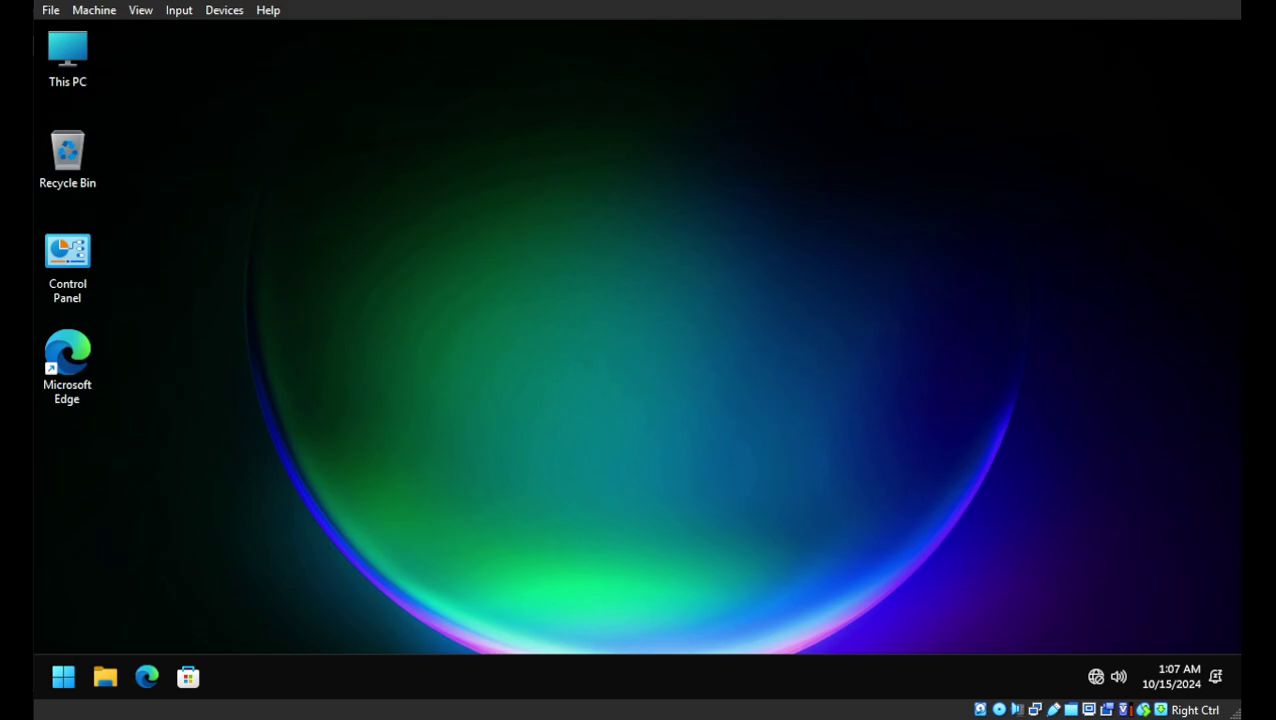
Step: Examine the background and Windows processes and the CPU performance in Task Manager, and close it
{"action": "left_click_drag", "start_coordinate": [484, 205], "coordinate": [941, 317]}
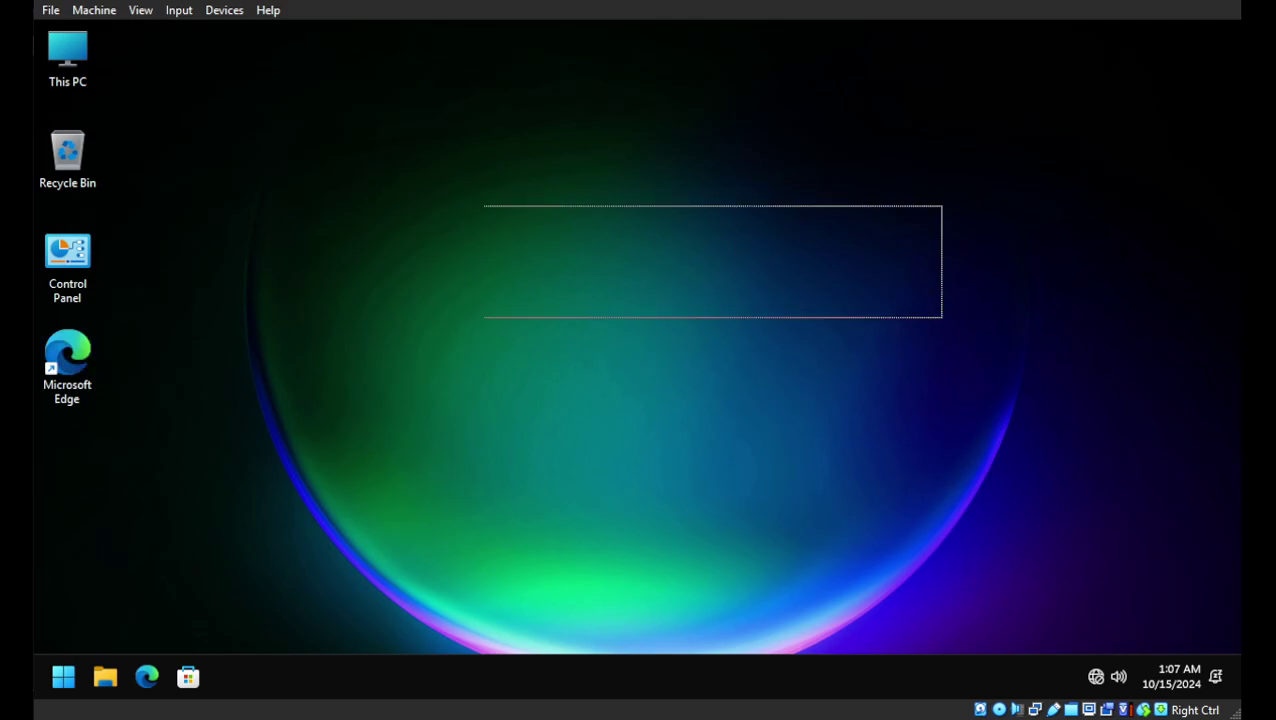
{"action": "right_click", "coordinate": [815, 676]}
{"action": "left_click", "coordinate": [815, 602]}
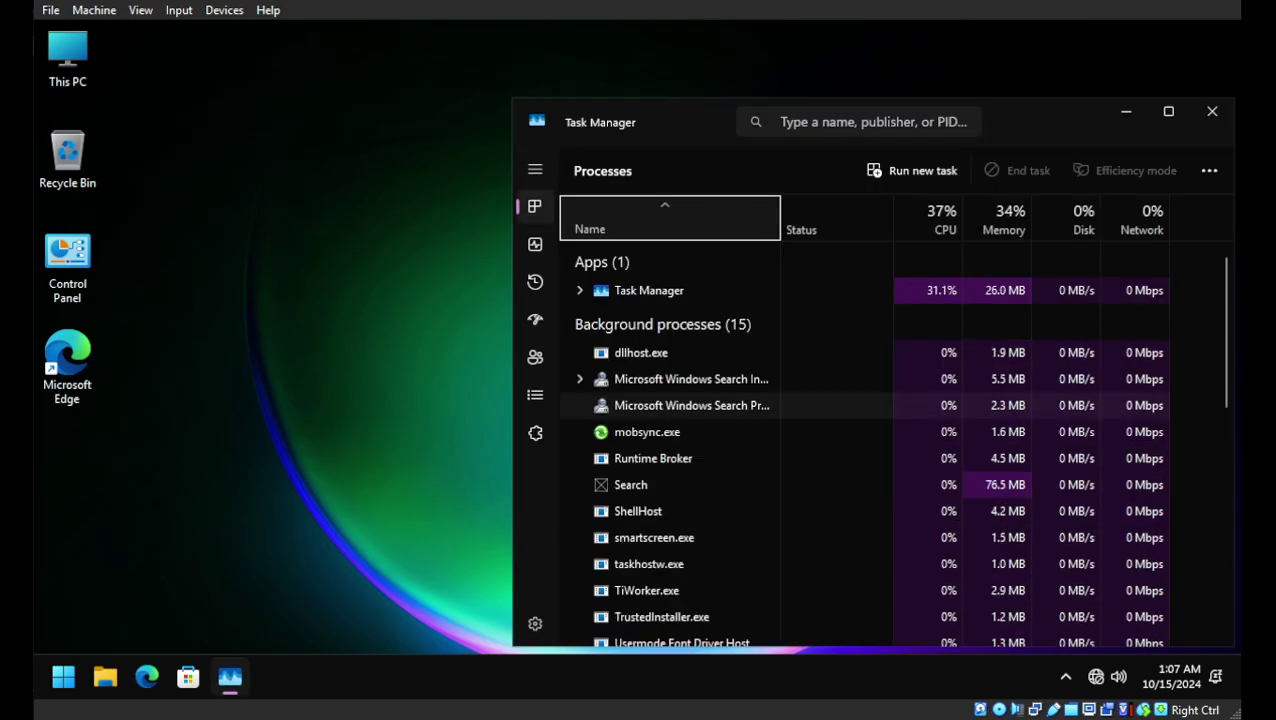
{"action": "scroll", "coordinate": [700, 400], "scroll_direction": "down", "scroll_amount": 10}
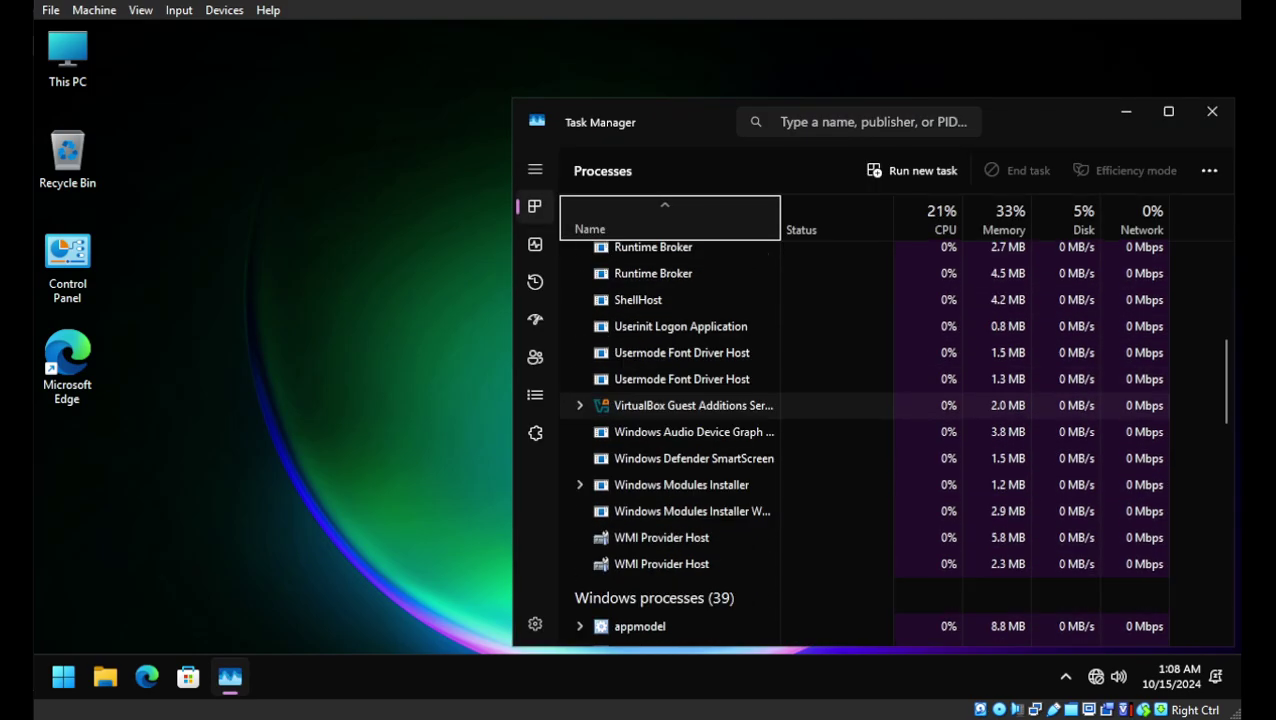
{"action": "scroll", "coordinate": [700, 392], "scroll_direction": "up", "scroll_amount": 1}
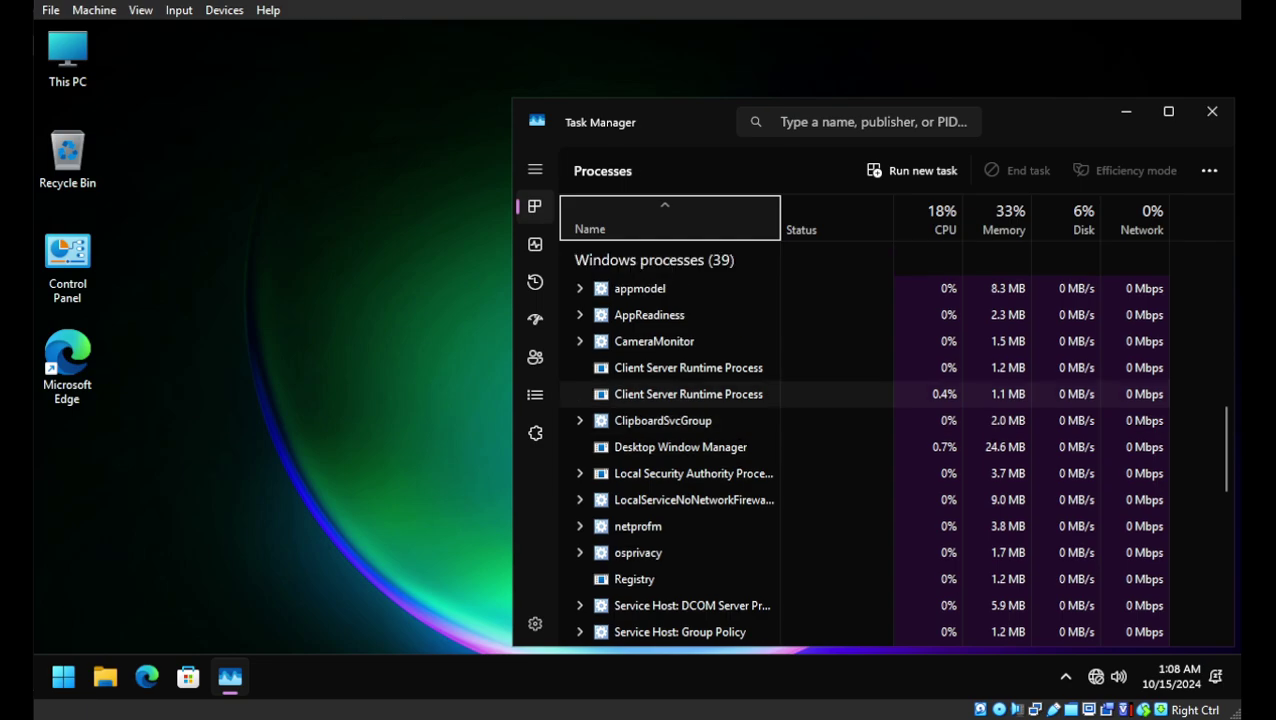
{"action": "scroll", "coordinate": [700, 390], "scroll_direction": "down", "scroll_amount": 2}
{"action": "scroll", "coordinate": [700, 390], "scroll_direction": "down", "scroll_amount": 4}
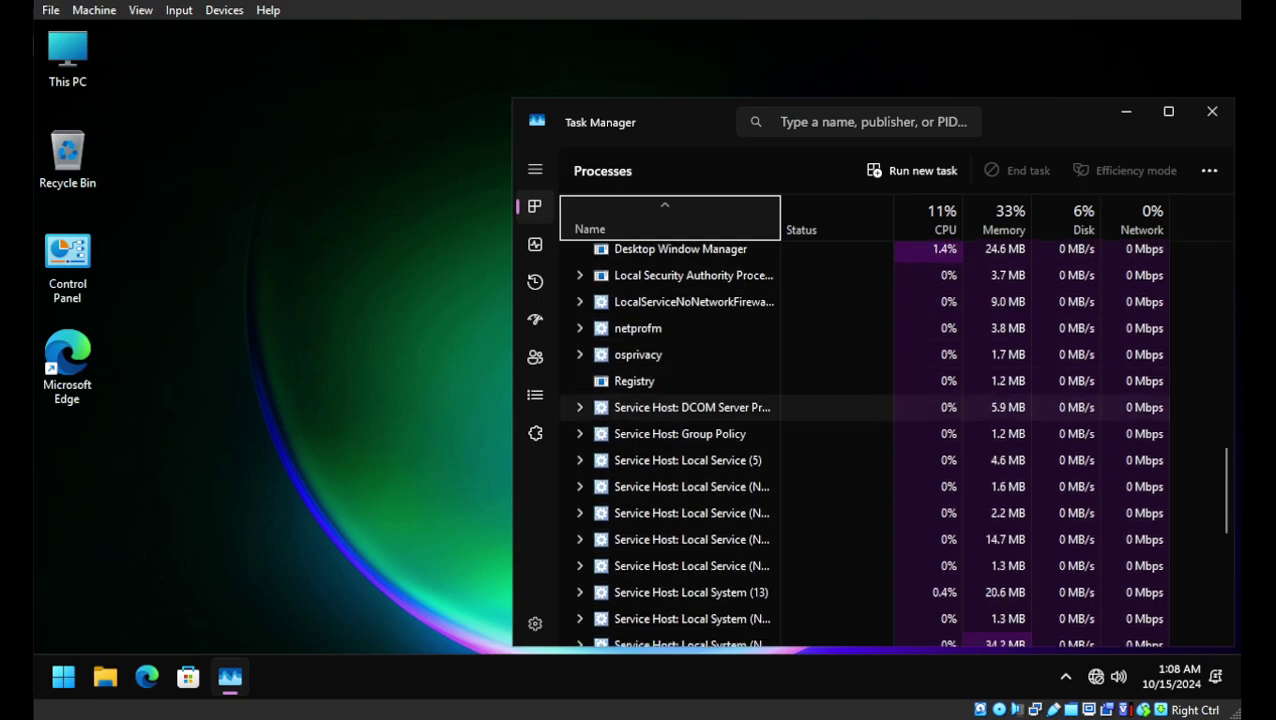
{"action": "scroll", "coordinate": [700, 400], "scroll_direction": "down", "scroll_amount": 10}
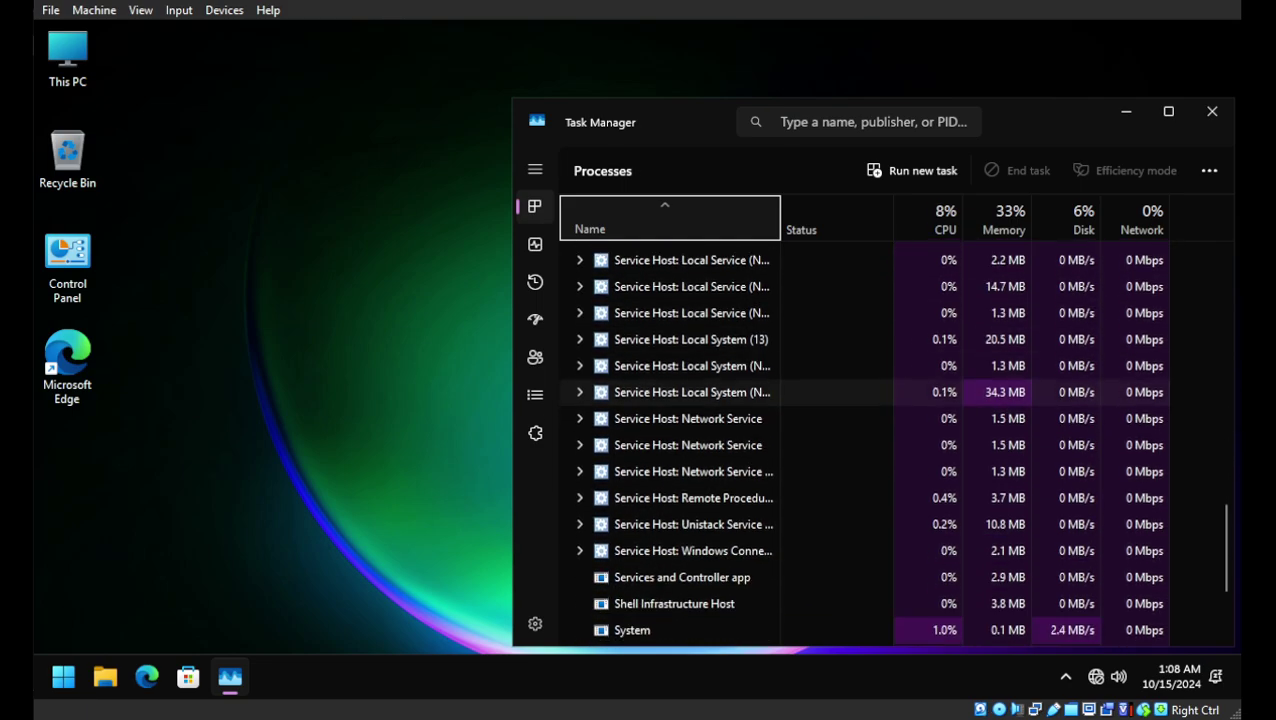
{"action": "scroll", "coordinate": [700, 400], "scroll_direction": "up", "scroll_amount": 5}
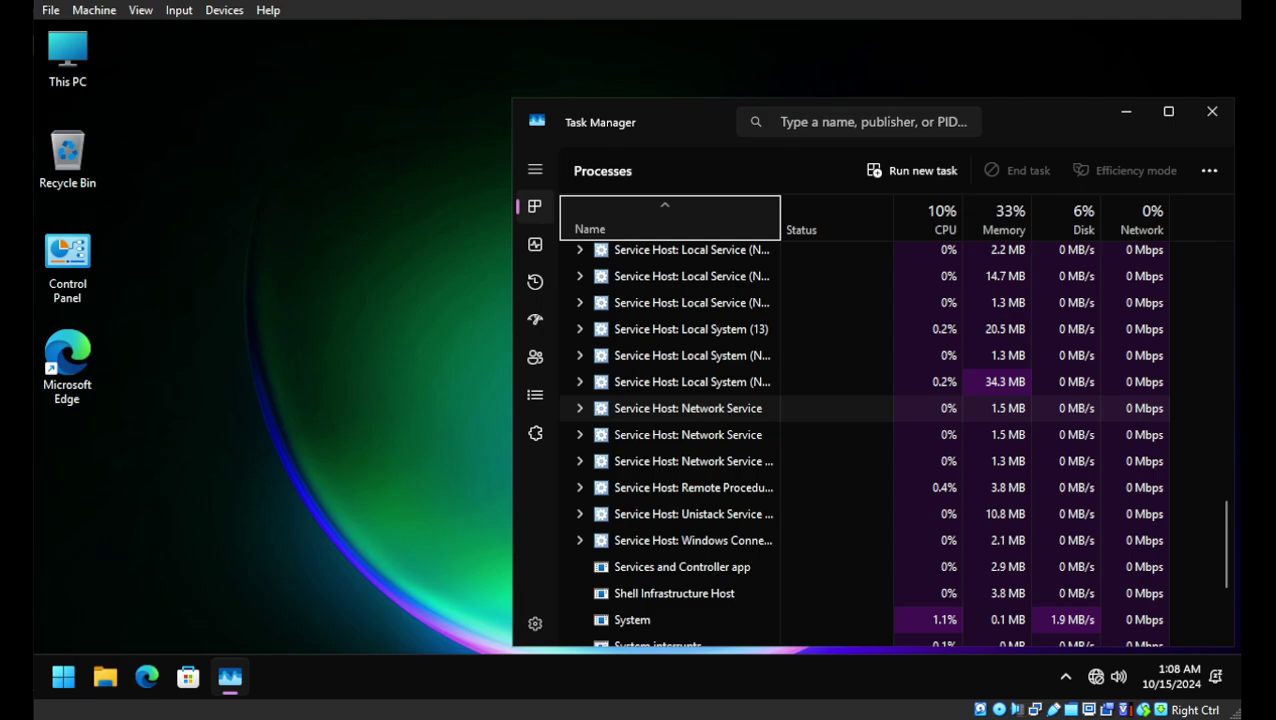
{"action": "scroll", "coordinate": [690, 485], "scroll_direction": "up", "scroll_amount": 8}
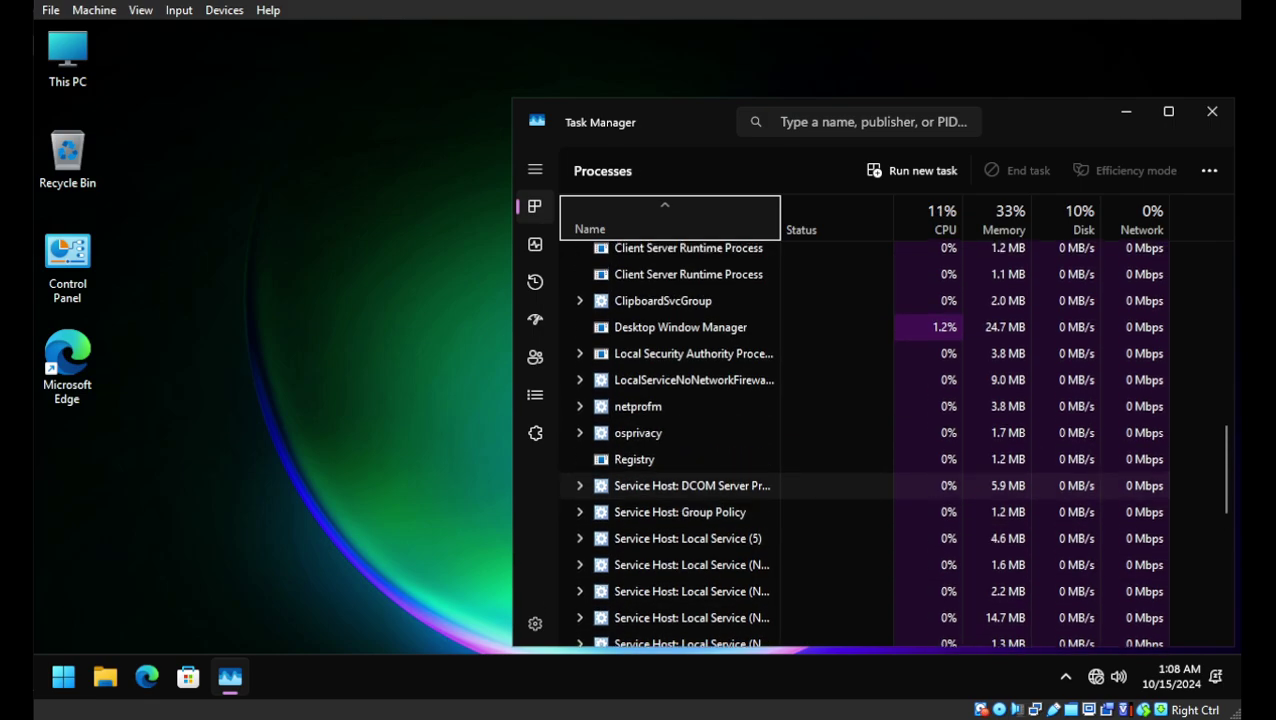
{"action": "scroll", "coordinate": [690, 485], "scroll_direction": "up", "scroll_amount": 3}
{"action": "left_click", "coordinate": [535, 244]}
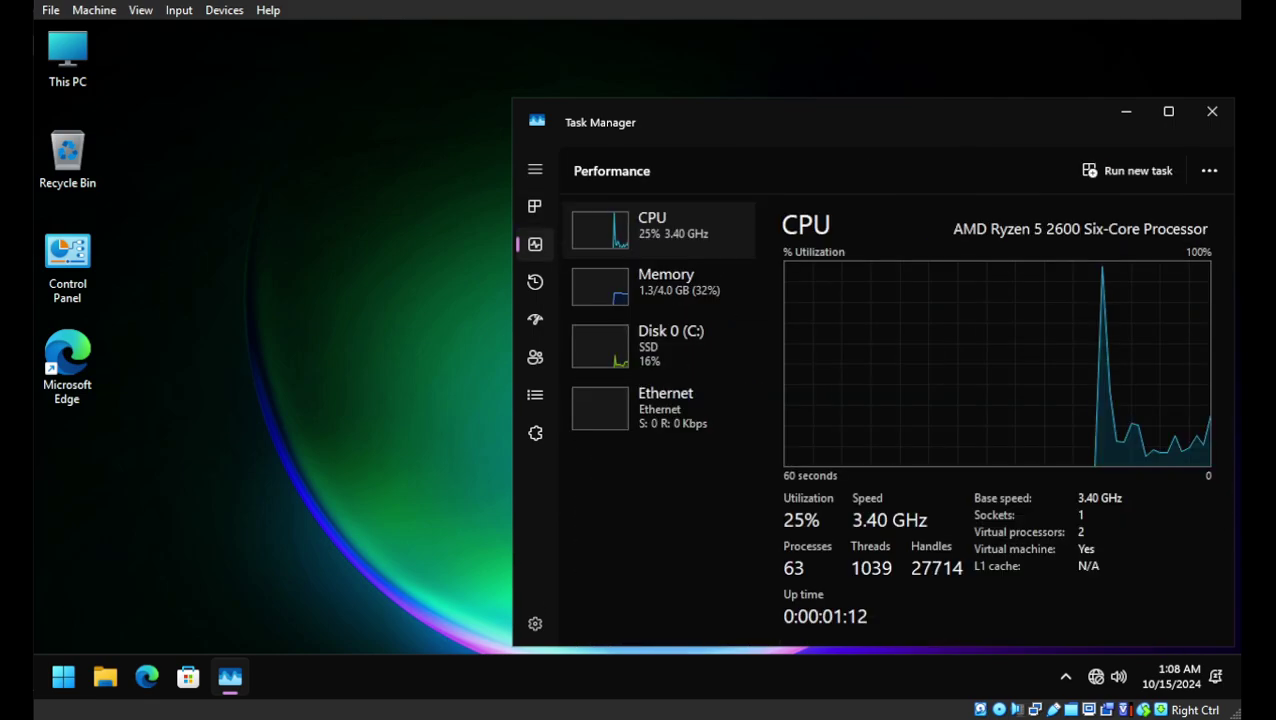
{"action": "left_click", "coordinate": [1212, 111]}
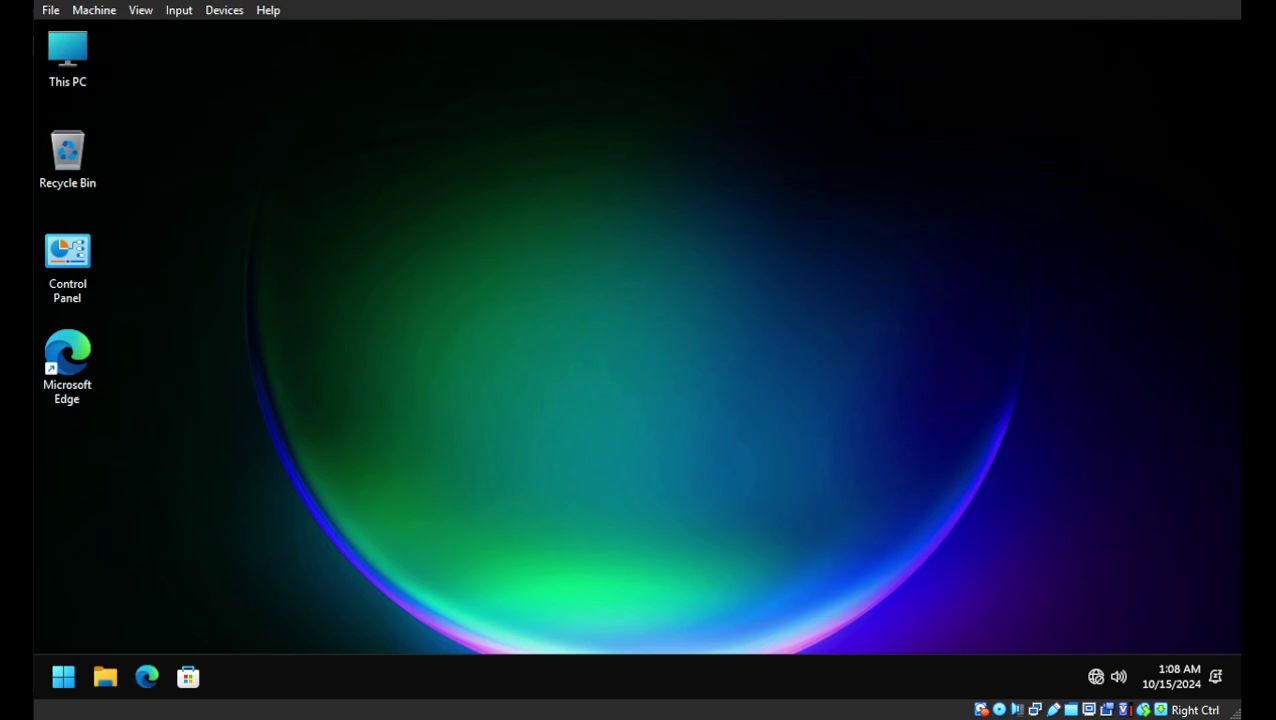
Step: Open the Temporary files page of the system storage settings
{"action": "left_click", "coordinate": [63, 677]}
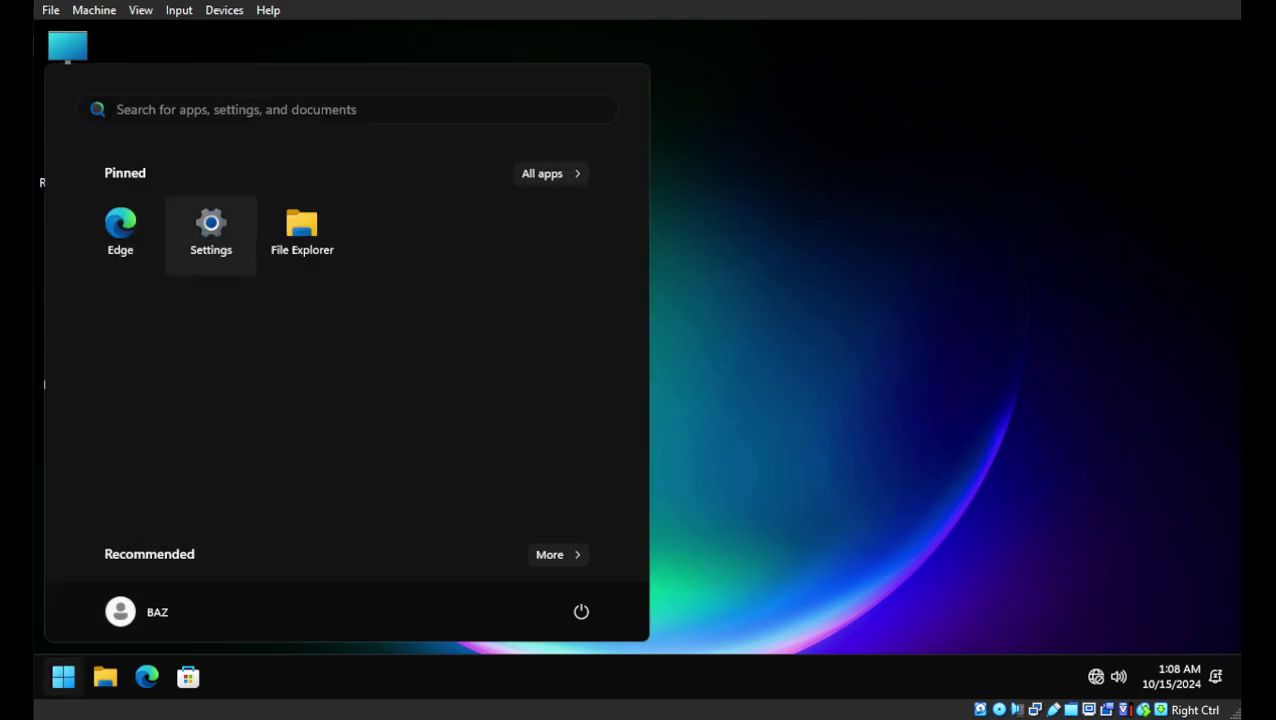
{"action": "left_click", "coordinate": [211, 230]}
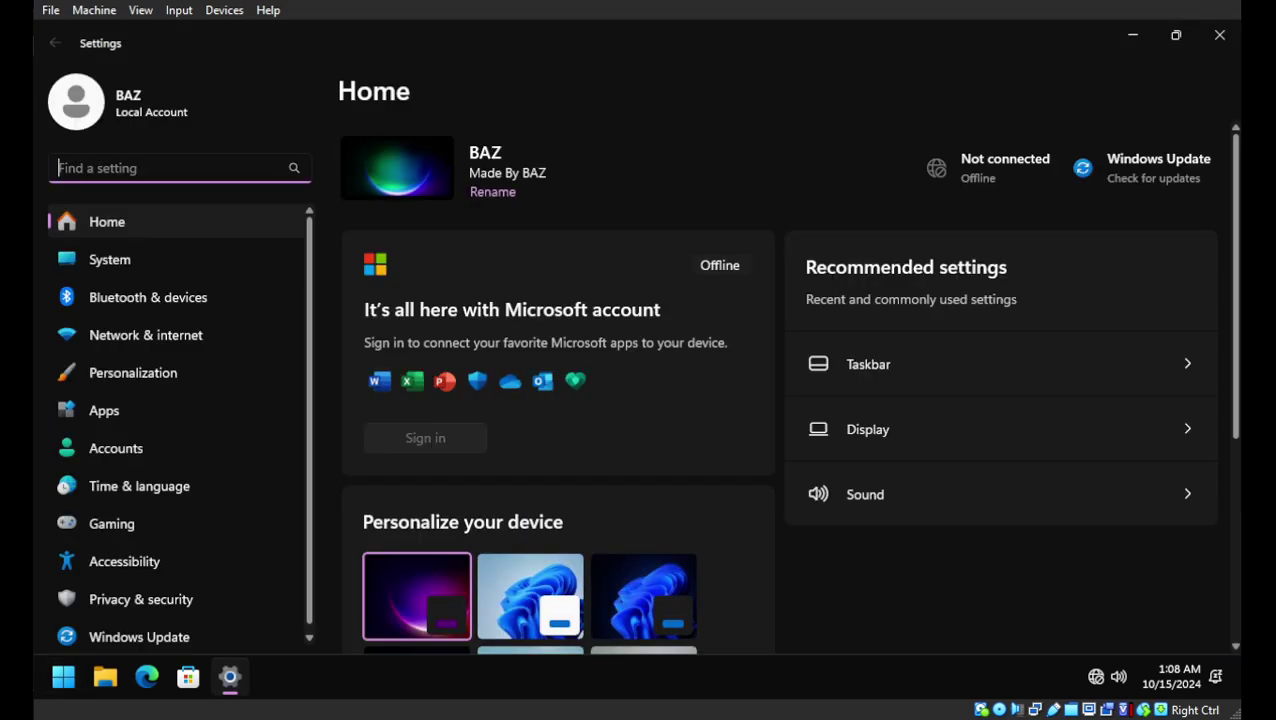
{"action": "left_click", "coordinate": [109, 259]}
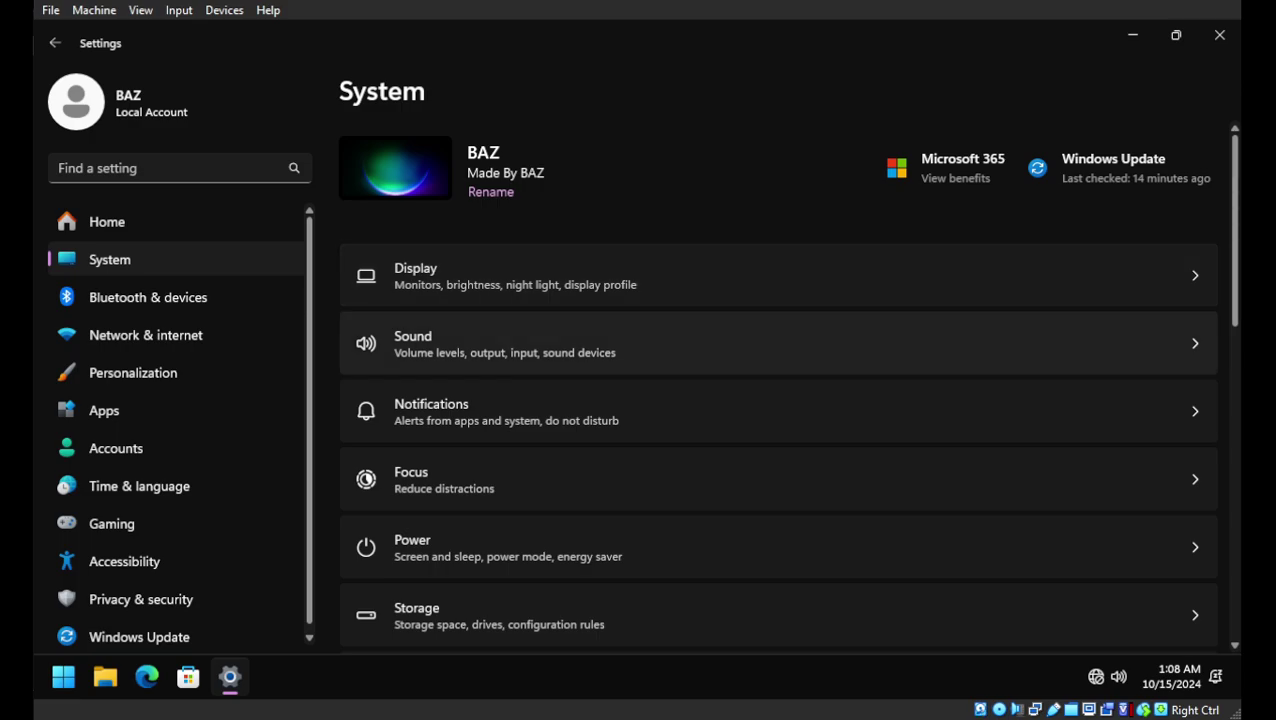
{"action": "scroll", "coordinate": [778, 479], "scroll_direction": "down", "scroll_amount": 1}
{"action": "left_click", "coordinate": [778, 533]}
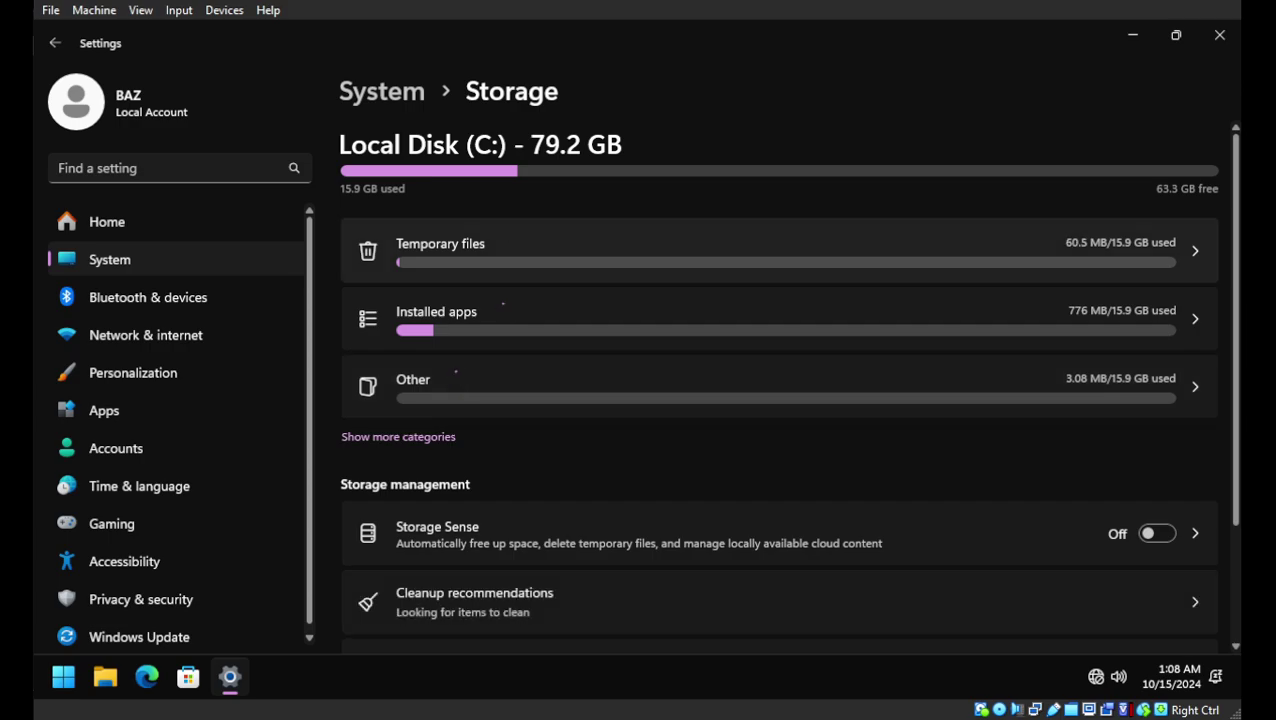
{"action": "left_click", "coordinate": [778, 250]}
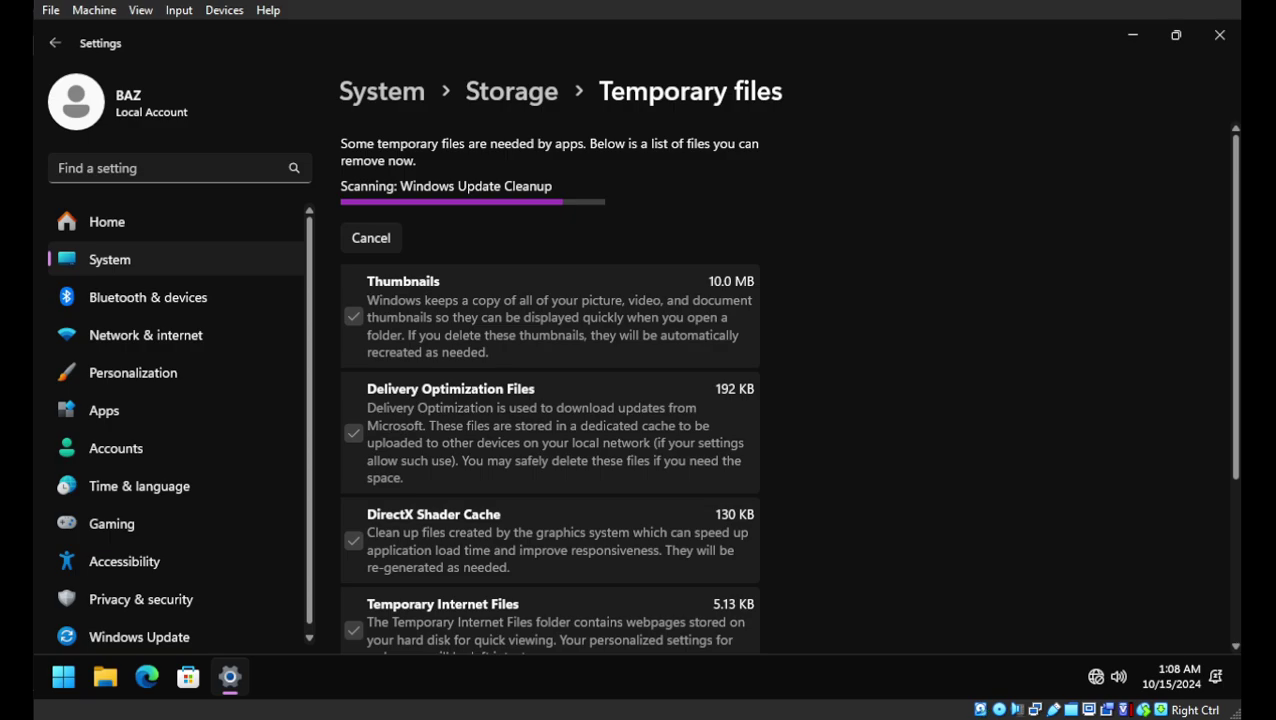
Step: Check the temporary file categories offered for removal and the storage taken by updates
{"action": "scroll", "coordinate": [550, 390], "scroll_direction": "down", "scroll_amount": 3}
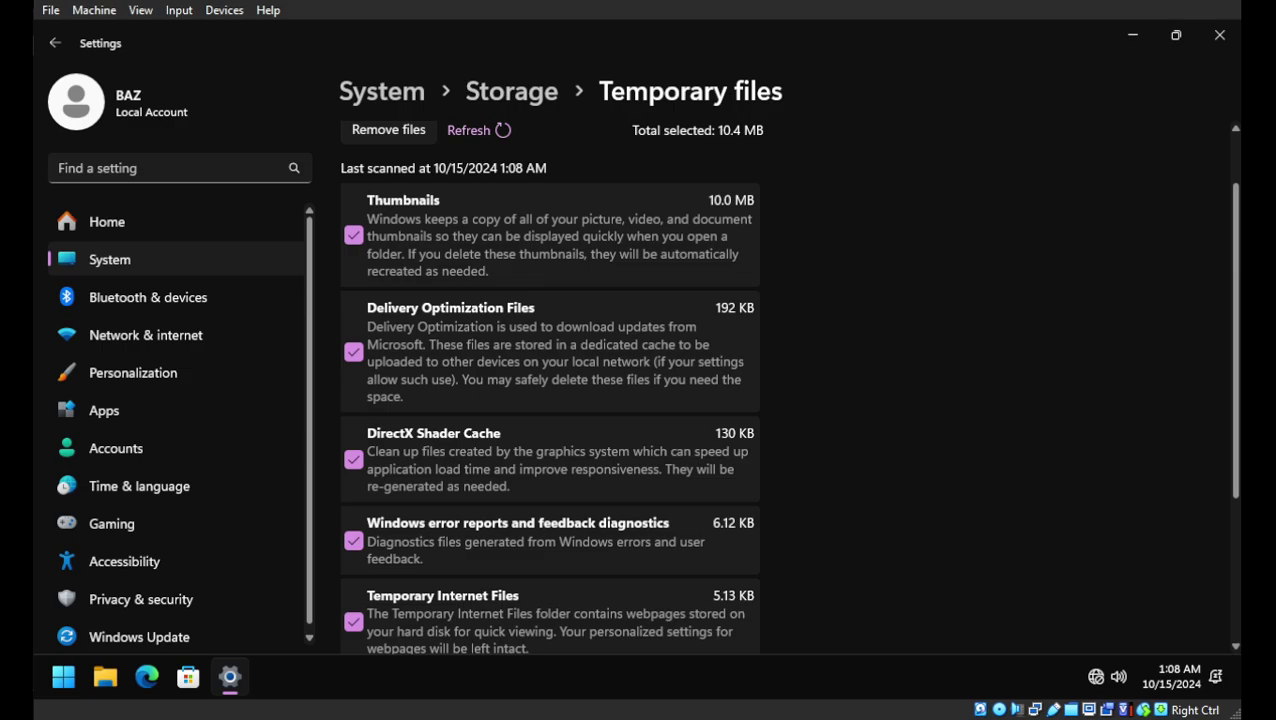
{"action": "scroll", "coordinate": [787, 386], "scroll_direction": "down", "scroll_amount": 3}
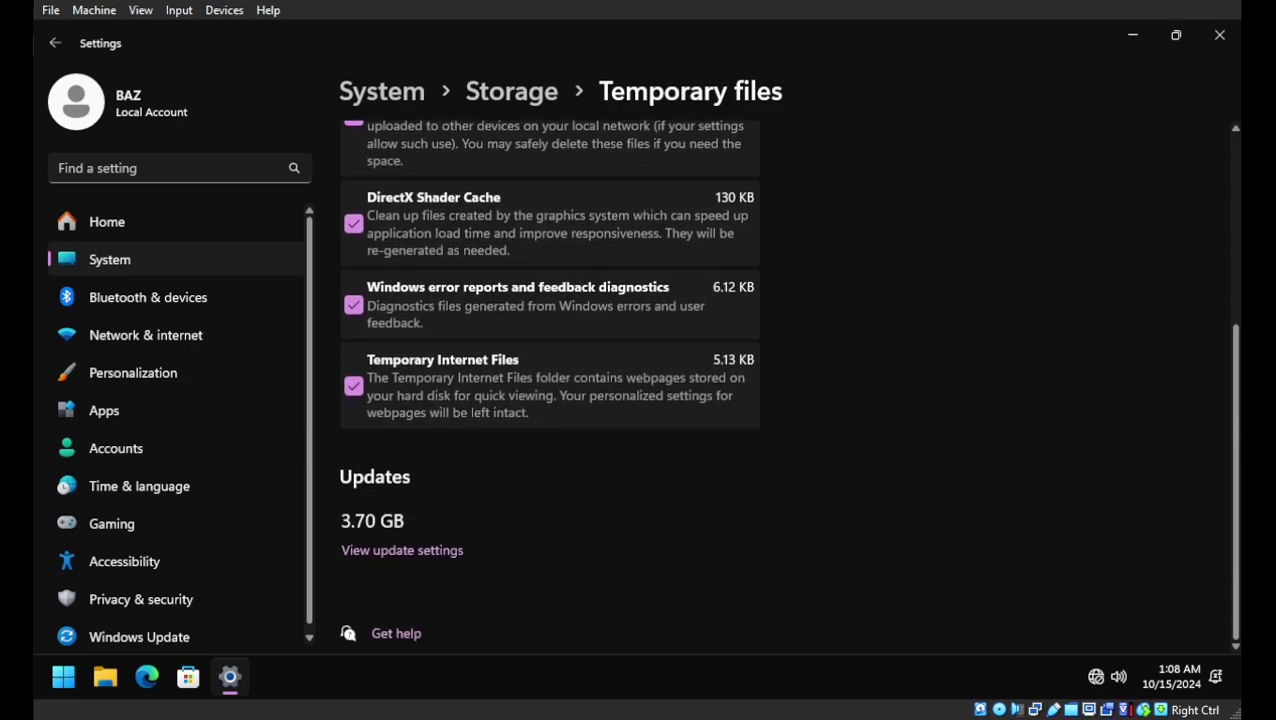
{"action": "scroll", "coordinate": [787, 386], "scroll_direction": "up", "scroll_amount": 4}
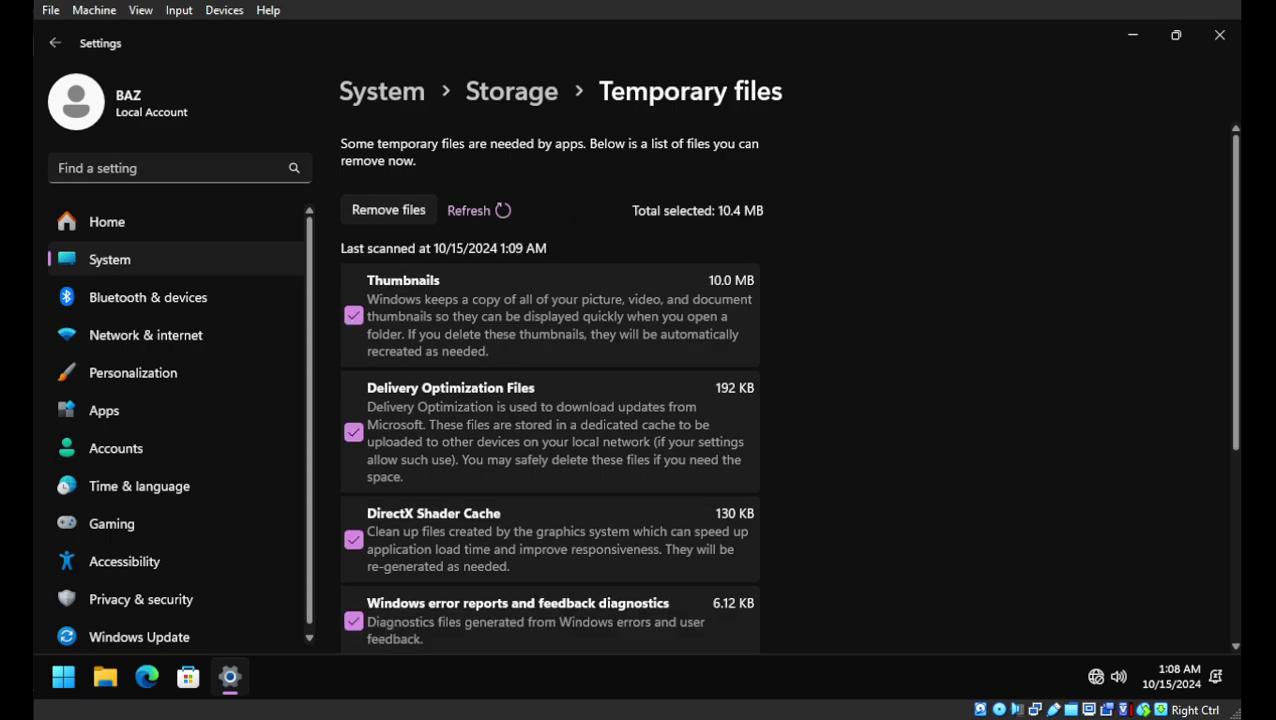
{"action": "scroll", "coordinate": [550, 400], "scroll_direction": "down", "scroll_amount": 3}
{"action": "scroll", "coordinate": [550, 400], "scroll_direction": "up", "scroll_amount": 3}
Step: Show all storage categories of Local Disk (C:) and examine the System & reserved breakdown
{"action": "left_click", "coordinate": [511, 91]}
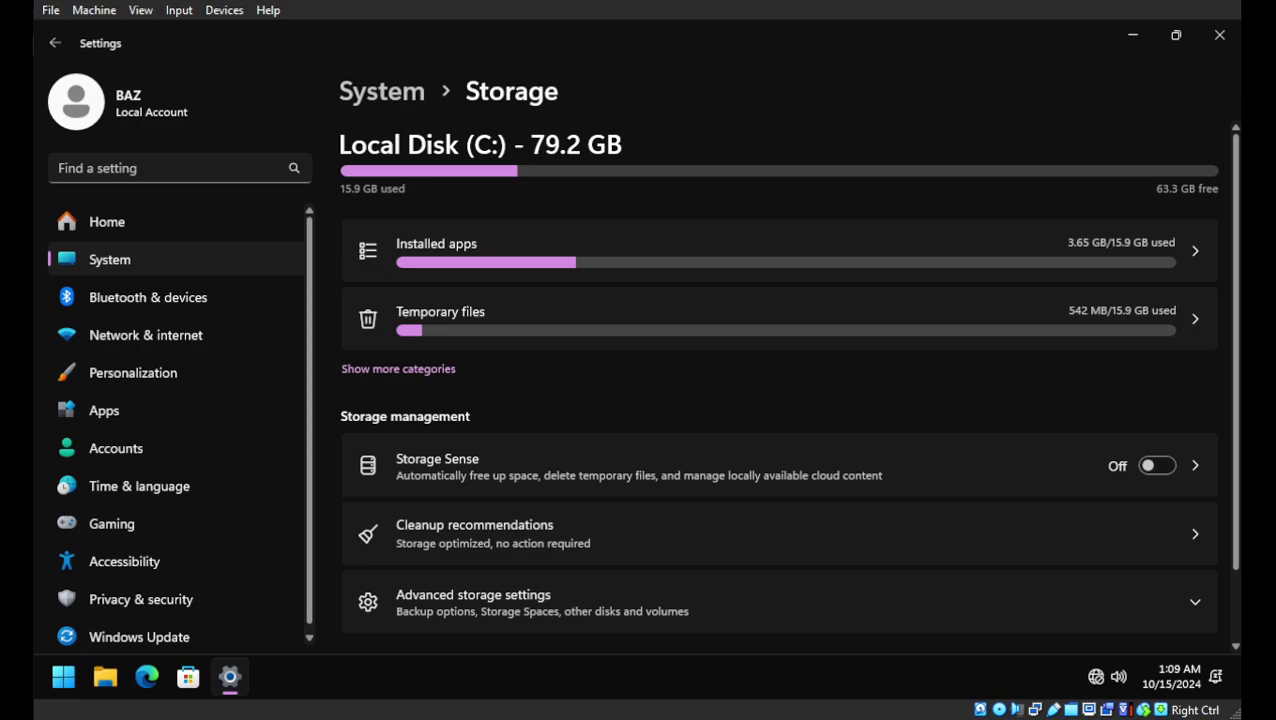
{"action": "left_click", "coordinate": [398, 369]}
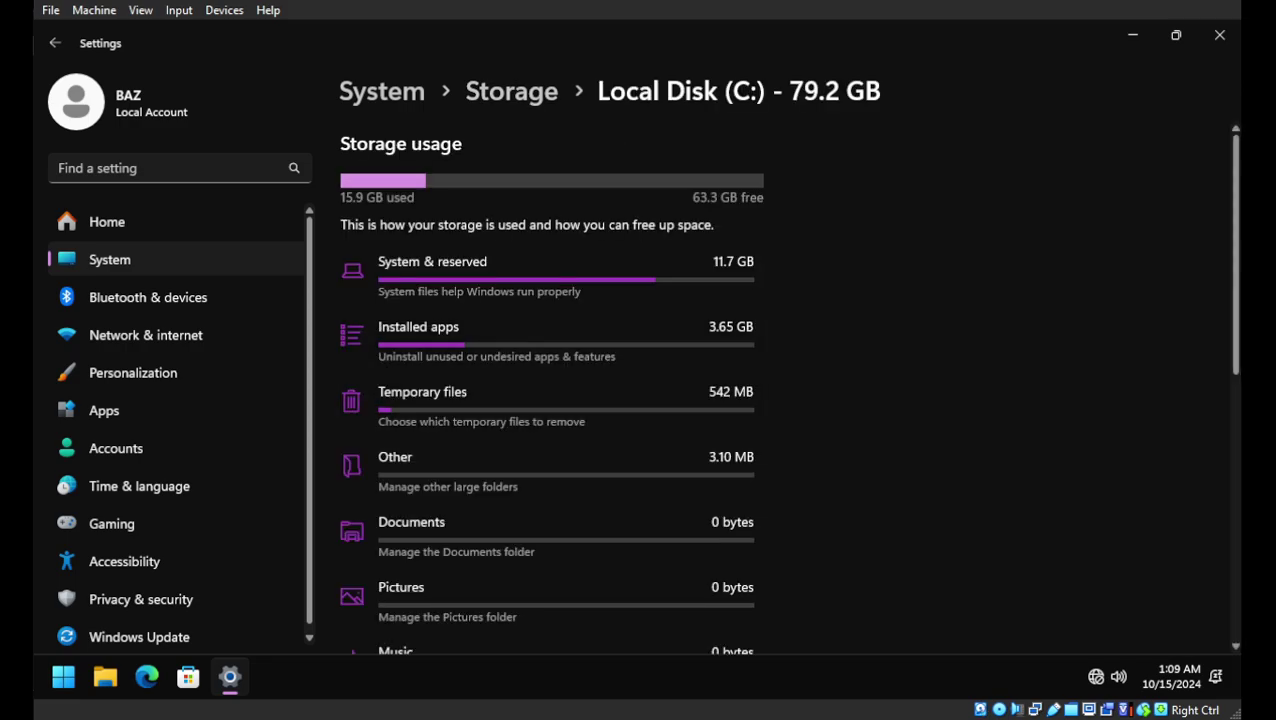
{"action": "left_click", "coordinate": [565, 276]}
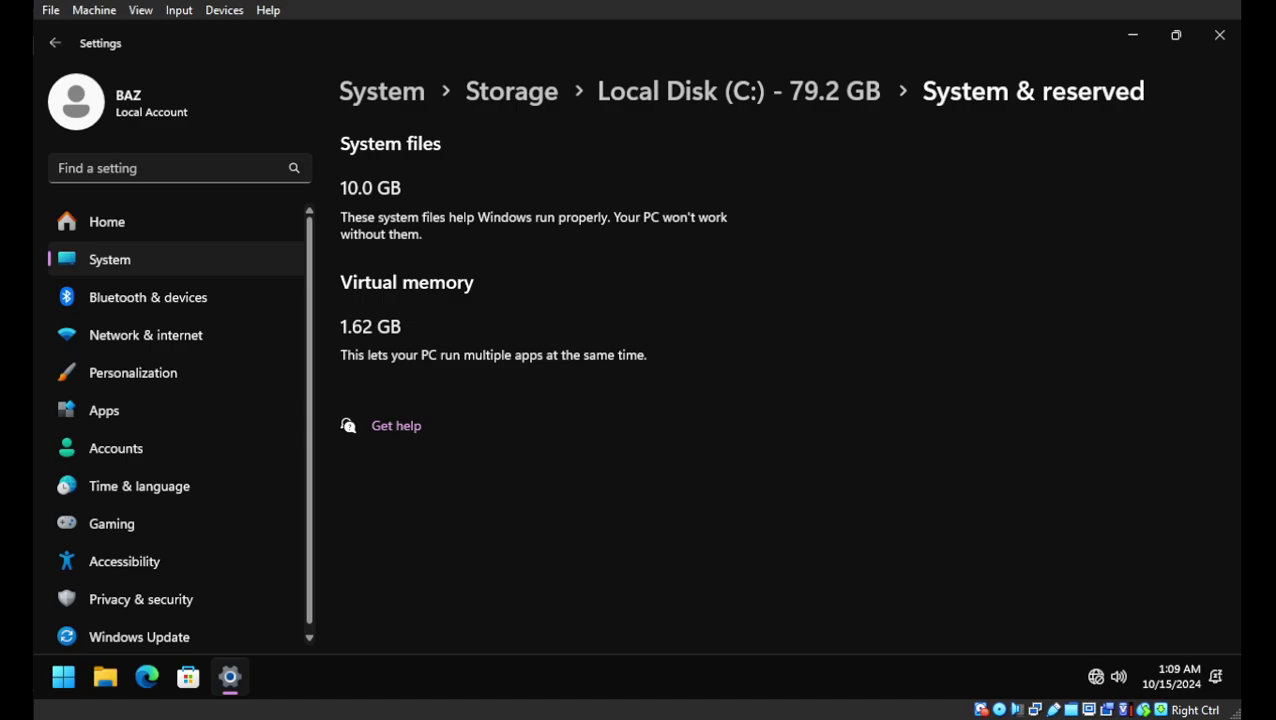
{"action": "key", "text": "alt+Left"}
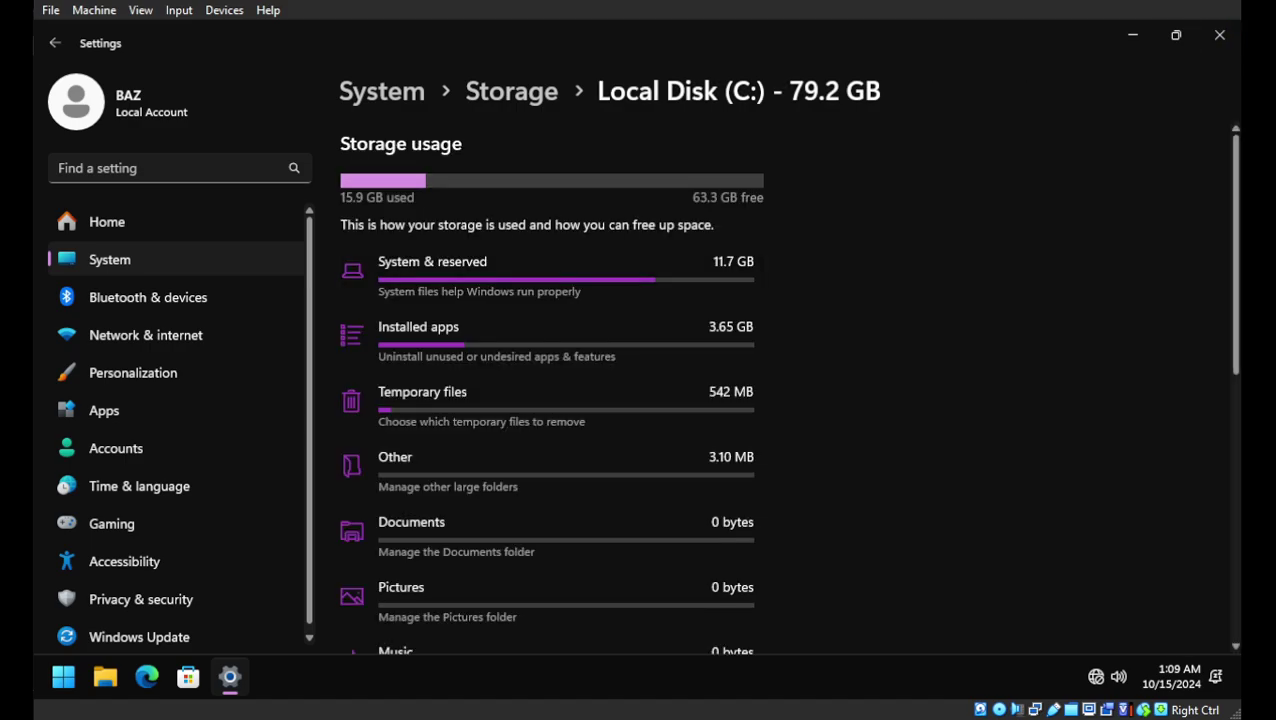
{"action": "left_click", "coordinate": [450, 275]}
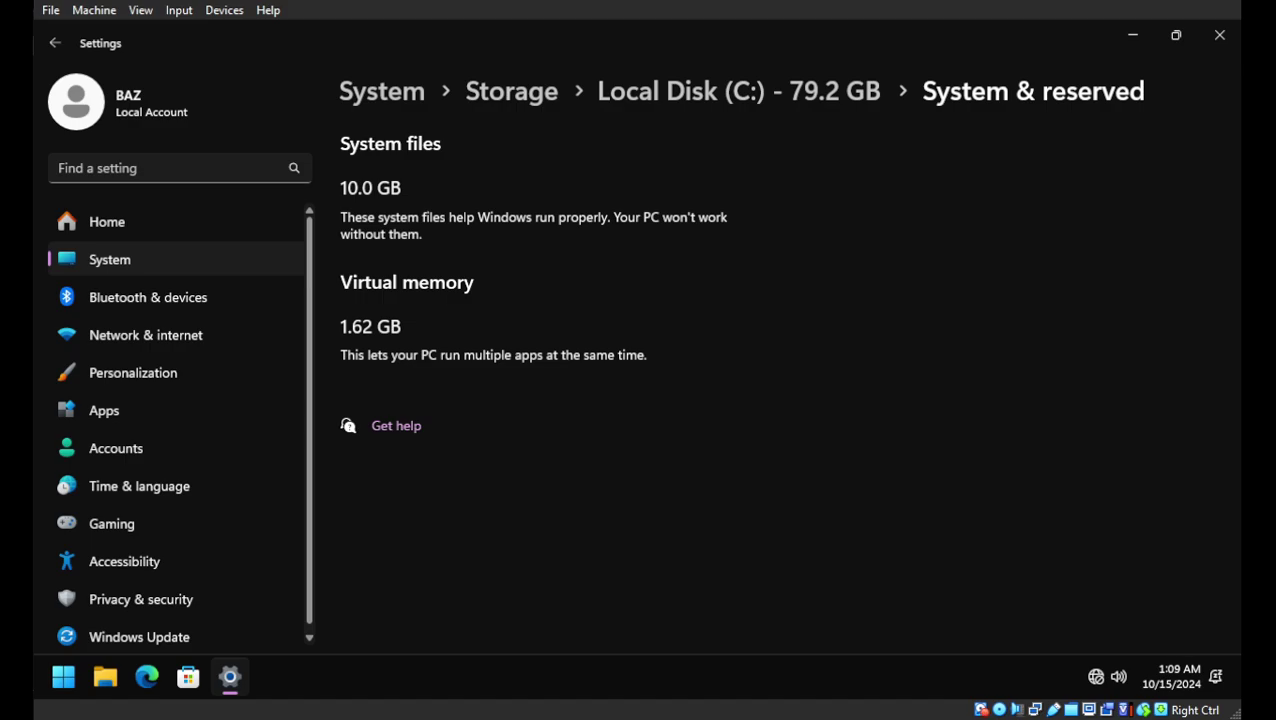
{"action": "key", "text": "alt+Left"}
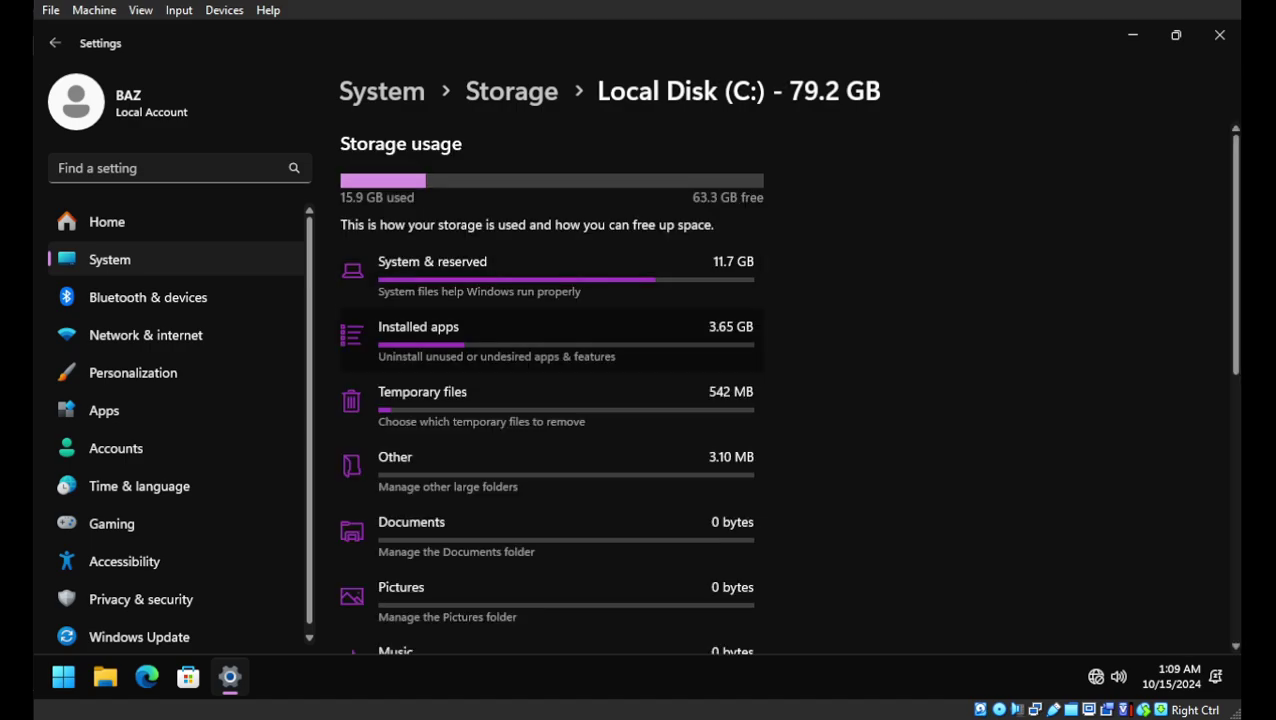
Step: Open the Temporary files category of Local Disk (C:) and rescan the removable files
{"action": "left_click", "coordinate": [450, 340]}
{"action": "key", "text": "alt+Left"}
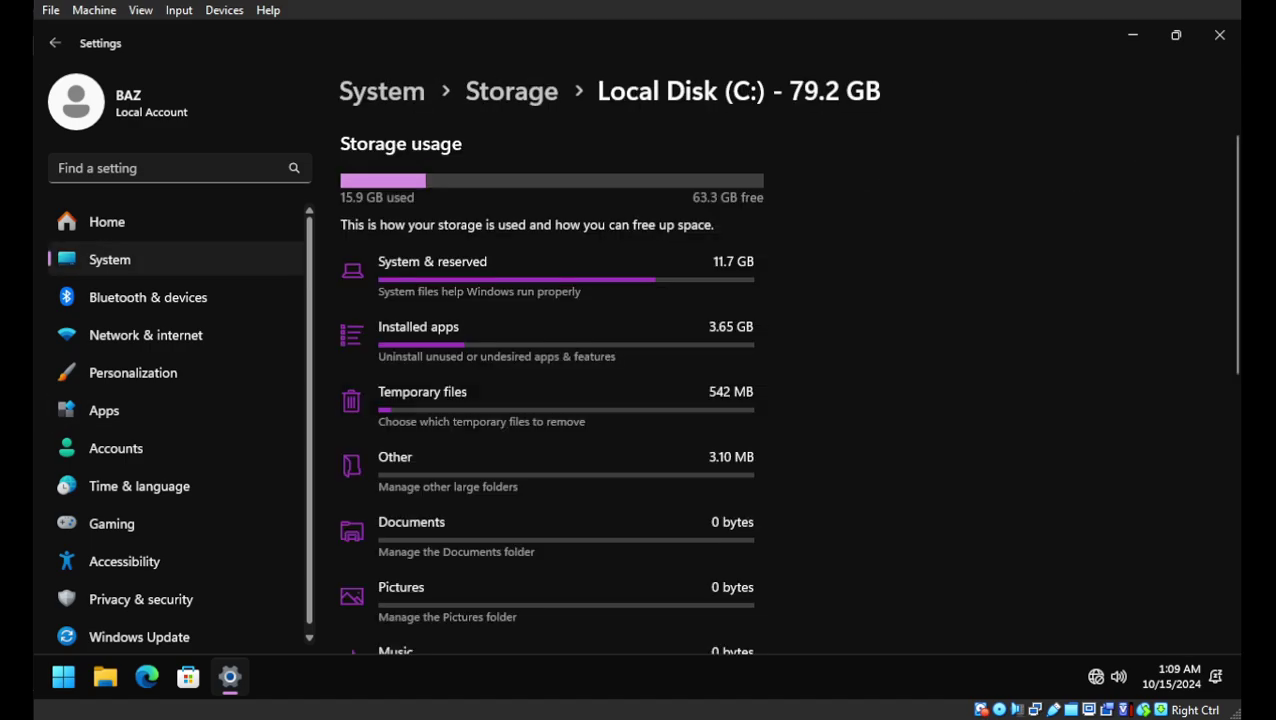
{"action": "left_click", "coordinate": [450, 405]}
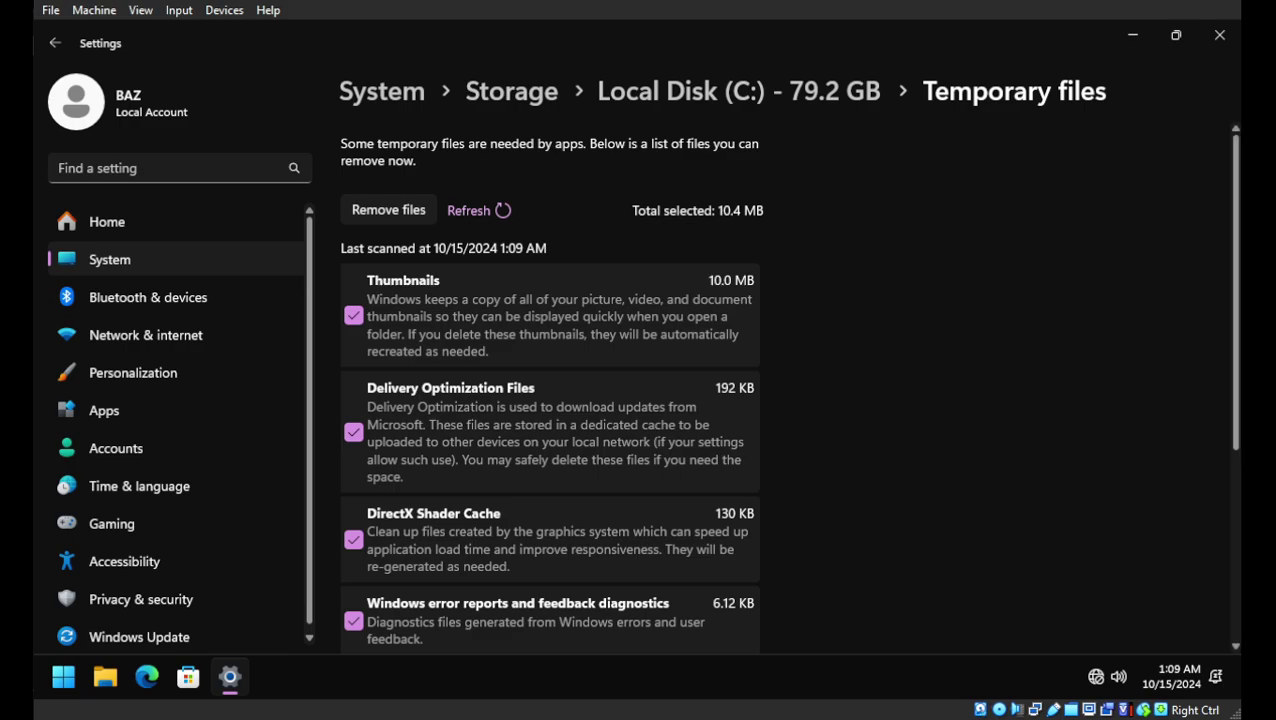
{"action": "left_click", "coordinate": [478, 210]}
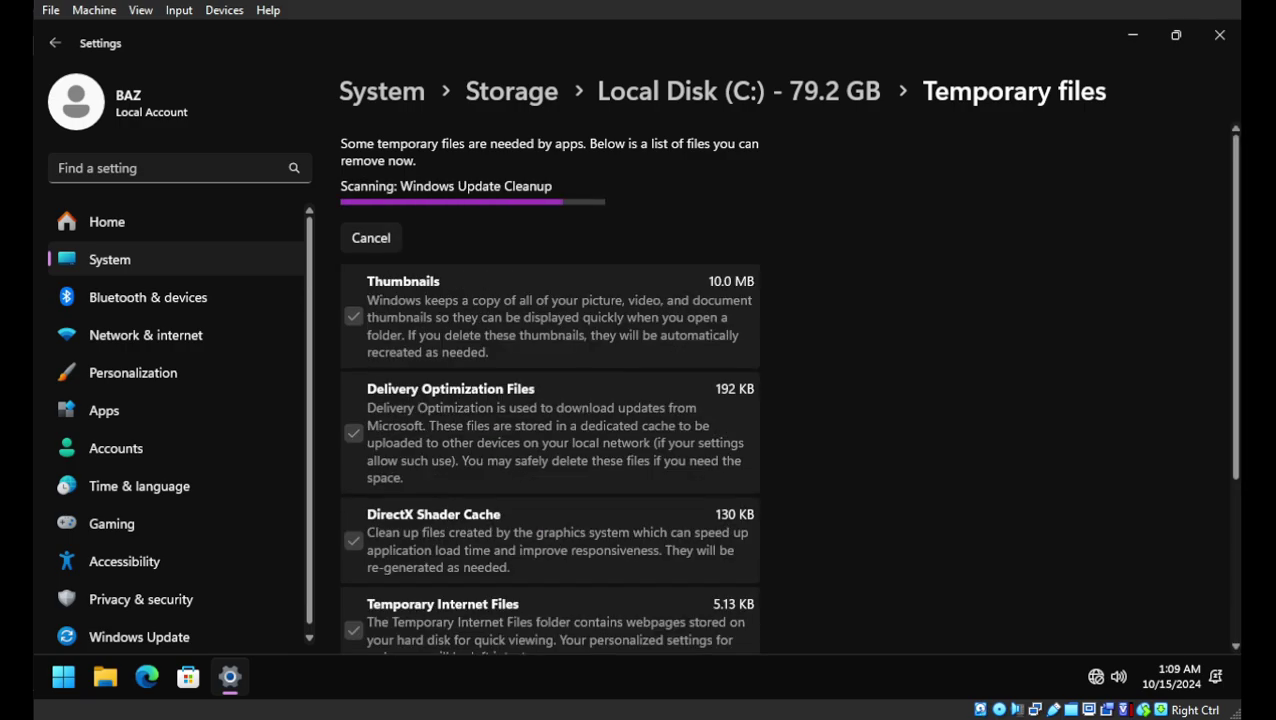
Step: Check the installed Windows version and build with winver, and dismiss the version information
{"action": "left_click", "coordinate": [63, 676]}
{"action": "type", "text": "winve"}
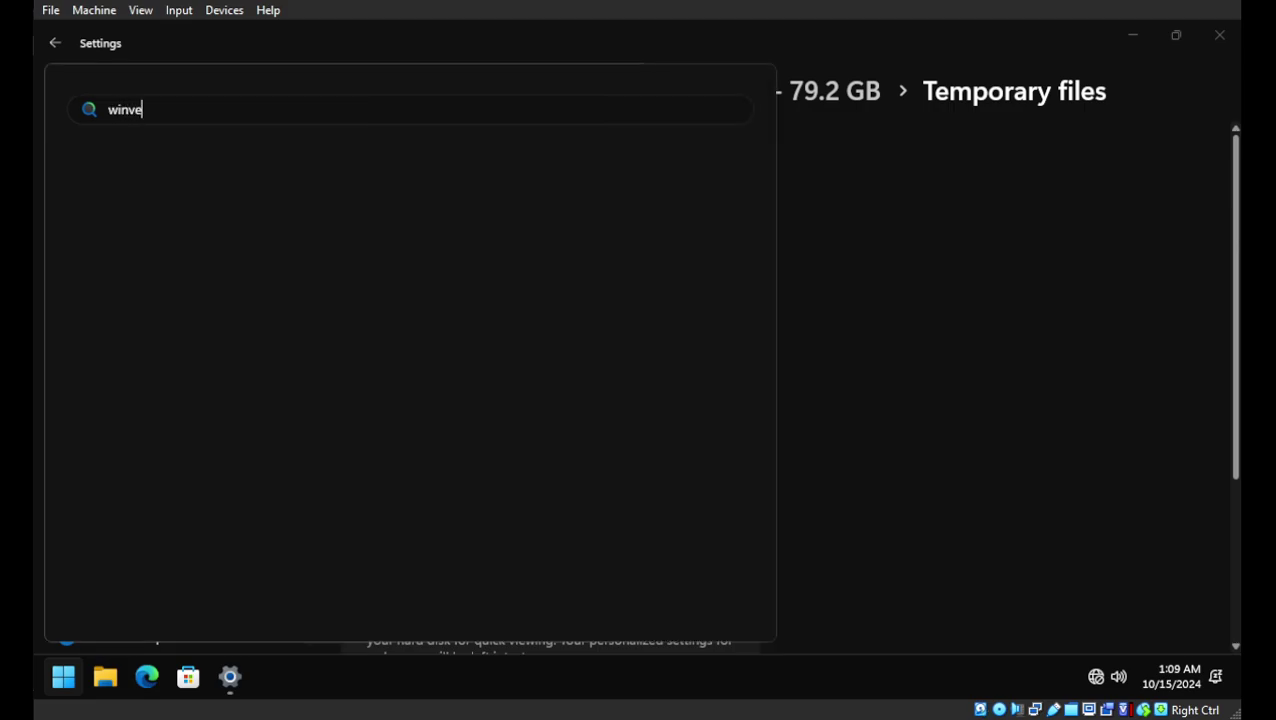
{"action": "type", "text": "r"}
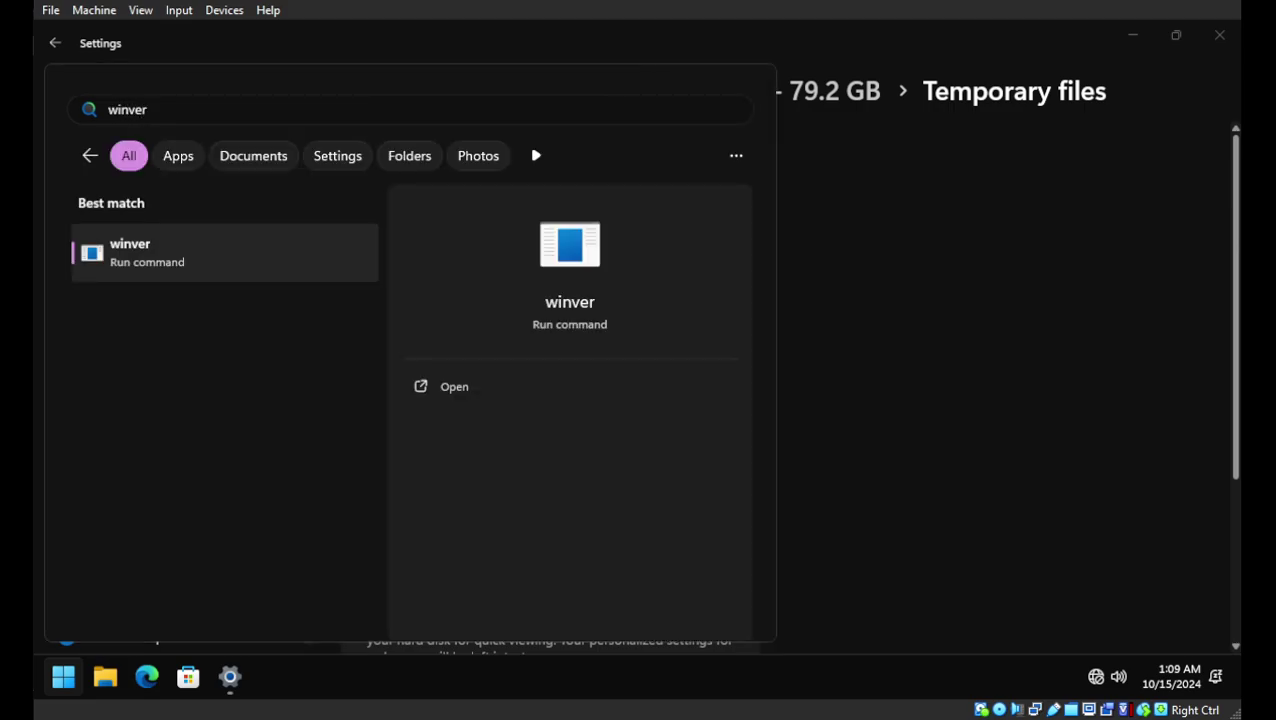
{"action": "key", "text": "Return"}
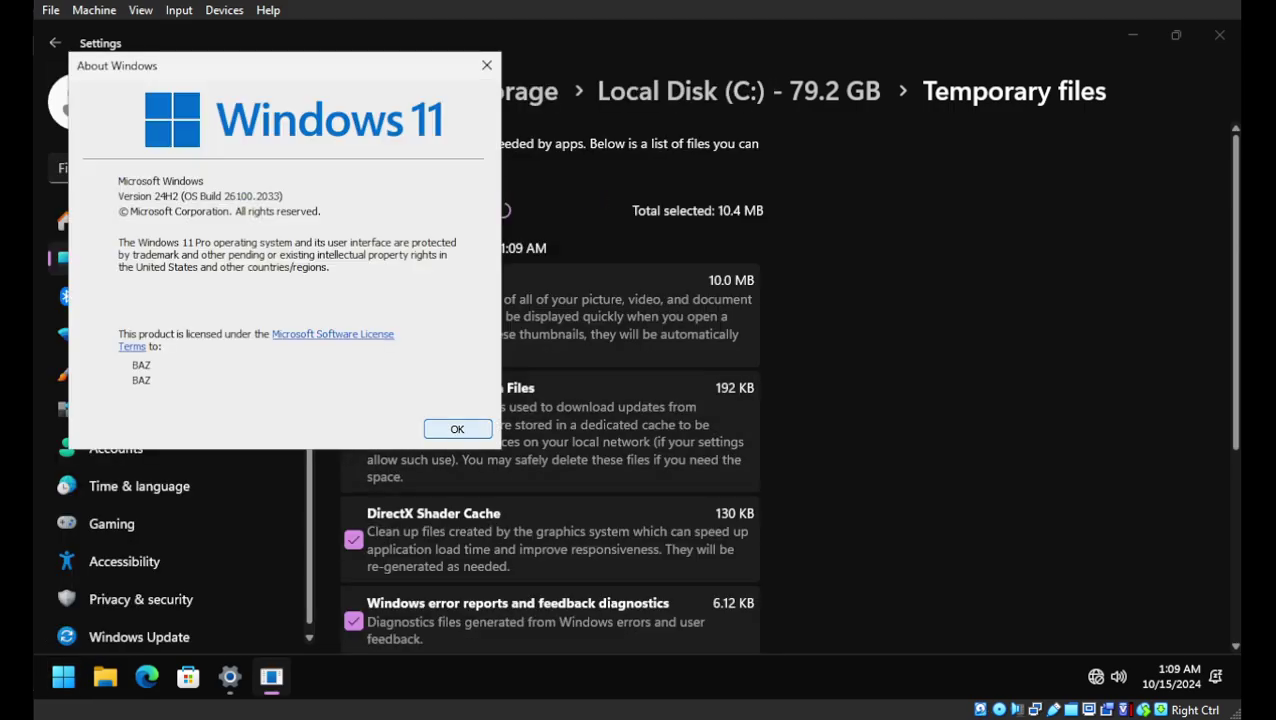
{"action": "key", "text": "Return"}
Step: Examine the rescanned temporary file categories and the space taken by updates, and close Settings
{"action": "scroll", "coordinate": [550, 390], "scroll_direction": "down", "scroll_amount": 2}
{"action": "scroll", "coordinate": [550, 390], "scroll_direction": "down", "scroll_amount": 1}
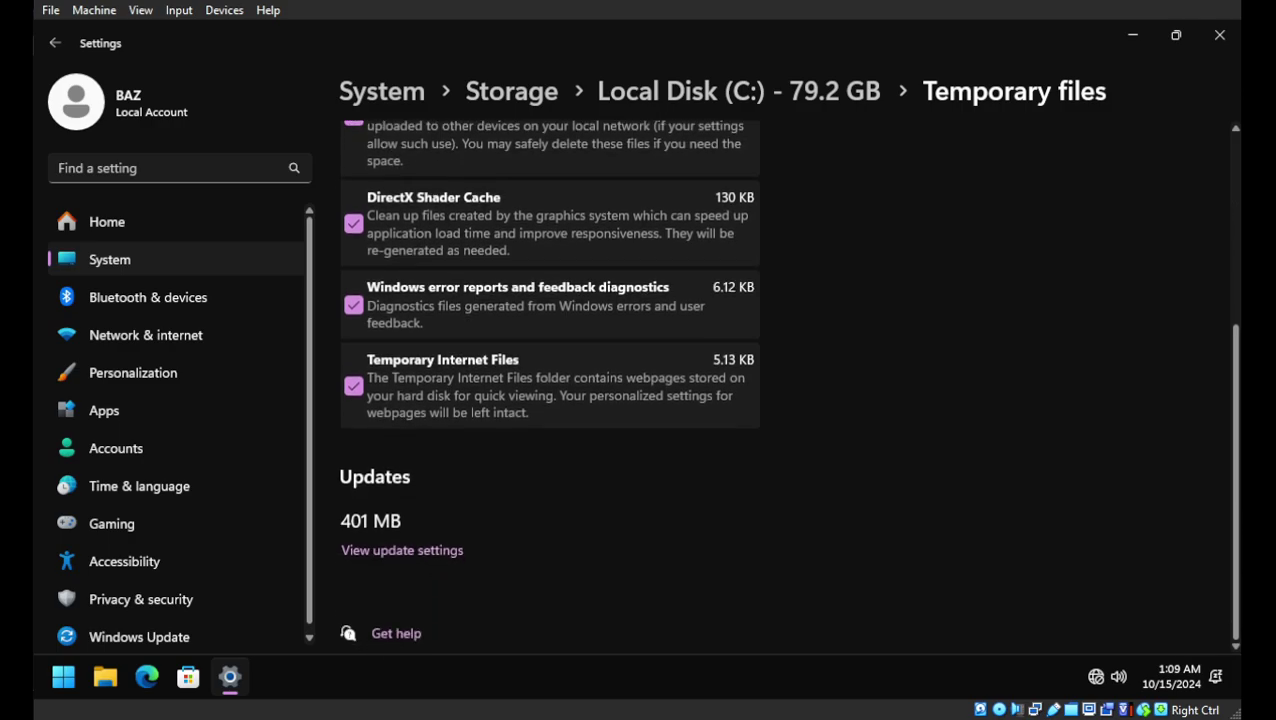
{"action": "scroll", "coordinate": [550, 390], "scroll_direction": "up", "scroll_amount": 2}
{"action": "scroll", "coordinate": [550, 390], "scroll_direction": "down", "scroll_amount": 2}
{"action": "scroll", "coordinate": [550, 390], "scroll_direction": "up", "scroll_amount": 4}
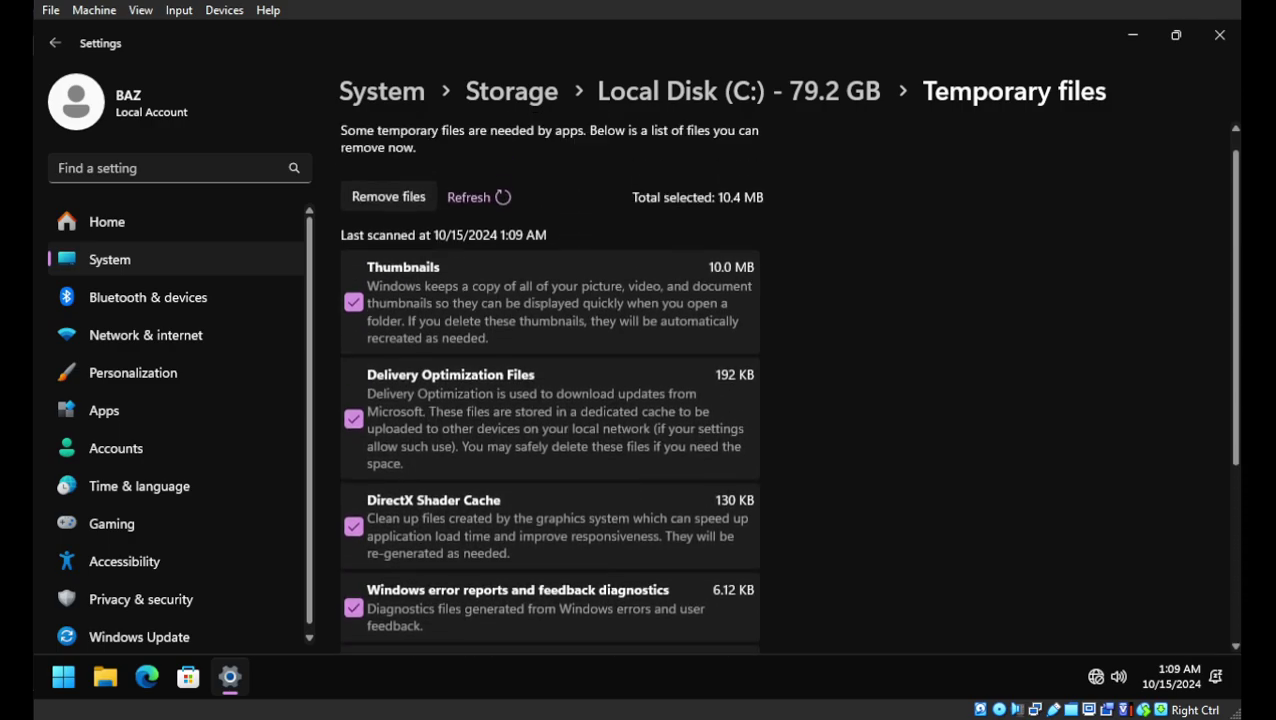
{"action": "scroll", "coordinate": [550, 390], "scroll_direction": "down", "scroll_amount": 2}
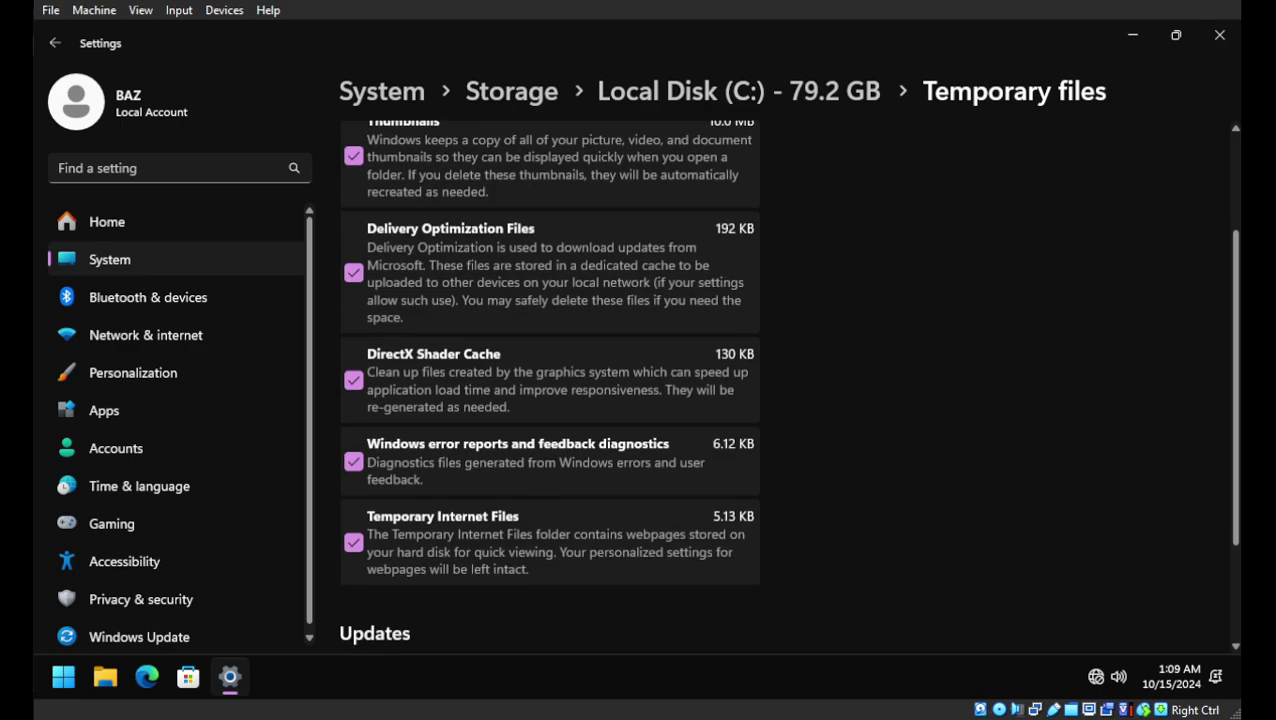
{"action": "scroll", "coordinate": [550, 390], "scroll_direction": "up", "scroll_amount": 2}
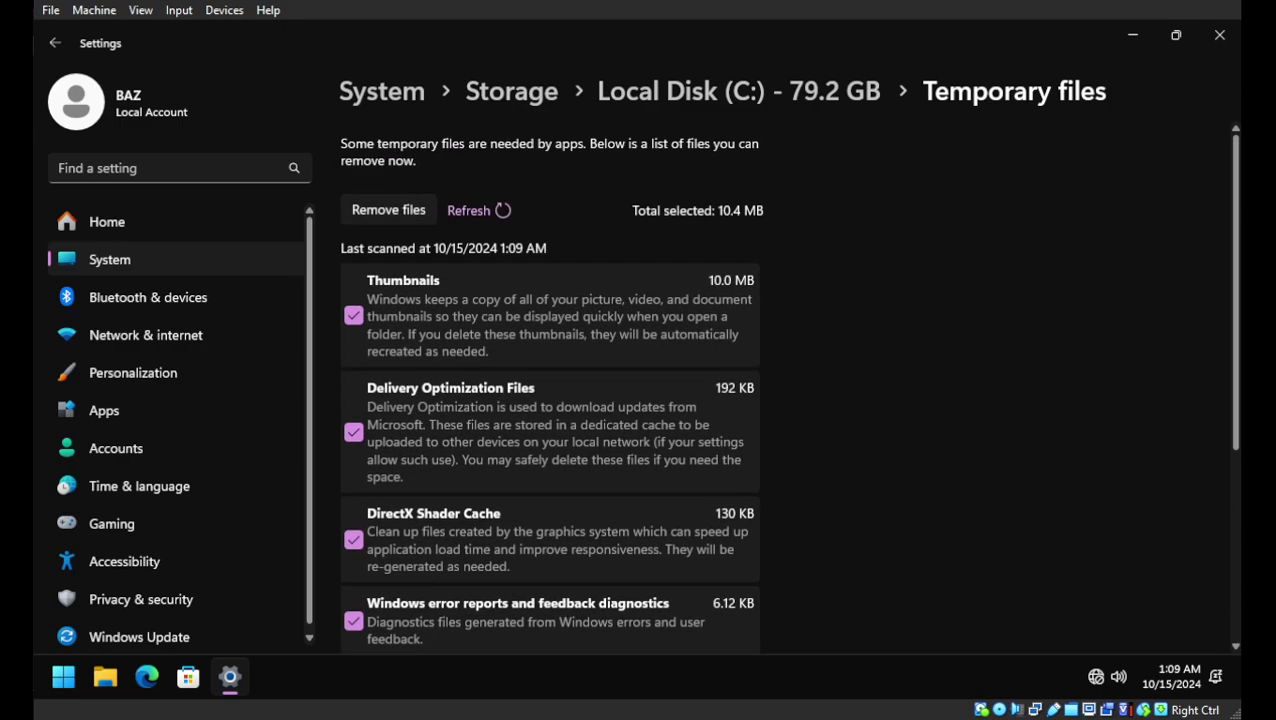
{"action": "left_click", "coordinate": [1219, 35]}
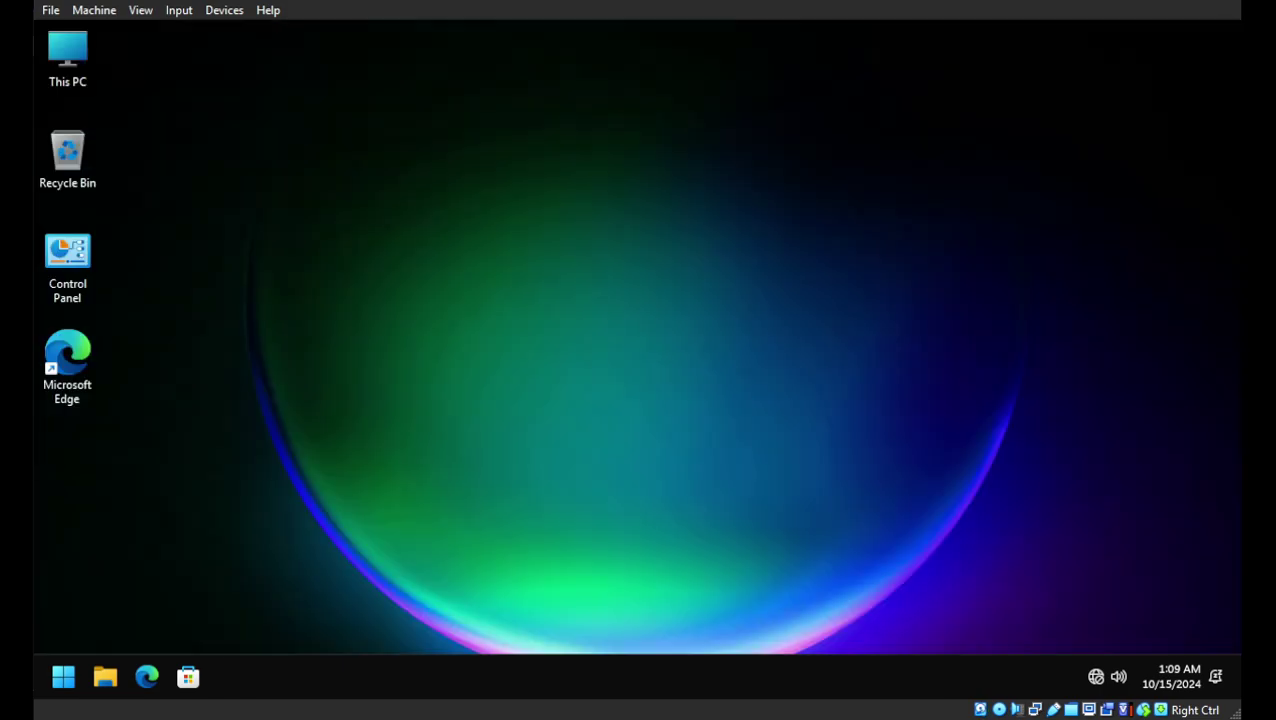
Step: Restart Windows in the virtual machine
{"action": "right_click", "coordinate": [539, 169]}
{"action": "left_click", "coordinate": [63, 676]}
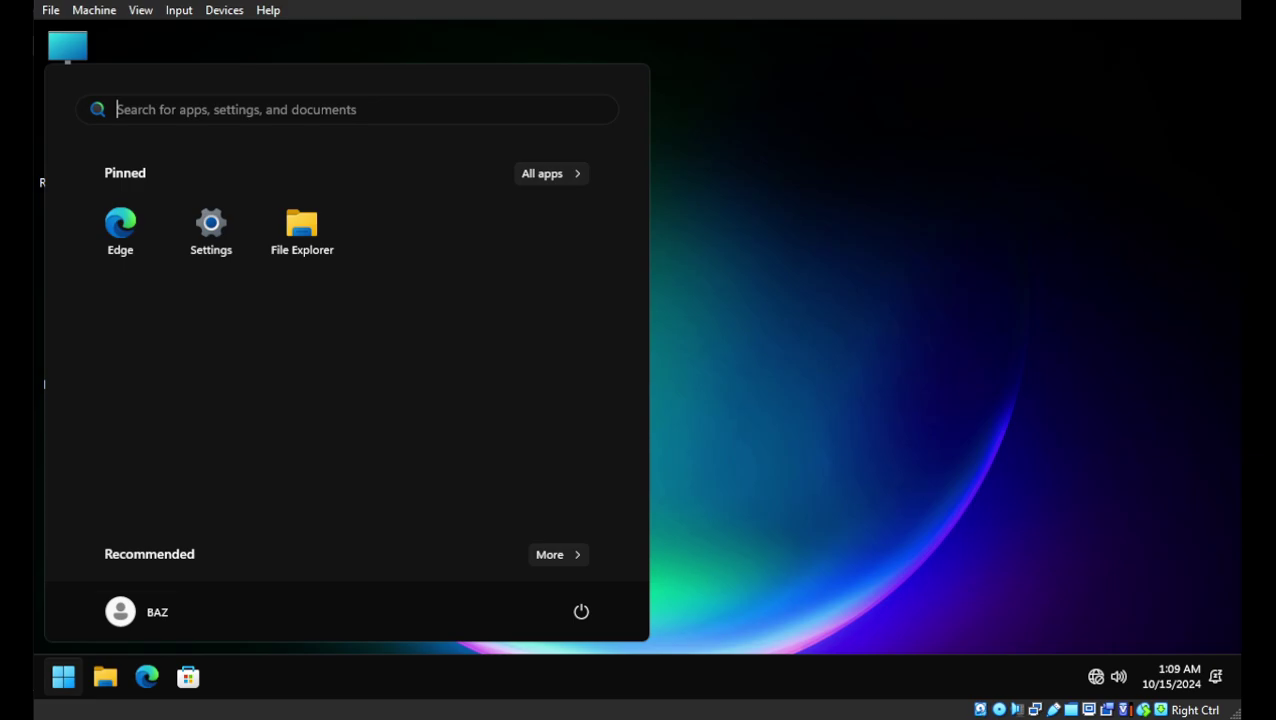
{"action": "left_click", "coordinate": [581, 611]}
{"action": "left_click", "coordinate": [570, 569]}
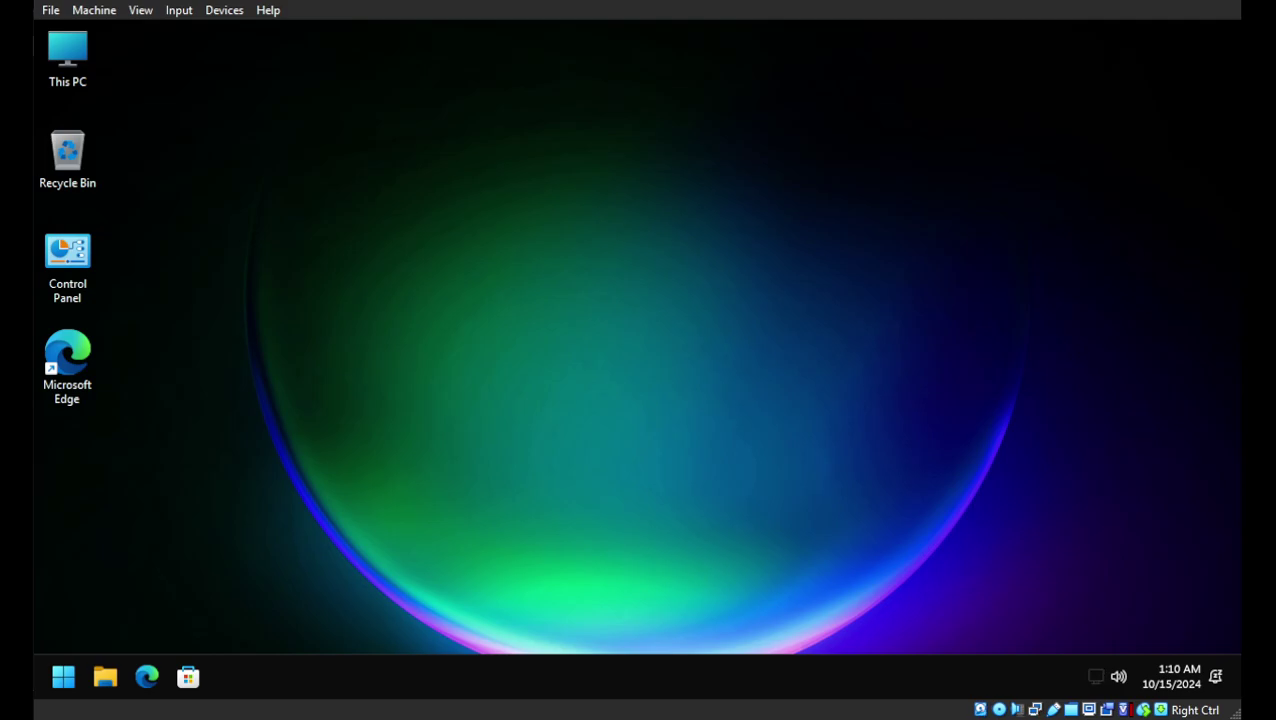
Step: Open the system storage settings and show all storage categories of the local disk
{"action": "left_click", "coordinate": [63, 677]}
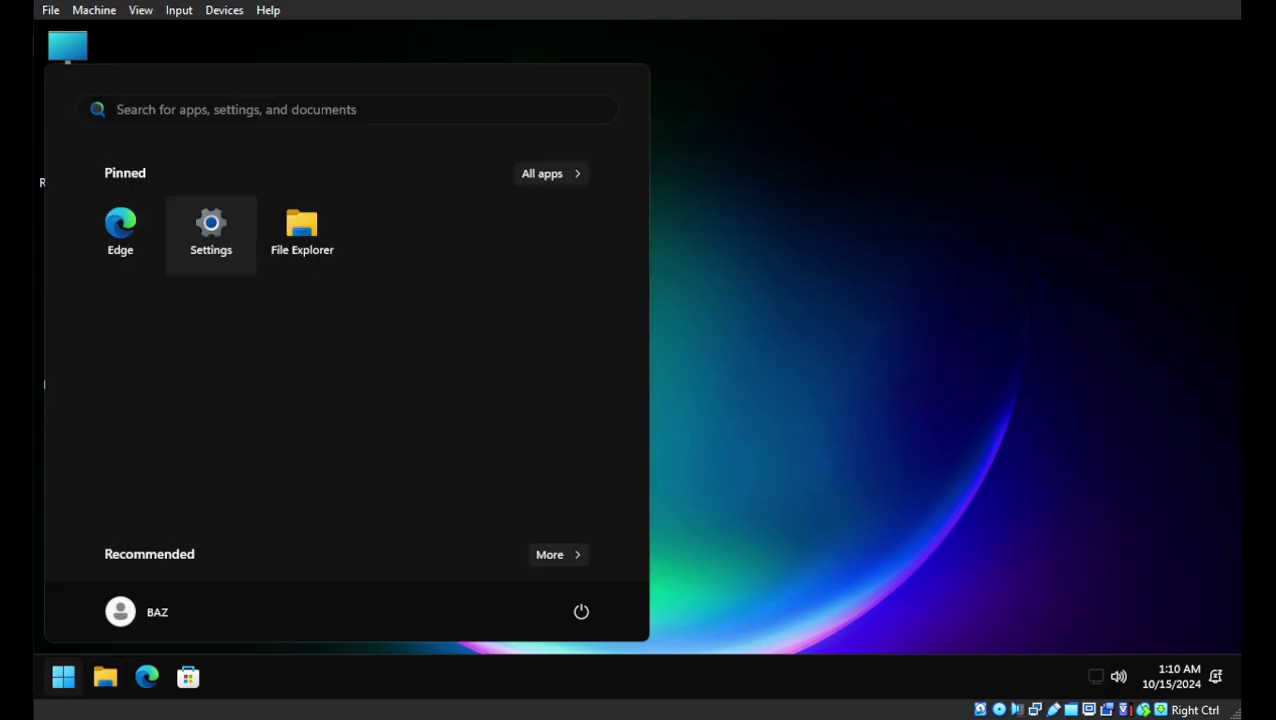
{"action": "left_click", "coordinate": [211, 228]}
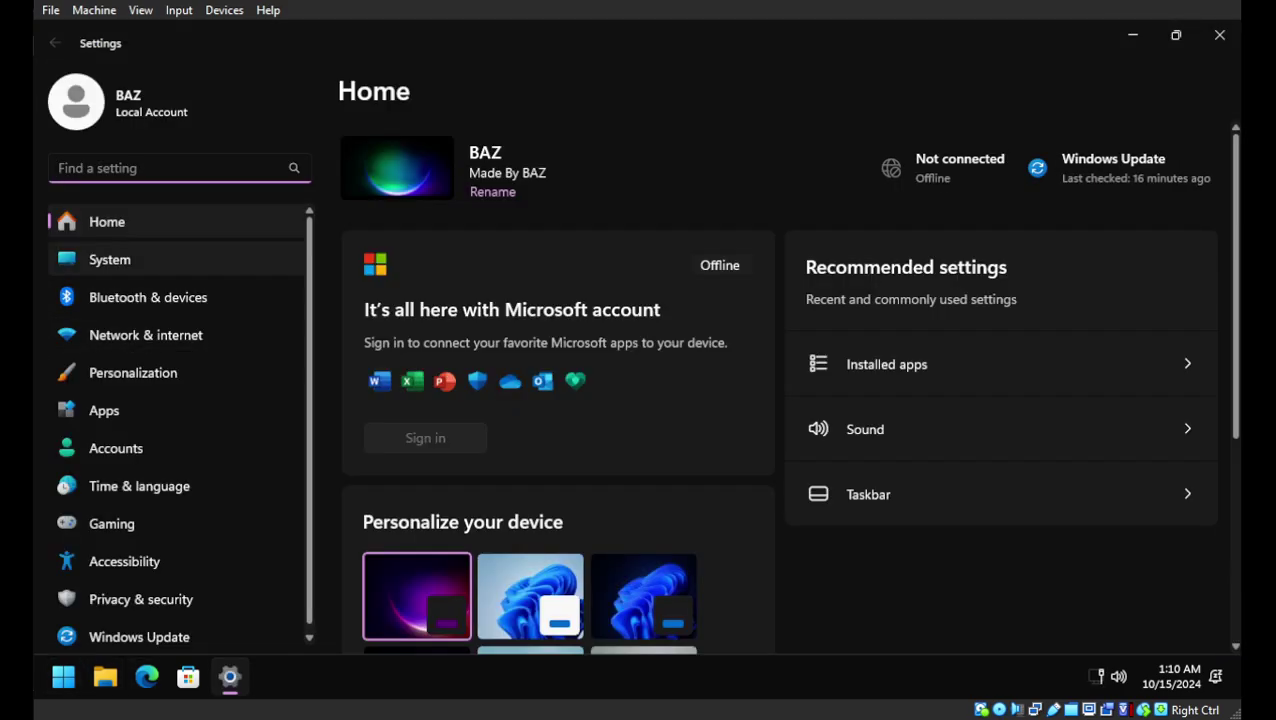
{"action": "left_click", "coordinate": [110, 259]}
{"action": "scroll", "coordinate": [787, 383], "scroll_direction": "down", "scroll_amount": 5}
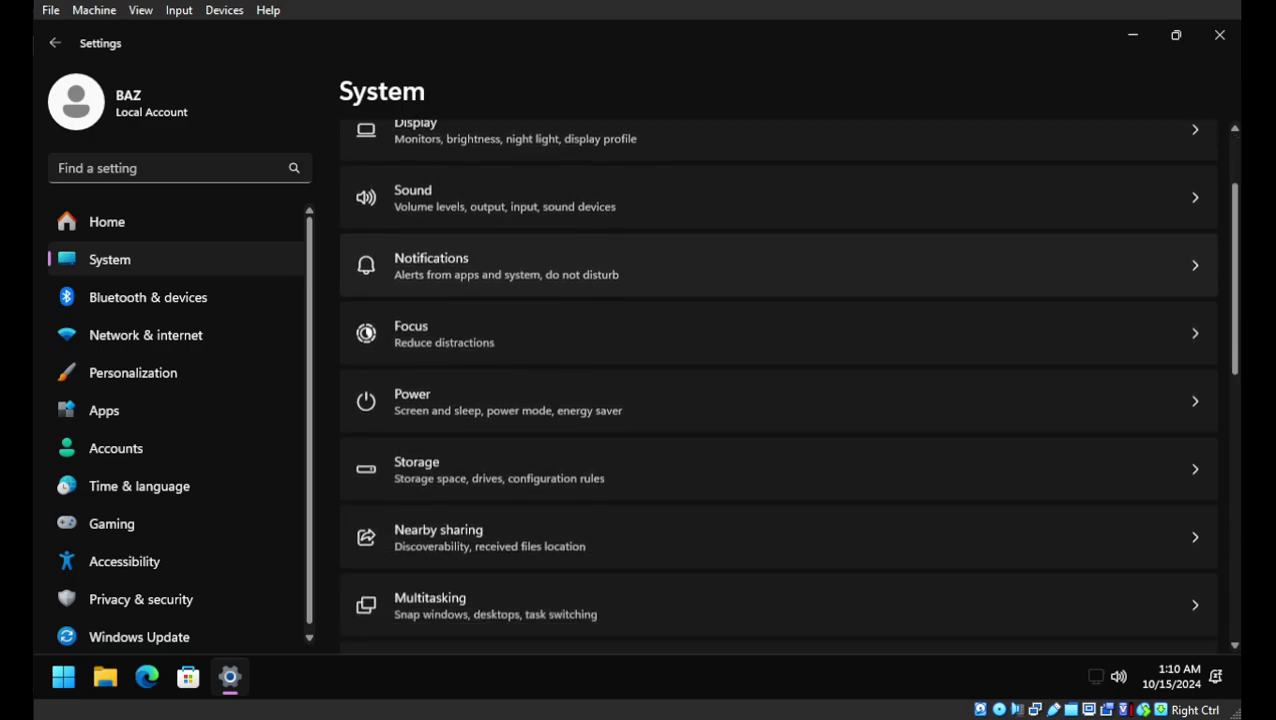
{"action": "left_click", "coordinate": [787, 383]}
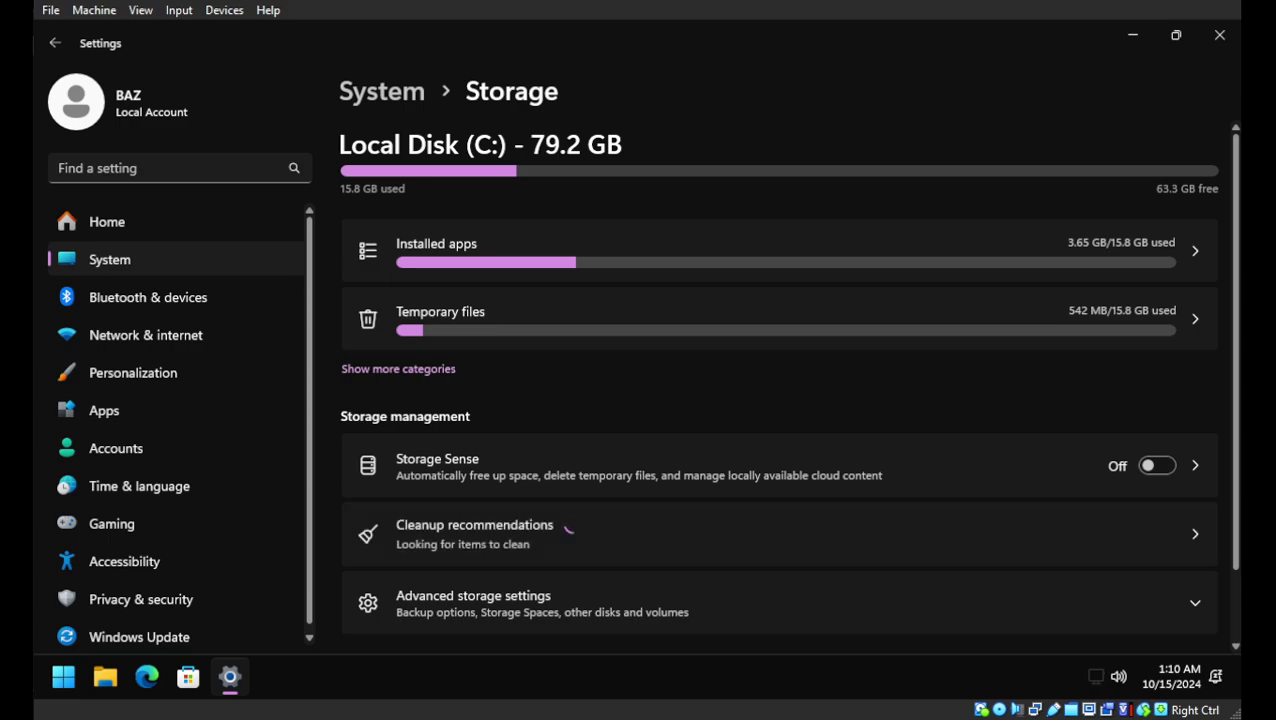
{"action": "left_click", "coordinate": [398, 368]}
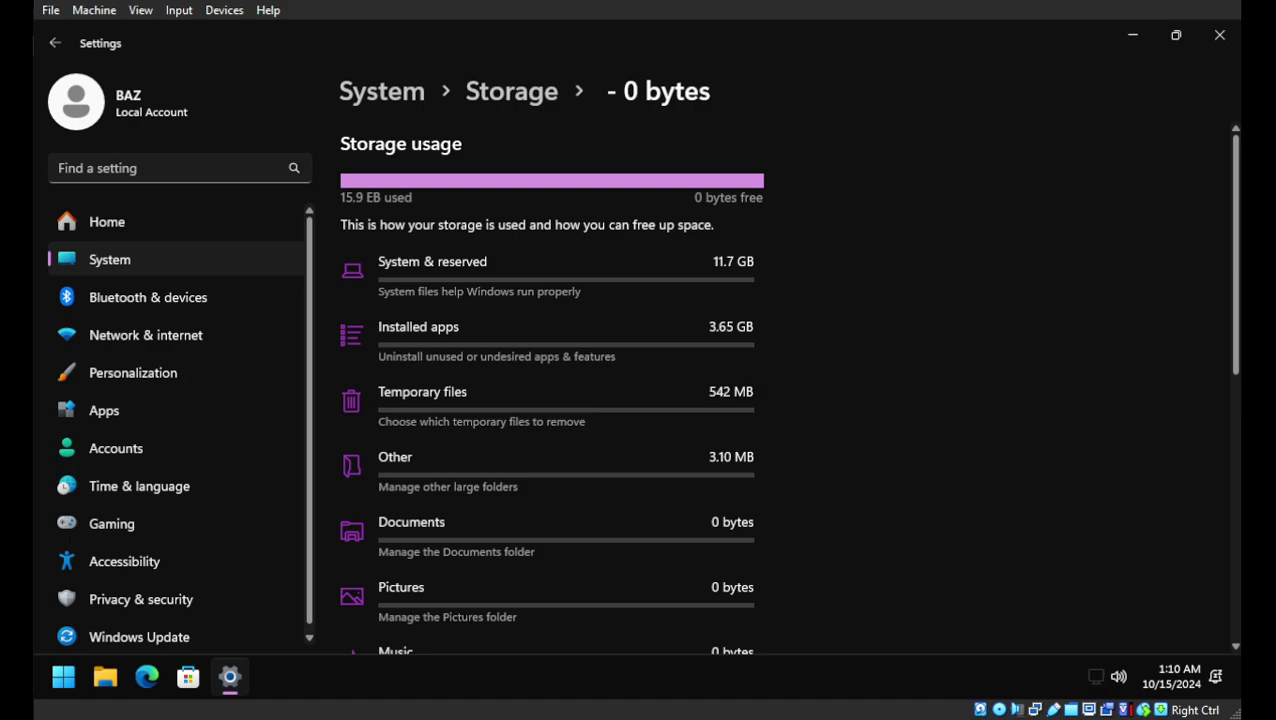
Step: Check the temporary files offered for removal after the restart, and close Settings
{"action": "left_click", "coordinate": [565, 405]}
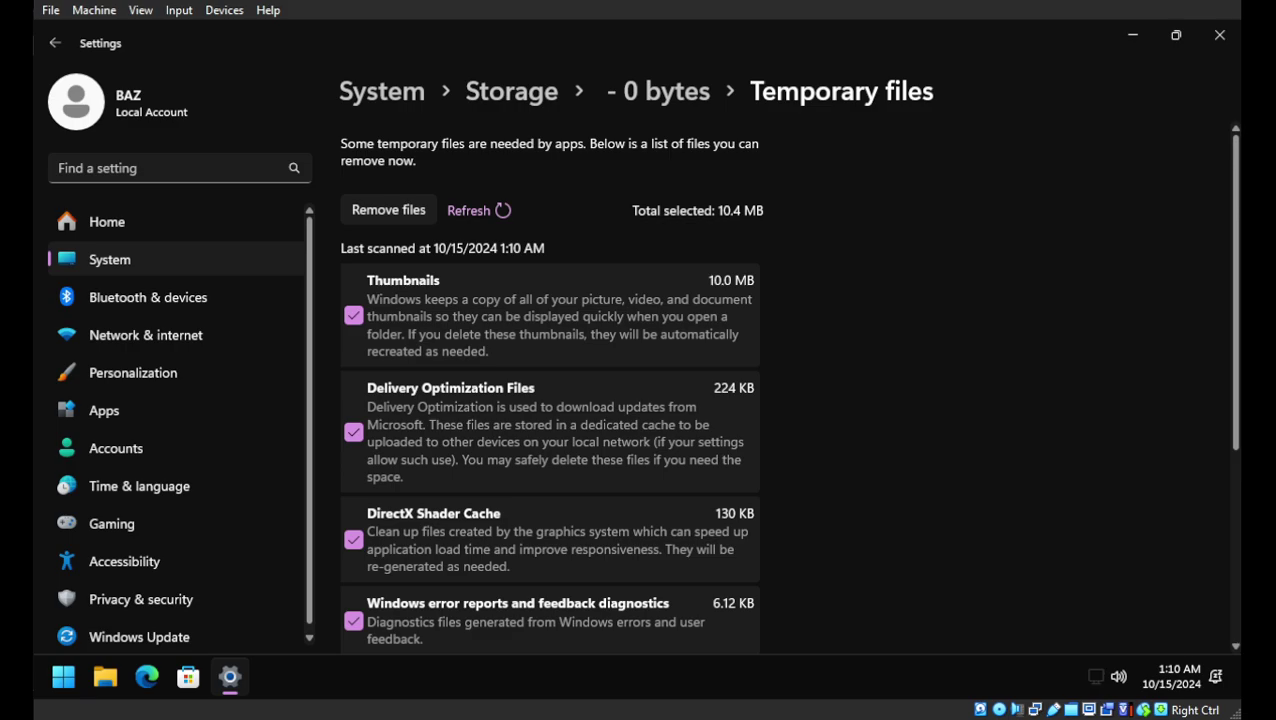
{"action": "scroll", "coordinate": [550, 400], "scroll_direction": "down", "scroll_amount": 3}
{"action": "scroll", "coordinate": [550, 400], "scroll_direction": "up", "scroll_amount": 3}
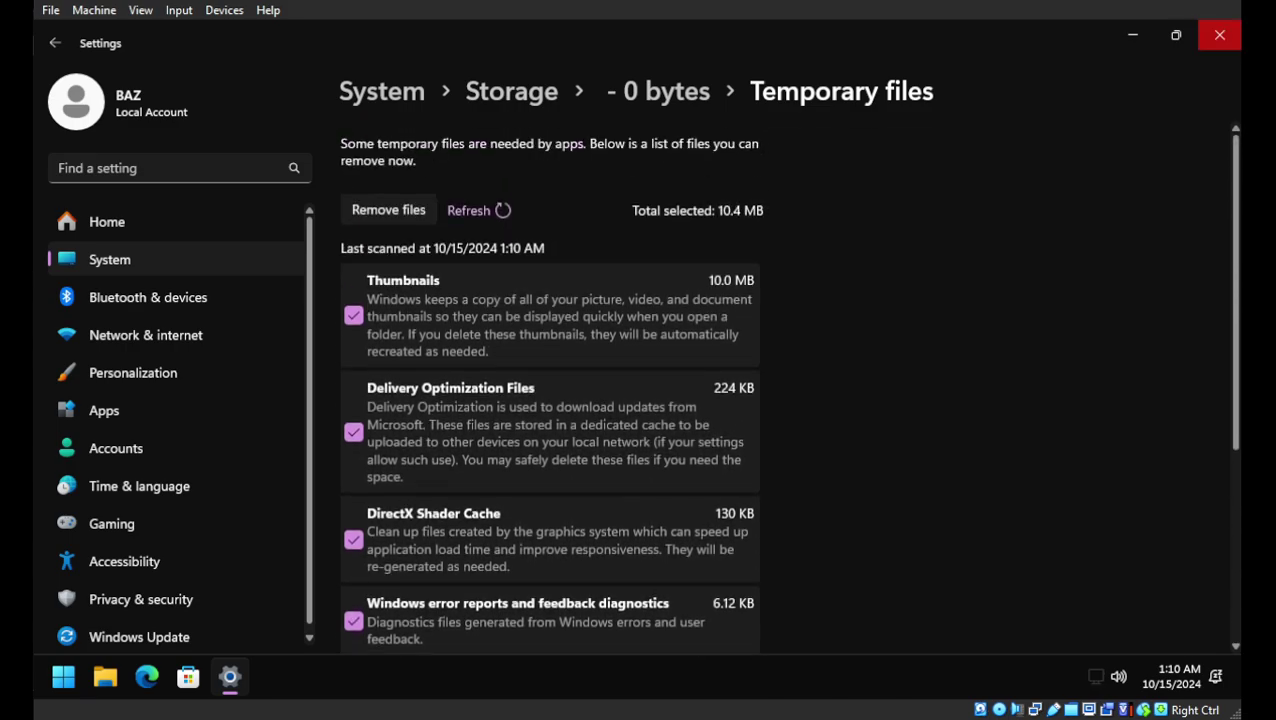
{"action": "left_click", "coordinate": [1219, 35]}
Step: Open a command prompt as administrator from the desktop and run sfc /scannow
{"action": "right_click", "coordinate": [778, 143]}
{"action": "left_click", "coordinate": [899, 455]}
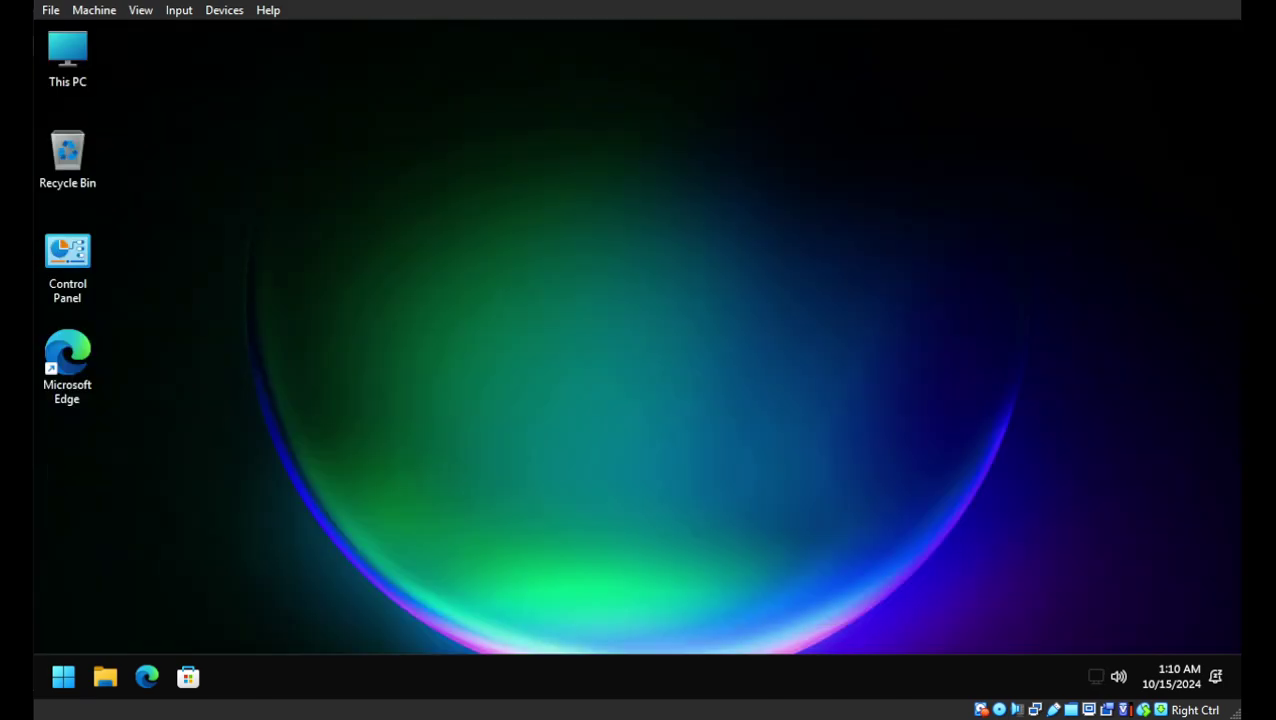
{"action": "type", "text": "sf"}
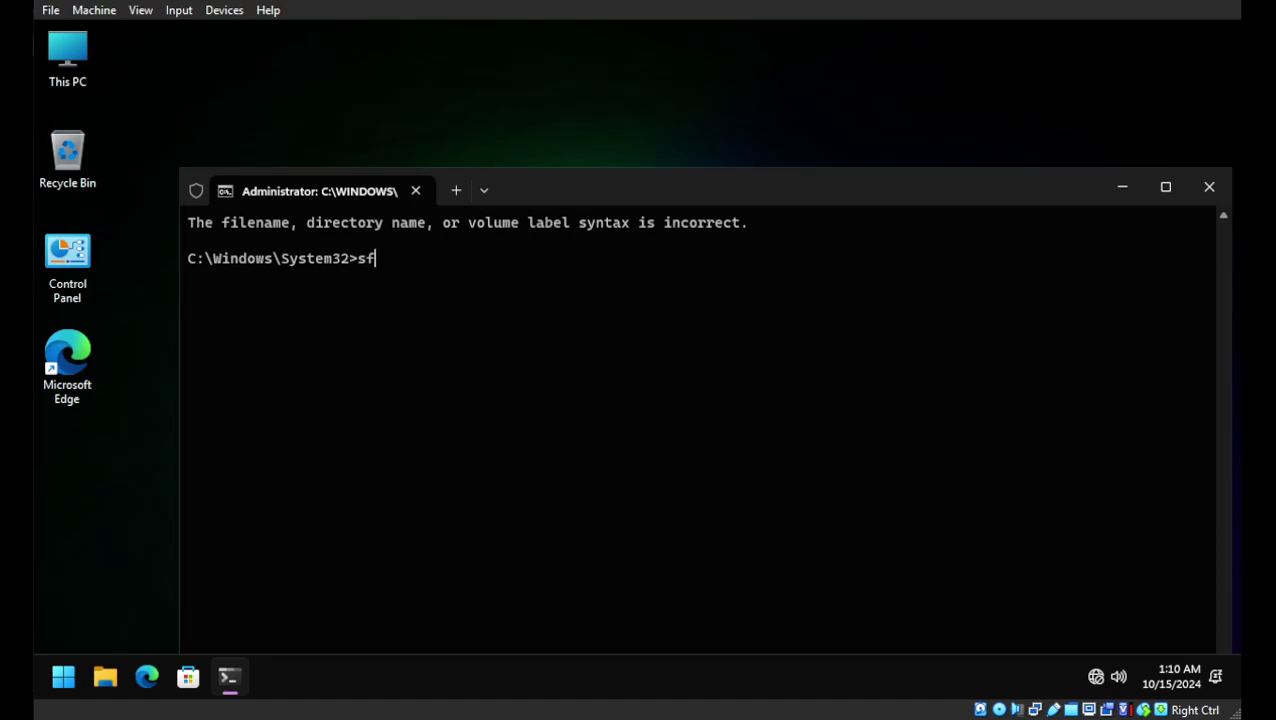
{"action": "type", "text": "c /scannow"}
{"action": "key", "text": "Return"}
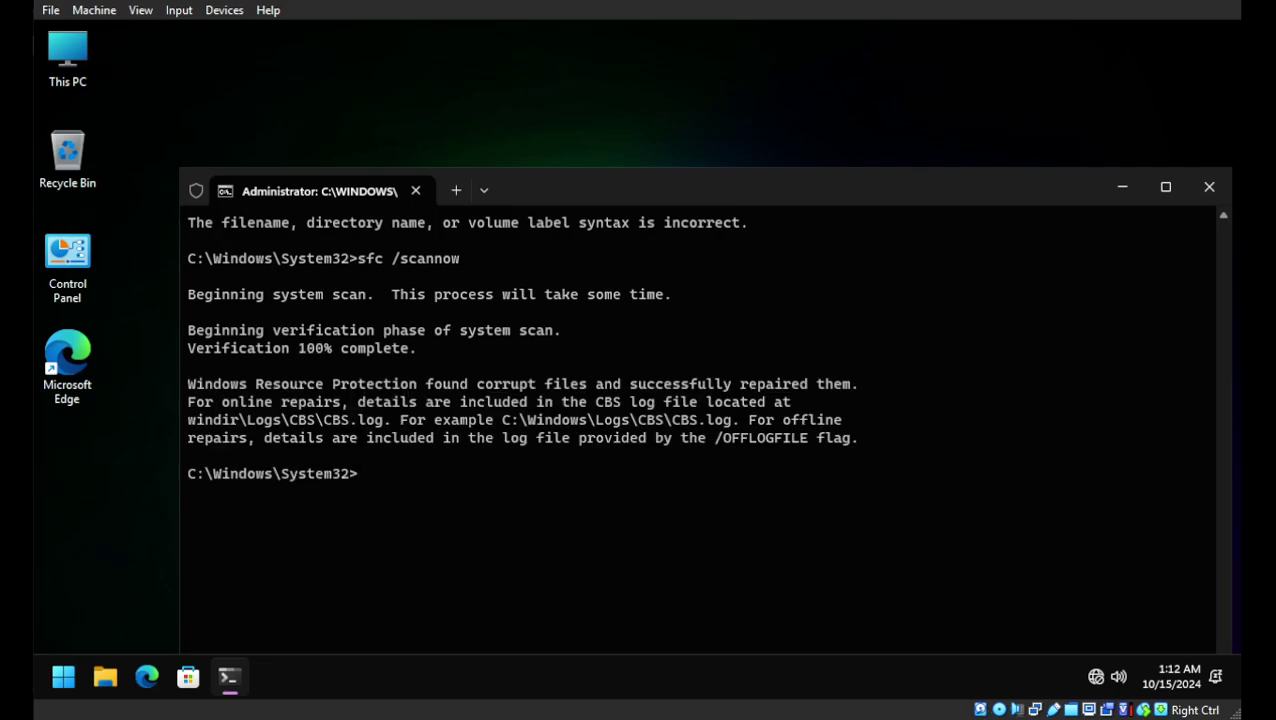
Step: Open the Temporary files page of the system storage settings and check the categories listed after the system file scan
{"action": "key", "text": "super"}
{"action": "left_click", "coordinate": [211, 232]}
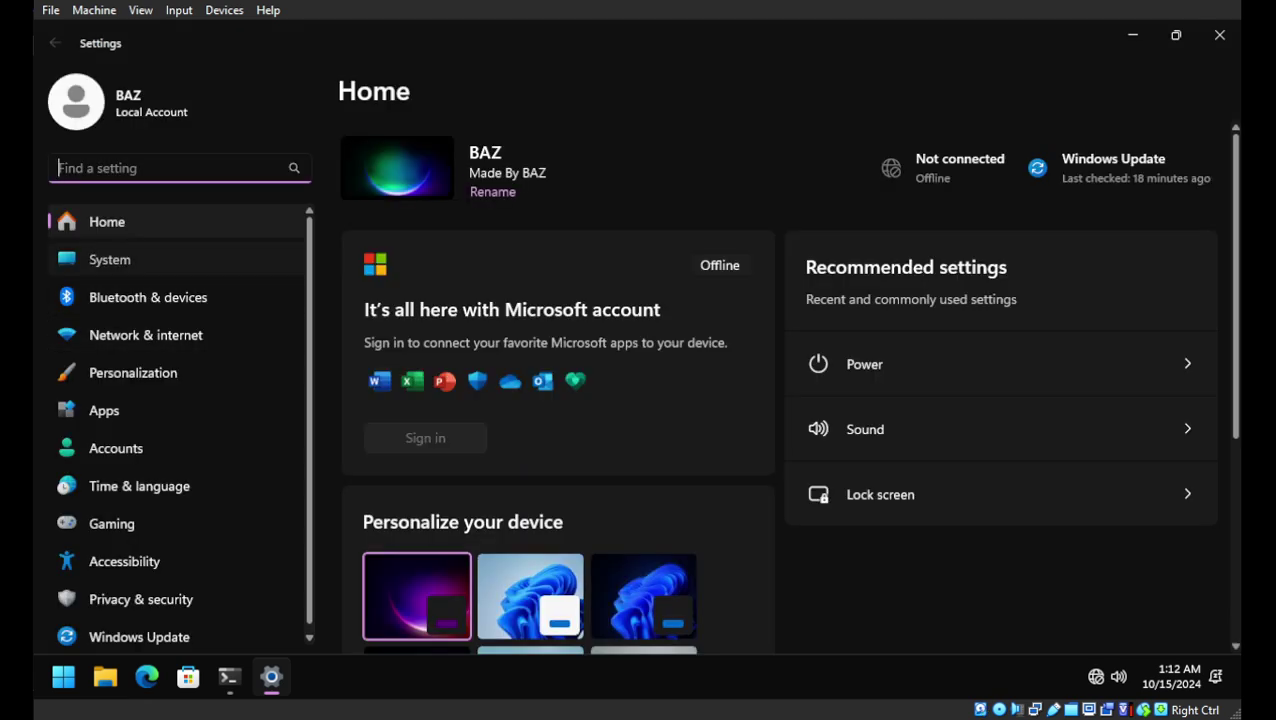
{"action": "left_click", "coordinate": [110, 259]}
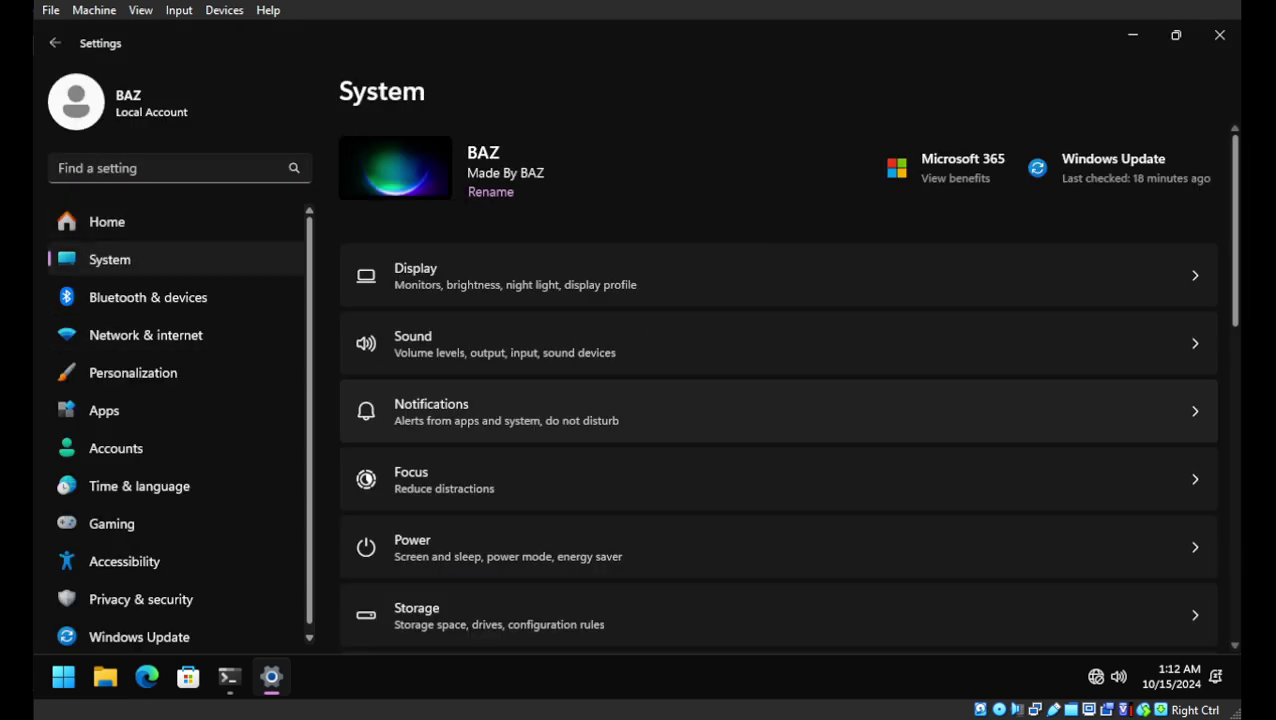
{"action": "left_click", "coordinate": [480, 615]}
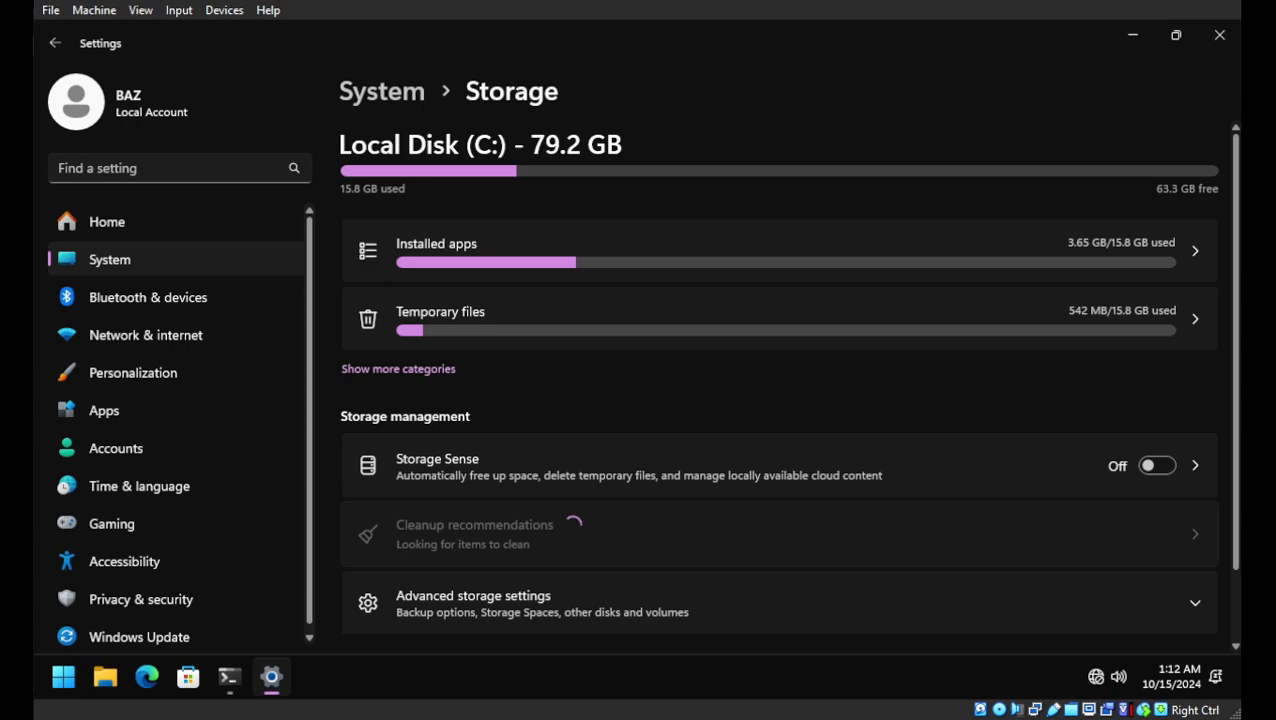
{"action": "left_click", "coordinate": [440, 312]}
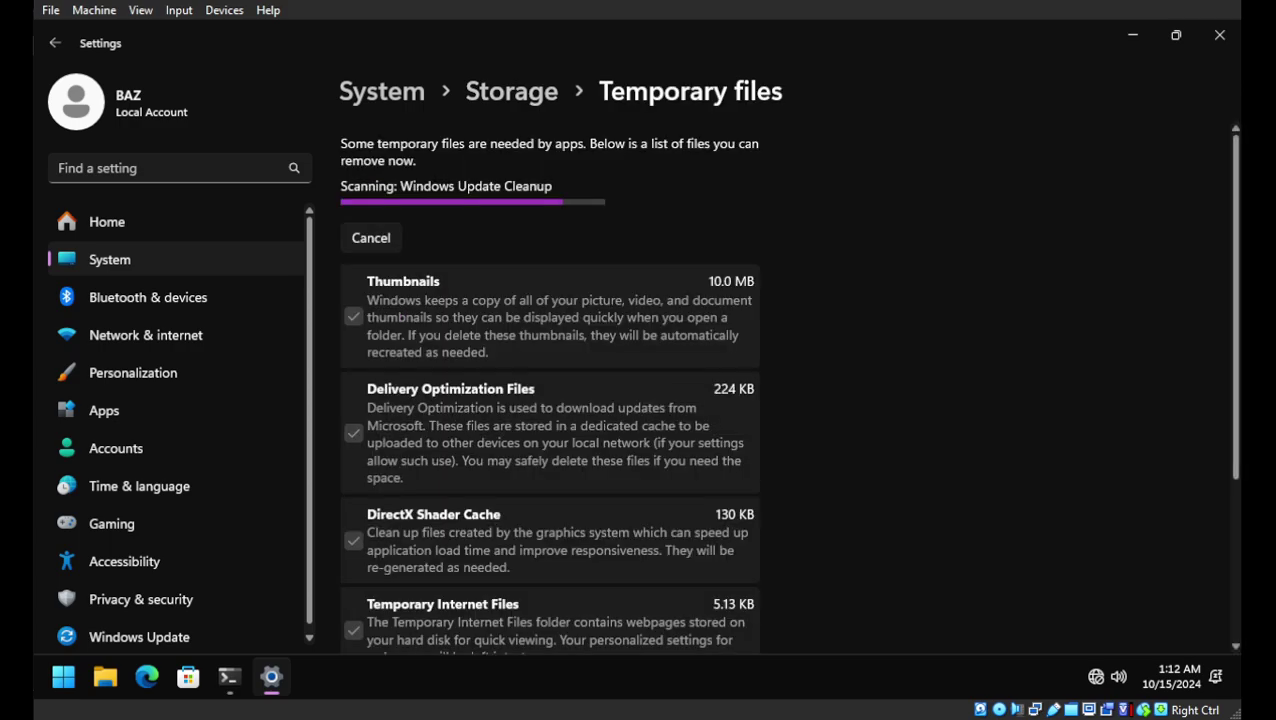
{"action": "scroll", "coordinate": [787, 387], "scroll_direction": "down", "scroll_amount": 2}
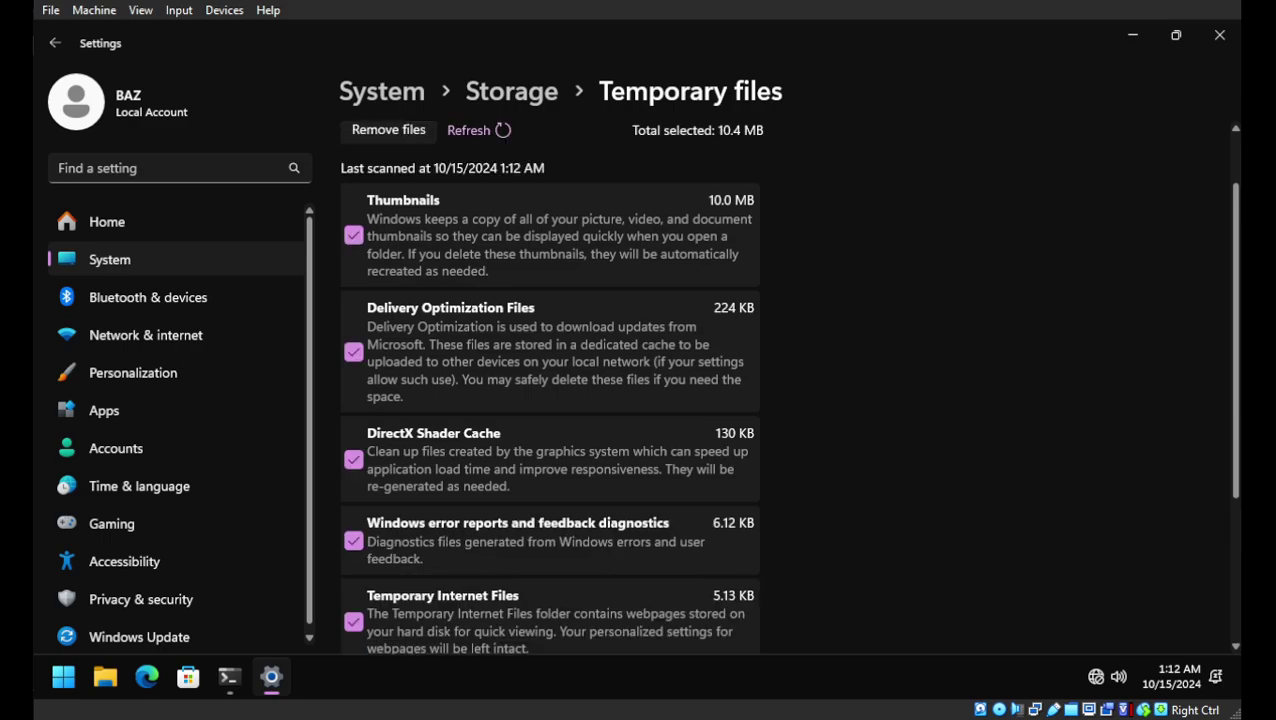
{"action": "scroll", "coordinate": [787, 387], "scroll_direction": "up", "scroll_amount": 2}
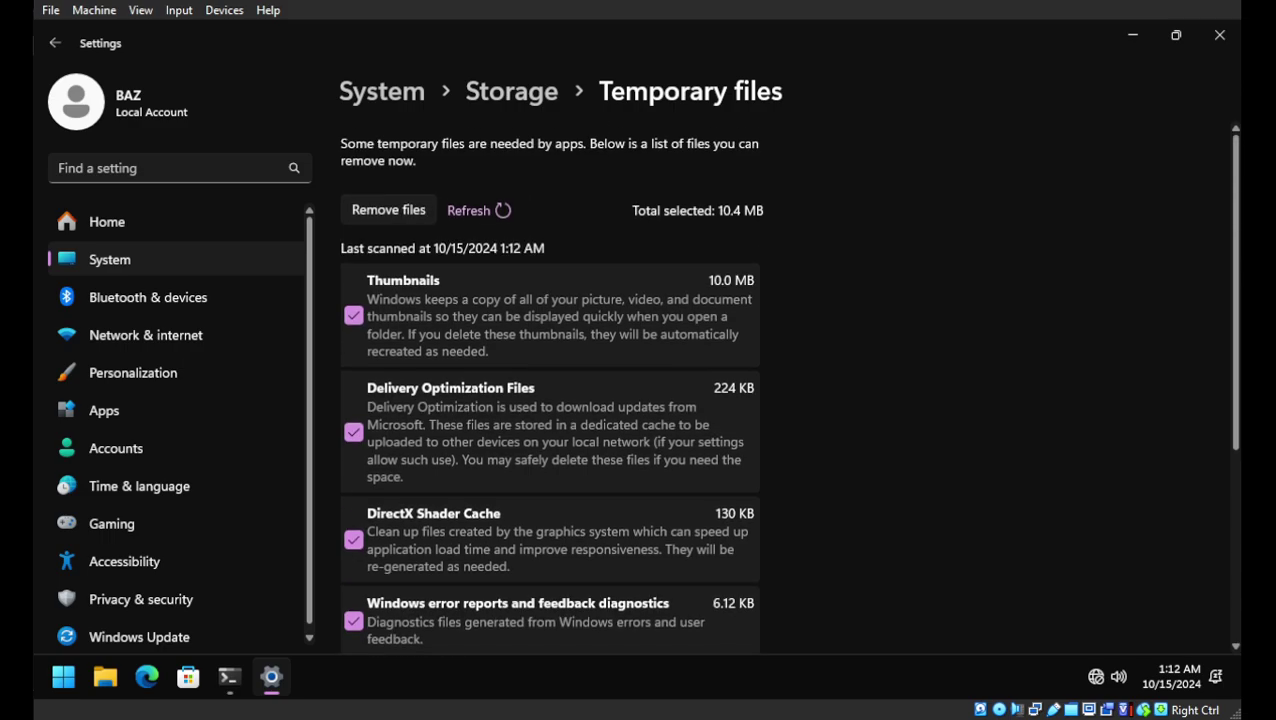
{"action": "scroll", "coordinate": [787, 387], "scroll_direction": "down", "scroll_amount": 3}
{"action": "scroll", "coordinate": [787, 387], "scroll_direction": "up", "scroll_amount": 3}
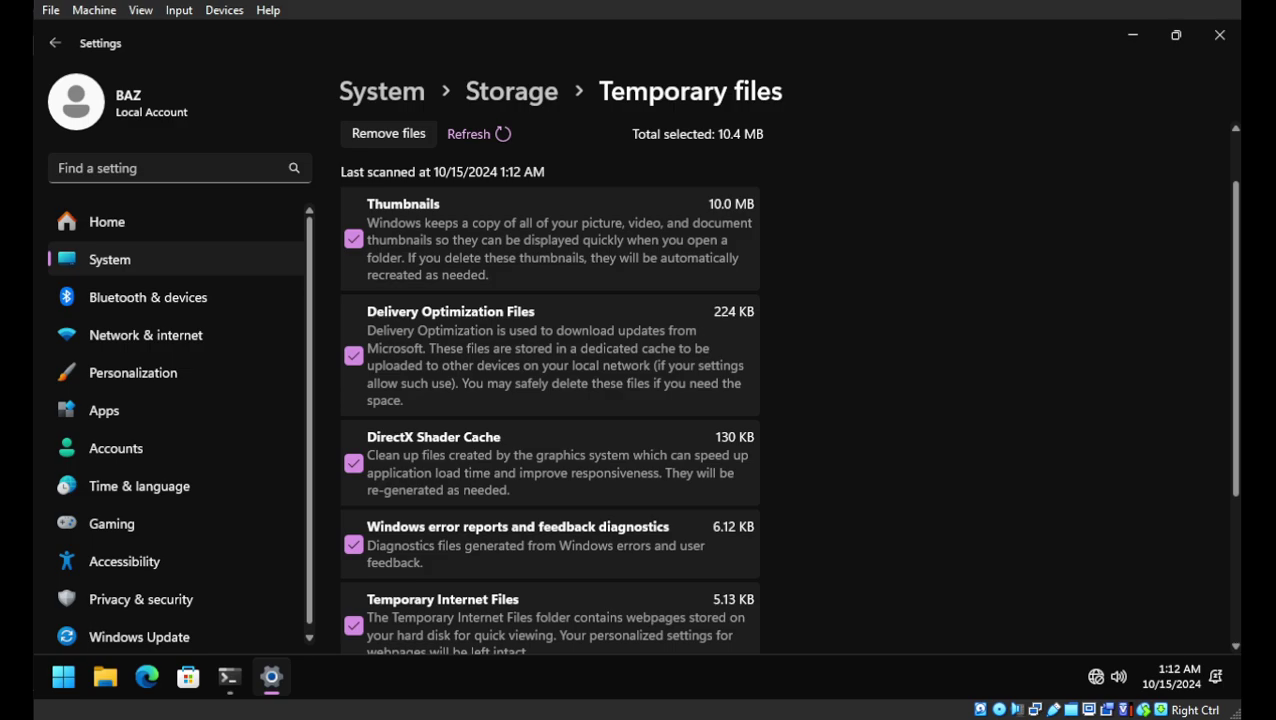
Step: Return to the storage overview, show all categories of Local Disk (C:), and close Settings
{"action": "key", "text": "alt+Left"}
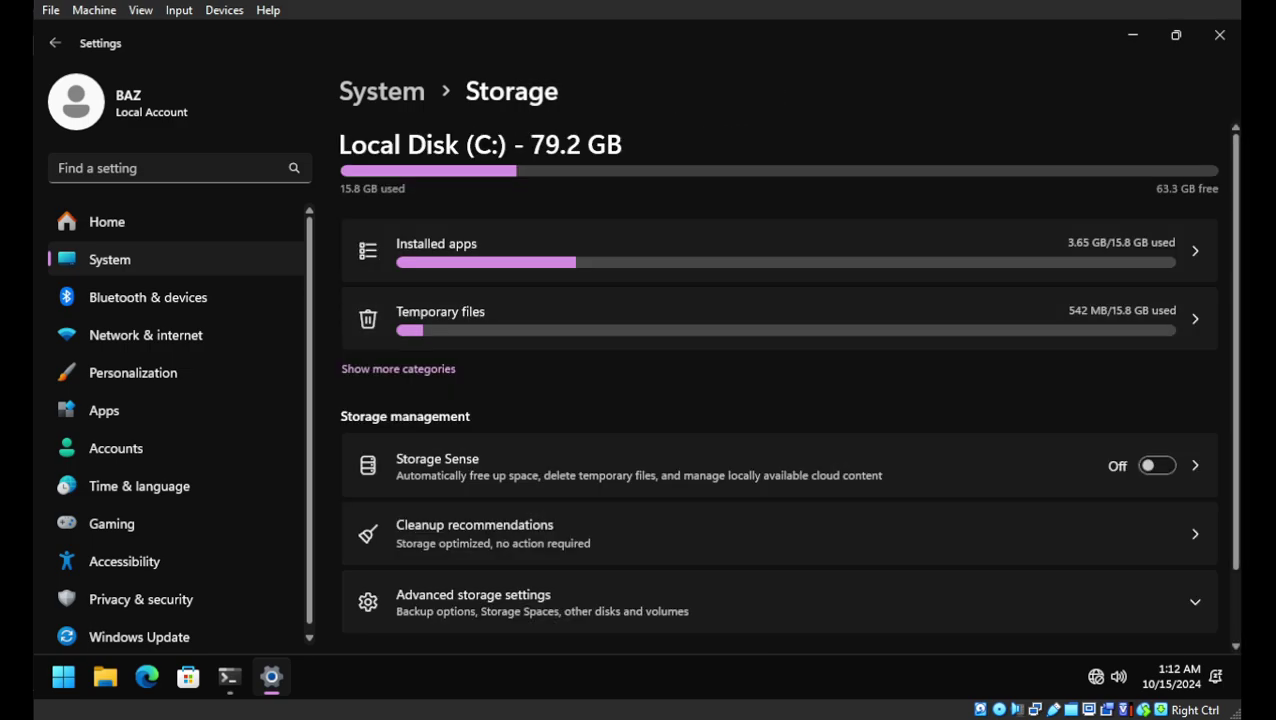
{"action": "left_click", "coordinate": [398, 368]}
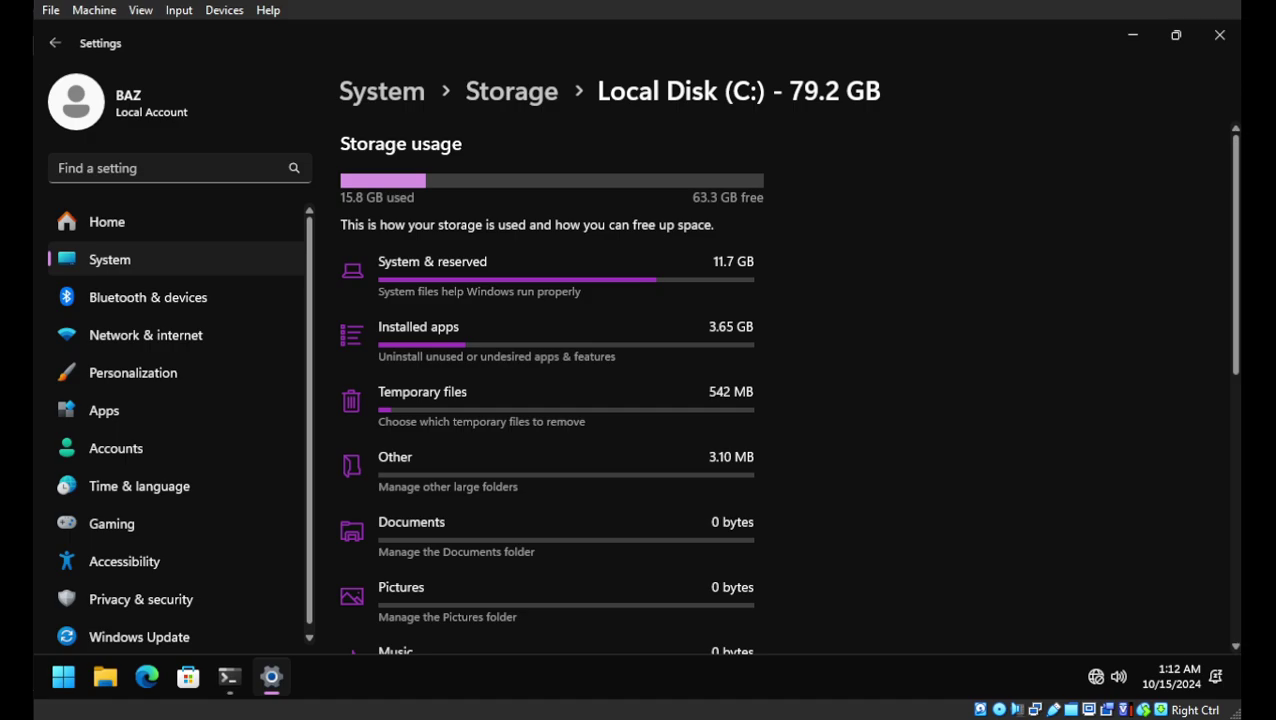
{"action": "left_click", "coordinate": [1219, 35]}
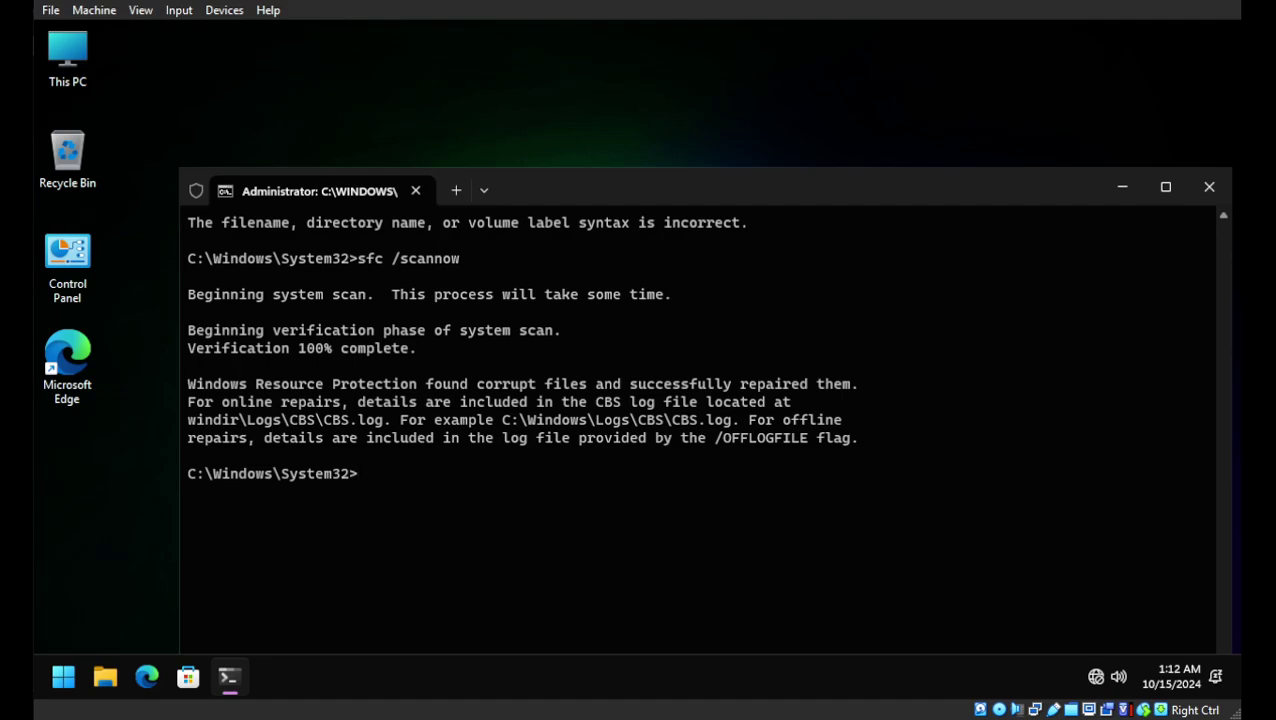
Step: Check the component store in the administrator command prompt with dism /online /cleanup-image /checkhealth
{"action": "type", "text": "dism /online "}
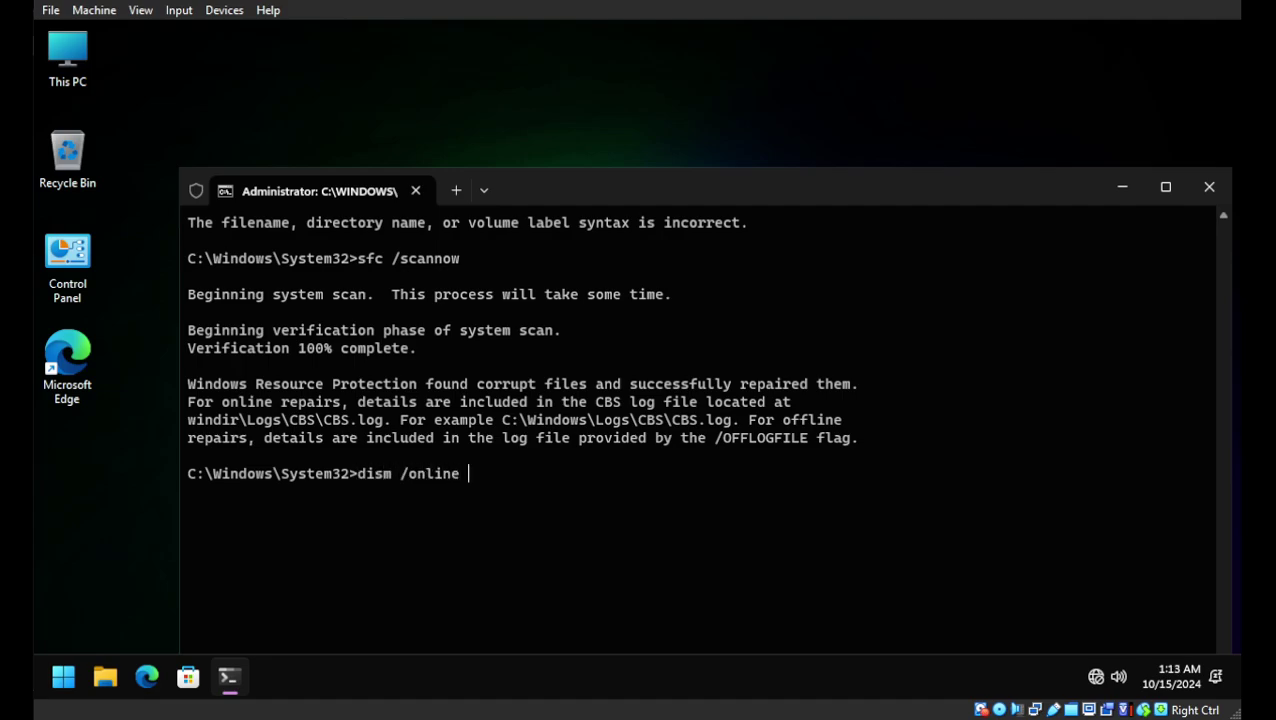
{"action": "type", "text": "/cleanup-"}
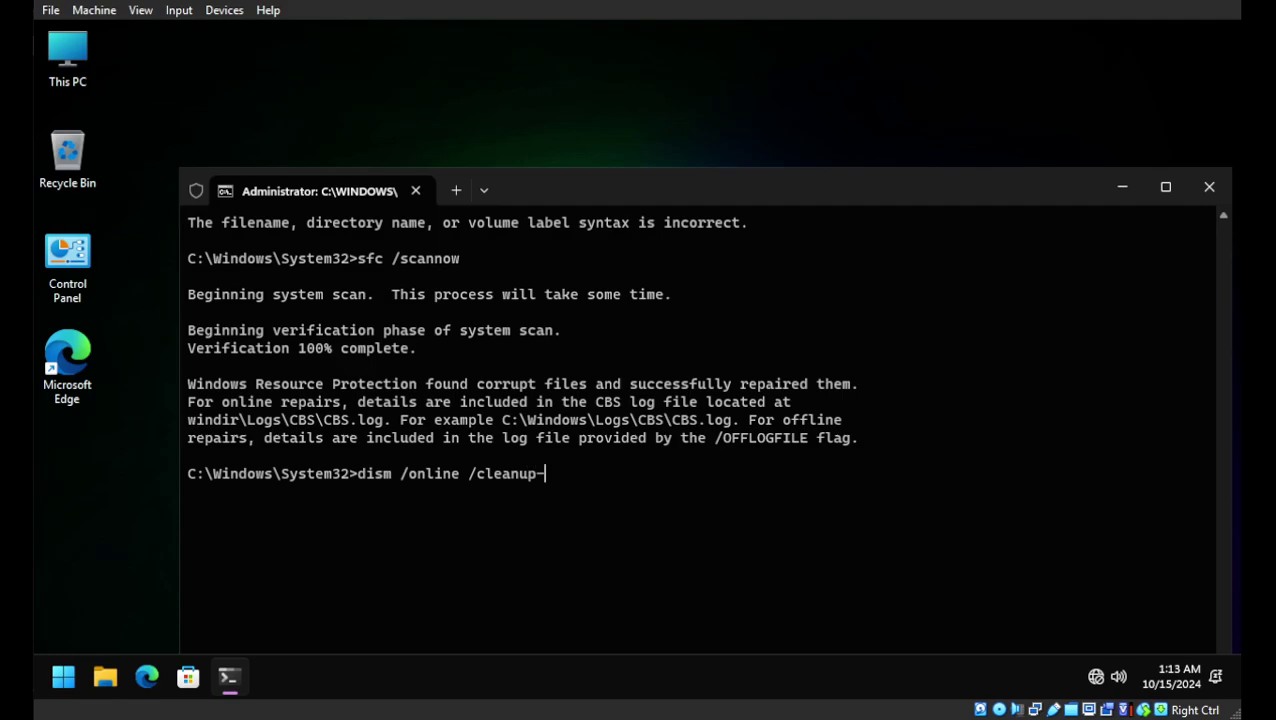
{"action": "type", "text": "image /checkheal"}
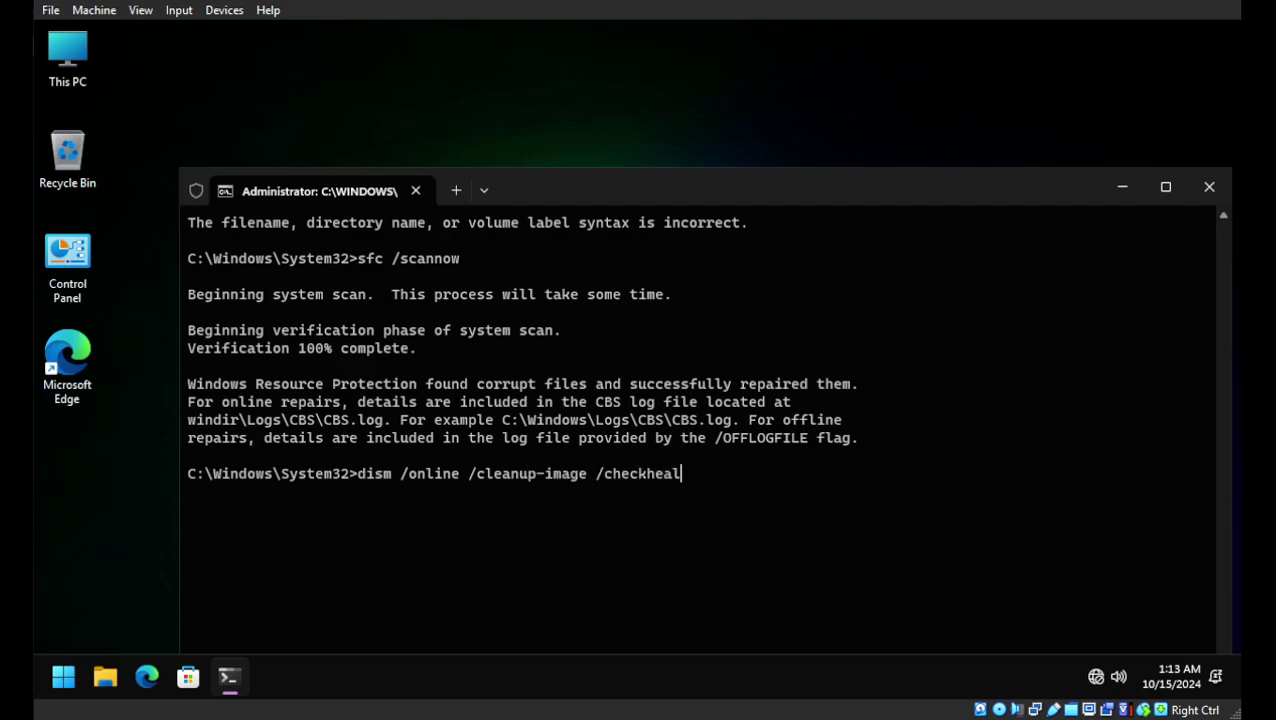
{"action": "type", "text": "th"}
{"action": "key", "text": "Return"}
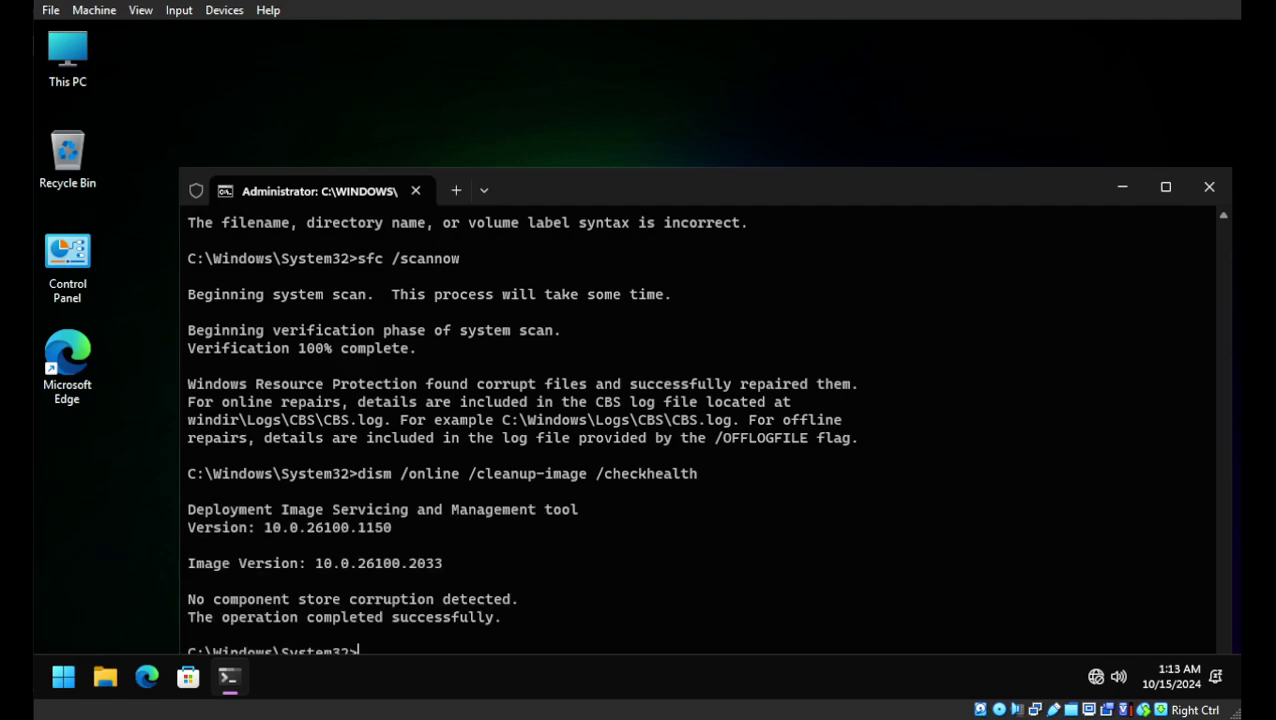
Step: Run dism /online /cleanup-image /scanhealth and move the command prompt window up so its whole output fits on the desktop
{"action": "key", "text": "Up"}
{"action": "key", "text": "BackSpace"}
{"action": "key", "text": "BackSpace"}
{"action": "key", "text": "BackSpace"}
{"action": "key", "text": "BackSpace"}
{"action": "key", "text": "BackSpace"}
{"action": "key", "text": "BackSpace"}
{"action": "key", "text": "BackSpace"}
{"action": "key", "text": "BackSpace"}
{"action": "key", "text": "BackSpace"}
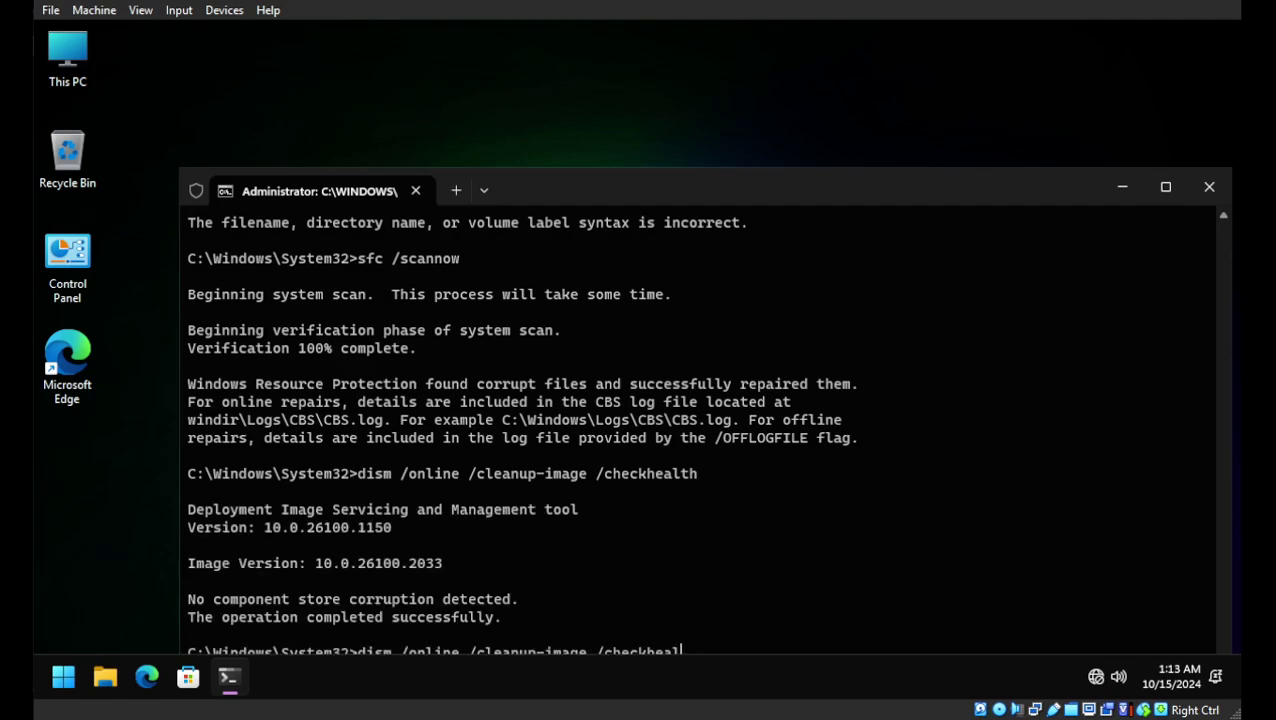
{"action": "key", "text": "BackSpace"}
{"action": "key", "text": "BackSpace"}
{"action": "type", "text": "scanhealth"}
{"action": "key", "text": "Return"}
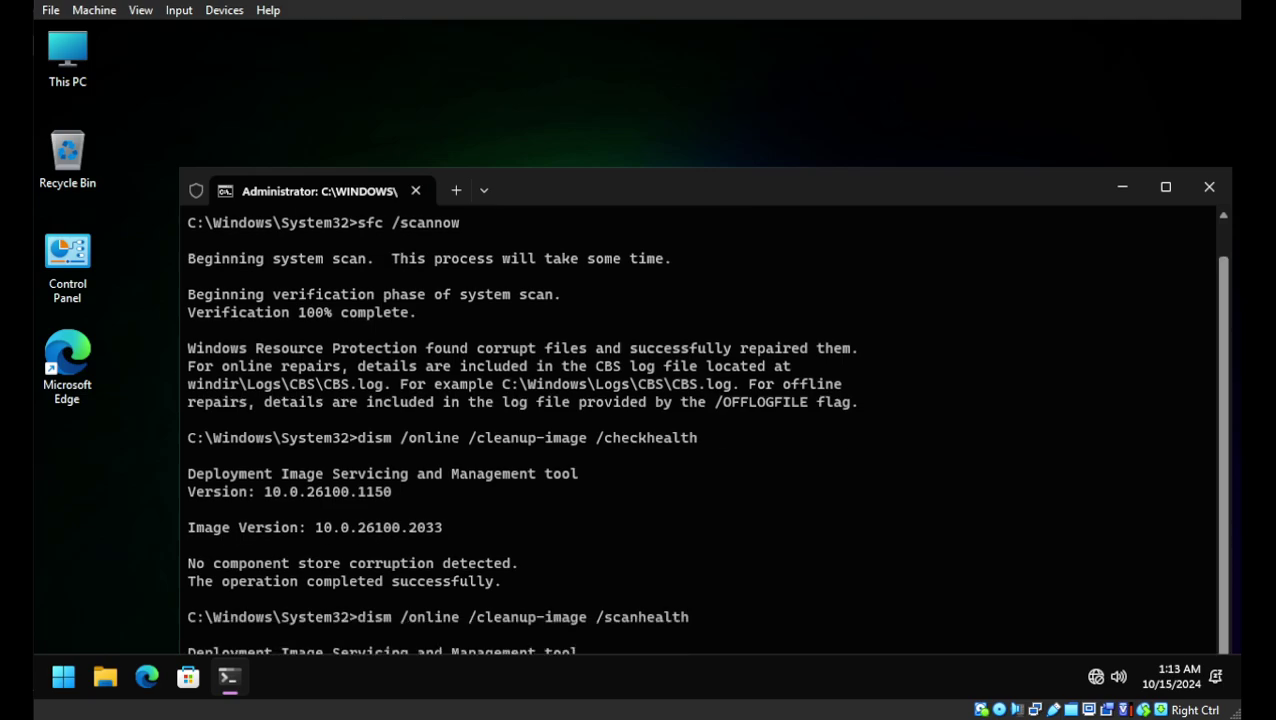
{"action": "left_click_drag", "start_coordinate": [700, 187], "coordinate": [694, 107]}
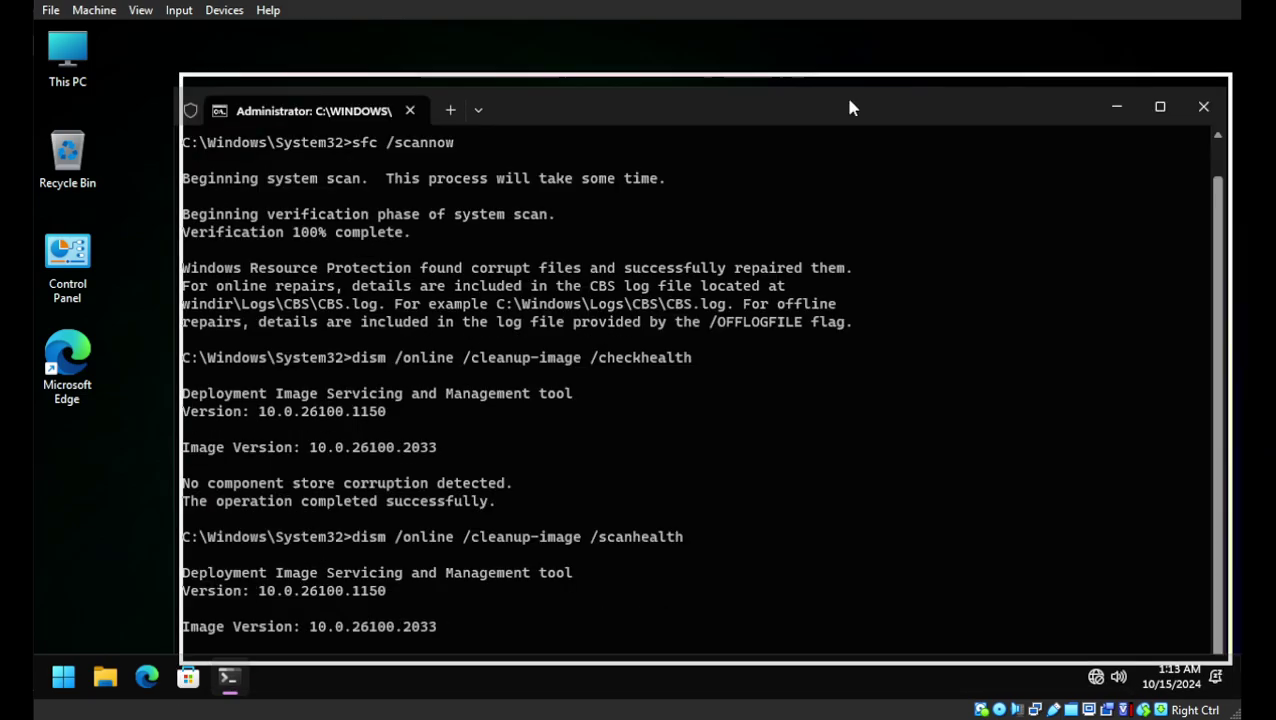
{"action": "left_click_drag", "start_coordinate": [844, 96], "coordinate": [854, 48]}
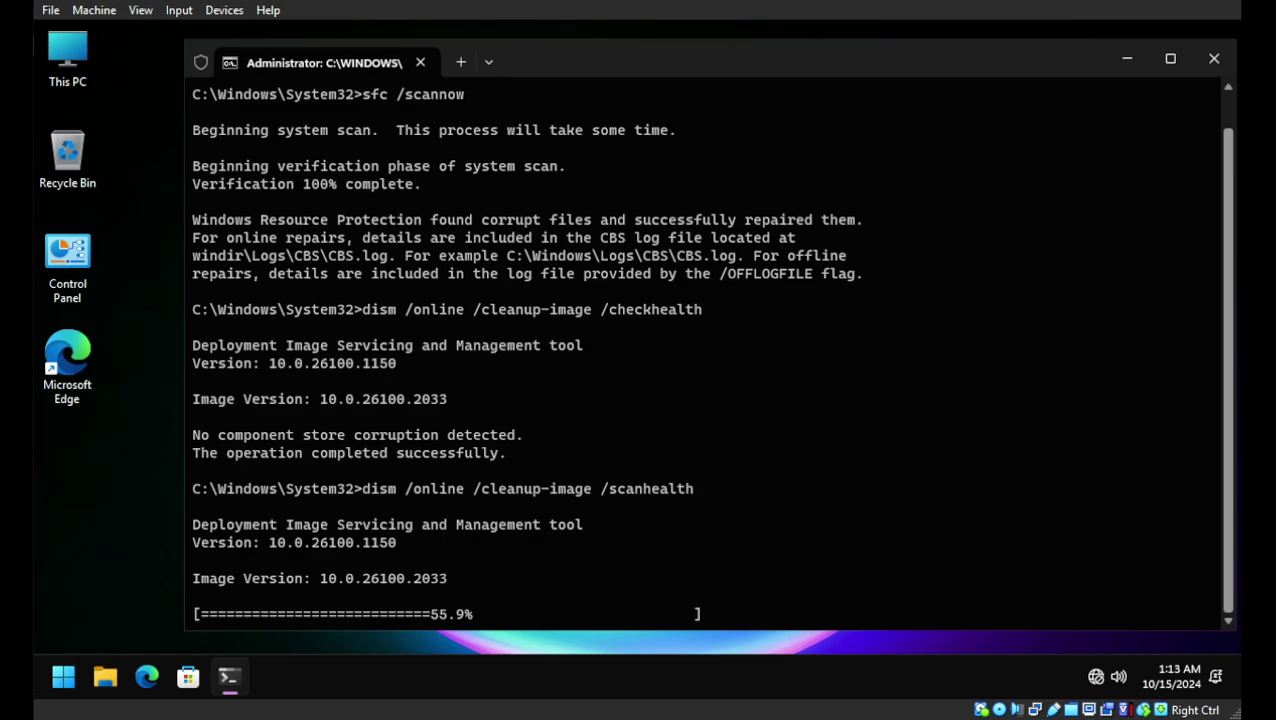
Step: Open Disk Cleanup for drive C: from the Windows administrative tools, review the files offered for deletion, and cancel without cleaning
{"action": "right_click", "coordinate": [139, 313]}
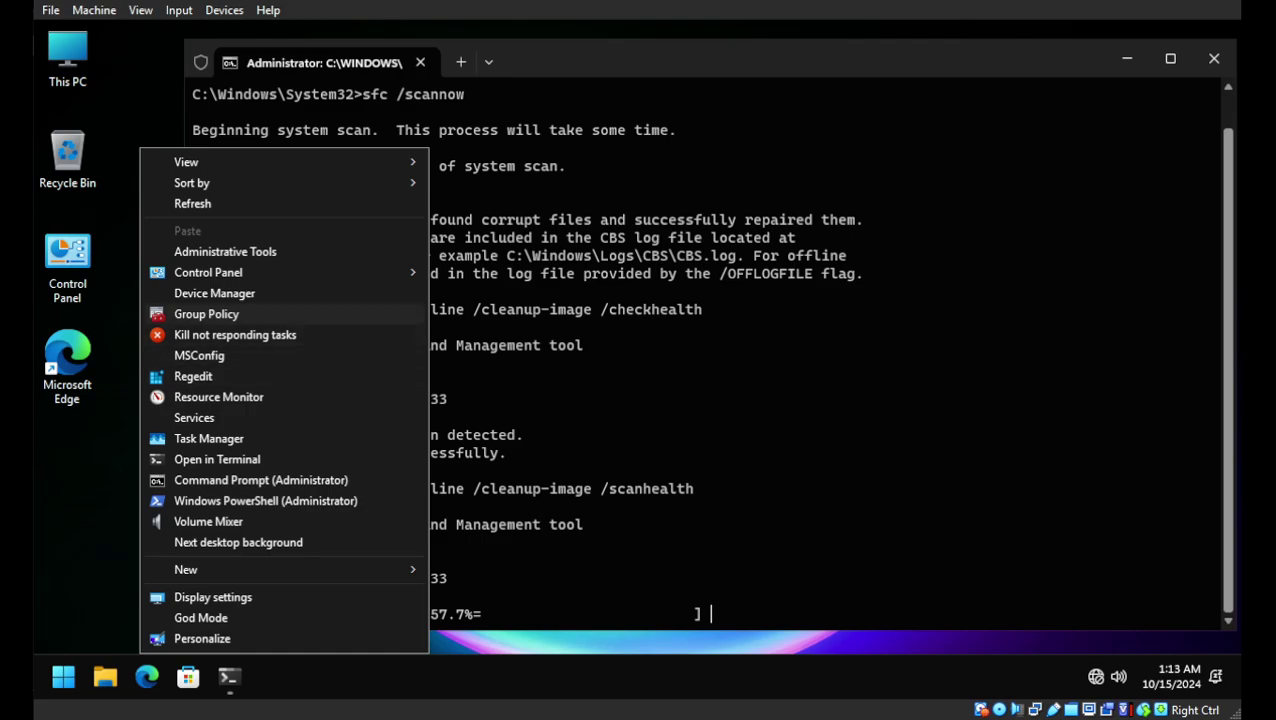
{"action": "left_click", "coordinate": [192, 203]}
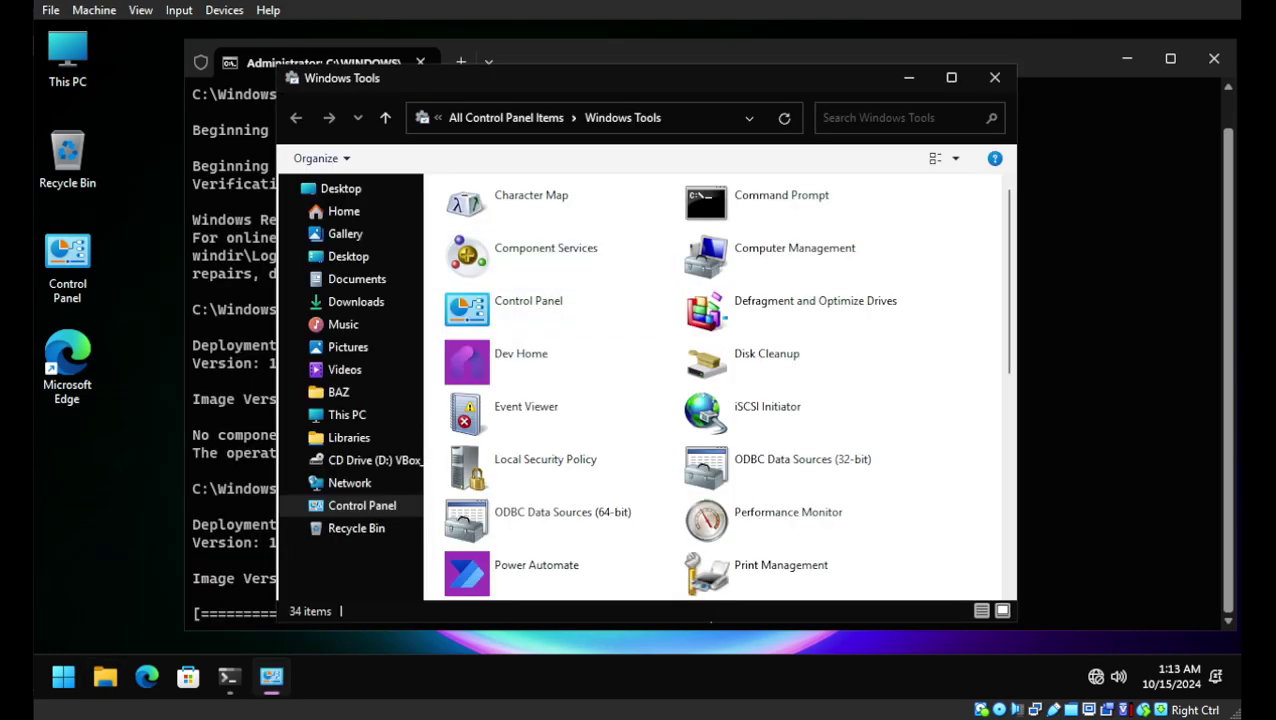
{"action": "left_click", "coordinate": [766, 362]}
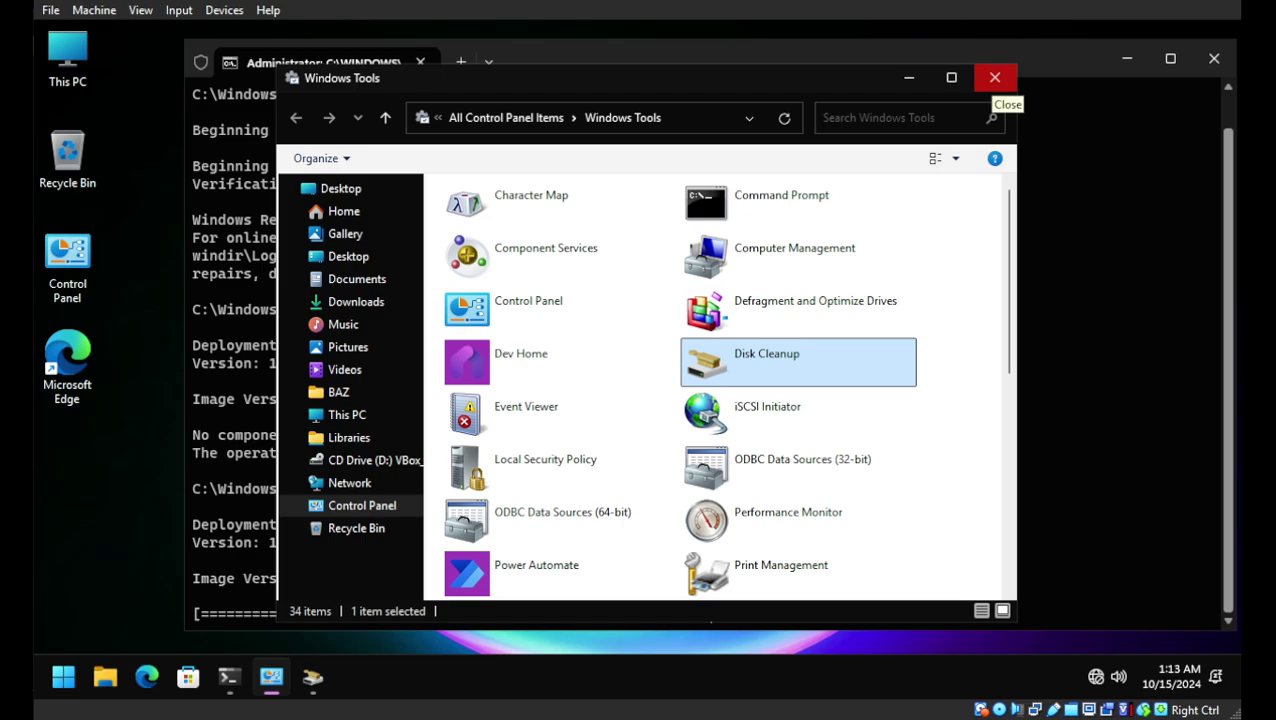
{"action": "left_click", "coordinate": [995, 78]}
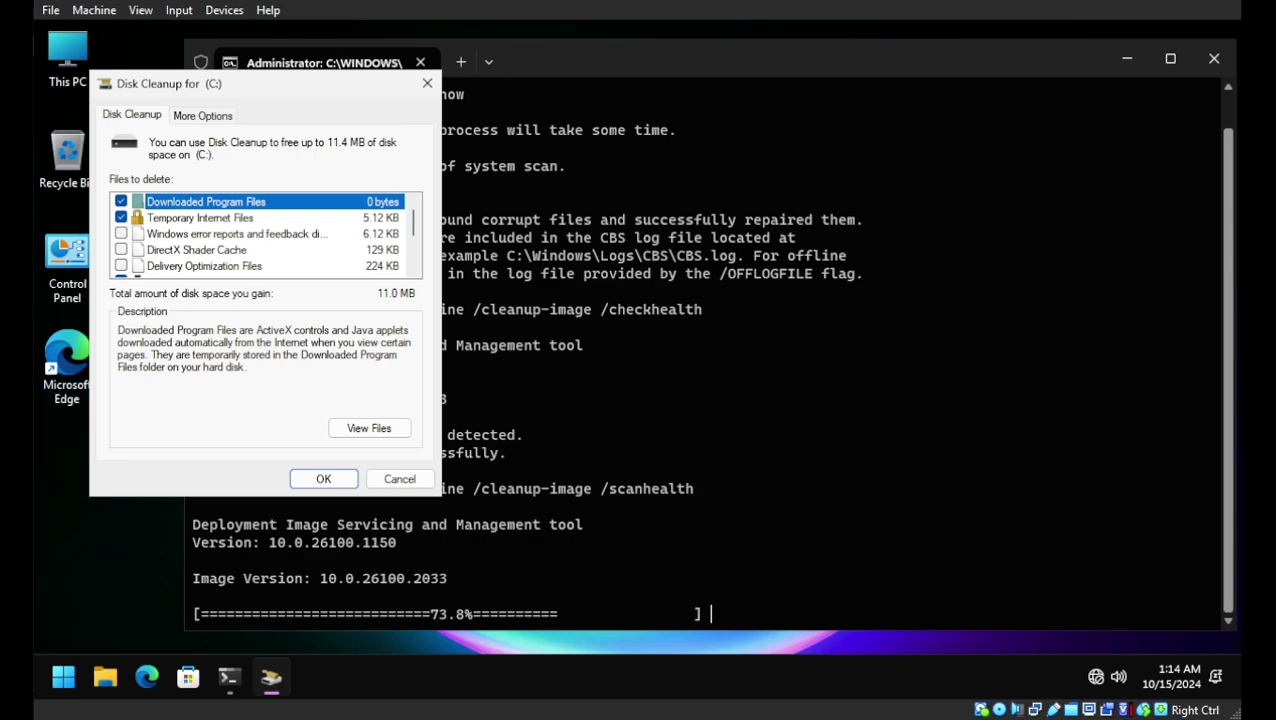
{"action": "scroll", "coordinate": [265, 233], "scroll_direction": "down", "scroll_amount": 3}
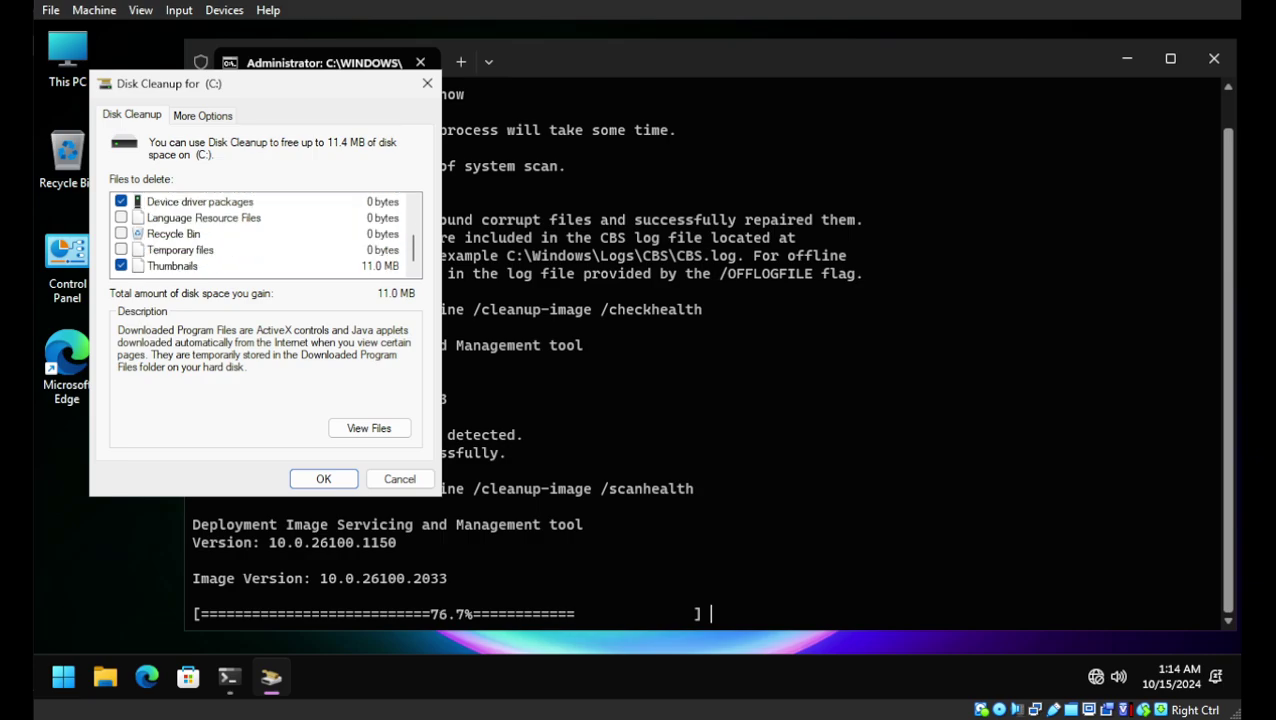
{"action": "scroll", "coordinate": [265, 233], "scroll_direction": "up", "scroll_amount": 3}
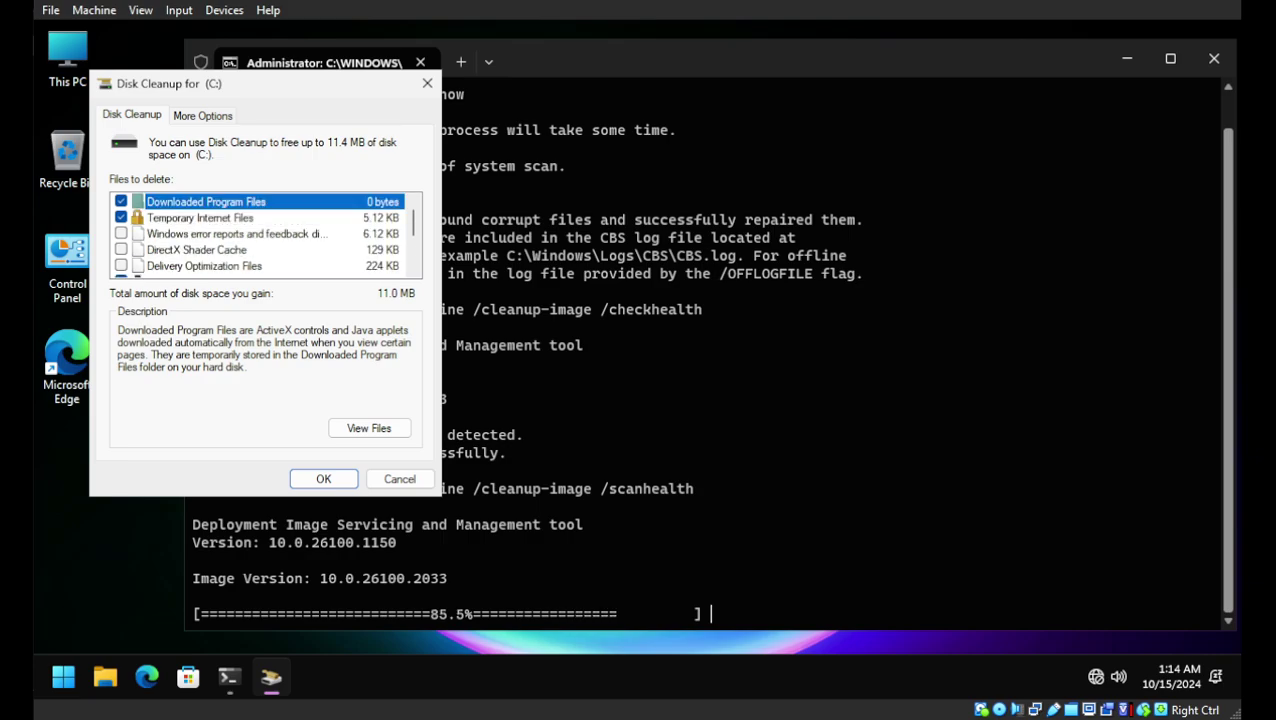
{"action": "left_click", "coordinate": [399, 479]}
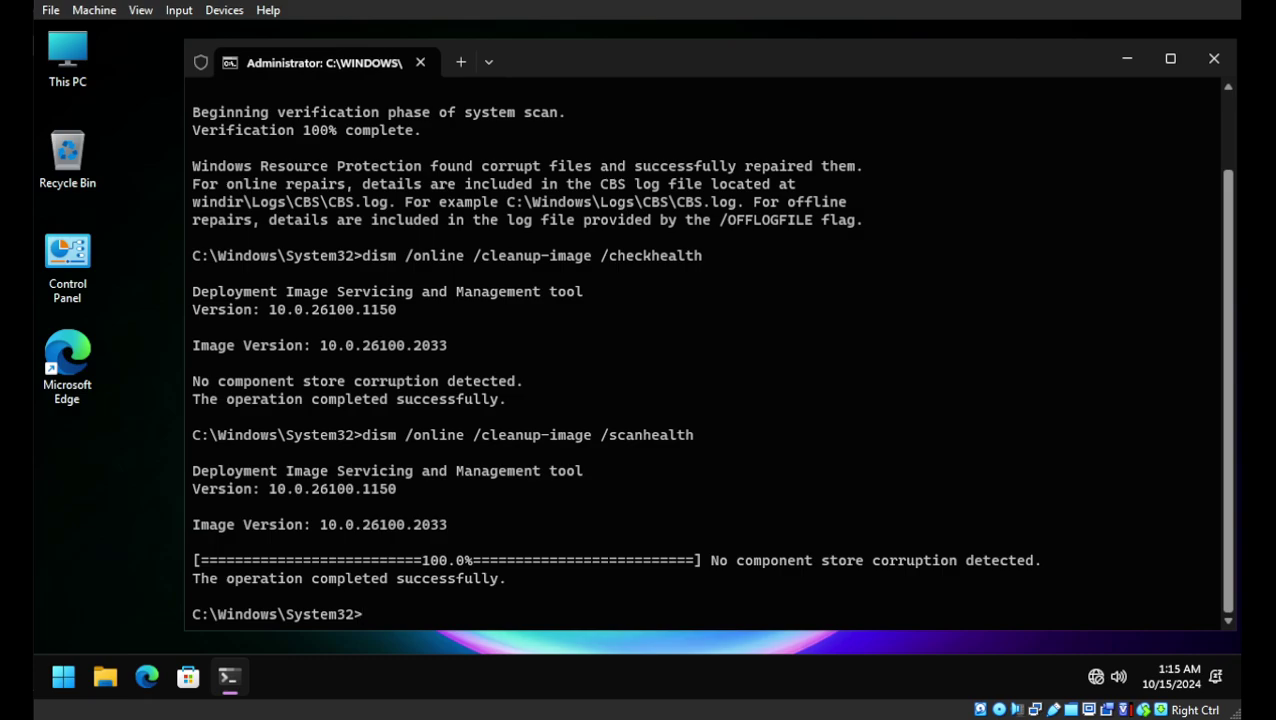
Step: Close the command prompt and open the Temporary files page of the system storage settings
{"action": "left_click", "coordinate": [1214, 59]}
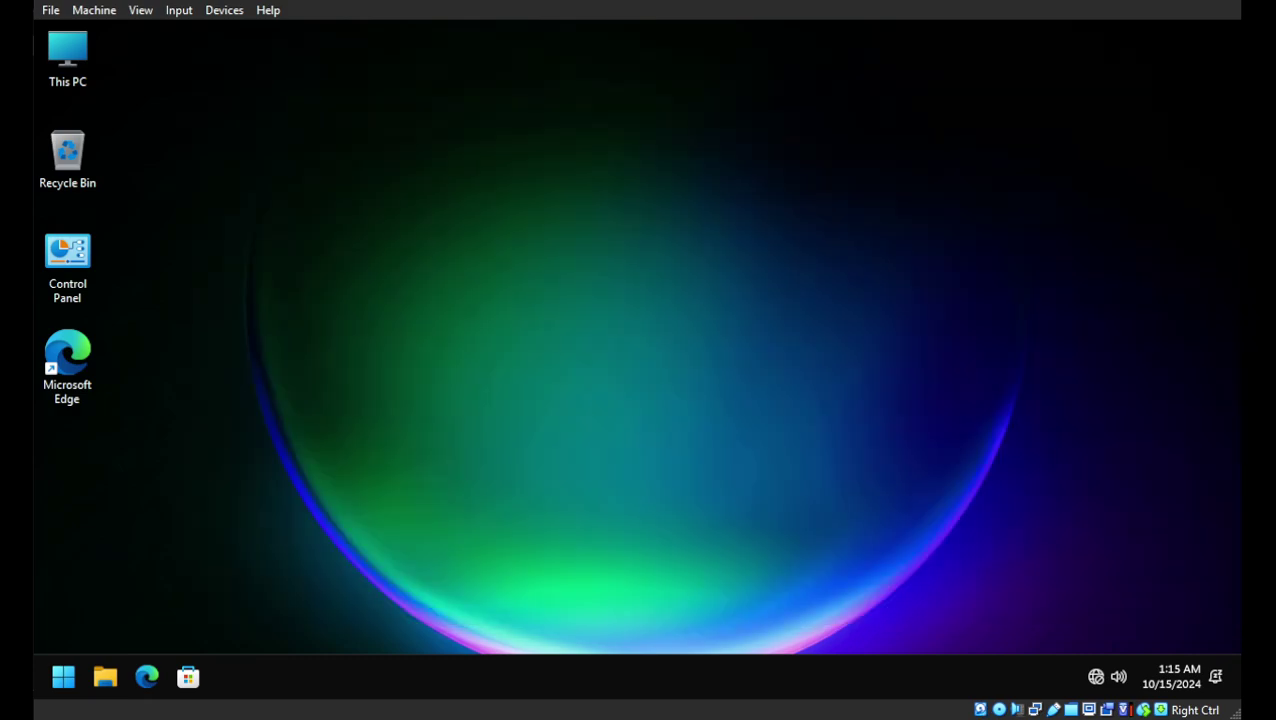
{"action": "left_click", "coordinate": [63, 677]}
{"action": "left_click", "coordinate": [211, 219]}
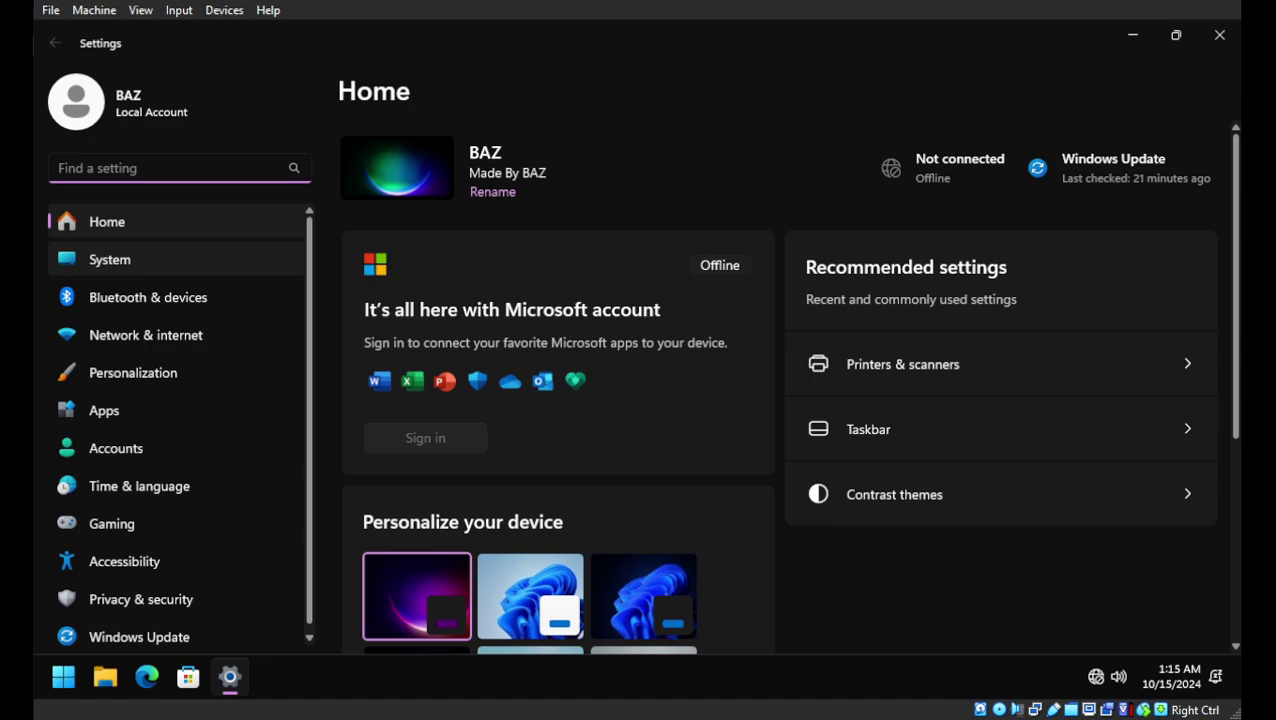
{"action": "left_click", "coordinate": [110, 259]}
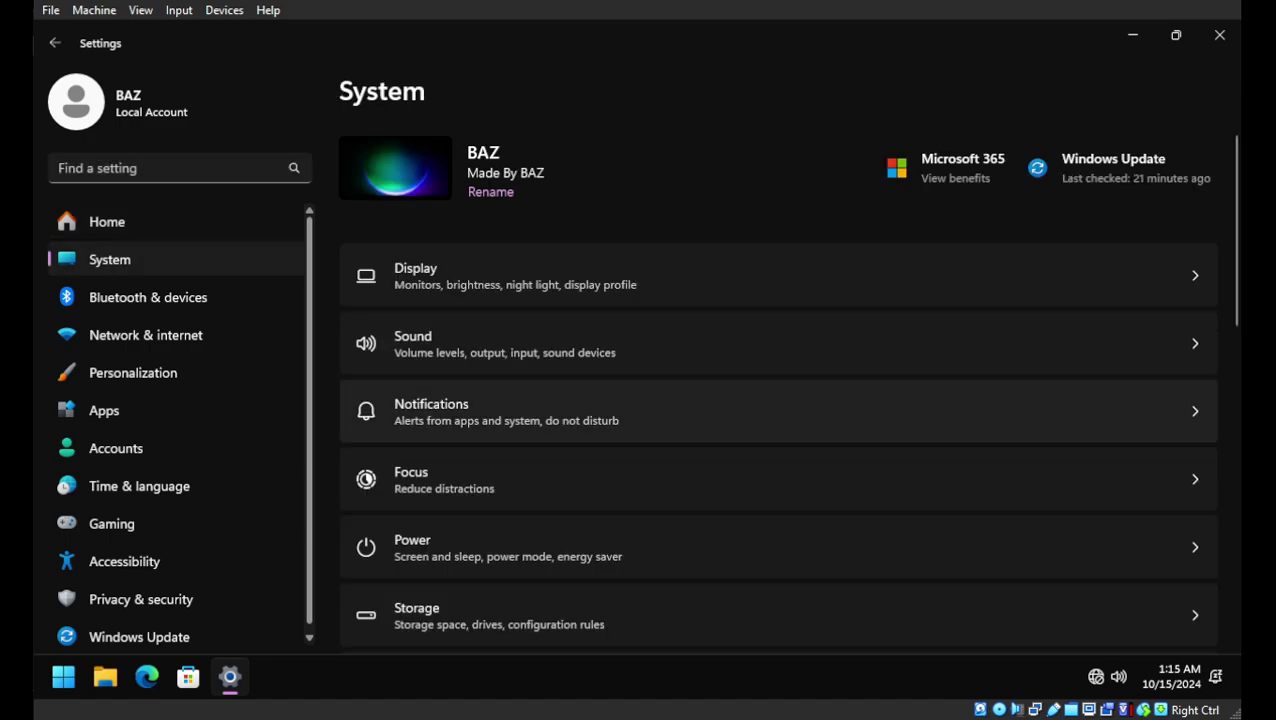
{"action": "left_click", "coordinate": [778, 615]}
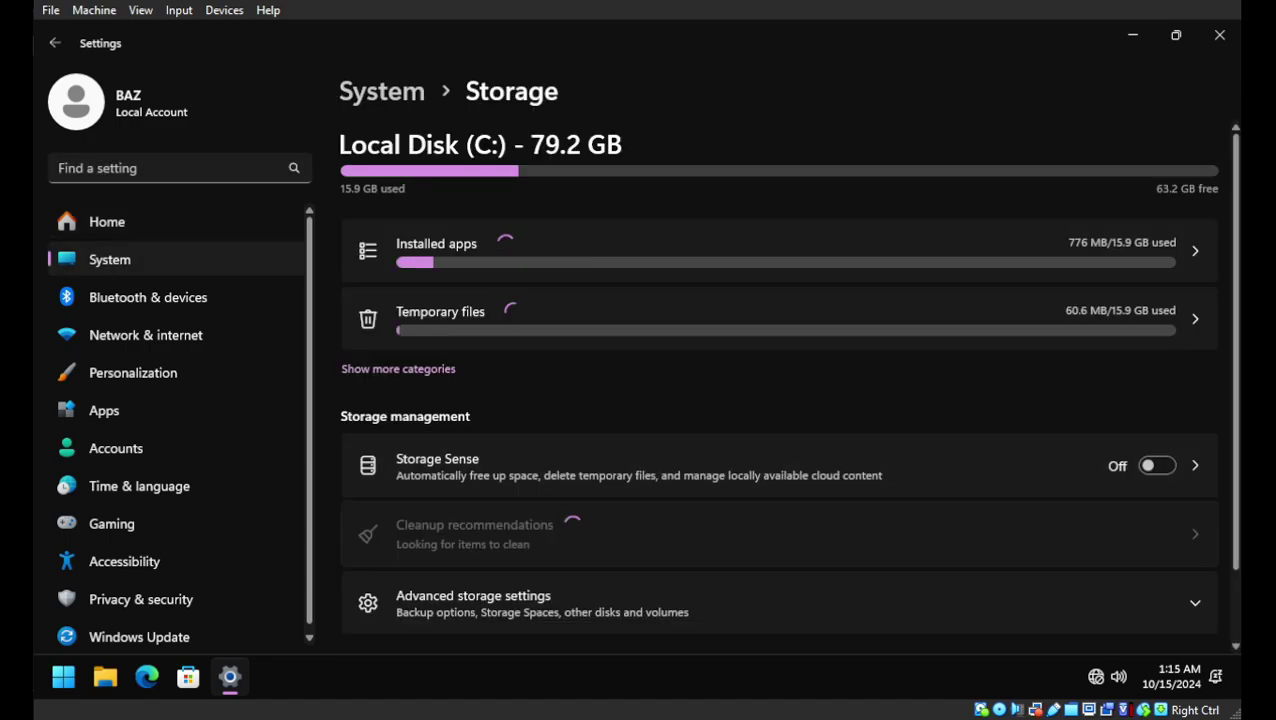
{"action": "left_click", "coordinate": [778, 318]}
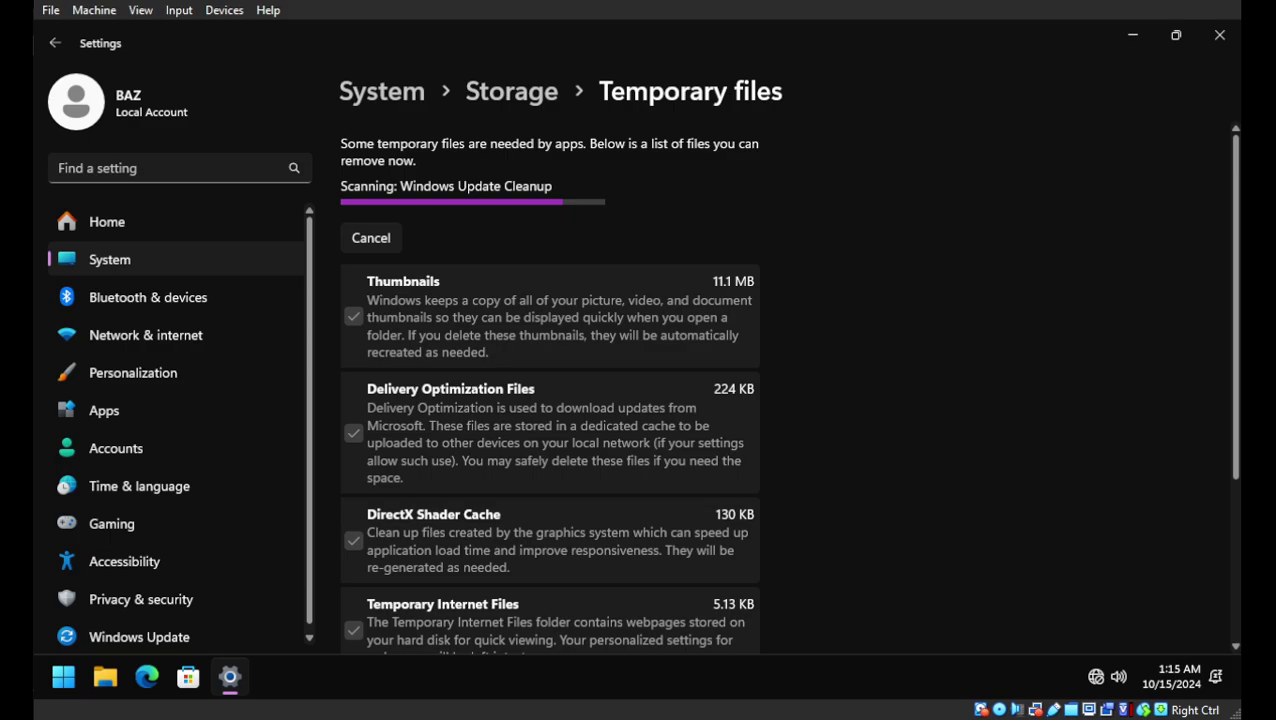
Step: Review the temporary file categories found by the scan, and show all storage categories of Local Disk (C:)
{"action": "scroll", "coordinate": [549, 388], "scroll_direction": "down", "scroll_amount": 2}
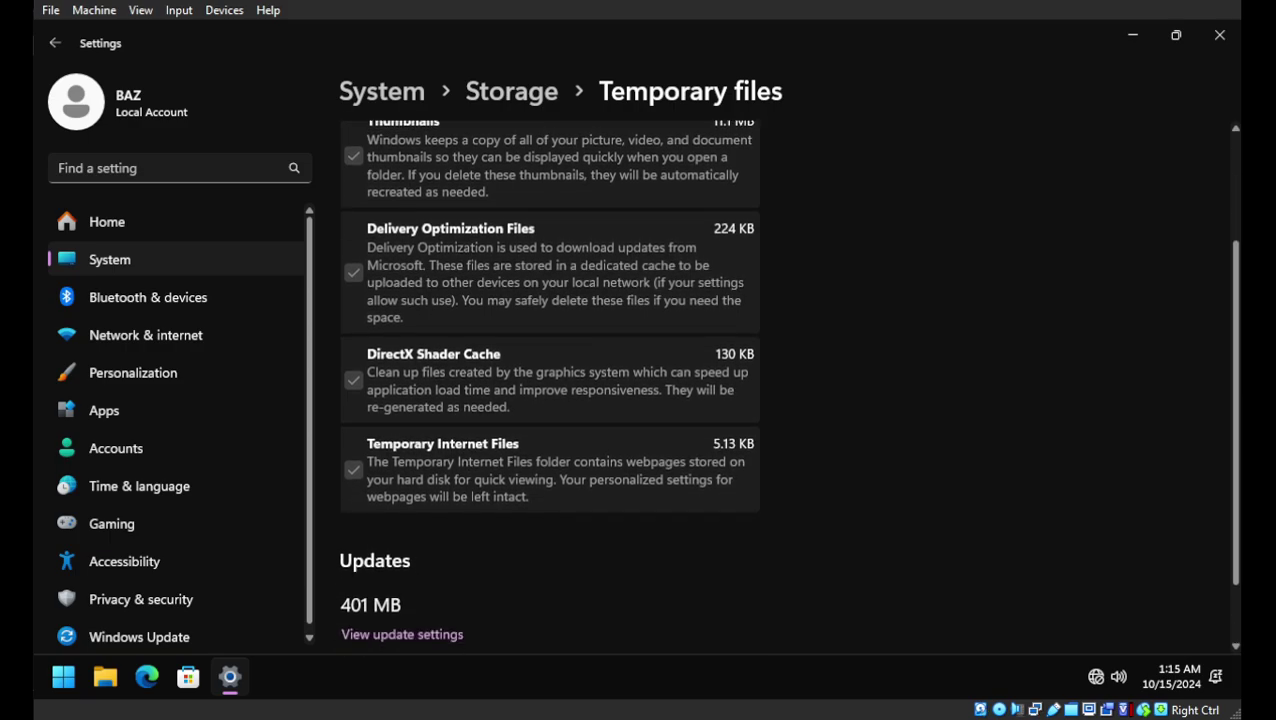
{"action": "scroll", "coordinate": [550, 400], "scroll_direction": "down", "scroll_amount": 5}
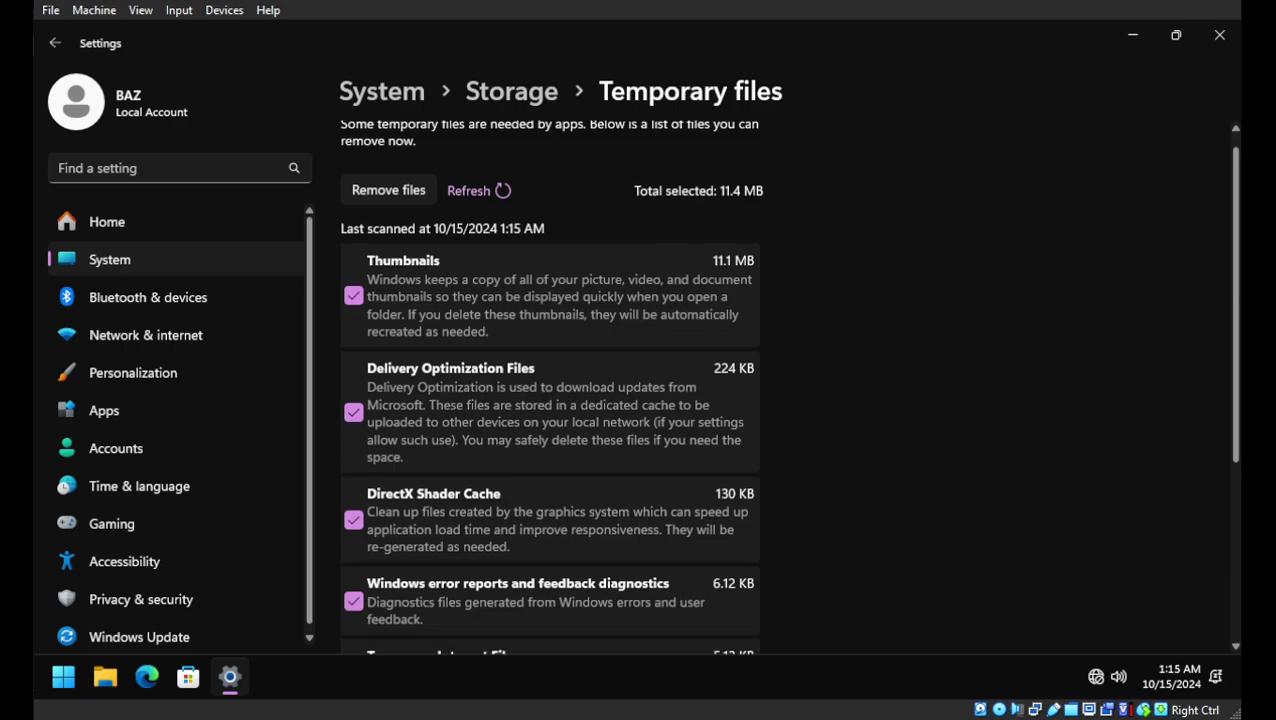
{"action": "scroll", "coordinate": [550, 400], "scroll_direction": "up", "scroll_amount": 5}
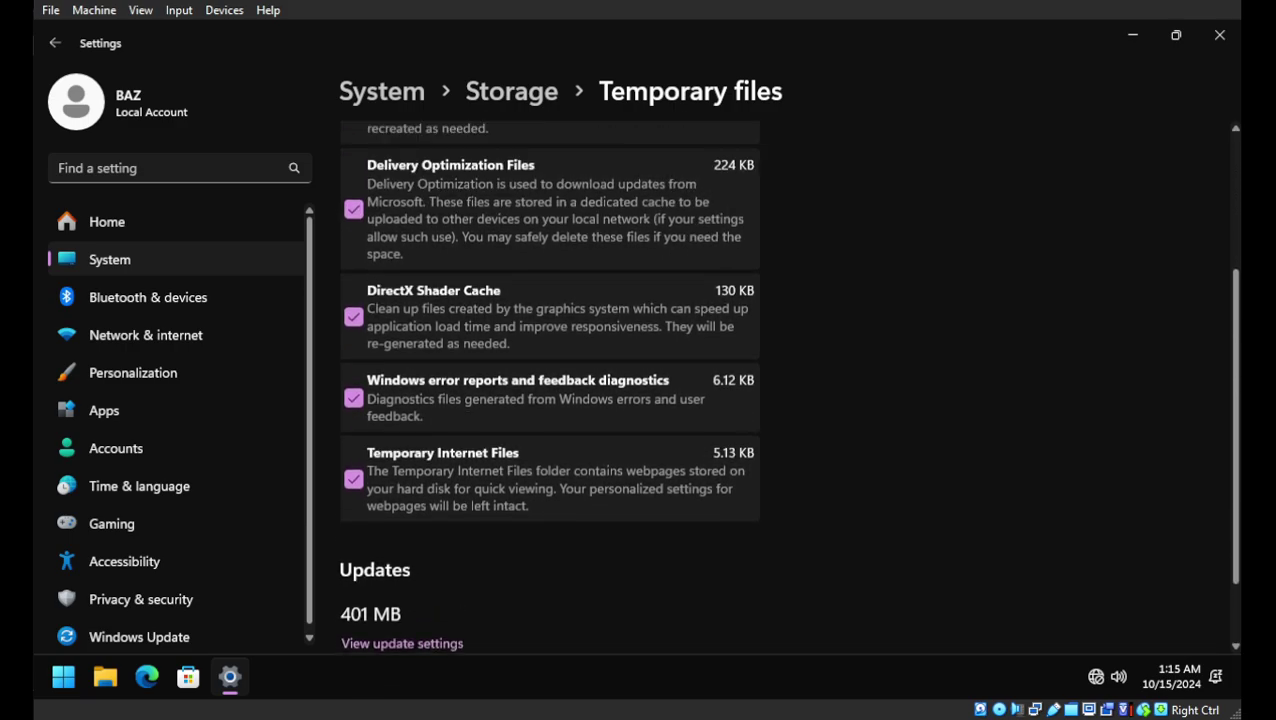
{"action": "key", "text": "alt+Left"}
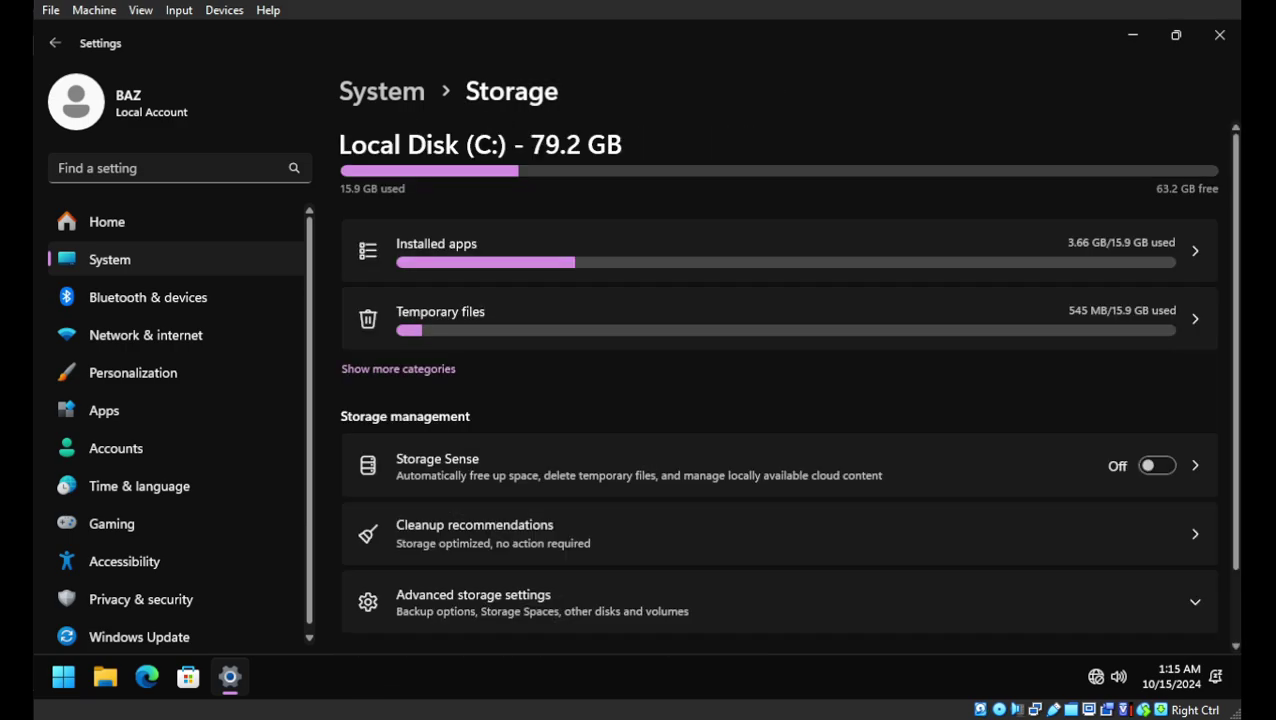
{"action": "left_click", "coordinate": [398, 368]}
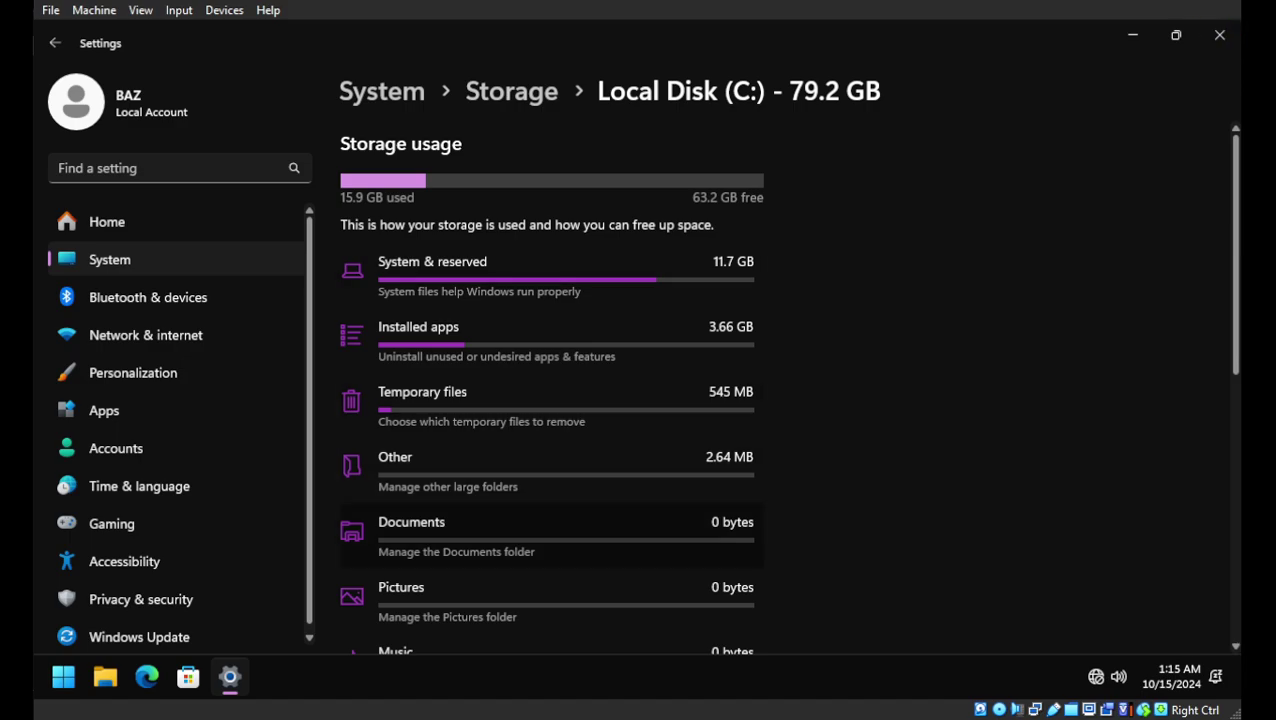
Step: Restart Windows in the virtual machine
{"action": "left_click", "coordinate": [63, 677]}
{"action": "left_click", "coordinate": [581, 609]}
{"action": "left_click", "coordinate": [580, 572]}
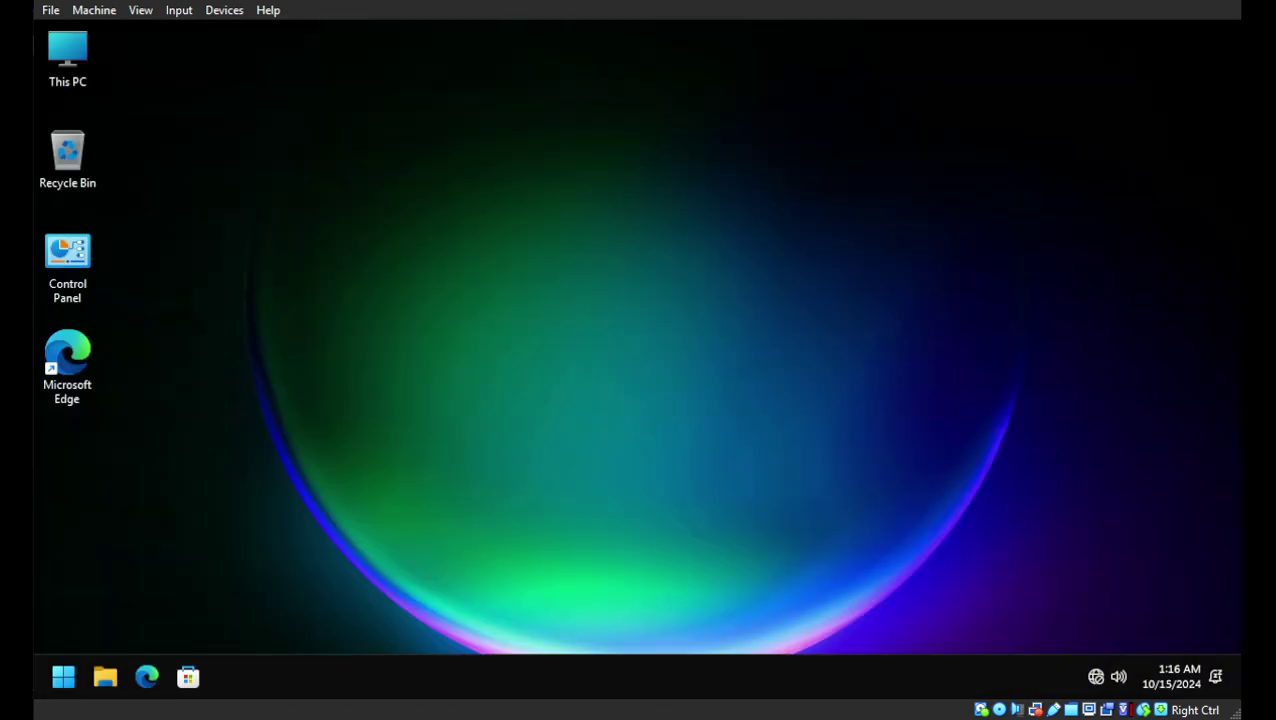
Step: Check for new updates in Windows Update and pause updates for 1 week
{"action": "key", "text": "super"}
{"action": "left_click", "coordinate": [211, 228]}
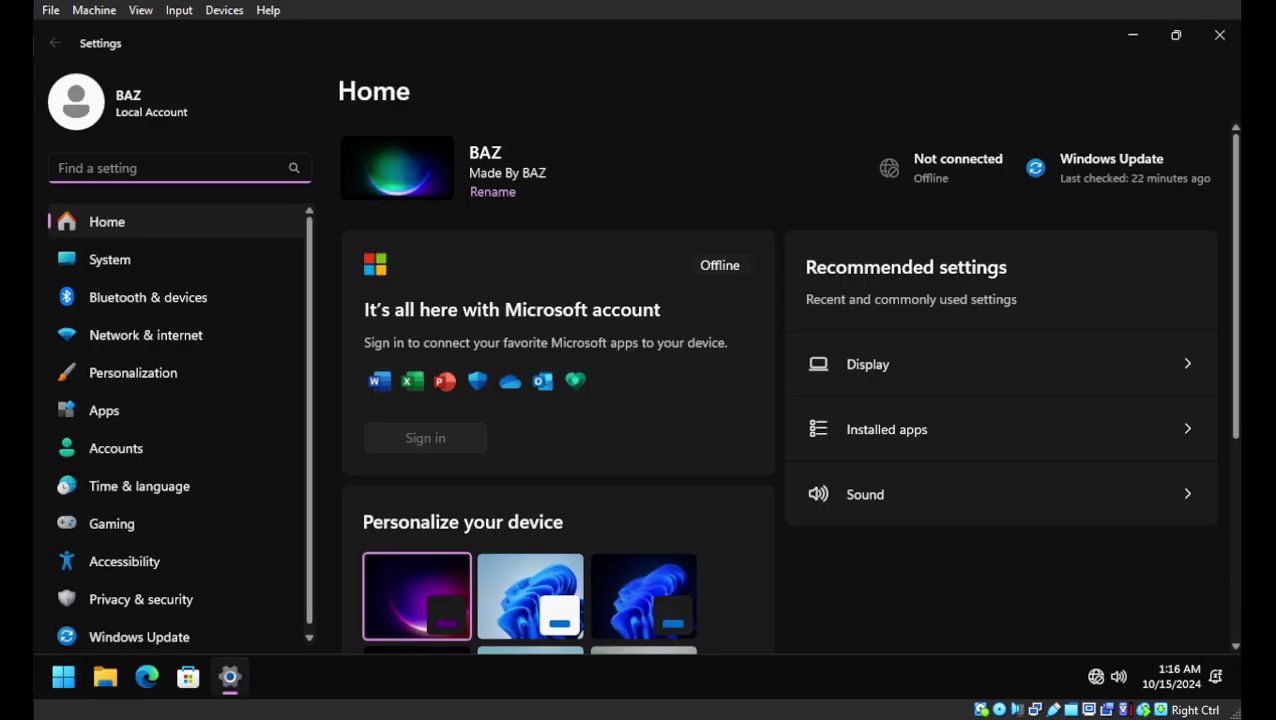
{"action": "left_click", "coordinate": [1117, 168]}
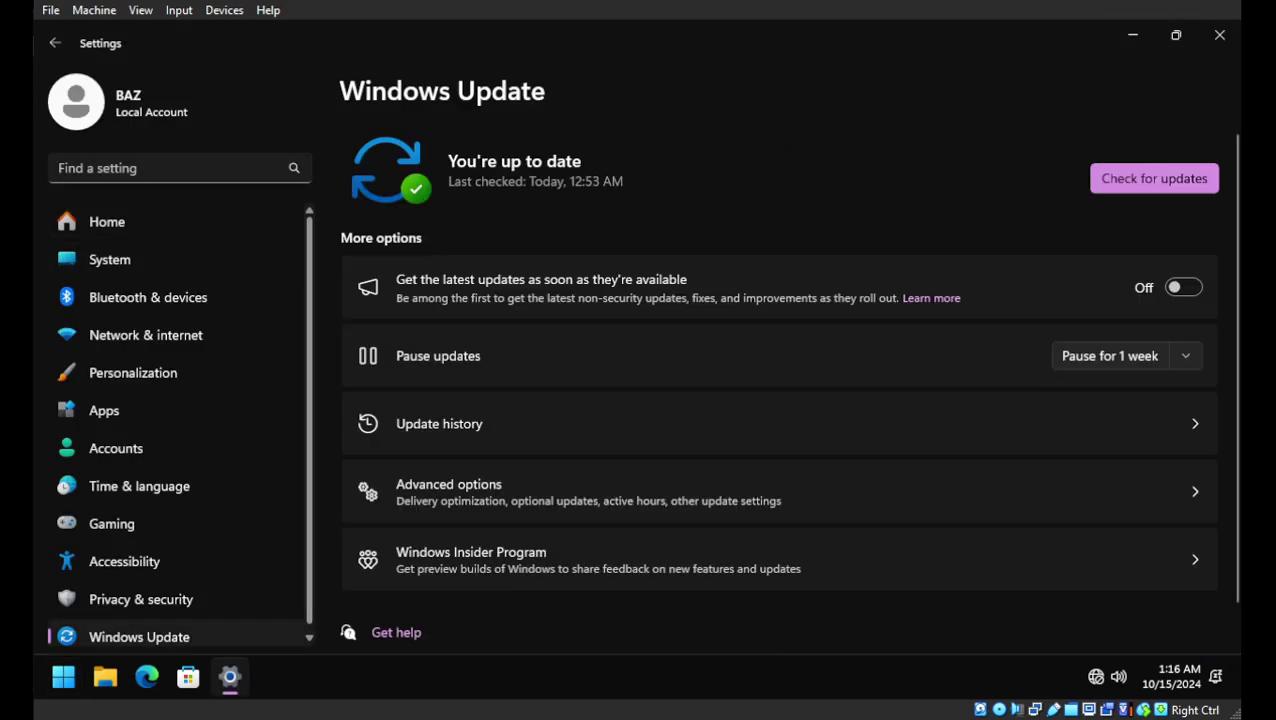
{"action": "left_click", "coordinate": [1153, 178]}
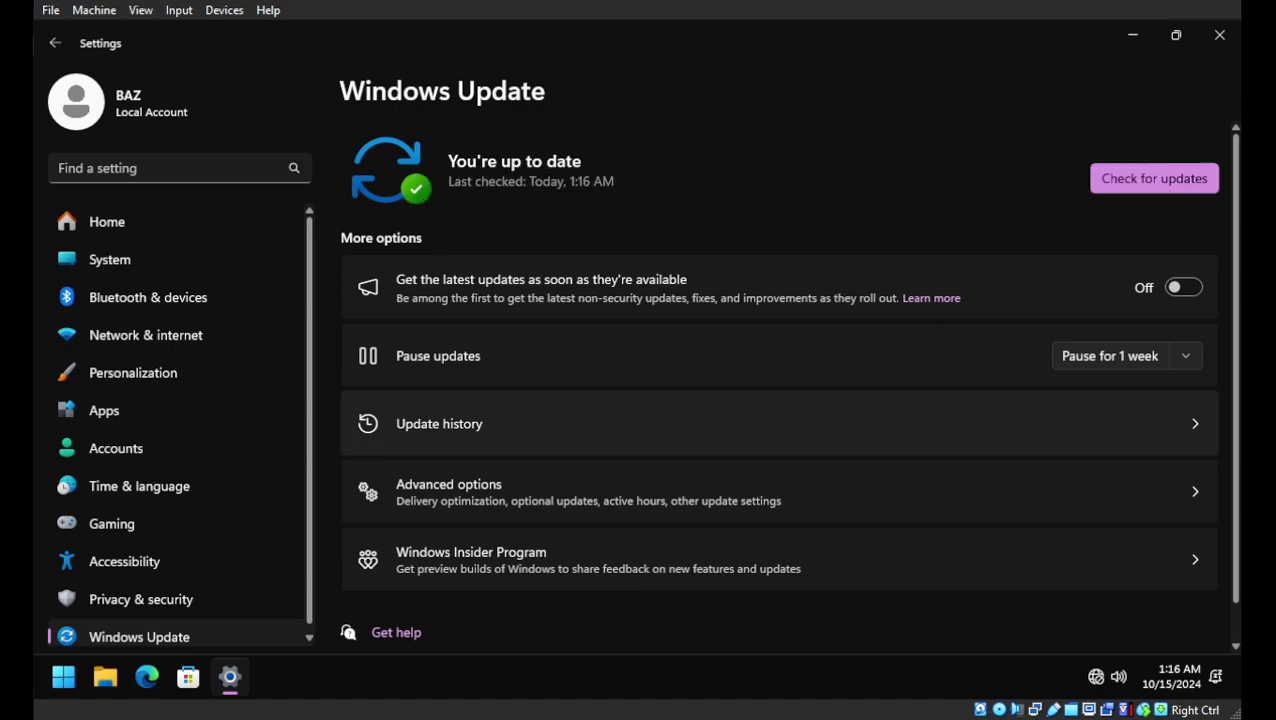
{"action": "left_click", "coordinate": [1109, 355]}
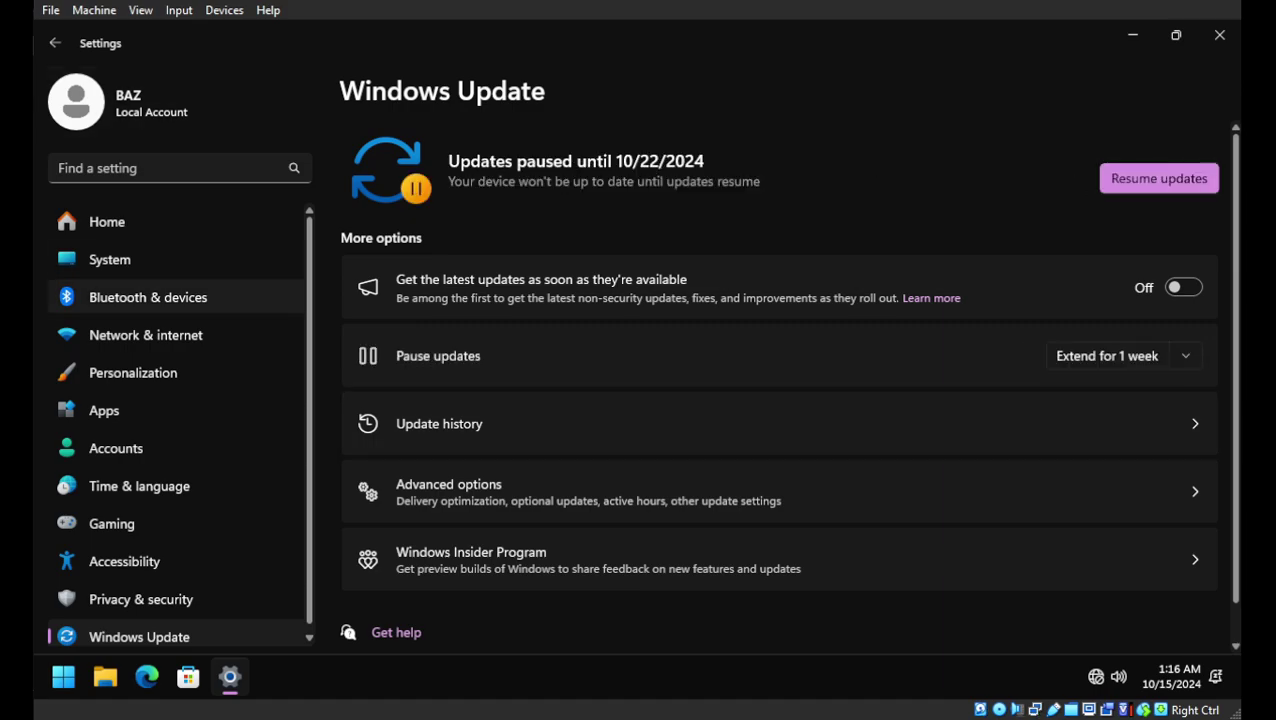
Step: Show all system storage categories and review the removable items under Temporary files
{"action": "left_click", "coordinate": [110, 259]}
{"action": "left_click", "coordinate": [778, 614]}
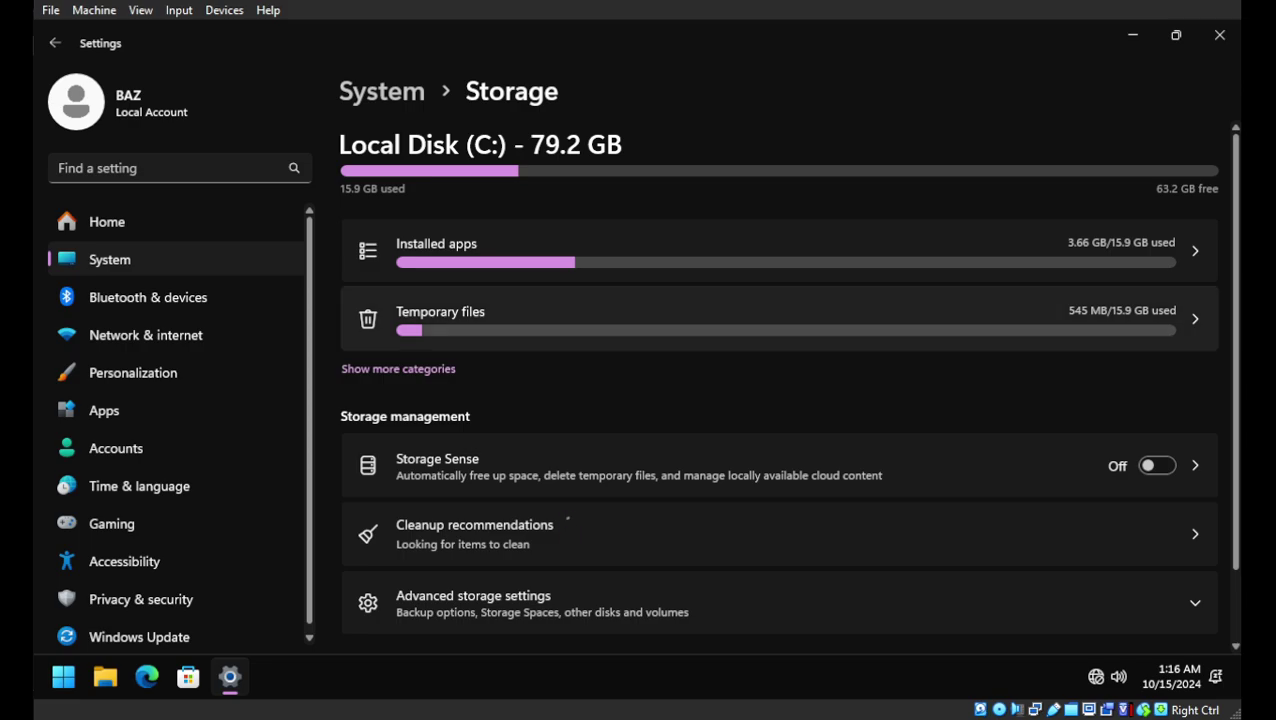
{"action": "left_click", "coordinate": [398, 369]}
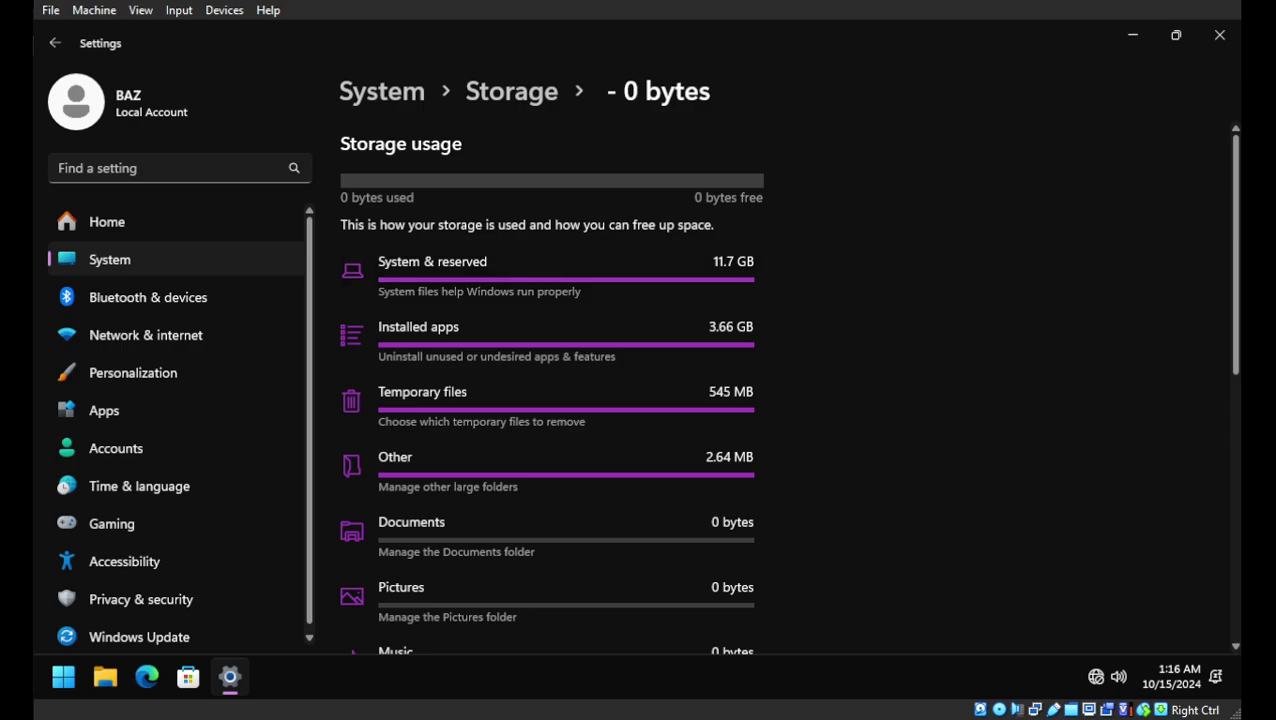
{"action": "left_click", "coordinate": [422, 400]}
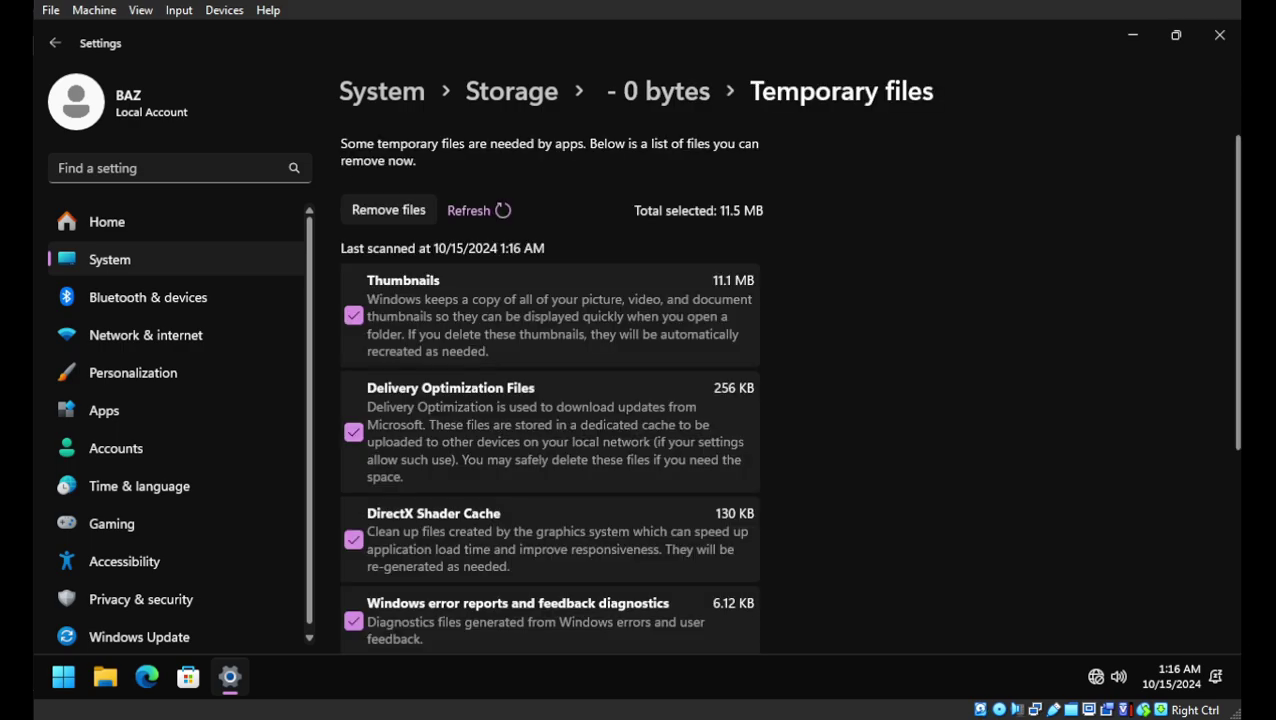
{"action": "scroll", "coordinate": [550, 400], "scroll_direction": "down", "scroll_amount": 3}
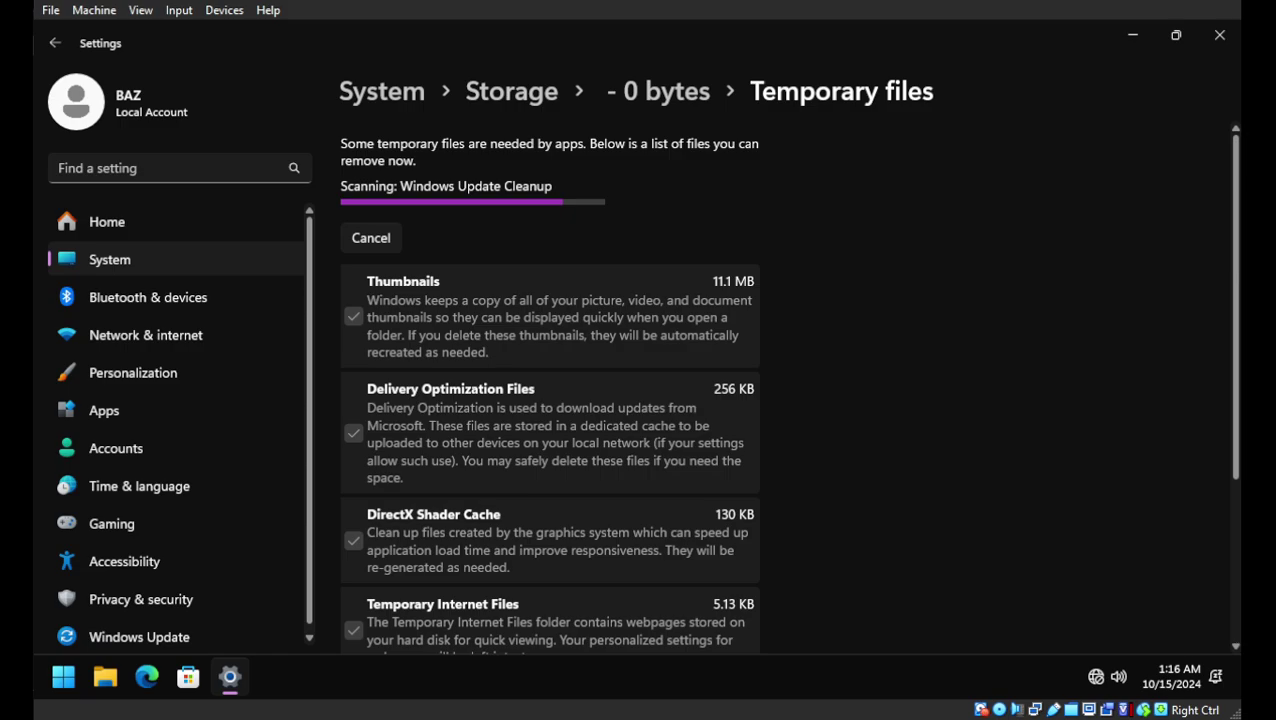
{"action": "scroll", "coordinate": [550, 400], "scroll_direction": "down", "scroll_amount": 2}
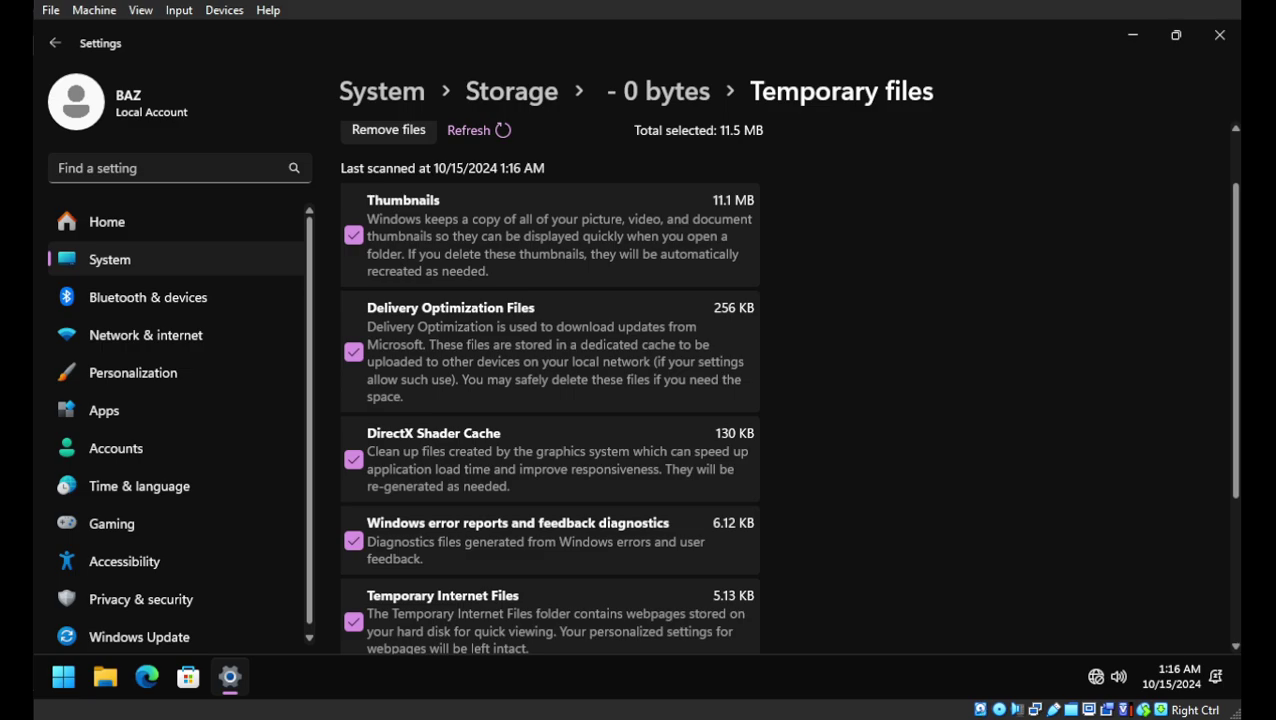
Step: Review the cleanup recommendations for Local Disk (C:) in the storage settings, and close Settings
{"action": "left_click", "coordinate": [511, 91]}
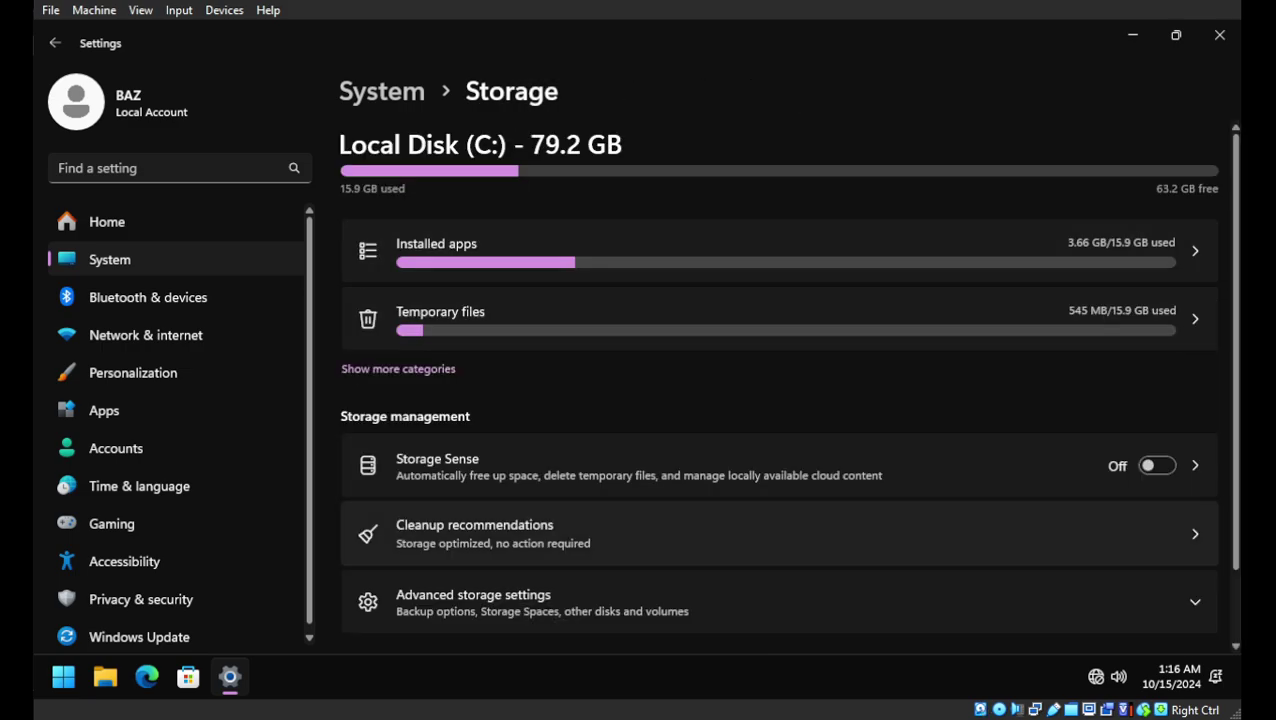
{"action": "left_click", "coordinate": [700, 533]}
{"action": "scroll", "coordinate": [780, 388], "scroll_direction": "down", "scroll_amount": 1}
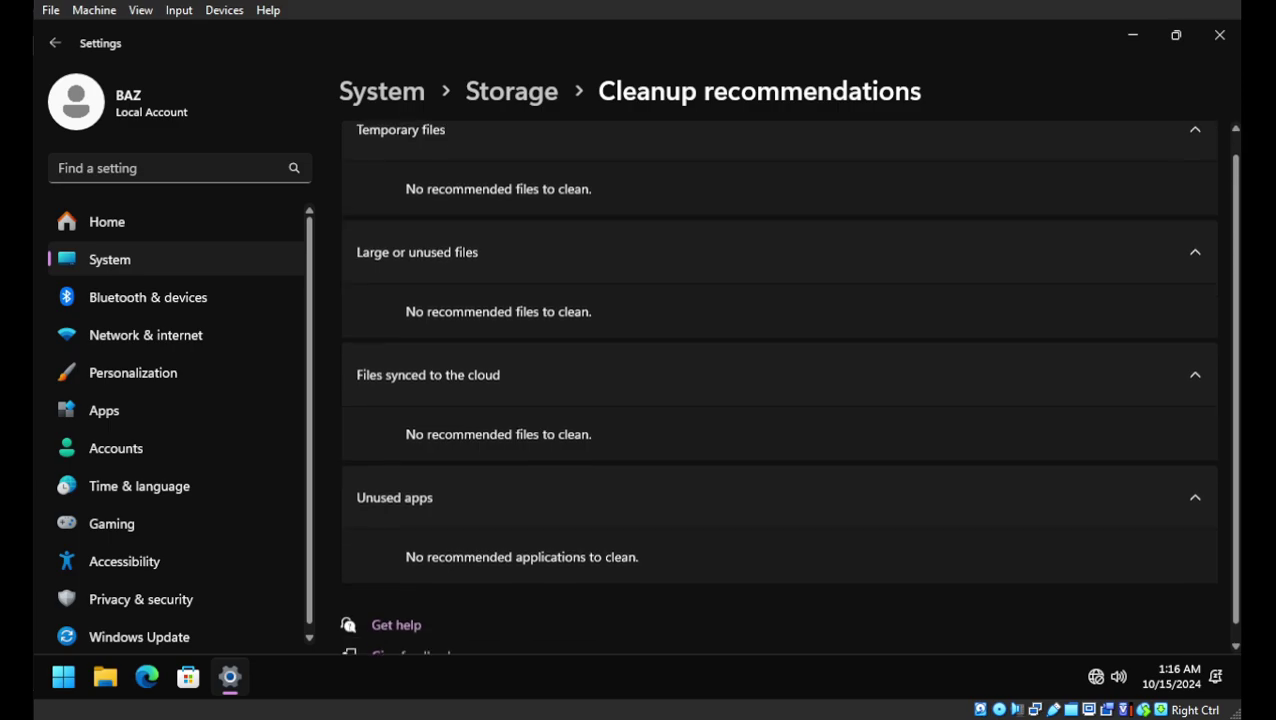
{"action": "key", "text": "alt+Left"}
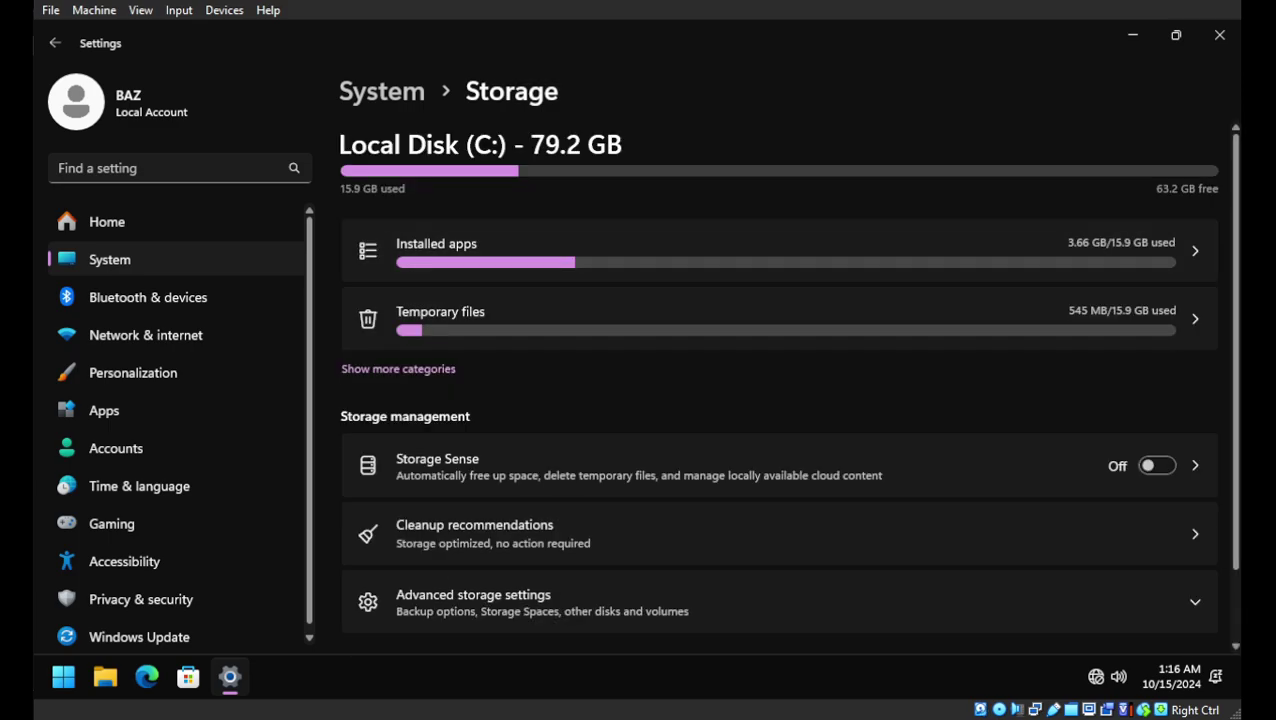
{"action": "left_click", "coordinate": [1219, 35]}
Step: Open Windows Tools from the desktop, start Disk Cleanup for drive C:, and close the Windows Tools window
{"action": "right_click", "coordinate": [583, 167]}
{"action": "left_click", "coordinate": [660, 272]}
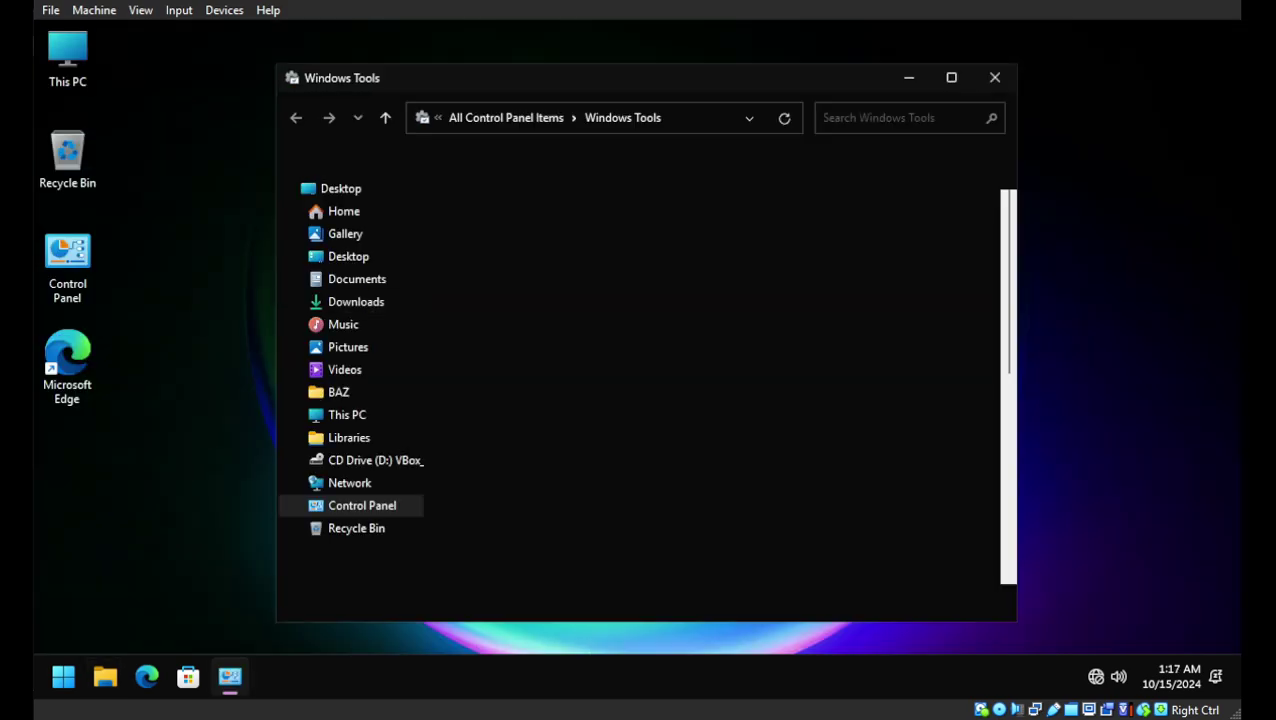
{"action": "double_click", "coordinate": [797, 362]}
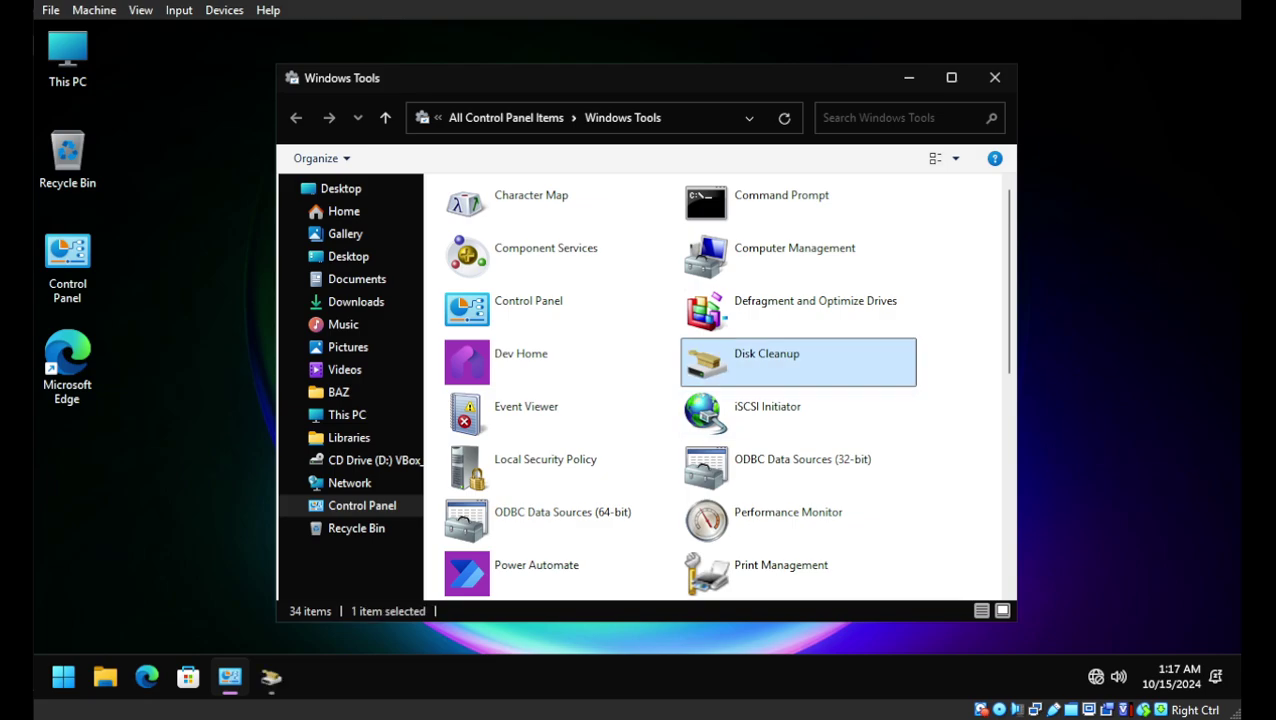
{"action": "scroll", "coordinate": [760, 362], "scroll_direction": "down", "scroll_amount": 5}
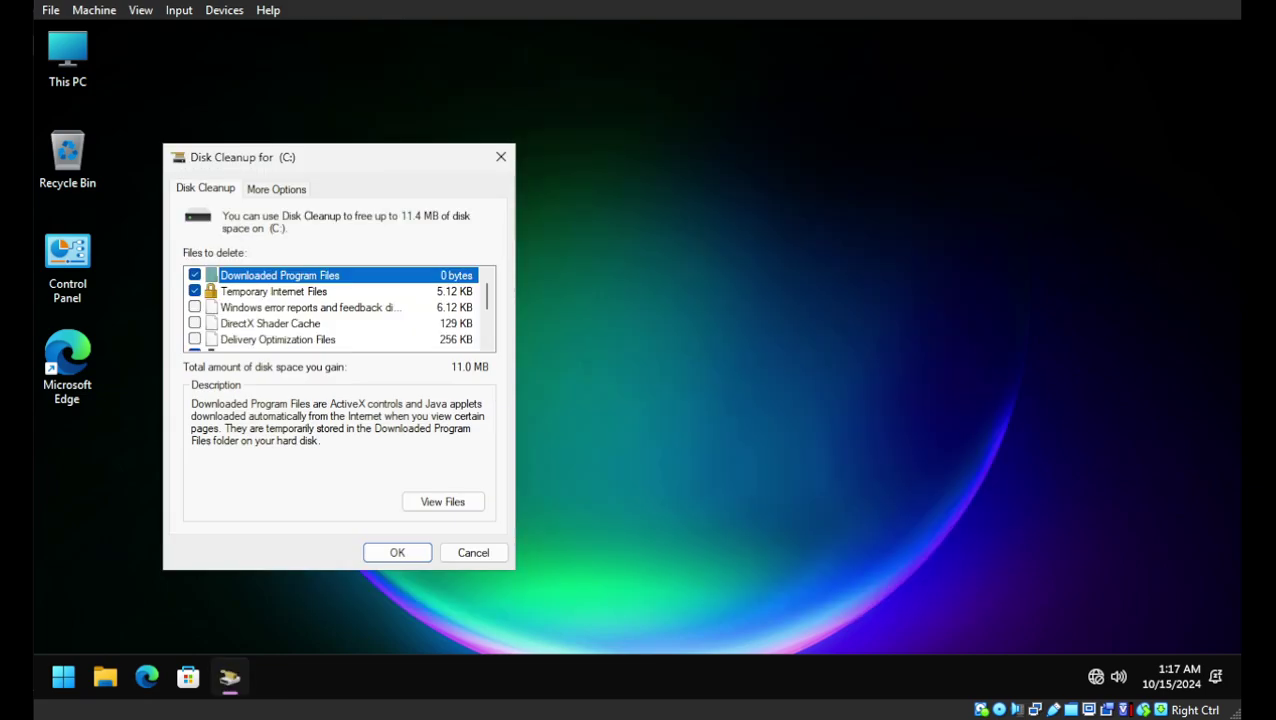
{"action": "left_click", "coordinate": [995, 77]}
Step: Include Windows error reports, DirectX Shader Cache, Delivery Optimization Files, Language Resource Files, Recycle Bin and Temporary files in the cleanup
{"action": "left_click", "coordinate": [194, 307]}
{"action": "left_click", "coordinate": [194, 323]}
{"action": "left_click", "coordinate": [194, 339]}
{"action": "scroll", "coordinate": [194, 339], "scroll_direction": "down", "scroll_amount": 2}
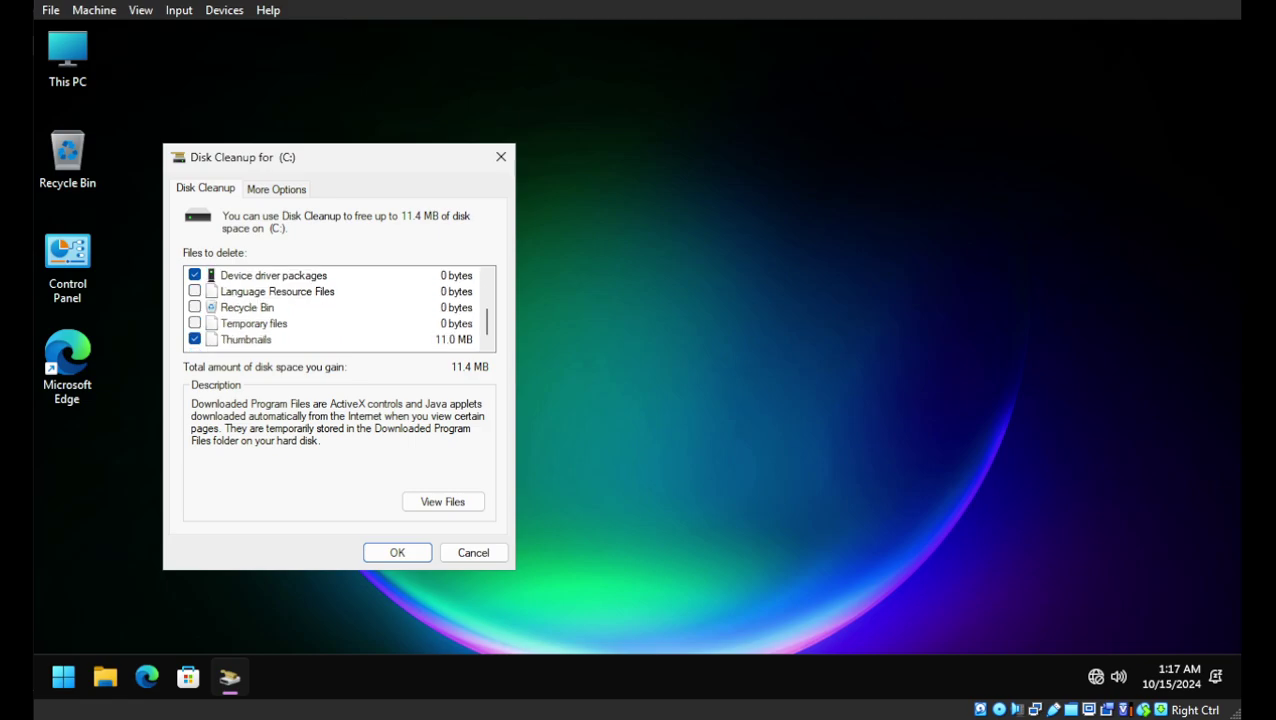
{"action": "left_click", "coordinate": [194, 291]}
{"action": "left_click", "coordinate": [194, 307]}
{"action": "left_click", "coordinate": [194, 323]}
Step: Delete all but the most recent restore point through Disk Cleanup's System Restore and Shadow Copies option
{"action": "left_click", "coordinate": [276, 189]}
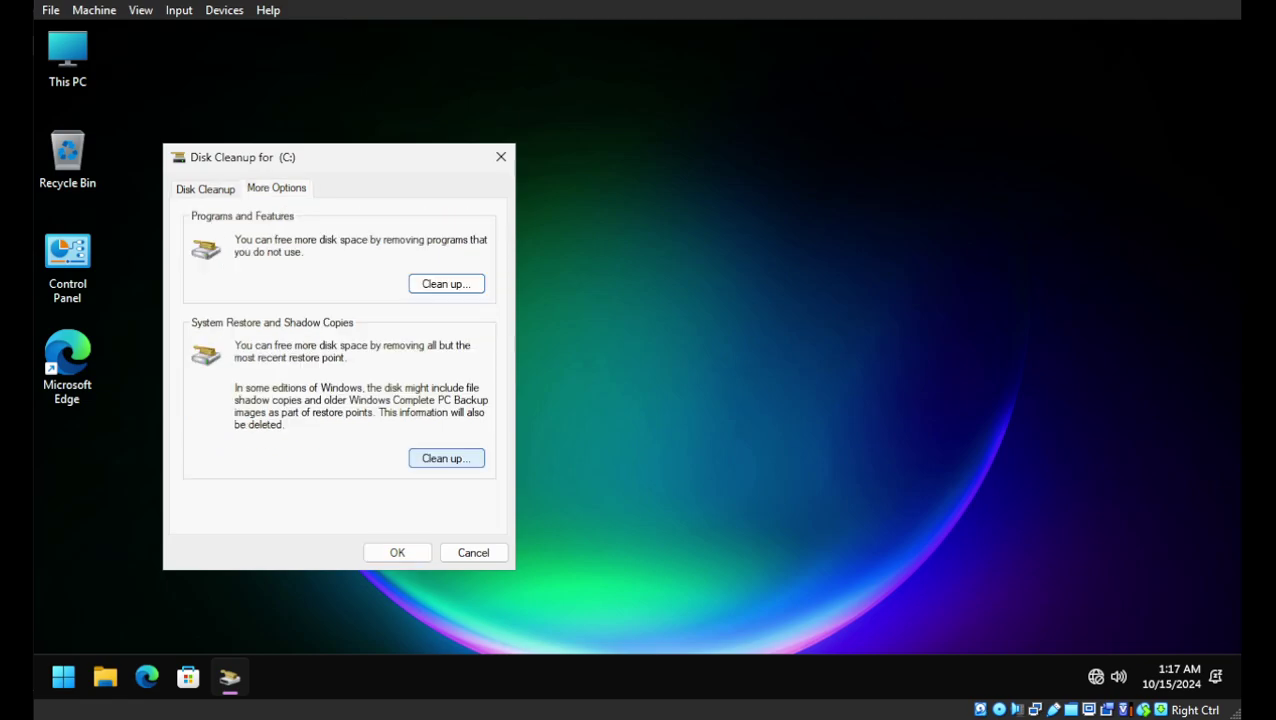
{"action": "left_click", "coordinate": [446, 458]}
{"action": "left_click", "coordinate": [676, 370]}
{"action": "key", "text": "ctrl+Tab"}
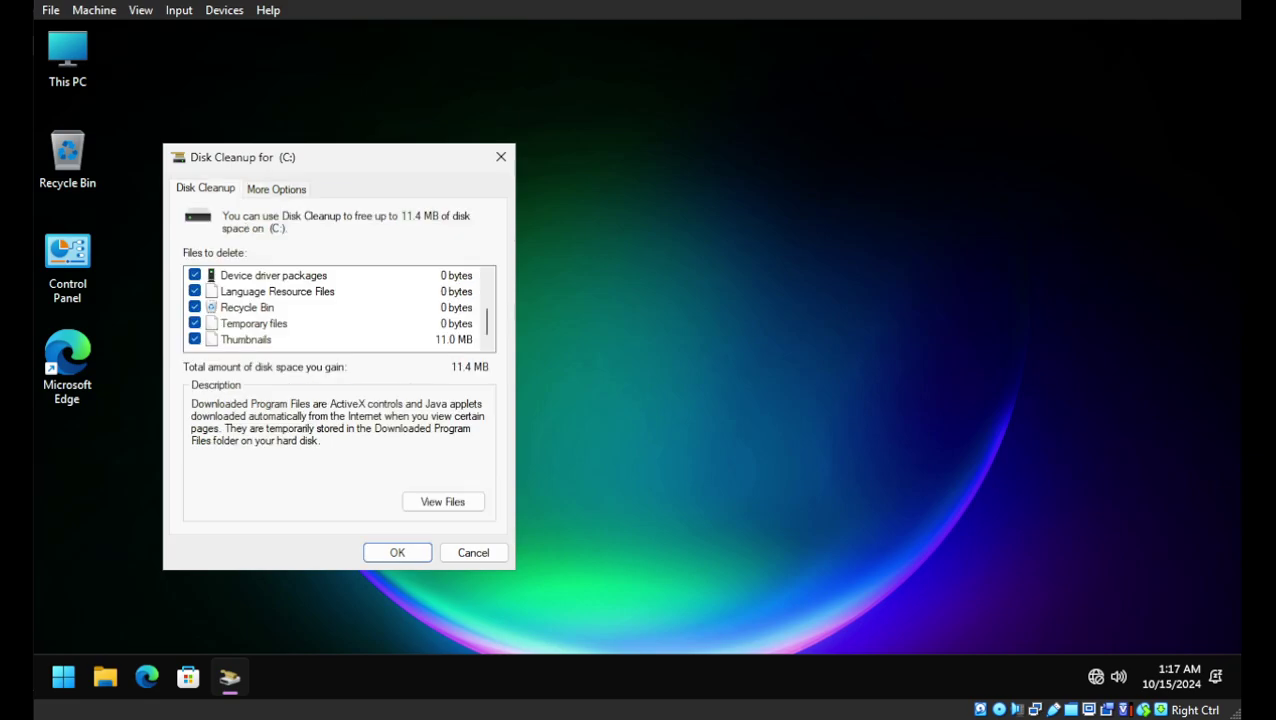
Step: Run Disk Cleanup on drive C: with the selected categories and confirm the file deletion
{"action": "key", "text": "Tab"}
{"action": "key", "text": "Tab"}
{"action": "key", "text": "Return"}
{"action": "key", "text": "Return"}
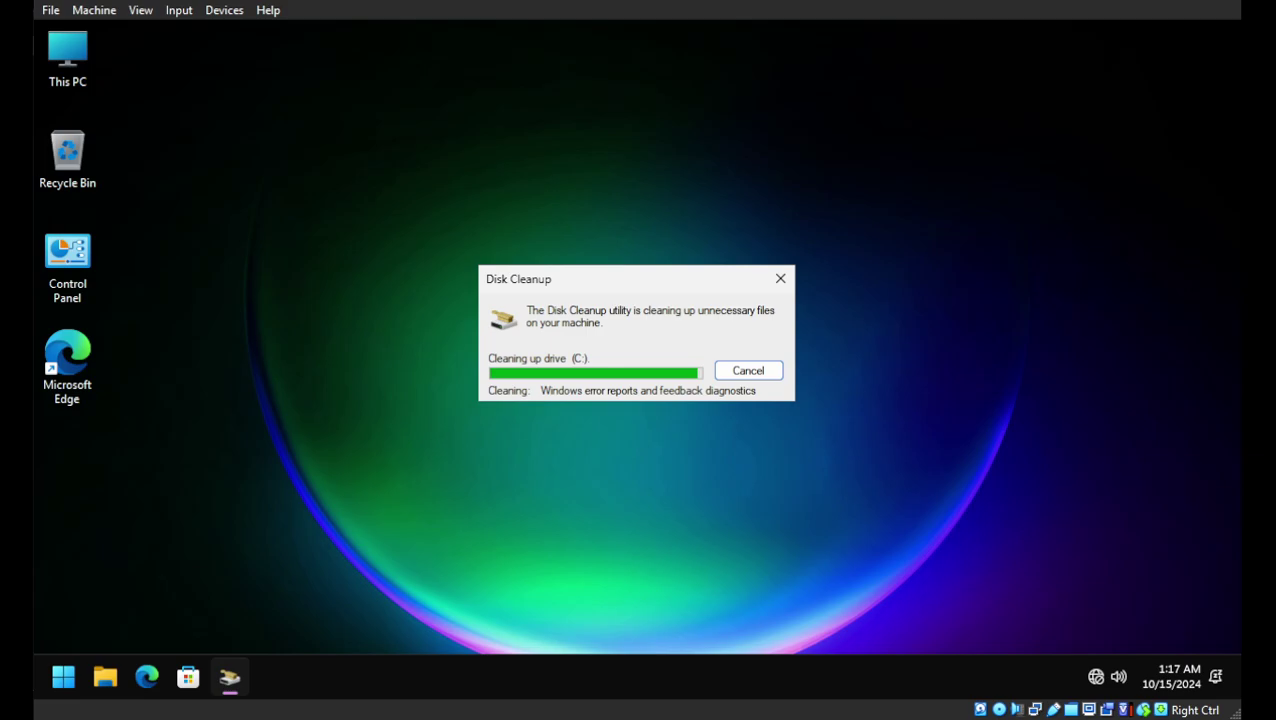
{"action": "left_click_drag", "start_coordinate": [764, 217], "coordinate": [490, 415]}
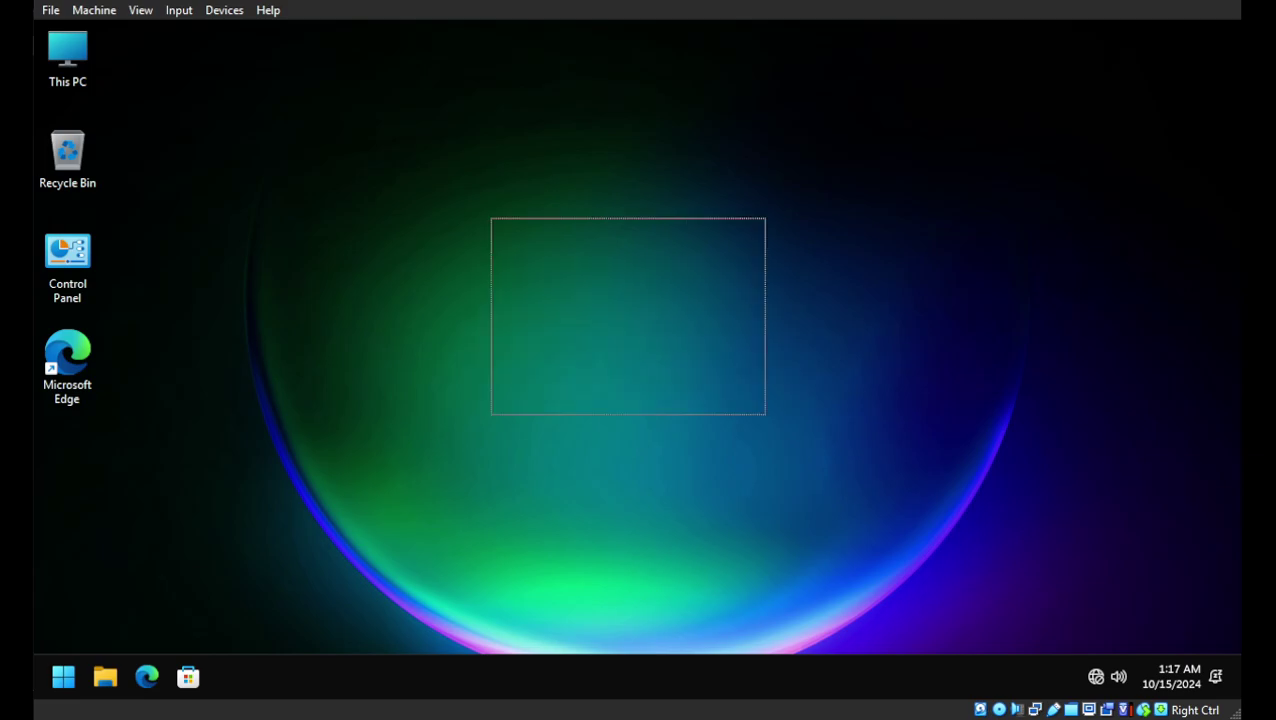
Step: Review all storage categories of Local Disk (C:) in Settings and the removable items under Temporary files
{"action": "left_click", "coordinate": [63, 677]}
{"action": "left_click", "coordinate": [211, 230]}
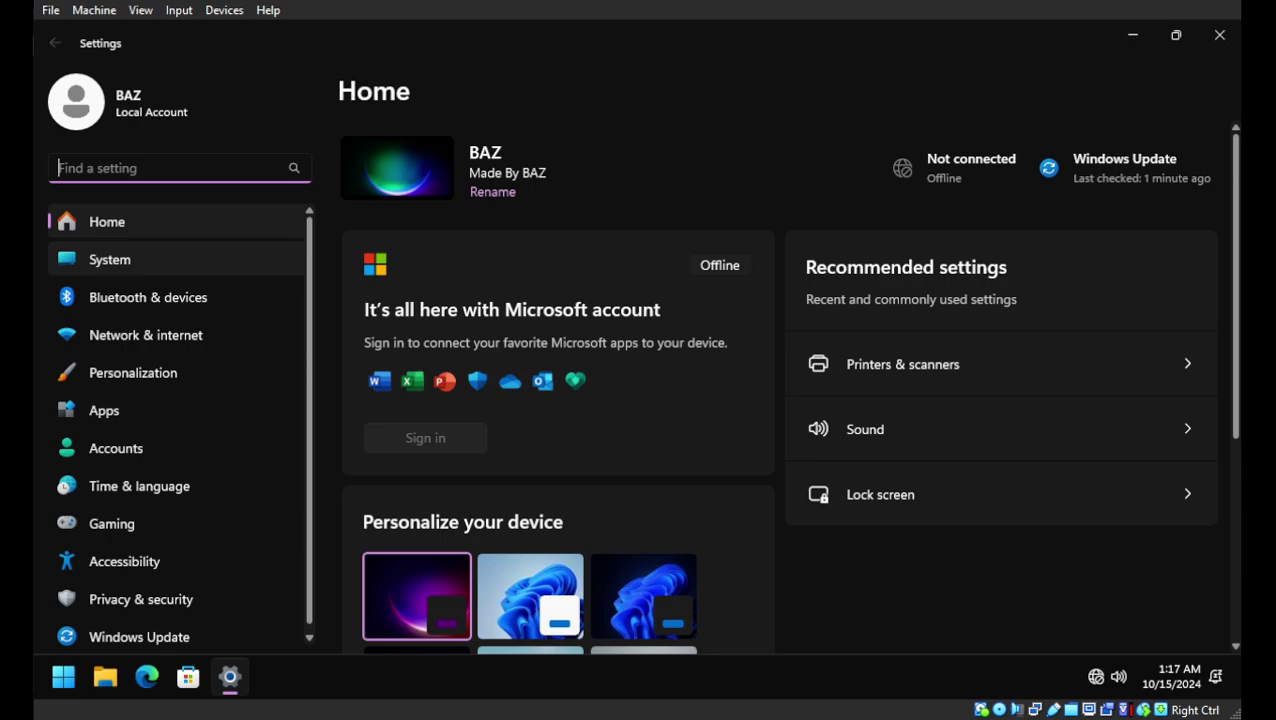
{"action": "left_click", "coordinate": [109, 259]}
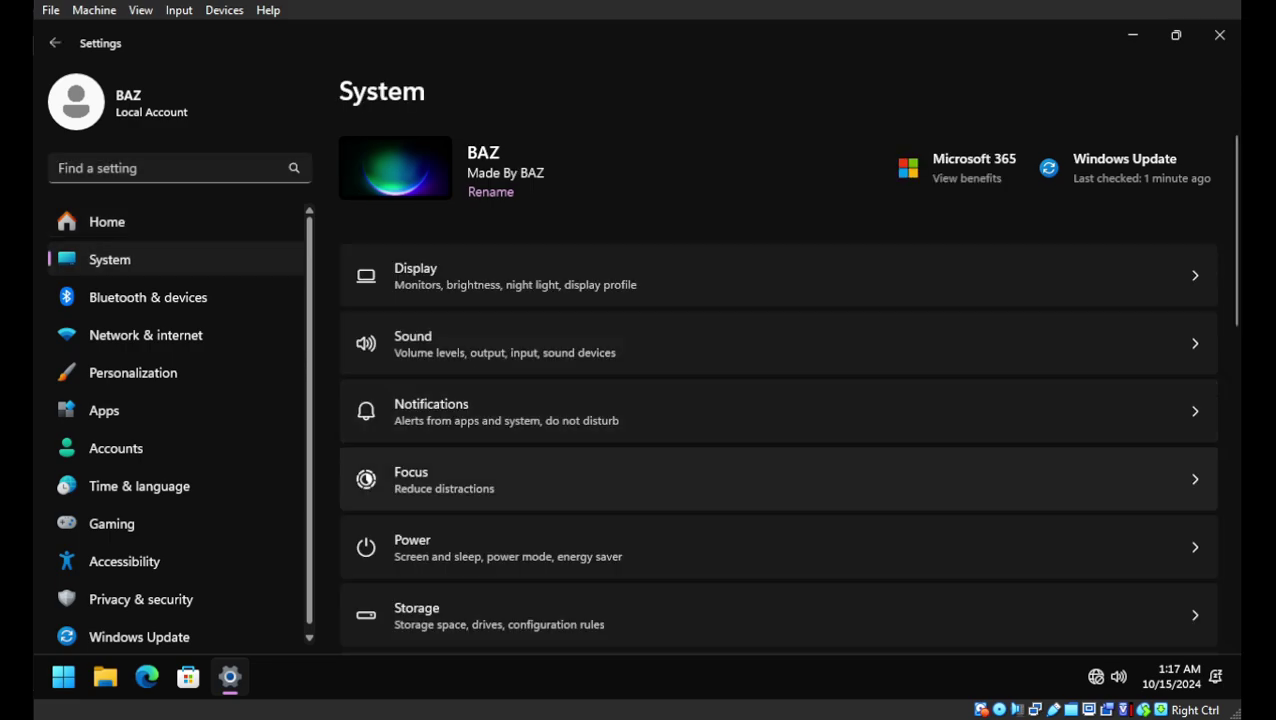
{"action": "scroll", "coordinate": [778, 409], "scroll_direction": "down", "scroll_amount": 1}
{"action": "left_click", "coordinate": [700, 535]}
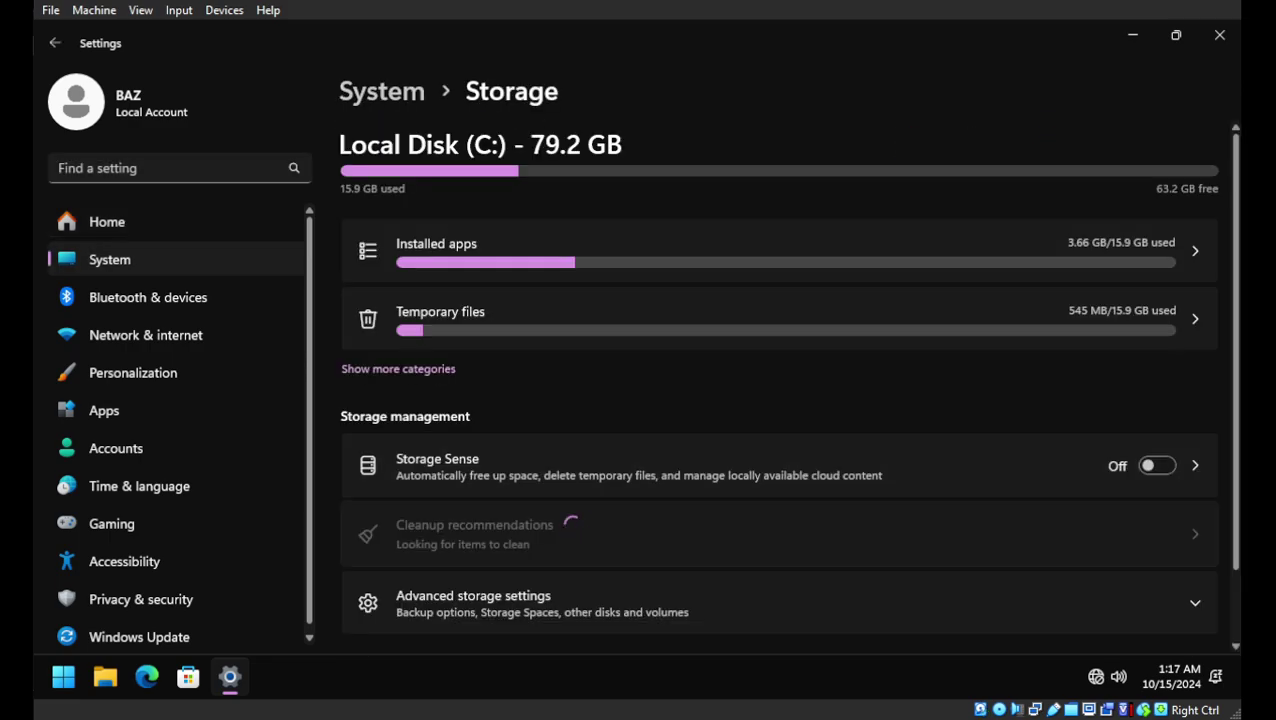
{"action": "left_click", "coordinate": [398, 368]}
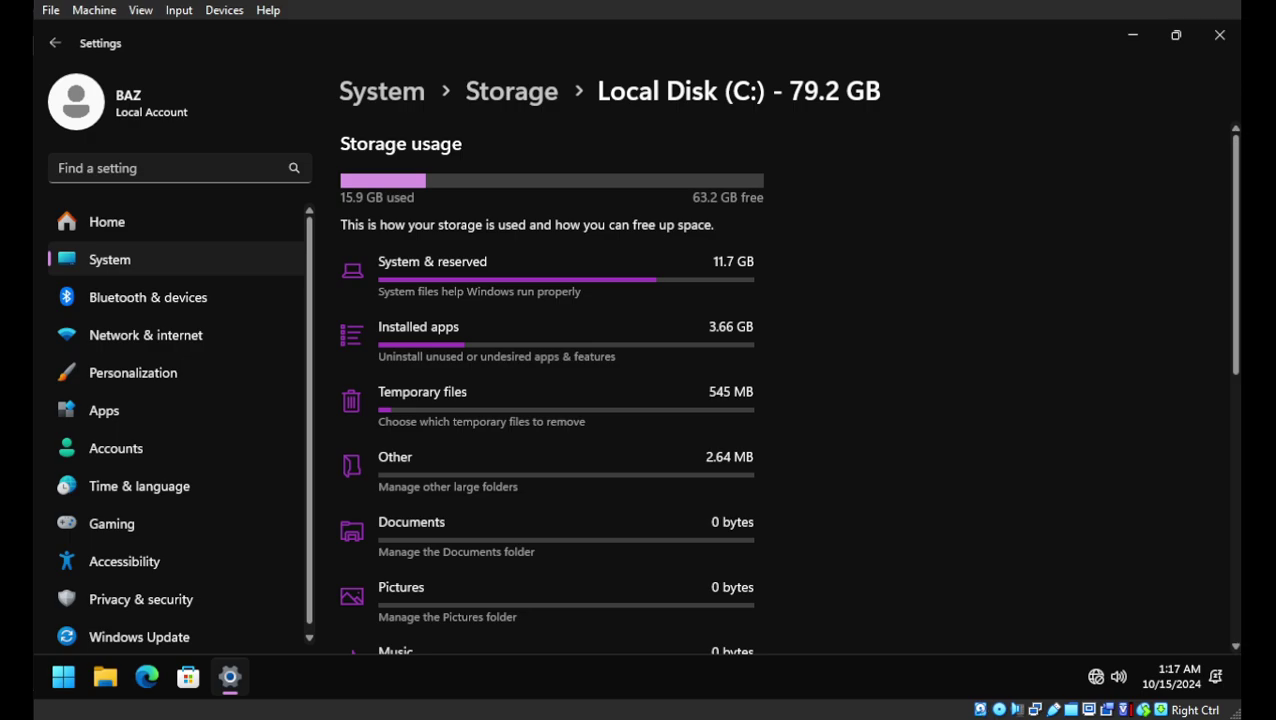
{"action": "left_click", "coordinate": [550, 405]}
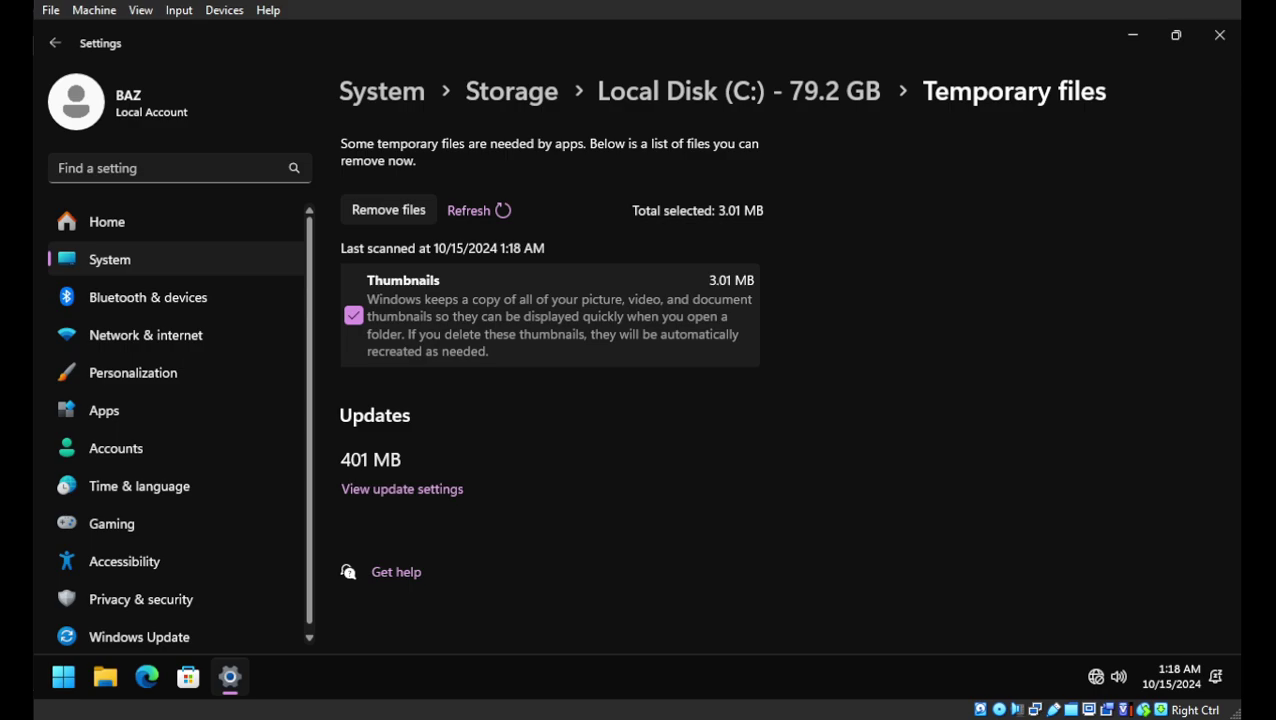
{"action": "key", "text": "alt+Left"}
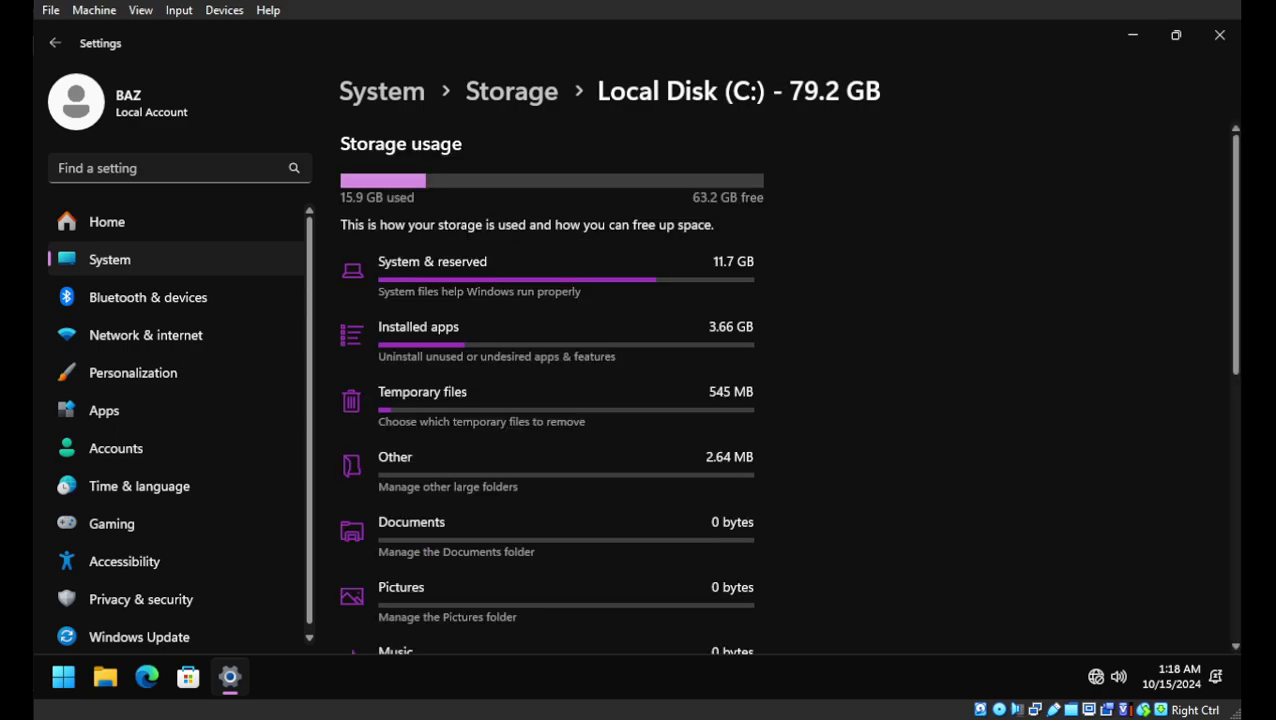
{"action": "left_click", "coordinate": [550, 405]}
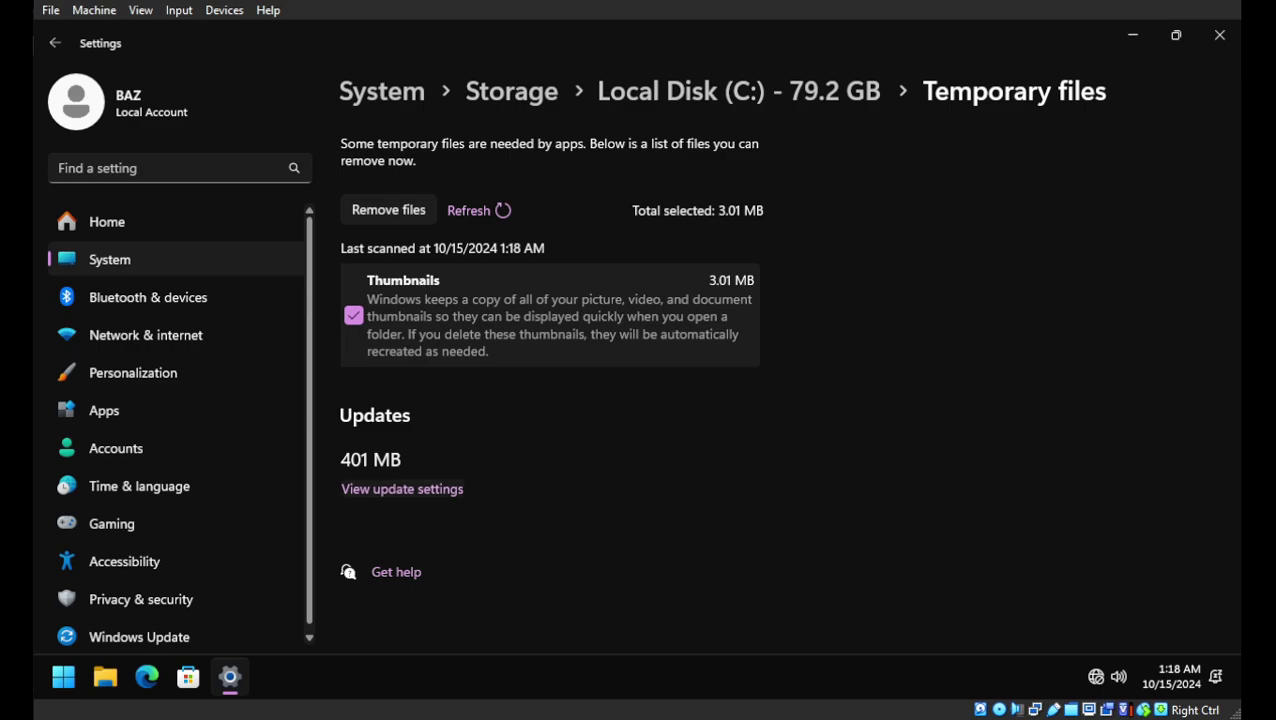
Step: Check the cumulative update entry in the Windows Update history, and close Settings
{"action": "left_click", "coordinate": [402, 489]}
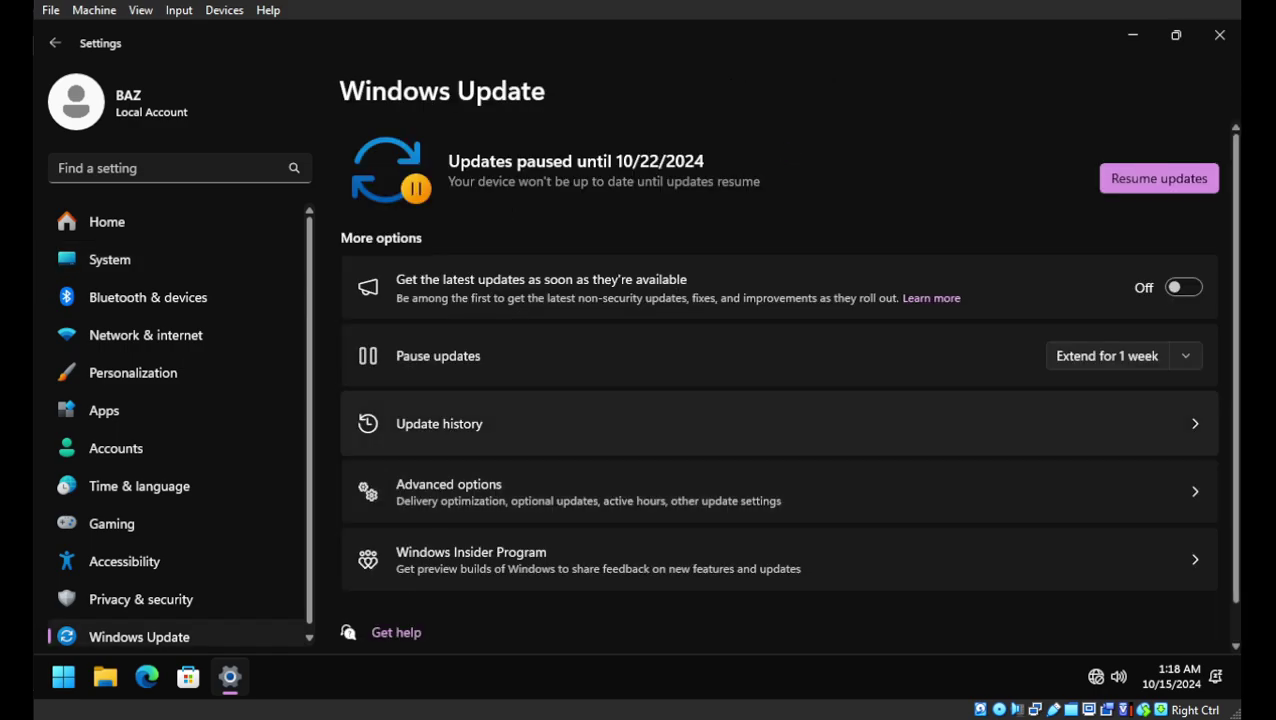
{"action": "left_click", "coordinate": [439, 423]}
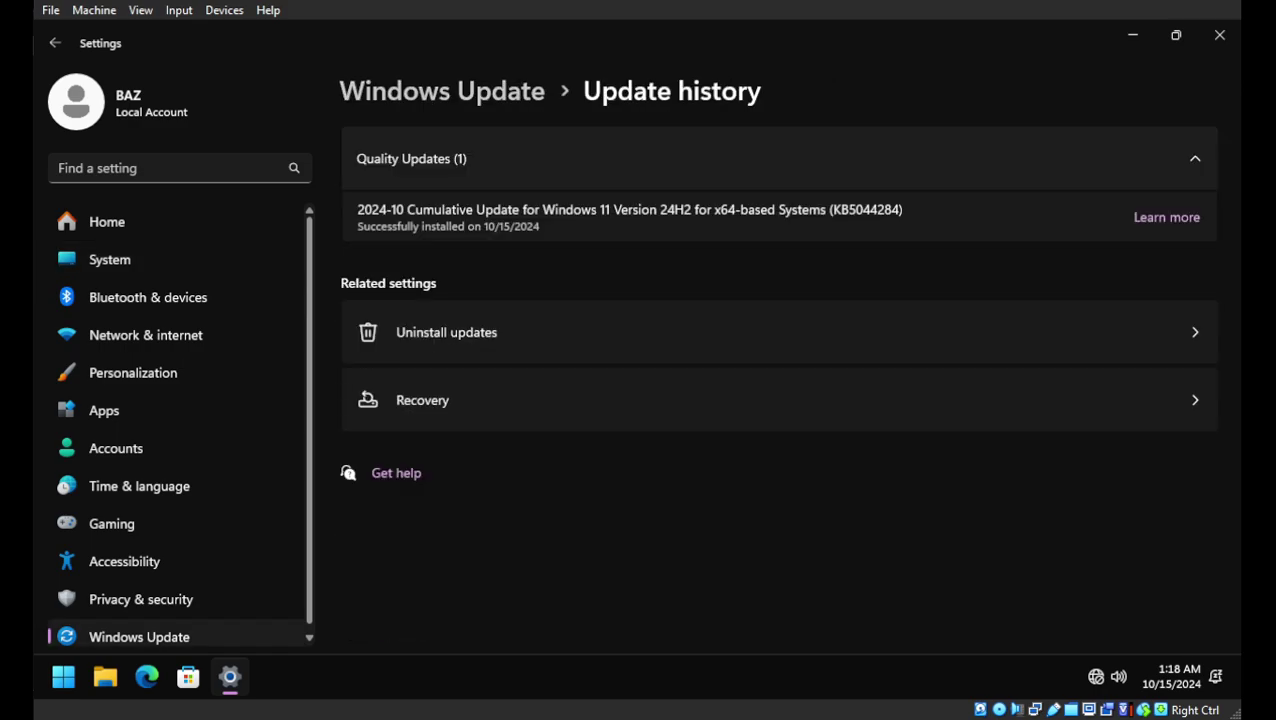
{"action": "left_click_drag", "start_coordinate": [903, 210], "coordinate": [490, 210]}
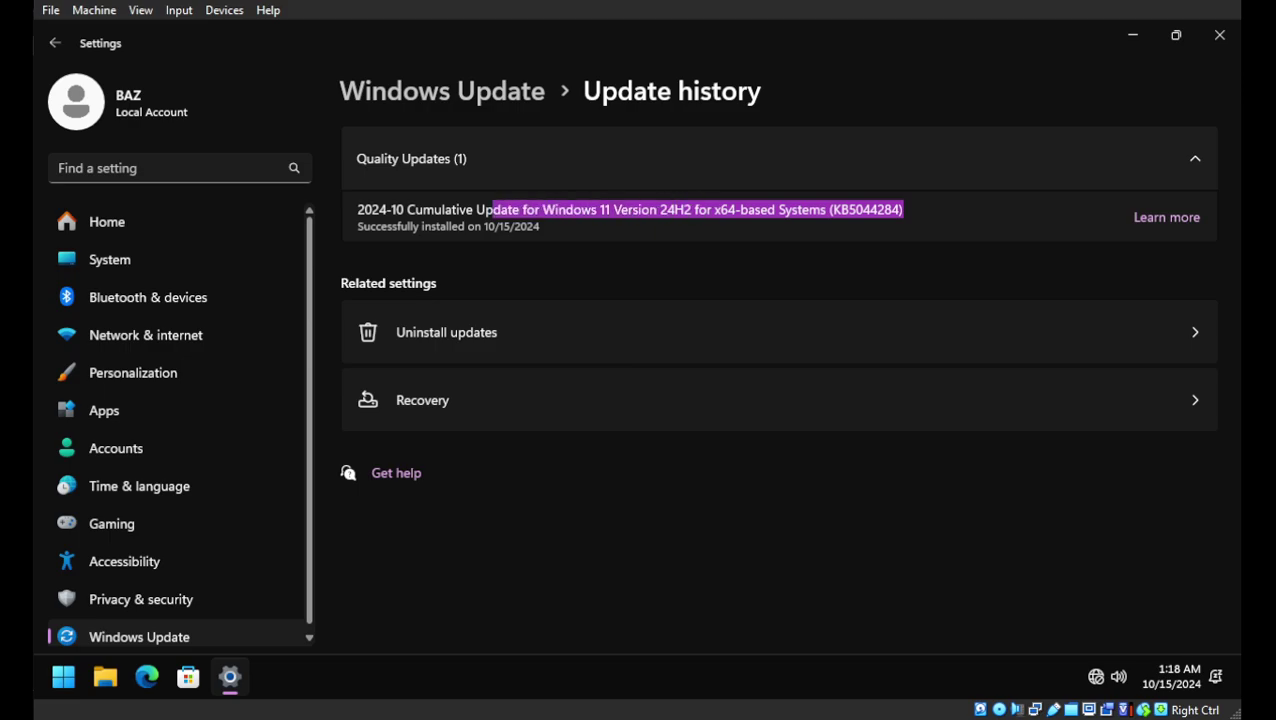
{"action": "left_click", "coordinate": [490, 210]}
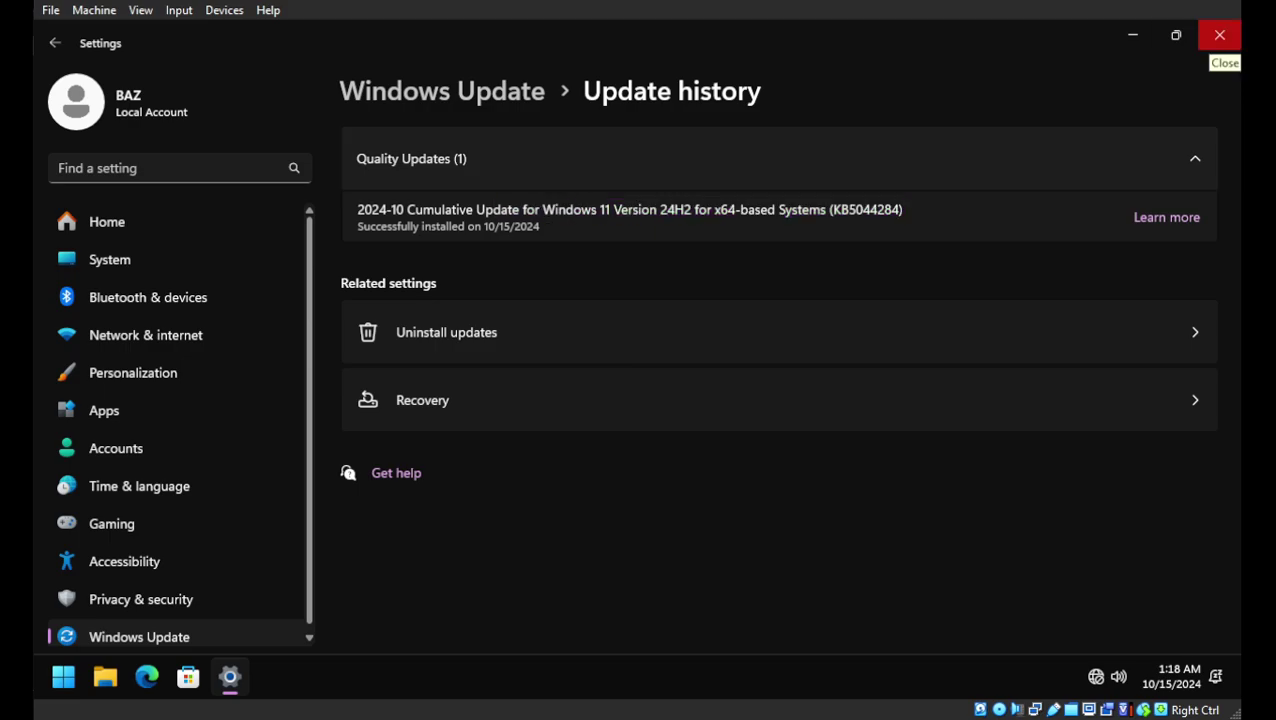
{"action": "left_click", "coordinate": [1219, 35]}
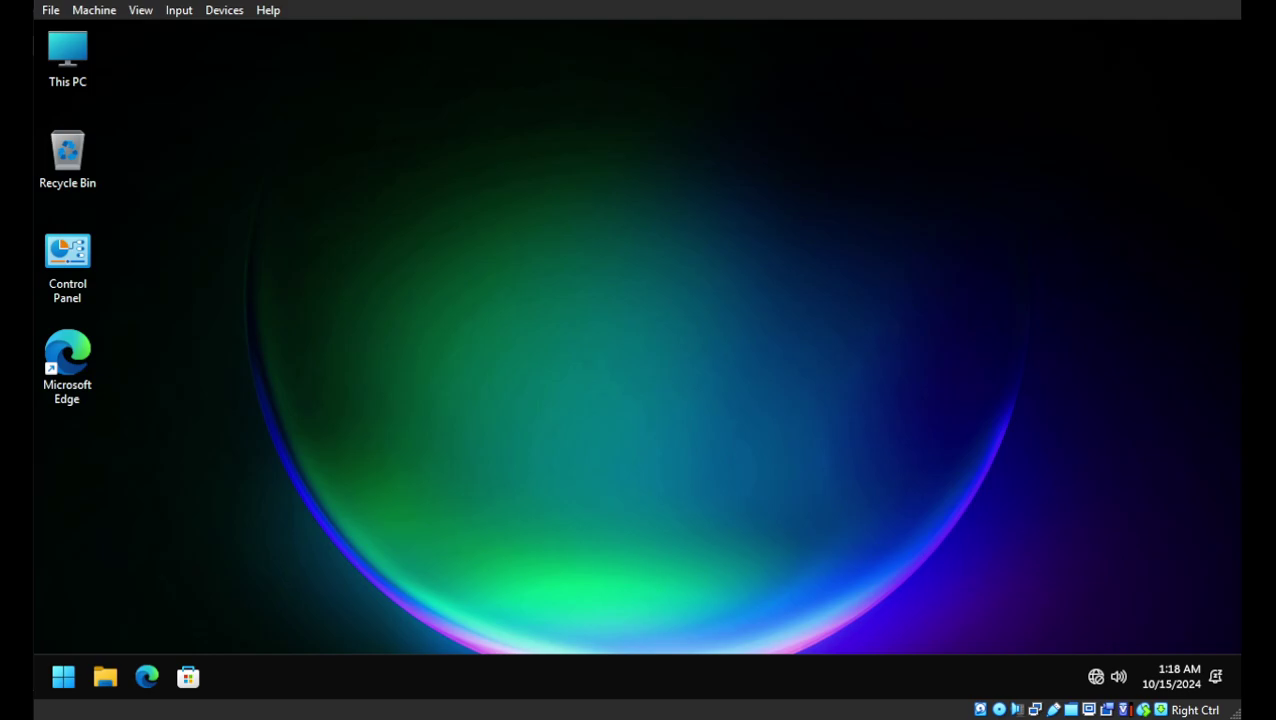
Step: Open the Temp folder at C:\Users\Administrator\AppData\Local in File Explorer
{"action": "double_click", "coordinate": [67, 58]}
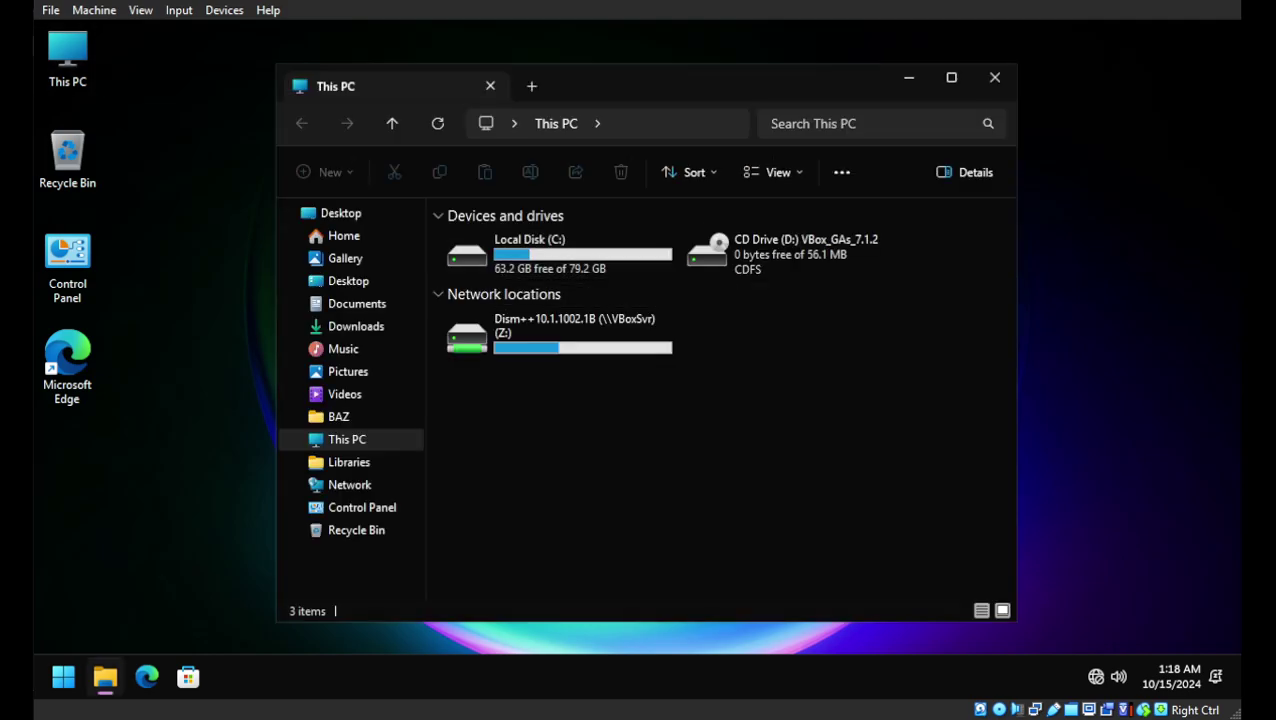
{"action": "double_click", "coordinate": [559, 254]}
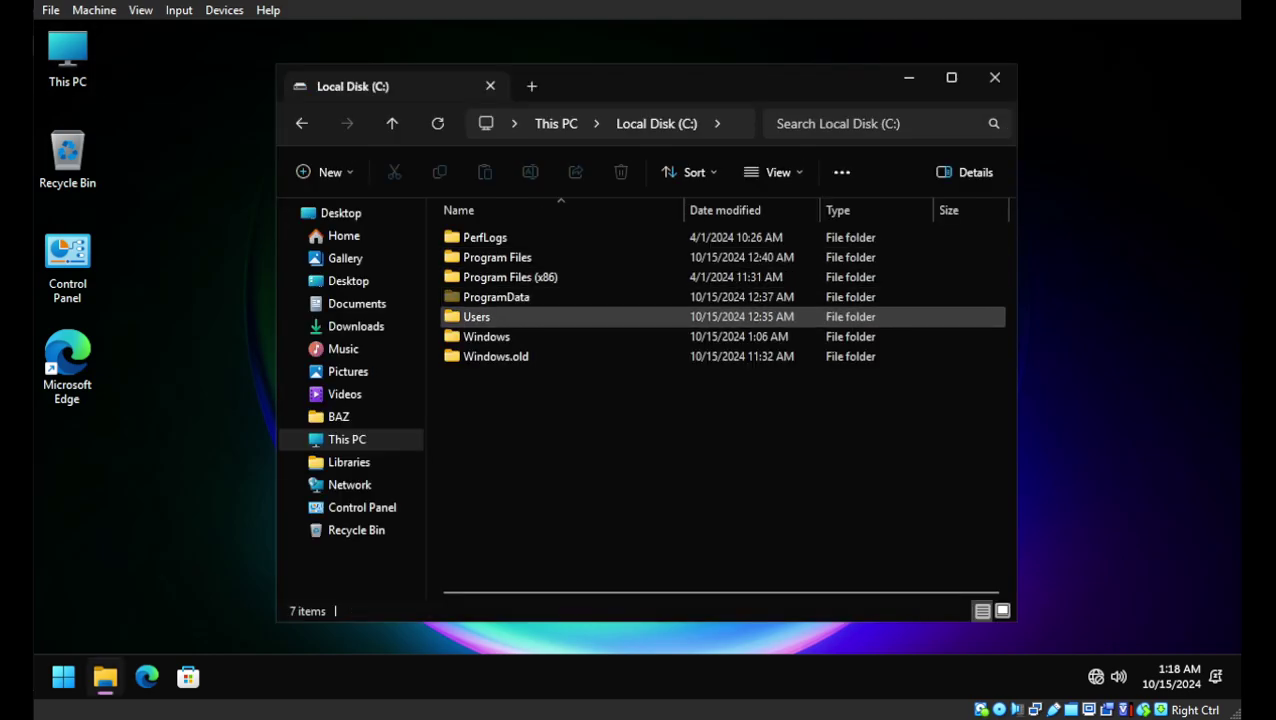
{"action": "double_click", "coordinate": [480, 316]}
{"action": "key", "text": "Return"}
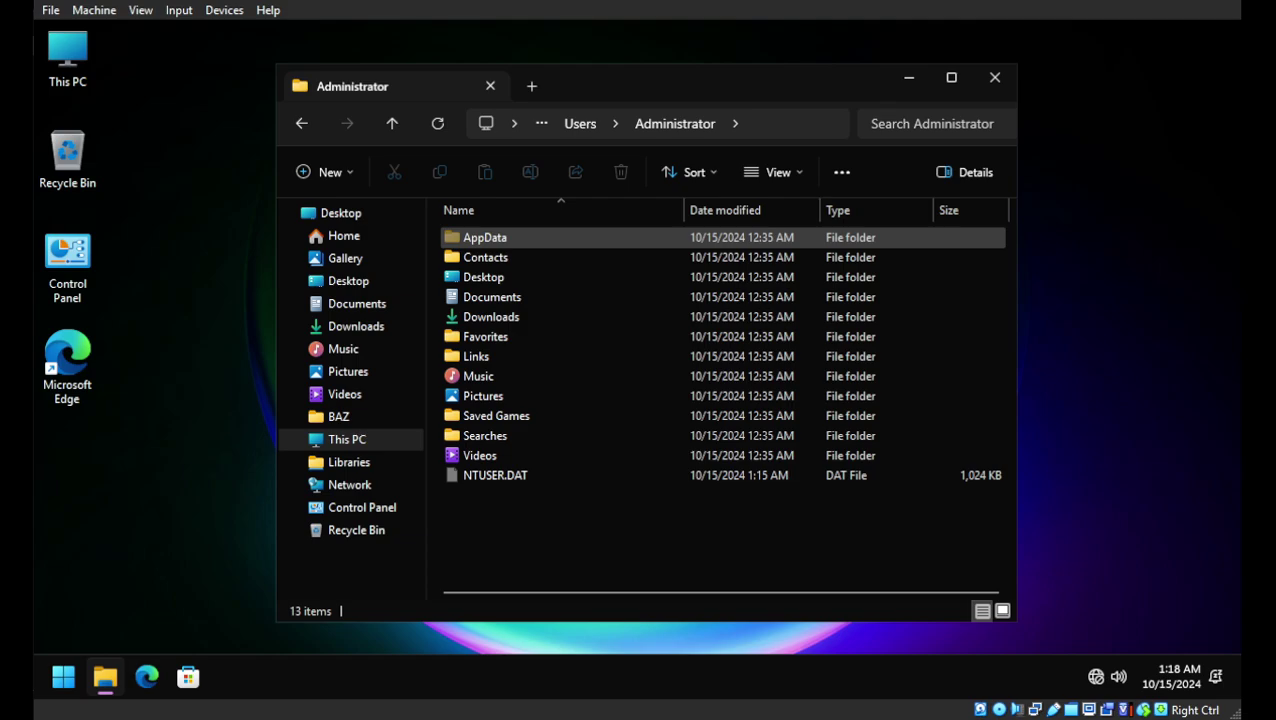
{"action": "key", "text": "Return"}
{"action": "double_click", "coordinate": [476, 237]}
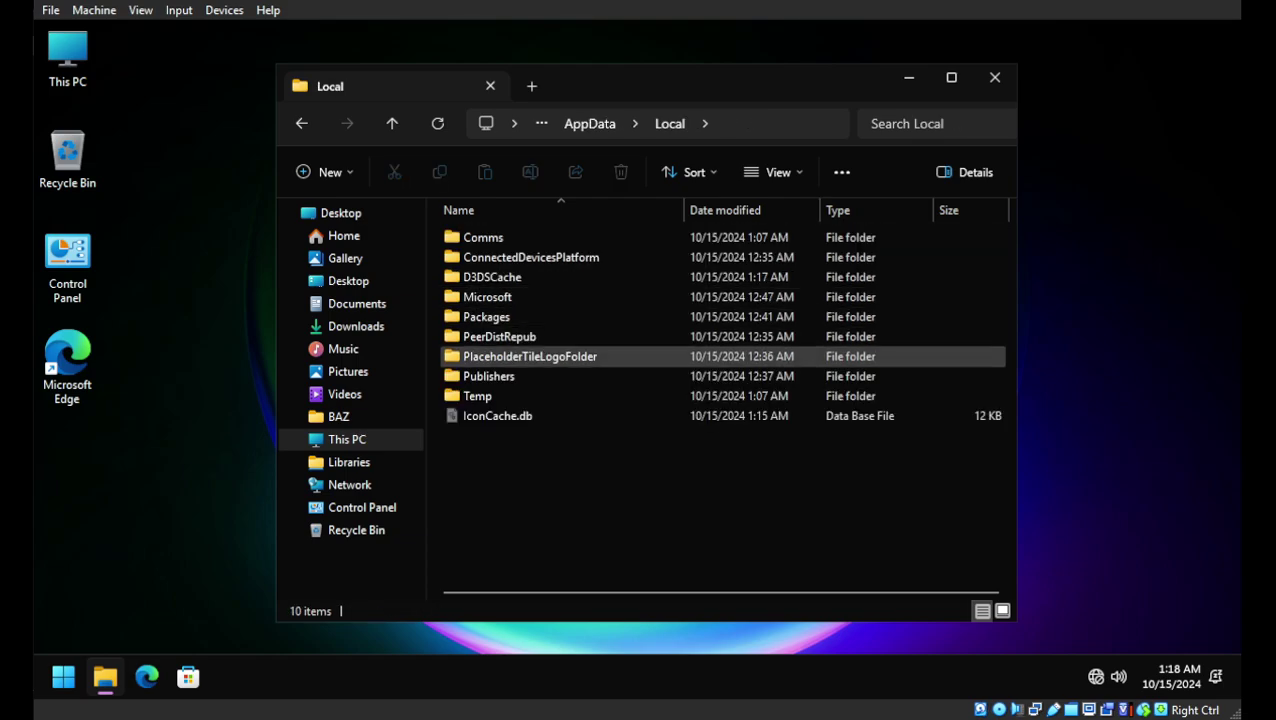
{"action": "double_click", "coordinate": [476, 396]}
Step: Check the Low folder inside Temp, go back up to AppData, and close File Explorer
{"action": "key", "text": "Down"}
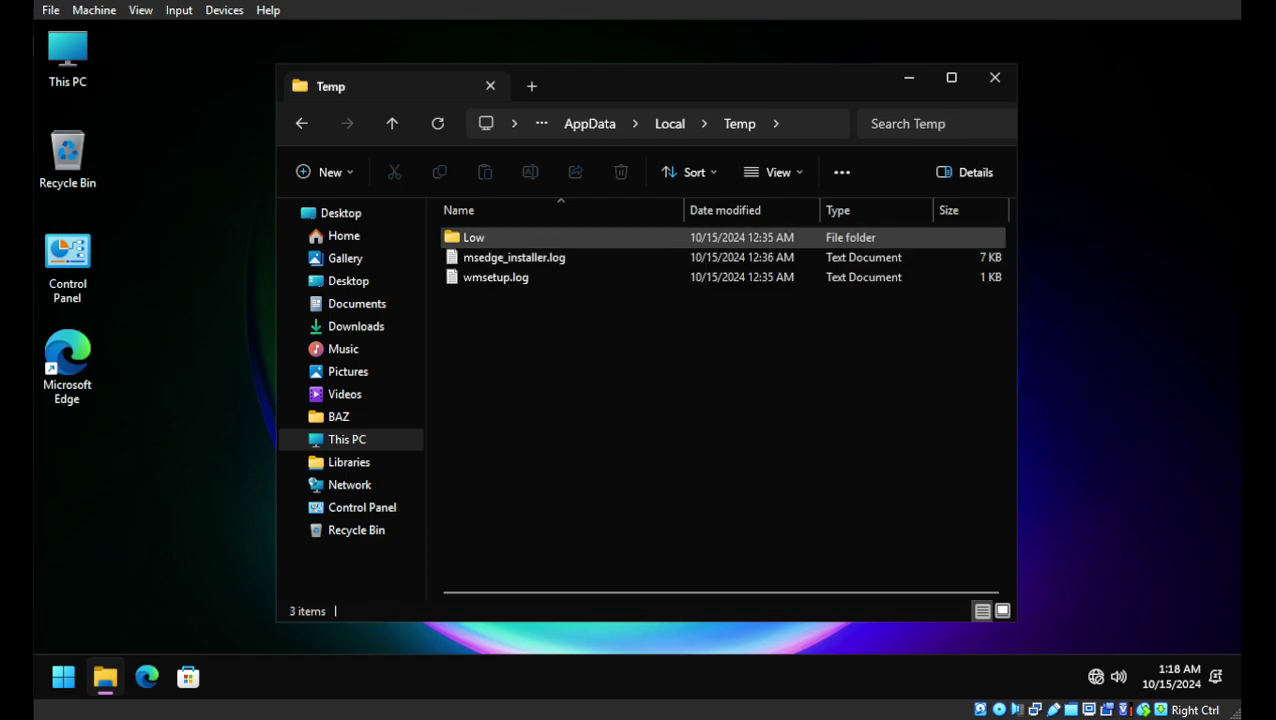
{"action": "key", "text": "Return"}
{"action": "key", "text": "alt+Left"}
{"action": "key", "text": "alt+Left"}
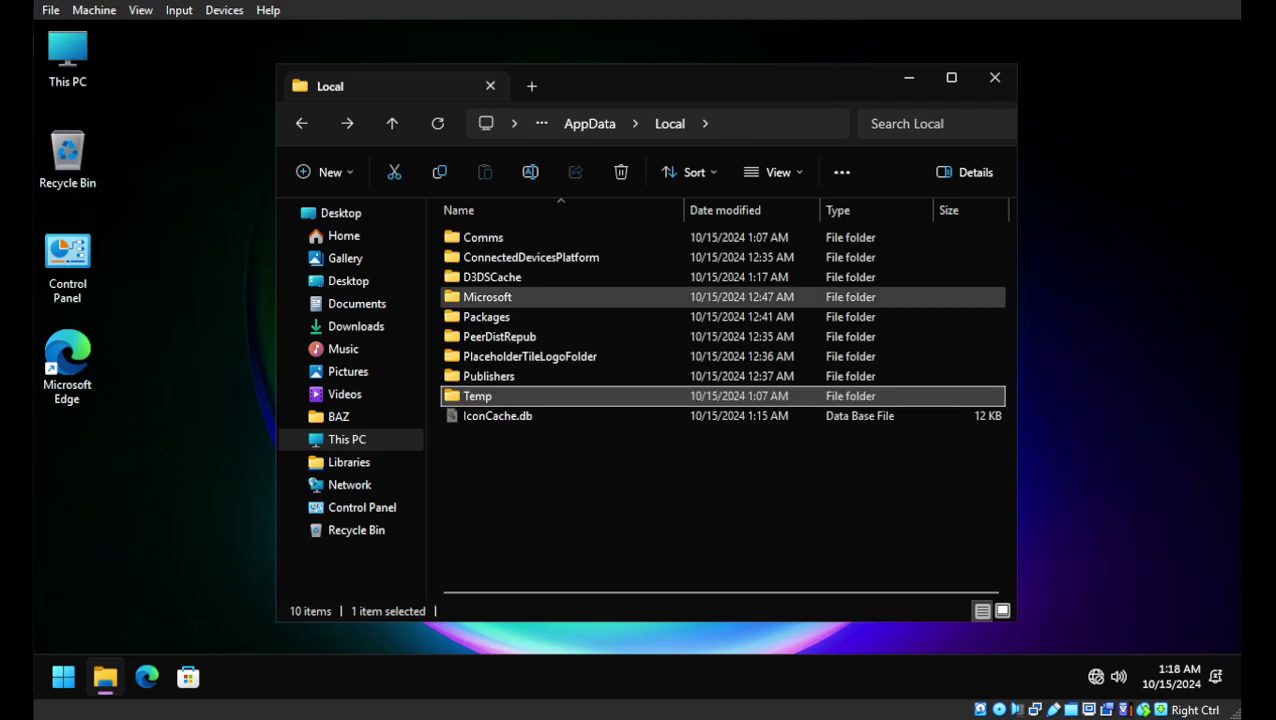
{"action": "key", "text": "alt+Left"}
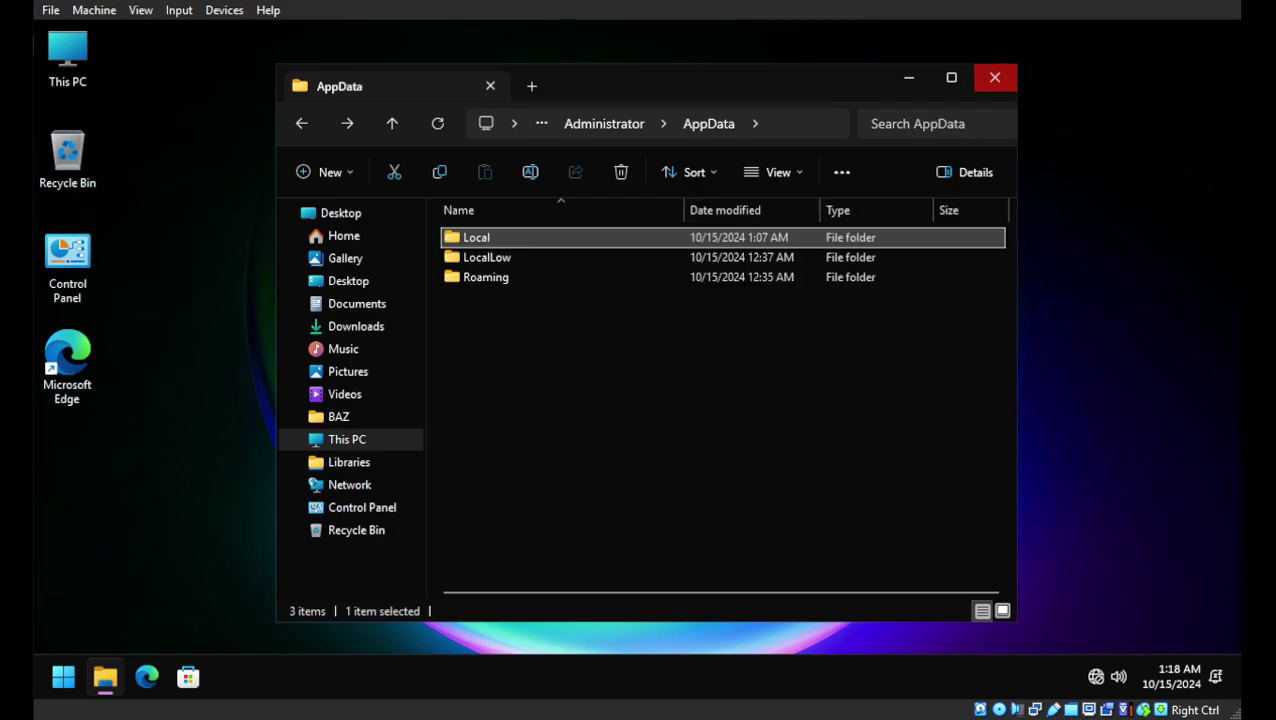
{"action": "left_click", "coordinate": [995, 77]}
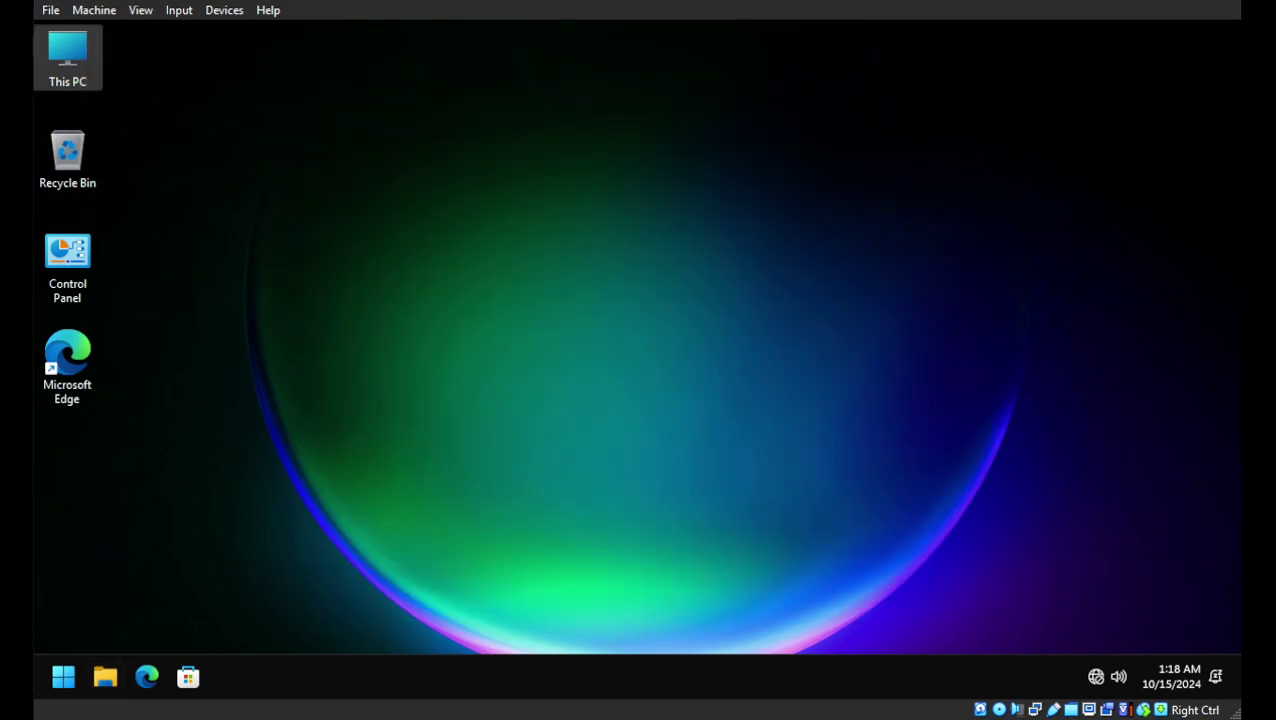
Step: Run "dism /online /cleanup-image /startcomponentcleanup /resetbase" in an administrator Command Prompt opened from the desktop
{"action": "right_click", "coordinate": [515, 109]}
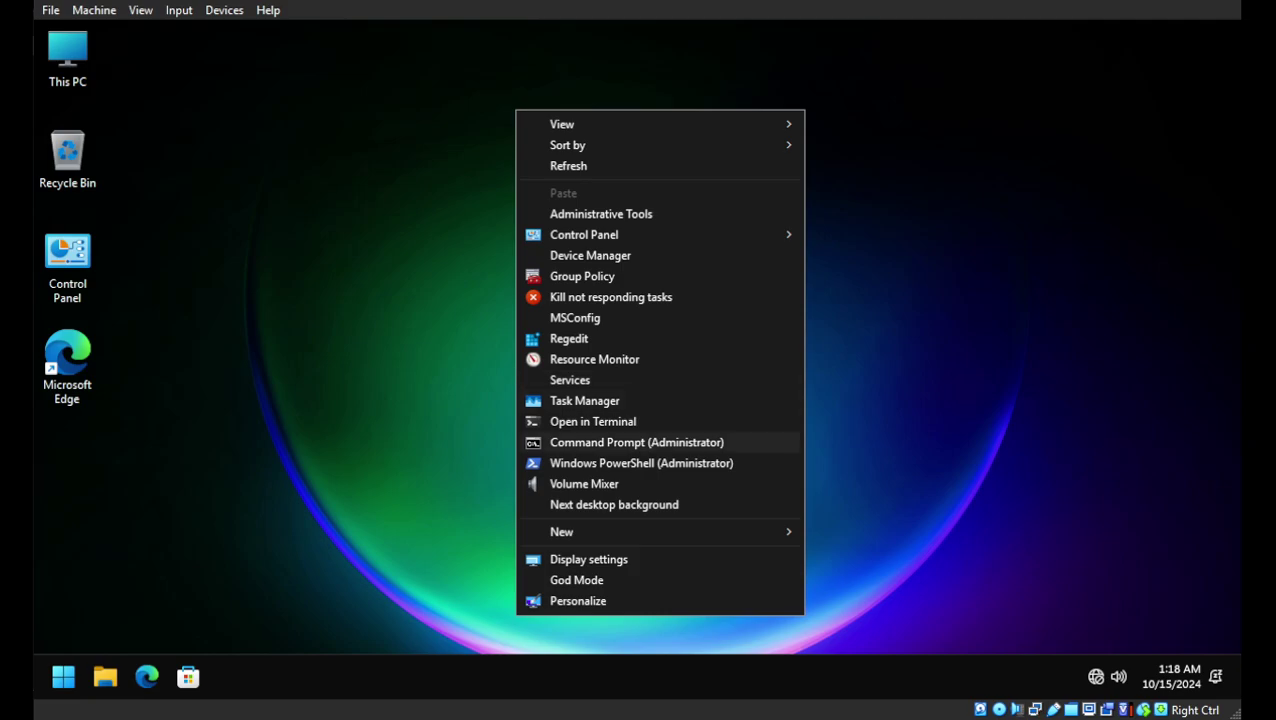
{"action": "key", "text": "Return"}
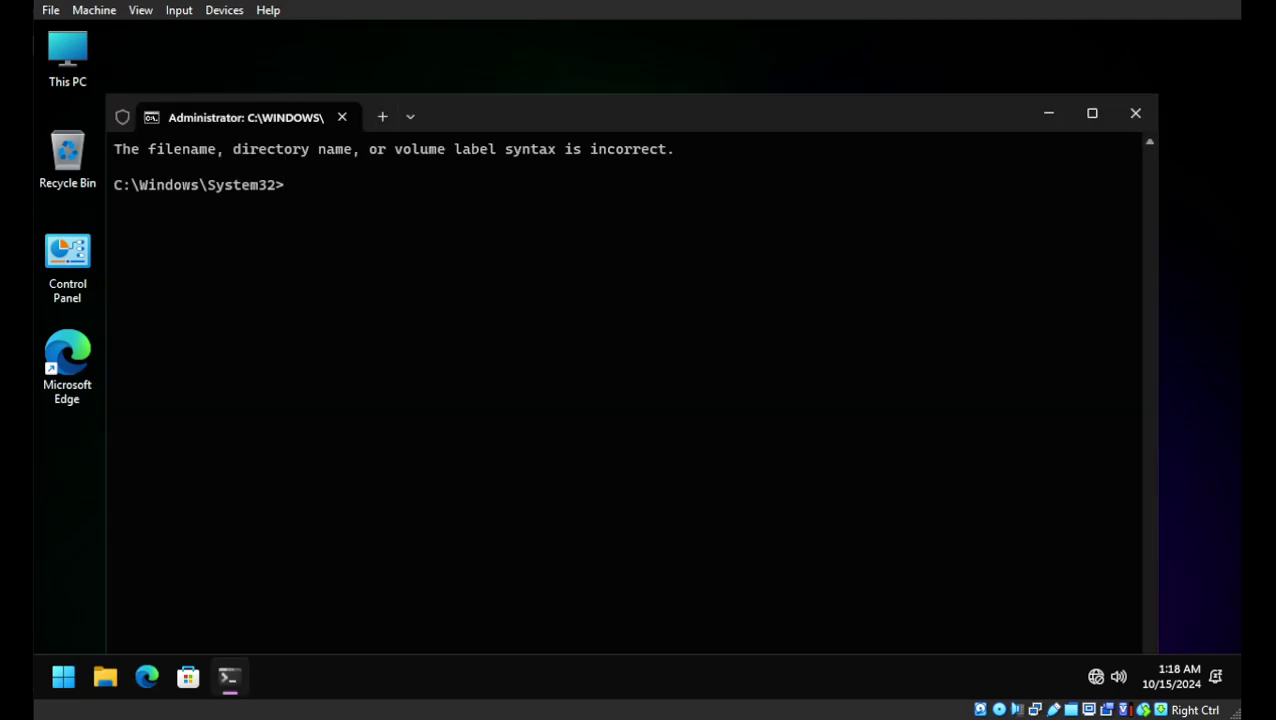
{"action": "type", "text": "dism /online /"}
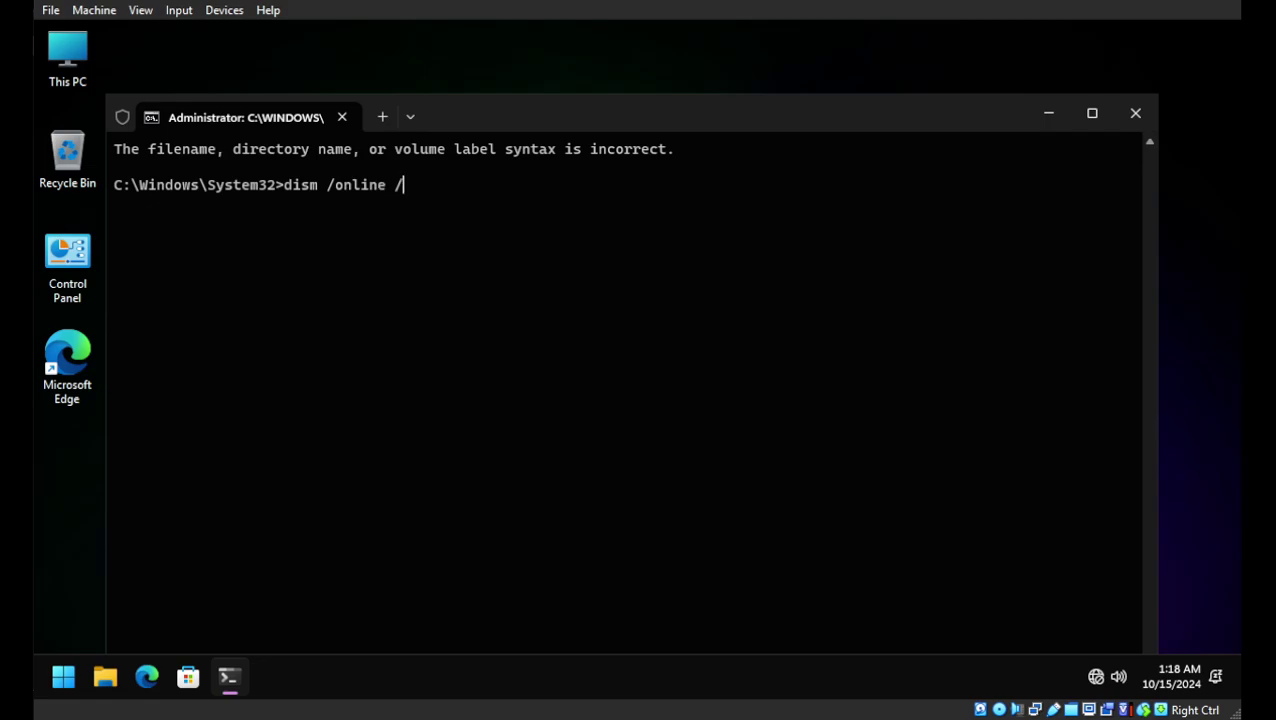
{"action": "type", "text": "cleau"}
{"action": "key", "text": "BackSpace"}
{"action": "key", "text": "BackSpace"}
{"action": "type", "text": "nup-image /sta"}
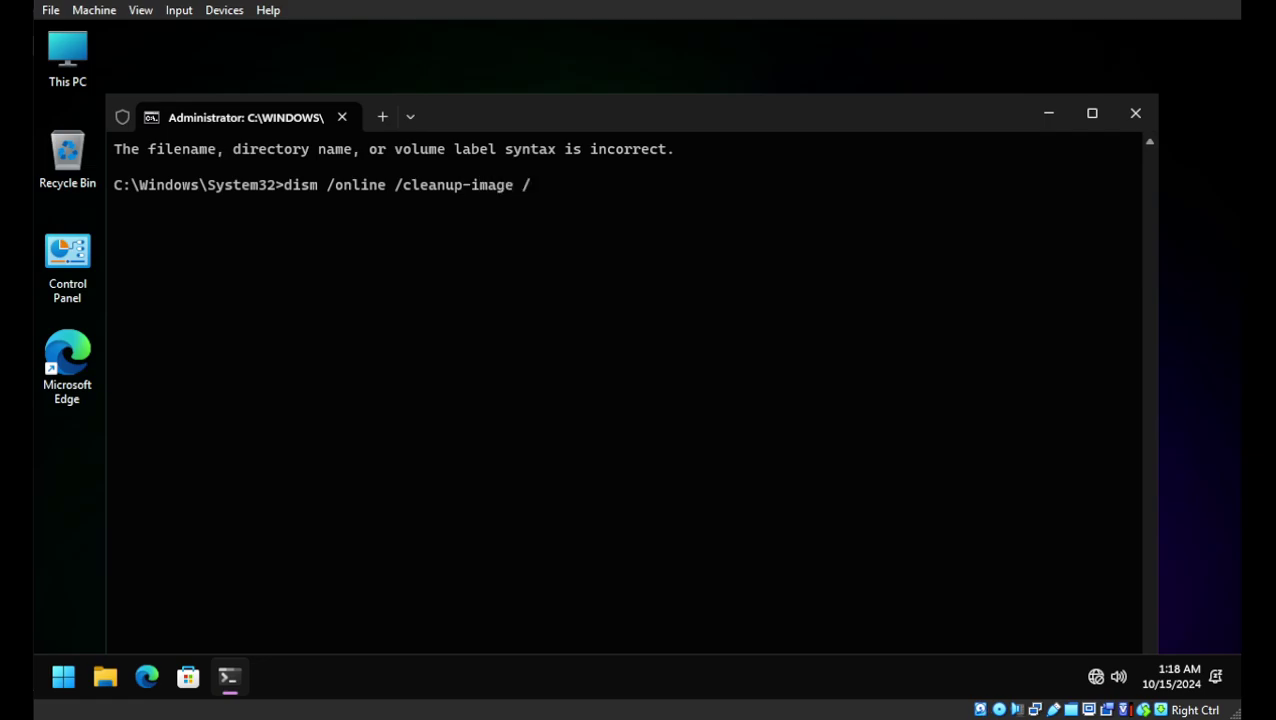
{"action": "type", "text": "rtcomponent"}
{"action": "type", "text": "cleanup "}
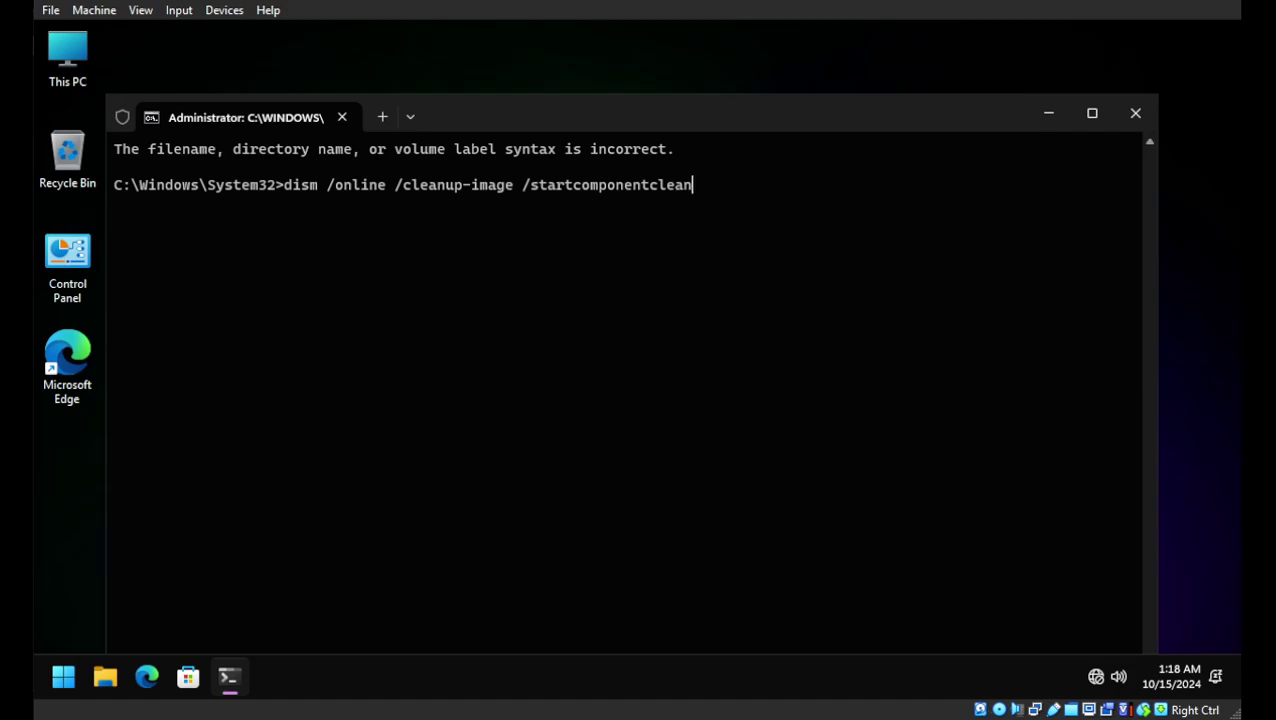
{"action": "type", "text": "/resetbase"}
{"action": "key", "text": "Return"}
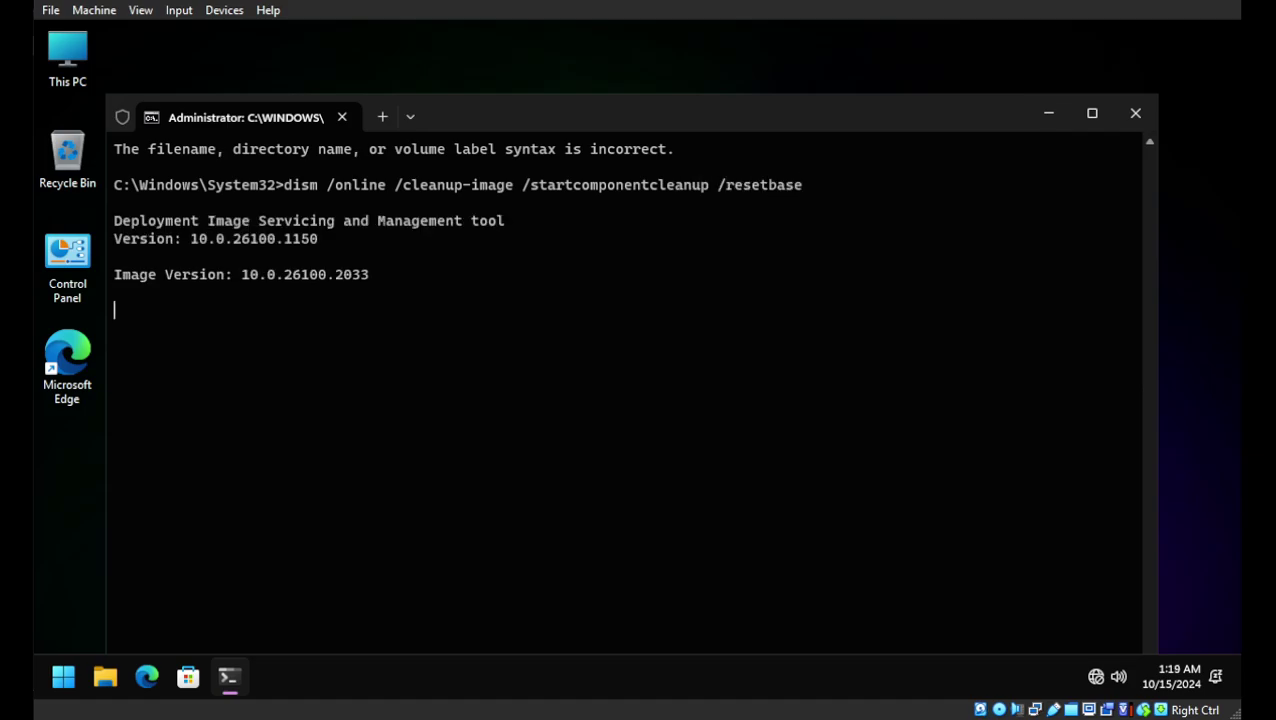
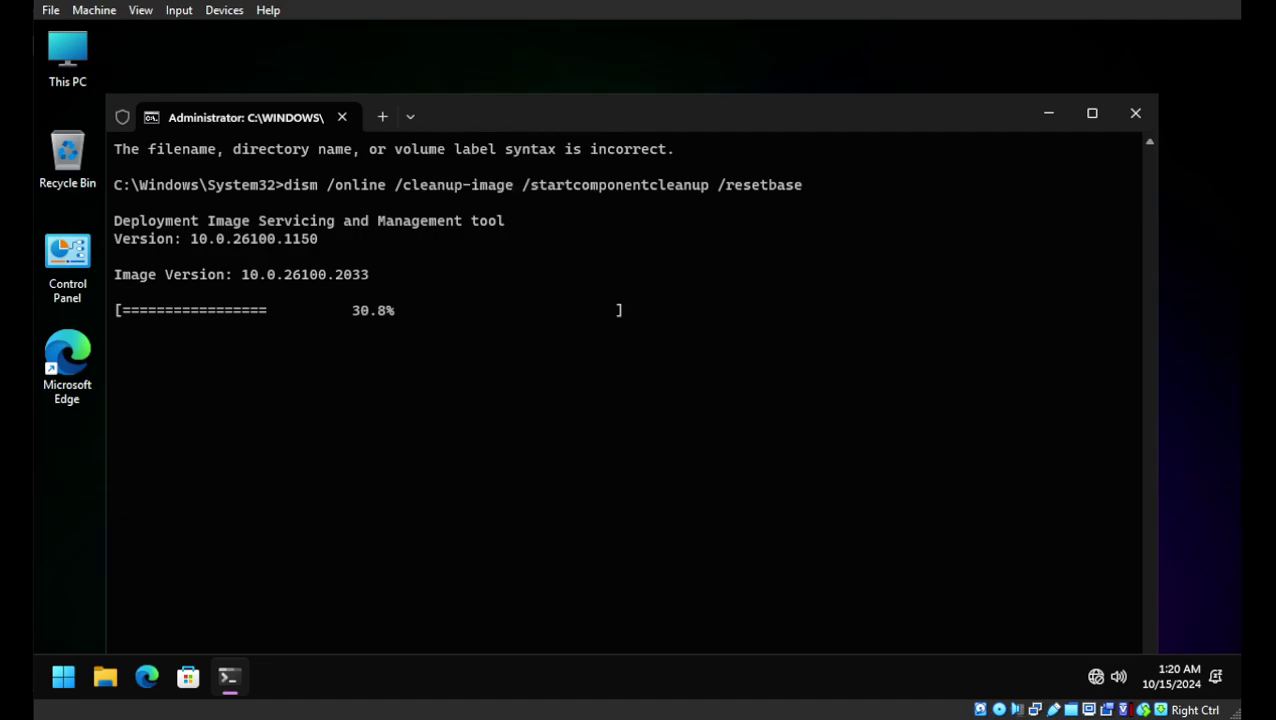
Step: Query the reserved storage state with "dism /online /get-reservedstoragestate" in a separate PowerShell tab, and close that tab
{"action": "left_click", "coordinate": [382, 117]}
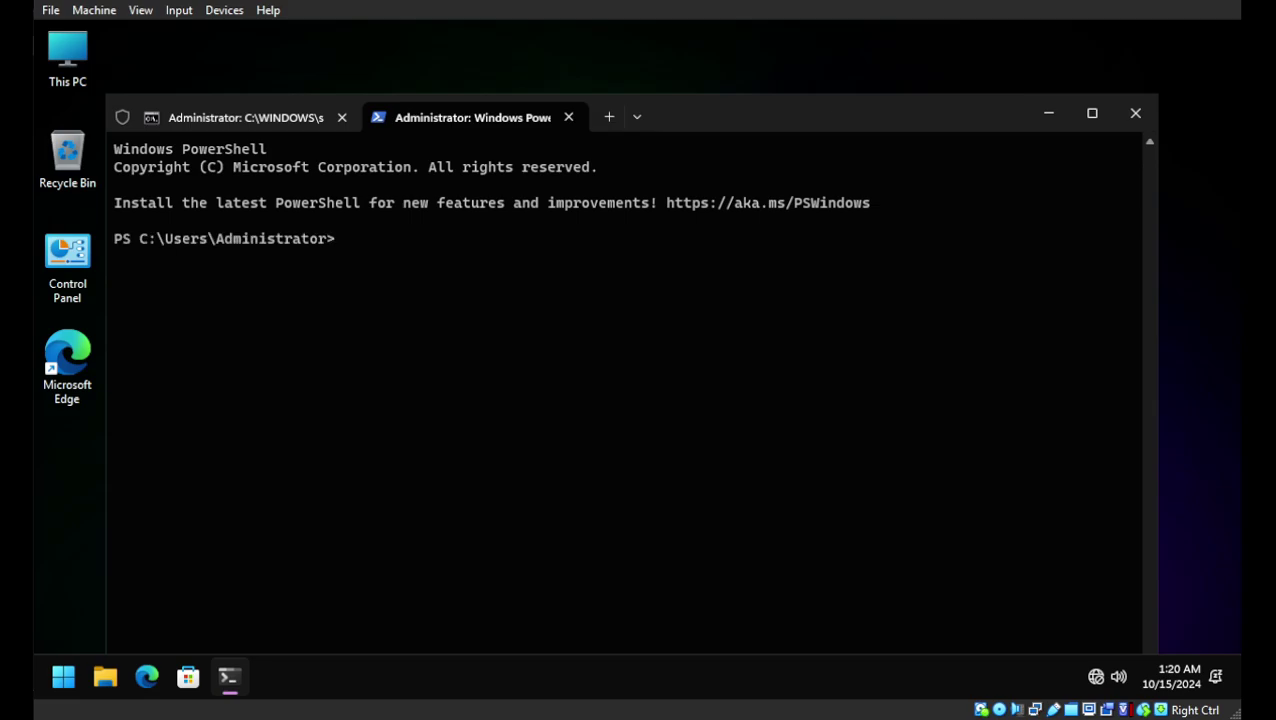
{"action": "type", "text": "dism /online /"}
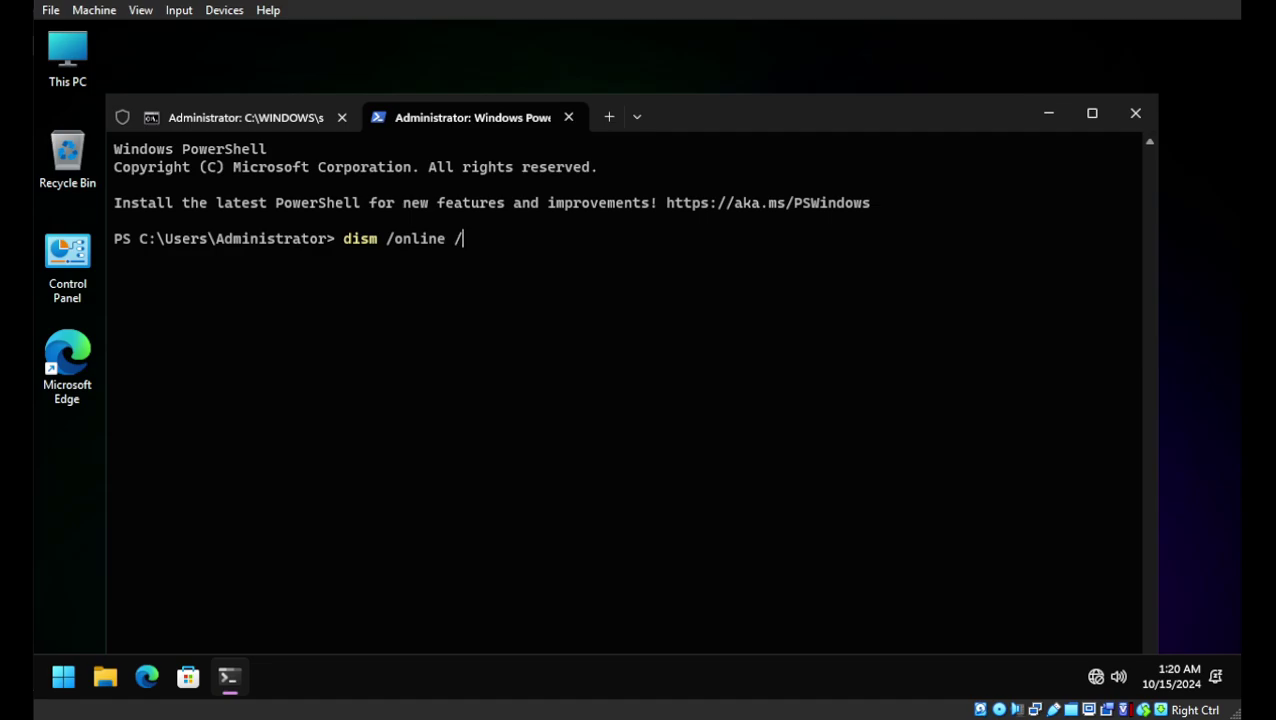
{"action": "type", "text": "get-reserver"}
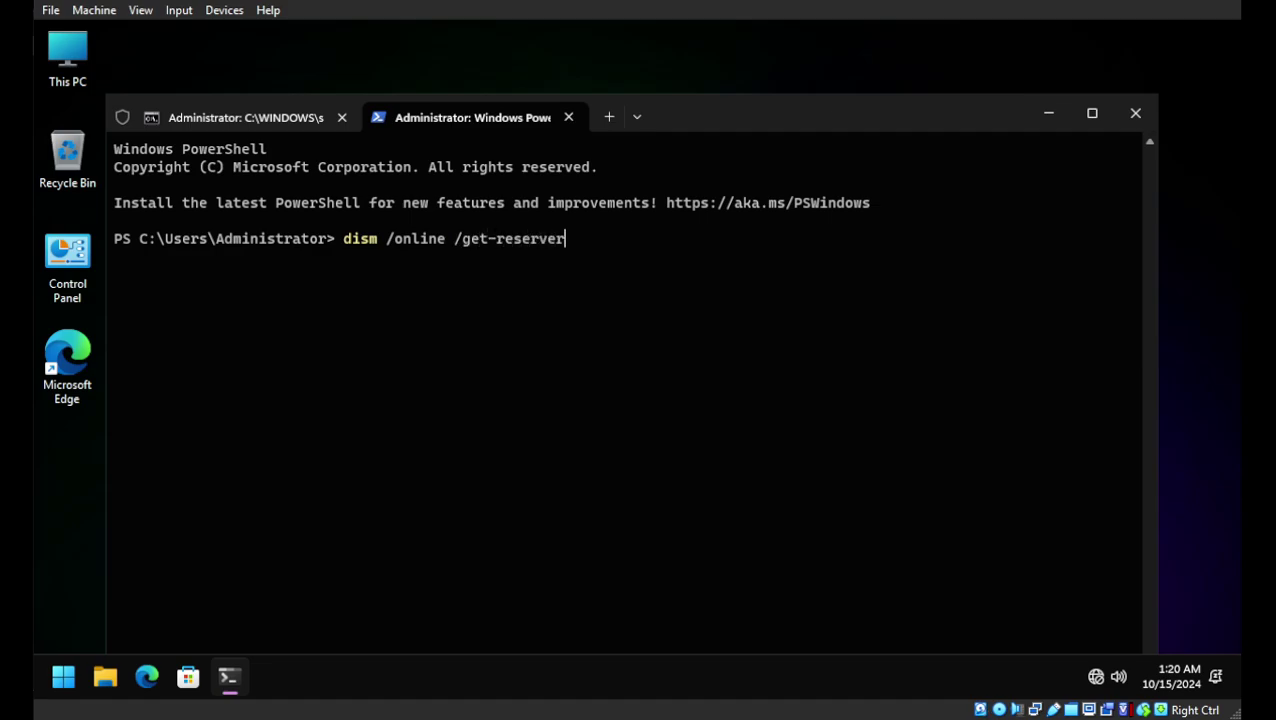
{"action": "key", "text": "BackSpace"}
{"action": "type", "text": "dstoragestate"}
{"action": "key", "text": "Return"}
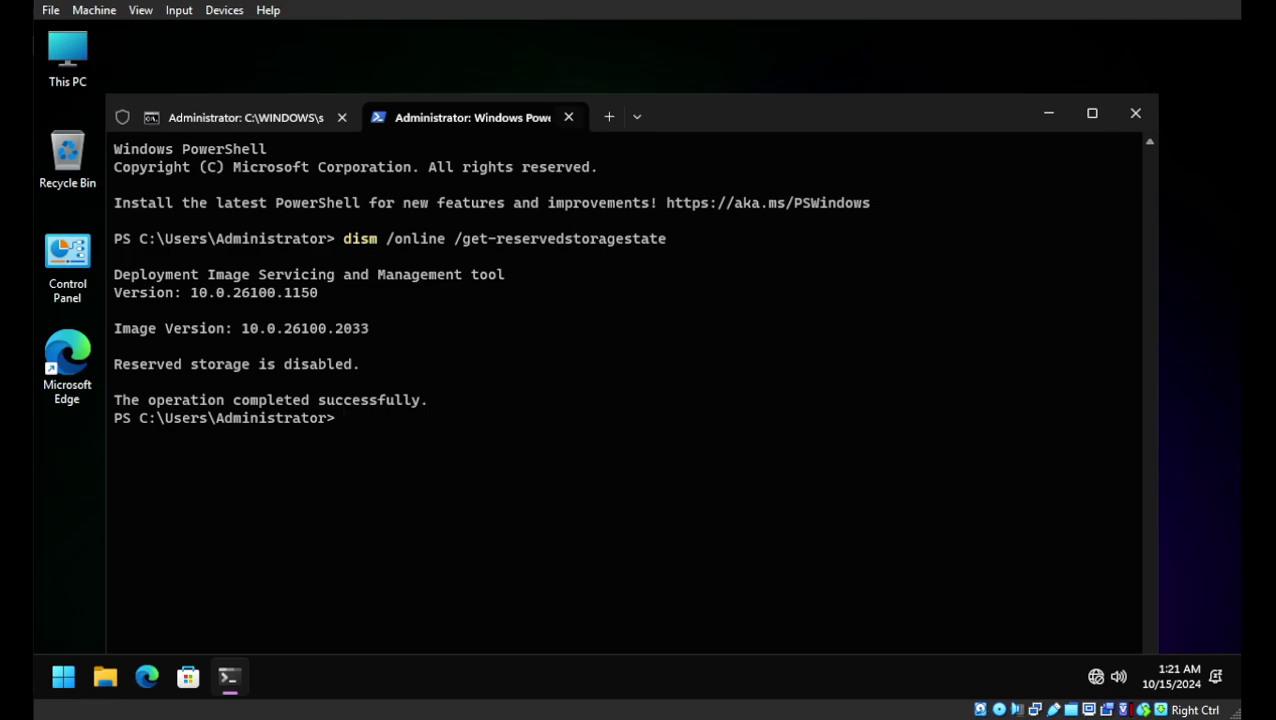
{"action": "left_click", "coordinate": [568, 117]}
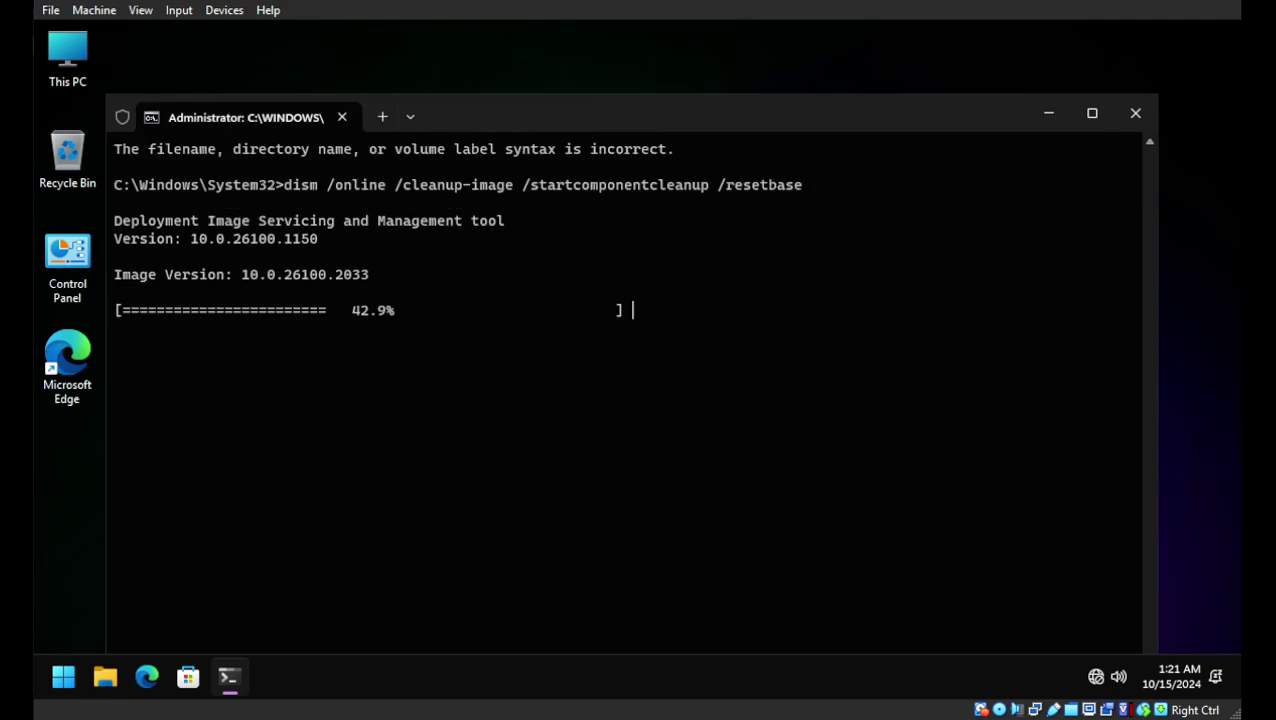
Step: Review the storage categories of Local Disk (C:) in Settings, including the System & reserved details
{"action": "left_click", "coordinate": [63, 677]}
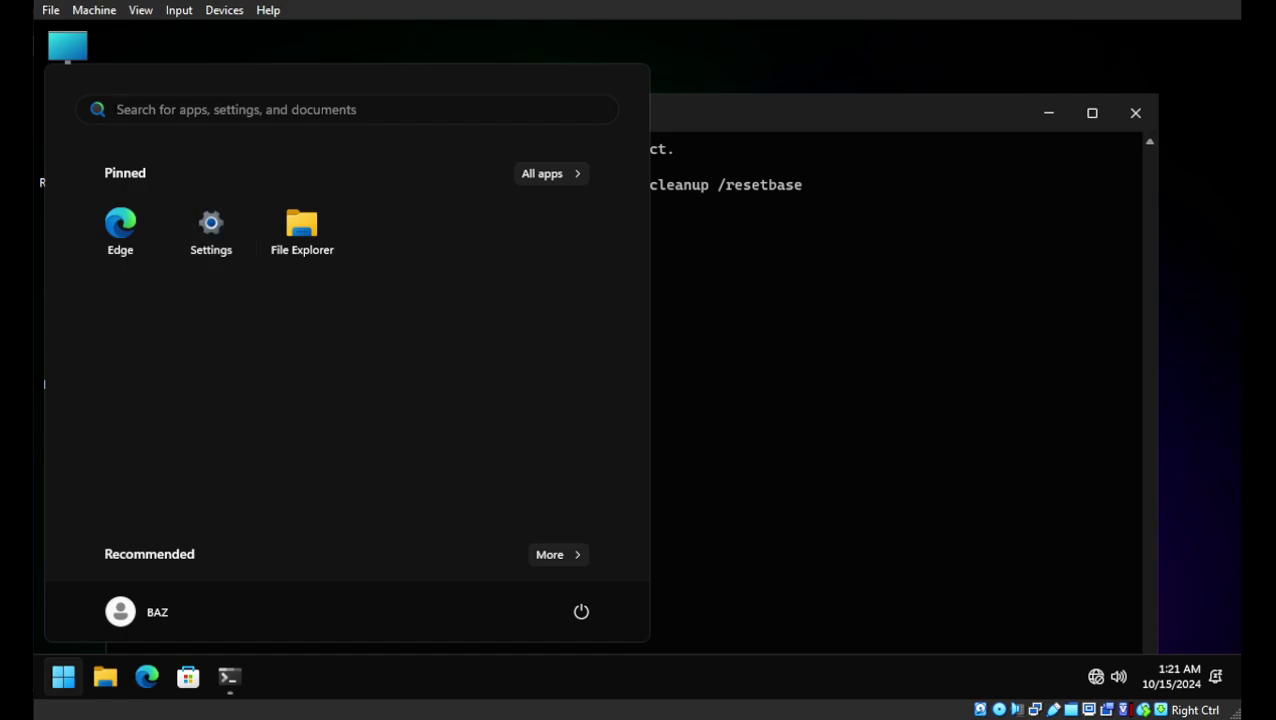
{"action": "left_click", "coordinate": [211, 230]}
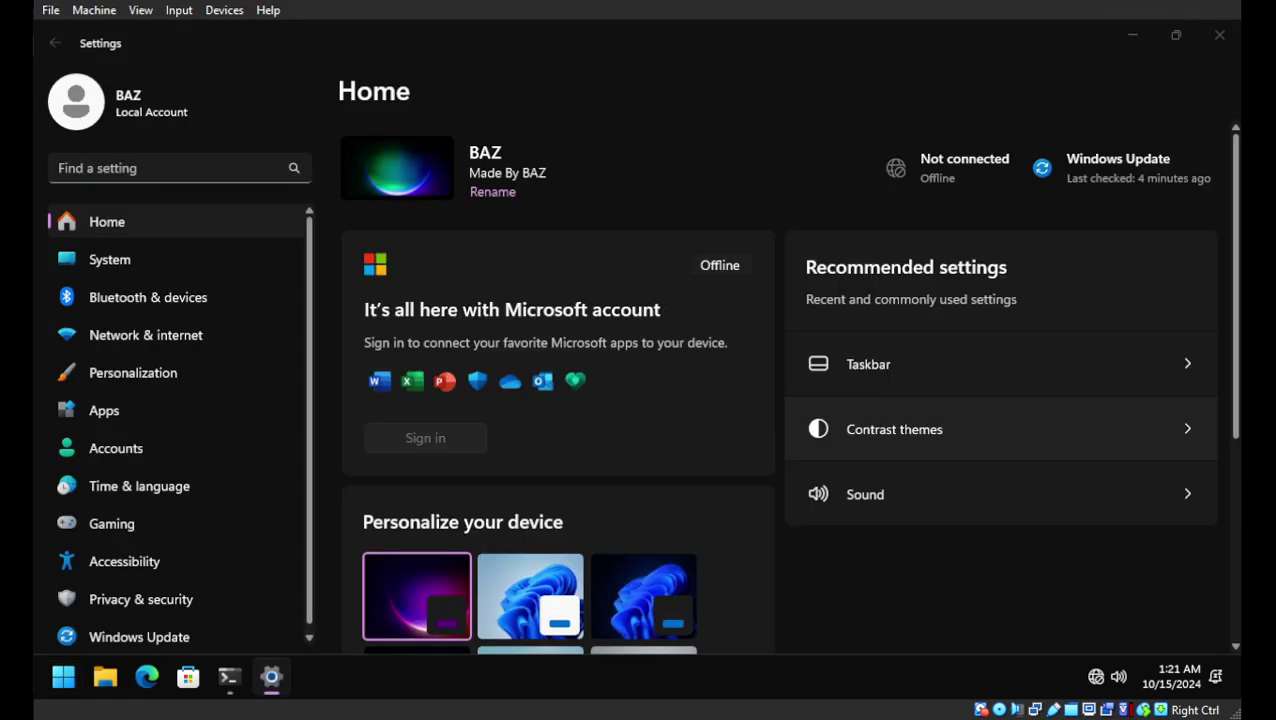
{"action": "left_click", "coordinate": [109, 259]}
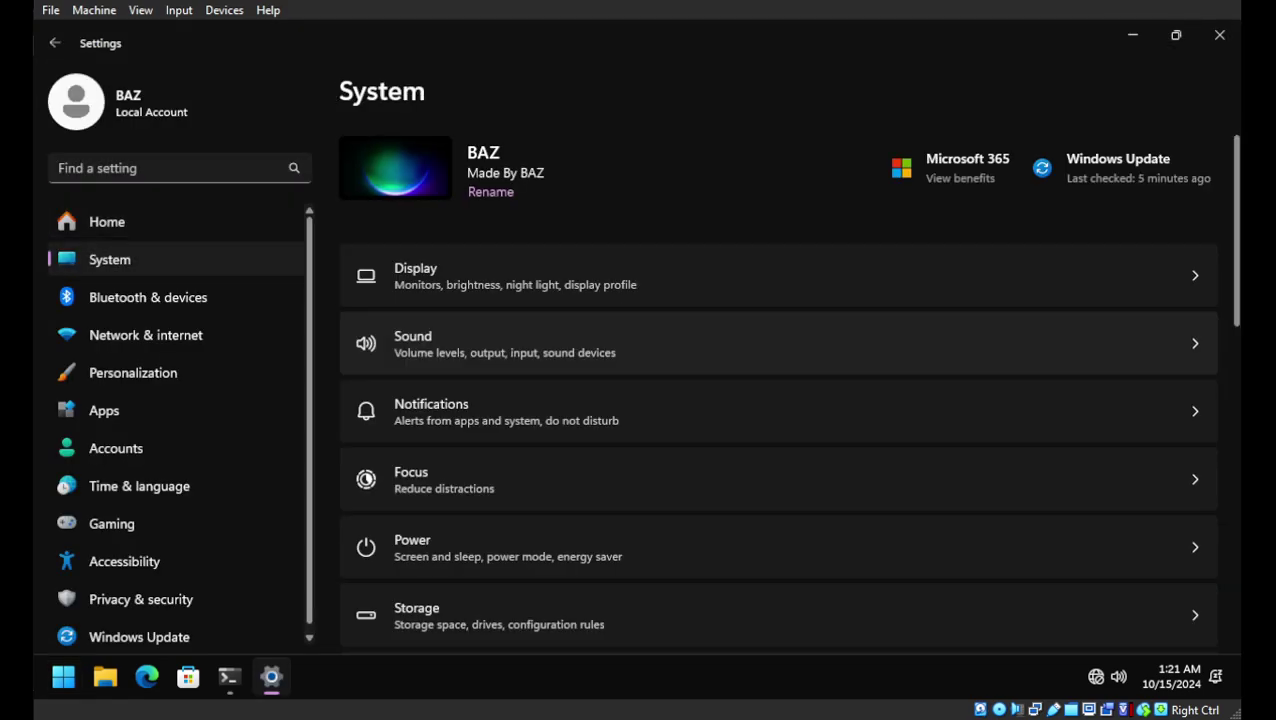
{"action": "left_click", "coordinate": [778, 615]}
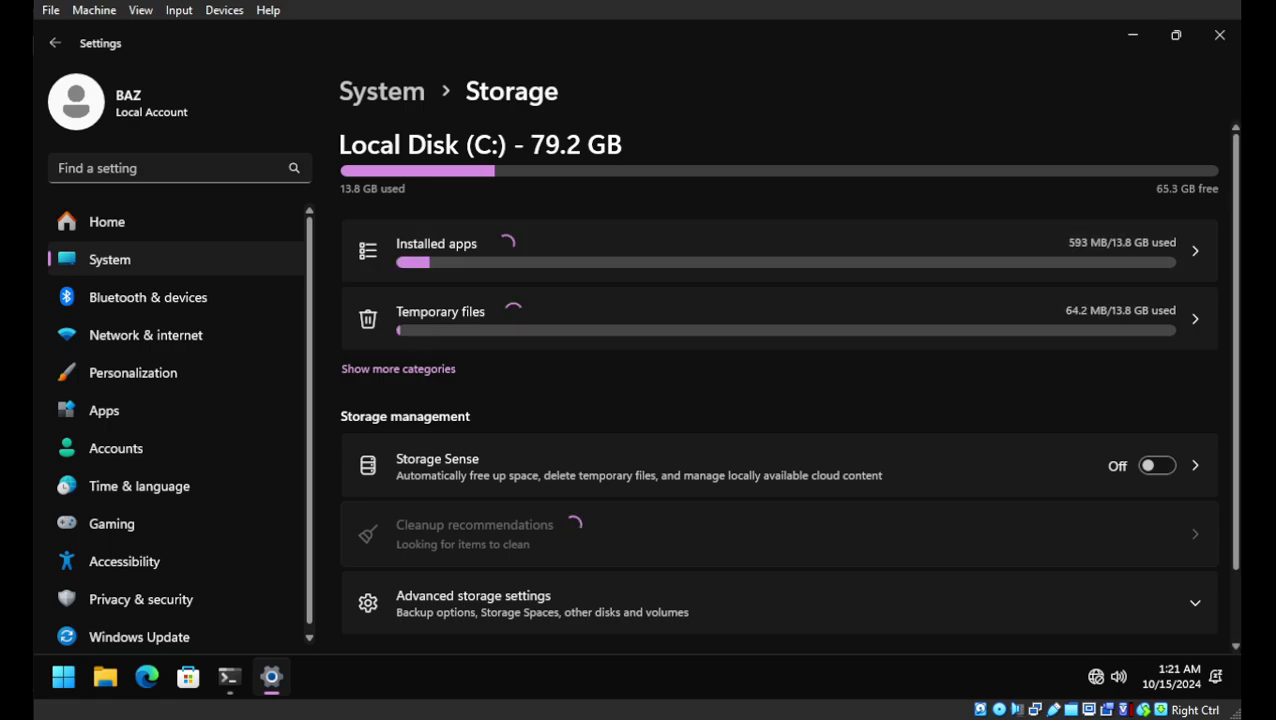
{"action": "left_click", "coordinate": [398, 369]}
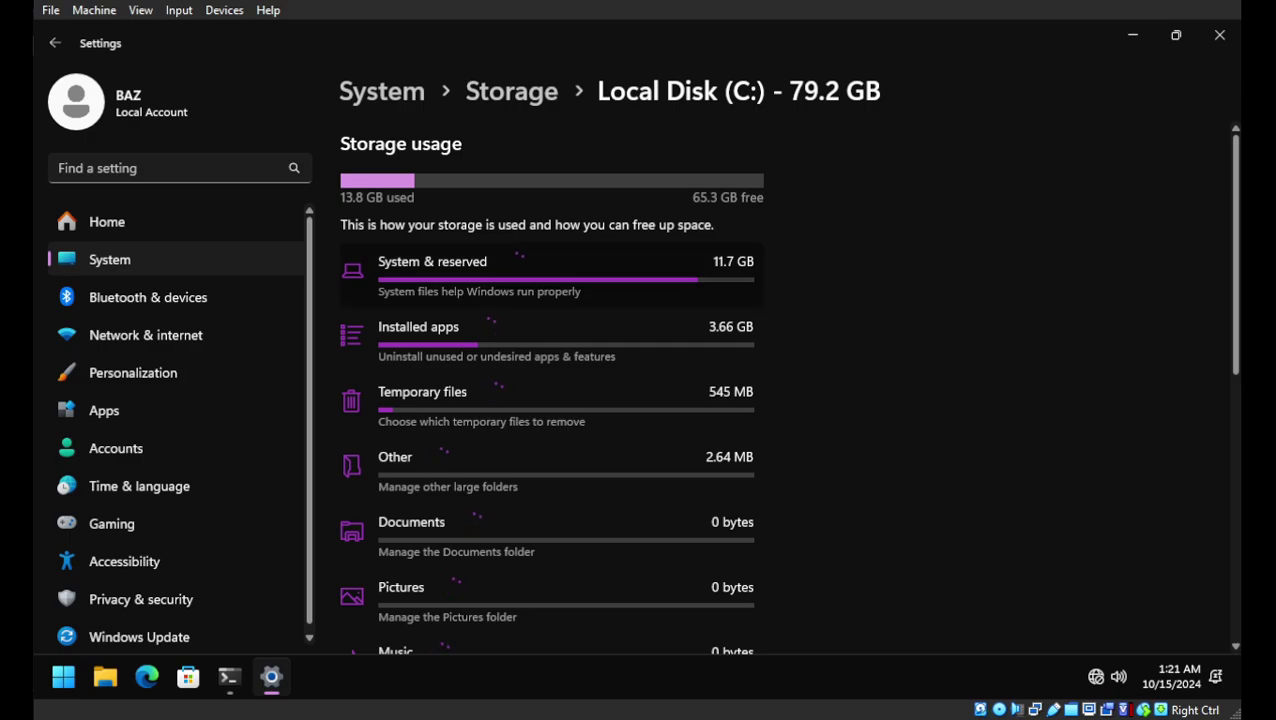
{"action": "left_click", "coordinate": [550, 275]}
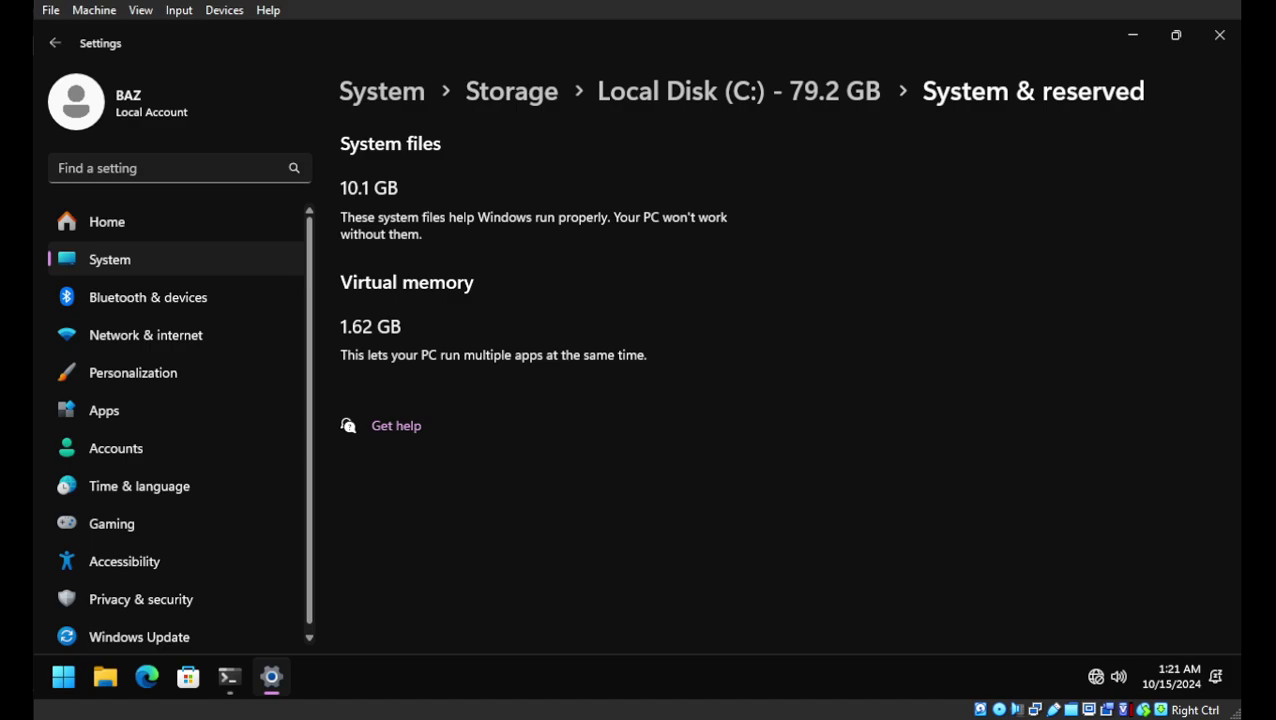
{"action": "key", "text": "alt+Left"}
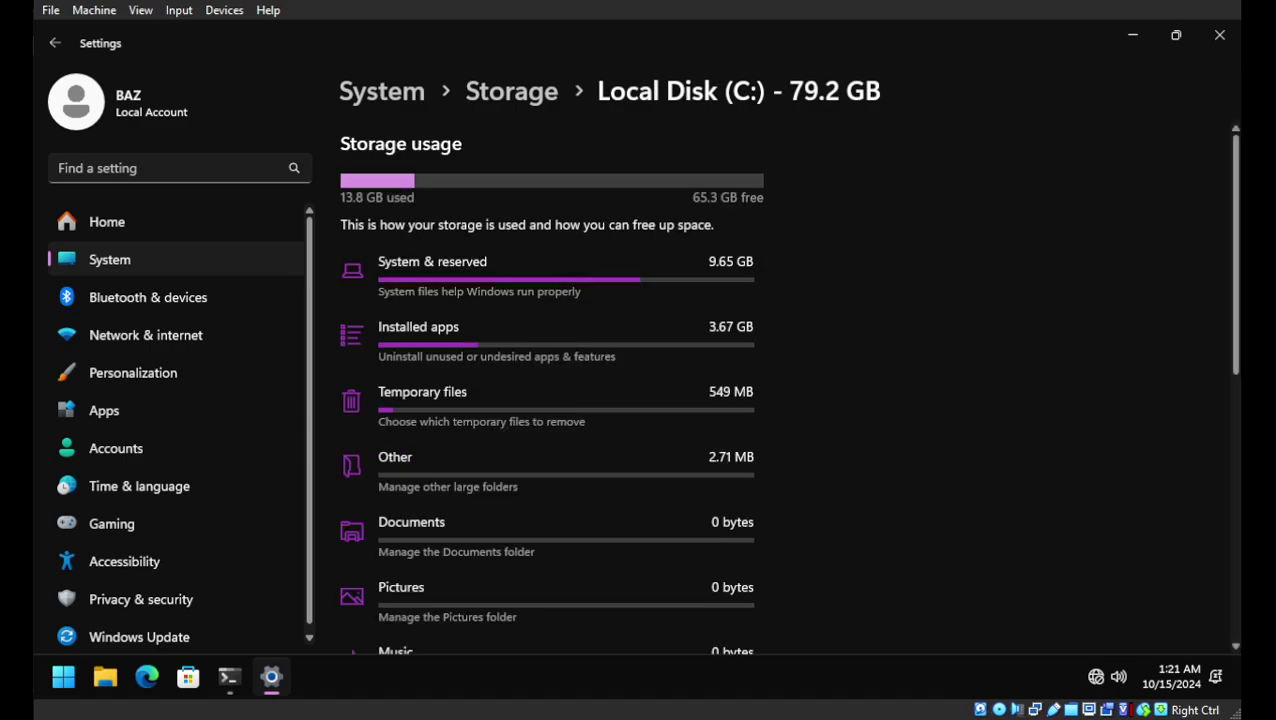
Step: Check the DISM progress and the Temporary files page of Local Disk (C:), and close Settings
{"action": "left_click", "coordinate": [229, 677]}
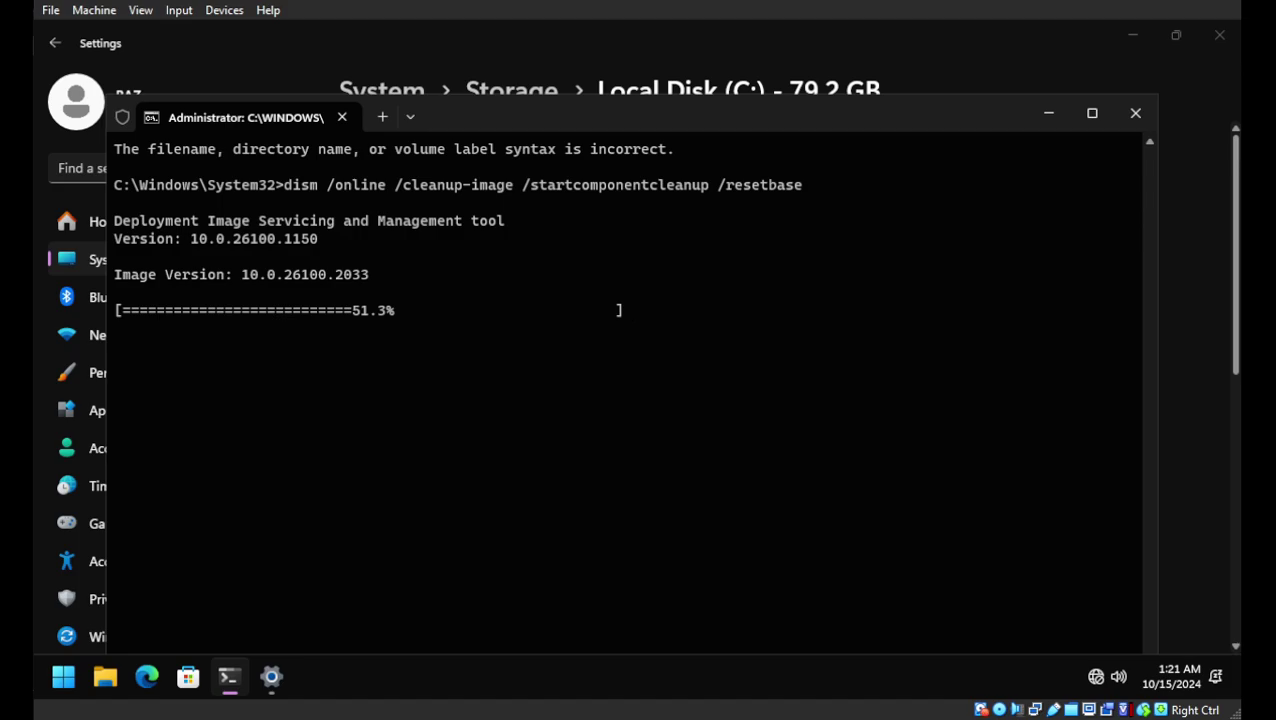
{"action": "key", "text": "alt+Tab"}
{"action": "scroll", "coordinate": [787, 387], "scroll_direction": "down", "scroll_amount": 2}
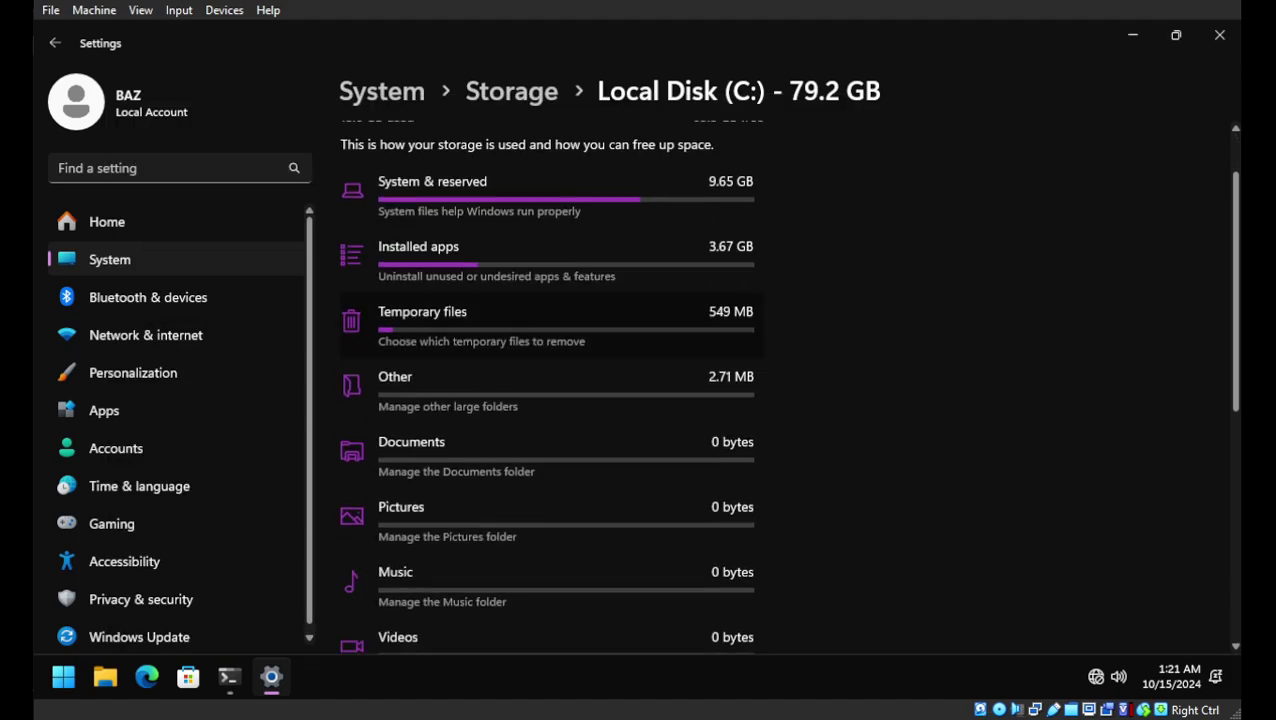
{"action": "left_click", "coordinate": [520, 326]}
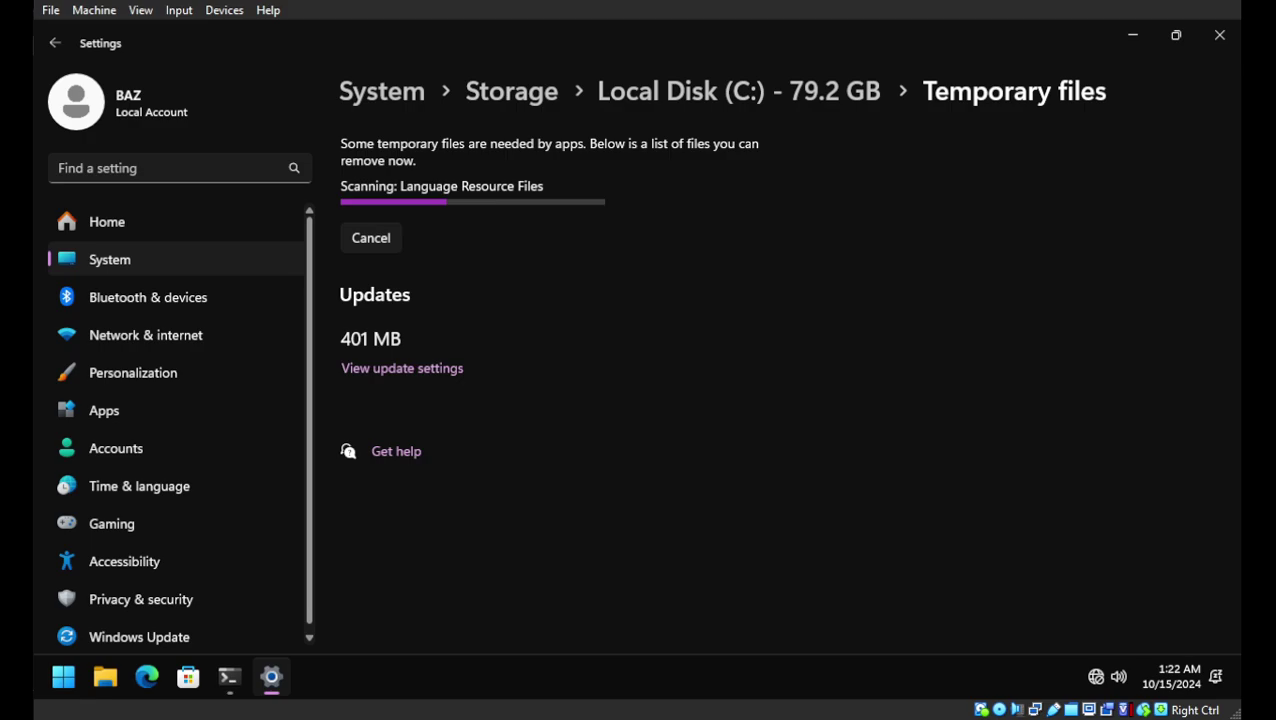
{"action": "key", "text": "alt+Left"}
{"action": "left_click", "coordinate": [1219, 35]}
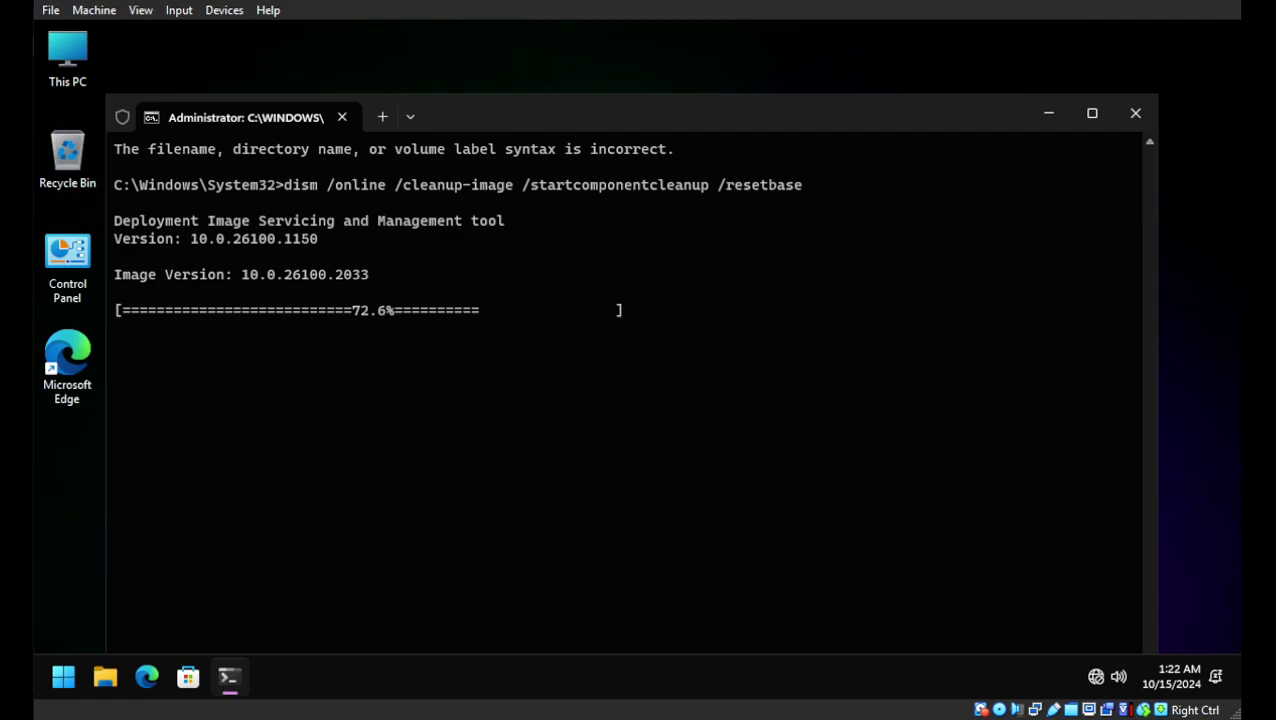
Step: Minimize the terminal, open Registry Editor, and expand HKEY_LOCAL_MACHINE\SOFTWARE\Microsoft
{"action": "left_click", "coordinate": [1048, 113]}
{"action": "right_click", "coordinate": [911, 97]}
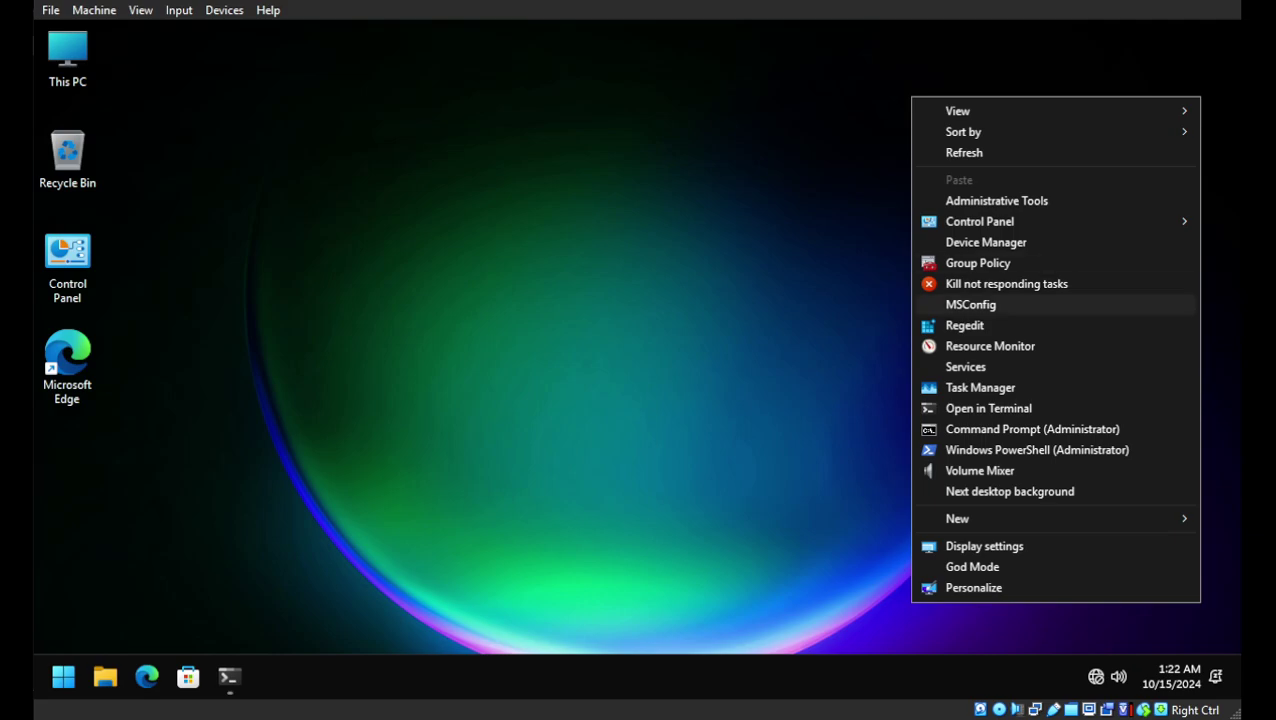
{"action": "left_click", "coordinate": [965, 325]}
{"action": "double_click", "coordinate": [278, 271]}
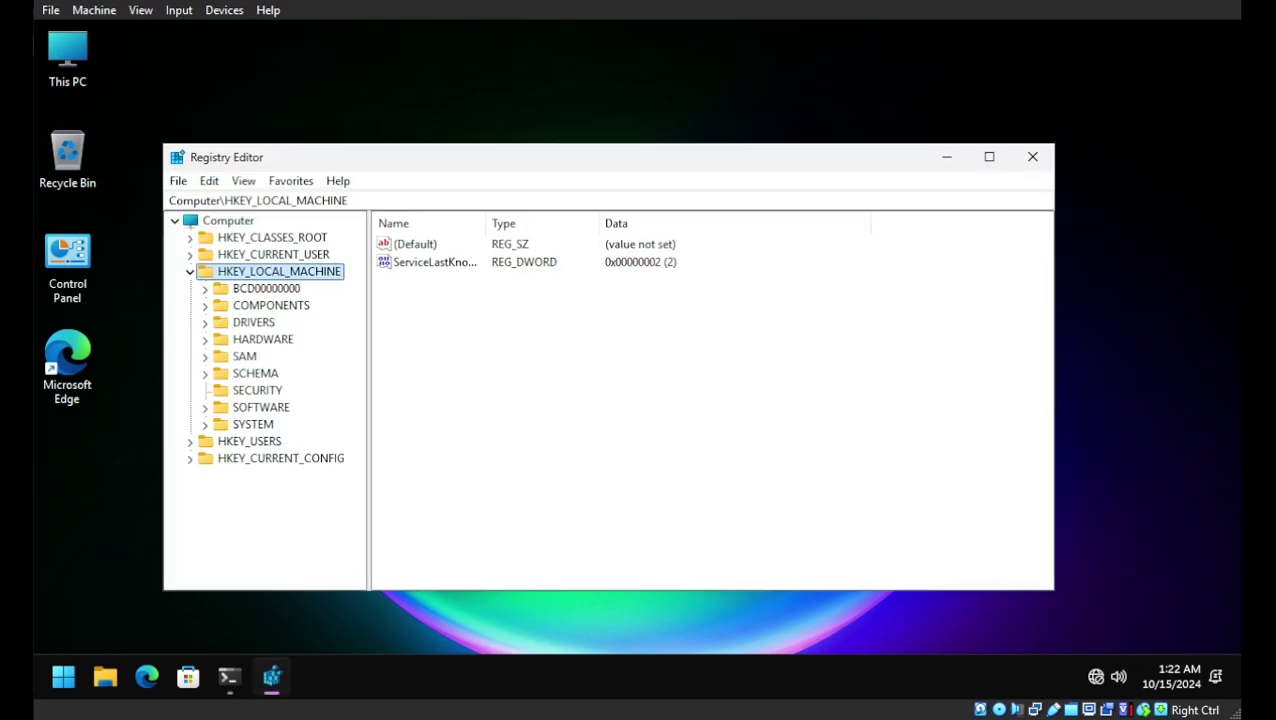
{"action": "double_click", "coordinate": [261, 407]}
{"action": "scroll", "coordinate": [265, 400], "scroll_direction": "down", "scroll_amount": 1}
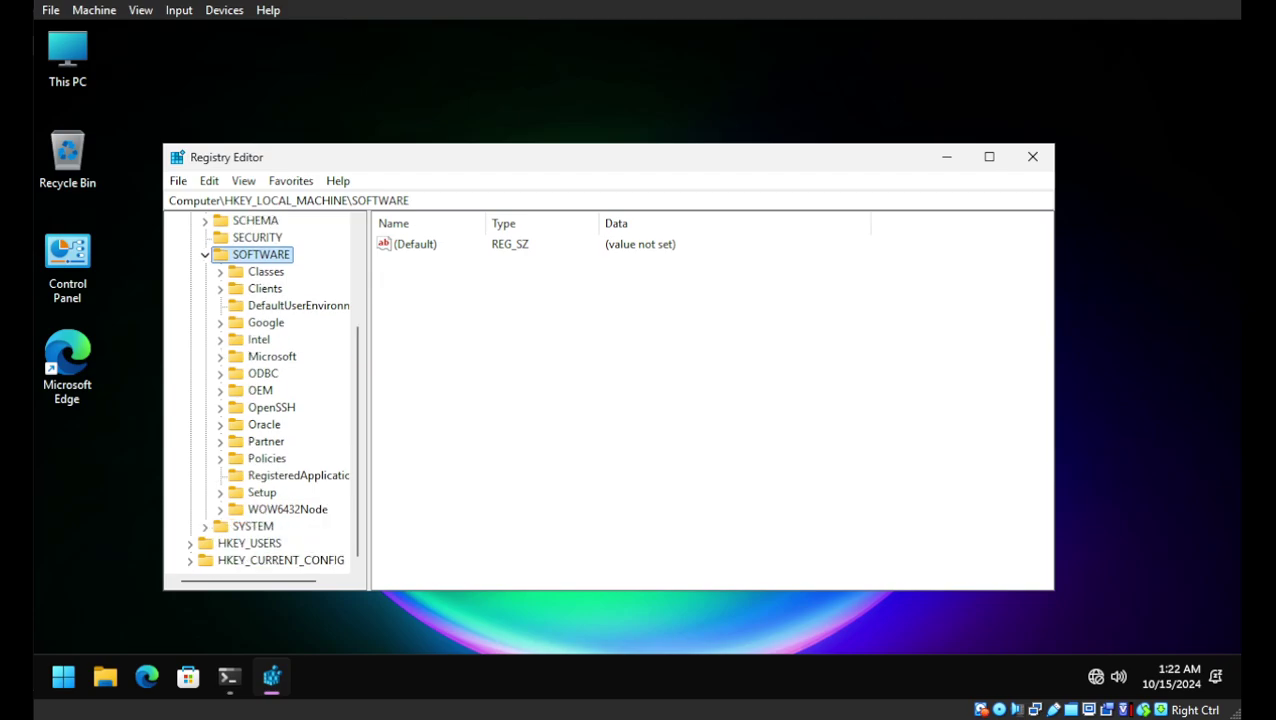
{"action": "double_click", "coordinate": [271, 356]}
Step: Expand the Windows\CurrentVersion key under HKEY_LOCAL_MACHINE\SOFTWARE\Microsoft
{"action": "scroll", "coordinate": [265, 390], "scroll_direction": "down", "scroll_amount": 15}
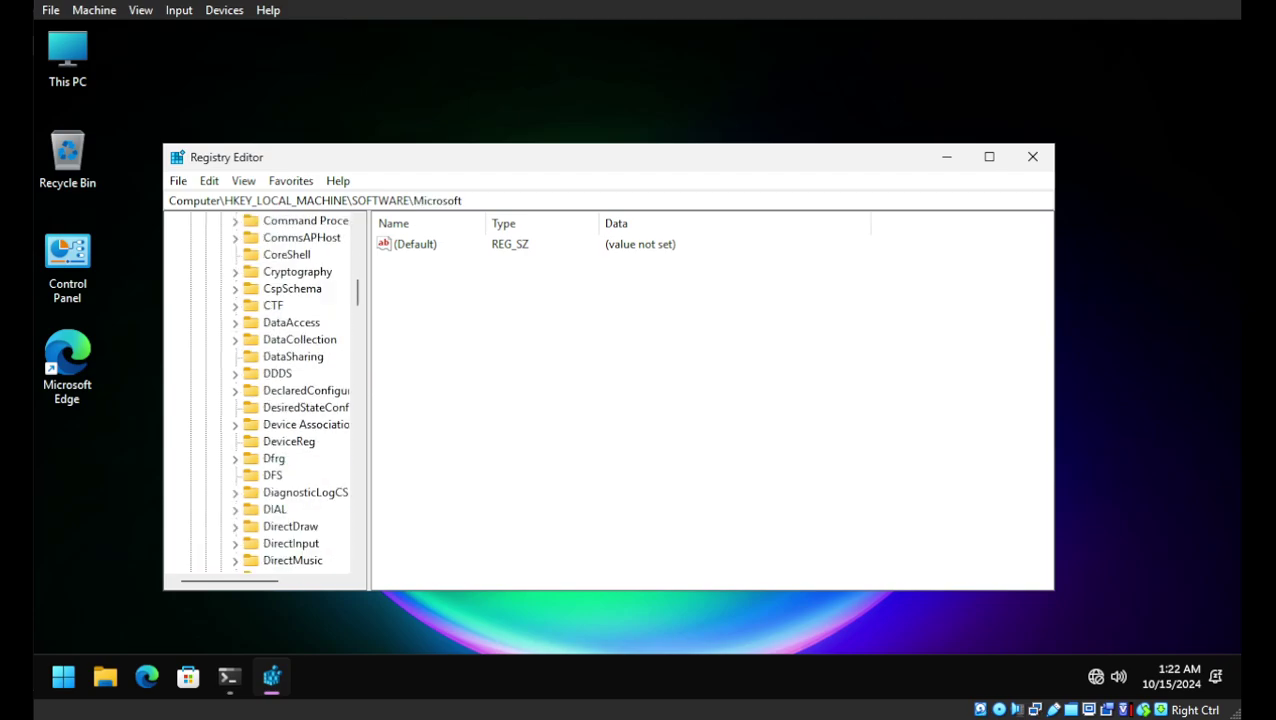
{"action": "left_click", "coordinate": [298, 356]}
{"action": "key", "text": "w"}
{"action": "scroll", "coordinate": [298, 356], "scroll_direction": "down", "scroll_amount": 4}
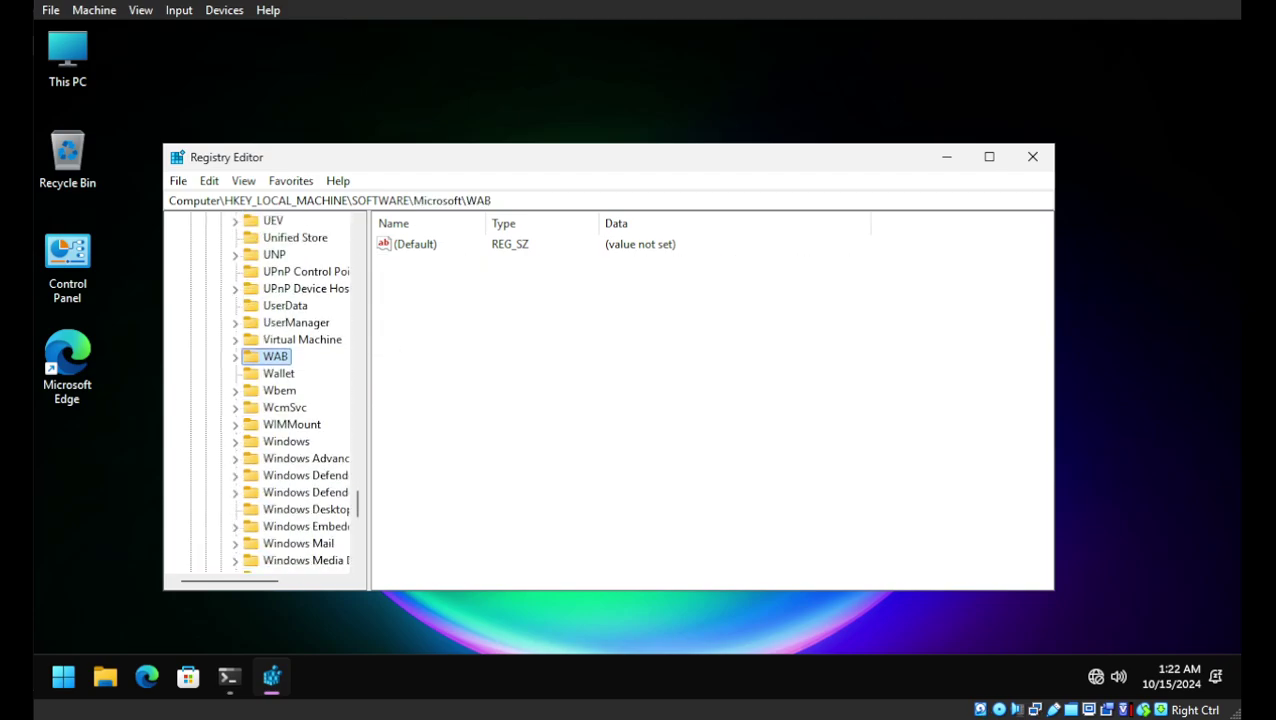
{"action": "double_click", "coordinate": [286, 441]}
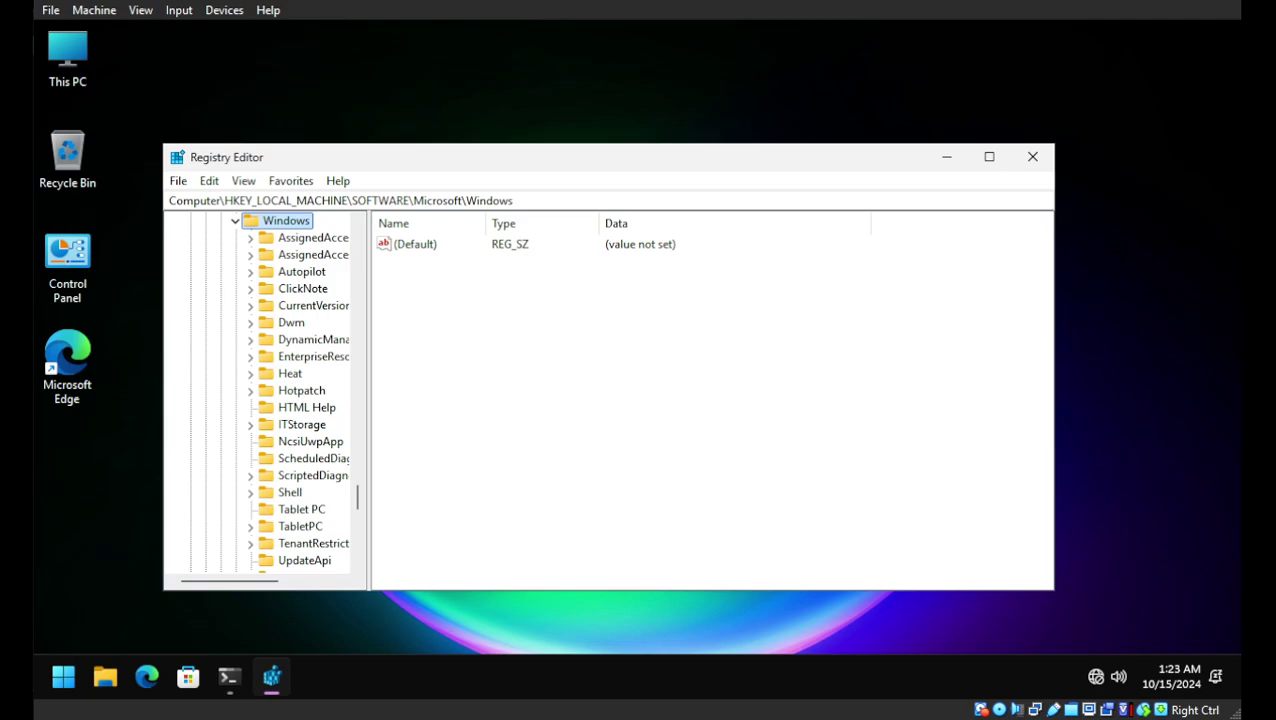
{"action": "double_click", "coordinate": [308, 305]}
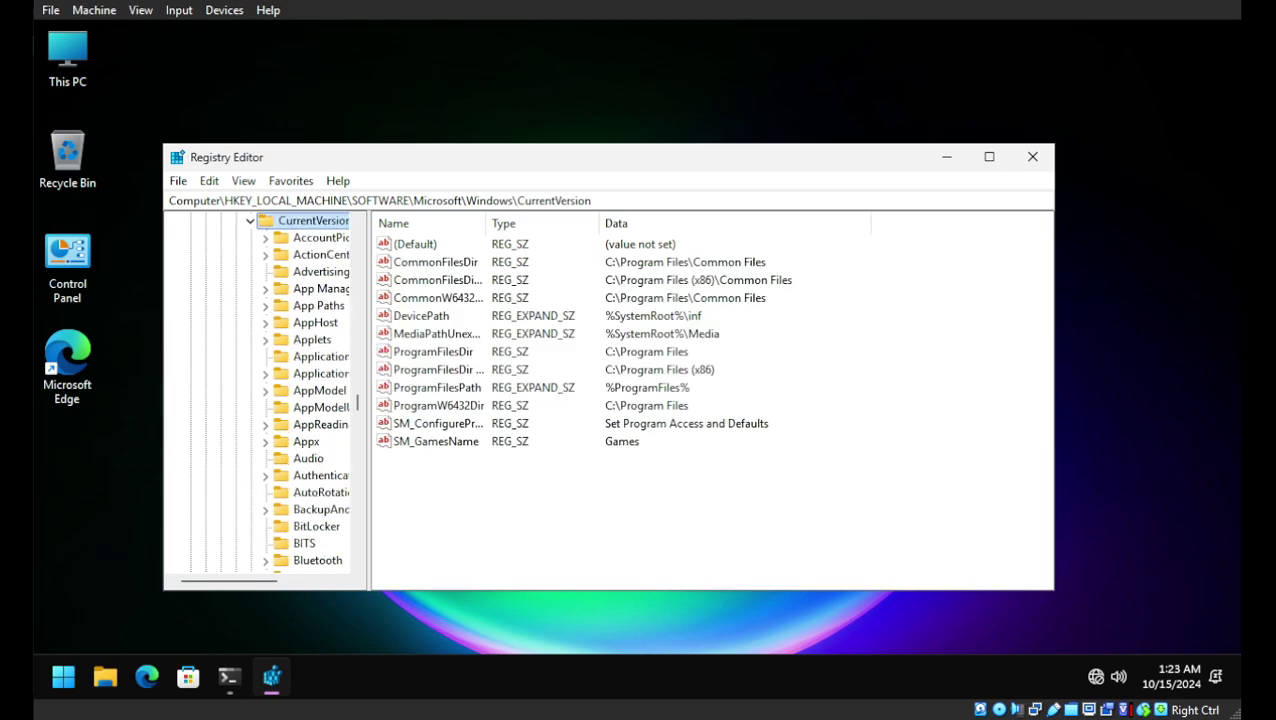
Step: Look through the subkeys of the Autopilot key under Microsoft\Windows, and collapse it
{"action": "scroll", "coordinate": [300, 322], "scroll_direction": "up", "scroll_amount": 3}
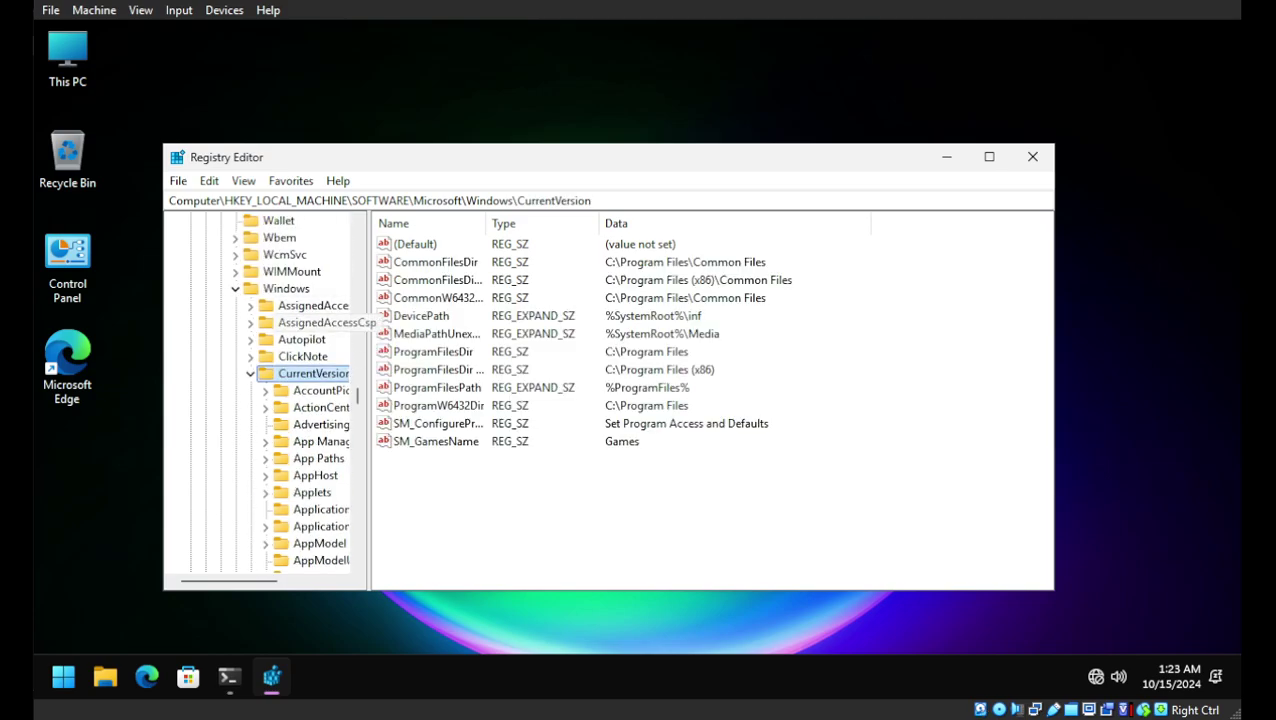
{"action": "left_click", "coordinate": [301, 339]}
{"action": "double_click", "coordinate": [301, 339]}
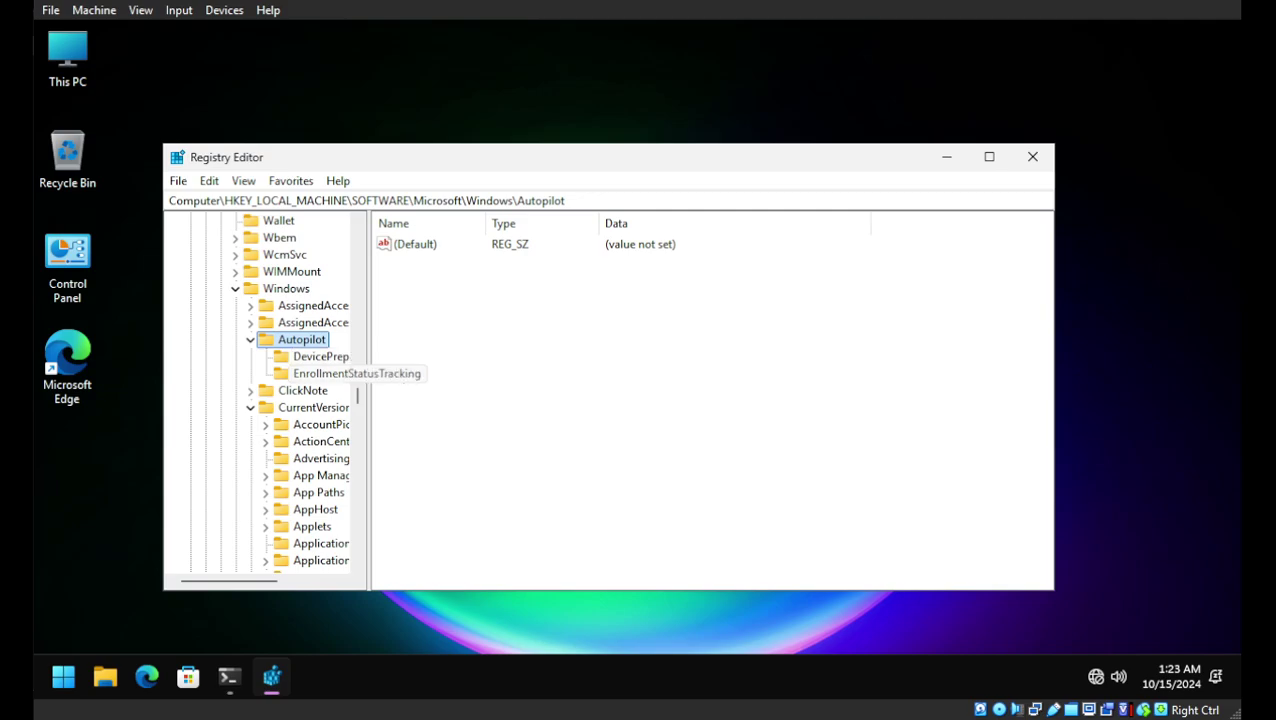
{"action": "left_click", "coordinate": [320, 356]}
{"action": "left_click", "coordinate": [320, 373]}
{"action": "double_click", "coordinate": [301, 339]}
{"action": "scroll", "coordinate": [310, 339], "scroll_direction": "down", "scroll_amount": 2}
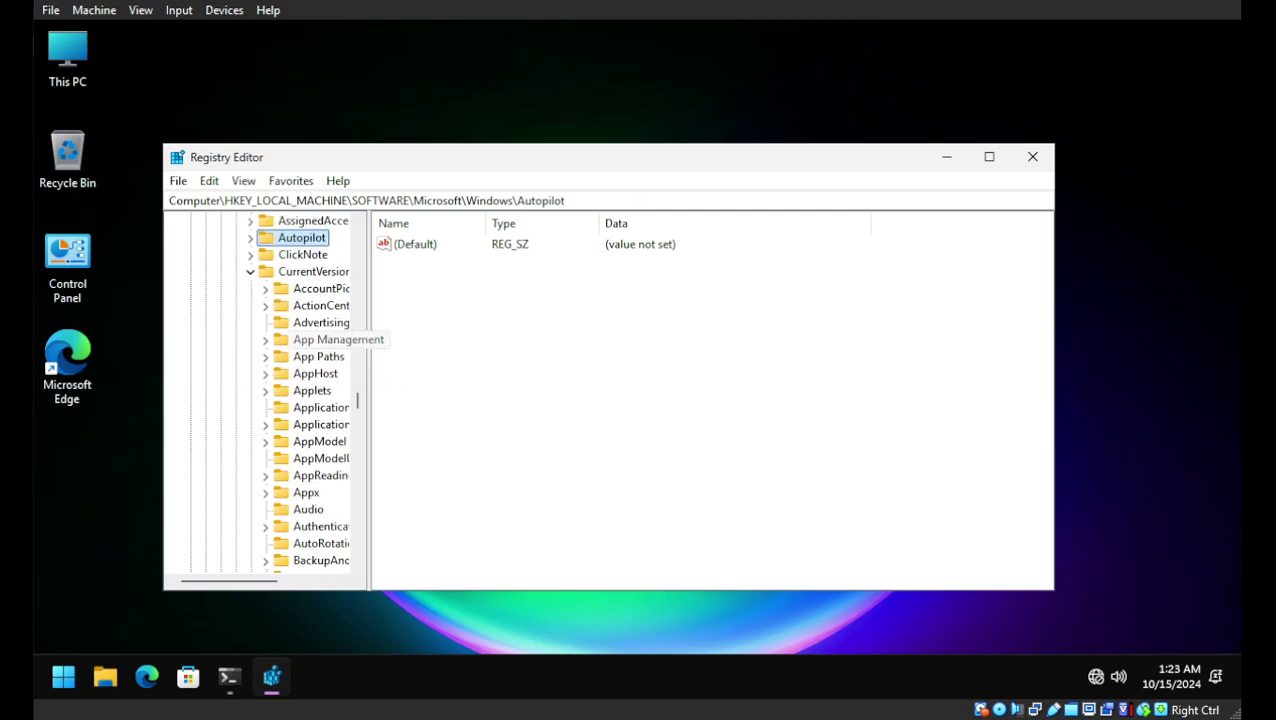
Step: Open the ReserveManager key under CurrentVersion, widen the Name column and key tree, and select the ShippedWithReserves value
{"action": "left_click", "coordinate": [318, 356]}
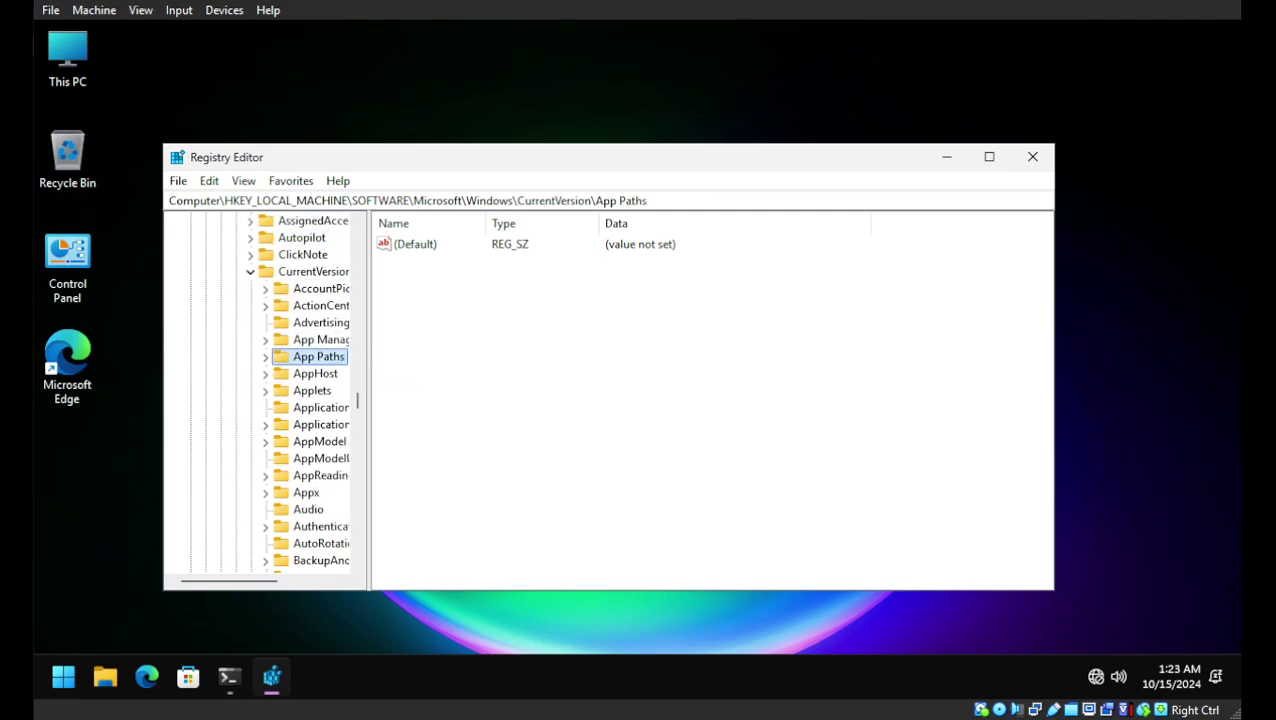
{"action": "key", "text": "r"}
{"action": "scroll", "coordinate": [320, 356], "scroll_direction": "down", "scroll_amount": 1}
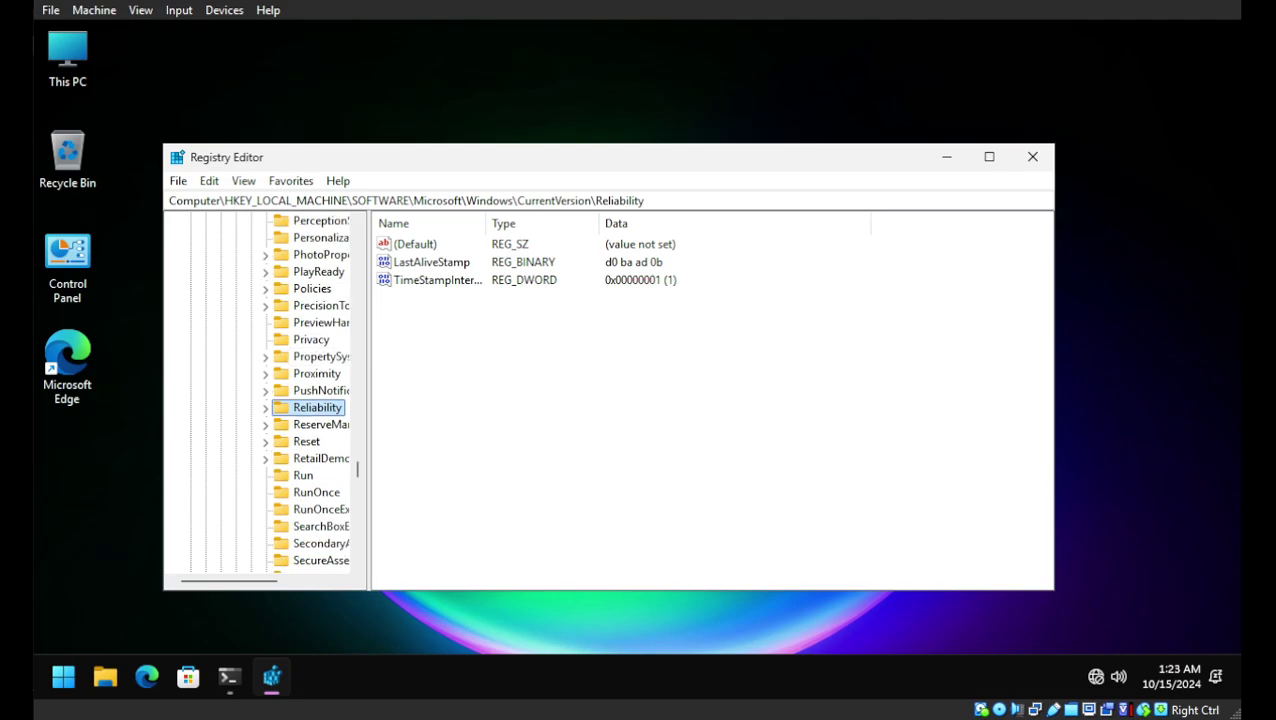
{"action": "left_click", "coordinate": [318, 424]}
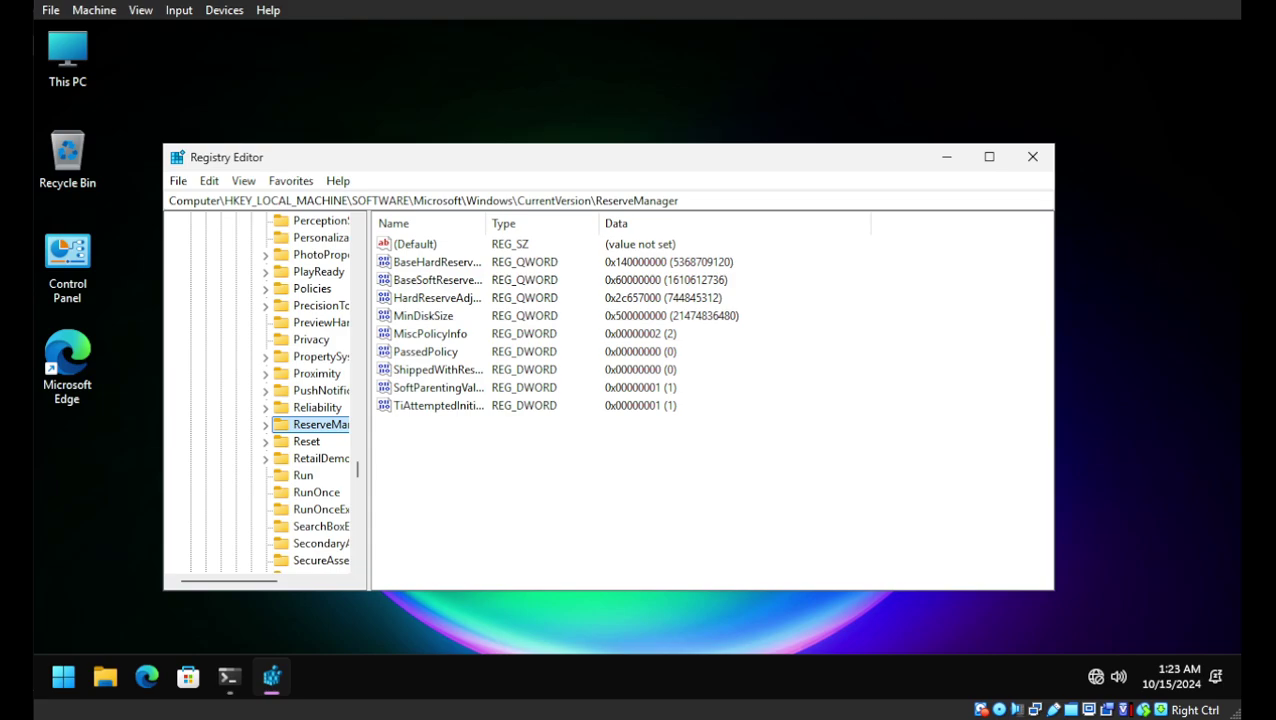
{"action": "double_click", "coordinate": [485, 223]}
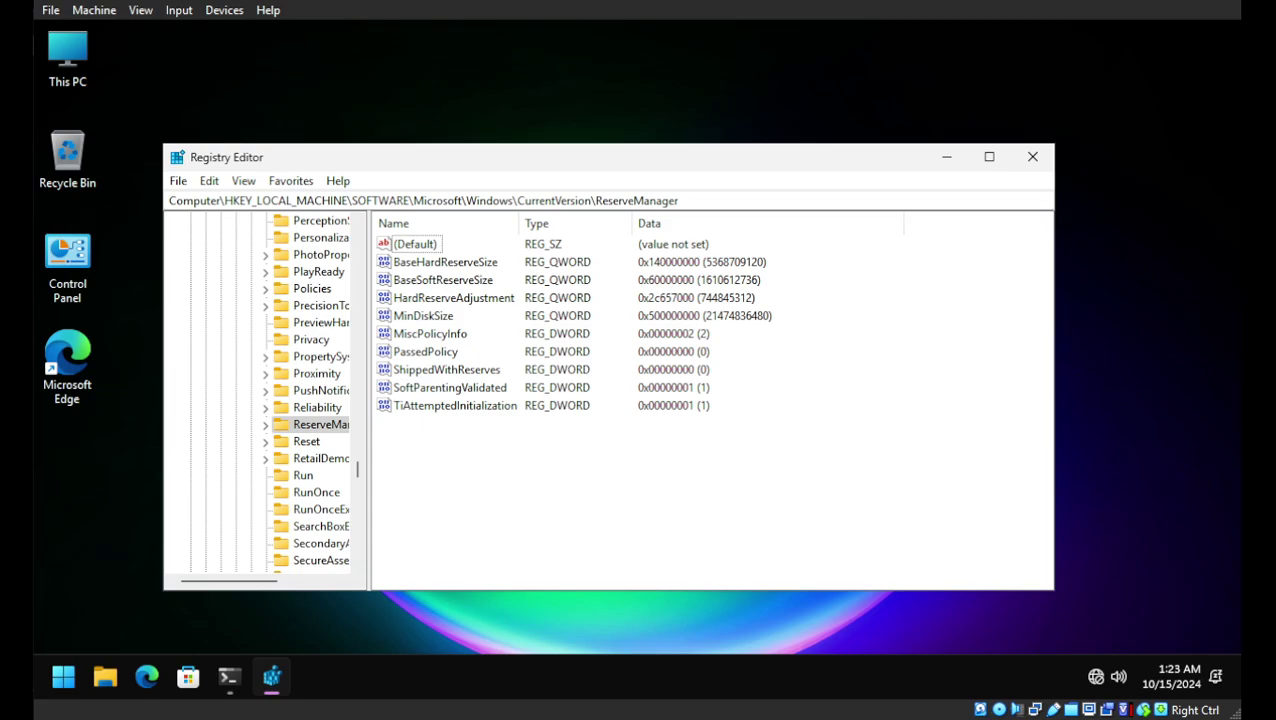
{"action": "left_click_drag", "start_coordinate": [369, 400], "coordinate": [446, 400]}
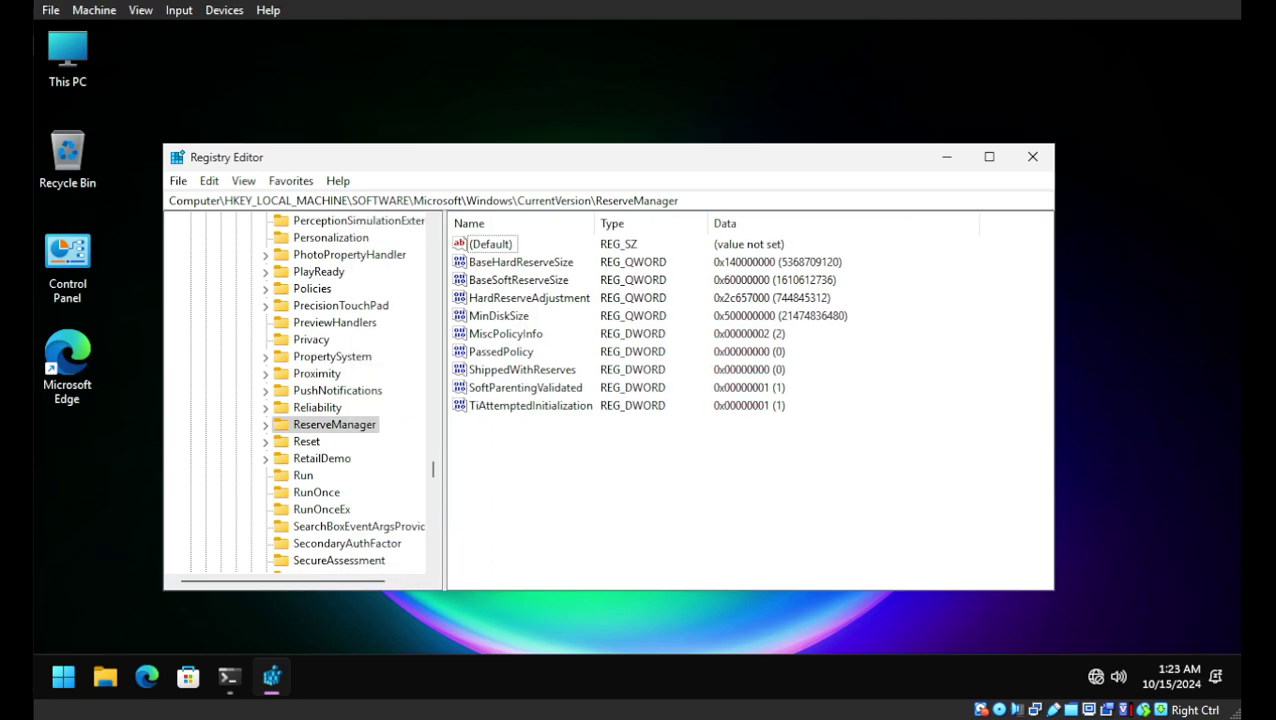
{"action": "left_click", "coordinate": [522, 369]}
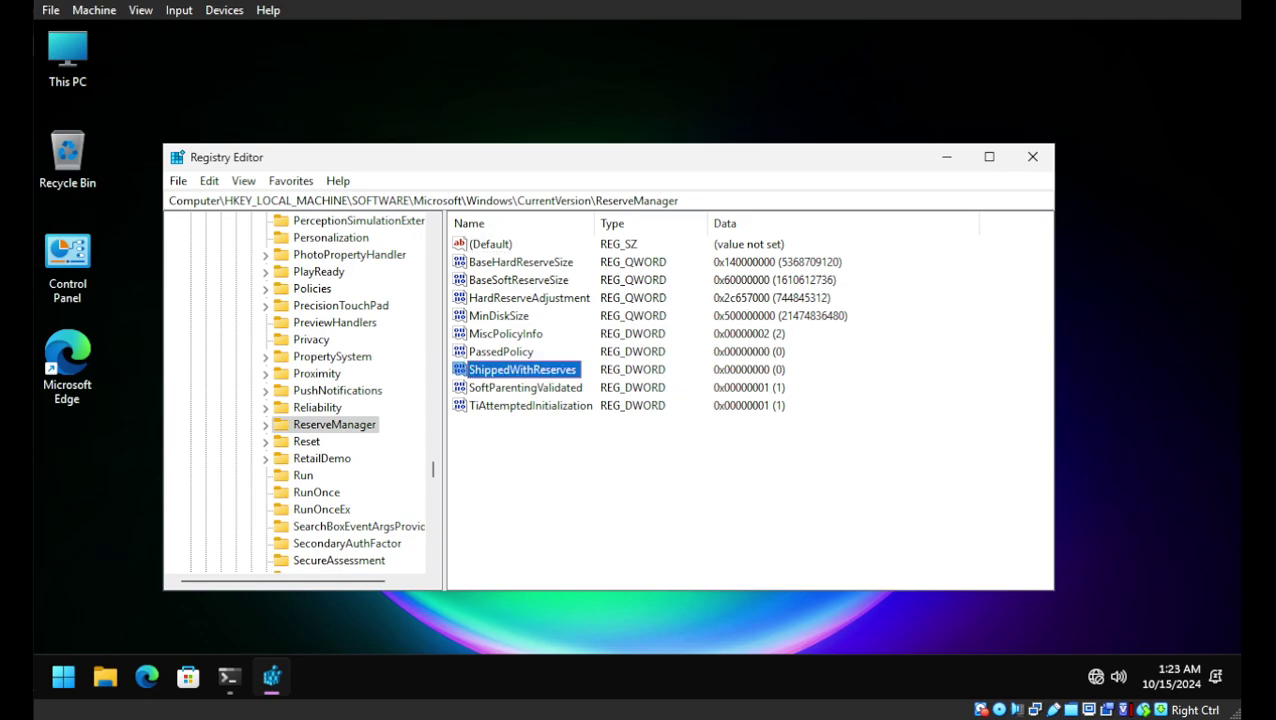
Step: Check the DISM cleanup progress in the terminal, minimize it, and close Registry Editor
{"action": "left_click", "coordinate": [229, 676]}
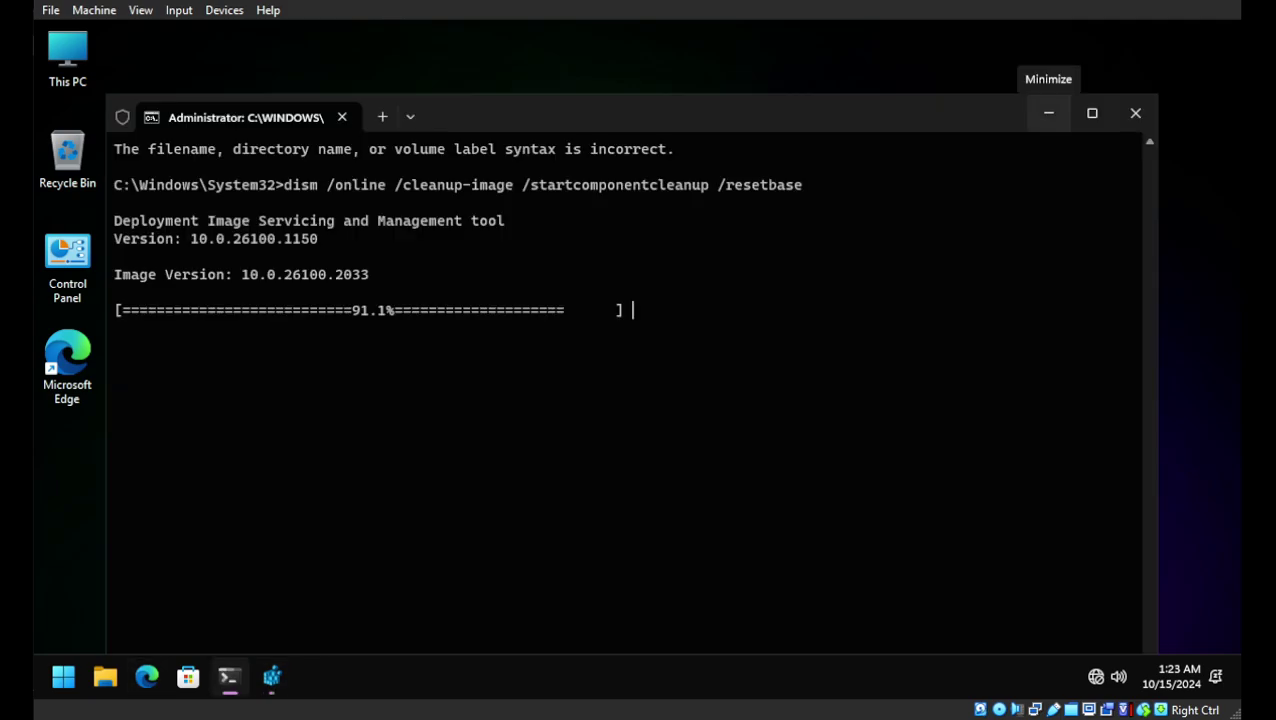
{"action": "left_click", "coordinate": [1048, 113]}
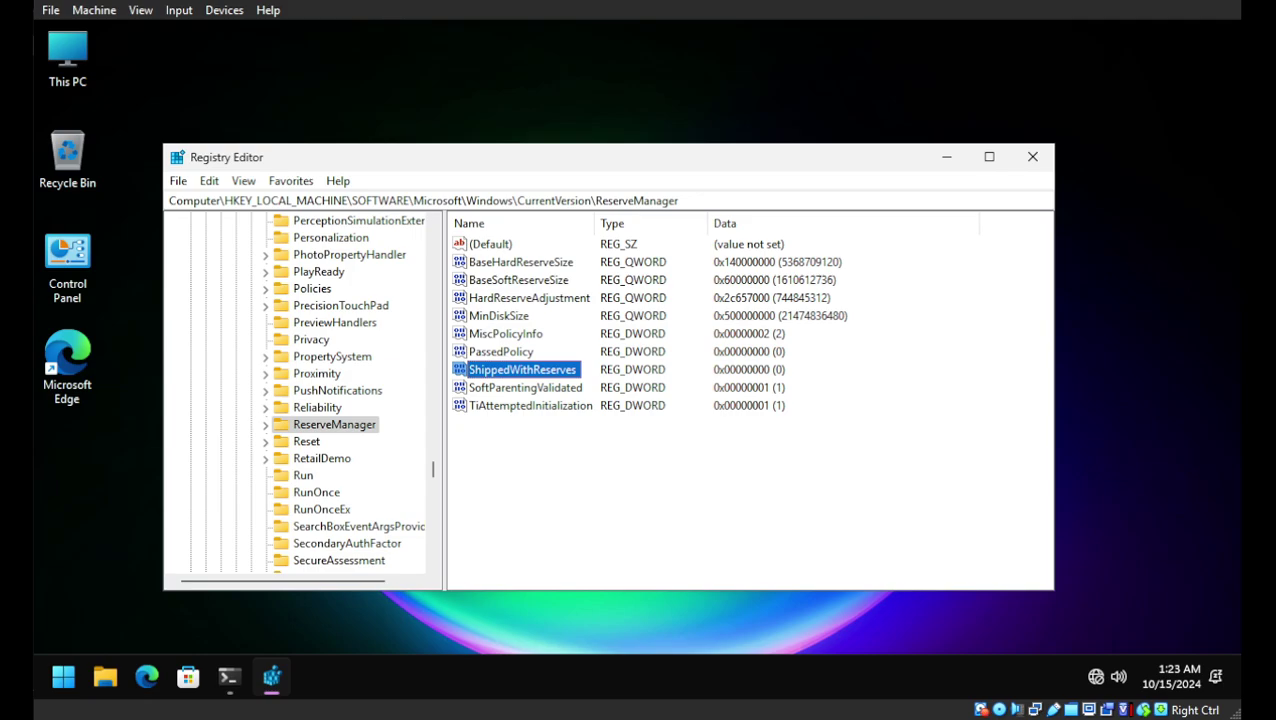
{"action": "left_click", "coordinate": [1032, 157]}
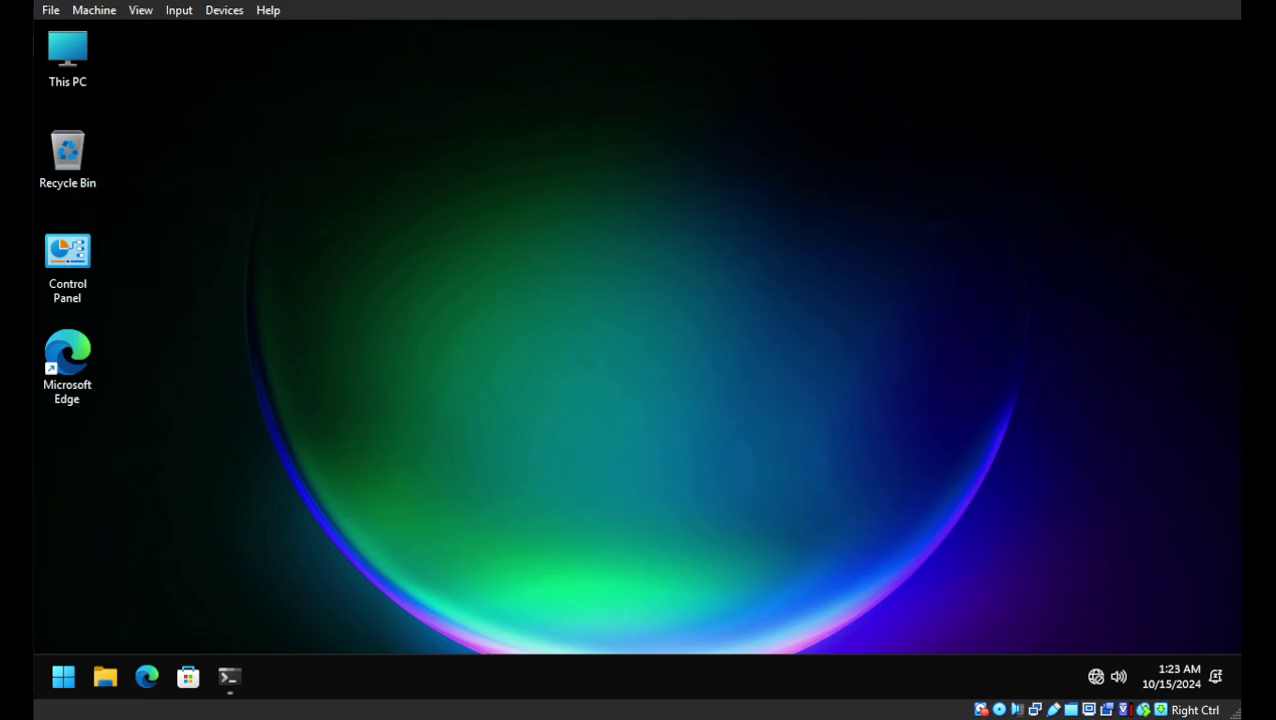
Step: Restore the terminal to follow the component cleanup, and resize its window to fit above the taskbar
{"action": "left_click", "coordinate": [229, 677]}
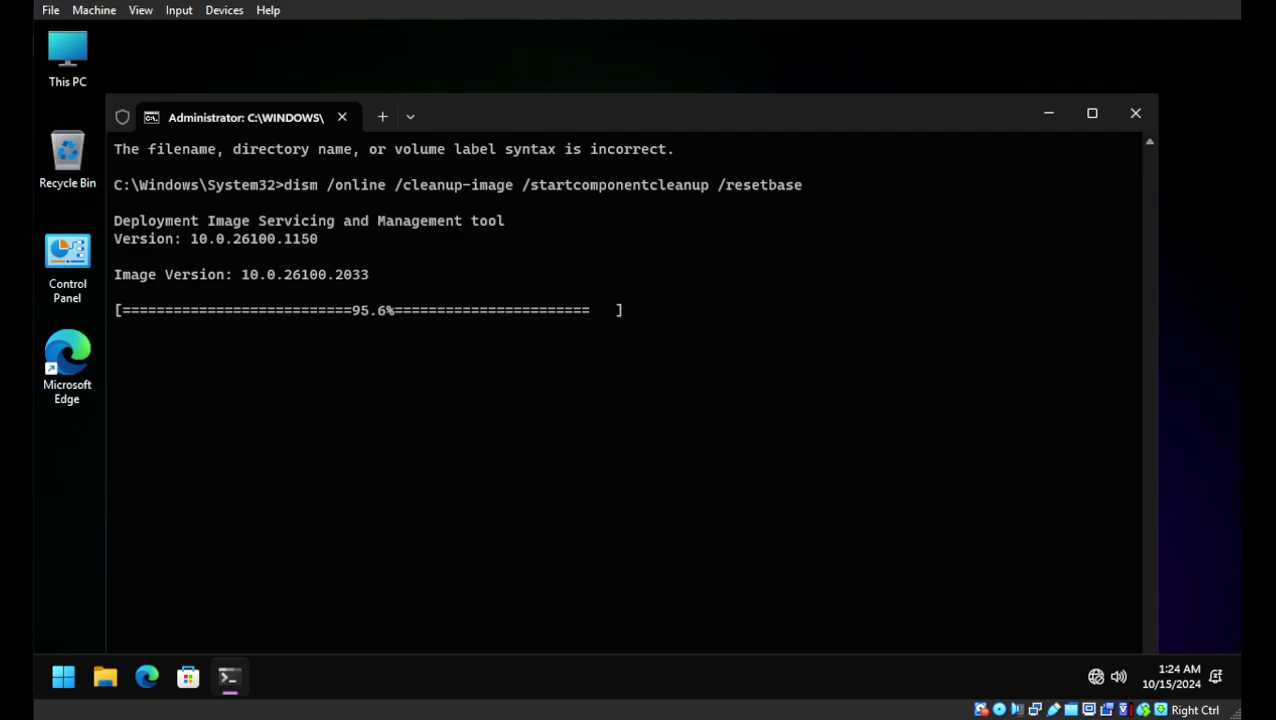
{"action": "left_click_drag", "start_coordinate": [315, 238], "coordinate": [198, 256]}
{"action": "left_click_drag", "start_coordinate": [378, 256], "coordinate": [769, 530]}
{"action": "left_click", "coordinate": [769, 530]}
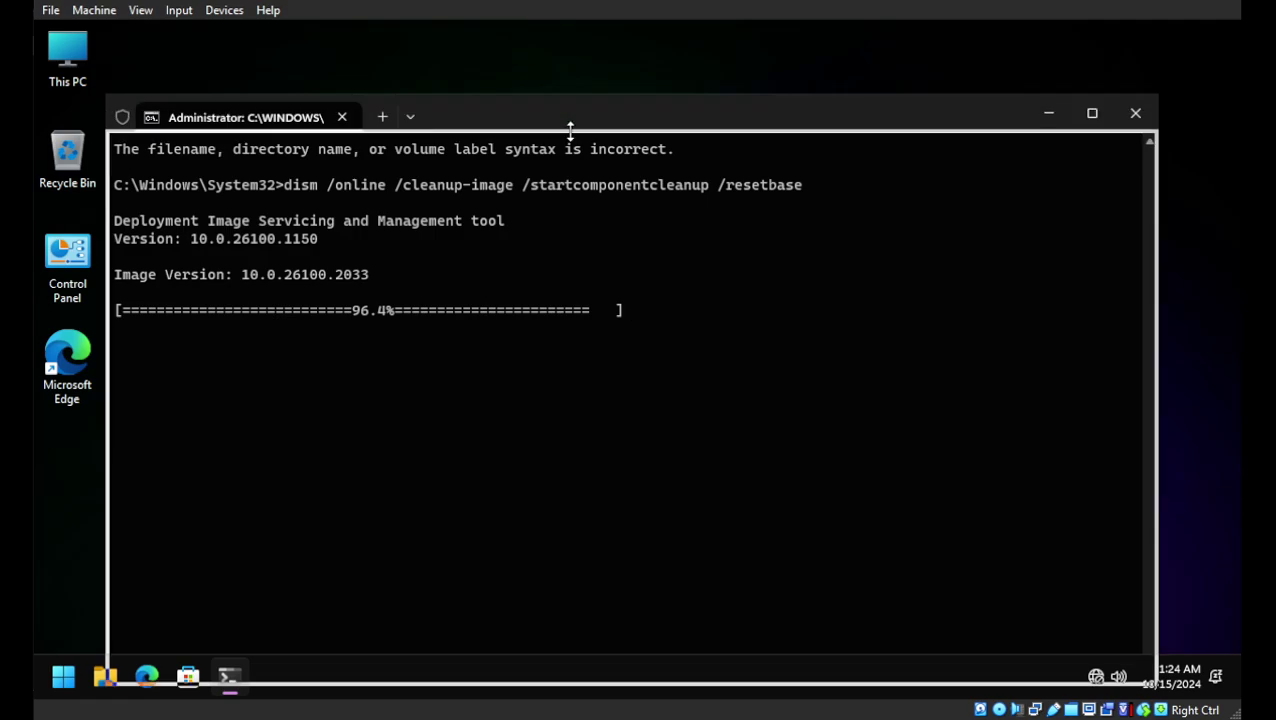
{"action": "left_click_drag", "start_coordinate": [570, 128], "coordinate": [648, 133]}
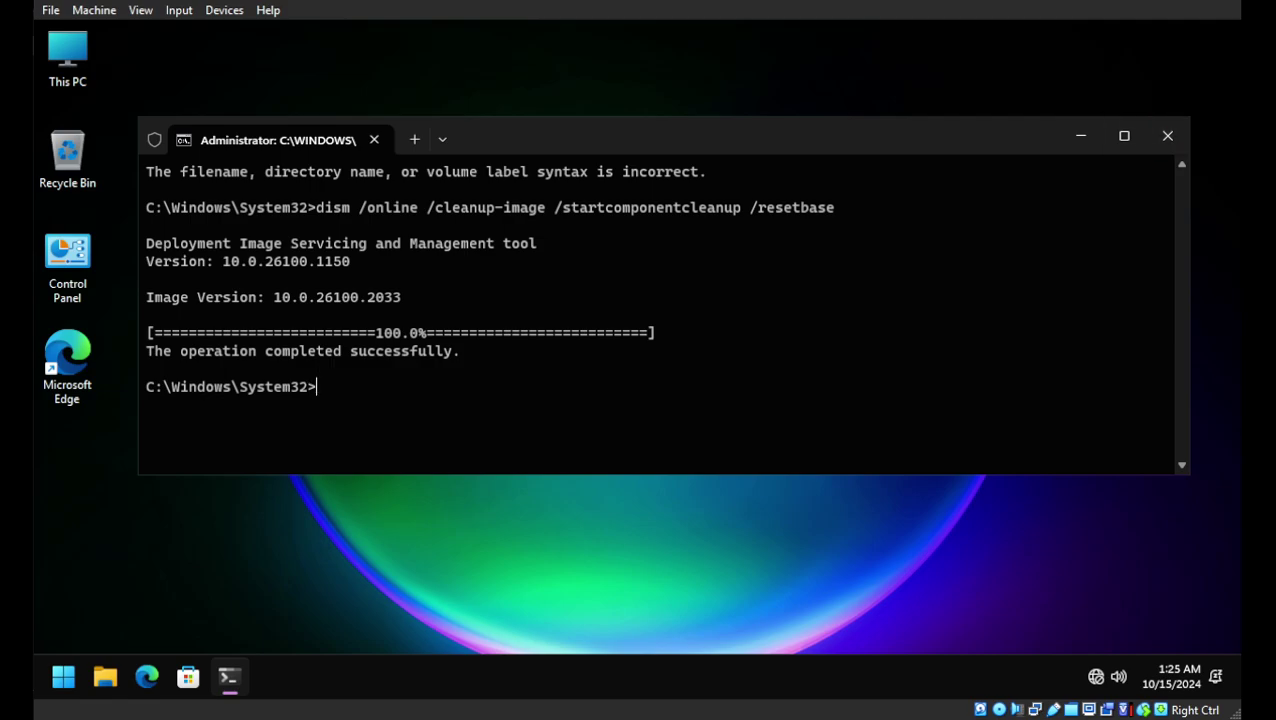
Step: Disable reserved storage by running dism /online /set-reservedstoragestate /state:Disabled
{"action": "type", "text": "dism /in"}
{"action": "key", "text": "BackSpace"}
{"action": "key", "text": "BackSpace"}
{"action": "type", "text": "online "}
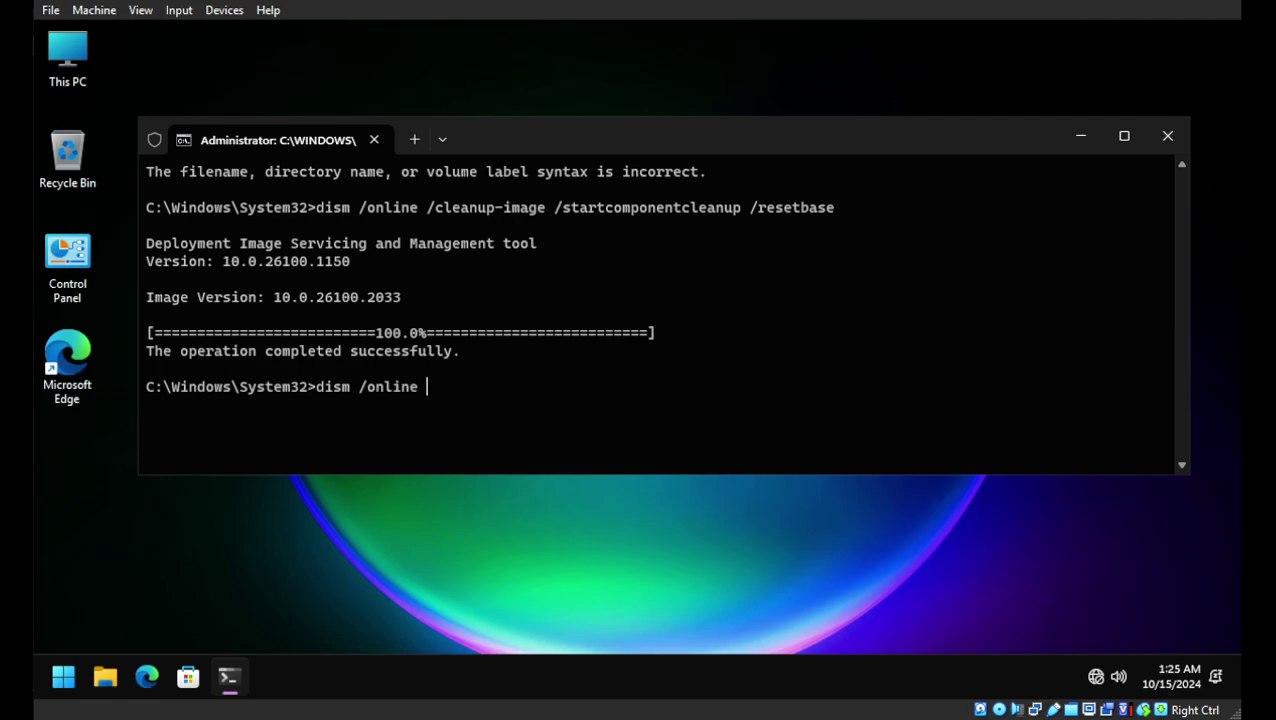
{"action": "type", "text": "/set-reservedstoragestate /"}
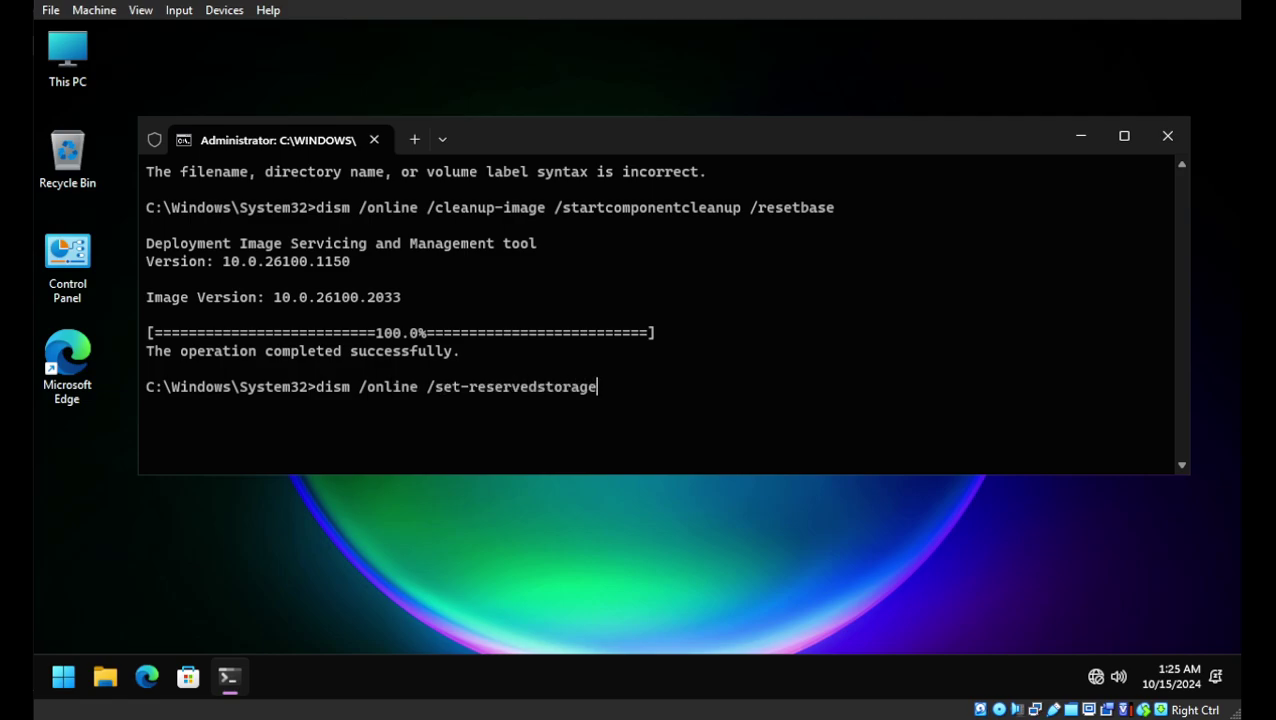
{"action": "type", "text": "state:Disabled"}
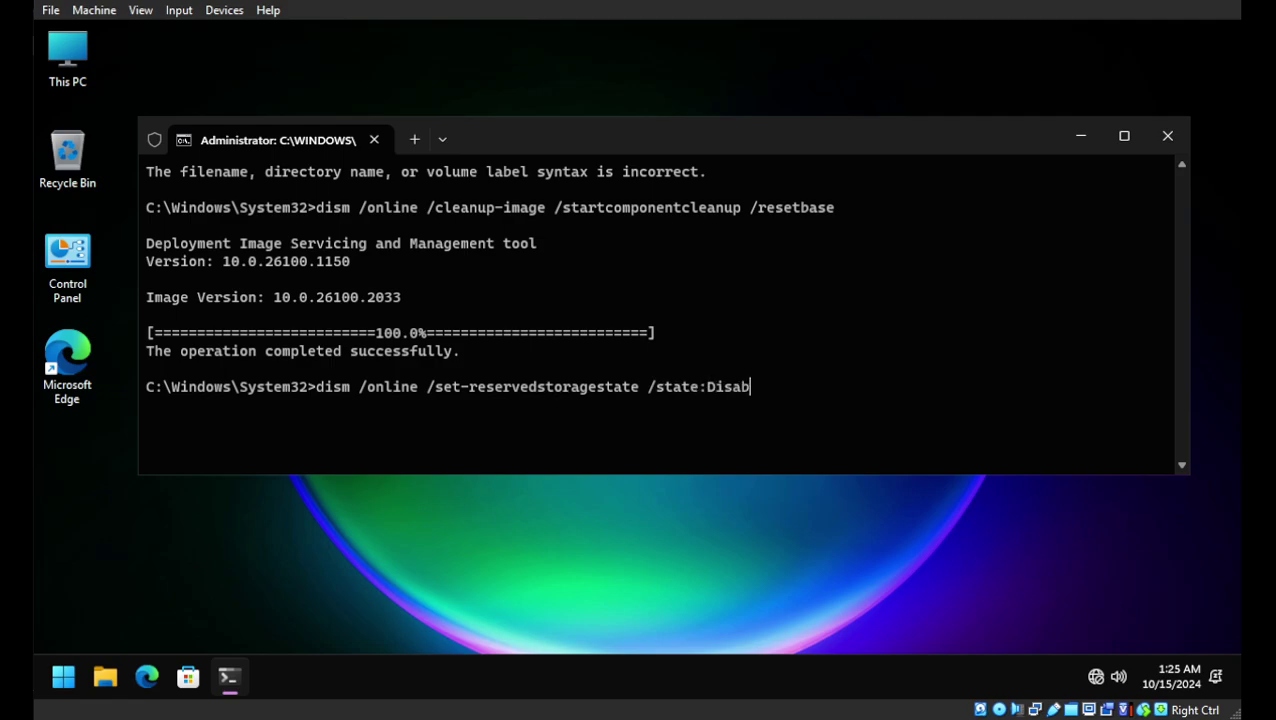
{"action": "key", "text": "Return"}
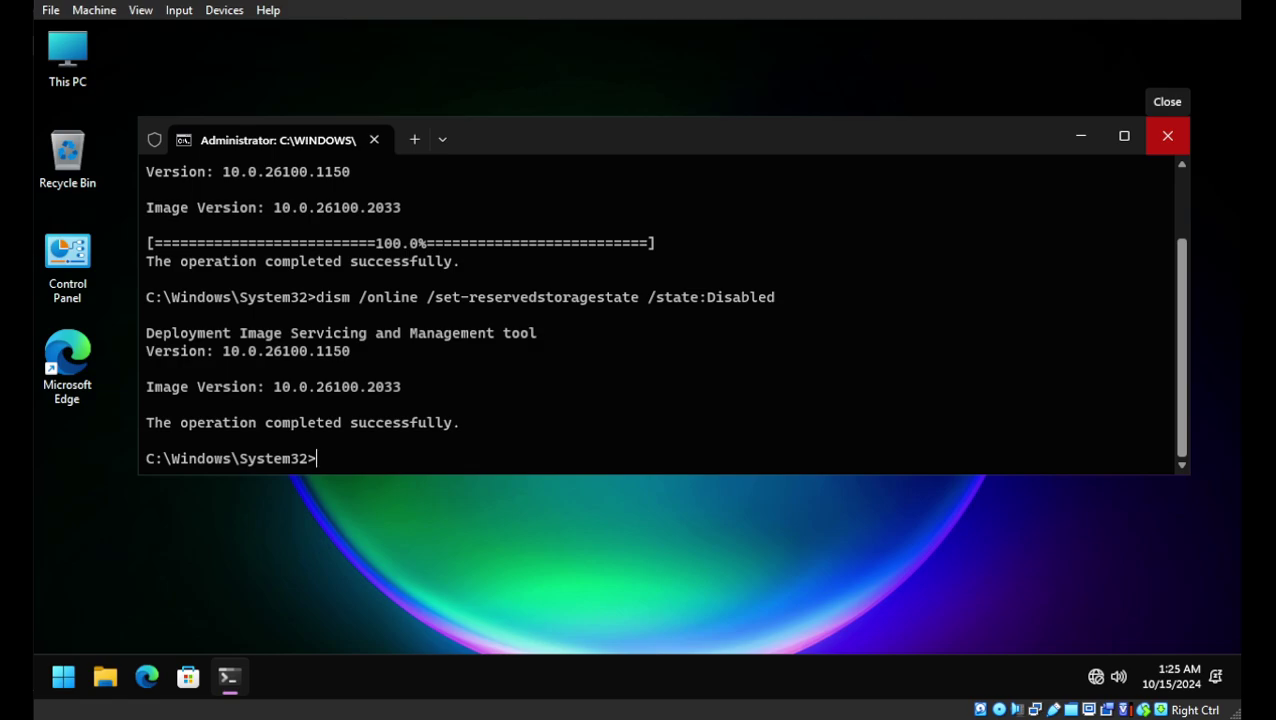
Step: Close the terminal, and review the Windows Update Cleanup entry on the Temporary files page of Local Disk (C:) in Settings
{"action": "left_click", "coordinate": [1167, 135]}
{"action": "left_click", "coordinate": [63, 677]}
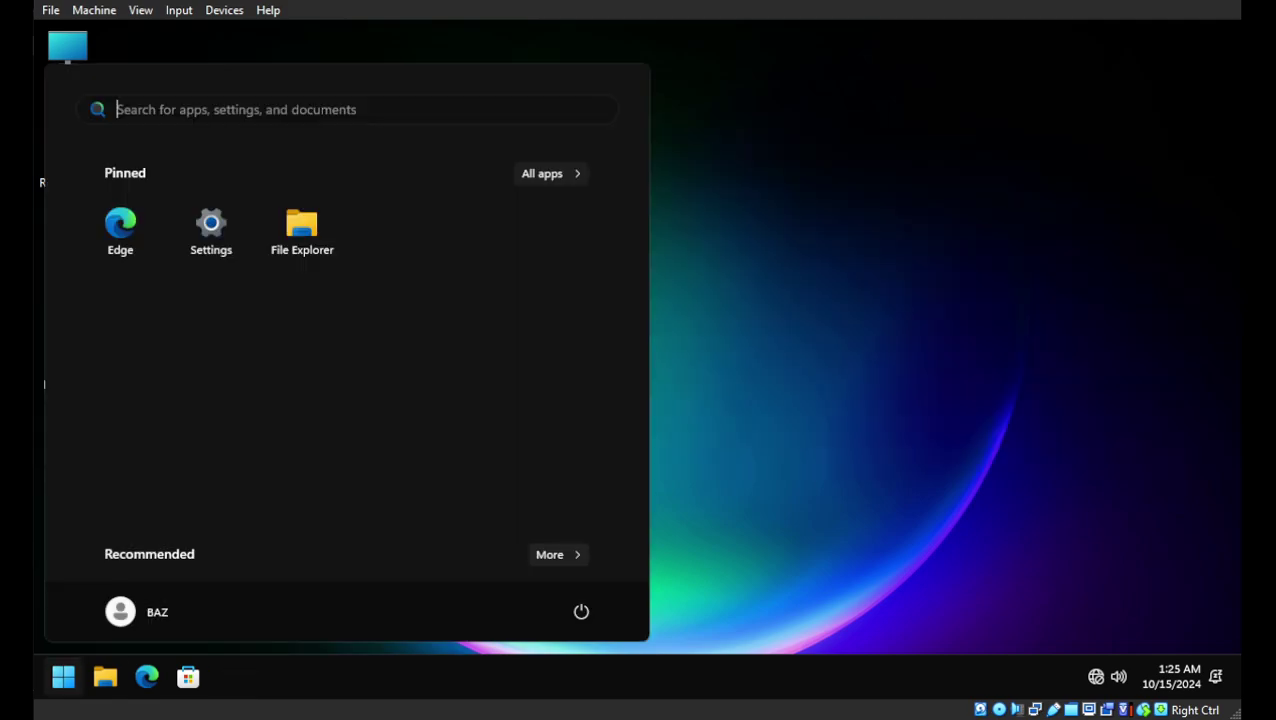
{"action": "left_click", "coordinate": [211, 222]}
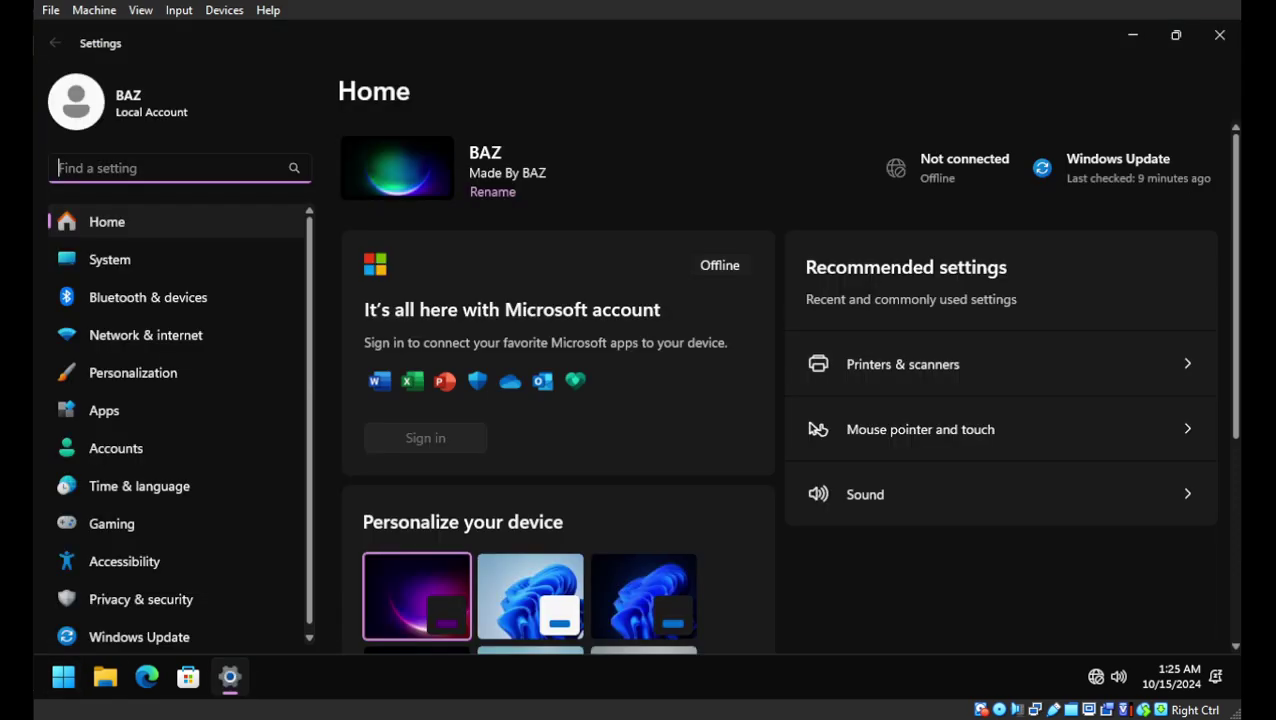
{"action": "left_click", "coordinate": [110, 259]}
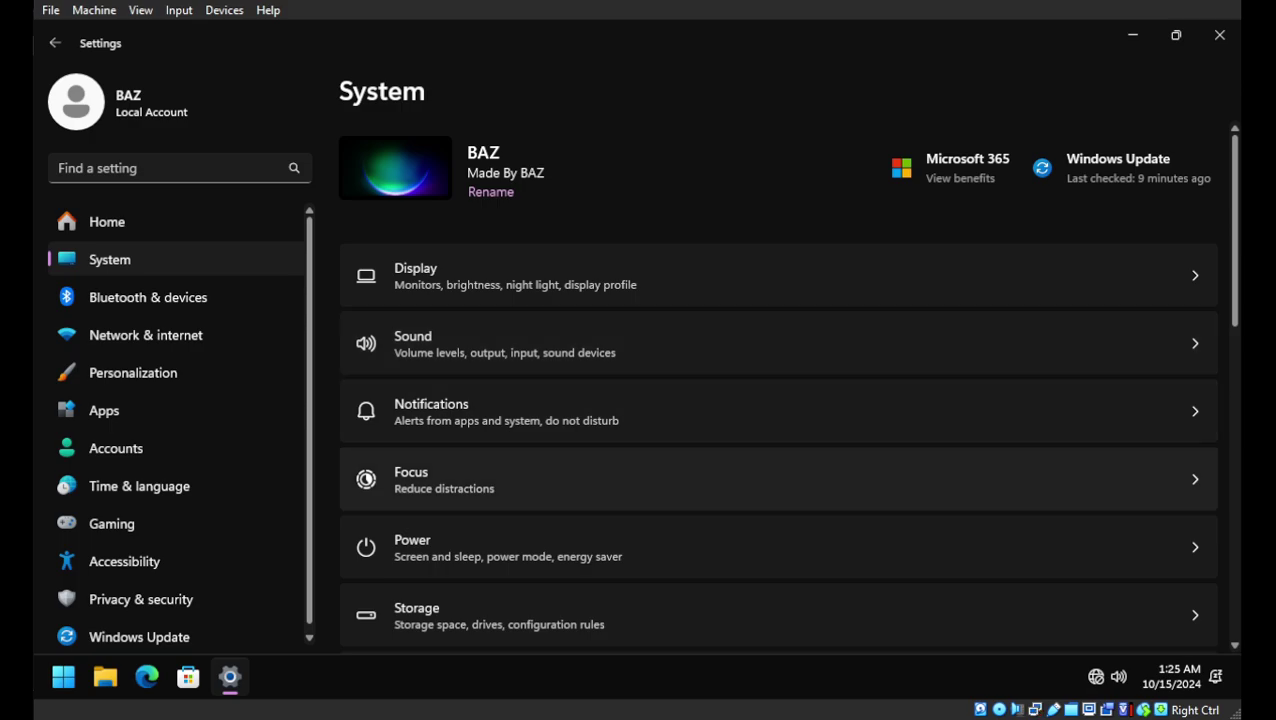
{"action": "left_click", "coordinate": [778, 615]}
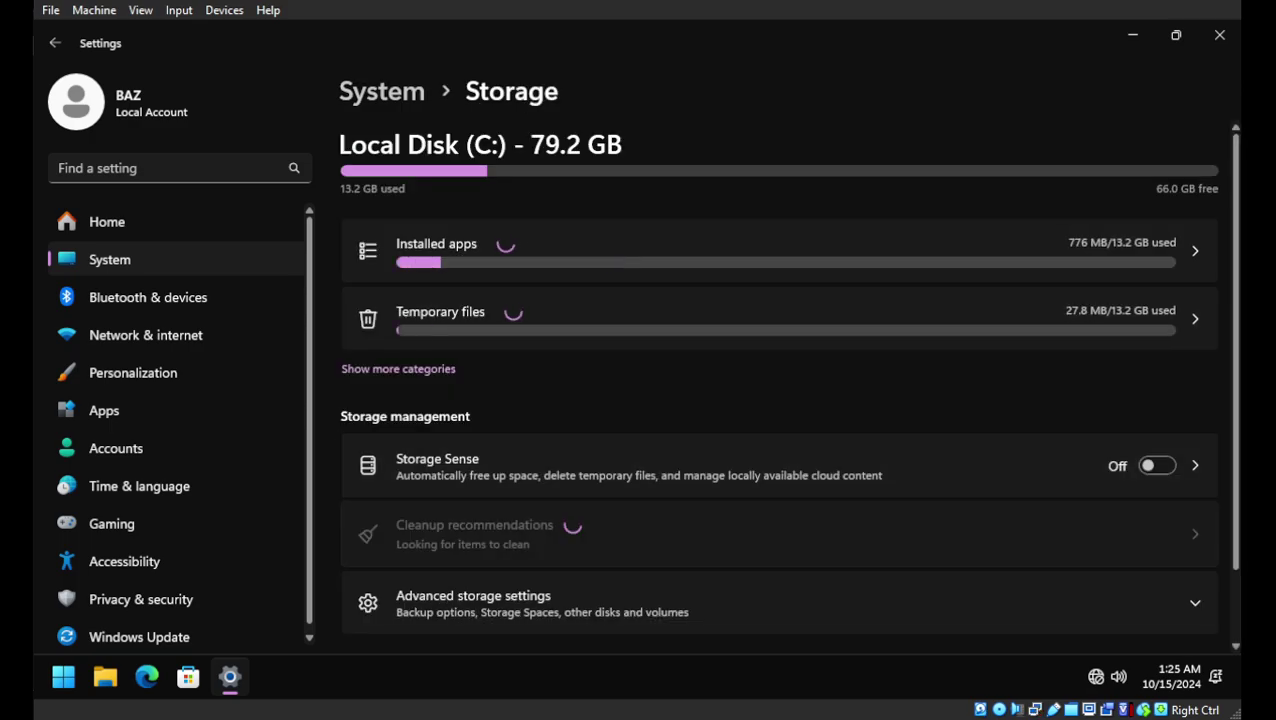
{"action": "left_click", "coordinate": [778, 318]}
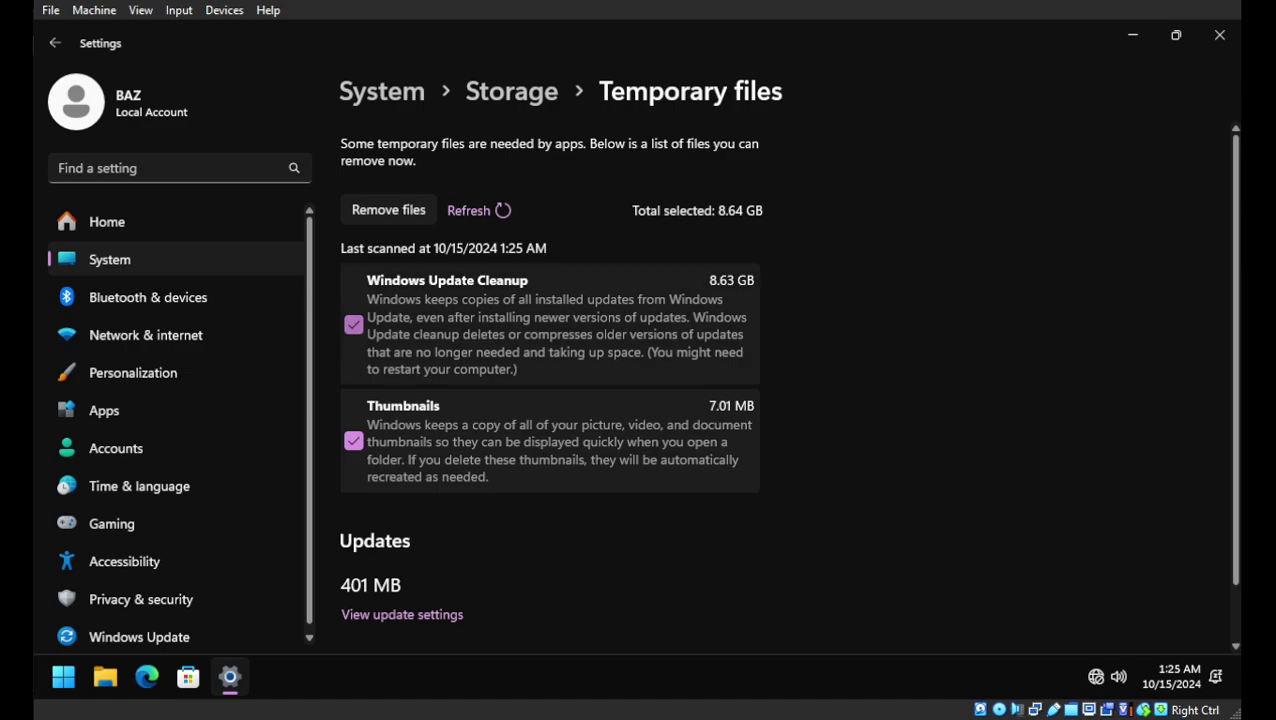
{"action": "left_click", "coordinate": [353, 324]}
{"action": "left_click", "coordinate": [353, 324]}
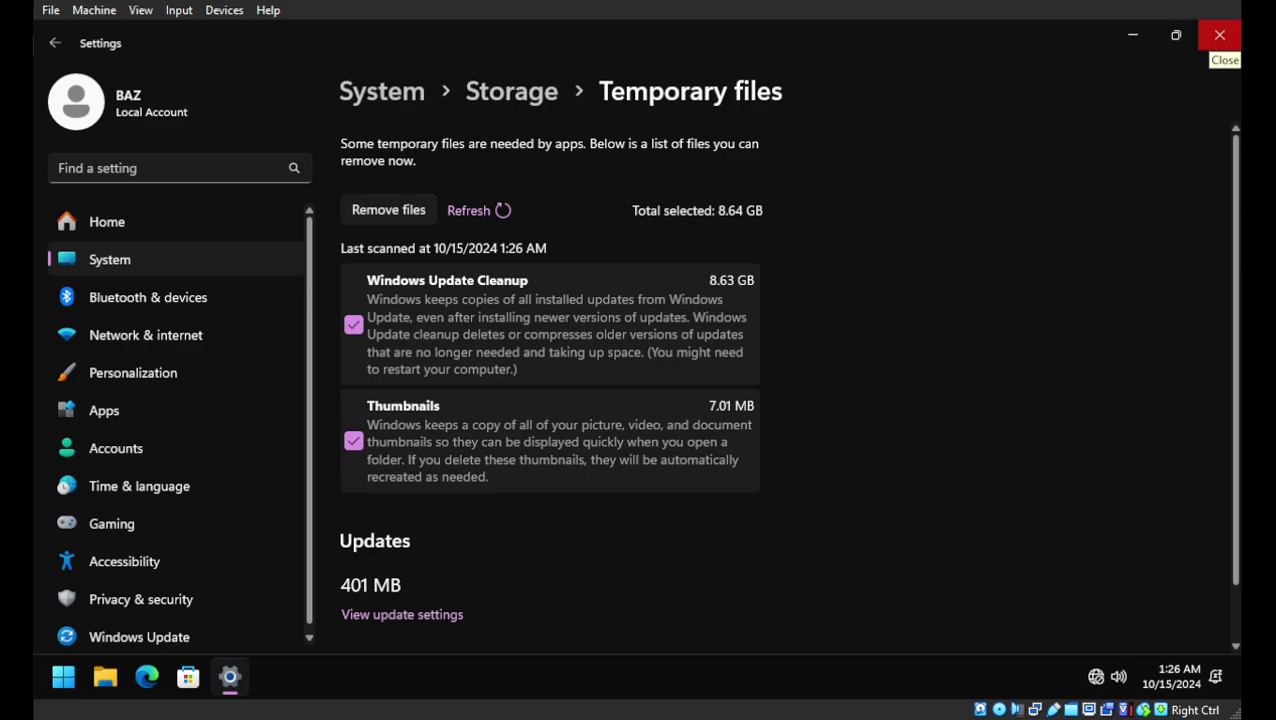
Step: Close Settings and restart Windows
{"action": "left_click", "coordinate": [1219, 35]}
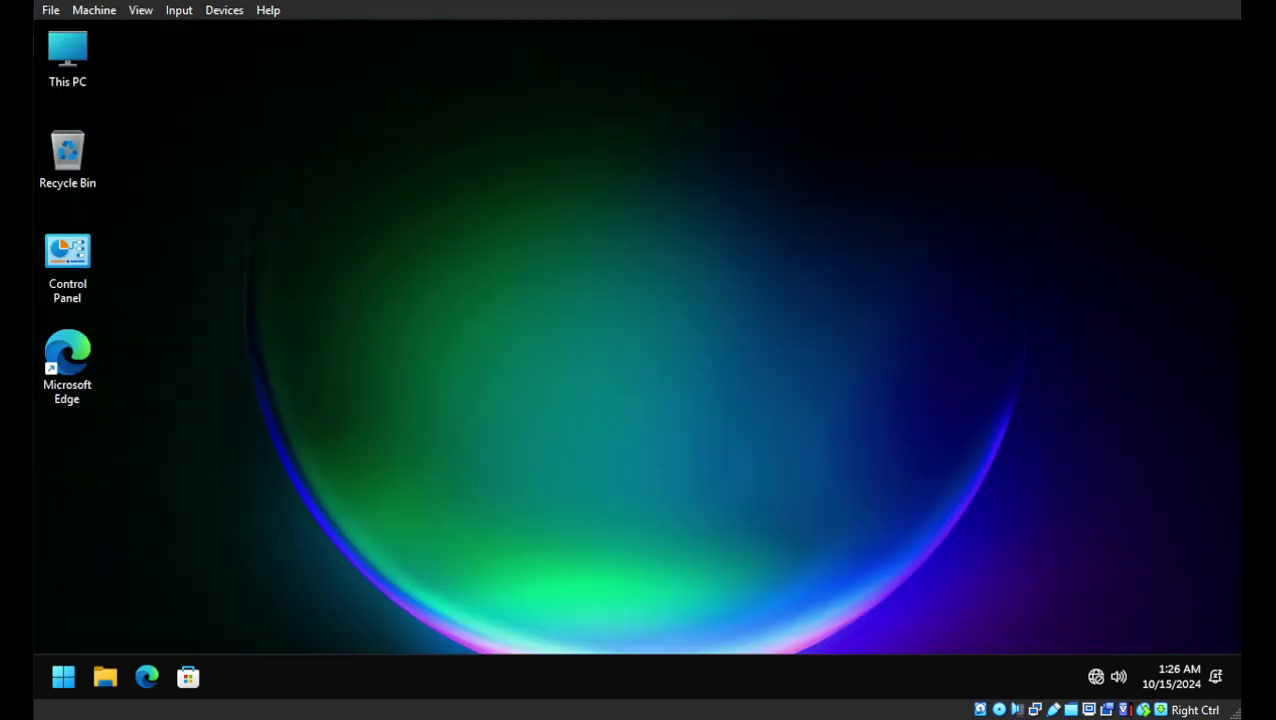
{"action": "left_click", "coordinate": [63, 677]}
{"action": "left_click", "coordinate": [581, 611]}
{"action": "left_click", "coordinate": [575, 572]}
Step: Launch Disk Cleanup from the Windows administrative tools, and close the Windows Tools window
{"action": "right_click", "coordinate": [466, 311]}
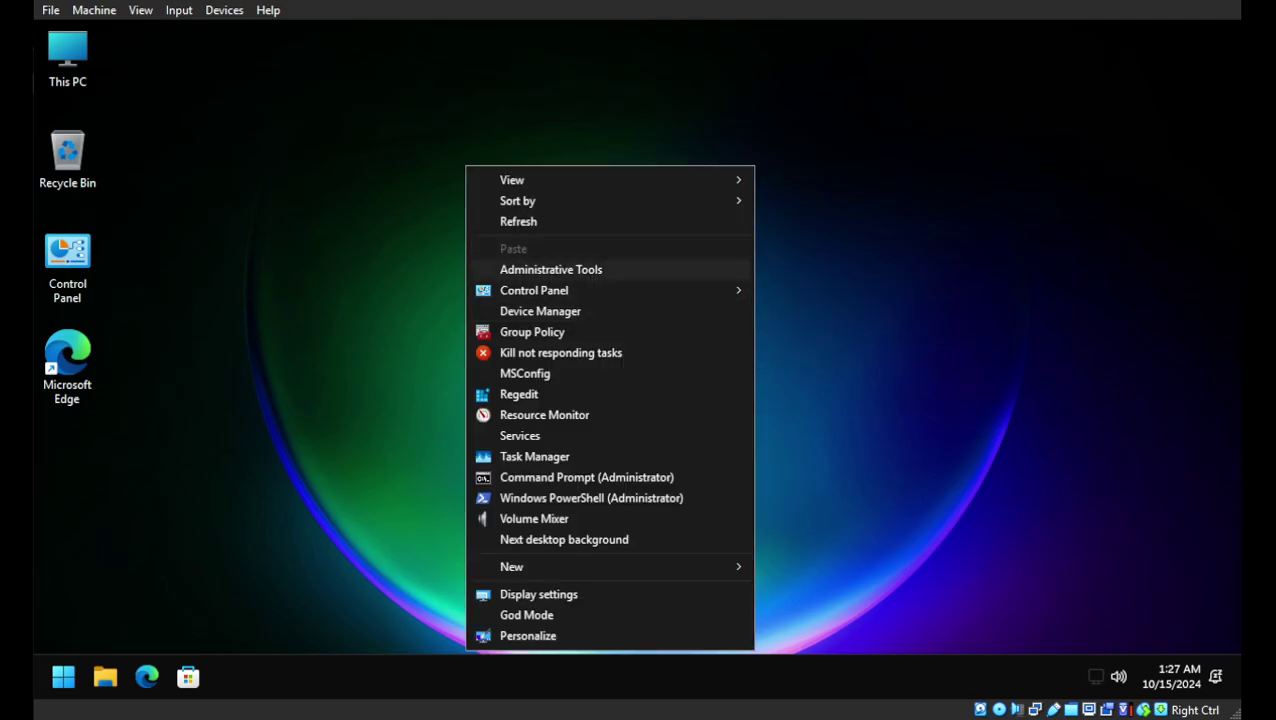
{"action": "left_click", "coordinate": [550, 269]}
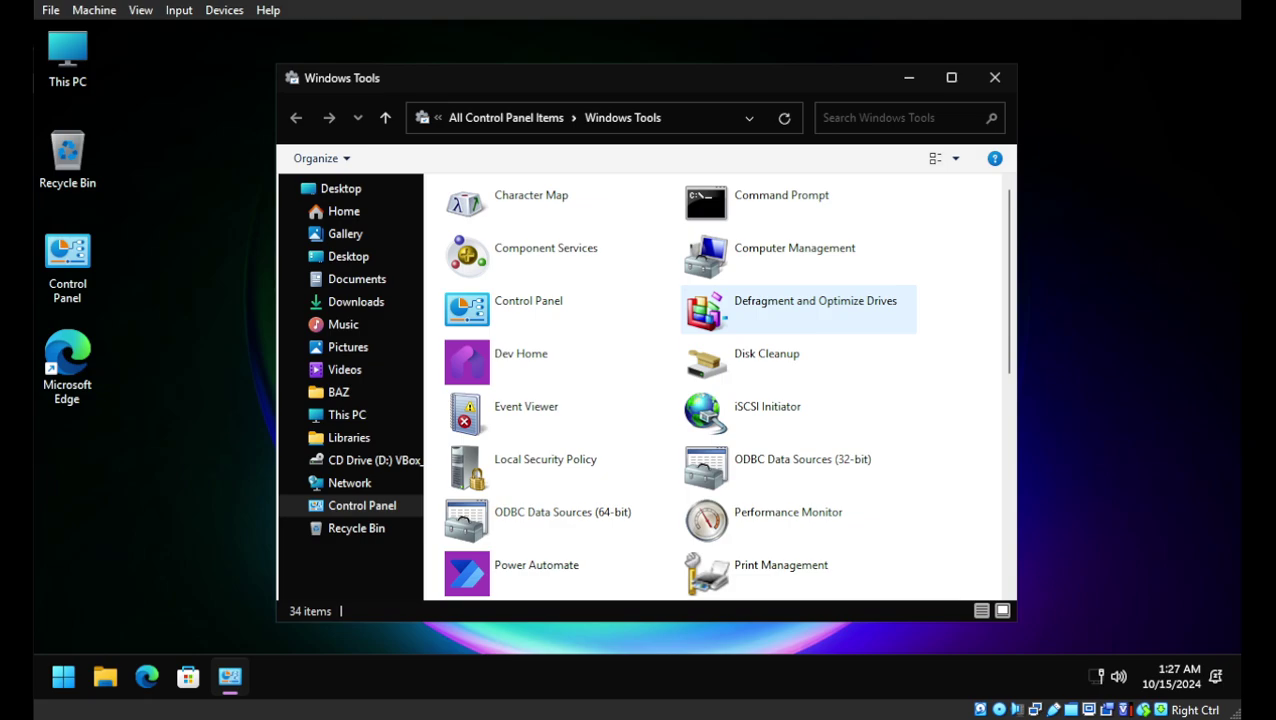
{"action": "double_click", "coordinate": [766, 360]}
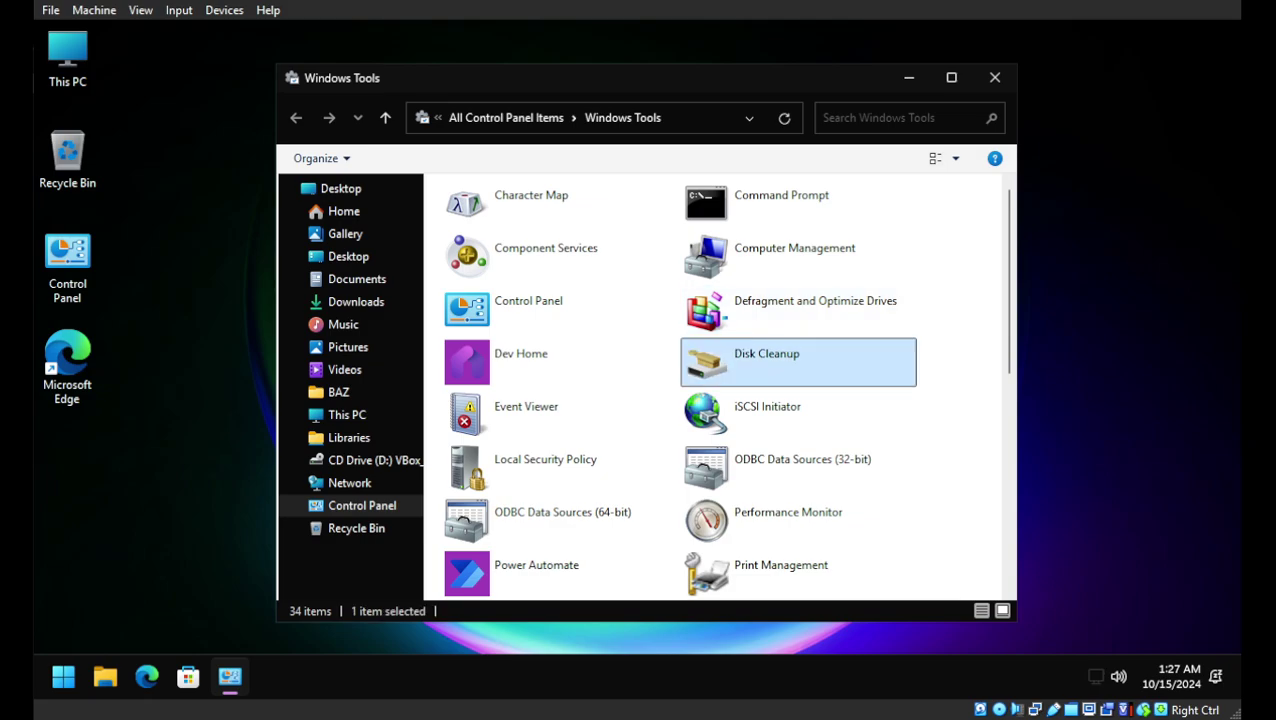
{"action": "left_click", "coordinate": [994, 77]}
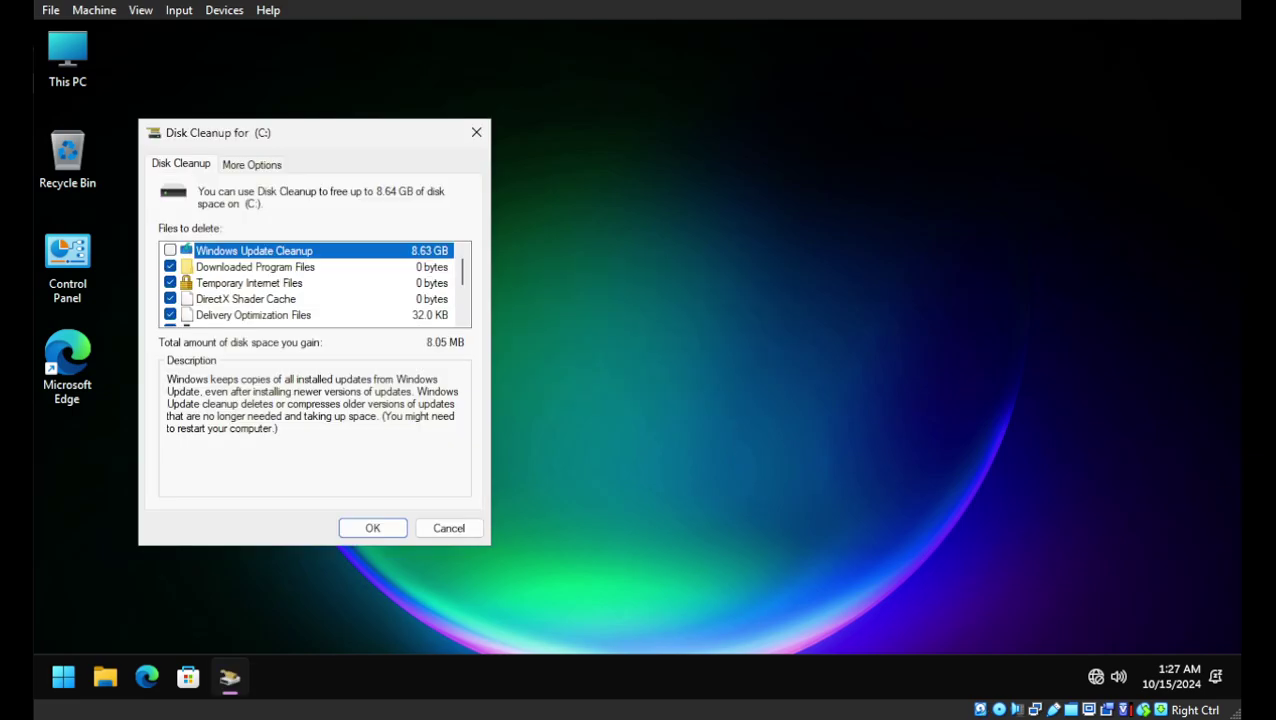
Step: Mark Windows Update Cleanup for deletion on C:, and clean up all but the most recent restore point
{"action": "key", "text": "space"}
{"action": "scroll", "coordinate": [306, 283], "scroll_direction": "down", "scroll_amount": 2}
{"action": "scroll", "coordinate": [306, 283], "scroll_direction": "up", "scroll_amount": 2}
{"action": "left_click", "coordinate": [251, 164]}
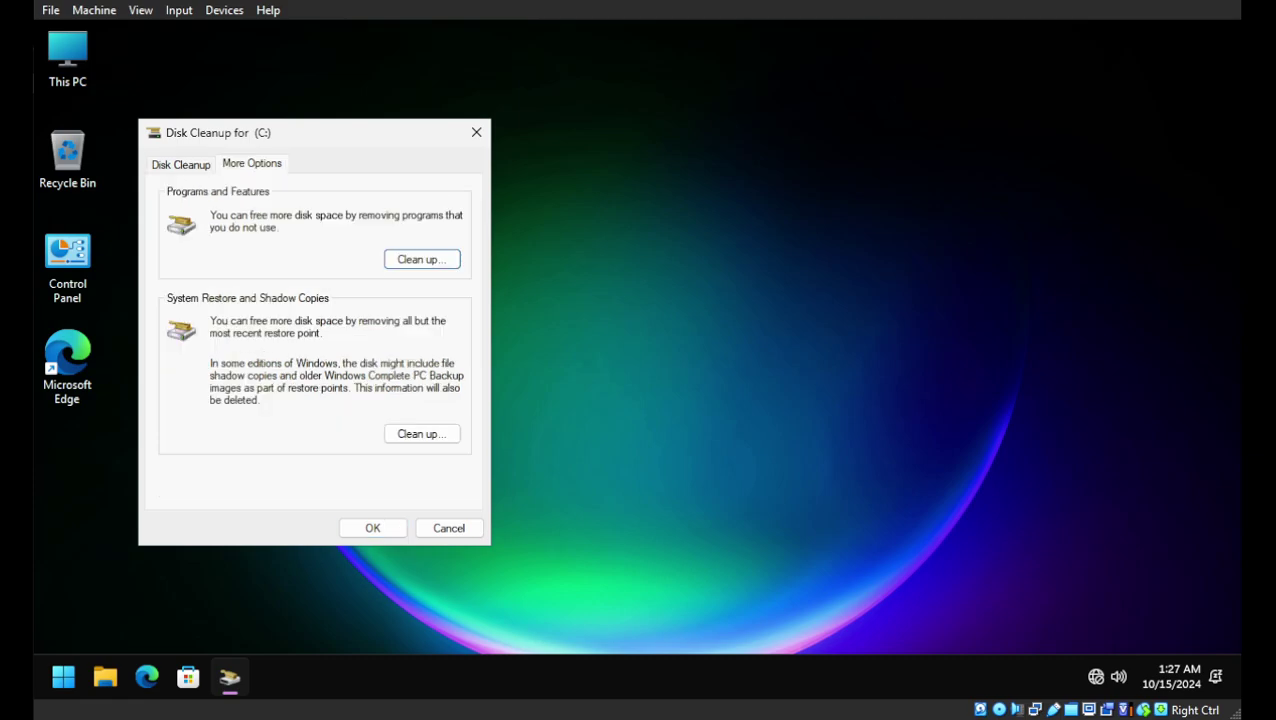
{"action": "left_click", "coordinate": [421, 433]}
{"action": "left_click", "coordinate": [676, 370]}
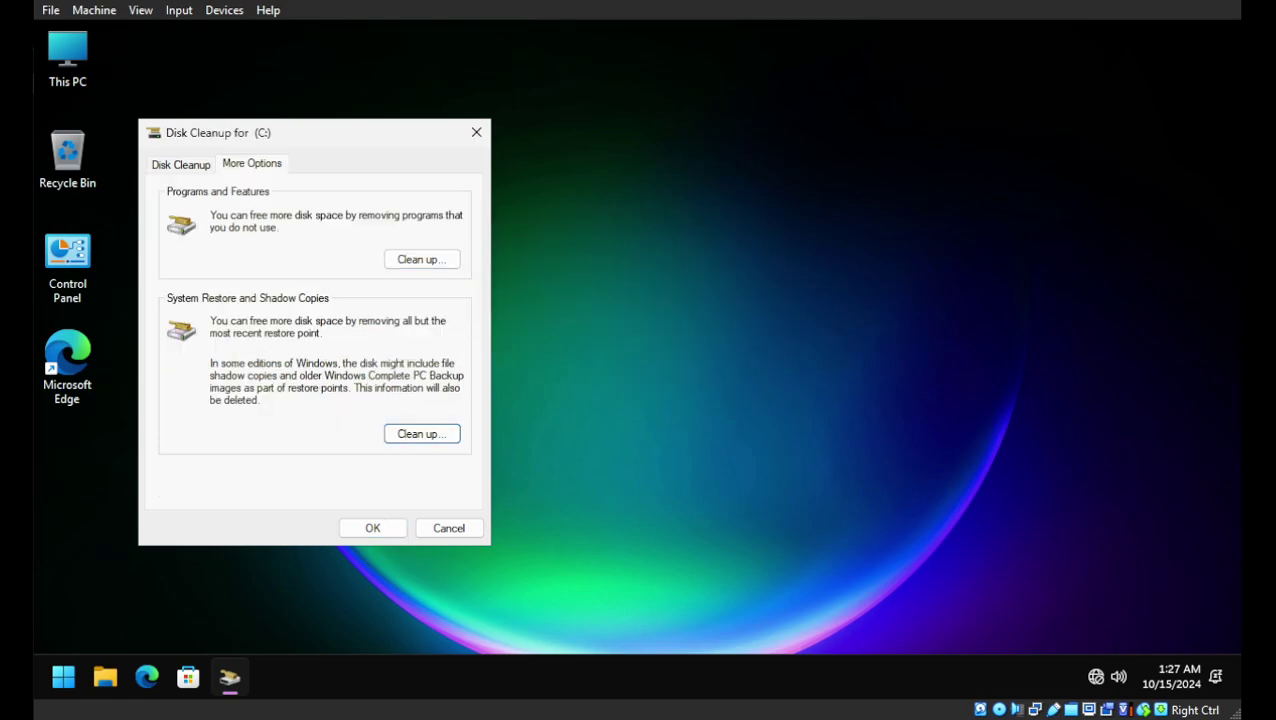
Step: Return to the list of files to delete, run the cleanup of drive C:, and confirm the deletion
{"action": "key", "text": "ctrl+Tab"}
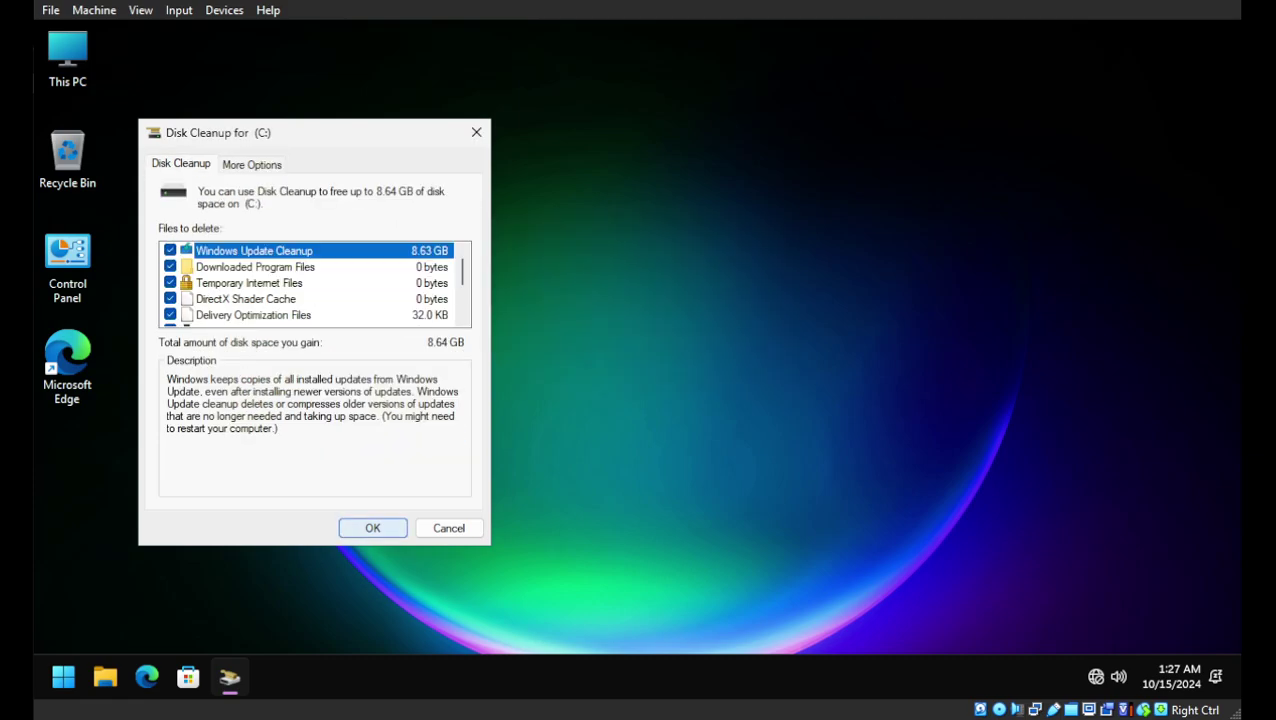
{"action": "key", "text": "Return"}
{"action": "key", "text": "Return"}
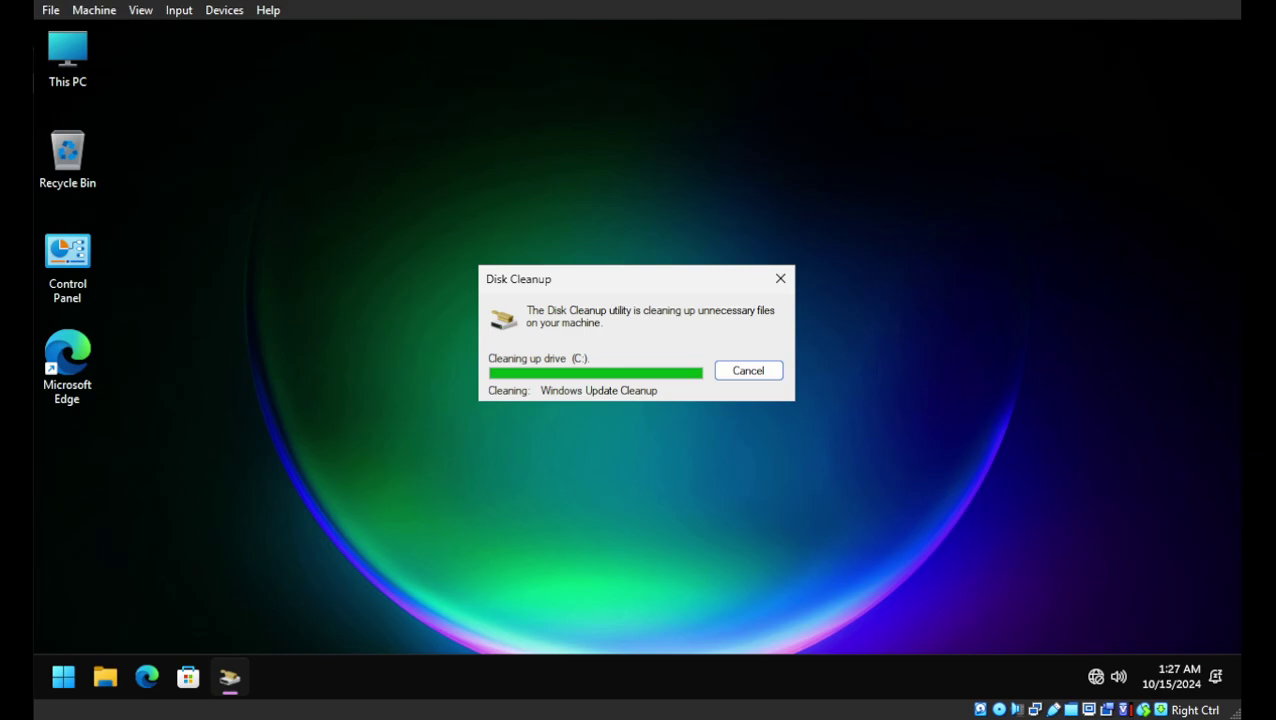
Step: Open the System Storage page in Settings to check the space used on Local Disk (C:)
{"action": "key", "text": "super"}
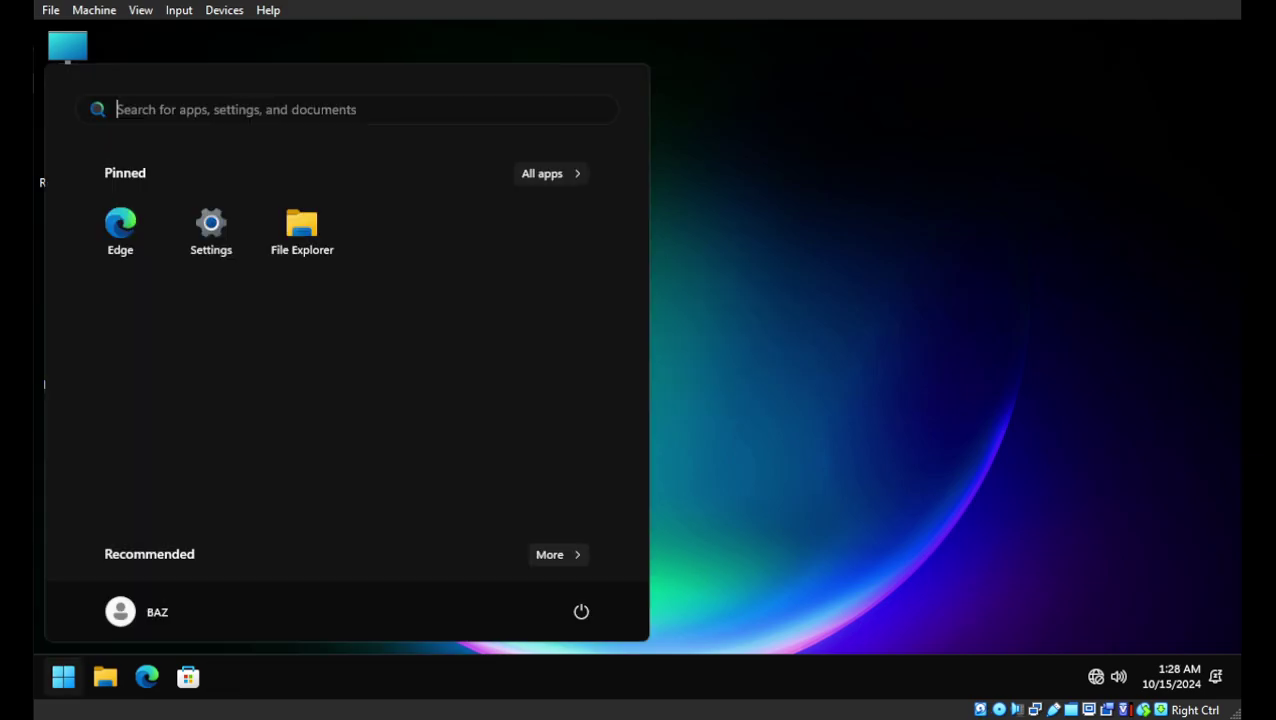
{"action": "left_click", "coordinate": [211, 232]}
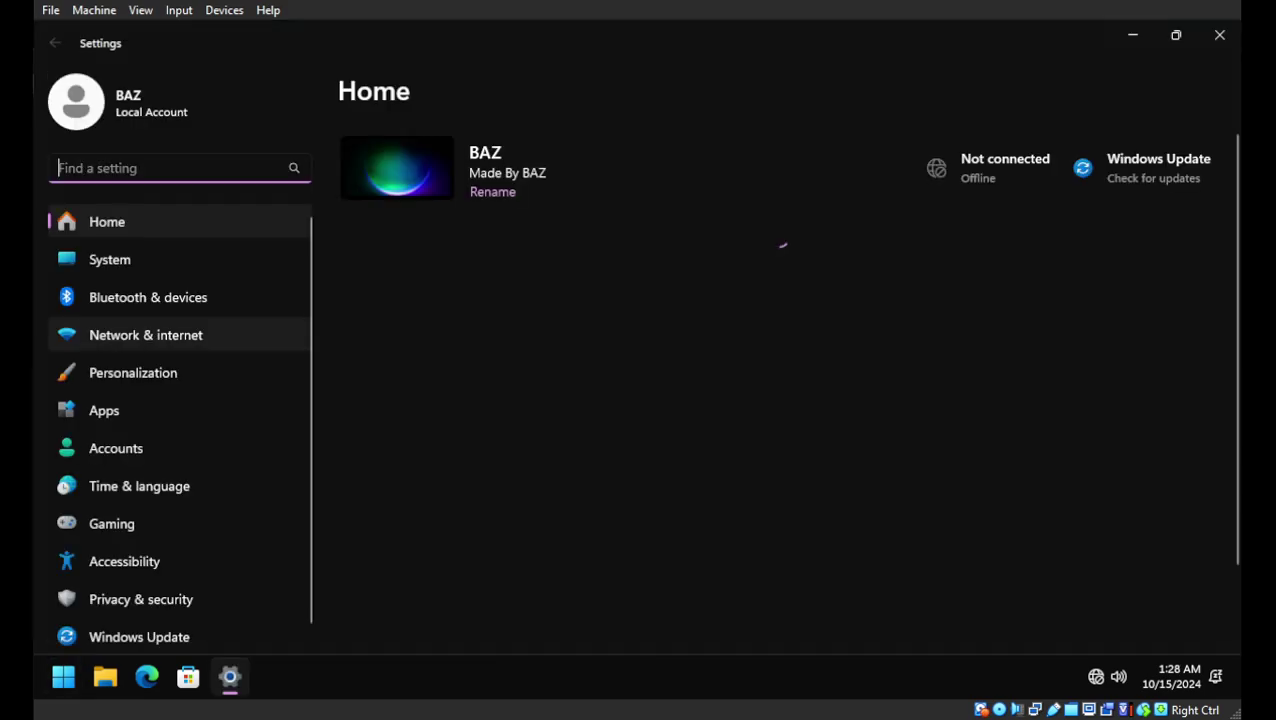
{"action": "left_click", "coordinate": [109, 259]}
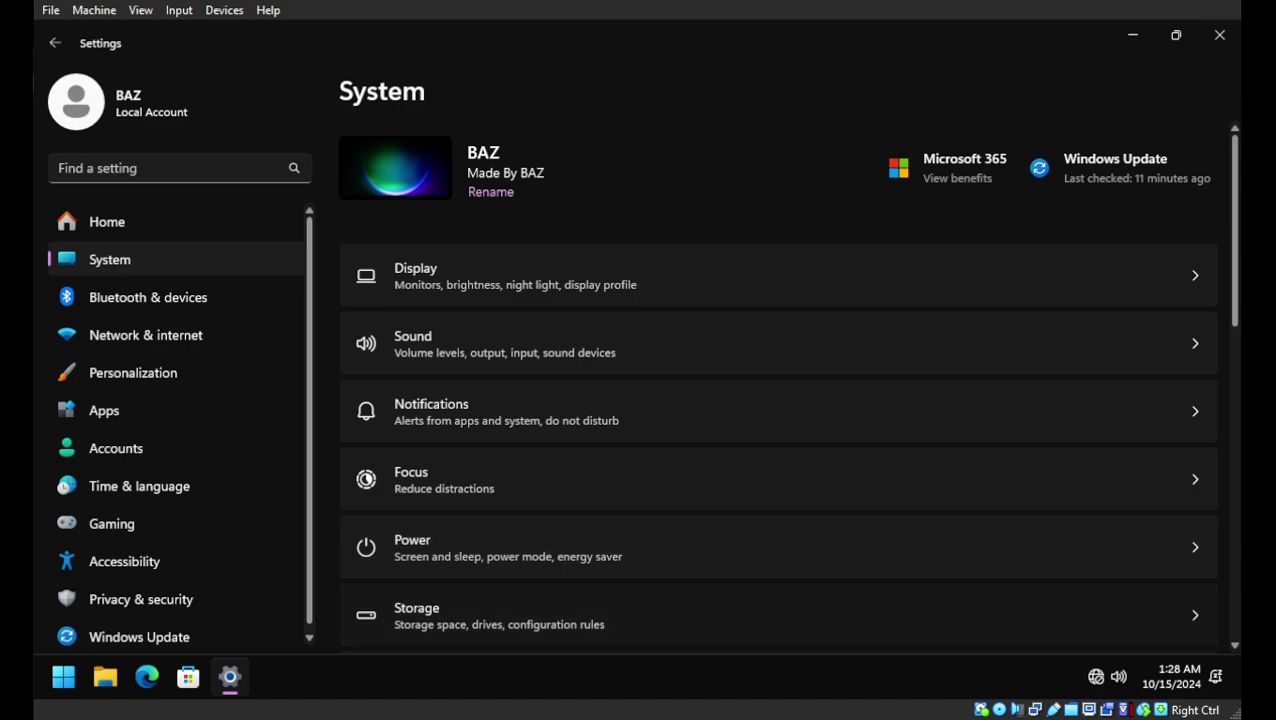
{"action": "left_click", "coordinate": [498, 615]}
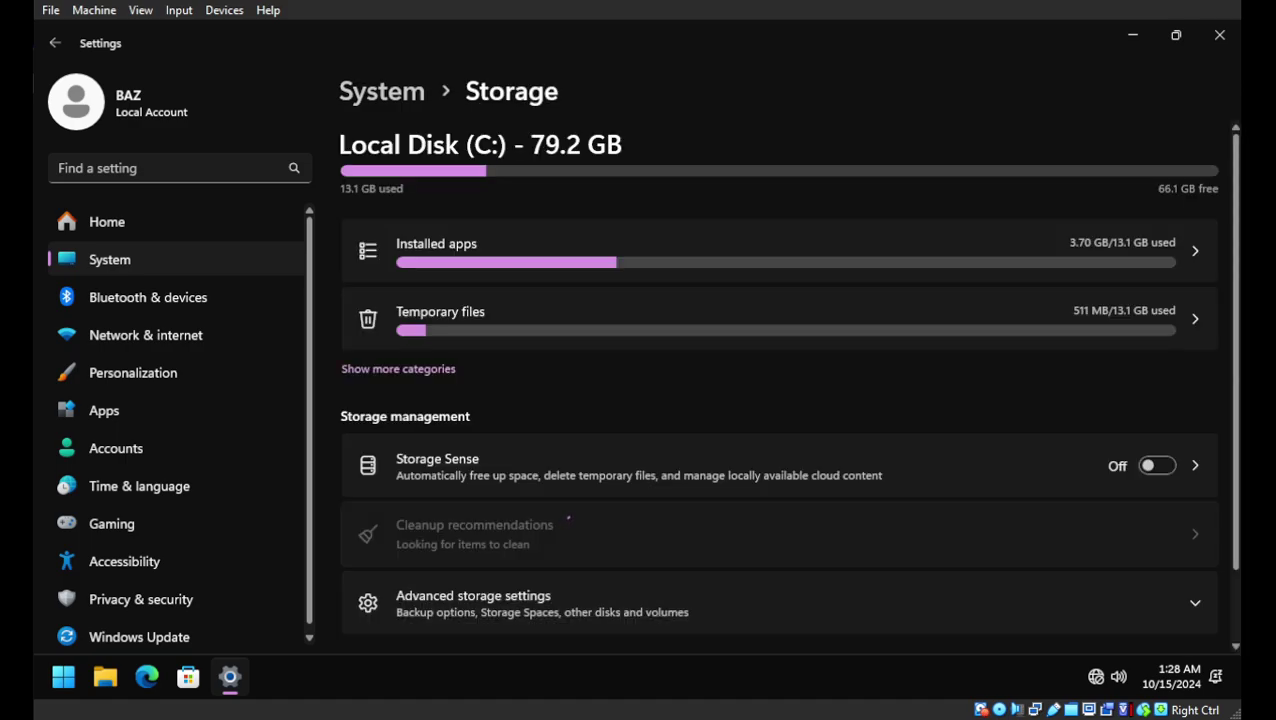
Step: Include Windows Update Cleanup in the temporary files selected for removal, and return to the Storage overview
{"action": "left_click", "coordinate": [700, 318]}
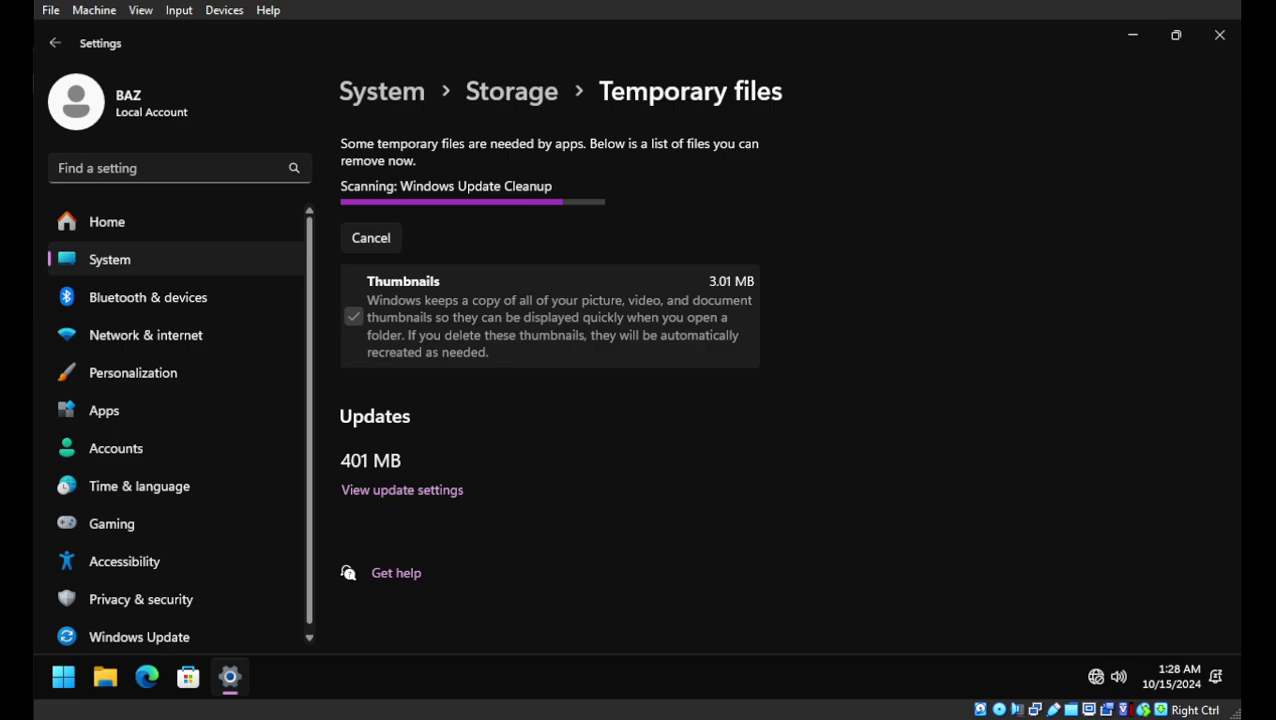
{"action": "left_click", "coordinate": [353, 324]}
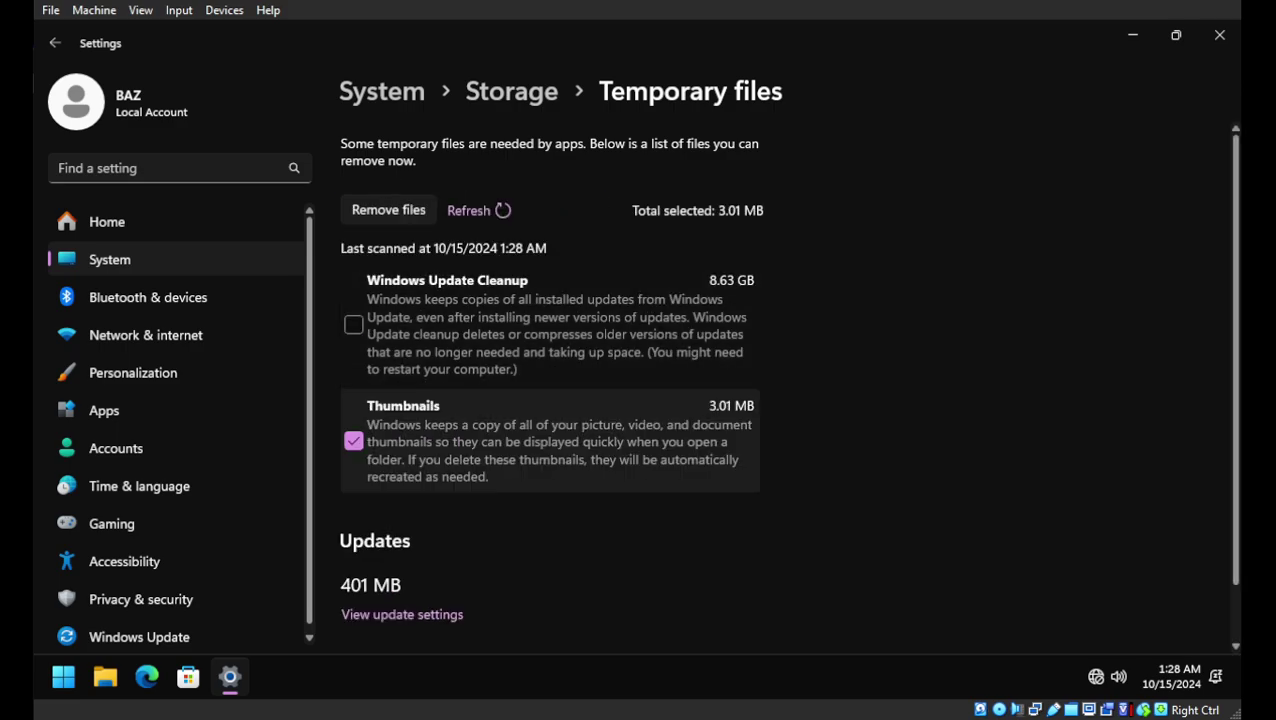
{"action": "left_click", "coordinate": [353, 324]}
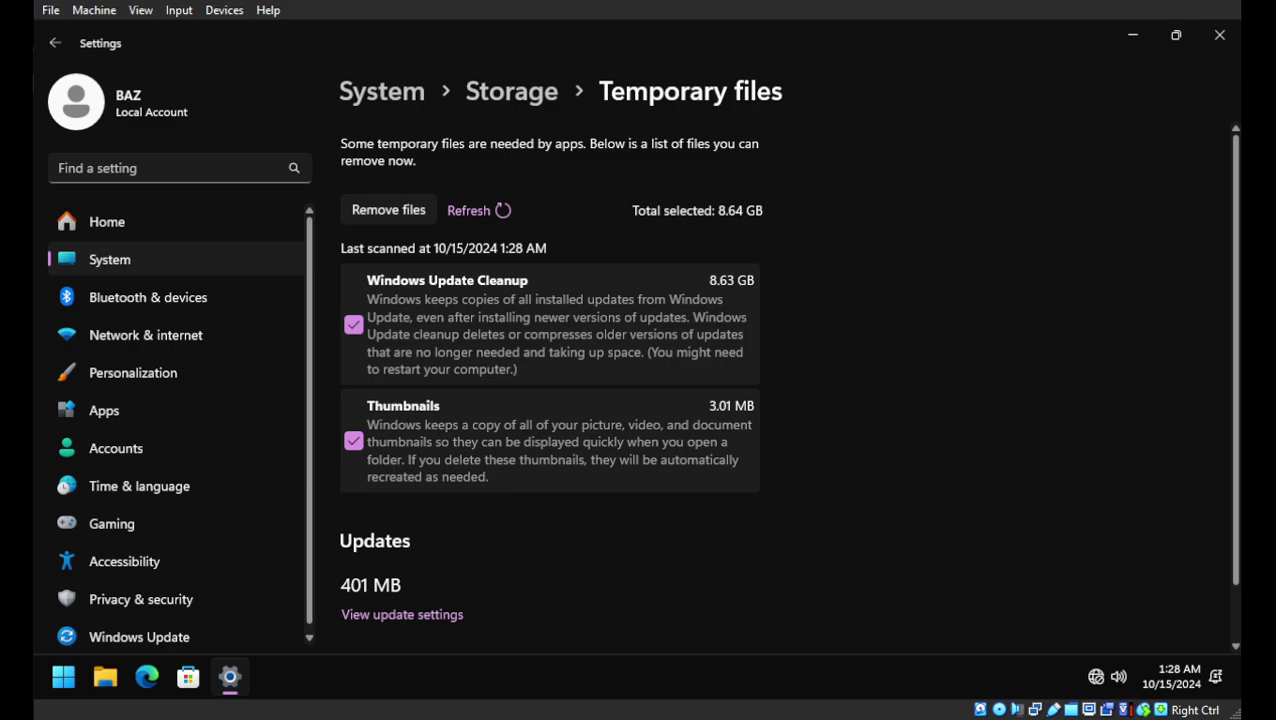
{"action": "key", "text": "alt+Left"}
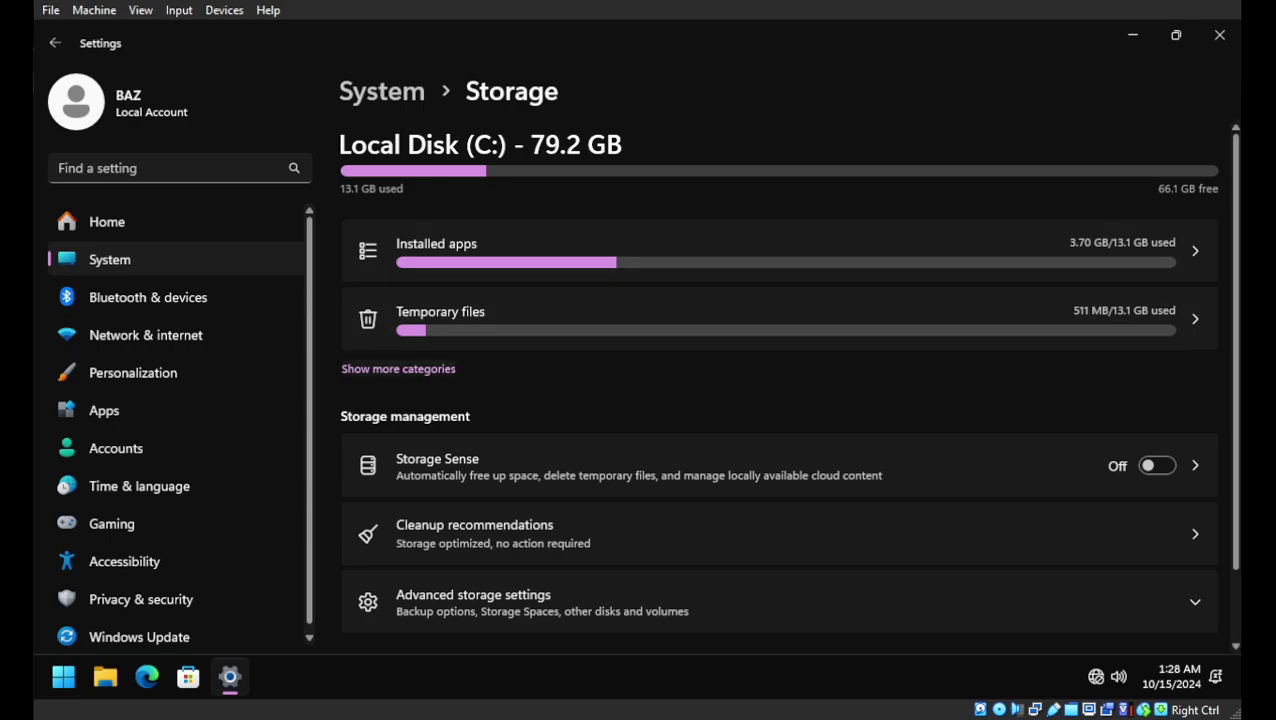
Step: Examine the full storage breakdown of Local Disk (C:), including temporary files, the installed apps list, and System & reserved
{"action": "left_click", "coordinate": [398, 369]}
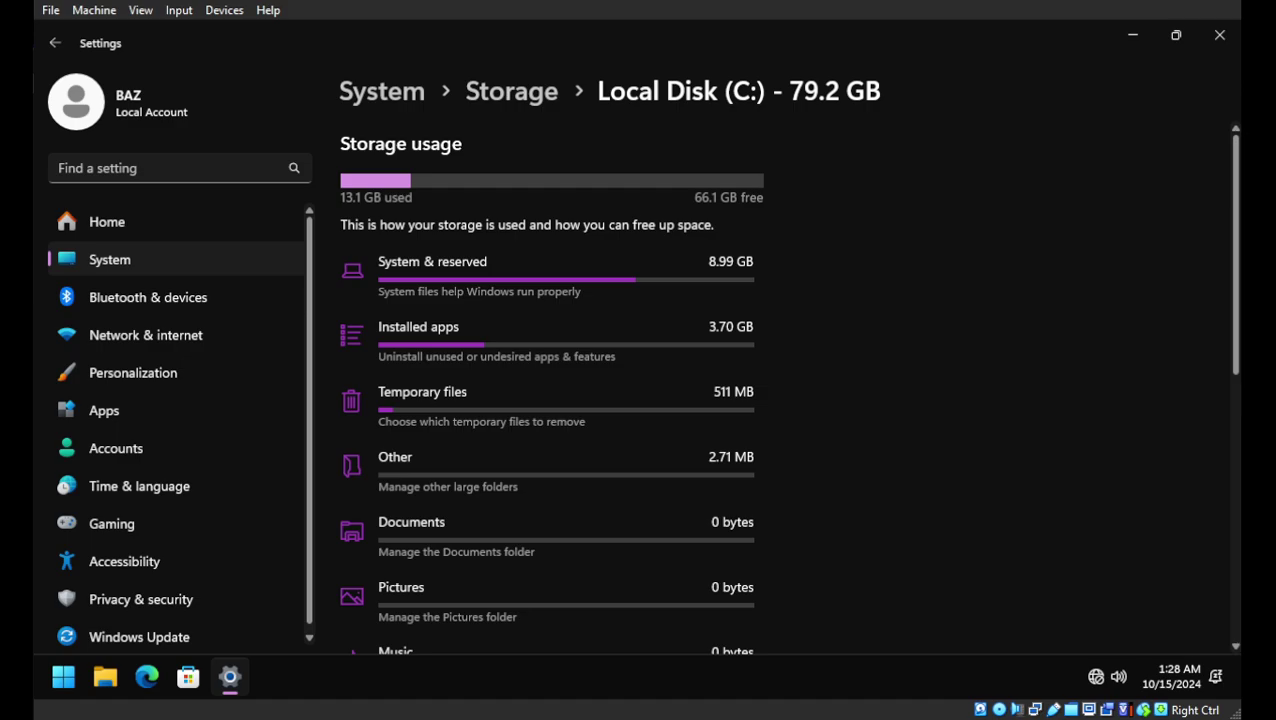
{"action": "left_click", "coordinate": [430, 400]}
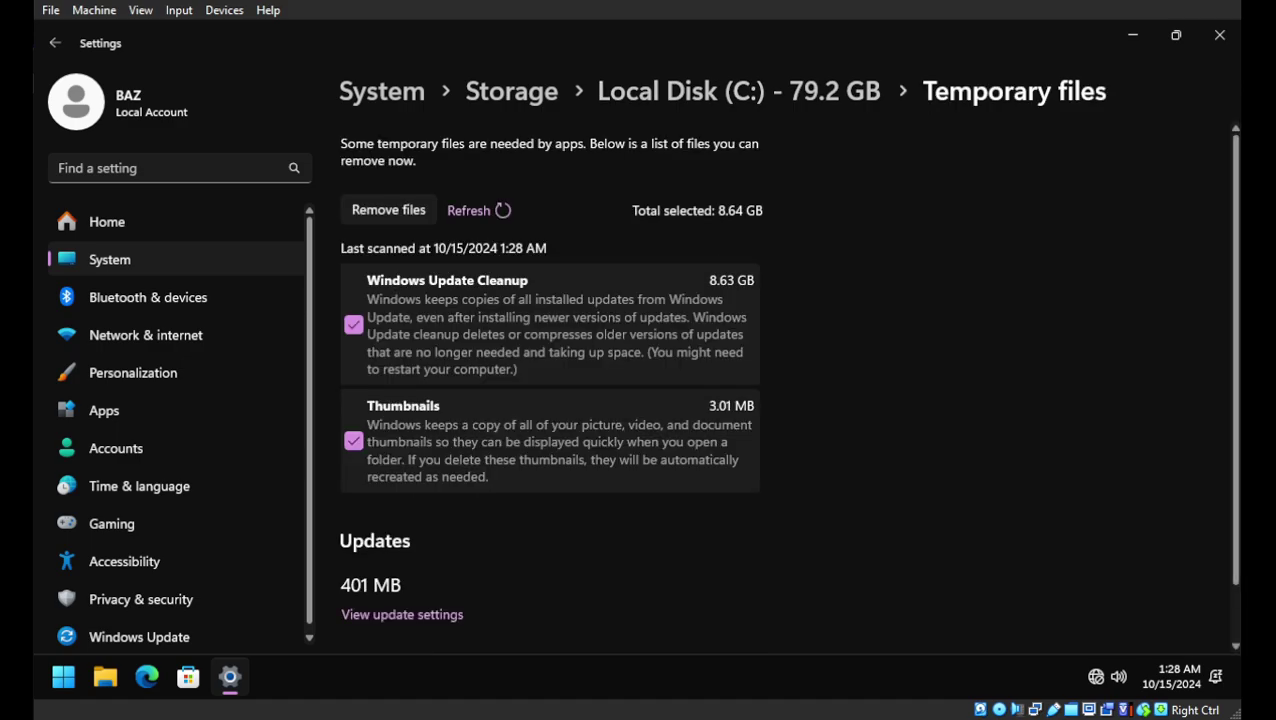
{"action": "key", "text": "alt+Left"}
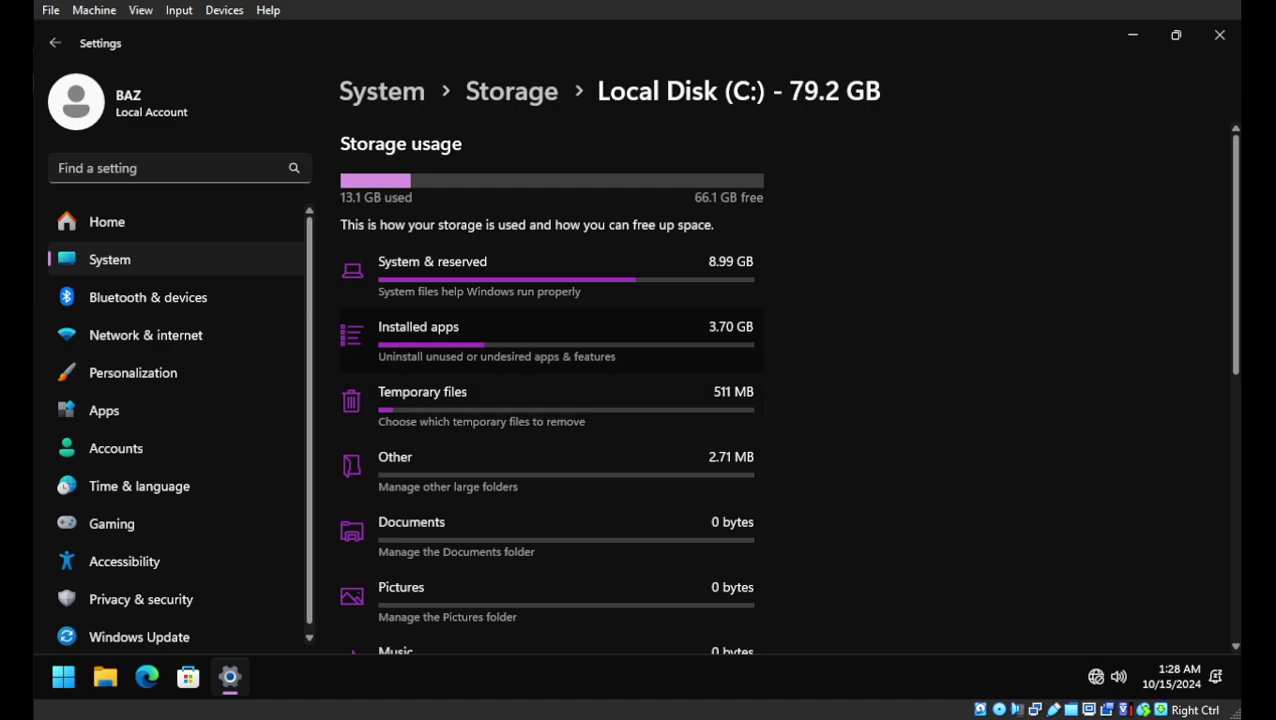
{"action": "left_click", "coordinate": [430, 335]}
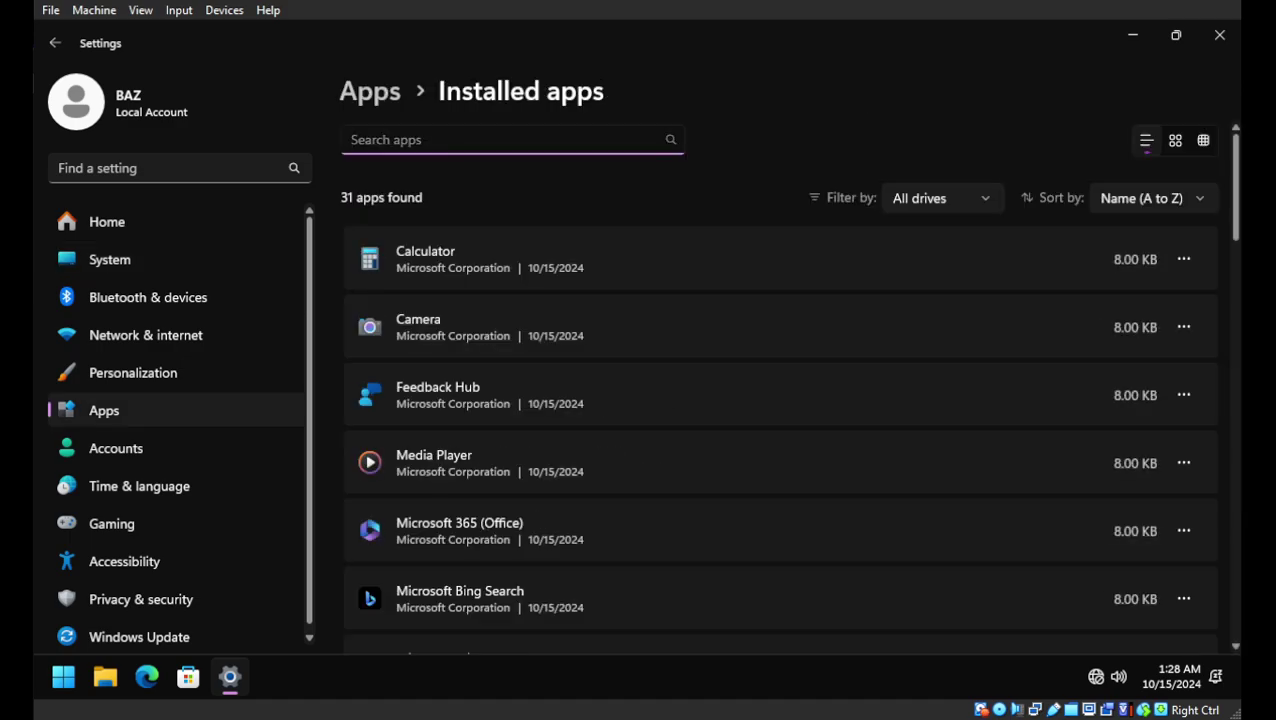
{"action": "scroll", "coordinate": [780, 400], "scroll_direction": "down", "scroll_amount": 5}
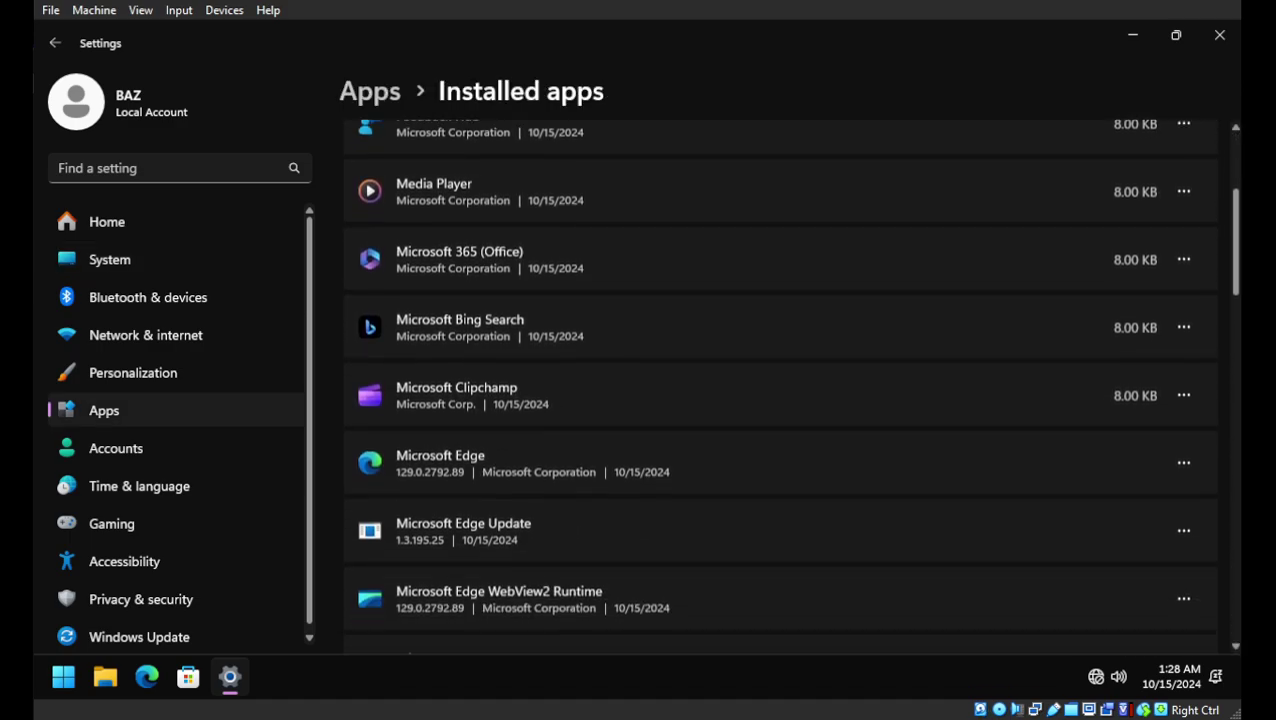
{"action": "scroll", "coordinate": [780, 400], "scroll_direction": "down", "scroll_amount": 14}
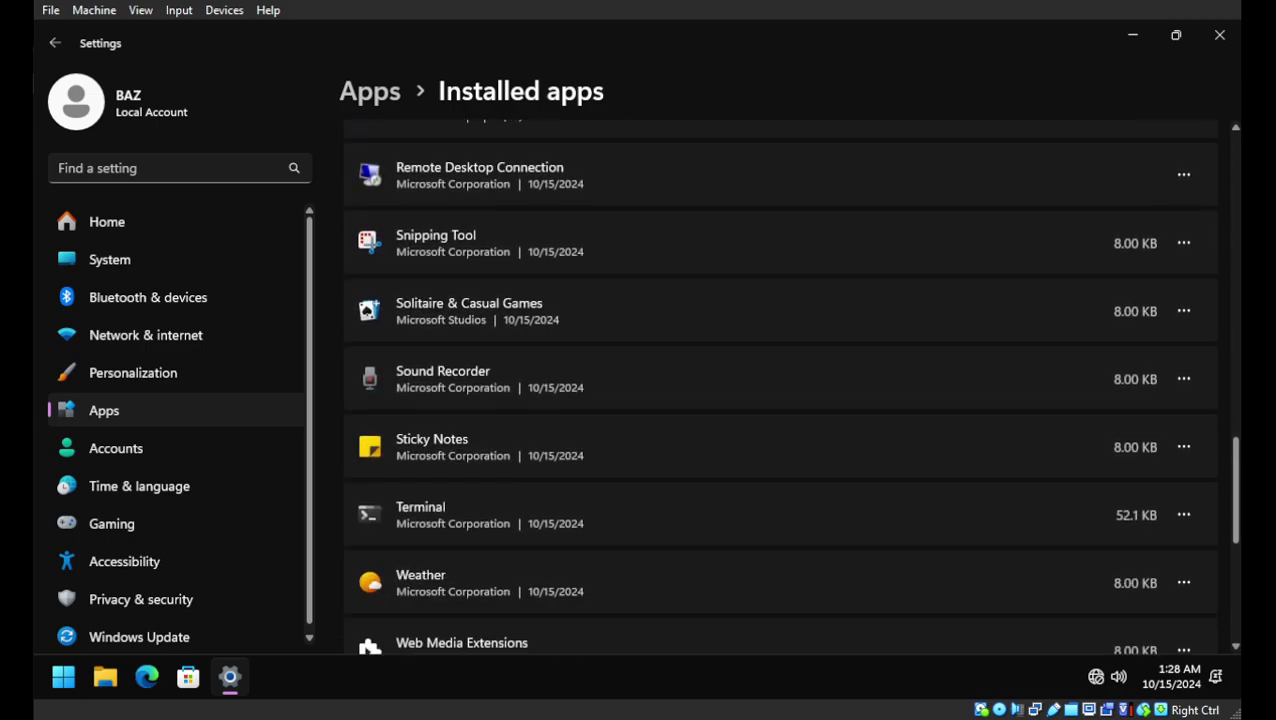
{"action": "scroll", "coordinate": [780, 400], "scroll_direction": "down", "scroll_amount": 1}
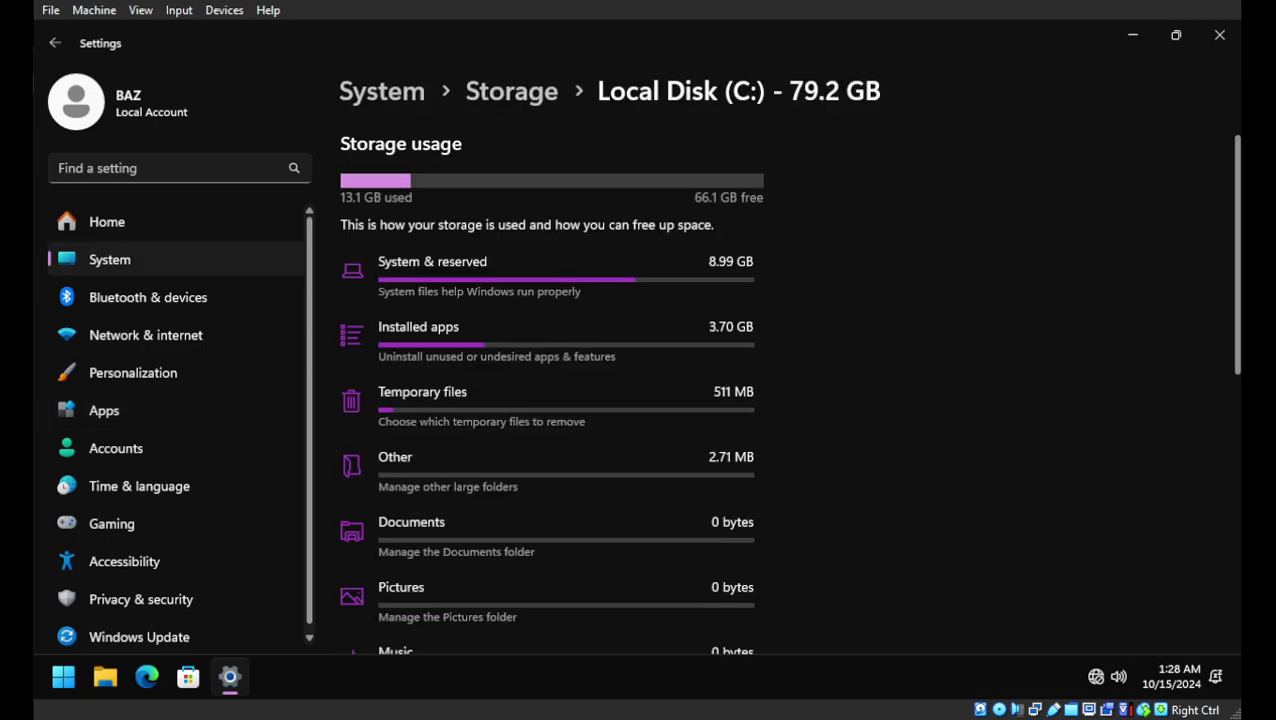
{"action": "left_click", "coordinate": [551, 275]}
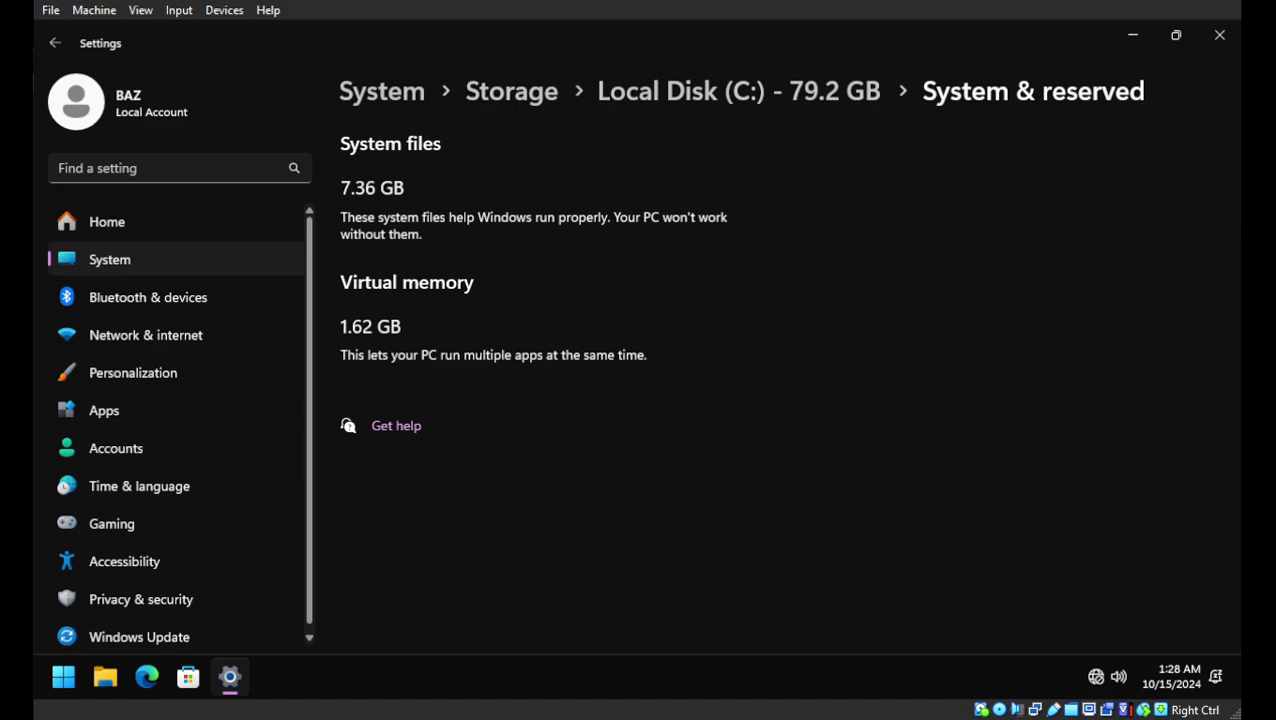
{"action": "key", "text": "alt+Left"}
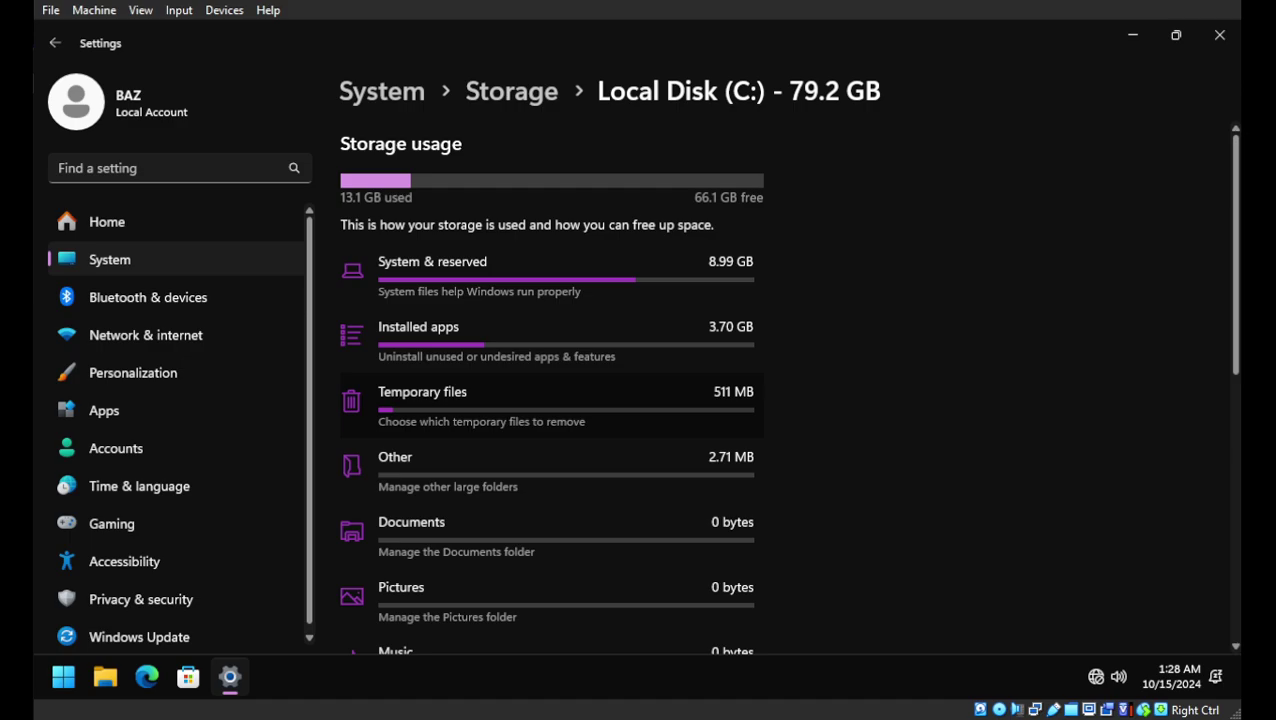
Step: Go to the update settings from the Temporary files page and resume the paused Windows updates
{"action": "left_click", "coordinate": [550, 405]}
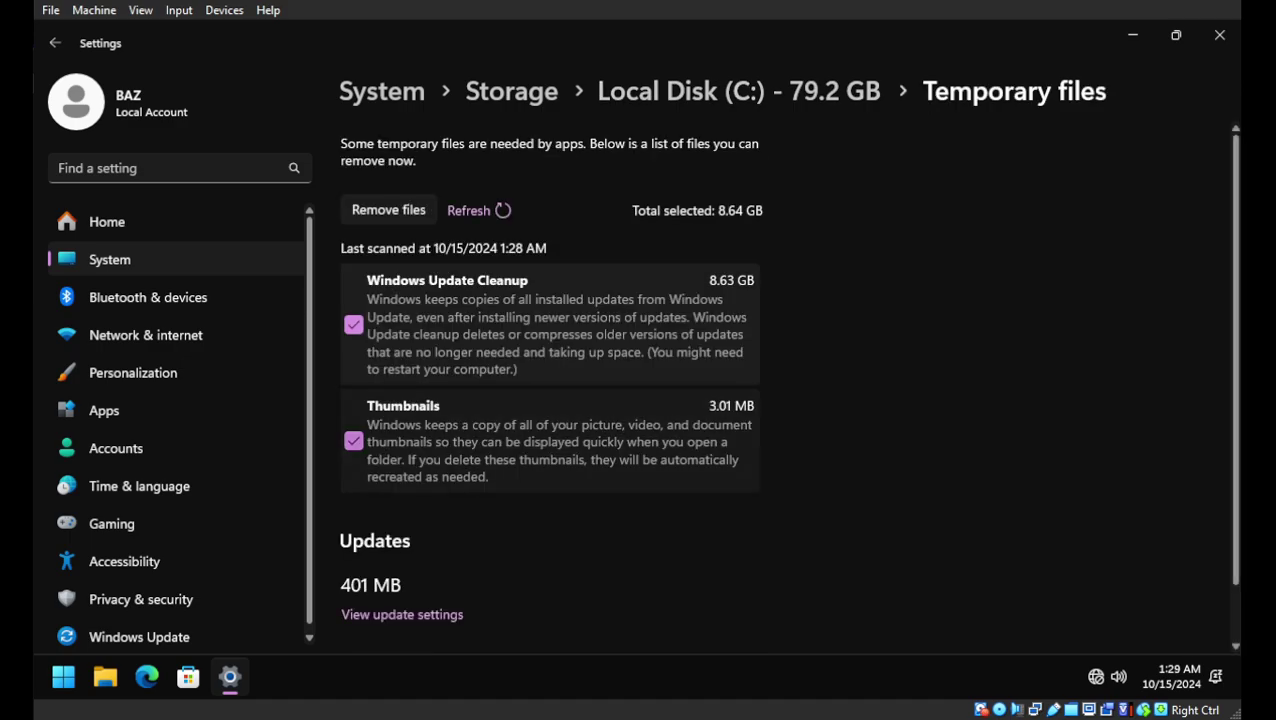
{"action": "left_click", "coordinate": [402, 614]}
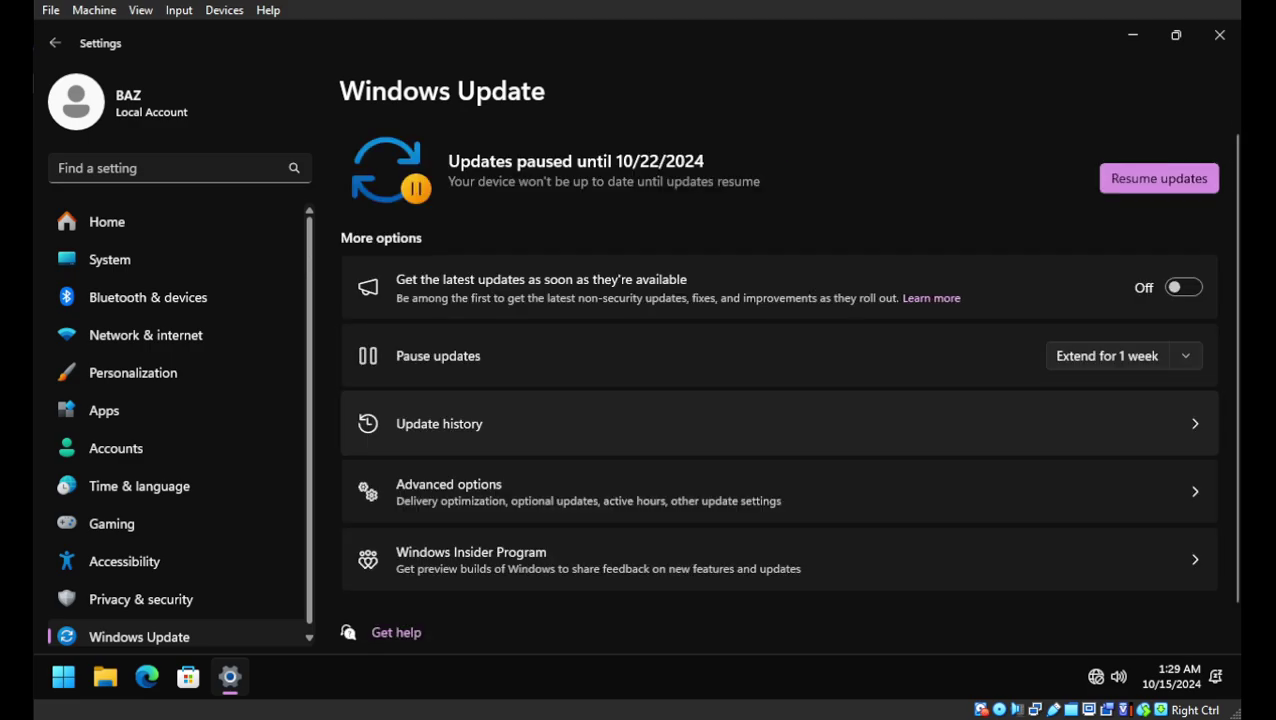
{"action": "left_click", "coordinate": [1158, 178]}
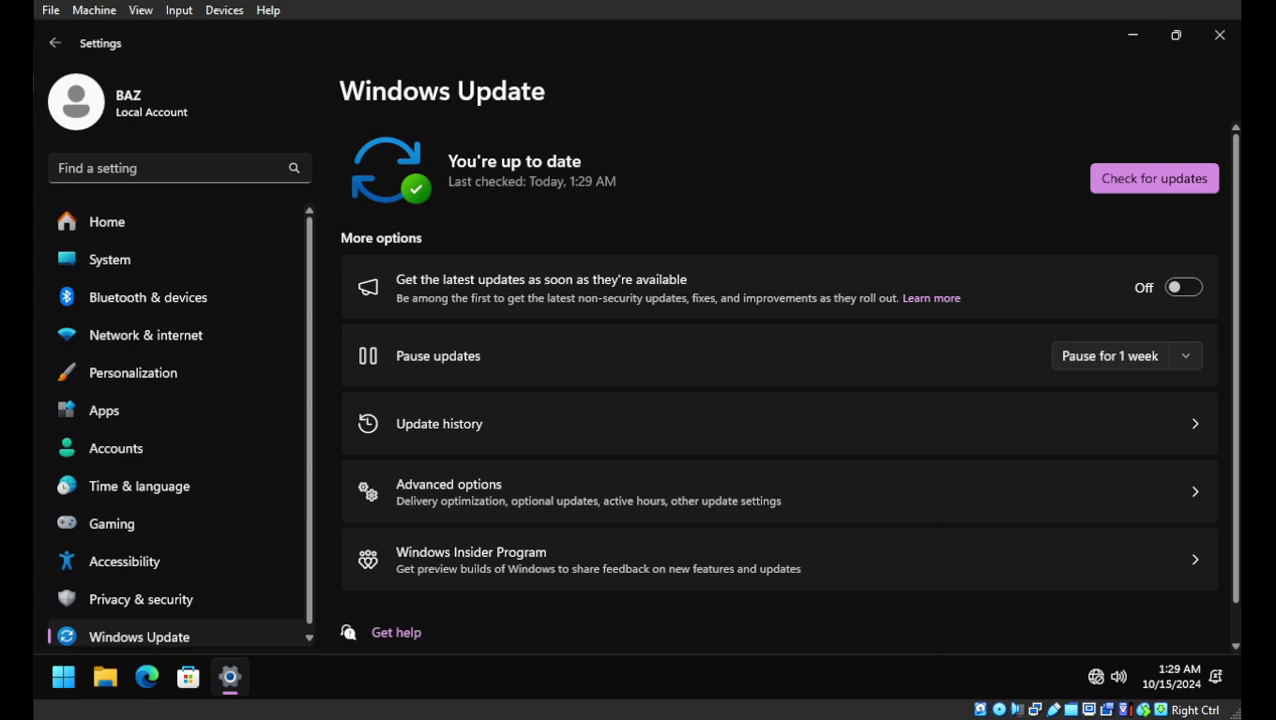
Step: Return to the System Storage page and review the cleanup recommendations for the disk
{"action": "left_click", "coordinate": [110, 259]}
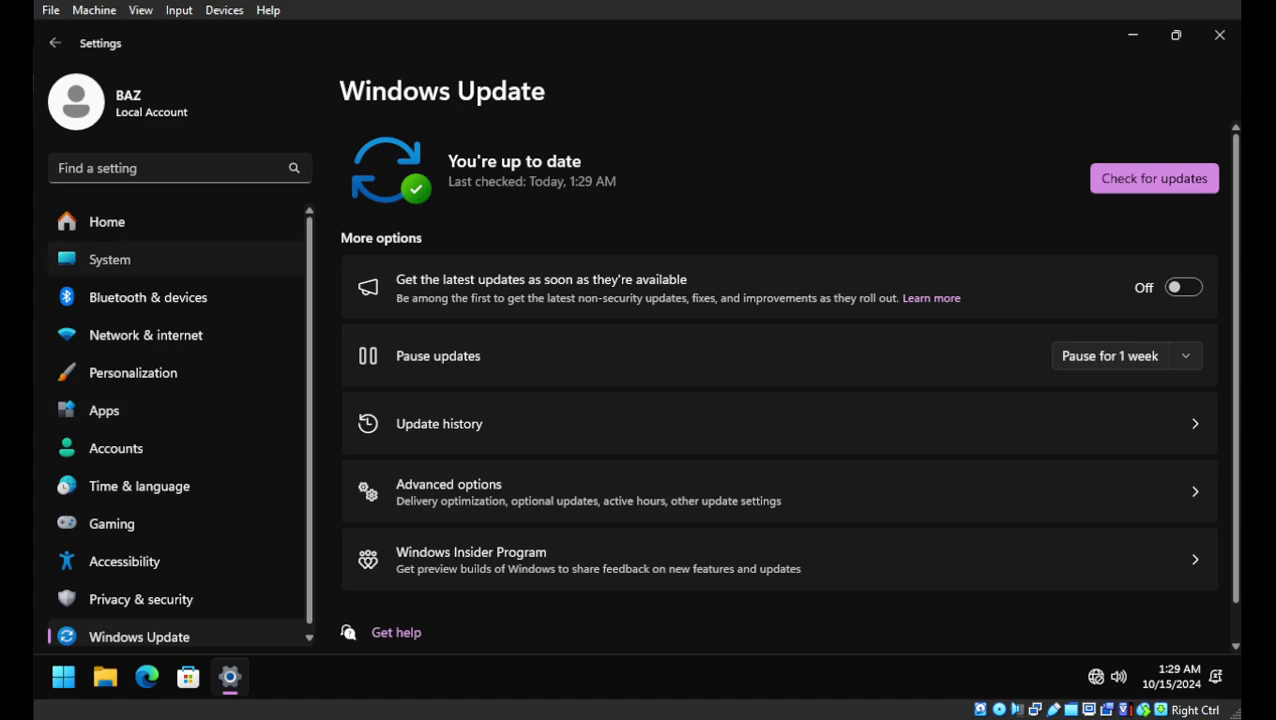
{"action": "left_click", "coordinate": [778, 615]}
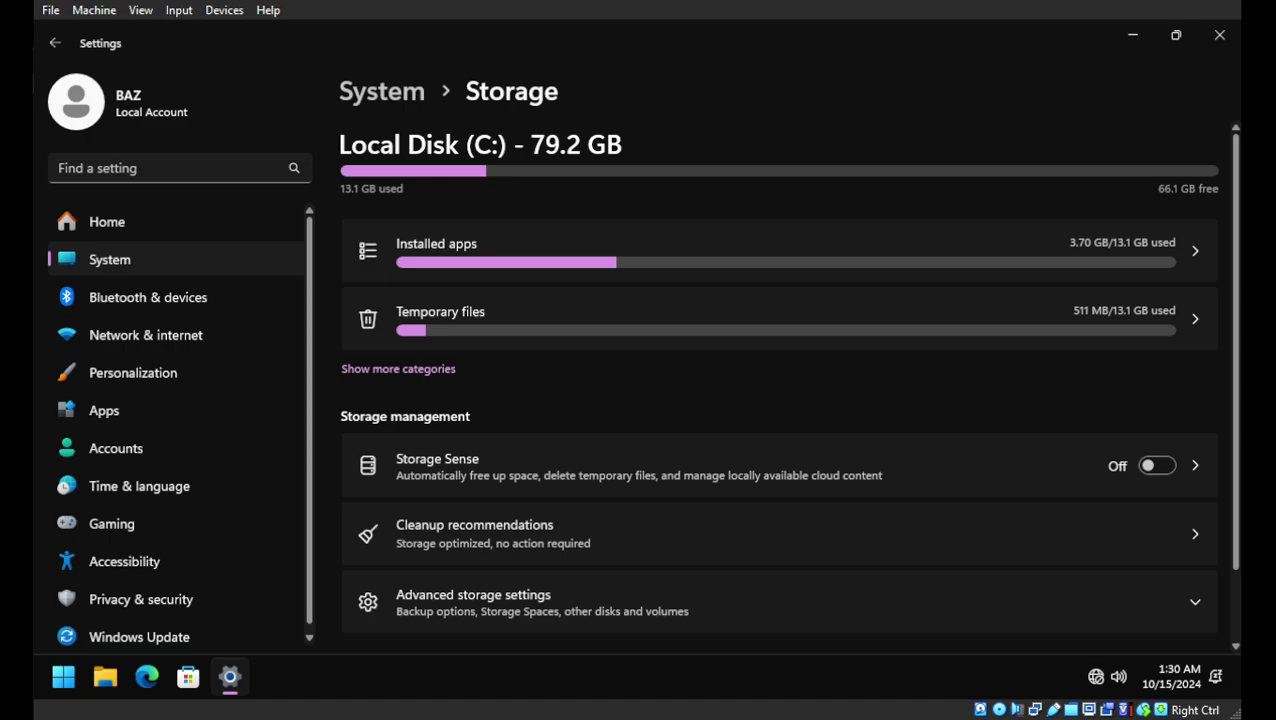
{"action": "left_click", "coordinate": [778, 533]}
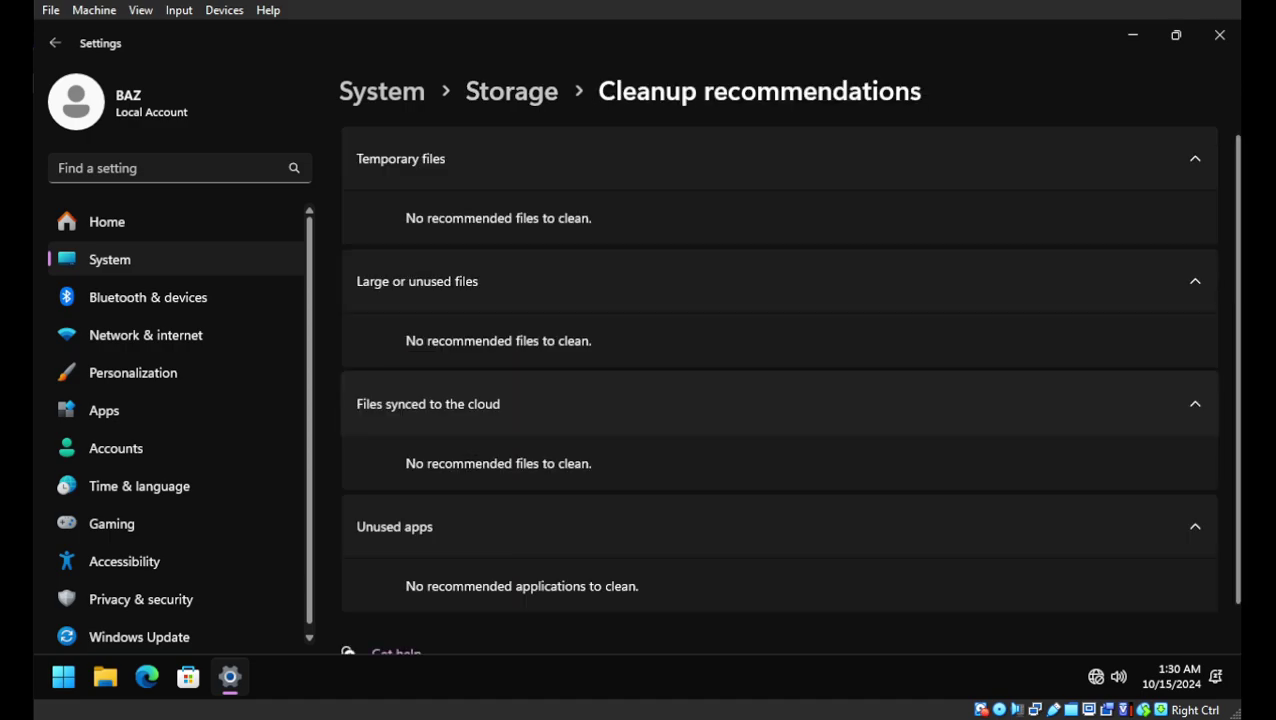
{"action": "scroll", "coordinate": [778, 403], "scroll_direction": "down", "scroll_amount": 2}
{"action": "key", "text": "alt+Left"}
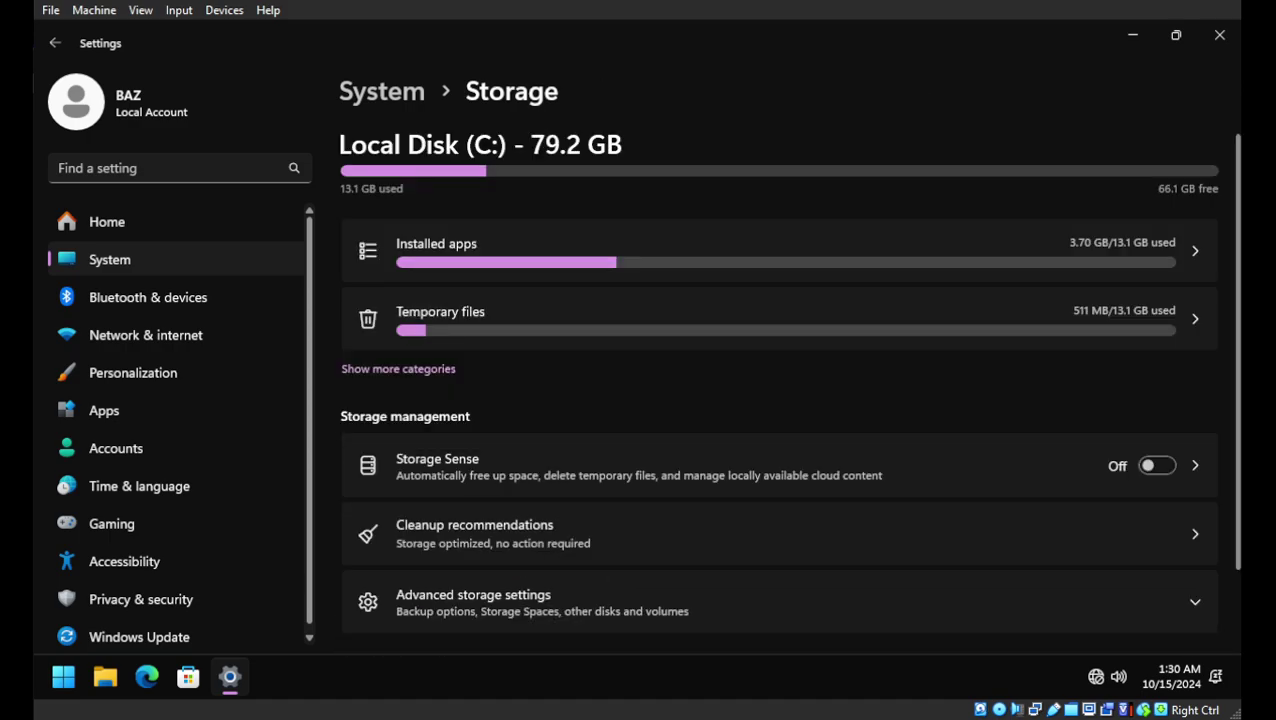
{"action": "scroll", "coordinate": [778, 403], "scroll_direction": "down", "scroll_amount": 2}
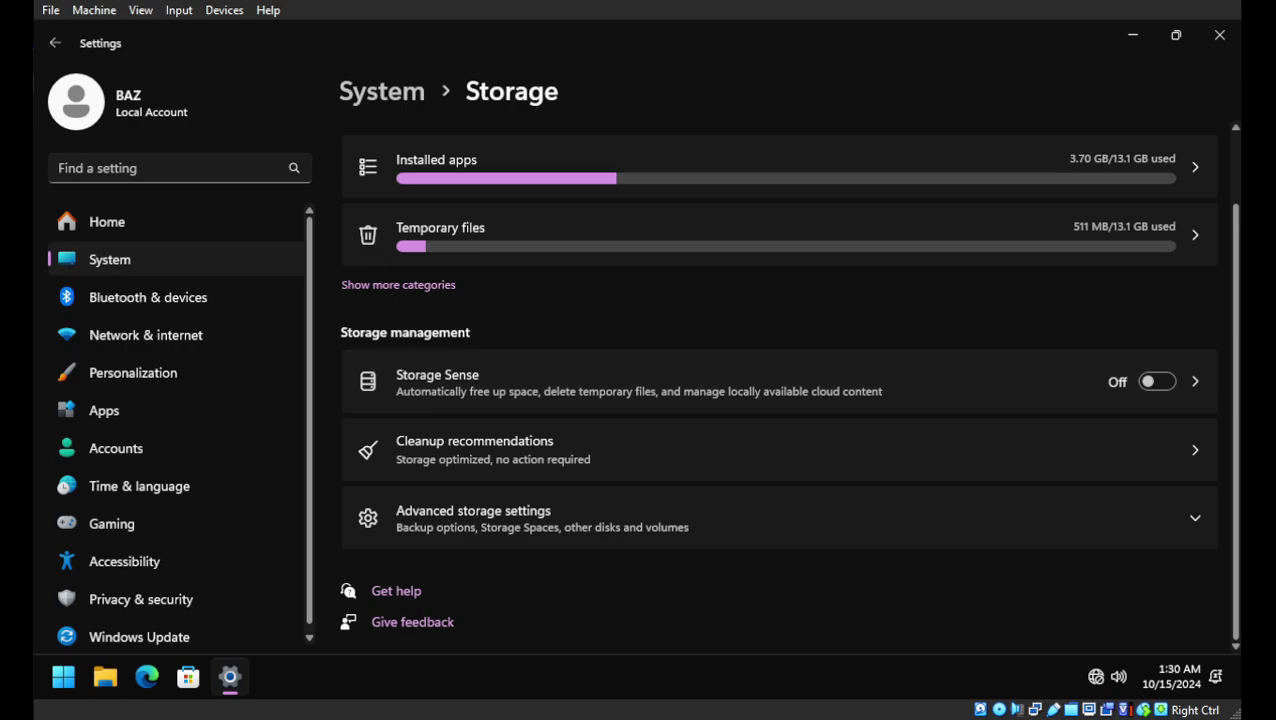
Step: Remove the selected Windows Update Cleanup and Thumbnails temporary files, and confirm the removal
{"action": "left_click", "coordinate": [778, 234]}
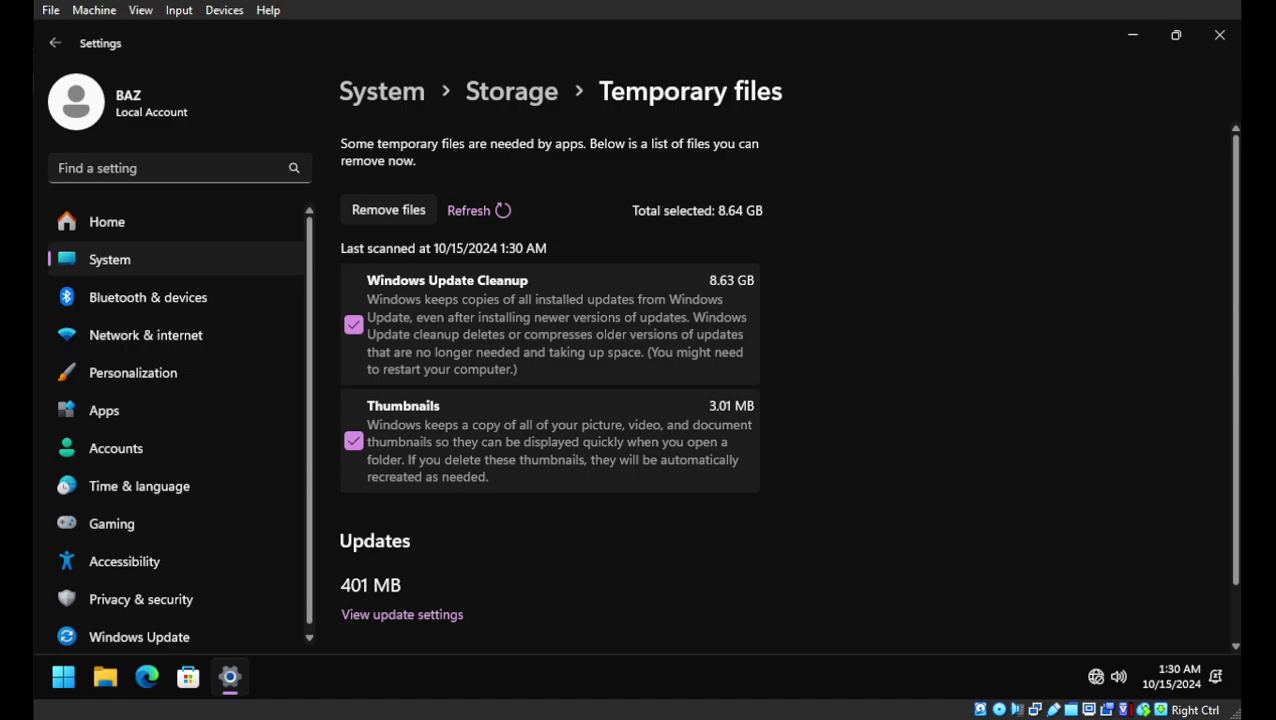
{"action": "left_click", "coordinate": [388, 210]}
{"action": "left_click", "coordinate": [546, 394]}
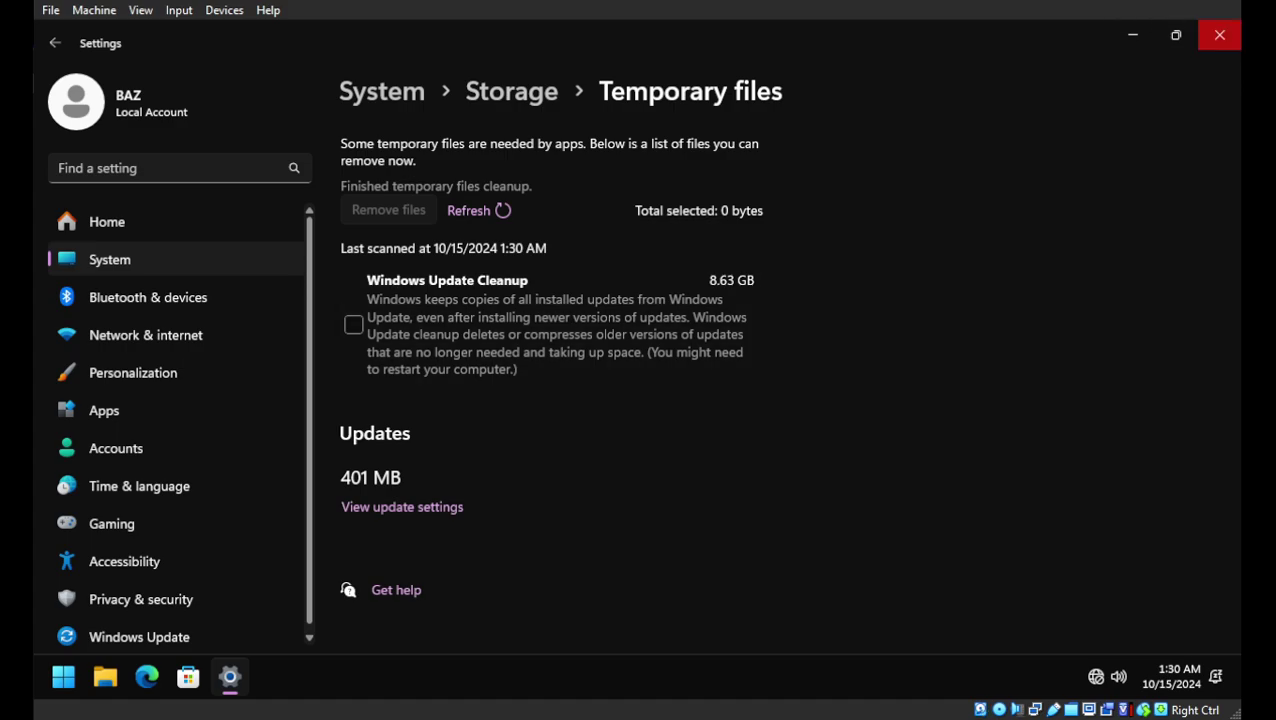
Step: Close Settings and restart Windows in the virtual machine
{"action": "left_click", "coordinate": [1219, 35]}
{"action": "left_click", "coordinate": [63, 677]}
{"action": "left_click", "coordinate": [581, 609]}
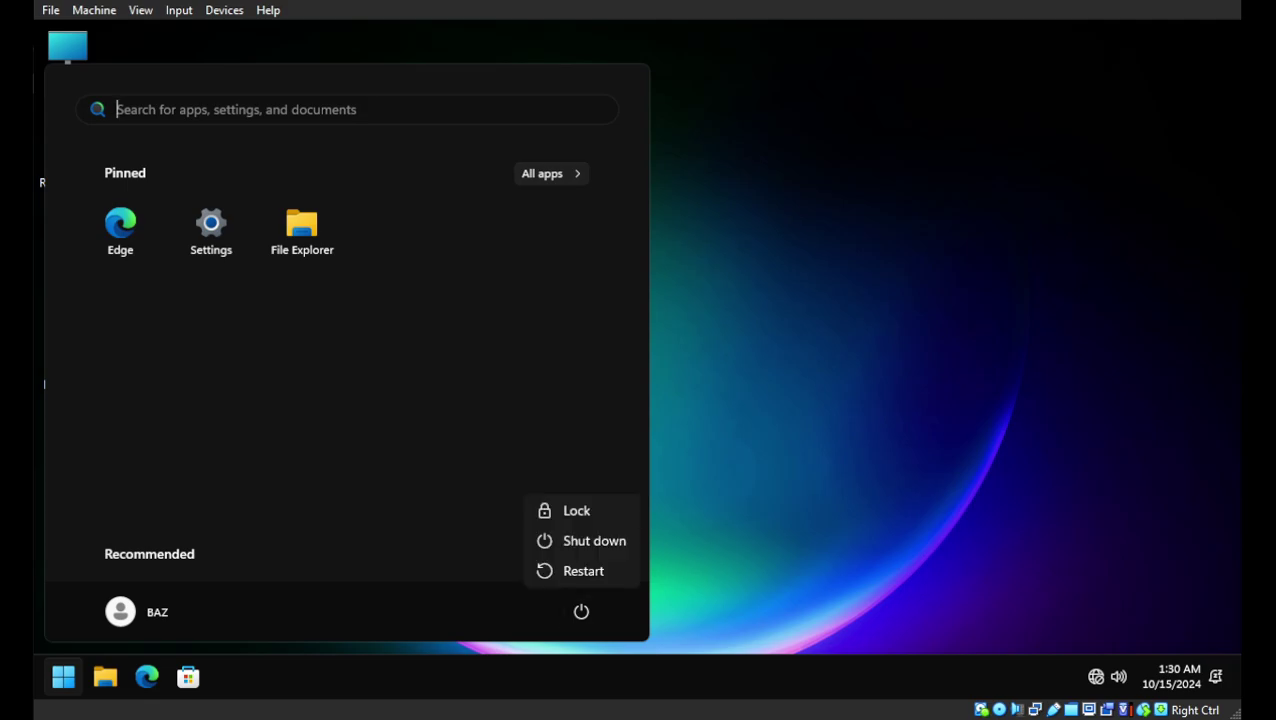
{"action": "left_click", "coordinate": [578, 569]}
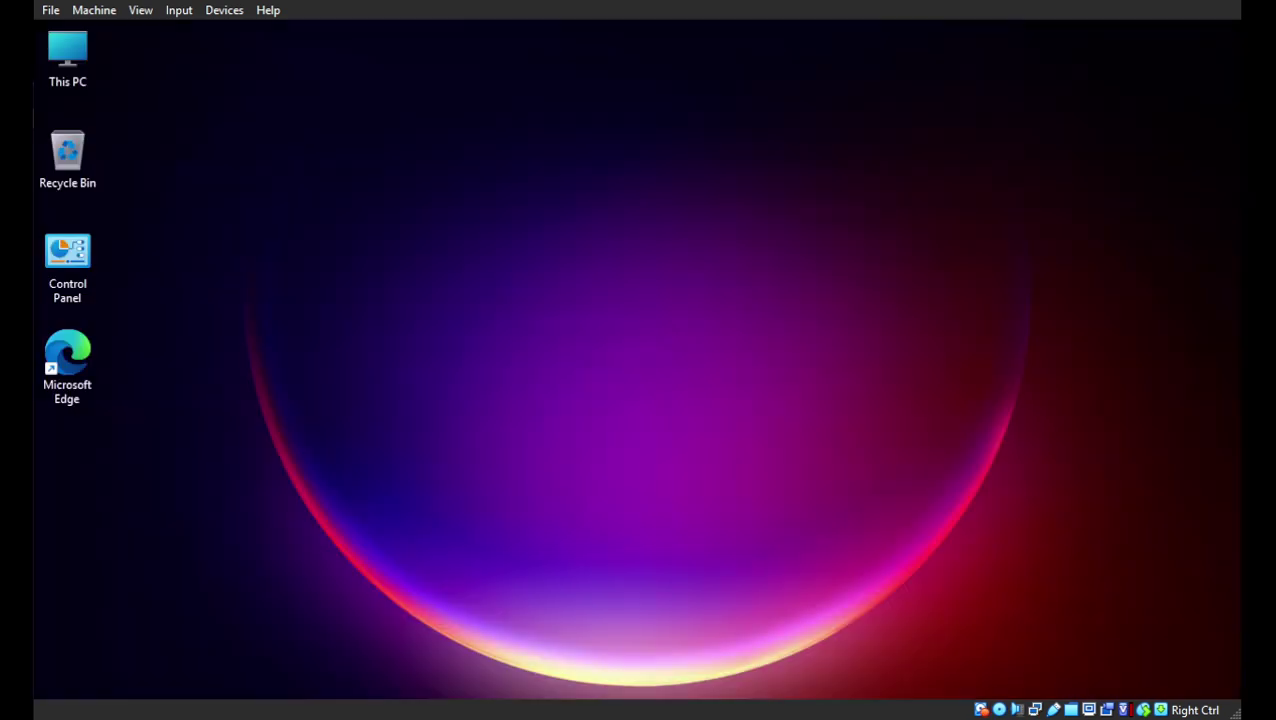
Step: Check the files to delete on C: with Disk Cleanup from the administrative tools, and cancel the cleanup
{"action": "right_click", "coordinate": [573, 272]}
{"action": "left_click", "coordinate": [656, 272]}
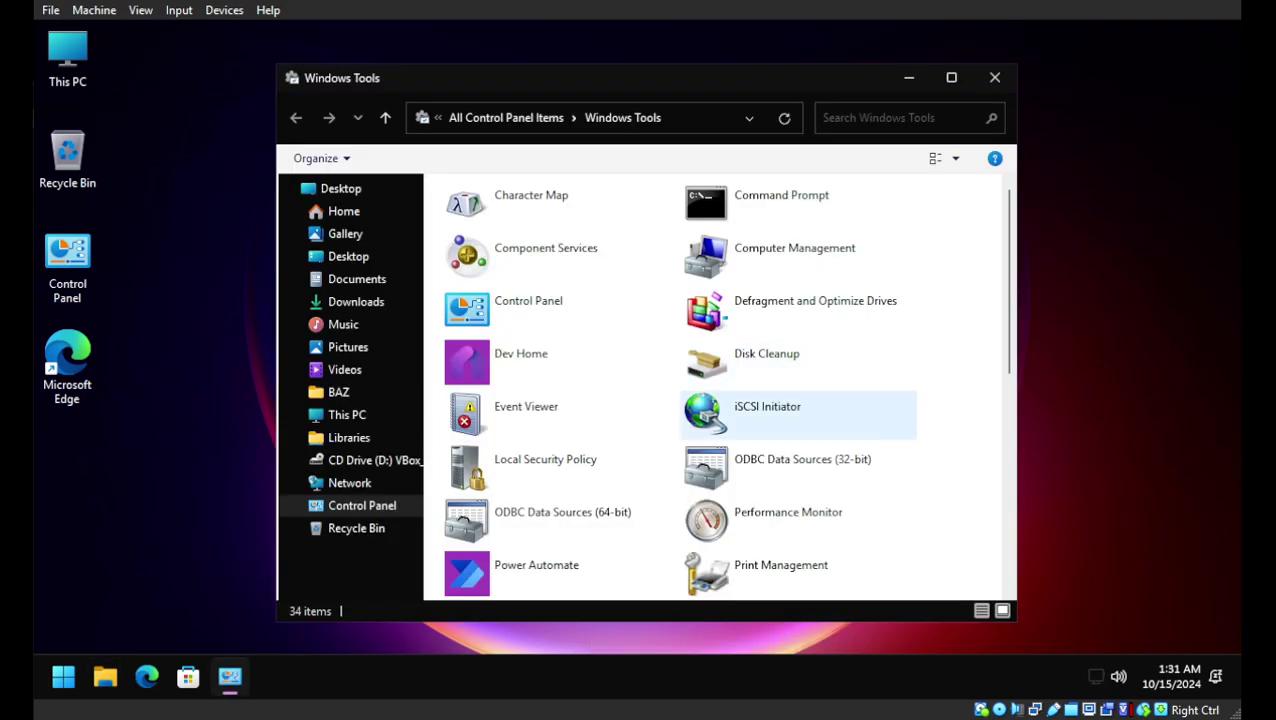
{"action": "double_click", "coordinate": [766, 360]}
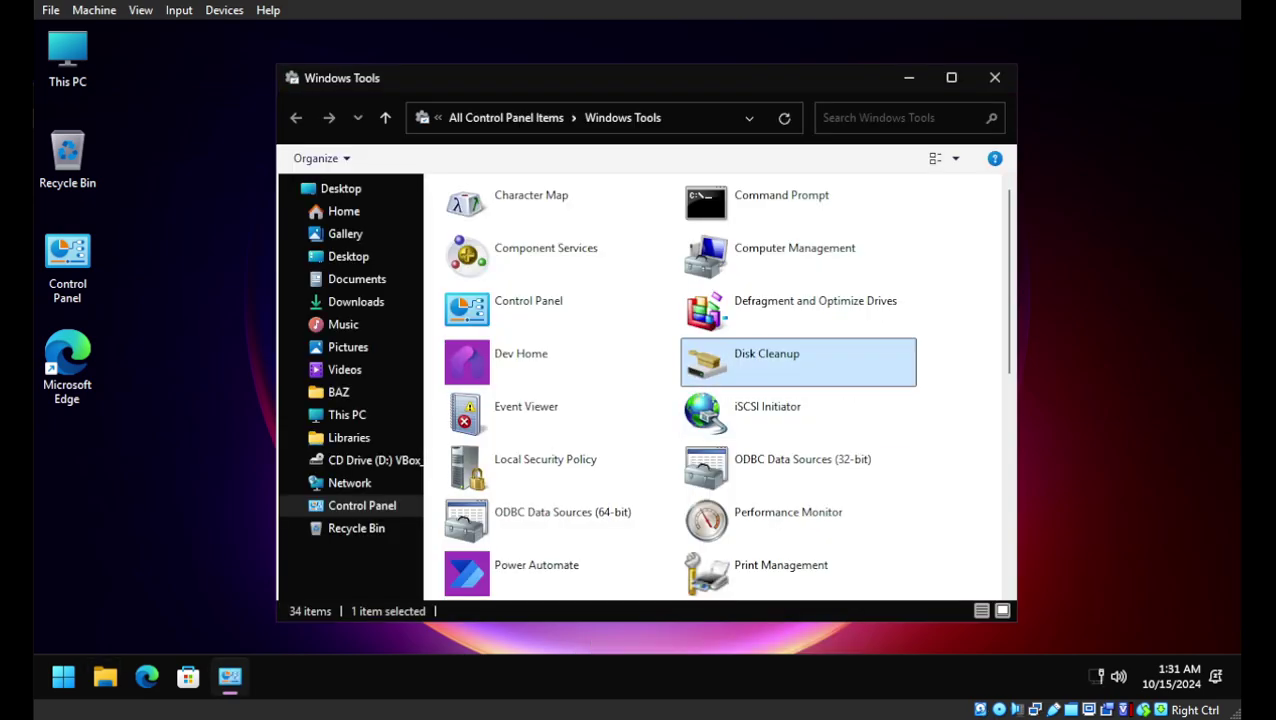
{"action": "left_click", "coordinate": [995, 77]}
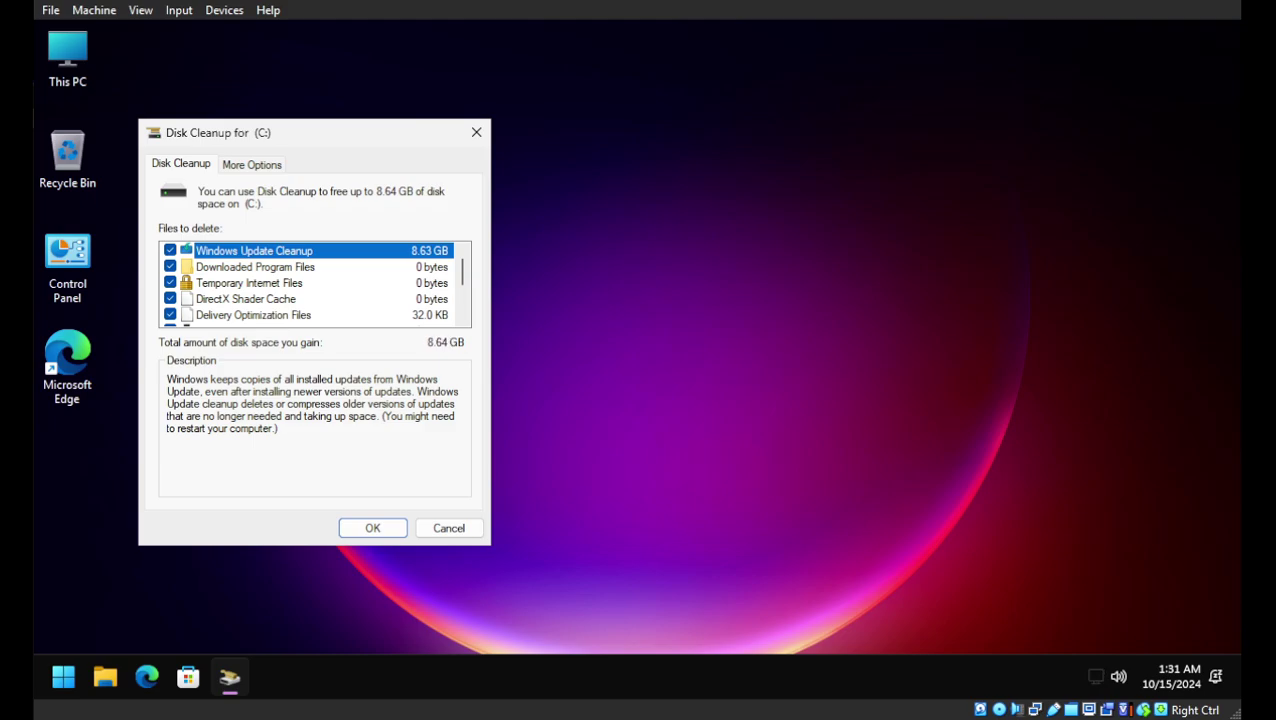
{"action": "scroll", "coordinate": [314, 283], "scroll_direction": "down", "scroll_amount": 2}
{"action": "scroll", "coordinate": [314, 283], "scroll_direction": "up", "scroll_amount": 1}
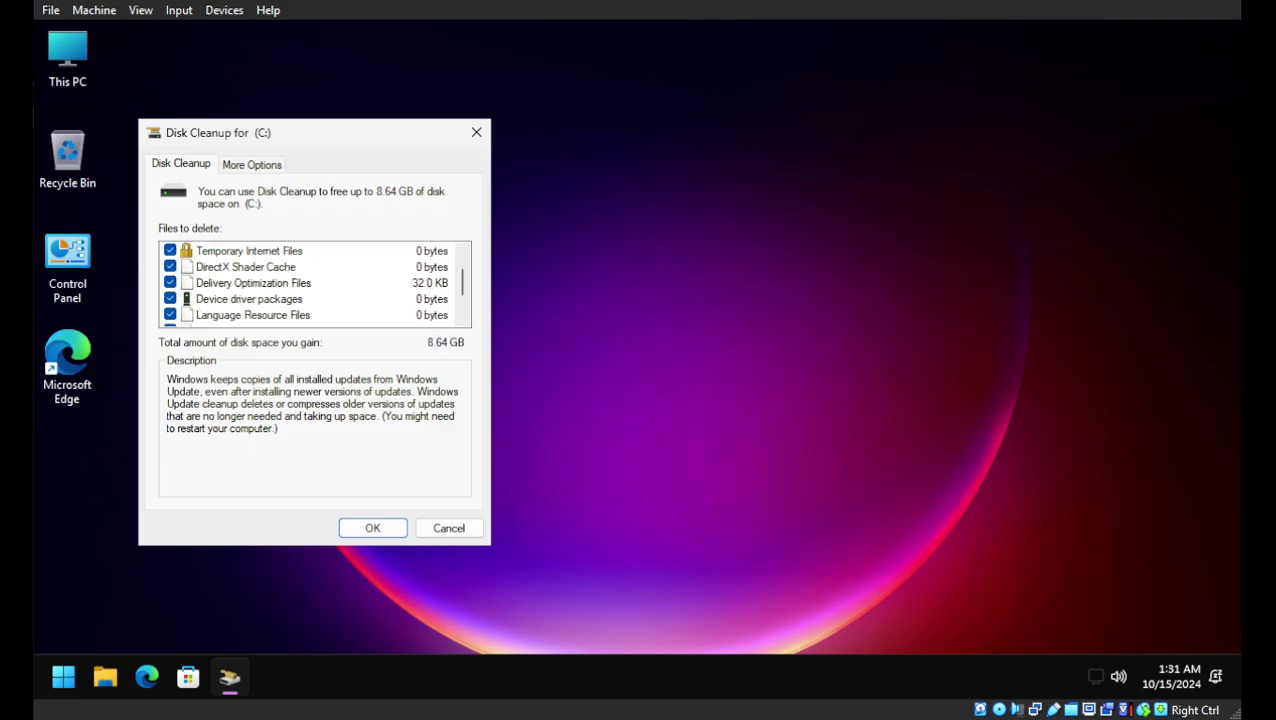
{"action": "scroll", "coordinate": [314, 283], "scroll_direction": "up", "scroll_amount": 1}
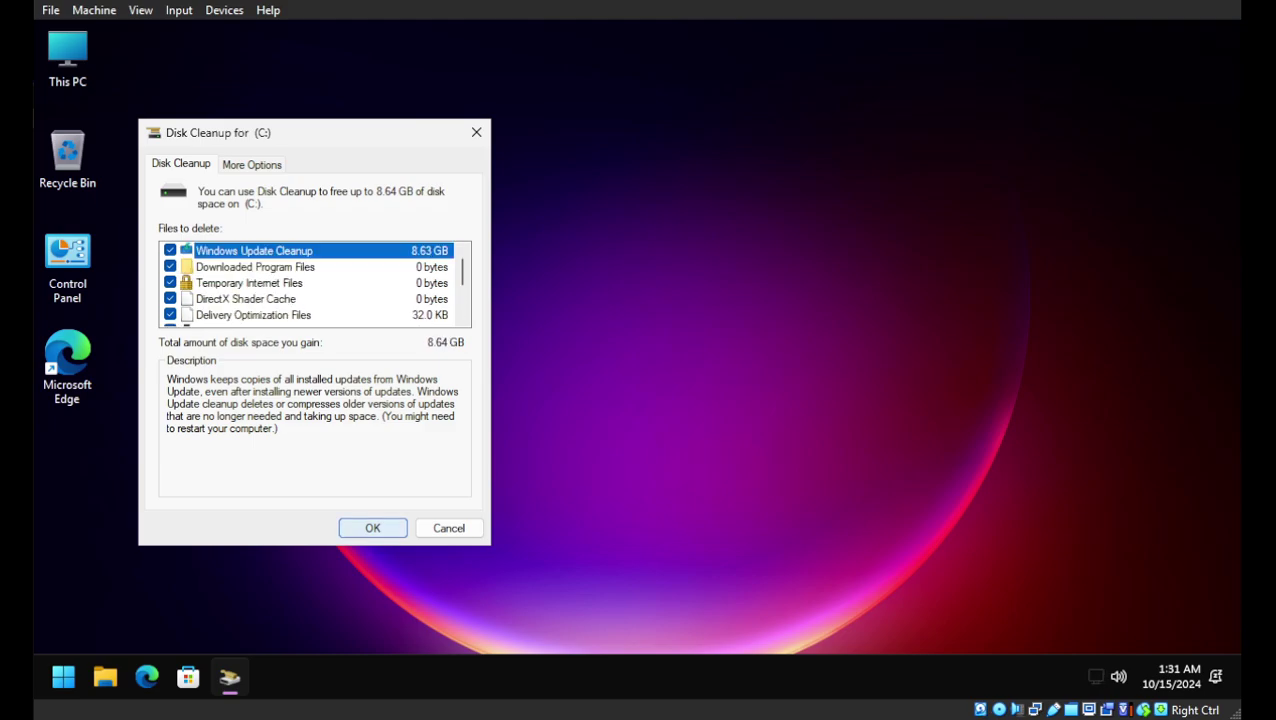
{"action": "left_click", "coordinate": [448, 528]}
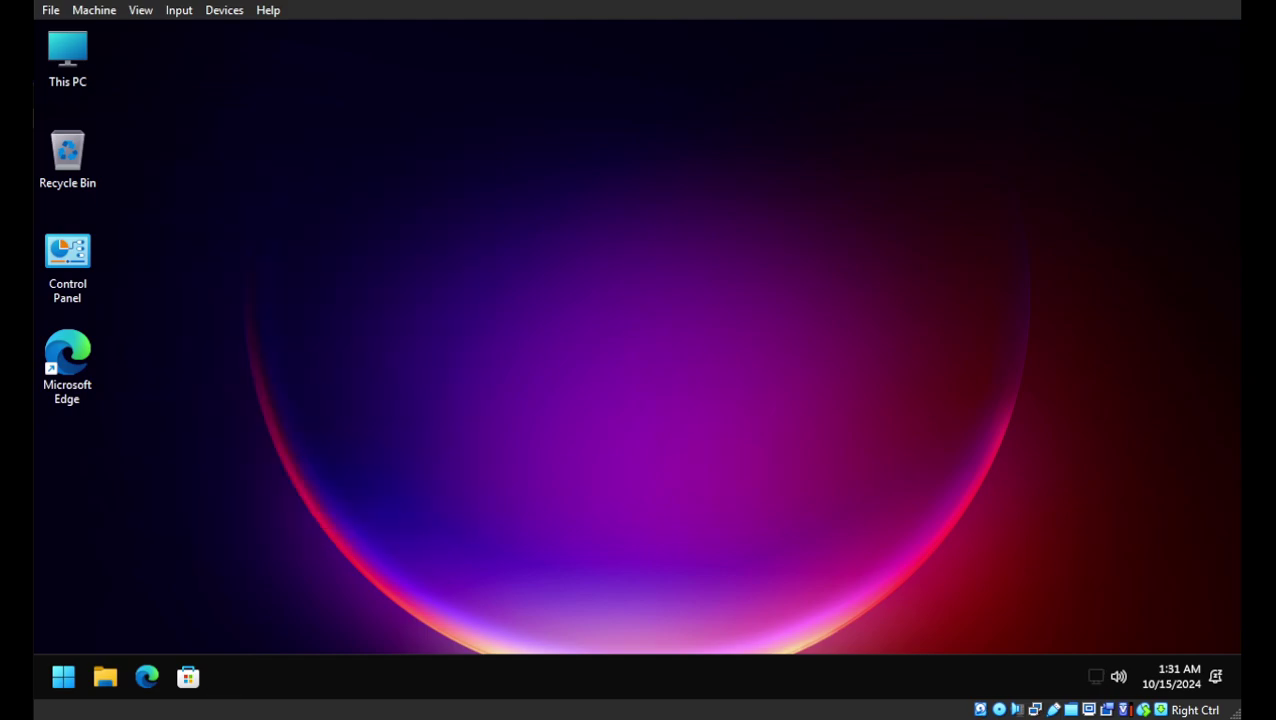
Step: Restart the virtual machine's Windows once more after the cancelled Disk Cleanup
{"action": "left_click", "coordinate": [63, 677]}
{"action": "left_click", "coordinate": [581, 611]}
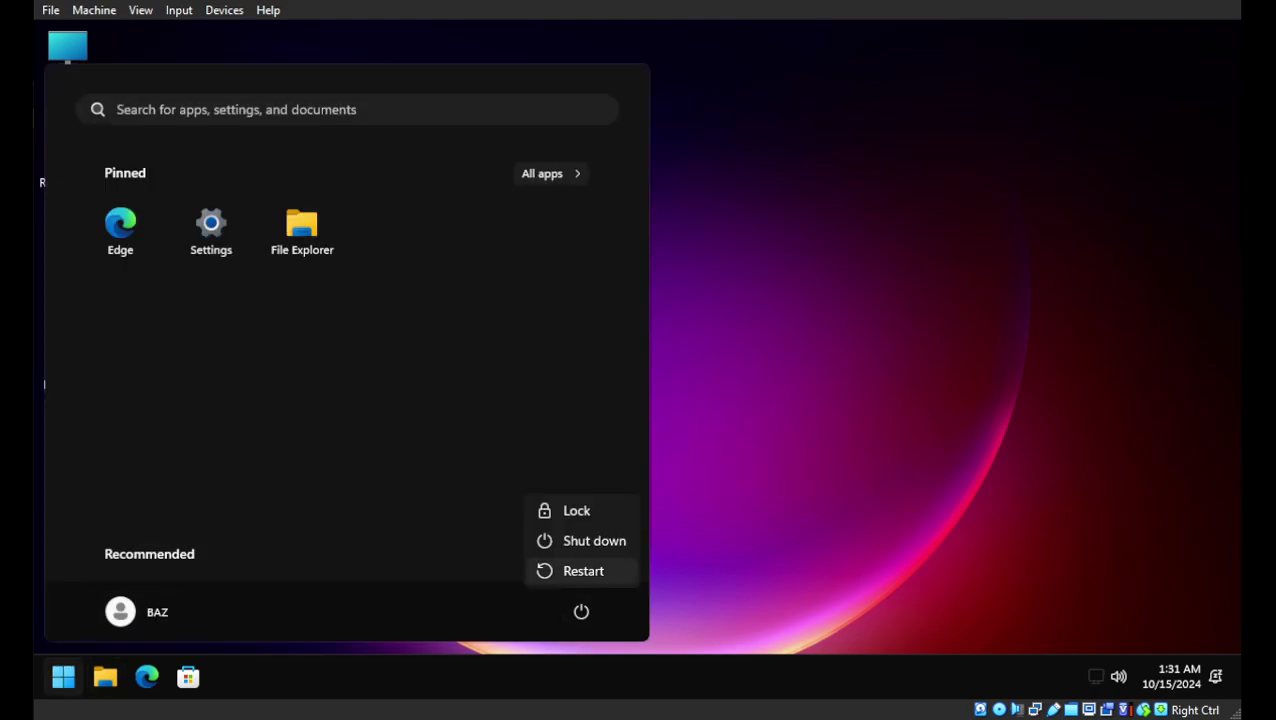
{"action": "left_click", "coordinate": [578, 571]}
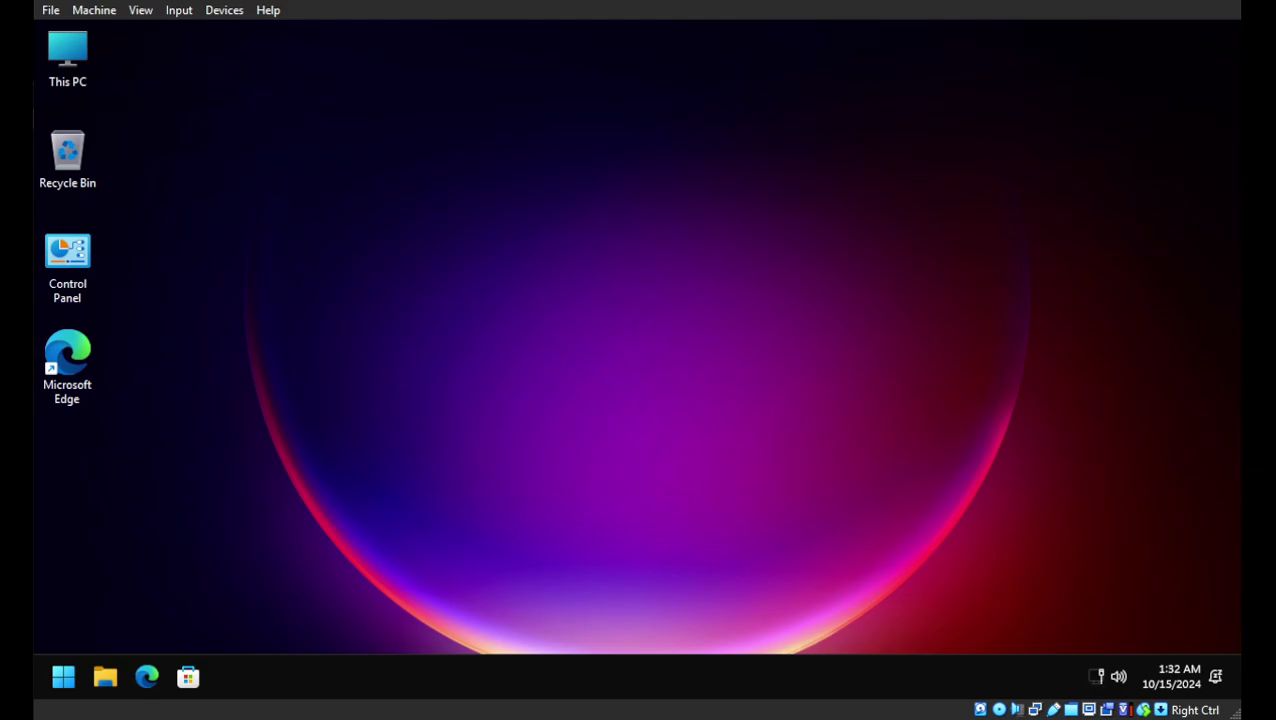
Step: Search for the performance settings, look through the pages of Performance Options, and cancel without changes
{"action": "right_click", "coordinate": [301, 94]}
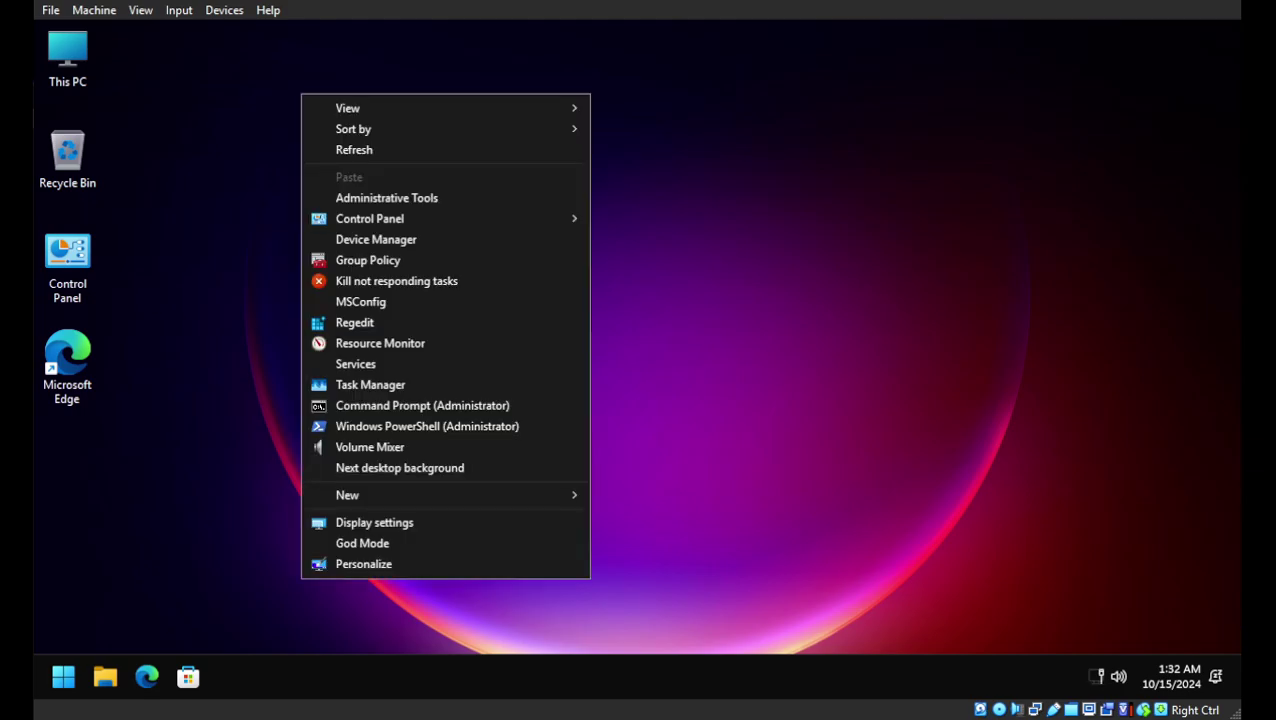
{"action": "key", "text": "super"}
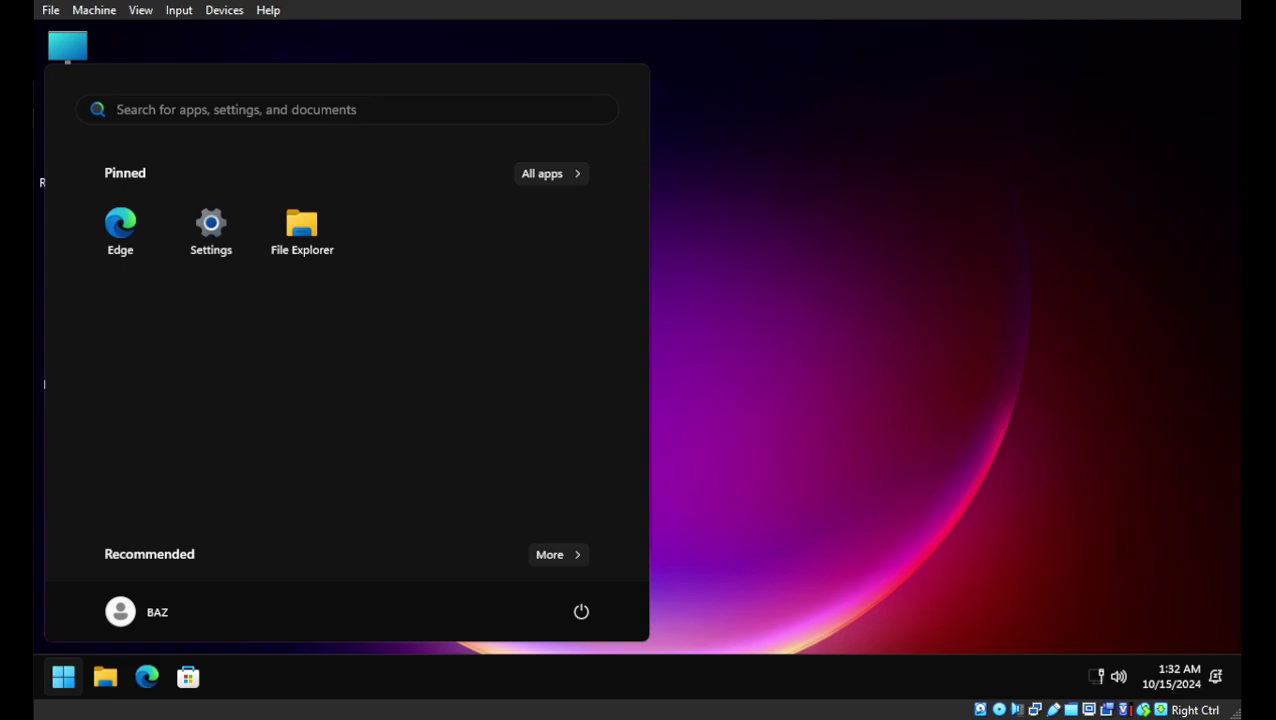
{"action": "type", "text": "performa"}
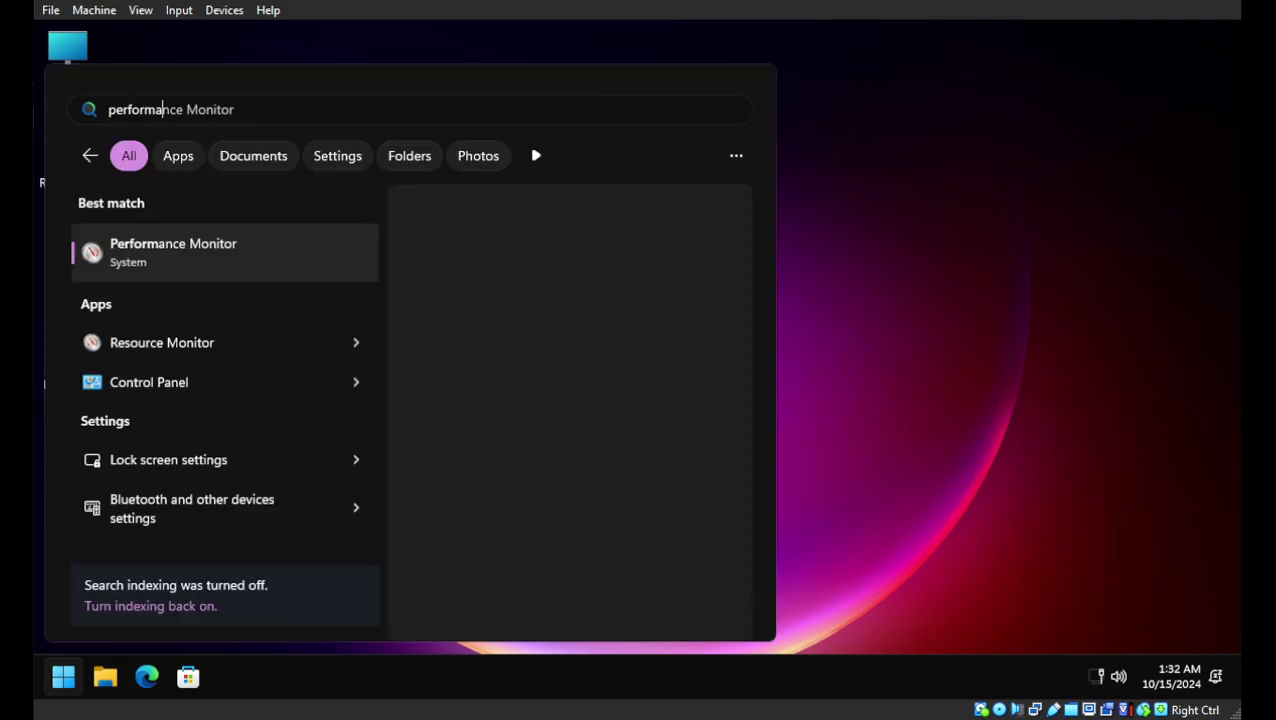
{"action": "type", "text": "nce"}
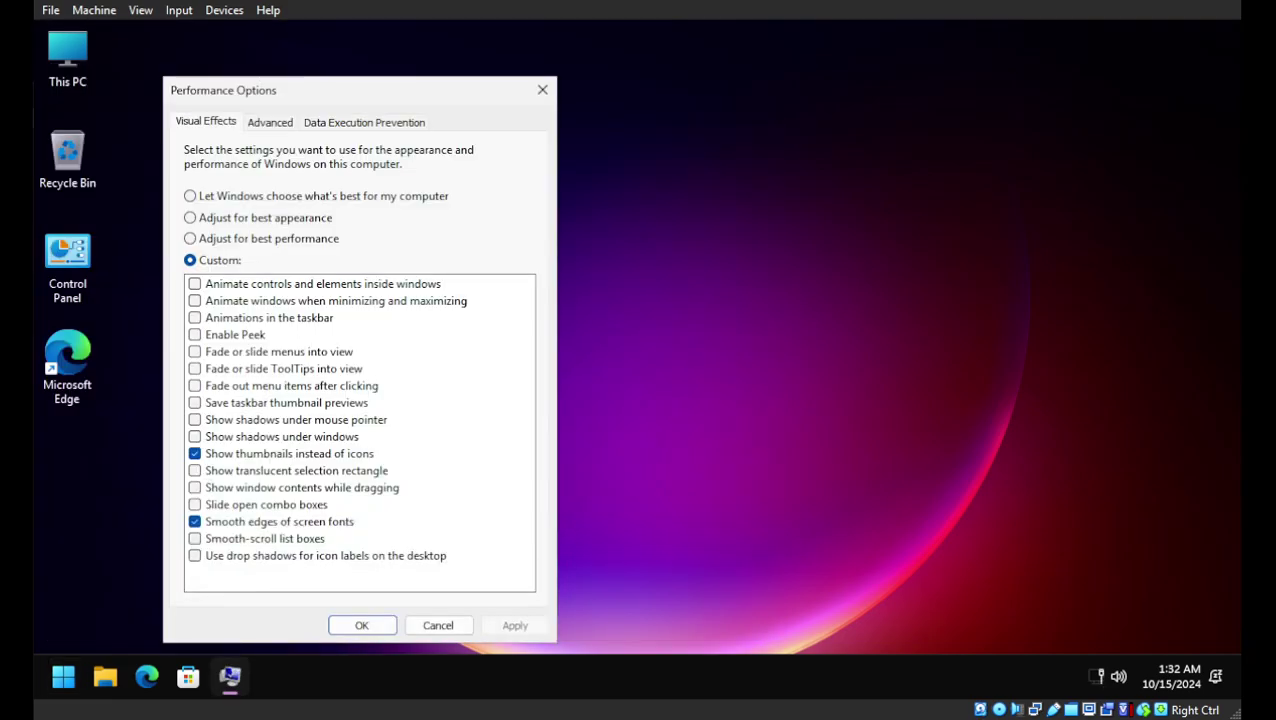
{"action": "key", "text": "ctrl+Tab"}
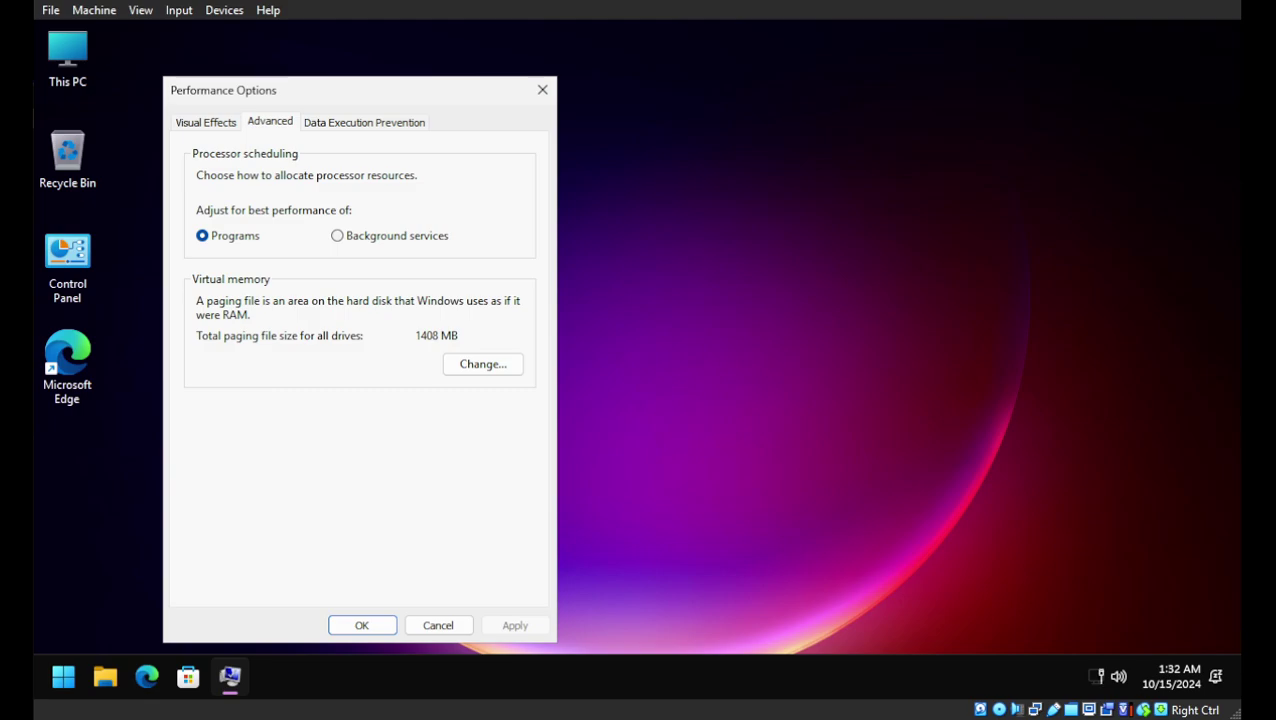
{"action": "key", "text": "ctrl+Tab"}
{"action": "key", "text": "ctrl+Tab"}
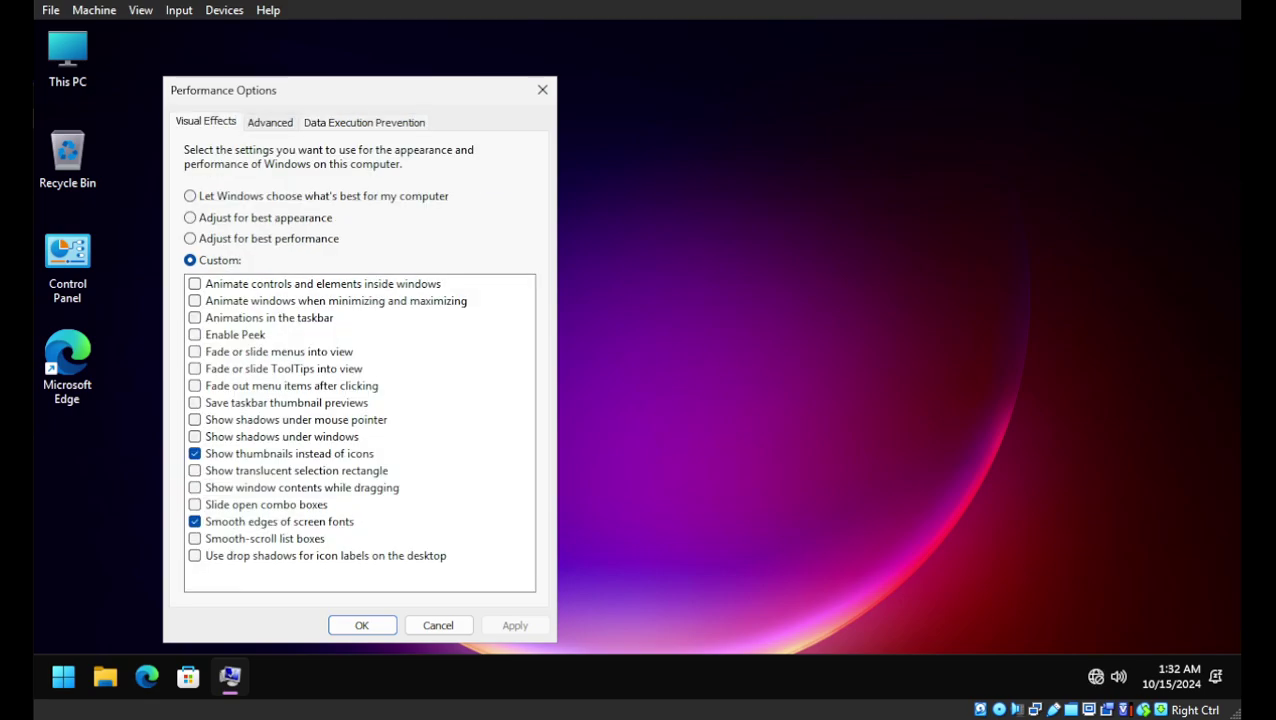
{"action": "left_click", "coordinate": [437, 625]}
Step: Search for "system res", open the Recovery options, and restart Windows into Advanced startup
{"action": "left_click", "coordinate": [63, 677]}
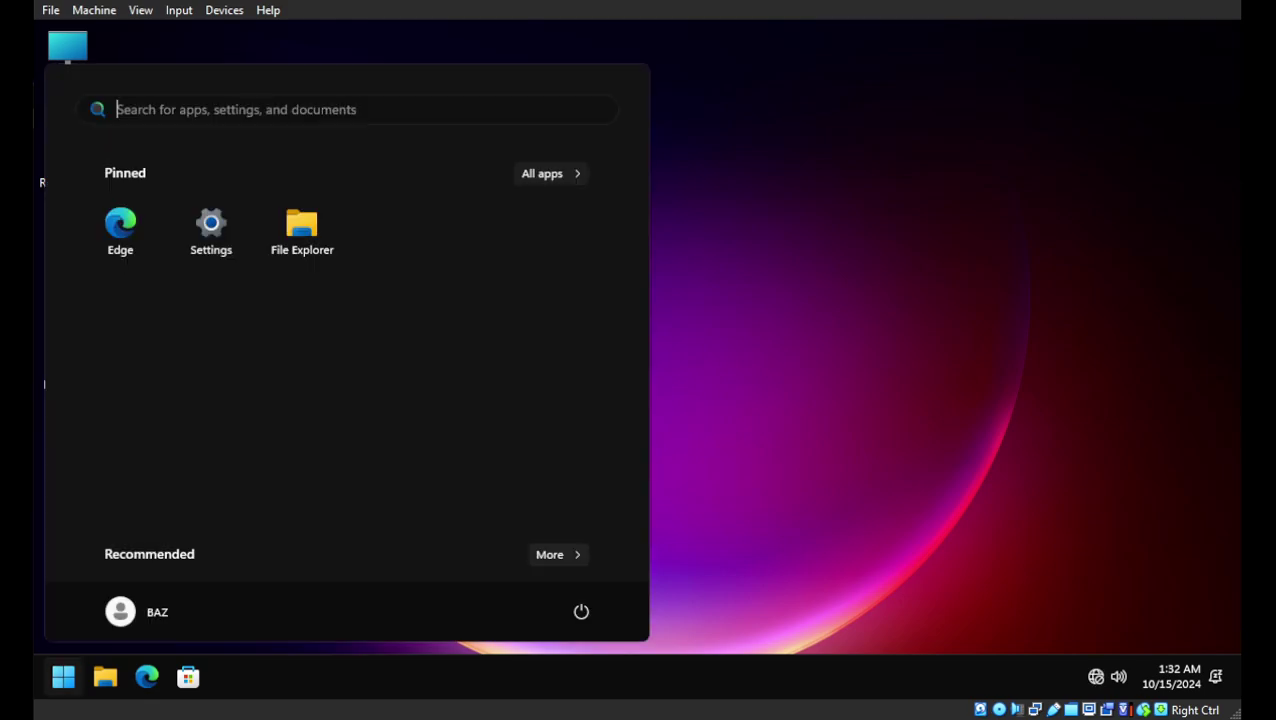
{"action": "type", "text": "system "}
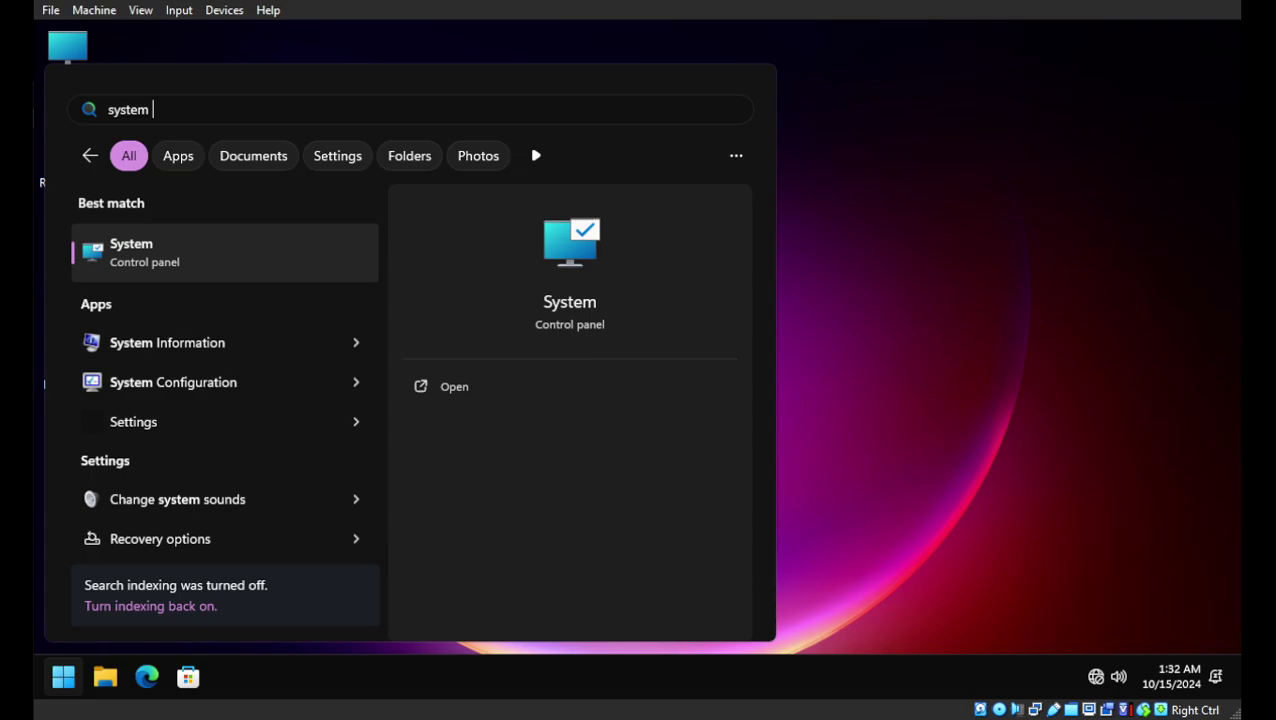
{"action": "type", "text": "res"}
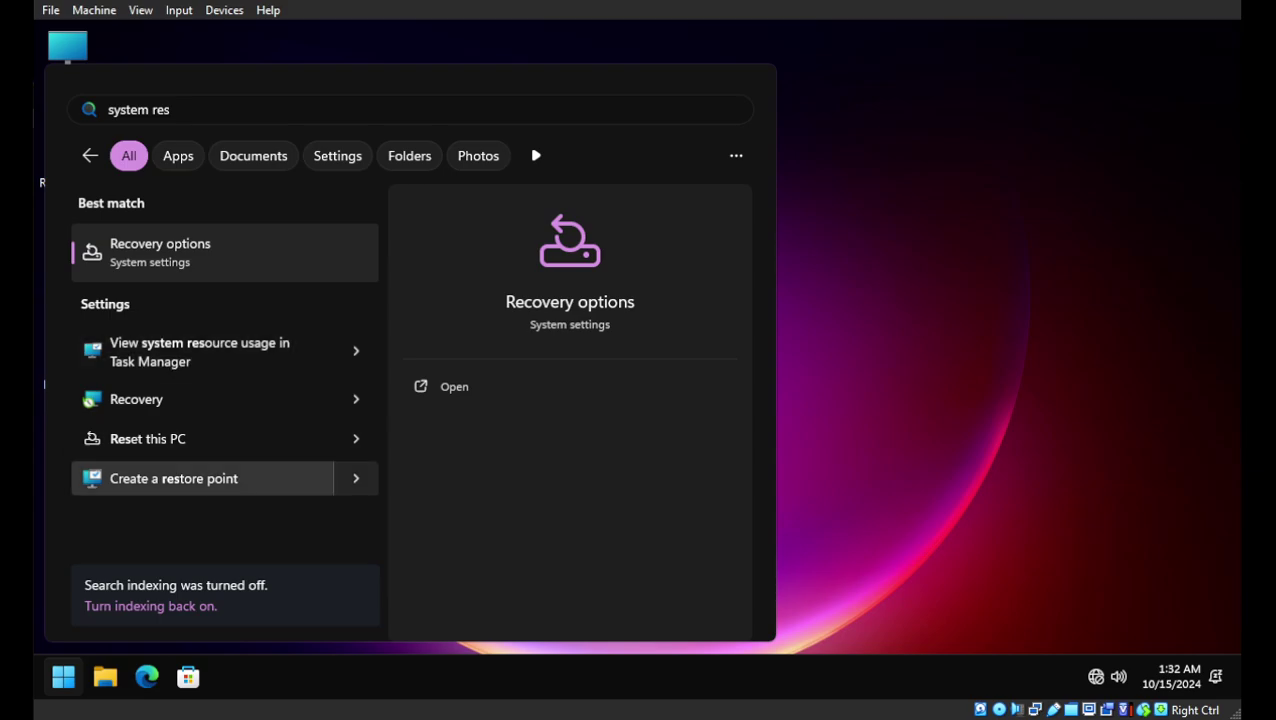
{"action": "key", "text": "Return"}
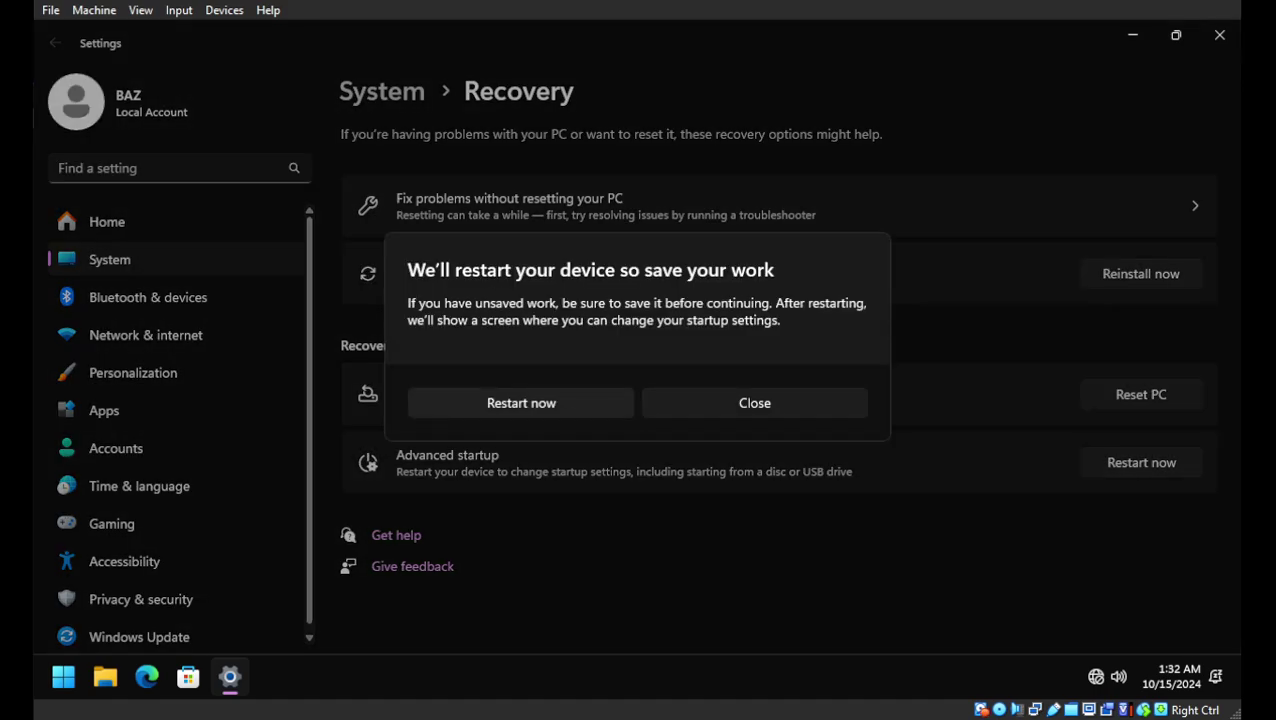
{"action": "key", "text": "Return"}
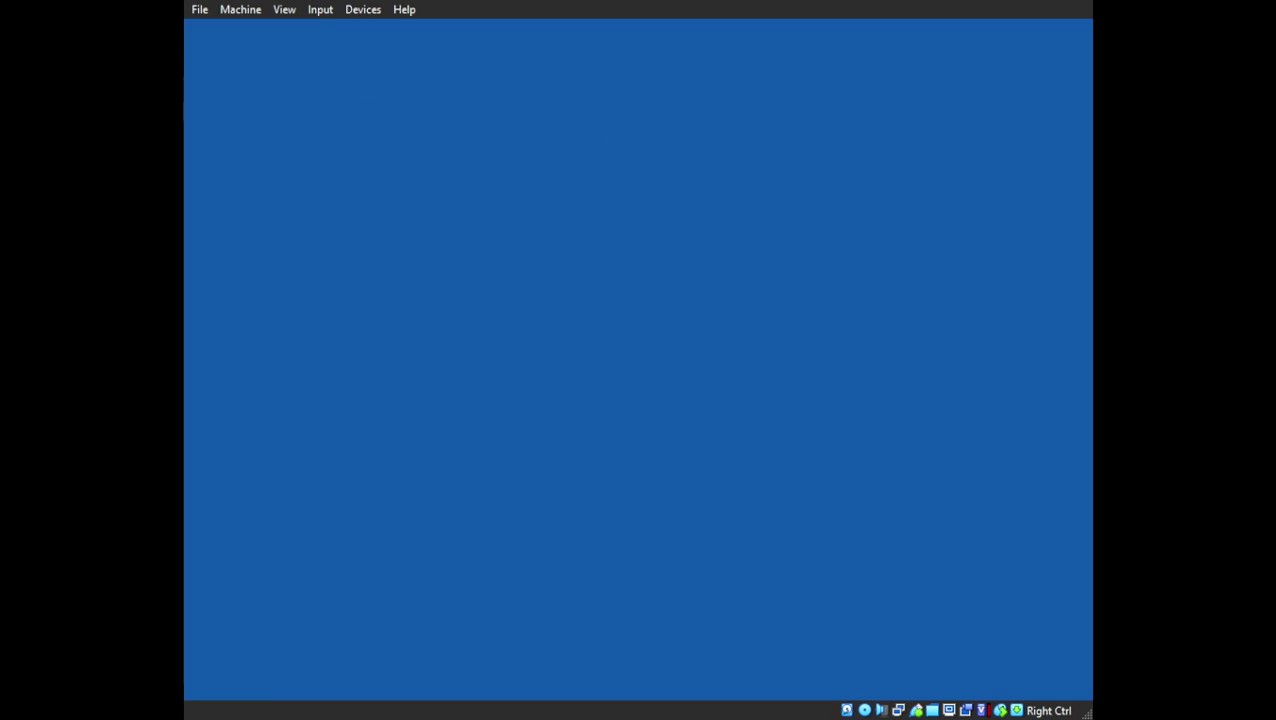
Step: Restart through Startup Settings in the advanced troubleshooting options and boot Windows 11 in Safe Mode
{"action": "left_click", "coordinate": [498, 344]}
{"action": "left_click", "coordinate": [491, 255]}
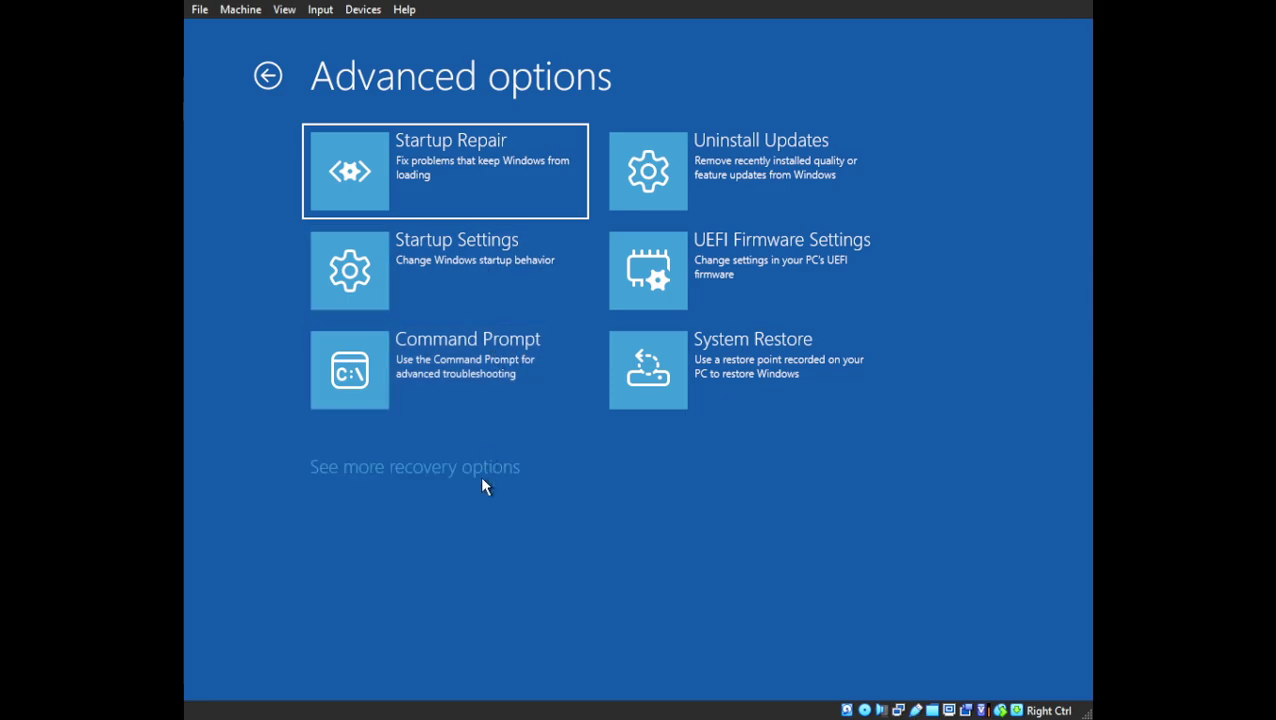
{"action": "left_click", "coordinate": [270, 77]}
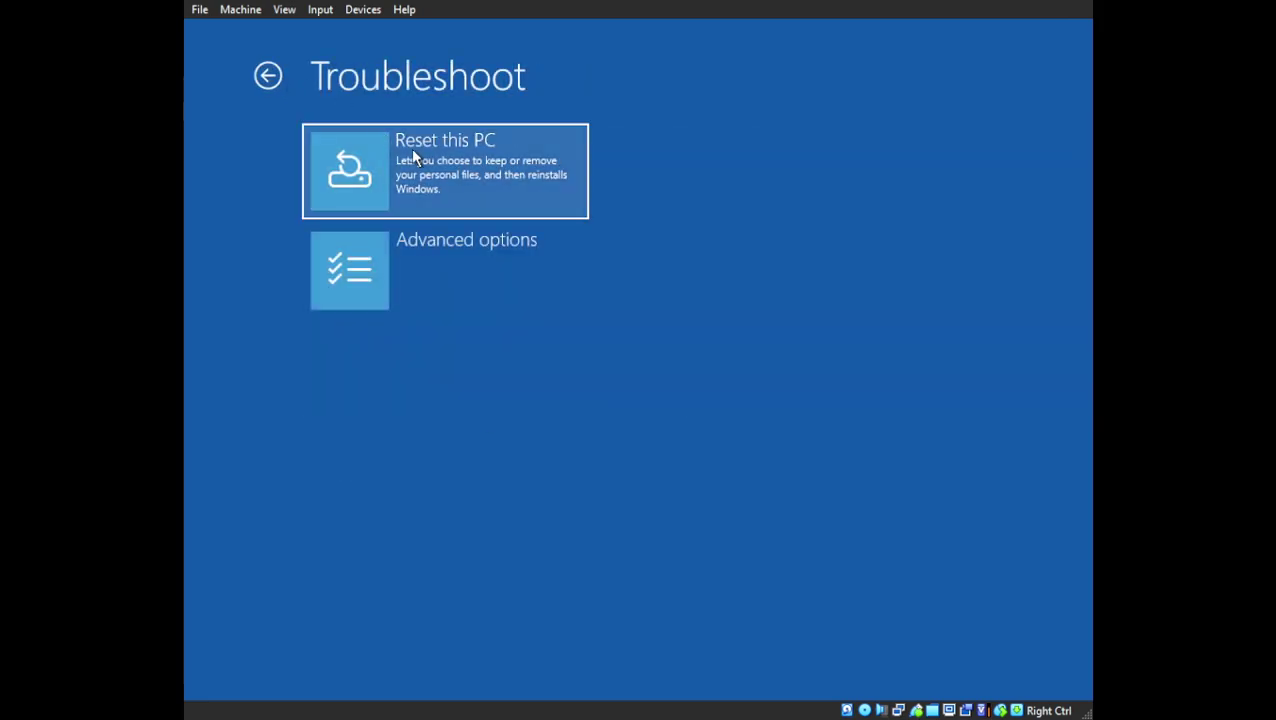
{"action": "left_click", "coordinate": [468, 252]}
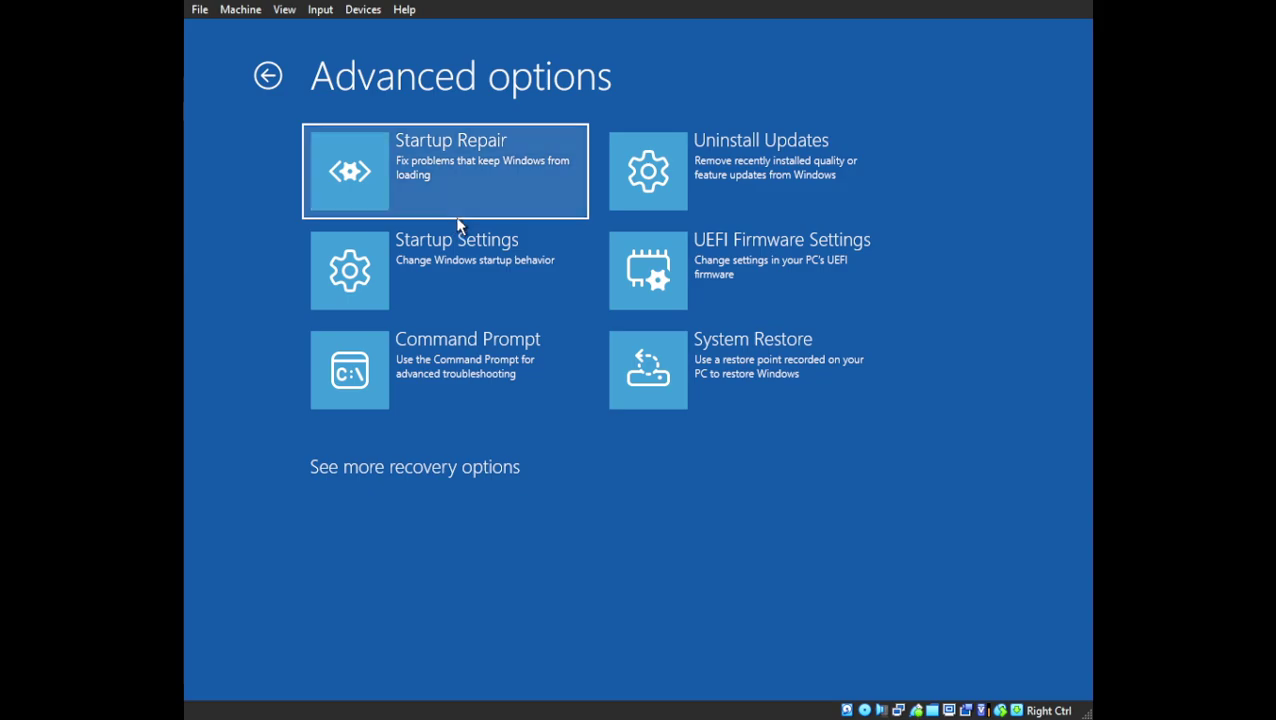
{"action": "left_click", "coordinate": [559, 295]}
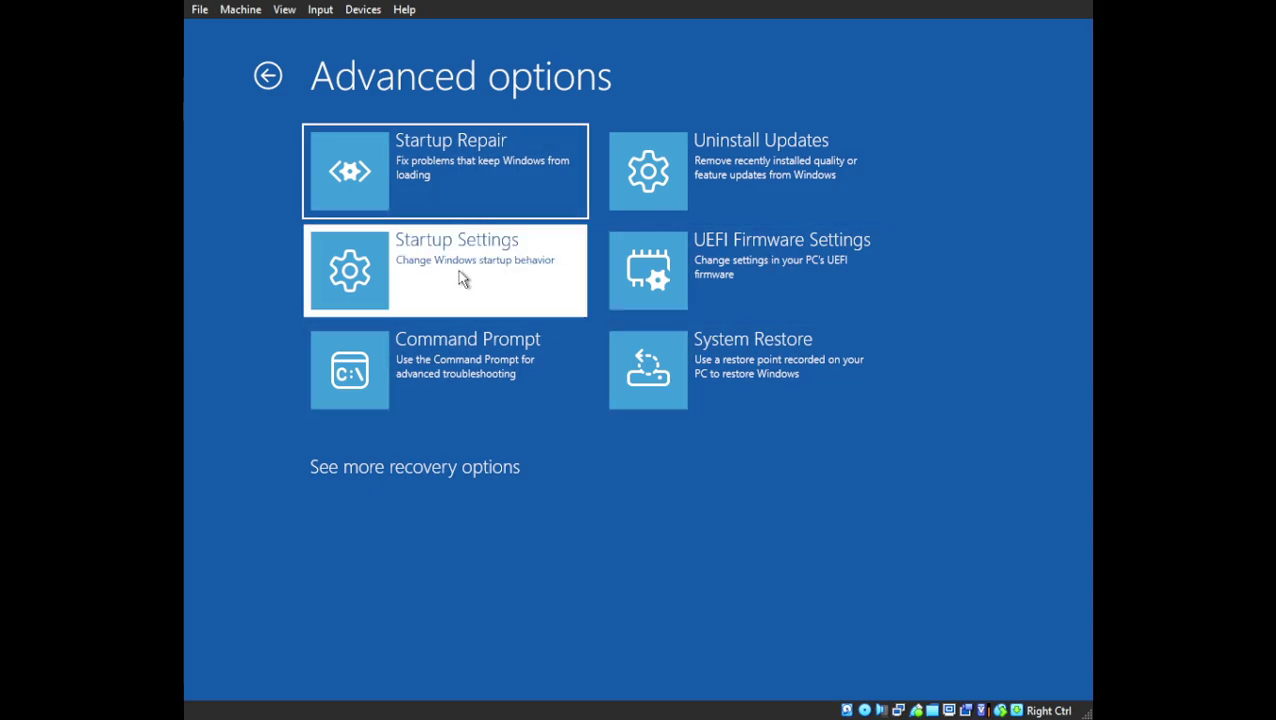
{"action": "left_click", "coordinate": [822, 331]}
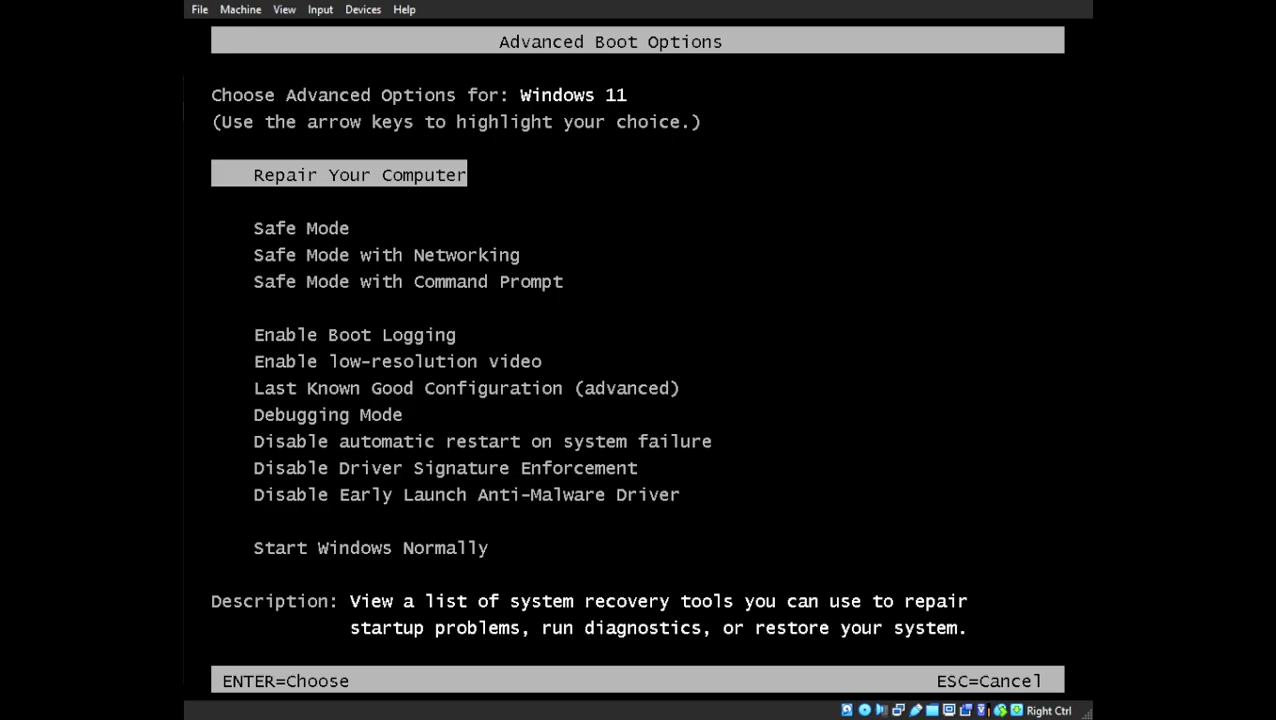
{"action": "key", "text": "Down"}
{"action": "key", "text": "Return"}
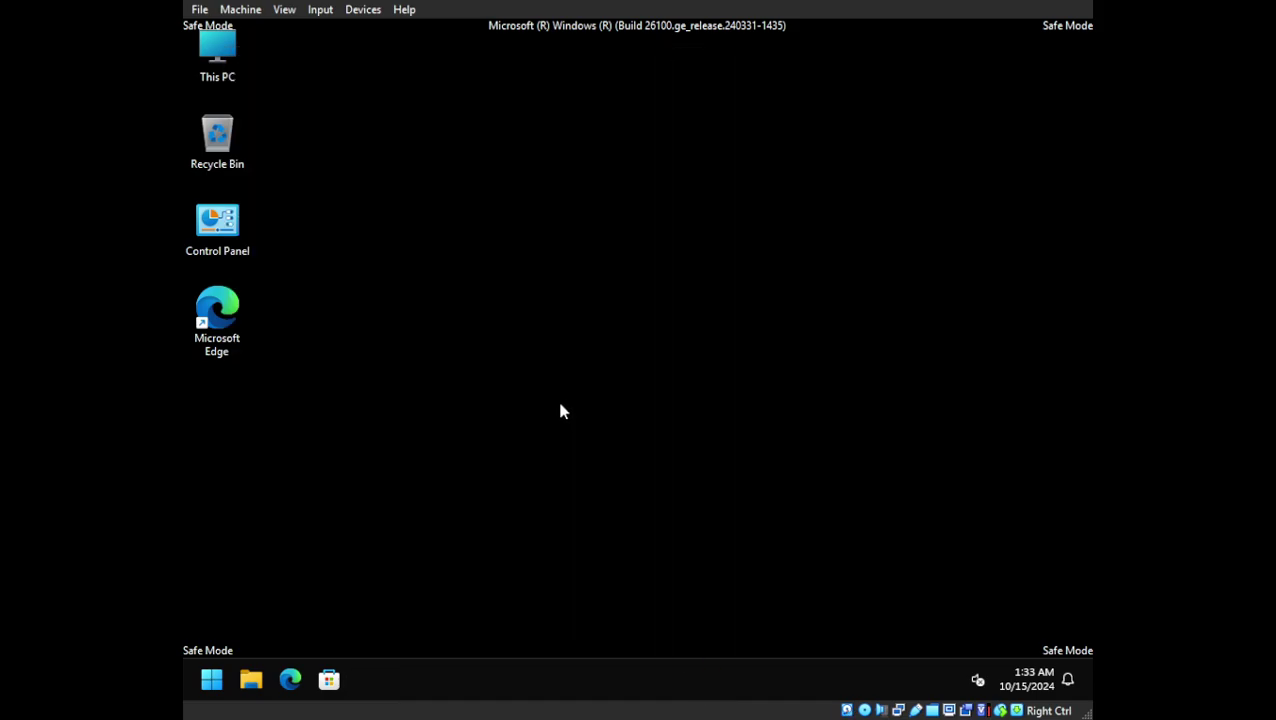
Step: Examine the running processes and the CPU and memory performance in Task Manager, and close it
{"action": "right_click", "coordinate": [634, 663]}
{"action": "left_click", "coordinate": [663, 610]}
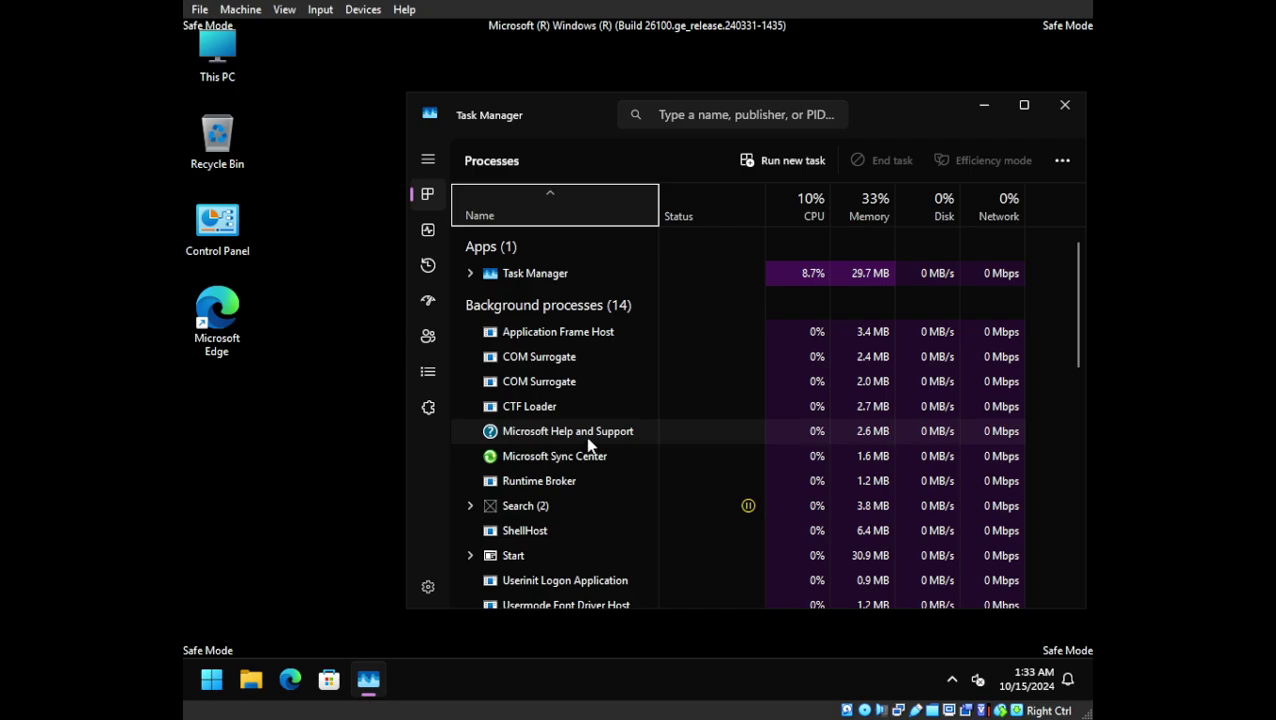
{"action": "scroll", "coordinate": [603, 400], "scroll_direction": "down", "scroll_amount": 1}
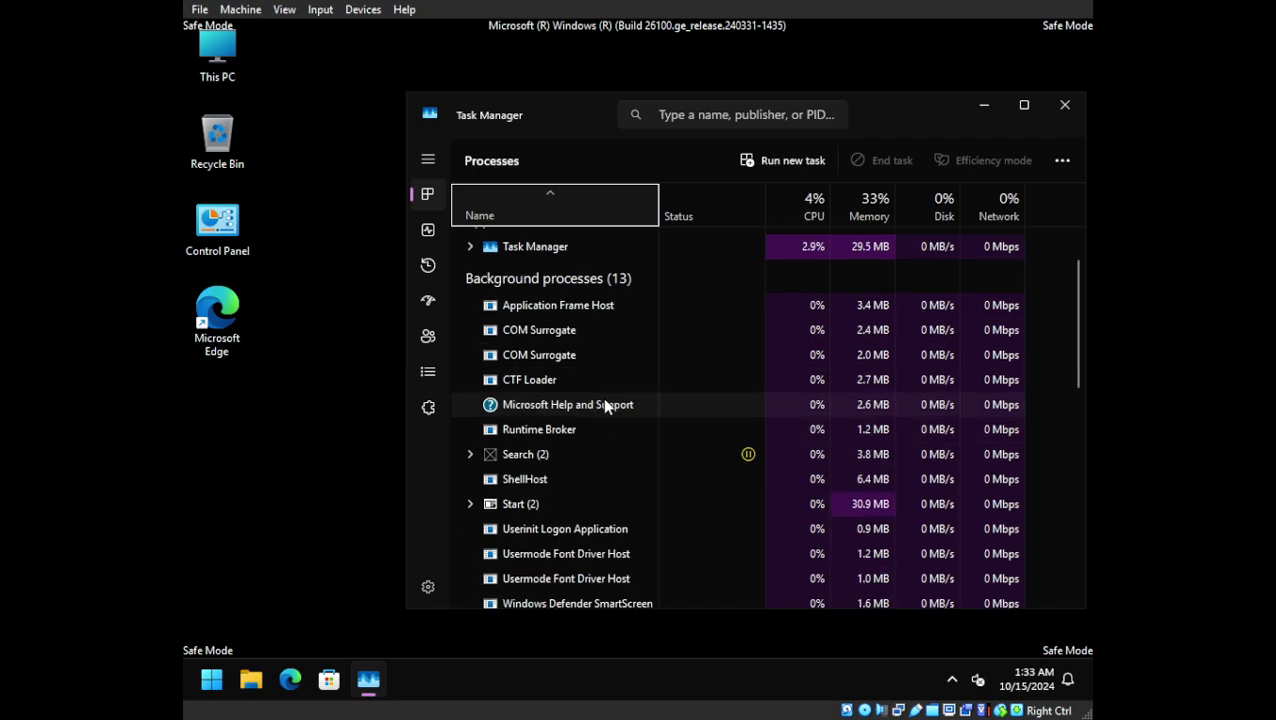
{"action": "scroll", "coordinate": [605, 404], "scroll_direction": "down", "scroll_amount": 1}
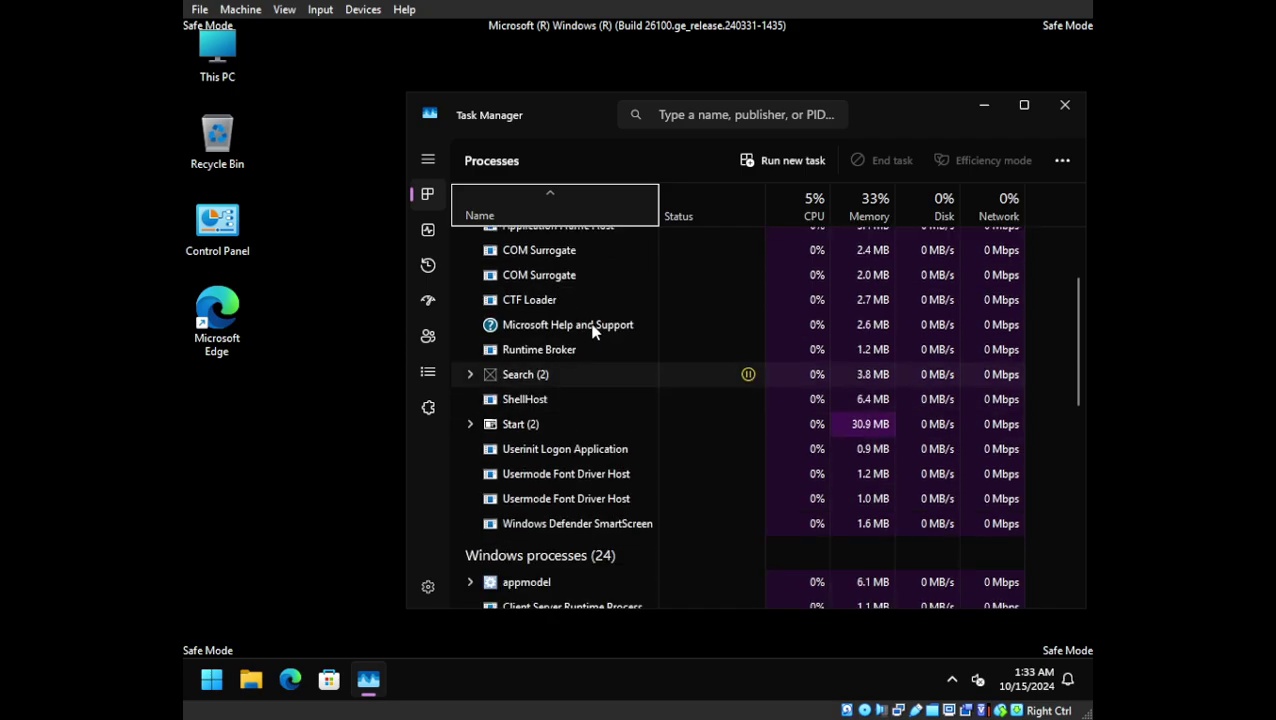
{"action": "scroll", "coordinate": [593, 368], "scroll_direction": "down", "scroll_amount": 7}
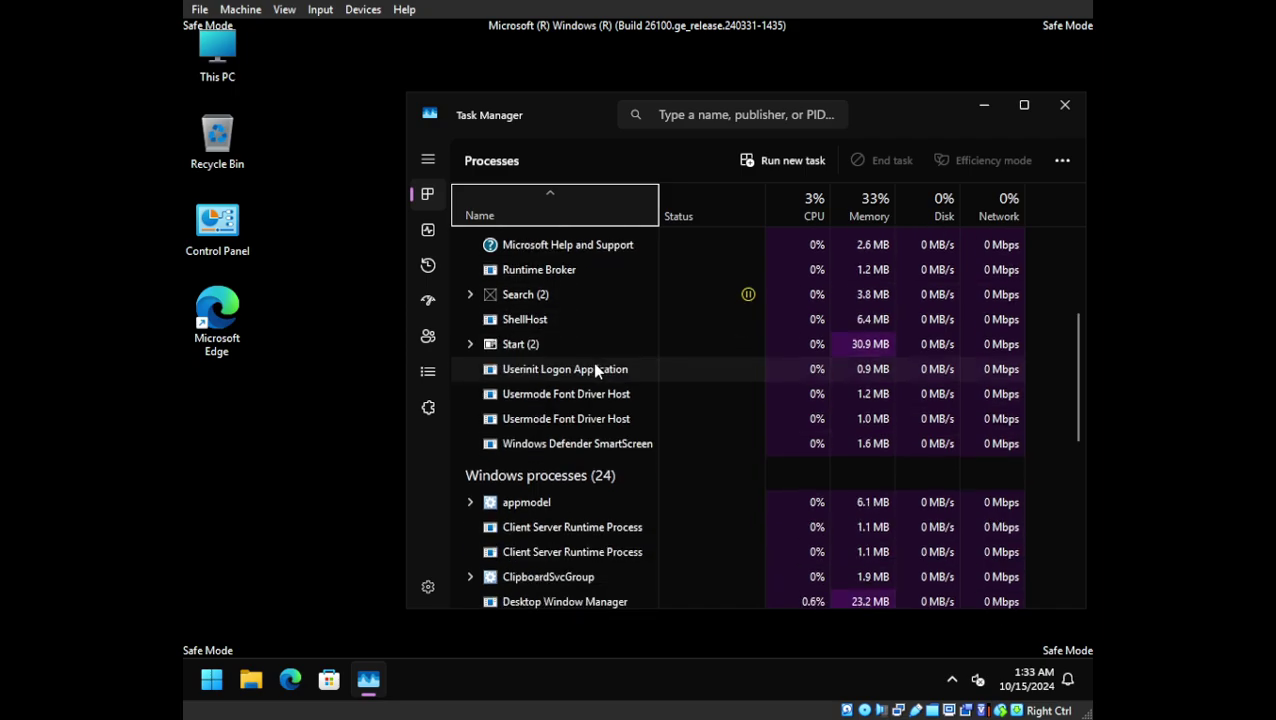
{"action": "scroll", "coordinate": [594, 380], "scroll_direction": "down", "scroll_amount": 1}
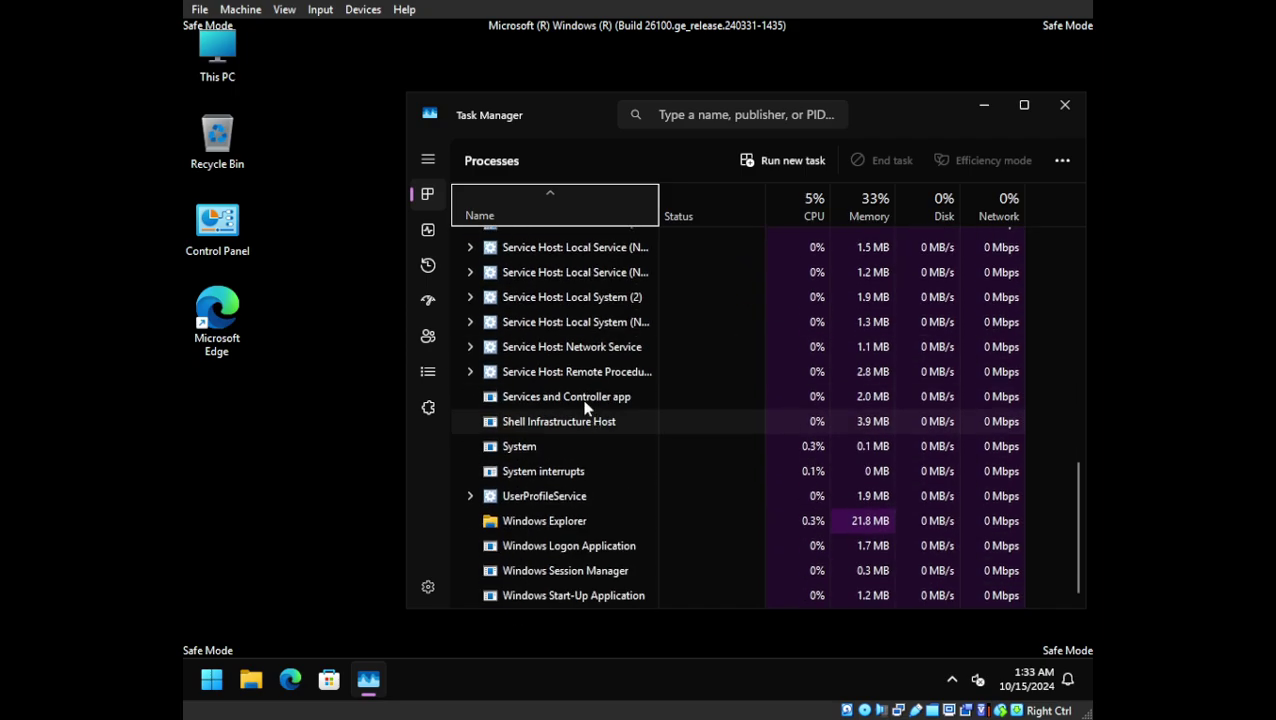
{"action": "left_click", "coordinate": [428, 229]}
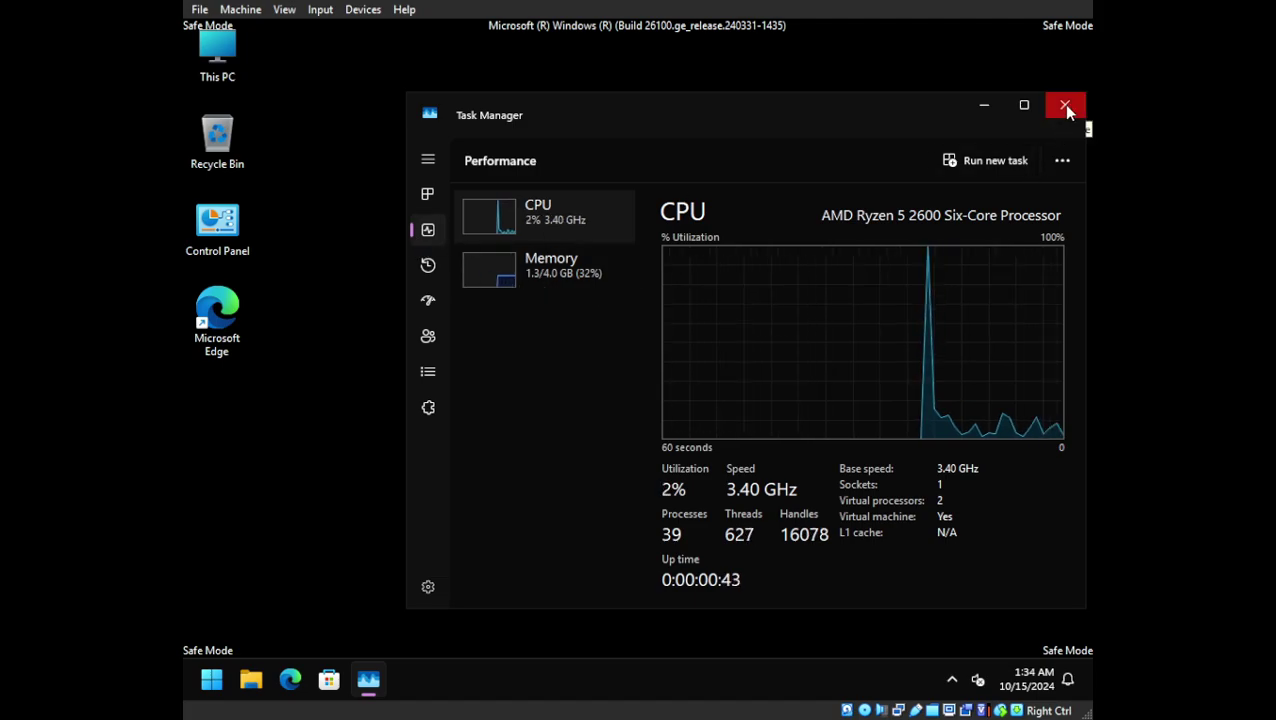
{"action": "left_click", "coordinate": [510, 265]}
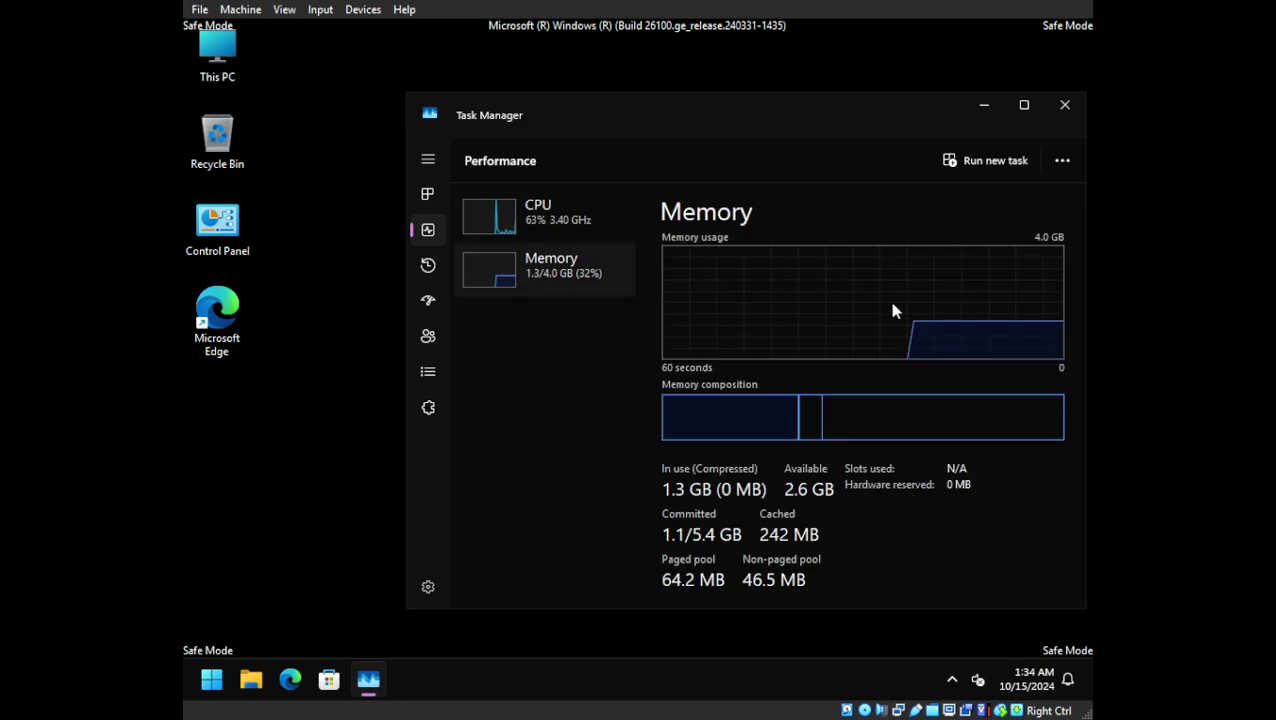
{"action": "left_click", "coordinate": [1078, 113]}
Step: Check the Storage page of the System settings in Safe Mode, and close Settings
{"action": "left_click", "coordinate": [211, 679]}
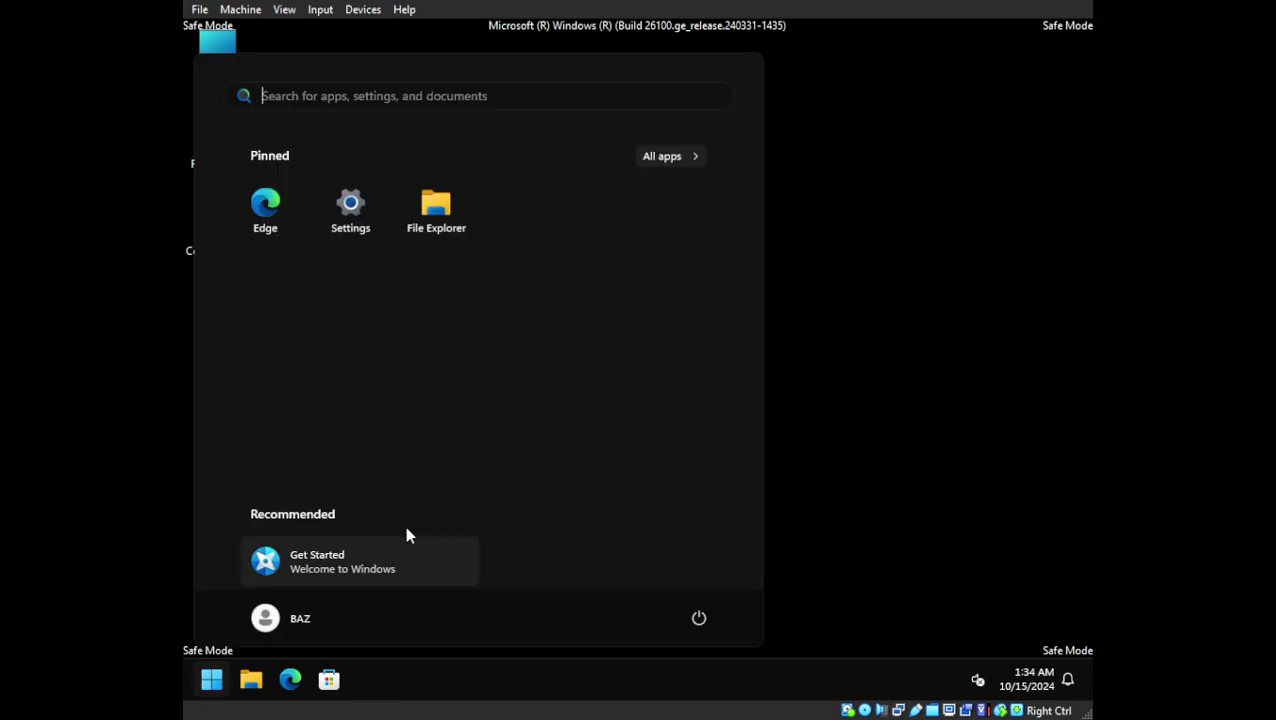
{"action": "left_click", "coordinate": [349, 230]}
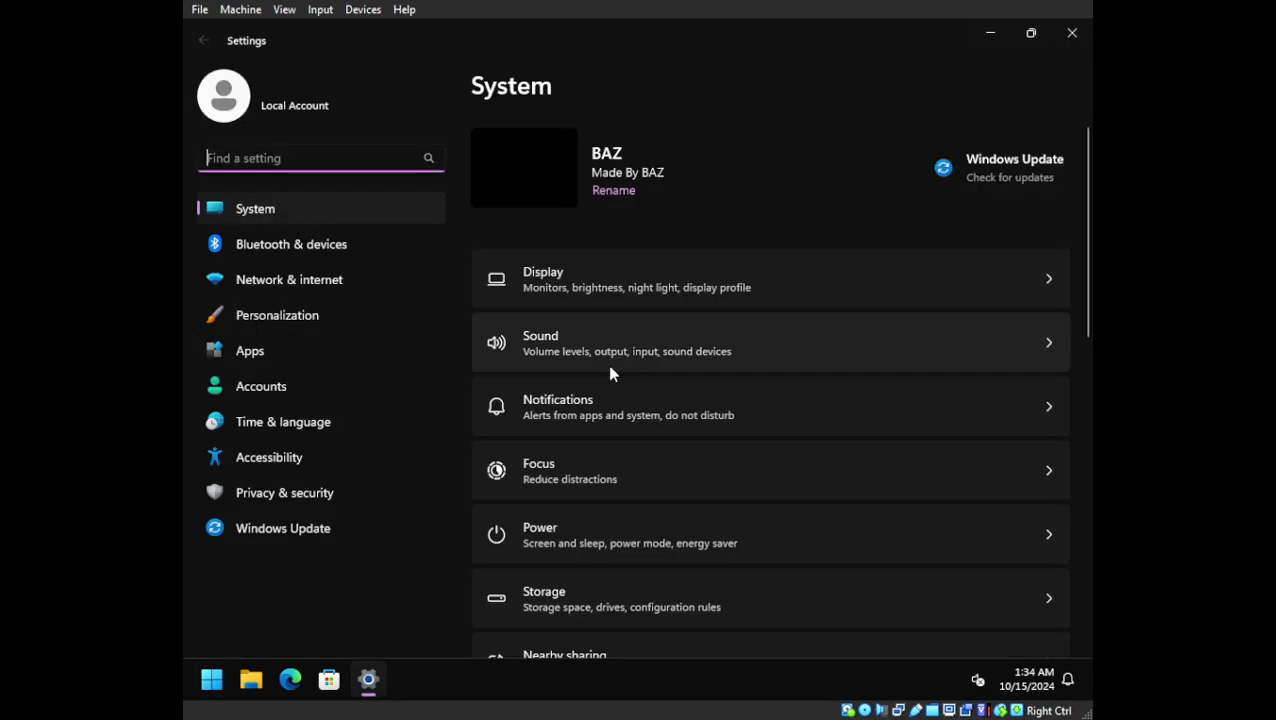
{"action": "left_click", "coordinate": [631, 600]}
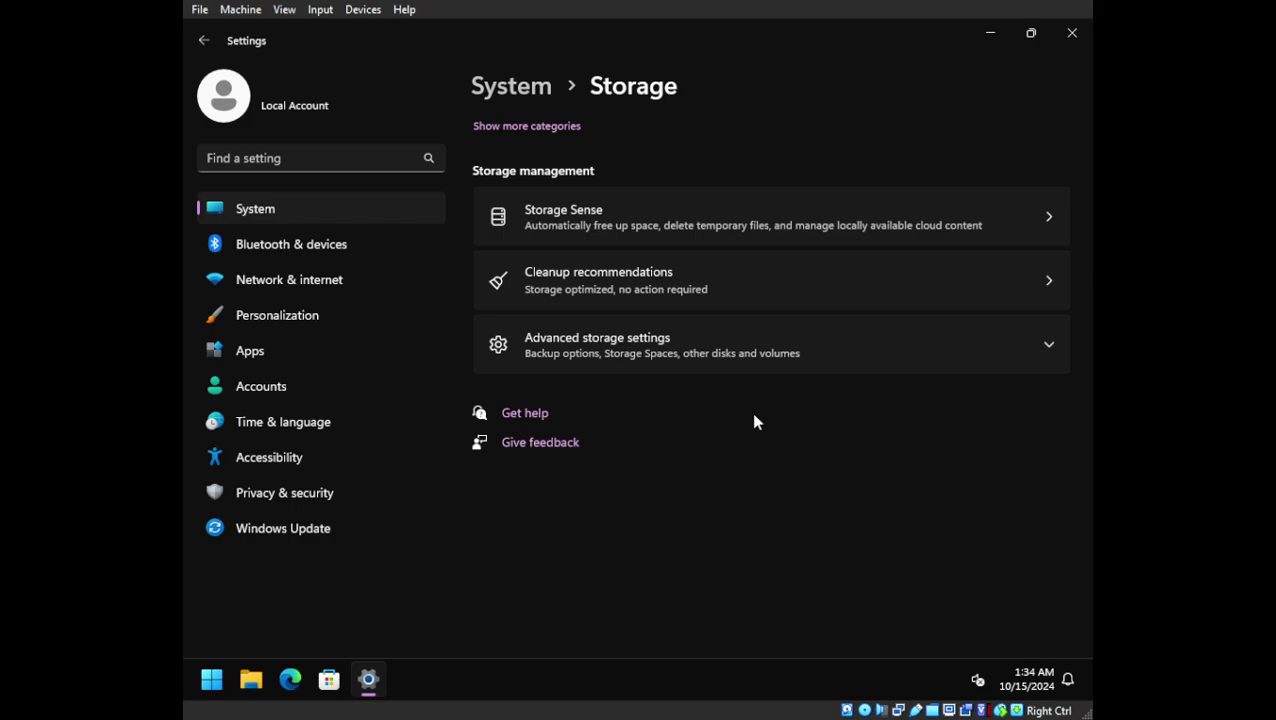
{"action": "left_click", "coordinate": [554, 126]}
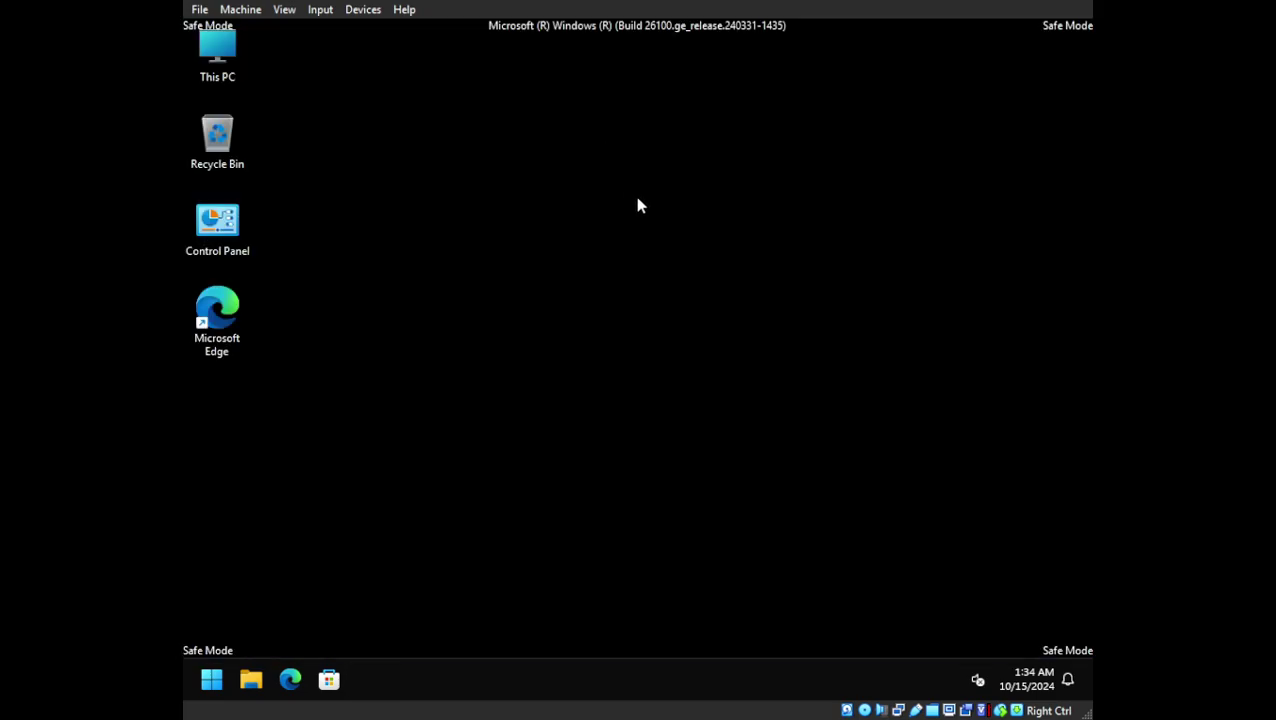
Step: Run Disk Cleanup for C: from the administrative tools, close Windows Tools, and review the files to delete
{"action": "right_click", "coordinate": [607, 203]}
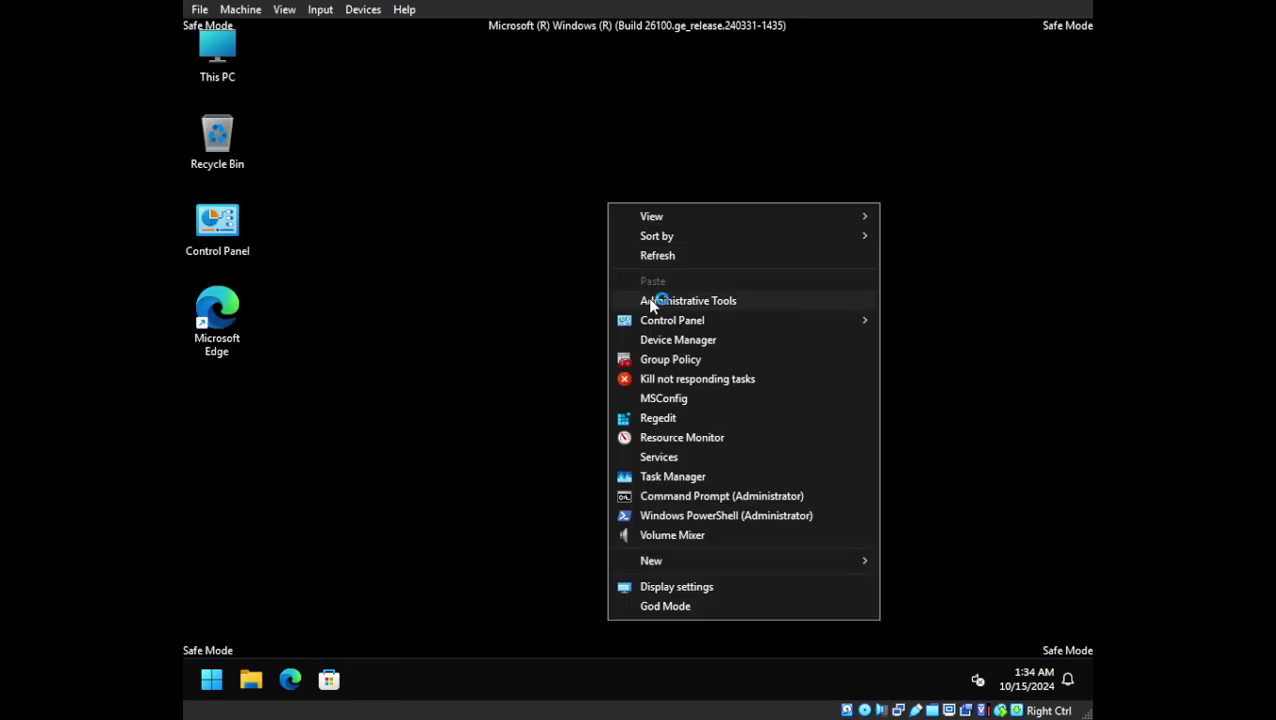
{"action": "left_click", "coordinate": [647, 300]}
{"action": "left_click", "coordinate": [756, 366]}
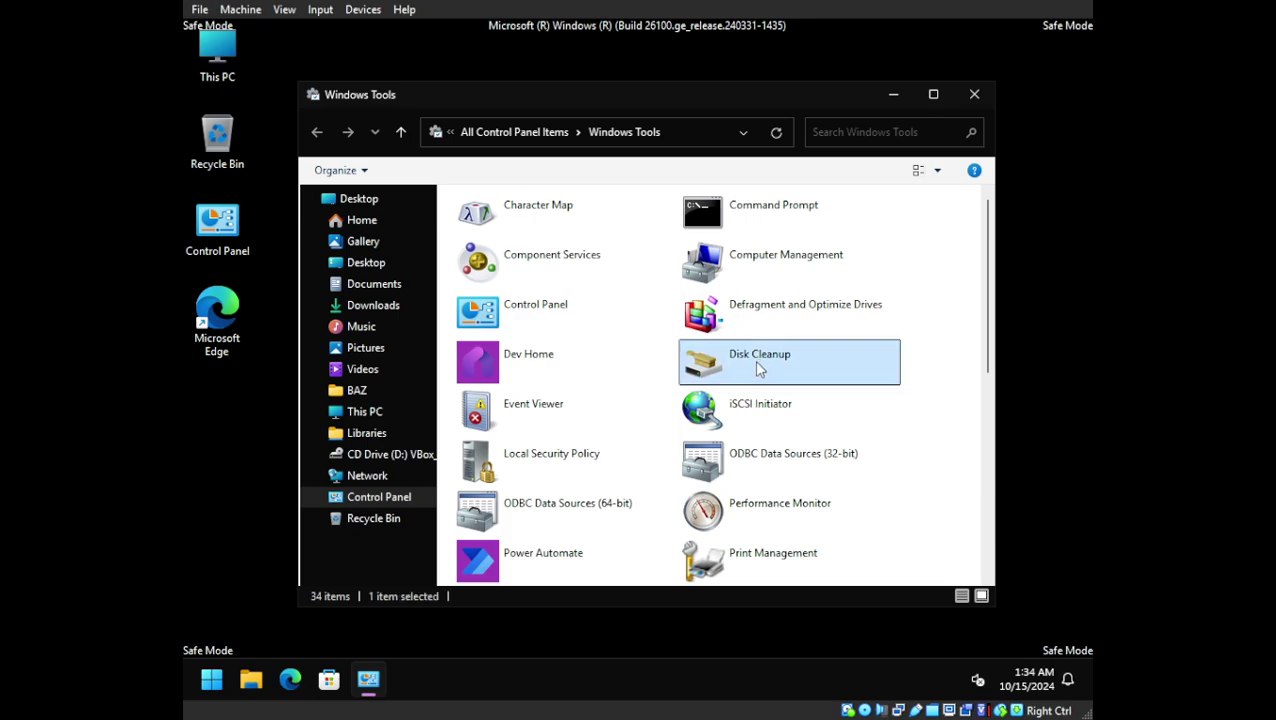
{"action": "left_click", "coordinate": [974, 94]}
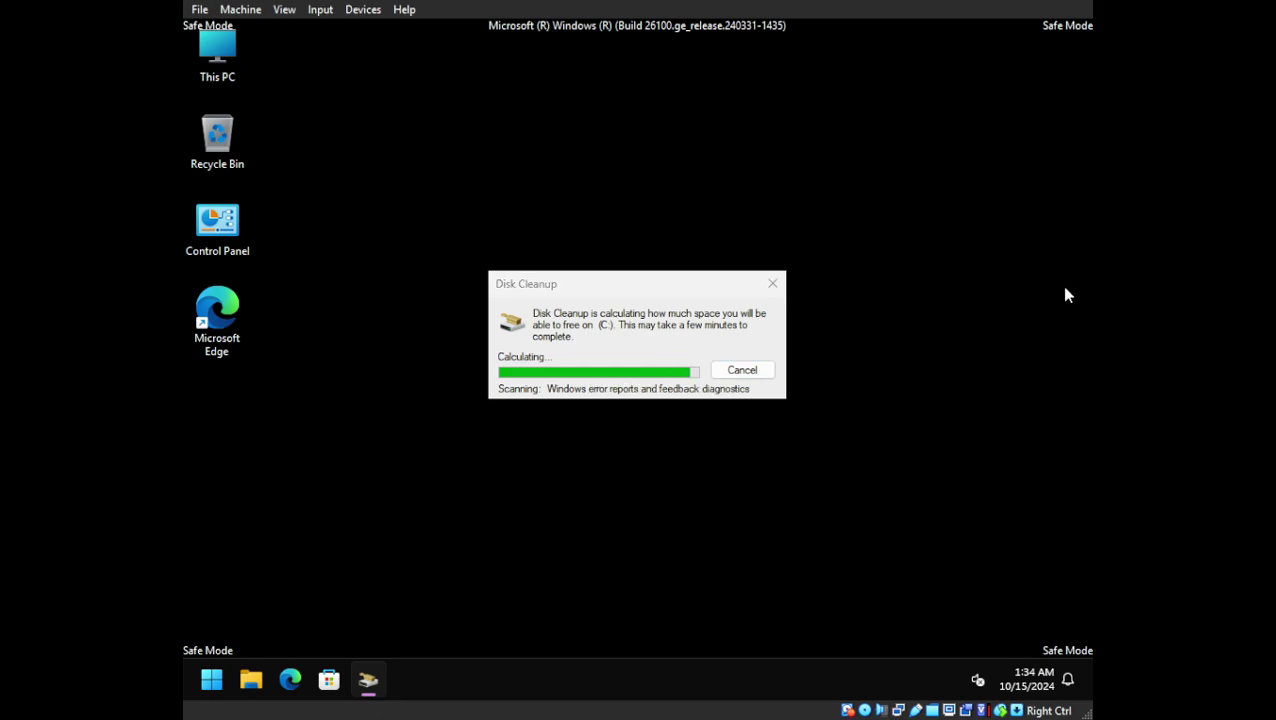
{"action": "scroll", "coordinate": [430, 257], "scroll_direction": "down", "scroll_amount": 2}
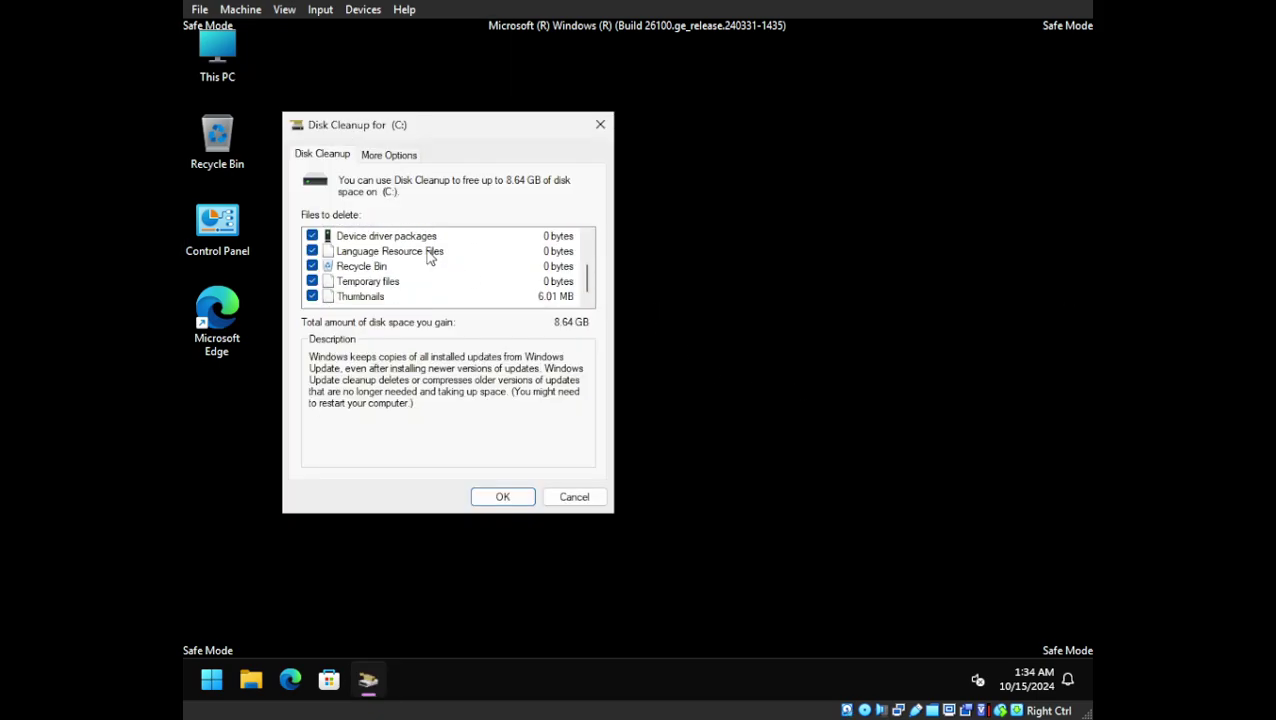
{"action": "scroll", "coordinate": [428, 256], "scroll_direction": "up", "scroll_amount": 2}
Step: Back out of deleting the checked files, remove all but the most recent restore point, and return to the files to delete
{"action": "left_click", "coordinate": [503, 497]}
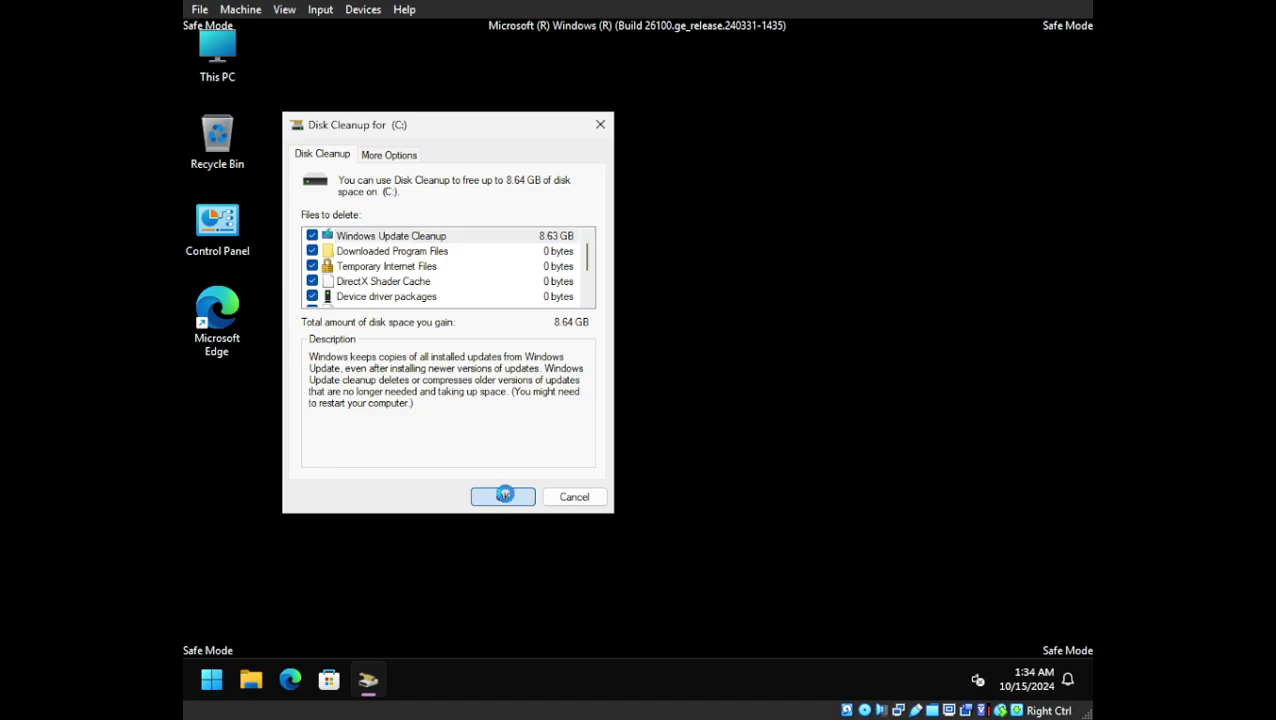
{"action": "left_click", "coordinate": [747, 355]}
{"action": "left_click", "coordinate": [389, 154]}
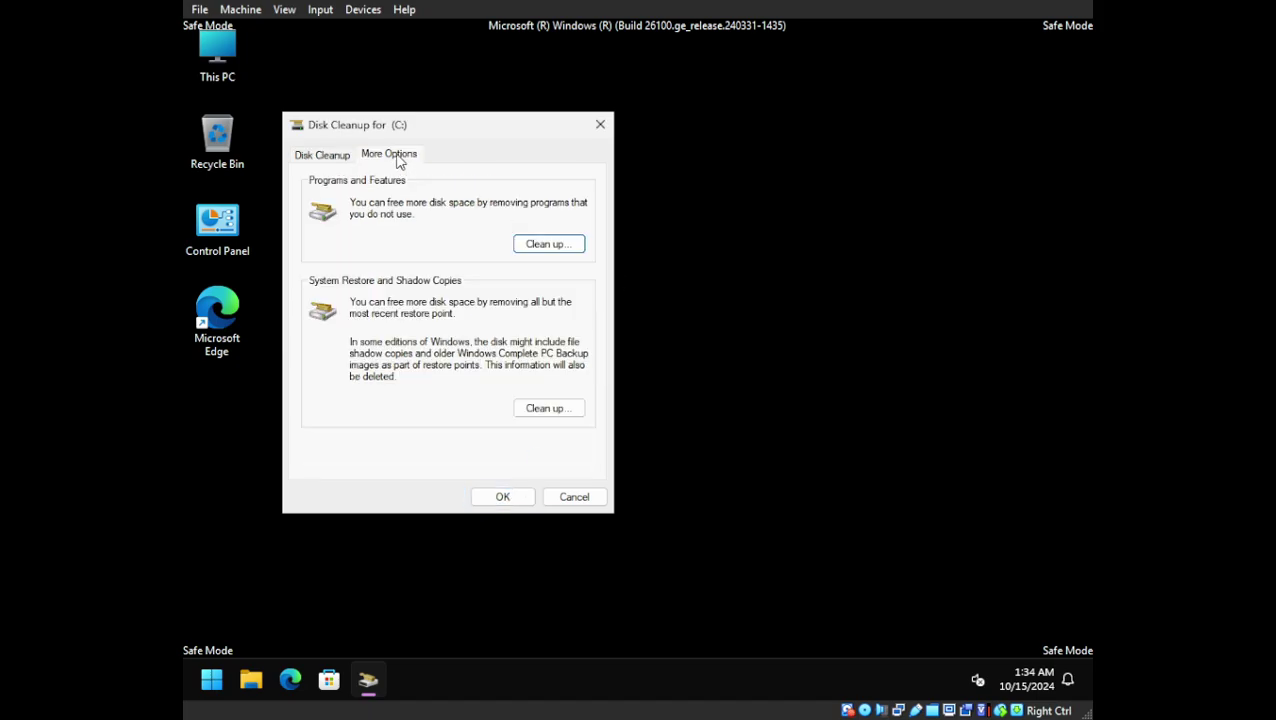
{"action": "left_click", "coordinate": [555, 408]}
{"action": "left_click", "coordinate": [668, 370]}
{"action": "left_click", "coordinate": [336, 155]}
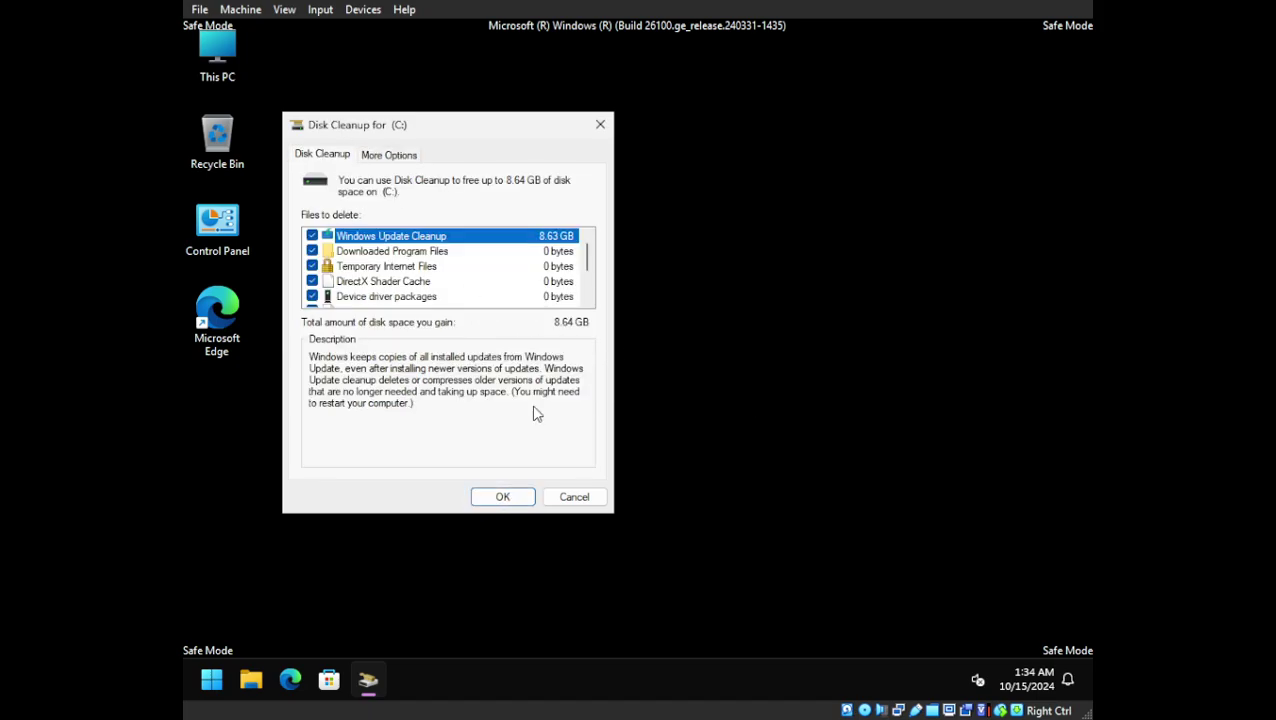
Step: Permanently delete the files checked in Disk Cleanup for C:, including Windows Update Cleanup
{"action": "left_click", "coordinate": [503, 497]}
{"action": "left_click", "coordinate": [695, 365]}
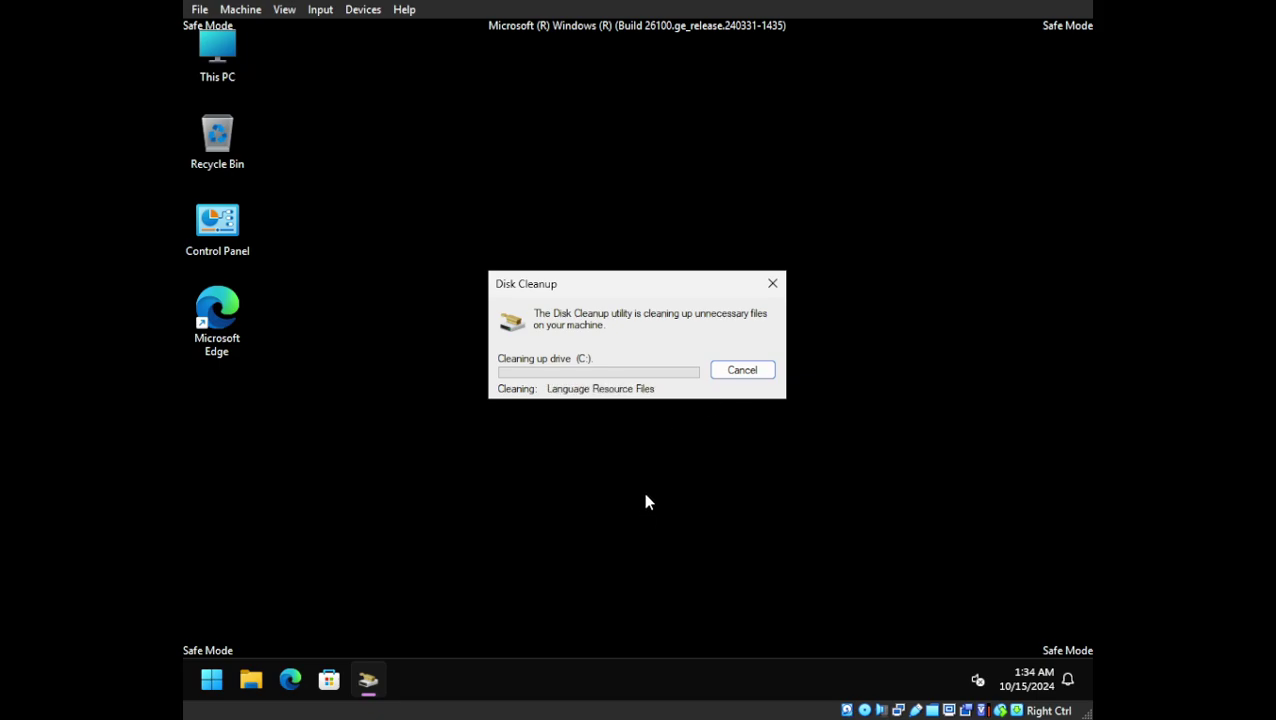
Step: Run dism /online /cleanup-image /startcomponentcleanup in an administrator Command Prompt, and minimize its window
{"action": "right_click", "coordinate": [644, 520]}
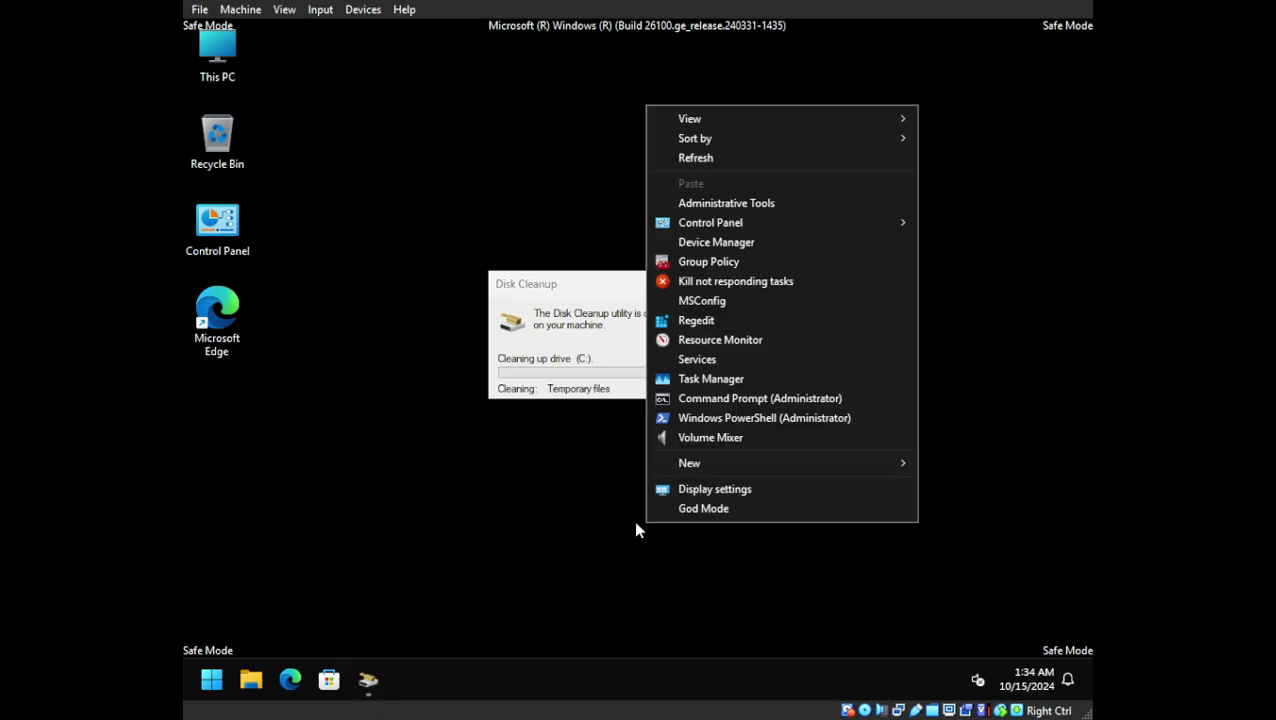
{"action": "left_click", "coordinate": [714, 400]}
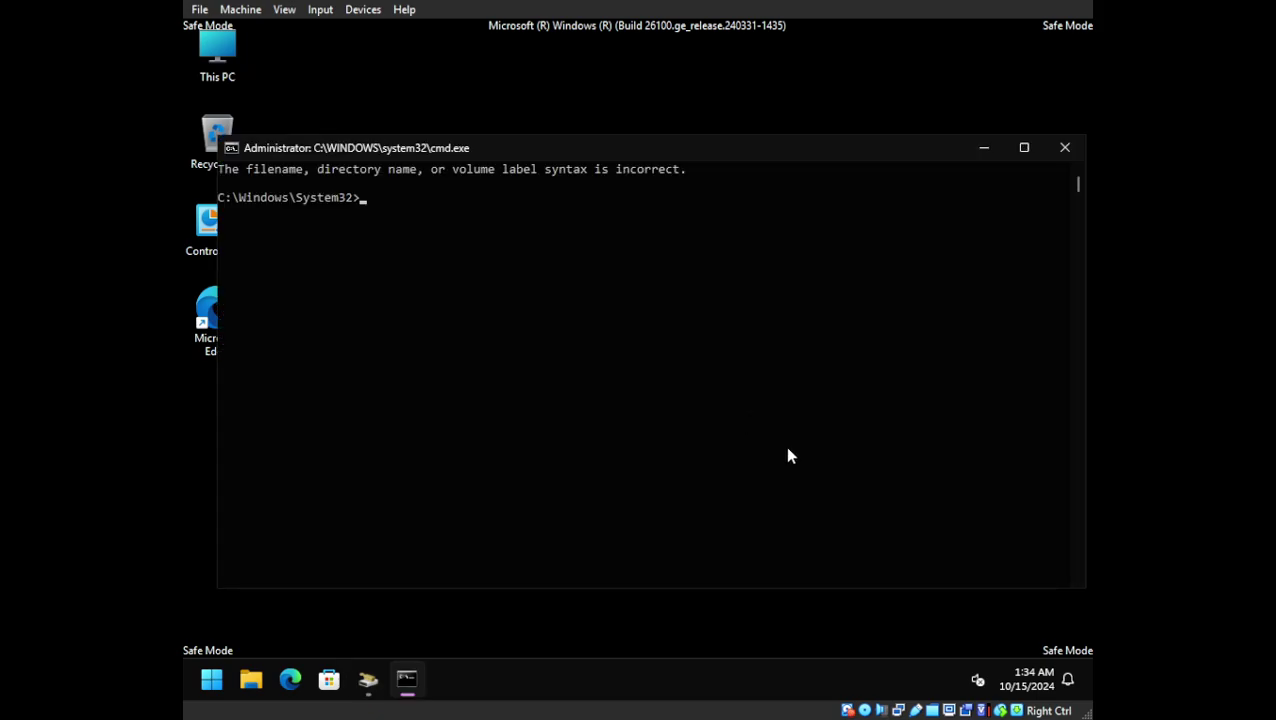
{"action": "type", "text": "dism /online /cl"}
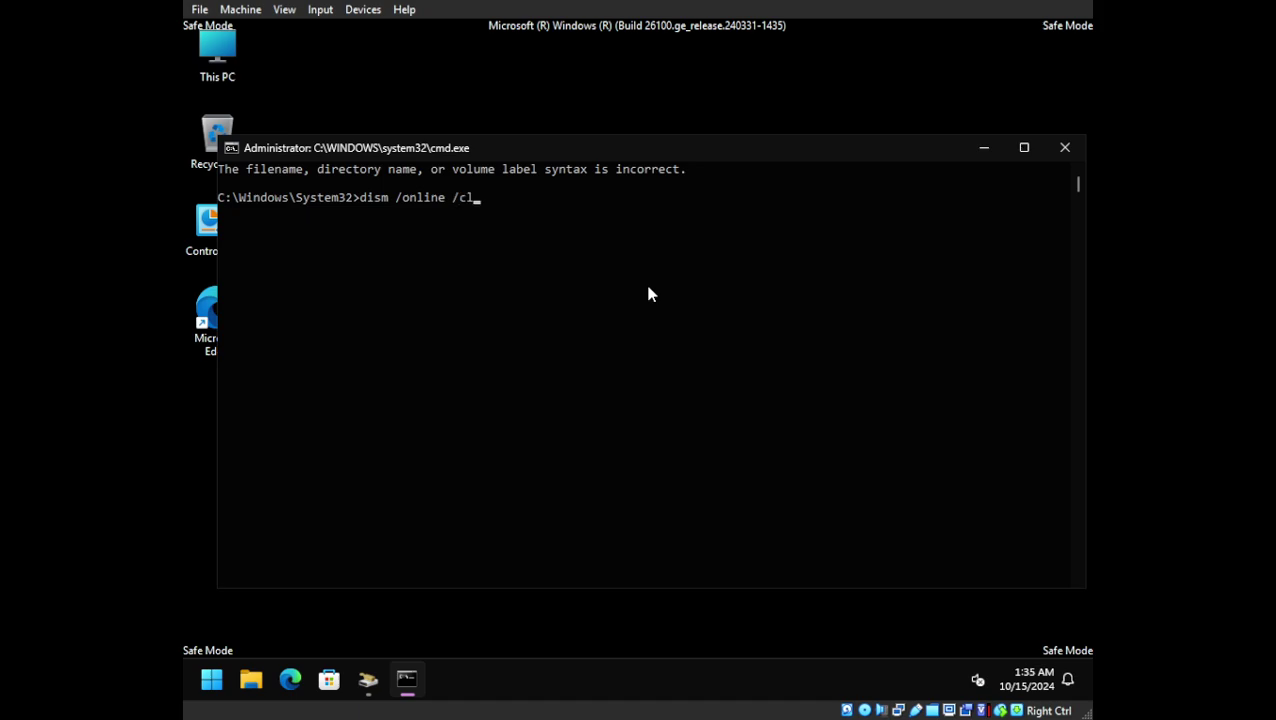
{"action": "type", "text": "eanup-image /startcomponentcleanuip"}
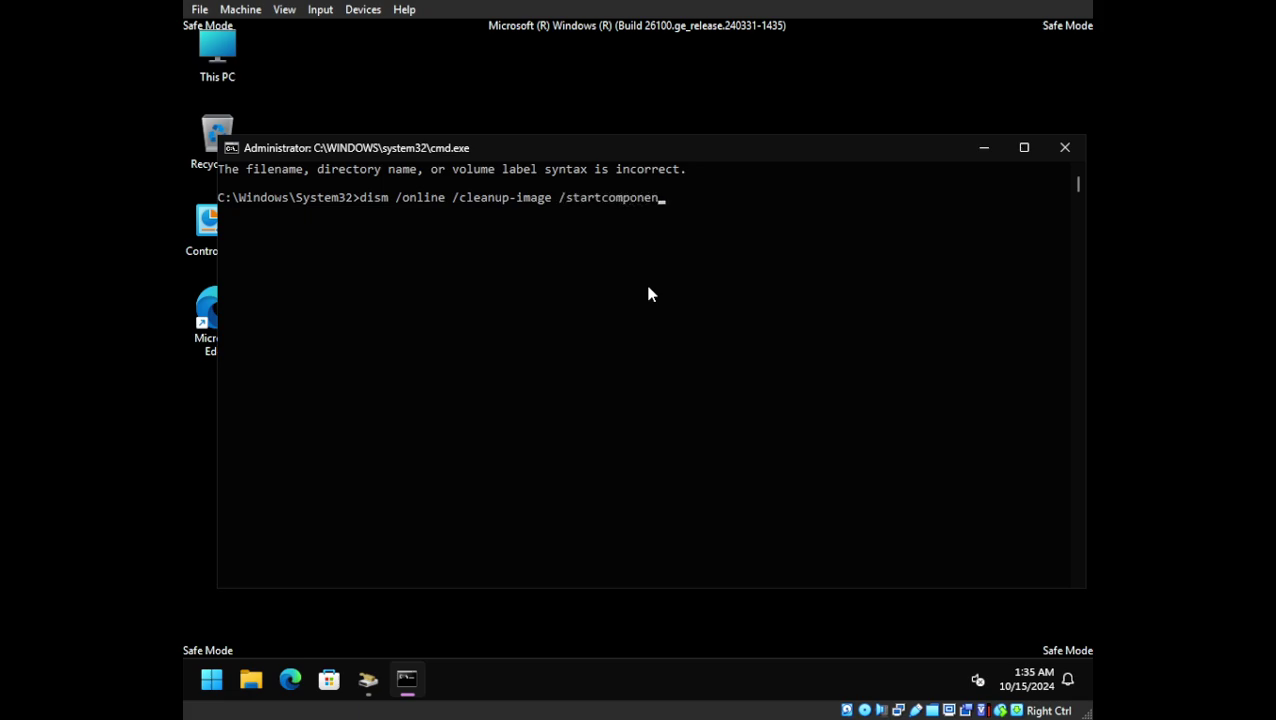
{"action": "key", "text": "BackSpace"}
{"action": "key", "text": "BackSpace"}
{"action": "type", "text": "p"}
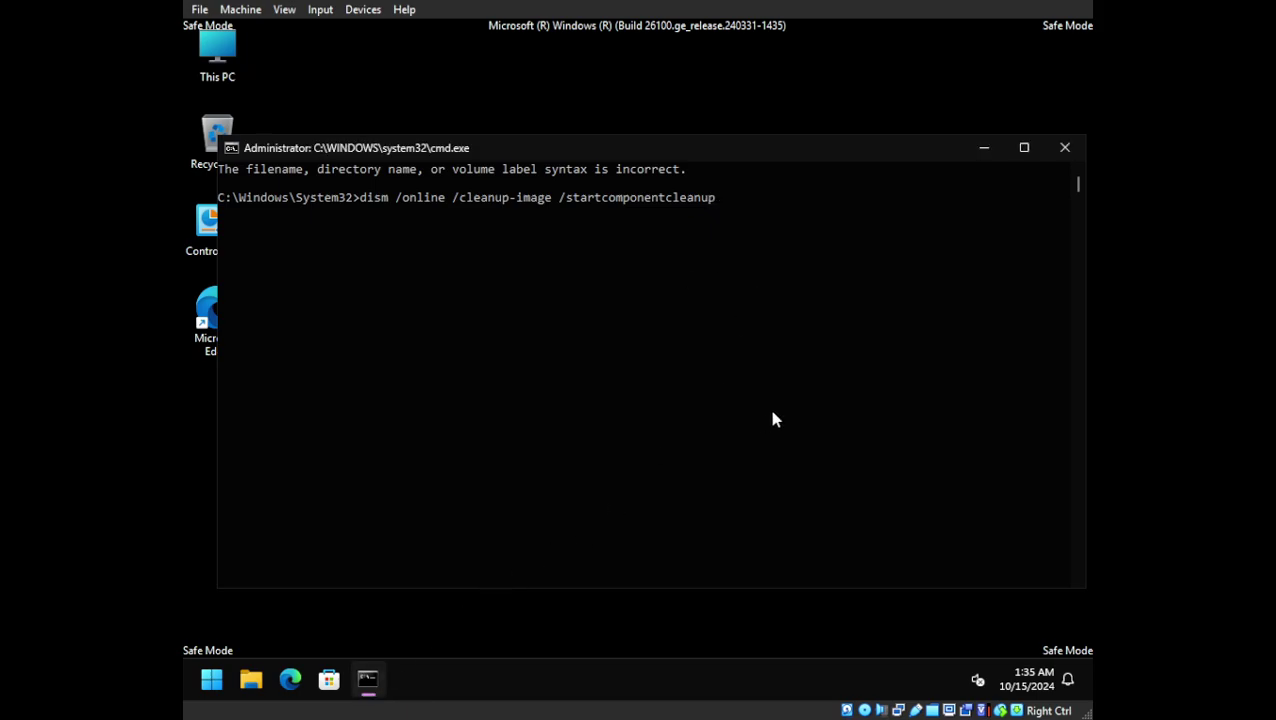
{"action": "left_click", "coordinate": [1063, 148]}
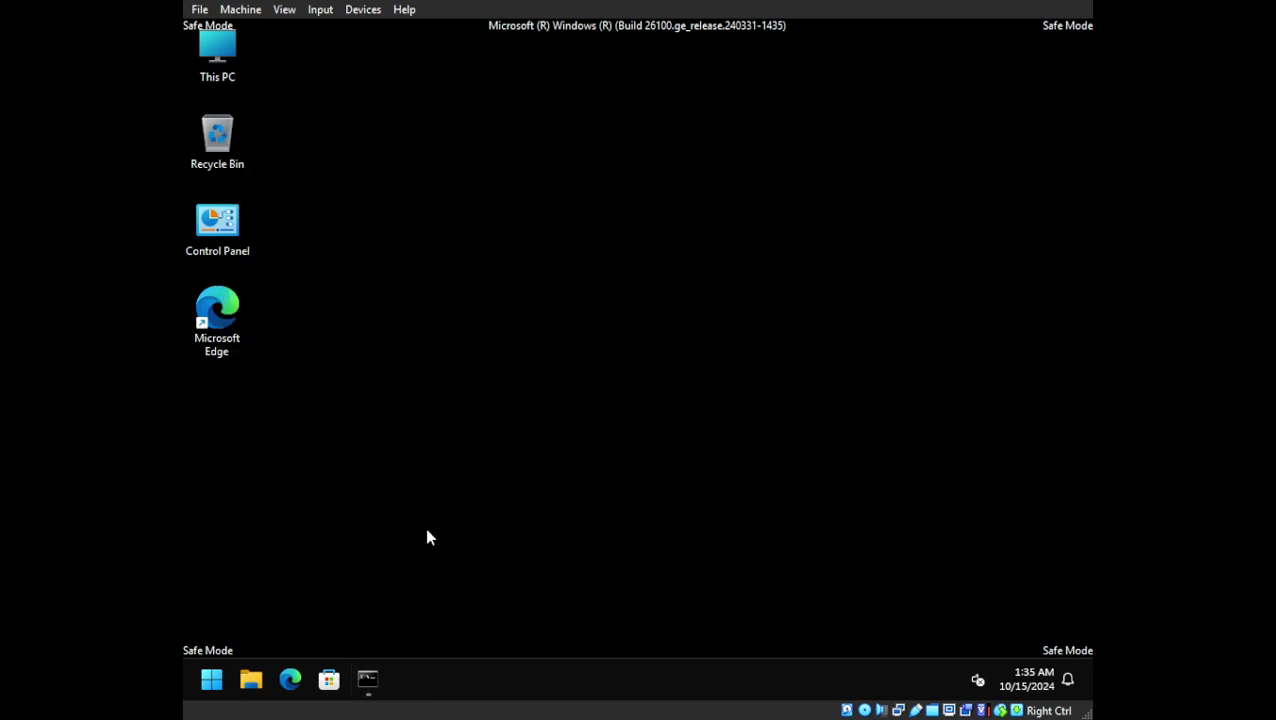
Step: Rescan C: with Disk Cleanup from the administrative tools, close Windows Tools, check the Windows Update Cleanup entry, and cancel the cleanup
{"action": "left_click", "coordinate": [211, 680]}
{"action": "right_click", "coordinate": [874, 316]}
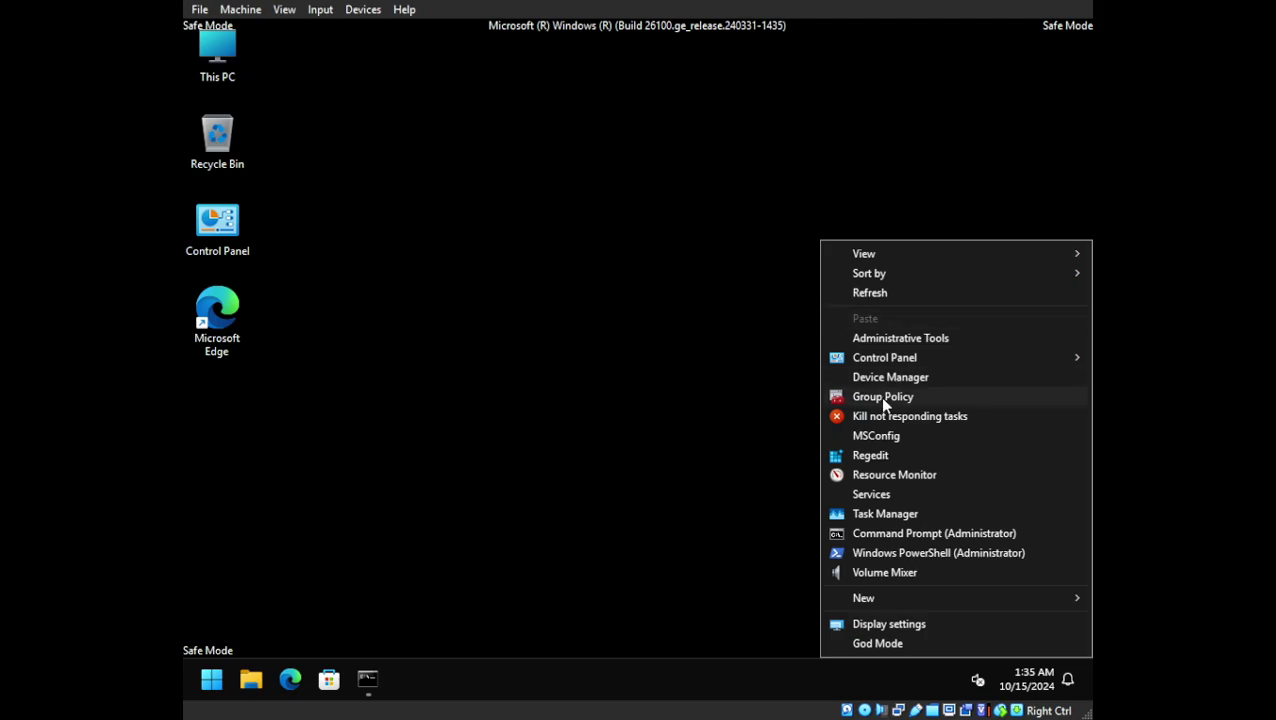
{"action": "left_click", "coordinate": [875, 339]}
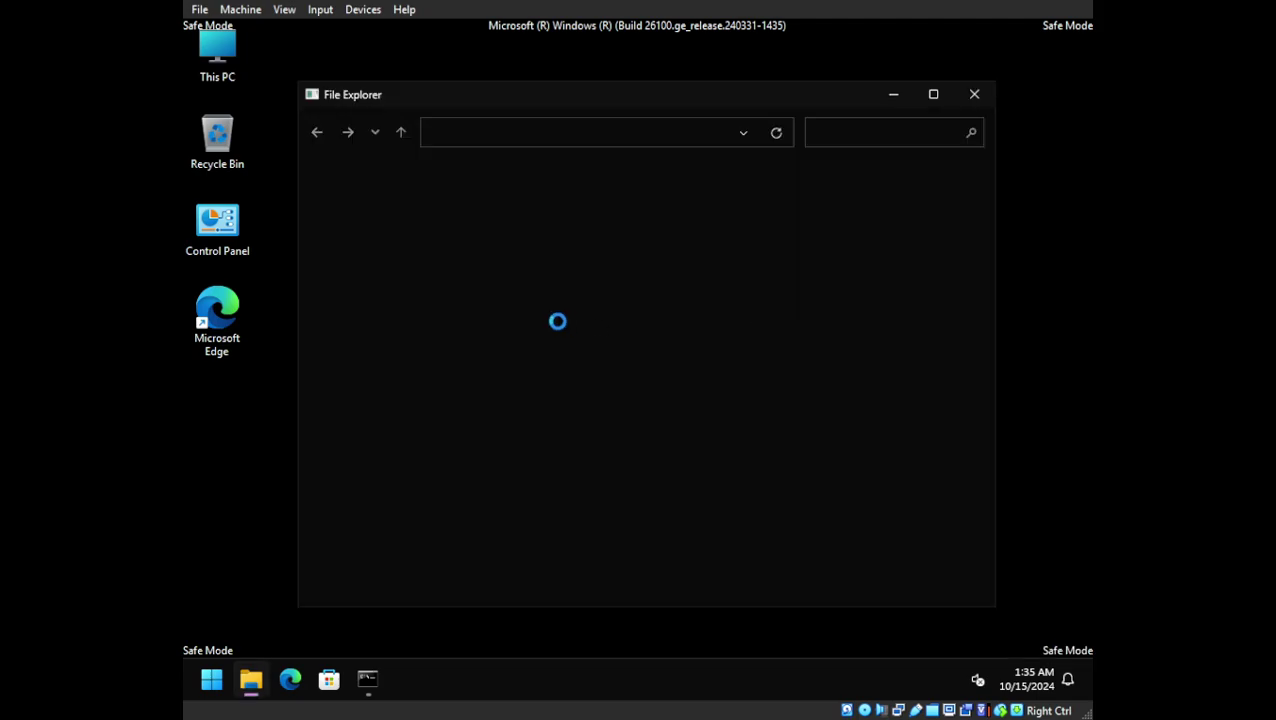
{"action": "double_click", "coordinate": [780, 355]}
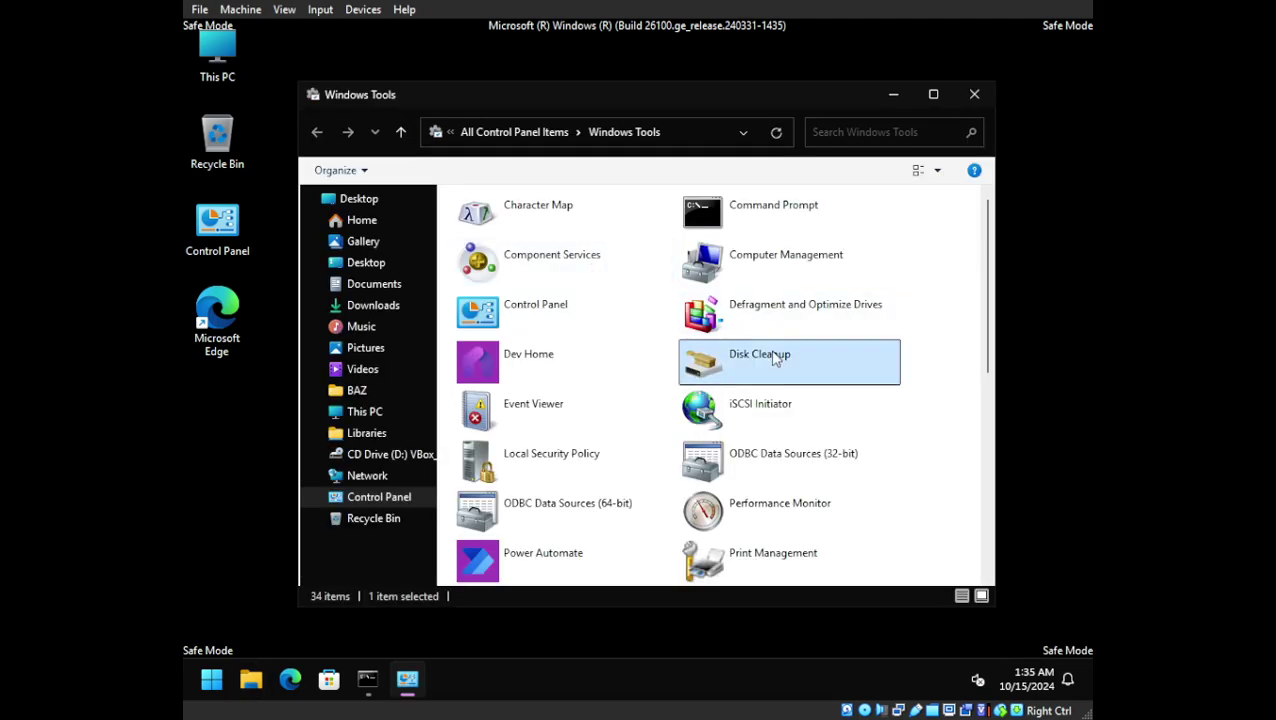
{"action": "left_click", "coordinate": [975, 95]}
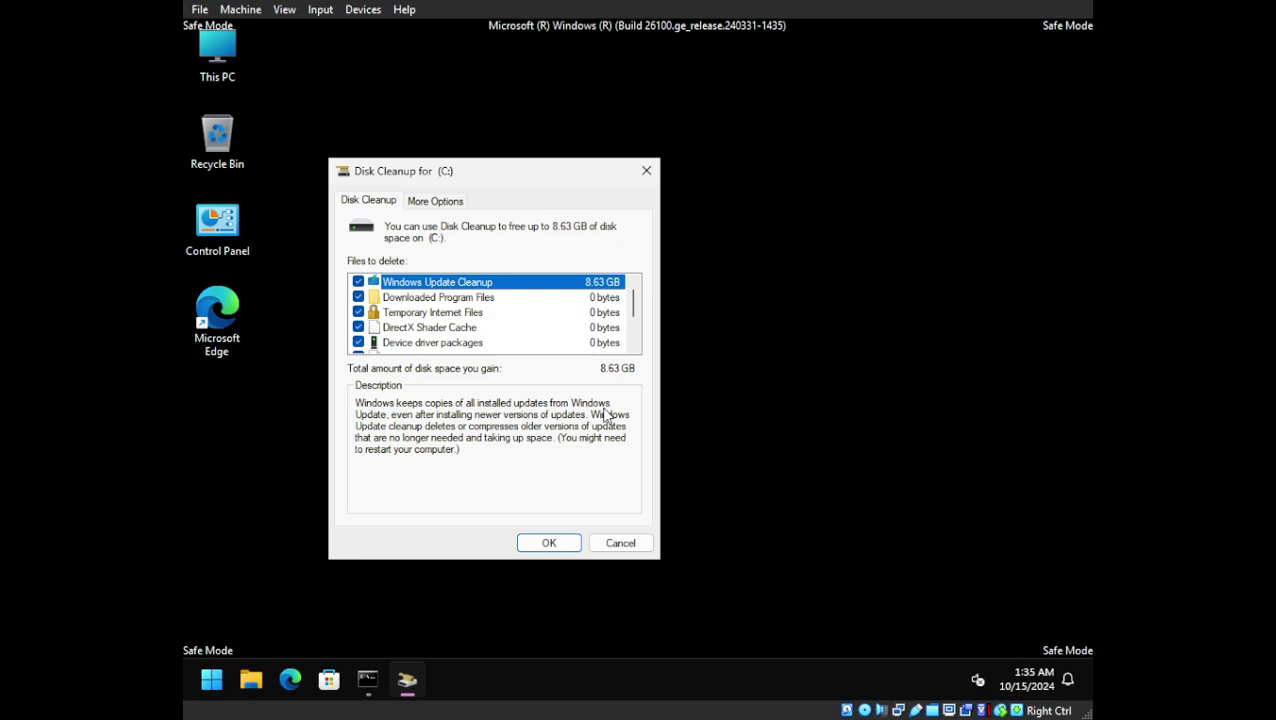
{"action": "left_click", "coordinate": [632, 543]}
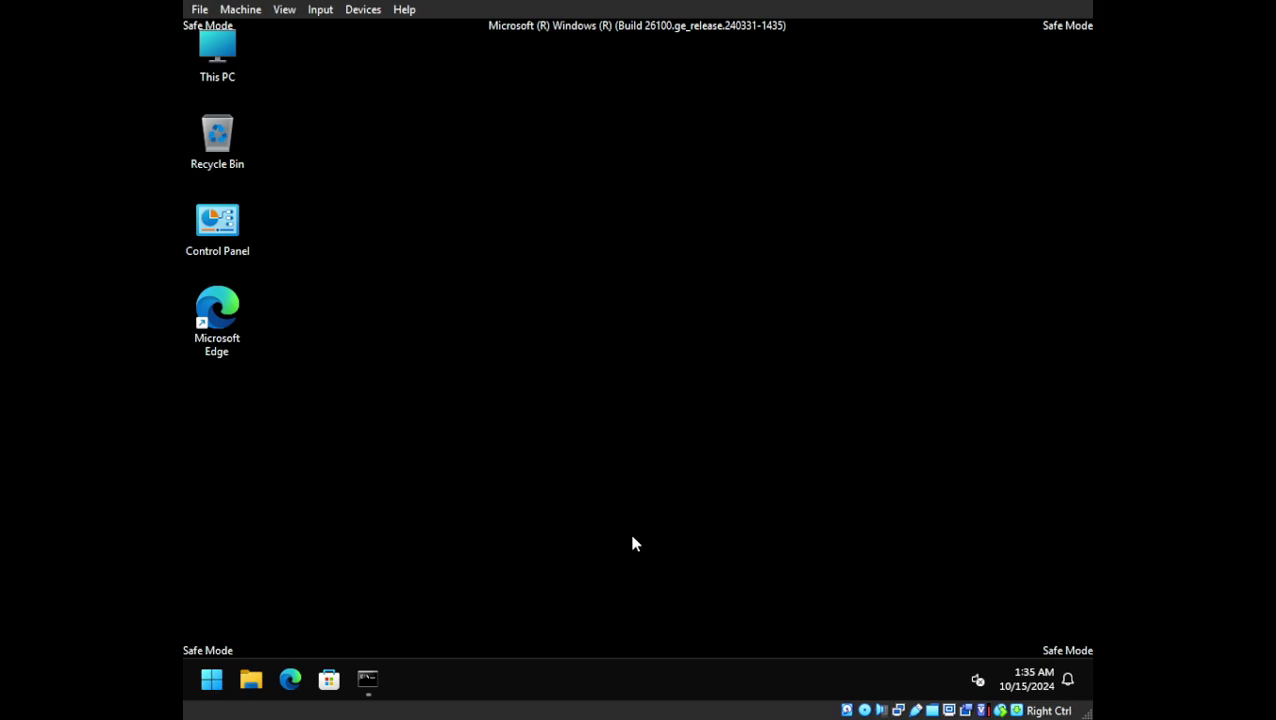
Step: Check the dism output in the Command Prompt, and run dism /online /cleanup-image /startcomponentcleanup /resetbase
{"action": "left_click", "coordinate": [368, 680]}
{"action": "key", "text": "Return"}
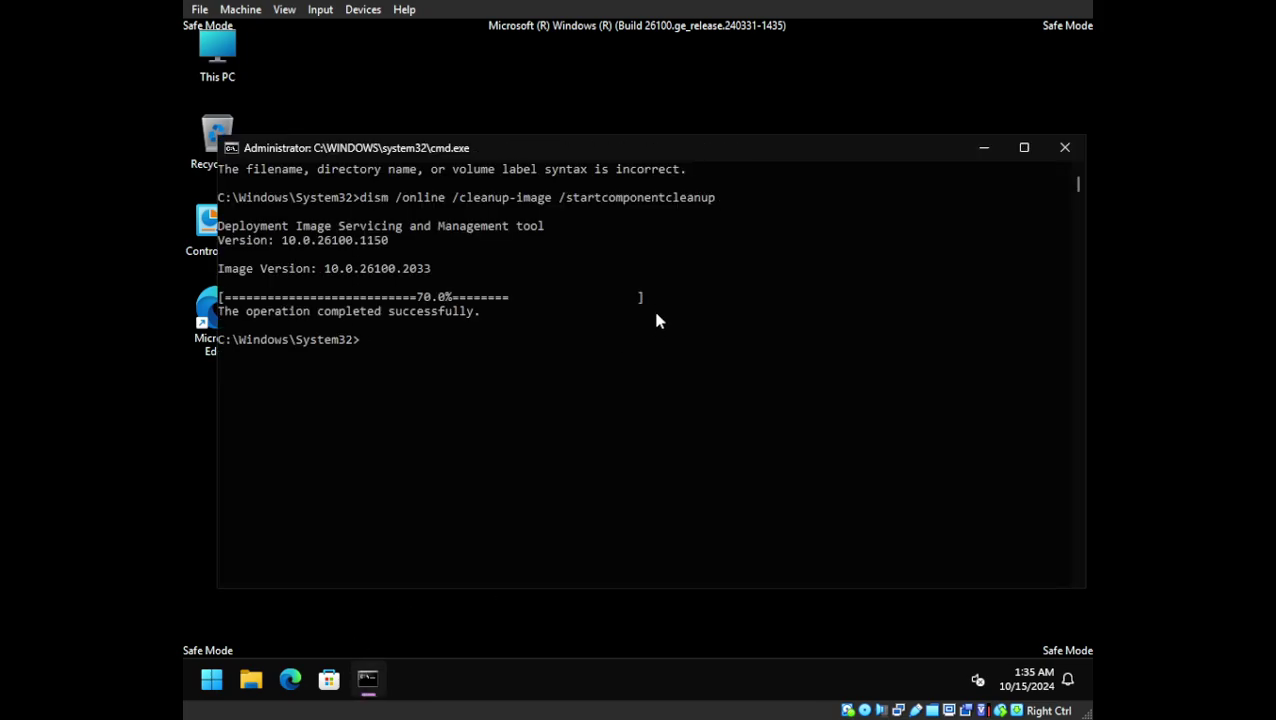
{"action": "left_click_drag", "start_coordinate": [644, 297], "coordinate": [278, 296]}
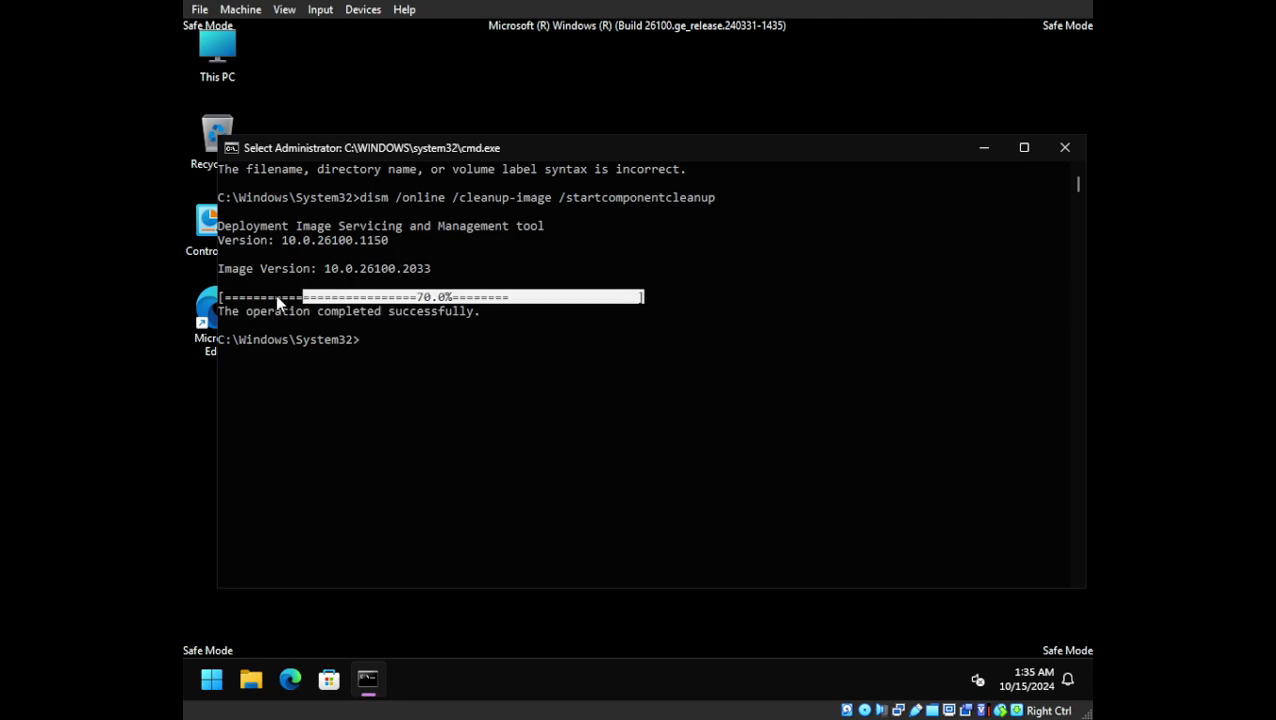
{"action": "left_click", "coordinate": [432, 336]}
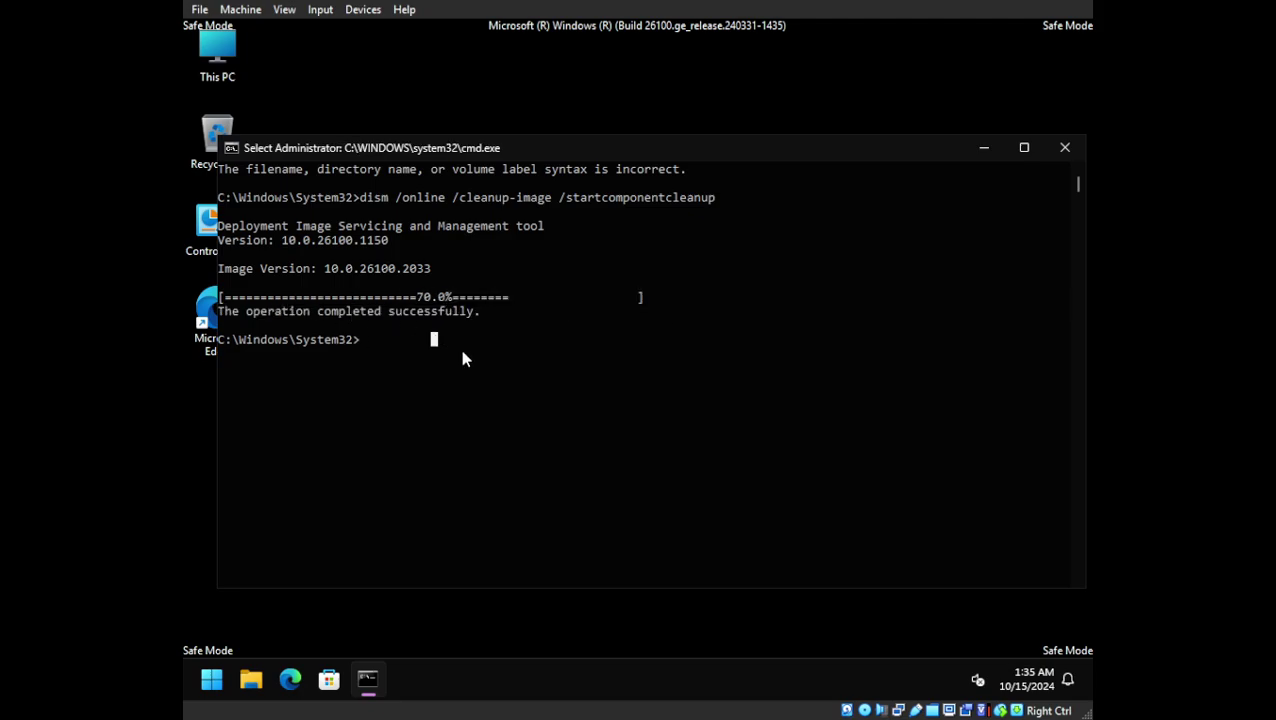
{"action": "key", "text": "Up"}
{"action": "type", "text": "/resetbase"}
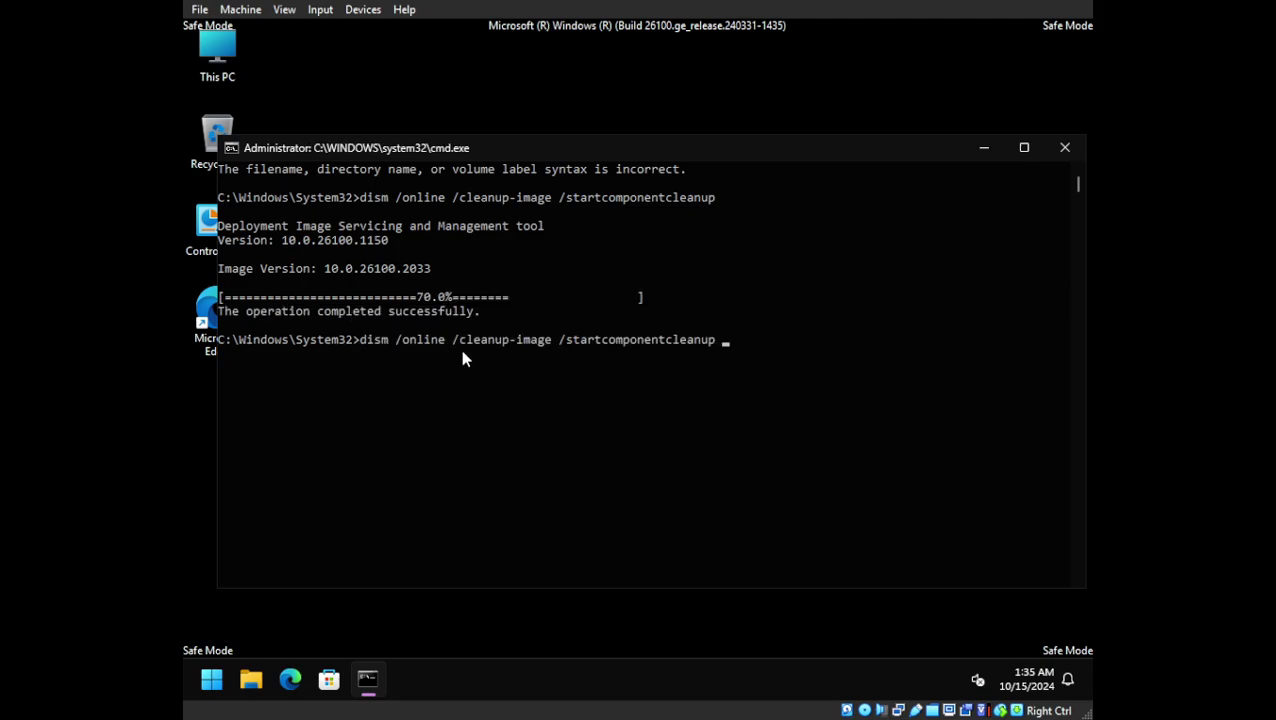
{"action": "key", "text": "Return"}
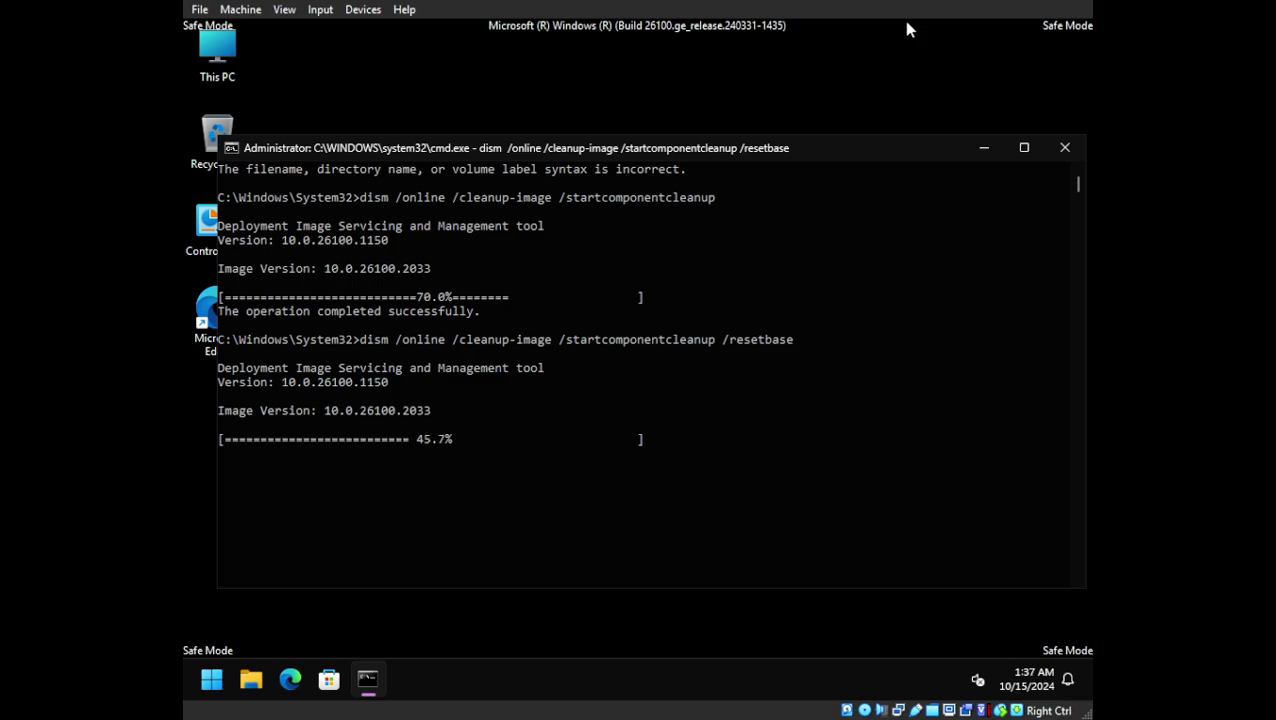
Step: Start Disk Cleanup for C: from the administrative tools, and close Windows Tools
{"action": "right_click", "coordinate": [727, 79]}
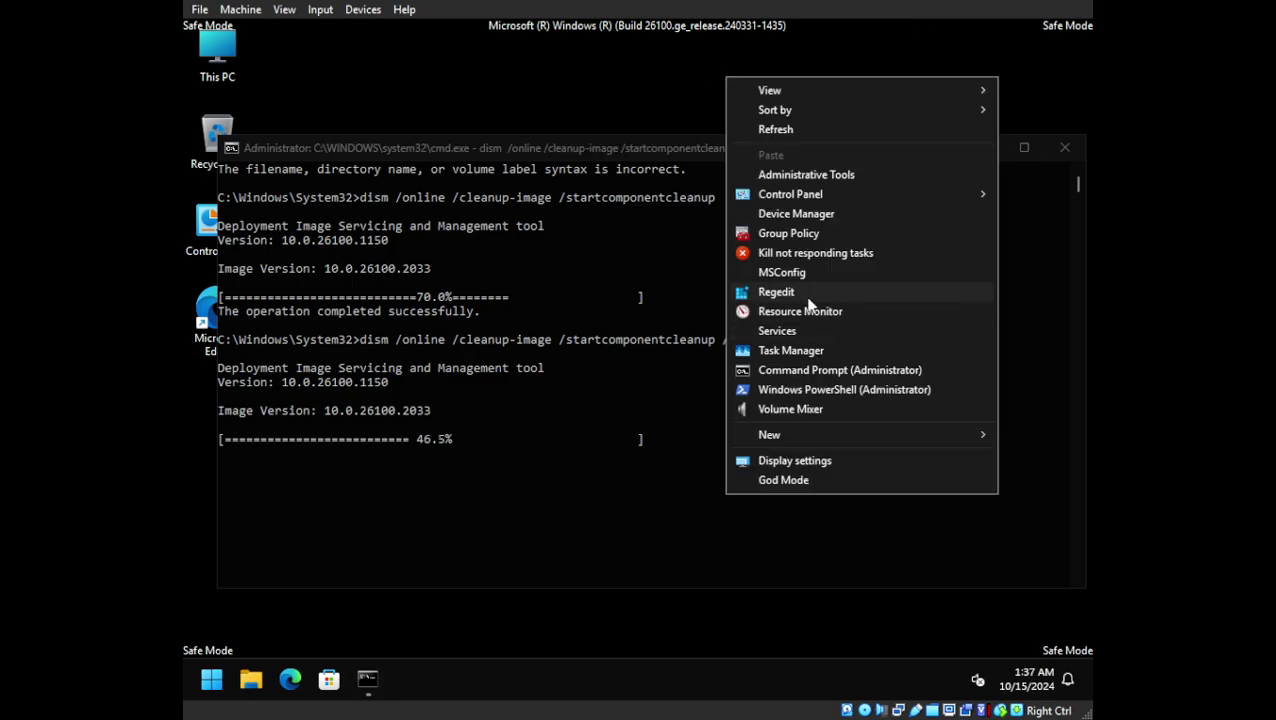
{"action": "left_click", "coordinate": [791, 176]}
{"action": "double_click", "coordinate": [757, 366]}
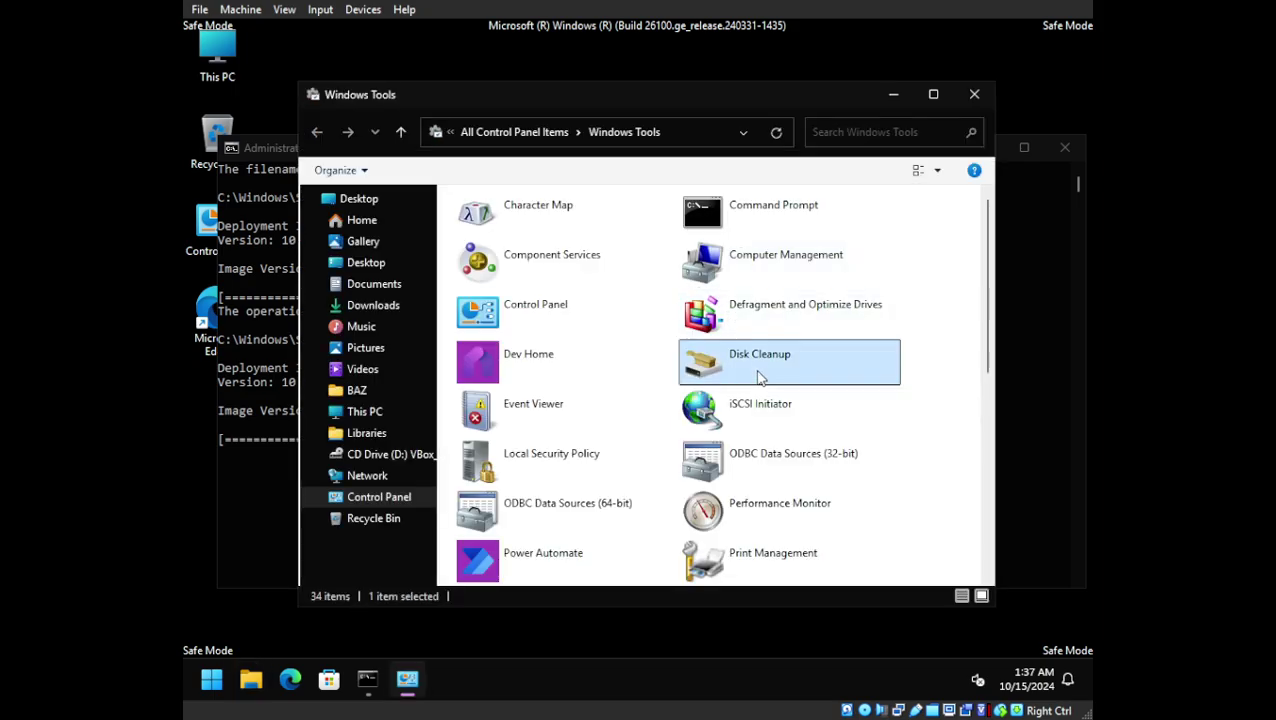
{"action": "left_click", "coordinate": [975, 96]}
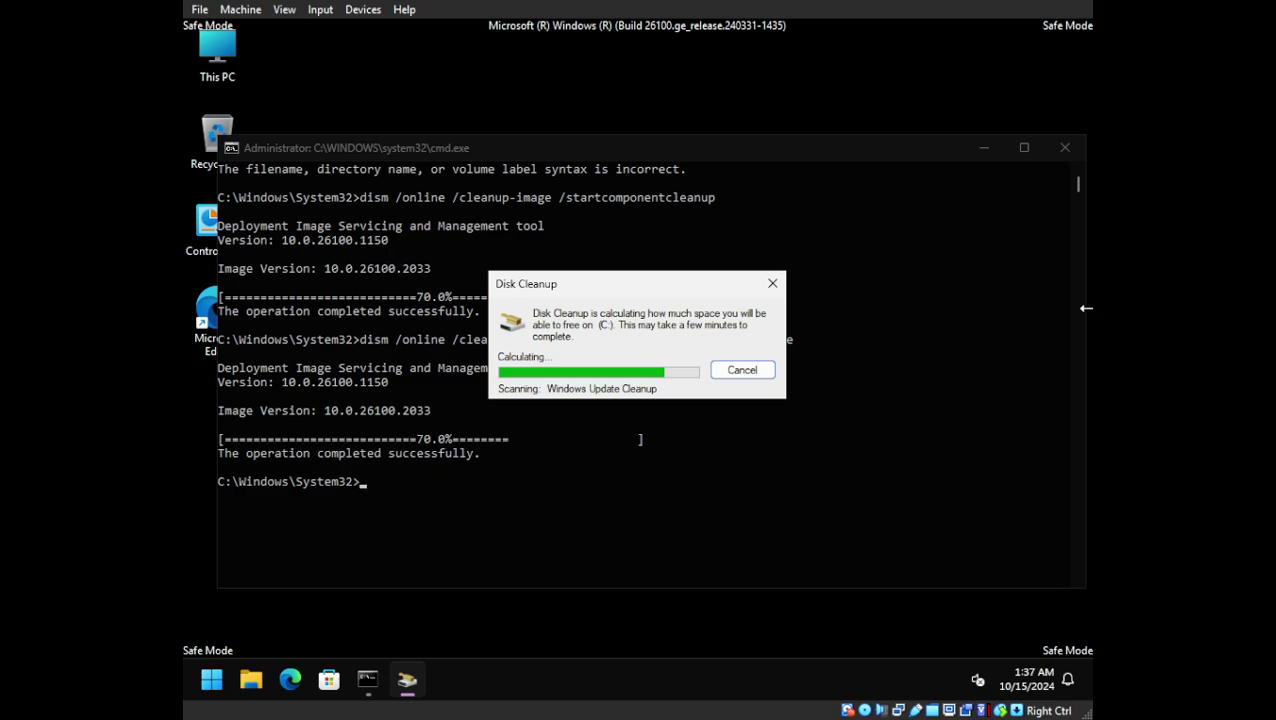
Step: Check the output of the /resetbase cleanup in the Command Prompt, and close its window
{"action": "left_click", "coordinate": [504, 420]}
{"action": "left_click_drag", "start_coordinate": [381, 440], "coordinate": [680, 458]}
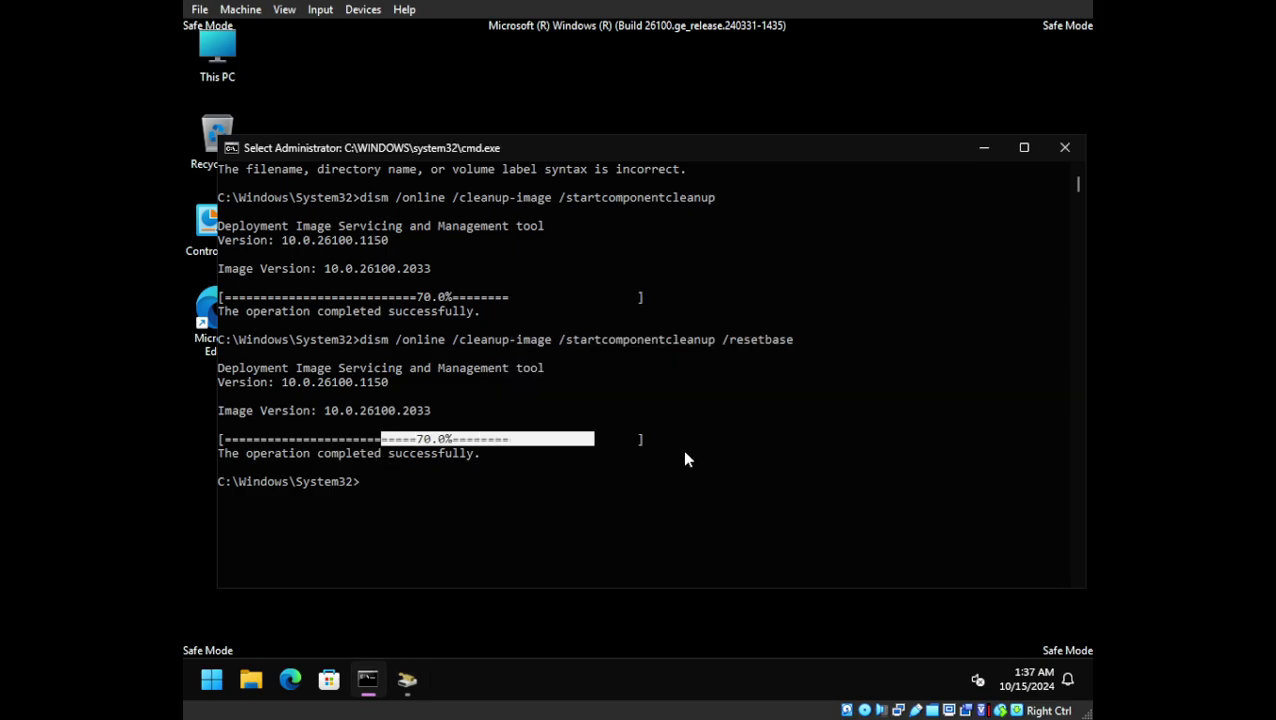
{"action": "left_click", "coordinate": [665, 440]}
{"action": "left_click", "coordinate": [1063, 147]}
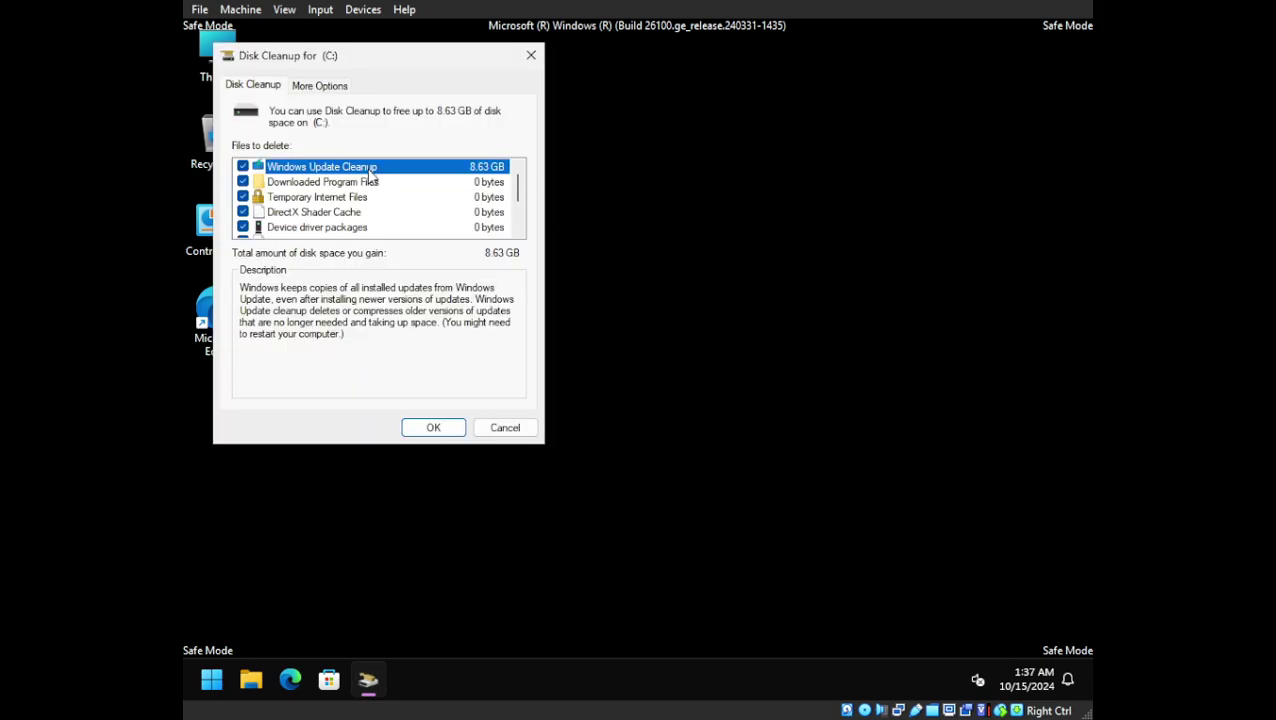
Step: Confirm the permanent deletion of the checked Windows Update Cleanup and other files from C:
{"action": "left_click", "coordinate": [440, 431]}
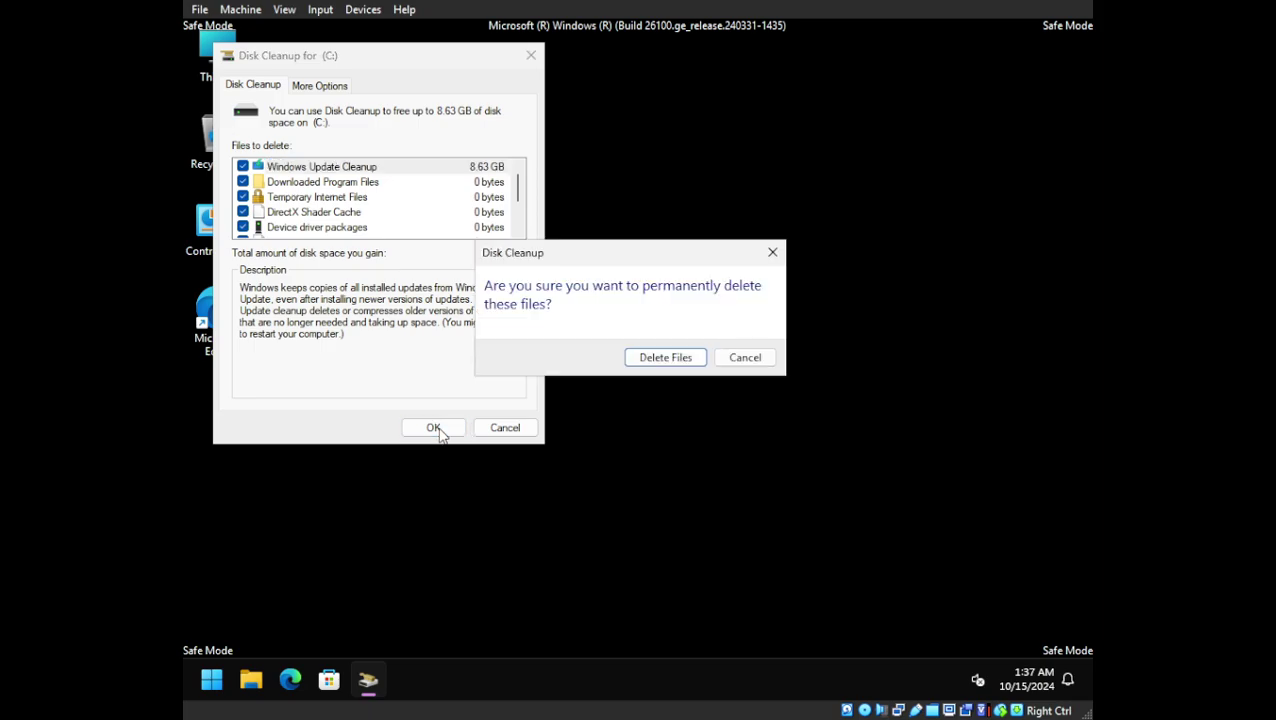
{"action": "left_click", "coordinate": [662, 364]}
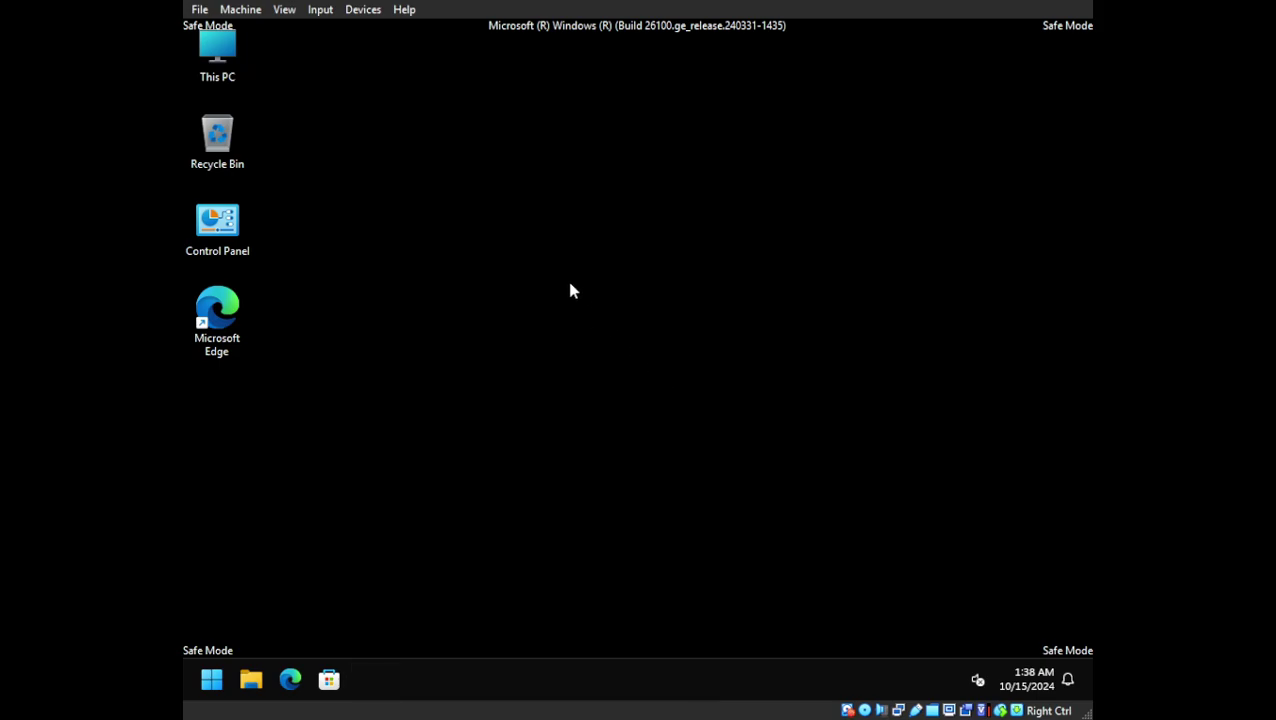
Step: Restart the virtual machine's Windows from Safe Mode
{"action": "left_click", "coordinate": [211, 679]}
{"action": "left_click", "coordinate": [699, 617]}
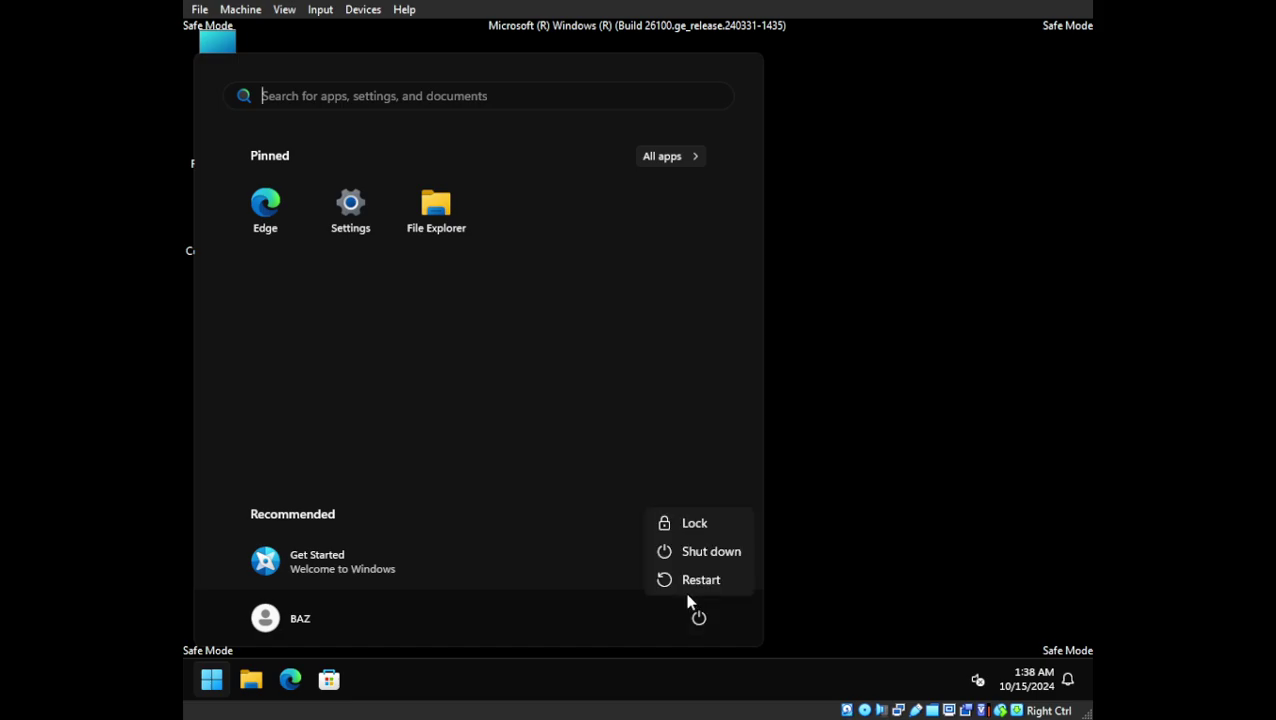
{"action": "left_click", "coordinate": [688, 584]}
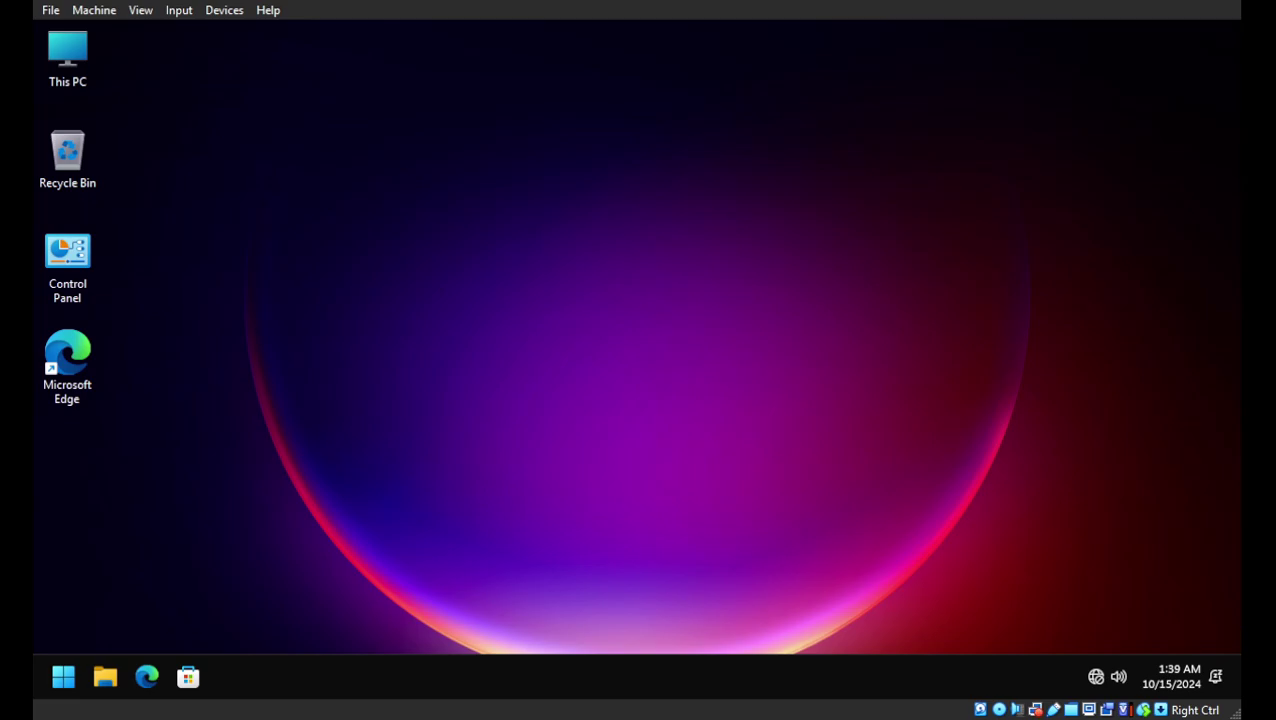
Step: Examine the storage usage categories and the list of temporary files in the System settings, and close Settings
{"action": "left_click_drag", "start_coordinate": [440, 198], "coordinate": [630, 358]}
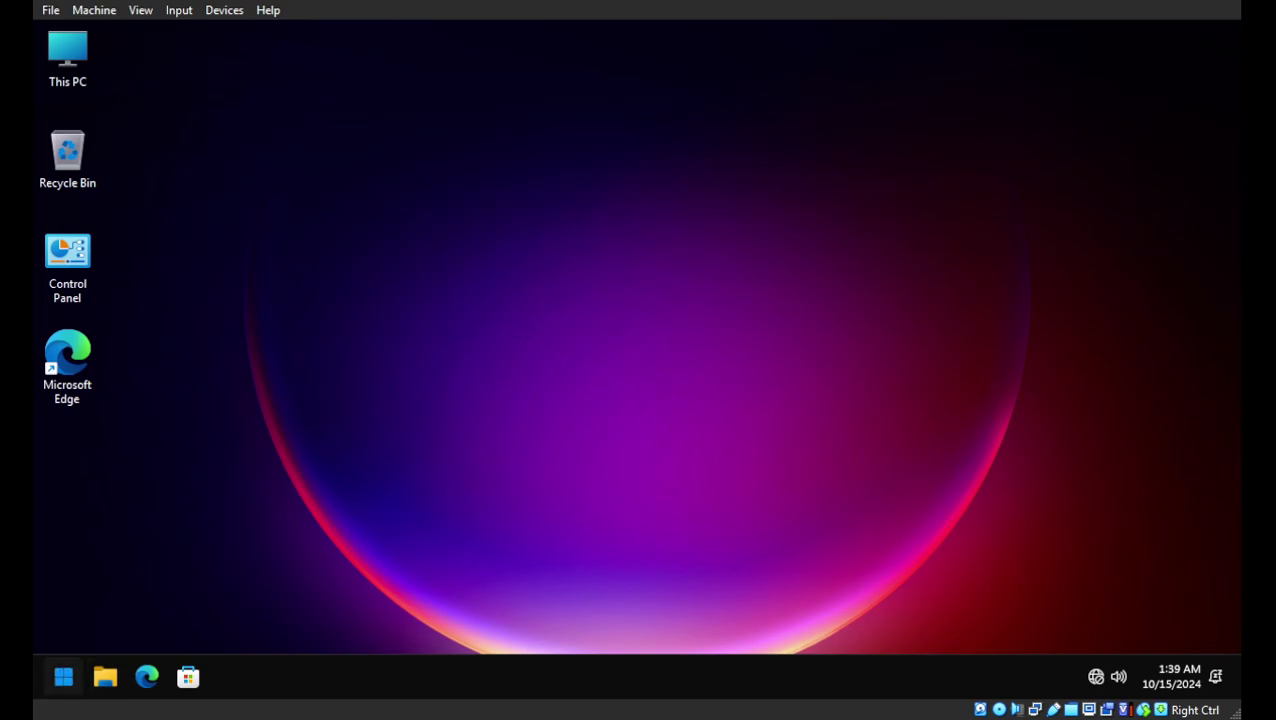
{"action": "left_click", "coordinate": [63, 677]}
{"action": "left_click", "coordinate": [210, 228]}
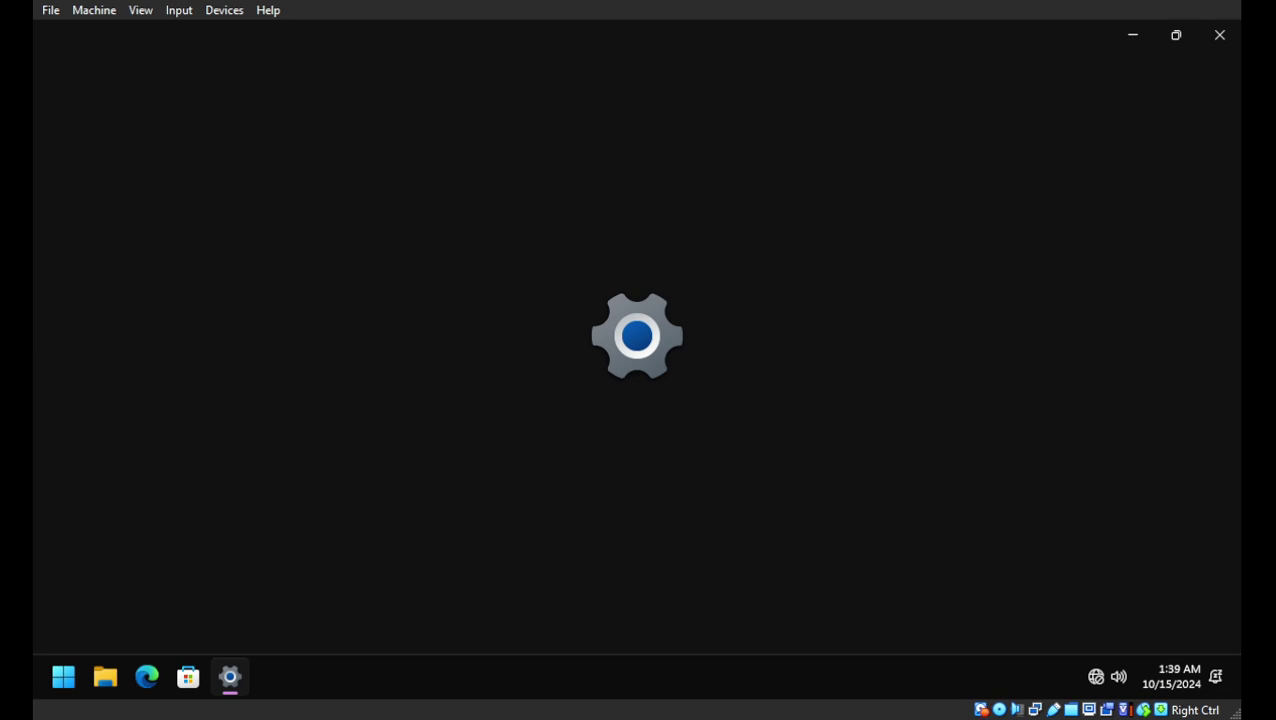
{"action": "left_click", "coordinate": [109, 259]}
{"action": "scroll", "coordinate": [778, 467], "scroll_direction": "down", "scroll_amount": 1}
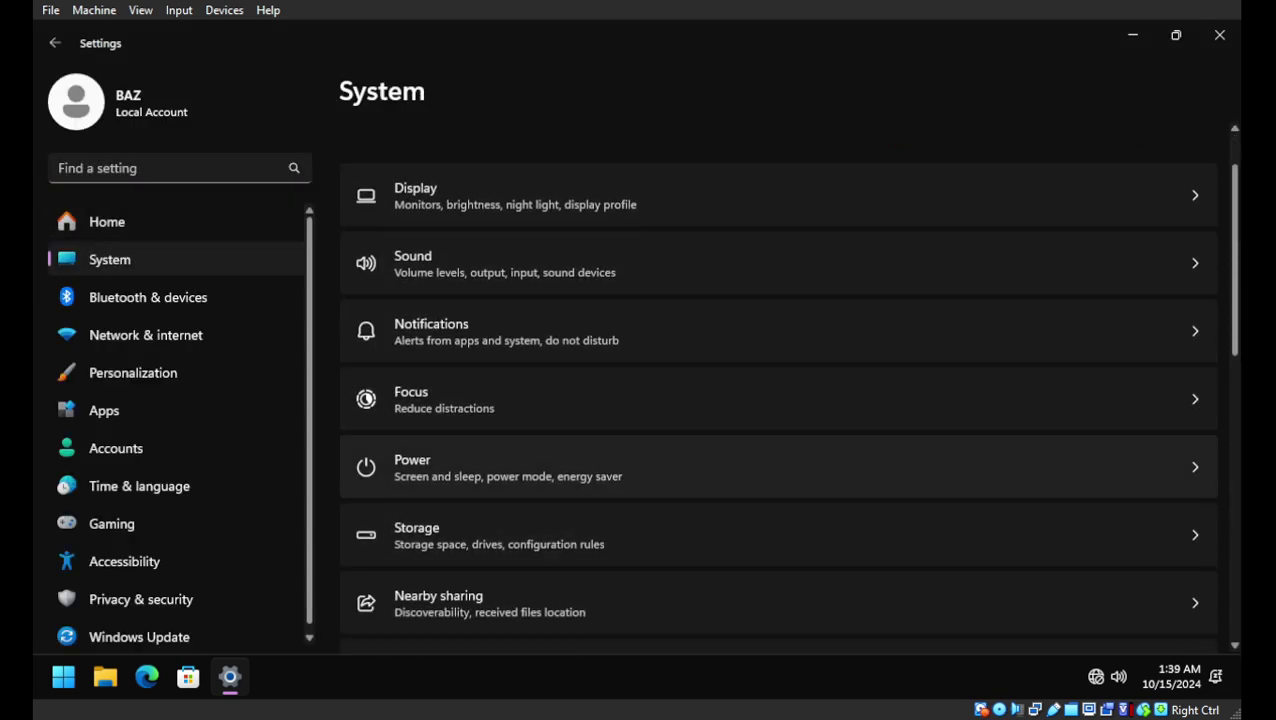
{"action": "left_click", "coordinate": [470, 534]}
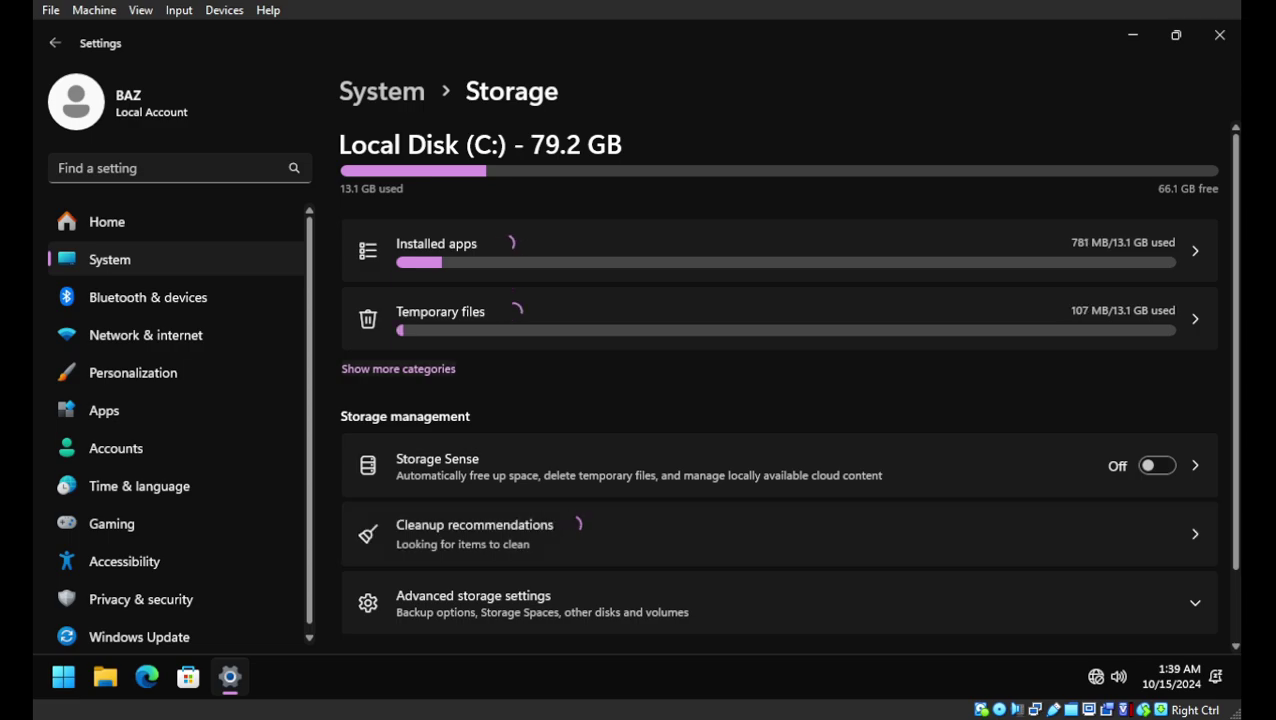
{"action": "left_click", "coordinate": [398, 369]}
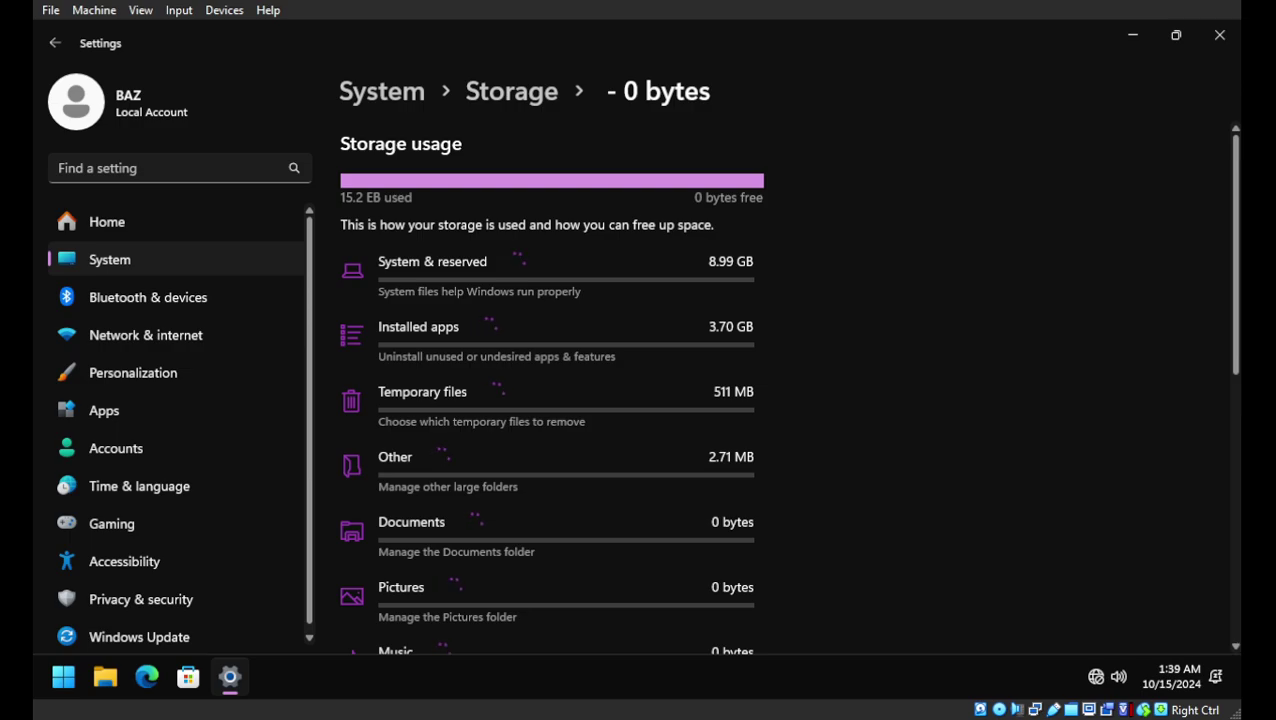
{"action": "left_click", "coordinate": [422, 405]}
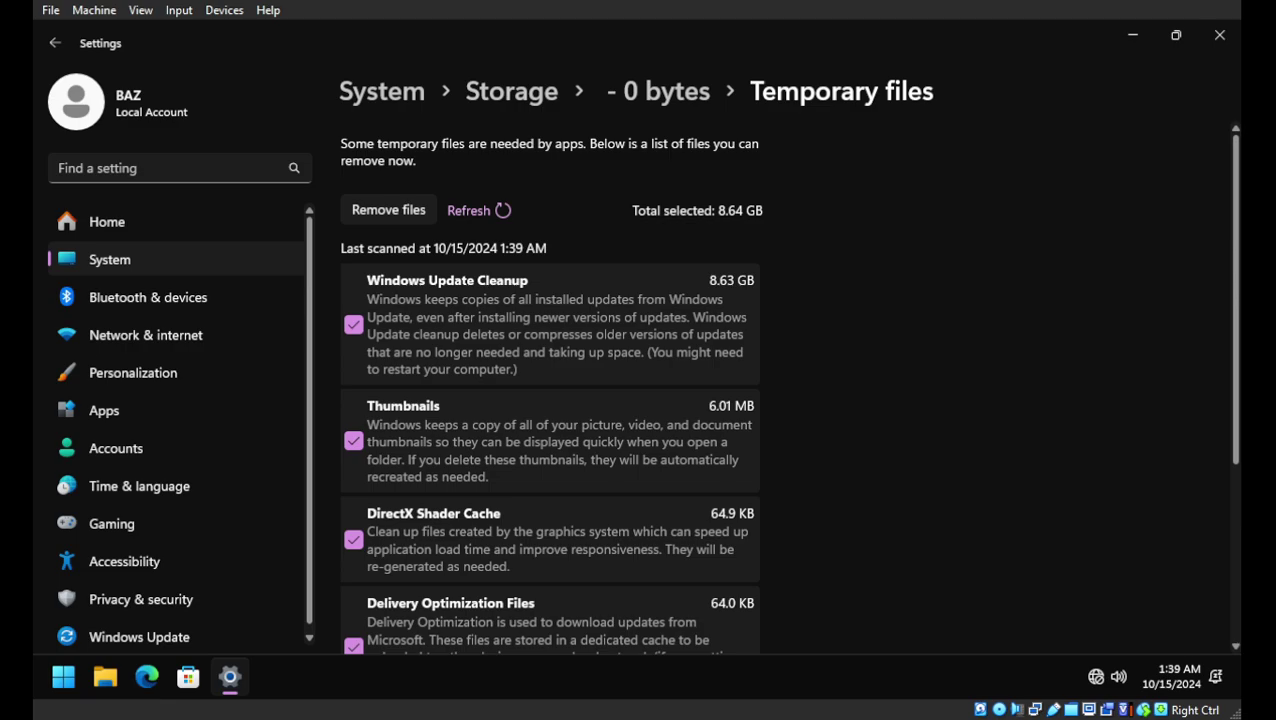
{"action": "scroll", "coordinate": [549, 390], "scroll_direction": "down", "scroll_amount": 2}
{"action": "scroll", "coordinate": [549, 390], "scroll_direction": "up", "scroll_amount": 2}
{"action": "left_click", "coordinate": [1219, 35]}
{"action": "right_click", "coordinate": [632, 170]}
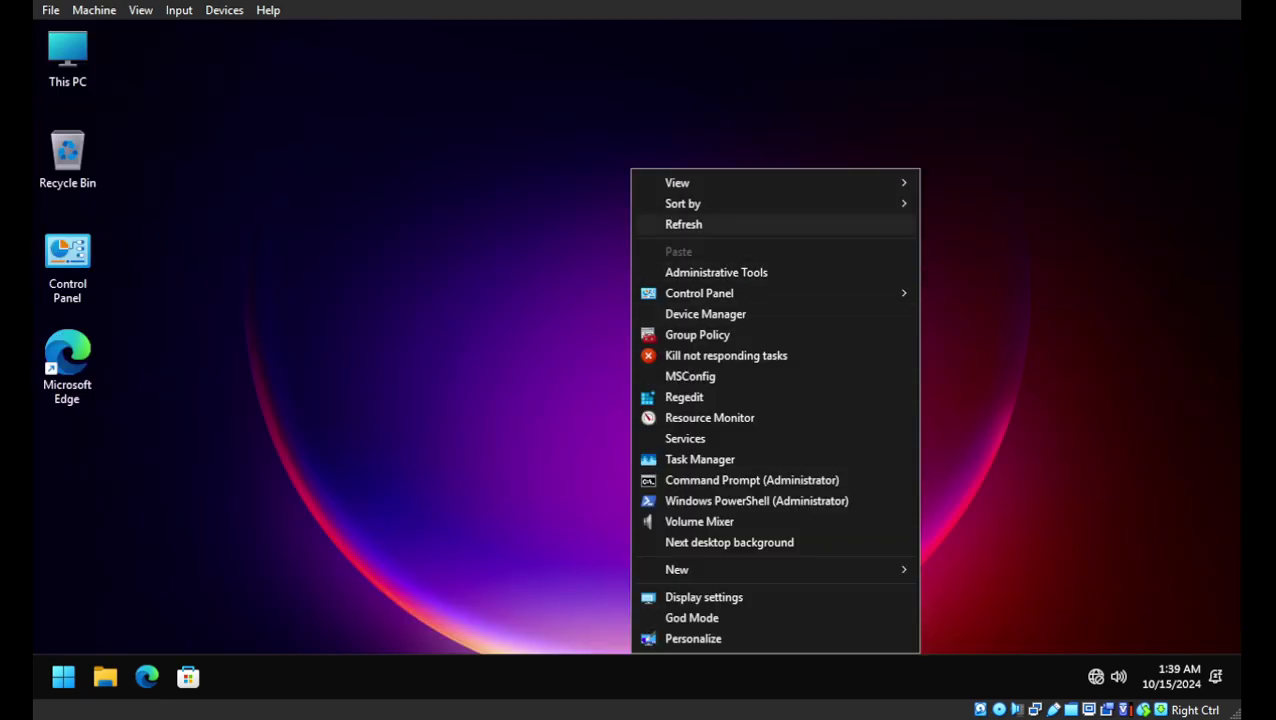
{"action": "left_click", "coordinate": [683, 224]}
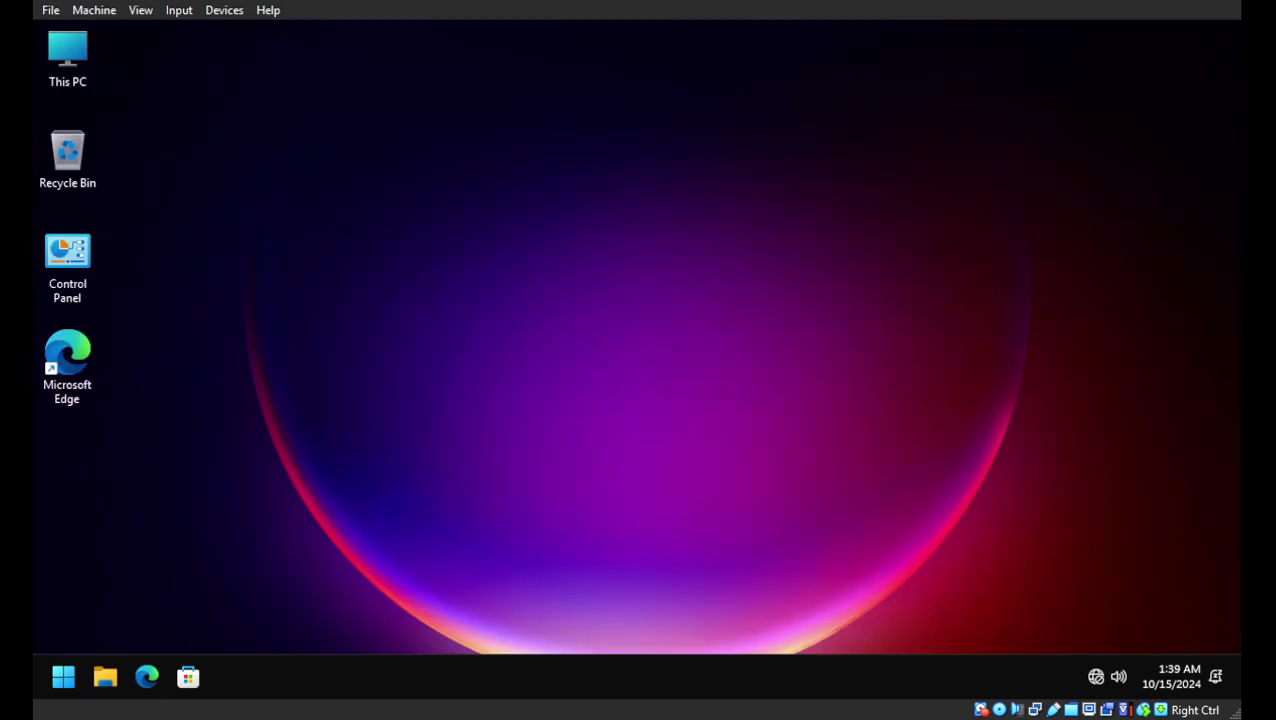
{"action": "left_click_drag", "start_coordinate": [549, 246], "coordinate": [911, 356]}
Step: Open an administrator Command Prompt and stop the Windows Update service with "sc stop wuauserv"
{"action": "right_click", "coordinate": [517, 416]}
{"action": "left_click", "coordinate": [600, 478]}
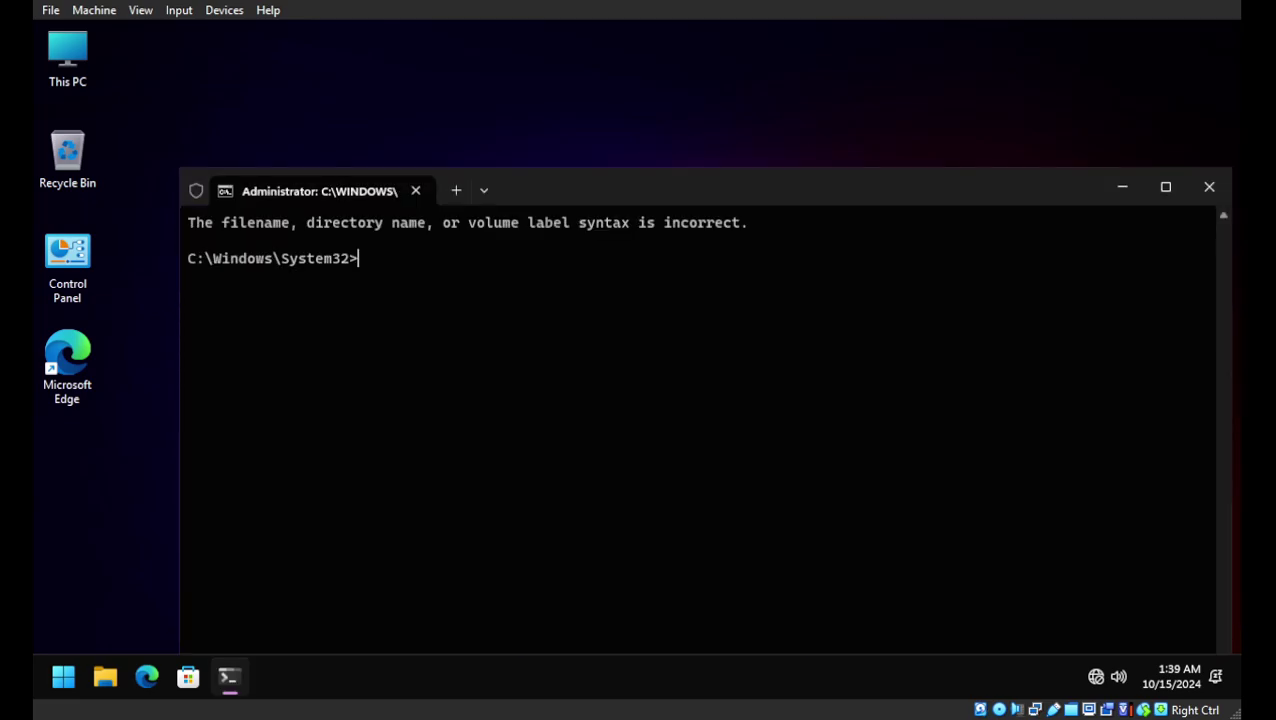
{"action": "type", "text": "sc stop wuauserv"}
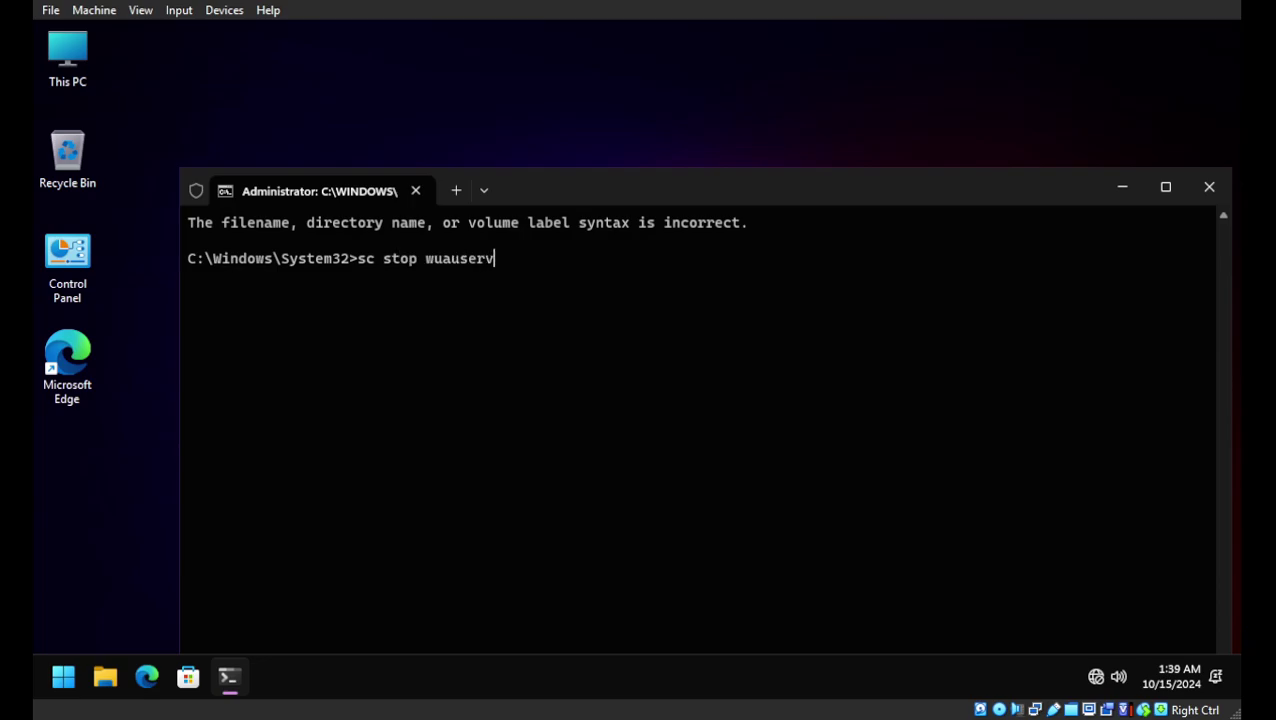
{"action": "key", "text": "Return"}
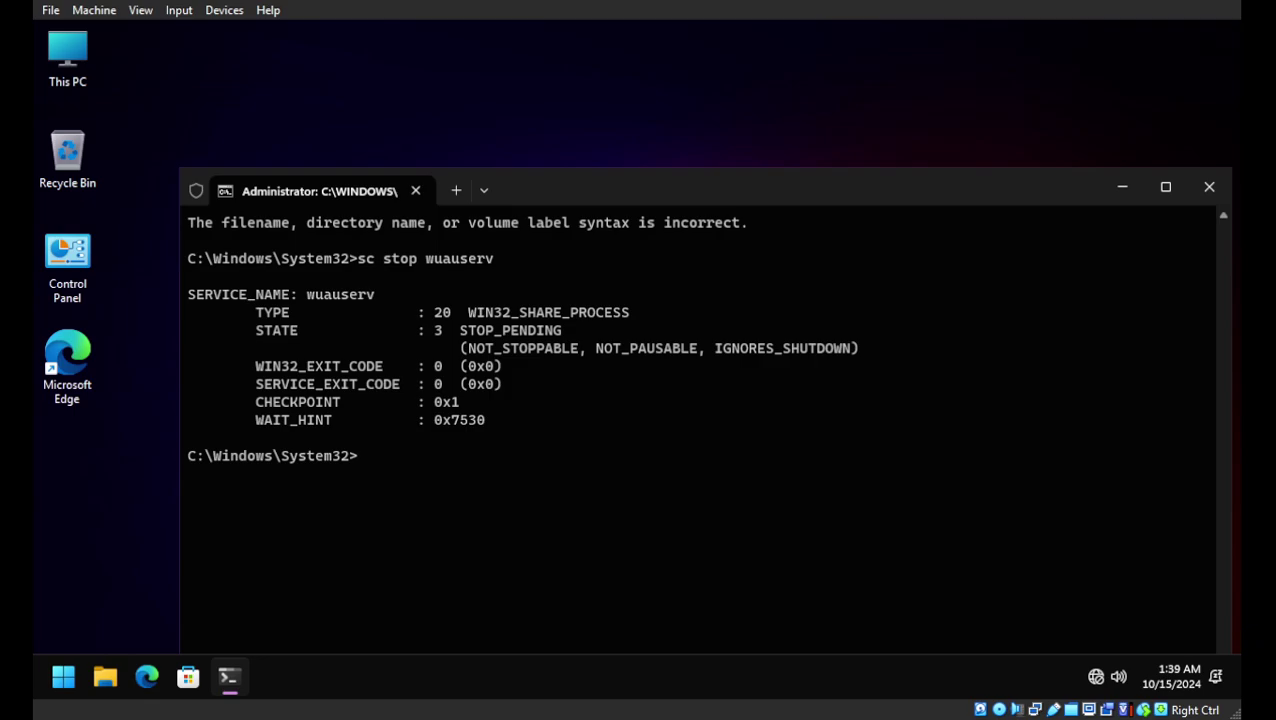
Step: Open the Windows folder on the Local Disk (C:) in File Explorer
{"action": "double_click", "coordinate": [67, 58]}
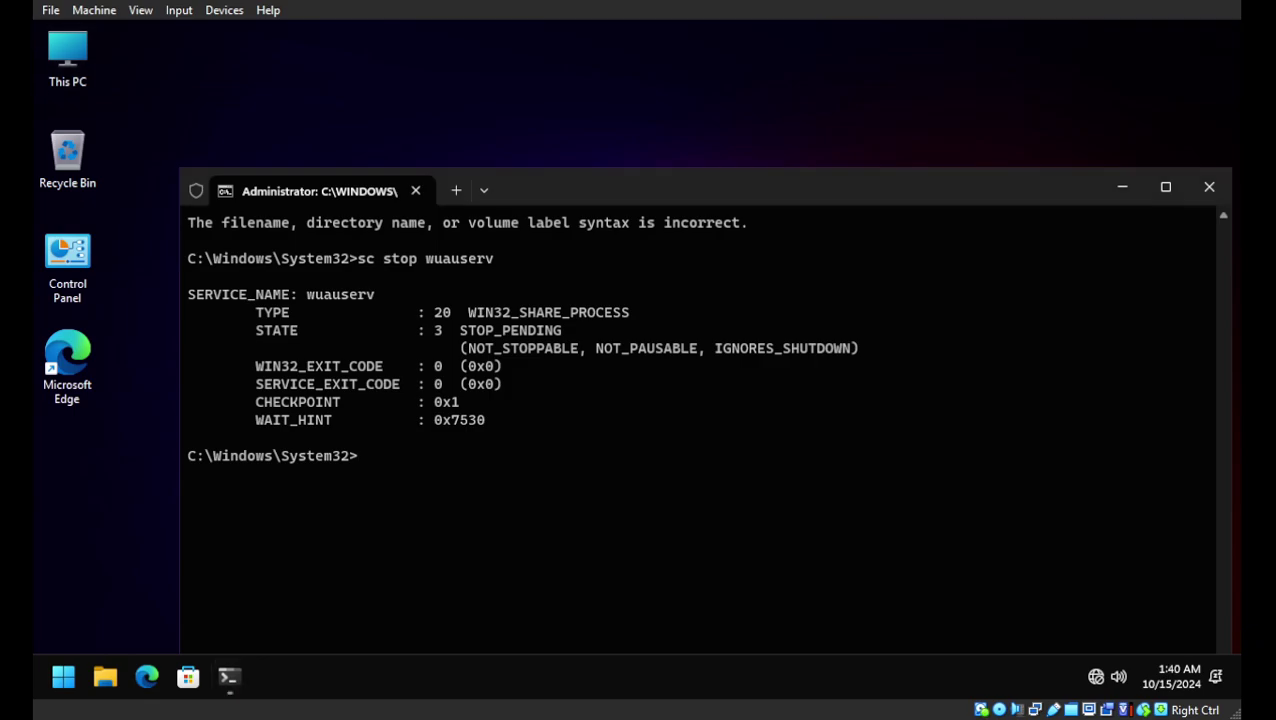
{"action": "double_click", "coordinate": [558, 255]}
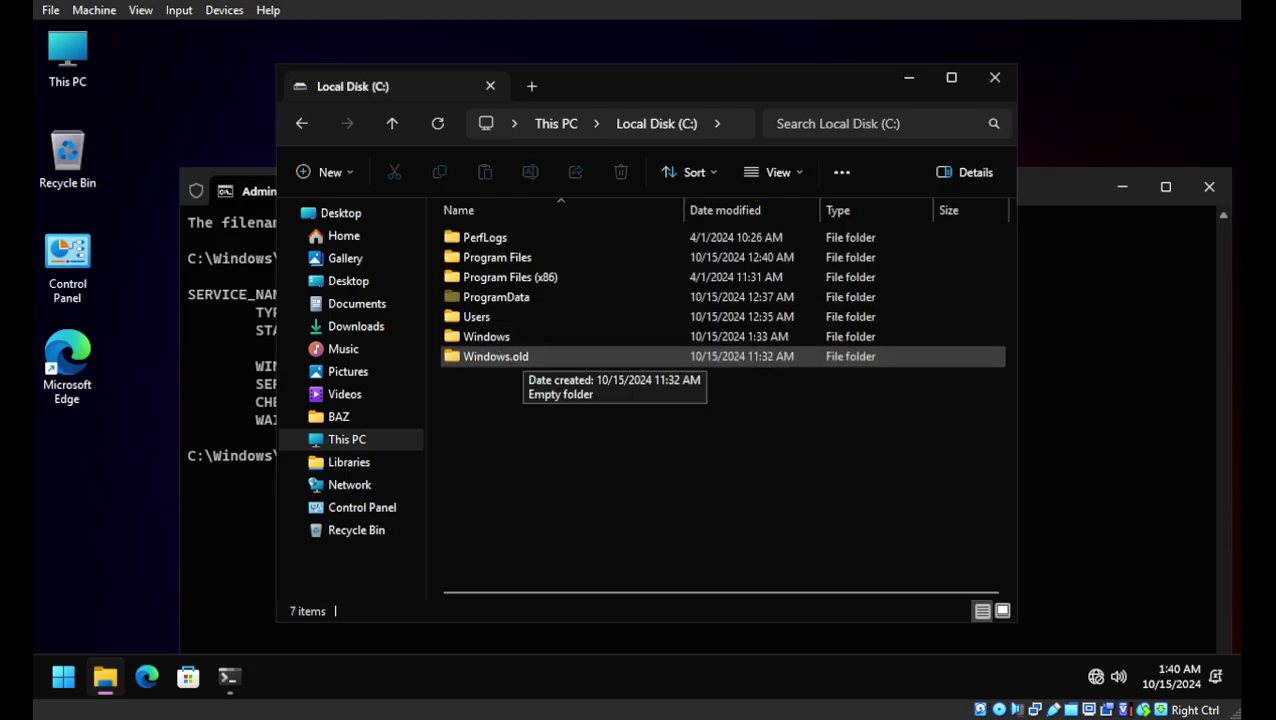
{"action": "double_click", "coordinate": [486, 336]}
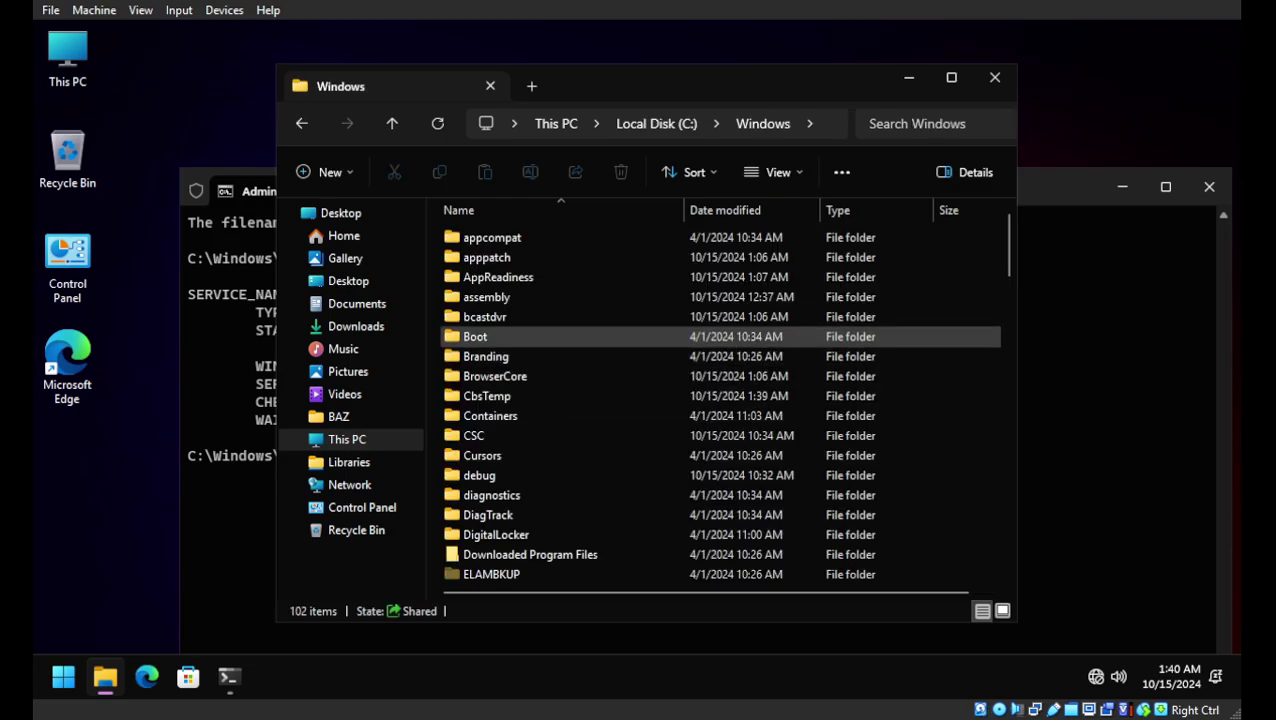
Step: Rename the SoftwareDistribution folder to SoftwareDistribution.old and close File Explorer
{"action": "scroll", "coordinate": [486, 356], "scroll_direction": "down", "scroll_amount": 4}
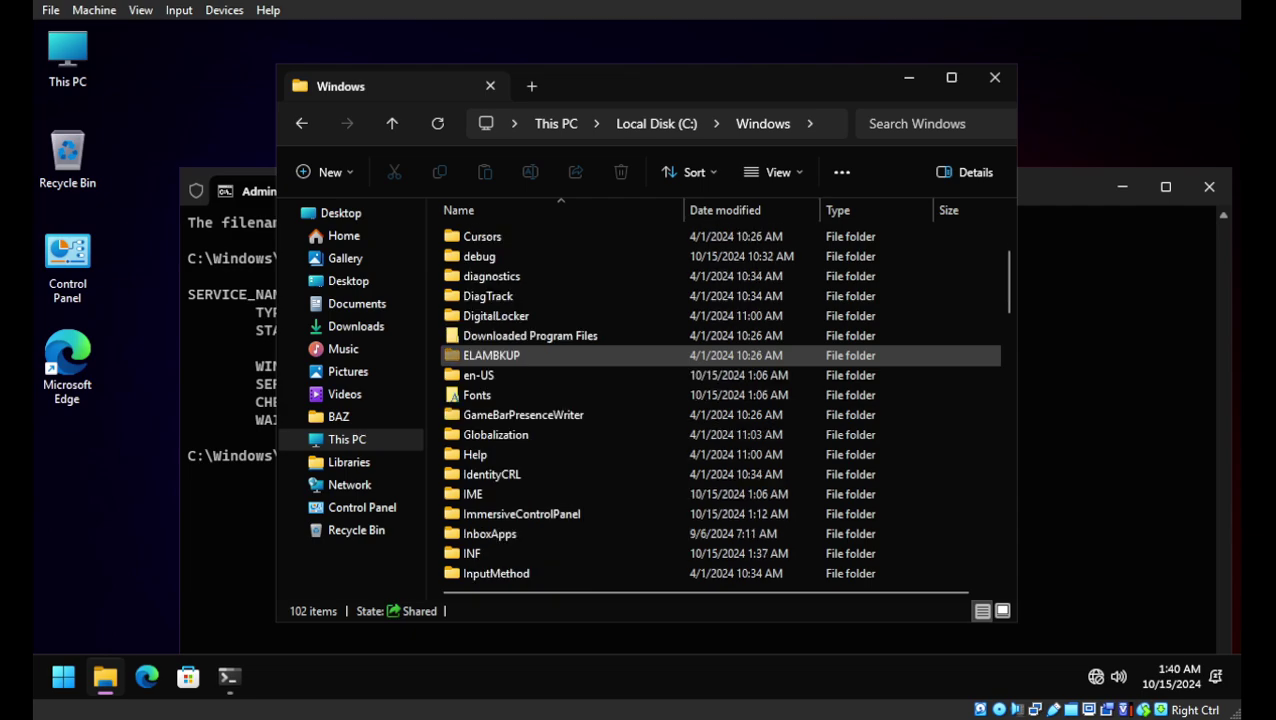
{"action": "scroll", "coordinate": [486, 356], "scroll_direction": "down", "scroll_amount": 1}
{"action": "scroll", "coordinate": [486, 356], "scroll_direction": "down", "scroll_amount": 2}
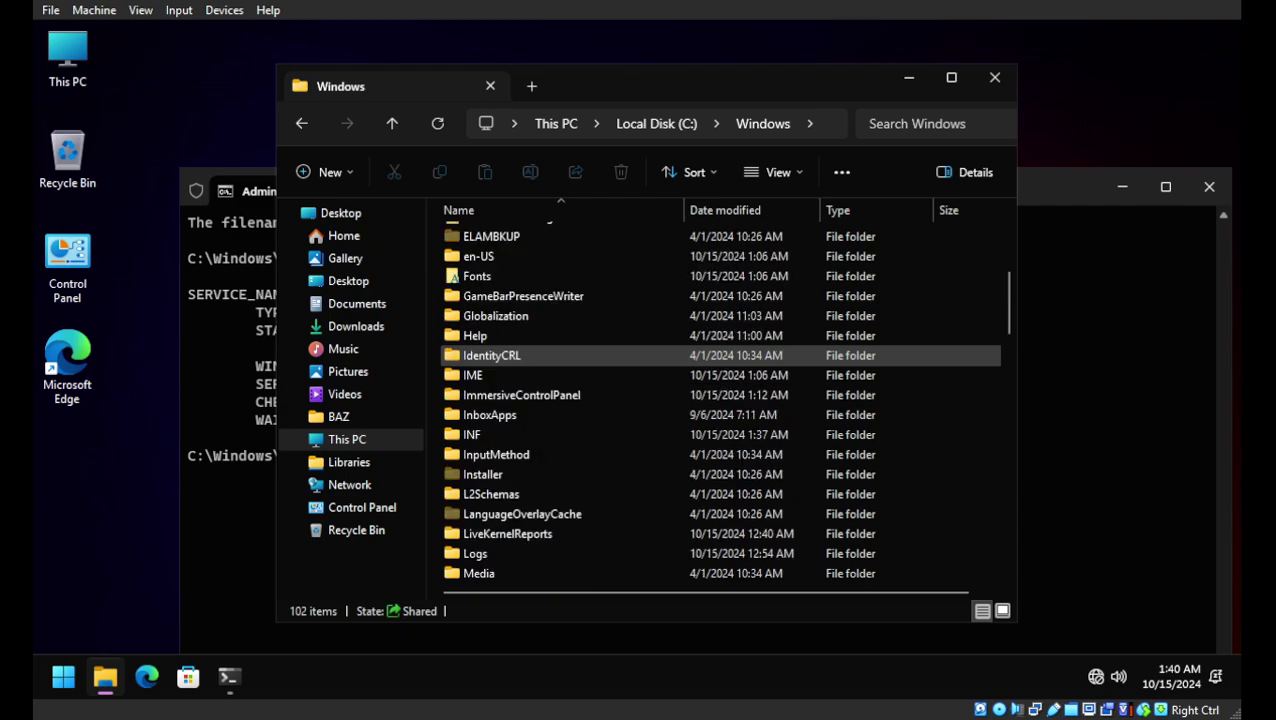
{"action": "scroll", "coordinate": [486, 356], "scroll_direction": "down", "scroll_amount": 3}
{"action": "key", "text": "s"}
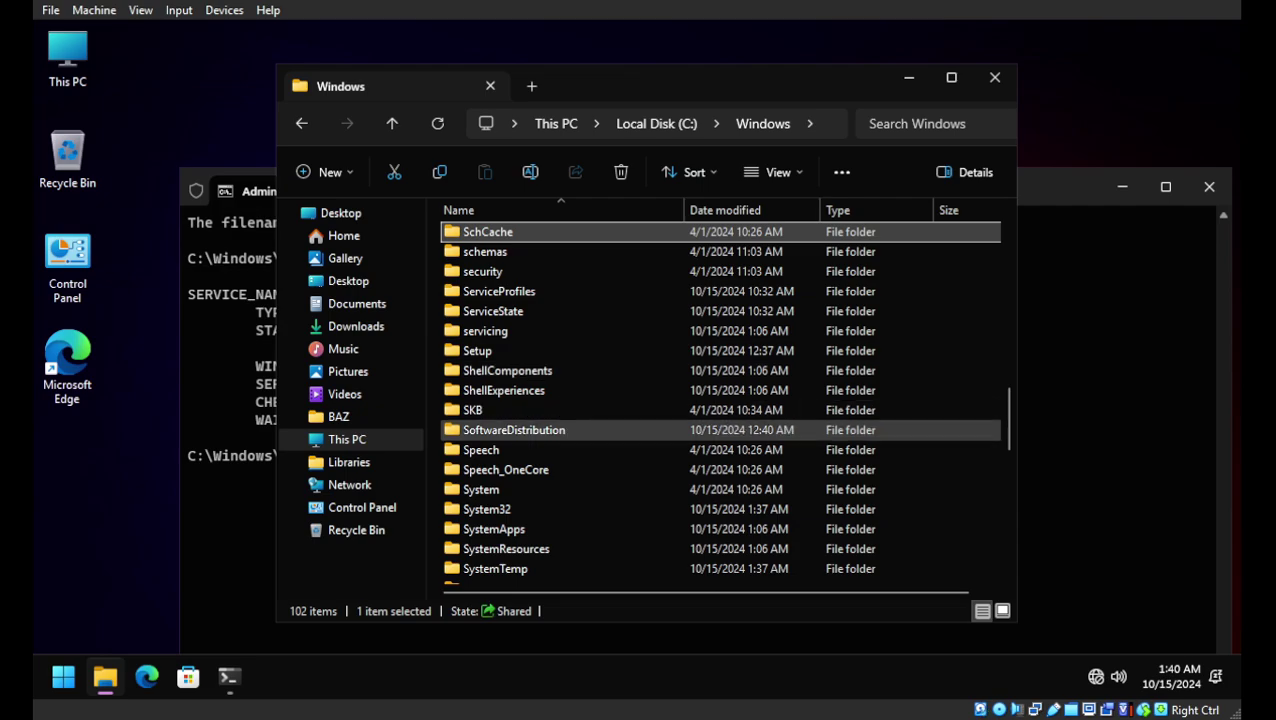
{"action": "left_click", "coordinate": [533, 430]}
{"action": "right_click", "coordinate": [533, 430]}
{"action": "left_click", "coordinate": [587, 611]}
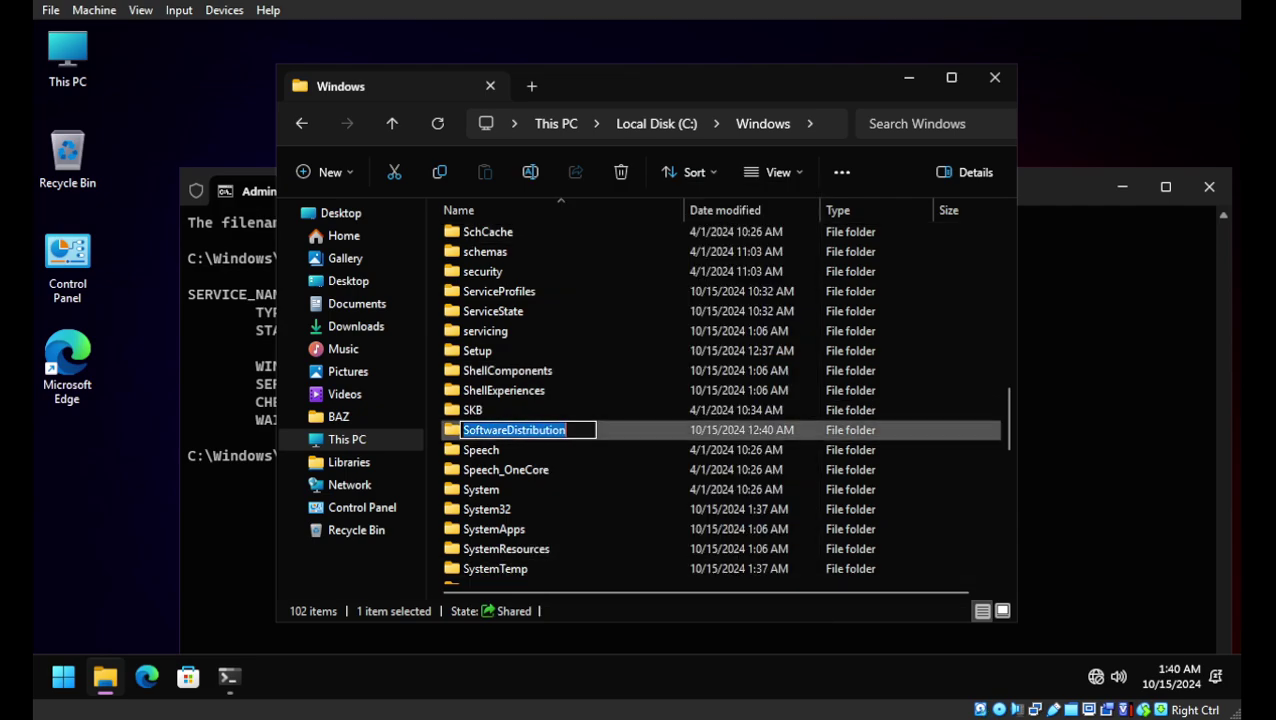
{"action": "key", "text": "End"}
{"action": "type", "text": ".old"}
{"action": "key", "text": "Return"}
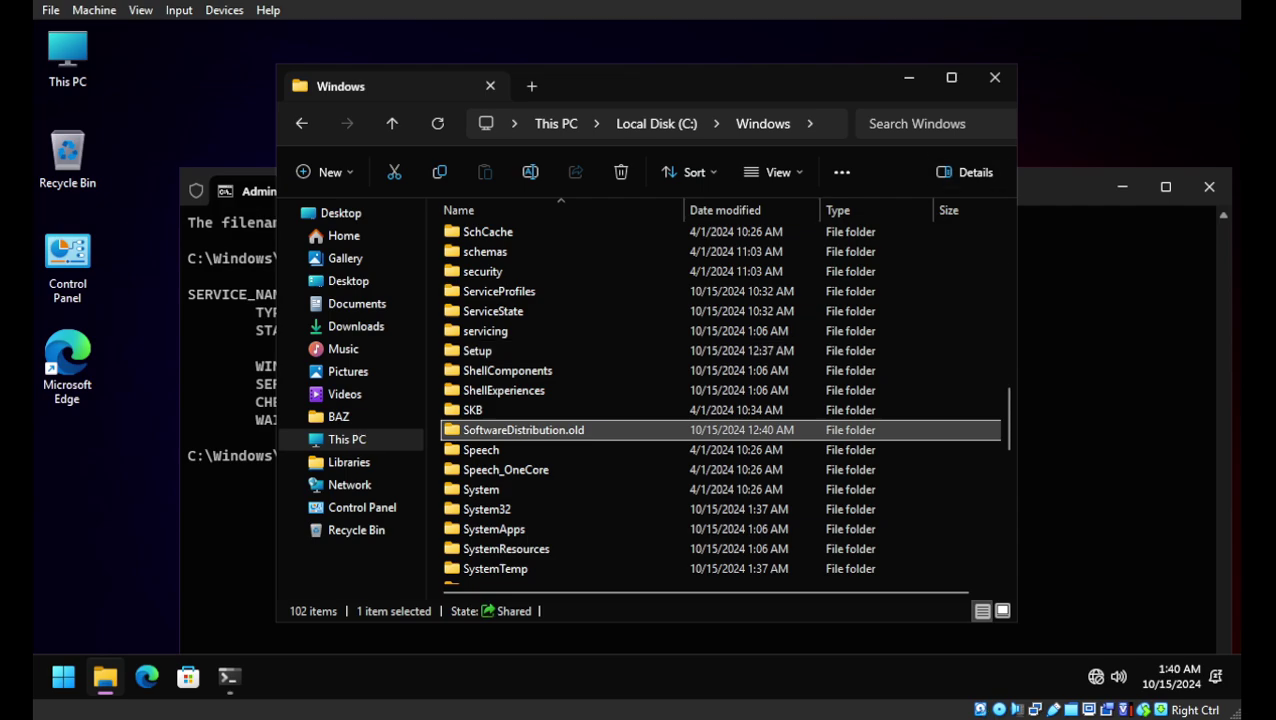
{"action": "left_click", "coordinate": [995, 77]}
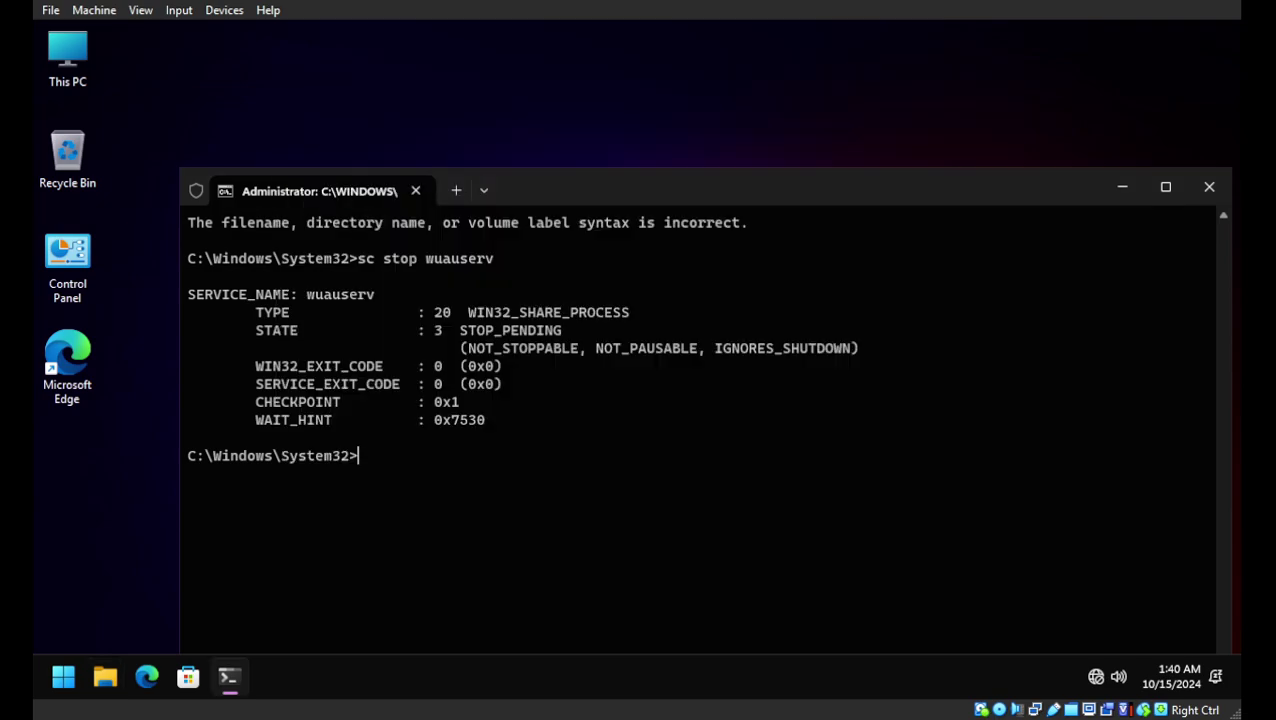
Step: Start the Windows Update service again with "sc start wuauserv" in the Command Prompt
{"action": "type", "text": "sc start wuau"}
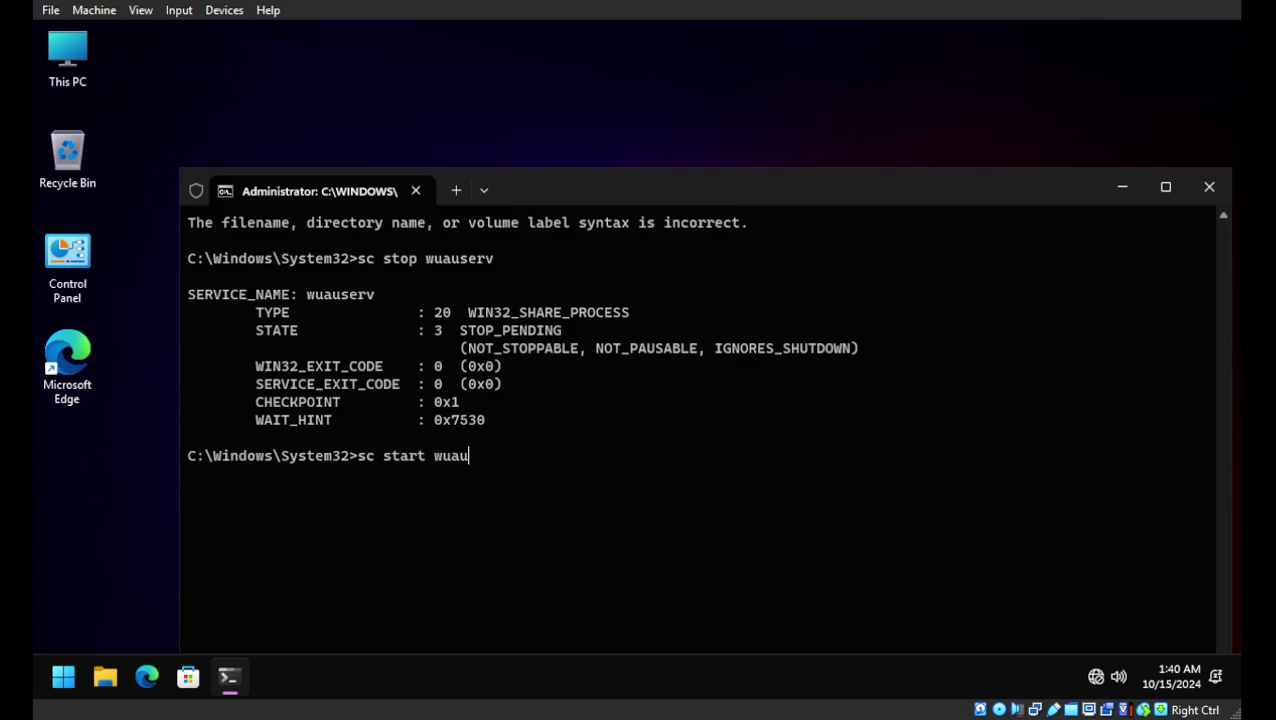
{"action": "type", "text": "serv"}
{"action": "key", "text": "Return"}
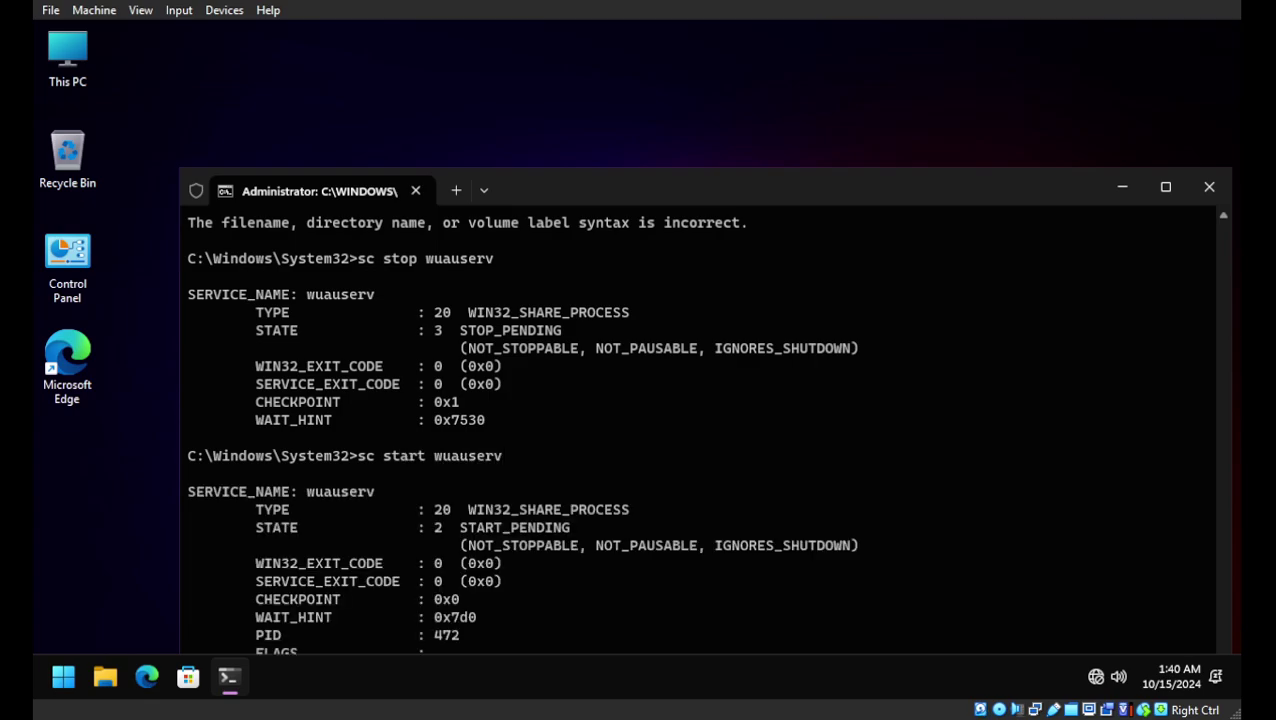
Step: Run "wuauclt /resetauthorization /detectnow" to reset the Windows Update authorization and trigger update detection
{"action": "left_click_drag", "start_coordinate": [724, 193], "coordinate": [704, 126]}
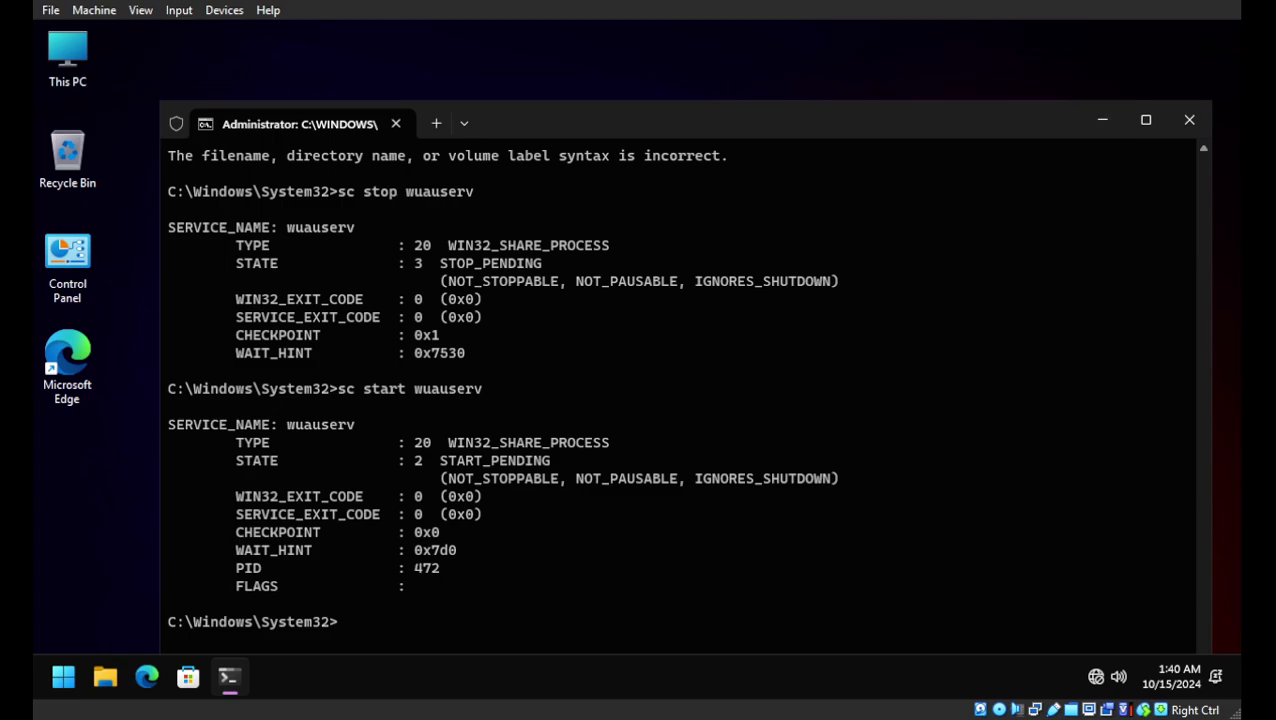
{"action": "type", "text": "wuauclt /reset"}
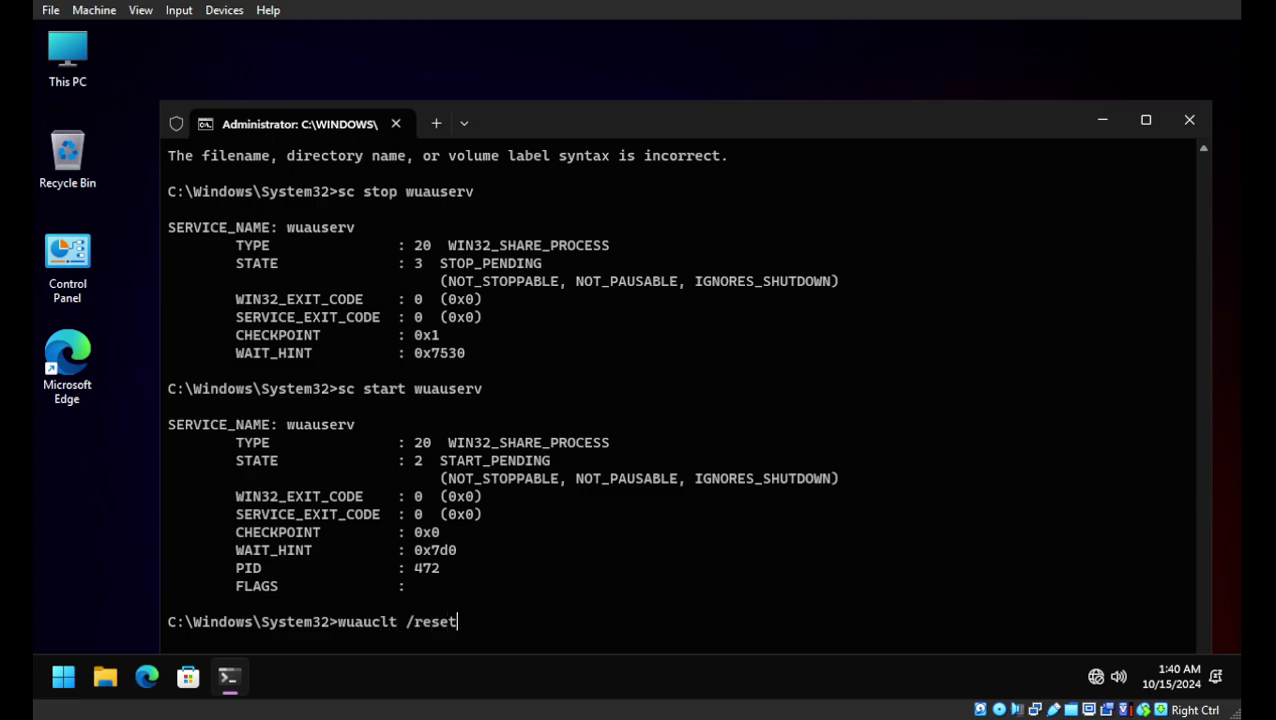
{"action": "type", "text": "authorization /d"}
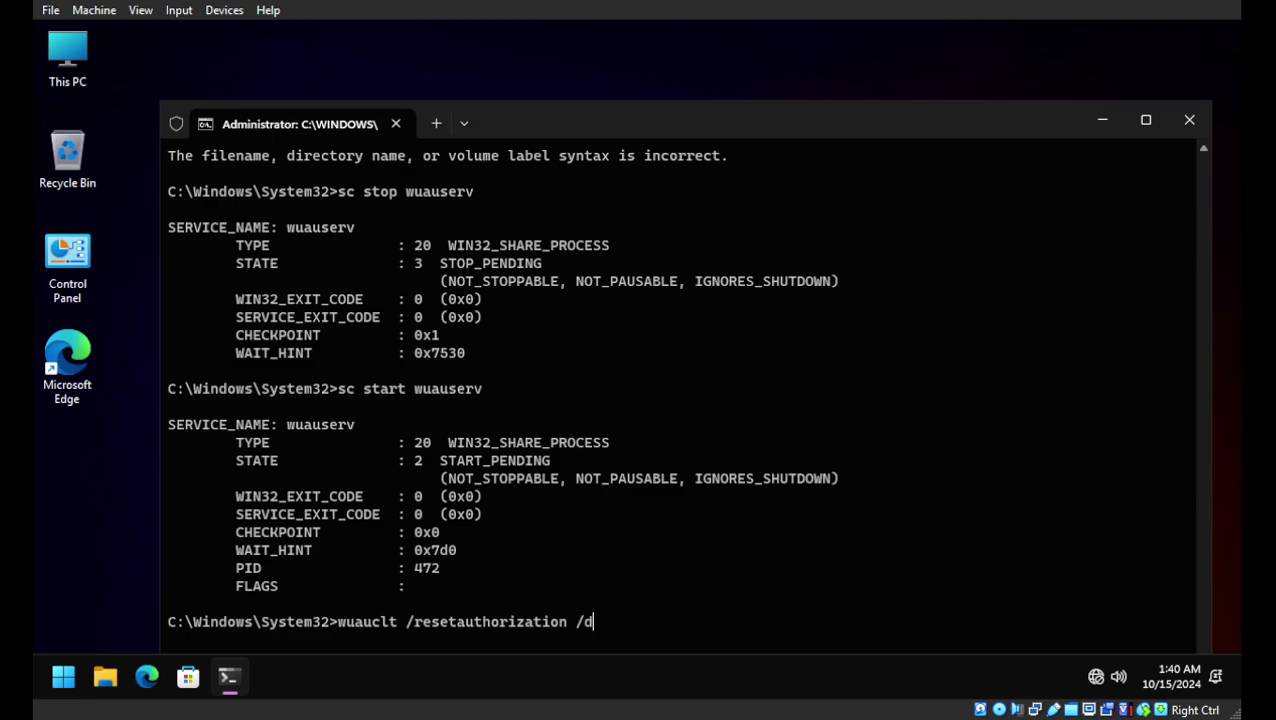
{"action": "type", "text": "etectnow"}
{"action": "key", "text": "Return"}
Step: Run "wuauclt /reportnow" in the Command Prompt and close its window
{"action": "left_click_drag", "start_coordinate": [758, 126], "coordinate": [623, 84]}
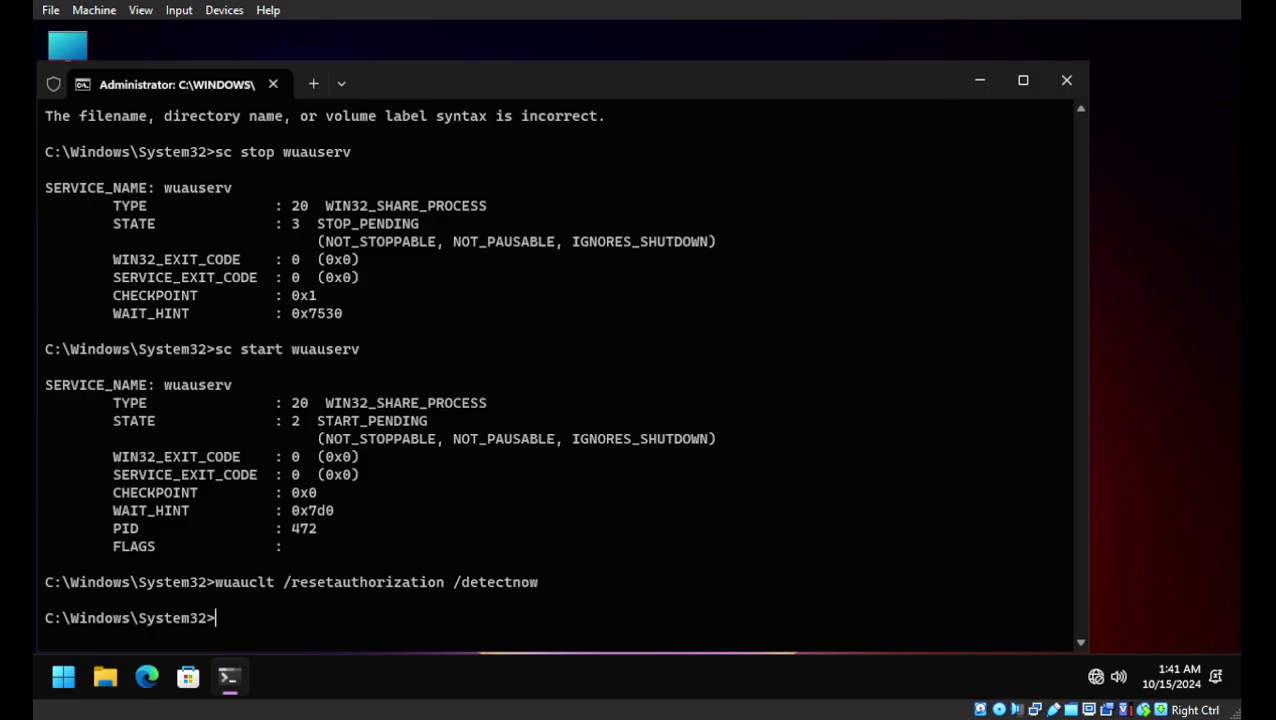
{"action": "type", "text": "wuauclt /reportnow"}
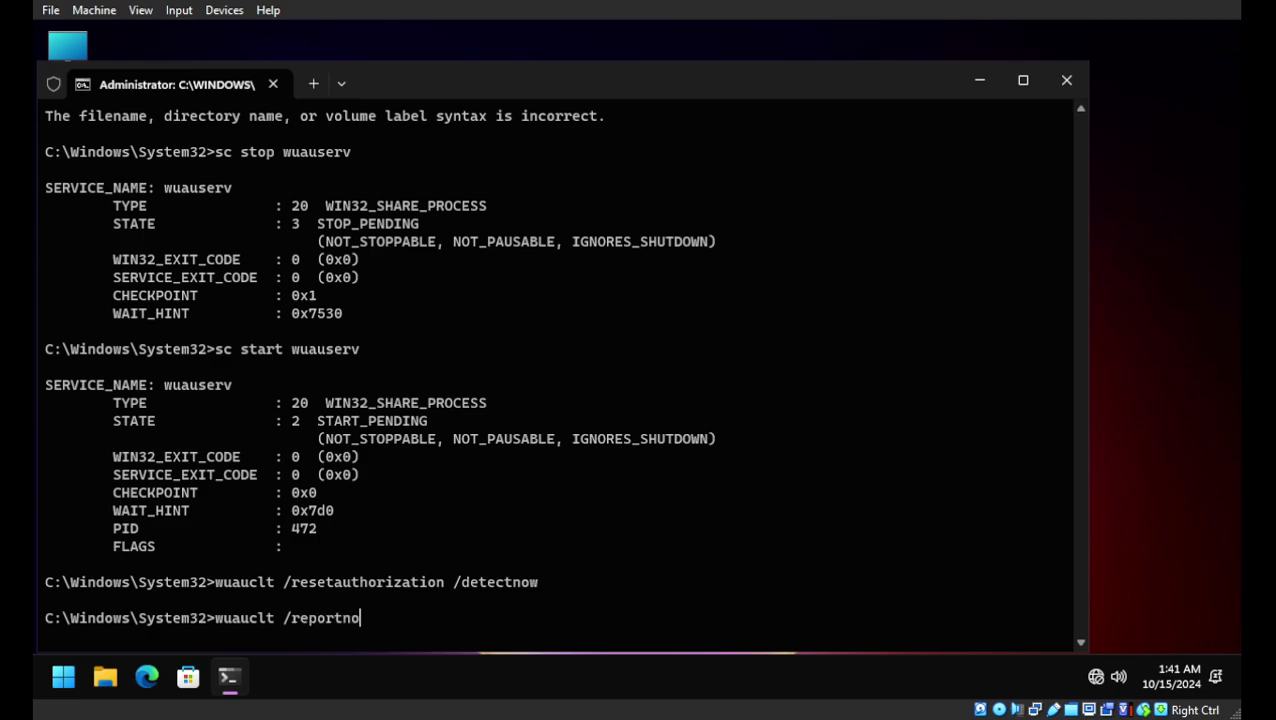
{"action": "key", "text": "Return"}
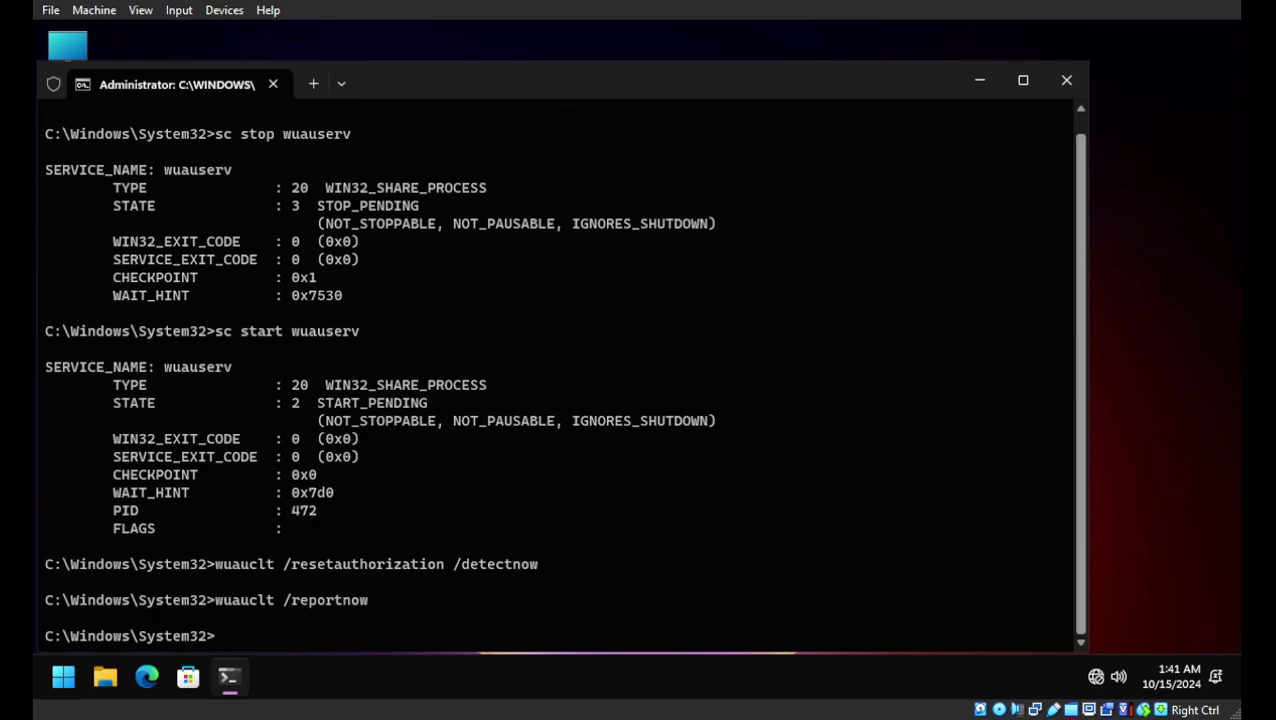
{"action": "left_click_drag", "start_coordinate": [870, 420], "coordinate": [699, 187]}
{"action": "left_click", "coordinate": [1066, 80]}
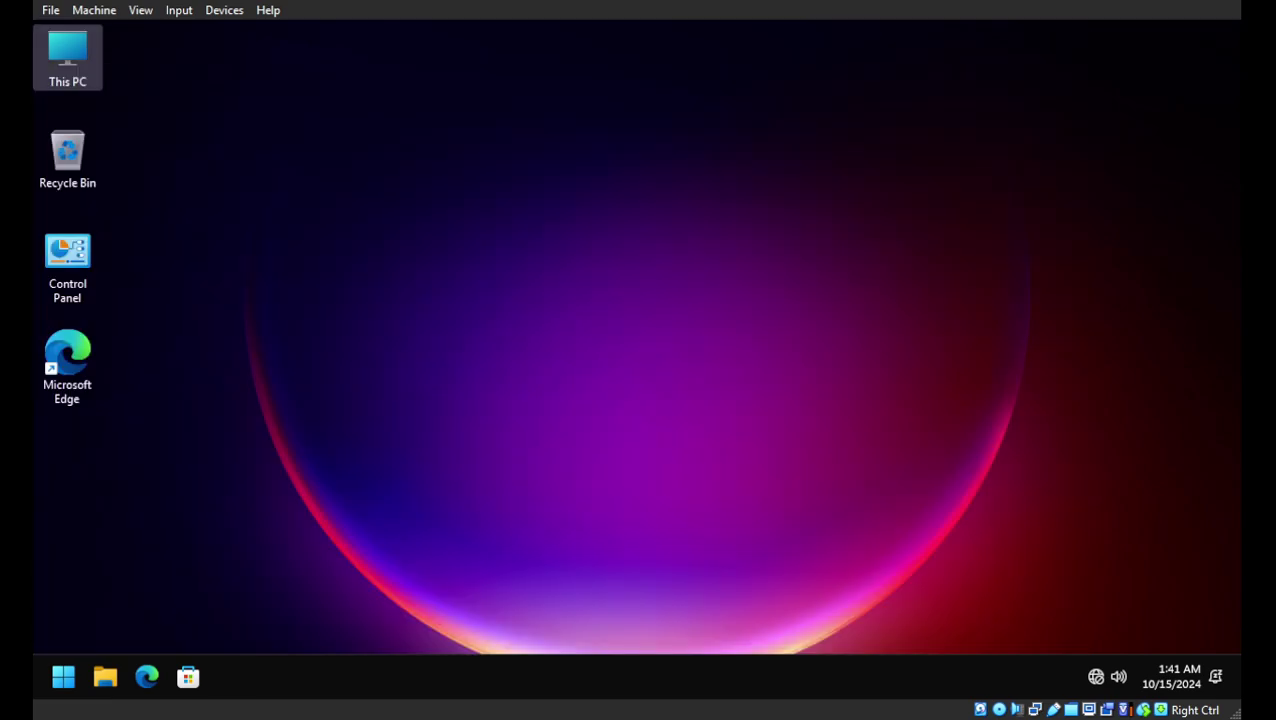
Step: Check the folders in the root of the Local Disk (C:), and close File Explorer
{"action": "key", "text": "super"}
{"action": "key", "text": "super"}
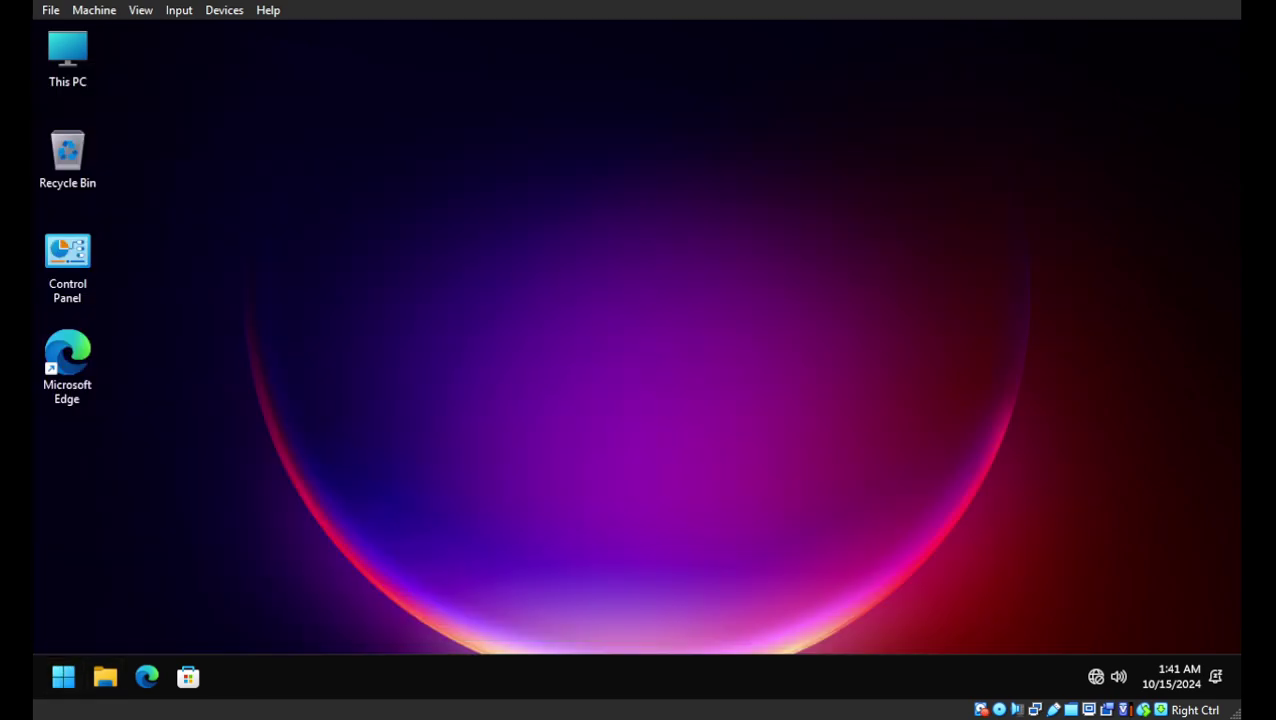
{"action": "key", "text": "super+e"}
{"action": "double_click", "coordinate": [558, 251]}
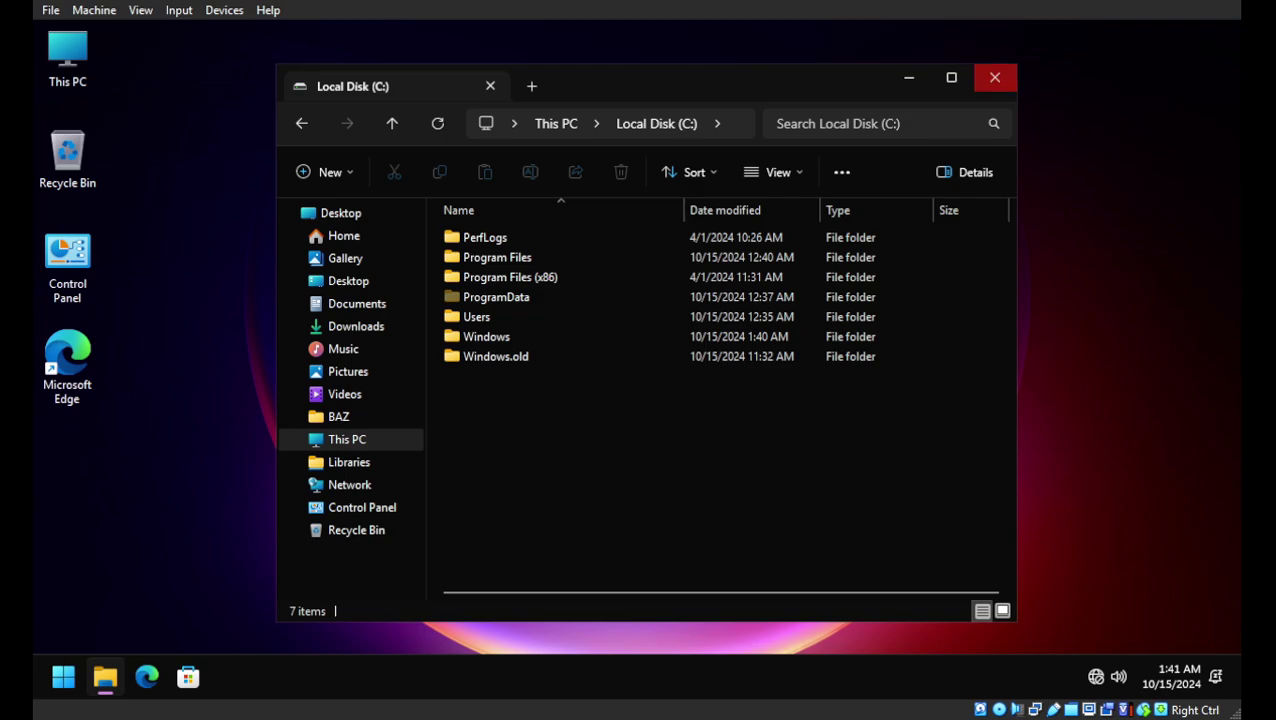
{"action": "left_click", "coordinate": [994, 77]}
Step: Open Disk Cleanup for drive C: from the Windows administrative tools
{"action": "right_click", "coordinate": [448, 128]}
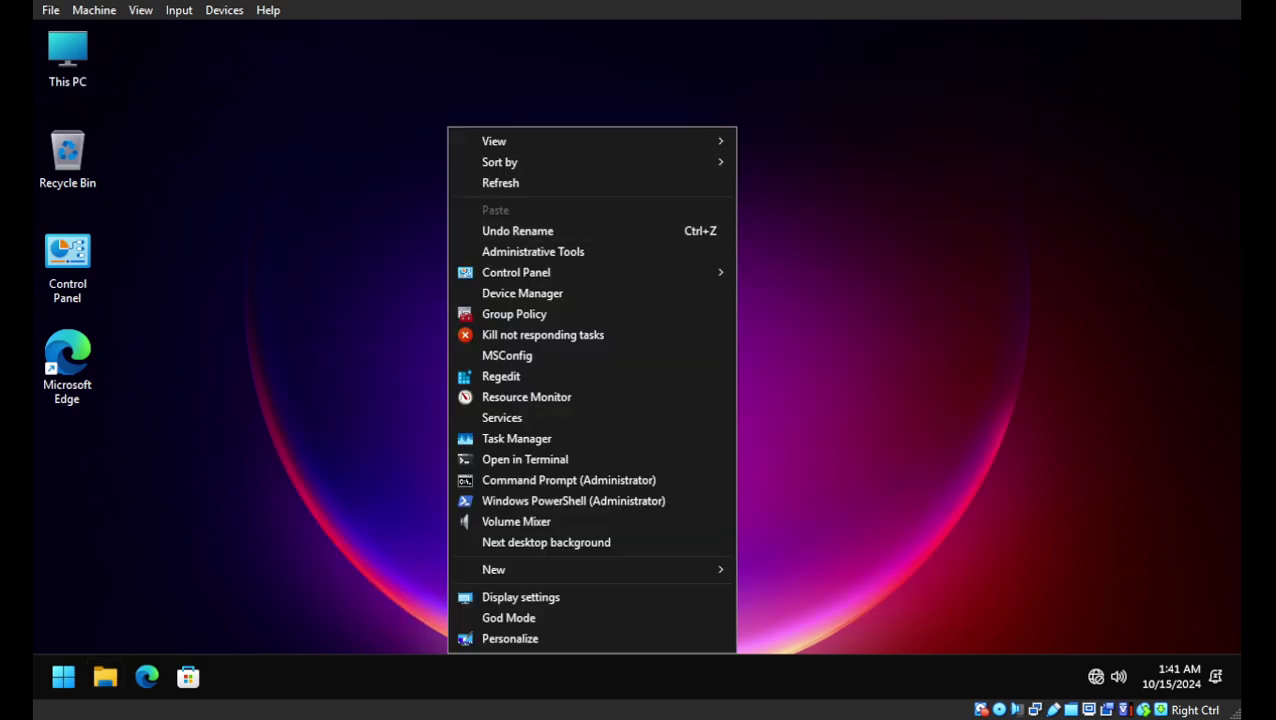
{"action": "left_click", "coordinate": [533, 251]}
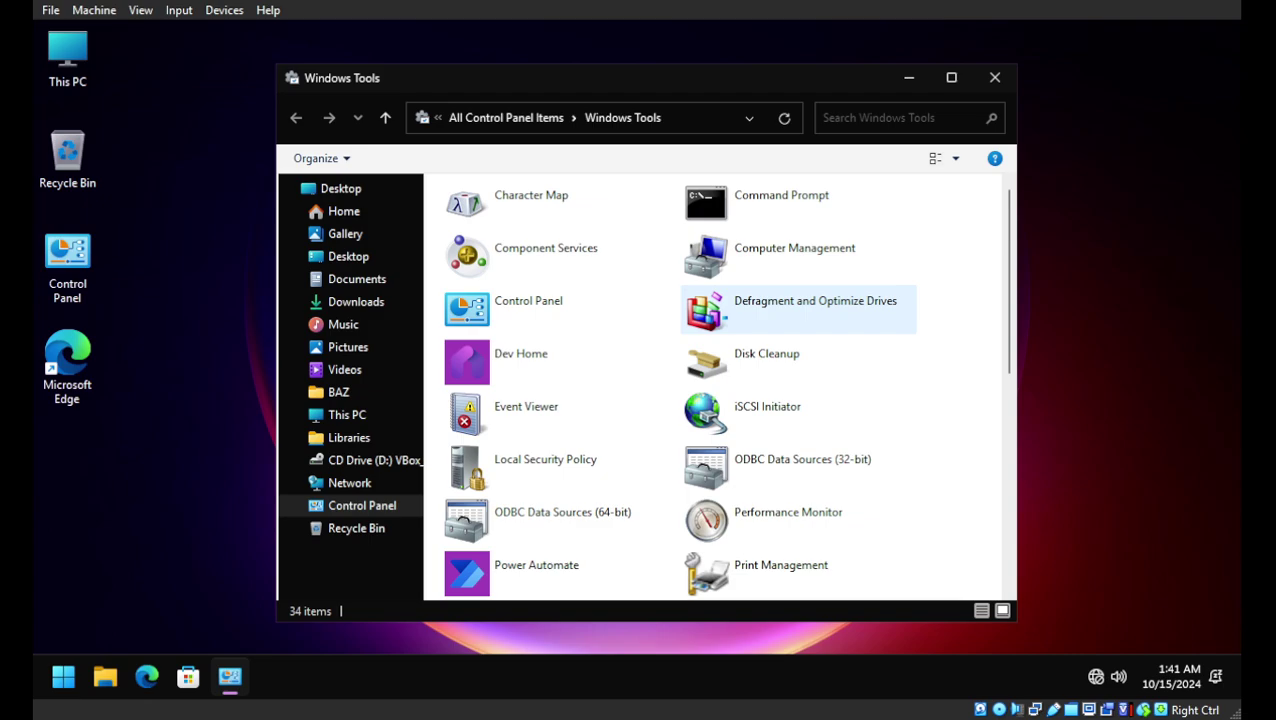
{"action": "double_click", "coordinate": [766, 360]}
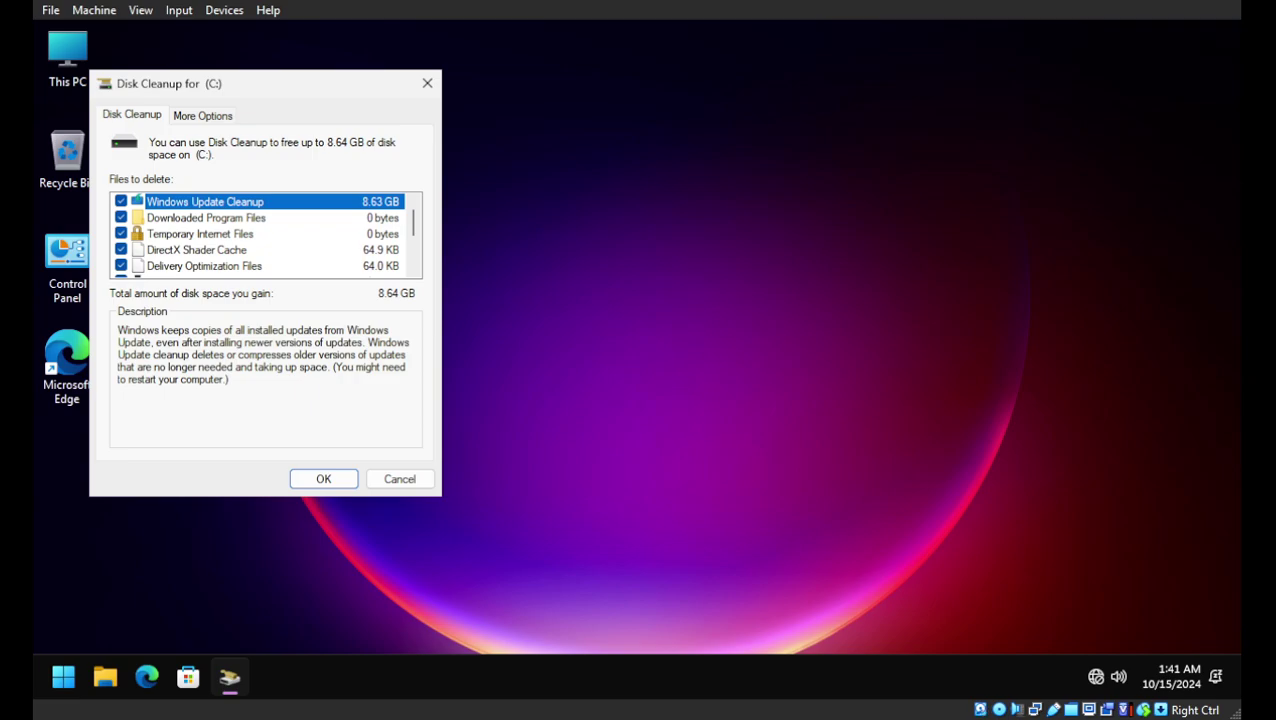
Step: Uncheck categories such as Downloaded Program Files and Device driver packages, and run the cleanup of C: with Windows Update Cleanup checked
{"action": "scroll", "coordinate": [265, 233], "scroll_direction": "down", "scroll_amount": 2}
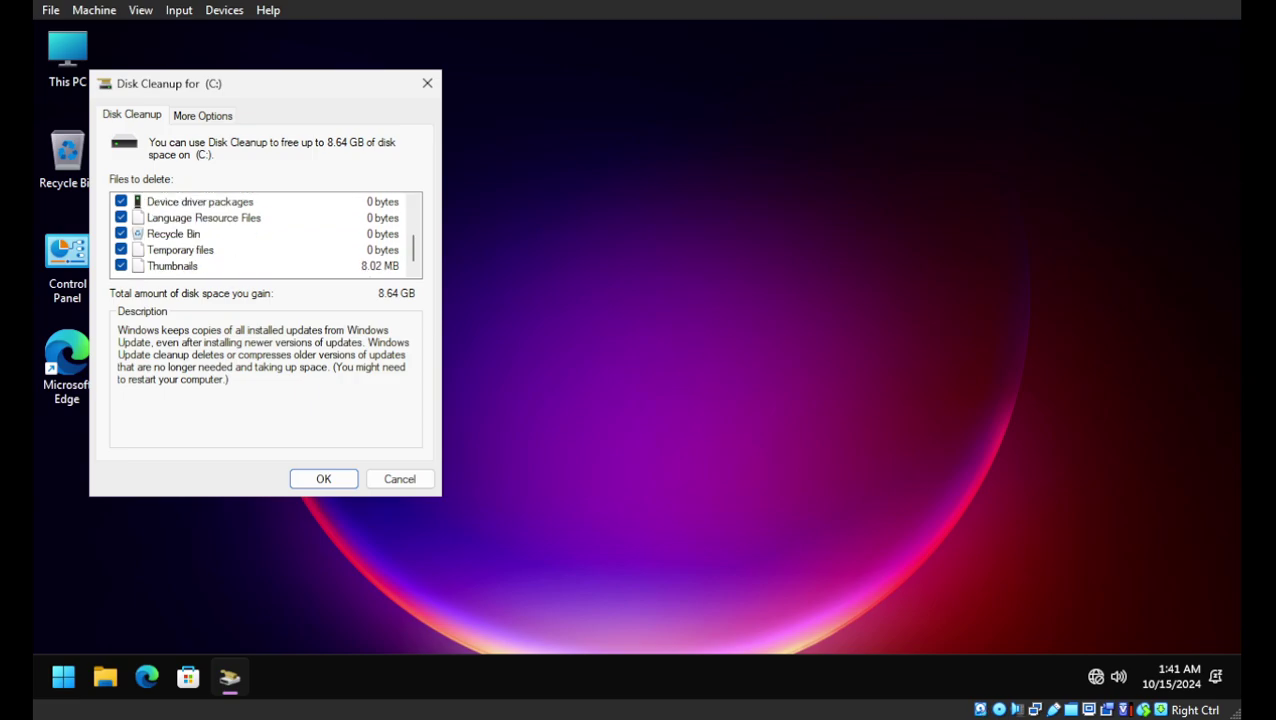
{"action": "scroll", "coordinate": [265, 233], "scroll_direction": "up", "scroll_amount": 2}
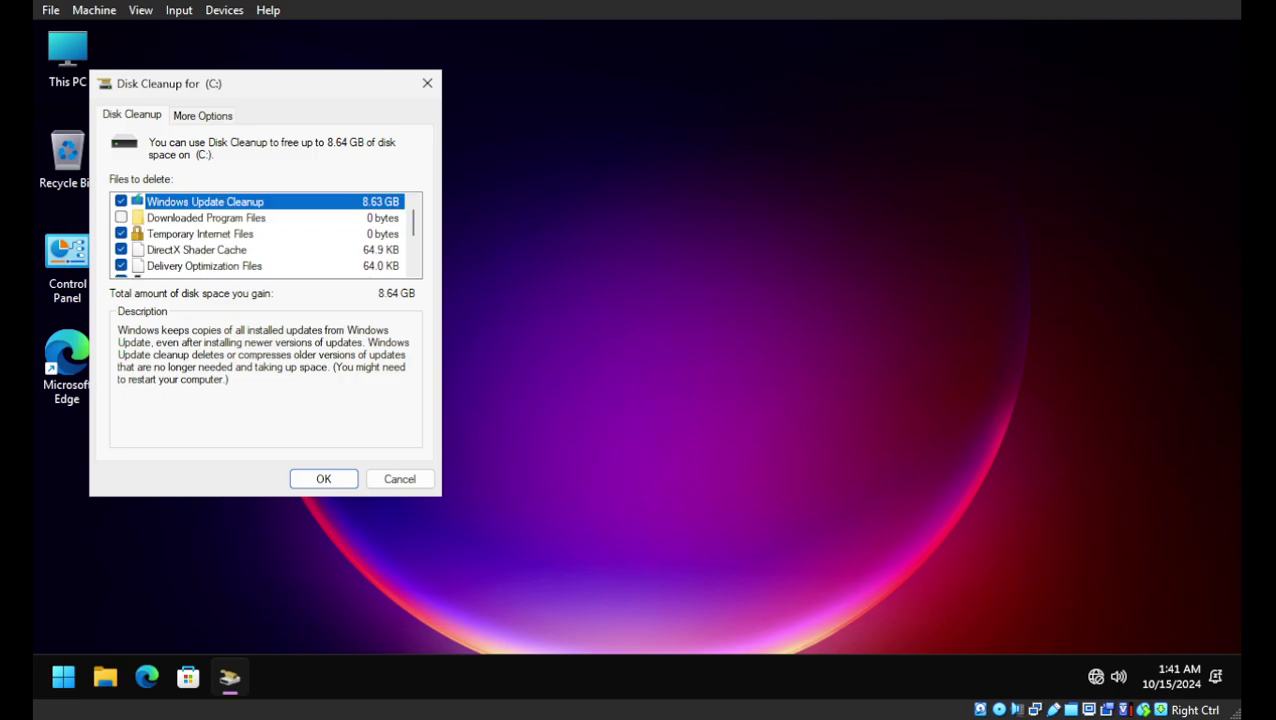
{"action": "scroll", "coordinate": [265, 233], "scroll_direction": "down", "scroll_amount": 2}
{"action": "left_click", "coordinate": [121, 233]}
{"action": "left_click", "coordinate": [121, 233]}
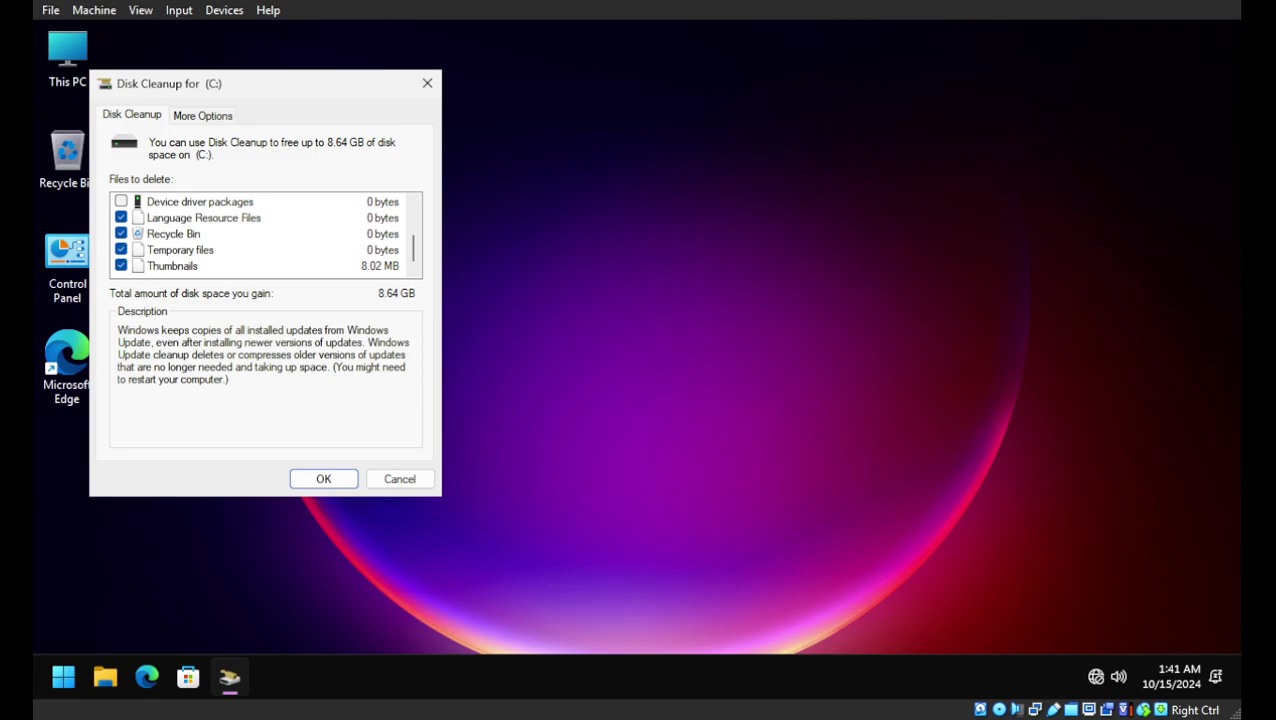
{"action": "left_click", "coordinate": [121, 217]}
{"action": "left_click", "coordinate": [121, 233]}
{"action": "left_click", "coordinate": [121, 249]}
{"action": "left_click", "coordinate": [121, 265]}
{"action": "scroll", "coordinate": [265, 233], "scroll_direction": "up", "scroll_amount": 2}
{"action": "scroll", "coordinate": [265, 233], "scroll_direction": "down", "scroll_amount": 2}
{"action": "scroll", "coordinate": [265, 233], "scroll_direction": "up", "scroll_amount": 2}
{"action": "left_click", "coordinate": [323, 478]}
{"action": "key", "text": "Return"}
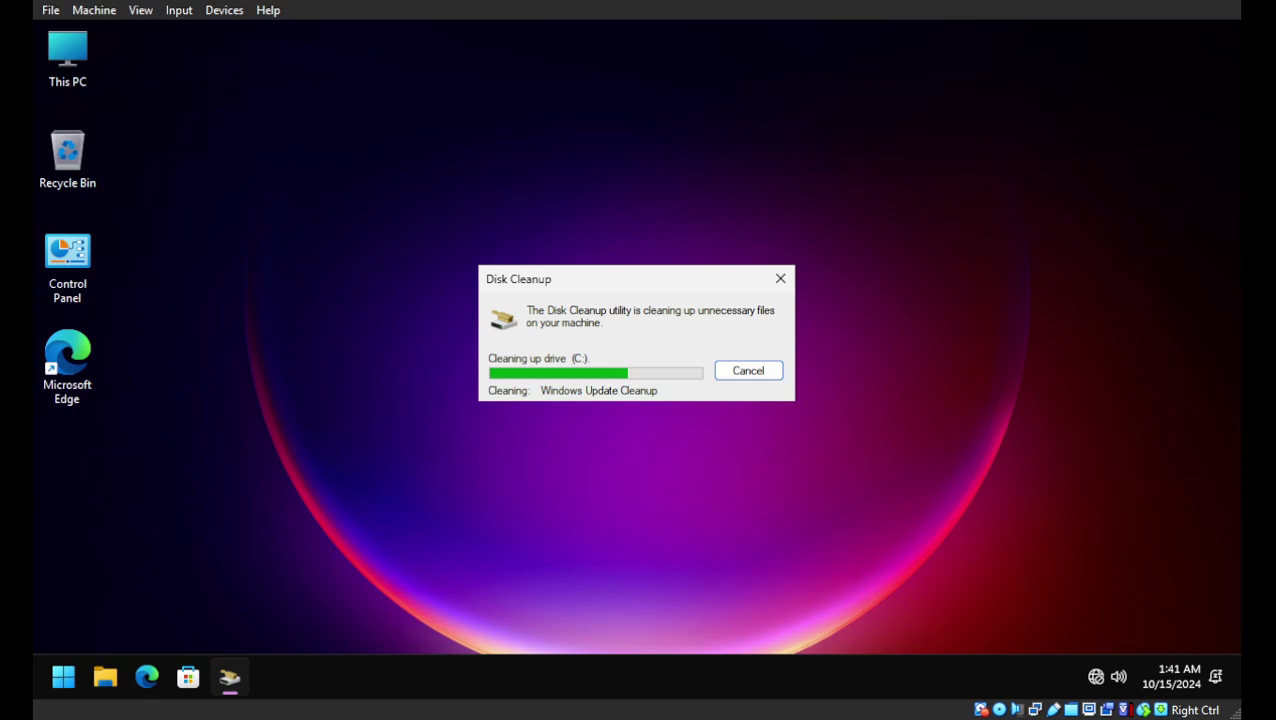
Step: Open an administrator Command Prompt and enter the DISM command "dism /online /cleanup-image /startcomponentcleanup"
{"action": "right_click", "coordinate": [286, 334]}
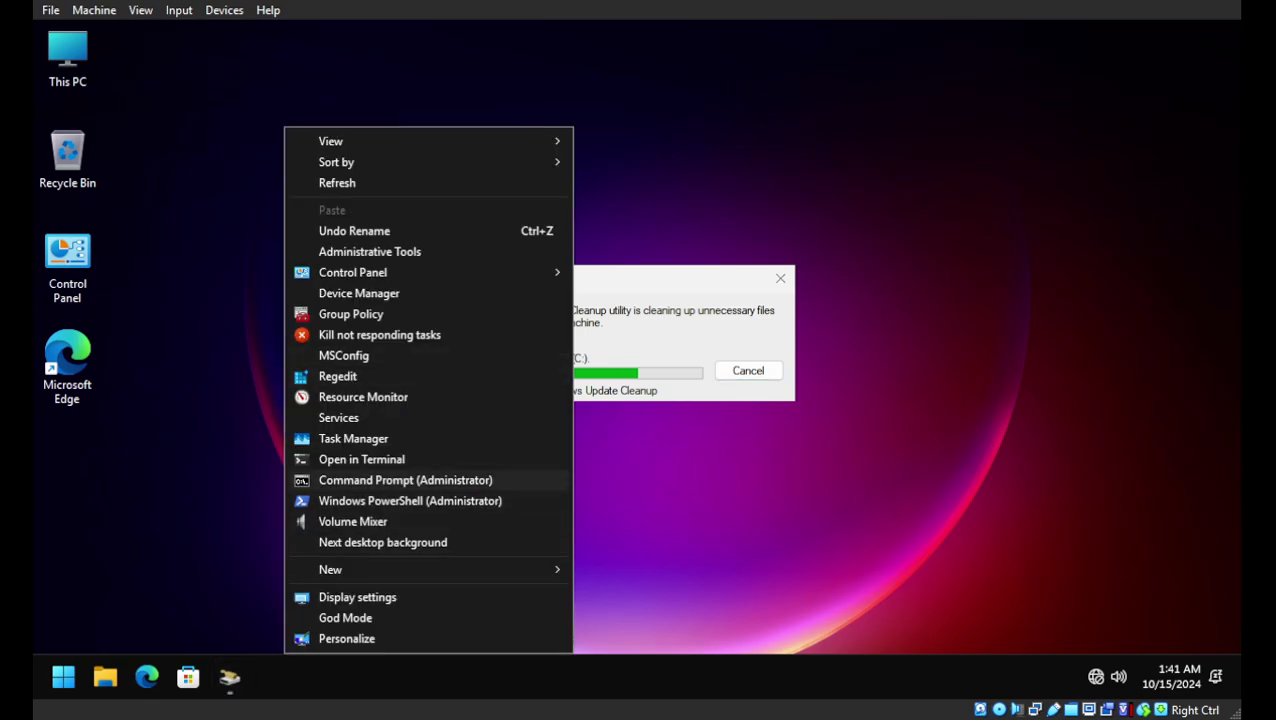
{"action": "left_click", "coordinate": [405, 480]}
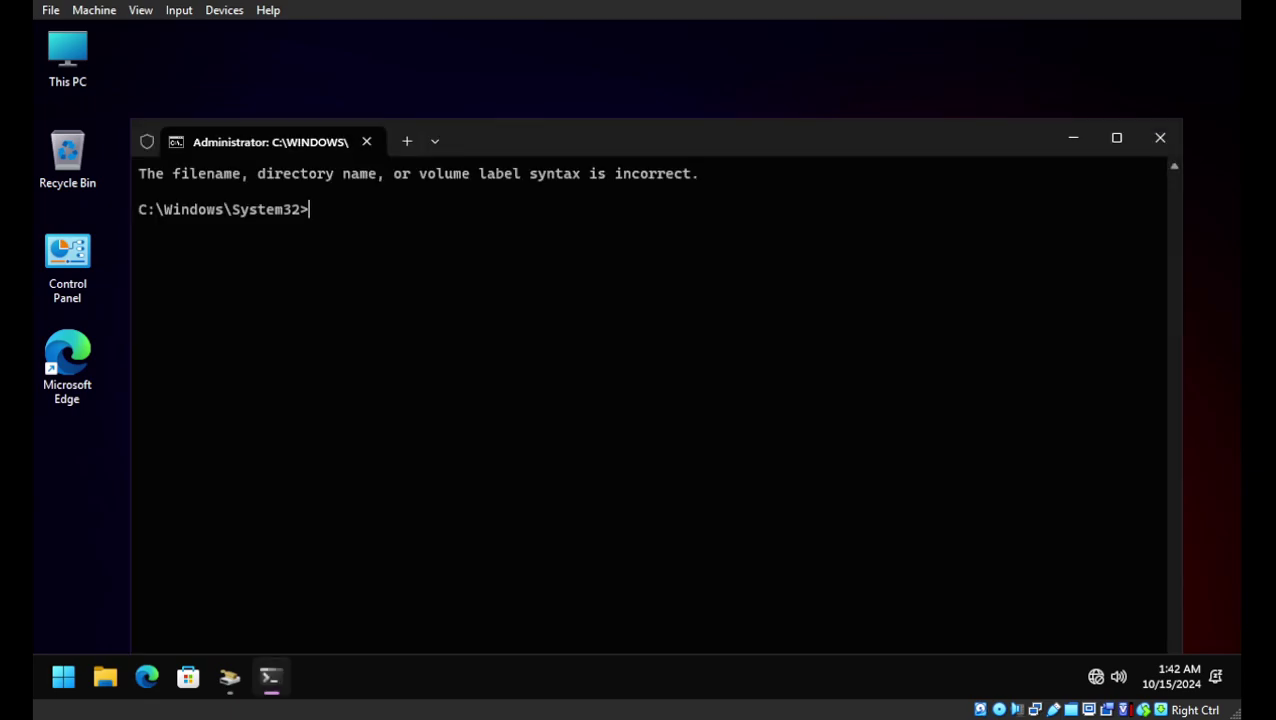
{"action": "type", "text": "dism /online"}
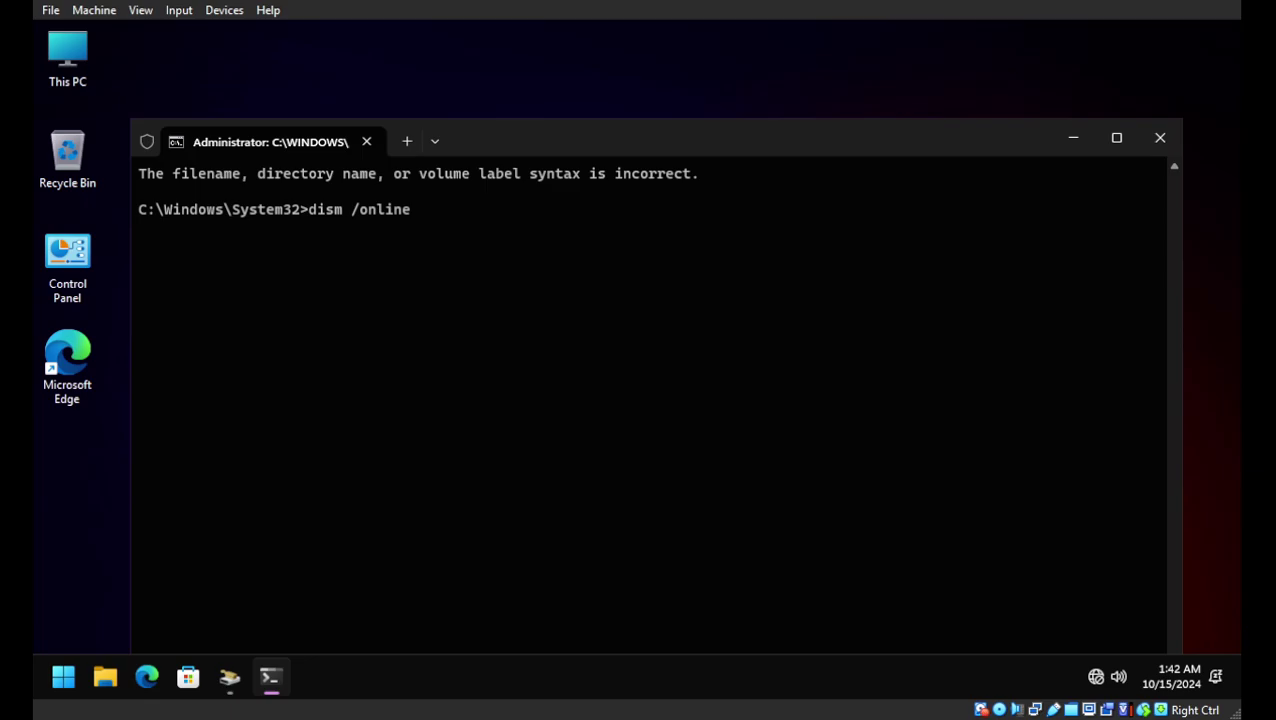
{"action": "type", "text": "/cleanup-image "}
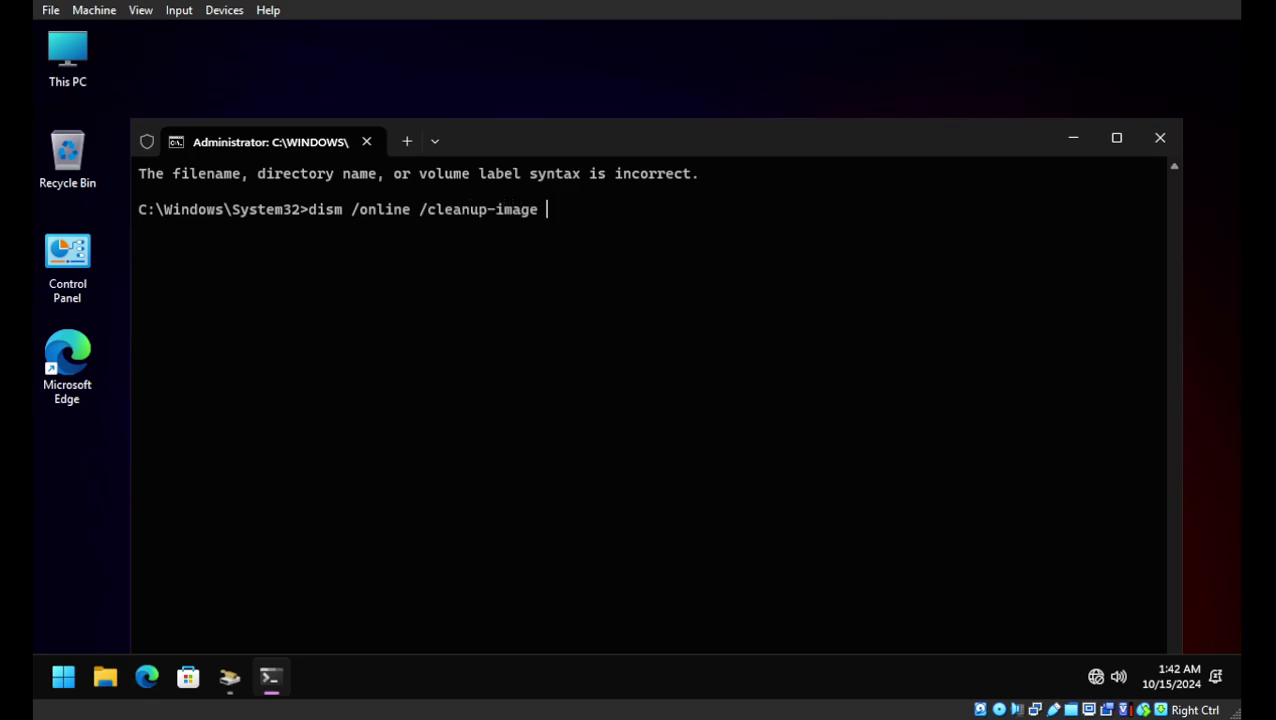
{"action": "type", "text": "/startcomponentcleanup /"}
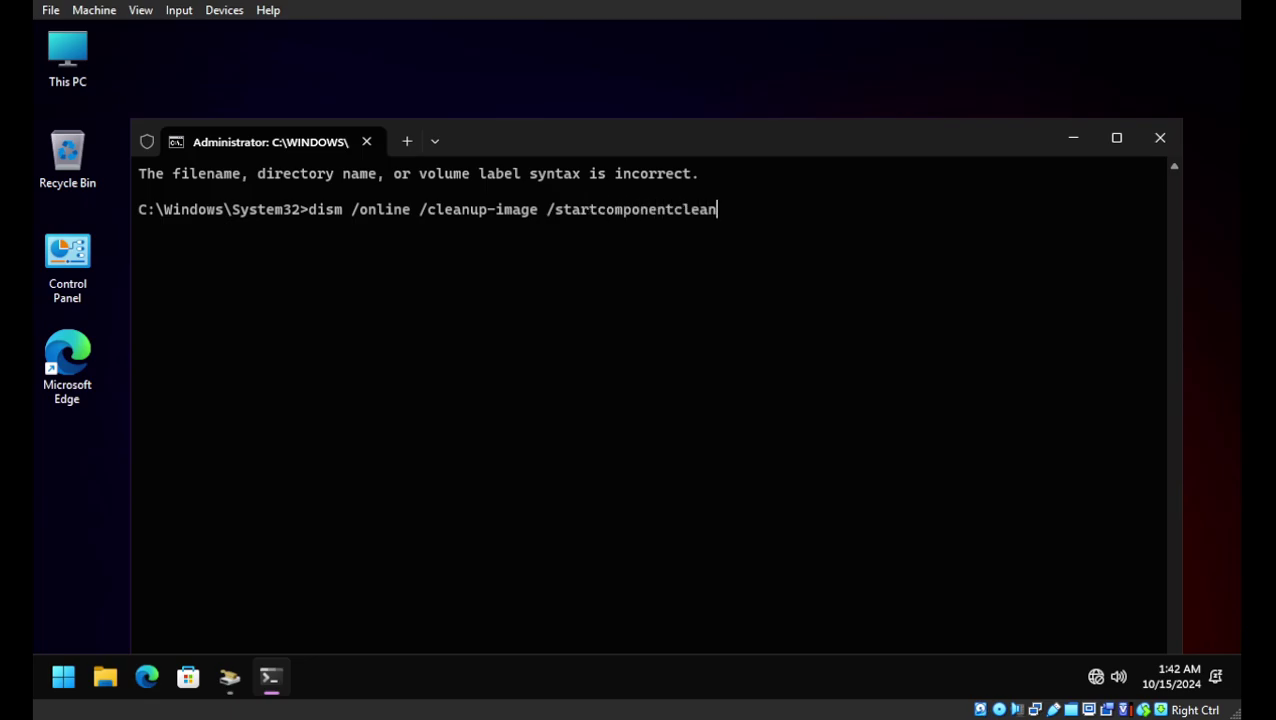
Step: Run dism /online /cleanup-image /startcomponentcleanup in the elevated command prompt, then close the terminal
{"action": "key", "text": "BackSpace"}
{"action": "key", "text": "BackSpace"}
{"action": "key", "text": "Return"}
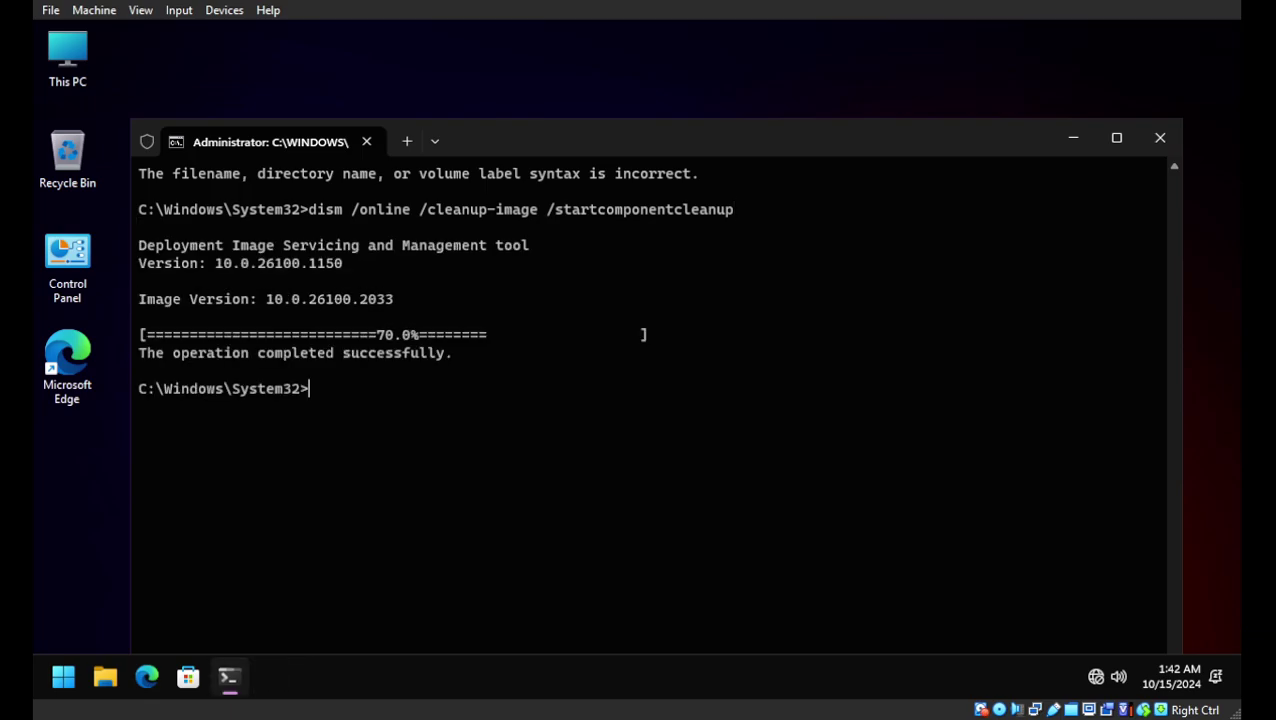
{"action": "left_click_drag", "start_coordinate": [224, 299], "coordinate": [682, 334]}
{"action": "key", "text": "Escape"}
{"action": "left_click_drag", "start_coordinate": [487, 334], "coordinate": [640, 334]}
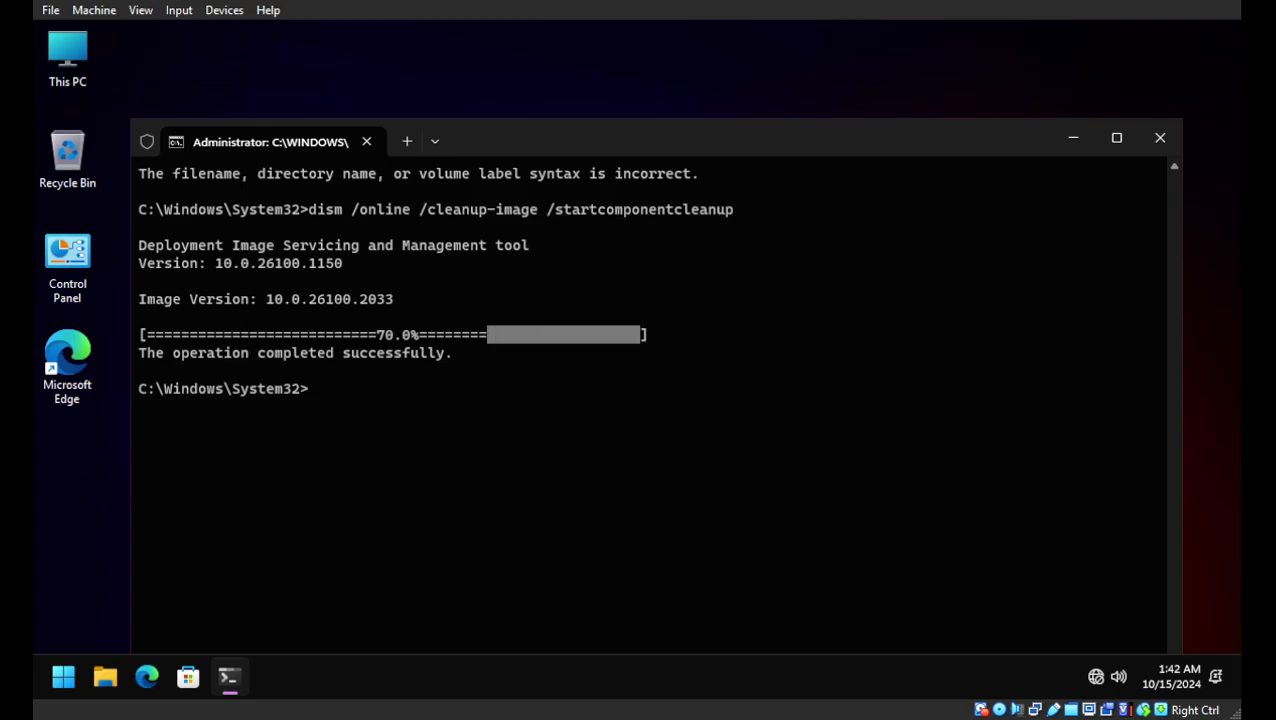
{"action": "key", "text": "alt+F4"}
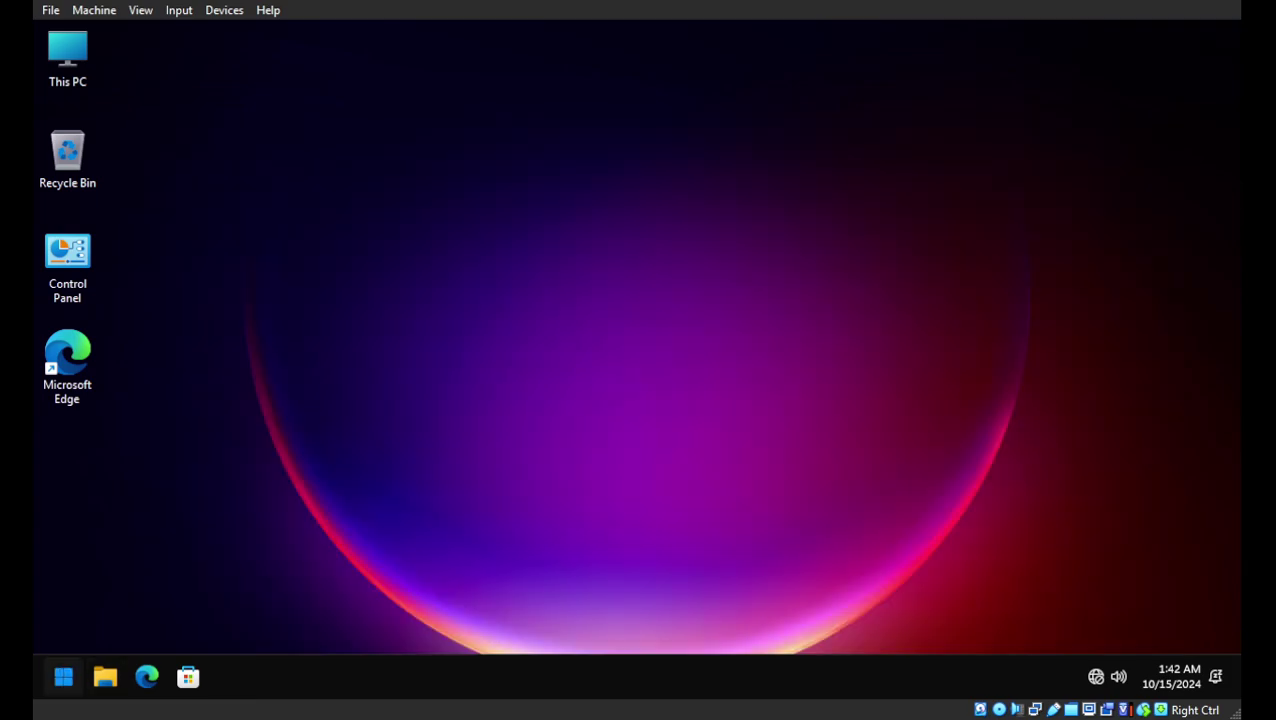
Step: Restart Windows in the virtual machine
{"action": "left_click", "coordinate": [63, 677]}
{"action": "left_click", "coordinate": [581, 609]}
{"action": "left_click", "coordinate": [563, 570]}
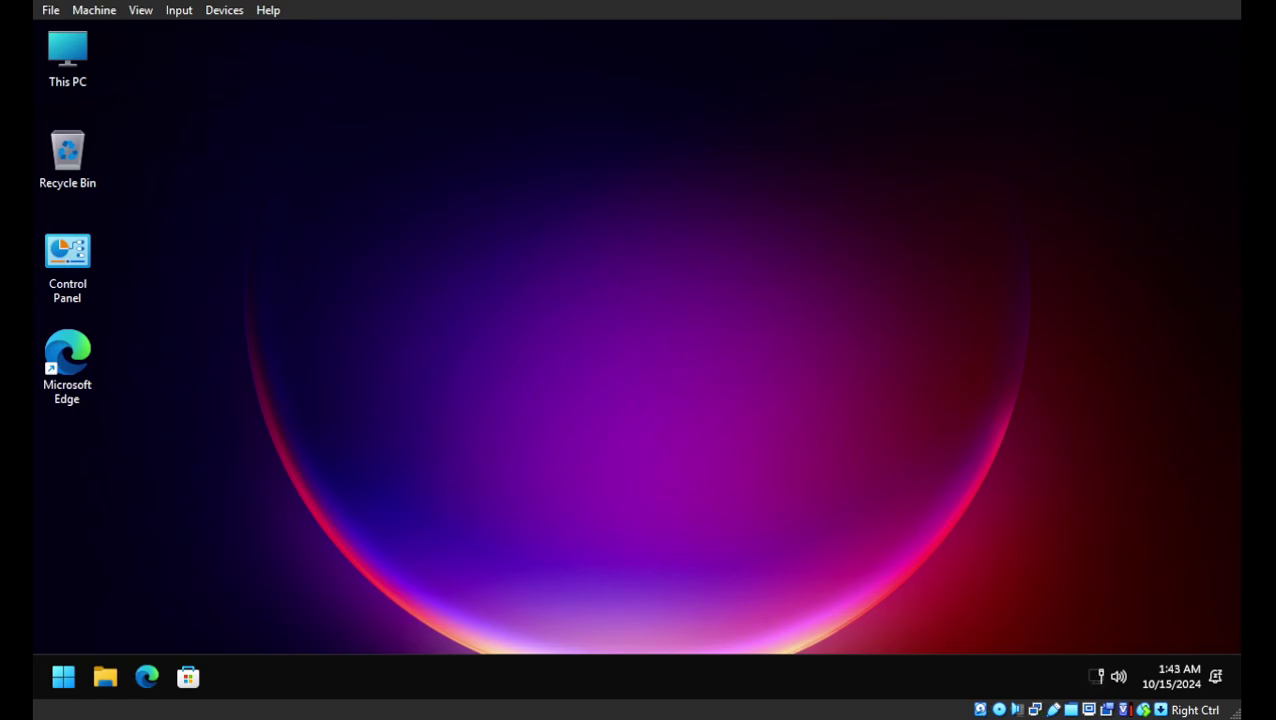
Step: Launch Disk Cleanup for drive C: from the administrative tools and close the Windows Tools window
{"action": "right_click", "coordinate": [426, 314]}
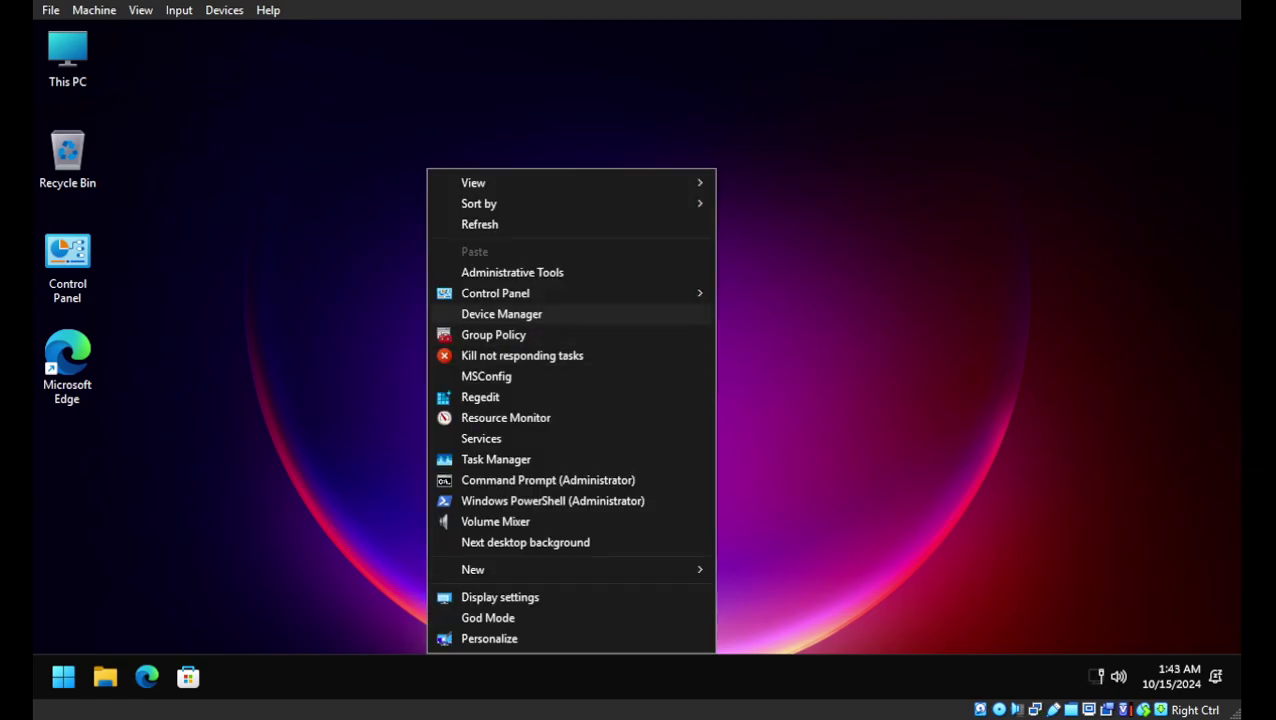
{"action": "left_click", "coordinate": [510, 272]}
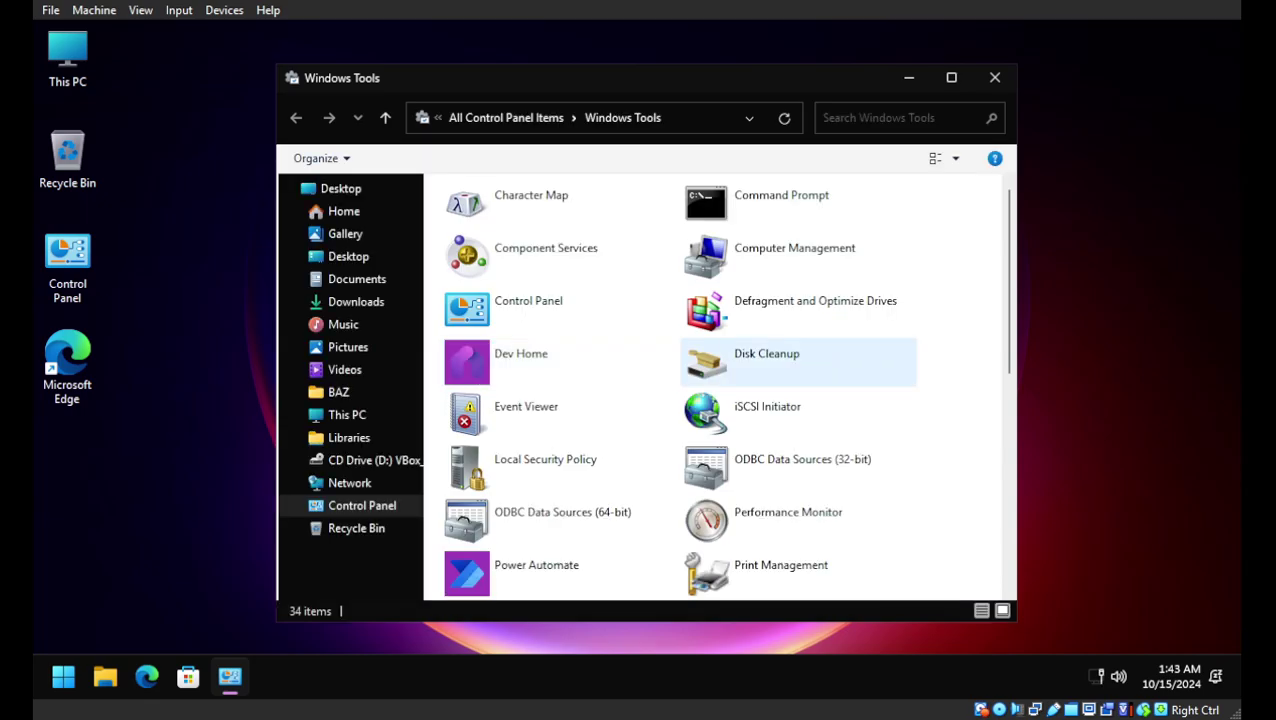
{"action": "left_click", "coordinate": [762, 361]}
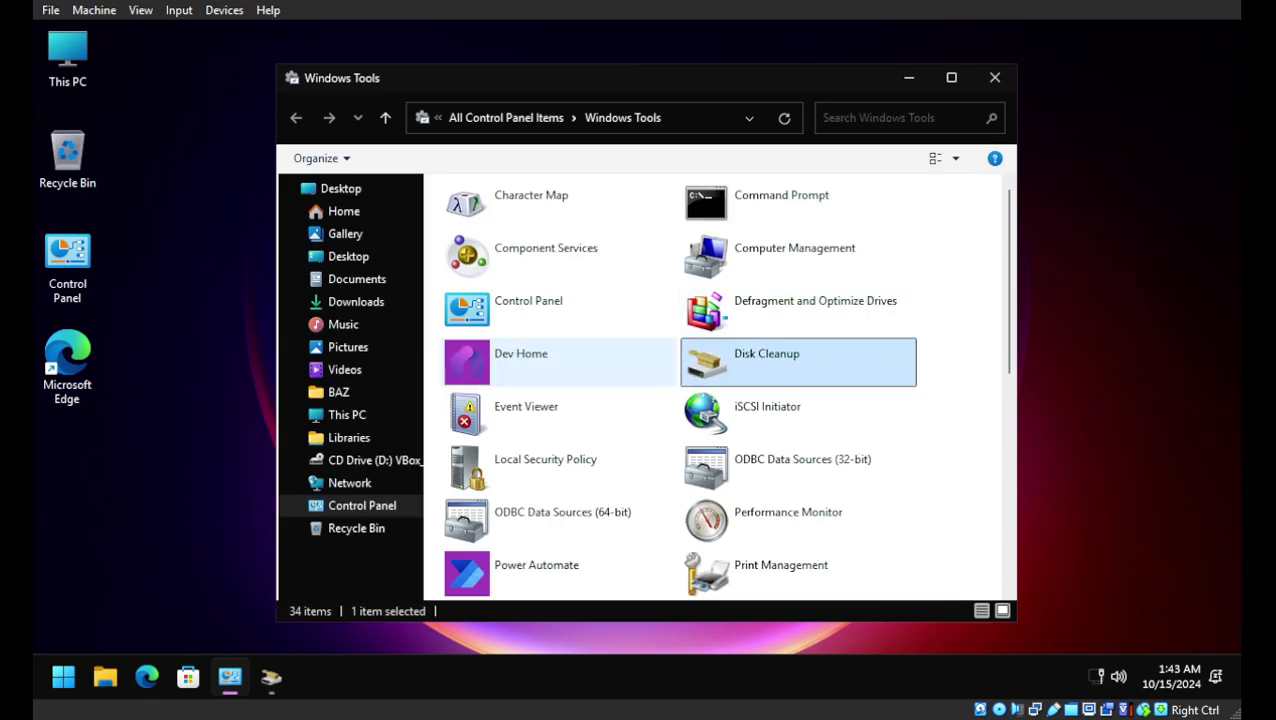
{"action": "left_click", "coordinate": [995, 77]}
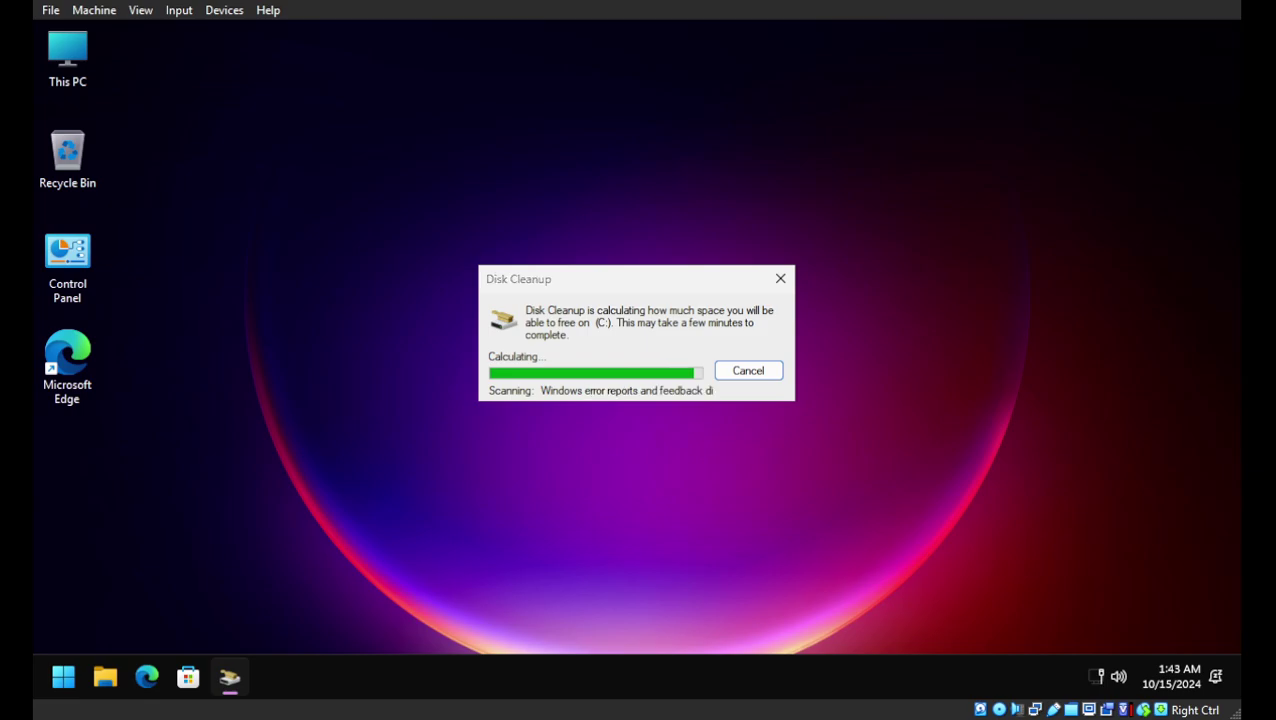
{"action": "left_click", "coordinate": [448, 528]}
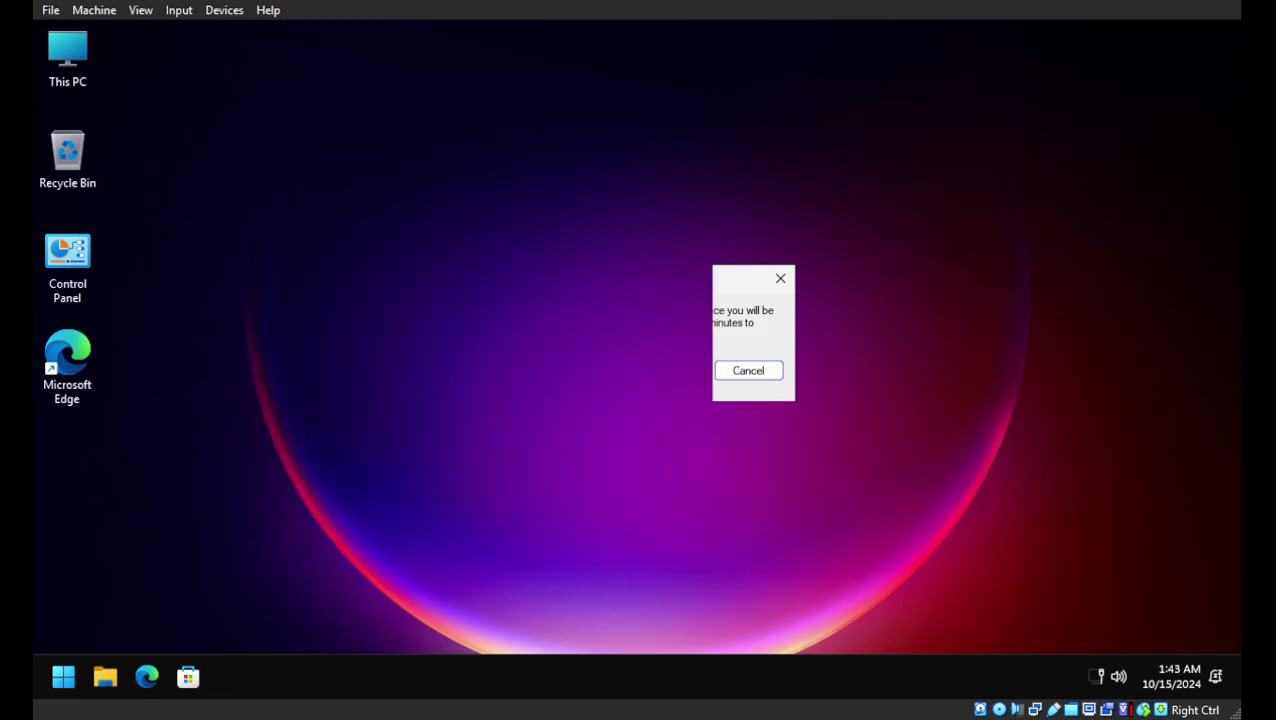
Step: Stop the Windows Update service with sc stop wuauserv in an administrator command prompt
{"action": "right_click", "coordinate": [298, 292]}
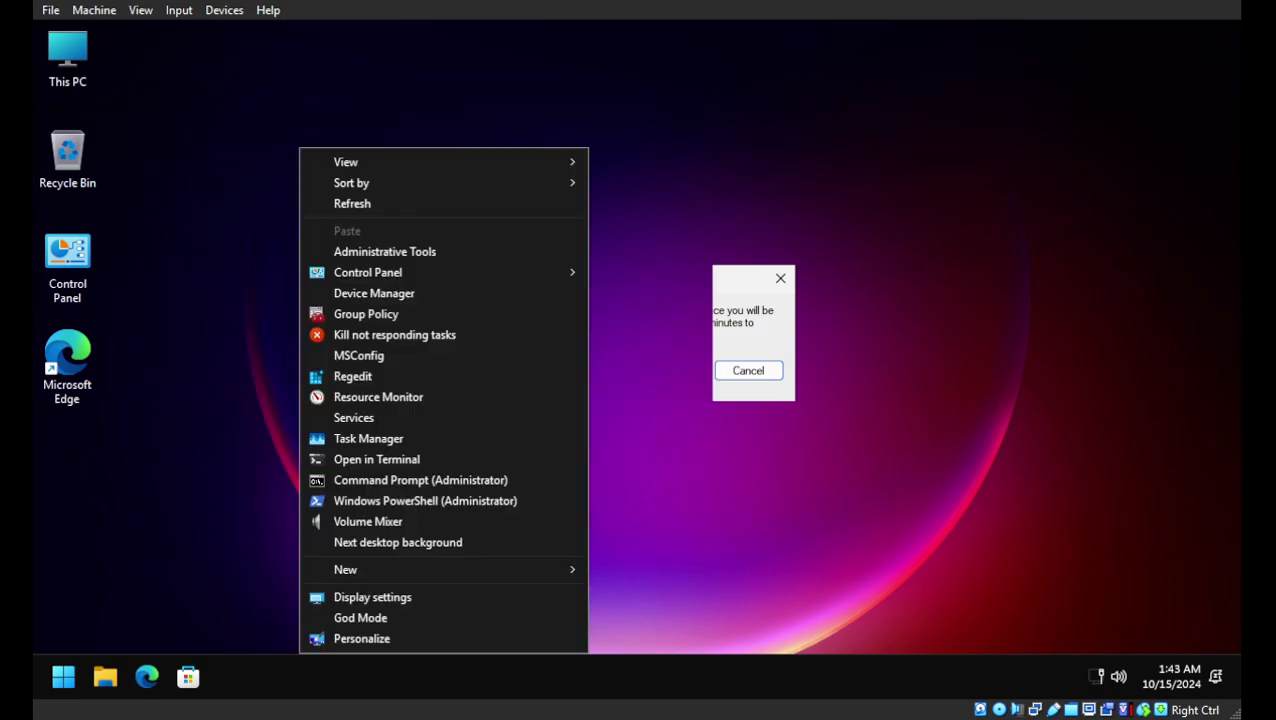
{"action": "left_click", "coordinate": [432, 480]}
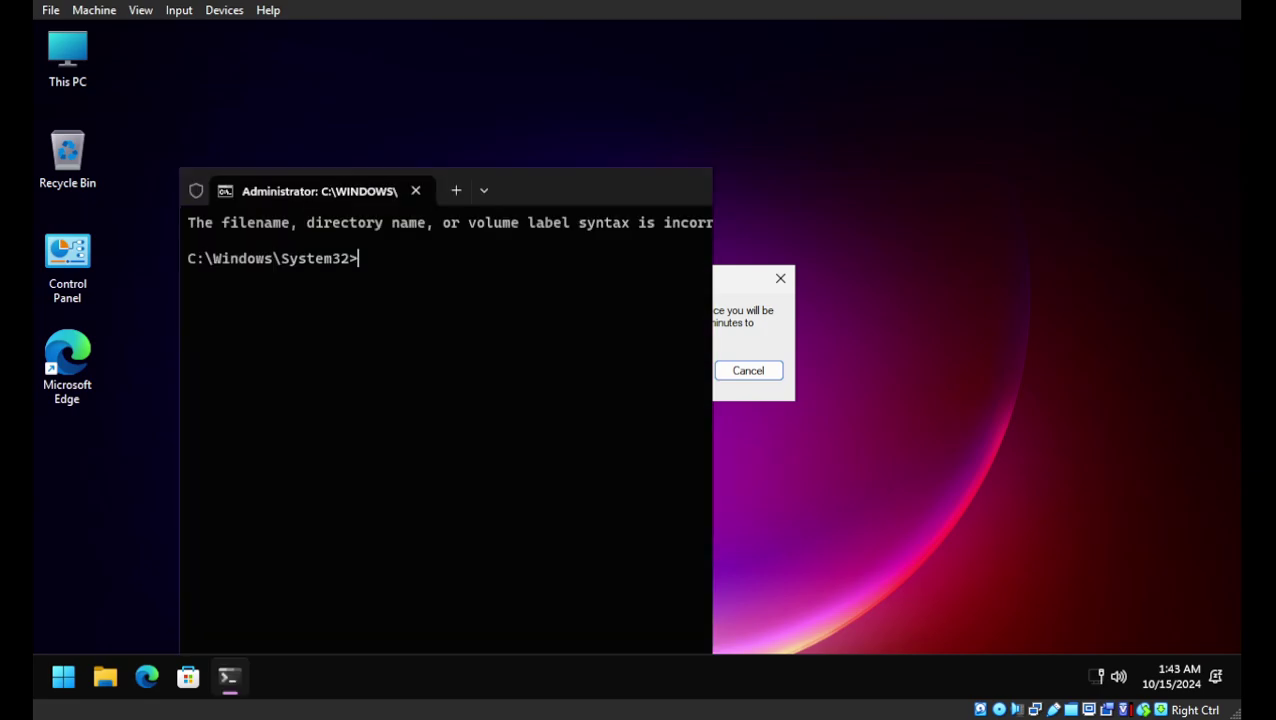
{"action": "type", "text": "sc stop wuau"}
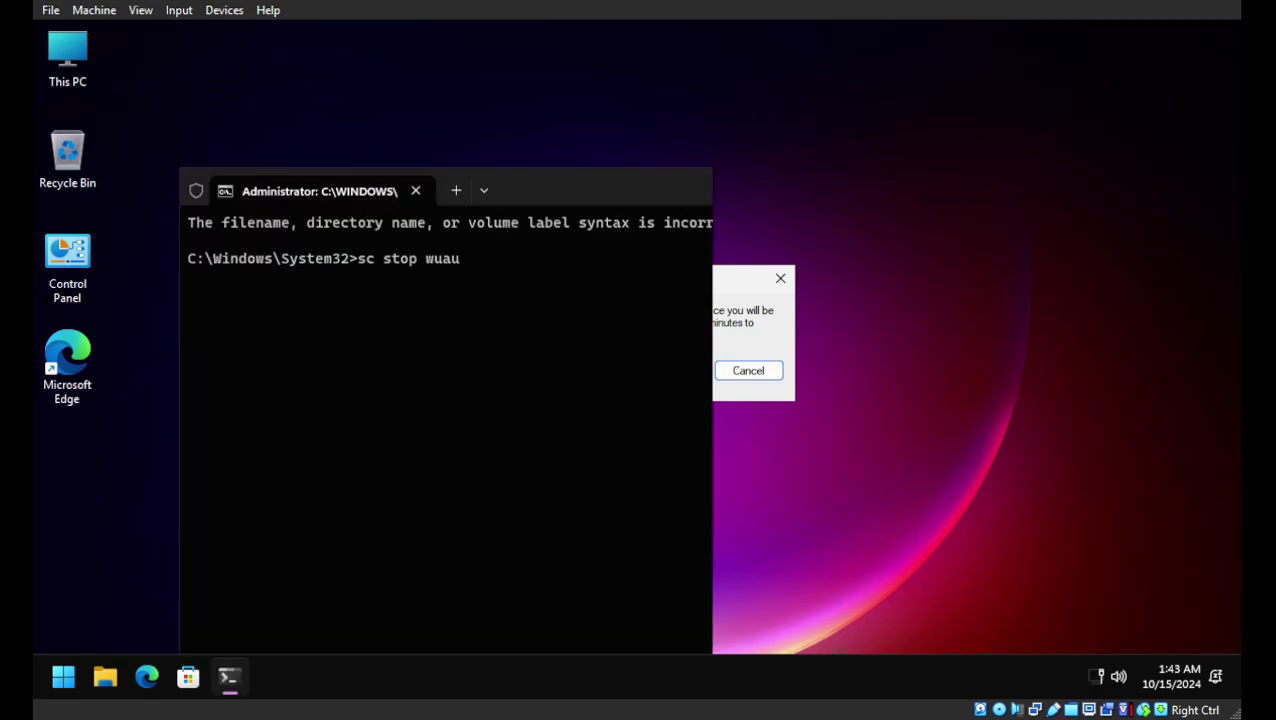
{"action": "type", "text": "serv"}
{"action": "key", "text": "Return"}
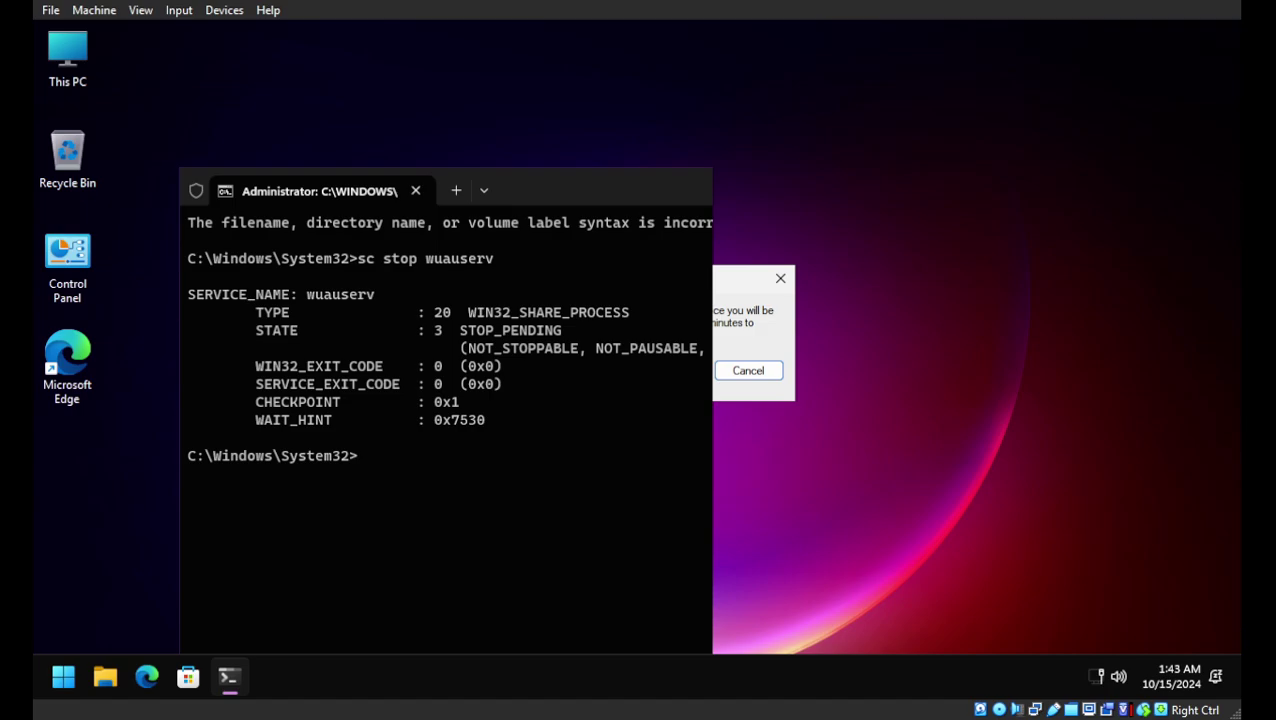
Step: Open Registry Editor at the WindowsUpdate key under HKEY_LOCAL_MACHINE\SOFTWARE\Microsoft\Windows\CurrentVersion
{"action": "right_click", "coordinate": [578, 110]}
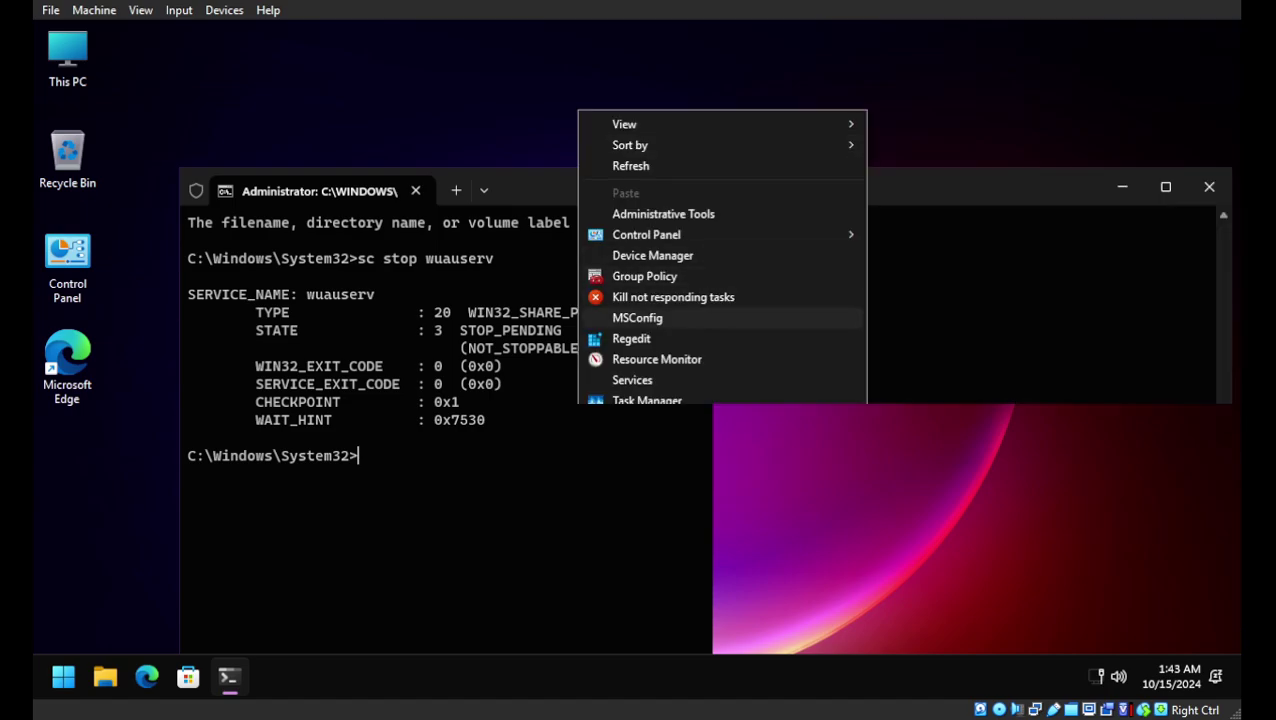
{"action": "left_click", "coordinate": [631, 338]}
{"action": "left_click_drag", "start_coordinate": [569, 162], "coordinate": [567, 68]}
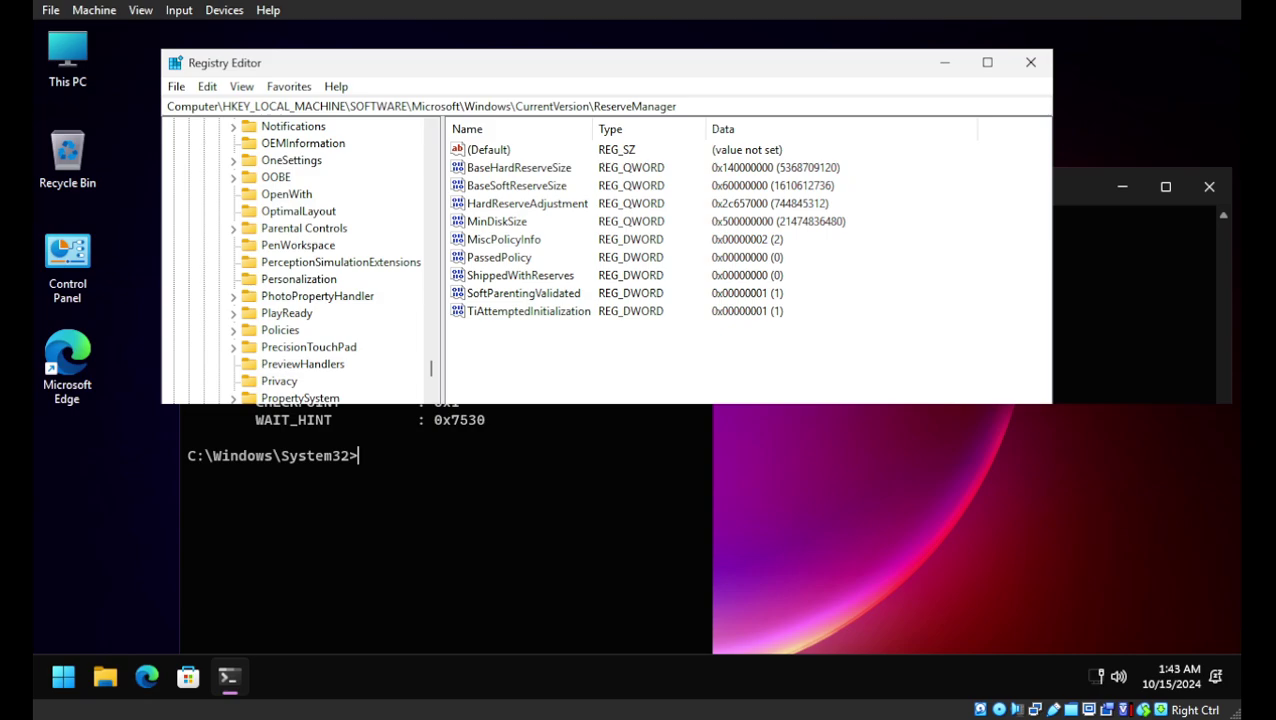
{"action": "key", "text": "Left"}
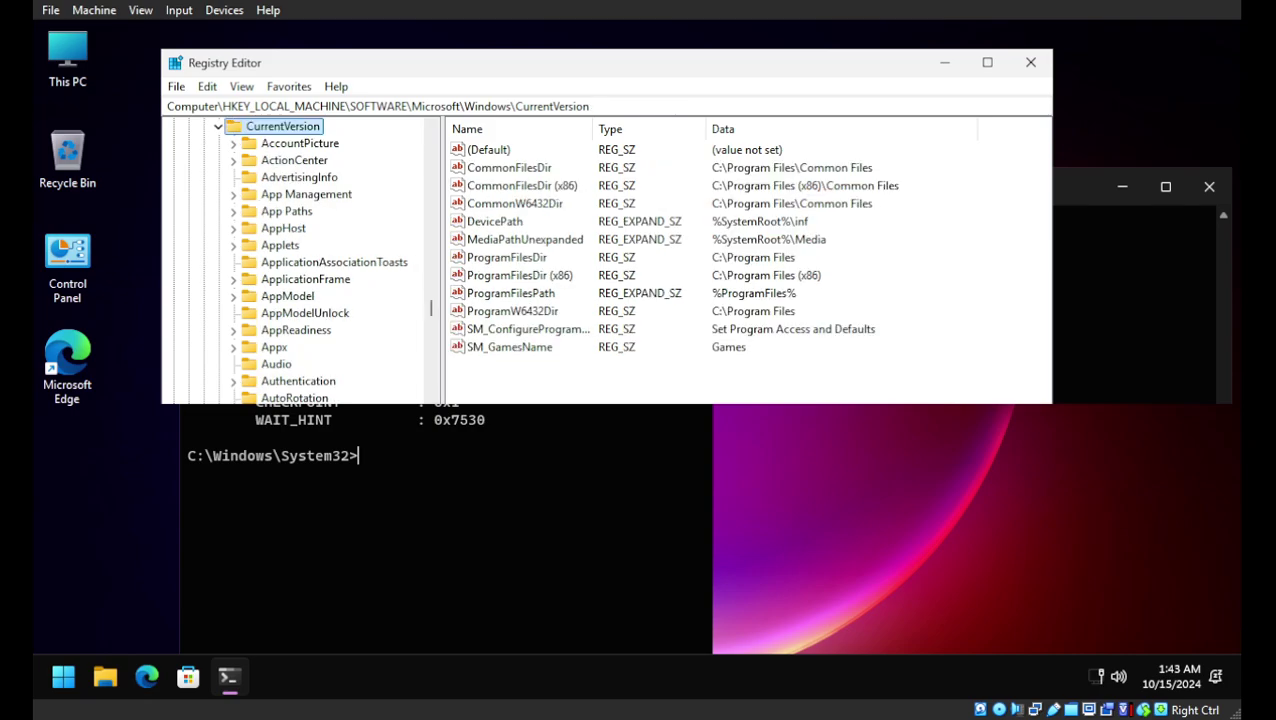
{"action": "scroll", "coordinate": [300, 260], "scroll_direction": "down", "scroll_amount": 9}
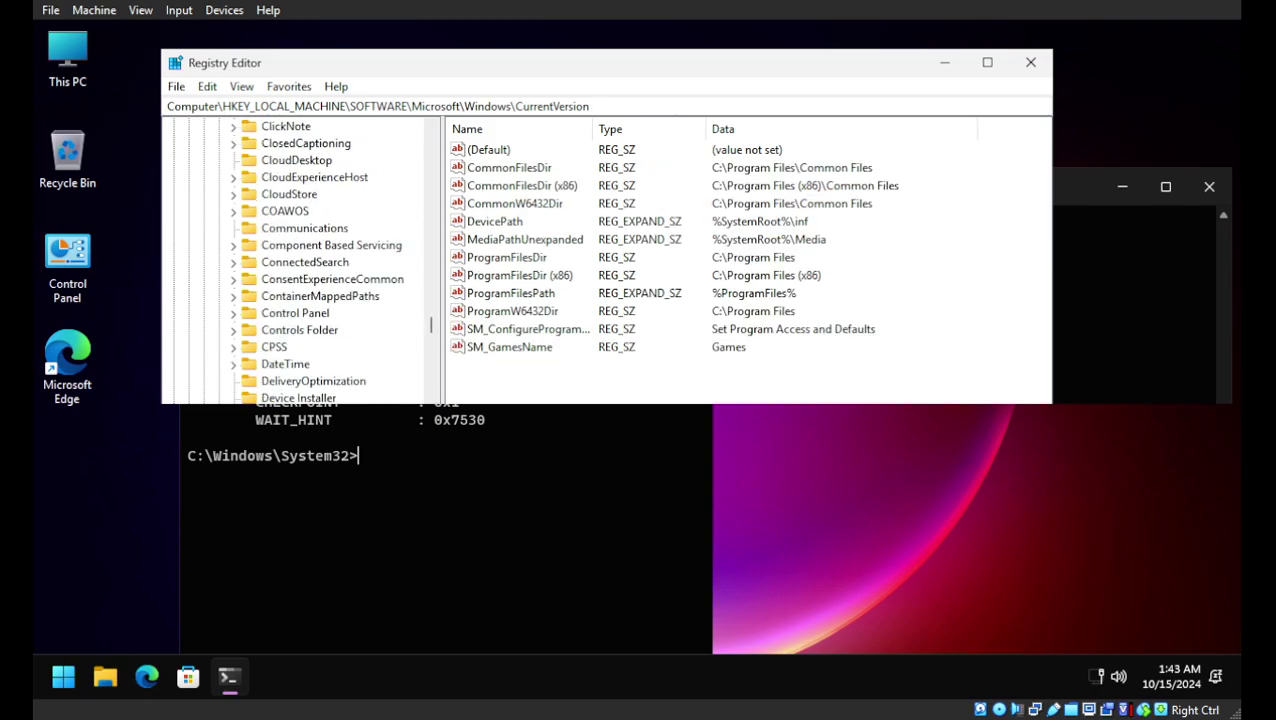
{"action": "scroll", "coordinate": [300, 300], "scroll_direction": "down", "scroll_amount": 10}
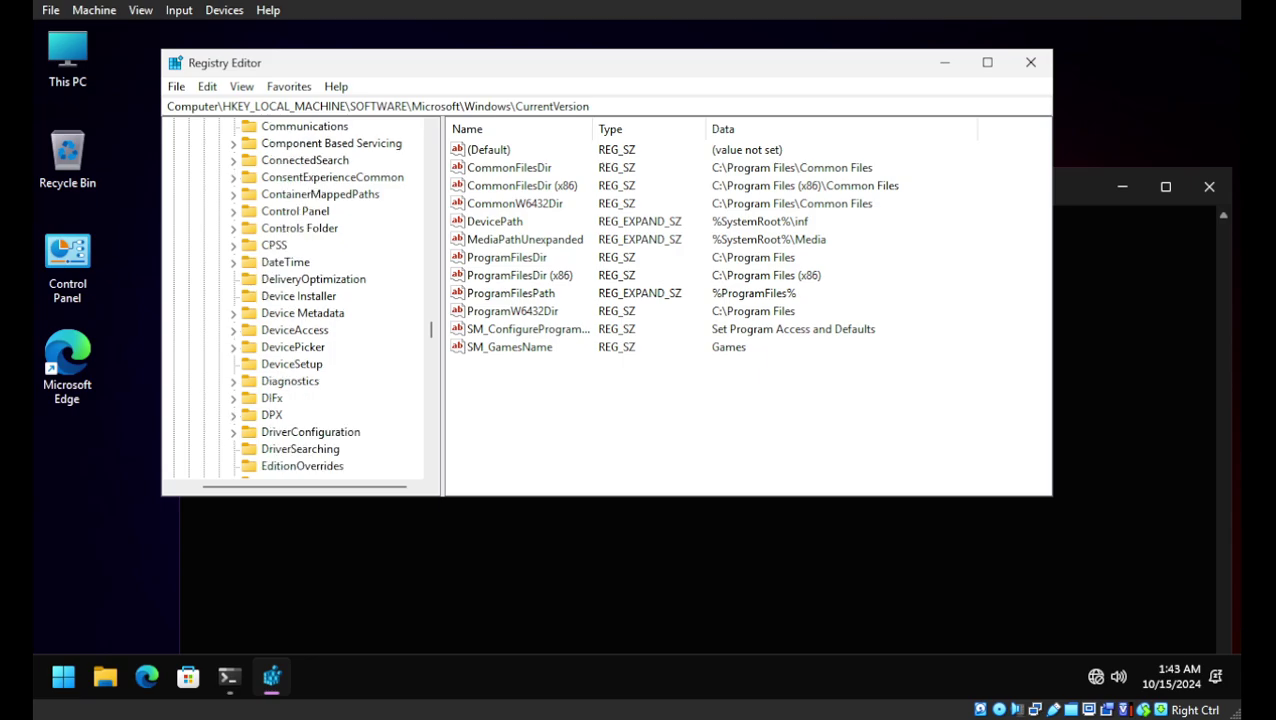
{"action": "key", "text": "w"}
{"action": "scroll", "coordinate": [300, 300], "scroll_direction": "down", "scroll_amount": 4}
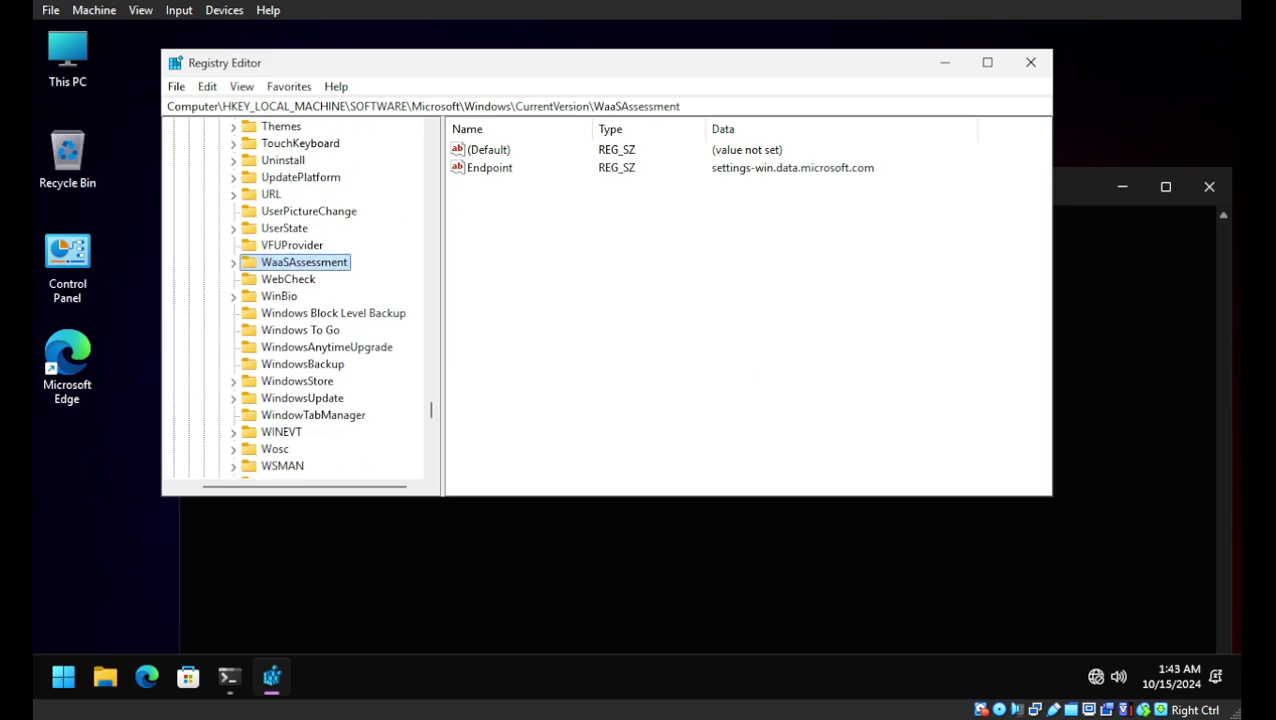
{"action": "left_click", "coordinate": [302, 398]}
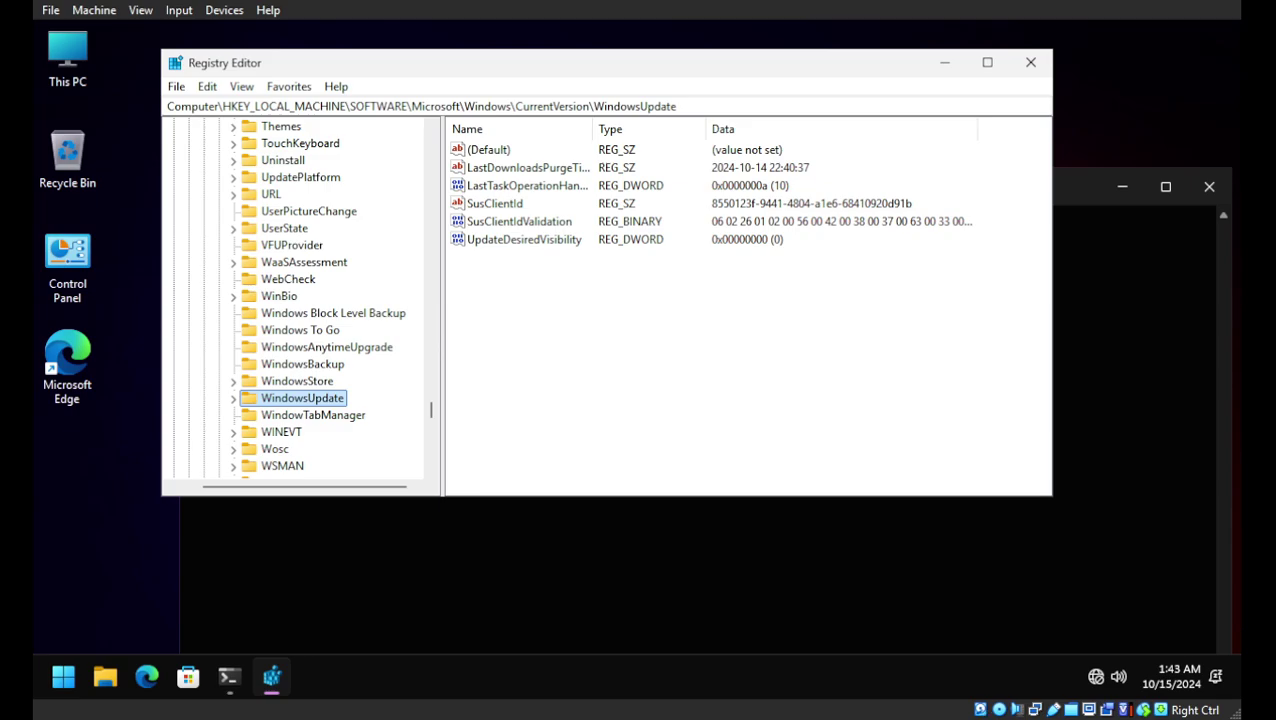
Step: Delete the SusClientId value from the WindowsUpdate key and confirm the deletion
{"action": "left_click", "coordinate": [494, 203]}
{"action": "key", "text": "Delete"}
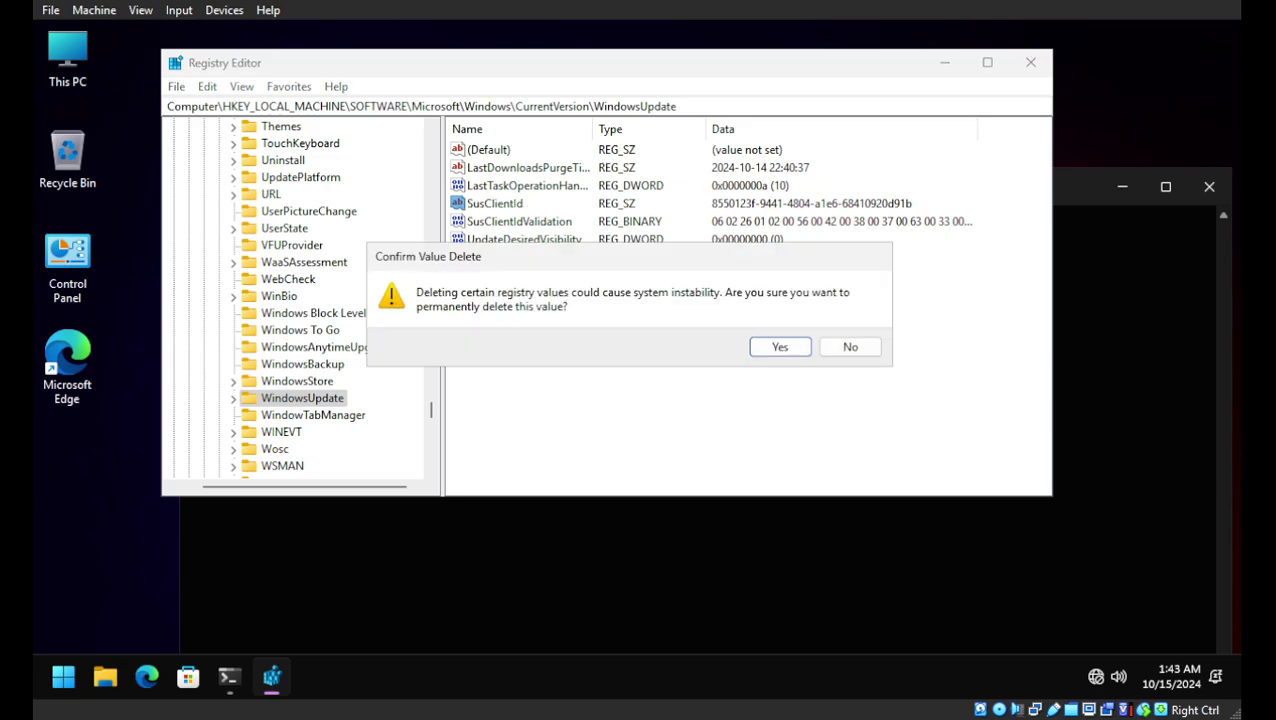
{"action": "key", "text": "Return"}
{"action": "key", "text": "Return"}
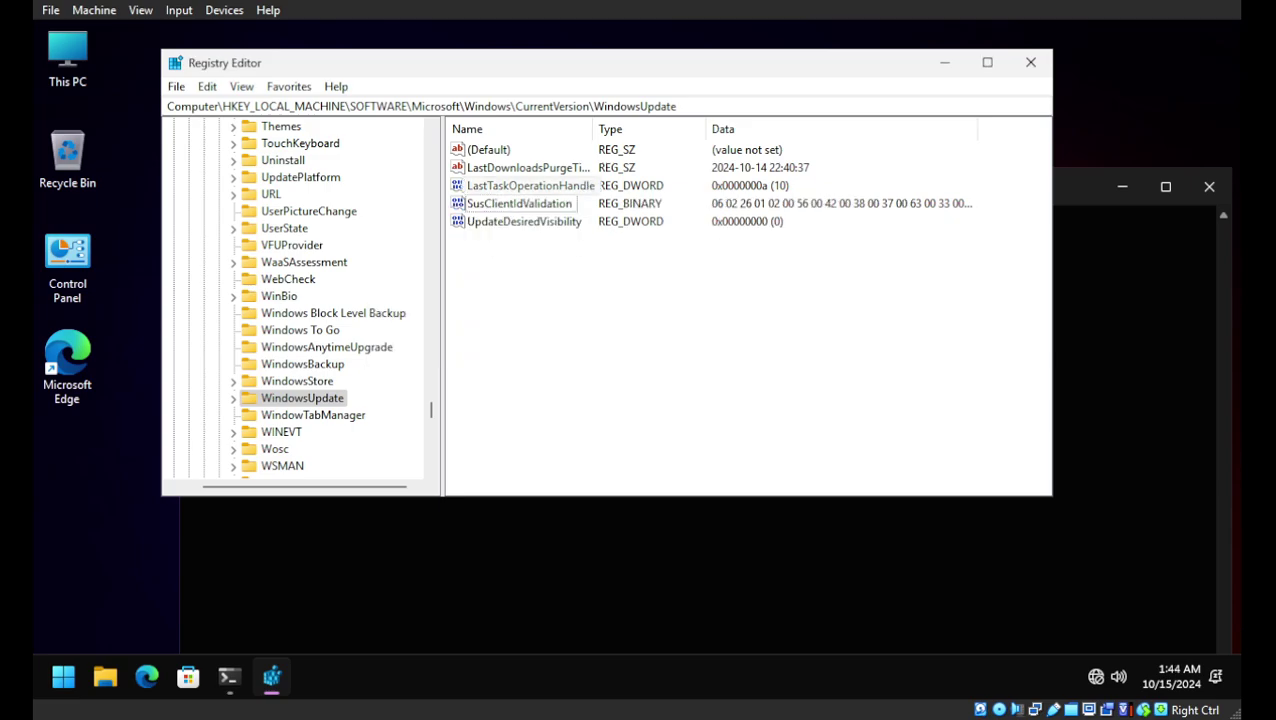
Step: Expand the WindowsStore and WindowsUpdate keys and examine the values in them and in WindowsStore\WindowsUpdate
{"action": "left_click", "coordinate": [233, 381]}
{"action": "left_click", "coordinate": [233, 415]}
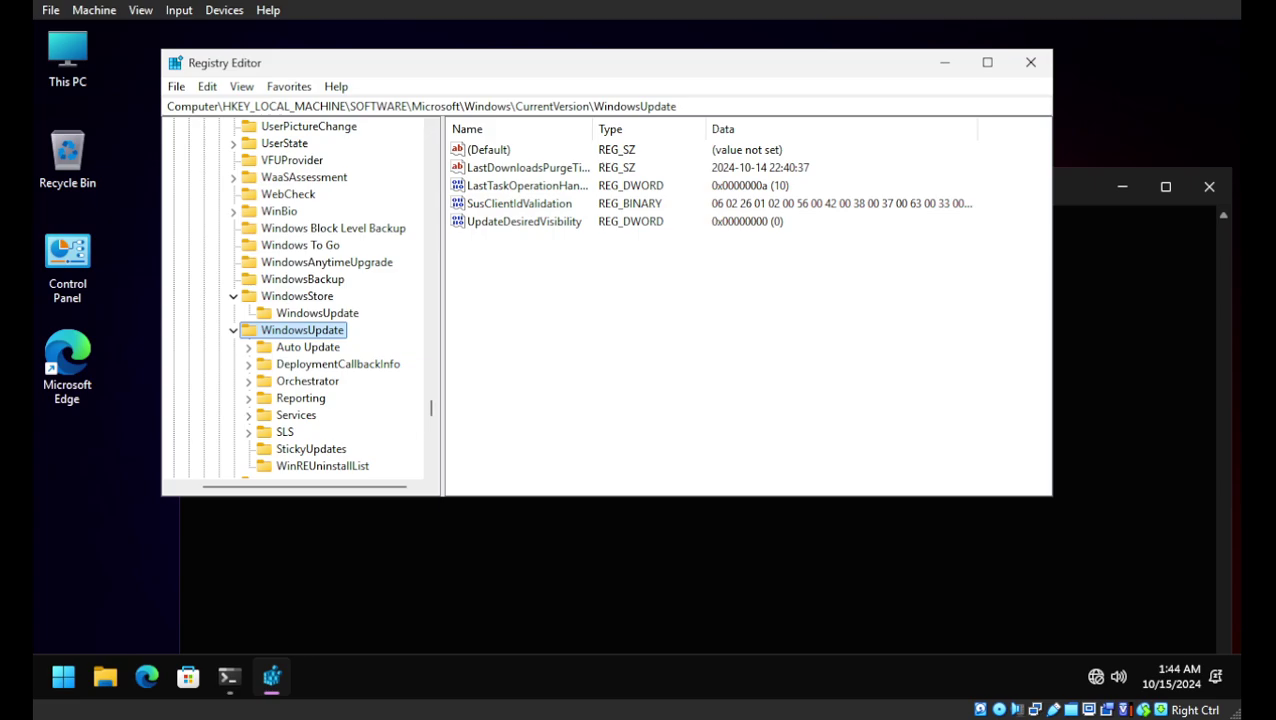
{"action": "left_click", "coordinate": [316, 312]}
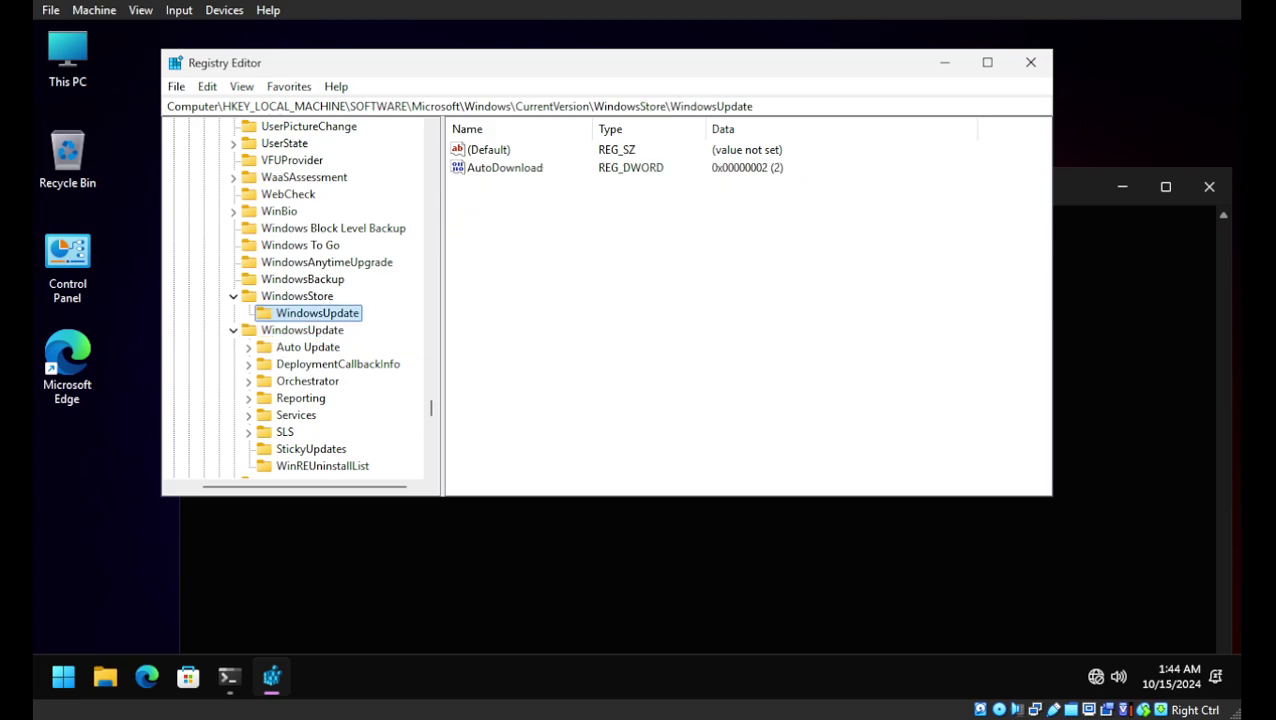
{"action": "left_click", "coordinate": [296, 296]}
{"action": "scroll", "coordinate": [296, 296], "scroll_direction": "down", "scroll_amount": 2}
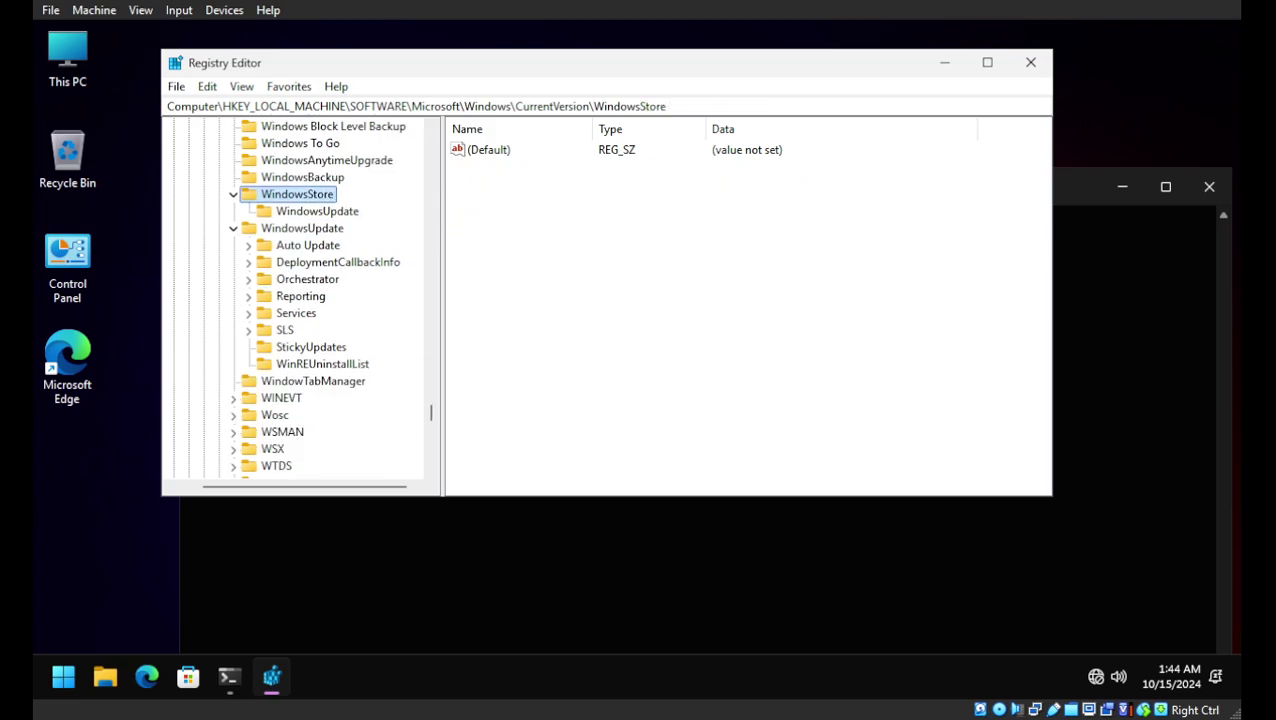
{"action": "left_click", "coordinate": [307, 245]}
{"action": "left_click", "coordinate": [302, 228]}
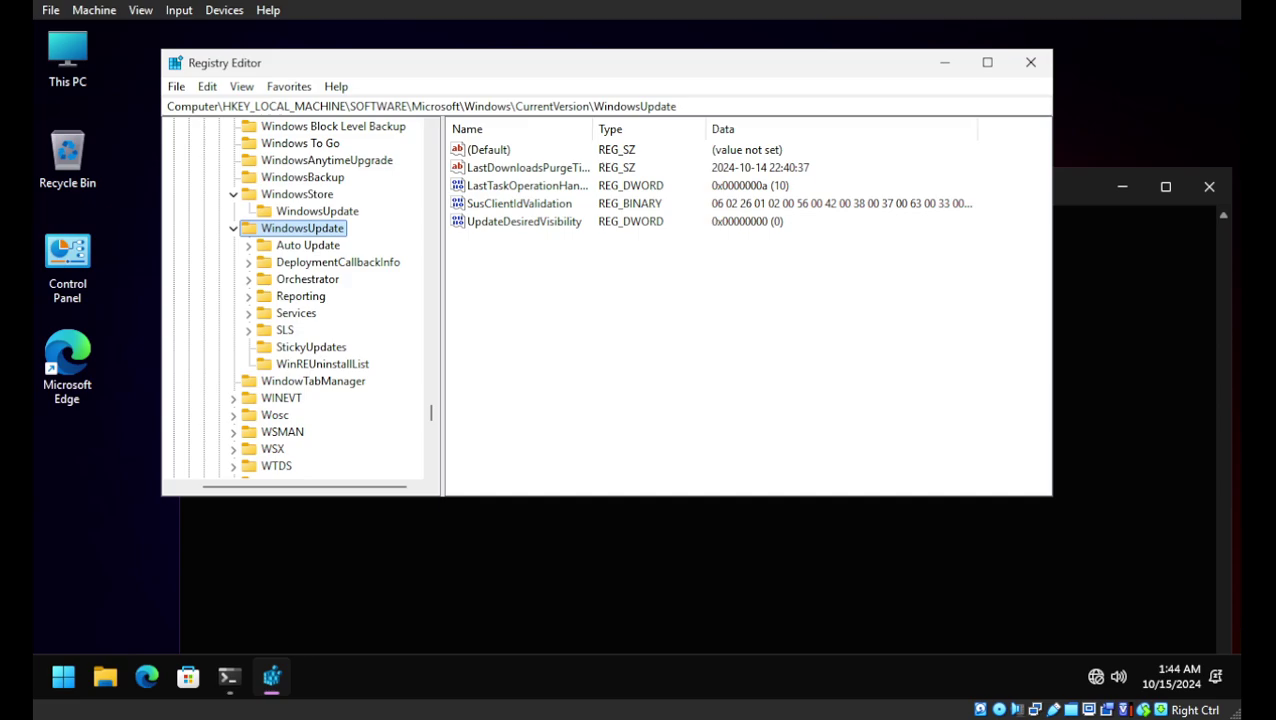
Step: Examine each subkey under WindowsUpdate\Services and collapse the Services key
{"action": "left_click", "coordinate": [295, 313]}
{"action": "double_click", "coordinate": [295, 313]}
{"action": "left_click", "coordinate": [340, 330]}
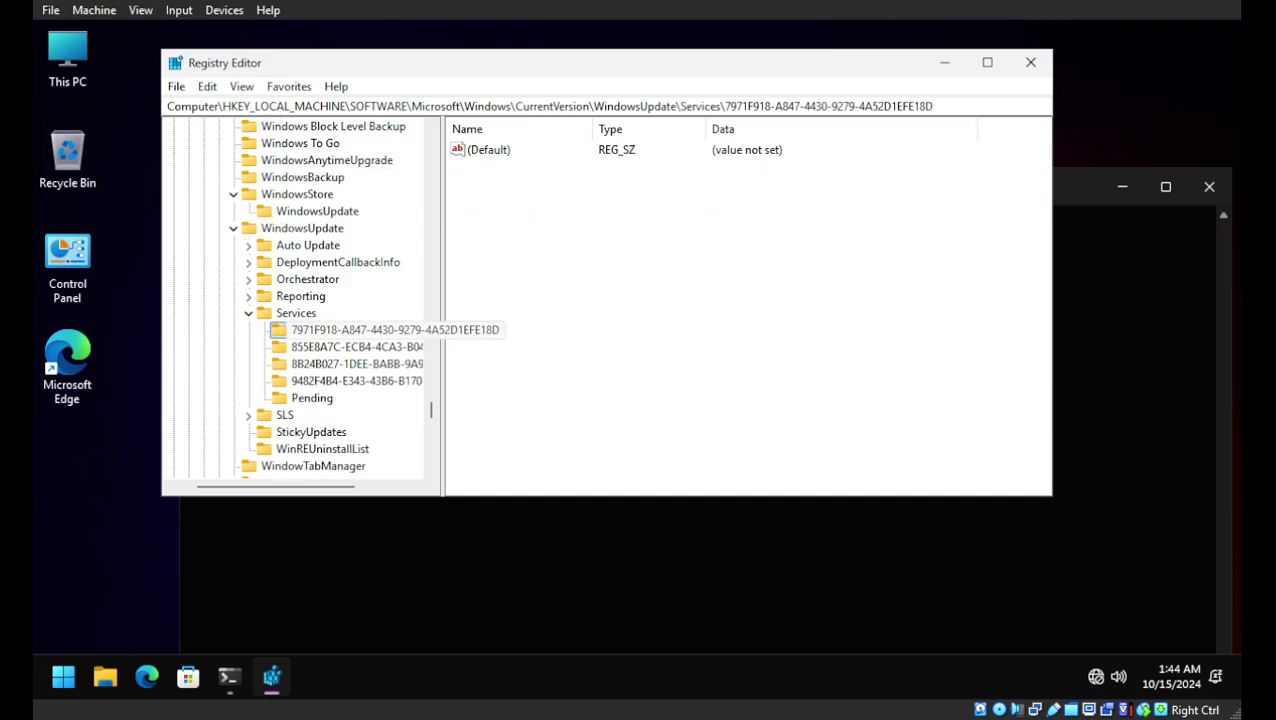
{"action": "left_click", "coordinate": [340, 347]}
{"action": "key", "text": "Down"}
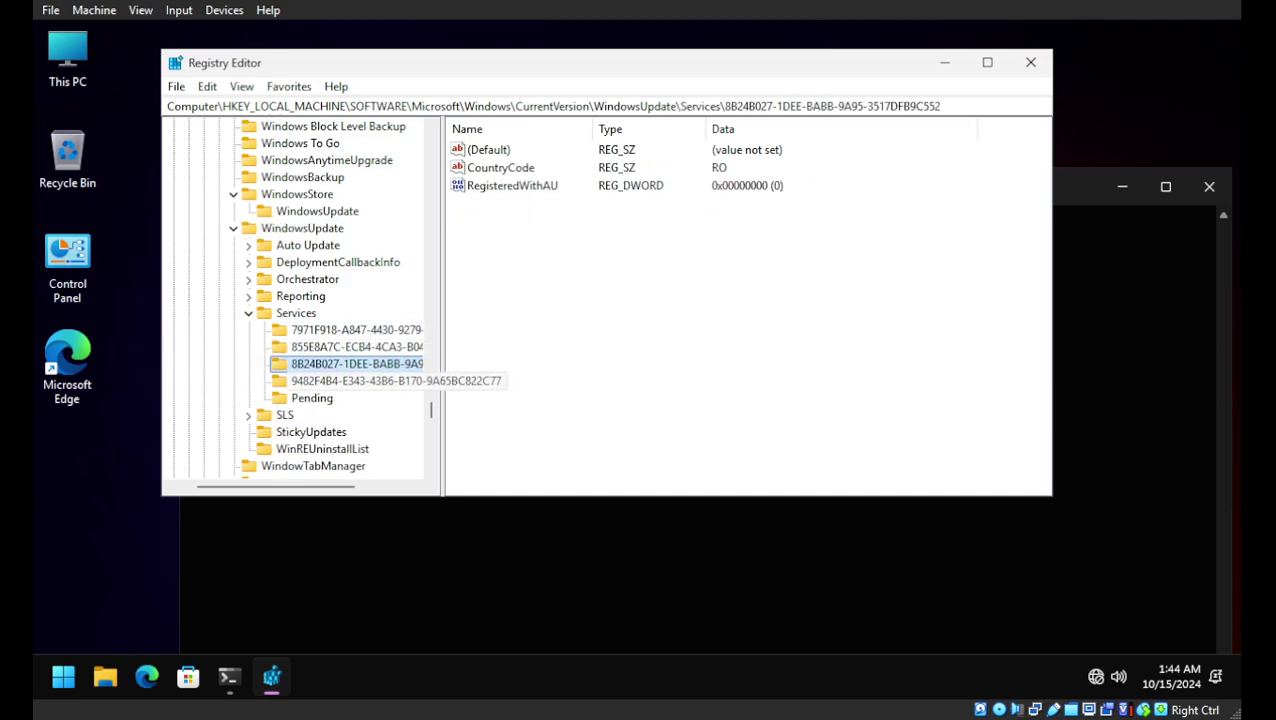
{"action": "key", "text": "Down"}
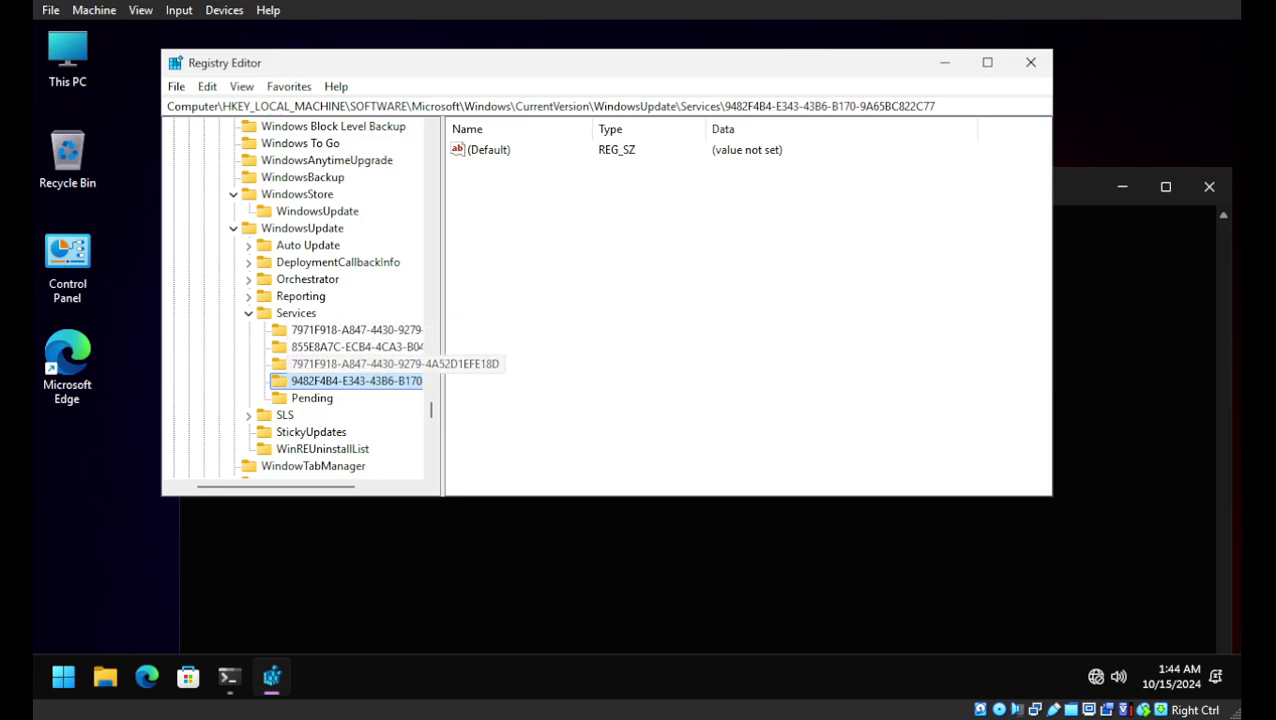
{"action": "key", "text": "Down"}
{"action": "key", "text": "Left"}
{"action": "key", "text": "Left"}
Step: Expand the Reporting key and examine its EventCache.v2, Legacy and RebootWatch subkeys
{"action": "key", "text": "Up"}
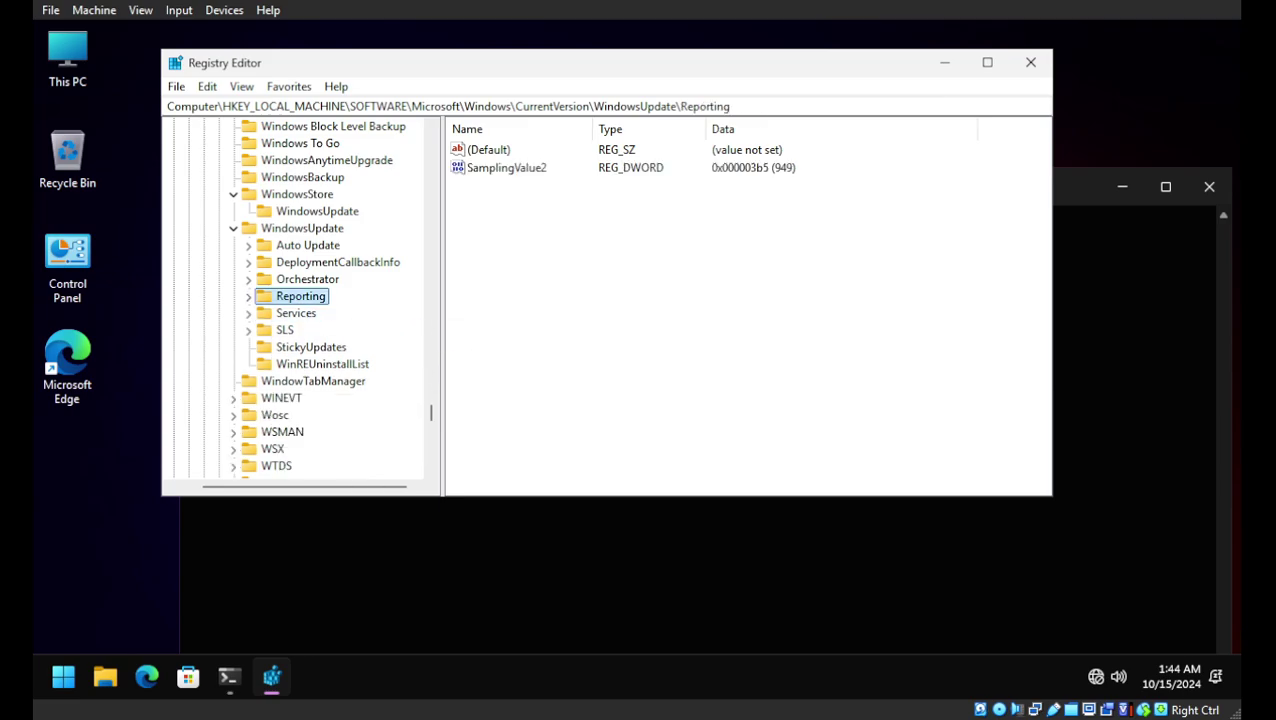
{"action": "key", "text": "Right"}
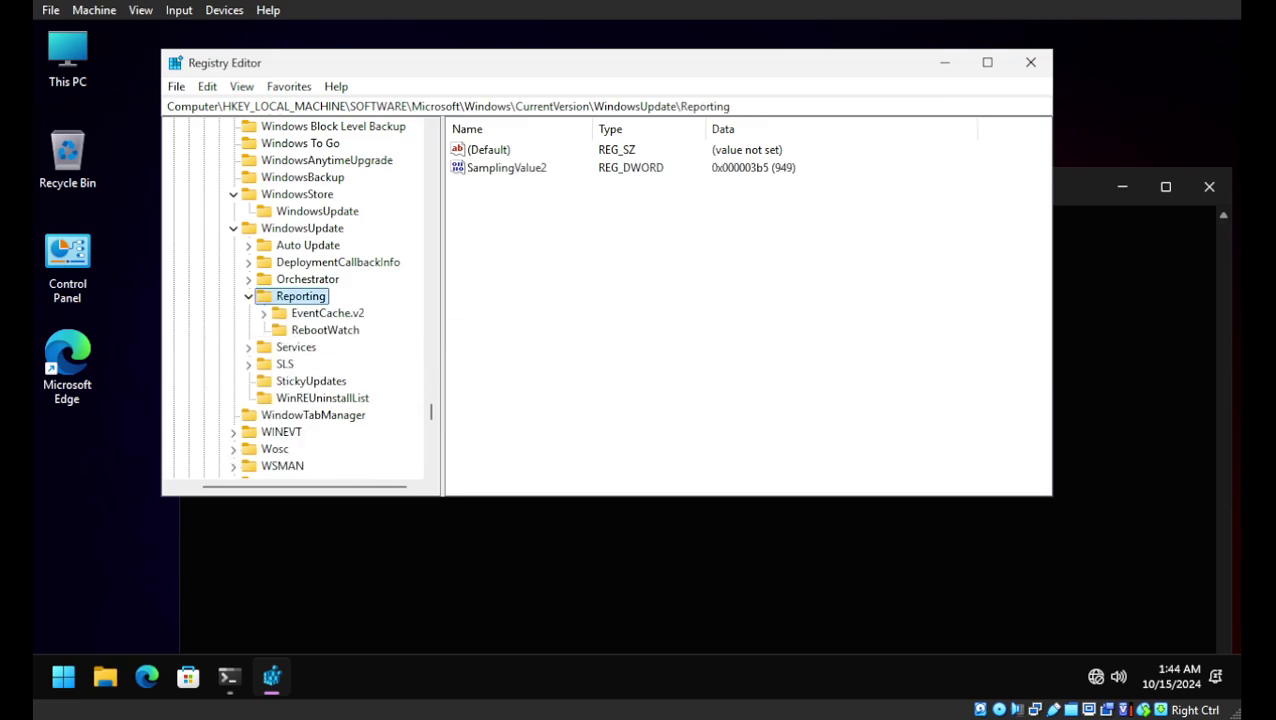
{"action": "key", "text": "Down"}
{"action": "key", "text": "Right"}
{"action": "key", "text": "Down"}
{"action": "key", "text": "Down"}
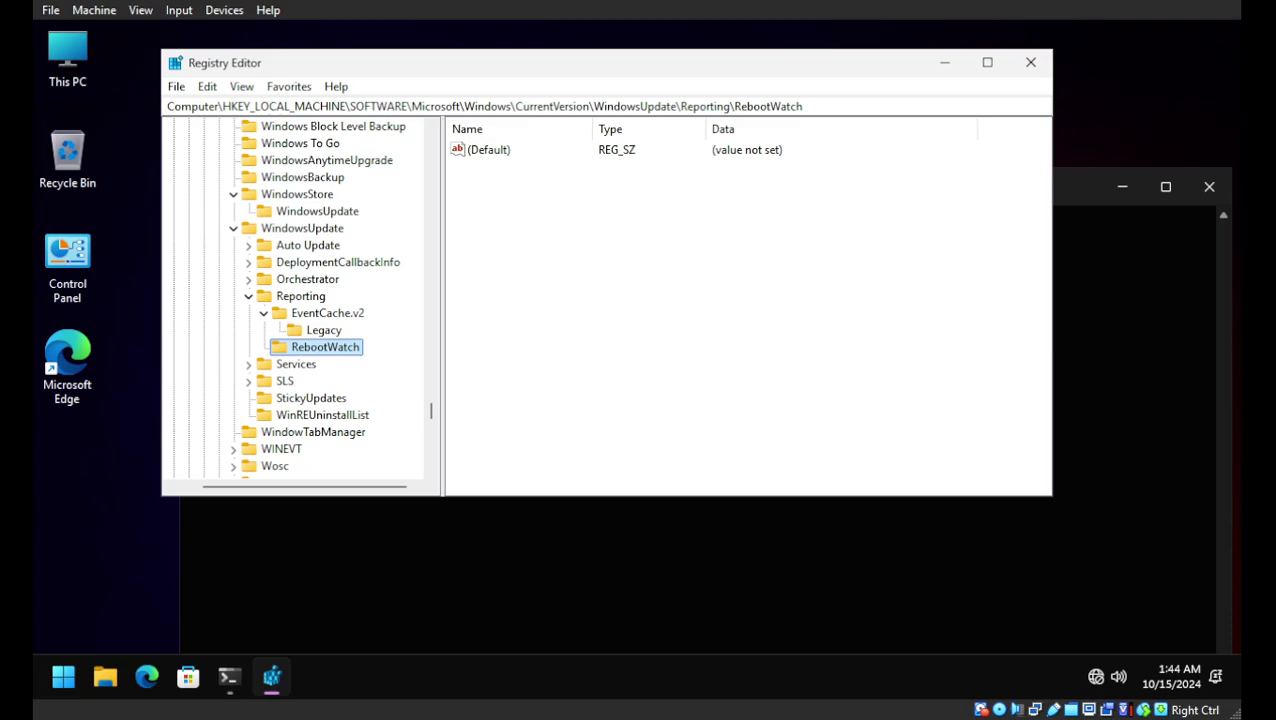
Step: Collapse the Reporting key and examine the OSUpgrade, Scheduler and UScheduler subkeys of Orchestrator
{"action": "left_click", "coordinate": [248, 296]}
{"action": "left_click", "coordinate": [248, 279]}
{"action": "left_click", "coordinate": [319, 296]}
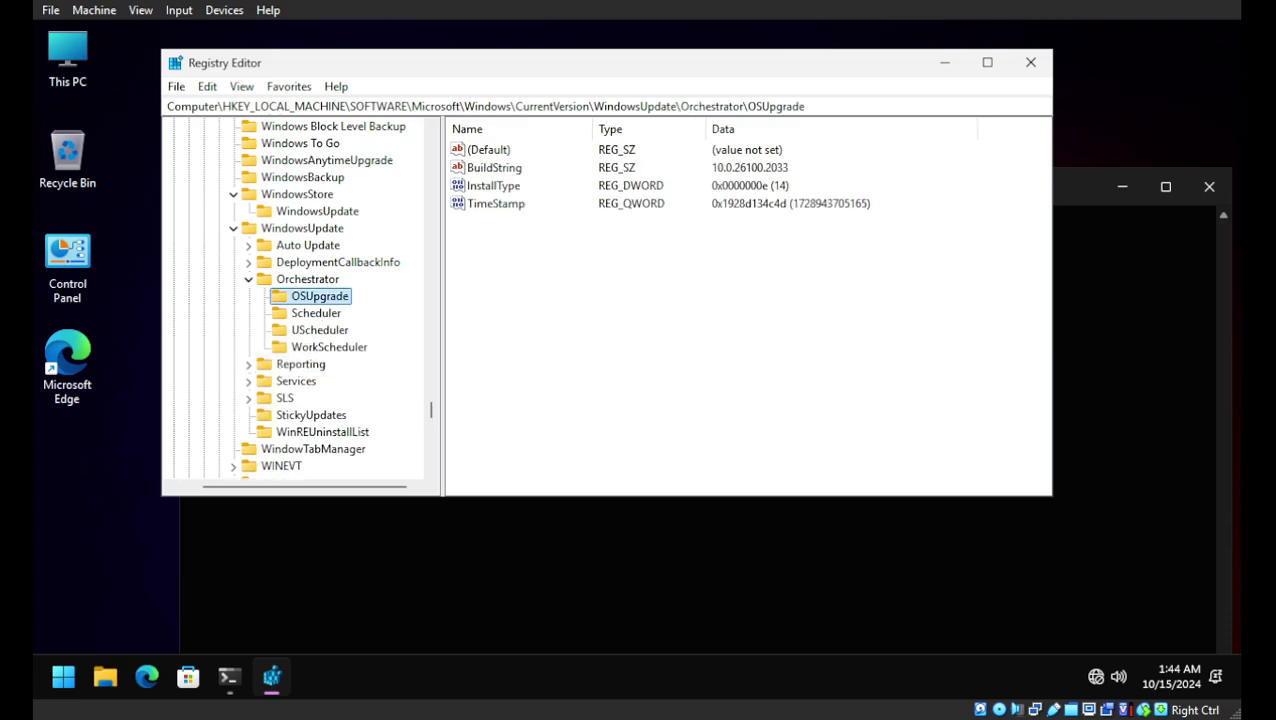
{"action": "left_click", "coordinate": [315, 313]}
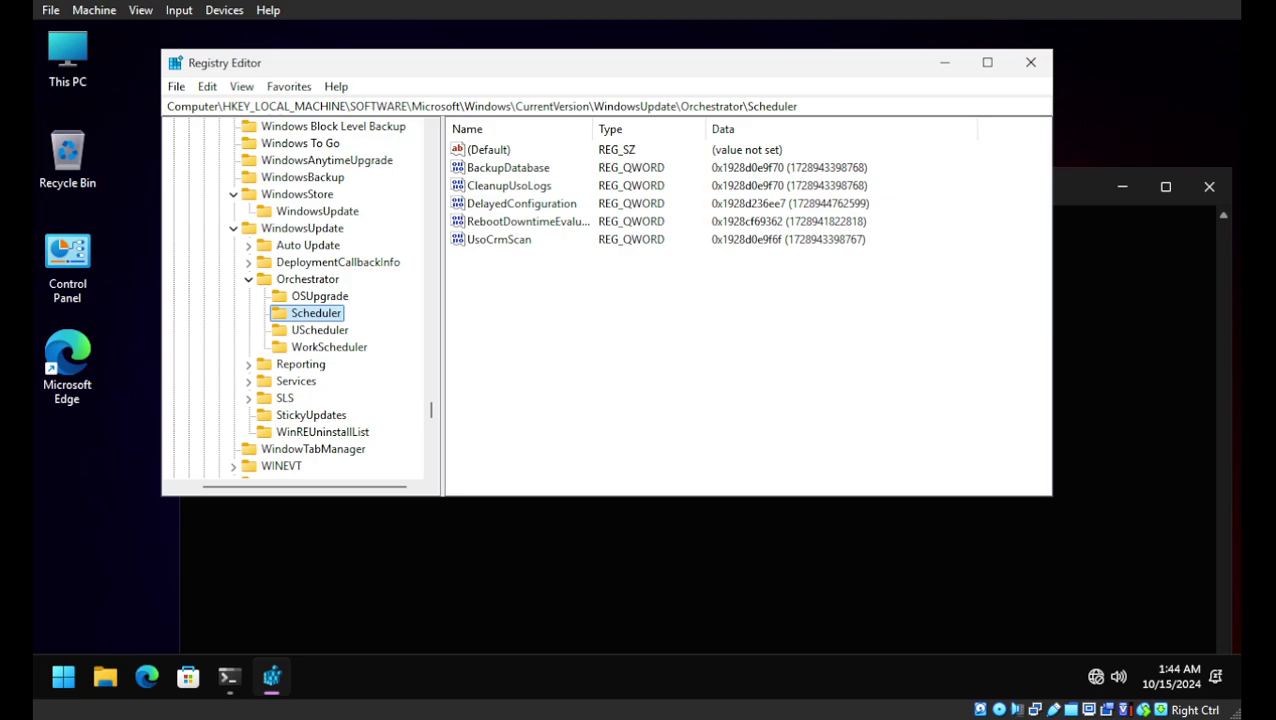
{"action": "left_click", "coordinate": [319, 330]}
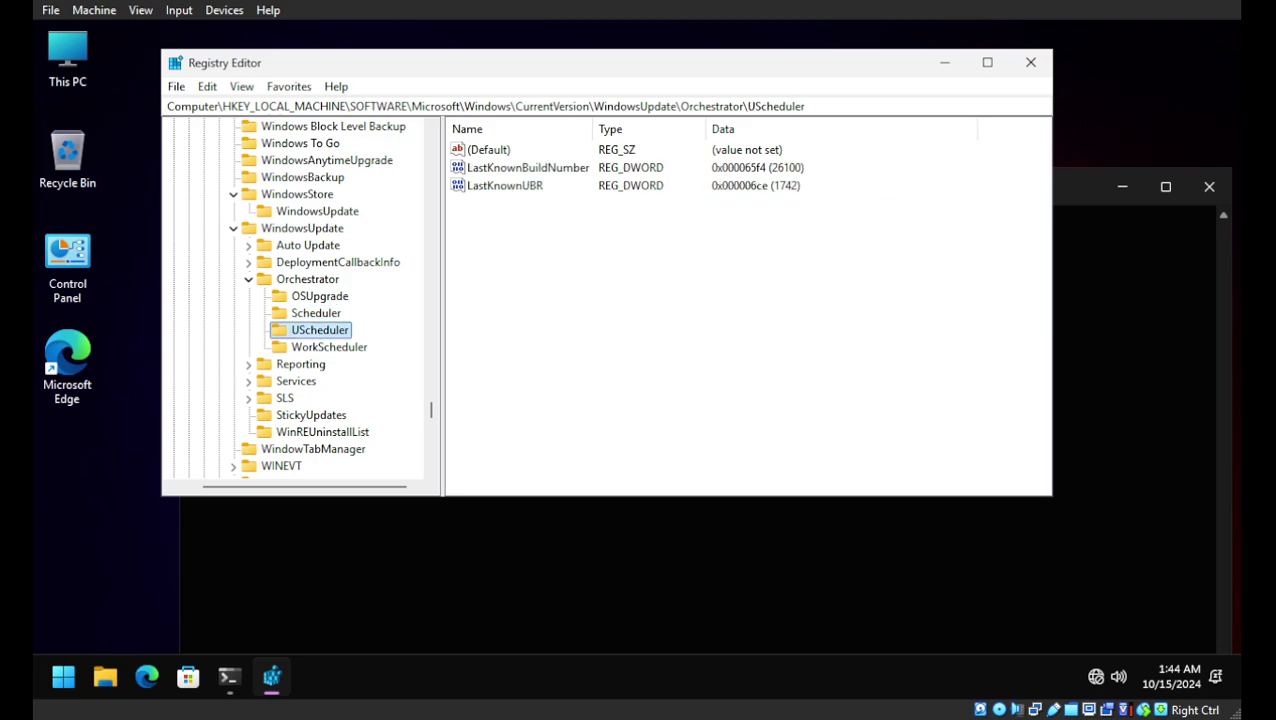
Step: Examine the WorkScheduler subkey and the DeploymentCallbackInfo subkey under WindowsUpdate, collapsing Orchestrator and DeploymentCallbackInfo
{"action": "left_click", "coordinate": [329, 347]}
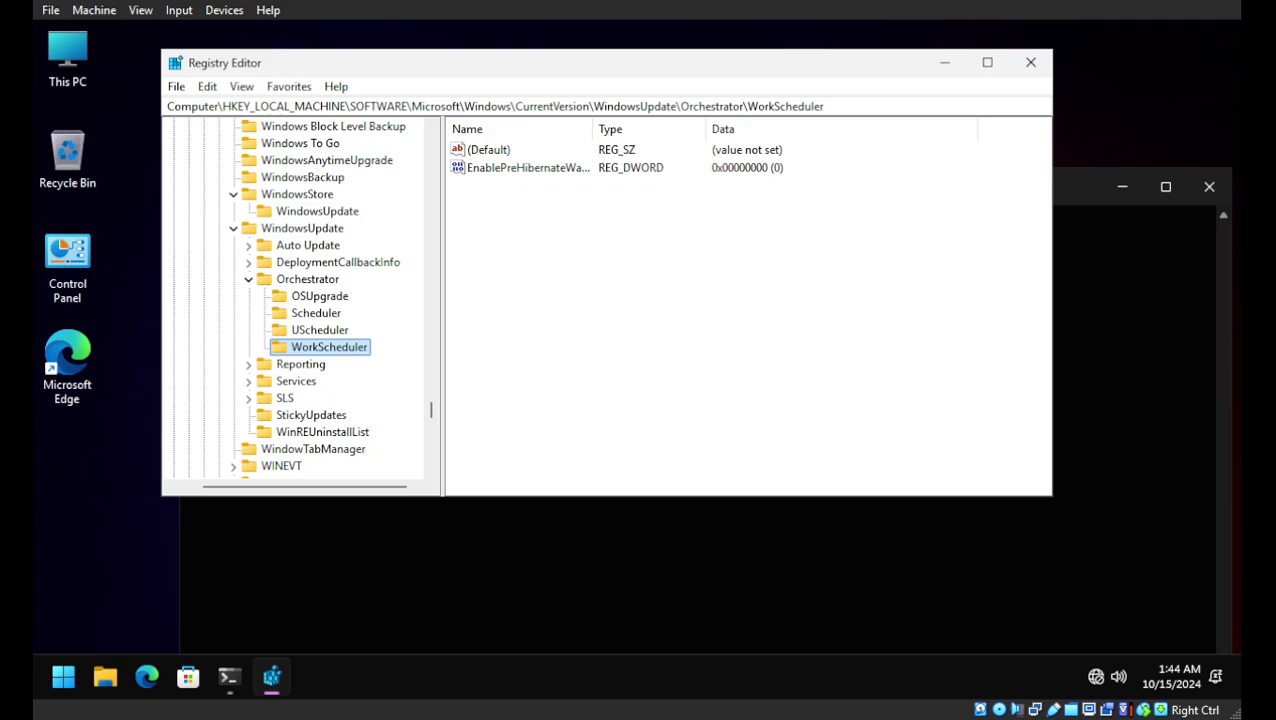
{"action": "key", "text": "Left"}
{"action": "key", "text": "Left"}
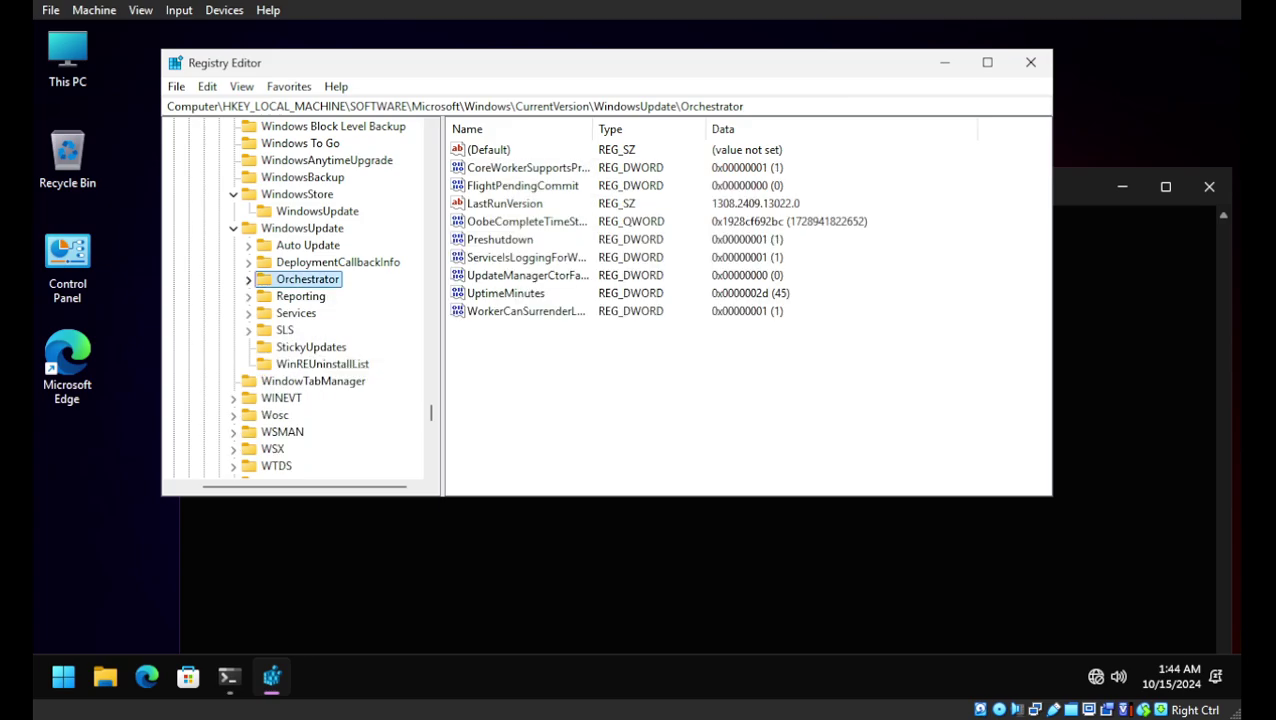
{"action": "key", "text": "Up"}
{"action": "key", "text": "Right"}
{"action": "key", "text": "Down"}
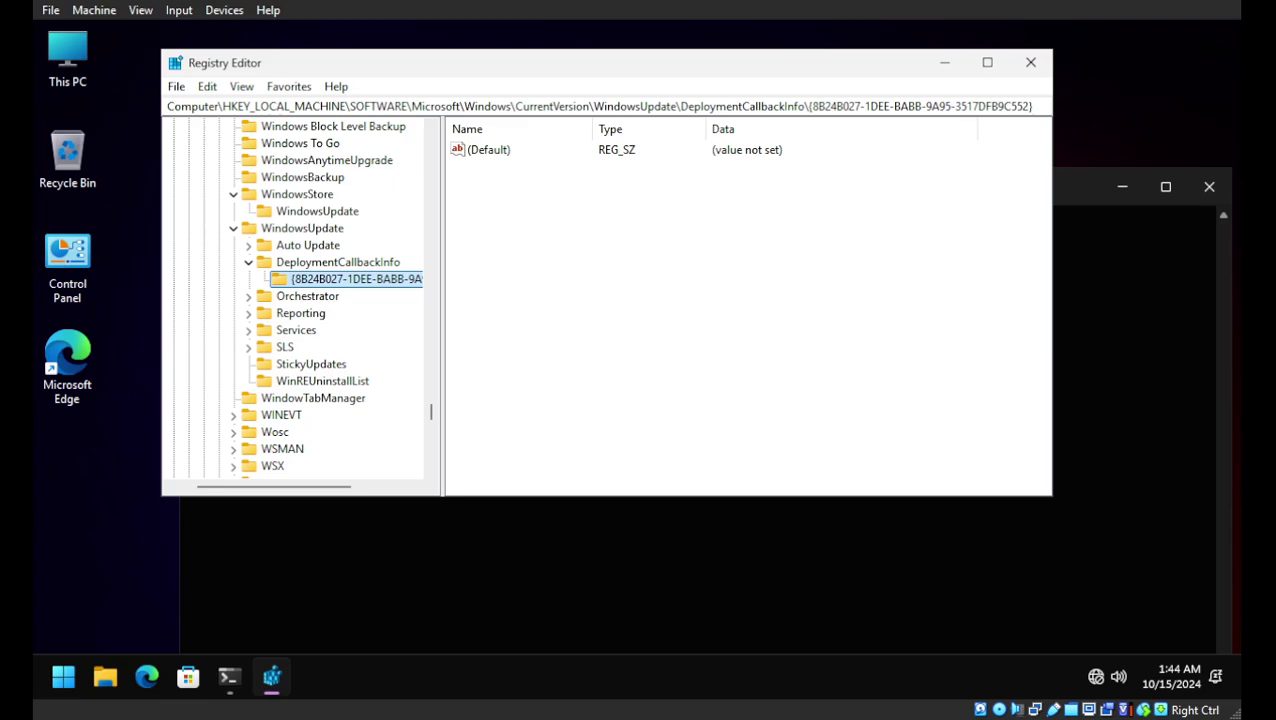
{"action": "key", "text": "Left"}
{"action": "key", "text": "Left"}
Step: Expand the Auto Update key, examine its Power and RequestedAppCategories subkeys, and collapse it again
{"action": "key", "text": "Up"}
{"action": "key", "text": "Right"}
{"action": "key", "text": "Down"}
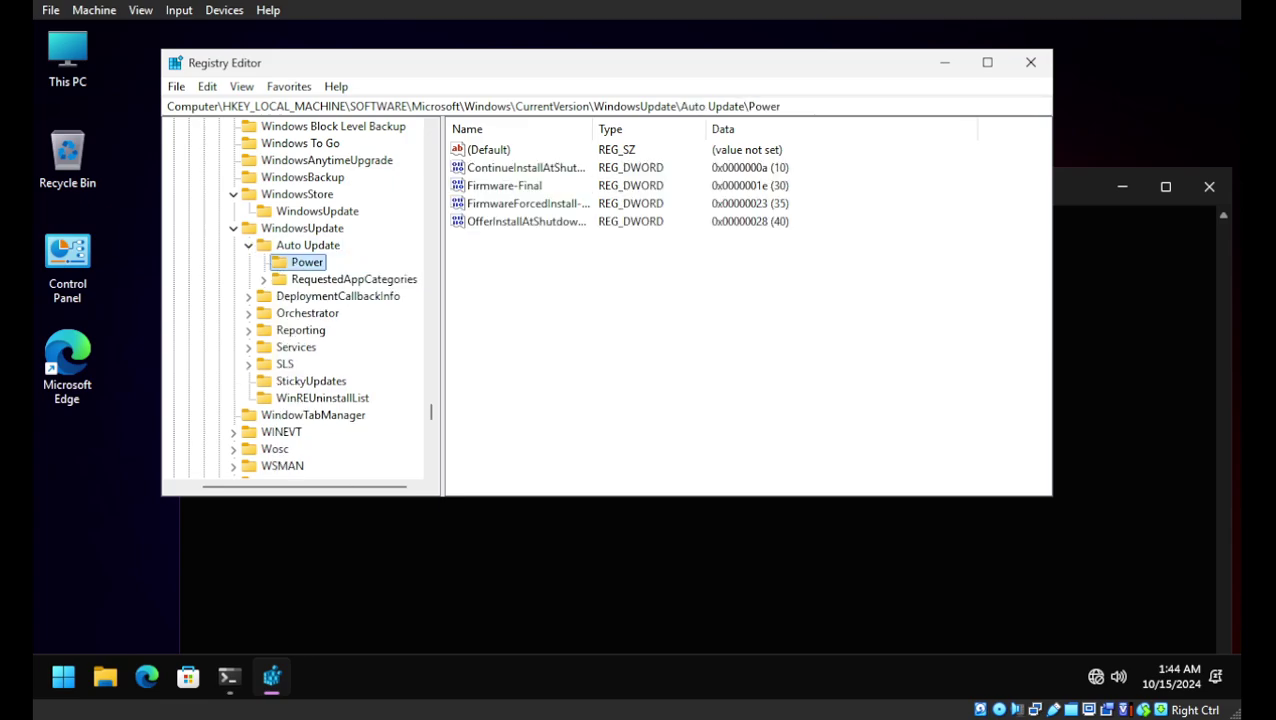
{"action": "key", "text": "Down"}
{"action": "key", "text": "Right"}
{"action": "key", "text": "Down"}
{"action": "key", "text": "Down"}
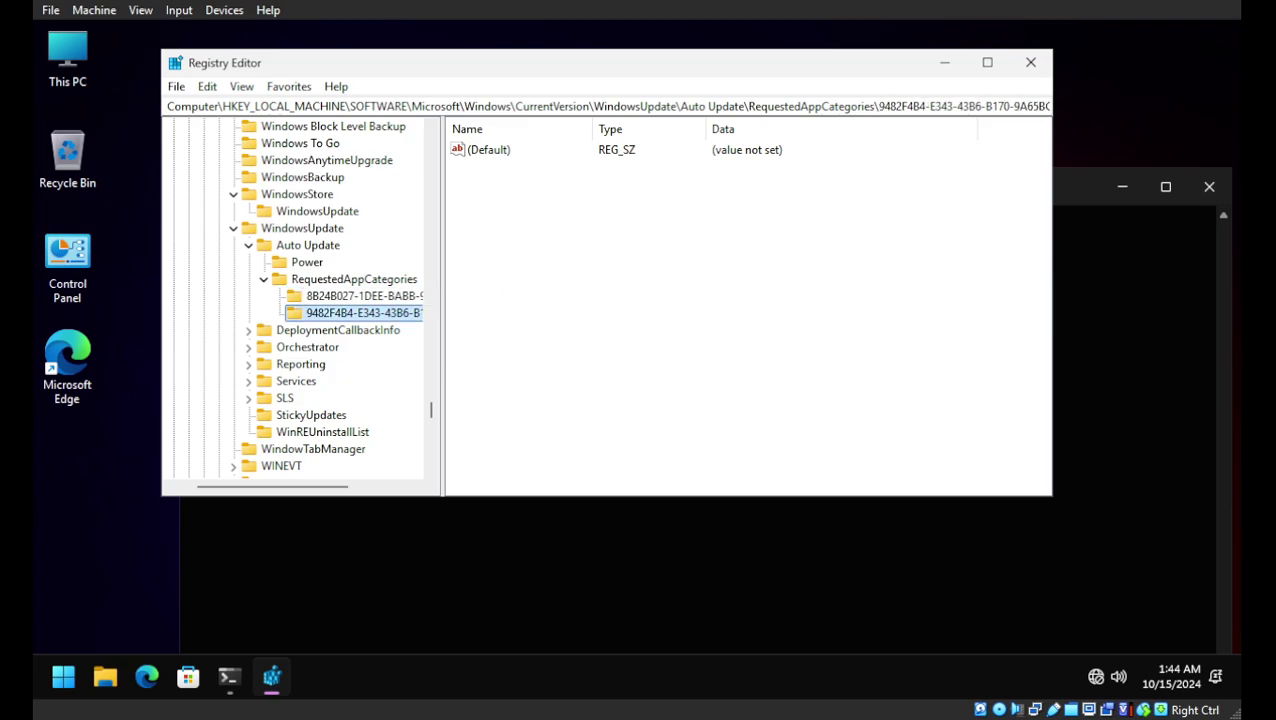
{"action": "key", "text": "Left"}
{"action": "key", "text": "Left"}
{"action": "key", "text": "Left"}
{"action": "key", "text": "Left"}
Step: Step through the remaining WindowsUpdate subkeys down to WinREUninstallList and return to the values of the WindowsUpdate key
{"action": "key", "text": "Down"}
{"action": "key", "text": "Down"}
{"action": "key", "text": "Down"}
{"action": "key", "text": "Down"}
{"action": "key", "text": "Down"}
{"action": "key", "text": "Down"}
{"action": "key", "text": "Down"}
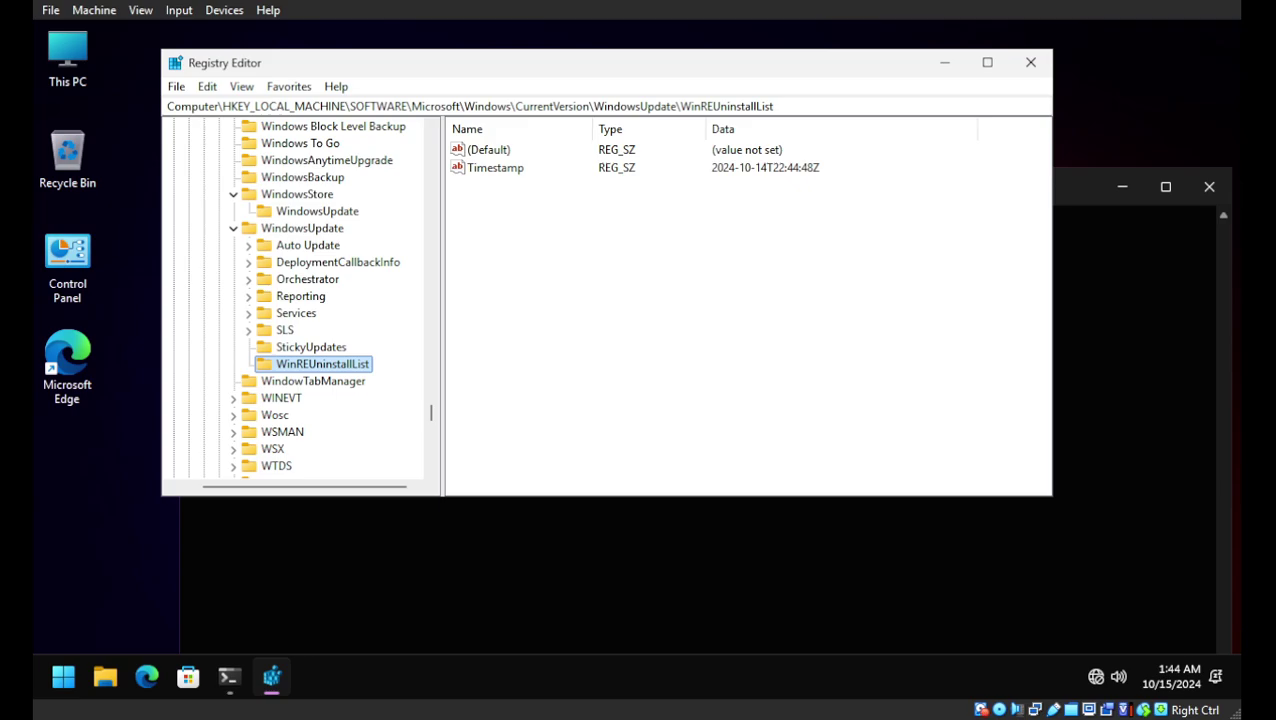
{"action": "key", "text": "Left"}
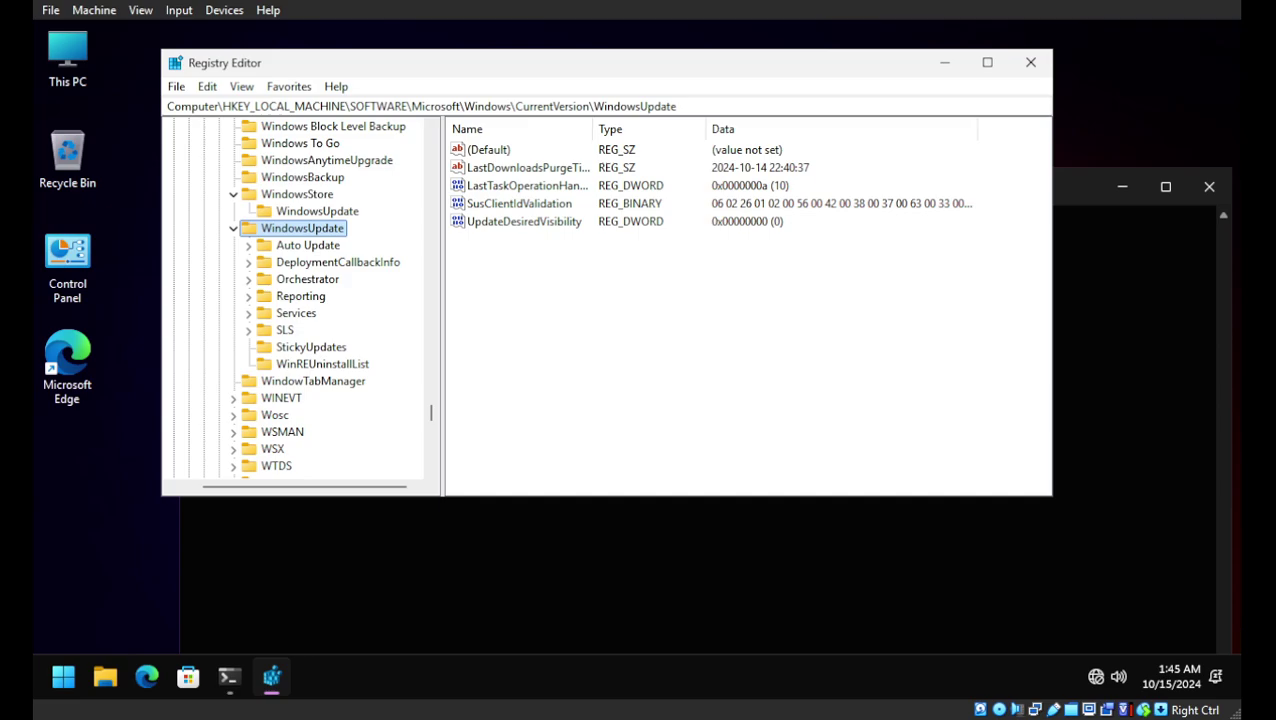
Step: Recheck WindowsStore\WindowsUpdate, collapse the WindowsStore and WindowsUpdate keys, and examine WindowsBackup and WindowsAnytimeUpgrade
{"action": "left_click", "coordinate": [317, 211]}
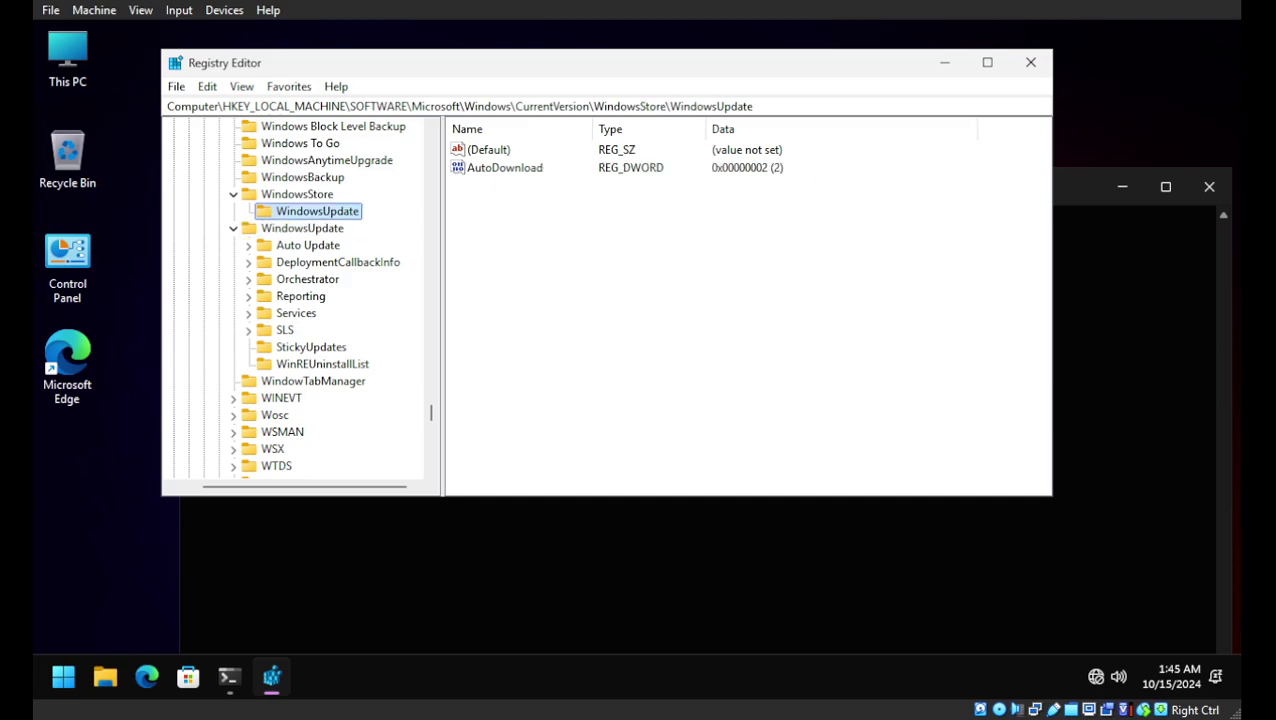
{"action": "scroll", "coordinate": [300, 300], "scroll_direction": "up", "scroll_amount": 2}
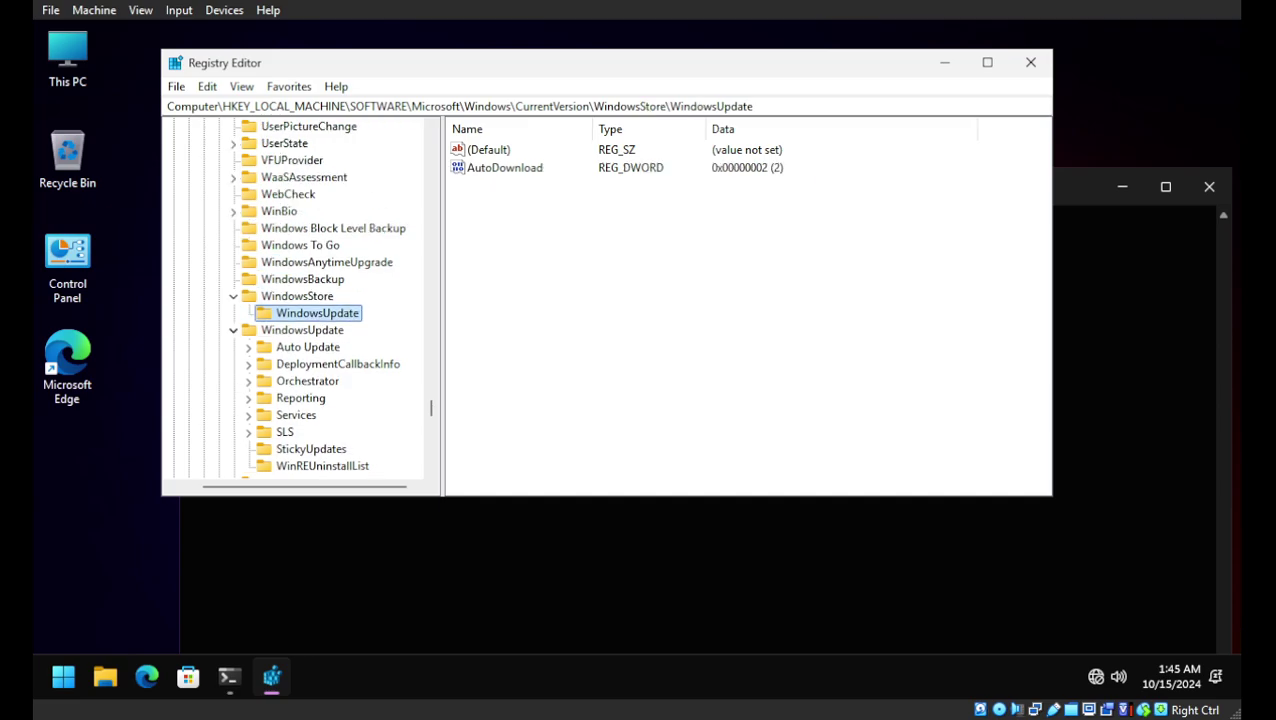
{"action": "key", "text": "Left"}
{"action": "key", "text": "Left"}
{"action": "key", "text": "Up"}
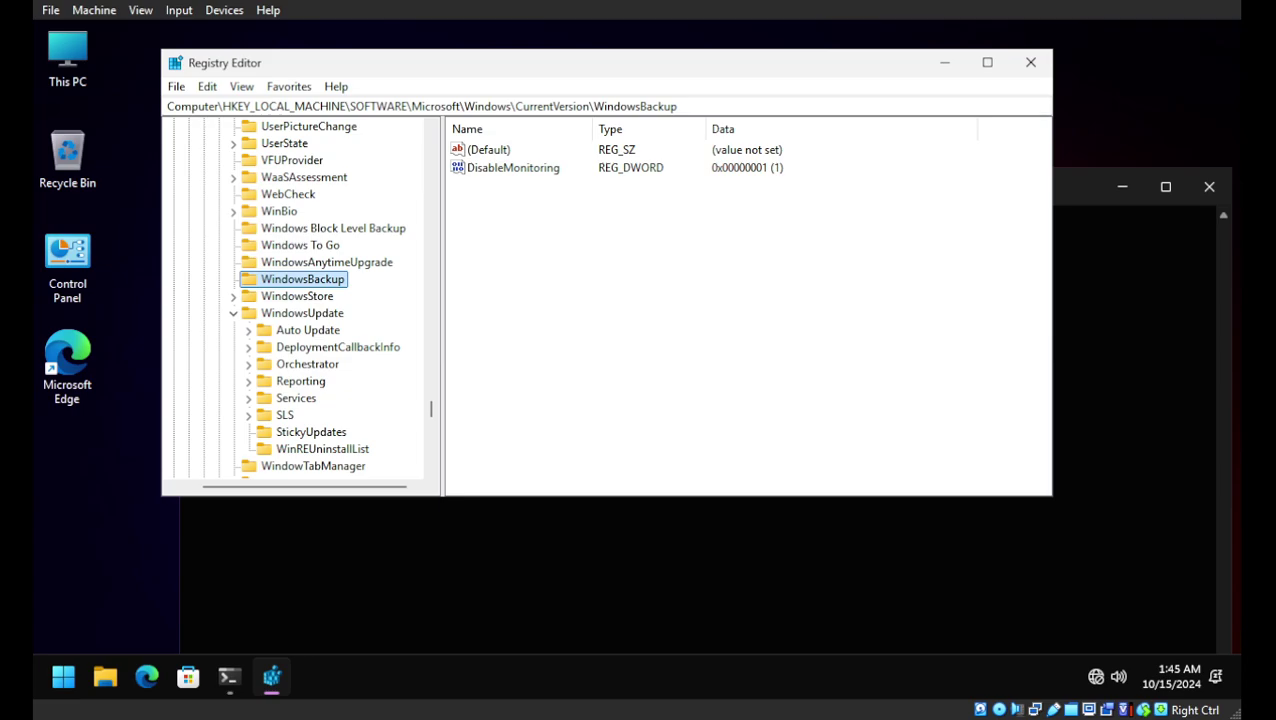
{"action": "left_click", "coordinate": [233, 313]}
{"action": "key", "text": "Up"}
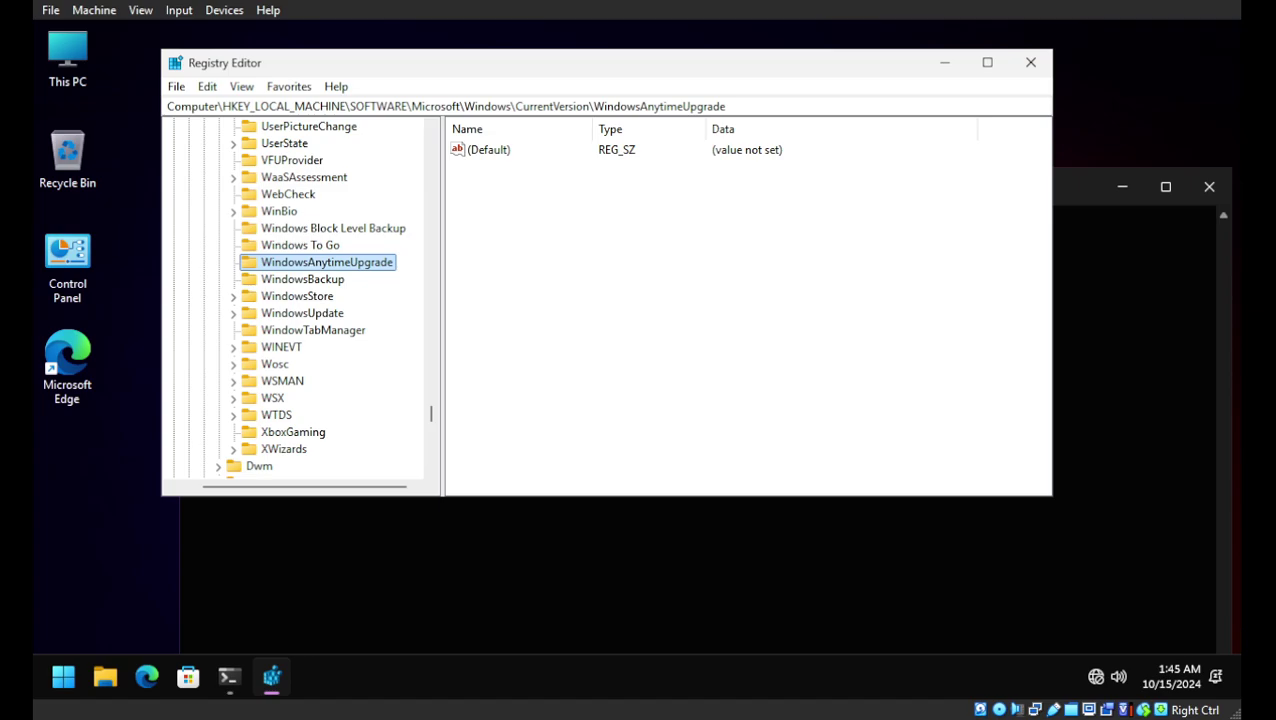
Step: Examine the StorageSense key with its Telemetry, StorageHealth and Parameters\AccessFlags subkeys, collapse it and close the Registry Editor
{"action": "scroll", "coordinate": [300, 300], "scroll_direction": "up", "scroll_amount": 6}
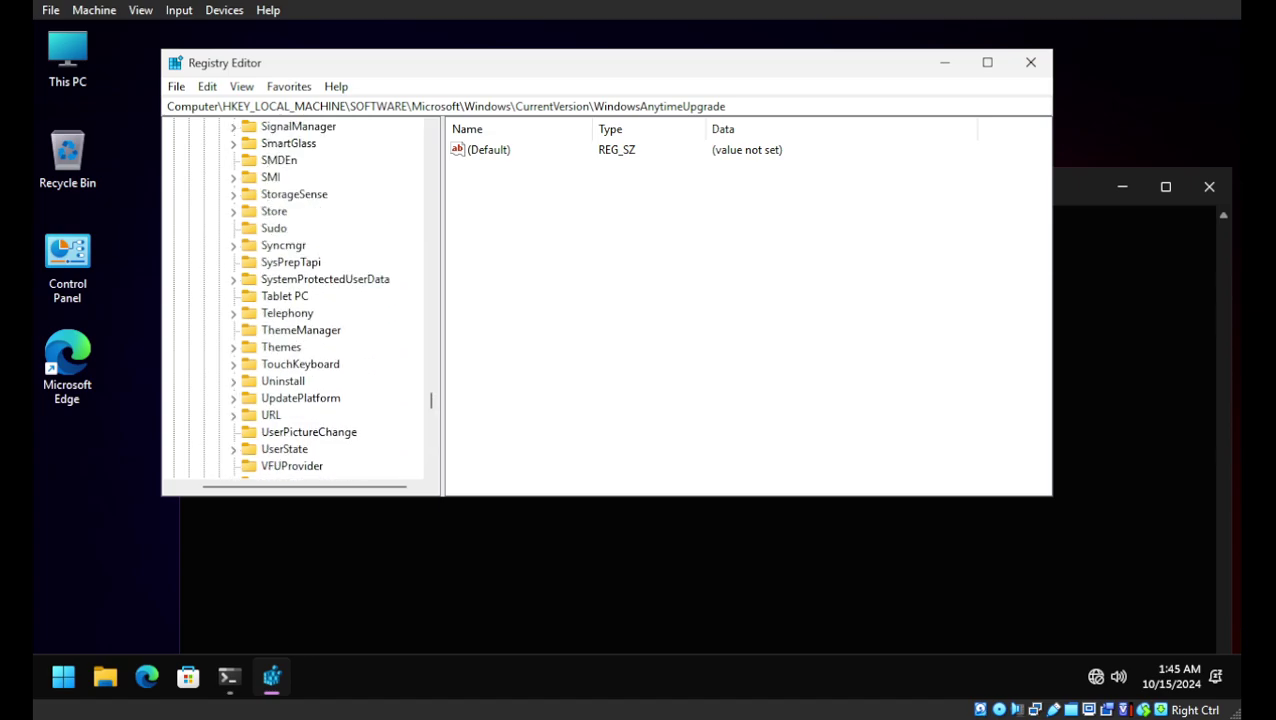
{"action": "left_click", "coordinate": [293, 194]}
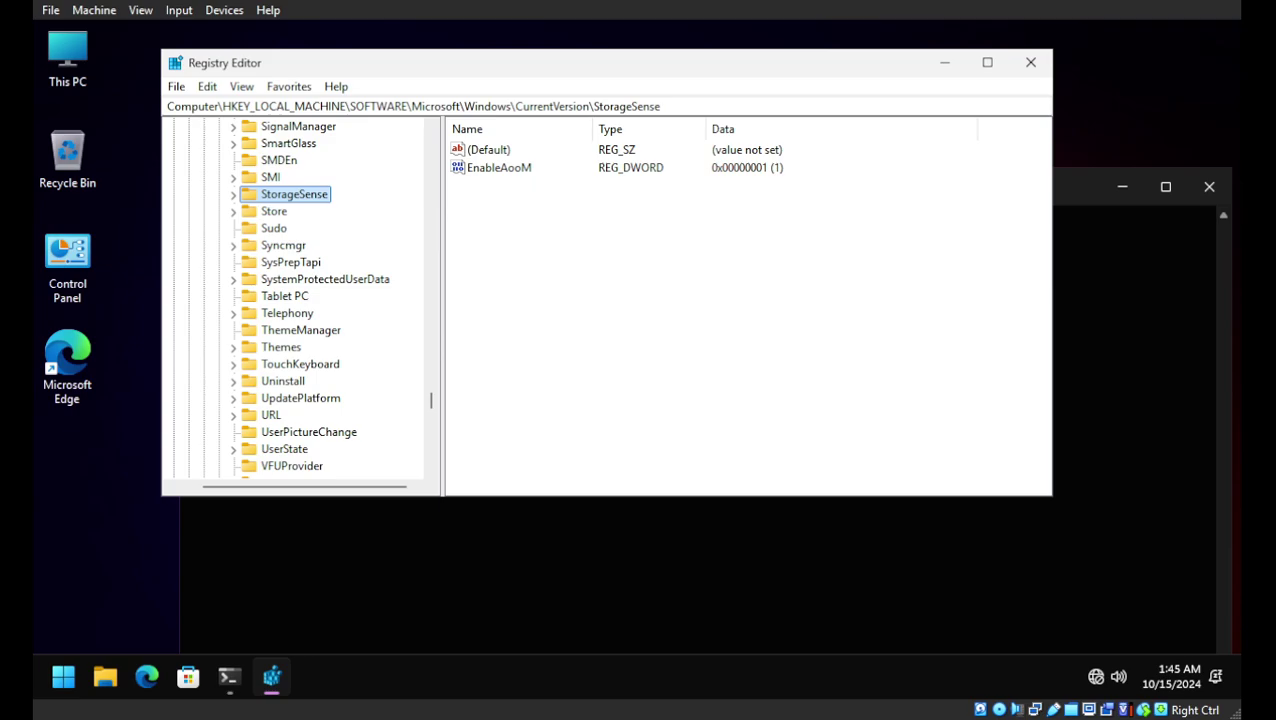
{"action": "double_click", "coordinate": [293, 194]}
{"action": "left_click", "coordinate": [300, 245]}
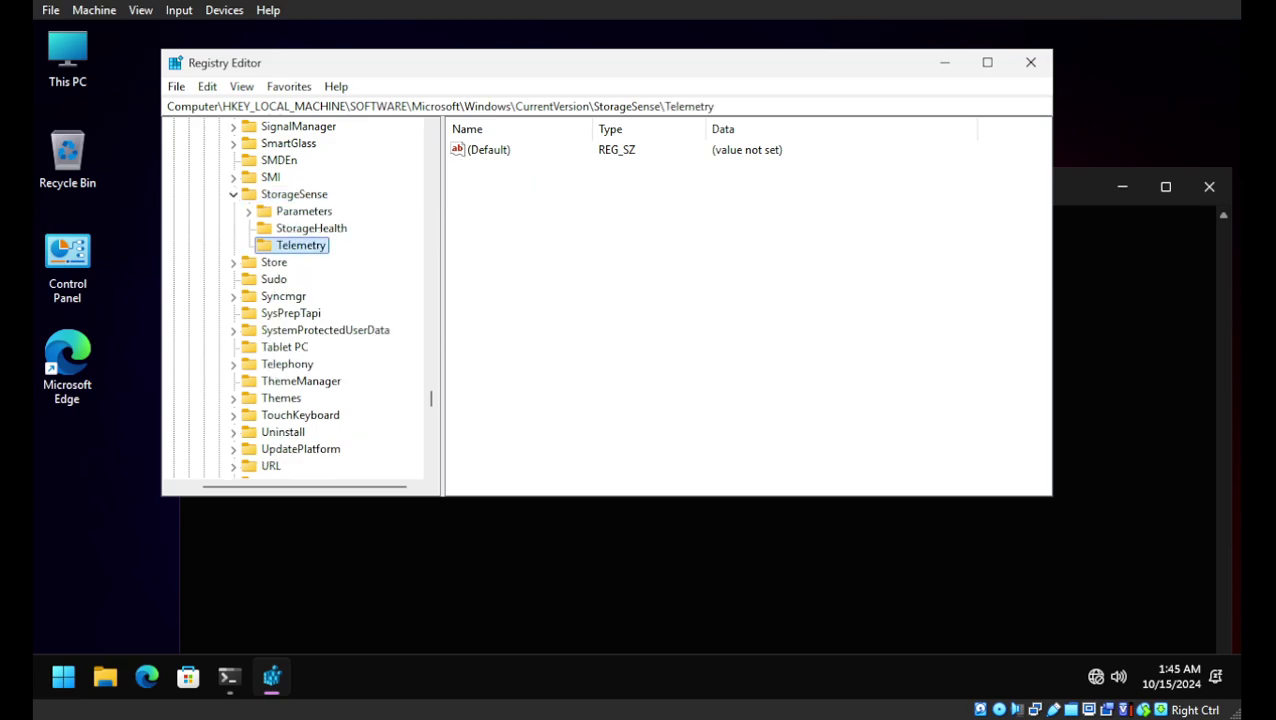
{"action": "left_click", "coordinate": [310, 228]}
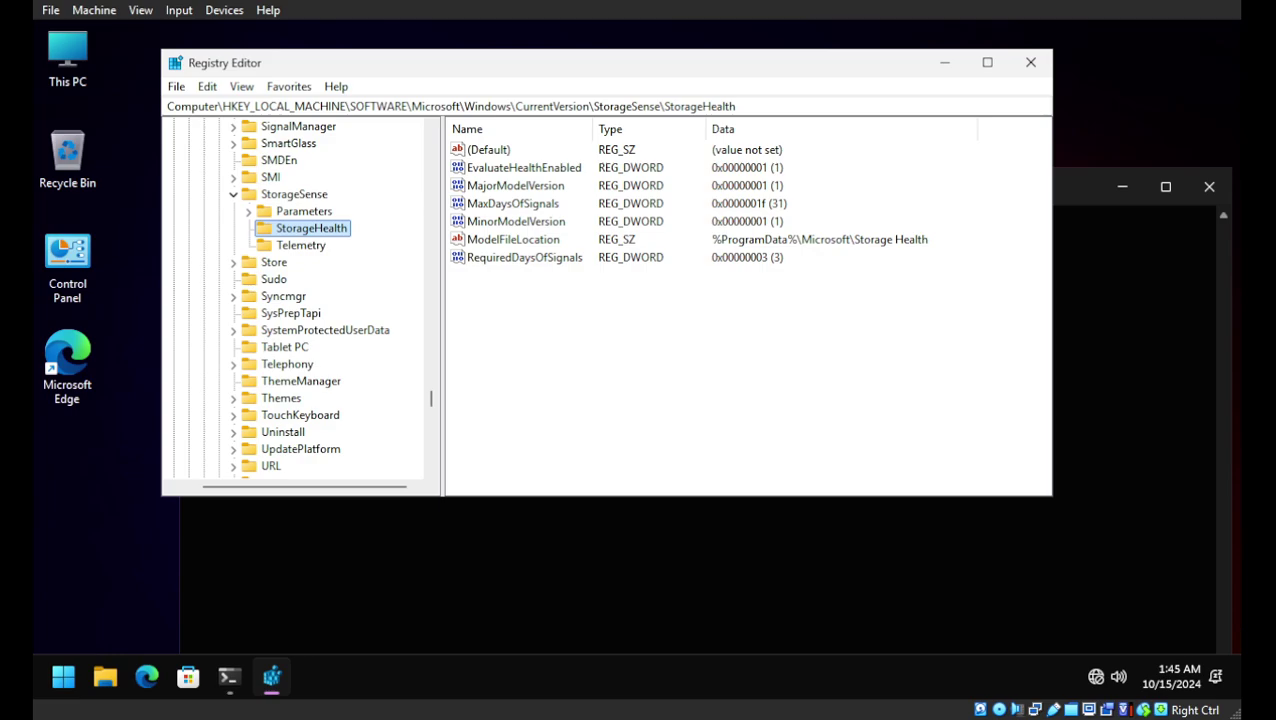
{"action": "left_click", "coordinate": [248, 211]}
{"action": "left_click", "coordinate": [303, 211]}
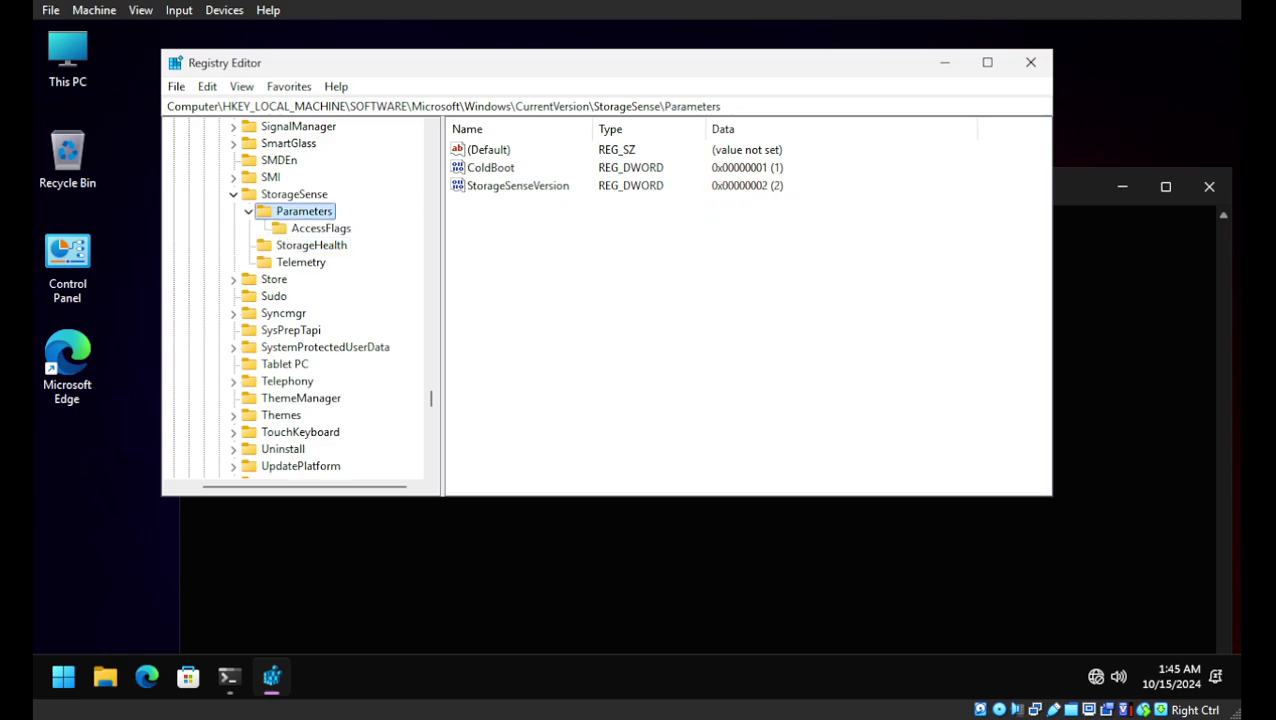
{"action": "left_click", "coordinate": [320, 228]}
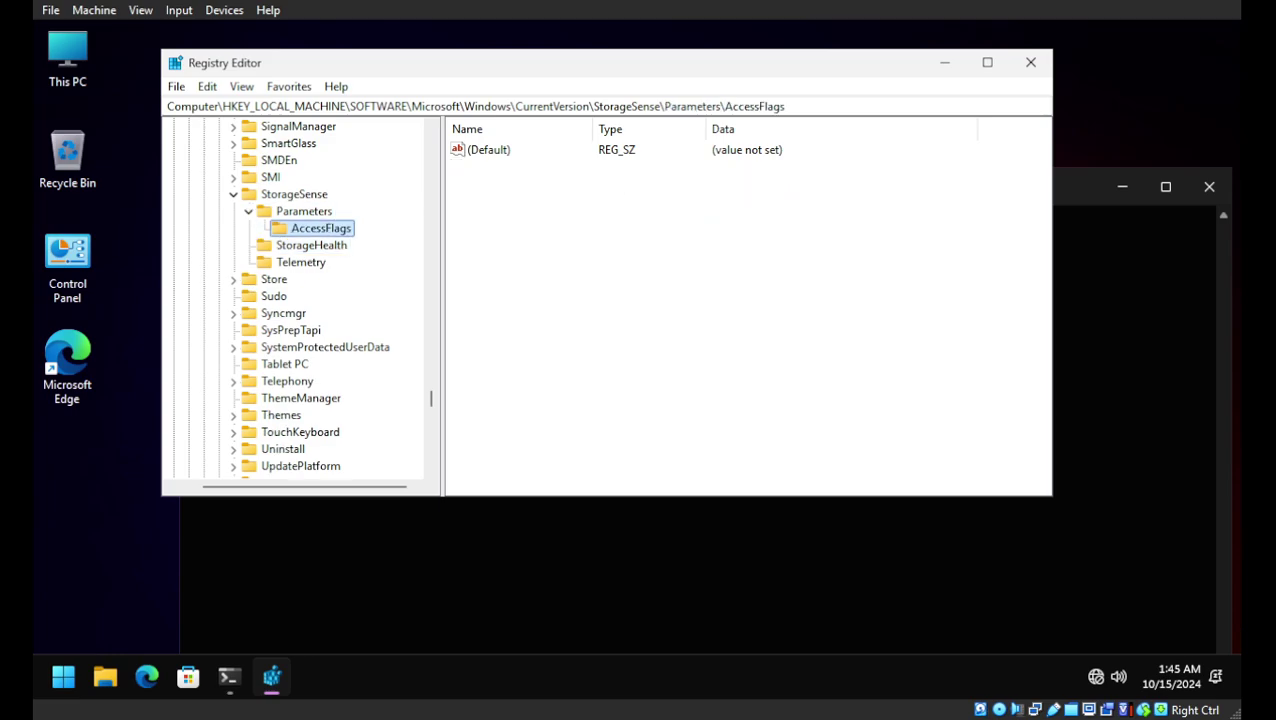
{"action": "left_click", "coordinate": [233, 194]}
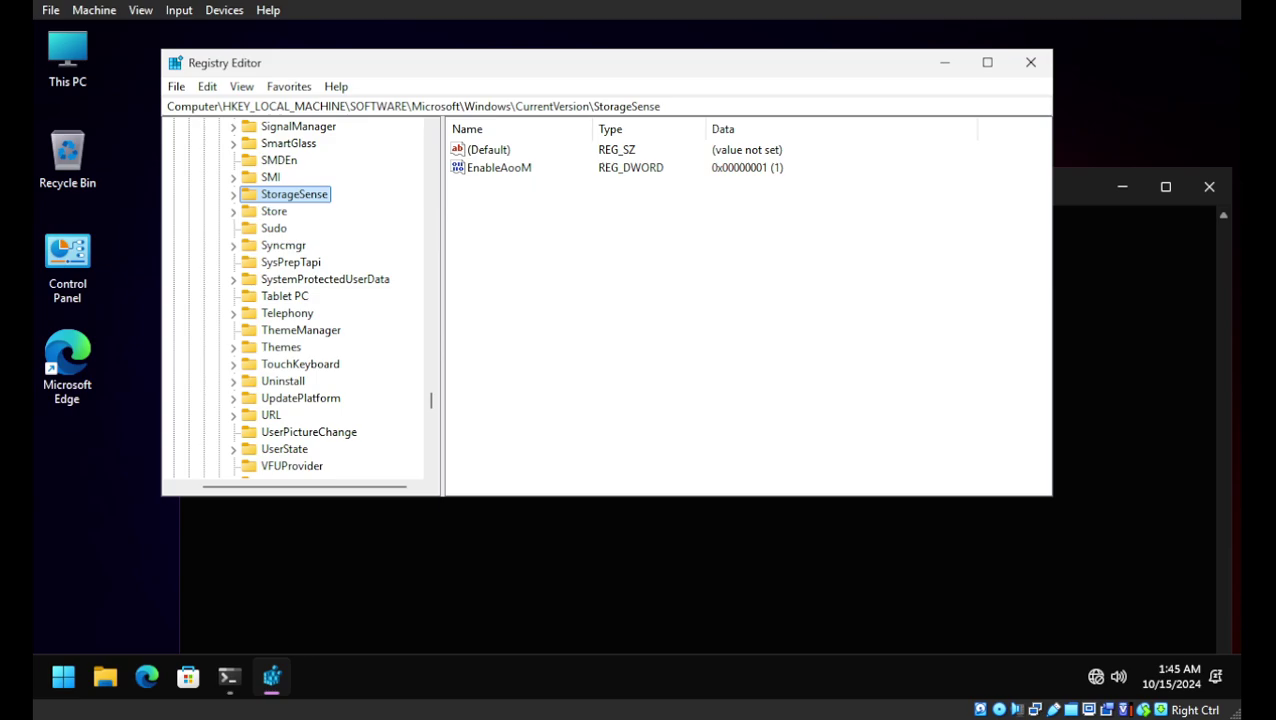
{"action": "left_click", "coordinate": [1030, 62]}
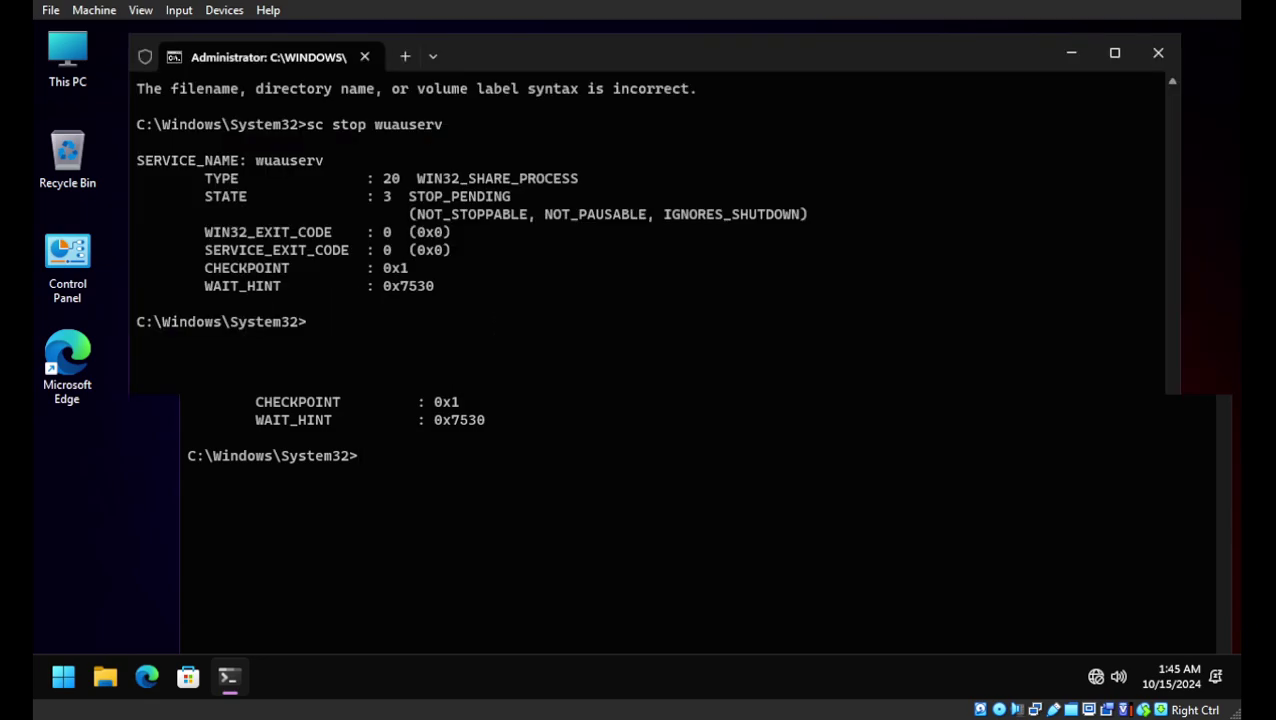
Step: Run sc start wuauserv and wuauclt /resetauthorization /detectnow in the administrator command prompt
{"action": "type", "text": "sc start wuauserv"}
{"action": "key", "text": "Return"}
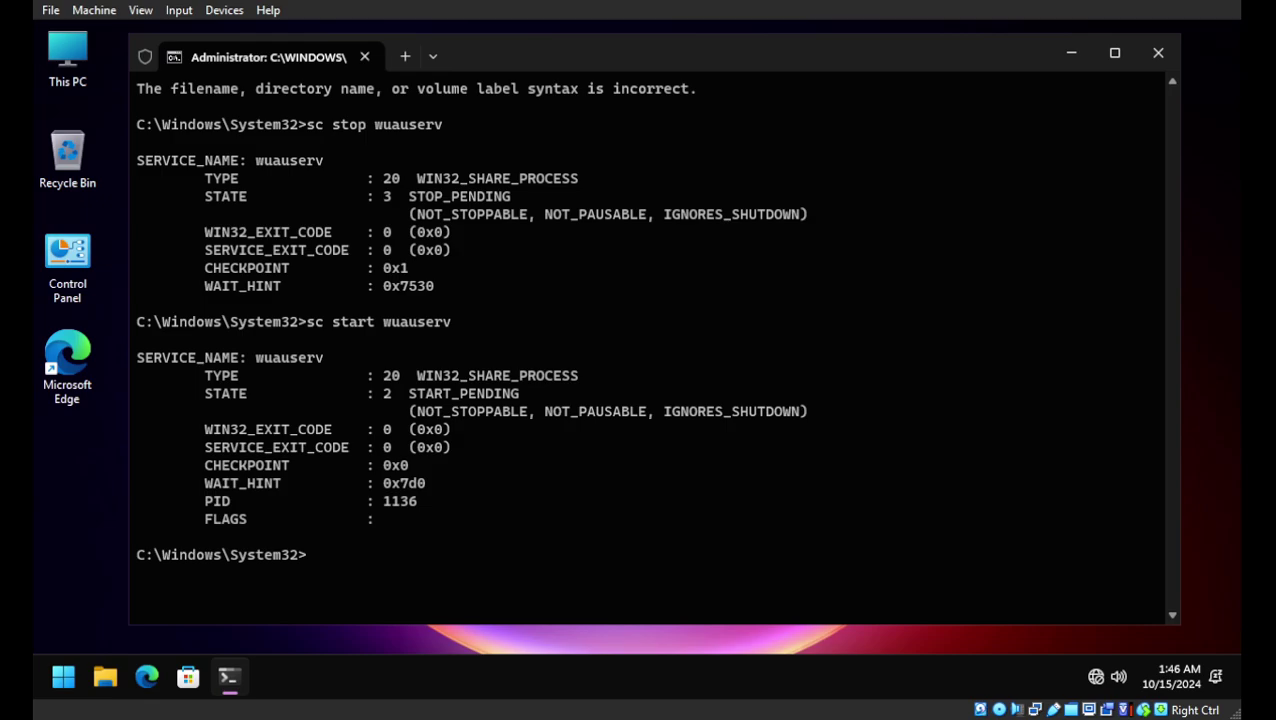
{"action": "type", "text": "now"}
{"action": "key", "text": "Return"}
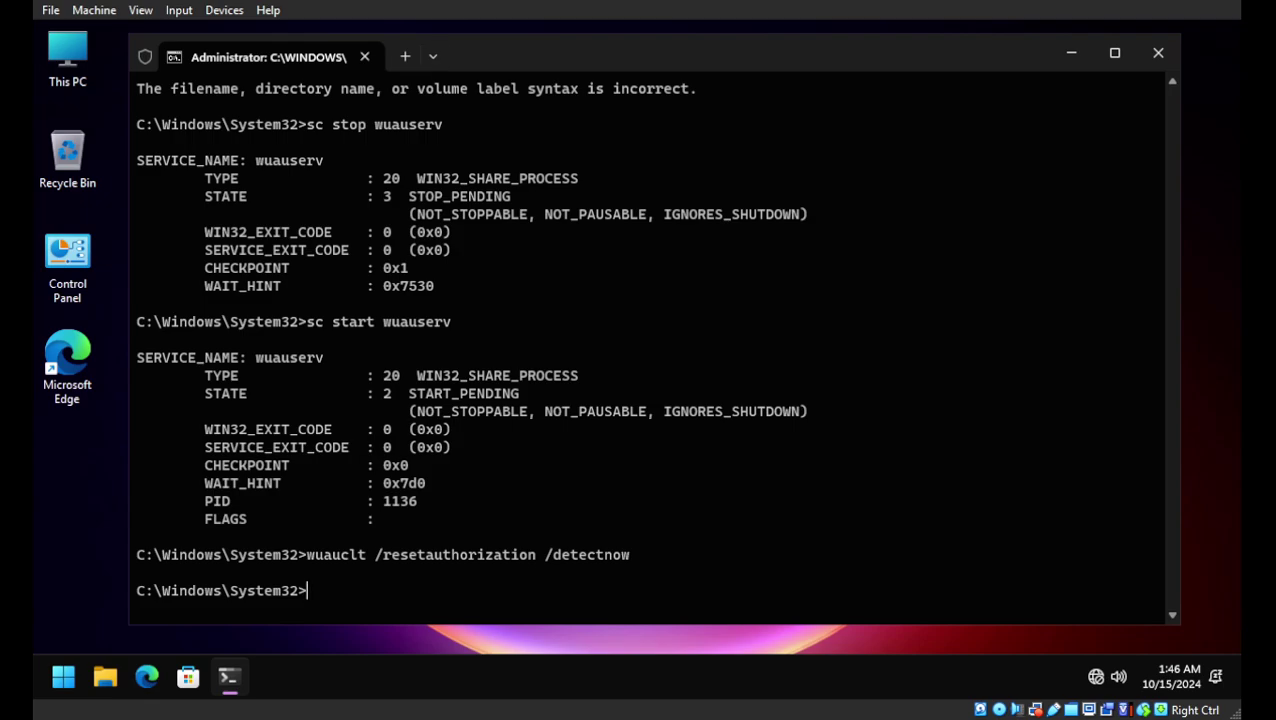
Step: Reuse the last command, replacing its options, to run wuauclt /reportnow
{"action": "key", "text": "Up"}
{"action": "key", "text": "BackSpace"}
{"action": "key", "text": "BackSpace"}
{"action": "key", "text": "BackSpace"}
{"action": "key", "text": "BackSpace"}
{"action": "key", "text": "BackSpace"}
{"action": "key", "text": "BackSpace"}
{"action": "key", "text": "BackSpace"}
{"action": "key", "text": "BackSpace"}
{"action": "key", "text": "BackSpace"}
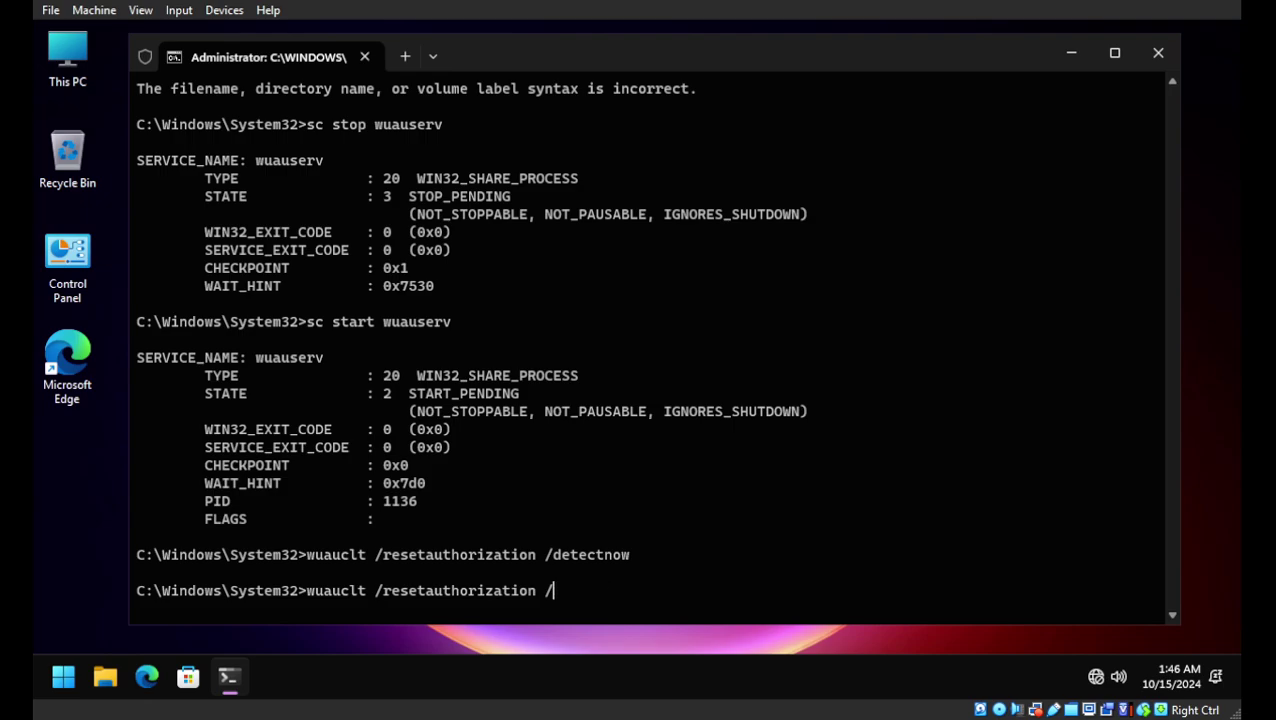
{"action": "key", "text": "BackSpace"}
{"action": "key", "text": "BackSpace"}
{"action": "key", "text": "BackSpace"}
{"action": "key", "text": "BackSpace"}
{"action": "key", "text": "BackSpace"}
{"action": "key", "text": "BackSpace"}
{"action": "key", "text": "BackSpace"}
{"action": "key", "text": "BackSpace"}
{"action": "key", "text": "BackSpace"}
{"action": "key", "text": "BackSpace"}
{"action": "key", "text": "BackSpace"}
{"action": "key", "text": "BackSpace"}
{"action": "key", "text": "BackSpace"}
{"action": "key", "text": "BackSpace"}
{"action": "key", "text": "BackSpace"}
{"action": "key", "text": "BackSpace"}
{"action": "key", "text": "BackSpace"}
{"action": "key", "text": "BackSpace"}
{"action": "key", "text": "BackSpace"}
{"action": "type", "text": "epor"}
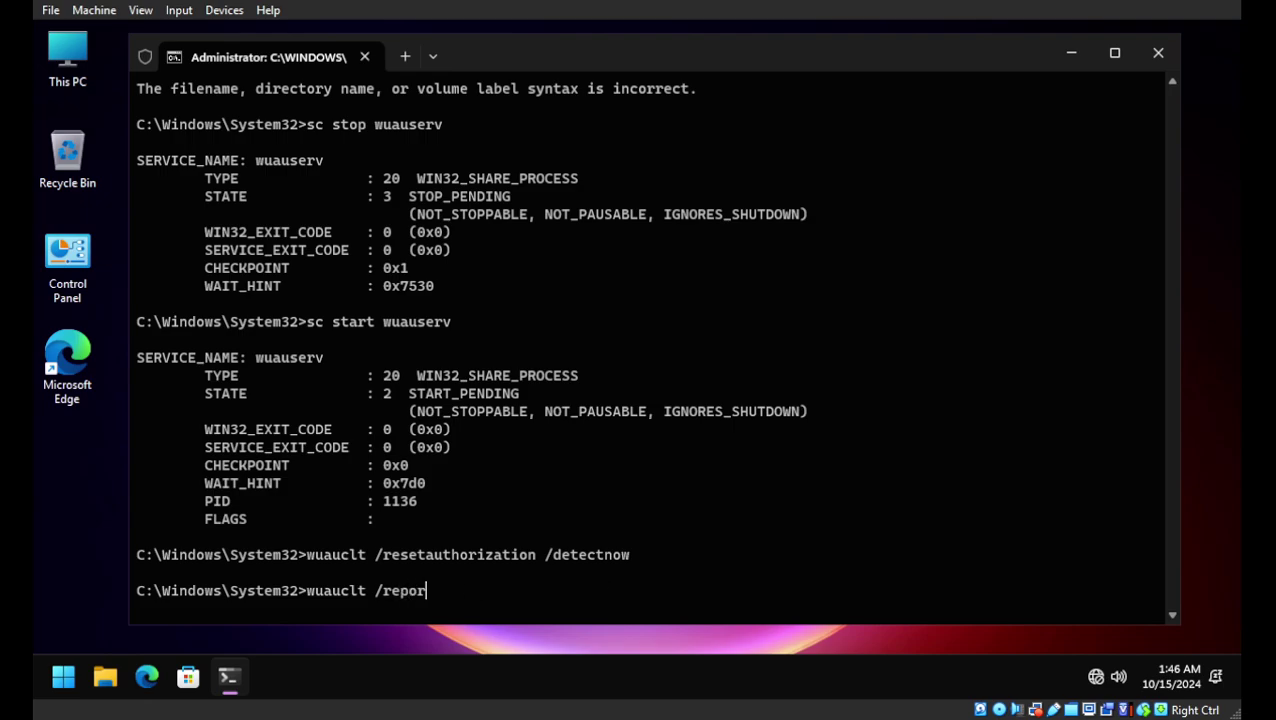
{"action": "type", "text": "tnow"}
{"action": "key", "text": "Return"}
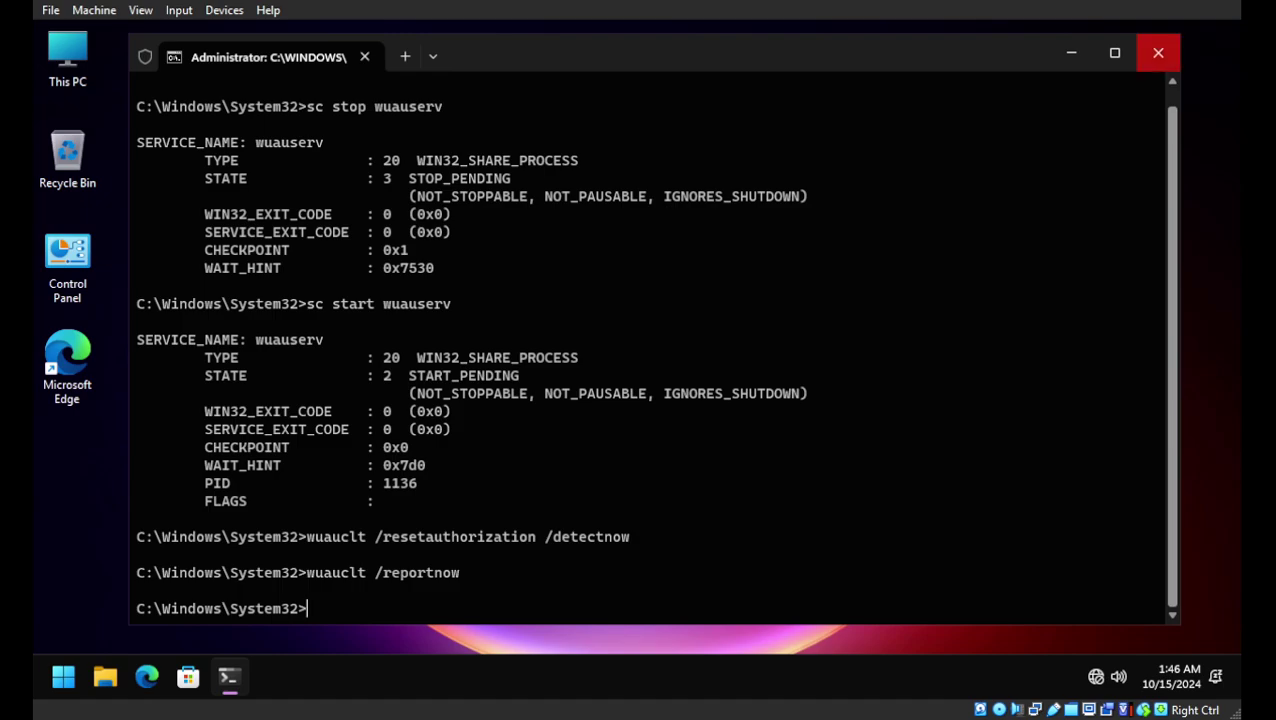
Step: Close the command prompt window and restart Windows
{"action": "left_click", "coordinate": [1158, 52]}
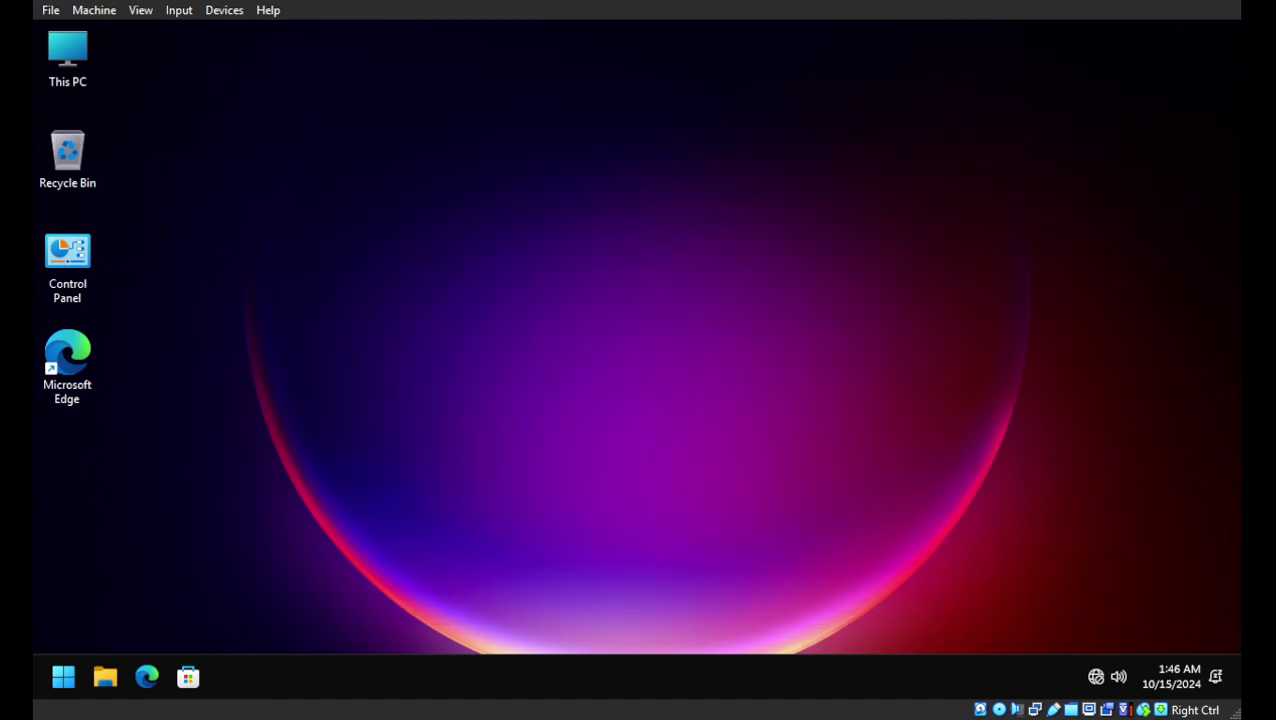
{"action": "left_click", "coordinate": [63, 677]}
{"action": "left_click", "coordinate": [581, 612]}
{"action": "left_click", "coordinate": [570, 570]}
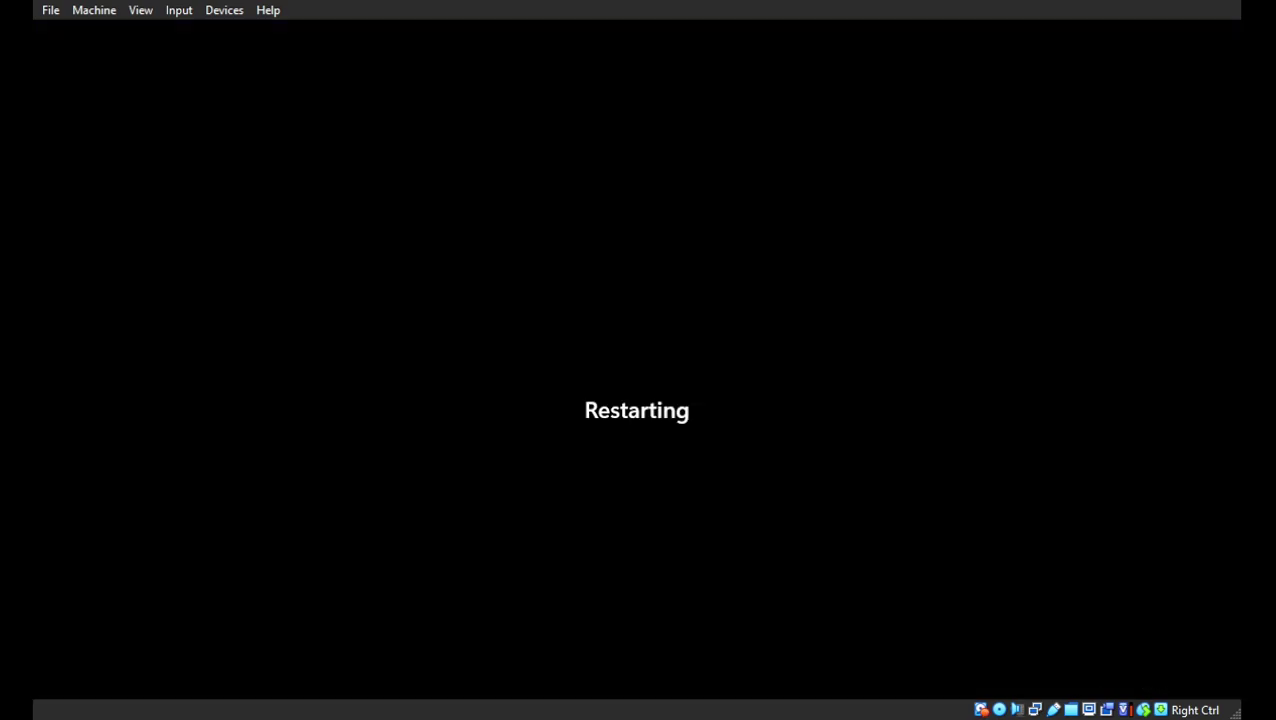
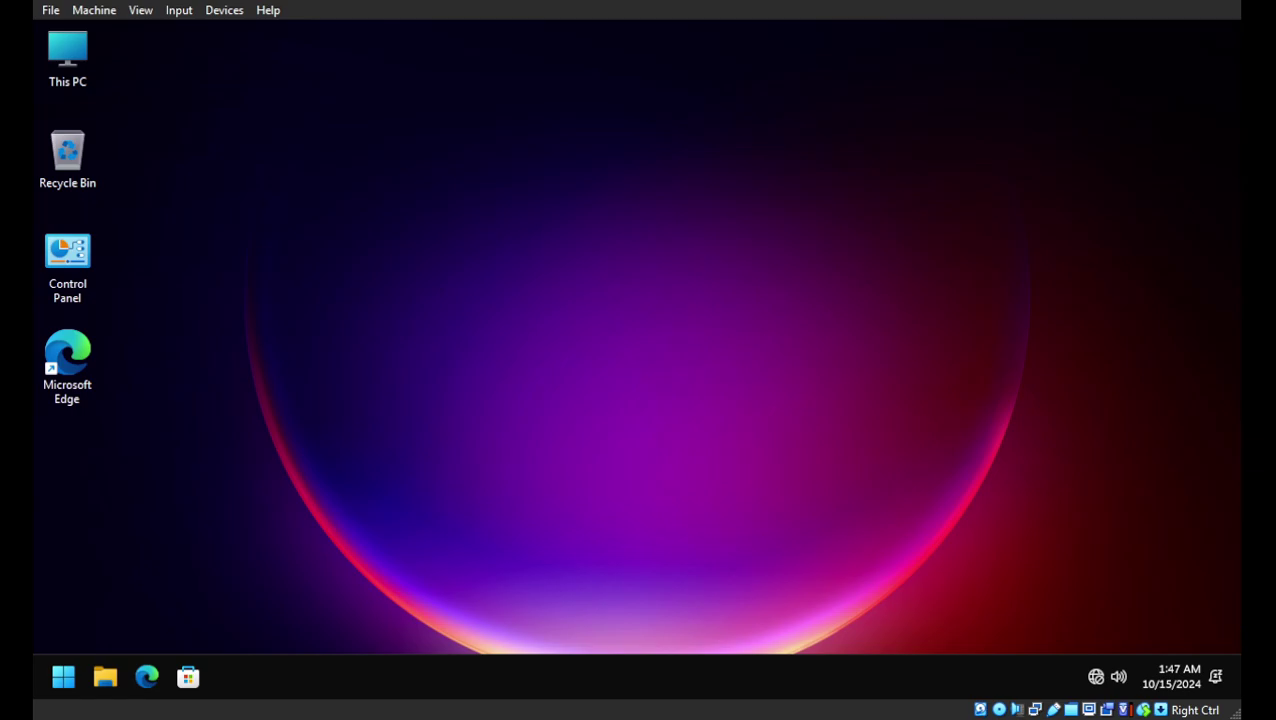
Step: Launch Disk Cleanup from Windows Tools, close the tools window, and permanently delete the Windows Update Cleanup files on drive C:
{"action": "right_click", "coordinate": [346, 167]}
{"action": "mouse_move", "coordinate": [432, 293]}
{"action": "left_click", "coordinate": [687, 296]}
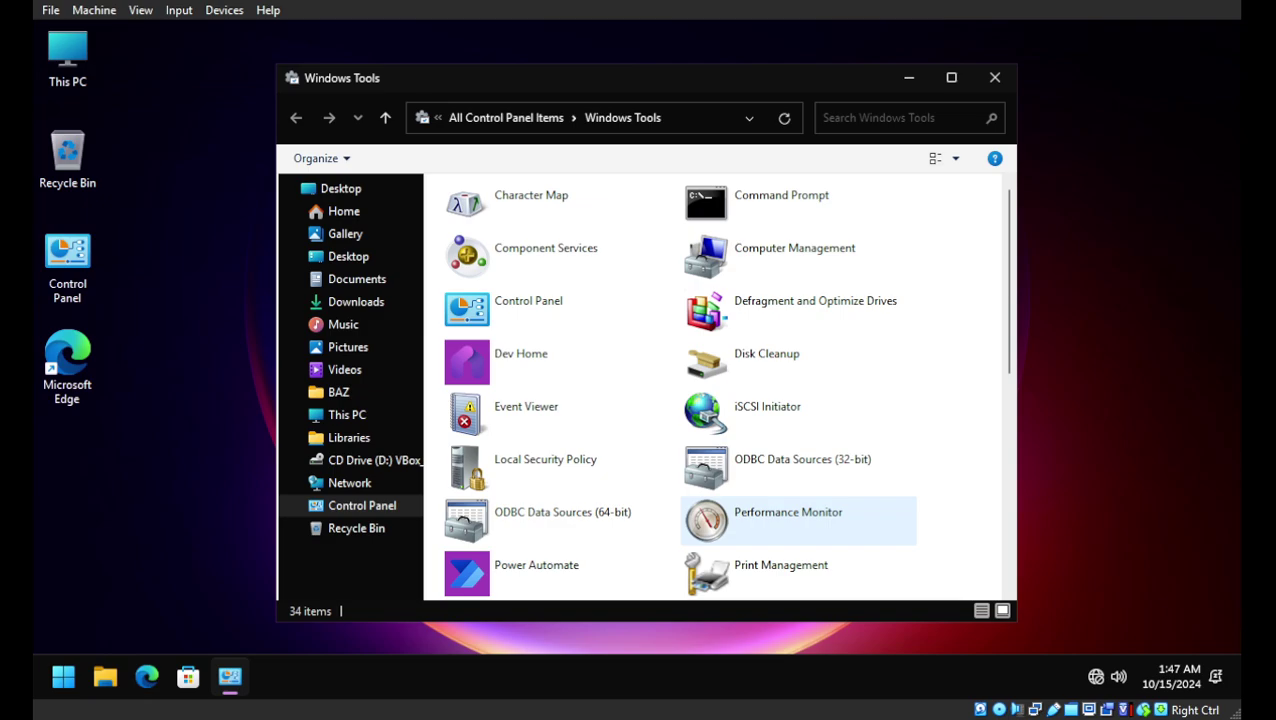
{"action": "left_click", "coordinate": [797, 362]}
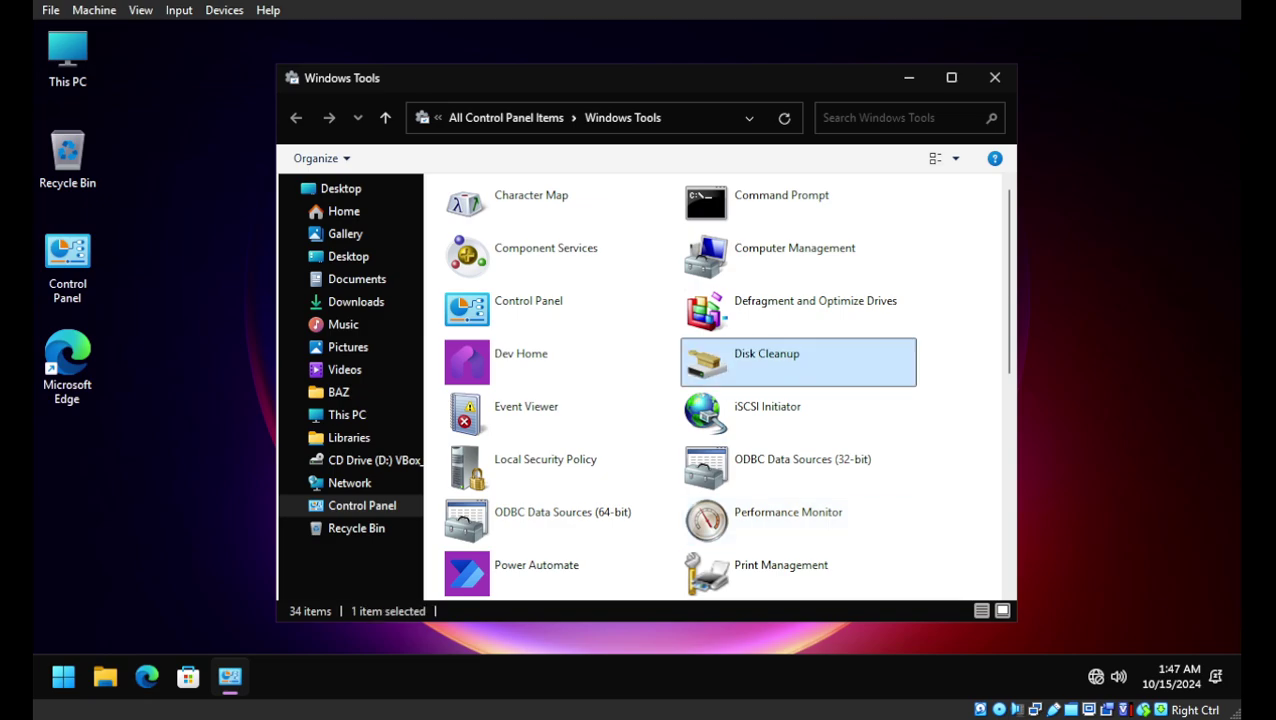
{"action": "key", "text": "alt+F4"}
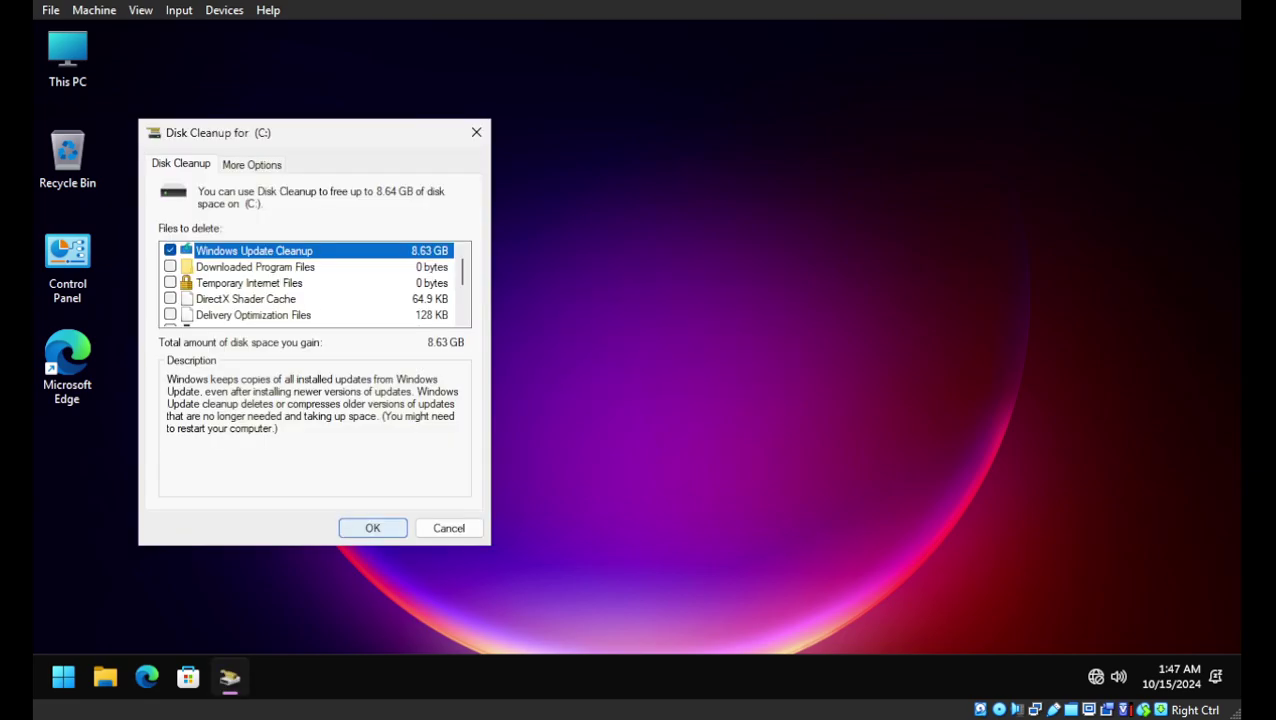
{"action": "left_click", "coordinate": [372, 528]}
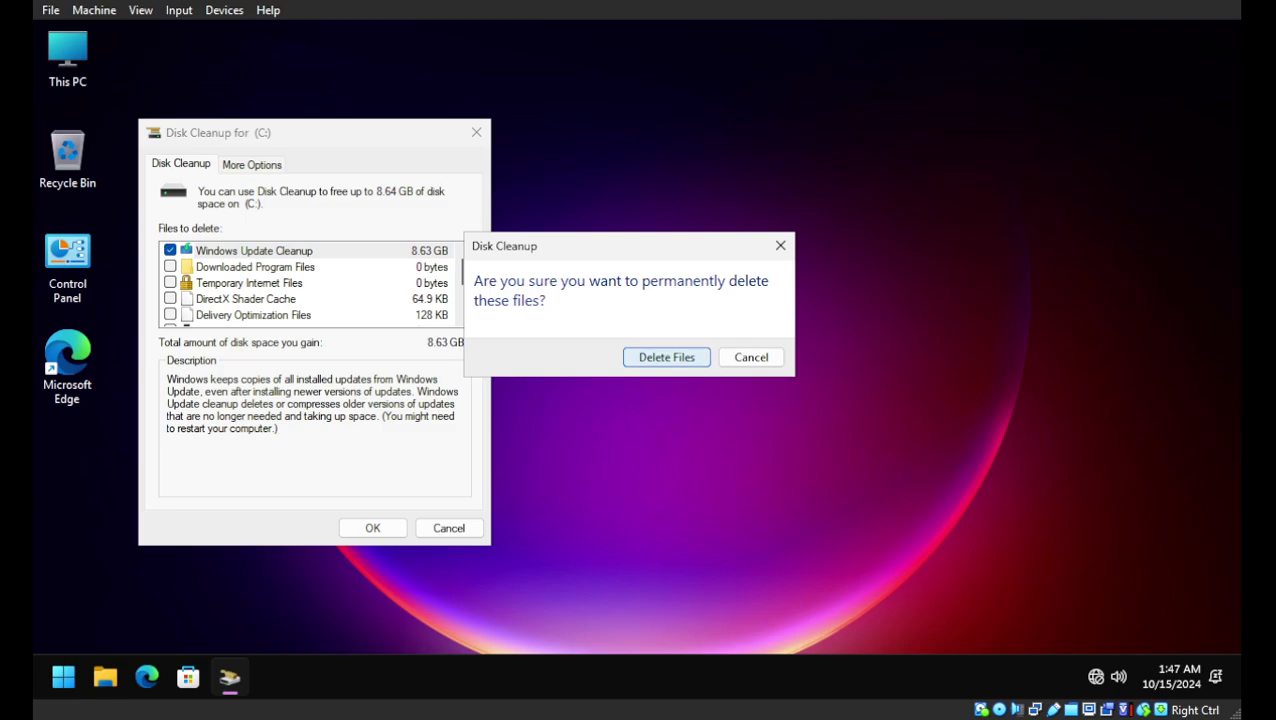
{"action": "left_click", "coordinate": [664, 356]}
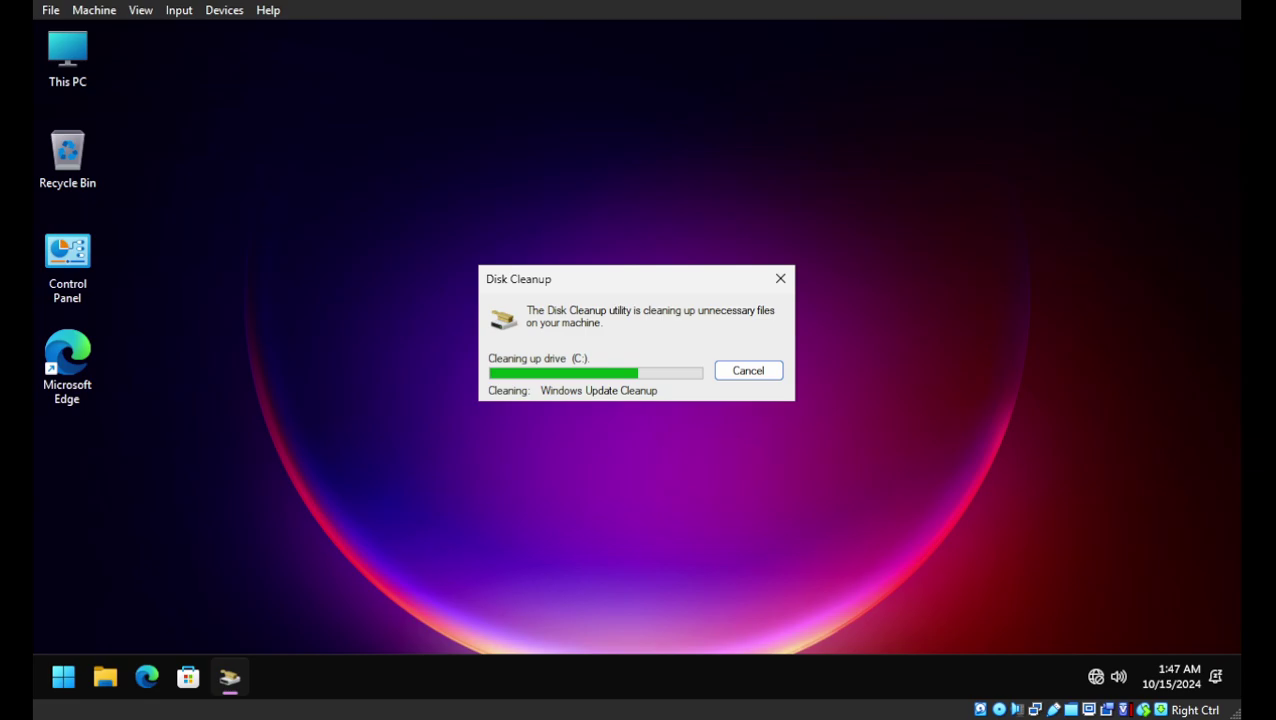
Step: Refresh the desktop
{"action": "right_click", "coordinate": [518, 450]}
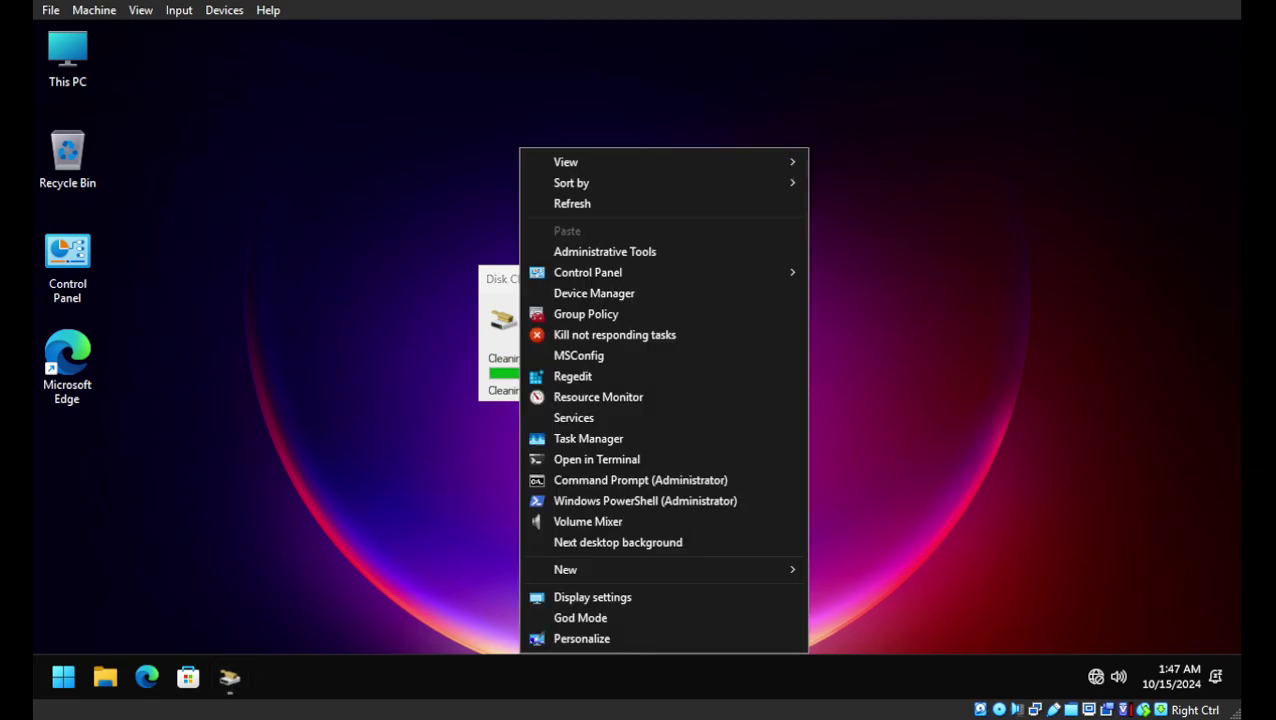
{"action": "key", "text": "Escape"}
{"action": "right_click", "coordinate": [230, 160]}
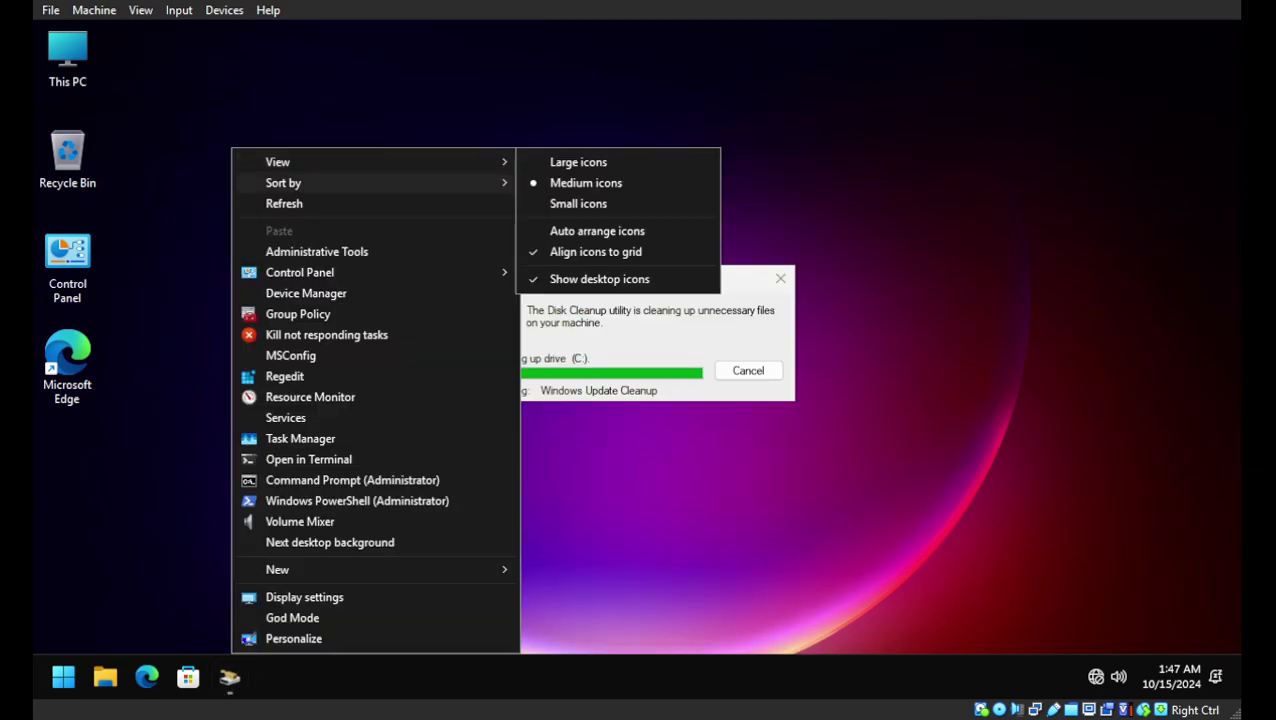
{"action": "left_click", "coordinate": [300, 204]}
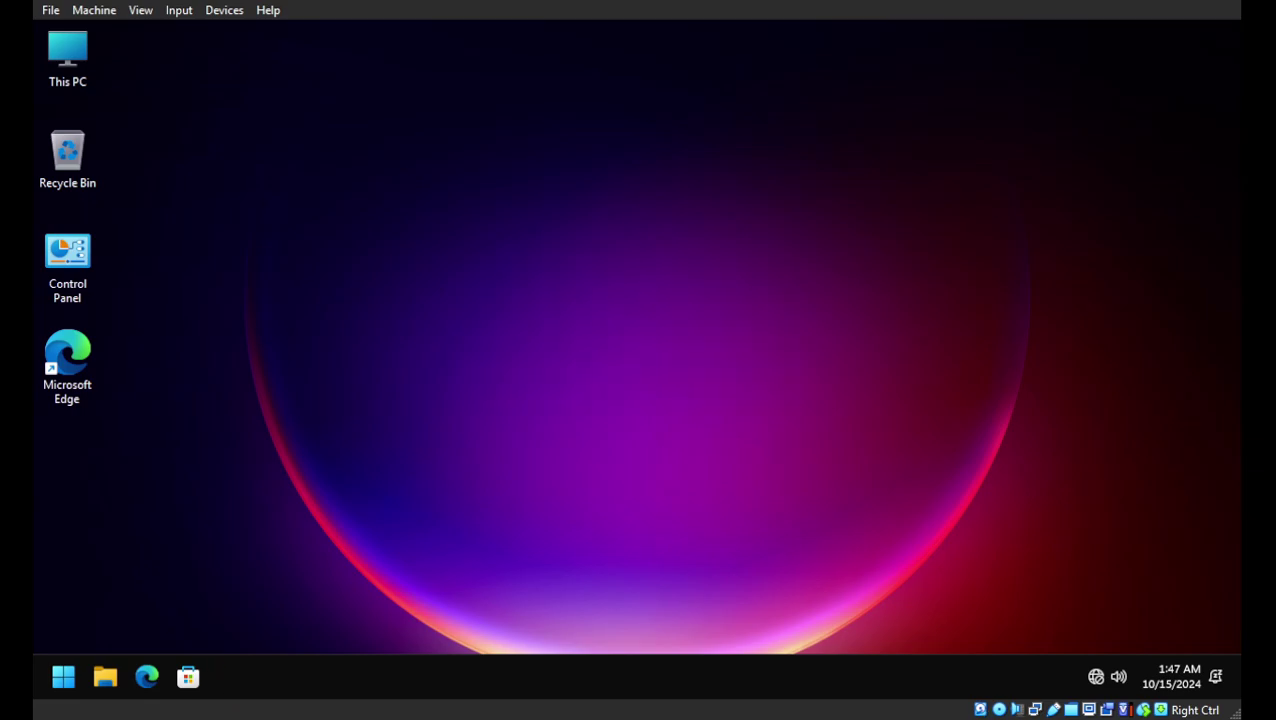
Step: Open the Storage page in the Windows system settings, show all storage categories and view the System & reserved details
{"action": "left_click", "coordinate": [63, 677]}
{"action": "left_click", "coordinate": [211, 222]}
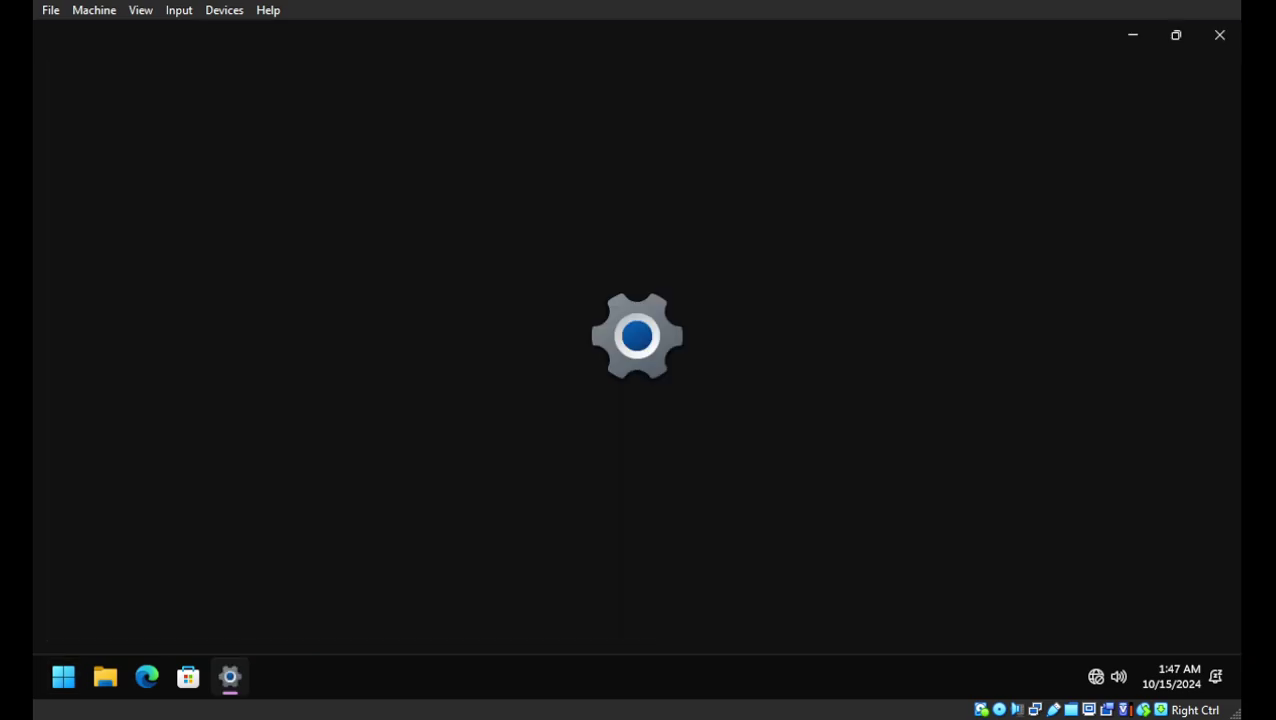
{"action": "left_click", "coordinate": [110, 259]}
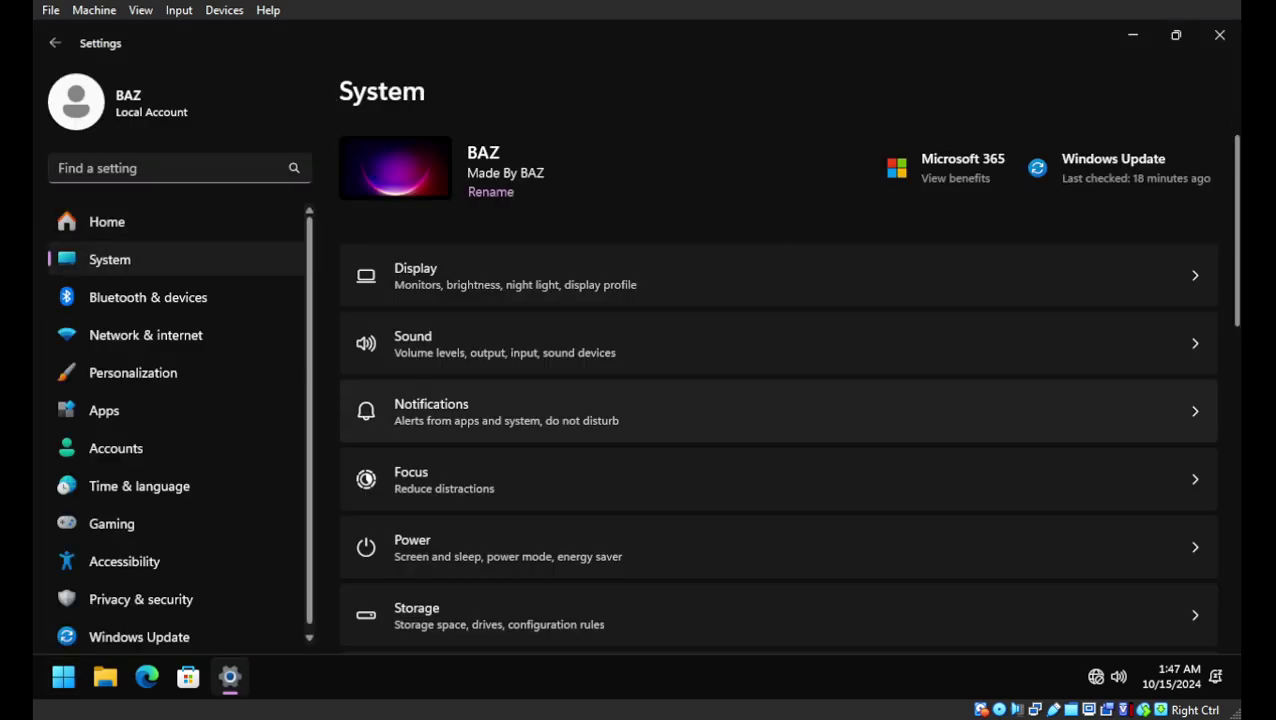
{"action": "left_click", "coordinate": [423, 546]}
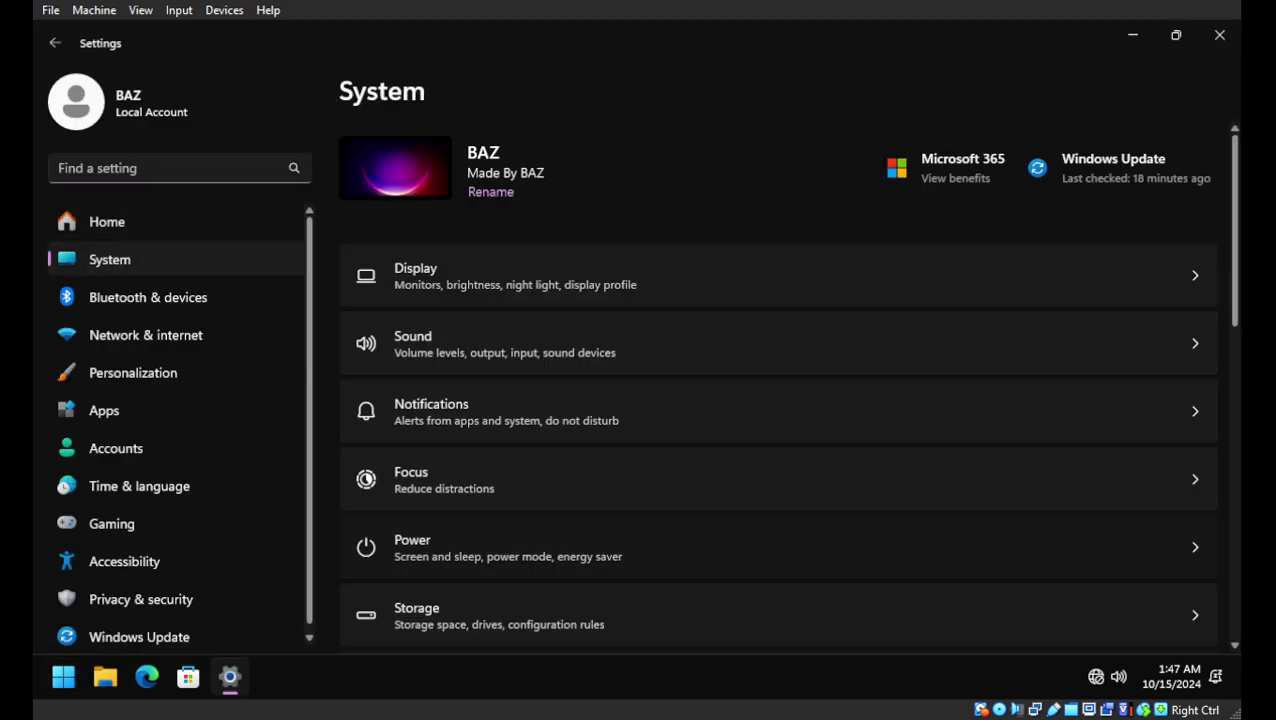
{"action": "left_click", "coordinate": [110, 259]}
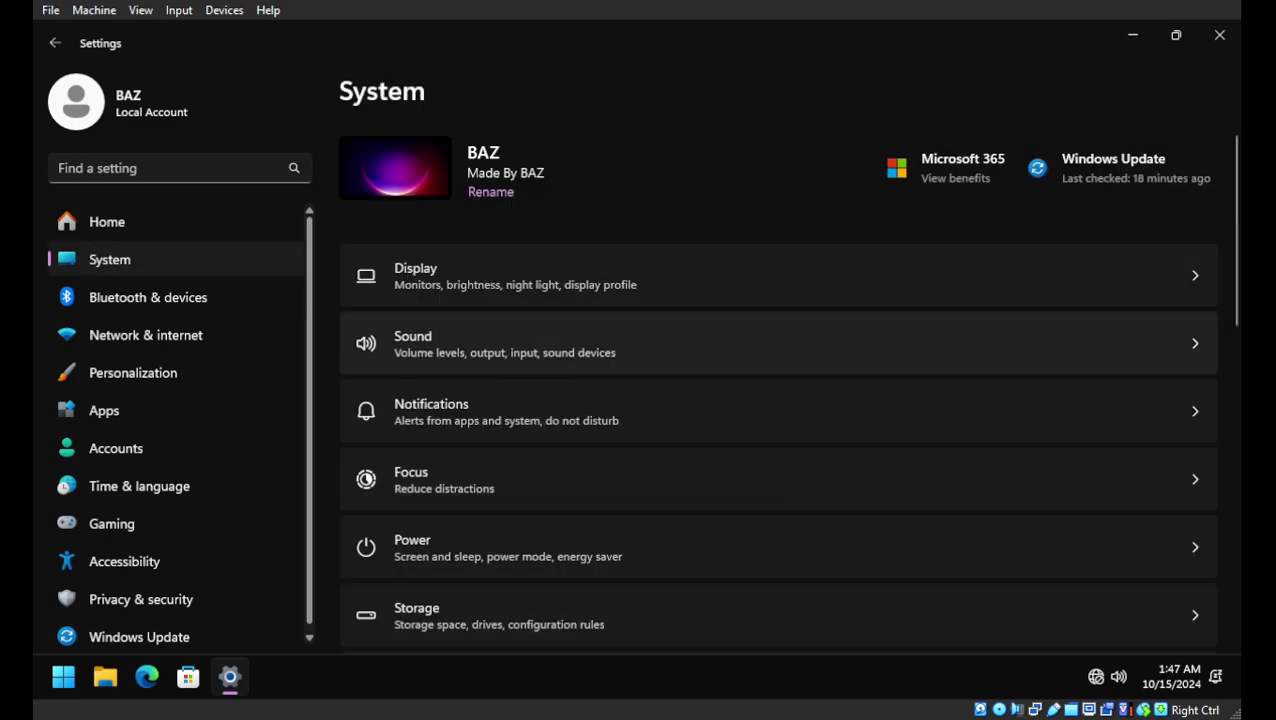
{"action": "scroll", "coordinate": [778, 374], "scroll_direction": "down", "scroll_amount": 2}
{"action": "left_click", "coordinate": [500, 374]}
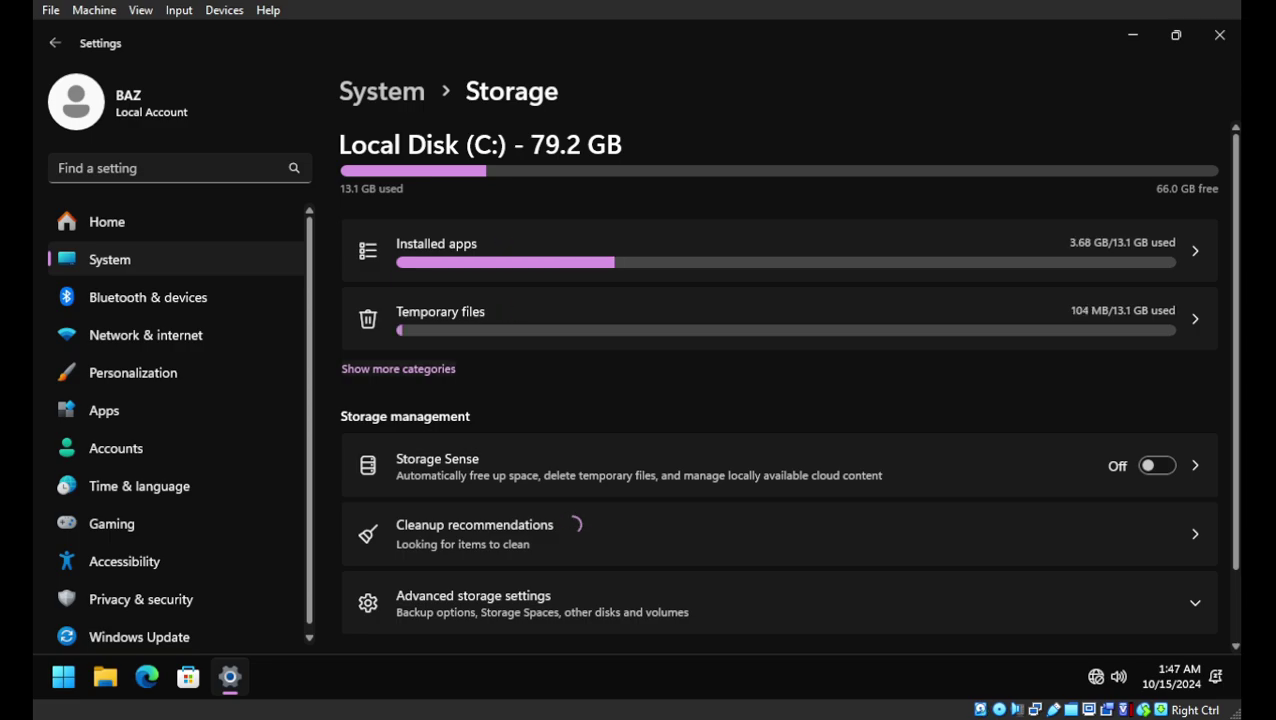
{"action": "left_click", "coordinate": [398, 369]}
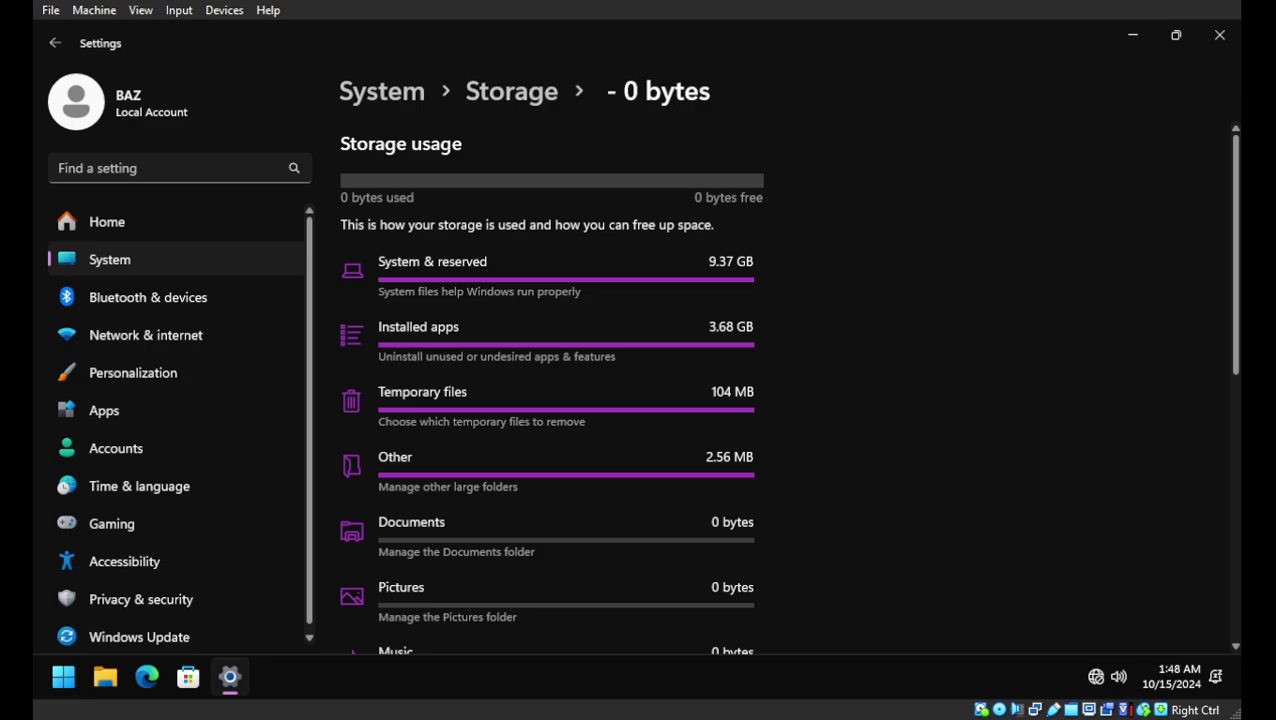
{"action": "left_click", "coordinate": [550, 275]}
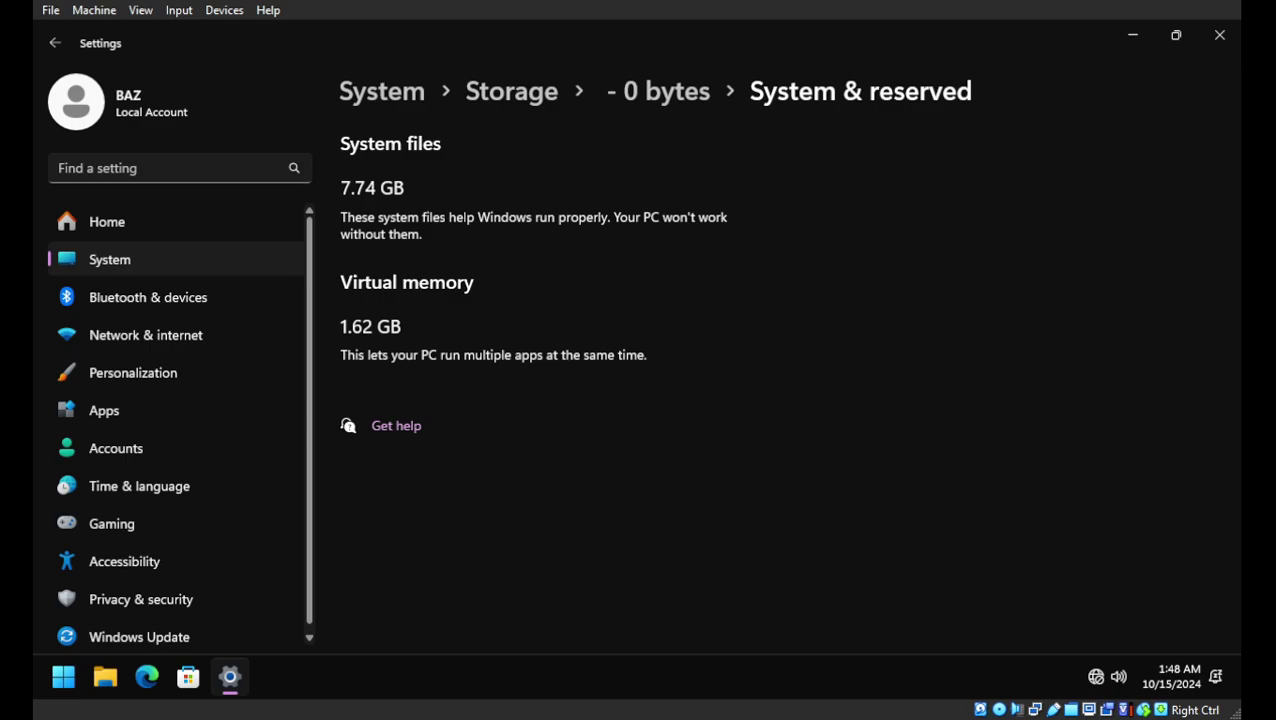
{"action": "key", "text": "alt+Left"}
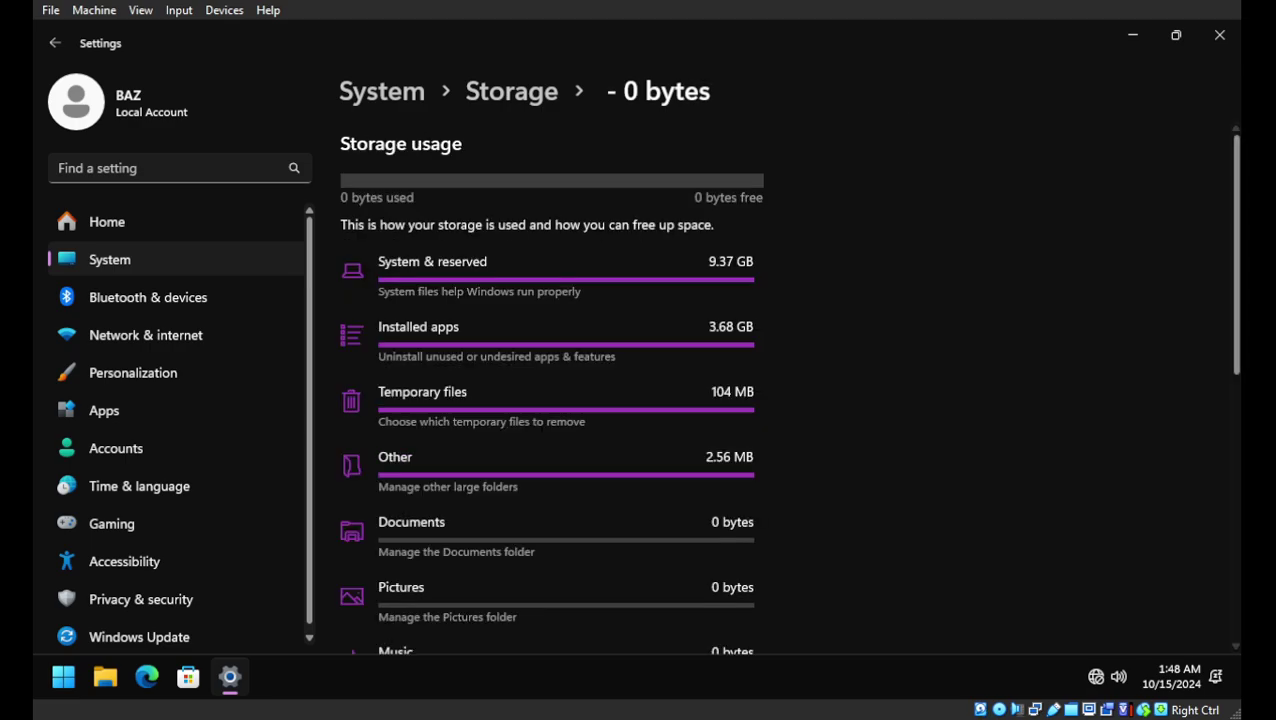
Step: Inspect the Temporary files list, toggle Windows Update Cleanup, refresh the scan, and close Settings
{"action": "left_click", "coordinate": [550, 405]}
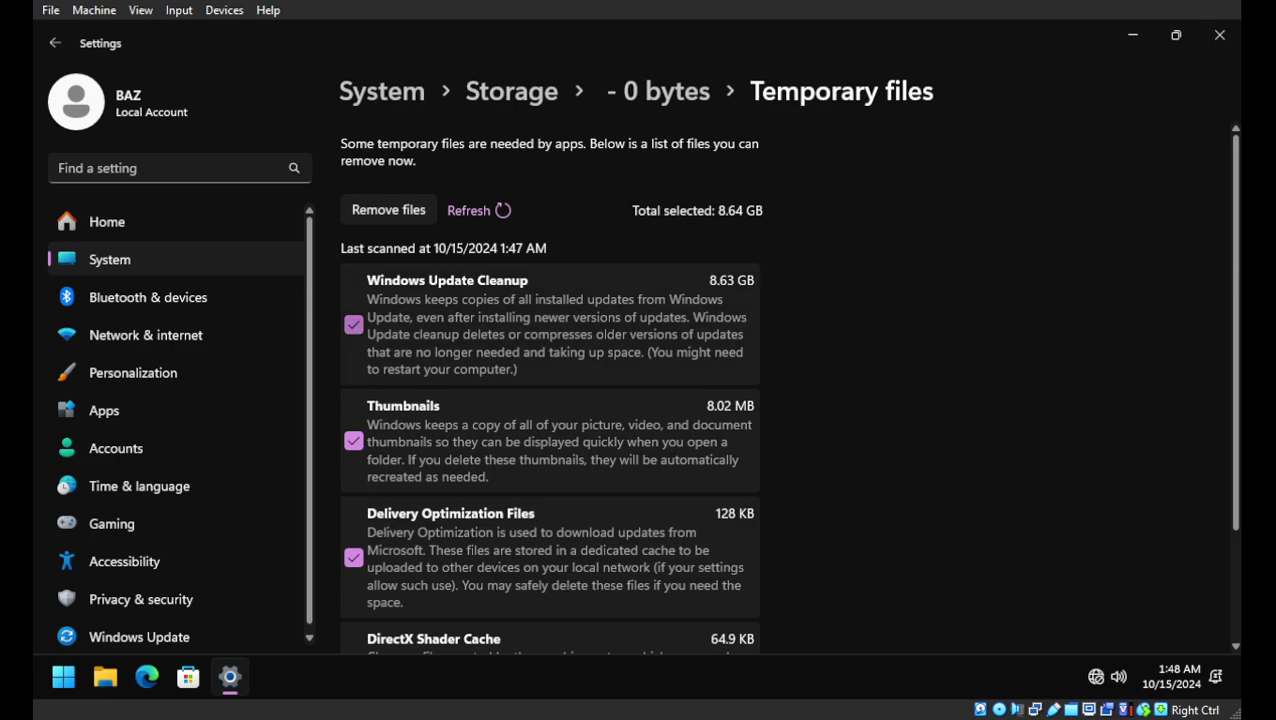
{"action": "left_click", "coordinate": [353, 324]}
{"action": "left_click", "coordinate": [478, 210]}
{"action": "left_click", "coordinate": [1219, 35]}
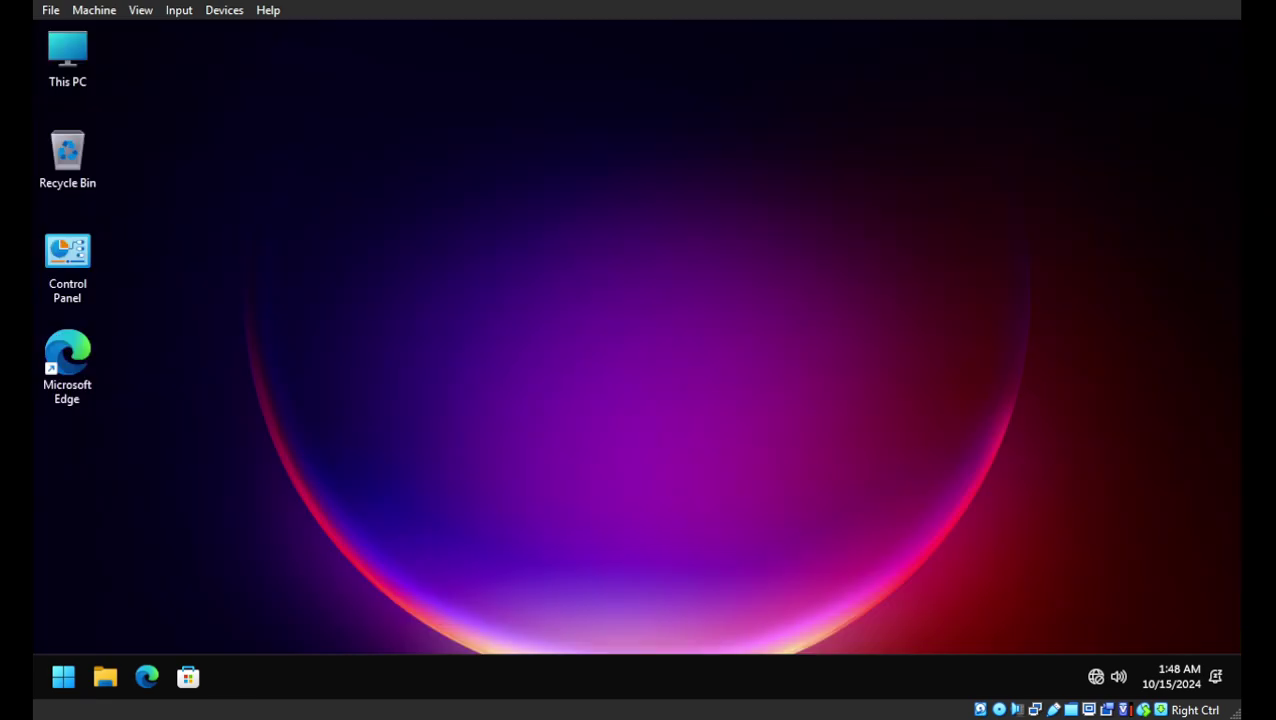
Step: Open an administrator Command Prompt from the desktop and stop the Windows Update service with net stop wuauserv
{"action": "right_click", "coordinate": [632, 397]}
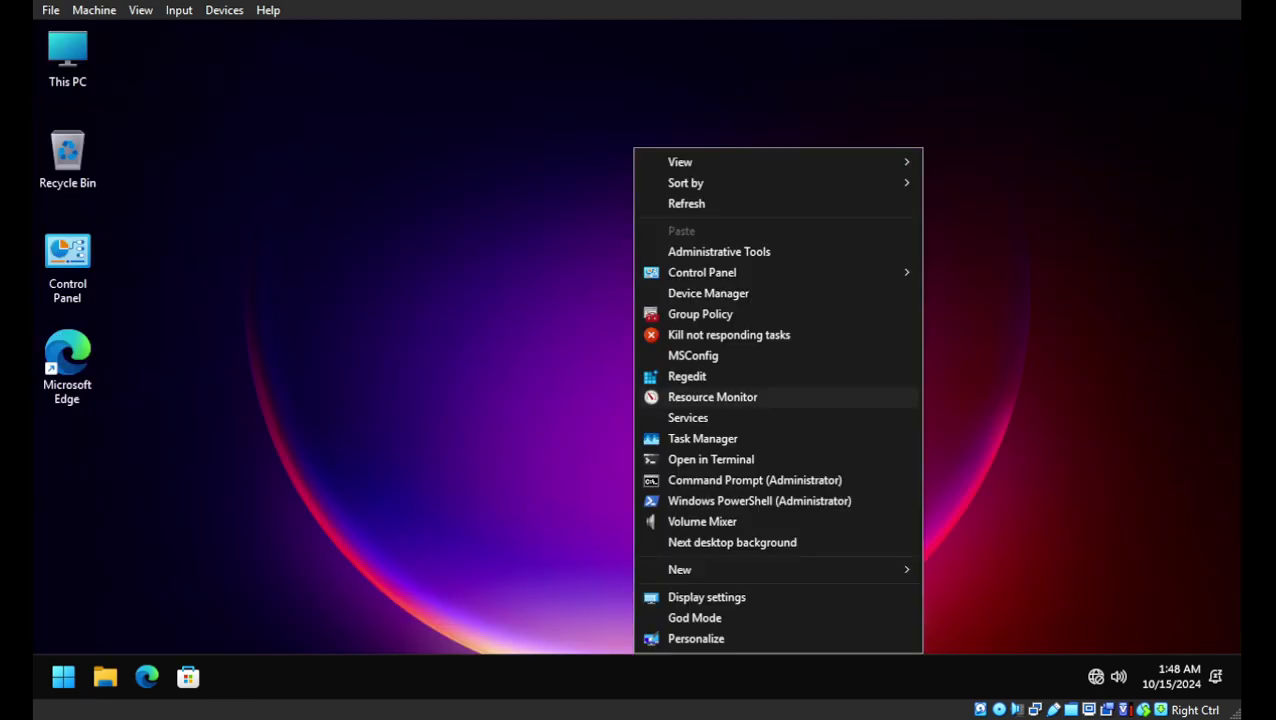
{"action": "left_click", "coordinate": [754, 480]}
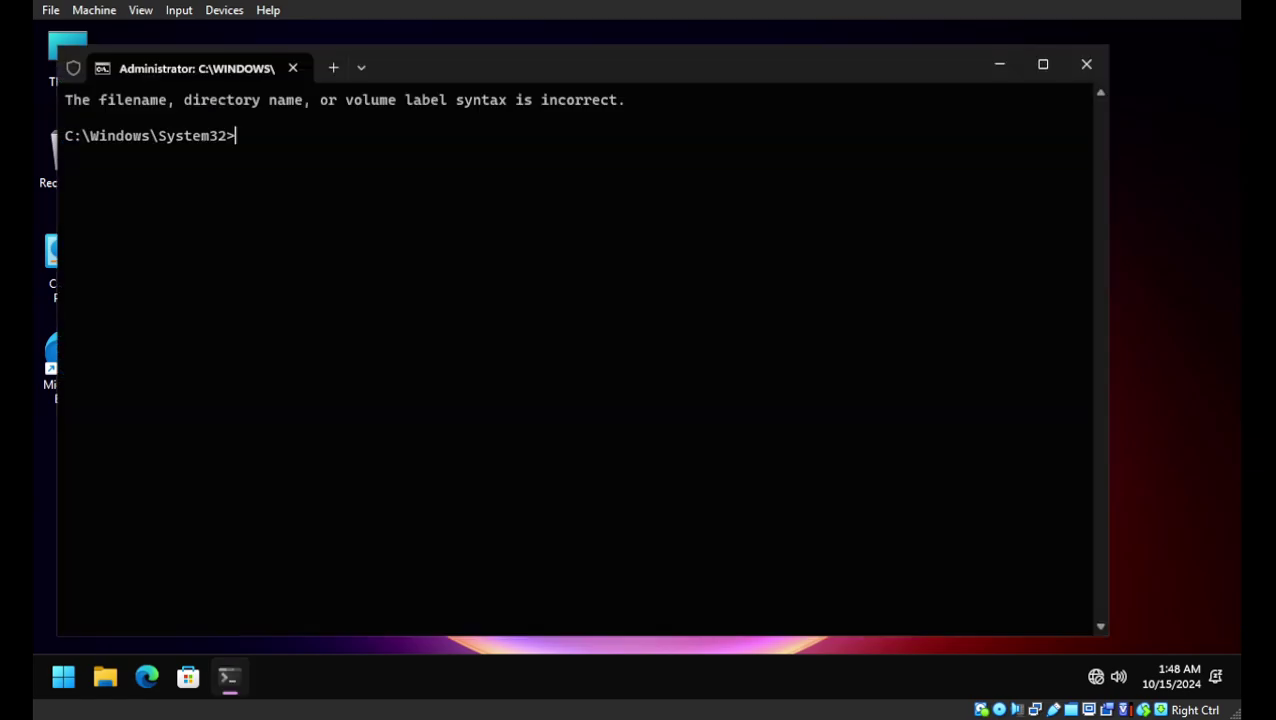
{"action": "type", "text": "net stop wuauserv"}
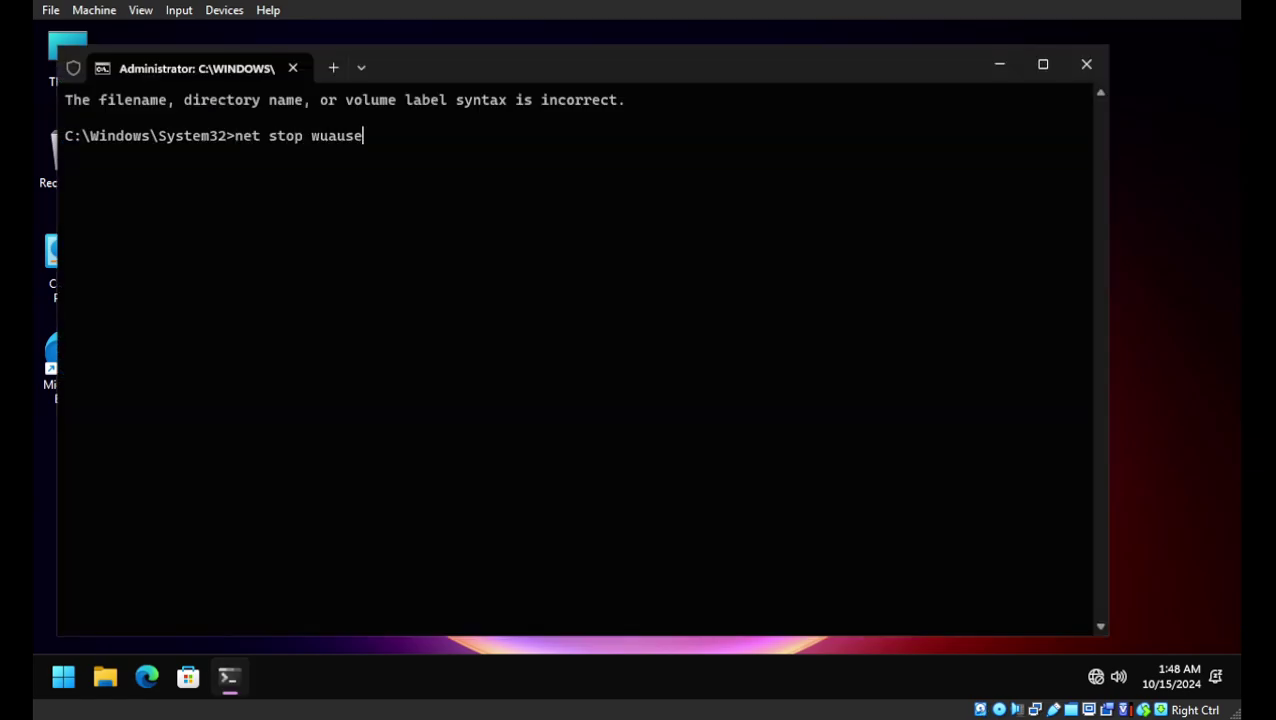
{"action": "key", "text": "Return"}
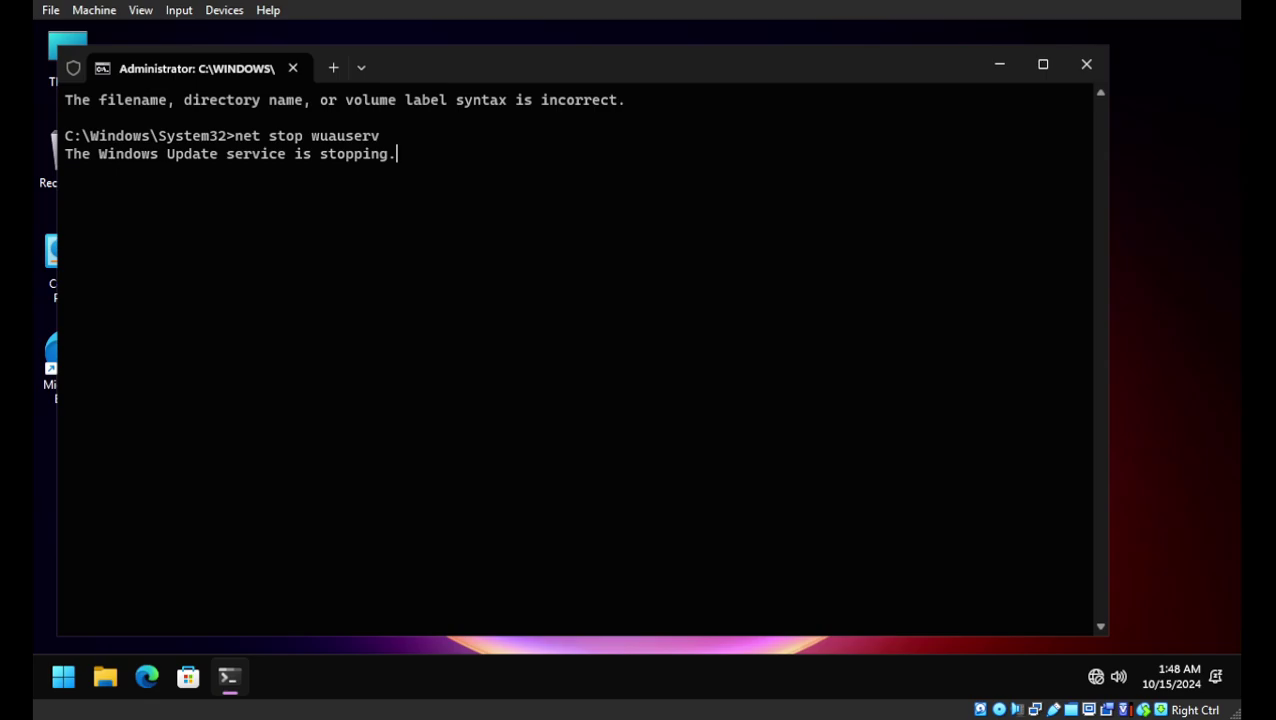
Step: Run net stop cryptsvc and net stop msiserver to stop the Cryptographic Services and Windows Installer services
{"action": "type", "text": "net stop crypt"}
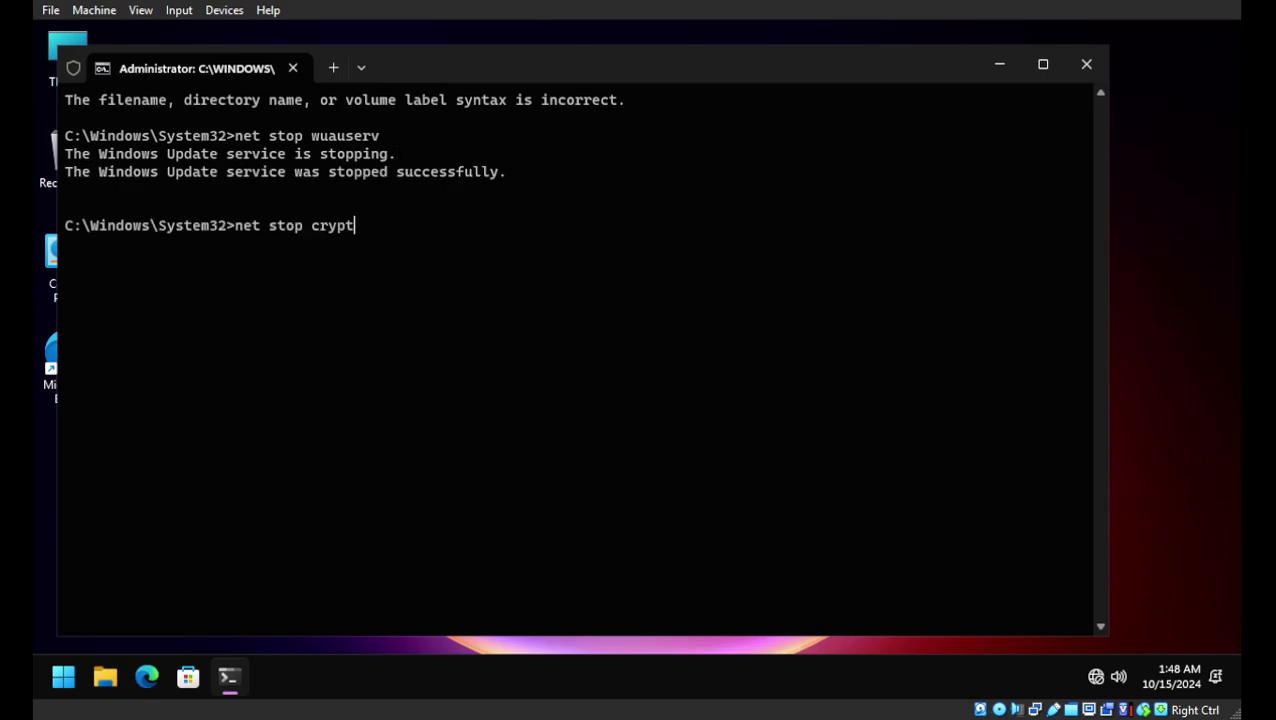
{"action": "type", "text": "svc"}
{"action": "key", "text": "Return"}
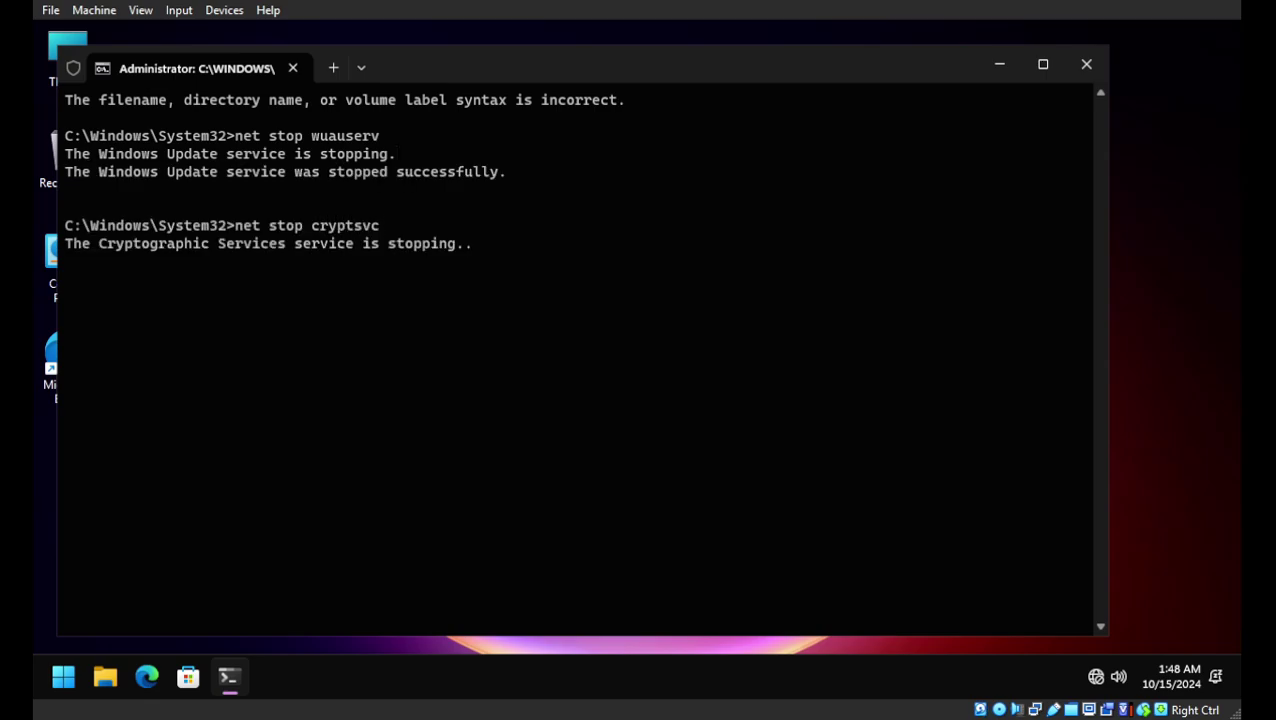
{"action": "type", "text": "net stop"}
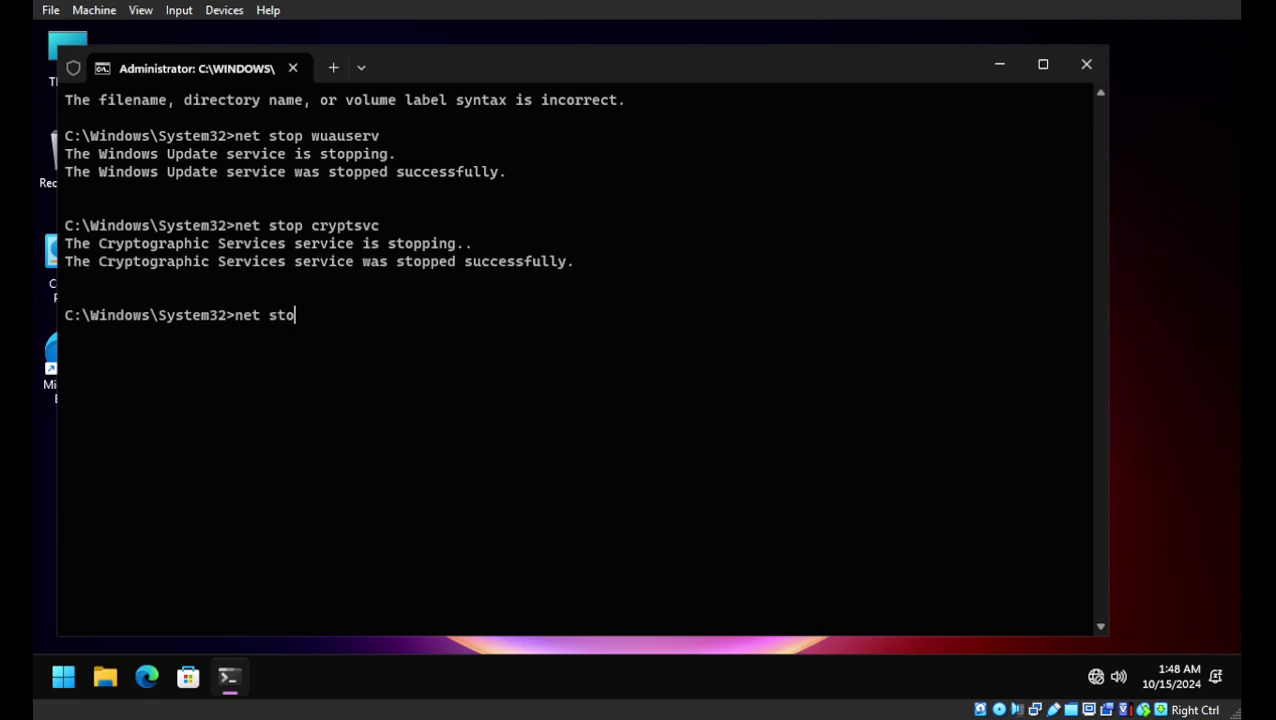
{"action": "type", "text": "iserver"}
{"action": "key", "text": "Return"}
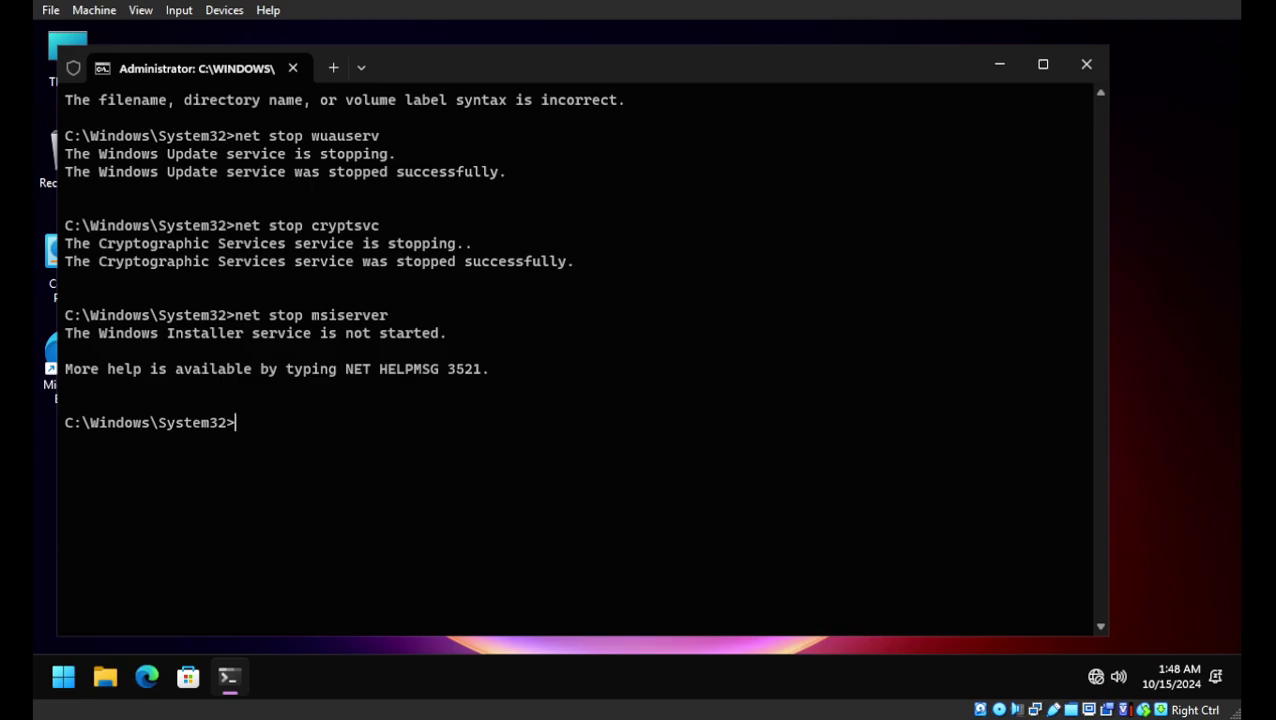
Step: Rename the folder C:\Windows\Softwaredistribution to softwaredistribution.old2 with the ren command
{"action": "type", "text": "ren C:\\Windows"}
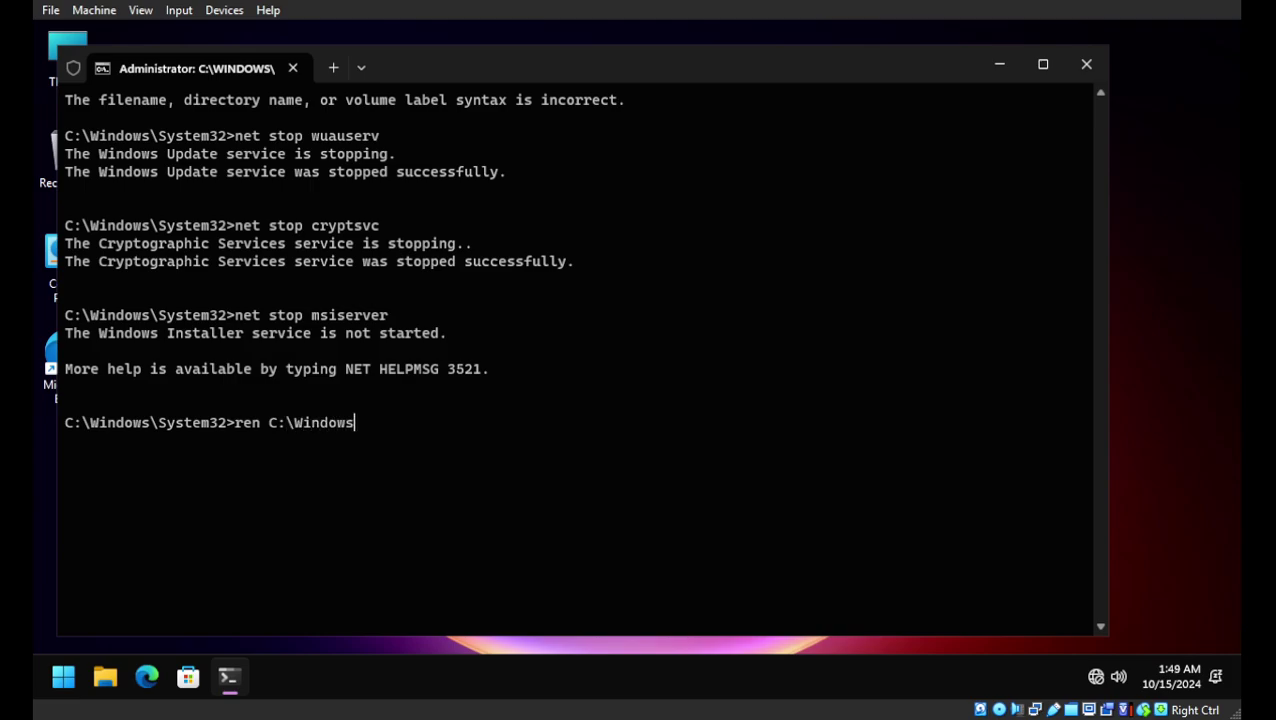
{"action": "type", "text": "\\Softwaredistri"}
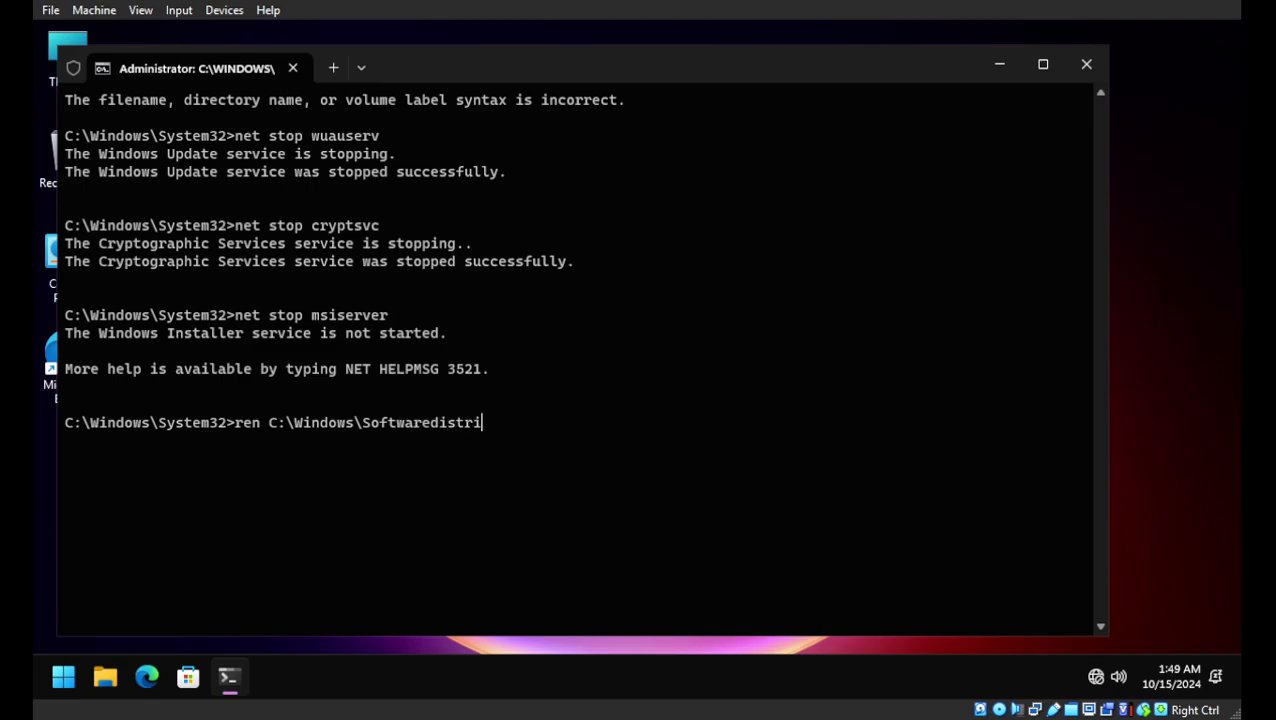
{"action": "type", "text": "bution"}
{"action": "type", "text": " soft"}
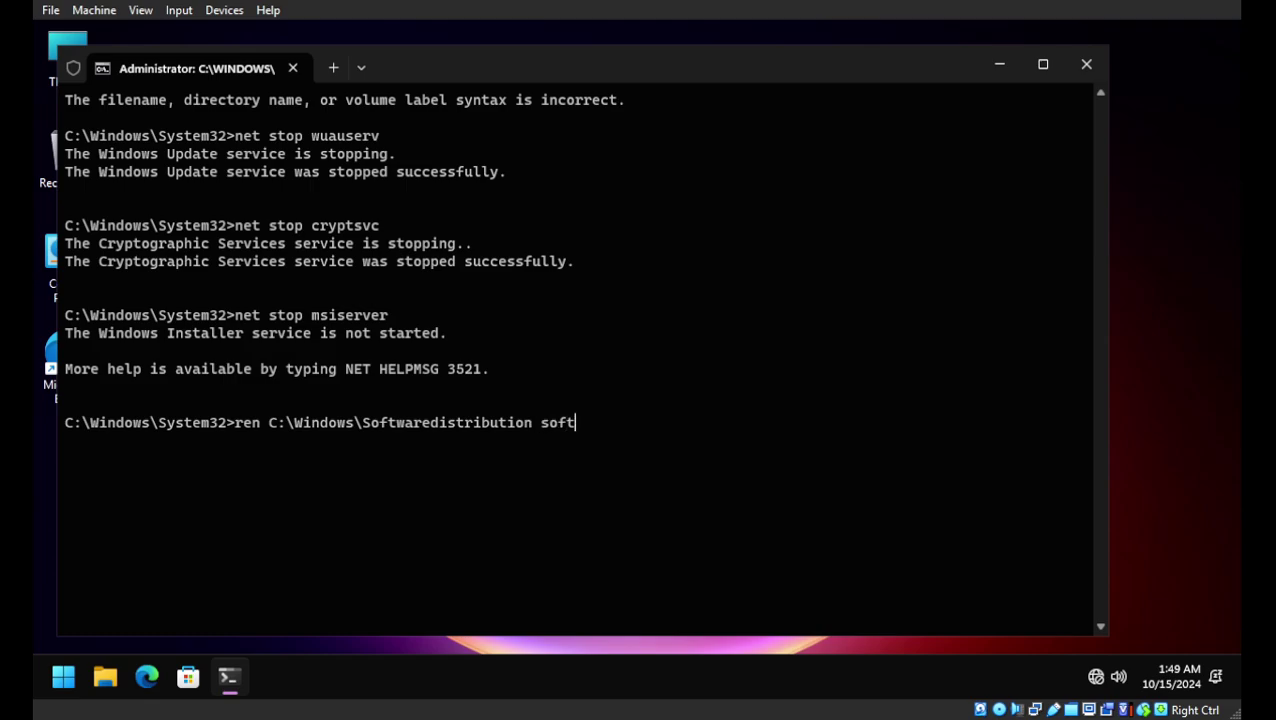
{"action": "type", "text": "waredistribution"}
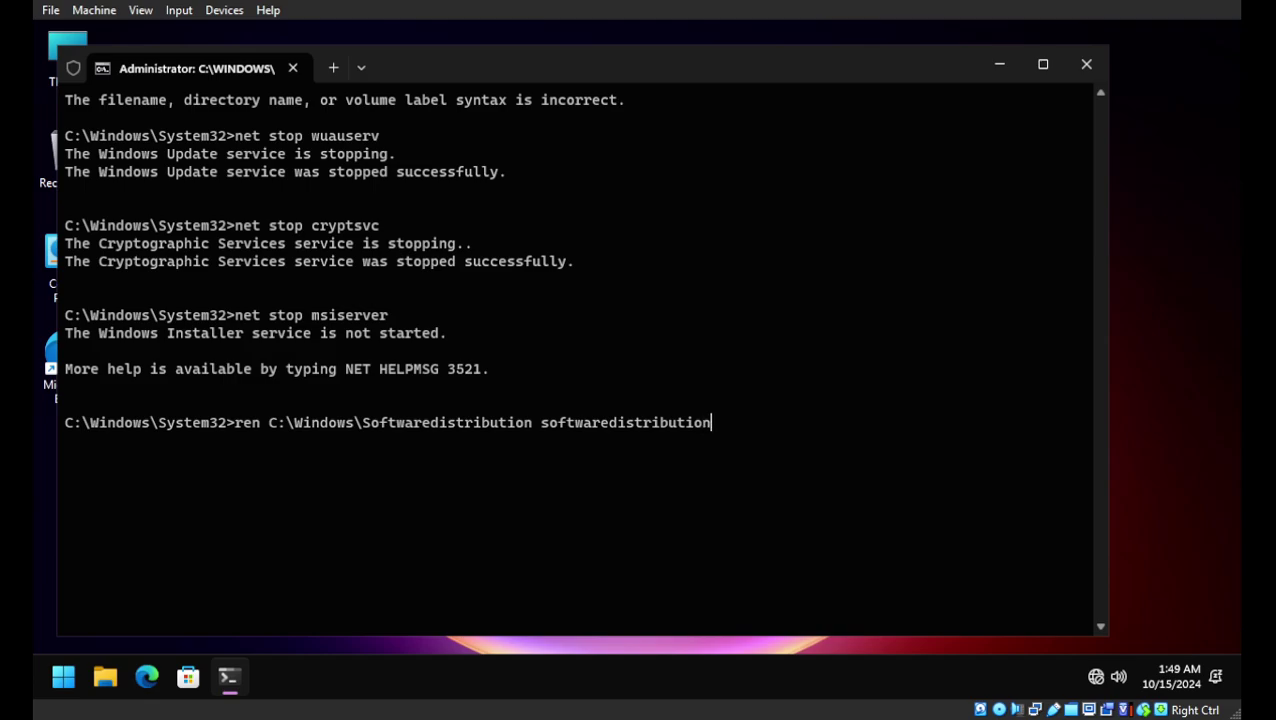
{"action": "type", "text": ".old2"}
{"action": "key", "text": "Return"}
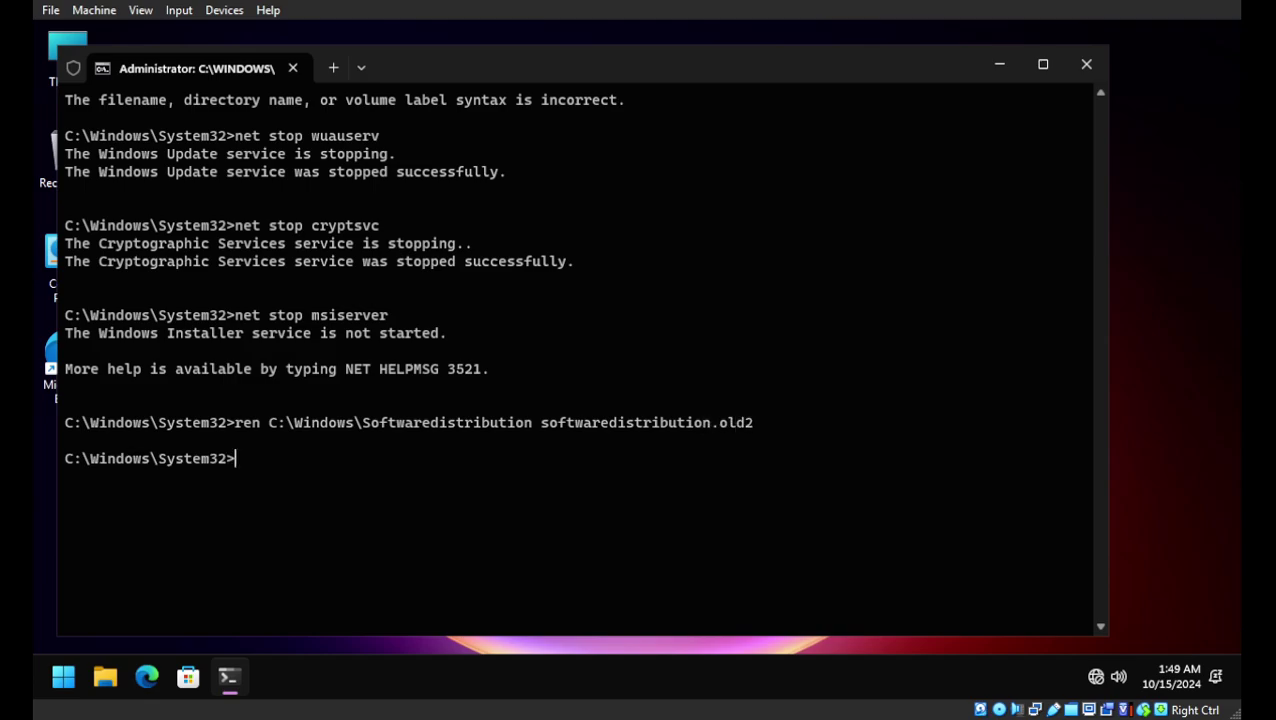
Step: Try to rename catroot2 by running ren C:\windows\system32catroot2 catroot2.old
{"action": "type", "text": "ren C:\\windows"}
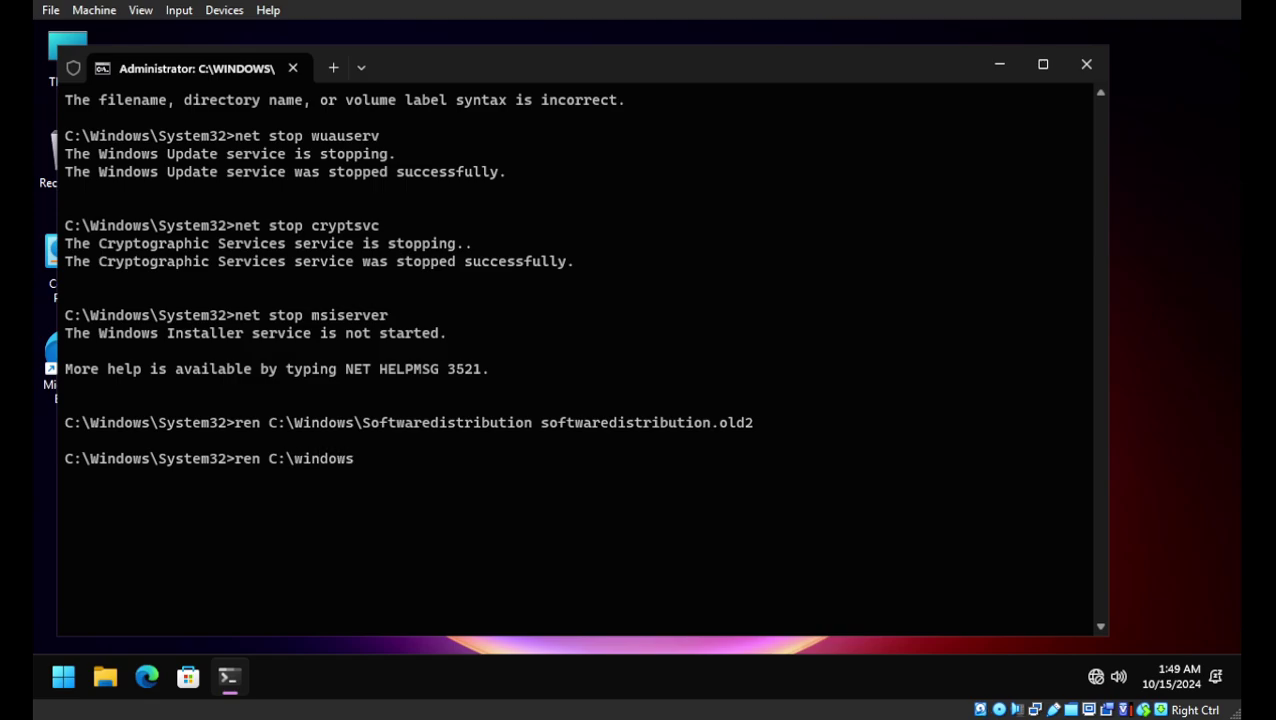
{"action": "type", "text": "\\system32"}
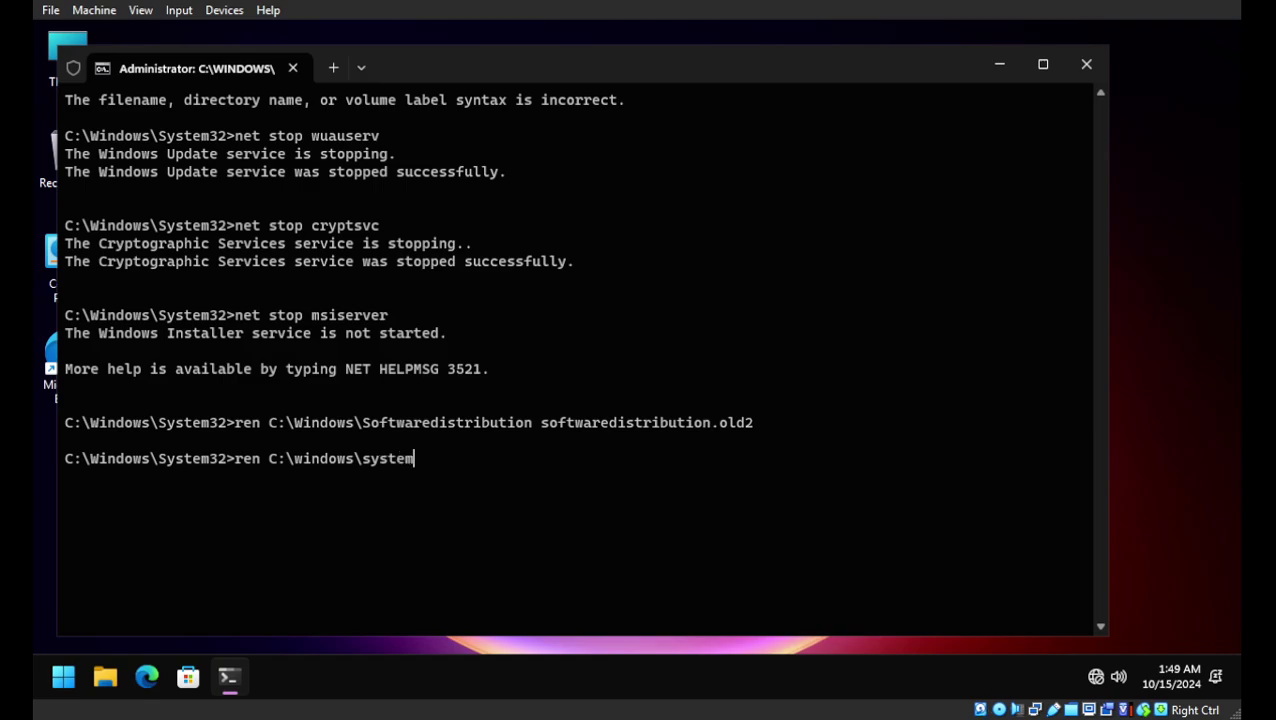
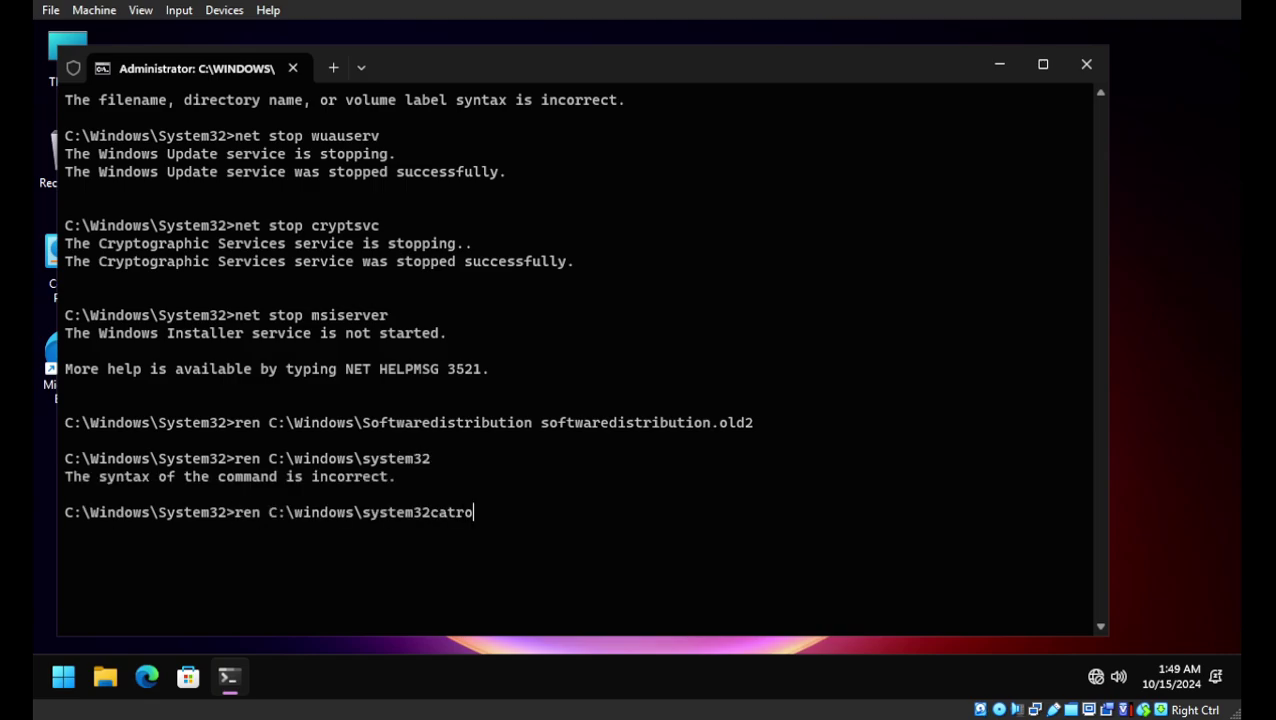
{"action": "type", "text": " catroot2.old"}
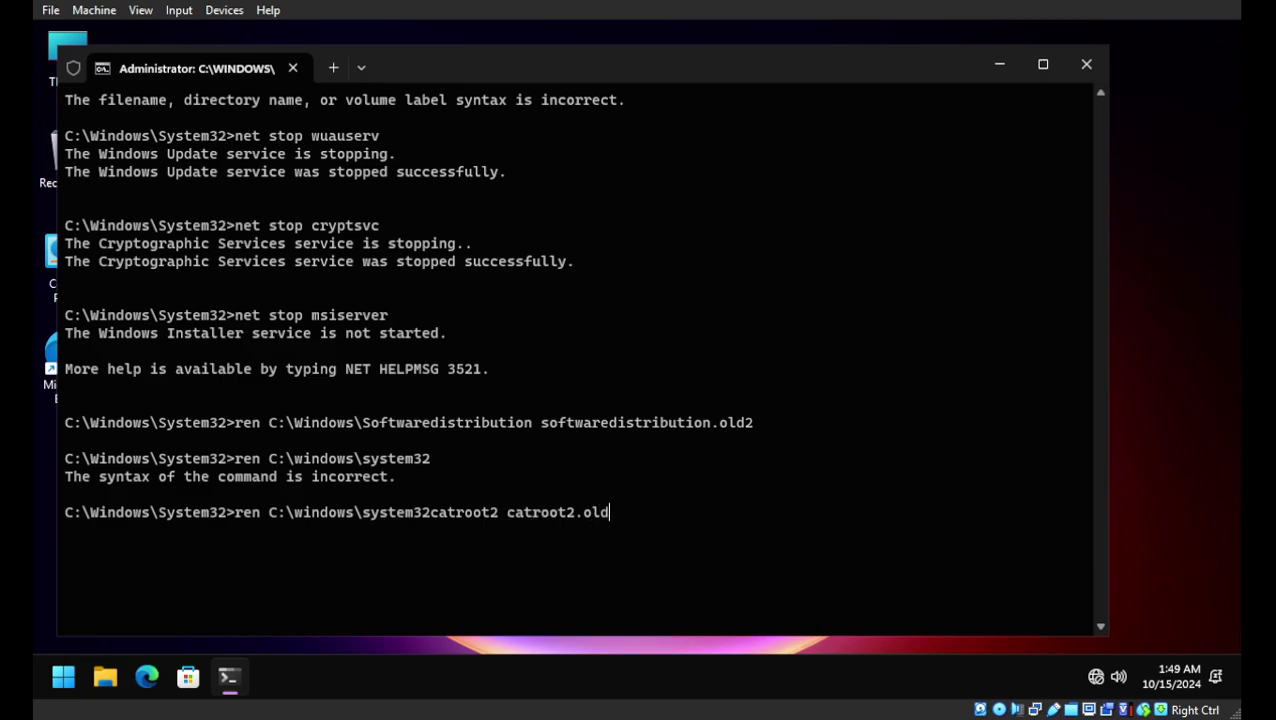
{"action": "key", "text": "Return"}
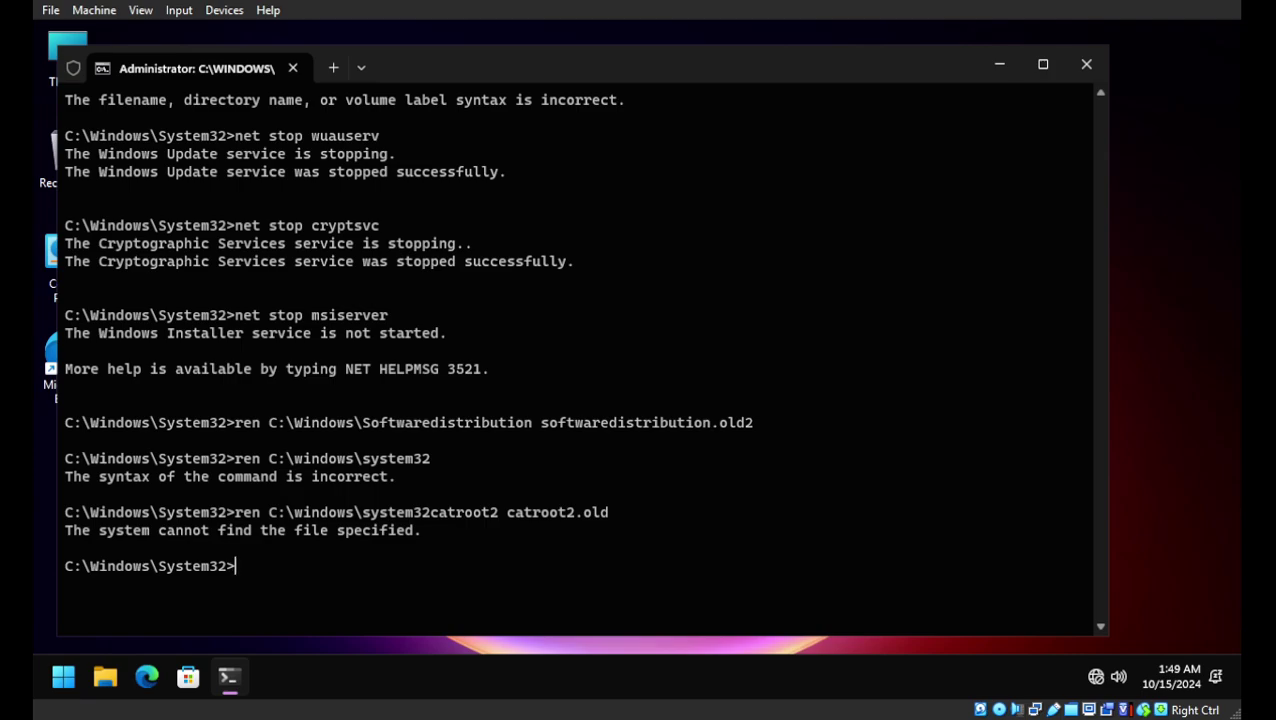
Step: Reuse the last rename command with a backslash inserted before catroot2, running ren C:\windows\system32\catroot2 catroot2.old
{"action": "key", "text": "Up"}
{"action": "key", "text": "Left"}
{"action": "key", "text": "Left"}
{"action": "key", "text": "Left"}
{"action": "key", "text": "Left"}
{"action": "key", "text": "Left"}
{"action": "key", "text": "Left"}
{"action": "key", "text": "Left"}
{"action": "key", "text": "Left"}
{"action": "key", "text": "Left"}
{"action": "key", "text": "Left"}
{"action": "key", "text": "Left"}
{"action": "key", "text": "Left"}
{"action": "key", "text": "Left"}
{"action": "key", "text": "Left"}
{"action": "key", "text": "Left"}
{"action": "key", "text": "Left"}
{"action": "key", "text": "Left"}
{"action": "key", "text": "Left"}
{"action": "key", "text": "Left"}
{"action": "key", "text": "Left"}
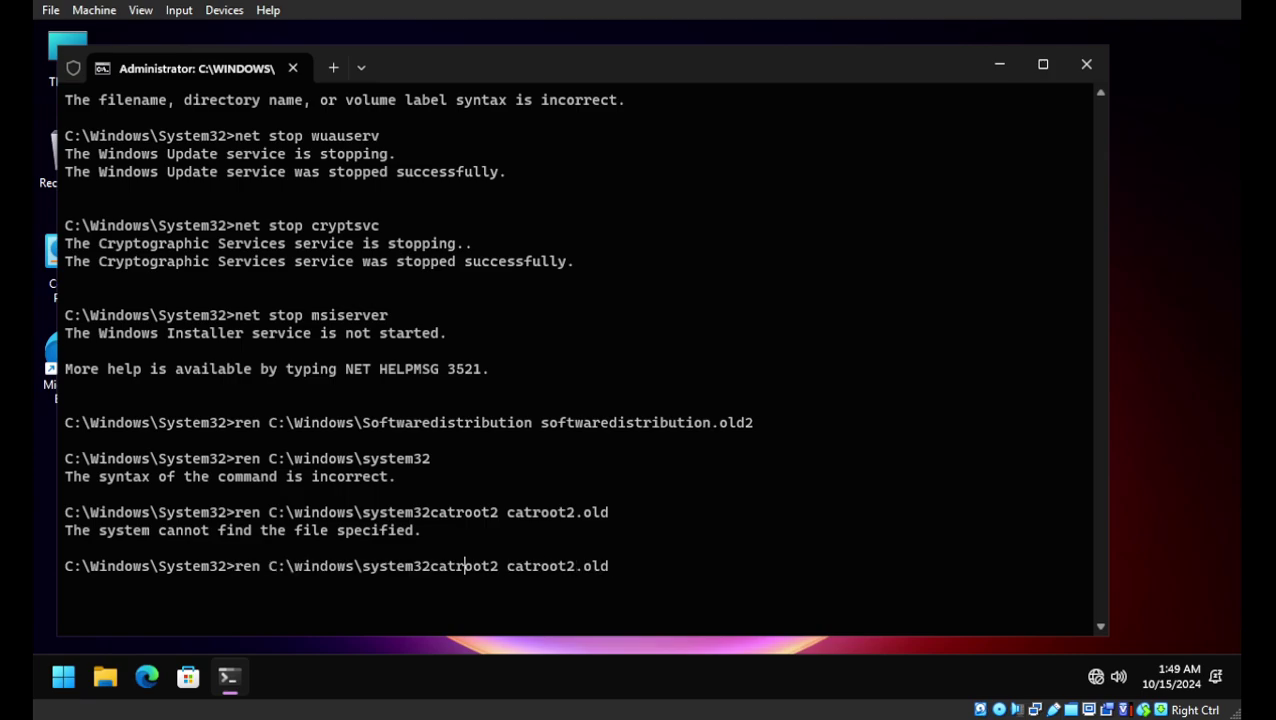
{"action": "key", "text": "Left"}
{"action": "type", "text": "\\"}
{"action": "key", "text": "Return"}
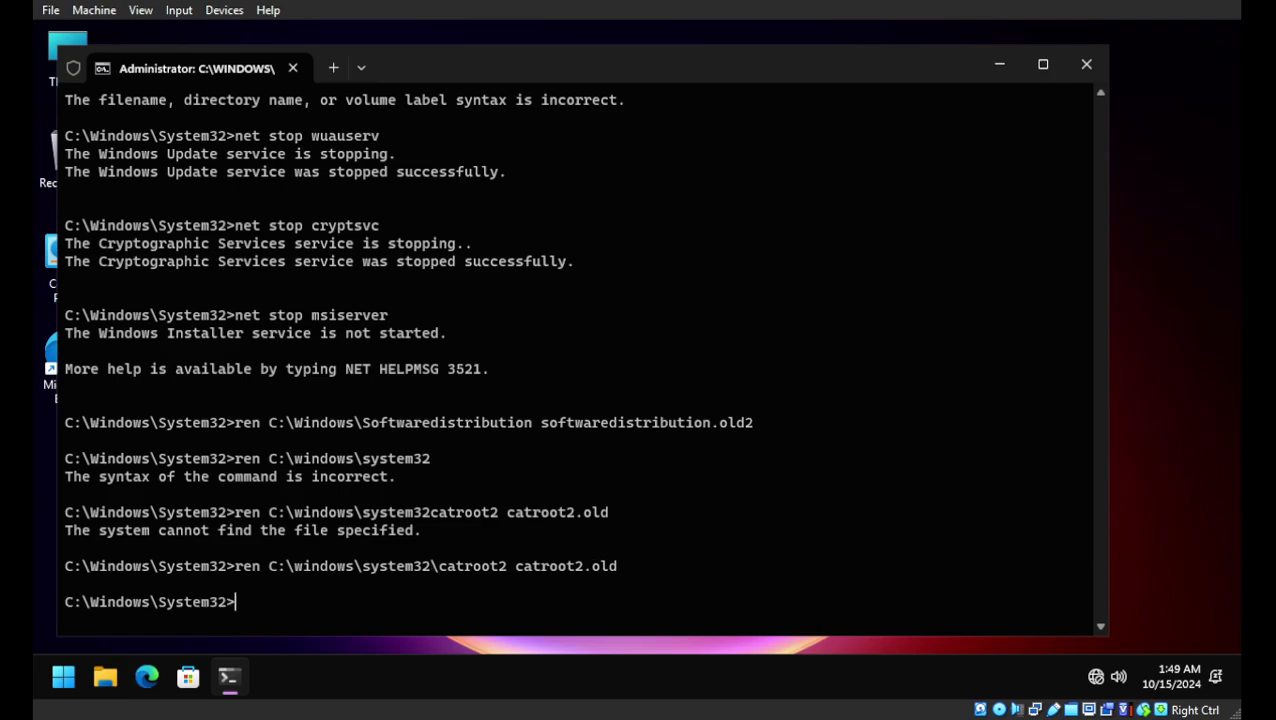
Step: Start the wuauserv, cryptsvc and bits services again with net start commands
{"action": "type", "text": "net start wuauserv"}
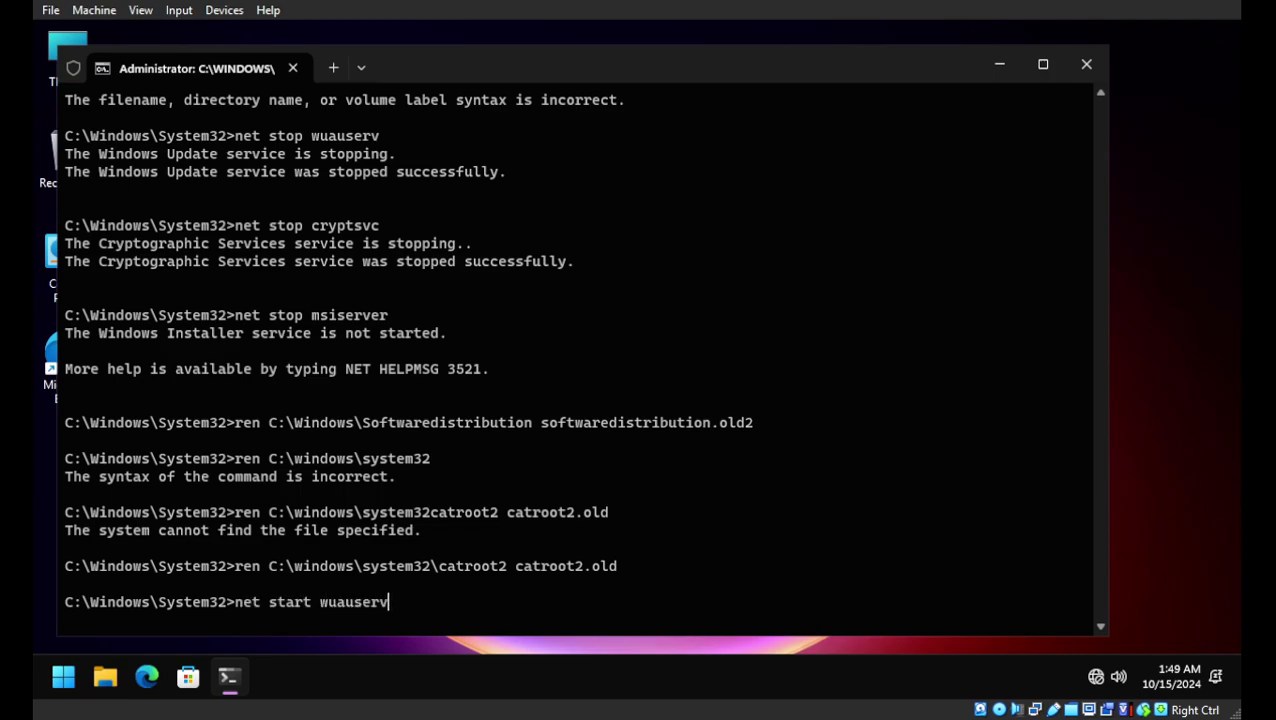
{"action": "key", "text": "Return"}
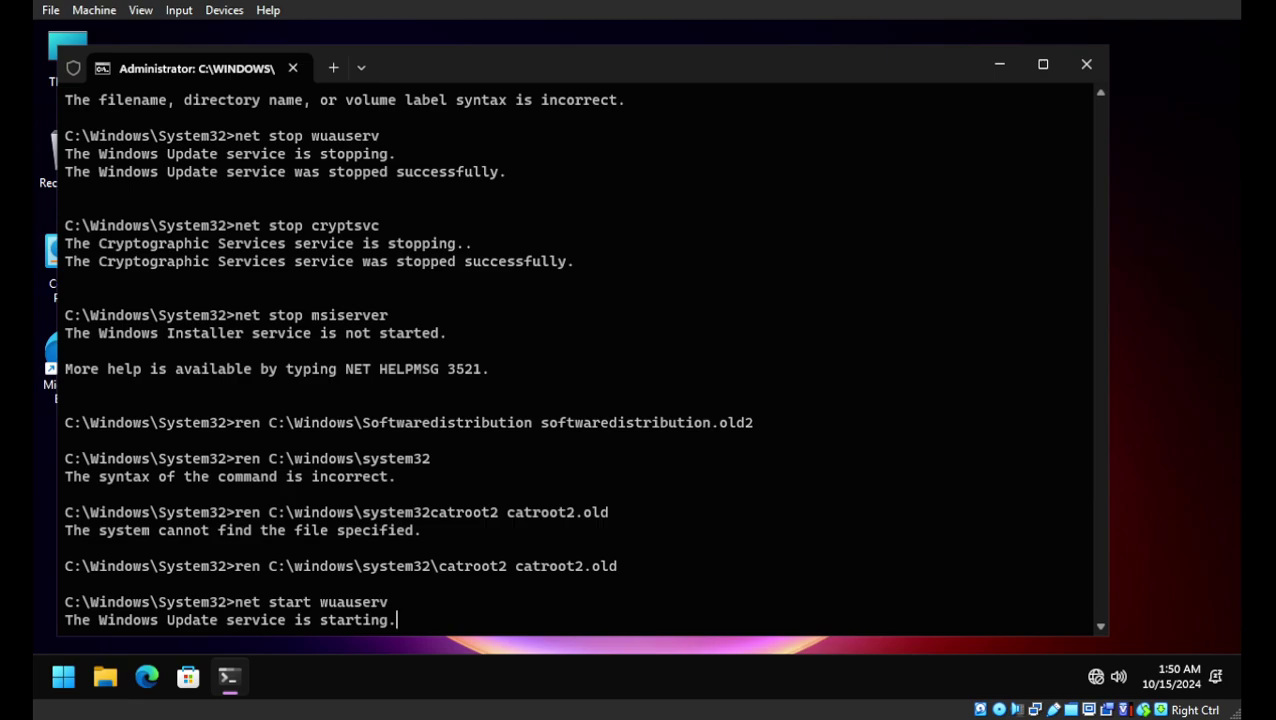
{"action": "type", "text": "net start cr"}
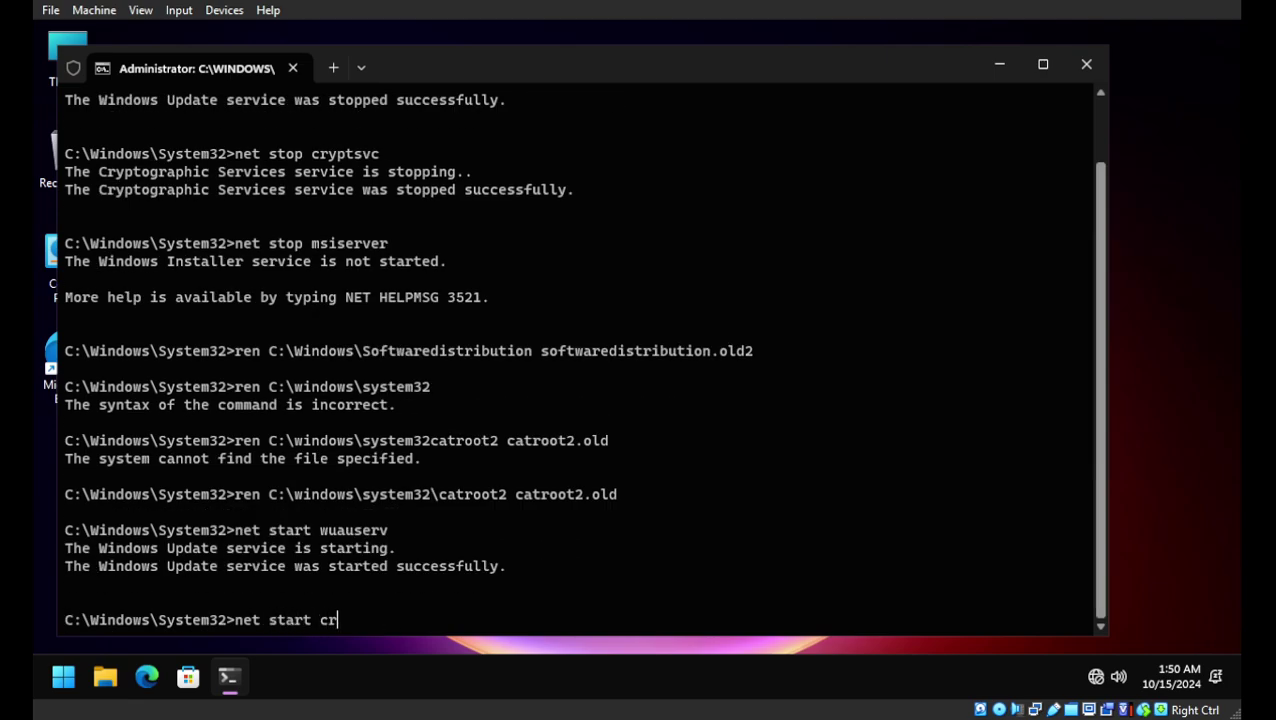
{"action": "type", "text": "yptsvc"}
{"action": "key", "text": "Return"}
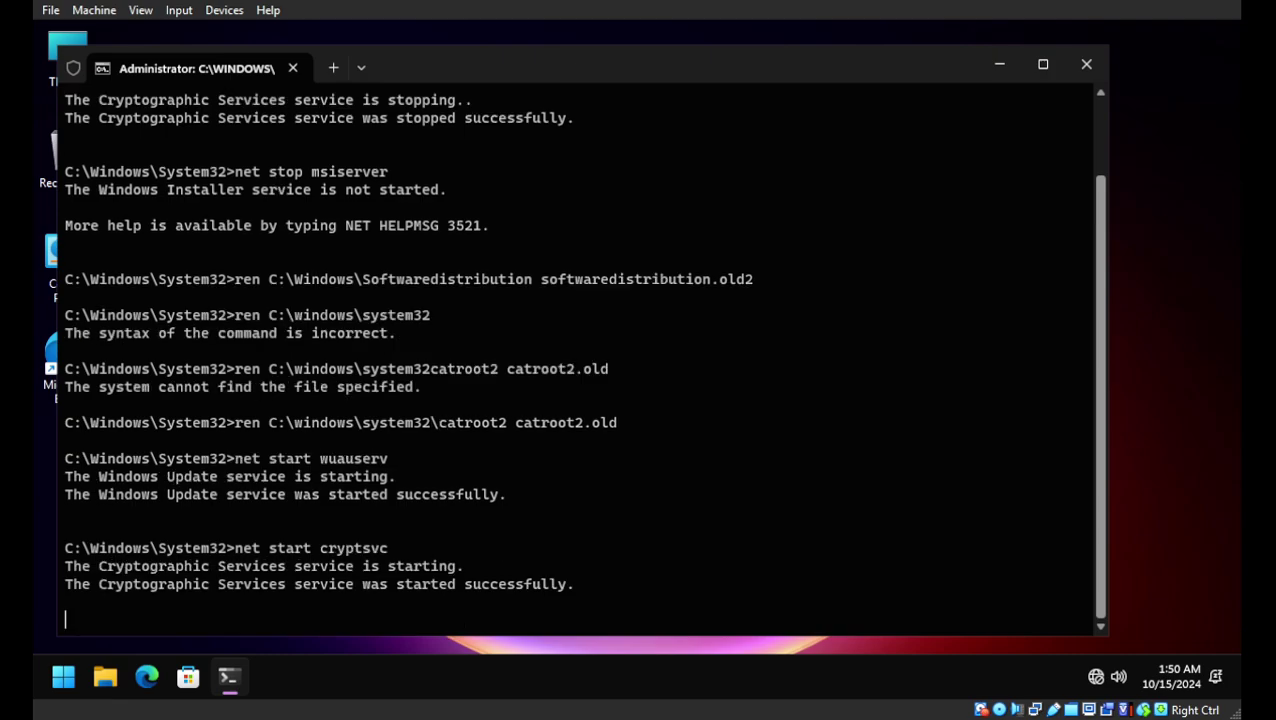
{"action": "type", "text": "net start bits"}
{"action": "key", "text": "Return"}
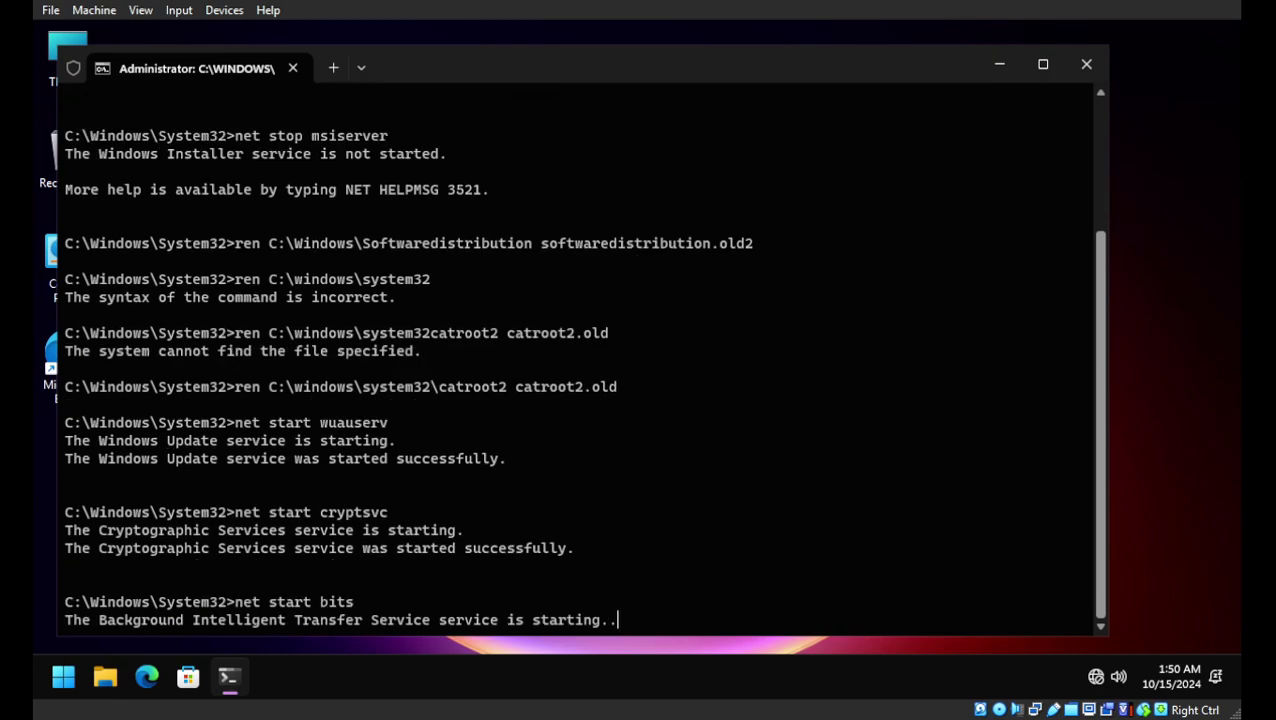
Step: Start the Windows Installer service with net start msiserver and close the command prompt window
{"action": "type", "text": "net start msiserver"}
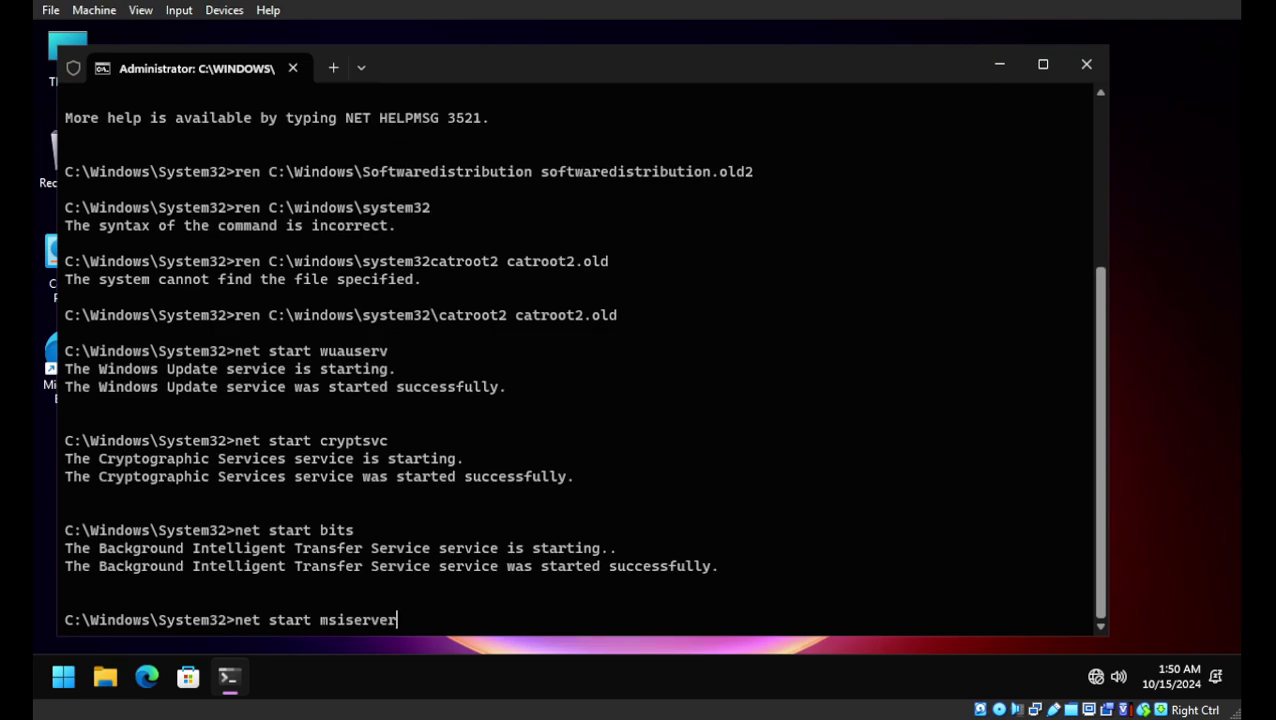
{"action": "key", "text": "Return"}
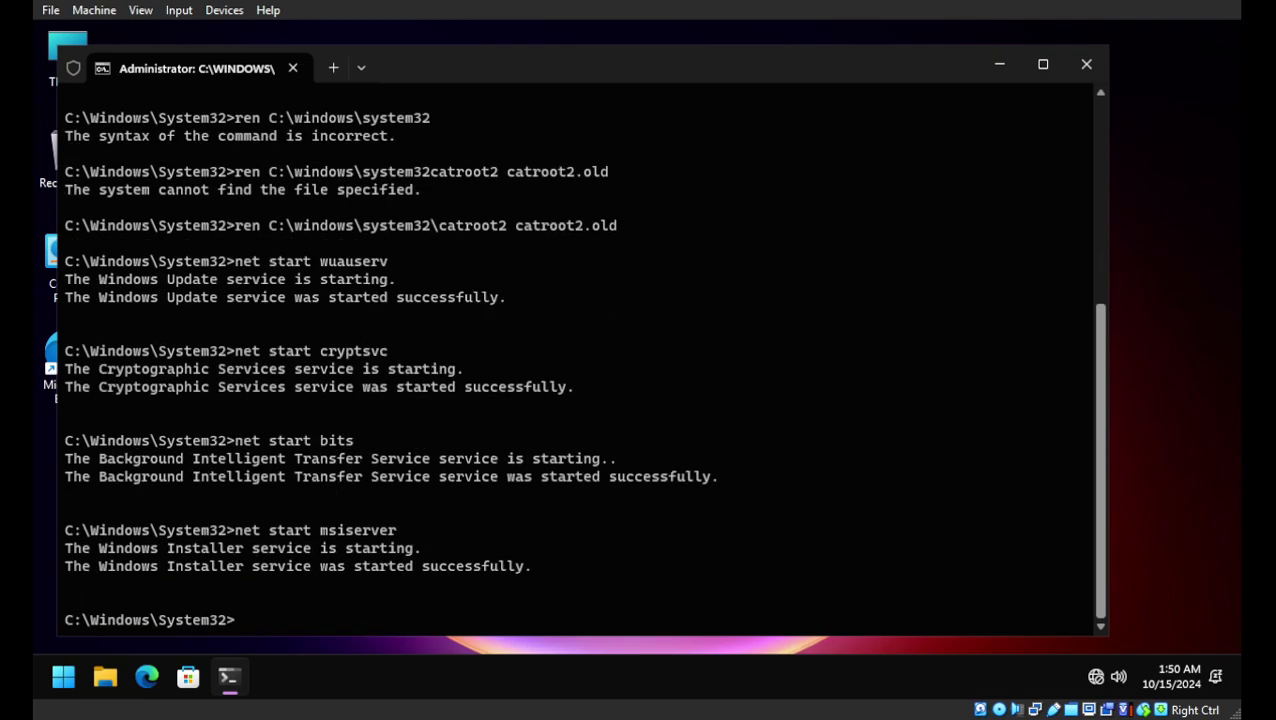
{"action": "left_click", "coordinate": [1086, 64]}
{"action": "right_click", "coordinate": [672, 148]}
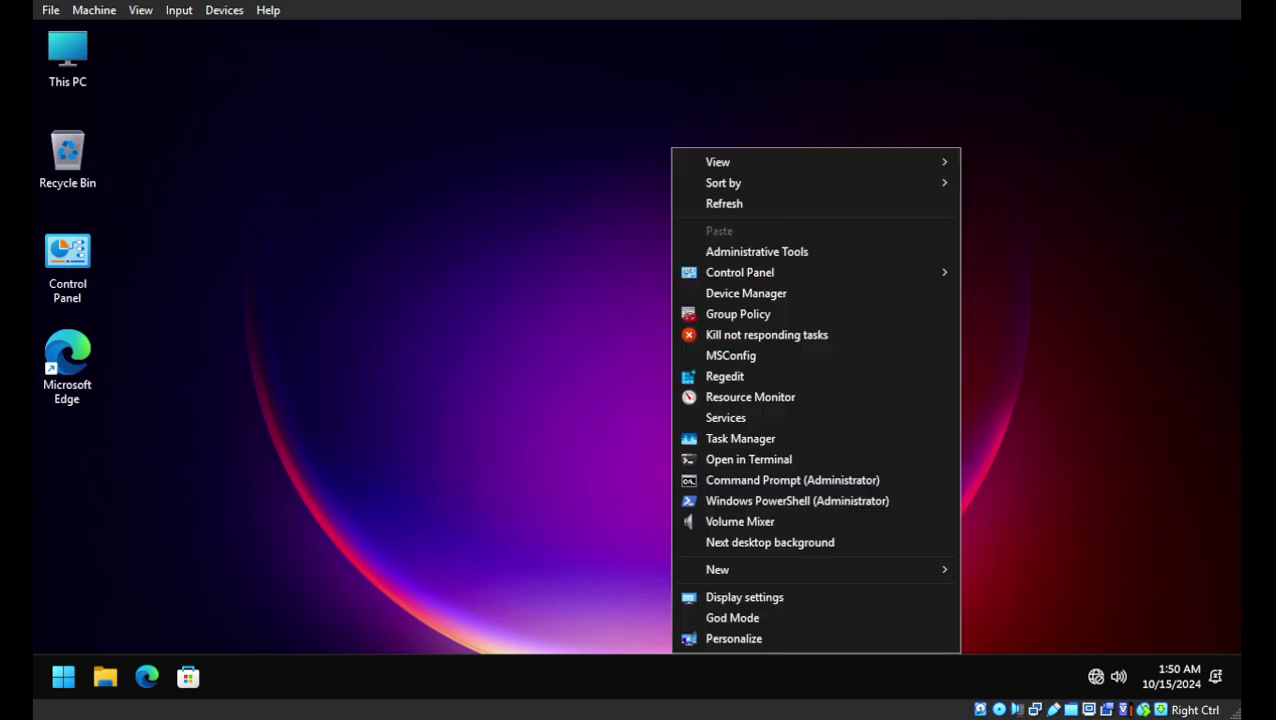
{"action": "left_click", "coordinate": [748, 459]}
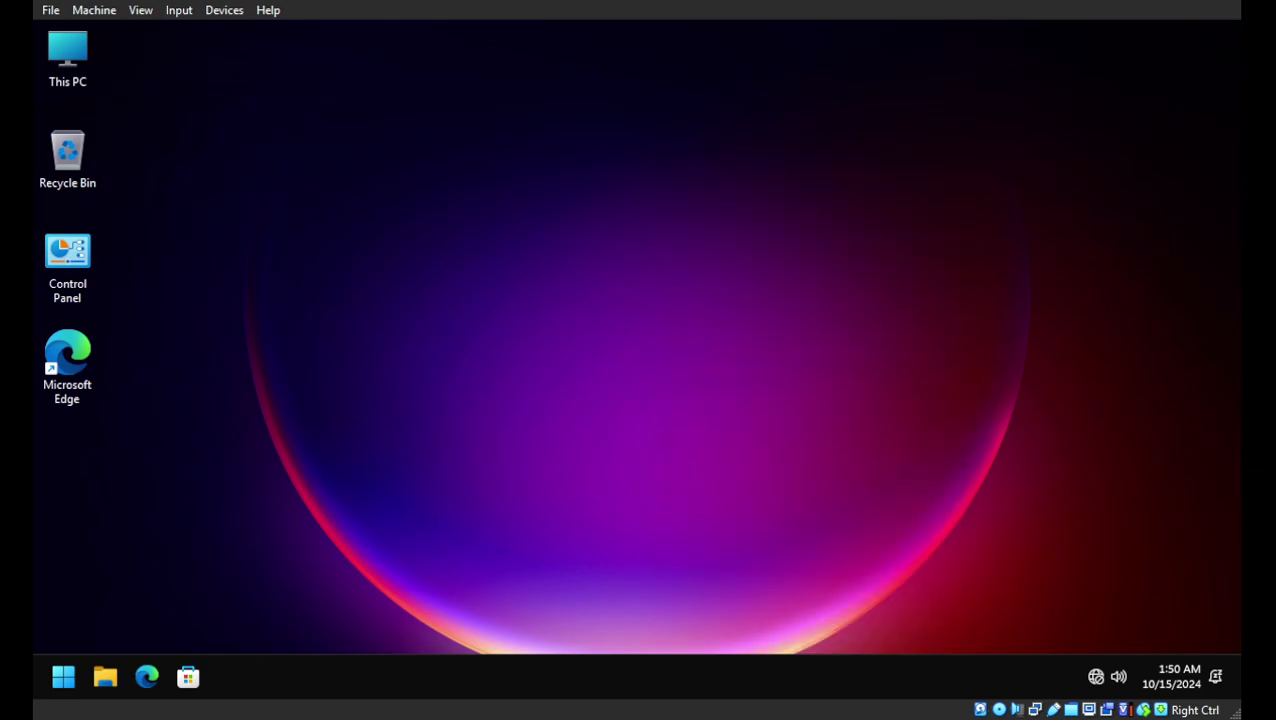
{"action": "left_click", "coordinate": [1111, 86]}
Step: Open Disk Cleanup from Windows Tools, close Windows Tools, and delete the Windows Update Cleanup files on drive C:
{"action": "right_click", "coordinate": [601, 126]}
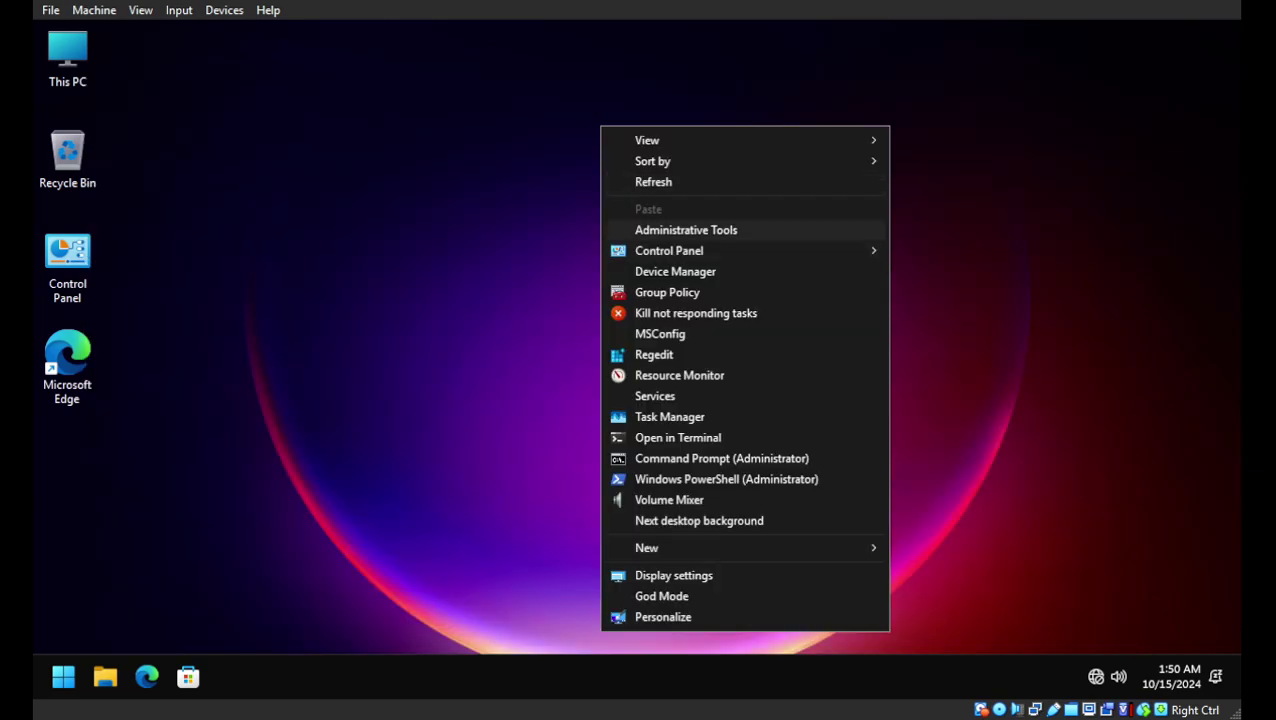
{"action": "left_click", "coordinate": [686, 230]}
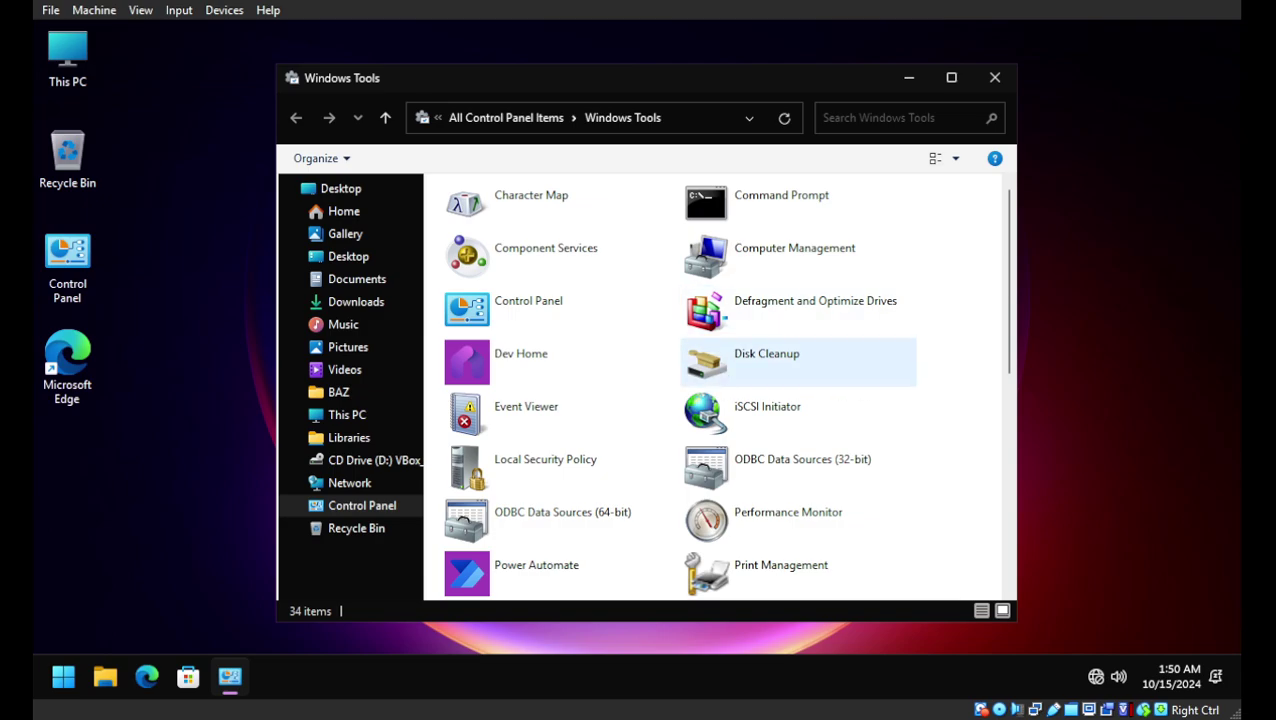
{"action": "double_click", "coordinate": [762, 360]}
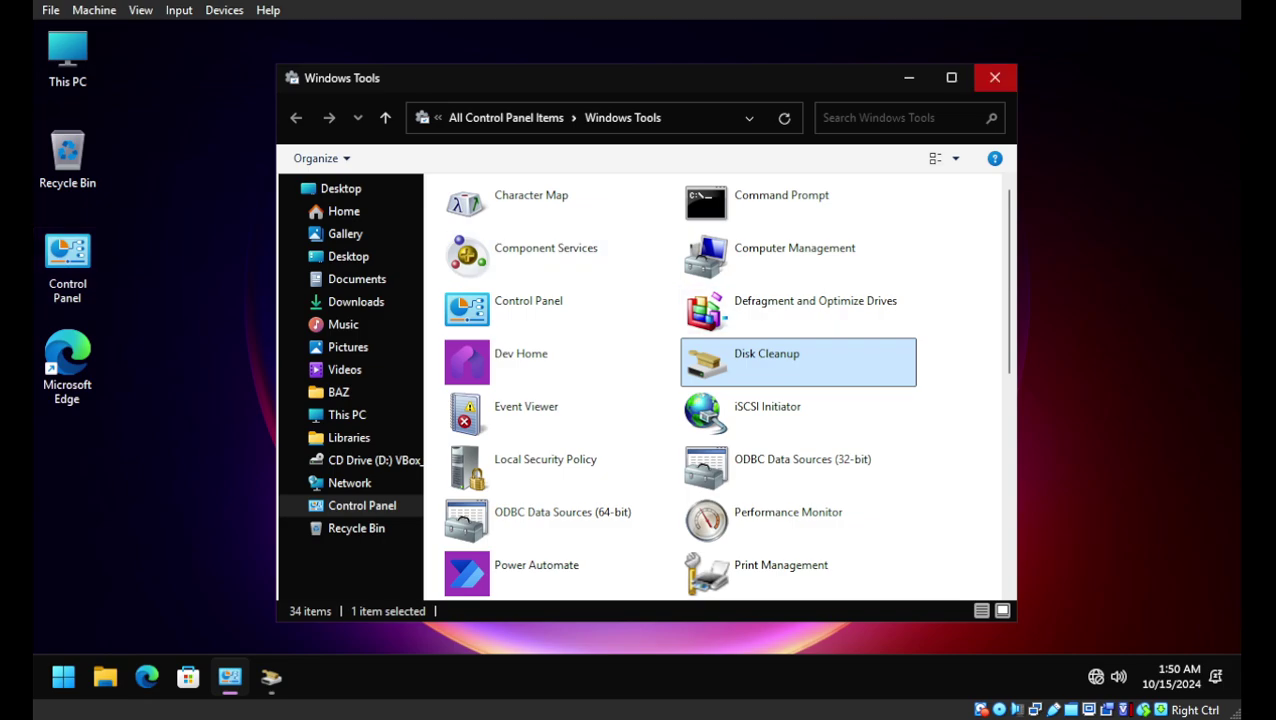
{"action": "left_click", "coordinate": [995, 77]}
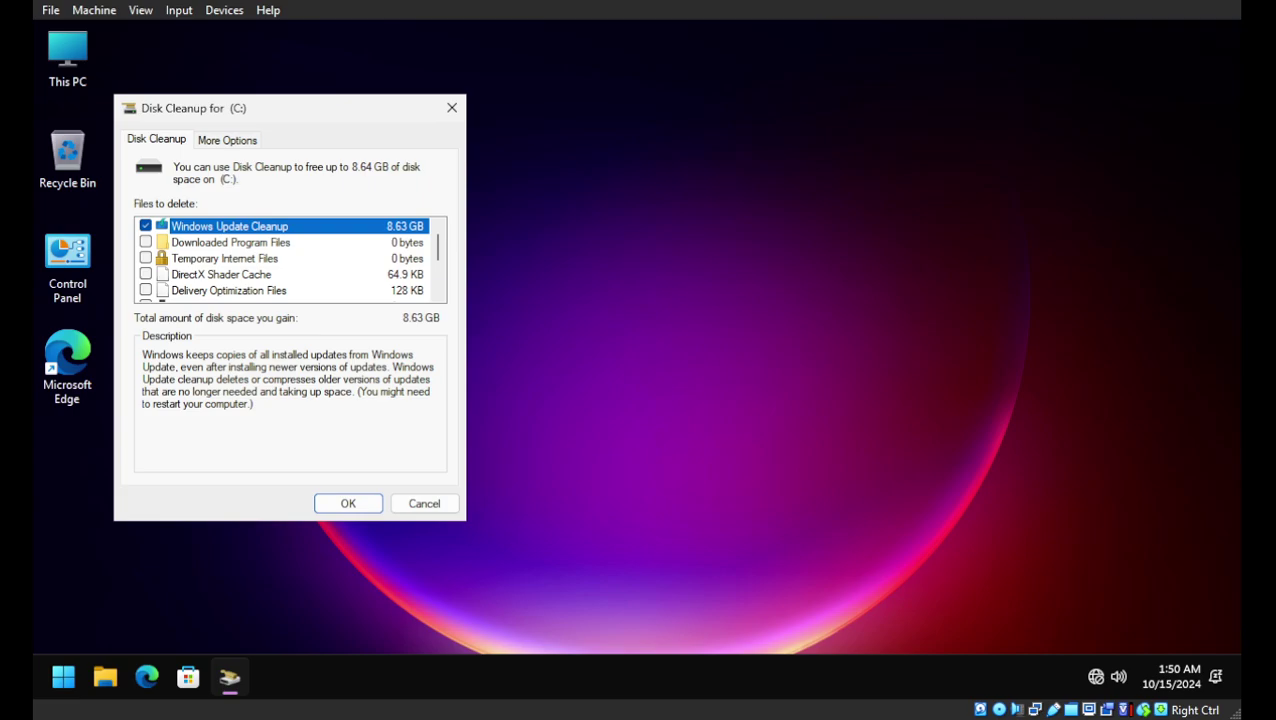
{"action": "key", "text": "Return"}
{"action": "key", "text": "Return"}
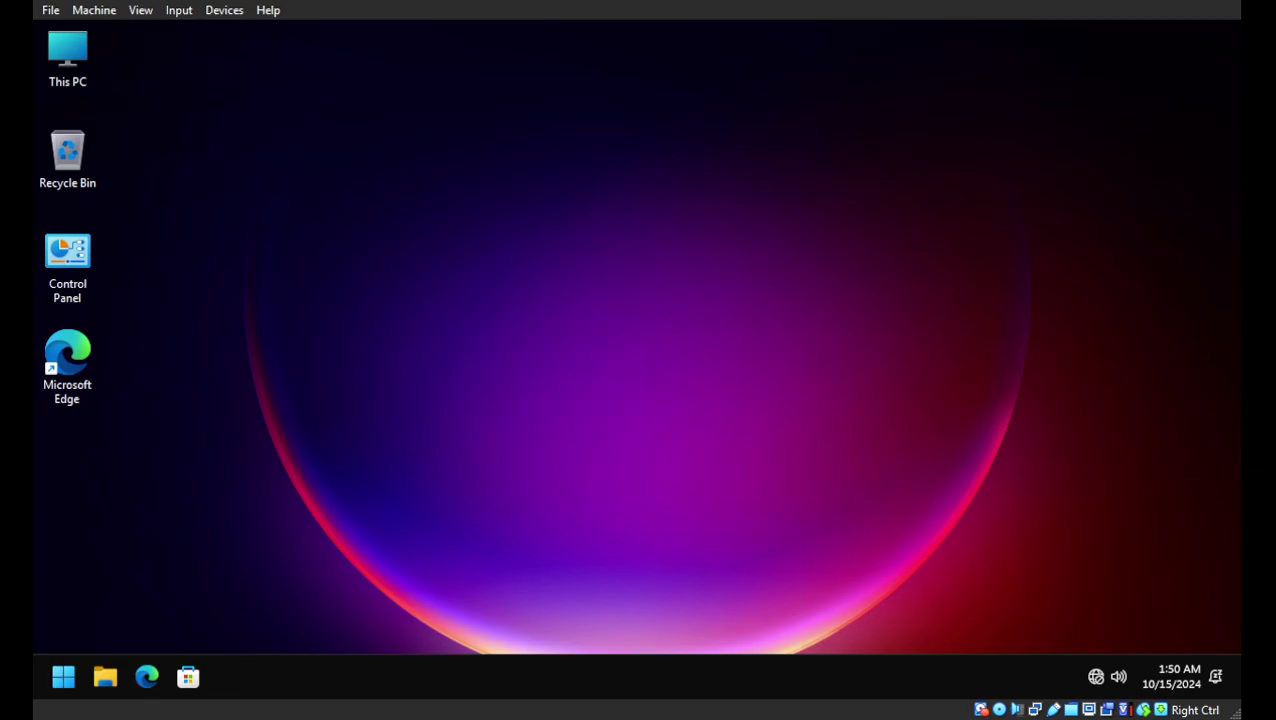
Step: Reopen Disk Cleanup from Windows Tools to check the Windows Update Cleanup entry for drive C:, and close it without cleaning
{"action": "right_click", "coordinate": [384, 126]}
{"action": "left_click", "coordinate": [470, 231]}
{"action": "double_click", "coordinate": [766, 361]}
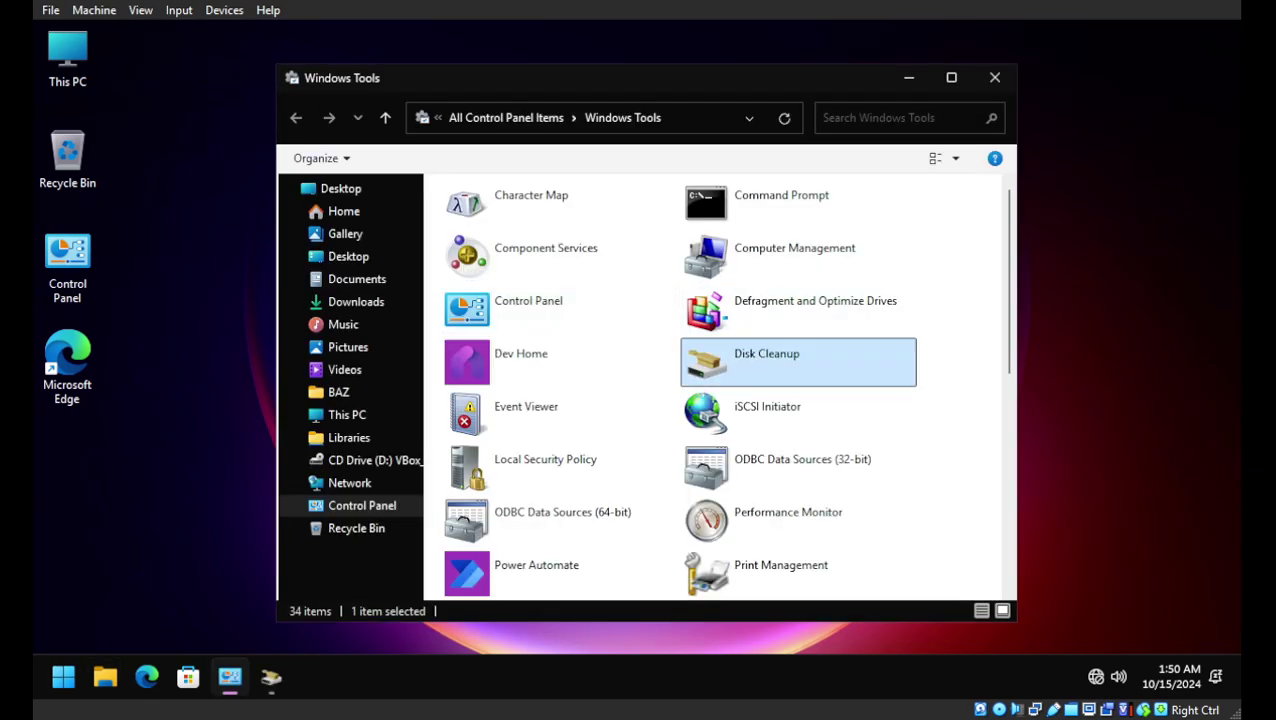
{"action": "key", "text": "alt+F4"}
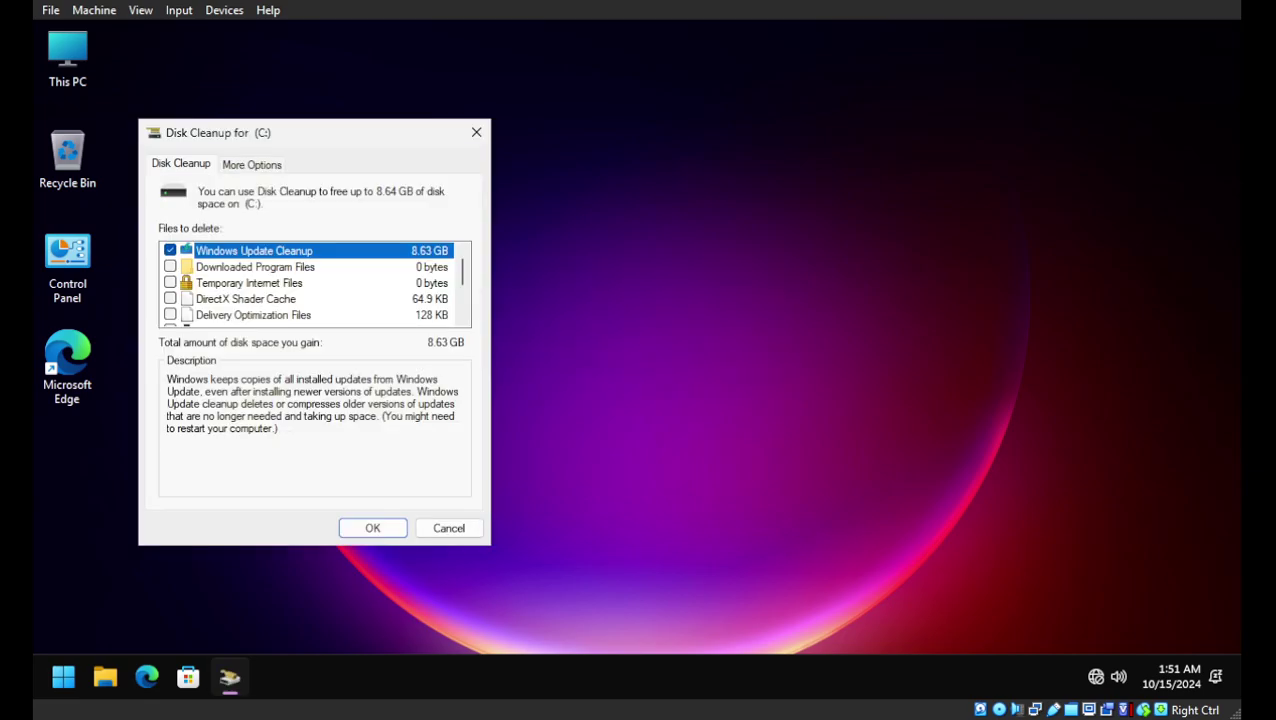
{"action": "key", "text": "alt+F4"}
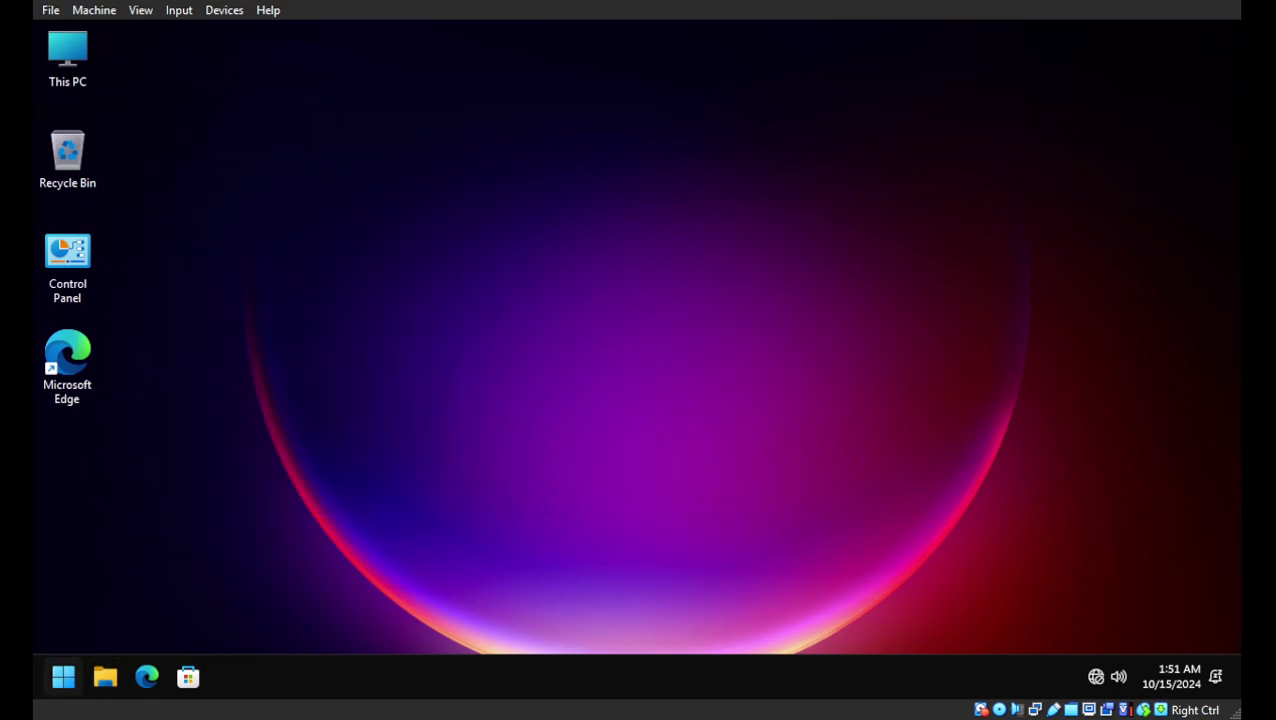
Step: Restart Windows in the virtual machine
{"action": "left_click", "coordinate": [63, 676]}
{"action": "left_click", "coordinate": [581, 611]}
{"action": "left_click", "coordinate": [582, 570]}
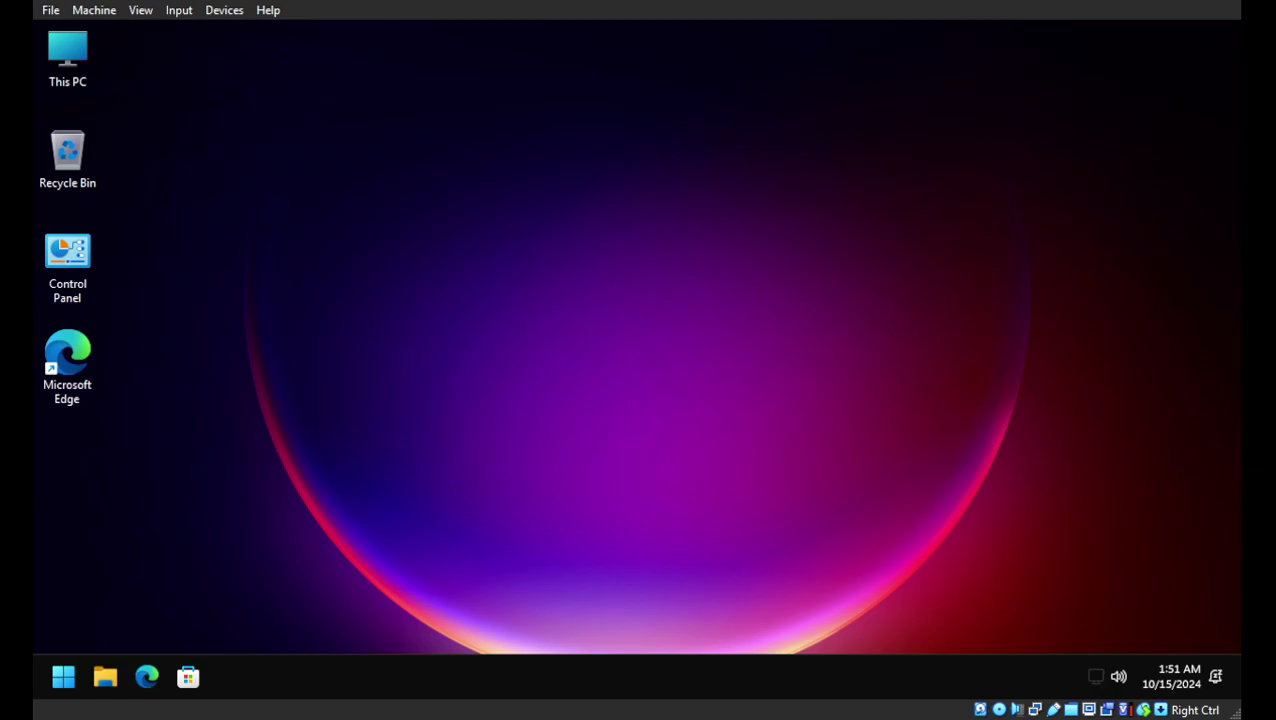
Step: After the restart, examine the Windows Update Cleanup entry for drive C: in Disk Cleanup and cancel without deleting anything
{"action": "right_click", "coordinate": [398, 293]}
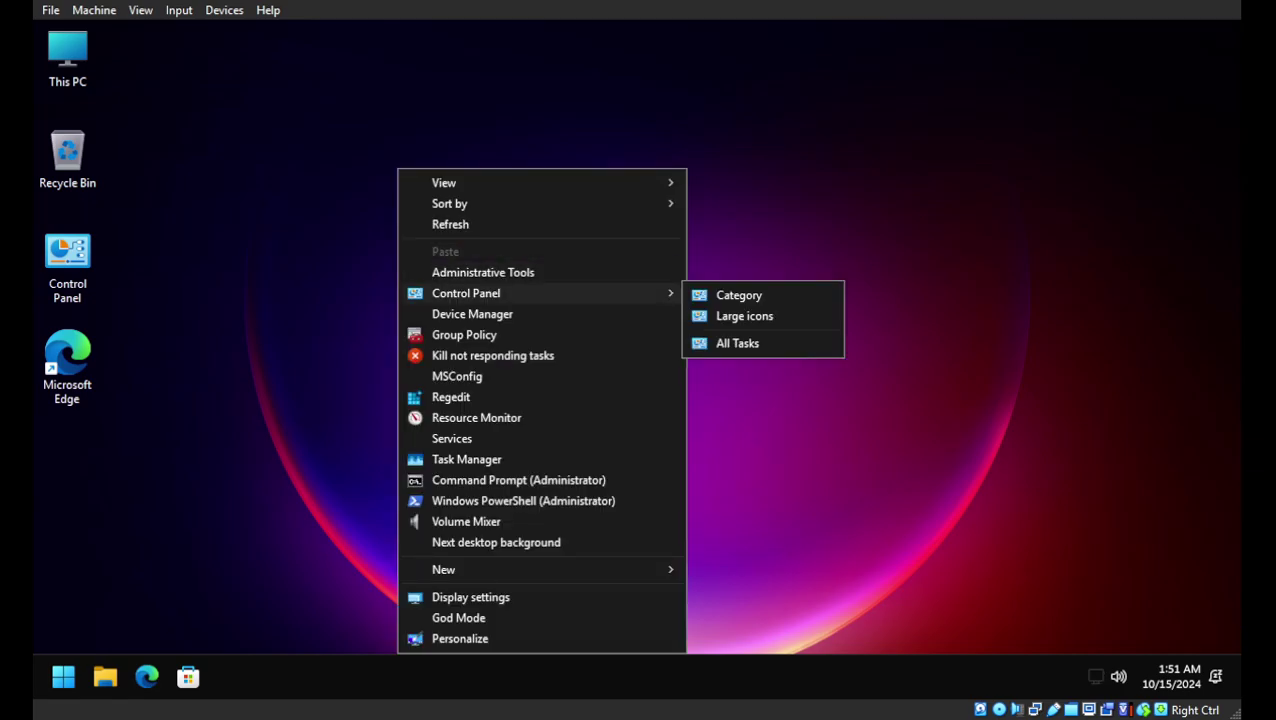
{"action": "left_click", "coordinate": [483, 272]}
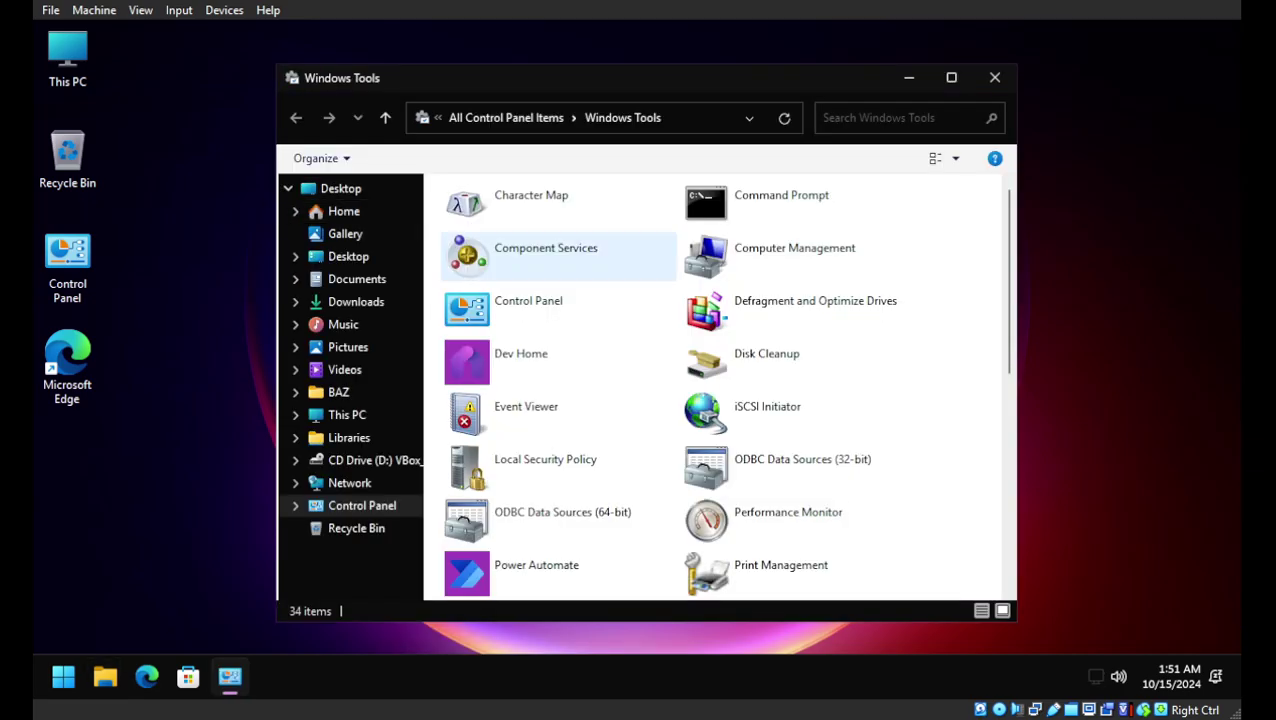
{"action": "double_click", "coordinate": [740, 360]}
{"action": "left_click", "coordinate": [995, 77]}
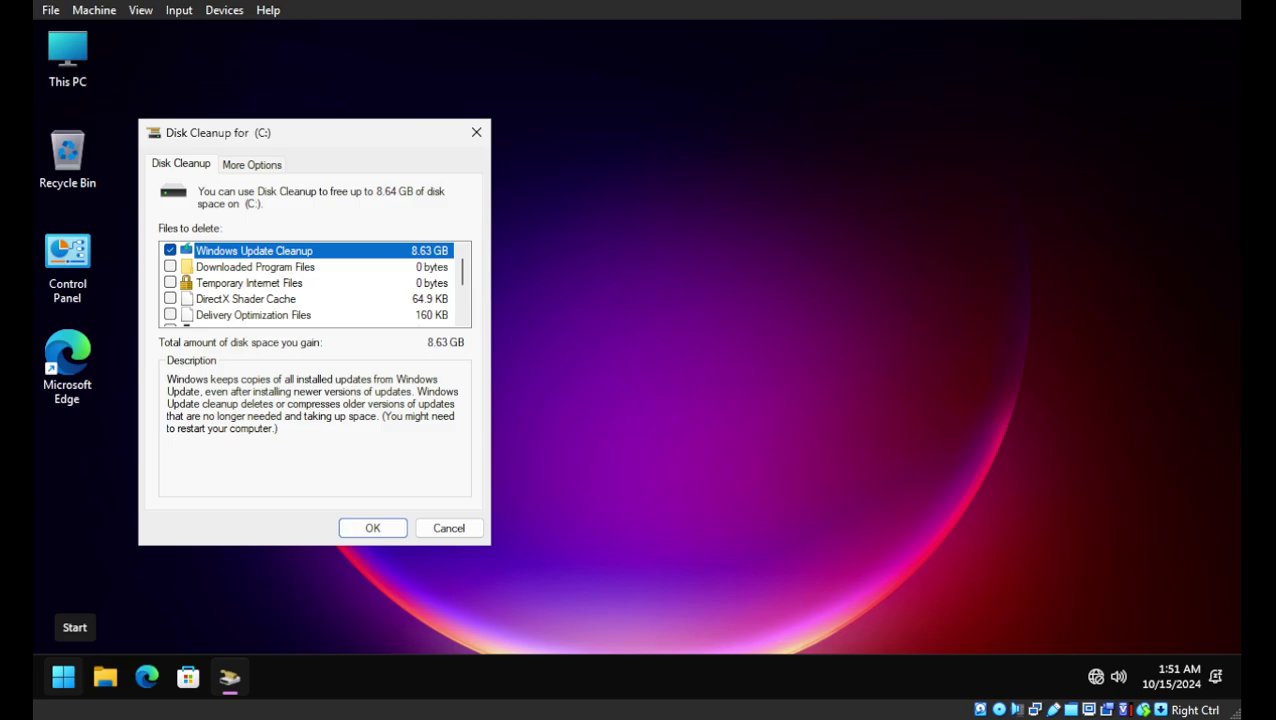
{"action": "left_click", "coordinate": [255, 267]}
{"action": "left_click", "coordinate": [254, 251]}
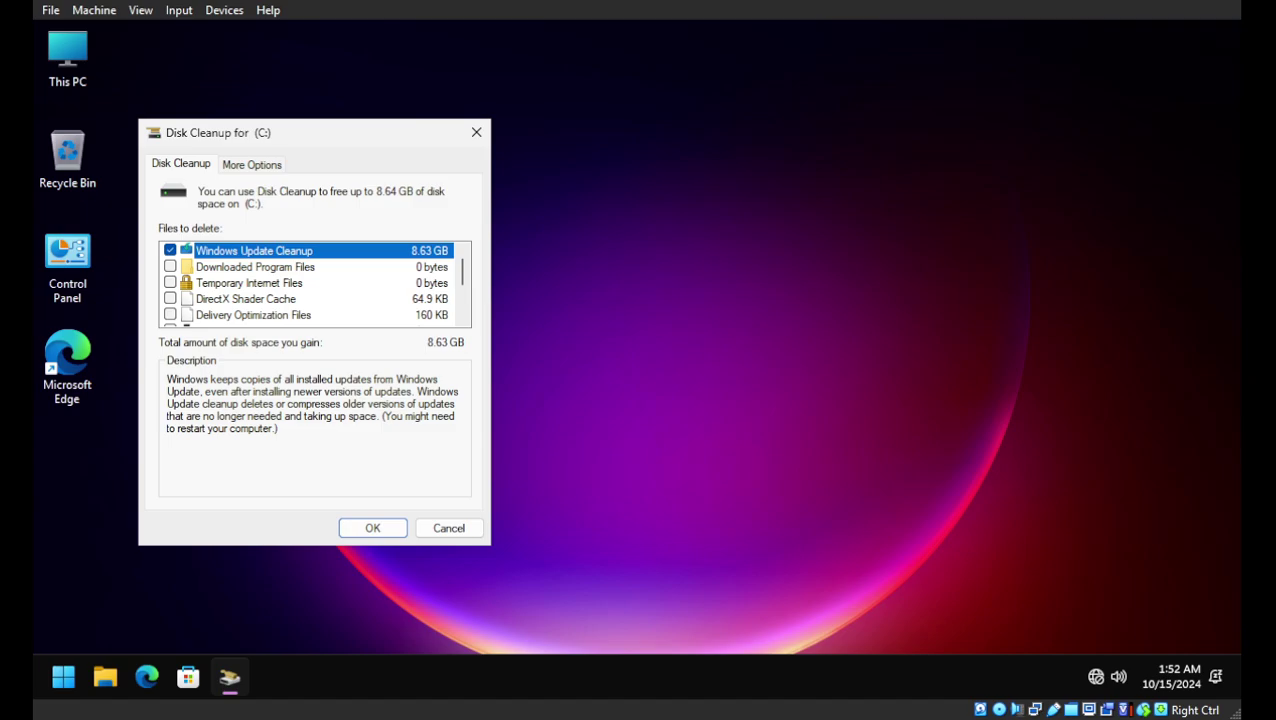
{"action": "left_click", "coordinate": [449, 528]}
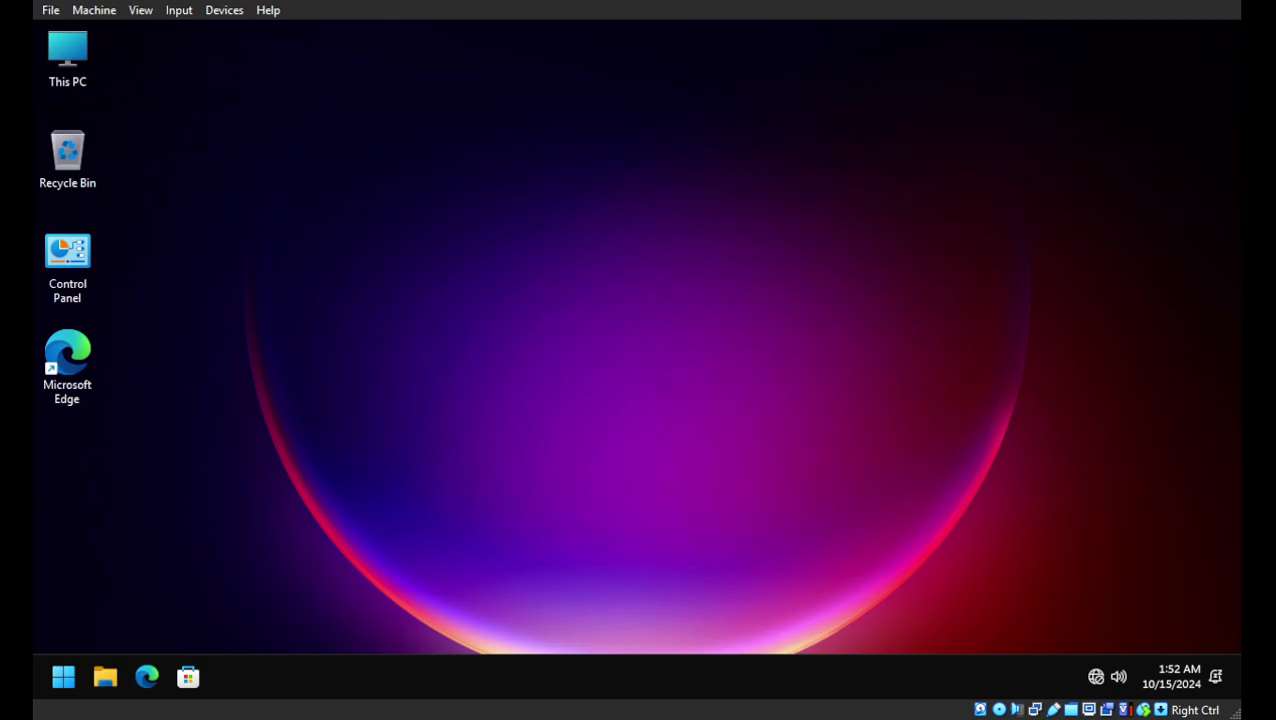
Step: Open an administrator command prompt and try to analyze the component store with dism /online cleanup-image /analyzecomponentstore
{"action": "right_click", "coordinate": [589, 183]}
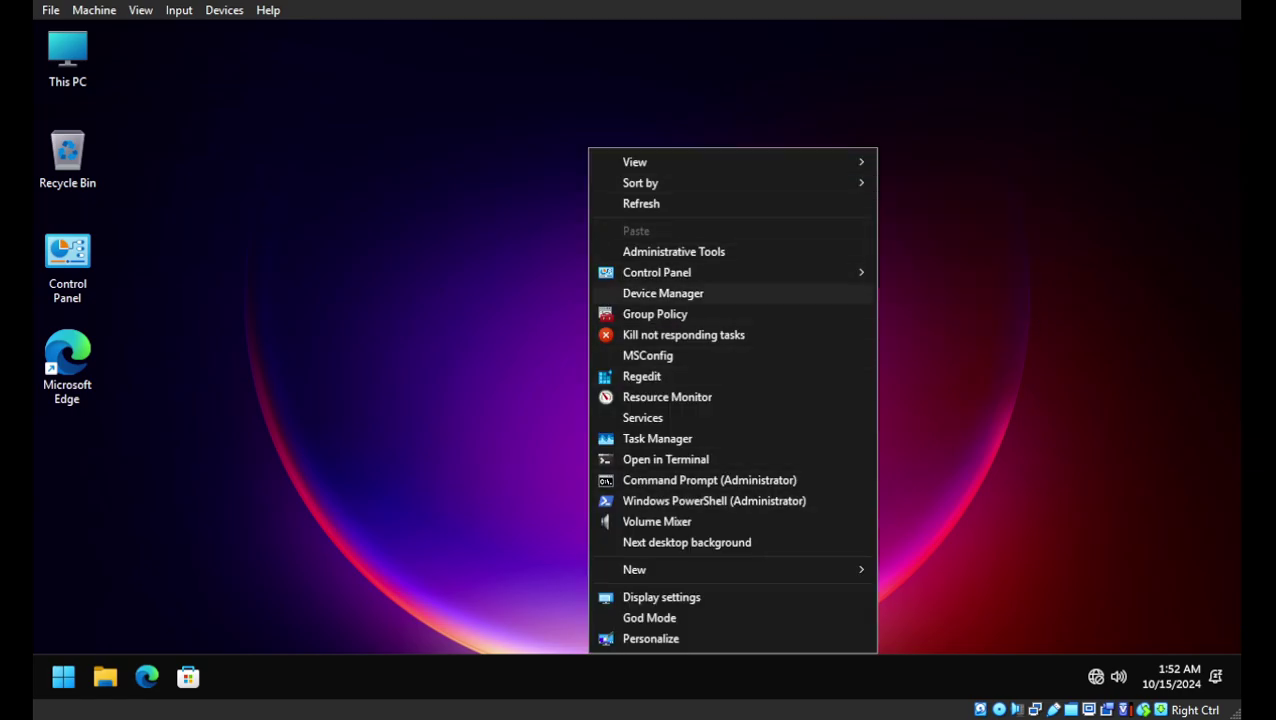
{"action": "left_click", "coordinate": [709, 480]}
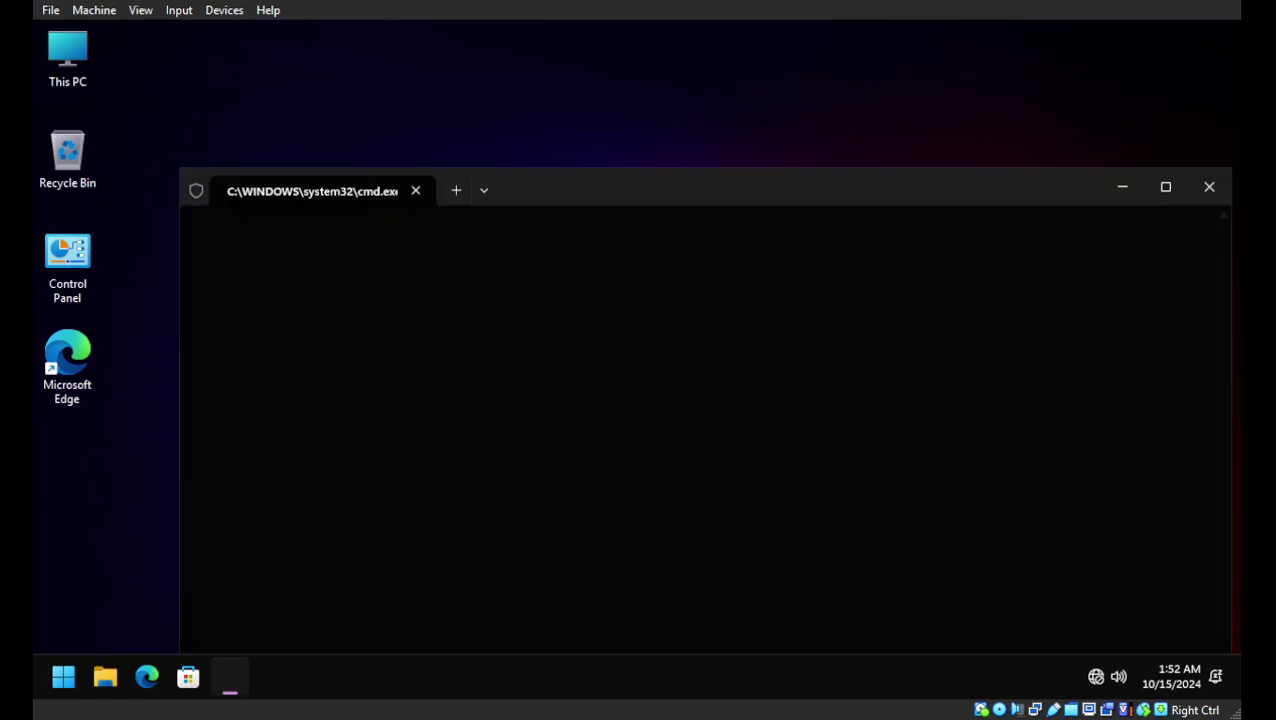
{"action": "type", "text": "dism /o"}
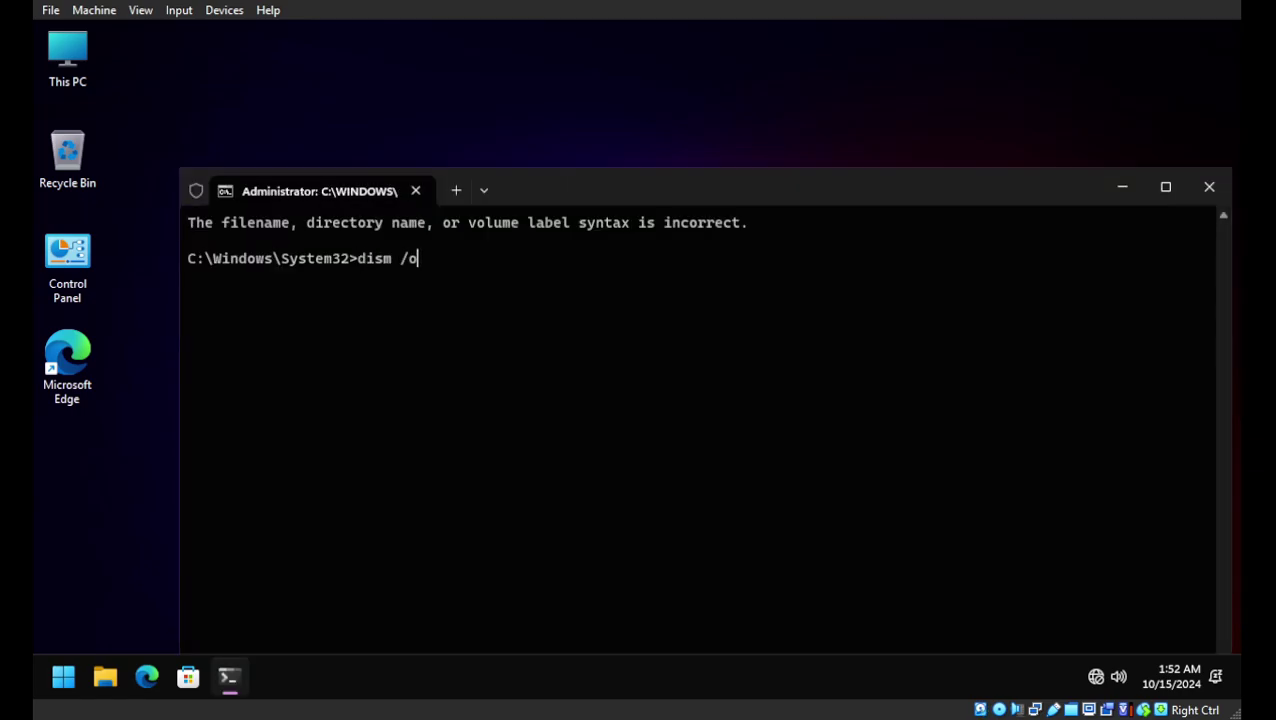
{"action": "type", "text": "nline cleanup-"}
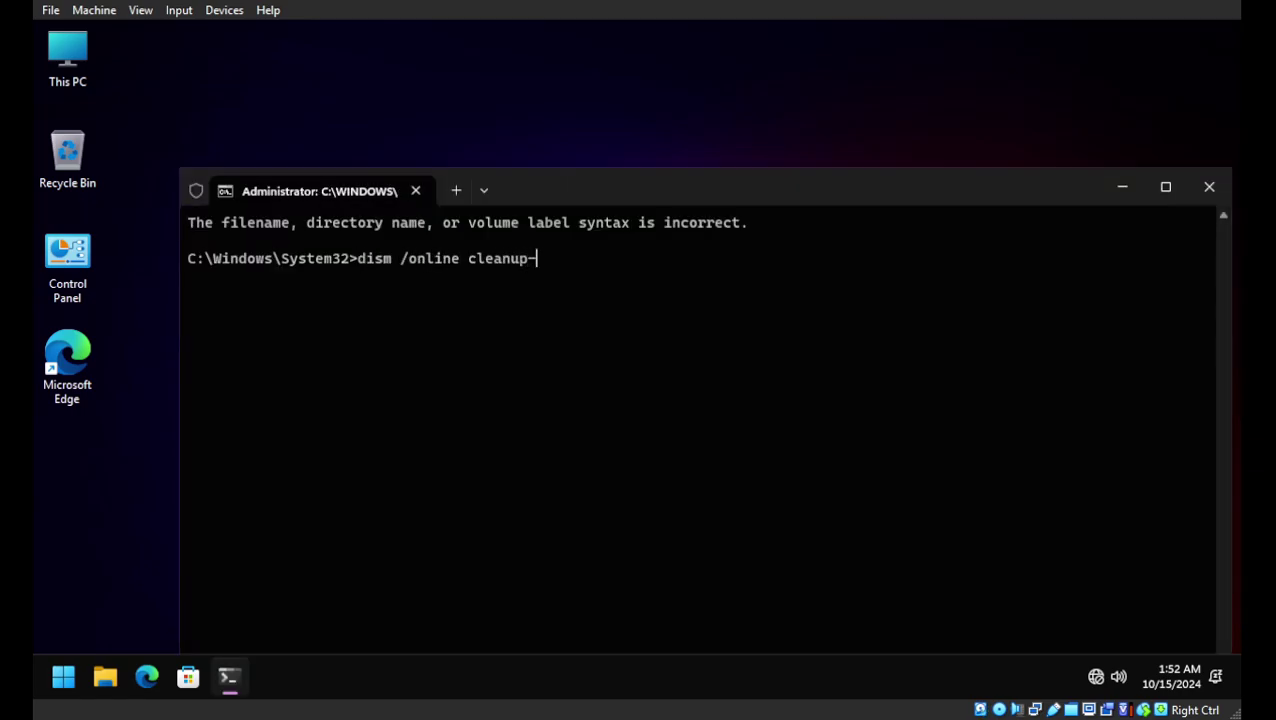
{"action": "type", "text": "image analyzecomp"}
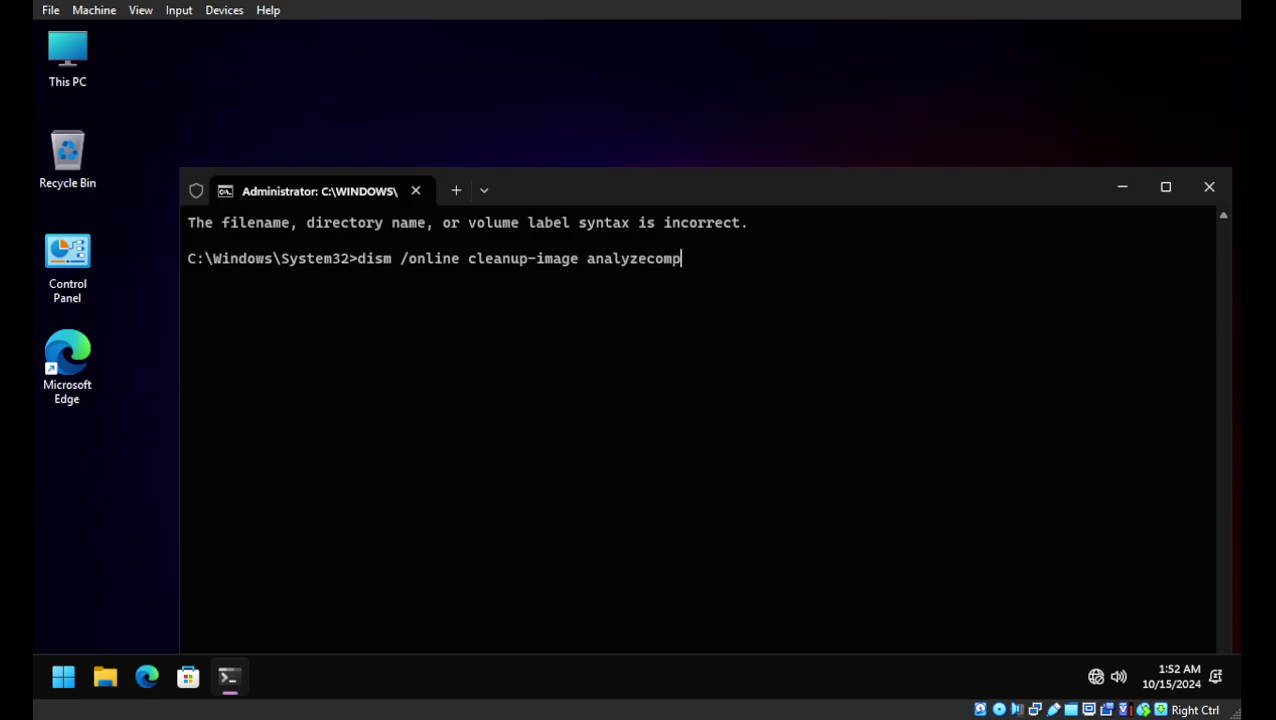
{"action": "key", "text": "BackSpace"}
{"action": "key", "text": "BackSpace"}
{"action": "key", "text": "BackSpace"}
{"action": "key", "text": "BackSpace"}
{"action": "key", "text": "BackSpace"}
{"action": "key", "text": "BackSpace"}
{"action": "key", "text": "BackSpace"}
{"action": "key", "text": "BackSpace"}
{"action": "key", "text": "BackSpace"}
{"action": "key", "text": "BackSpace"}
{"action": "key", "text": "BackSpace"}
{"action": "type", "text": "/"}
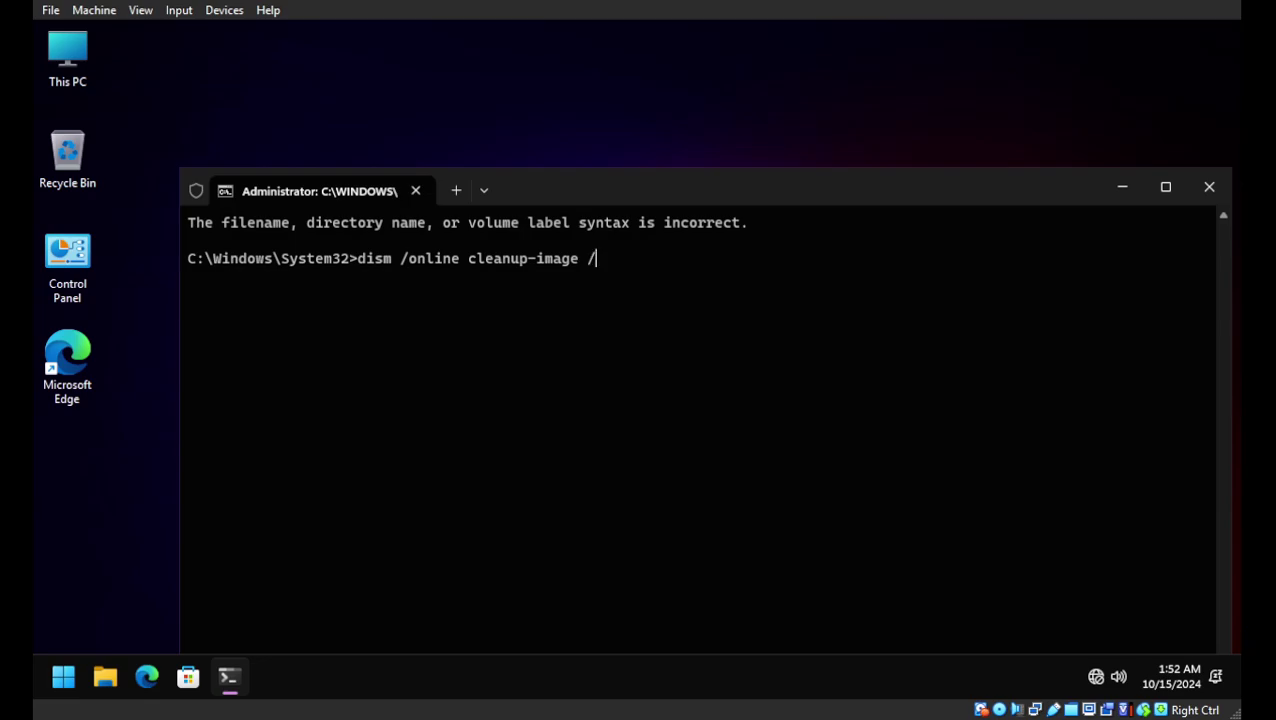
{"action": "type", "text": "analyzecomponentstore"}
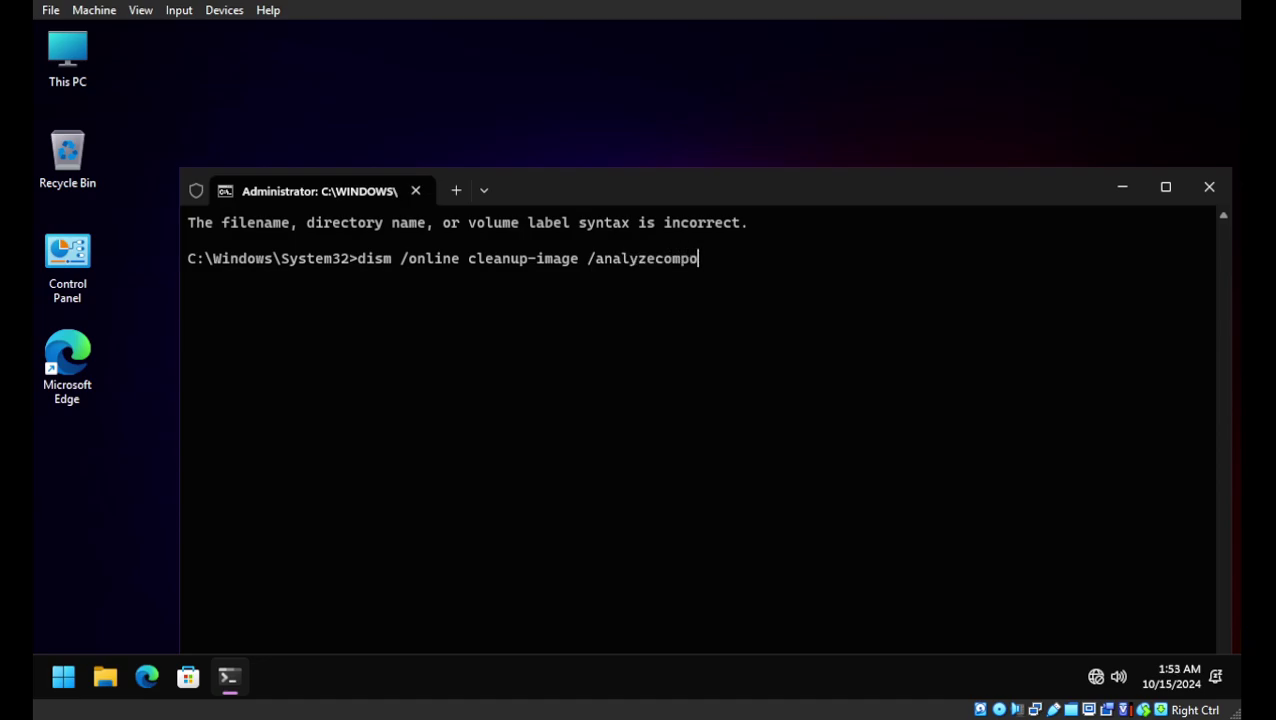
{"action": "key", "text": "Return"}
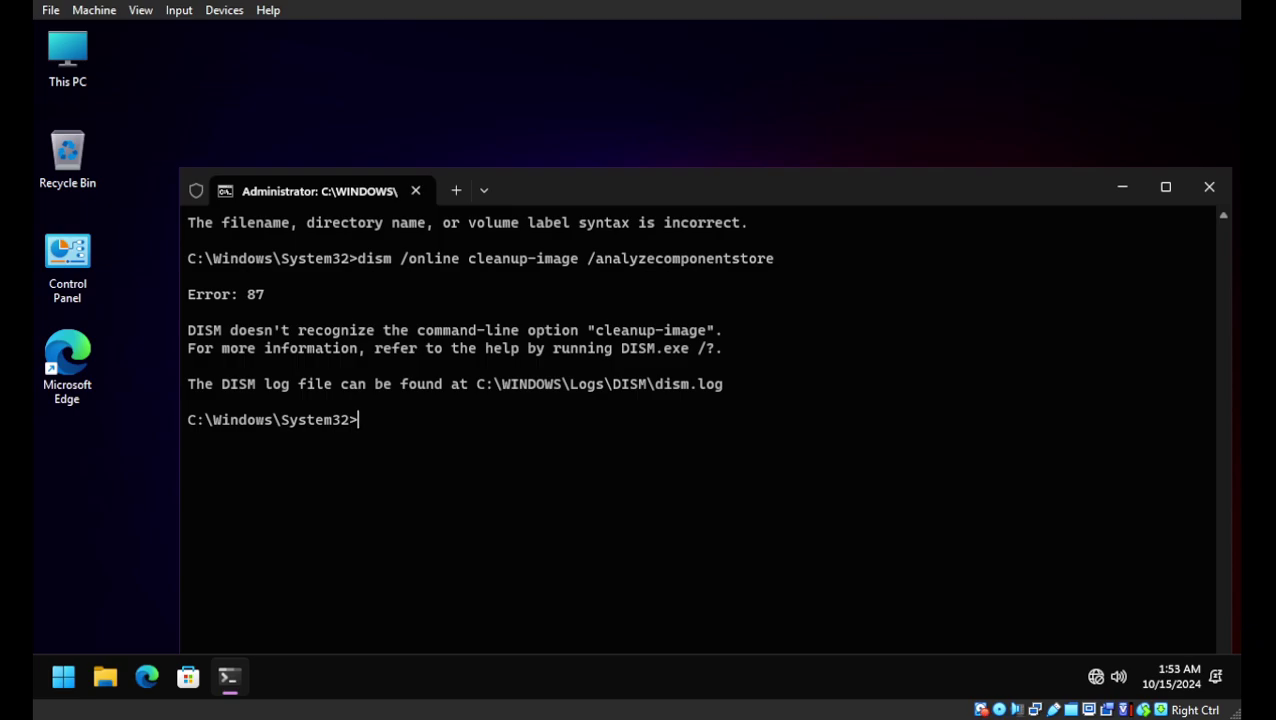
Step: Recall the DISM command, retype its analyzecomponentstore option and try to run it again
{"action": "key", "text": "Up"}
{"action": "key", "text": "BackSpace"}
{"action": "key", "text": "BackSpace"}
{"action": "key", "text": "BackSpace"}
{"action": "key", "text": "BackSpace"}
{"action": "key", "text": "BackSpace"}
{"action": "key", "text": "BackSpace"}
{"action": "key", "text": "BackSpace"}
{"action": "key", "text": "BackSpace"}
{"action": "key", "text": "BackSpace"}
{"action": "key", "text": "BackSpace"}
{"action": "key", "text": "BackSpace"}
{"action": "key", "text": "BackSpace"}
{"action": "key", "text": "BackSpace"}
{"action": "key", "text": "BackSpace"}
{"action": "key", "text": "BackSpace"}
{"action": "key", "text": "BackSpace"}
{"action": "key", "text": "BackSpace"}
{"action": "key", "text": "BackSpace"}
{"action": "key", "text": "BackSpace"}
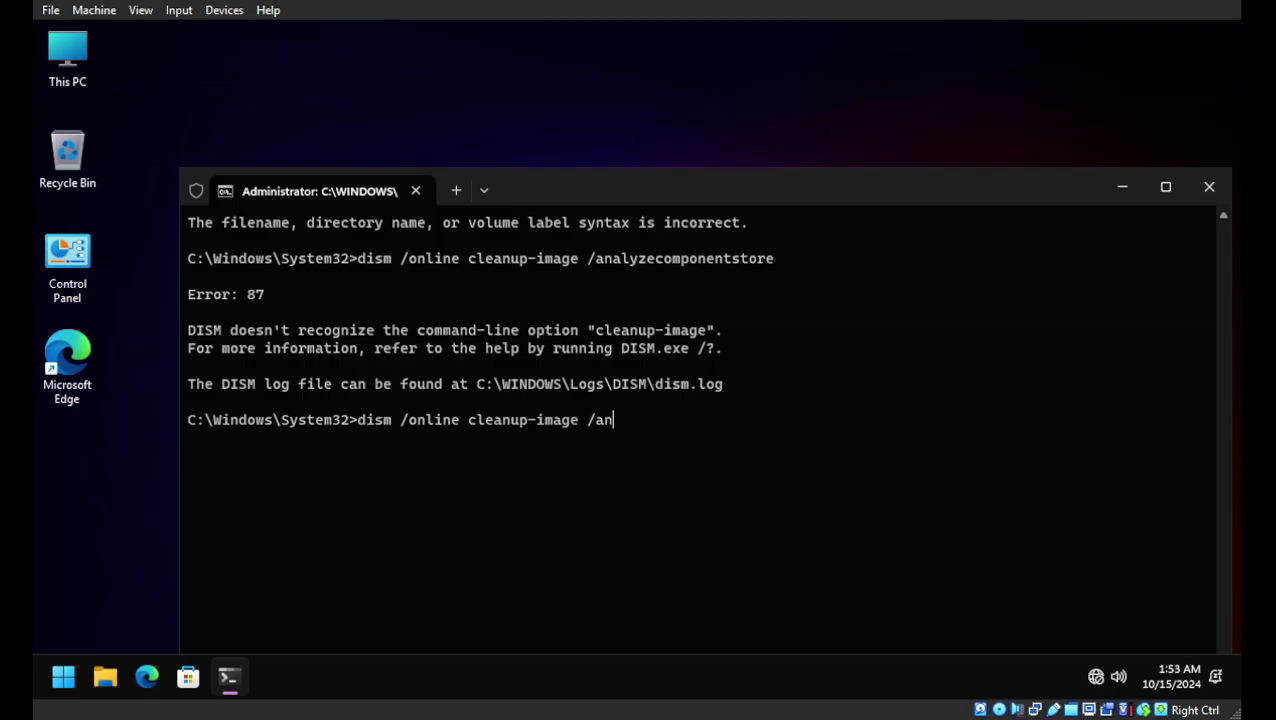
{"action": "type", "text": "alyzecomponentstore"}
{"action": "key", "text": "Return"}
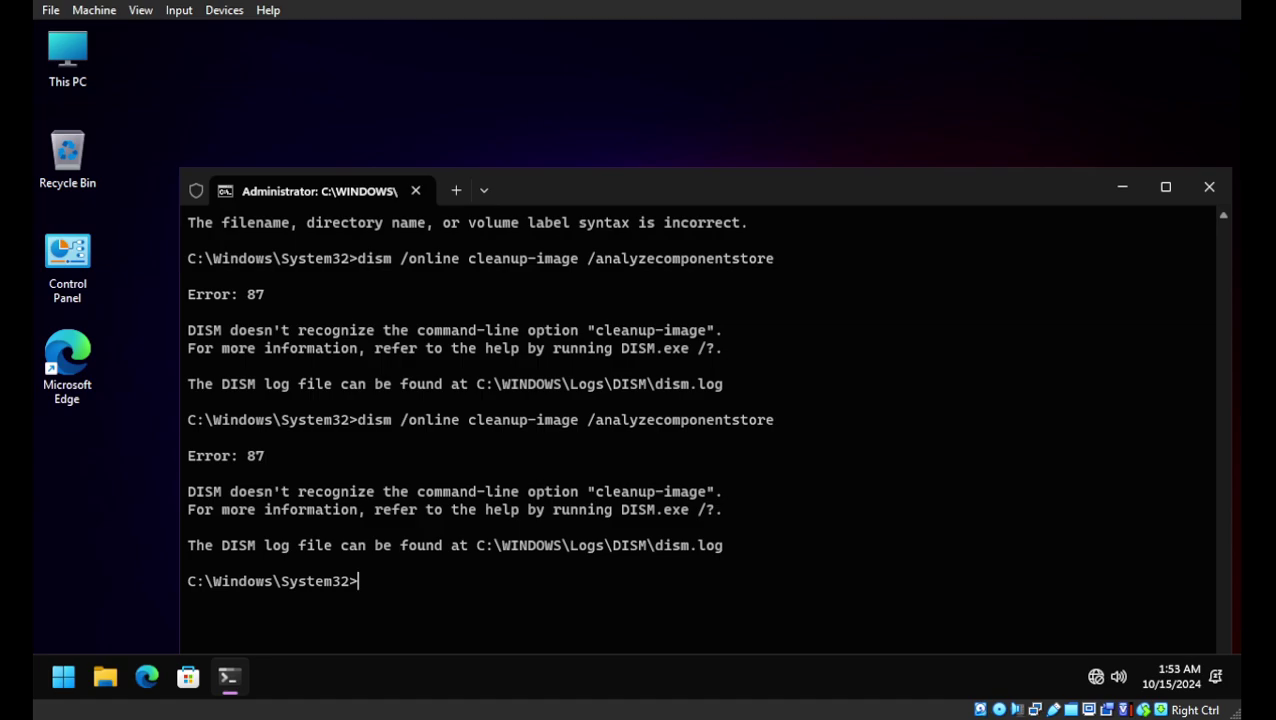
Step: Insert the missing slash before cleanup-image in the recalled command and run dism /online /cleanup-image /analyzecomponentstore
{"action": "key", "text": "Up"}
{"action": "key", "text": "Left"}
{"action": "key", "text": "Left"}
{"action": "key", "text": "Left"}
{"action": "key", "text": "Left"}
{"action": "key", "text": "Left"}
{"action": "key", "text": "Left"}
{"action": "key", "text": "Left"}
{"action": "key", "text": "Left"}
{"action": "key", "text": "Left"}
{"action": "key", "text": "Left"}
{"action": "key", "text": "Left"}
{"action": "key", "text": "Left"}
{"action": "key", "text": "Left"}
{"action": "key", "text": "Left"}
{"action": "key", "text": "Left"}
{"action": "key", "text": "Left"}
{"action": "key", "text": "Left"}
{"action": "key", "text": "Left"}
{"action": "key", "text": "Left"}
{"action": "key", "text": "Left"}
{"action": "key", "text": "Left"}
{"action": "key", "text": "Left"}
{"action": "key", "text": "Left"}
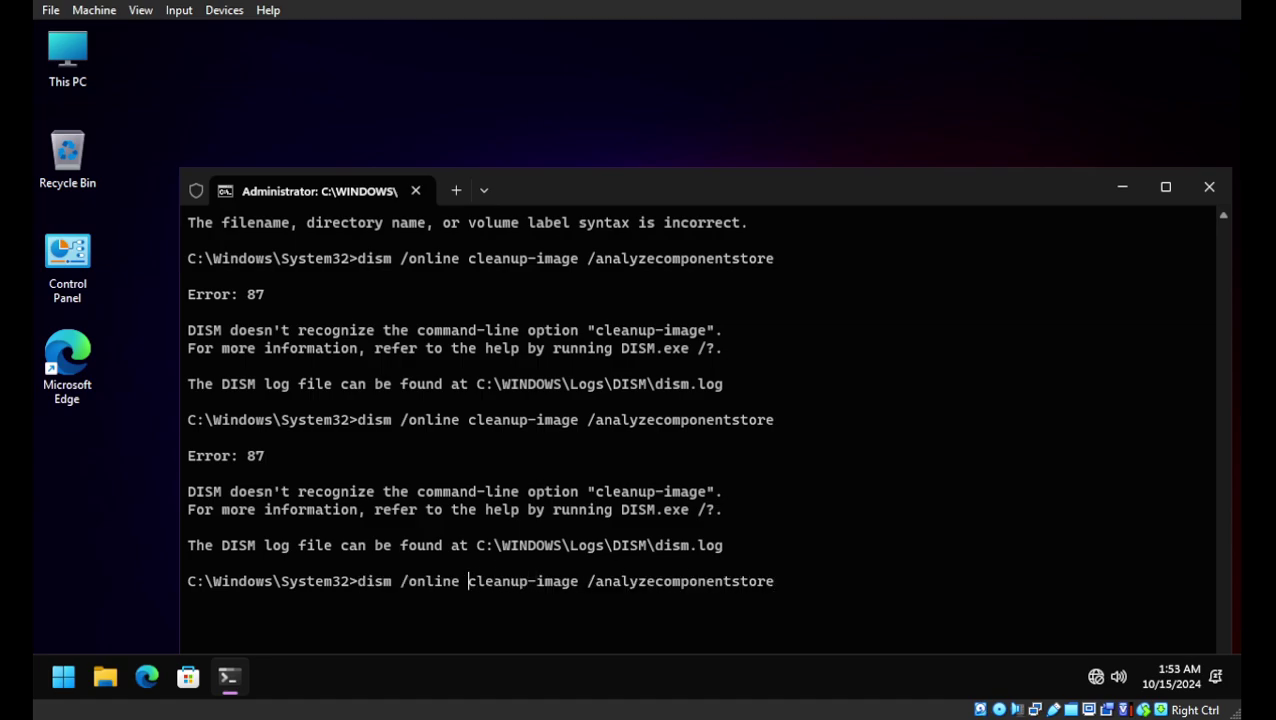
{"action": "type", "text": "/"}
{"action": "key", "text": "Return"}
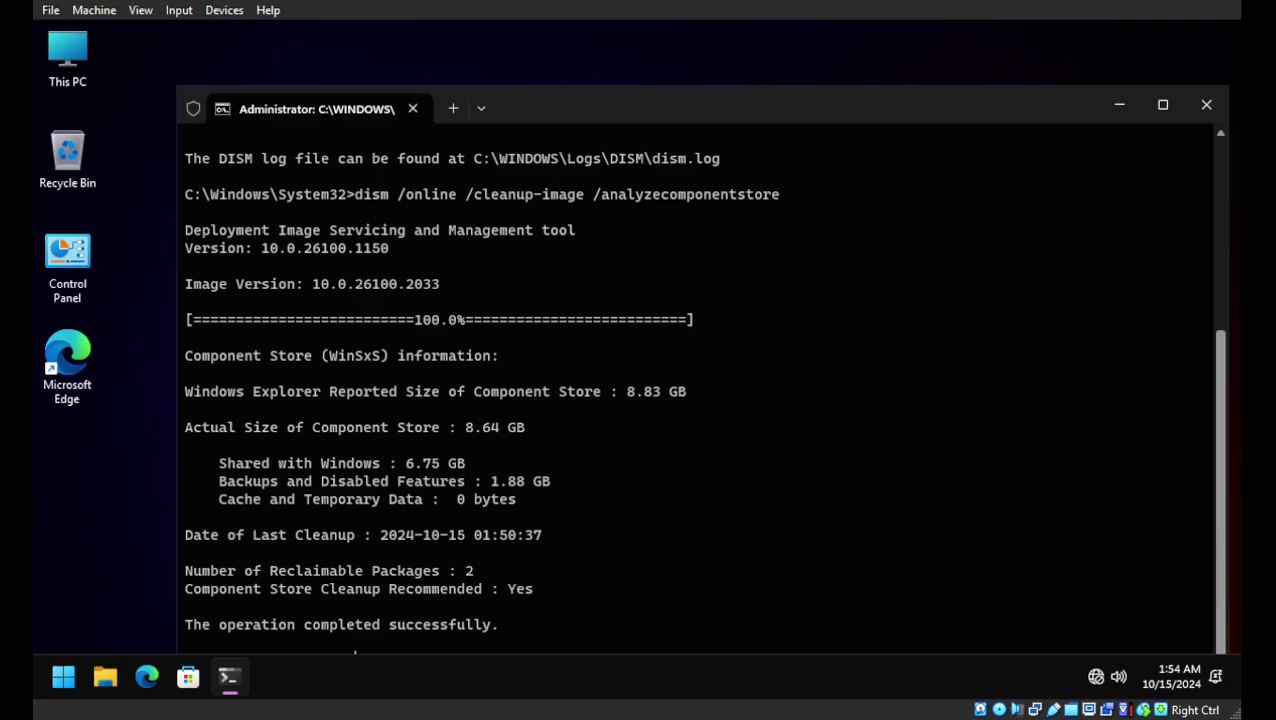
Step: Examine the component store report's backup and cache sizes, moving the command prompt window so the whole report can be read
{"action": "left_click_drag", "start_coordinate": [219, 481], "coordinate": [635, 499]}
{"action": "left_click", "coordinate": [635, 499]}
{"action": "left_click_drag", "start_coordinate": [663, 94], "coordinate": [653, 49]}
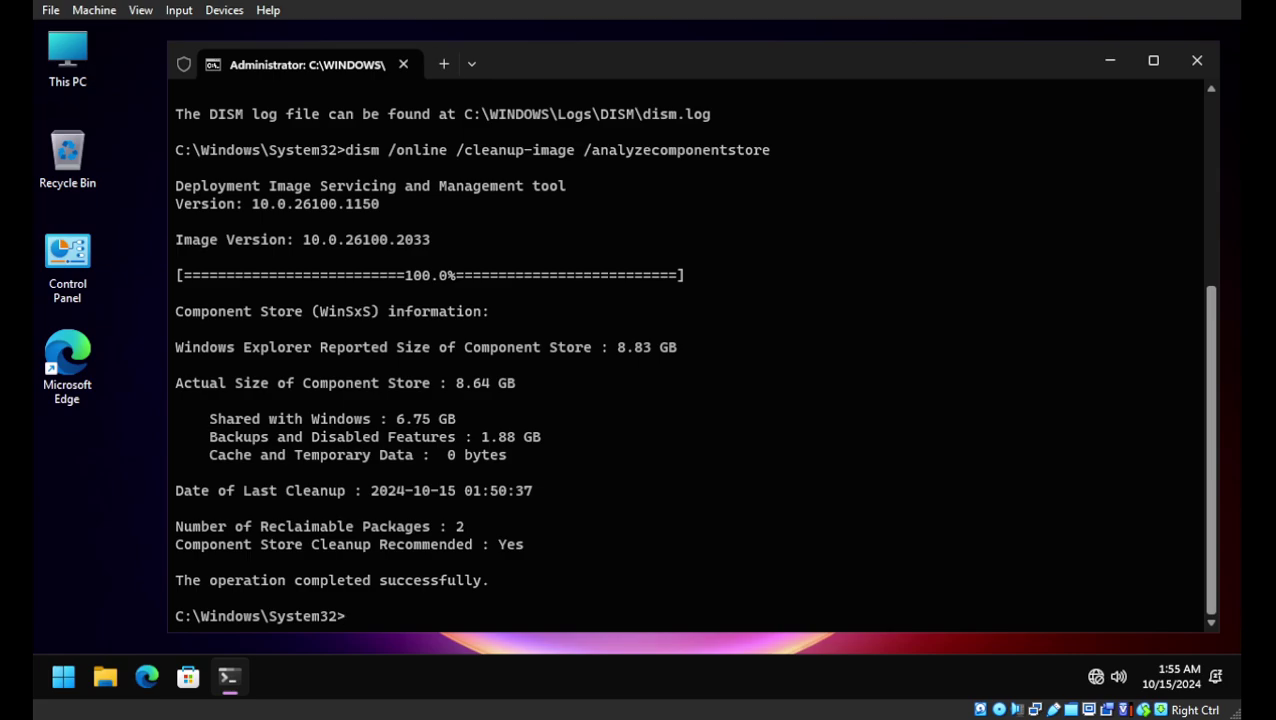
{"action": "left_click_drag", "start_coordinate": [690, 70], "coordinate": [594, 69]}
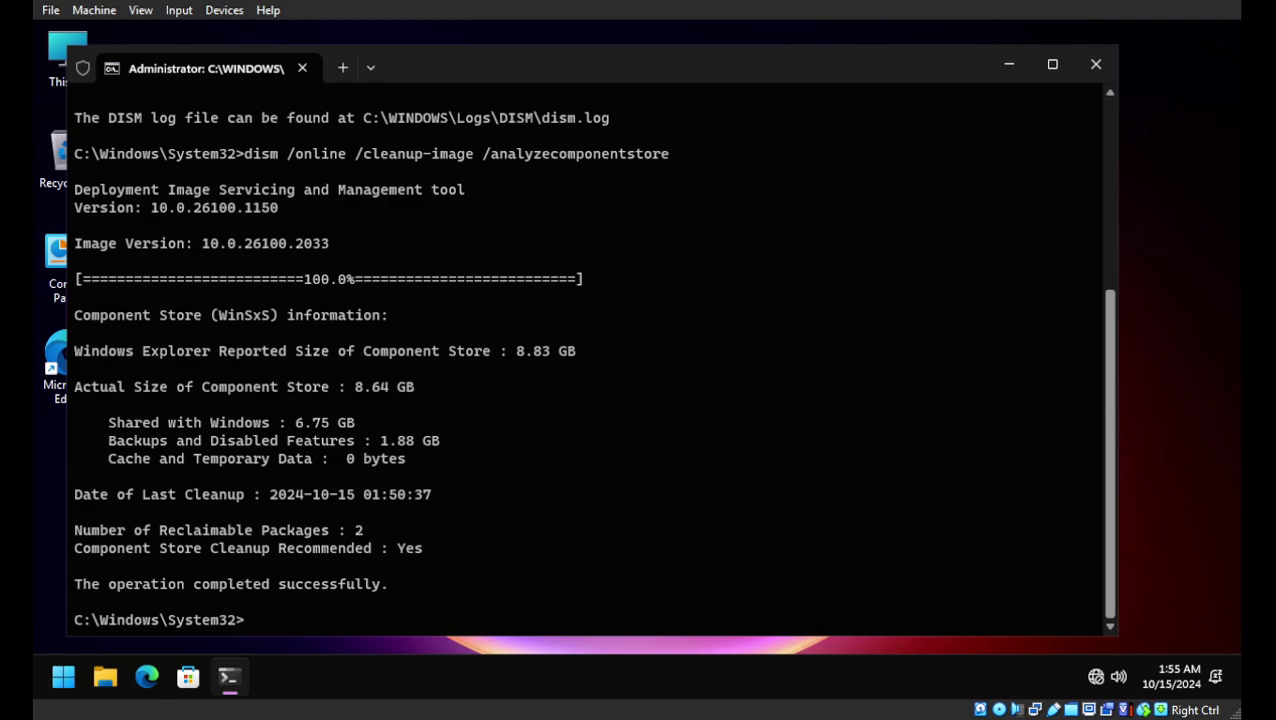
Step: Open the System > Storage page in Windows Settings to check the space used on drive C:
{"action": "left_click", "coordinate": [63, 677]}
{"action": "left_click", "coordinate": [211, 235]}
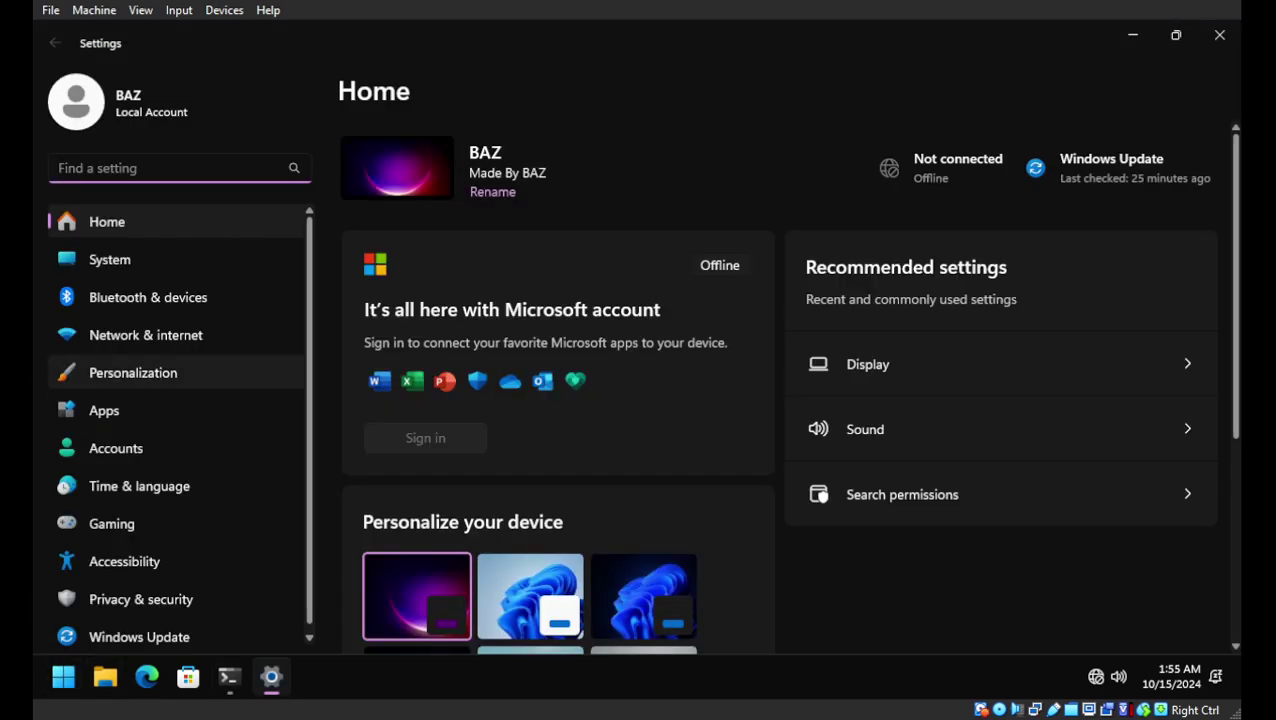
{"action": "left_click", "coordinate": [109, 259]}
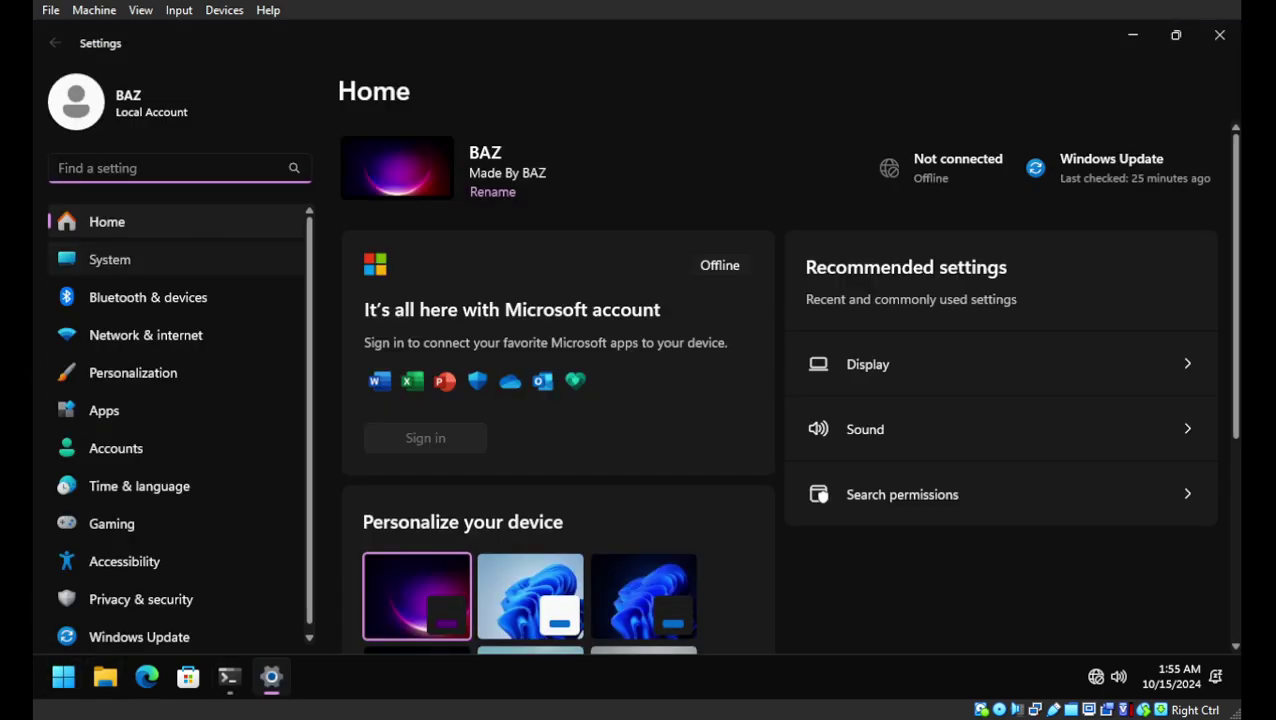
{"action": "left_click", "coordinate": [416, 615]}
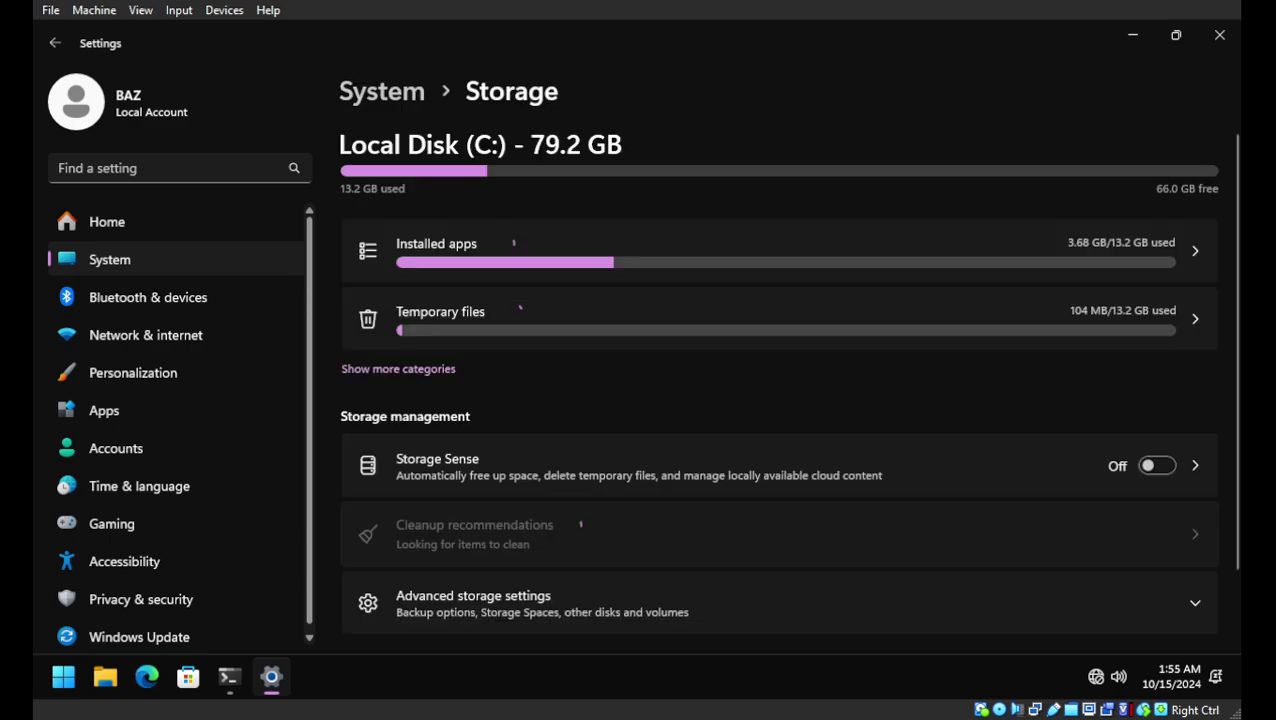
Step: Examine the System & reserved storage breakdown of drive C: and compare it with the component store report in the command prompt
{"action": "left_click", "coordinate": [398, 369]}
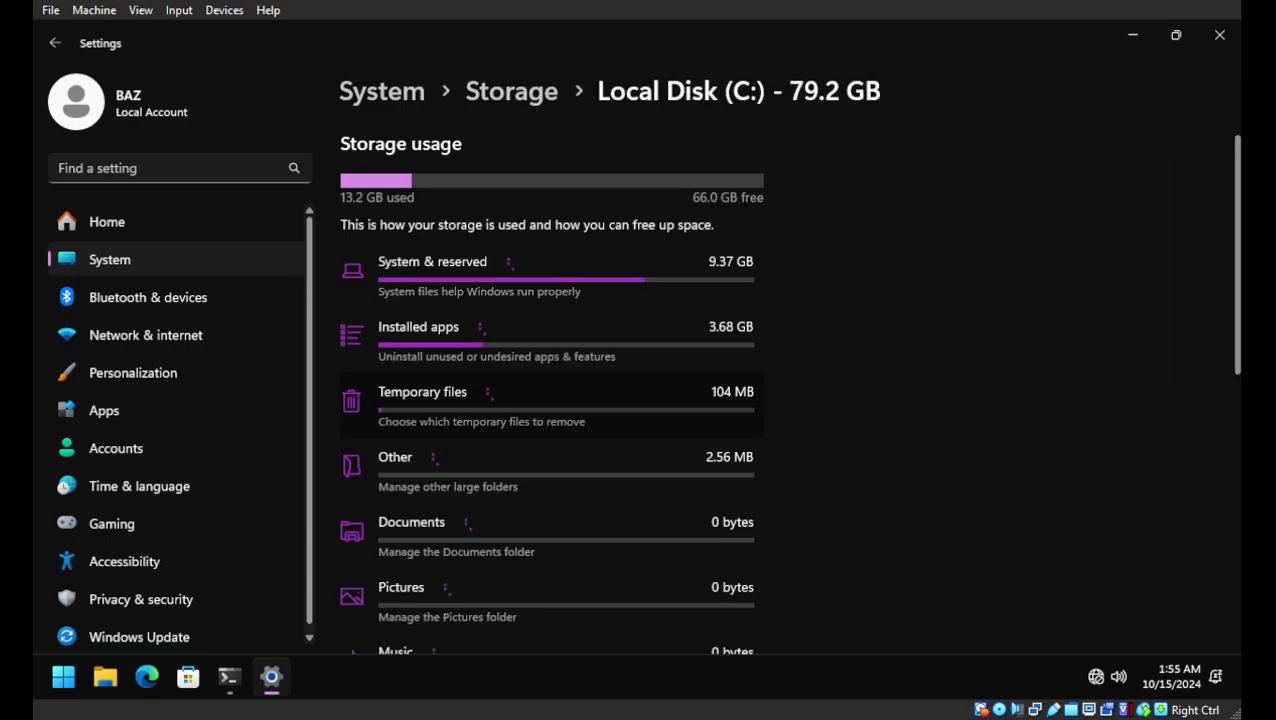
{"action": "left_click", "coordinate": [555, 274]}
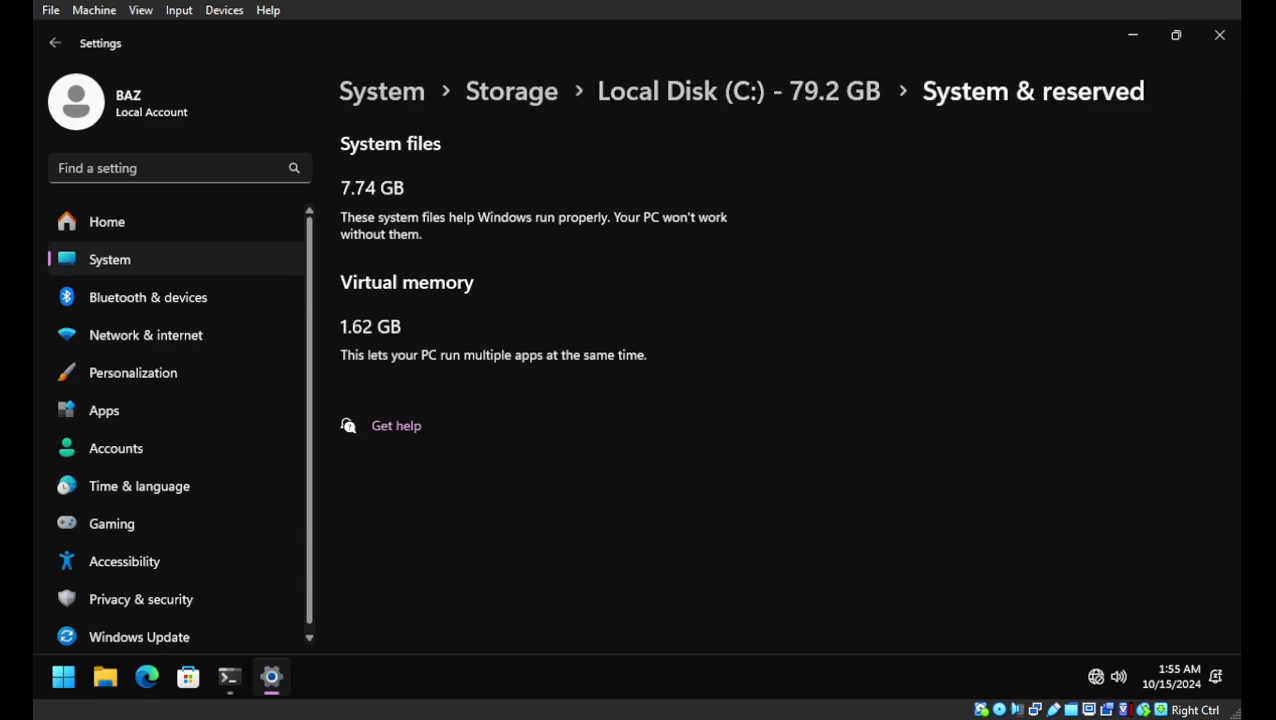
{"action": "mouse_move", "coordinate": [229, 677]}
{"action": "key", "text": "alt+Tab"}
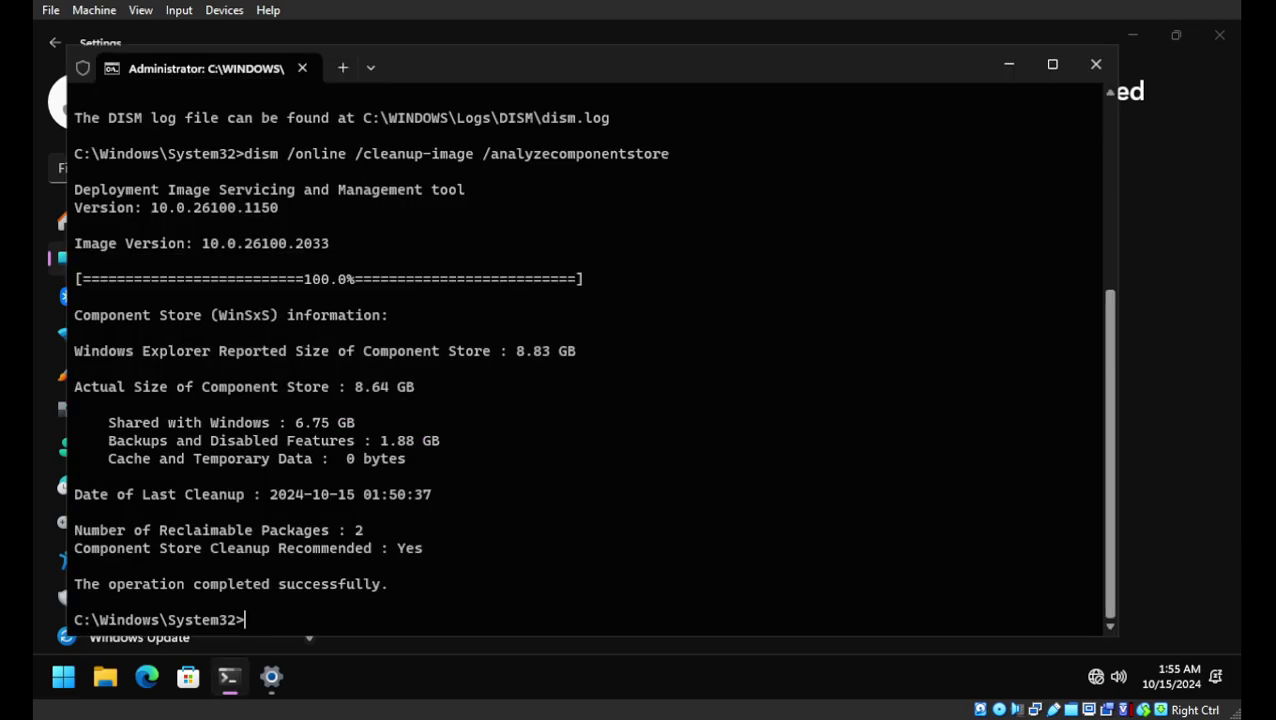
{"action": "key", "text": "alt+Tab"}
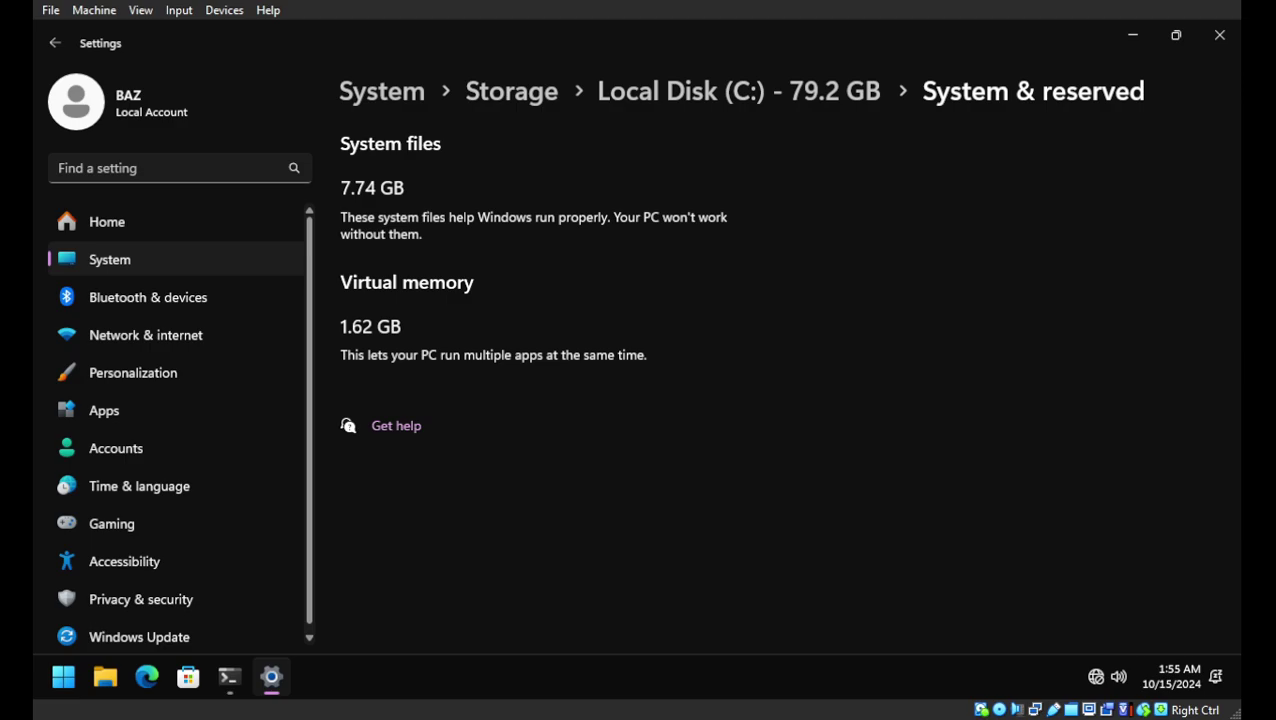
Step: Open the Temporary files list of drive C: and toggle the Windows Update Cleanup entry off and back on
{"action": "key", "text": "alt+Left"}
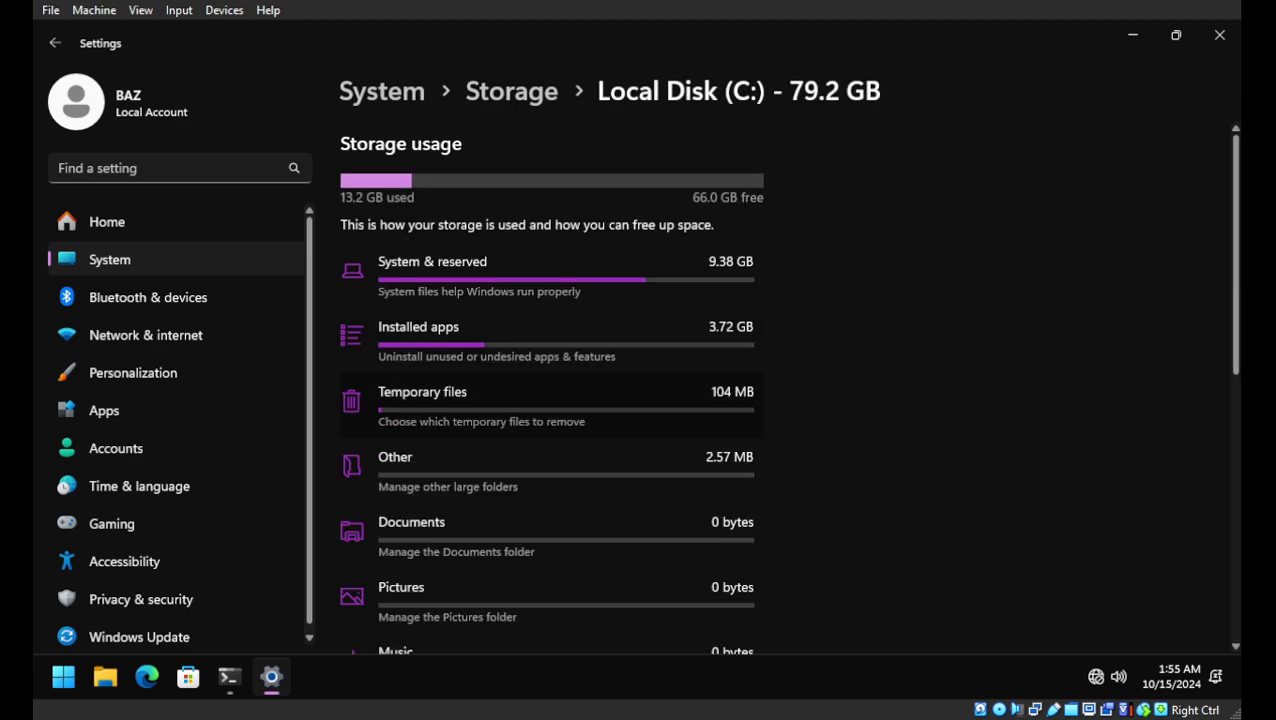
{"action": "left_click", "coordinate": [480, 405]}
{"action": "left_click", "coordinate": [353, 324]}
{"action": "left_click", "coordinate": [353, 324]}
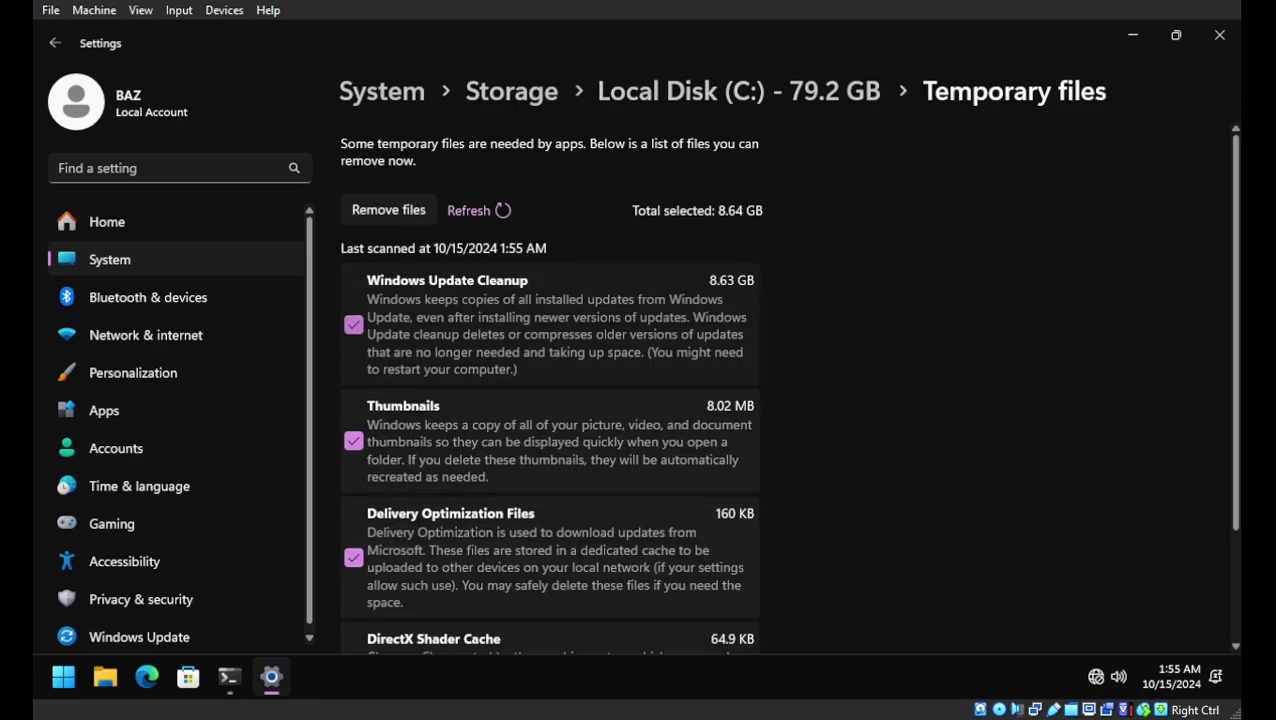
Step: Change the recalled command to dism /online /cleanup-image /startcomponentcleanup in the command prompt and run it twice
{"action": "key", "text": "alt+Tab"}
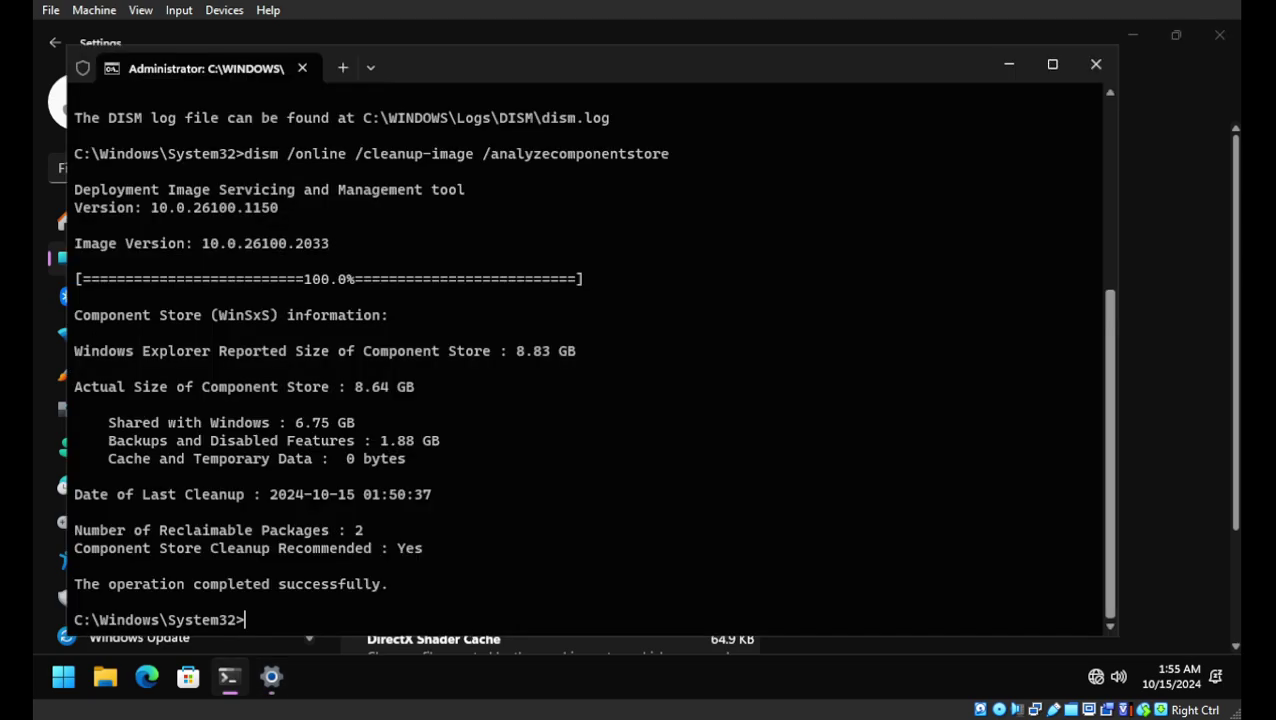
{"action": "key", "text": "Up"}
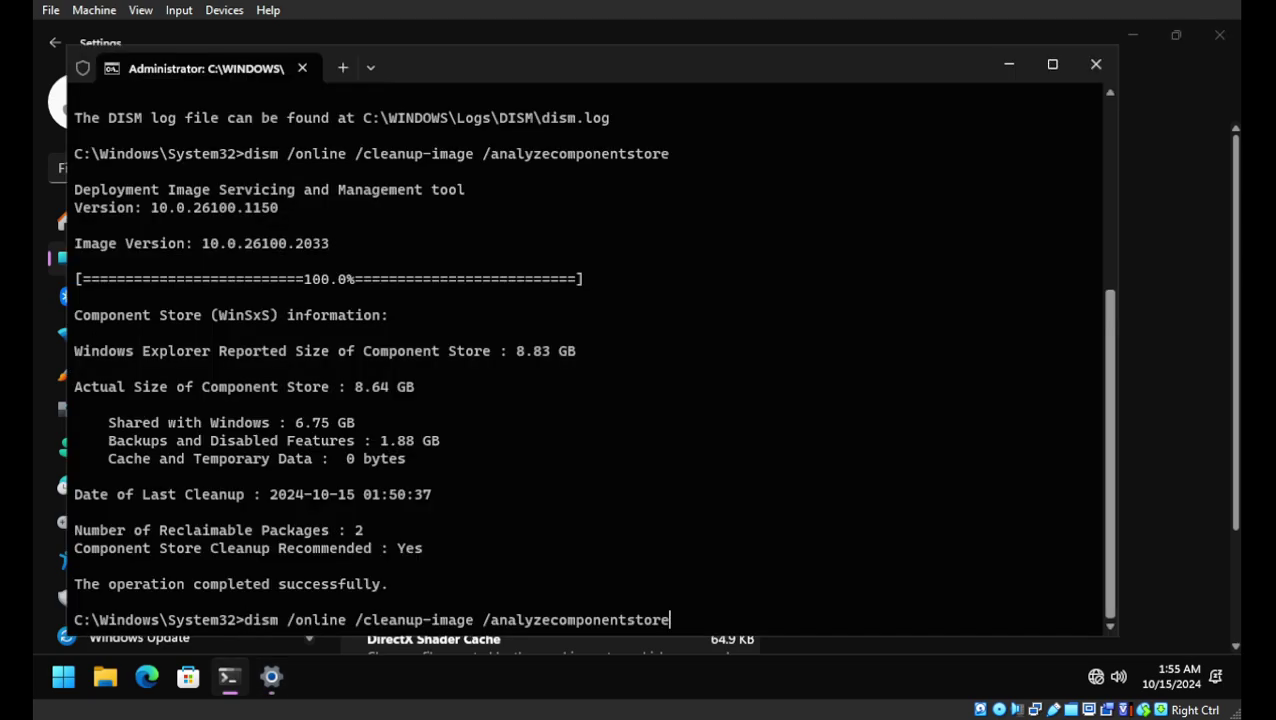
{"action": "key", "text": "BackSpace"}
{"action": "key", "text": "BackSpace"}
{"action": "key", "text": "BackSpace"}
{"action": "key", "text": "BackSpace"}
{"action": "key", "text": "BackSpace"}
{"action": "key", "text": "BackSpace"}
{"action": "key", "text": "BackSpace"}
{"action": "key", "text": "BackSpace"}
{"action": "key", "text": "BackSpace"}
{"action": "key", "text": "BackSpace"}
{"action": "key", "text": "BackSpace"}
{"action": "key", "text": "BackSpace"}
{"action": "key", "text": "BackSpace"}
{"action": "key", "text": "BackSpace"}
{"action": "key", "text": "BackSpace"}
{"action": "key", "text": "BackSpace"}
{"action": "key", "text": "BackSpace"}
{"action": "key", "text": "BackSpace"}
{"action": "key", "text": "BackSpace"}
{"action": "key", "text": "BackSpace"}
{"action": "type", "text": "st"}
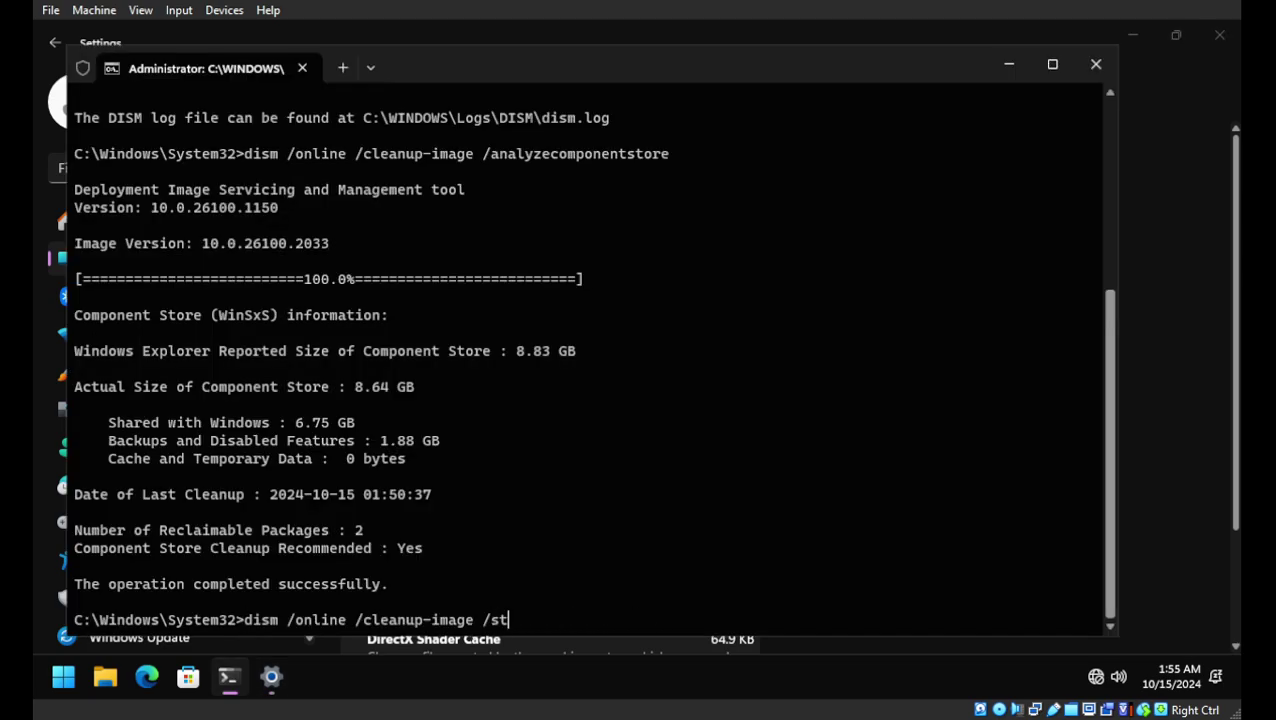
{"action": "type", "text": "artcomponent"}
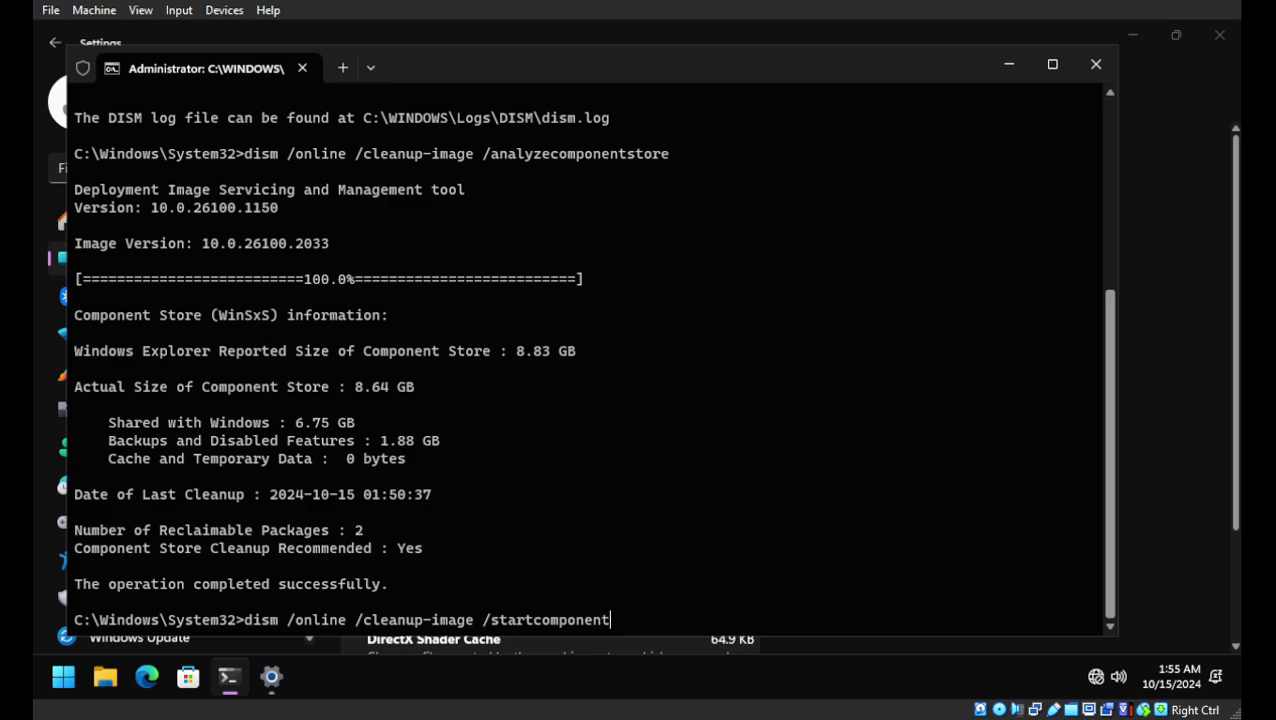
{"action": "type", "text": "cleanup"}
{"action": "key", "text": "Return"}
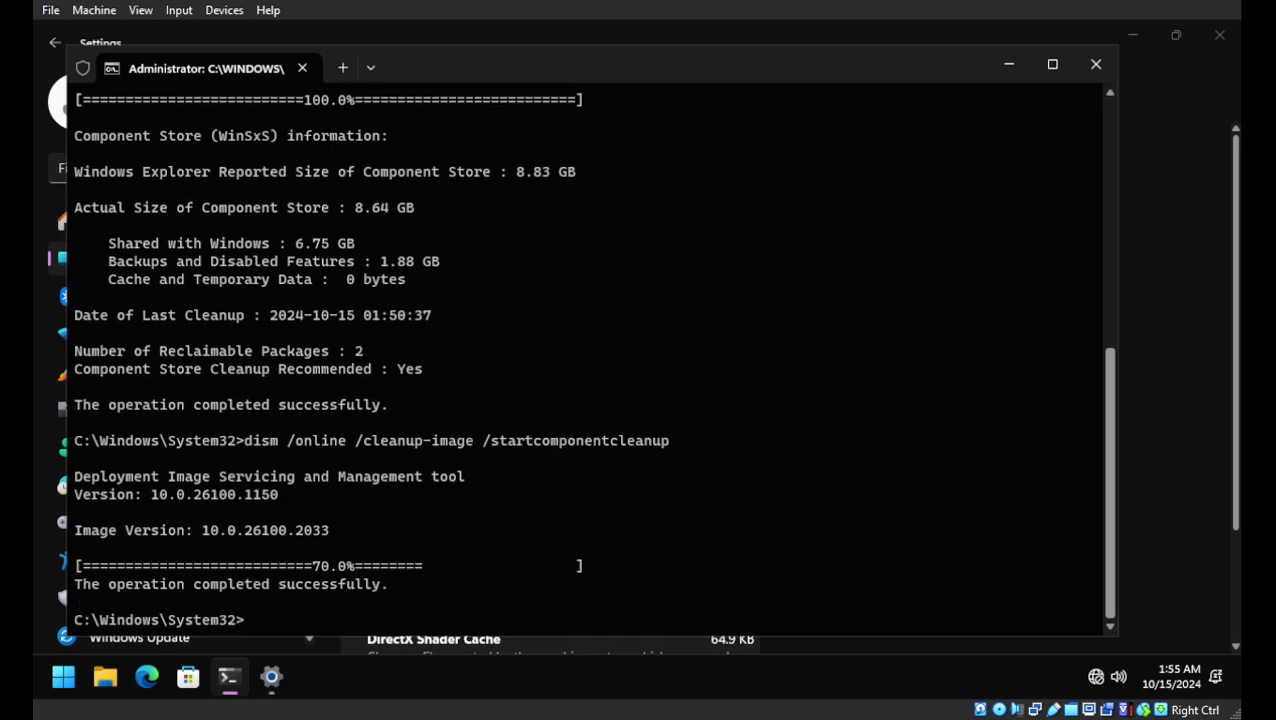
{"action": "key", "text": "Up"}
{"action": "key", "text": "Return"}
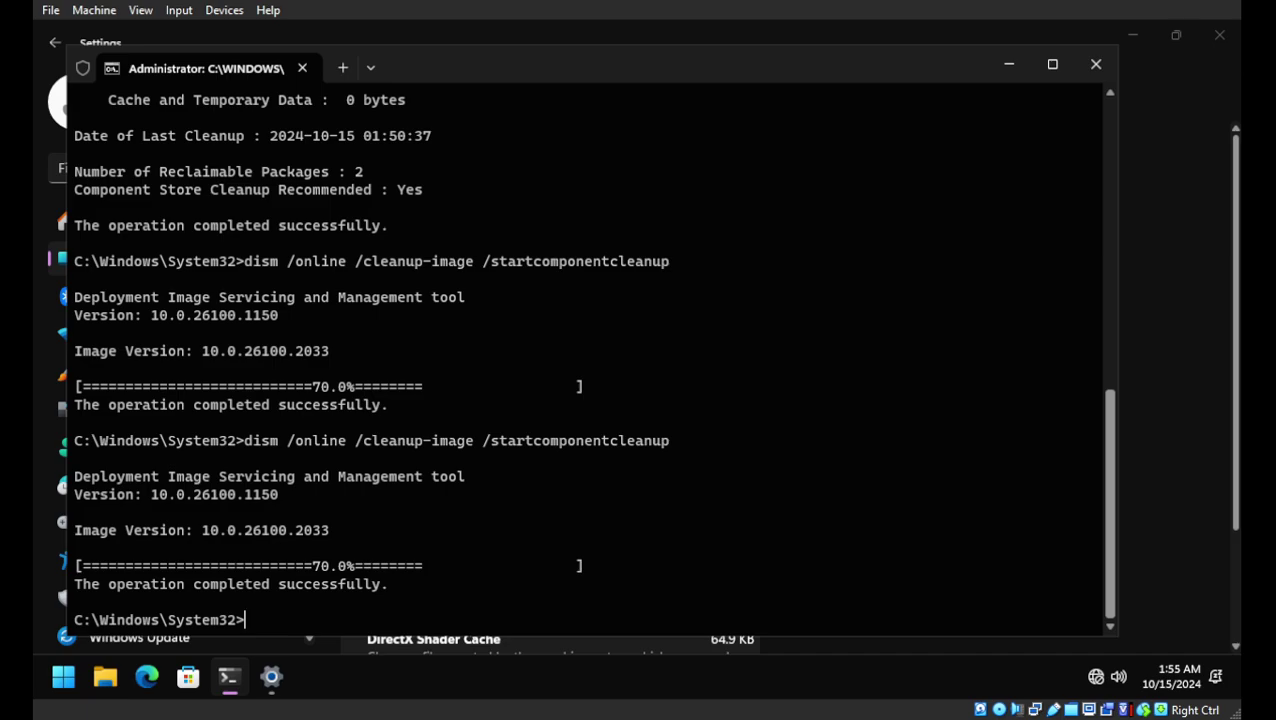
Step: Strip the startcomponentcleanup option from the recalled command and try to run dism /online /cleanup-image / without an option
{"action": "key", "text": "Up"}
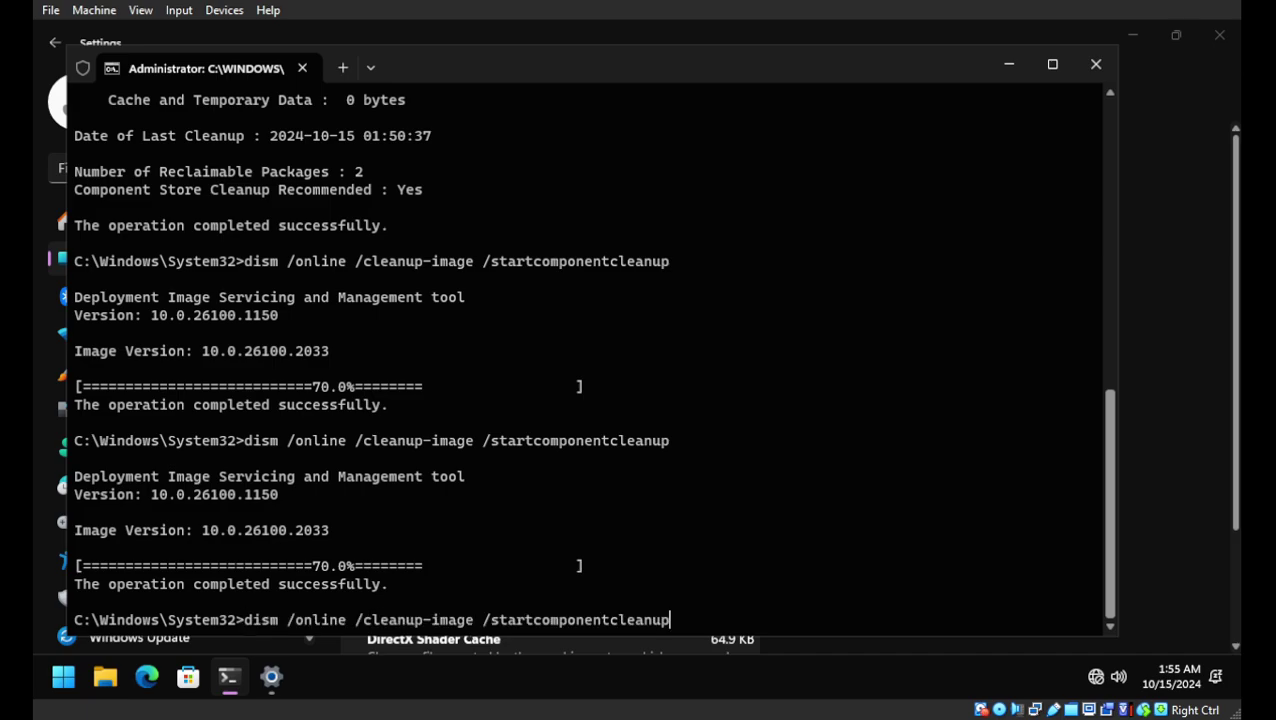
{"action": "key", "text": "BackSpace"}
{"action": "key", "text": "BackSpace"}
{"action": "key", "text": "BackSpace"}
{"action": "key", "text": "BackSpace"}
{"action": "key", "text": "BackSpace"}
{"action": "key", "text": "BackSpace"}
{"action": "key", "text": "BackSpace"}
{"action": "key", "text": "BackSpace"}
{"action": "key", "text": "BackSpace"}
{"action": "key", "text": "BackSpace"}
{"action": "key", "text": "BackSpace"}
{"action": "key", "text": "BackSpace"}
{"action": "key", "text": "BackSpace"}
{"action": "key", "text": "BackSpace"}
{"action": "key", "text": "BackSpace"}
{"action": "key", "text": "BackSpace"}
{"action": "key", "text": "BackSpace"}
{"action": "key", "text": "BackSpace"}
{"action": "key", "text": "BackSpace"}
{"action": "key", "text": "BackSpace"}
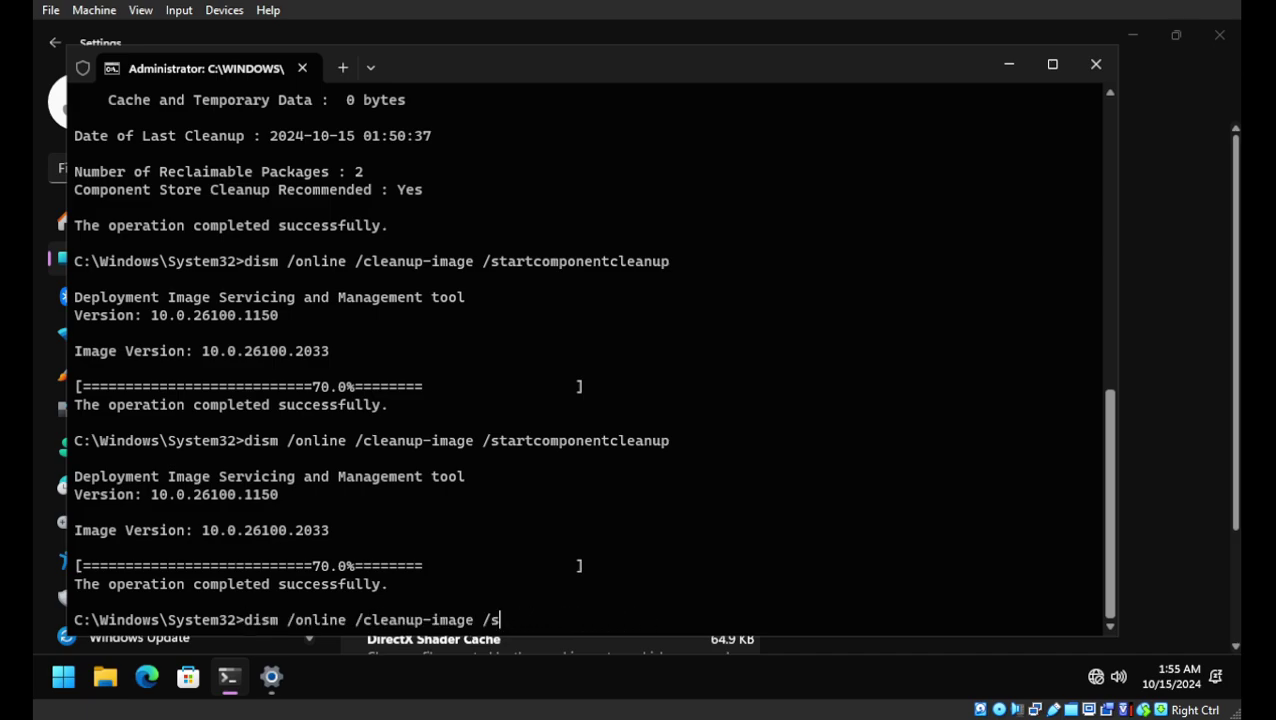
{"action": "key", "text": "BackSpace"}
{"action": "key", "text": "Return"}
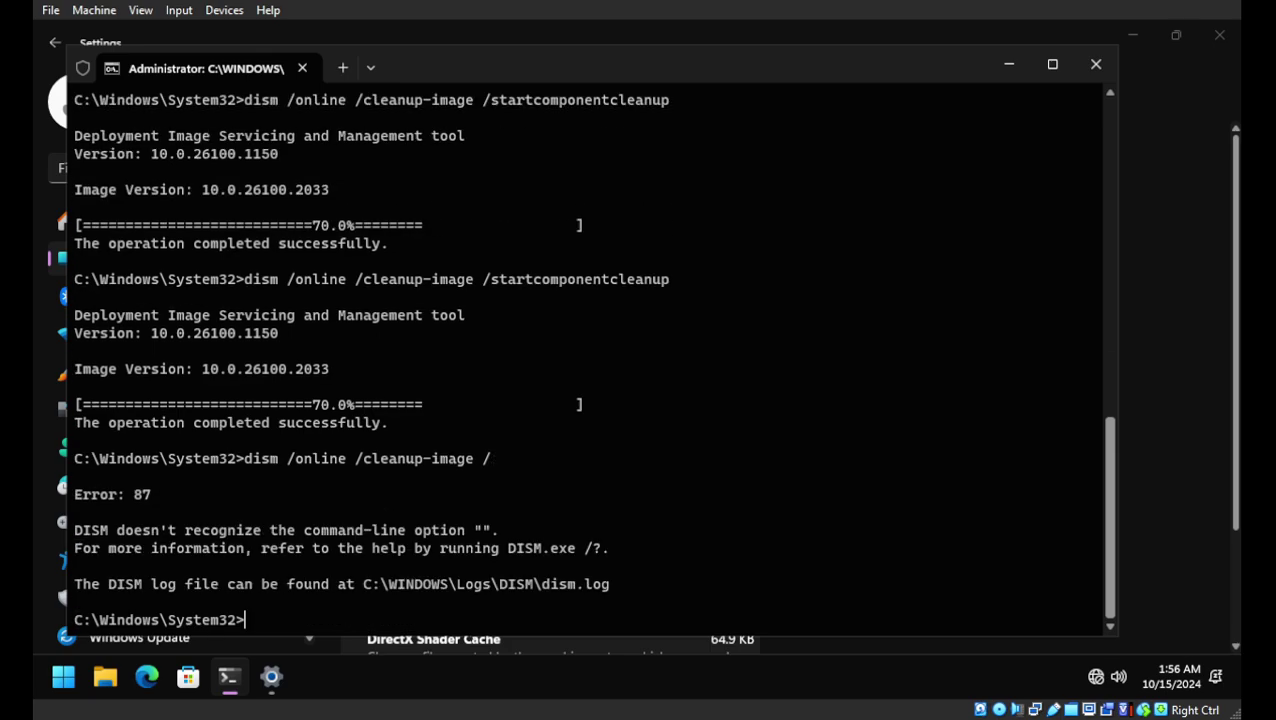
Step: Show the help with dism /online /cleanup-image /?, highlight its /ResetBase warning, and close the command prompt
{"action": "key", "text": "Up"}
{"action": "type", "text": "?"}
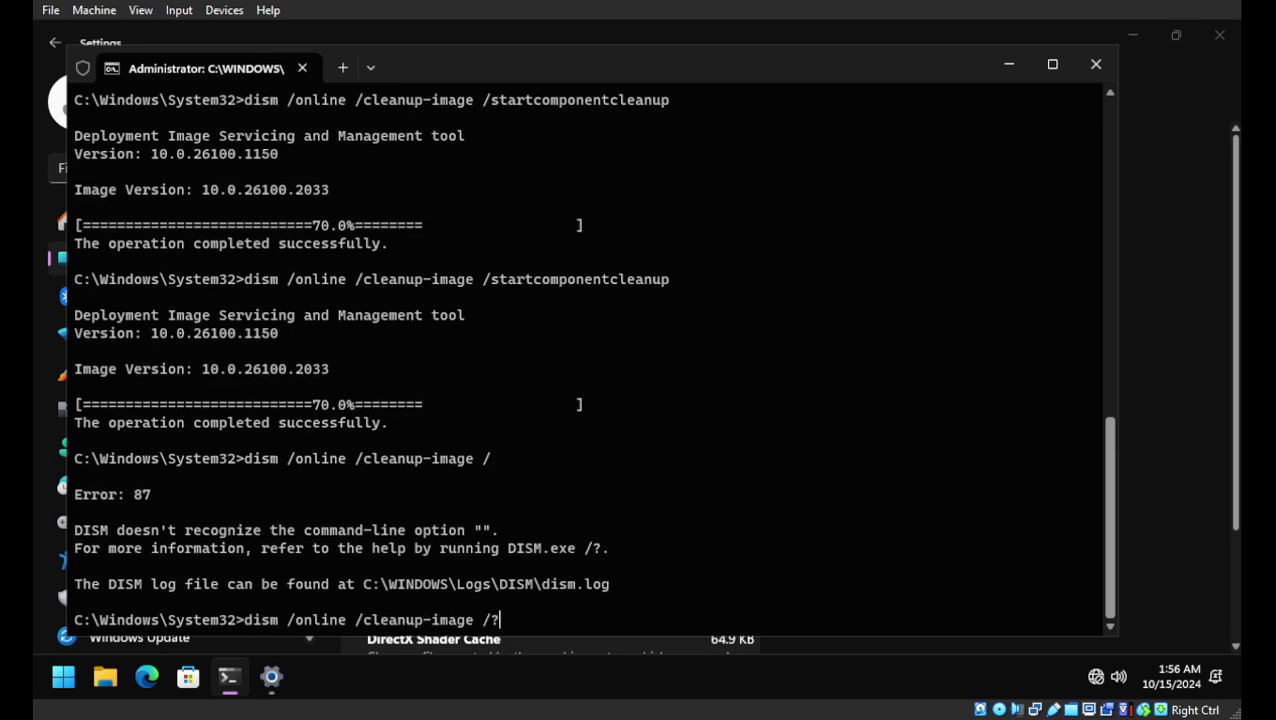
{"action": "key", "text": "Return"}
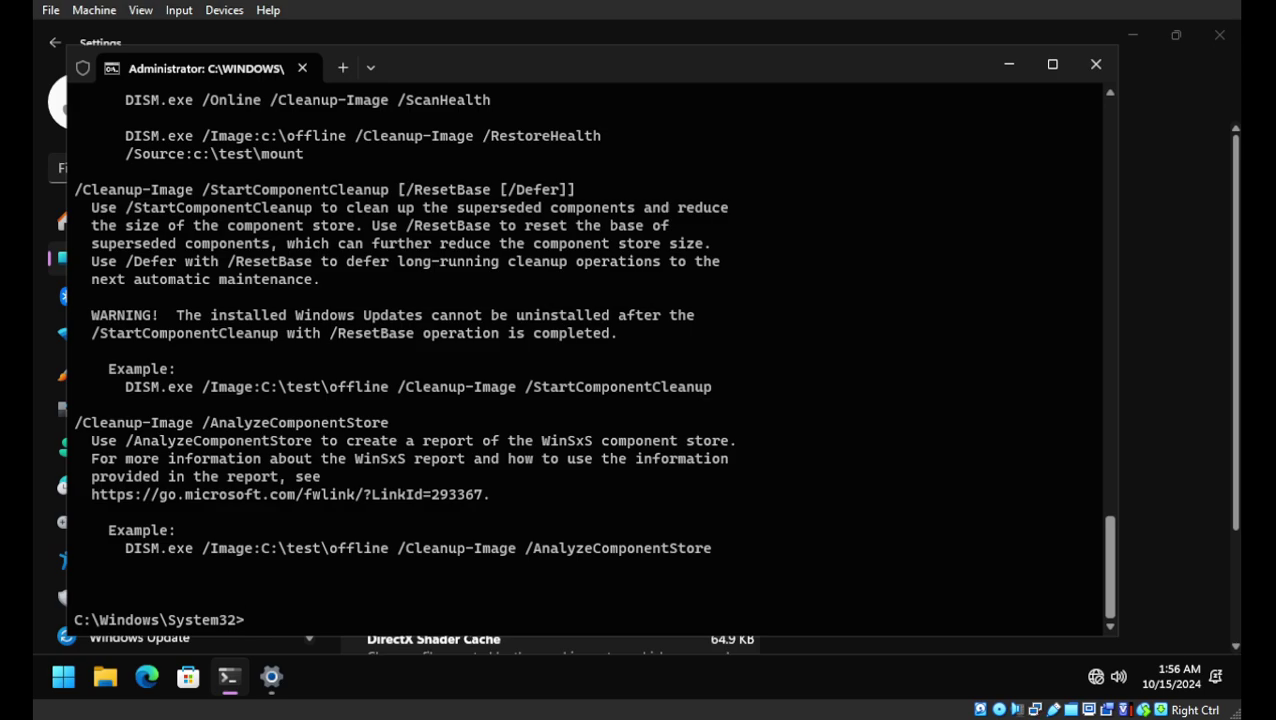
{"action": "left_click_drag", "start_coordinate": [91, 315], "coordinate": [627, 333]}
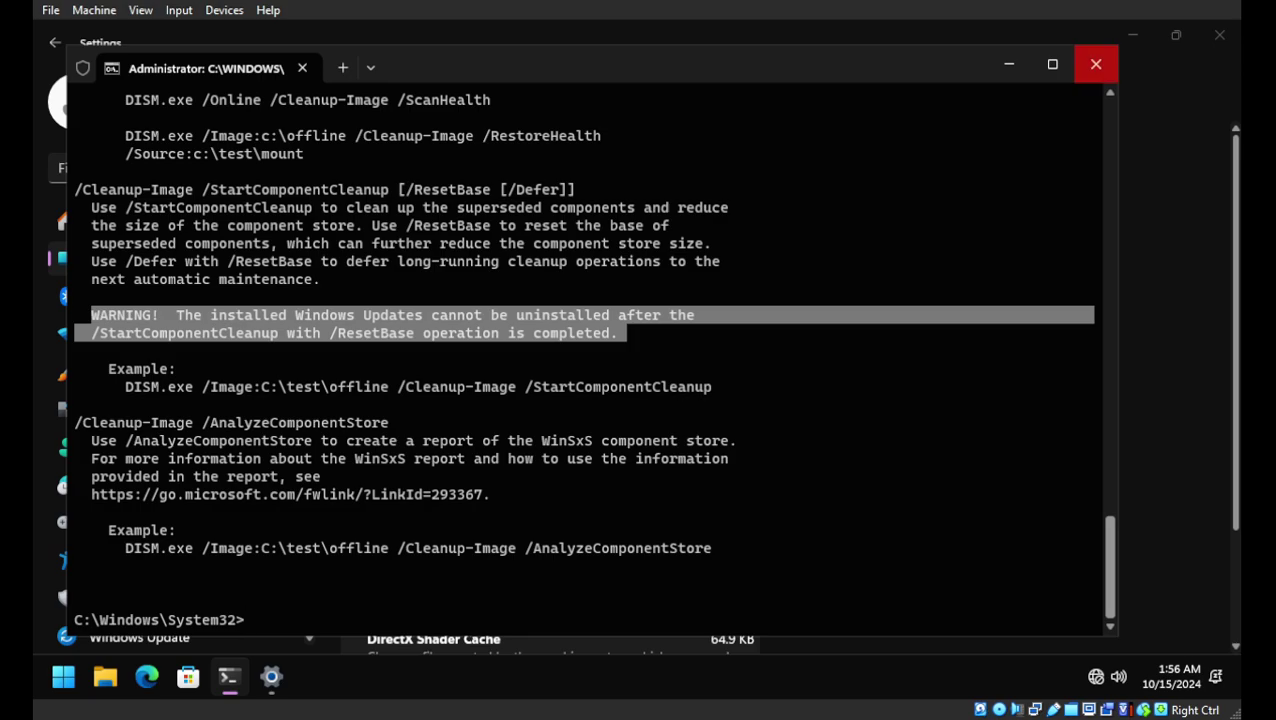
{"action": "left_click", "coordinate": [1096, 64]}
Step: Clear Windows Update Cleanup, rescan the temporary files, and close Settings to return to a refreshed desktop
{"action": "left_click", "coordinate": [353, 324]}
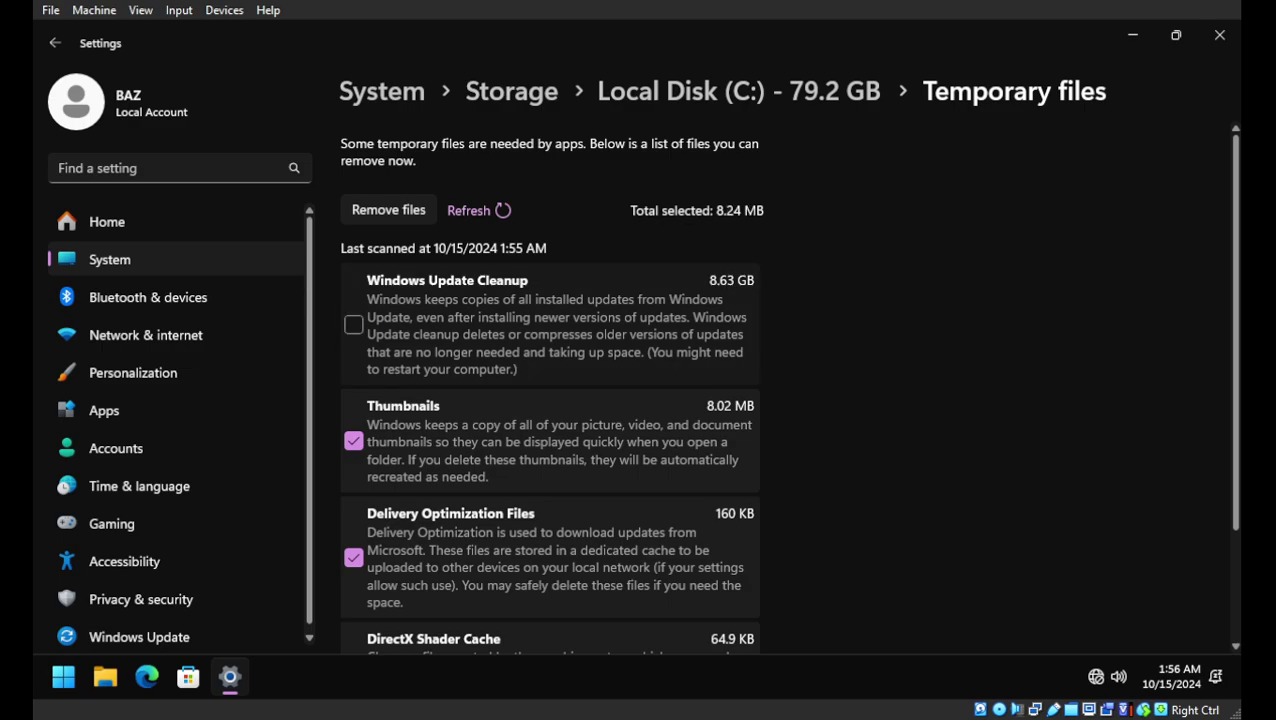
{"action": "left_click", "coordinate": [470, 210]}
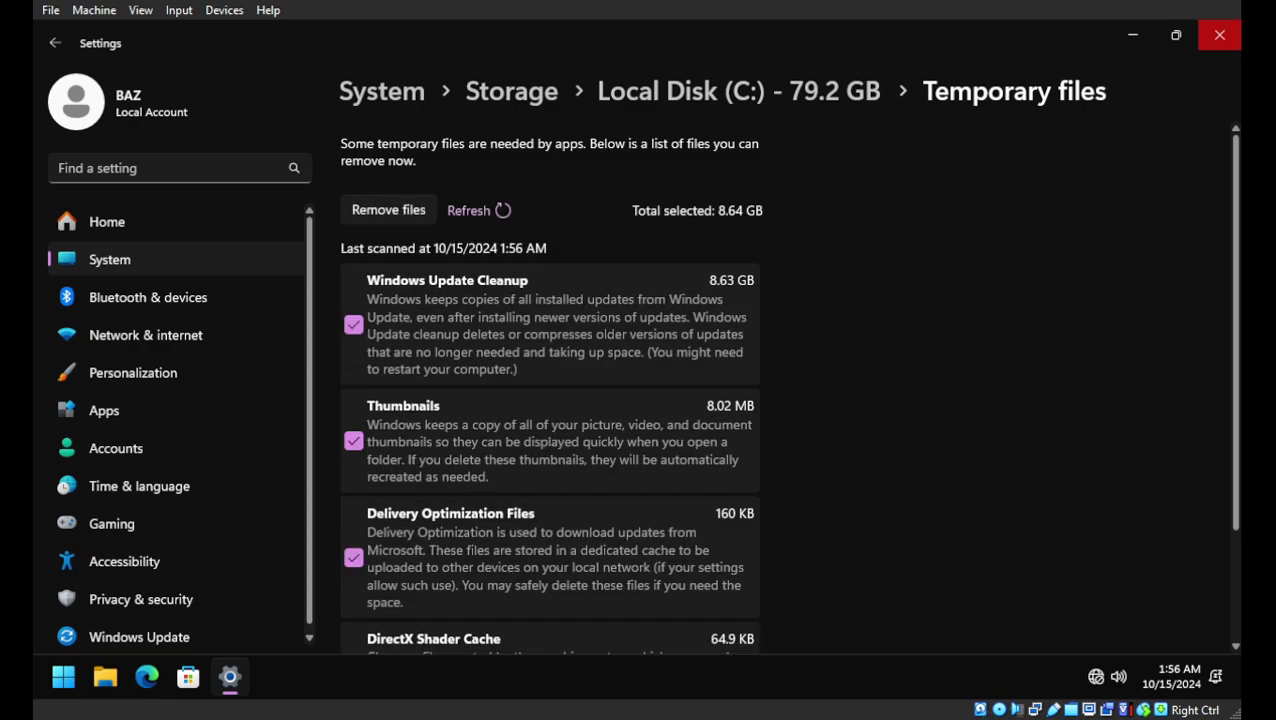
{"action": "left_click", "coordinate": [1219, 35]}
{"action": "right_click", "coordinate": [537, 200]}
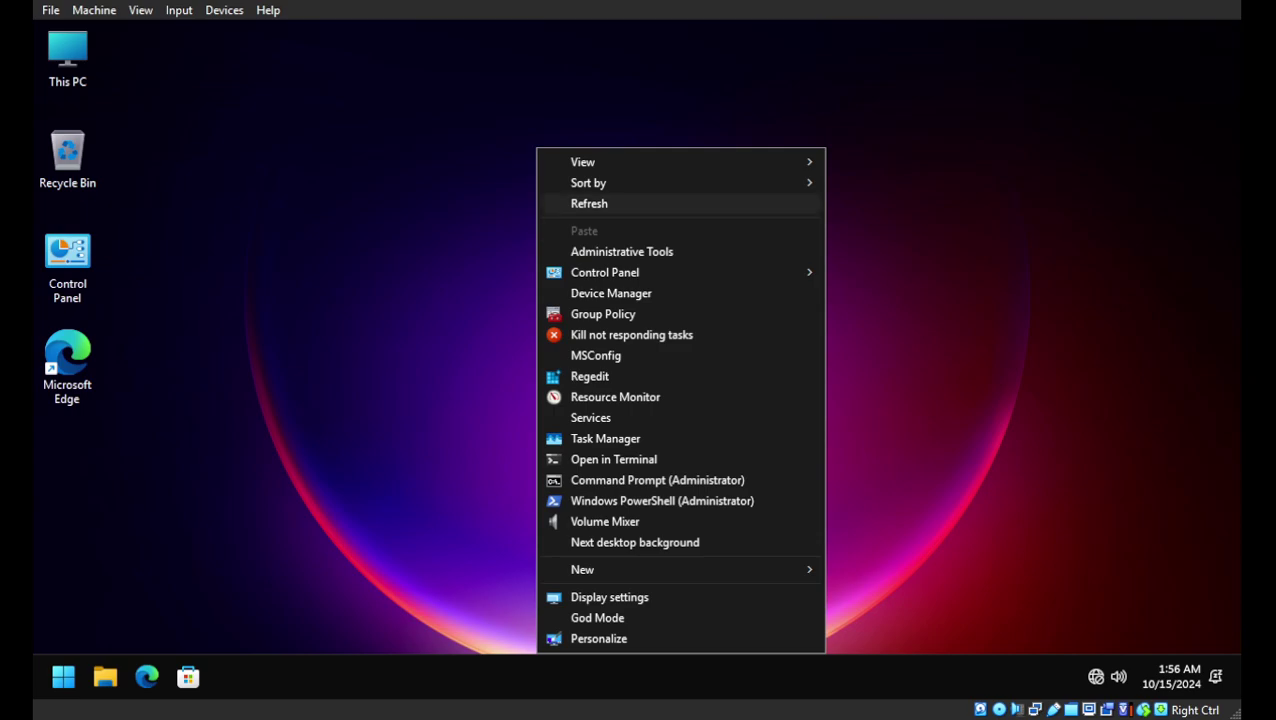
{"action": "left_click", "coordinate": [590, 203]}
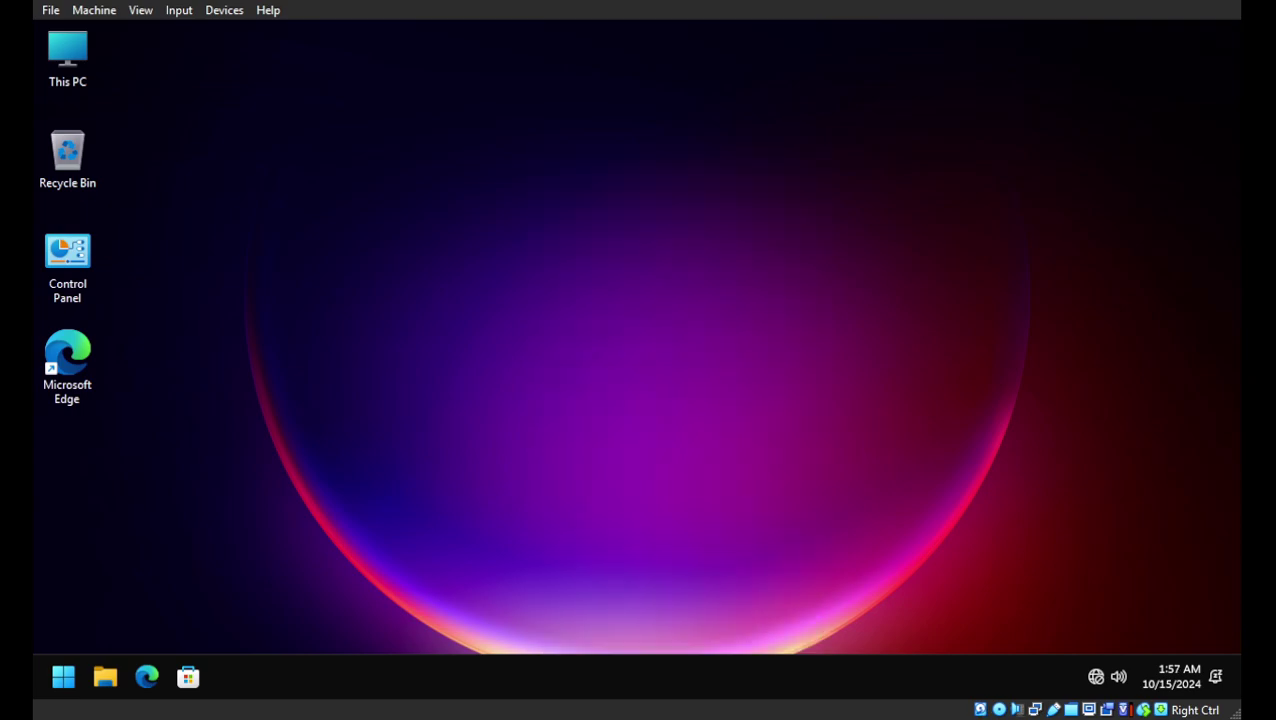
Step: Launch Dism++x64.exe from the Dism++10.1.1002.1B shared drive (Z:) in File Explorer
{"action": "double_click", "coordinate": [67, 58]}
{"action": "left_click", "coordinate": [558, 333]}
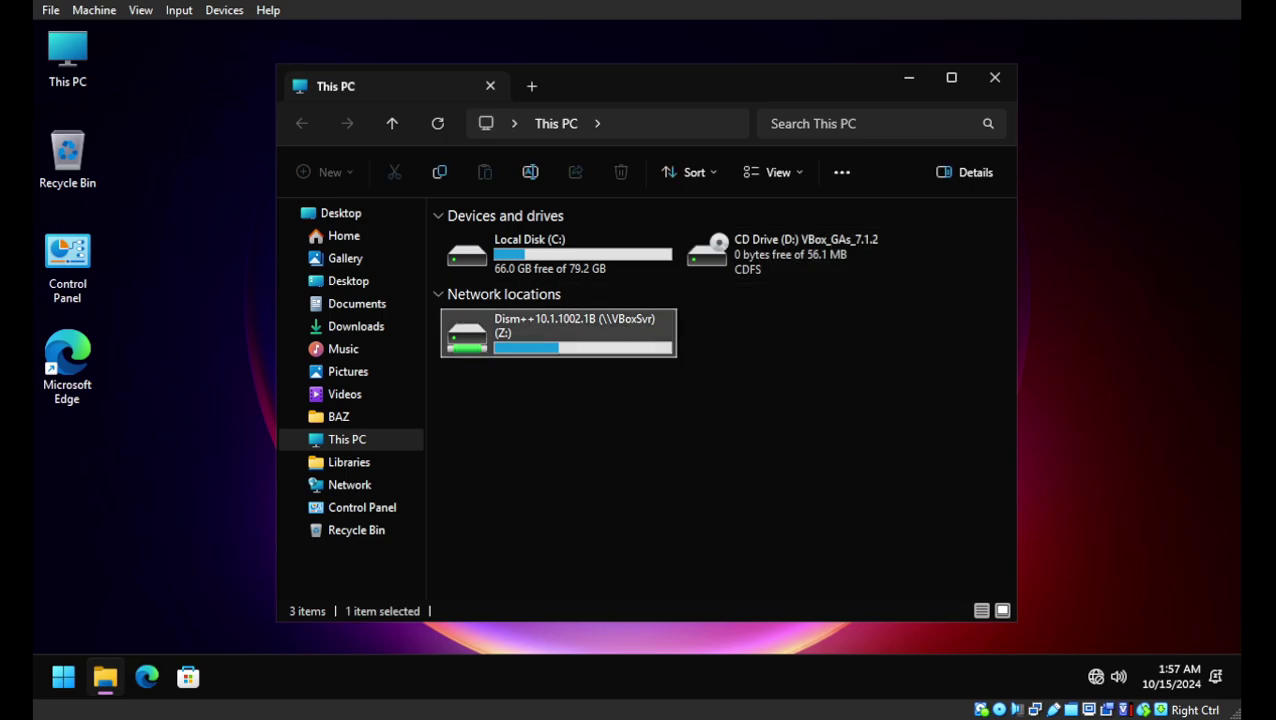
{"action": "double_click", "coordinate": [558, 333]}
{"action": "double_click", "coordinate": [500, 277]}
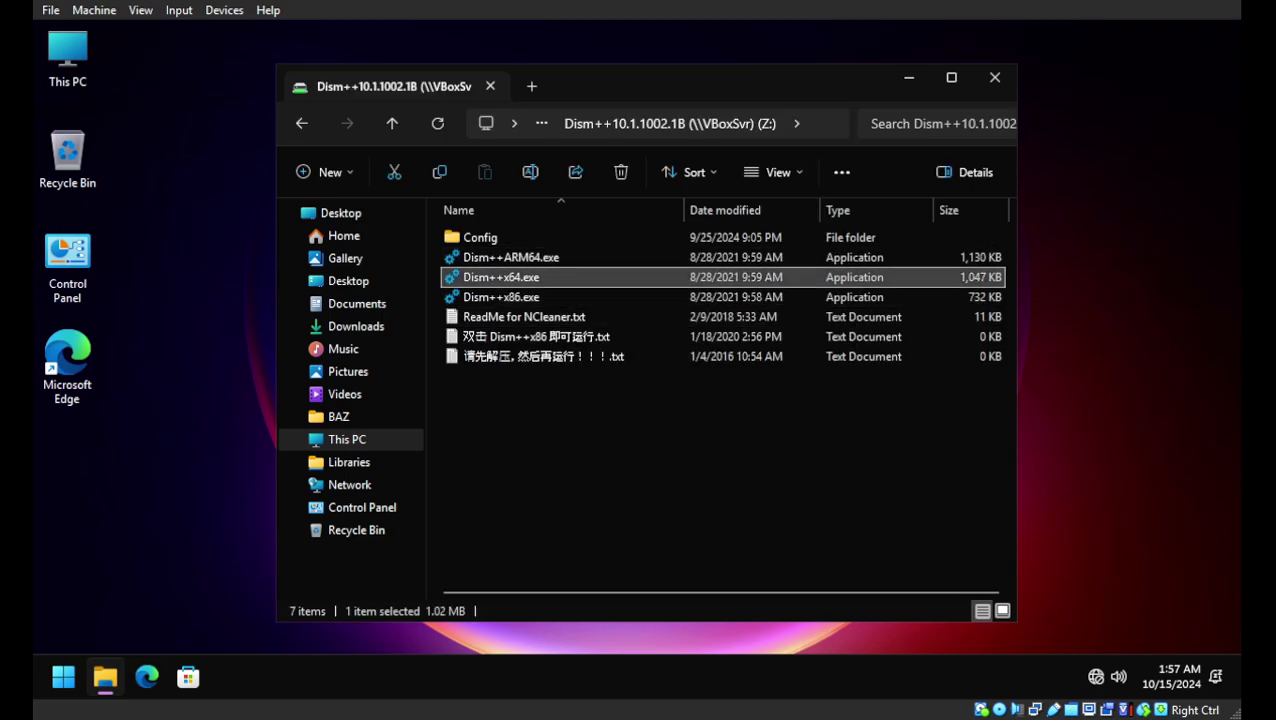
{"action": "left_click", "coordinate": [778, 535]}
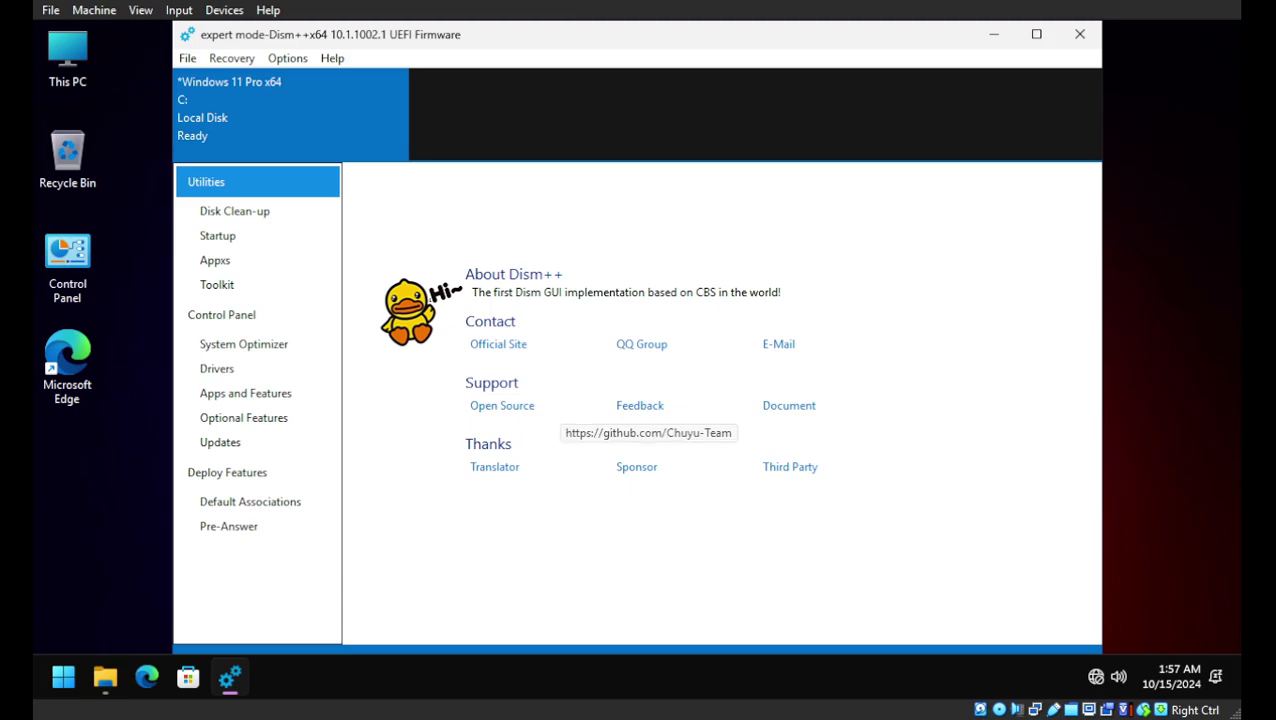
Step: Apply the default selection in Dism++ Disk Clean-up, scan it, and review the sizes across all categories
{"action": "left_click", "coordinate": [234, 211]}
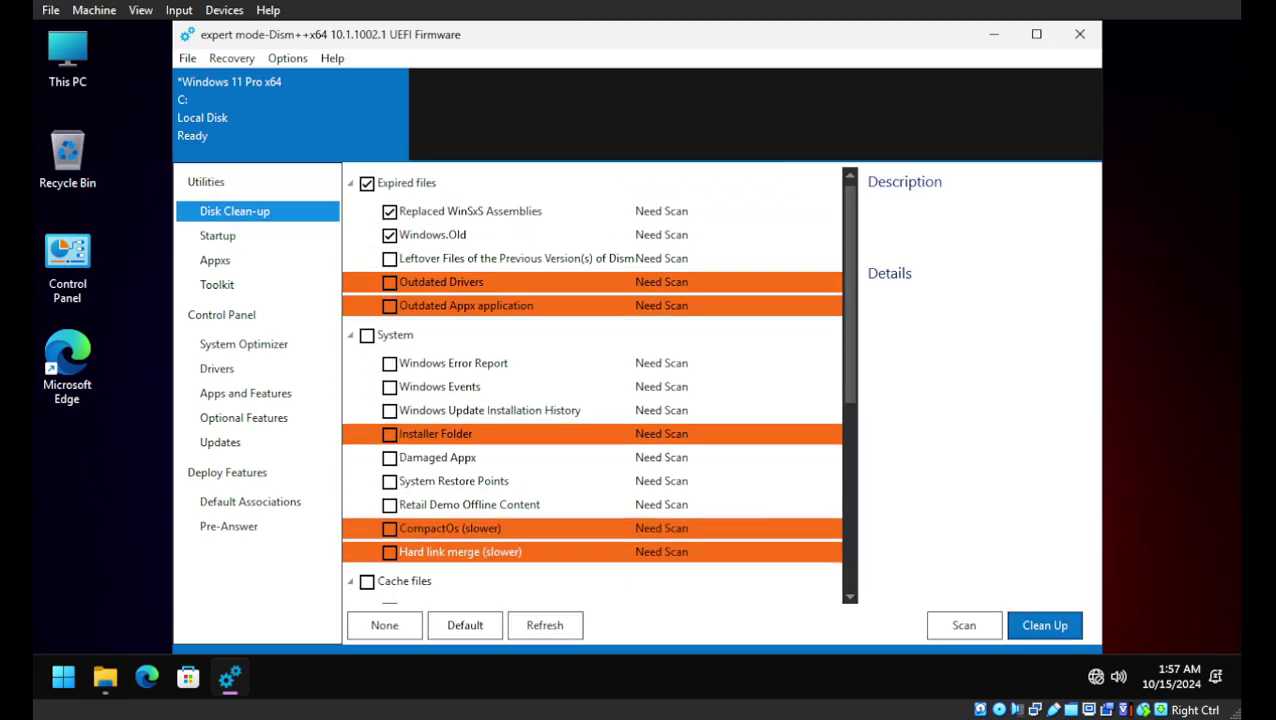
{"action": "left_click", "coordinate": [464, 625]}
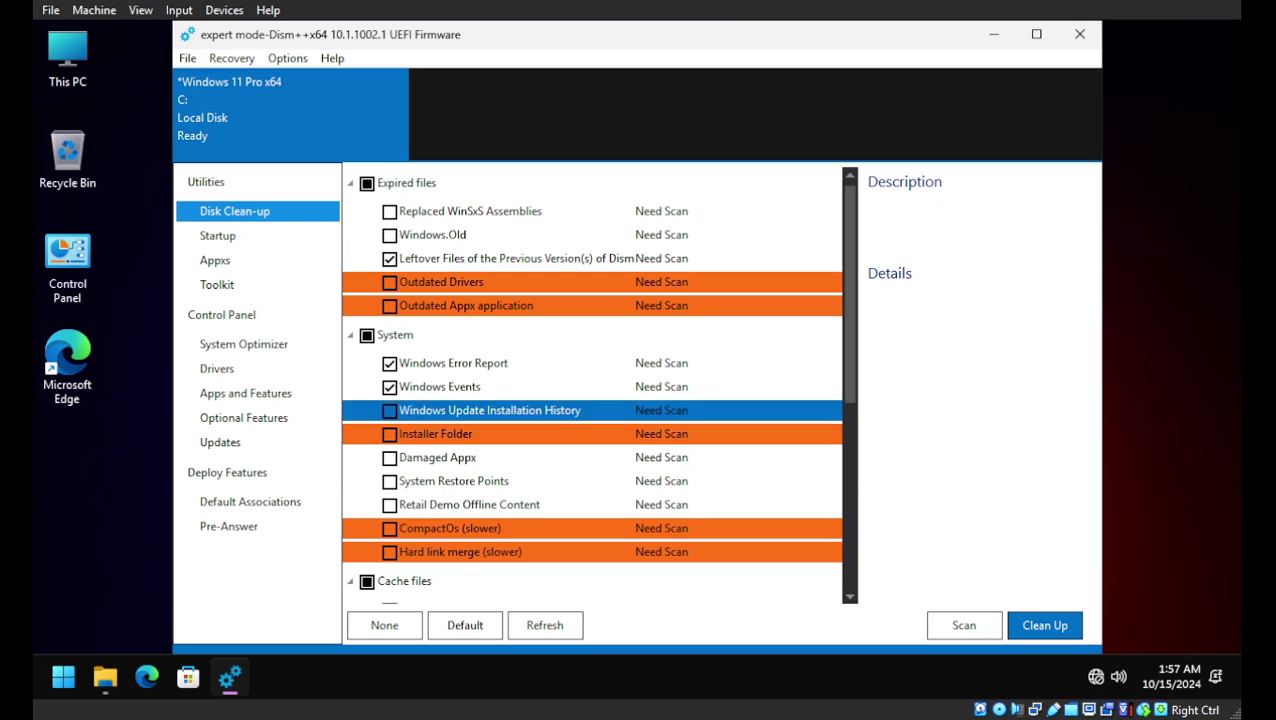
{"action": "left_click", "coordinate": [963, 625]}
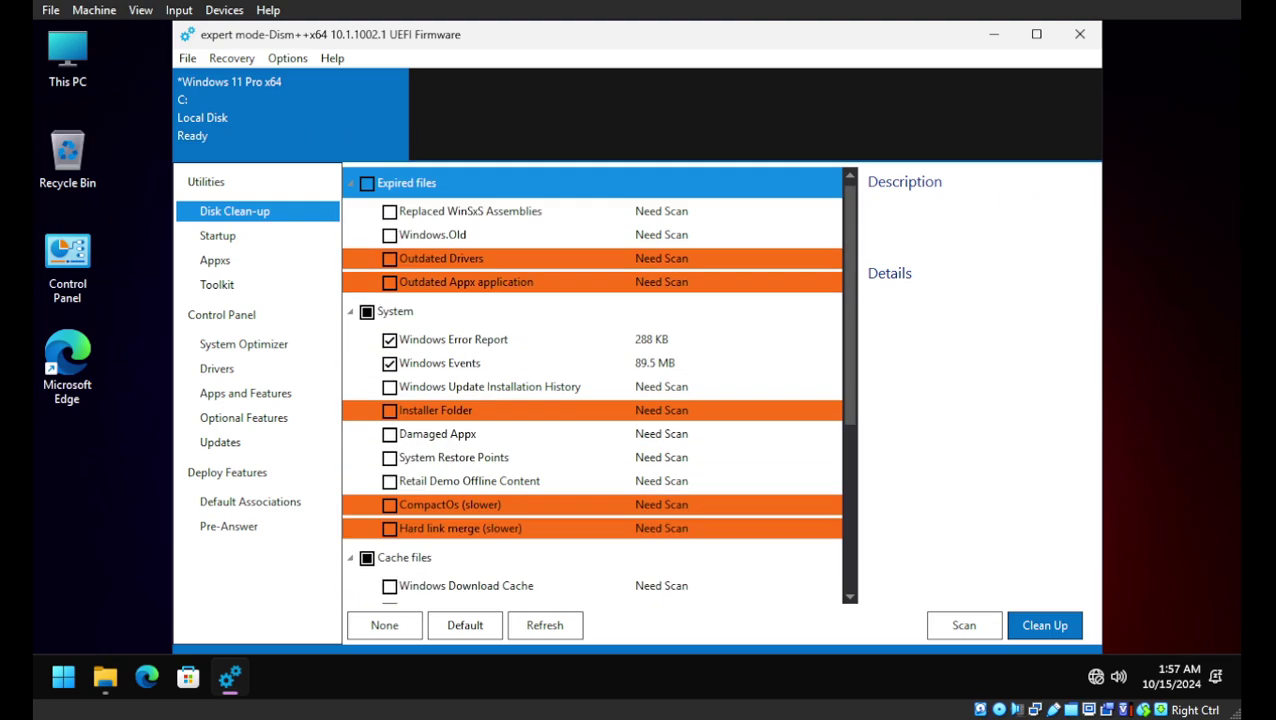
{"action": "scroll", "coordinate": [590, 414], "scroll_direction": "down", "scroll_amount": 1}
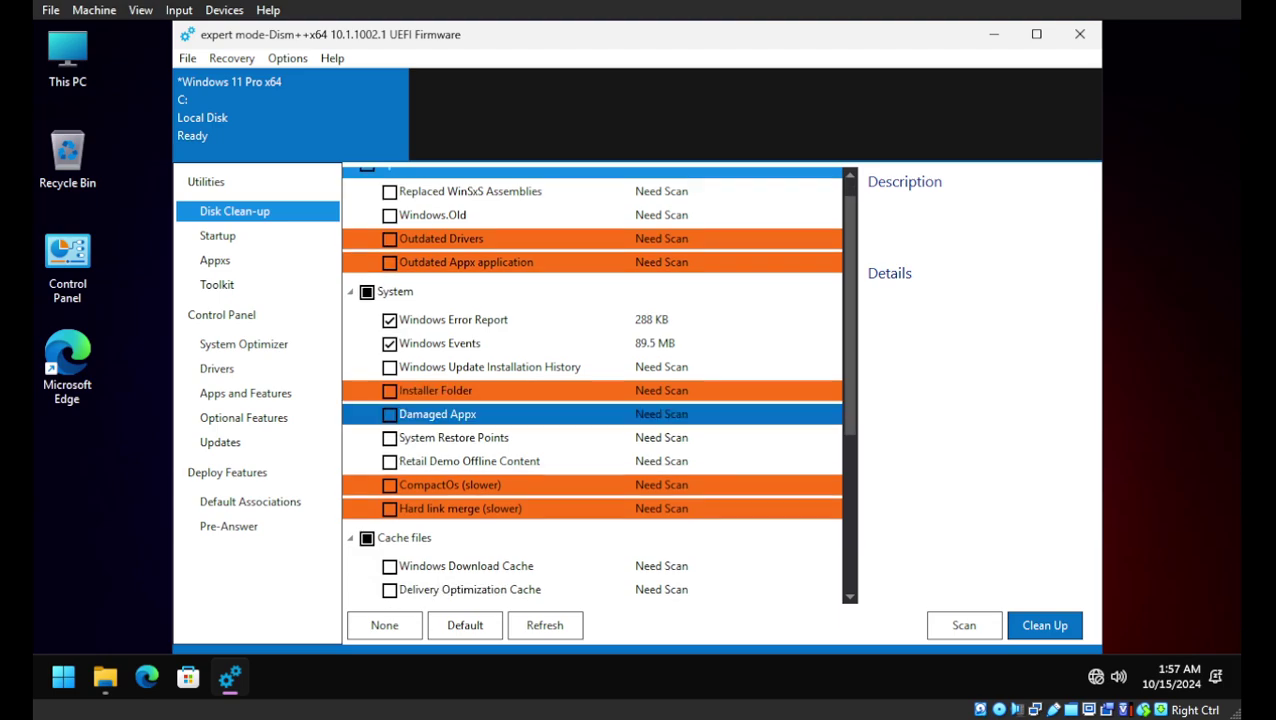
{"action": "scroll", "coordinate": [590, 414], "scroll_direction": "up", "scroll_amount": 1}
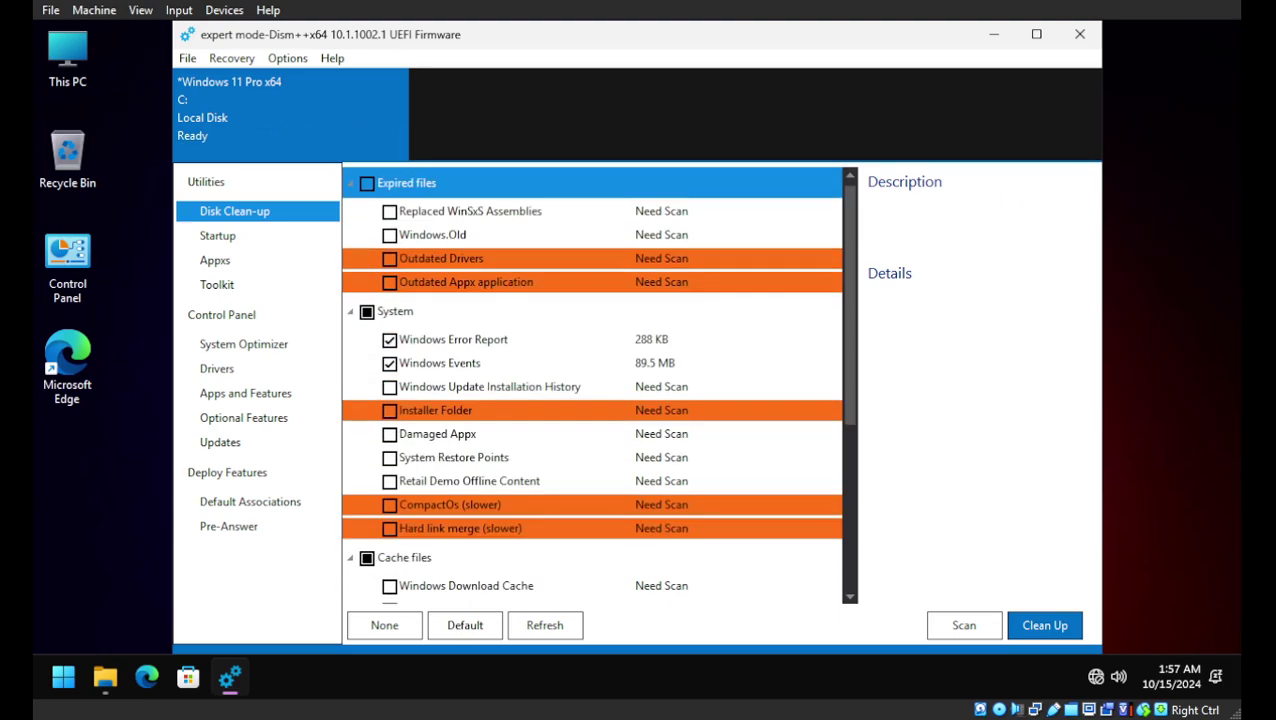
{"action": "scroll", "coordinate": [590, 434], "scroll_direction": "down", "scroll_amount": 10}
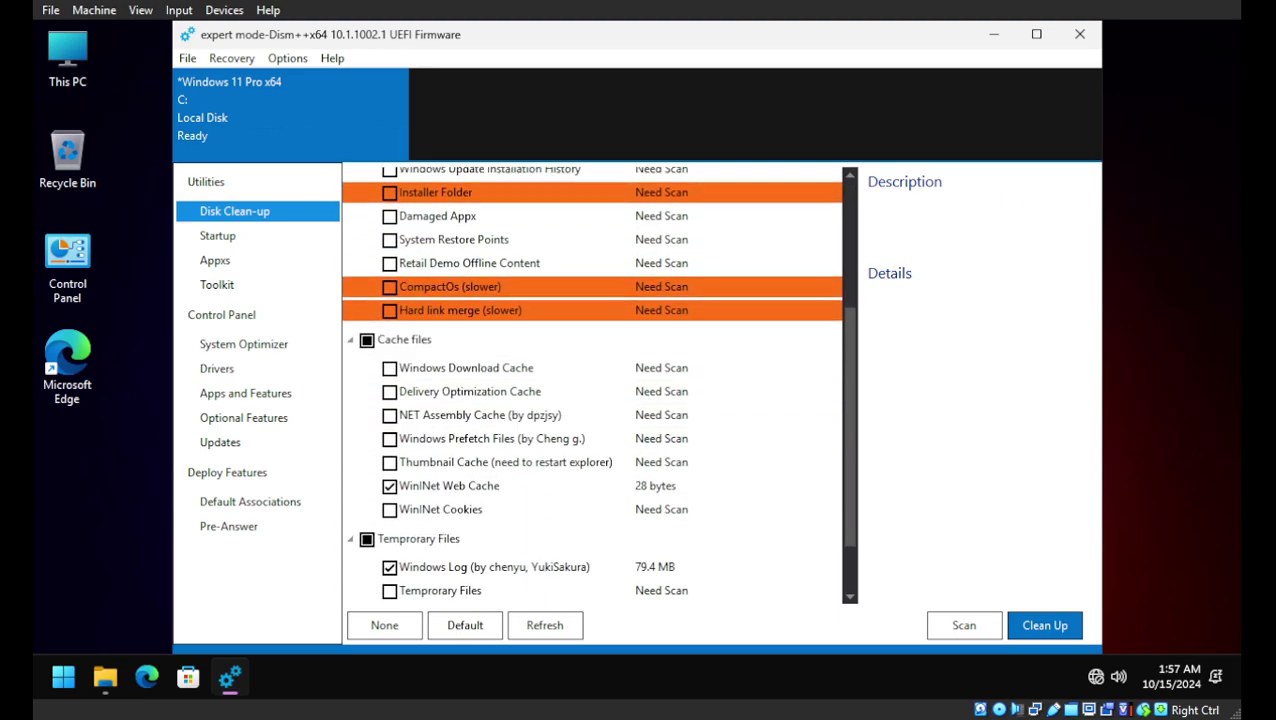
{"action": "scroll", "coordinate": [590, 434], "scroll_direction": "up", "scroll_amount": 10}
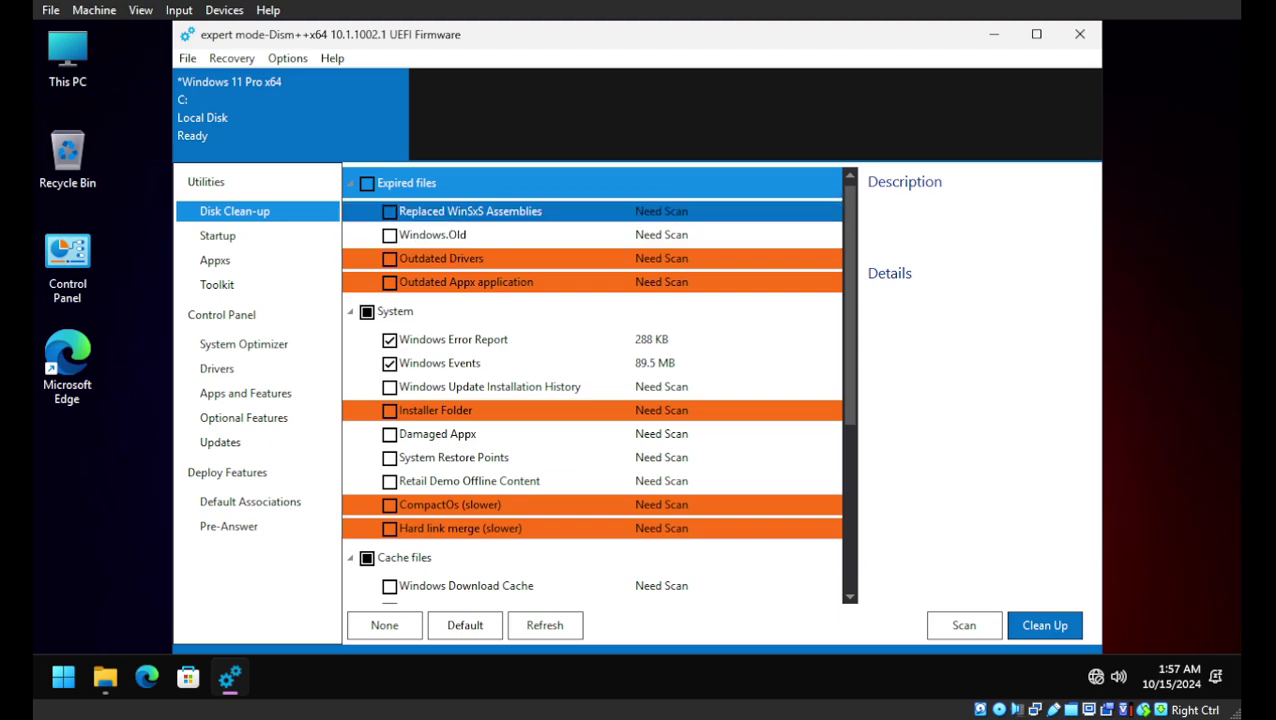
Step: Include Replaced WinSxS Assemblies, Windows.Old and Windows Update Installation History in the clean-up selection, accepting their prompts
{"action": "left_click", "coordinate": [389, 211]}
{"action": "left_click", "coordinate": [711, 441]}
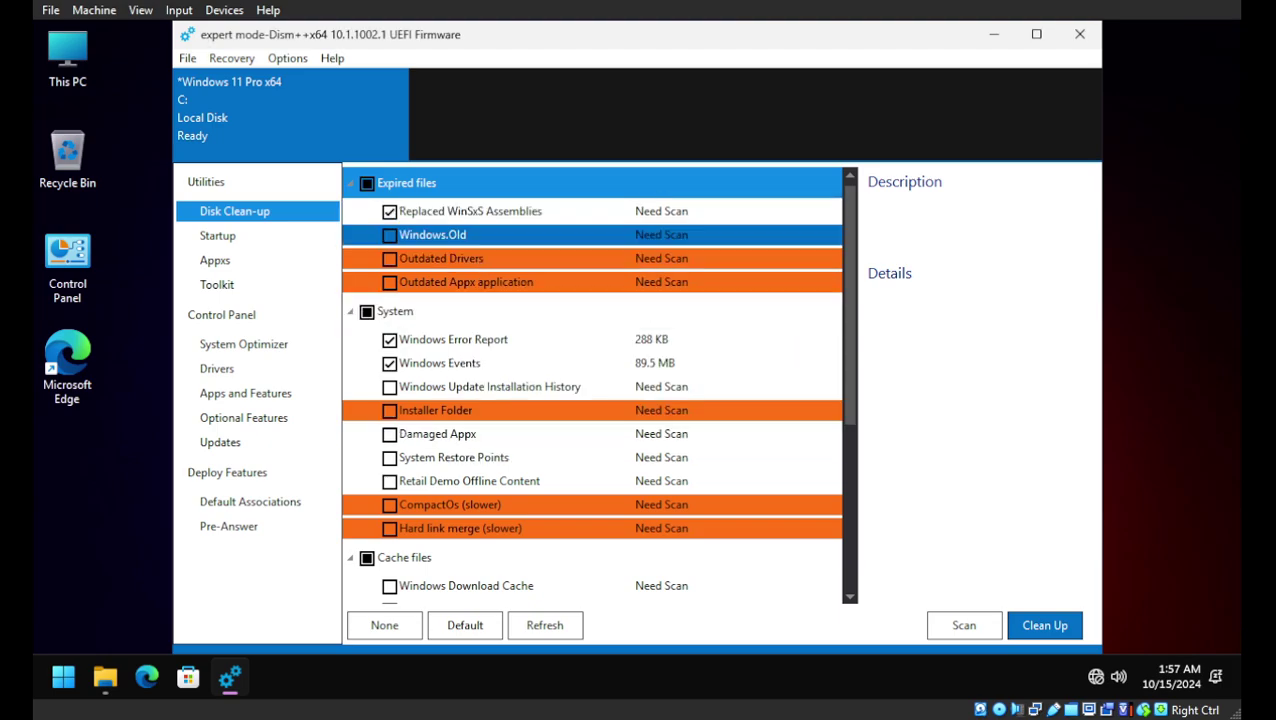
{"action": "left_click", "coordinate": [389, 234]}
{"action": "left_click", "coordinate": [701, 432]}
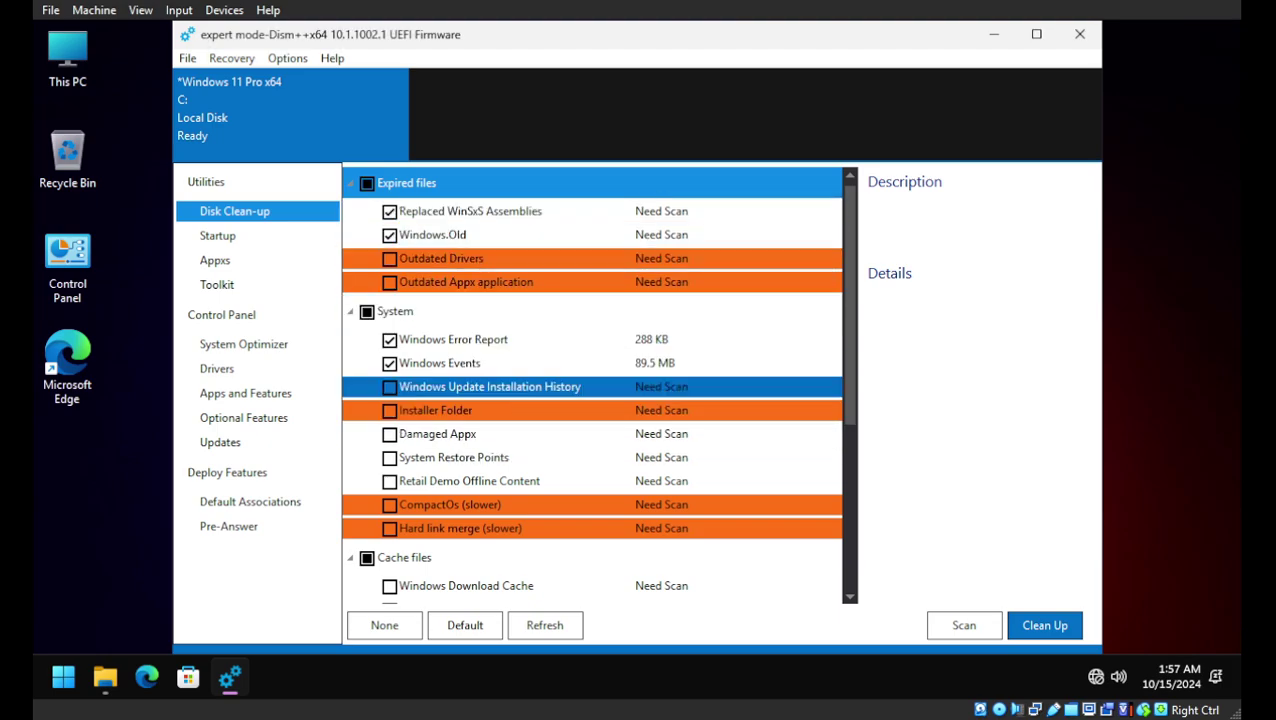
{"action": "left_click", "coordinate": [389, 386]}
{"action": "left_click", "coordinate": [706, 428]}
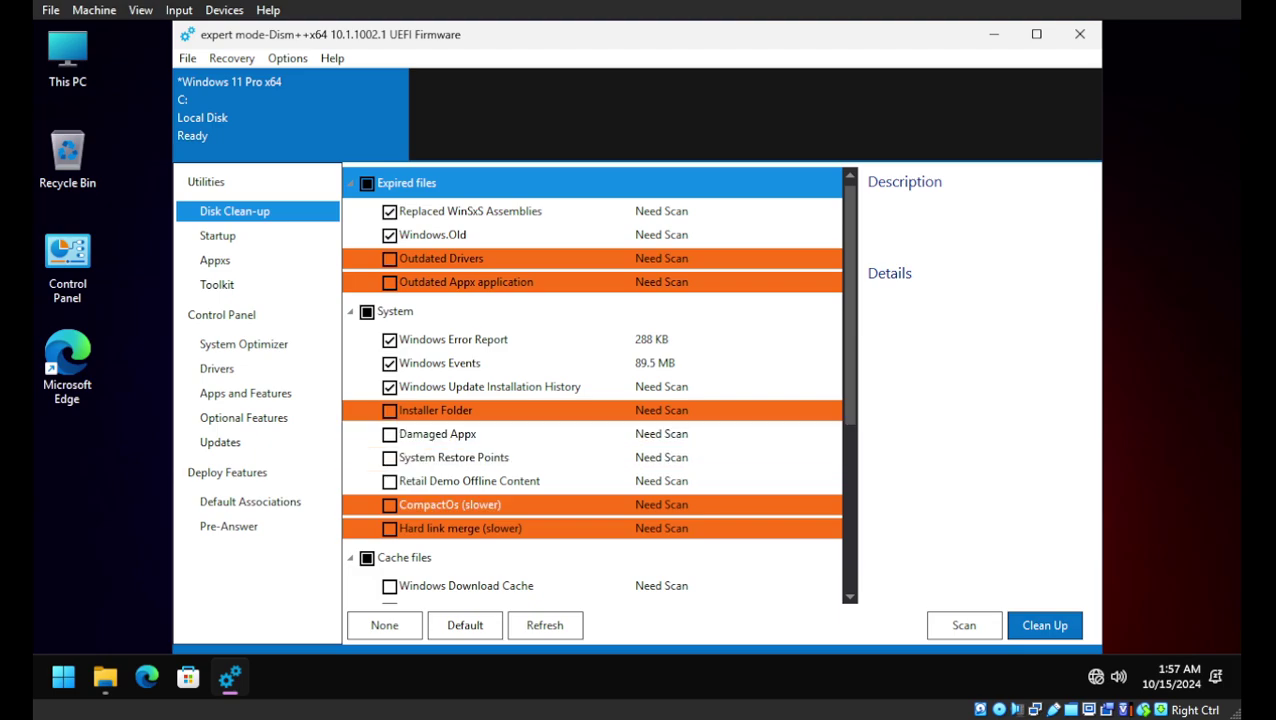
Step: Add Retail Demo Offline Content, System Restore Points and Damaged Appx to the clean-up selection, accepting the restore points warning
{"action": "left_click", "coordinate": [389, 481]}
{"action": "left_click", "coordinate": [389, 457]}
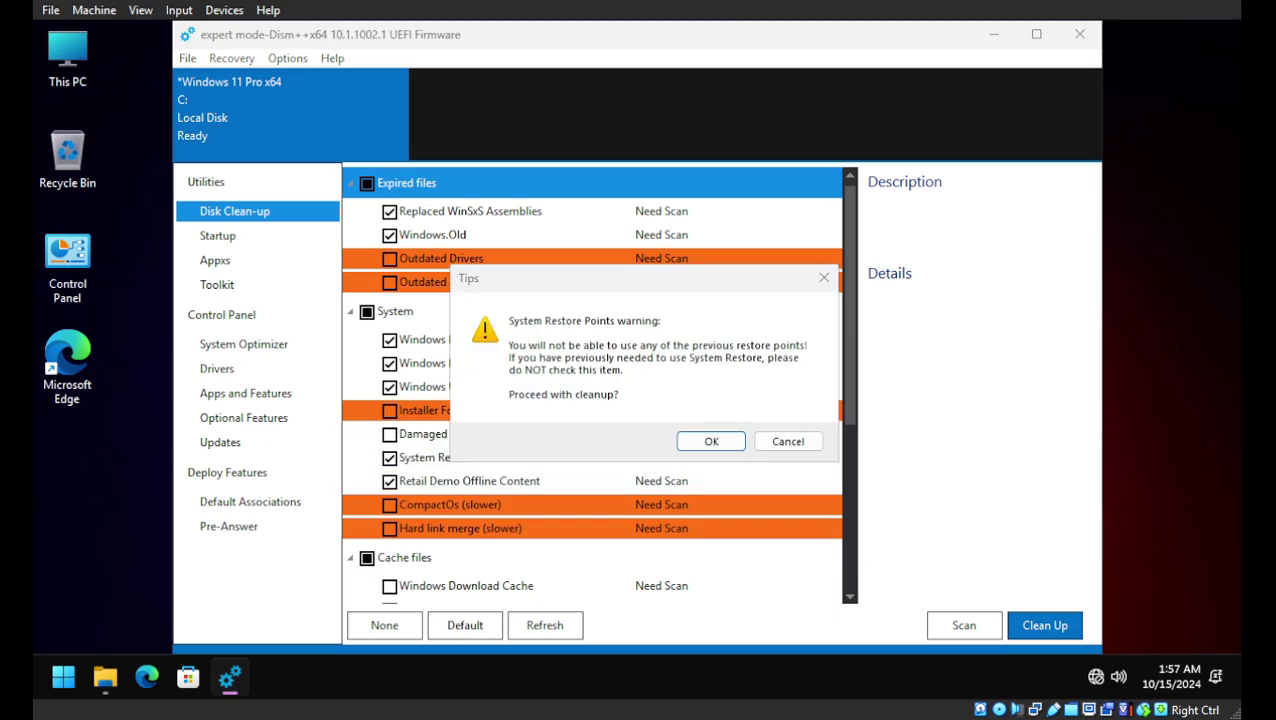
{"action": "left_click", "coordinate": [709, 440]}
{"action": "left_click", "coordinate": [389, 434]}
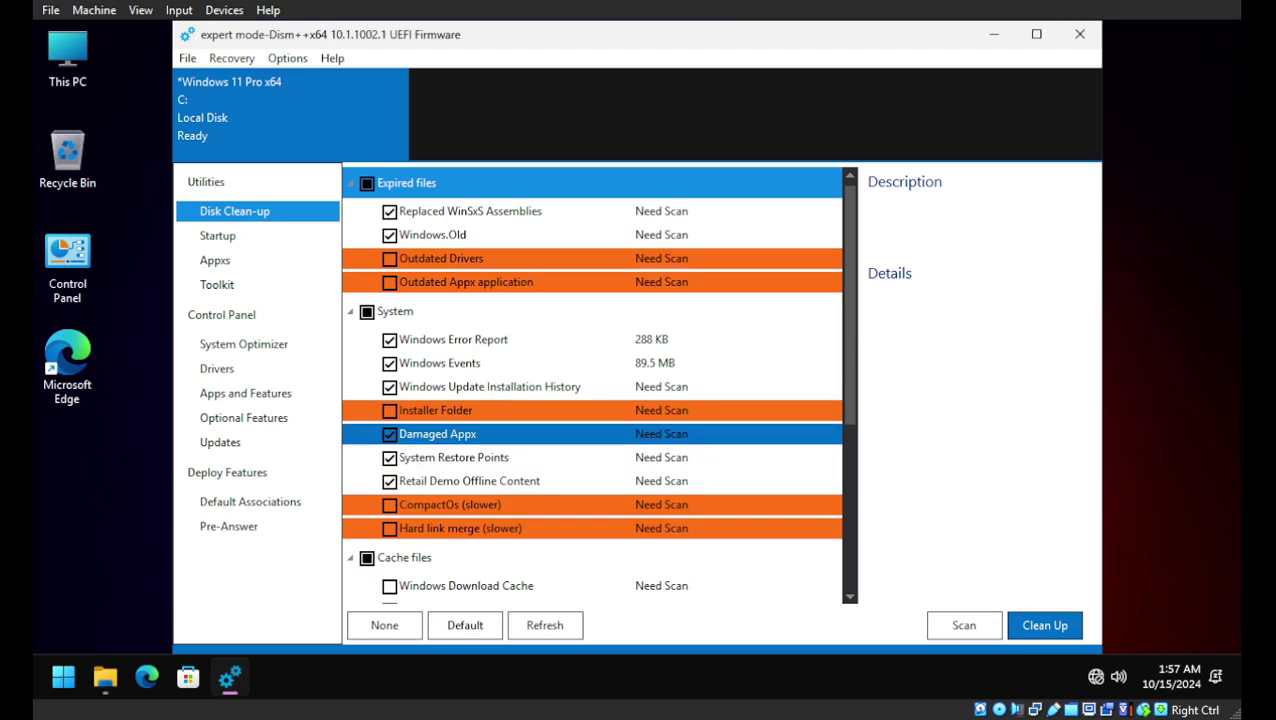
Step: Include Temprorary Files, the system and application dump files and the redundant Microsoft anti-malware files, and scan the selected items
{"action": "scroll", "coordinate": [389, 434], "scroll_direction": "down", "scroll_amount": 2}
{"action": "scroll", "coordinate": [389, 430], "scroll_direction": "down", "scroll_amount": 4}
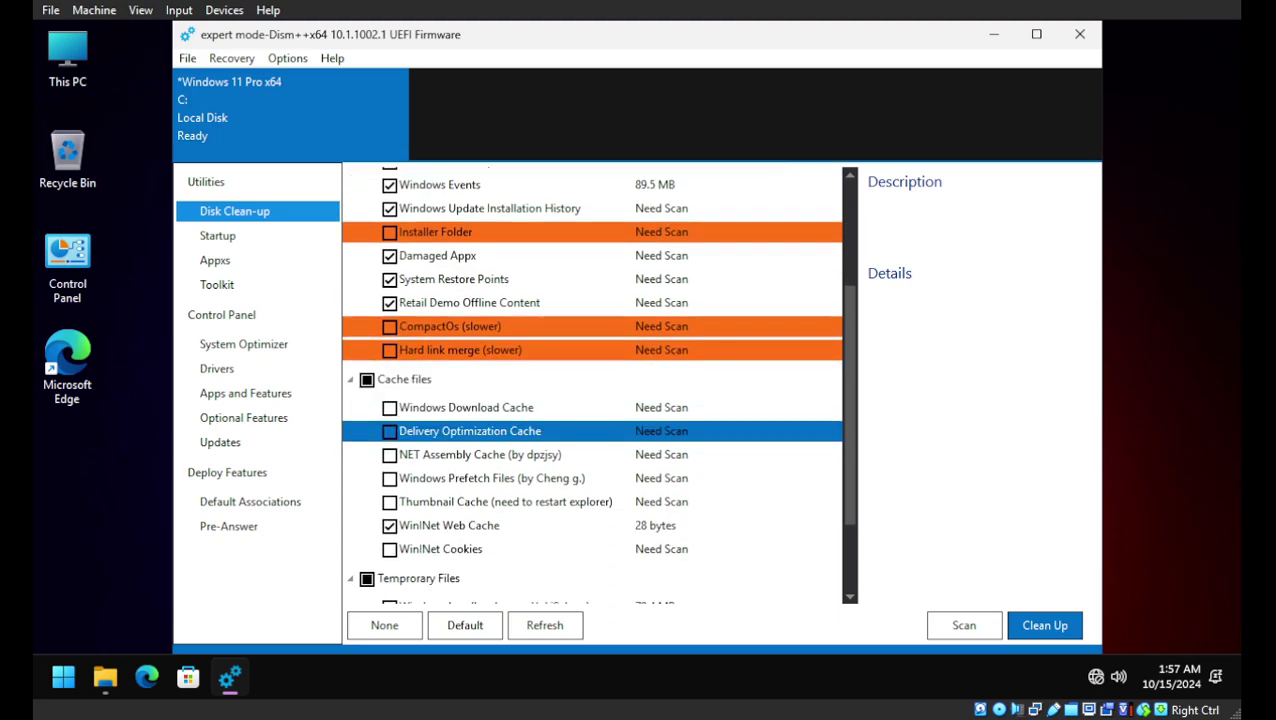
{"action": "scroll", "coordinate": [389, 422], "scroll_direction": "down", "scroll_amount": 1}
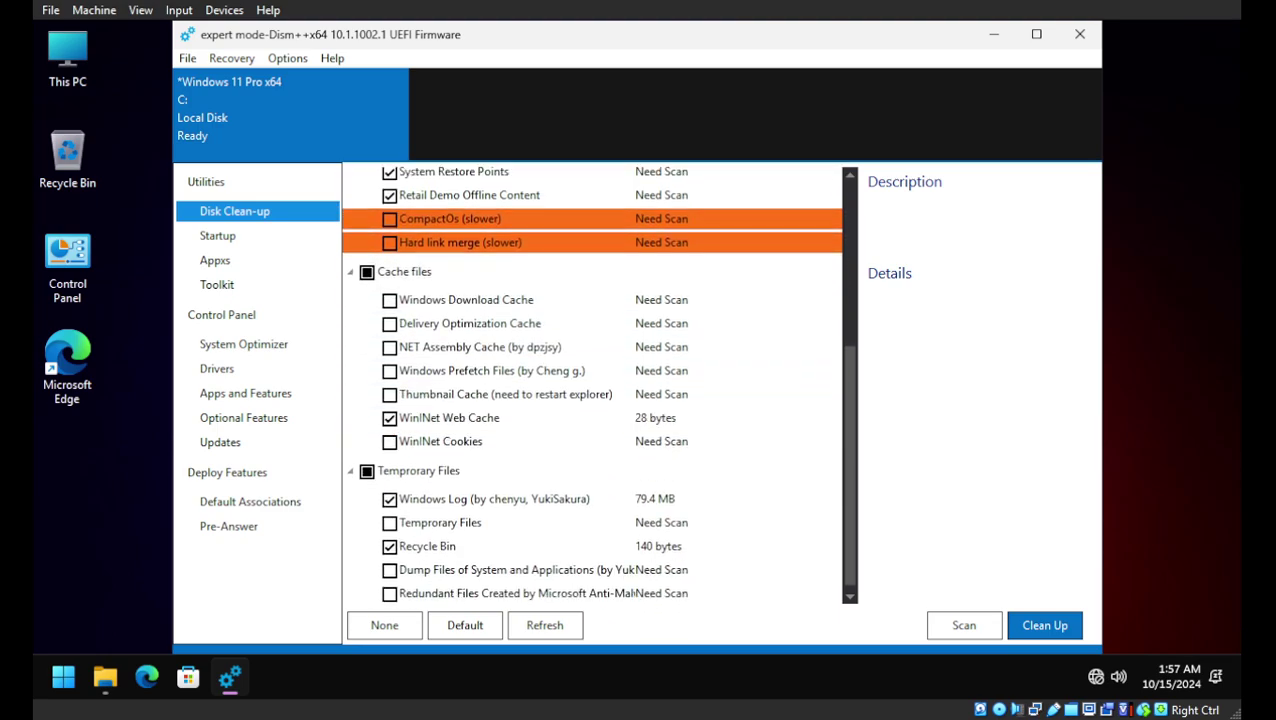
{"action": "left_click", "coordinate": [389, 522]}
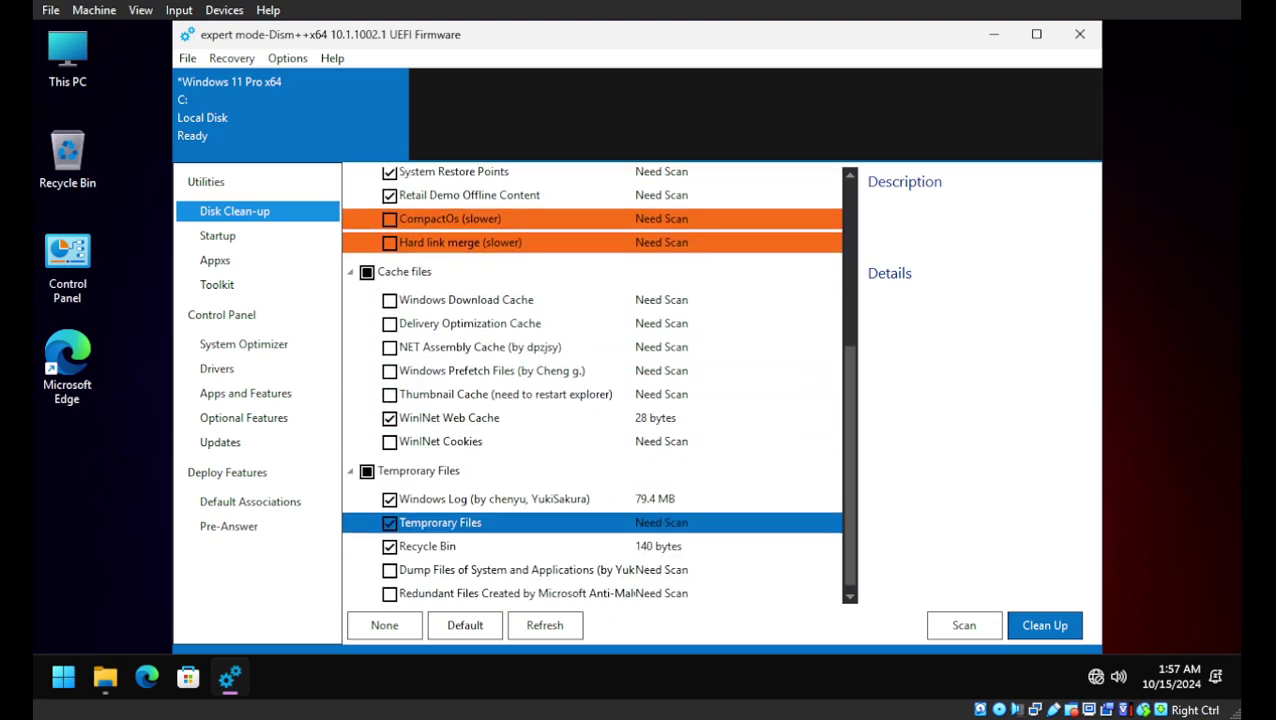
{"action": "left_click", "coordinate": [389, 593]}
{"action": "left_click", "coordinate": [389, 569]}
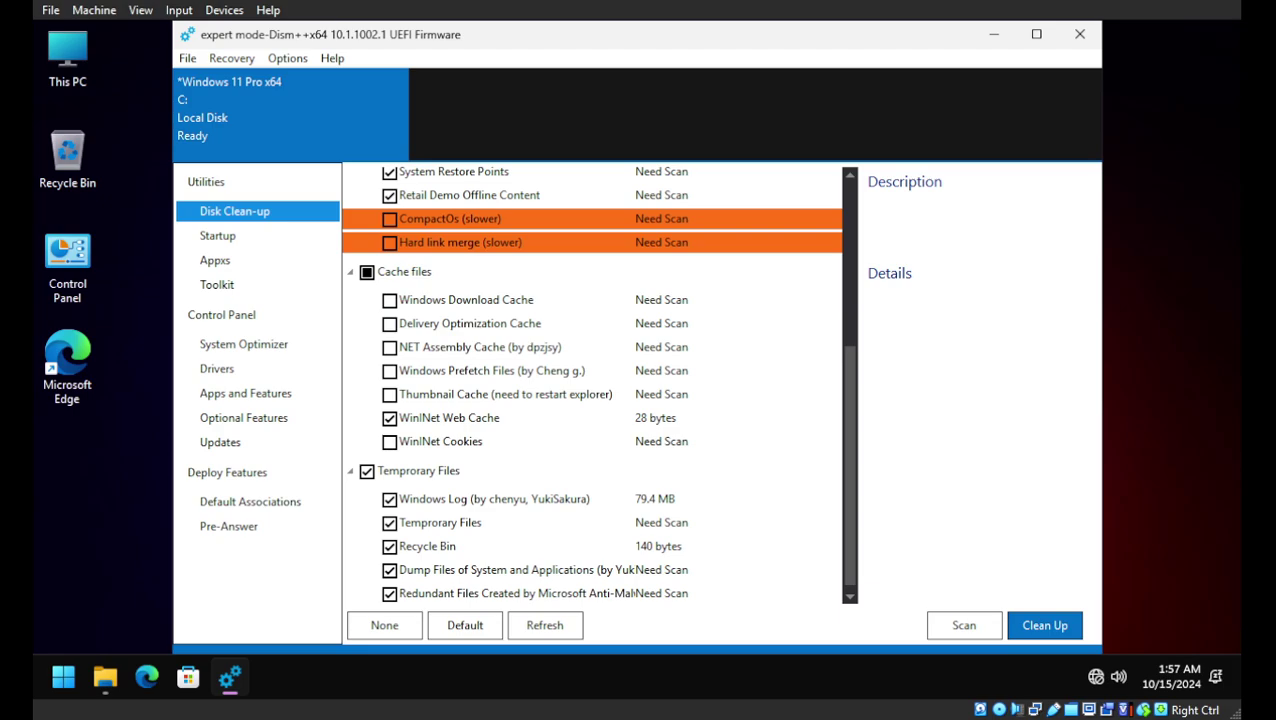
{"action": "left_click", "coordinate": [964, 625]}
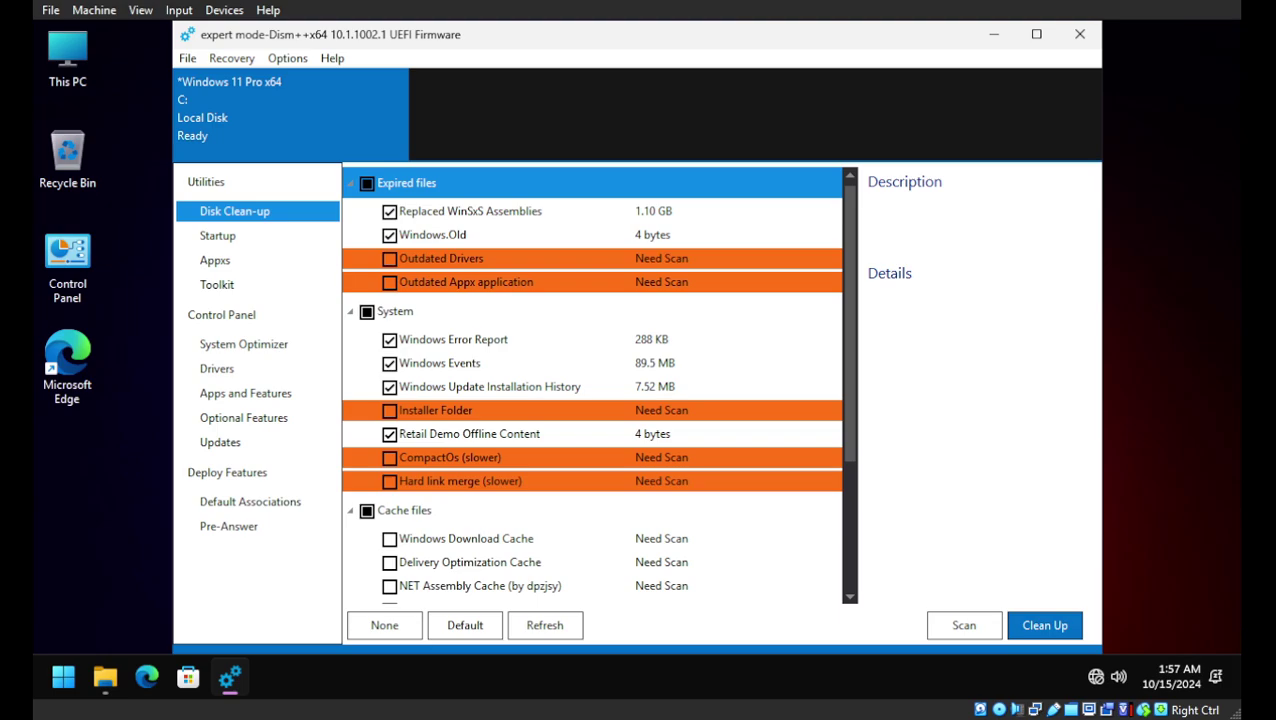
Step: Check the scanned sizes across all categories and run the clean-up of the selected items
{"action": "scroll", "coordinate": [592, 385], "scroll_direction": "down", "scroll_amount": 3}
{"action": "left_click", "coordinate": [466, 347]}
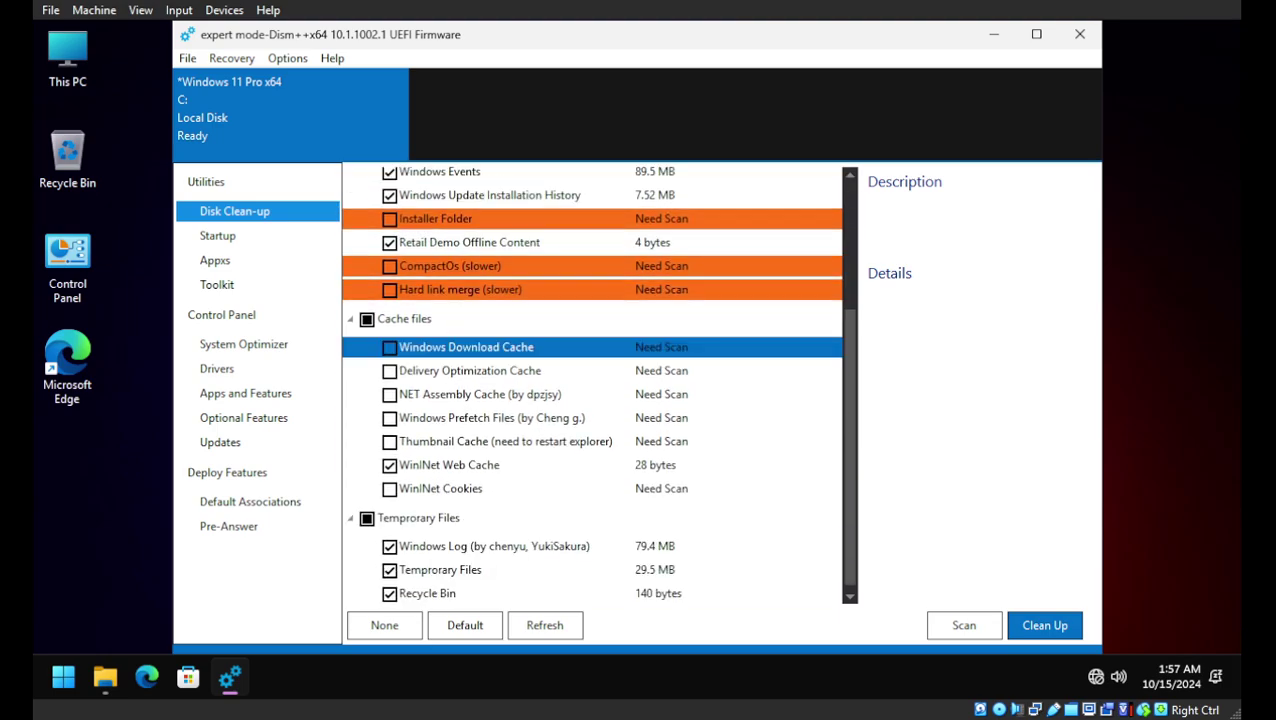
{"action": "scroll", "coordinate": [466, 347], "scroll_direction": "up", "scroll_amount": 3}
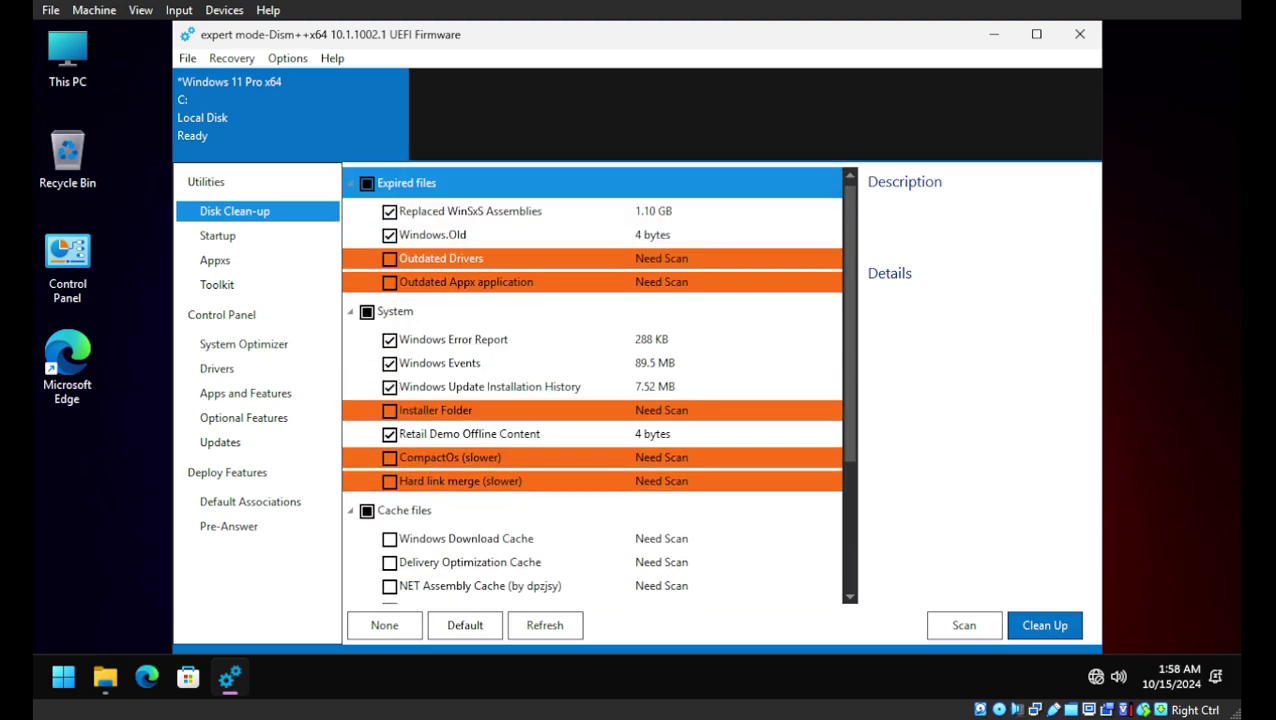
{"action": "left_click", "coordinate": [1044, 625]}
{"action": "key", "text": "Return"}
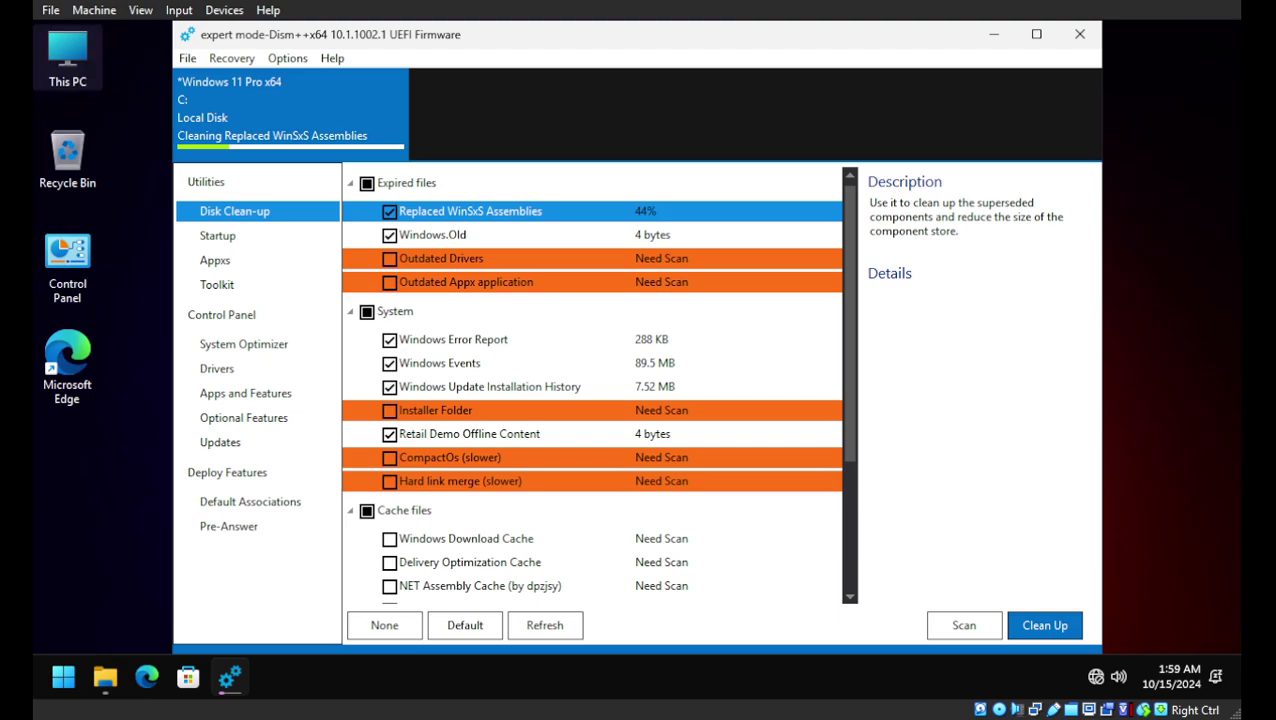
Step: Check the used and free space of Local Disk (C:) in its properties, and close File Explorer
{"action": "double_click", "coordinate": [67, 58]}
{"action": "right_click", "coordinate": [582, 284]}
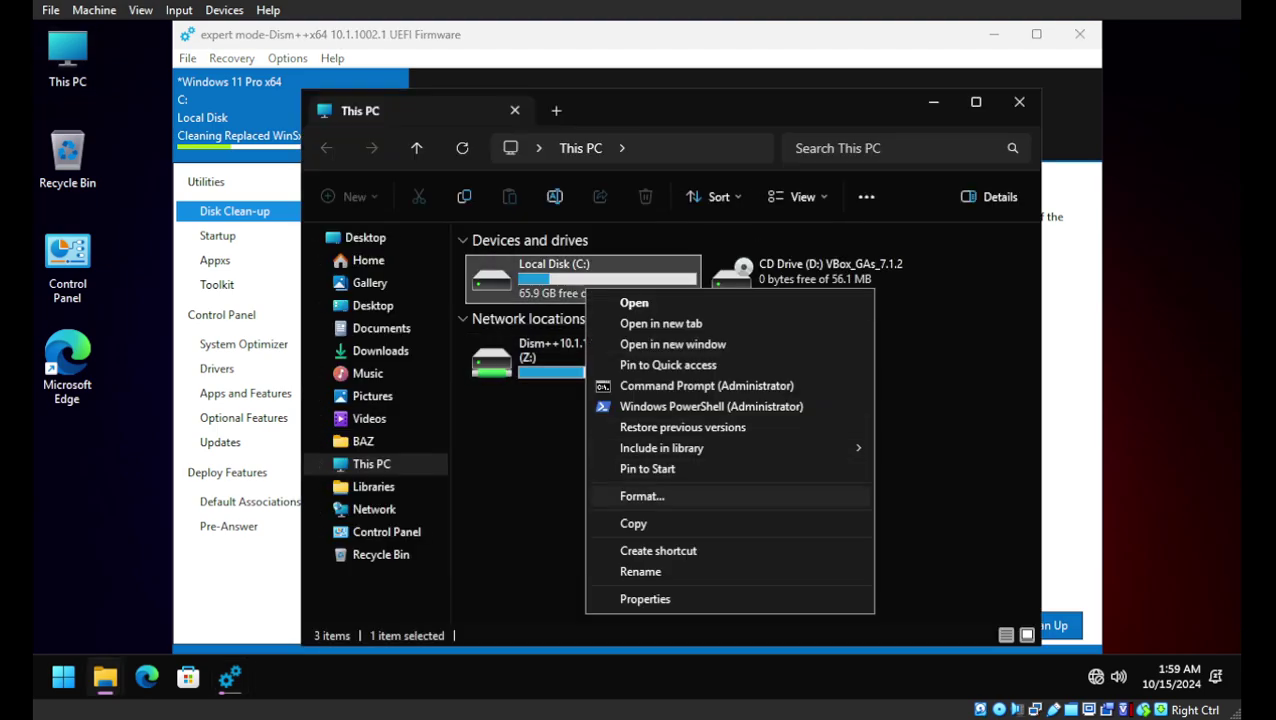
{"action": "left_click", "coordinate": [620, 597]}
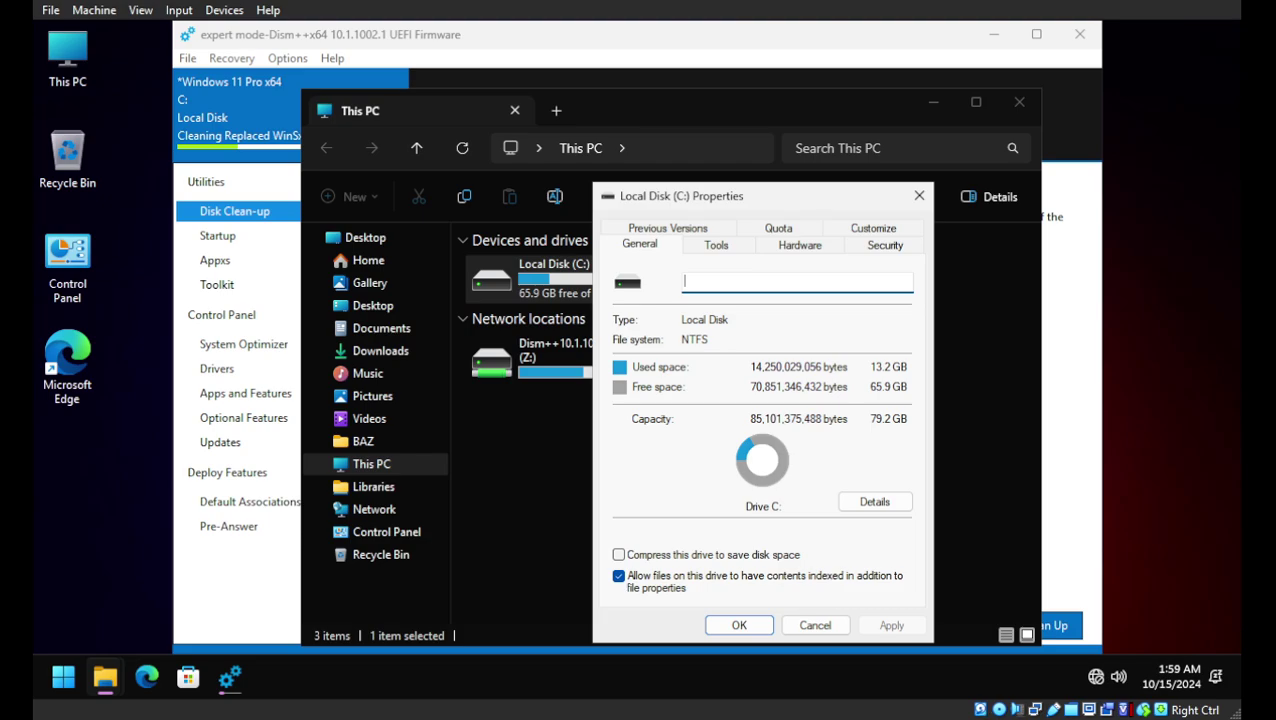
{"action": "left_click", "coordinate": [815, 625]}
{"action": "left_click", "coordinate": [1019, 101]}
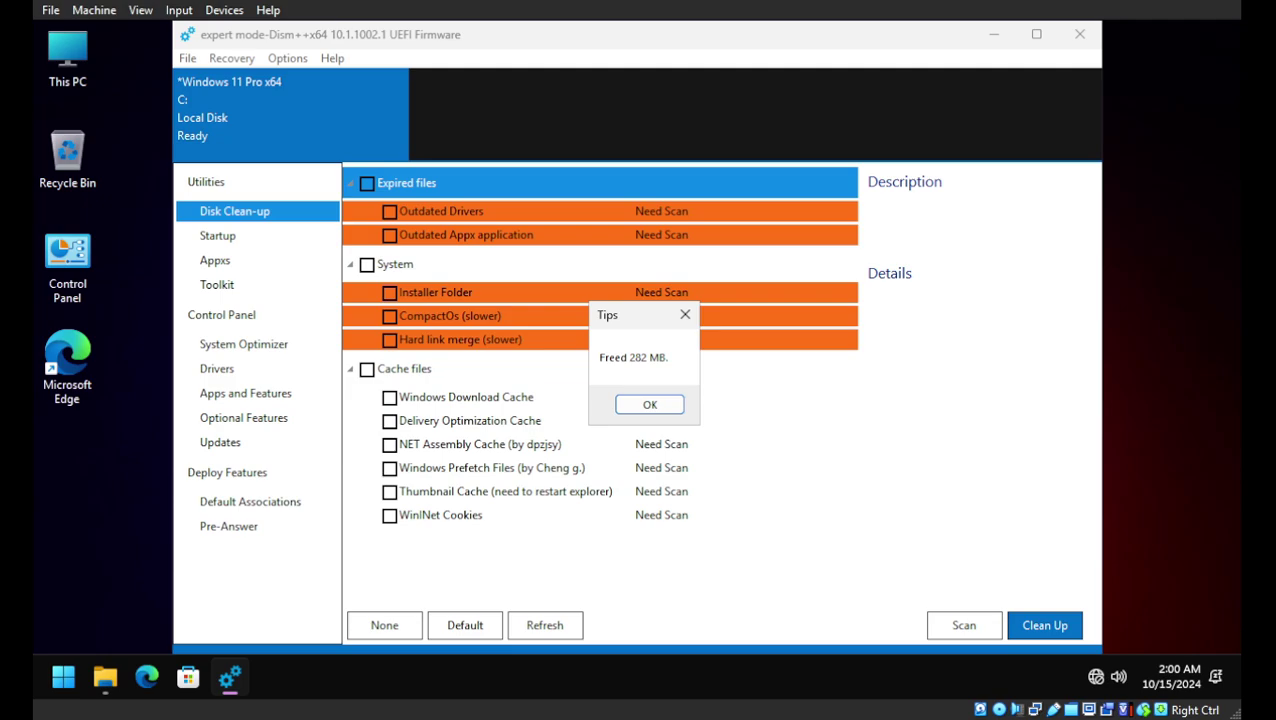
Step: Dismiss the clean-up result and select the whole Expired files group, accepting the warnings for its items
{"action": "left_click", "coordinate": [650, 404]}
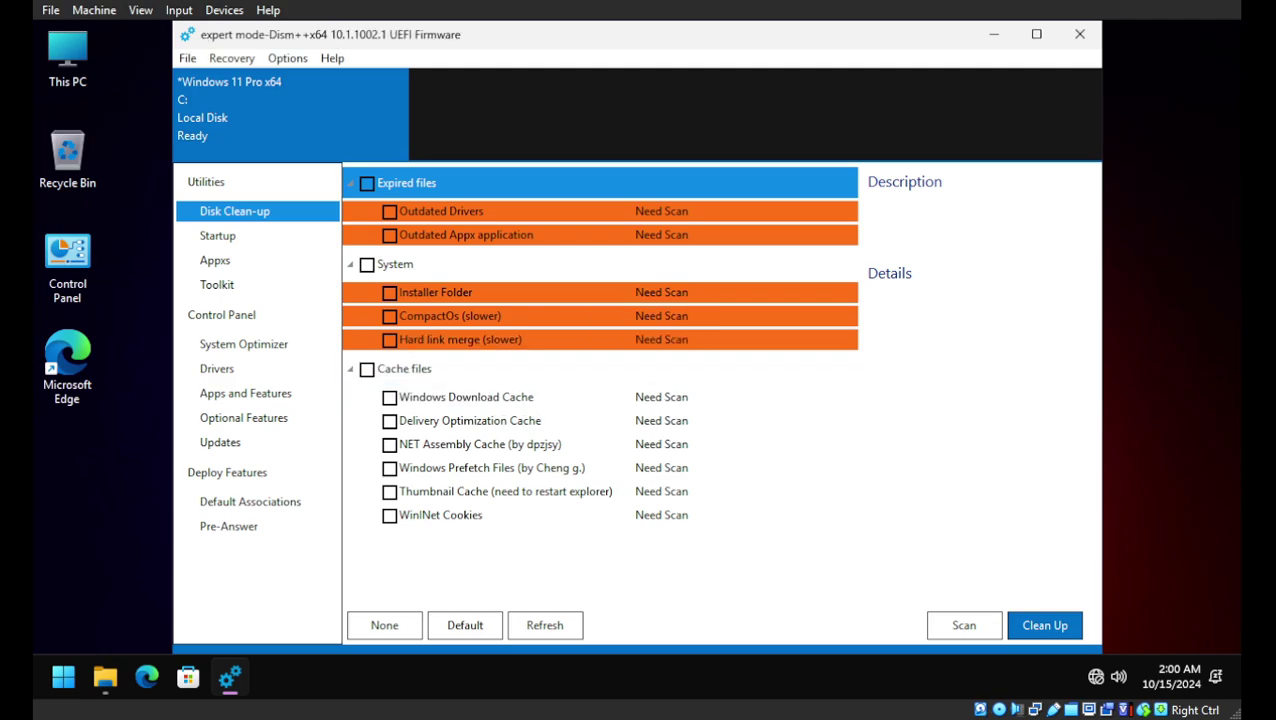
{"action": "left_click", "coordinate": [367, 183]}
{"action": "left_click", "coordinate": [708, 433]}
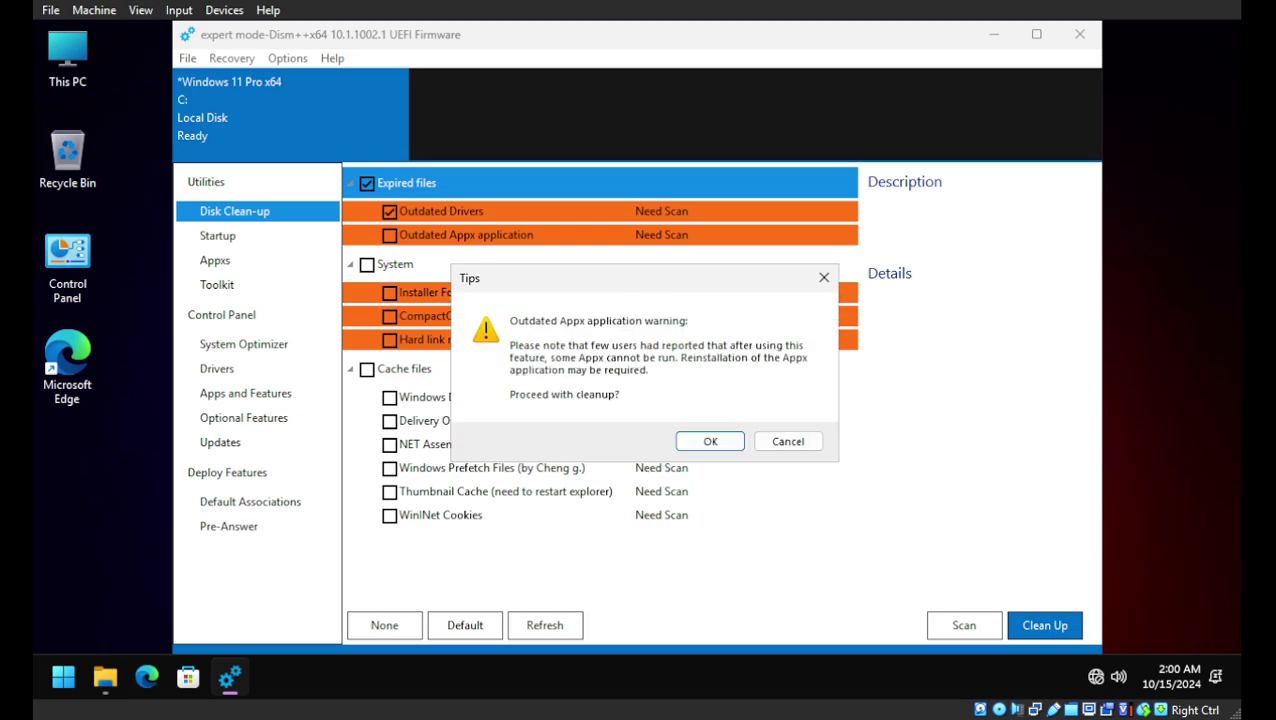
{"action": "left_click", "coordinate": [709, 440]}
Step: Select the whole System and Cache files groups, accepting the warnings, and scan the selection
{"action": "left_click", "coordinate": [367, 264]}
{"action": "left_click", "coordinate": [704, 440]}
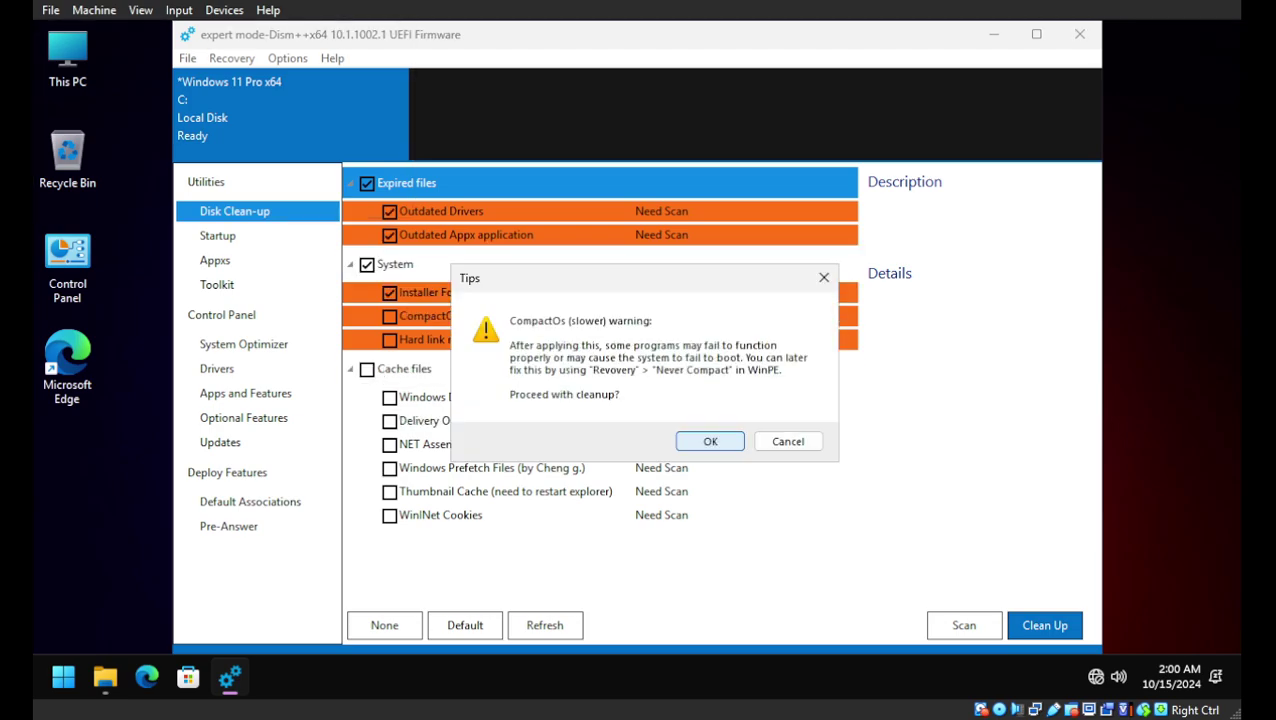
{"action": "left_click", "coordinate": [709, 440]}
{"action": "left_click", "coordinate": [684, 429]}
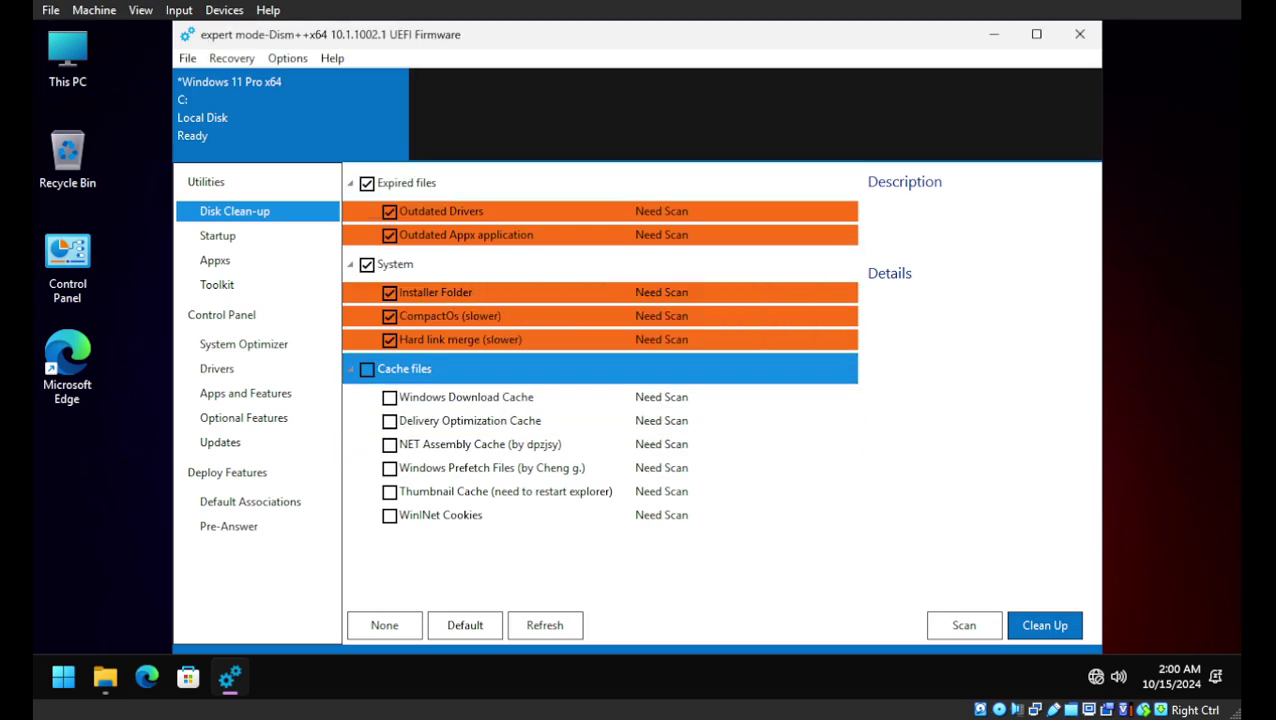
{"action": "left_click", "coordinate": [367, 369]}
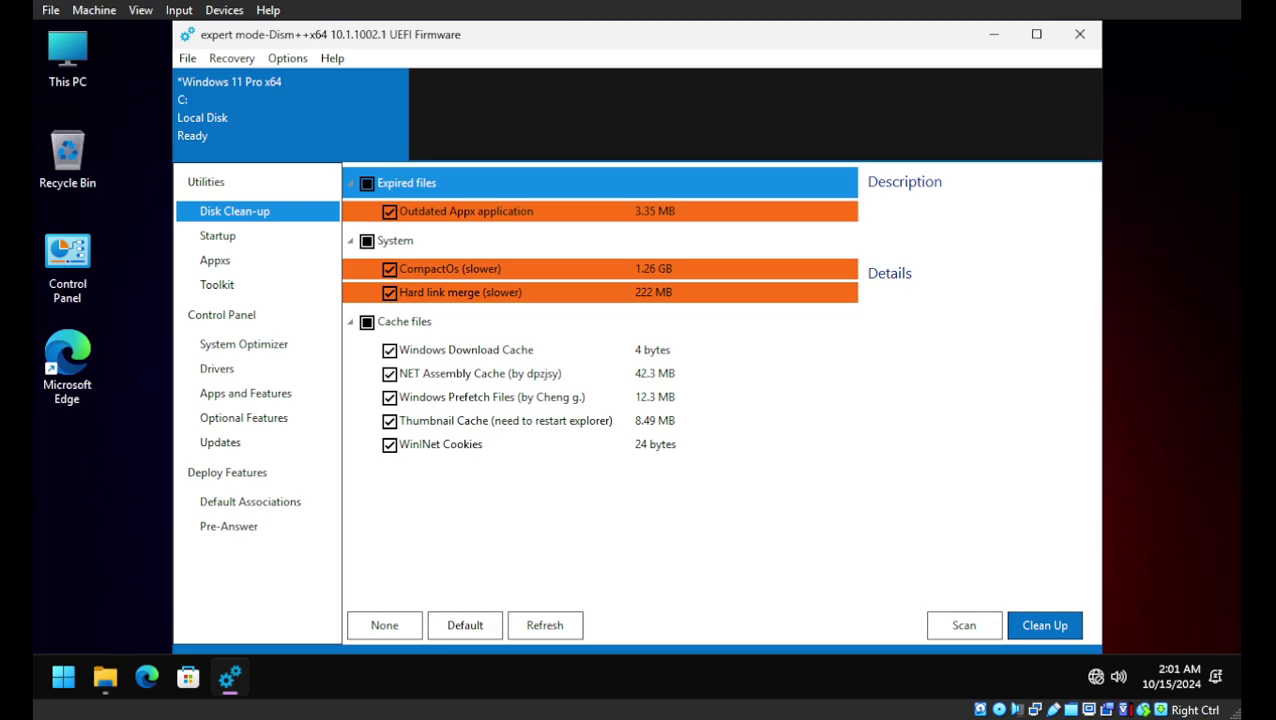
Step: Read the CompactOs (slower) description and exclude that item from the clean-up selection
{"action": "left_click", "coordinate": [449, 269]}
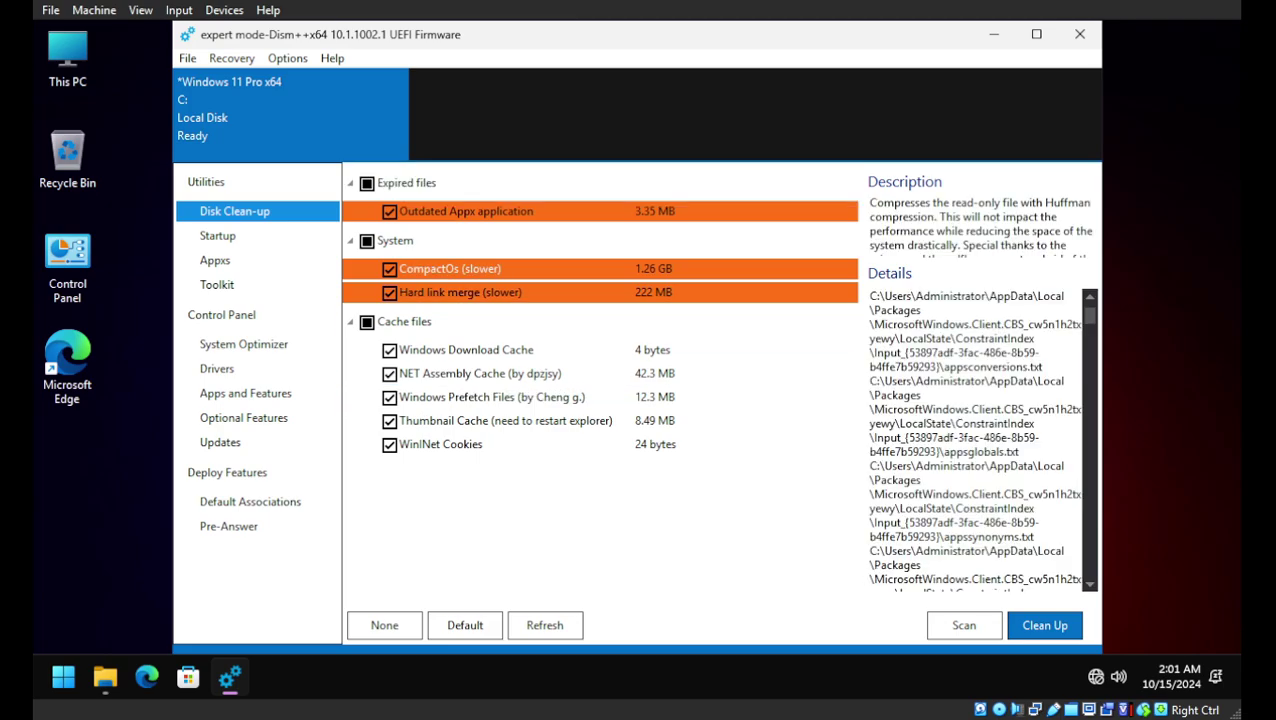
{"action": "key", "text": "space"}
{"action": "key", "text": "Down"}
{"action": "key", "text": "Down"}
{"action": "key", "text": "Down"}
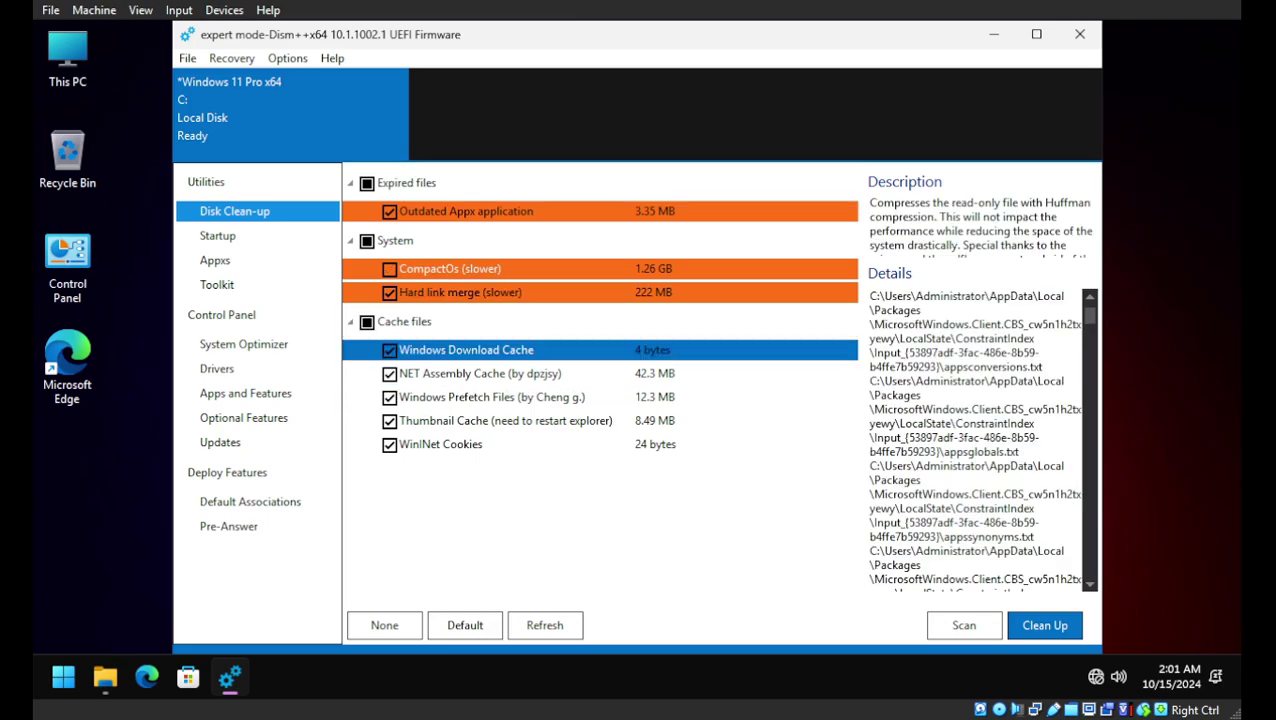
{"action": "key", "text": "Down"}
{"action": "key", "text": "Down"}
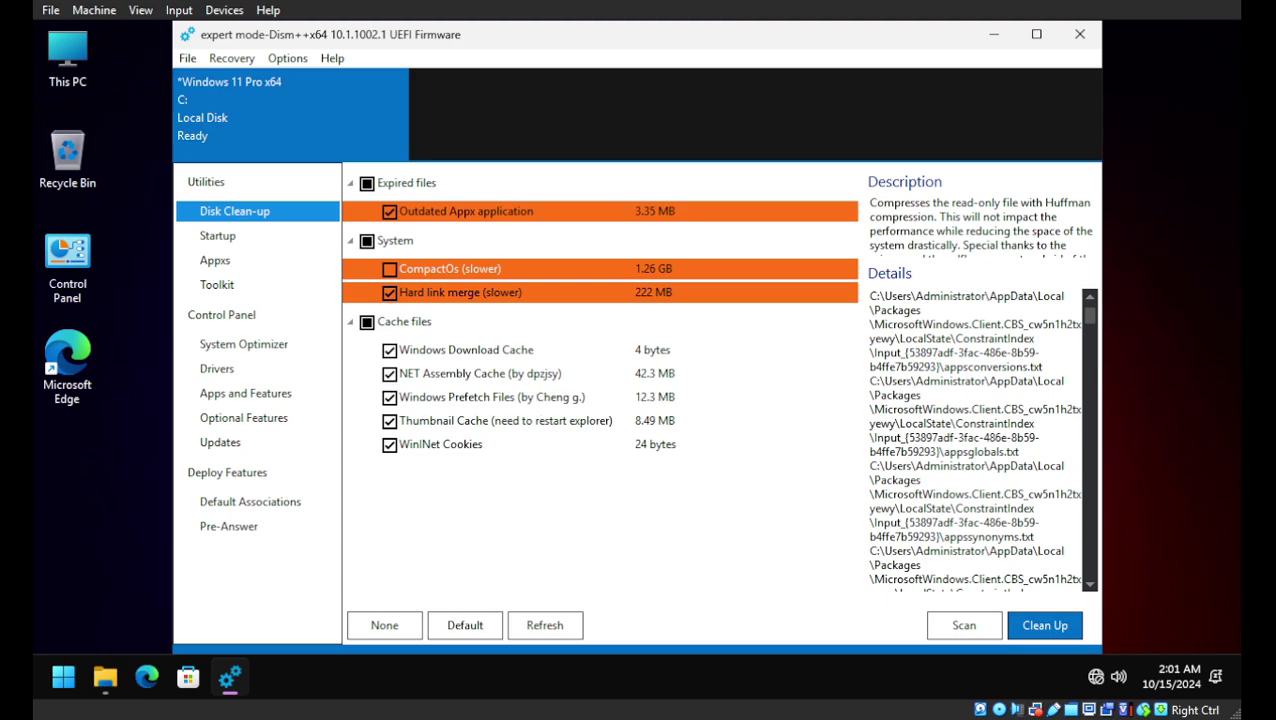
Step: Examine the description and file list of Hard link merge (slower), including the WinSxS paths
{"action": "key", "text": "Tab"}
{"action": "key", "text": "shift+Tab"}
{"action": "key", "text": "Up"}
{"action": "key", "text": "Up"}
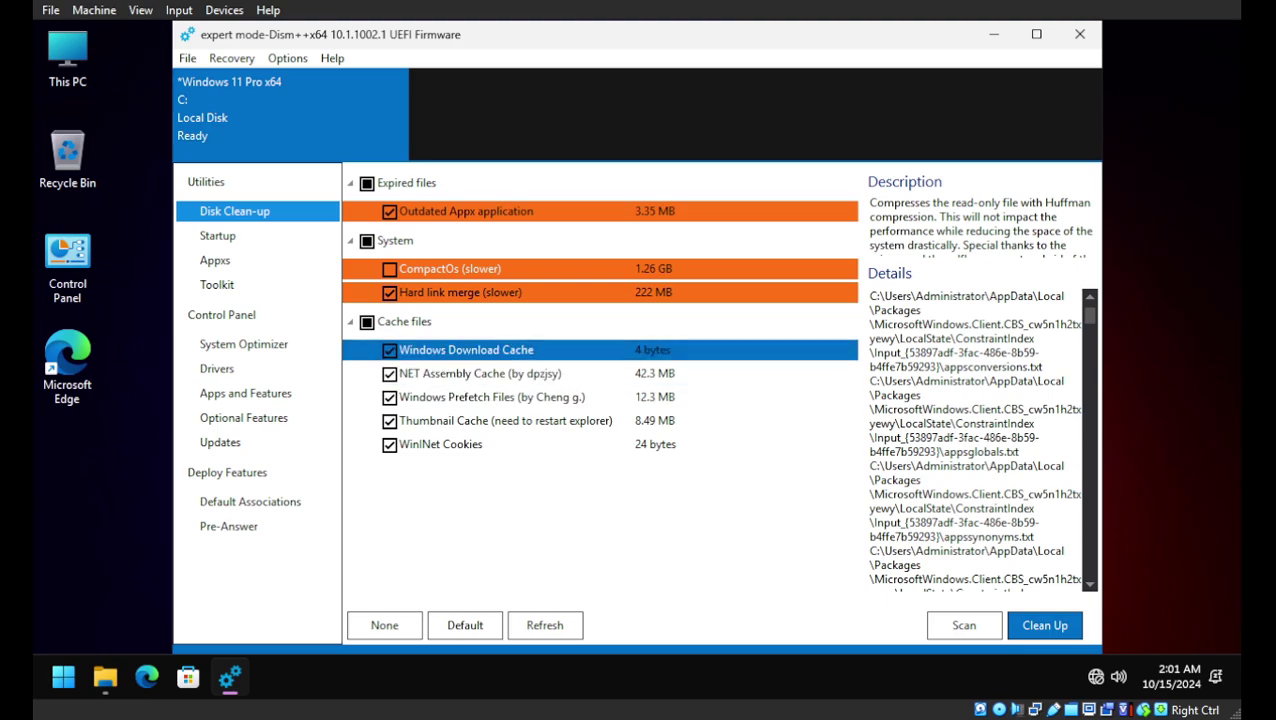
{"action": "key", "text": "Tab"}
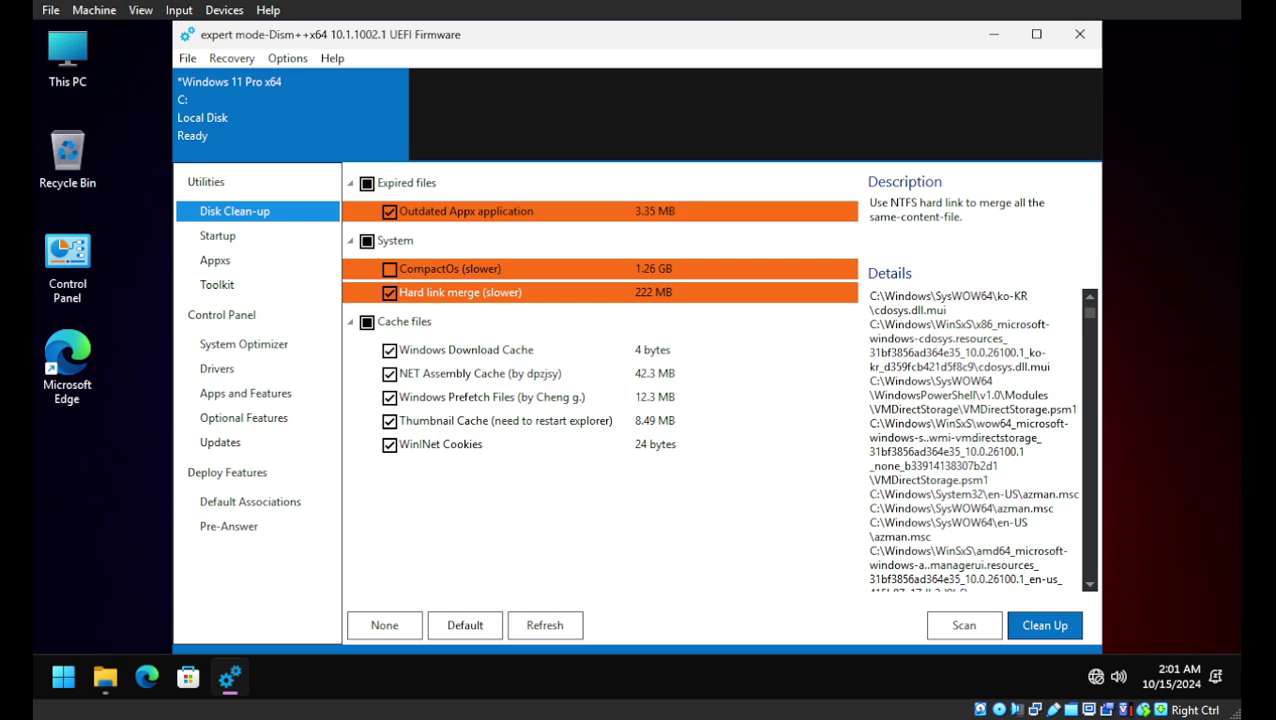
{"action": "scroll", "coordinate": [975, 440], "scroll_direction": "down", "scroll_amount": 1}
{"action": "scroll", "coordinate": [972, 440], "scroll_direction": "up", "scroll_amount": 1}
{"action": "left_click_drag", "start_coordinate": [936, 324], "coordinate": [961, 324]}
{"action": "left_click", "coordinate": [466, 350]}
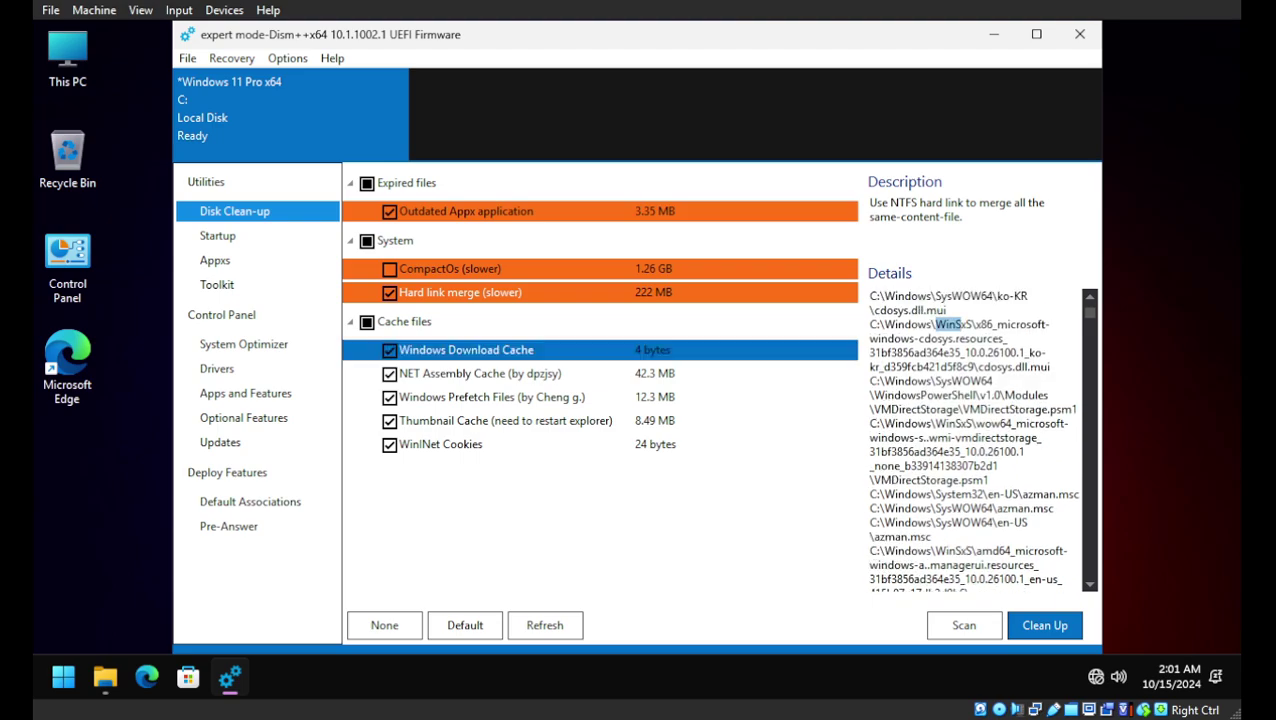
Step: Go through the selected Cache files items from Windows Download Cache to WinINet Cookies
{"action": "key", "text": "Down"}
{"action": "key", "text": "Down"}
{"action": "key", "text": "Down"}
{"action": "key", "text": "Down"}
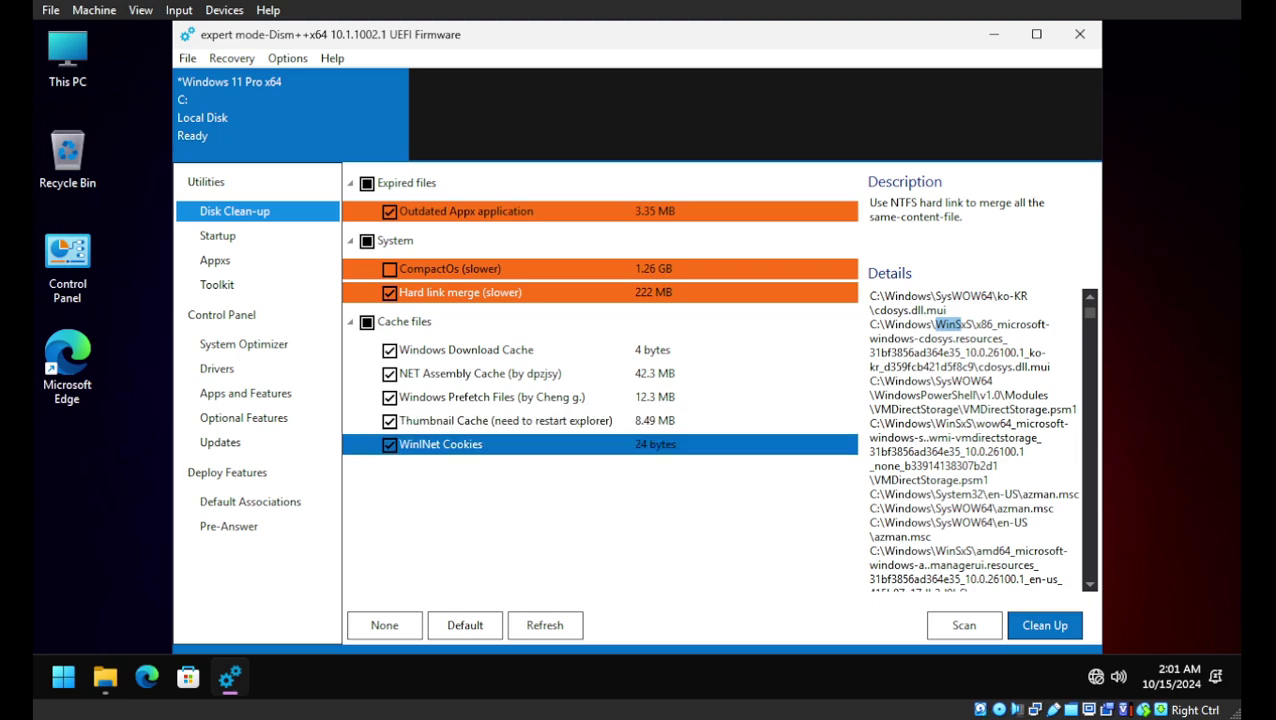
{"action": "key", "text": "Up"}
{"action": "key", "text": "Up"}
{"action": "key", "text": "Up"}
{"action": "key", "text": "Down"}
{"action": "key", "text": "Down"}
{"action": "key", "text": "Up"}
{"action": "key", "text": "Up"}
{"action": "key", "text": "Down"}
{"action": "key", "text": "Down"}
{"action": "key", "text": "Down"}
Step: Run the clean-up of the remaining selected items with CompactOs left out
{"action": "key", "text": "Escape"}
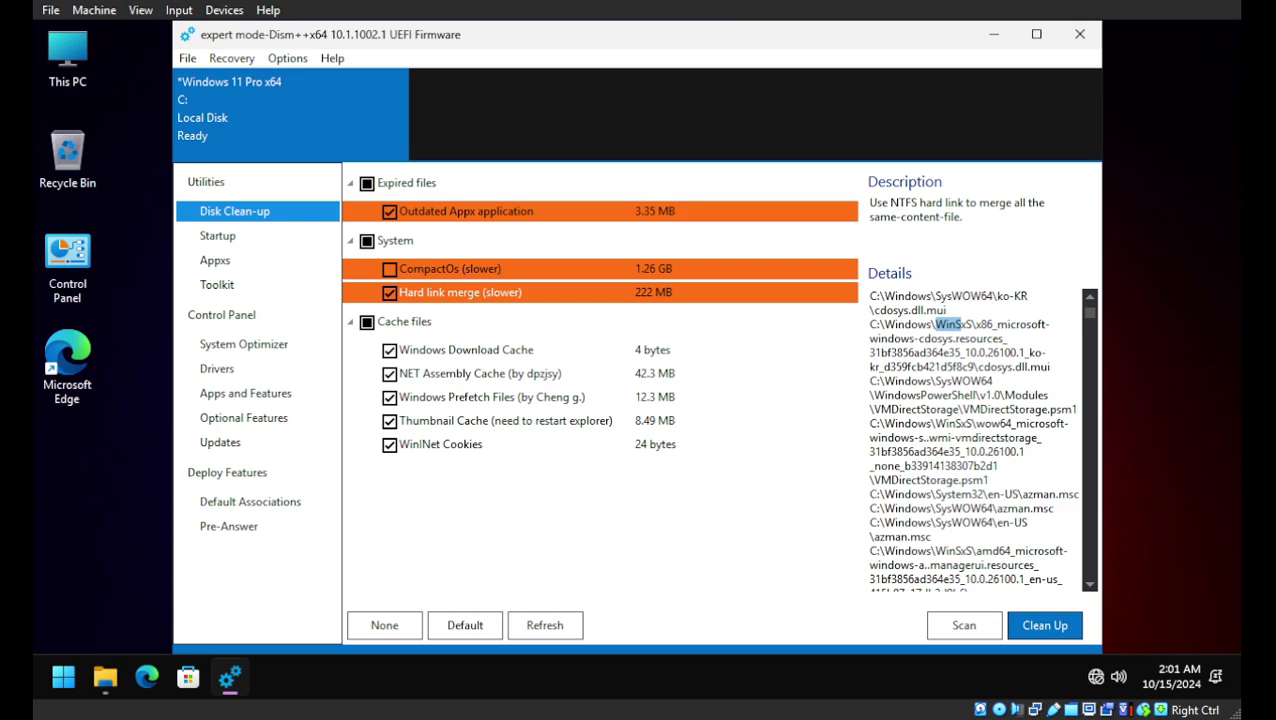
{"action": "key", "text": "Return"}
{"action": "key", "text": "Return"}
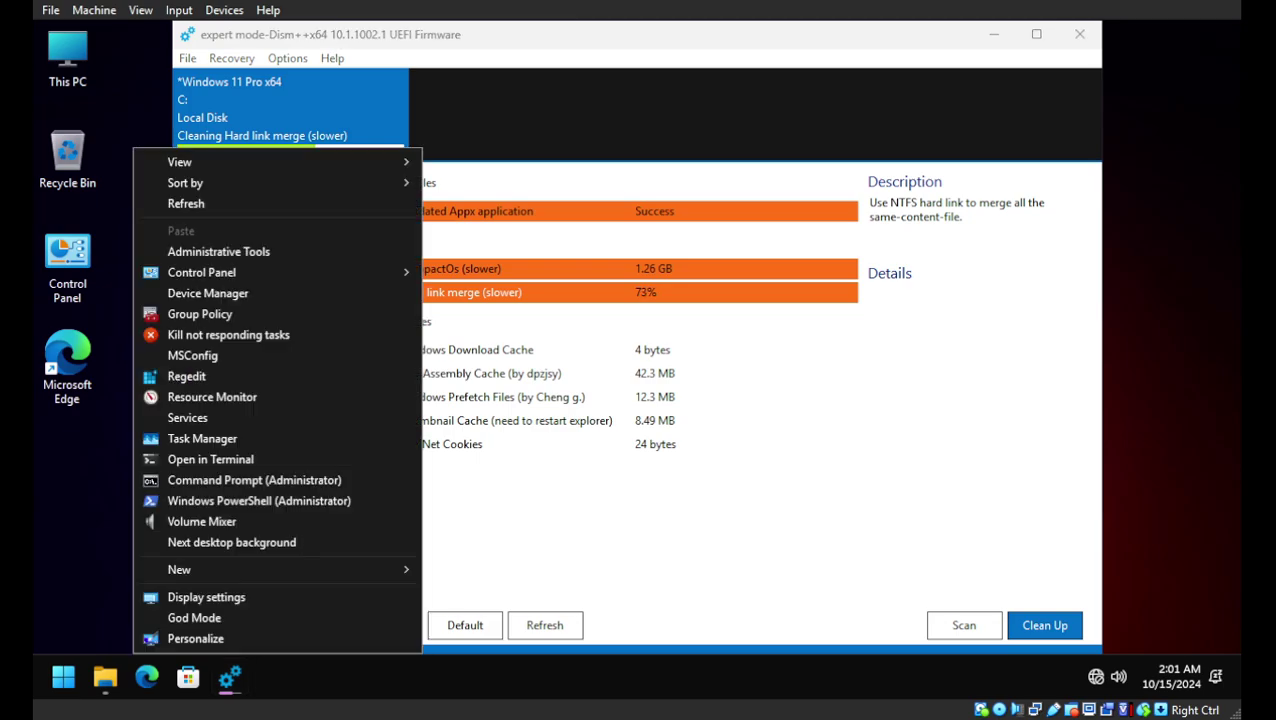
Step: Query the Compact OS state with compact /compactos:query in an administrator Command Prompt, read the answer, and close the window
{"action": "right_click", "coordinate": [133, 313]}
{"action": "left_click", "coordinate": [254, 480]}
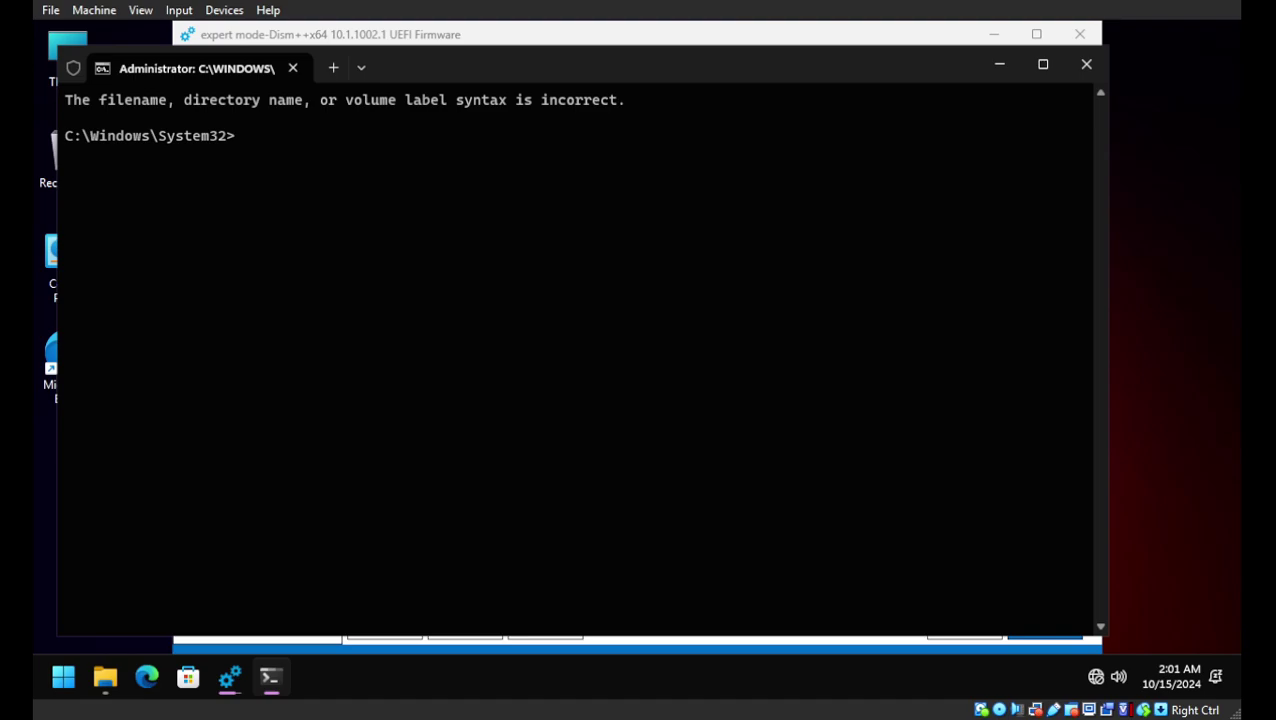
{"action": "type", "text": "compact /com"}
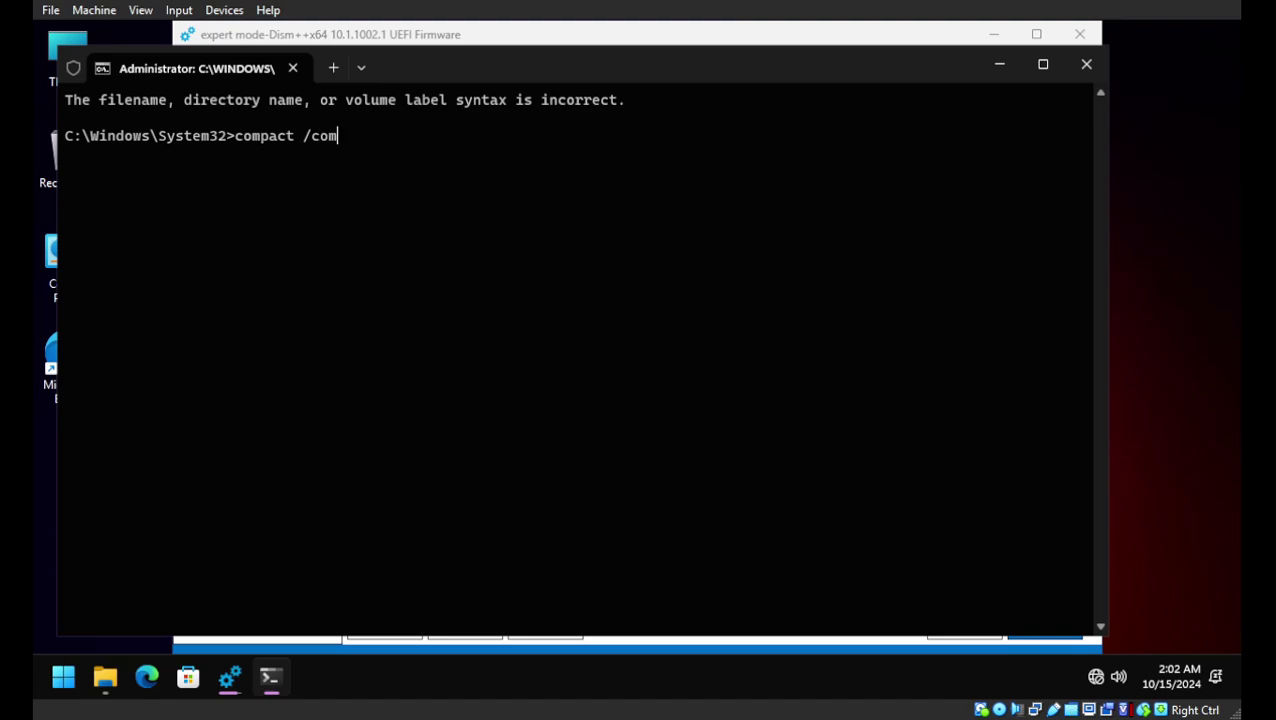
{"action": "type", "text": "pactos:query"}
{"action": "key", "text": "Return"}
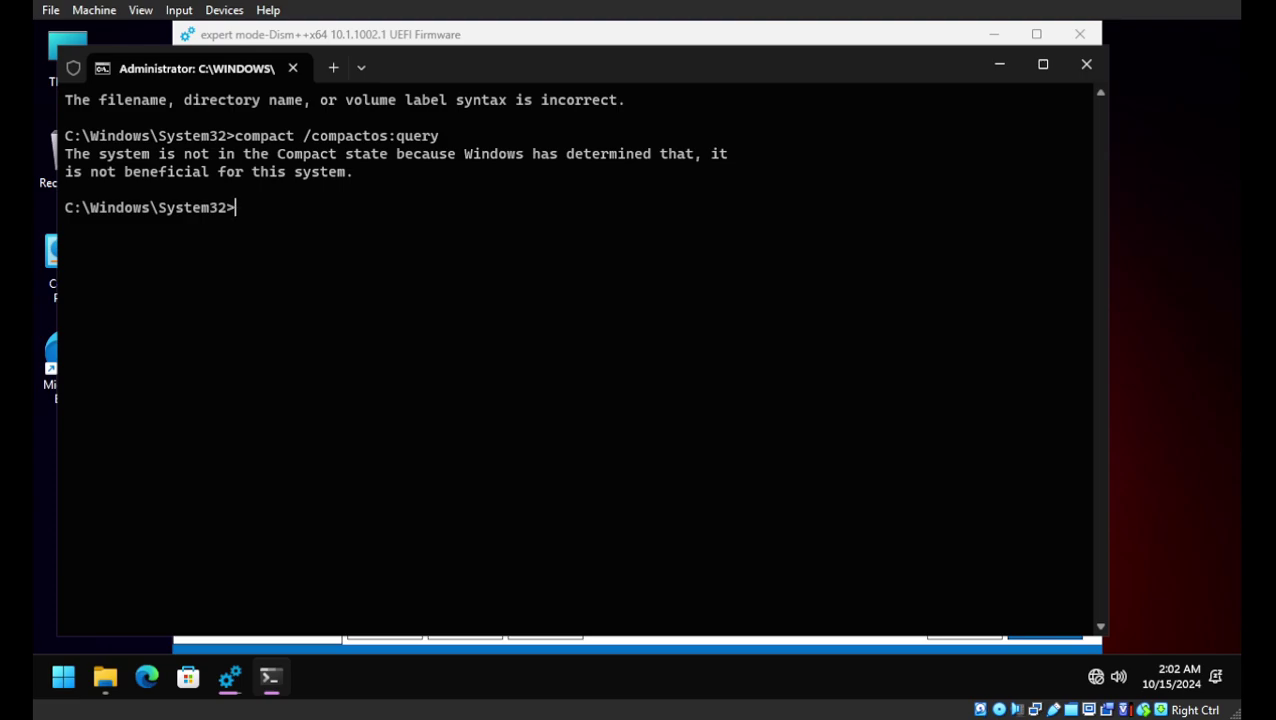
{"action": "left_click_drag", "start_coordinate": [64, 153], "coordinate": [392, 171]}
{"action": "left_click", "coordinate": [1086, 64]}
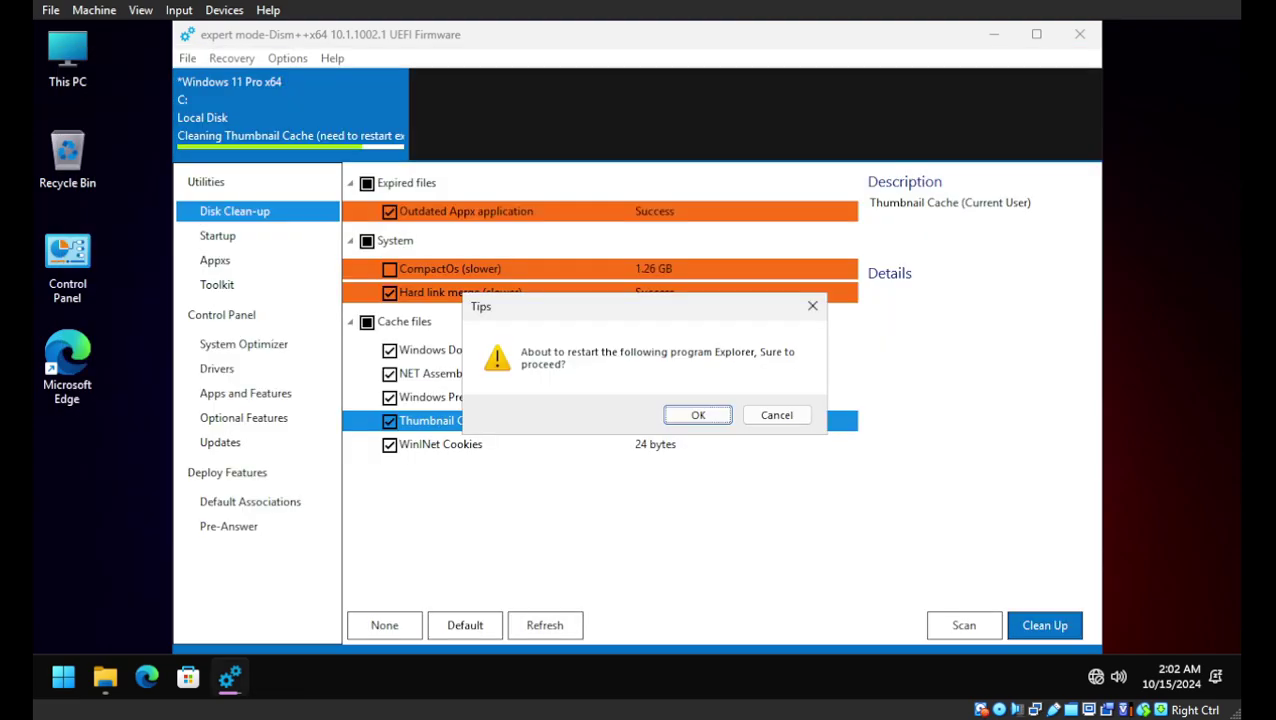
Step: Allow the Explorer restart for the thumbnail cache clean-up, dismiss the result, and close Dism++
{"action": "left_click", "coordinate": [698, 414]}
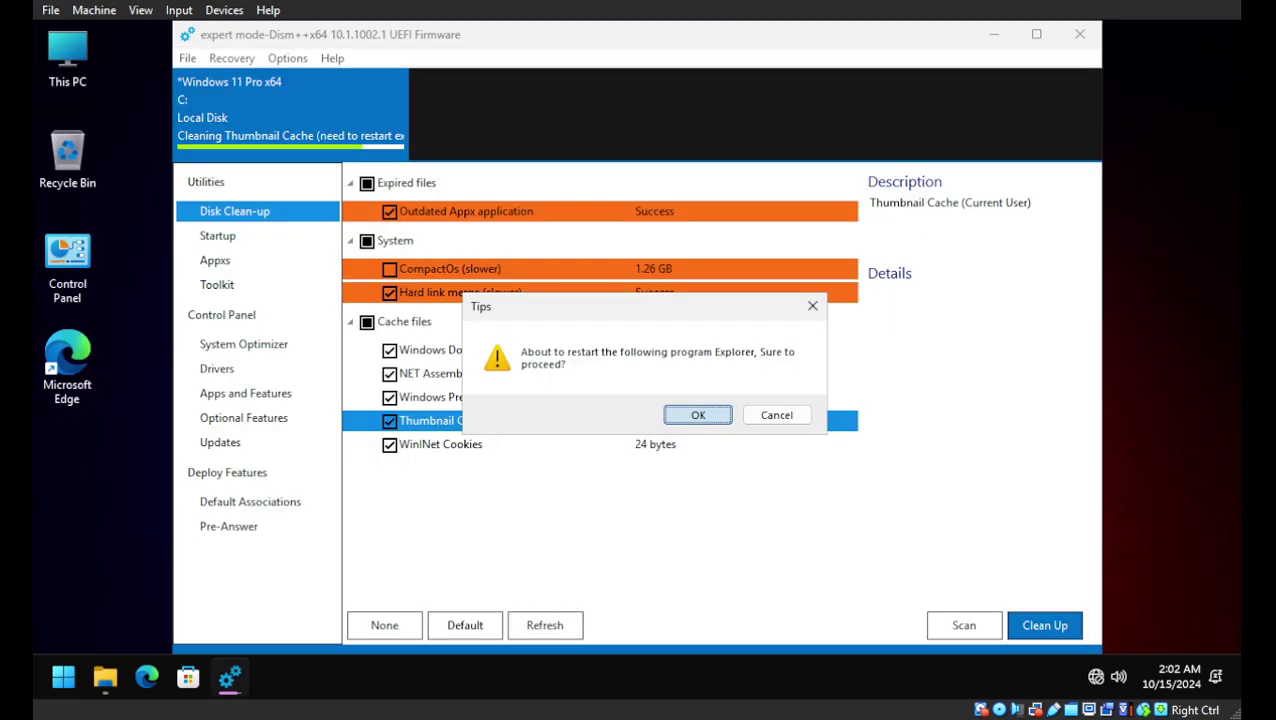
{"action": "left_click", "coordinate": [651, 404]}
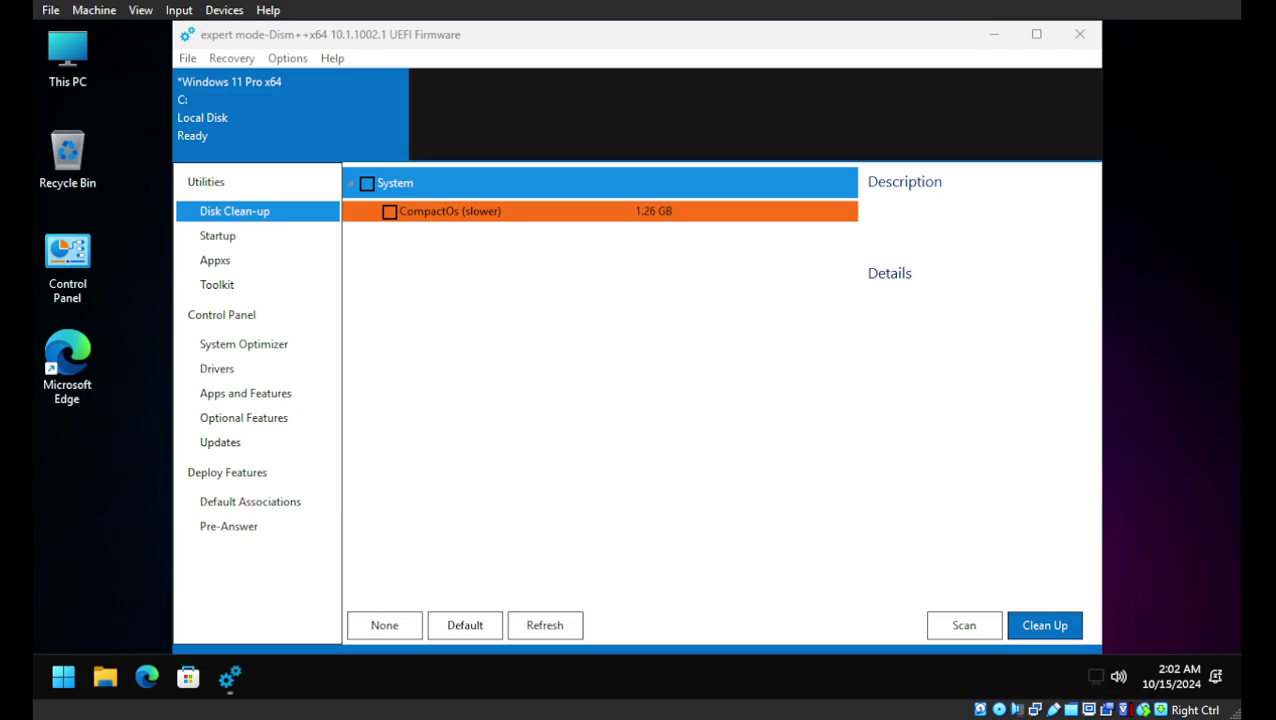
{"action": "left_click", "coordinate": [1079, 34]}
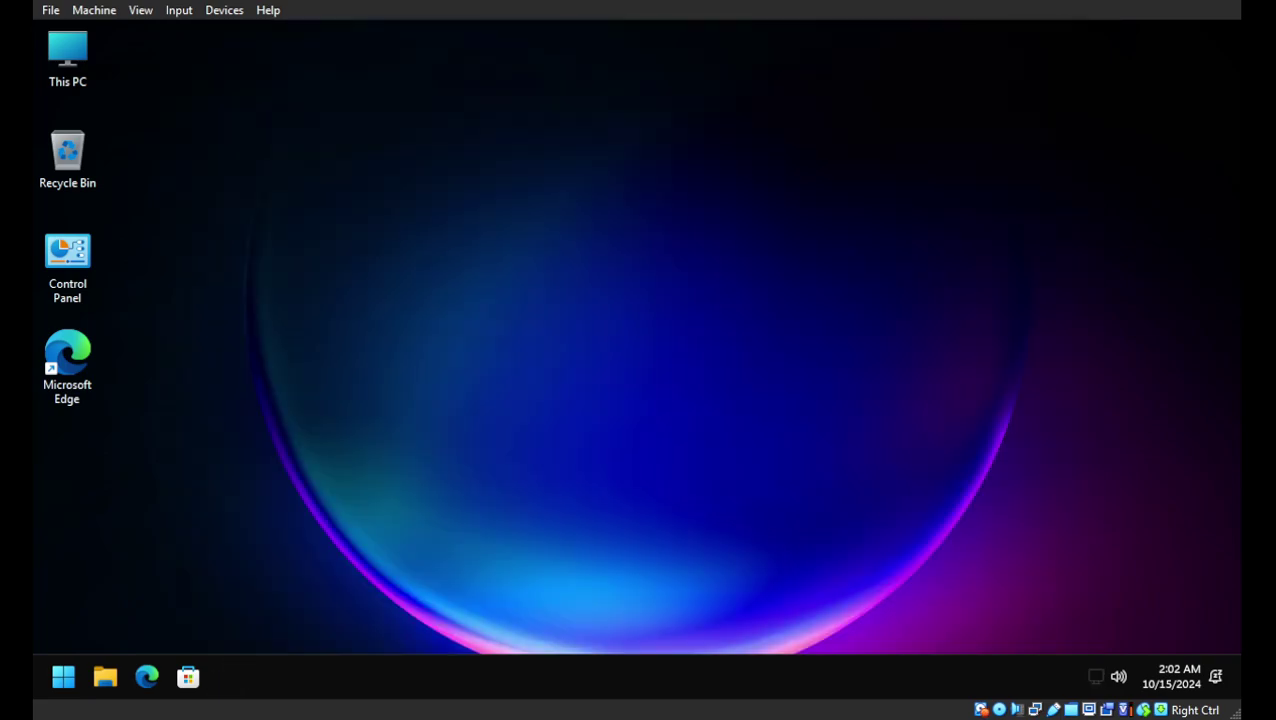
Step: Open Disk Cleanup from the Administrative Tools, close Windows Tools, and run the Windows Update Cleanup on drive C:
{"action": "right_click", "coordinate": [438, 229]}
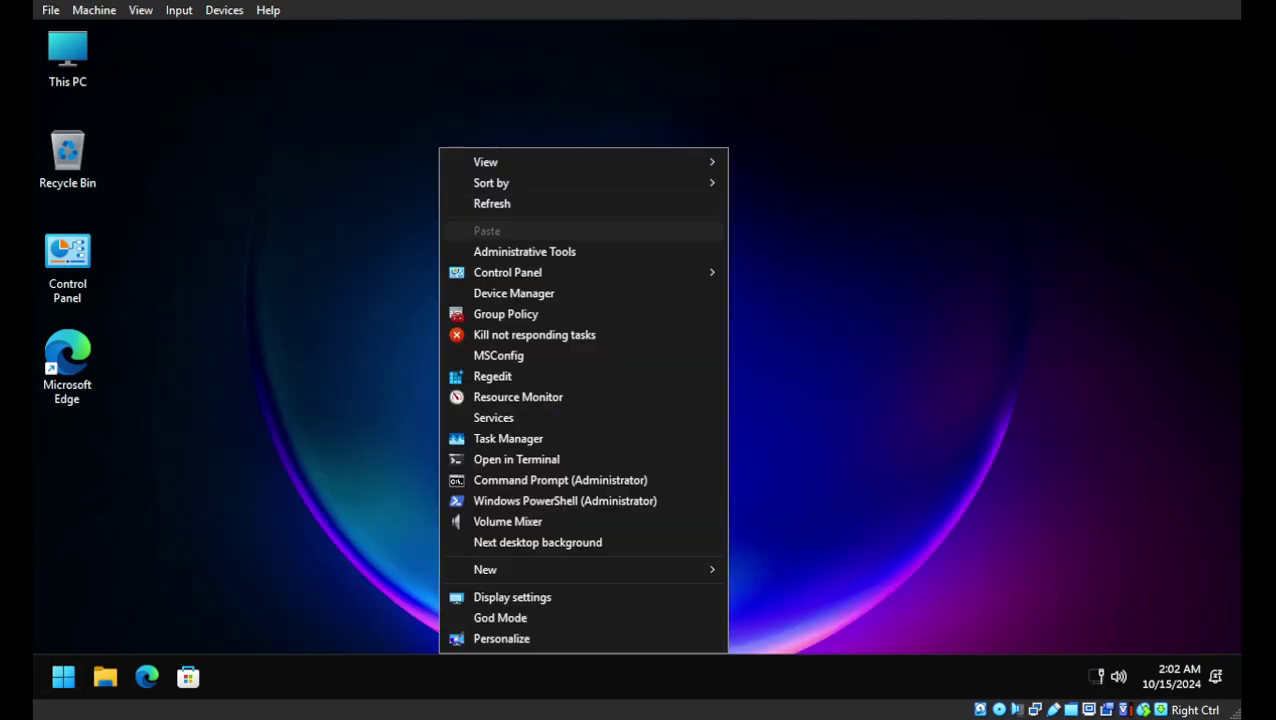
{"action": "left_click", "coordinate": [460, 251]}
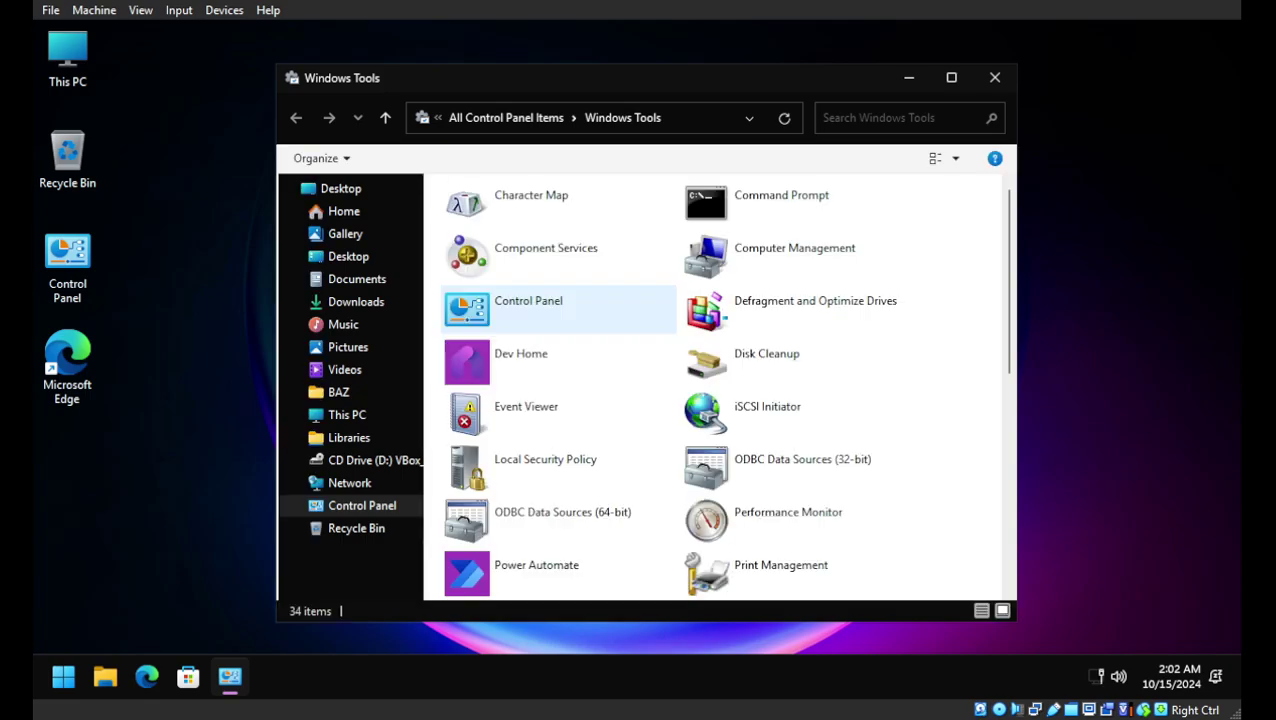
{"action": "left_click", "coordinate": [797, 362]}
{"action": "key", "text": "Return"}
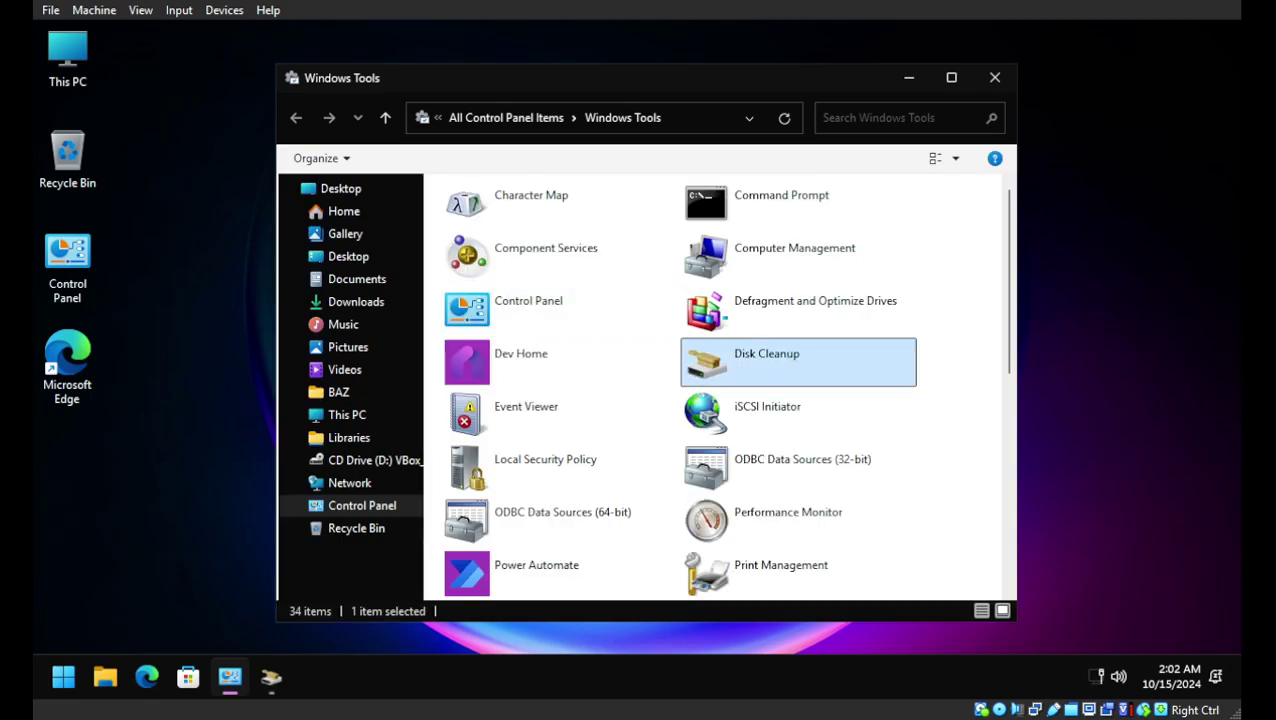
{"action": "left_click", "coordinate": [995, 77]}
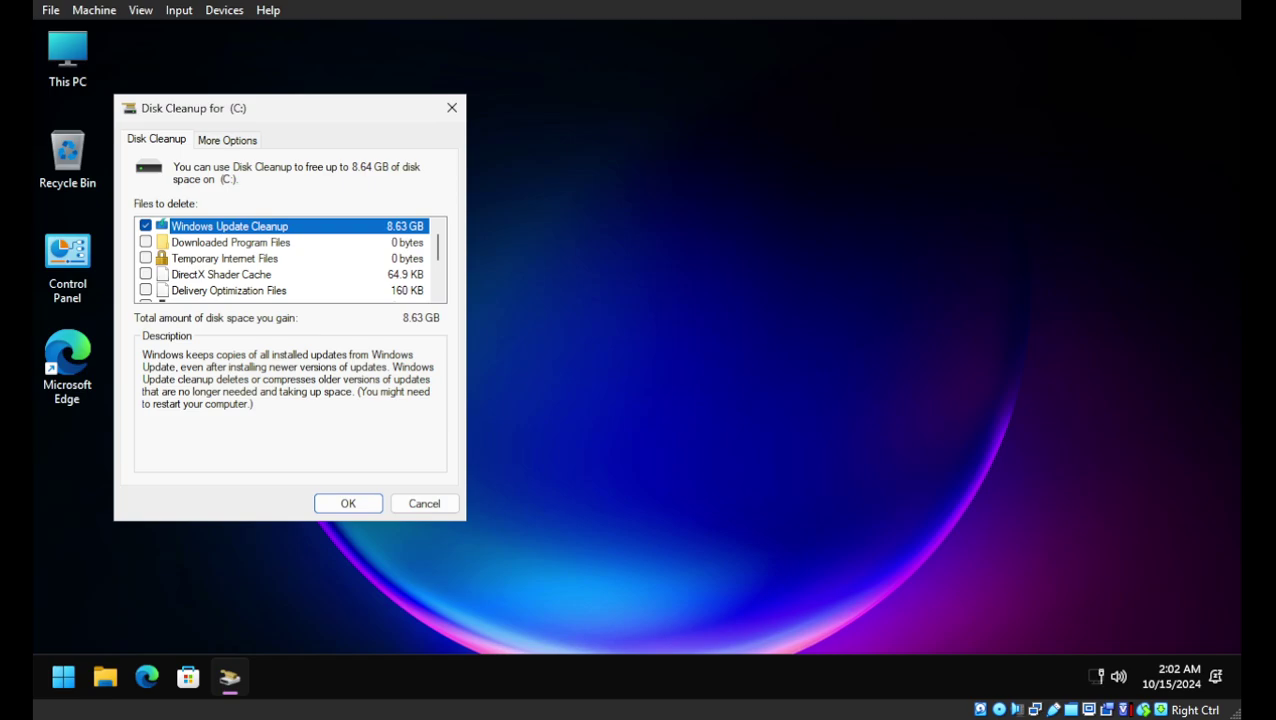
{"action": "key", "text": "Return"}
{"action": "key", "text": "Return"}
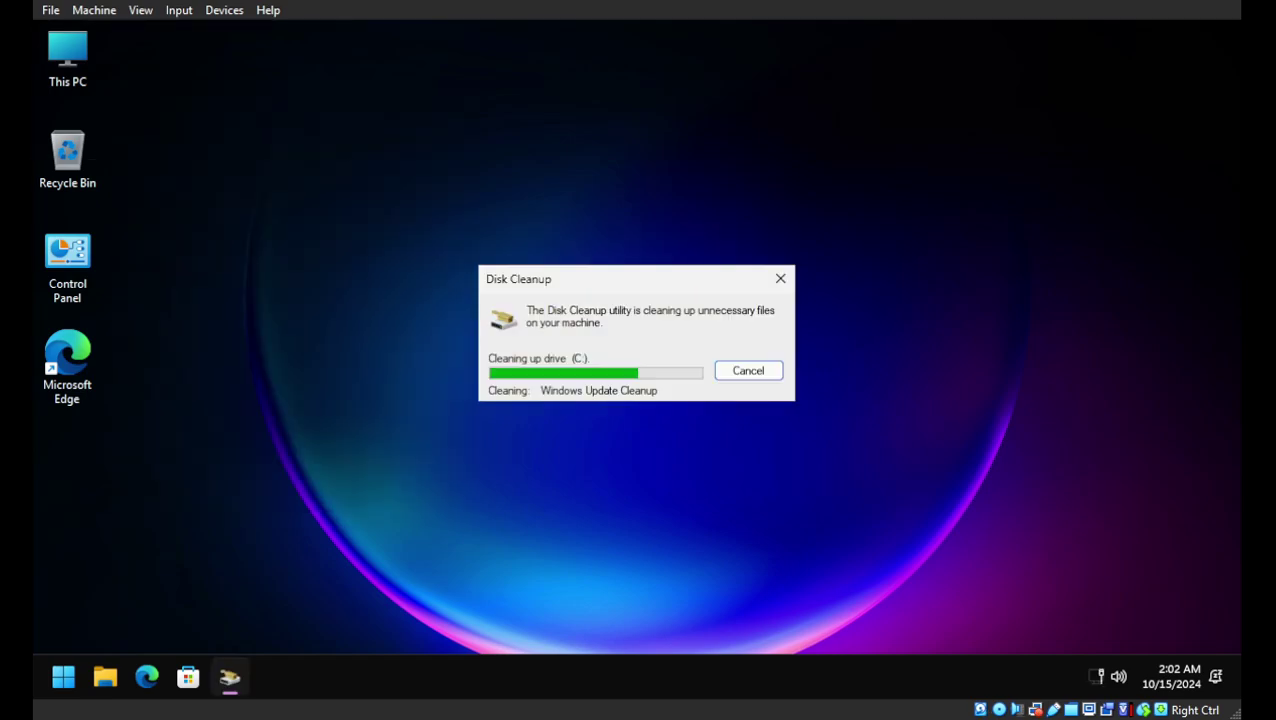
Step: Open Services, sort the list by status with running services first, and review them, including Microsoft Software Shadow Copy Provider
{"action": "right_click", "coordinate": [546, 259]}
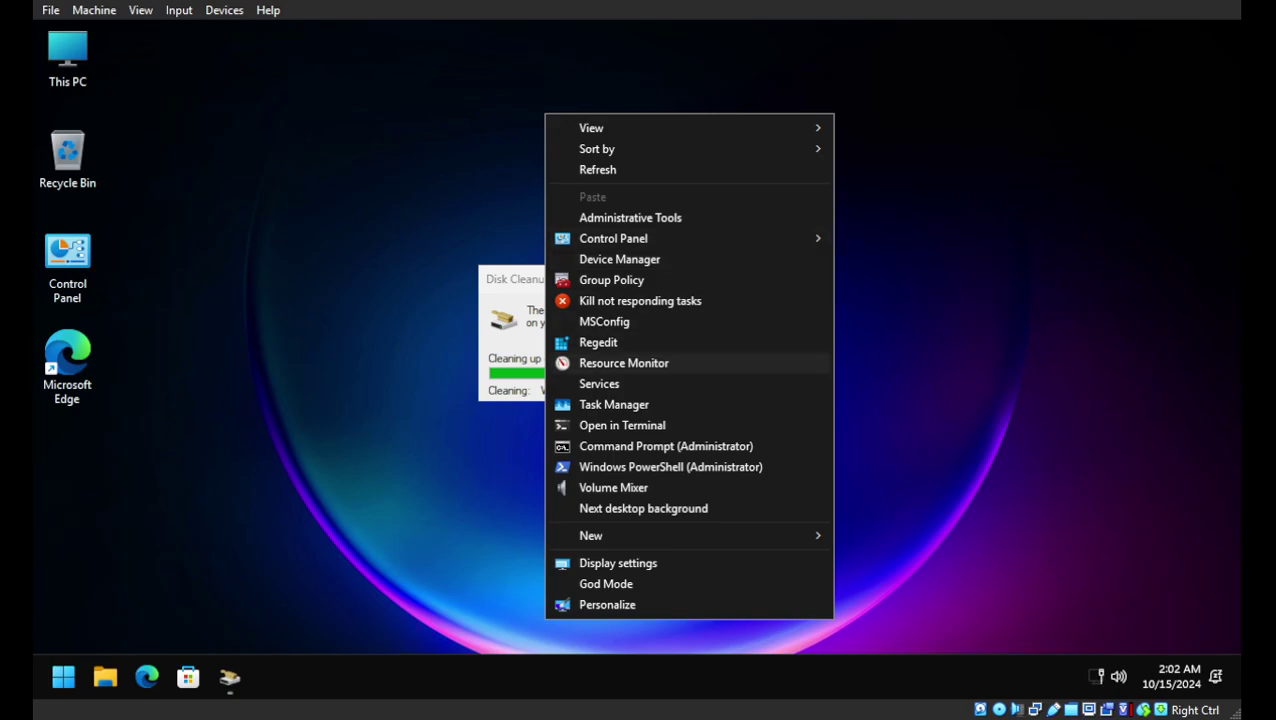
{"action": "left_click", "coordinate": [599, 383]}
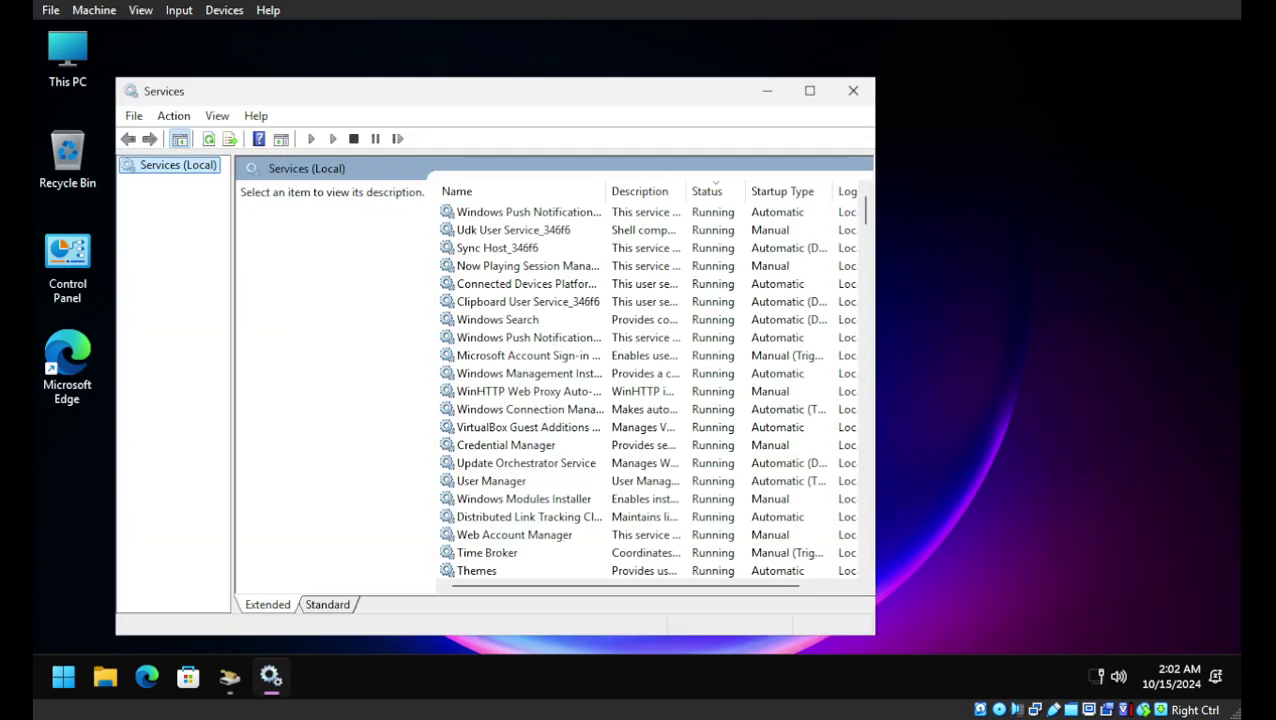
{"action": "left_click", "coordinate": [706, 191]}
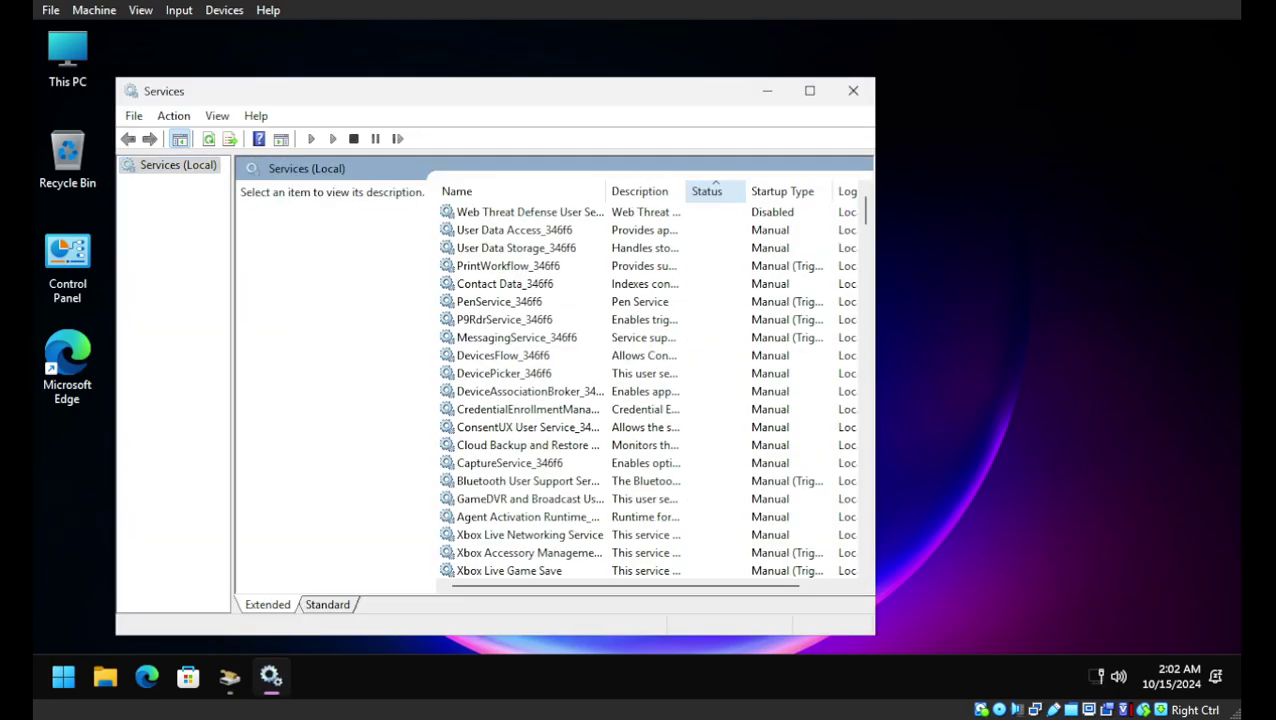
{"action": "left_click", "coordinate": [706, 191]}
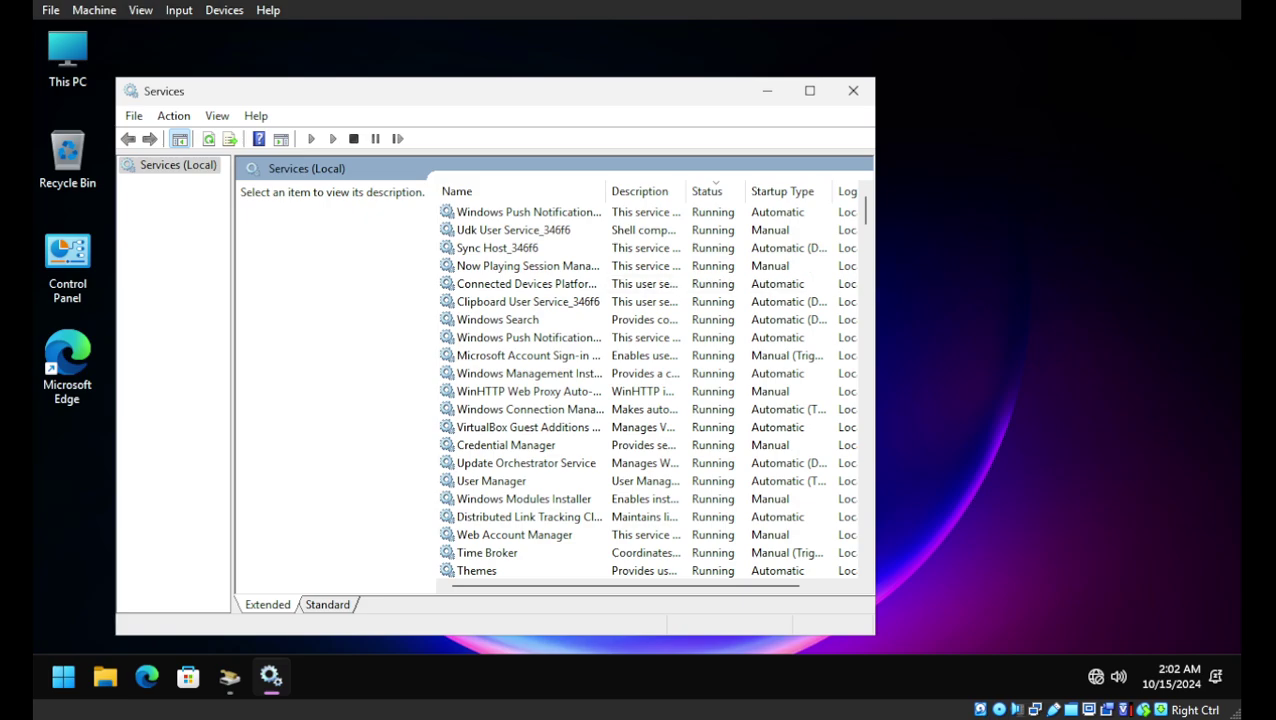
{"action": "scroll", "coordinate": [650, 390], "scroll_direction": "down", "scroll_amount": 2}
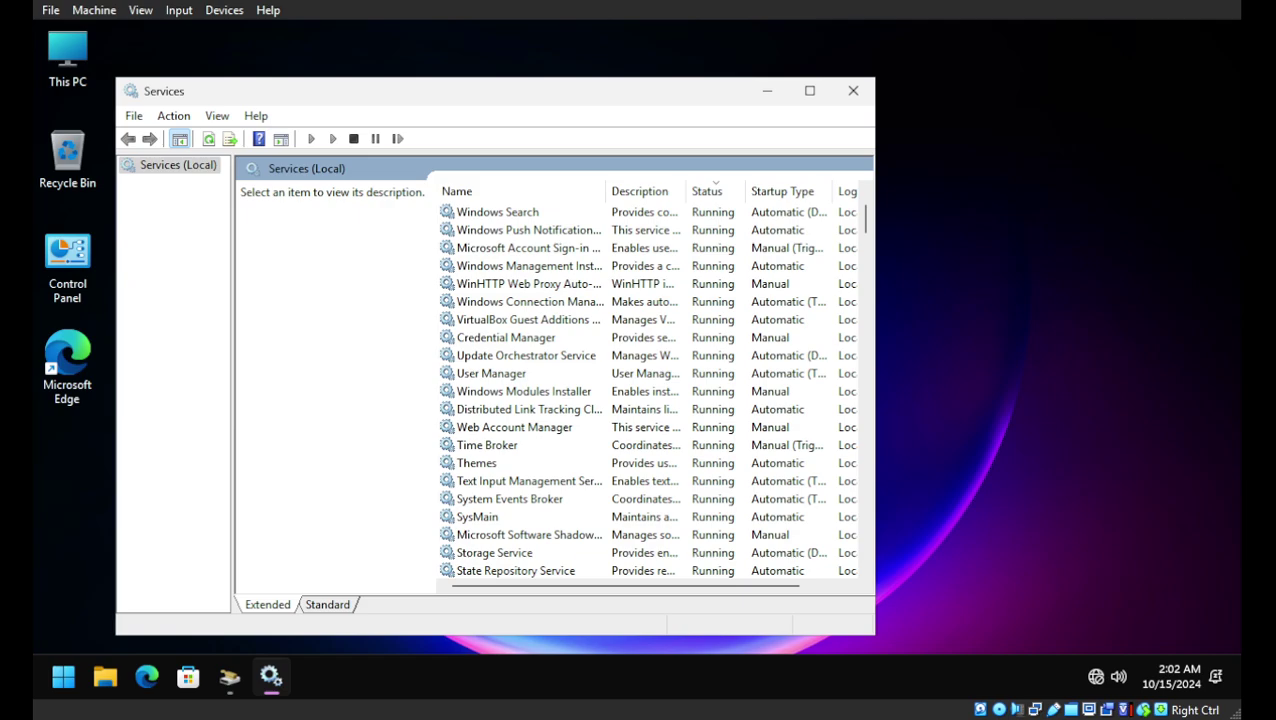
{"action": "scroll", "coordinate": [650, 390], "scroll_direction": "down", "scroll_amount": 4}
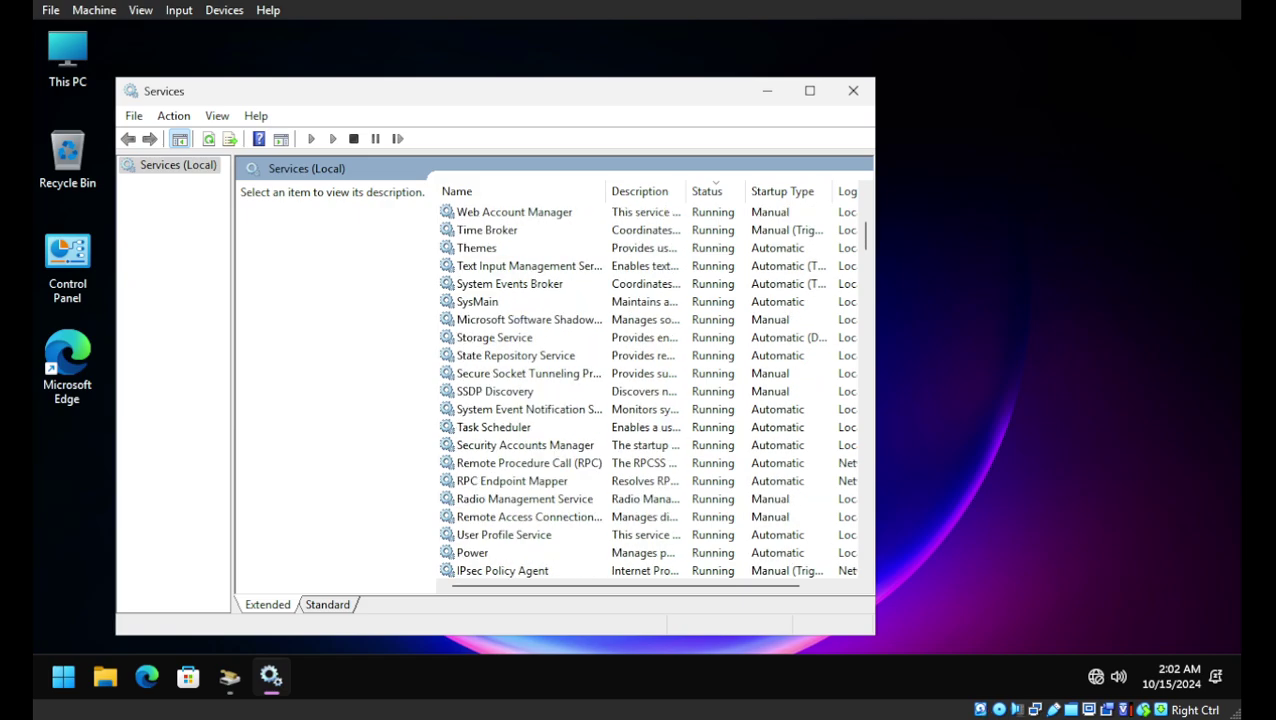
{"action": "left_click", "coordinate": [529, 319]}
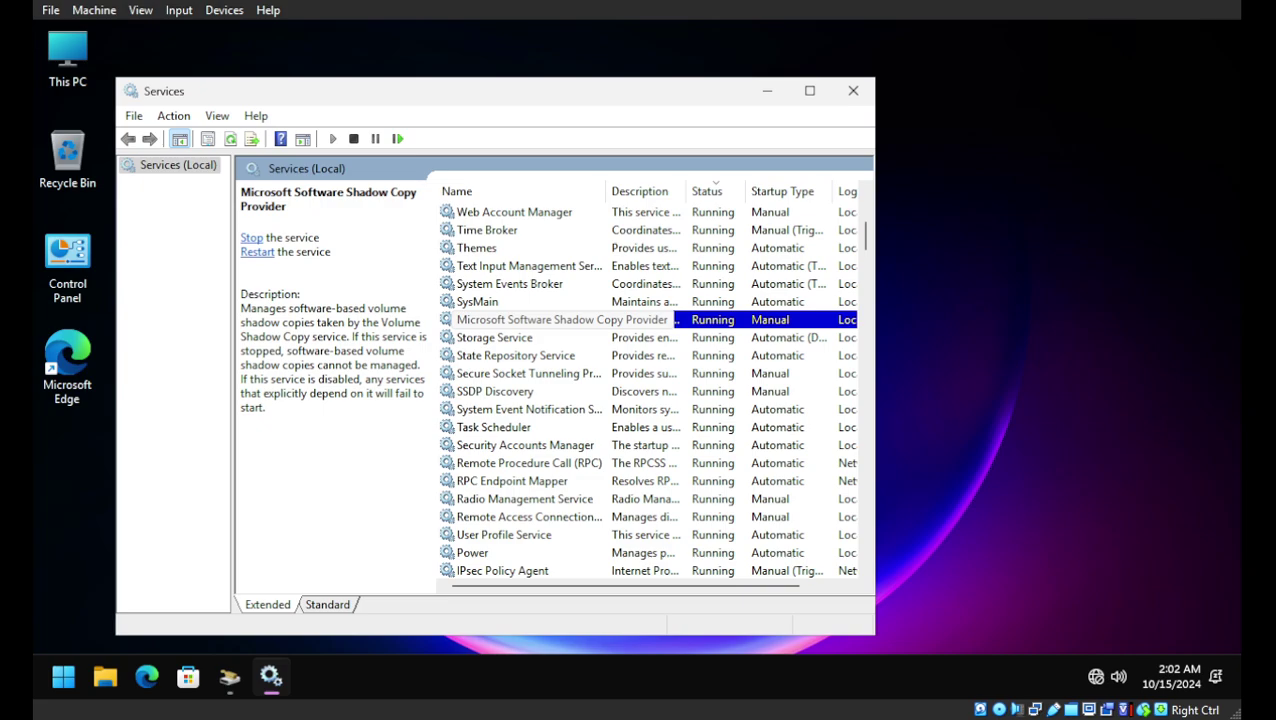
{"action": "scroll", "coordinate": [646, 390], "scroll_direction": "down", "scroll_amount": 4}
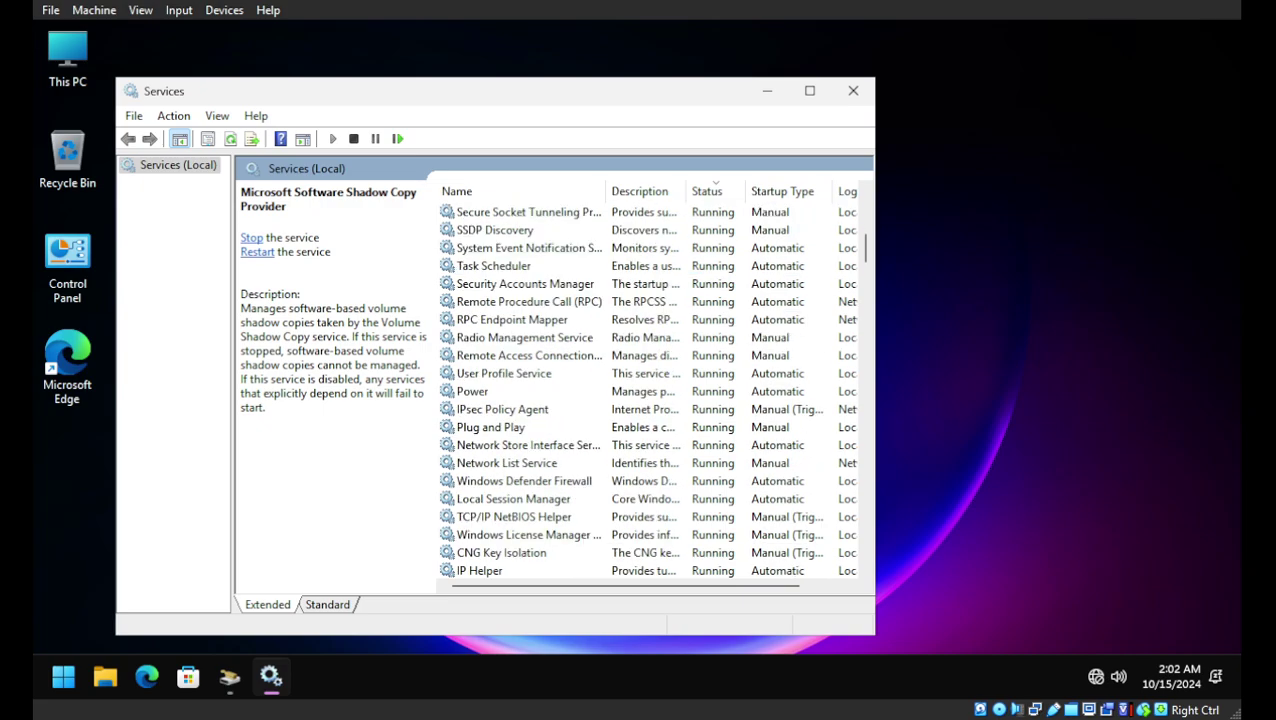
{"action": "scroll", "coordinate": [530, 373], "scroll_direction": "down", "scroll_amount": 7}
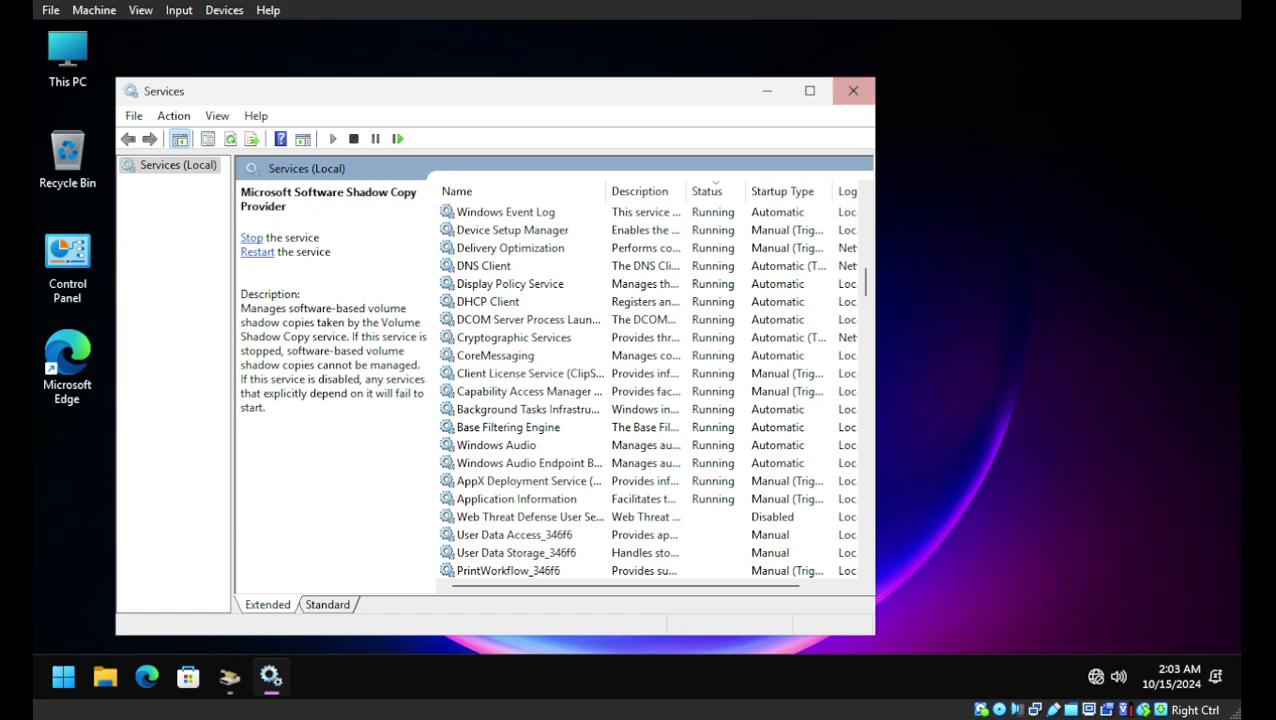
Step: Group the running services by startup type, check the manual and automatic ones, and close Services
{"action": "left_click", "coordinate": [707, 191]}
{"action": "left_click", "coordinate": [707, 191]}
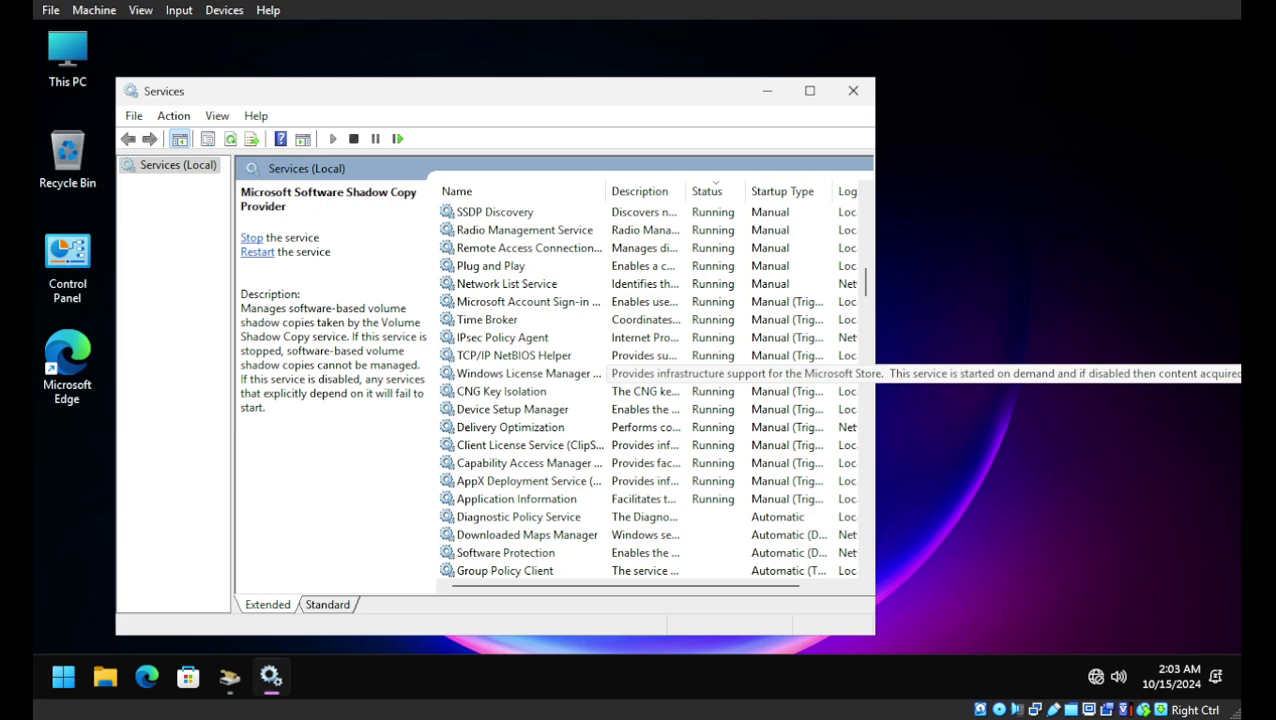
{"action": "scroll", "coordinate": [655, 390], "scroll_direction": "up", "scroll_amount": 2}
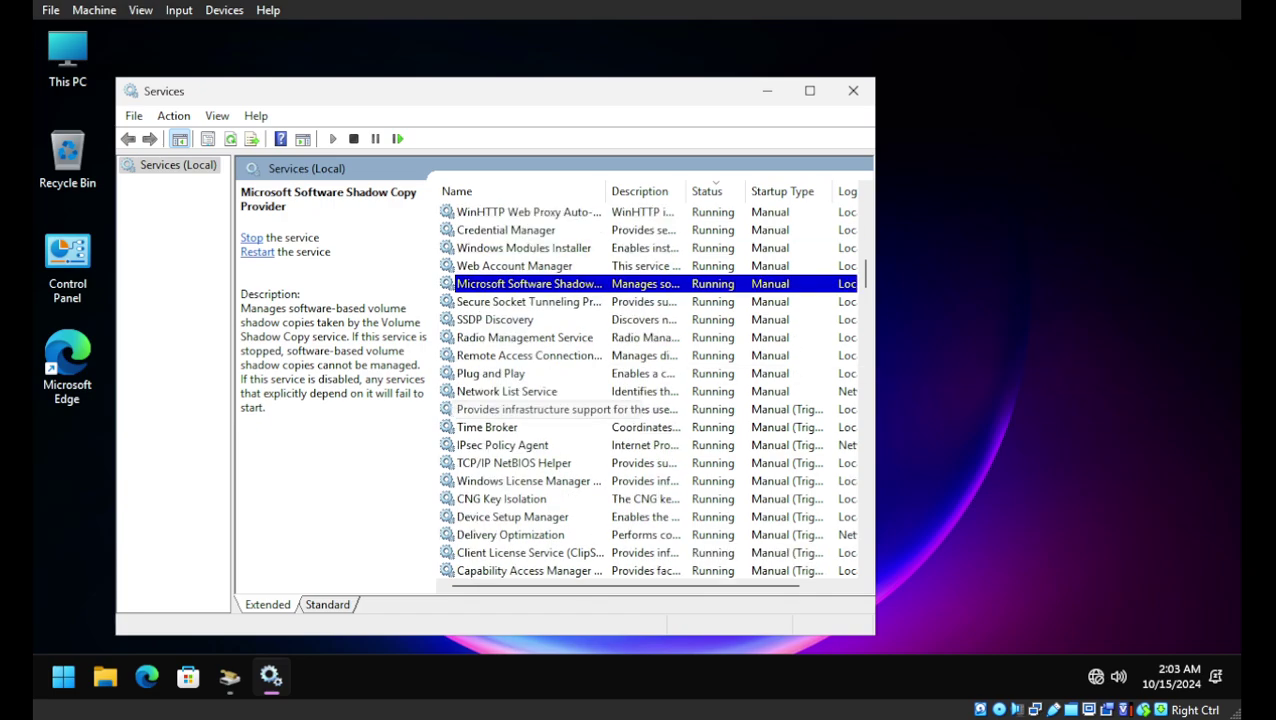
{"action": "scroll", "coordinate": [655, 390], "scroll_direction": "up", "scroll_amount": 2}
{"action": "scroll", "coordinate": [655, 390], "scroll_direction": "up", "scroll_amount": 3}
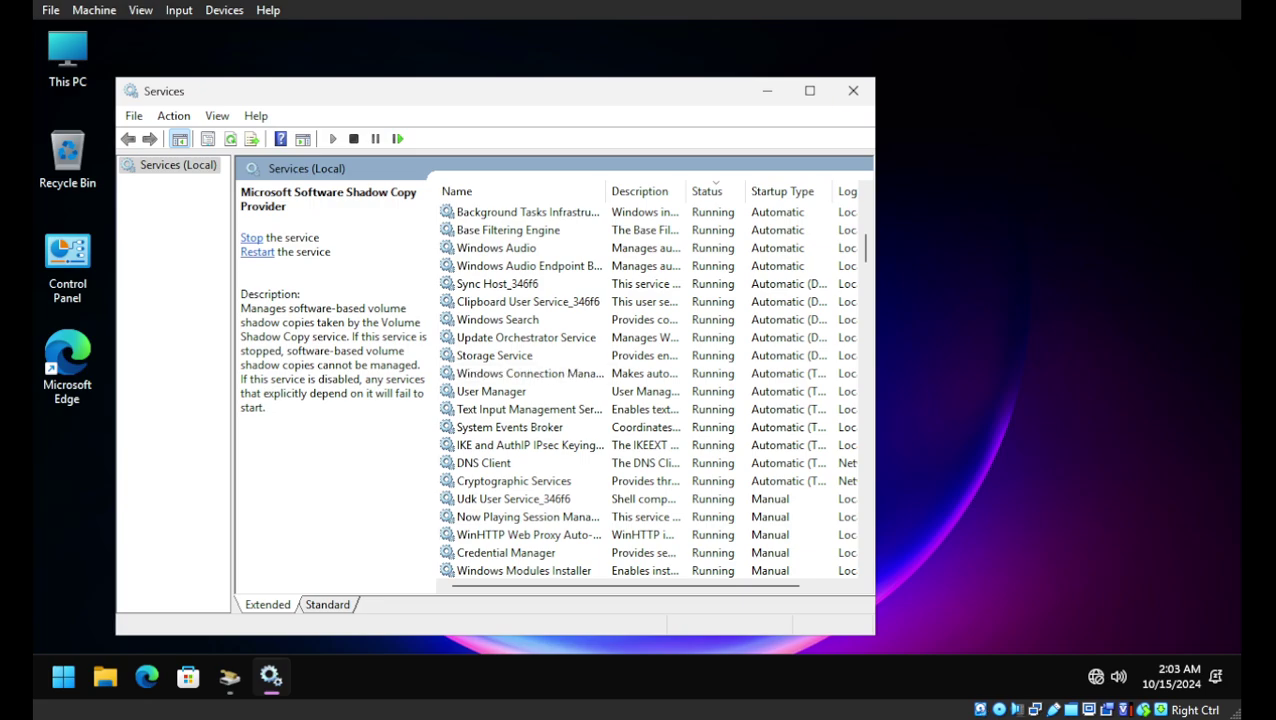
{"action": "left_click", "coordinate": [853, 90]}
Step: Restart Windows in the virtual machine
{"action": "left_click", "coordinate": [63, 677]}
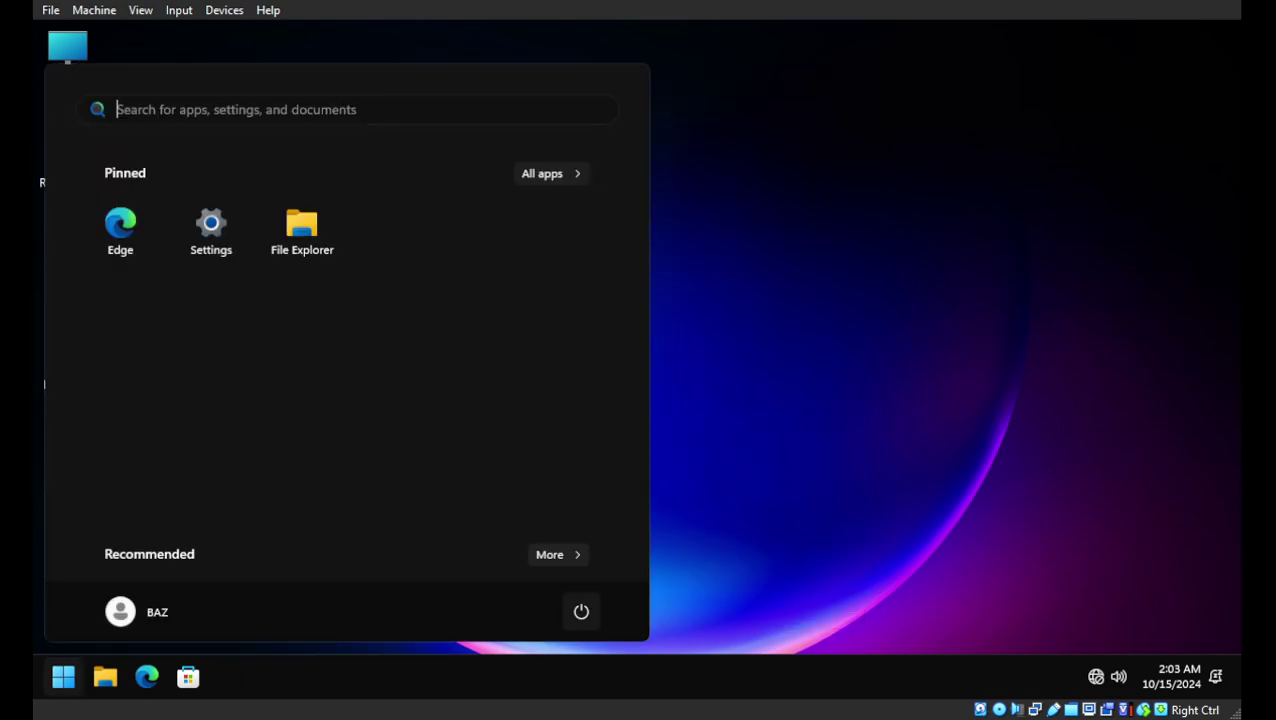
{"action": "left_click", "coordinate": [580, 610]}
{"action": "left_click", "coordinate": [575, 570]}
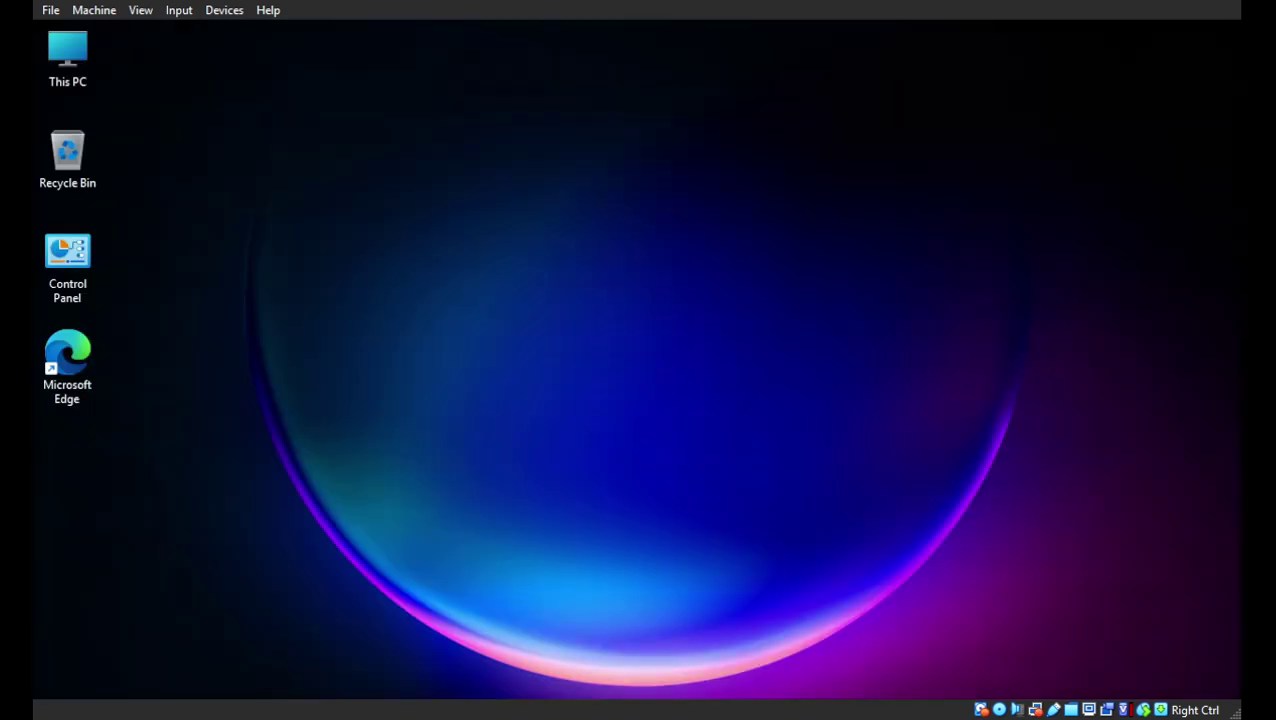
Step: Refresh the desktop and open the Administrative Tools
{"action": "right_click", "coordinate": [612, 158]}
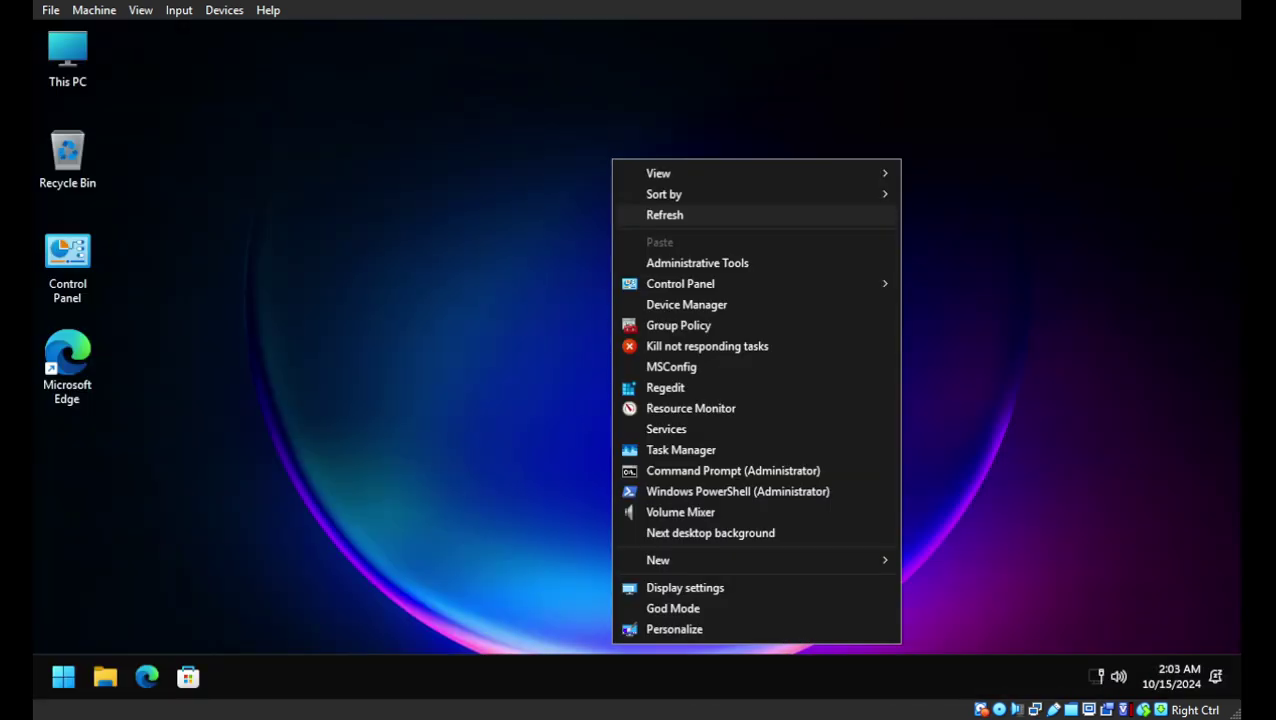
{"action": "left_click", "coordinate": [665, 214]}
{"action": "right_click", "coordinate": [643, 397]}
{"action": "key", "text": "Escape"}
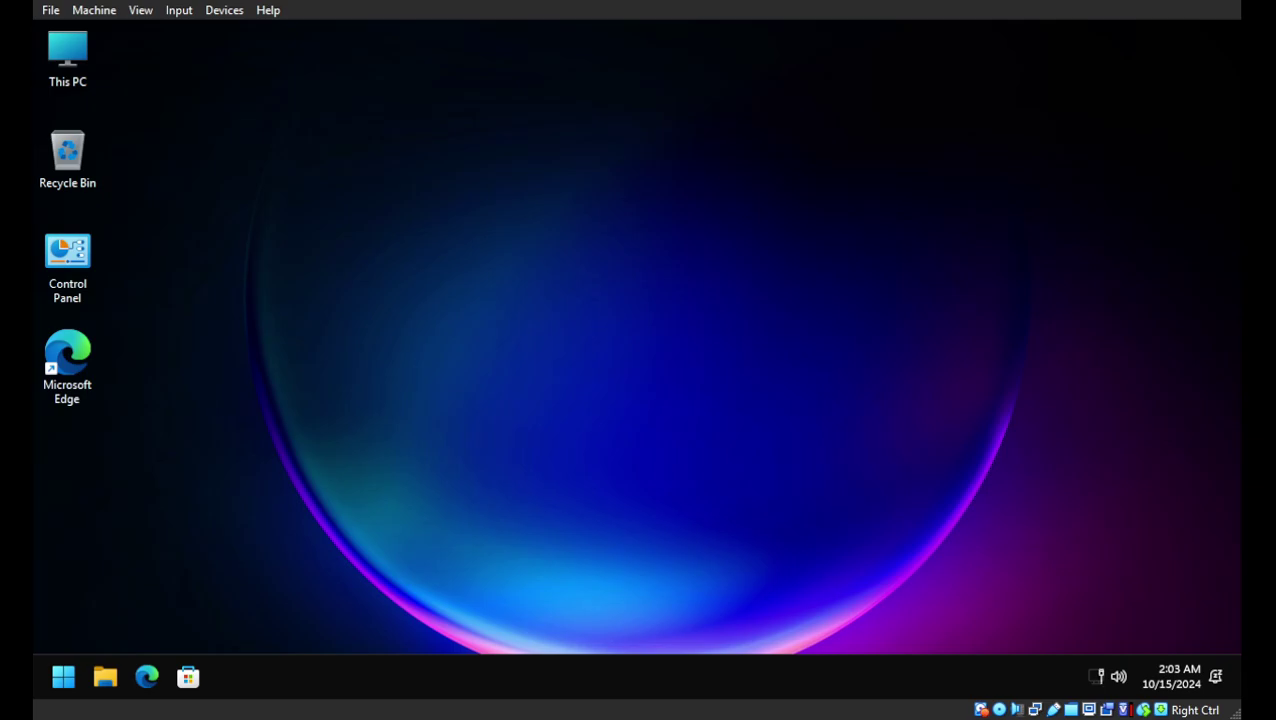
Step: Open Task Manager, examine the background and Windows processes and the memory performance, and close it
{"action": "right_click", "coordinate": [941, 676]}
{"action": "left_click", "coordinate": [941, 604]}
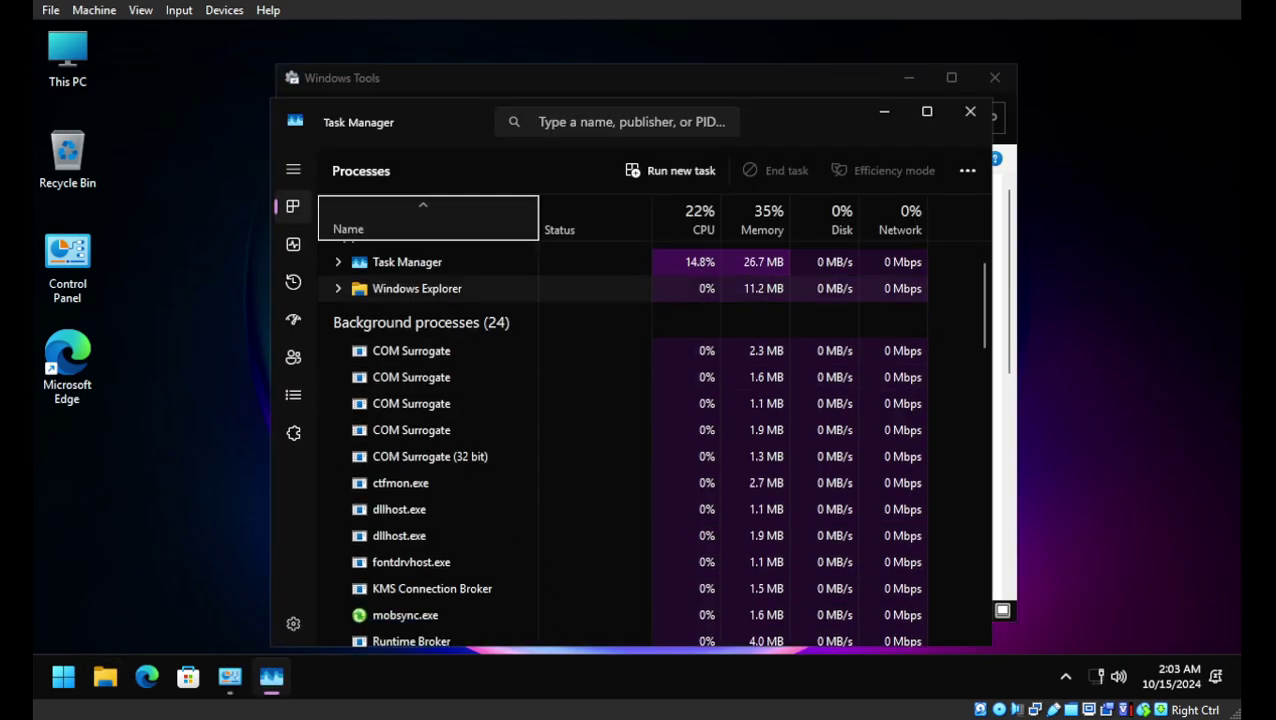
{"action": "scroll", "coordinate": [600, 305], "scroll_direction": "down", "scroll_amount": 5}
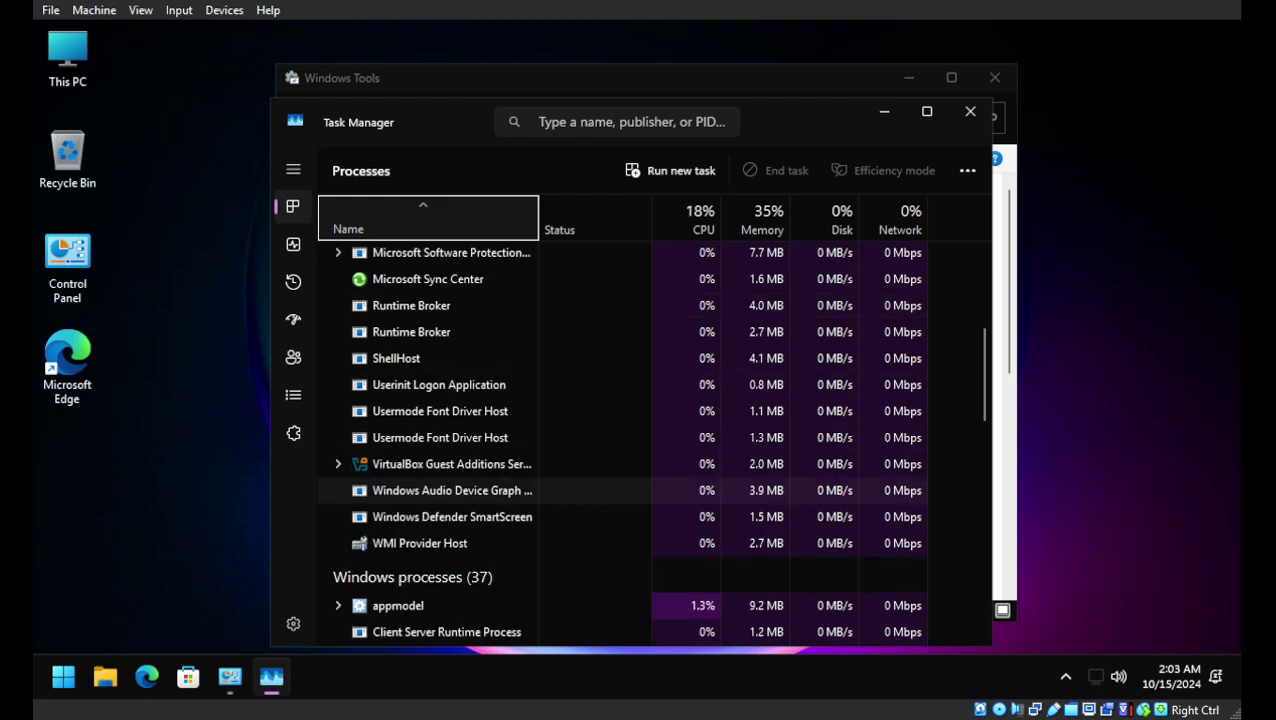
{"action": "scroll", "coordinate": [600, 495], "scroll_direction": "up", "scroll_amount": 3}
{"action": "scroll", "coordinate": [600, 398], "scroll_direction": "down", "scroll_amount": 1}
{"action": "scroll", "coordinate": [600, 405], "scroll_direction": "down", "scroll_amount": 10}
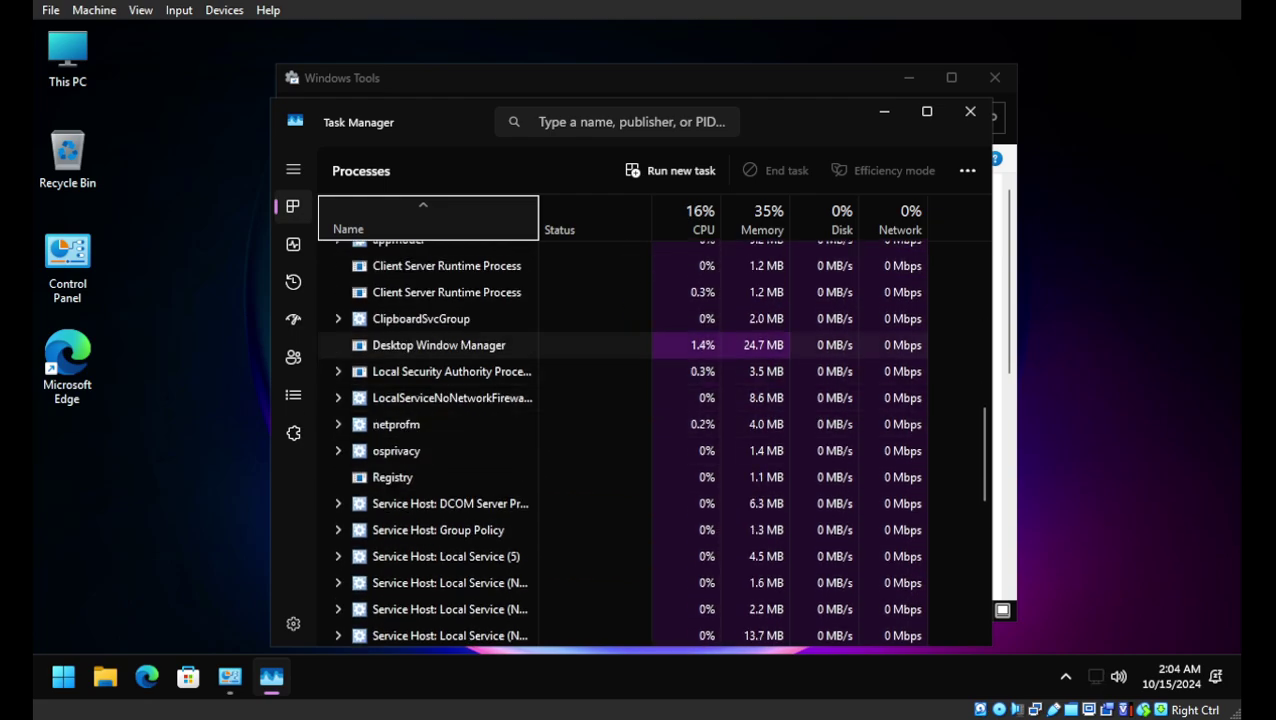
{"action": "scroll", "coordinate": [600, 405], "scroll_direction": "down", "scroll_amount": 4}
{"action": "scroll", "coordinate": [600, 405], "scroll_direction": "down", "scroll_amount": 4}
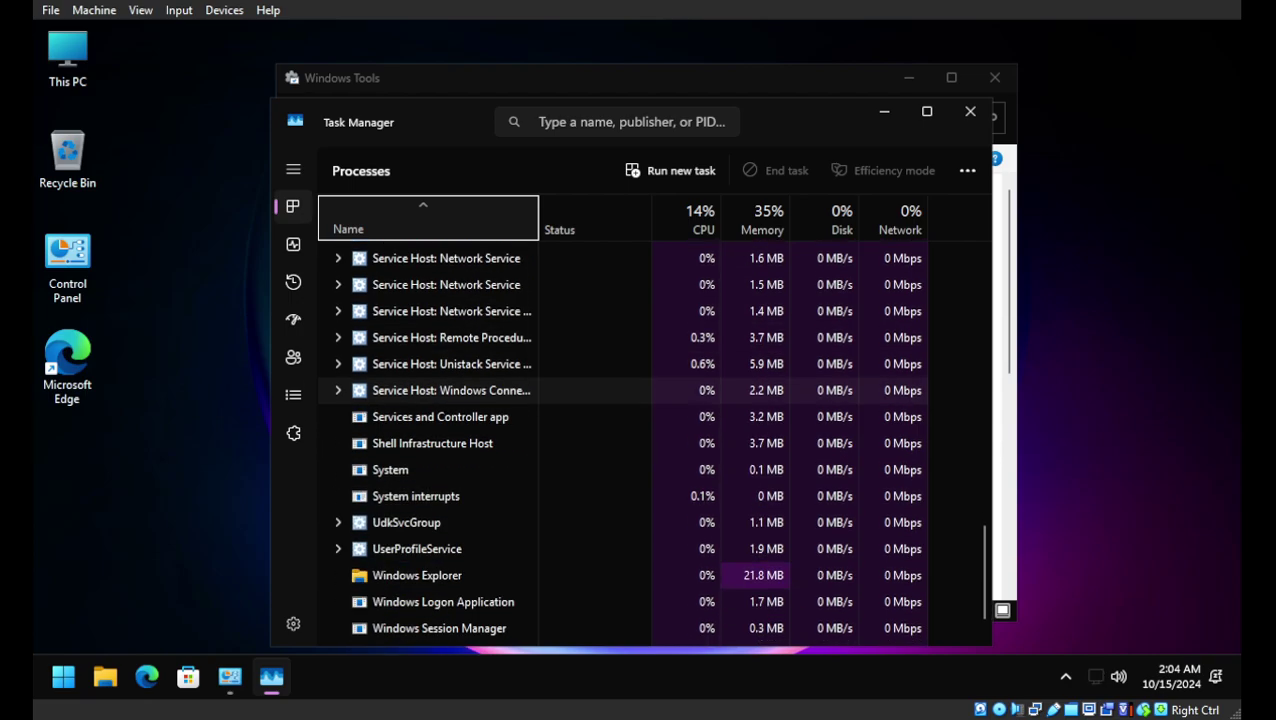
{"action": "left_click", "coordinate": [293, 244]}
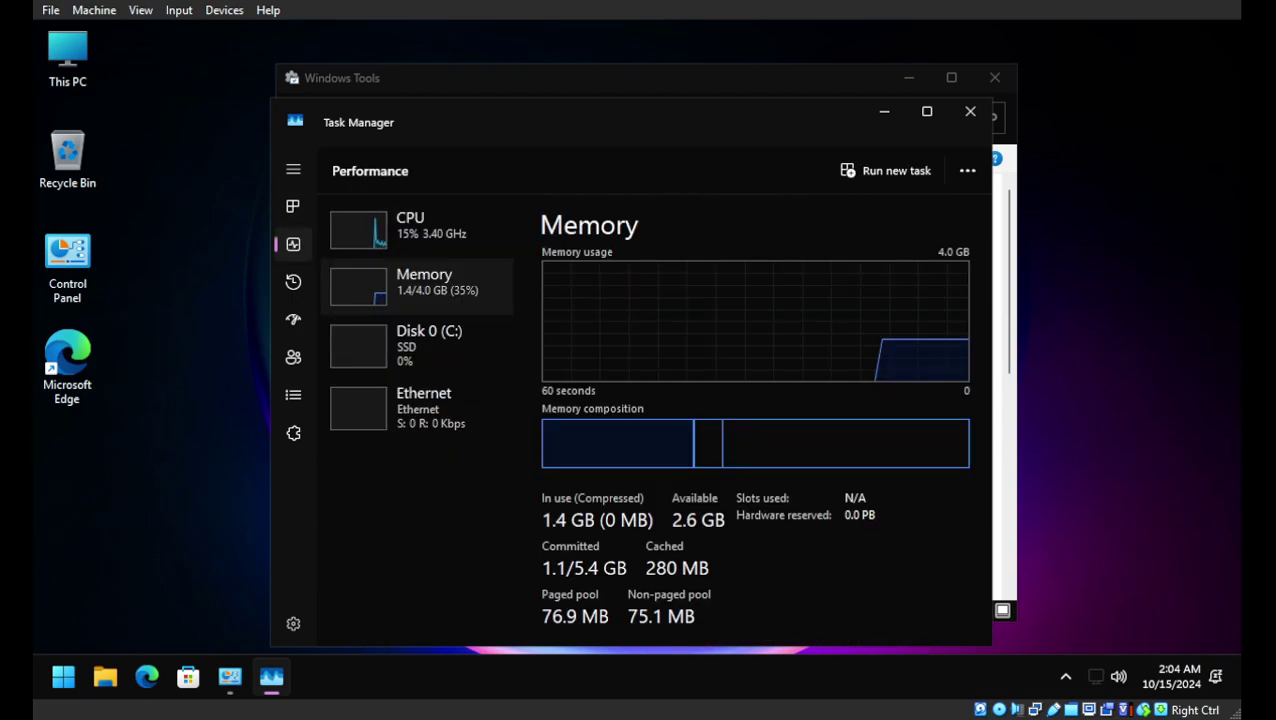
{"action": "left_click", "coordinate": [970, 111]}
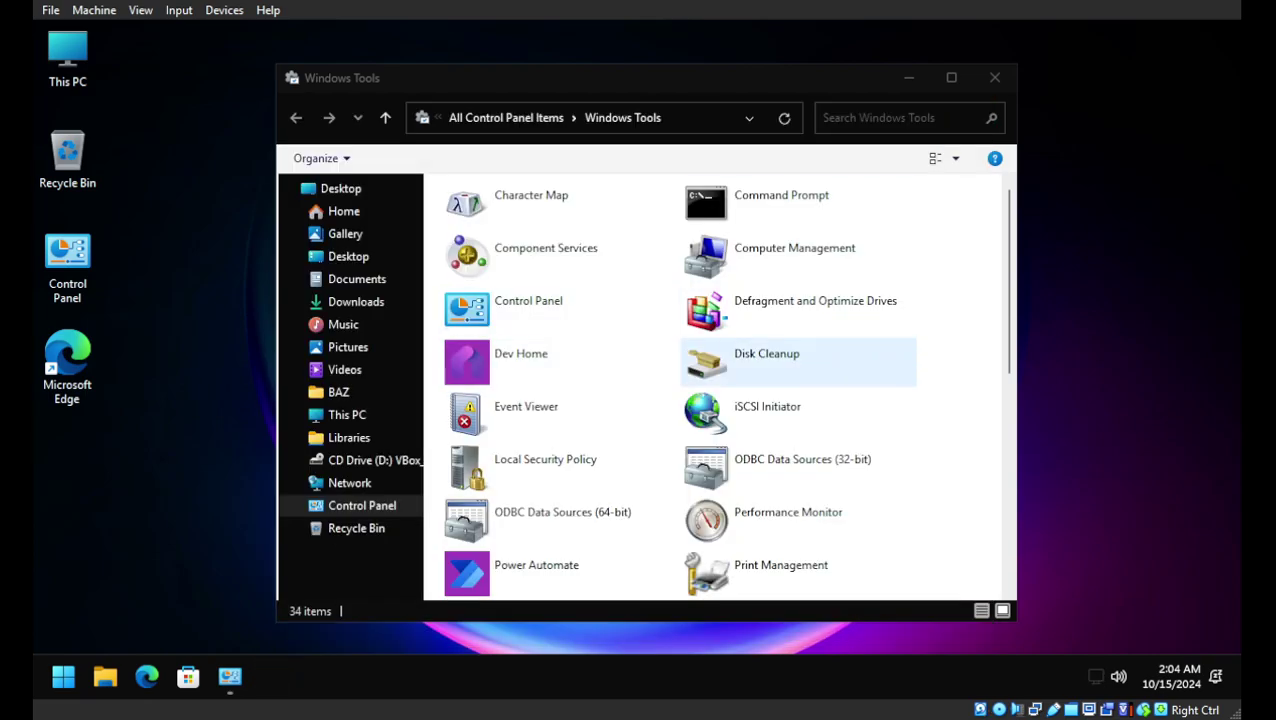
Step: Scan drive C: with Disk Cleanup, check the Windows Update Cleanup size, and leave without cleaning
{"action": "double_click", "coordinate": [766, 360]}
{"action": "left_click", "coordinate": [994, 77]}
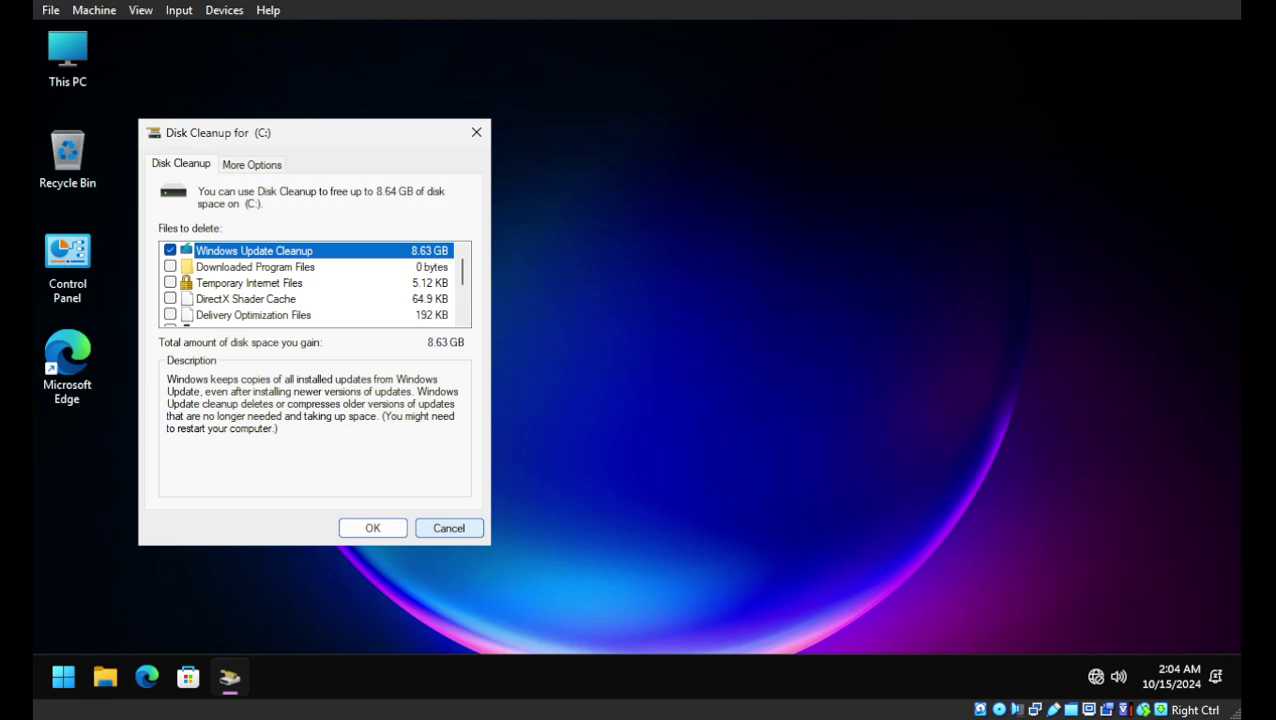
{"action": "left_click", "coordinate": [449, 528]}
Step: Launch Dism++x64.exe from the shared Dism++10.1.1002.1B network drive (Z:)
{"action": "double_click", "coordinate": [67, 58]}
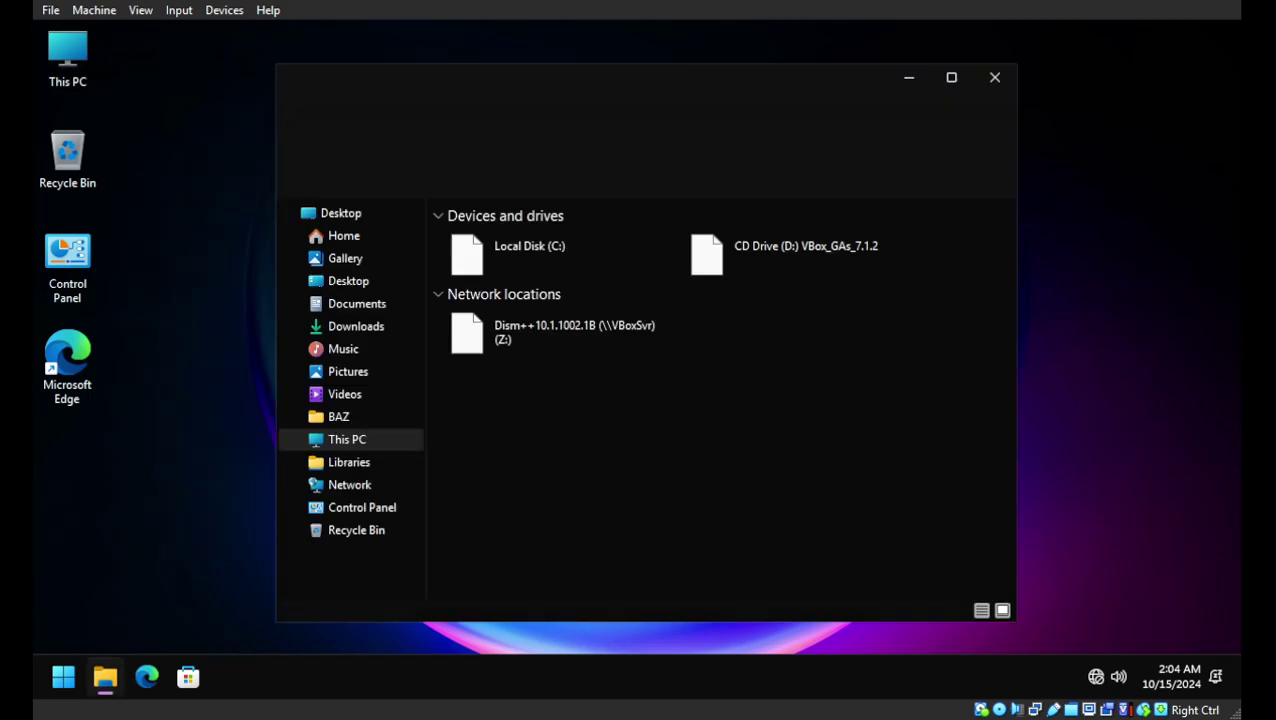
{"action": "double_click", "coordinate": [530, 322]}
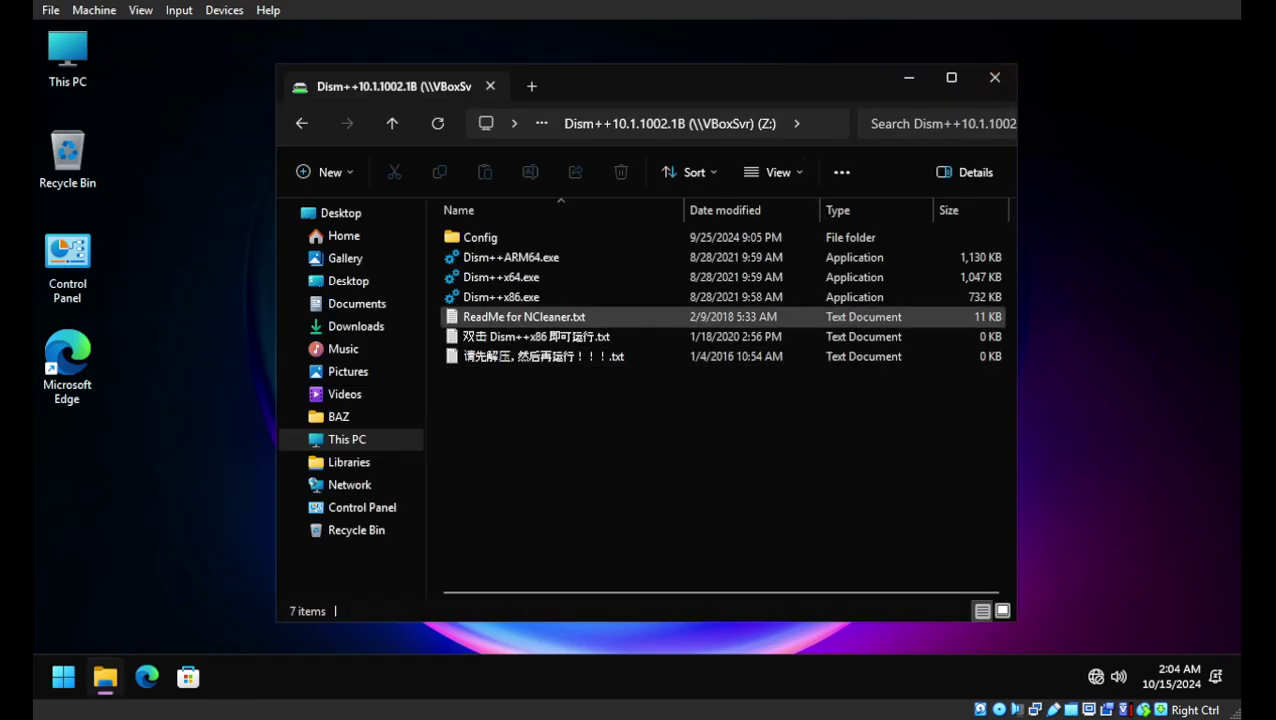
{"action": "double_click", "coordinate": [501, 277]}
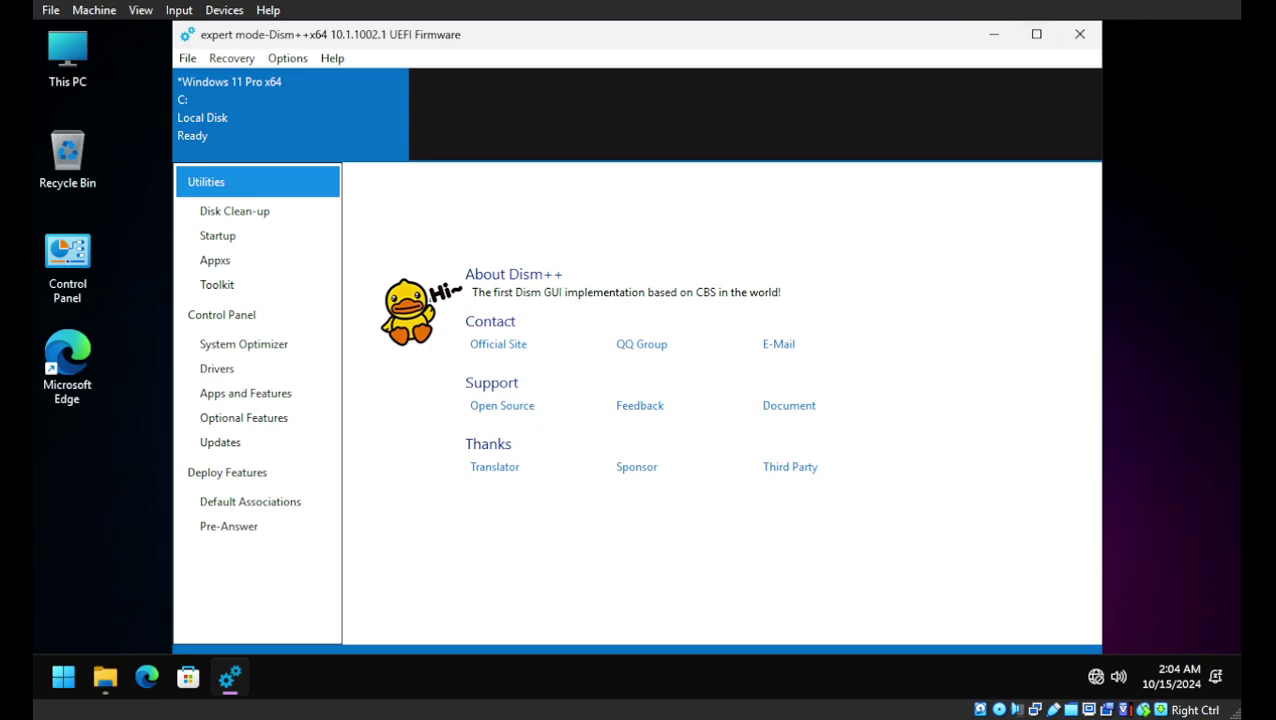
Step: Open the Appxs utility and examine the User Appx package list from the first entry through MicrosoftEdge.Stable
{"action": "left_click", "coordinate": [234, 211]}
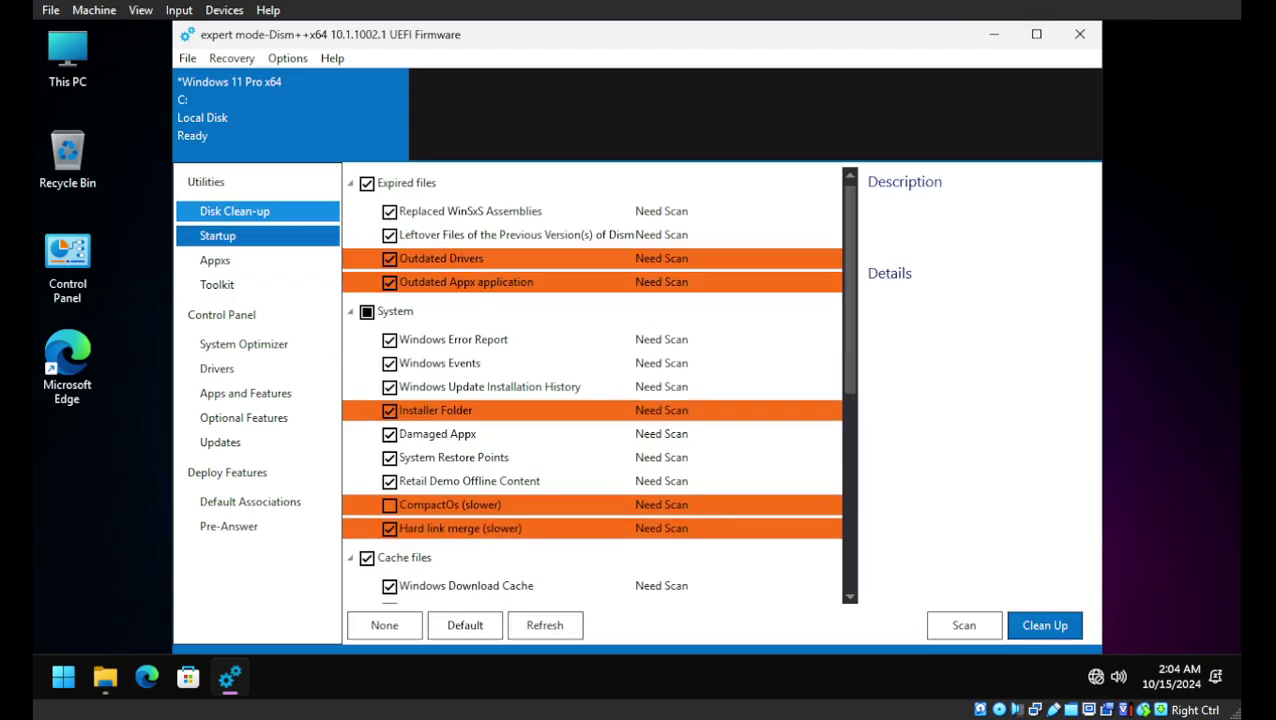
{"action": "left_click", "coordinate": [215, 260]}
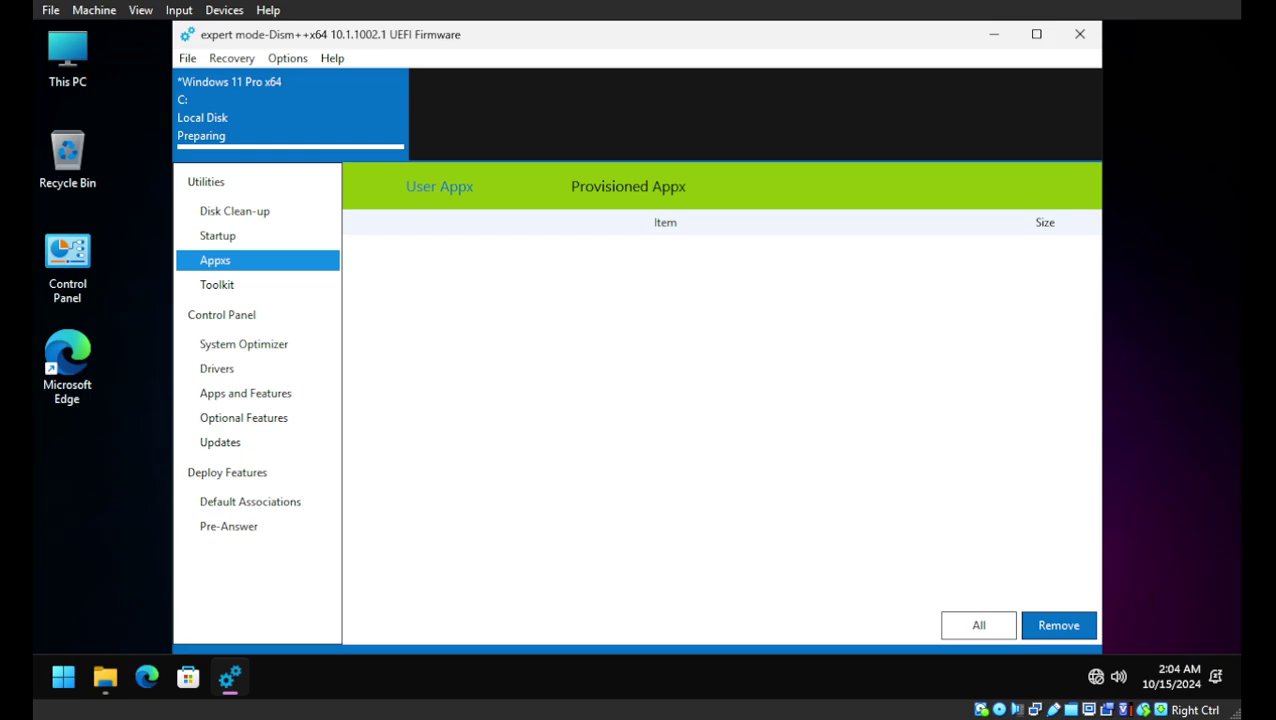
{"action": "left_click", "coordinate": [712, 350]}
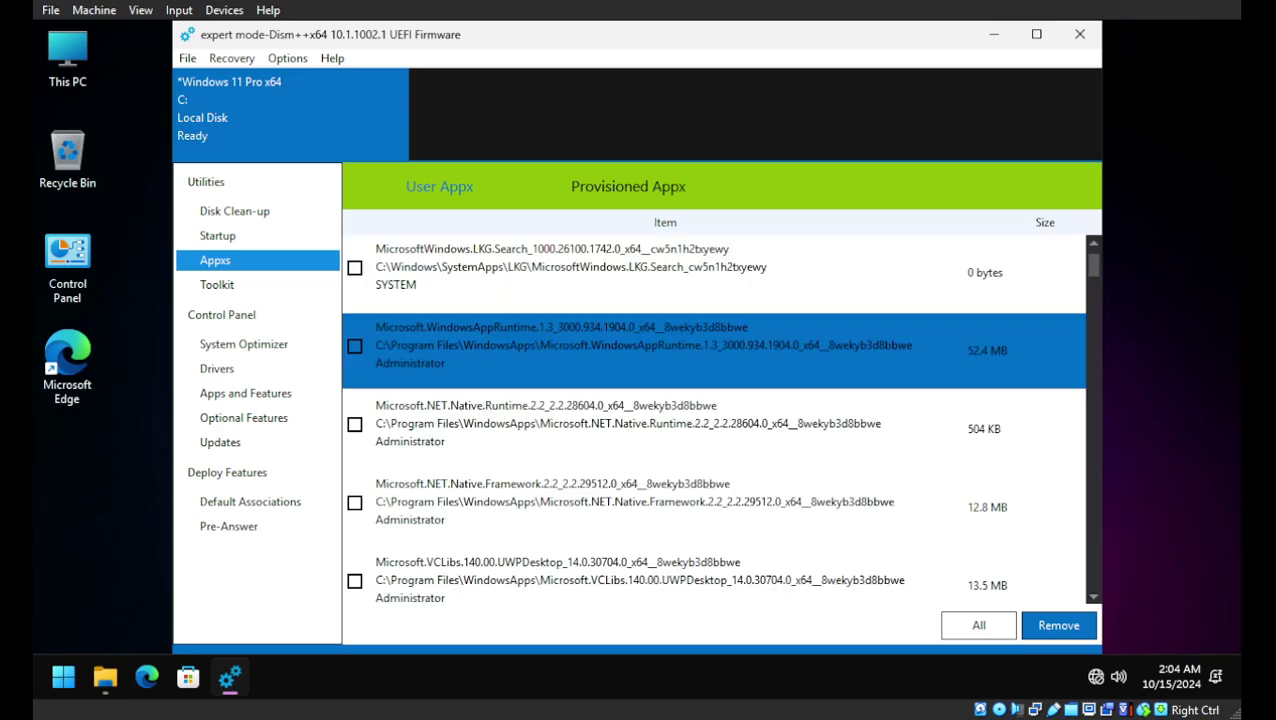
{"action": "left_click", "coordinate": [640, 268]}
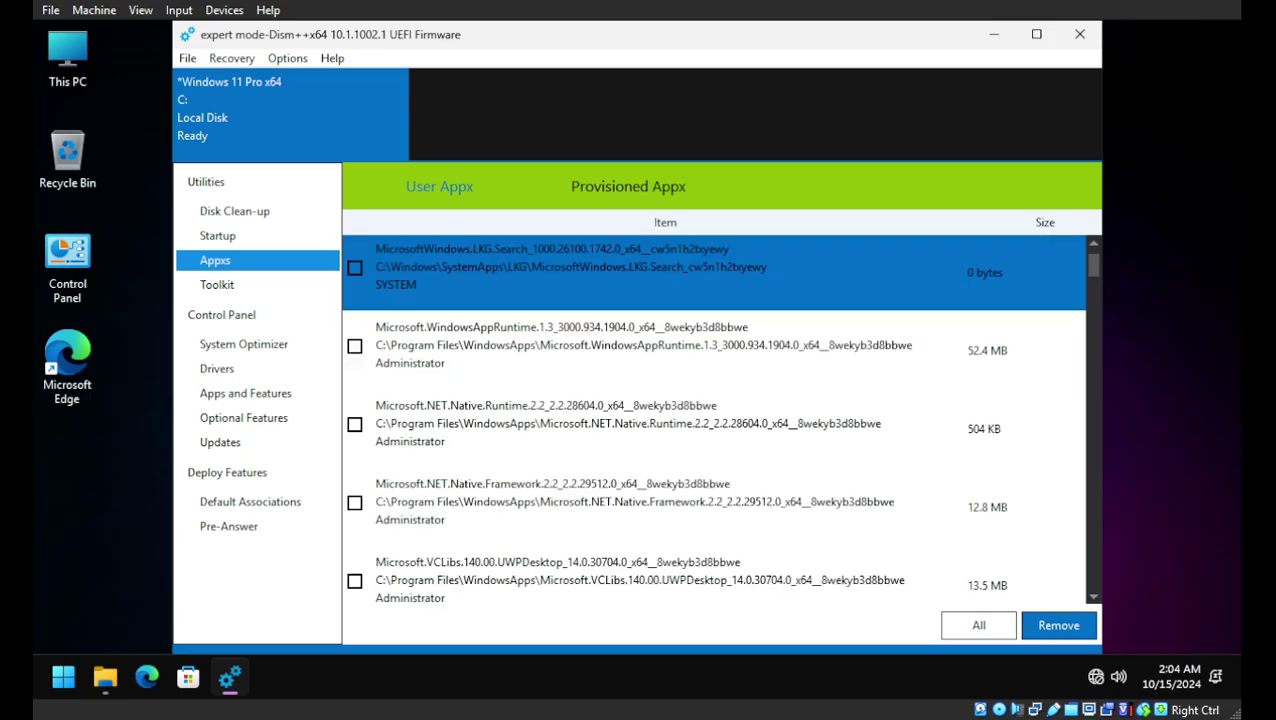
{"action": "left_click", "coordinate": [712, 350]}
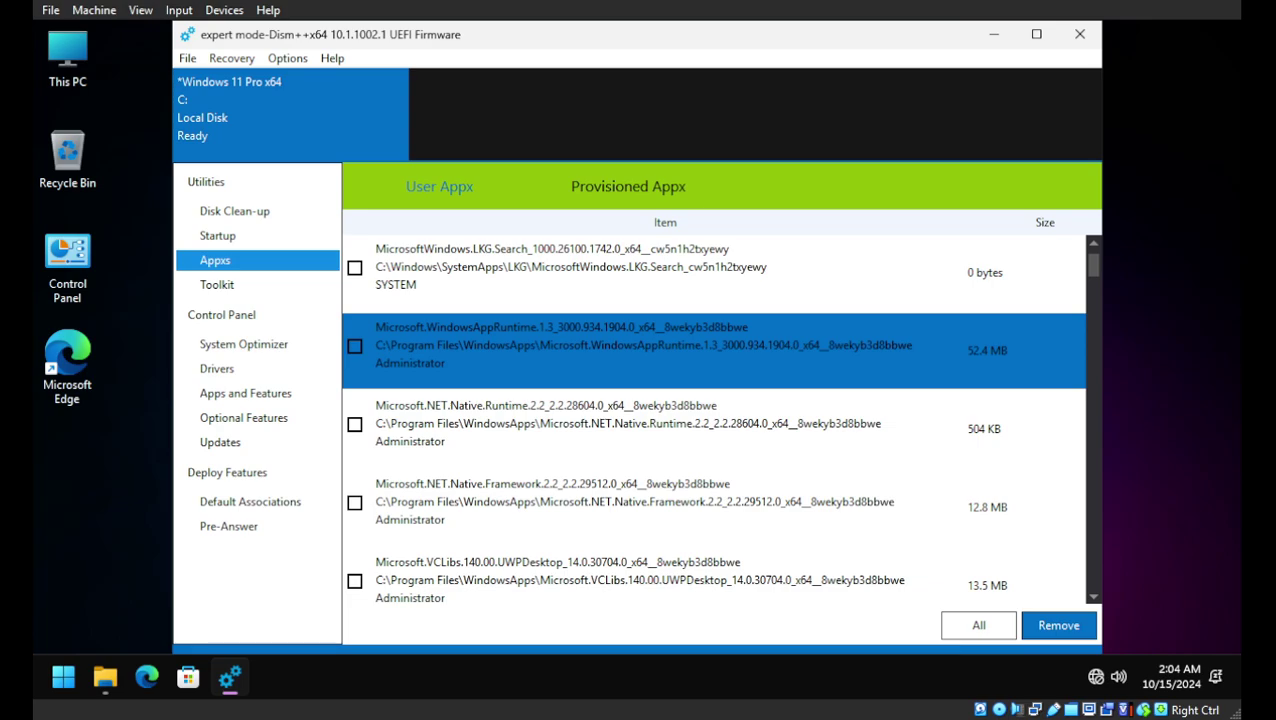
{"action": "scroll", "coordinate": [712, 350], "scroll_direction": "down", "scroll_amount": 2}
{"action": "scroll", "coordinate": [712, 350], "scroll_direction": "up", "scroll_amount": 1}
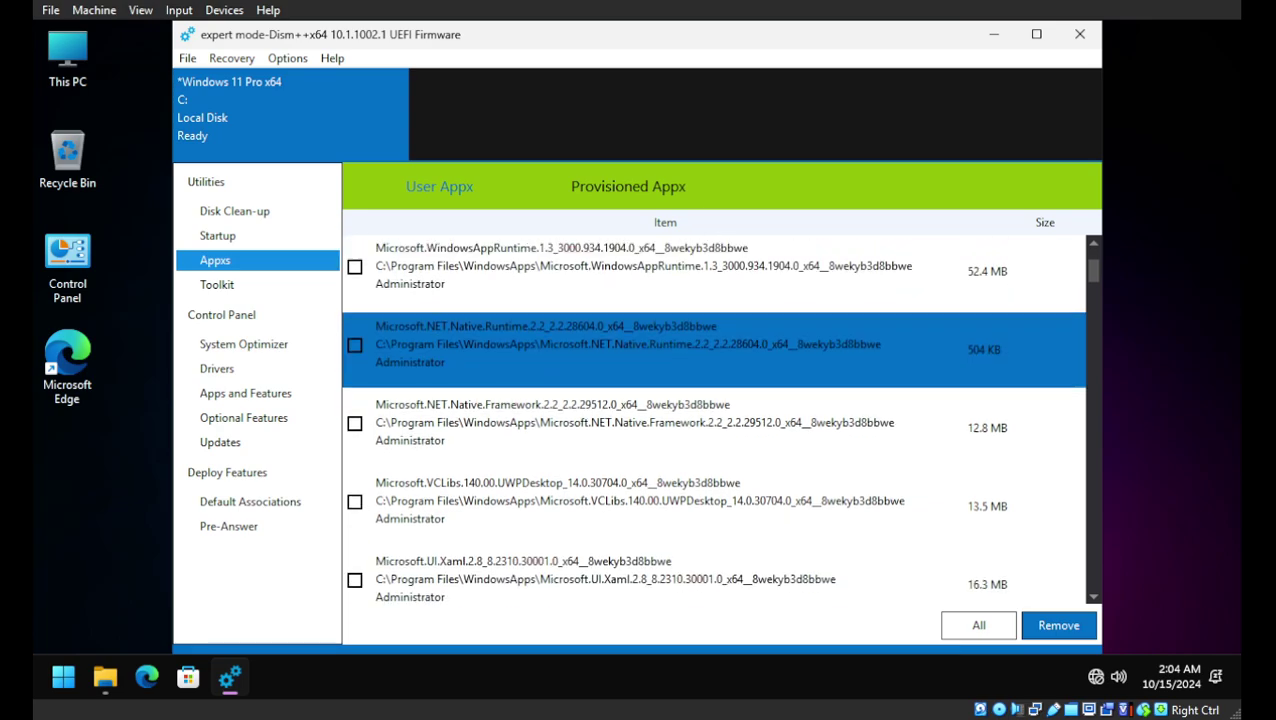
{"action": "scroll", "coordinate": [640, 350], "scroll_direction": "up", "scroll_amount": 1}
{"action": "left_click", "coordinate": [640, 350]}
{"action": "scroll", "coordinate": [640, 350], "scroll_direction": "down", "scroll_amount": 2}
{"action": "left_click", "coordinate": [640, 350]}
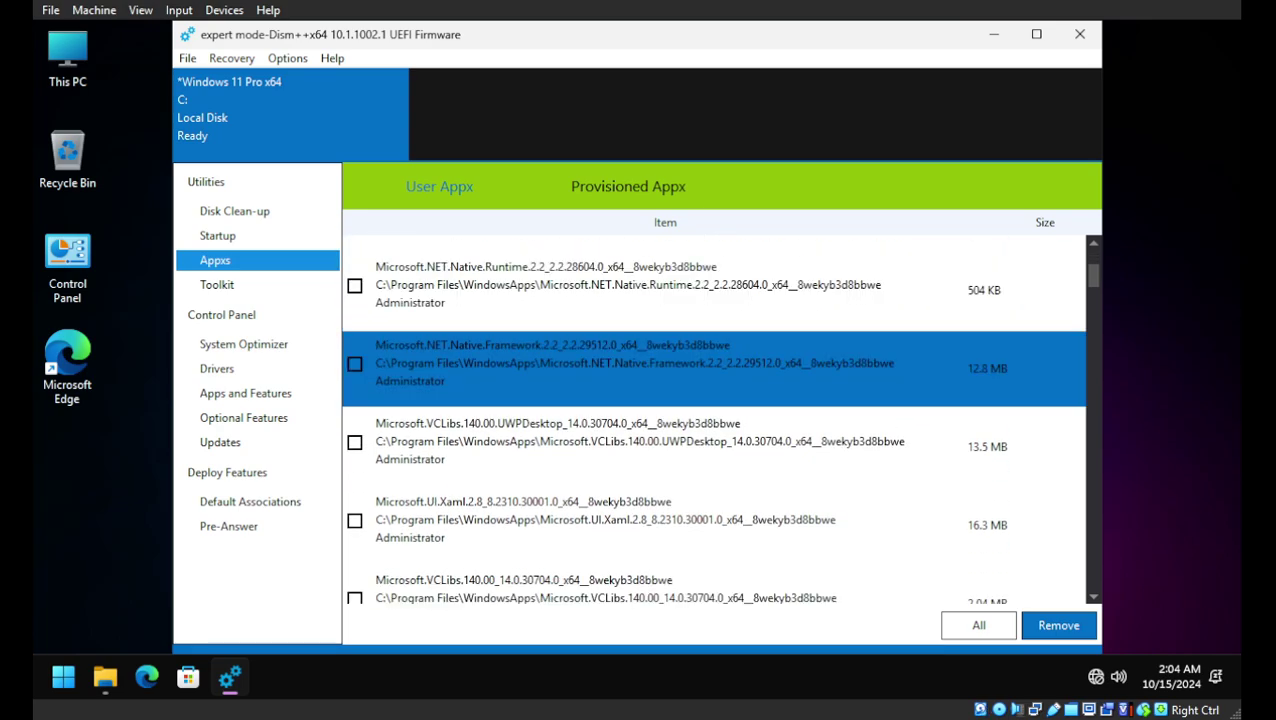
{"action": "scroll", "coordinate": [640, 350], "scroll_direction": "down", "scroll_amount": 1}
{"action": "left_click", "coordinate": [640, 350]}
{"action": "scroll", "coordinate": [640, 350], "scroll_direction": "down", "scroll_amount": 1}
{"action": "left_click", "coordinate": [640, 350]}
{"action": "scroll", "coordinate": [640, 350], "scroll_direction": "down", "scroll_amount": 1}
{"action": "left_click", "coordinate": [640, 350]}
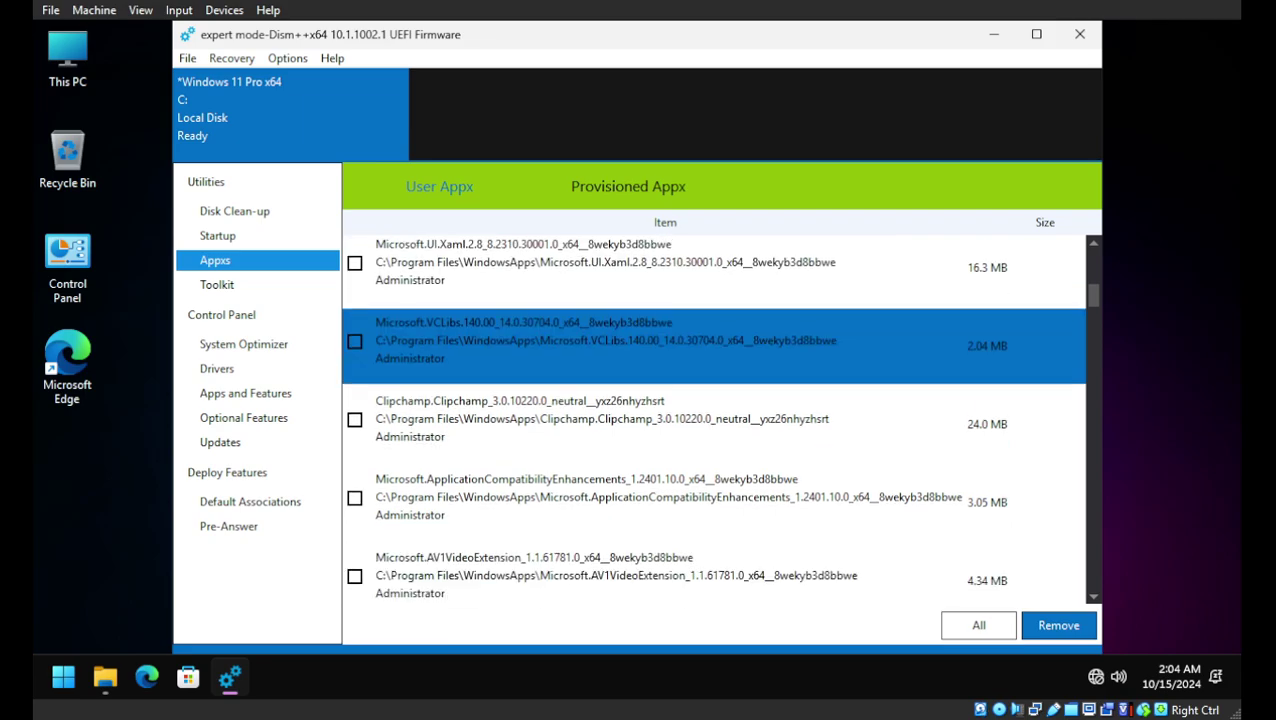
{"action": "scroll", "coordinate": [640, 350], "scroll_direction": "down", "scroll_amount": 1}
{"action": "left_click", "coordinate": [640, 350]}
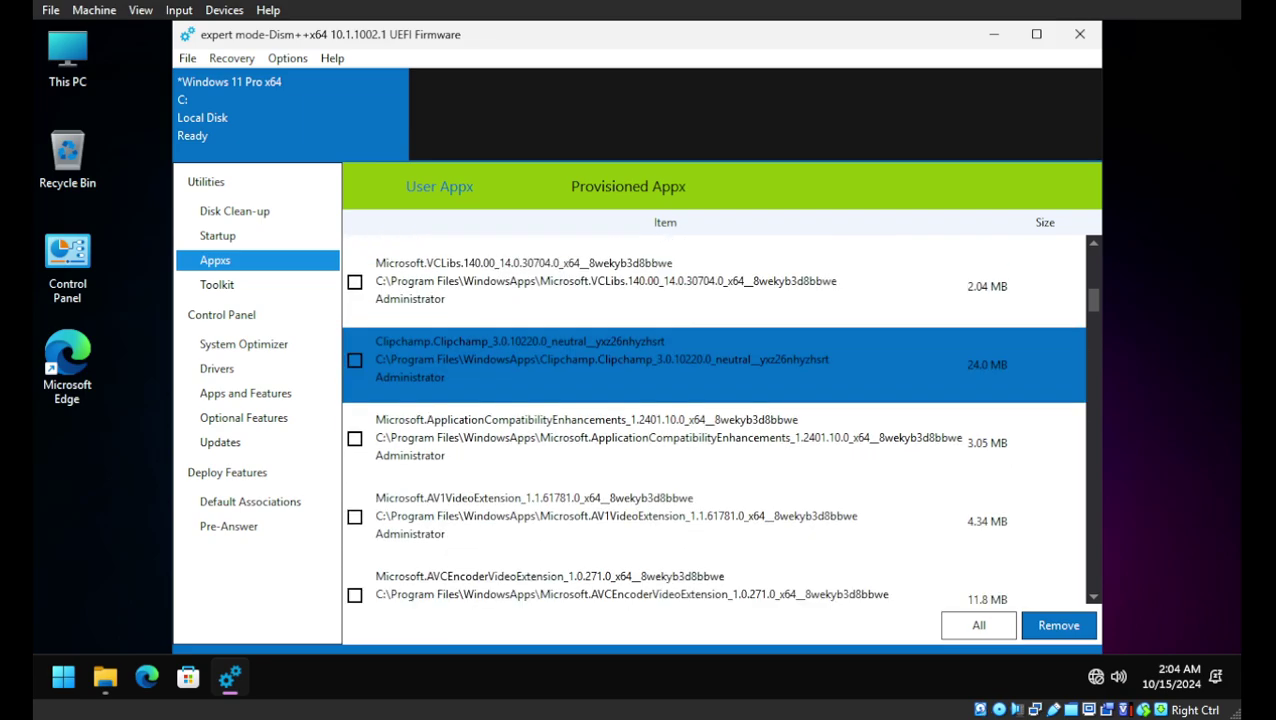
{"action": "left_click", "coordinate": [640, 440]}
{"action": "scroll", "coordinate": [640, 440], "scroll_direction": "down", "scroll_amount": 1}
{"action": "left_click", "coordinate": [640, 440]}
{"action": "scroll", "coordinate": [640, 400], "scroll_direction": "down", "scroll_amount": 1}
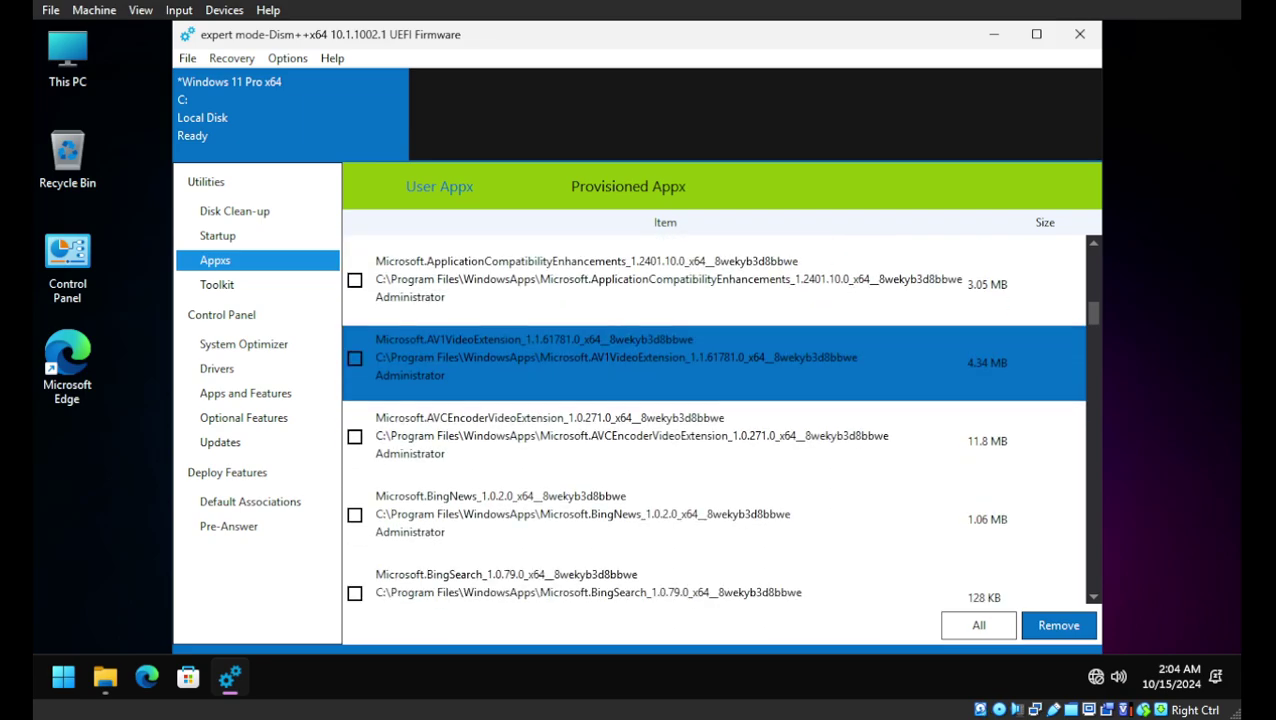
{"action": "left_click", "coordinate": [640, 436]}
{"action": "scroll", "coordinate": [640, 436], "scroll_direction": "down", "scroll_amount": 1}
{"action": "left_click", "coordinate": [640, 436]}
{"action": "scroll", "coordinate": [640, 436], "scroll_direction": "down", "scroll_amount": 1}
{"action": "left_click", "coordinate": [640, 436]}
{"action": "left_click", "coordinate": [640, 358]}
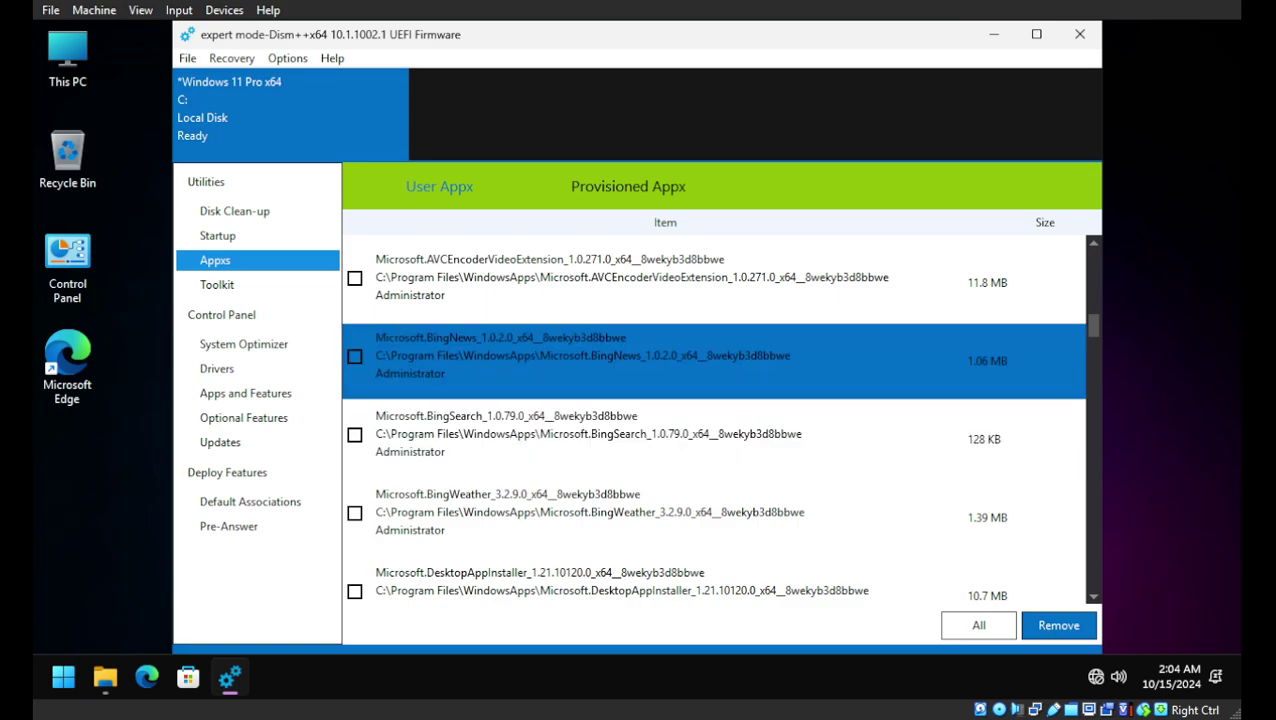
{"action": "scroll", "coordinate": [714, 418], "scroll_direction": "down", "scroll_amount": 1}
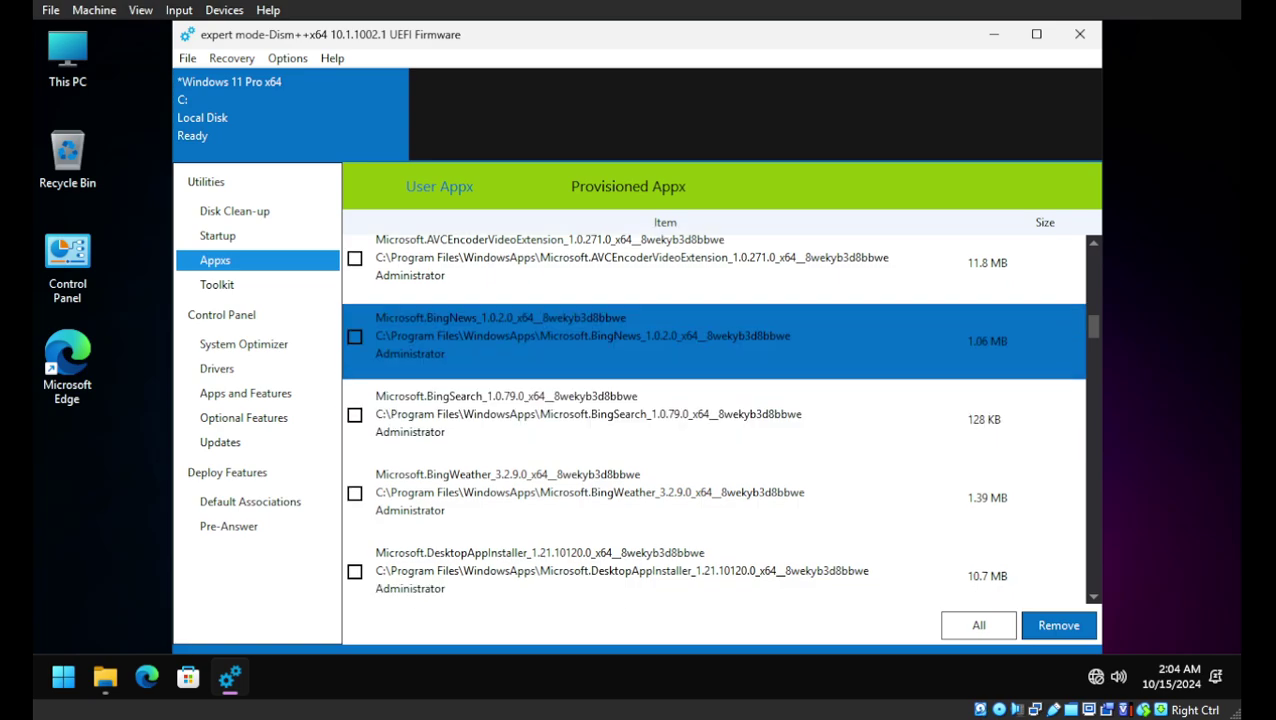
{"action": "scroll", "coordinate": [720, 420], "scroll_direction": "down", "scroll_amount": 2}
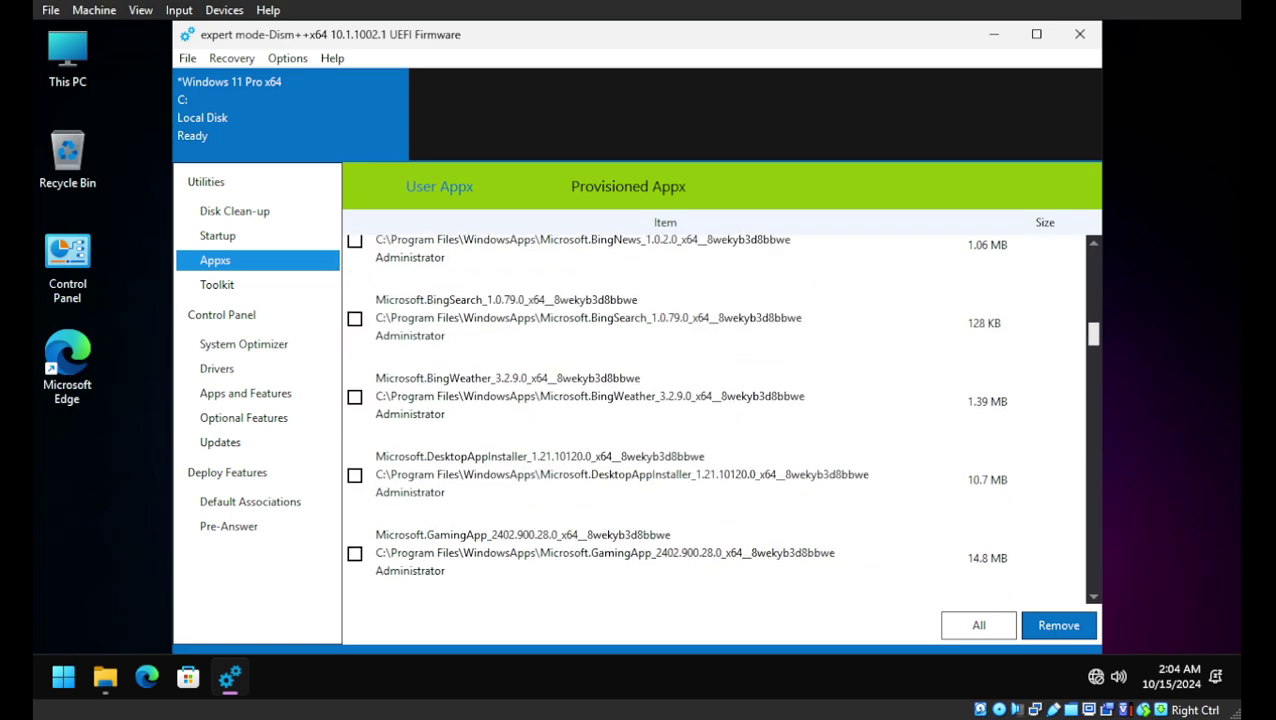
{"action": "scroll", "coordinate": [720, 420], "scroll_direction": "down", "scroll_amount": 3}
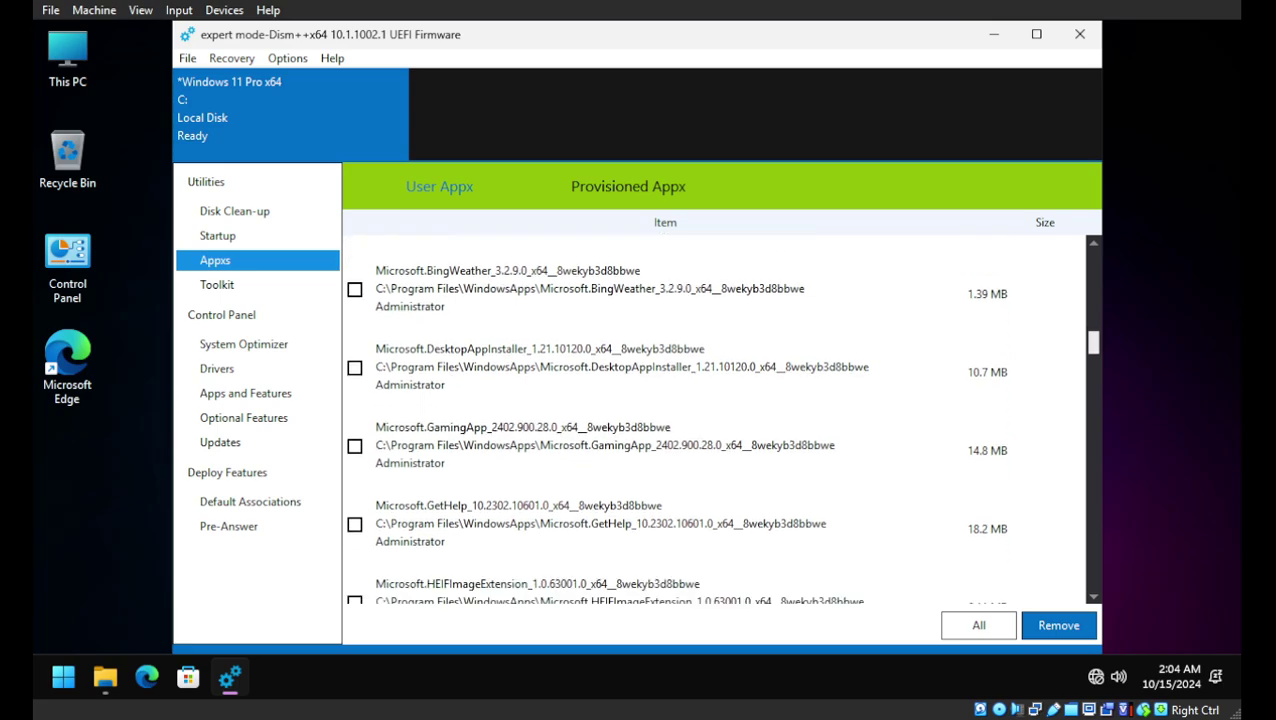
{"action": "scroll", "coordinate": [720, 350], "scroll_direction": "down", "scroll_amount": 8}
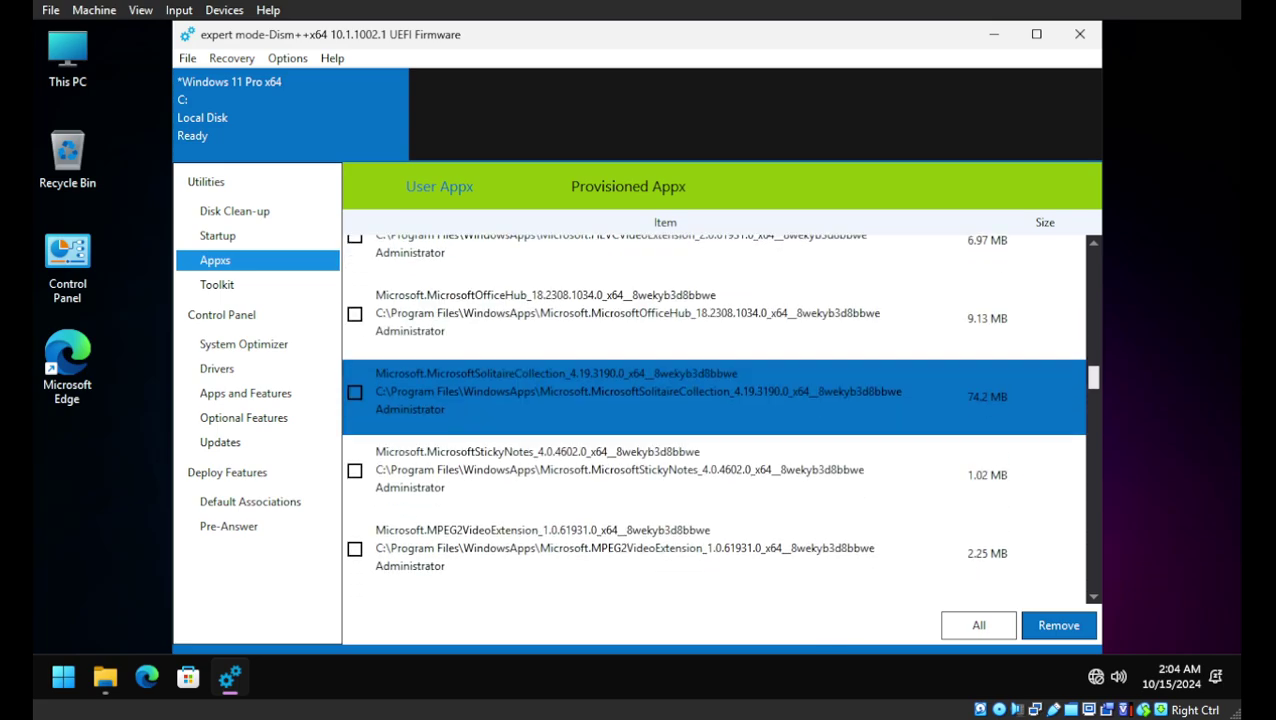
{"action": "scroll", "coordinate": [720, 420], "scroll_direction": "down", "scroll_amount": 2}
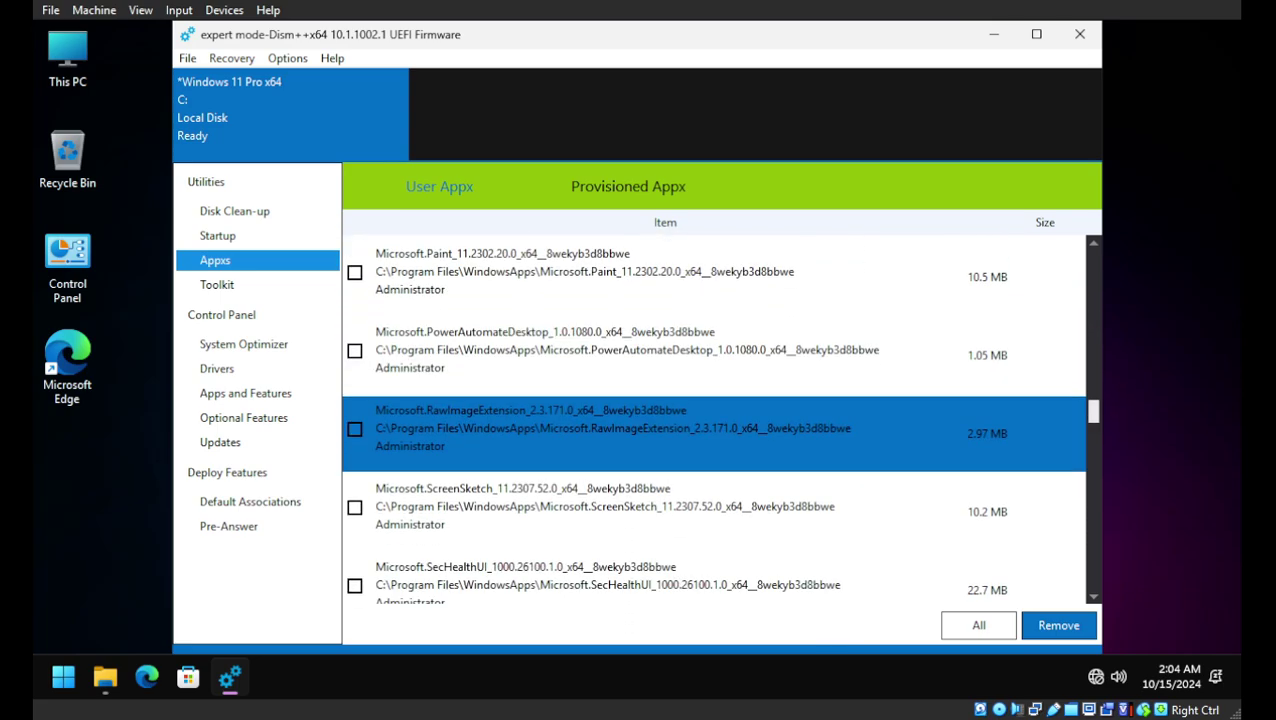
{"action": "scroll", "coordinate": [720, 430], "scroll_direction": "down", "scroll_amount": 1}
{"action": "scroll", "coordinate": [720, 430], "scroll_direction": "down", "scroll_amount": 2}
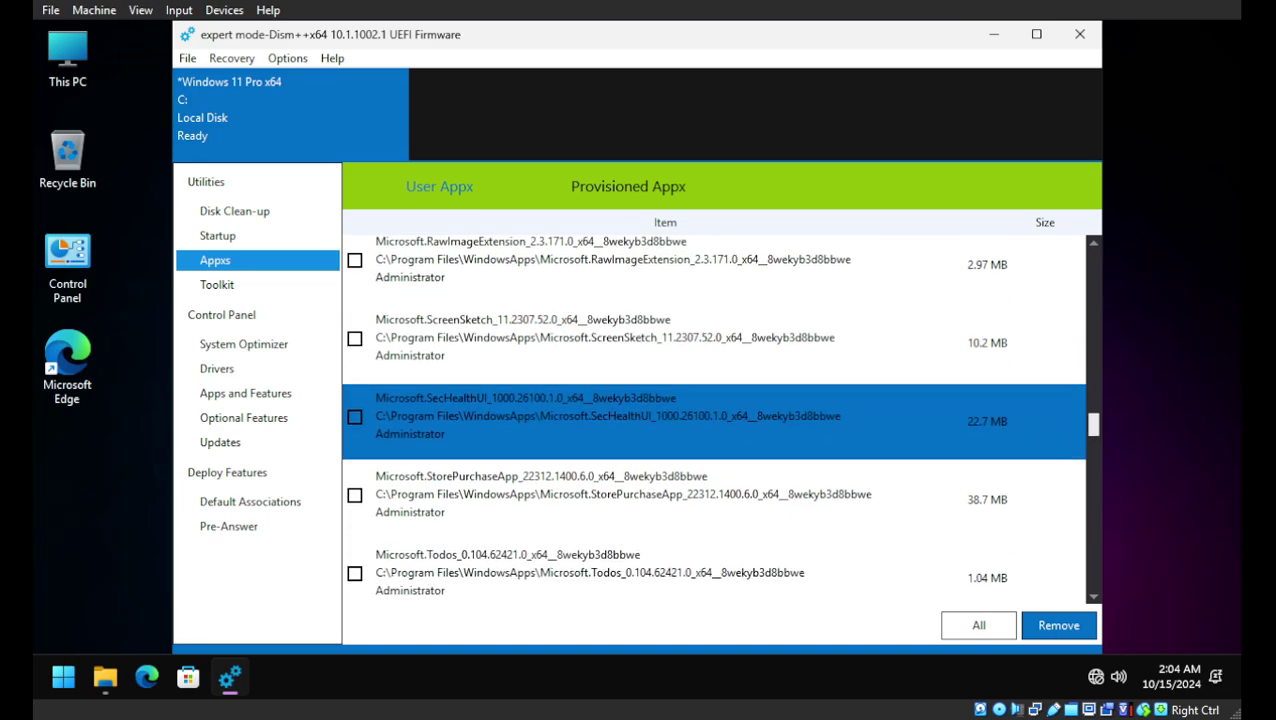
{"action": "scroll", "coordinate": [720, 420], "scroll_direction": "down", "scroll_amount": 1}
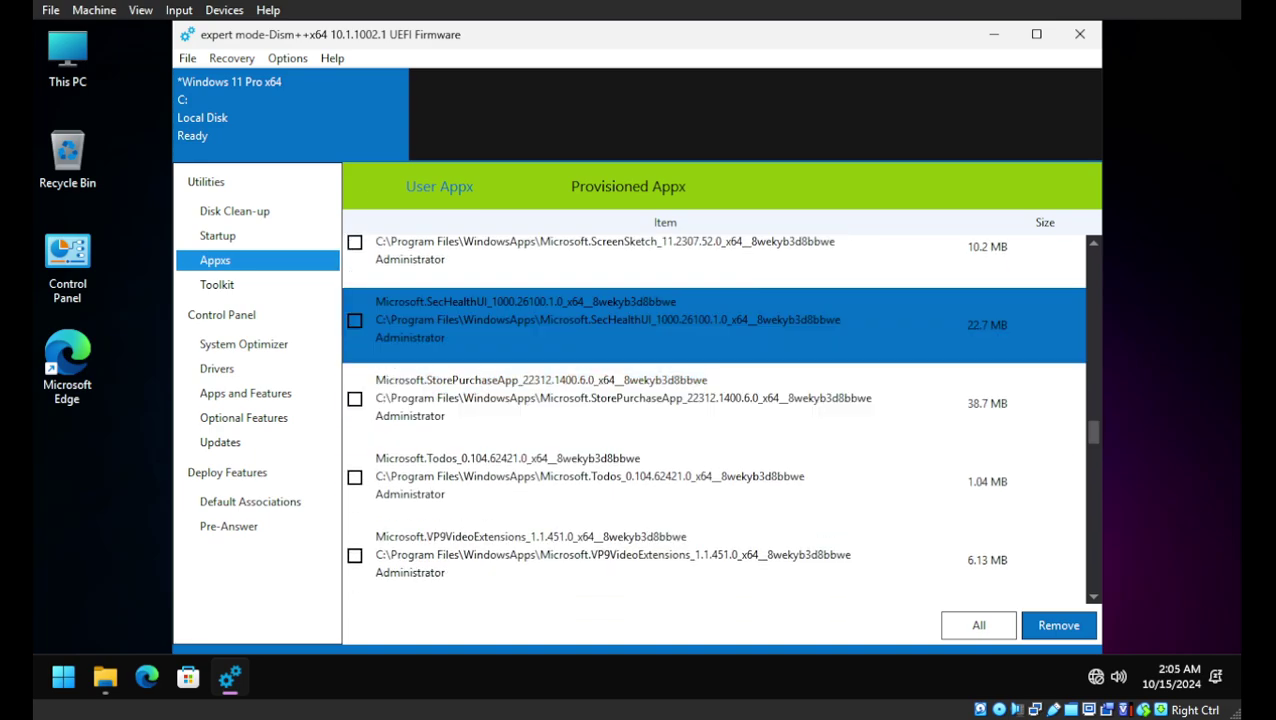
{"action": "scroll", "coordinate": [720, 410], "scroll_direction": "down", "scroll_amount": 1}
{"action": "scroll", "coordinate": [720, 410], "scroll_direction": "down", "scroll_amount": 2}
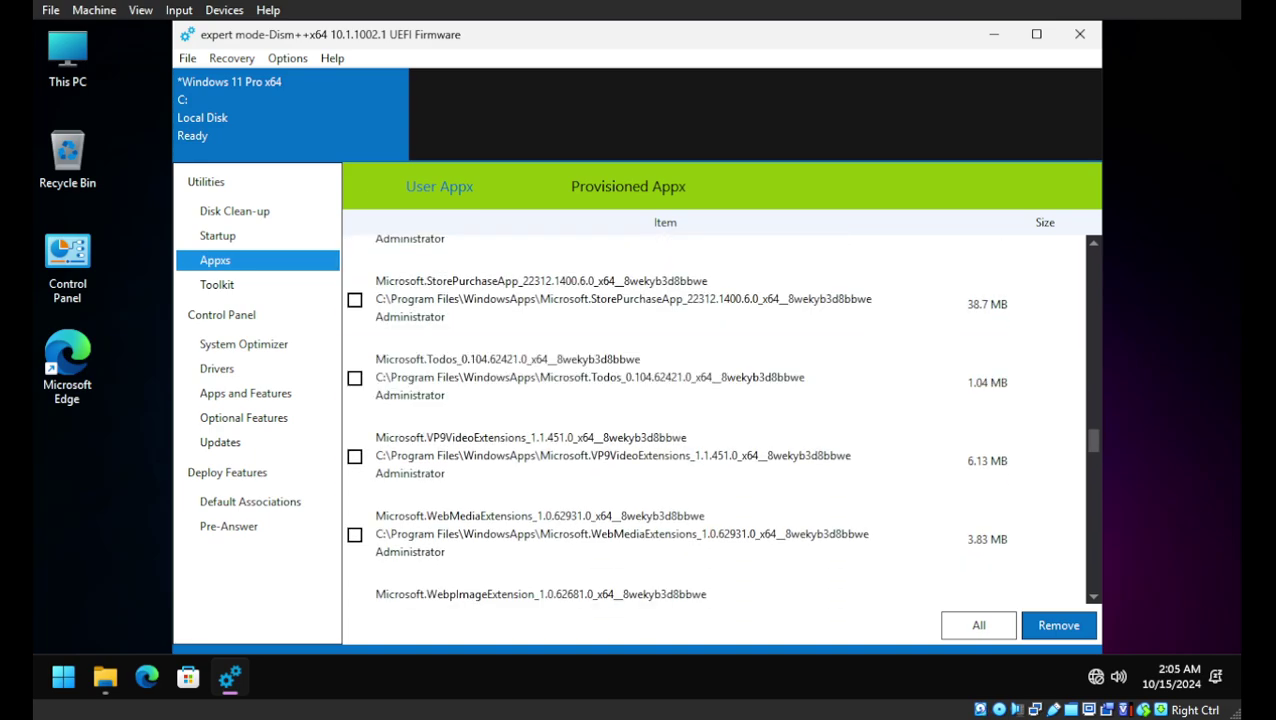
{"action": "scroll", "coordinate": [720, 420], "scroll_direction": "down", "scroll_amount": 3}
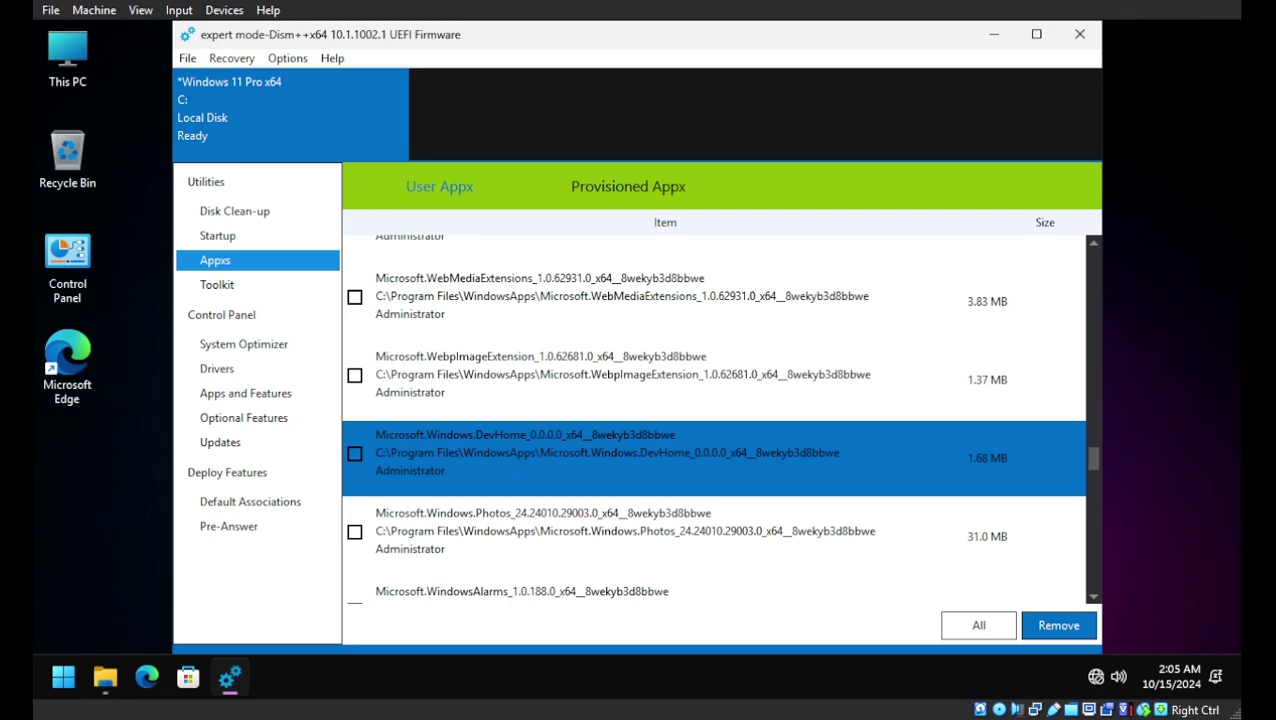
{"action": "scroll", "coordinate": [720, 420], "scroll_direction": "down", "scroll_amount": 1}
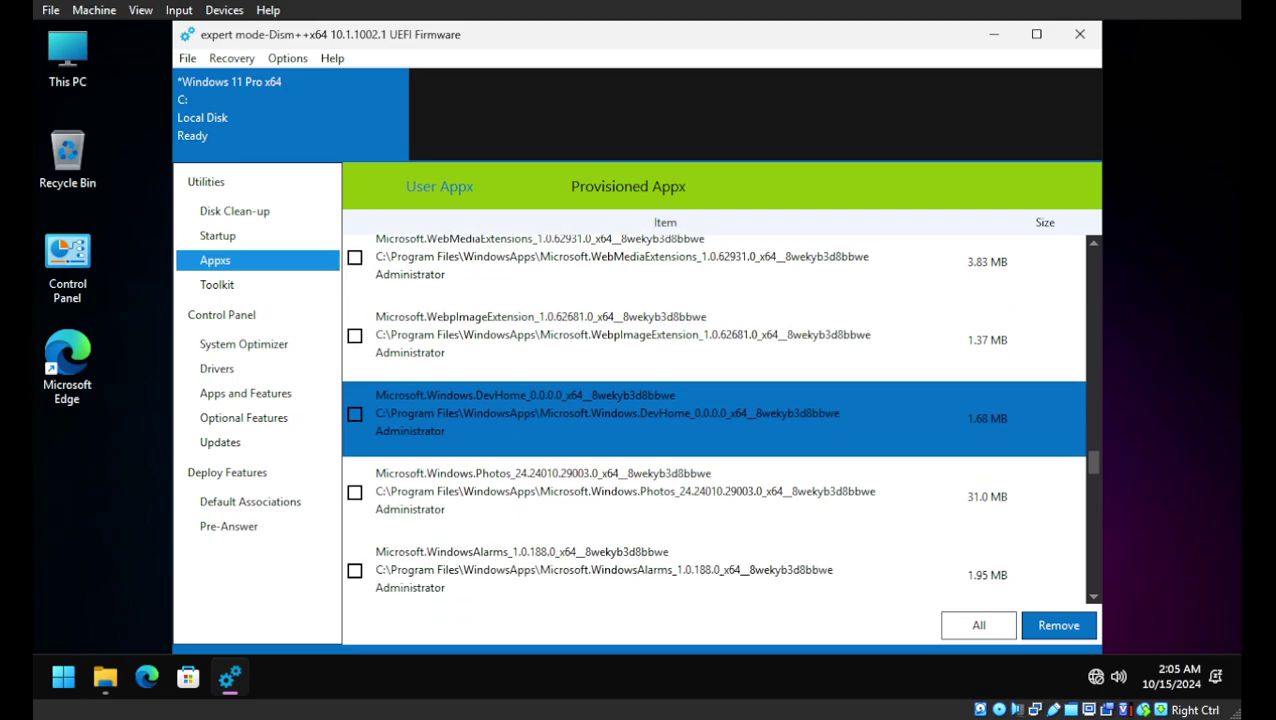
{"action": "scroll", "coordinate": [720, 440], "scroll_direction": "down", "scroll_amount": 10}
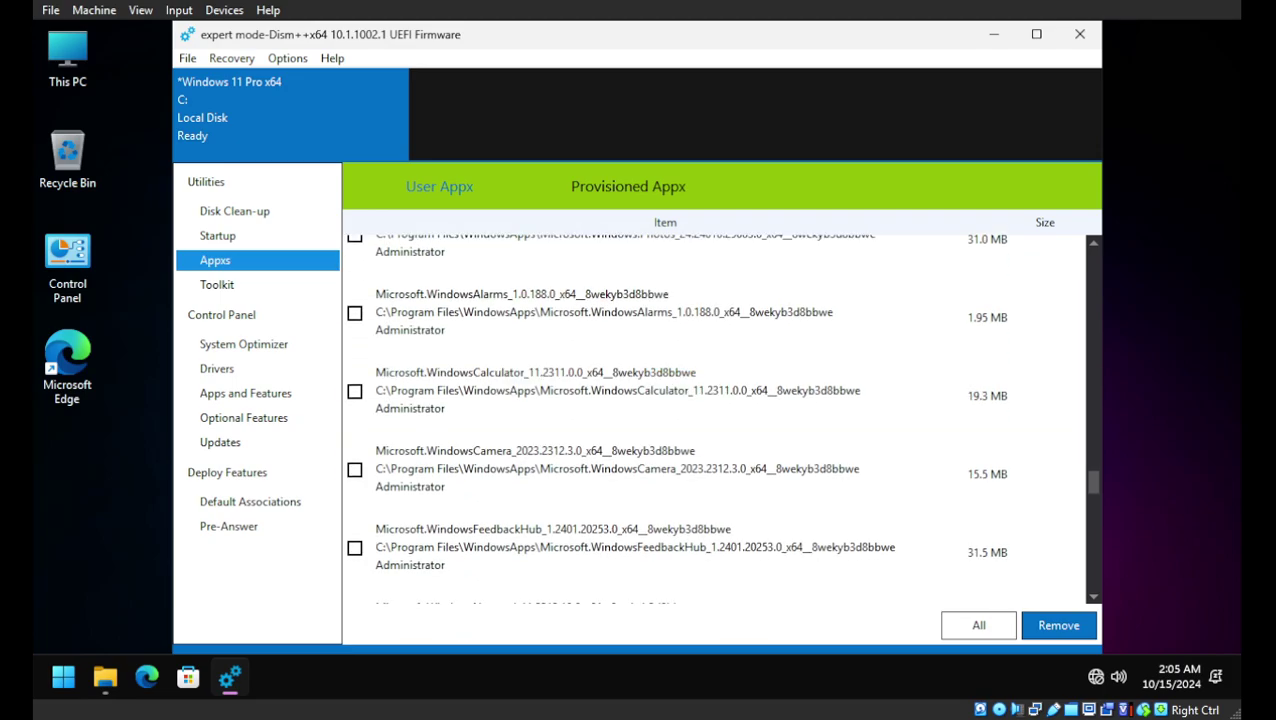
{"action": "scroll", "coordinate": [720, 440], "scroll_direction": "down", "scroll_amount": 5}
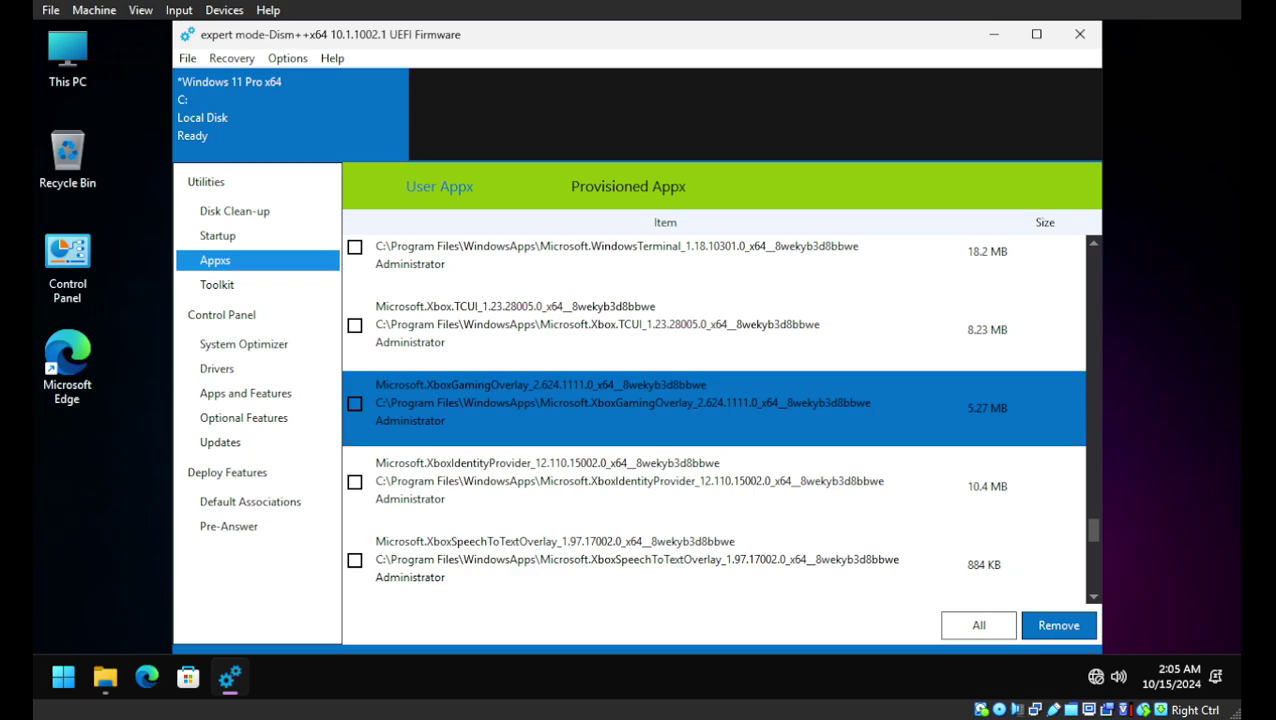
{"action": "scroll", "coordinate": [720, 420], "scroll_direction": "up", "scroll_amount": 4}
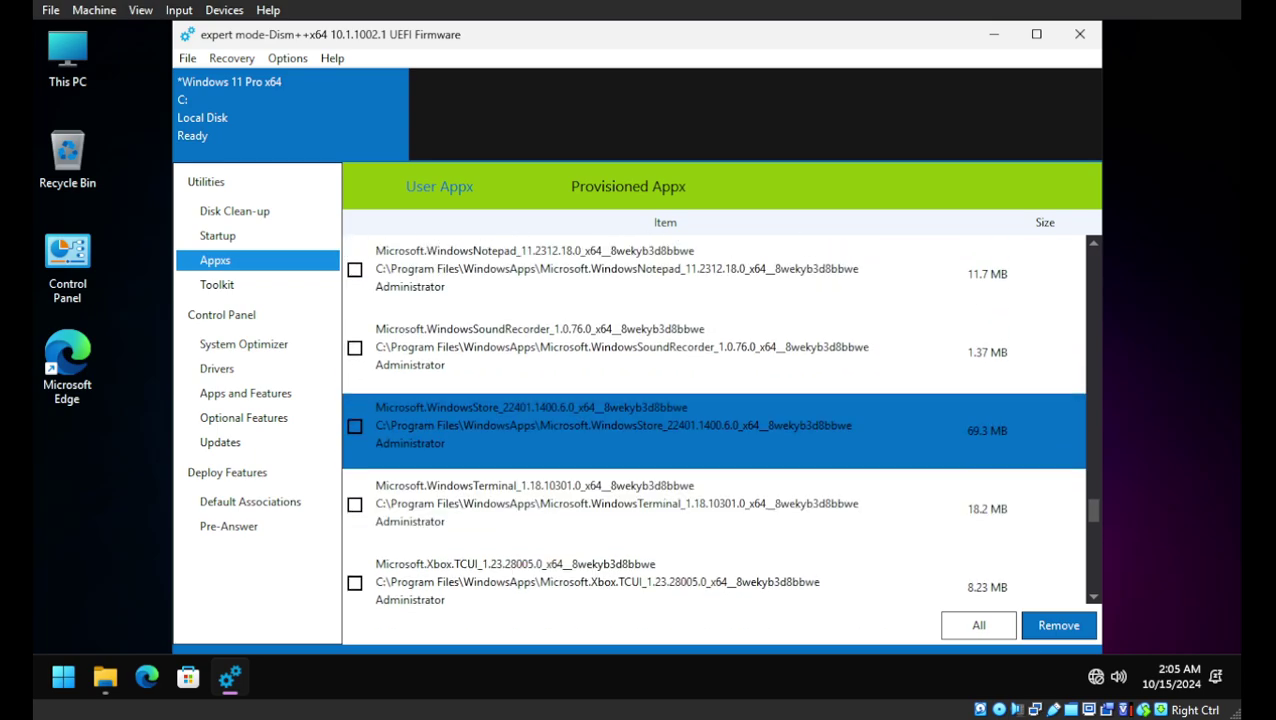
{"action": "scroll", "coordinate": [720, 430], "scroll_direction": "down", "scroll_amount": 7}
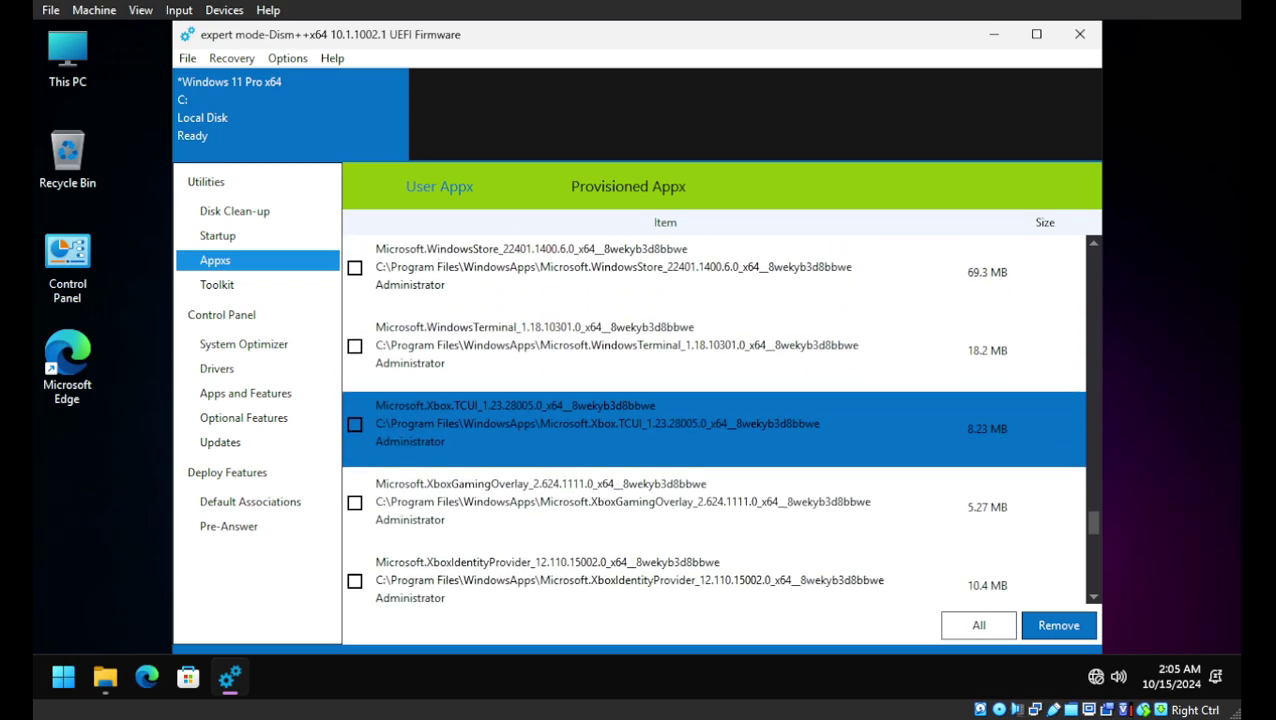
{"action": "scroll", "coordinate": [720, 440], "scroll_direction": "down", "scroll_amount": 5}
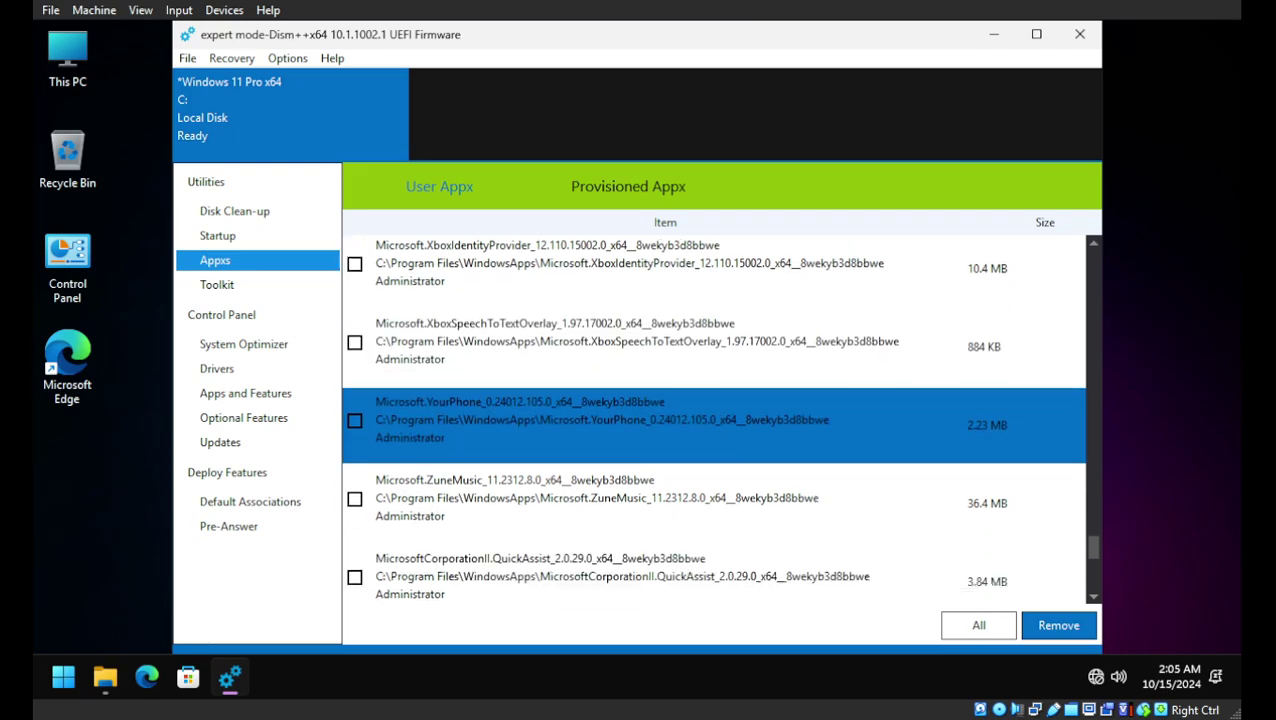
{"action": "scroll", "coordinate": [720, 440], "scroll_direction": "down", "scroll_amount": 3}
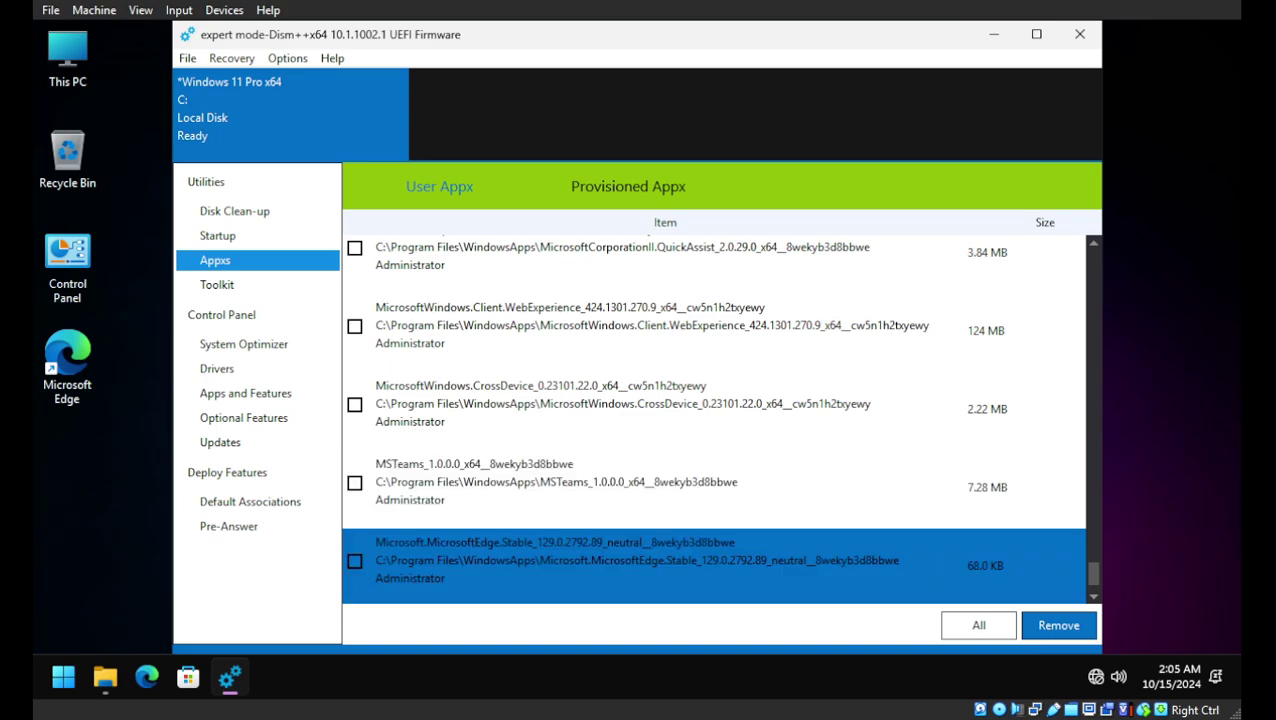
Step: Switch to the Provisioned Appx list and check the Clipchamp.Clipchamp package
{"action": "left_click", "coordinate": [628, 186]}
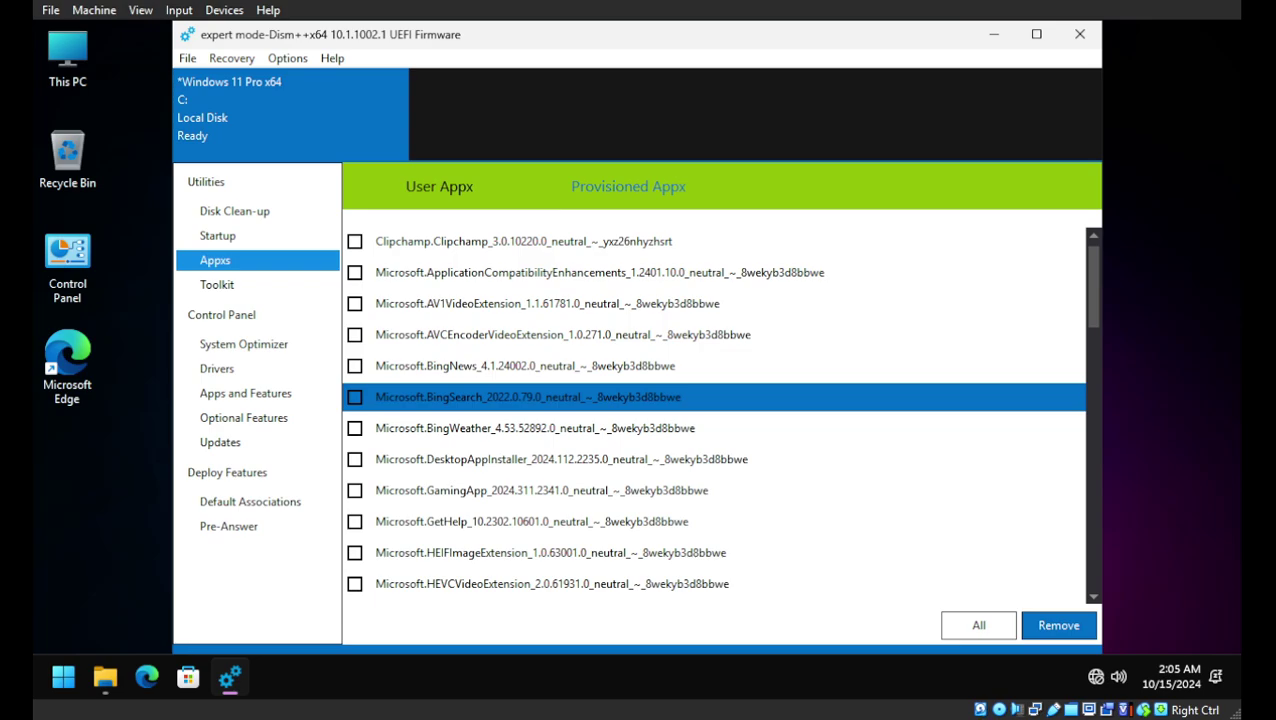
{"action": "left_click", "coordinate": [600, 272]}
{"action": "left_click", "coordinate": [523, 241]}
{"action": "left_click", "coordinate": [354, 241]}
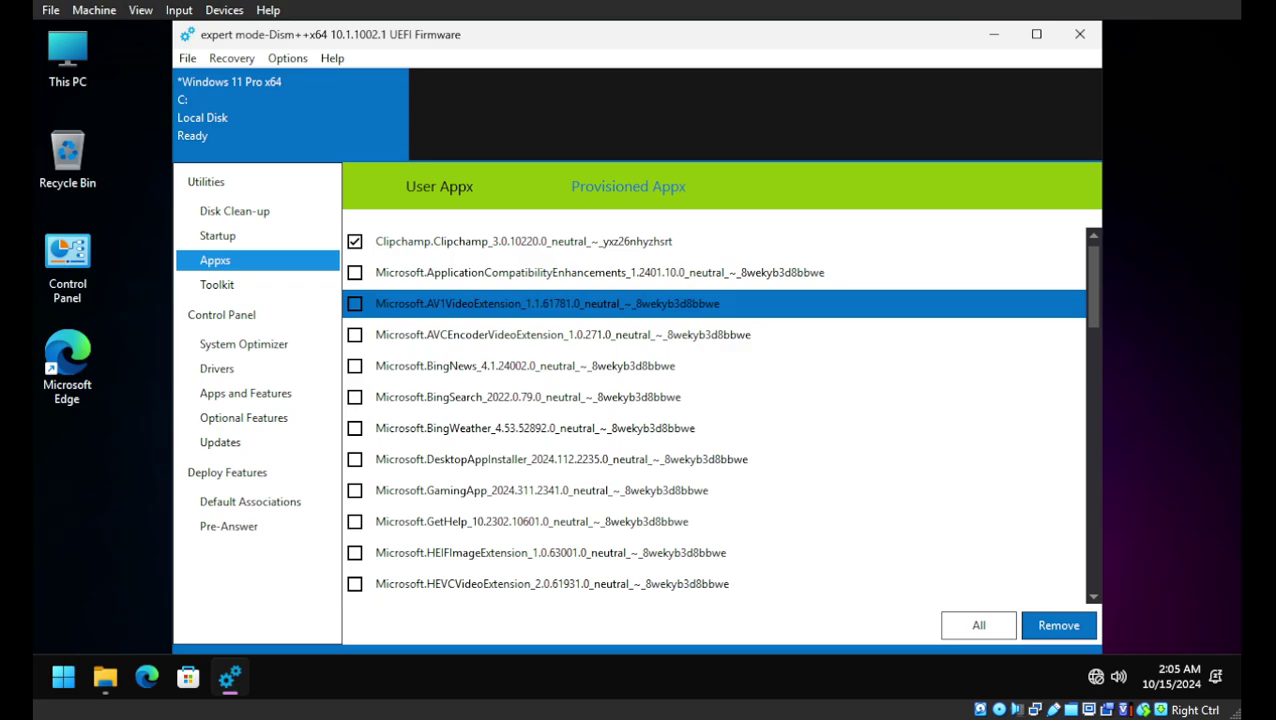
Step: Check the Microsoft.BingNews, Microsoft.BingSearch and Microsoft.BingWeather provisioned packages
{"action": "left_click", "coordinate": [600, 272]}
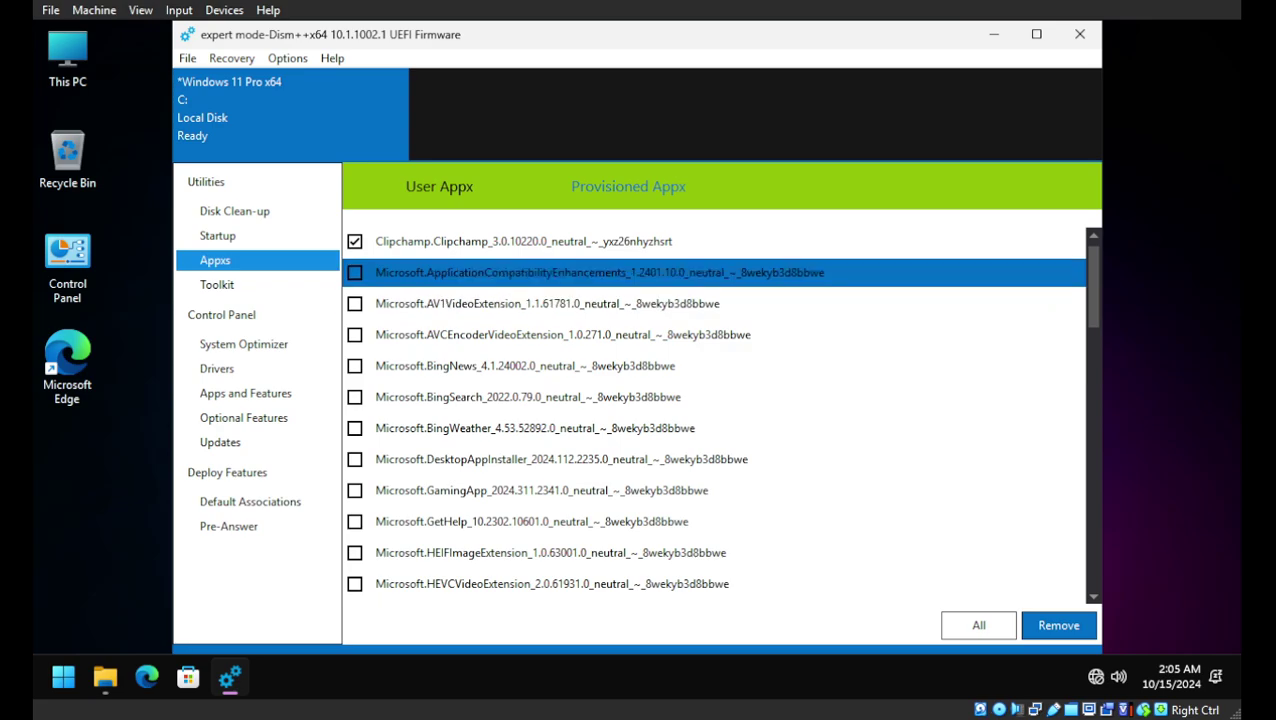
{"action": "left_click", "coordinate": [547, 303]}
{"action": "left_click", "coordinate": [525, 365]}
{"action": "left_click", "coordinate": [354, 365]}
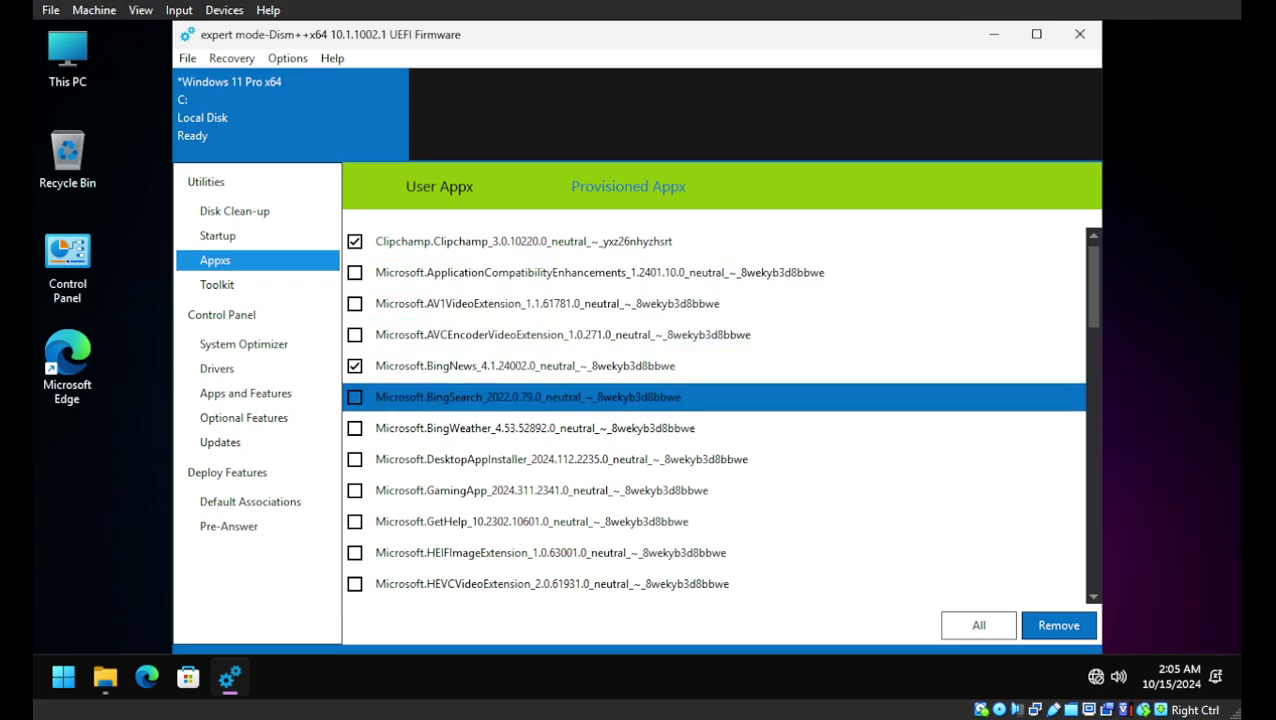
{"action": "left_click", "coordinate": [354, 397]}
{"action": "left_click", "coordinate": [561, 459]}
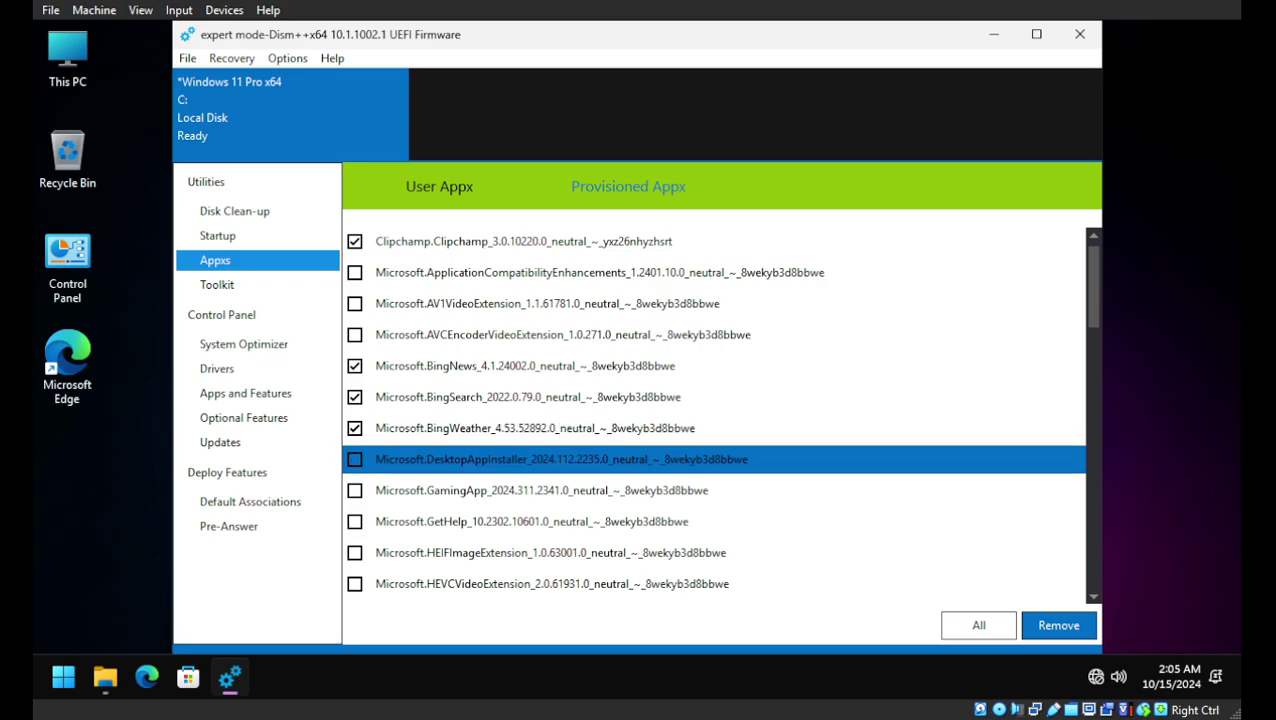
Step: Check the Microsoft.GamingApp provisioned package and uncheck it again
{"action": "key", "text": "Down"}
{"action": "key", "text": "Down"}
{"action": "key", "text": "Down"}
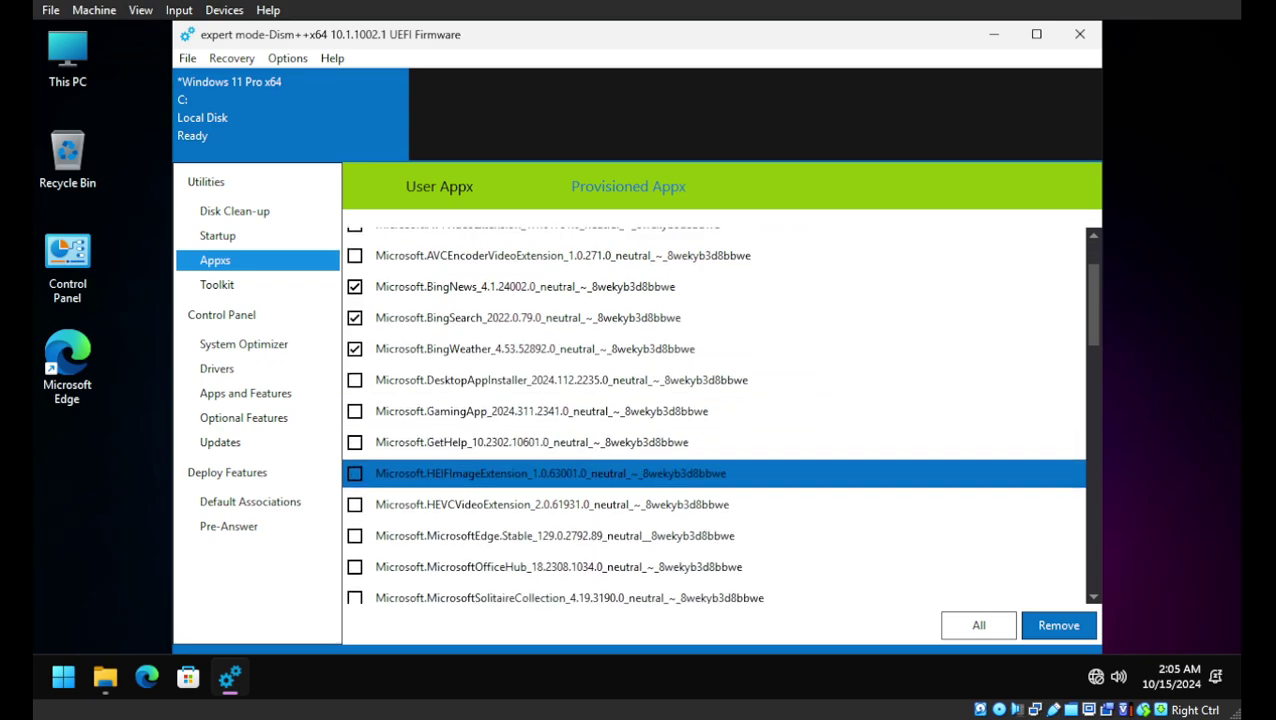
{"action": "key", "text": "Up"}
{"action": "key", "text": "Up"}
{"action": "left_click", "coordinate": [354, 411]}
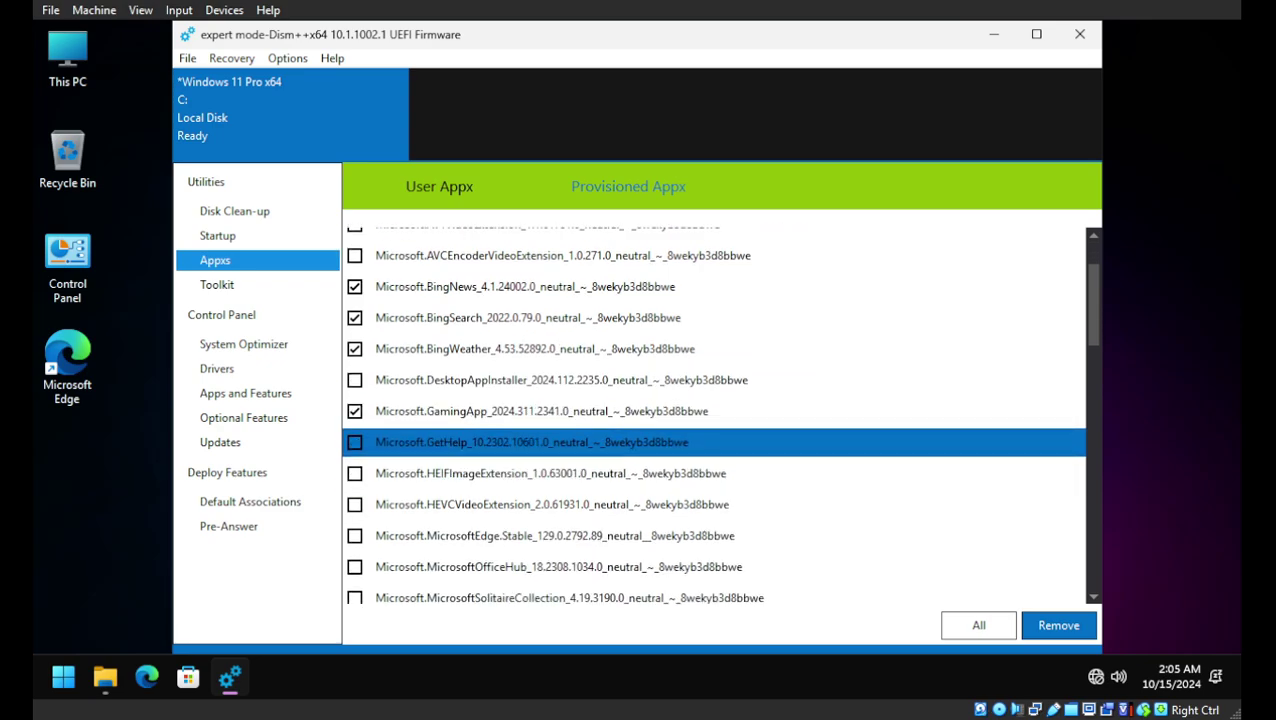
{"action": "left_click", "coordinate": [354, 411]}
{"action": "scroll", "coordinate": [714, 453], "scroll_direction": "down", "scroll_amount": 1}
{"action": "key", "text": "Up"}
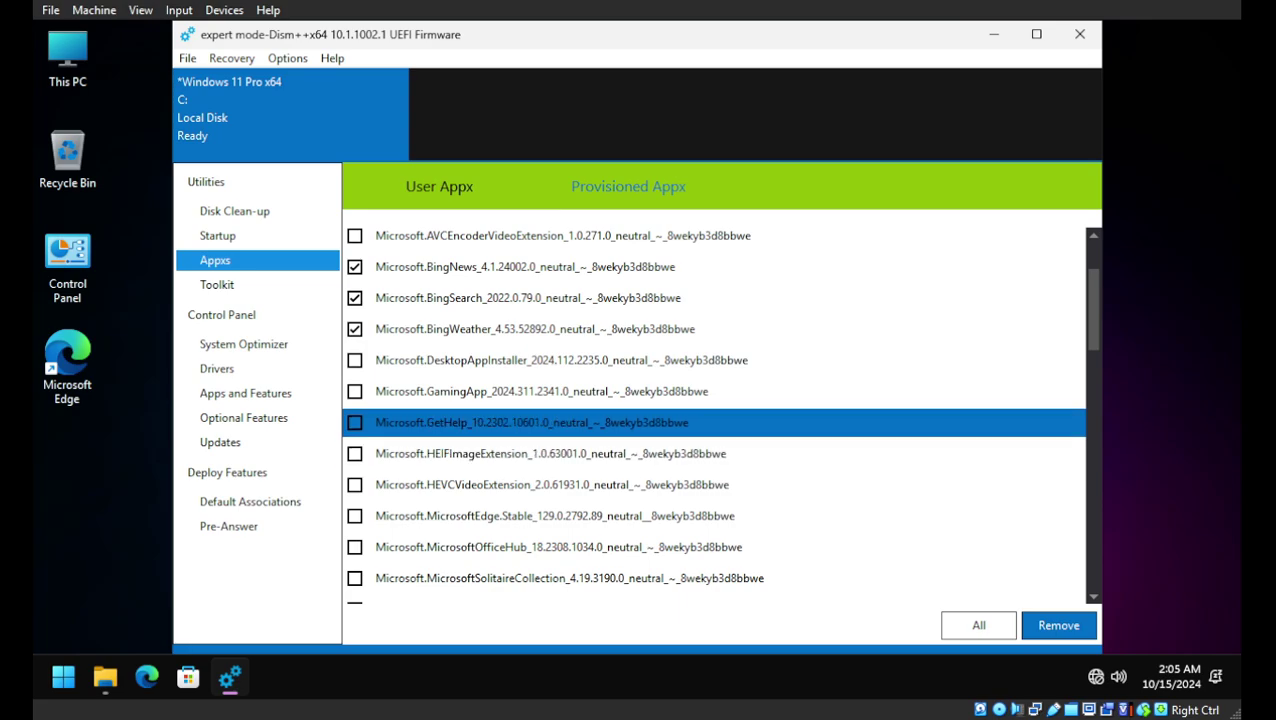
Step: Check the Microsoft.GetHelp provisioned package and move on to the Microsoft.MicrosoftSolitaireCollection entry
{"action": "key", "text": "space"}
{"action": "key", "text": "Down"}
{"action": "key", "text": "Down"}
{"action": "key", "text": "Down"}
{"action": "key", "text": "Down"}
{"action": "key", "text": "Down"}
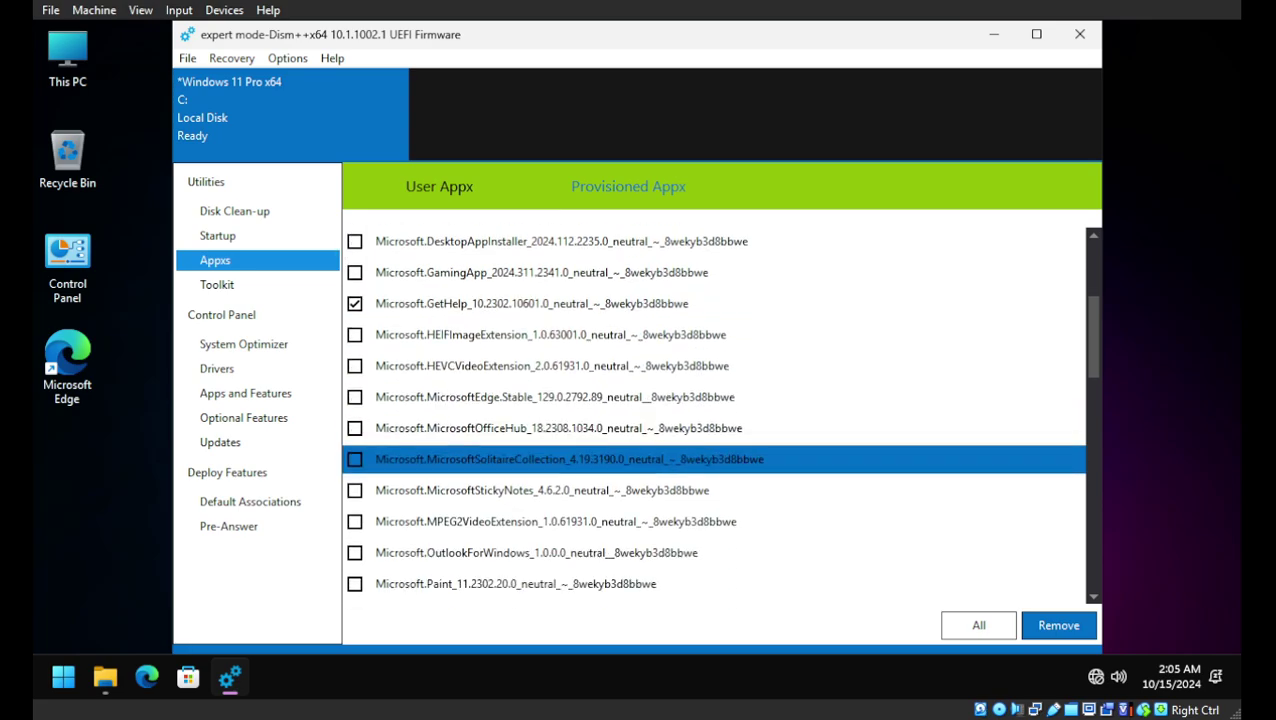
Step: Examine the remaining provisioned packages from Microsoft.MicrosoftStickyNotes through MSTeams
{"action": "key", "text": "Down"}
{"action": "key", "text": "Down"}
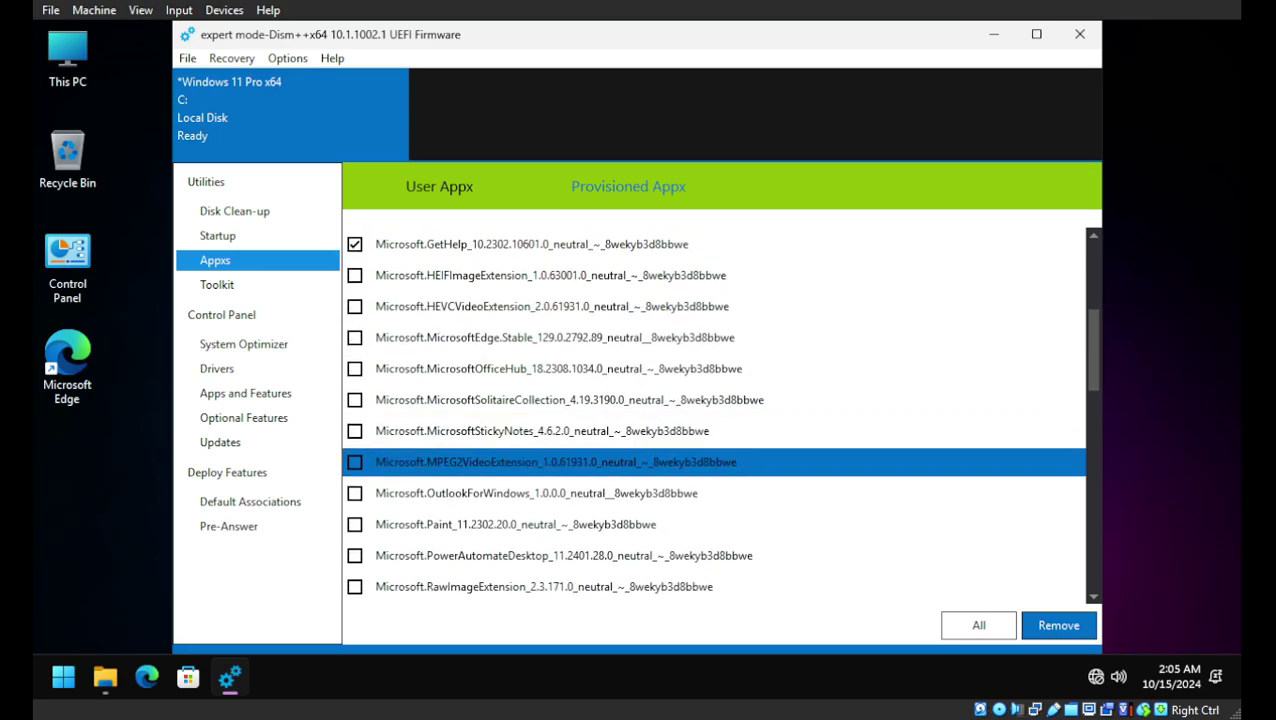
{"action": "key", "text": "Down"}
{"action": "key", "text": "Down"}
{"action": "key", "text": "Down"}
{"action": "key", "text": "Down"}
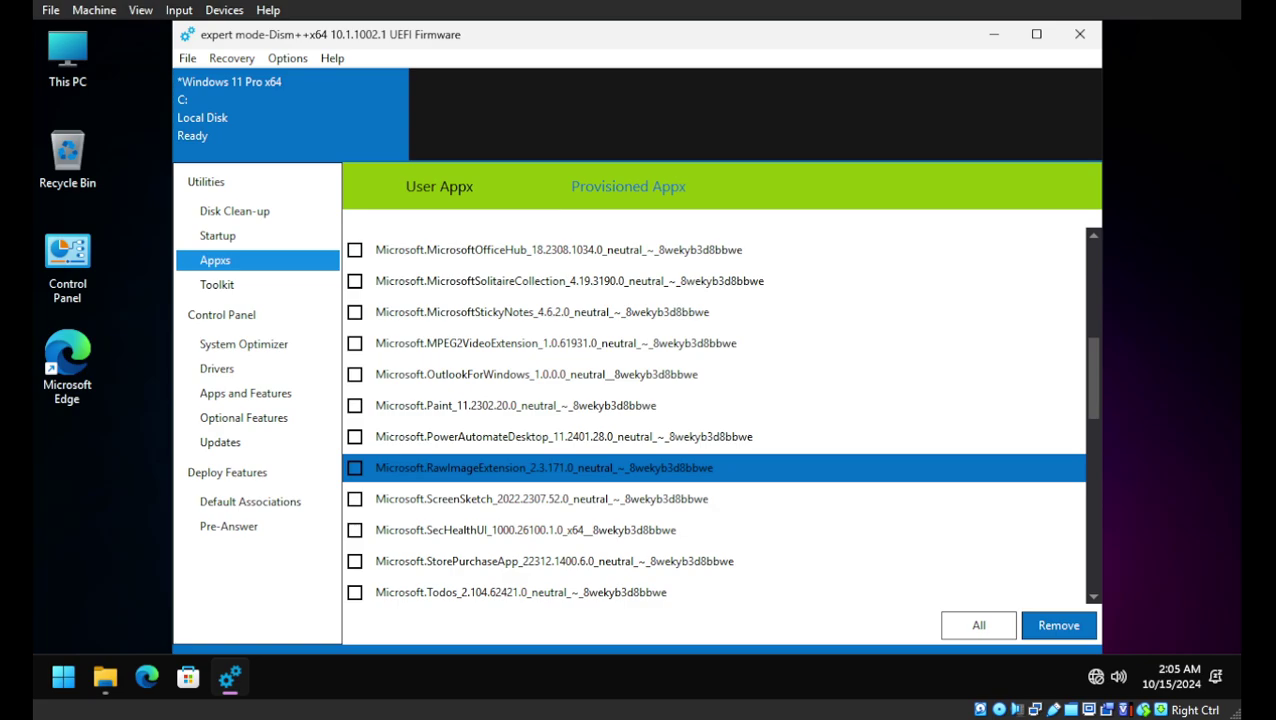
{"action": "scroll", "coordinate": [714, 467], "scroll_direction": "down", "scroll_amount": 1}
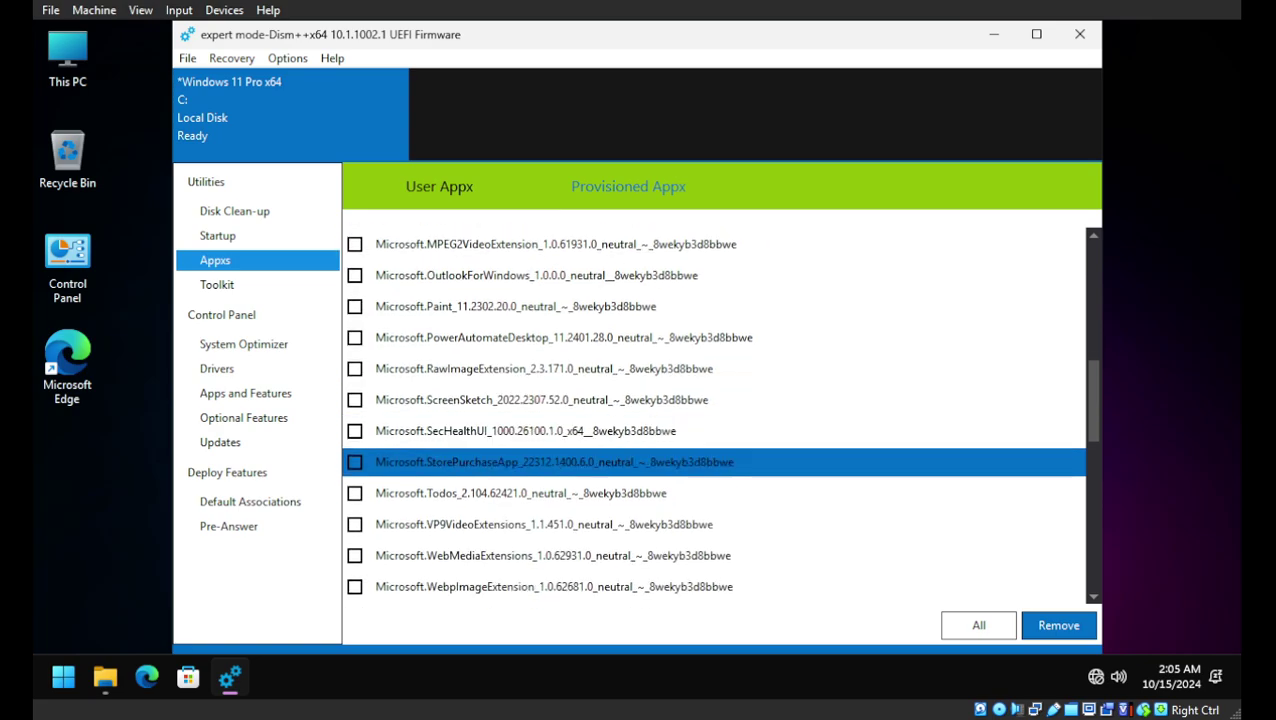
{"action": "key", "text": "Down"}
{"action": "key", "text": "Down"}
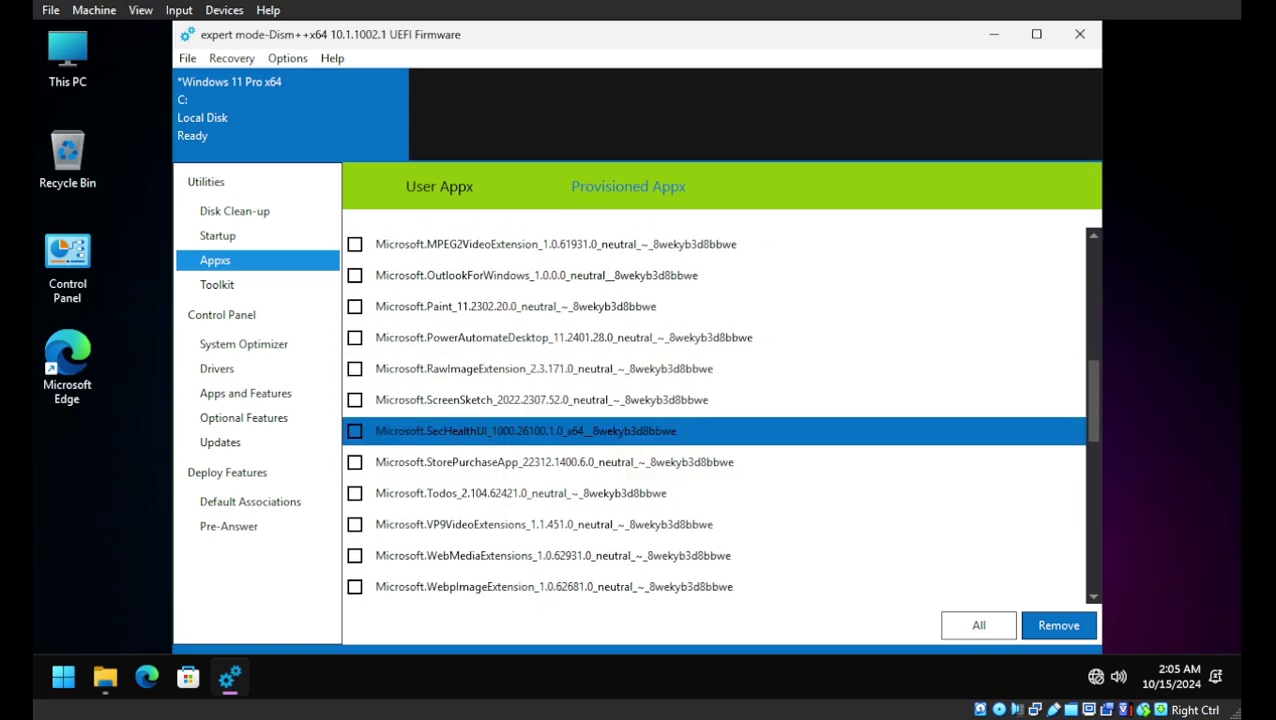
{"action": "key", "text": "Down"}
{"action": "key", "text": "Down"}
{"action": "key", "text": "Down"}
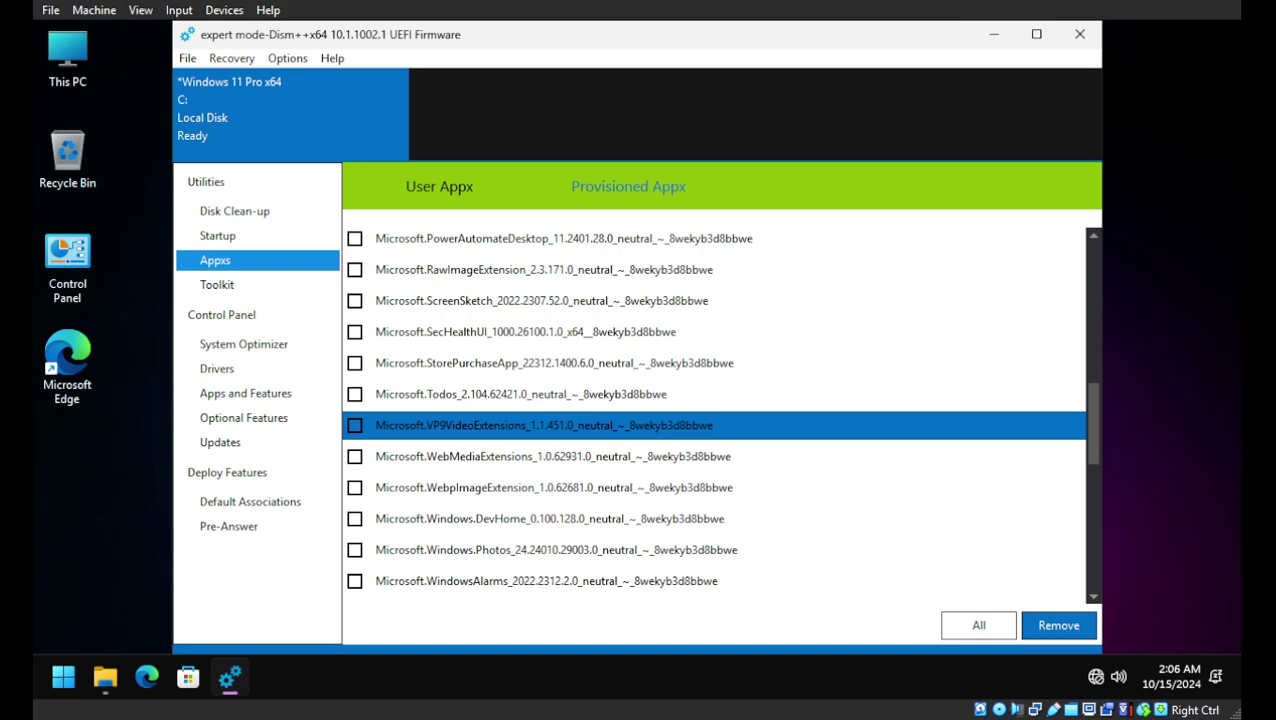
{"action": "key", "text": "Down"}
{"action": "key", "text": "Down"}
{"action": "key", "text": "Down"}
{"action": "key", "text": "Down"}
{"action": "key", "text": "Down"}
{"action": "key", "text": "Down"}
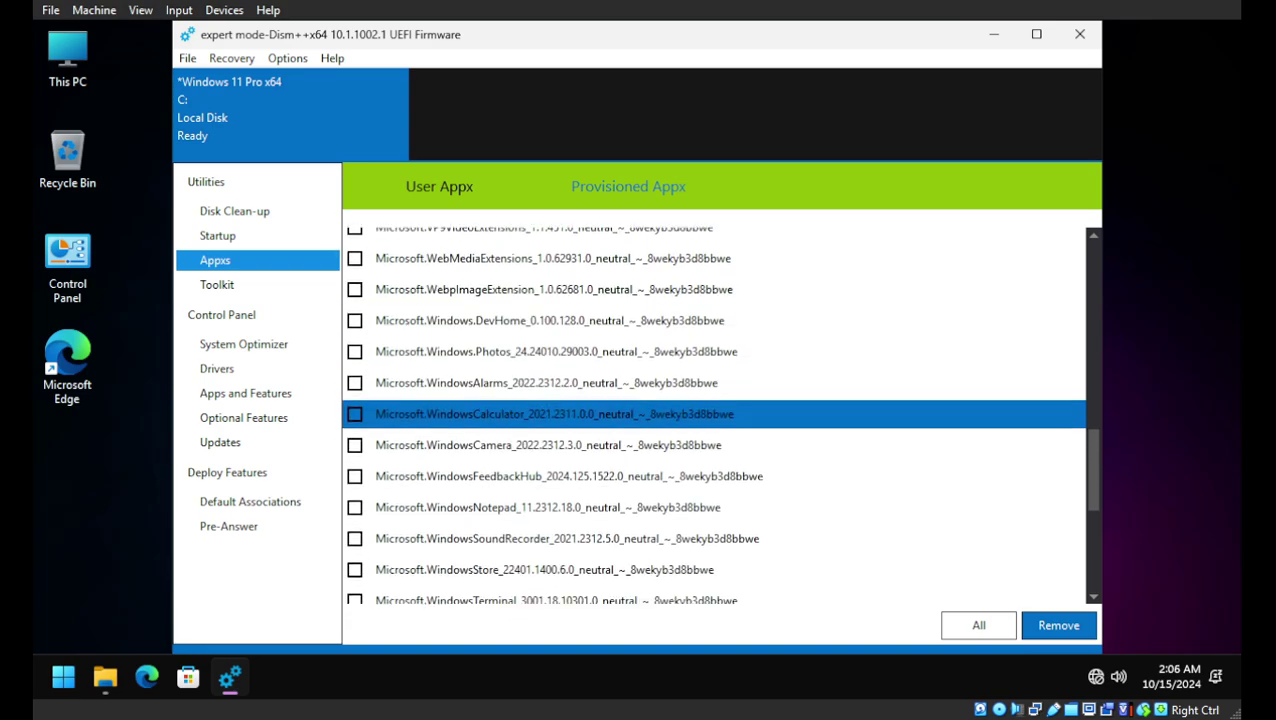
{"action": "key", "text": "Down"}
{"action": "key", "text": "Down"}
{"action": "key", "text": "Down"}
{"action": "key", "text": "Down"}
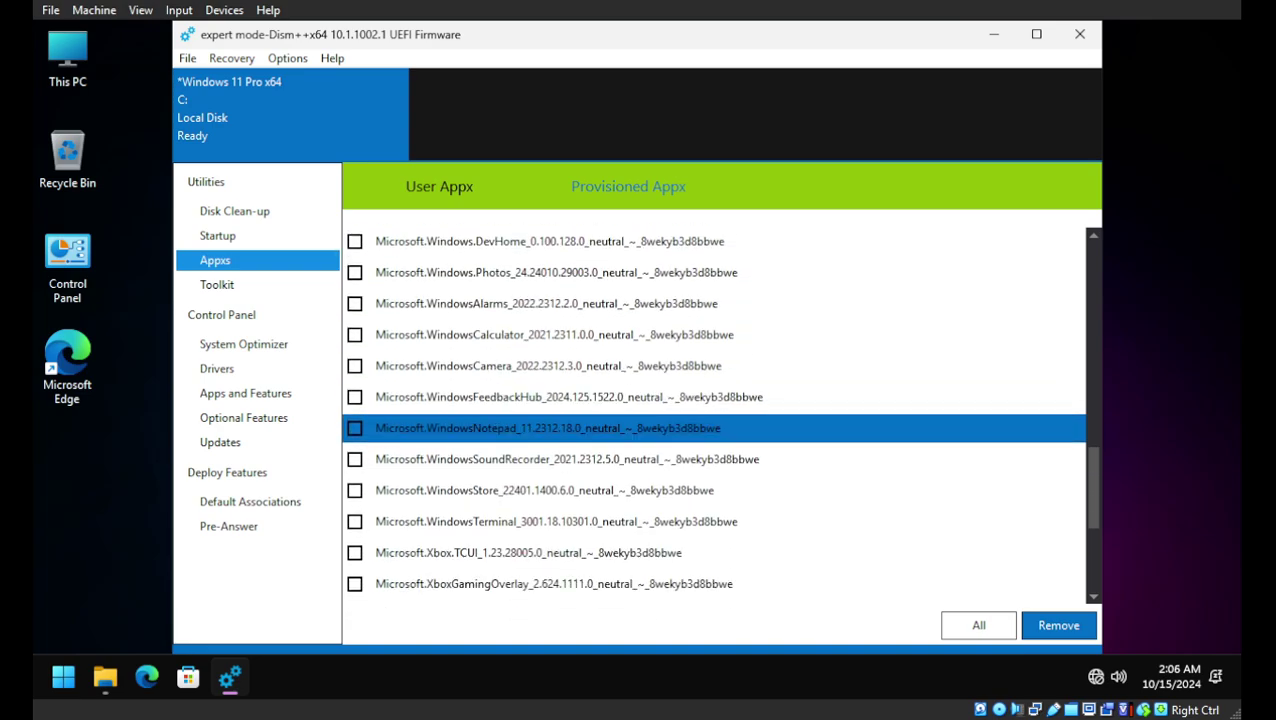
{"action": "key", "text": "Down"}
{"action": "key", "text": "Down"}
{"action": "key", "text": "Down"}
{"action": "key", "text": "Down"}
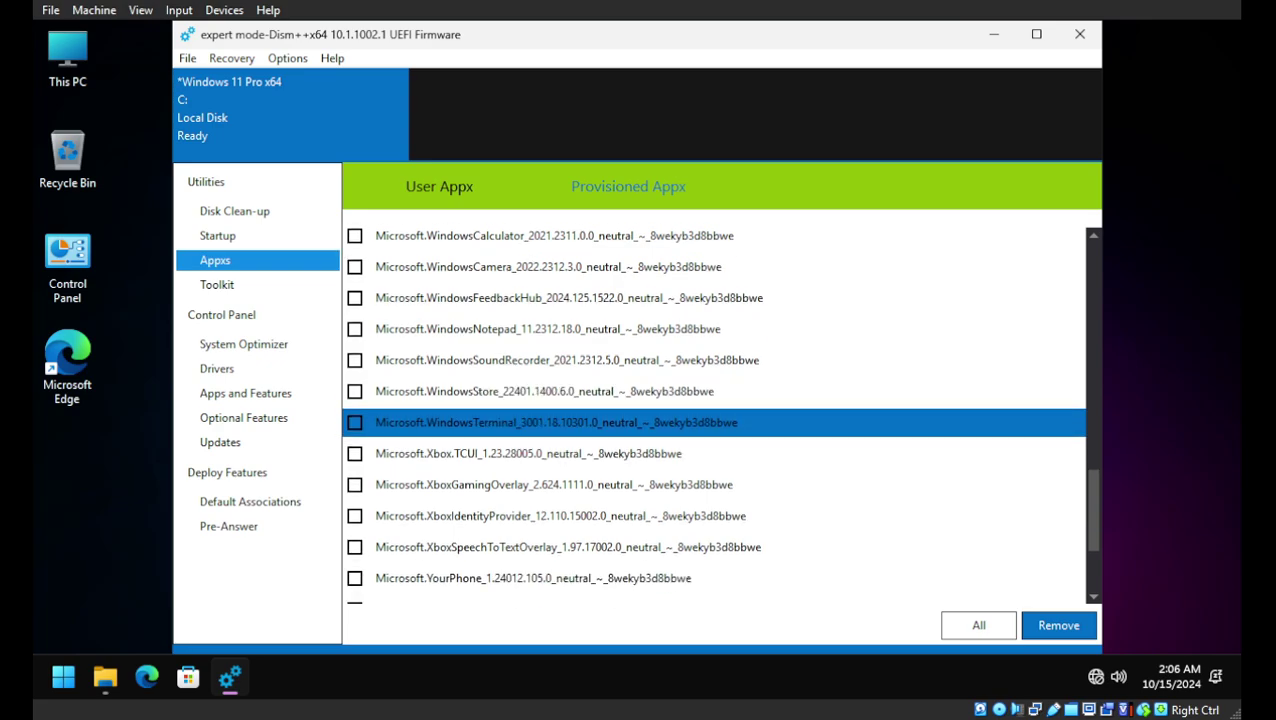
{"action": "key", "text": "Down"}
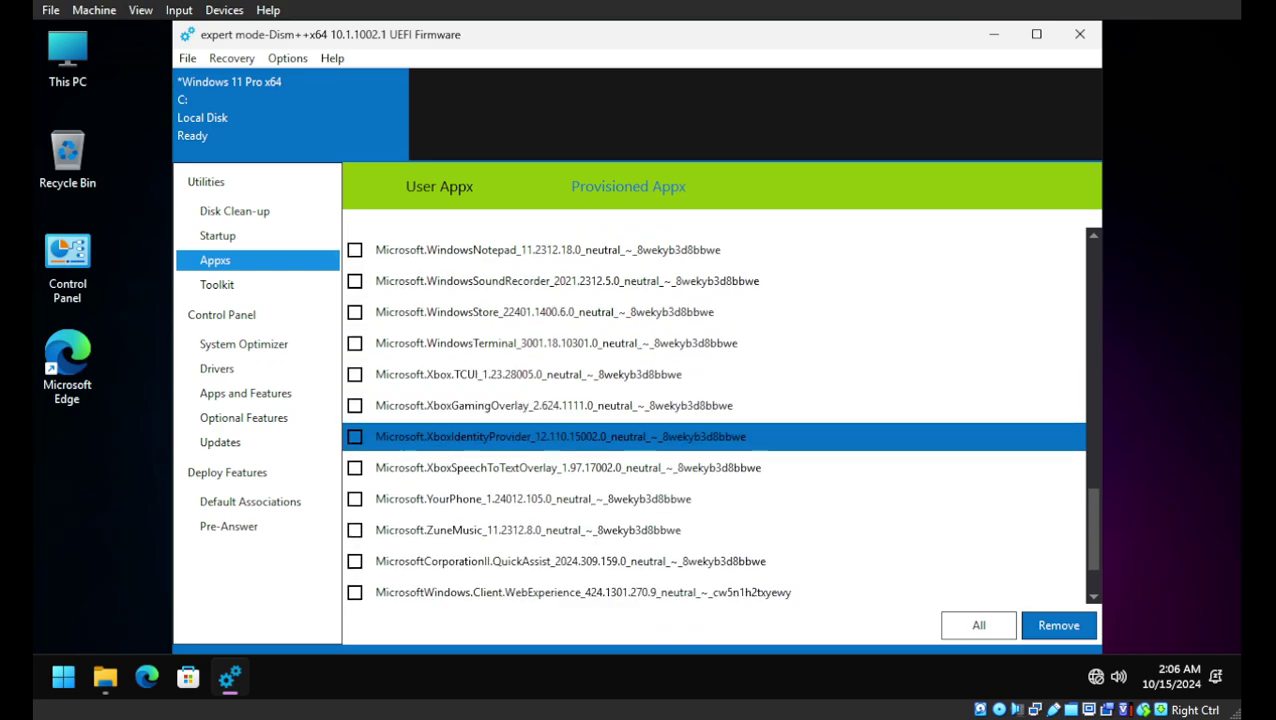
{"action": "key", "text": "Down"}
{"action": "key", "text": "Down"}
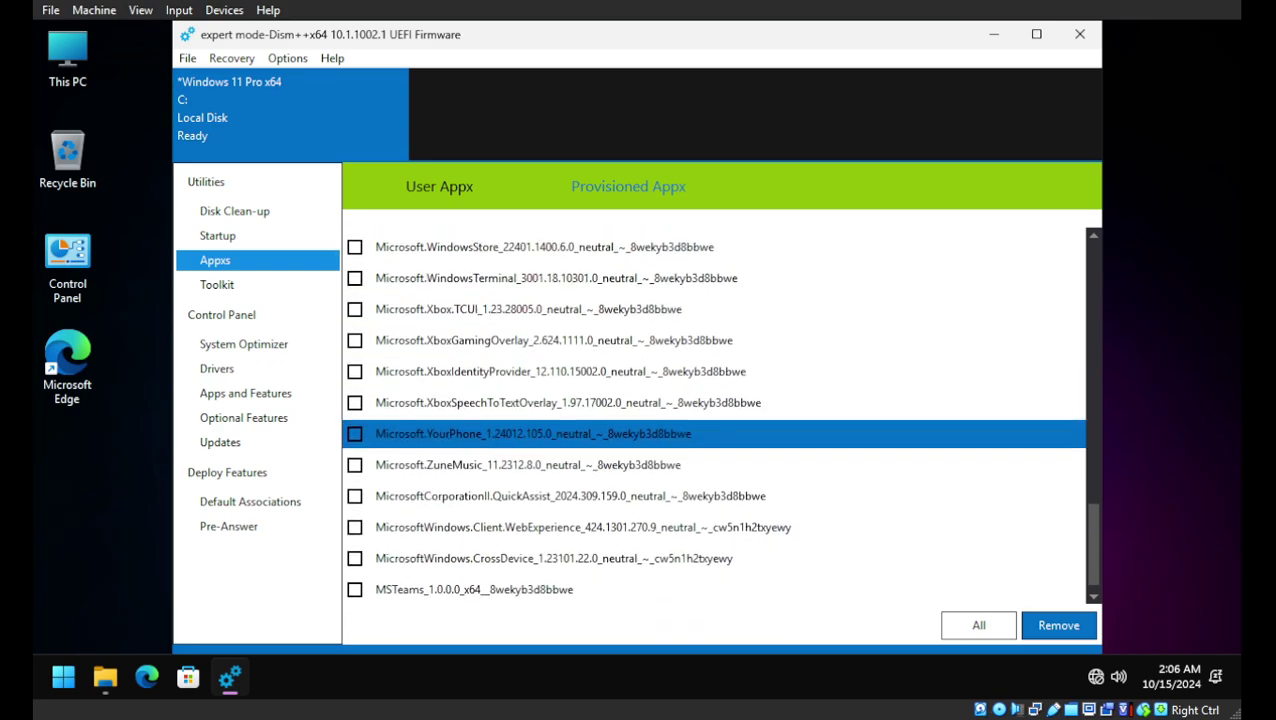
{"action": "left_click", "coordinate": [474, 589]}
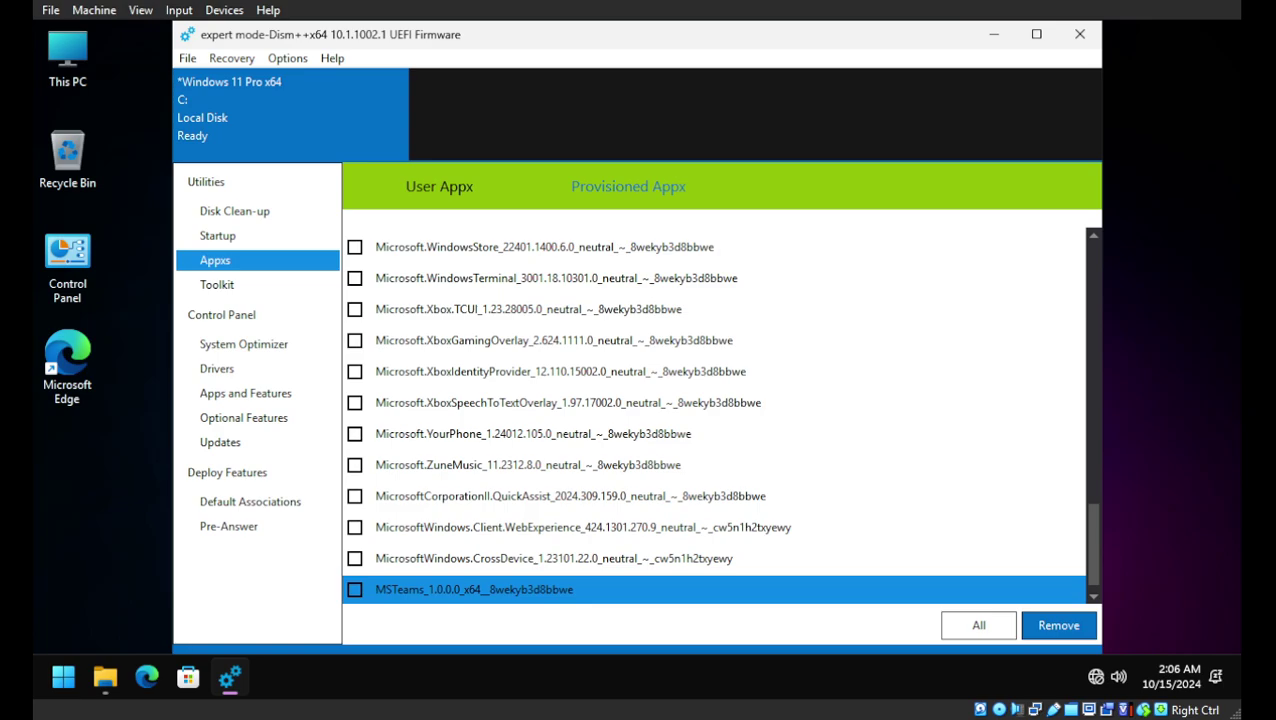
Step: Look over the Toolkit with its Edit Image File dialog, and the System Optimizer and Drivers sections
{"action": "left_click", "coordinate": [217, 284]}
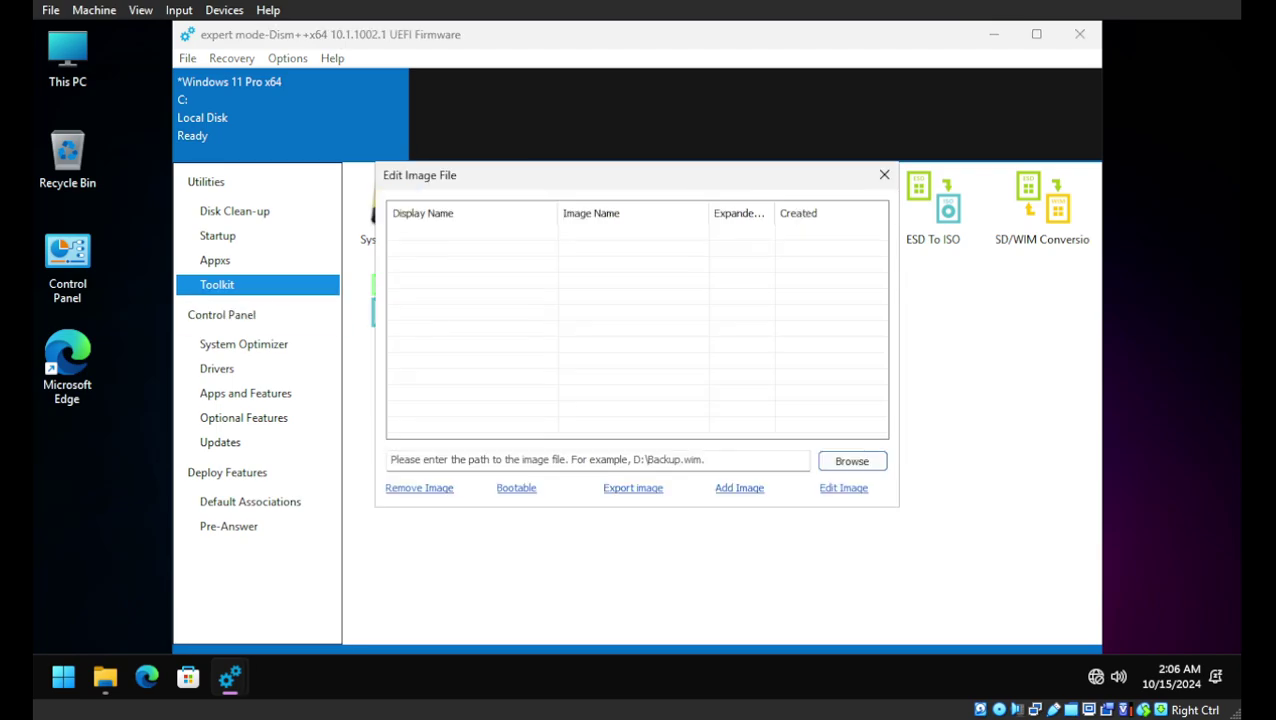
{"action": "key", "text": "Escape"}
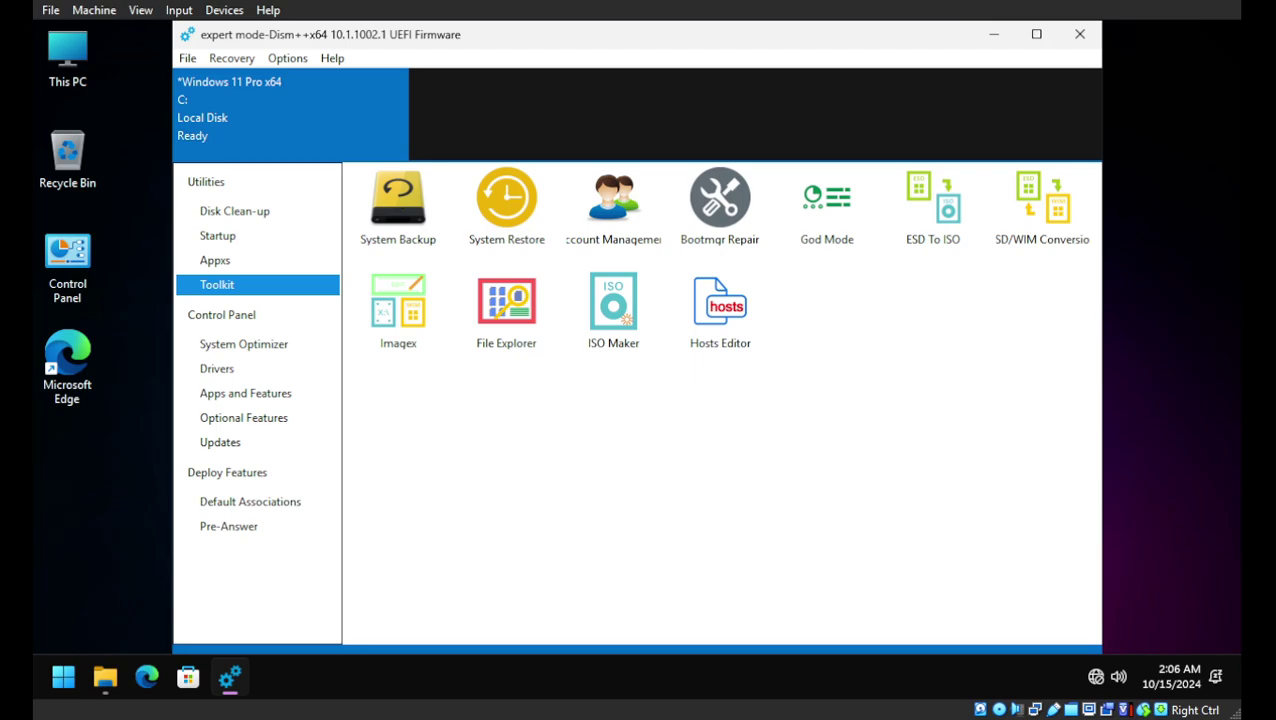
{"action": "left_click", "coordinate": [221, 314]}
{"action": "left_click", "coordinate": [243, 344]}
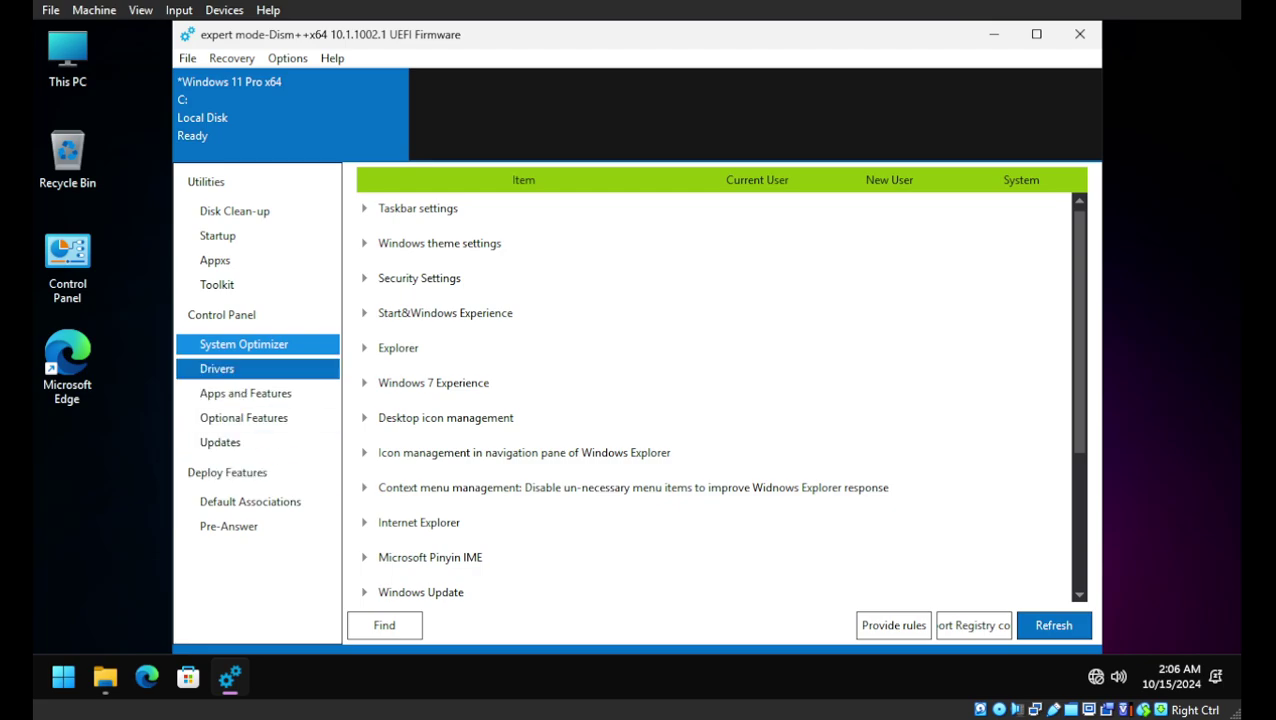
{"action": "left_click", "coordinate": [217, 368]}
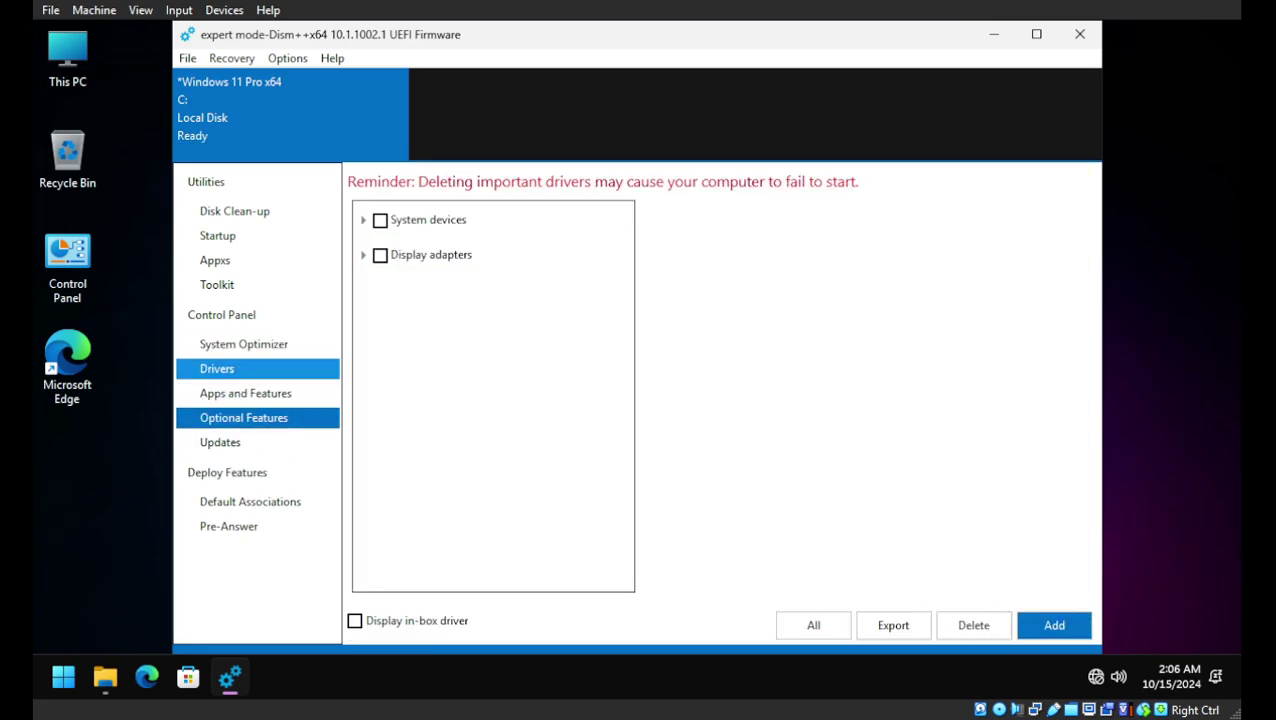
Step: Open Apps and Features and inspect the installed applications, including Microsoft Edge, Edge WebView2 Runtime and VirtualBox Guest Additions
{"action": "left_click", "coordinate": [245, 393]}
{"action": "left_click", "coordinate": [385, 294]}
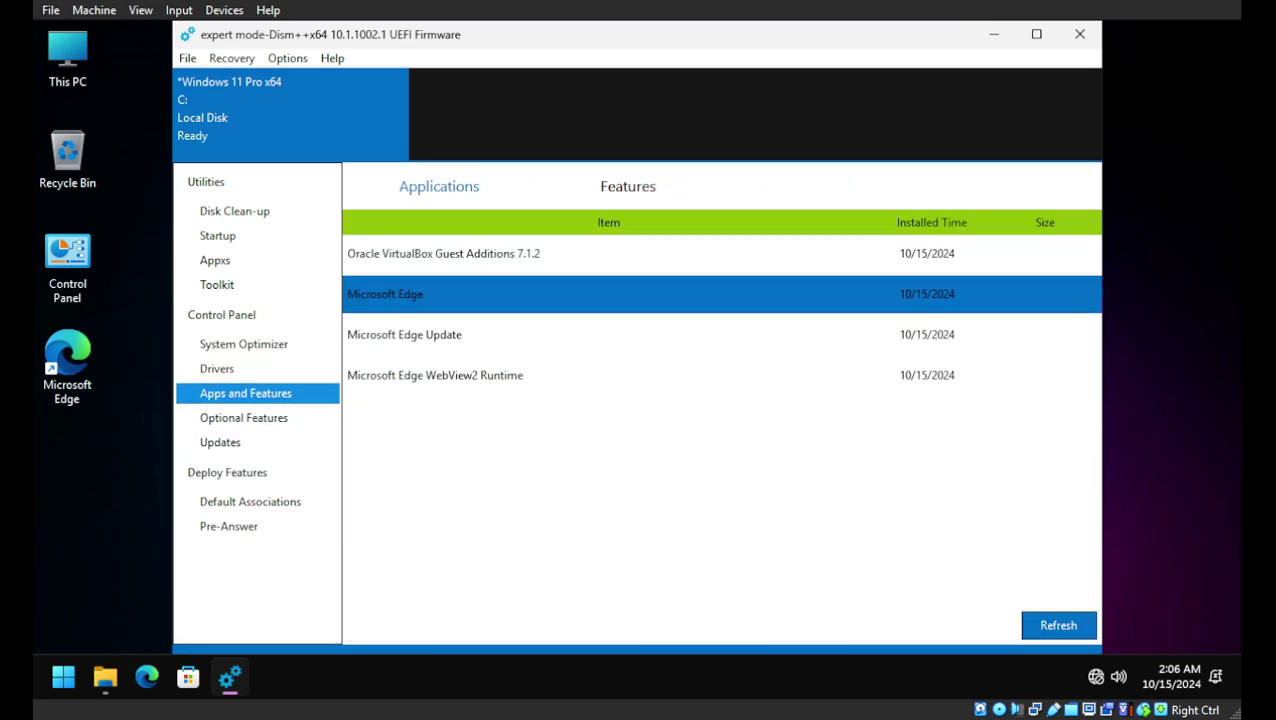
{"action": "left_click", "coordinate": [435, 375]}
{"action": "left_click", "coordinate": [443, 253]}
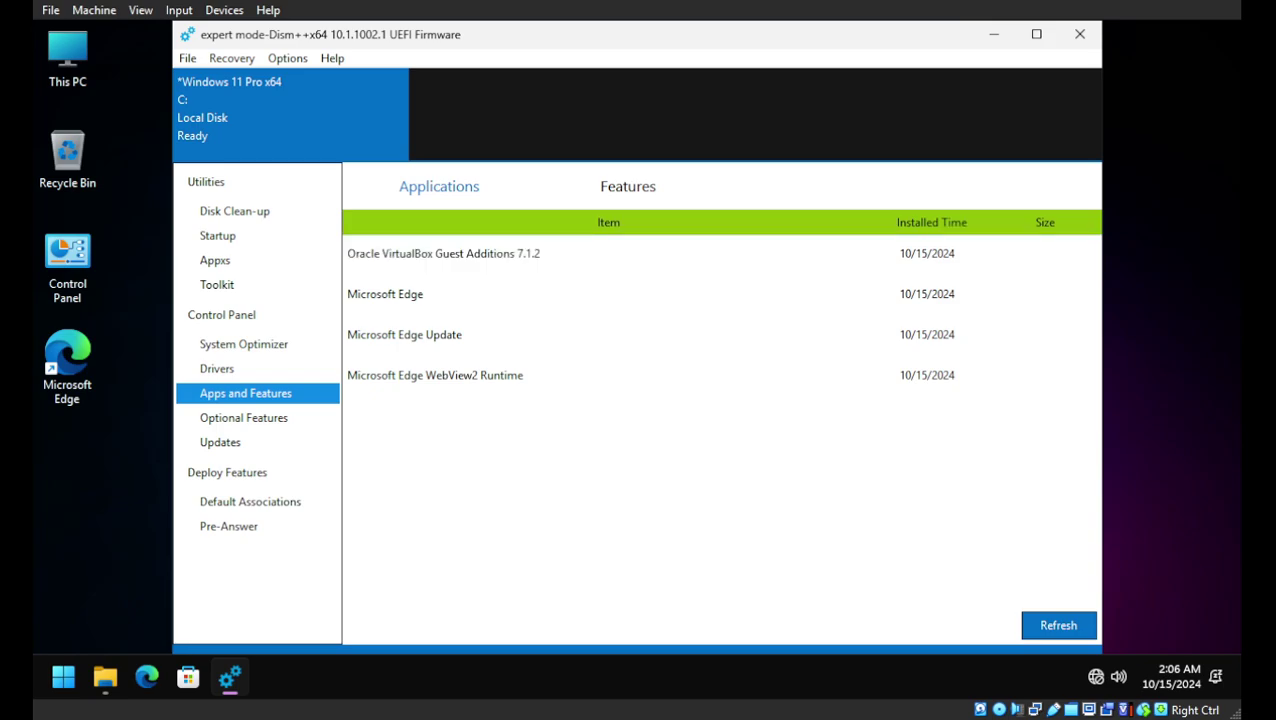
Step: Switch to the Windows Features list and examine which features are enabled, from Remote Desktop Services Application Server through Work Folders Client
{"action": "left_click", "coordinate": [628, 186]}
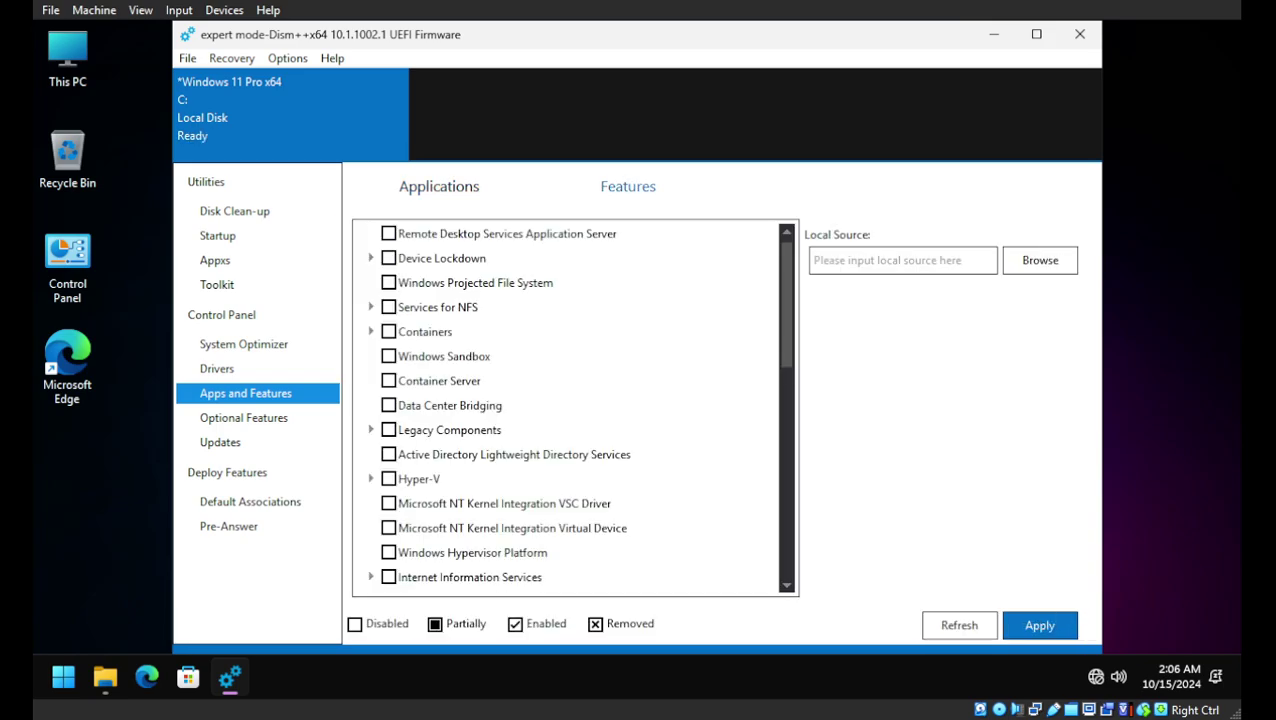
{"action": "scroll", "coordinate": [565, 295], "scroll_direction": "down", "scroll_amount": 6}
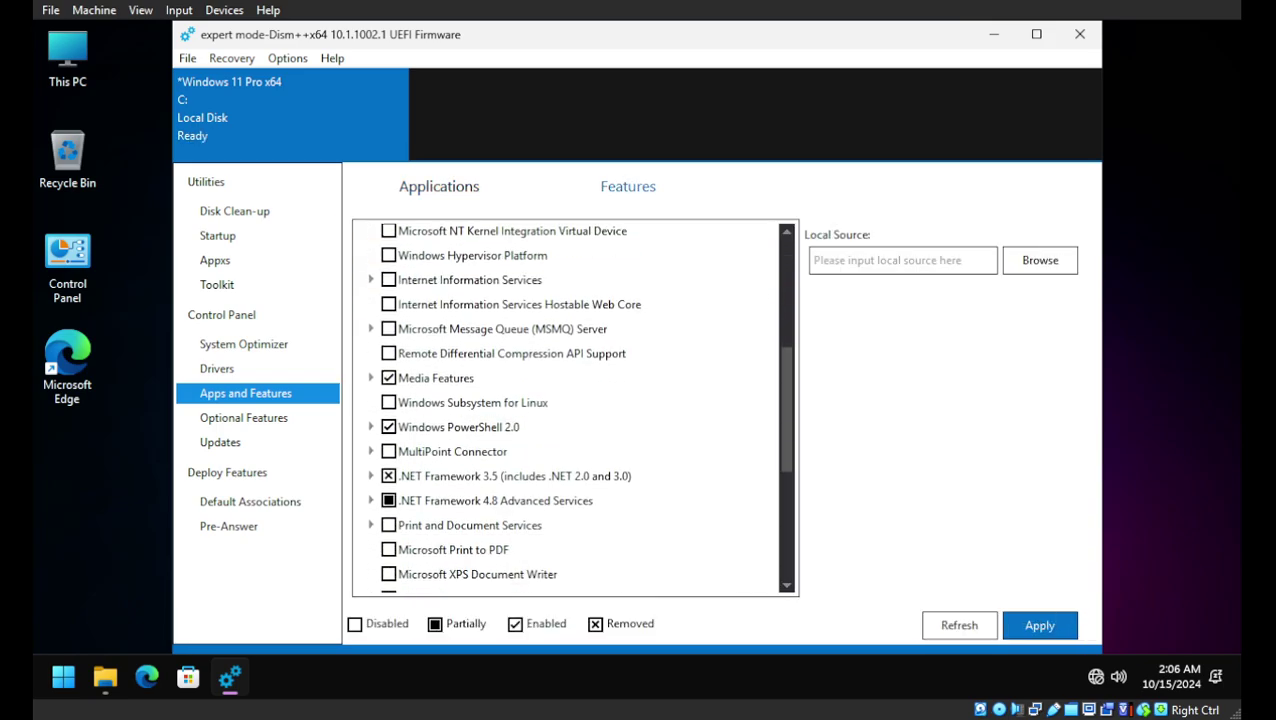
{"action": "scroll", "coordinate": [565, 287], "scroll_direction": "down", "scroll_amount": 3}
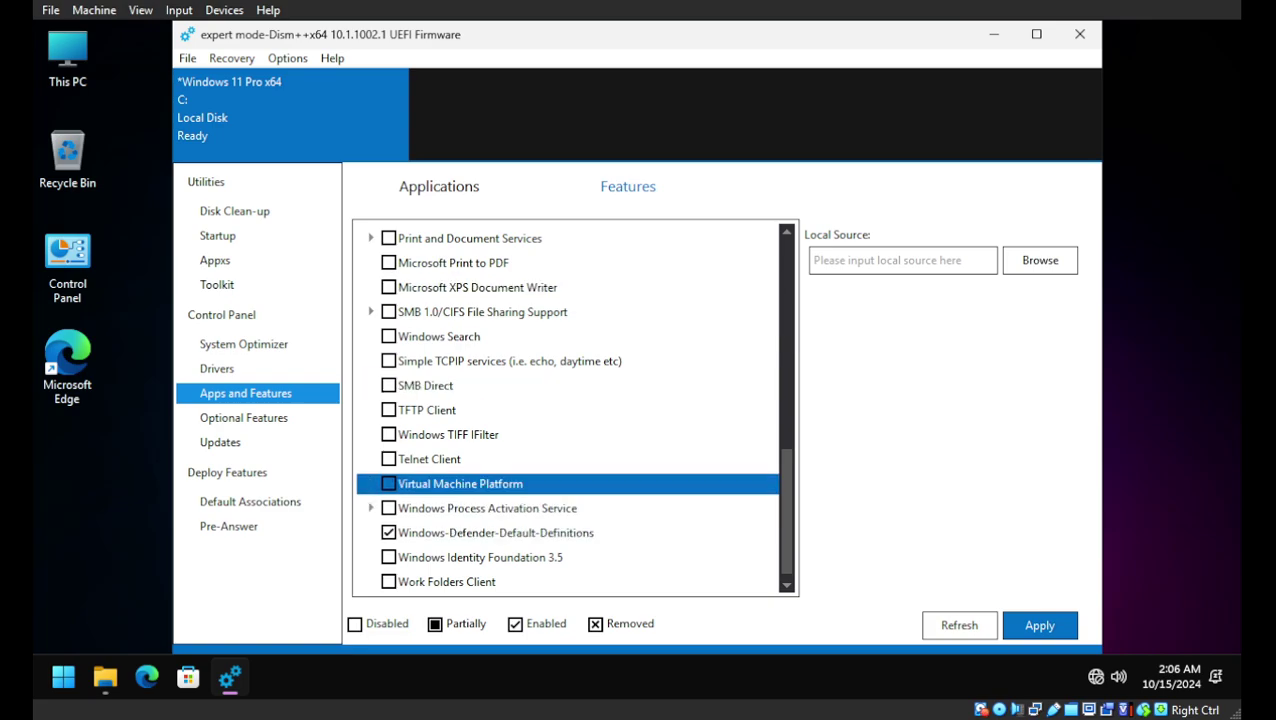
{"action": "scroll", "coordinate": [565, 460], "scroll_direction": "up", "scroll_amount": 2}
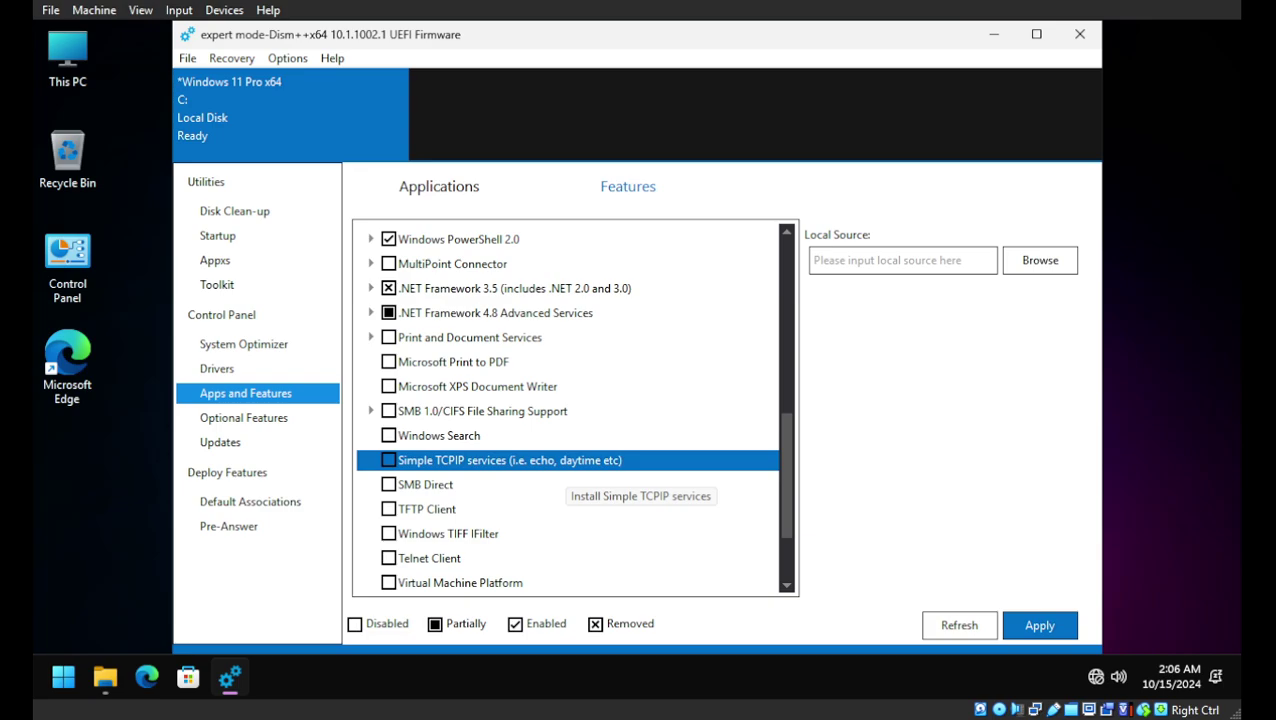
{"action": "scroll", "coordinate": [565, 460], "scroll_direction": "up", "scroll_amount": 2}
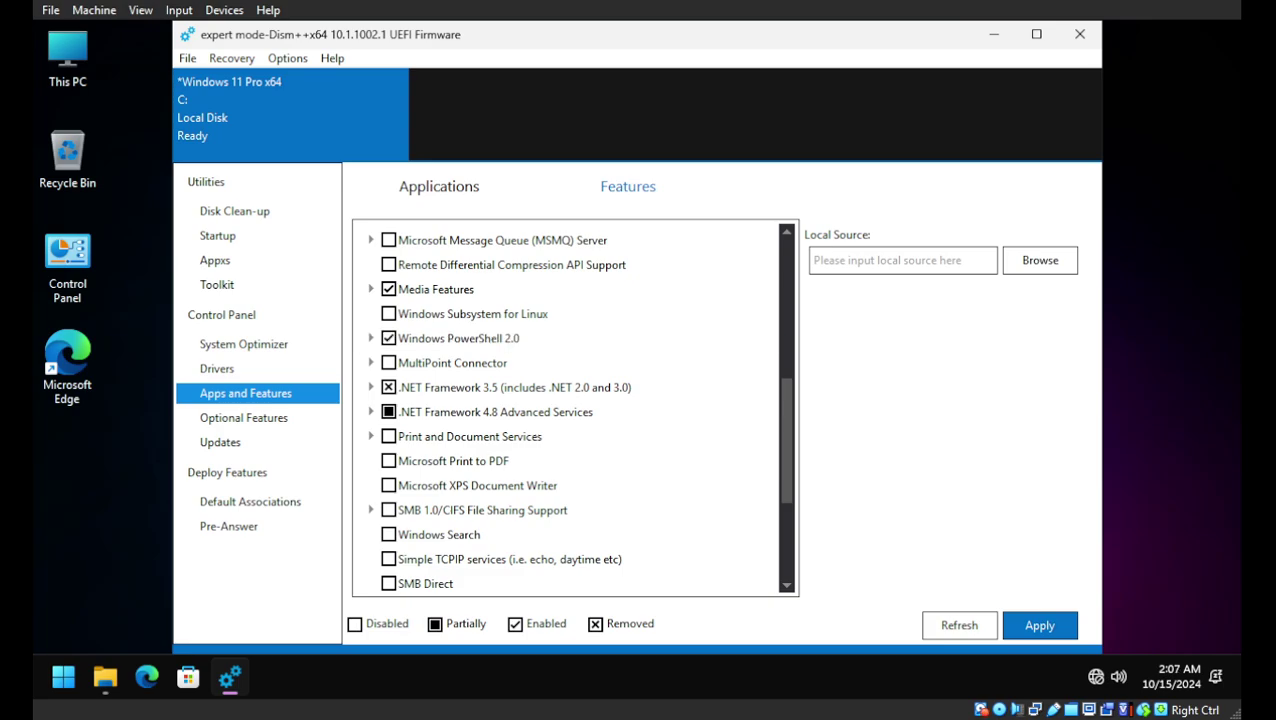
{"action": "scroll", "coordinate": [530, 342], "scroll_direction": "up", "scroll_amount": 4}
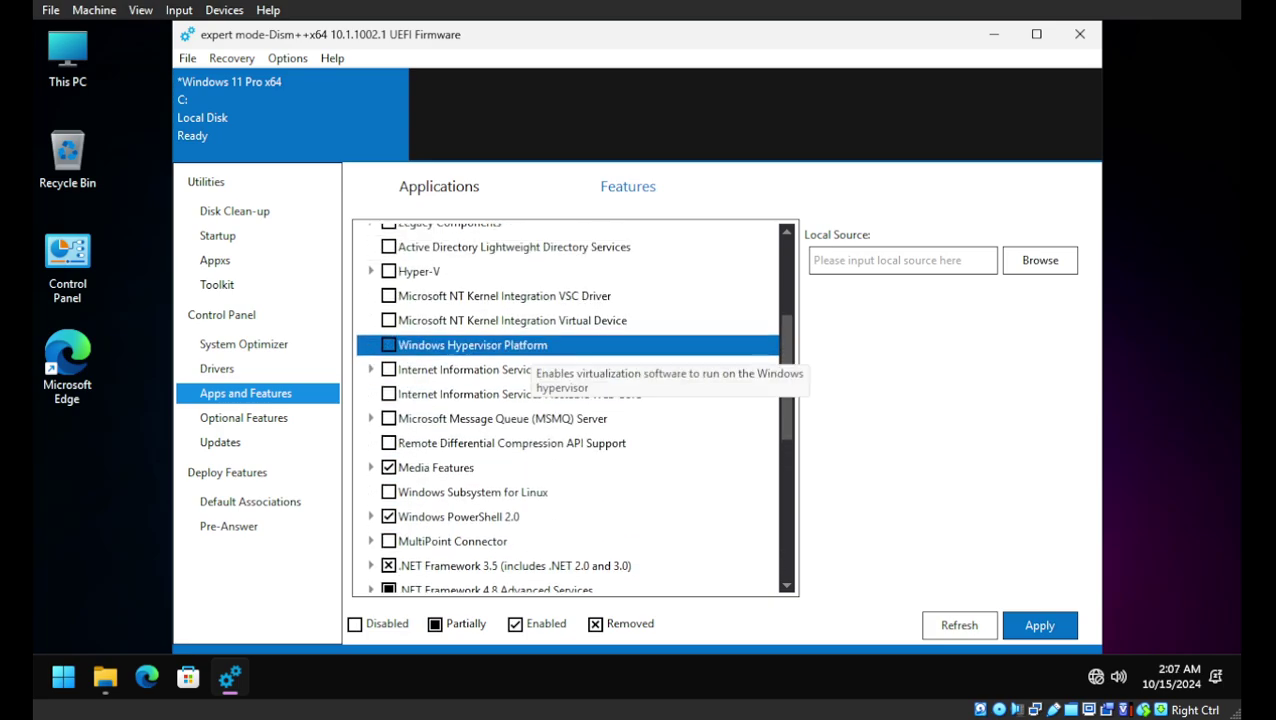
{"action": "scroll", "coordinate": [540, 348], "scroll_direction": "up", "scroll_amount": 3}
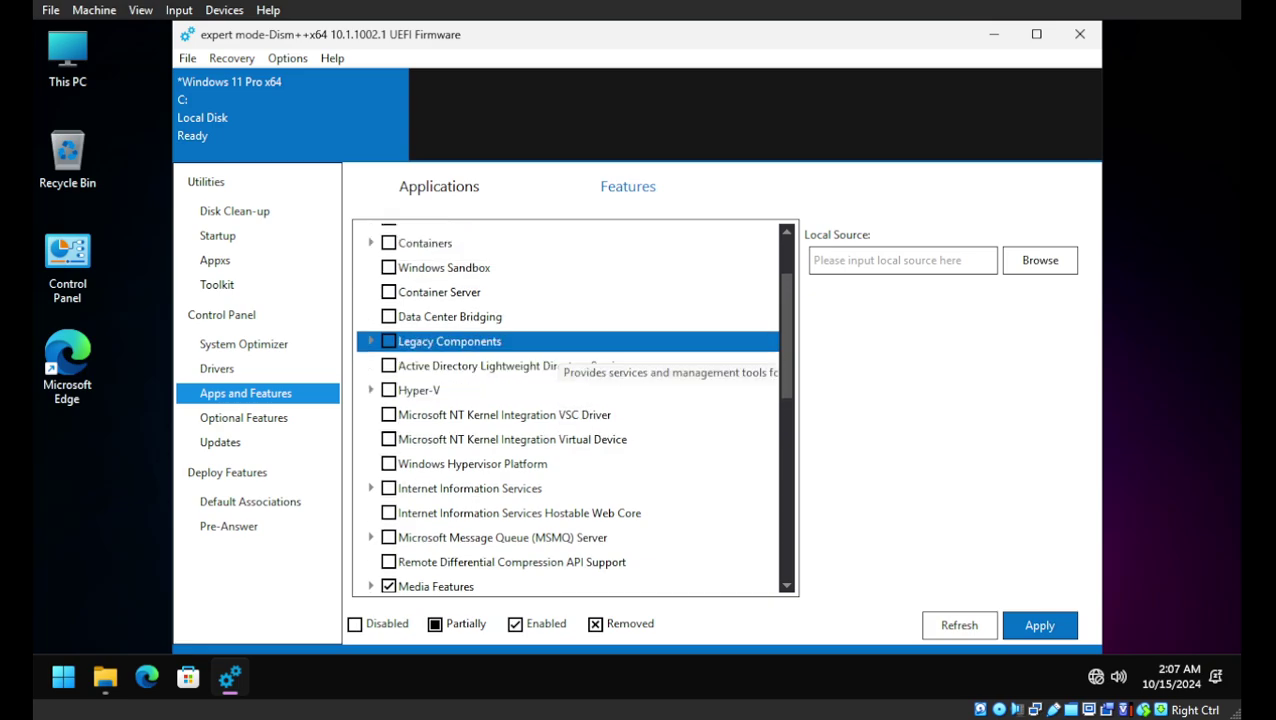
{"action": "scroll", "coordinate": [540, 352], "scroll_direction": "up", "scroll_amount": 2}
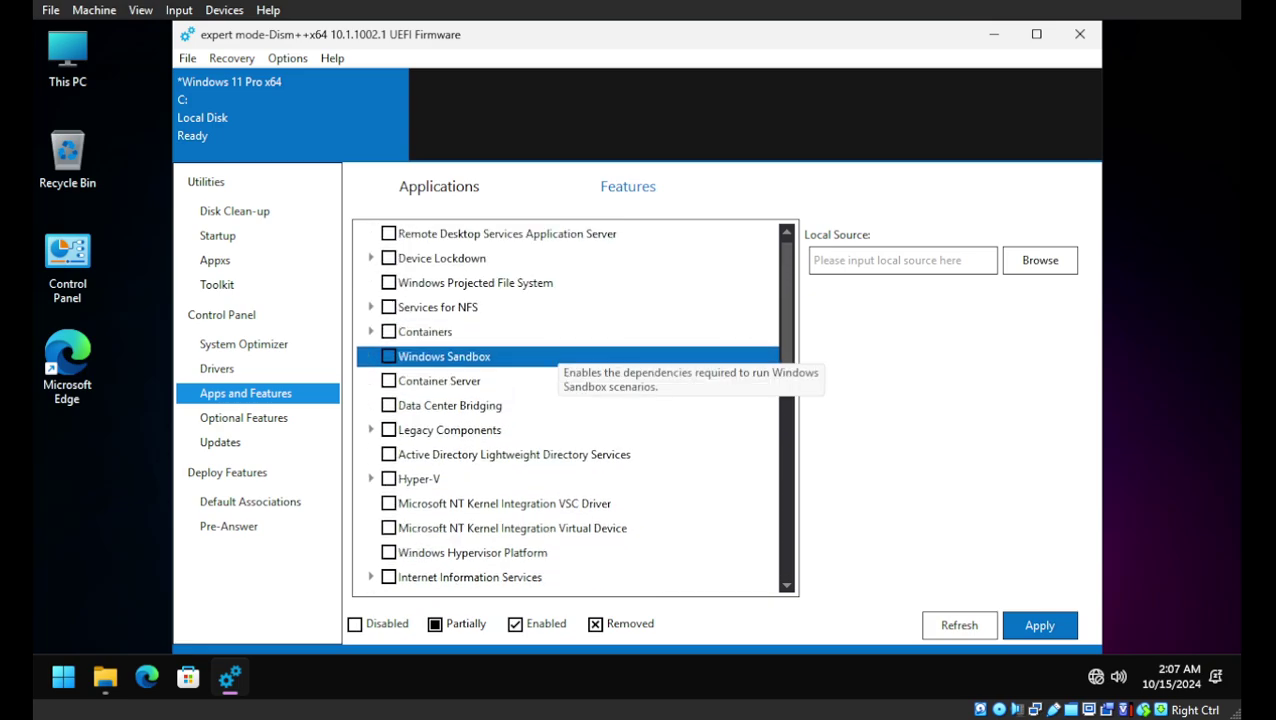
{"action": "scroll", "coordinate": [575, 407], "scroll_direction": "down", "scroll_amount": 1}
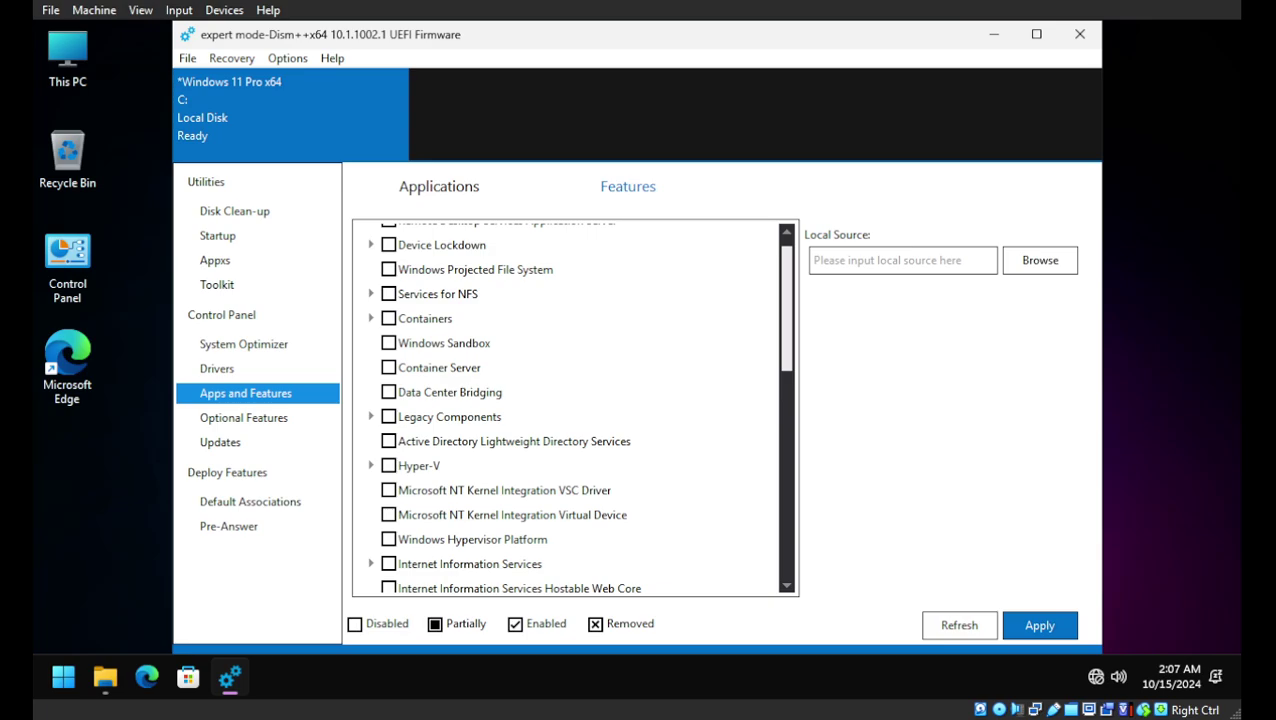
{"action": "scroll", "coordinate": [575, 407], "scroll_direction": "down", "scroll_amount": 2}
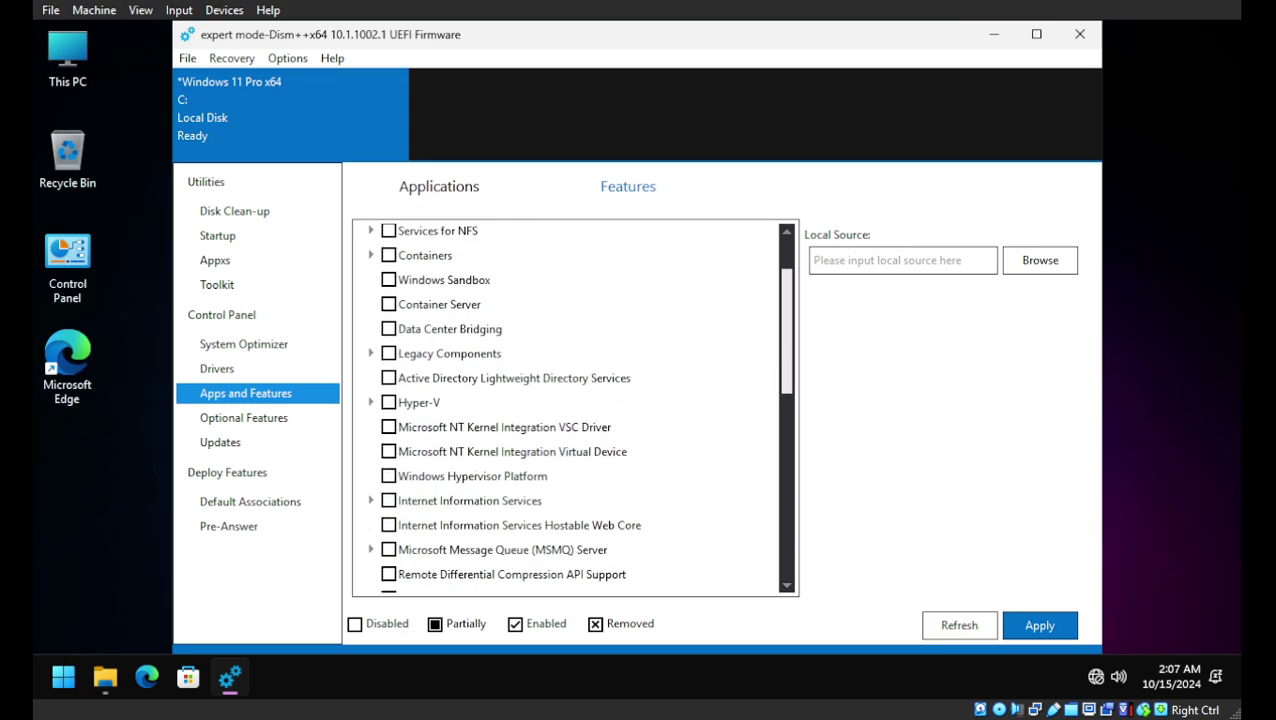
{"action": "scroll", "coordinate": [575, 407], "scroll_direction": "down", "scroll_amount": 8}
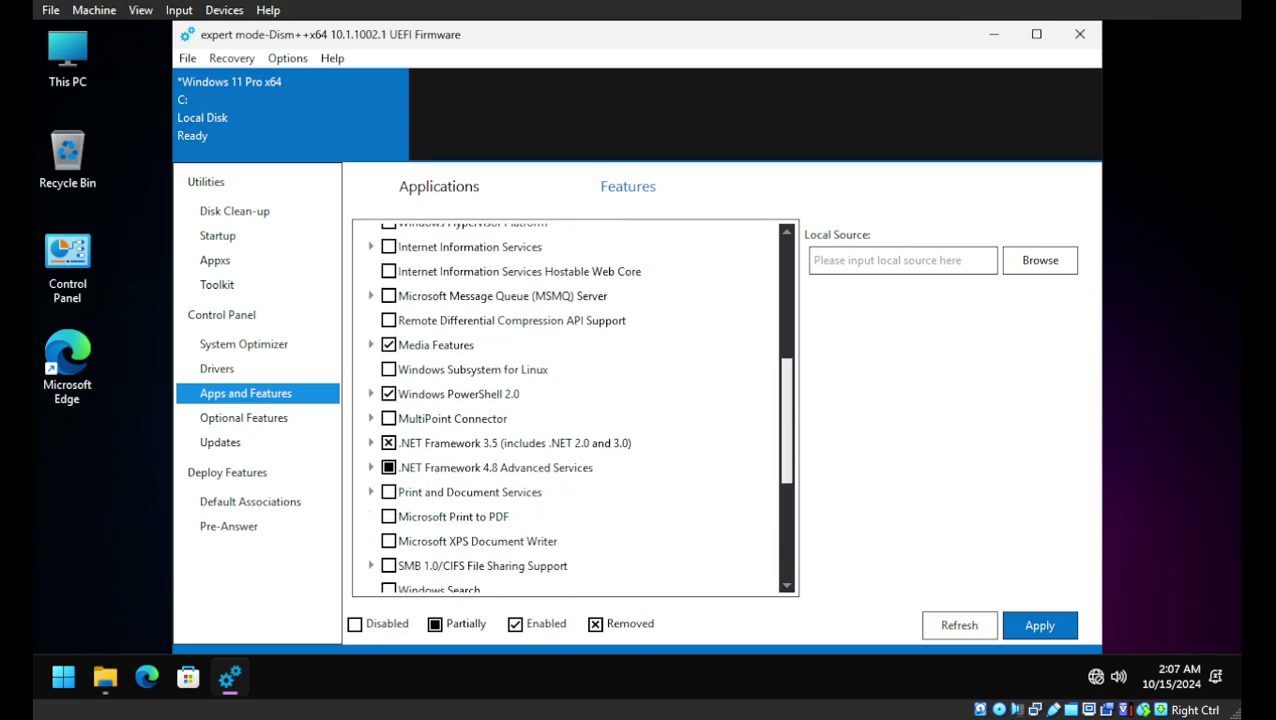
{"action": "scroll", "coordinate": [575, 407], "scroll_direction": "down", "scroll_amount": 2}
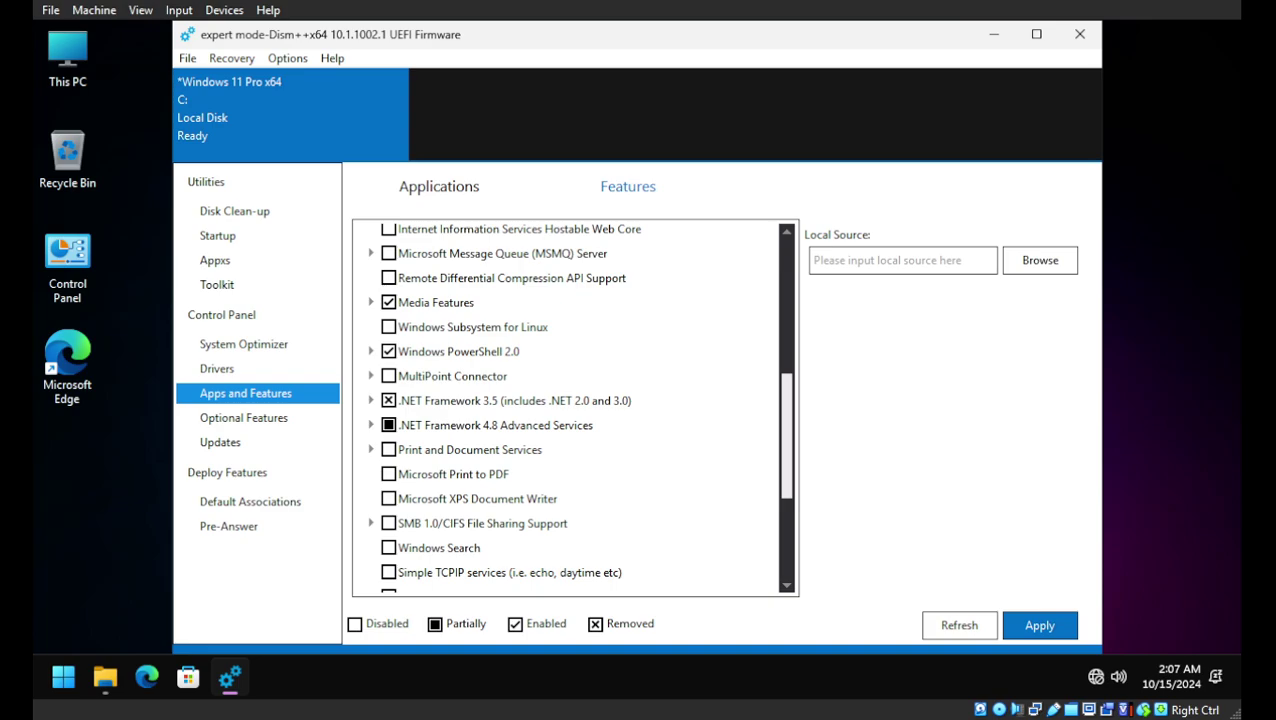
{"action": "scroll", "coordinate": [575, 407], "scroll_direction": "down", "scroll_amount": 3}
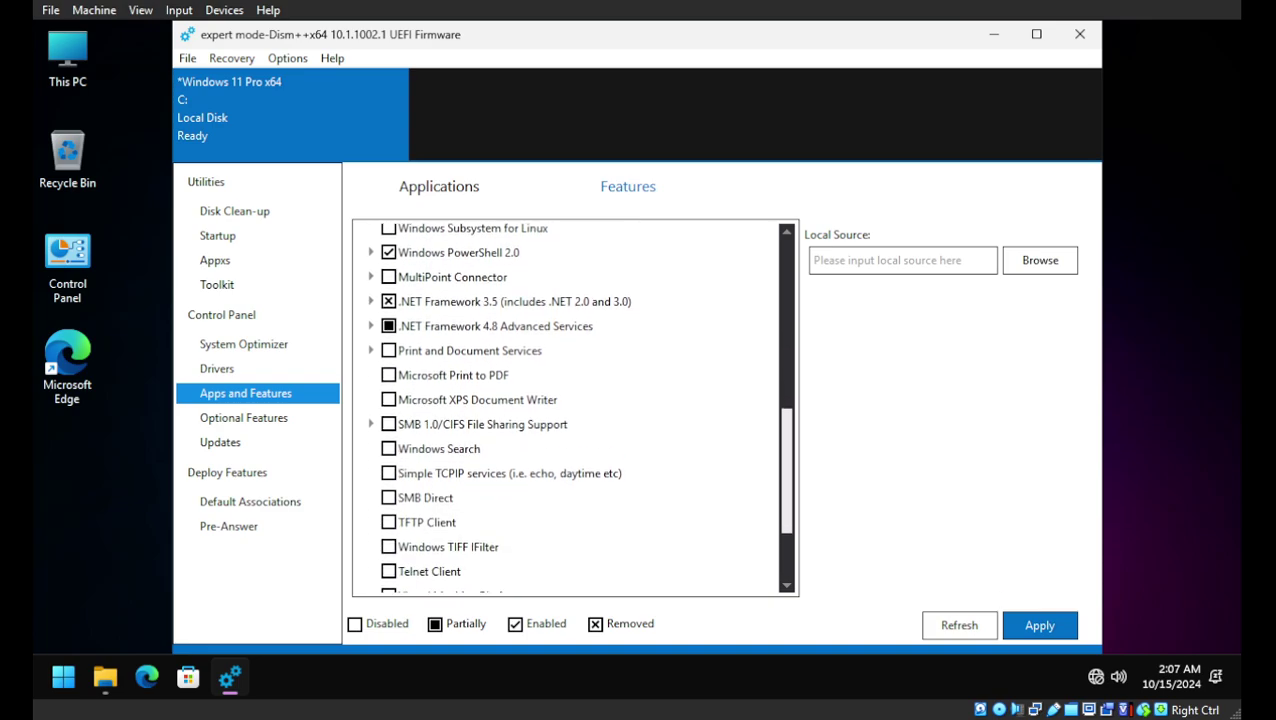
{"action": "scroll", "coordinate": [575, 407], "scroll_direction": "down", "scroll_amount": 4}
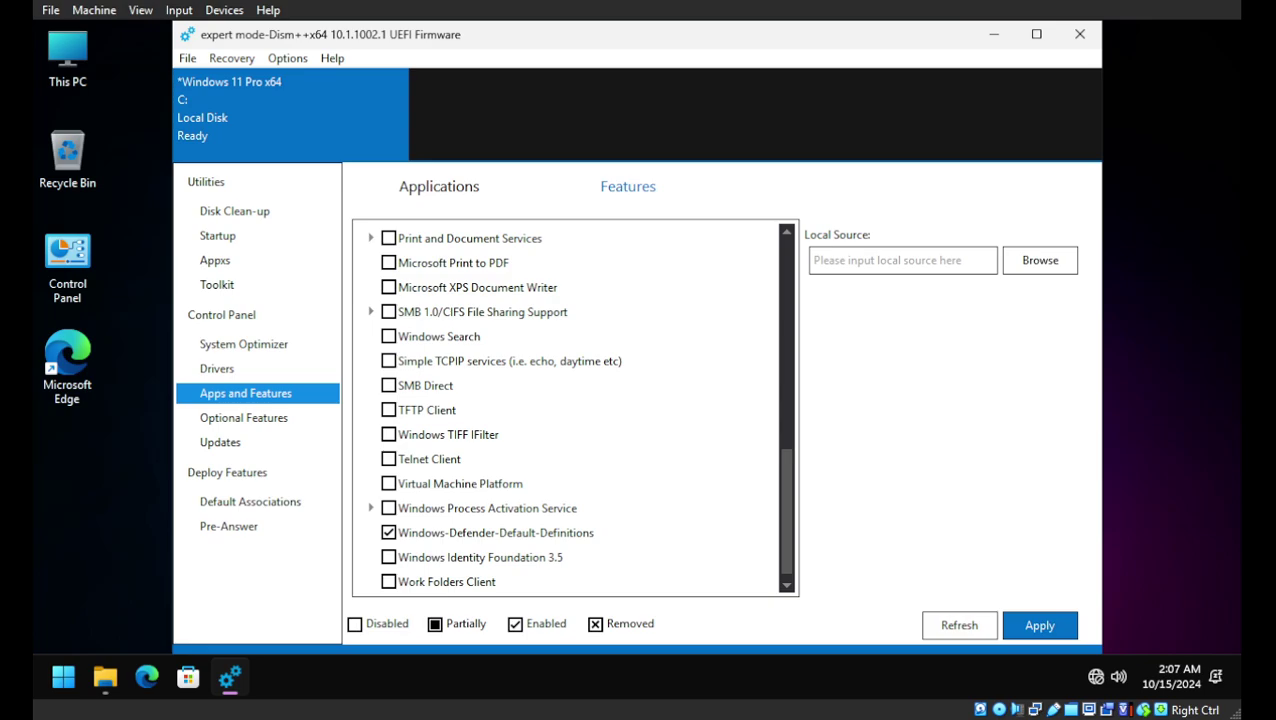
Step: Open Optional Features and examine the listed features from Steps Recorder through Windows TIFF IFilter, including the WiFi networking drivers
{"action": "left_click", "coordinate": [439, 186]}
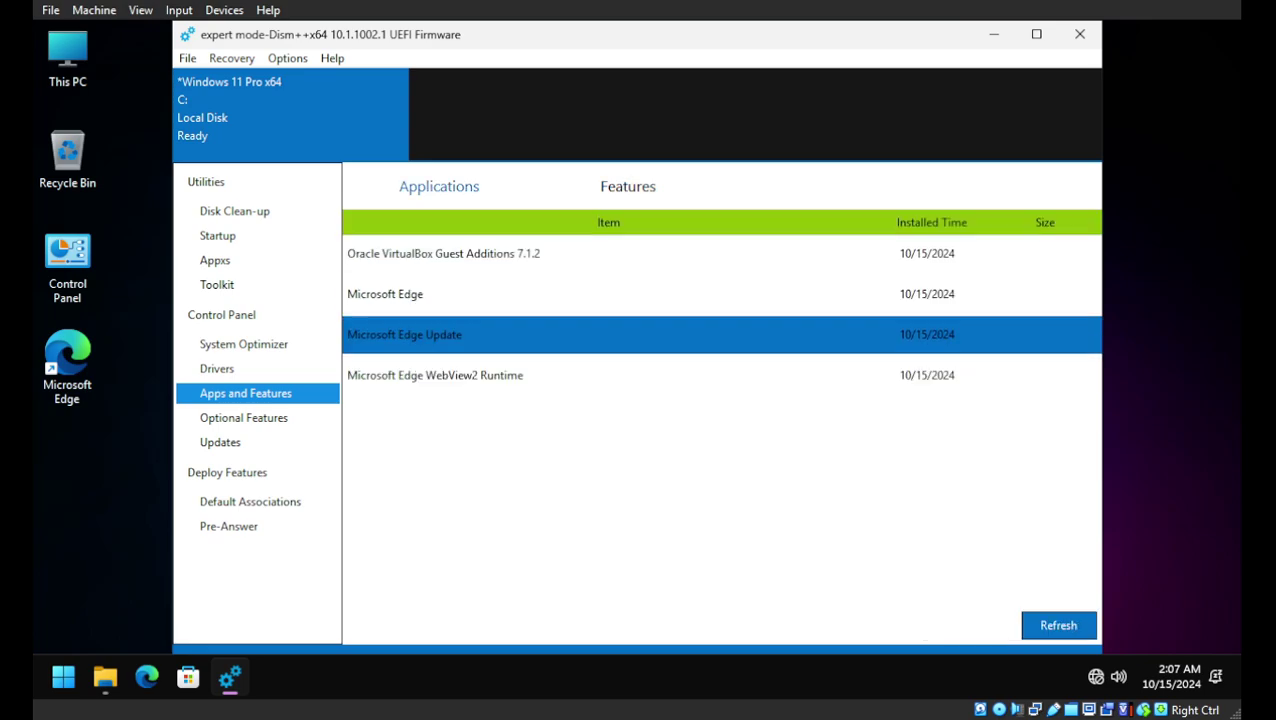
{"action": "left_click", "coordinate": [244, 418]}
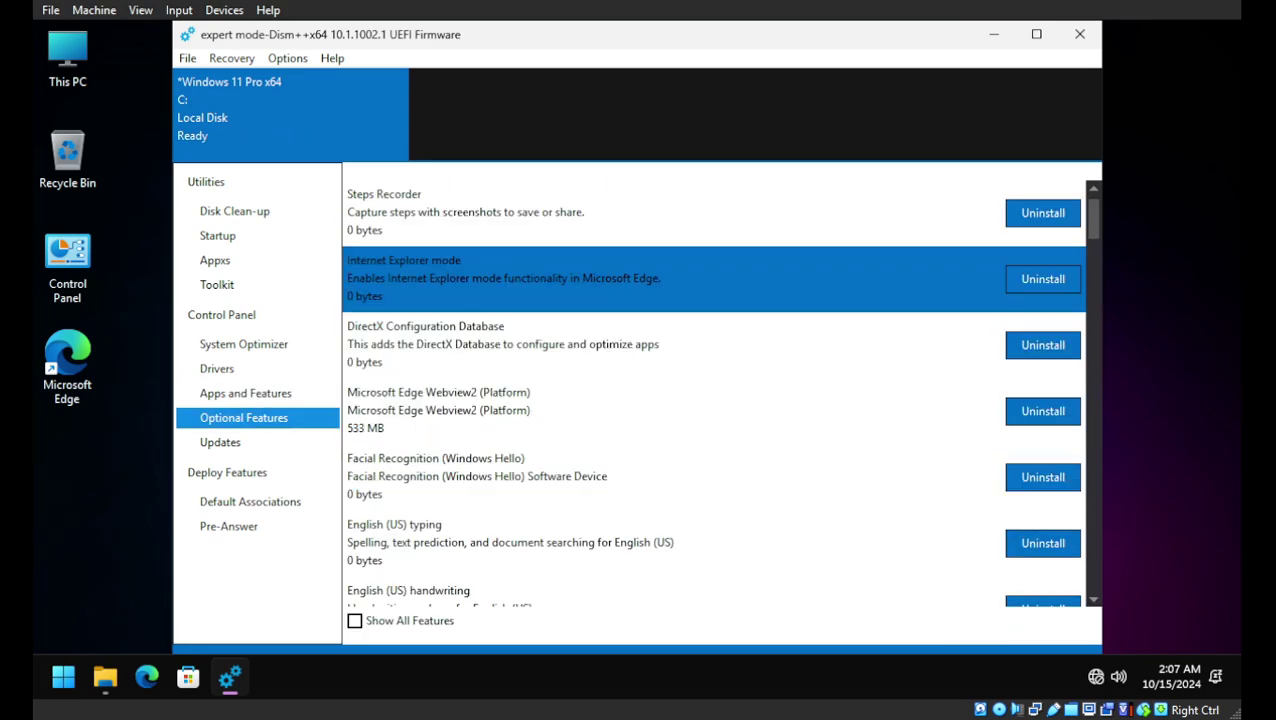
{"action": "scroll", "coordinate": [700, 230], "scroll_direction": "down", "scroll_amount": 1}
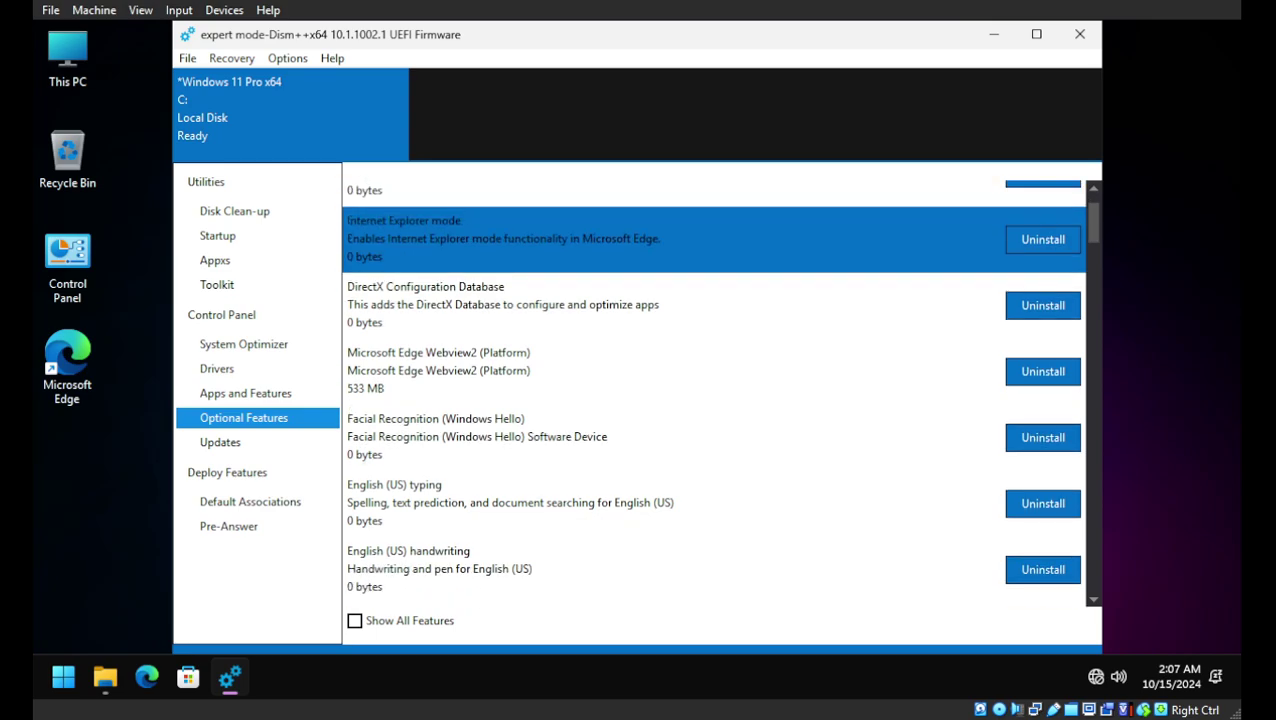
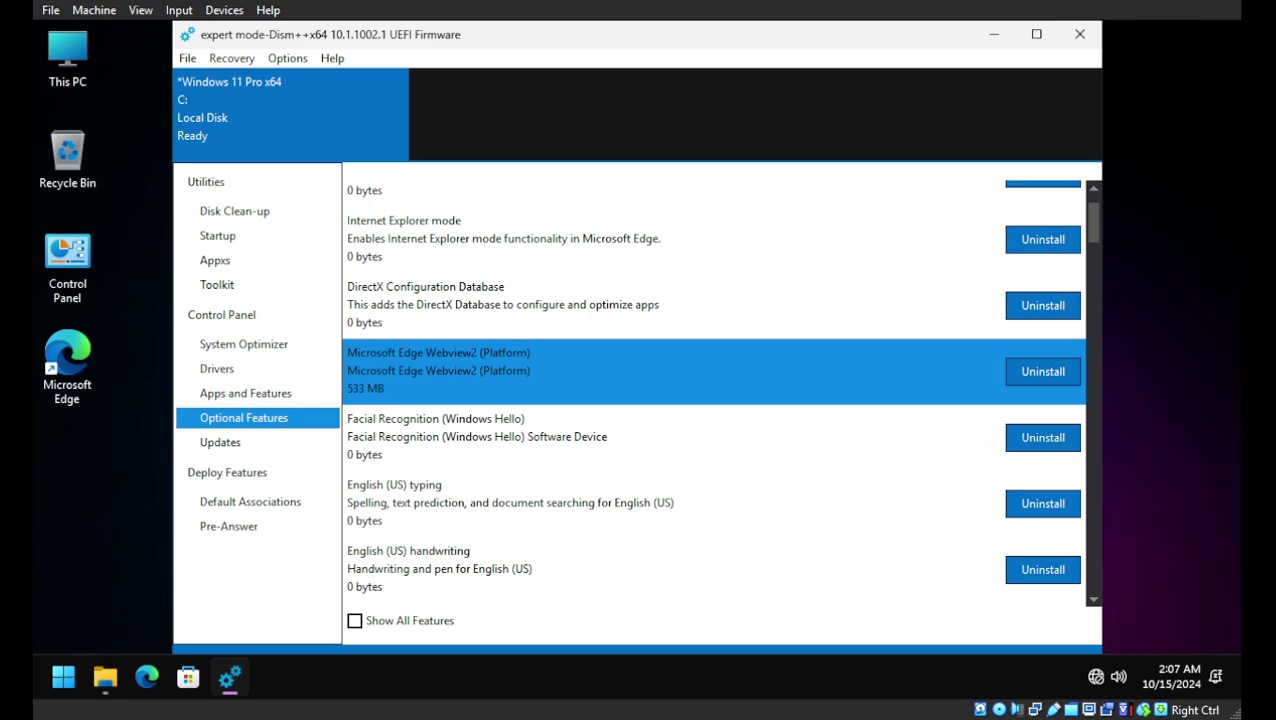
{"action": "scroll", "coordinate": [714, 400], "scroll_direction": "down", "scroll_amount": 5}
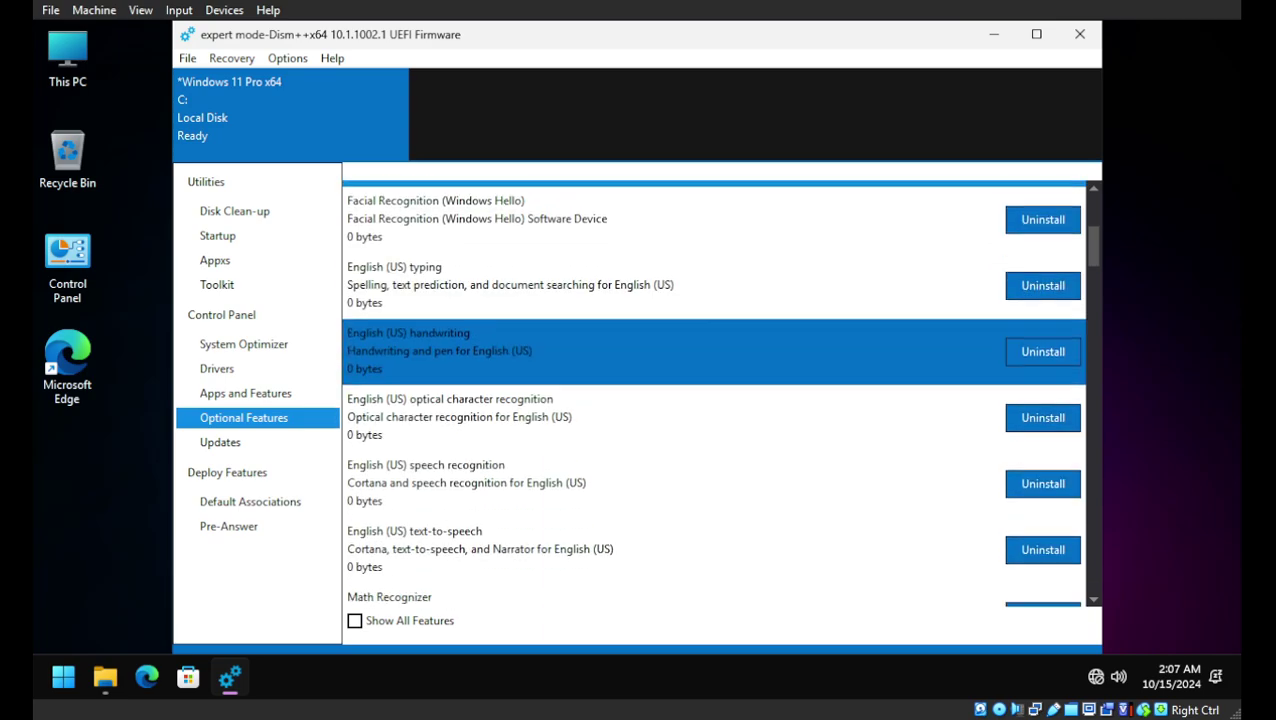
{"action": "scroll", "coordinate": [714, 400], "scroll_direction": "down", "scroll_amount": 6}
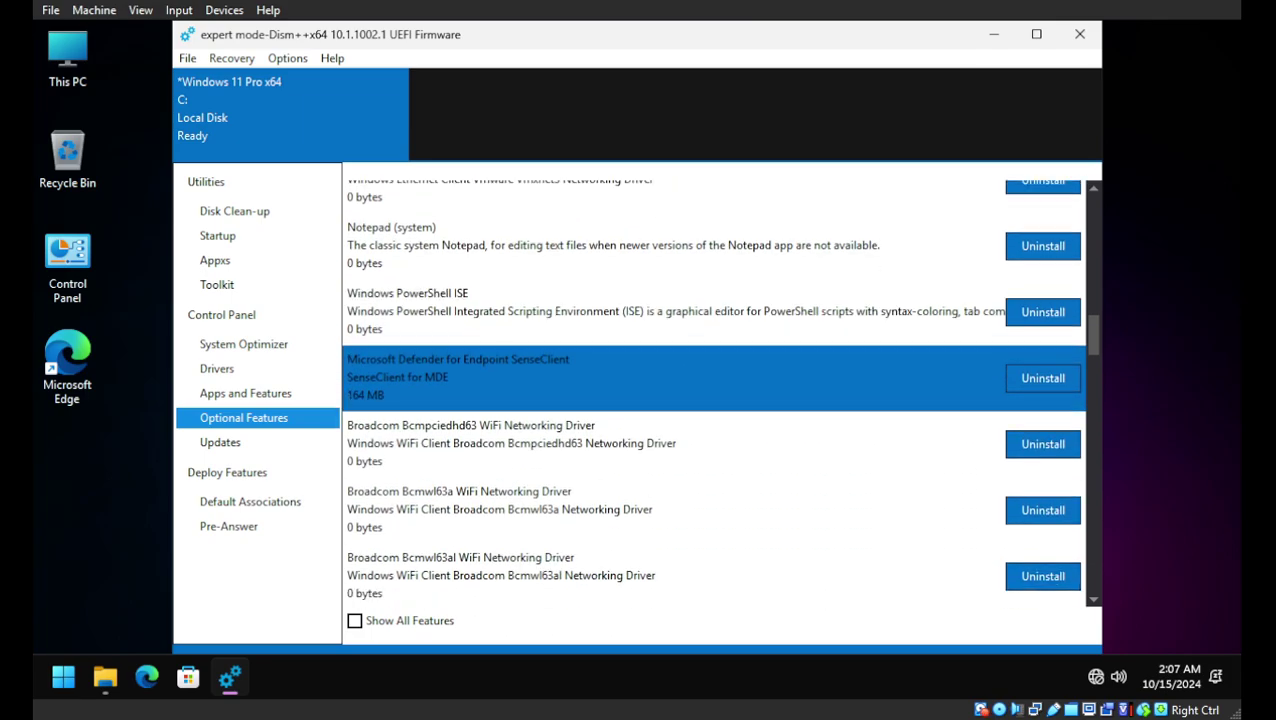
{"action": "left_click", "coordinate": [714, 378]}
{"action": "scroll", "coordinate": [714, 370], "scroll_direction": "down", "scroll_amount": 10}
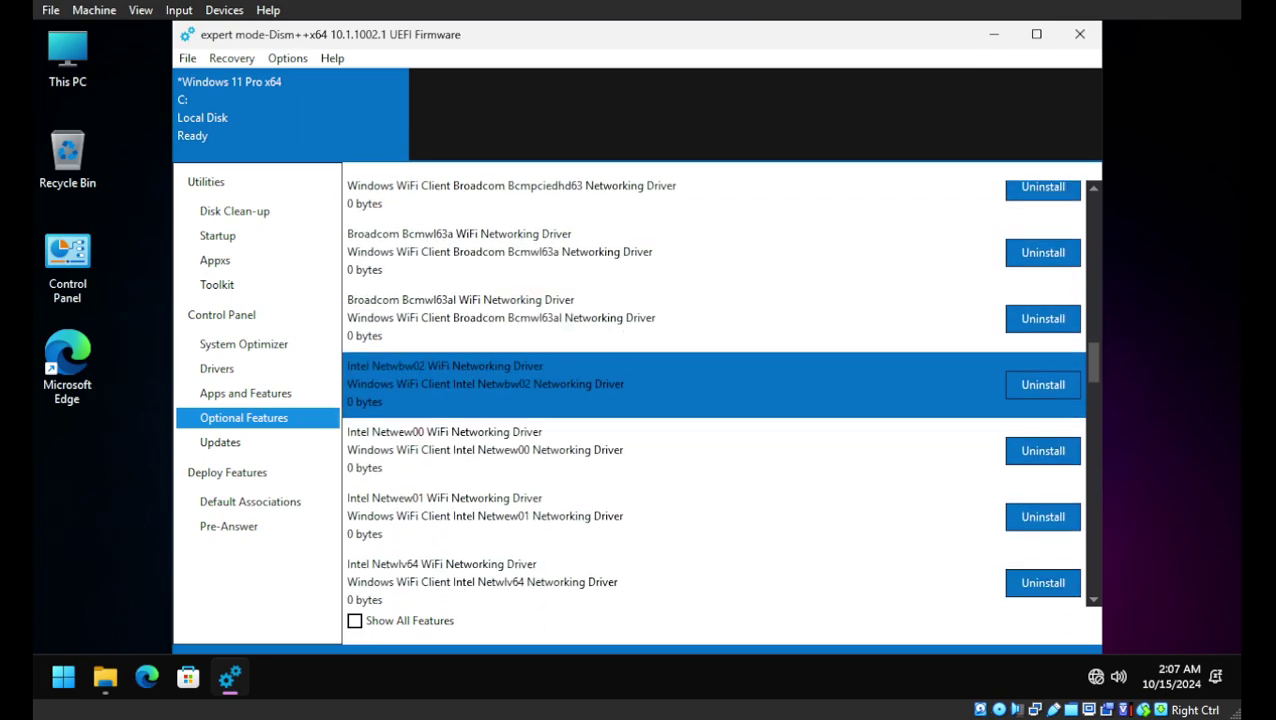
{"action": "scroll", "coordinate": [714, 390], "scroll_direction": "down", "scroll_amount": 10}
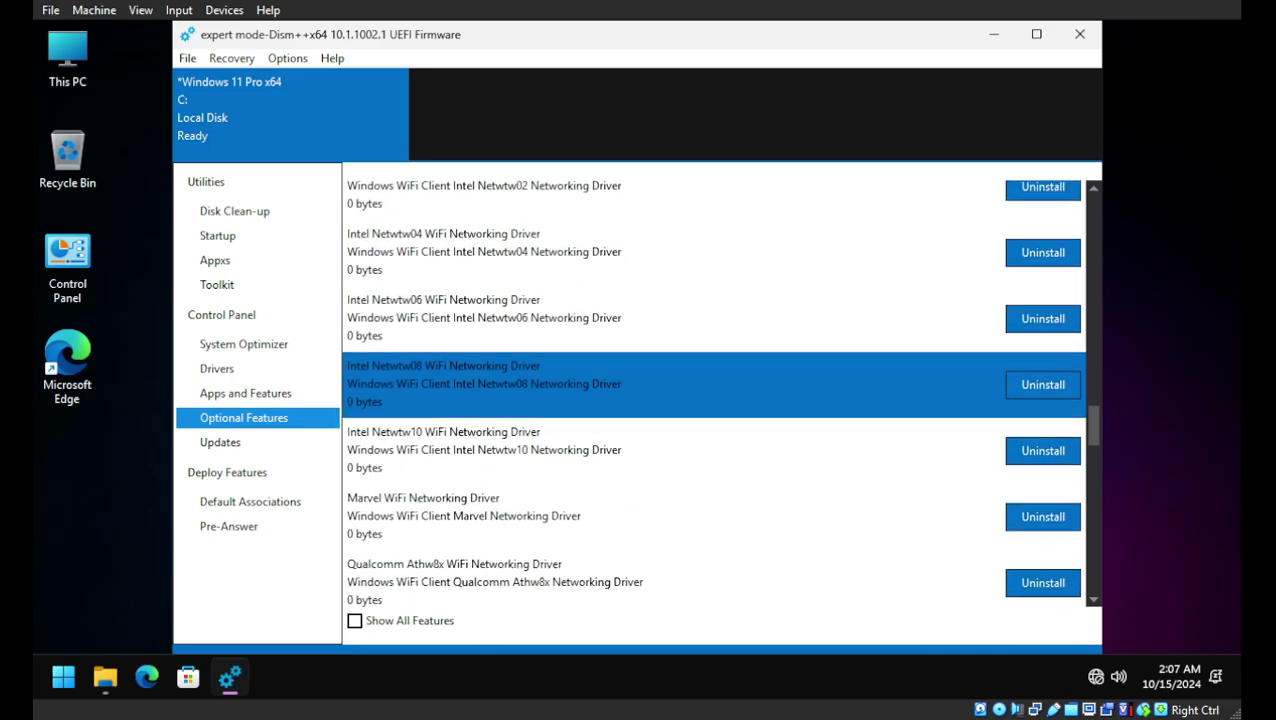
{"action": "scroll", "coordinate": [714, 390], "scroll_direction": "down", "scroll_amount": 7}
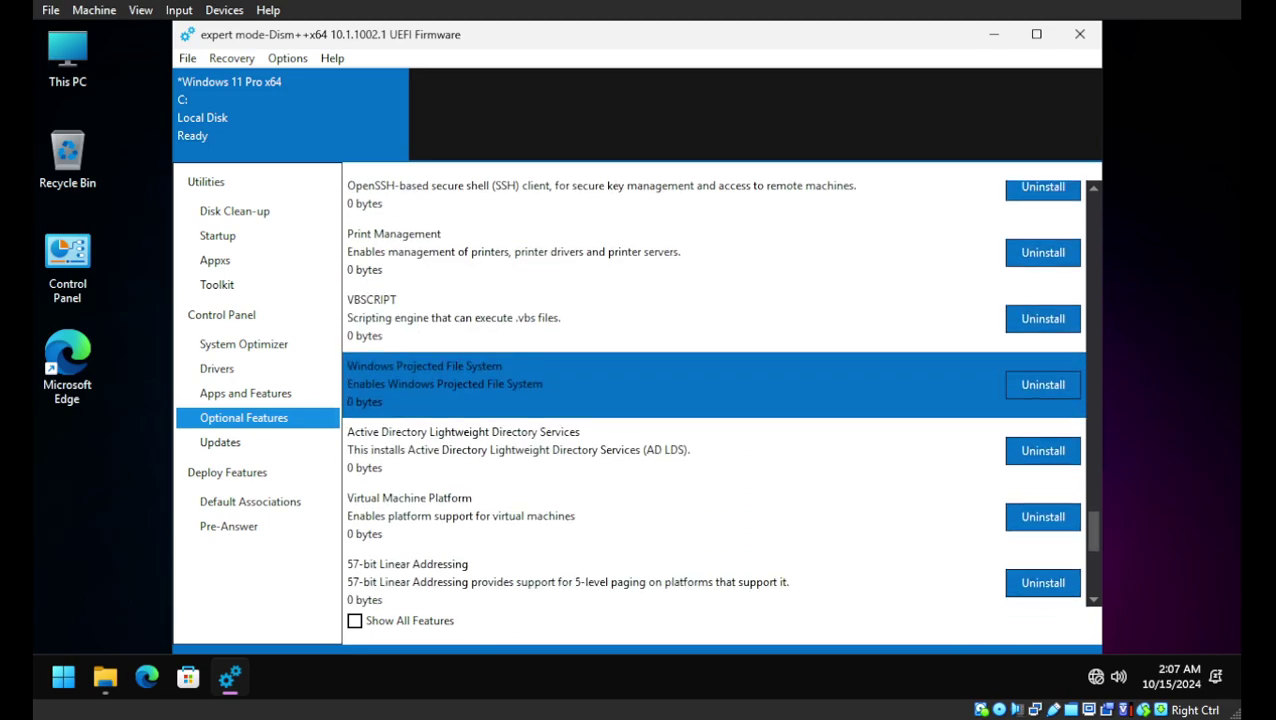
{"action": "scroll", "coordinate": [714, 390], "scroll_direction": "down", "scroll_amount": 5}
{"action": "scroll", "coordinate": [714, 390], "scroll_direction": "down", "scroll_amount": 1}
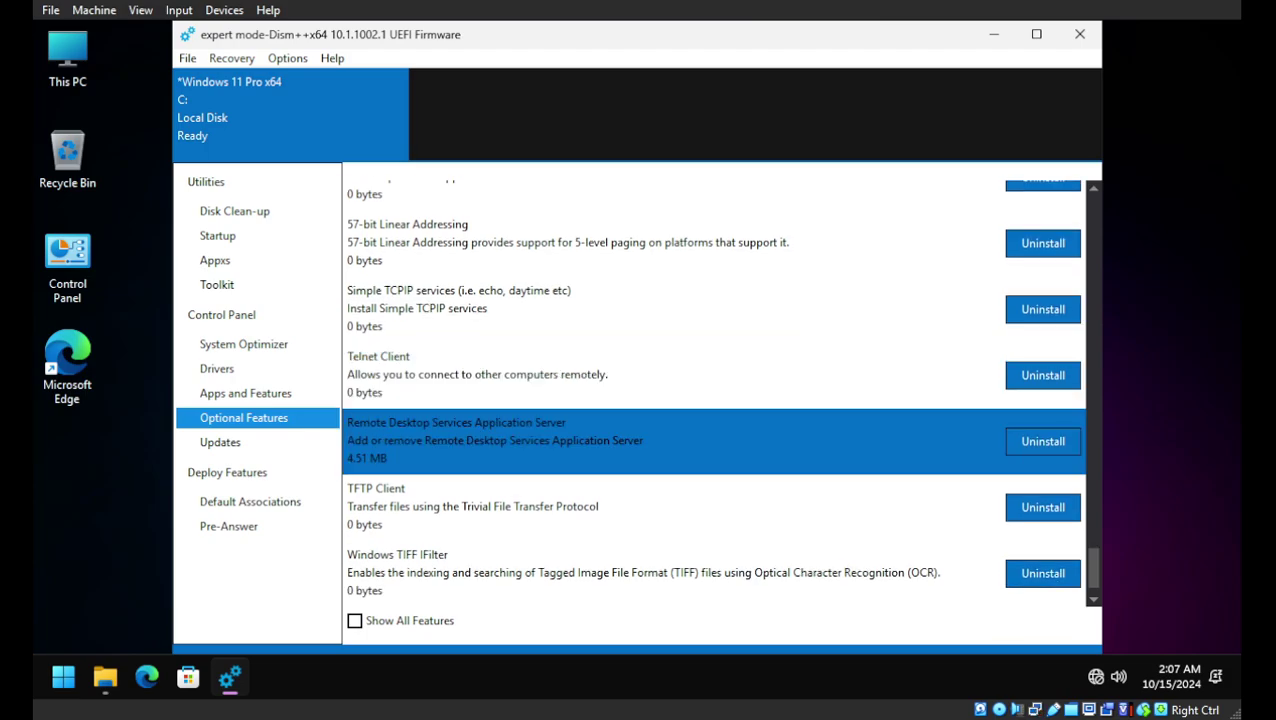
{"action": "scroll", "coordinate": [714, 450], "scroll_direction": "up", "scroll_amount": 7}
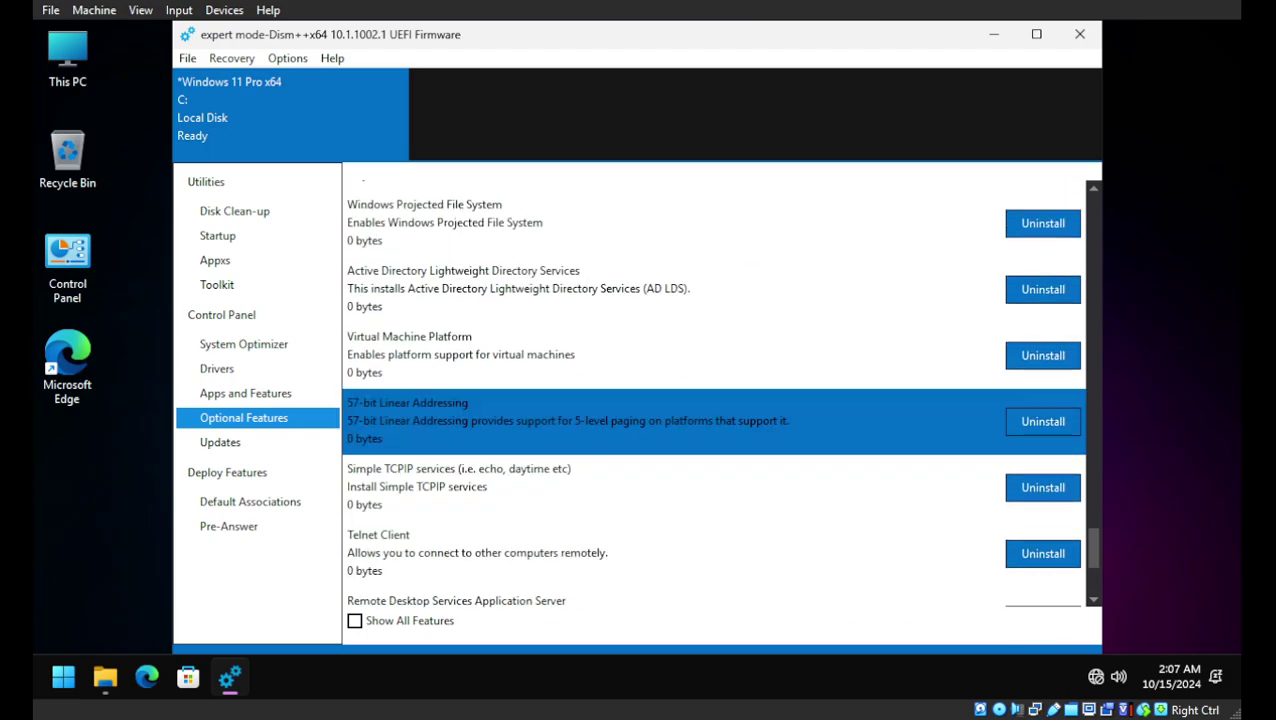
{"action": "scroll", "coordinate": [714, 460], "scroll_direction": "up", "scroll_amount": 3}
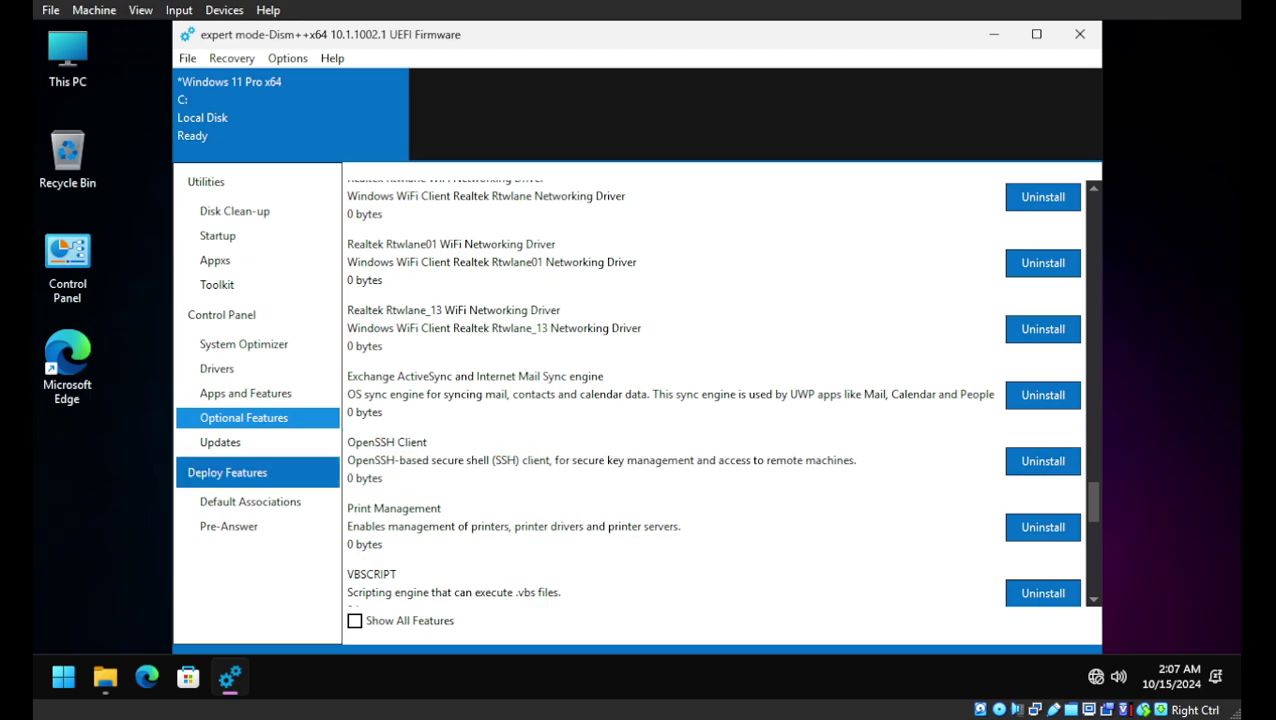
Step: Open the update history under Updates and tick the staged Virtual Machine Platform package
{"action": "left_click", "coordinate": [220, 442]}
{"action": "left_click", "coordinate": [627, 186]}
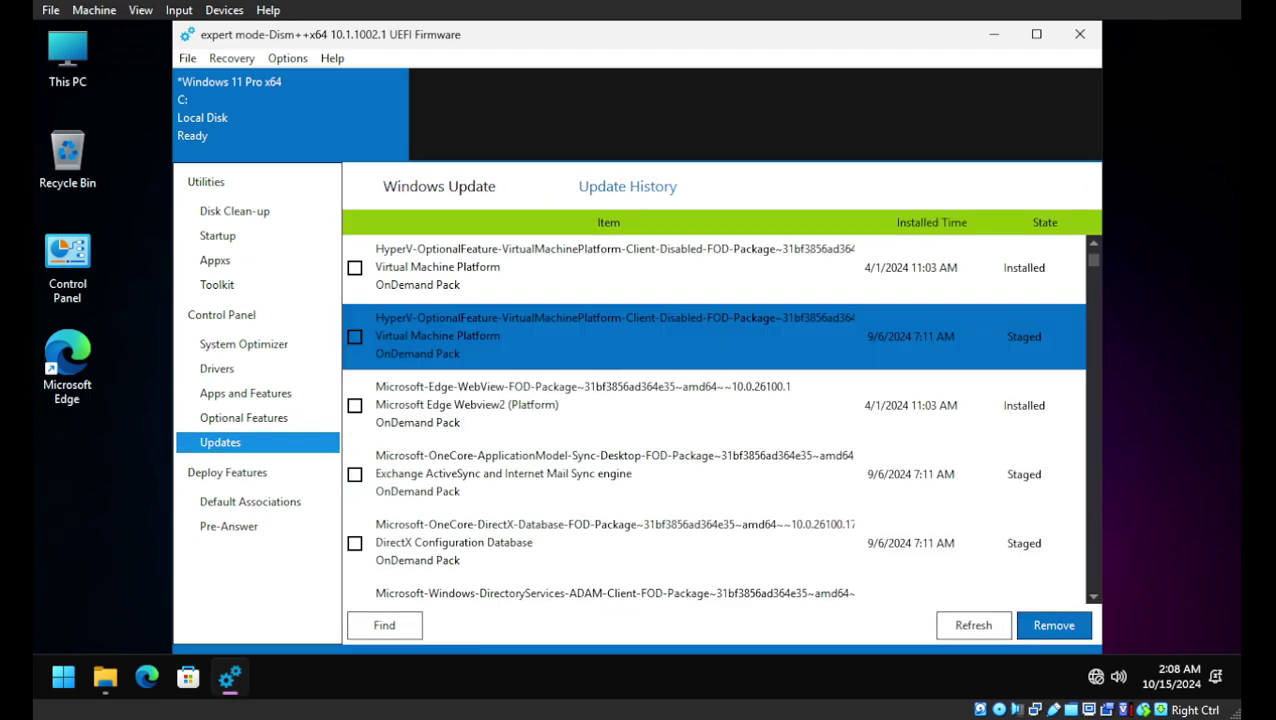
{"action": "left_click", "coordinate": [600, 405]}
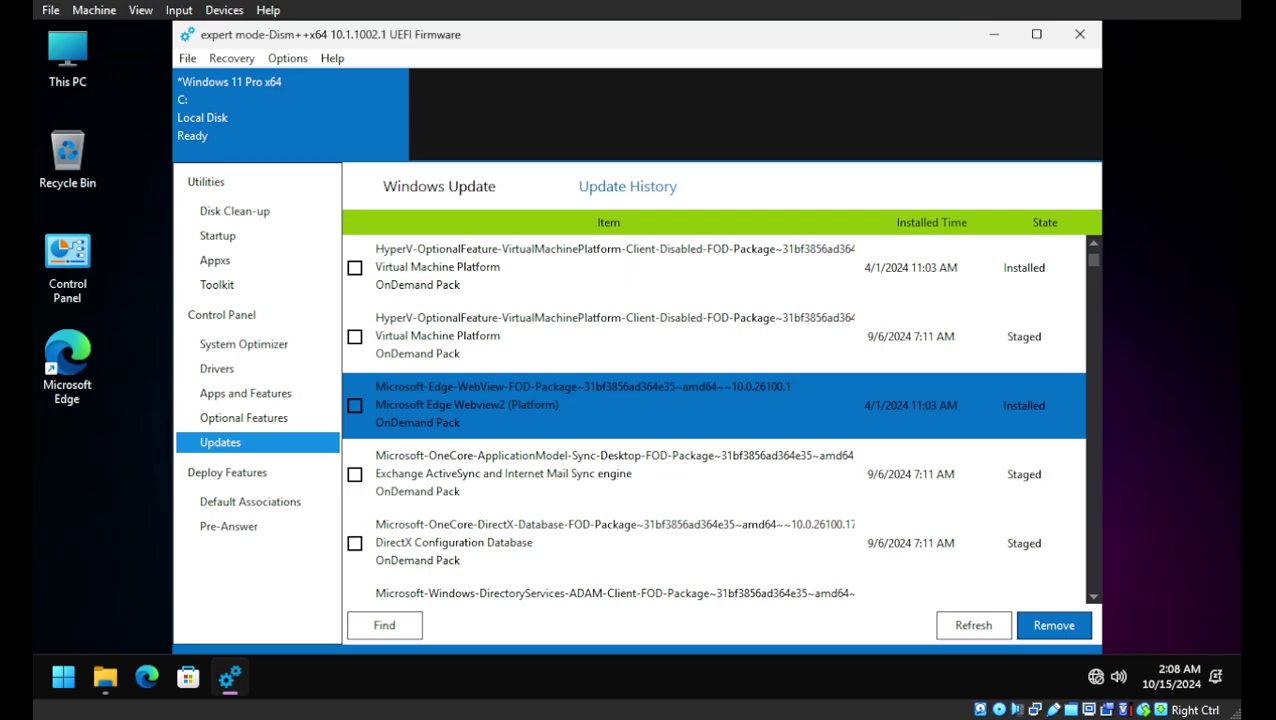
{"action": "left_click", "coordinate": [600, 336]}
{"action": "left_click", "coordinate": [600, 267]}
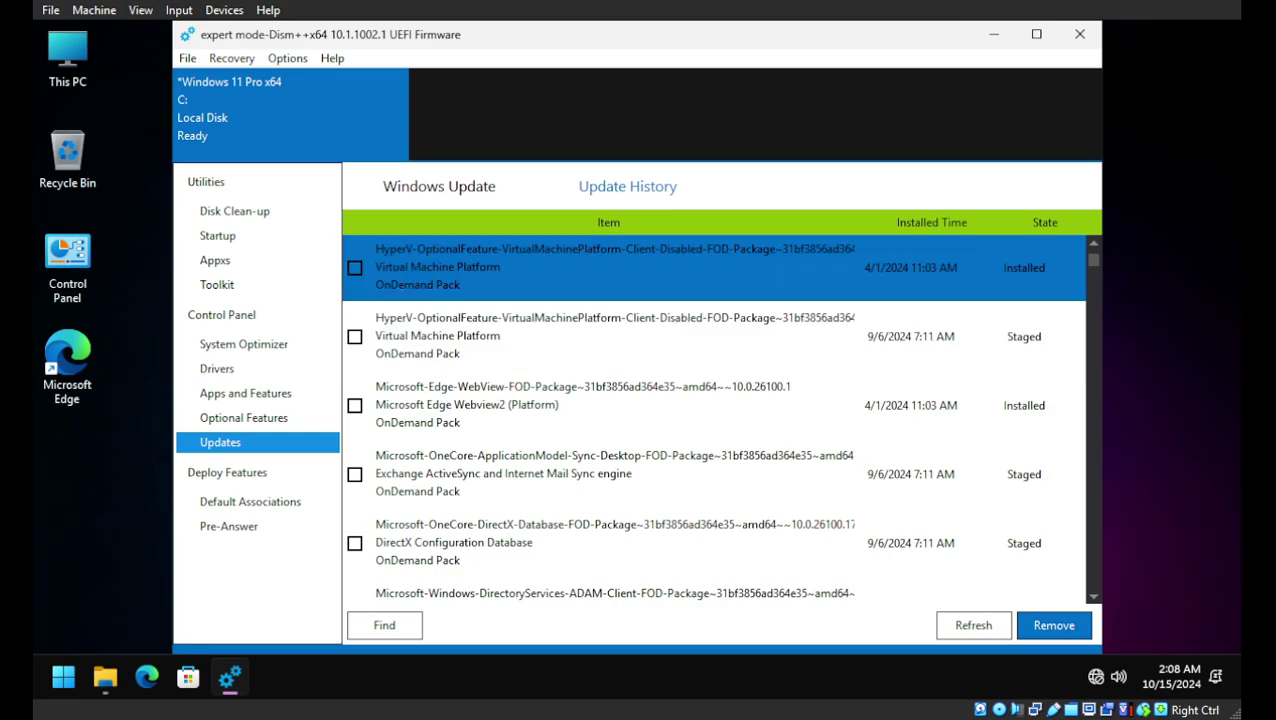
{"action": "left_click", "coordinate": [600, 336]}
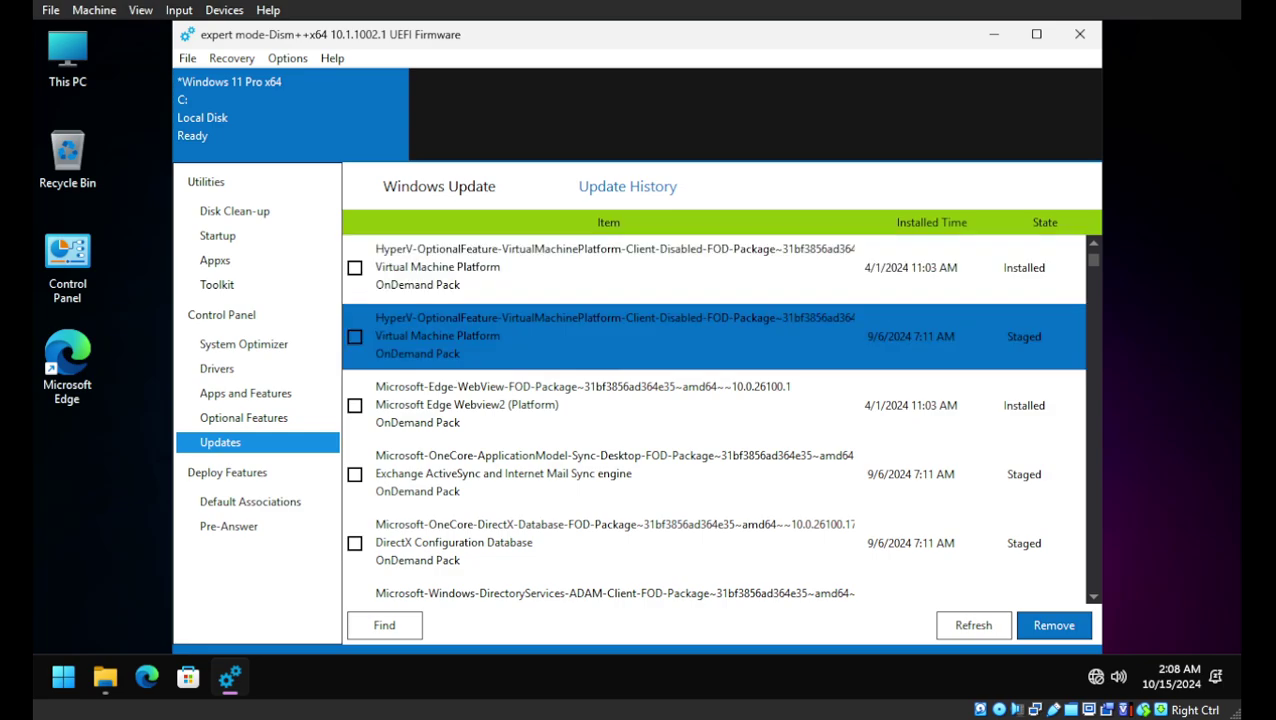
{"action": "left_click", "coordinate": [354, 336]}
Step: Tick the staged Exchange ActiveSync and Internet Mail Sync engine and DirectX Configuration Database packages
{"action": "left_click", "coordinate": [600, 405]}
{"action": "left_click", "coordinate": [600, 474]}
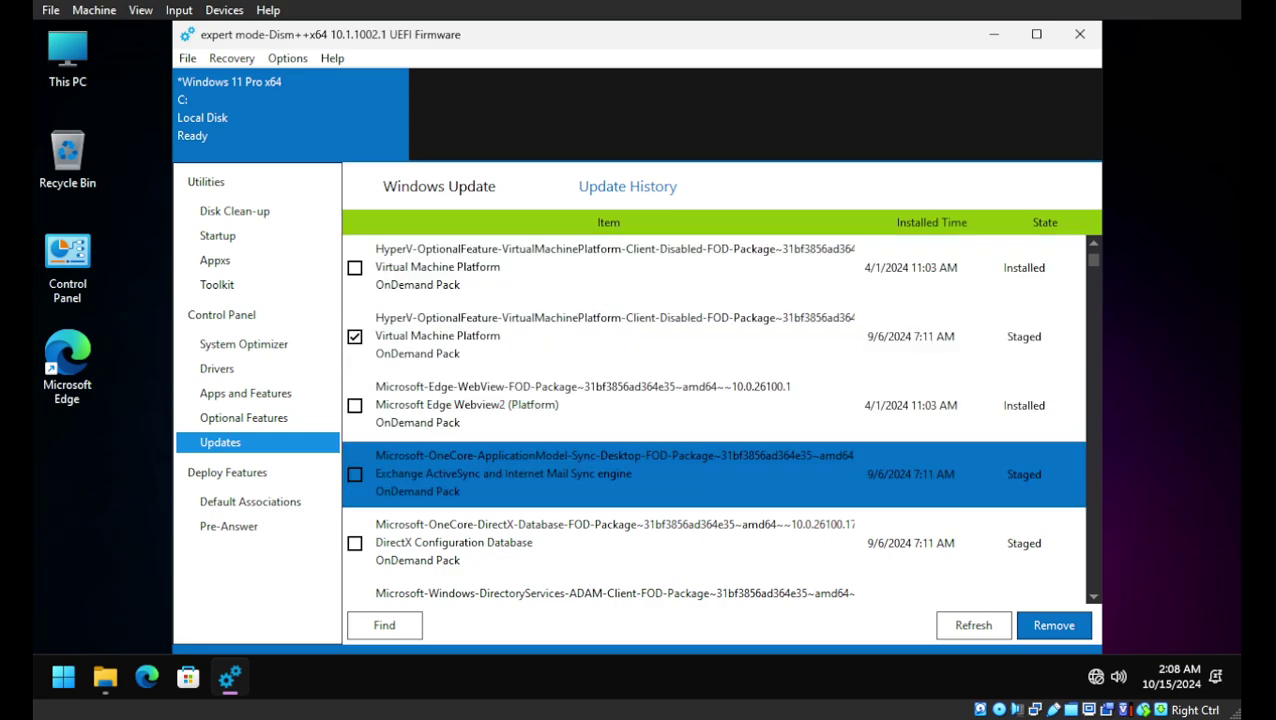
{"action": "left_click", "coordinate": [354, 474]}
{"action": "left_click", "coordinate": [600, 543]}
{"action": "left_click", "coordinate": [354, 543]}
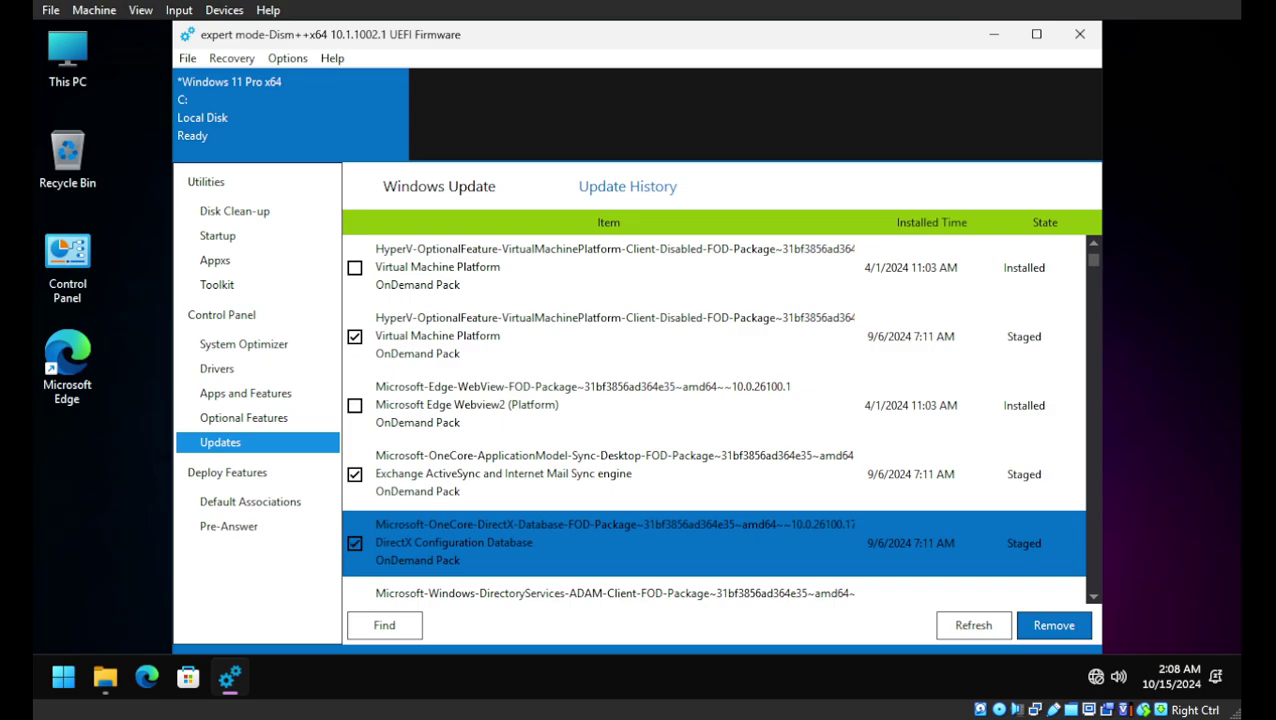
Step: Review the state of the Edge Webview2, Exchange ActiveSync and DirectX Configuration Database packages in the update history
{"action": "left_click", "coordinate": [600, 474]}
{"action": "left_click", "coordinate": [600, 405]}
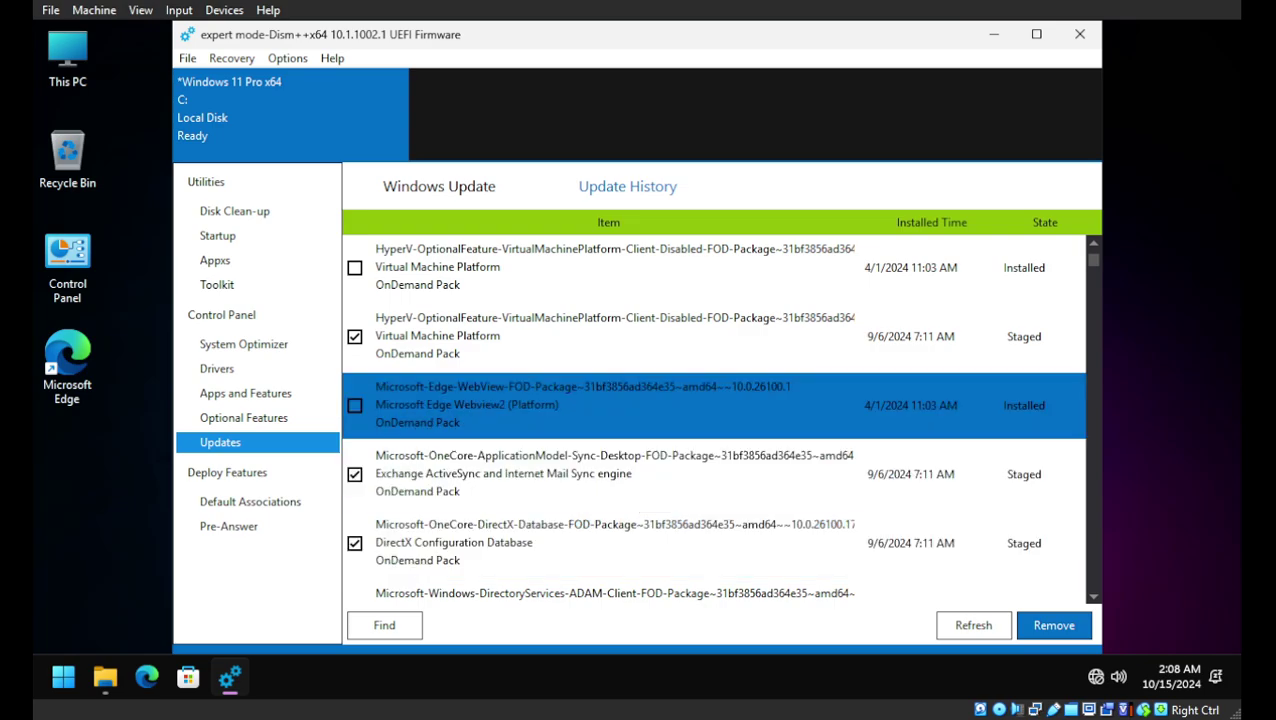
{"action": "left_click", "coordinate": [600, 474]}
{"action": "scroll", "coordinate": [712, 419], "scroll_direction": "down", "scroll_amount": 1}
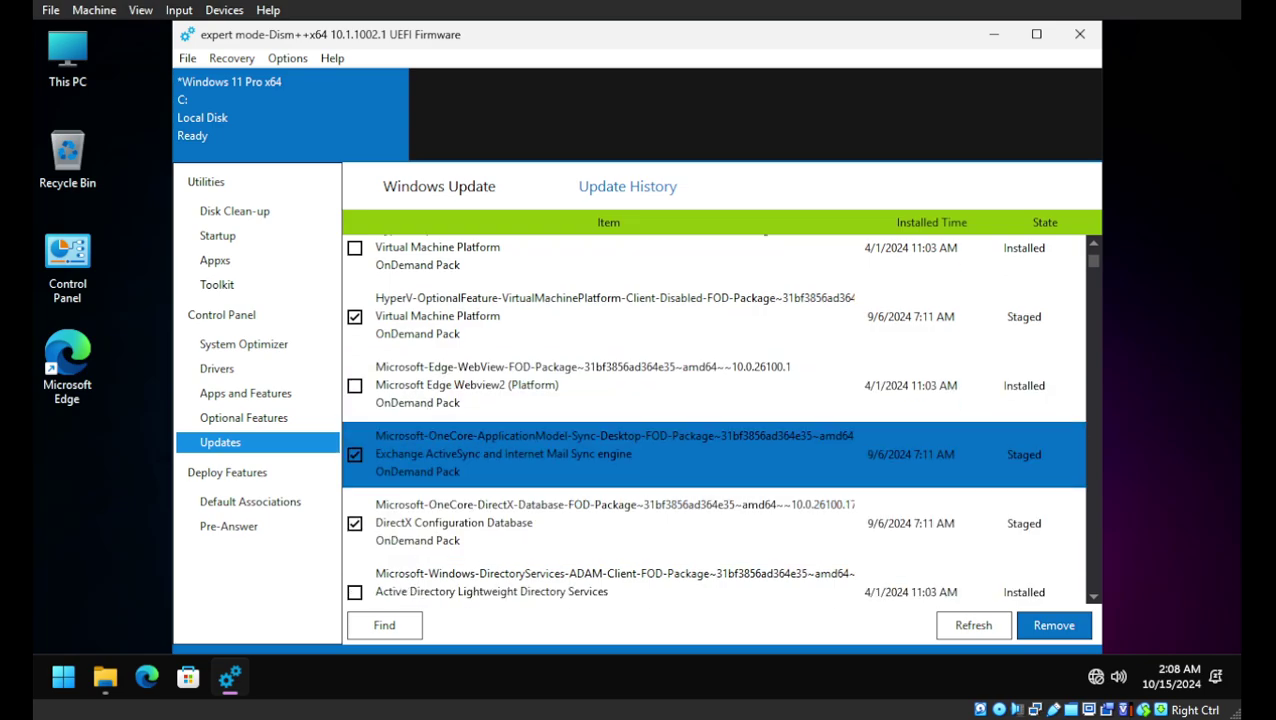
{"action": "left_click", "coordinate": [600, 385]}
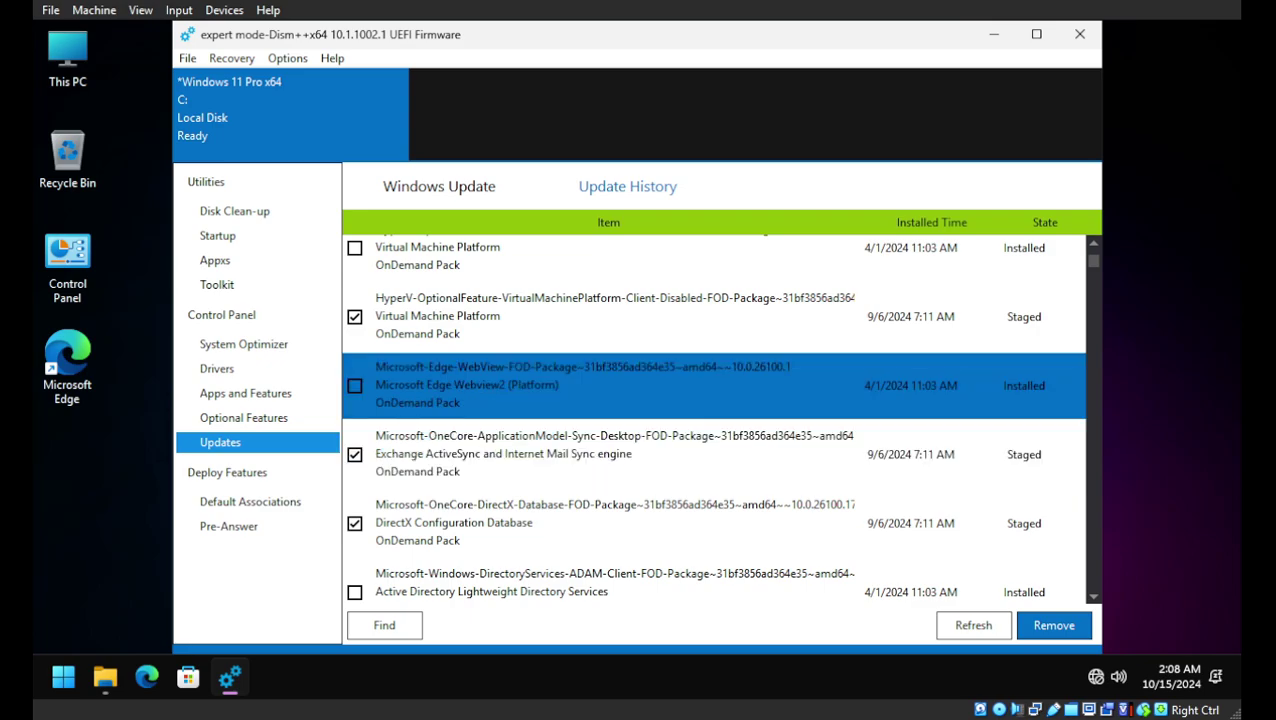
{"action": "scroll", "coordinate": [712, 419], "scroll_direction": "down", "scroll_amount": 1}
{"action": "left_click", "coordinate": [600, 434]}
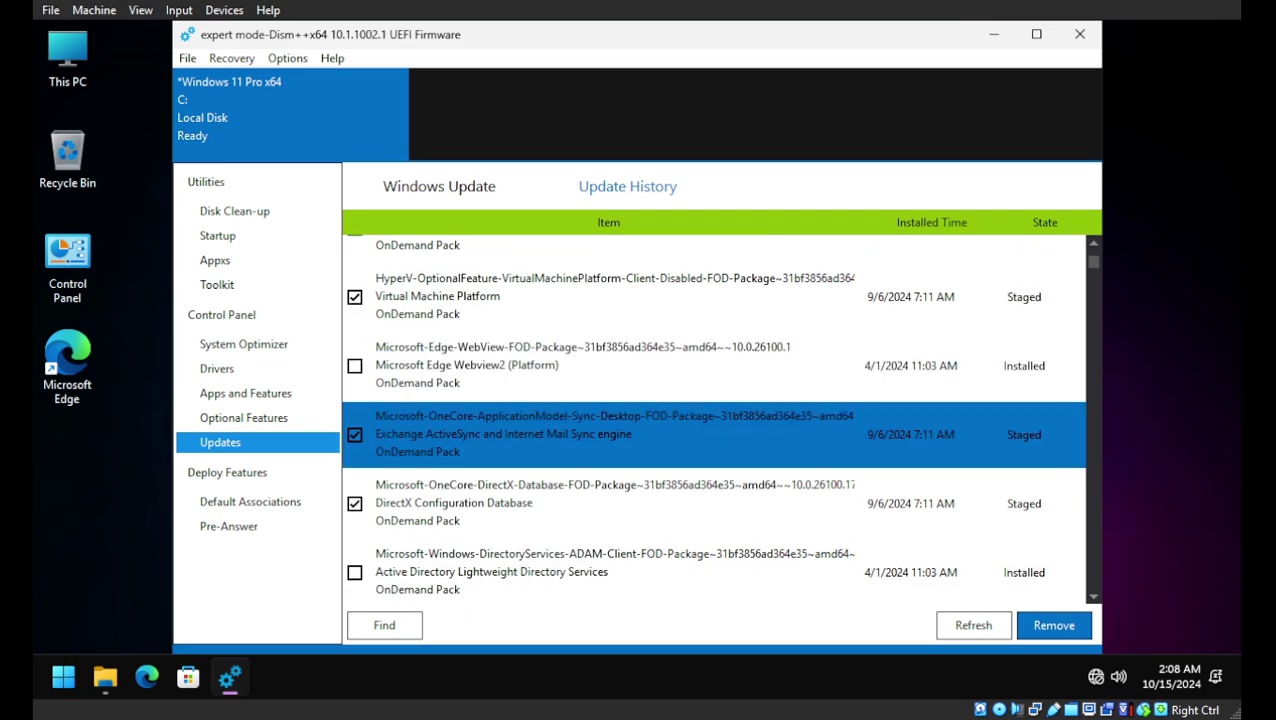
{"action": "left_click", "coordinate": [600, 503]}
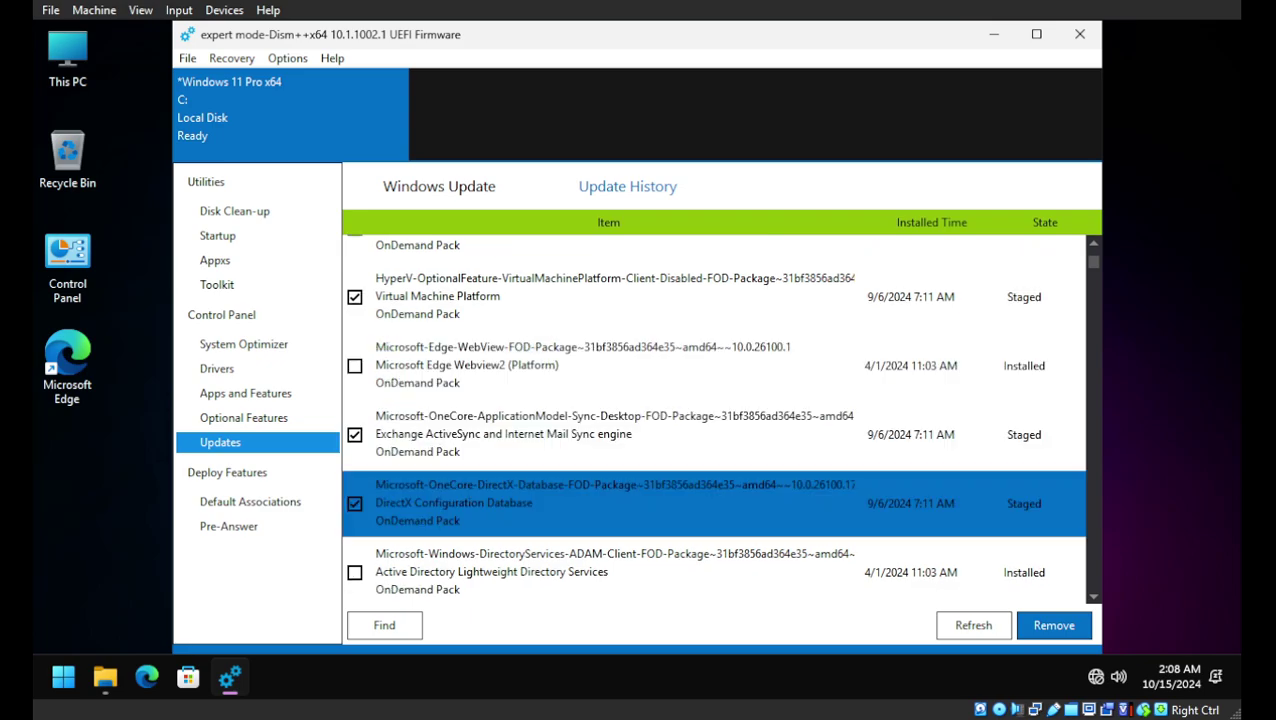
Step: Tick the staged amd64 and wow64 packages of Active Directory Lightweight Directory Services
{"action": "key", "text": "Down"}
{"action": "key", "text": "Down"}
{"action": "key", "text": "Down"}
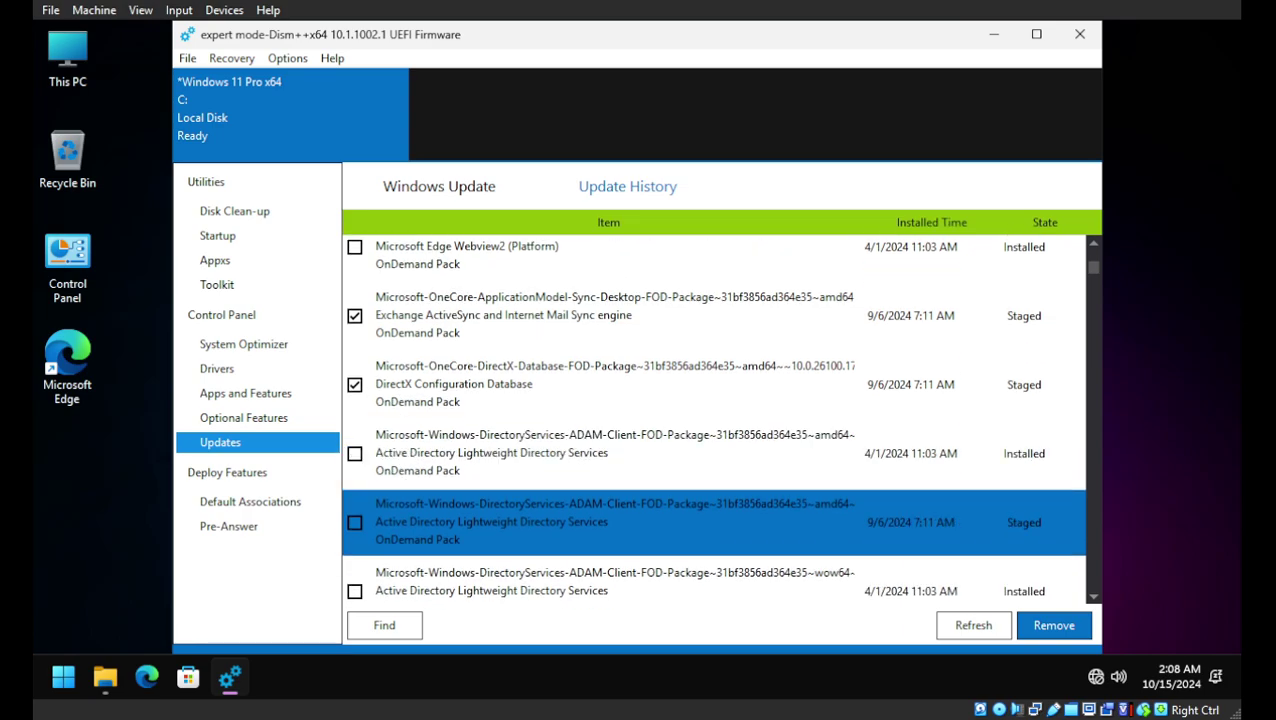
{"action": "key", "text": "Up"}
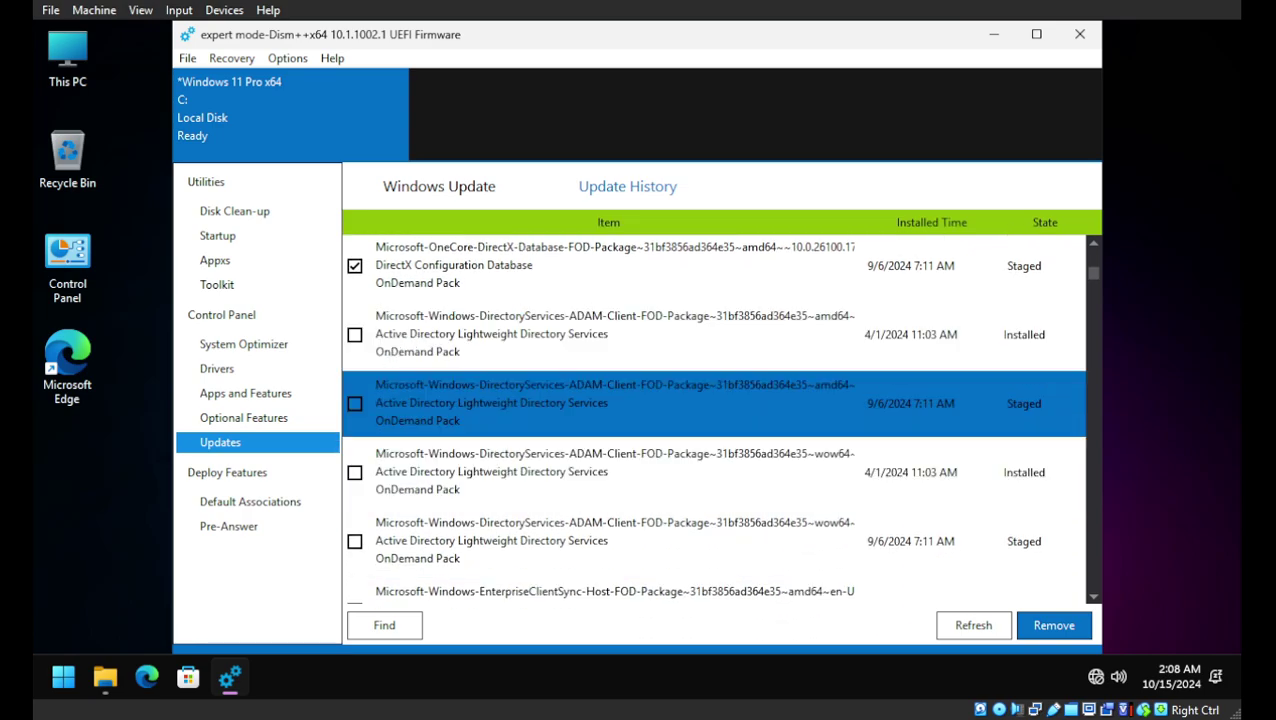
{"action": "key", "text": "space"}
{"action": "key", "text": "Down"}
{"action": "key", "text": "Down"}
{"action": "key", "text": "space"}
{"action": "scroll", "coordinate": [713, 419], "scroll_direction": "down", "scroll_amount": 3}
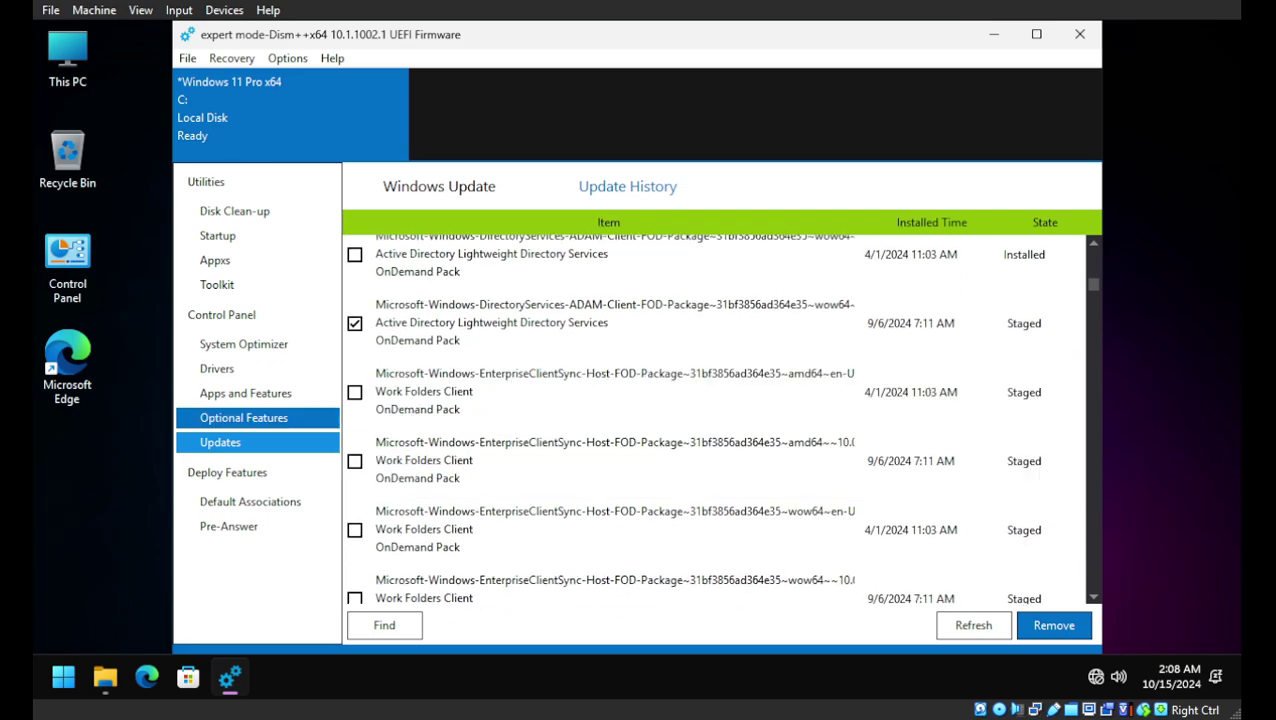
Step: Tick all four staged Work Folders Client packages, covering both the amd64 and wow64 variants
{"action": "key", "text": "space"}
{"action": "key", "text": "Down"}
{"action": "key", "text": "space"}
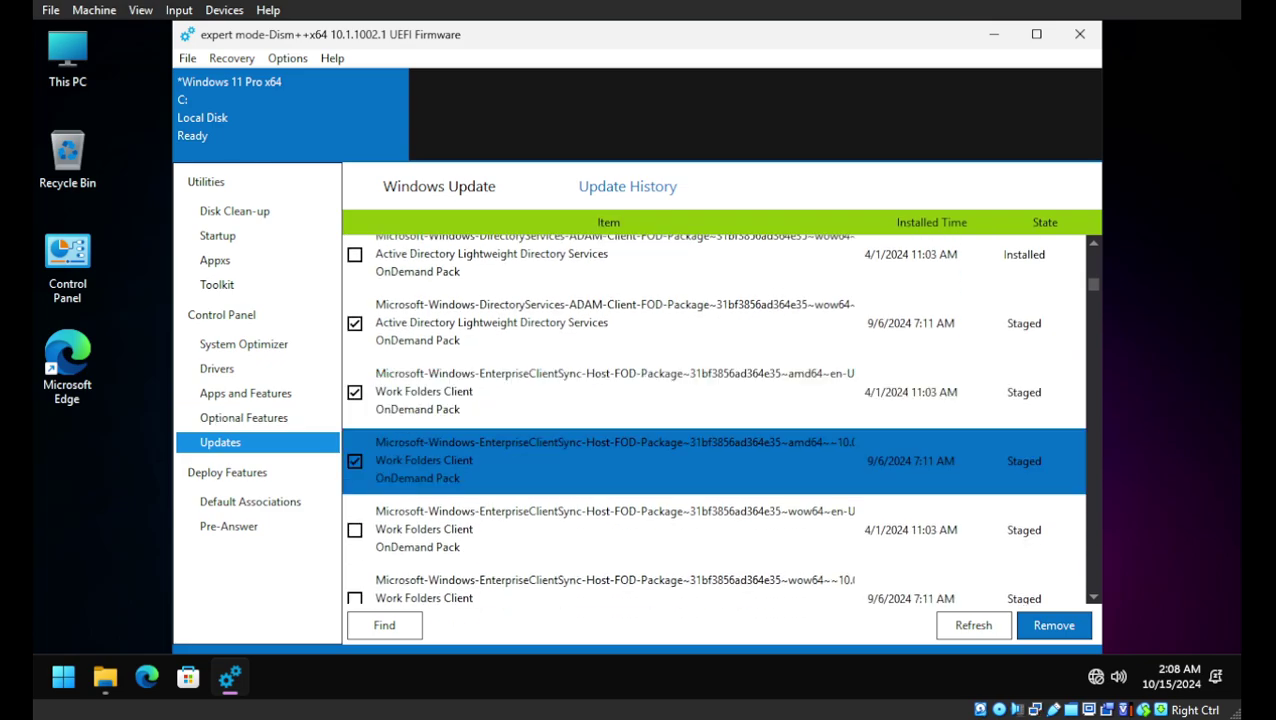
{"action": "key", "text": "Down"}
{"action": "key", "text": "space"}
{"action": "key", "text": "Down"}
{"action": "key", "text": "Down"}
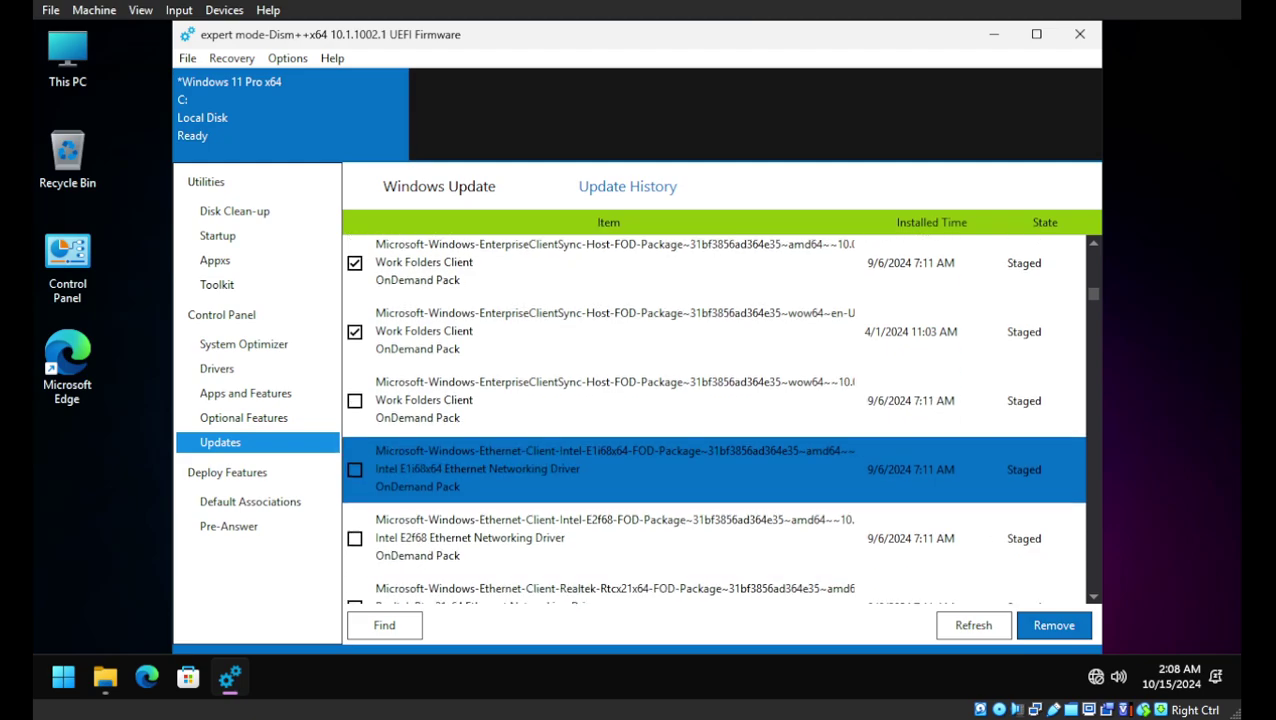
{"action": "key", "text": "Down"}
{"action": "key", "text": "Up"}
{"action": "key", "text": "Up"}
{"action": "key", "text": "space"}
Step: Tick the staged Intel E1i68x64 and Intel E2f68 Ethernet Networking Driver packages
{"action": "key", "text": "Down"}
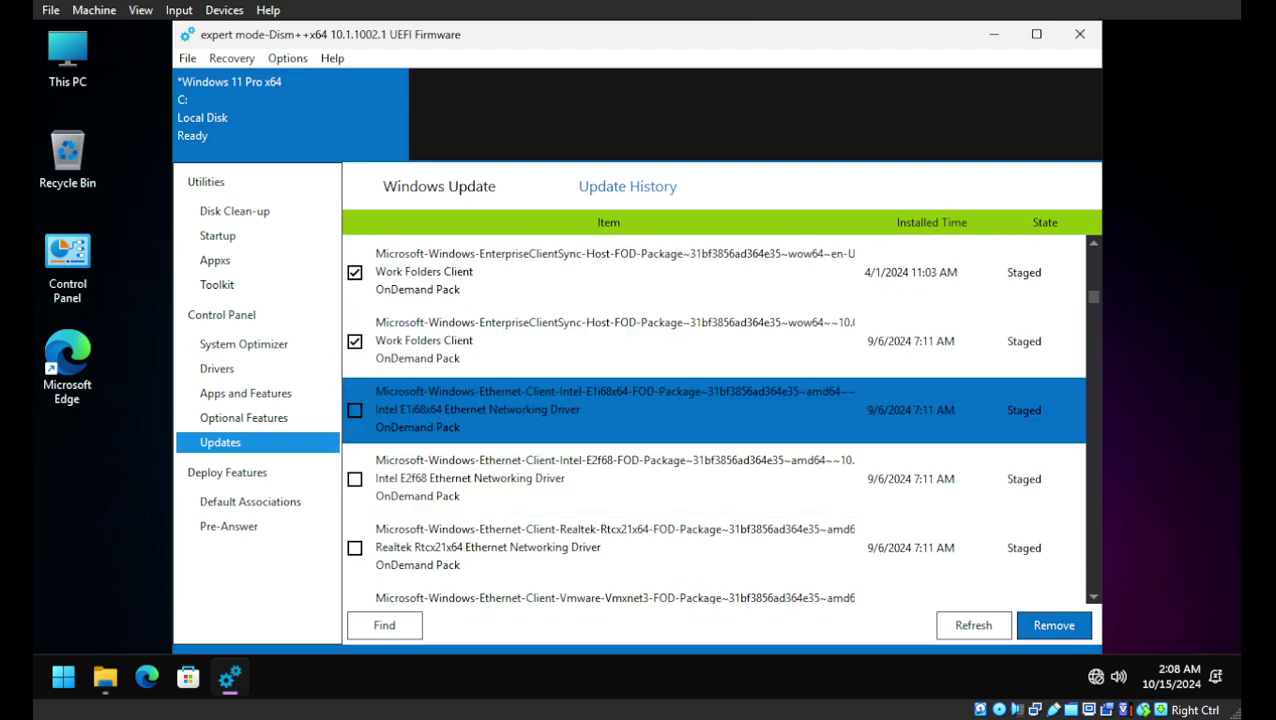
{"action": "key", "text": "space"}
{"action": "key", "text": "Down"}
{"action": "key", "text": "space"}
{"action": "key", "text": "Down"}
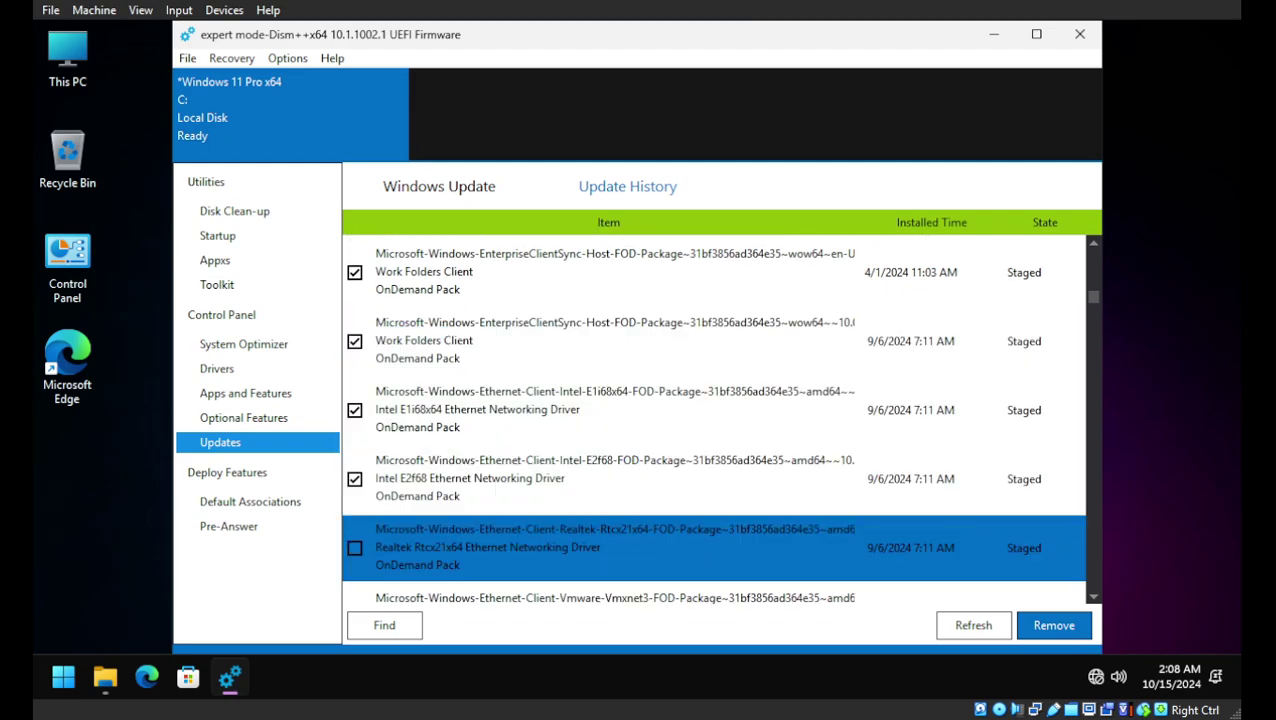
Step: Tick the staged Realtek Rtcx21x64 and Vmware Vmxnet3 Ethernet Networking Driver packages
{"action": "key", "text": "space"}
{"action": "key", "text": "Down"}
{"action": "key", "text": "Down"}
{"action": "key", "text": "Up"}
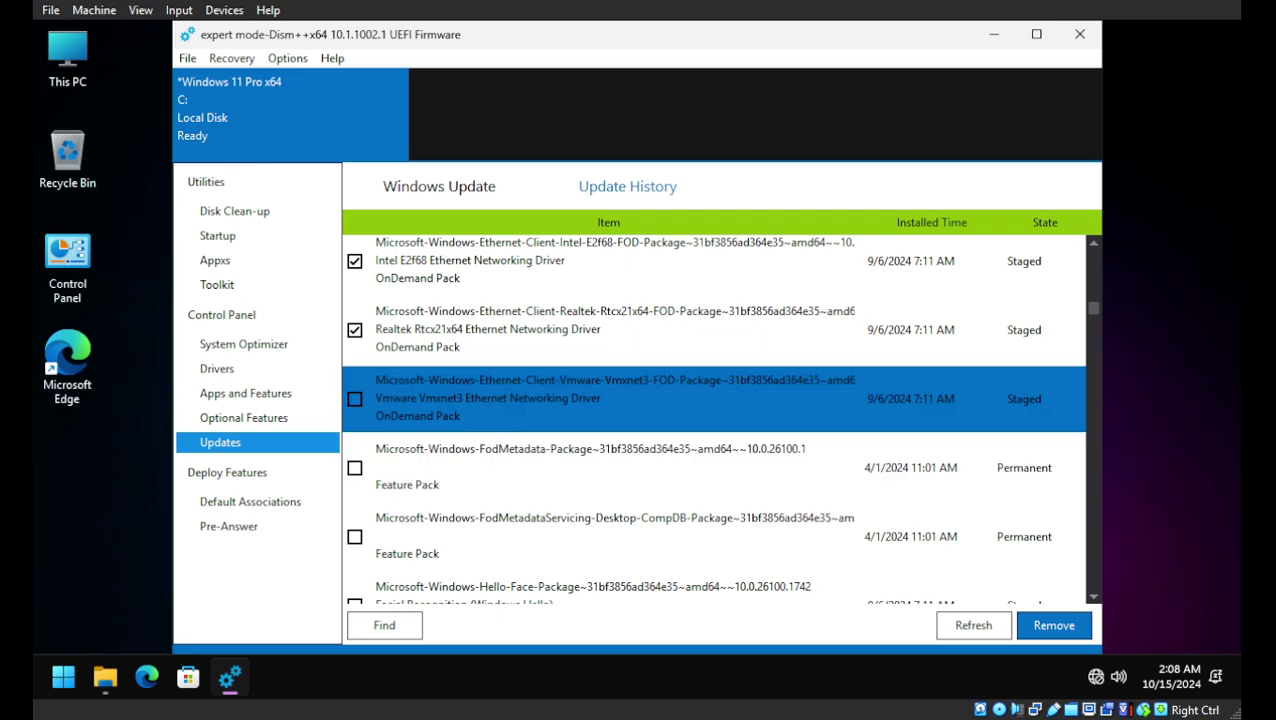
{"action": "key", "text": "space"}
{"action": "key", "text": "Down"}
{"action": "key", "text": "Down"}
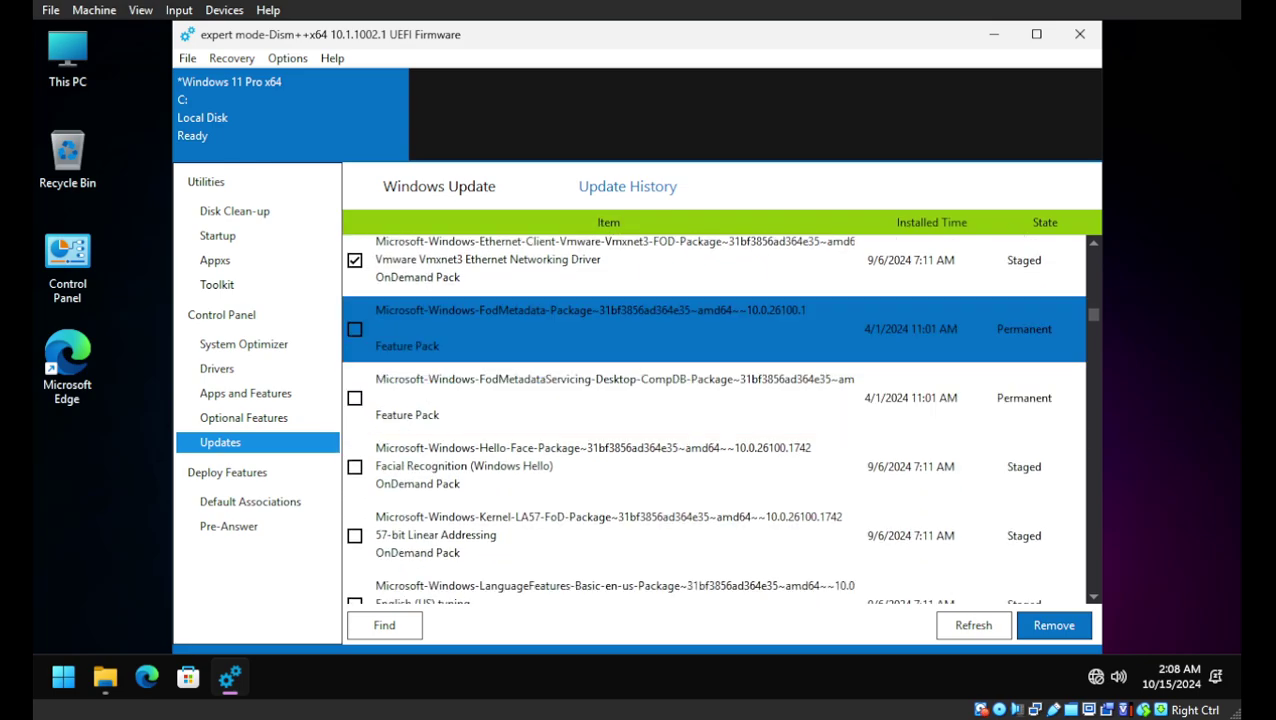
Step: Mark the Facial Recognition (Windows Hello) and 57-bit Linear Addressing packages for removal
{"action": "left_click", "coordinate": [614, 397]}
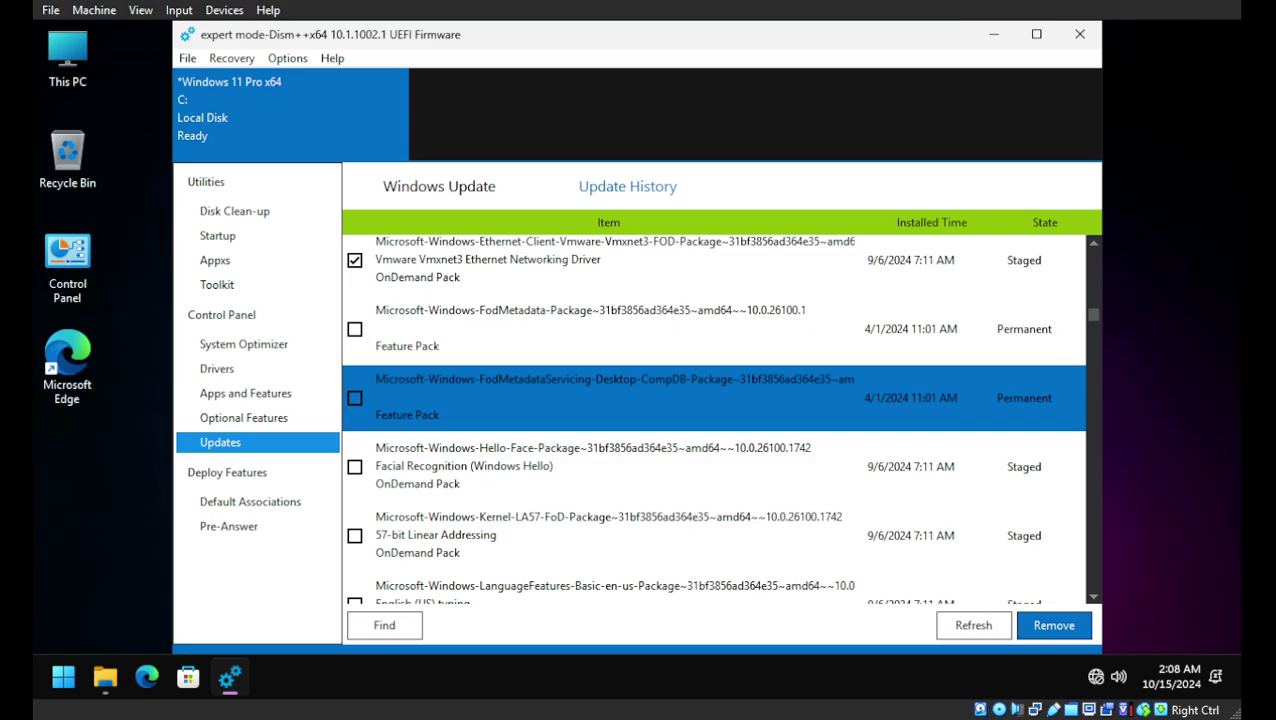
{"action": "scroll", "coordinate": [714, 418], "scroll_direction": "down", "scroll_amount": 1}
{"action": "scroll", "coordinate": [714, 418], "scroll_direction": "down", "scroll_amount": 3}
{"action": "left_click", "coordinate": [600, 367]}
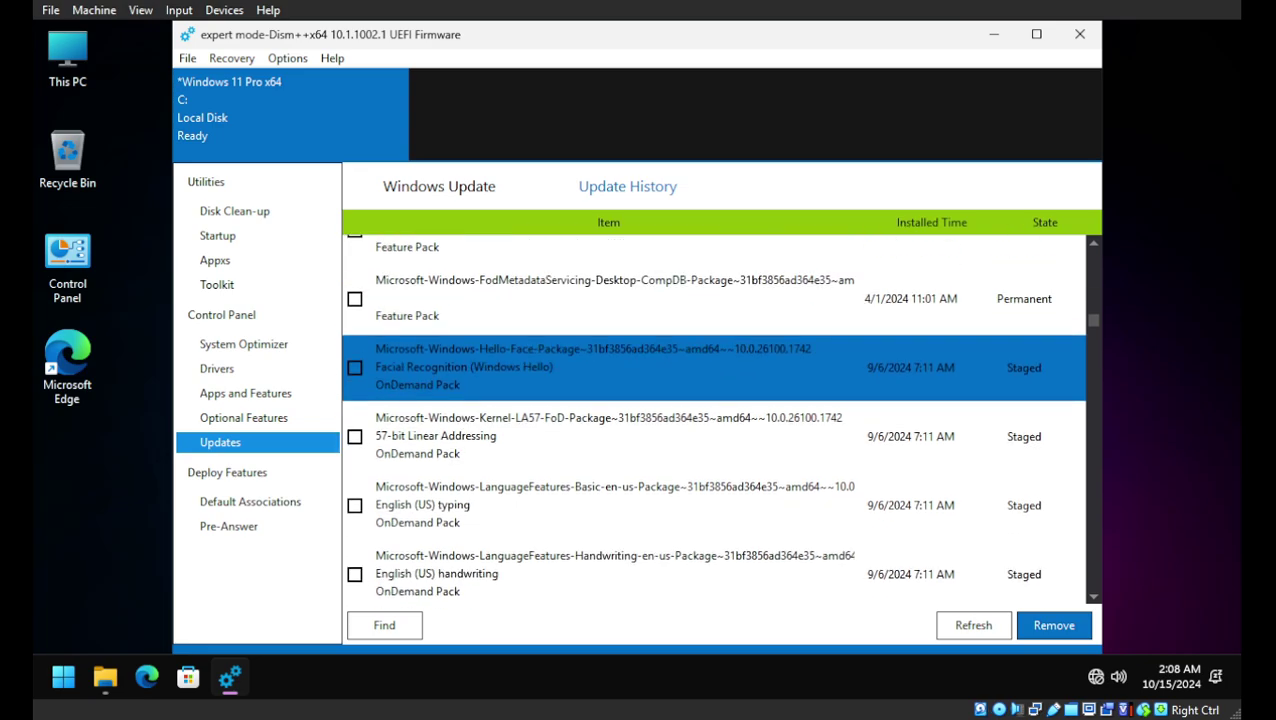
{"action": "key", "text": "space"}
{"action": "key", "text": "Down"}
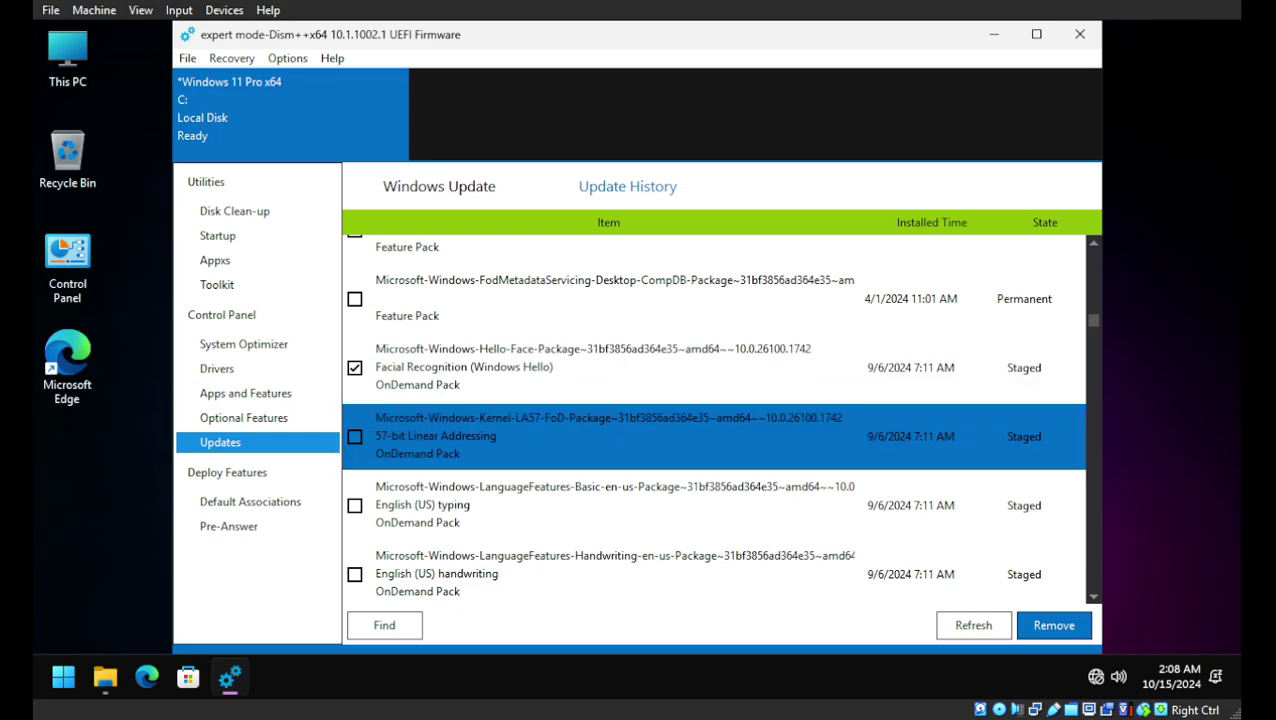
{"action": "key", "text": "space"}
{"action": "key", "text": "Down"}
Step: Mark the English (US) typing, handwriting, optical character recognition, speech recognition and text-to-speech packages for removal
{"action": "key", "text": "space"}
{"action": "key", "text": "Down"}
{"action": "left_click", "coordinate": [354, 574]}
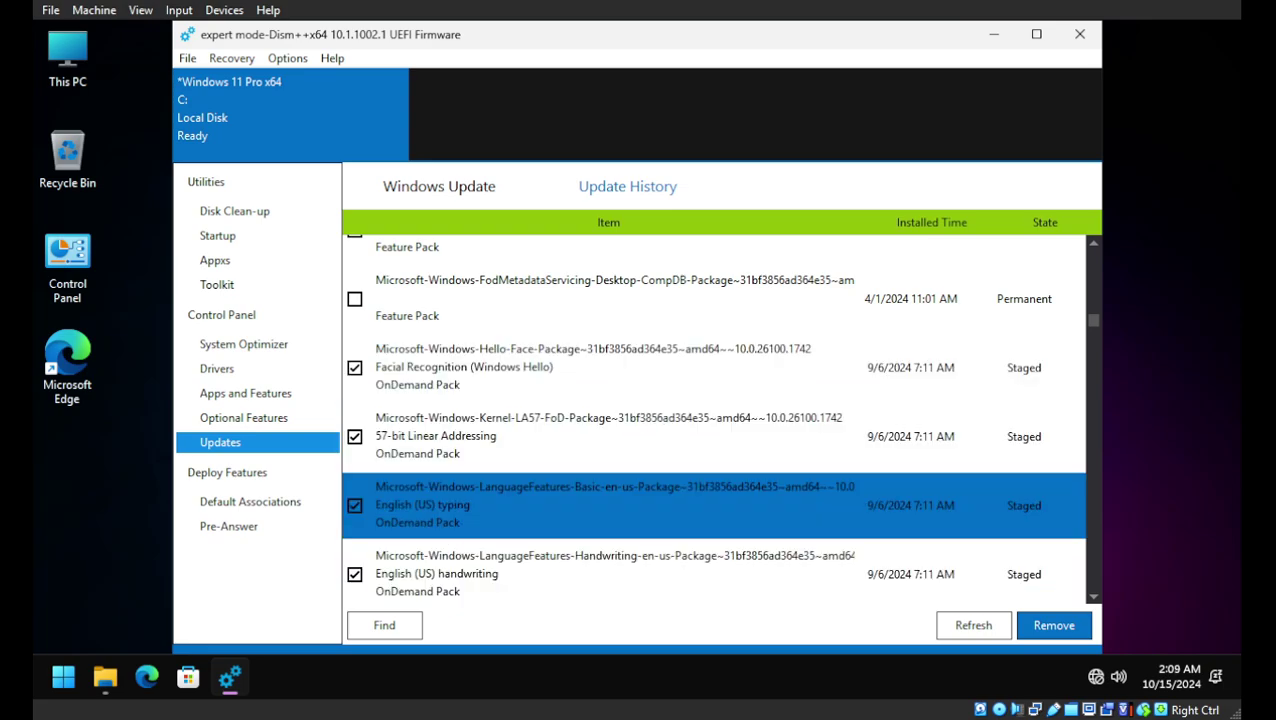
{"action": "scroll", "coordinate": [714, 418], "scroll_direction": "down", "scroll_amount": 4}
{"action": "left_click", "coordinate": [600, 306]}
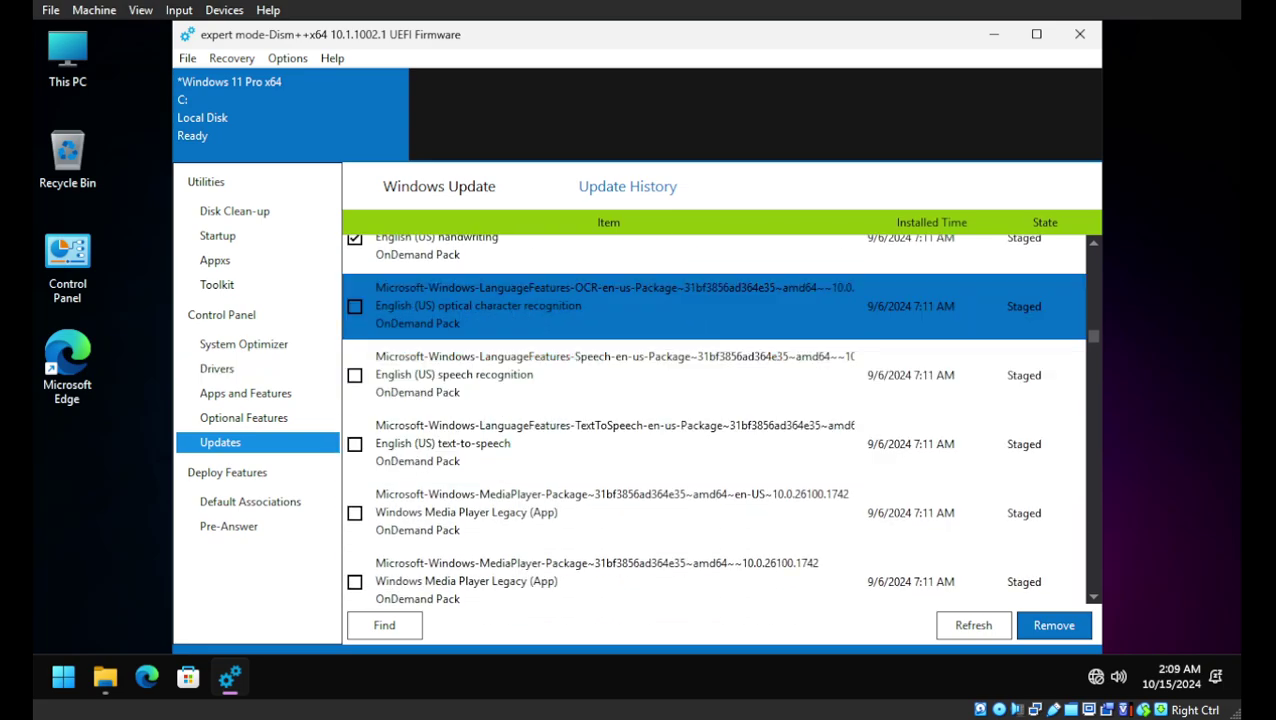
{"action": "key", "text": "space"}
{"action": "key", "text": "Down"}
{"action": "key", "text": "space"}
{"action": "key", "text": "Down"}
{"action": "key", "text": "space"}
{"action": "key", "text": "Down"}
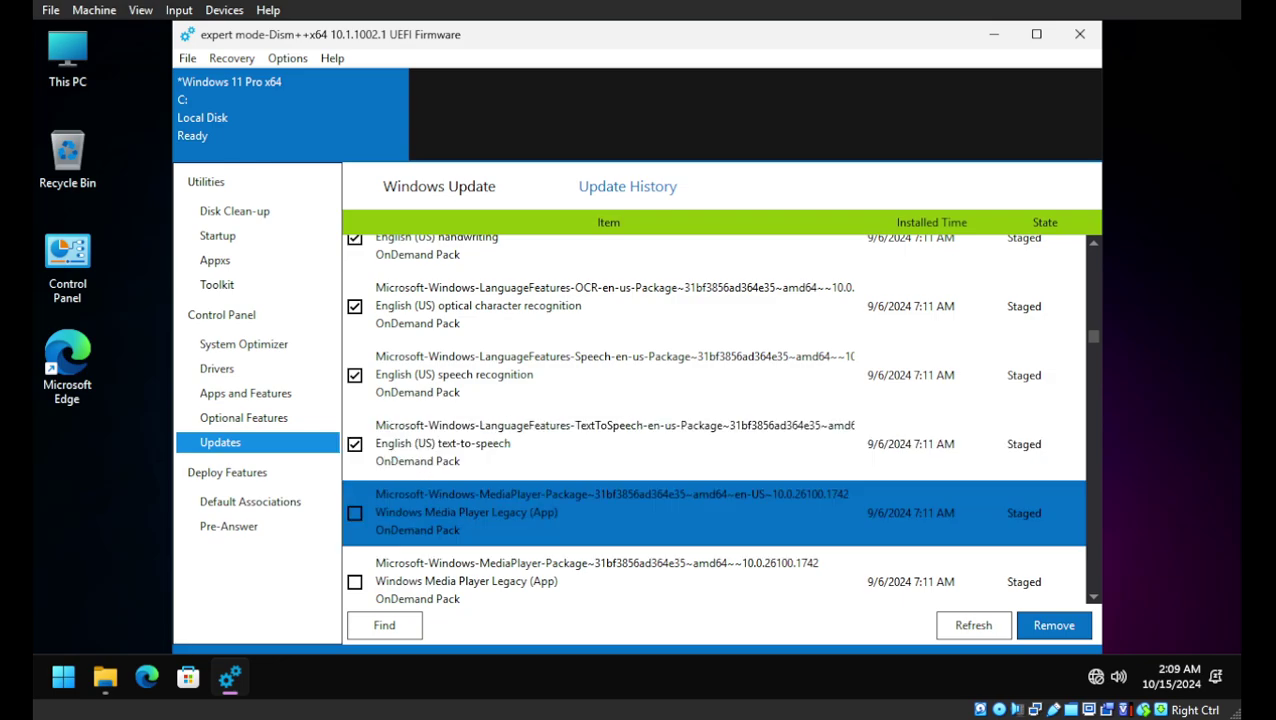
Step: Mark only the staged Windows Media Player Legacy packages for removal: amd64 en-US, amd64 and wow64
{"action": "key", "text": "space"}
{"action": "key", "text": "Down"}
{"action": "key", "text": "space"}
{"action": "key", "text": "Down"}
{"action": "key", "text": "Down"}
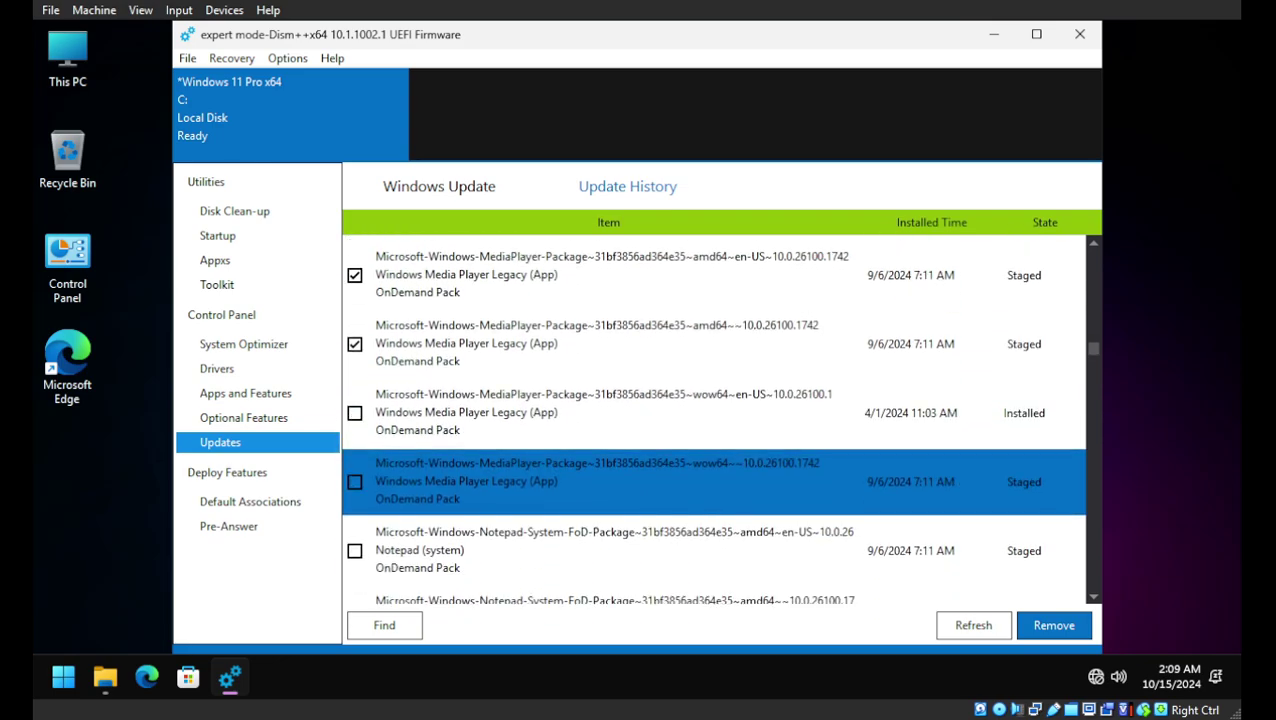
{"action": "key", "text": "Down"}
{"action": "left_click", "coordinate": [600, 313]}
{"action": "key", "text": "Down"}
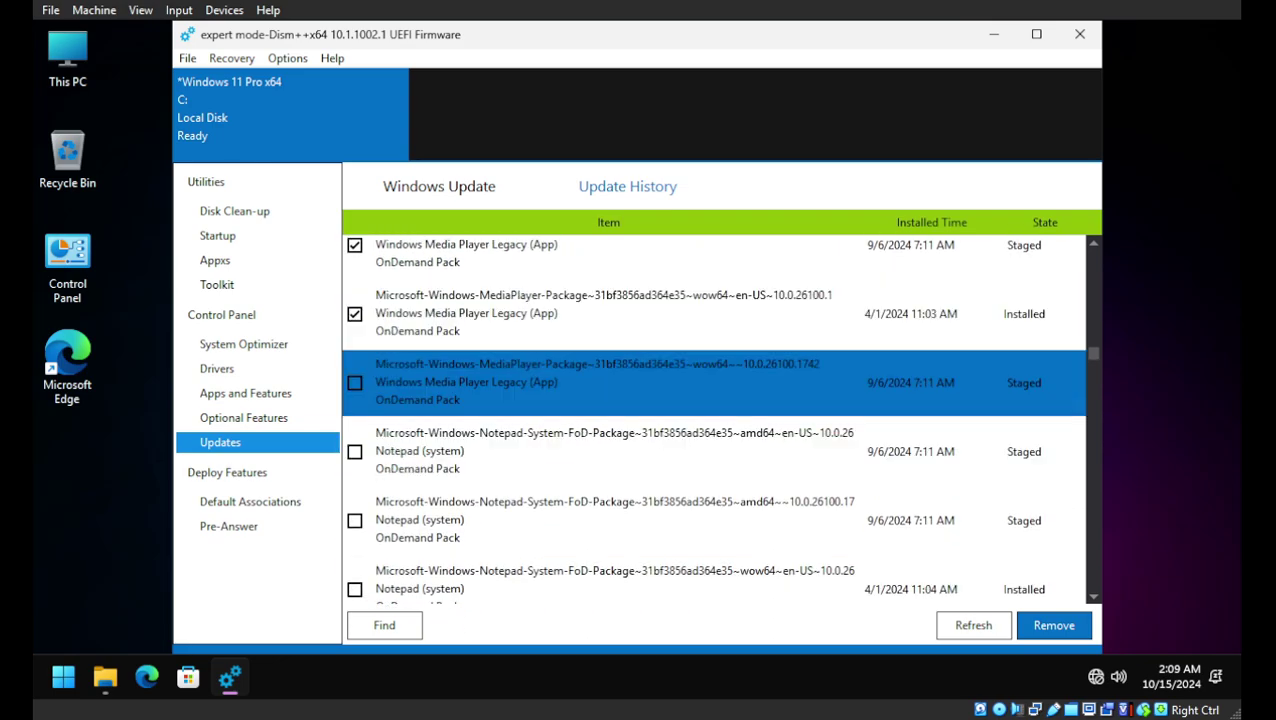
{"action": "key", "text": "space"}
Step: Mark the two staged amd64 Notepad (system) packages for removal
{"action": "key", "text": "Down"}
{"action": "key", "text": "space"}
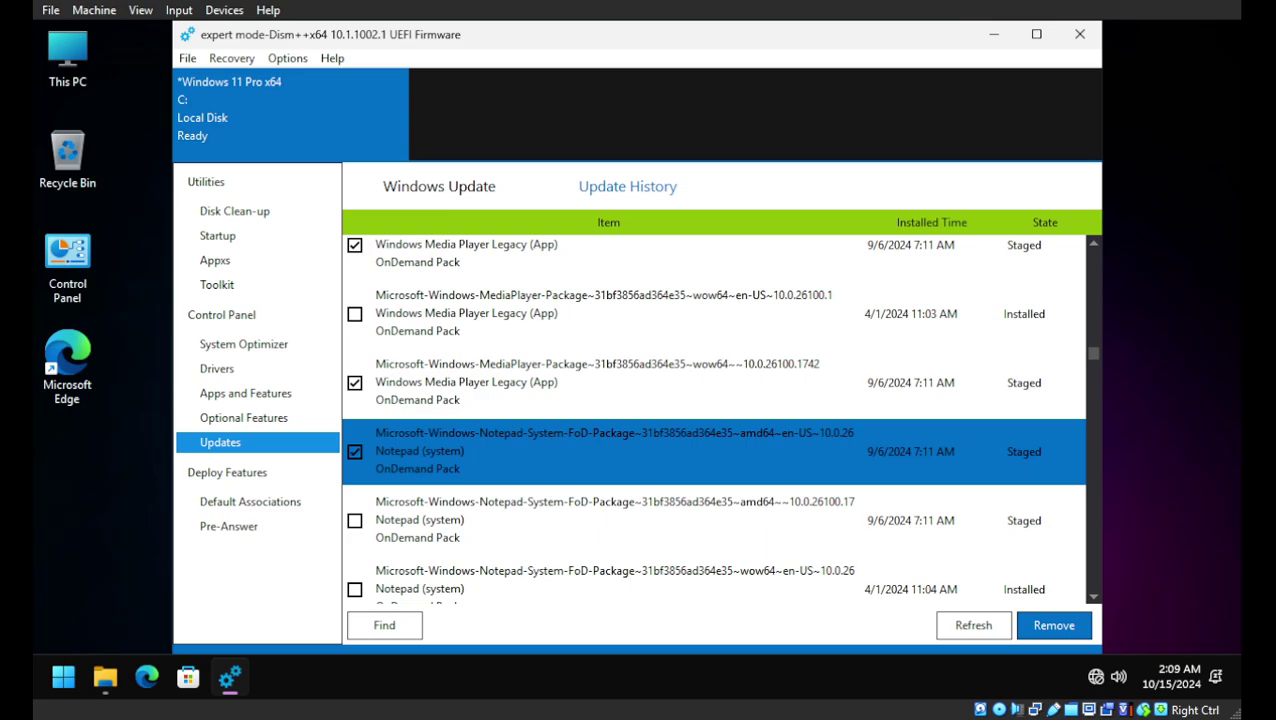
{"action": "key", "text": "Down"}
{"action": "key", "text": "space"}
Step: Mark the staged wow64 Notepad (system) package for removal, with the installed wow64 en-US one unticked
{"action": "key", "text": "Down"}
{"action": "key", "text": "space"}
{"action": "key", "text": "Up"}
{"action": "left_click", "coordinate": [354, 589]}
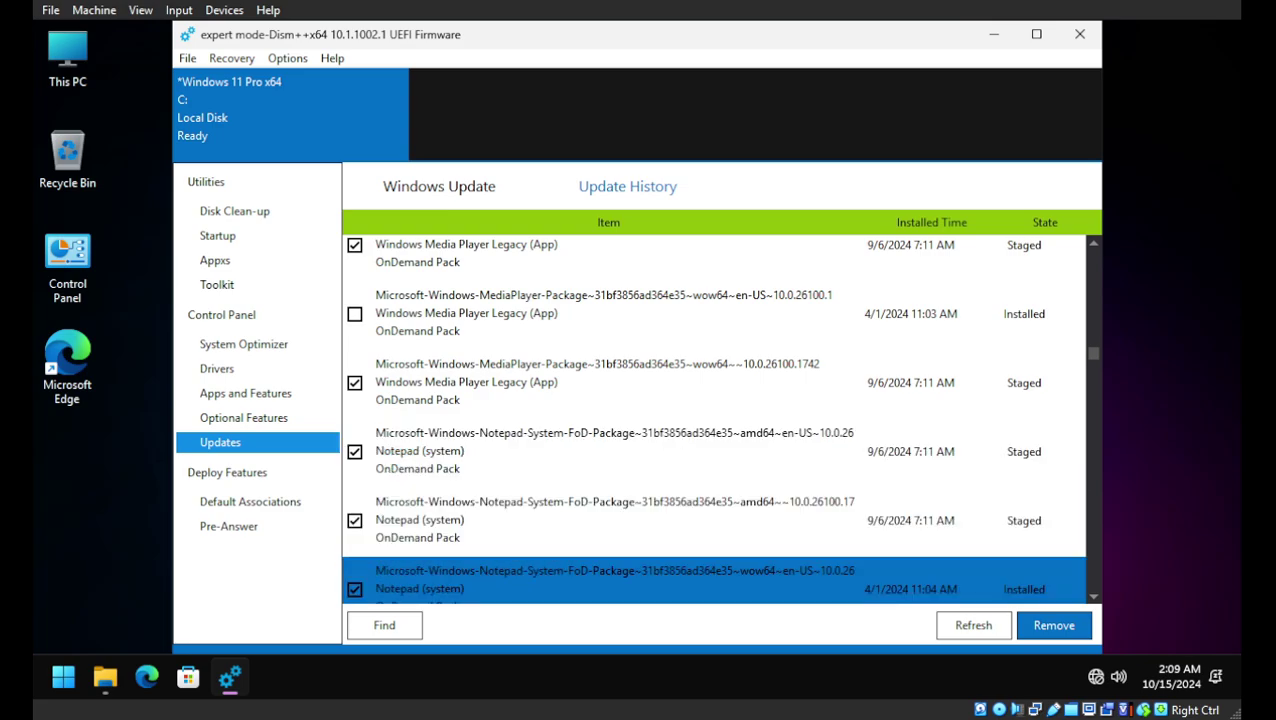
{"action": "scroll", "coordinate": [714, 449], "scroll_direction": "down", "scroll_amount": 3}
{"action": "key", "text": "Up"}
{"action": "key", "text": "Up"}
{"action": "key", "text": "Up"}
{"action": "key", "text": "Up"}
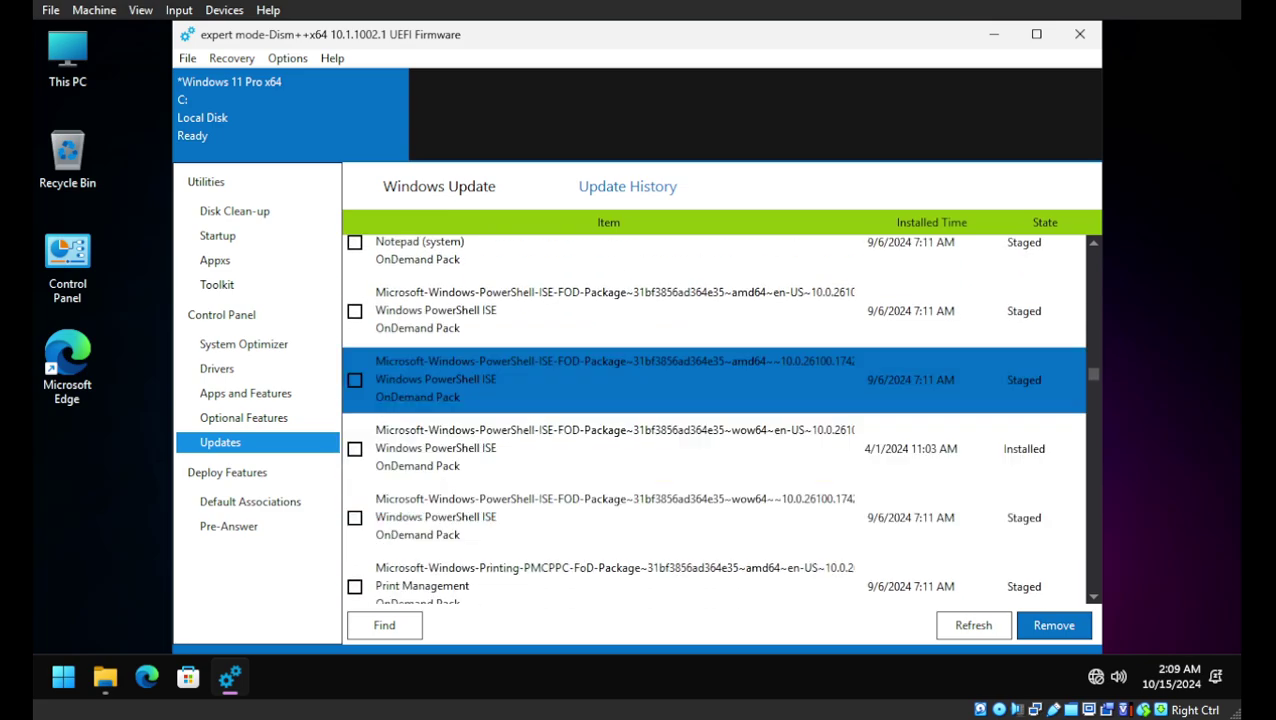
{"action": "key", "text": "Down"}
{"action": "key", "text": "space"}
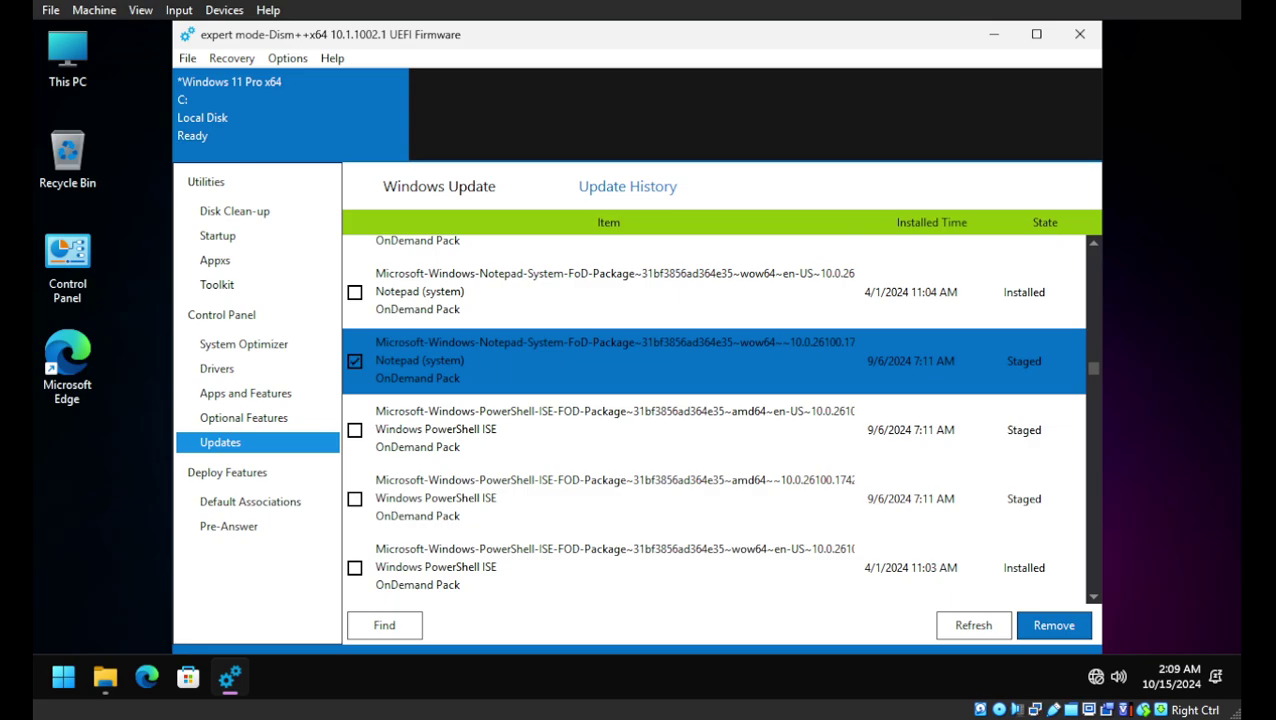
Step: Mark the staged Windows PowerShell ISE packages for removal: amd64 en-US, amd64 and wow64
{"action": "key", "text": "Down"}
{"action": "key", "text": "space"}
{"action": "key", "text": "Down"}
{"action": "key", "text": "space"}
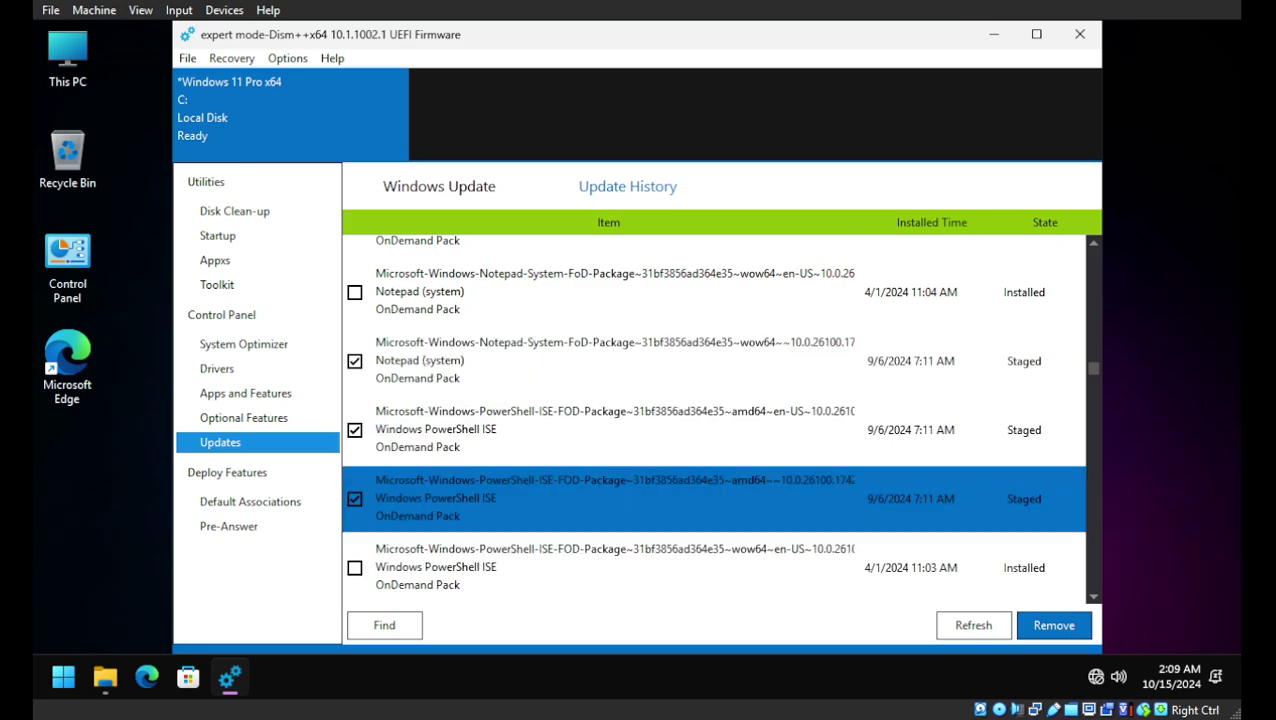
{"action": "key", "text": "Down"}
{"action": "key", "text": "Down"}
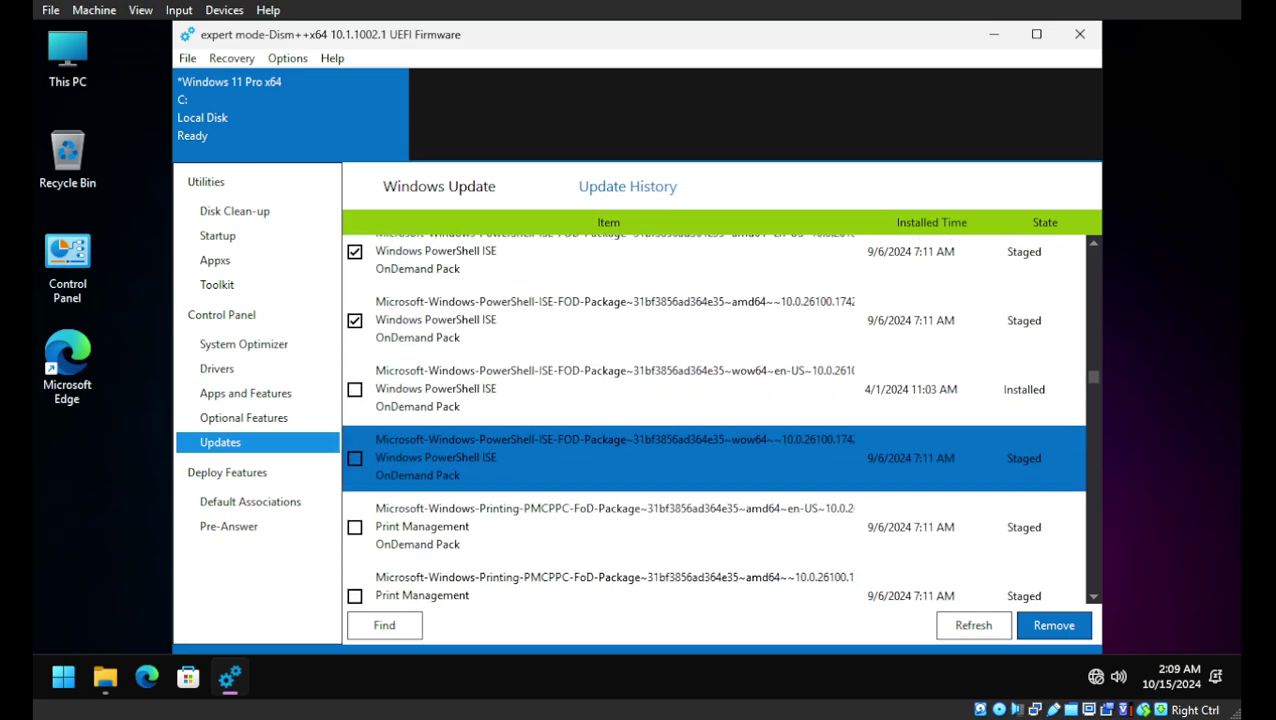
{"action": "key", "text": "Up"}
{"action": "key", "text": "Down"}
{"action": "key", "text": "space"}
Step: Mark both Print Management packages and both Windows Projected File System packages for removal
{"action": "key", "text": "Down"}
{"action": "key", "text": "space"}
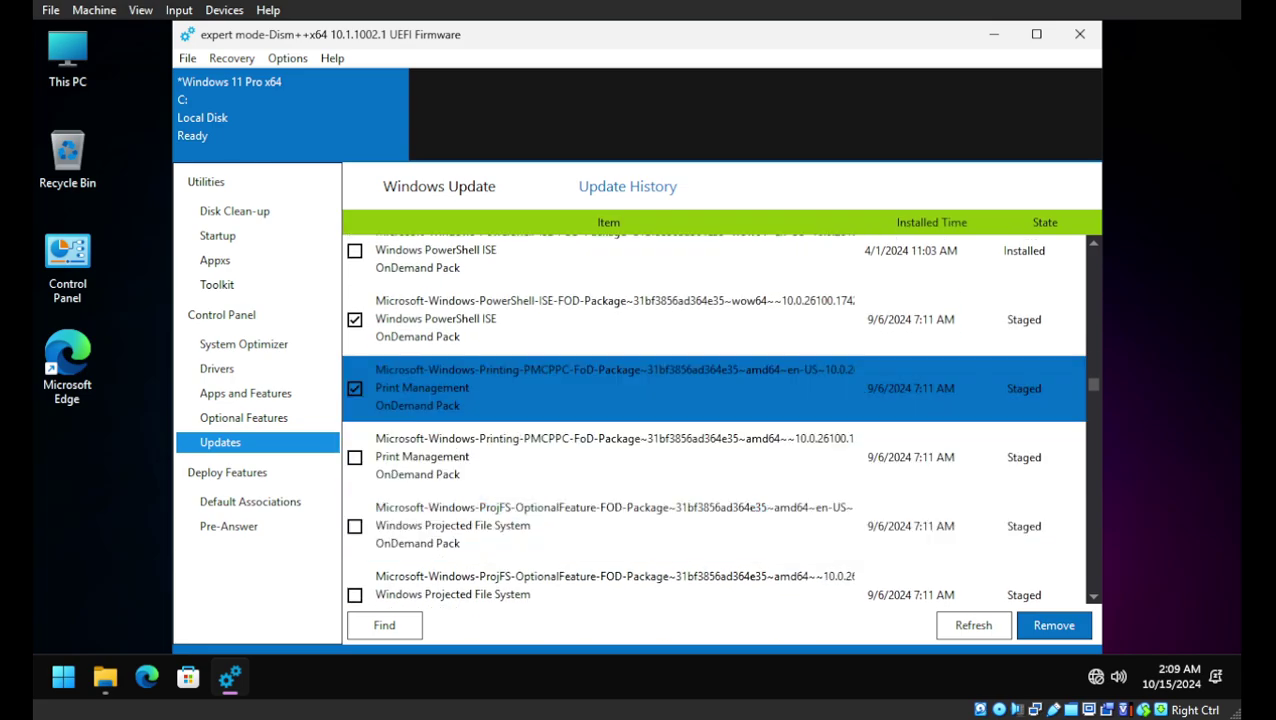
{"action": "key", "text": "Down"}
{"action": "key", "text": "space"}
{"action": "key", "text": "Down"}
{"action": "key", "text": "space"}
{"action": "key", "text": "Down"}
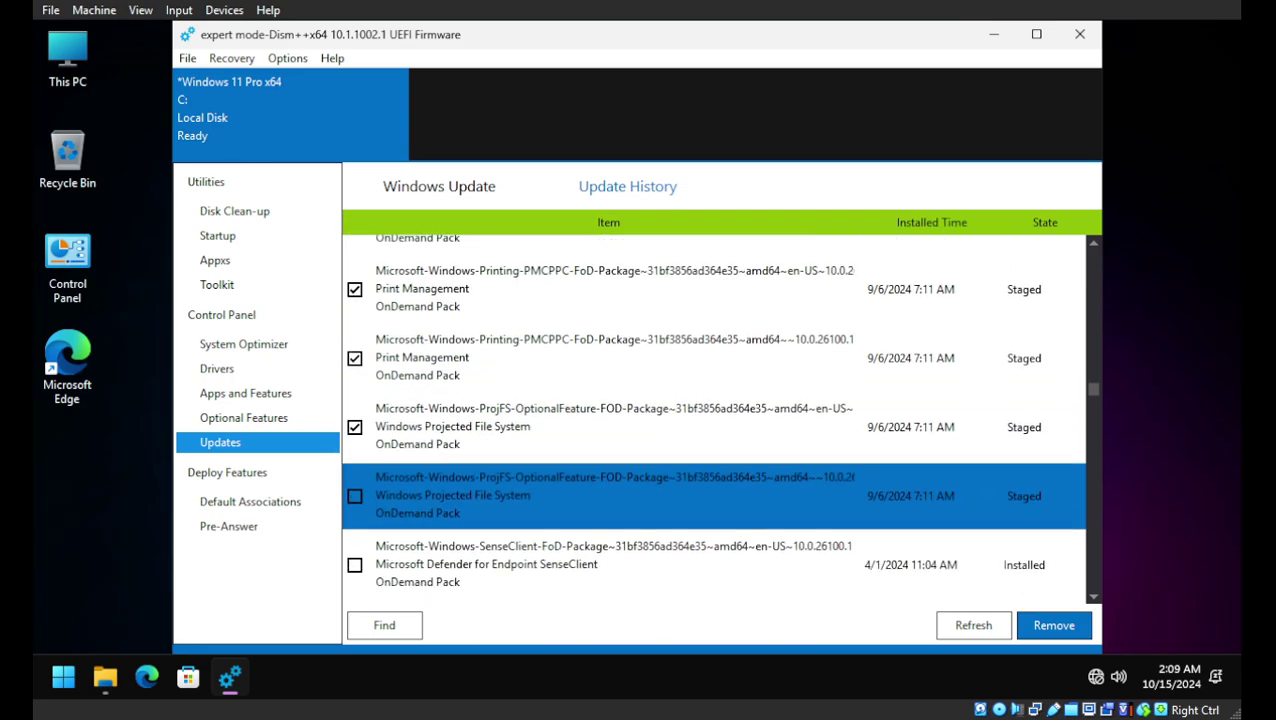
{"action": "key", "text": "space"}
Step: Mark the staged Simple TCPIP services package and both SMB Direct packages for removal
{"action": "key", "text": "Down"}
{"action": "key", "text": "Down"}
{"action": "key", "text": "Down"}
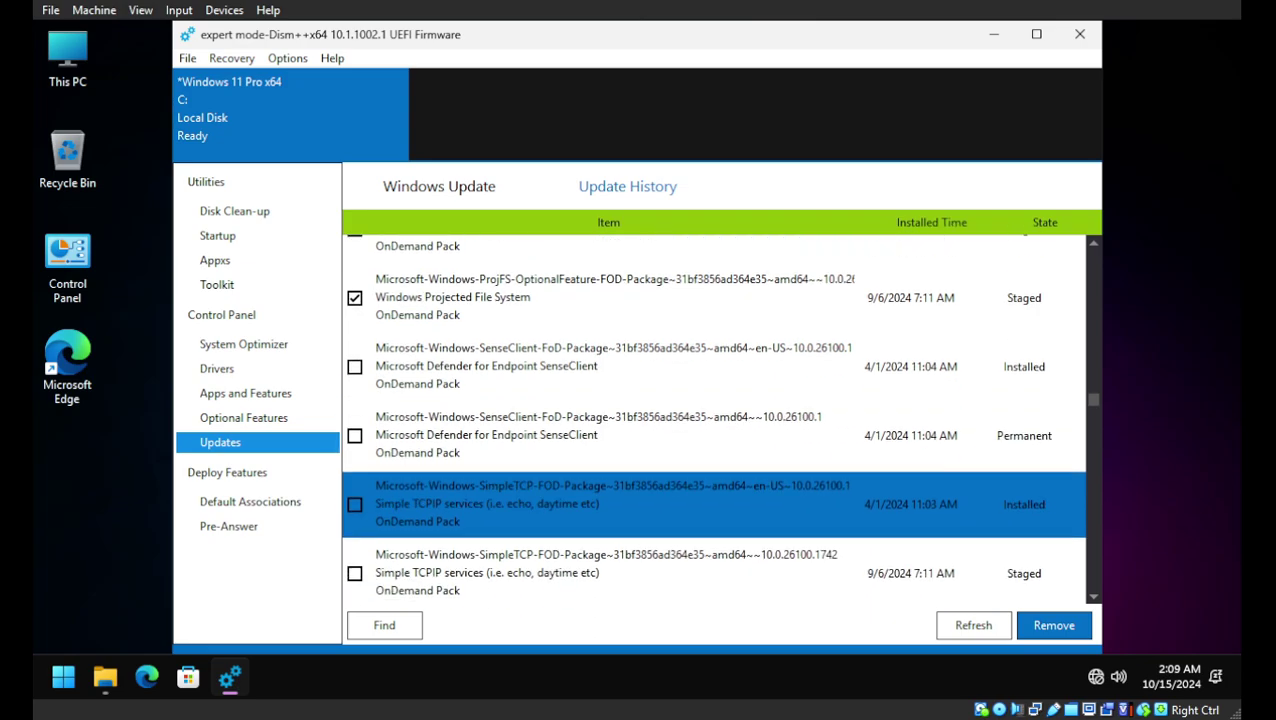
{"action": "key", "text": "Up"}
{"action": "key", "text": "Up"}
{"action": "key", "text": "Down"}
{"action": "key", "text": "Down"}
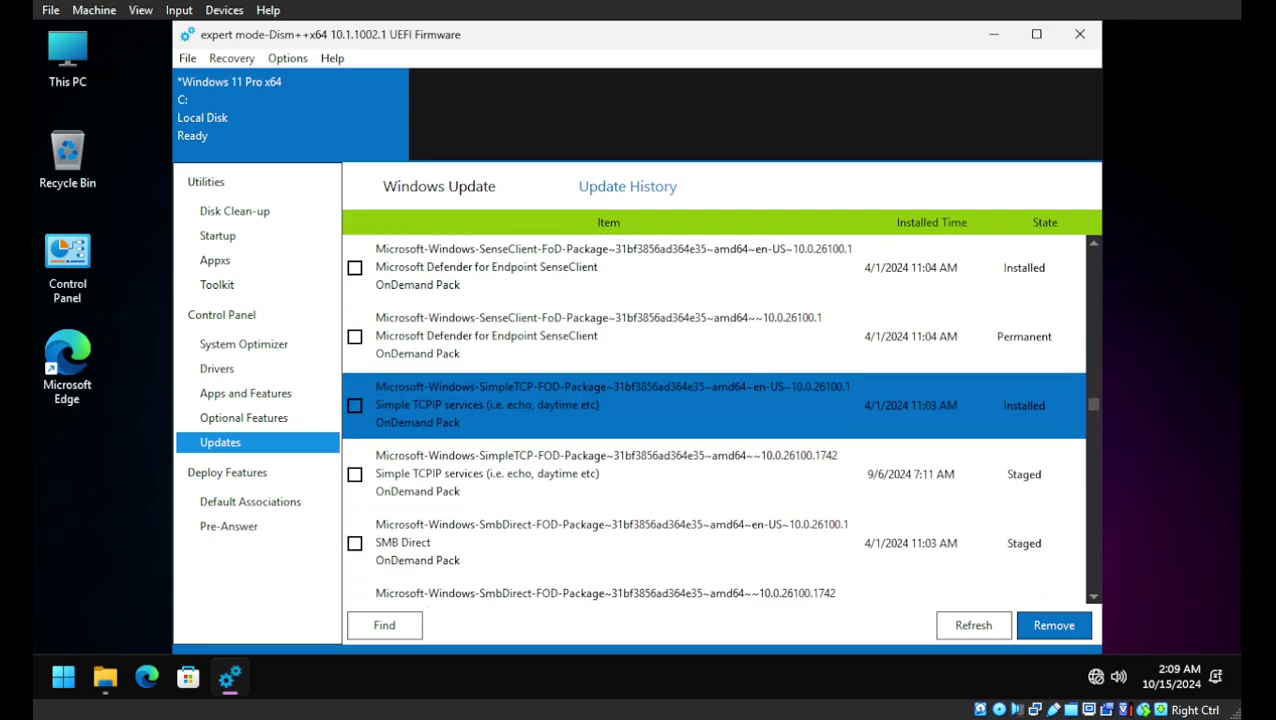
{"action": "key", "text": "Down"}
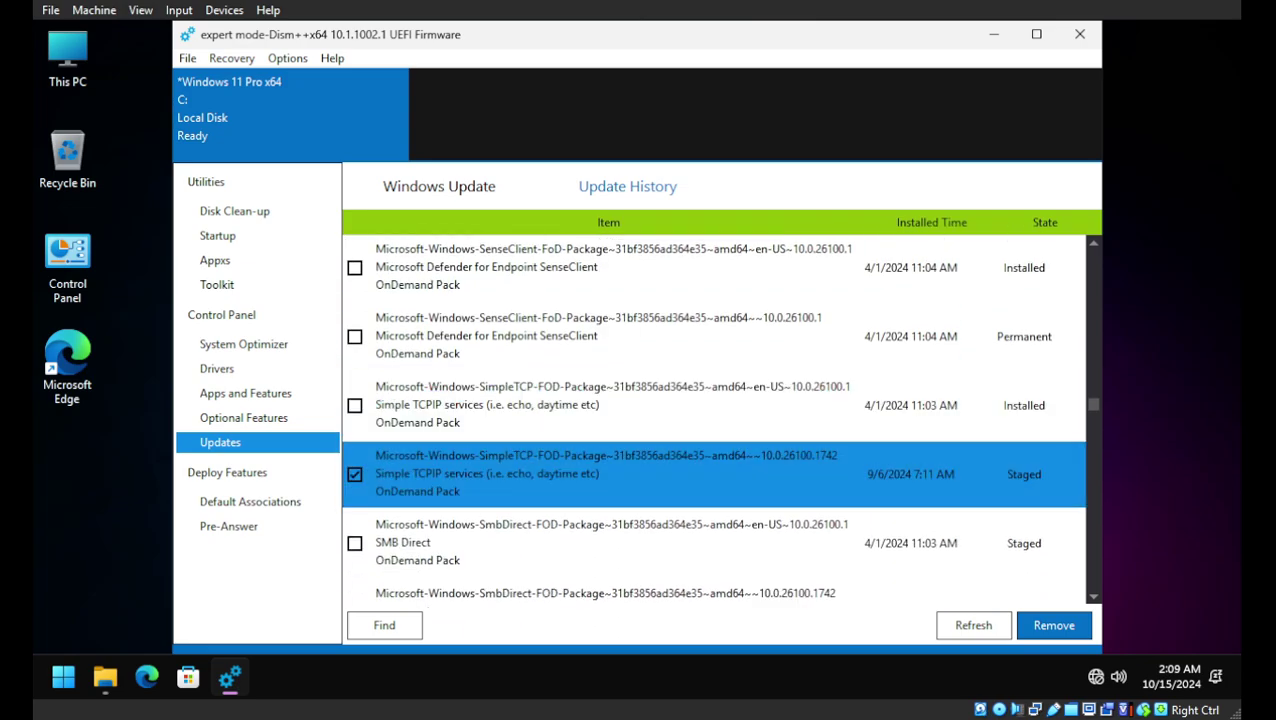
{"action": "key", "text": "Down"}
{"action": "key", "text": "space"}
{"action": "key", "text": "Down"}
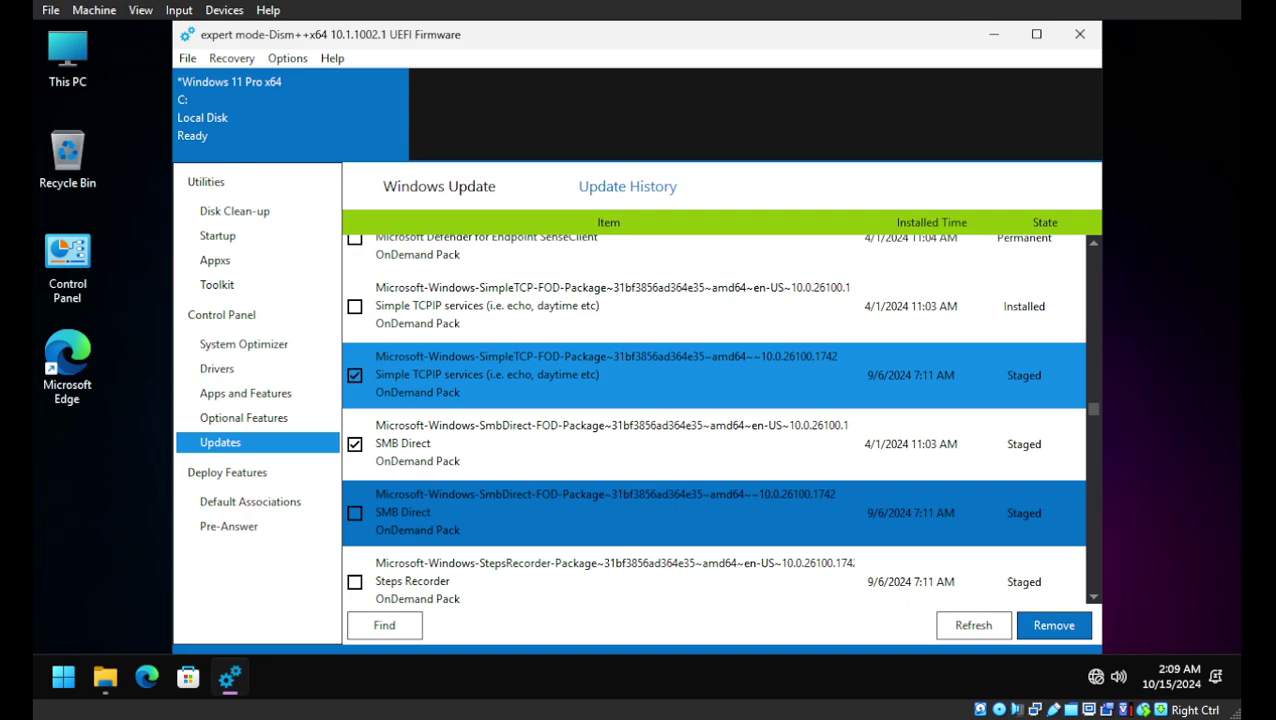
{"action": "key", "text": "space"}
Step: Mark the staged Steps Recorder packages for removal: amd64 en-US, amd64 and wow64
{"action": "key", "text": "Down"}
{"action": "key", "text": "space"}
{"action": "key", "text": "Down"}
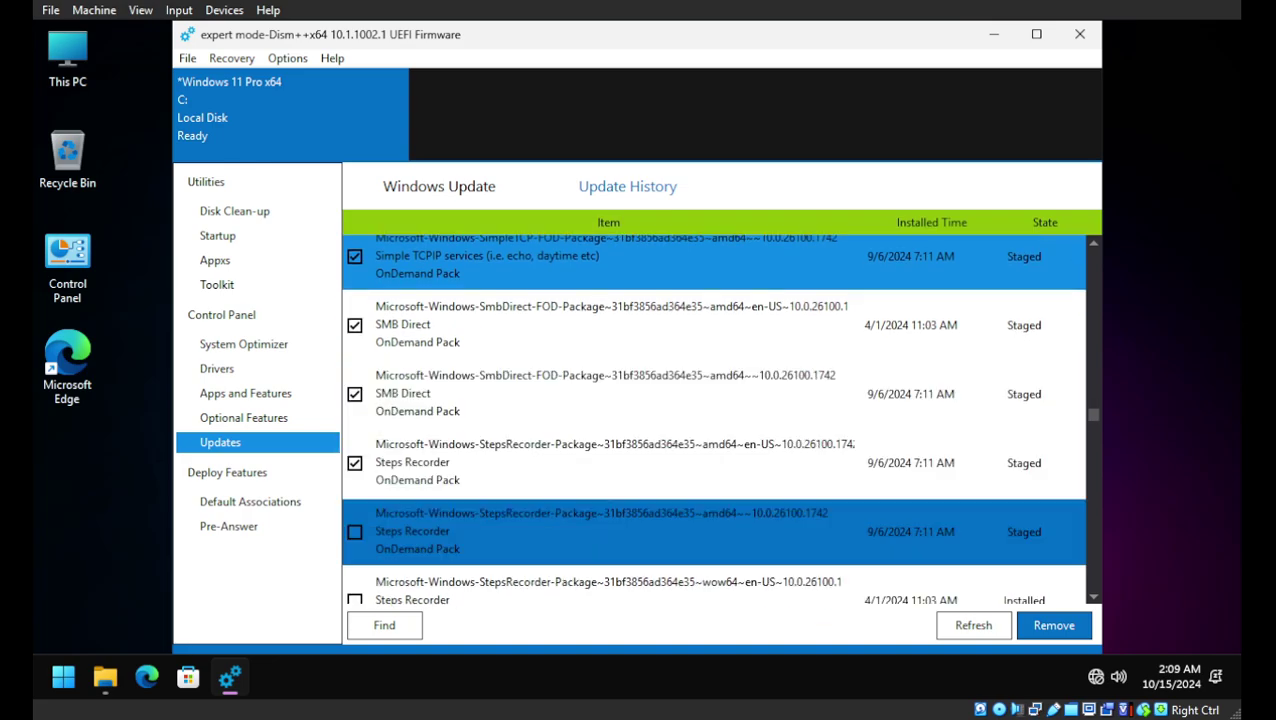
{"action": "key", "text": "space"}
{"action": "key", "text": "Down"}
{"action": "key", "text": "Down"}
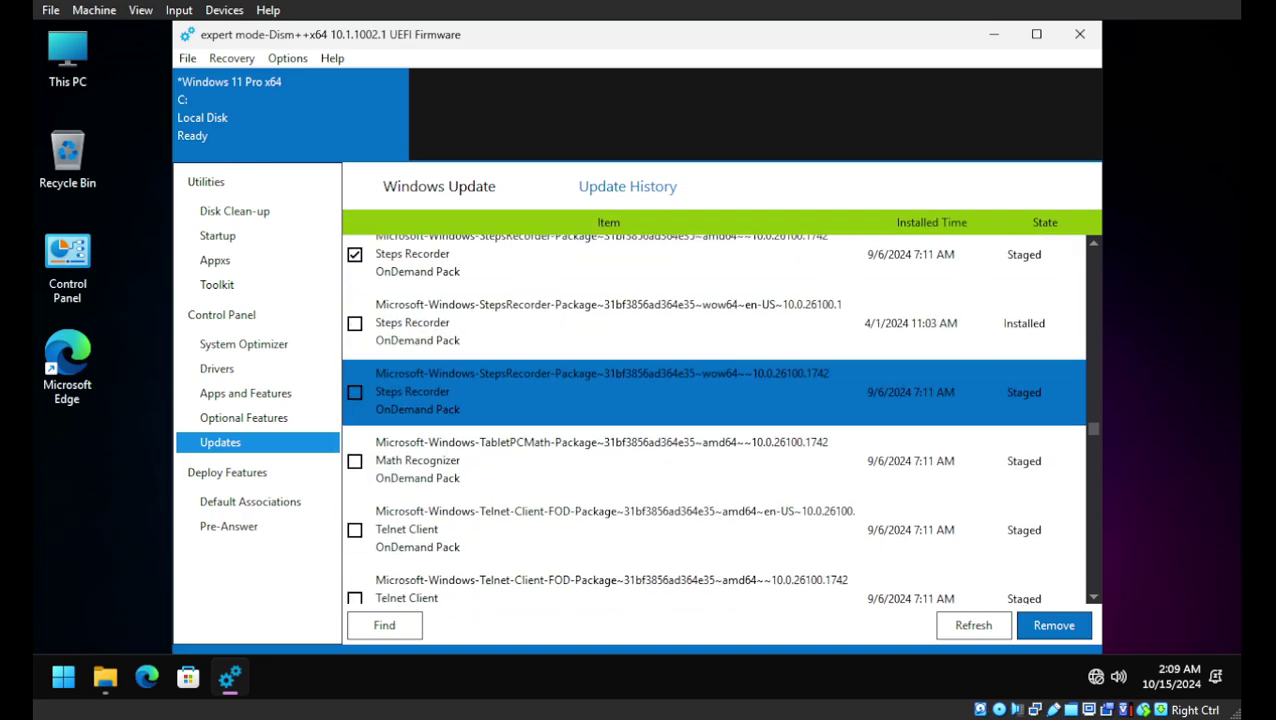
{"action": "key", "text": "space"}
Step: Mark the Math Recognizer package and both Telnet Client packages for removal
{"action": "key", "text": "Down"}
{"action": "key", "text": "space"}
{"action": "key", "text": "Down"}
{"action": "key", "text": "space"}
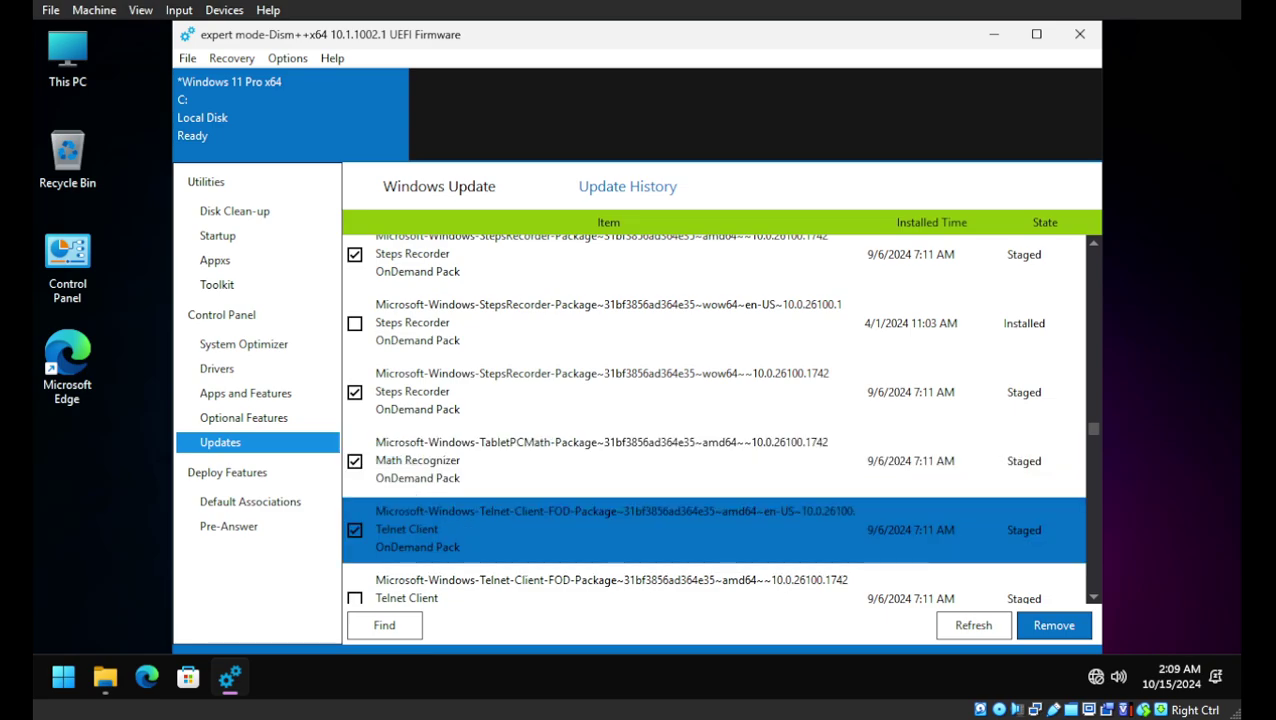
{"action": "key", "text": "Down"}
{"action": "key", "text": "space"}
Step: Mark both staged TFTP Client packages, located after the Remote Desktop Services Application Server entries, for removal
{"action": "key", "text": "Down"}
{"action": "key", "text": "Down"}
{"action": "key", "text": "Down"}
{"action": "key", "text": "Down"}
{"action": "key", "text": "Down"}
{"action": "key", "text": "Down"}
{"action": "key", "text": "Down"}
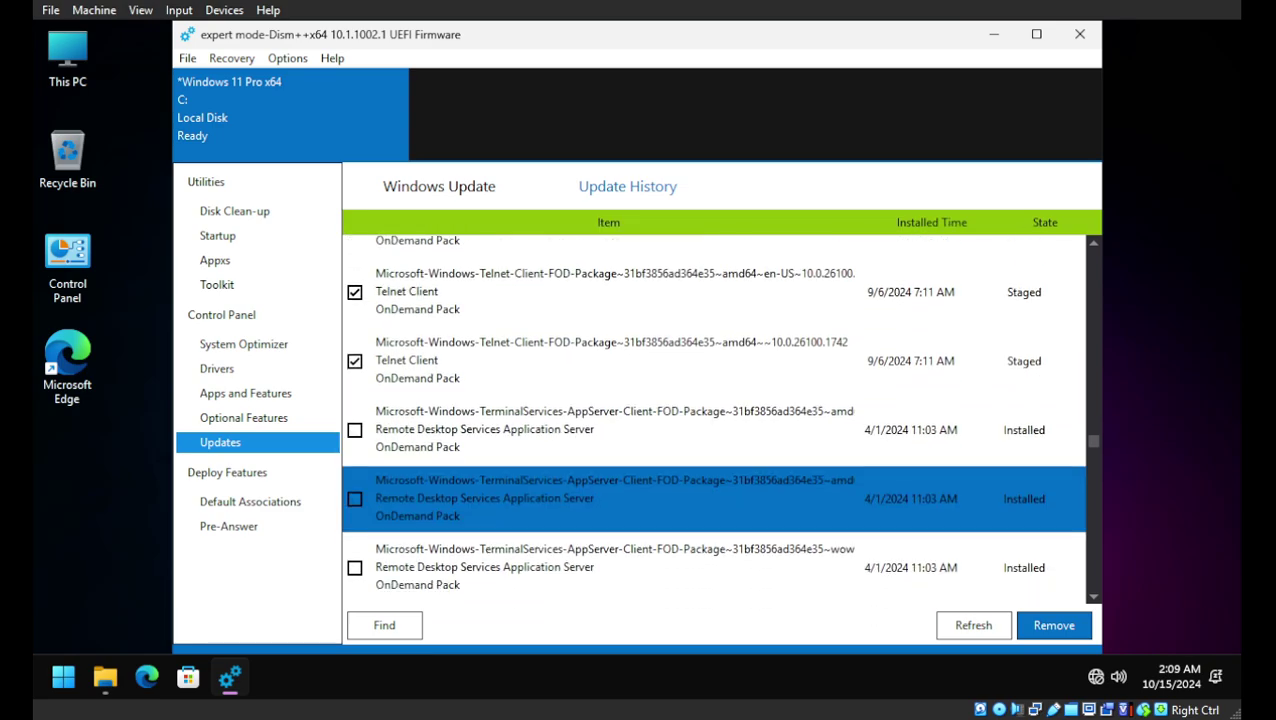
{"action": "key", "text": "Up"}
{"action": "key", "text": "Up"}
{"action": "key", "text": "space"}
{"action": "key", "text": "Down"}
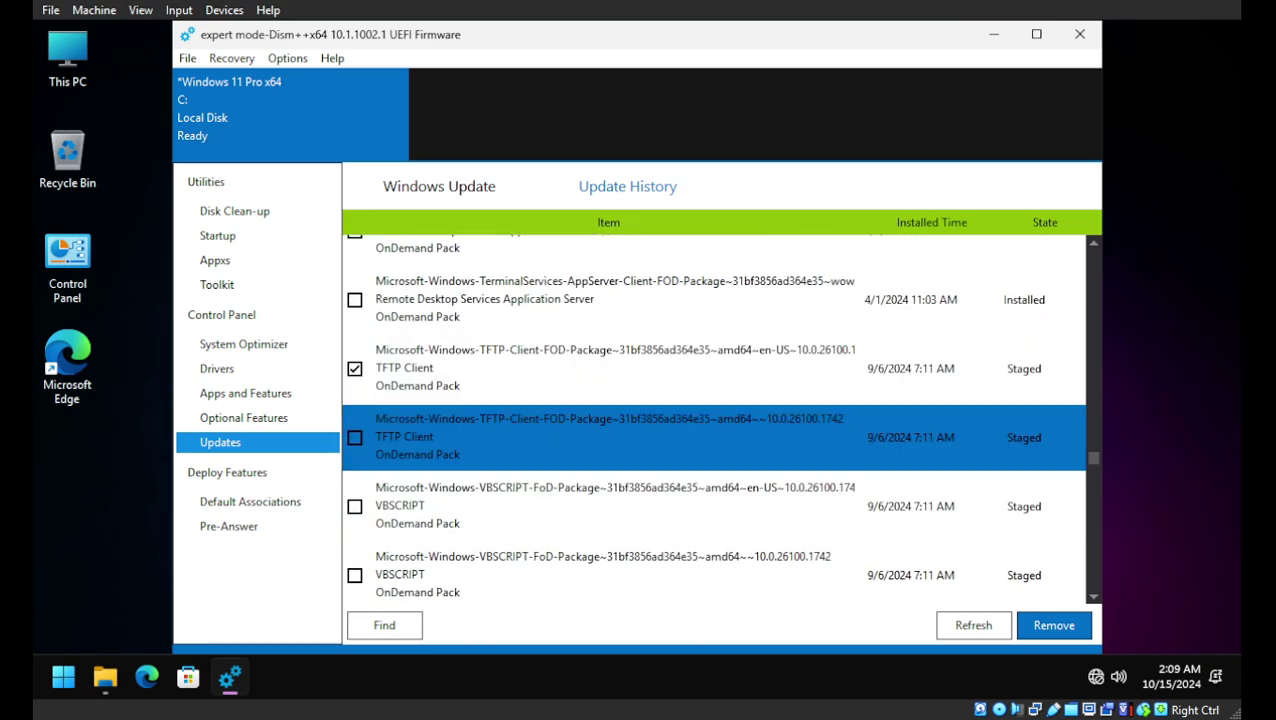
{"action": "key", "text": "space"}
Step: Mark the staged VBSCRIPT packages for removal: amd64 en-US, amd64 and wow64
{"action": "key", "text": "Down"}
{"action": "key", "text": "space"}
{"action": "key", "text": "Down"}
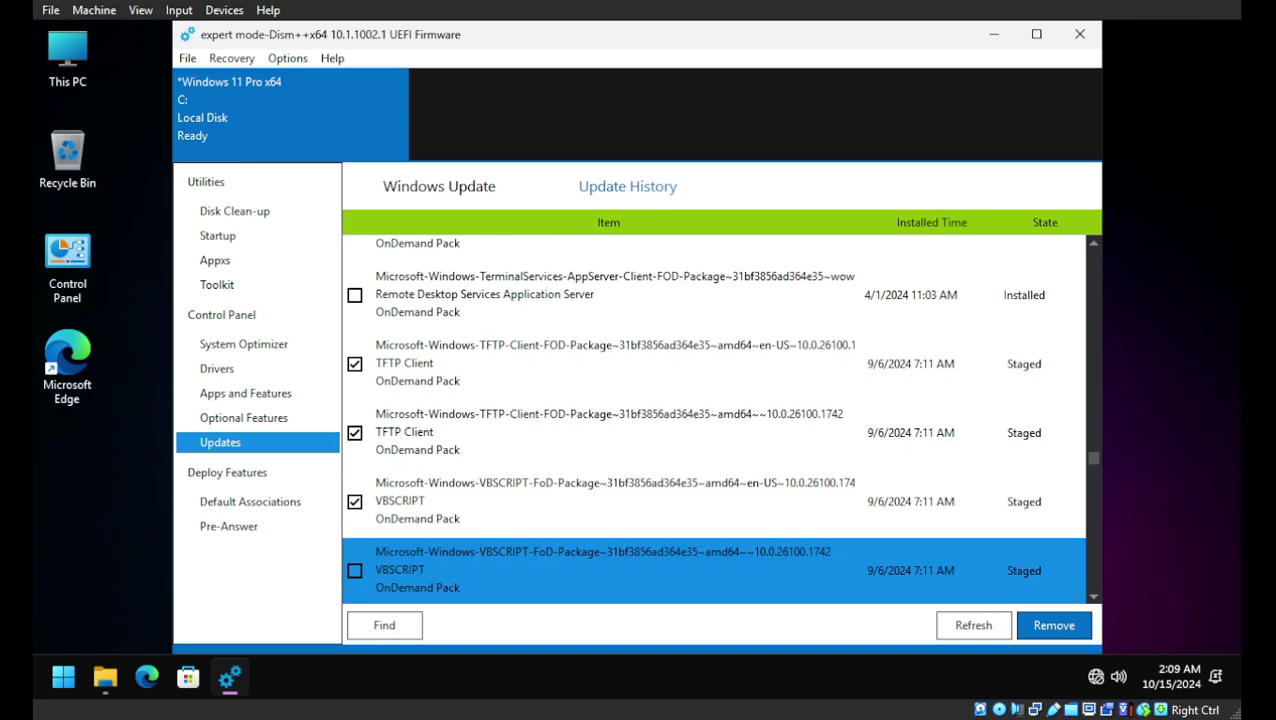
{"action": "key", "text": "space"}
{"action": "key", "text": "Down"}
{"action": "key", "text": "Down"}
{"action": "key", "text": "Up"}
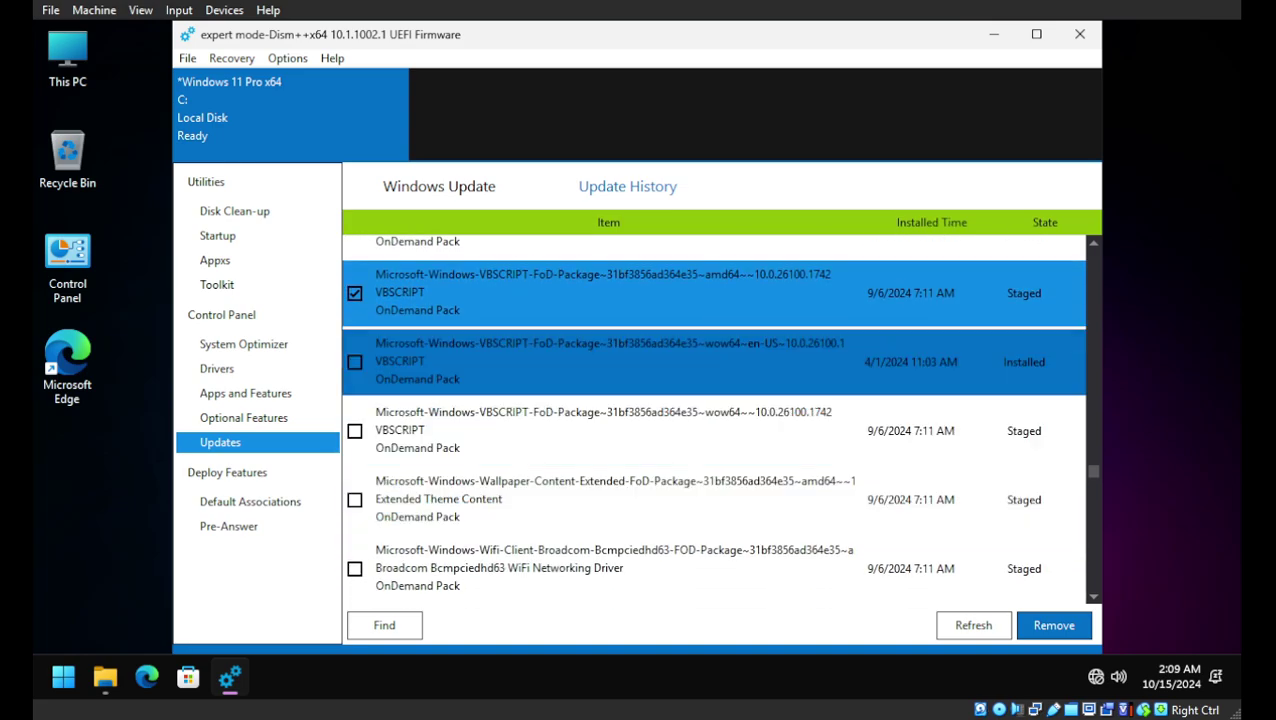
{"action": "key", "text": "Down"}
{"action": "key", "text": "space"}
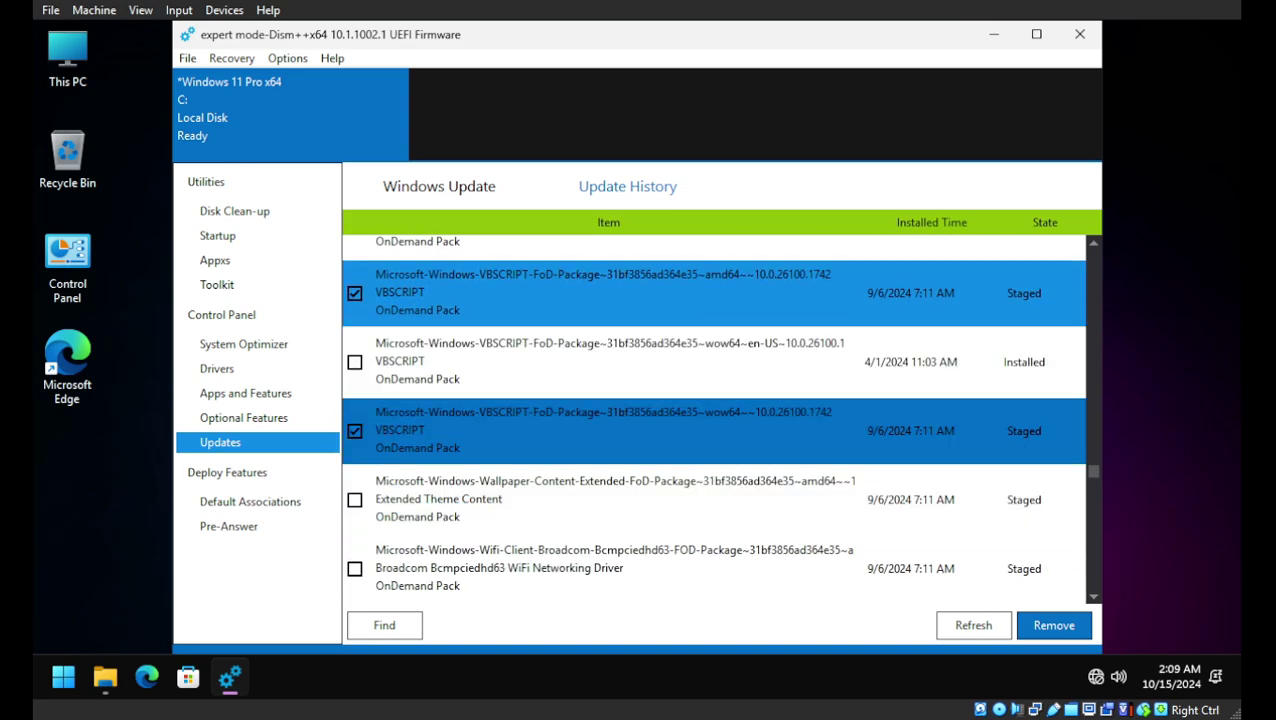
{"action": "key", "text": "Tab"}
{"action": "key", "text": "Up"}
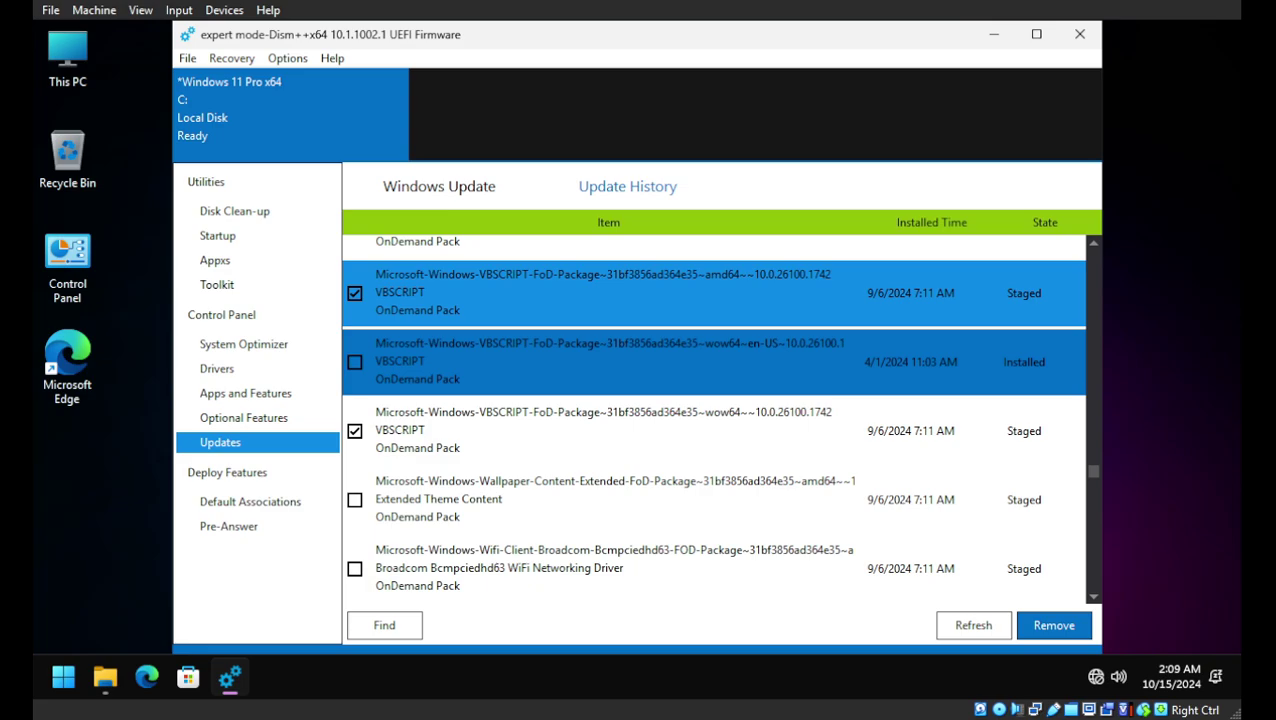
{"action": "key", "text": "Tab"}
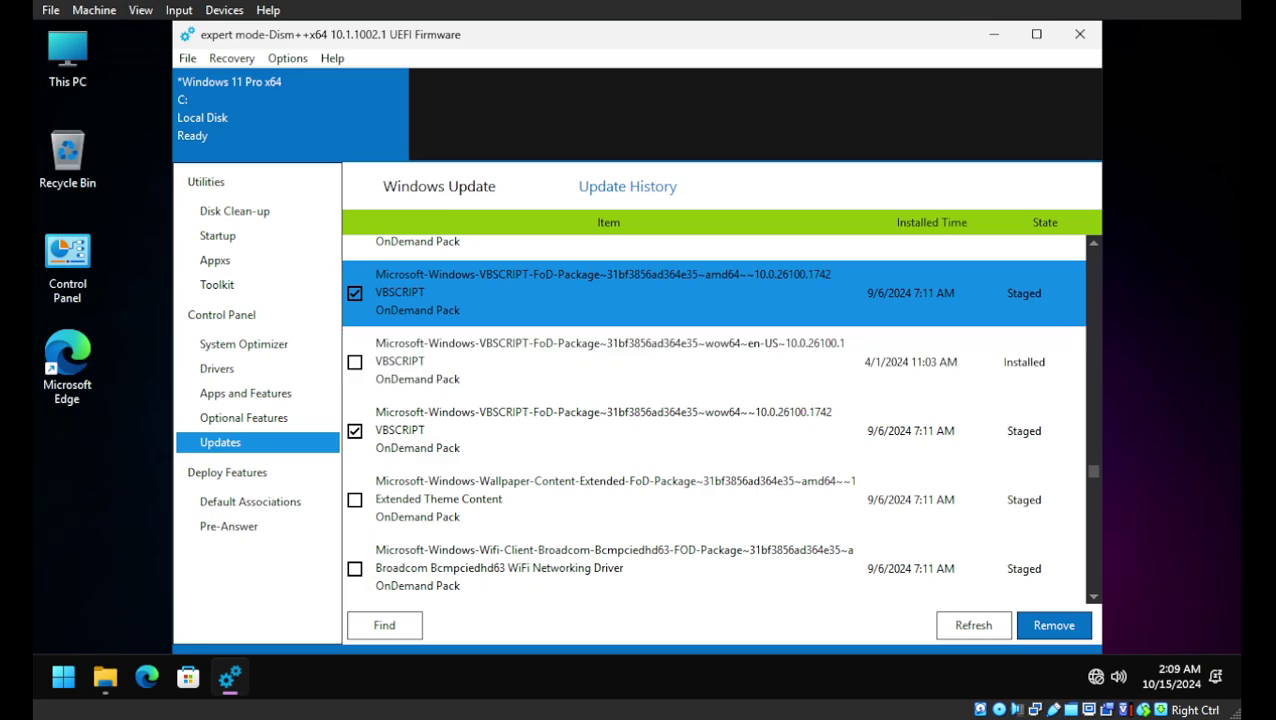
Step: Mark Extended Theme Content and the Broadcom Bcmpciedhd63, Bcmwl63a and Bcmwl63al WiFi Networking Driver packages for removal
{"action": "key", "text": "Down"}
{"action": "key", "text": "Down"}
{"action": "key", "text": "Down"}
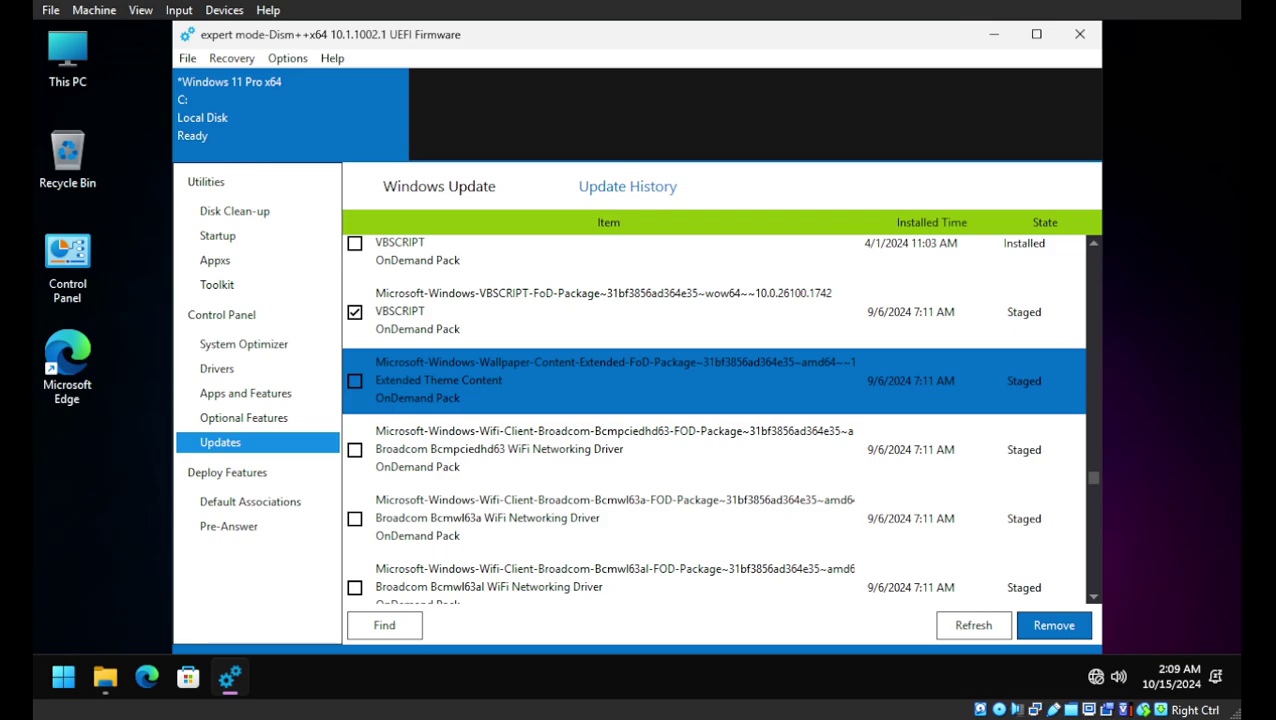
{"action": "key", "text": "space"}
{"action": "key", "text": "Down"}
{"action": "key", "text": "space"}
{"action": "key", "text": "Down"}
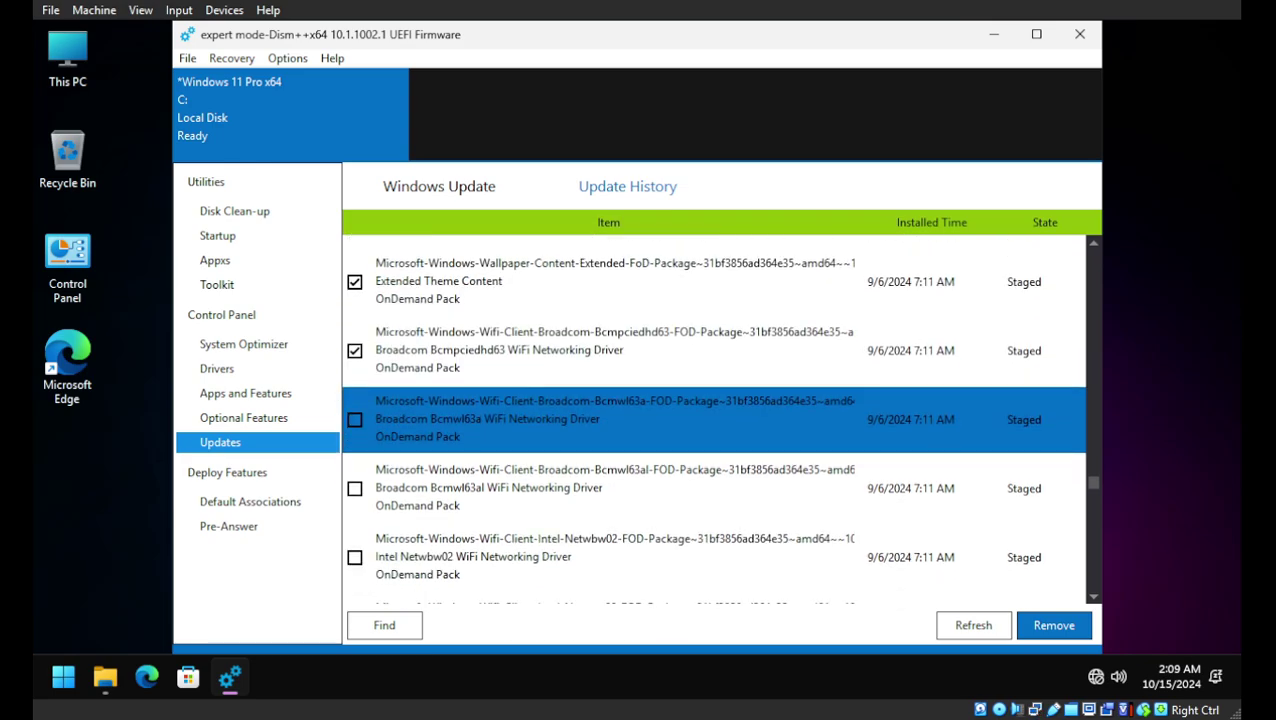
{"action": "key", "text": "space"}
{"action": "key", "text": "Down"}
{"action": "key", "text": "space"}
Step: Mark the Intel Netwbw02, Netwew00, Netwew01, Netwlv64 and Netwns64 WiFi Networking Driver packages for removal
{"action": "key", "text": "Down"}
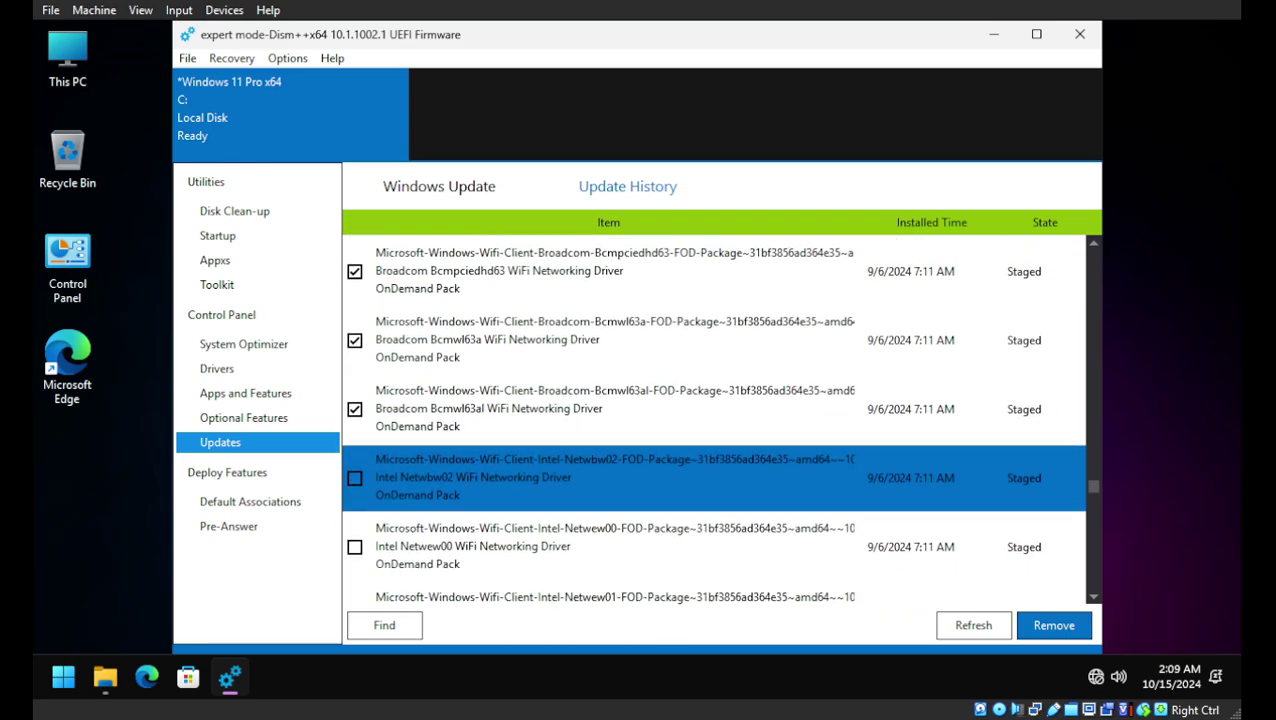
{"action": "key", "text": "space"}
{"action": "key", "text": "Down"}
{"action": "key", "text": "Down"}
{"action": "key", "text": "space"}
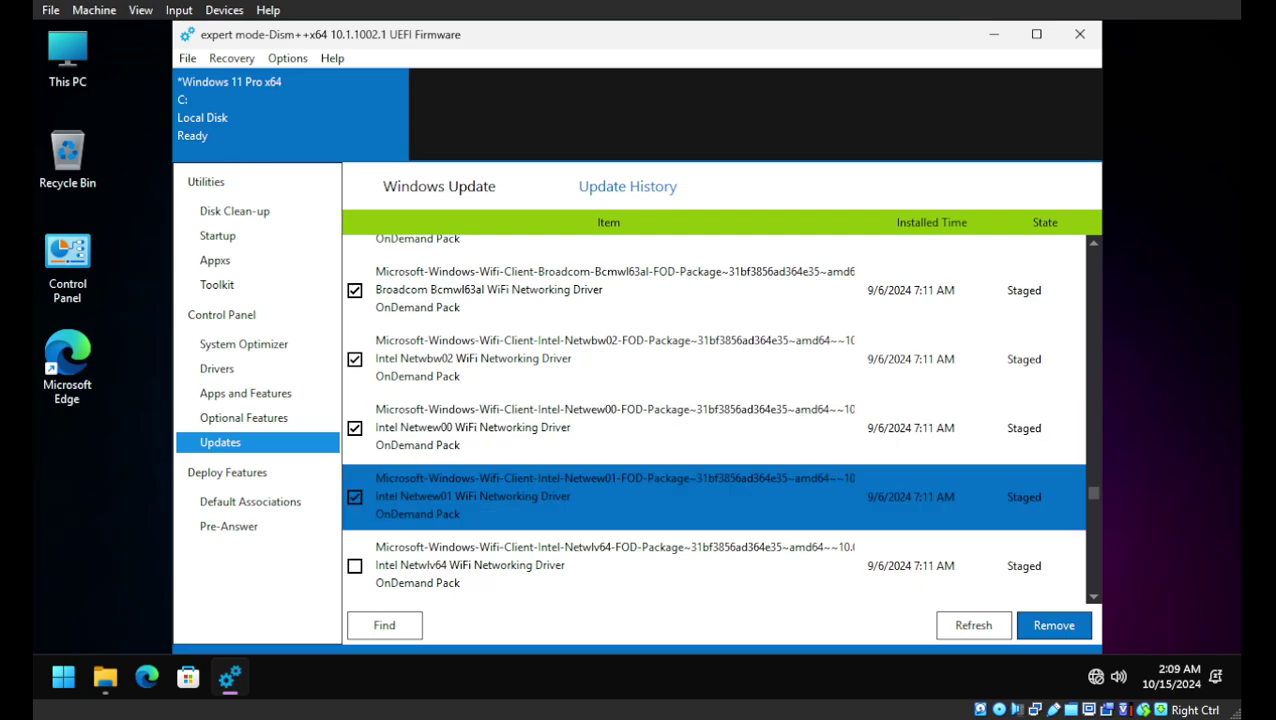
{"action": "key", "text": "Down"}
{"action": "key", "text": "Down"}
{"action": "key", "text": "Up"}
{"action": "key", "text": "space"}
{"action": "key", "text": "Down"}
{"action": "key", "text": "space"}
{"action": "key", "text": "Down"}
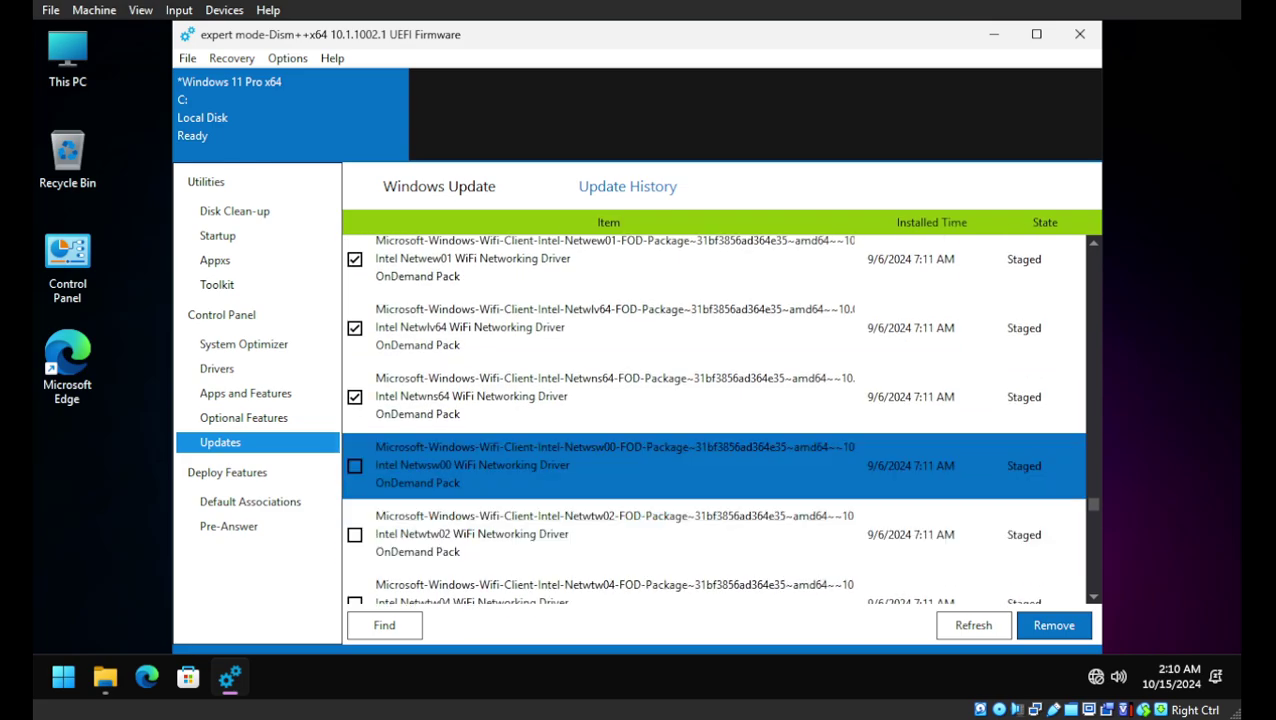
Step: Mark the Intel Netwsw00 and Netwtw02 WiFi Networking Driver packages for removal
{"action": "key", "text": "space"}
{"action": "key", "text": "Down"}
{"action": "key", "text": "space"}
{"action": "key", "text": "Down"}
{"action": "key", "text": "space"}
{"action": "key", "text": "Down"}
{"action": "key", "text": "Down"}
{"action": "key", "text": "Up"}
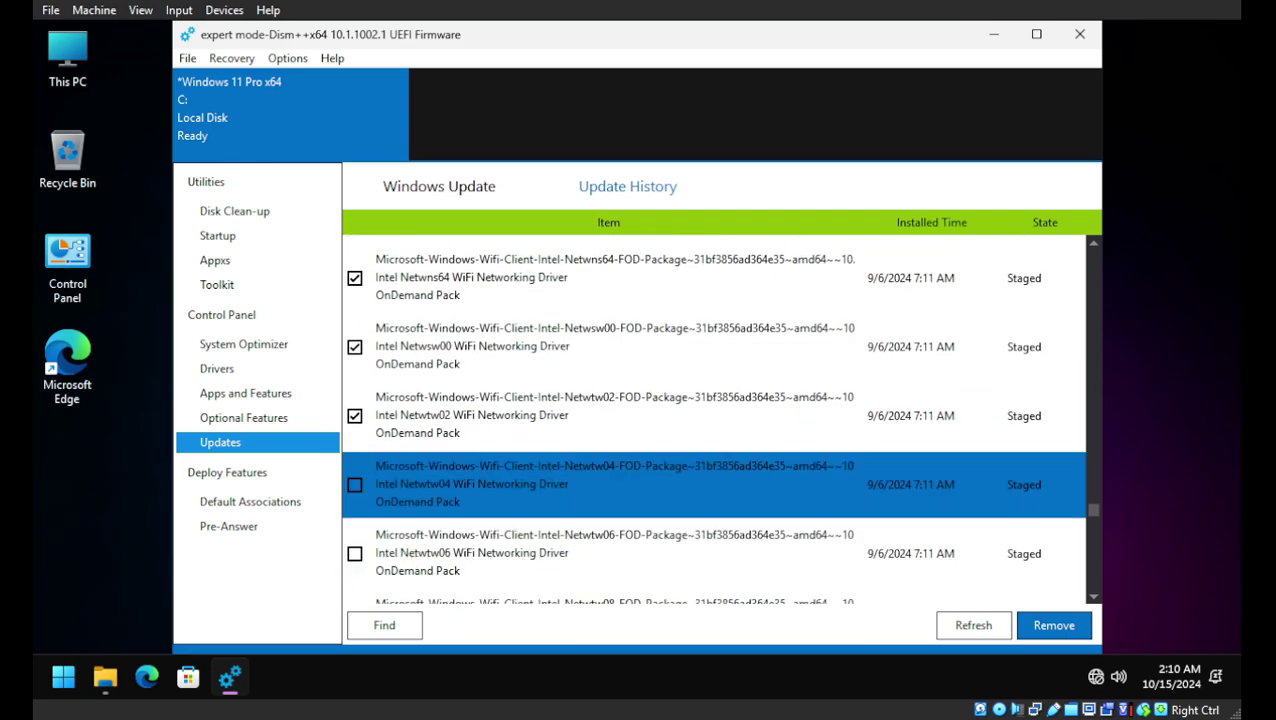
Step: Mark the Intel Netwtw04, Netwtw06, Netwtw08 and Netwtw10 WiFi Networking Driver packages for removal
{"action": "key", "text": "Down"}
{"action": "left_click", "coordinate": [354, 455]}
{"action": "scroll", "coordinate": [354, 470], "scroll_direction": "down", "scroll_amount": 5}
{"action": "left_click", "coordinate": [354, 424]}
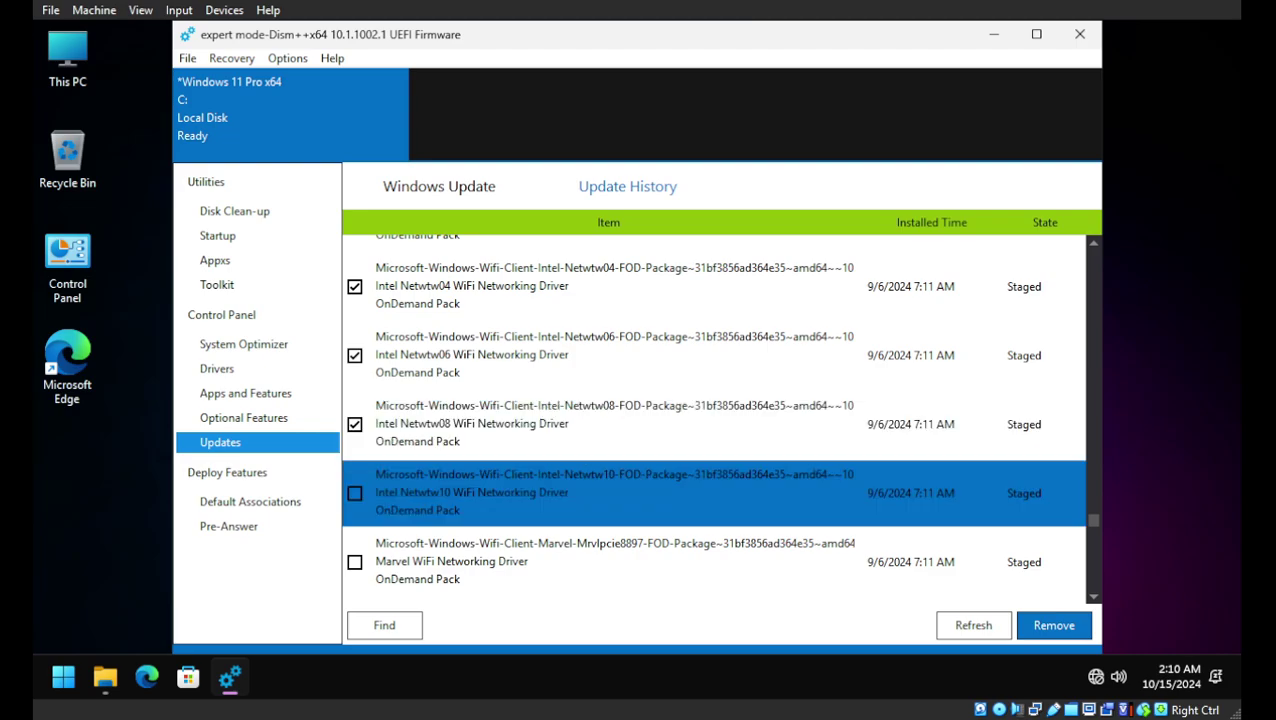
{"action": "left_click", "coordinate": [354, 492]}
Step: Mark the Marvel and Qualcomm Athw8x WiFi Networking Driver packages for removal
{"action": "scroll", "coordinate": [354, 492], "scroll_direction": "down", "scroll_amount": 4}
{"action": "key", "text": "space"}
{"action": "key", "text": "Down"}
{"action": "key", "text": "space"}
{"action": "key", "text": "Down"}
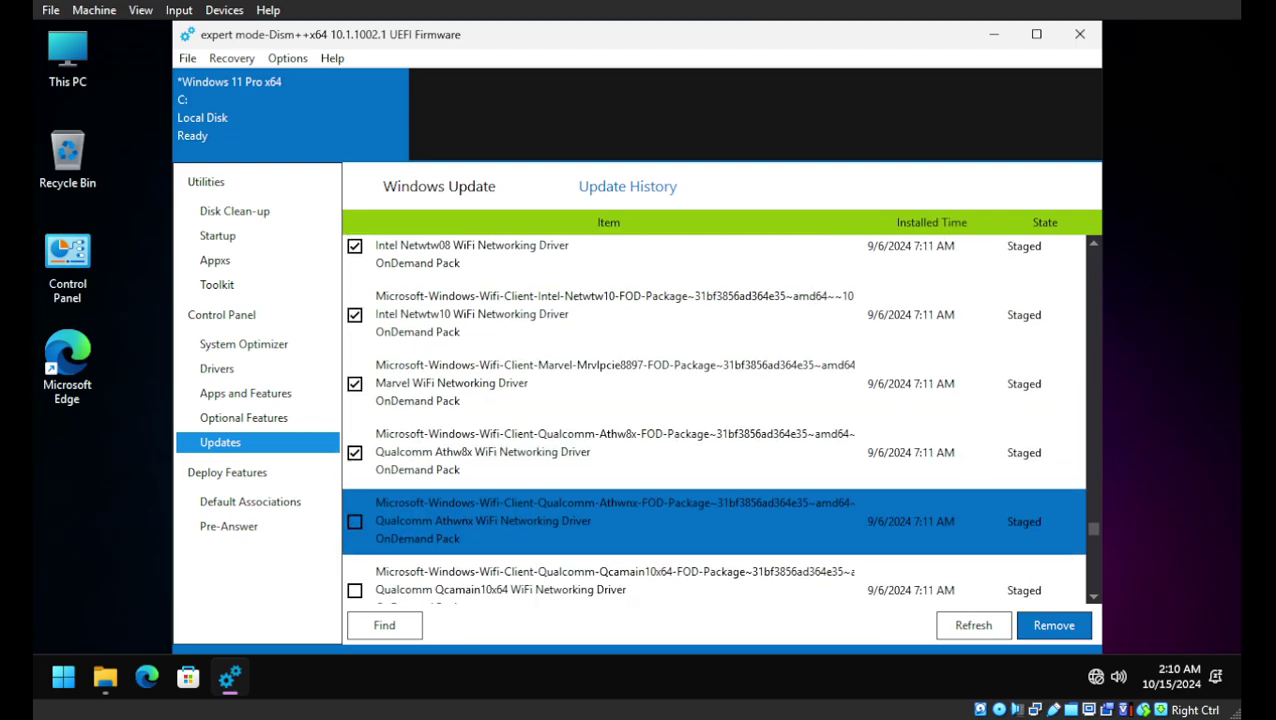
Step: Mark the Qualcomm Athwnx, Qualcomm Qcamain10x64 and Ralink Netr28x WiFi Networking Driver packages for removal
{"action": "key", "text": "space"}
{"action": "key", "text": "Down"}
{"action": "key", "text": "space"}
{"action": "key", "text": "Down"}
{"action": "key", "text": "space"}
{"action": "key", "text": "Up"}
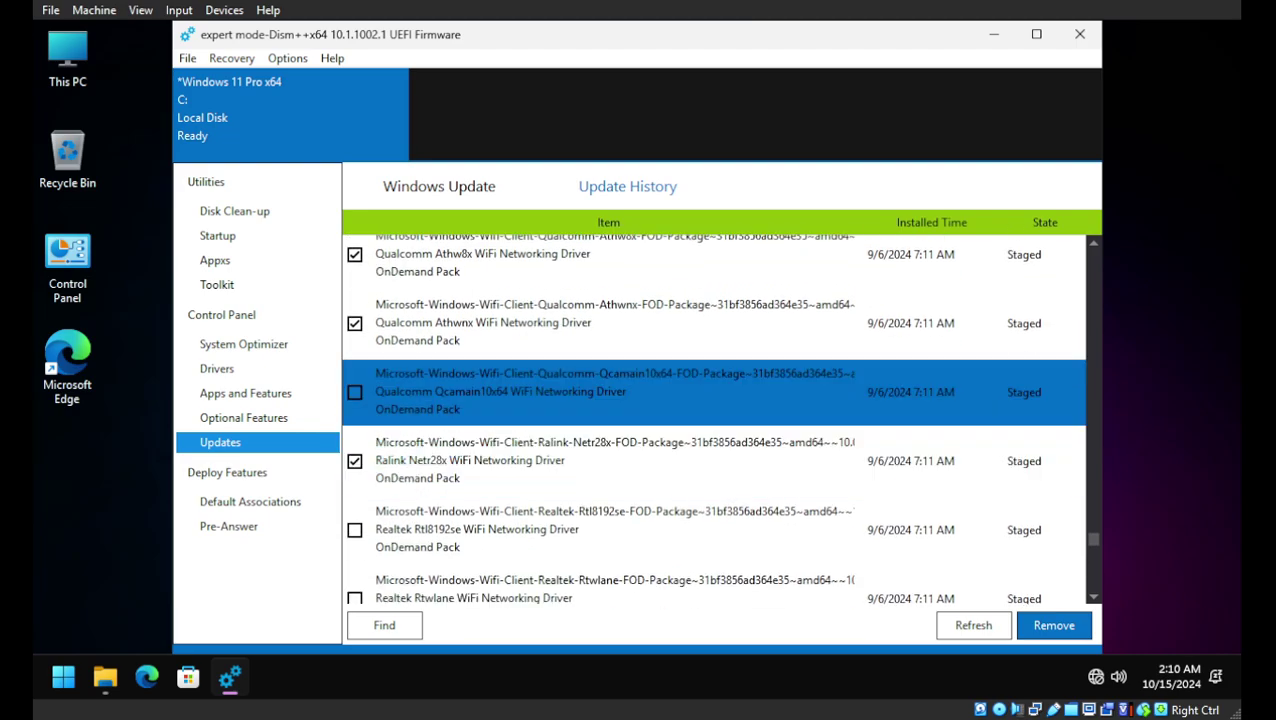
{"action": "key", "text": "Down"}
{"action": "key", "text": "Down"}
Step: Mark the Realtek Rtl8192se, Rtwlane, Rtwlane01 and Rtwlane_13 WiFi Networking Driver packages for removal
{"action": "left_click", "coordinate": [354, 530]}
{"action": "scroll", "coordinate": [354, 530], "scroll_direction": "down", "scroll_amount": 2}
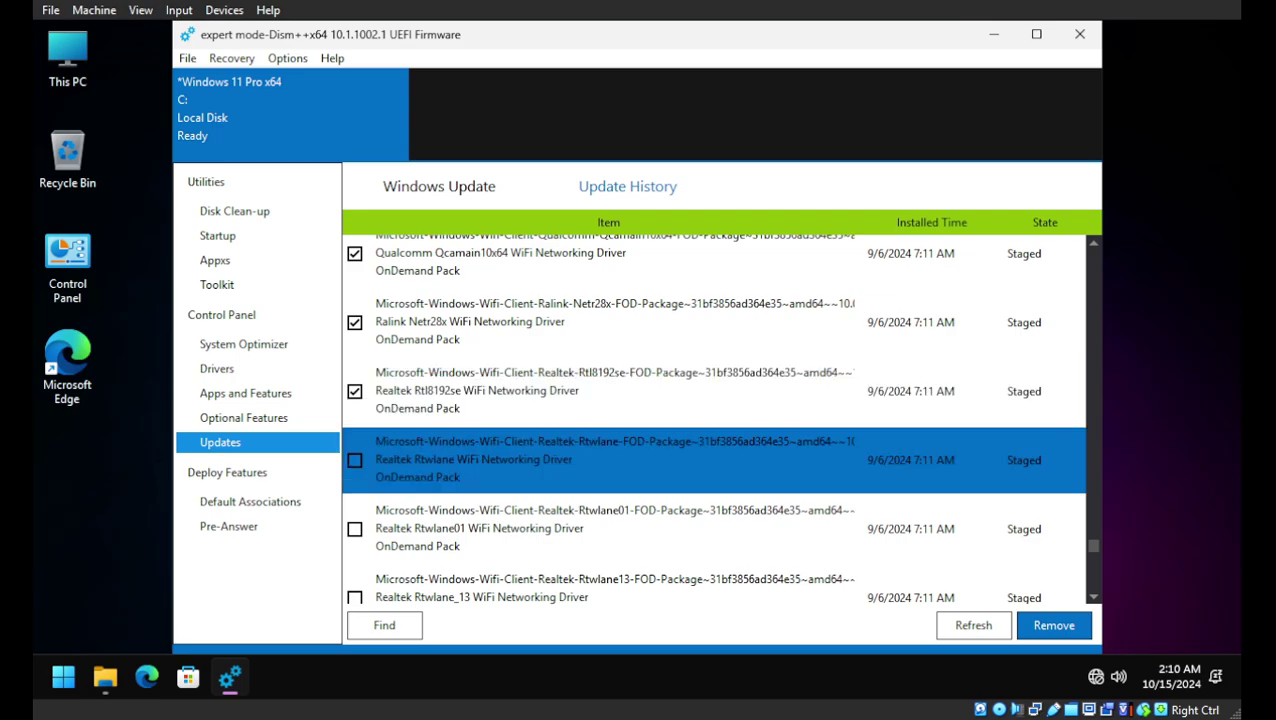
{"action": "left_click", "coordinate": [354, 460]}
{"action": "left_click", "coordinate": [354, 529]}
{"action": "key", "text": "Down"}
{"action": "key", "text": "space"}
{"action": "key", "text": "Down"}
{"action": "key", "text": "Down"}
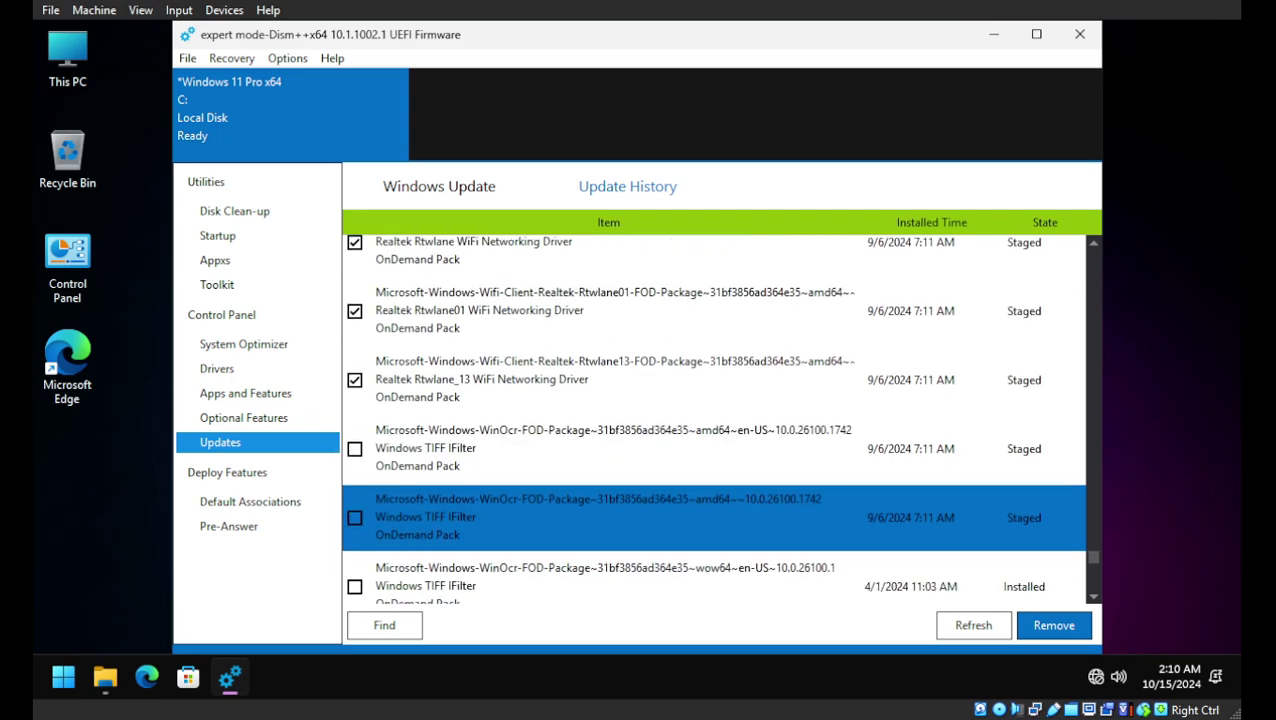
Step: Mark the three staged Windows TIFF IFilter packages for removal: amd64 en-US, amd64 and wow64
{"action": "key", "text": "Up"}
{"action": "key", "text": "space"}
{"action": "key", "text": "Down"}
{"action": "key", "text": "space"}
{"action": "key", "text": "Down"}
{"action": "key", "text": "Down"}
{"action": "key", "text": "Up"}
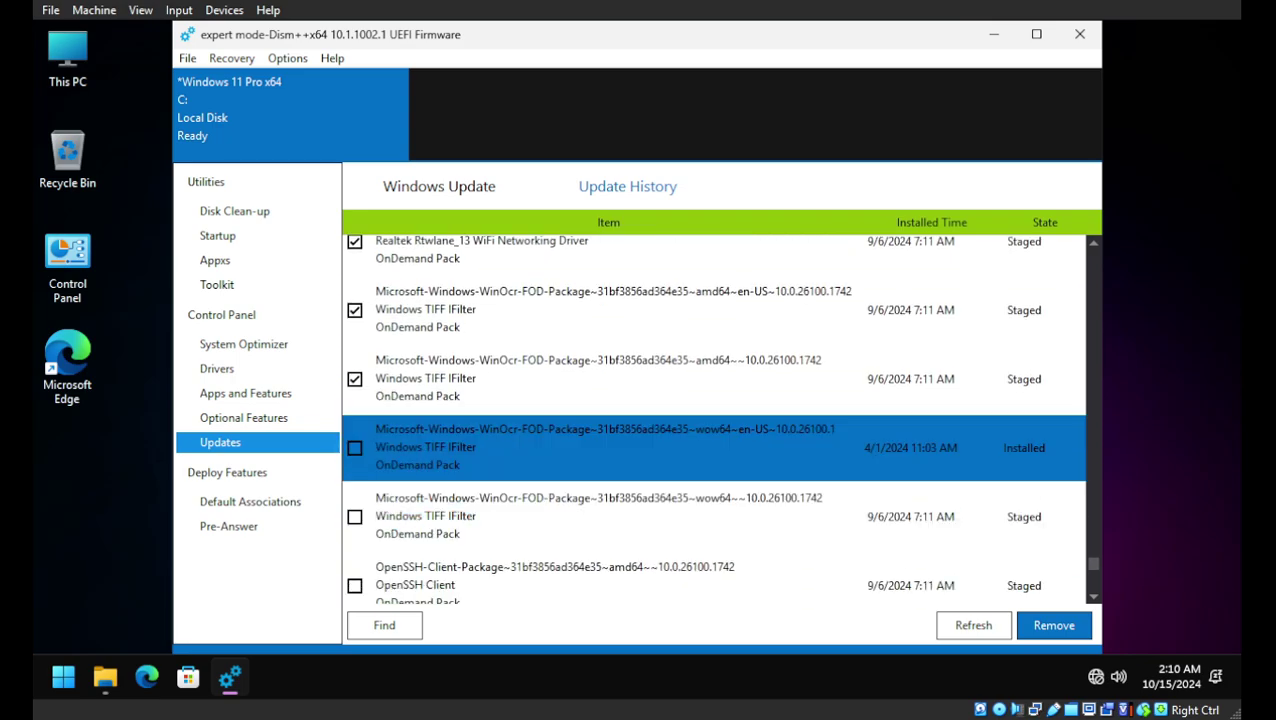
{"action": "key", "text": "Down"}
{"action": "key", "text": "space"}
{"action": "key", "text": "Down"}
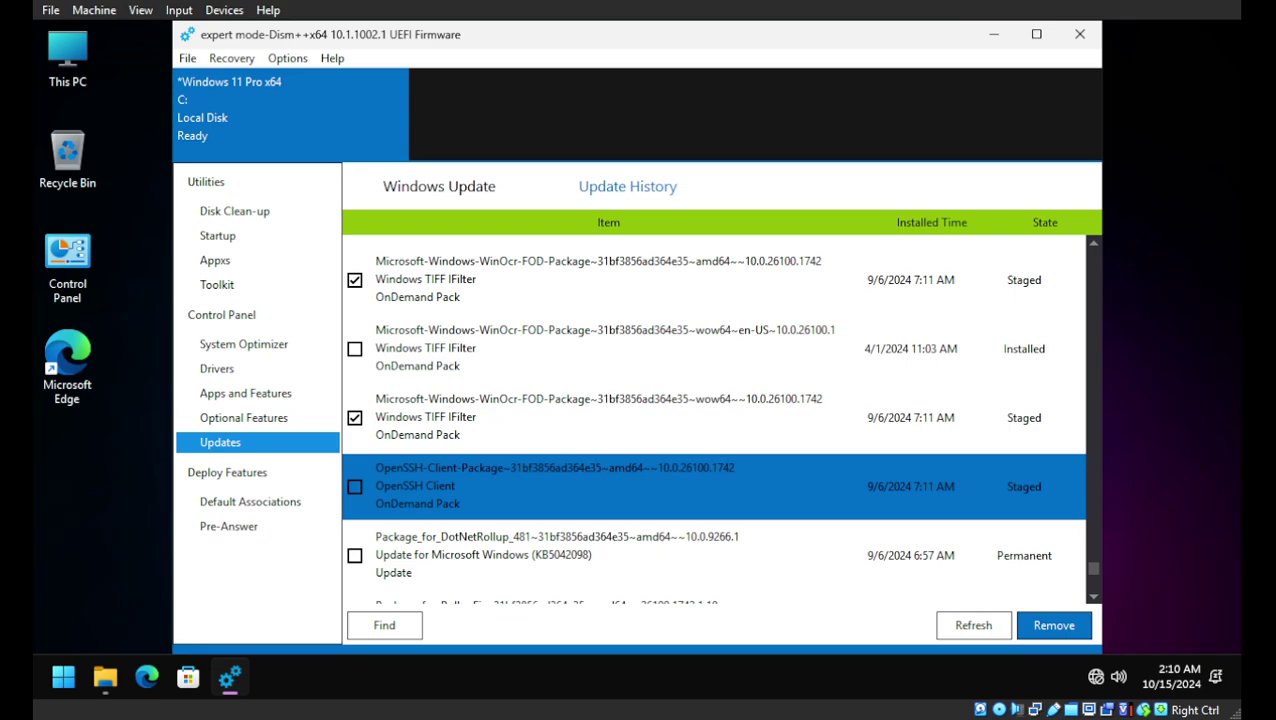
Step: Mark the staged OpenSSH Client package and Security Update KB5043080, and remove all marked packages
{"action": "key", "text": "Down"}
{"action": "key", "text": "Down"}
{"action": "key", "text": "space"}
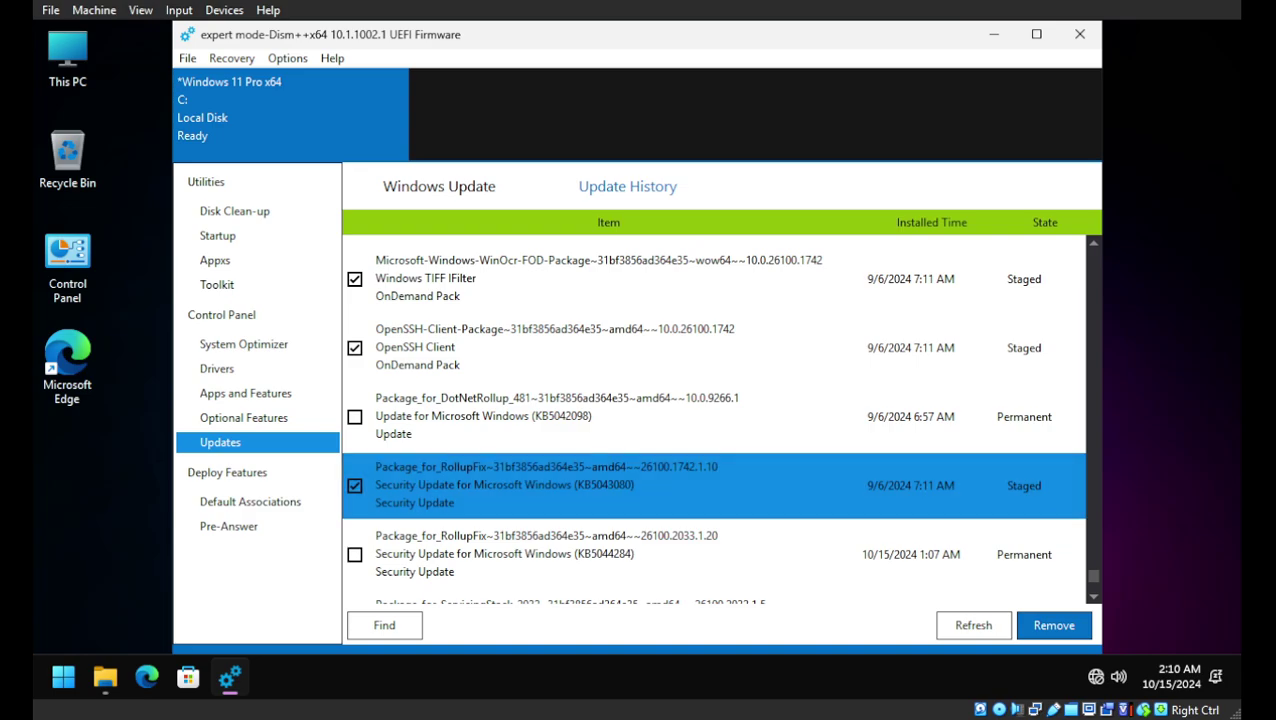
{"action": "key", "text": "Down"}
{"action": "key", "text": "Return"}
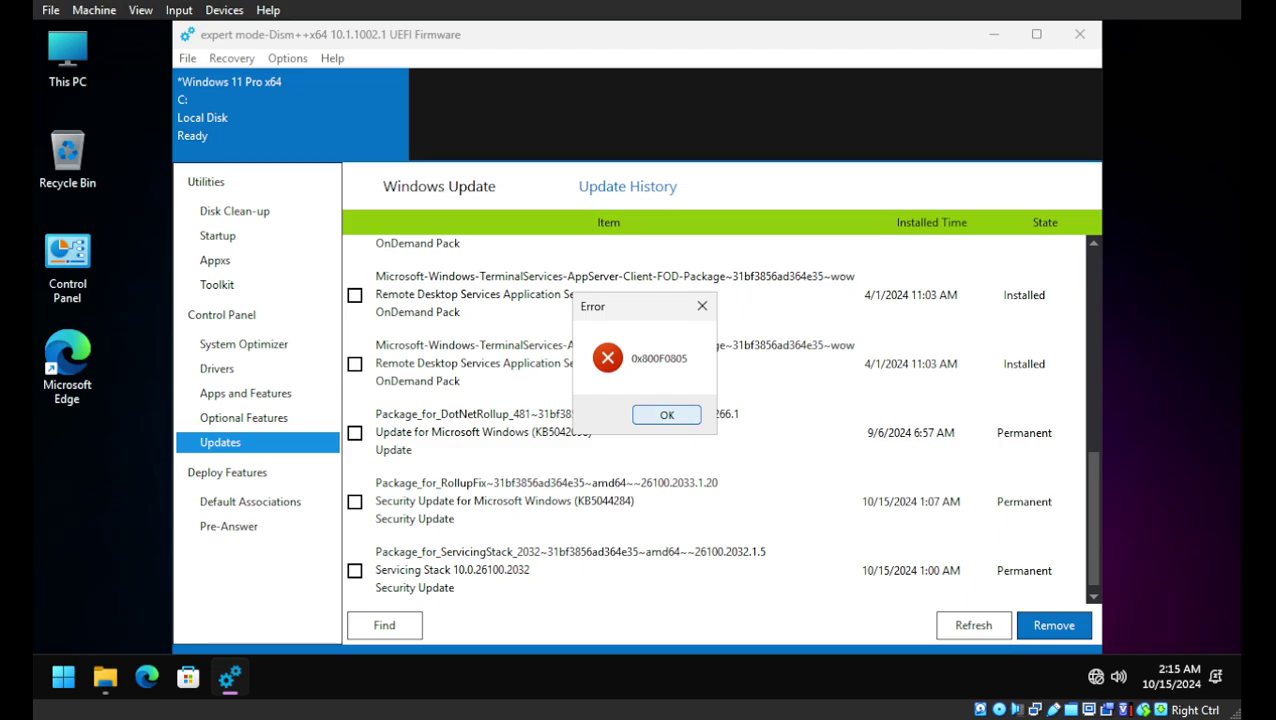
Step: Dismiss the error, mark the staged English (US) typing package near the start of the list, and remove it
{"action": "left_click", "coordinate": [666, 414]}
{"action": "scroll", "coordinate": [666, 363], "scroll_direction": "up", "scroll_amount": 10}
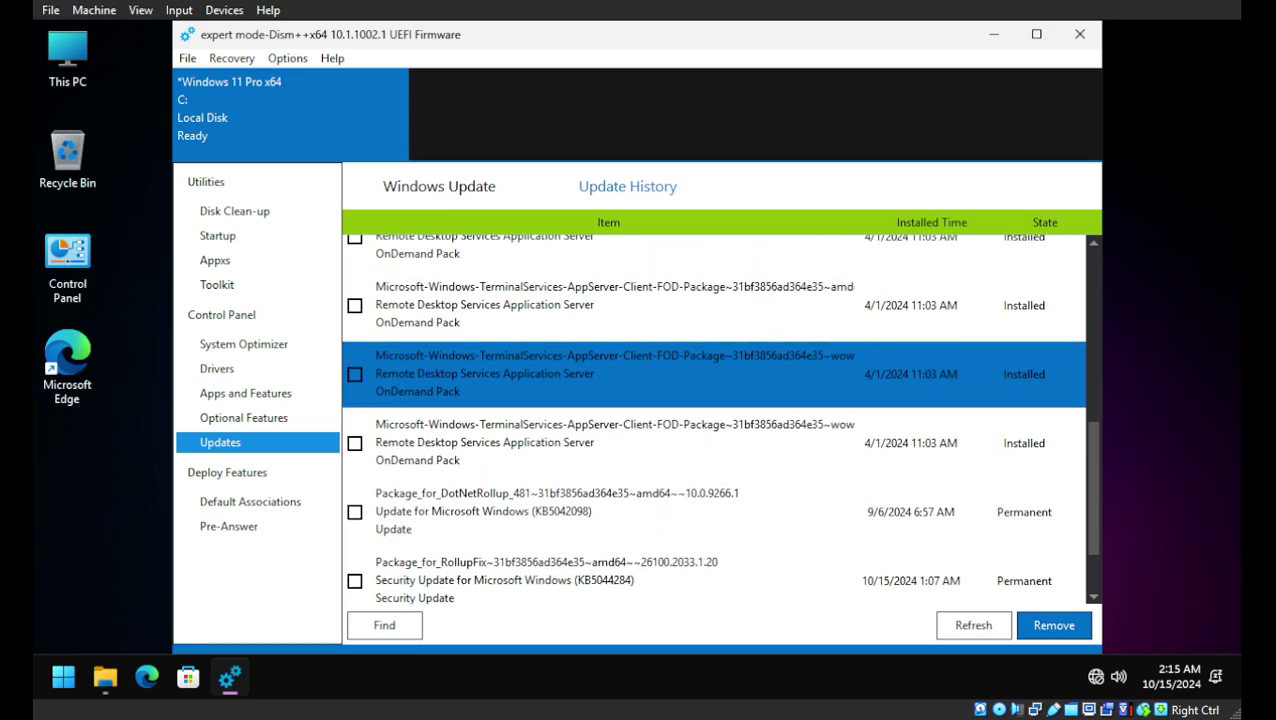
{"action": "left_click", "coordinate": [666, 474]}
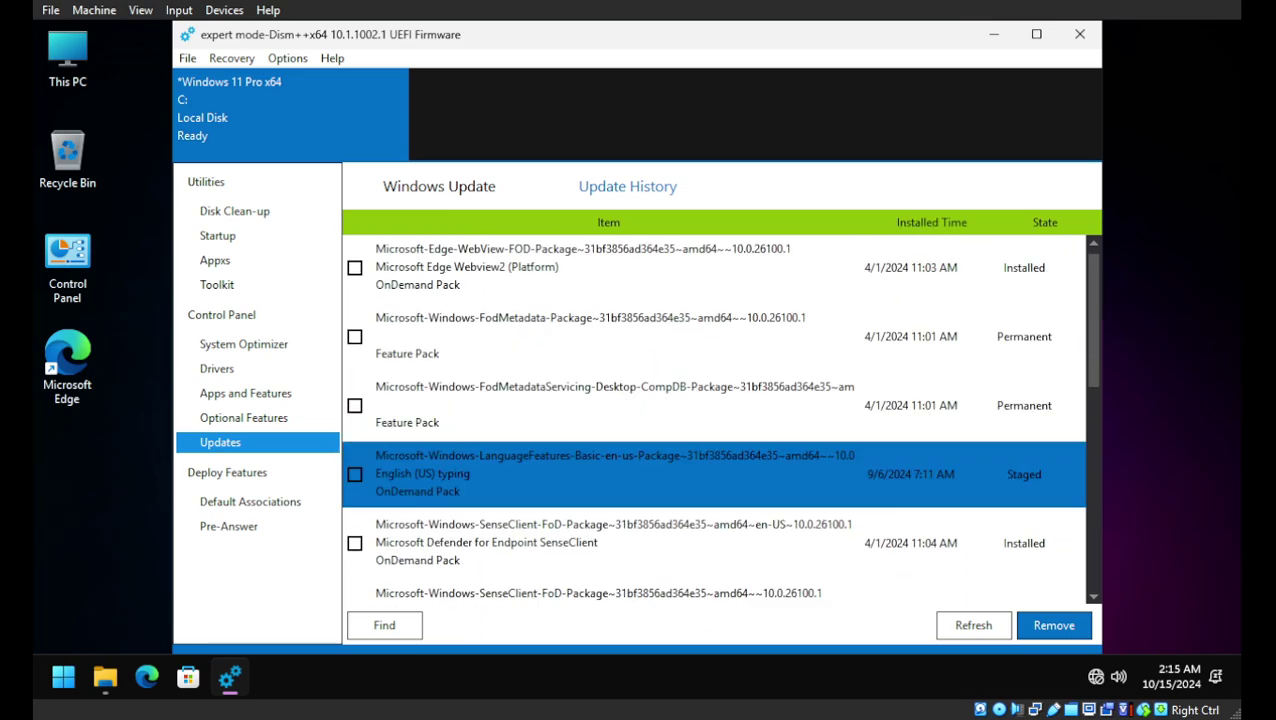
{"action": "left_click", "coordinate": [354, 474]}
{"action": "scroll", "coordinate": [354, 478], "scroll_direction": "down", "scroll_amount": 3}
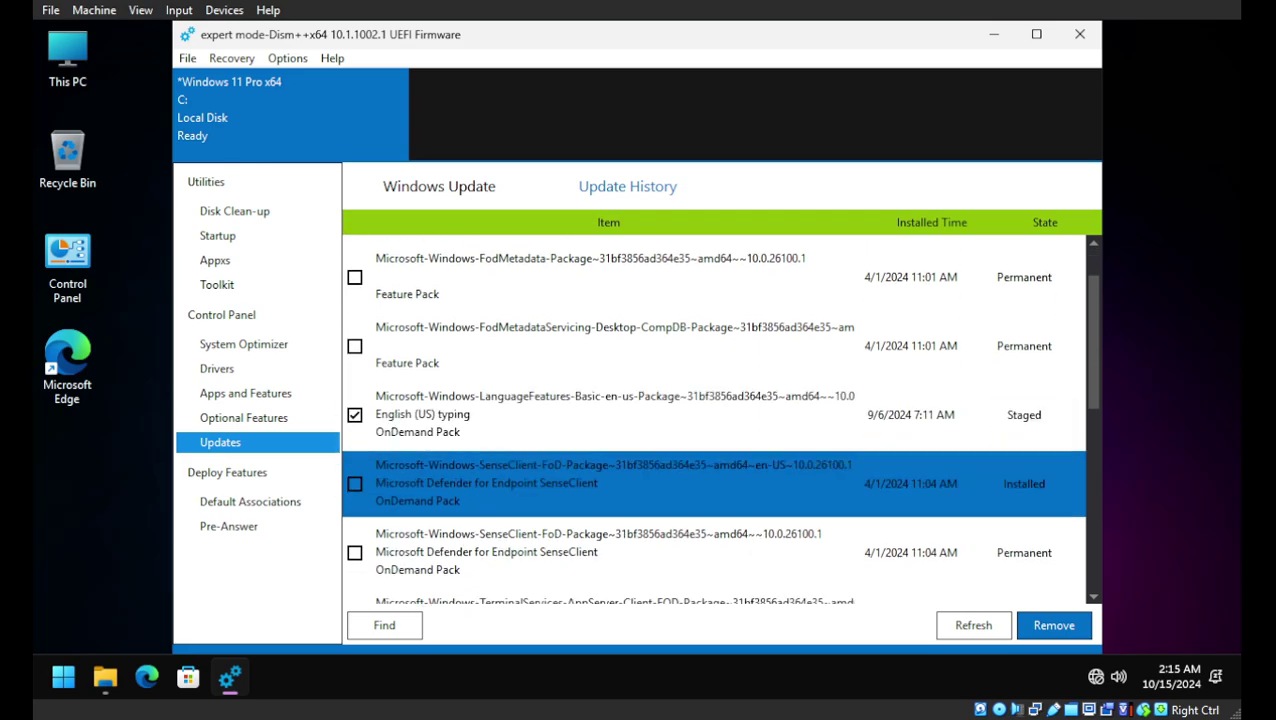
{"action": "scroll", "coordinate": [713, 462], "scroll_direction": "down", "scroll_amount": 6}
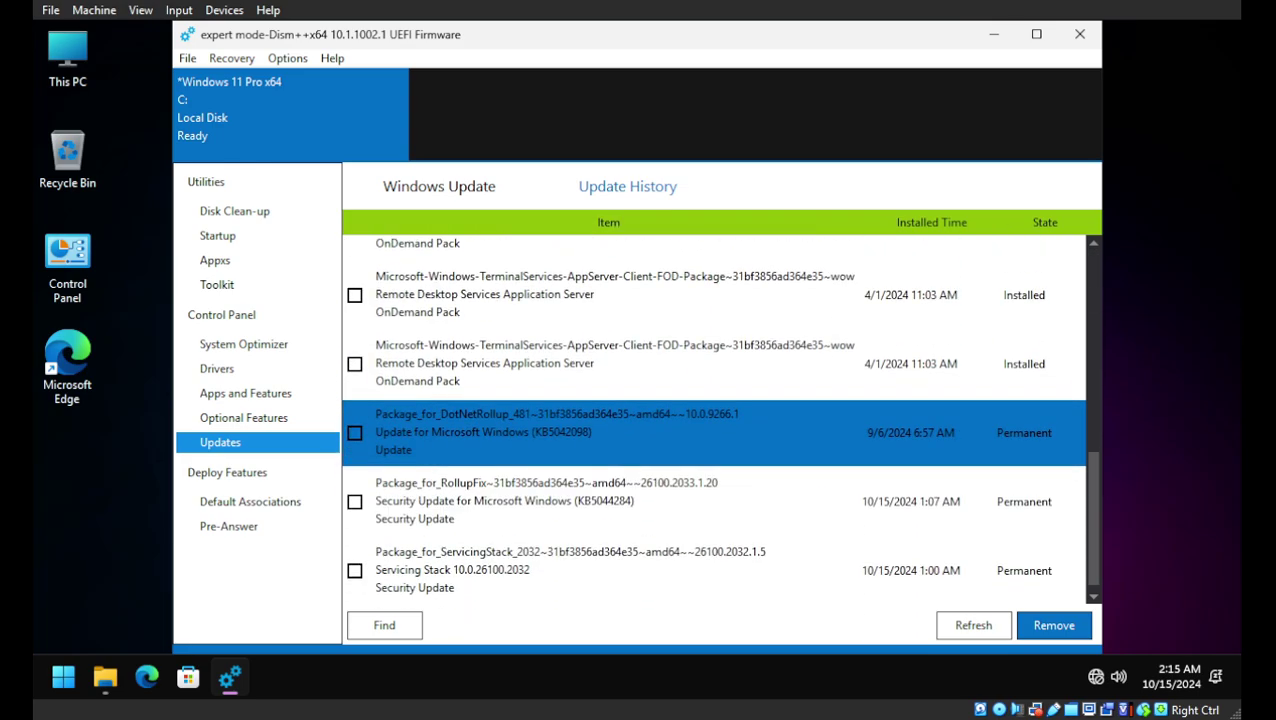
{"action": "left_click", "coordinate": [1053, 625]}
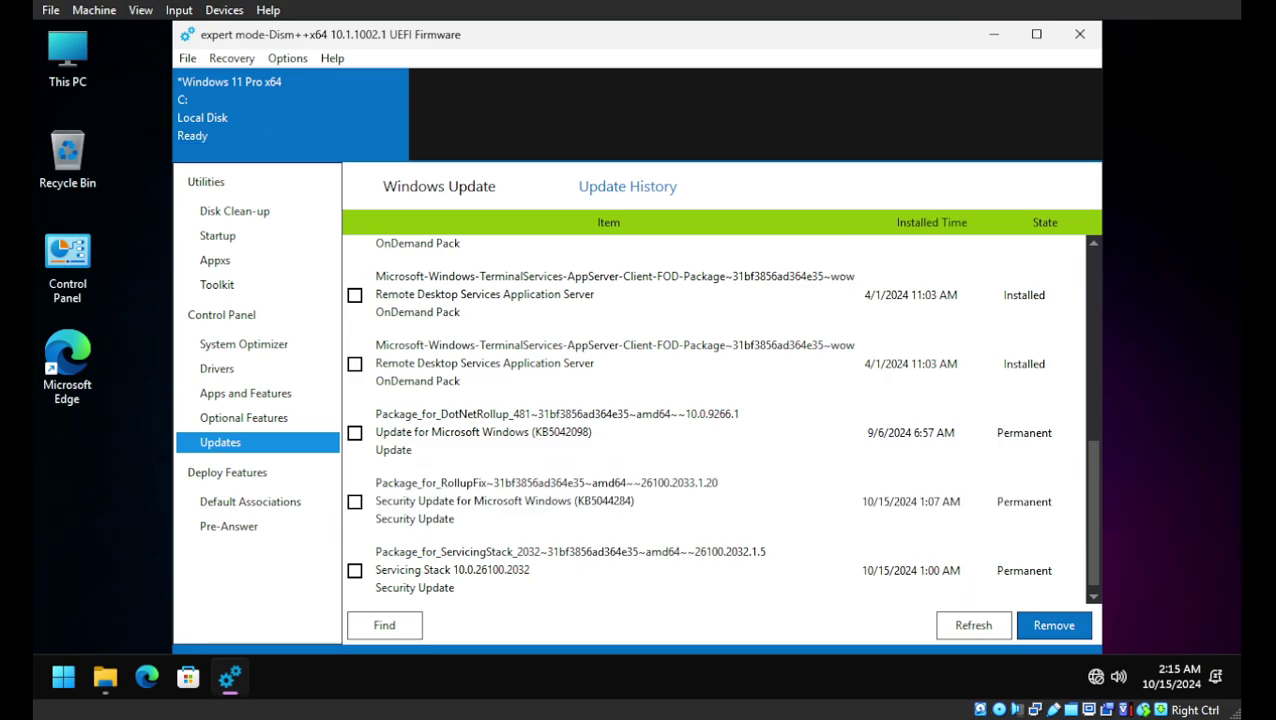
Step: Check the update history list for any remaining staged packages and view the Windows Update page
{"action": "scroll", "coordinate": [715, 494], "scroll_direction": "up", "scroll_amount": 3}
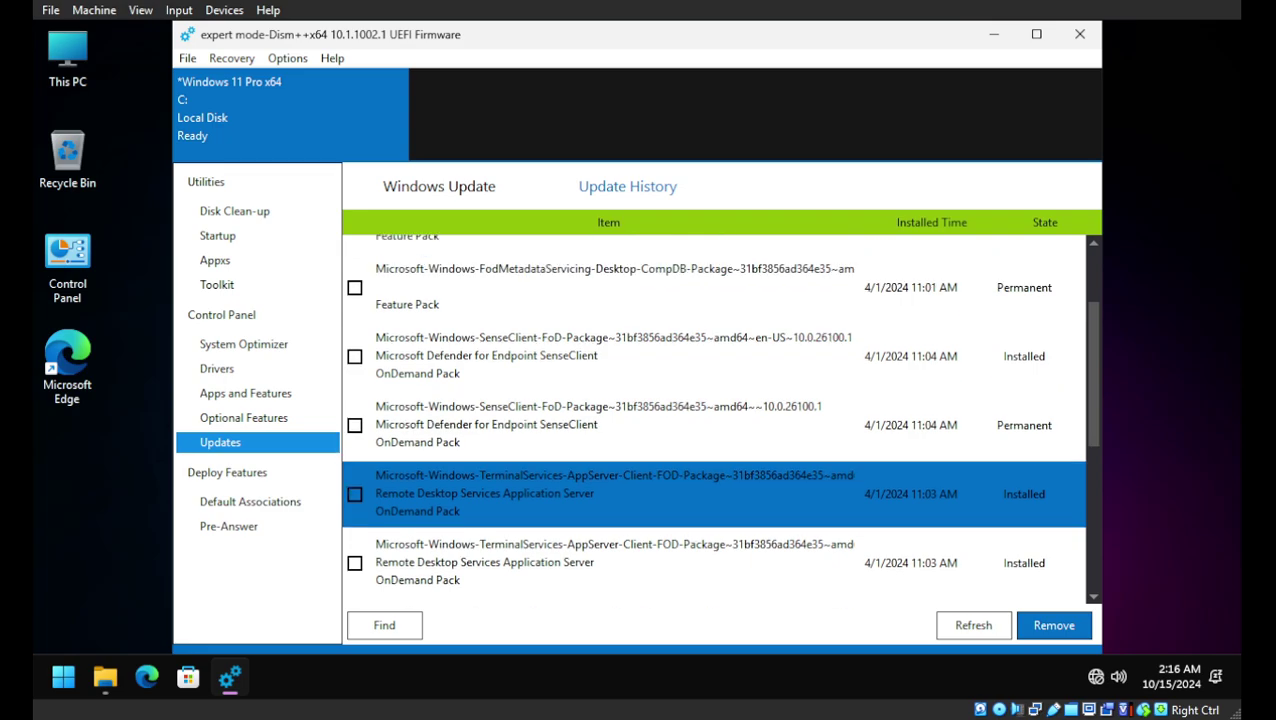
{"action": "scroll", "coordinate": [715, 460], "scroll_direction": "up", "scroll_amount": 1}
{"action": "scroll", "coordinate": [715, 434], "scroll_direction": "up", "scroll_amount": 1}
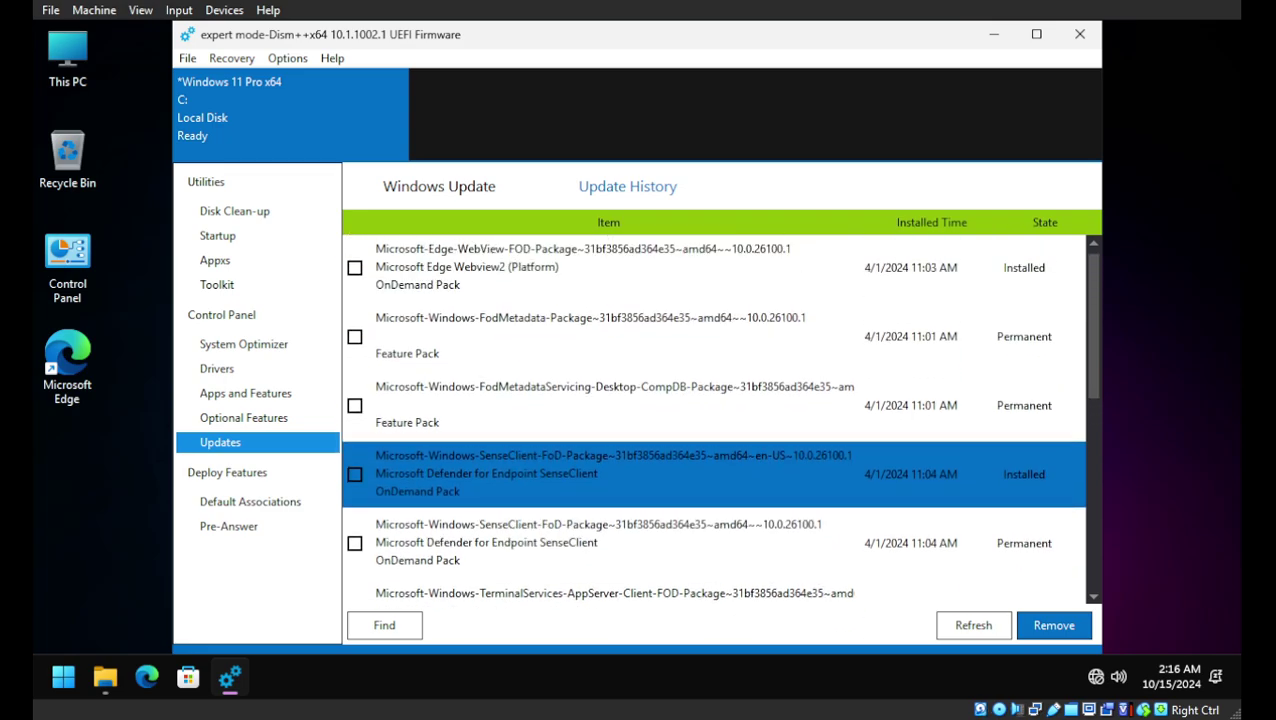
{"action": "scroll", "coordinate": [715, 434], "scroll_direction": "down", "scroll_amount": 3}
{"action": "scroll", "coordinate": [715, 434], "scroll_direction": "down", "scroll_amount": 4}
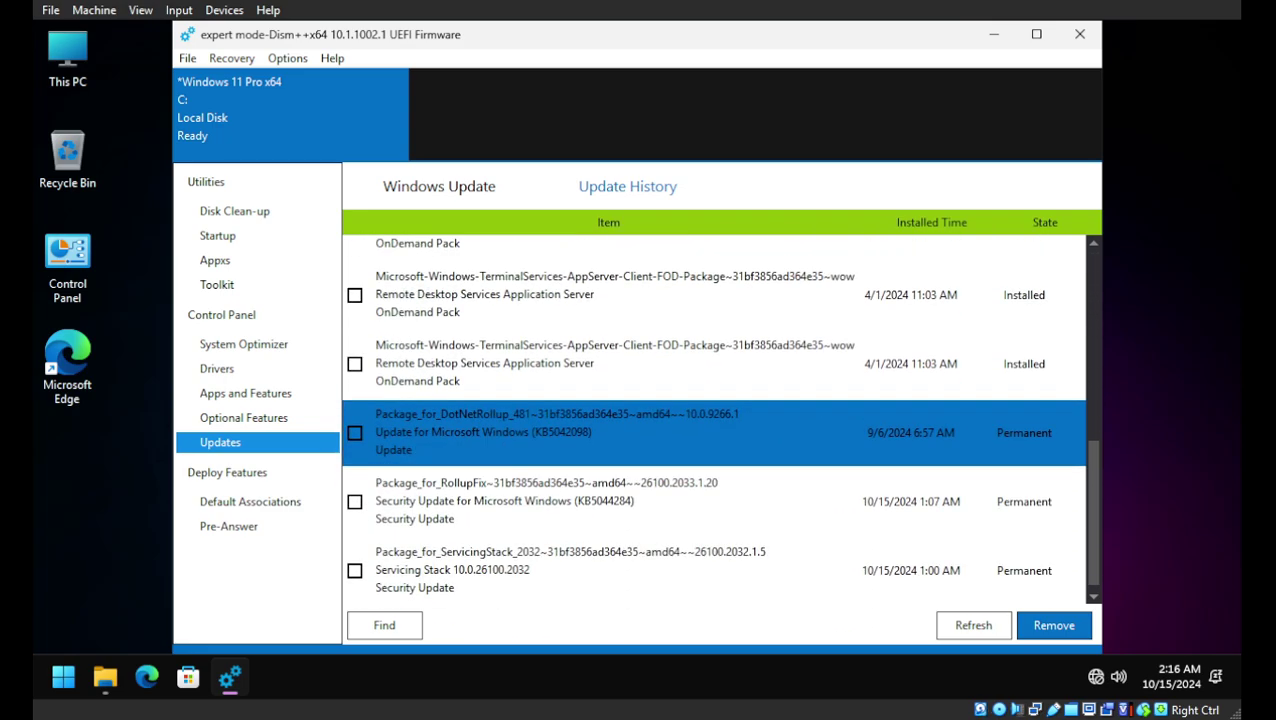
{"action": "left_click", "coordinate": [438, 186]}
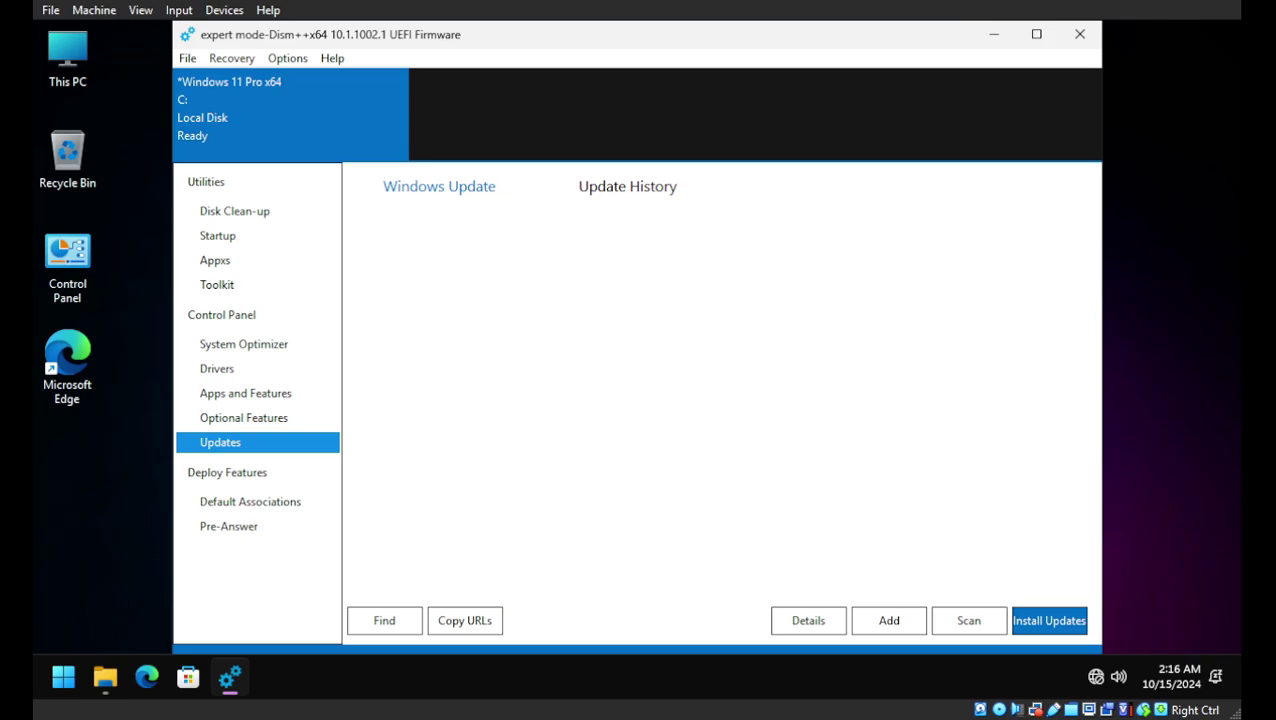
Step: Close Dism++ and its File Explorer folder window, and restart Windows
{"action": "left_click", "coordinate": [1079, 34]}
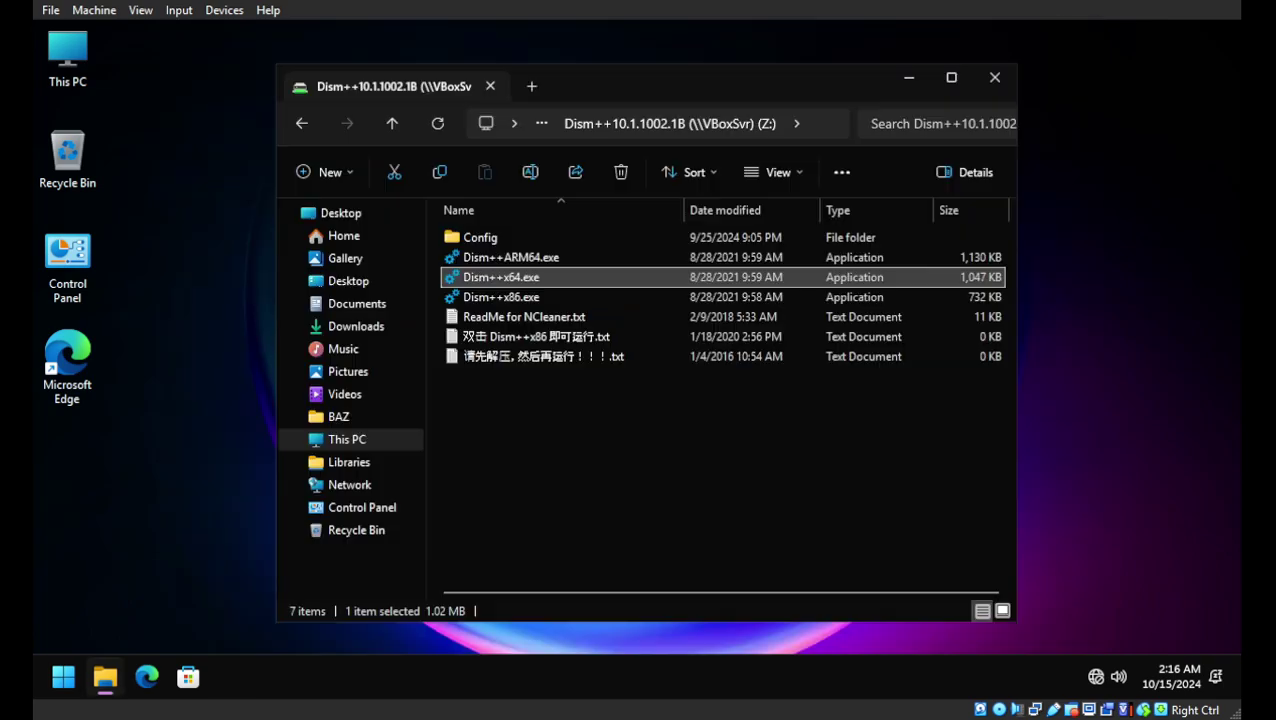
{"action": "left_click", "coordinate": [995, 77]}
{"action": "left_click", "coordinate": [63, 677]}
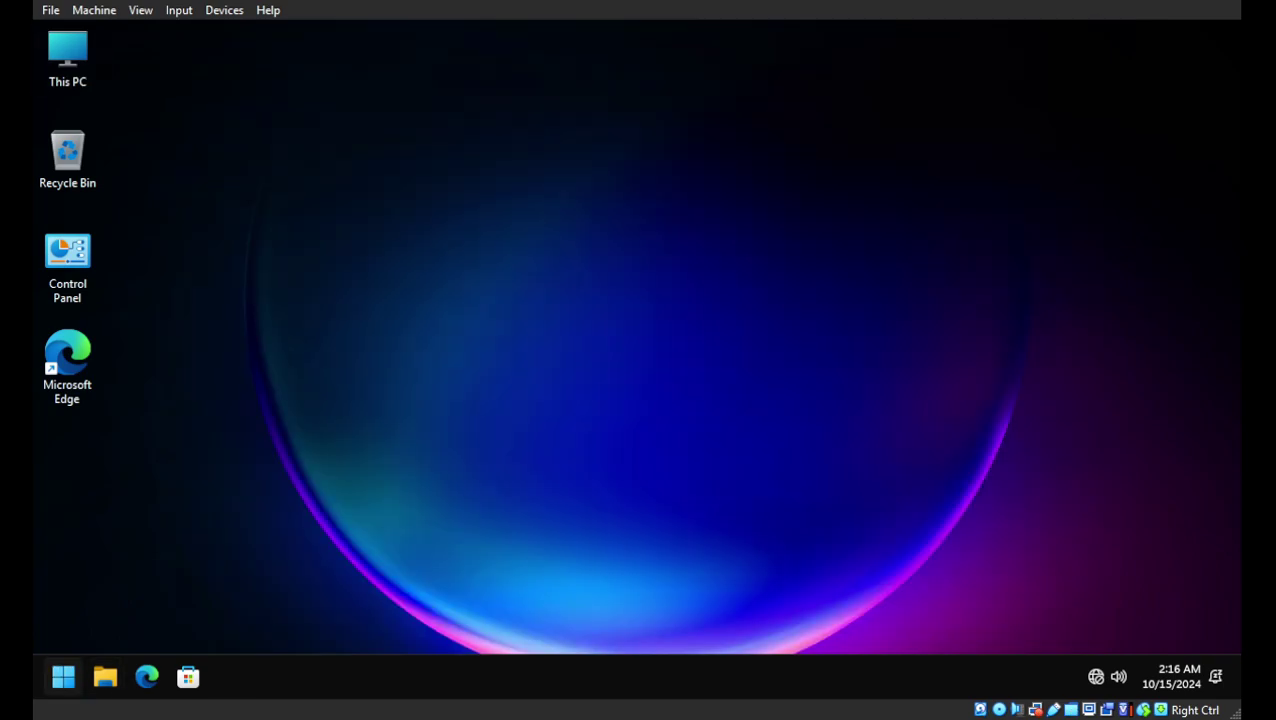
{"action": "left_click", "coordinate": [580, 611]}
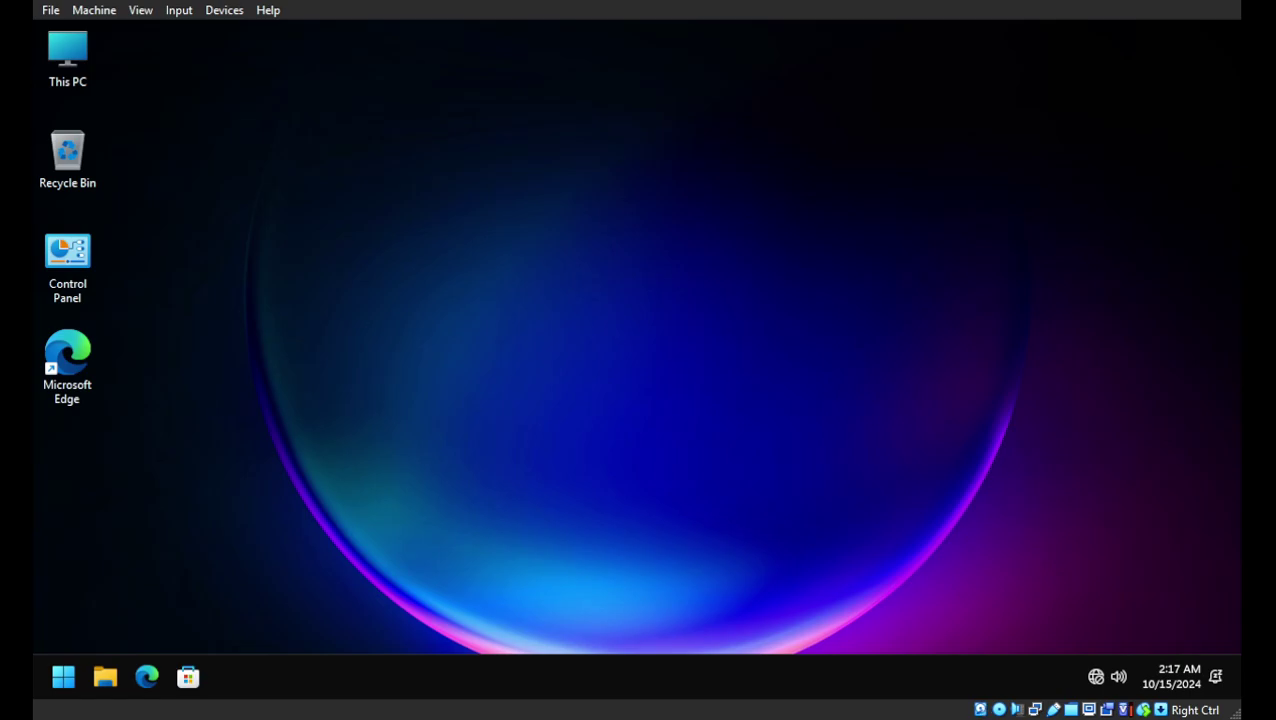
{"action": "left_click_drag", "start_coordinate": [497, 178], "coordinate": [698, 330]}
{"action": "right_click", "coordinate": [576, 272]}
{"action": "left_click", "coordinate": [628, 224]}
Step: Examine the running processes and memory usage in Task Manager, and close it
{"action": "right_click", "coordinate": [749, 676]}
{"action": "left_click", "coordinate": [755, 603]}
{"action": "scroll", "coordinate": [430, 345], "scroll_direction": "down", "scroll_amount": 3}
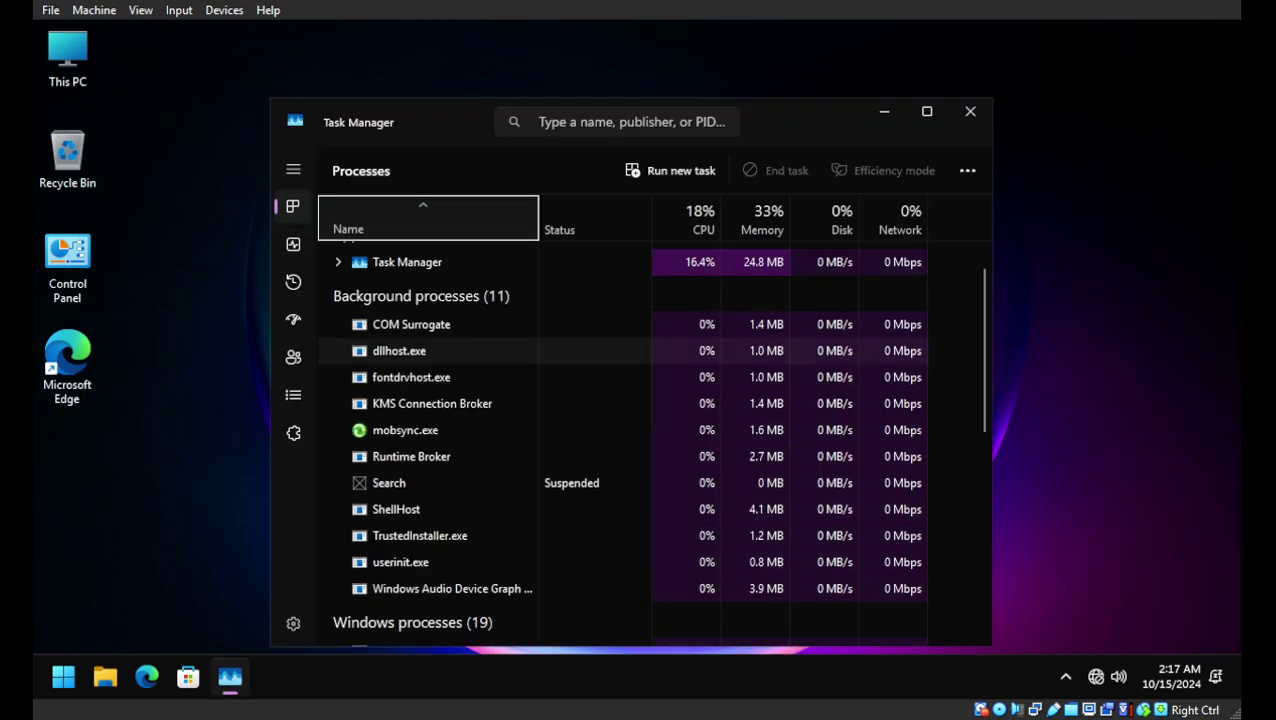
{"action": "scroll", "coordinate": [430, 340], "scroll_direction": "down", "scroll_amount": 2}
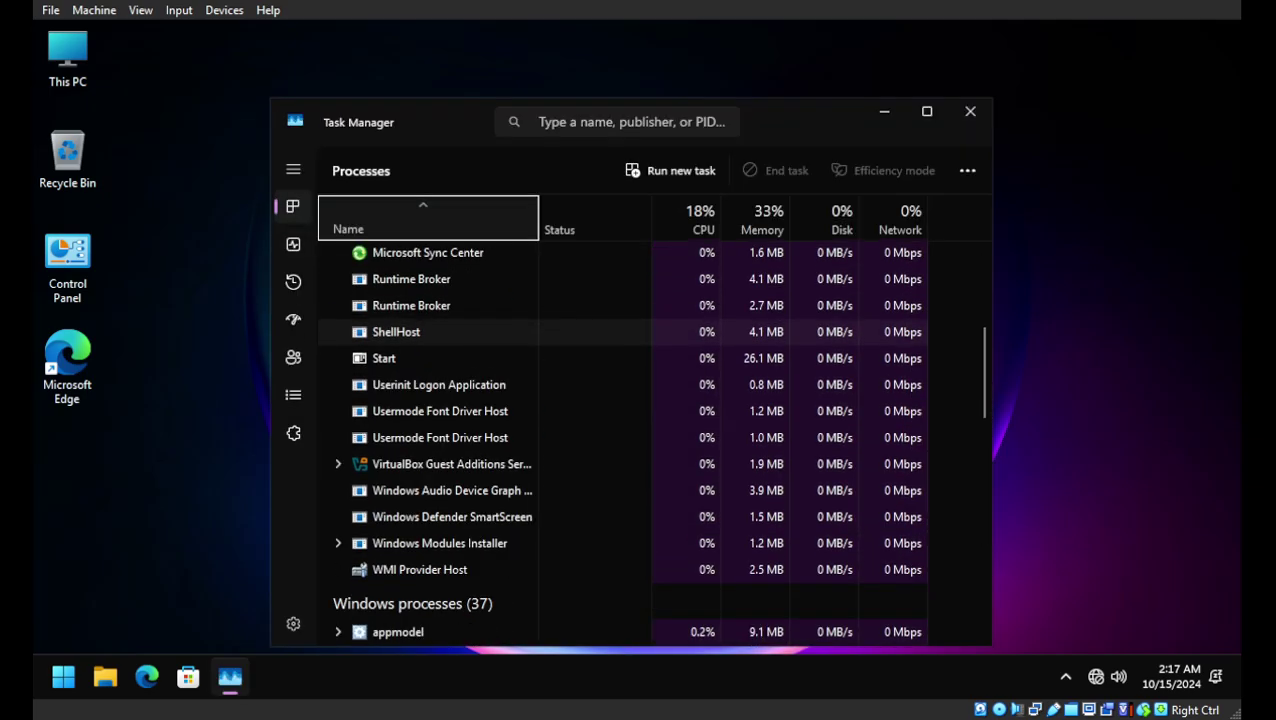
{"action": "scroll", "coordinate": [430, 340], "scroll_direction": "up", "scroll_amount": 4}
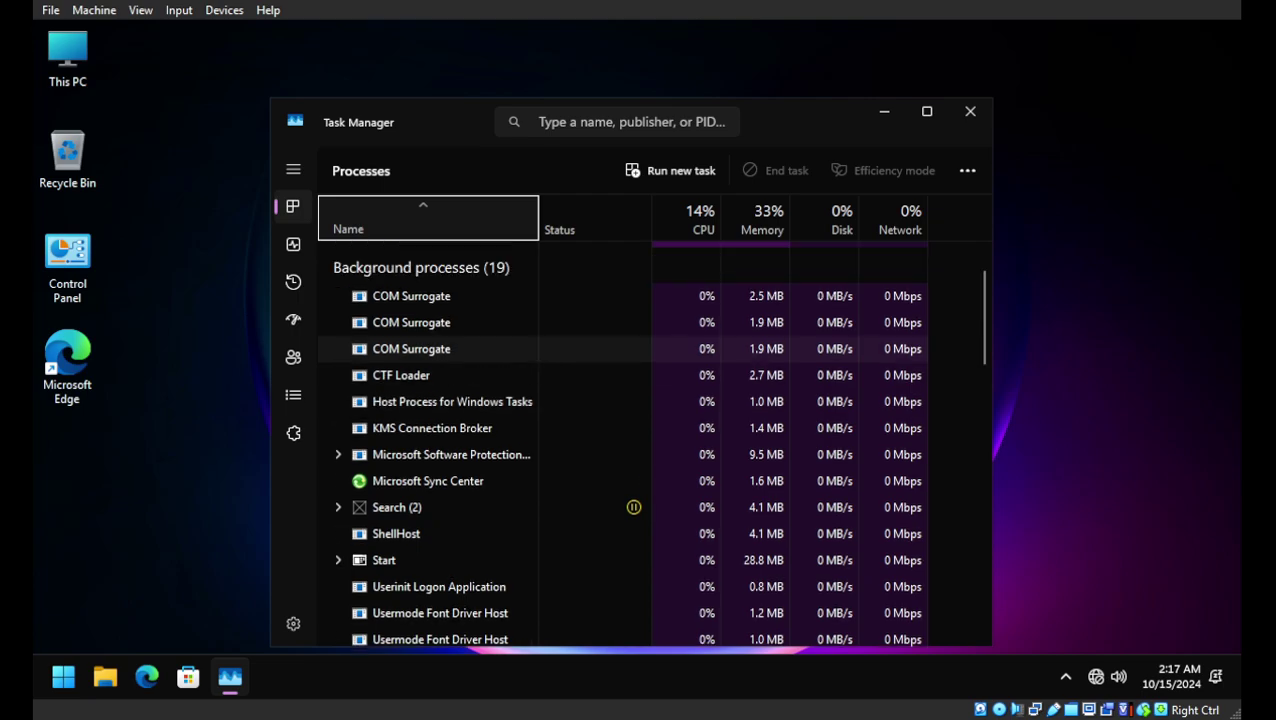
{"action": "scroll", "coordinate": [430, 345], "scroll_direction": "down", "scroll_amount": 5}
{"action": "left_click", "coordinate": [293, 244]}
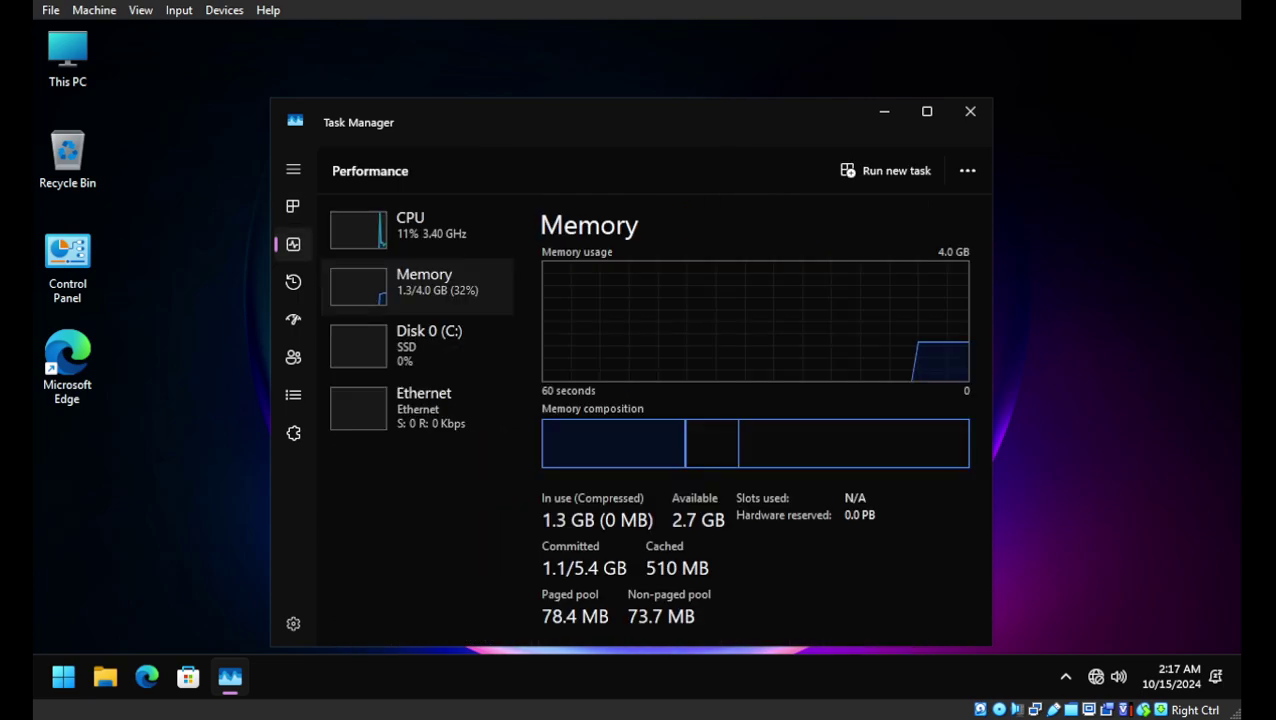
{"action": "key", "text": "alt+F4"}
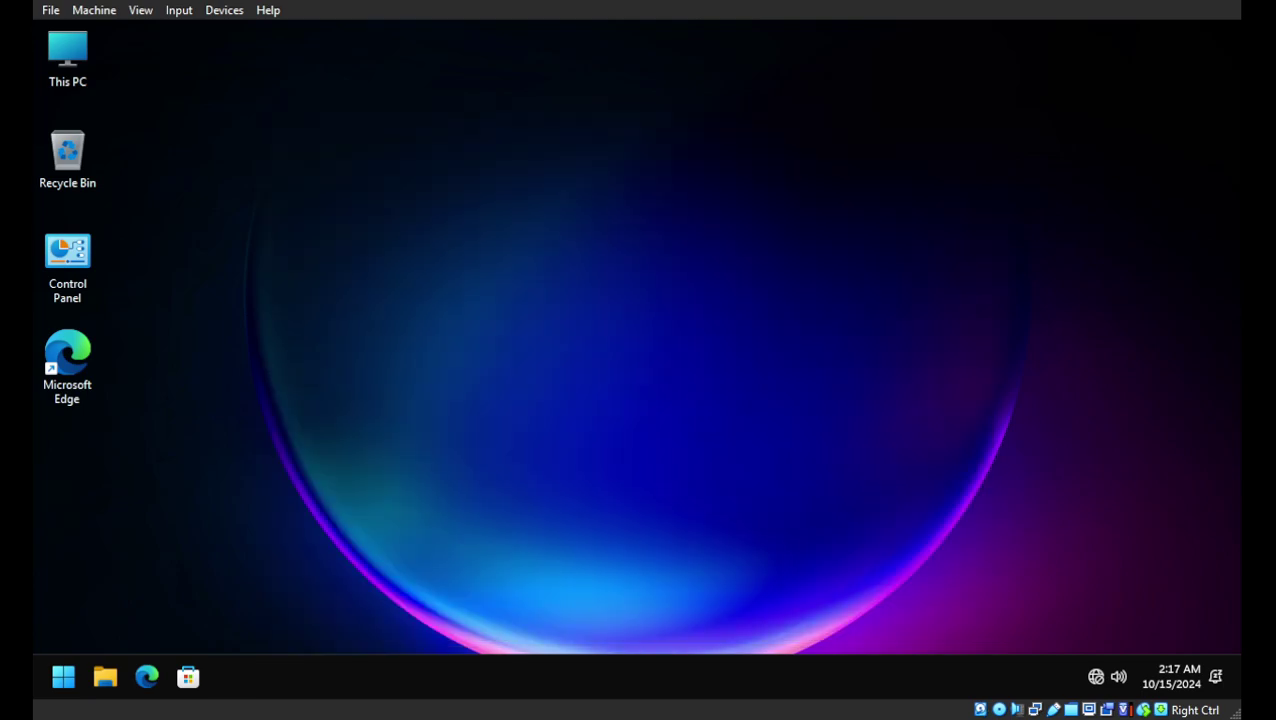
Step: Open the system storage page in Windows Settings and show the full list of storage categories
{"action": "left_click", "coordinate": [63, 677]}
{"action": "left_click", "coordinate": [211, 222]}
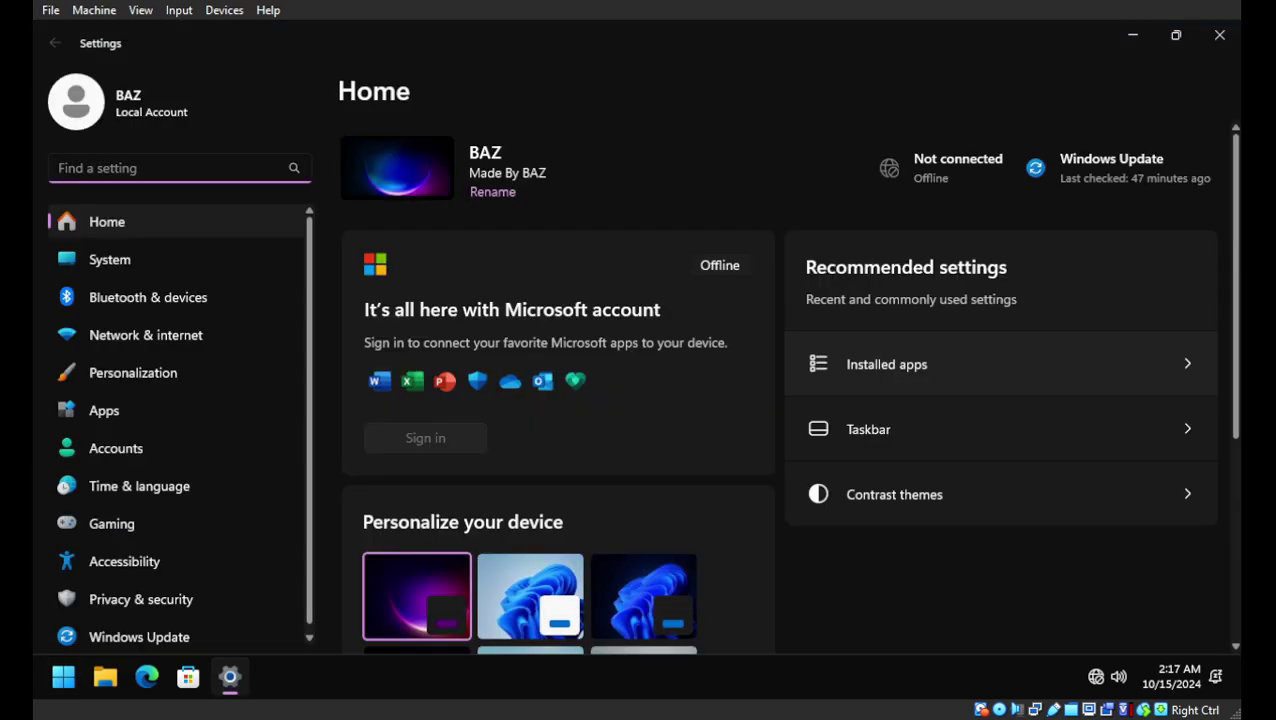
{"action": "left_click", "coordinate": [109, 259]}
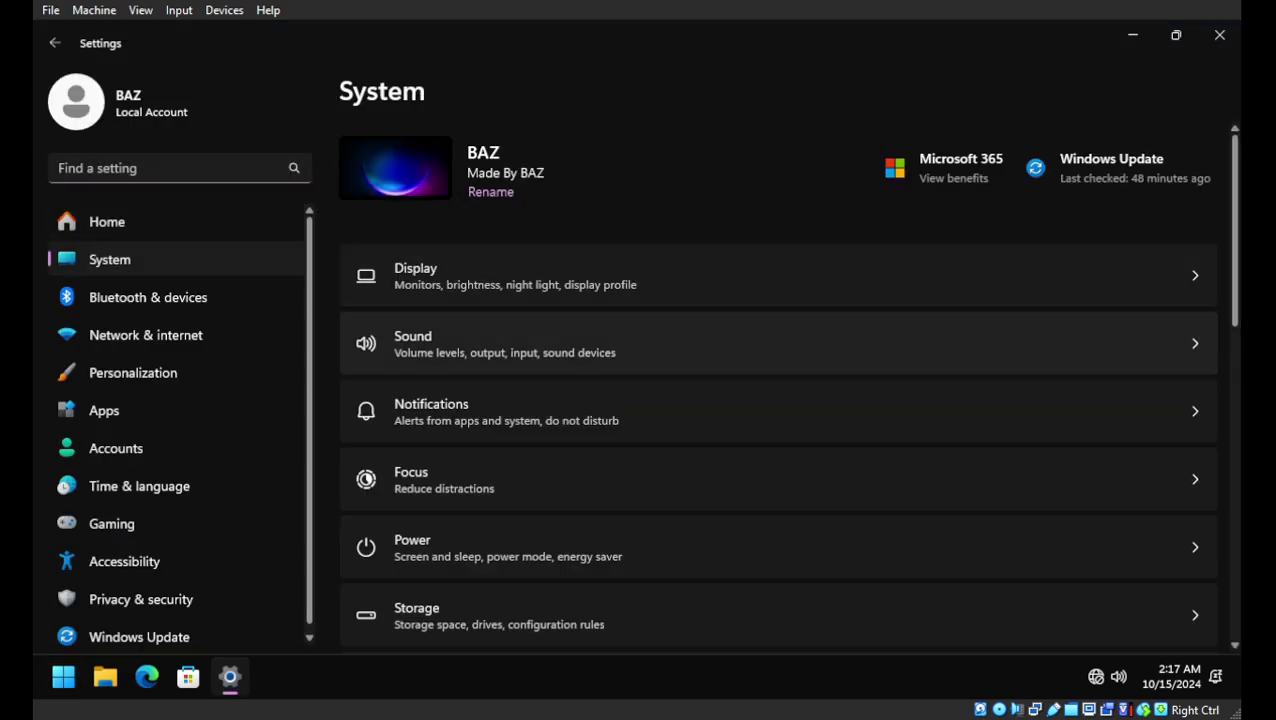
{"action": "left_click", "coordinate": [416, 615]}
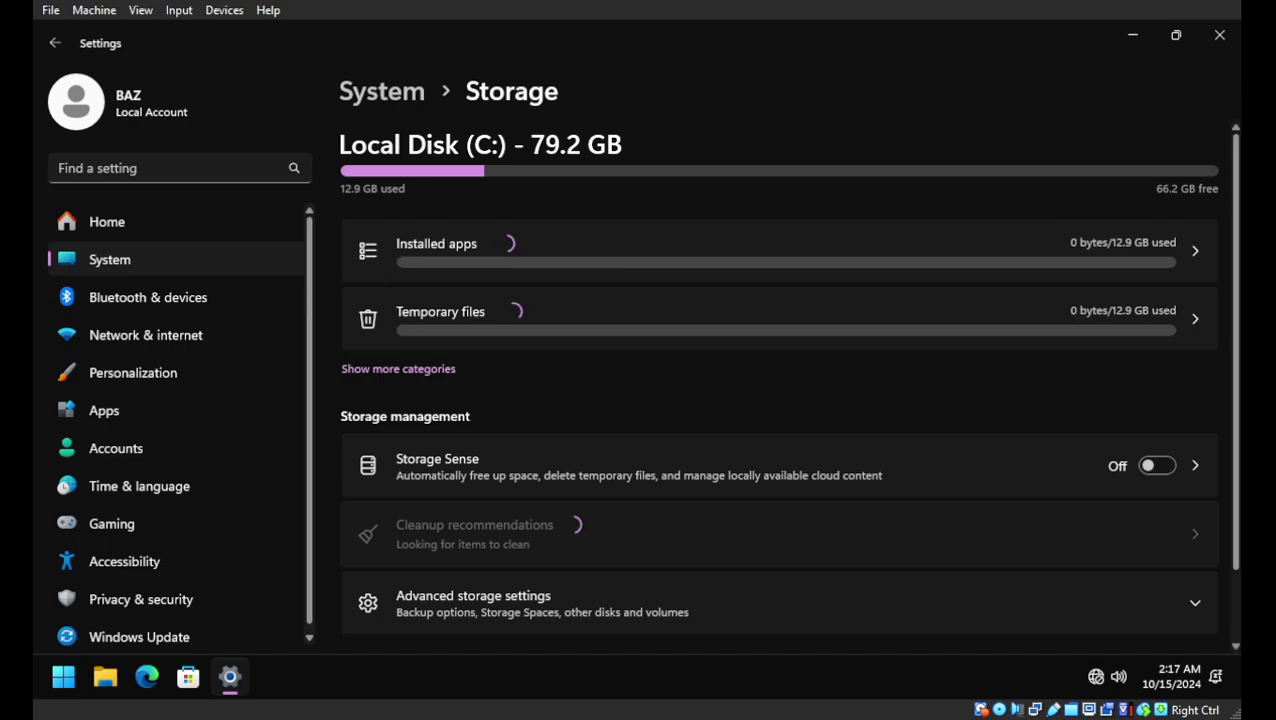
{"action": "left_click", "coordinate": [398, 368]}
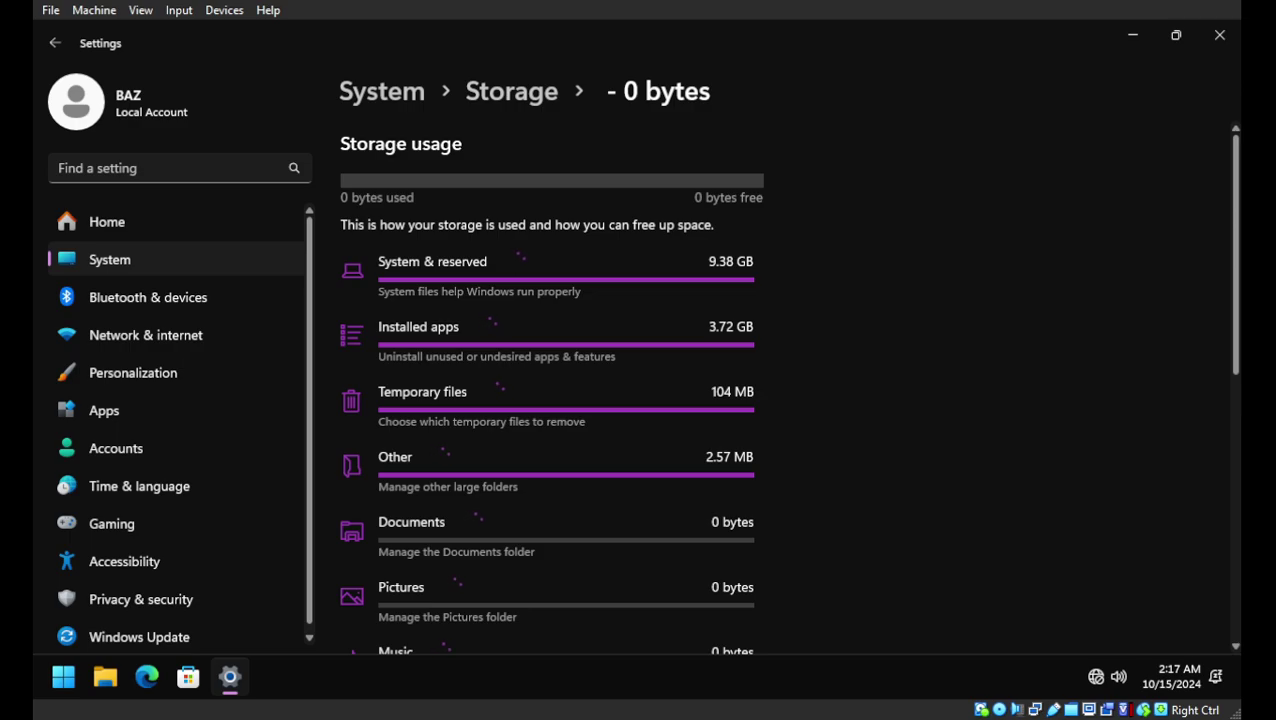
Step: Examine the storage details for System & reserved, Installed apps and Temporary files
{"action": "left_click", "coordinate": [565, 275]}
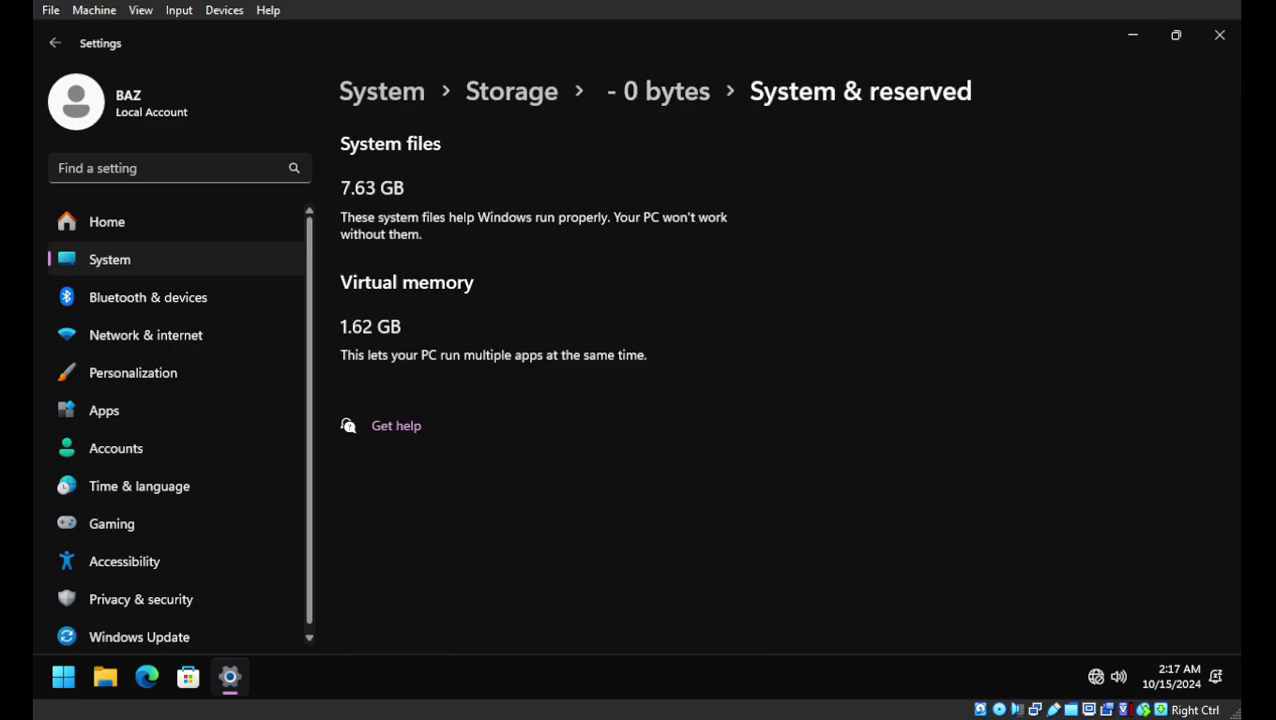
{"action": "key", "text": "alt+Left"}
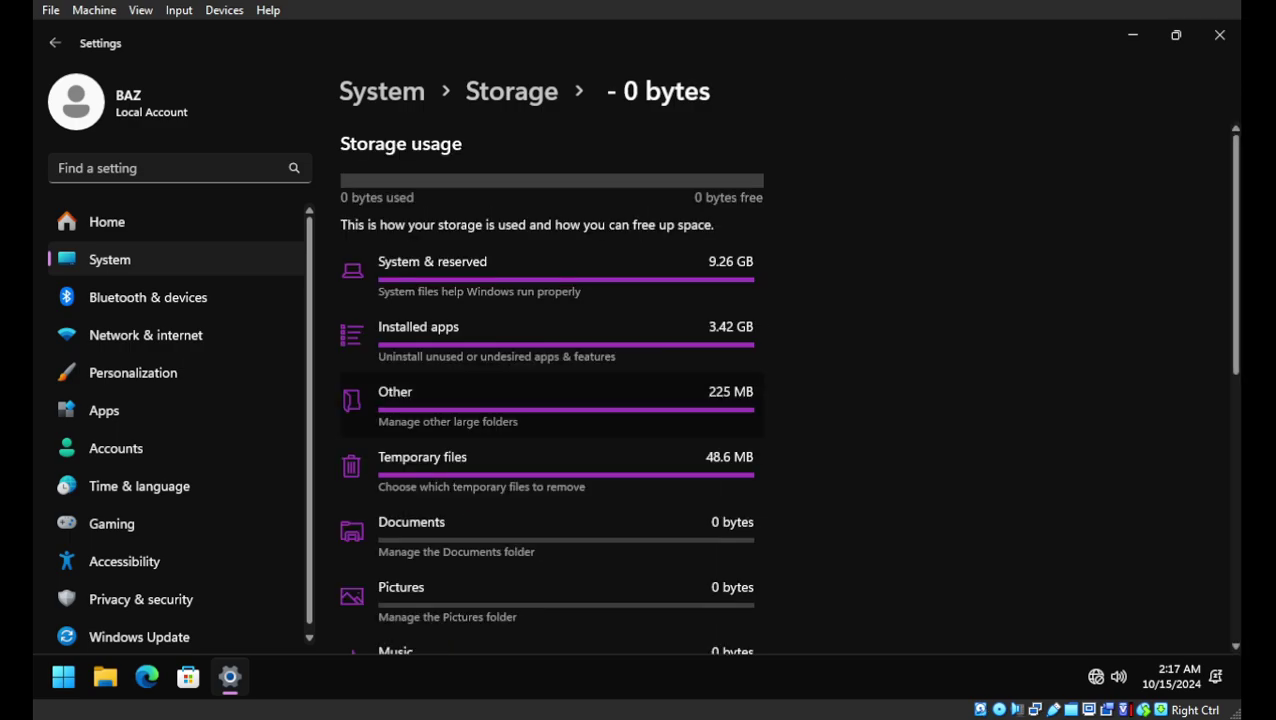
{"action": "left_click", "coordinate": [555, 340]}
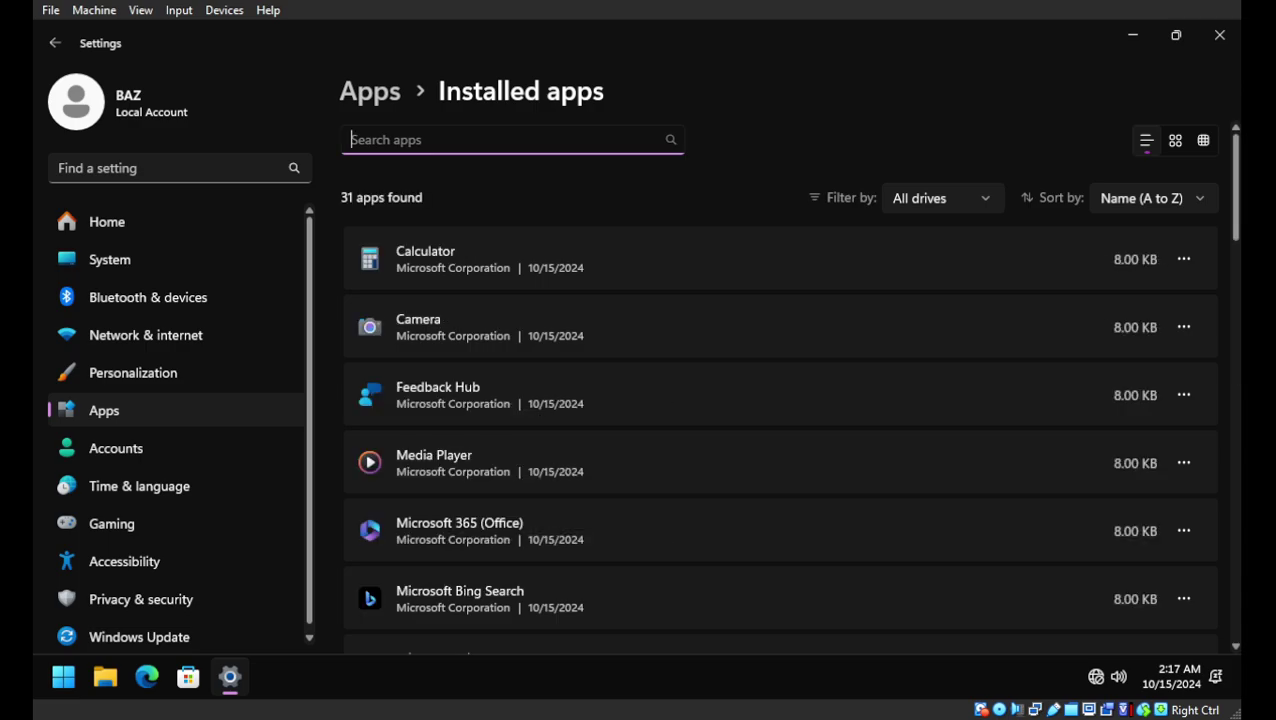
{"action": "key", "text": "alt+Left"}
{"action": "left_click", "coordinate": [565, 470]}
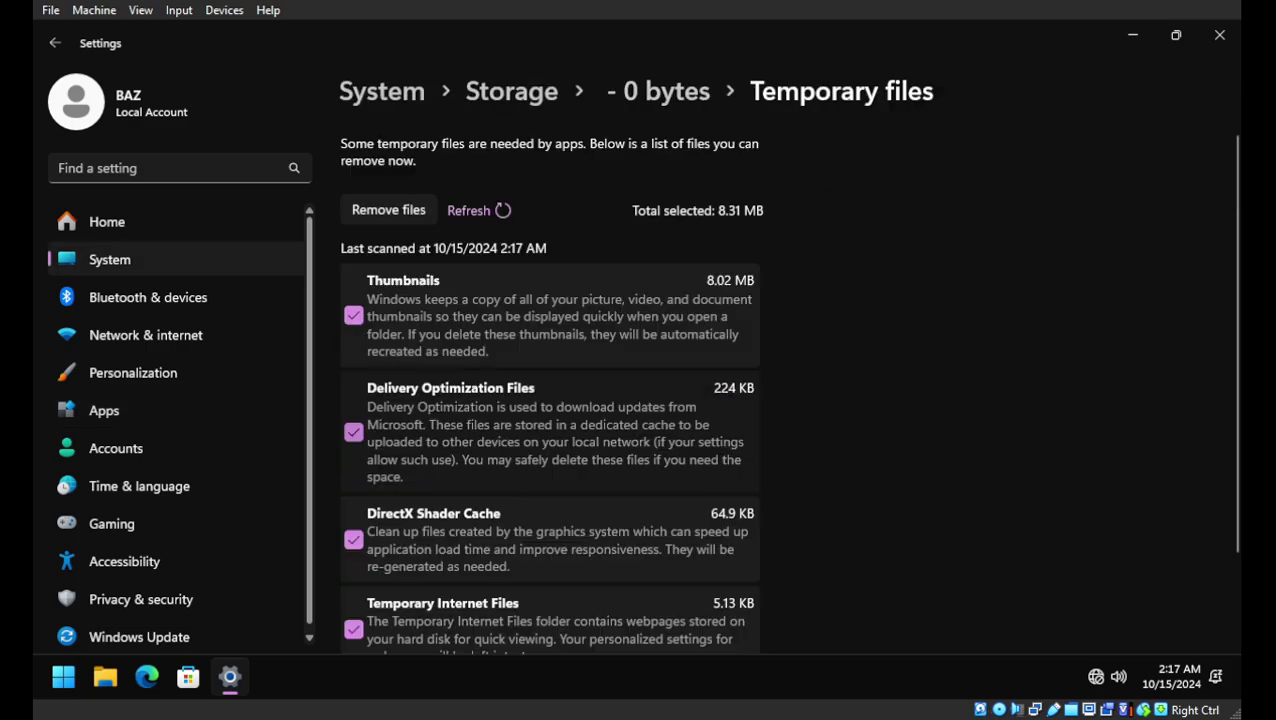
Step: Examine the list of removable temporary files and close Settings
{"action": "scroll", "coordinate": [550, 400], "scroll_direction": "down", "scroll_amount": 1}
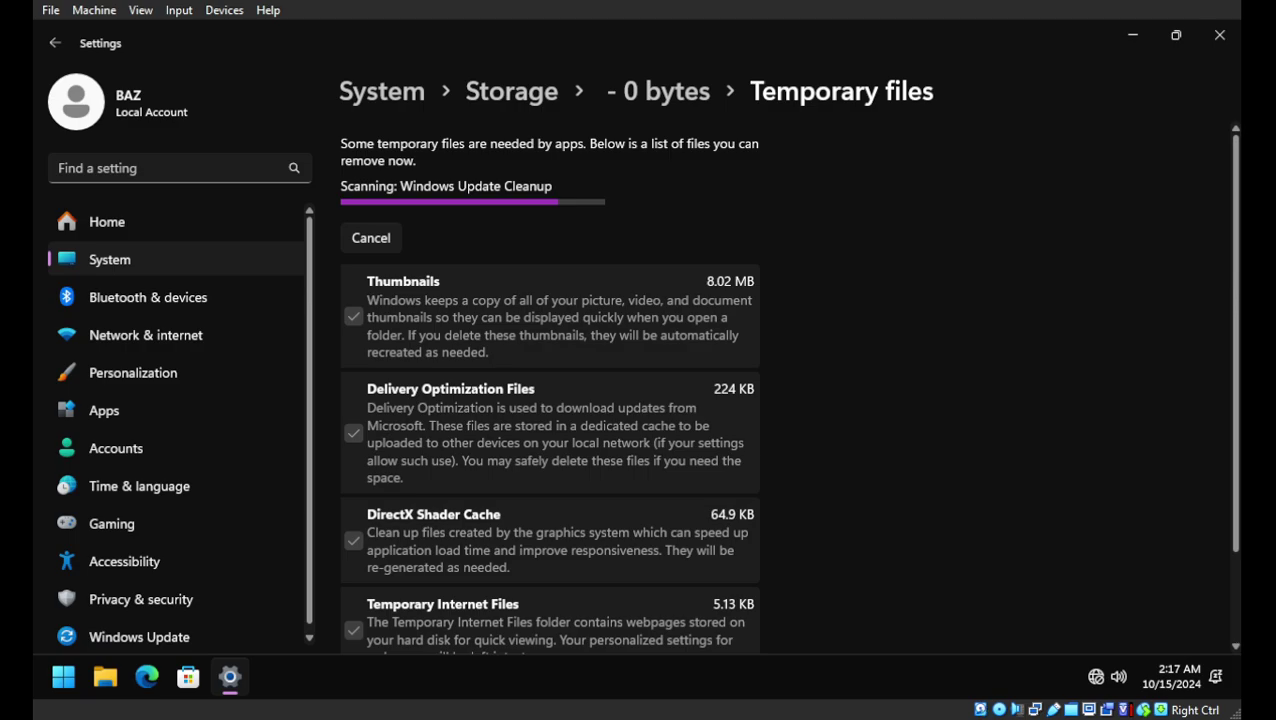
{"action": "scroll", "coordinate": [550, 400], "scroll_direction": "down", "scroll_amount": 2}
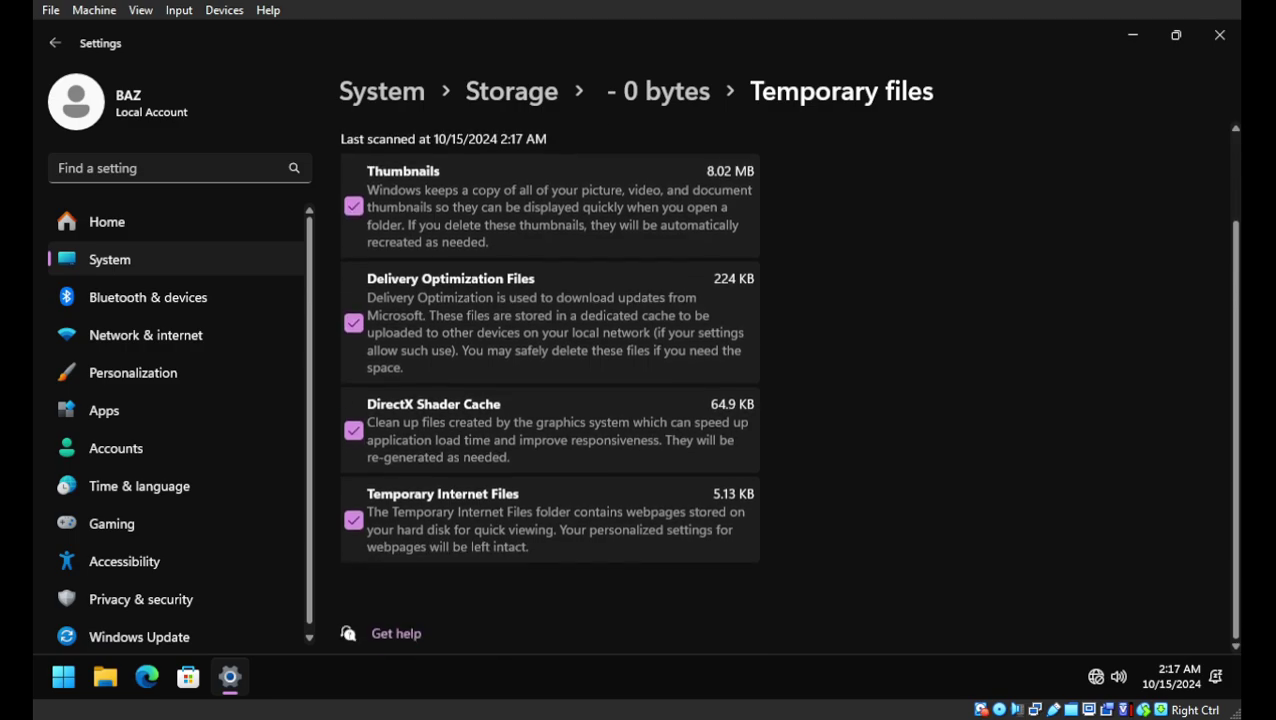
{"action": "left_click", "coordinate": [1220, 35]}
Step: Open Disk Cleanup from Windows Tools, examine the files it can delete on drive C:, and cancel it
{"action": "right_click", "coordinate": [733, 147]}
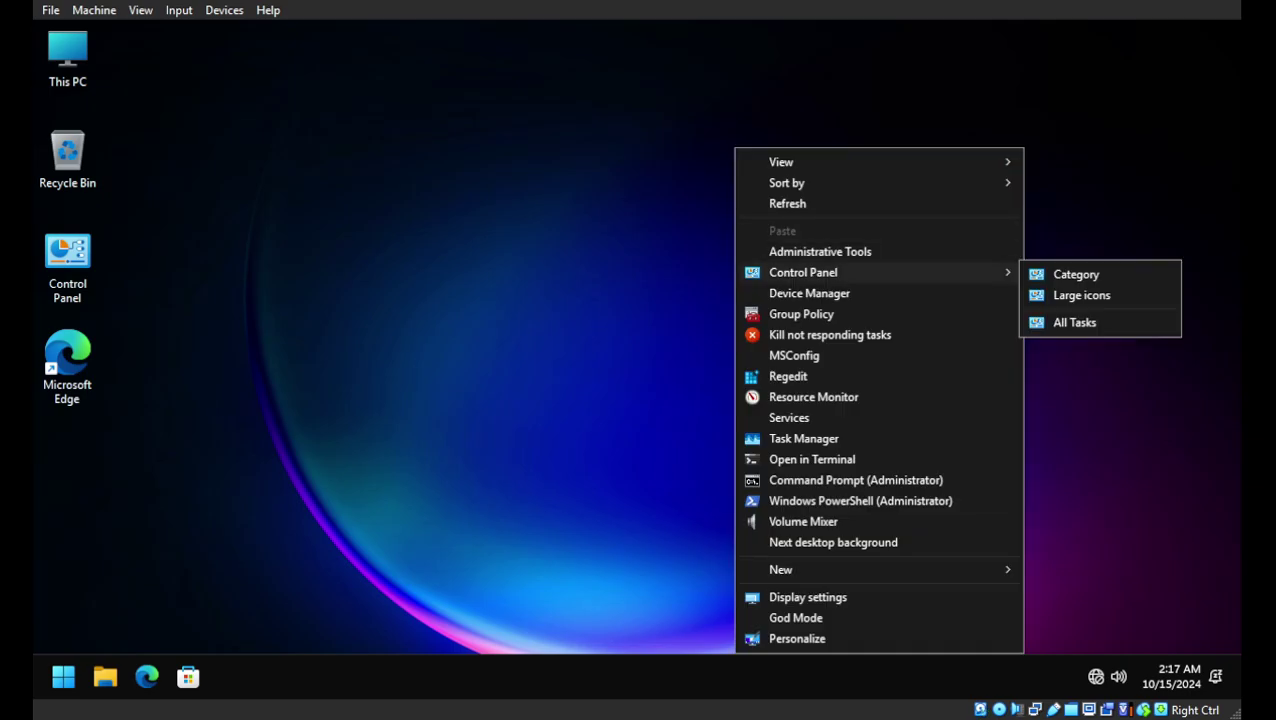
{"action": "left_click", "coordinate": [830, 250]}
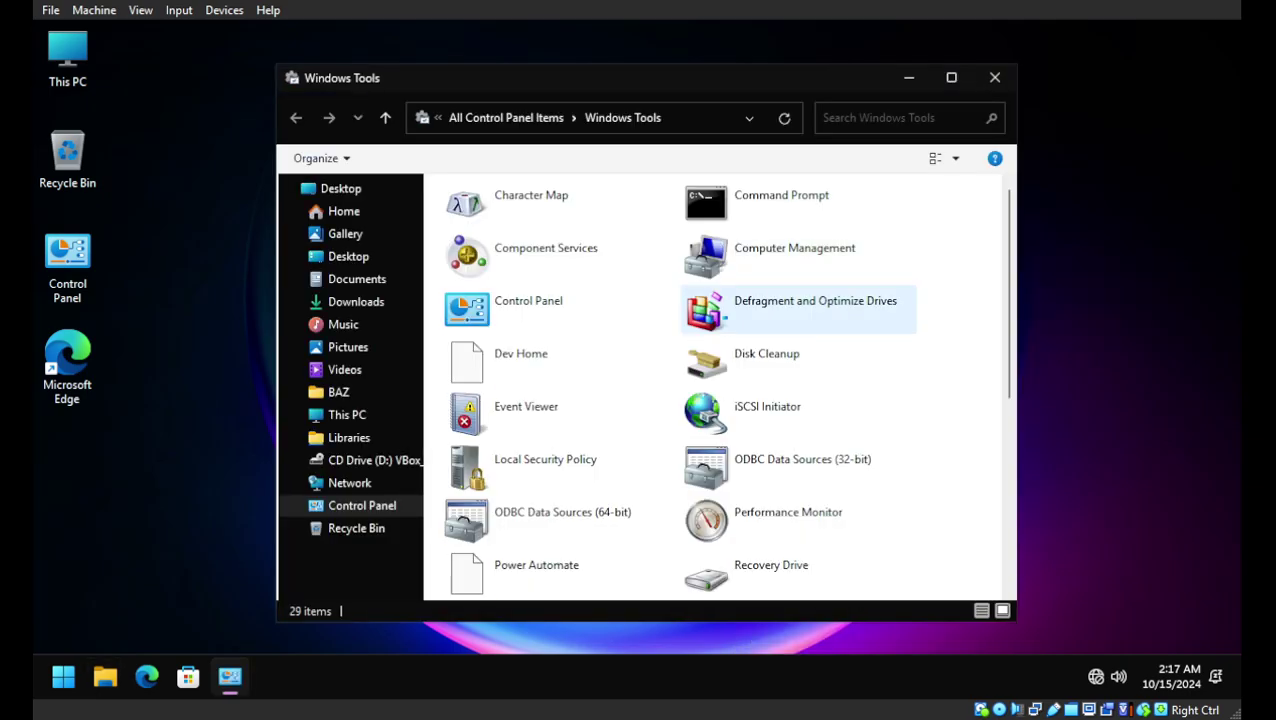
{"action": "double_click", "coordinate": [798, 362]}
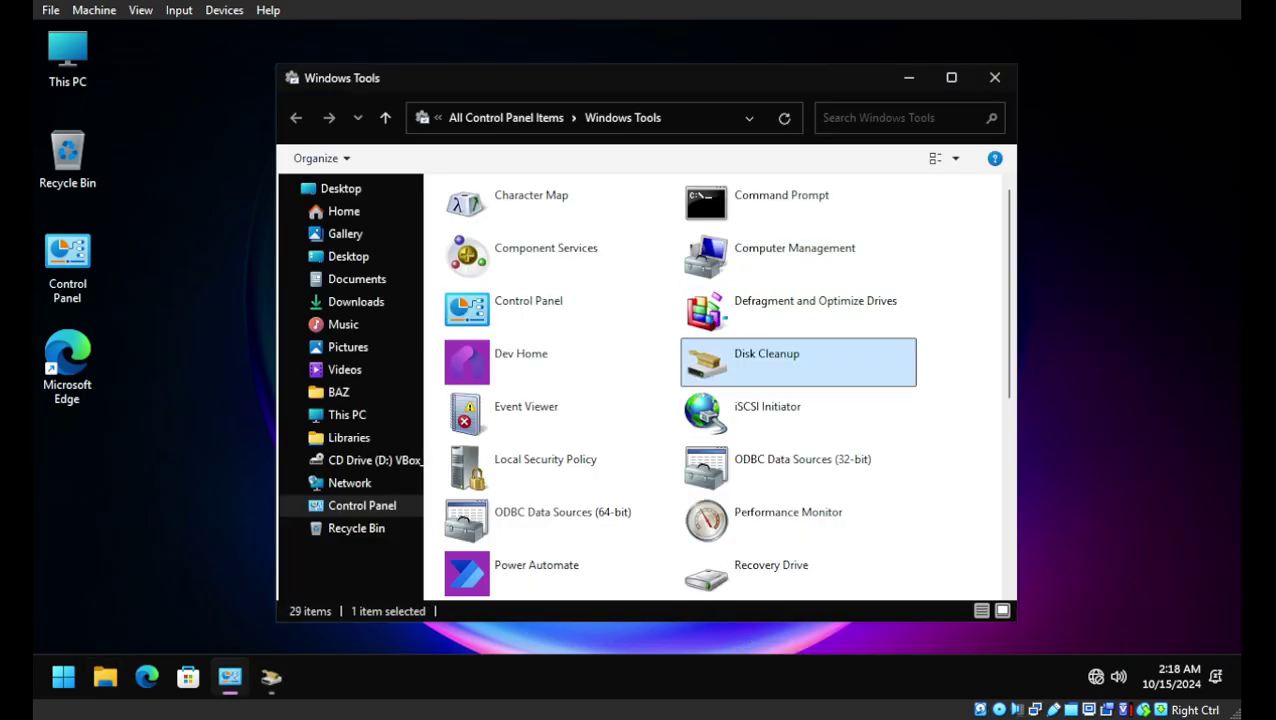
{"action": "left_click", "coordinate": [994, 77]}
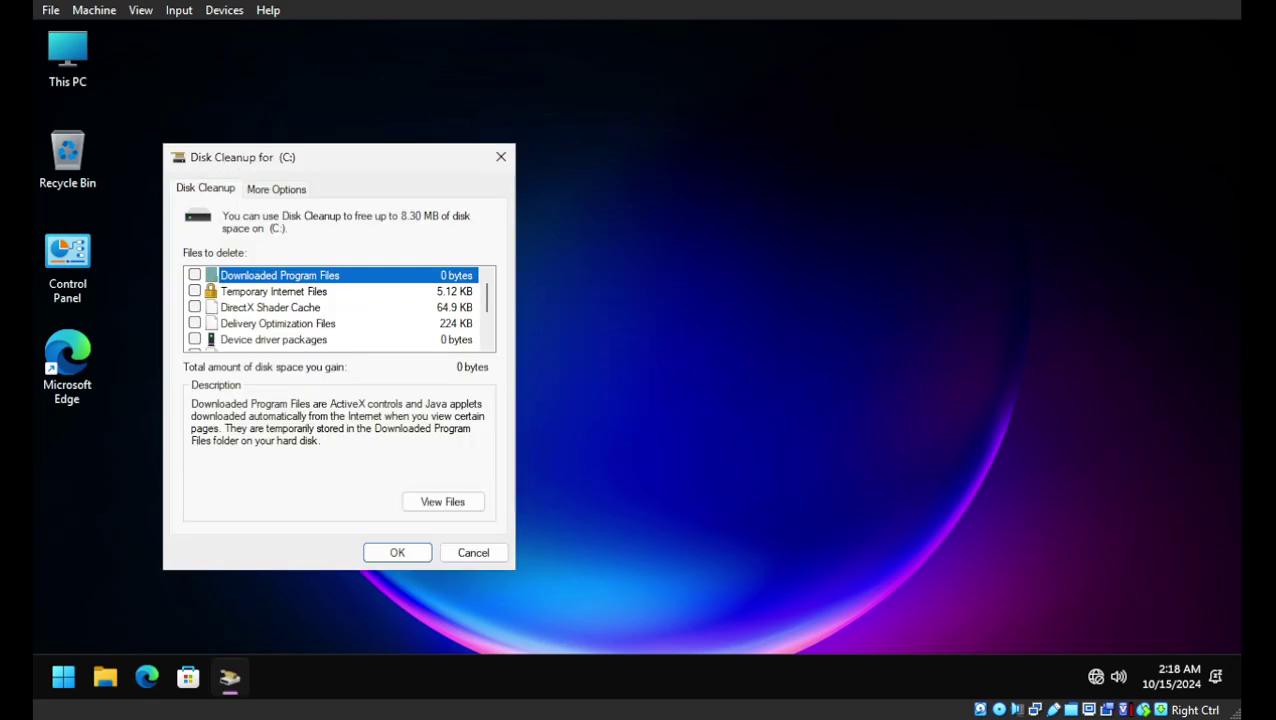
{"action": "scroll", "coordinate": [338, 308], "scroll_direction": "down", "scroll_amount": 1}
{"action": "scroll", "coordinate": [338, 308], "scroll_direction": "up", "scroll_amount": 1}
{"action": "scroll", "coordinate": [338, 308], "scroll_direction": "down", "scroll_amount": 2}
{"action": "left_click", "coordinate": [473, 552]}
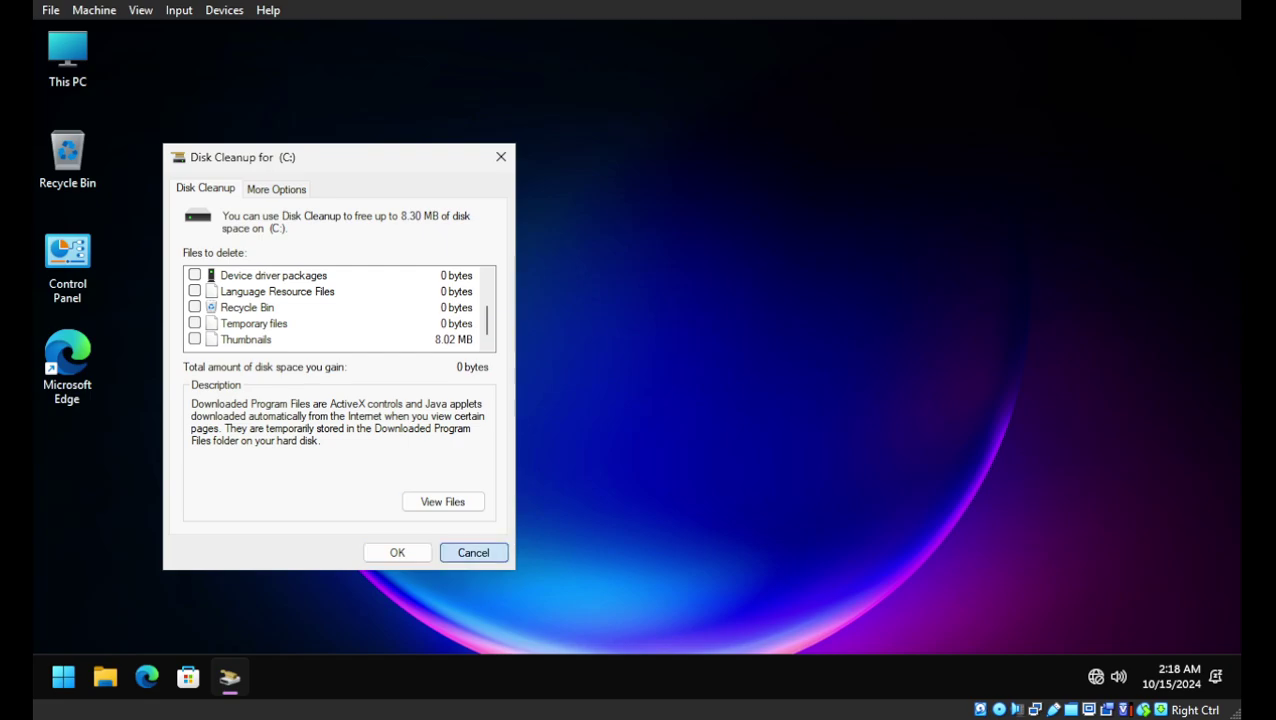
Step: Open Windows Update in Settings and start a check for new updates
{"action": "left_click", "coordinate": [63, 677]}
{"action": "left_click", "coordinate": [211, 228]}
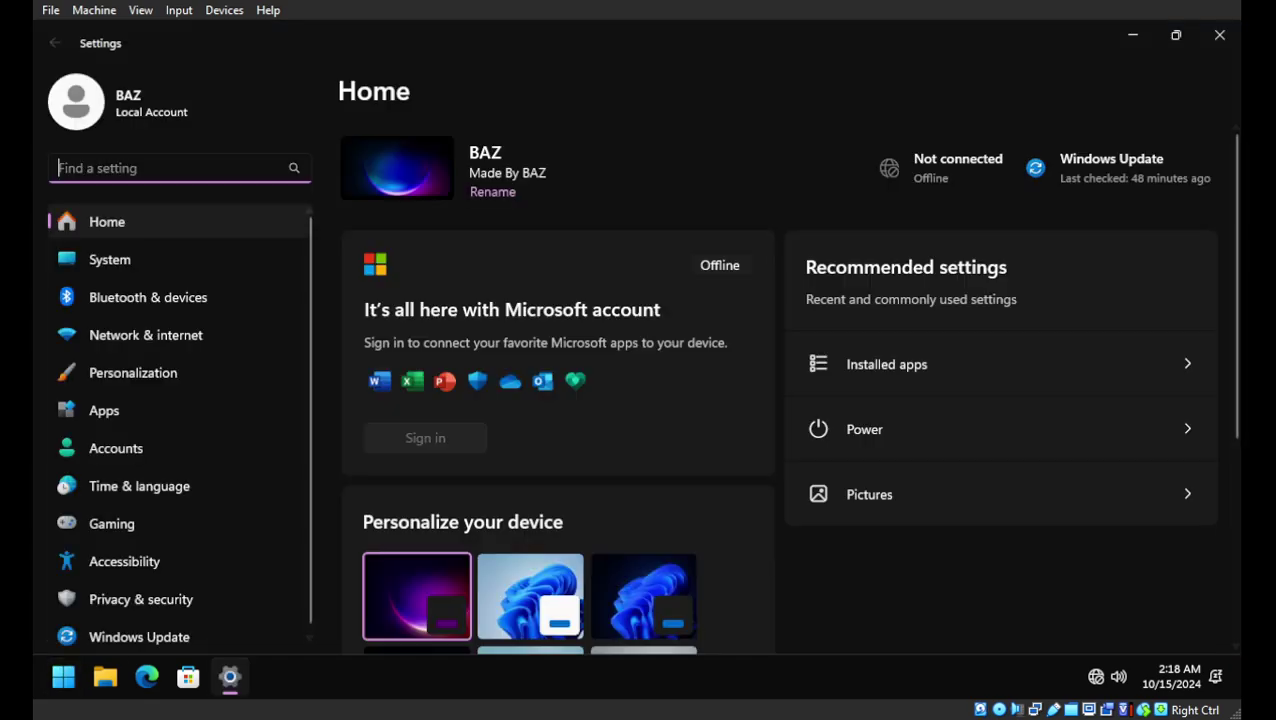
{"action": "left_click", "coordinate": [1112, 168]}
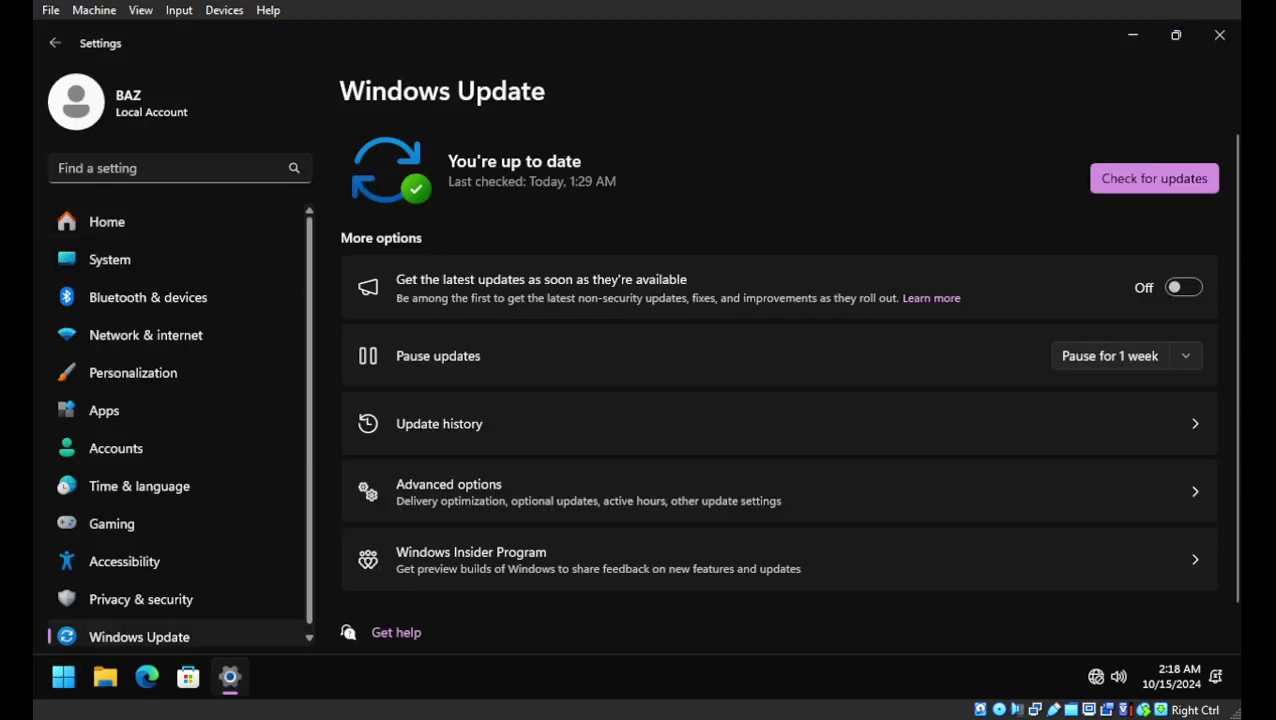
{"action": "left_click", "coordinate": [1154, 178]}
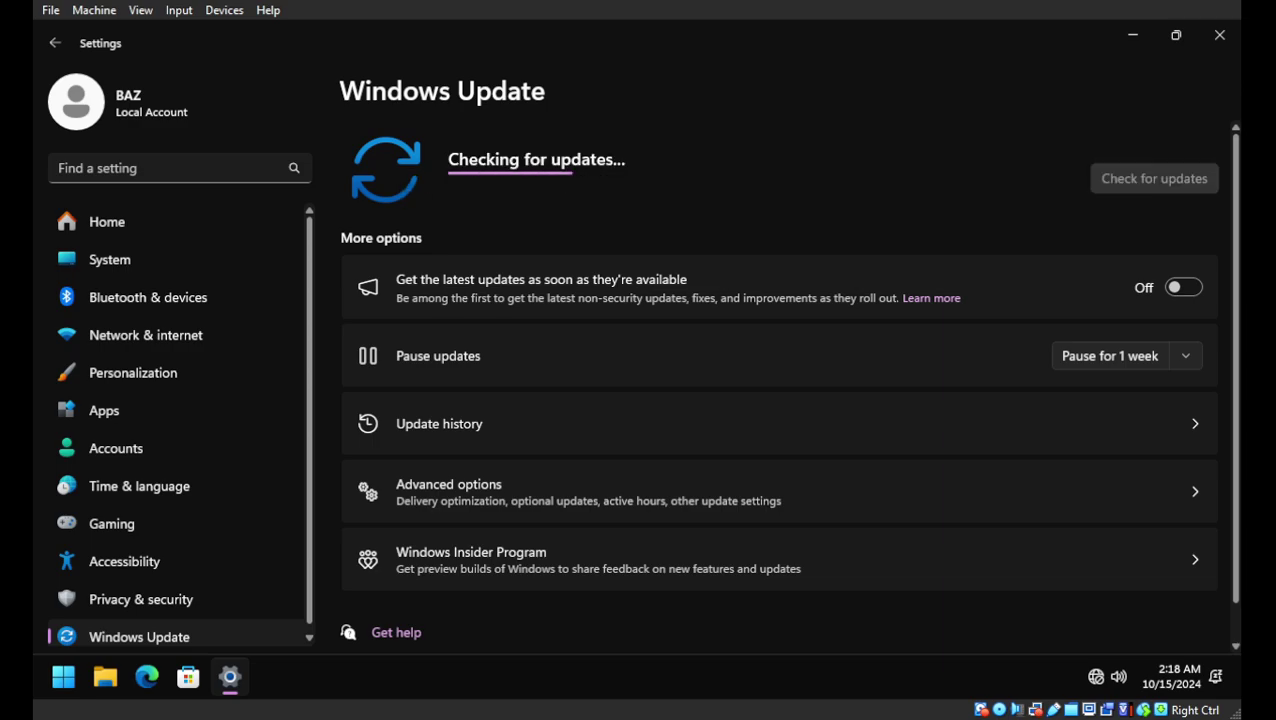
Step: Run winver, examine the Windows version and build, and close the About Windows dialog
{"action": "left_click", "coordinate": [63, 677]}
{"action": "type", "text": "winver"}
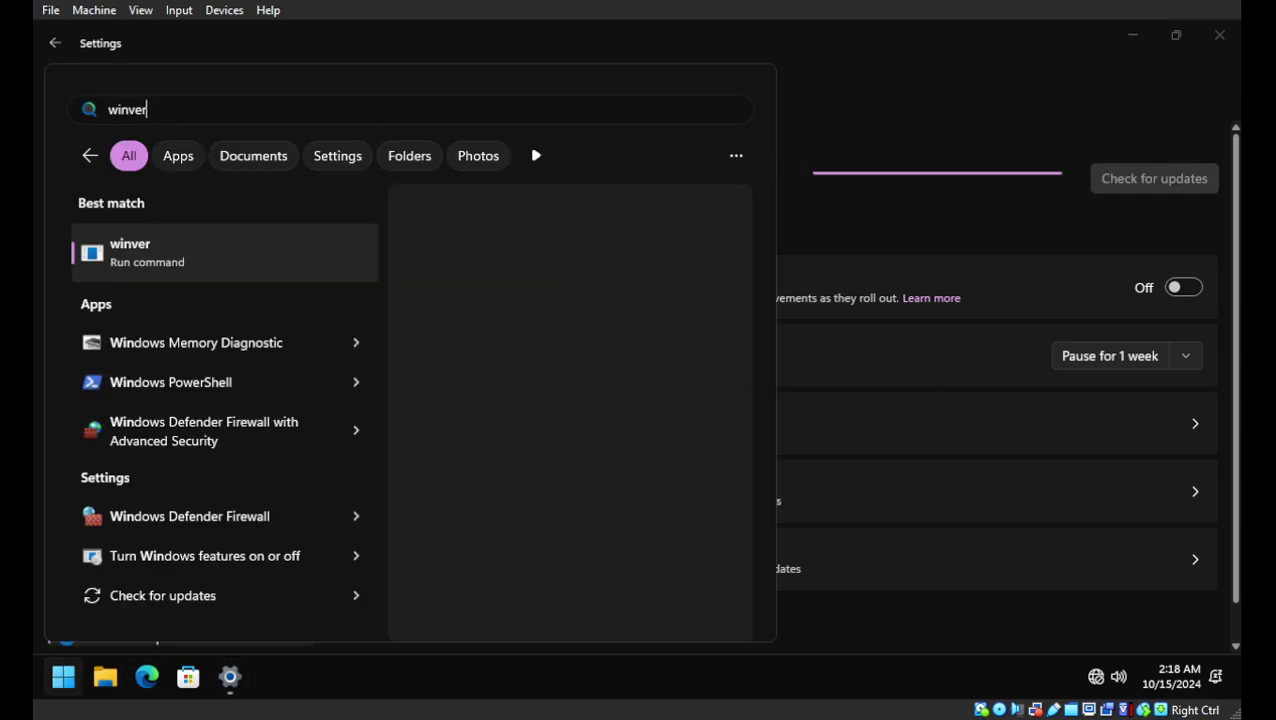
{"action": "key", "text": "Return"}
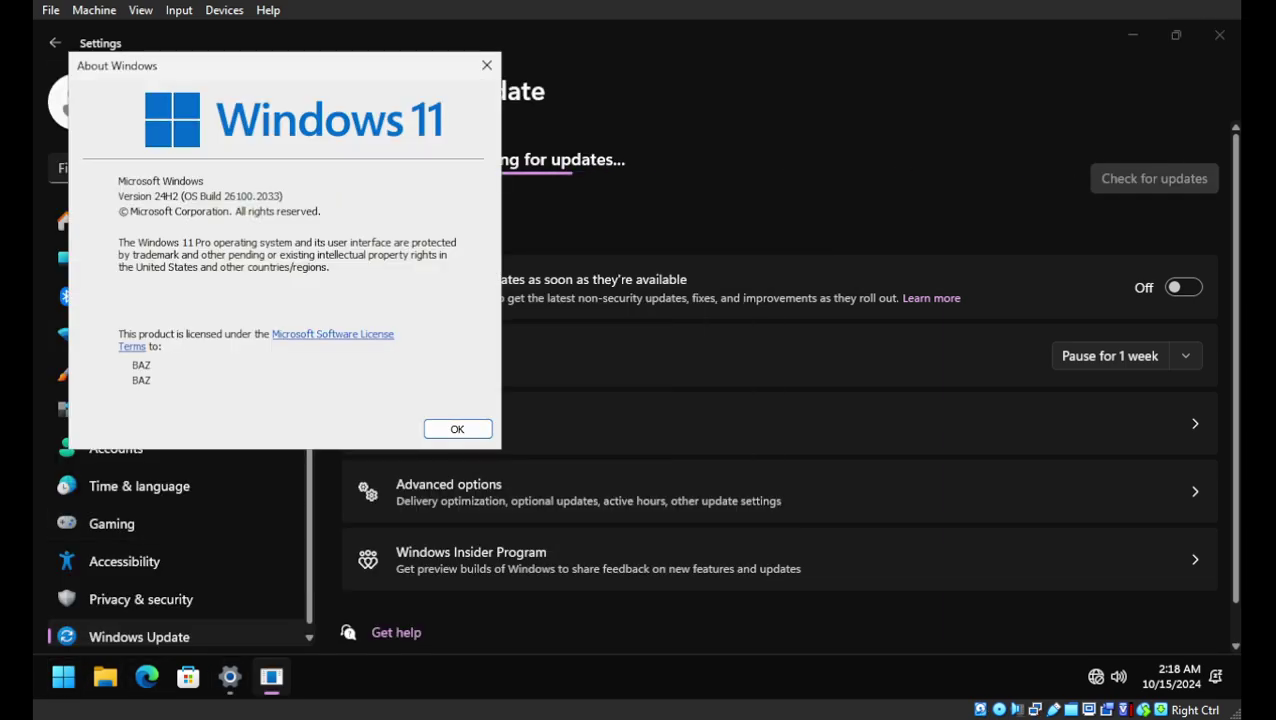
{"action": "key", "text": "Return"}
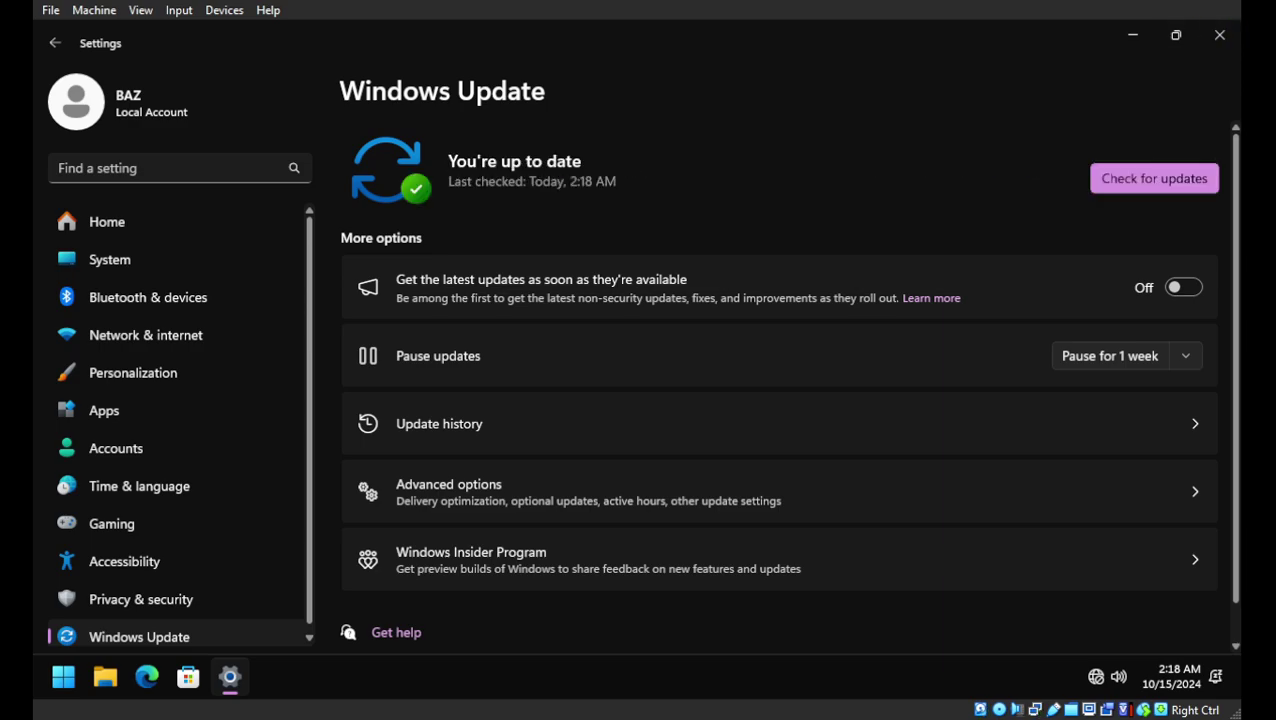
Step: Pause Windows updates until 10/15/2025 and close Settings
{"action": "left_click", "coordinate": [1185, 356]}
{"action": "scroll", "coordinate": [1130, 229], "scroll_direction": "down", "scroll_amount": 15}
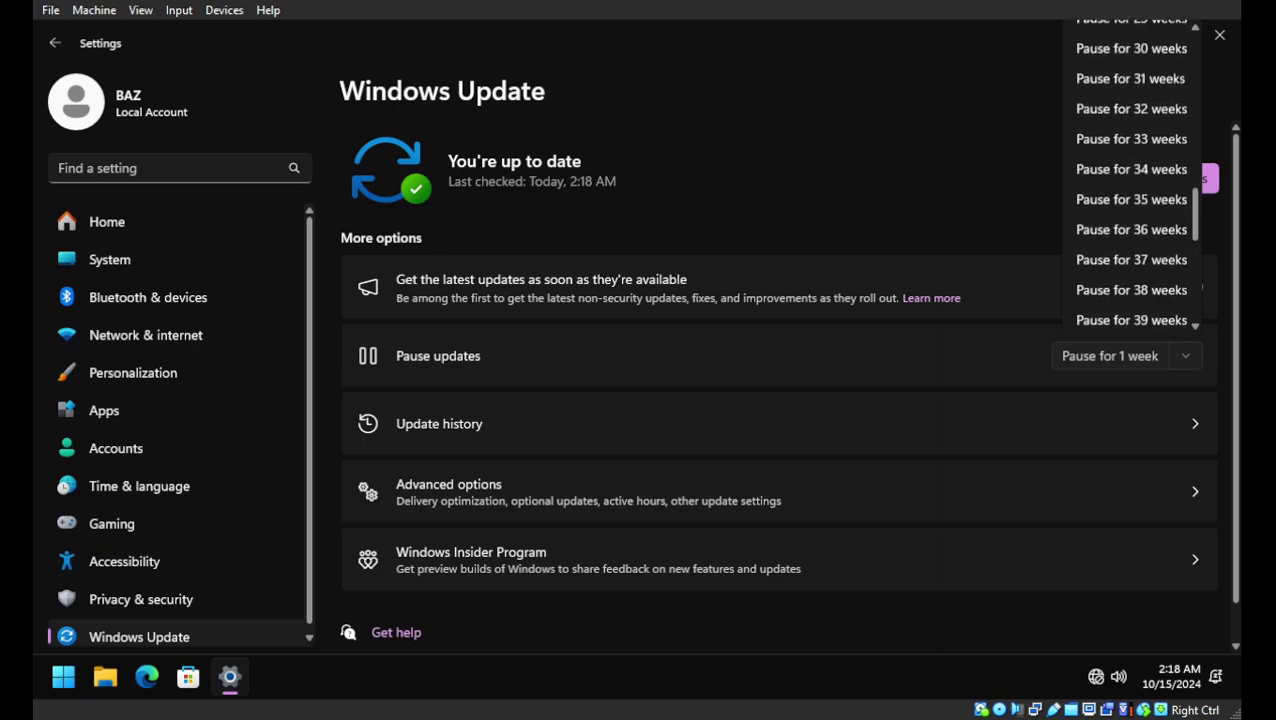
{"action": "left_click", "coordinate": [1131, 320]}
{"action": "left_click", "coordinate": [1127, 356]}
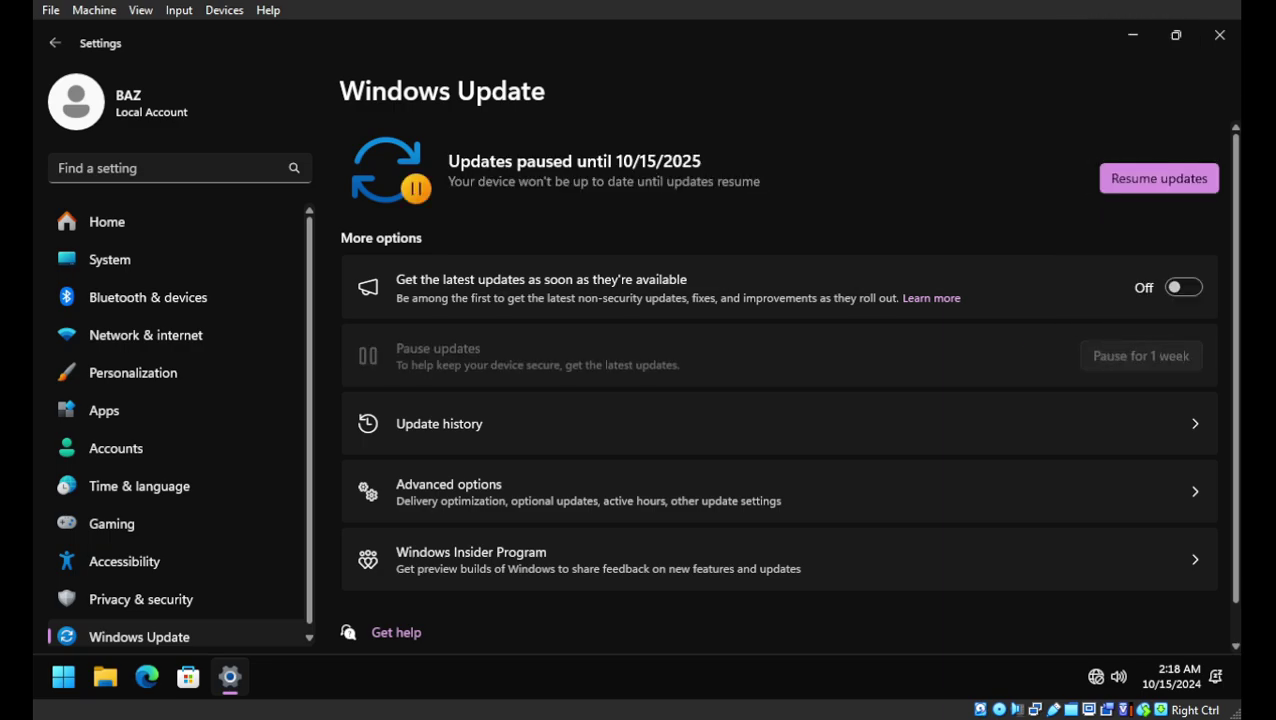
{"action": "left_click", "coordinate": [1219, 35]}
Step: Open an administrator terminal from the desktop and run a system file scan with sfc /scannow
{"action": "right_click", "coordinate": [706, 148]}
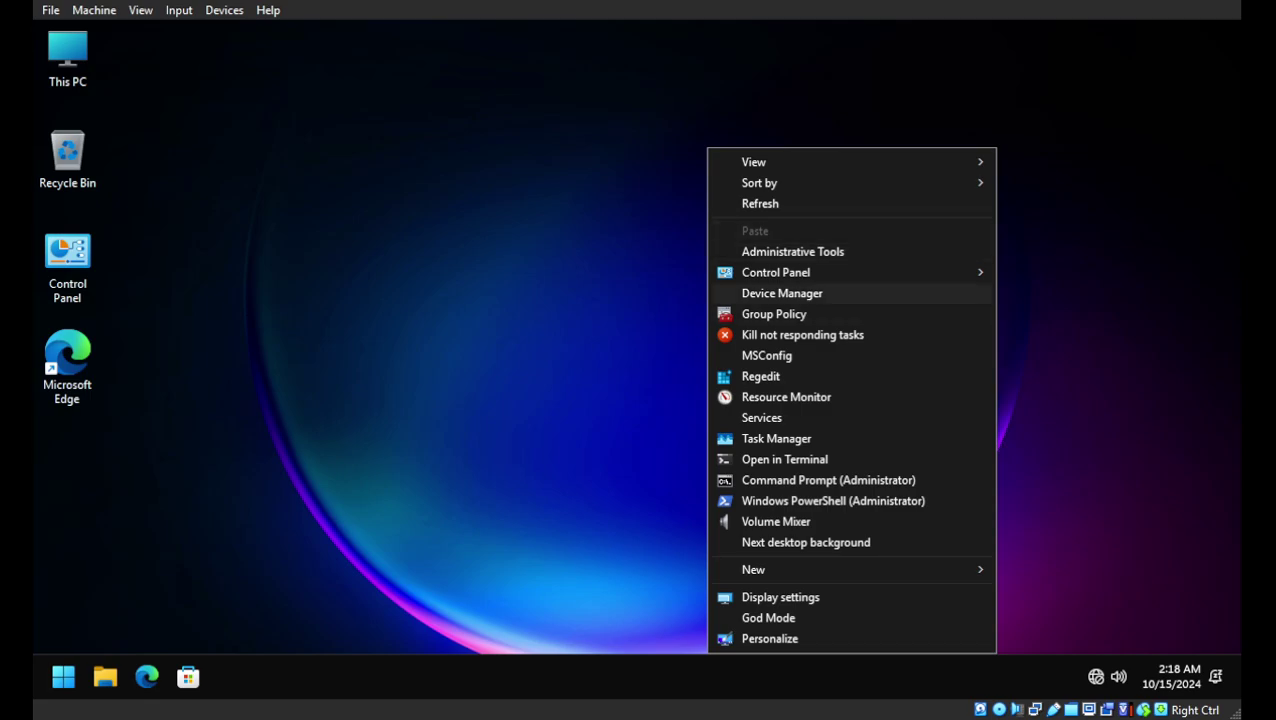
{"action": "left_click", "coordinate": [785, 459]}
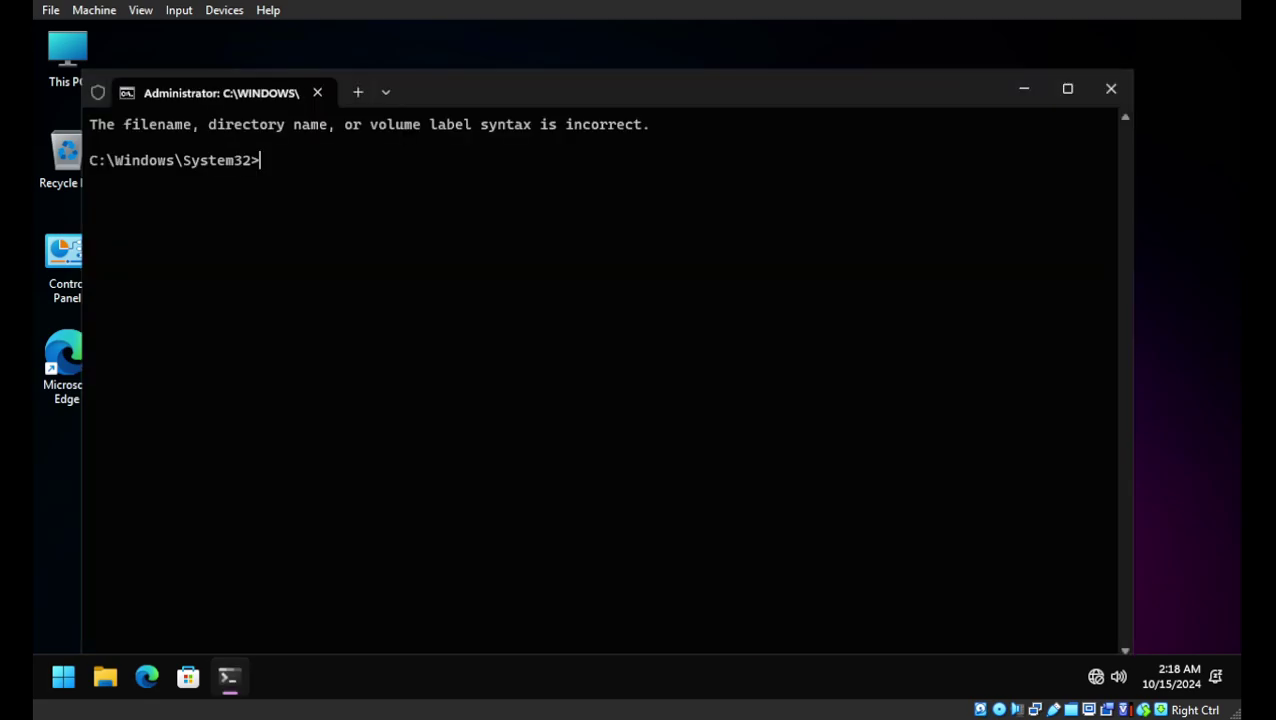
{"action": "type", "text": "sfc /scannow"}
{"action": "key", "text": "Return"}
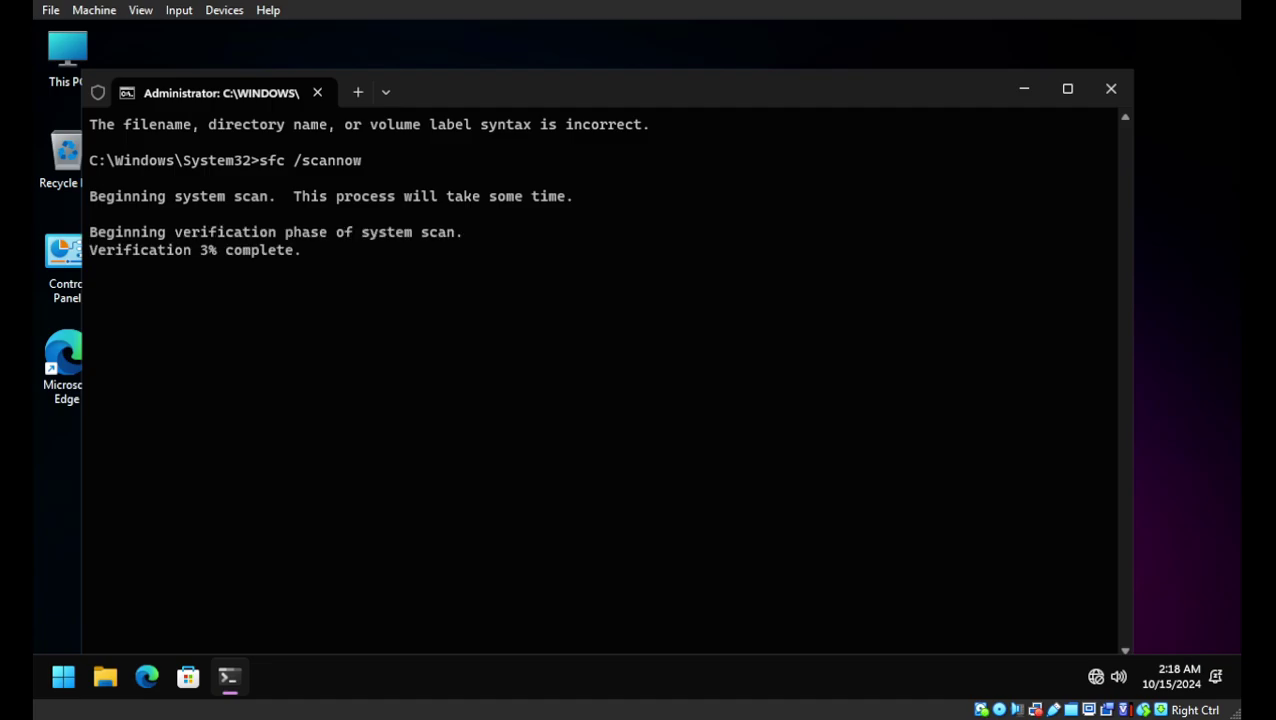
{"action": "left_click_drag", "start_coordinate": [596, 92], "coordinate": [623, 66]}
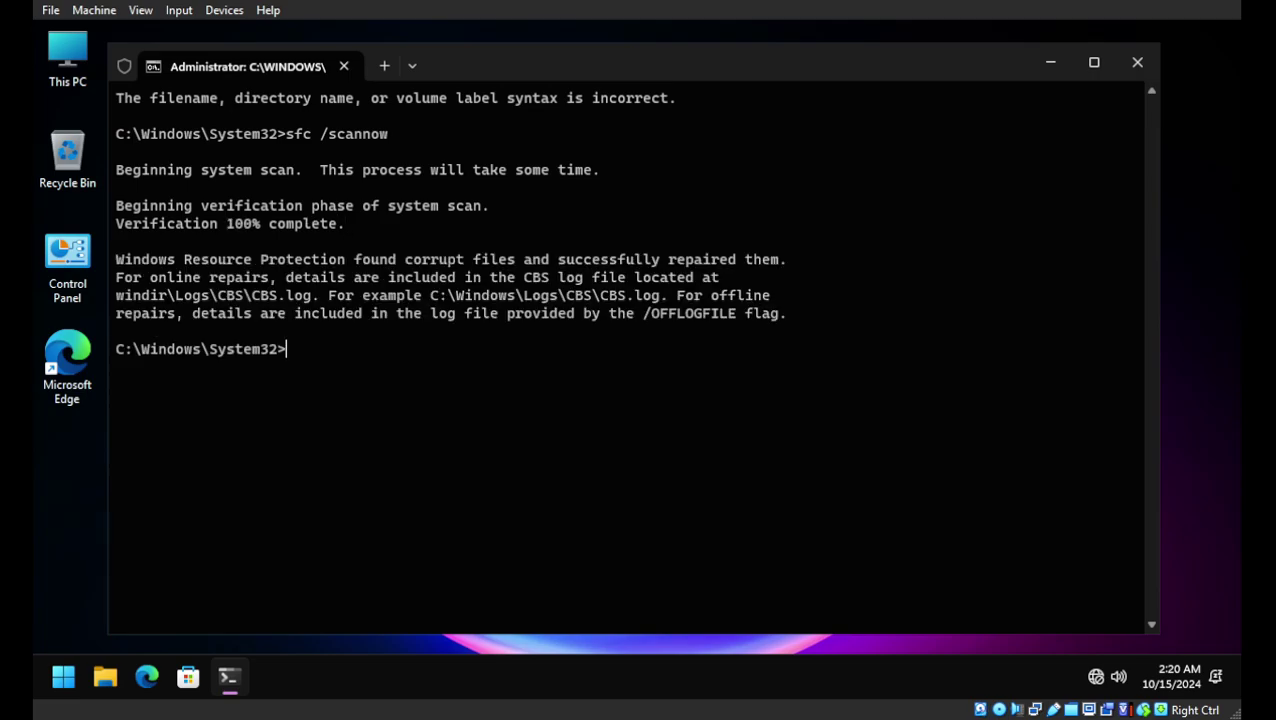
Step: Run dism /online /cleanup-image /checkhealth and examine its component store corruption result
{"action": "type", "text": "dism /online /"}
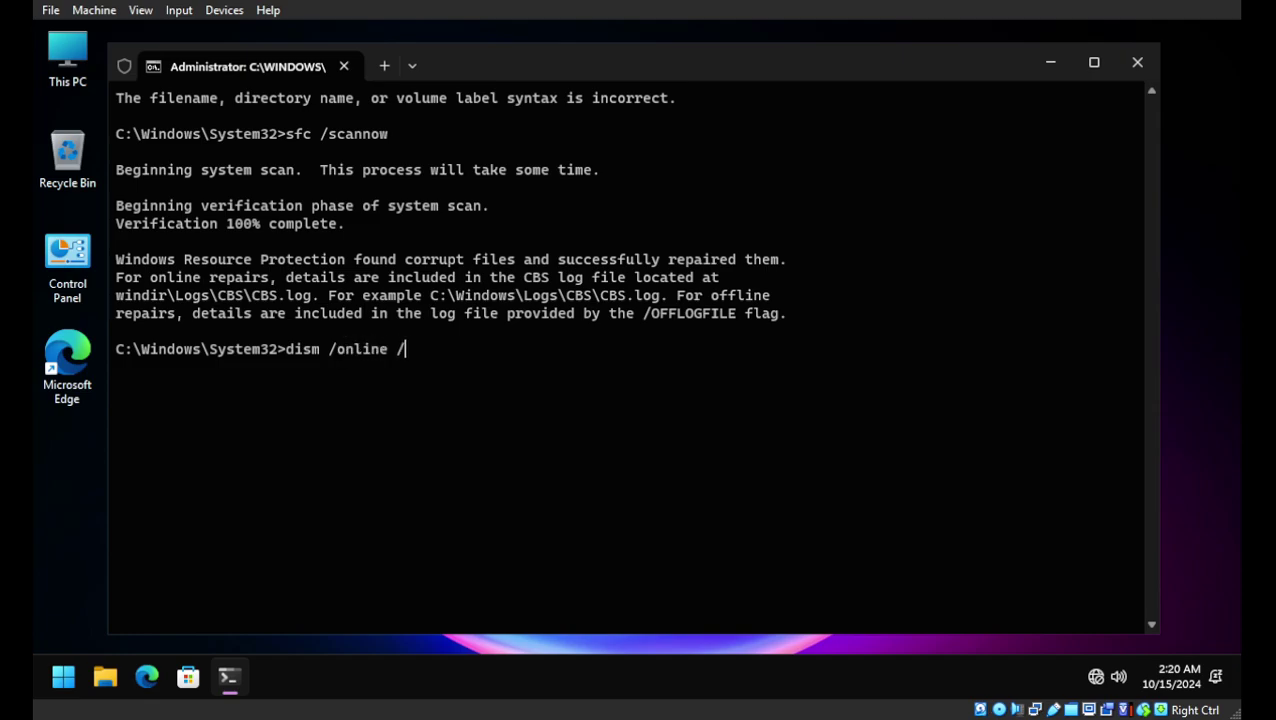
{"action": "type", "text": "cleanup-image "}
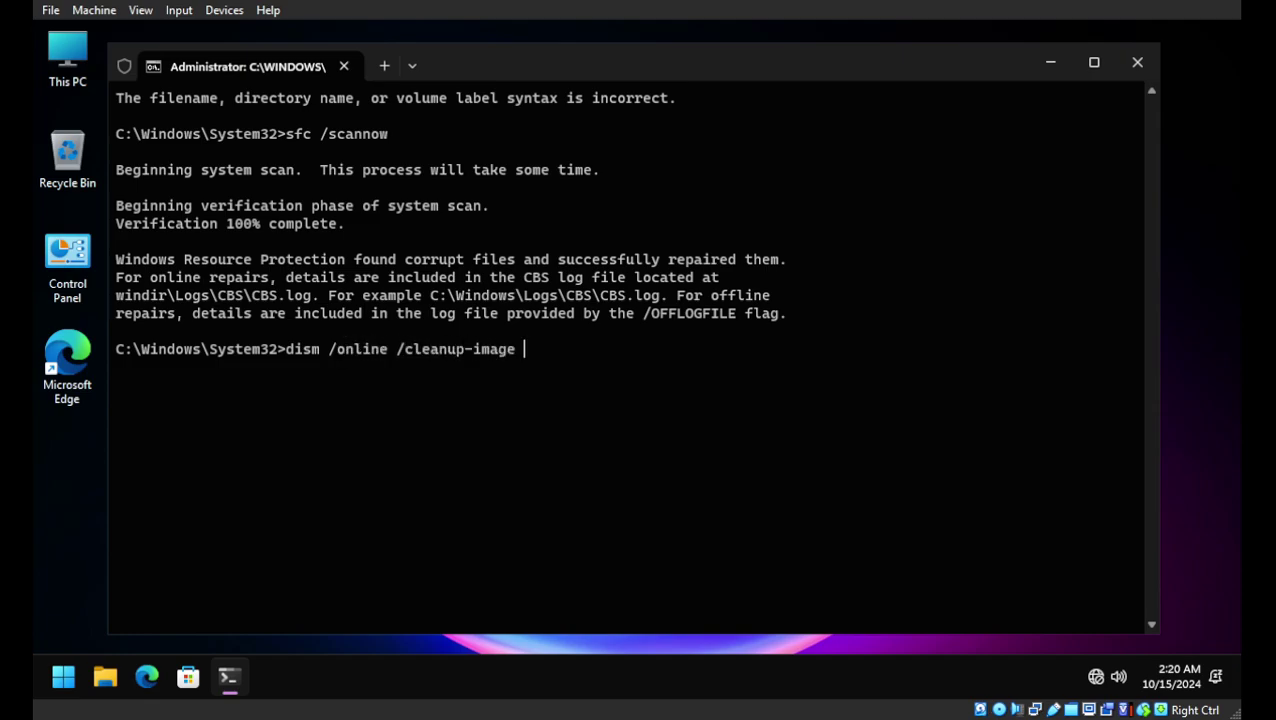
{"action": "type", "text": "/checkhealth"}
{"action": "key", "text": "Return"}
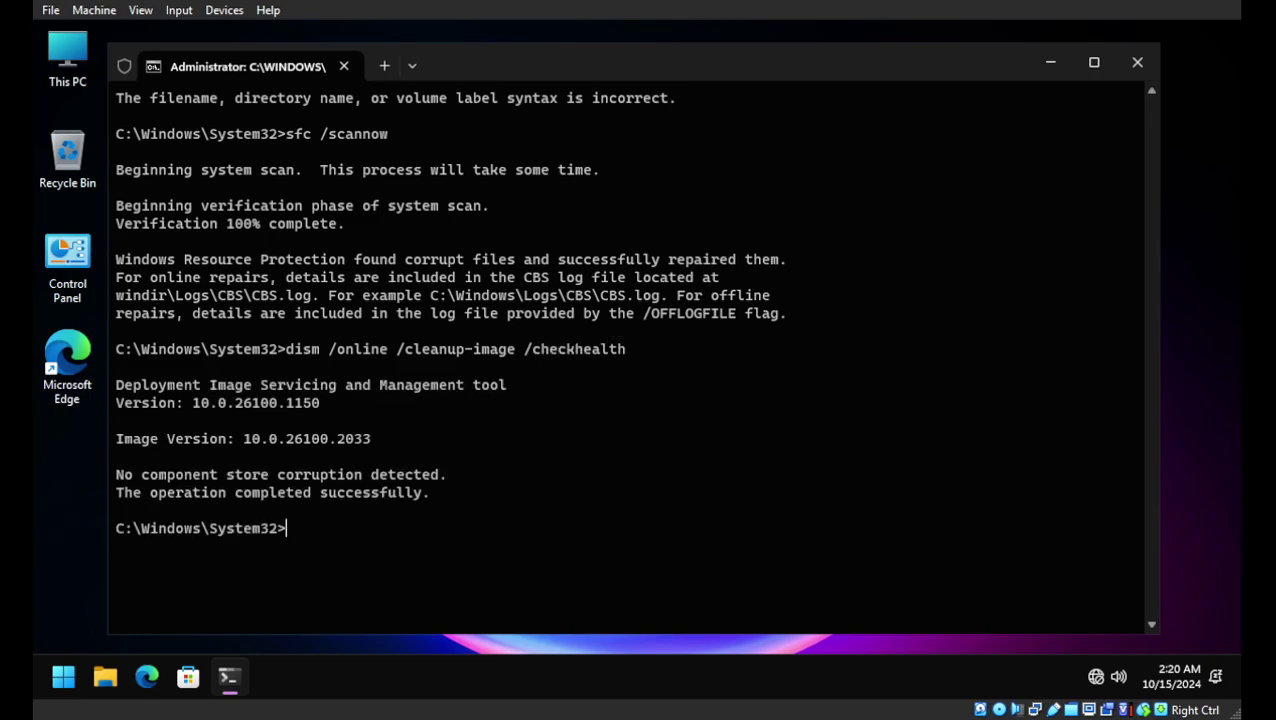
{"action": "left_click_drag", "start_coordinate": [115, 474], "coordinate": [447, 474]}
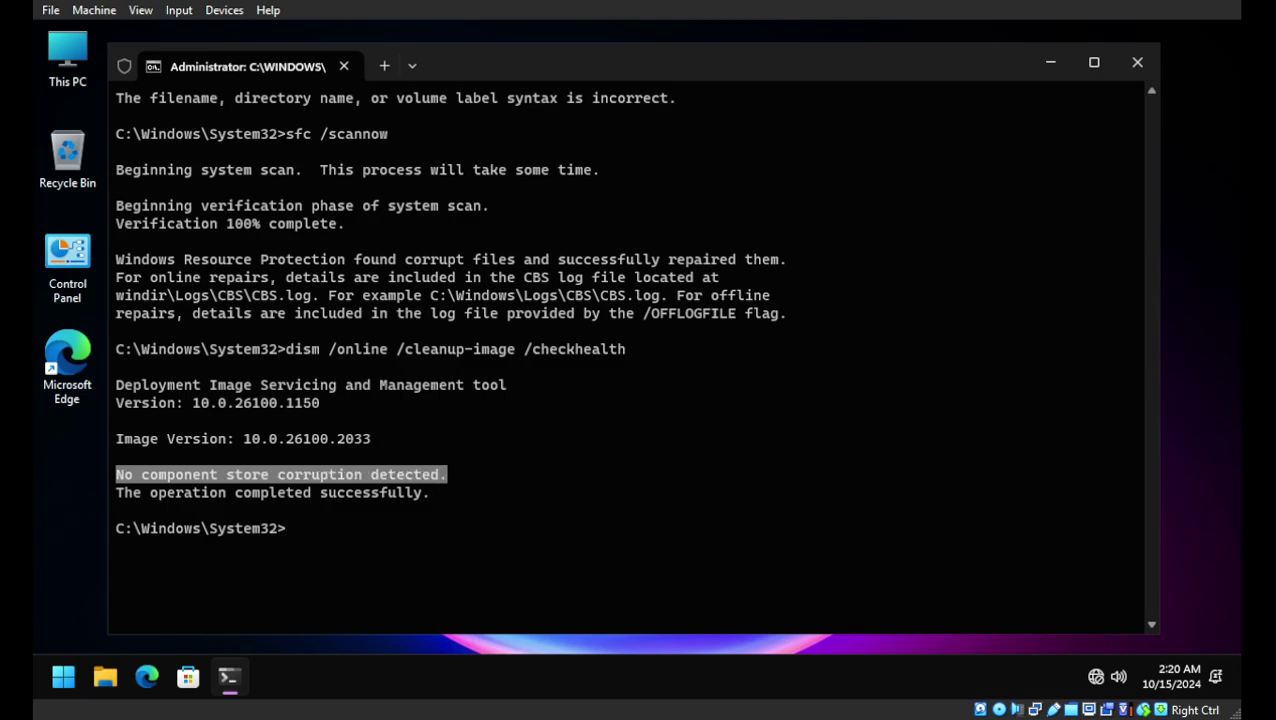
{"action": "key", "text": "Escape"}
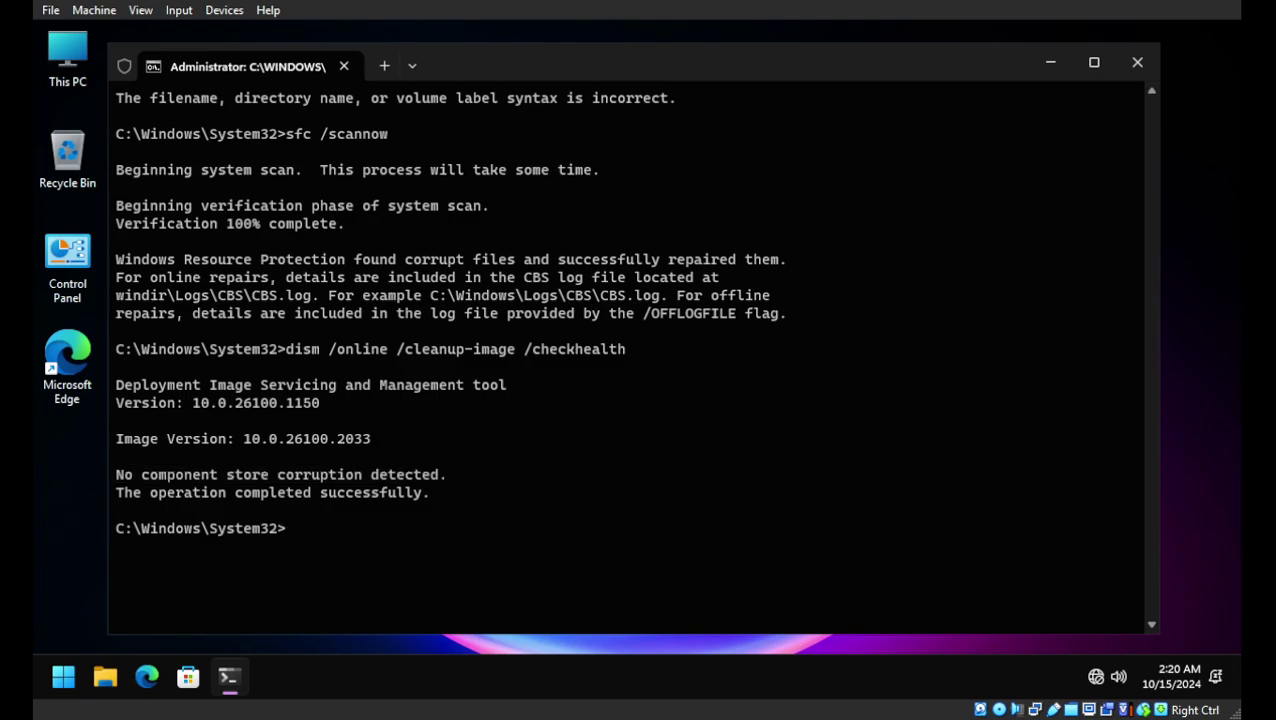
Step: Scan the component store by running dism /online /cleanup-image /scanhealth
{"action": "key", "text": "Up"}
{"action": "key", "text": "BackSpace"}
{"action": "key", "text": "BackSpace"}
{"action": "key", "text": "BackSpace"}
{"action": "key", "text": "BackSpace"}
{"action": "key", "text": "BackSpace"}
{"action": "key", "text": "BackSpace"}
{"action": "key", "text": "BackSpace"}
{"action": "key", "text": "BackSpace"}
{"action": "key", "text": "BackSpace"}
{"action": "key", "text": "BackSpace"}
{"action": "key", "text": "BackSpace"}
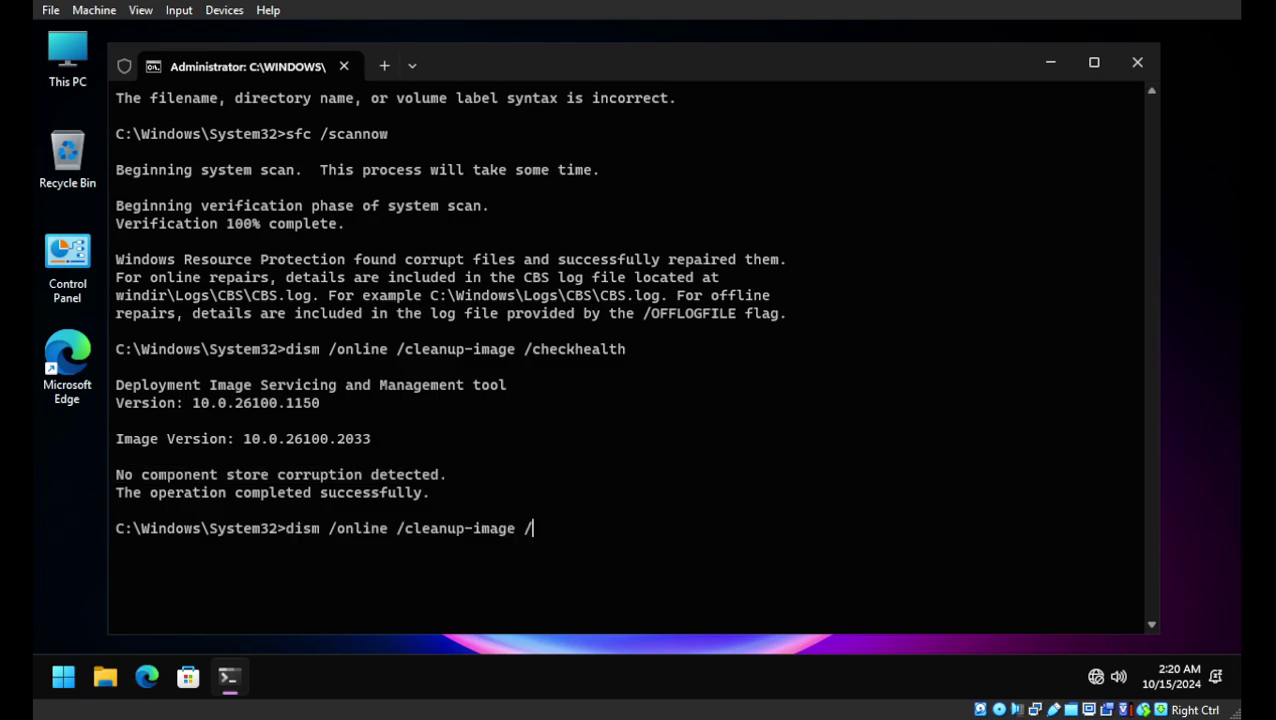
{"action": "type", "text": "scanhealth"}
{"action": "key", "text": "Return"}
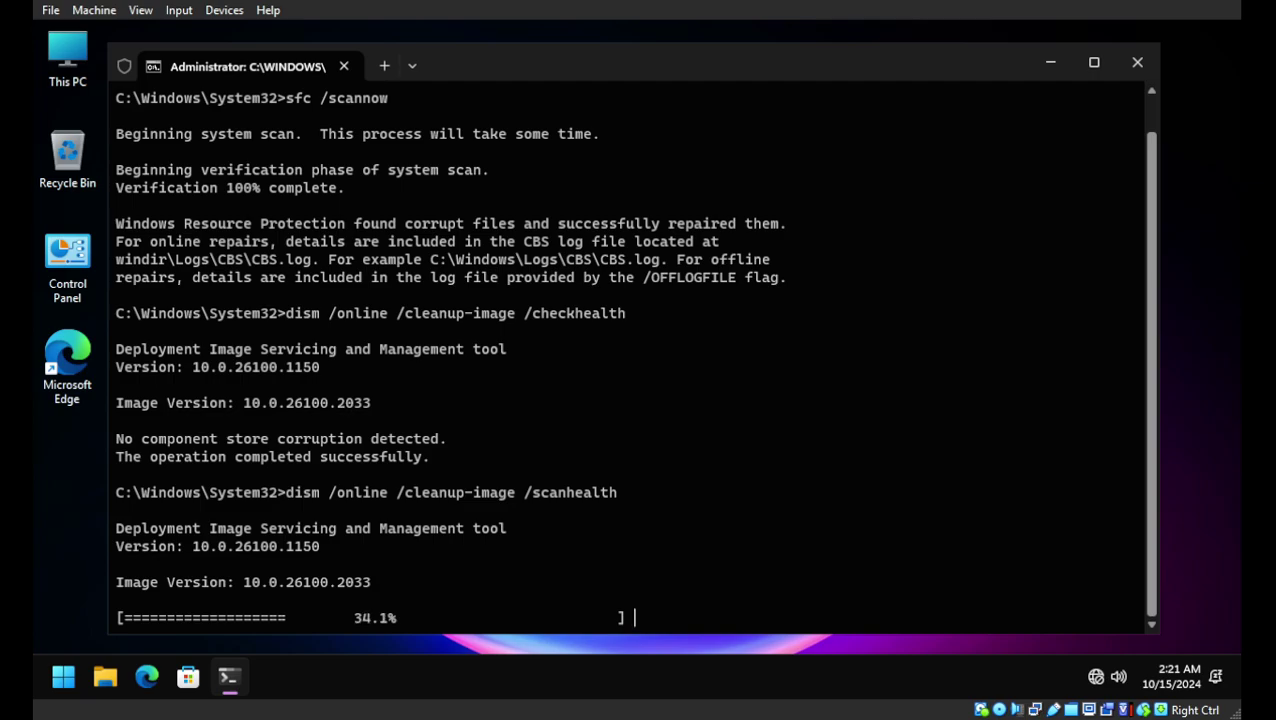
Step: Examine the sfc repair message and the DISM corruption results in the terminal output
{"action": "left_click_drag", "start_coordinate": [803, 277], "coordinate": [328, 223]}
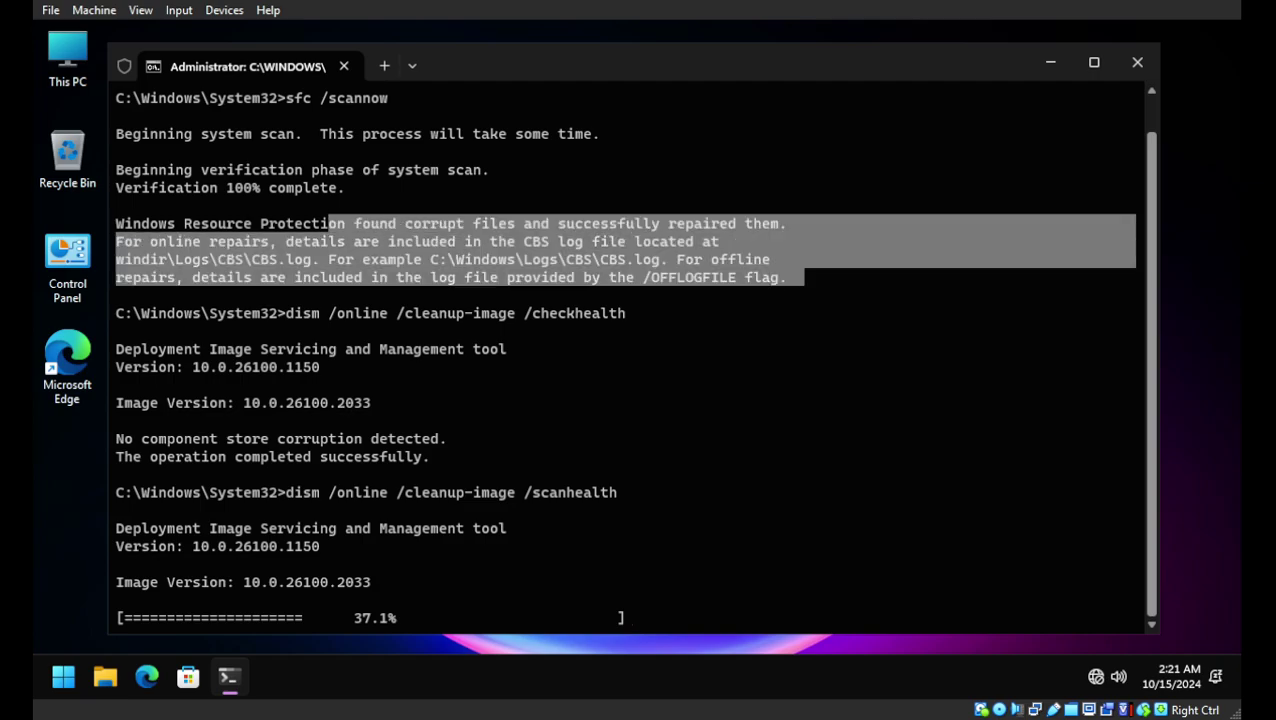
{"action": "left_click", "coordinate": [328, 223]}
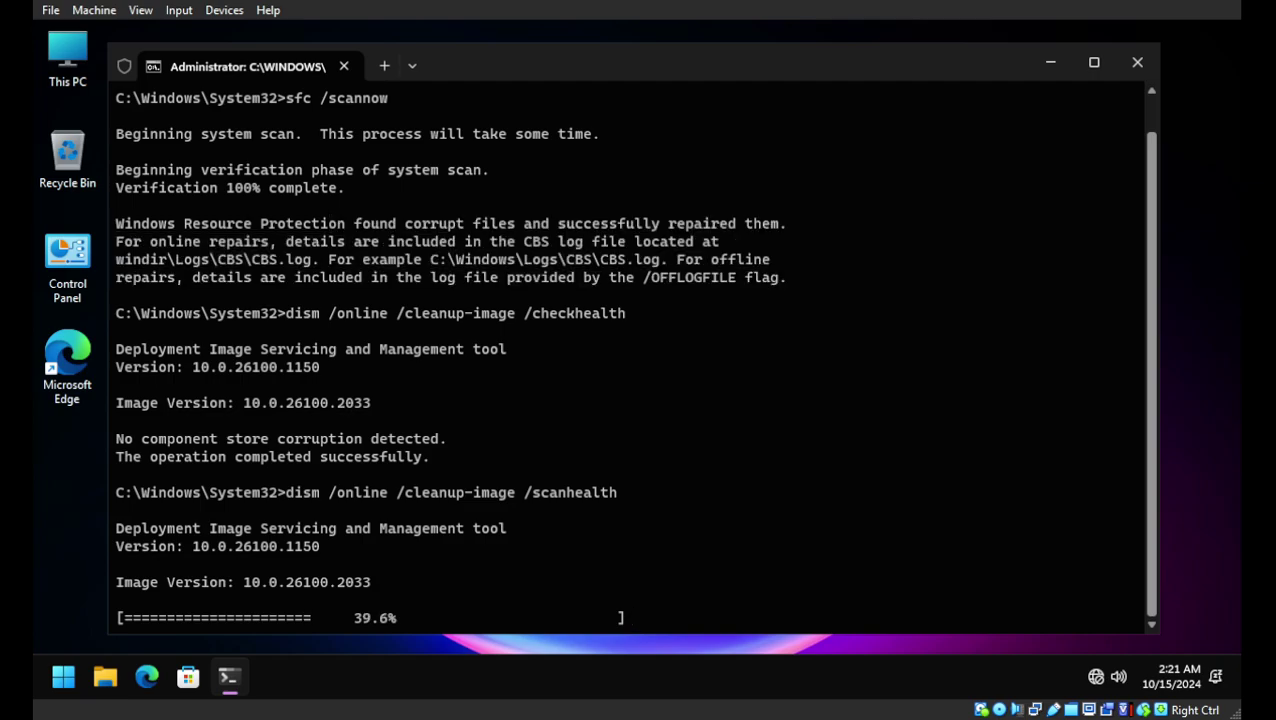
{"action": "left_click_drag", "start_coordinate": [115, 223], "coordinate": [778, 277]}
{"action": "left_click_drag", "start_coordinate": [124, 438], "coordinate": [422, 438]}
{"action": "left_click", "coordinate": [422, 438]}
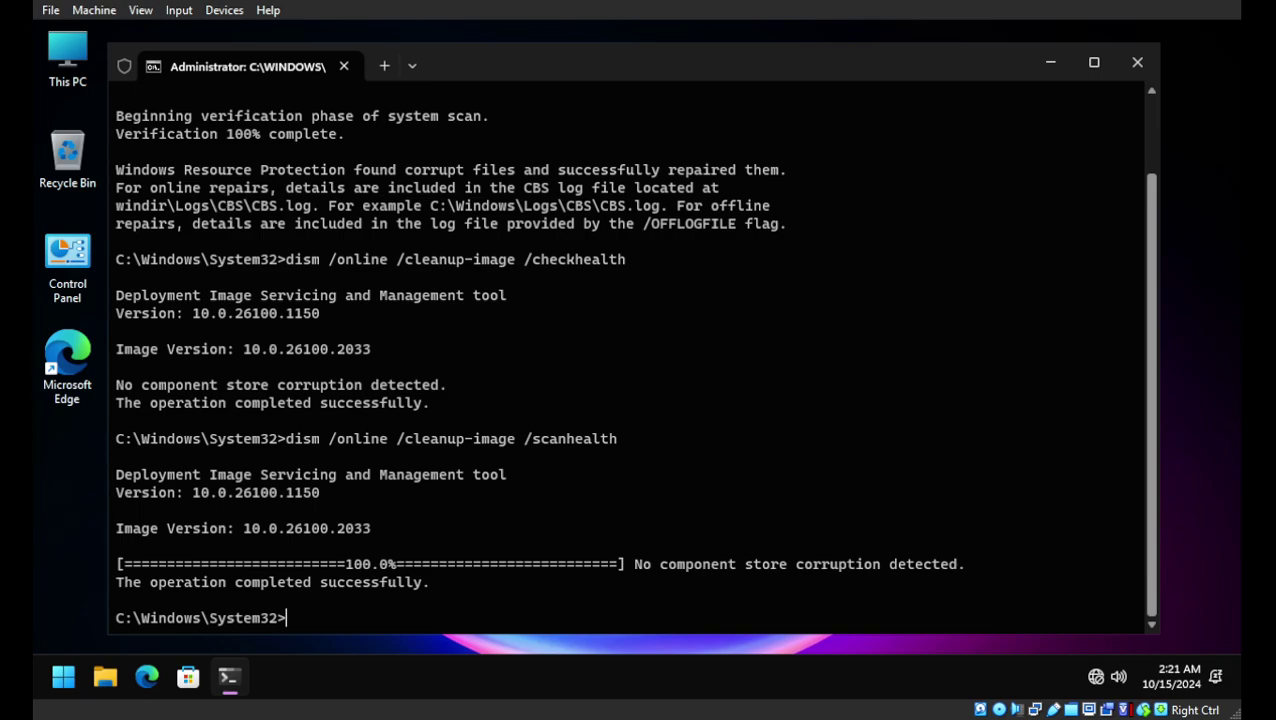
{"action": "left_click_drag", "start_coordinate": [634, 564], "coordinate": [966, 564]}
{"action": "key", "text": "ctrl+c"}
Step: Run dism /online /cleanup-image /analyzecomponentstore and examine the reclaimable packages and cleanup recommendation
{"action": "key", "text": "Up"}
{"action": "key", "text": "BackSpace"}
{"action": "key", "text": "BackSpace"}
{"action": "key", "text": "BackSpace"}
{"action": "key", "text": "BackSpace"}
{"action": "key", "text": "BackSpace"}
{"action": "key", "text": "BackSpace"}
{"action": "key", "text": "BackSpace"}
{"action": "key", "text": "BackSpace"}
{"action": "key", "text": "BackSpace"}
{"action": "key", "text": "BackSpace"}
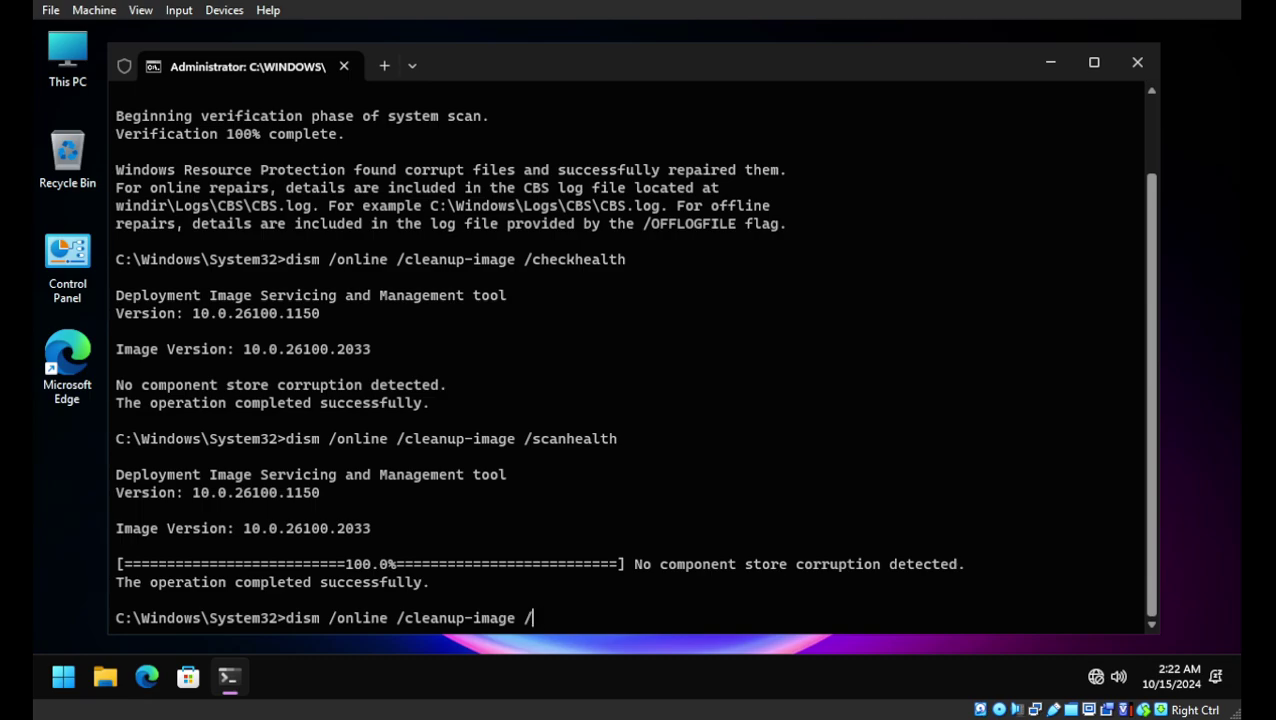
{"action": "type", "text": "analyzecomponentstore"}
{"action": "key", "text": "Return"}
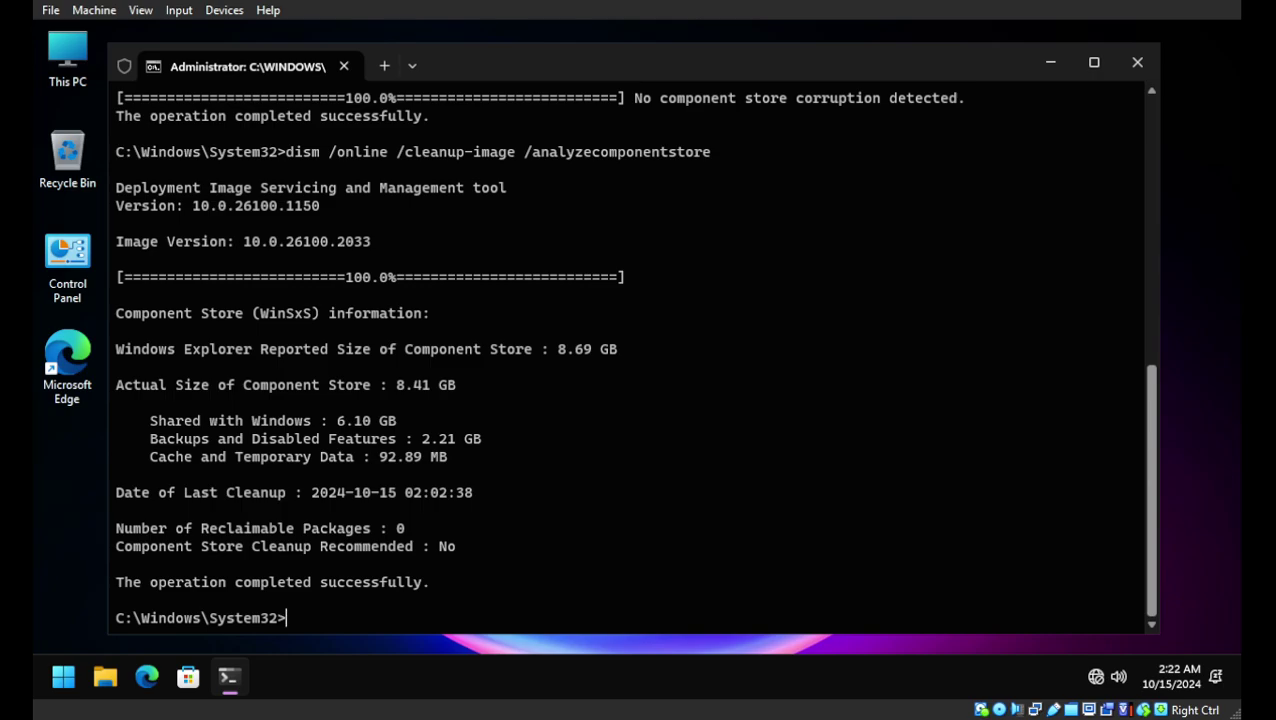
{"action": "left_click_drag", "start_coordinate": [116, 528], "coordinate": [507, 546]}
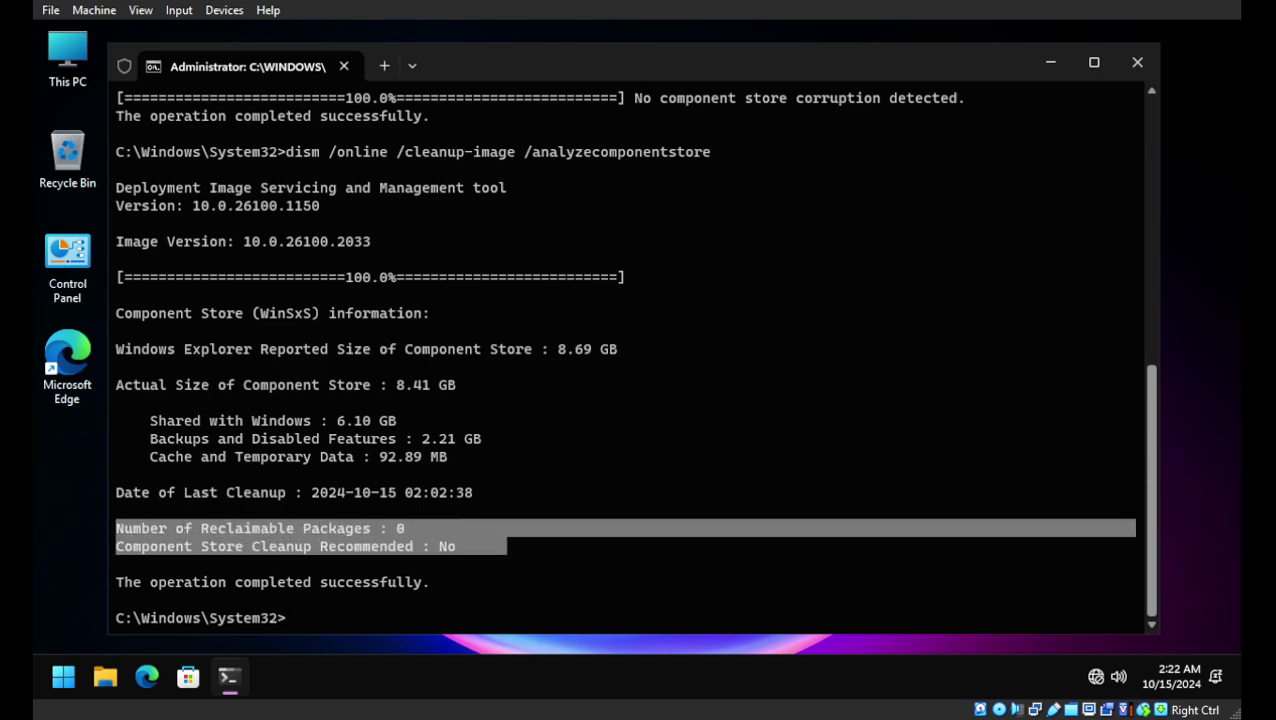
{"action": "key", "text": "ctrl+c"}
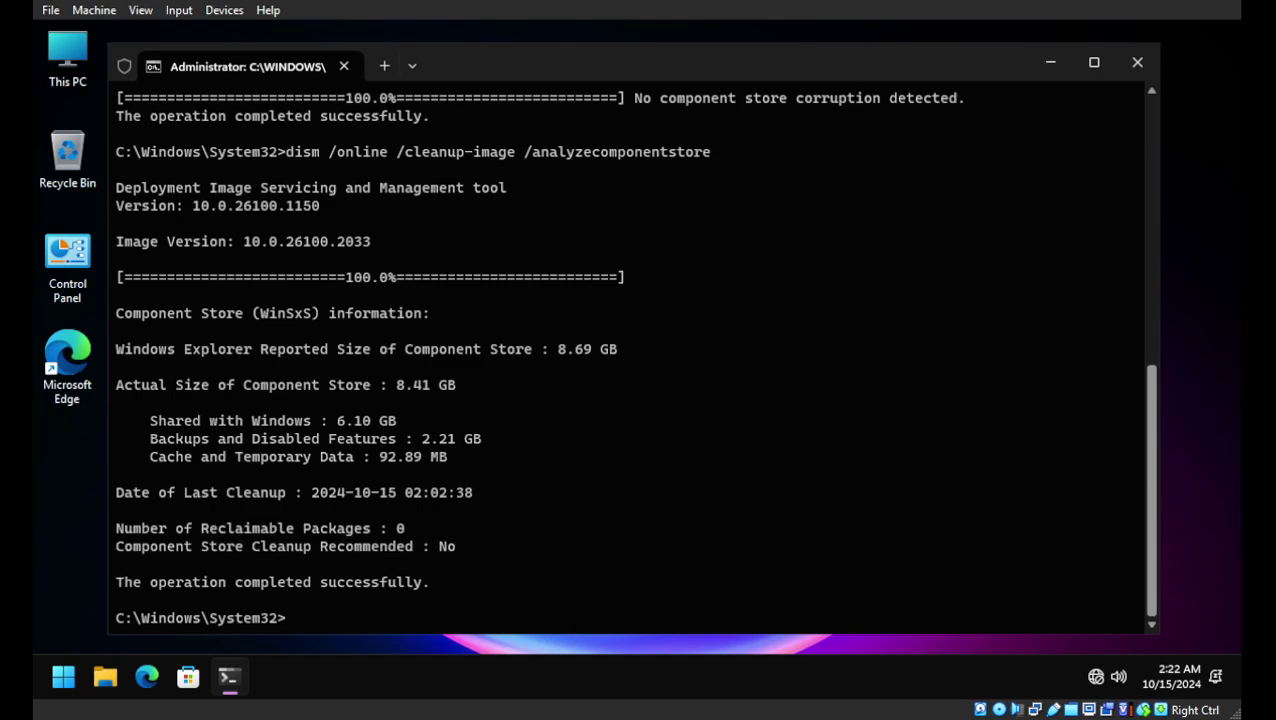
Step: Try to reset the component store base with dism /online /cleanup-image /resetbase
{"action": "key", "text": "Up"}
{"action": "key", "text": "BackSpace"}
{"action": "key", "text": "BackSpace"}
{"action": "key", "text": "BackSpace"}
{"action": "key", "text": "BackSpace"}
{"action": "key", "text": "BackSpace"}
{"action": "key", "text": "BackSpace"}
{"action": "key", "text": "BackSpace"}
{"action": "key", "text": "BackSpace"}
{"action": "key", "text": "BackSpace"}
{"action": "key", "text": "BackSpace"}
{"action": "key", "text": "BackSpace"}
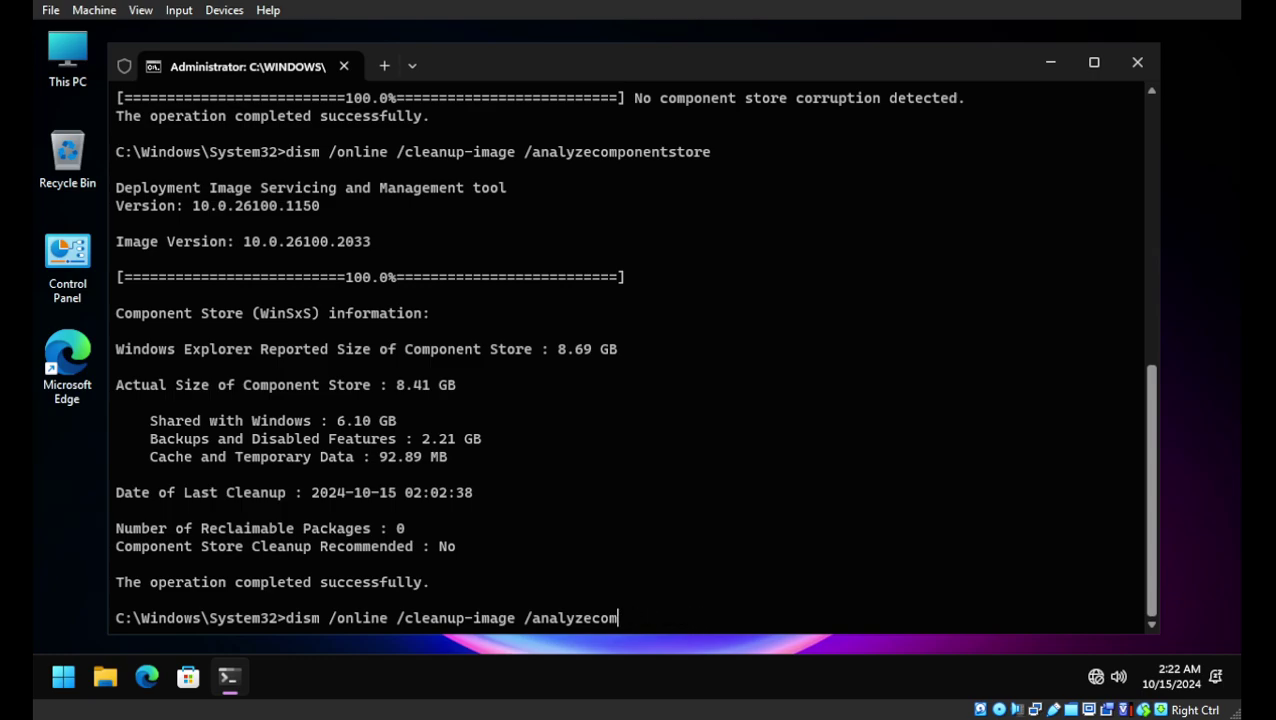
{"action": "key", "text": "BackSpace"}
{"action": "key", "text": "BackSpace"}
{"action": "key", "text": "BackSpace"}
{"action": "key", "text": "BackSpace"}
{"action": "key", "text": "BackSpace"}
{"action": "key", "text": "BackSpace"}
{"action": "key", "text": "BackSpace"}
{"action": "key", "text": "BackSpace"}
{"action": "key", "text": "BackSpace"}
{"action": "key", "text": "BackSpace"}
{"action": "type", "text": "resetbase"}
{"action": "key", "text": "Return"}
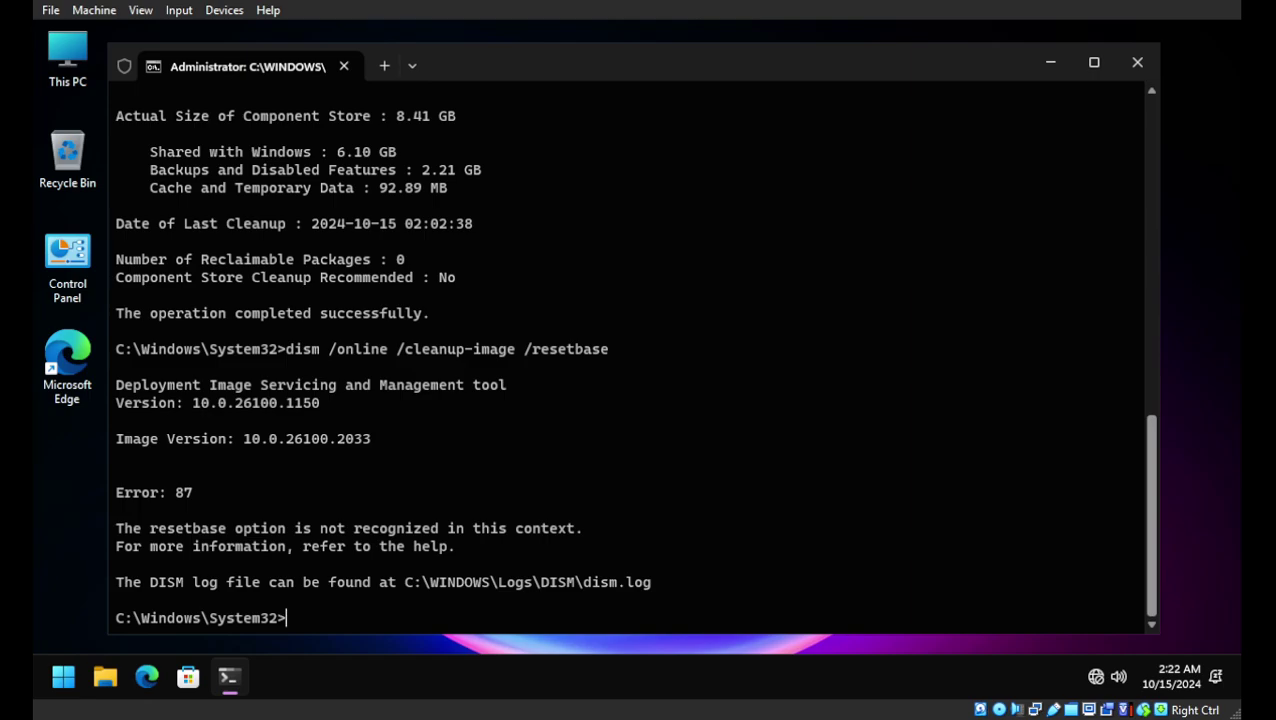
Step: Run dism /online /cleanup-image /startcomponentcleanup /resetbase and check the completion status in the output
{"action": "key", "text": "Up"}
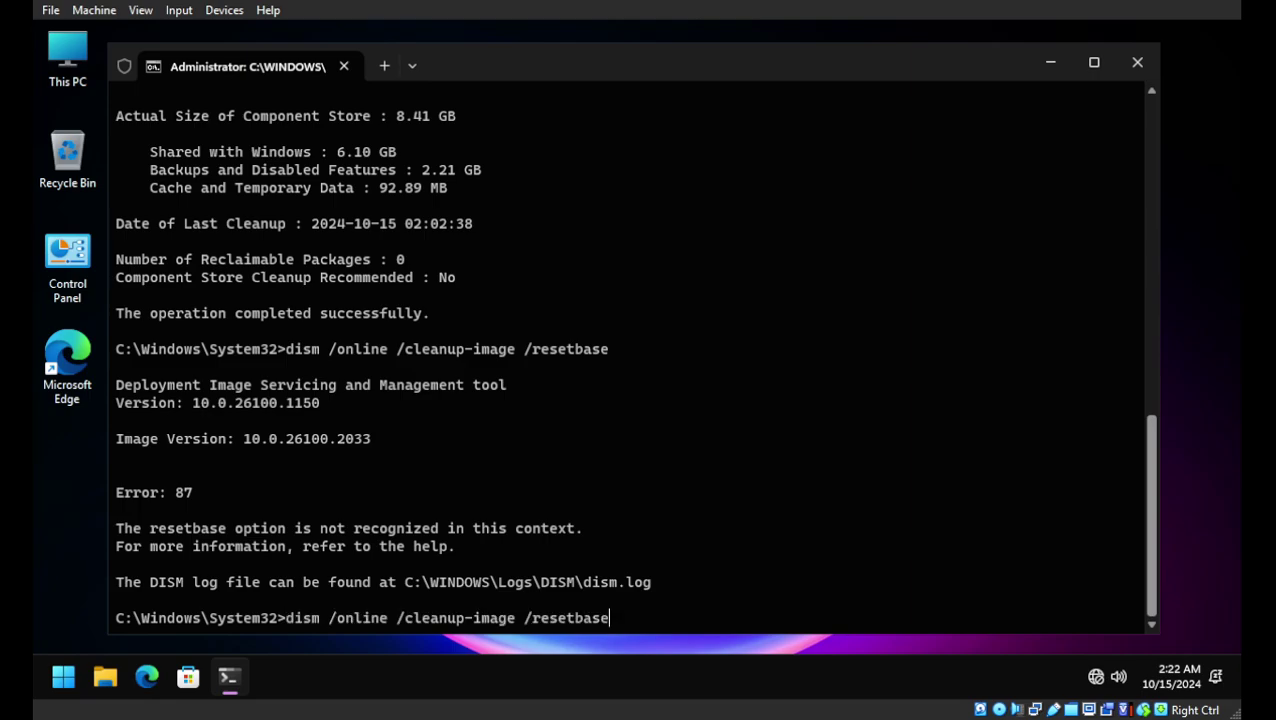
{"action": "key", "text": "BackSpace"}
{"action": "key", "text": "BackSpace"}
{"action": "key", "text": "BackSpace"}
{"action": "key", "text": "BackSpace"}
{"action": "key", "text": "BackSpace"}
{"action": "key", "text": "BackSpace"}
{"action": "key", "text": "BackSpace"}
{"action": "key", "text": "BackSpace"}
{"action": "key", "text": "BackSpace"}
{"action": "type", "text": "startcomponentcleanu"}
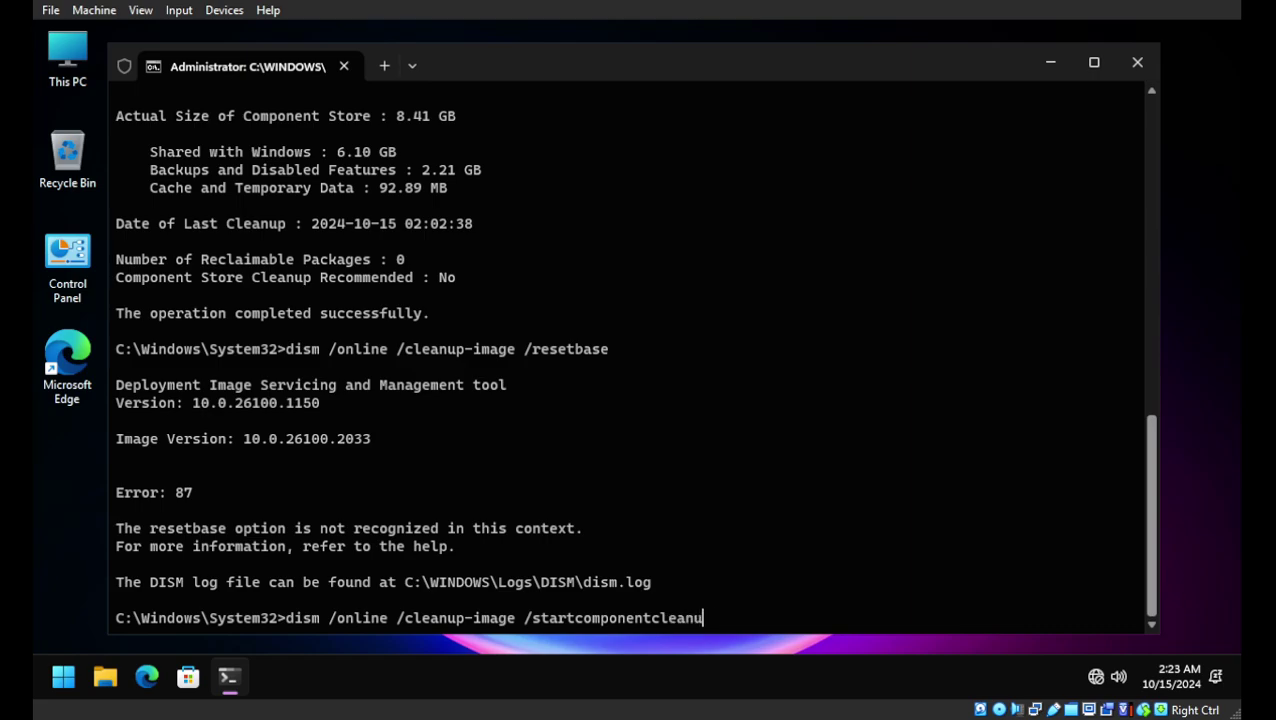
{"action": "type", "text": "p /resetbase"}
{"action": "key", "text": "Return"}
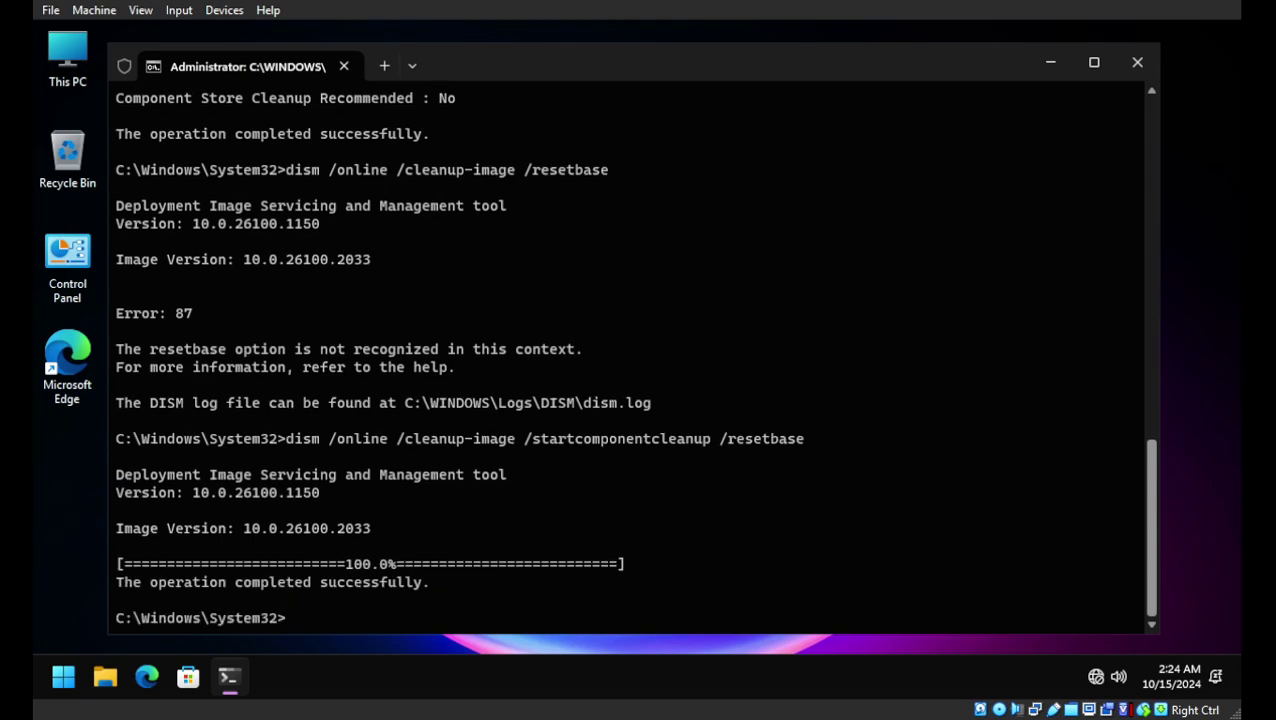
{"action": "left_click_drag", "start_coordinate": [116, 546], "coordinate": [436, 582]}
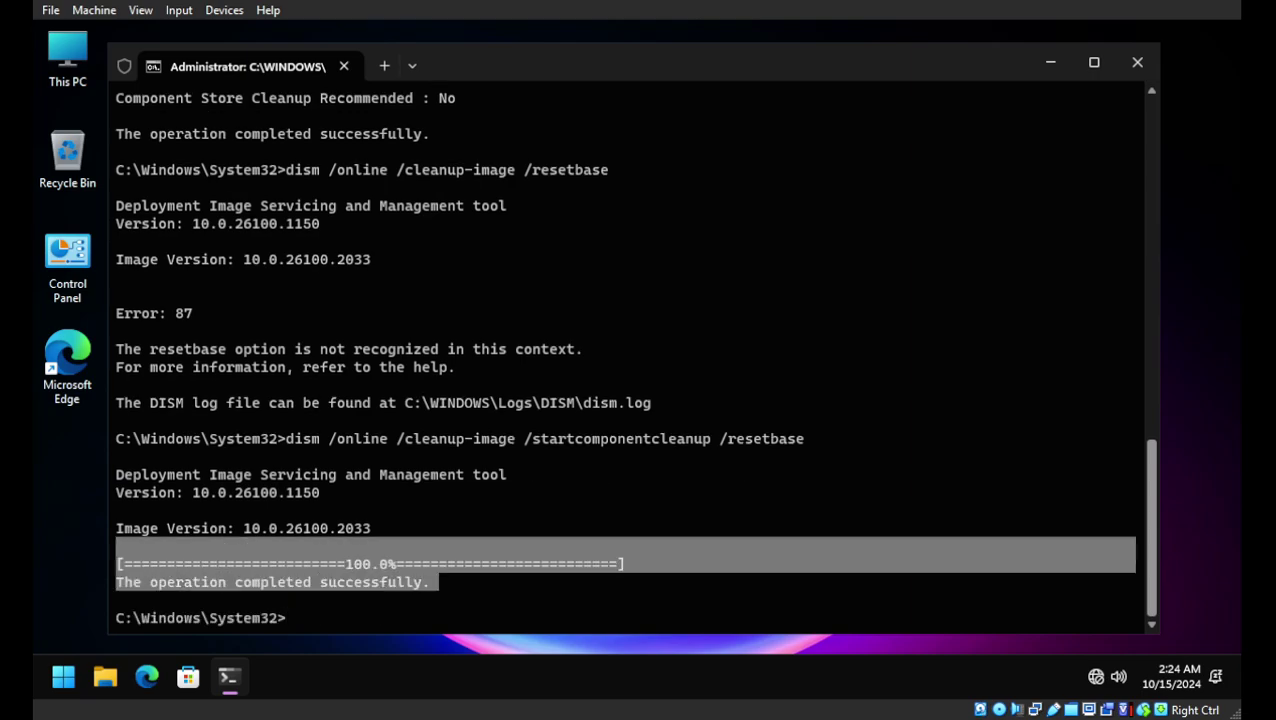
{"action": "left_click_drag", "start_coordinate": [532, 564], "coordinate": [548, 564]}
{"action": "left_click_drag", "start_coordinate": [338, 564], "coordinate": [624, 564]}
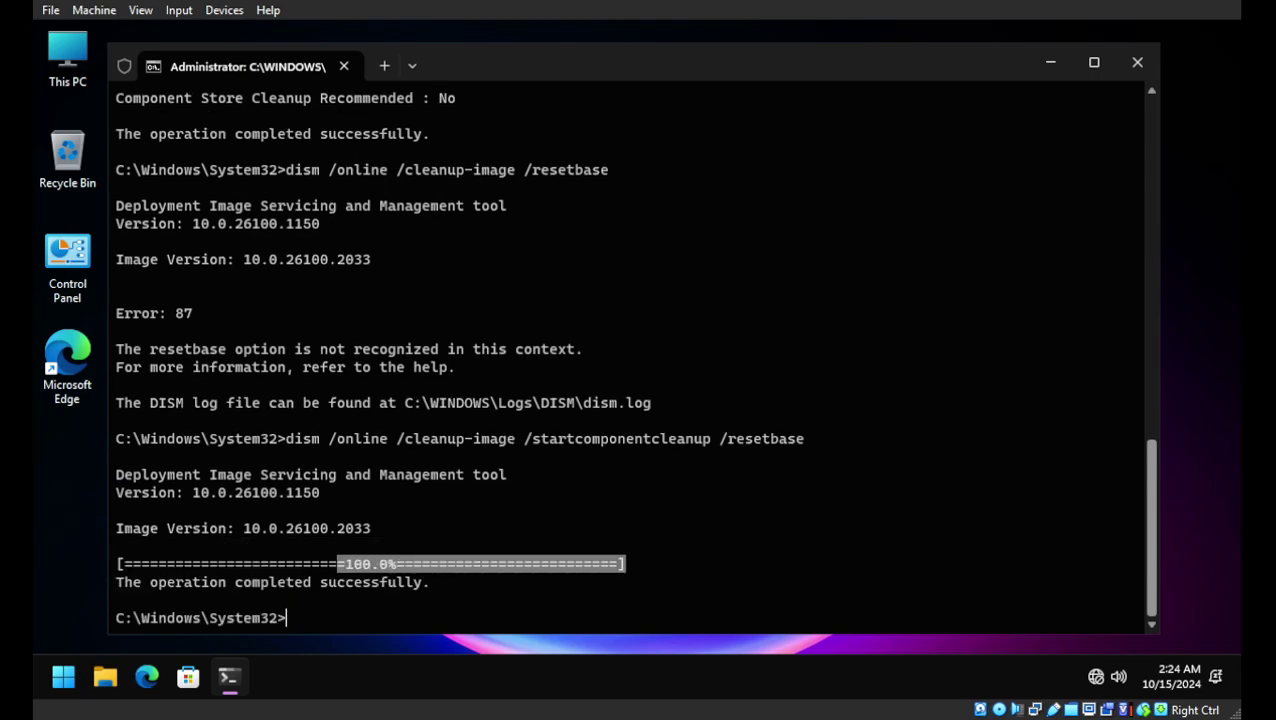
{"action": "left_click", "coordinate": [624, 564]}
Step: Run dism /online /cleanup-image /startcomponentcleanup without the resetbase option, check its progress line, and close the terminal
{"action": "key", "text": "Up"}
{"action": "key", "text": "BackSpace"}
{"action": "key", "text": "BackSpace"}
{"action": "key", "text": "BackSpace"}
{"action": "key", "text": "BackSpace"}
{"action": "key", "text": "BackSpace"}
{"action": "key", "text": "BackSpace"}
{"action": "key", "text": "BackSpace"}
{"action": "key", "text": "BackSpace"}
{"action": "key", "text": "BackSpace"}
{"action": "key", "text": "BackSpace"}
{"action": "key", "text": "BackSpace"}
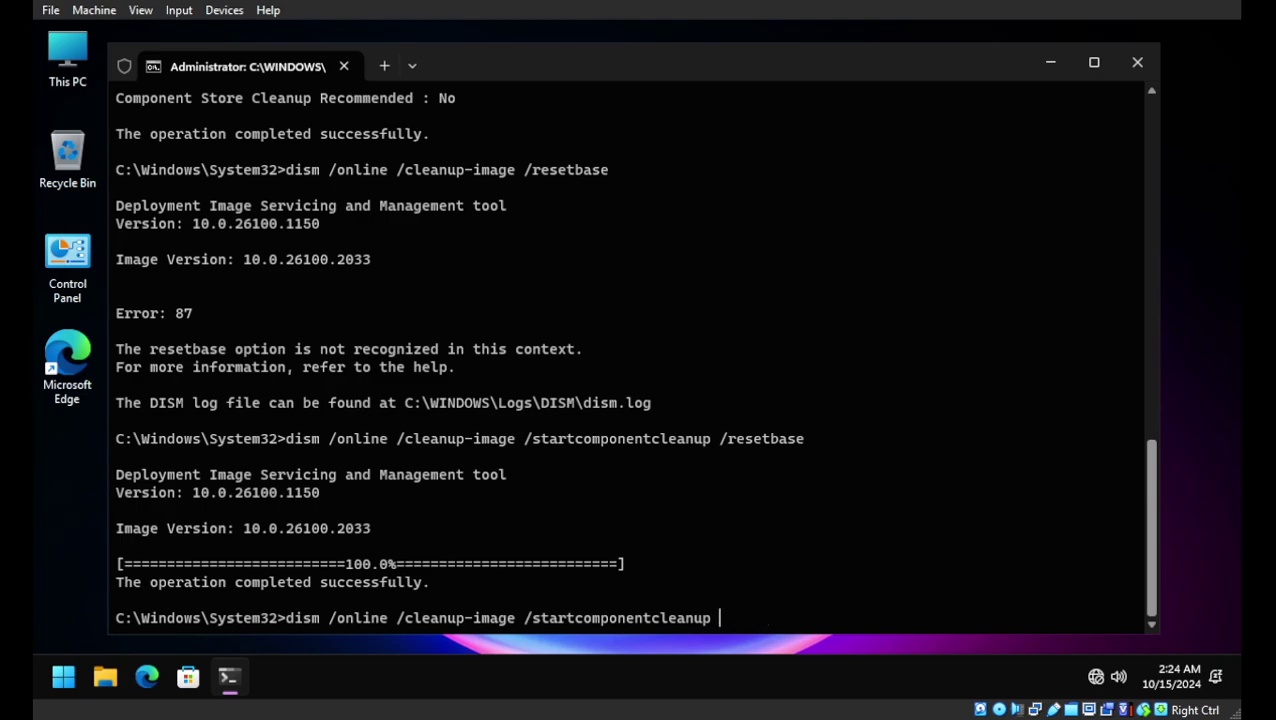
{"action": "key", "text": "Return"}
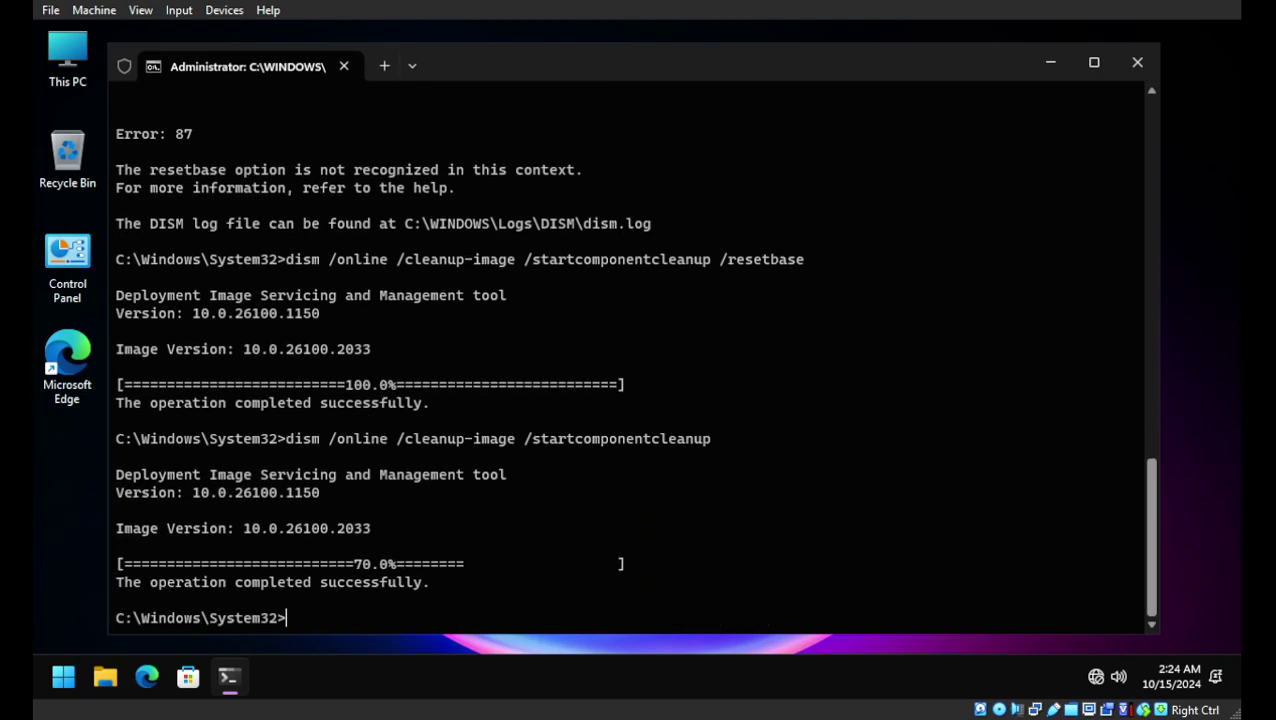
{"action": "left_click_drag", "start_coordinate": [293, 563], "coordinate": [640, 563]}
{"action": "left_click", "coordinate": [640, 563]}
{"action": "left_click", "coordinate": [1136, 62]}
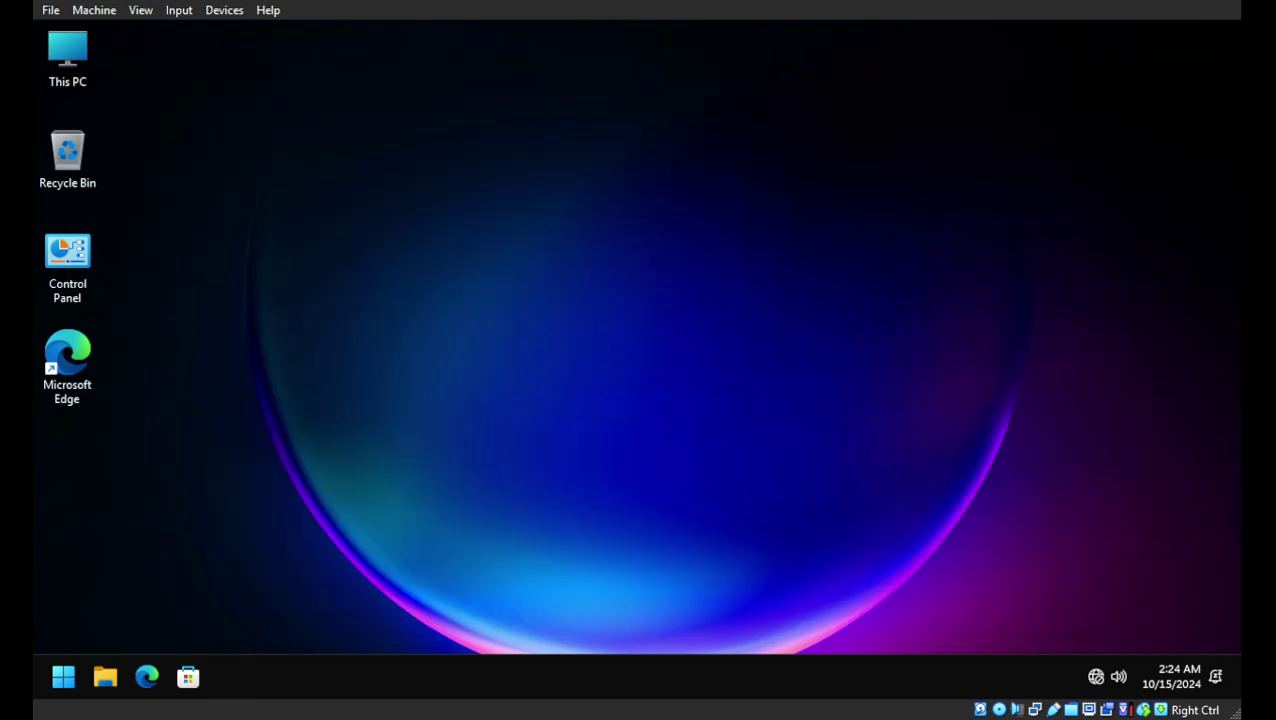
Step: Review the removable file categories in Disk Cleanup for drive C:, leaving without deleting anything
{"action": "right_click", "coordinate": [747, 120]}
{"action": "left_click", "coordinate": [832, 224]}
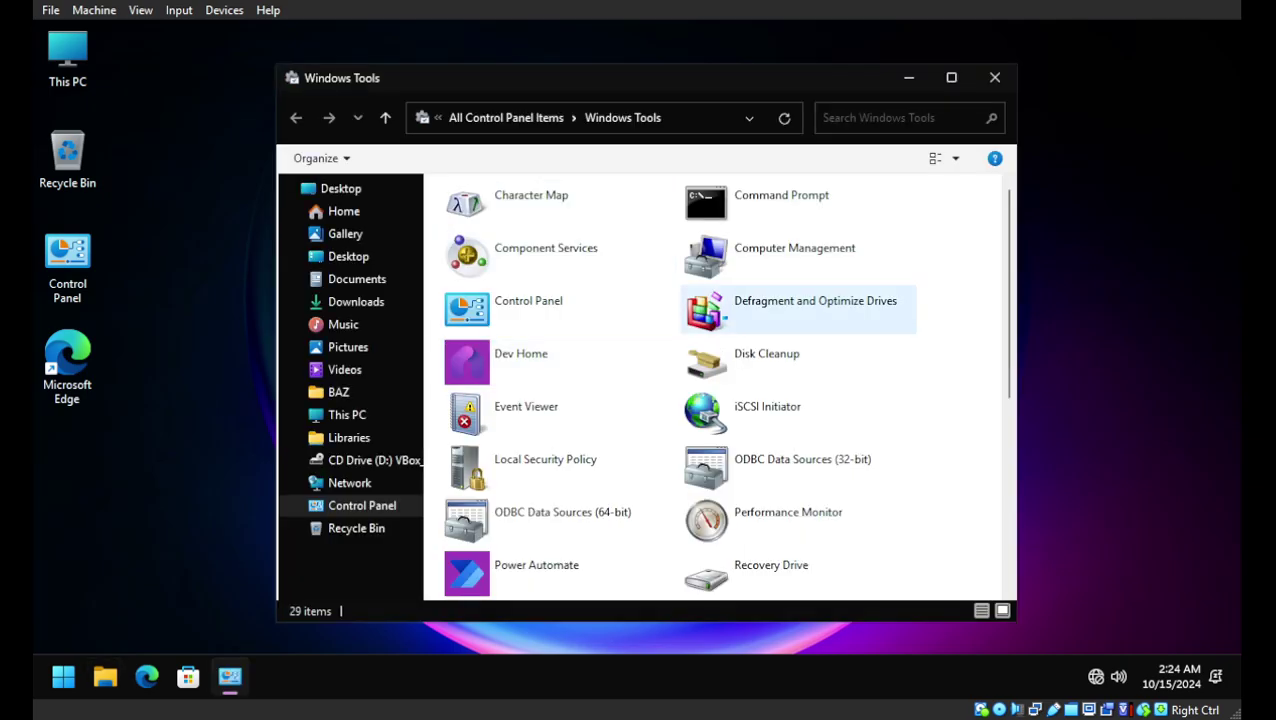
{"action": "double_click", "coordinate": [760, 360]}
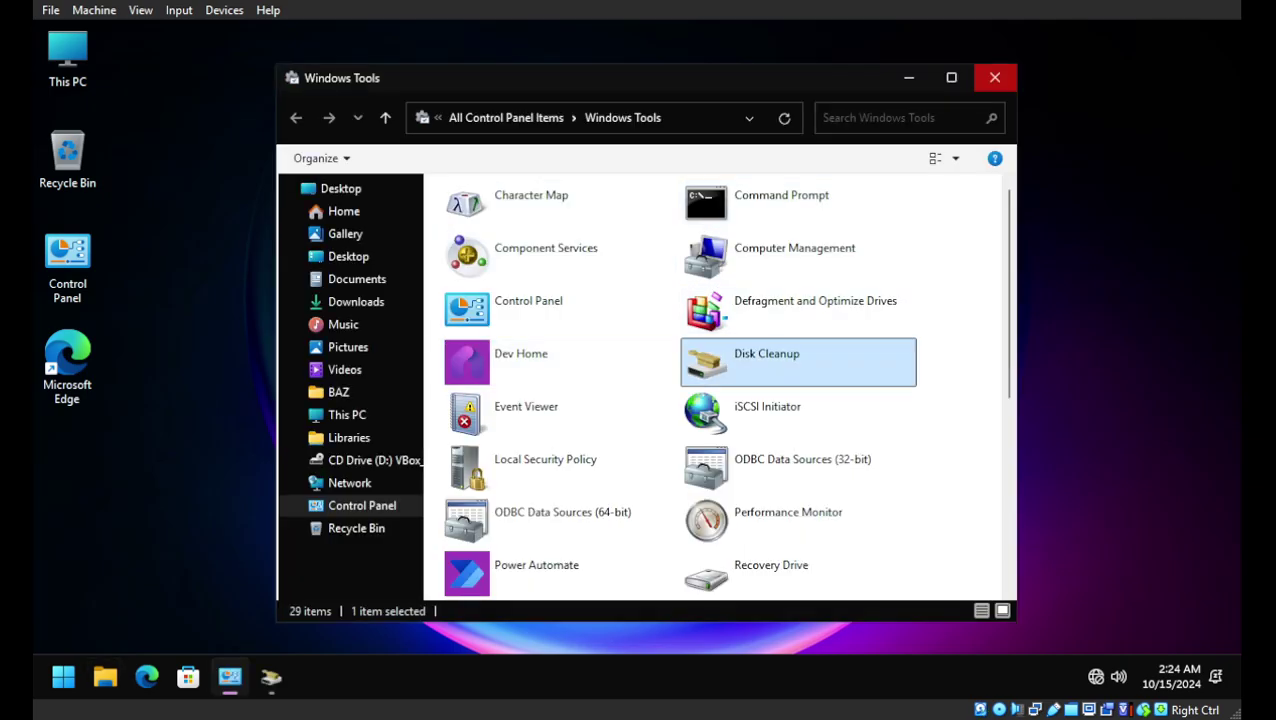
{"action": "left_click", "coordinate": [995, 77]}
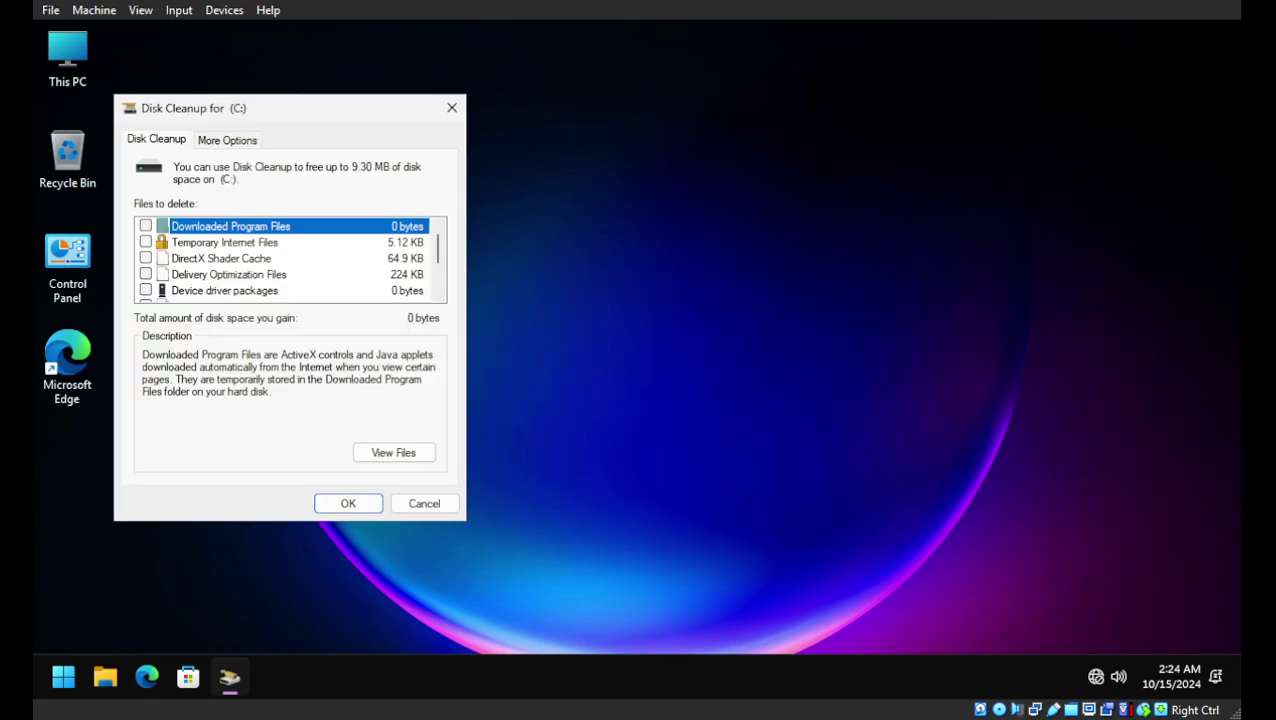
{"action": "scroll", "coordinate": [285, 258], "scroll_direction": "down", "scroll_amount": 2}
{"action": "scroll", "coordinate": [290, 258], "scroll_direction": "up", "scroll_amount": 2}
{"action": "scroll", "coordinate": [290, 258], "scroll_direction": "down", "scroll_amount": 2}
{"action": "left_click", "coordinate": [424, 503]}
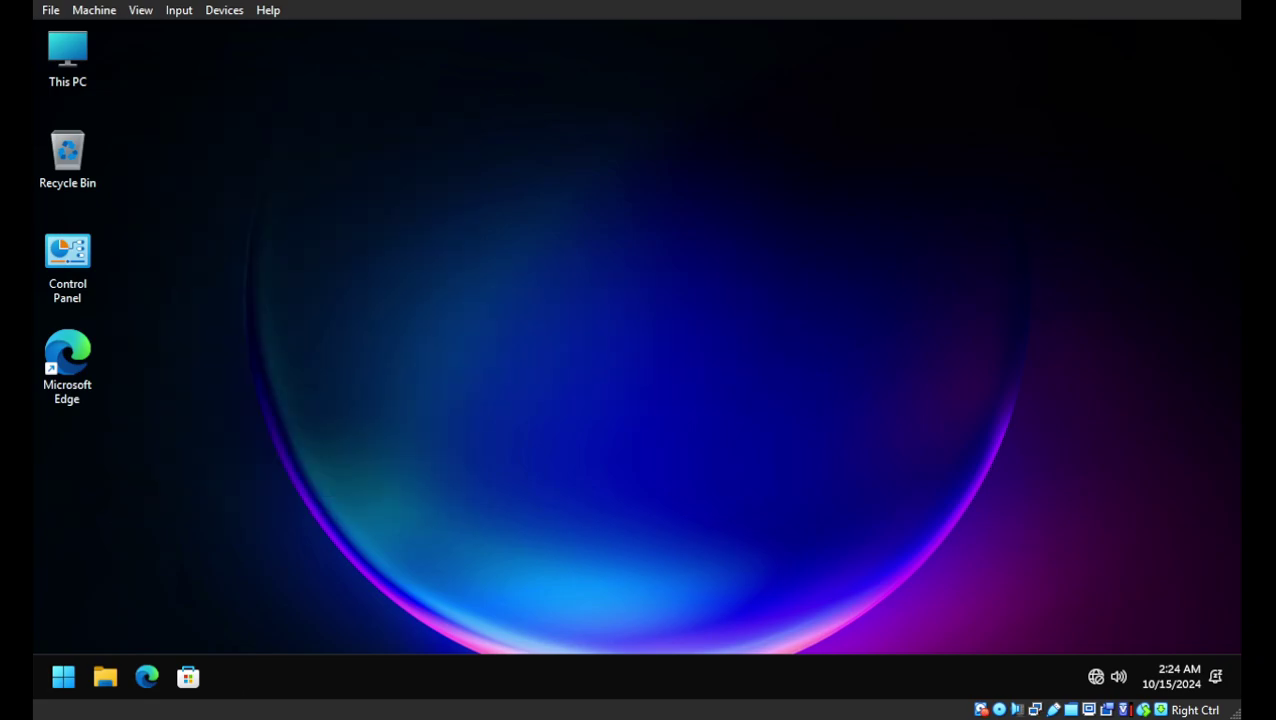
Step: Examine the temporary files that can be removed in the system storage settings
{"action": "left_click", "coordinate": [63, 677]}
{"action": "left_click", "coordinate": [211, 230]}
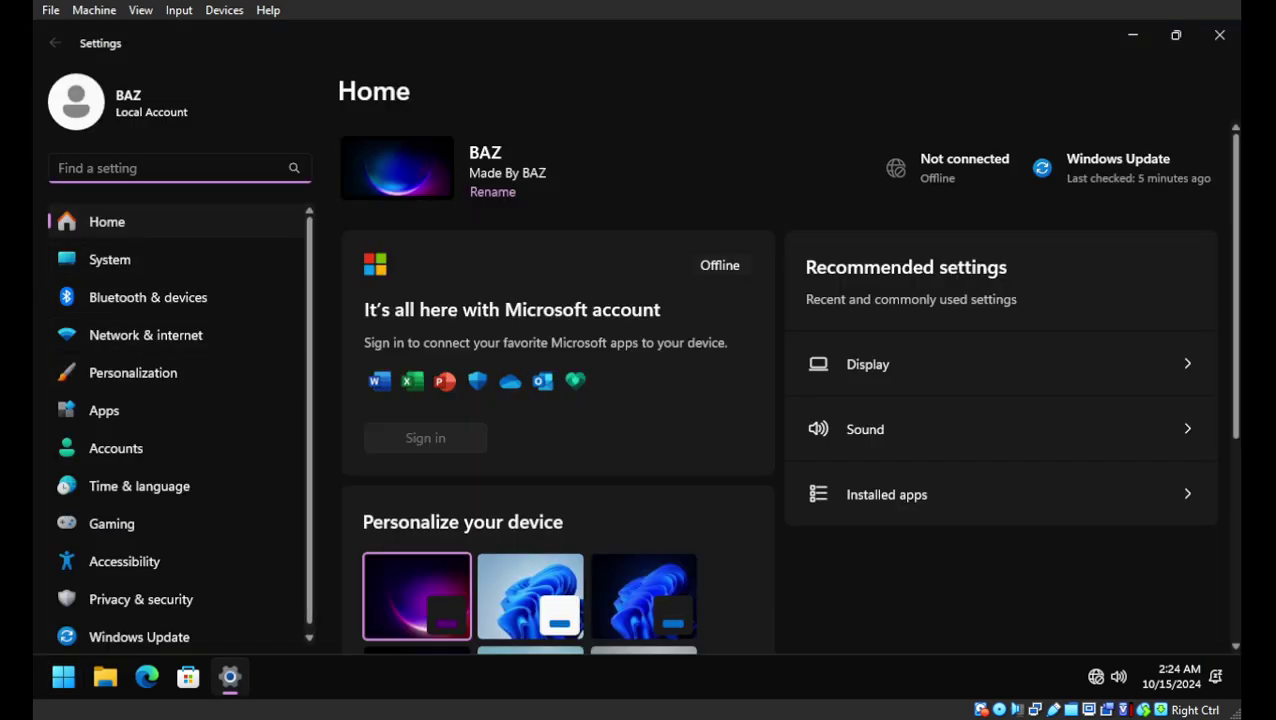
{"action": "left_click", "coordinate": [109, 259]}
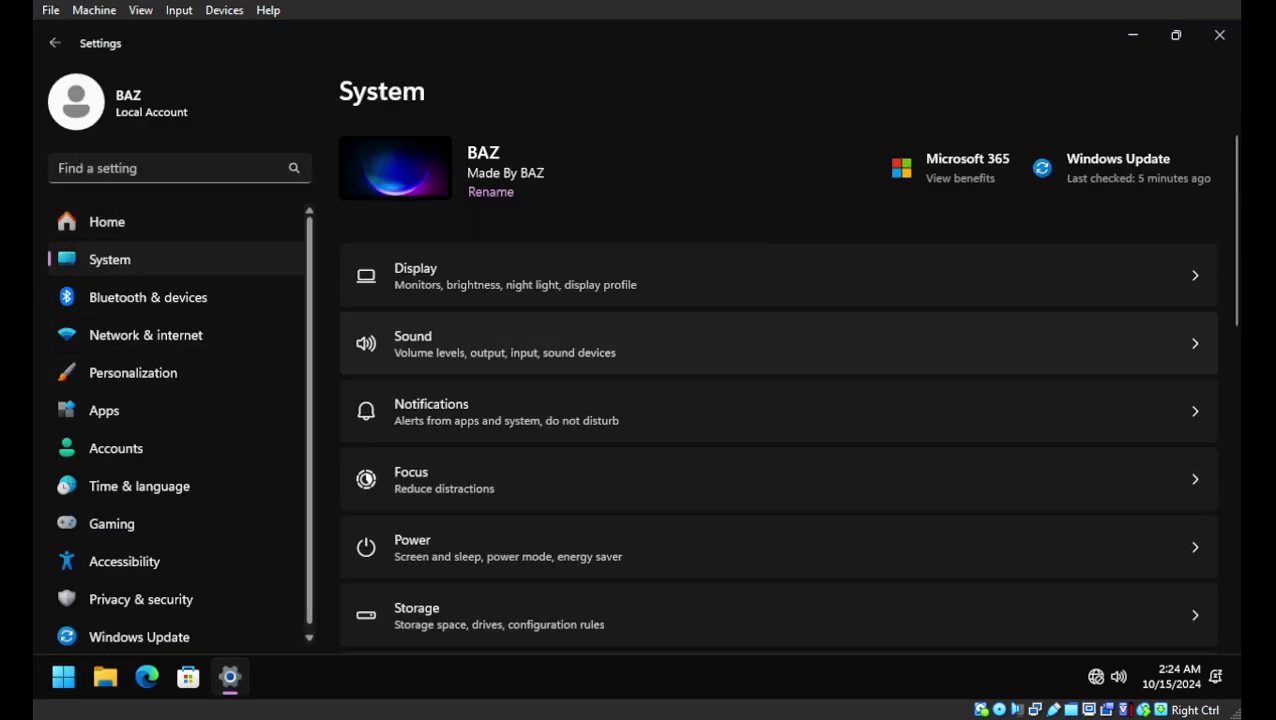
{"action": "scroll", "coordinate": [777, 386], "scroll_direction": "down", "scroll_amount": 2}
{"action": "left_click", "coordinate": [777, 374]}
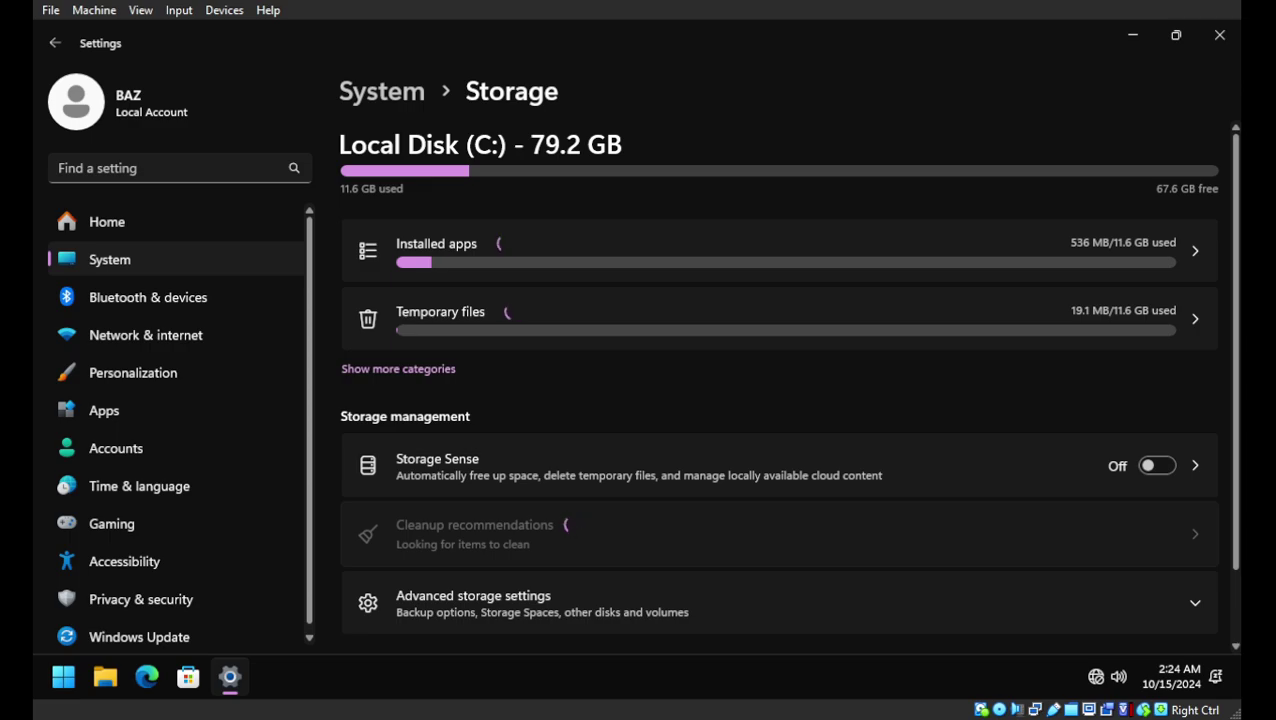
{"action": "left_click", "coordinate": [779, 318]}
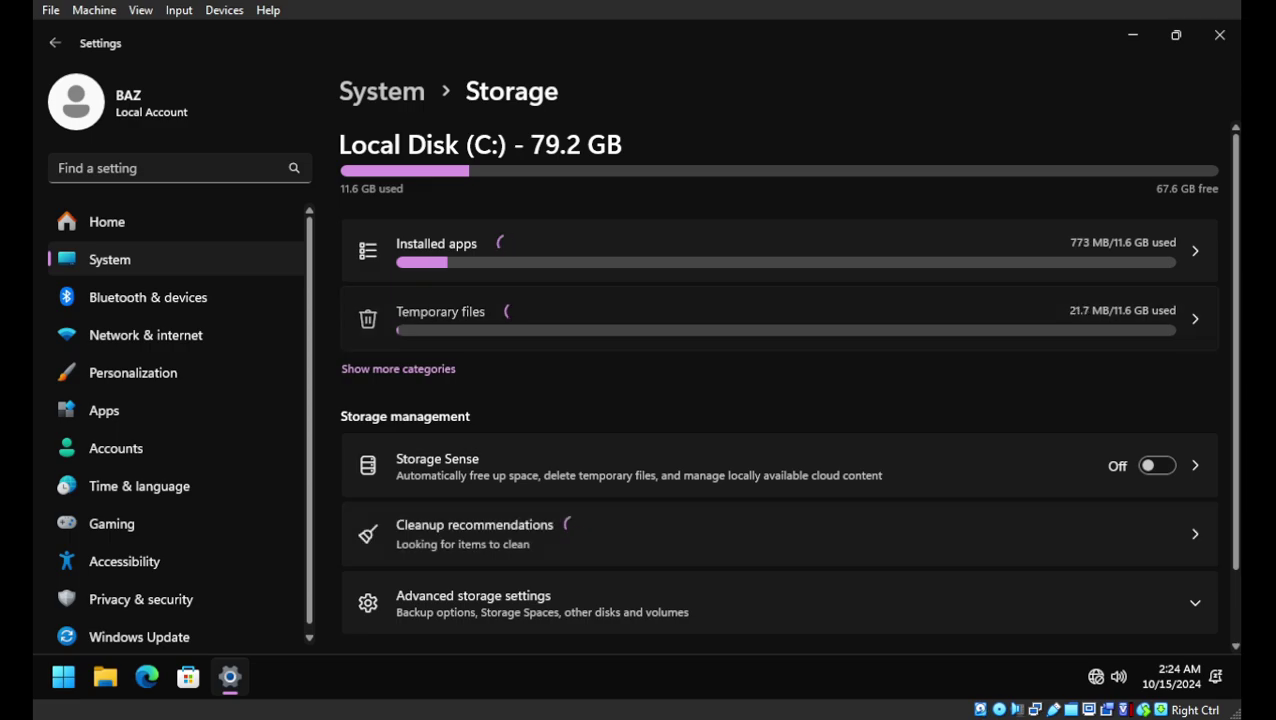
{"action": "scroll", "coordinate": [779, 388], "scroll_direction": "down", "scroll_amount": 1}
{"action": "scroll", "coordinate": [550, 380], "scroll_direction": "down", "scroll_amount": 1}
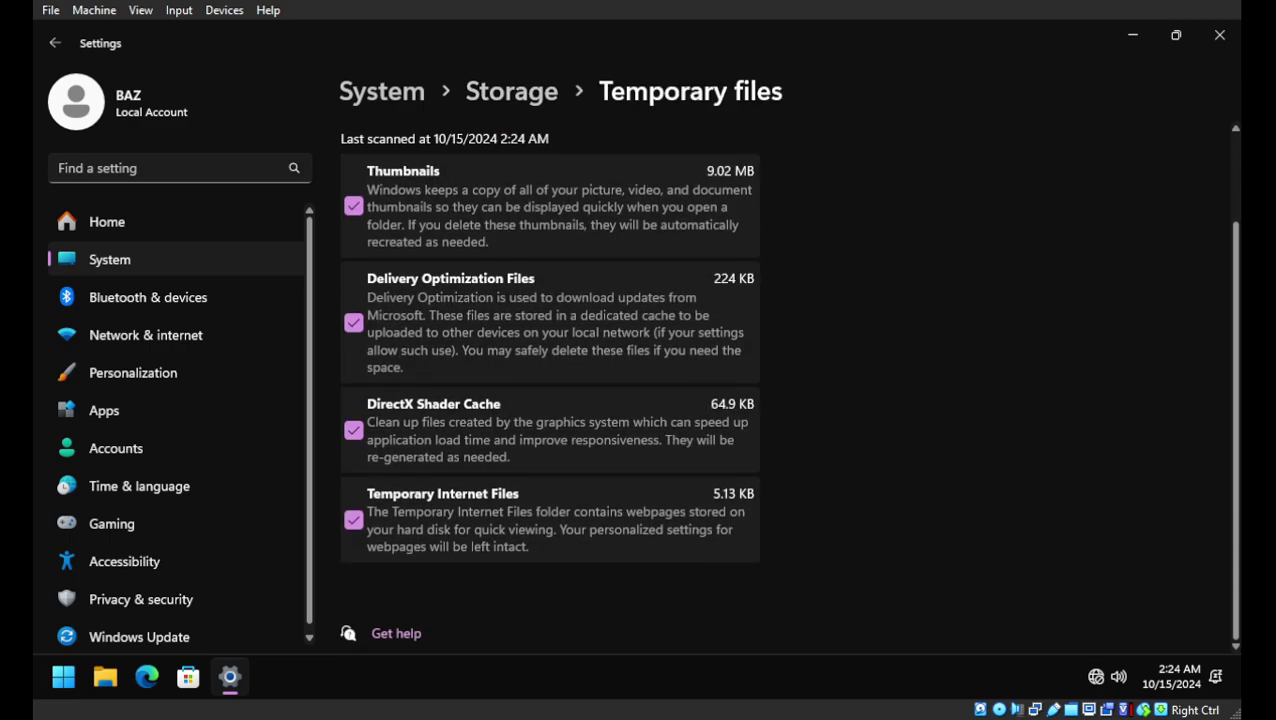
{"action": "scroll", "coordinate": [550, 380], "scroll_direction": "up", "scroll_amount": 2}
{"action": "scroll", "coordinate": [550, 380], "scroll_direction": "down", "scroll_amount": 2}
{"action": "scroll", "coordinate": [550, 380], "scroll_direction": "up", "scroll_amount": 1}
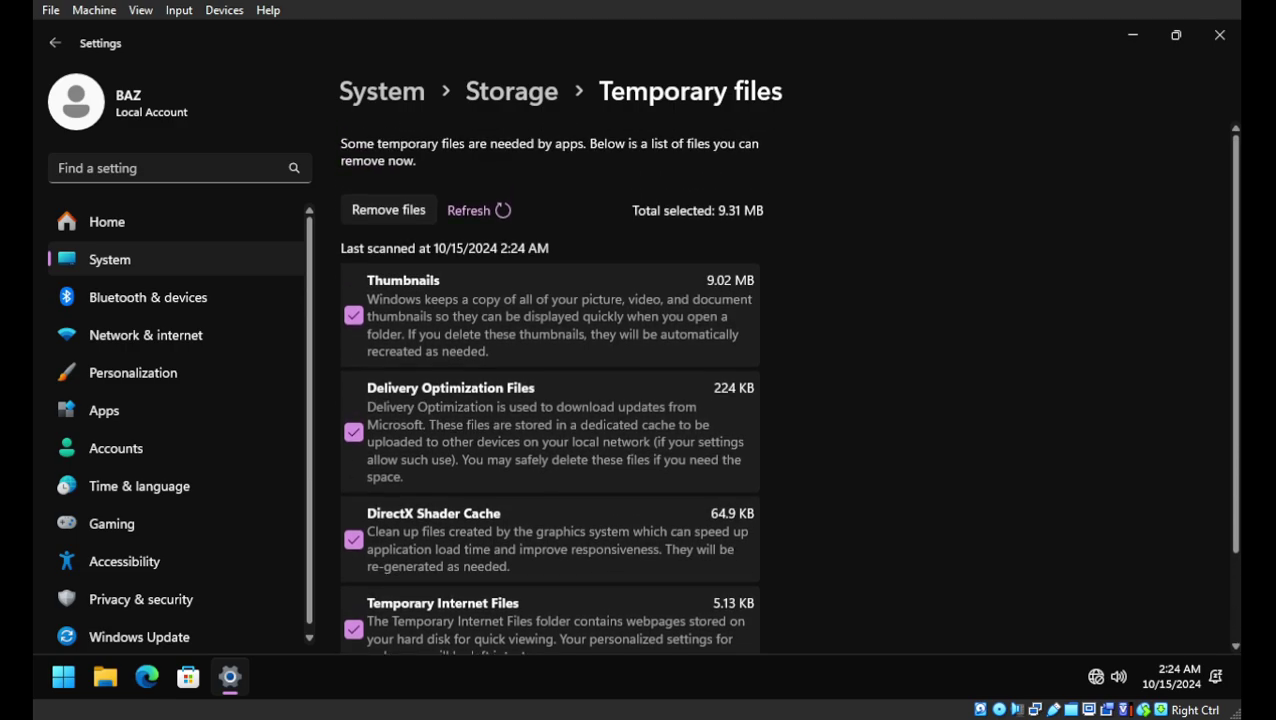
Step: Review the full storage usage breakdown of Local Disk (C:) and close Settings
{"action": "key", "text": "alt+Left"}
{"action": "left_click", "coordinate": [398, 368]}
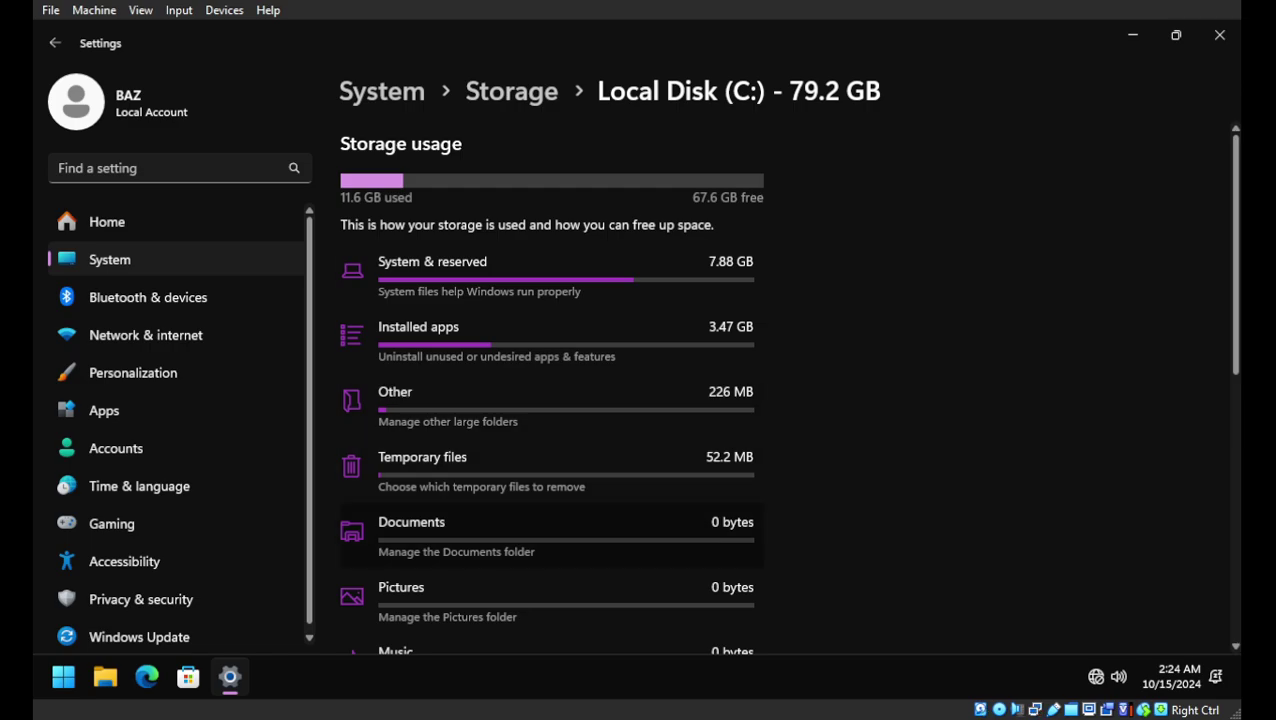
{"action": "left_click", "coordinate": [1220, 35]}
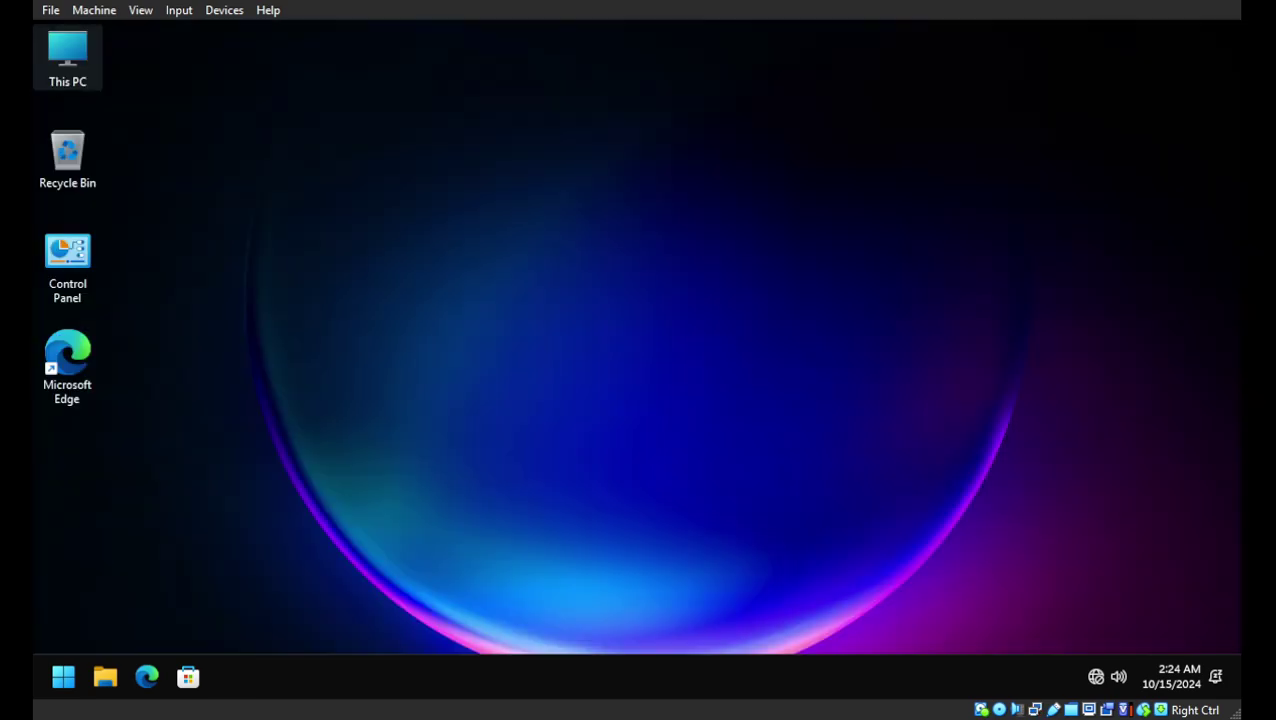
Step: Check used and free space in the properties of Local Disk (C:) in File Explorer, then close both windows
{"action": "left_click", "coordinate": [105, 677]}
{"action": "right_click", "coordinate": [565, 265]}
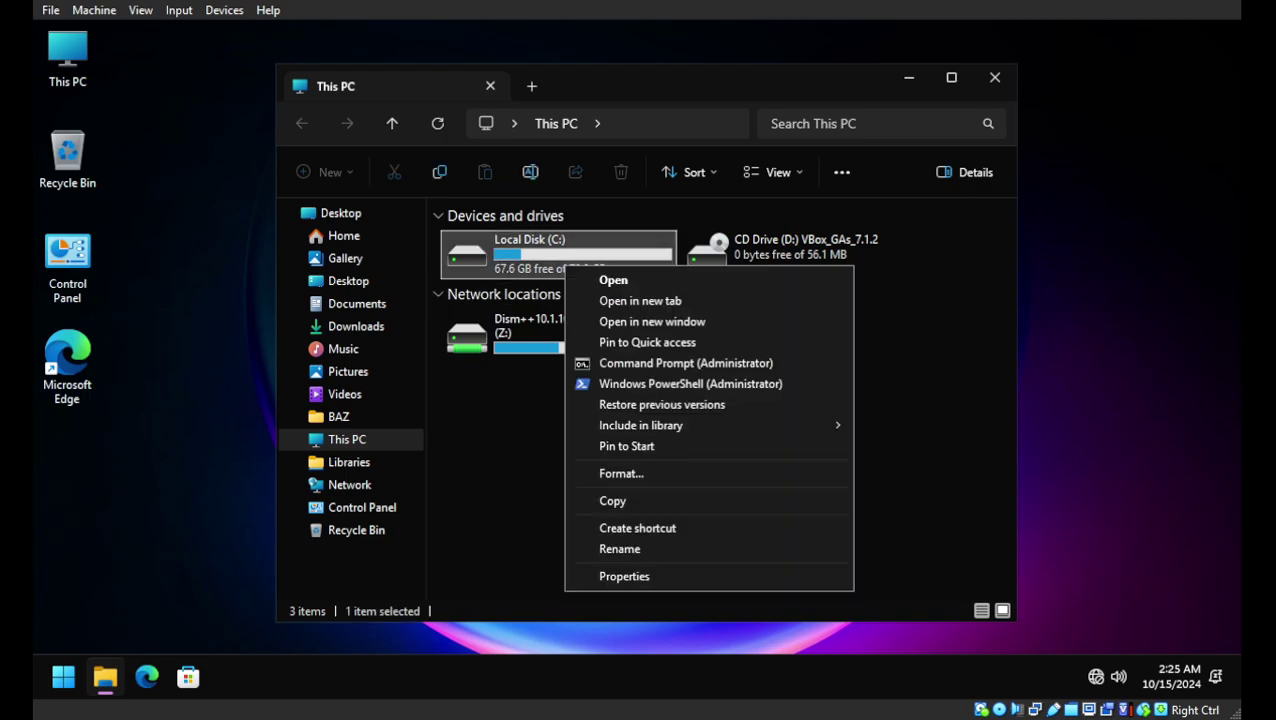
{"action": "key", "text": "Return"}
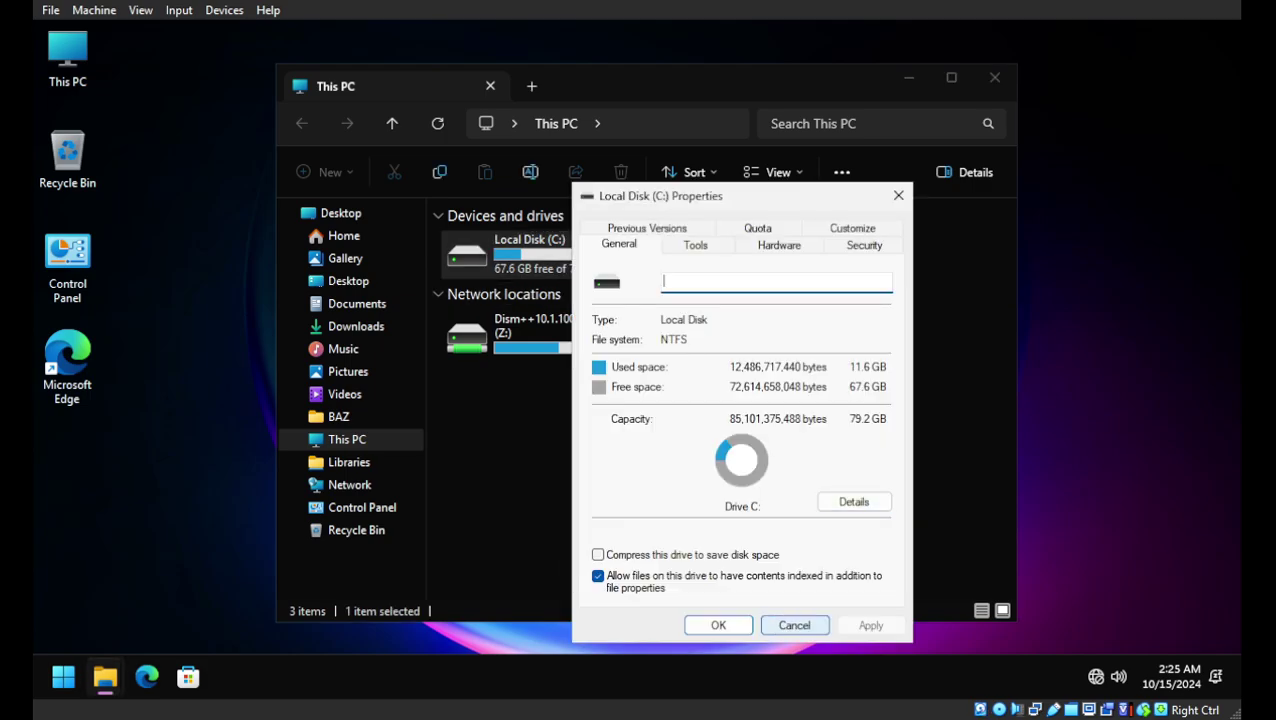
{"action": "left_click", "coordinate": [794, 625]}
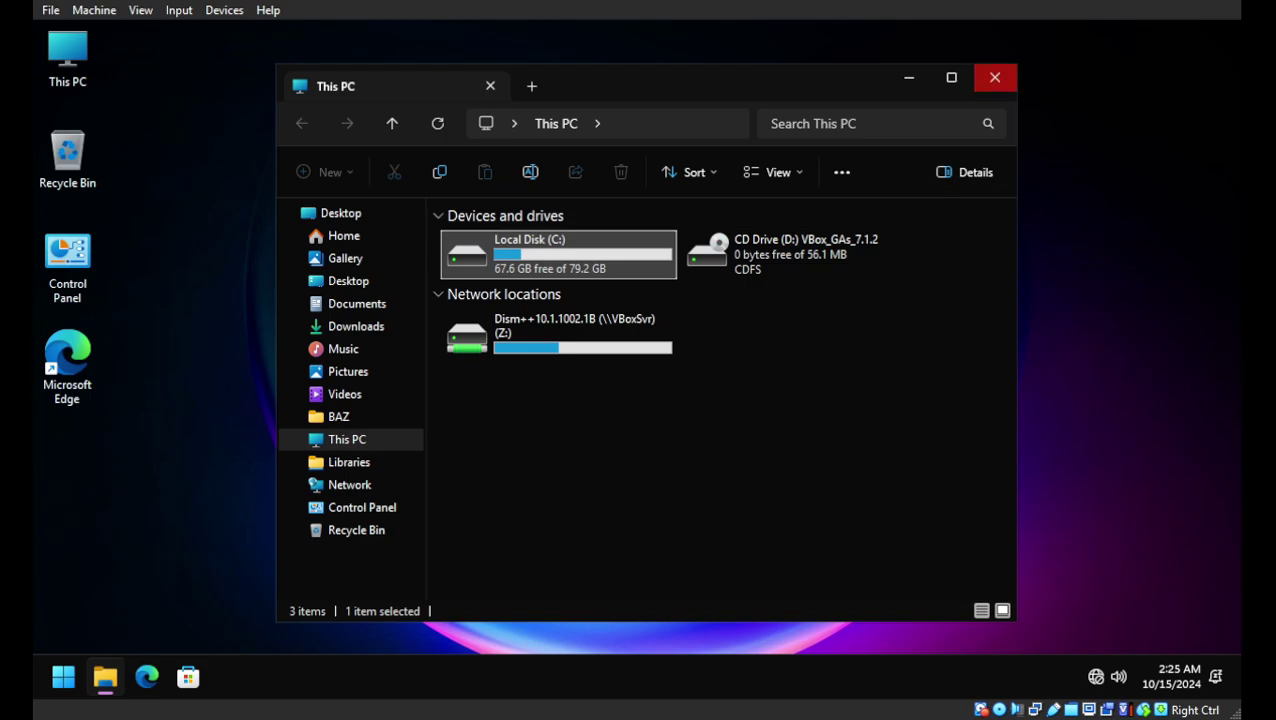
{"action": "left_click", "coordinate": [995, 77]}
Step: Refresh the desktop and check memory performance in Task Manager before closing it
{"action": "right_click", "coordinate": [628, 117]}
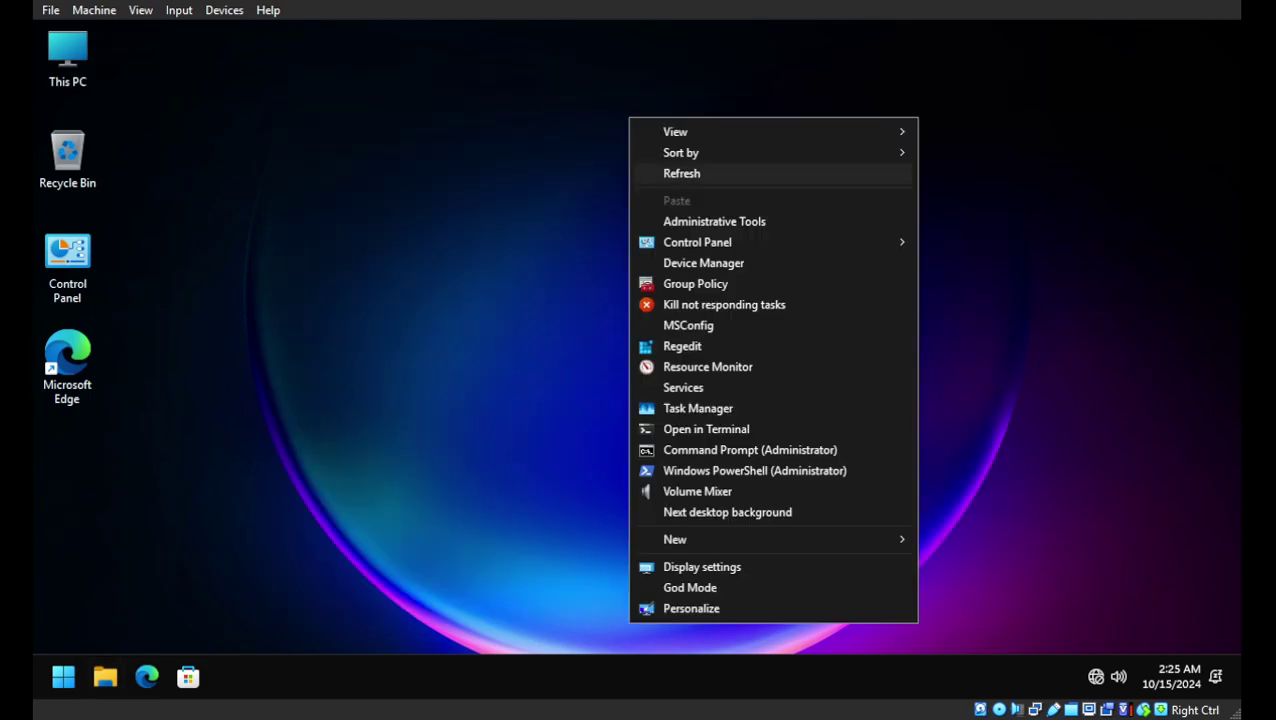
{"action": "left_click", "coordinate": [682, 173]}
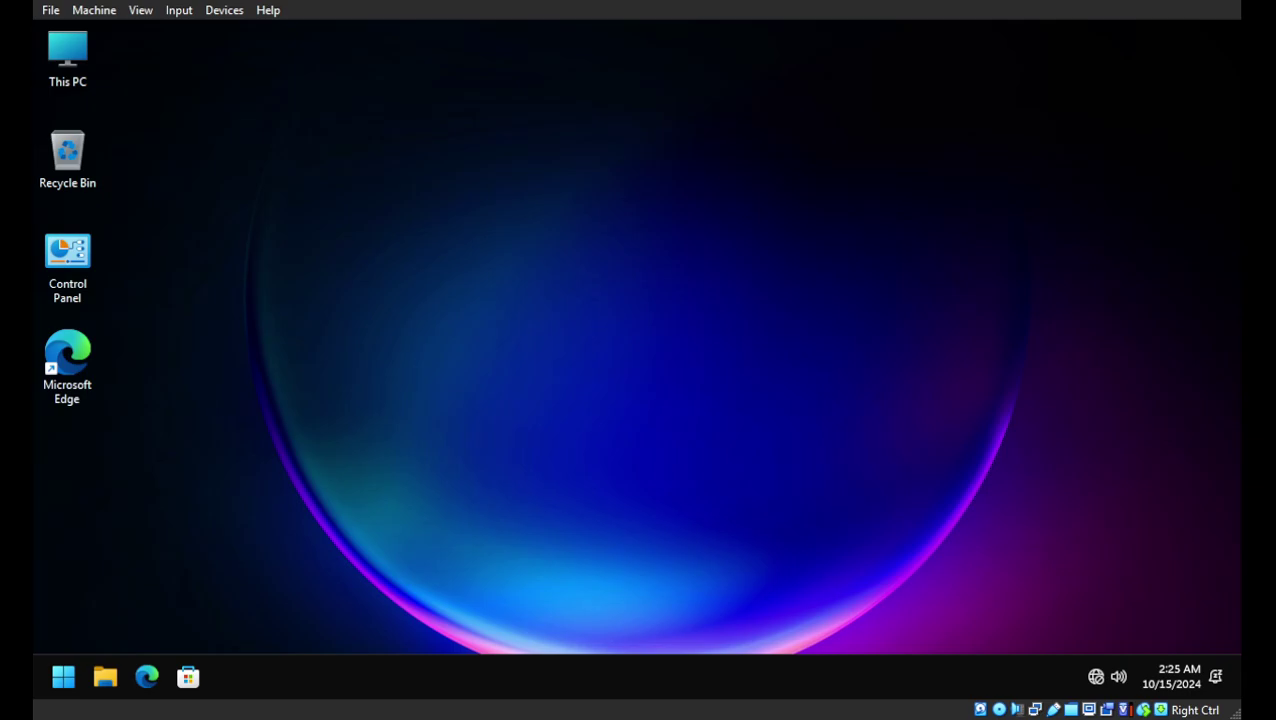
{"action": "right_click", "coordinate": [693, 147]}
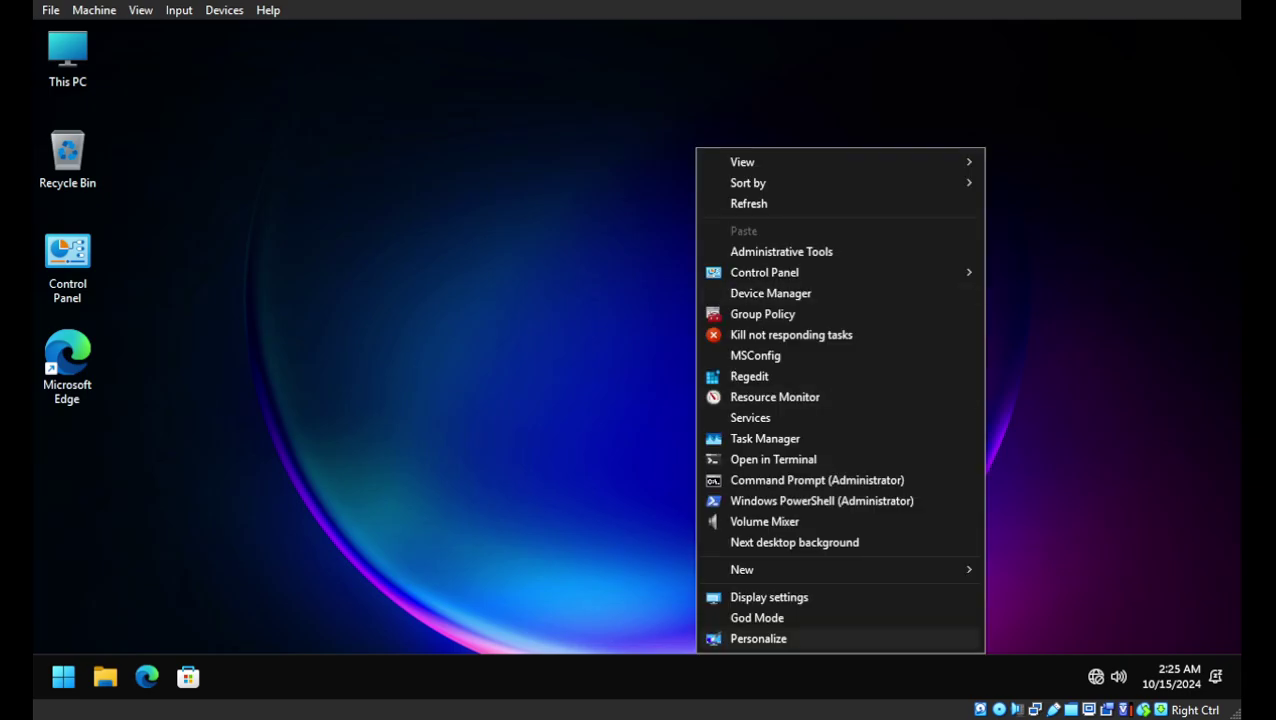
{"action": "right_click", "coordinate": [700, 676]}
{"action": "left_click", "coordinate": [767, 603]}
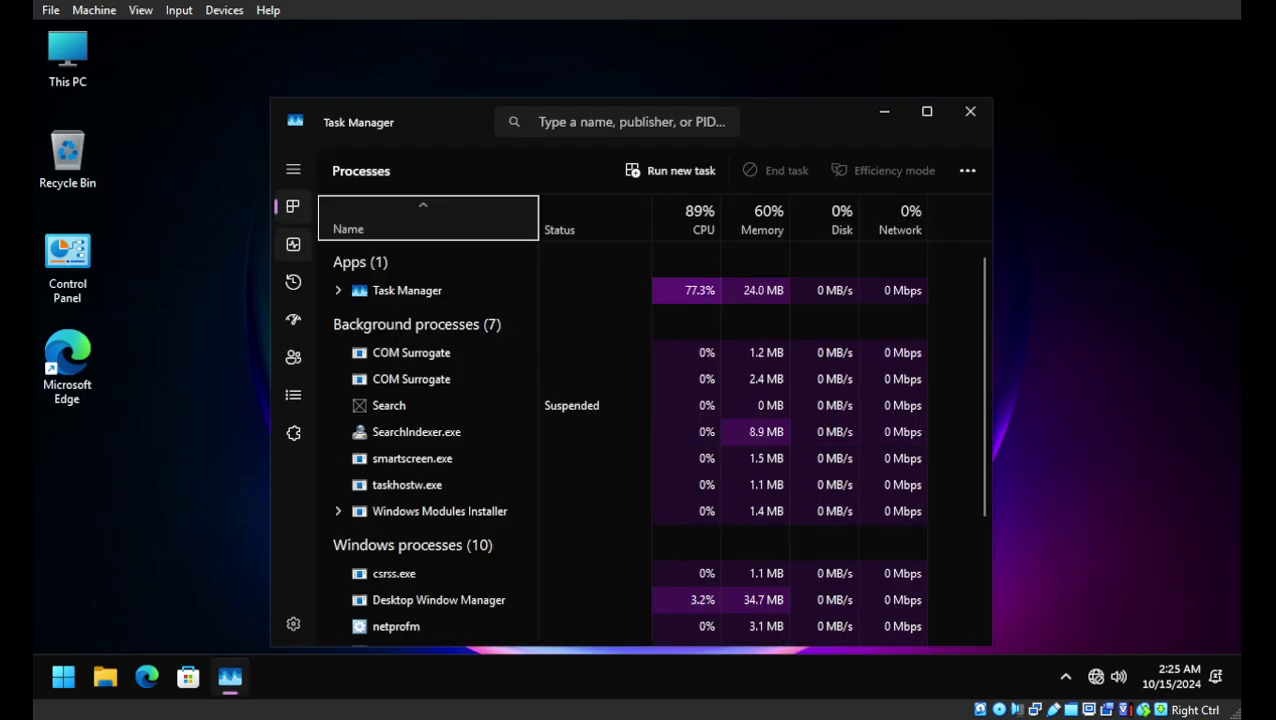
{"action": "left_click", "coordinate": [293, 244]}
{"action": "left_click", "coordinate": [417, 286]}
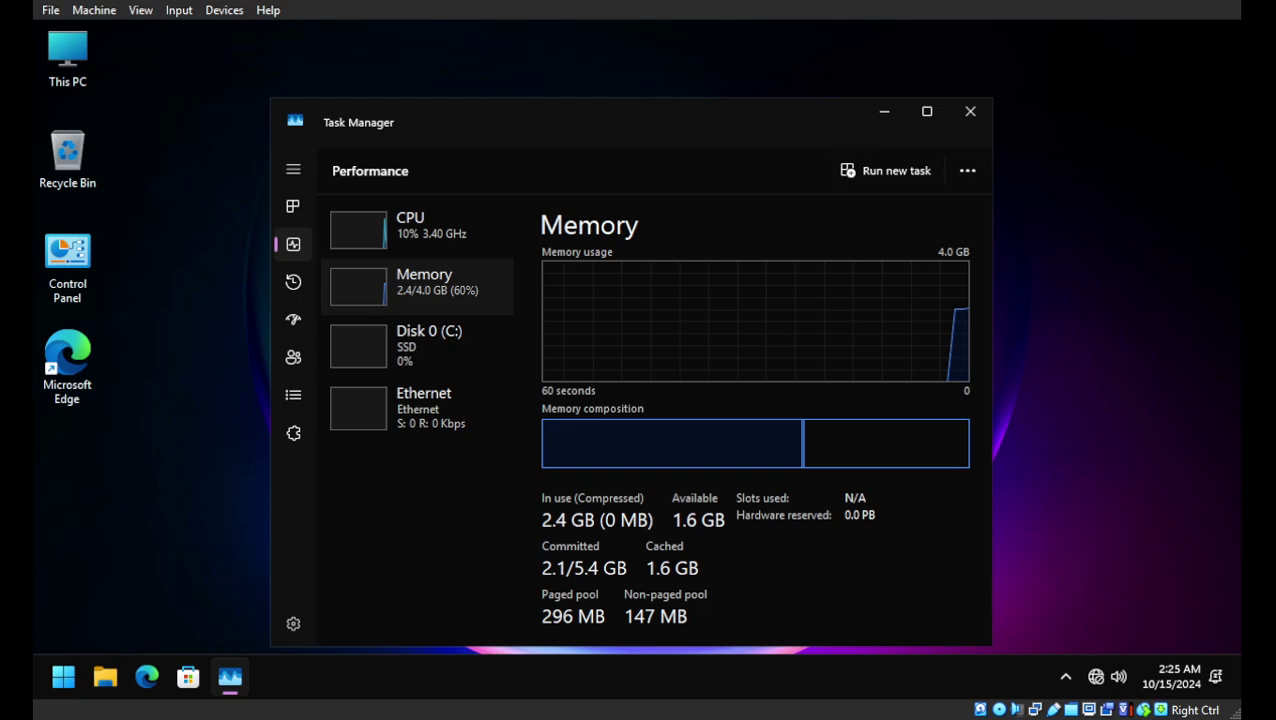
{"action": "left_click", "coordinate": [970, 111]}
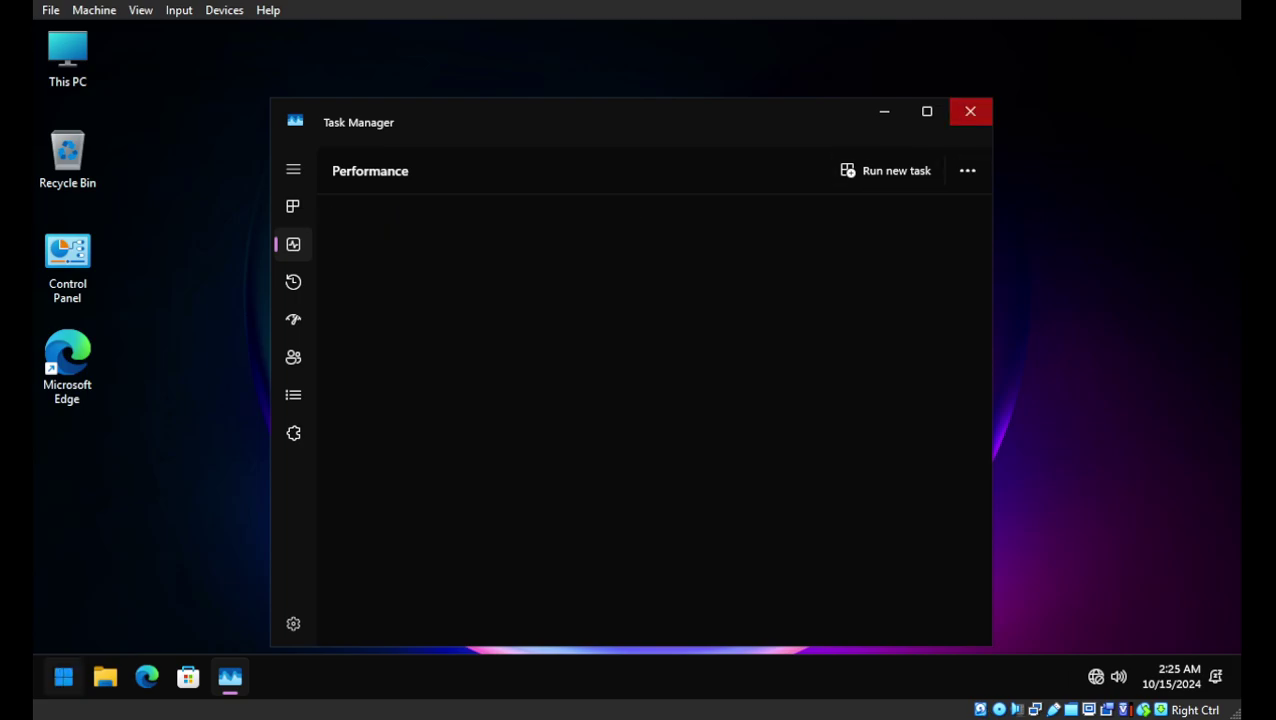
Step: Restart Windows and refresh the desktop once it has loaded
{"action": "left_click", "coordinate": [63, 677]}
{"action": "left_click", "coordinate": [581, 611]}
{"action": "left_click", "coordinate": [580, 572]}
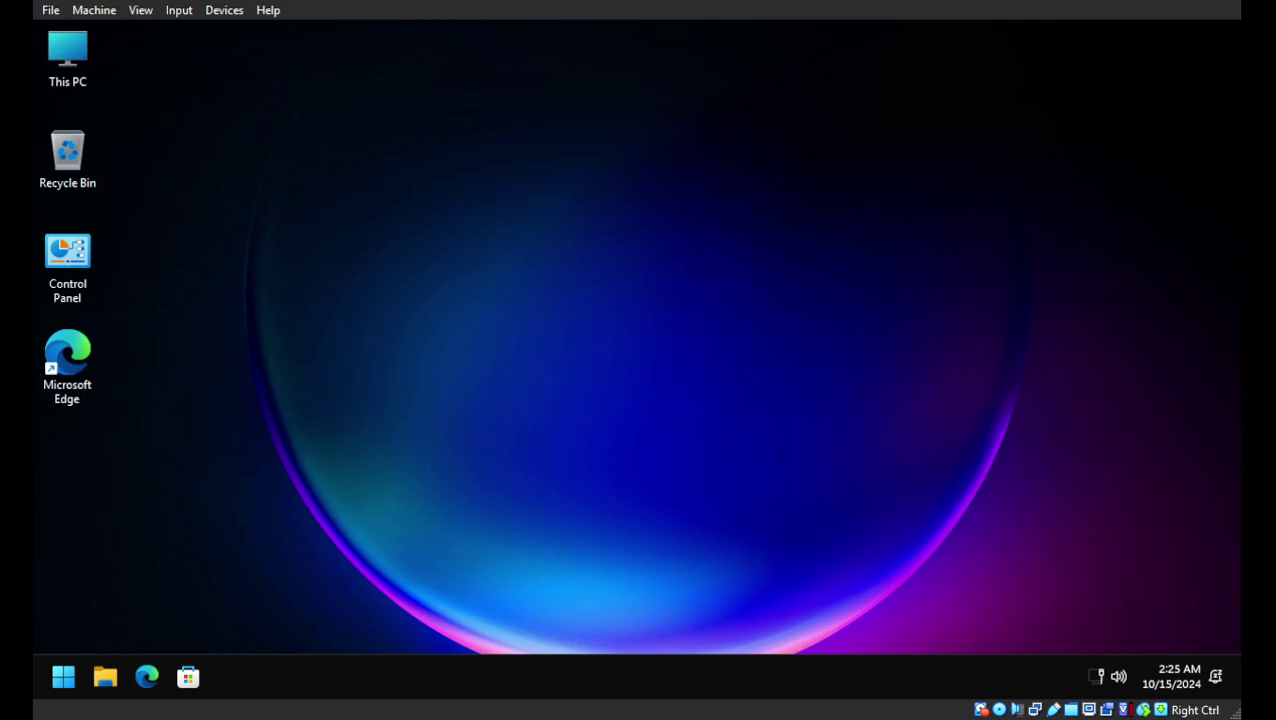
{"action": "right_click", "coordinate": [590, 168]}
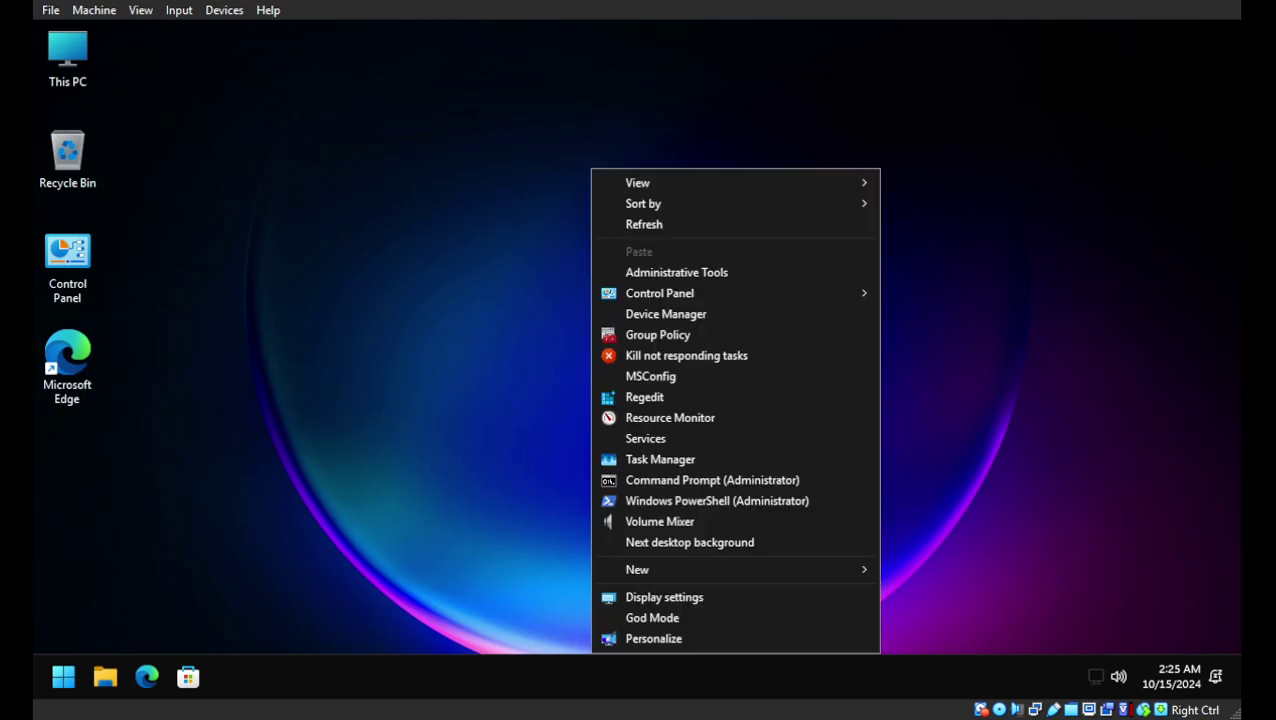
{"action": "left_click", "coordinate": [644, 224]}
Step: Examine memory usage and CPU process statistics in Task Manager's performance view after the restart
{"action": "right_click", "coordinate": [898, 676]}
{"action": "left_click", "coordinate": [898, 602]}
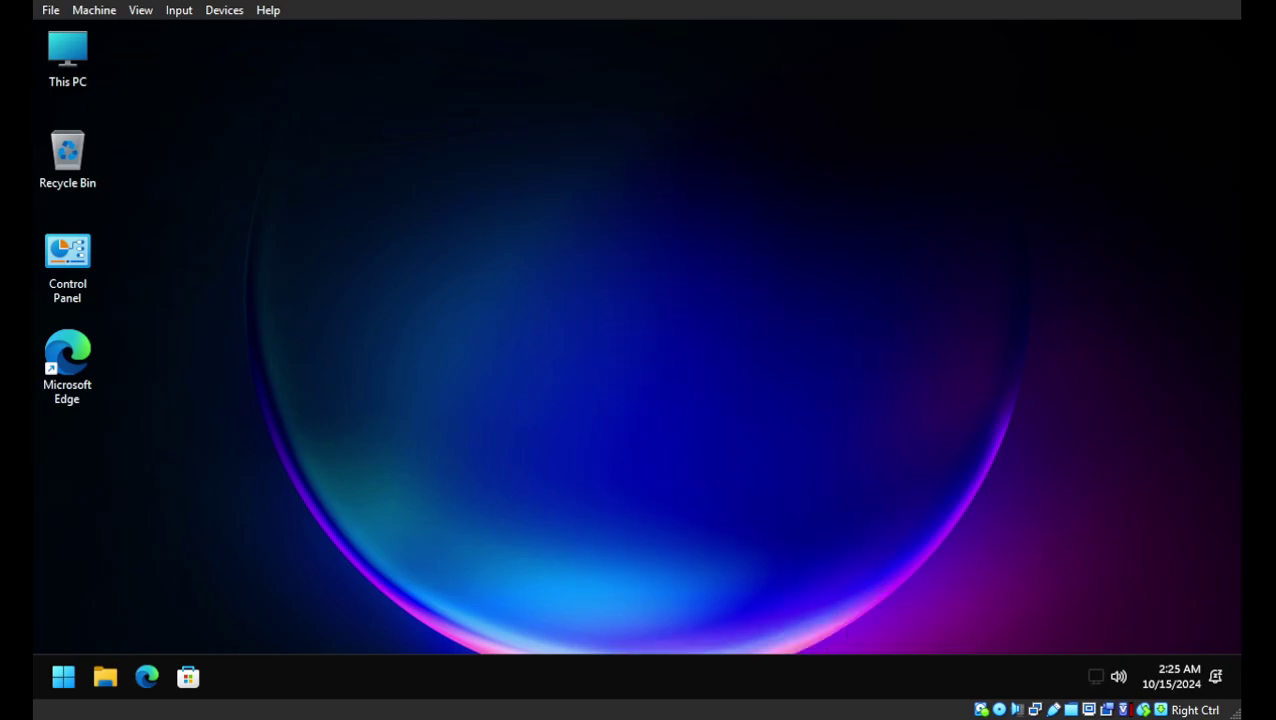
{"action": "left_click_drag", "start_coordinate": [434, 124], "coordinate": [646, 67]}
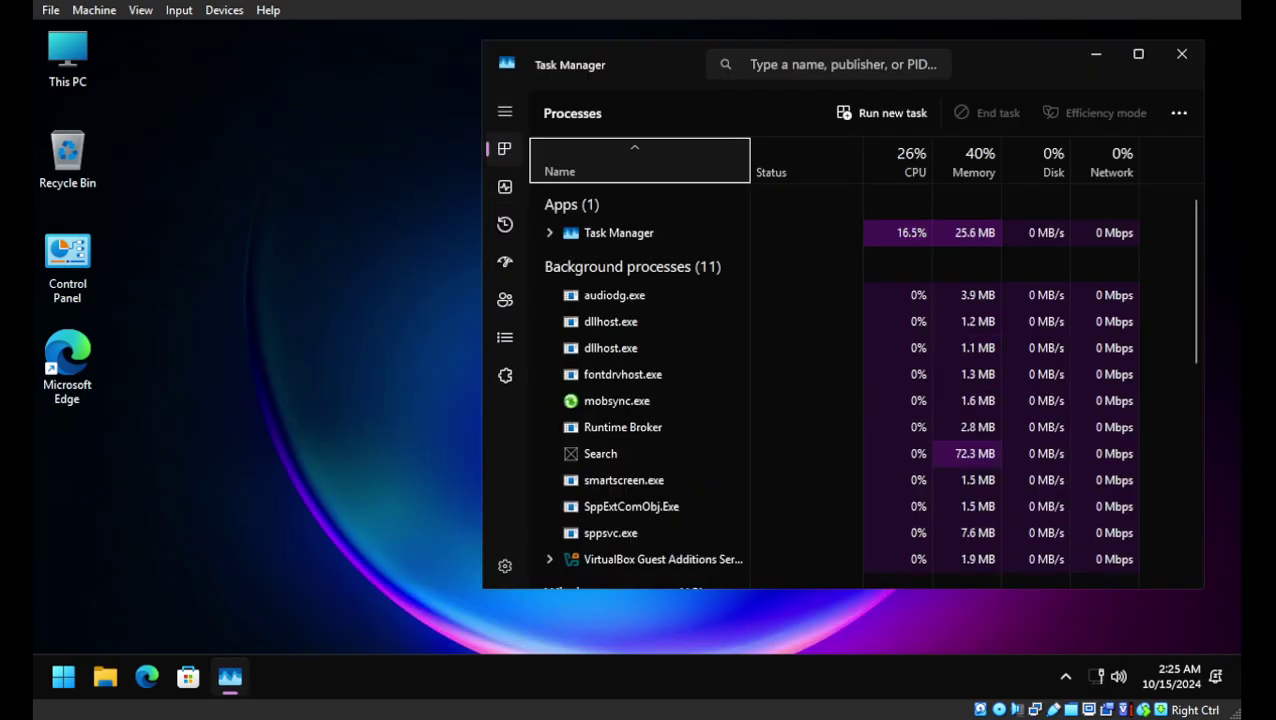
{"action": "left_click", "coordinate": [505, 187]}
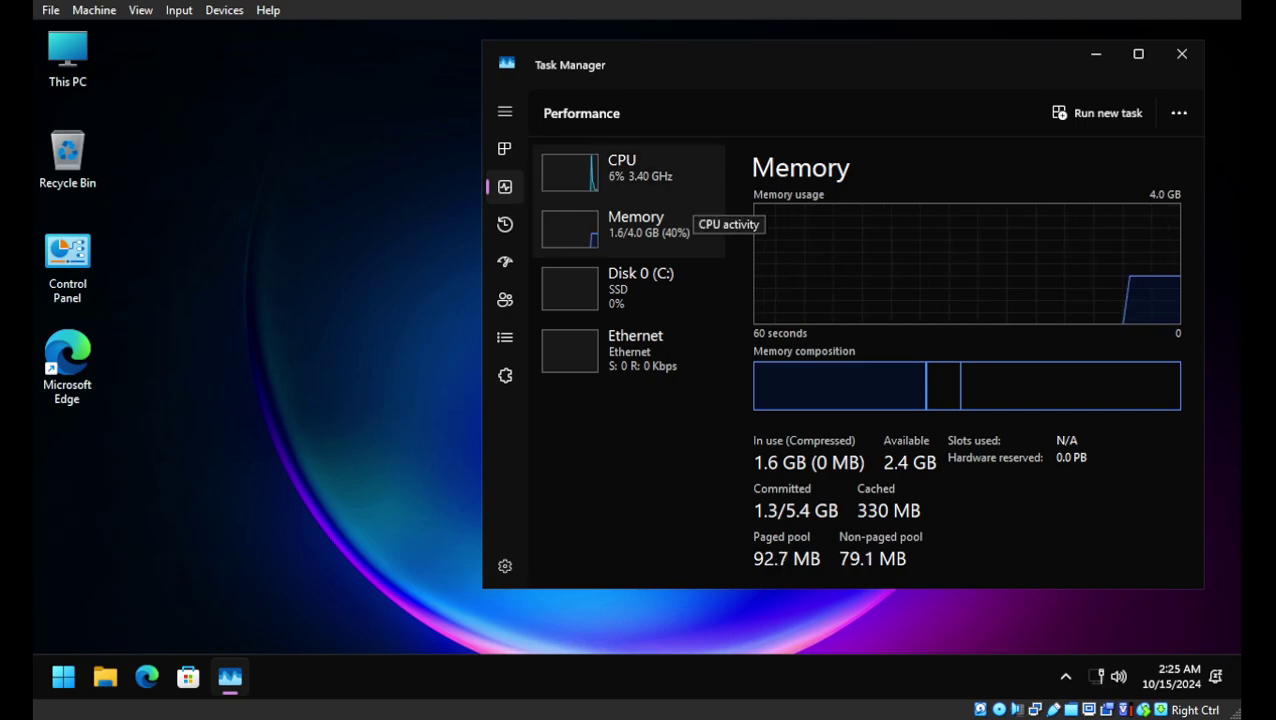
{"action": "left_click", "coordinate": [668, 180]}
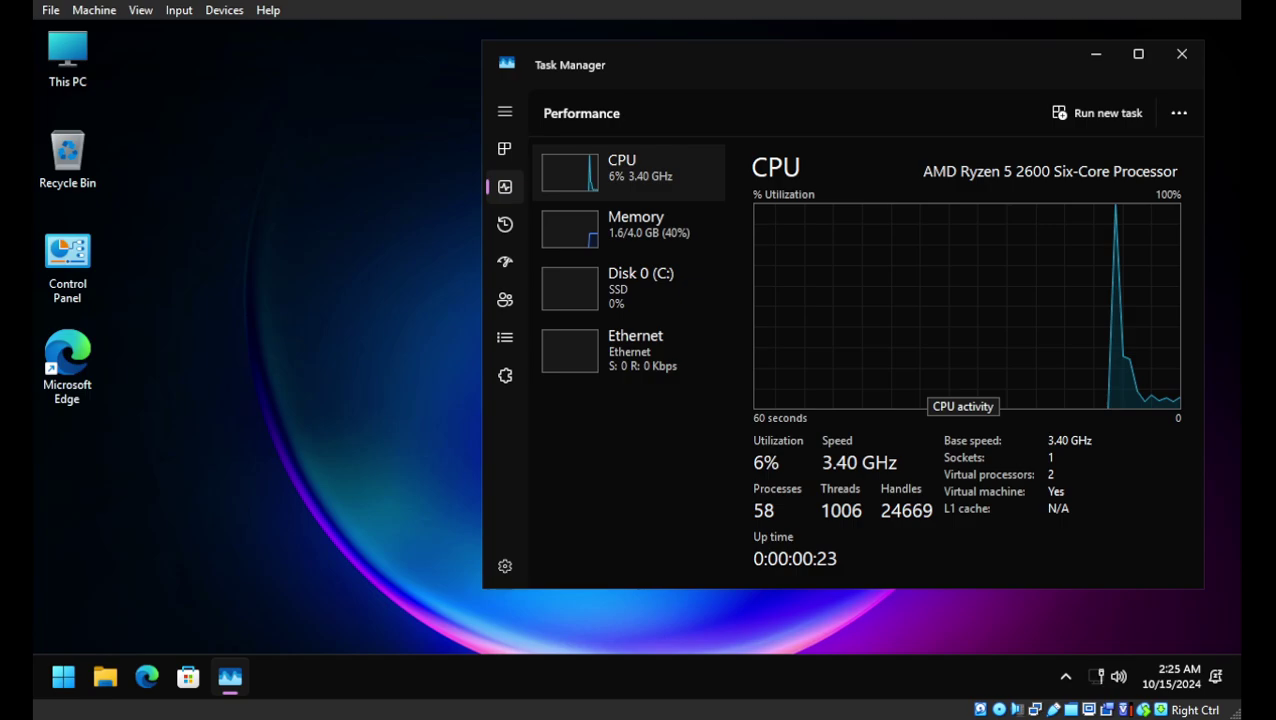
Step: Review the running apps, background processes and Windows processes in Task Manager, then close it
{"action": "left_click", "coordinate": [505, 149]}
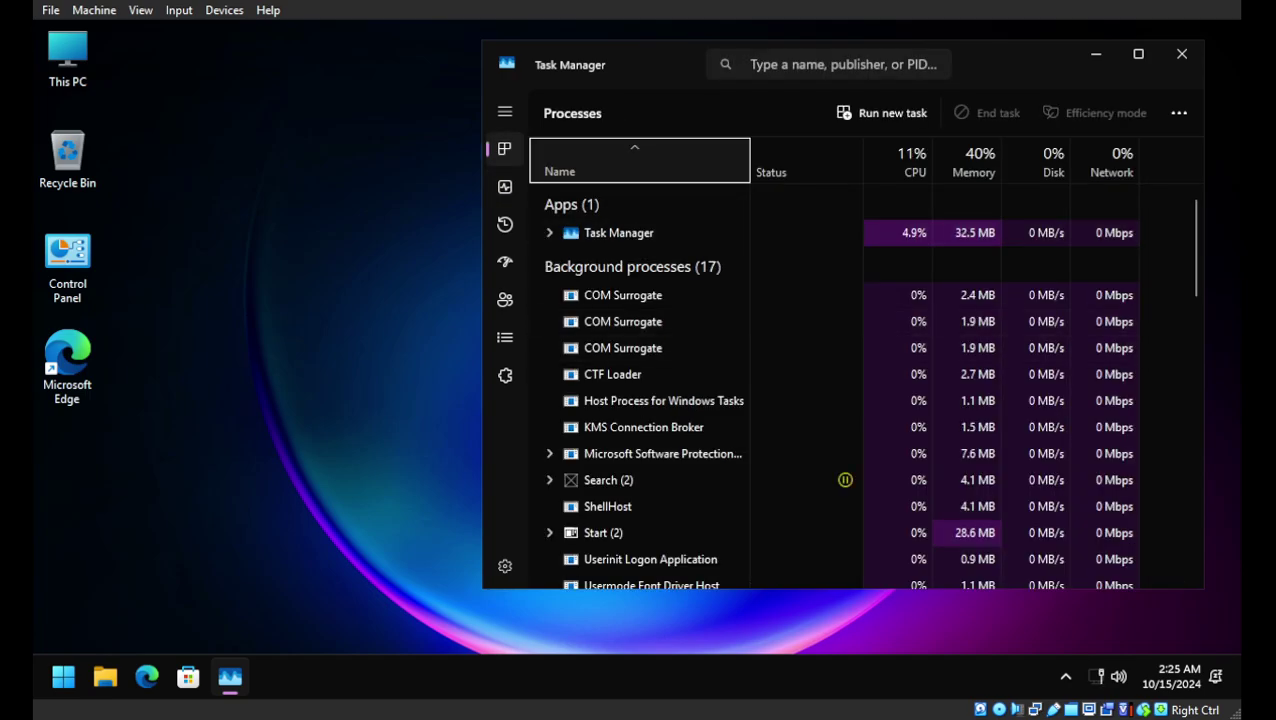
{"action": "scroll", "coordinate": [700, 315], "scroll_direction": "down", "scroll_amount": 3}
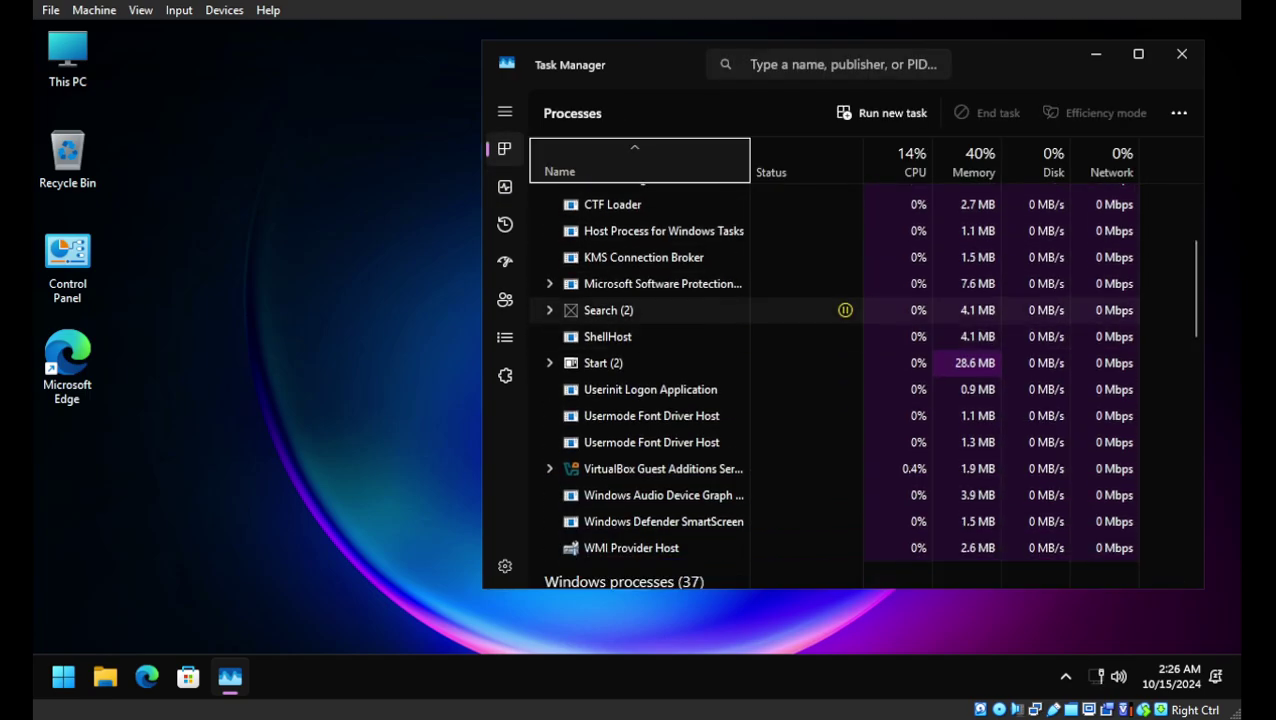
{"action": "scroll", "coordinate": [700, 331], "scroll_direction": "down", "scroll_amount": 2}
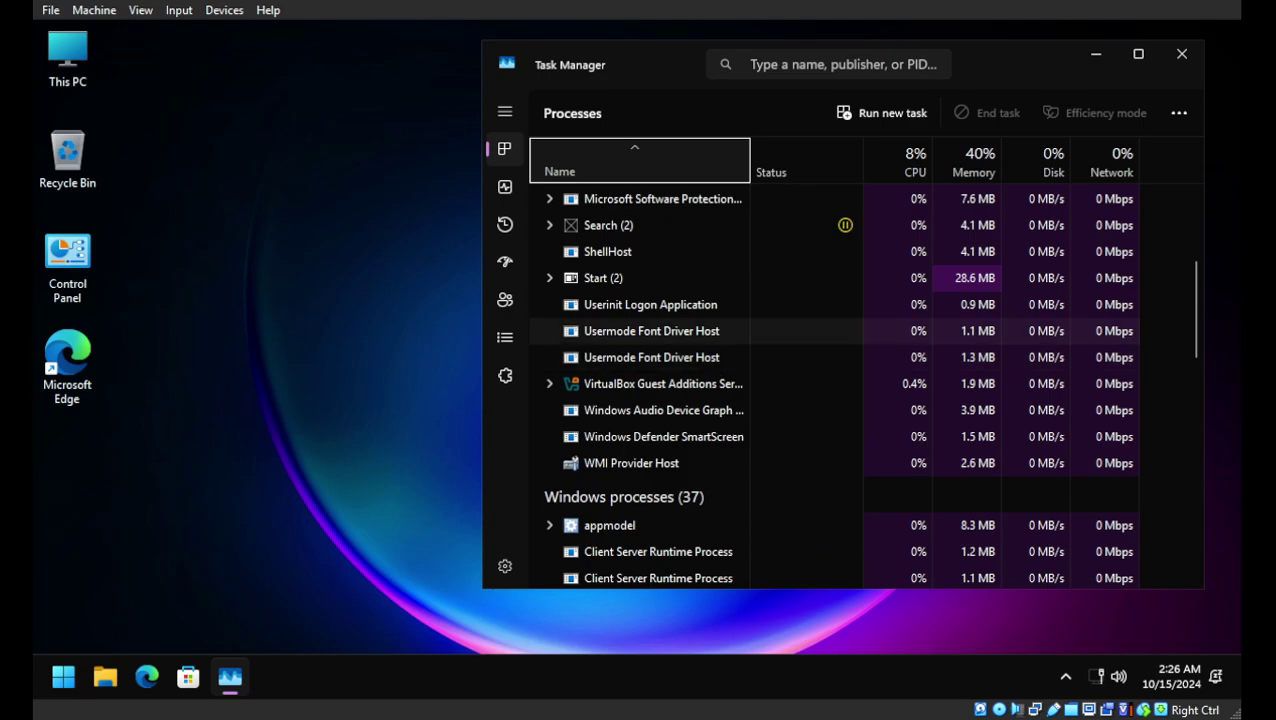
{"action": "scroll", "coordinate": [700, 331], "scroll_direction": "down", "scroll_amount": 9}
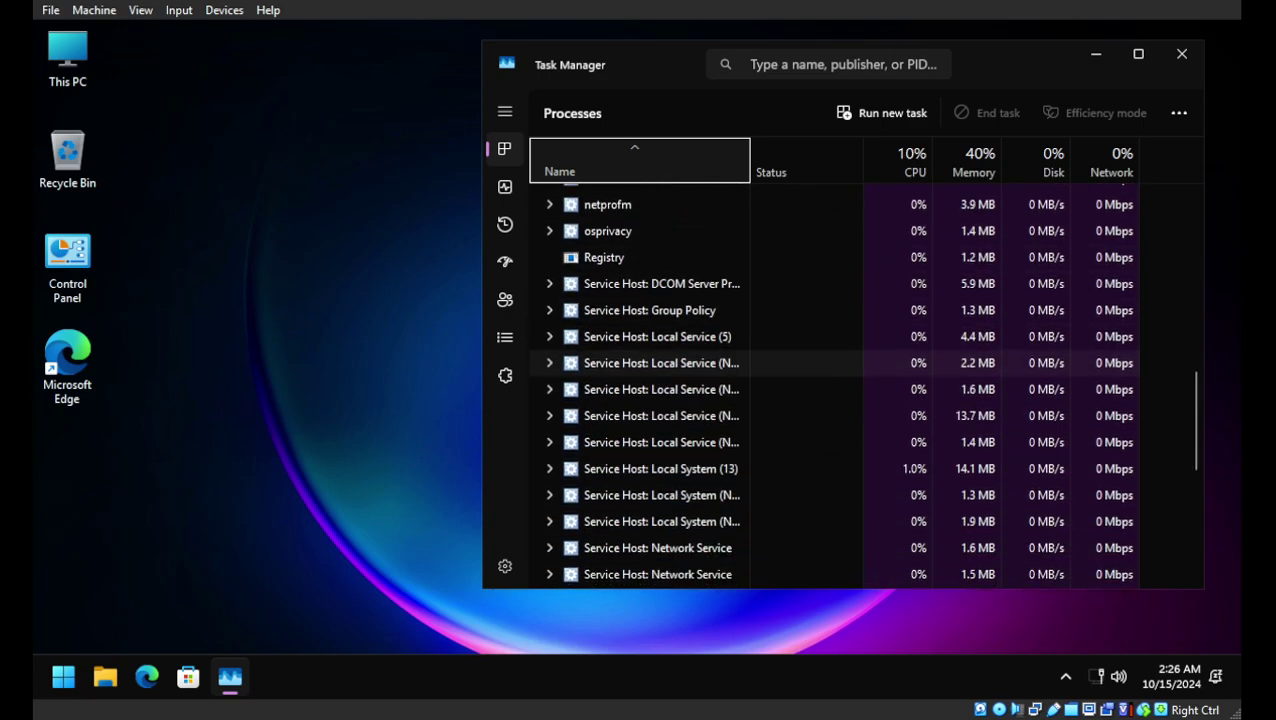
{"action": "scroll", "coordinate": [700, 363], "scroll_direction": "down", "scroll_amount": 5}
{"action": "key", "text": "alt+F4"}
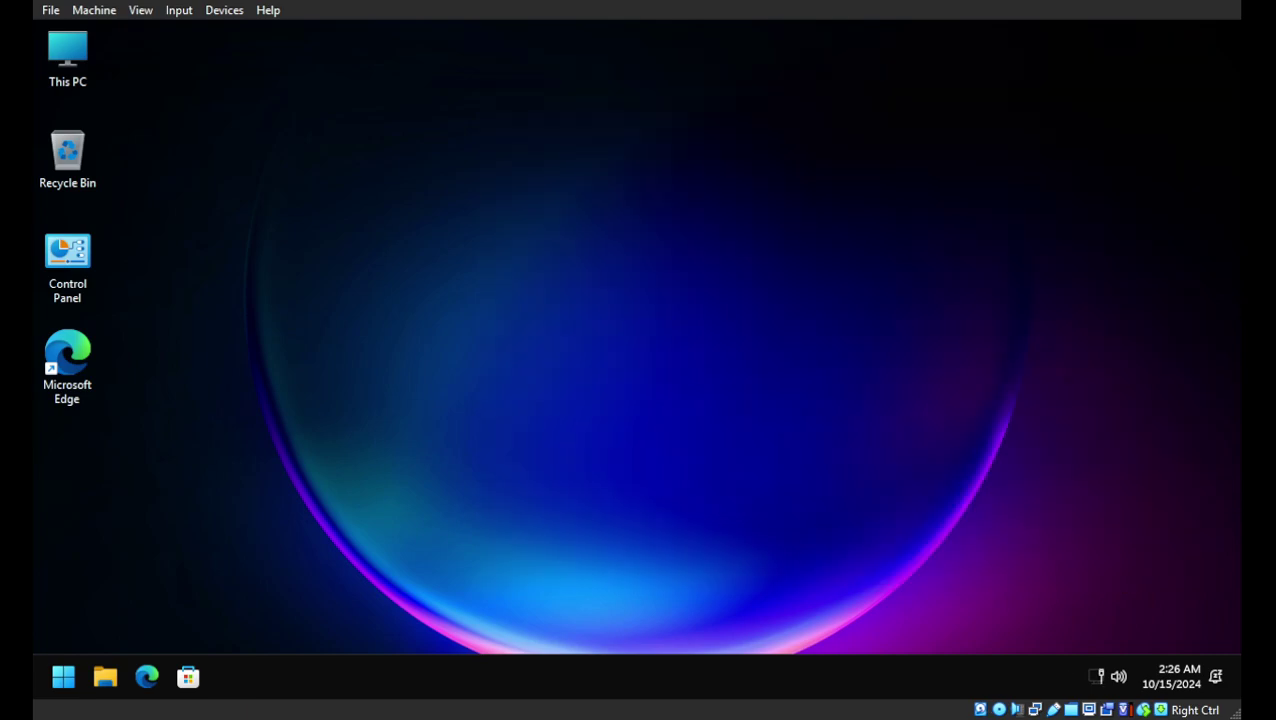
Step: Open the Services console, sort the services by startup type and status with running ones first, and maximize the window
{"action": "right_click", "coordinate": [678, 148]}
{"action": "left_click", "coordinate": [720, 417]}
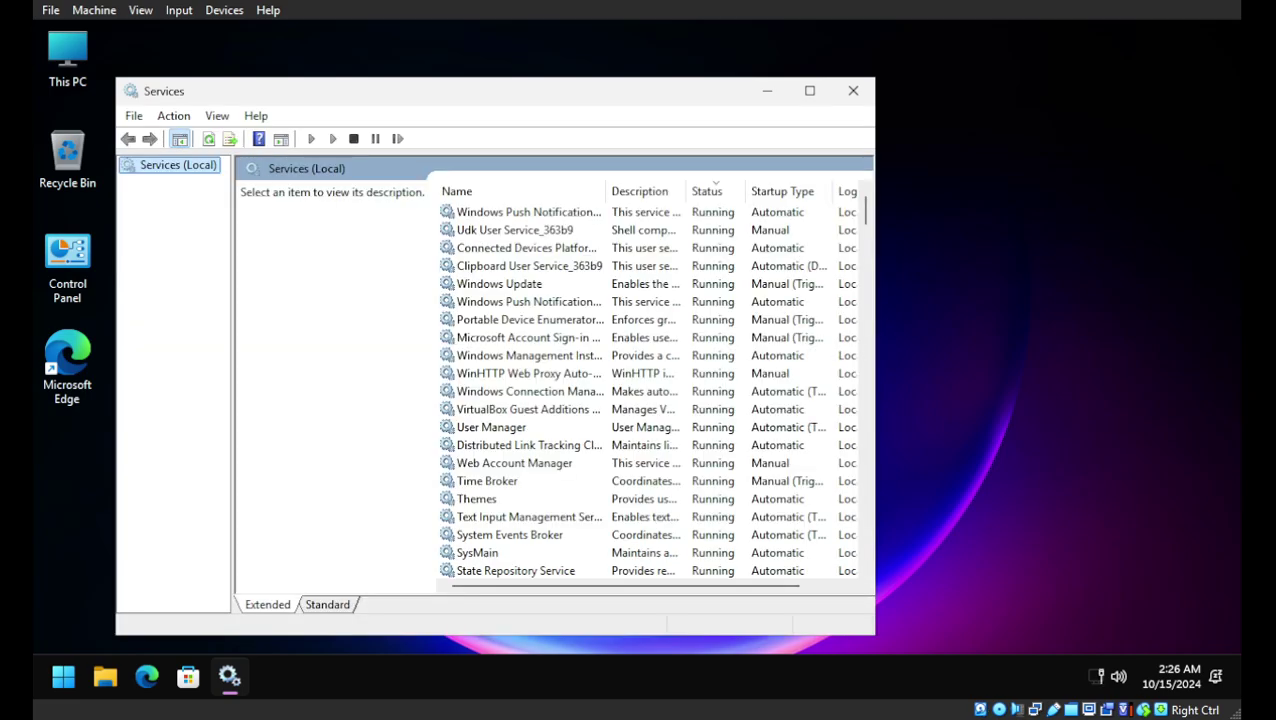
{"action": "left_click", "coordinate": [782, 191]}
{"action": "left_click", "coordinate": [707, 191]}
{"action": "left_click", "coordinate": [707, 191]}
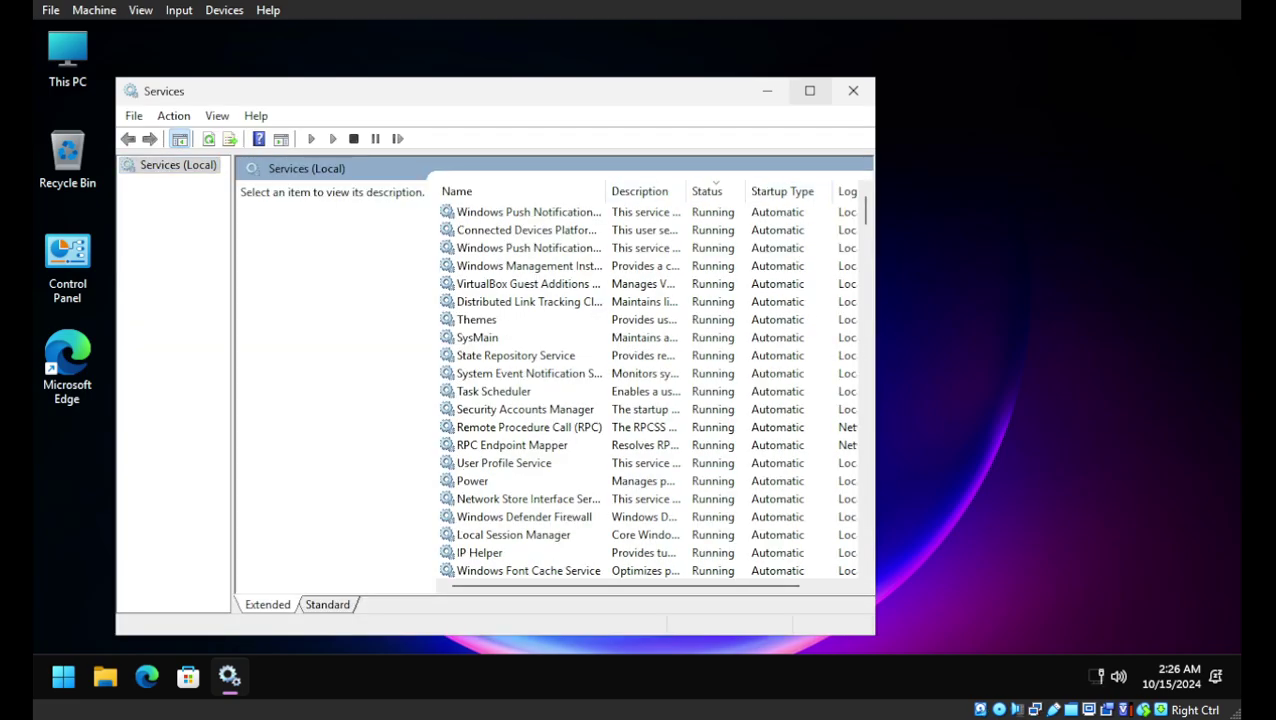
{"action": "left_click", "coordinate": [809, 90]}
Step: Set the SysMain service's startup type to Disabled
{"action": "double_click", "coordinate": [394, 273]}
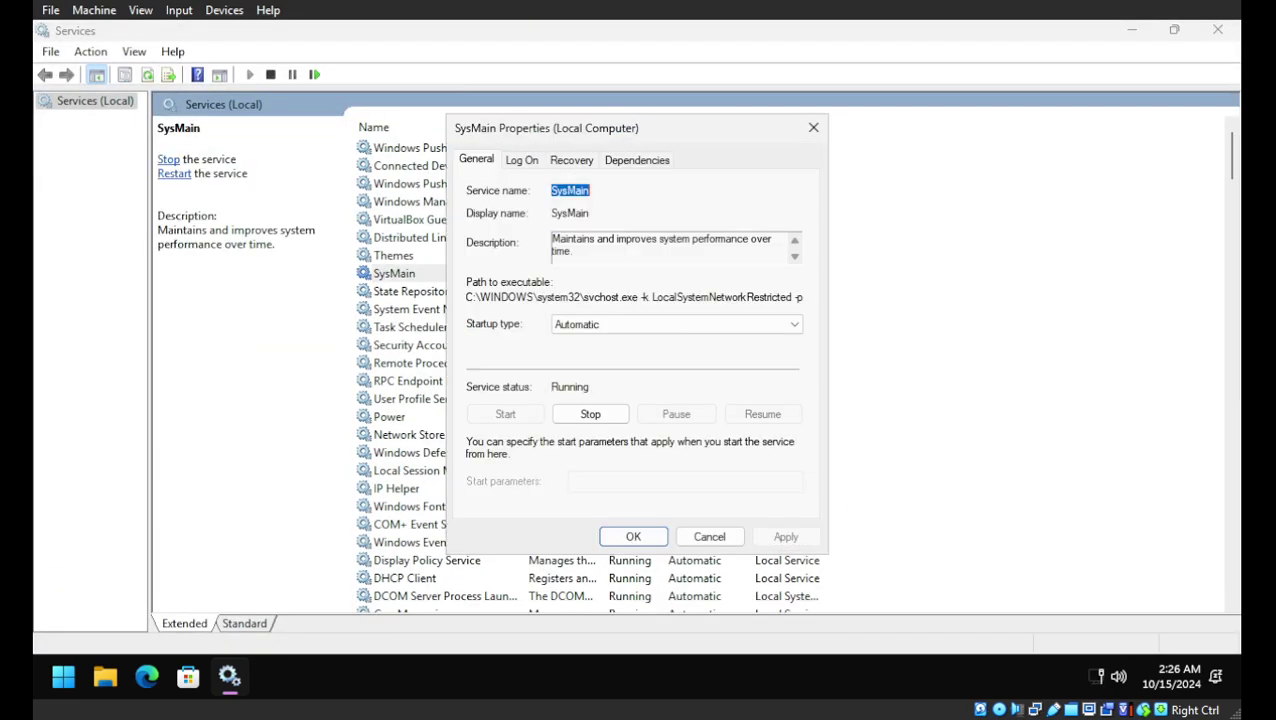
{"action": "left_click", "coordinate": [677, 324]}
{"action": "left_click", "coordinate": [572, 378]}
{"action": "left_click", "coordinate": [633, 536]}
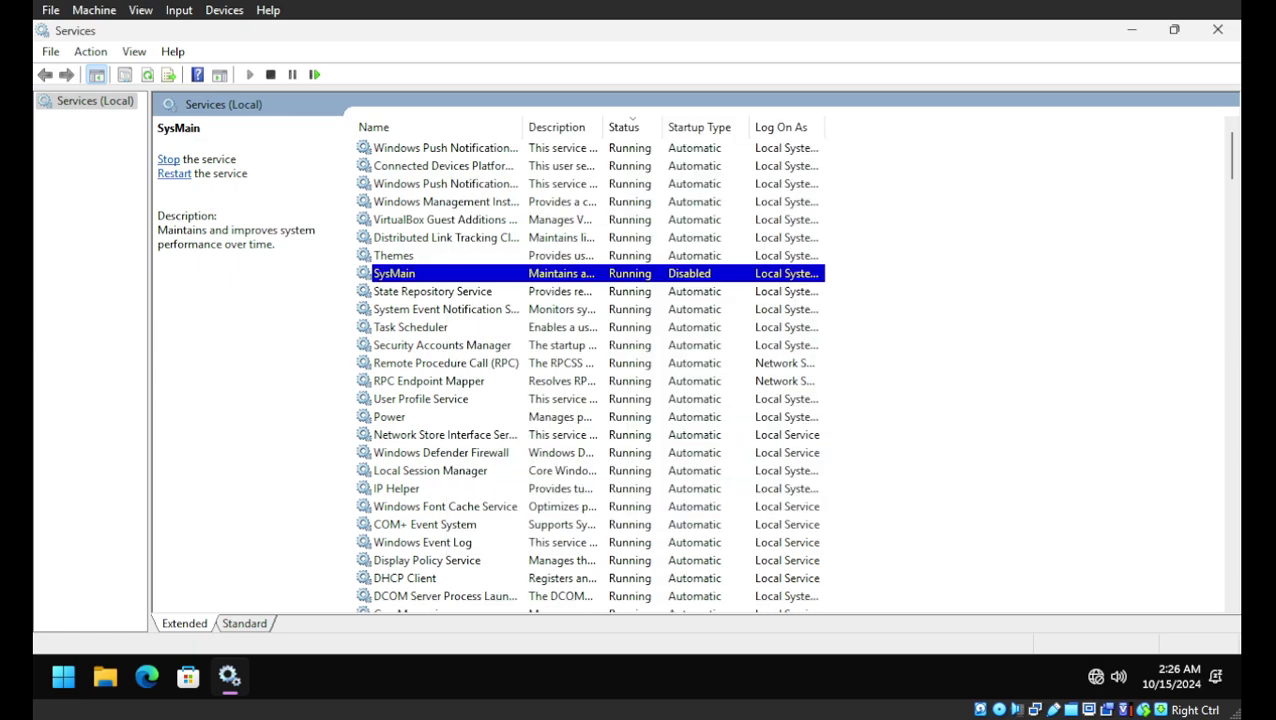
Step: Examine the running services and their startup types, including the descriptions of Windows Update and Software Protection
{"action": "scroll", "coordinate": [440, 300], "scroll_direction": "down", "scroll_amount": 4}
{"action": "scroll", "coordinate": [440, 300], "scroll_direction": "down", "scroll_amount": 3}
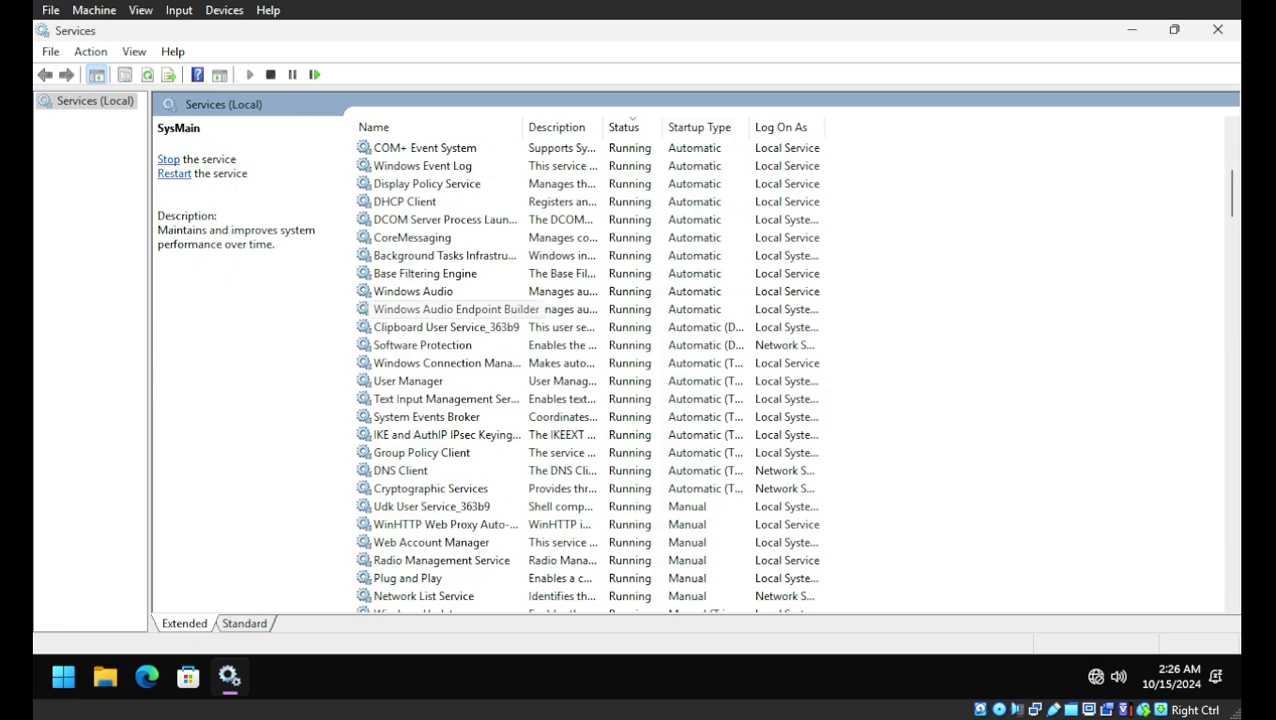
{"action": "scroll", "coordinate": [440, 300], "scroll_direction": "down", "scroll_amount": 3}
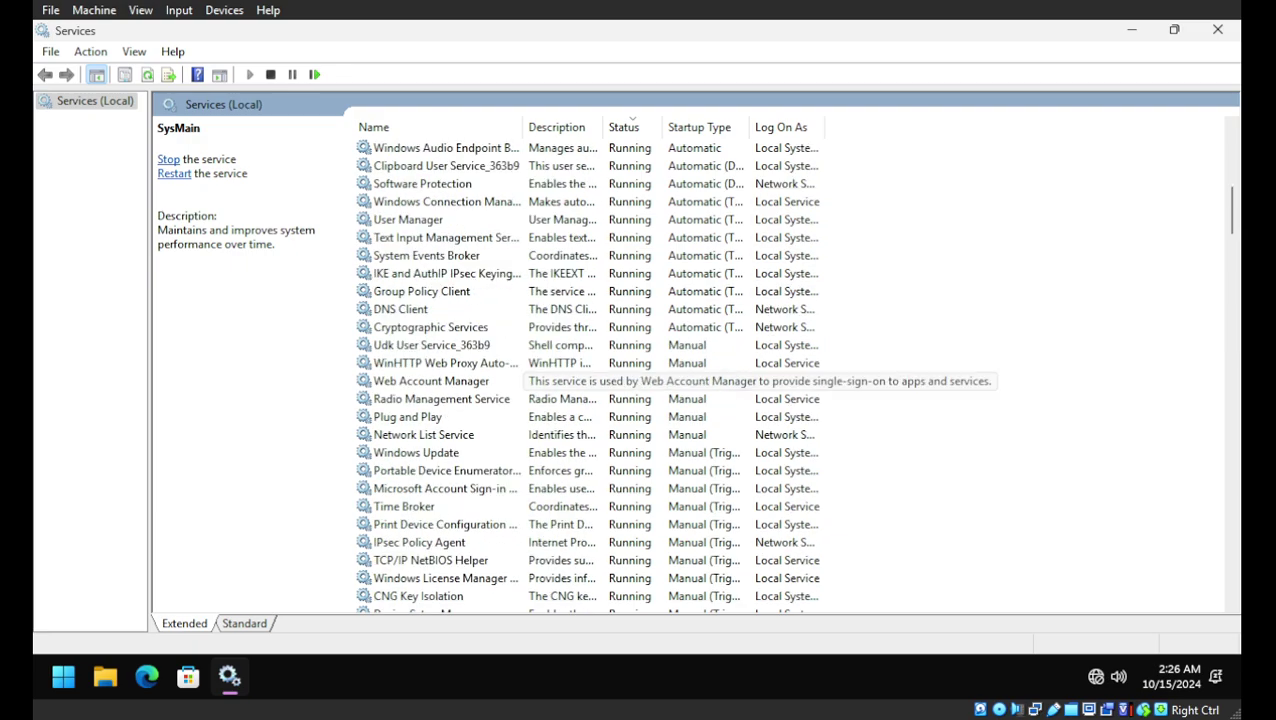
{"action": "left_click", "coordinate": [545, 452]}
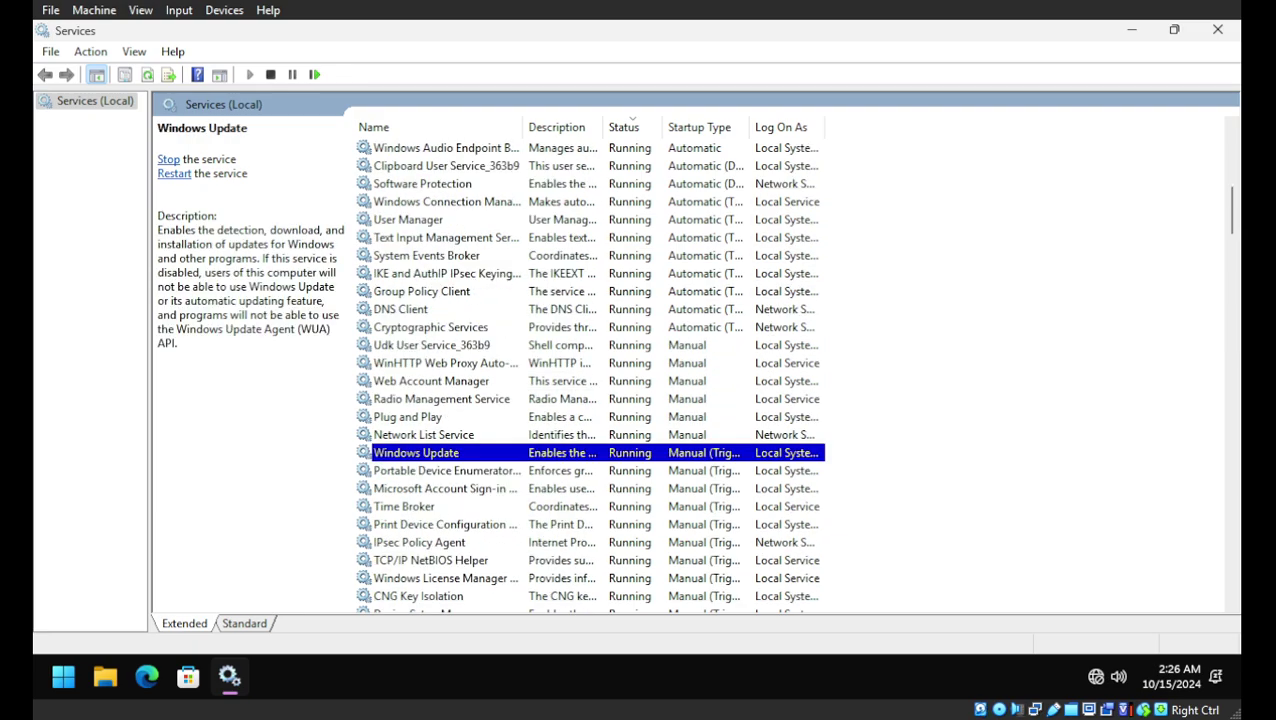
{"action": "scroll", "coordinate": [560, 370], "scroll_direction": "down", "scroll_amount": 4}
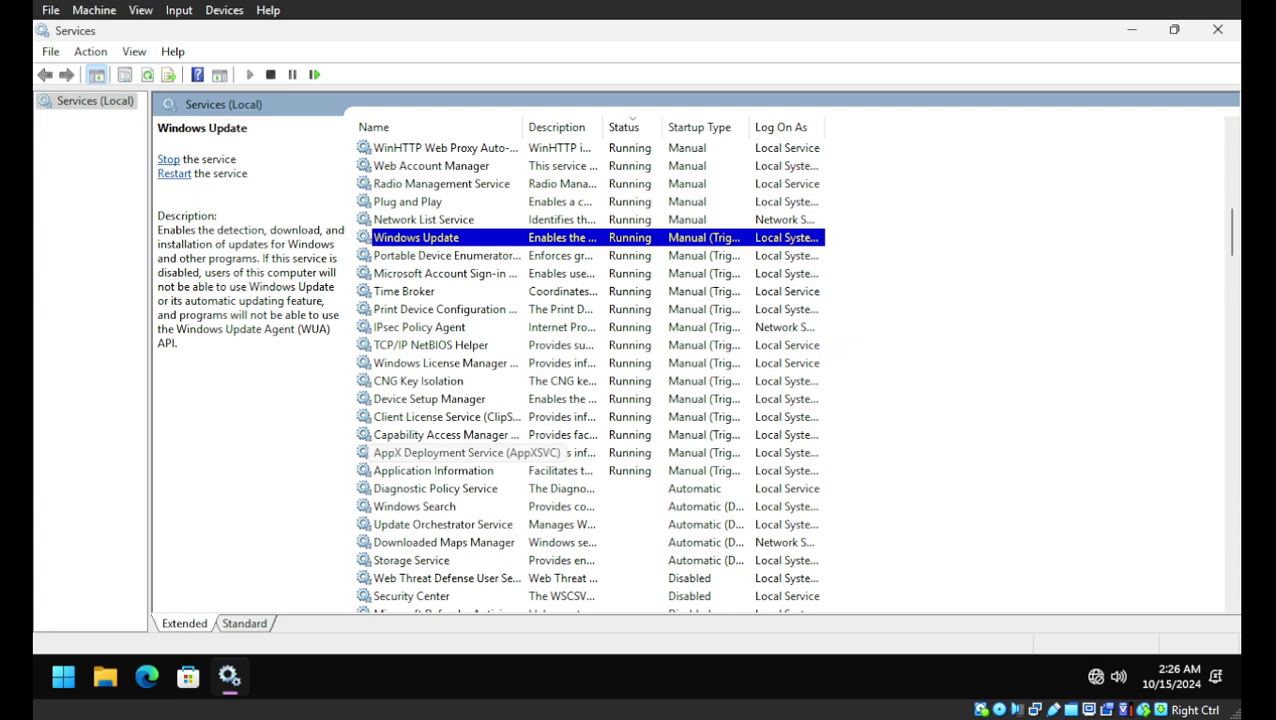
{"action": "scroll", "coordinate": [470, 440], "scroll_direction": "up", "scroll_amount": 5}
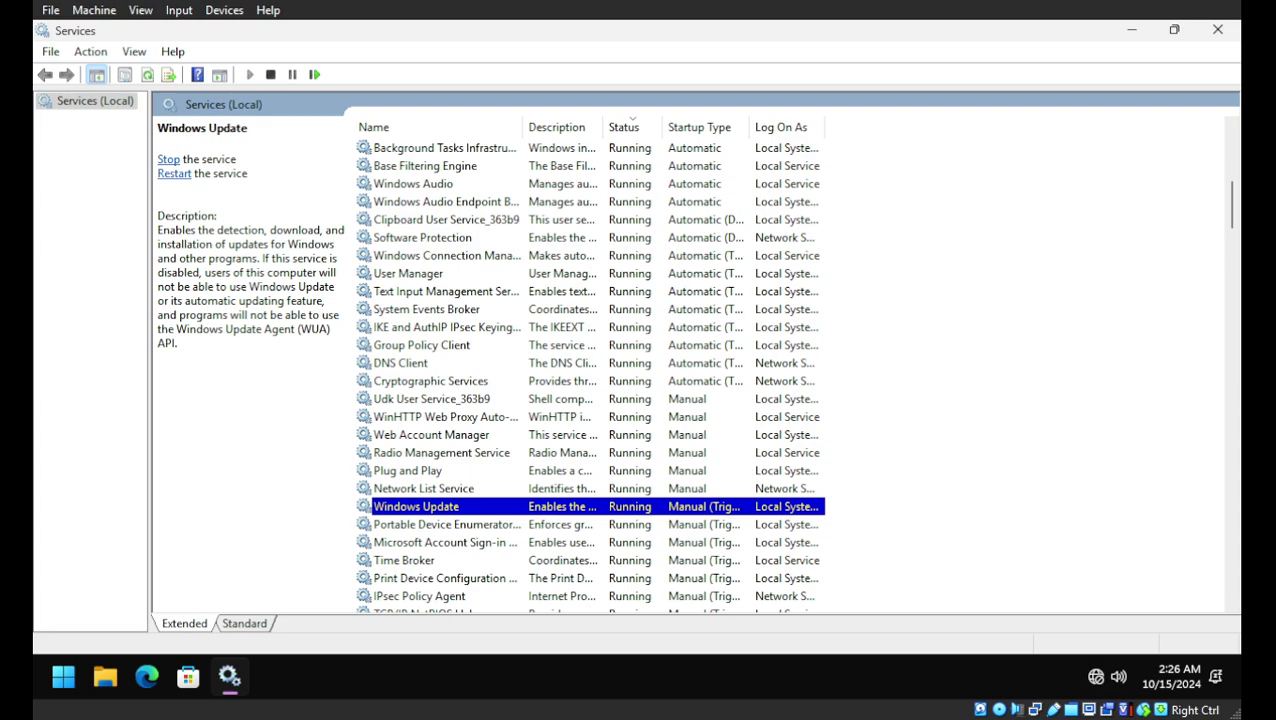
{"action": "scroll", "coordinate": [470, 435], "scroll_direction": "up", "scroll_amount": 2}
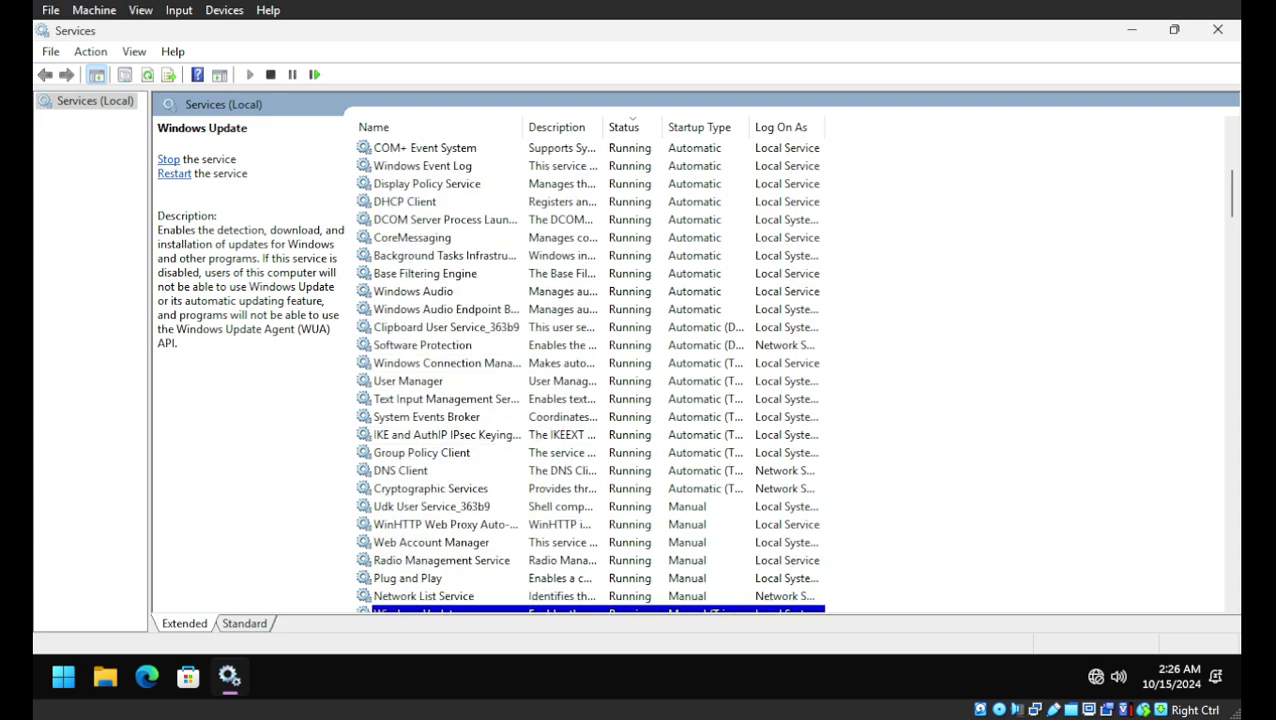
{"action": "left_click", "coordinate": [446, 345]}
{"action": "scroll", "coordinate": [446, 345], "scroll_direction": "up", "scroll_amount": 2}
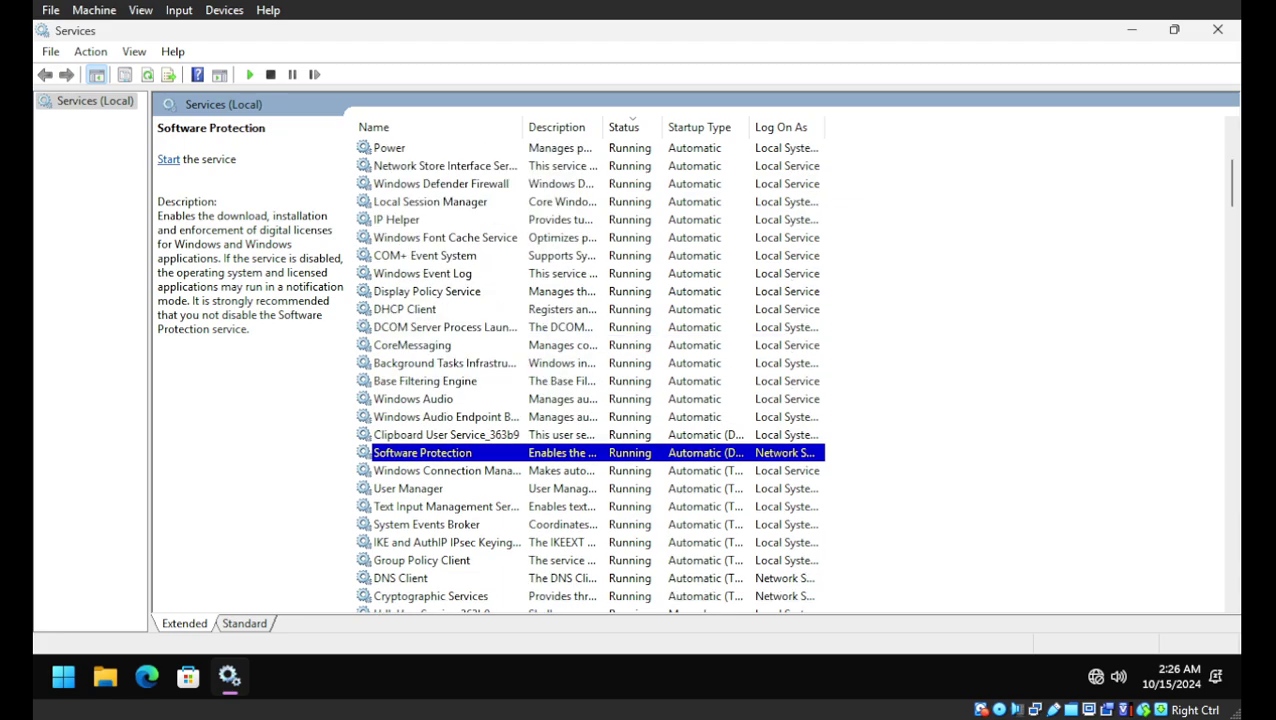
{"action": "scroll", "coordinate": [422, 345], "scroll_direction": "up", "scroll_amount": 2}
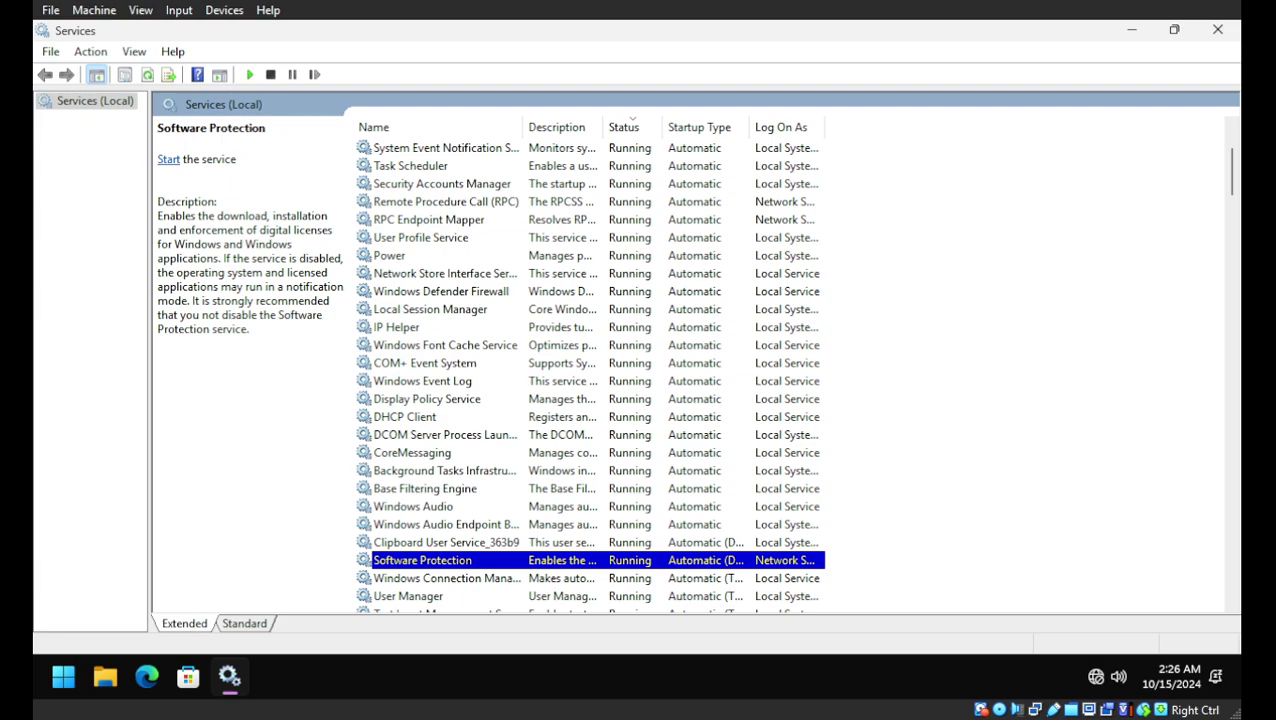
{"action": "scroll", "coordinate": [590, 370], "scroll_direction": "up", "scroll_amount": 3}
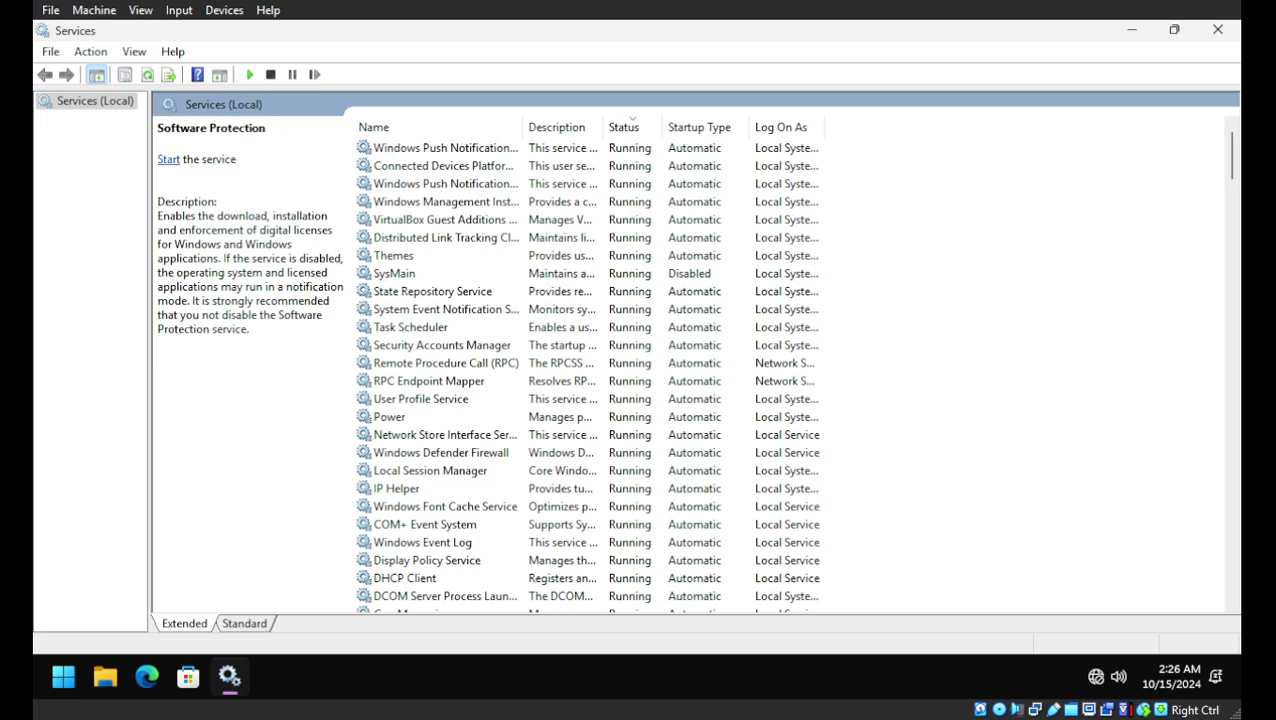
Step: Set the Distributed Link Tracking Client service's startup type to Manual
{"action": "left_click", "coordinate": [445, 219]}
{"action": "double_click", "coordinate": [445, 237]}
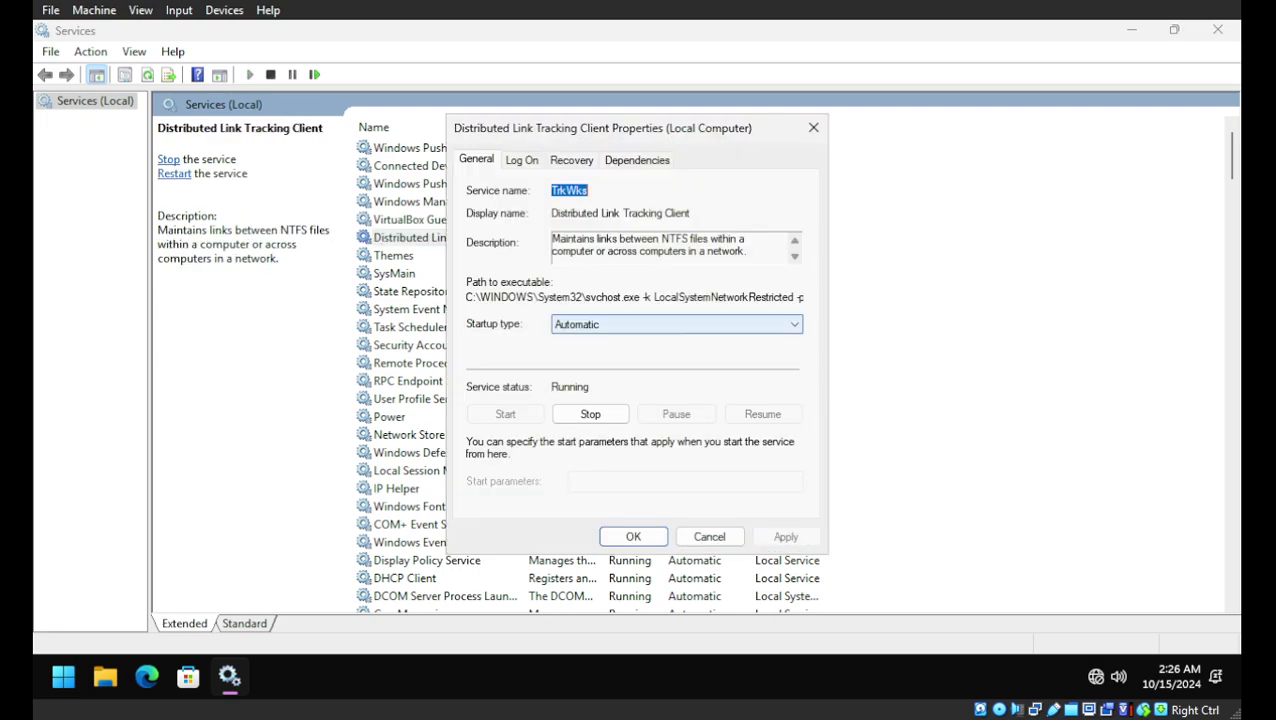
{"action": "left_click", "coordinate": [676, 324]}
{"action": "left_click", "coordinate": [572, 366]}
{"action": "left_click", "coordinate": [633, 536]}
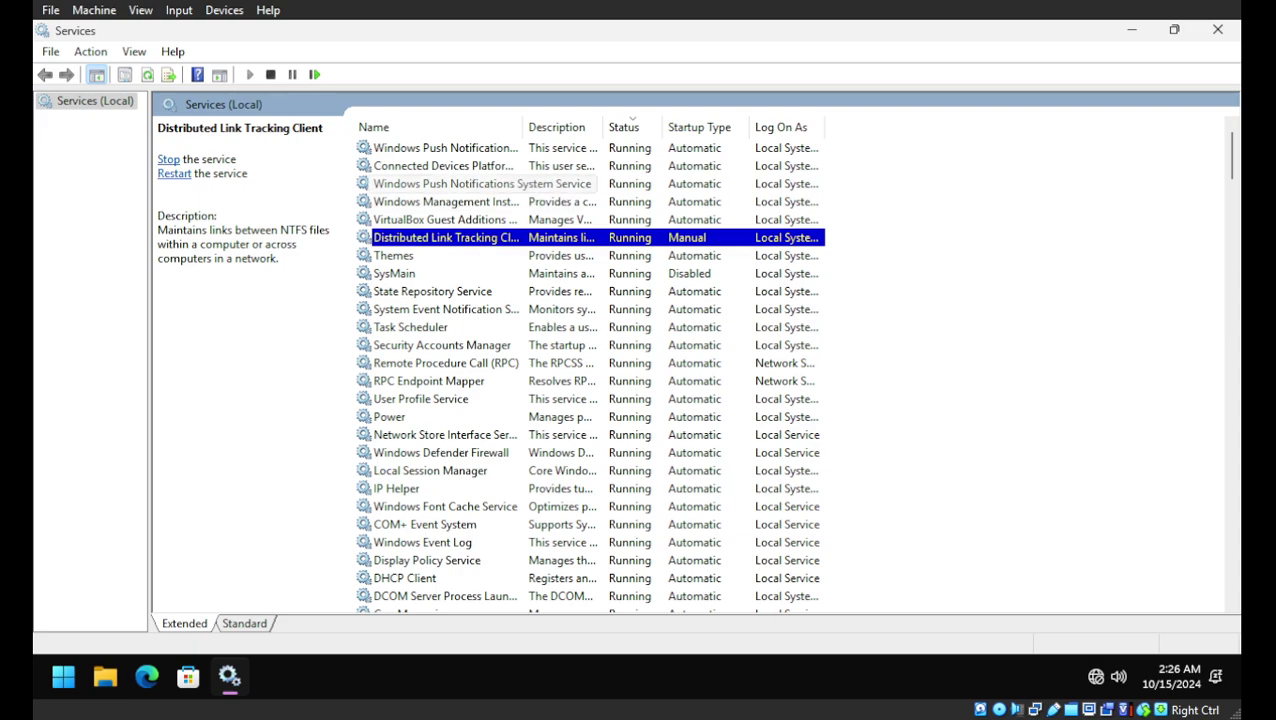
Step: Set the Update Orchestrator Service's startup type to Manual
{"action": "left_click", "coordinate": [445, 201]}
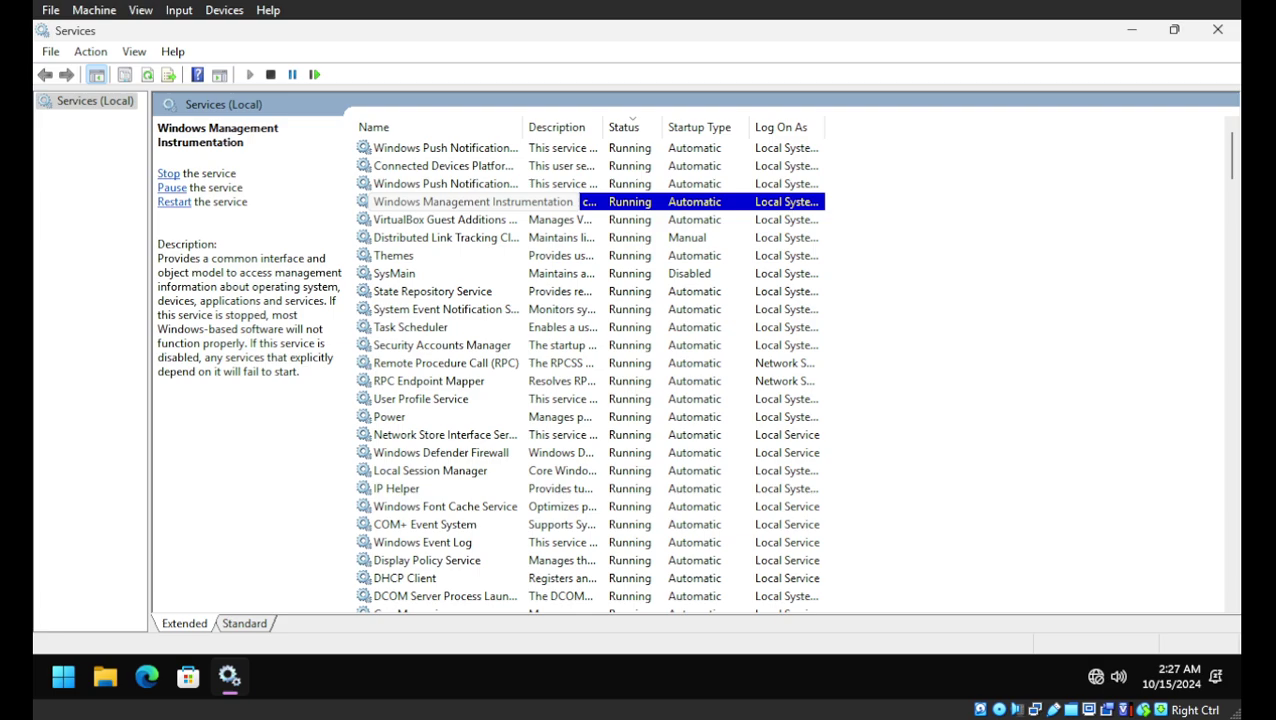
{"action": "scroll", "coordinate": [445, 381], "scroll_direction": "down", "scroll_amount": 17}
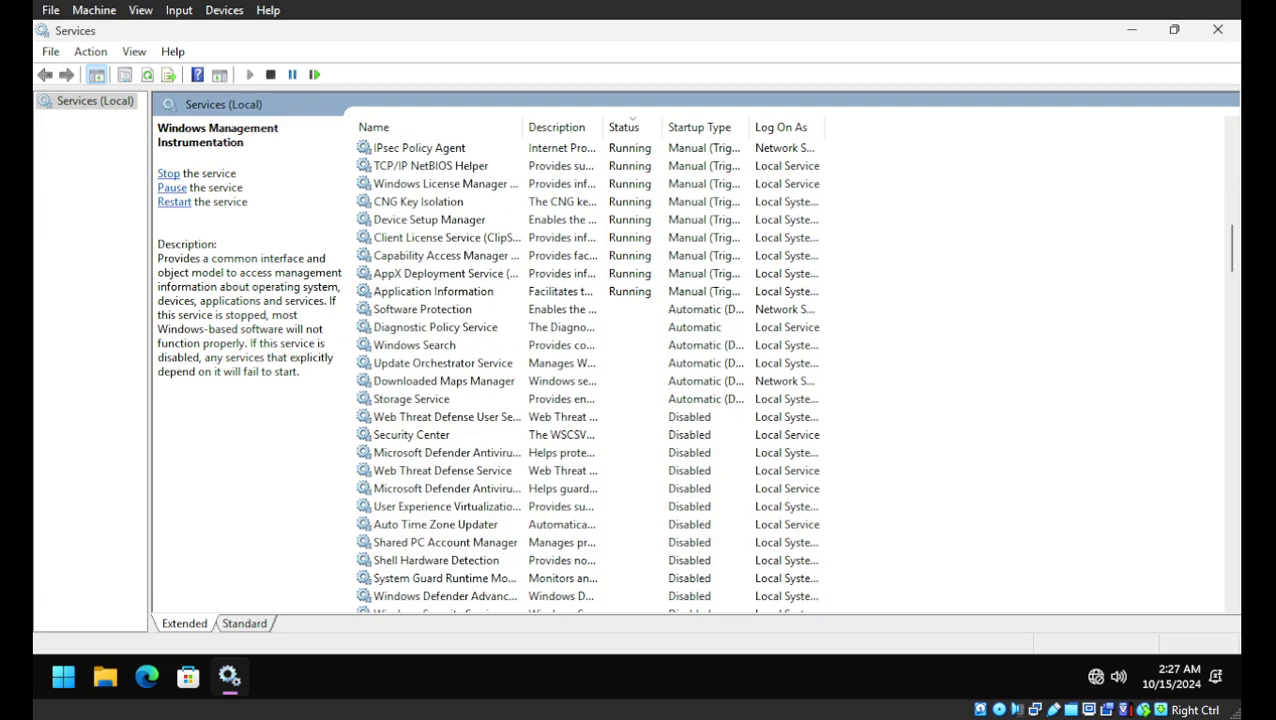
{"action": "double_click", "coordinate": [445, 363]}
{"action": "left_click", "coordinate": [676, 324]}
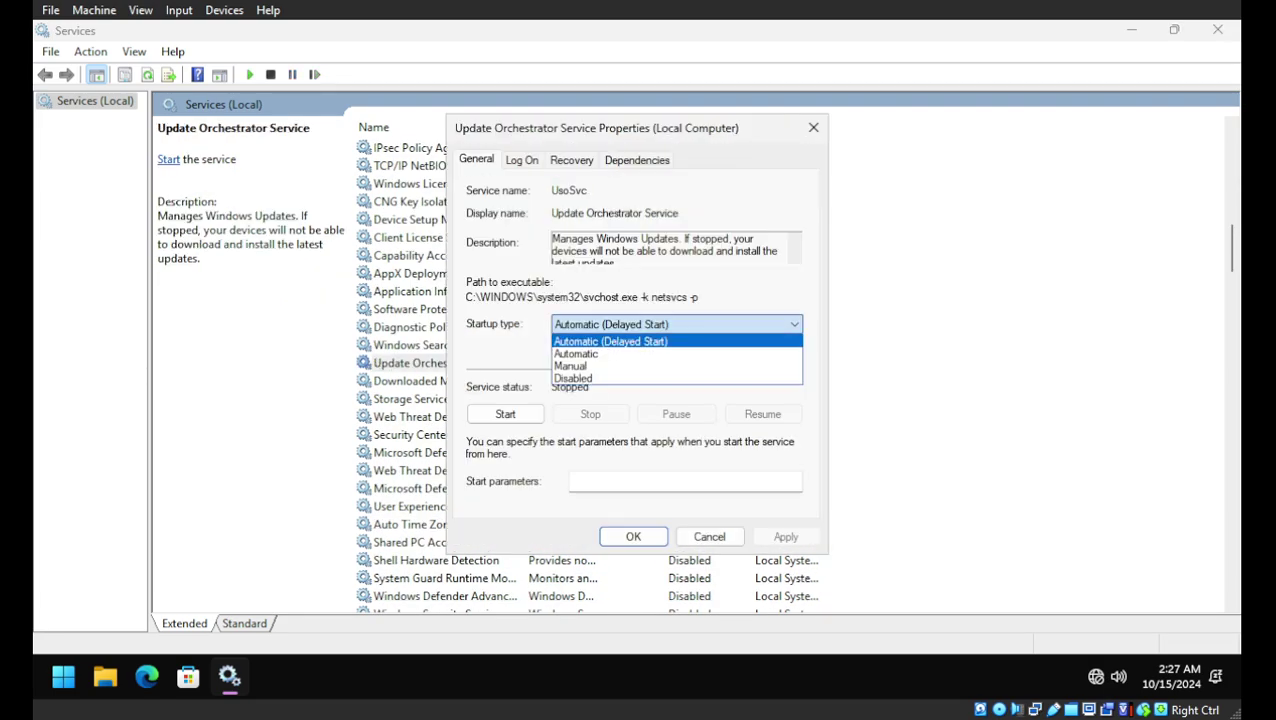
{"action": "left_click", "coordinate": [676, 365]}
{"action": "left_click", "coordinate": [632, 536]}
Step: Set the Windows Search service's startup type to Disabled
{"action": "double_click", "coordinate": [445, 345]}
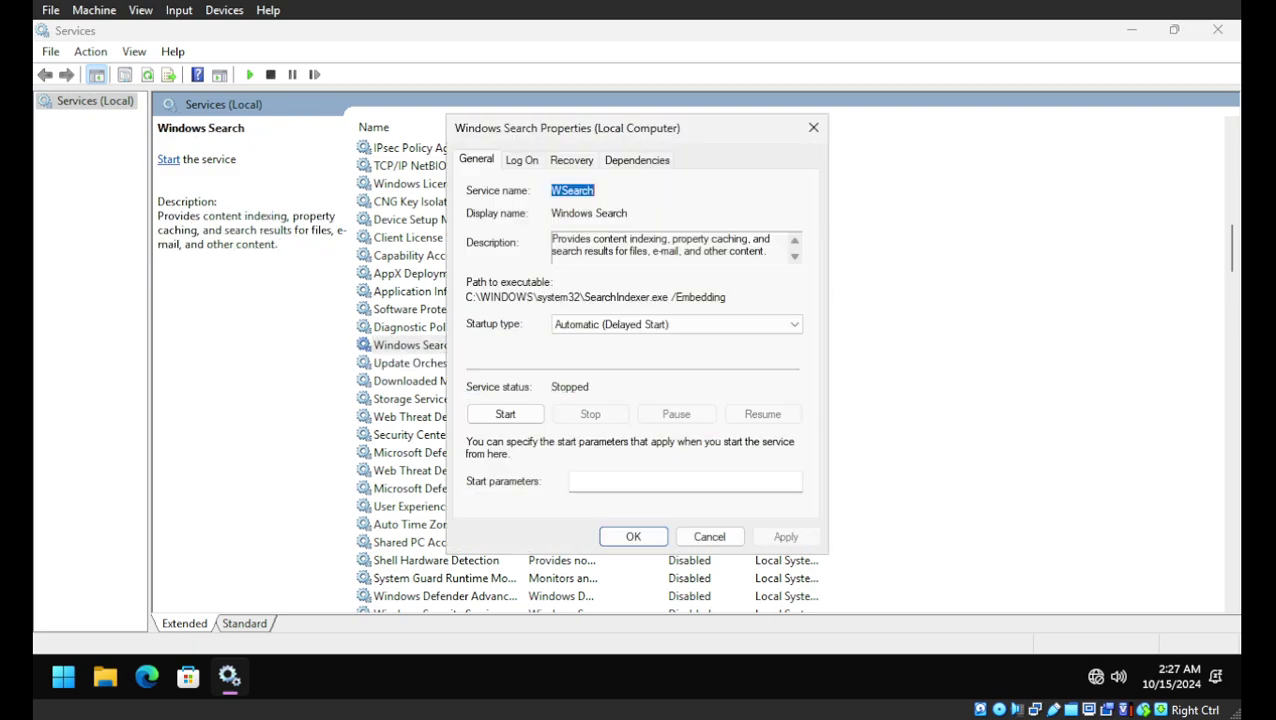
{"action": "left_click", "coordinate": [676, 324]}
{"action": "left_click", "coordinate": [573, 378]}
{"action": "left_click", "coordinate": [633, 536]}
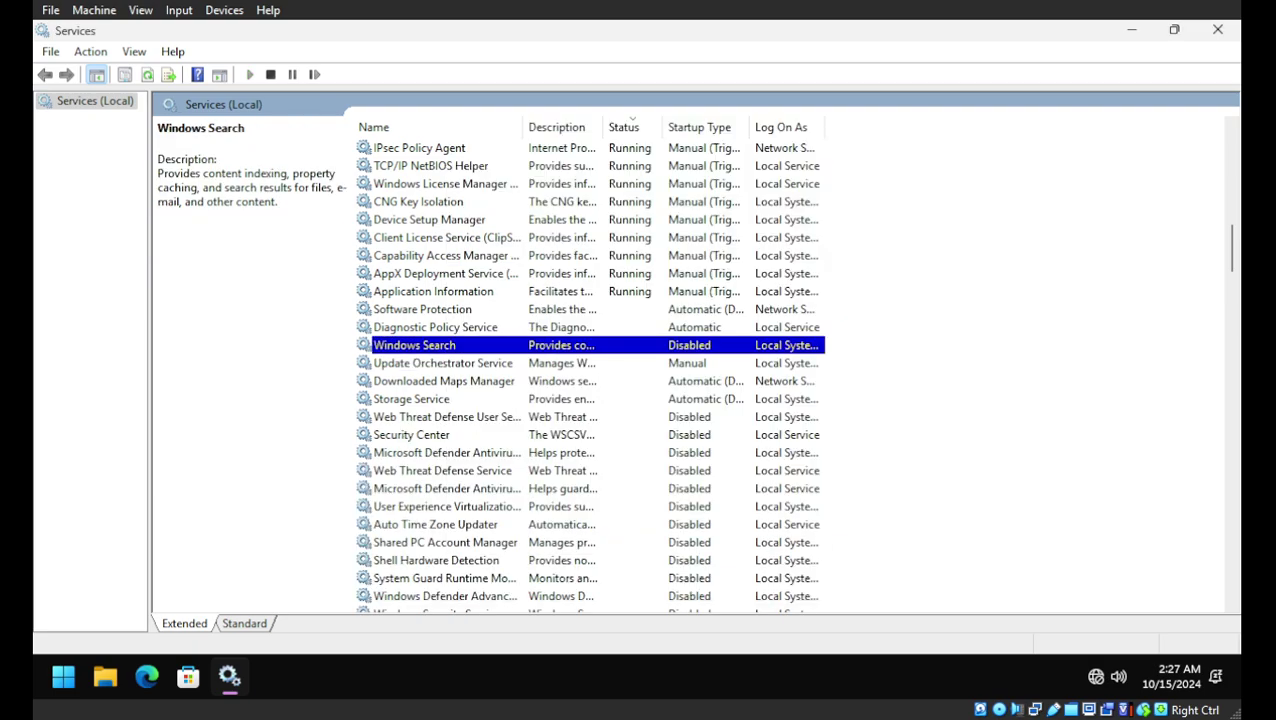
Step: Set the Diagnostic Policy Service's startup type to Disabled
{"action": "double_click", "coordinate": [435, 327]}
{"action": "left_click", "coordinate": [675, 324]}
{"action": "left_click", "coordinate": [573, 378]}
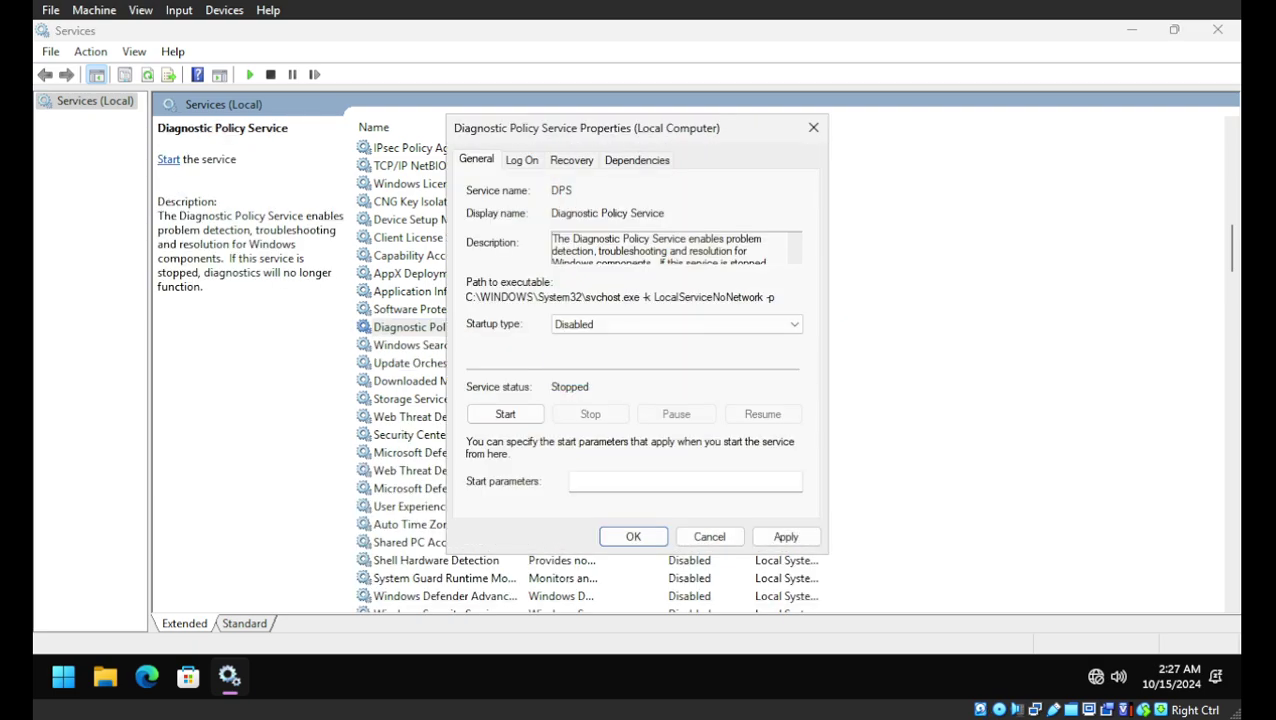
{"action": "left_click", "coordinate": [633, 536]}
Step: Set the Downloaded Maps Manager service's startup type to Disabled
{"action": "double_click", "coordinate": [443, 381]}
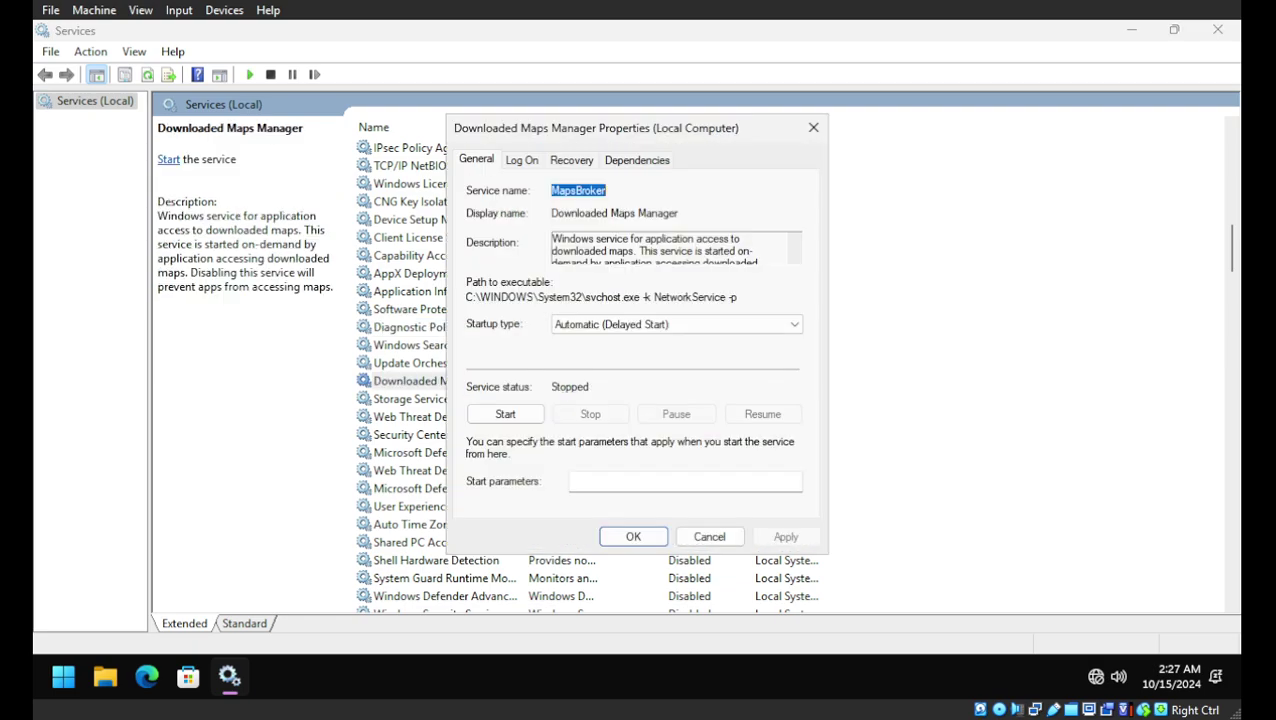
{"action": "left_click", "coordinate": [675, 324]}
{"action": "left_click", "coordinate": [573, 378]}
{"action": "left_click", "coordinate": [633, 536]}
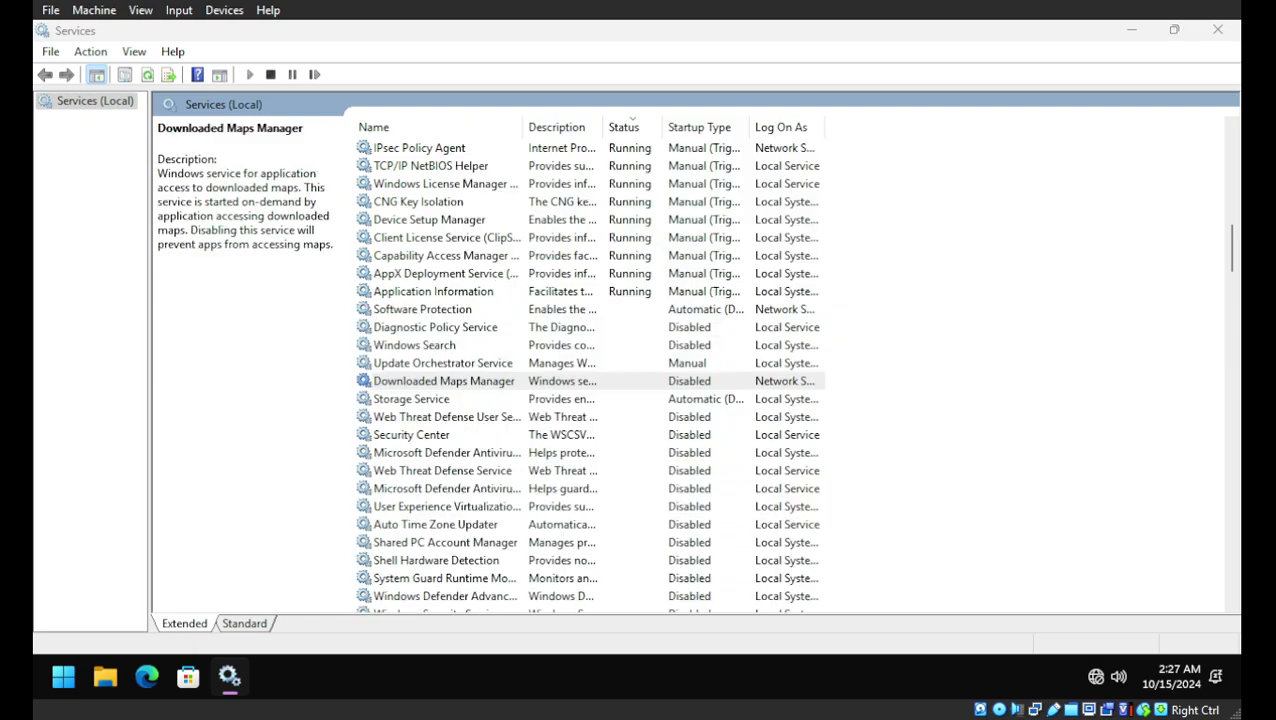
Step: Set the Storage Service's startup type to Manual and close the Services console
{"action": "left_click", "coordinate": [443, 399]}
{"action": "double_click", "coordinate": [411, 399]}
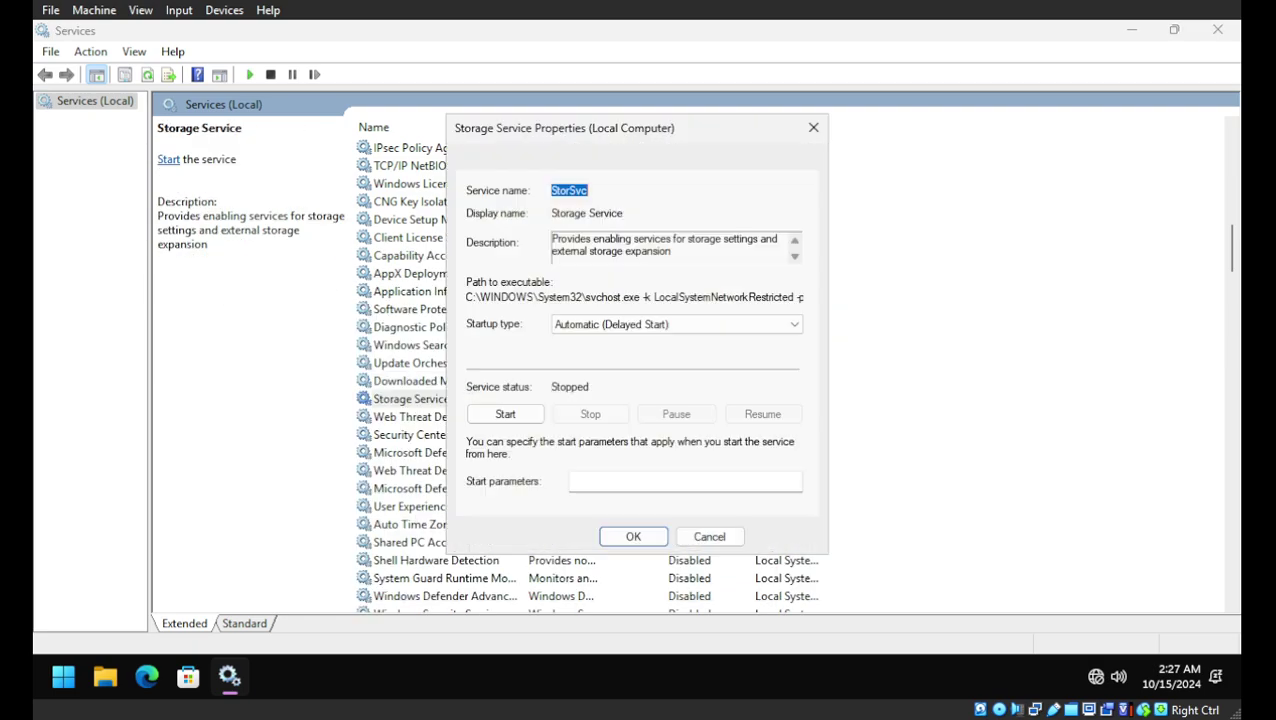
{"action": "left_click", "coordinate": [675, 324]}
{"action": "left_click", "coordinate": [573, 364]}
{"action": "key", "text": "Return"}
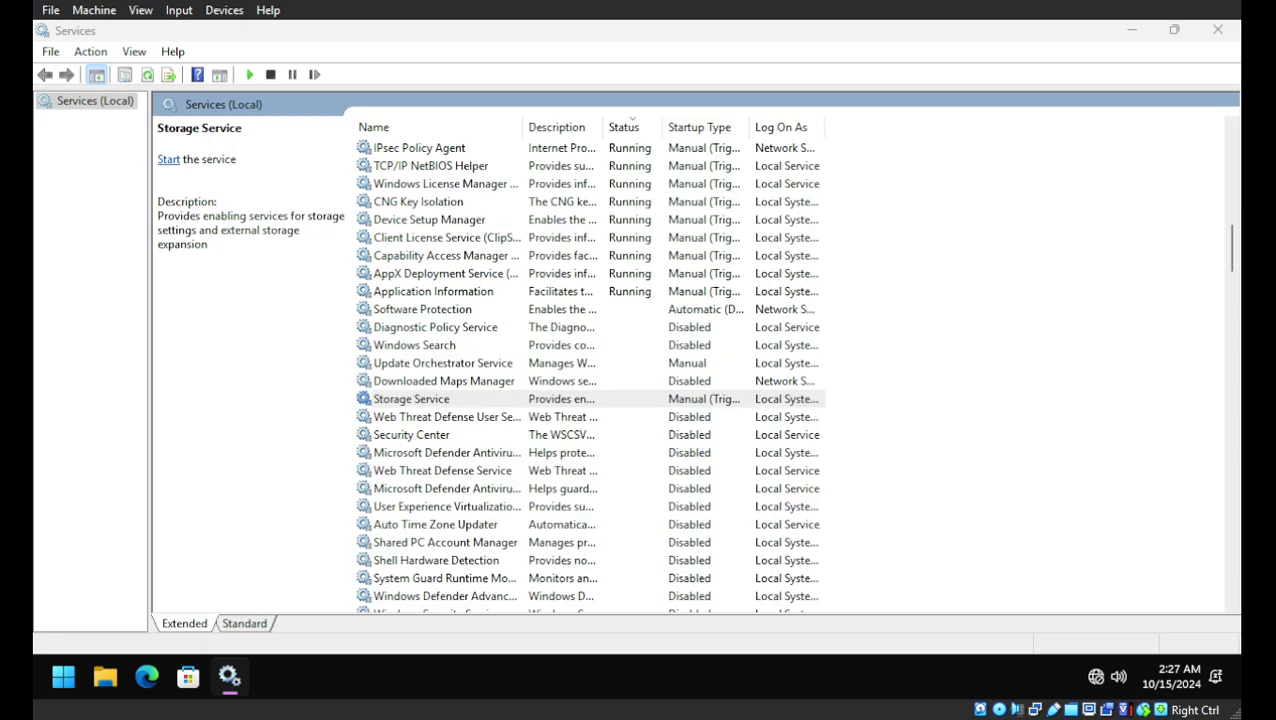
{"action": "left_click", "coordinate": [1216, 30]}
Step: Restart Windows to apply the service changes and refresh the desktop once it has loaded
{"action": "left_click", "coordinate": [63, 676]}
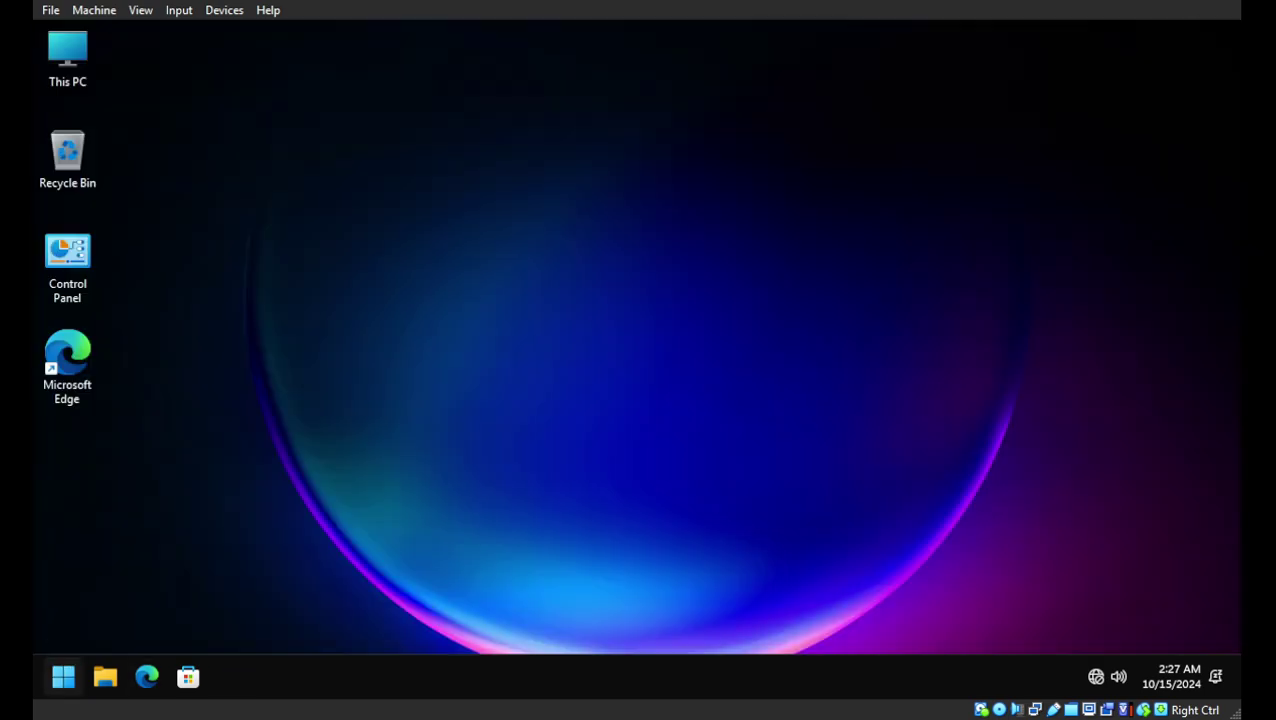
{"action": "left_click", "coordinate": [581, 611]}
{"action": "left_click", "coordinate": [570, 570]}
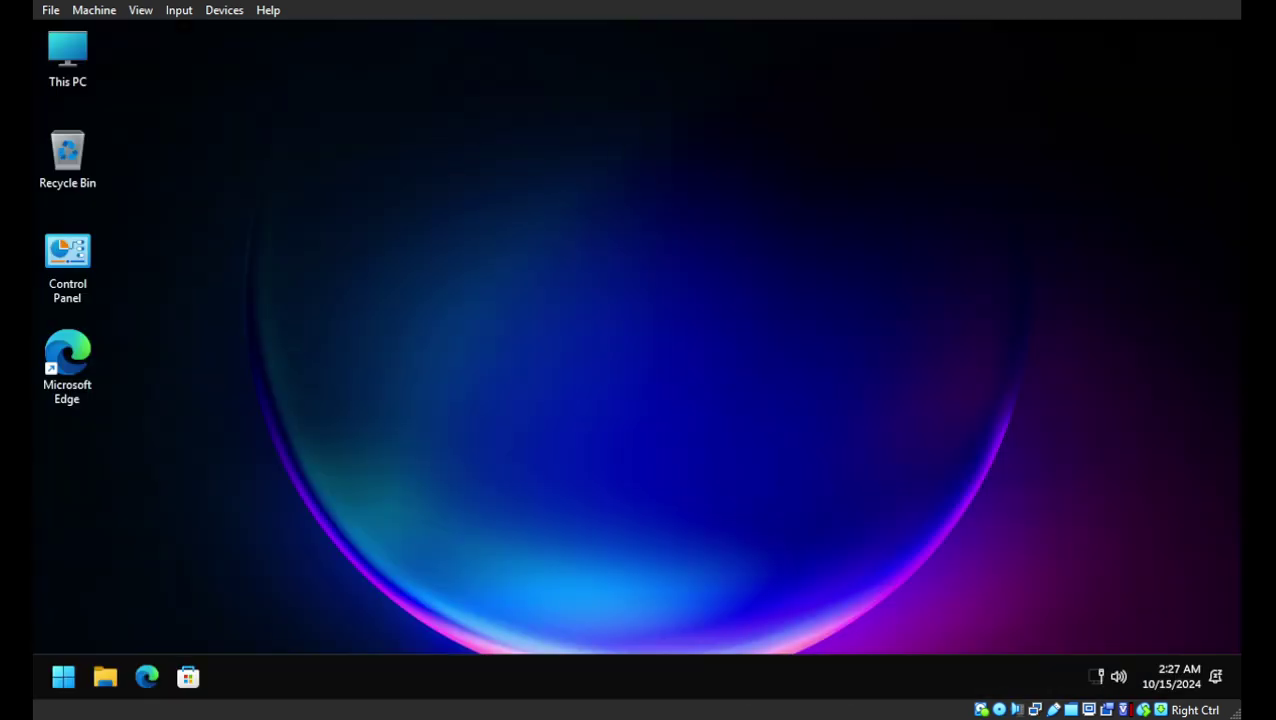
{"action": "right_click", "coordinate": [538, 250]}
{"action": "left_click", "coordinate": [592, 225]}
Step: Open Task Manager and end the KMS Connection Broker background process
{"action": "right_click", "coordinate": [870, 676]}
{"action": "left_click", "coordinate": [869, 601]}
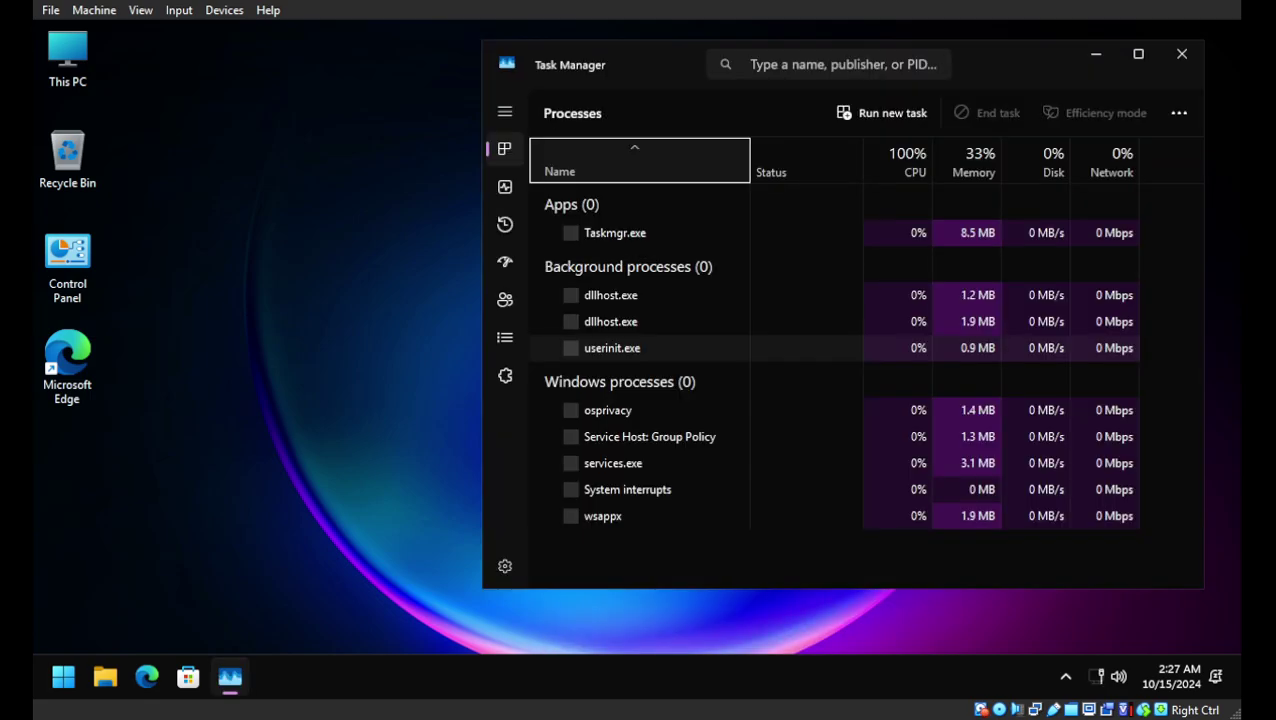
{"action": "scroll", "coordinate": [834, 262], "scroll_direction": "down", "scroll_amount": 2}
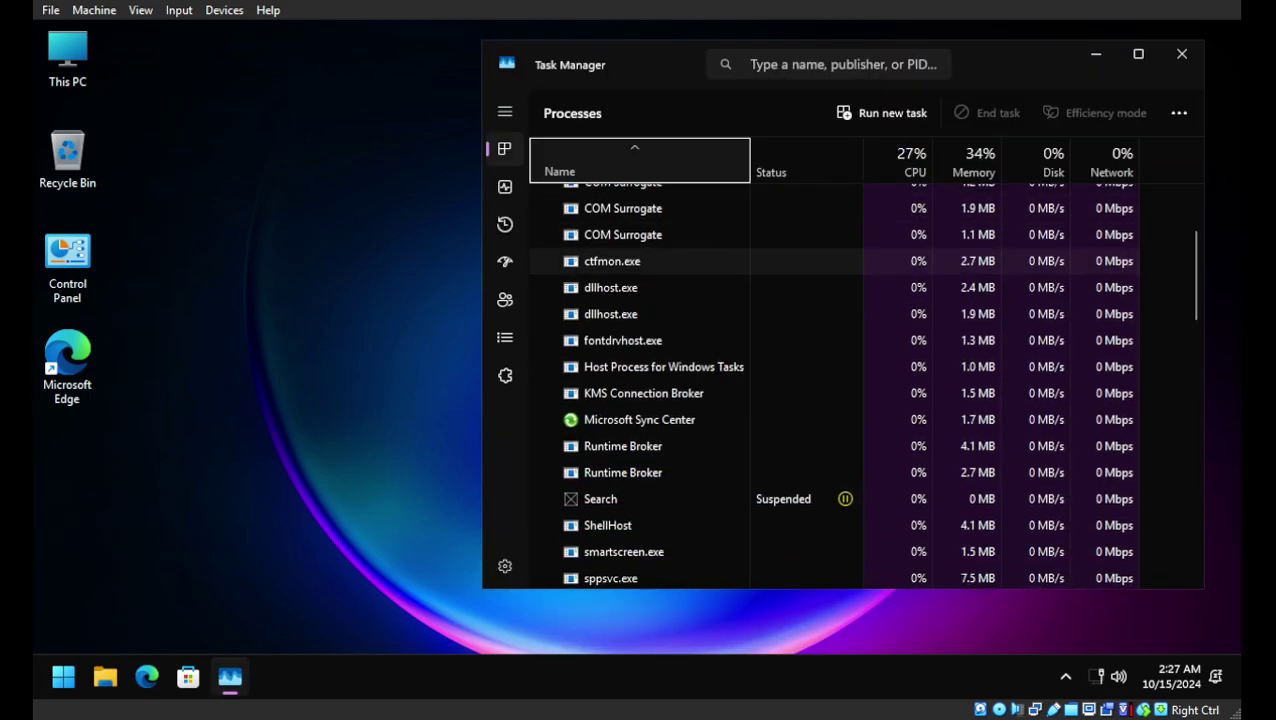
{"action": "scroll", "coordinate": [700, 258], "scroll_direction": "down", "scroll_amount": 5}
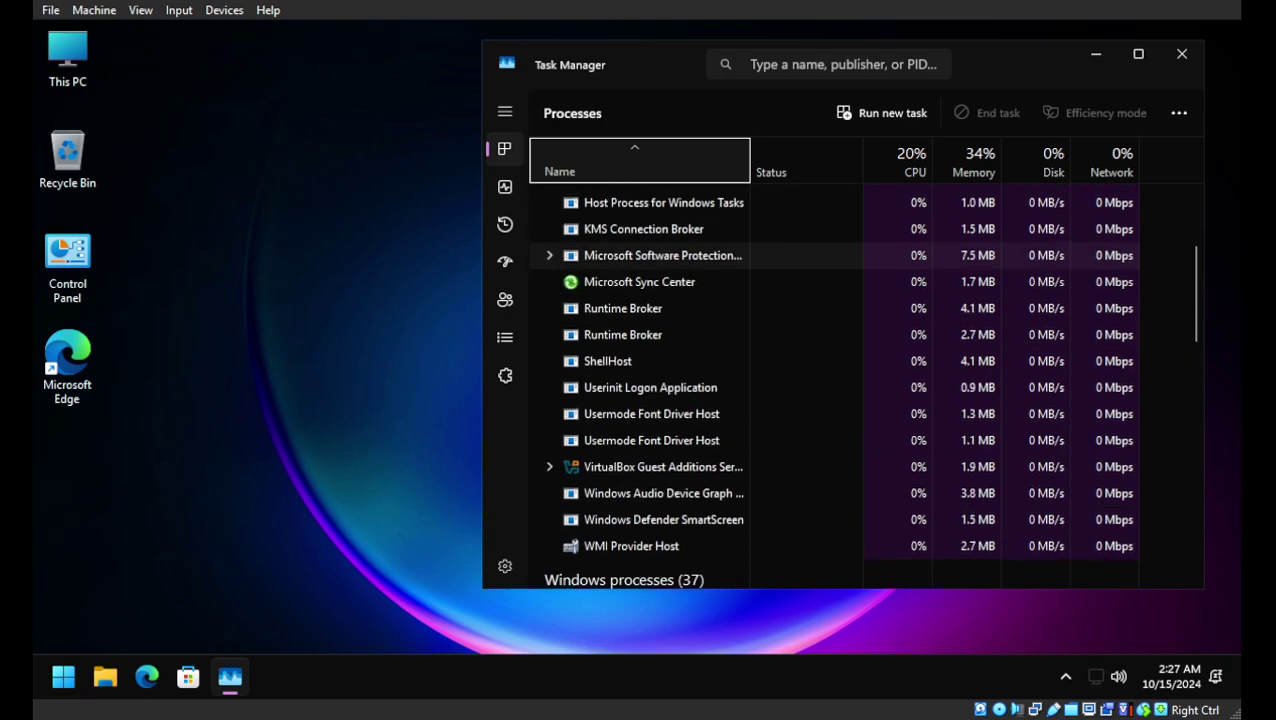
{"action": "scroll", "coordinate": [700, 255], "scroll_direction": "up", "scroll_amount": 3}
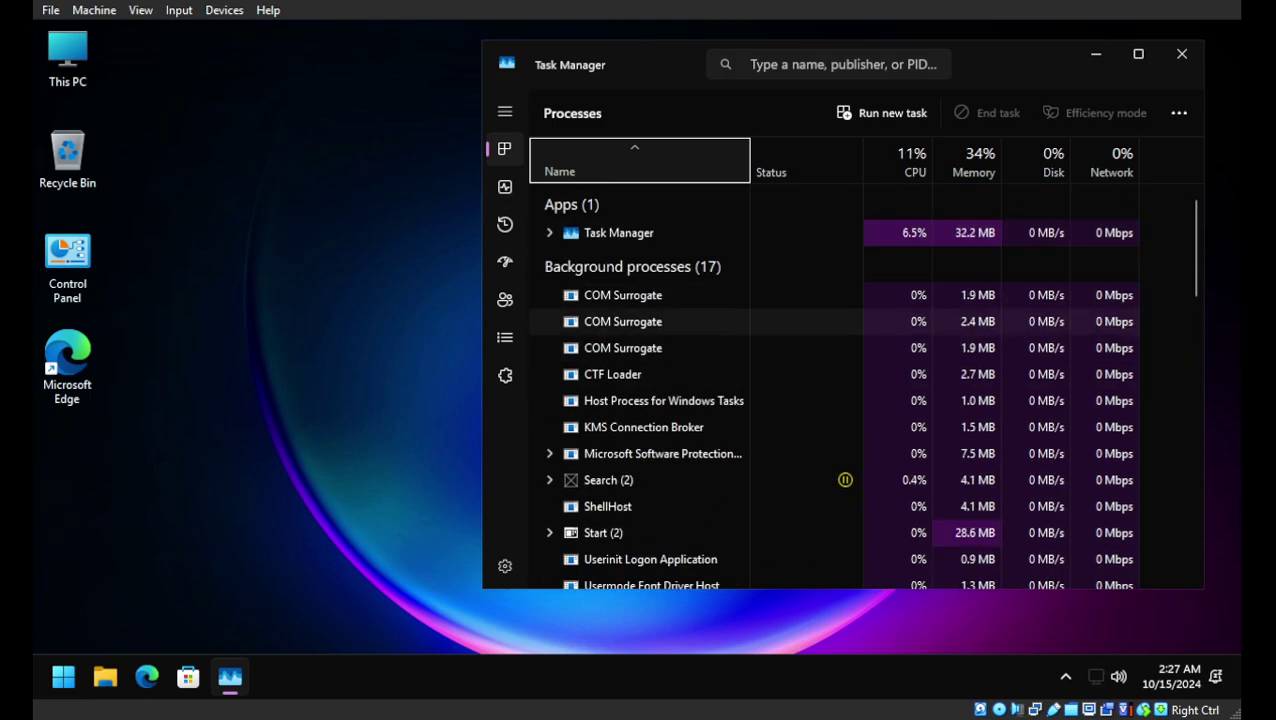
{"action": "scroll", "coordinate": [650, 317], "scroll_direction": "down", "scroll_amount": 1}
{"action": "scroll", "coordinate": [650, 335], "scroll_direction": "down", "scroll_amount": 1}
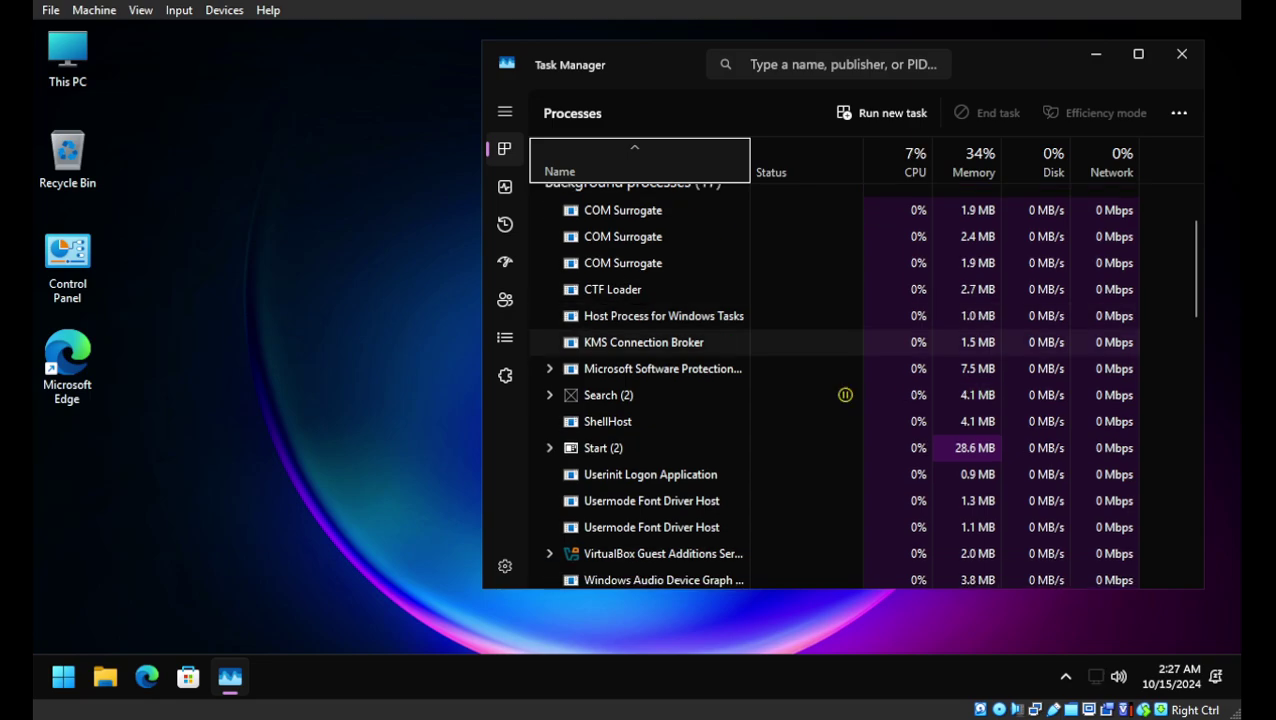
{"action": "scroll", "coordinate": [650, 340], "scroll_direction": "down", "scroll_amount": 2}
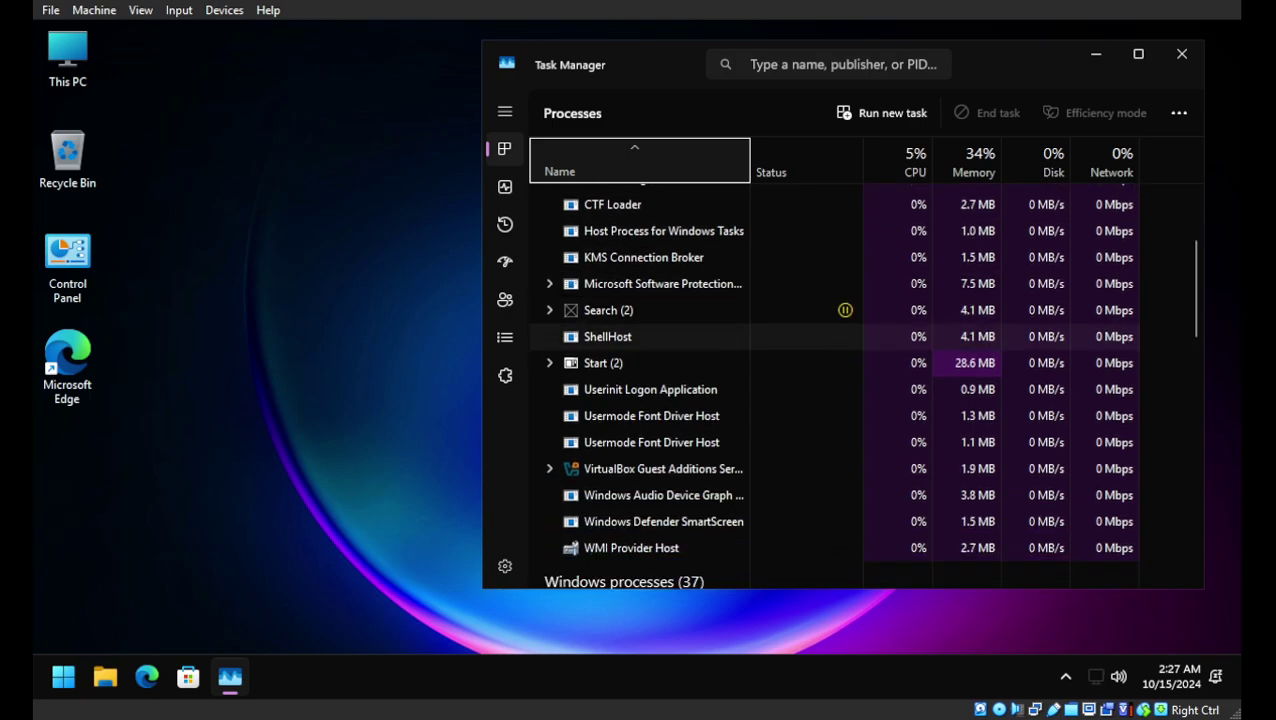
{"action": "right_click", "coordinate": [652, 257]}
{"action": "left_click", "coordinate": [684, 267]}
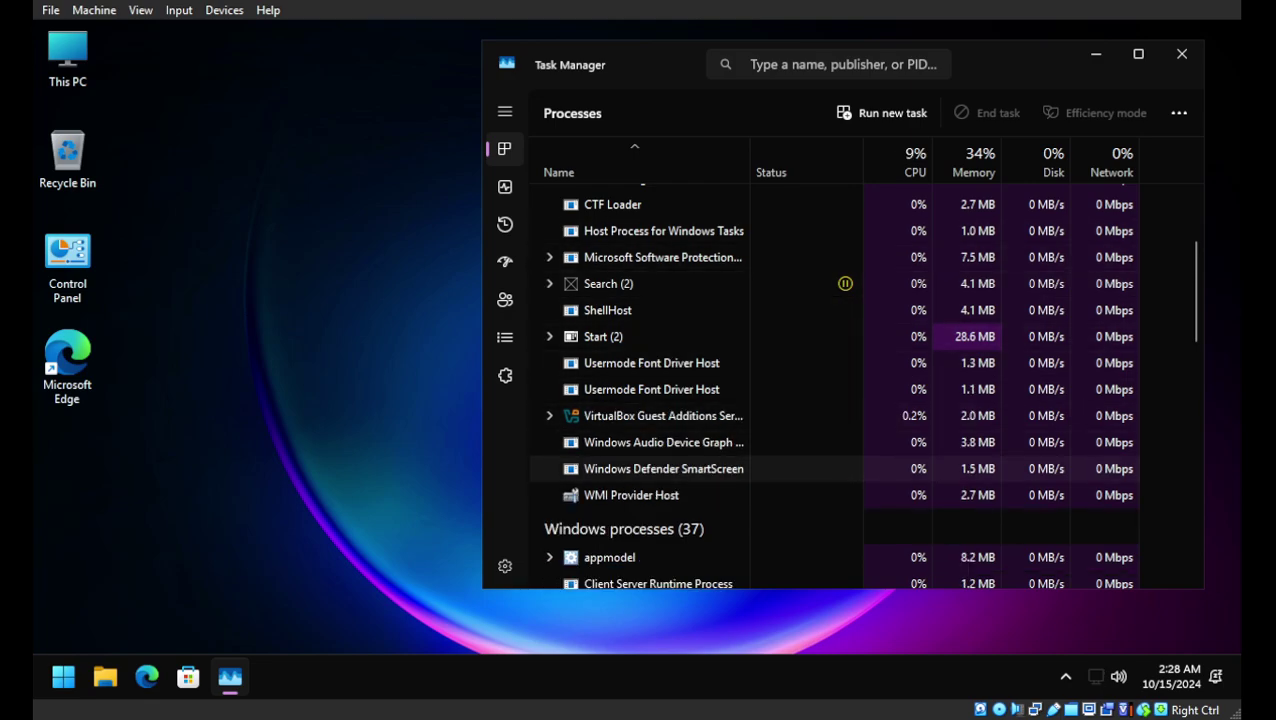
Step: Check the CPU and memory performance graphs, close Task Manager and refresh the desktop
{"action": "left_click", "coordinate": [505, 187]}
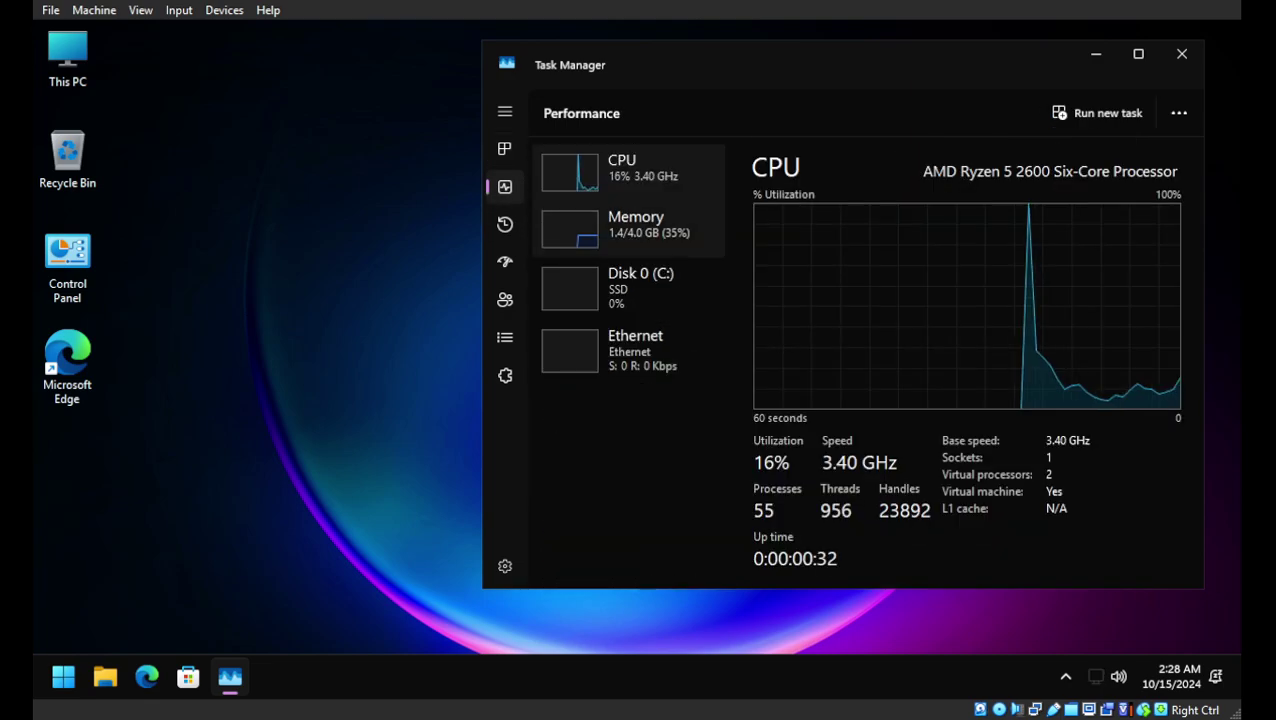
{"action": "left_click", "coordinate": [660, 240]}
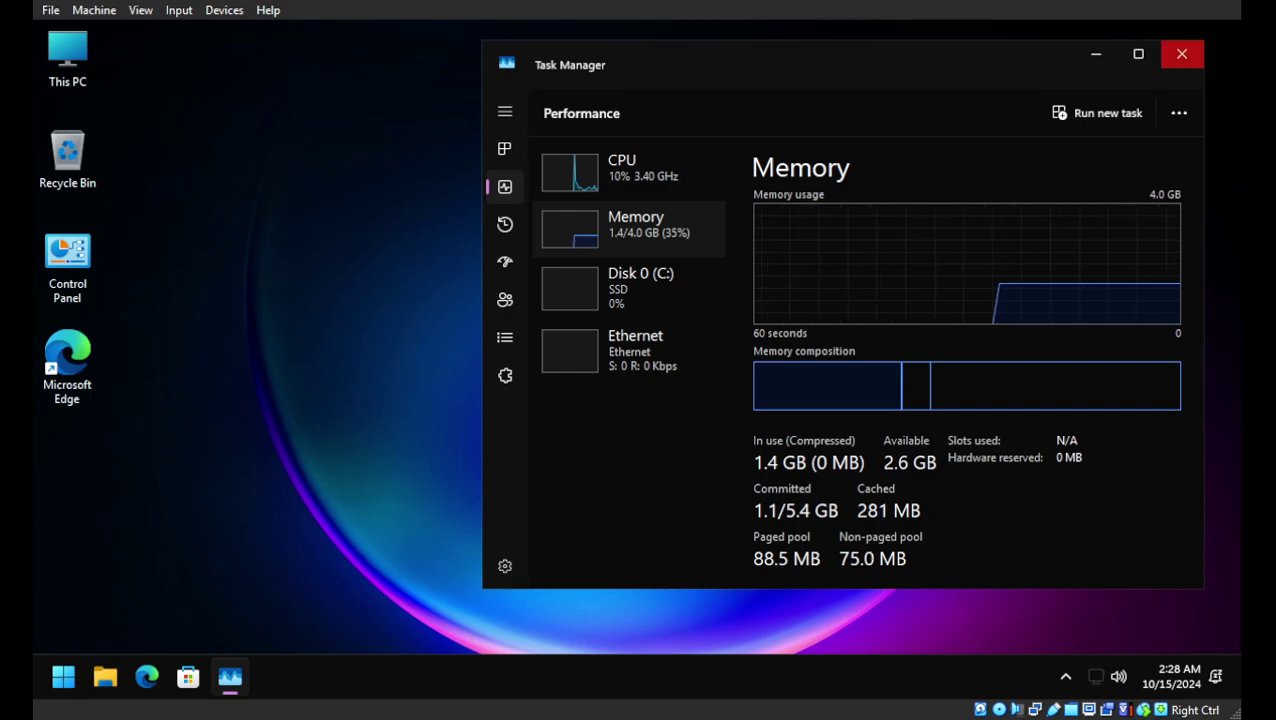
{"action": "left_click", "coordinate": [1182, 54]}
{"action": "right_click", "coordinate": [628, 146]}
{"action": "left_click", "coordinate": [660, 203]}
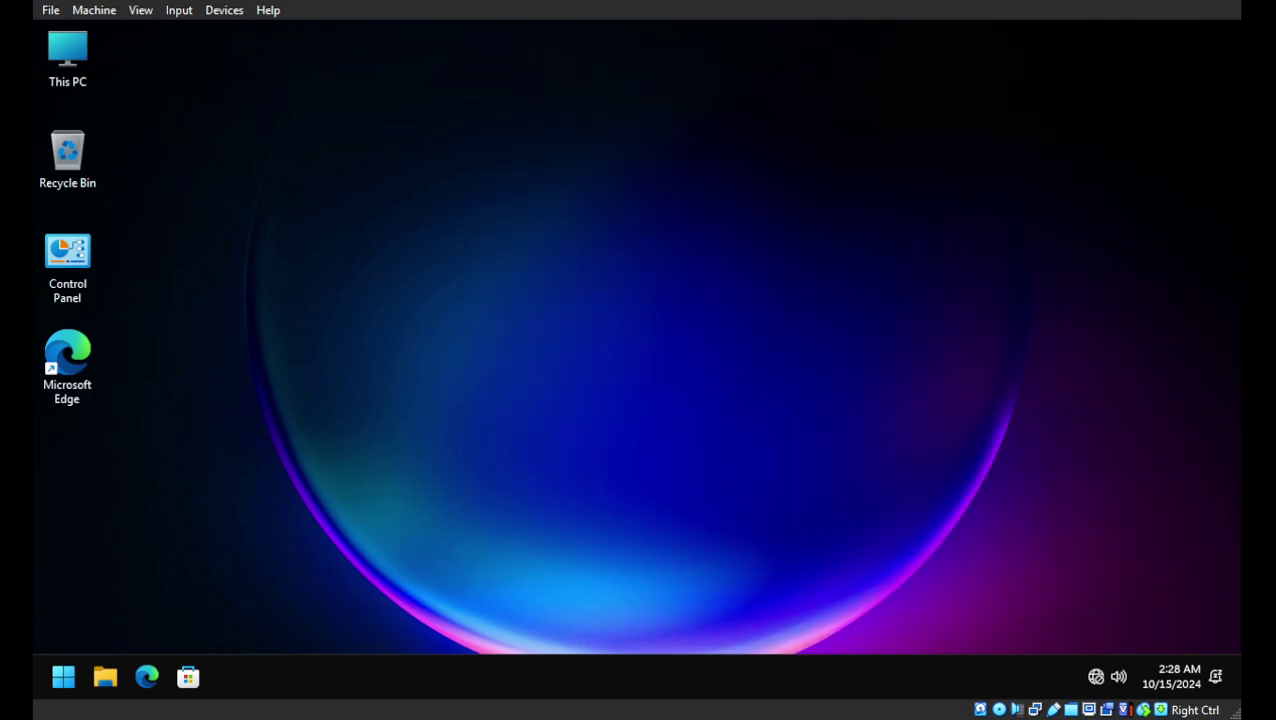
Step: Open the Storage page in system settings and review the space used by every category on drive C:
{"action": "left_click", "coordinate": [63, 677]}
{"action": "left_click", "coordinate": [210, 232]}
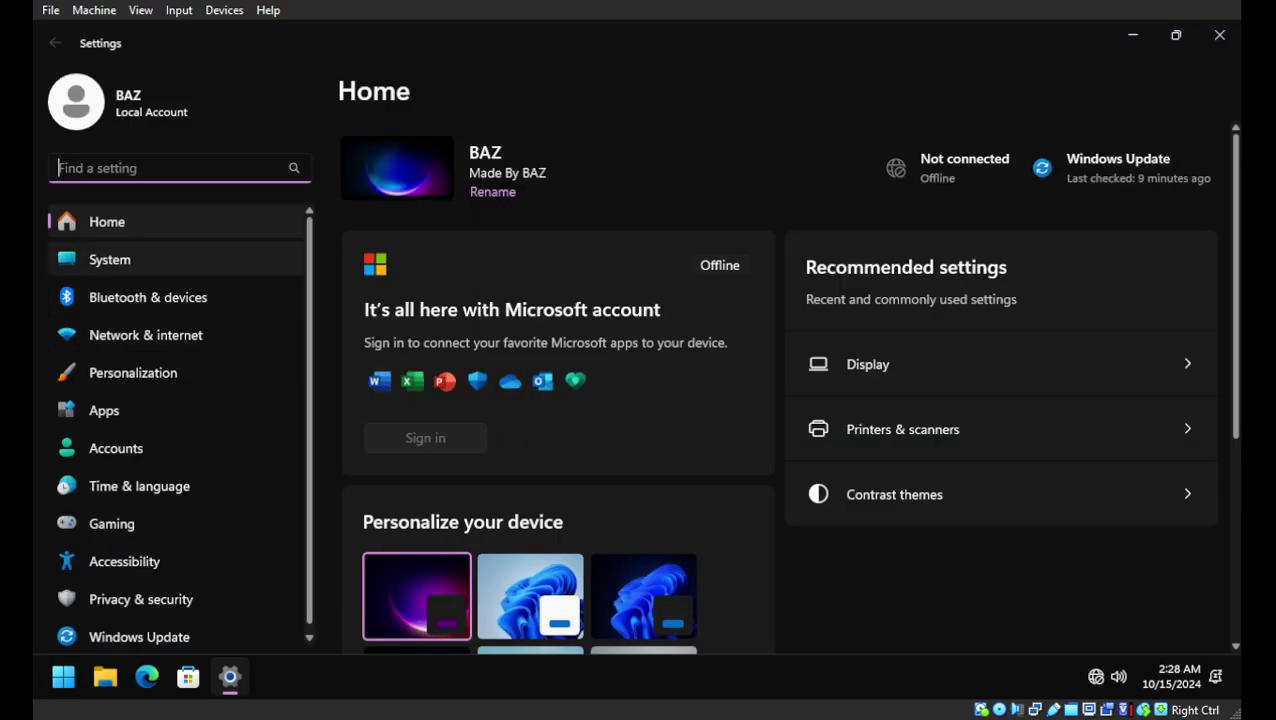
{"action": "left_click", "coordinate": [110, 259]}
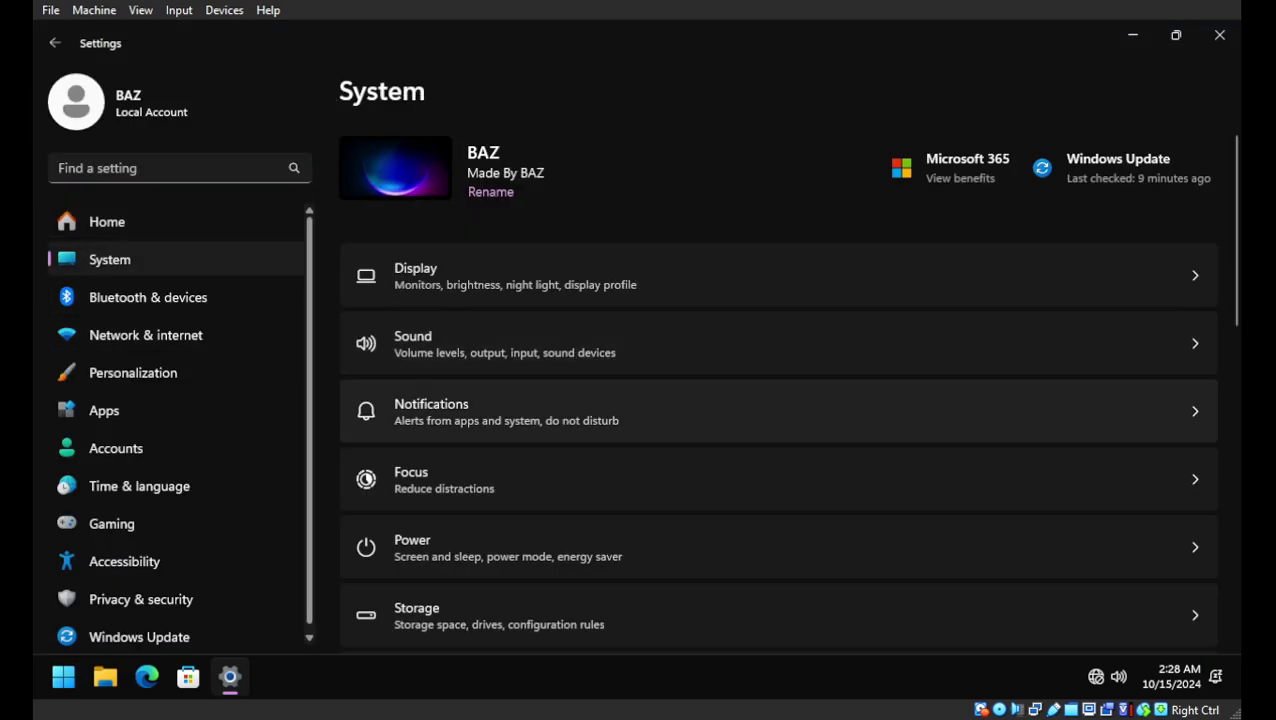
{"action": "scroll", "coordinate": [778, 405], "scroll_direction": "down", "scroll_amount": 1}
{"action": "left_click", "coordinate": [778, 456]}
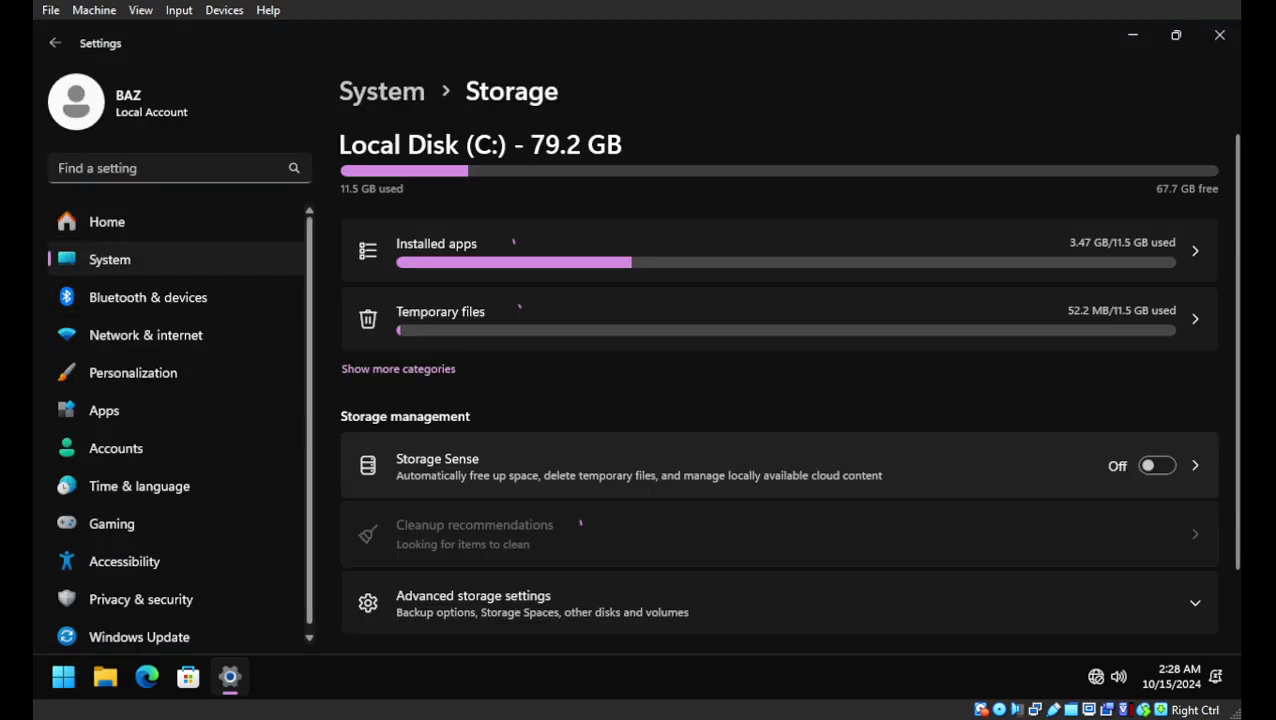
{"action": "left_click", "coordinate": [398, 368]}
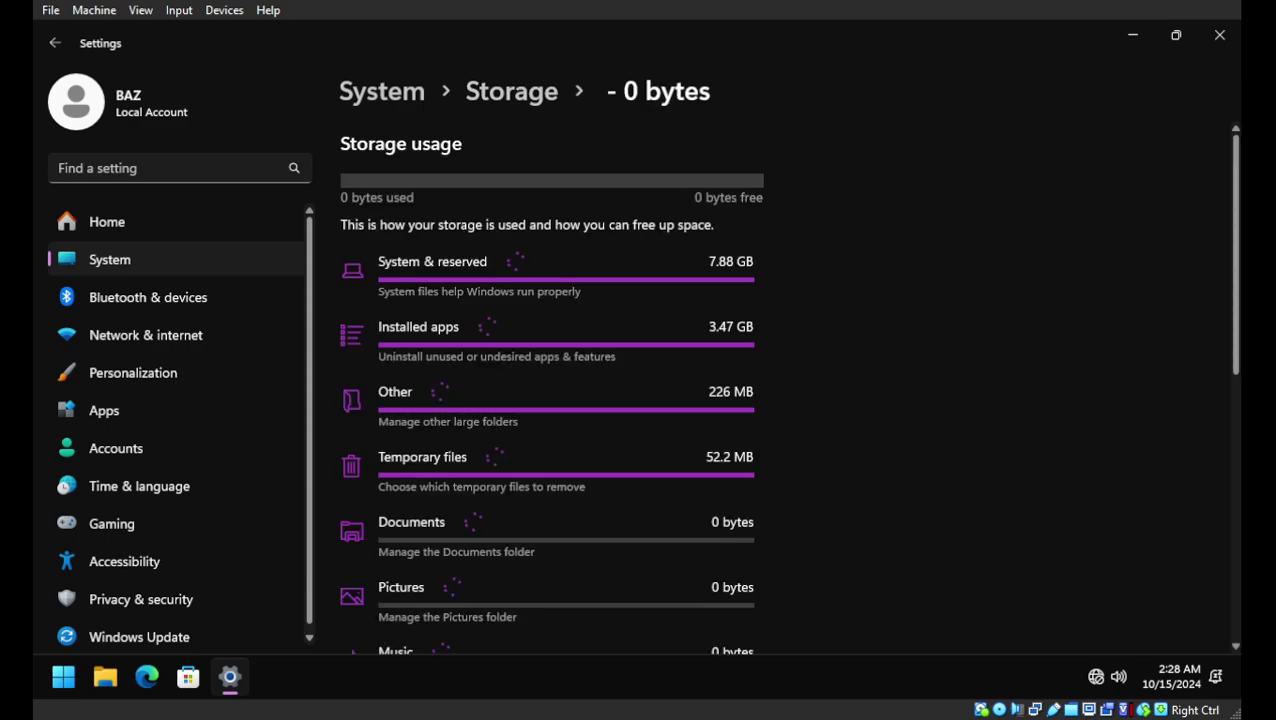
{"action": "scroll", "coordinate": [785, 387], "scroll_direction": "down", "scroll_amount": 5}
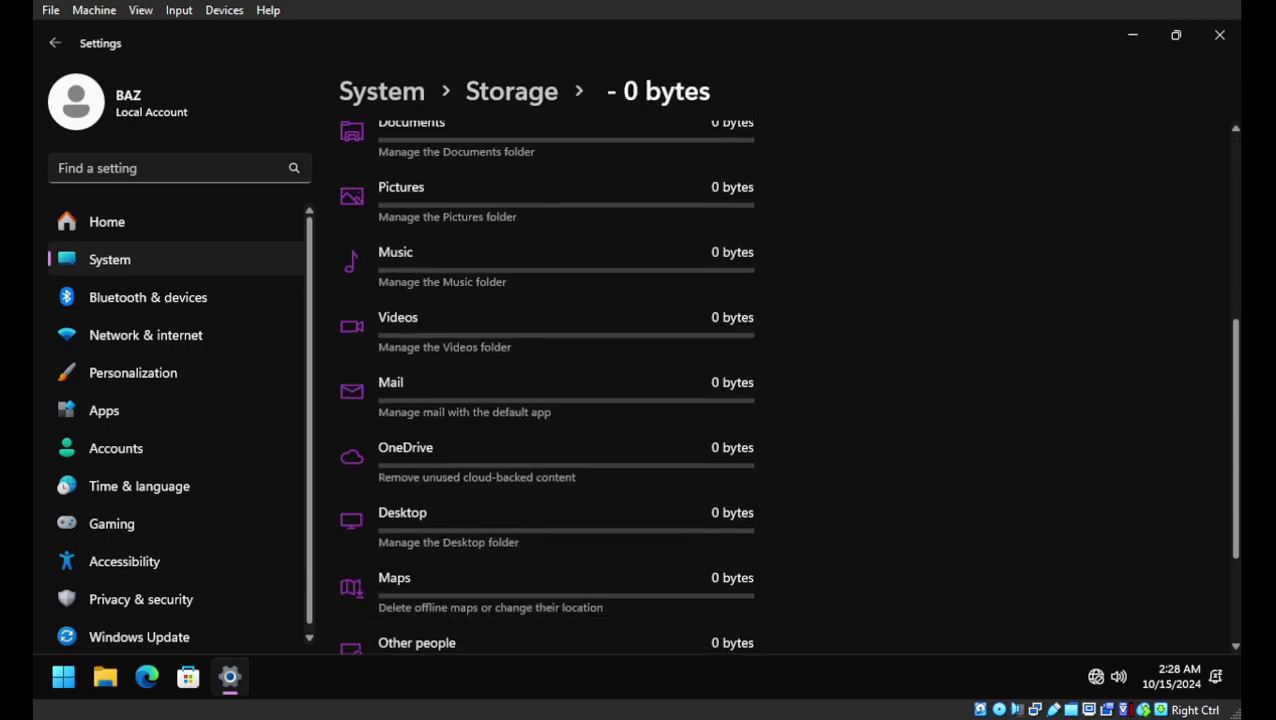
{"action": "scroll", "coordinate": [785, 387], "scroll_direction": "up", "scroll_amount": 4}
{"action": "scroll", "coordinate": [785, 387], "scroll_direction": "up", "scroll_amount": 1}
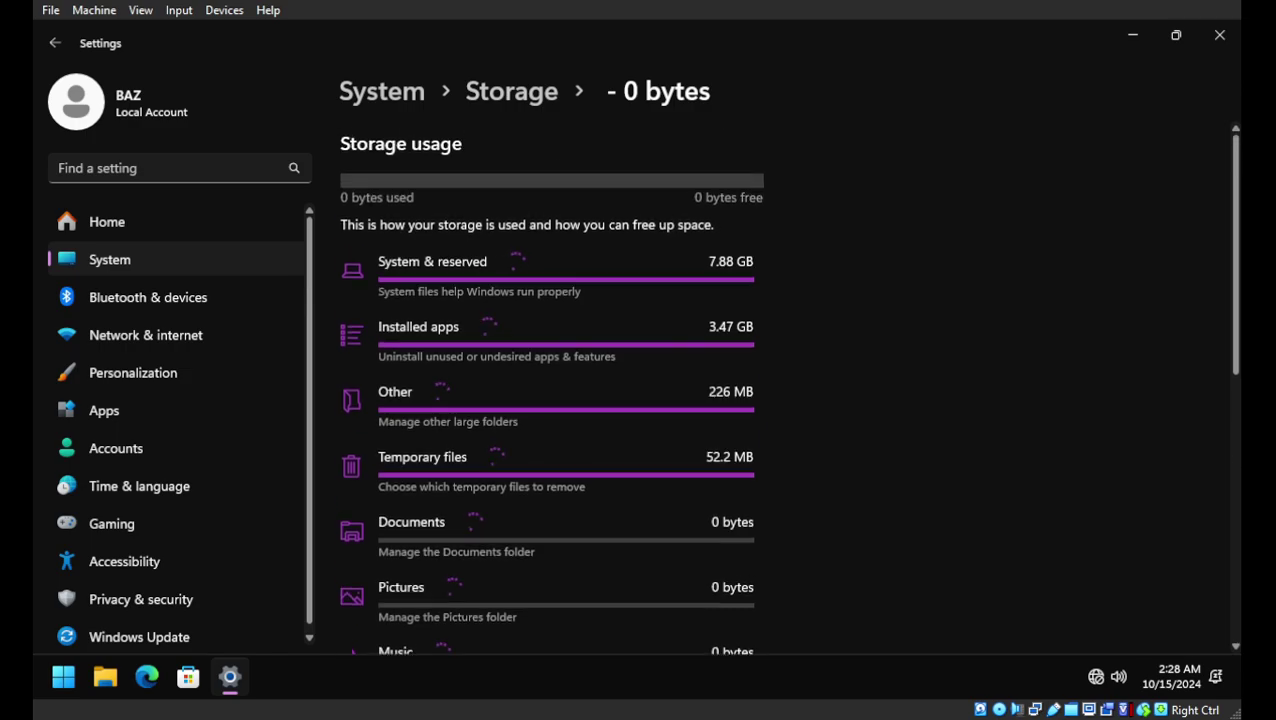
Step: Review the removable temporary files, rescan them and close Settings
{"action": "left_click", "coordinate": [551, 470]}
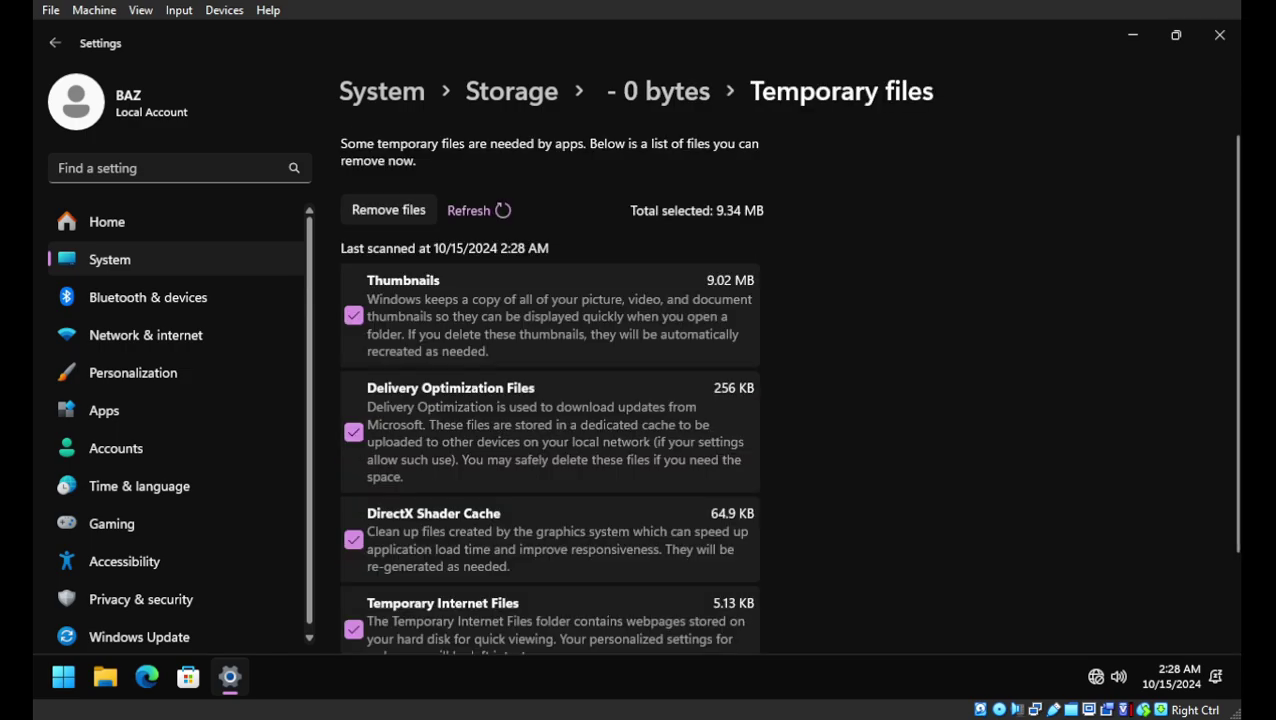
{"action": "scroll", "coordinate": [785, 387], "scroll_direction": "down", "scroll_amount": 2}
{"action": "scroll", "coordinate": [785, 387], "scroll_direction": "up", "scroll_amount": 2}
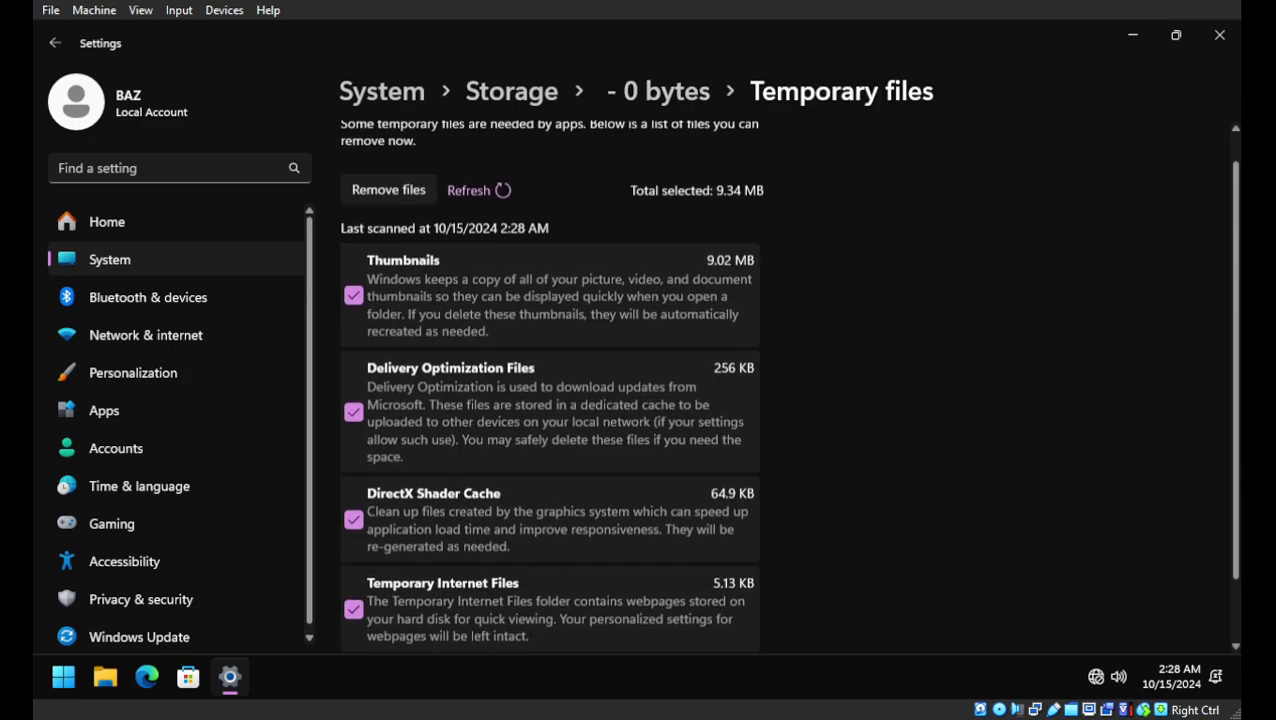
{"action": "left_click", "coordinate": [477, 209]}
{"action": "scroll", "coordinate": [550, 400], "scroll_direction": "down", "scroll_amount": 2}
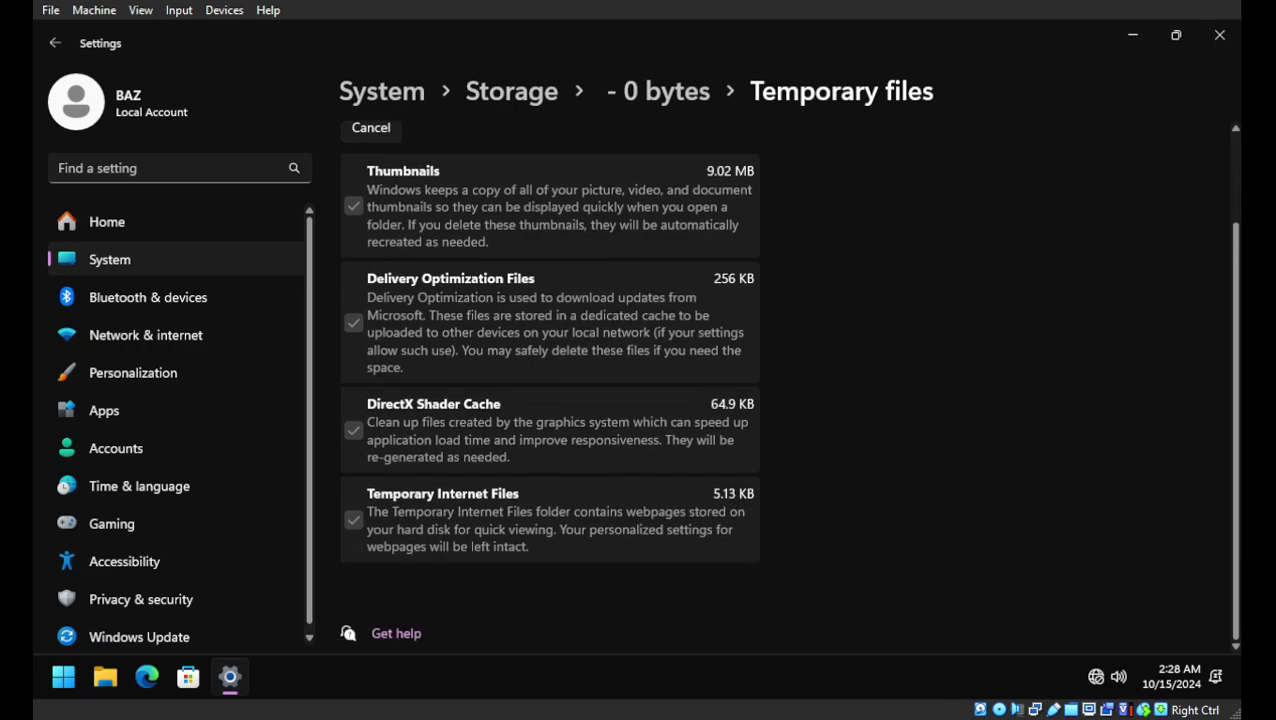
{"action": "scroll", "coordinate": [550, 400], "scroll_direction": "up", "scroll_amount": 2}
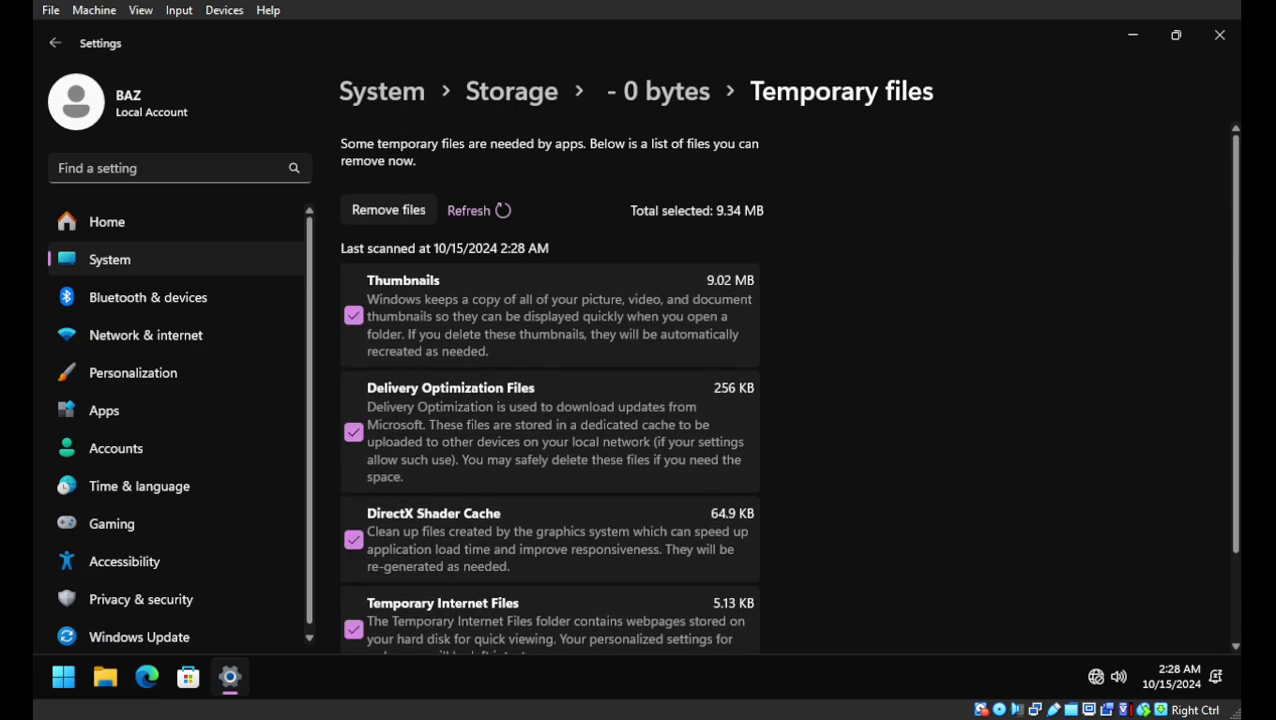
{"action": "scroll", "coordinate": [550, 400], "scroll_direction": "down", "scroll_amount": 2}
{"action": "left_click", "coordinate": [1219, 35]}
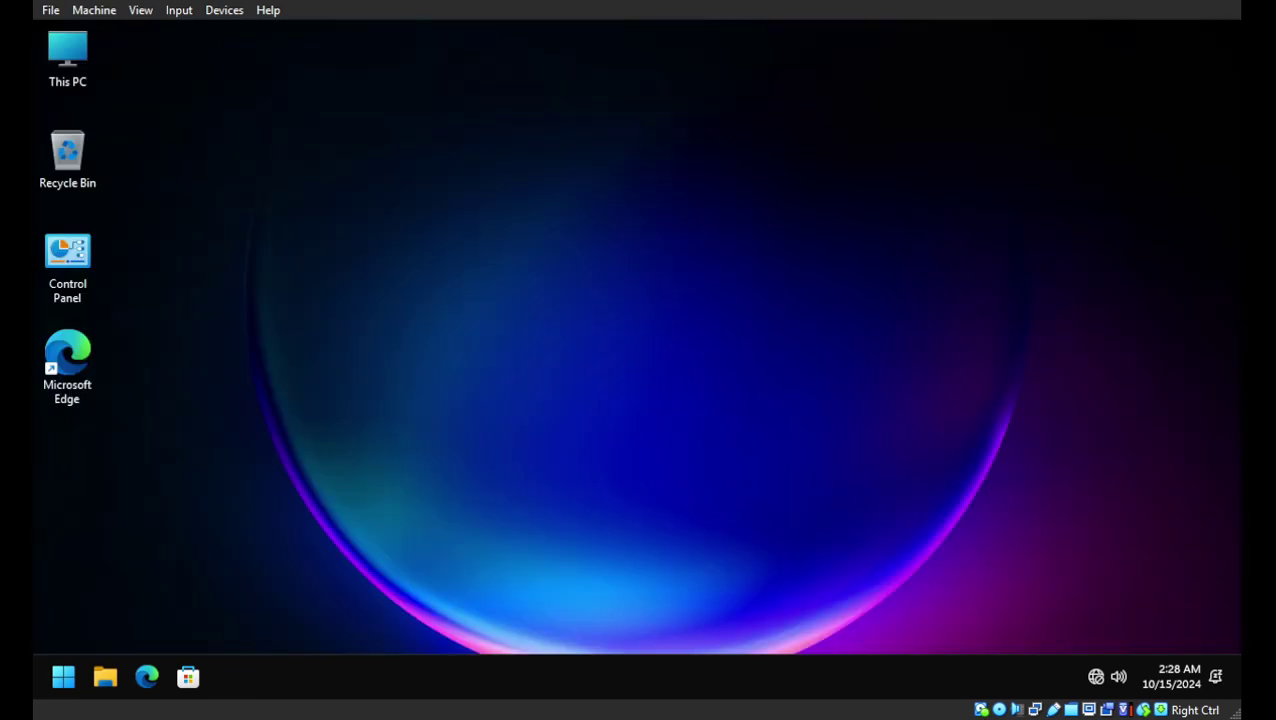
Step: Start a Disk Cleanup scan of drive C: from Windows Tools and close the Windows Tools window
{"action": "right_click", "coordinate": [669, 148]}
{"action": "left_click", "coordinate": [755, 251]}
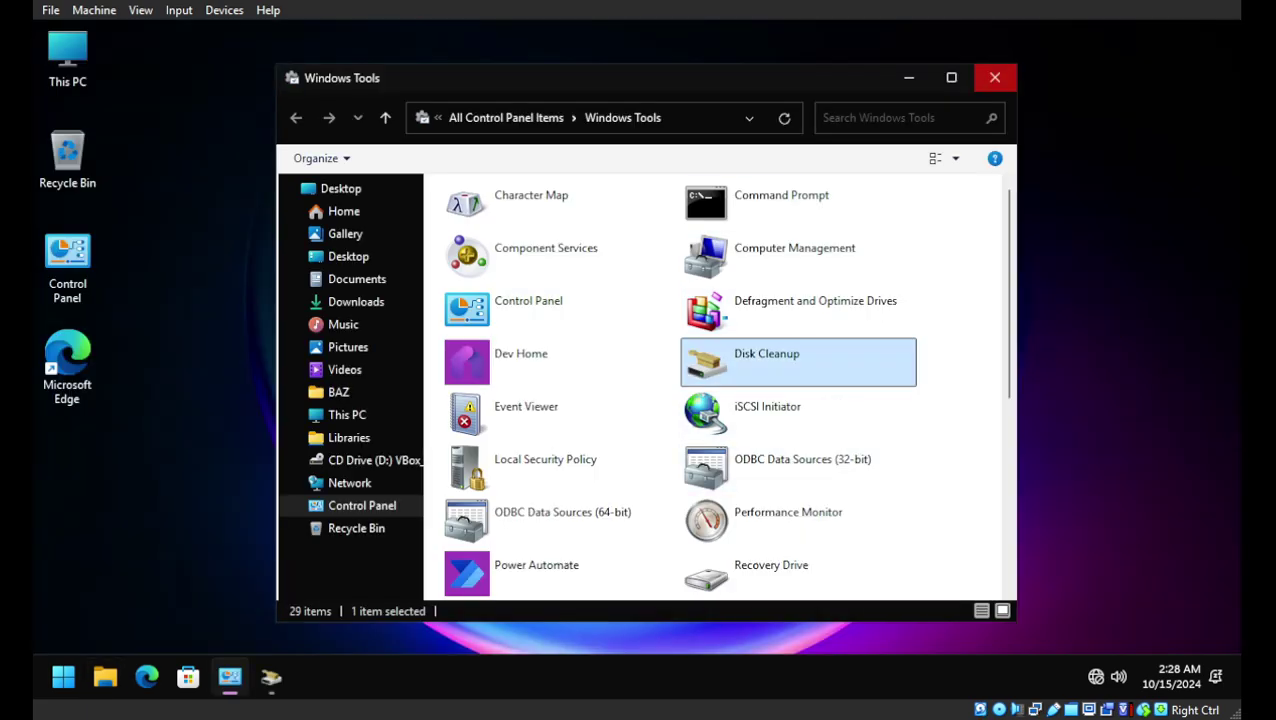
{"action": "left_click", "coordinate": [995, 77]}
{"action": "right_click", "coordinate": [1234, 452]}
{"action": "left_click", "coordinate": [1188, 478]}
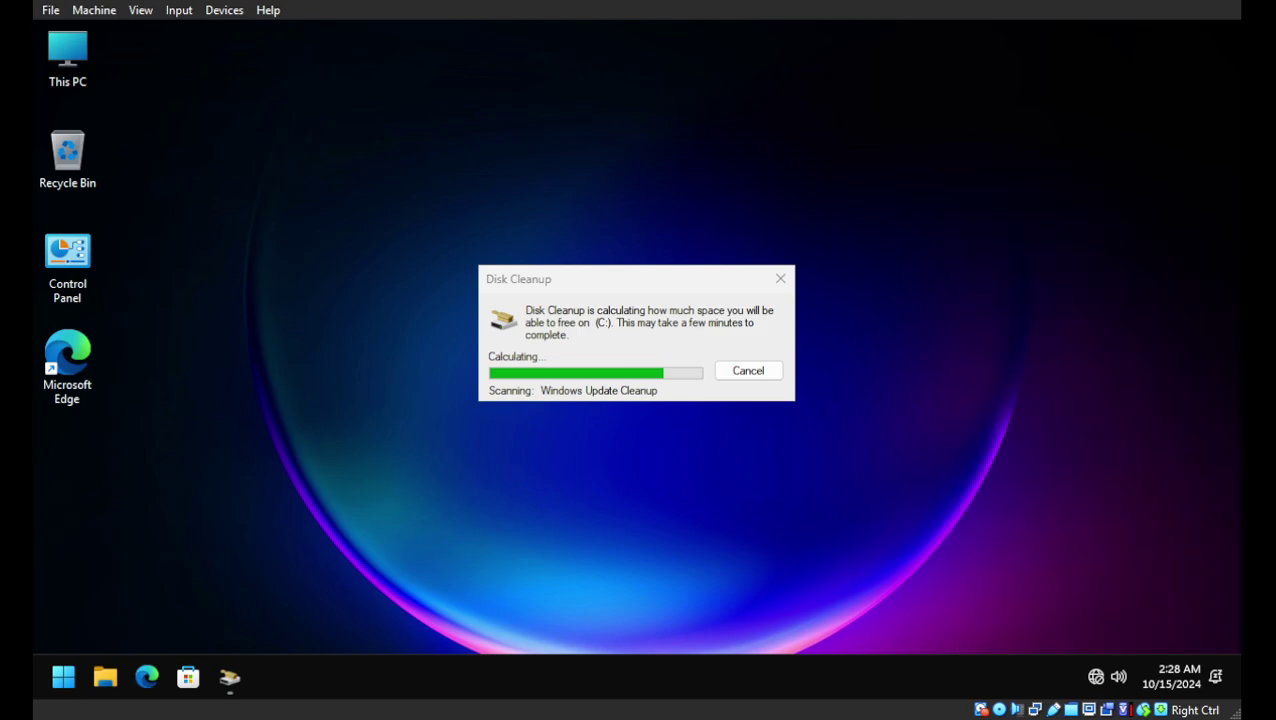
Step: Run sfc /scannow in an administrator command prompt to verify the system files
{"action": "type", "text": "sfc /"}
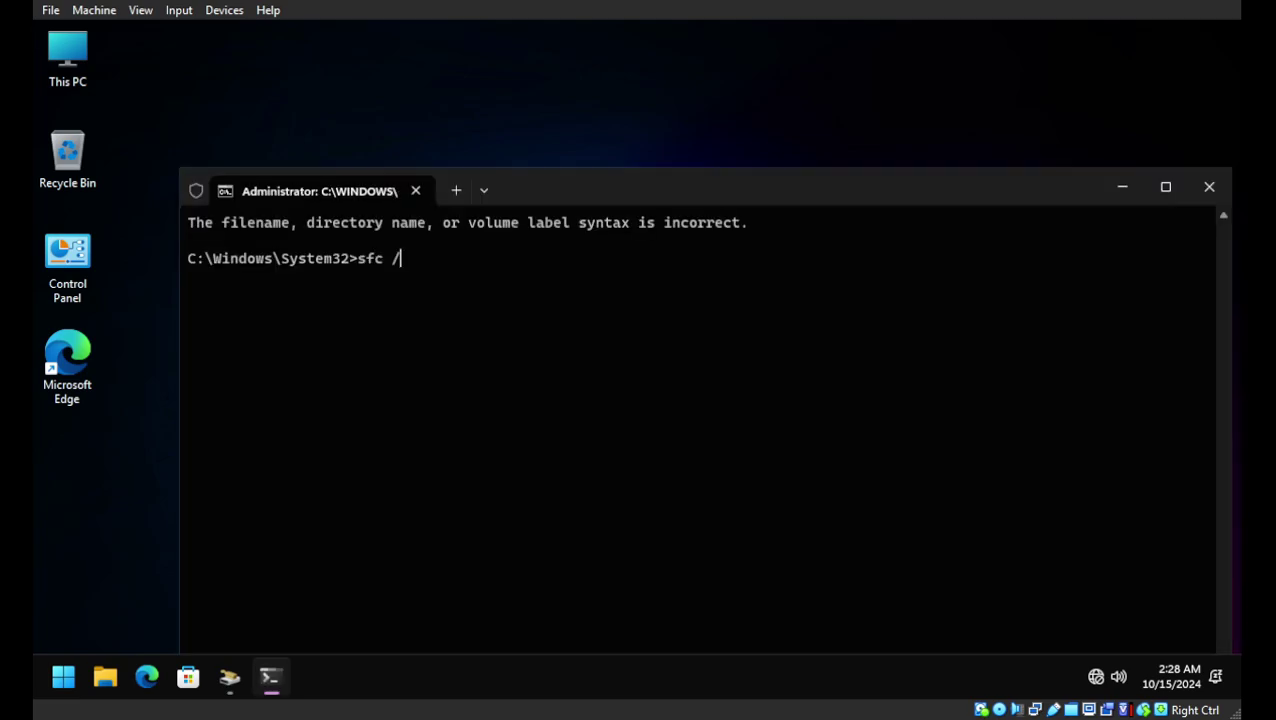
{"action": "type", "text": "scannow"}
{"action": "key", "text": "Return"}
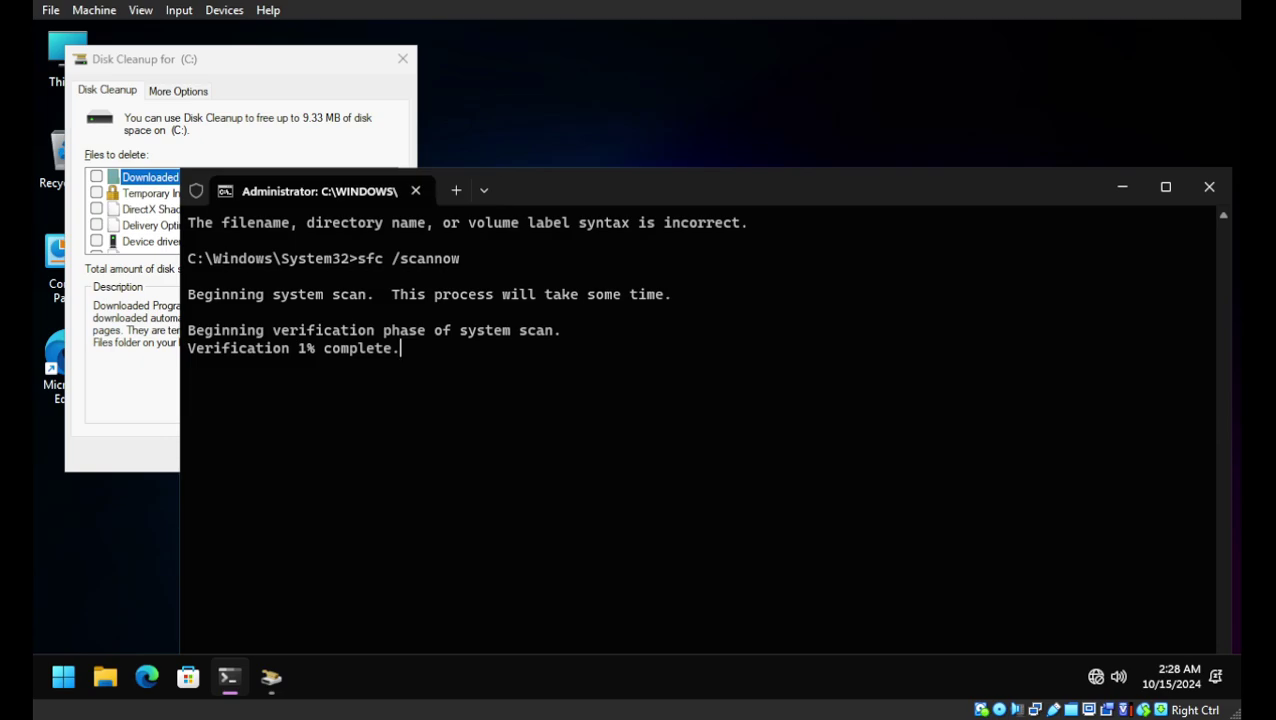
Step: Review the list of files Disk Cleanup can delete on drive C: and close it without cleaning
{"action": "key", "text": "alt+Tab"}
{"action": "scroll", "coordinate": [241, 209], "scroll_direction": "up", "scroll_amount": 2}
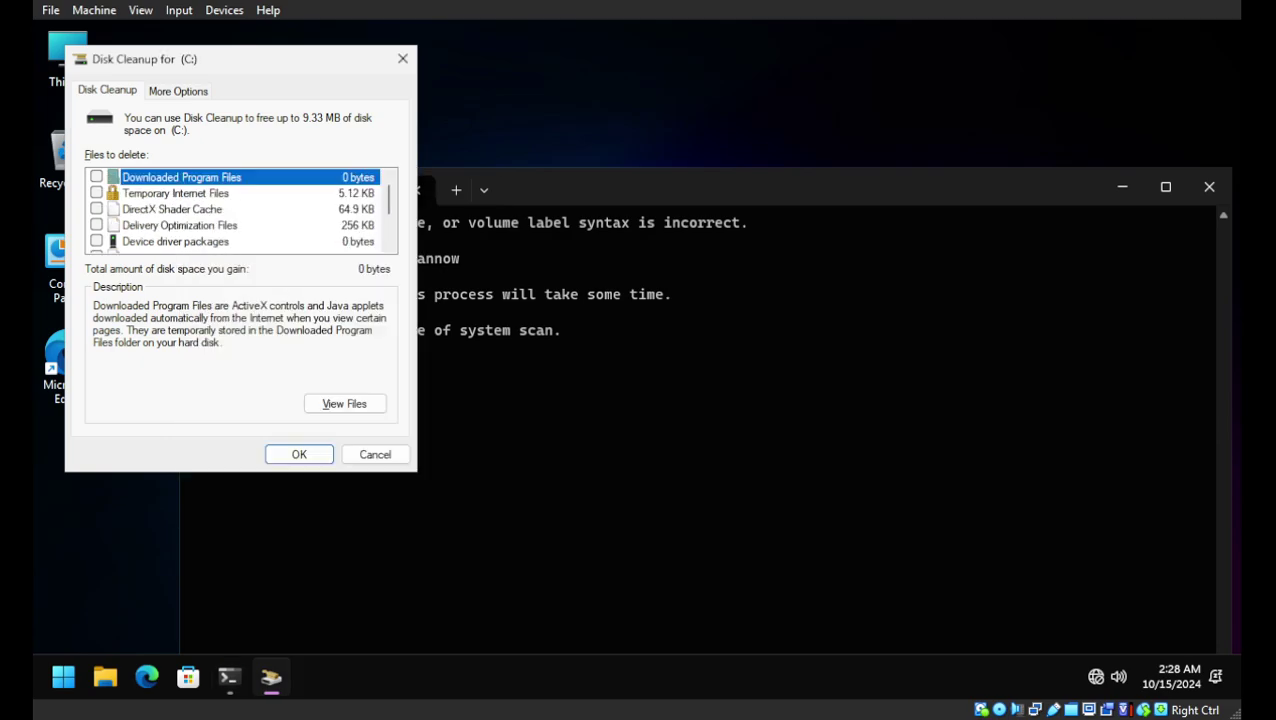
{"action": "left_click", "coordinate": [403, 58]}
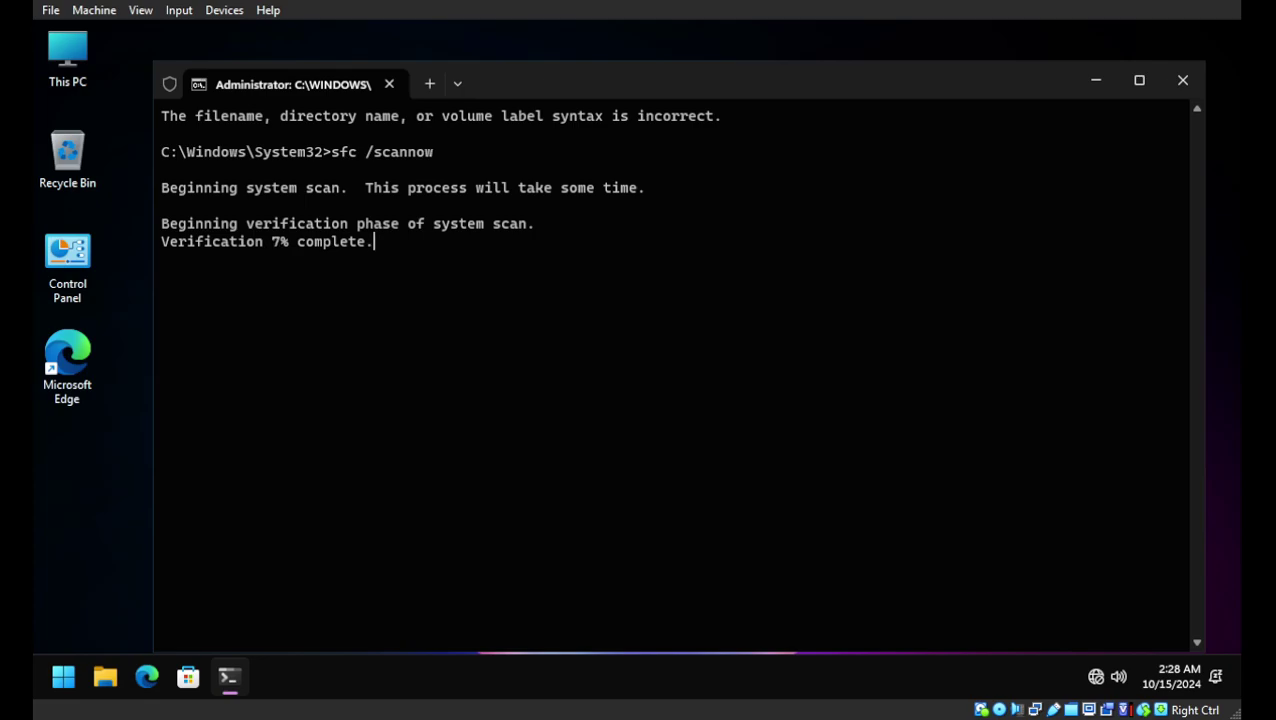
Step: Open Microsoft Edge and complete its first-run setup without signing in, clearing the optional data consents
{"action": "double_click", "coordinate": [67, 360]}
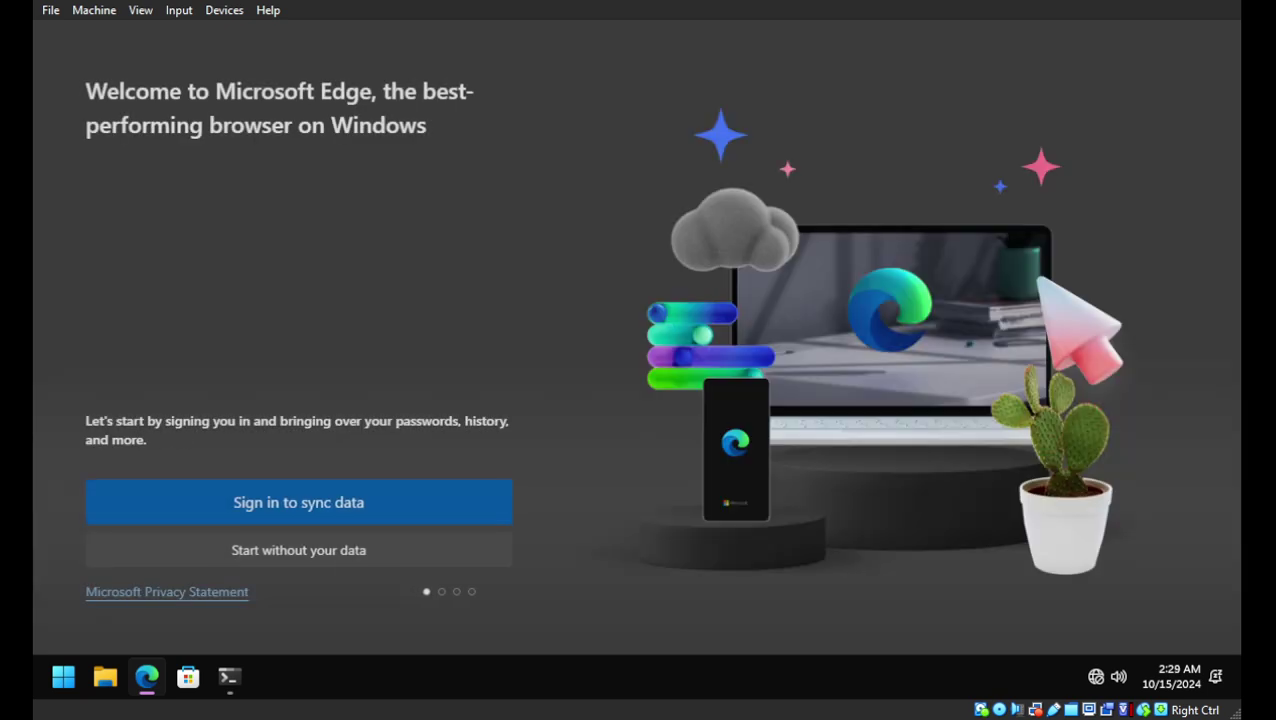
{"action": "left_click", "coordinate": [315, 550]}
{"action": "left_click", "coordinate": [95, 467]}
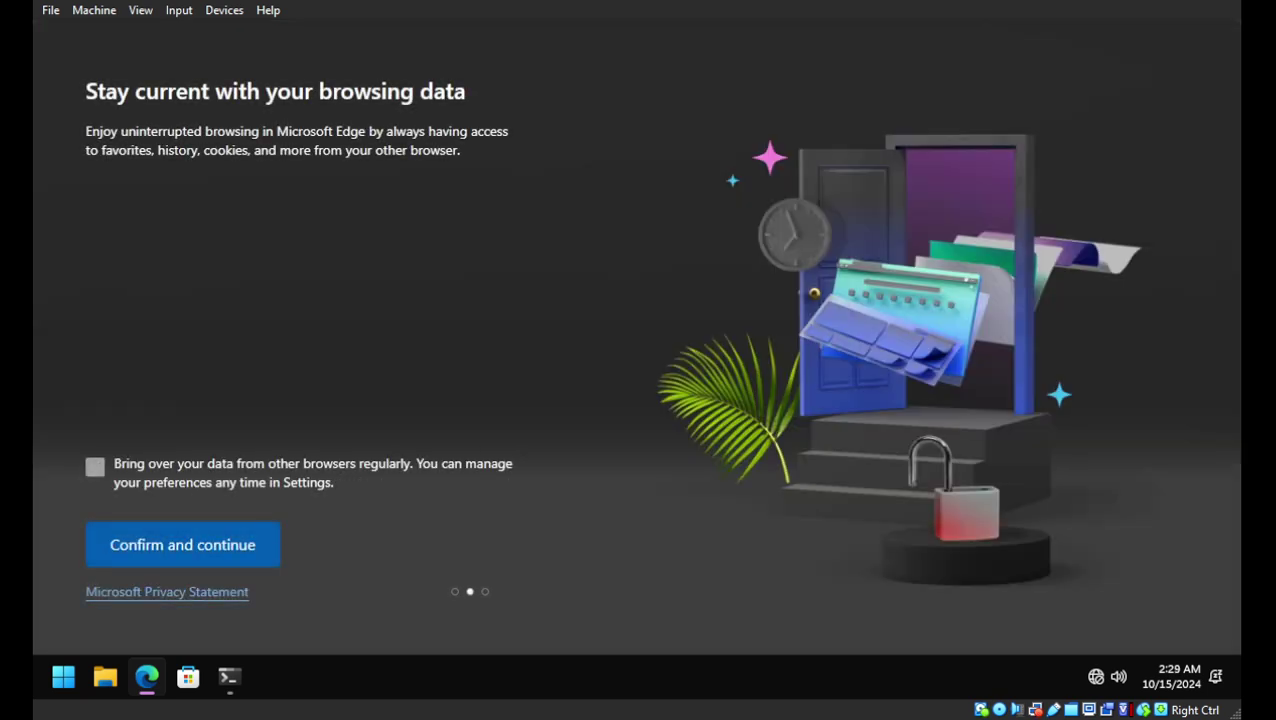
{"action": "left_click", "coordinate": [183, 542]}
{"action": "left_click", "coordinate": [95, 490]}
{"action": "left_click", "coordinate": [174, 550]}
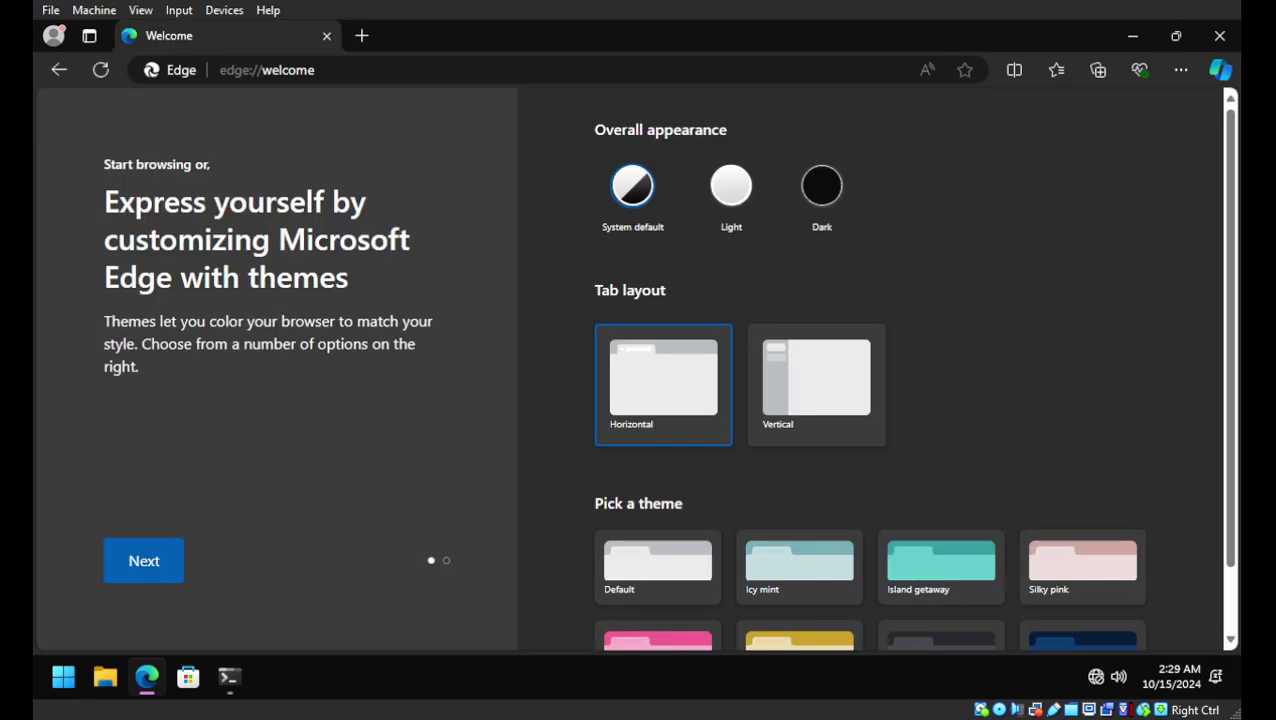
Step: Close the Edge Welcome tab and restart the browser on a fresh new tab
{"action": "key", "text": "ctrl+l"}
{"action": "left_click", "coordinate": [362, 36]}
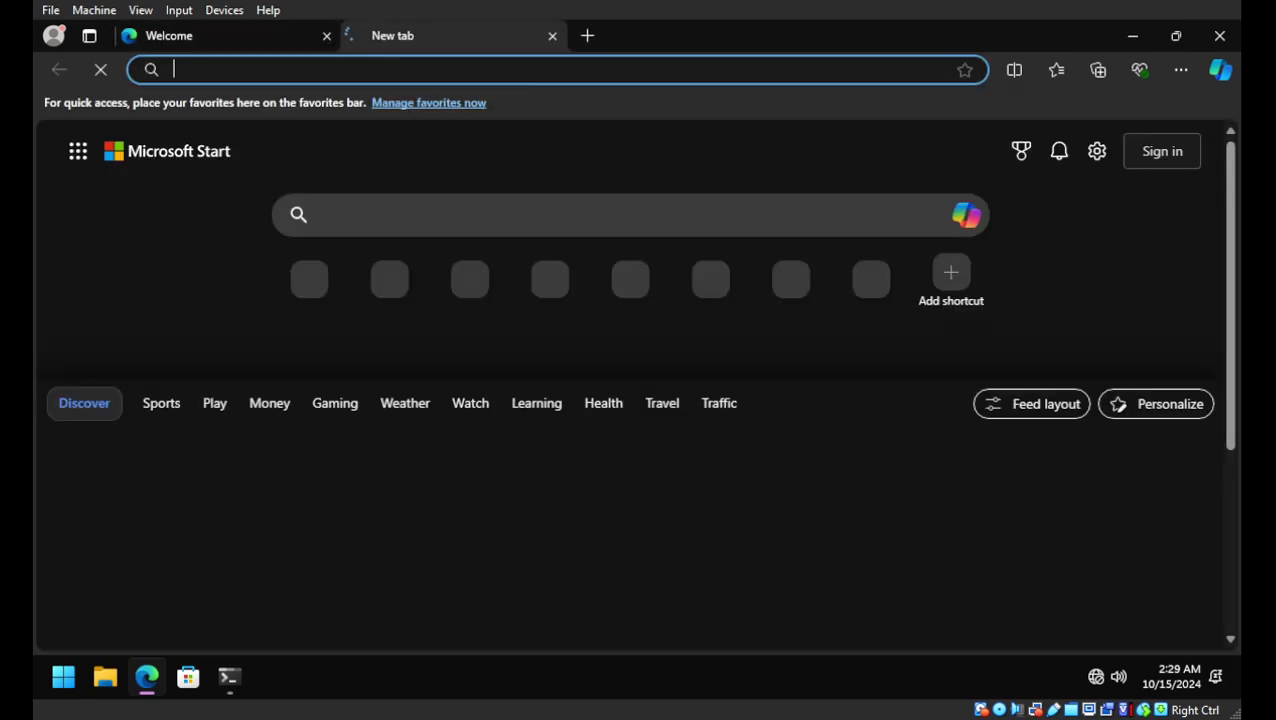
{"action": "left_click", "coordinate": [326, 36]}
{"action": "left_click", "coordinate": [326, 36]}
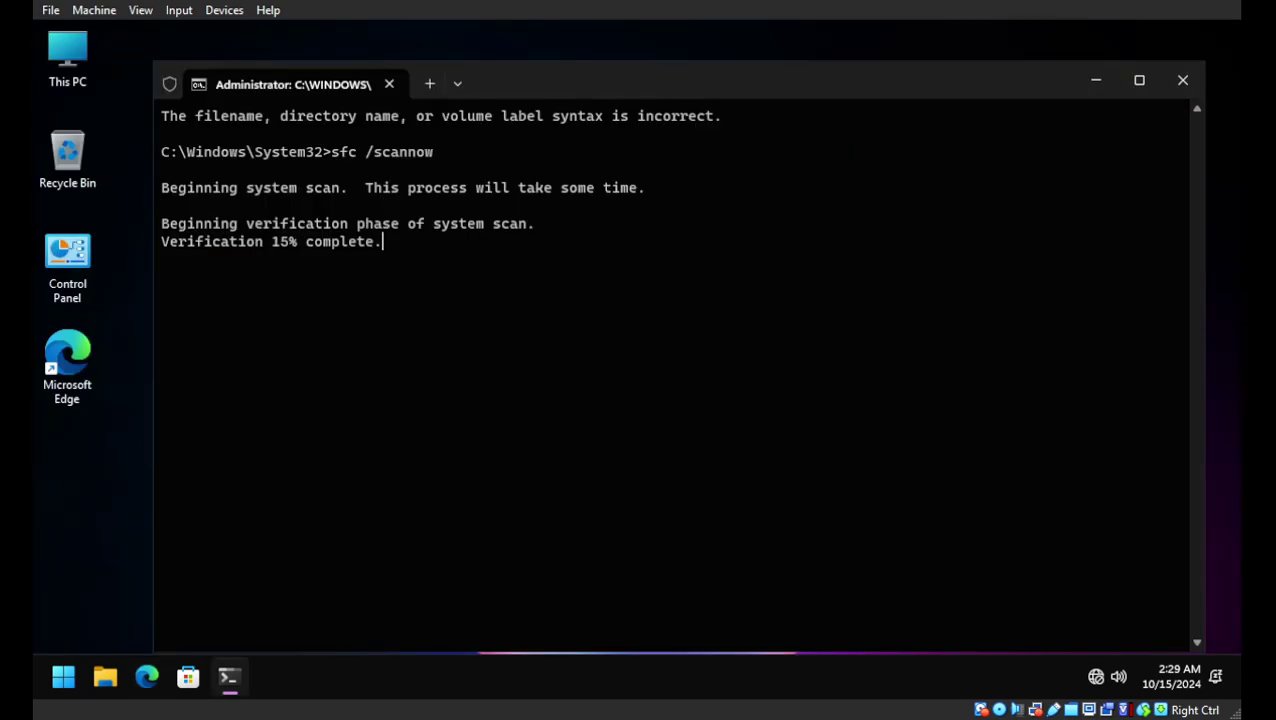
{"action": "double_click", "coordinate": [67, 362]}
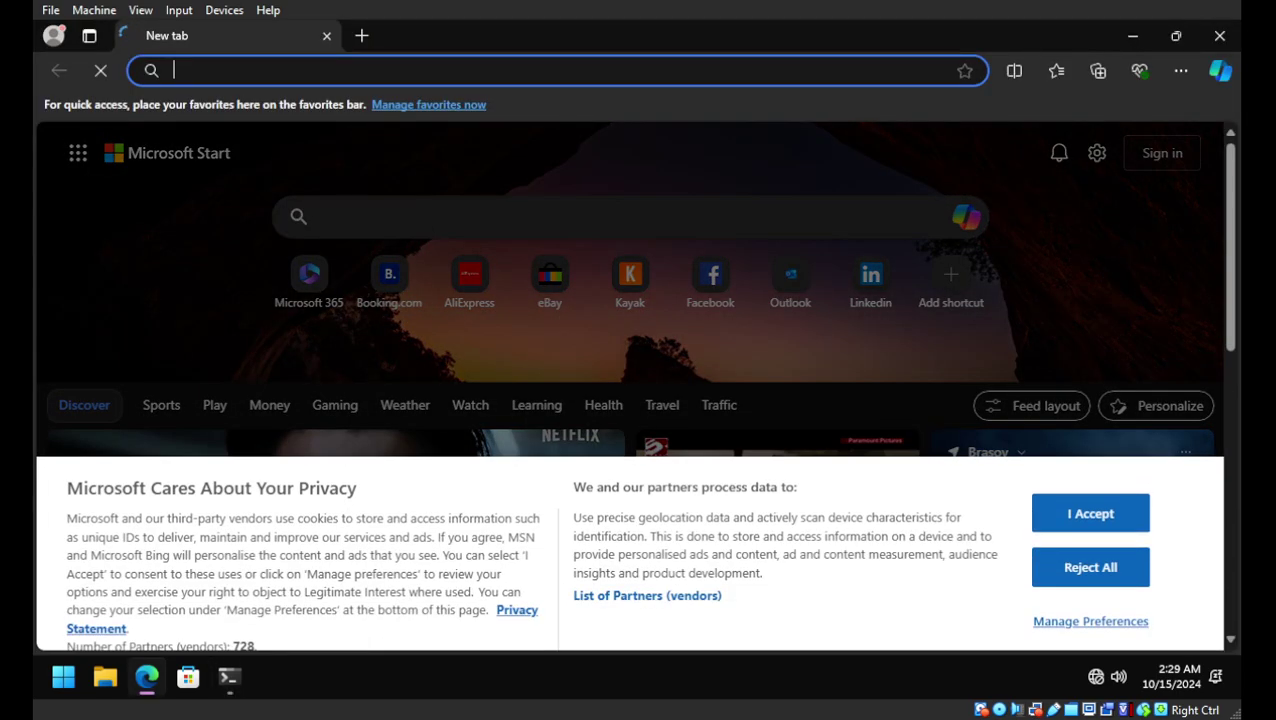
Step: Dismiss the Microsoft privacy notice and search the web for "windows 11 update history"
{"action": "left_click", "coordinate": [1090, 538]}
{"action": "left_click", "coordinate": [174, 70]}
{"action": "type", "text": "wi"}
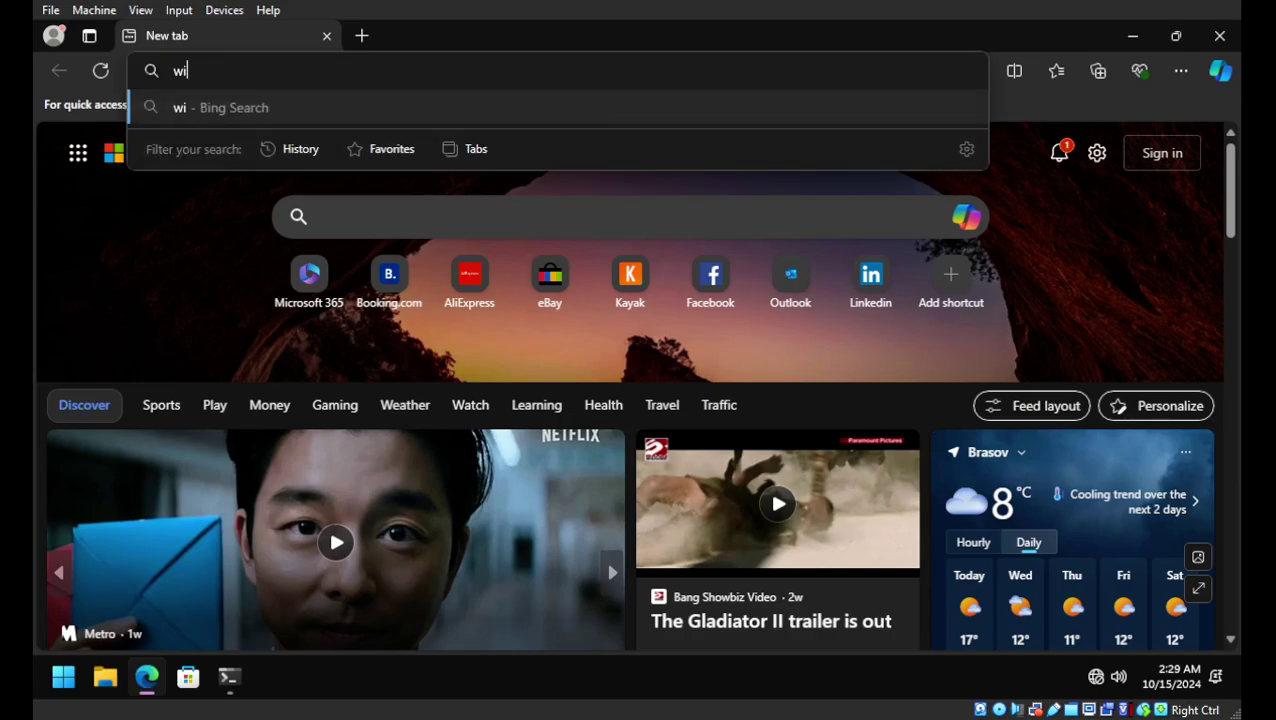
{"action": "type", "text": "ndows  11 update histry"}
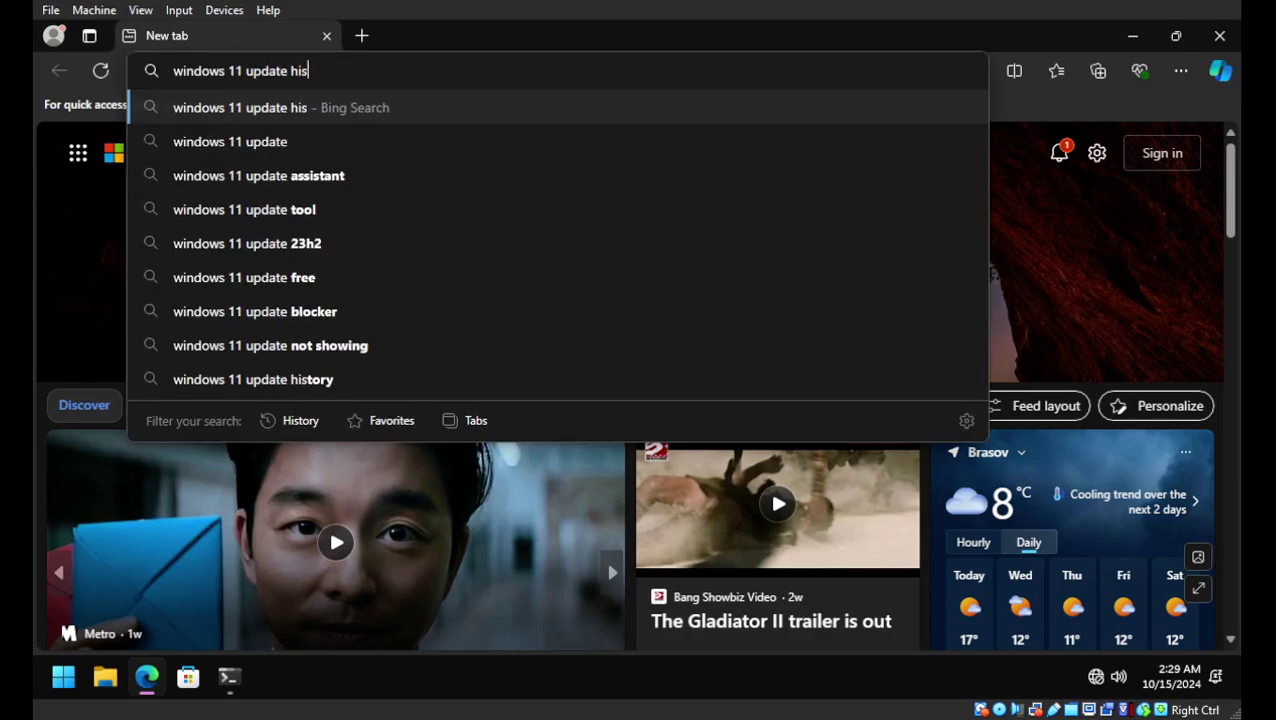
{"action": "key", "text": "BackSpace"}
{"action": "key", "text": "BackSpace"}
{"action": "type", "text": "o"}
{"action": "key", "text": "Return"}
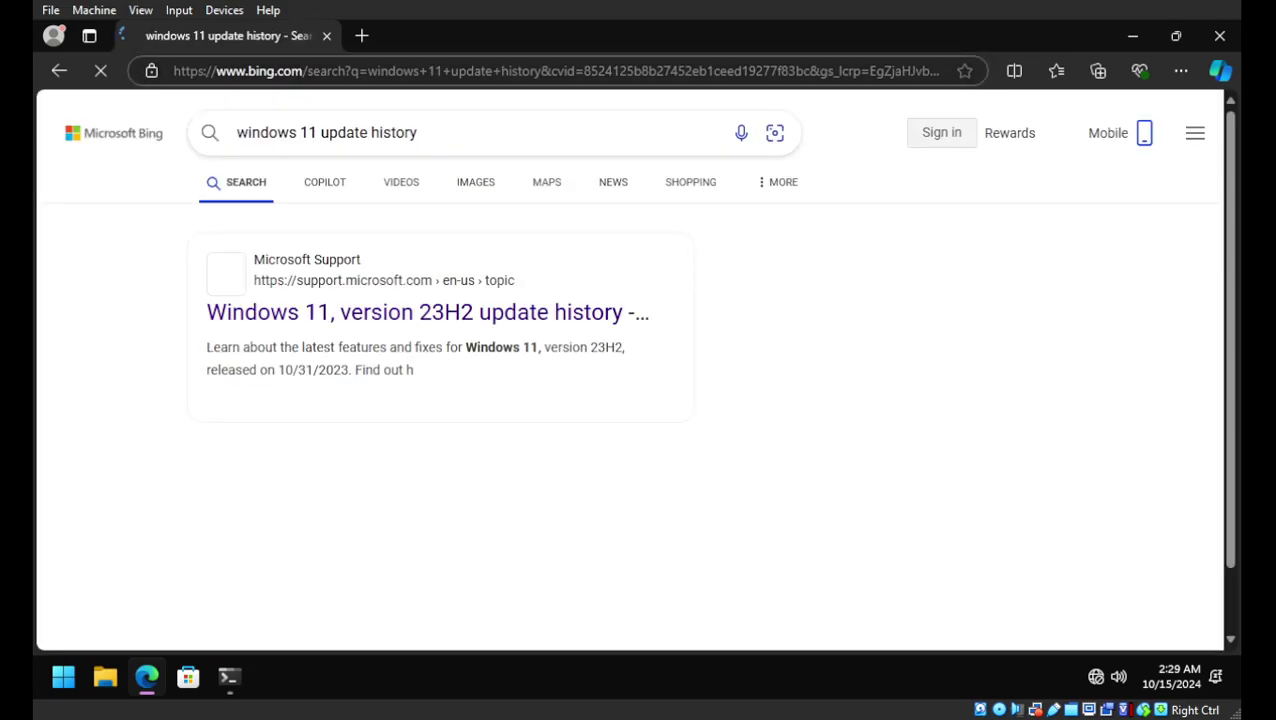
Step: Open the Windows 11, version 24H2 update history result in a new tab and reject Bing's cookies
{"action": "scroll", "coordinate": [430, 300], "scroll_direction": "down", "scroll_amount": 5}
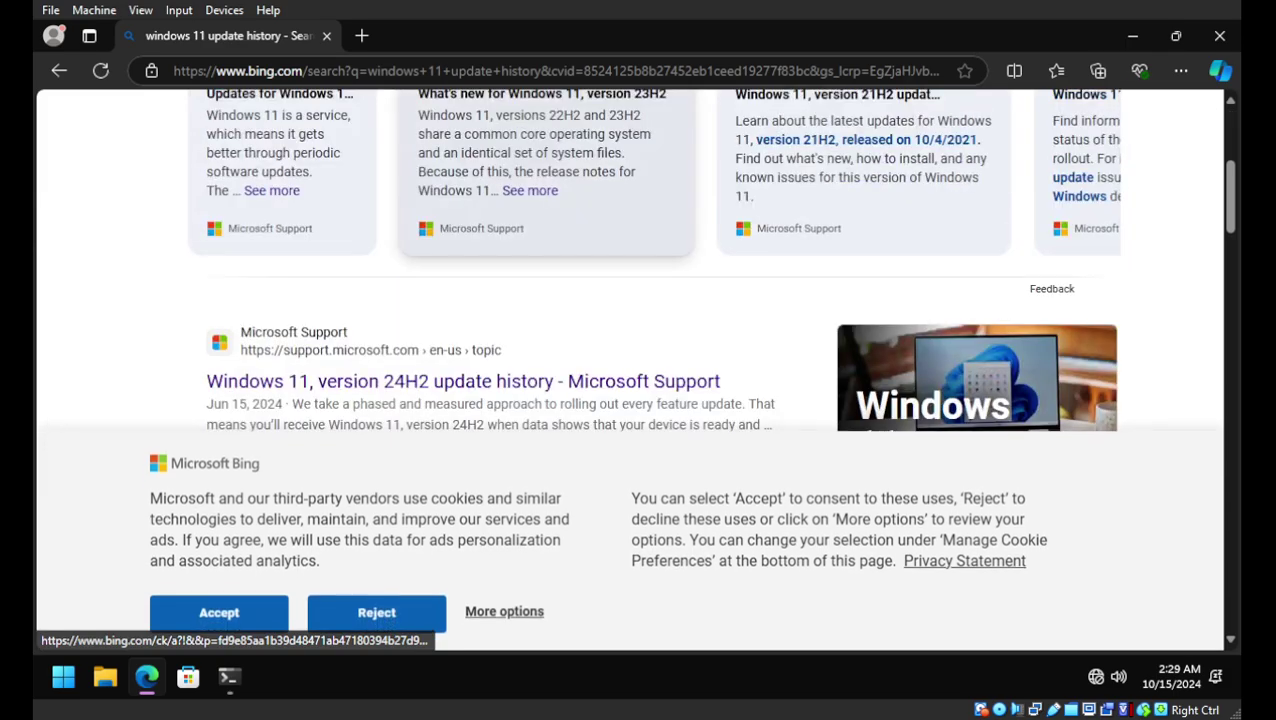
{"action": "left_click", "coordinate": [463, 287]}
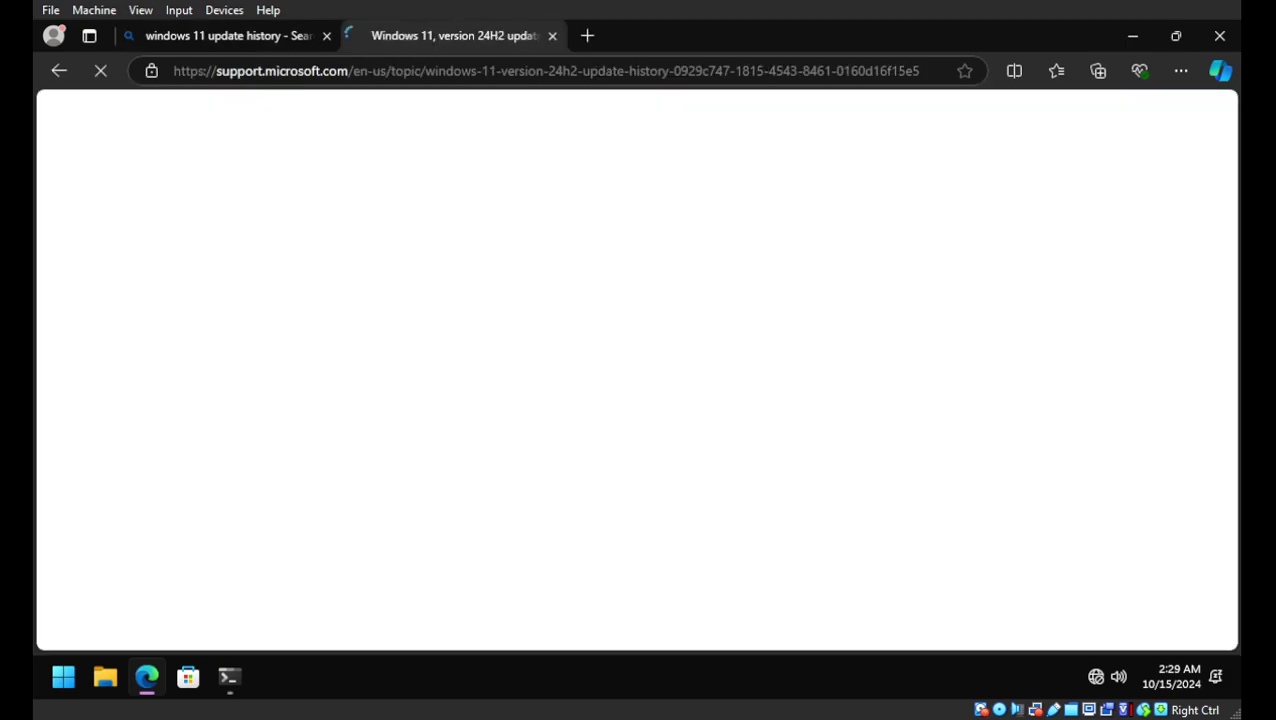
{"action": "left_click", "coordinate": [229, 36]}
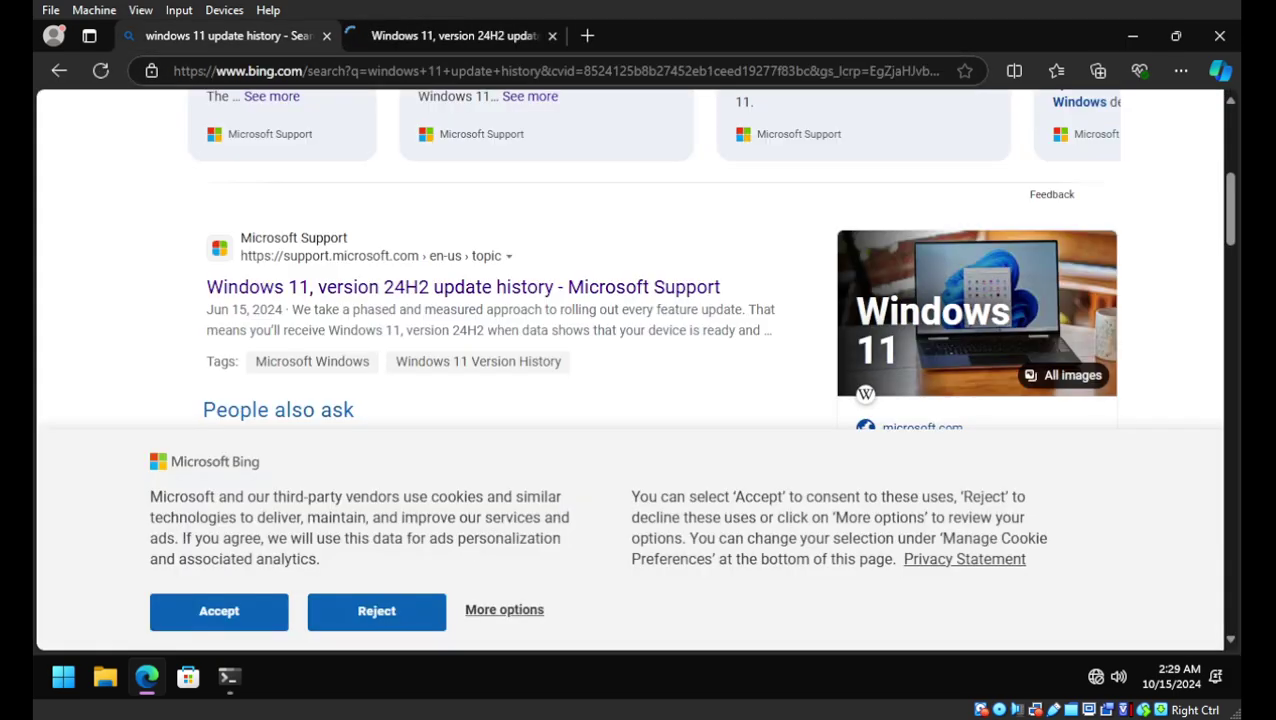
{"action": "left_click", "coordinate": [376, 611]}
{"action": "scroll", "coordinate": [480, 484], "scroll_direction": "down", "scroll_amount": 5}
{"action": "scroll", "coordinate": [480, 484], "scroll_direction": "up", "scroll_amount": 6}
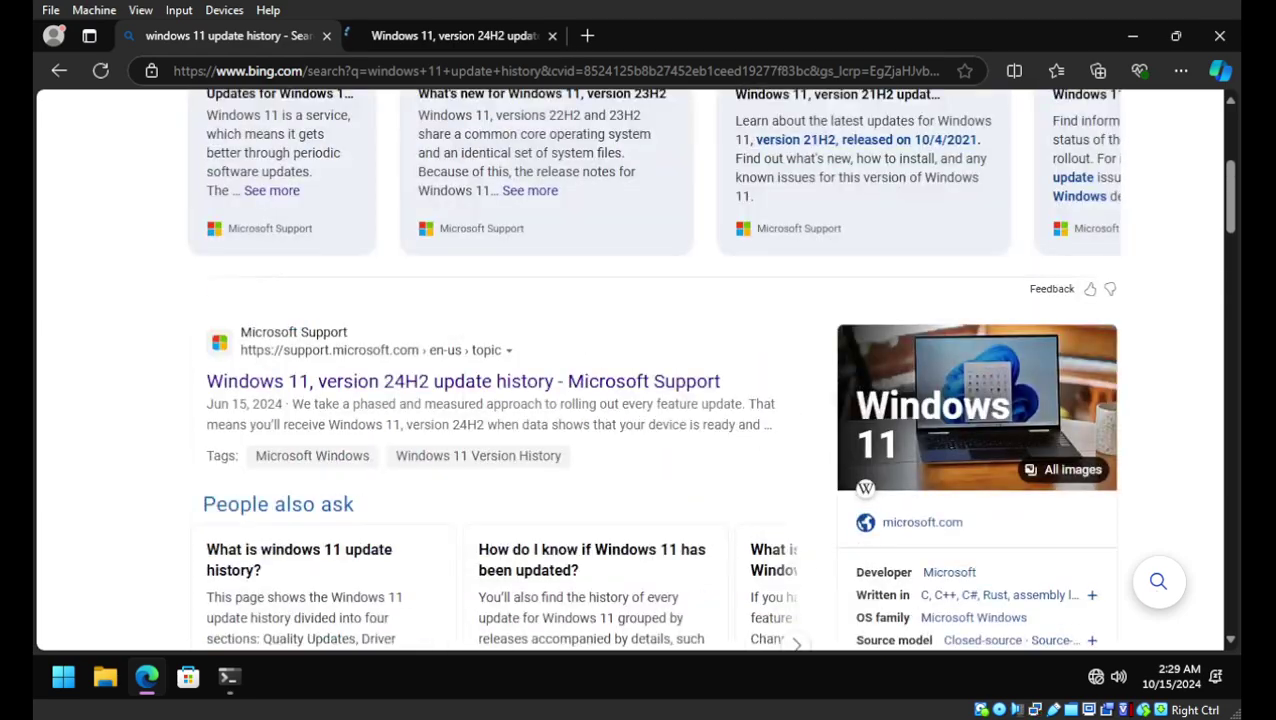
Step: Look through the version 24H2 update history page and open its October 8, 2024 KB5044284 article
{"action": "key", "text": "ctrl+Tab"}
{"action": "scroll", "coordinate": [630, 369], "scroll_direction": "down", "scroll_amount": 3}
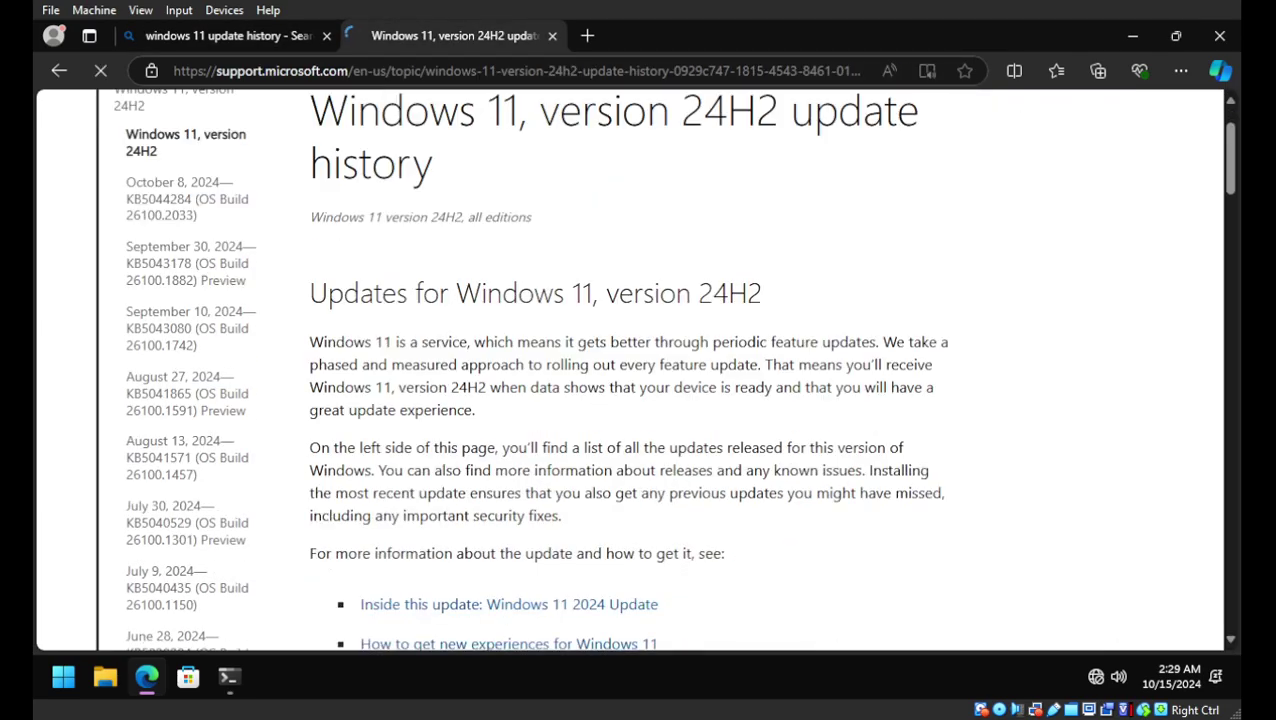
{"action": "scroll", "coordinate": [630, 370], "scroll_direction": "down", "scroll_amount": 1}
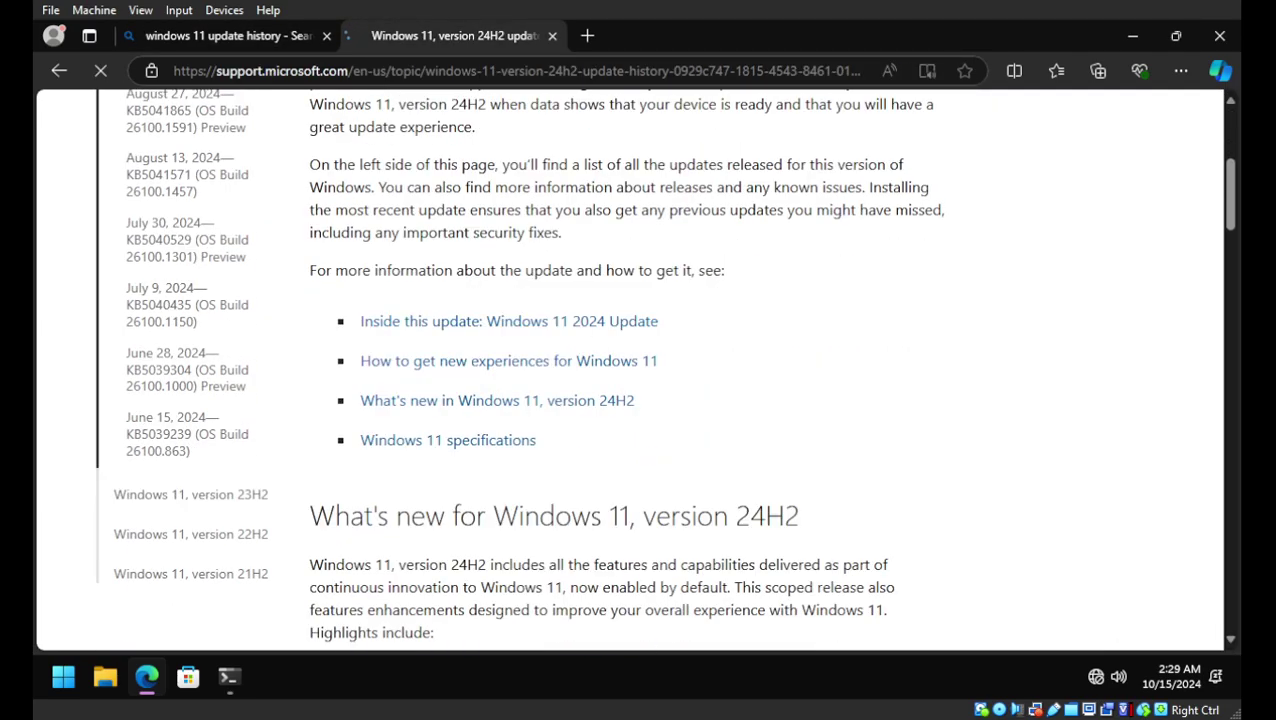
{"action": "scroll", "coordinate": [630, 370], "scroll_direction": "up", "scroll_amount": 4}
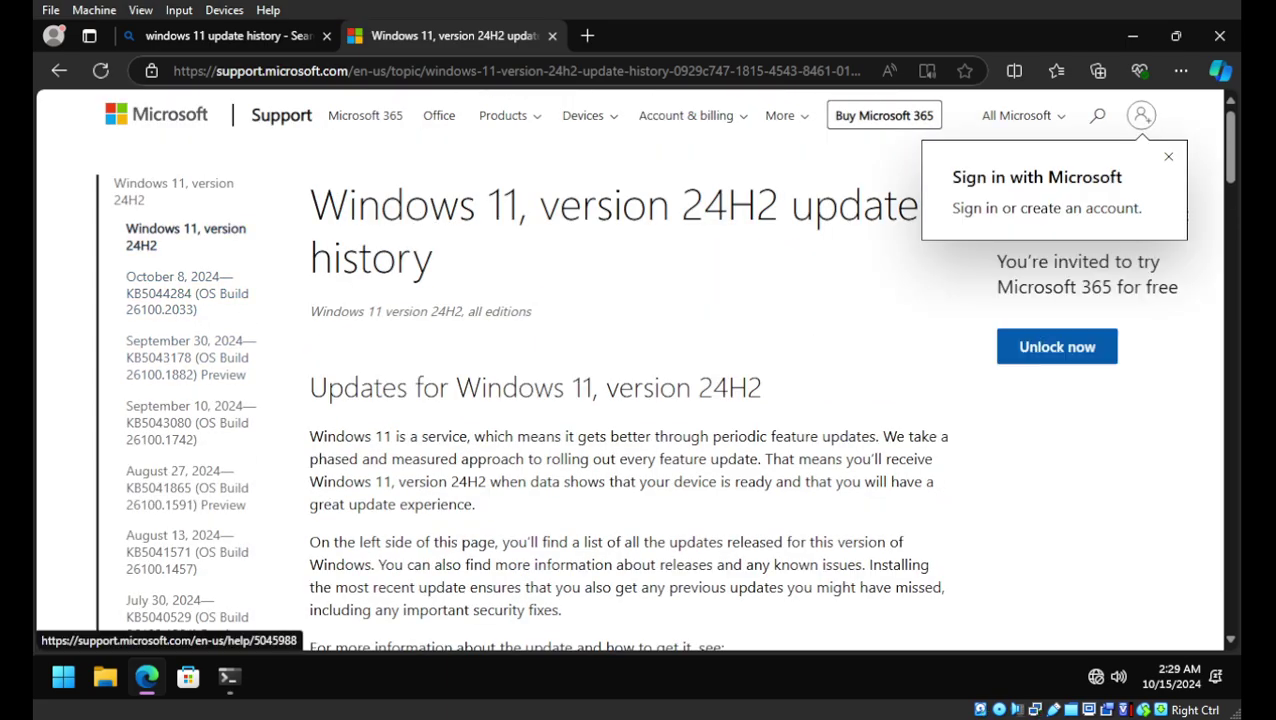
{"action": "left_click", "coordinate": [180, 293]}
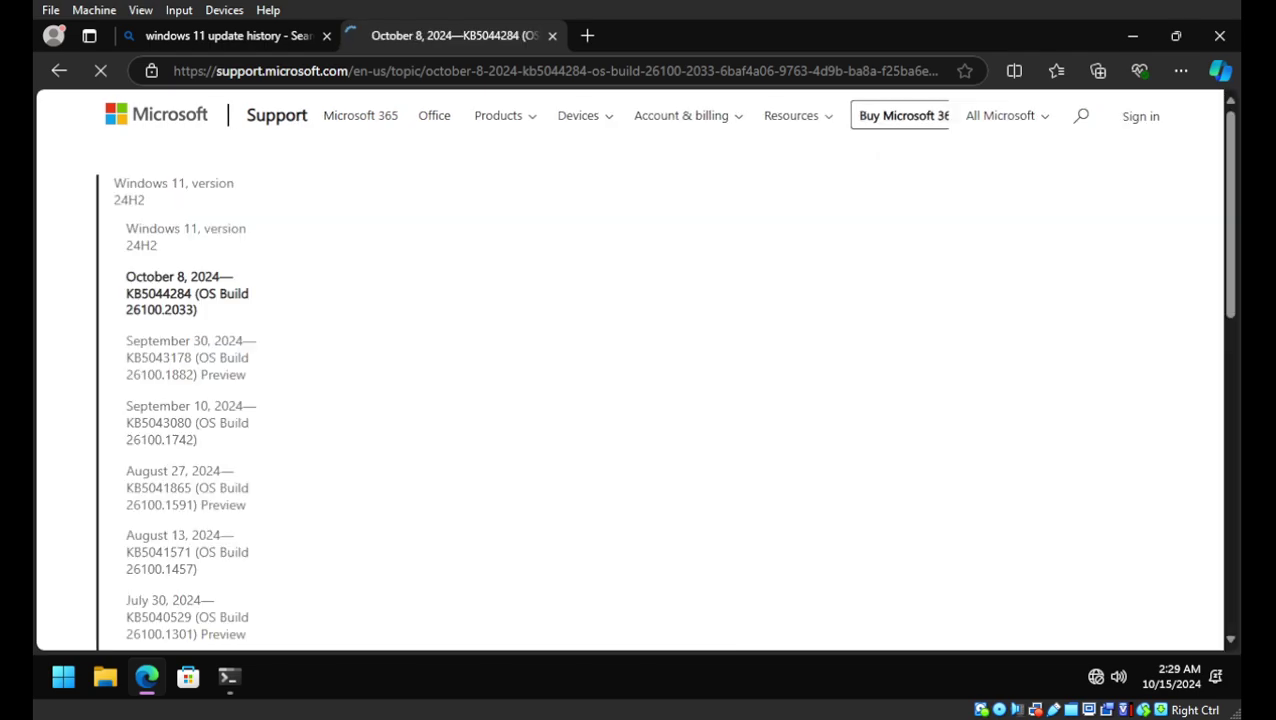
Step: Read the KB5044284 article's improvements, known issues and installation options, and close the browser
{"action": "scroll", "coordinate": [630, 370], "scroll_direction": "down", "scroll_amount": 5}
{"action": "scroll", "coordinate": [630, 370], "scroll_direction": "down", "scroll_amount": 7}
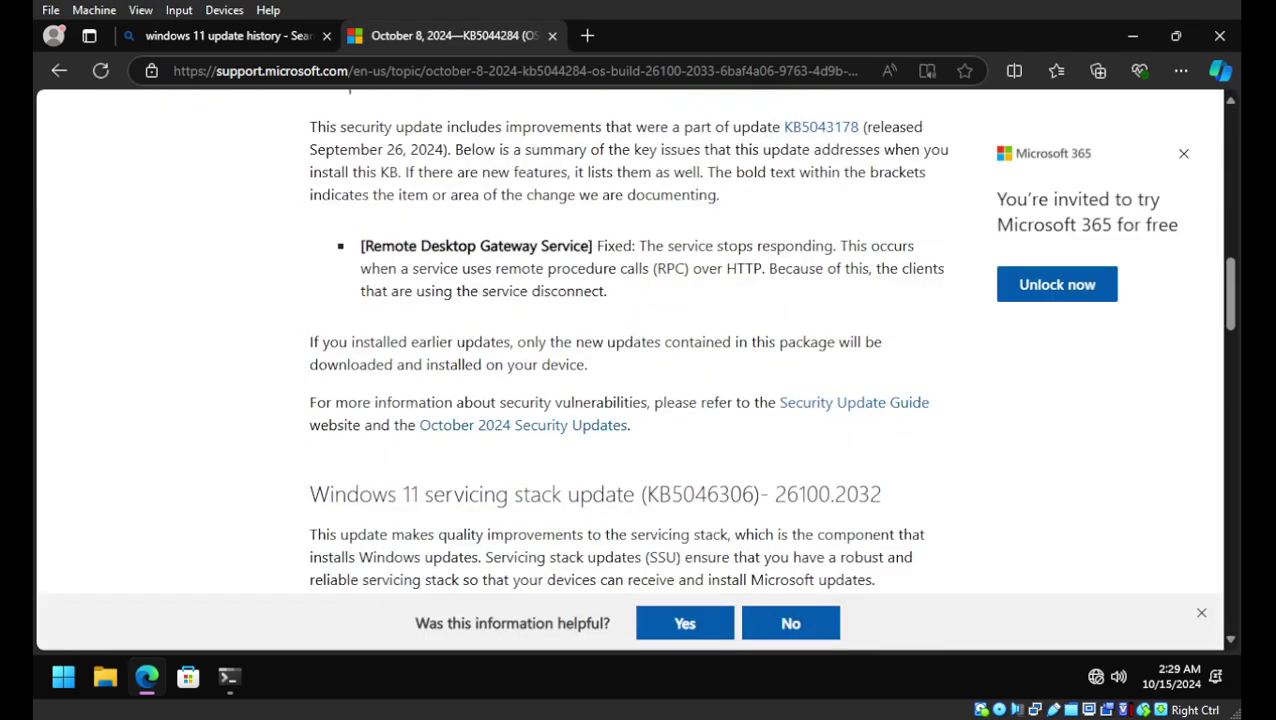
{"action": "scroll", "coordinate": [630, 370], "scroll_direction": "down", "scroll_amount": 5}
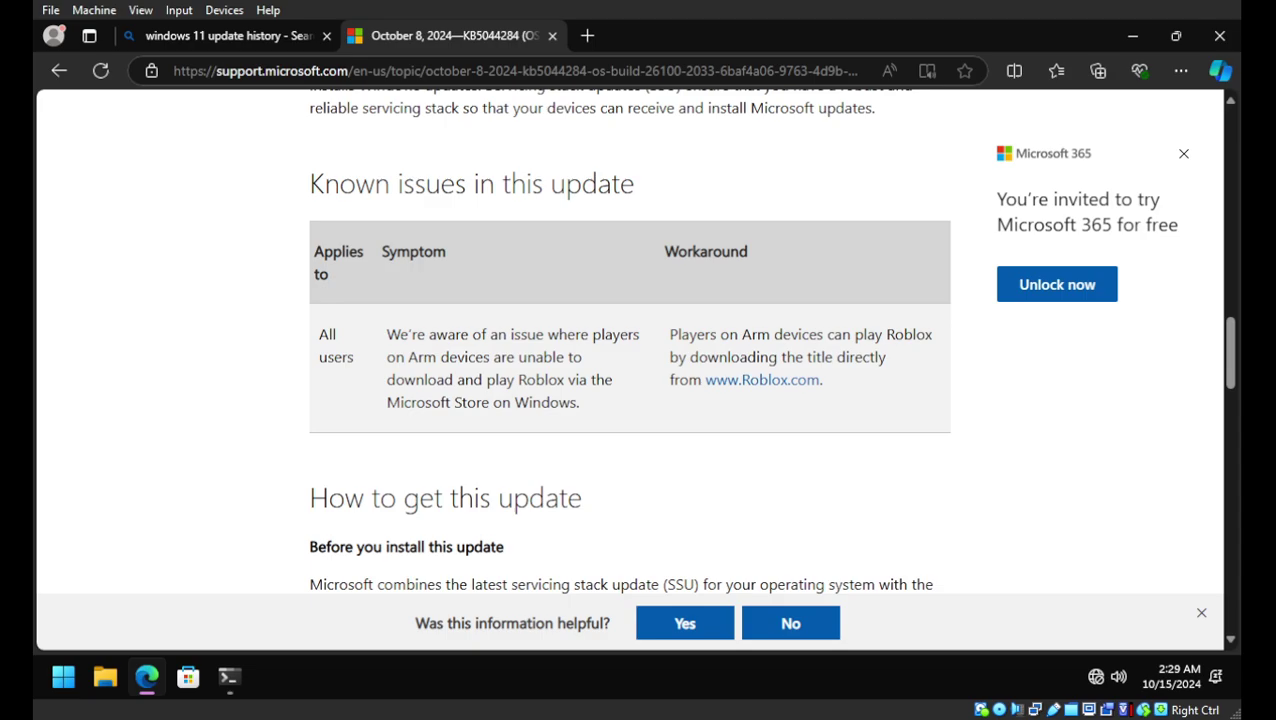
{"action": "scroll", "coordinate": [630, 370], "scroll_direction": "down", "scroll_amount": 5}
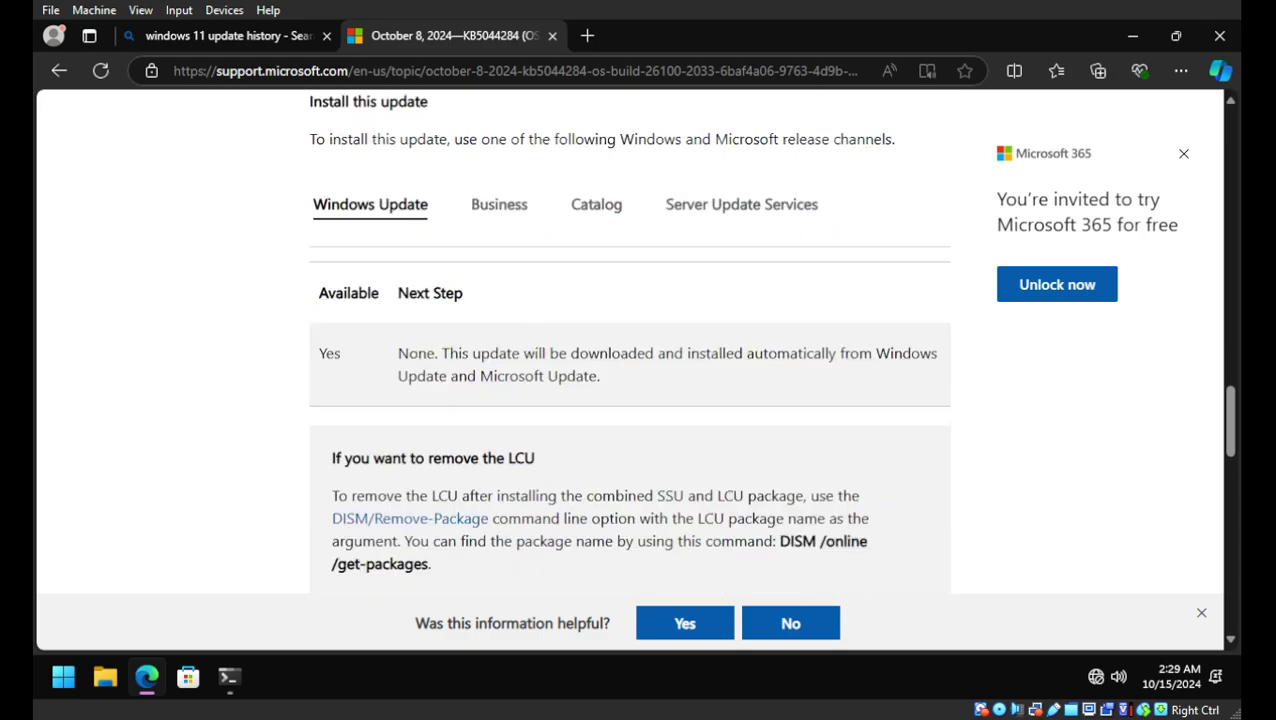
{"action": "scroll", "coordinate": [630, 370], "scroll_direction": "down", "scroll_amount": 6}
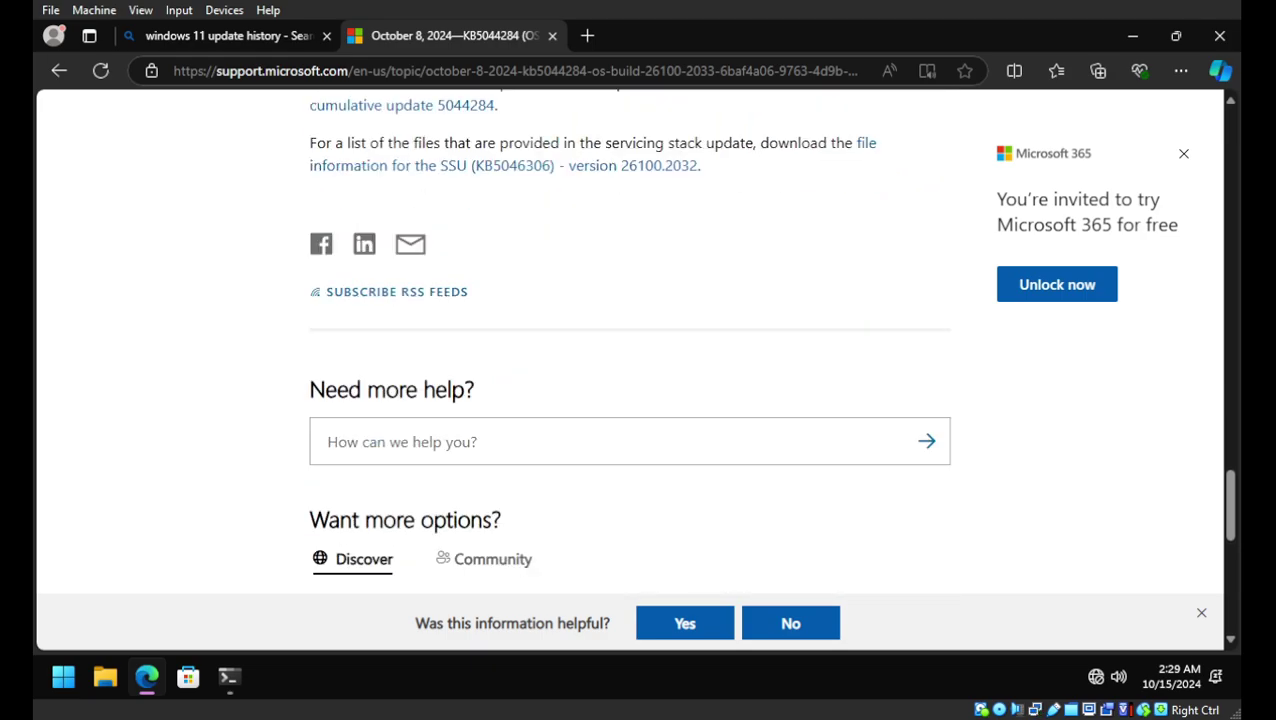
{"action": "scroll", "coordinate": [630, 370], "scroll_direction": "up", "scroll_amount": 3}
{"action": "scroll", "coordinate": [630, 370], "scroll_direction": "up", "scroll_amount": 5}
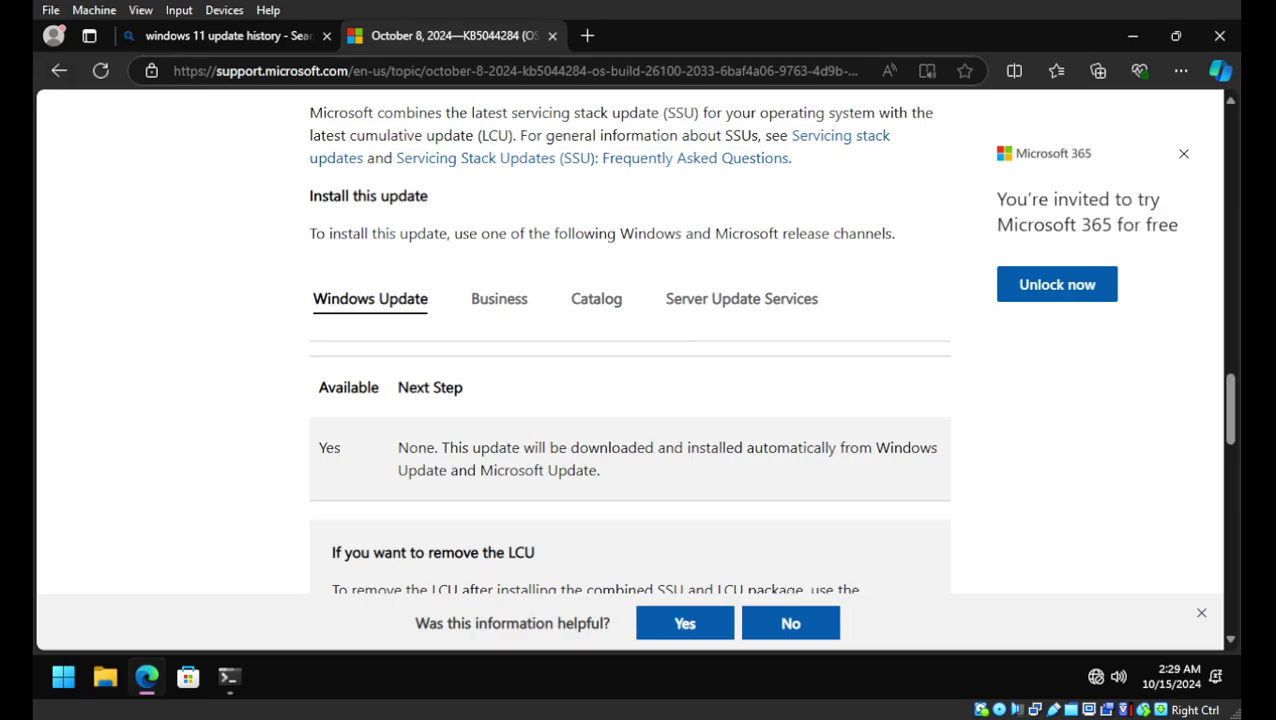
{"action": "scroll", "coordinate": [630, 370], "scroll_direction": "up", "scroll_amount": 15}
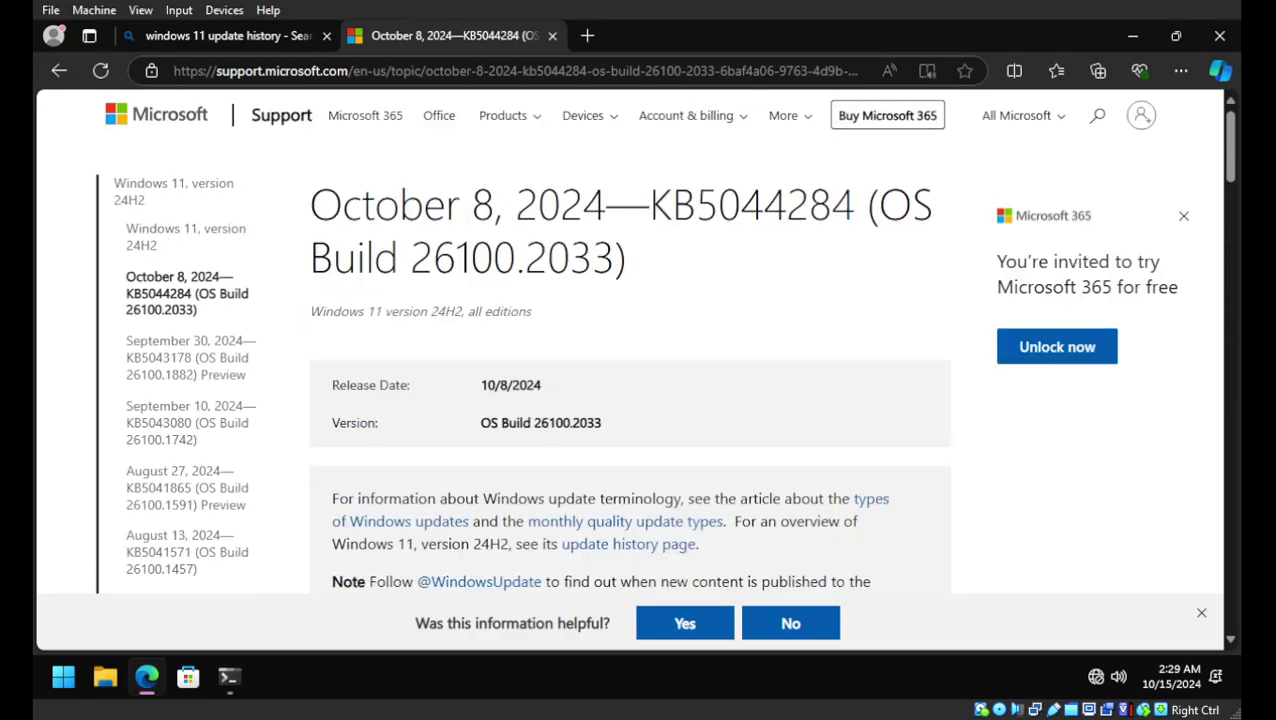
{"action": "left_click", "coordinate": [552, 36]}
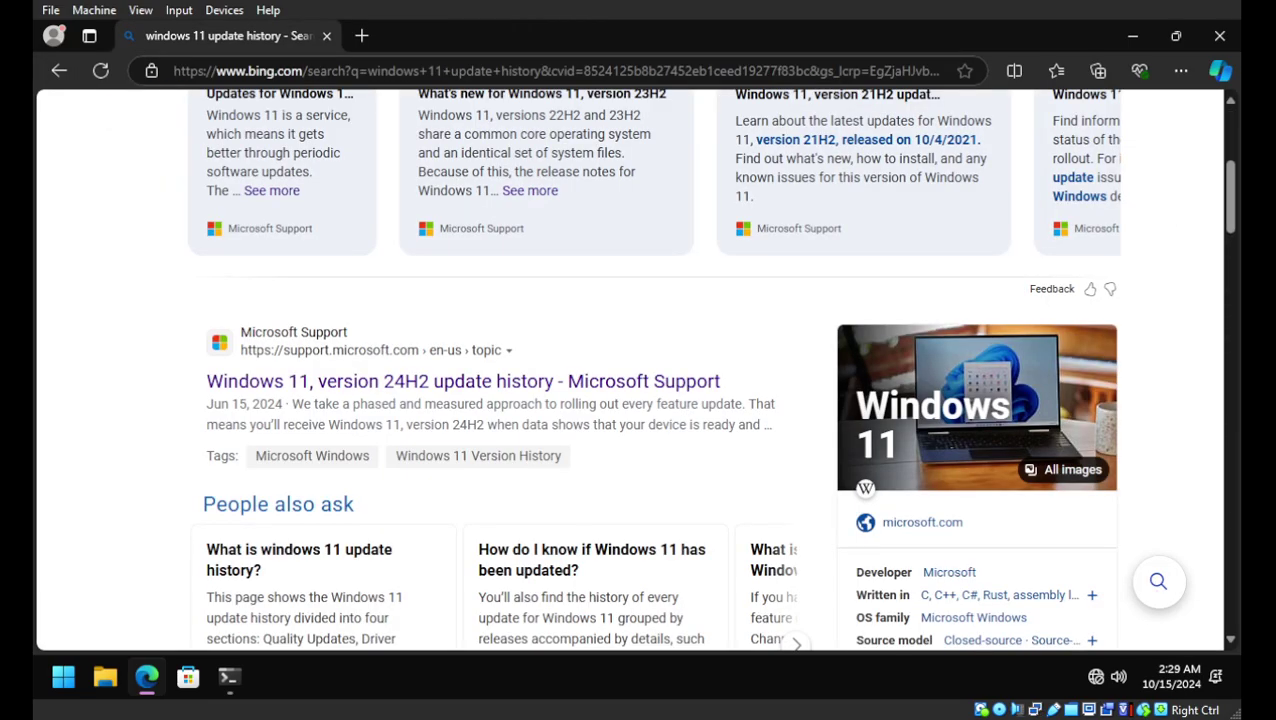
{"action": "left_click", "coordinate": [1219, 36]}
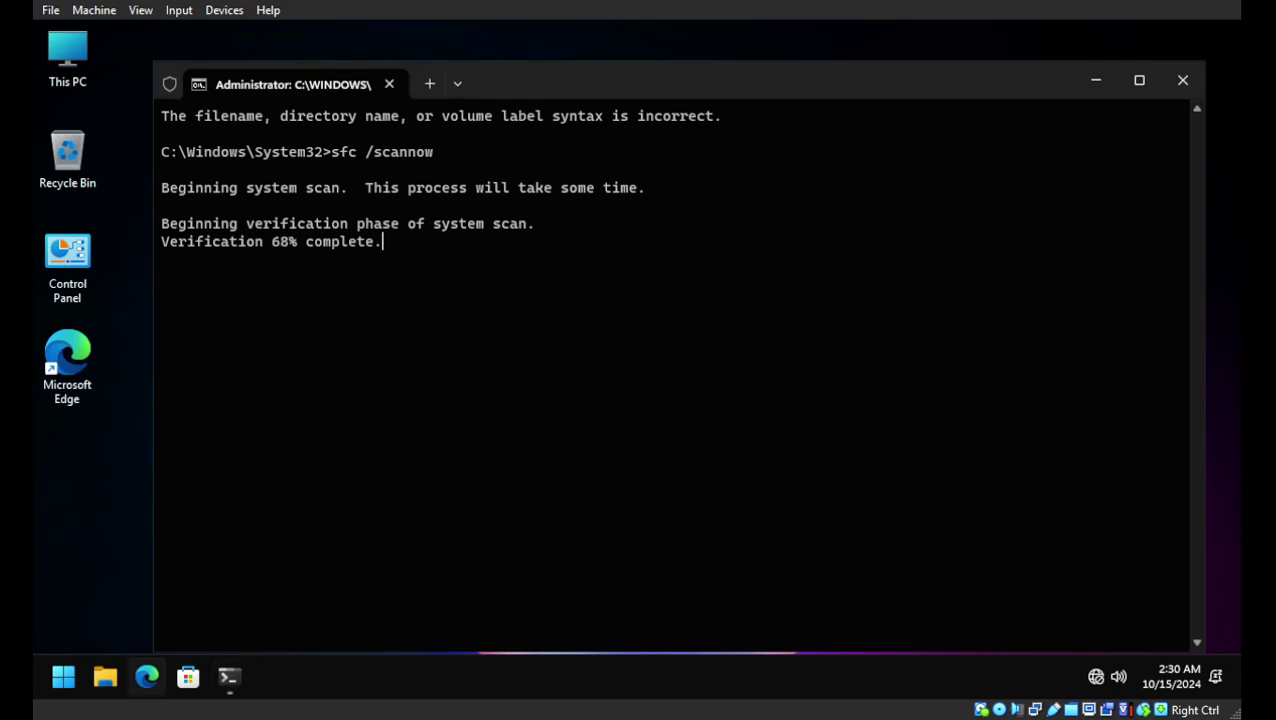
Step: Unpin Microsoft Edge from the taskbar and pin Settings there instead
{"action": "right_click", "coordinate": [147, 677]}
{"action": "left_click", "coordinate": [142, 624]}
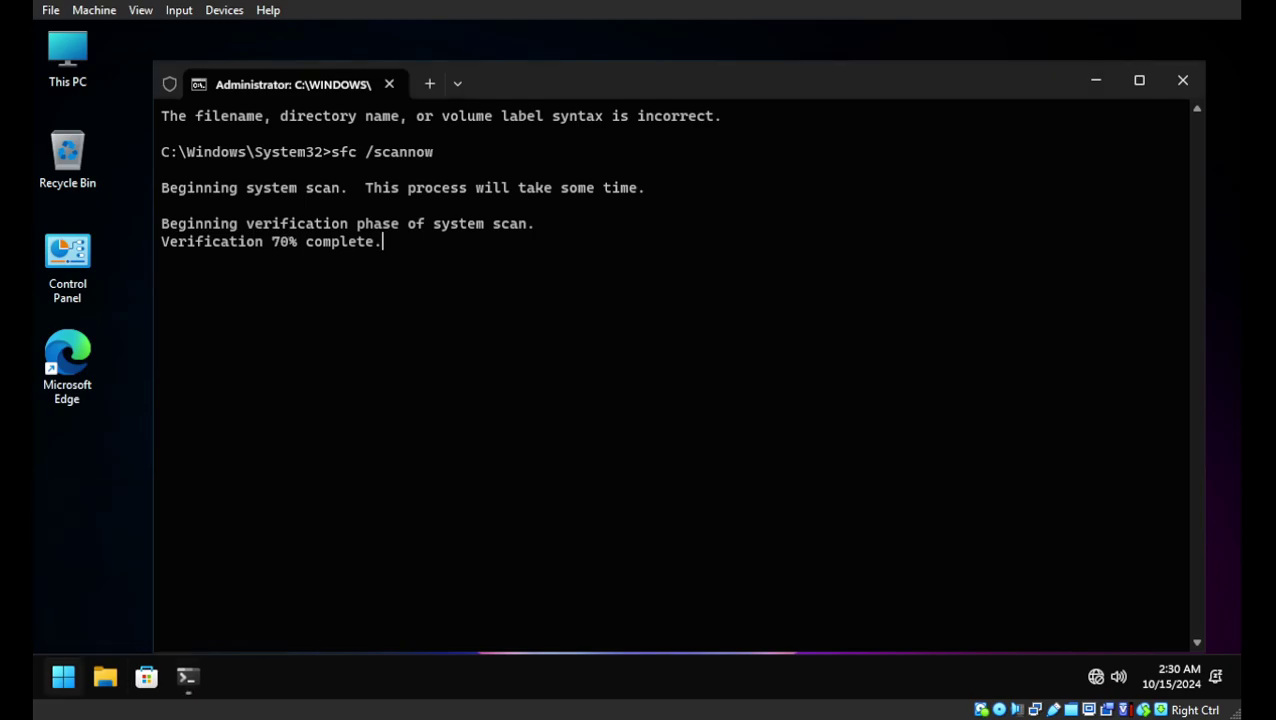
{"action": "left_click", "coordinate": [63, 677]}
{"action": "left_click", "coordinate": [211, 230]}
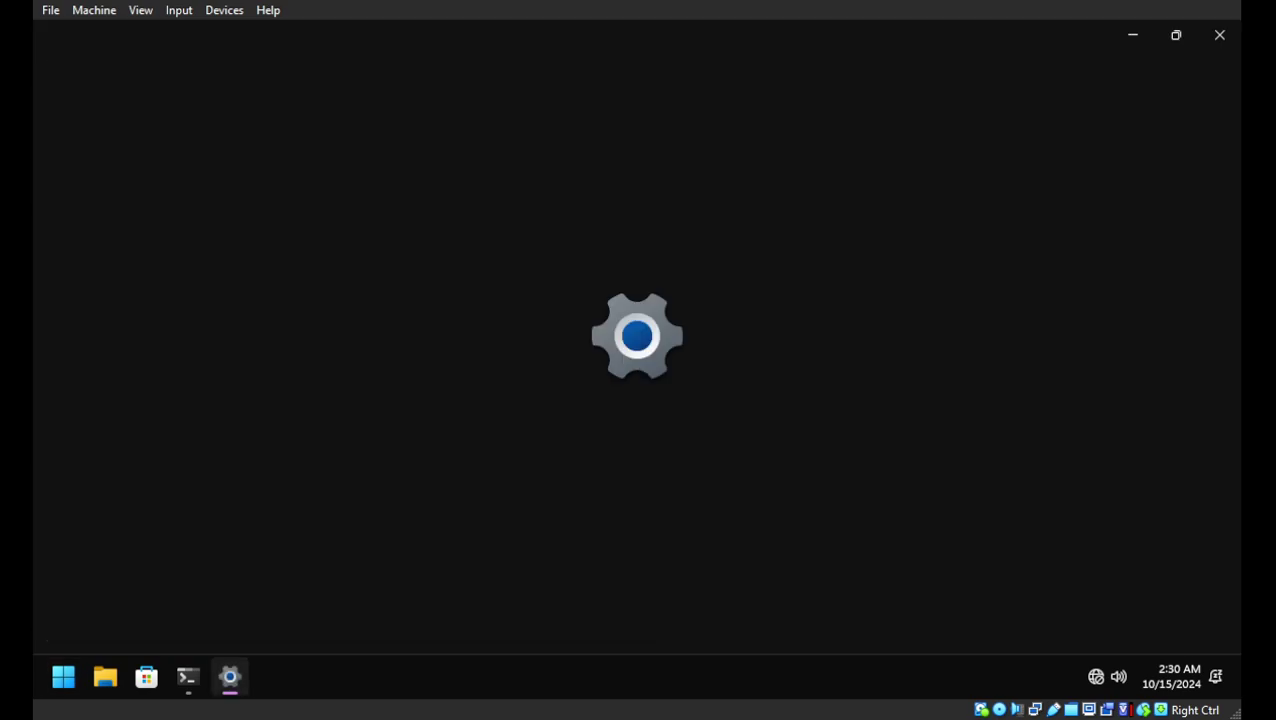
{"action": "right_click", "coordinate": [229, 677]}
{"action": "left_click", "coordinate": [172, 594]}
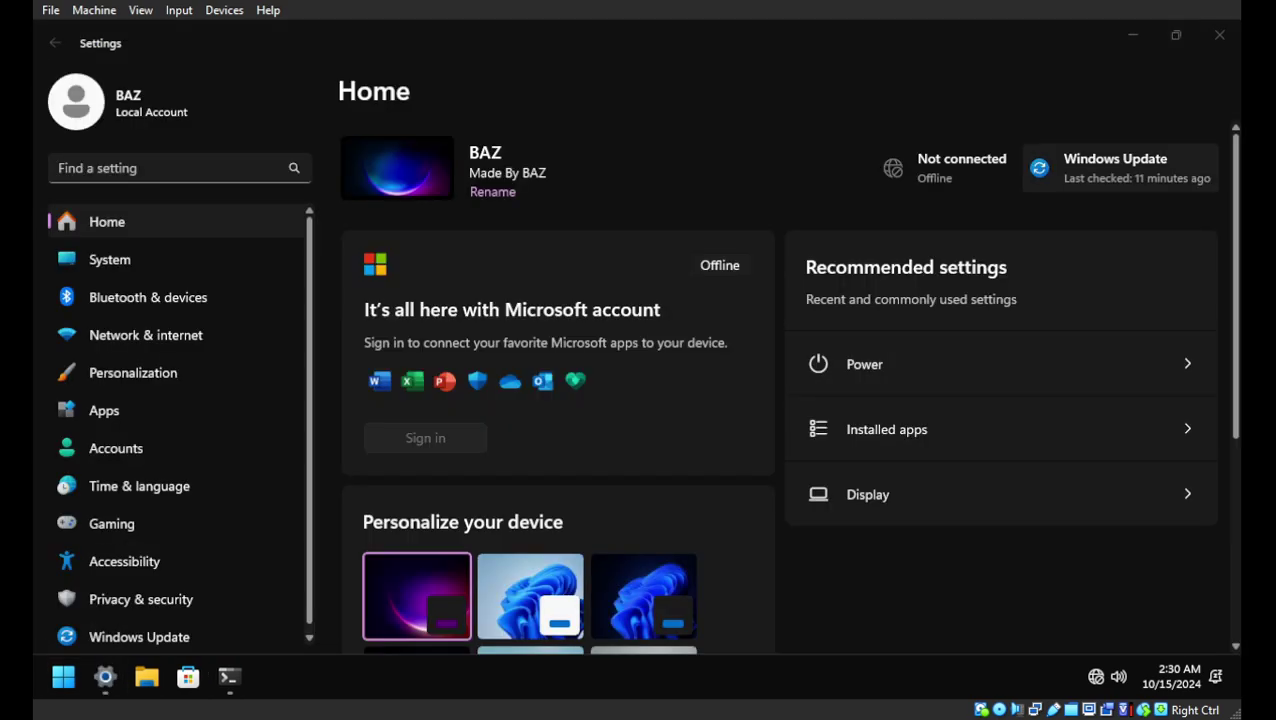
Step: Check the installed quality updates in the Windows Update history and close Settings
{"action": "left_click", "coordinate": [1115, 167]}
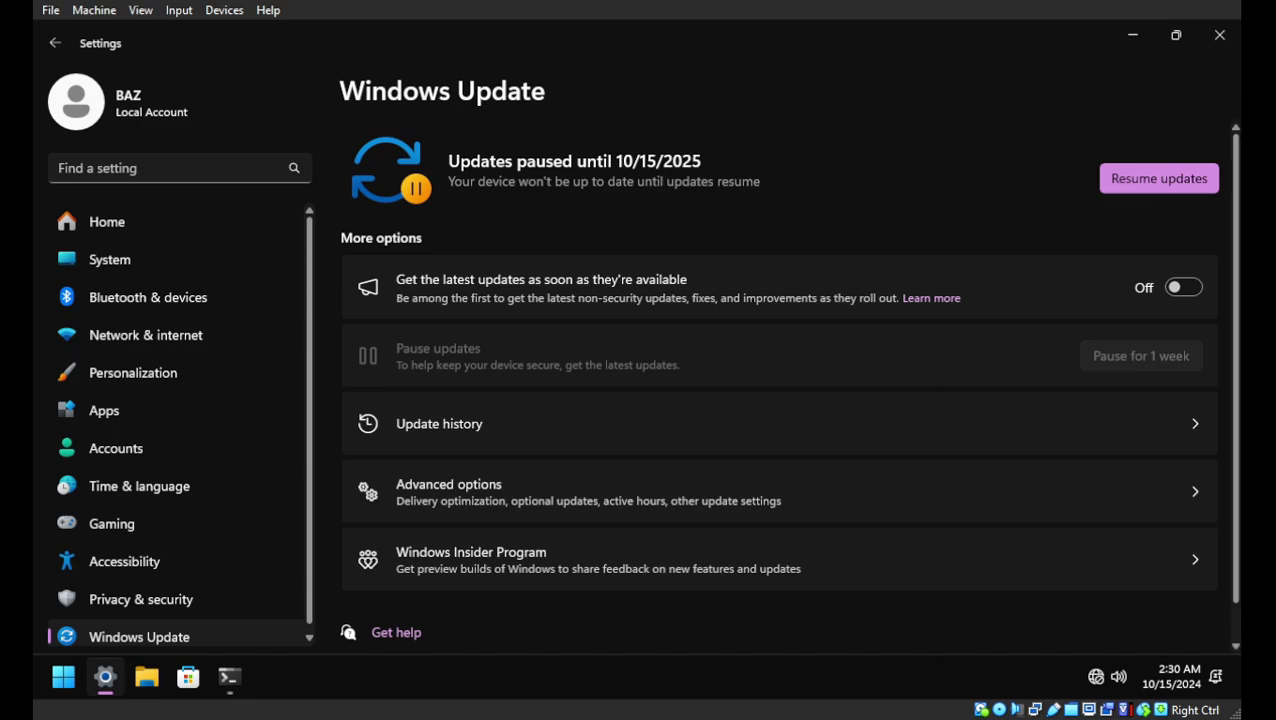
{"action": "left_click", "coordinate": [440, 423]}
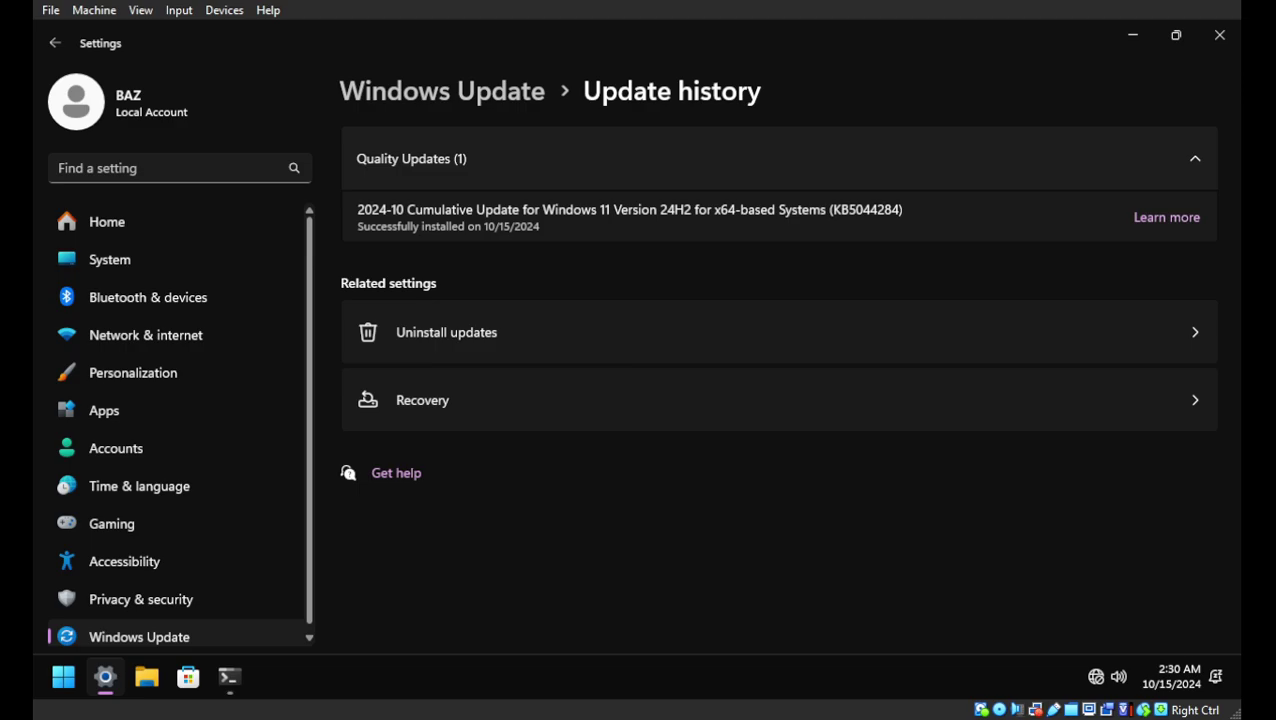
{"action": "left_click", "coordinate": [139, 636]}
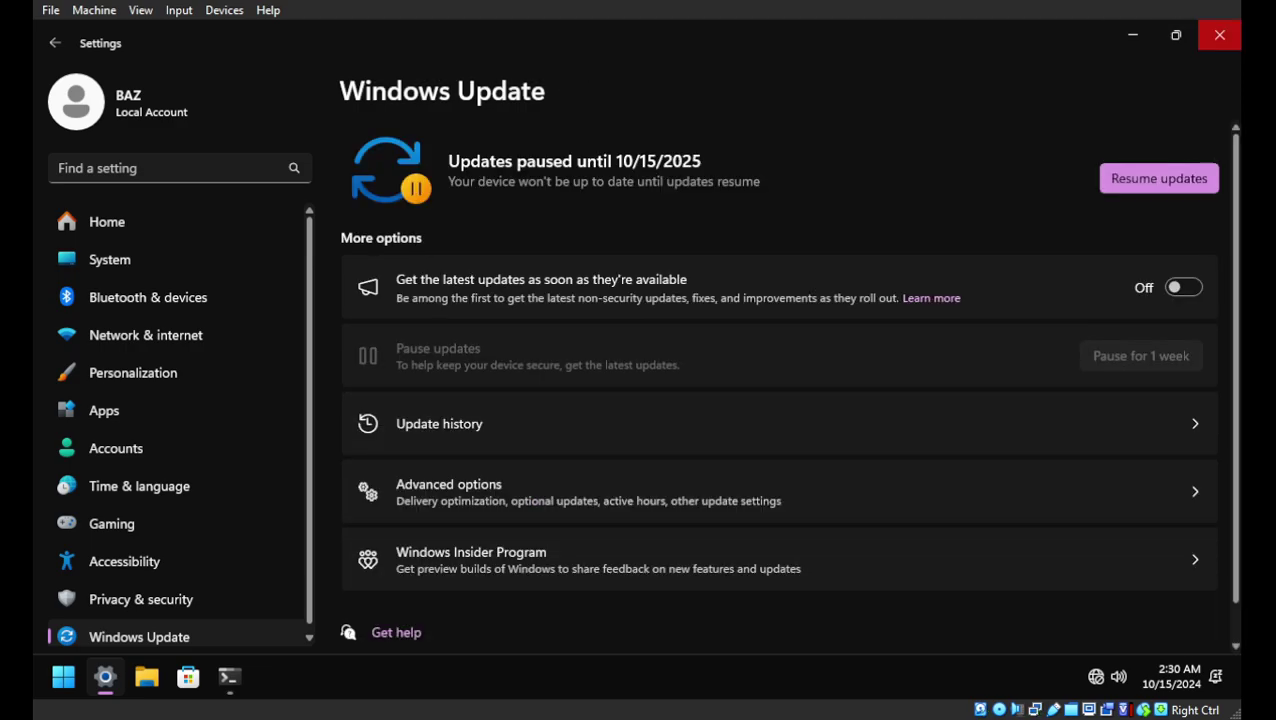
{"action": "left_click", "coordinate": [1219, 35]}
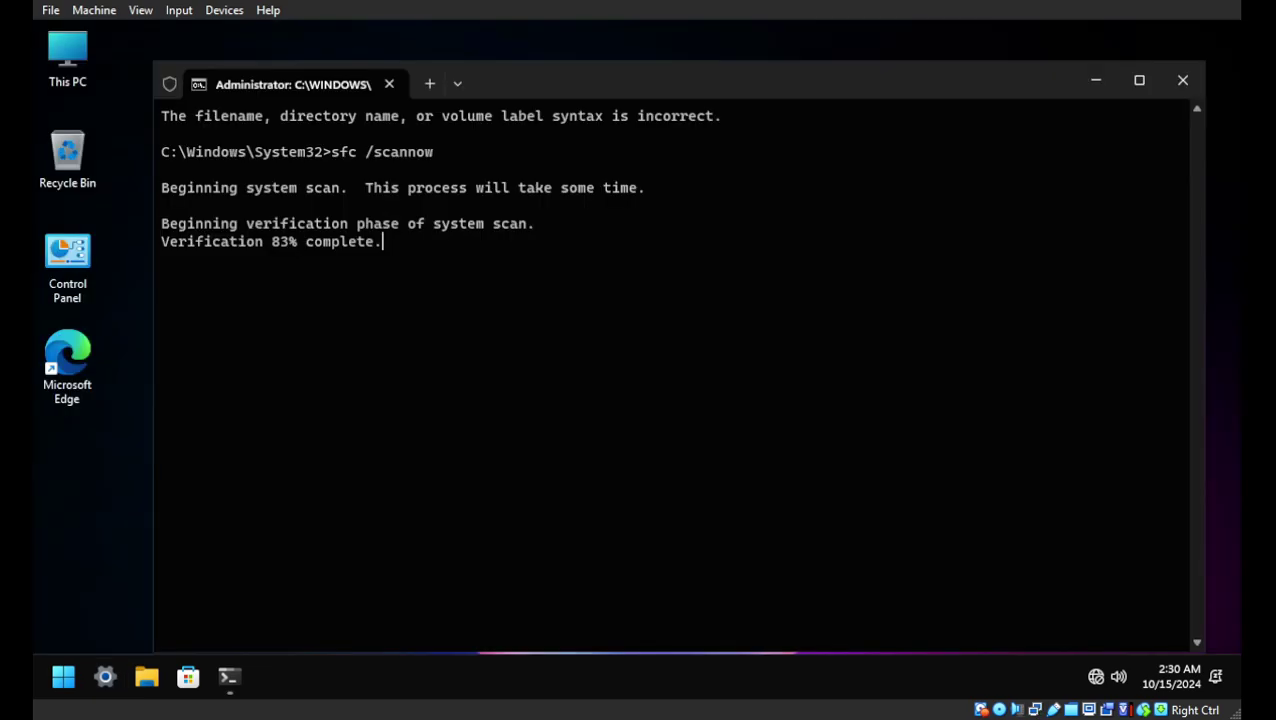
Step: Run winver to check the Windows version and OS build, and close the About Windows dialog
{"action": "key", "text": "super"}
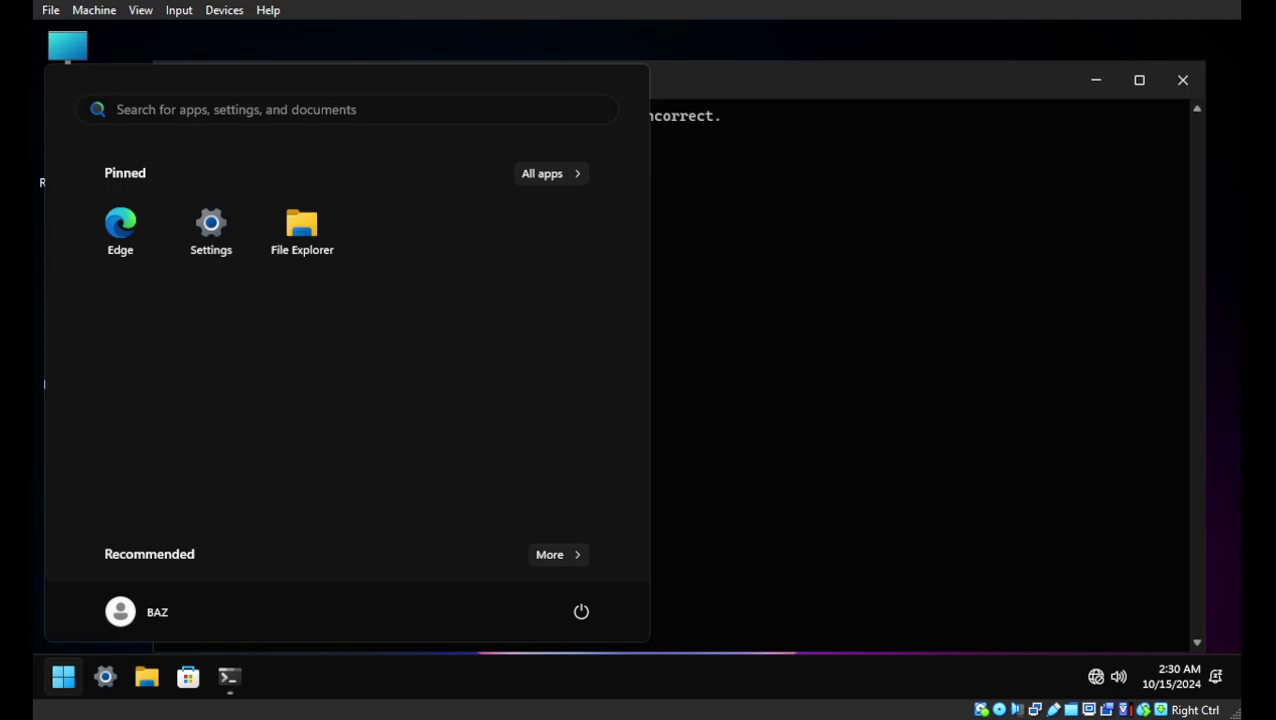
{"action": "type", "text": "winver"}
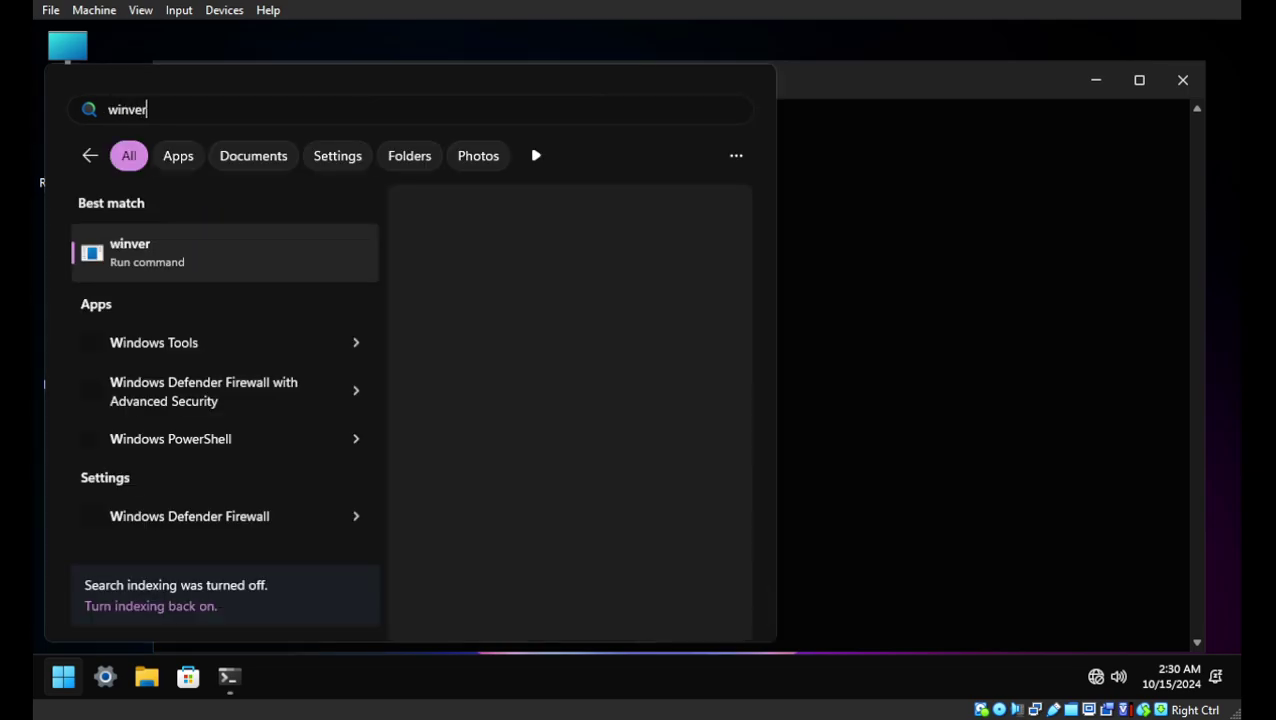
{"action": "key", "text": "Return"}
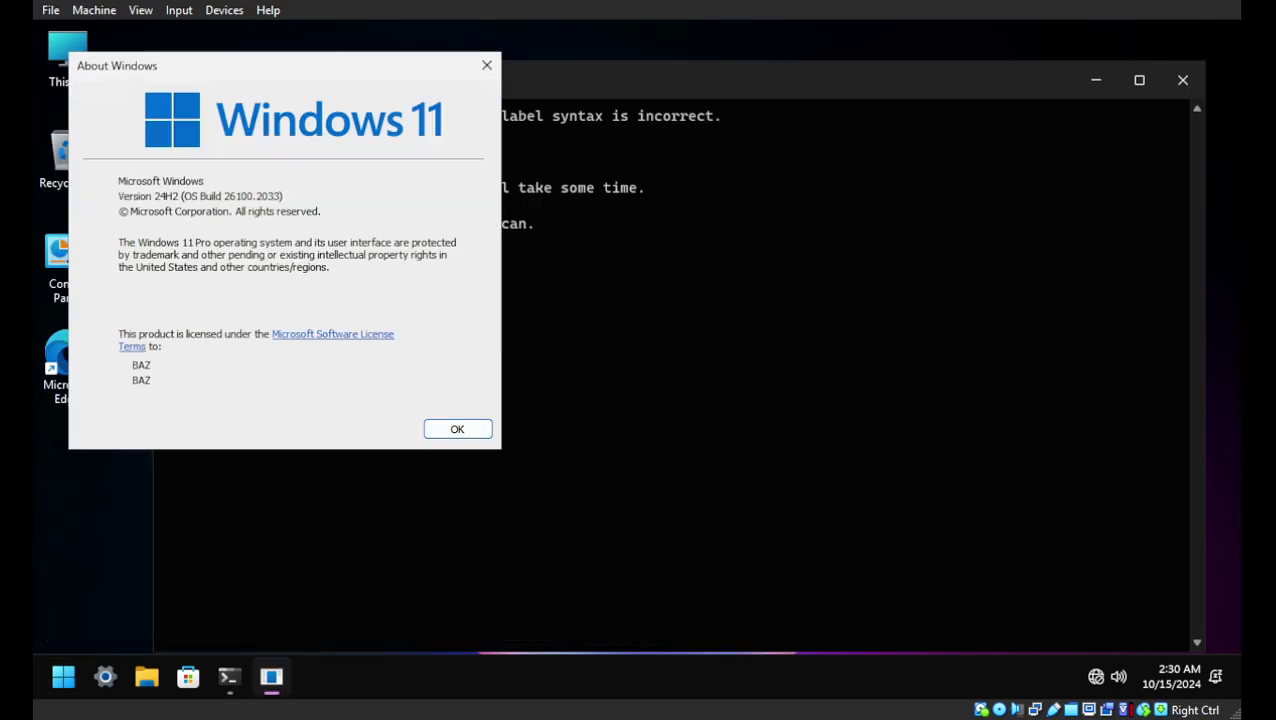
{"action": "key", "text": "Return"}
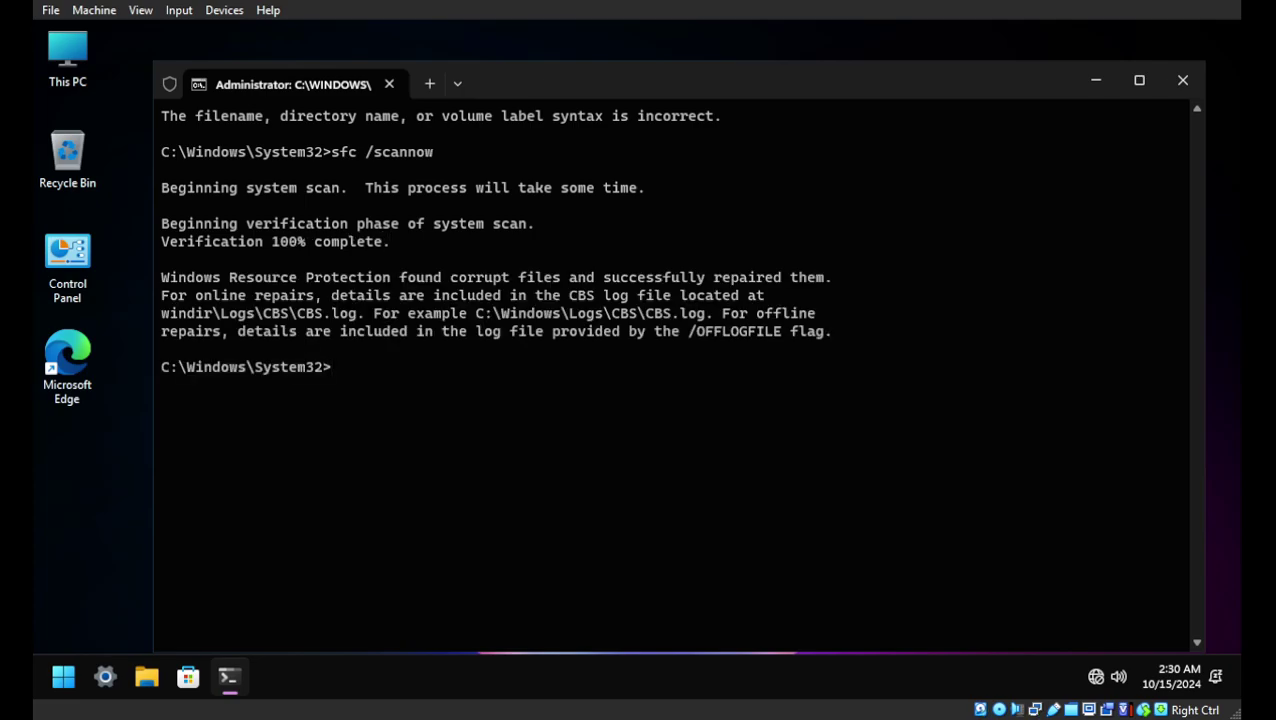
Step: Review the result of the sfc scan and close the administrator command prompt
{"action": "left_click_drag", "start_coordinate": [883, 367], "coordinate": [459, 188]}
{"action": "left_click_drag", "start_coordinate": [578, 241], "coordinate": [594, 241]}
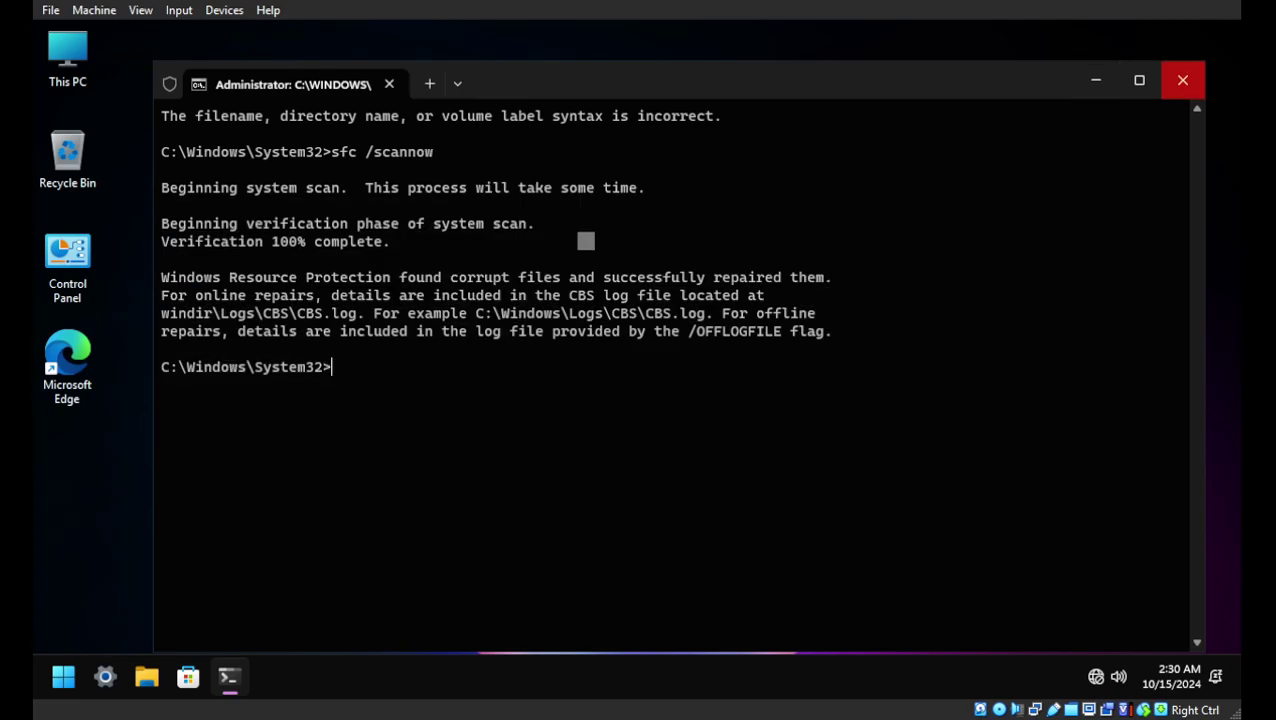
{"action": "left_click", "coordinate": [1183, 80]}
Step: Refresh the desktop and restart Windows
{"action": "right_click", "coordinate": [695, 147]}
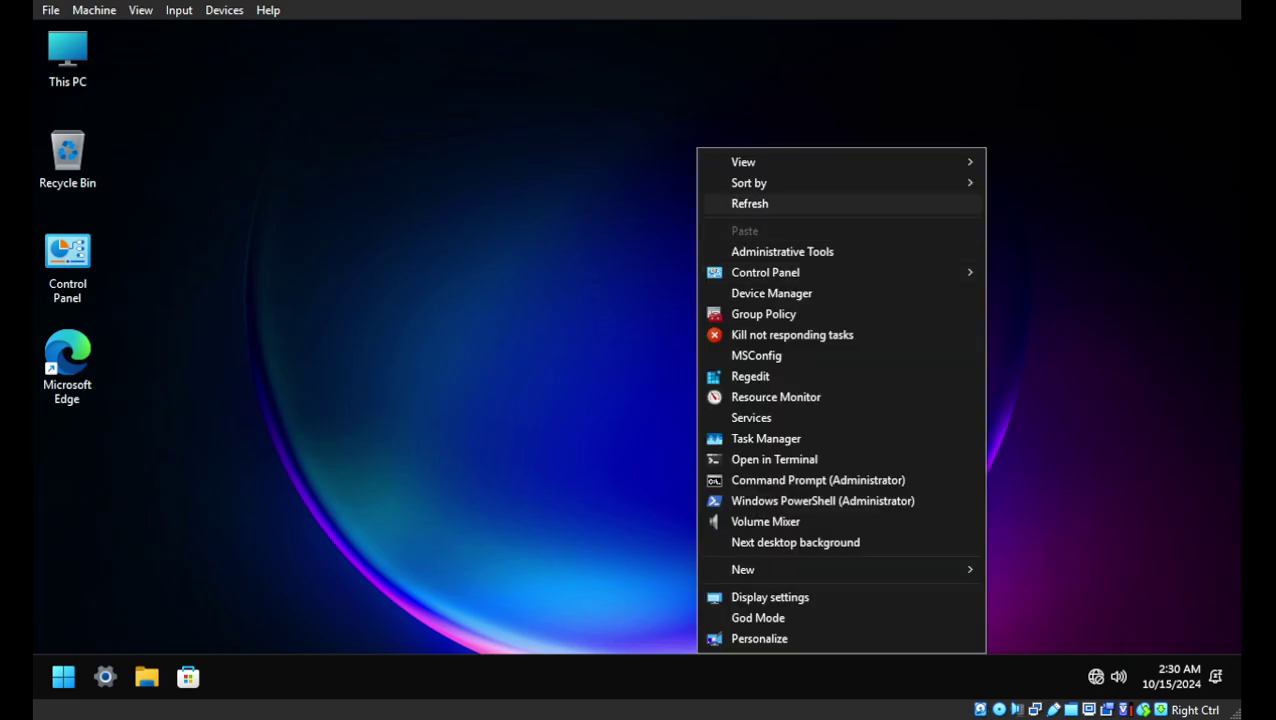
{"action": "left_click", "coordinate": [740, 202]}
{"action": "left_click", "coordinate": [63, 677]}
{"action": "left_click", "coordinate": [580, 609]}
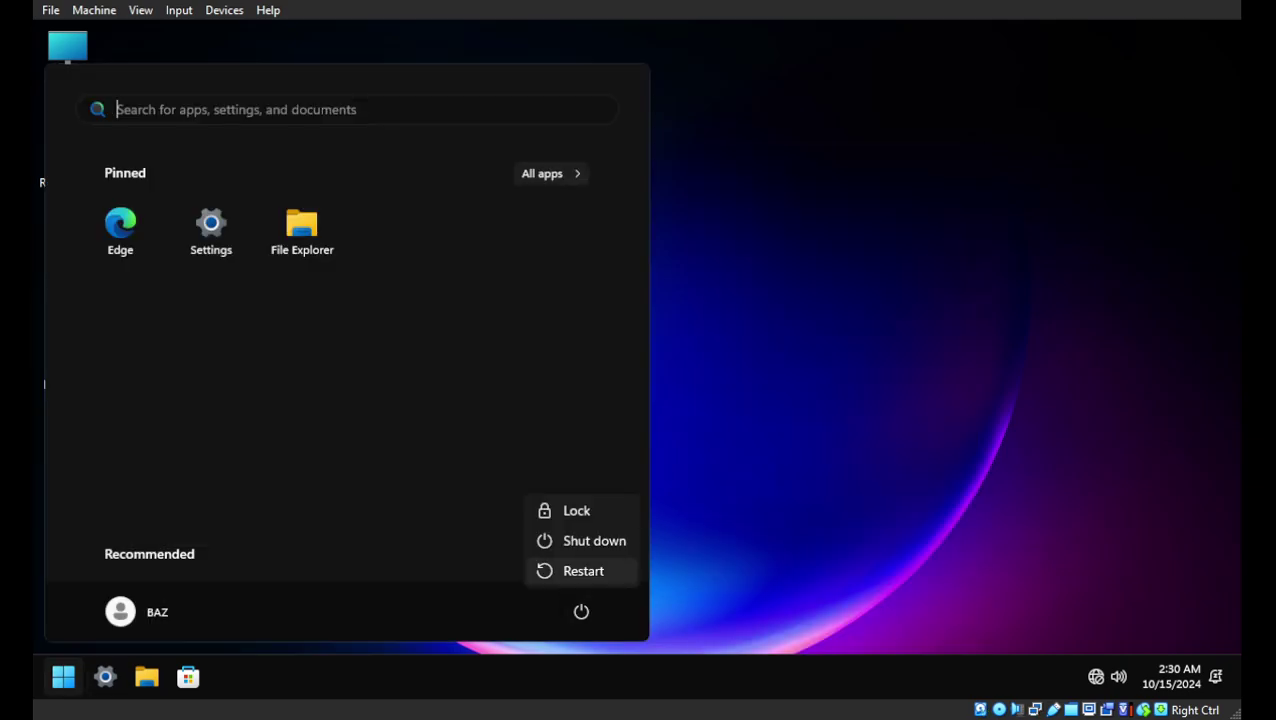
{"action": "left_click", "coordinate": [581, 569]}
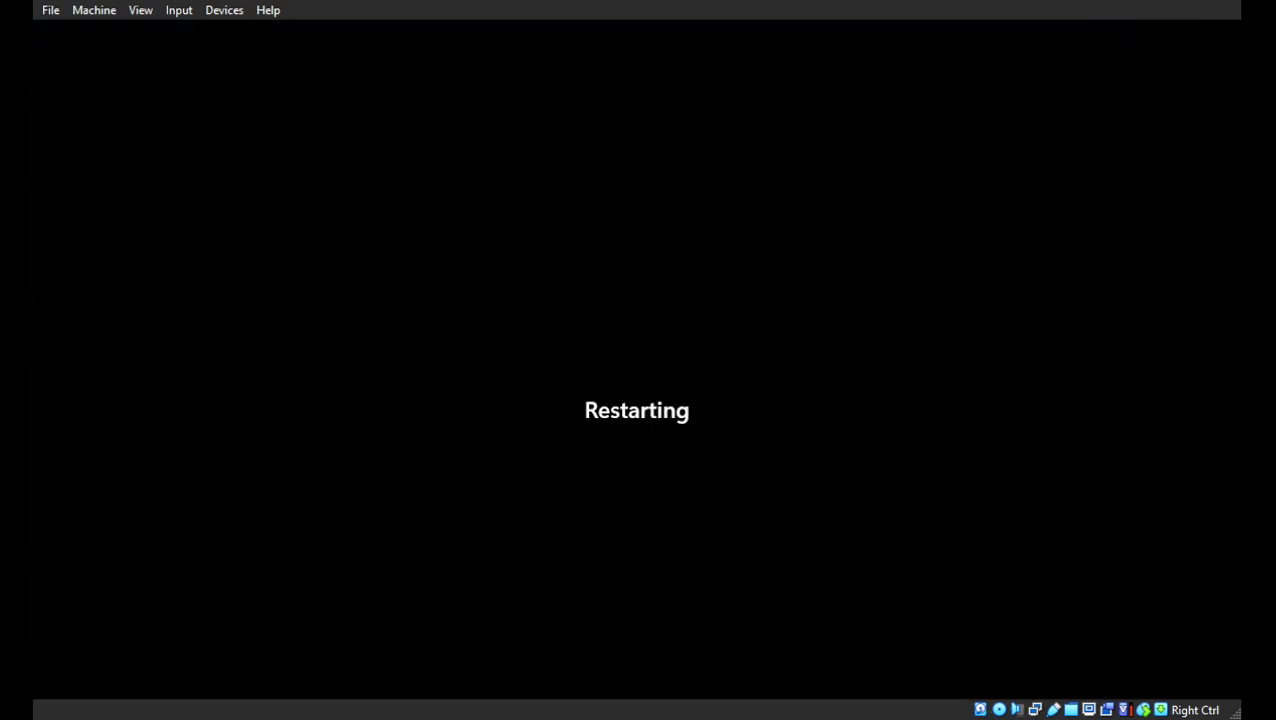
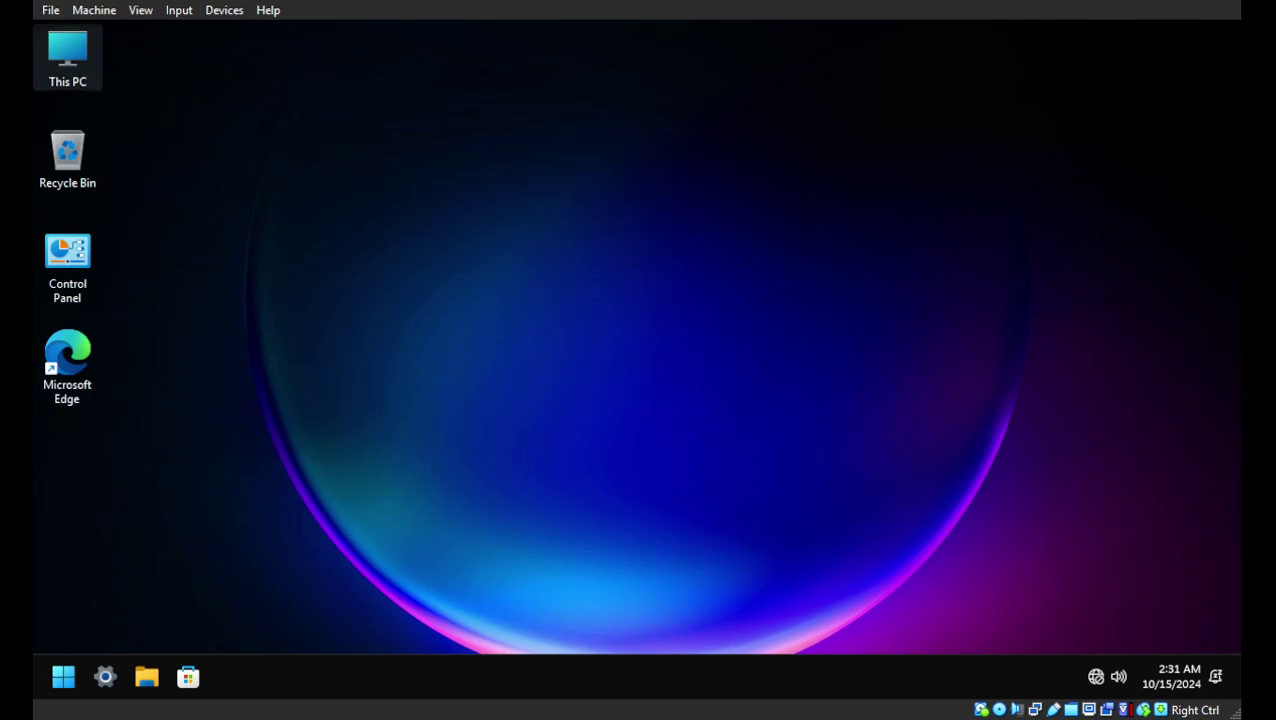
Step: Open the $HardLinkBackup folder on the C: drive
{"action": "double_click", "coordinate": [67, 58]}
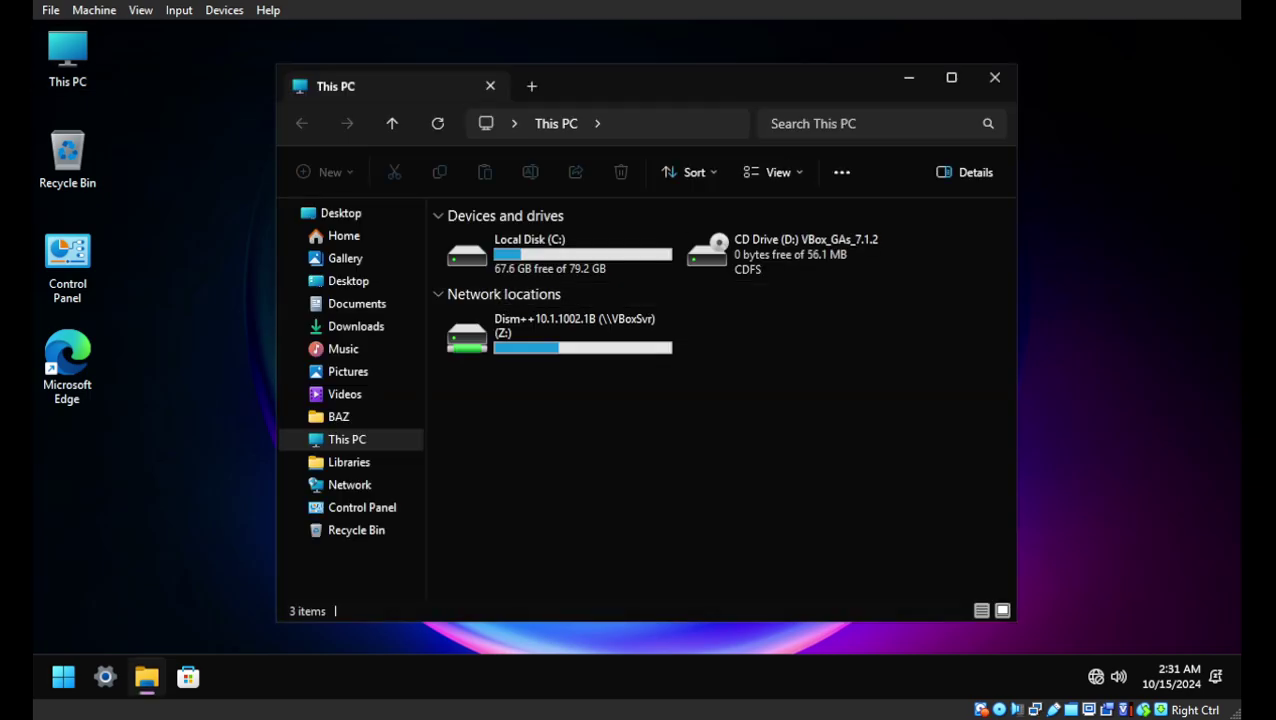
{"action": "double_click", "coordinate": [558, 254]}
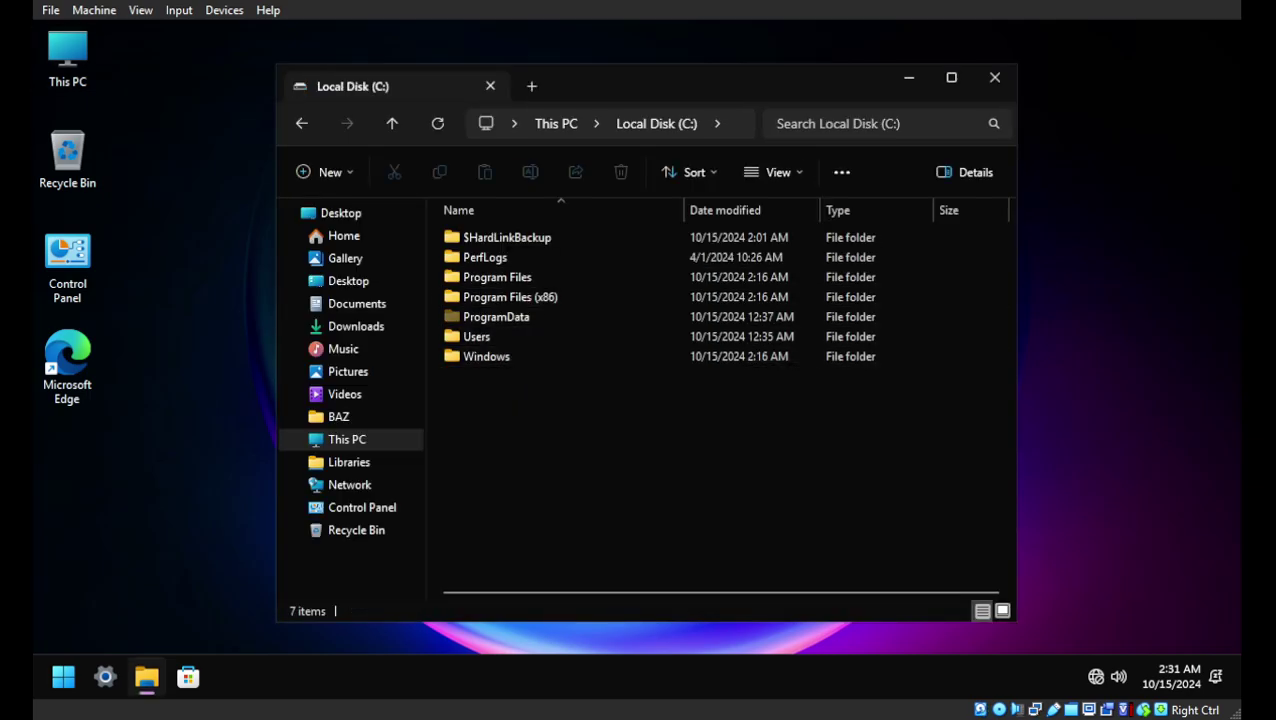
{"action": "double_click", "coordinate": [507, 237]}
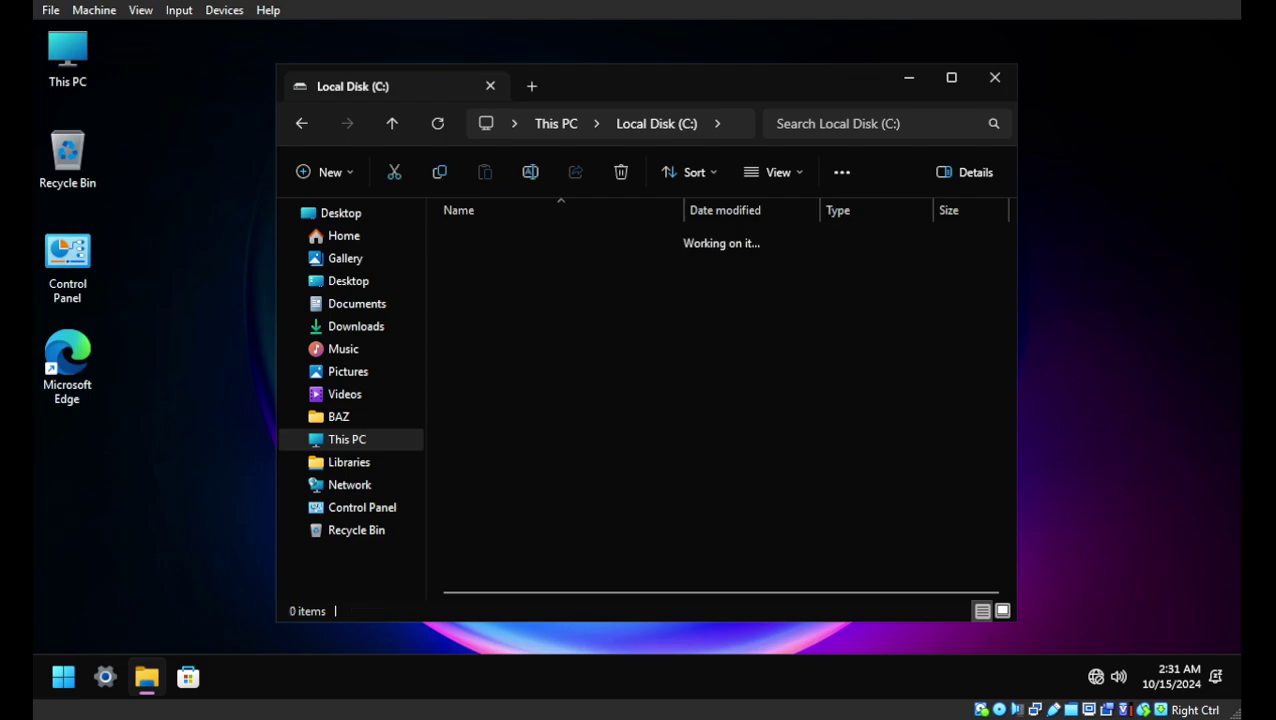
{"action": "double_click", "coordinate": [509, 237]}
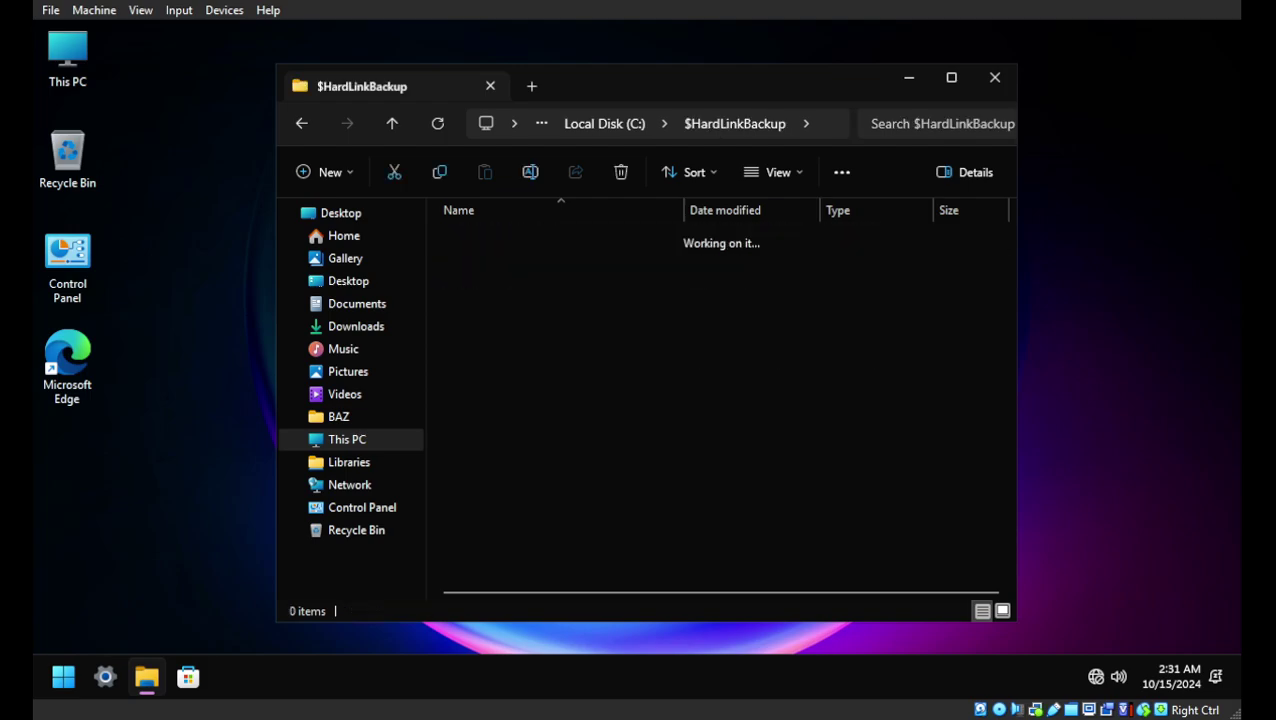
Step: Look through the Device Stage and User Account Pictures folders under ProgramData\Microsoft in $HardLinkBackup, and return to the backup's root
{"action": "key", "text": "alt+Left"}
{"action": "double_click", "coordinate": [507, 257]}
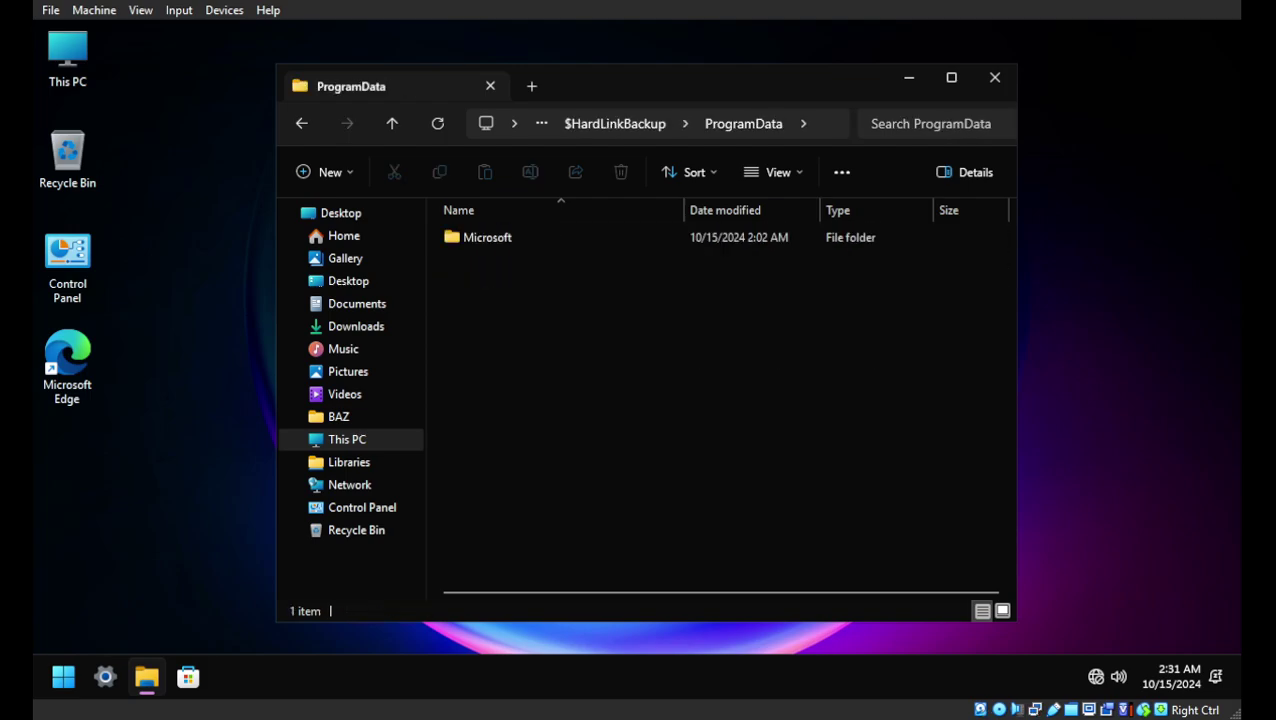
{"action": "double_click", "coordinate": [507, 237]}
{"action": "key", "text": "Down"}
{"action": "key", "text": "Return"}
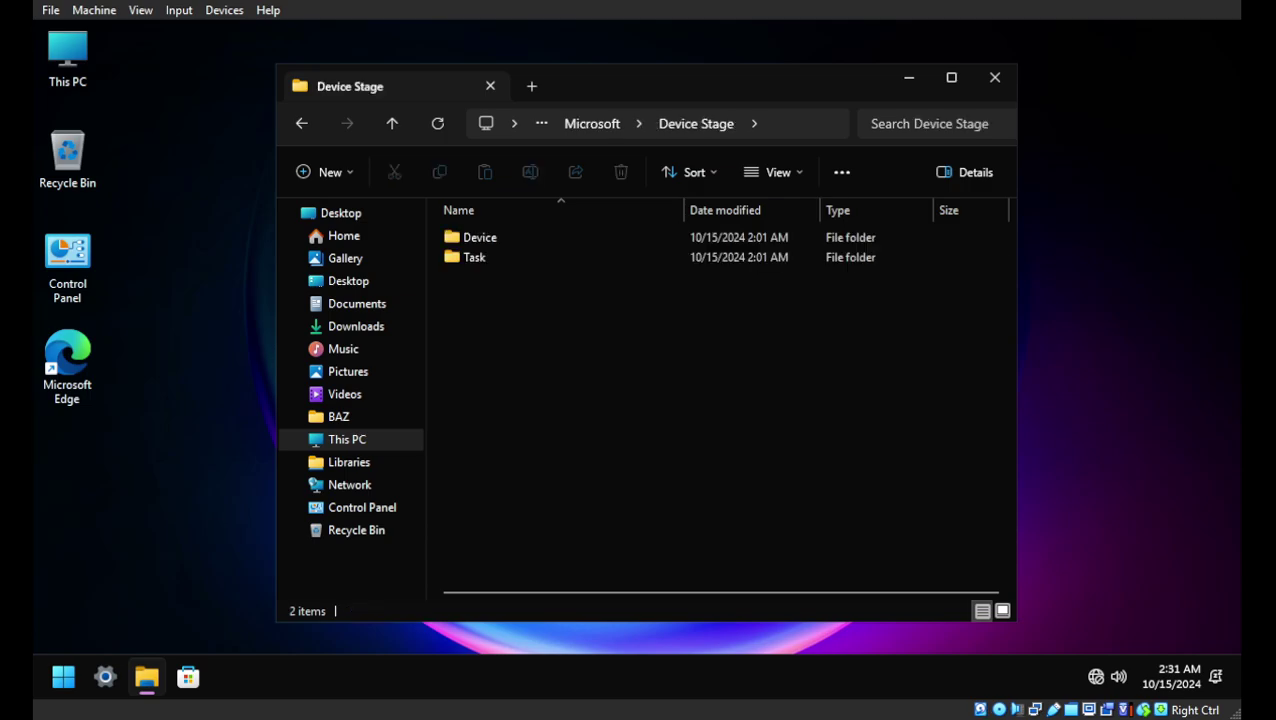
{"action": "key", "text": "alt+Left"}
{"action": "key", "text": "Down"}
{"action": "key", "text": "Return"}
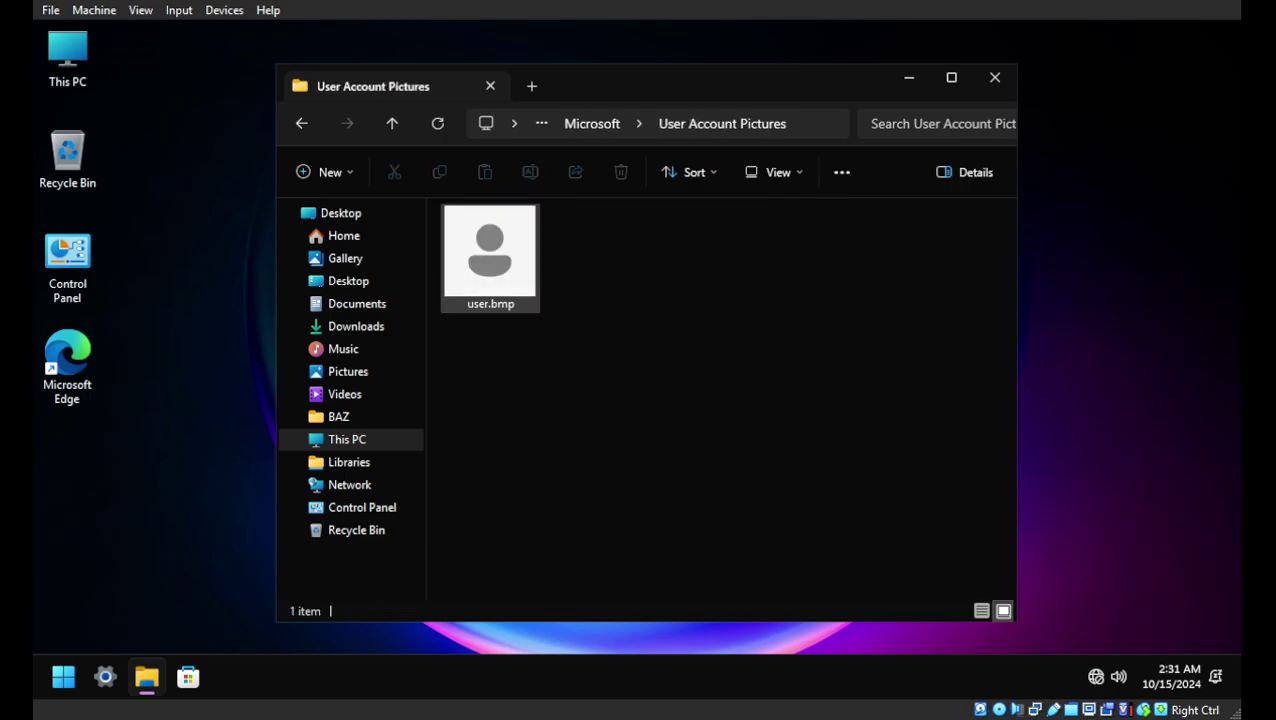
{"action": "key", "text": "alt+Left"}
{"action": "key", "text": "alt+Left"}
{"action": "key", "text": "alt+Left"}
Step: Look through the subfolders of the Windows folder inside $HardLinkBackup
{"action": "key", "text": "Down"}
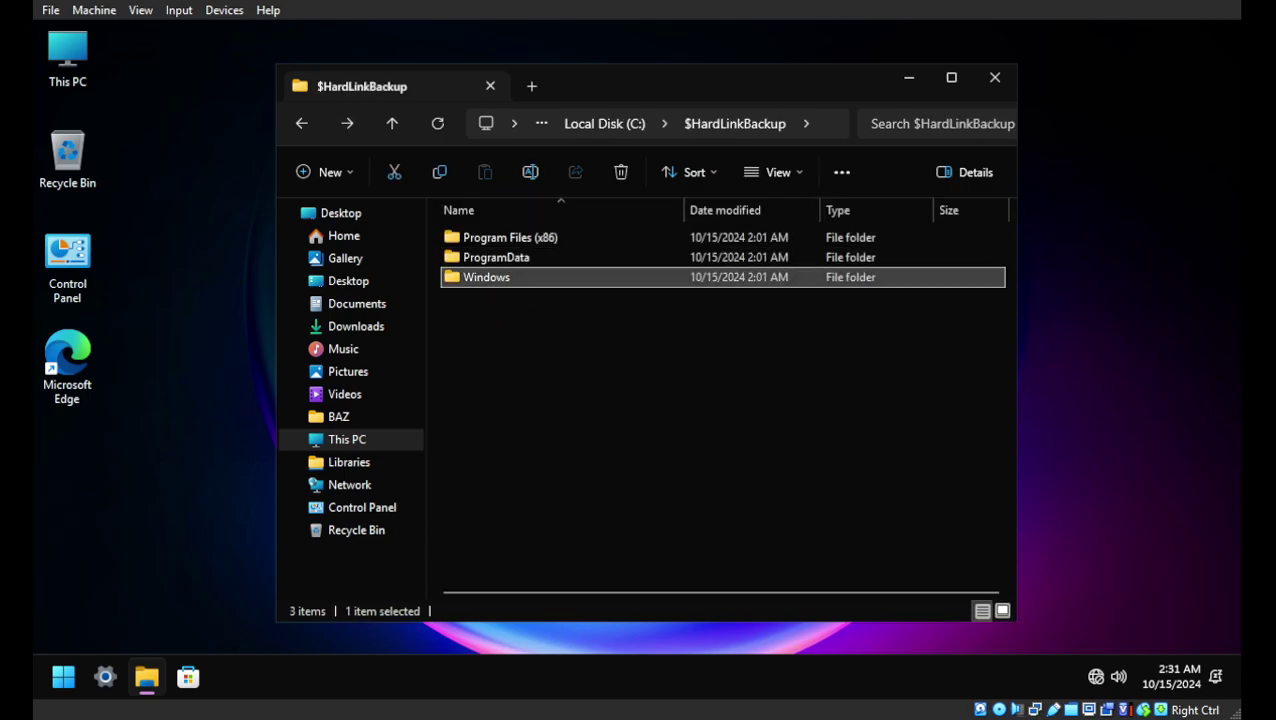
{"action": "key", "text": "Return"}
{"action": "key", "text": "Down"}
{"action": "key", "text": "Down"}
{"action": "key", "text": "Down"}
{"action": "key", "text": "Down"}
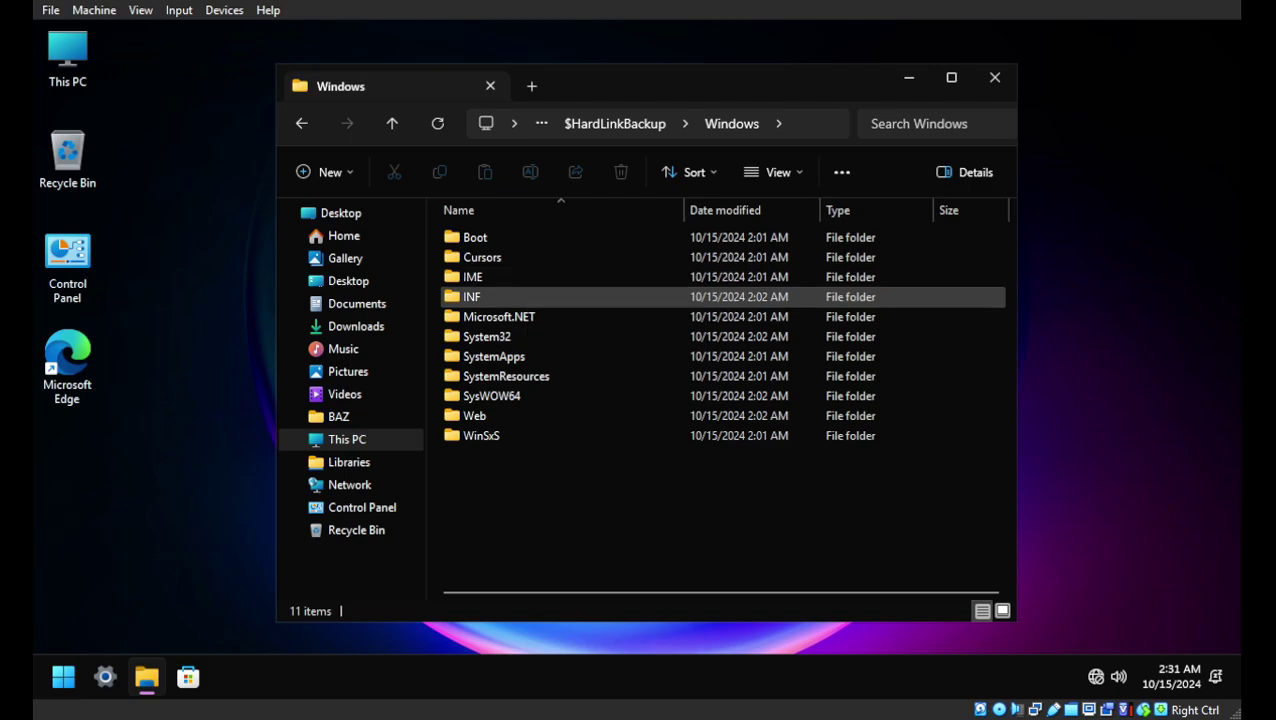
Step: Check the size of the Windows folder inside $HardLinkBackup in its properties, and close them
{"action": "key", "text": "alt+Left"}
{"action": "key", "text": "shift+F10"}
{"action": "key", "text": "Return"}
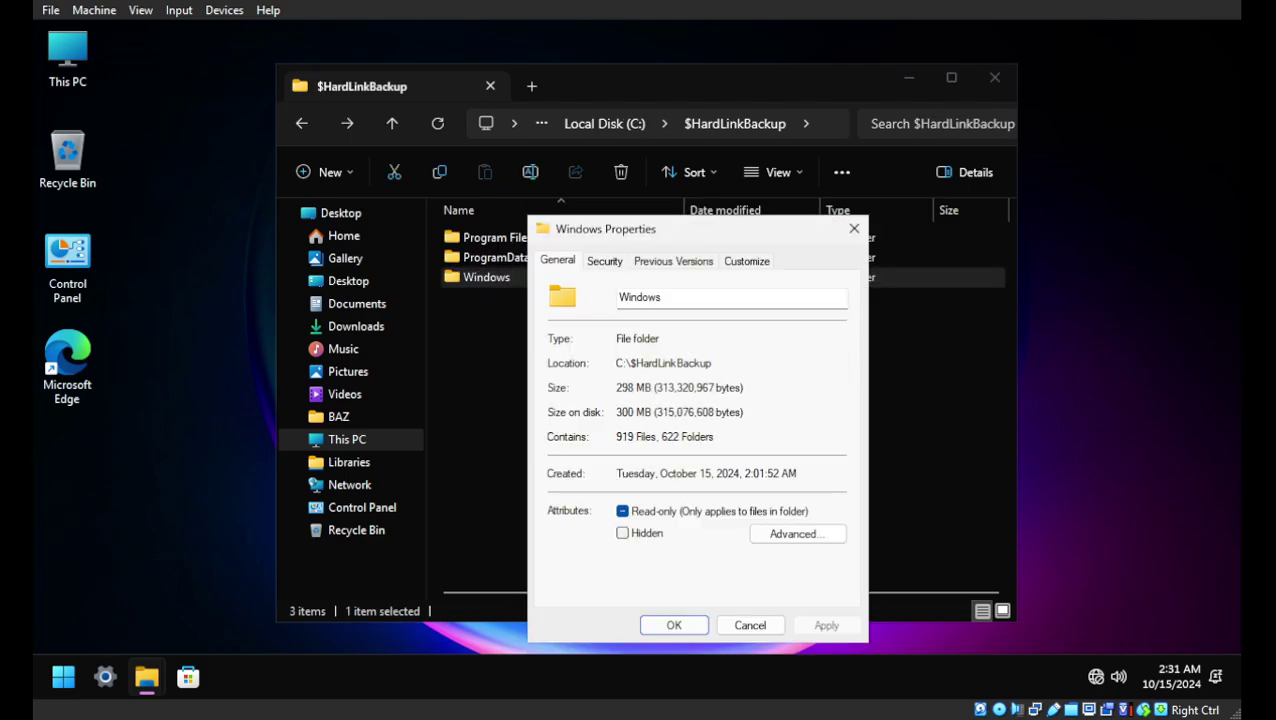
{"action": "key", "text": "Tab"}
{"action": "key", "text": "Return"}
Step: Return to the C: drive's root and check the total size of the $HardLinkBackup folder in its properties
{"action": "key", "text": "Up"}
{"action": "key", "text": "alt+Left"}
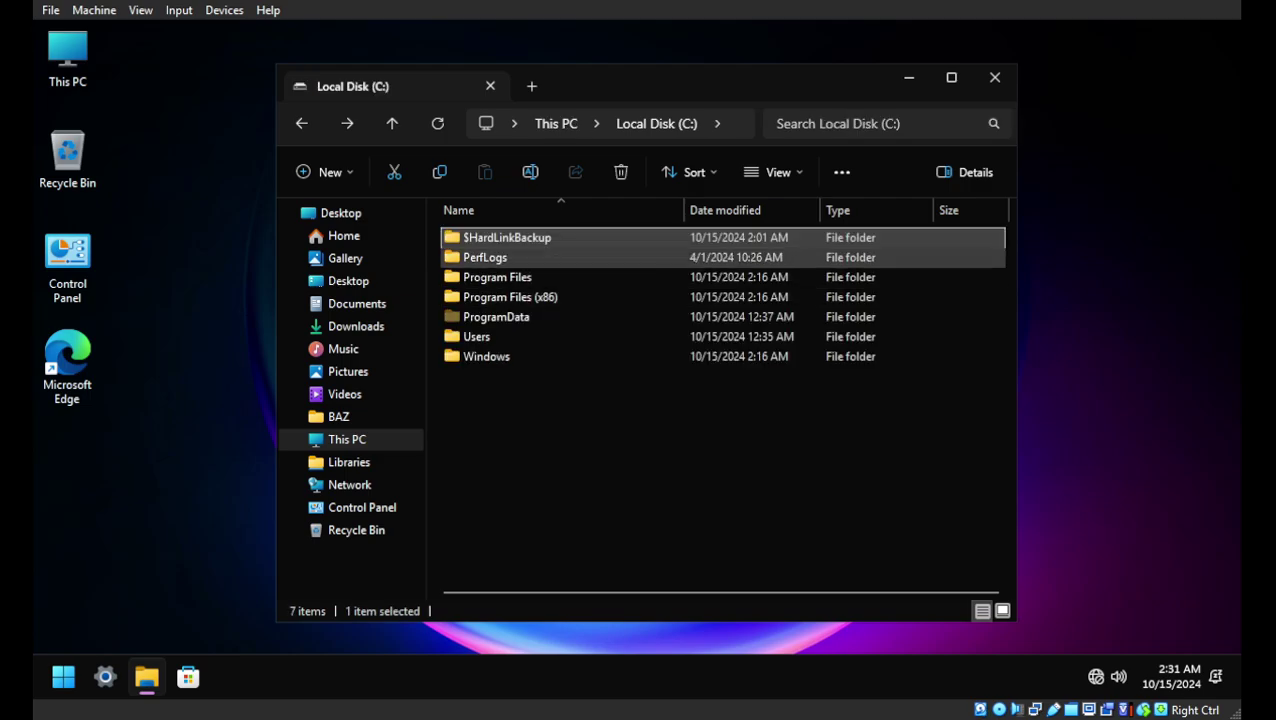
{"action": "key", "text": "shift+F10"}
{"action": "key", "text": "Up"}
{"action": "key", "text": "Return"}
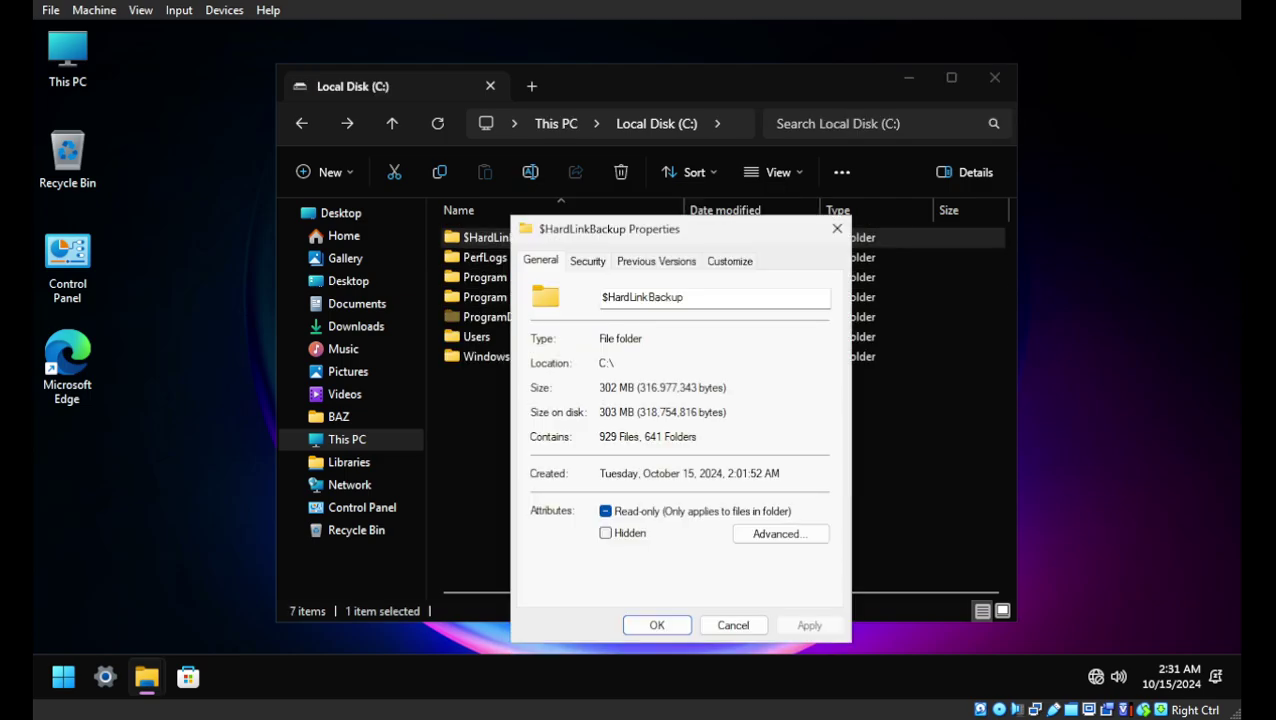
{"action": "key", "text": "Tab"}
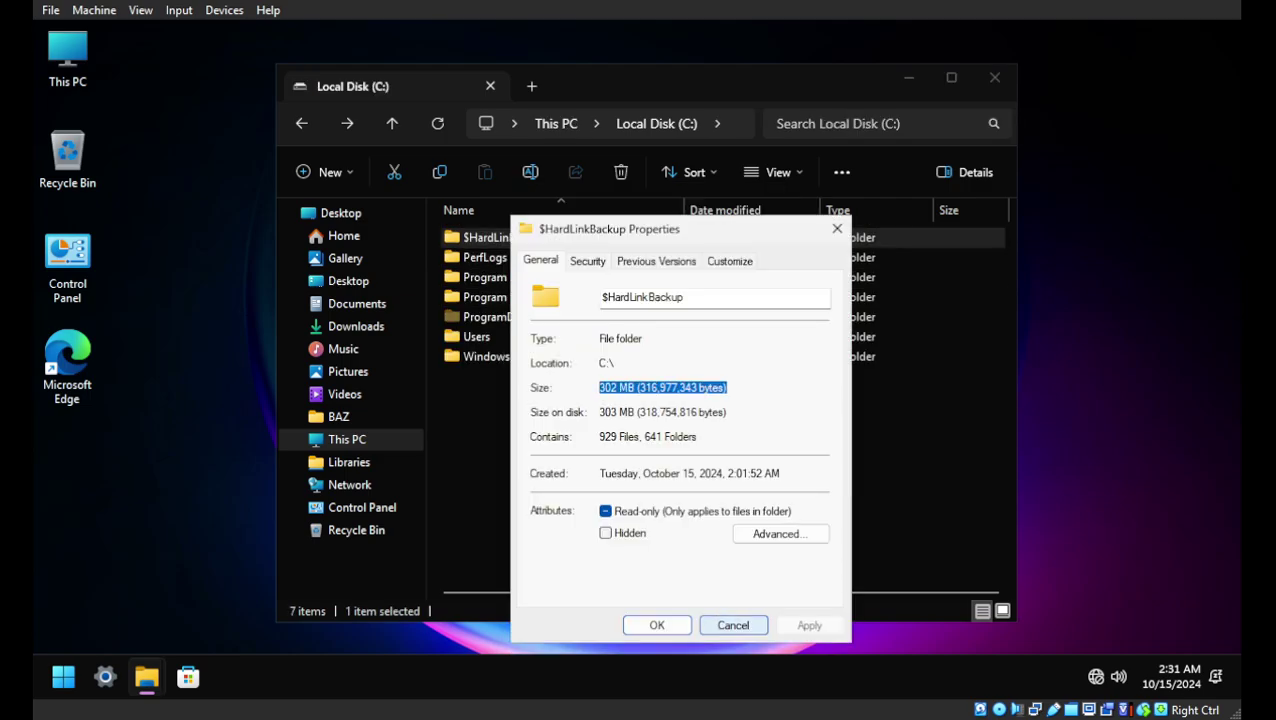
{"action": "key", "text": "Escape"}
Step: Check the size of the WinSxS folder in C:\Windows through its properties, and close them
{"action": "key", "text": "End"}
{"action": "key", "text": "Return"}
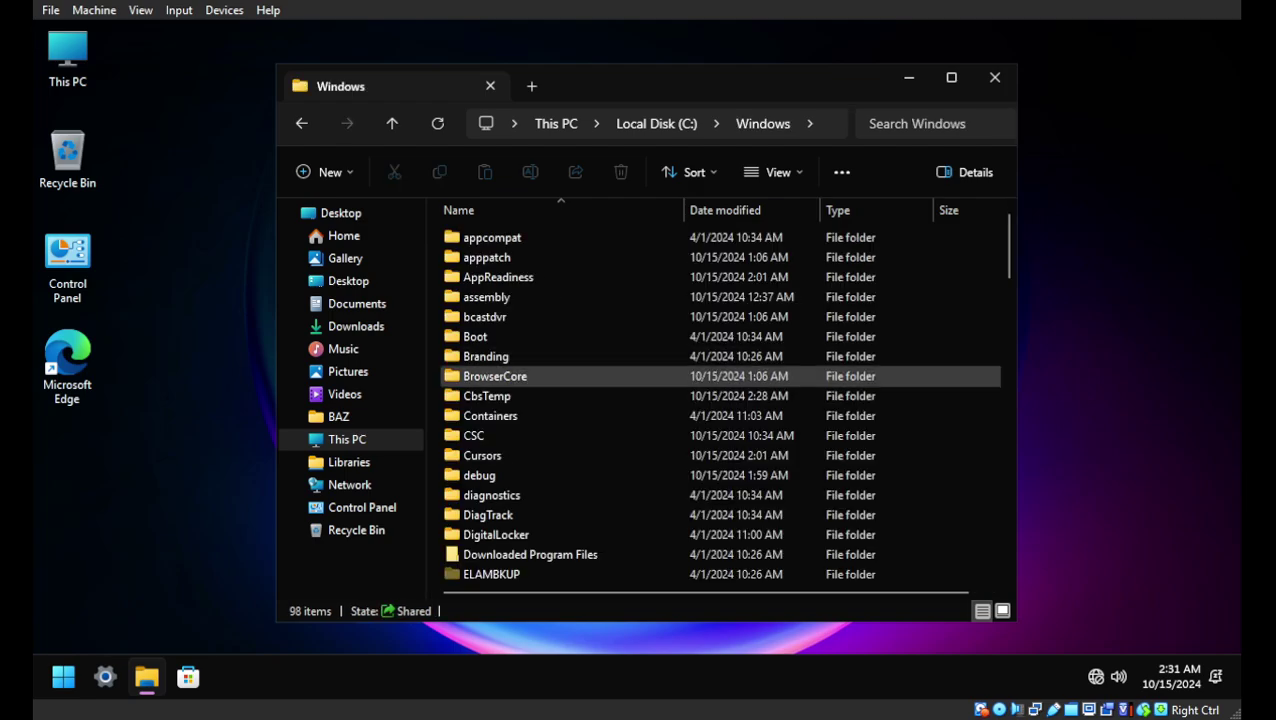
{"action": "scroll", "coordinate": [490, 356], "scroll_direction": "down", "scroll_amount": 4}
{"action": "scroll", "coordinate": [490, 356], "scroll_direction": "down", "scroll_amount": 20}
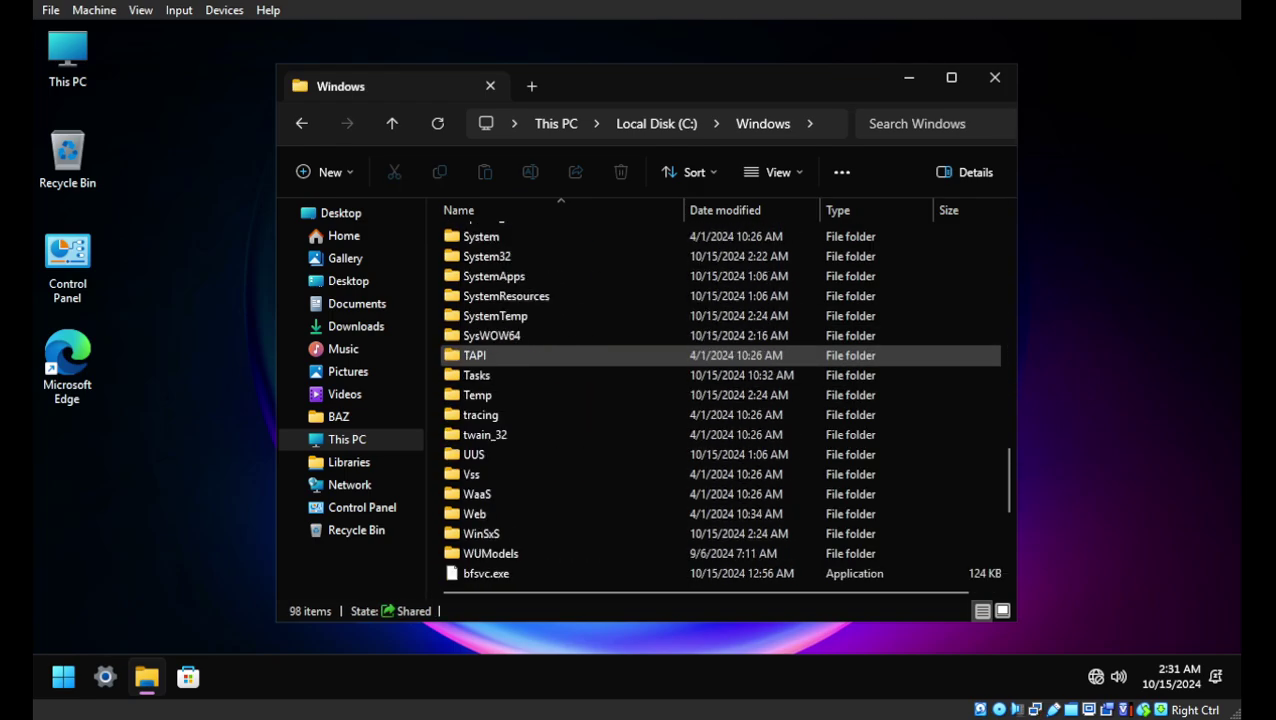
{"action": "left_click", "coordinate": [490, 356]}
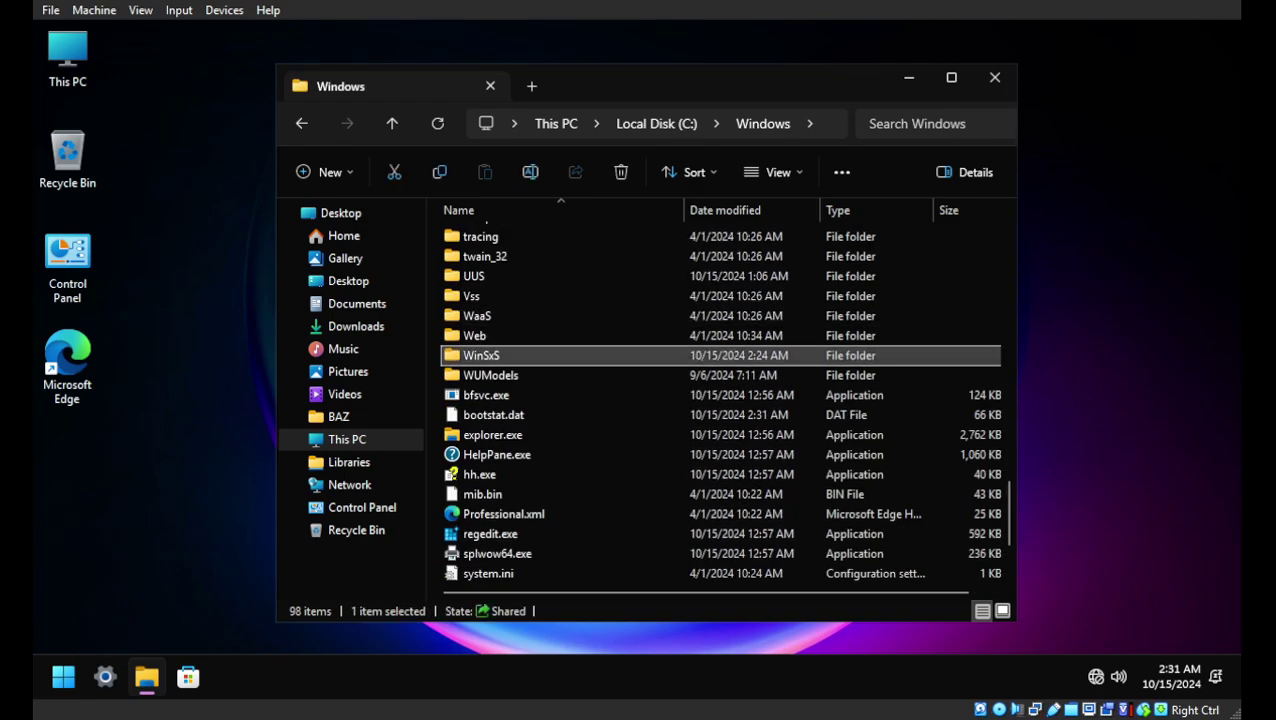
{"action": "right_click", "coordinate": [490, 356]}
{"action": "left_click", "coordinate": [530, 636]}
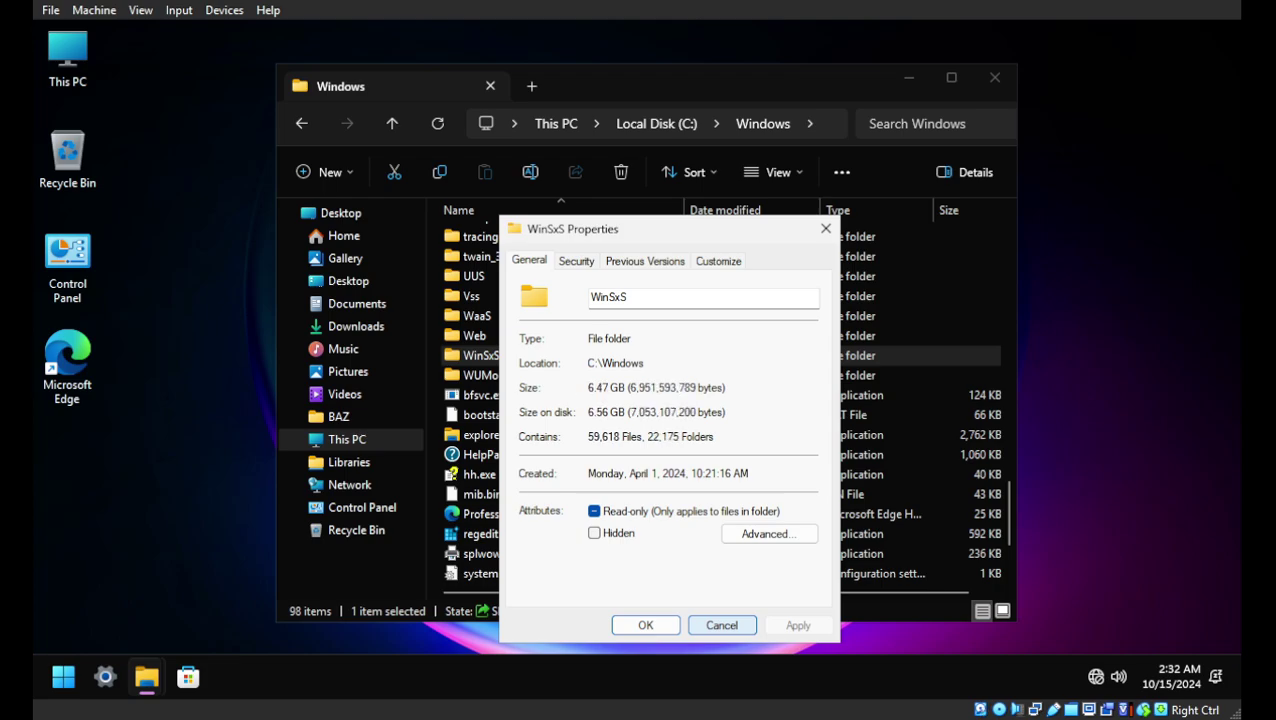
{"action": "key", "text": "Escape"}
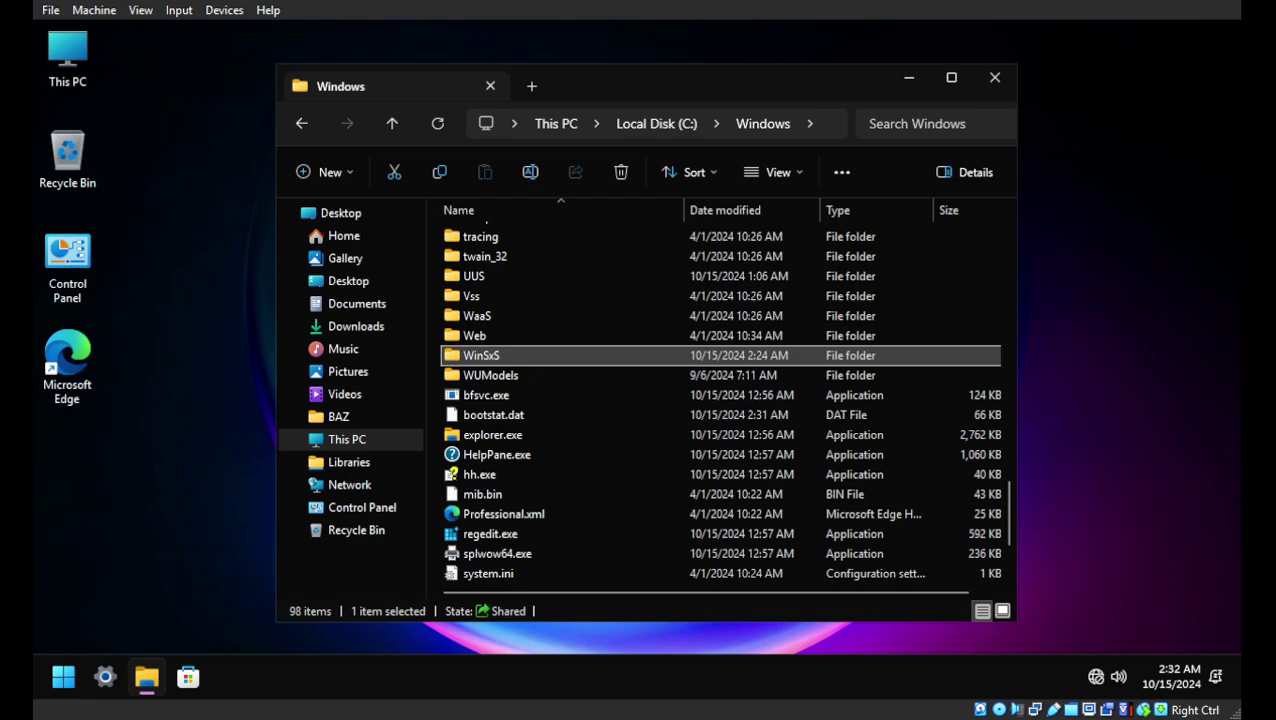
Step: Permanently delete the SoftwareDistribution.old and softwaredistribution.old2 folders from C:\Windows
{"action": "scroll", "coordinate": [495, 370], "scroll_direction": "up", "scroll_amount": 4}
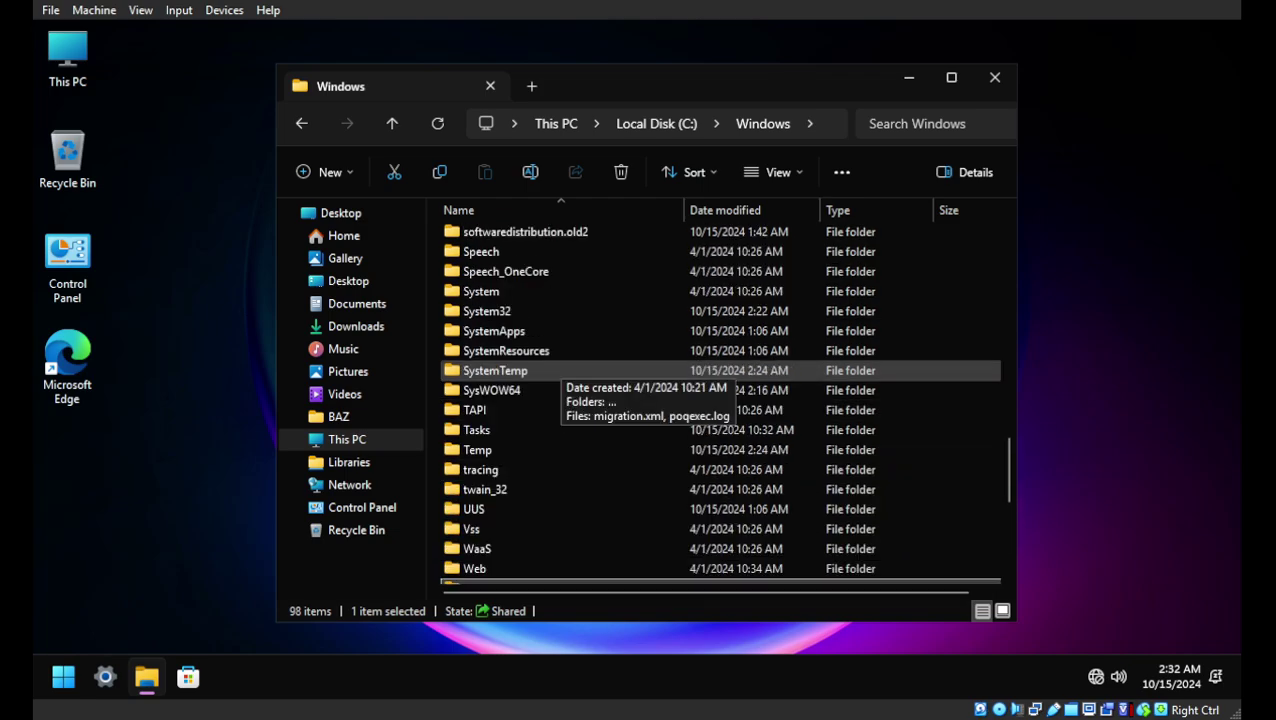
{"action": "scroll", "coordinate": [495, 370], "scroll_direction": "up", "scroll_amount": 2}
{"action": "left_click", "coordinate": [560, 350]}
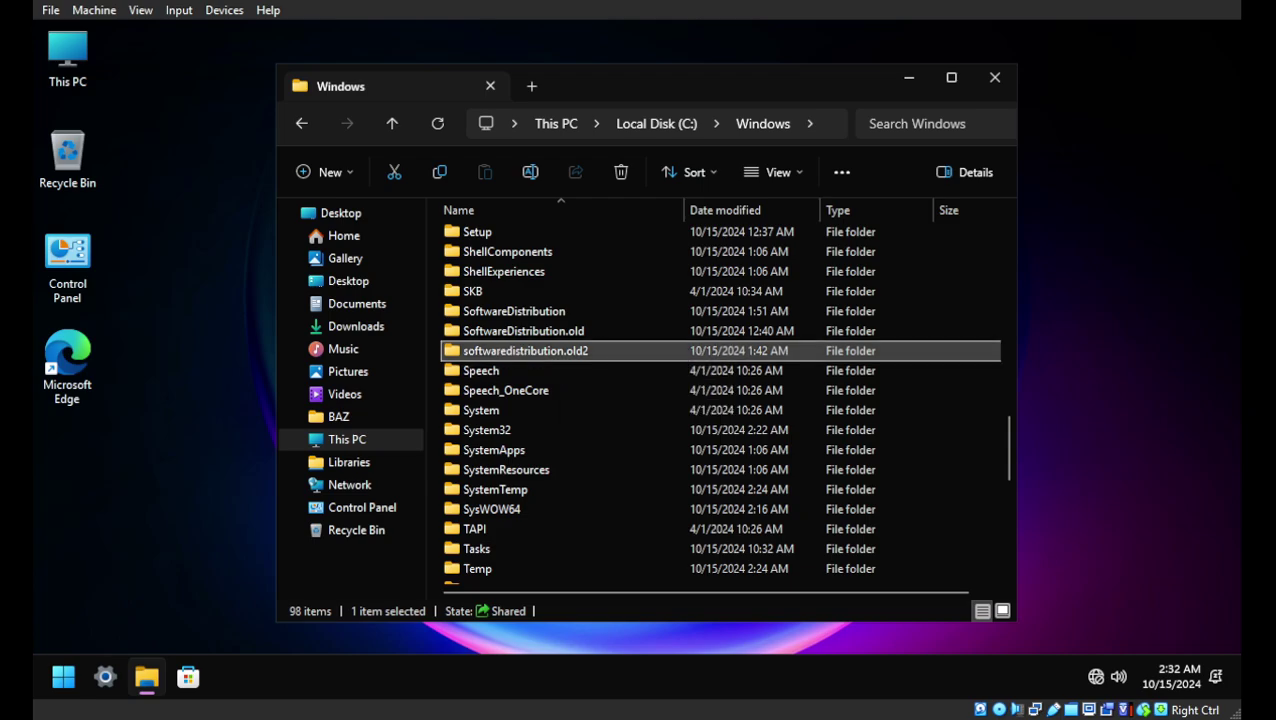
{"action": "left_click", "coordinate": [560, 330], "text": "ctrl"}
{"action": "left_click", "coordinate": [630, 392], "text": "ctrl"}
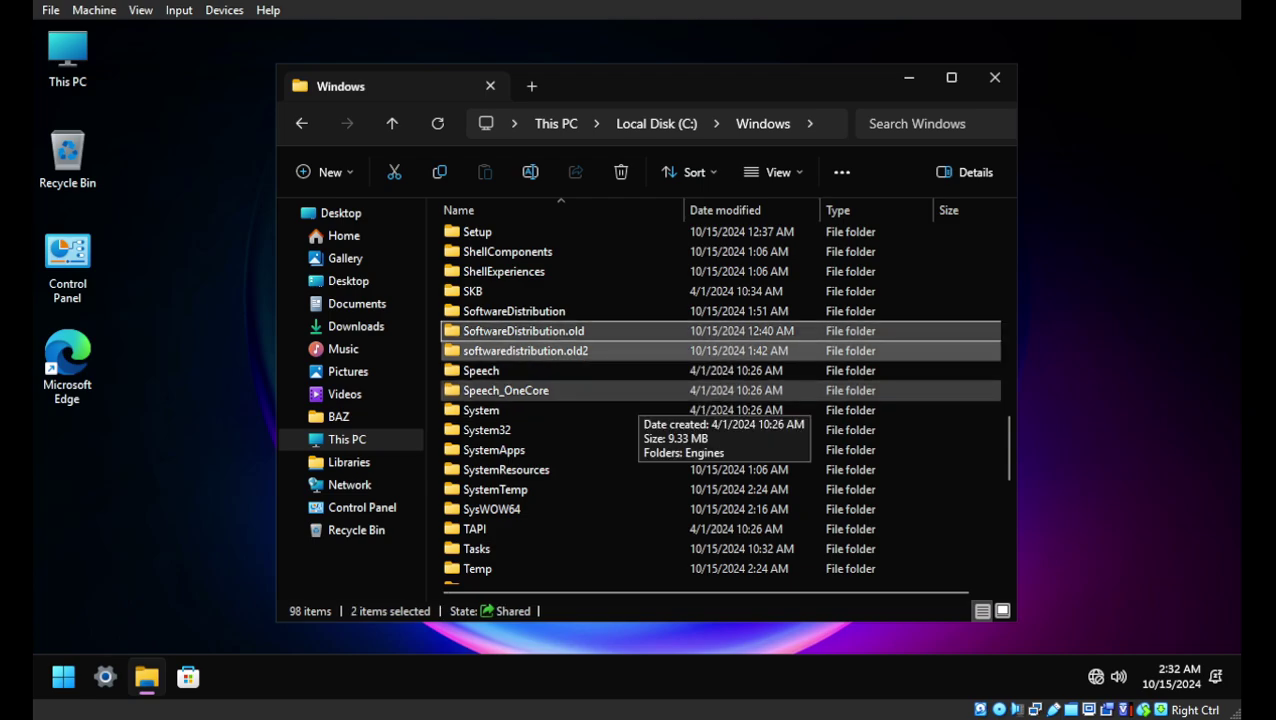
{"action": "key", "text": "shift+Delete"}
{"action": "key", "text": "Escape"}
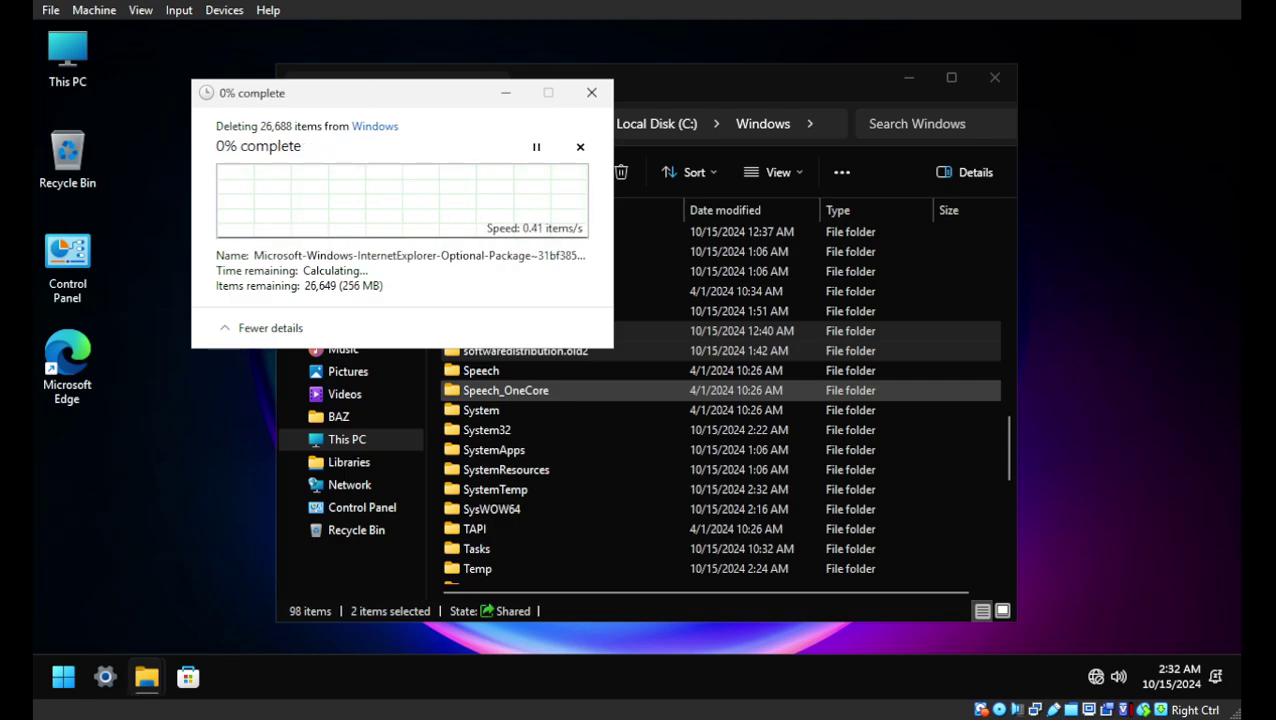
Step: Permanently delete the catroot2.old folder from C:\Windows\System32
{"action": "left_click", "coordinate": [505, 390]}
{"action": "scroll", "coordinate": [505, 330], "scroll_direction": "down", "scroll_amount": 1}
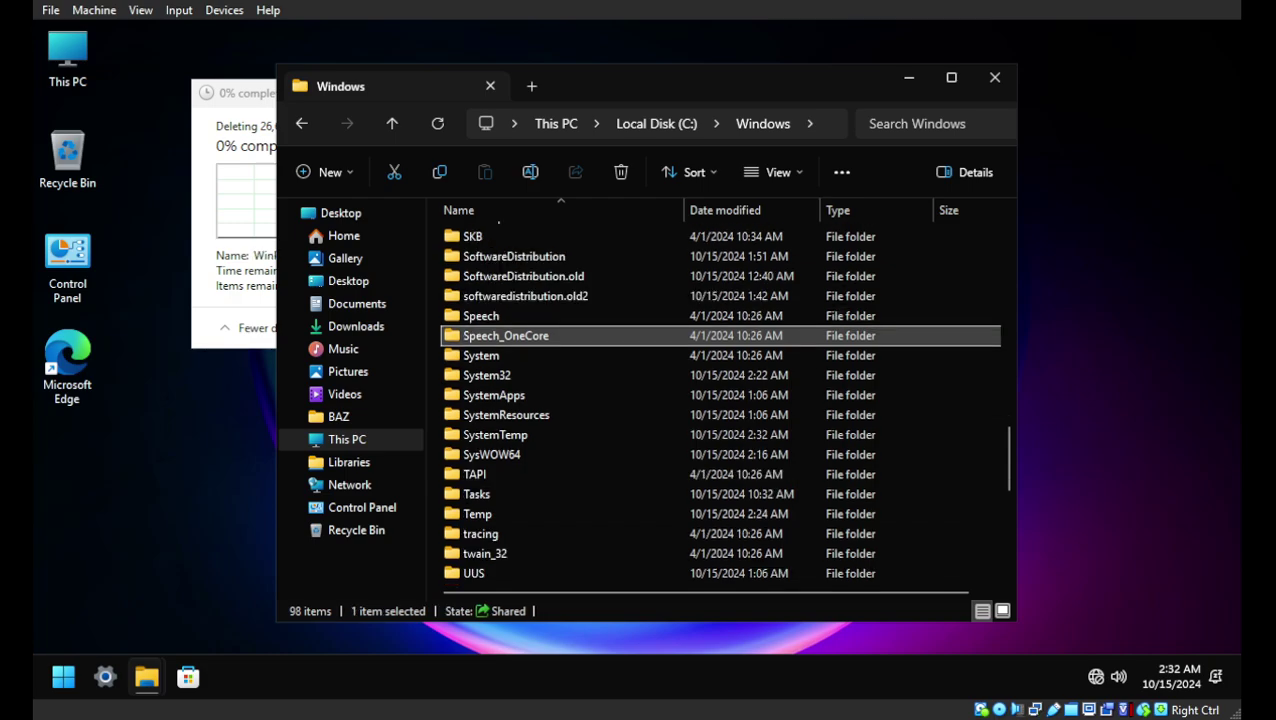
{"action": "scroll", "coordinate": [490, 333], "scroll_direction": "down", "scroll_amount": 1}
{"action": "double_click", "coordinate": [487, 314]}
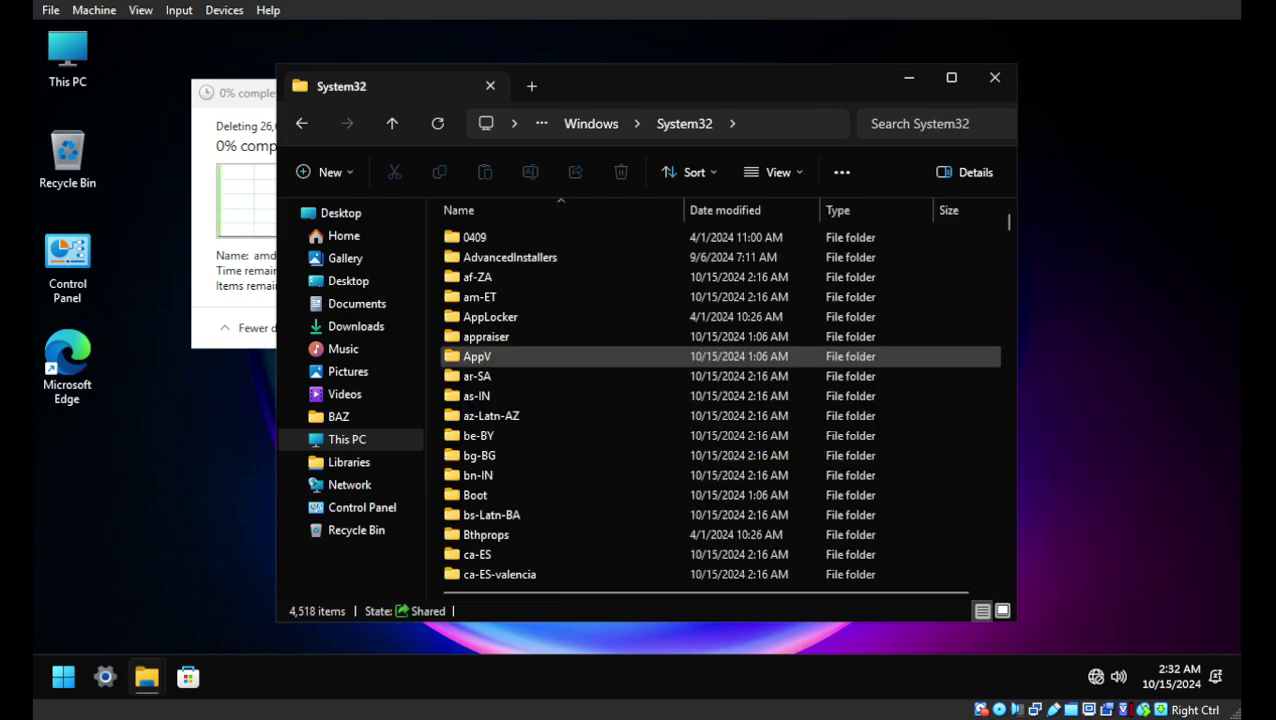
{"action": "scroll", "coordinate": [490, 400], "scroll_direction": "down", "scroll_amount": 4}
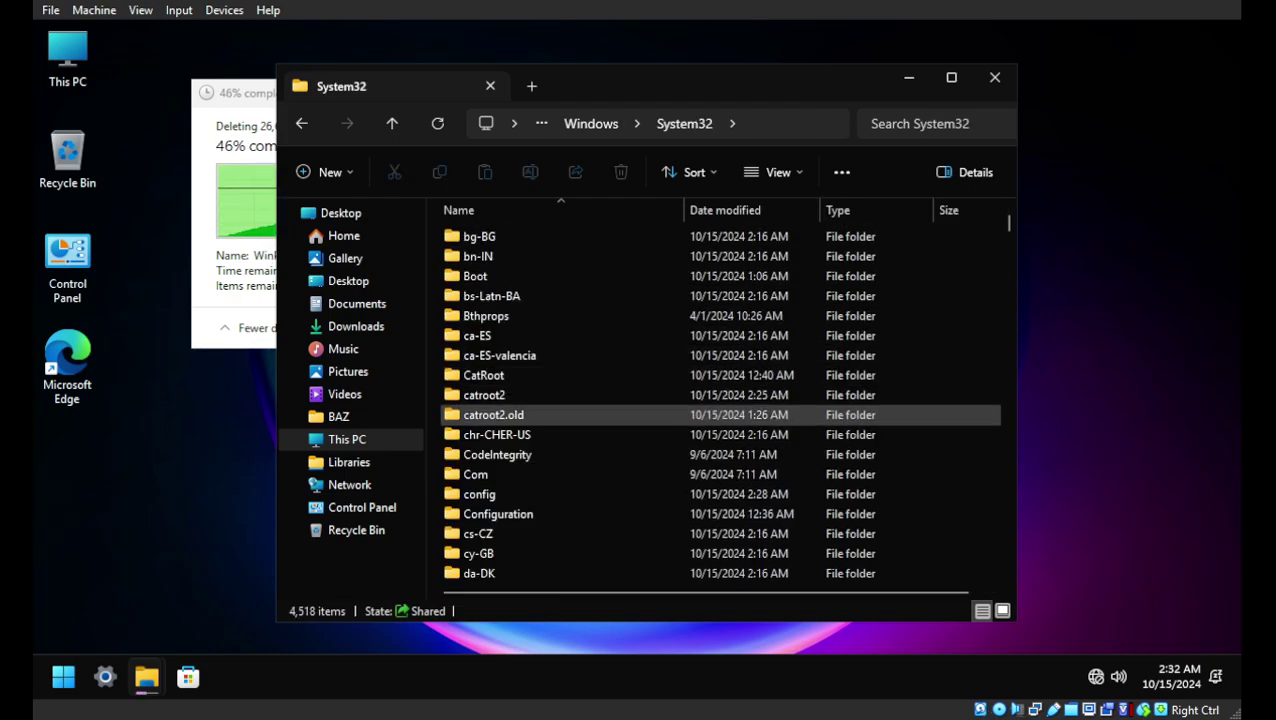
{"action": "left_click", "coordinate": [493, 414]}
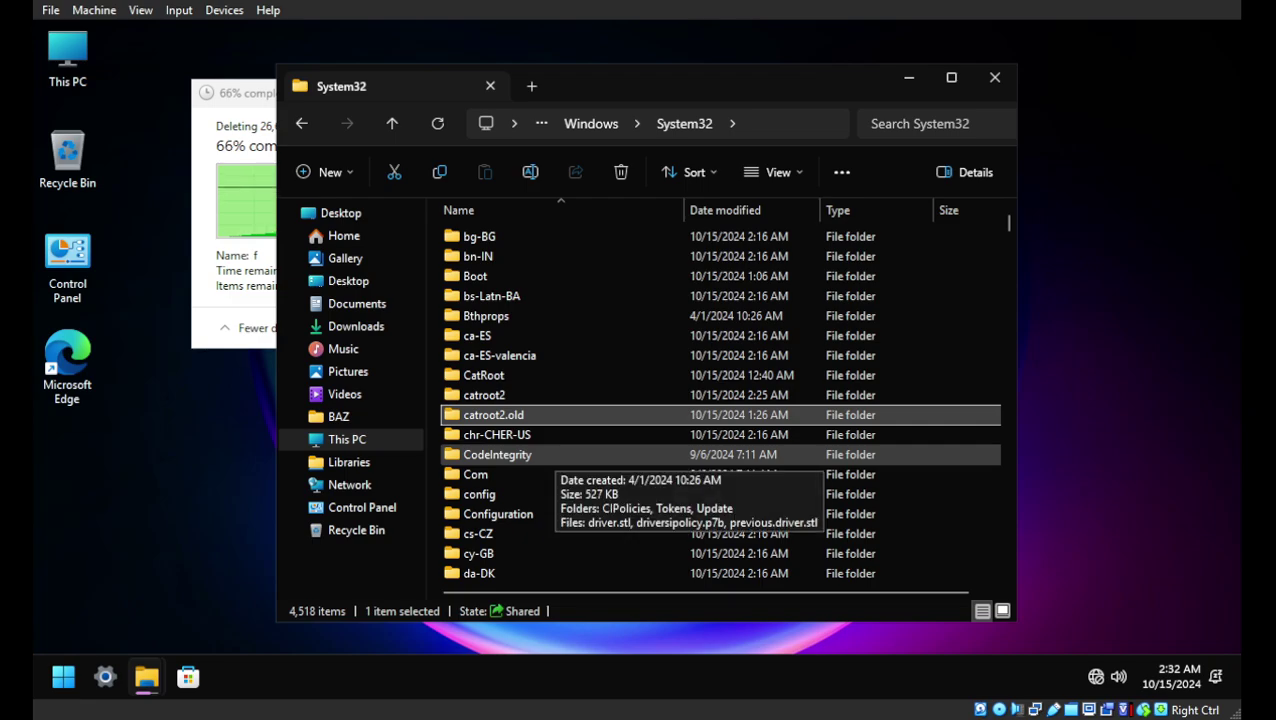
{"action": "key", "text": "shift+Delete"}
{"action": "key", "text": "Return"}
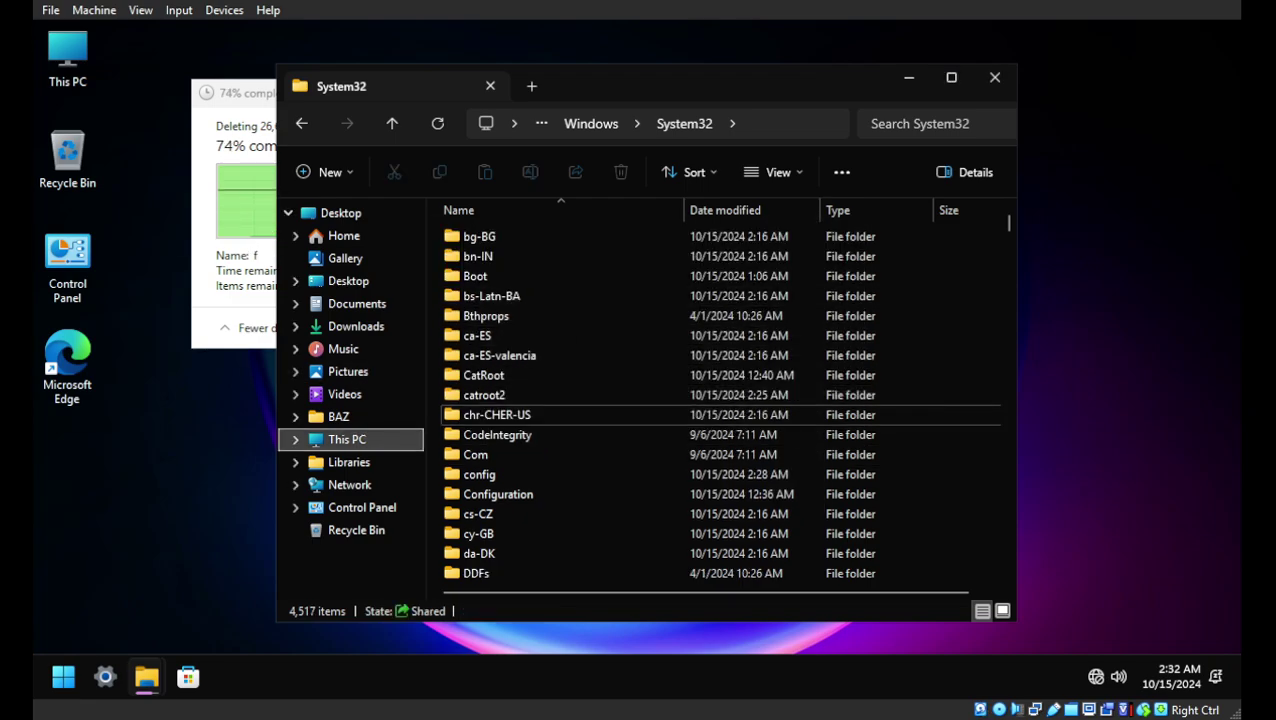
Step: Permanently delete the $HardLinkBackup folder from the root of the C: drive
{"action": "left_click", "coordinate": [347, 439]}
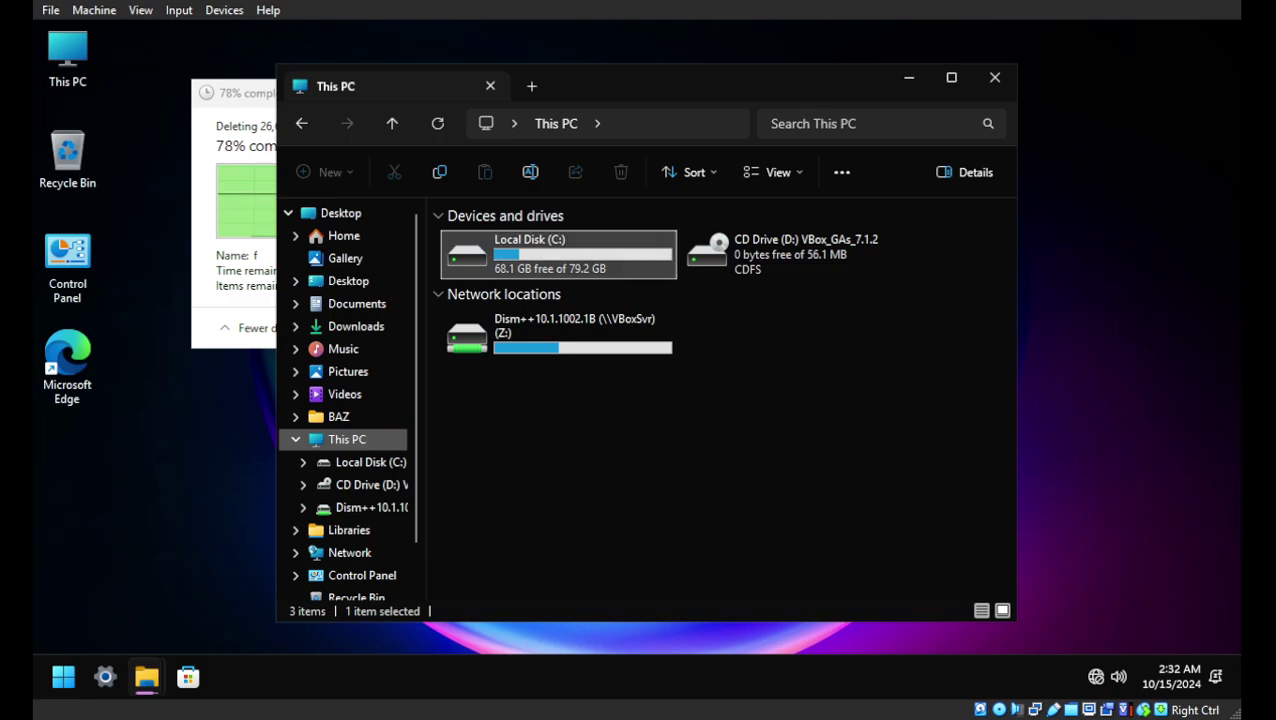
{"action": "double_click", "coordinate": [558, 262]}
{"action": "left_click", "coordinate": [507, 237]}
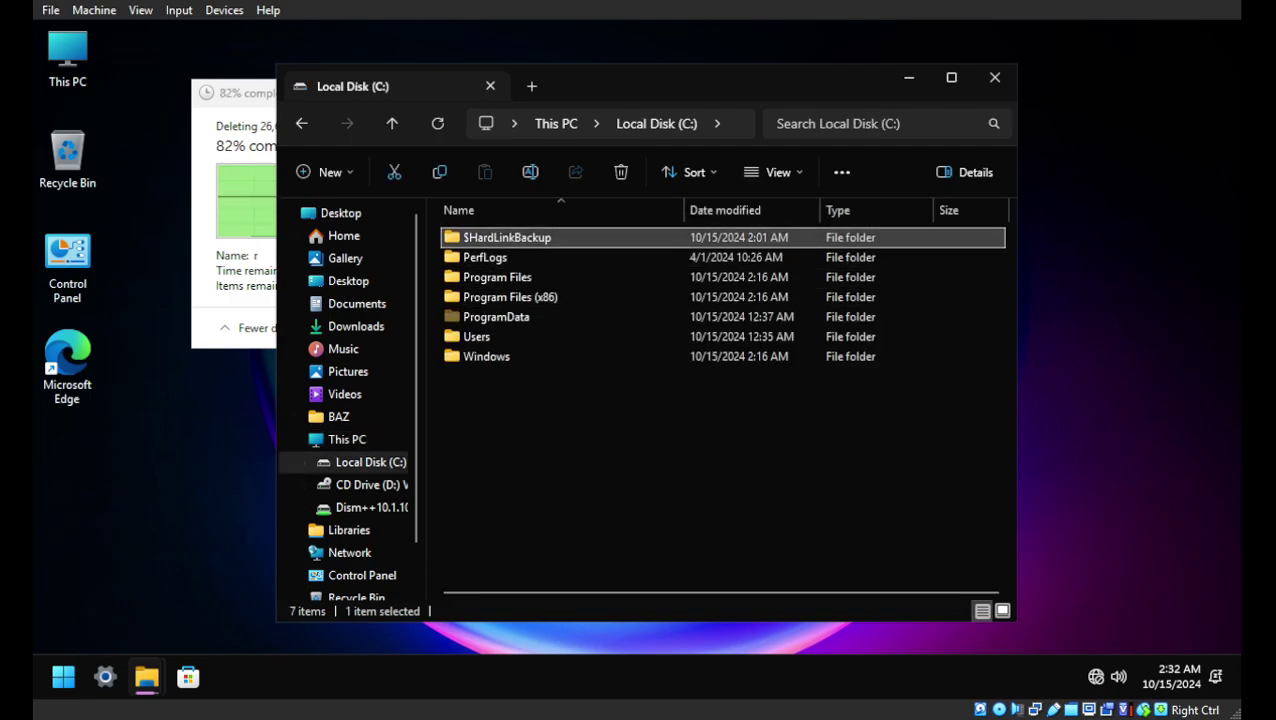
{"action": "key", "text": "shift+Delete"}
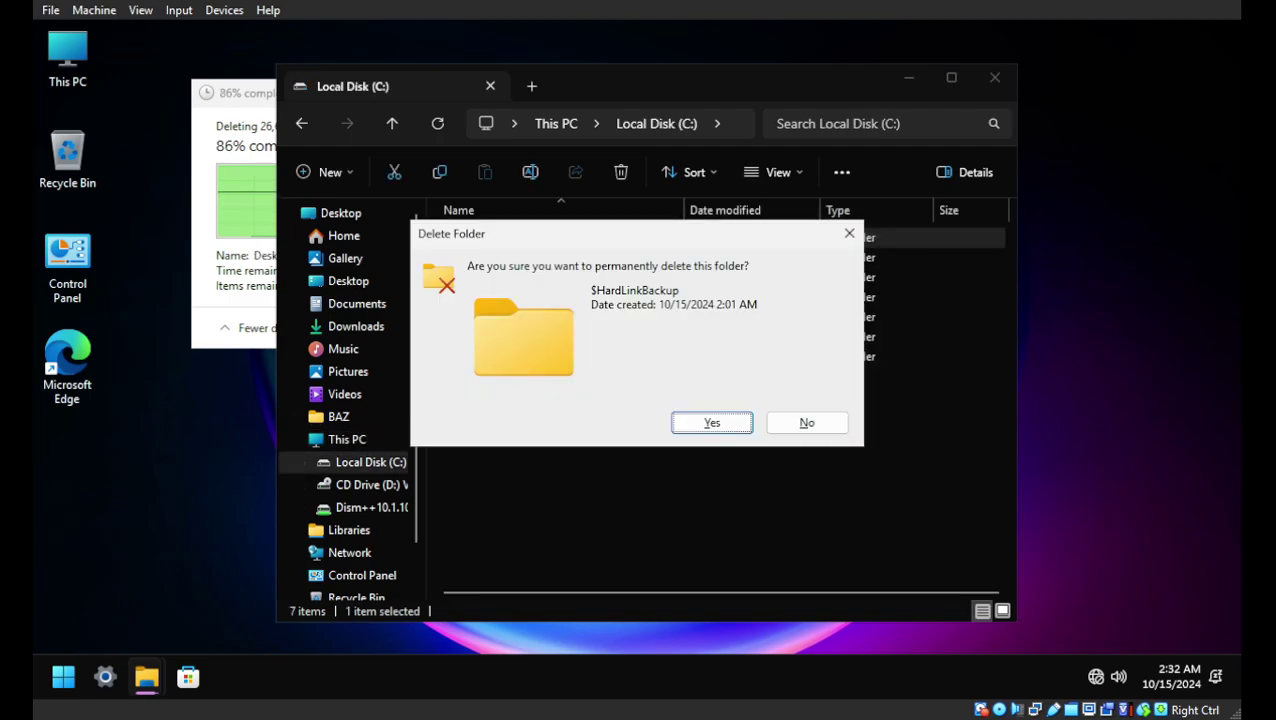
{"action": "key", "text": "Return"}
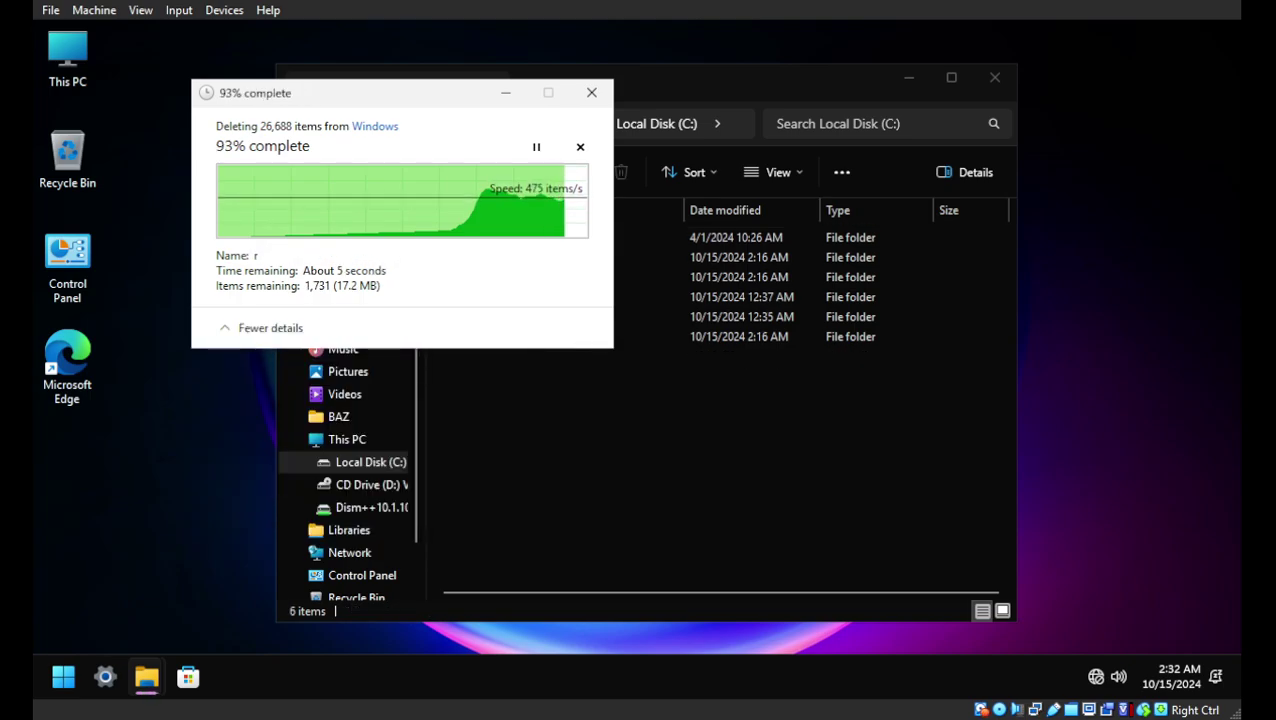
Step: Refresh the This PC view, check the C: drive's used and free space in its properties, and close them
{"action": "key", "text": "alt+Tab"}
{"action": "key", "text": "alt+Left"}
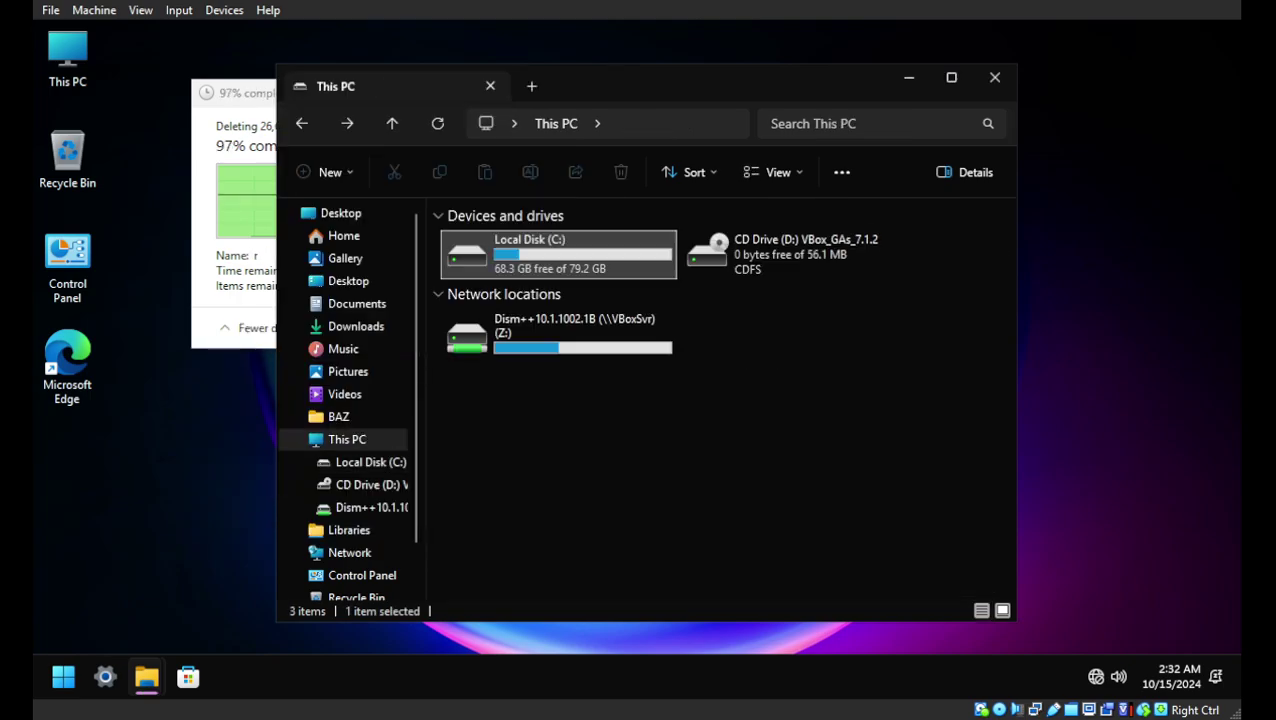
{"action": "right_click", "coordinate": [694, 384]}
{"action": "left_click", "coordinate": [760, 462]}
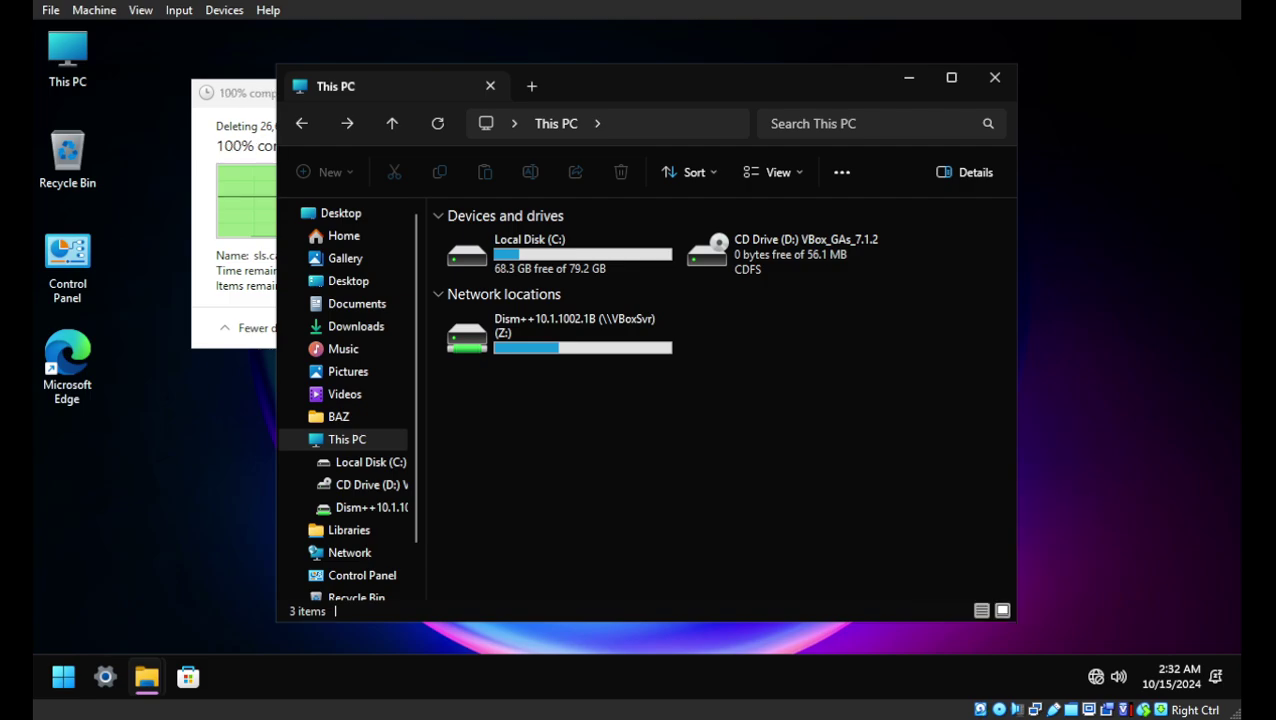
{"action": "right_click", "coordinate": [520, 233]}
{"action": "left_click", "coordinate": [584, 544]}
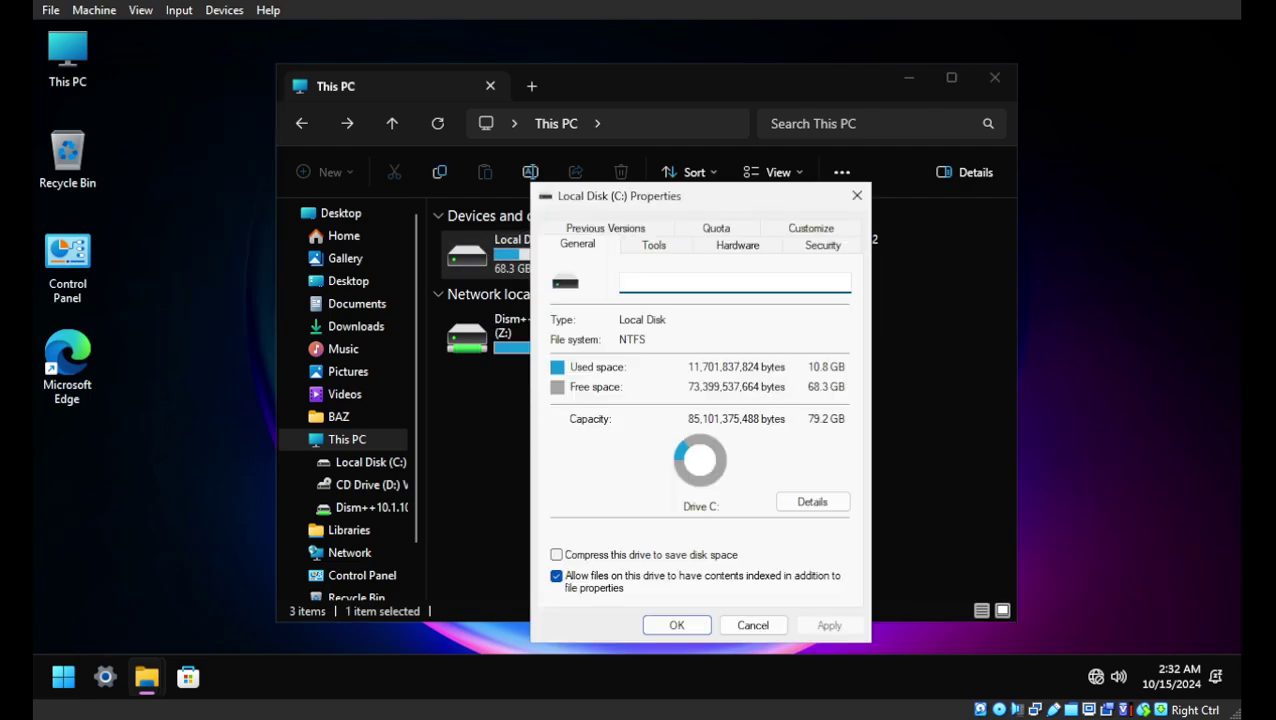
{"action": "left_click", "coordinate": [857, 195]}
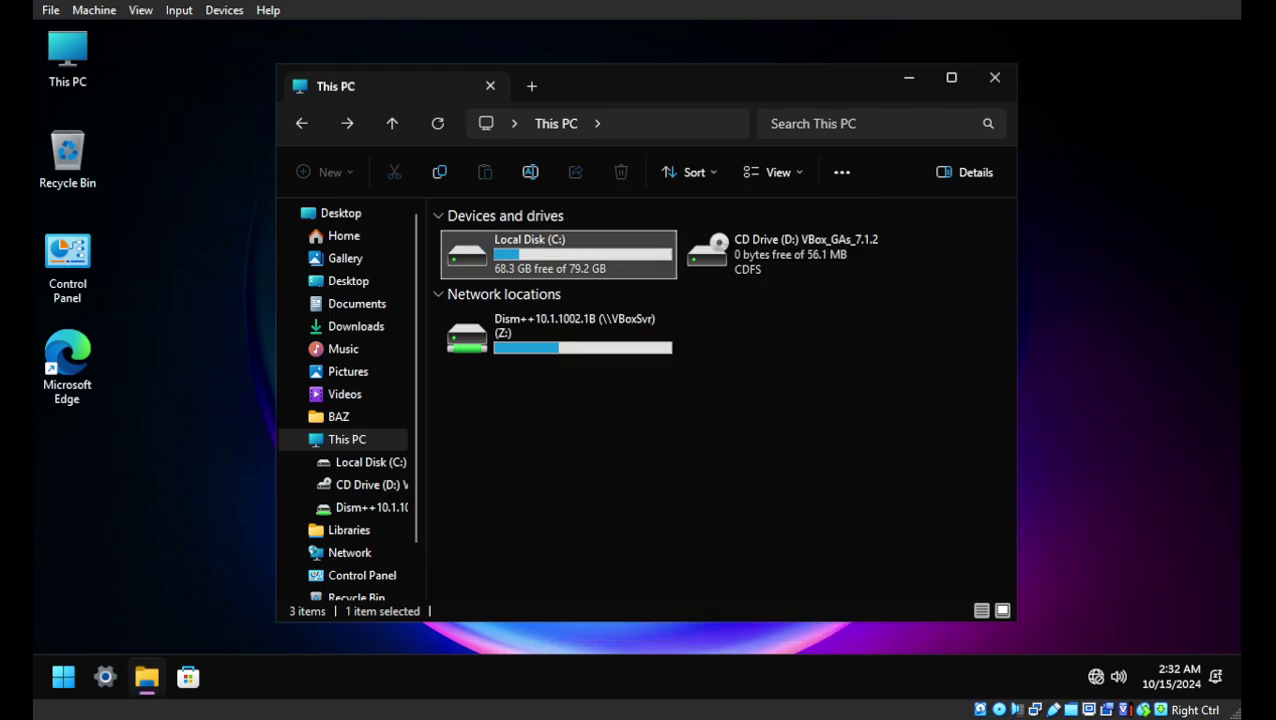
Step: Close the This PC window and refresh the desktop
{"action": "left_click", "coordinate": [994, 77]}
{"action": "right_click", "coordinate": [638, 200]}
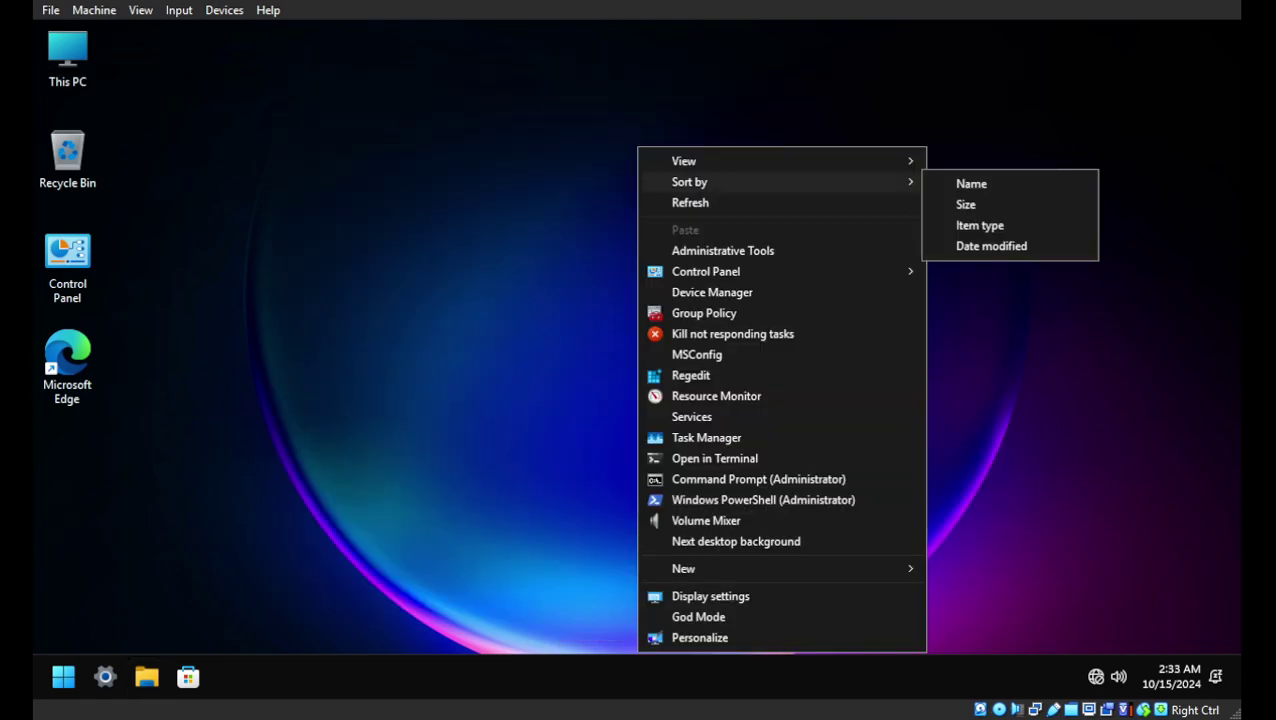
{"action": "left_click", "coordinate": [672, 202]}
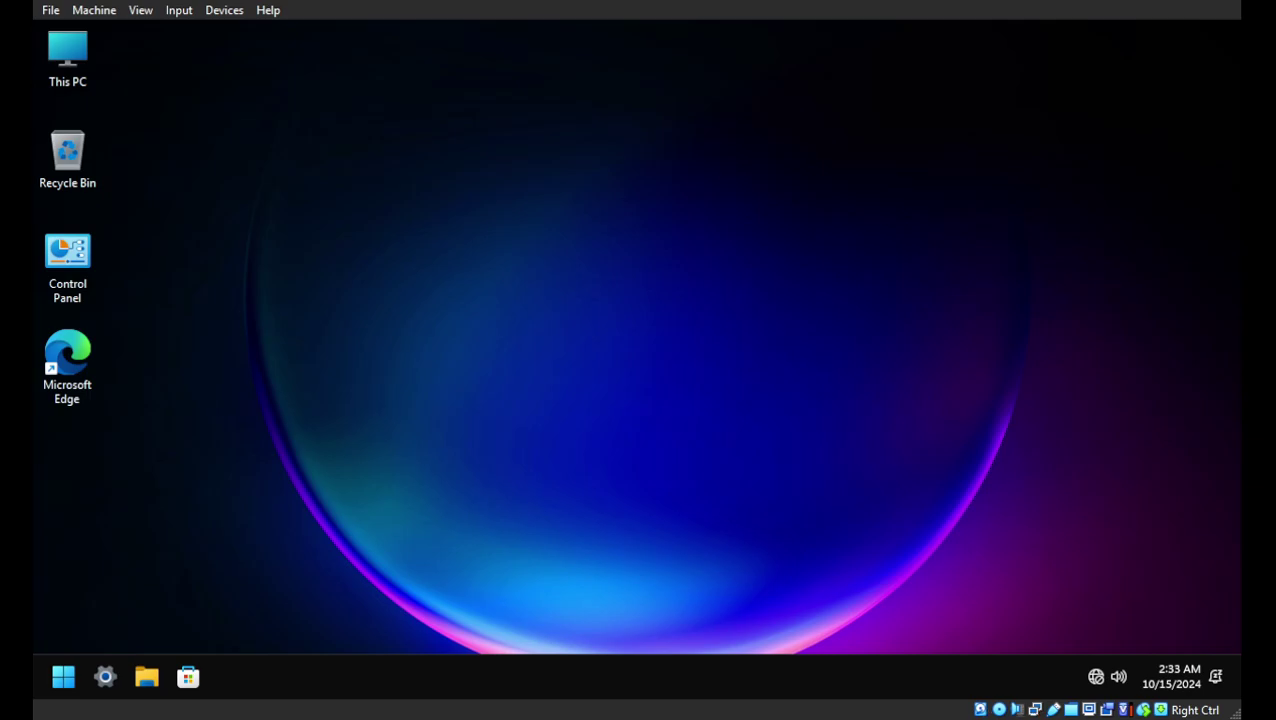
Step: Open C:\Windows and try to open its CSC folder, declining permanent access to it
{"action": "double_click", "coordinate": [67, 58]}
{"action": "double_click", "coordinate": [556, 254]}
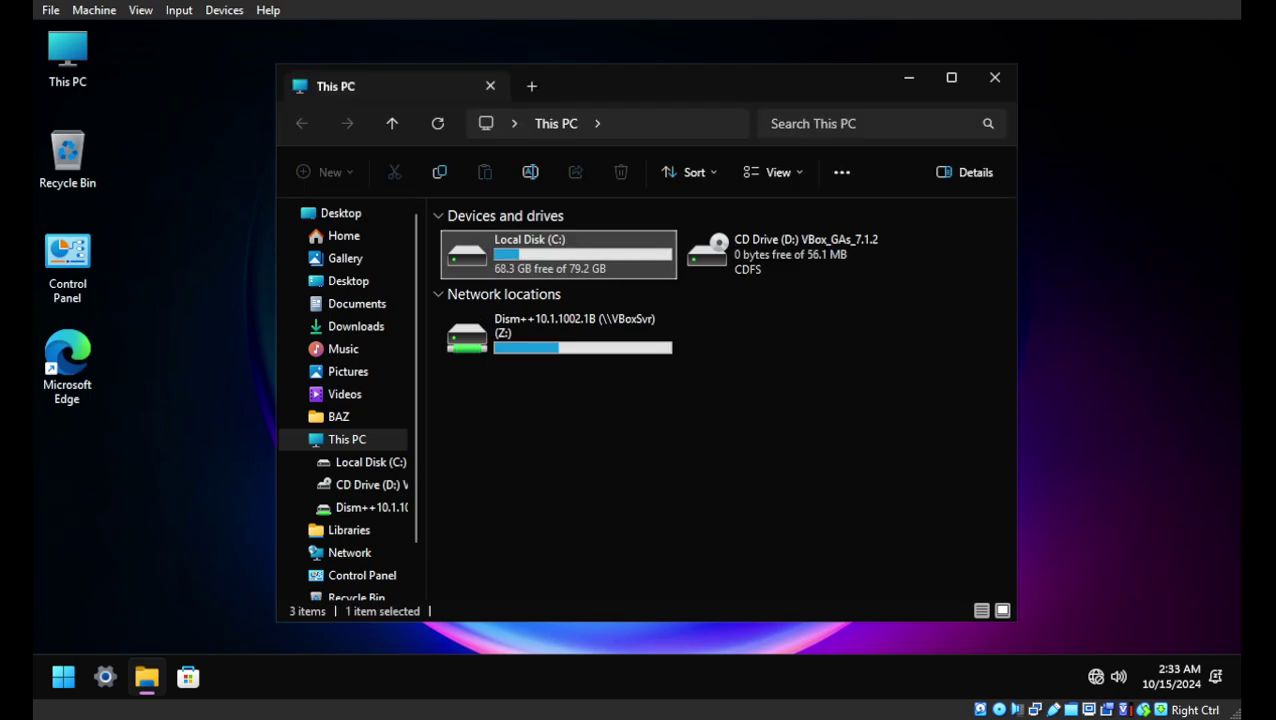
{"action": "double_click", "coordinate": [520, 336]}
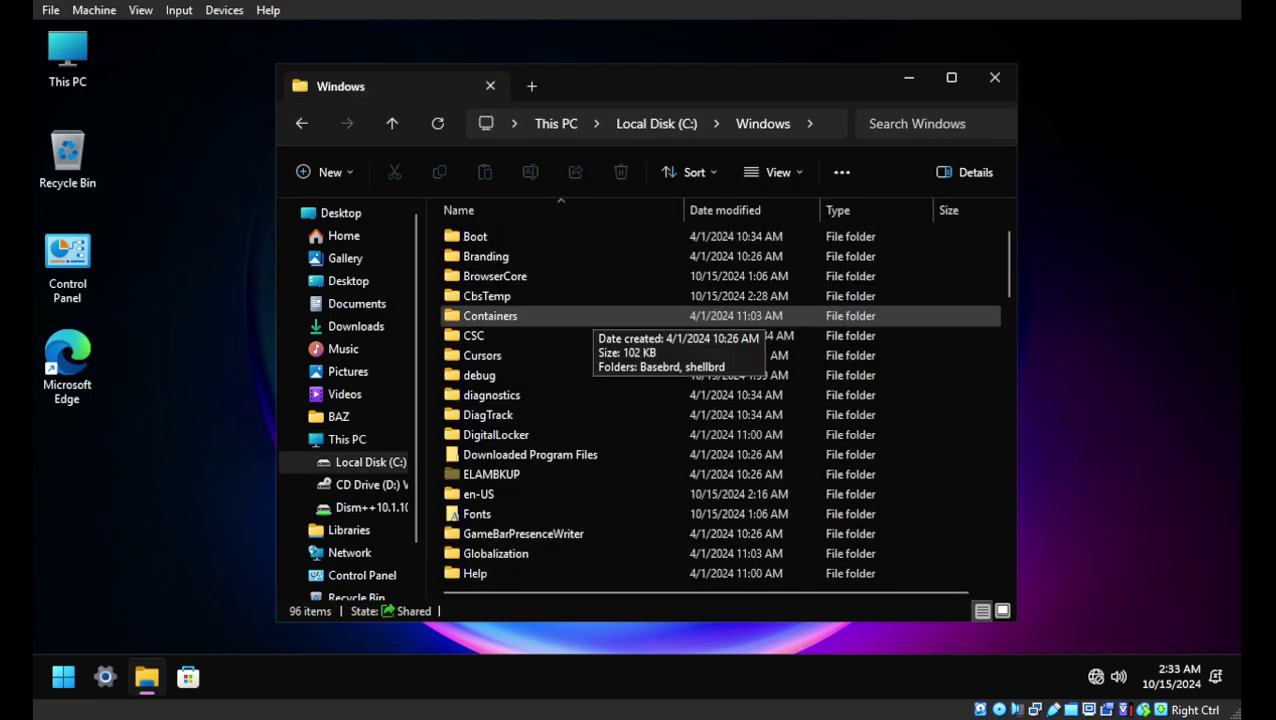
{"action": "double_click", "coordinate": [590, 336]}
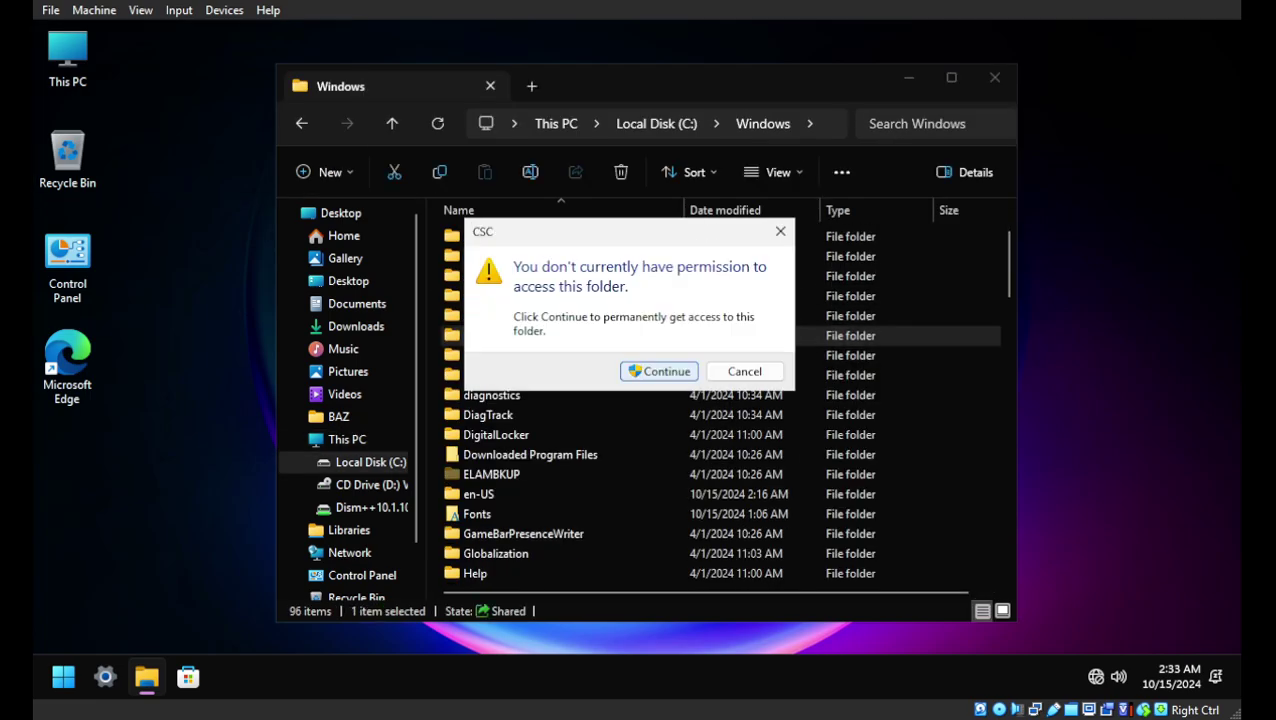
{"action": "left_click", "coordinate": [744, 370]}
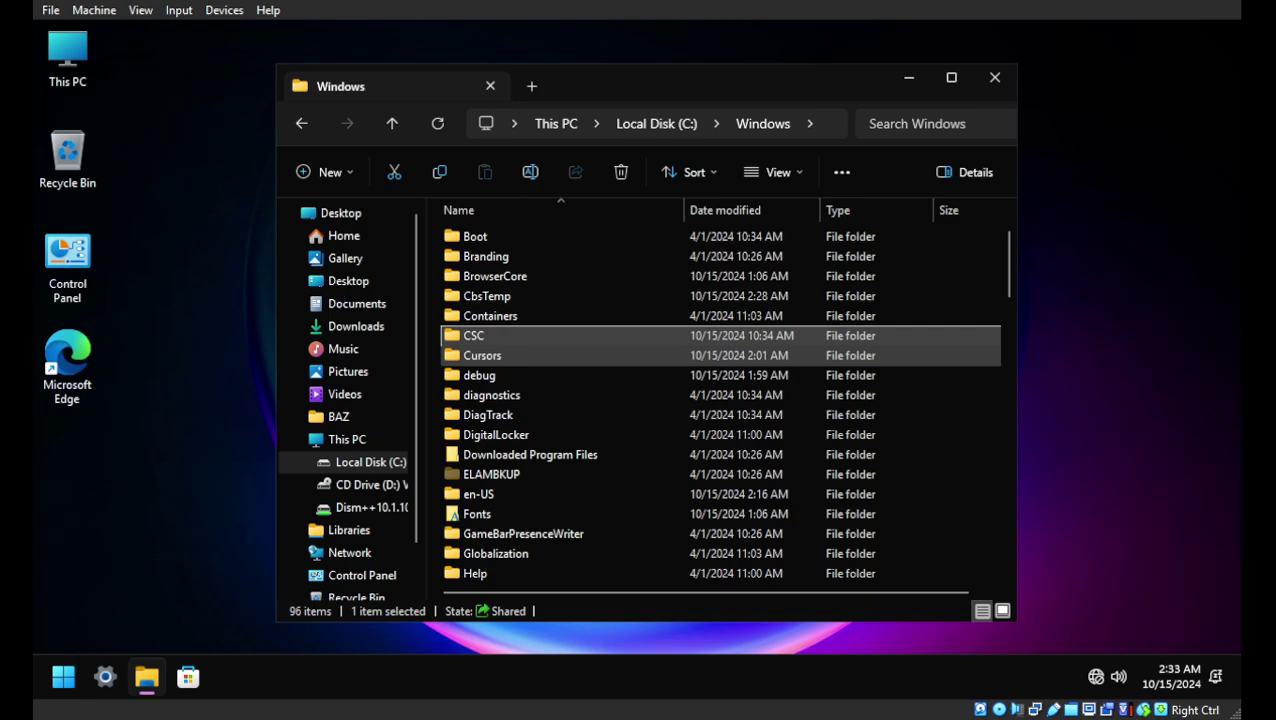
Step: Look through C:\Windows into System32, open its Dism folder, and return to System32
{"action": "scroll", "coordinate": [720, 355], "scroll_direction": "down", "scroll_amount": 6}
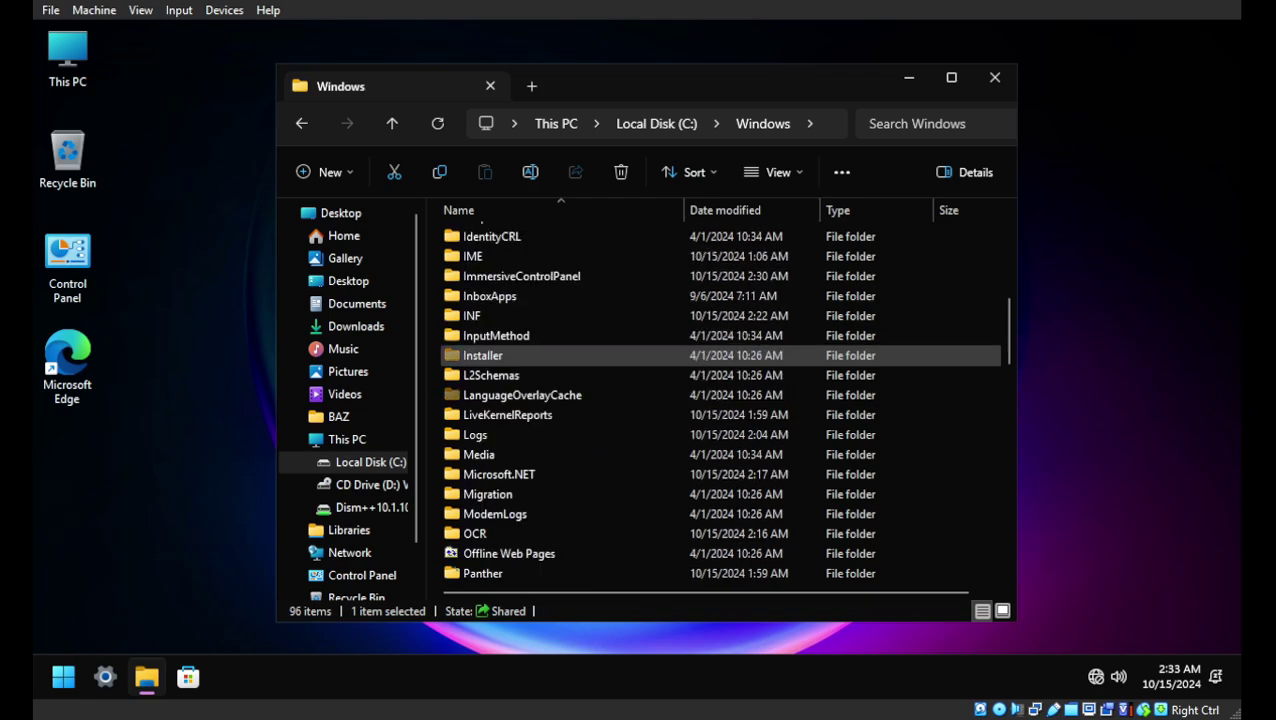
{"action": "scroll", "coordinate": [720, 355], "scroll_direction": "down", "scroll_amount": 4}
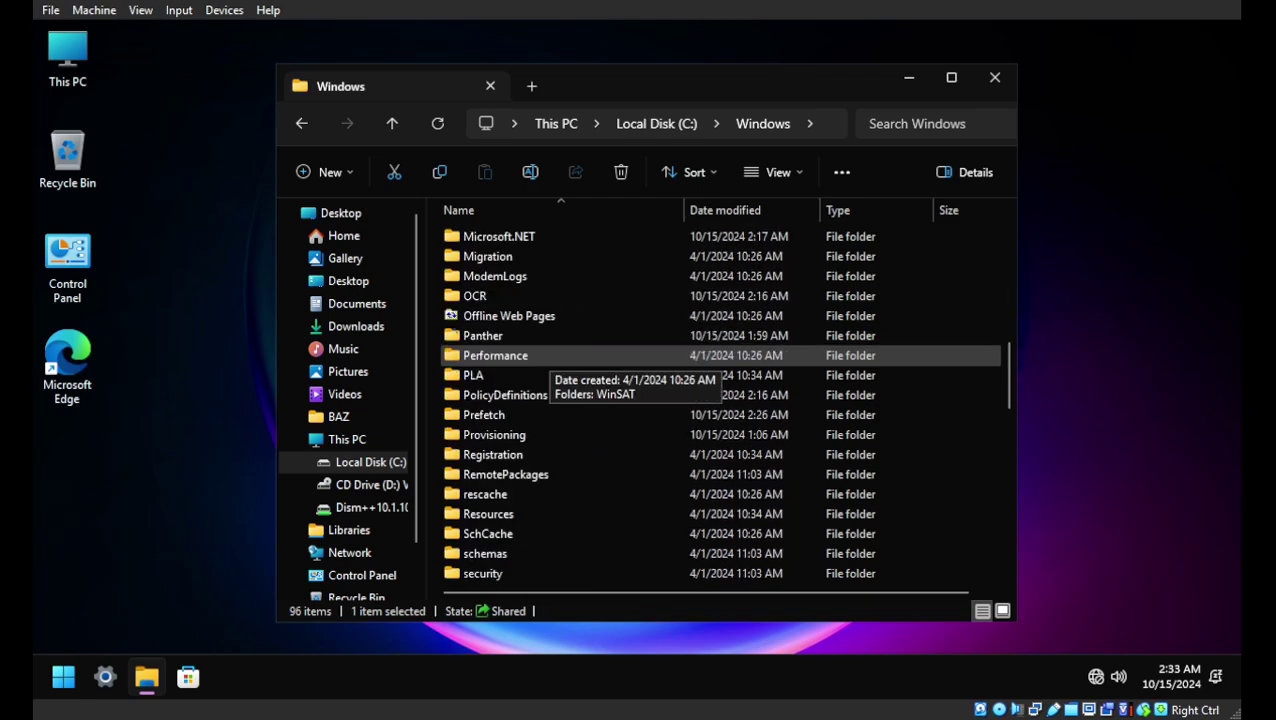
{"action": "scroll", "coordinate": [720, 355], "scroll_direction": "down", "scroll_amount": 5}
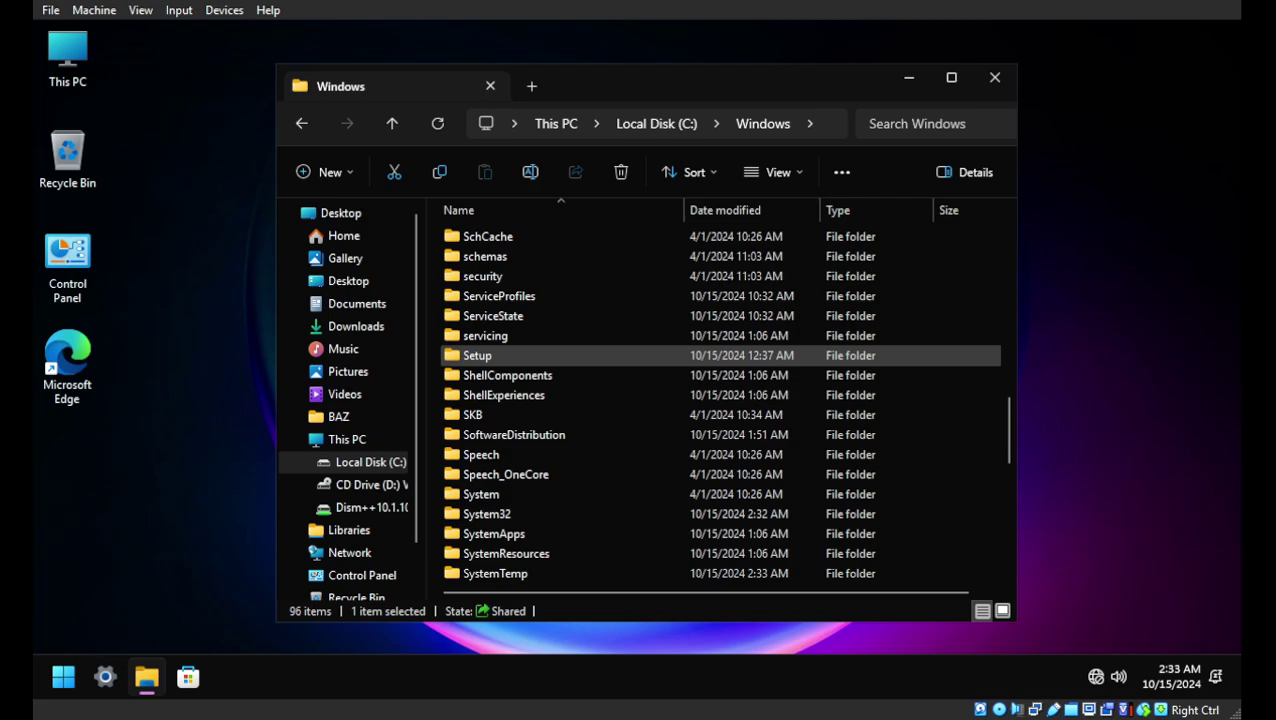
{"action": "scroll", "coordinate": [720, 355], "scroll_direction": "down", "scroll_amount": 3}
{"action": "double_click", "coordinate": [487, 336]}
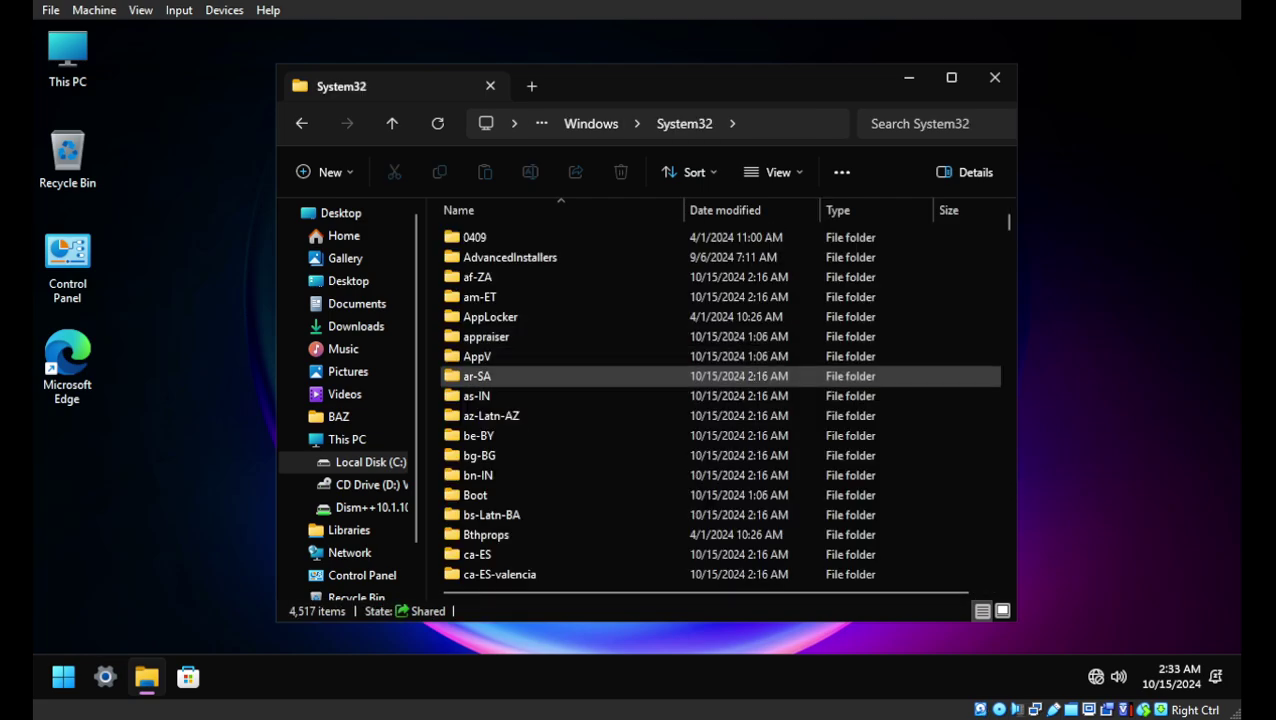
{"action": "scroll", "coordinate": [720, 375], "scroll_direction": "down", "scroll_amount": 12}
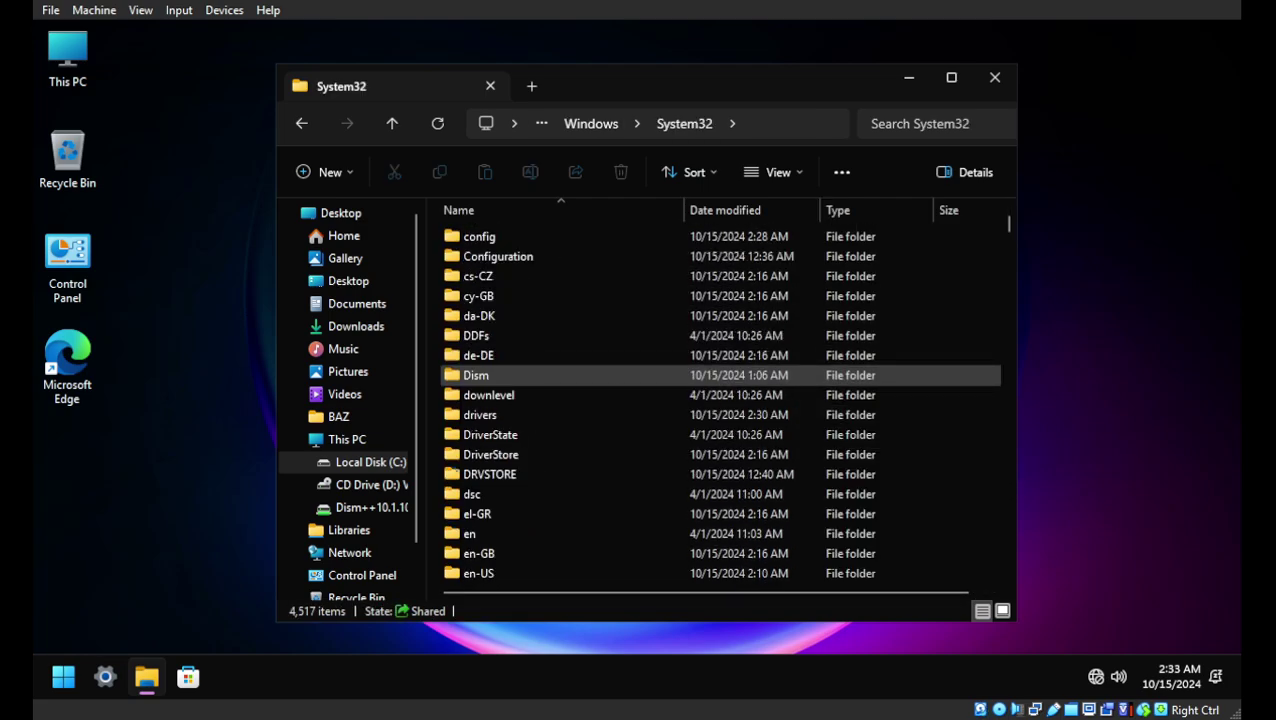
{"action": "scroll", "coordinate": [720, 372], "scroll_direction": "up", "scroll_amount": 1}
{"action": "scroll", "coordinate": [720, 370], "scroll_direction": "up", "scroll_amount": 1}
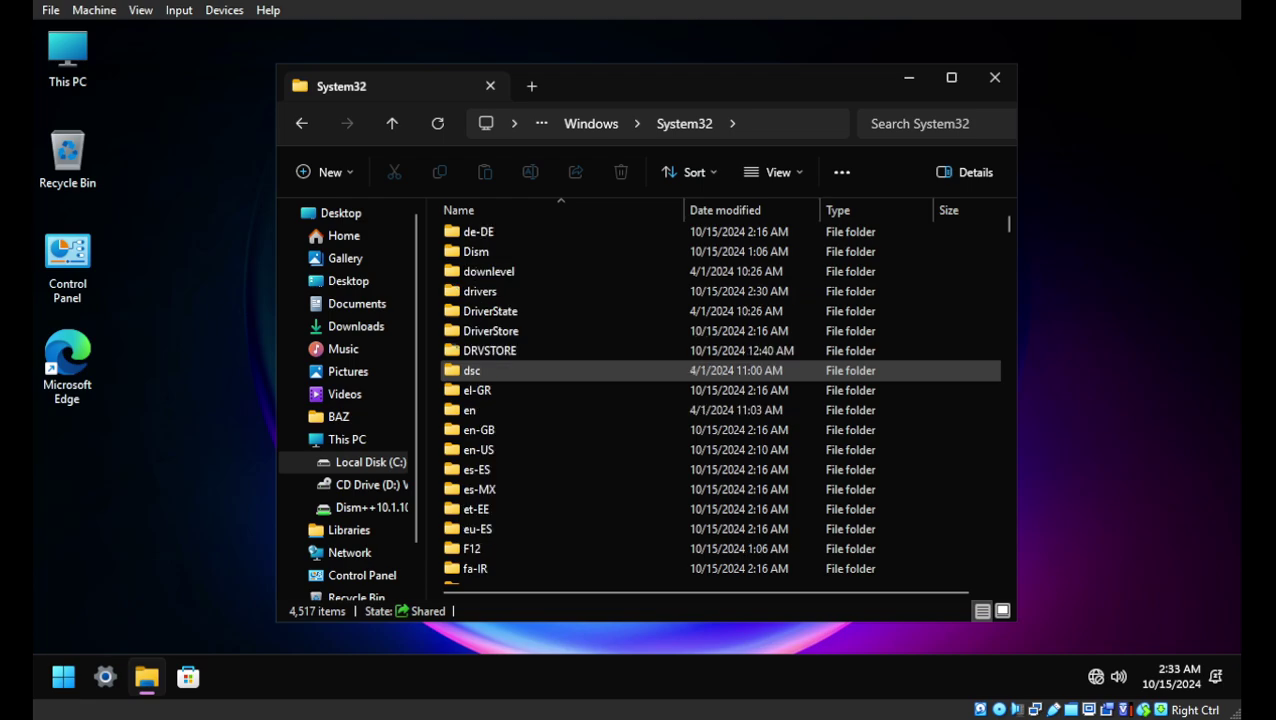
{"action": "double_click", "coordinate": [600, 251]}
{"action": "key", "text": "alt+Left"}
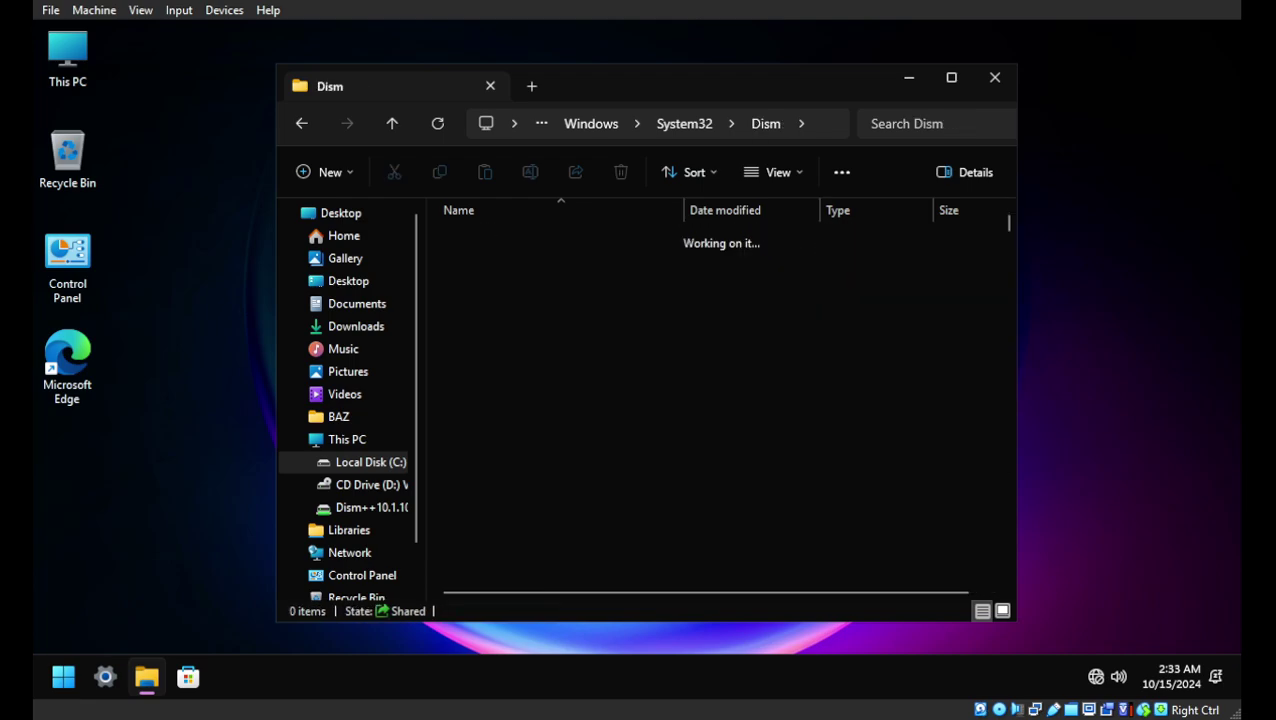
Step: Examine the remaining language and component folders in System32, then return to C:\Windows and review its first folders
{"action": "scroll", "coordinate": [580, 316], "scroll_direction": "down", "scroll_amount": 3}
{"action": "scroll", "coordinate": [720, 410], "scroll_direction": "down", "scroll_amount": 12}
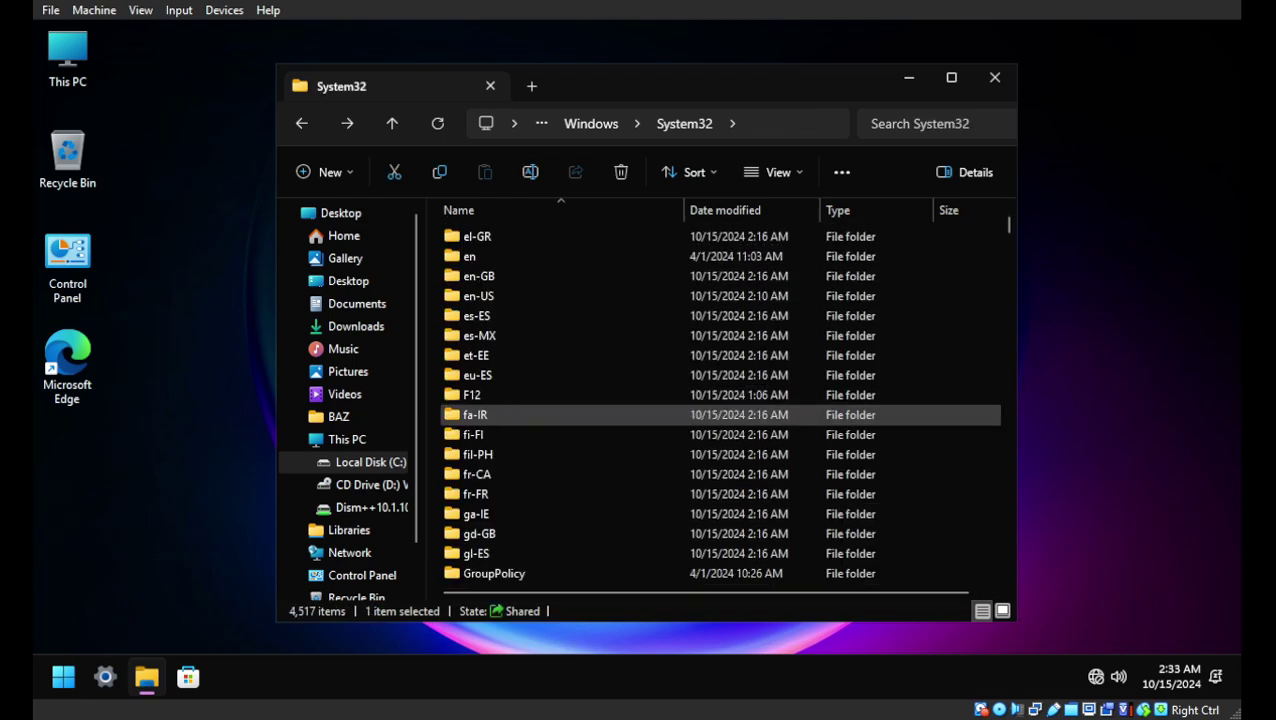
{"action": "scroll", "coordinate": [720, 405], "scroll_direction": "down", "scroll_amount": 12}
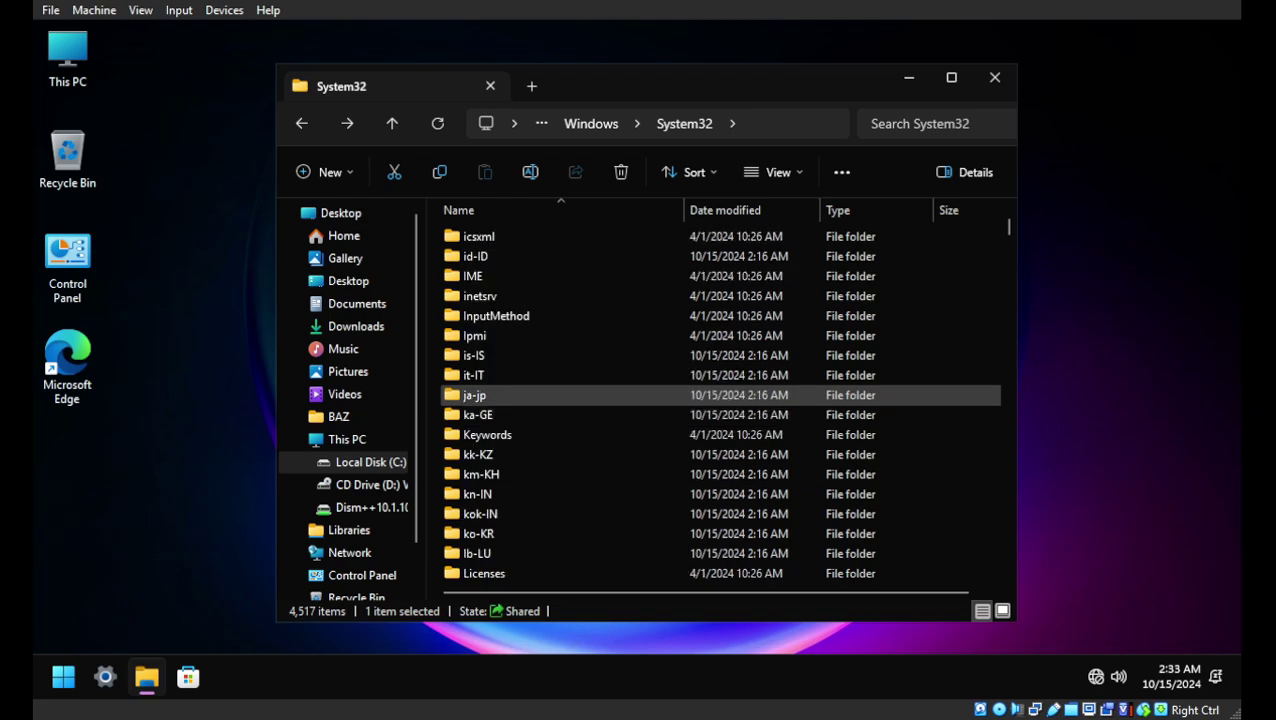
{"action": "scroll", "coordinate": [720, 400], "scroll_direction": "down", "scroll_amount": 9}
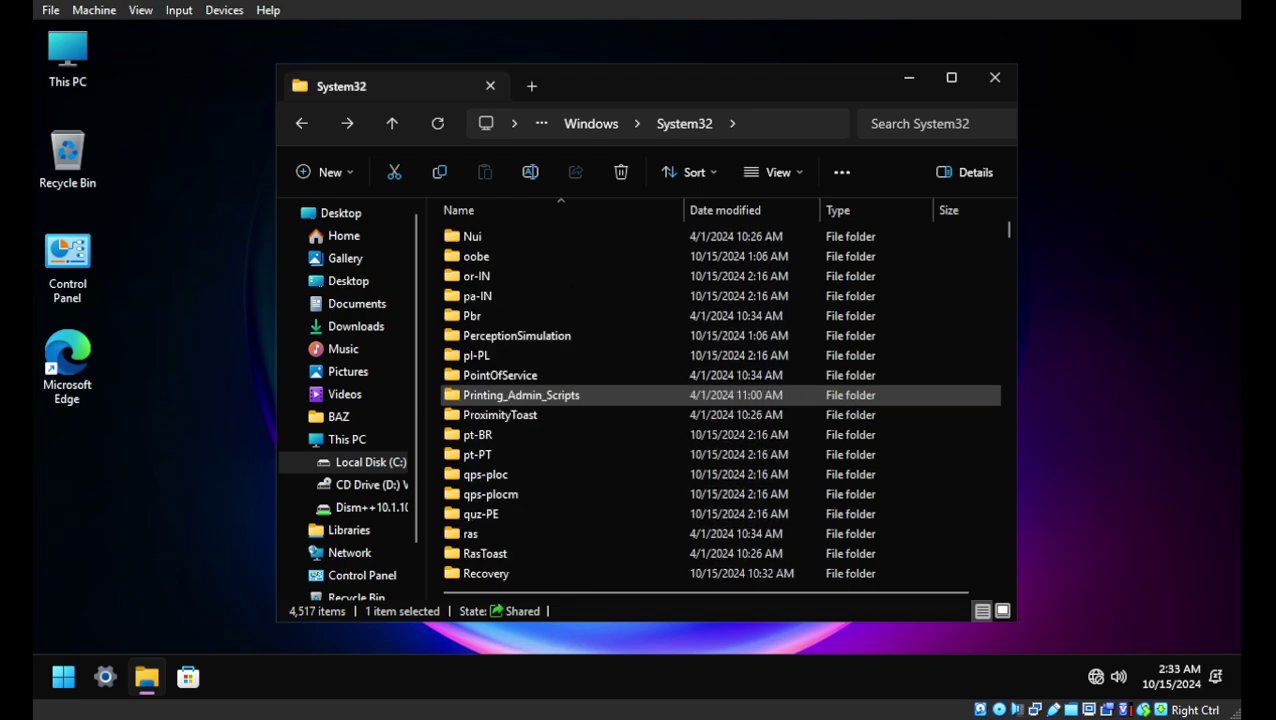
{"action": "key", "text": "alt+Left"}
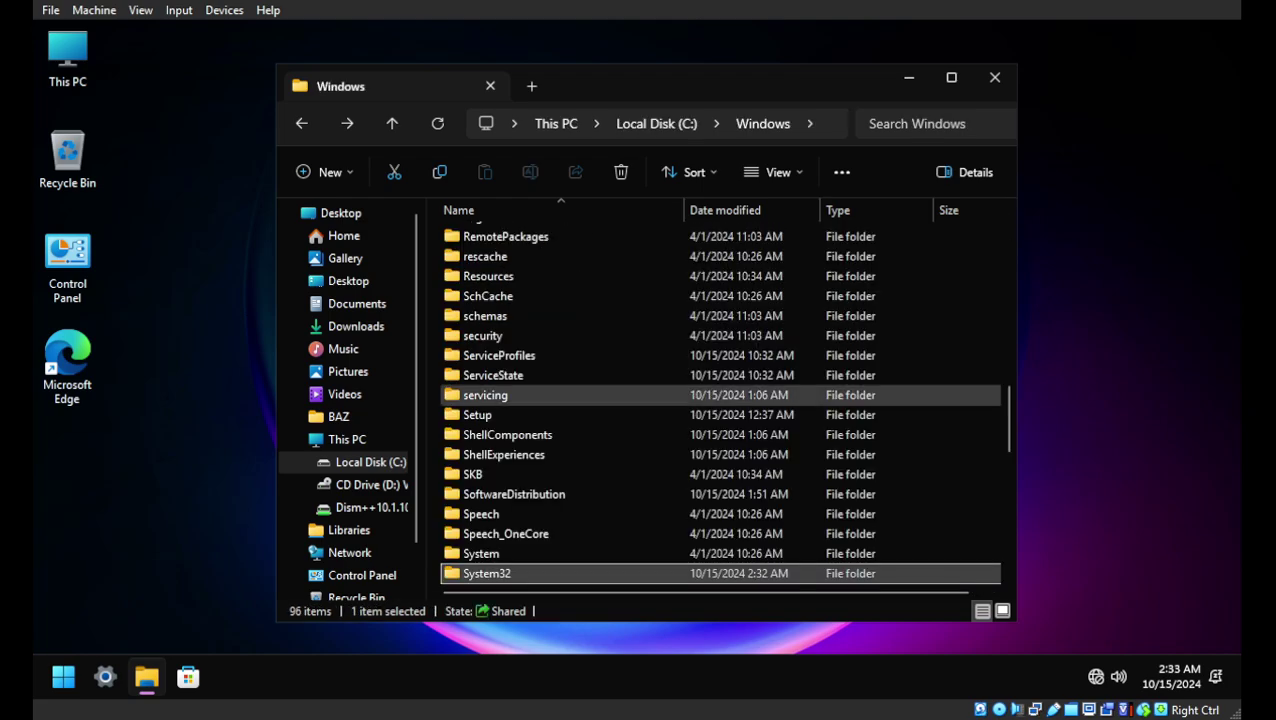
{"action": "scroll", "coordinate": [560, 392], "scroll_direction": "up", "scroll_amount": 11}
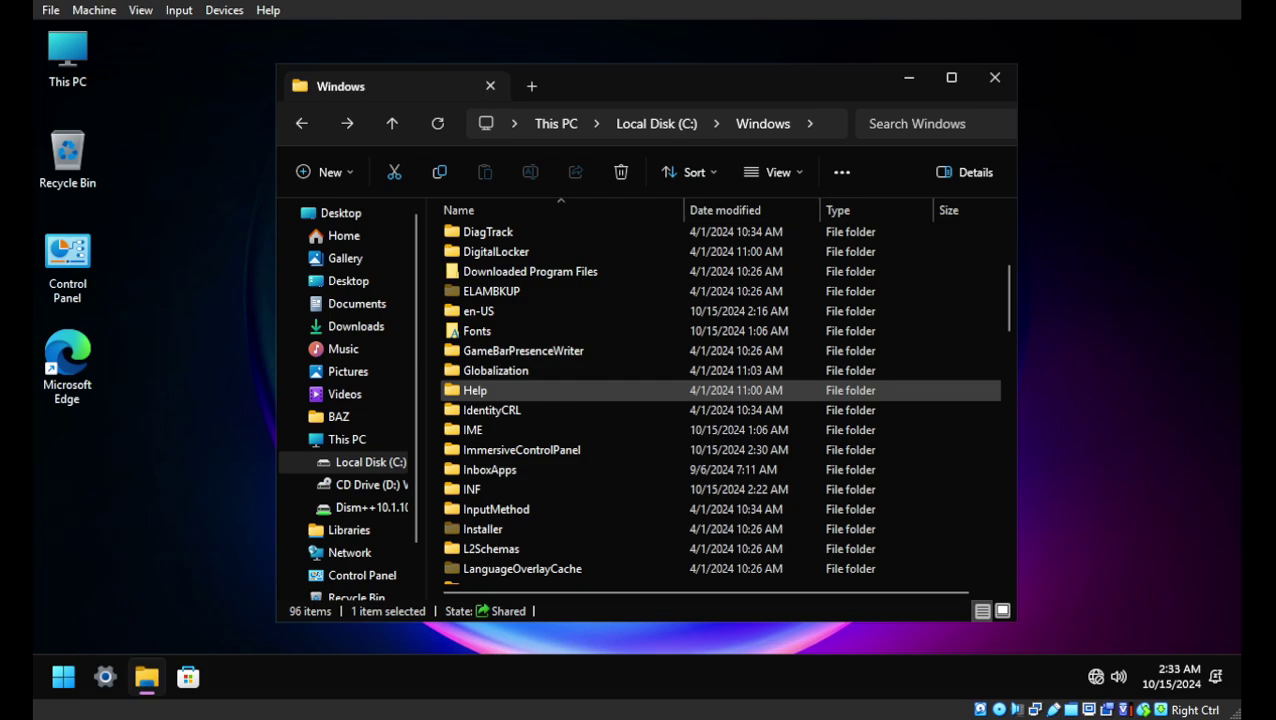
{"action": "scroll", "coordinate": [560, 393], "scroll_direction": "up", "scroll_amount": 5}
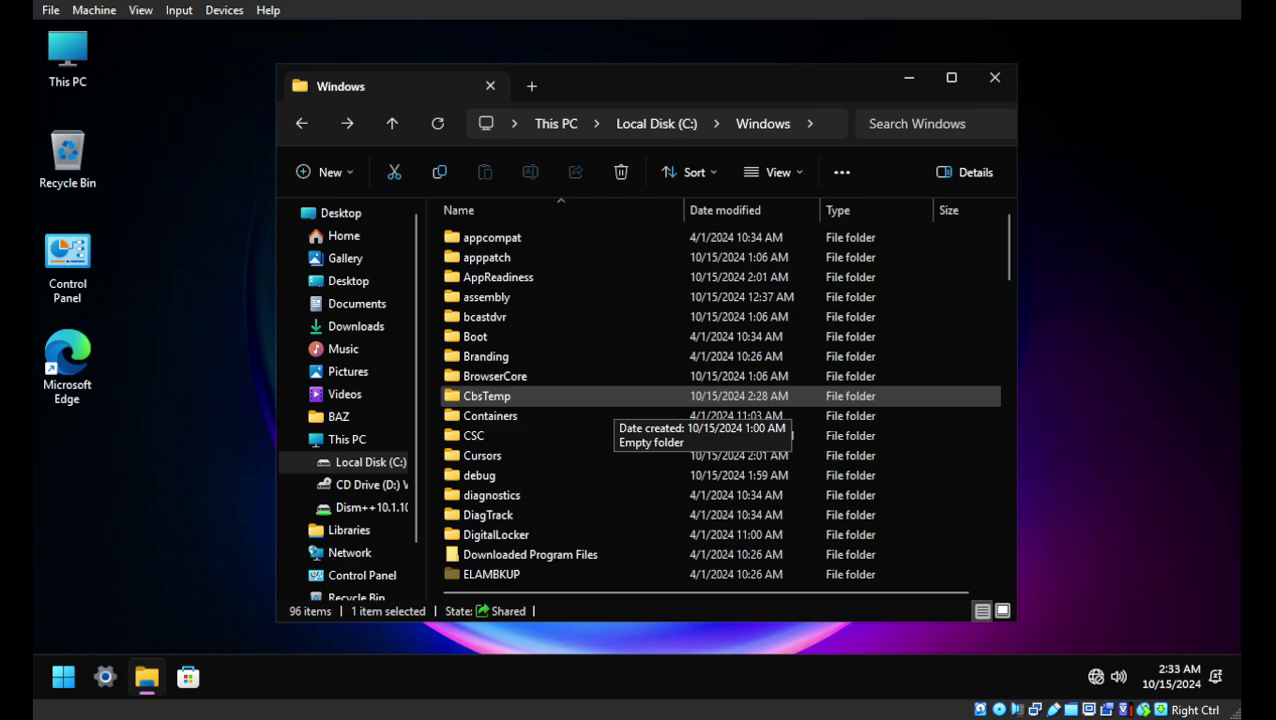
Step: Open an administrator Command Prompt from the desktop and run sfc /scannow
{"action": "right_click", "coordinate": [258, 250]}
{"action": "left_click", "coordinate": [400, 480]}
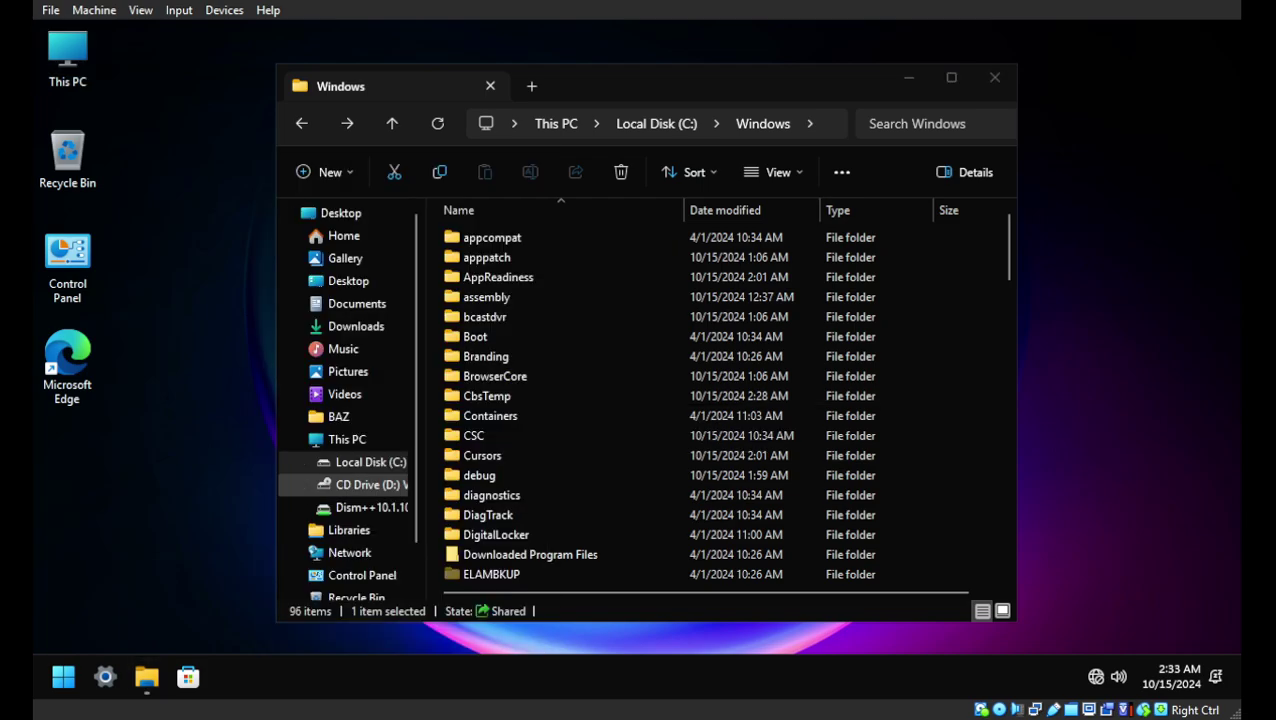
{"action": "type", "text": "sfc /"}
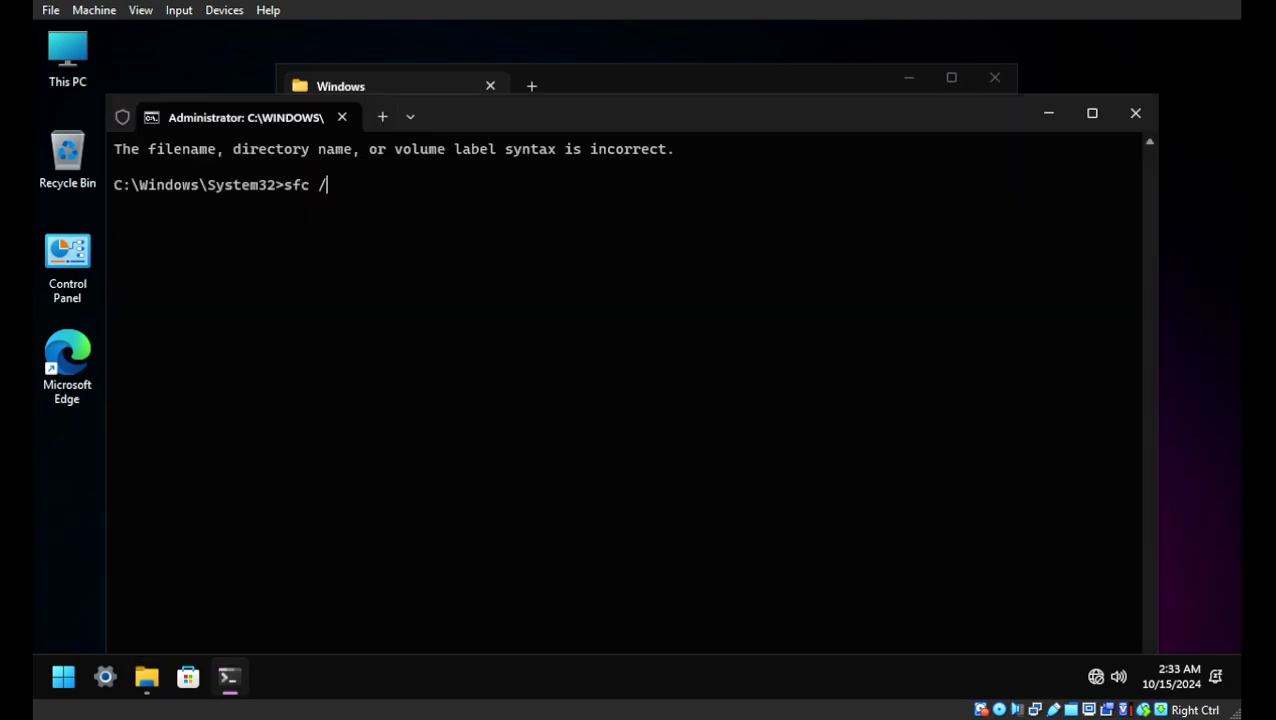
{"action": "type", "text": "scannow"}
{"action": "key", "text": "Return"}
Step: Move the Windows folder window clear of the scan output and inspect the contents of the ELAMBKUP folder
{"action": "left_click", "coordinate": [573, 80]}
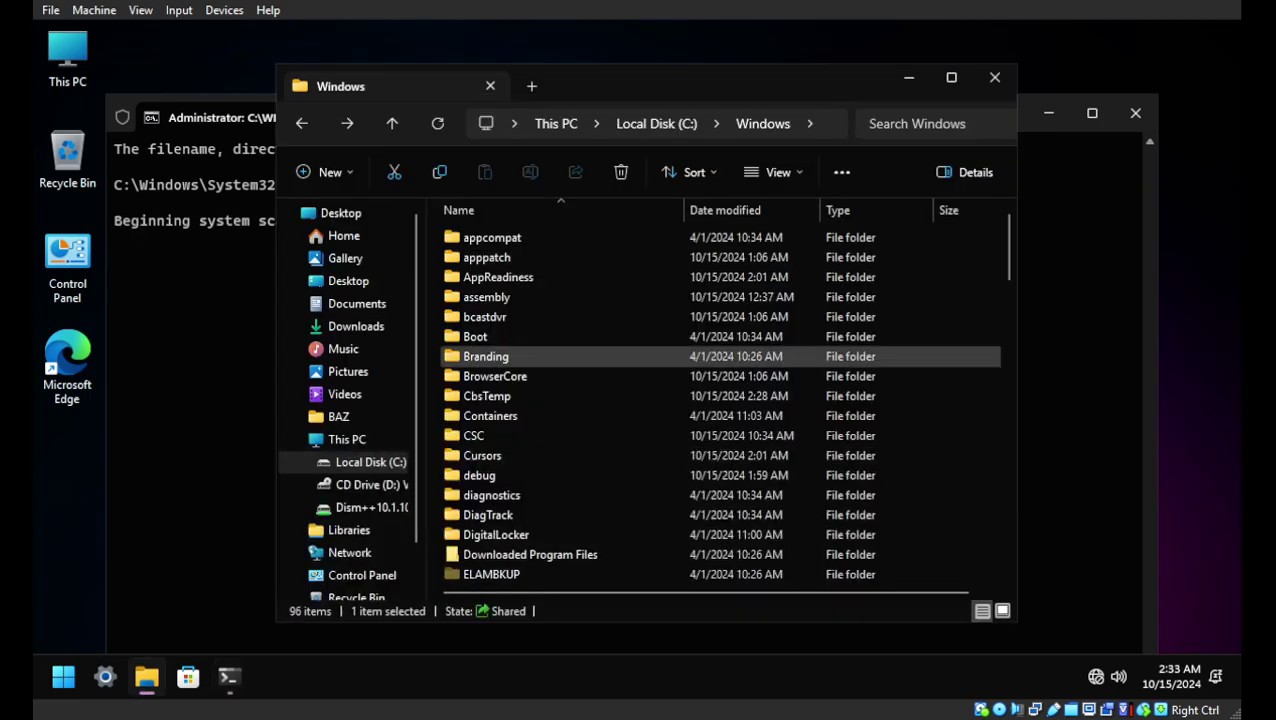
{"action": "left_click_drag", "start_coordinate": [674, 86], "coordinate": [885, 45]}
{"action": "scroll", "coordinate": [900, 335], "scroll_direction": "down", "scroll_amount": 4}
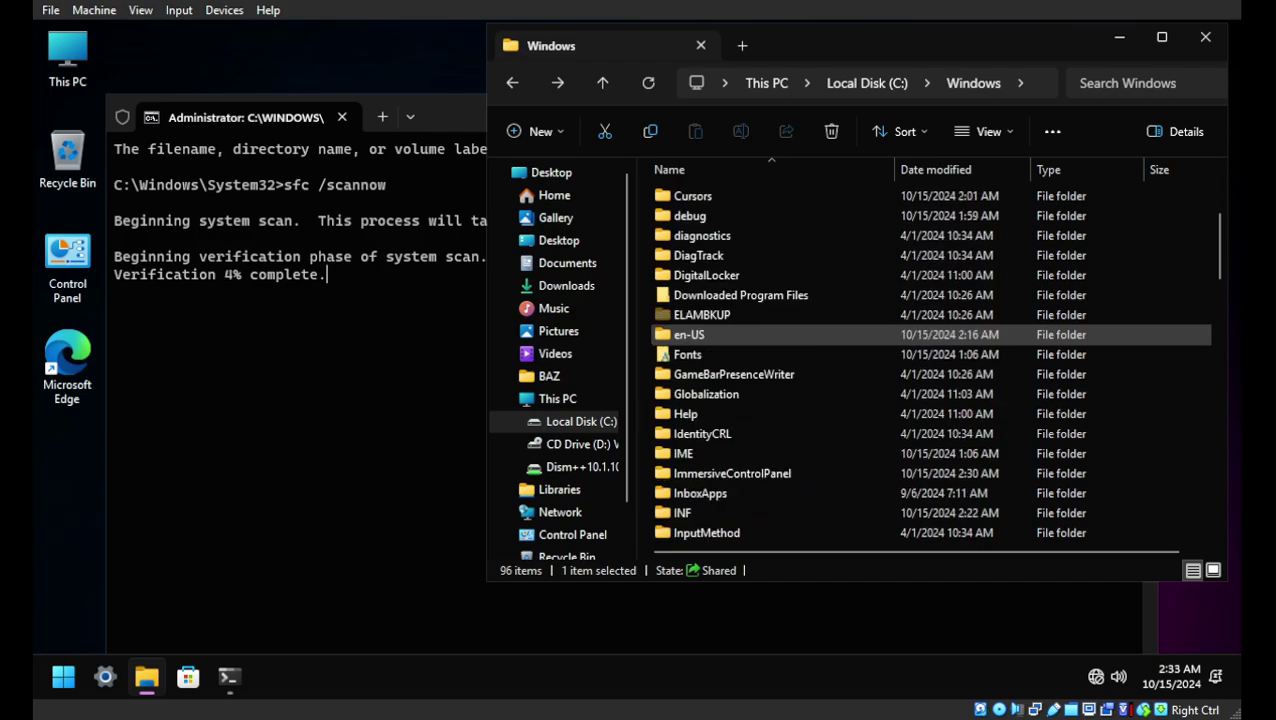
{"action": "double_click", "coordinate": [702, 314]}
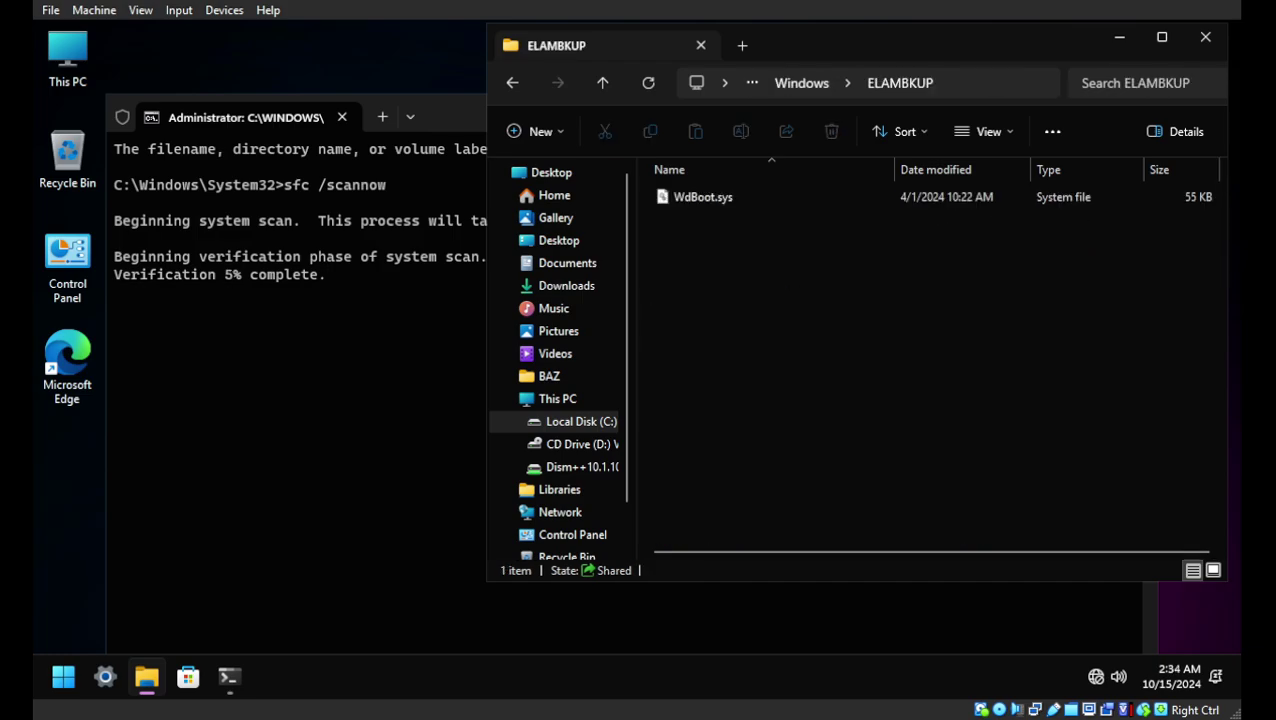
{"action": "key", "text": "alt+Left"}
Step: Inspect the app packages in the C:\Windows\InboxApps folder and return to C:\Windows
{"action": "scroll", "coordinate": [702, 314], "scroll_direction": "down", "scroll_amount": 5}
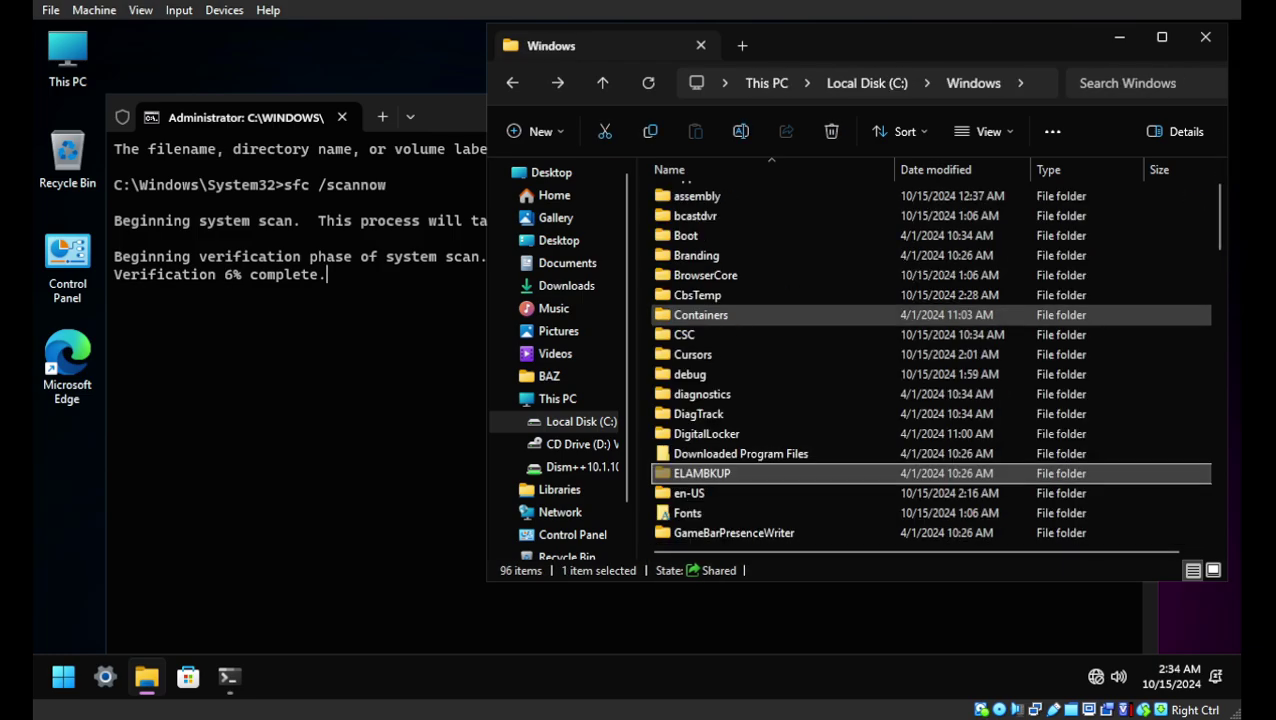
{"action": "scroll", "coordinate": [702, 314], "scroll_direction": "down", "scroll_amount": 2}
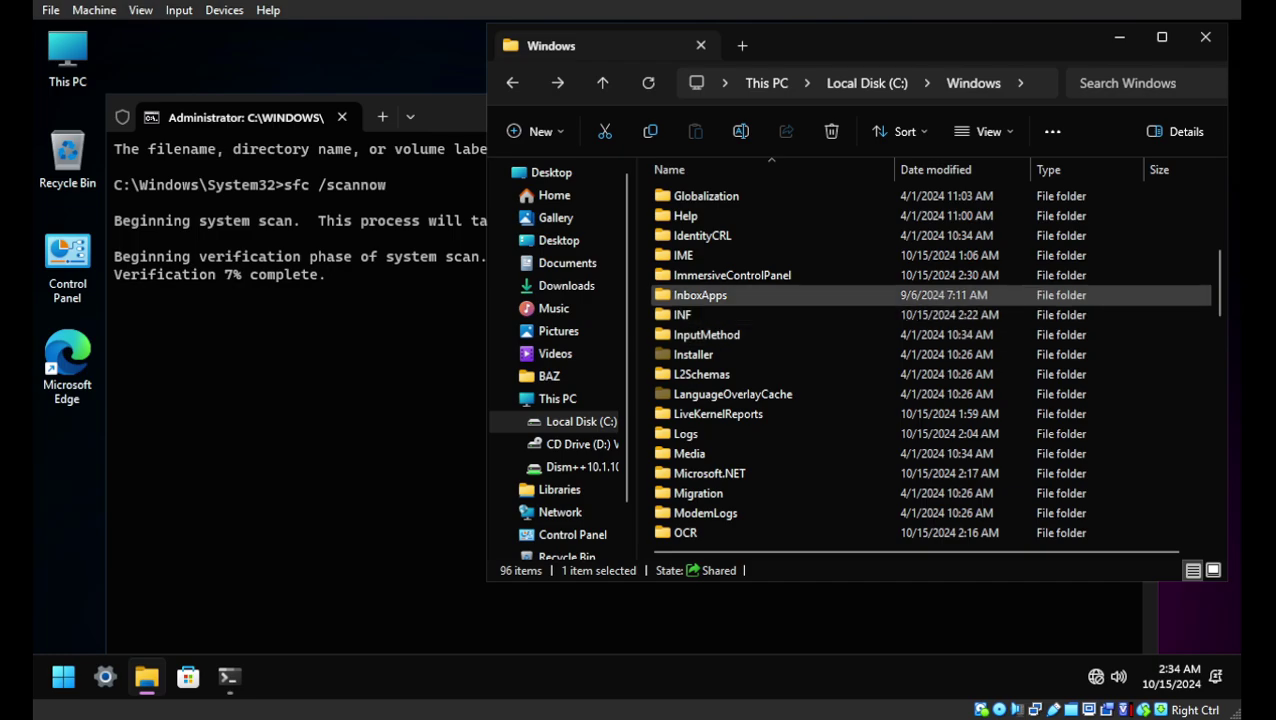
{"action": "double_click", "coordinate": [705, 296]}
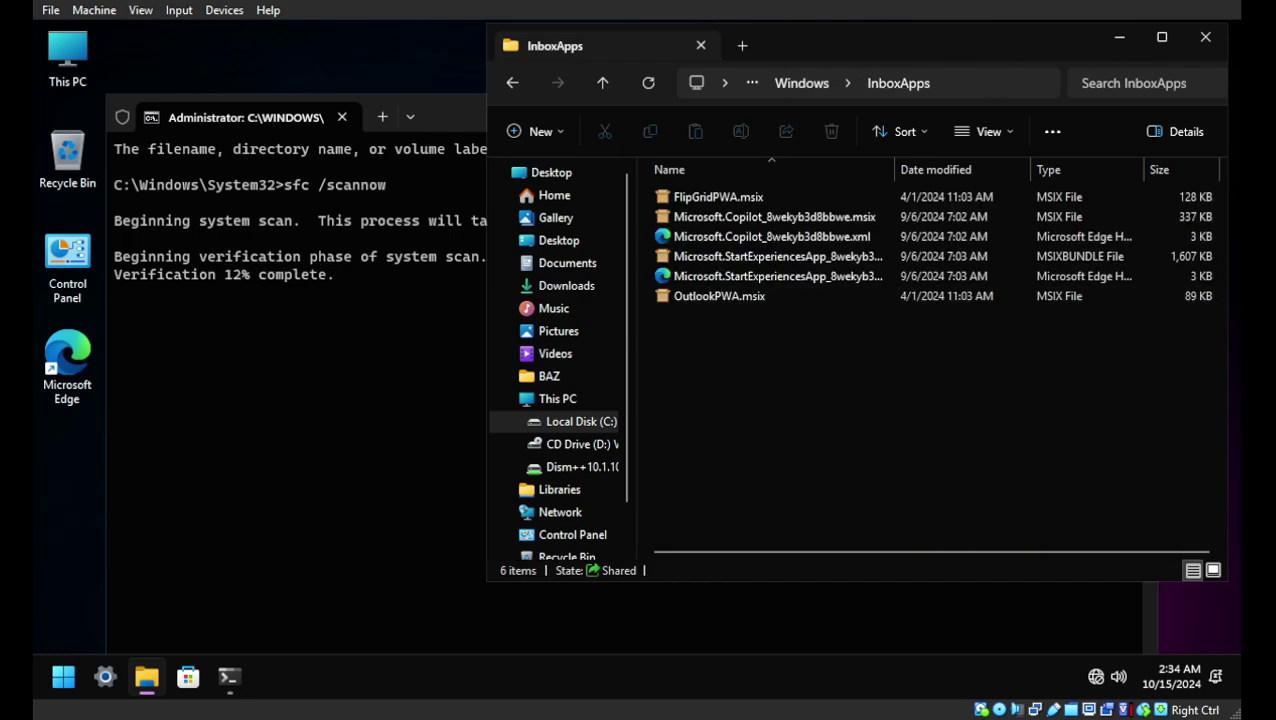
{"action": "key", "text": "alt+Left"}
Step: Inspect the WinSAT folder inside C:\Windows\Performance and return to C:\Windows
{"action": "scroll", "coordinate": [702, 255], "scroll_direction": "down", "scroll_amount": 3}
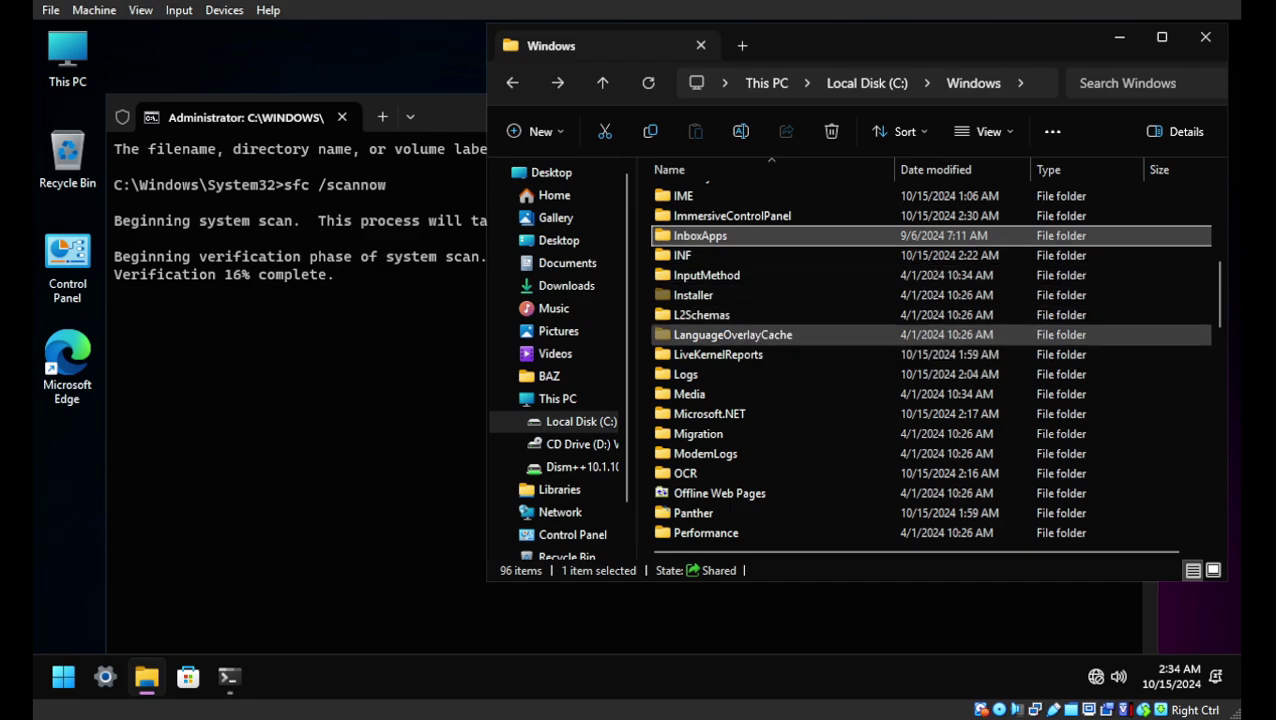
{"action": "scroll", "coordinate": [705, 354], "scroll_direction": "down", "scroll_amount": 3}
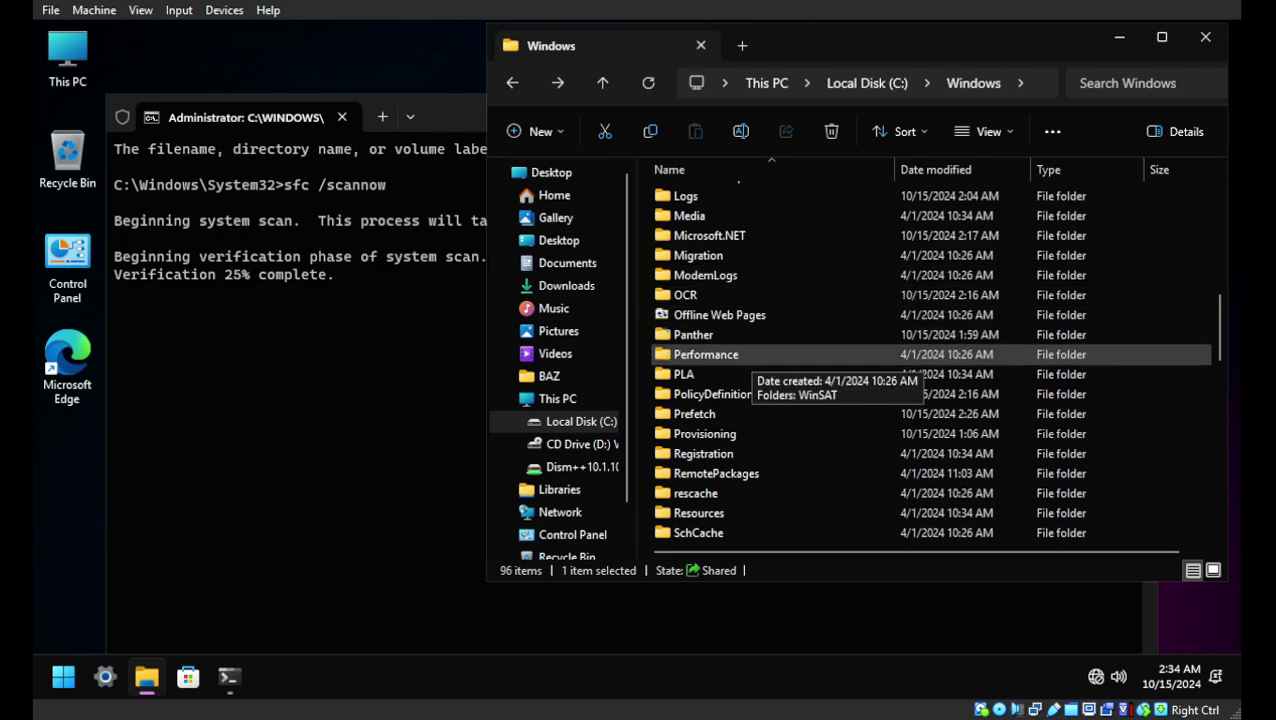
{"action": "double_click", "coordinate": [740, 354]}
{"action": "double_click", "coordinate": [740, 197]}
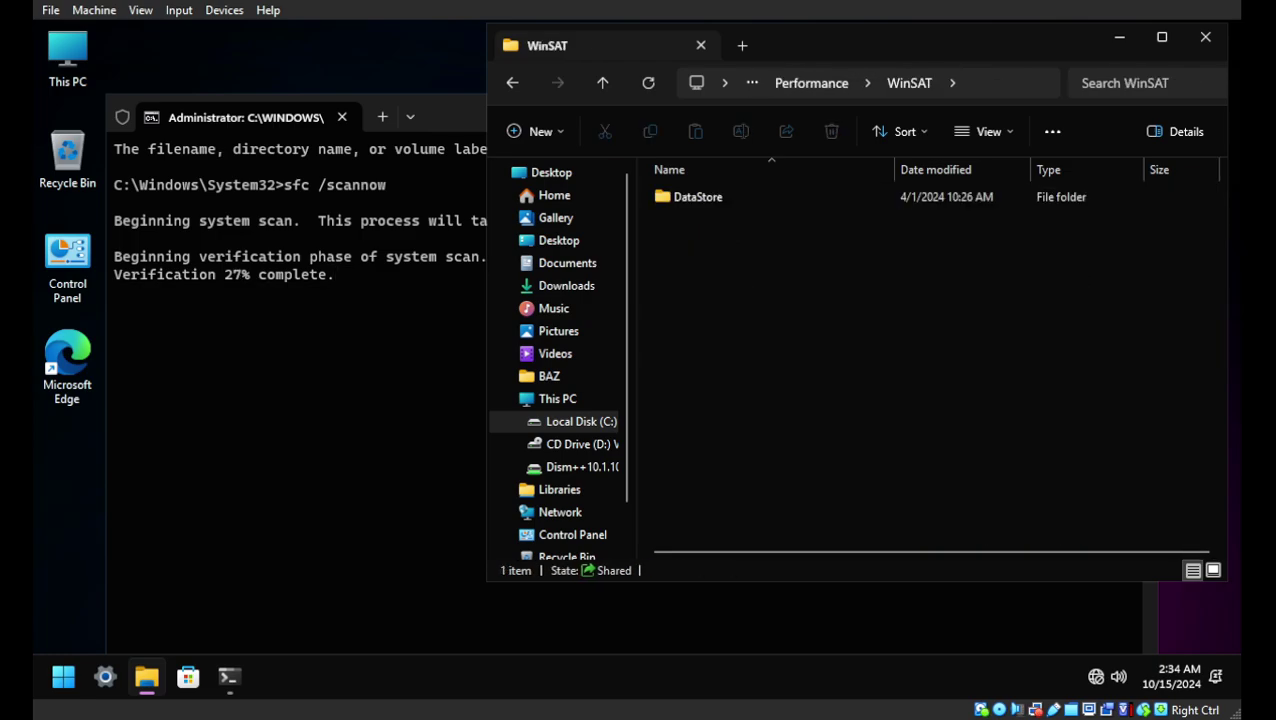
{"action": "key", "text": "alt+Left"}
{"action": "key", "text": "alt+Left"}
Step: Examine the files in the C:\Windows\Prefetch folder and return to the C:\Windows folder list
{"action": "scroll", "coordinate": [816, 374], "scroll_direction": "down", "scroll_amount": 2}
{"action": "scroll", "coordinate": [800, 374], "scroll_direction": "down", "scroll_amount": 2}
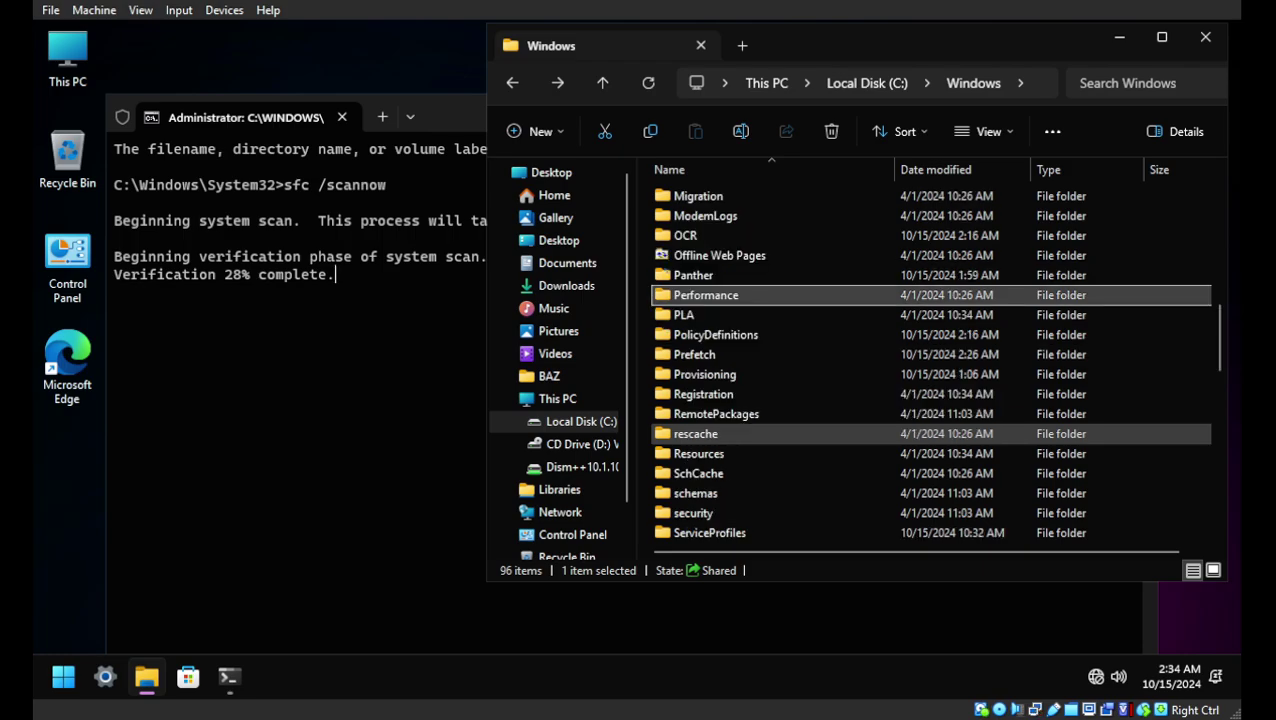
{"action": "double_click", "coordinate": [740, 354]}
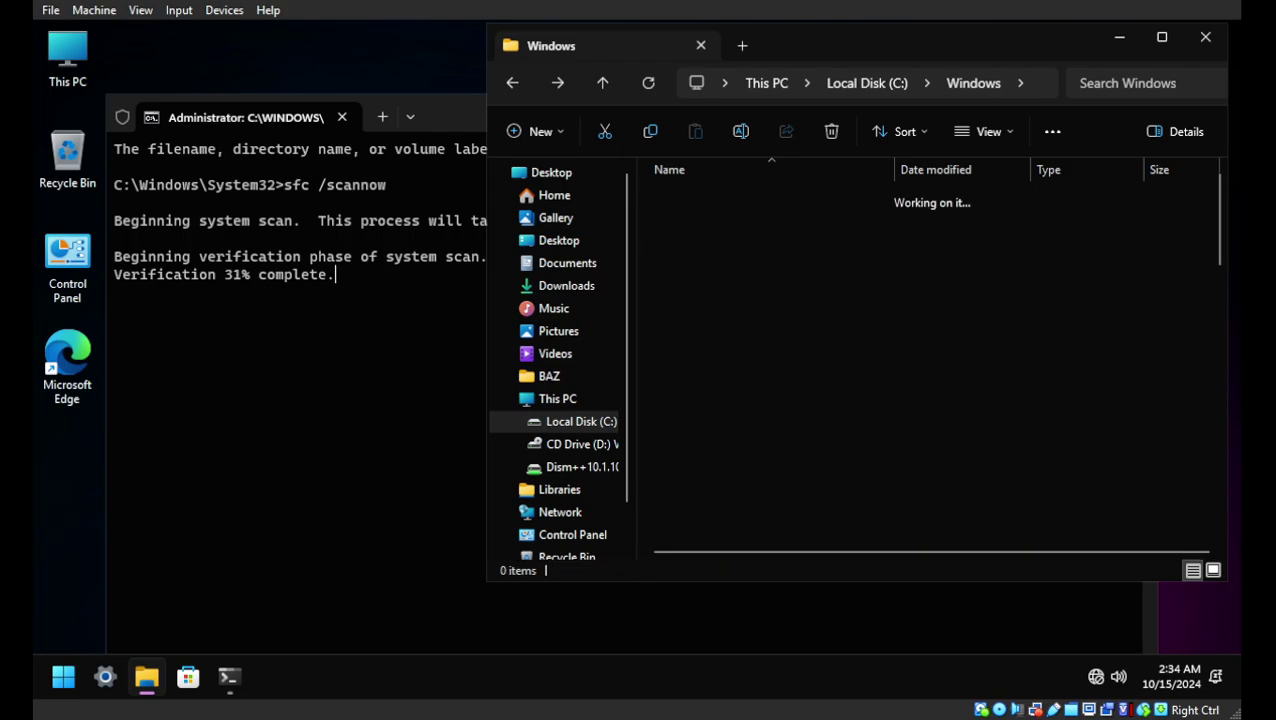
{"action": "scroll", "coordinate": [760, 374], "scroll_direction": "down", "scroll_amount": 15}
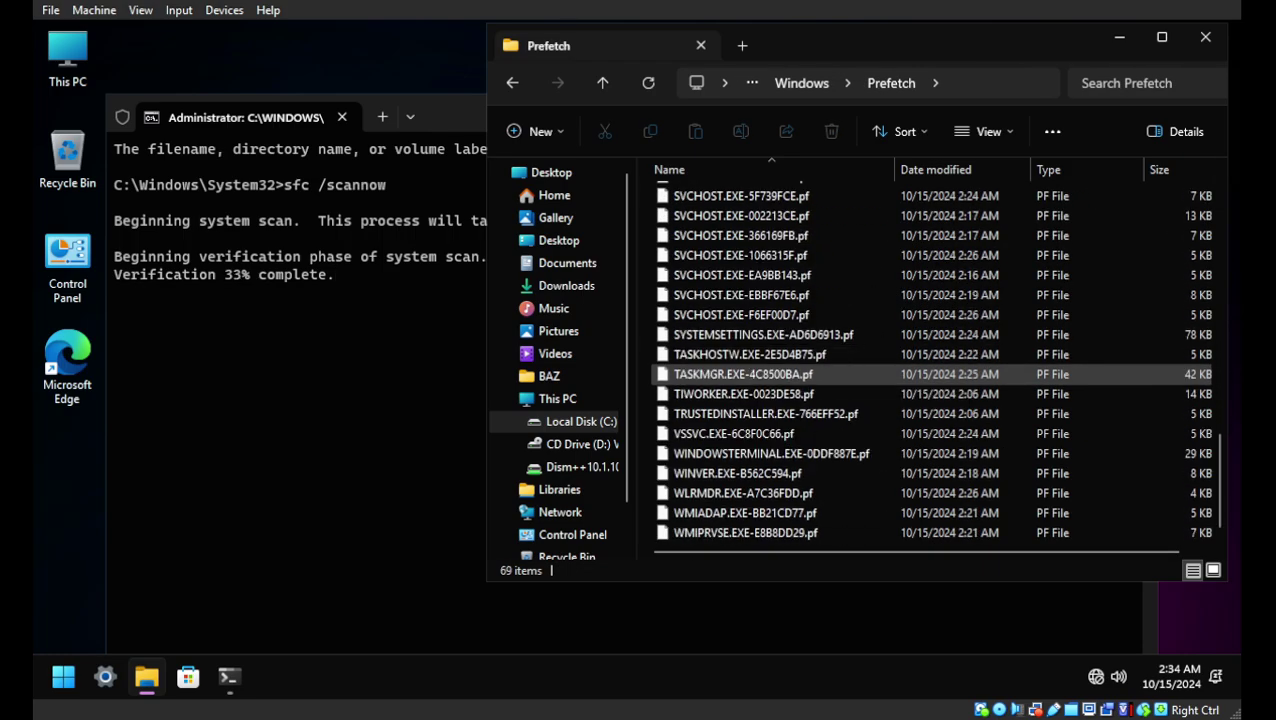
{"action": "scroll", "coordinate": [760, 374], "scroll_direction": "up", "scroll_amount": 15}
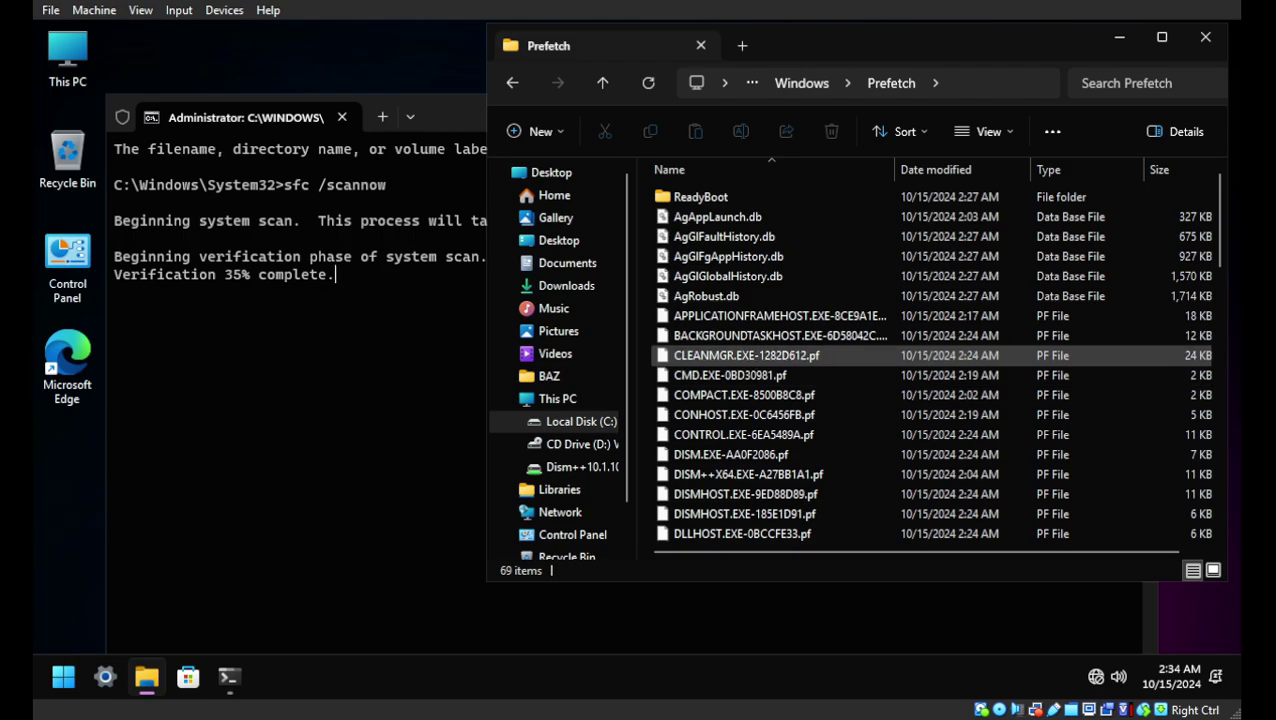
{"action": "key", "text": "alt+Left"}
{"action": "scroll", "coordinate": [760, 374], "scroll_direction": "down", "scroll_amount": 4}
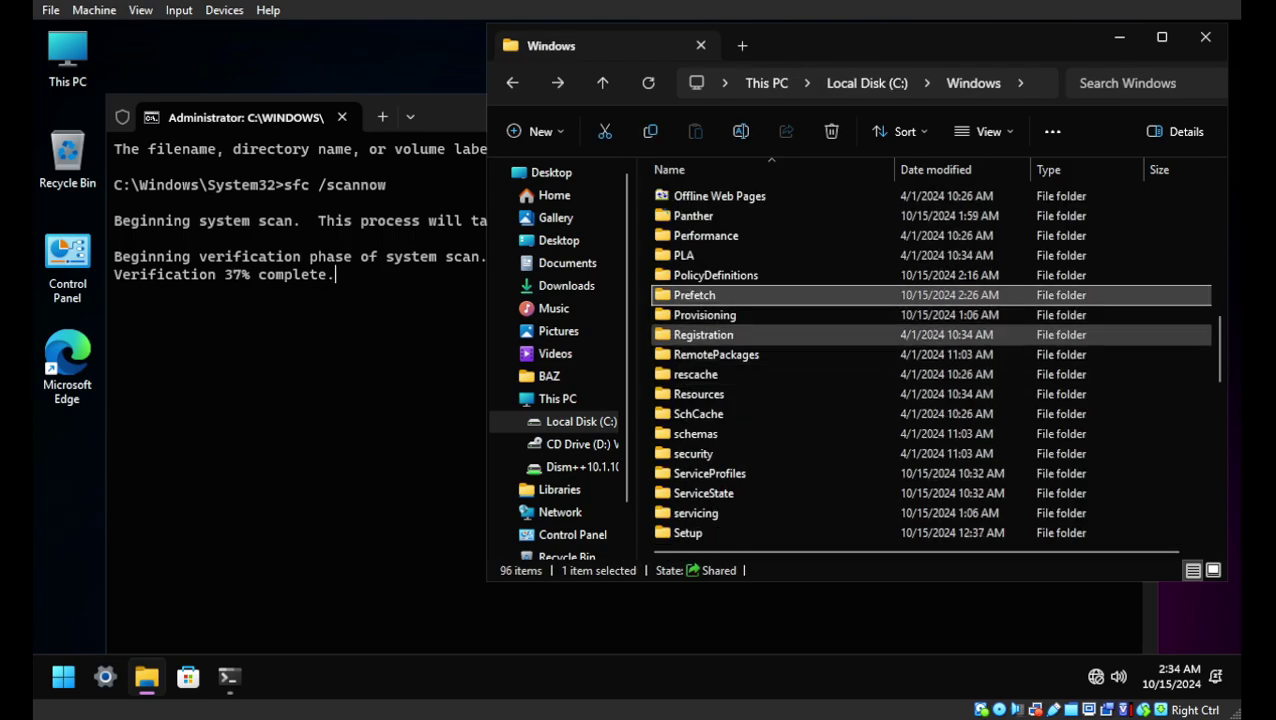
Step: Check the contents of the C:\Windows\Resources folder and return to C:\Windows
{"action": "scroll", "coordinate": [740, 336], "scroll_direction": "down", "scroll_amount": 1}
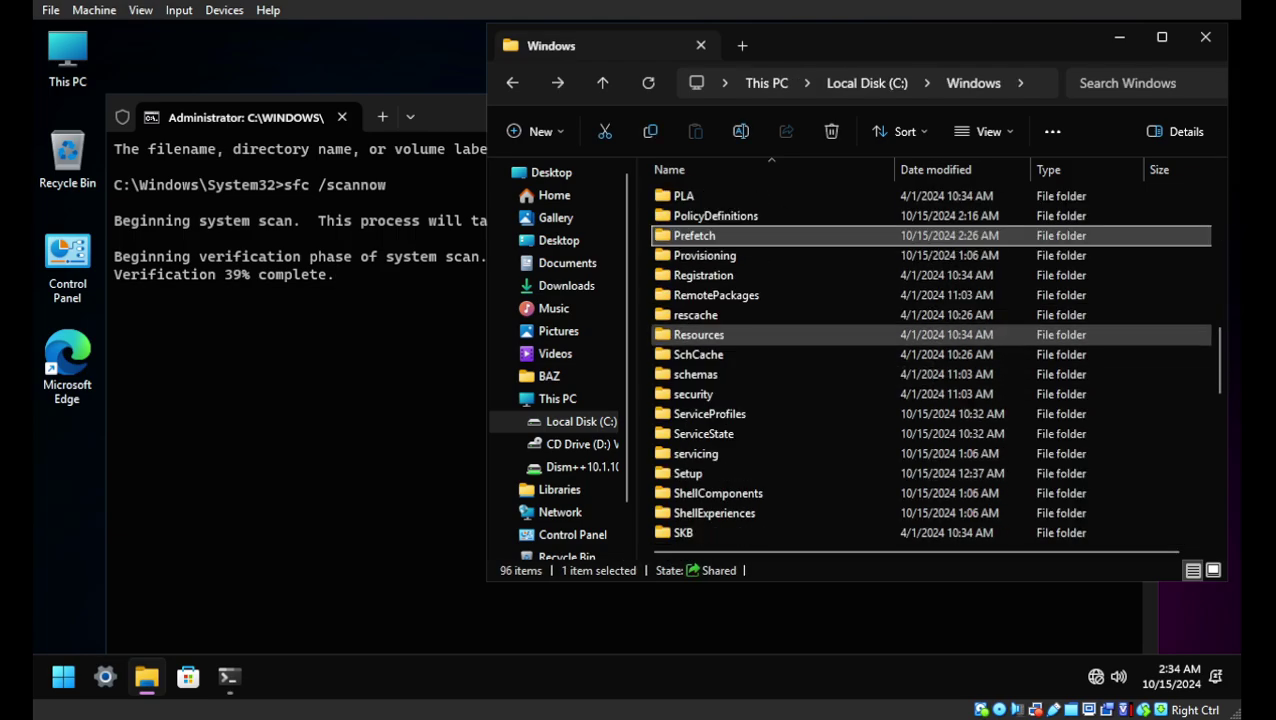
{"action": "double_click", "coordinate": [740, 336]}
{"action": "key", "text": "alt+Left"}
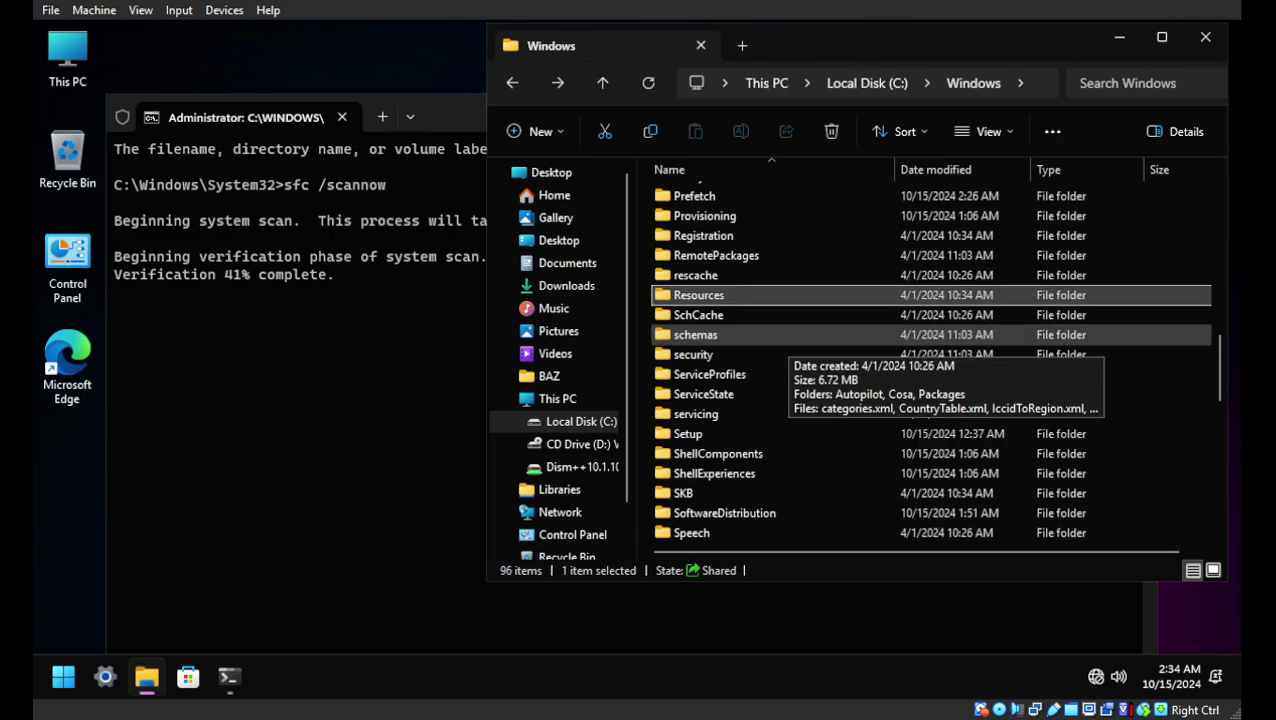
Step: Inspect the files in the C:\Windows\ShellComponents folder and return to C:\Windows
{"action": "scroll", "coordinate": [740, 354], "scroll_direction": "down", "scroll_amount": 1}
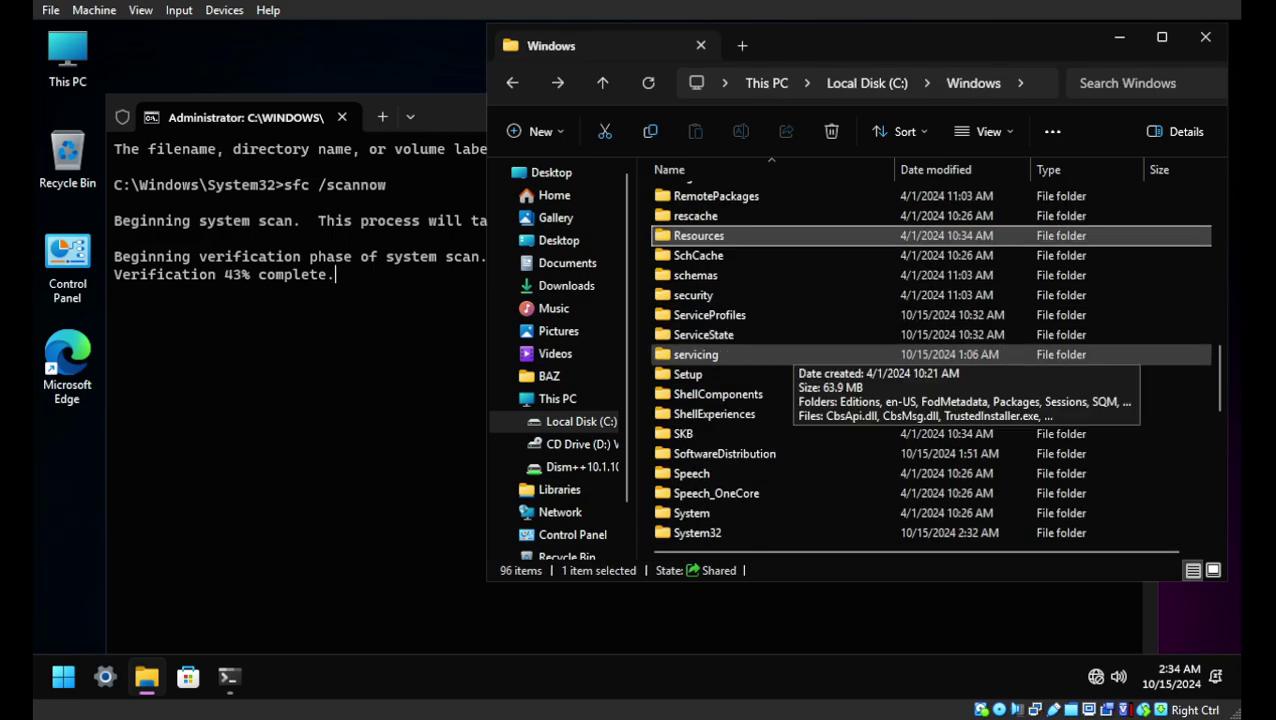
{"action": "scroll", "coordinate": [740, 354], "scroll_direction": "down", "scroll_amount": 1}
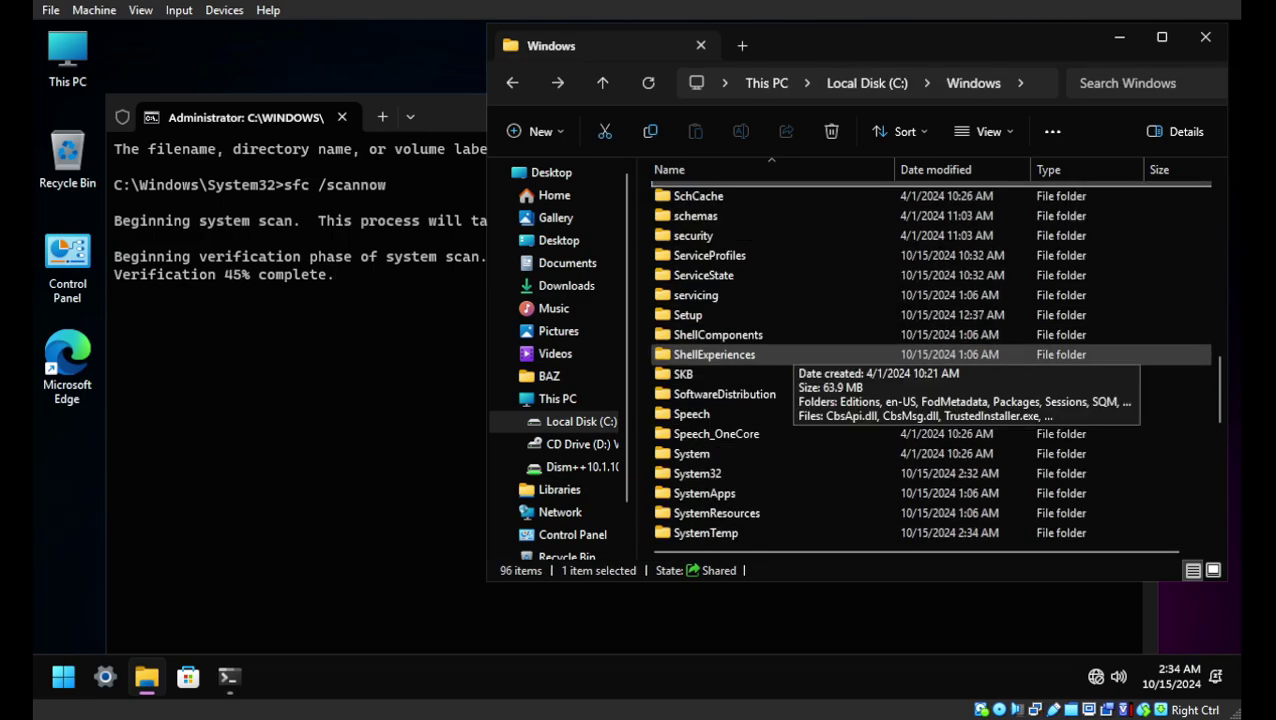
{"action": "double_click", "coordinate": [718, 335]}
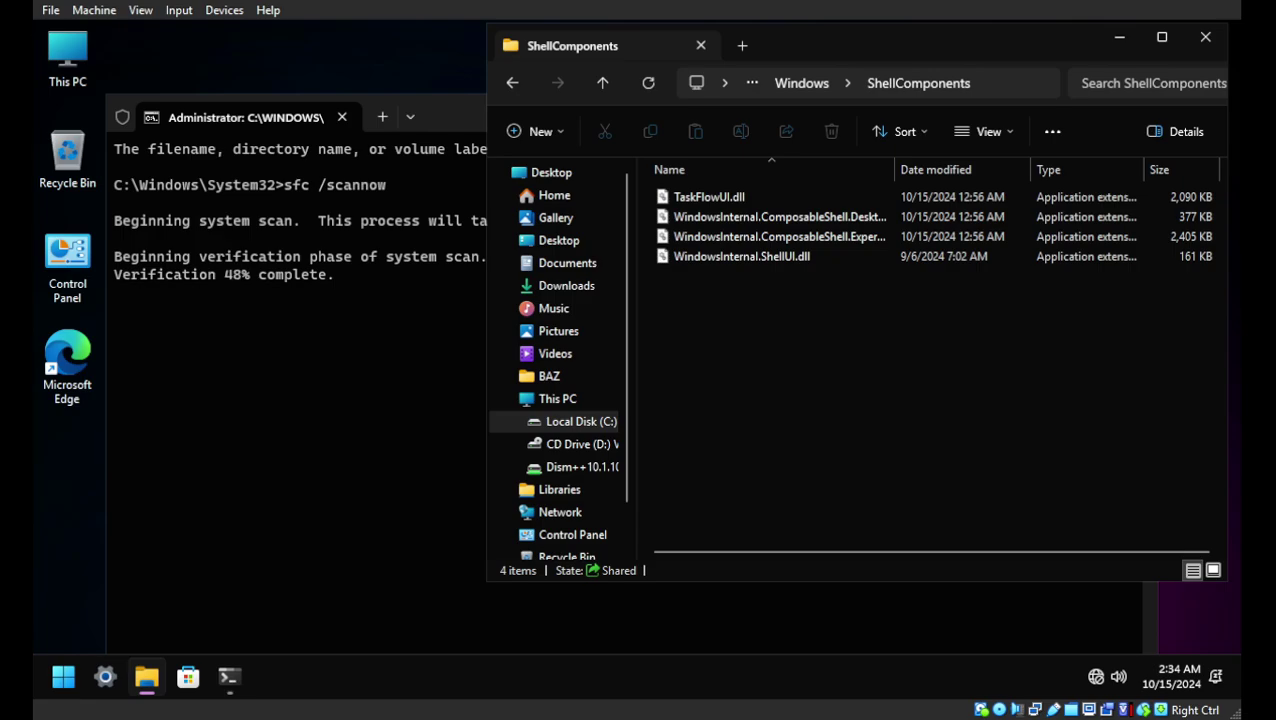
{"action": "key", "text": "alt+Left"}
Step: Inspect the Download folder and its SharedFileCache subfolder inside C:\Windows\SoftwareDistribution, and return to SoftwareDistribution
{"action": "scroll", "coordinate": [806, 334], "scroll_direction": "down", "scroll_amount": 5}
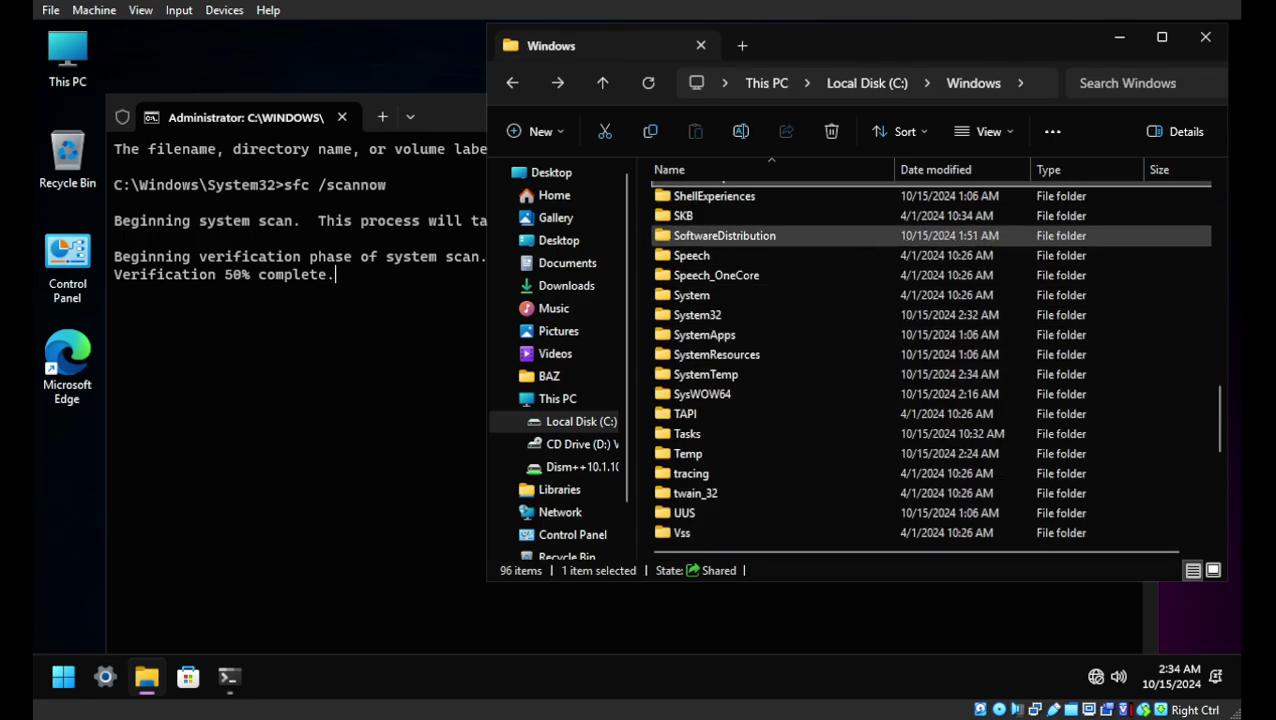
{"action": "left_click", "coordinate": [800, 235]}
{"action": "double_click", "coordinate": [724, 235]}
{"action": "double_click", "coordinate": [700, 216]}
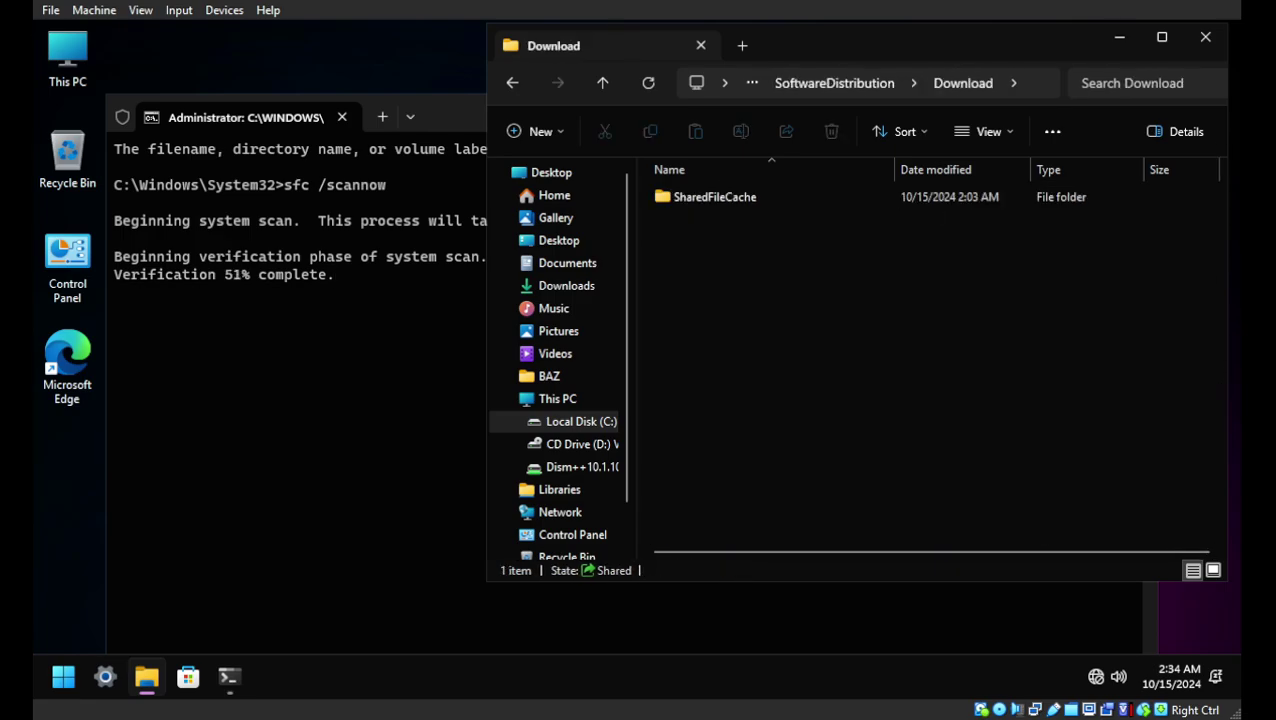
{"action": "double_click", "coordinate": [715, 197]}
{"action": "key", "text": "alt+Left"}
{"action": "key", "text": "alt+Left"}
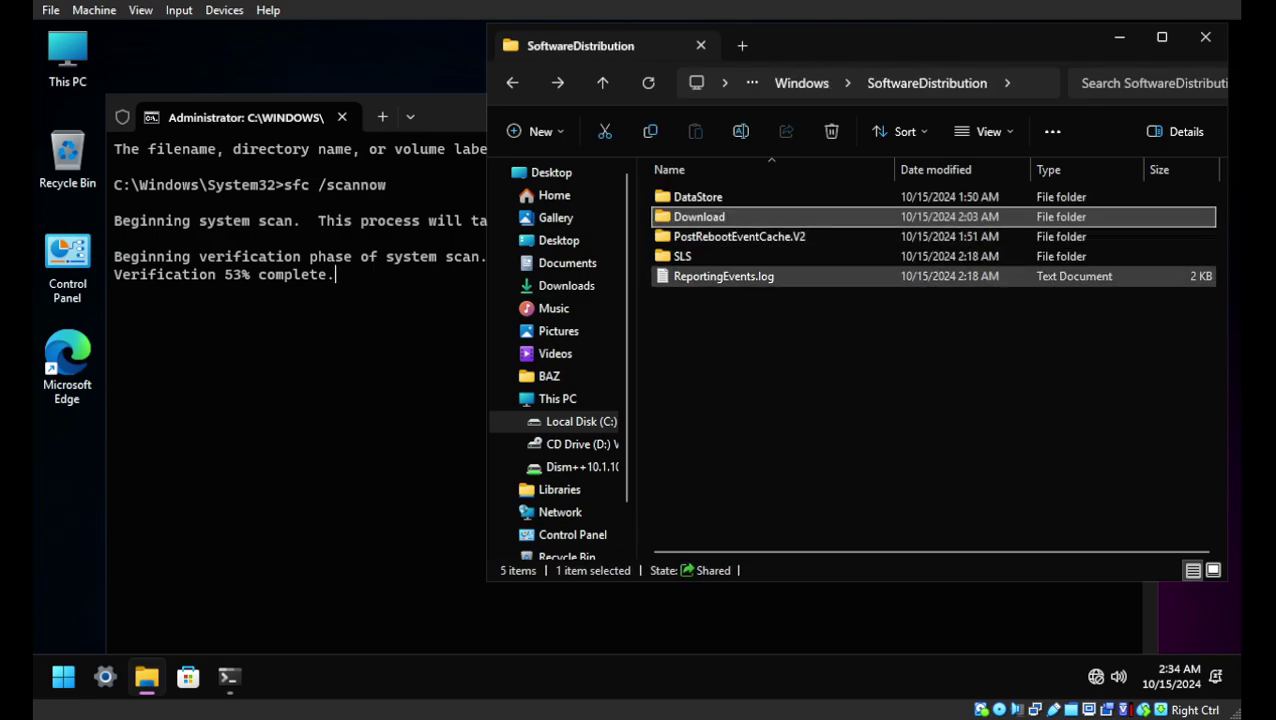
Step: Inspect the DataStore and SLS folders inside SoftwareDistribution and return to C:\Windows
{"action": "double_click", "coordinate": [698, 197]}
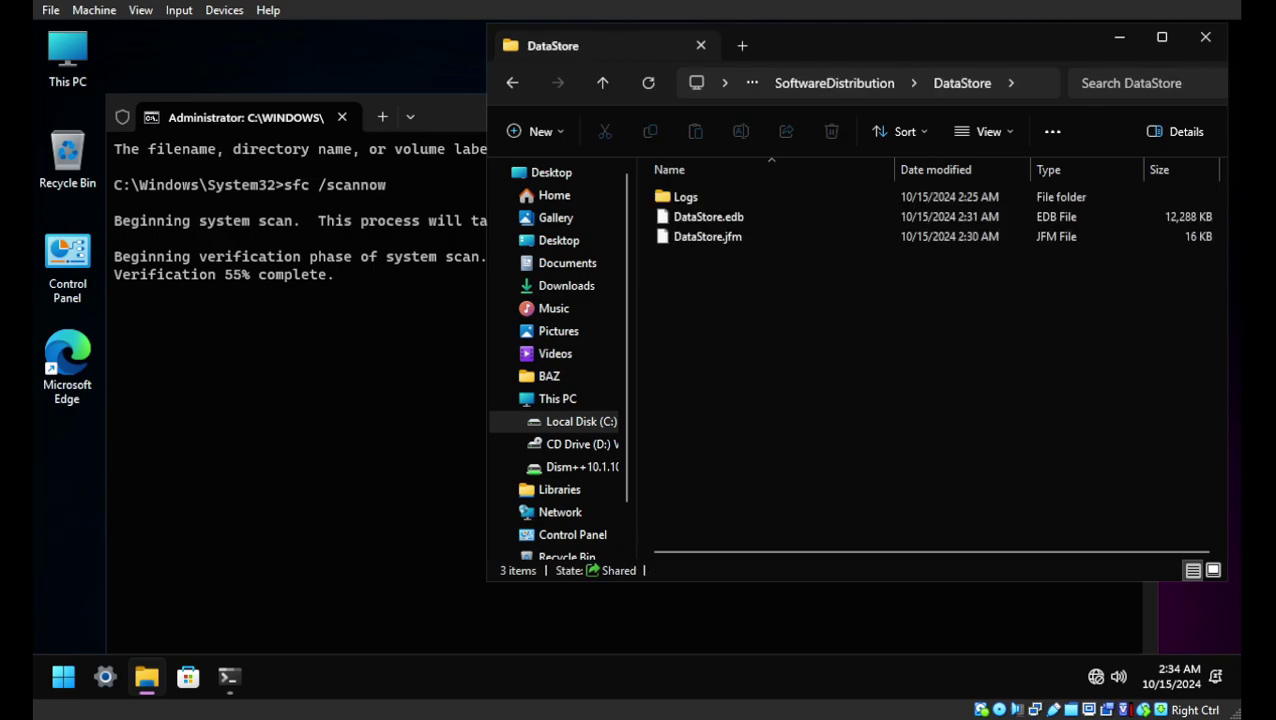
{"action": "key", "text": "alt+Left"}
{"action": "double_click", "coordinate": [690, 256]}
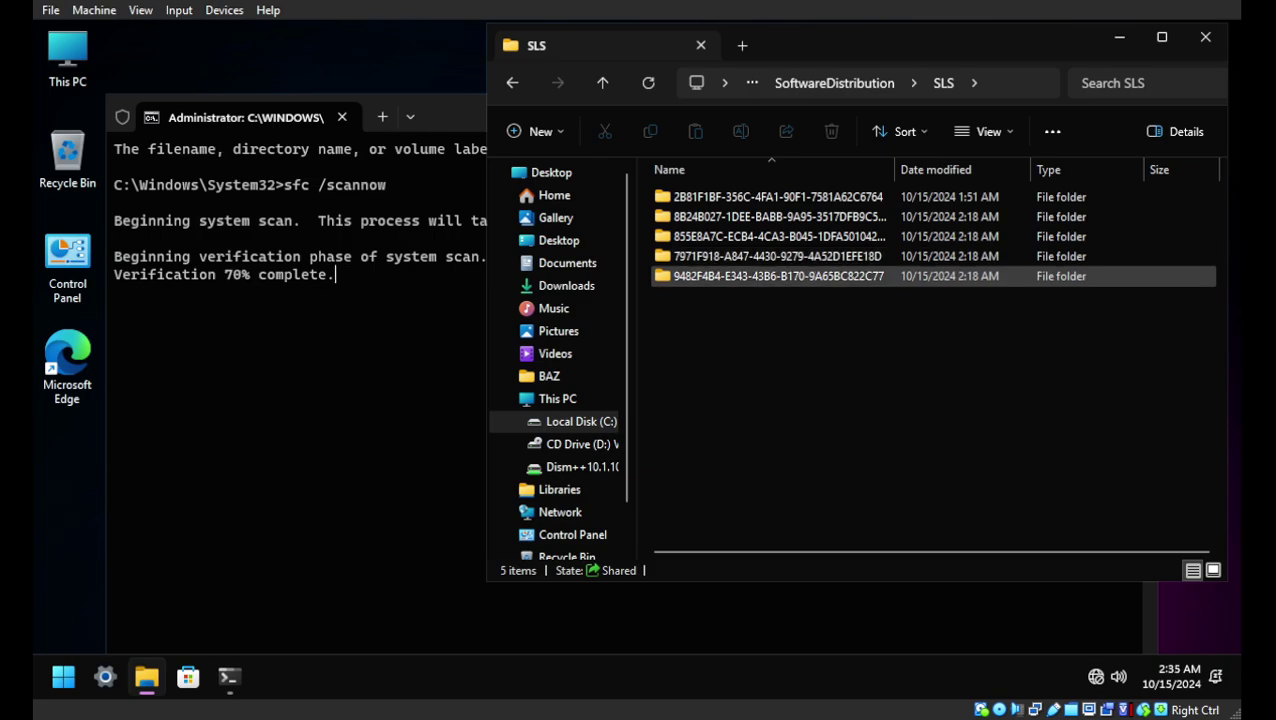
{"action": "key", "text": "alt+Left"}
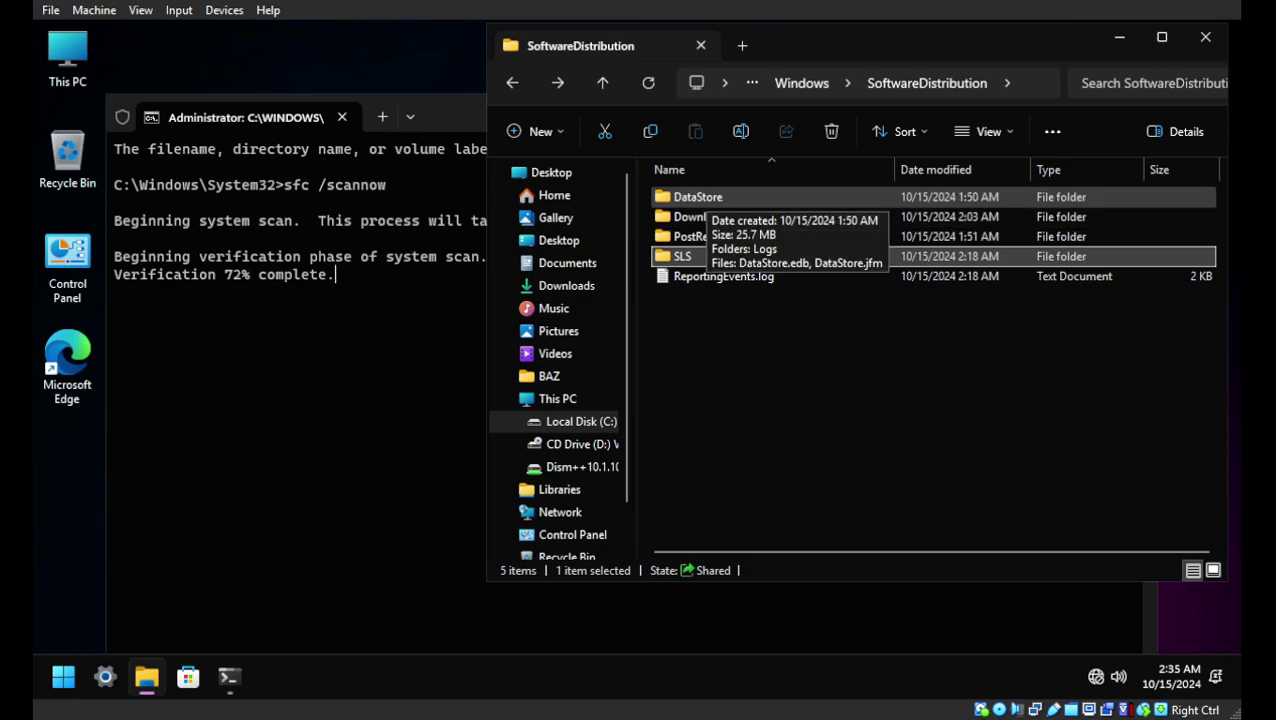
{"action": "key", "text": "alt+Up"}
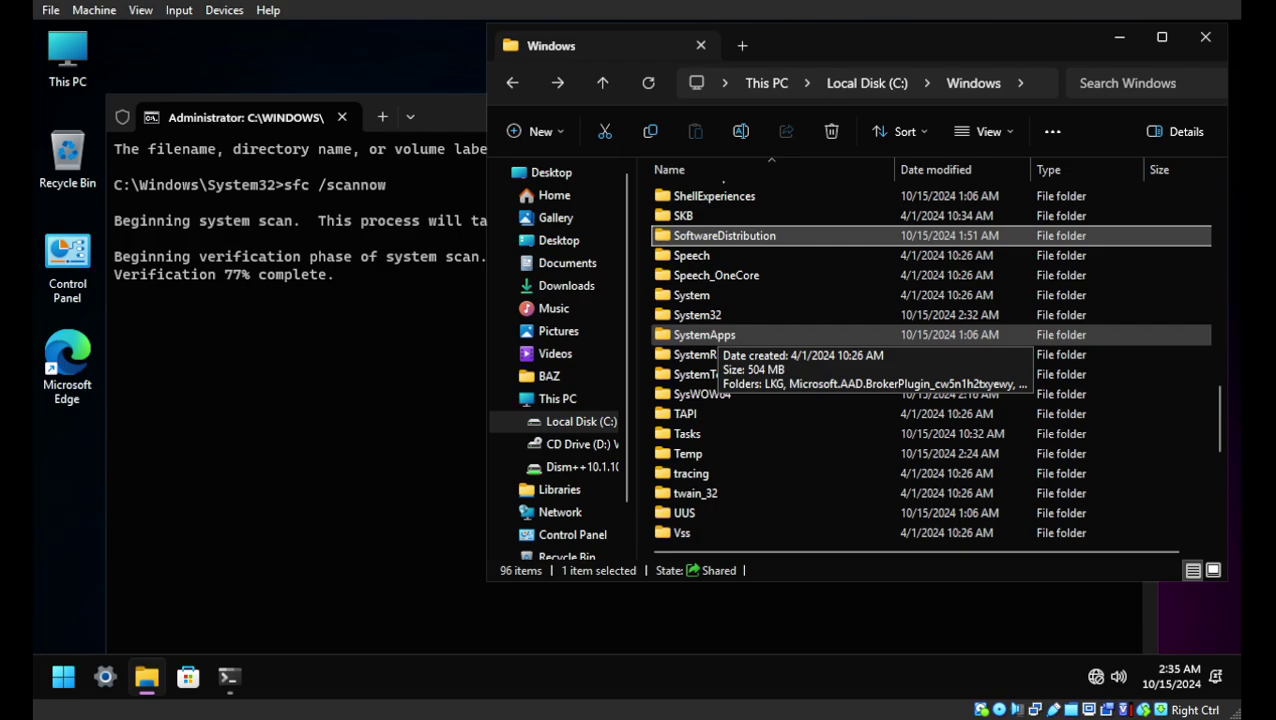
Step: Inspect the LKG folder inside C:\Windows\SystemApps and return to the SystemApps folder
{"action": "double_click", "coordinate": [704, 335]}
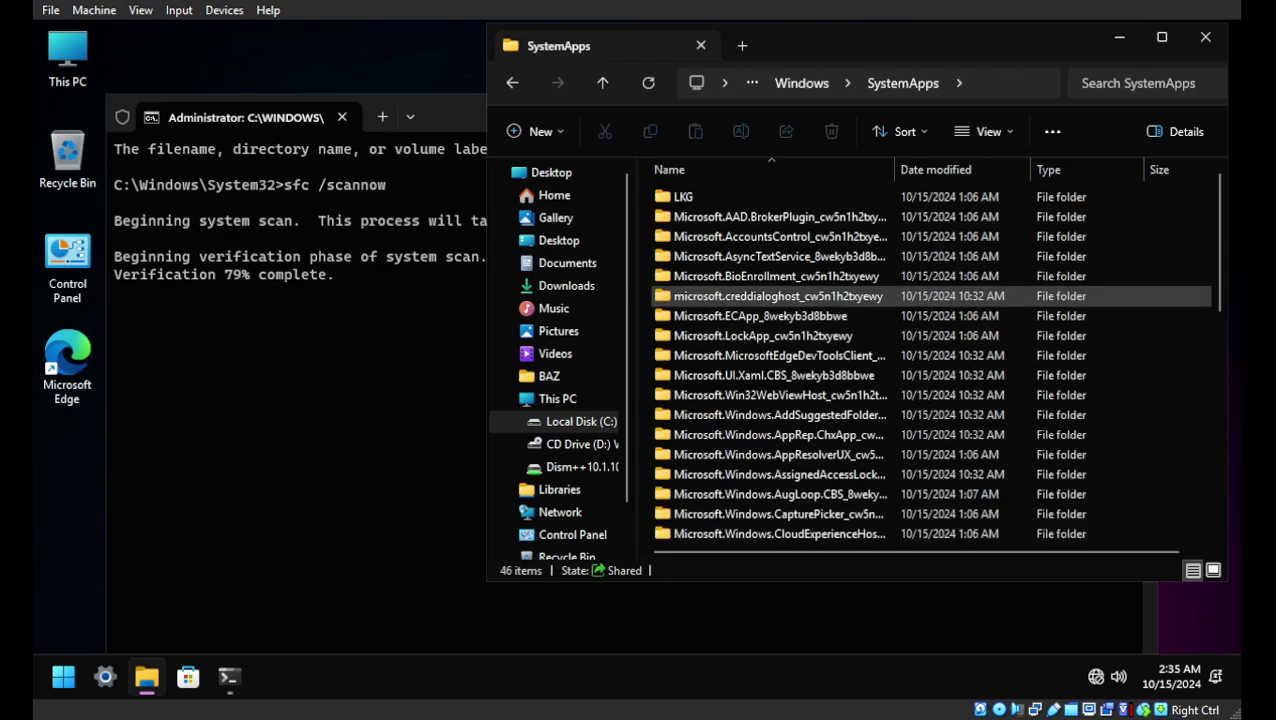
{"action": "double_click", "coordinate": [700, 196]}
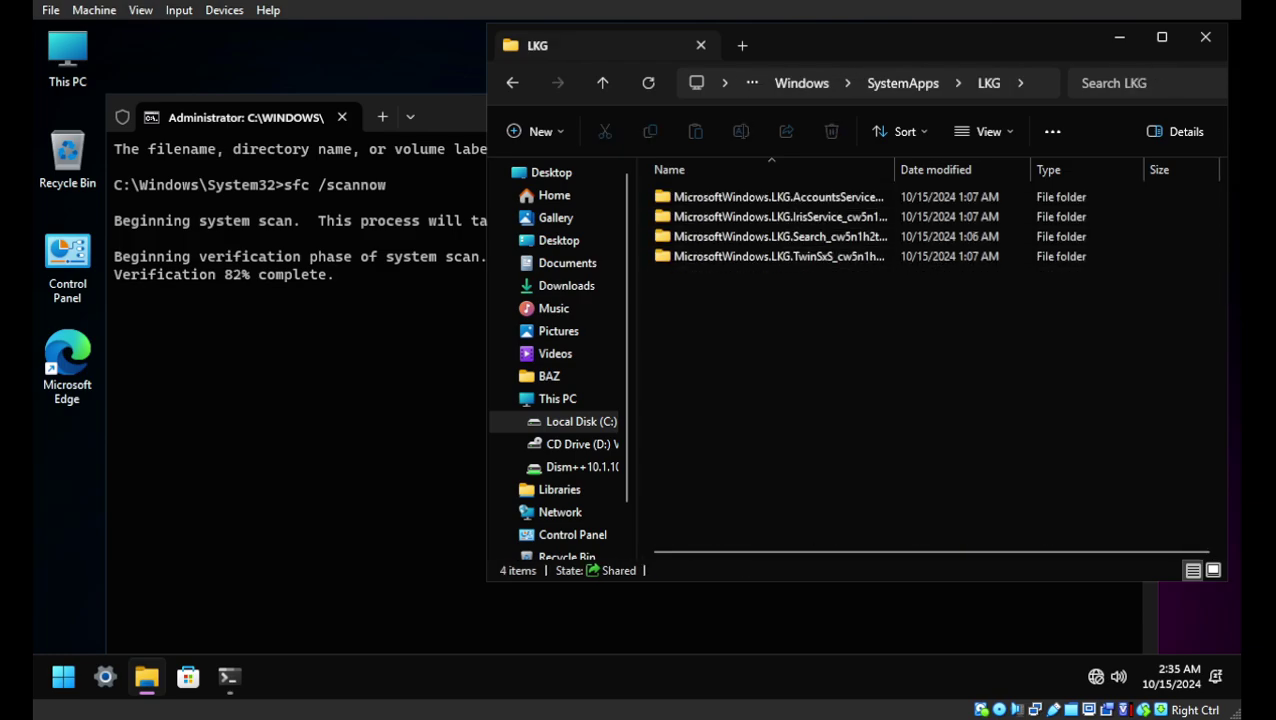
{"action": "key", "text": "alt+Left"}
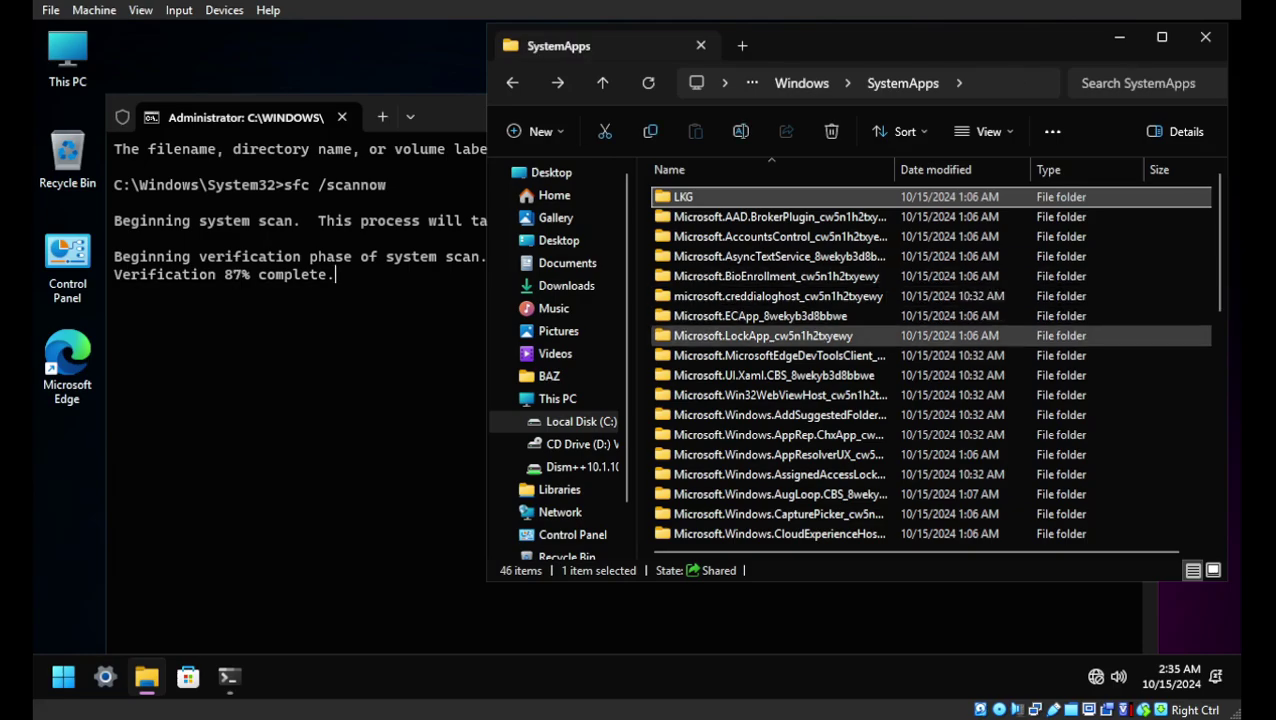
Step: Look through the remaining app packages in the SystemApps folder and go back to the root of drive C:
{"action": "scroll", "coordinate": [770, 335], "scroll_direction": "down", "scroll_amount": 1}
{"action": "scroll", "coordinate": [770, 335], "scroll_direction": "down", "scroll_amount": 8}
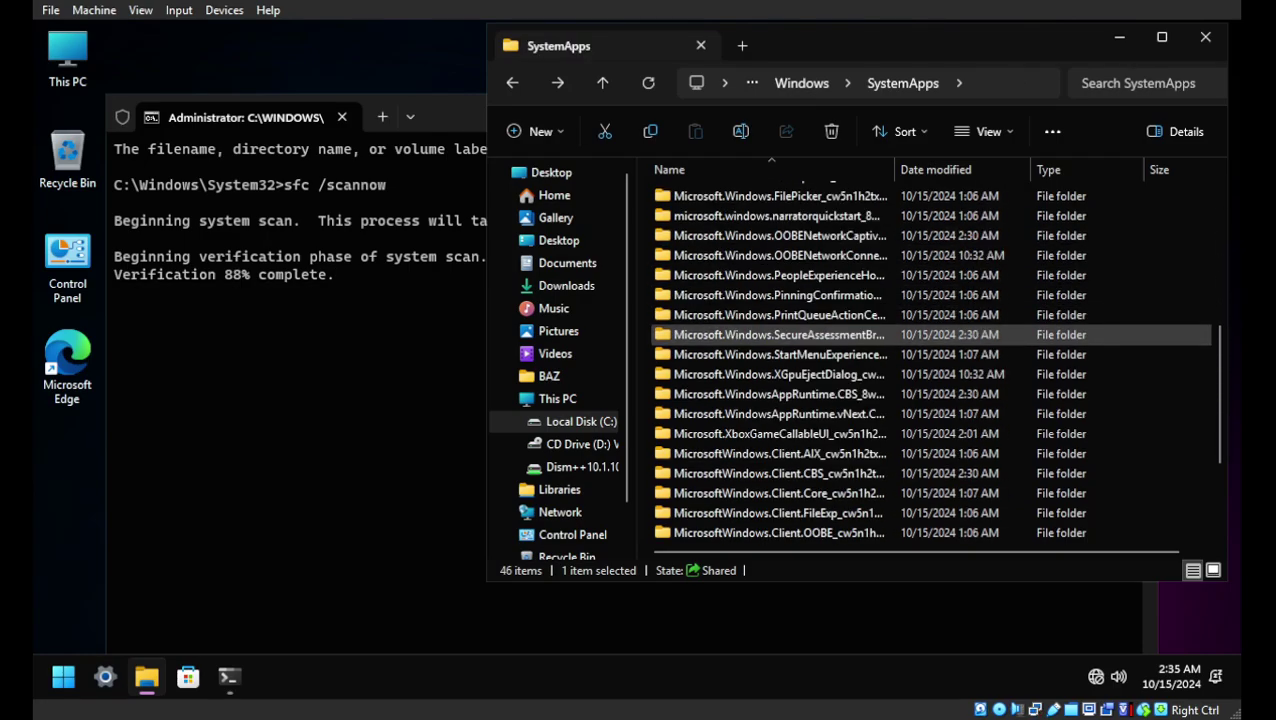
{"action": "scroll", "coordinate": [770, 335], "scroll_direction": "down", "scroll_amount": 1}
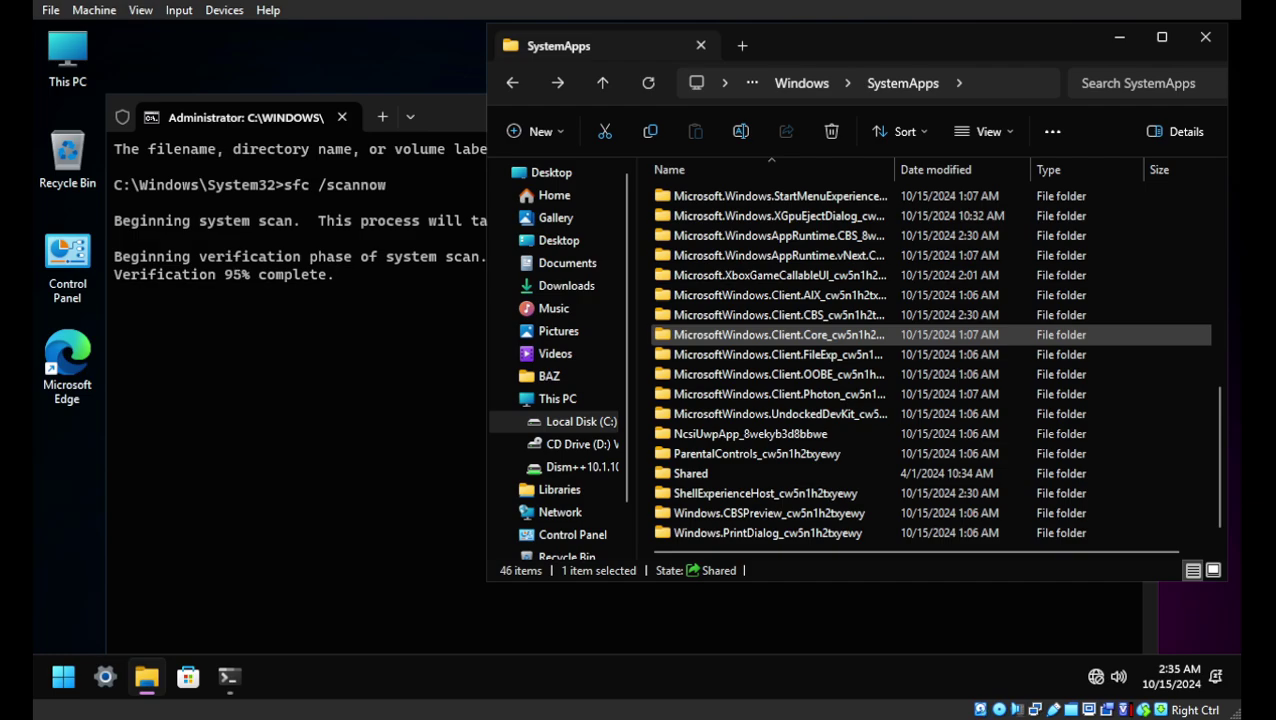
{"action": "scroll", "coordinate": [770, 335], "scroll_direction": "up", "scroll_amount": 4}
{"action": "scroll", "coordinate": [770, 333], "scroll_direction": "up", "scroll_amount": 5}
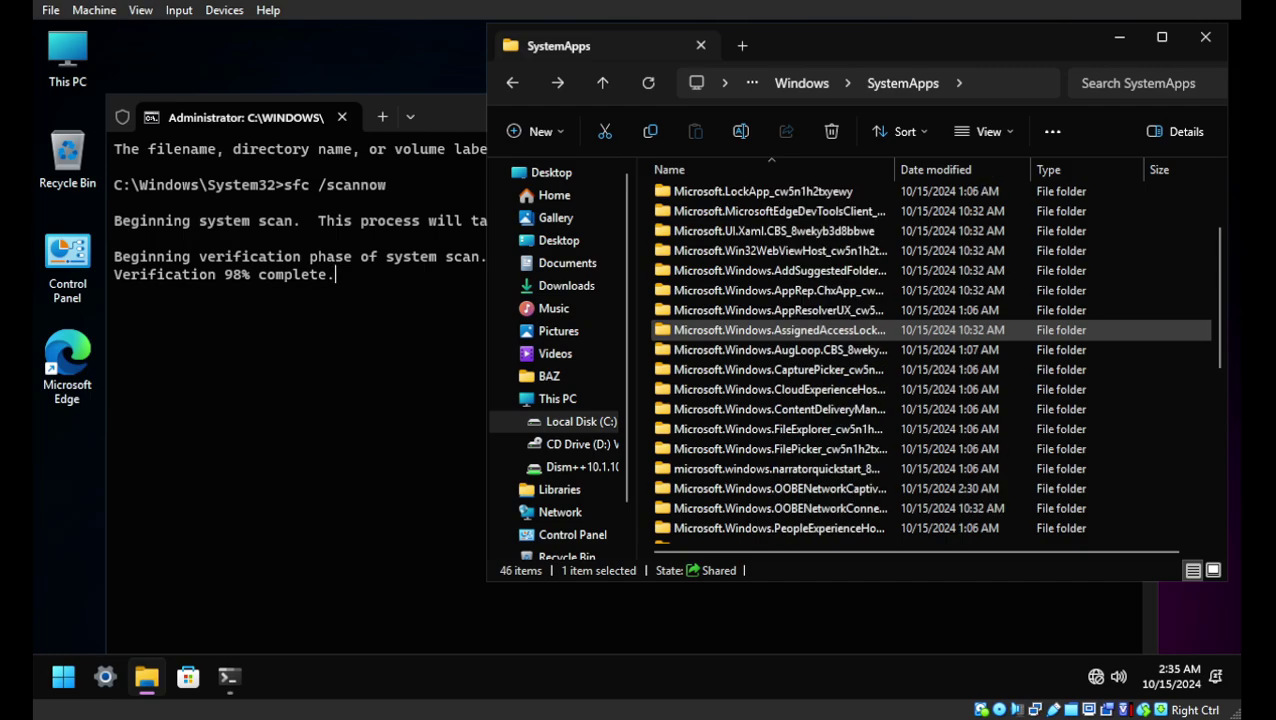
{"action": "key", "text": "BackSpace"}
{"action": "key", "text": "BackSpace"}
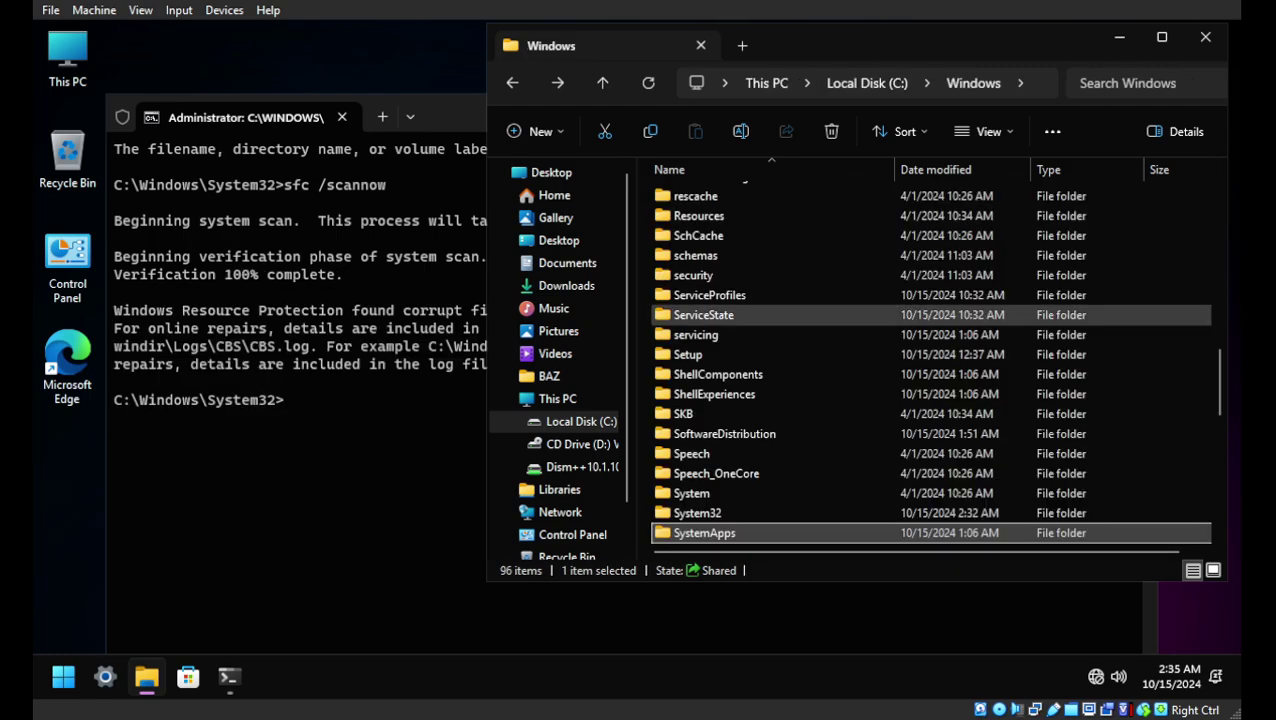
Step: Copy the path C:\Windows\Logs\CBS from the sfc output in the terminal and open that folder in File Explorer
{"action": "key", "text": "alt+Tab"}
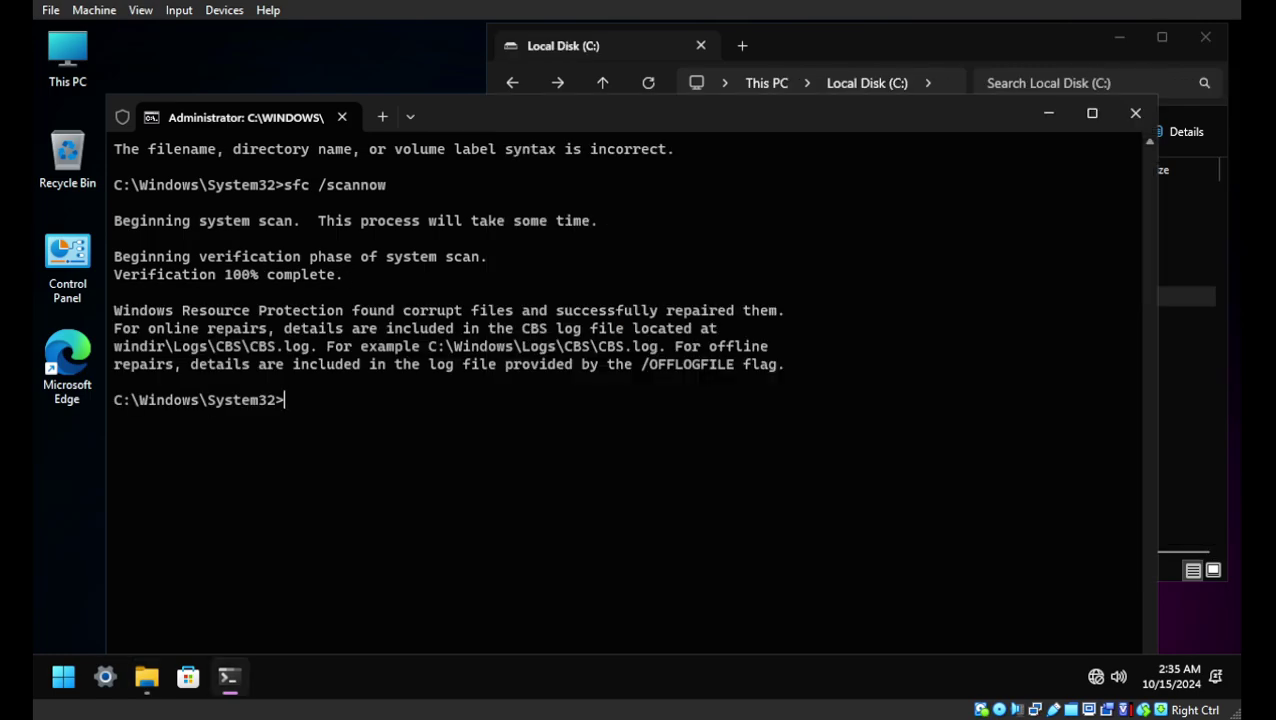
{"action": "left_click_drag", "start_coordinate": [428, 346], "coordinate": [589, 346]}
{"action": "key", "text": "ctrl+c"}
{"action": "left_click", "coordinate": [146, 677]}
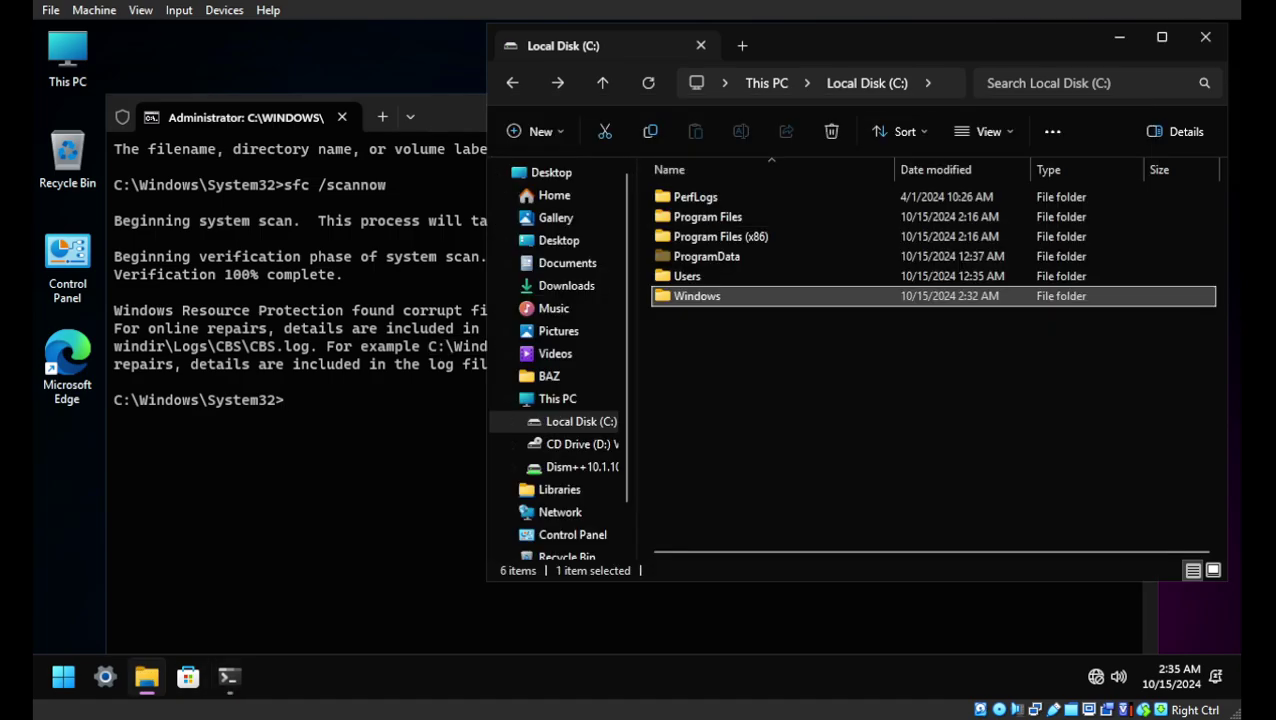
{"action": "key", "text": "alt+d"}
{"action": "key", "text": "ctrl+v"}
{"action": "key", "text": "Return"}
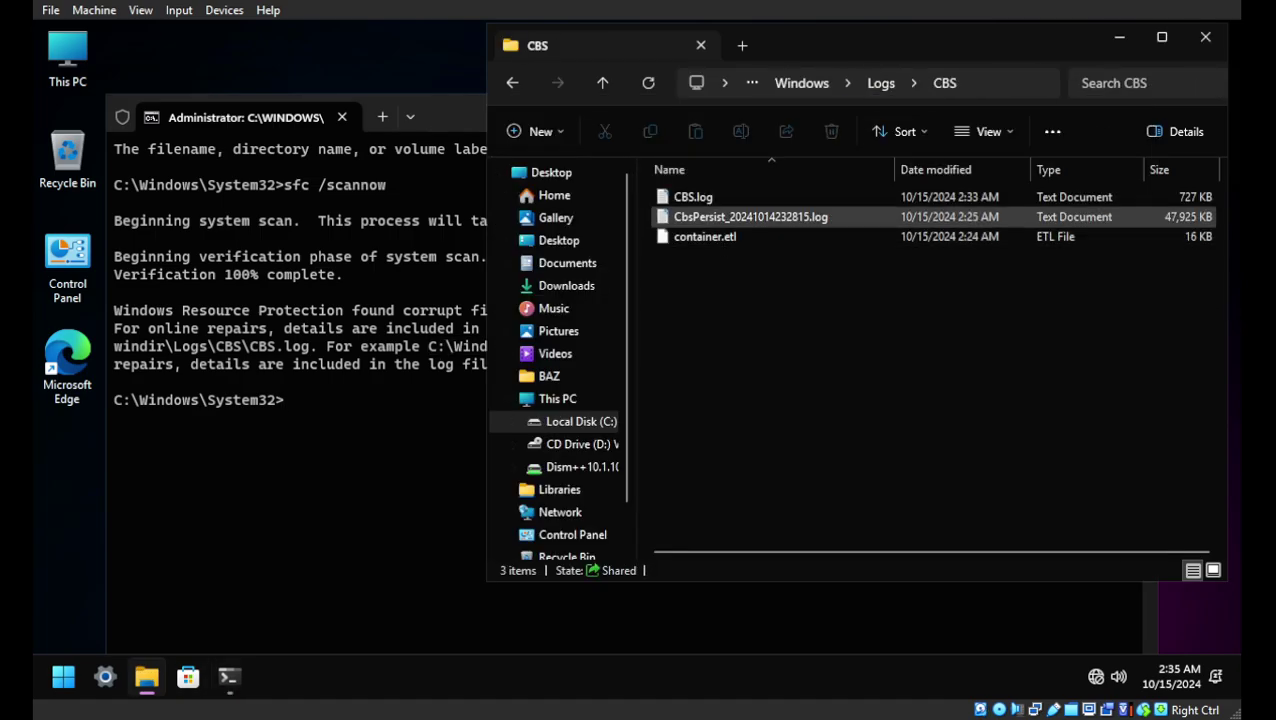
Step: Open CBS.log in Notepad, dismiss the autosave tip, maximize the window and examine the log entries
{"action": "double_click", "coordinate": [693, 197]}
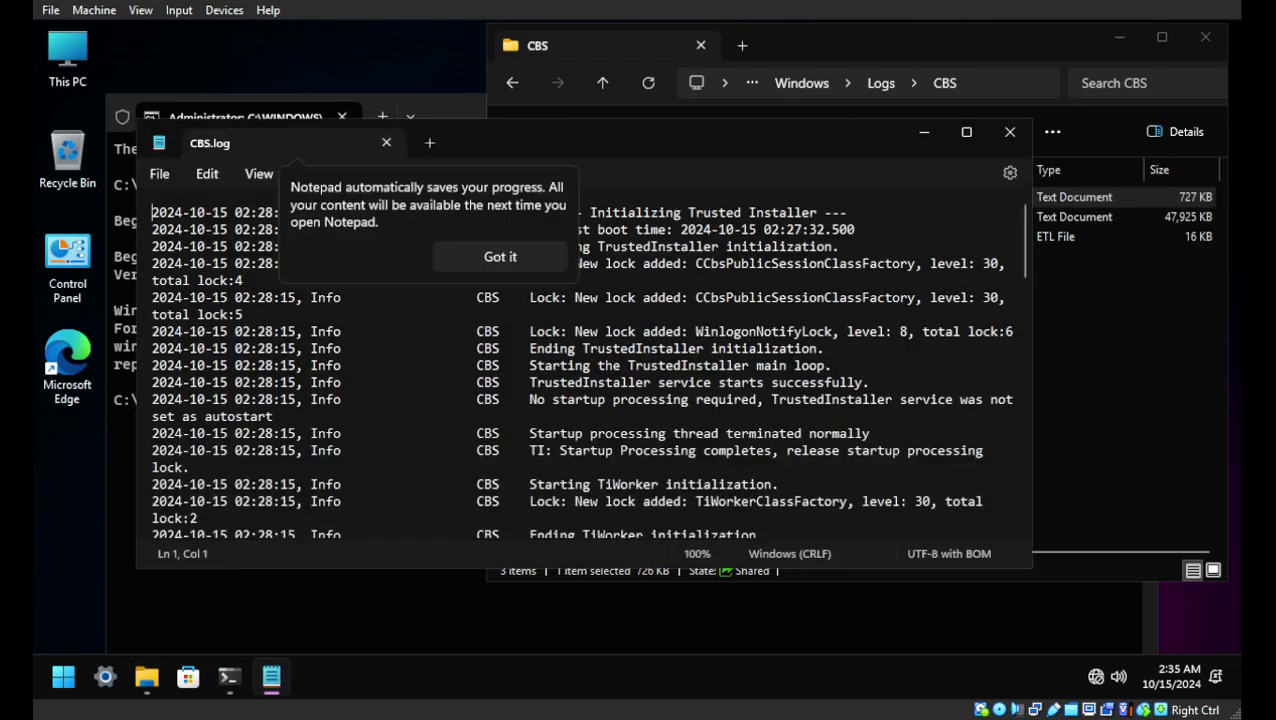
{"action": "left_click", "coordinate": [500, 256]}
{"action": "left_click", "coordinate": [966, 131]}
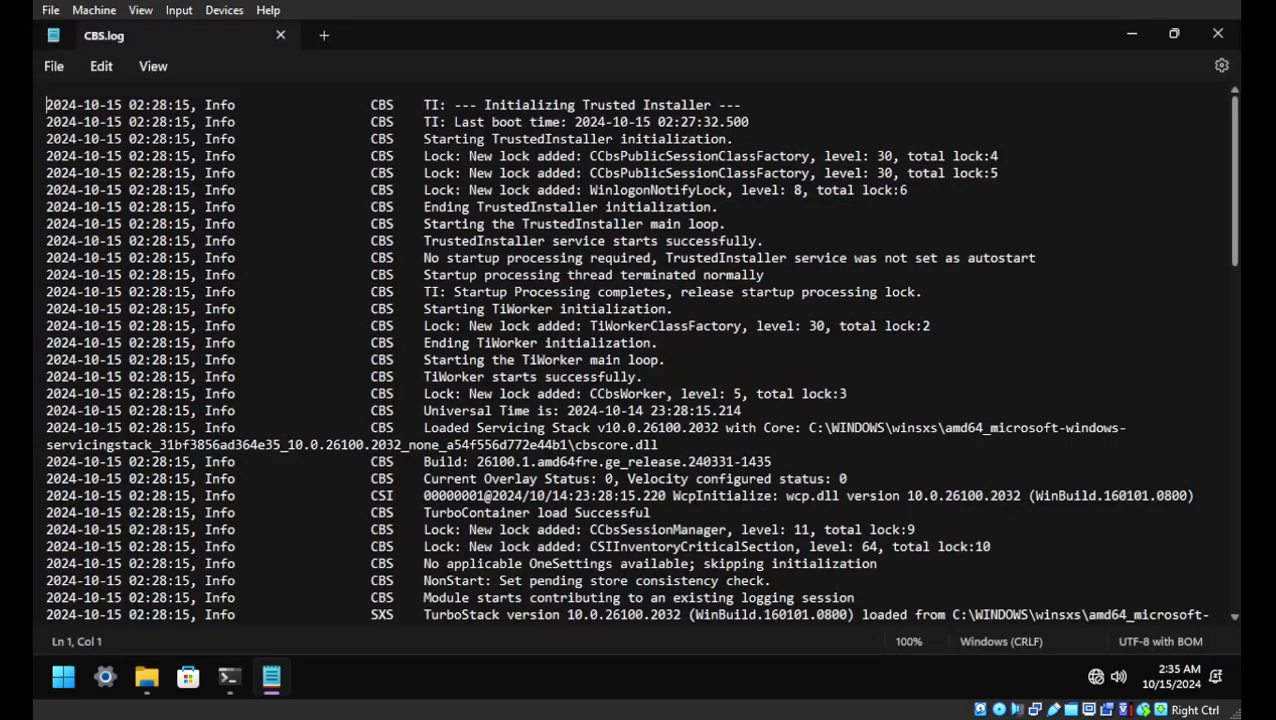
{"action": "scroll", "coordinate": [640, 350], "scroll_direction": "down", "scroll_amount": 20}
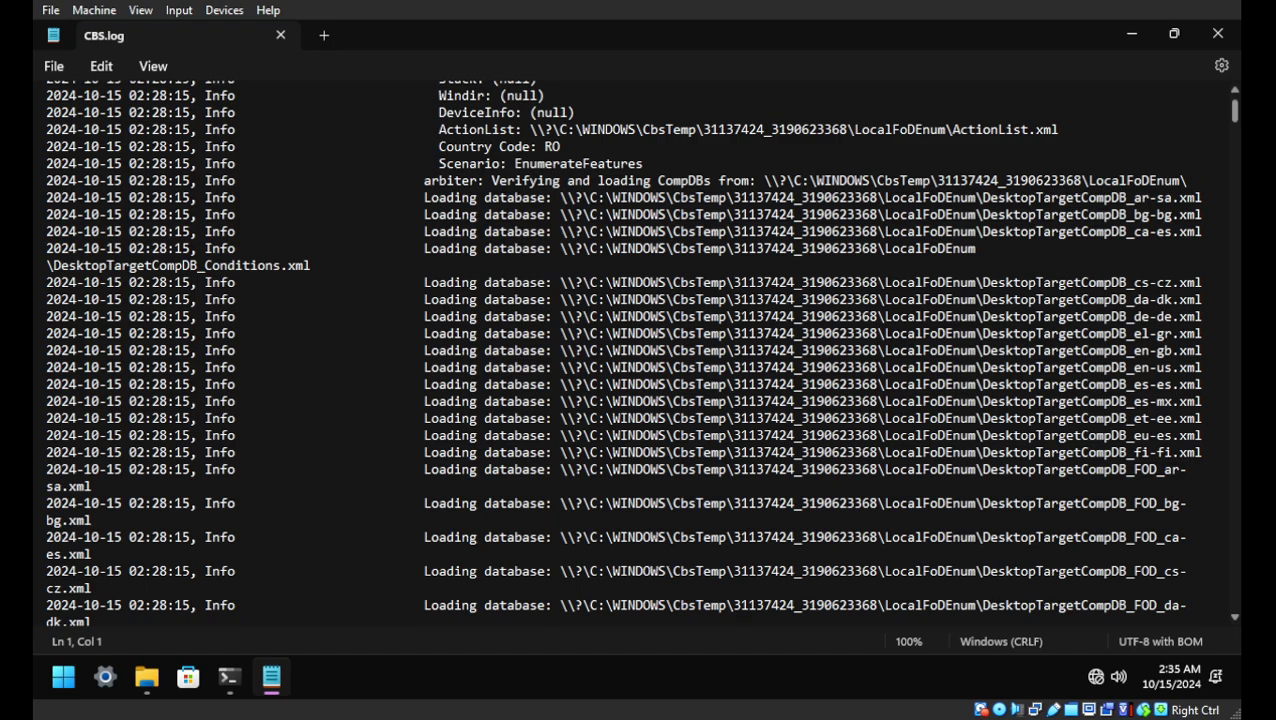
{"action": "scroll", "coordinate": [640, 350], "scroll_direction": "down", "scroll_amount": 15}
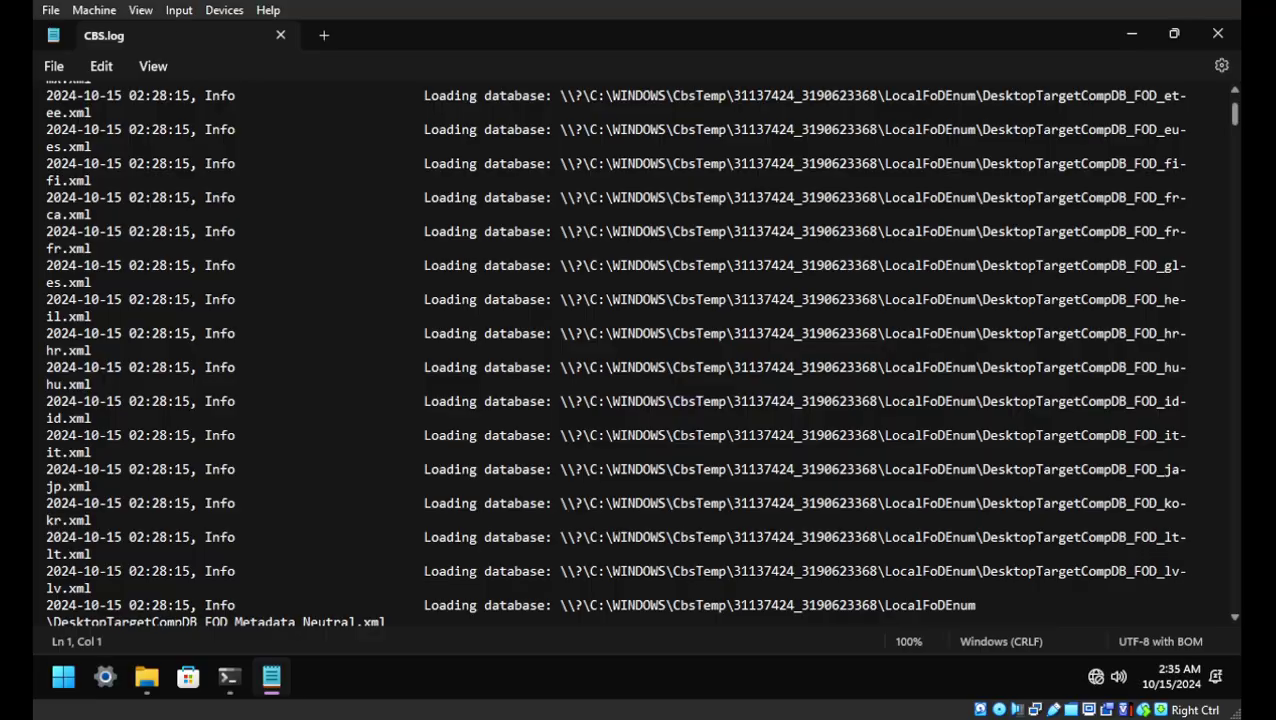
{"action": "scroll", "coordinate": [640, 350], "scroll_direction": "down", "scroll_amount": 20}
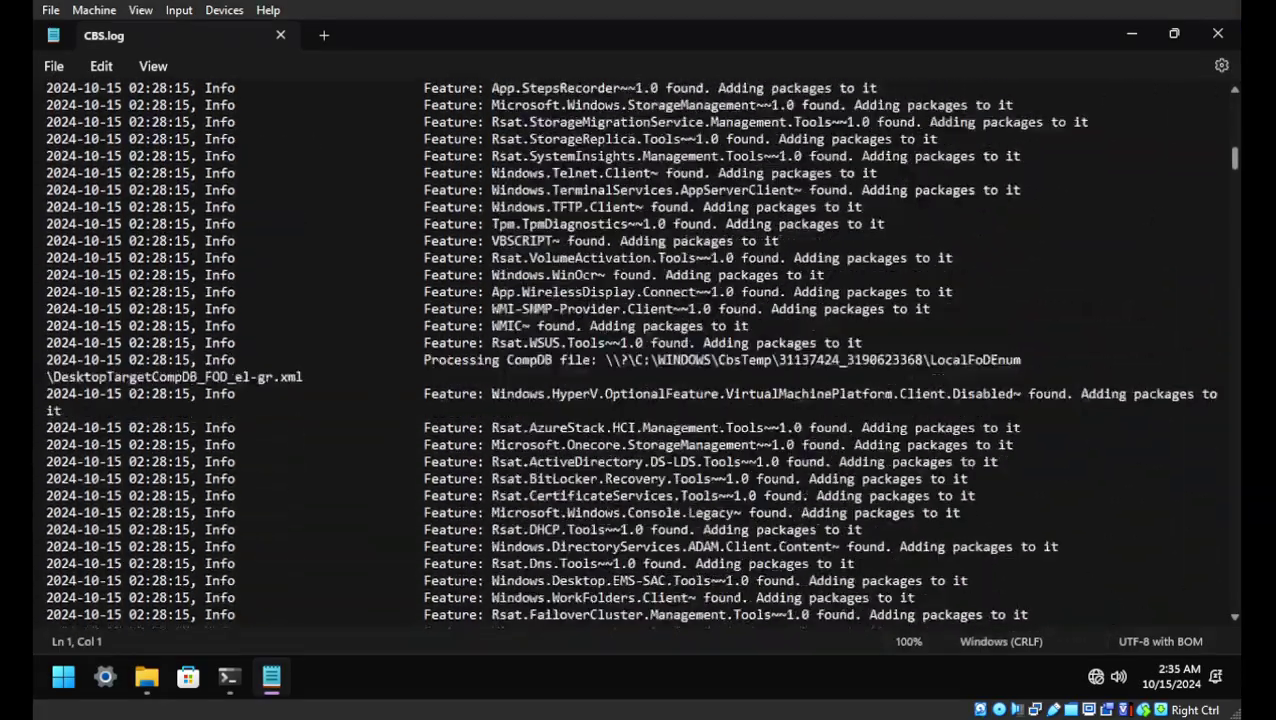
{"action": "scroll", "coordinate": [640, 350], "scroll_direction": "down", "scroll_amount": 20}
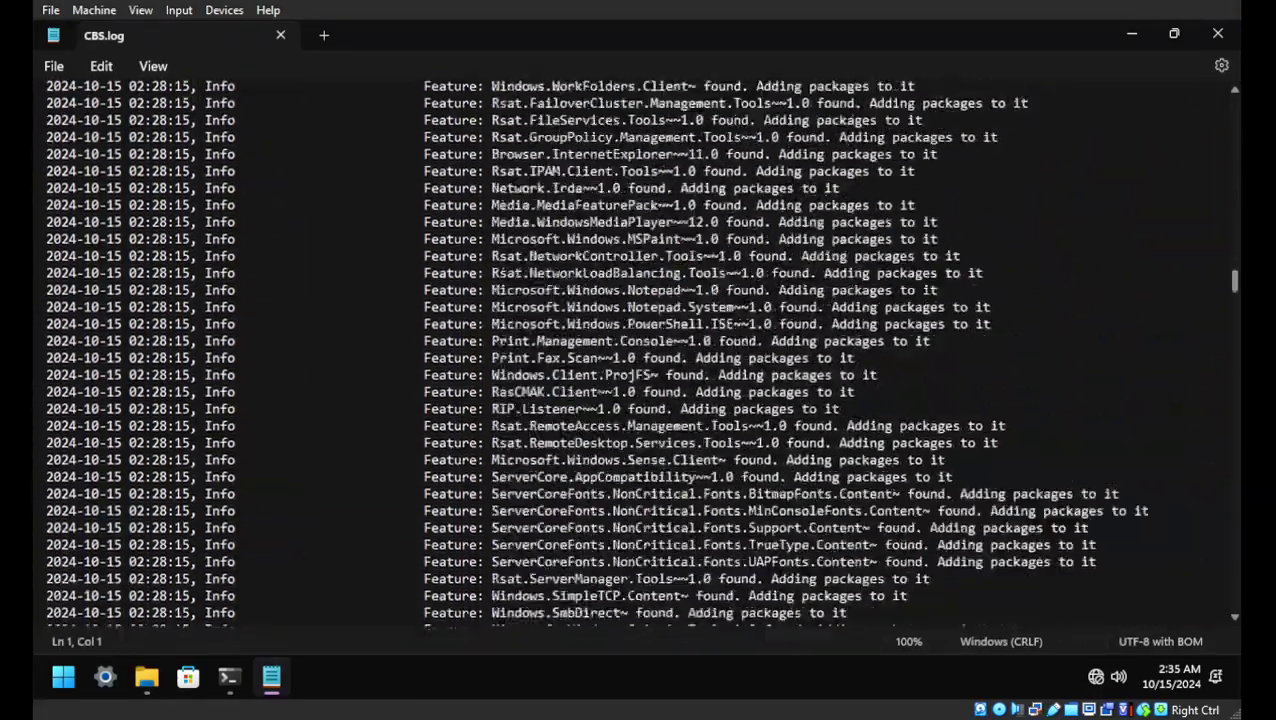
{"action": "scroll", "coordinate": [640, 350], "scroll_direction": "down", "scroll_amount": 20}
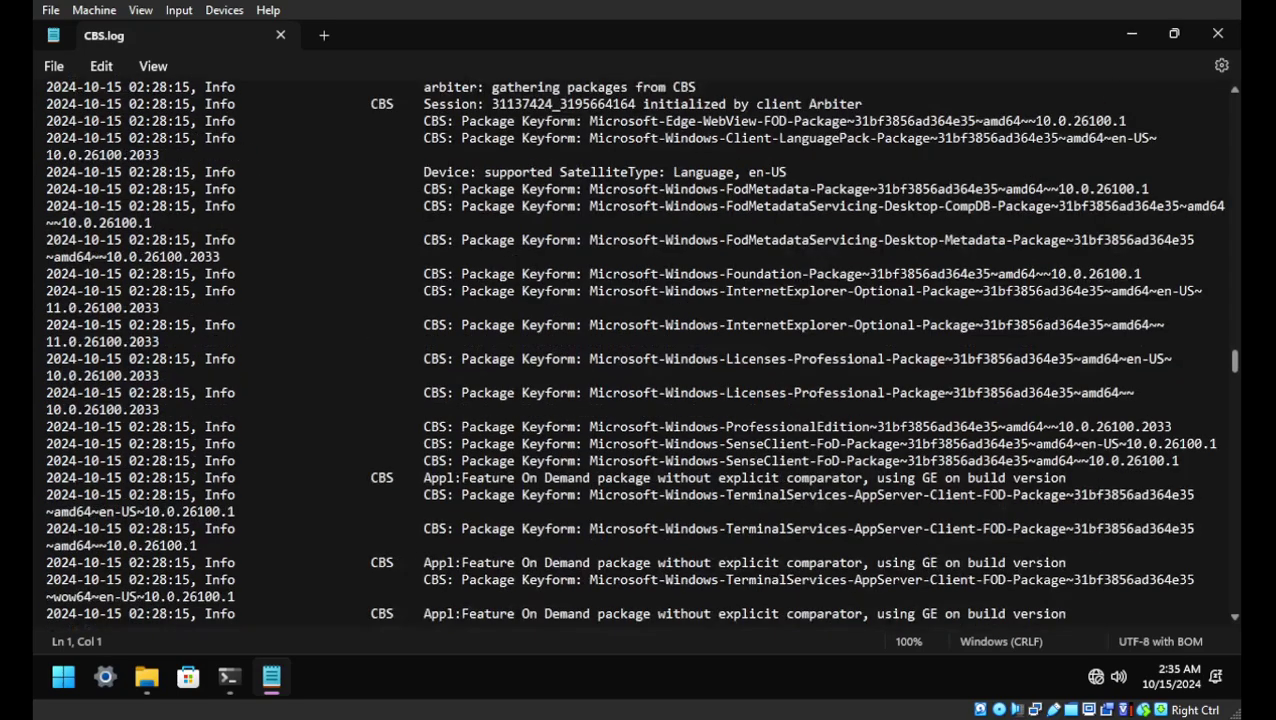
{"action": "scroll", "coordinate": [640, 350], "scroll_direction": "up", "scroll_amount": 5}
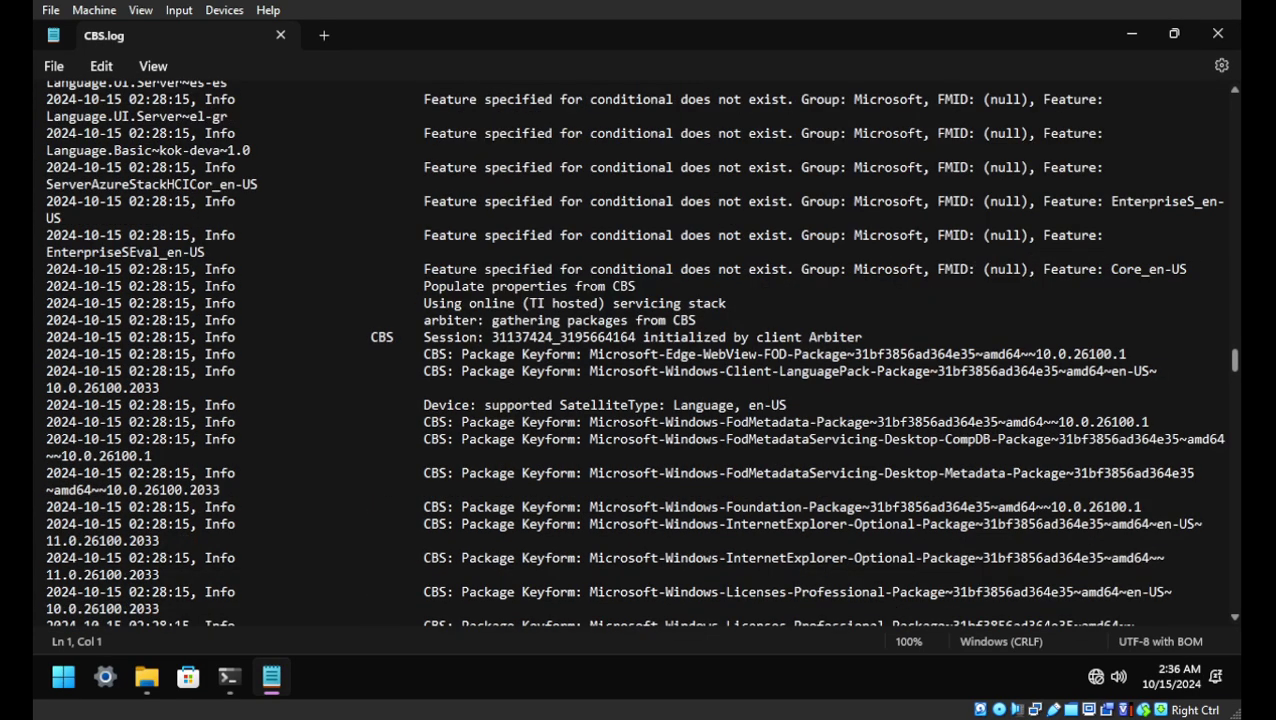
Step: Examine the feature conditional and package applicability entries in CBS.log, logged at 02:28:15 and 02:28:16
{"action": "scroll", "coordinate": [640, 350], "scroll_direction": "up", "scroll_amount": 4}
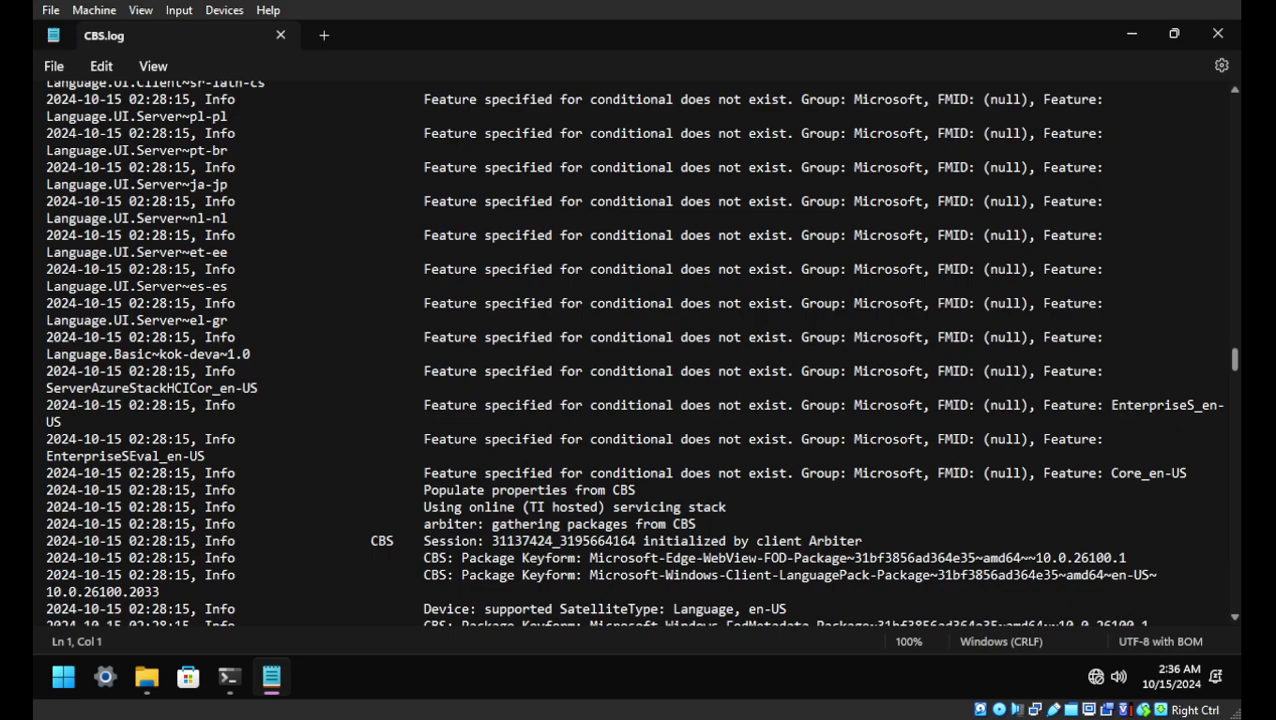
{"action": "scroll", "coordinate": [640, 350], "scroll_direction": "up", "scroll_amount": 1}
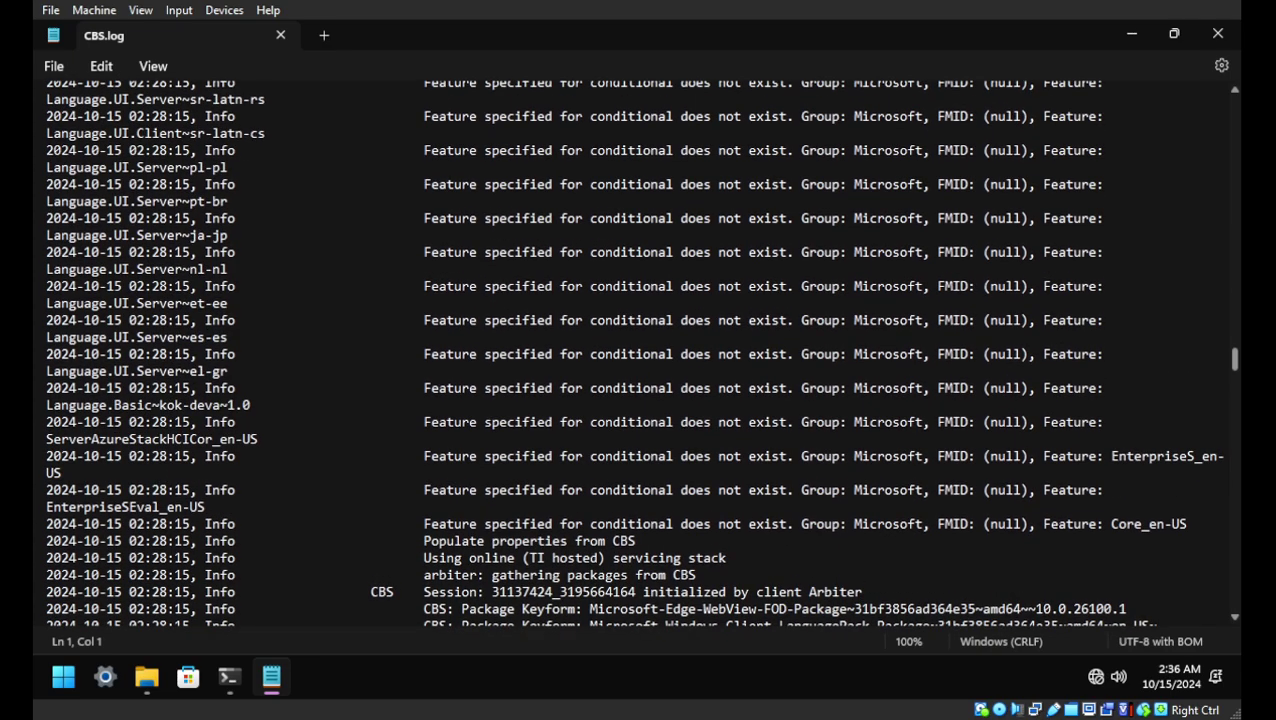
{"action": "scroll", "coordinate": [640, 350], "scroll_direction": "up", "scroll_amount": 4}
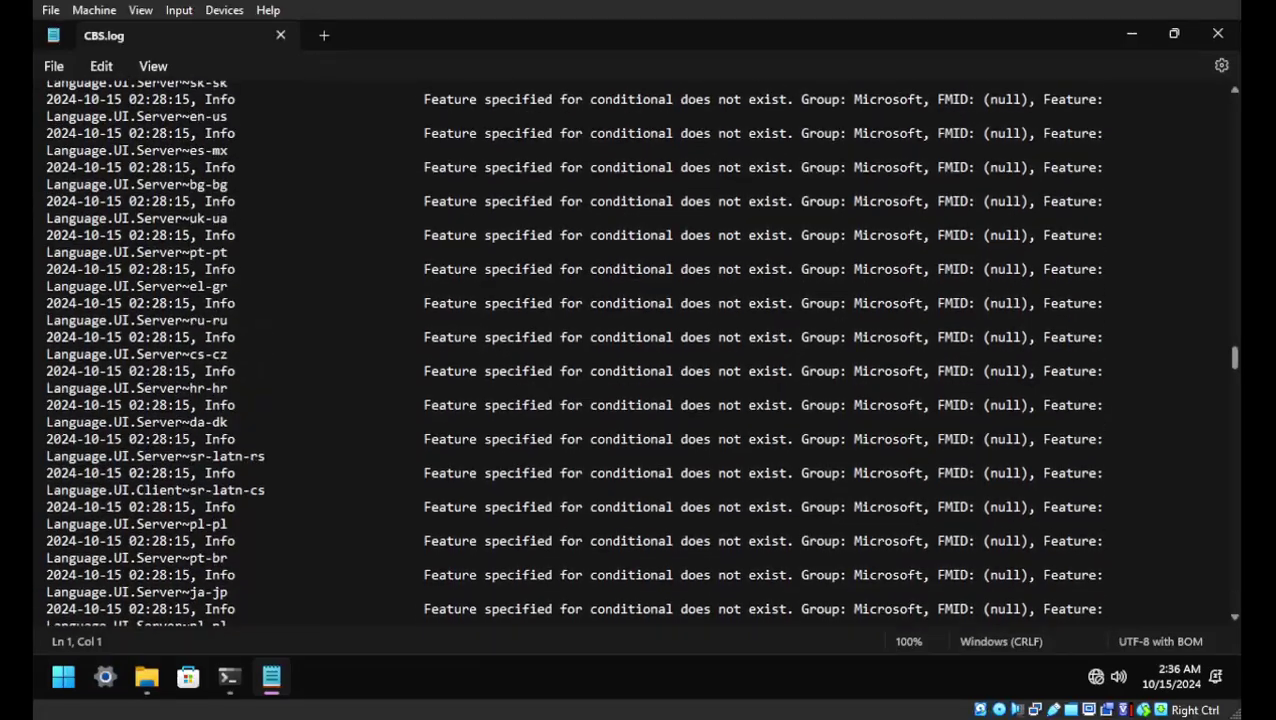
{"action": "scroll", "coordinate": [640, 350], "scroll_direction": "up", "scroll_amount": 6}
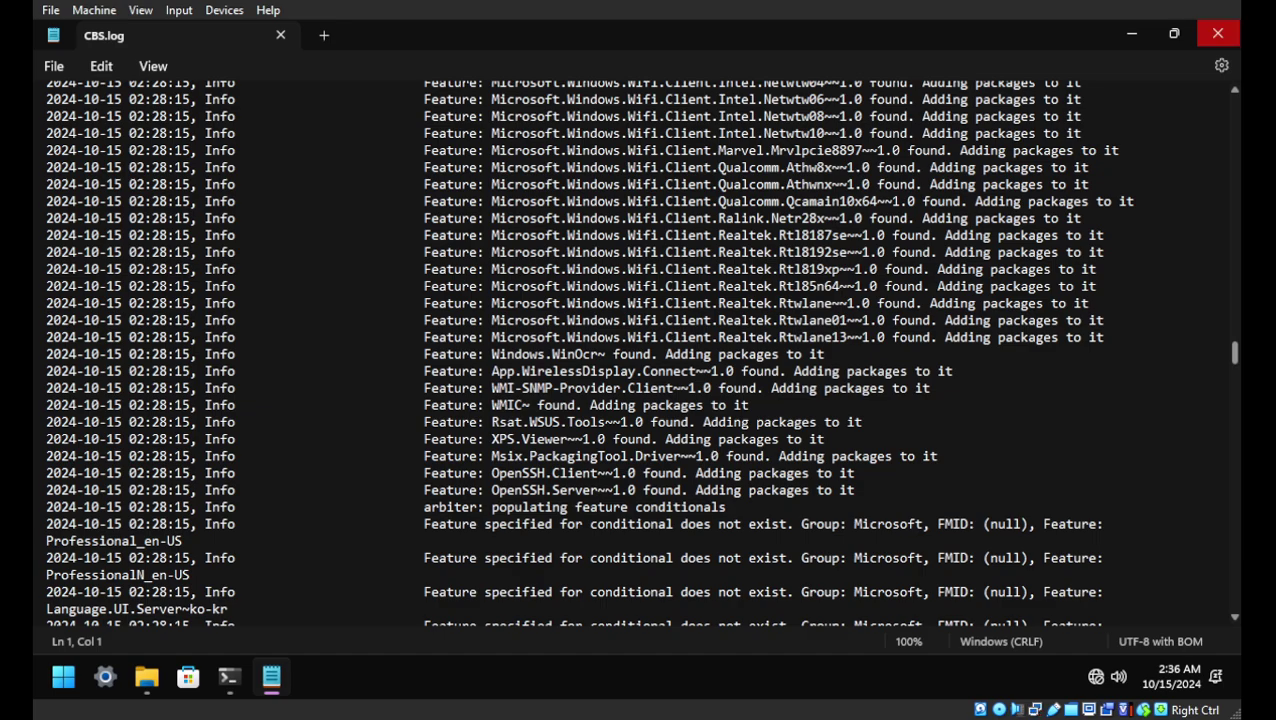
{"action": "scroll", "coordinate": [640, 350], "scroll_direction": "down", "scroll_amount": 20}
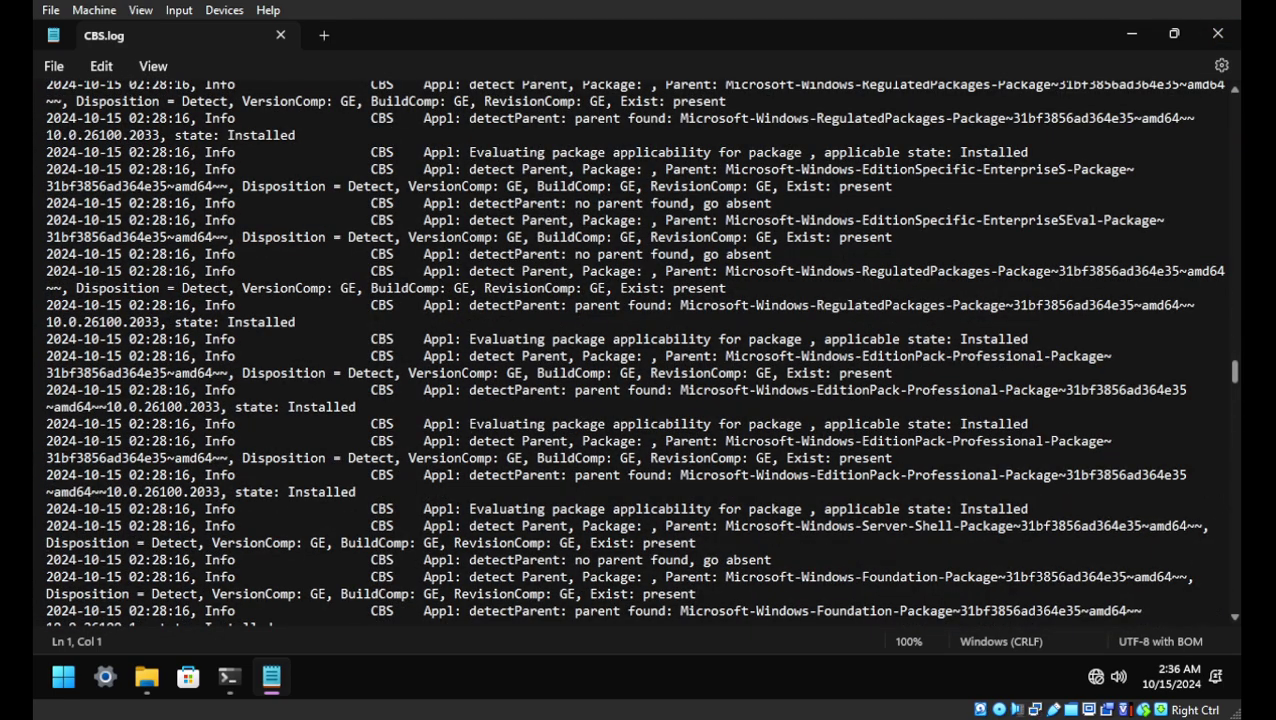
{"action": "scroll", "coordinate": [640, 350], "scroll_direction": "down", "scroll_amount": 20}
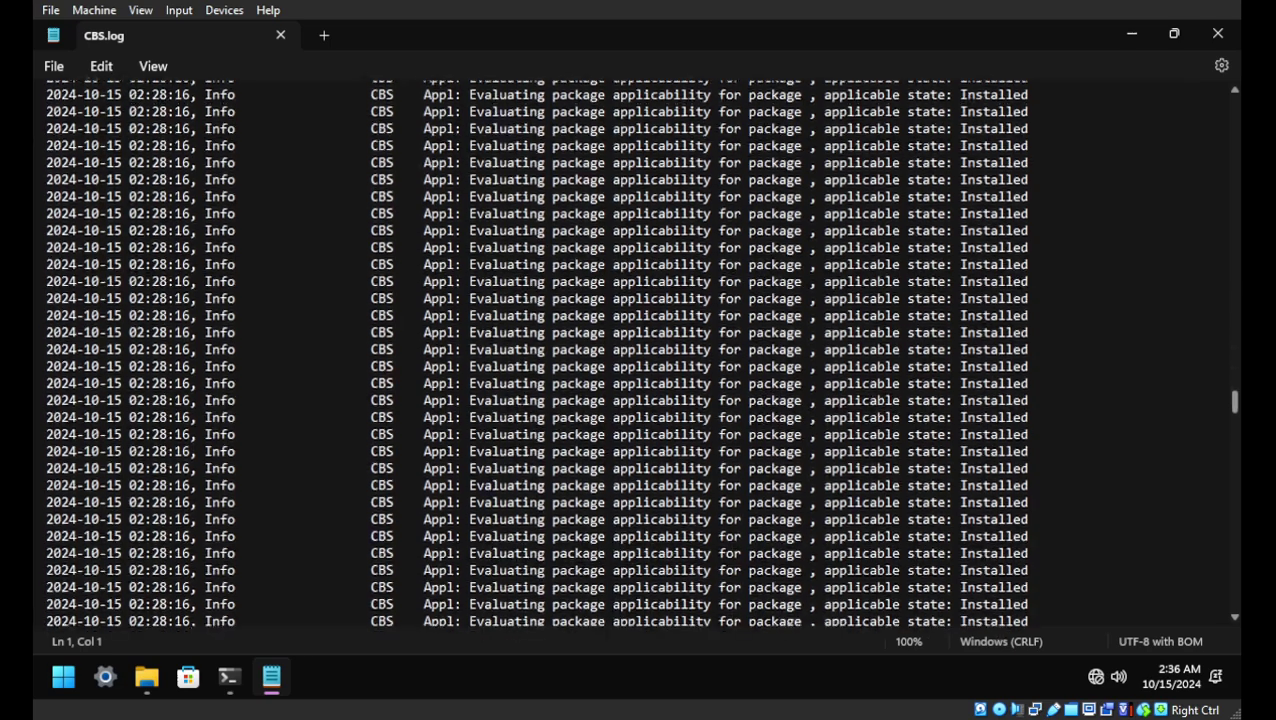
{"action": "scroll", "coordinate": [640, 350], "scroll_direction": "down", "scroll_amount": 20}
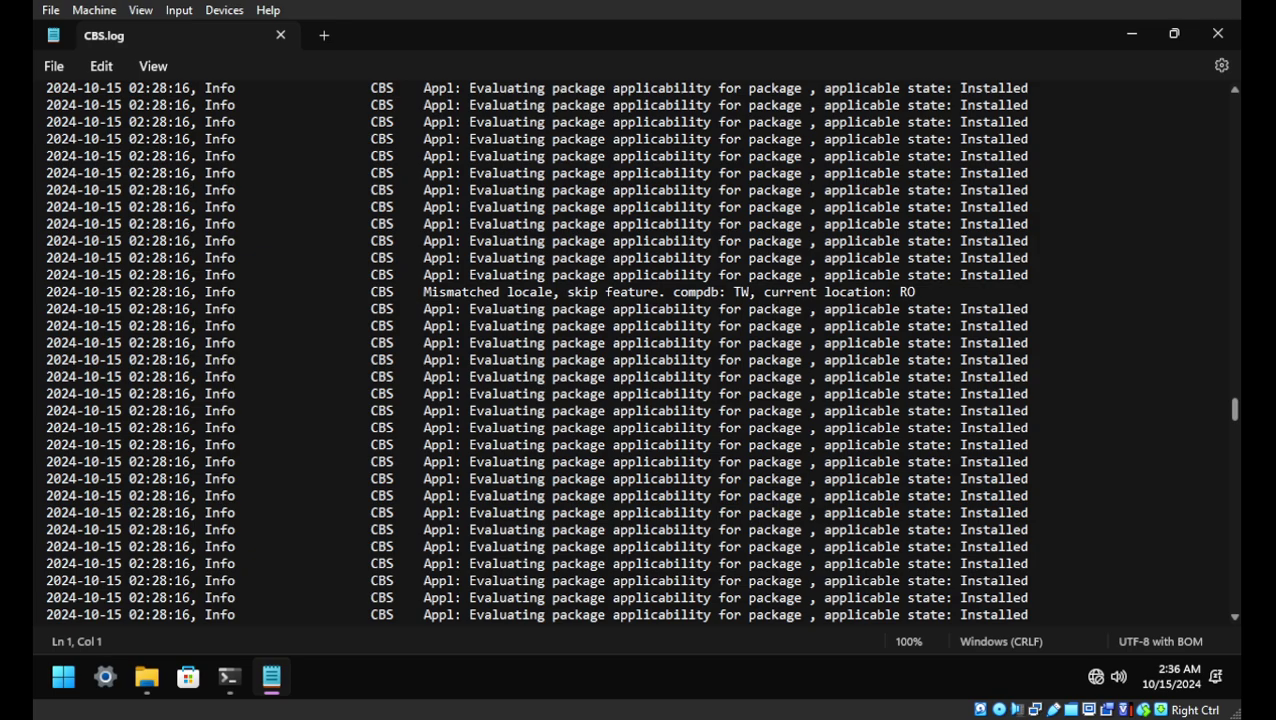
{"action": "scroll", "coordinate": [640, 350], "scroll_direction": "down", "scroll_amount": 15}
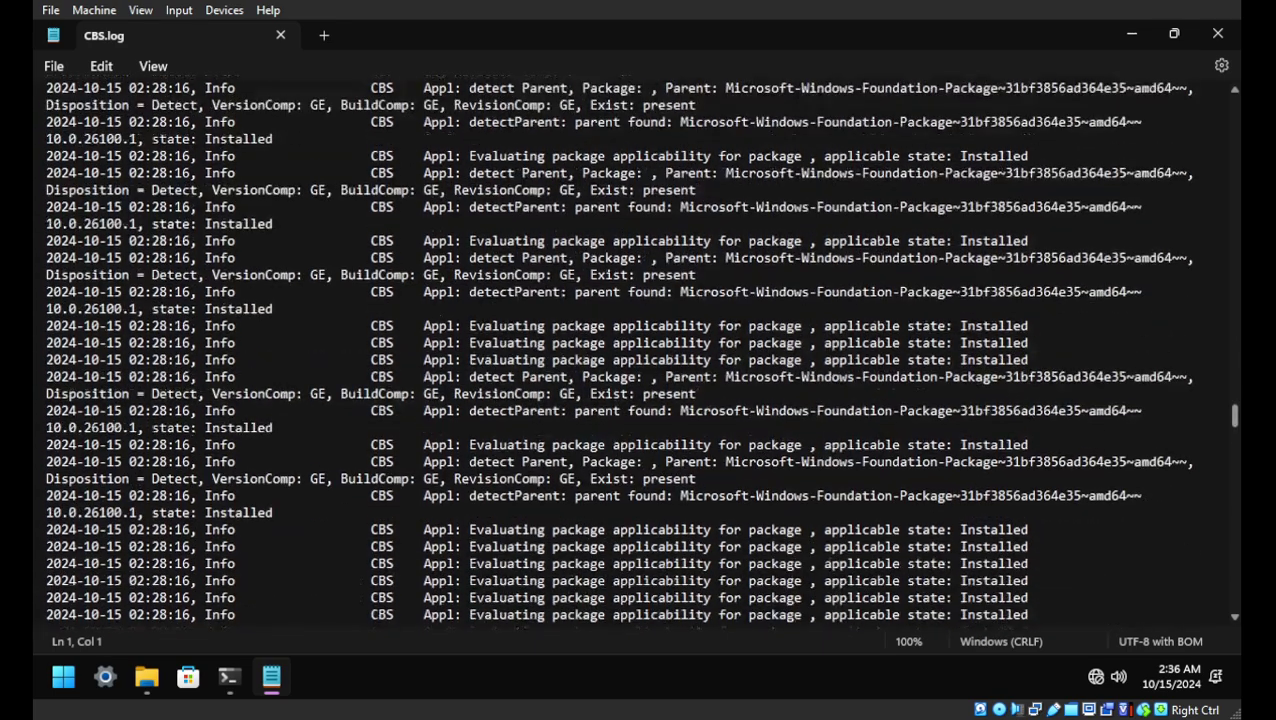
{"action": "scroll", "coordinate": [640, 350], "scroll_direction": "down", "scroll_amount": 15}
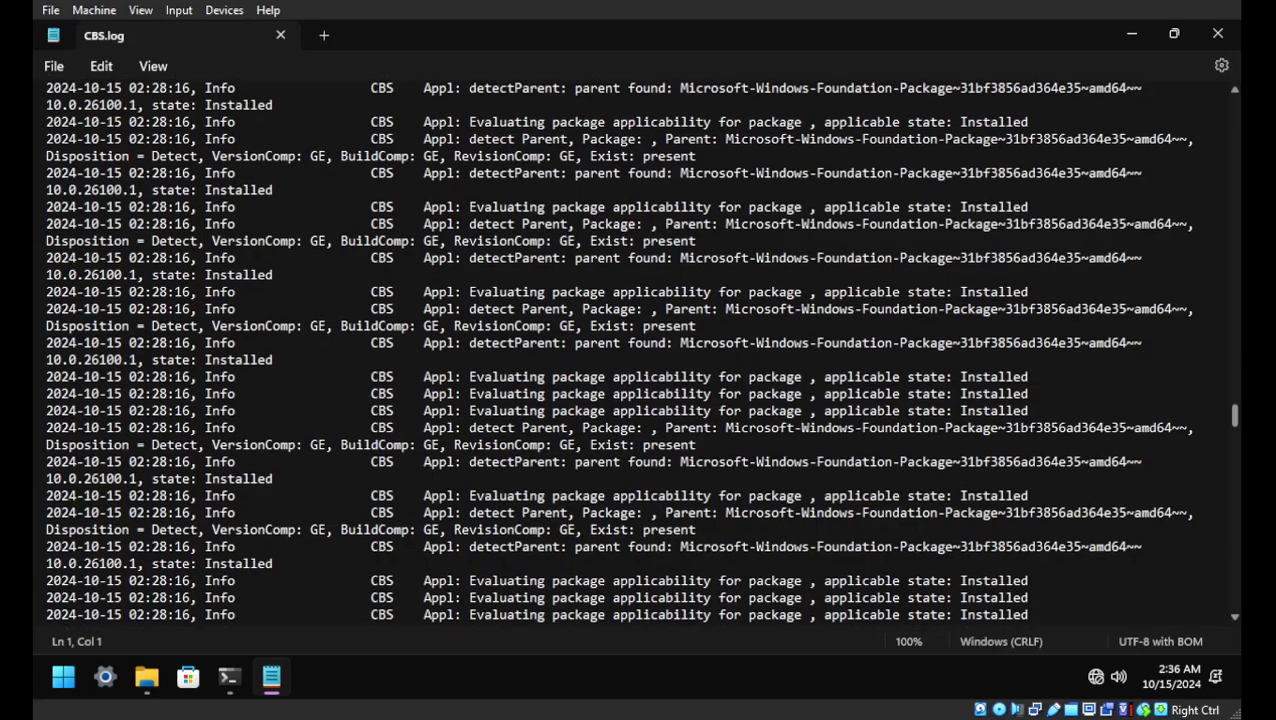
{"action": "scroll", "coordinate": [640, 350], "scroll_direction": "down", "scroll_amount": 1}
{"action": "scroll", "coordinate": [640, 350], "scroll_direction": "down", "scroll_amount": 15}
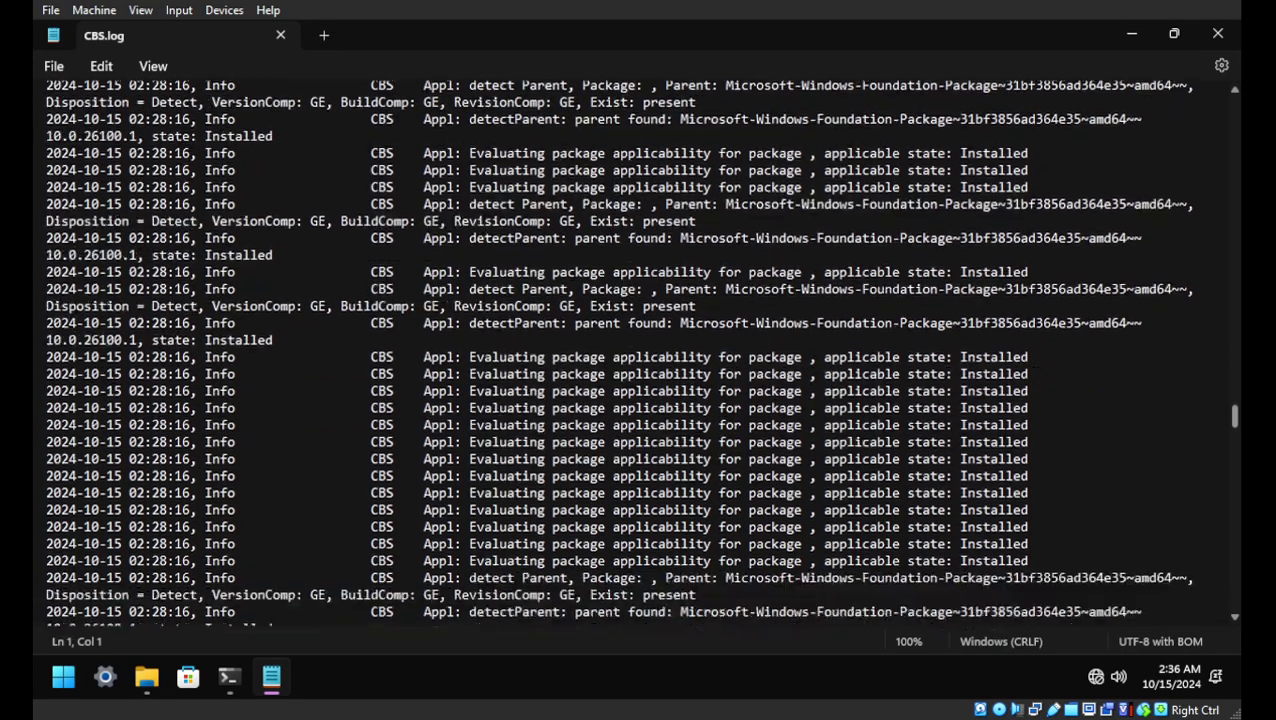
{"action": "scroll", "coordinate": [640, 350], "scroll_direction": "down", "scroll_amount": 3}
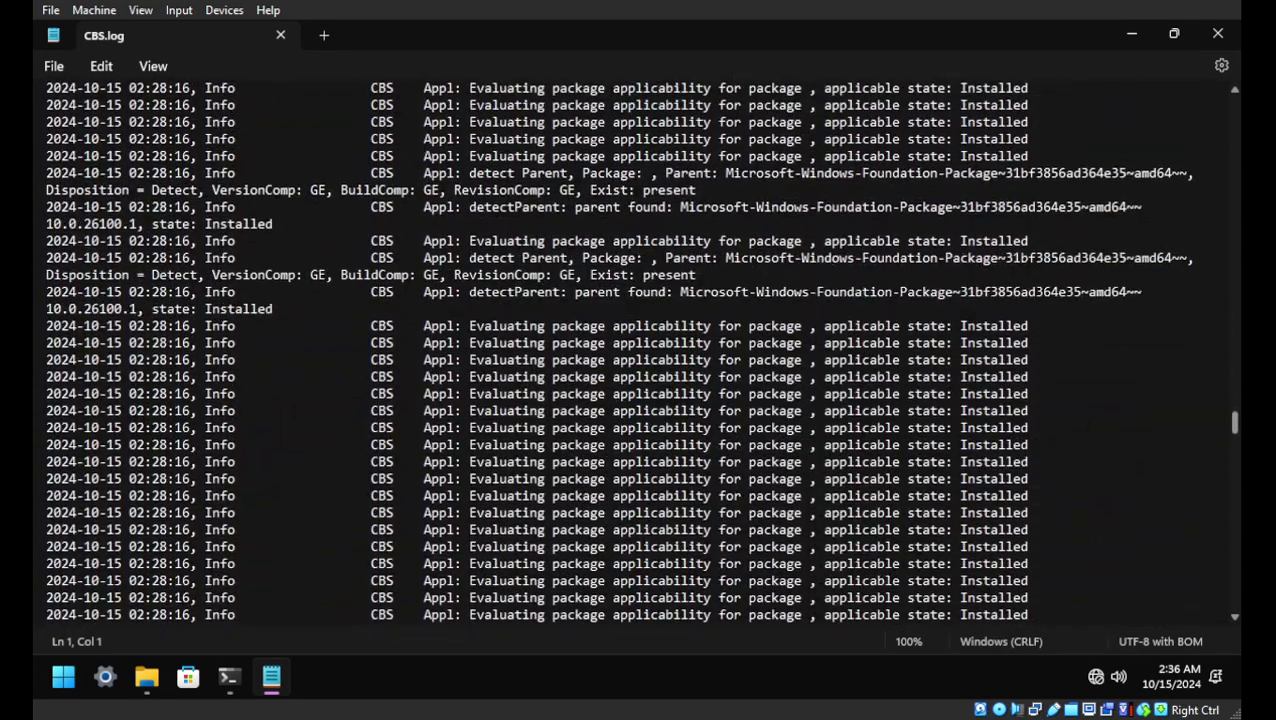
{"action": "scroll", "coordinate": [640, 350], "scroll_direction": "down", "scroll_amount": 9}
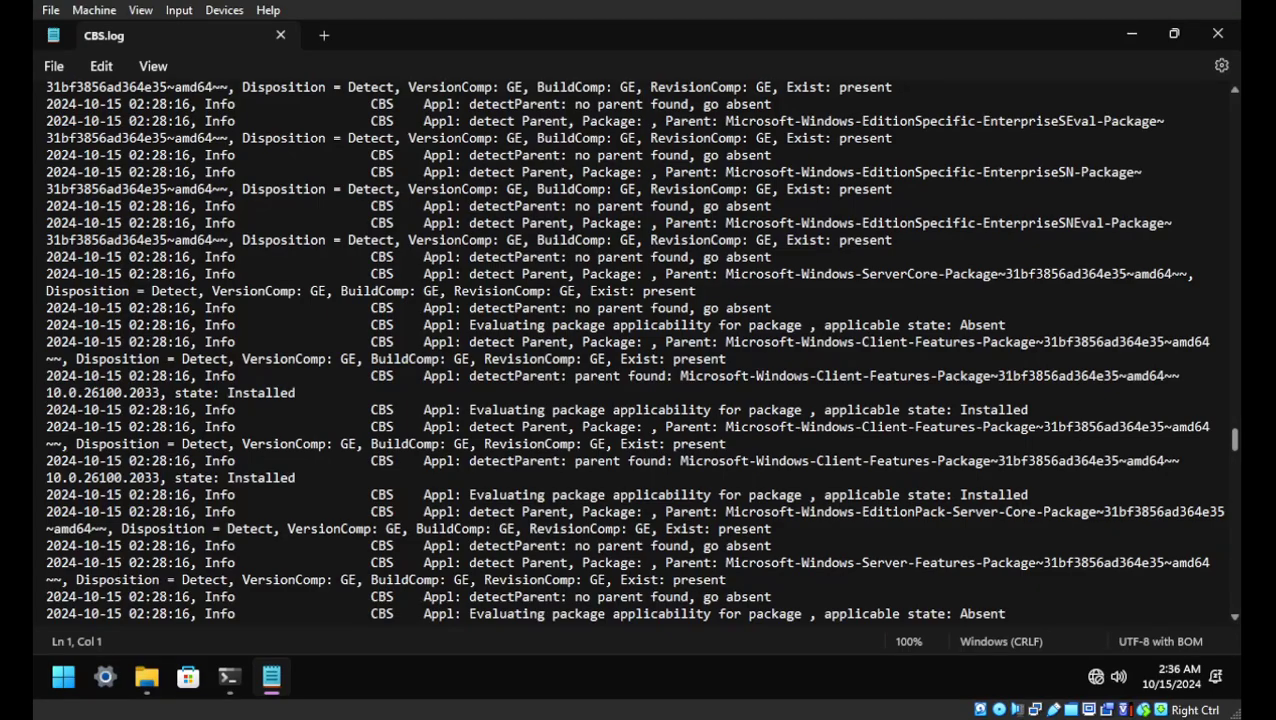
{"action": "scroll", "coordinate": [640, 350], "scroll_direction": "down", "scroll_amount": 10}
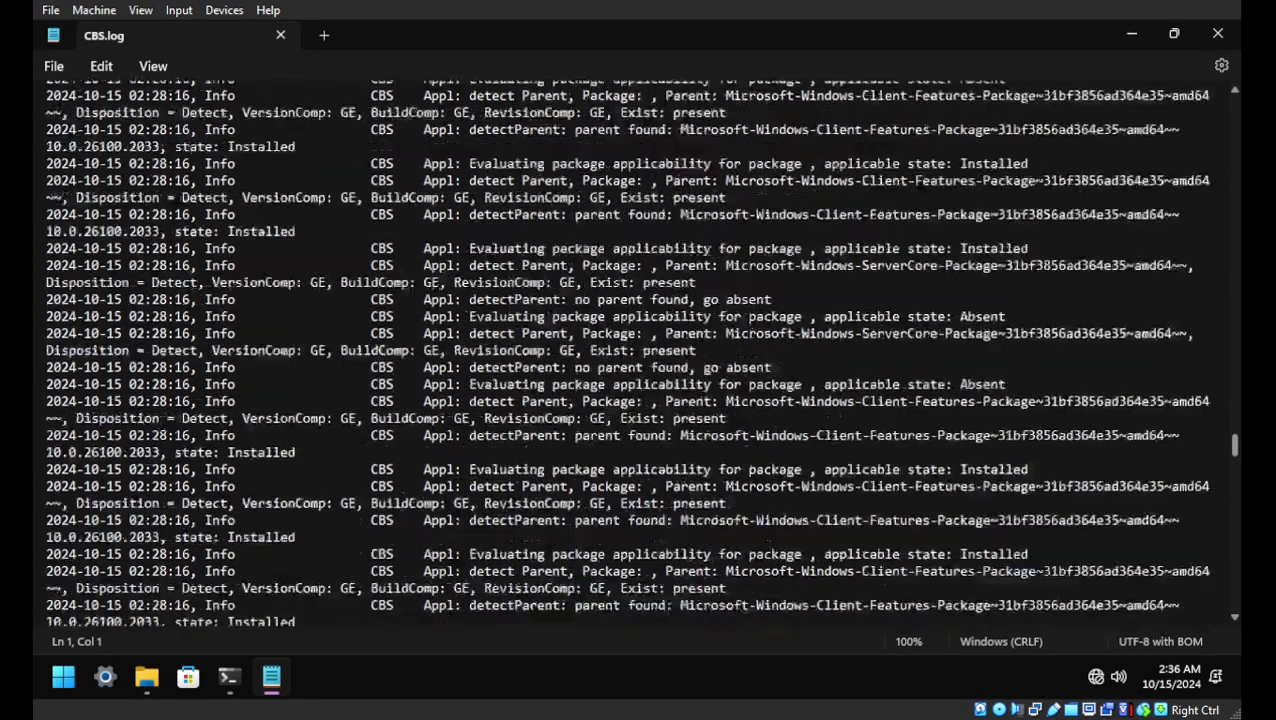
{"action": "scroll", "coordinate": [640, 350], "scroll_direction": "down", "scroll_amount": 10}
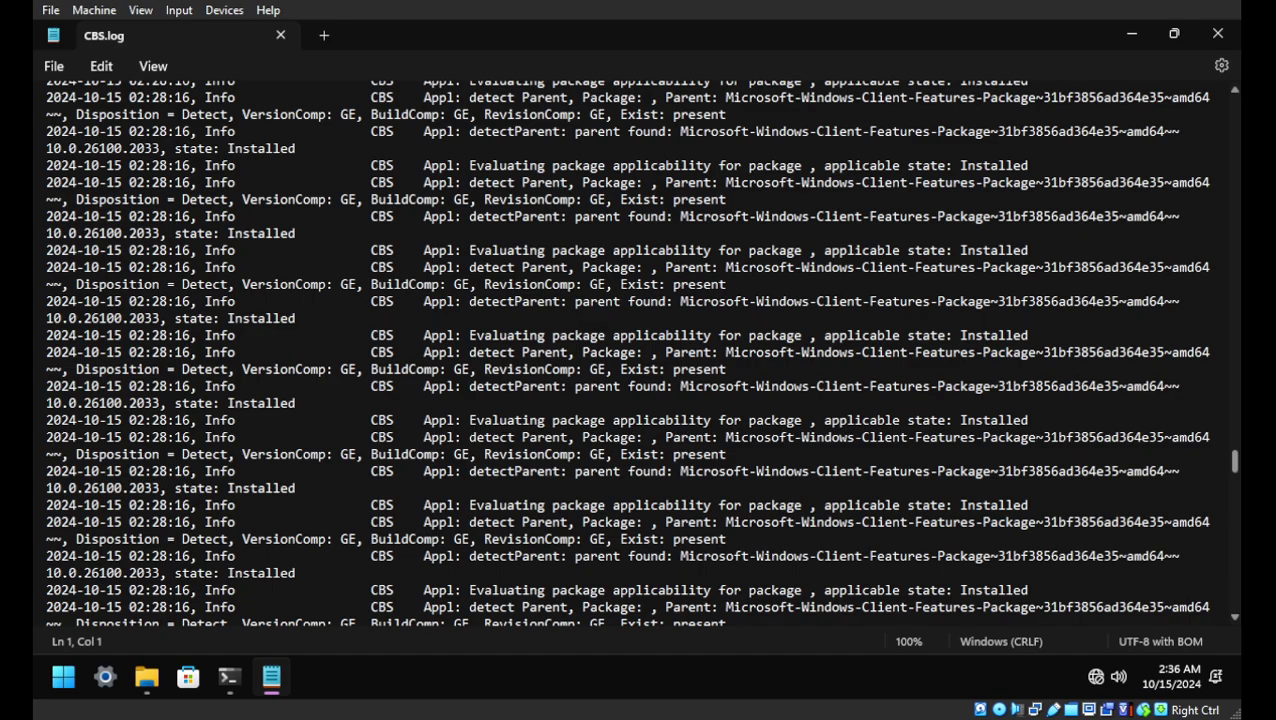
{"action": "scroll", "coordinate": [640, 350], "scroll_direction": "down", "scroll_amount": 10}
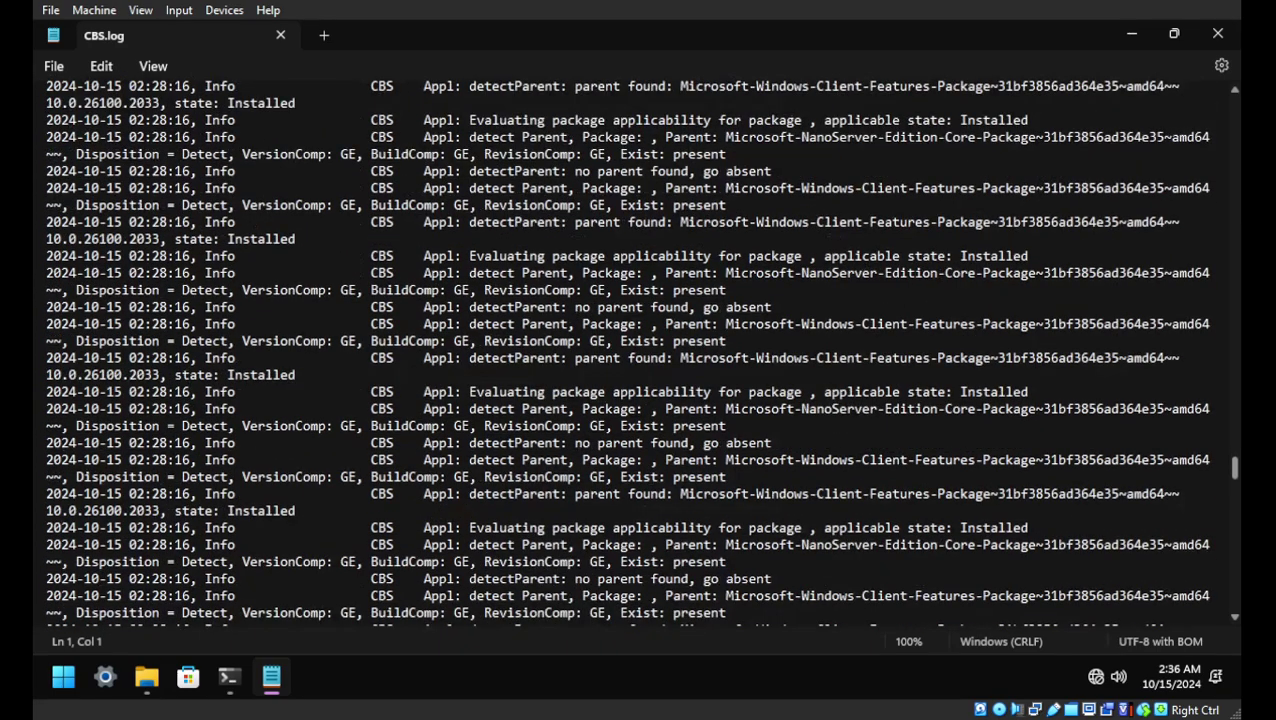
{"action": "scroll", "coordinate": [640, 350], "scroll_direction": "down", "scroll_amount": 3}
{"action": "scroll", "coordinate": [640, 350], "scroll_direction": "down", "scroll_amount": 1}
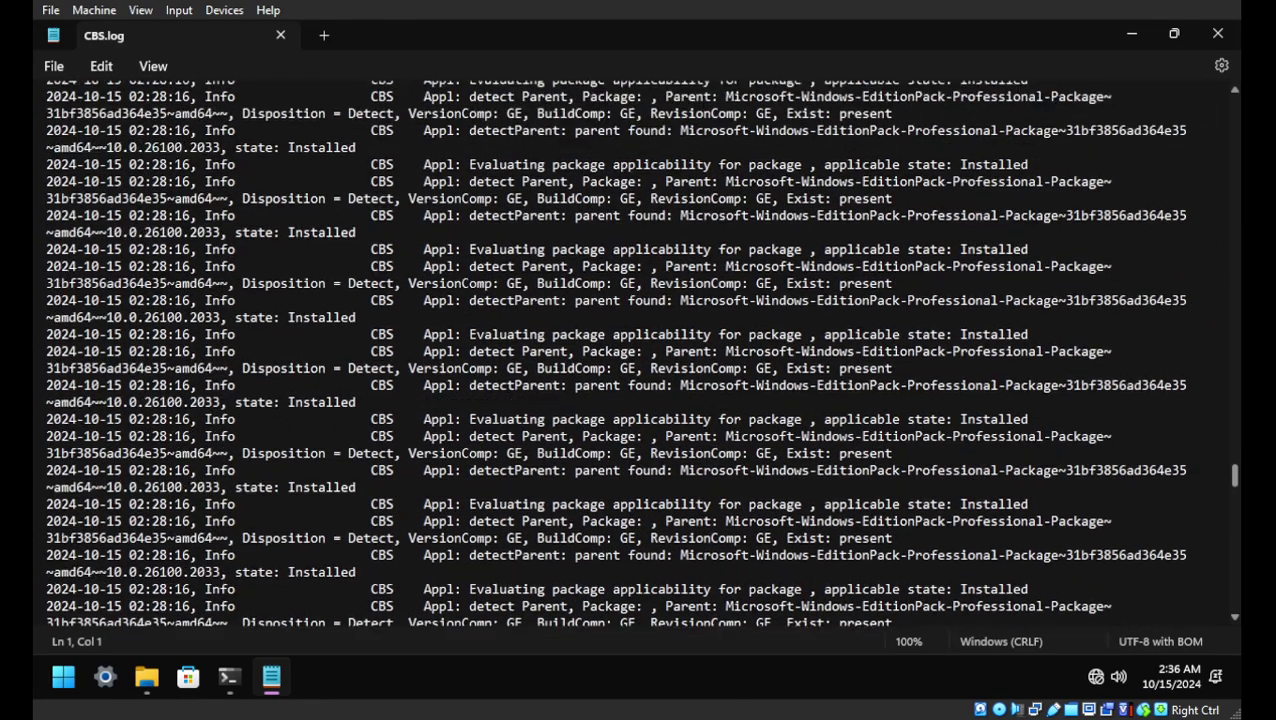
{"action": "scroll", "coordinate": [640, 350], "scroll_direction": "down", "scroll_amount": 10}
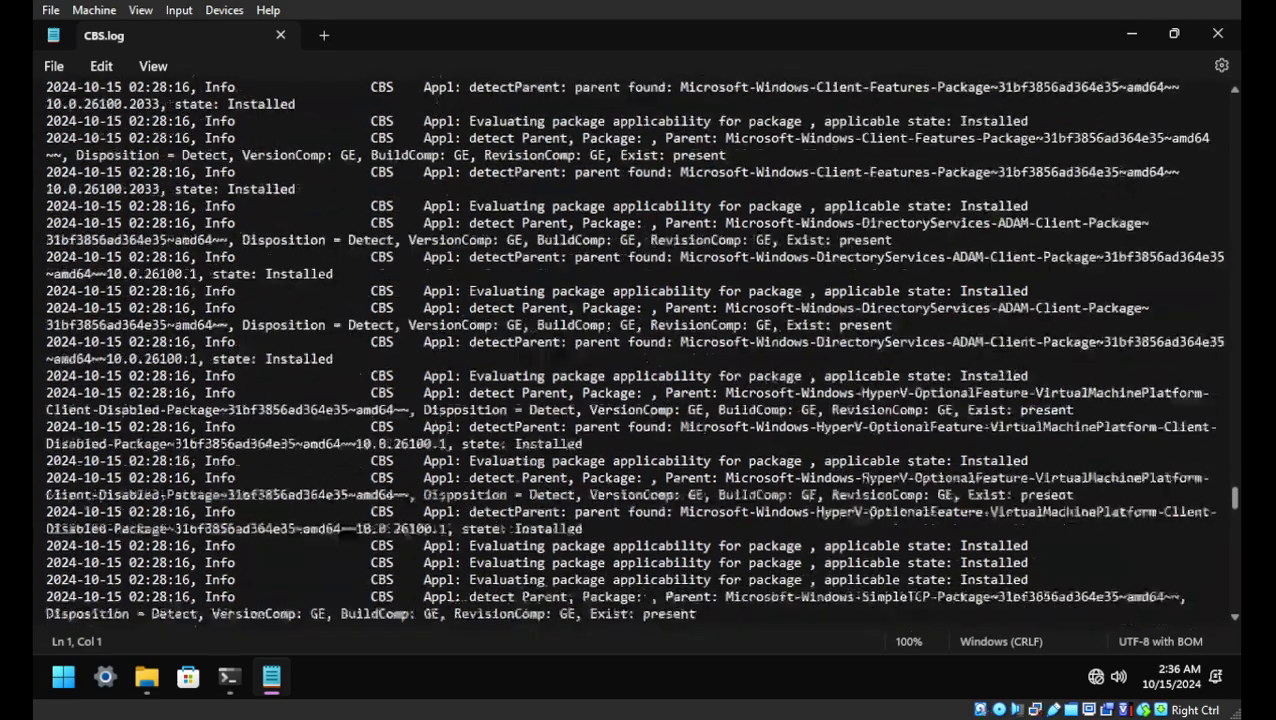
Step: Examine the [SR] verification entries of the first scan and the WebView2 Core file repairs logged at 02:30:06
{"action": "scroll", "coordinate": [640, 350], "scroll_direction": "down", "scroll_amount": 15}
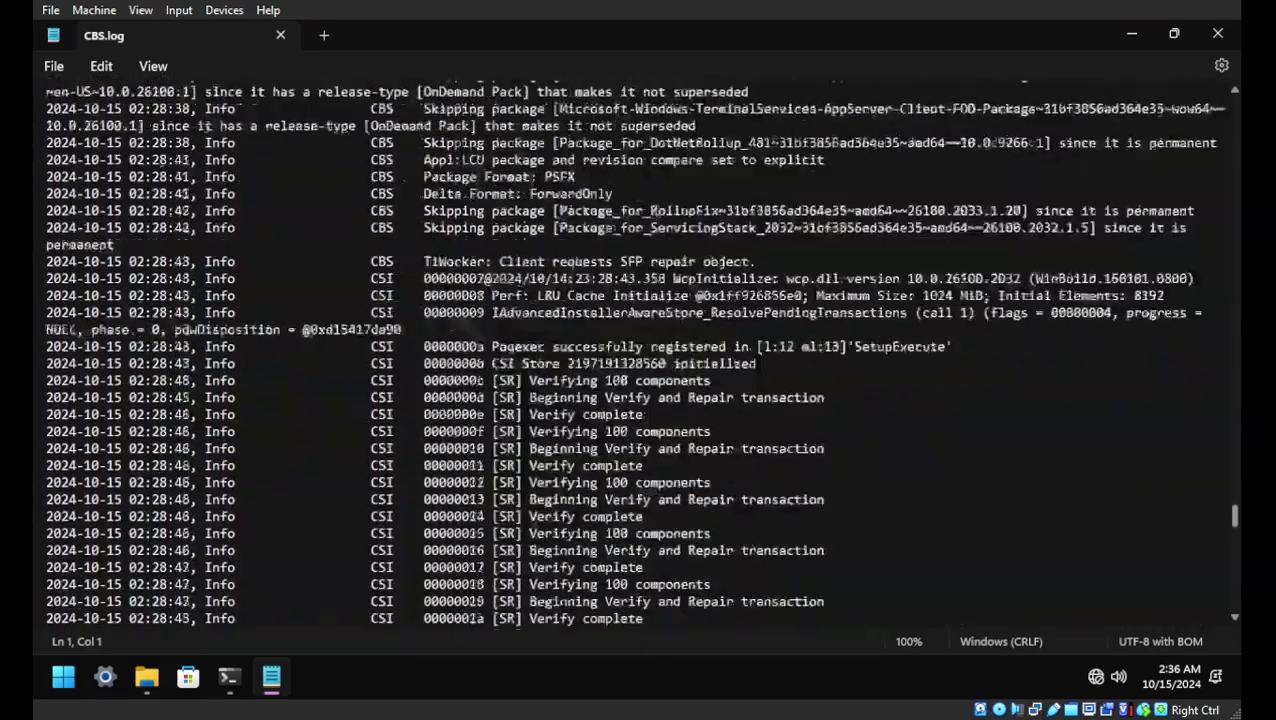
{"action": "scroll", "coordinate": [640, 350], "scroll_direction": "down", "scroll_amount": 20}
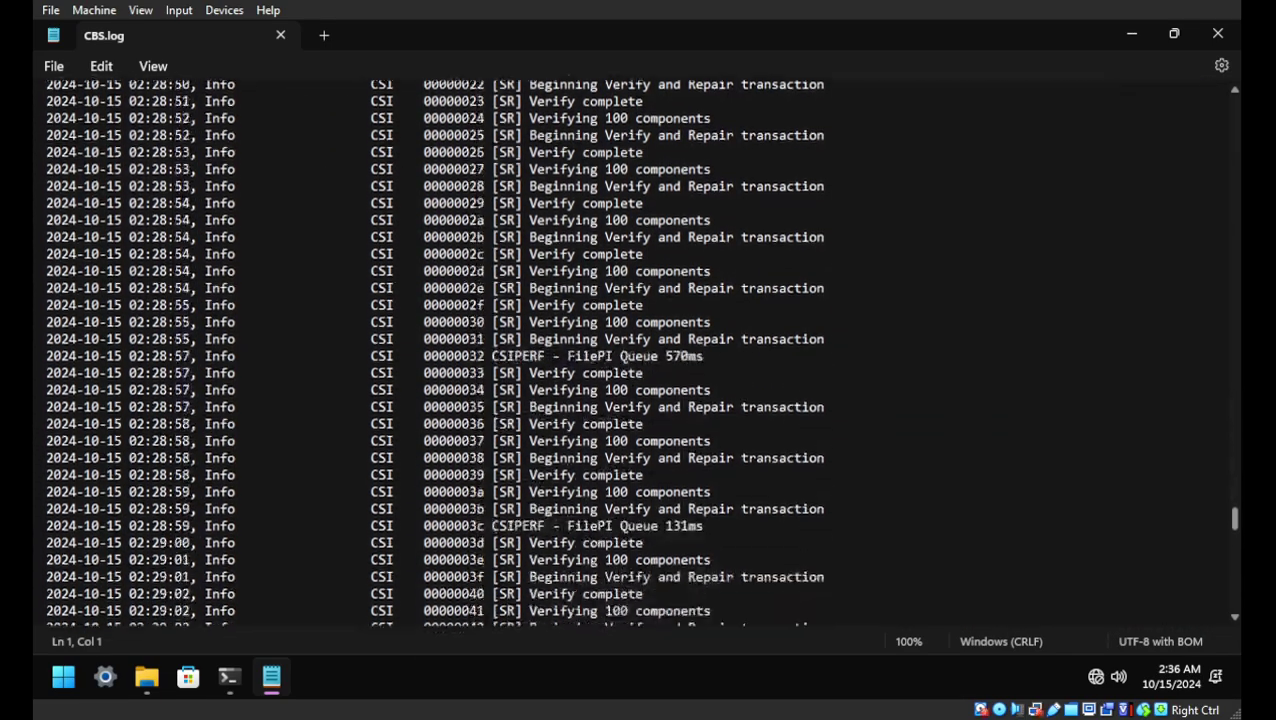
{"action": "scroll", "coordinate": [640, 350], "scroll_direction": "up", "scroll_amount": 13}
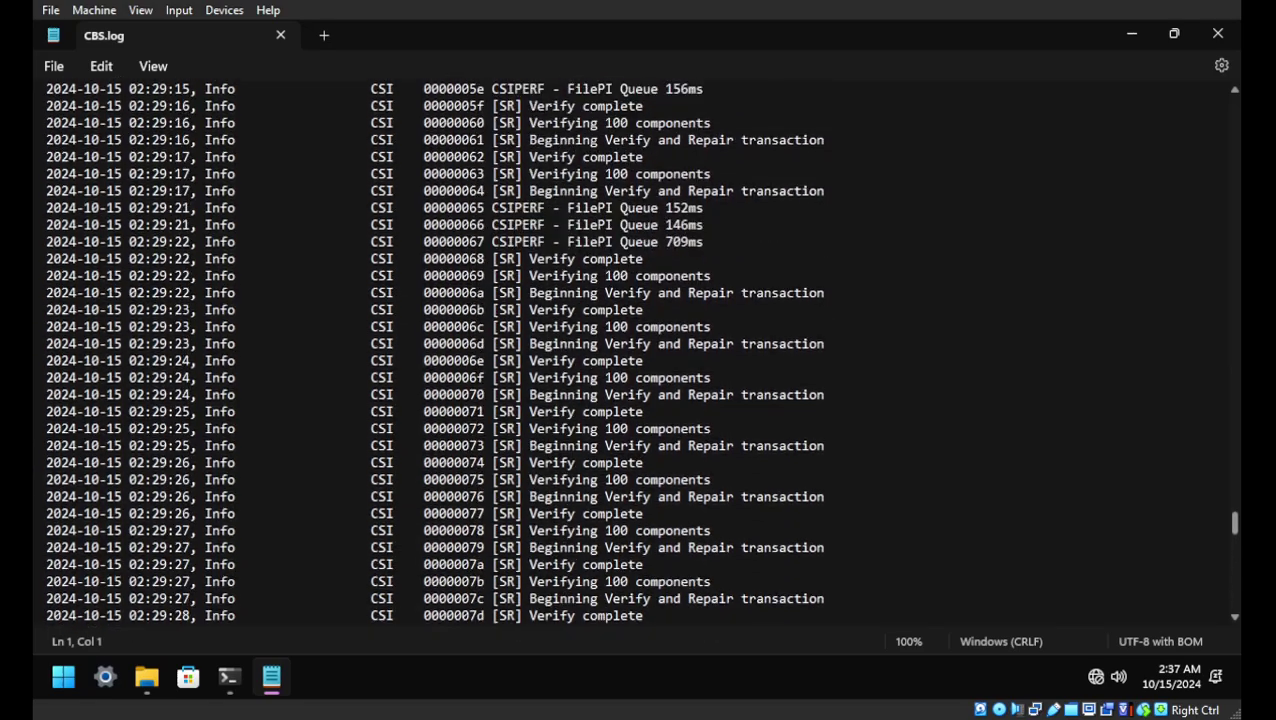
{"action": "scroll", "coordinate": [640, 350], "scroll_direction": "down", "scroll_amount": 20}
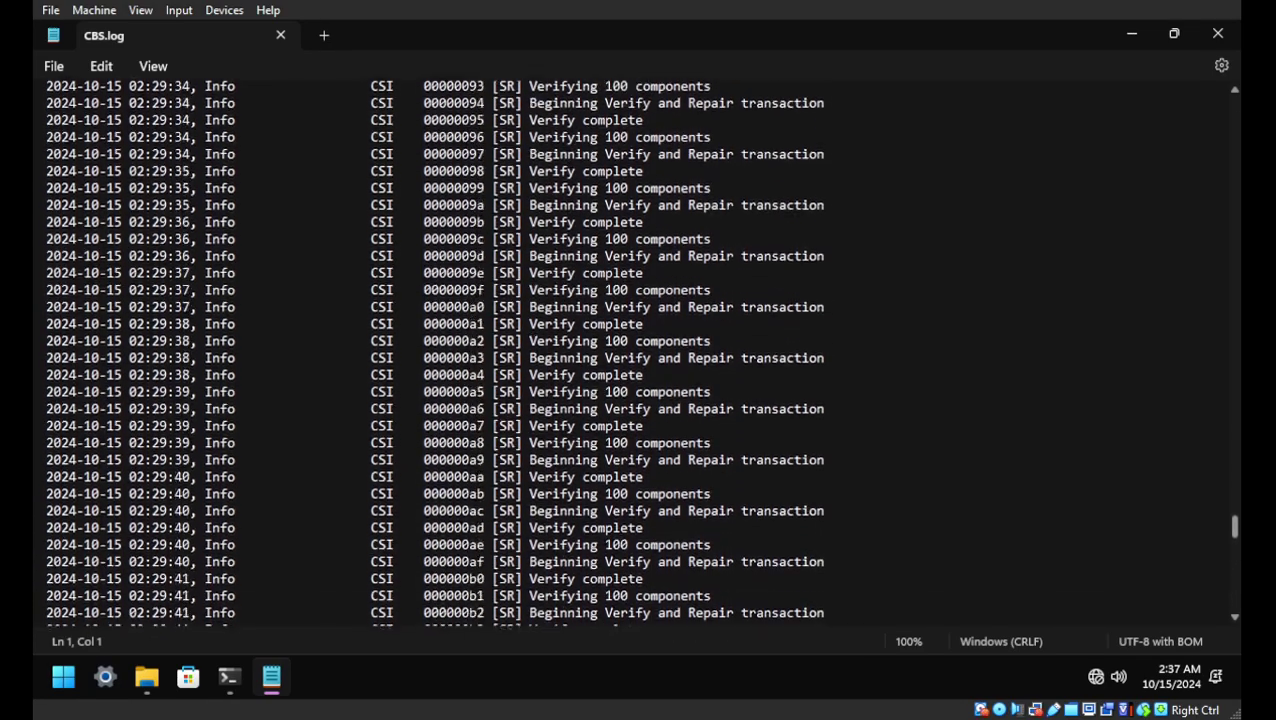
{"action": "scroll", "coordinate": [640, 350], "scroll_direction": "down", "scroll_amount": 18}
{"action": "scroll", "coordinate": [640, 350], "scroll_direction": "up", "scroll_amount": 12}
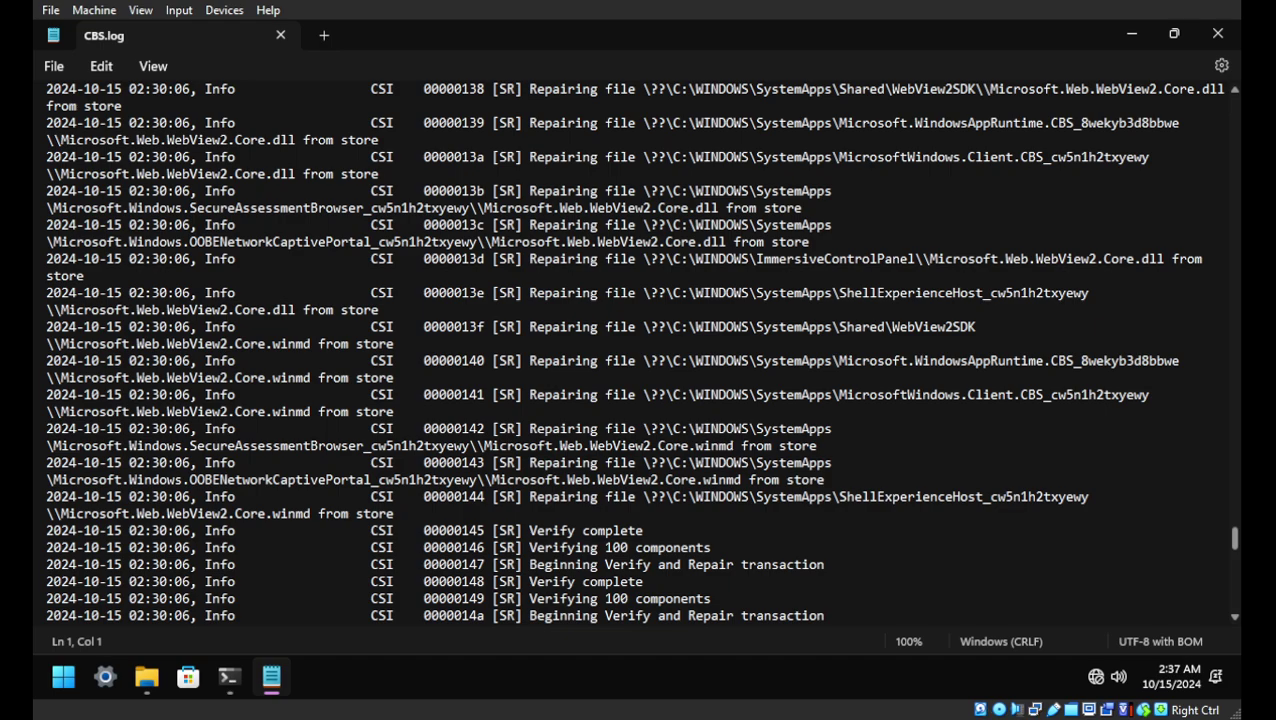
{"action": "mouse_move", "coordinate": [394, 411]}
{"action": "left_mouse_down"}
{"action": "mouse_move", "coordinate": [137, 309]}
{"action": "mouse_move", "coordinate": [394, 411]}
{"action": "left_mouse_up"}
{"action": "left_click_drag", "start_coordinate": [278, 445], "coordinate": [396, 513]}
{"action": "left_click", "coordinate": [401, 479]}
{"action": "scroll", "coordinate": [634, 353], "scroll_direction": "up", "scroll_amount": 5}
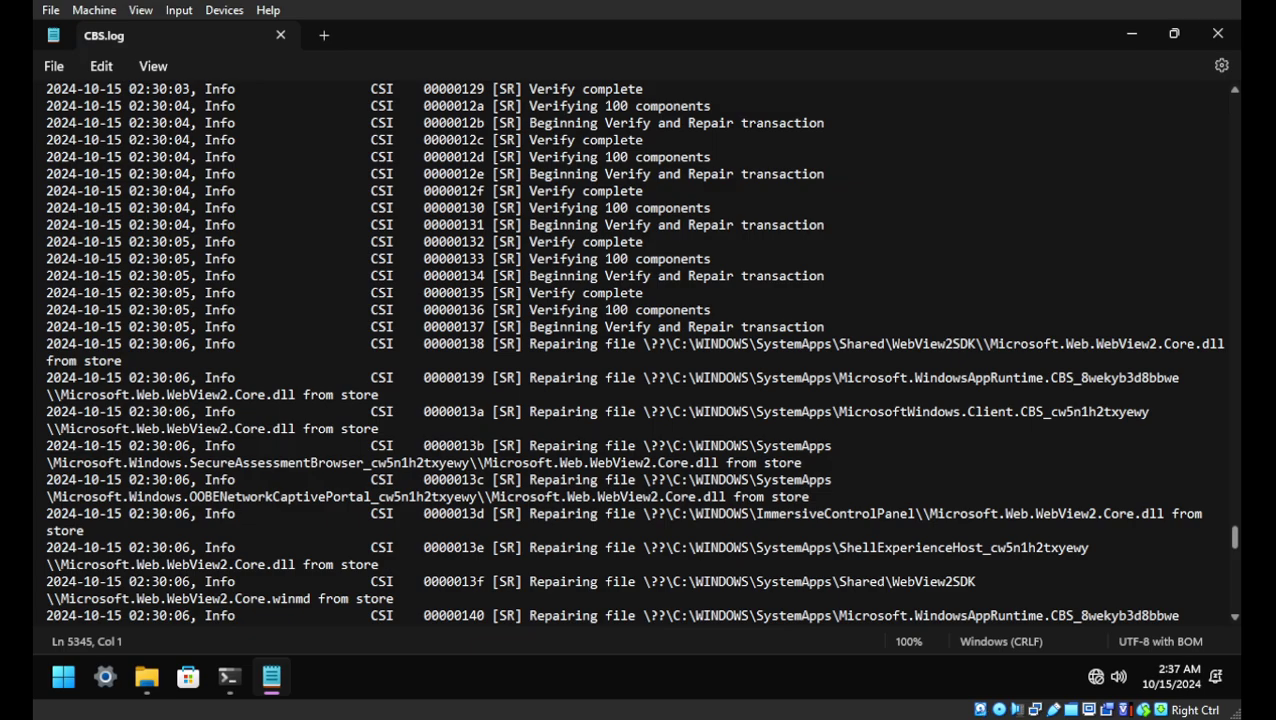
Step: Review the rest of the log, from the first scan's finalization through the second verification run to the last entry
{"action": "scroll", "coordinate": [634, 353], "scroll_direction": "down", "scroll_amount": 20}
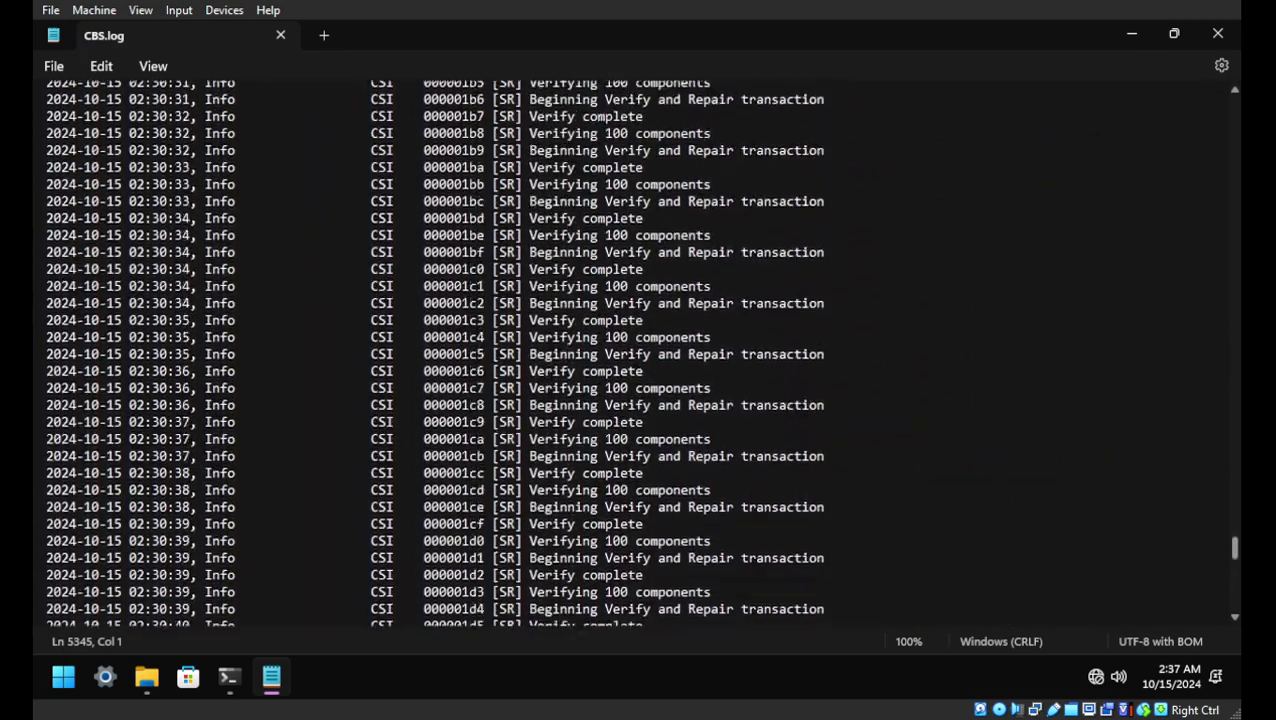
{"action": "scroll", "coordinate": [634, 353], "scroll_direction": "down", "scroll_amount": 20}
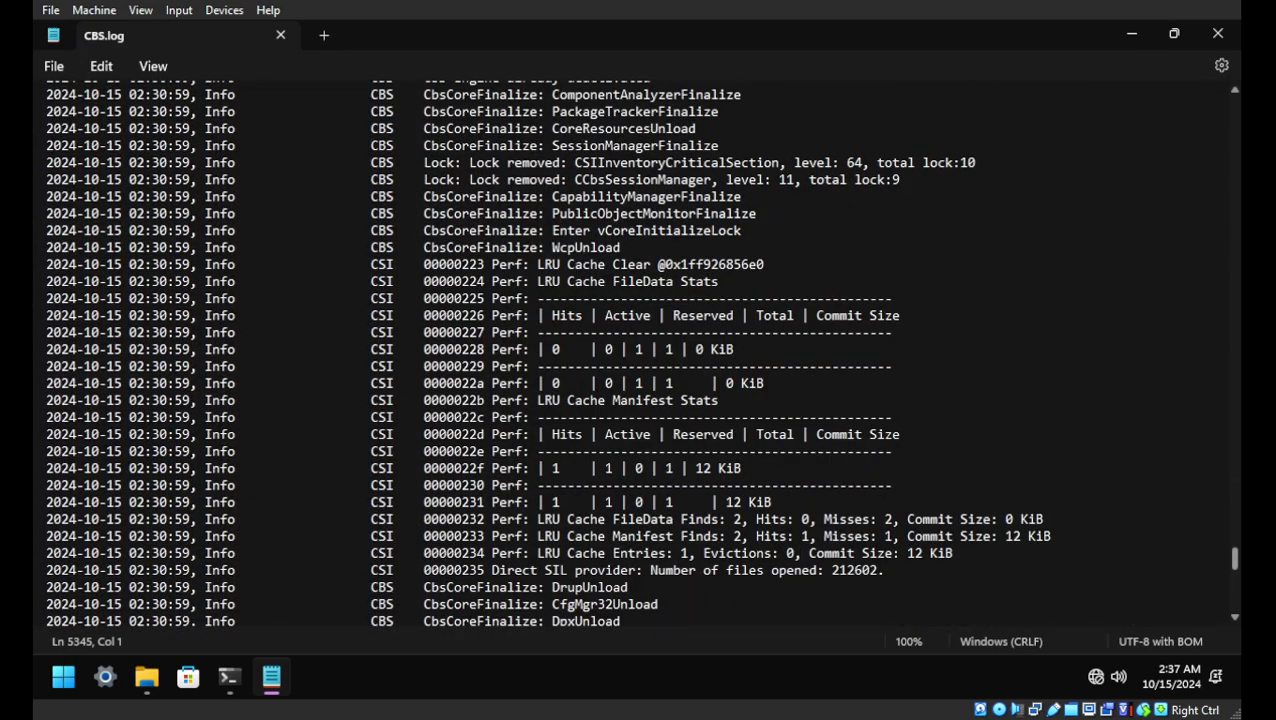
{"action": "scroll", "coordinate": [634, 353], "scroll_direction": "up", "scroll_amount": 4}
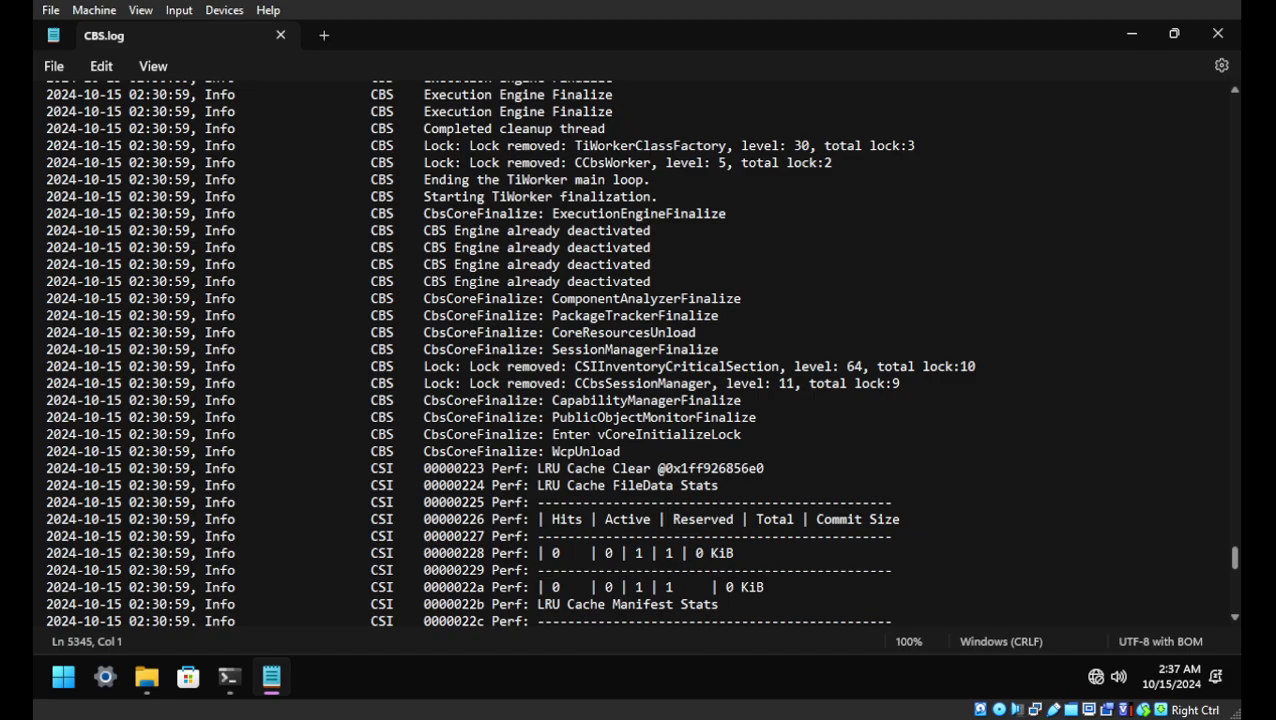
{"action": "scroll", "coordinate": [634, 353], "scroll_direction": "down", "scroll_amount": 2}
{"action": "scroll", "coordinate": [634, 353], "scroll_direction": "down", "scroll_amount": 5}
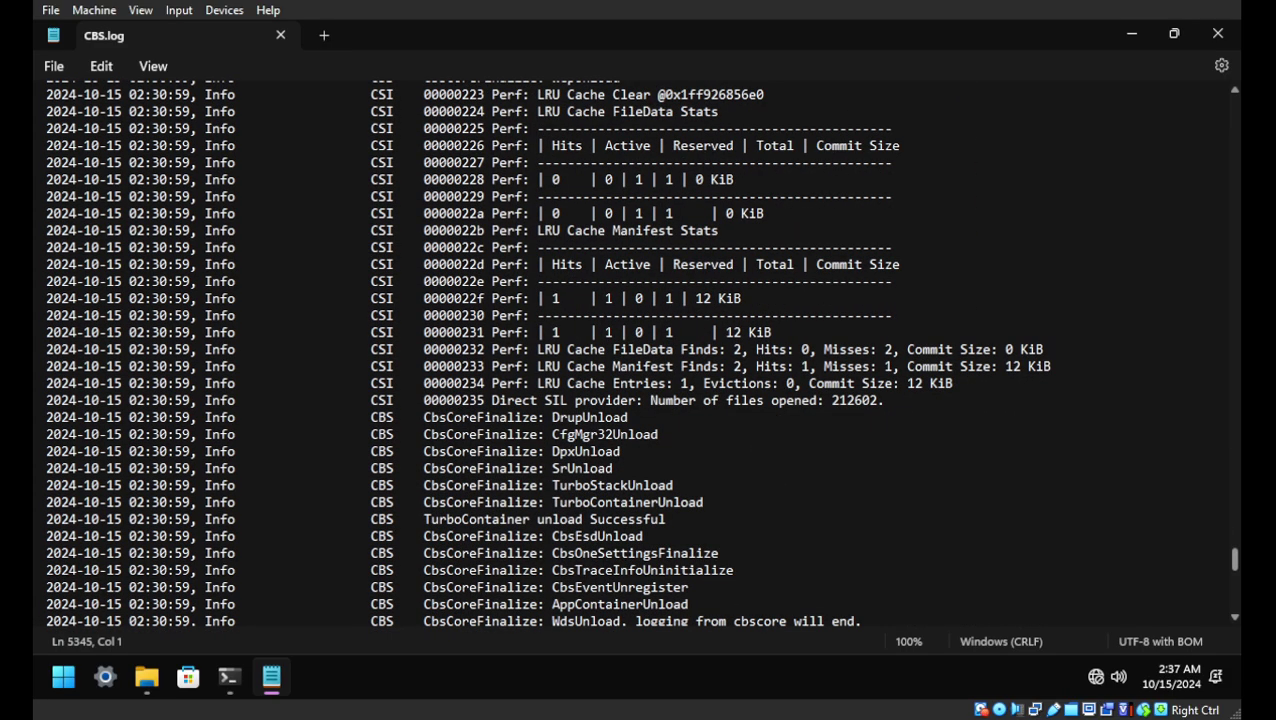
{"action": "scroll", "coordinate": [634, 353], "scroll_direction": "down", "scroll_amount": 6}
{"action": "scroll", "coordinate": [634, 353], "scroll_direction": "down", "scroll_amount": 13}
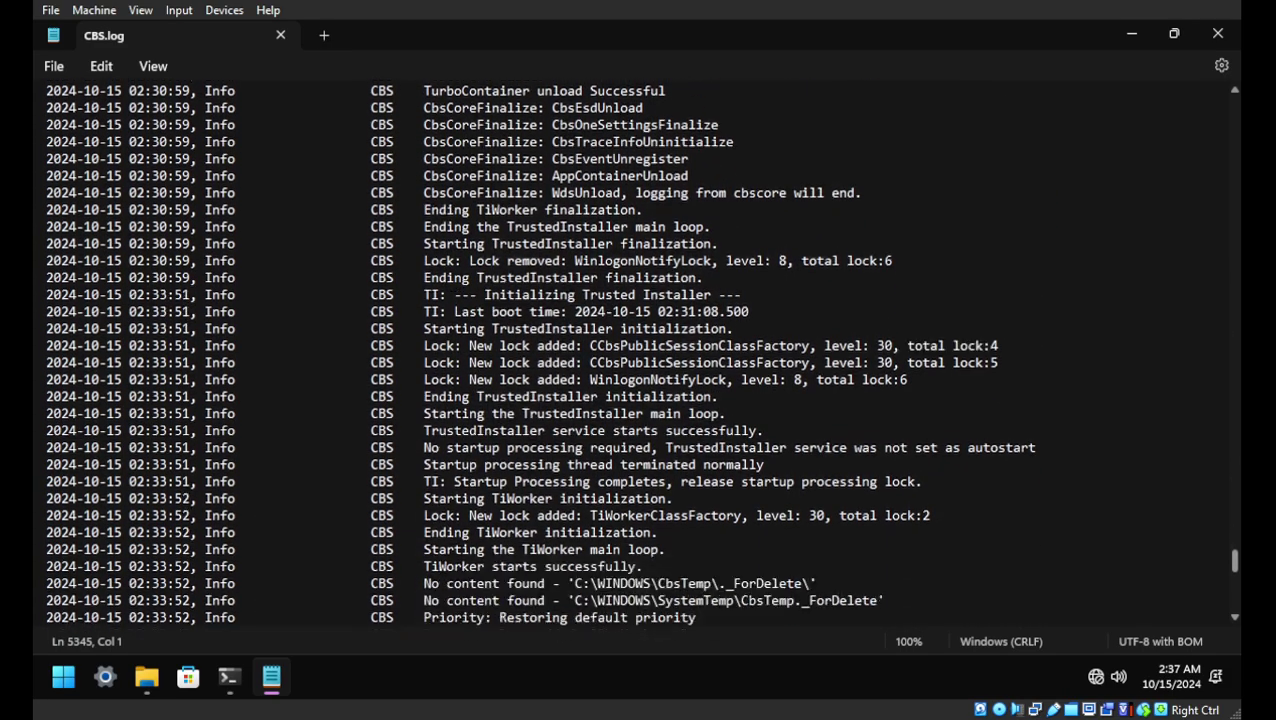
{"action": "scroll", "coordinate": [634, 353], "scroll_direction": "down", "scroll_amount": 20}
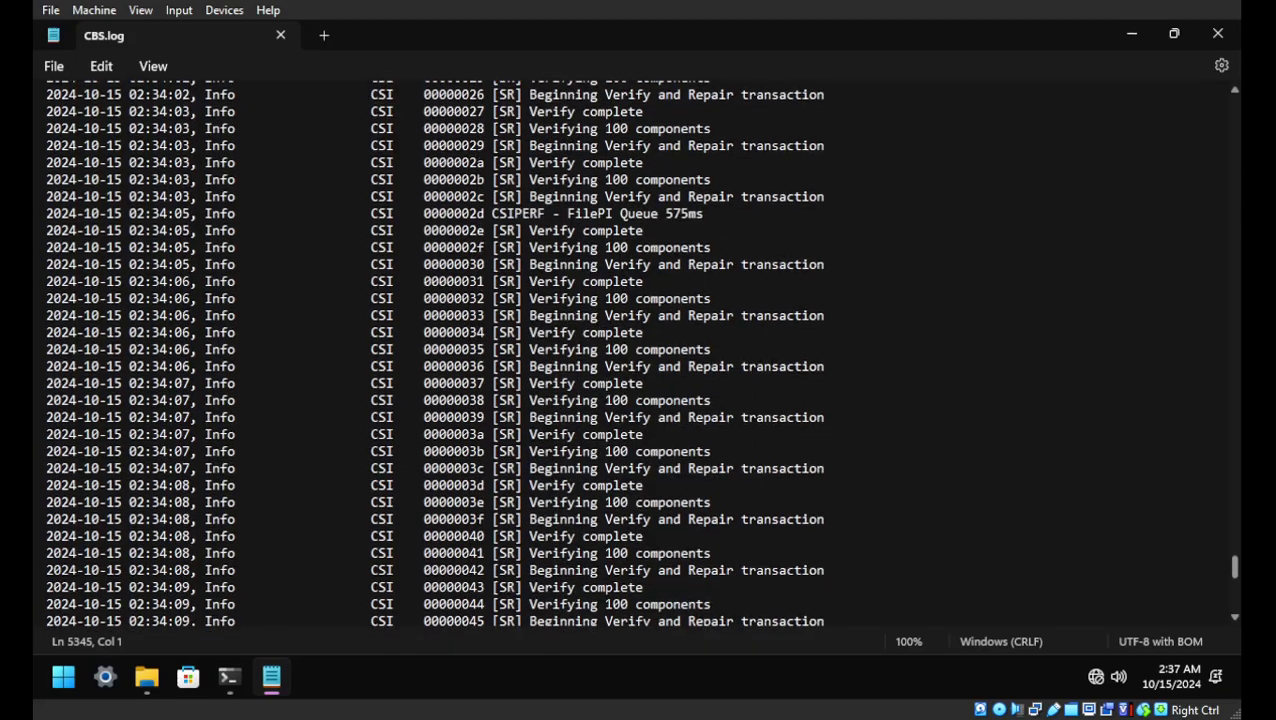
{"action": "scroll", "coordinate": [634, 353], "scroll_direction": "down", "scroll_amount": 20}
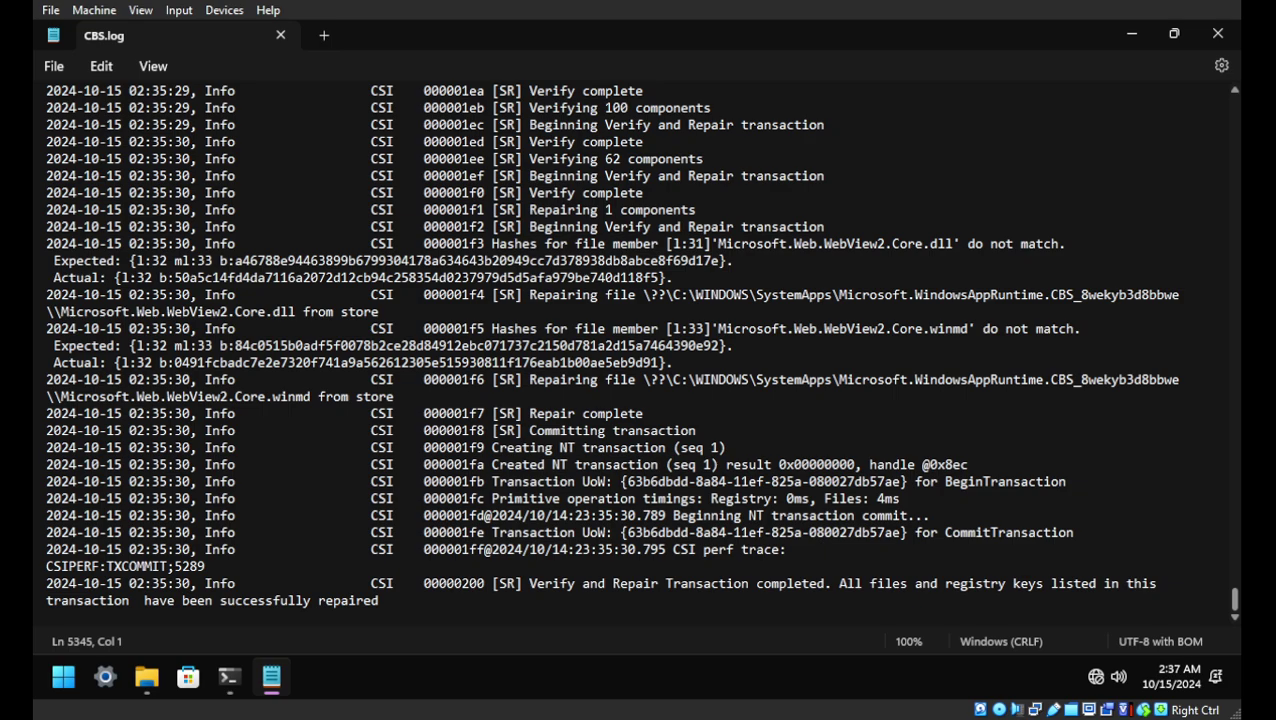
Step: Highlight the hash mismatch entry for Microsoft.Web.WebView2.Core.dll together with its expected and actual hash lines
{"action": "scroll", "coordinate": [634, 353], "scroll_direction": "up", "scroll_amount": 2}
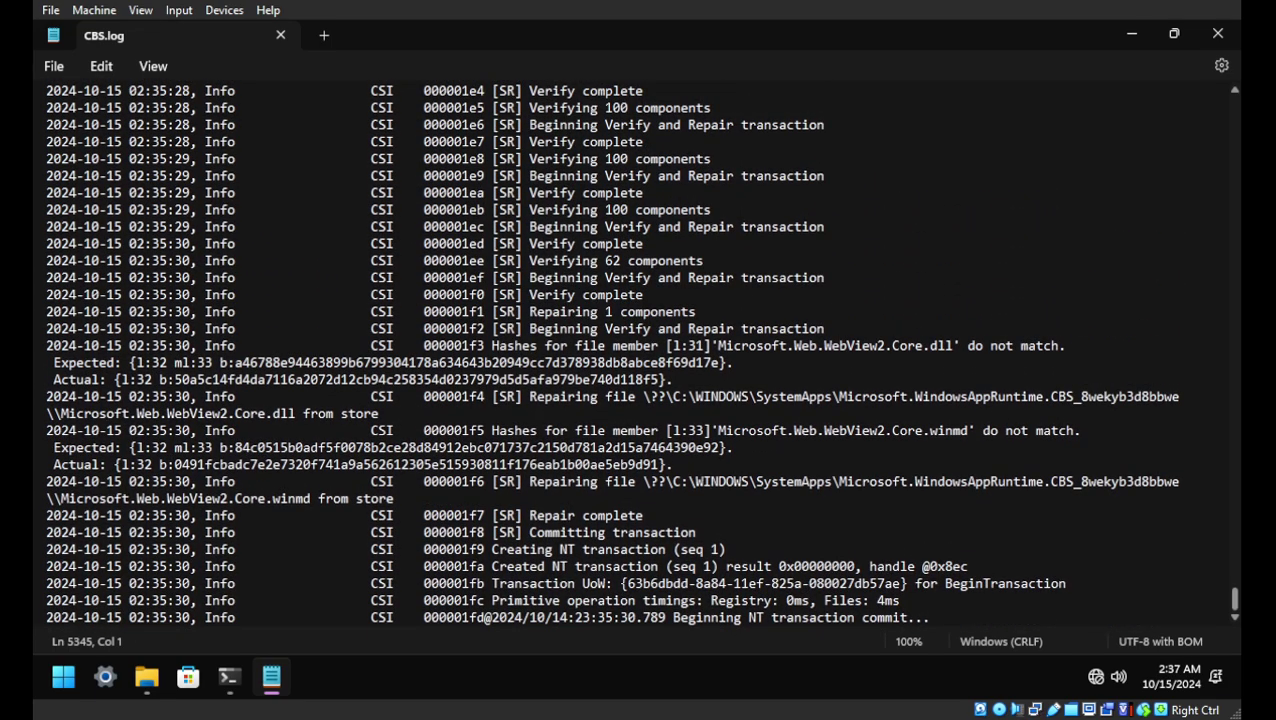
{"action": "left_click_drag", "start_coordinate": [906, 430], "coordinate": [779, 430]}
{"action": "left_click", "coordinate": [673, 464]}
{"action": "double_click", "coordinate": [853, 345]}
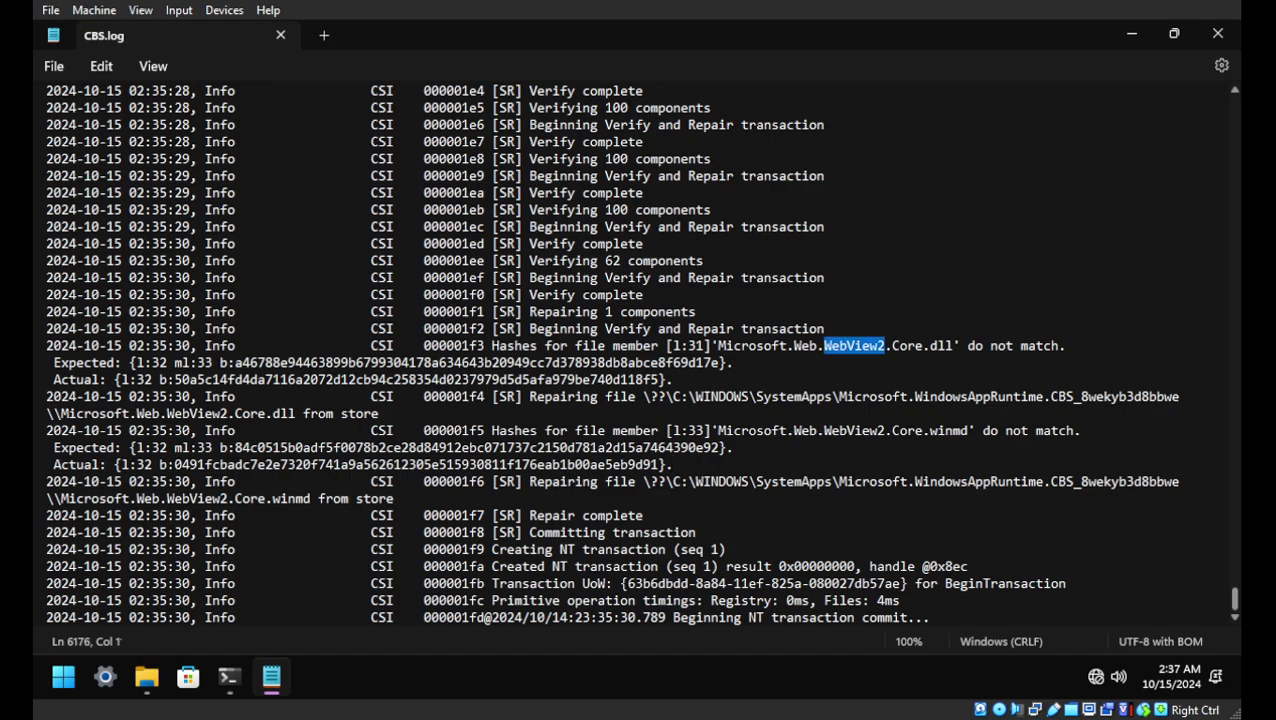
{"action": "left_click_drag", "start_coordinate": [46, 345], "coordinate": [672, 379]}
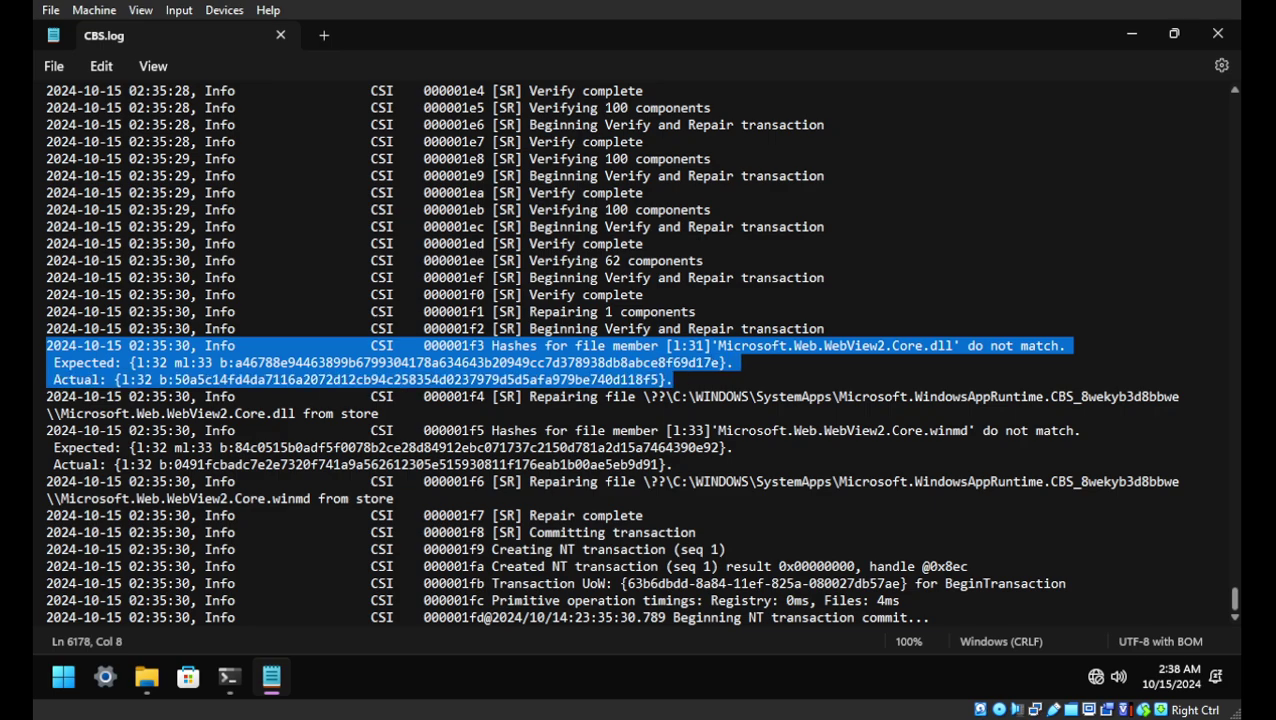
{"action": "scroll", "coordinate": [640, 350], "scroll_direction": "down", "scroll_amount": 2}
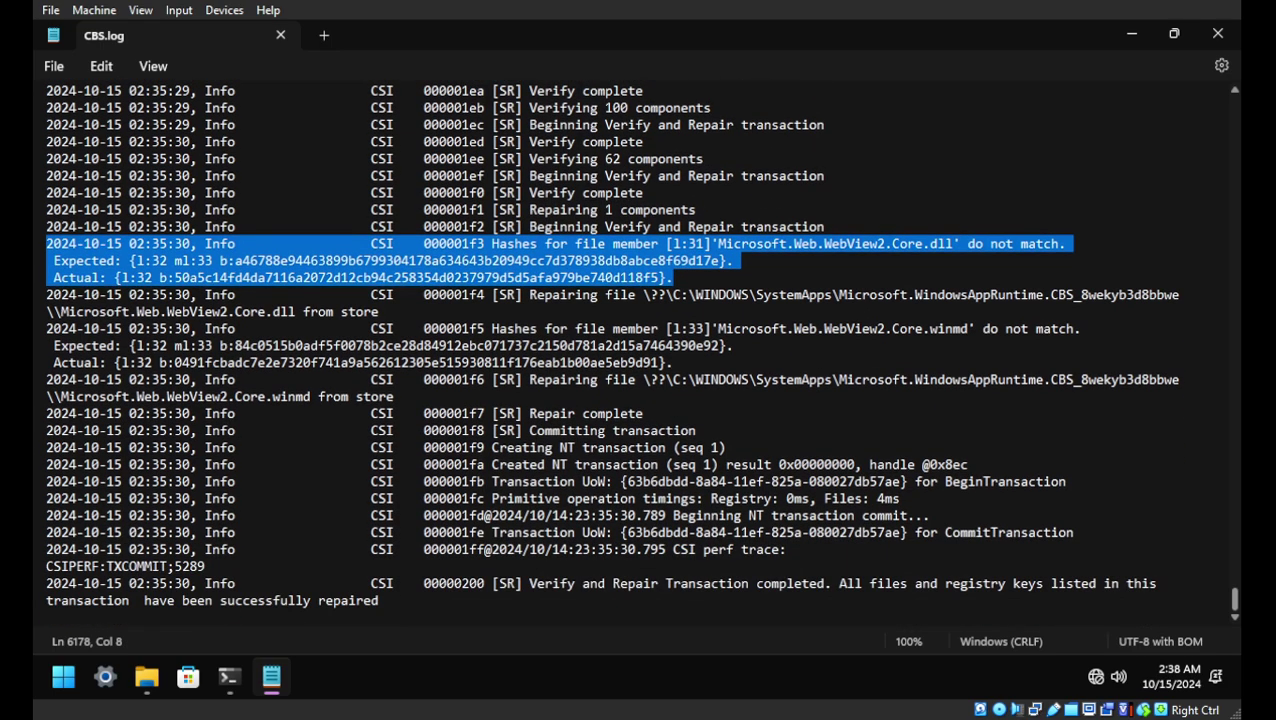
Step: Add the note "fuck webedge and edge with recall :3" at the end of CBS.log, a few lines below the last entry
{"action": "left_click", "coordinate": [379, 600]}
{"action": "key", "text": "Return"}
{"action": "key", "text": "Return"}
{"action": "key", "text": "Return"}
{"action": "type", "text": "fu"}
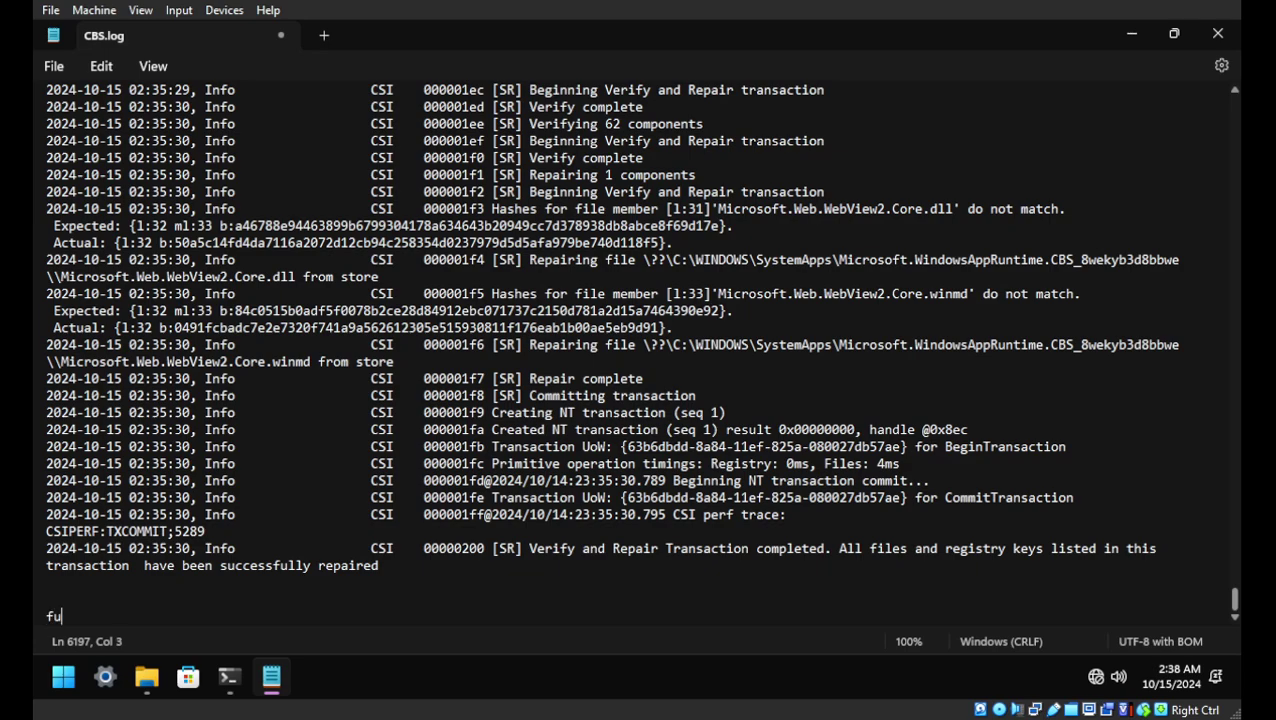
{"action": "type", "text": "ck webedge and edge w"}
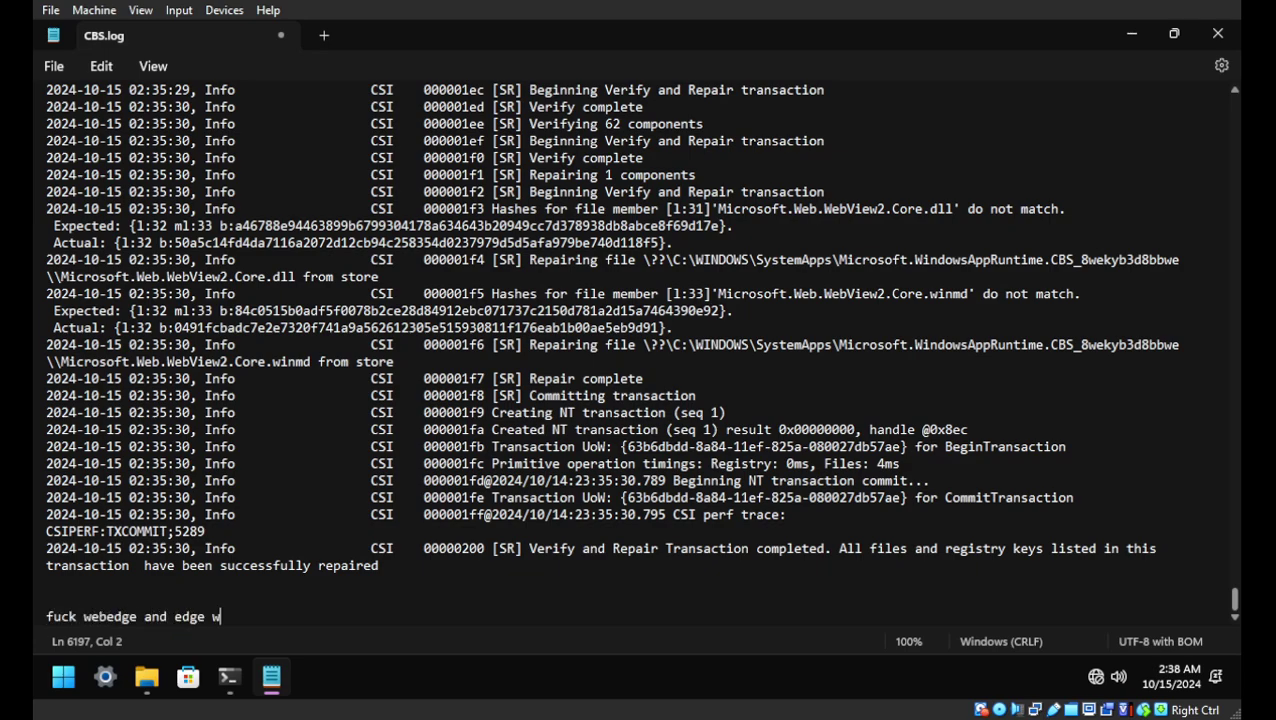
{"action": "type", "text": "ith recall :3"}
Step: Close CBS.log, the CBS folder window and the command prompt to return to the empty desktop
{"action": "left_click", "coordinate": [1217, 34]}
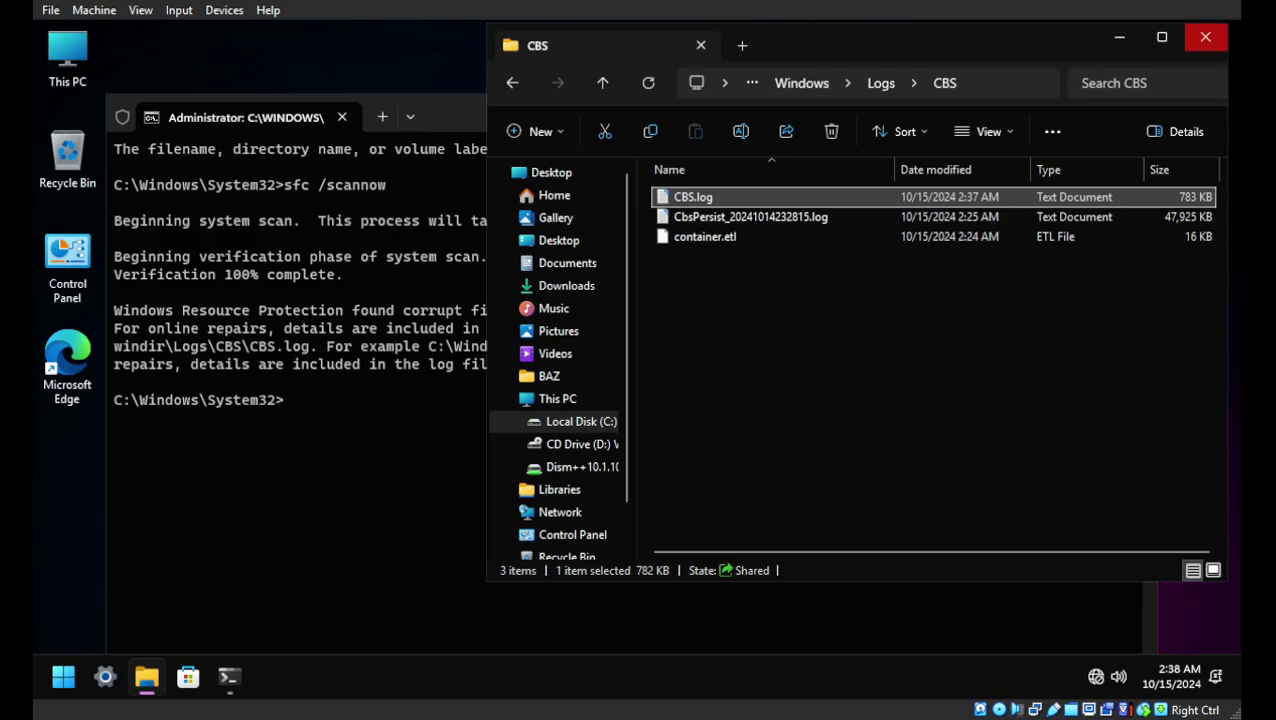
{"action": "left_click", "coordinate": [1205, 37]}
{"action": "left_click", "coordinate": [1135, 113]}
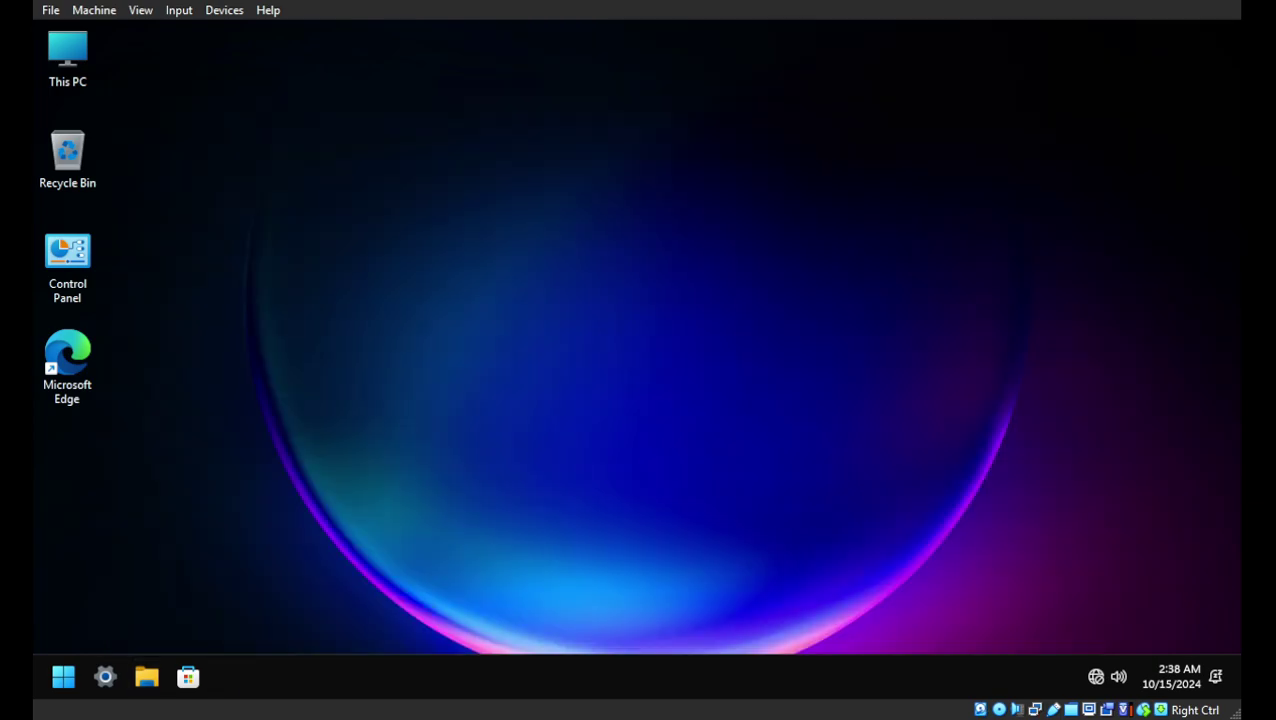
{"action": "right_click", "coordinate": [603, 280]}
{"action": "left_click", "coordinate": [660, 203]}
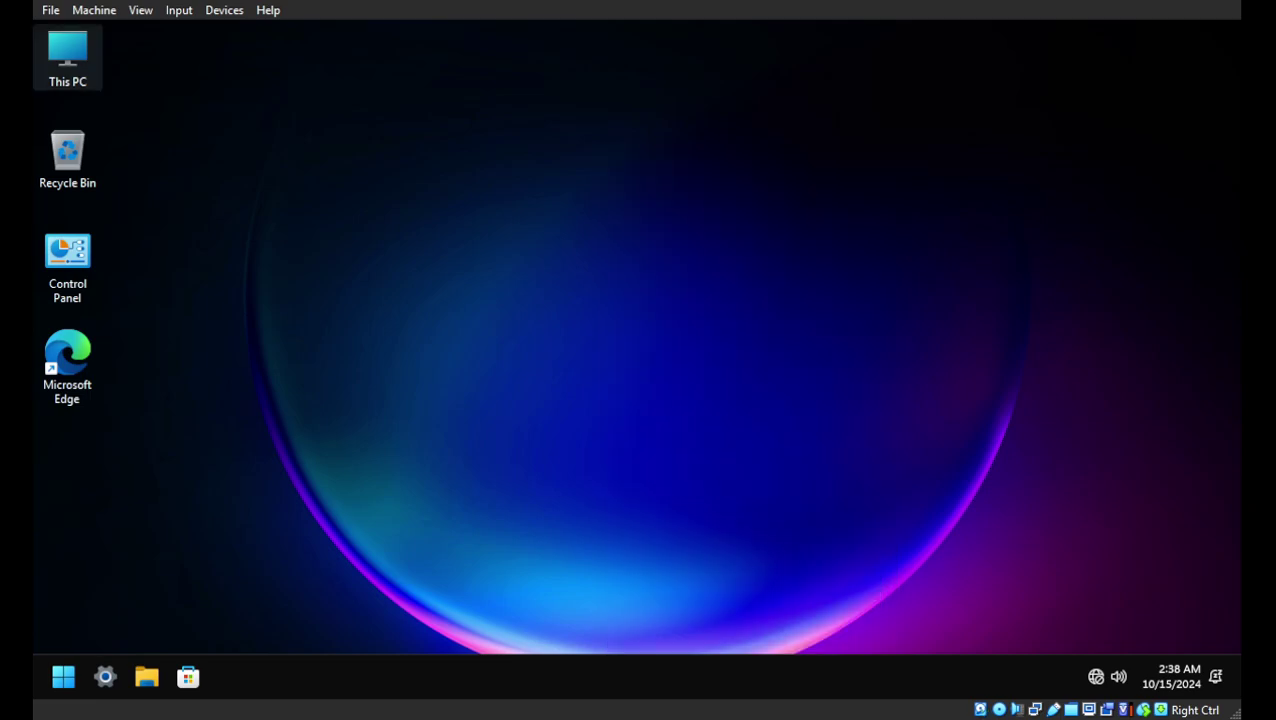
Step: Open the shared Dism++10.1.1002.1B drive from This PC and run Dism++x64.exe
{"action": "double_click", "coordinate": [67, 58]}
{"action": "double_click", "coordinate": [766, 291]}
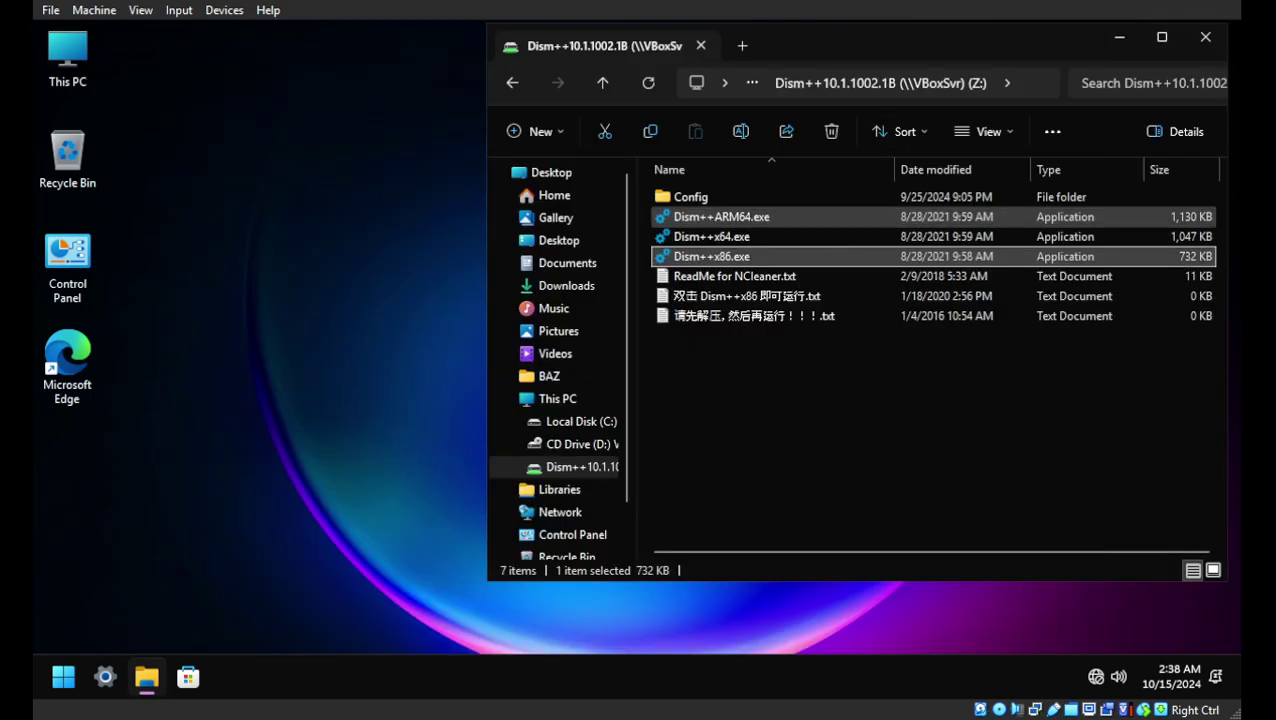
{"action": "key", "text": "Up"}
{"action": "key", "text": "Return"}
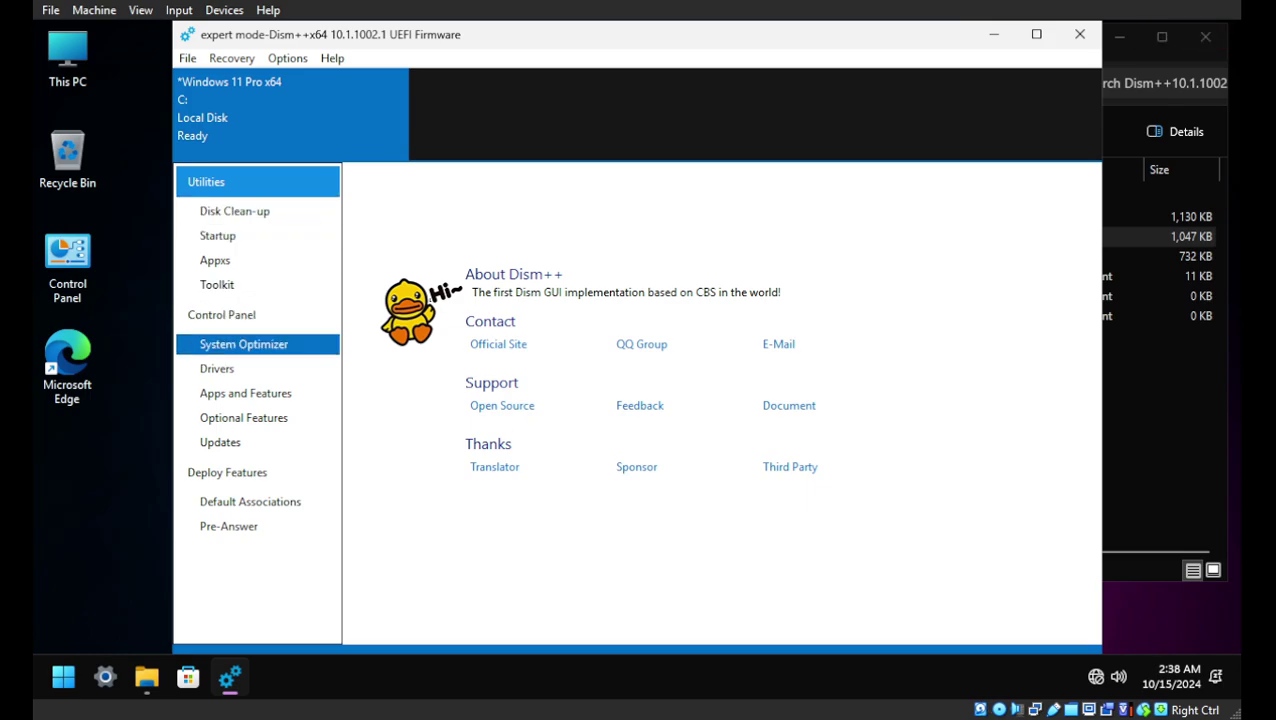
Step: Open the user Appx list and examine its packages from the beginning through Microsoft.BingSearch
{"action": "left_click", "coordinate": [215, 260]}
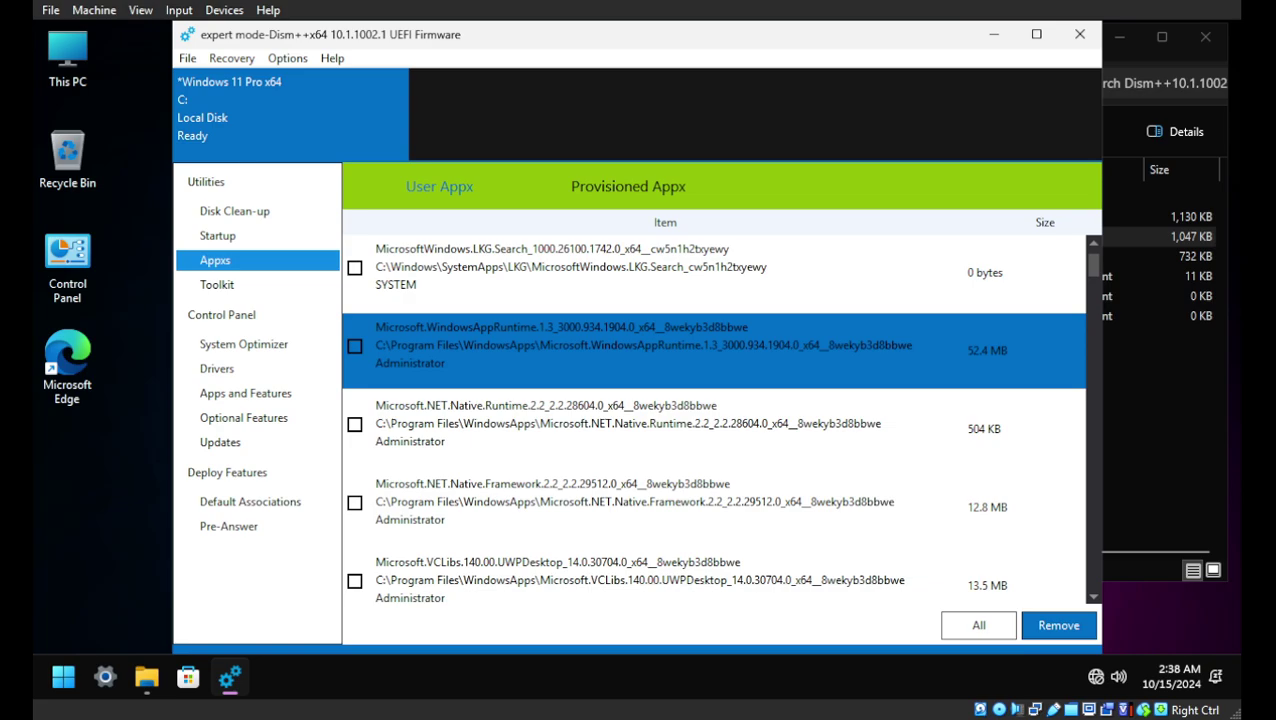
{"action": "key", "text": "Down"}
{"action": "key", "text": "Down"}
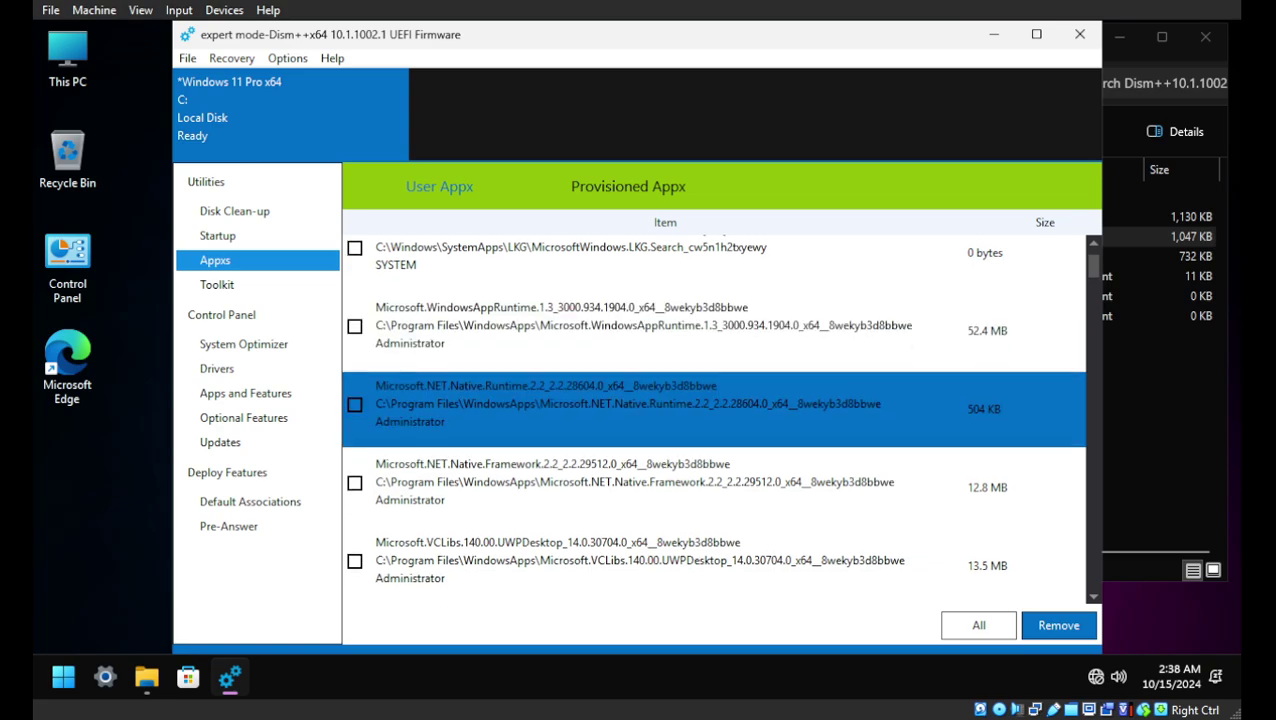
{"action": "key", "text": "Down"}
{"action": "key", "text": "Down"}
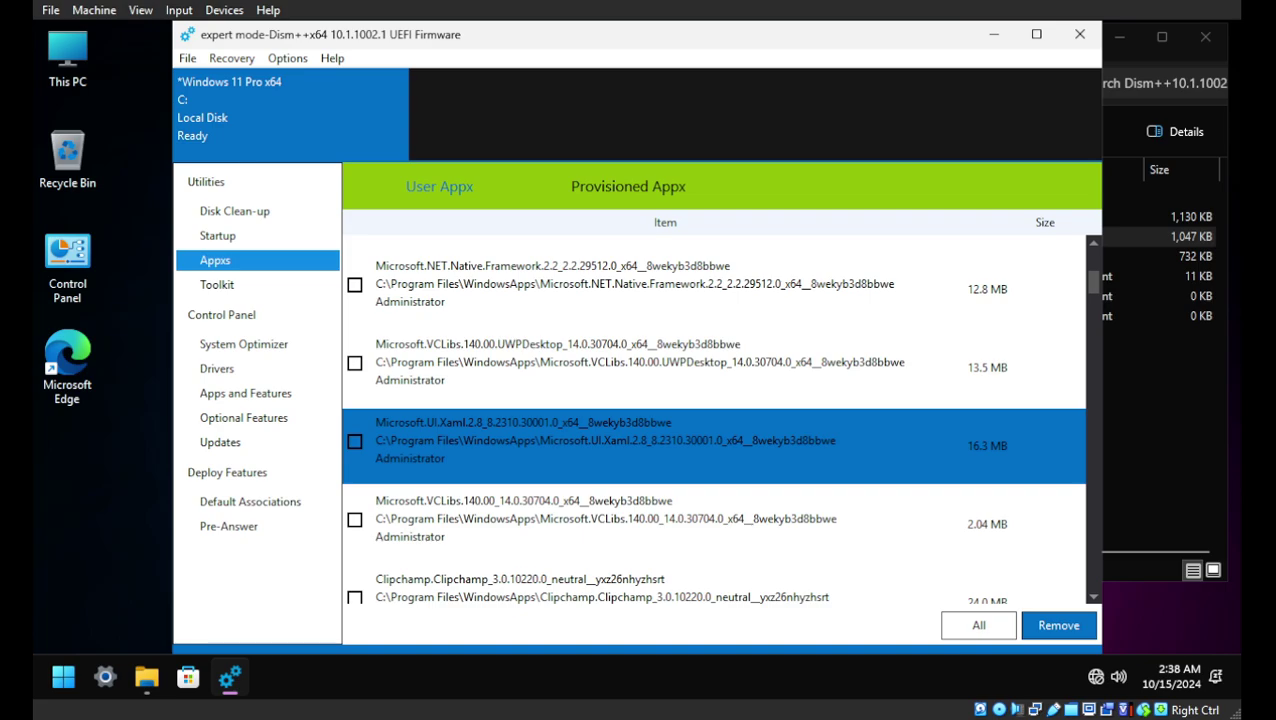
{"action": "key", "text": "Down"}
{"action": "key", "text": "Down"}
{"action": "scroll", "coordinate": [713, 418], "scroll_direction": "down", "scroll_amount": 2}
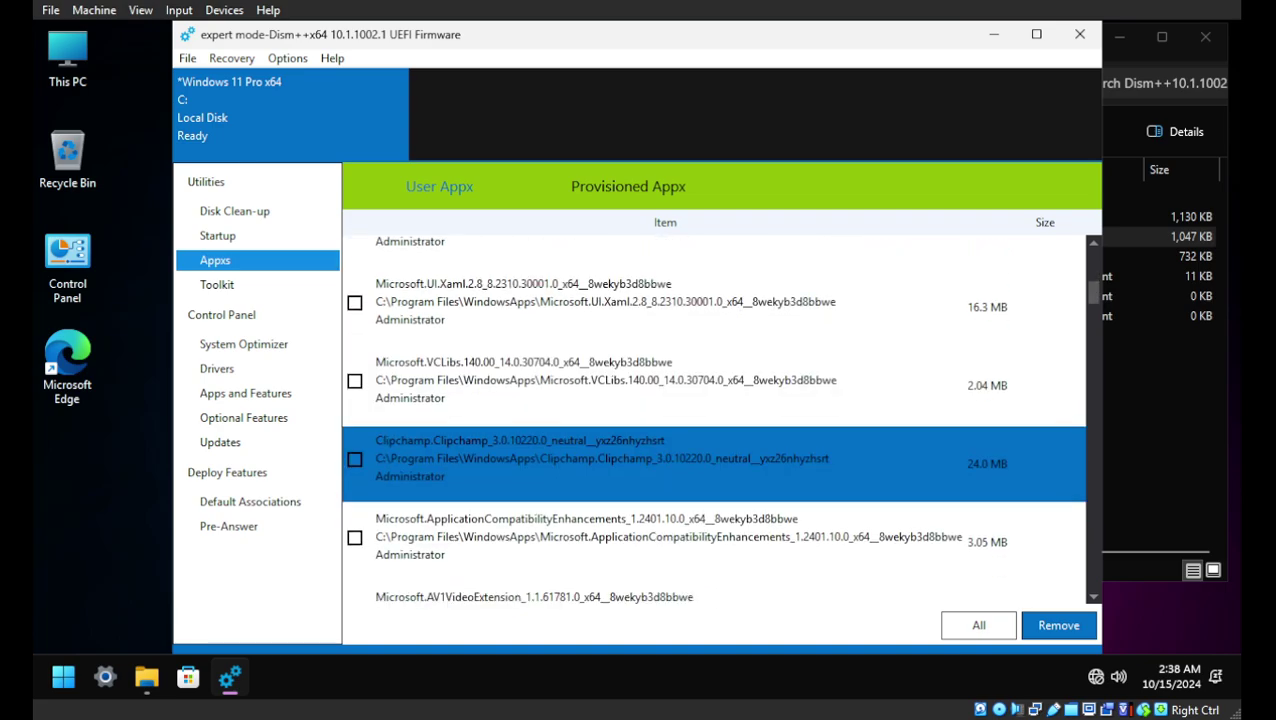
{"action": "left_click", "coordinate": [713, 465]}
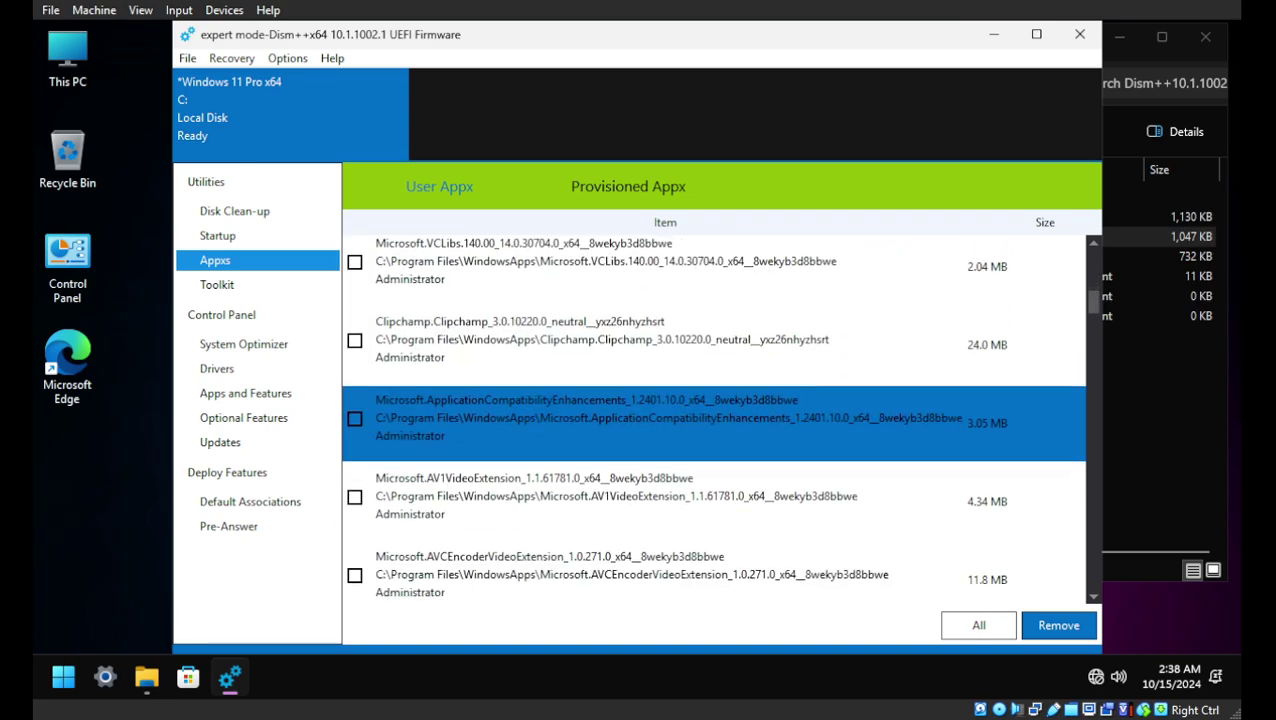
{"action": "left_click", "coordinate": [713, 496]}
{"action": "scroll", "coordinate": [713, 414], "scroll_direction": "down", "scroll_amount": 1}
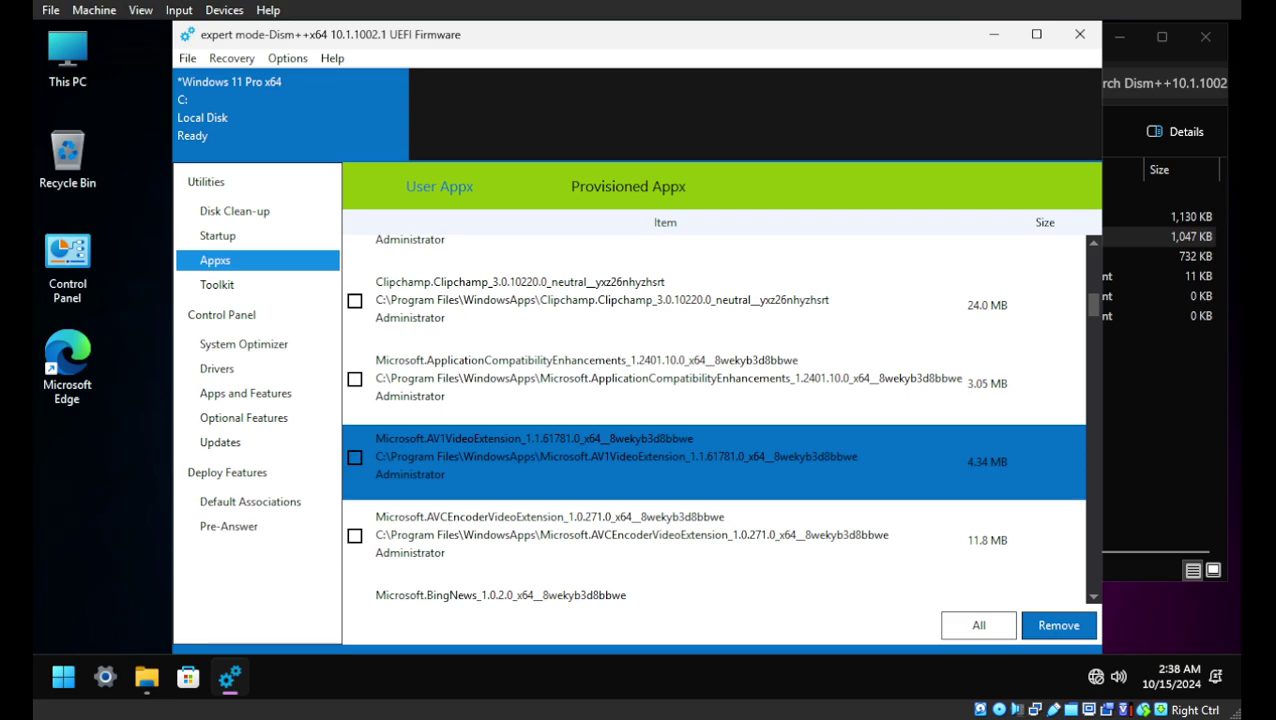
{"action": "scroll", "coordinate": [713, 420], "scroll_direction": "down", "scroll_amount": 1}
{"action": "left_click", "coordinate": [713, 441]}
{"action": "scroll", "coordinate": [713, 420], "scroll_direction": "down", "scroll_amount": 1}
{"action": "left_click", "coordinate": [713, 441]}
{"action": "scroll", "coordinate": [713, 420], "scroll_direction": "down", "scroll_amount": 1}
{"action": "left_click", "coordinate": [713, 420]}
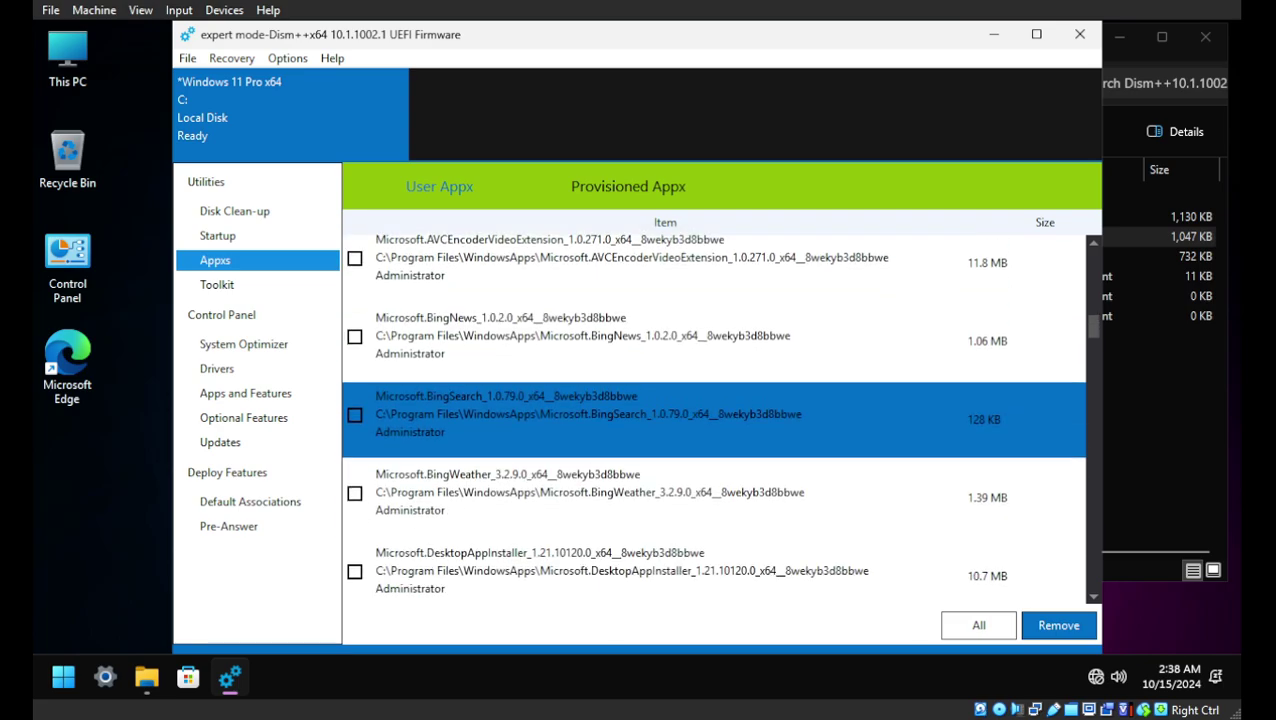
Step: Examine the user Appx packages from Microsoft.BingWeather through Microsoft.MicrosoftOfficeHub
{"action": "scroll", "coordinate": [713, 420], "scroll_direction": "down", "scroll_amount": 2}
{"action": "left_click", "coordinate": [713, 433]}
{"action": "scroll", "coordinate": [713, 420], "scroll_direction": "down", "scroll_amount": 1}
{"action": "left_click", "coordinate": [713, 456]}
{"action": "scroll", "coordinate": [713, 420], "scroll_direction": "down", "scroll_amount": 2}
{"action": "left_click", "coordinate": [713, 453]}
{"action": "scroll", "coordinate": [713, 420], "scroll_direction": "down", "scroll_amount": 1}
{"action": "left_click", "coordinate": [713, 433]}
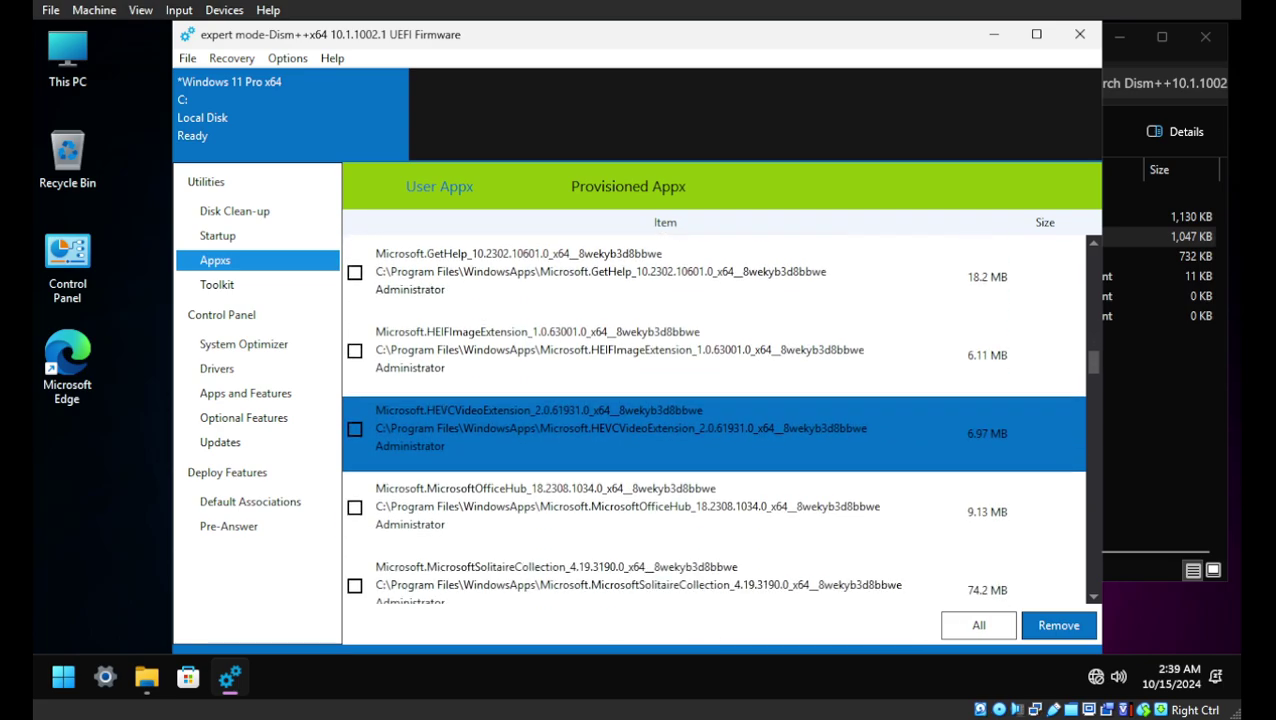
{"action": "scroll", "coordinate": [713, 420], "scroll_direction": "down", "scroll_amount": 1}
{"action": "left_click", "coordinate": [713, 470]}
{"action": "scroll", "coordinate": [713, 420], "scroll_direction": "down", "scroll_amount": 1}
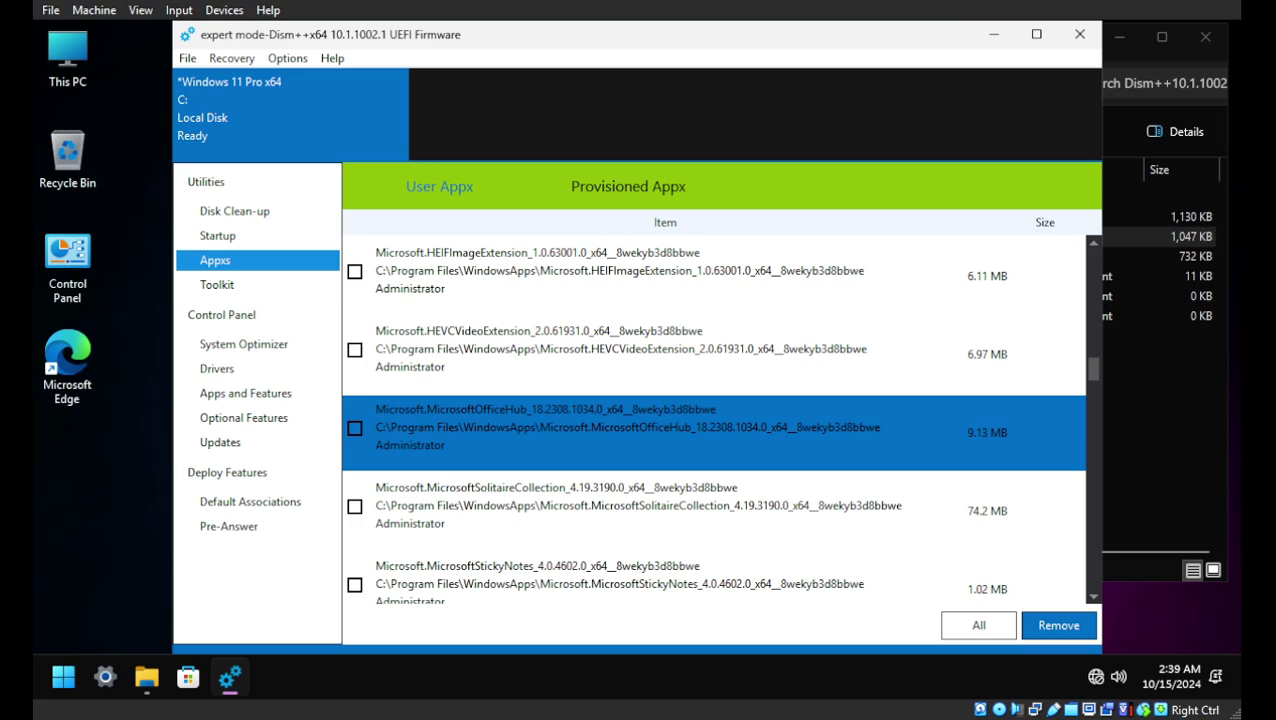
Step: Examine the user Appx packages from Microsoft.MicrosoftSolitaireCollection through Microsoft.PowerAutomateDesktop
{"action": "scroll", "coordinate": [713, 420], "scroll_direction": "down", "scroll_amount": 1}
{"action": "left_click", "coordinate": [713, 433]}
{"action": "scroll", "coordinate": [713, 420], "scroll_direction": "down", "scroll_amount": 1}
{"action": "left_click", "coordinate": [713, 426]}
{"action": "scroll", "coordinate": [713, 420], "scroll_direction": "down", "scroll_amount": 1}
{"action": "left_click", "coordinate": [713, 415]}
{"action": "scroll", "coordinate": [713, 420], "scroll_direction": "down", "scroll_amount": 1}
{"action": "left_click", "coordinate": [713, 409]}
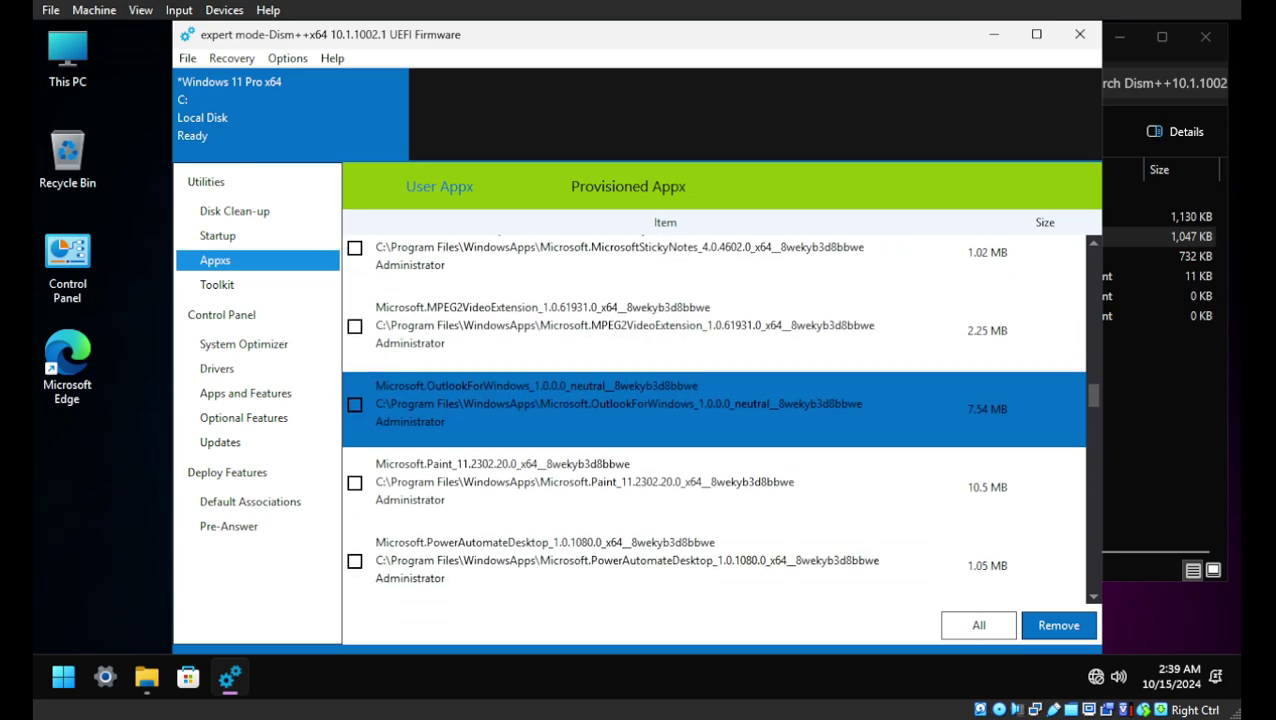
{"action": "scroll", "coordinate": [713, 420], "scroll_direction": "down", "scroll_amount": 1}
{"action": "left_click", "coordinate": [713, 467]}
{"action": "scroll", "coordinate": [713, 420], "scroll_direction": "down", "scroll_amount": 1}
{"action": "left_click", "coordinate": [713, 466]}
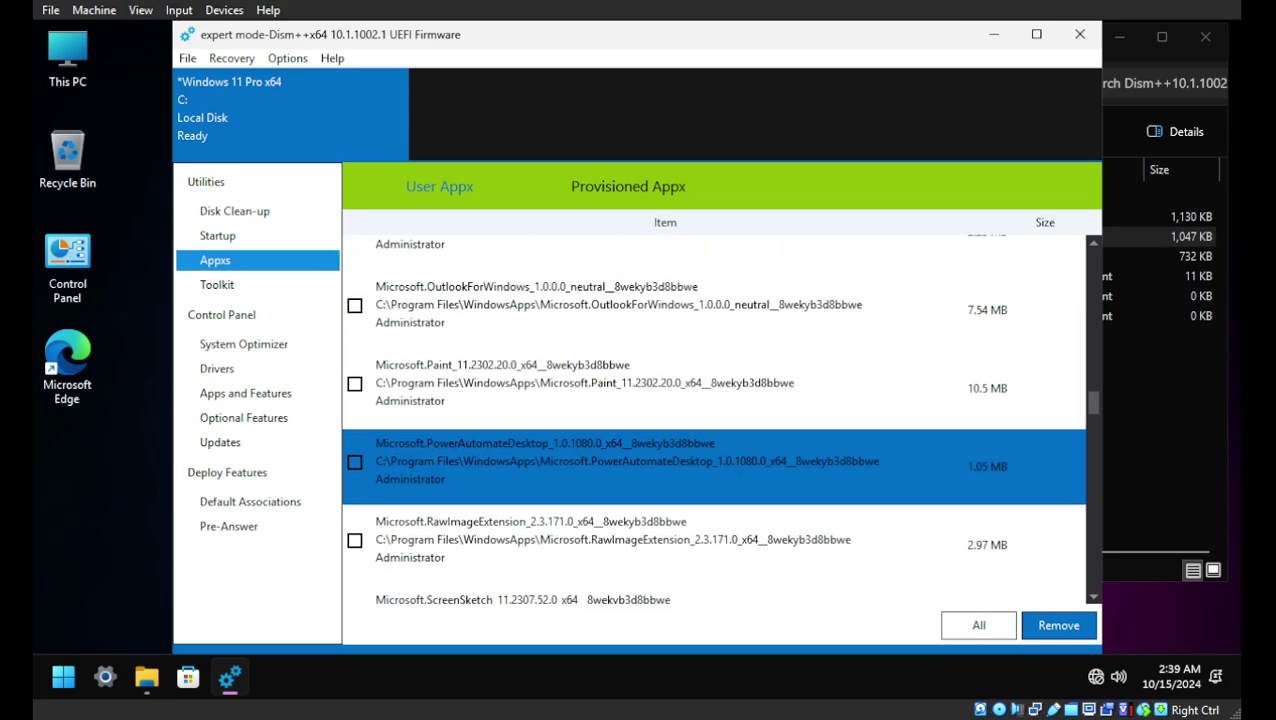
Step: Examine the user Appx packages from Microsoft.RawImageExtension through Microsoft.Todos
{"action": "scroll", "coordinate": [713, 420], "scroll_direction": "down", "scroll_amount": 1}
{"action": "scroll", "coordinate": [713, 420], "scroll_direction": "down", "scroll_amount": 1}
{"action": "left_click", "coordinate": [713, 466]}
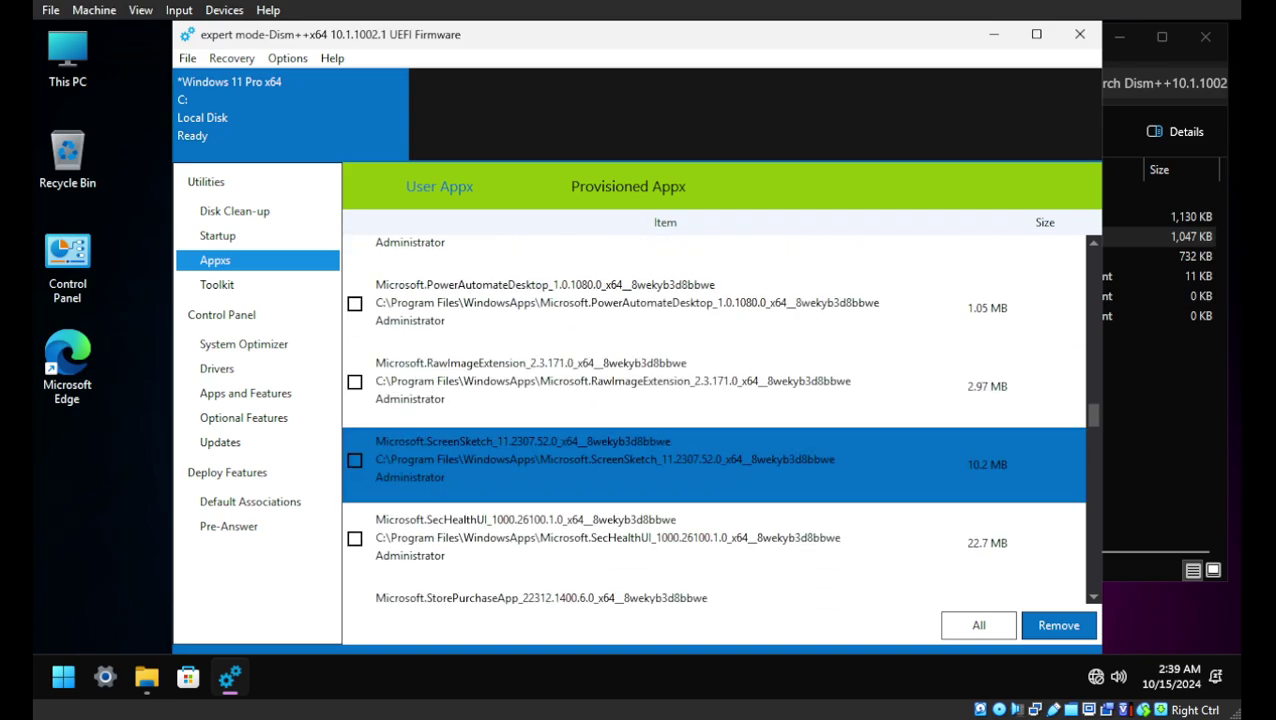
{"action": "scroll", "coordinate": [713, 420], "scroll_direction": "down", "scroll_amount": 1}
{"action": "scroll", "coordinate": [713, 420], "scroll_direction": "down", "scroll_amount": 1}
{"action": "left_click", "coordinate": [713, 466]}
{"action": "scroll", "coordinate": [713, 420], "scroll_direction": "down", "scroll_amount": 1}
{"action": "left_click", "coordinate": [713, 466]}
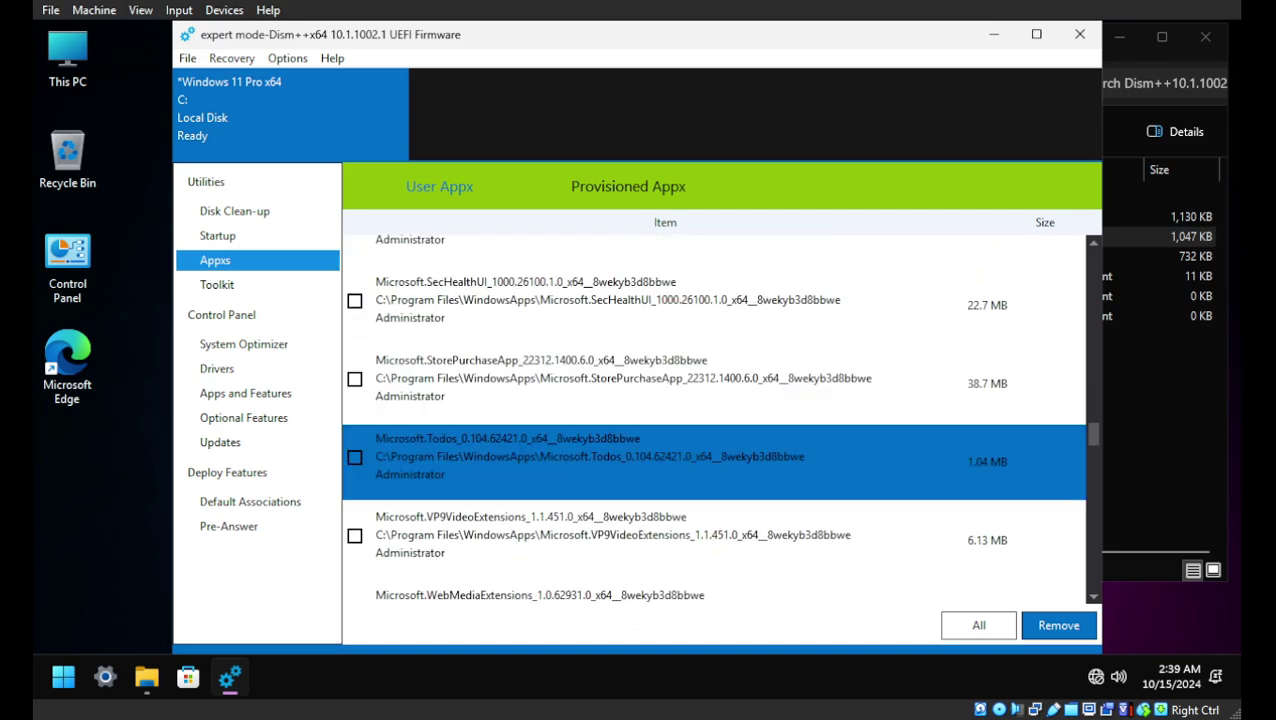
Step: Review the remaining user Appx packages, from Microsoft.VP9VideoExtensions to the last one in the list
{"action": "scroll", "coordinate": [713, 450], "scroll_direction": "down", "scroll_amount": 3}
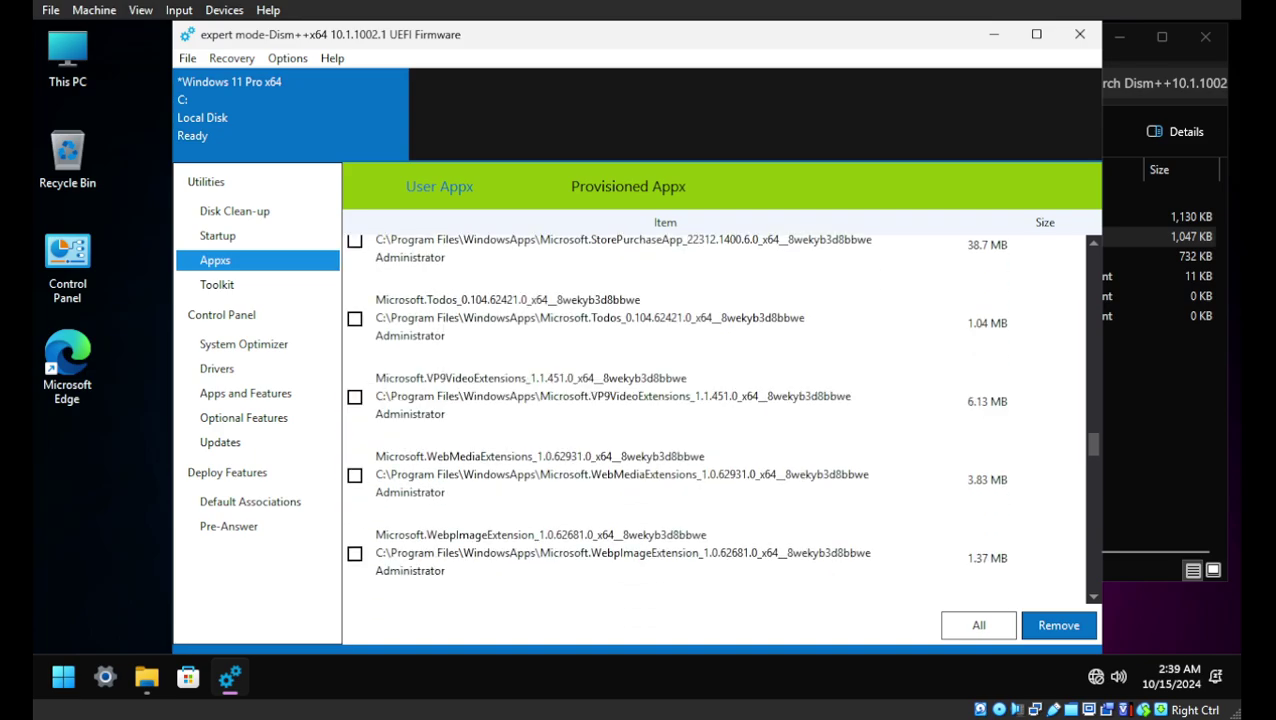
{"action": "scroll", "coordinate": [713, 450], "scroll_direction": "down", "scroll_amount": 3}
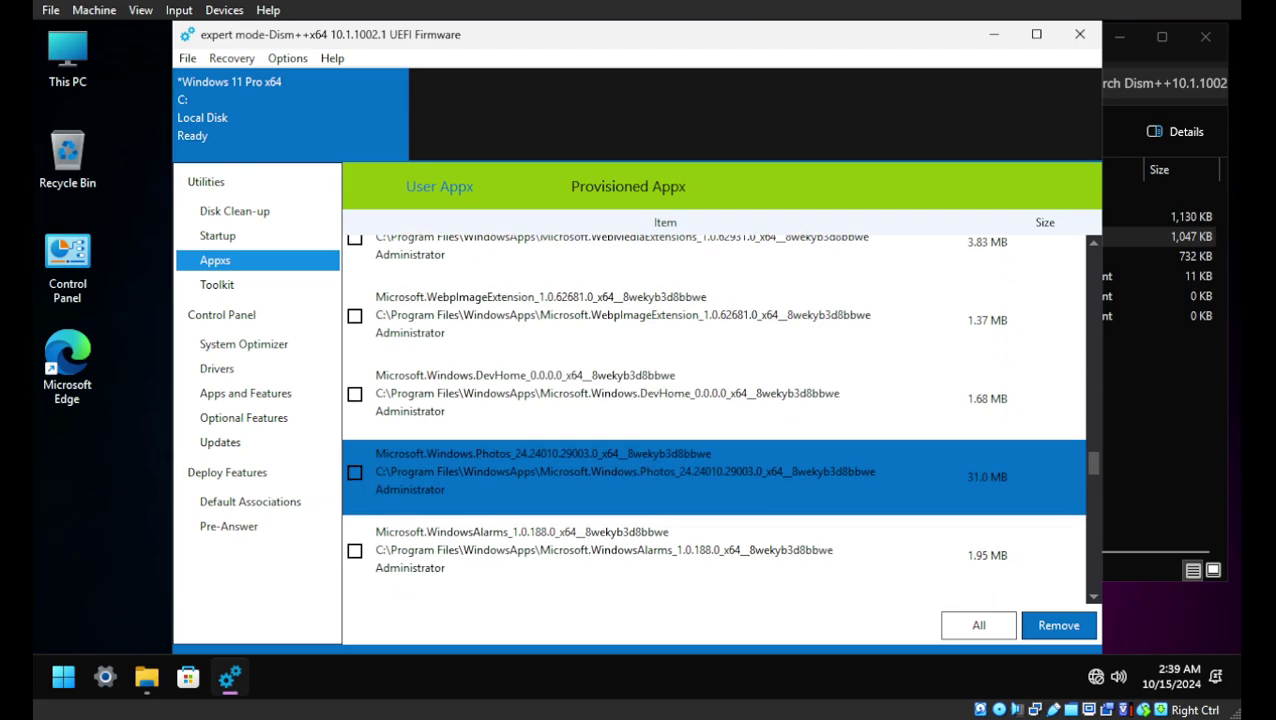
{"action": "scroll", "coordinate": [713, 450], "scroll_direction": "down", "scroll_amount": 2}
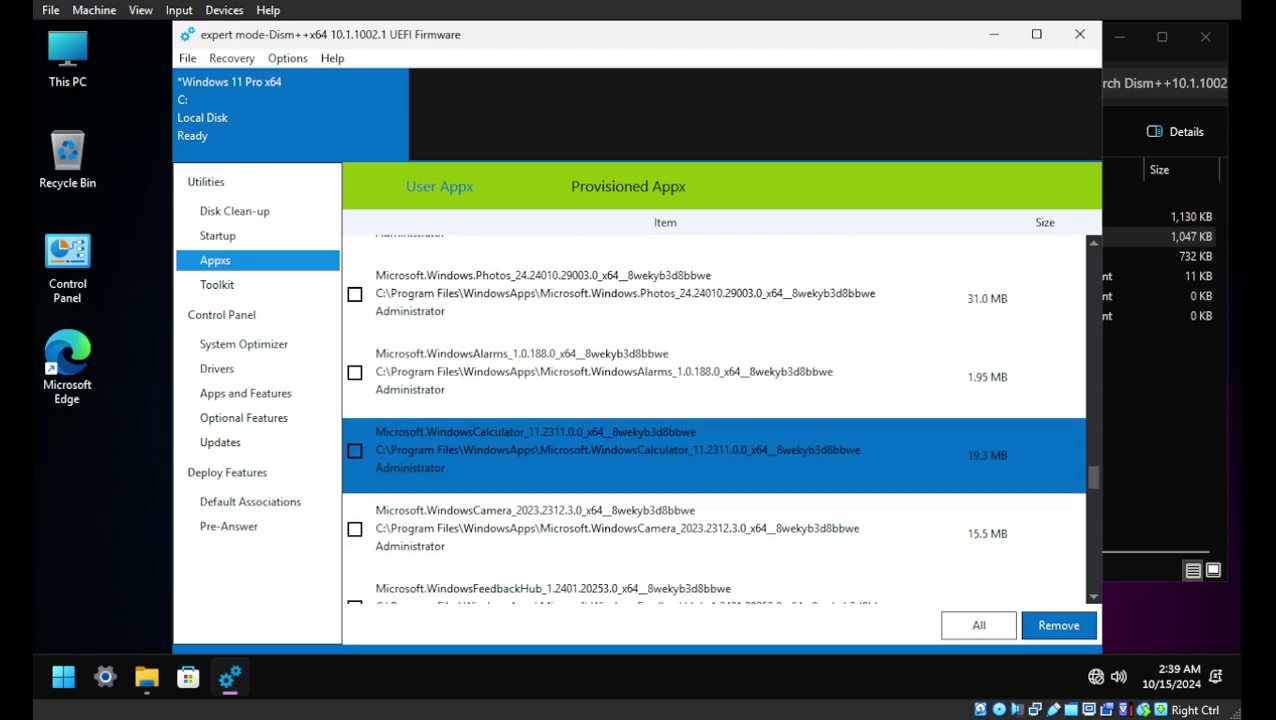
{"action": "scroll", "coordinate": [713, 460], "scroll_direction": "down", "scroll_amount": 5}
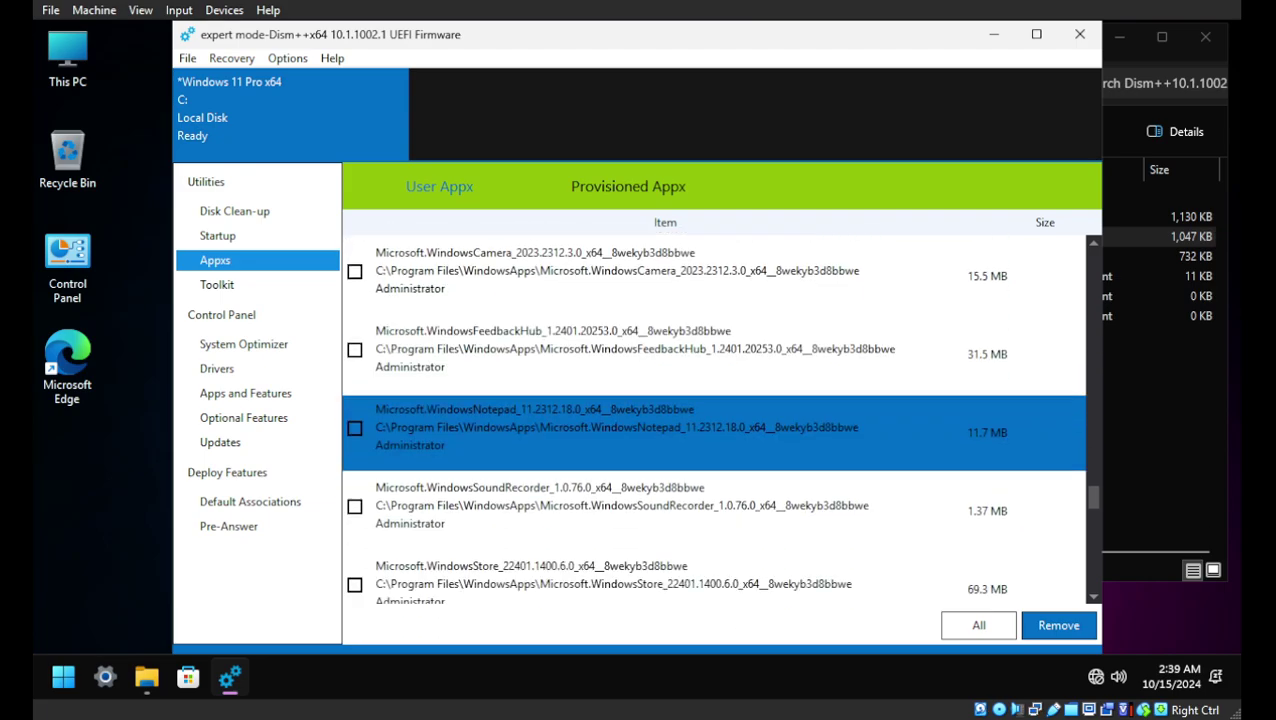
{"action": "scroll", "coordinate": [713, 470], "scroll_direction": "down", "scroll_amount": 1}
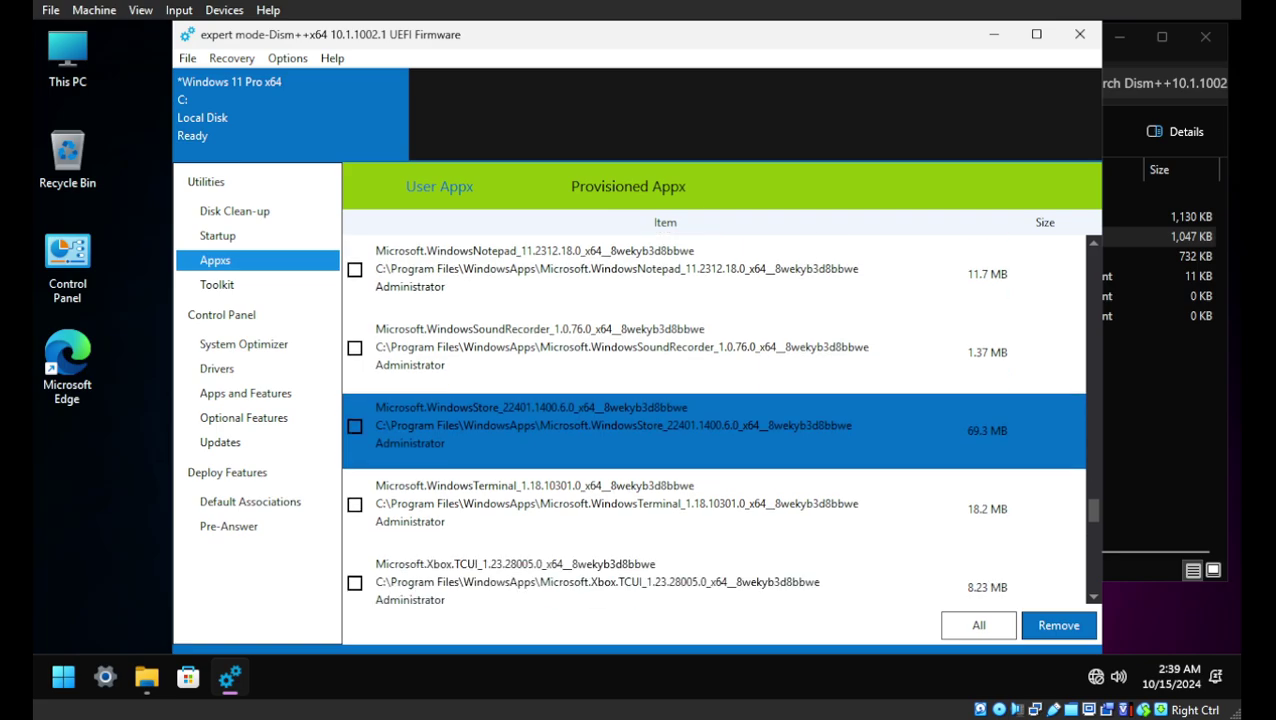
{"action": "scroll", "coordinate": [713, 440], "scroll_direction": "down", "scroll_amount": 3}
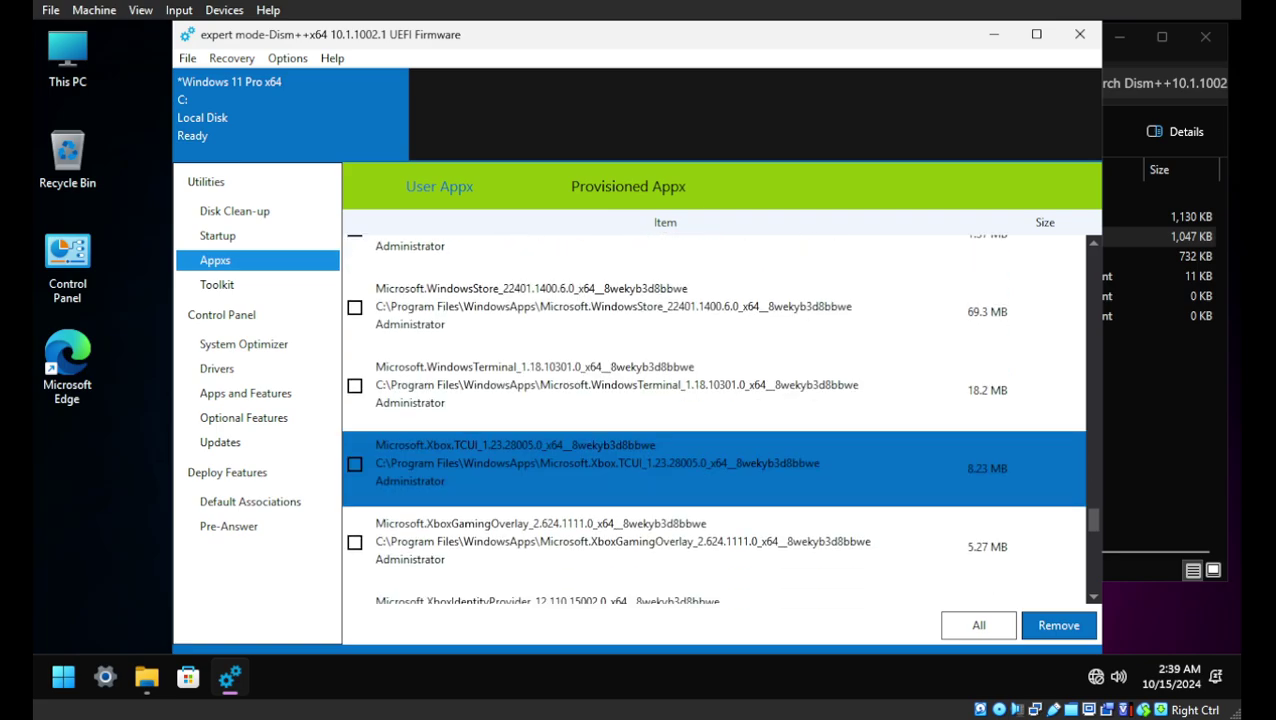
{"action": "scroll", "coordinate": [713, 445], "scroll_direction": "down", "scroll_amount": 3}
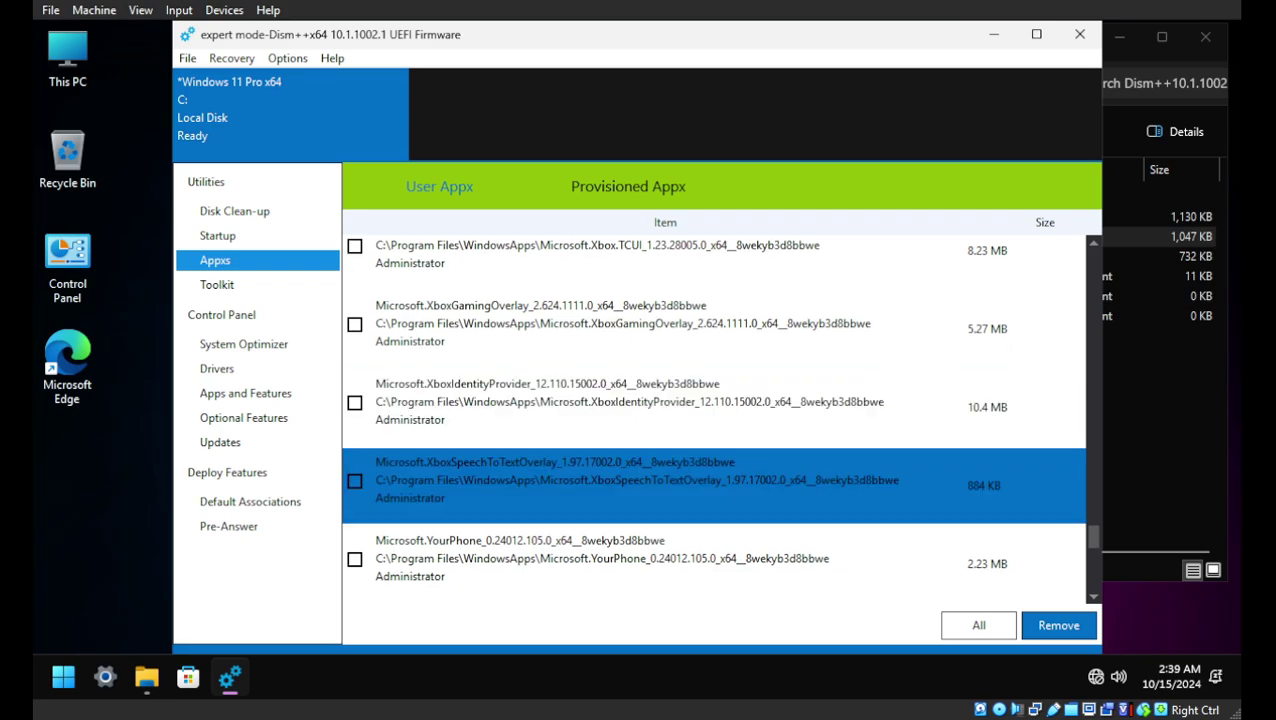
{"action": "scroll", "coordinate": [713, 445], "scroll_direction": "down", "scroll_amount": 2}
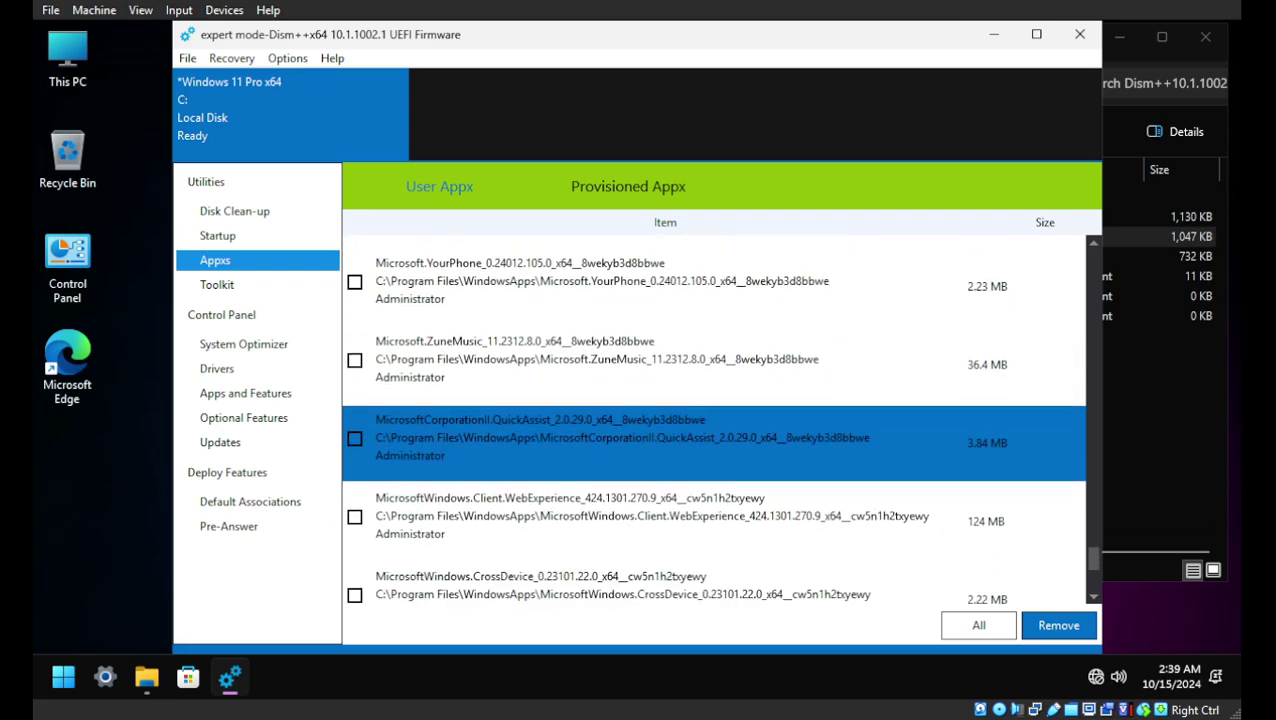
{"action": "scroll", "coordinate": [713, 445], "scroll_direction": "down", "scroll_amount": 3}
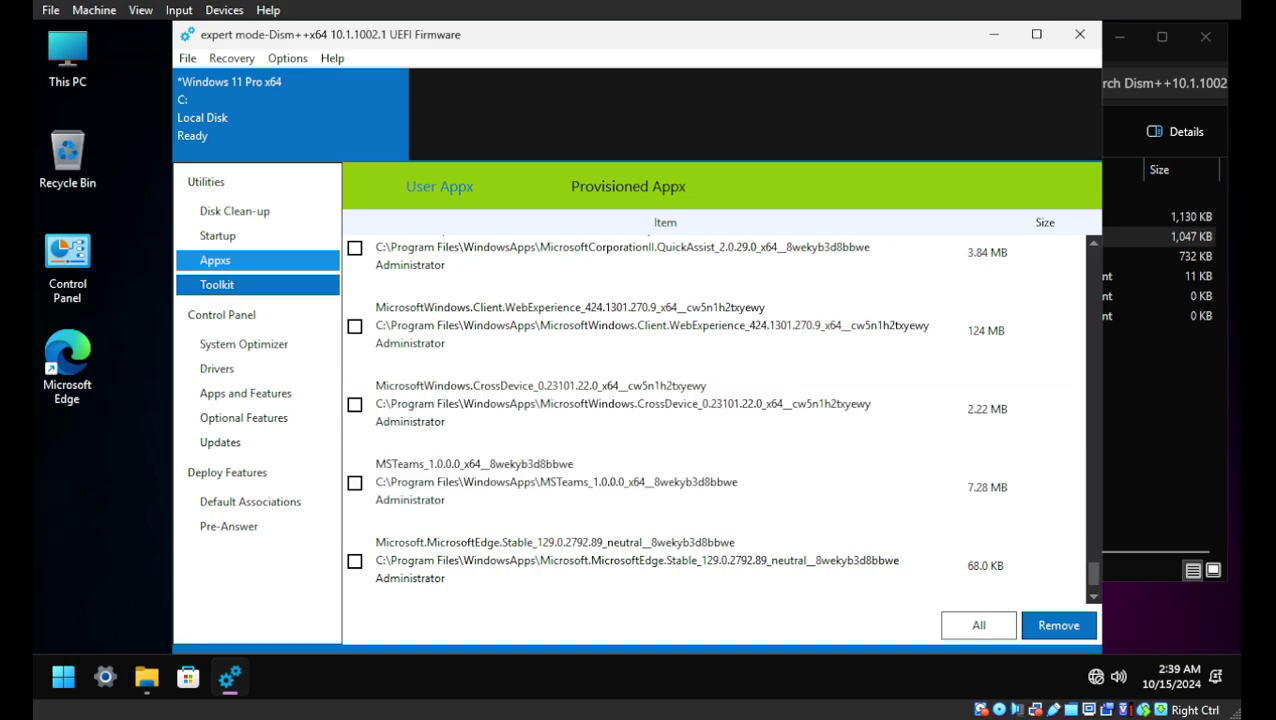
Step: View the System Optimizer categories and the installed drivers, expanding the System devices group
{"action": "left_click", "coordinate": [217, 284]}
{"action": "left_click", "coordinate": [243, 344]}
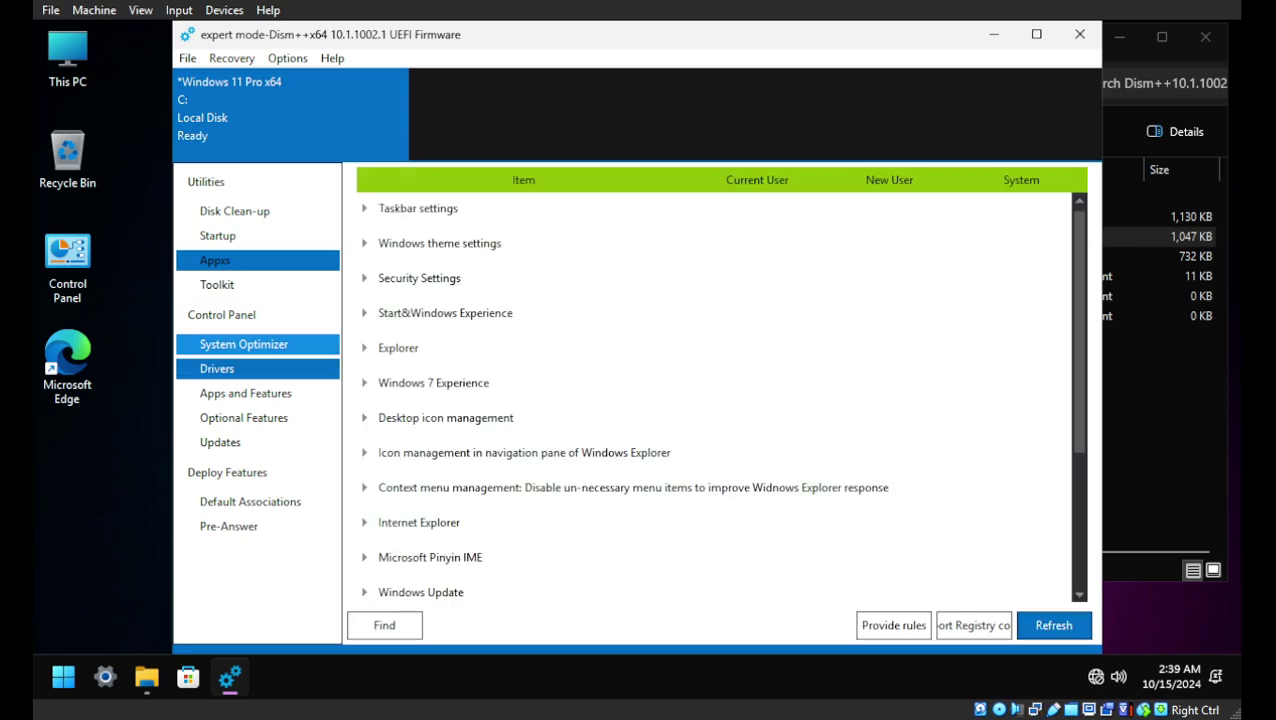
{"action": "left_click", "coordinate": [217, 368]}
{"action": "double_click", "coordinate": [428, 219]}
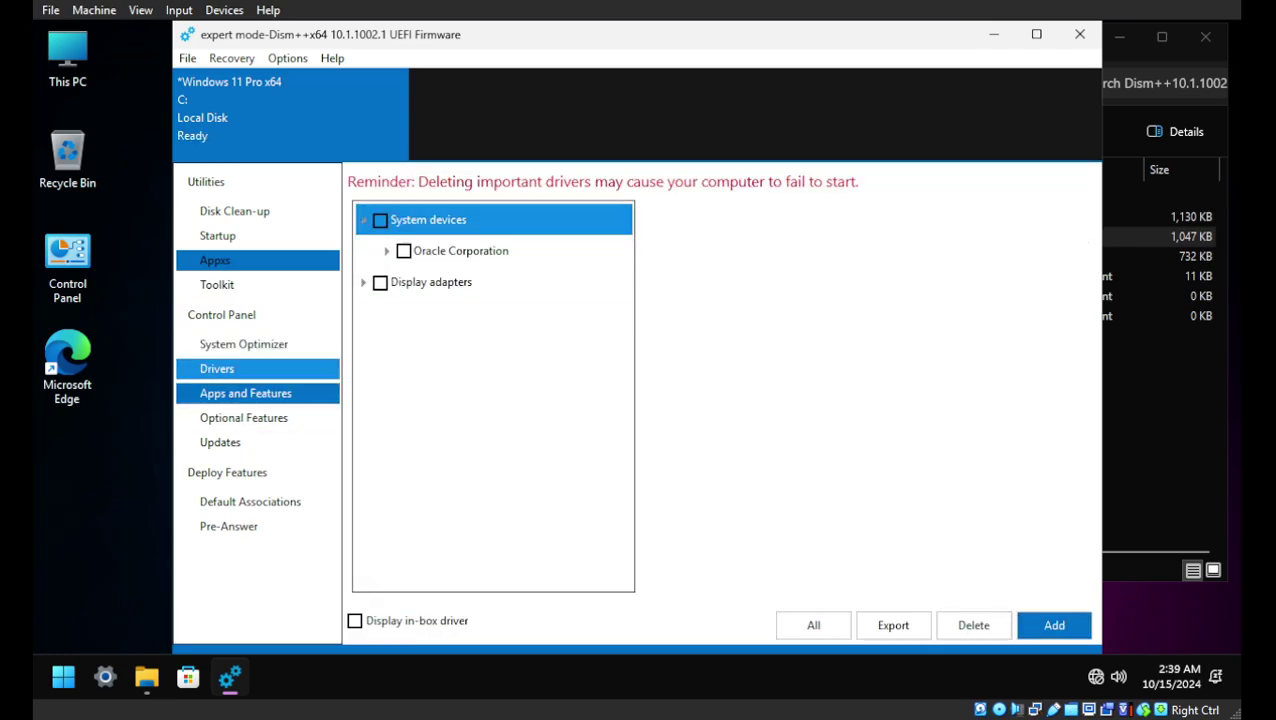
Step: View the installed applications and review the Windows features list from Remote Desktop Services Application Server to Microsoft Print to PDF
{"action": "left_click", "coordinate": [245, 393]}
{"action": "left_click", "coordinate": [435, 375]}
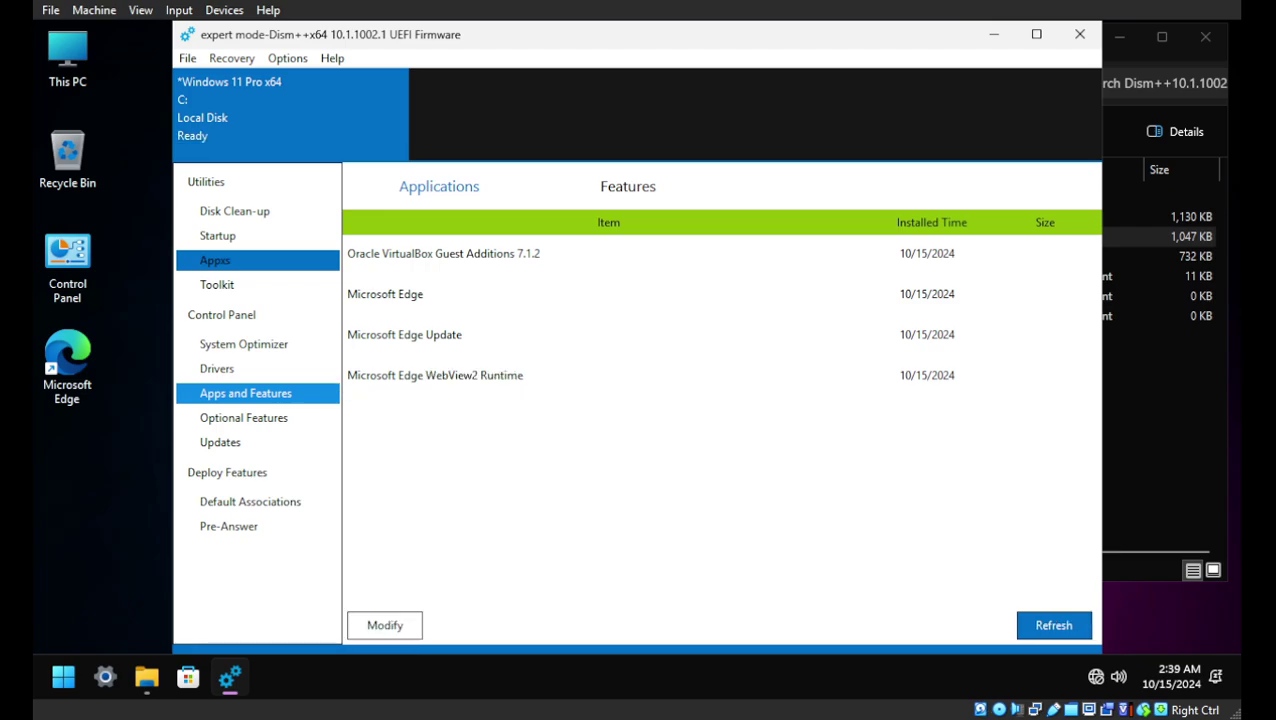
{"action": "left_click", "coordinate": [627, 186]}
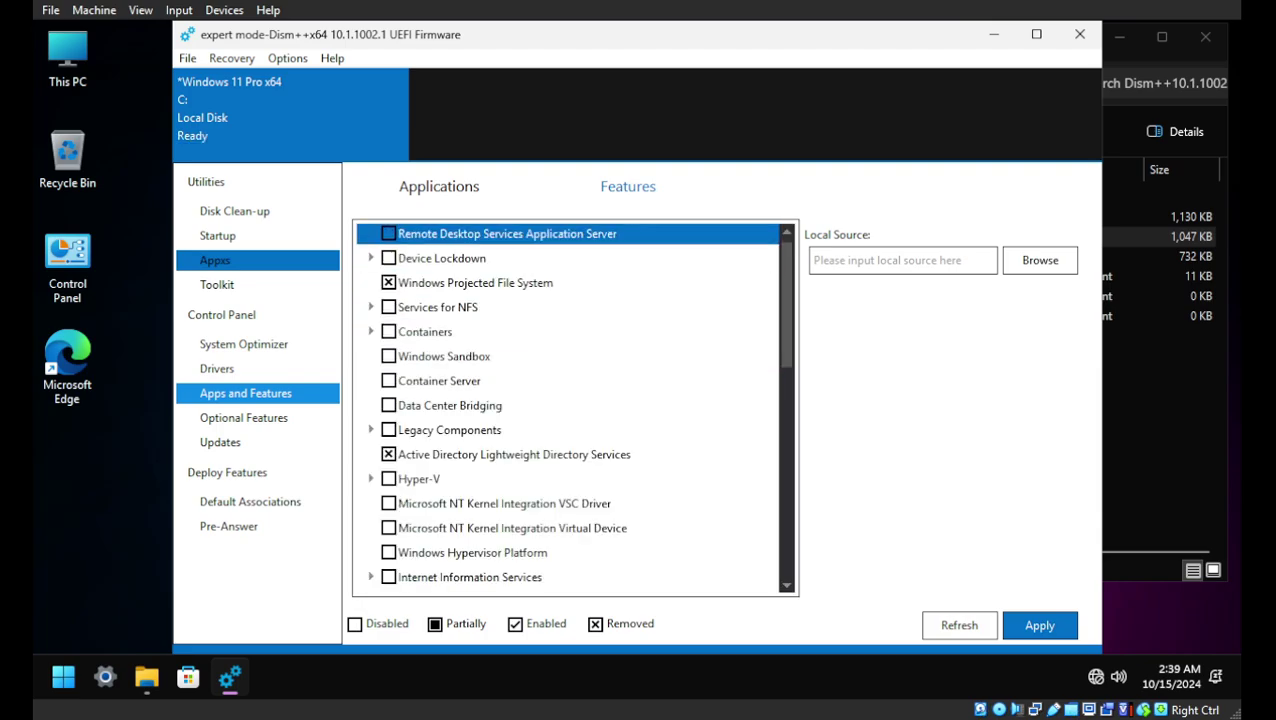
{"action": "scroll", "coordinate": [566, 383], "scroll_direction": "down", "scroll_amount": 3}
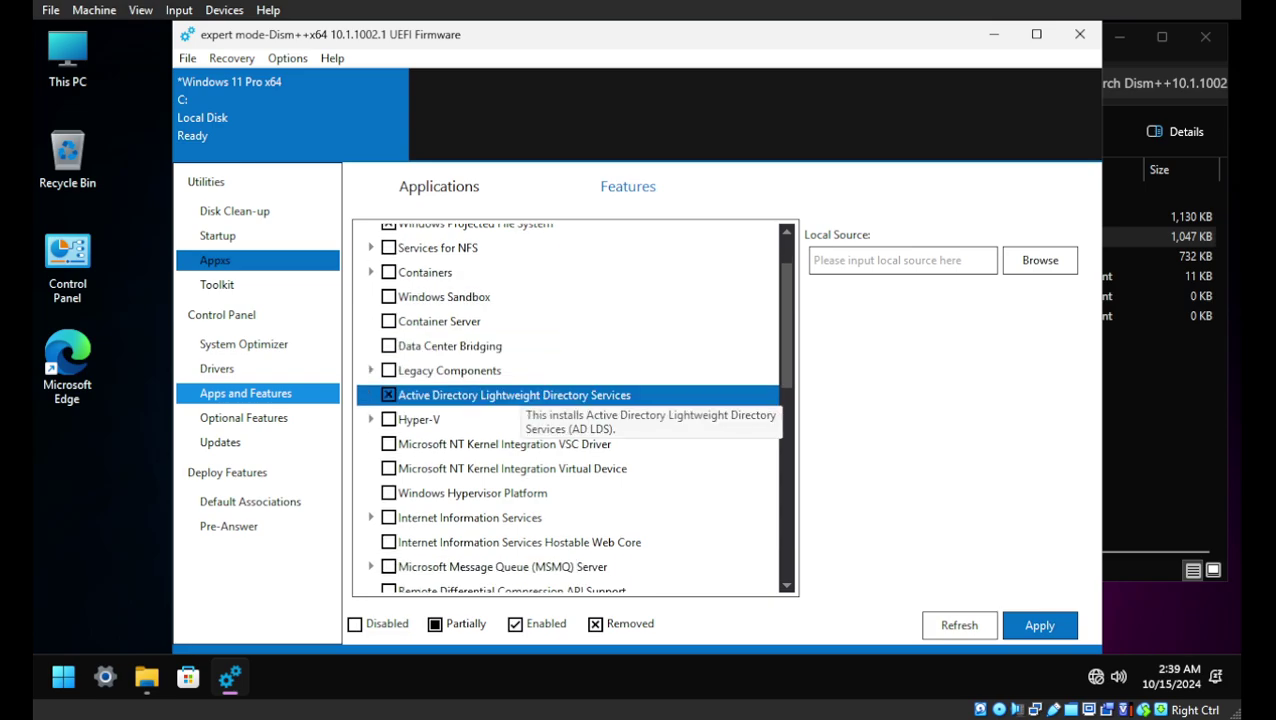
{"action": "scroll", "coordinate": [566, 383], "scroll_direction": "down", "scroll_amount": 1}
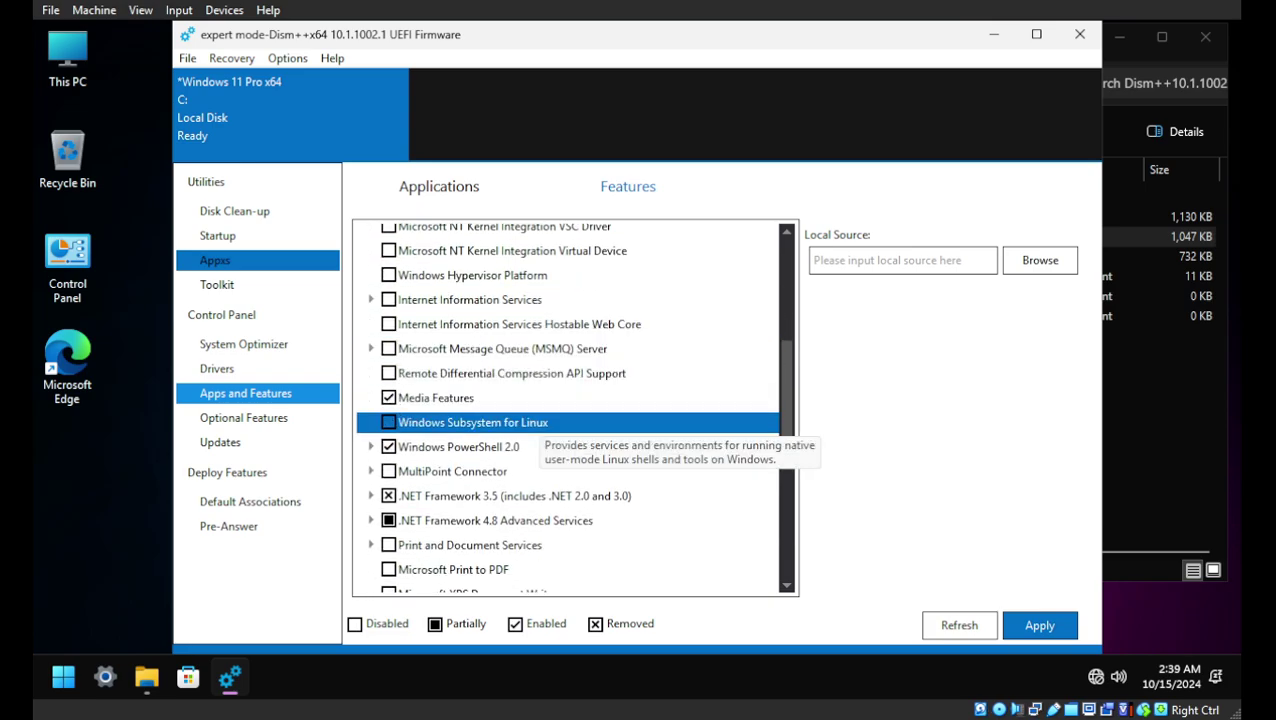
{"action": "scroll", "coordinate": [566, 403], "scroll_direction": "up", "scroll_amount": 1}
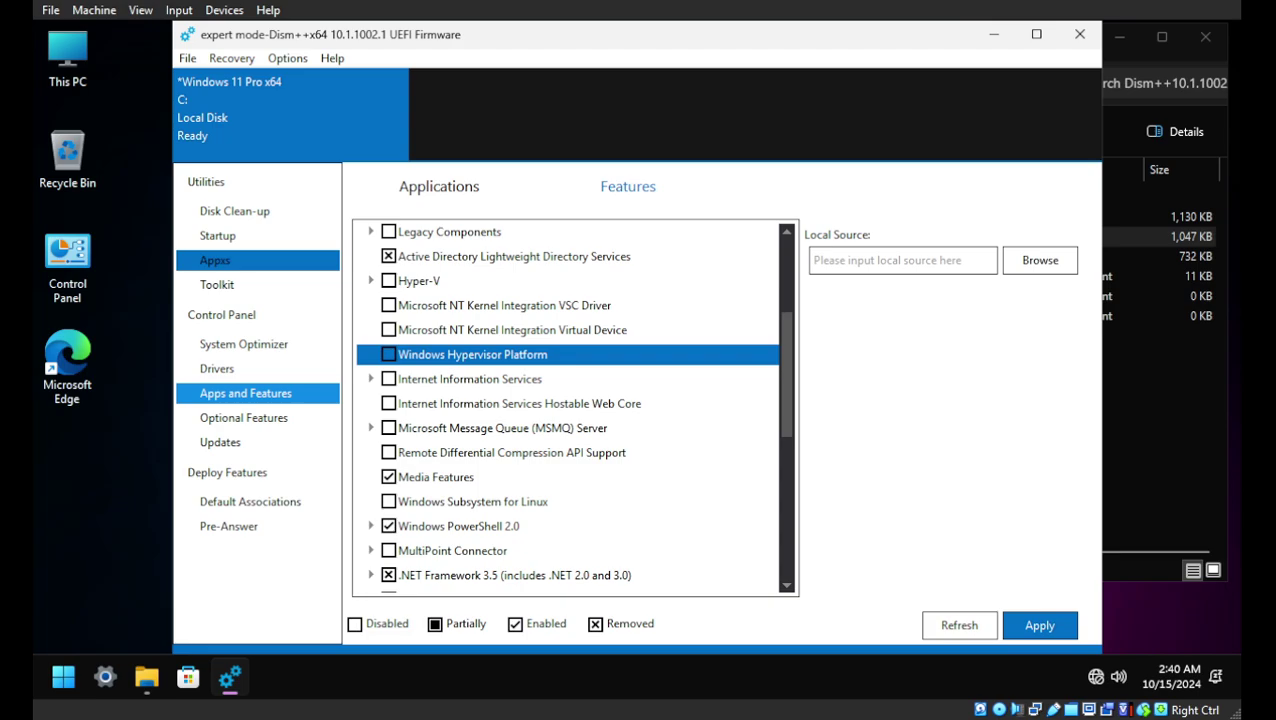
{"action": "scroll", "coordinate": [566, 380], "scroll_direction": "down", "scroll_amount": 1}
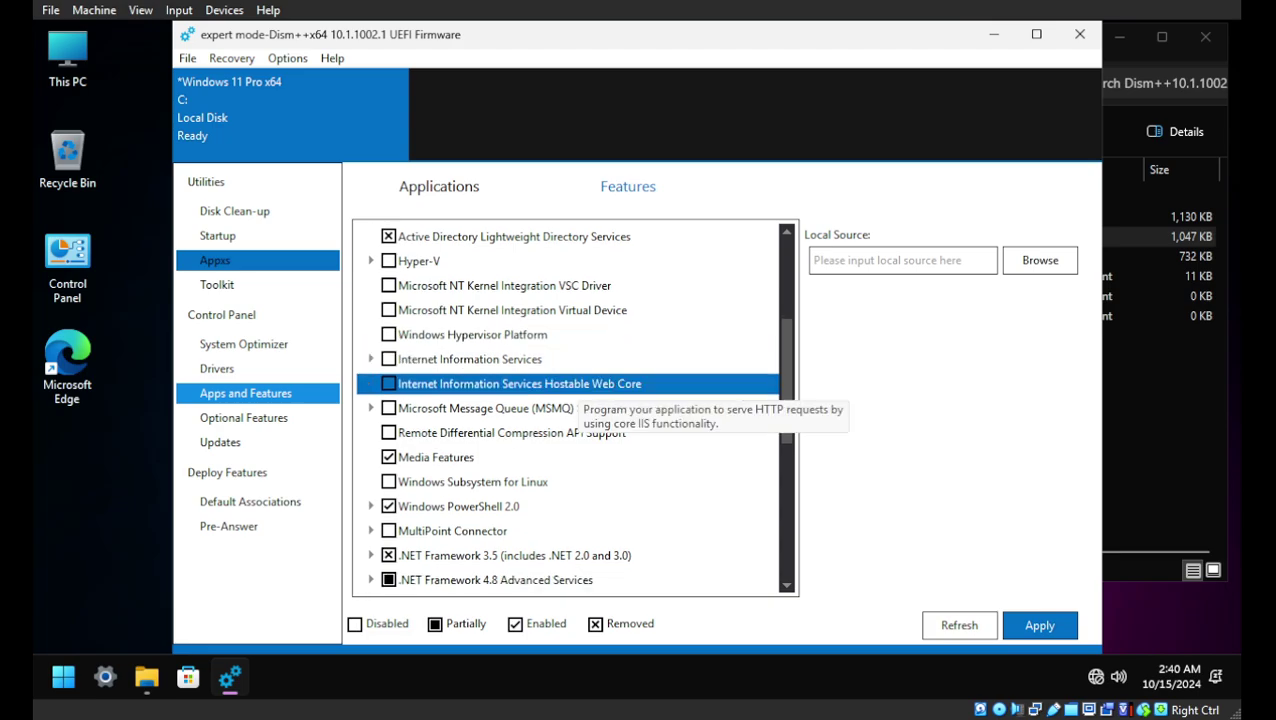
Step: Expand the Internet Information Services feature and review the remaining Windows features through Work Folders Client
{"action": "left_click", "coordinate": [370, 359]}
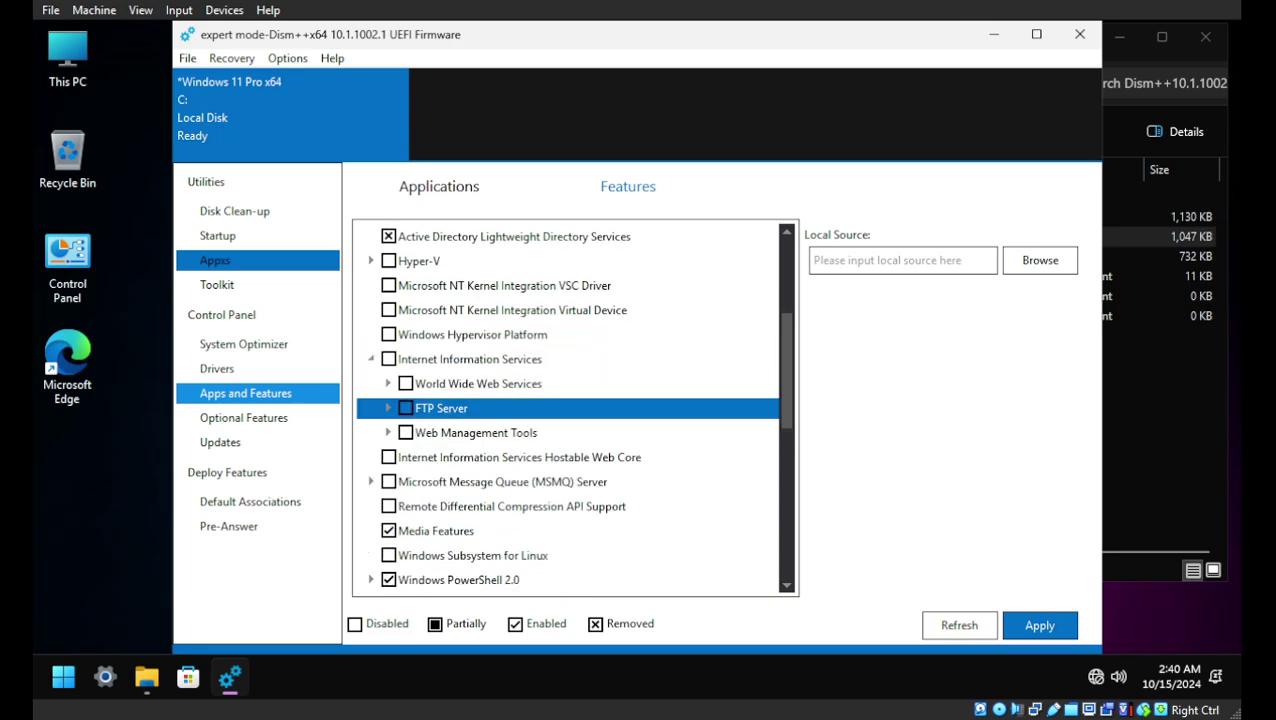
{"action": "scroll", "coordinate": [566, 410], "scroll_direction": "down", "scroll_amount": 2}
{"action": "scroll", "coordinate": [566, 416], "scroll_direction": "down", "scroll_amount": 2}
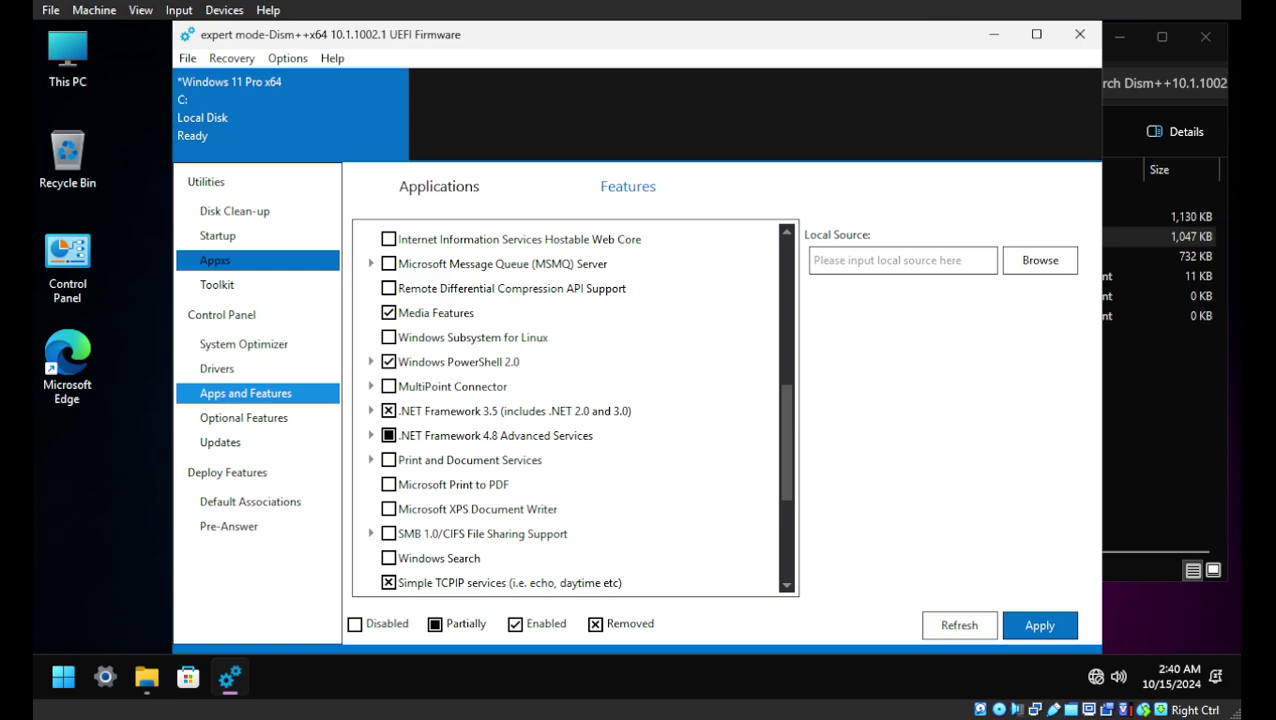
{"action": "scroll", "coordinate": [566, 410], "scroll_direction": "down", "scroll_amount": 6}
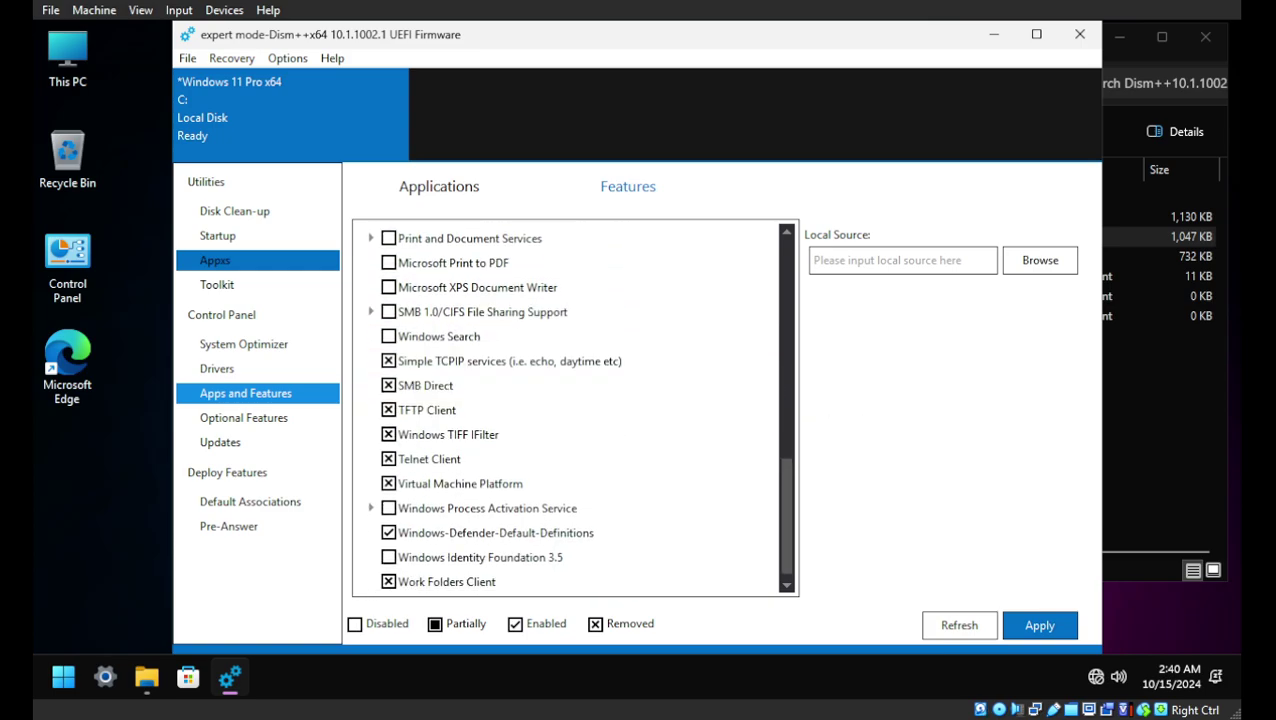
{"action": "left_click", "coordinate": [566, 410]}
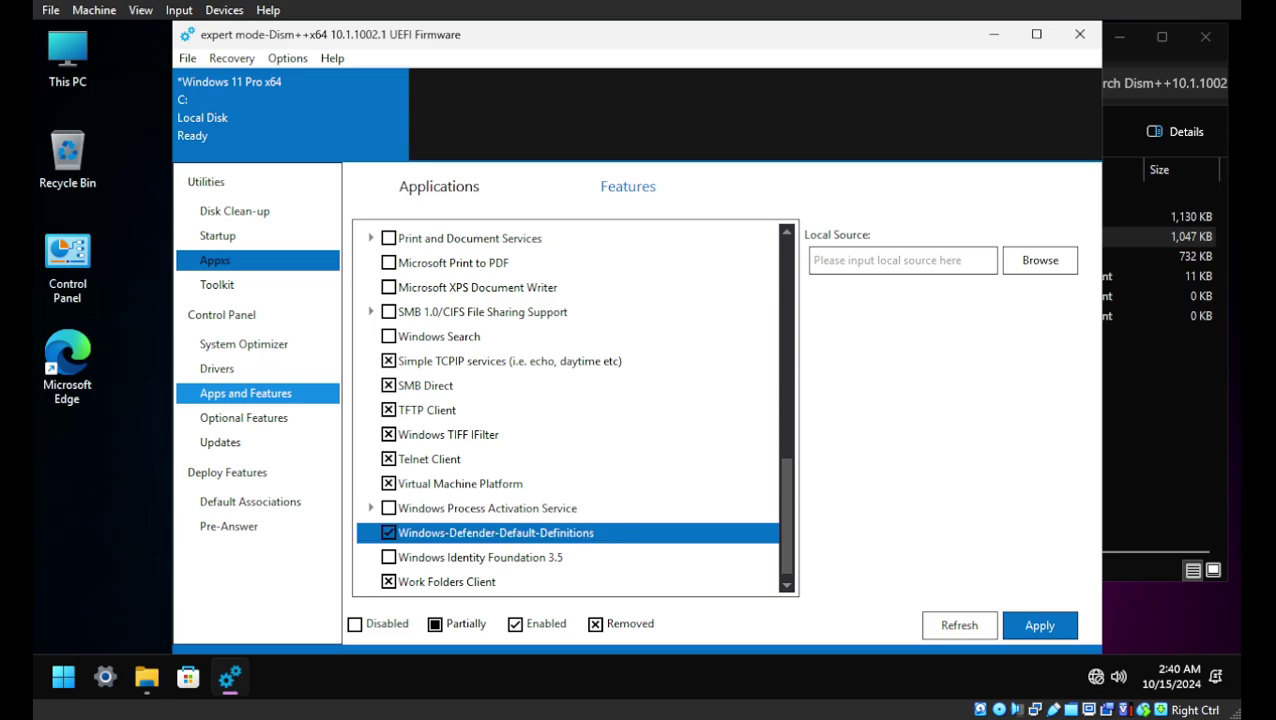
{"action": "scroll", "coordinate": [660, 532], "scroll_direction": "up", "scroll_amount": 1}
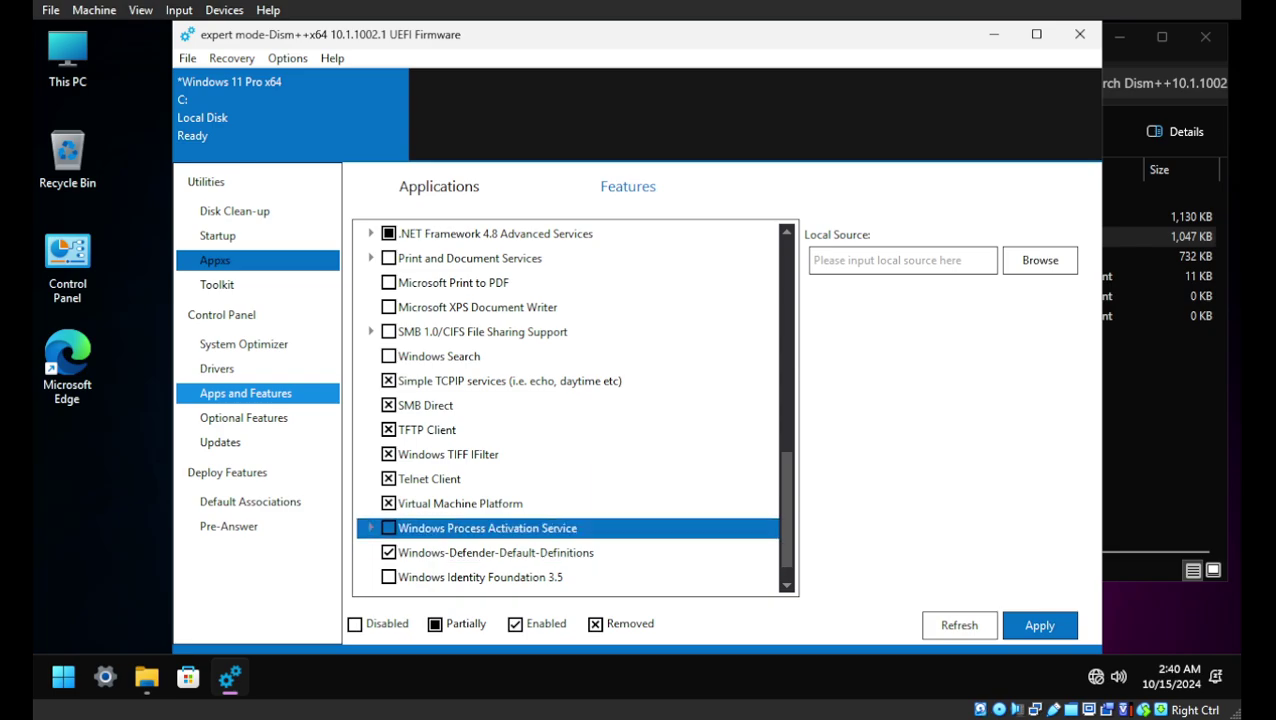
{"action": "scroll", "coordinate": [660, 528], "scroll_direction": "up", "scroll_amount": 1}
{"action": "scroll", "coordinate": [660, 528], "scroll_direction": "up", "scroll_amount": 10}
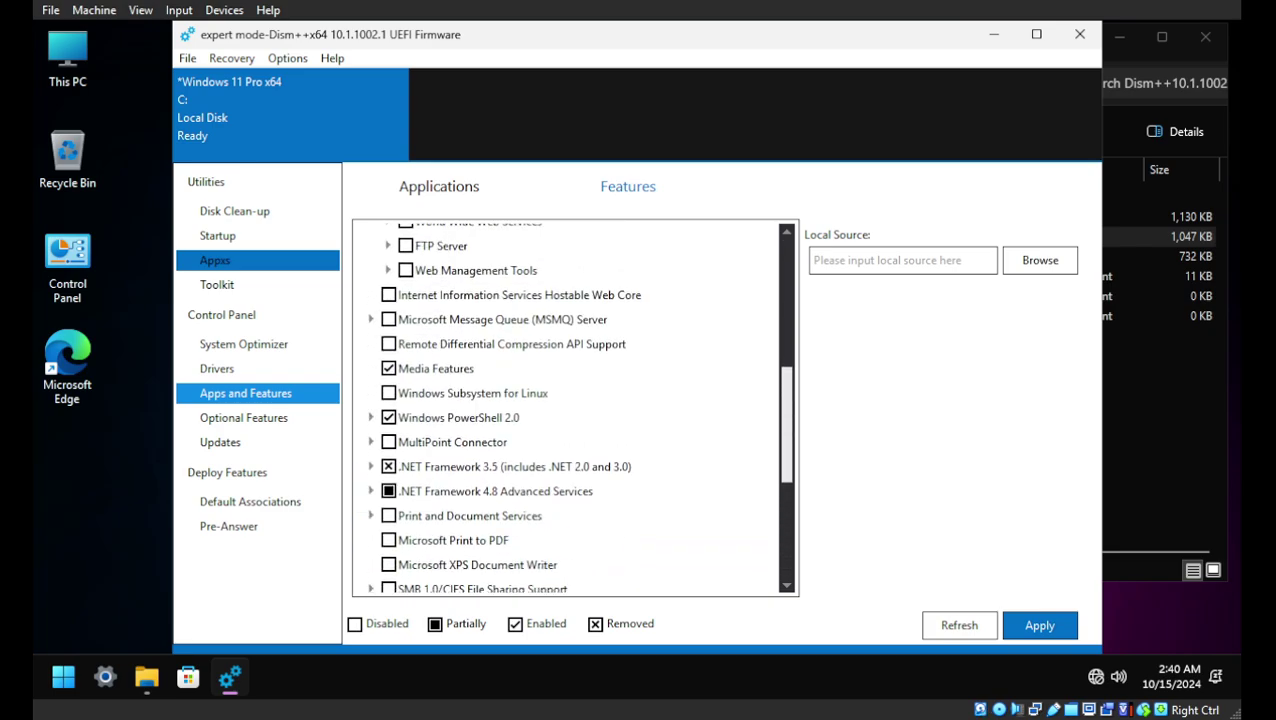
{"action": "left_click", "coordinate": [902, 260]}
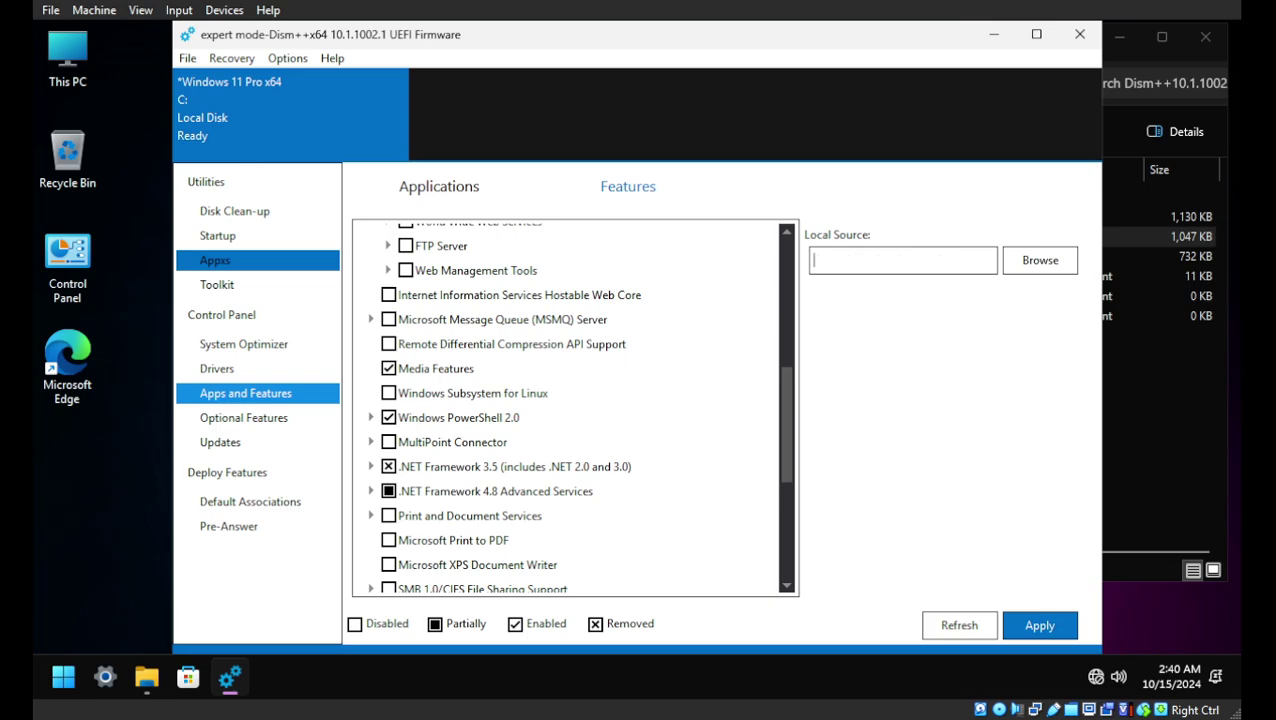
{"action": "type", "text": "recall"}
{"action": "left_click", "coordinate": [1040, 260]}
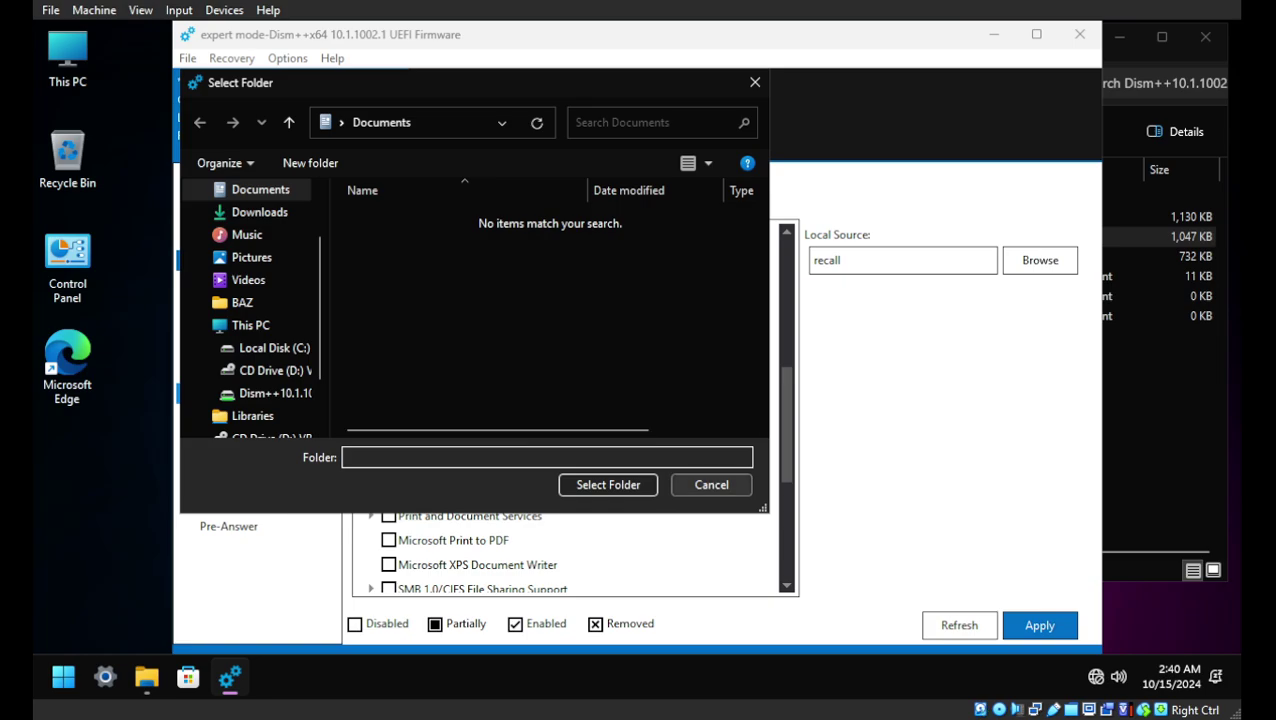
{"action": "left_click", "coordinate": [711, 484]}
Step: Uninstall the Remote Desktop Services Application Server optional feature
{"action": "left_click", "coordinate": [438, 186]}
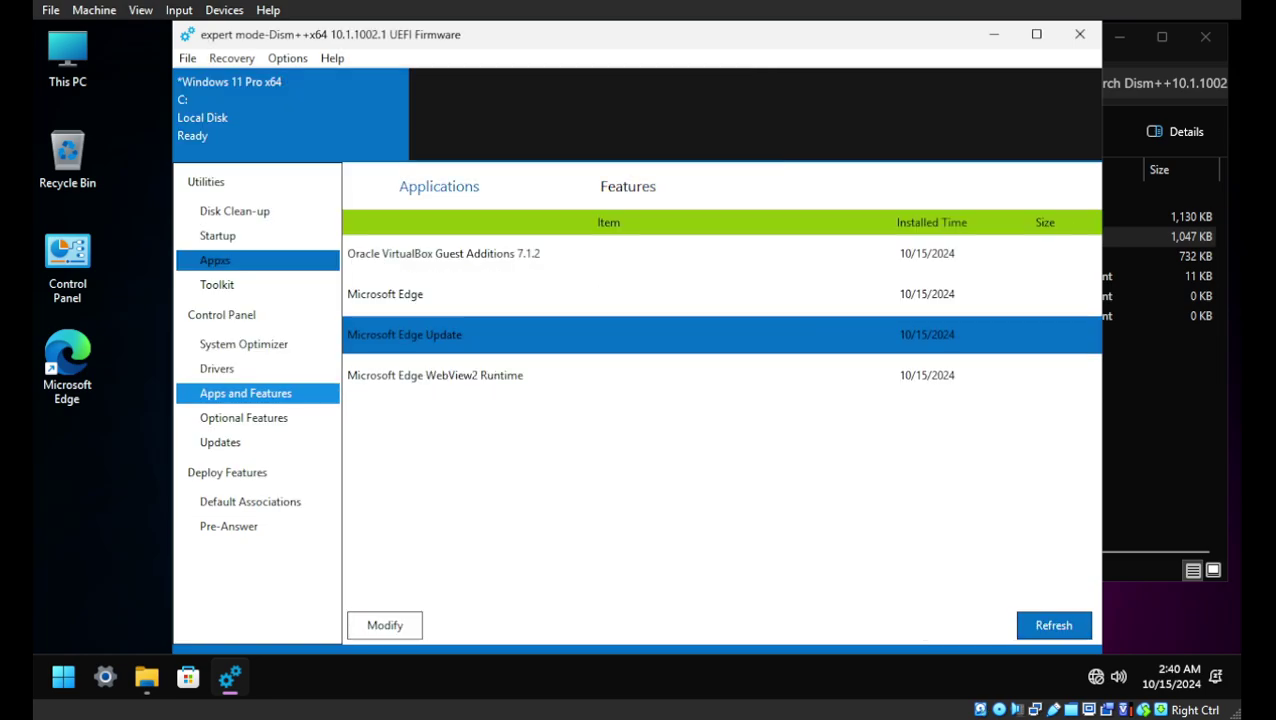
{"action": "left_click", "coordinate": [243, 417]}
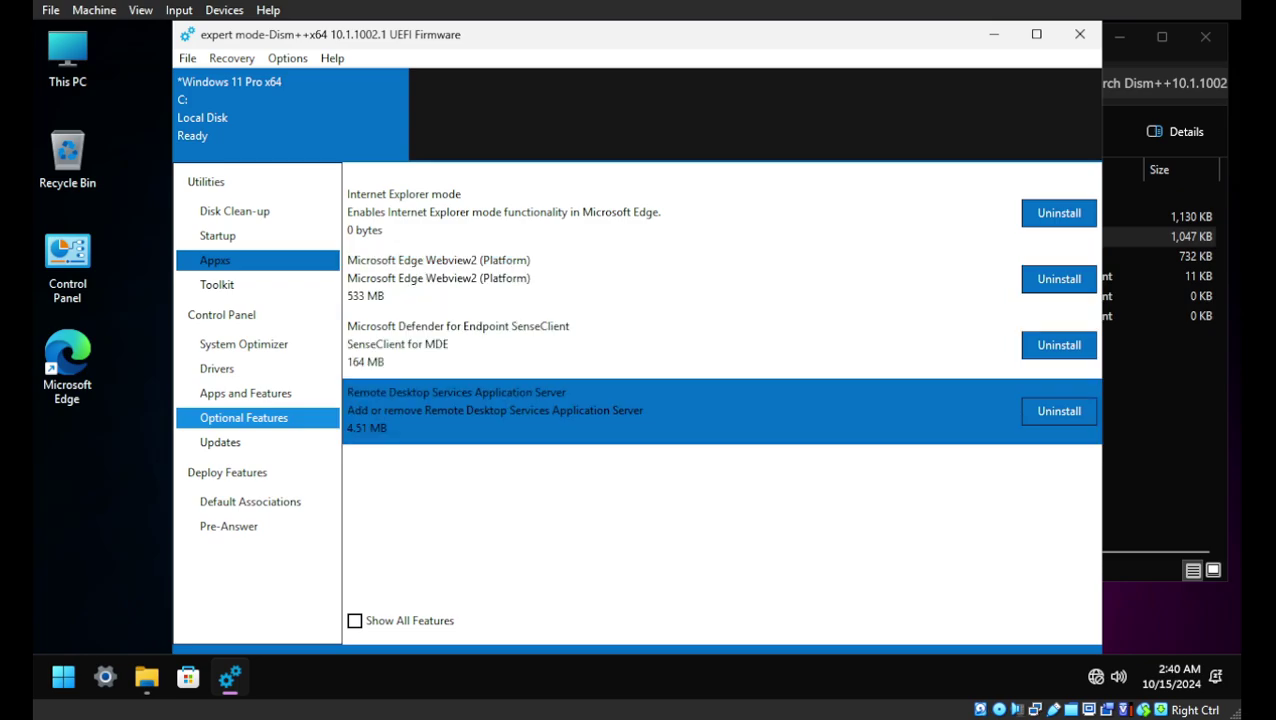
{"action": "left_click", "coordinate": [1058, 411]}
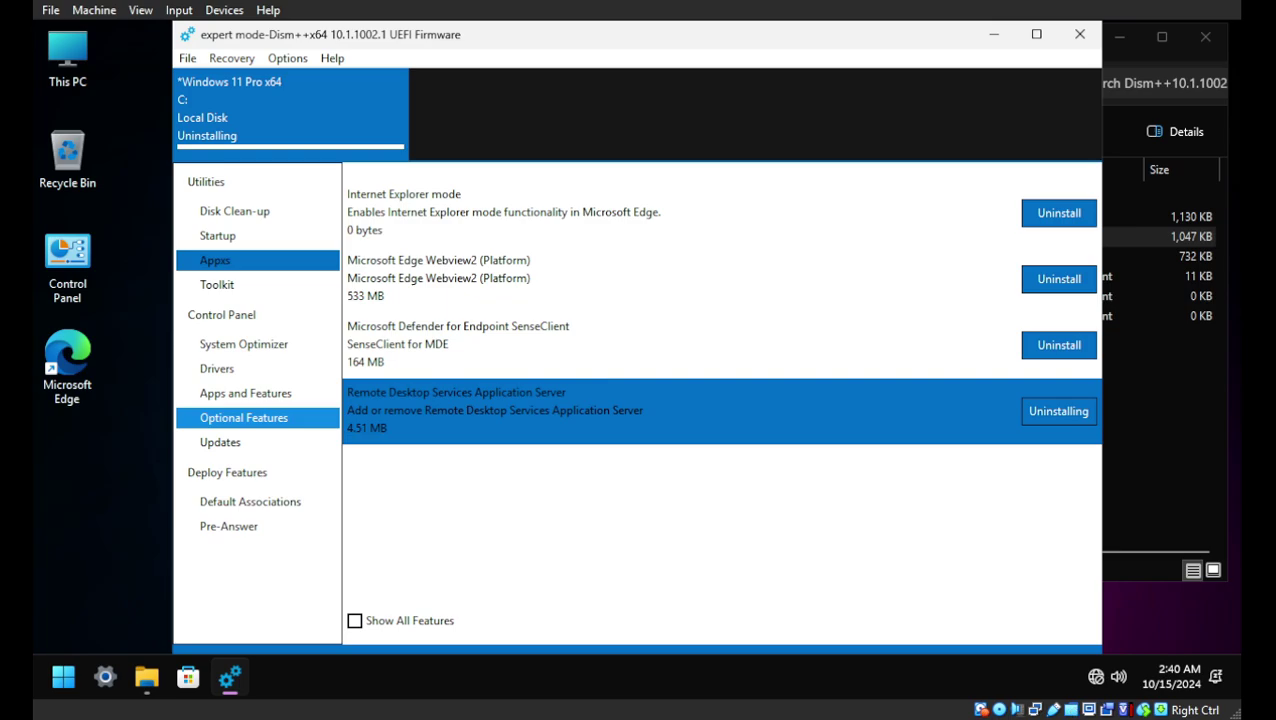
{"action": "left_click", "coordinate": [721, 345]}
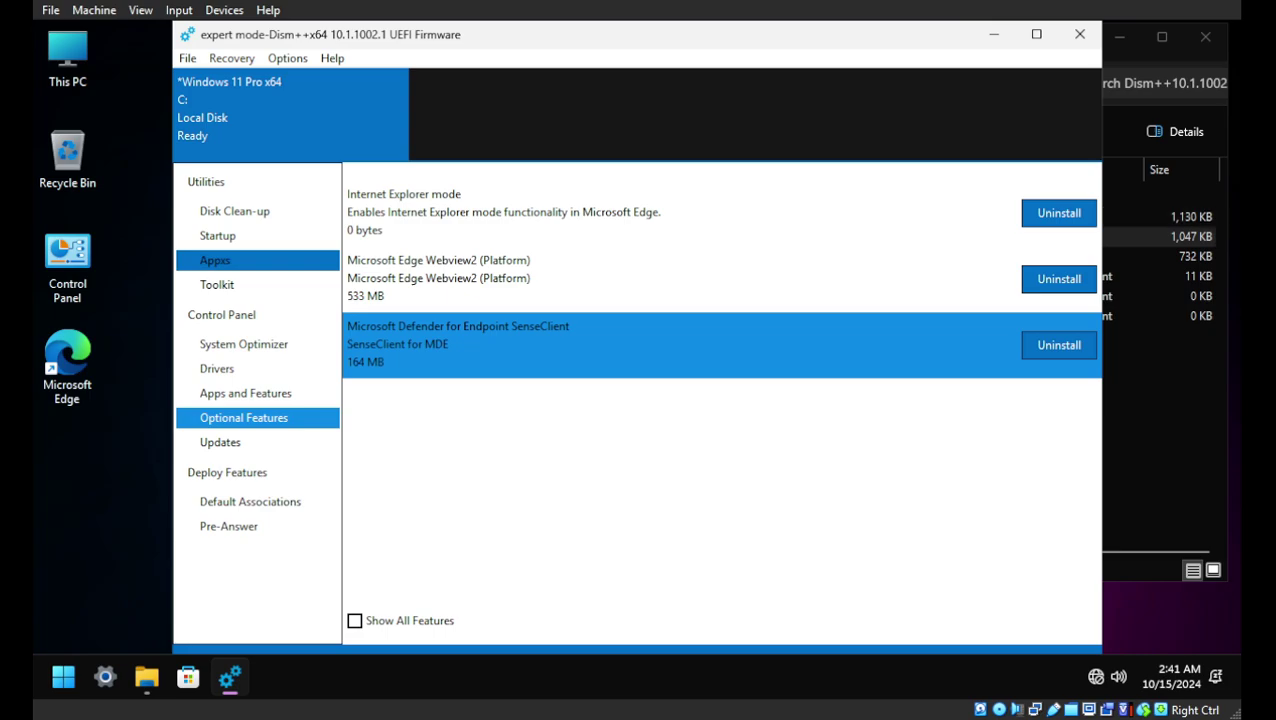
Step: Show all optional features and browse them from Accessibility - Braille support to Danish typing
{"action": "left_click", "coordinate": [354, 620]}
{"action": "left_click", "coordinate": [600, 278]}
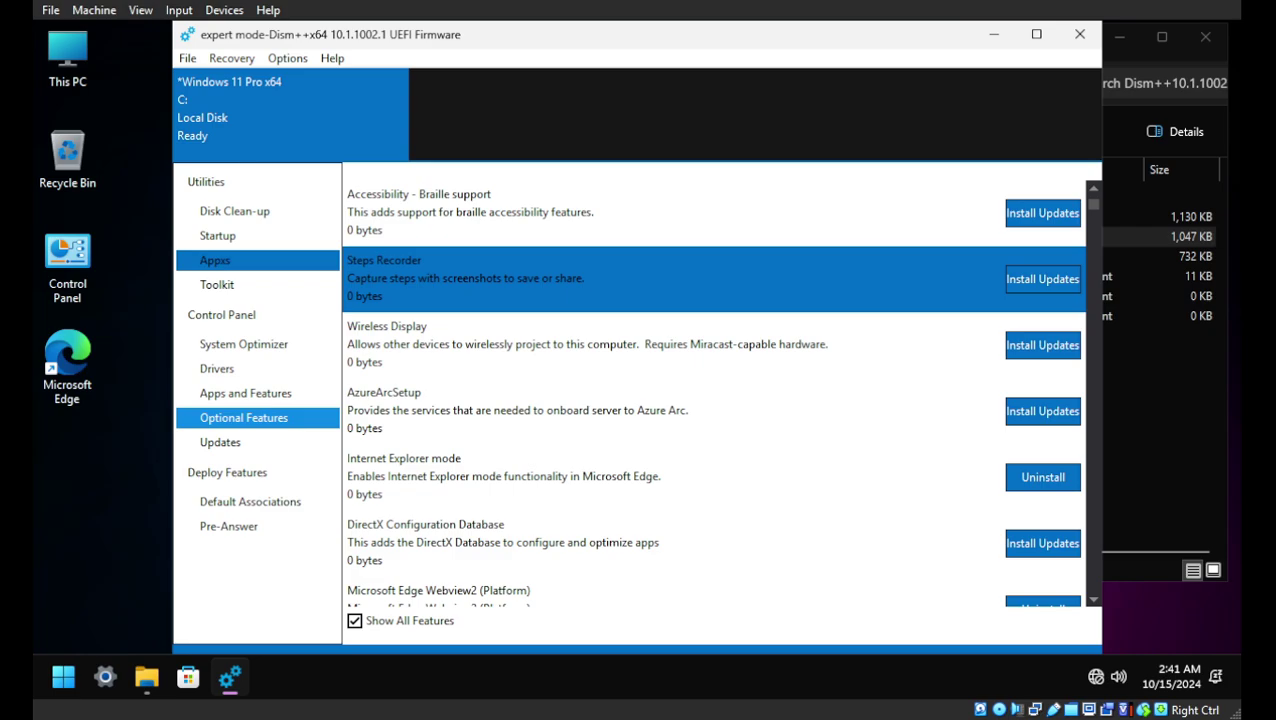
{"action": "key", "text": "Down"}
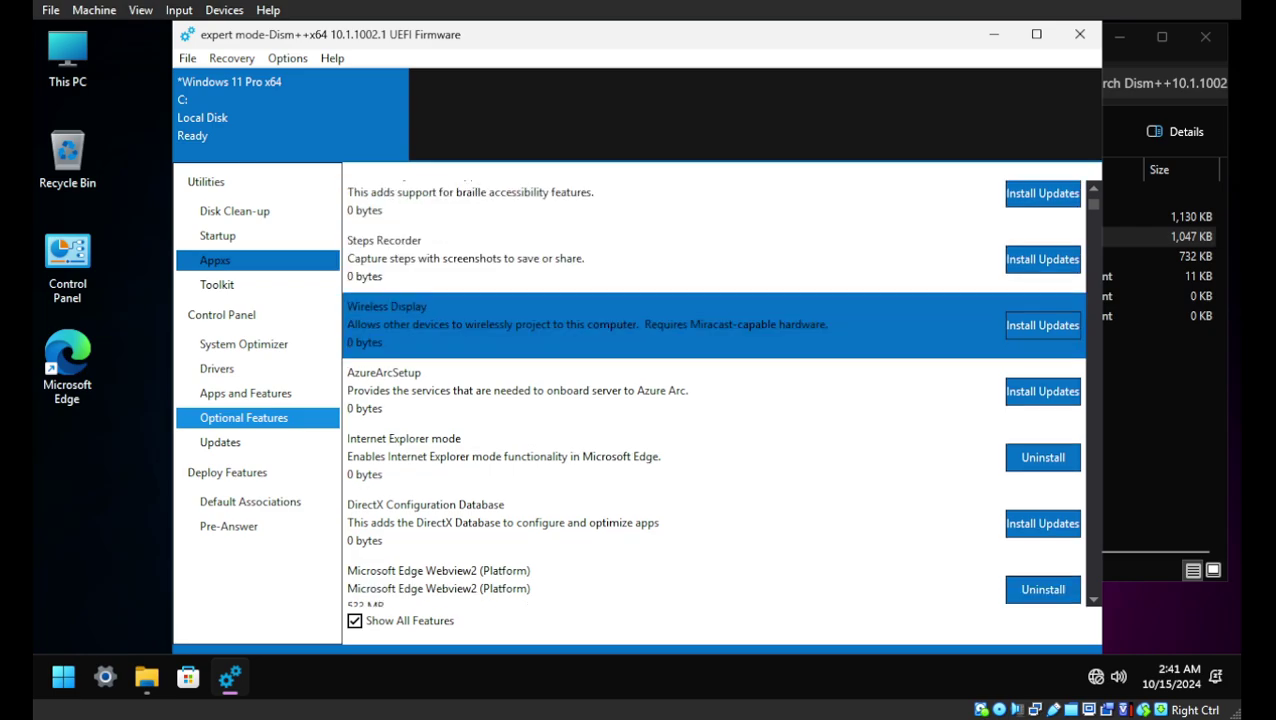
{"action": "key", "text": "Down"}
{"action": "key", "text": "Down"}
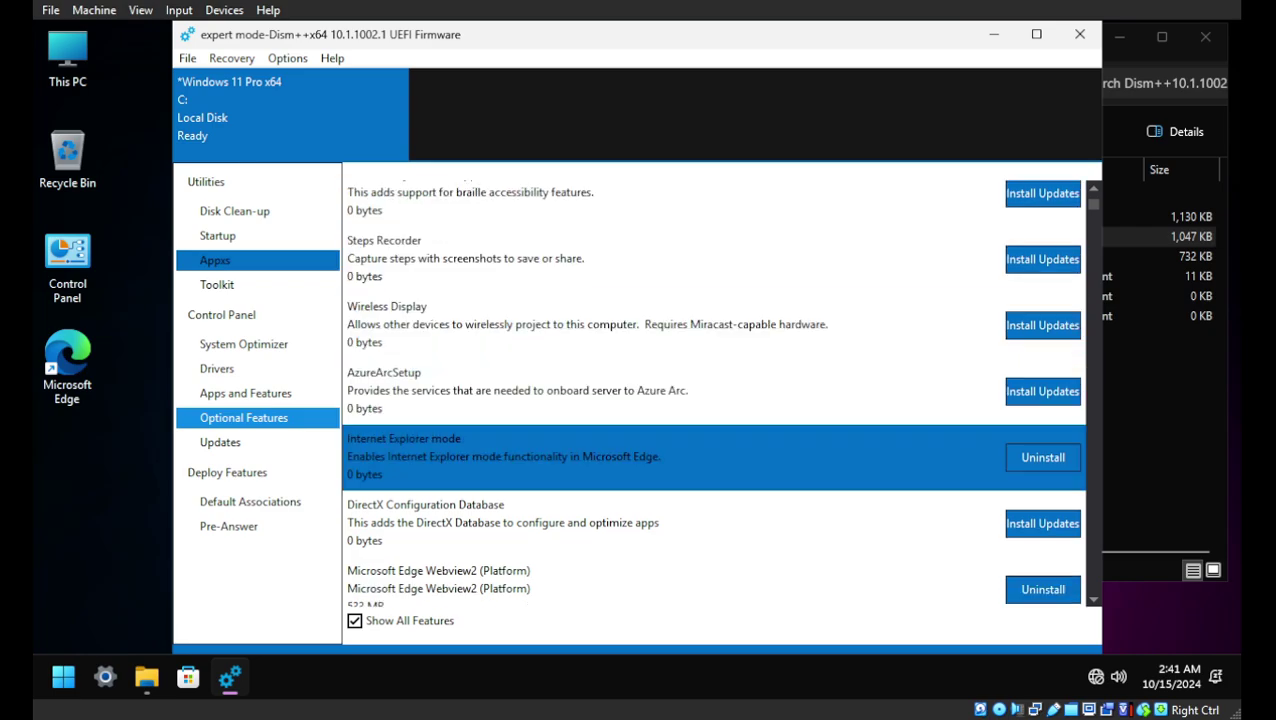
{"action": "key", "text": "Down"}
{"action": "key", "text": "Down"}
{"action": "key", "text": "Down"}
{"action": "key", "text": "Down"}
{"action": "key", "text": "Down"}
{"action": "key", "text": "Down"}
{"action": "key", "text": "Down"}
{"action": "key", "text": "Down"}
{"action": "key", "text": "Down"}
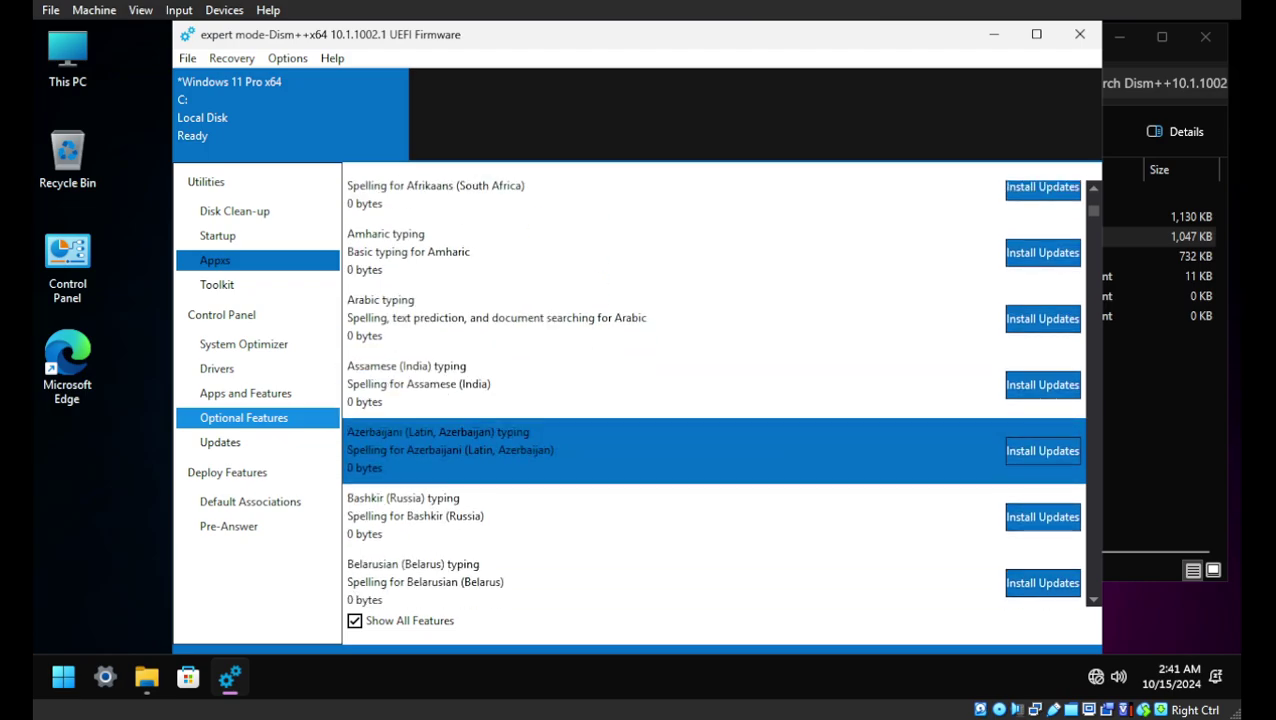
{"action": "key", "text": "Down"}
{"action": "key", "text": "Down"}
{"action": "key", "text": "Down"}
{"action": "key", "text": "Down"}
{"action": "key", "text": "Down"}
{"action": "key", "text": "Down"}
{"action": "key", "text": "Down"}
{"action": "key", "text": "Down"}
{"action": "key", "text": "Down"}
{"action": "key", "text": "Down"}
{"action": "key", "text": "Down"}
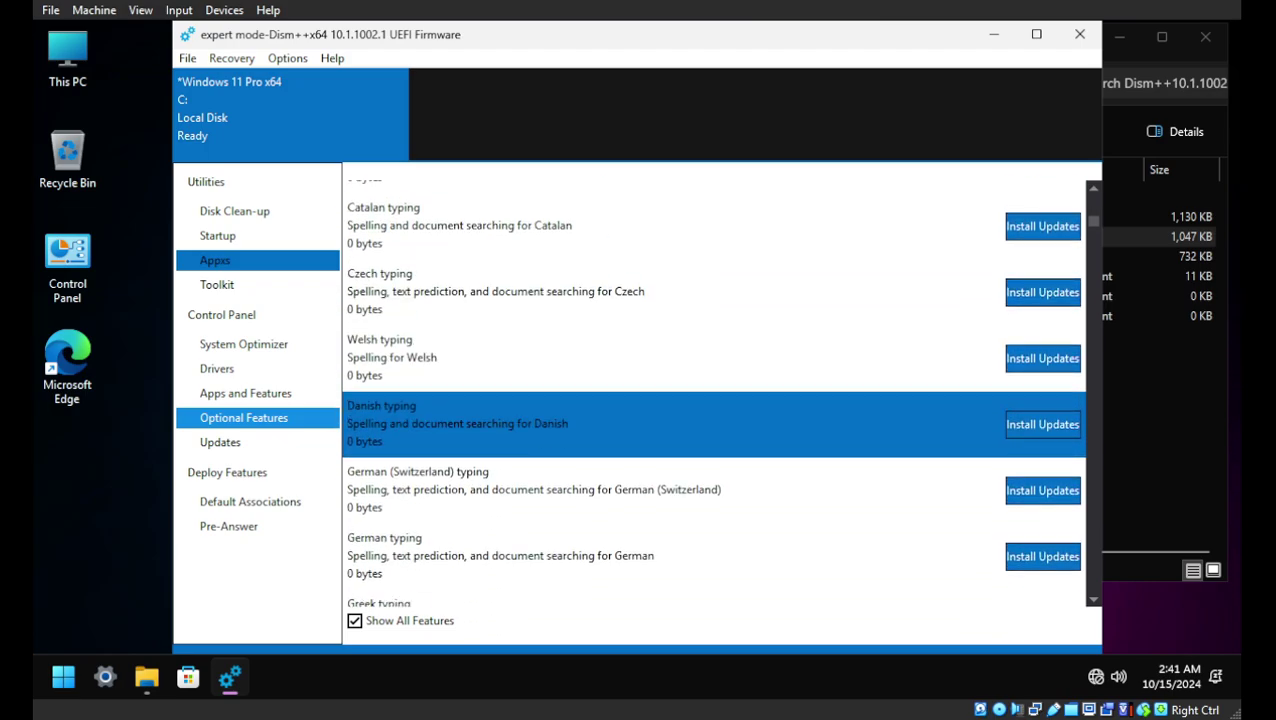
Step: Close Dism++ and the File Explorer window behind it
{"action": "left_click", "coordinate": [221, 314]}
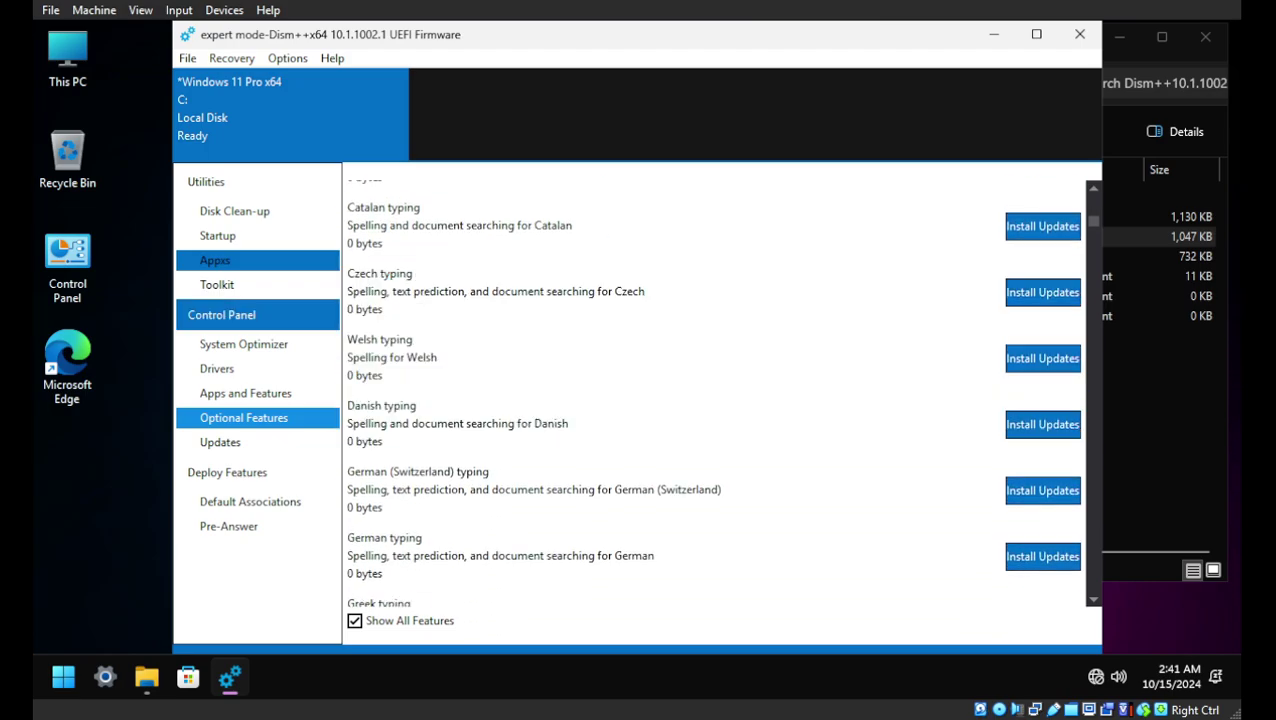
{"action": "left_click", "coordinate": [243, 344]}
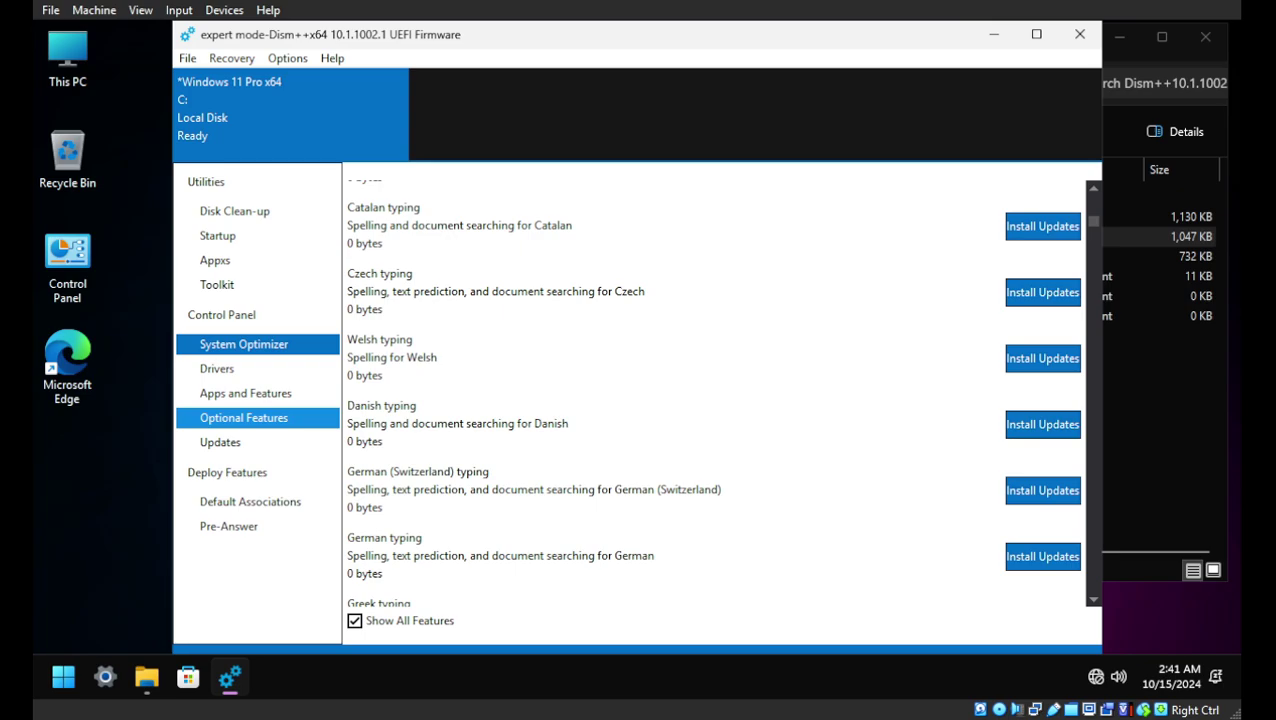
{"action": "left_click", "coordinate": [1079, 34]}
{"action": "left_click", "coordinate": [1205, 36]}
{"action": "right_click", "coordinate": [643, 288]}
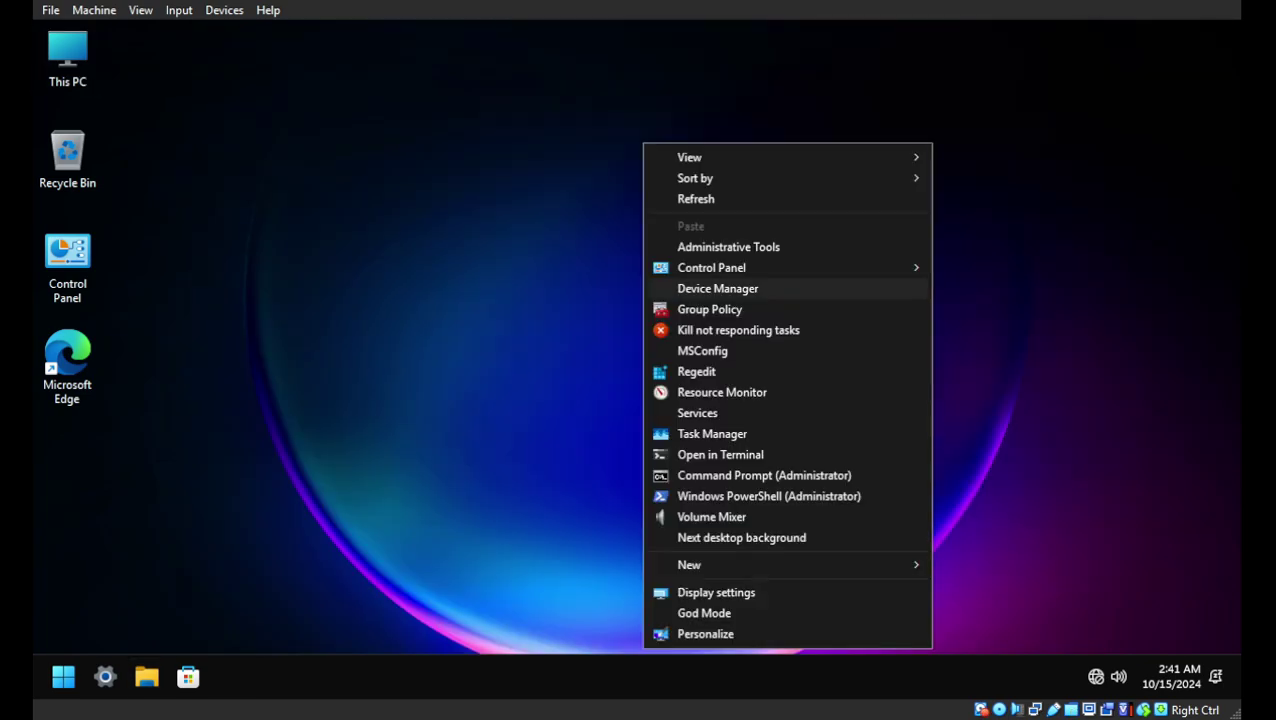
{"action": "left_click", "coordinate": [764, 475]}
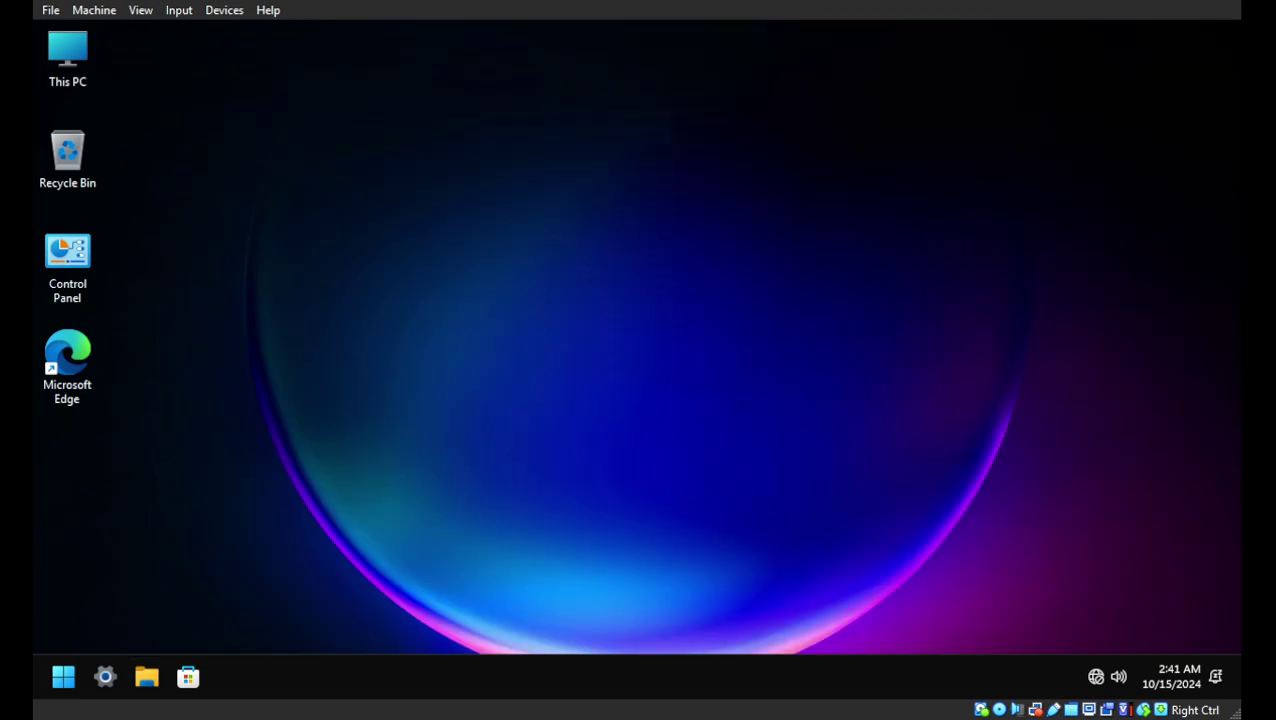
{"action": "type", "text": "dism"}
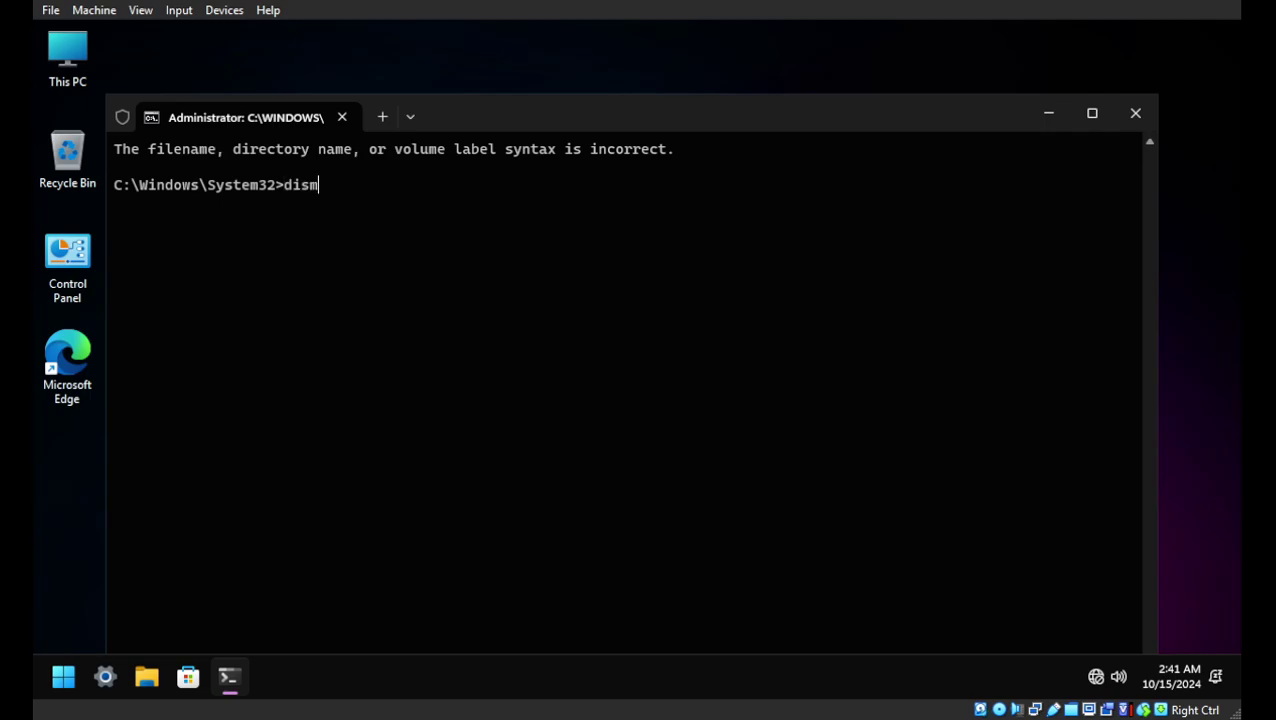
{"action": "left_click", "coordinate": [1135, 113]}
{"action": "right_click", "coordinate": [1135, 112]}
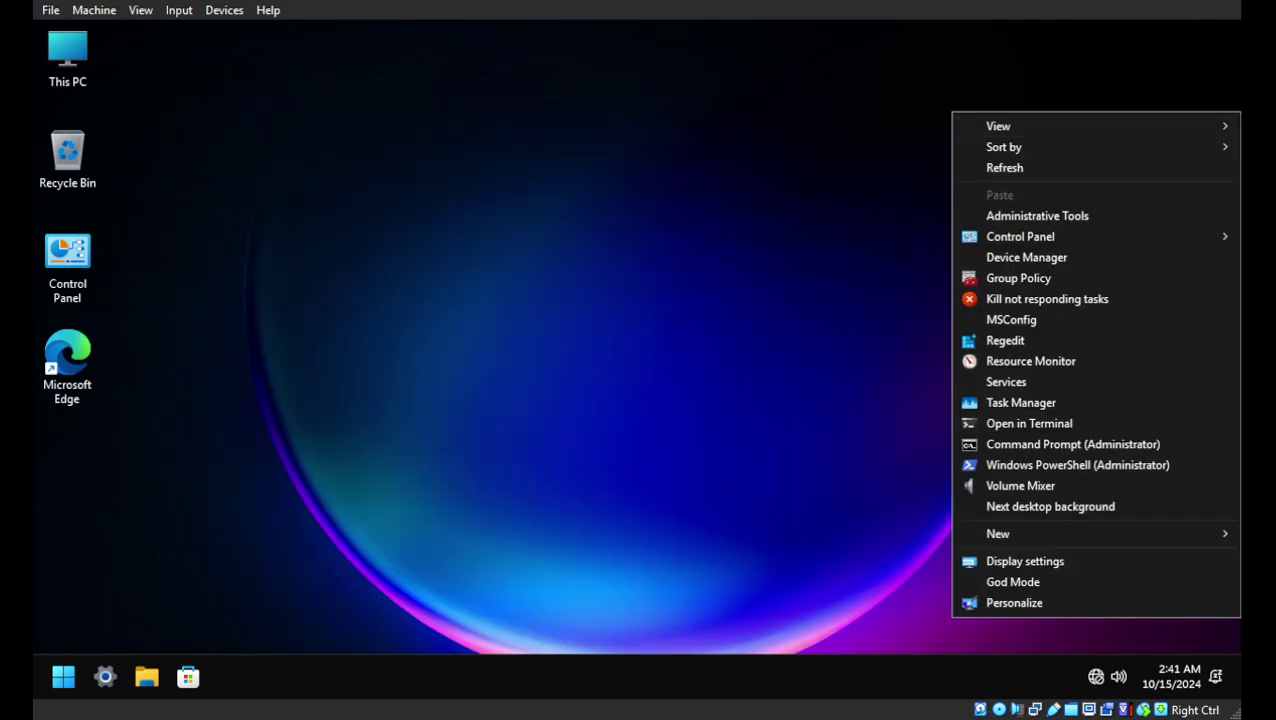
{"action": "mouse_move", "coordinate": [1095, 236]}
{"action": "left_click", "coordinate": [868, 286]}
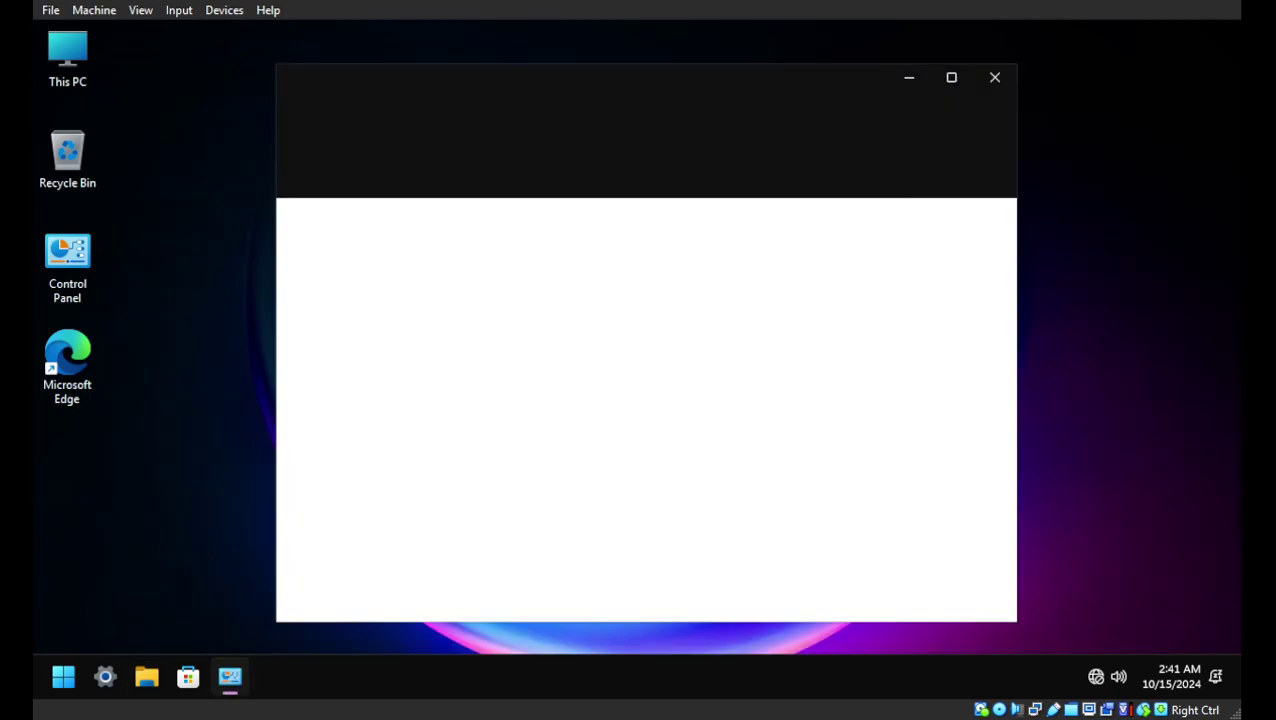
{"action": "scroll", "coordinate": [777, 362], "scroll_direction": "up", "scroll_amount": 4}
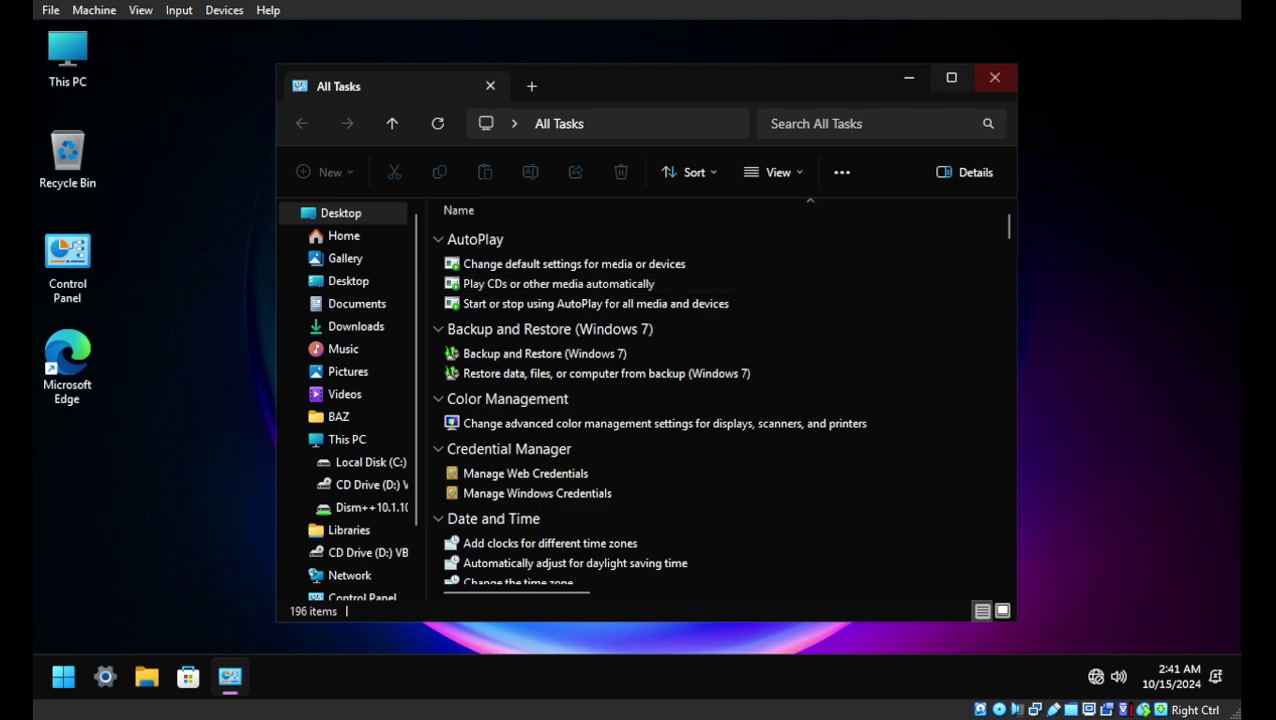
{"action": "left_click", "coordinate": [994, 77]}
Step: Open Programs and Features from All Control Panel Items and check the Windows Features dialog without making changes
{"action": "right_click", "coordinate": [631, 144]}
{"action": "mouse_move", "coordinate": [700, 267]}
{"action": "left_click", "coordinate": [1000, 290]}
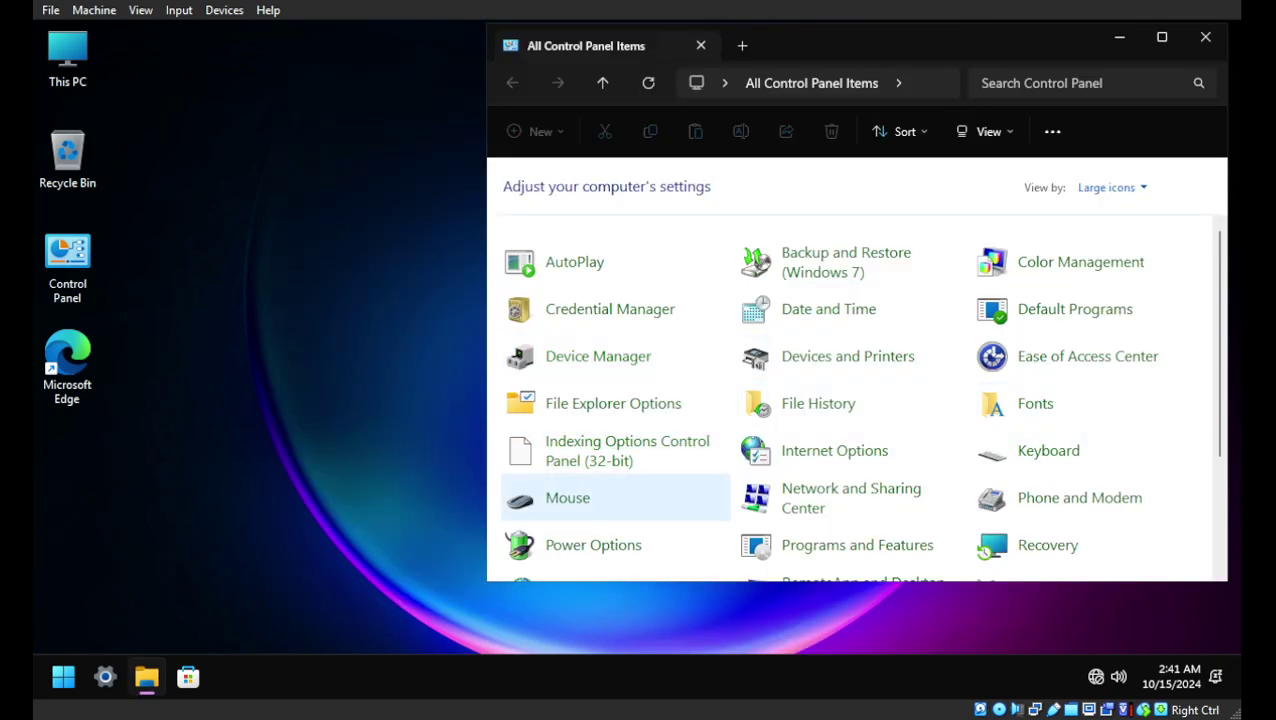
{"action": "scroll", "coordinate": [600, 490], "scroll_direction": "down", "scroll_amount": 3}
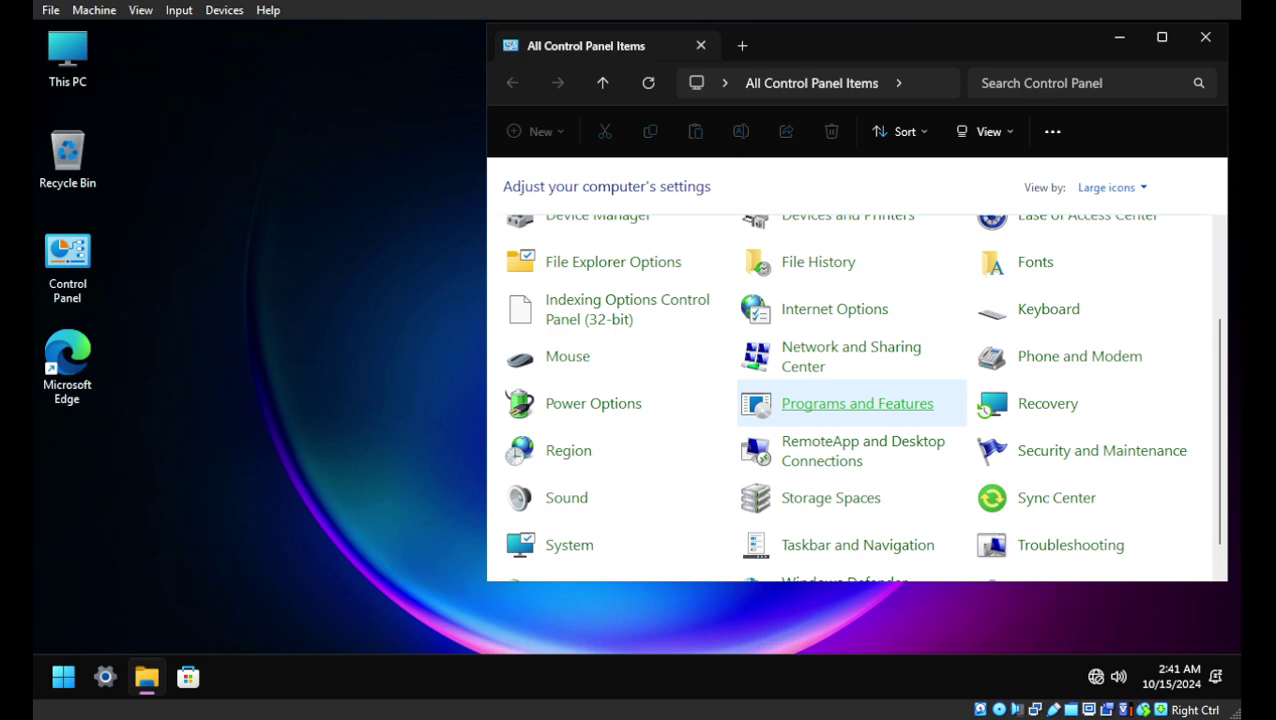
{"action": "left_click", "coordinate": [857, 403]}
{"action": "left_click", "coordinate": [370, 221]}
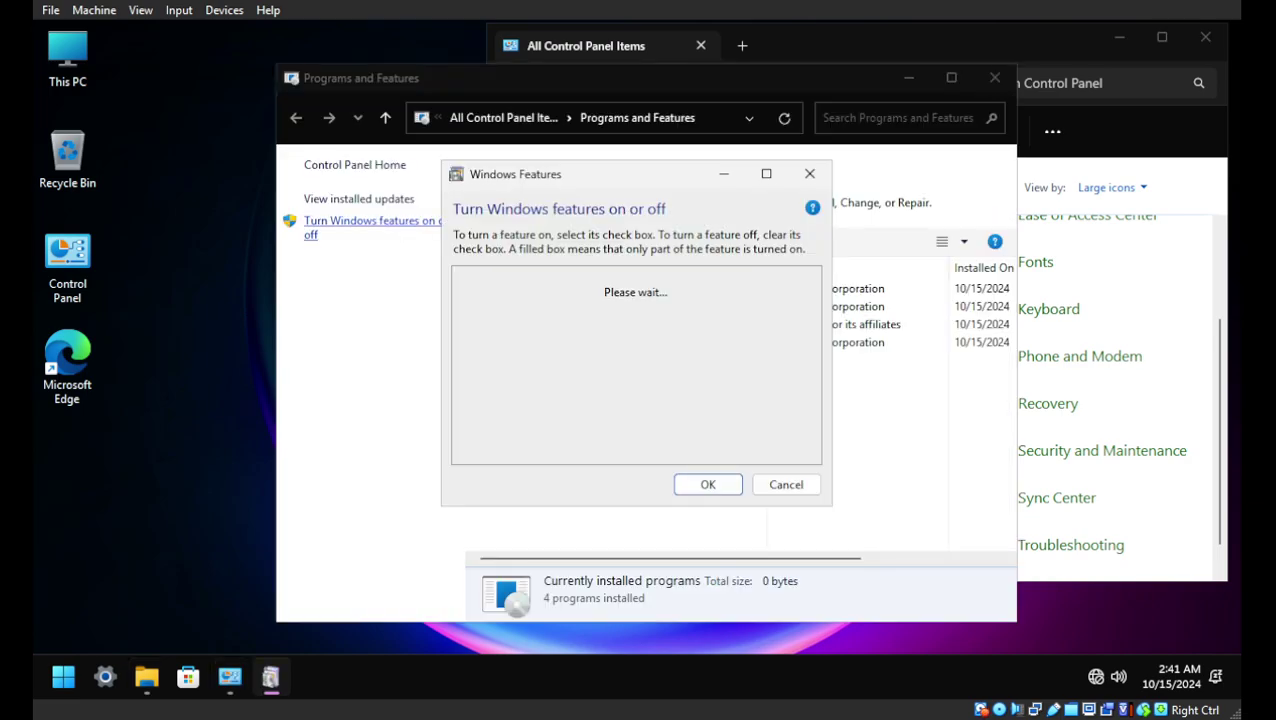
{"action": "left_click", "coordinate": [786, 484]}
Step: Uninstall Remote Desktop Connection, declining the immediate restart, and check the available actions for the other installed programs
{"action": "right_click", "coordinate": [535, 342]}
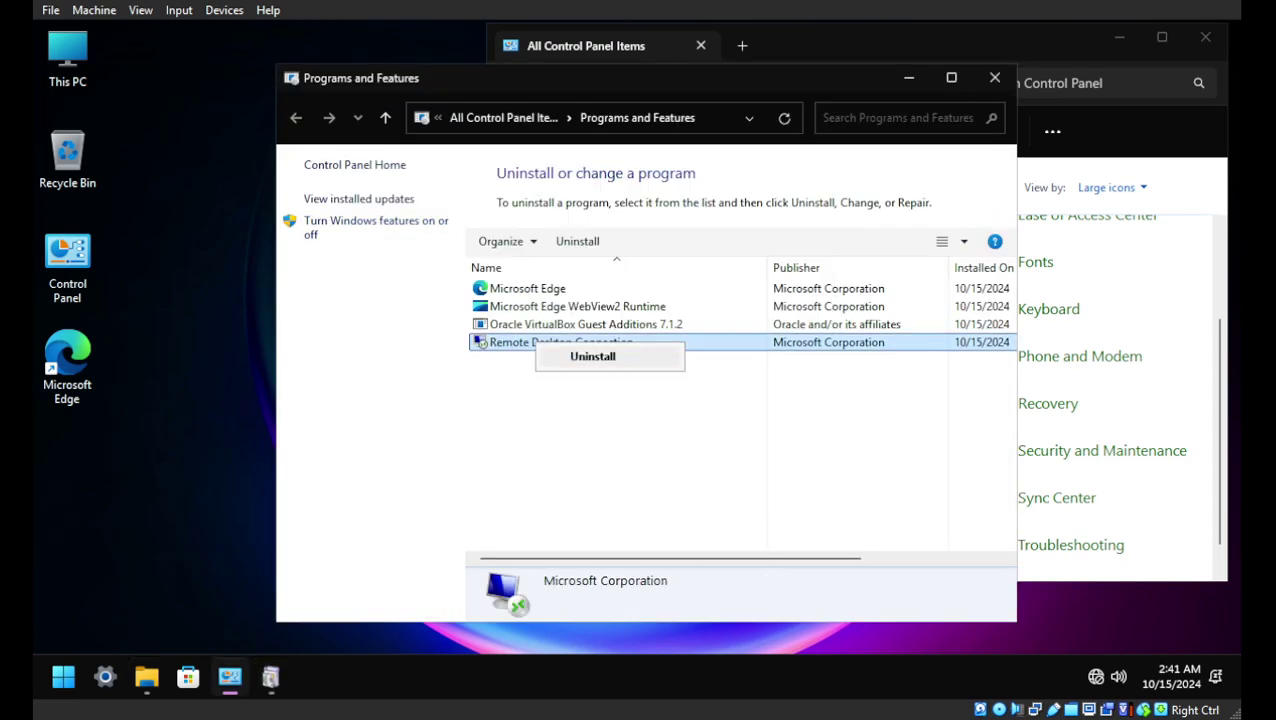
{"action": "left_click", "coordinate": [592, 356]}
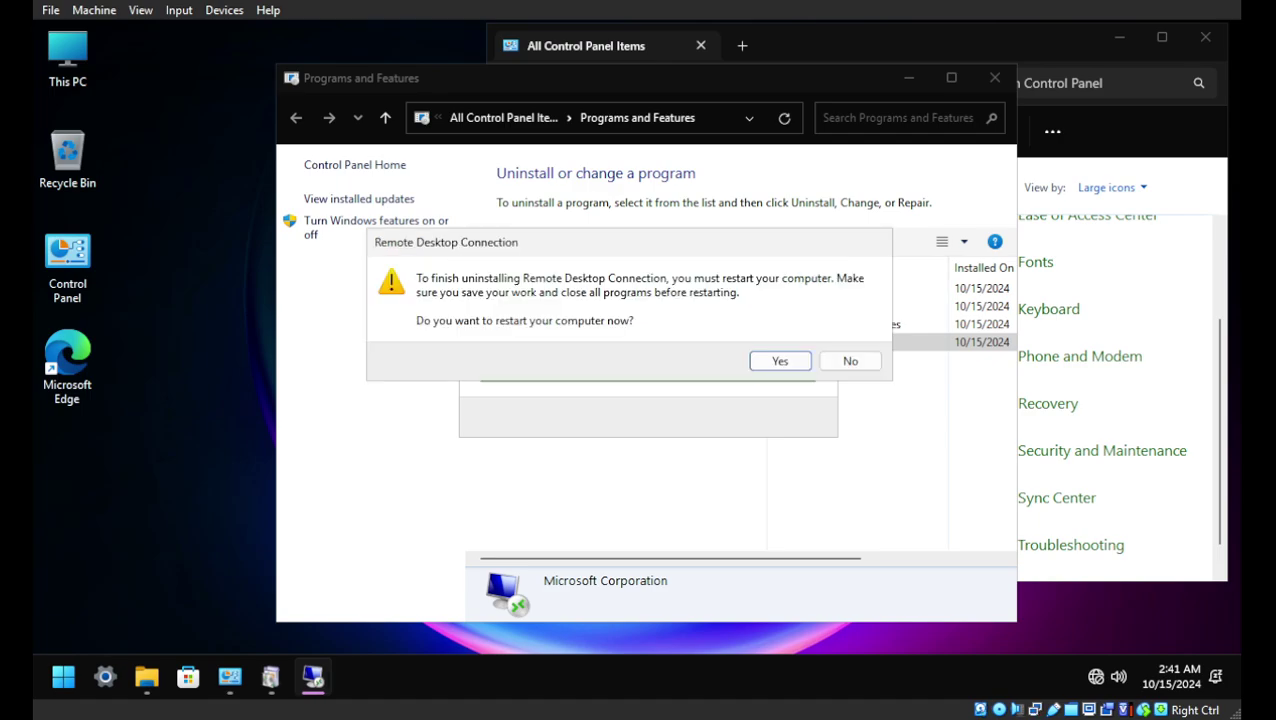
{"action": "left_click", "coordinate": [847, 360]}
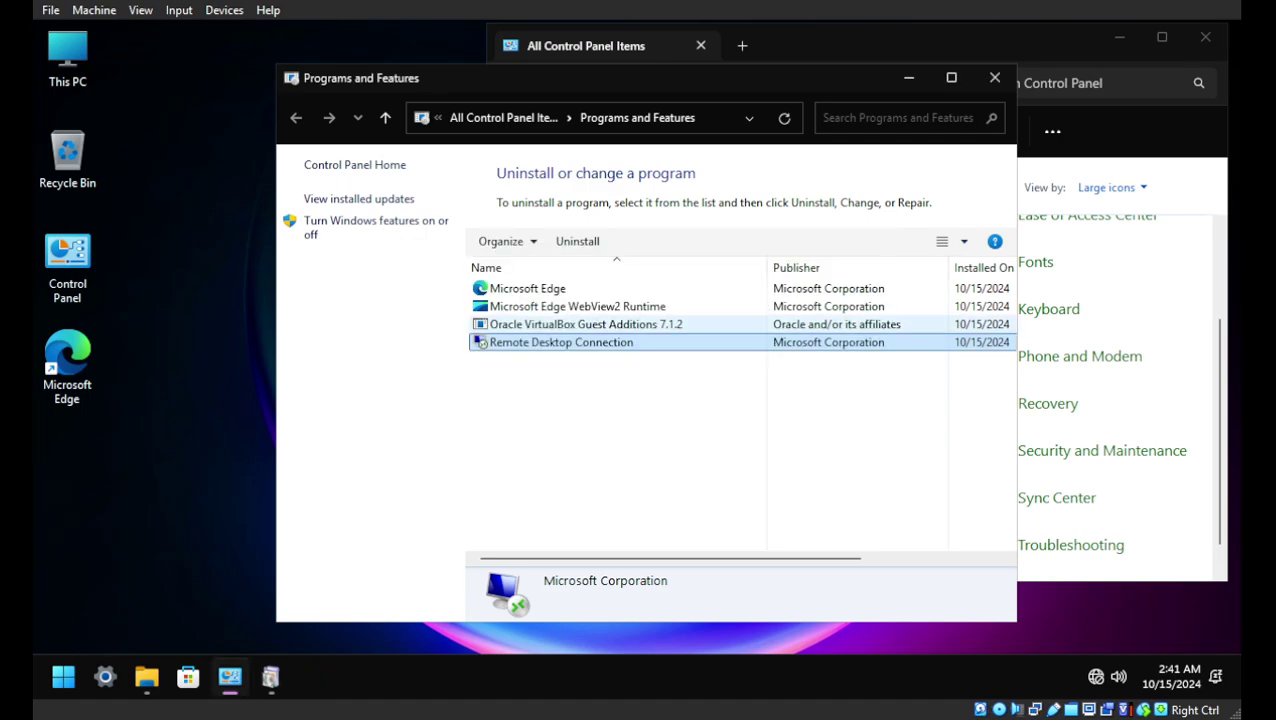
{"action": "right_click", "coordinate": [568, 287]}
{"action": "right_click", "coordinate": [545, 305]}
{"action": "right_click", "coordinate": [537, 325]}
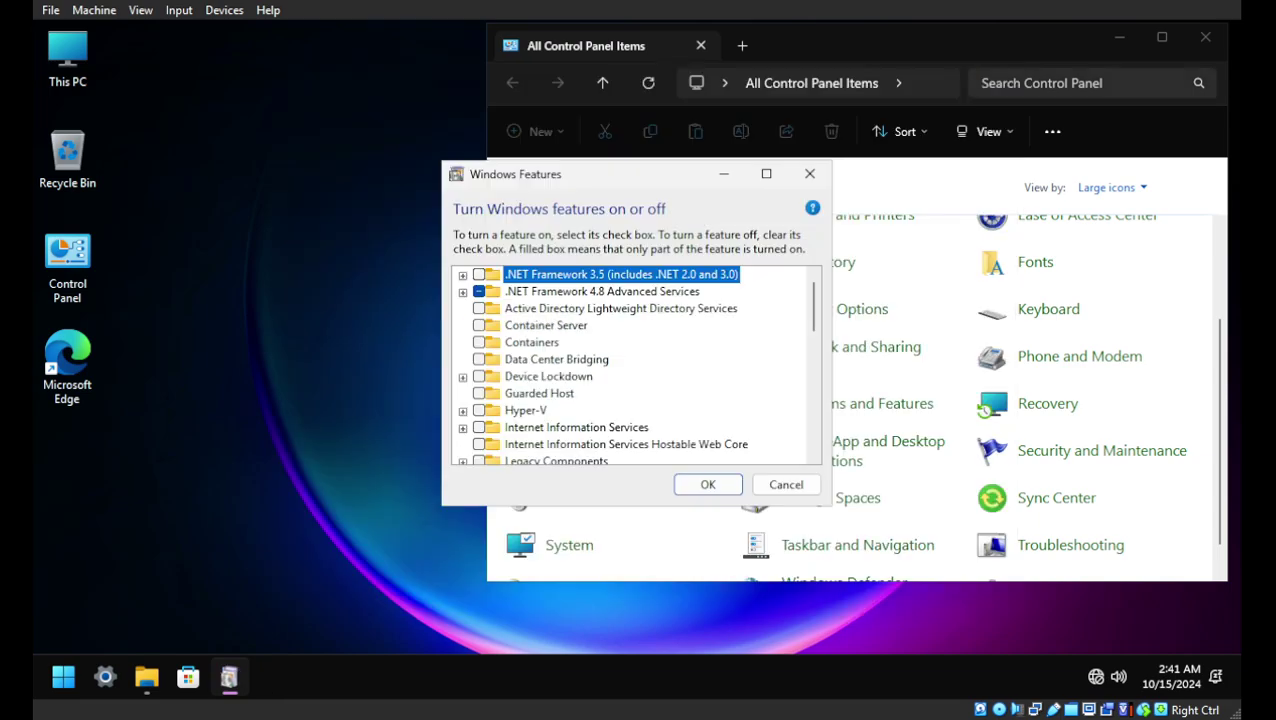
Step: Browse the Windows Features list from .NET Framework 3.5 to Work Folders Client, then cancel it and close Control Panel
{"action": "scroll", "coordinate": [634, 364], "scroll_direction": "down", "scroll_amount": 3}
{"action": "scroll", "coordinate": [634, 364], "scroll_direction": "down", "scroll_amount": 6}
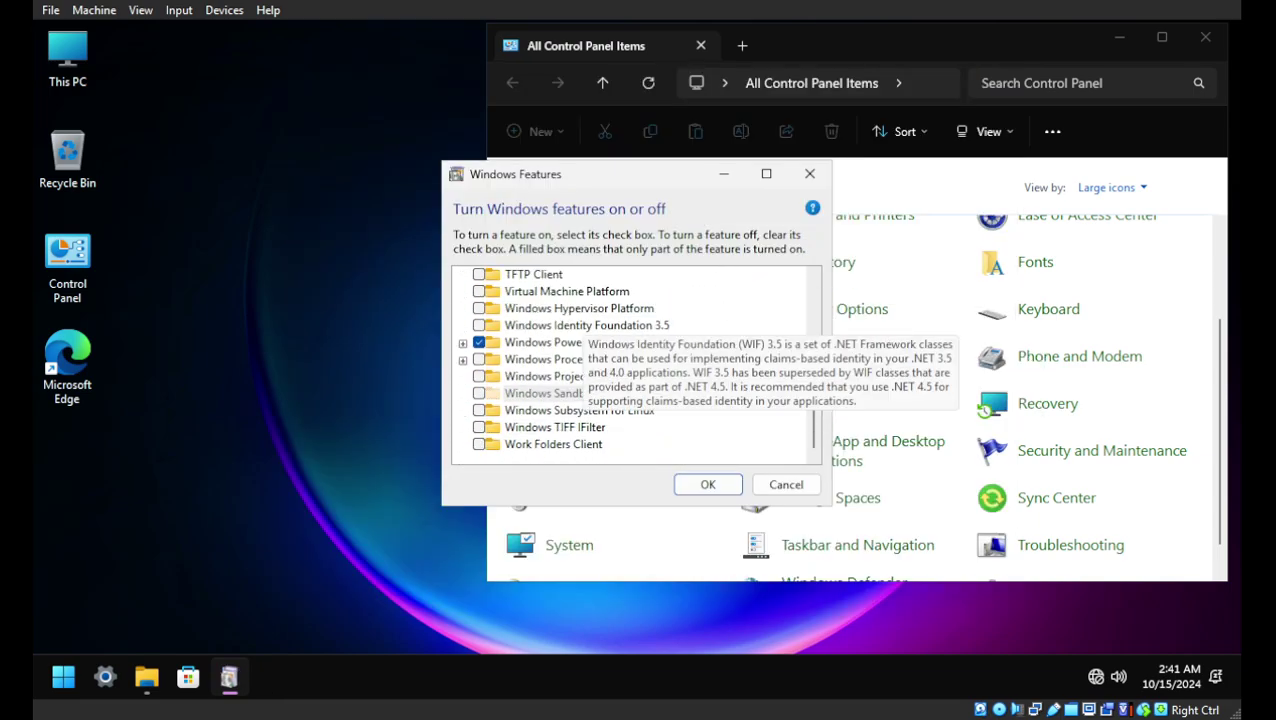
{"action": "scroll", "coordinate": [634, 364], "scroll_direction": "up", "scroll_amount": 1}
{"action": "scroll", "coordinate": [634, 364], "scroll_direction": "up", "scroll_amount": 4}
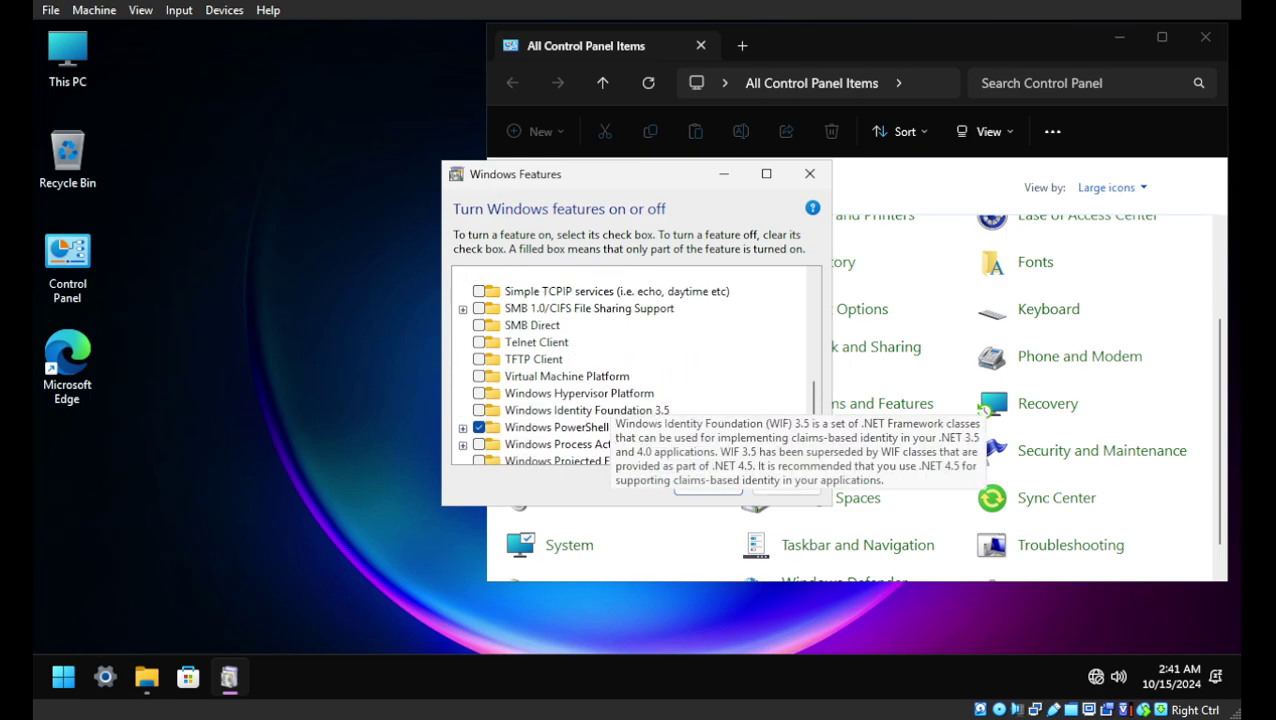
{"action": "scroll", "coordinate": [636, 364], "scroll_direction": "up", "scroll_amount": 5}
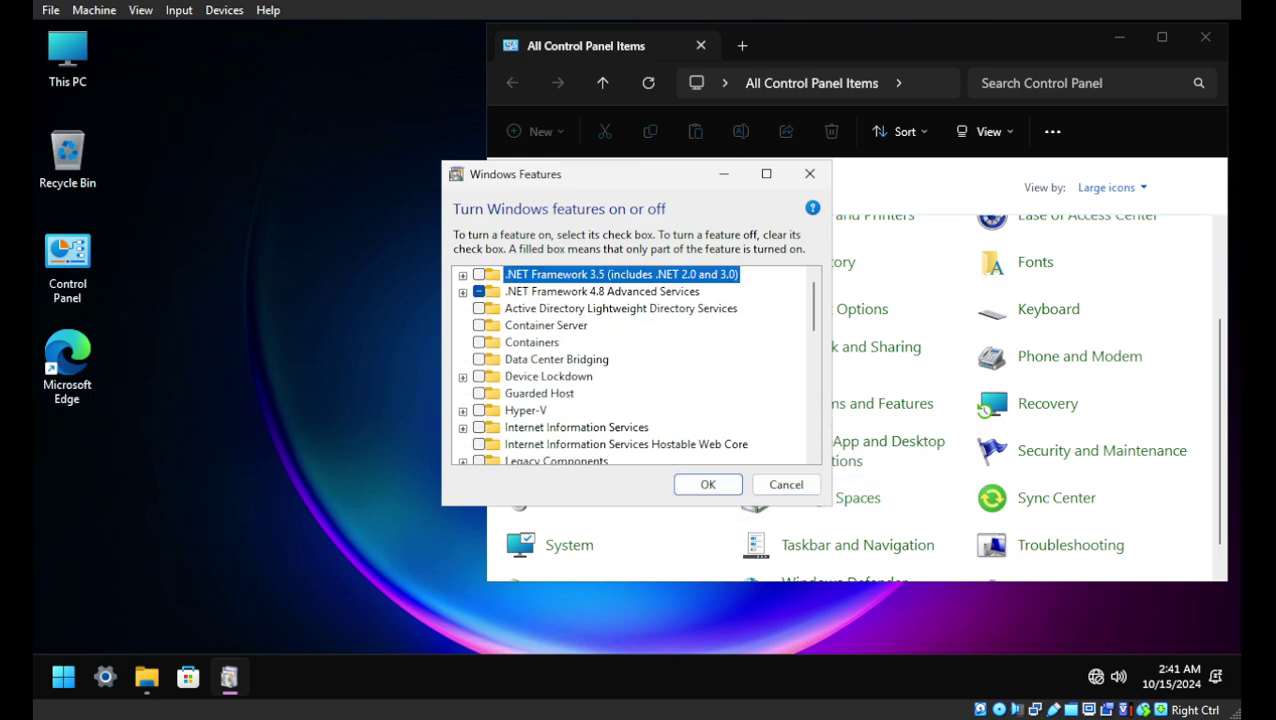
{"action": "scroll", "coordinate": [634, 364], "scroll_direction": "down", "scroll_amount": 4}
{"action": "scroll", "coordinate": [634, 364], "scroll_direction": "up", "scroll_amount": 1}
{"action": "scroll", "coordinate": [634, 364], "scroll_direction": "up", "scroll_amount": 1}
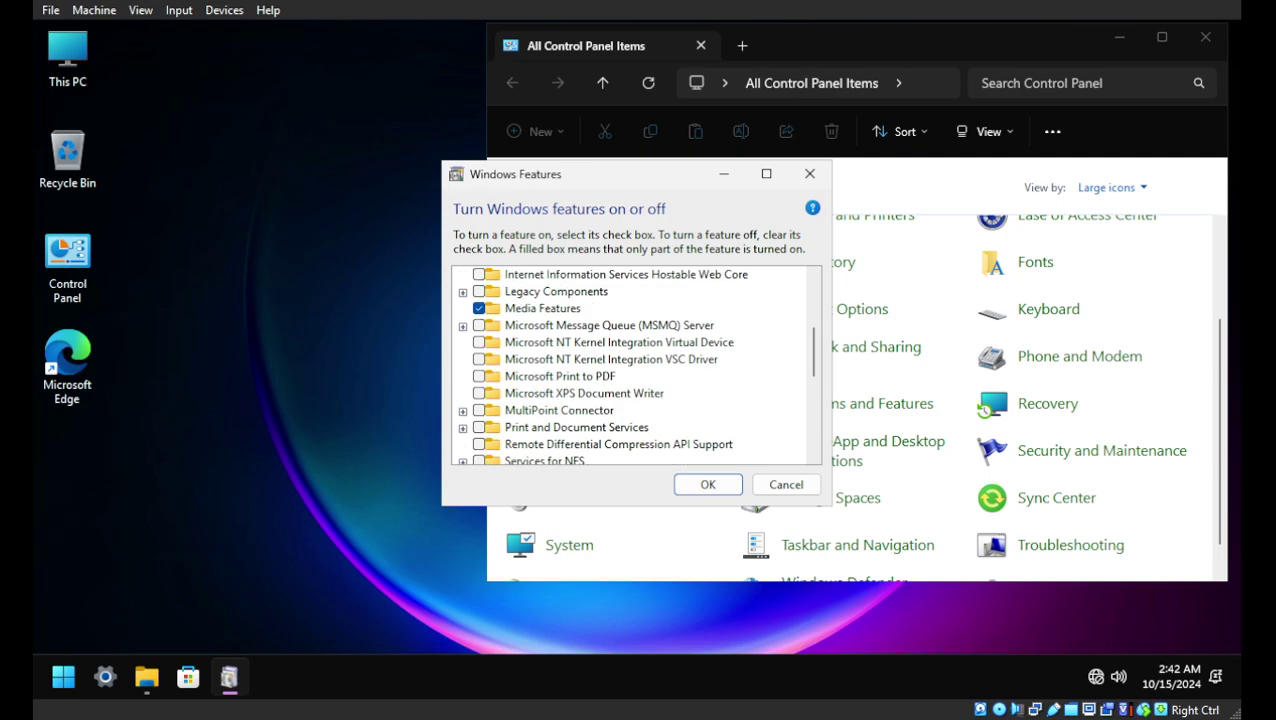
{"action": "left_click", "coordinate": [786, 484]}
{"action": "left_click", "coordinate": [1205, 37]}
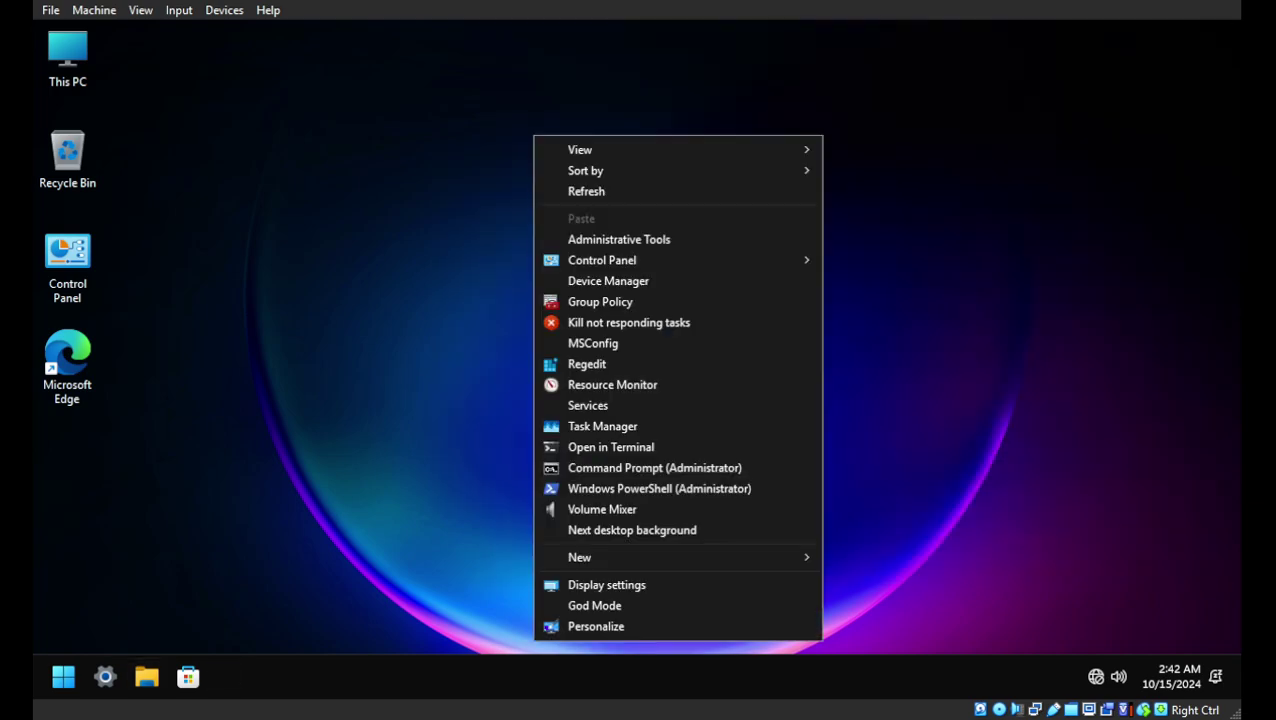
Step: In an administrator Command Prompt, enter a DISM command beginning with dism /online /disable-feature /featurename:window
{"action": "right_click", "coordinate": [535, 137]}
{"action": "left_click", "coordinate": [654, 467]}
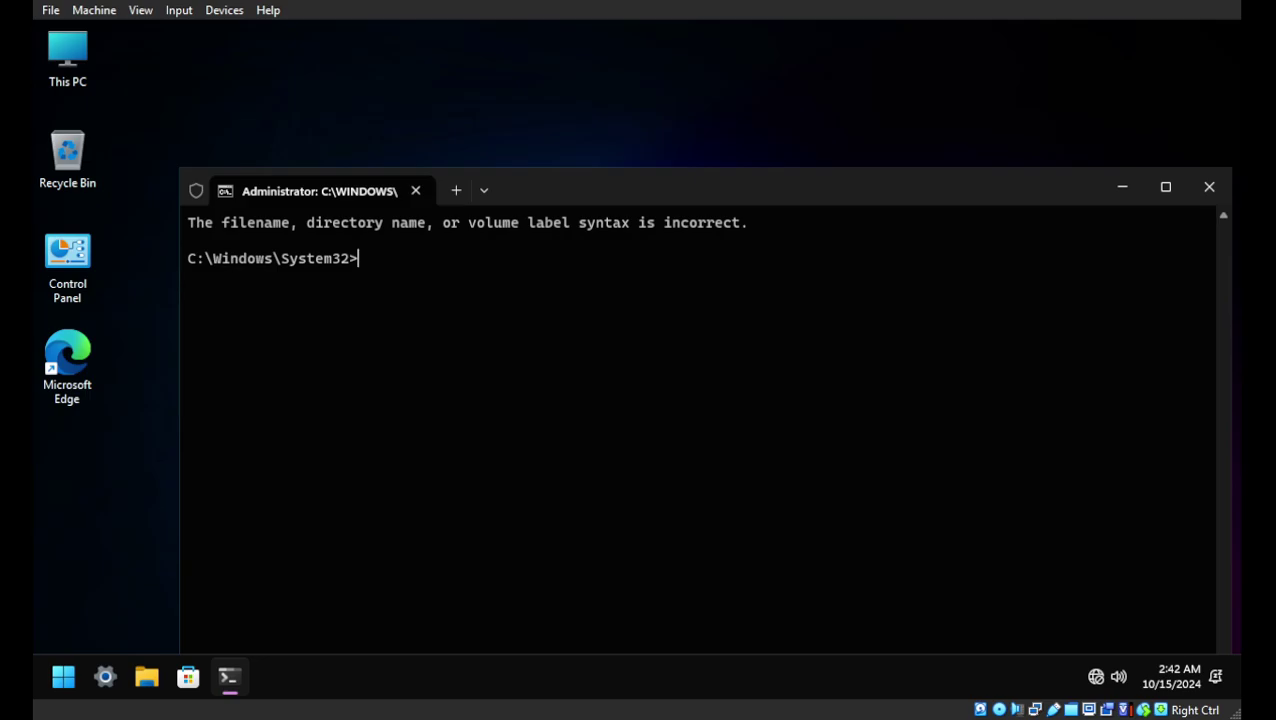
{"action": "type", "text": "dism /online"}
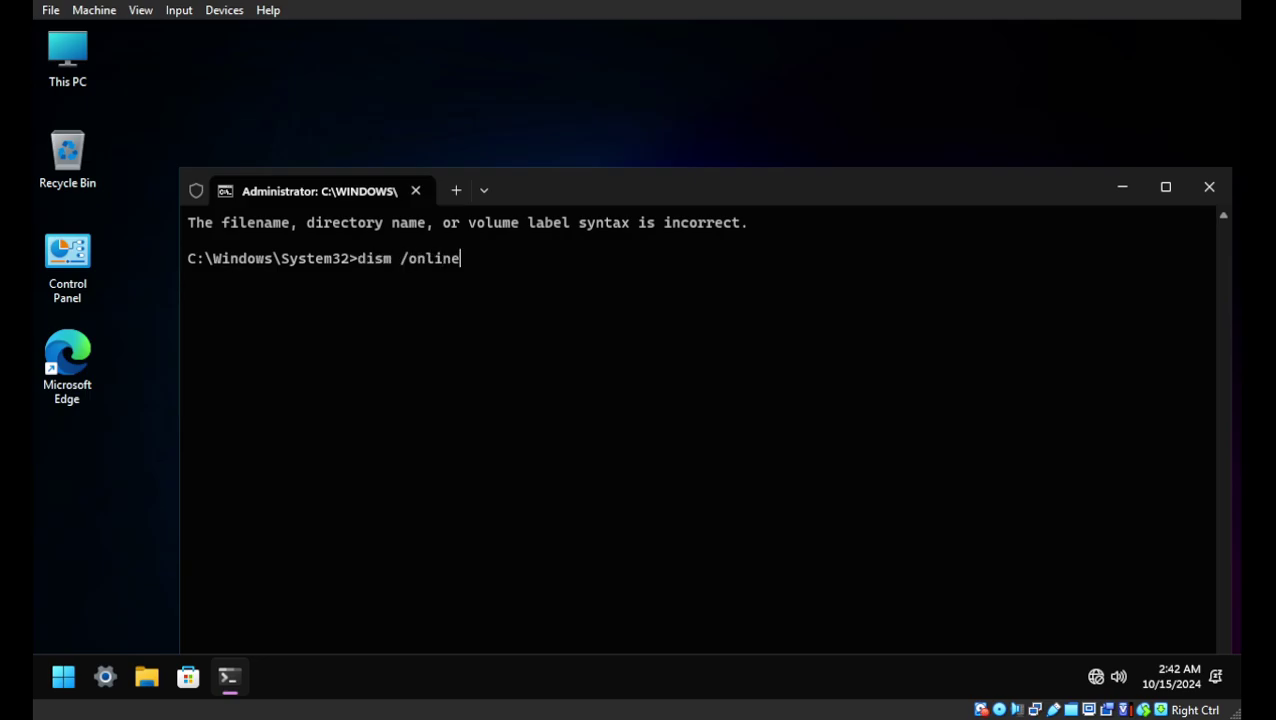
{"action": "type", "text": "isable-featu"}
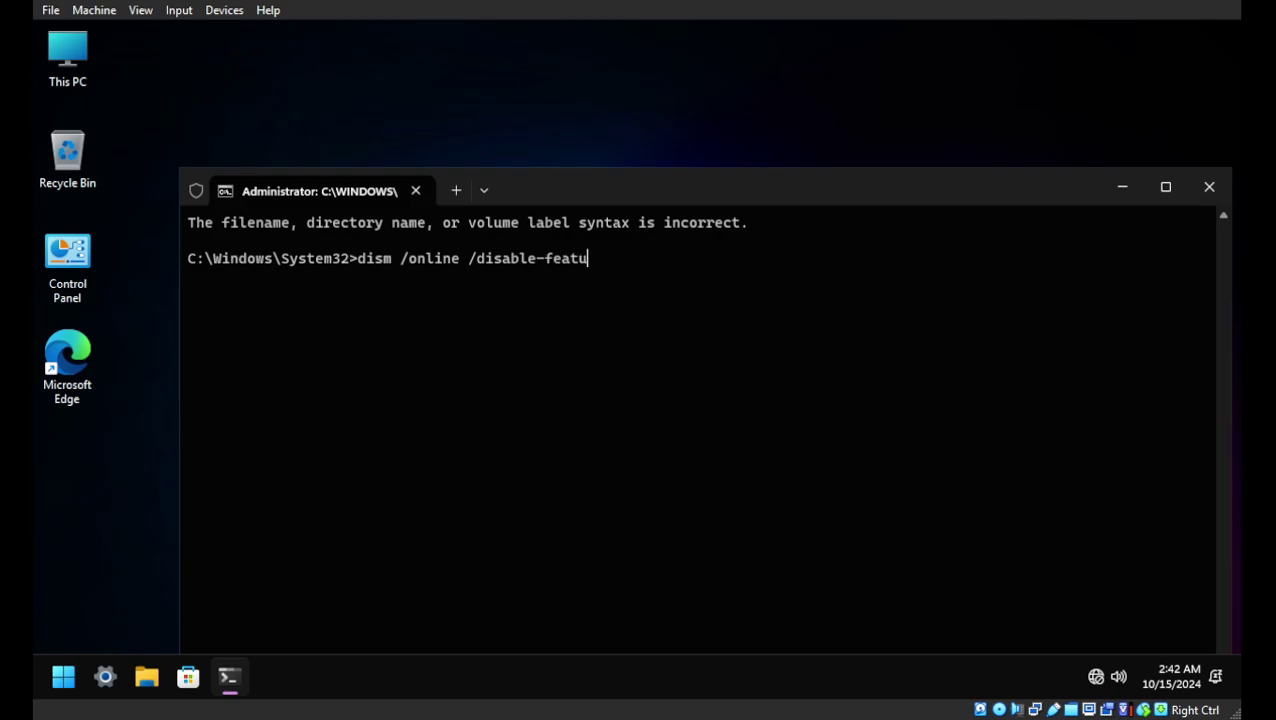
{"action": "type", "text": "re /featurename:window"}
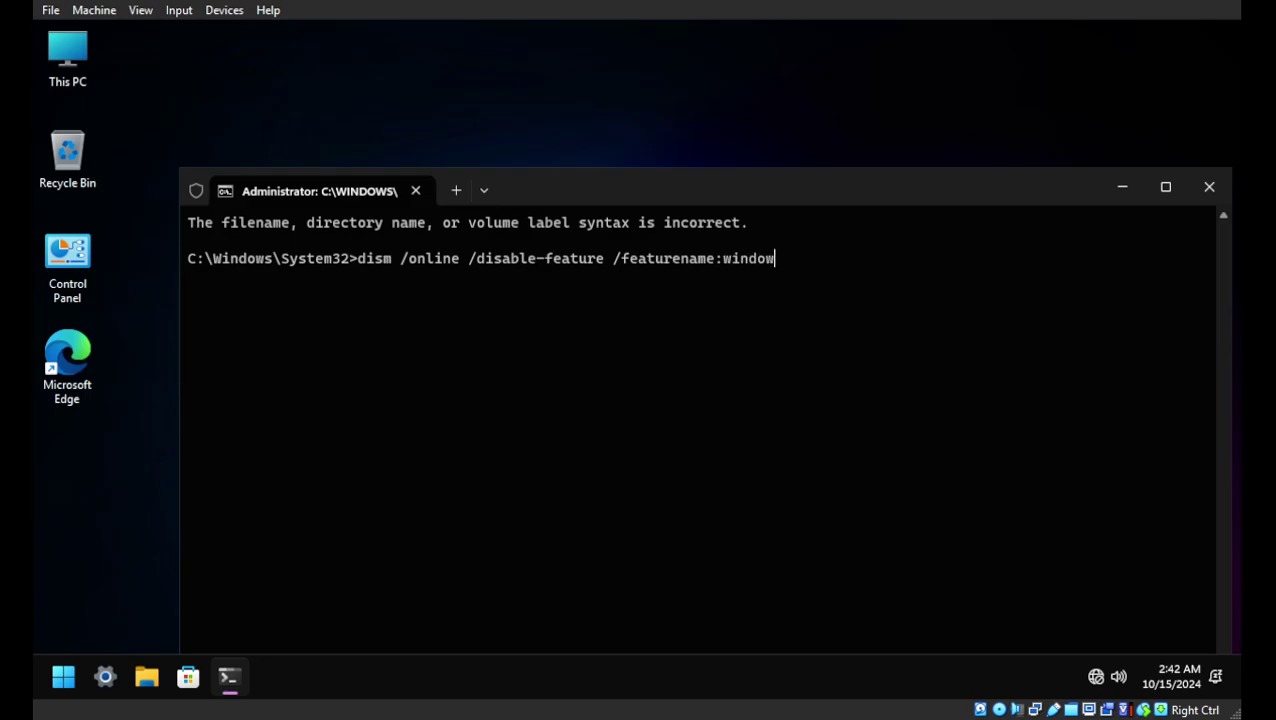
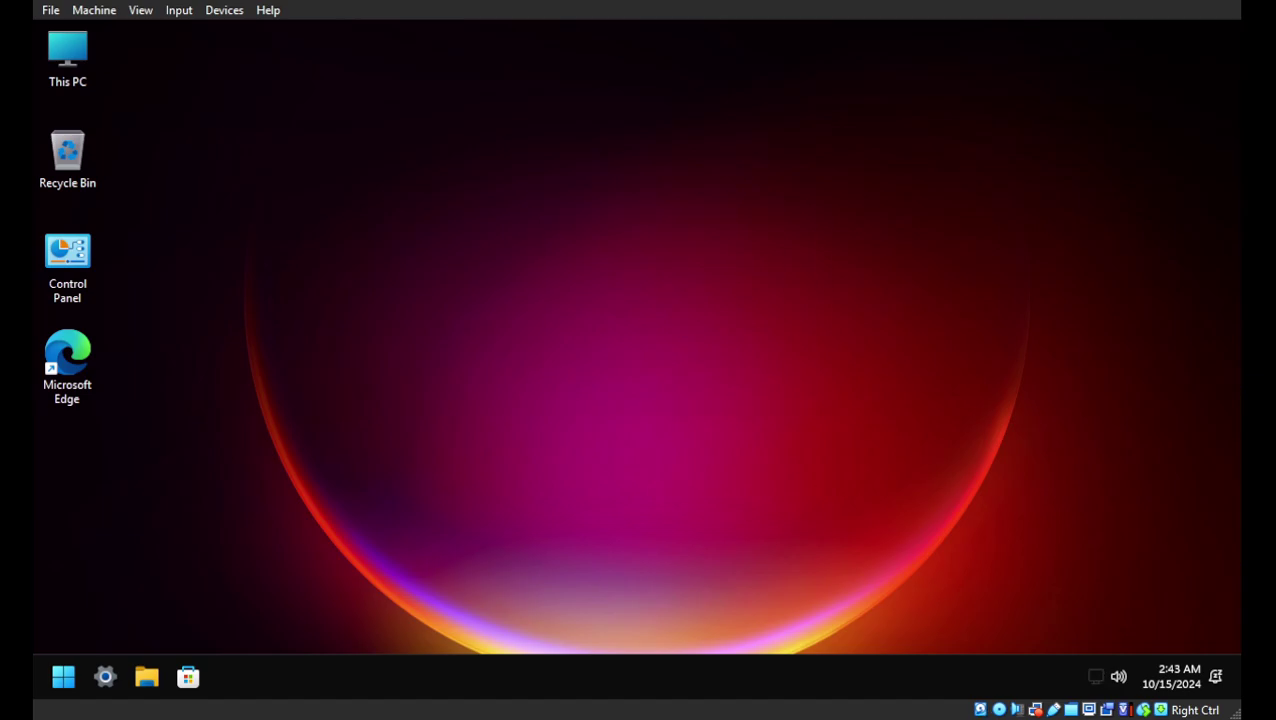
Step: Launch Dism++x64.exe from the Dism++10.1.1002.1B network drive (Z:) and close the File Explorer window
{"action": "double_click", "coordinate": [67, 58]}
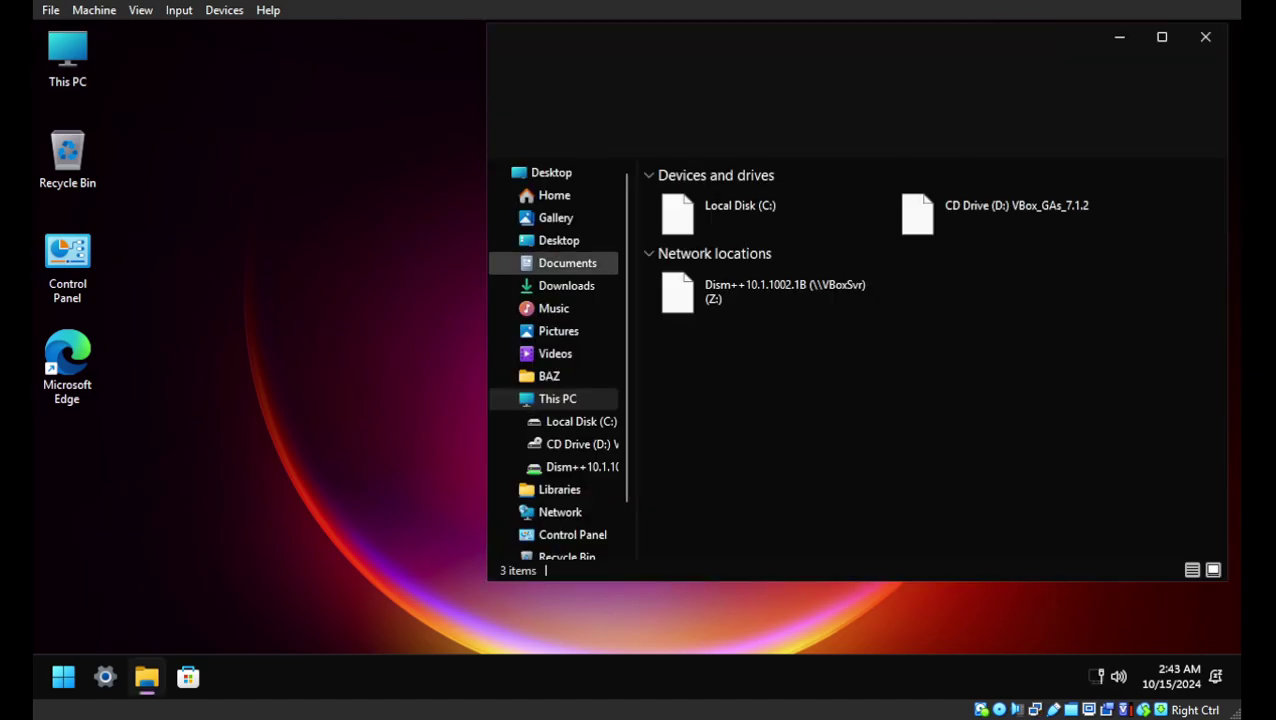
{"action": "left_click", "coordinate": [768, 292]}
{"action": "double_click", "coordinate": [768, 292]}
{"action": "double_click", "coordinate": [730, 236]}
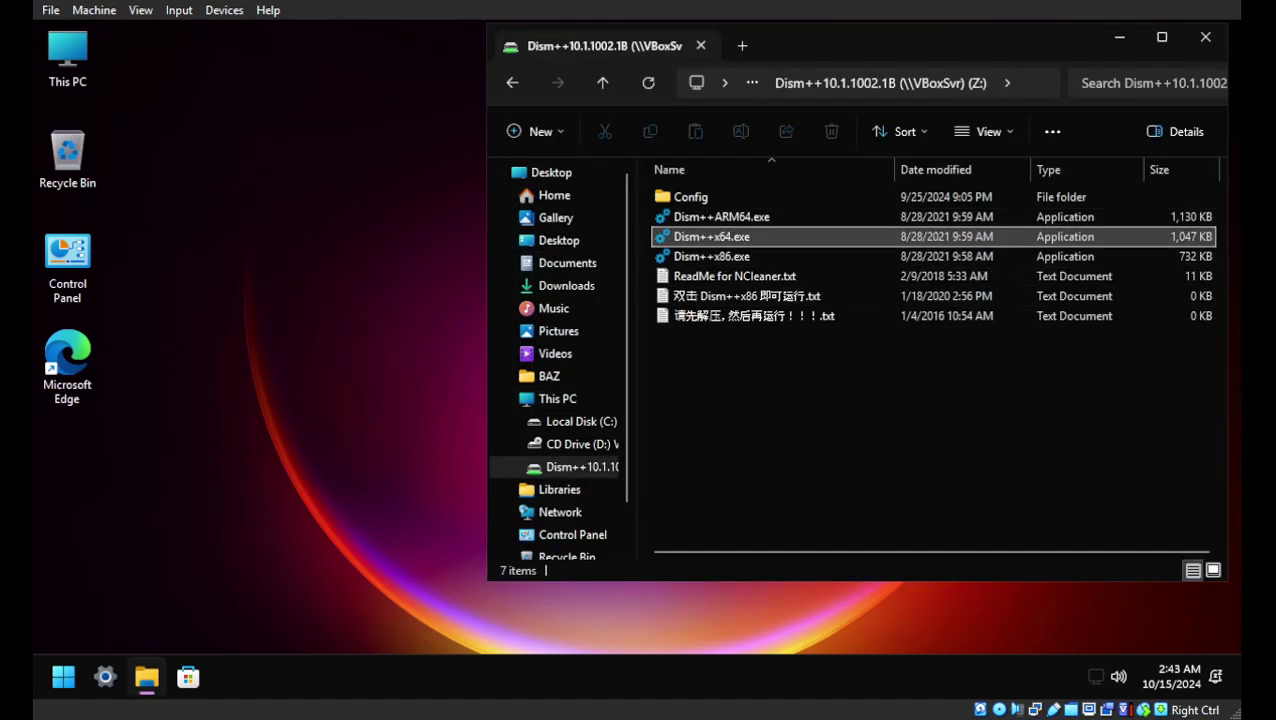
{"action": "left_click", "coordinate": [1205, 37]}
{"action": "key", "text": "alt+F4"}
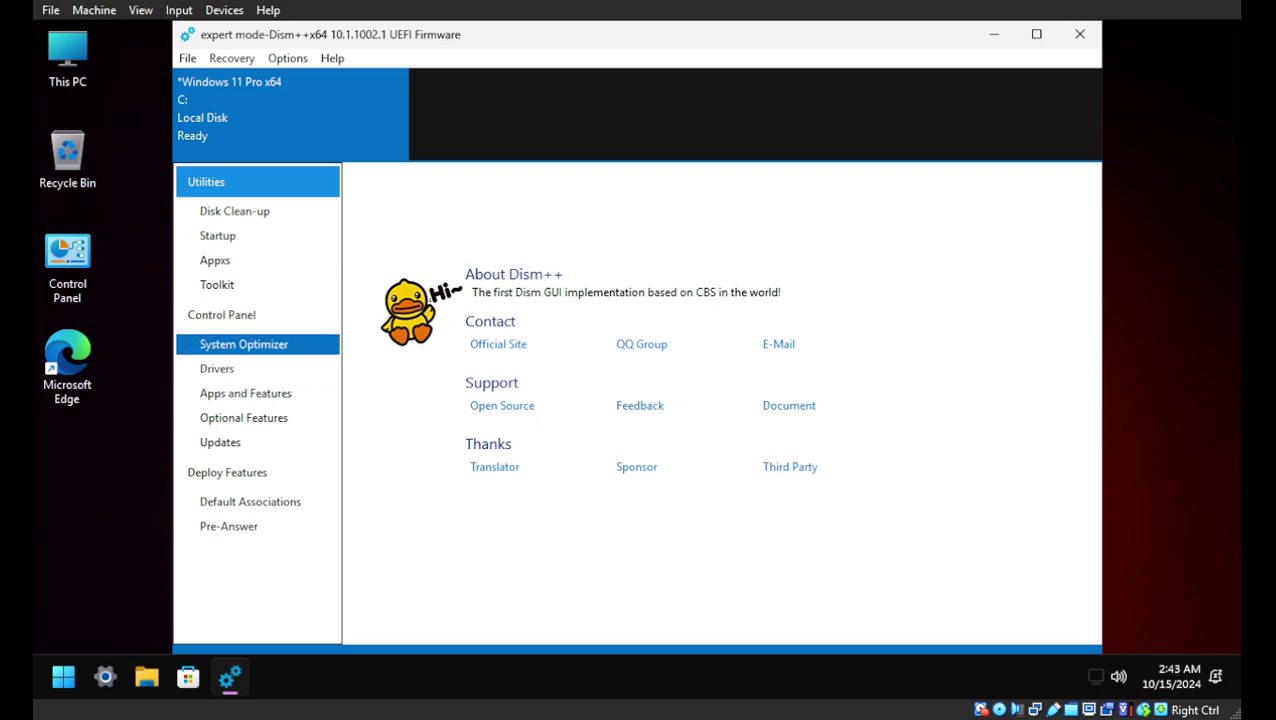
Step: Check the optional features and installed applications, uninstall the Microsoft Edge Webview2 (Platform) optional feature, and close Dism++
{"action": "left_click", "coordinate": [243, 417]}
{"action": "left_click", "coordinate": [721, 344]}
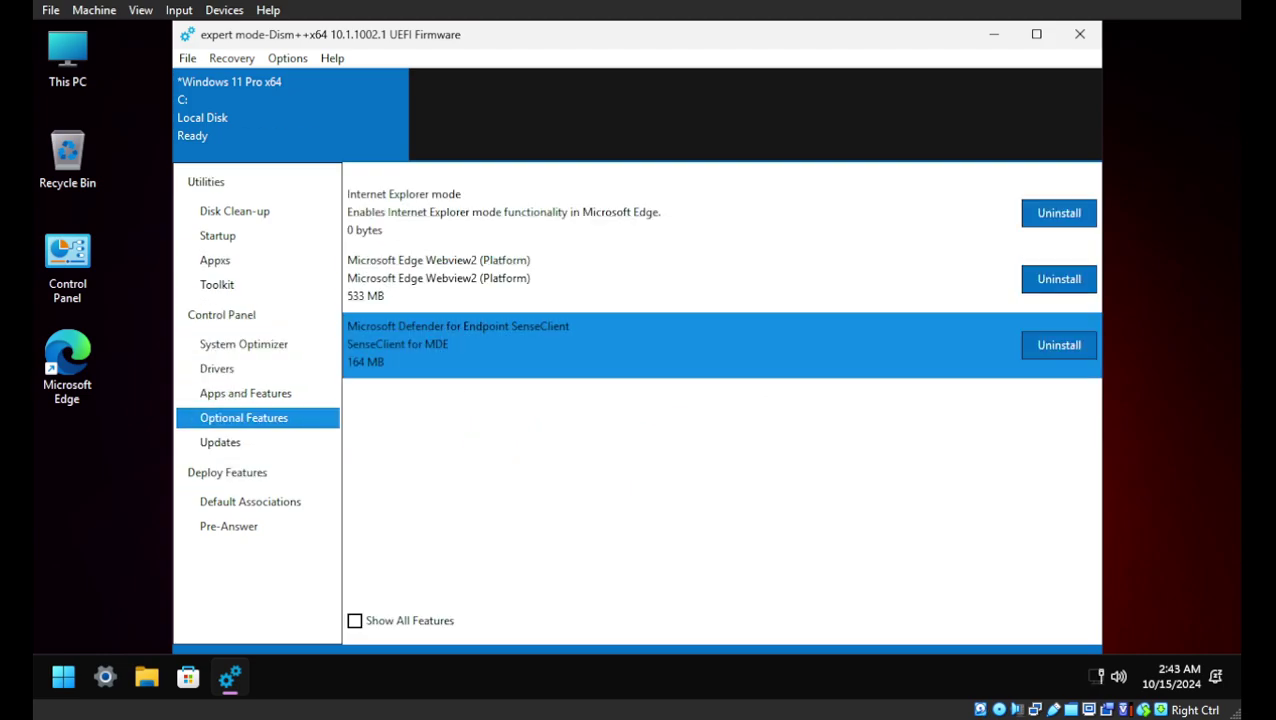
{"action": "left_click", "coordinate": [257, 393]}
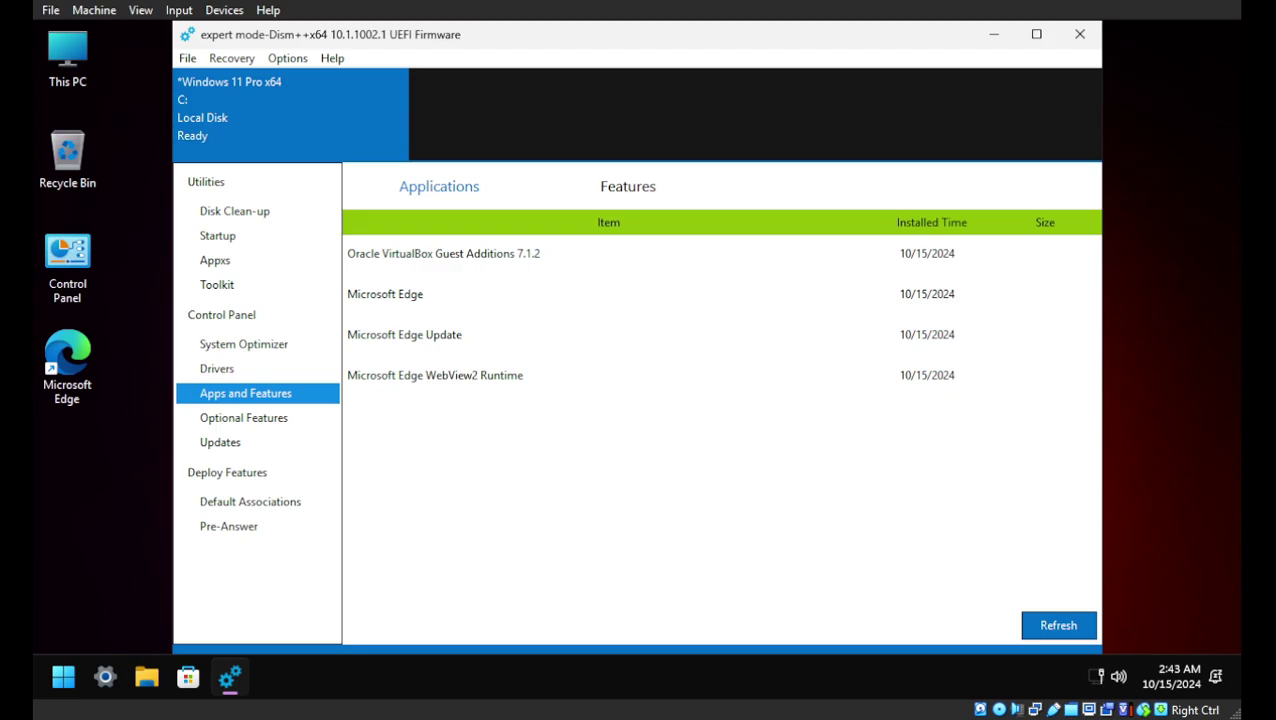
{"action": "left_click", "coordinate": [257, 417]}
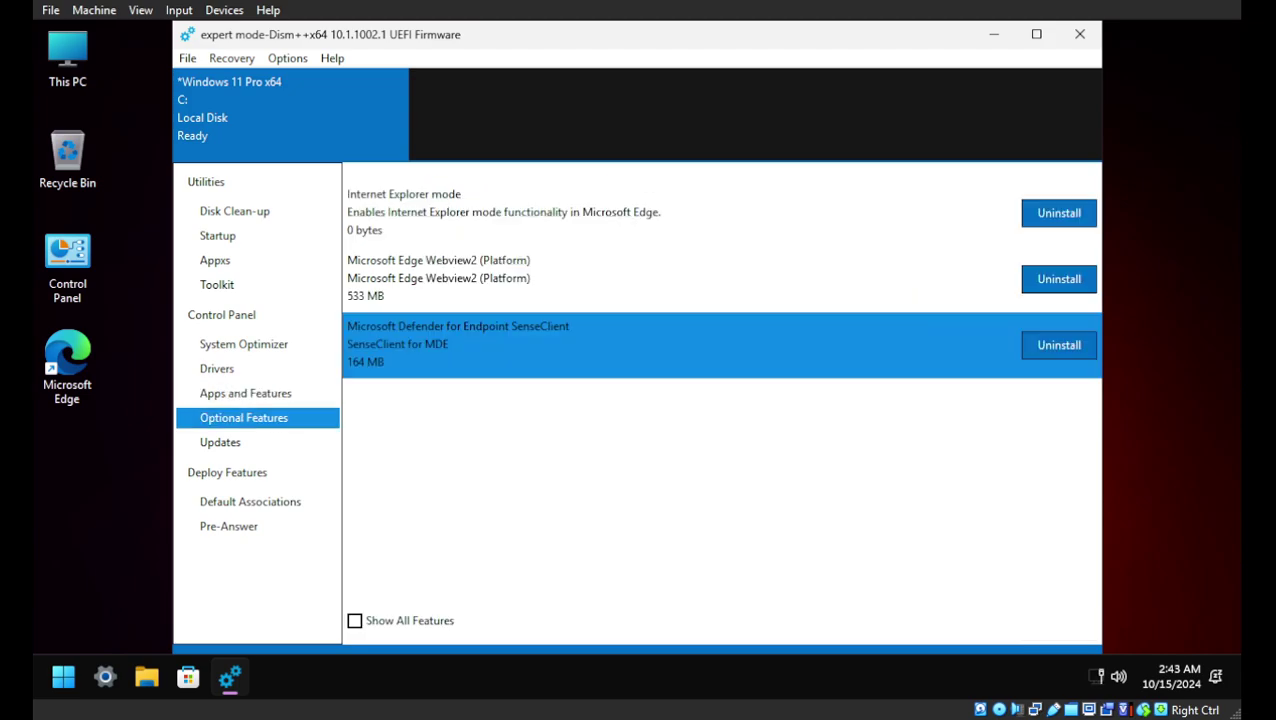
{"action": "left_click", "coordinate": [680, 278]}
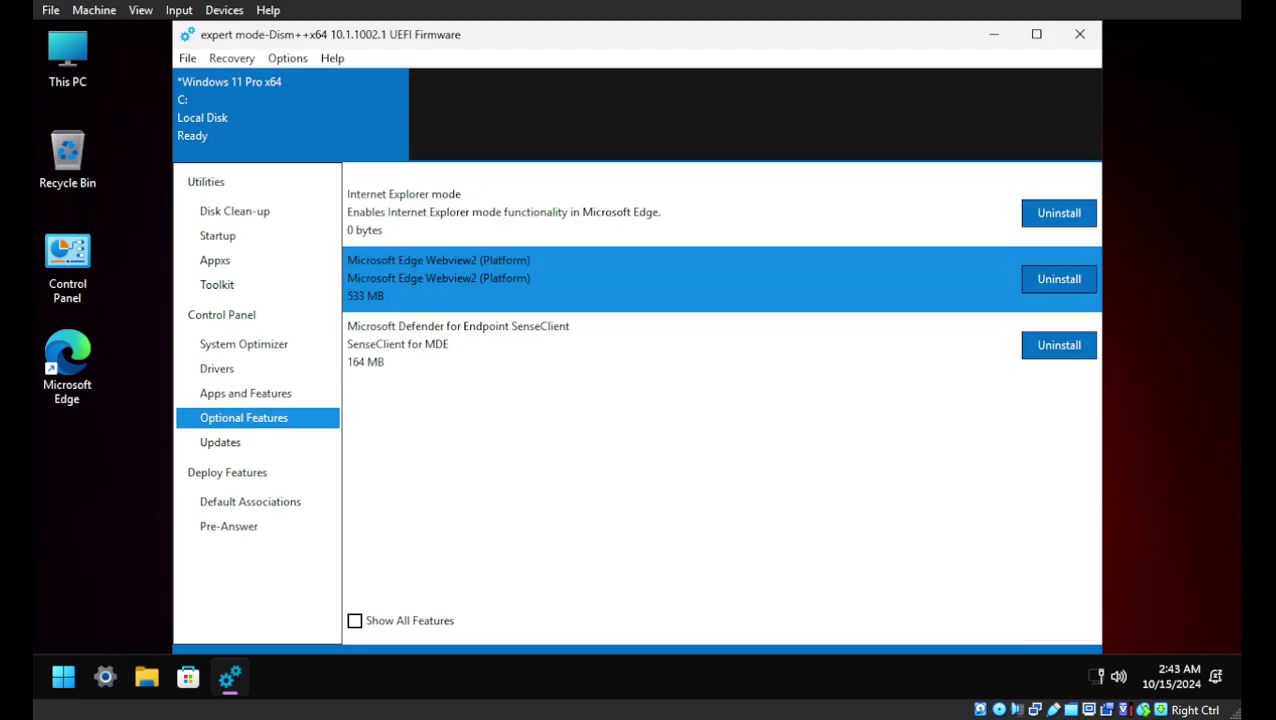
{"action": "left_click", "coordinate": [1059, 278]}
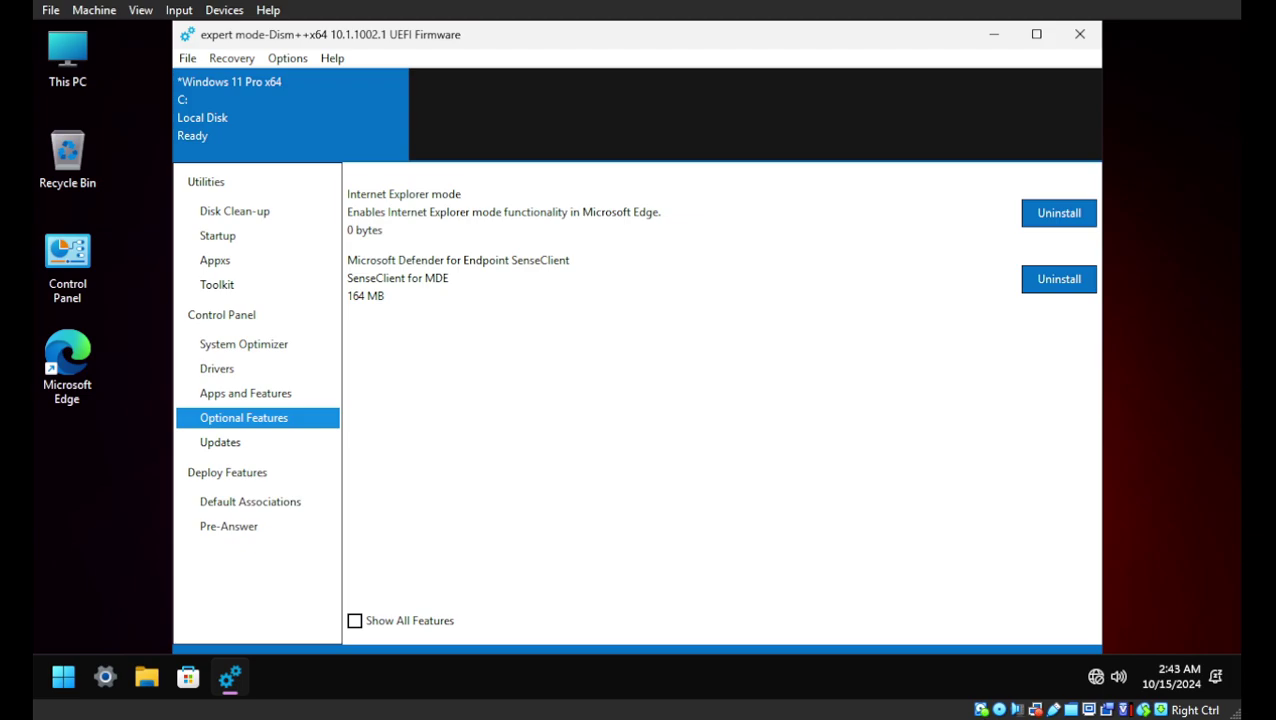
{"action": "left_click", "coordinate": [1080, 34]}
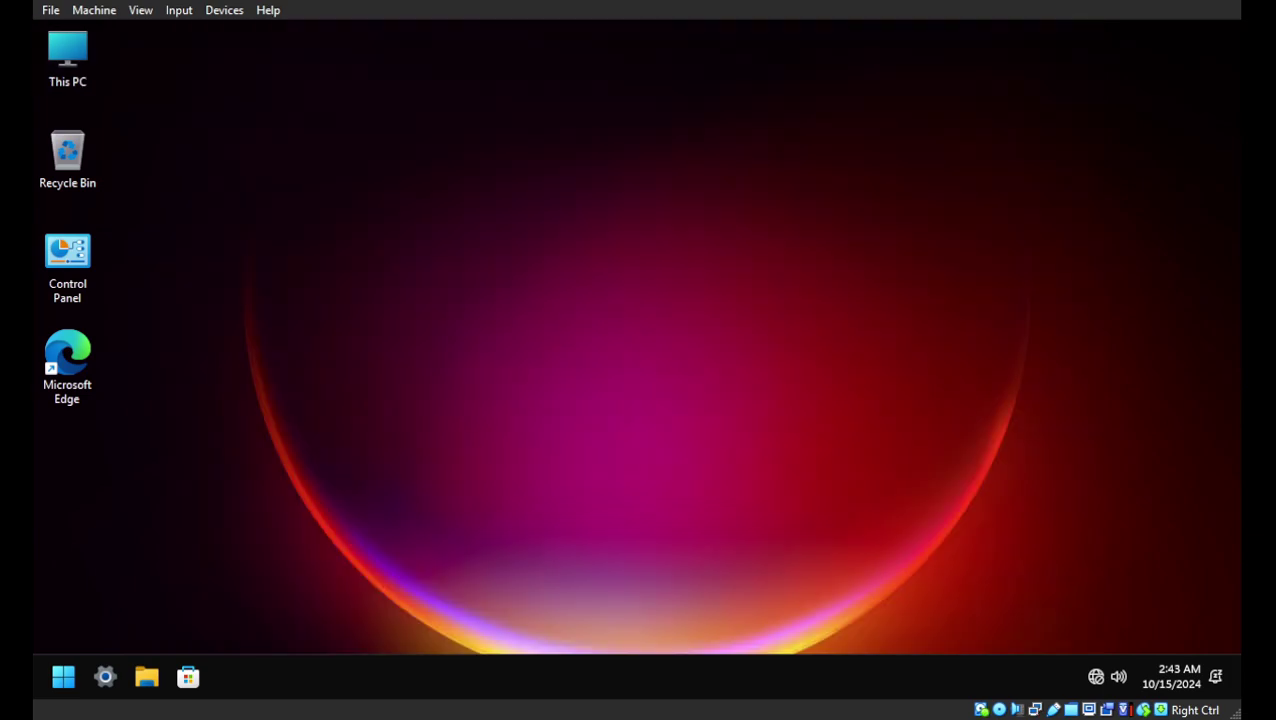
{"action": "right_click", "coordinate": [613, 169]}
{"action": "key", "text": "Escape"}
{"action": "key", "text": "super"}
{"action": "key", "text": "super"}
{"action": "key", "text": "super"}
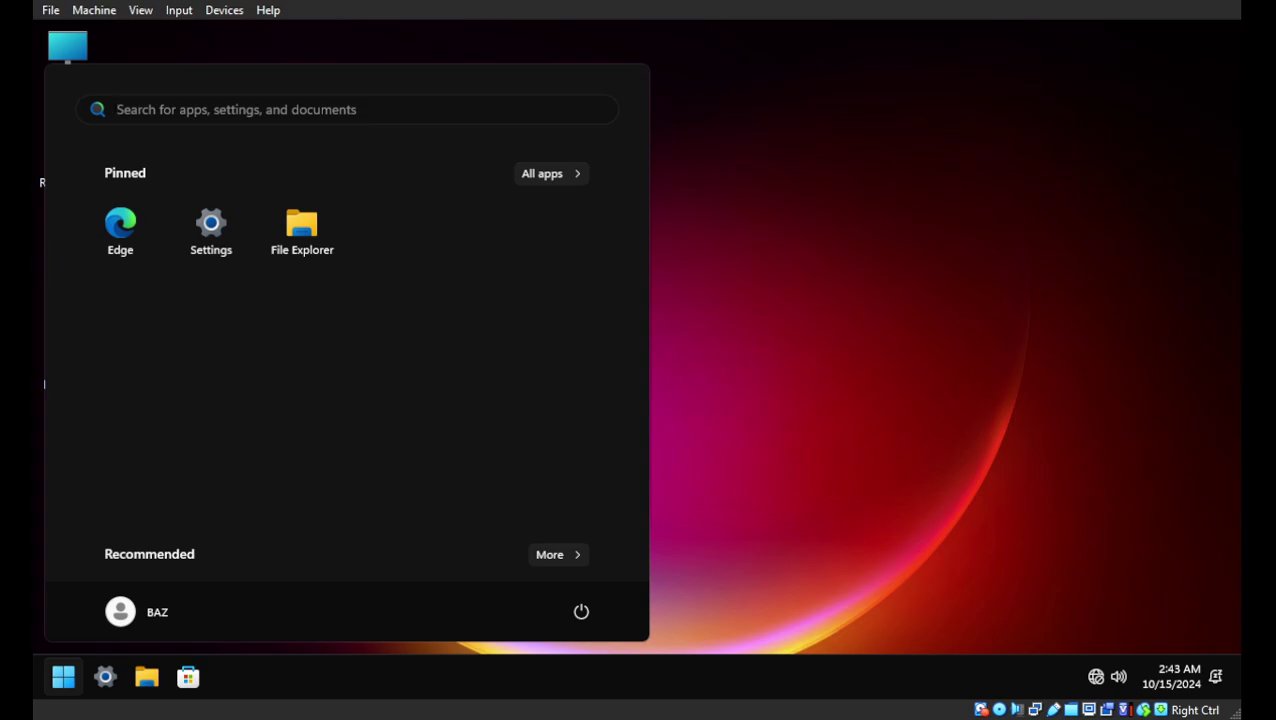
{"action": "type", "text": "1233f"}
{"action": "key", "text": "Escape"}
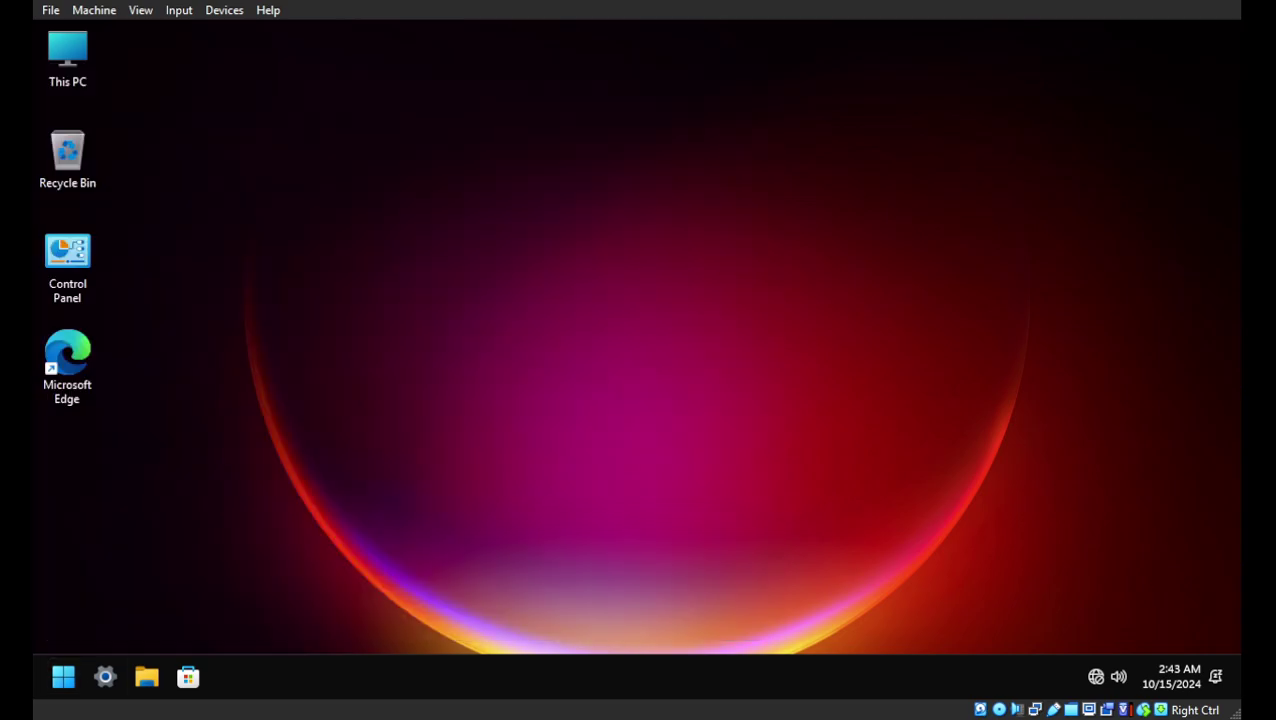
Step: Examine the storage usage breakdown under System > Storage in Windows Settings, then close Settings
{"action": "left_click", "coordinate": [63, 677]}
{"action": "left_click", "coordinate": [209, 230]}
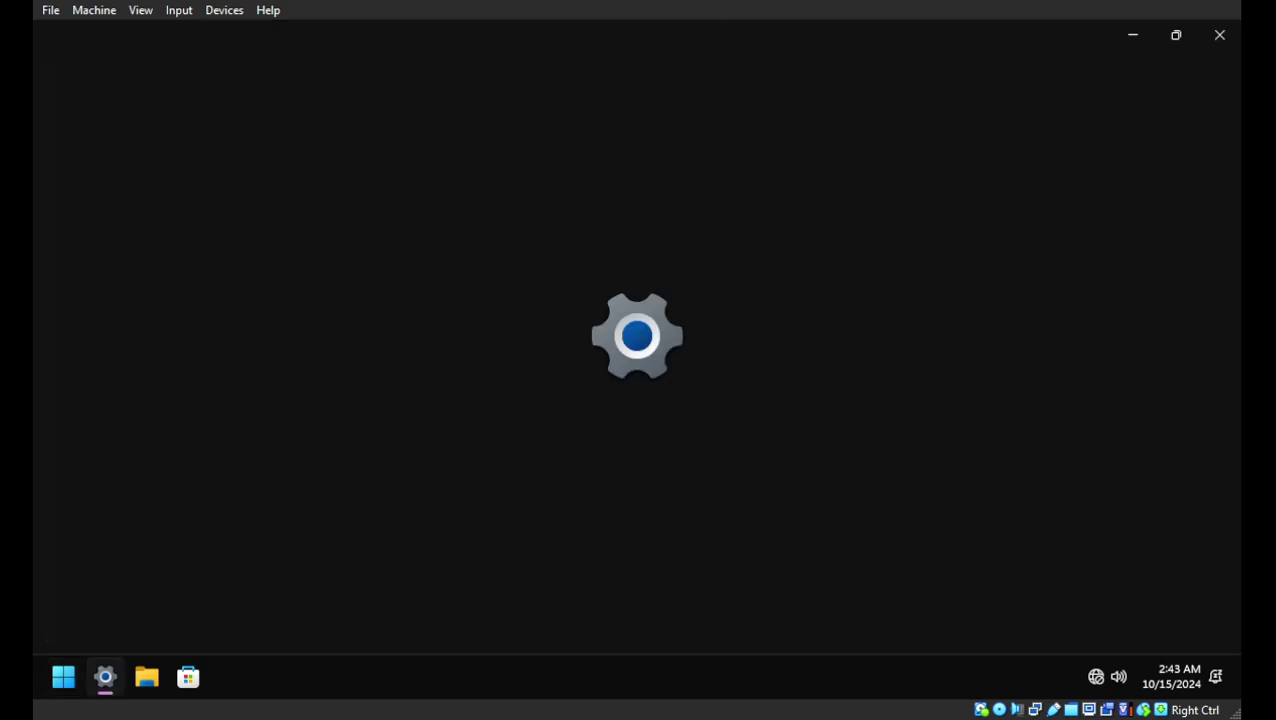
{"action": "scroll", "coordinate": [785, 385], "scroll_direction": "down", "scroll_amount": 3}
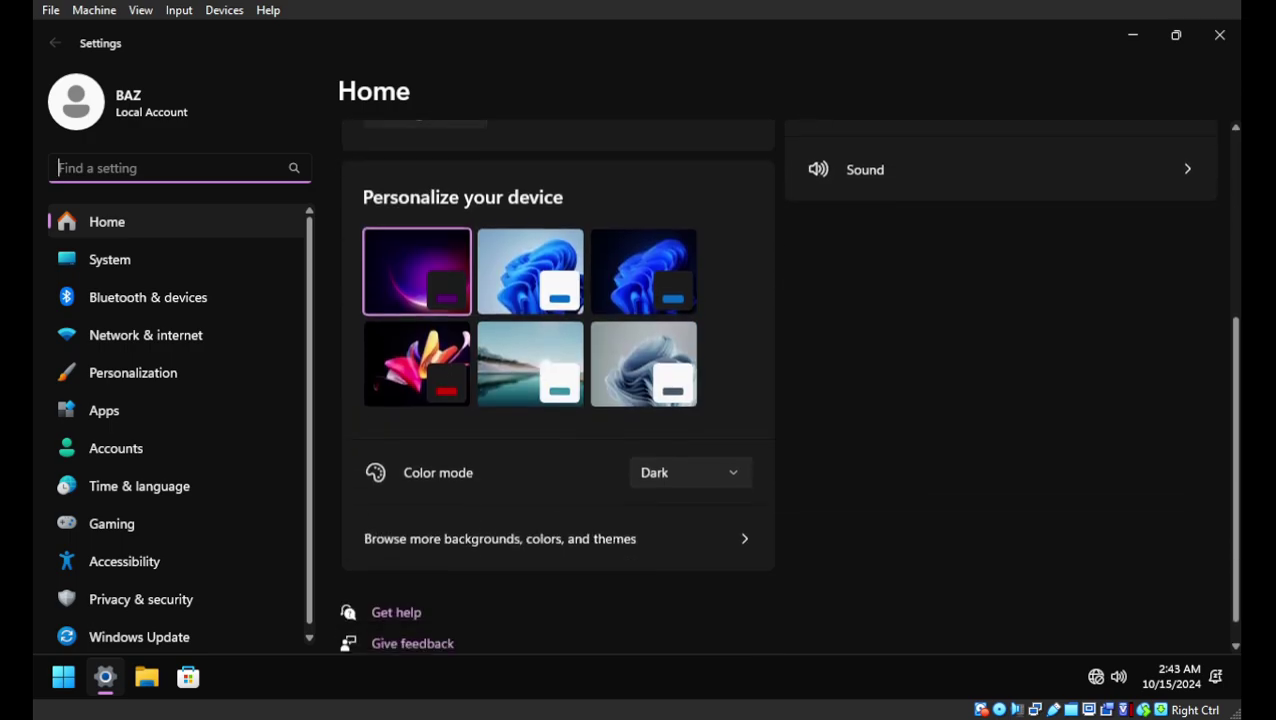
{"action": "scroll", "coordinate": [785, 385], "scroll_direction": "up", "scroll_amount": 1}
{"action": "scroll", "coordinate": [785, 385], "scroll_direction": "up", "scroll_amount": 2}
{"action": "left_click", "coordinate": [131, 259]}
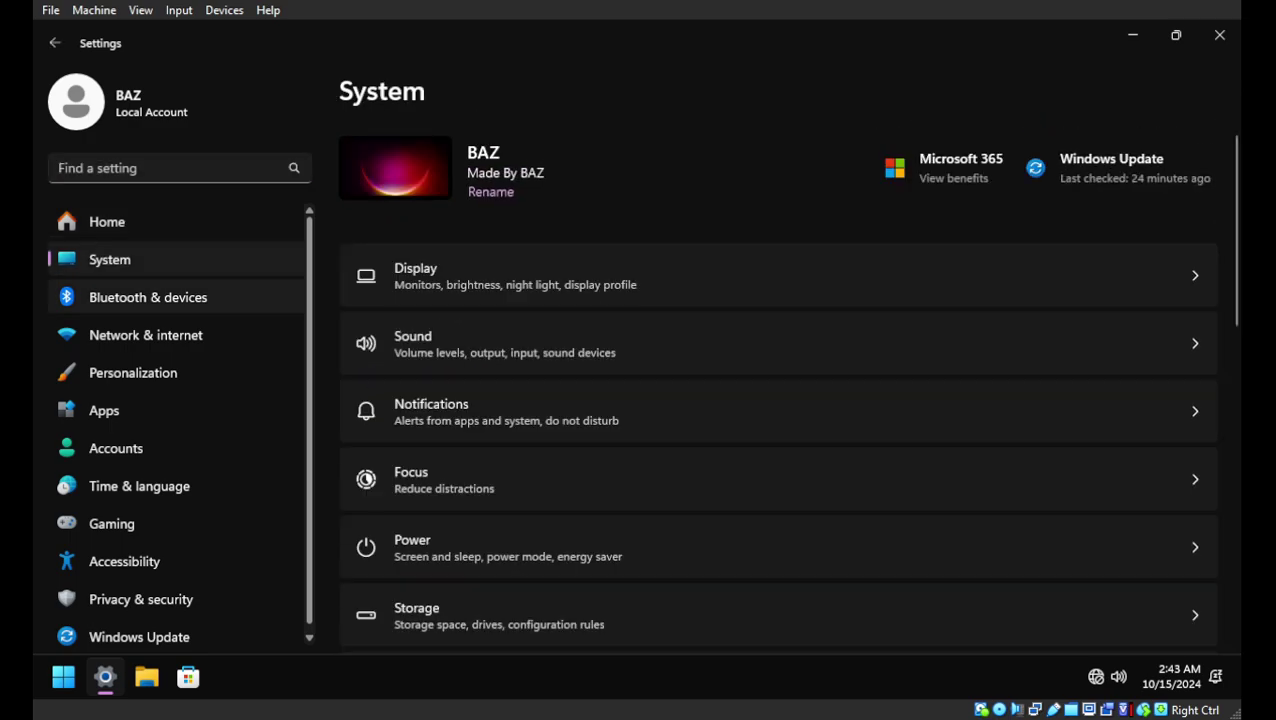
{"action": "scroll", "coordinate": [778, 385], "scroll_direction": "down", "scroll_amount": 3}
{"action": "scroll", "coordinate": [778, 385], "scroll_direction": "up", "scroll_amount": 2}
{"action": "left_click", "coordinate": [778, 454]}
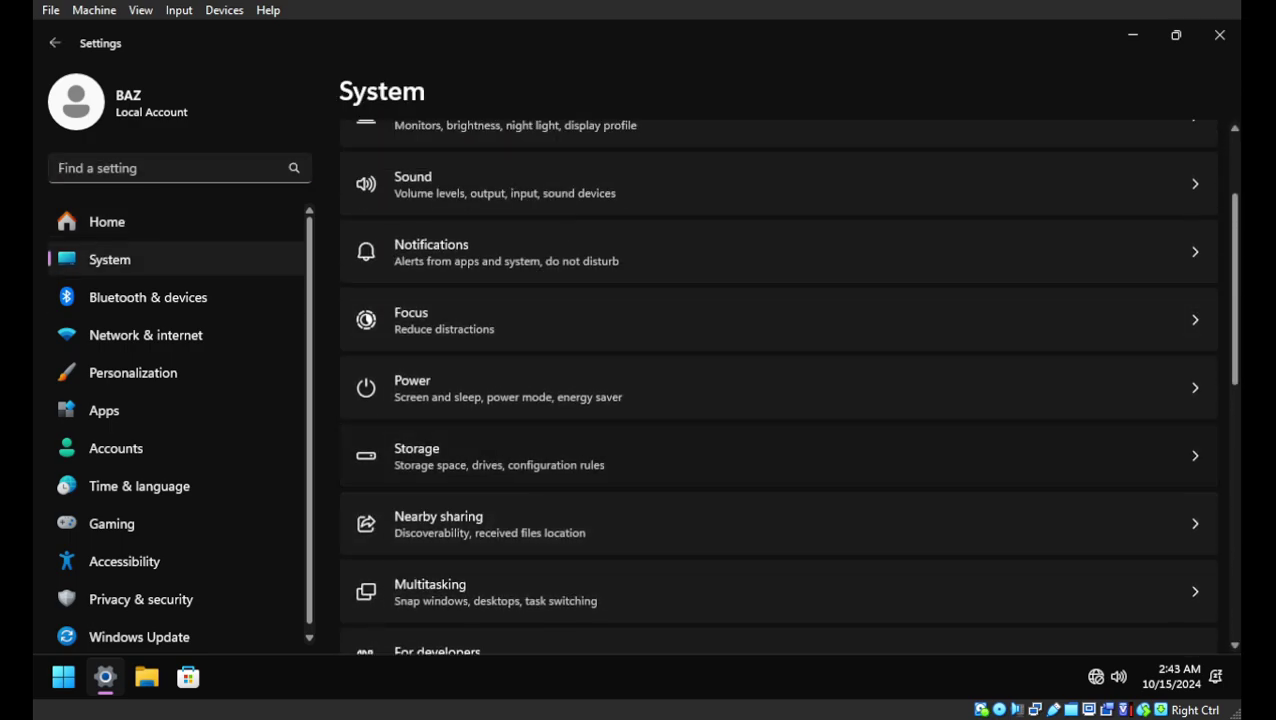
{"action": "left_click", "coordinate": [398, 370]}
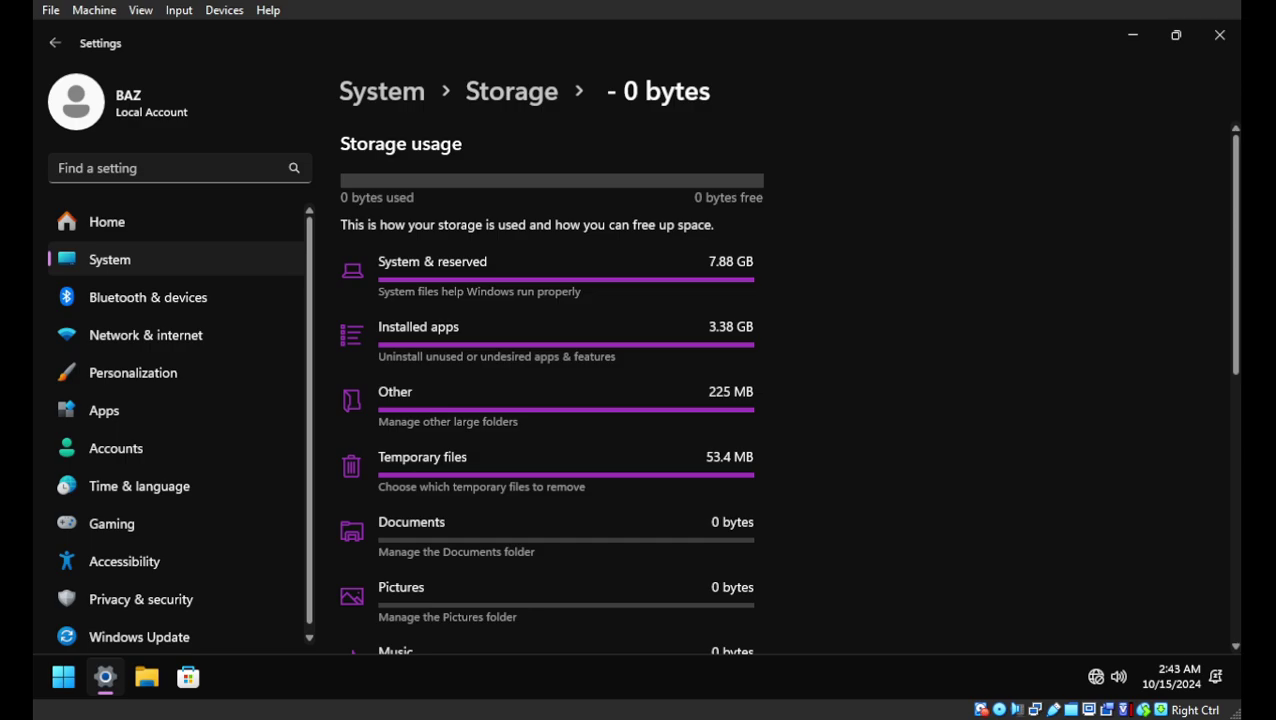
{"action": "left_click", "coordinate": [1219, 35]}
Step: Open Task Manager, expand the Microsoft Edge background process group and end its task
{"action": "right_click", "coordinate": [807, 676]}
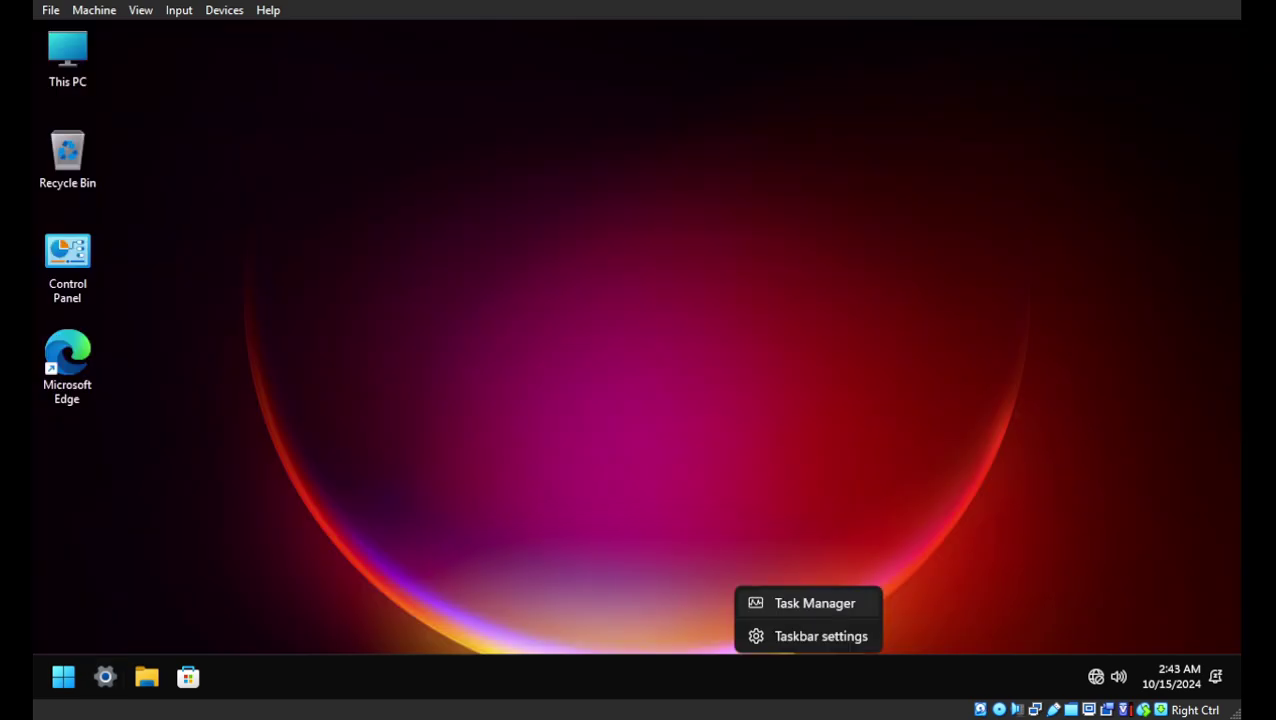
{"action": "left_click", "coordinate": [807, 602]}
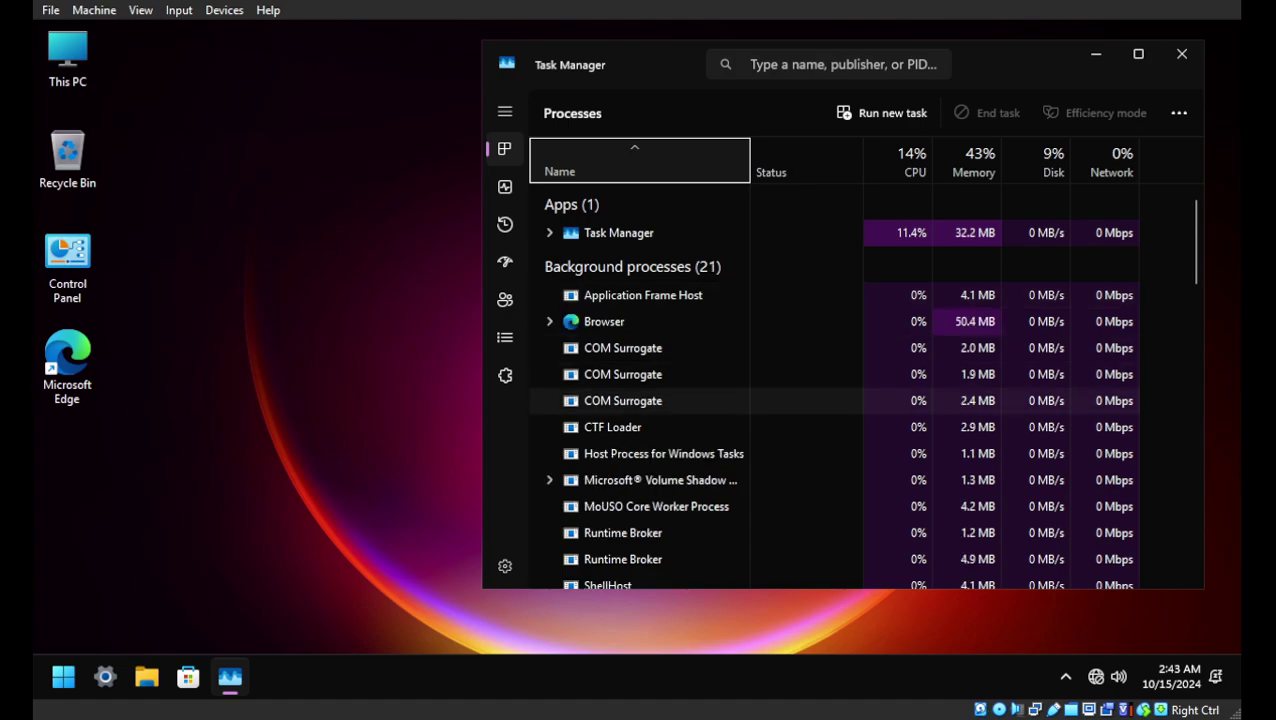
{"action": "left_click", "coordinate": [629, 453]}
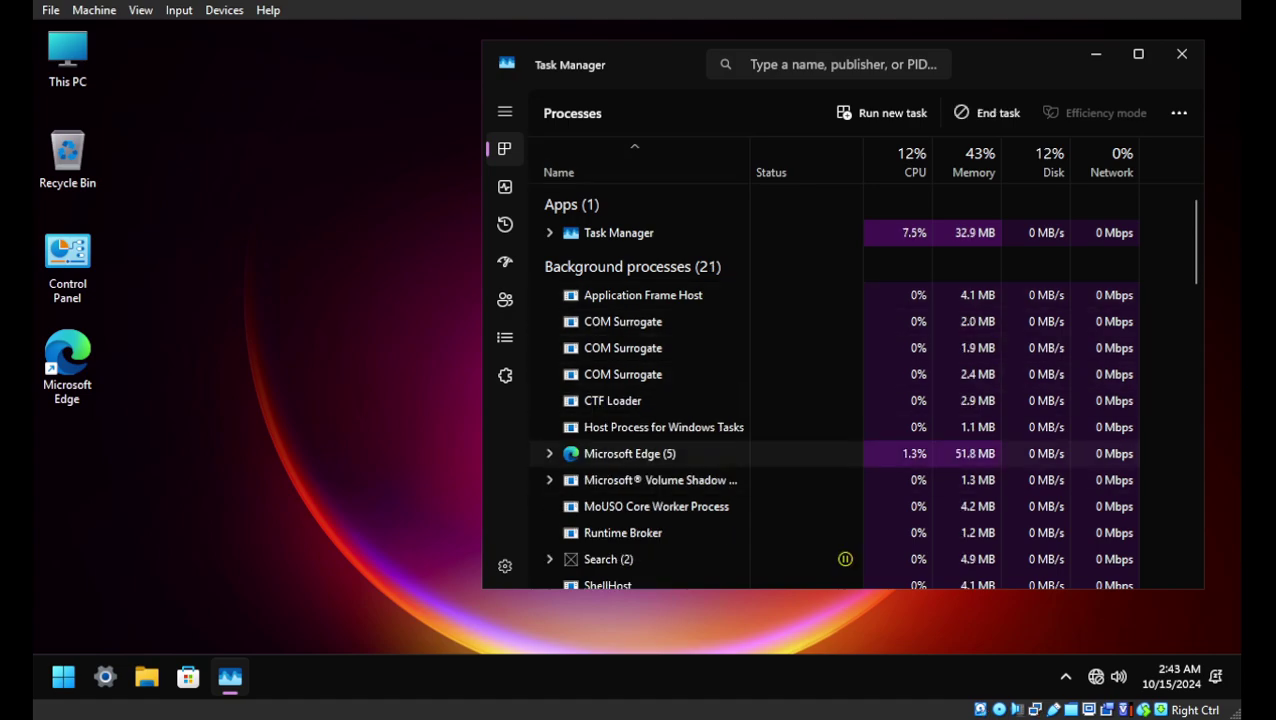
{"action": "left_click", "coordinate": [549, 453]}
{"action": "right_click", "coordinate": [614, 435]}
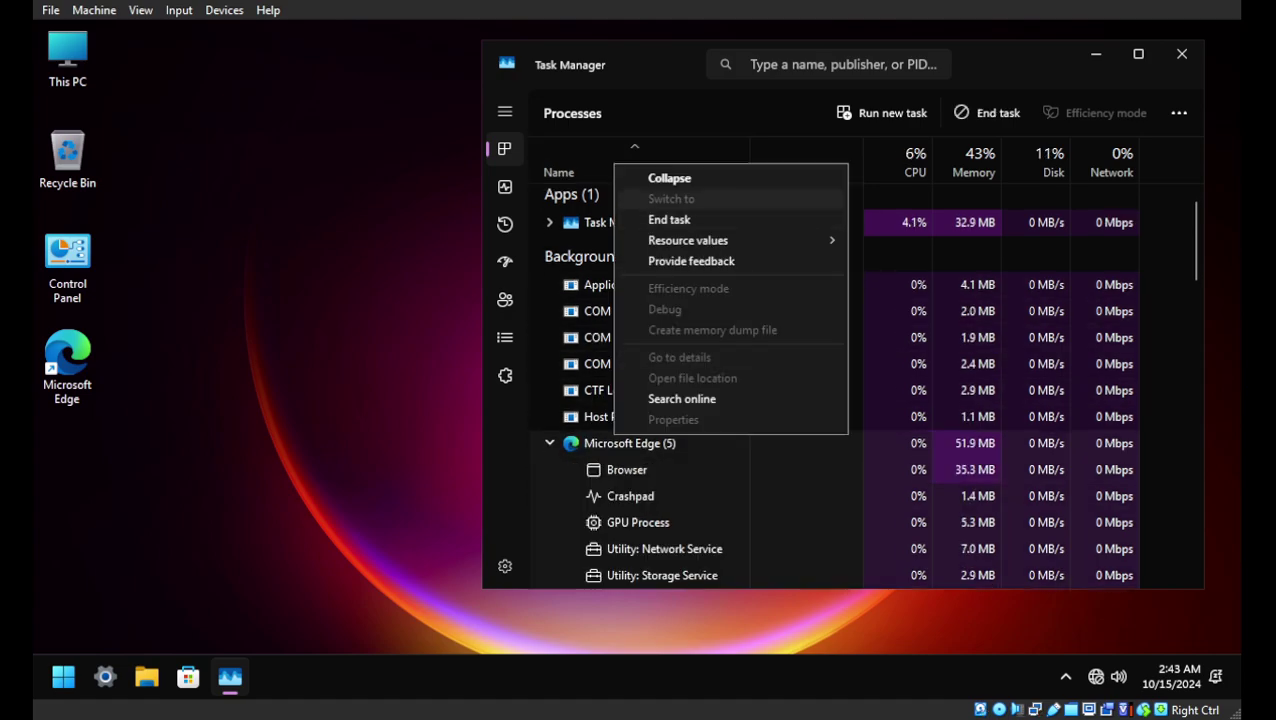
{"action": "key", "text": "Return"}
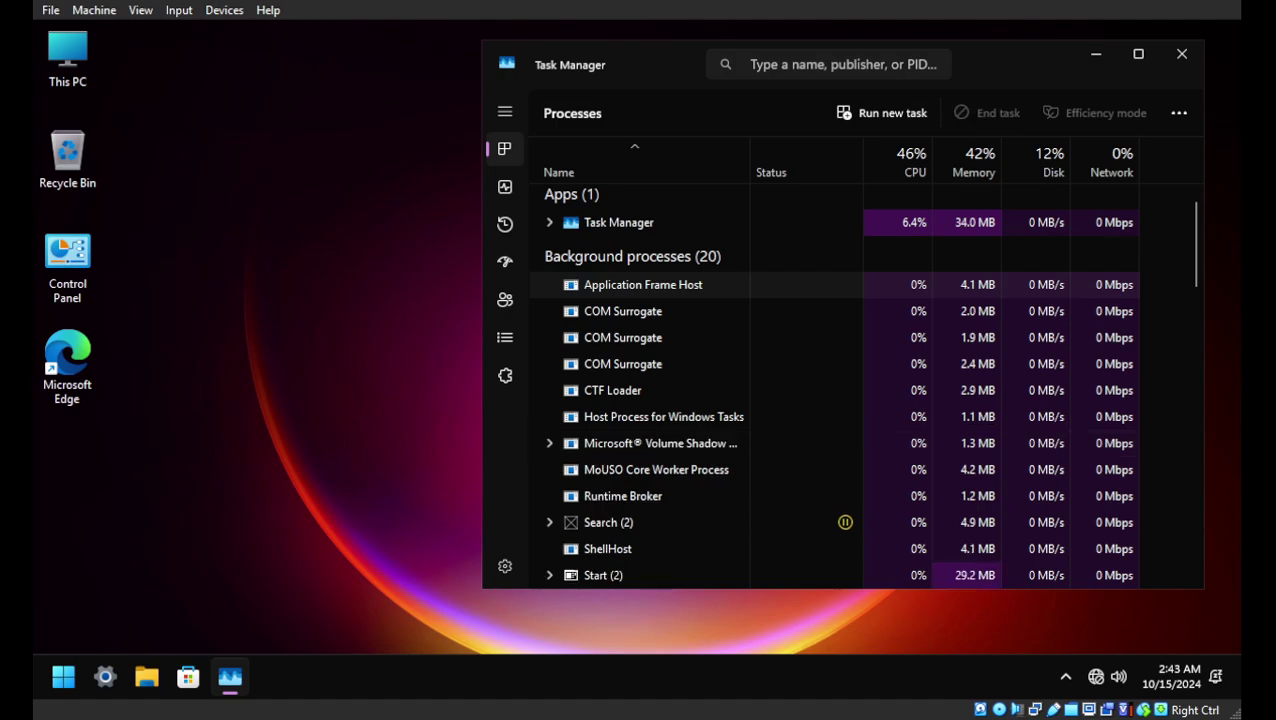
Step: View the memory performance in Task Manager, disable the msedge.exe startup app and close Task Manager
{"action": "left_click", "coordinate": [504, 186]}
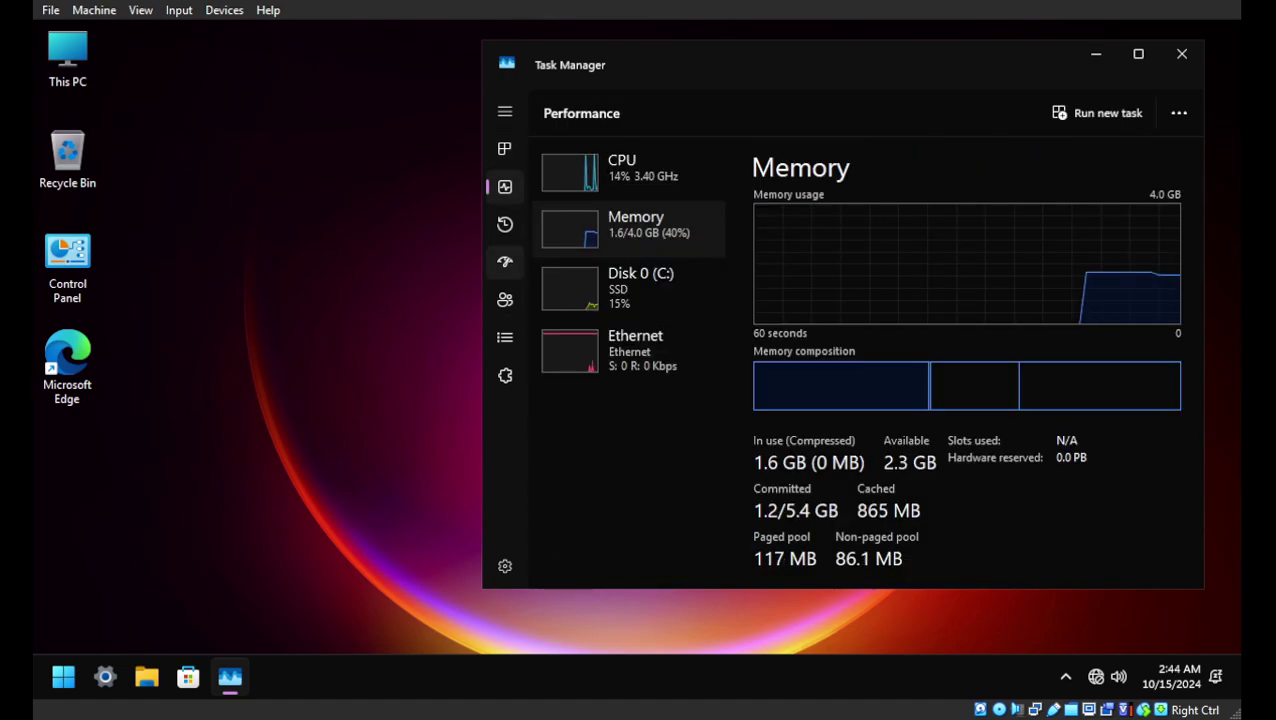
{"action": "left_click", "coordinate": [505, 299]}
{"action": "left_click", "coordinate": [505, 262]}
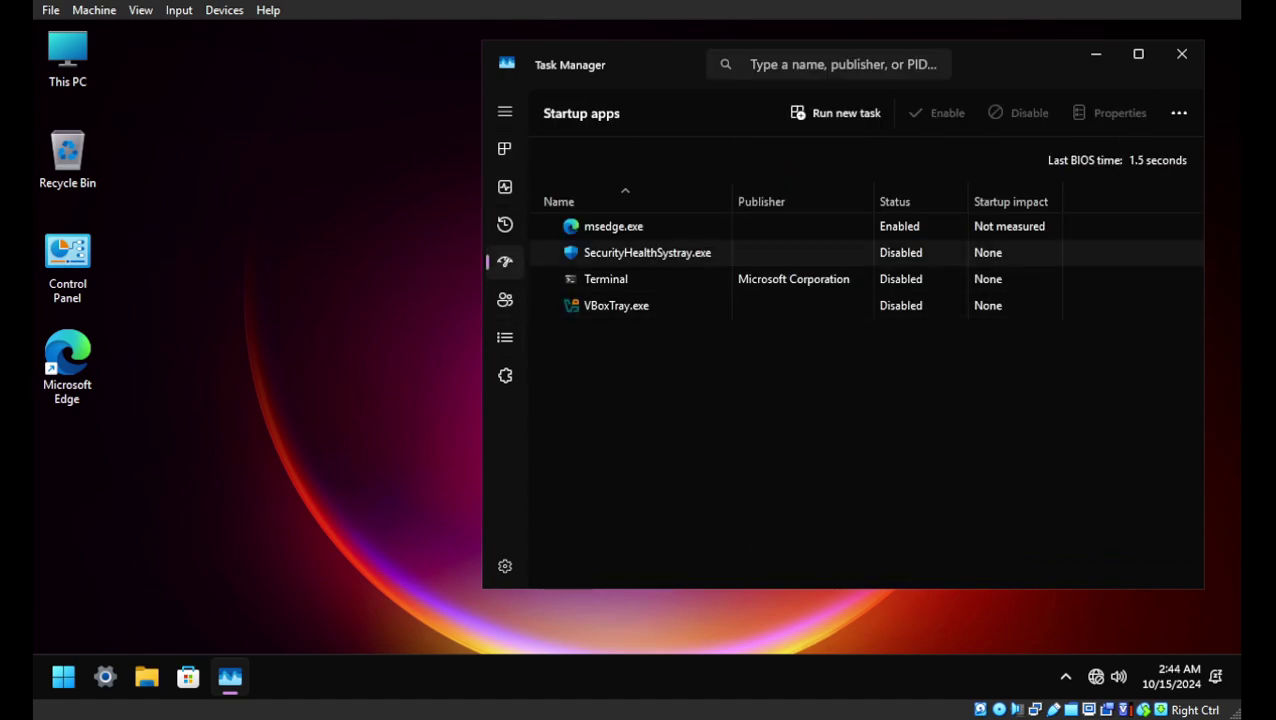
{"action": "key", "text": "shift+F10"}
{"action": "key", "text": "Return"}
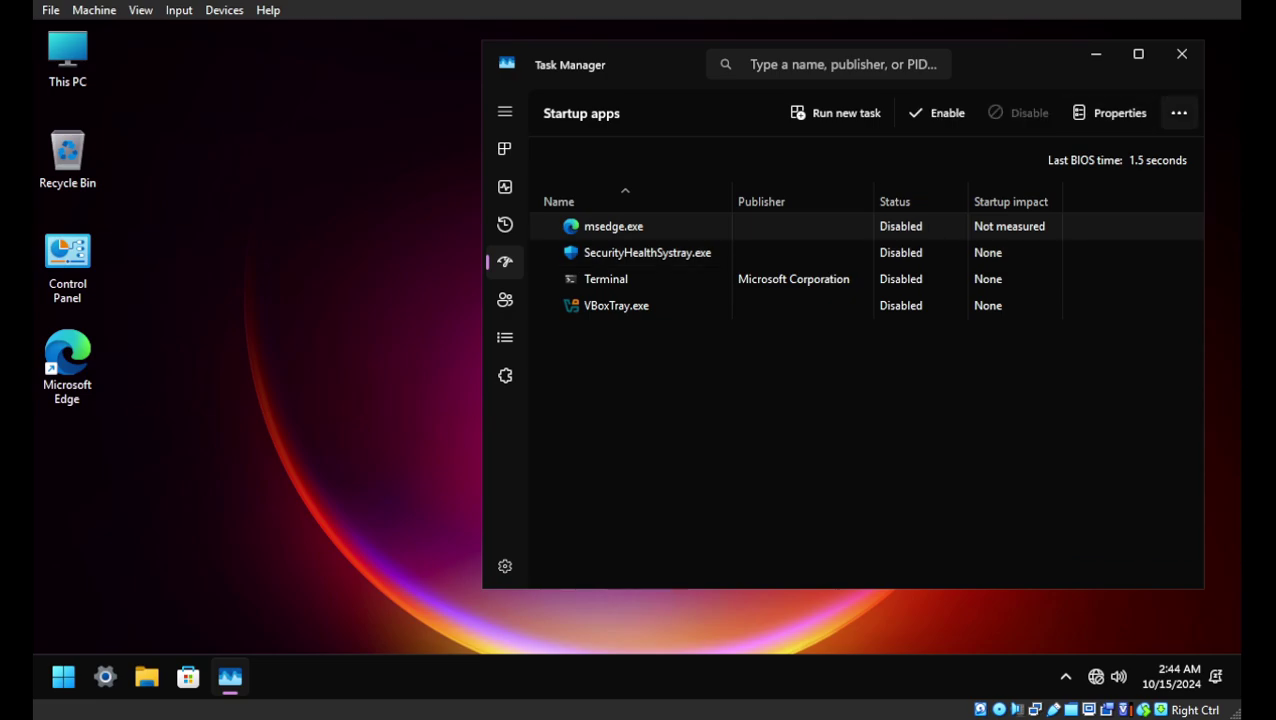
{"action": "key", "text": "alt+F4"}
Step: Open Services, sort the services by name, inspect the two Microsoft Edge Update services and close the window
{"action": "right_click", "coordinate": [732, 117]}
{"action": "left_click", "coordinate": [788, 389]}
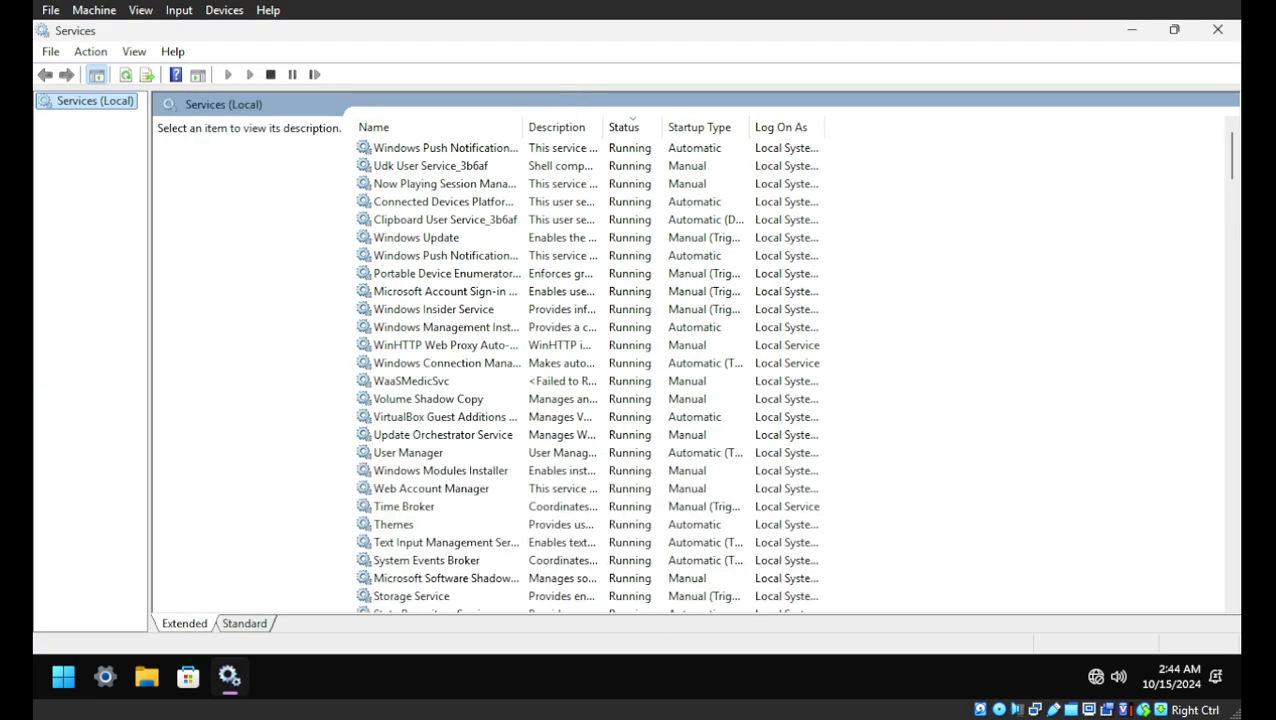
{"action": "left_click", "coordinate": [443, 290]}
{"action": "left_click", "coordinate": [437, 127]}
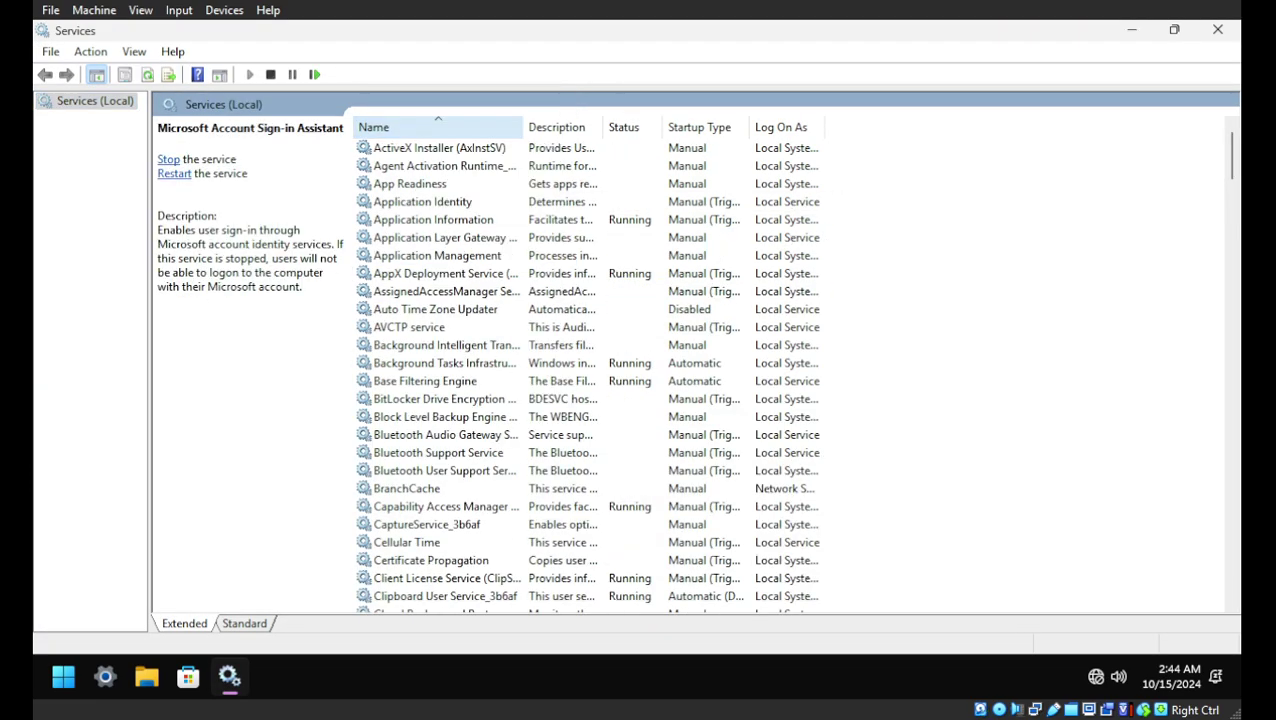
{"action": "key", "text": "m"}
{"action": "left_click", "coordinate": [446, 291]}
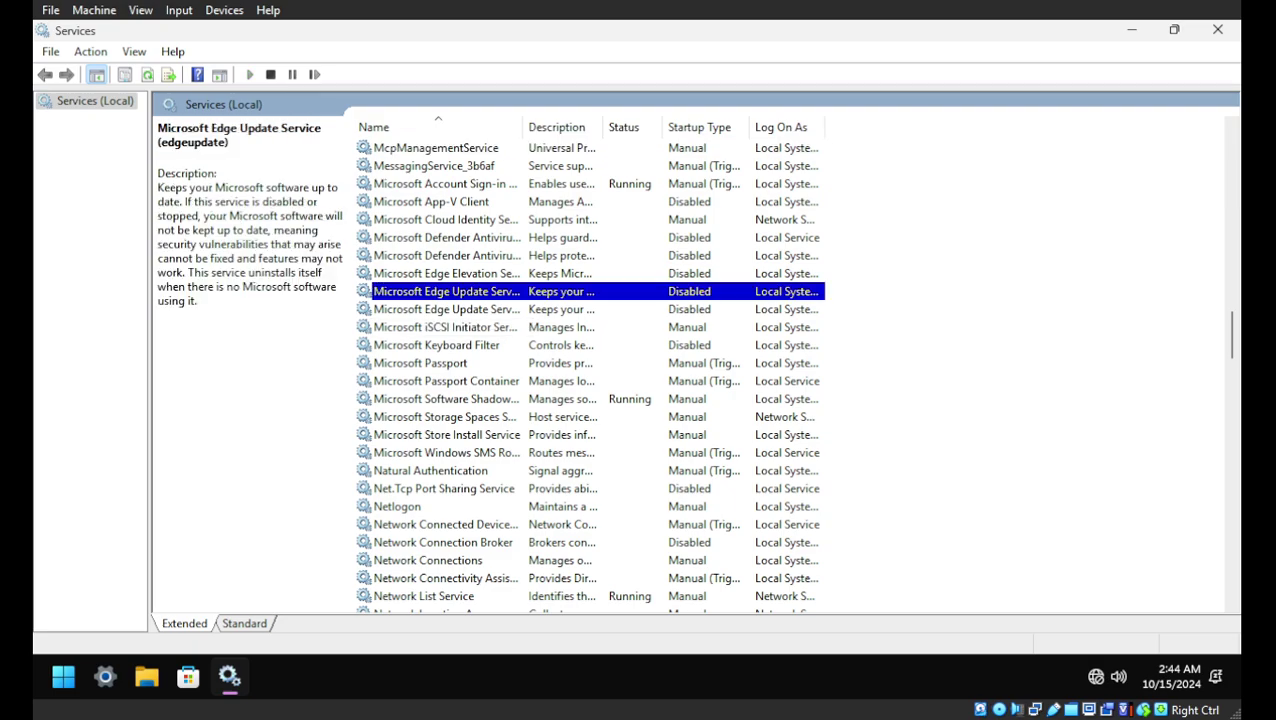
{"action": "left_click", "coordinate": [446, 309]}
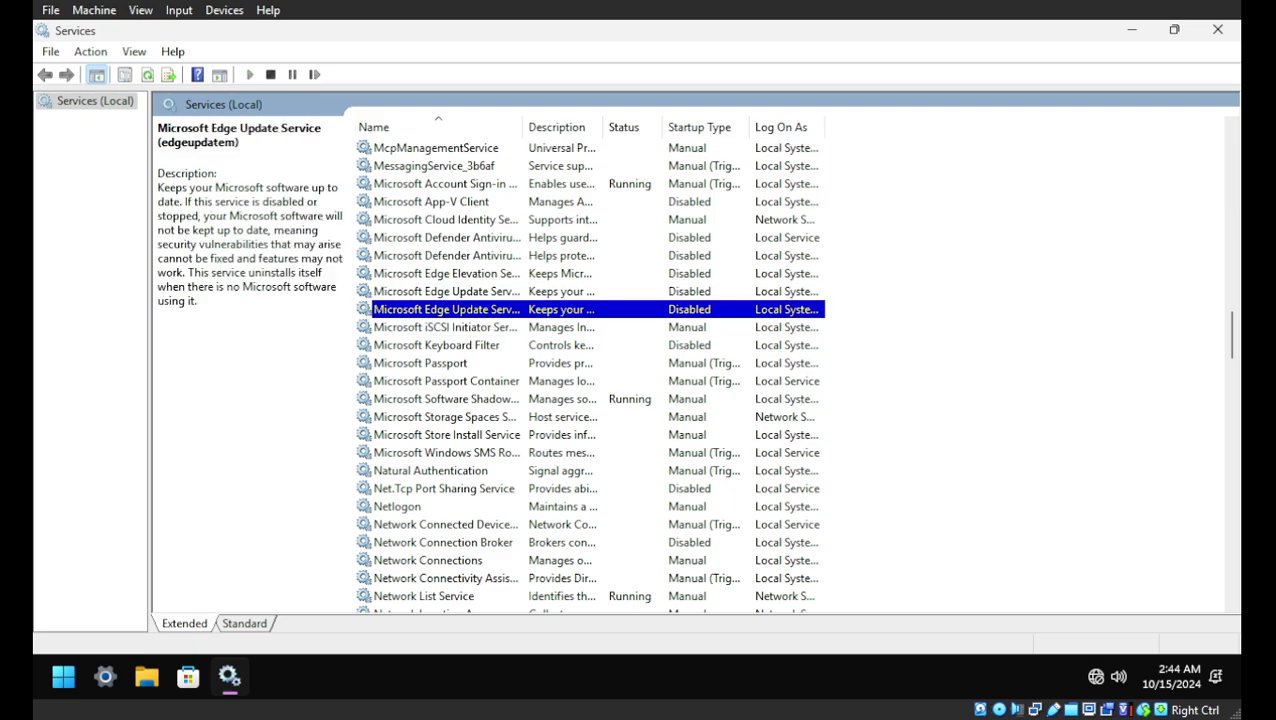
{"action": "left_click", "coordinate": [1217, 29]}
Step: Open Task Scheduler, check the tasks in the Task Scheduler Library and close it
{"action": "left_click", "coordinate": [63, 677]}
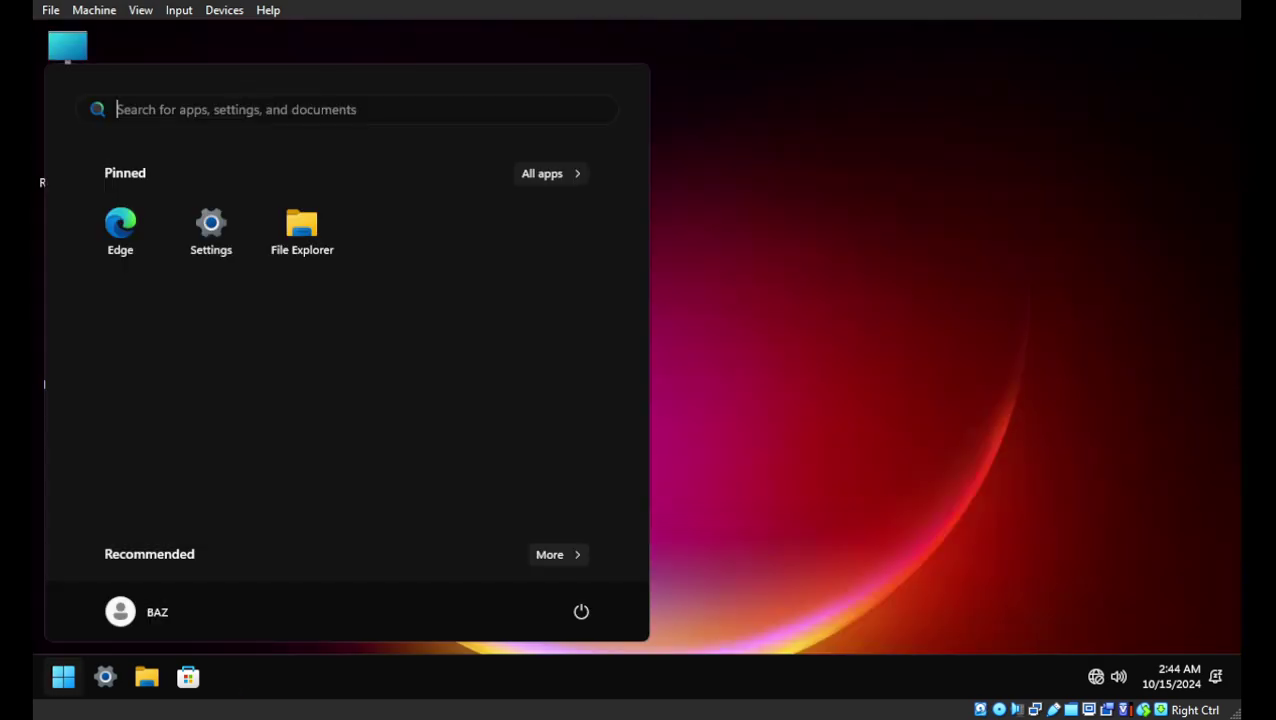
{"action": "type", "text": "task s"}
{"action": "key", "text": "Return"}
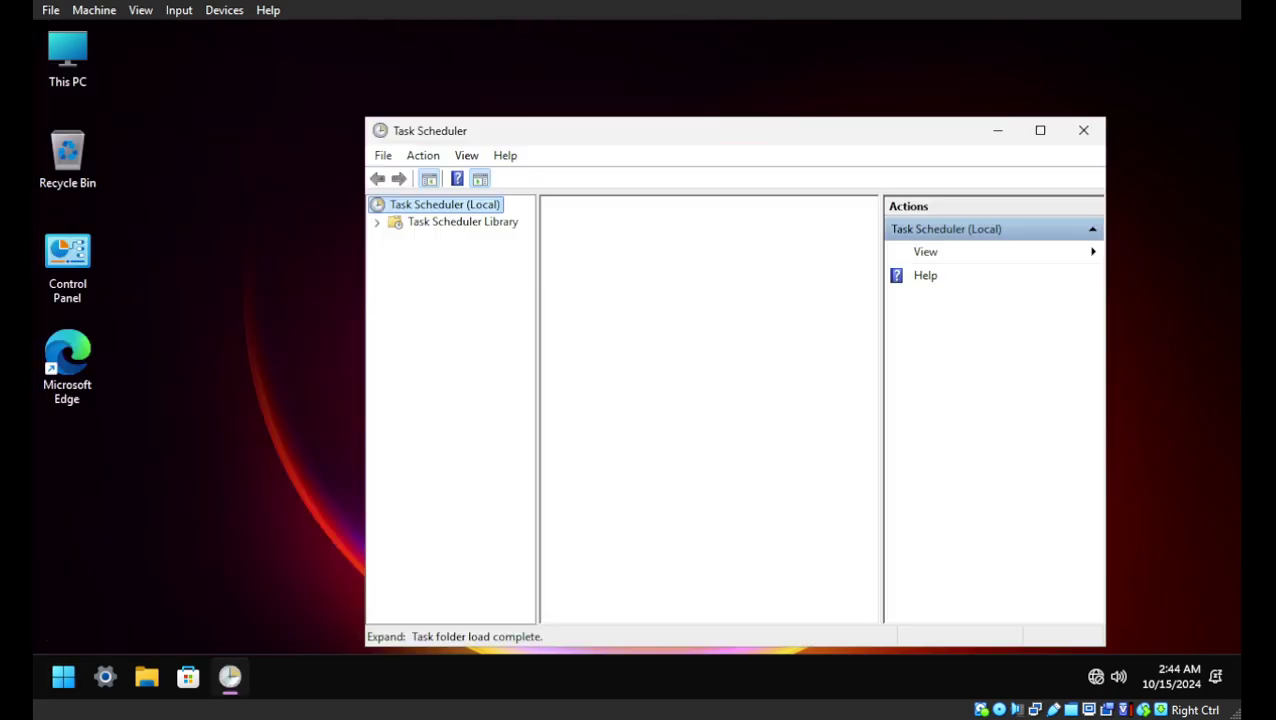
{"action": "double_click", "coordinate": [462, 221]}
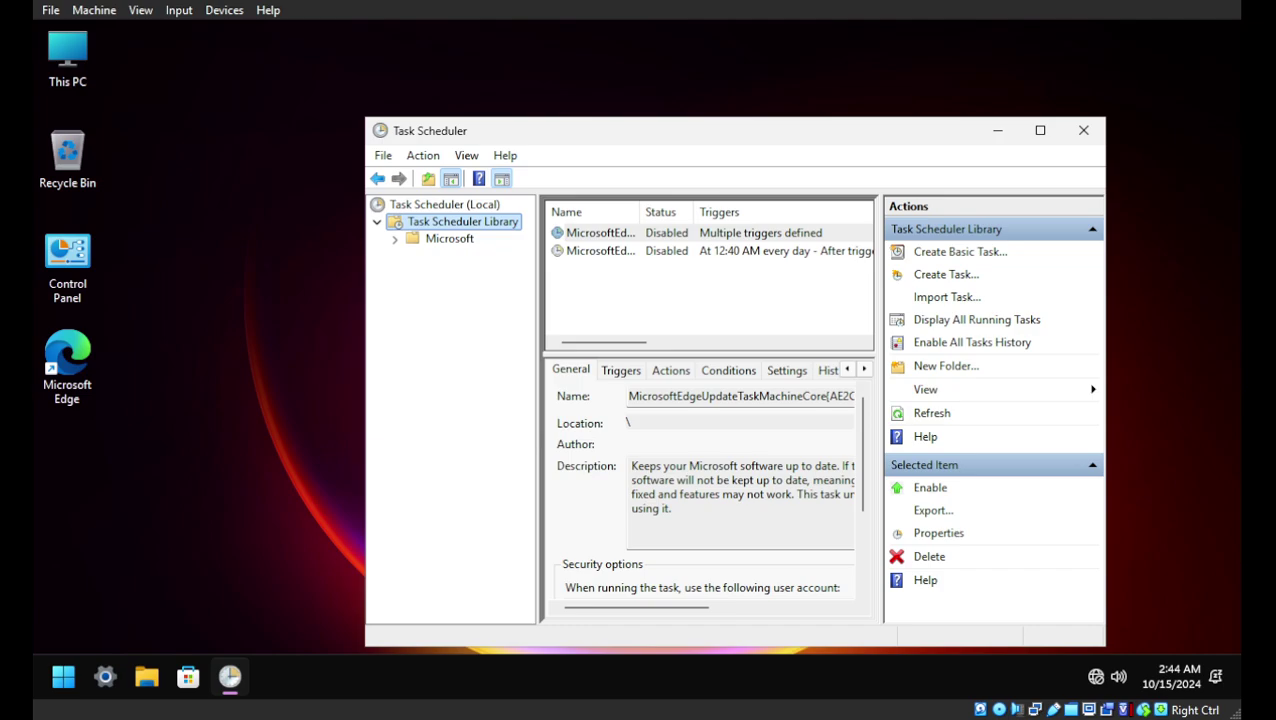
{"action": "left_click", "coordinate": [1083, 130]}
Step: Restart Windows
{"action": "left_click", "coordinate": [63, 677]}
{"action": "left_click", "coordinate": [581, 611]}
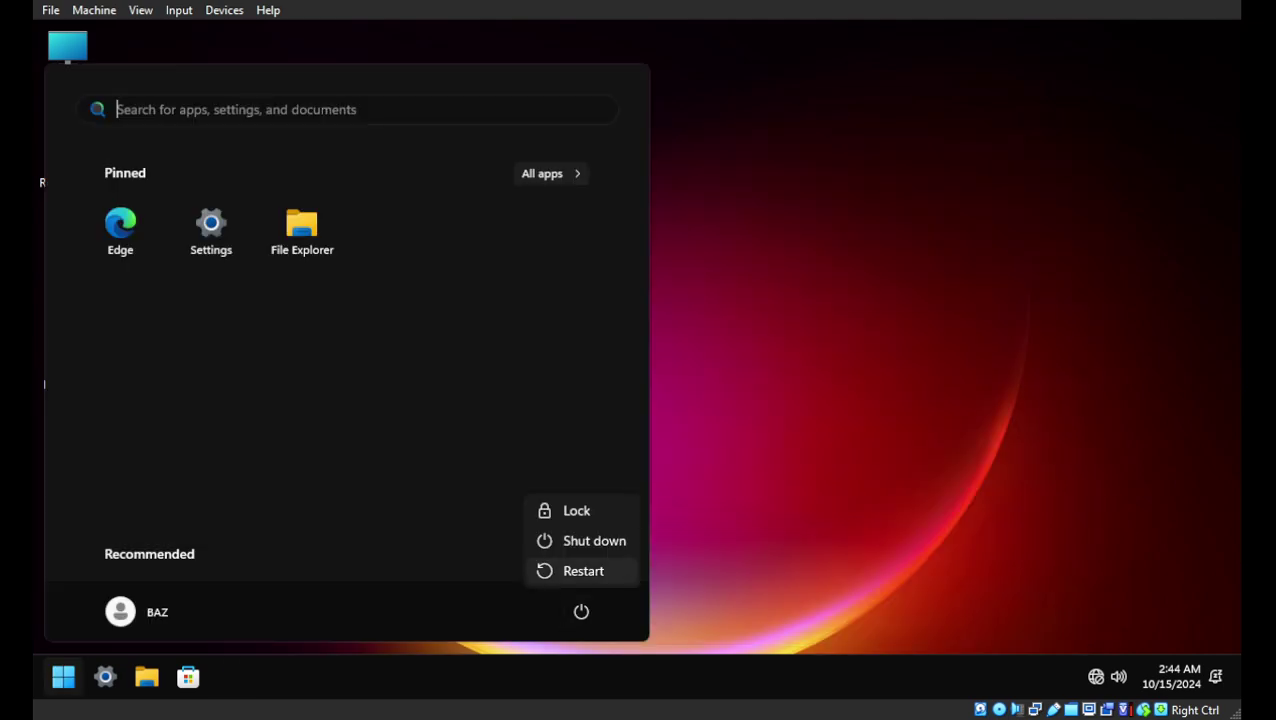
{"action": "left_click", "coordinate": [583, 570]}
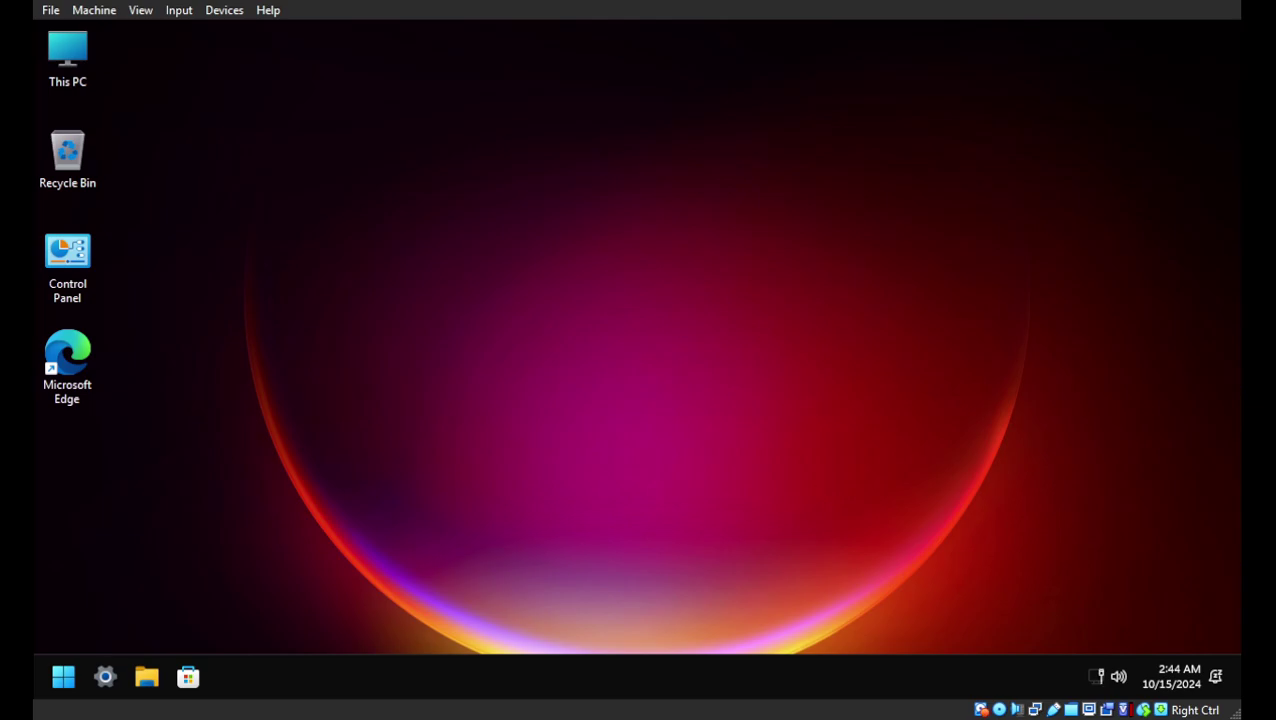
Step: Test the Start menu search with the random text "sdfasfasdf"
{"action": "right_click", "coordinate": [635, 113]}
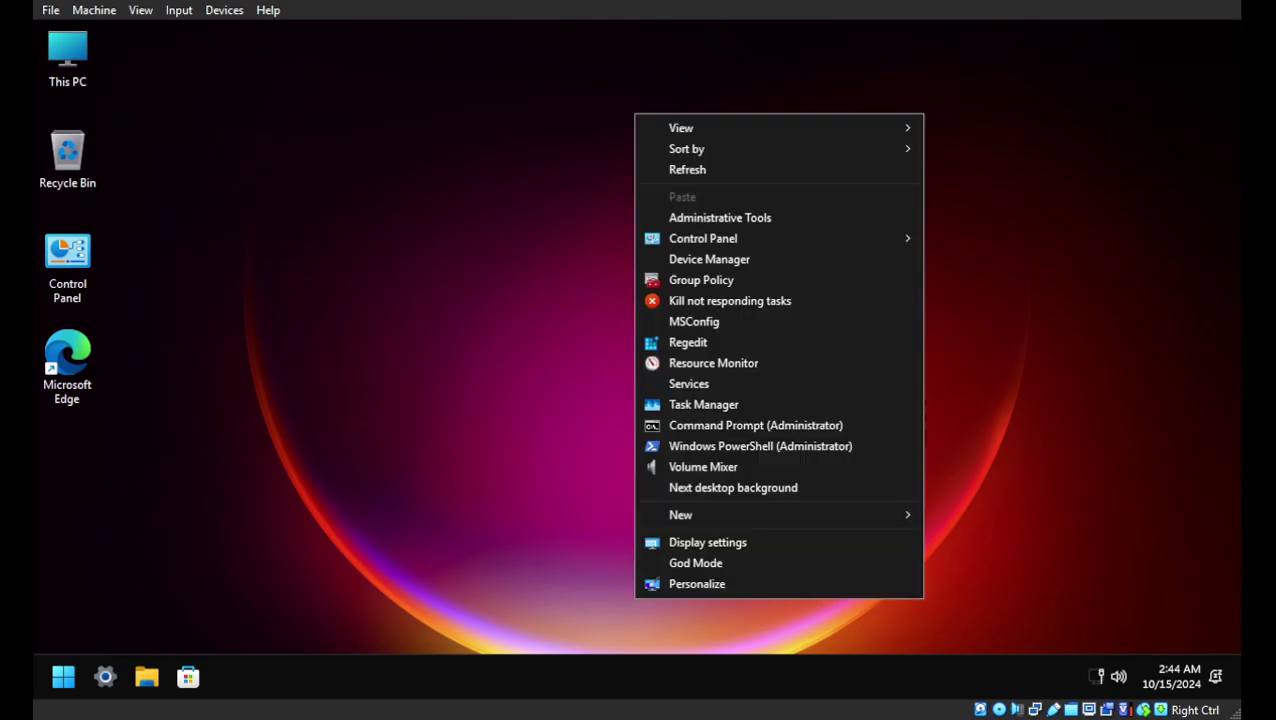
{"action": "key", "text": "Escape"}
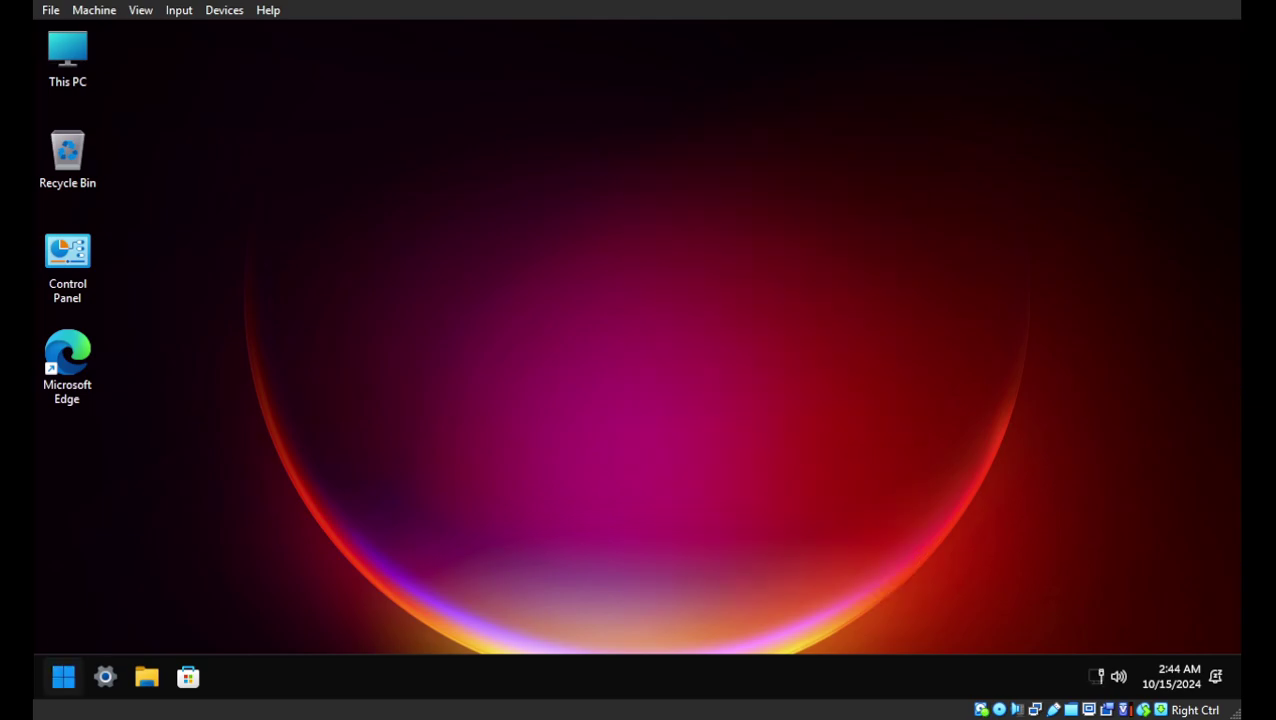
{"action": "key", "text": "super"}
{"action": "type", "text": "sdfadasdf"}
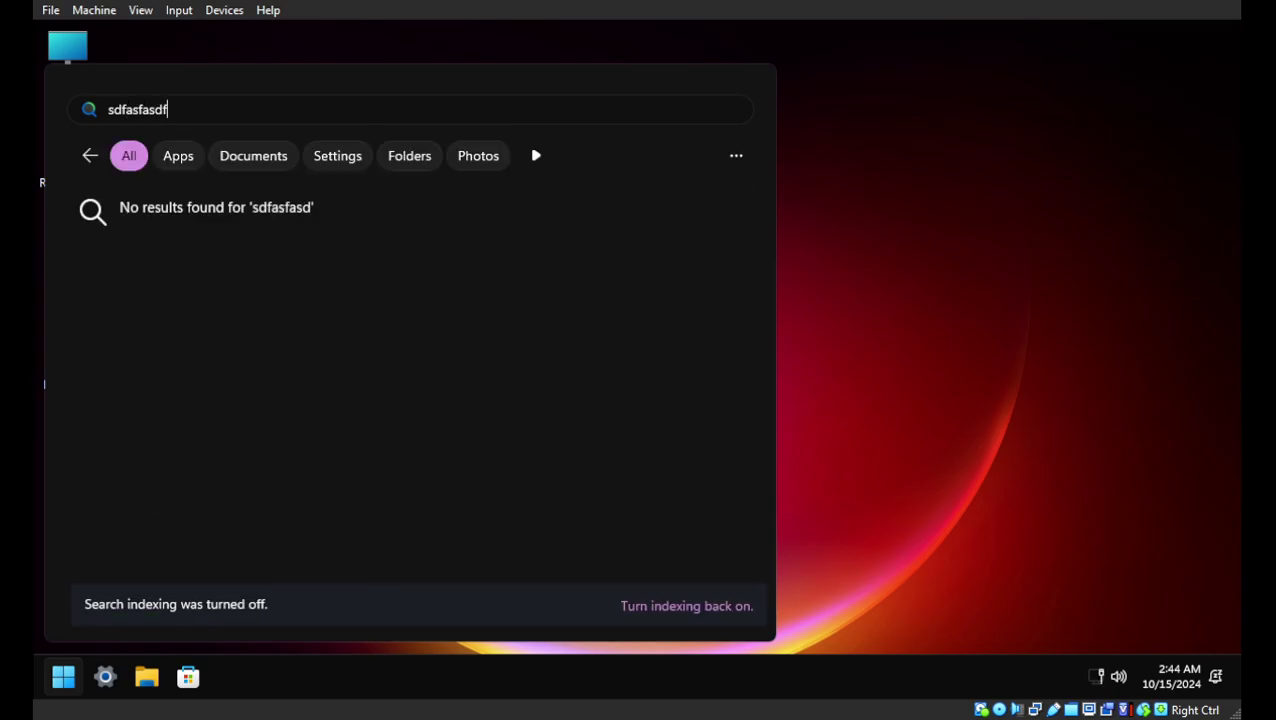
Step: Open Task Manager, examine the running background and Windows processes, and close it
{"action": "right_click", "coordinate": [856, 676]}
{"action": "left_click", "coordinate": [862, 603]}
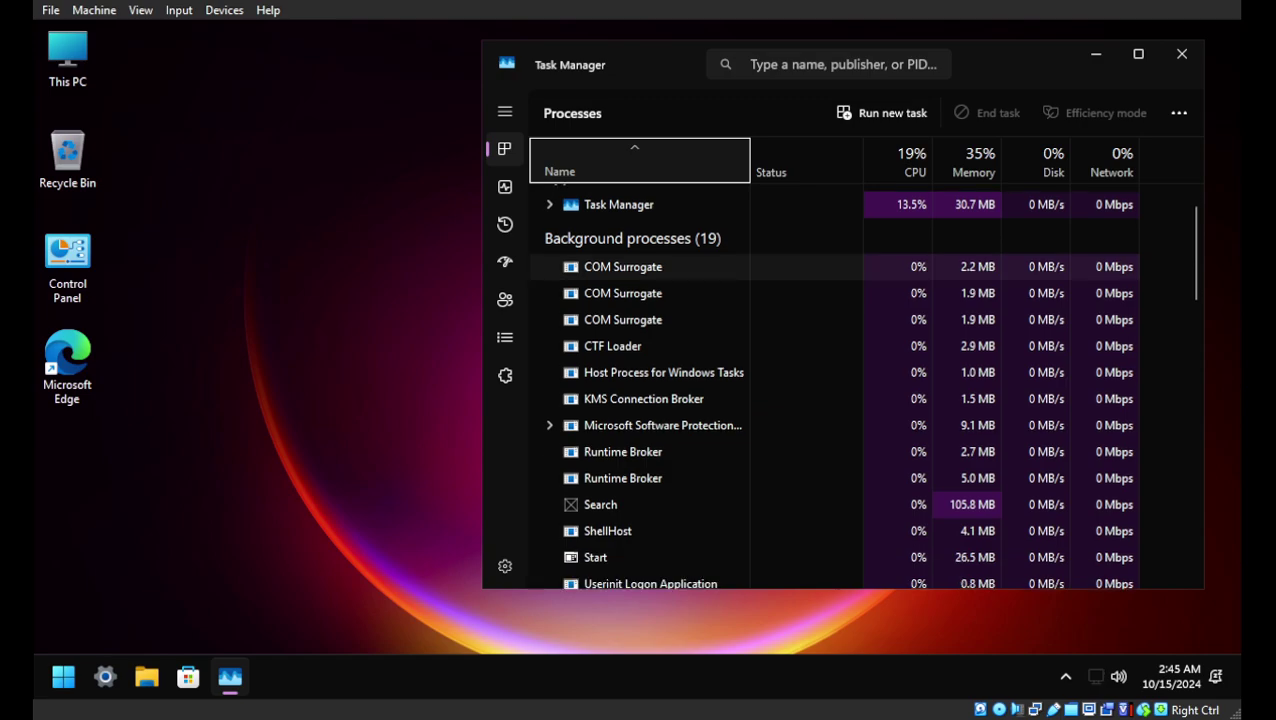
{"action": "scroll", "coordinate": [650, 338], "scroll_direction": "down", "scroll_amount": 3}
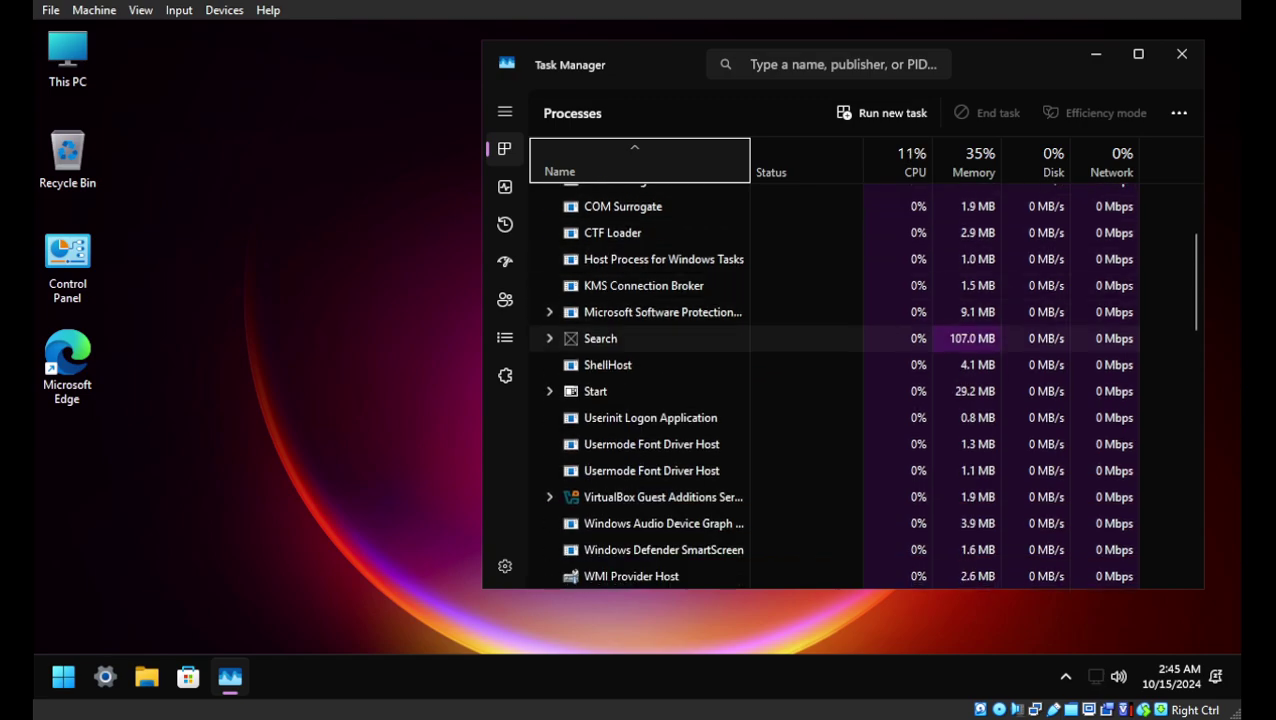
{"action": "scroll", "coordinate": [650, 335], "scroll_direction": "down", "scroll_amount": 2}
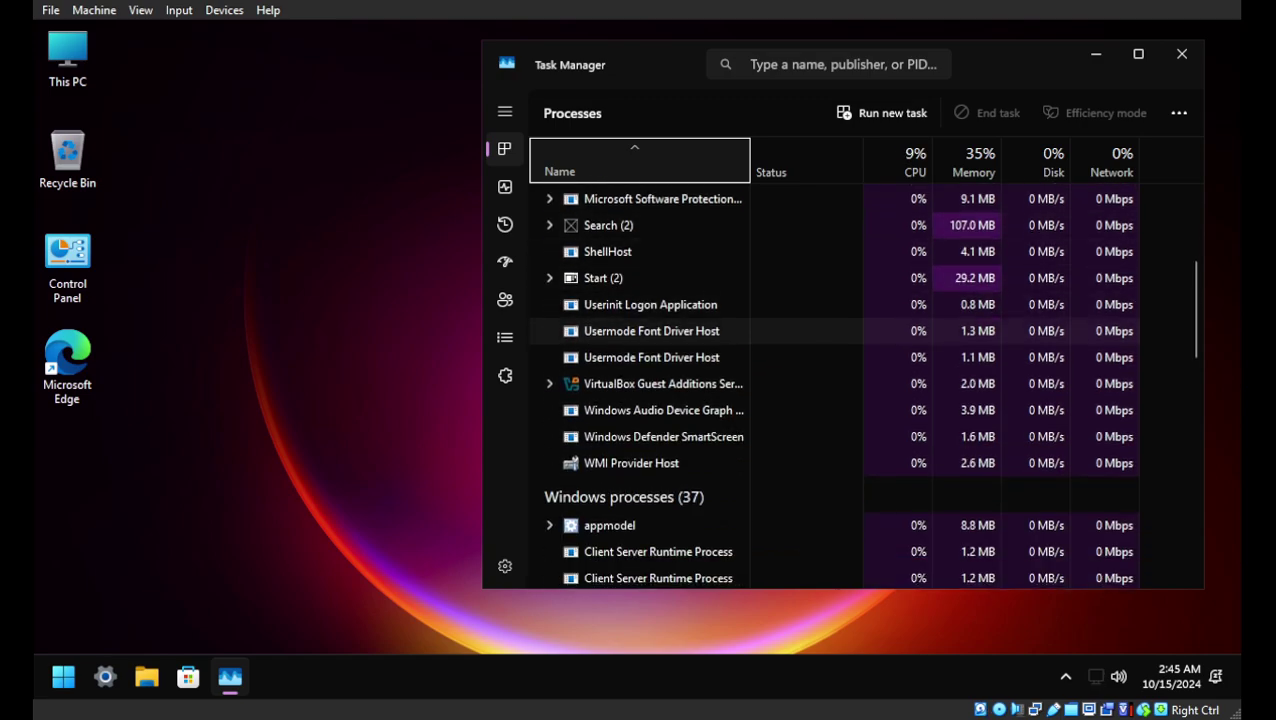
{"action": "scroll", "coordinate": [650, 335], "scroll_direction": "down", "scroll_amount": 15}
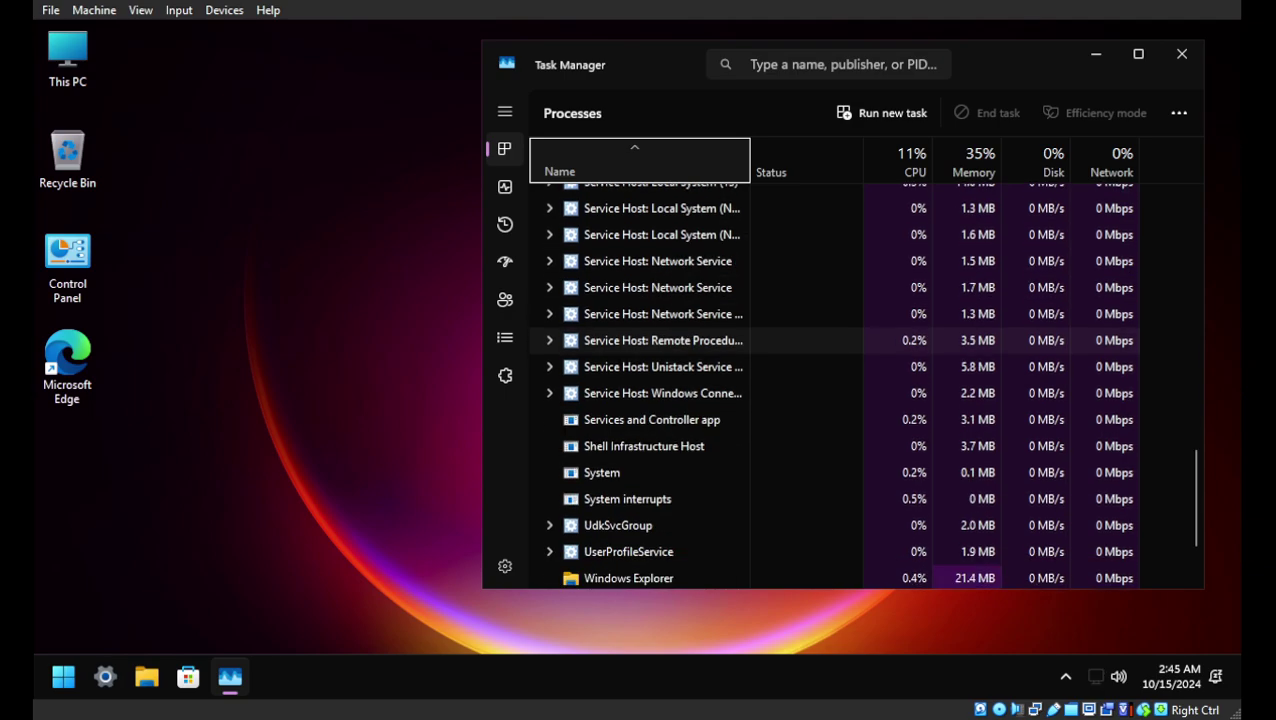
{"action": "scroll", "coordinate": [650, 335], "scroll_direction": "down", "scroll_amount": 3}
{"action": "left_click", "coordinate": [1181, 54]}
Step: Start Disk Cleanup from Windows Tools and close the Windows Tools window
{"action": "right_click", "coordinate": [740, 123]}
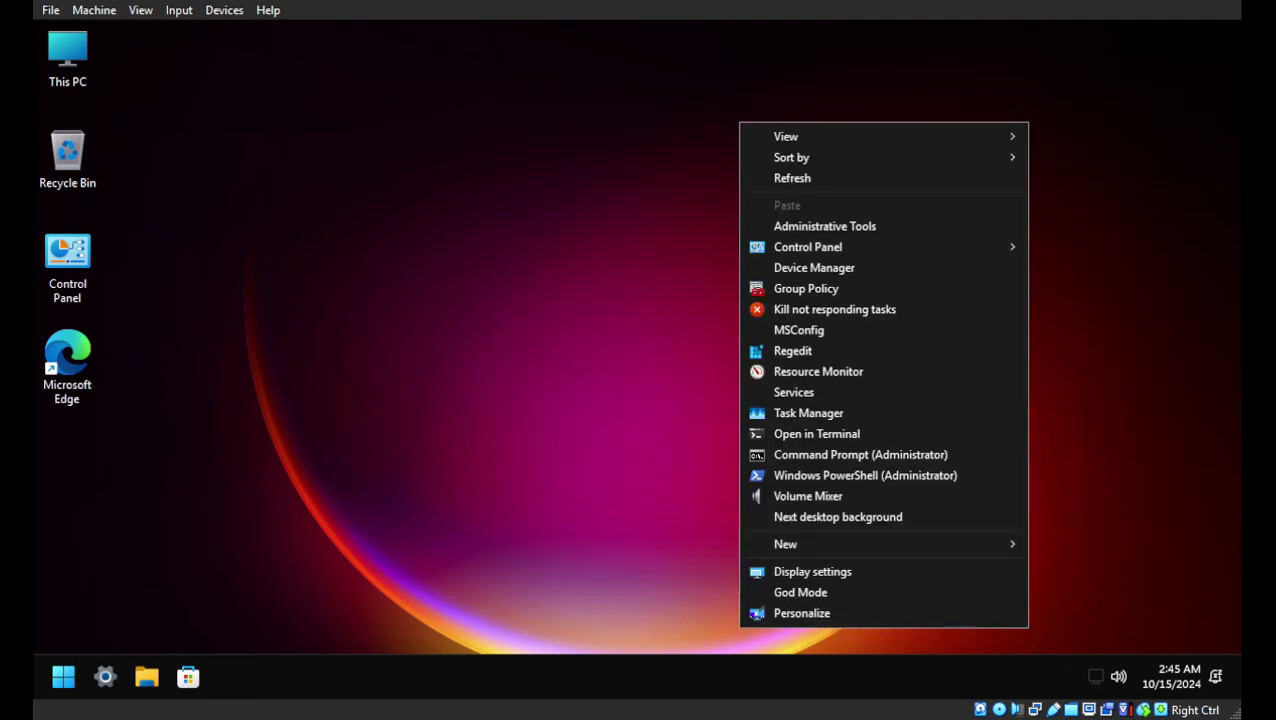
{"action": "left_click", "coordinate": [824, 226]}
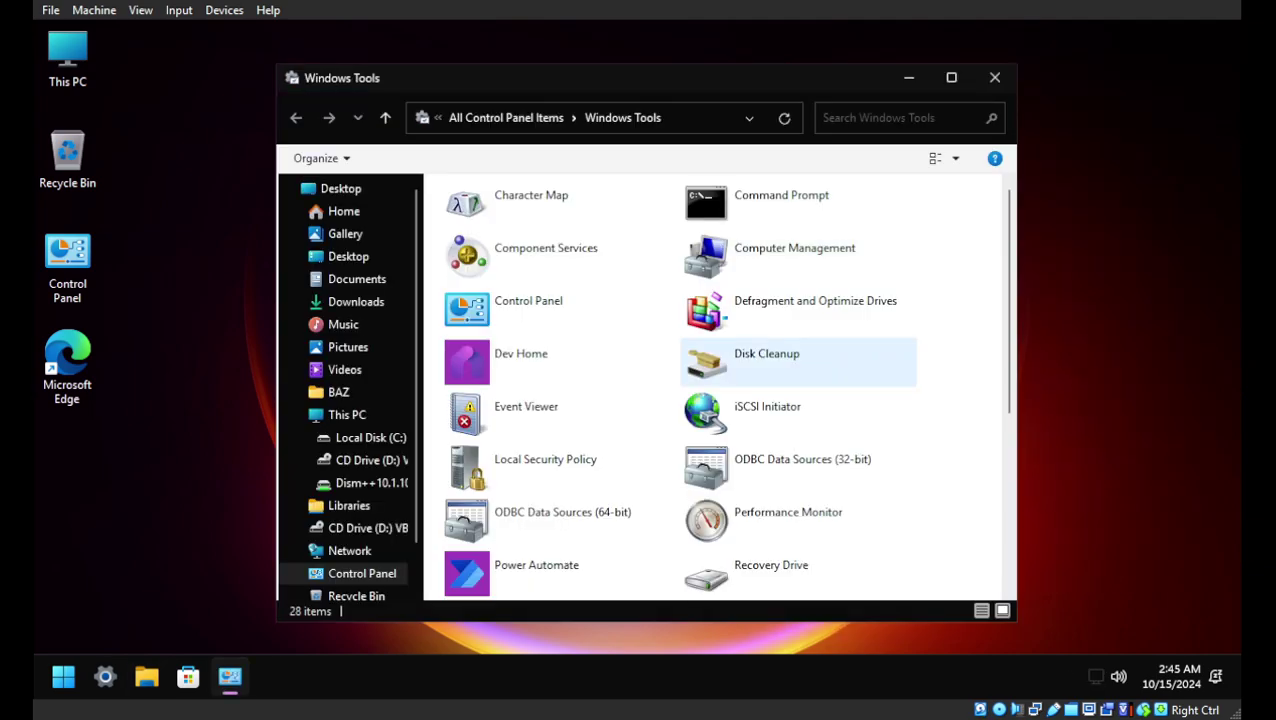
{"action": "double_click", "coordinate": [766, 360]}
{"action": "left_click", "coordinate": [995, 77]}
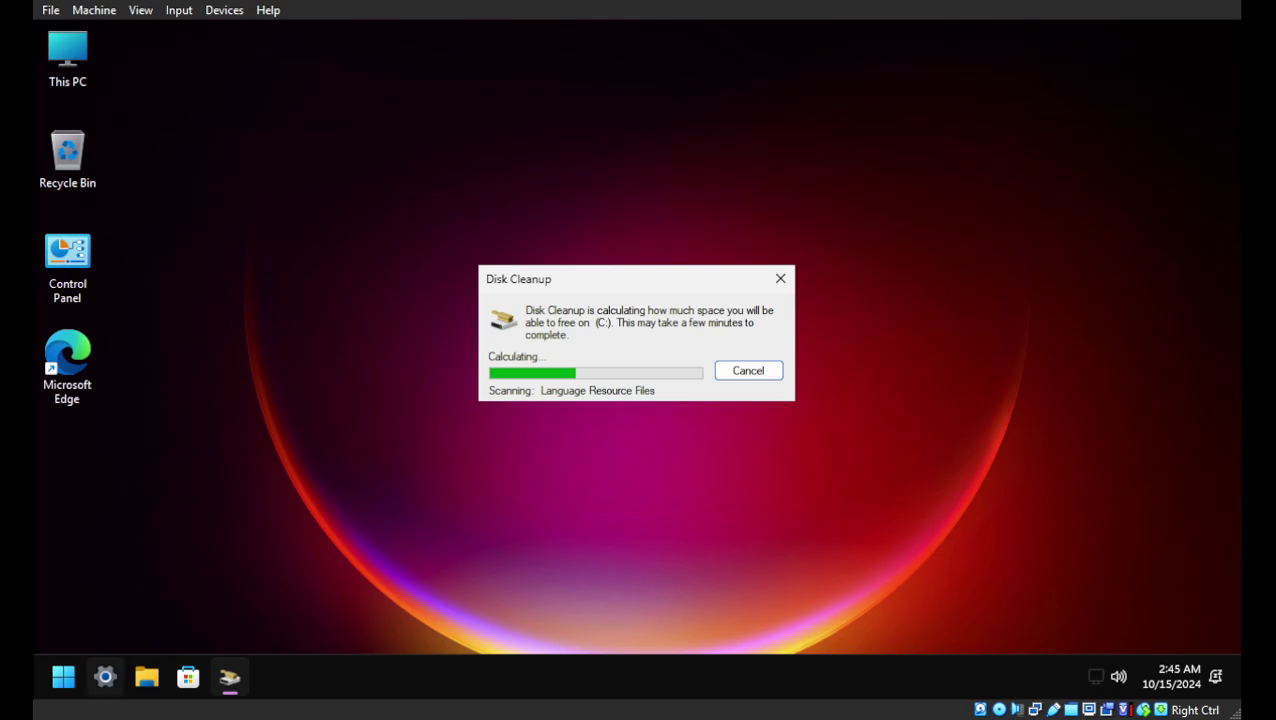
Step: Check the installed programs under Programs and Features in Control Panel, then close the window
{"action": "double_click", "coordinate": [67, 262]}
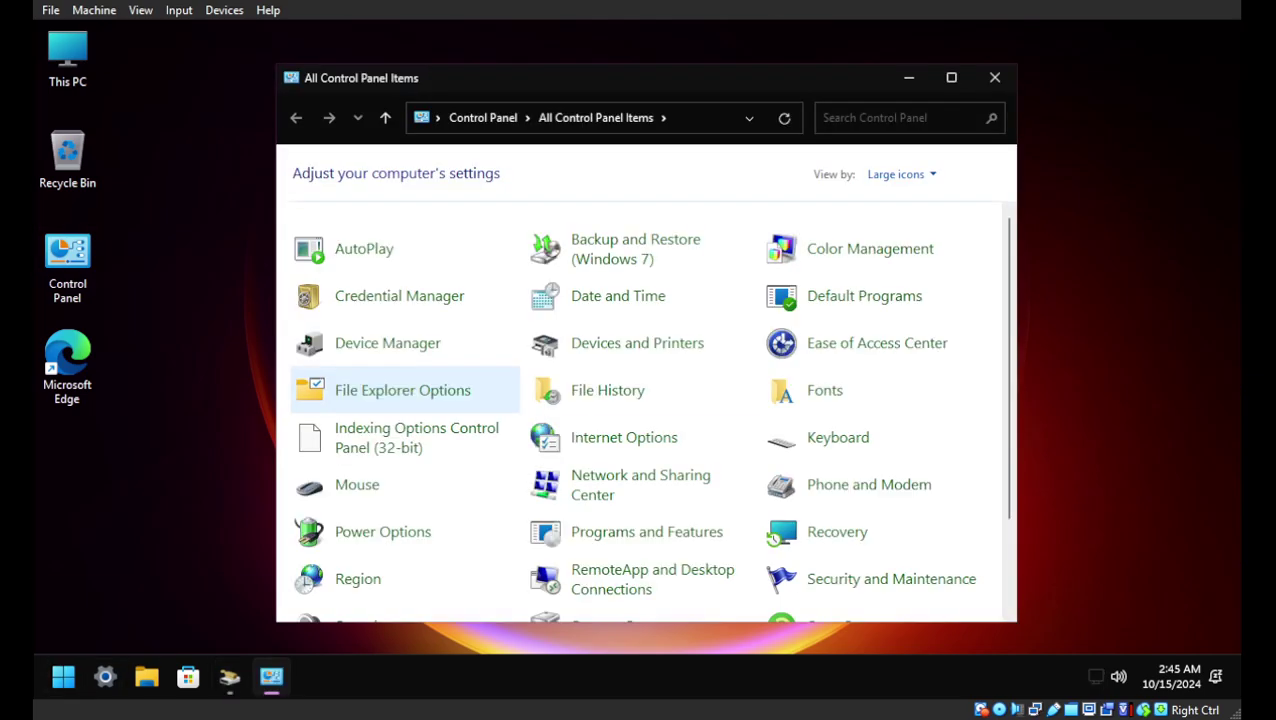
{"action": "scroll", "coordinate": [850, 520], "scroll_direction": "down", "scroll_amount": 2}
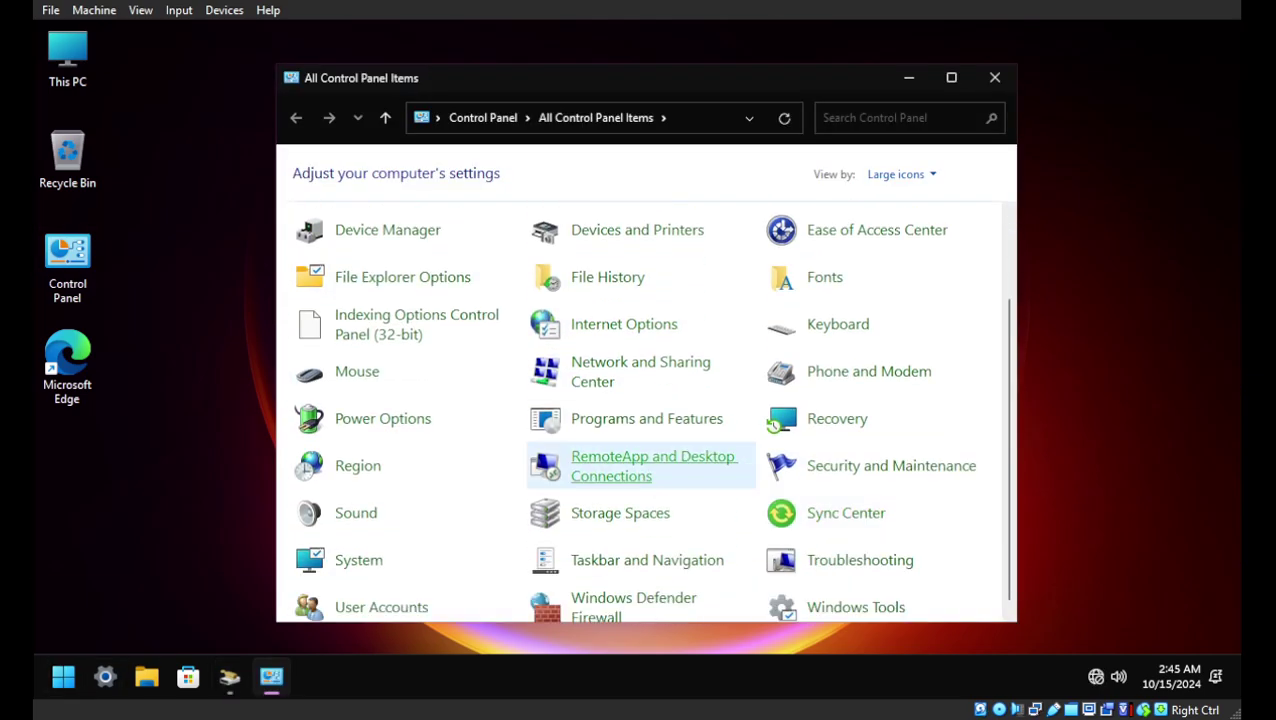
{"action": "left_click", "coordinate": [646, 418]}
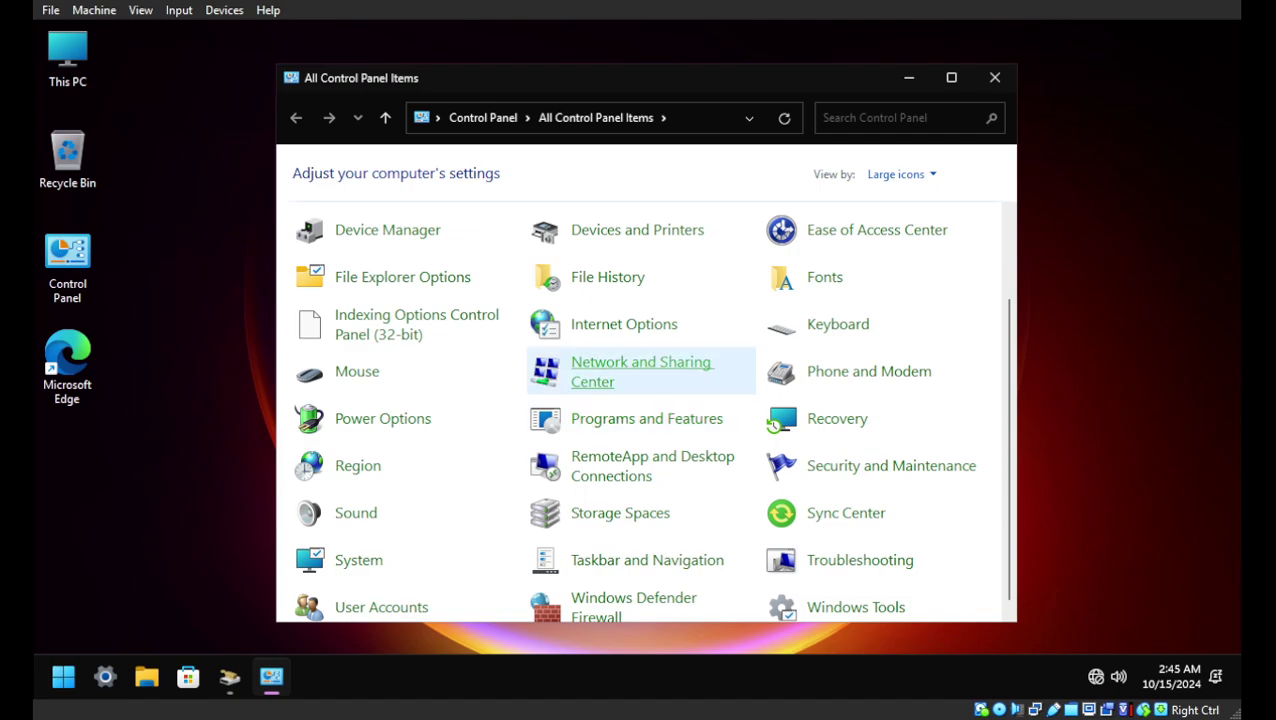
{"action": "left_click", "coordinate": [577, 306]}
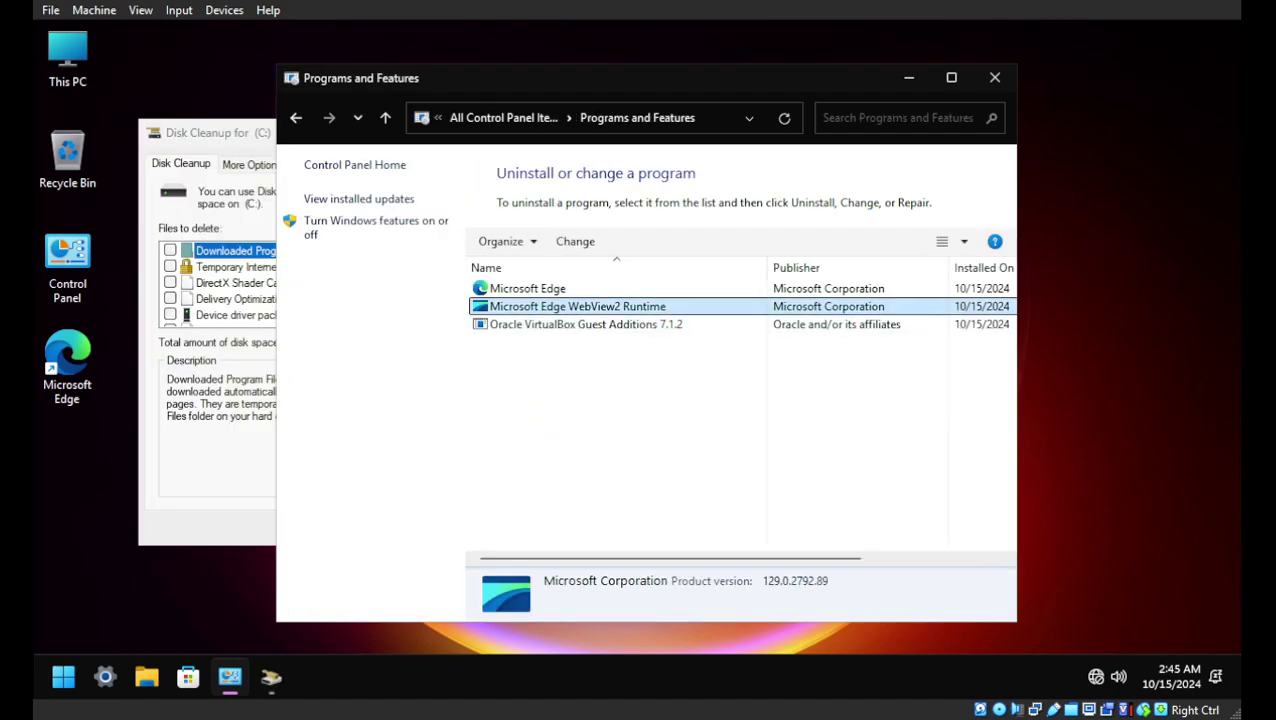
{"action": "left_click", "coordinate": [527, 288]}
{"action": "left_click", "coordinate": [585, 324]}
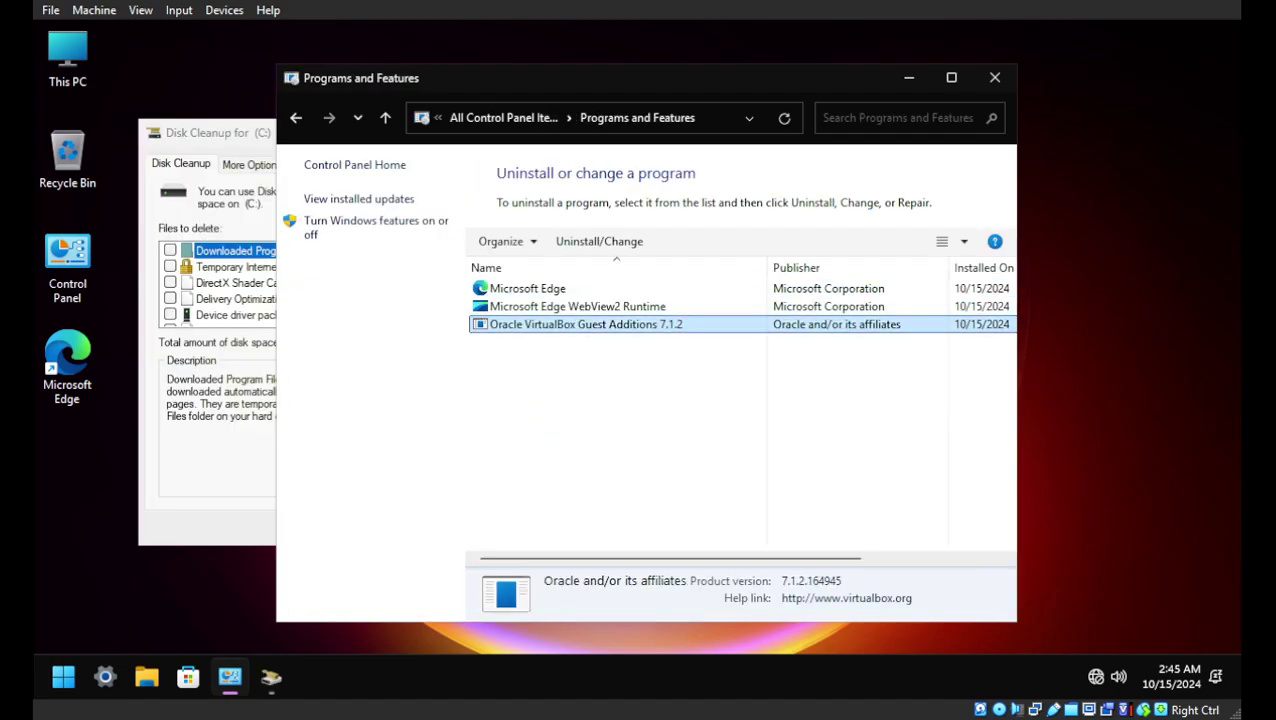
{"action": "left_click", "coordinate": [995, 77]}
Step: Review the deletable file categories in Disk Cleanup for C: and cancel the cleanup
{"action": "scroll", "coordinate": [310, 285], "scroll_direction": "down", "scroll_amount": 3}
{"action": "scroll", "coordinate": [310, 285], "scroll_direction": "up", "scroll_amount": 3}
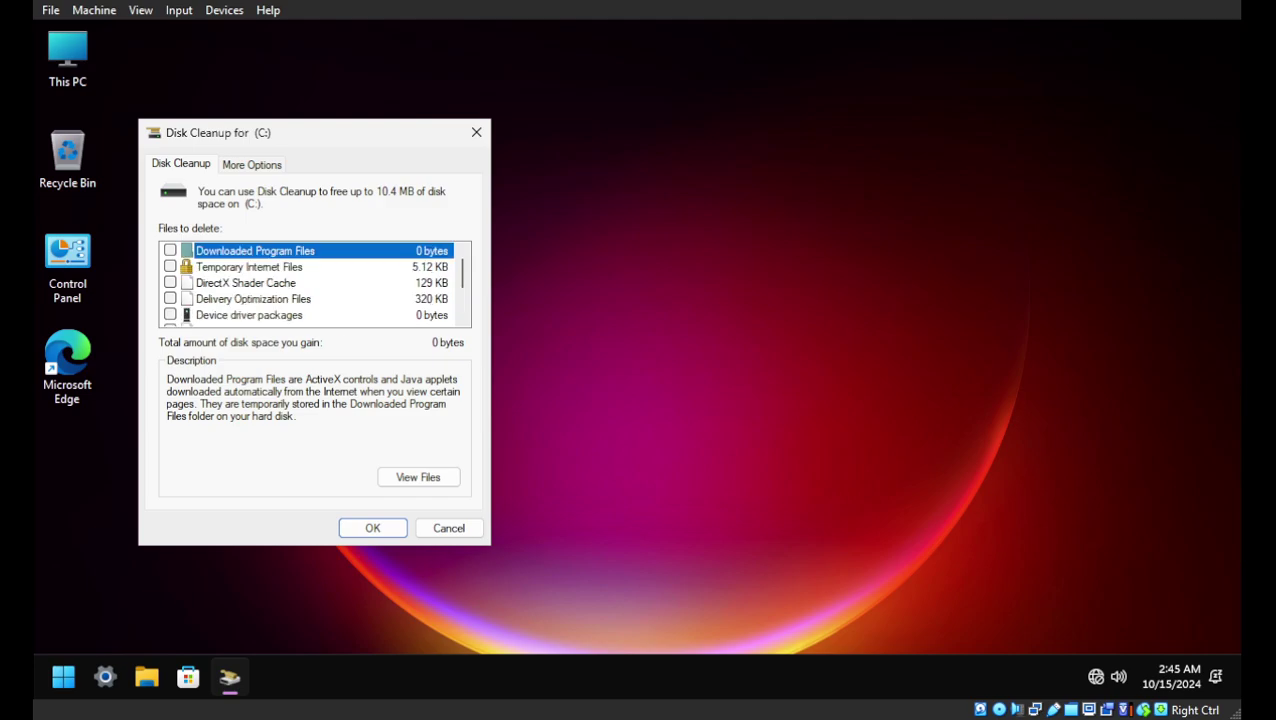
{"action": "left_click", "coordinate": [449, 528]}
Step: Run sfc /scannow in an administrator Command Prompt and review the scan result
{"action": "right_click", "coordinate": [528, 146]}
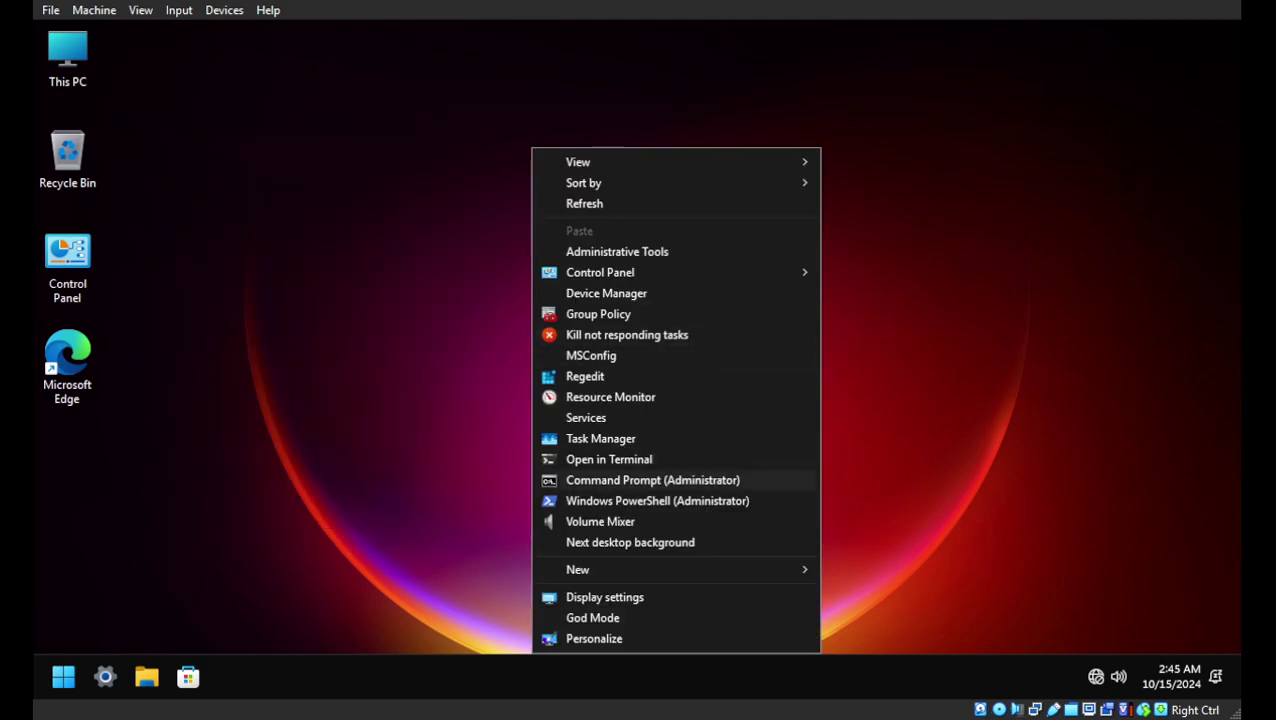
{"action": "left_click", "coordinate": [640, 478]}
{"action": "type", "text": "sfc /scannow"}
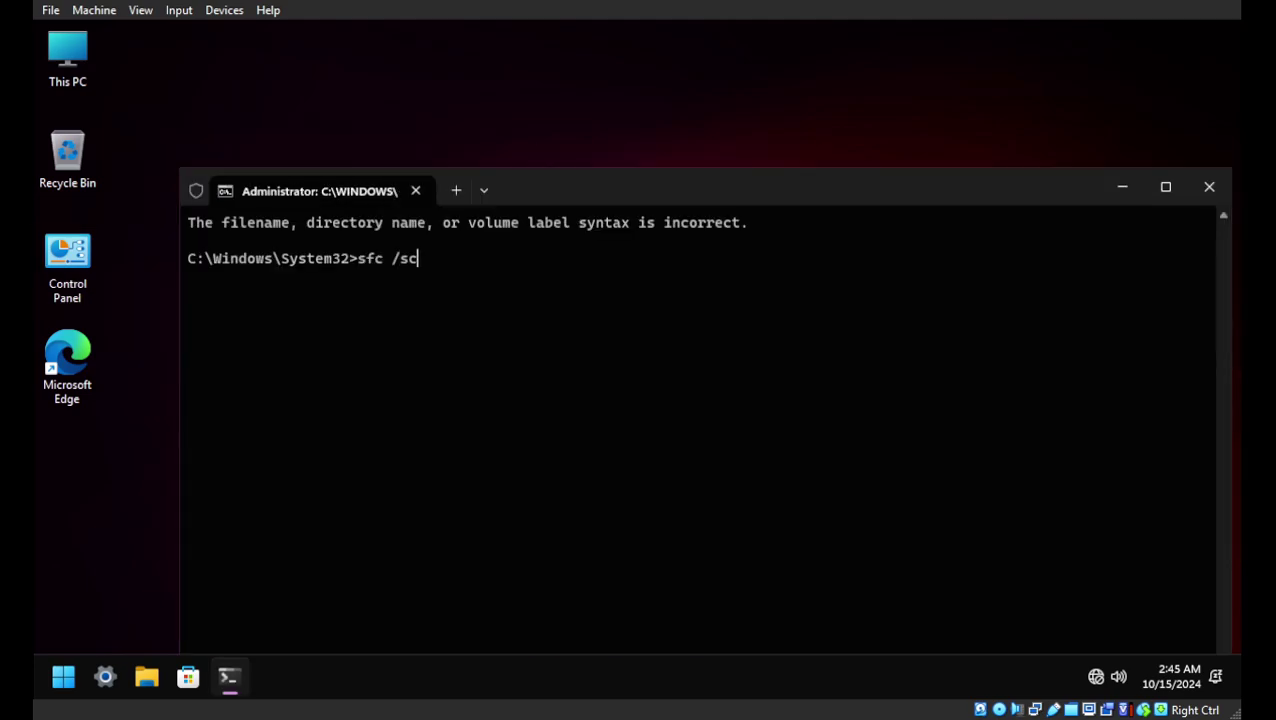
{"action": "key", "text": "Return"}
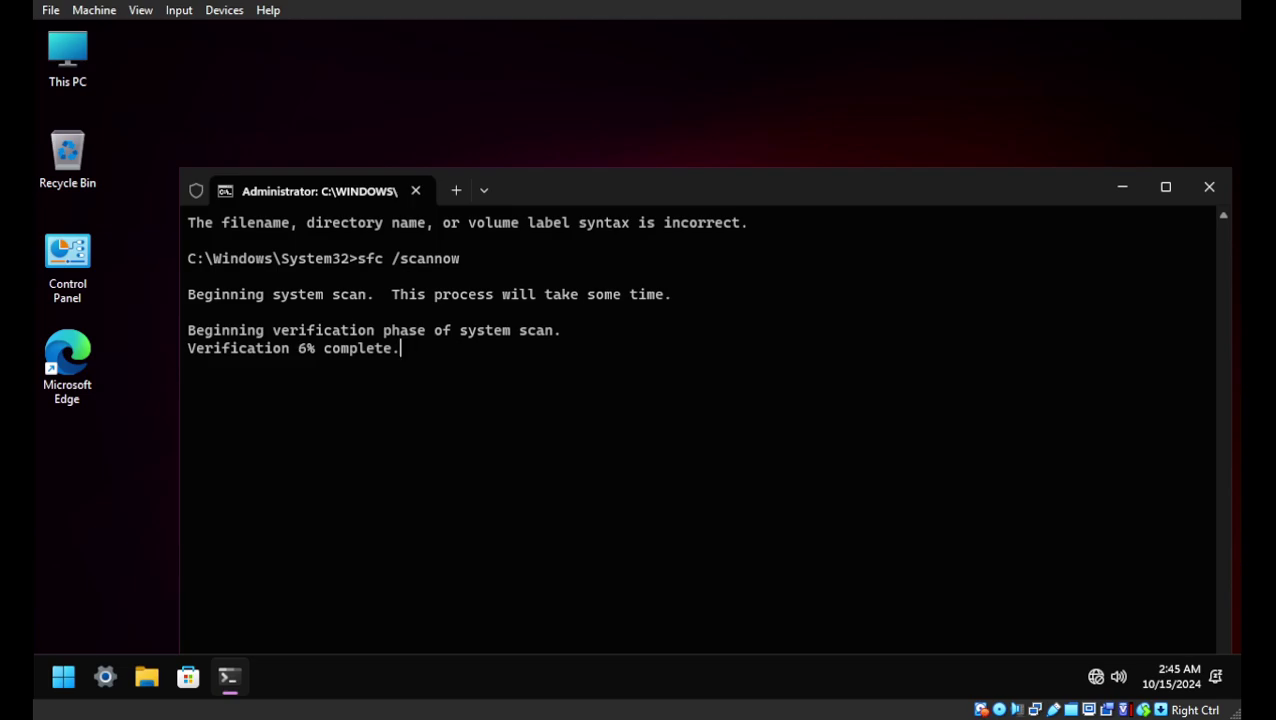
{"action": "left_click_drag", "start_coordinate": [731, 195], "coordinate": [698, 105]}
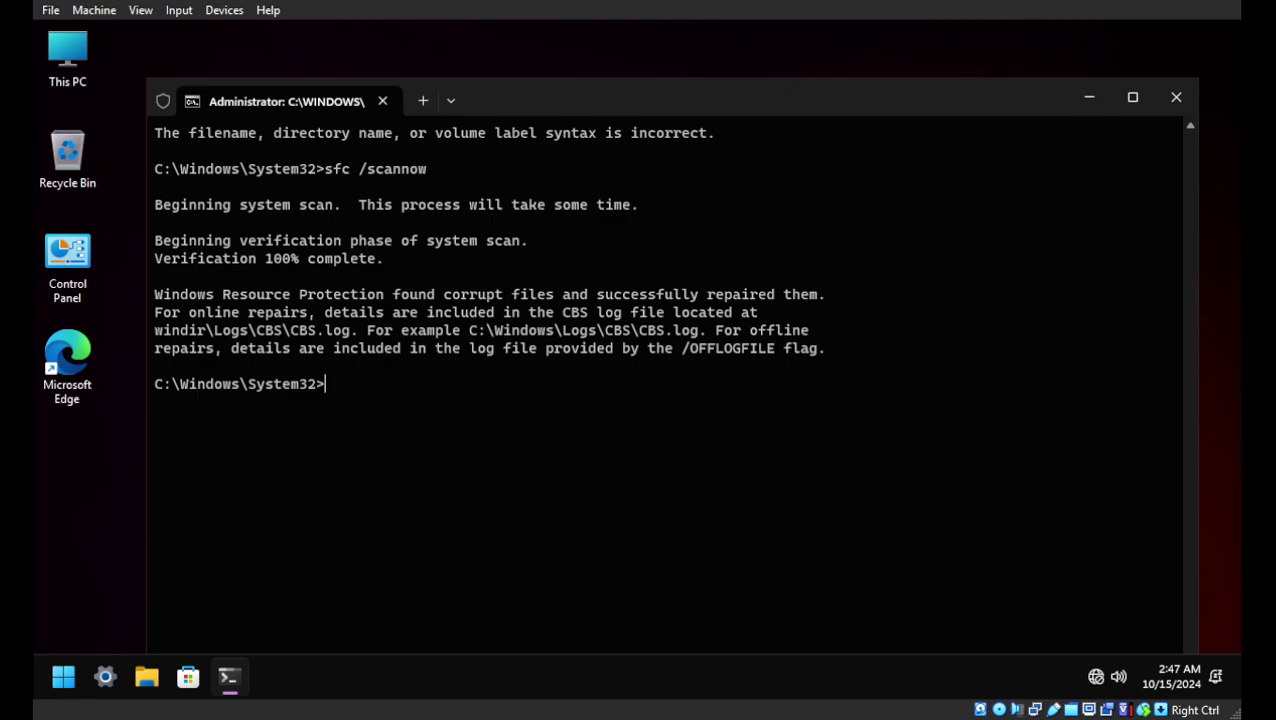
{"action": "left_click_drag", "start_coordinate": [808, 330], "coordinate": [667, 312]}
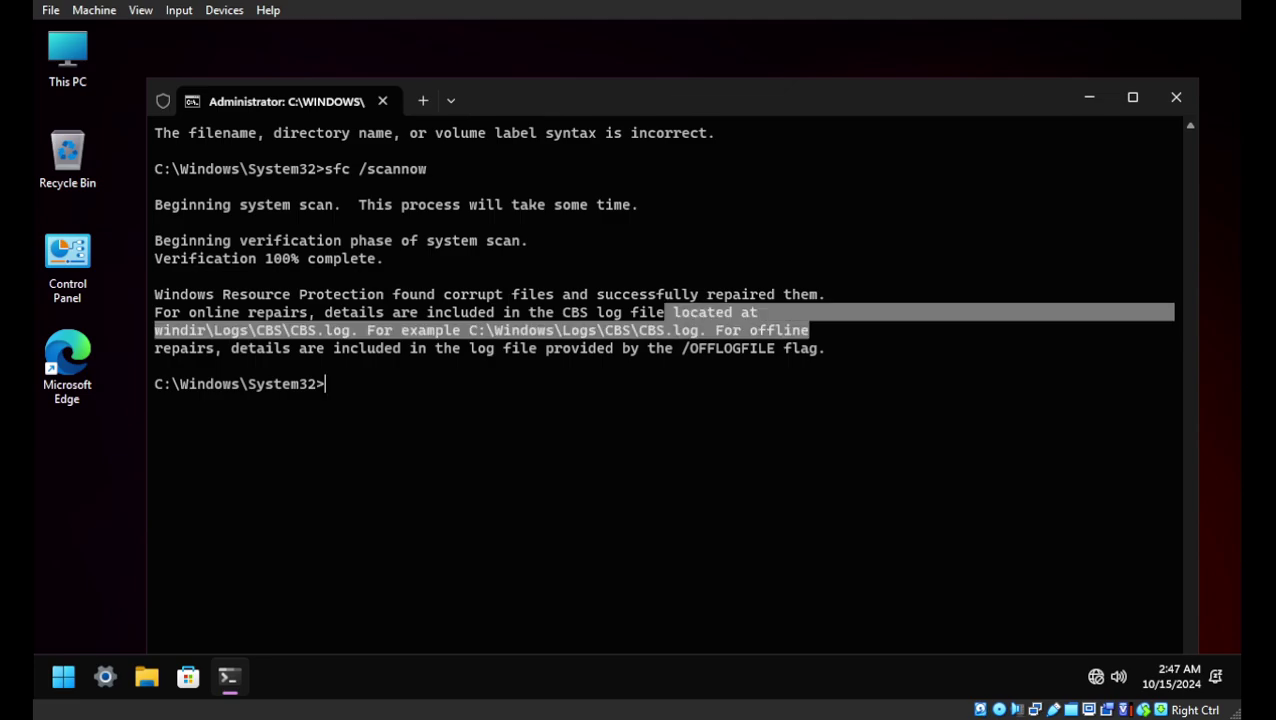
{"action": "key", "text": "Escape"}
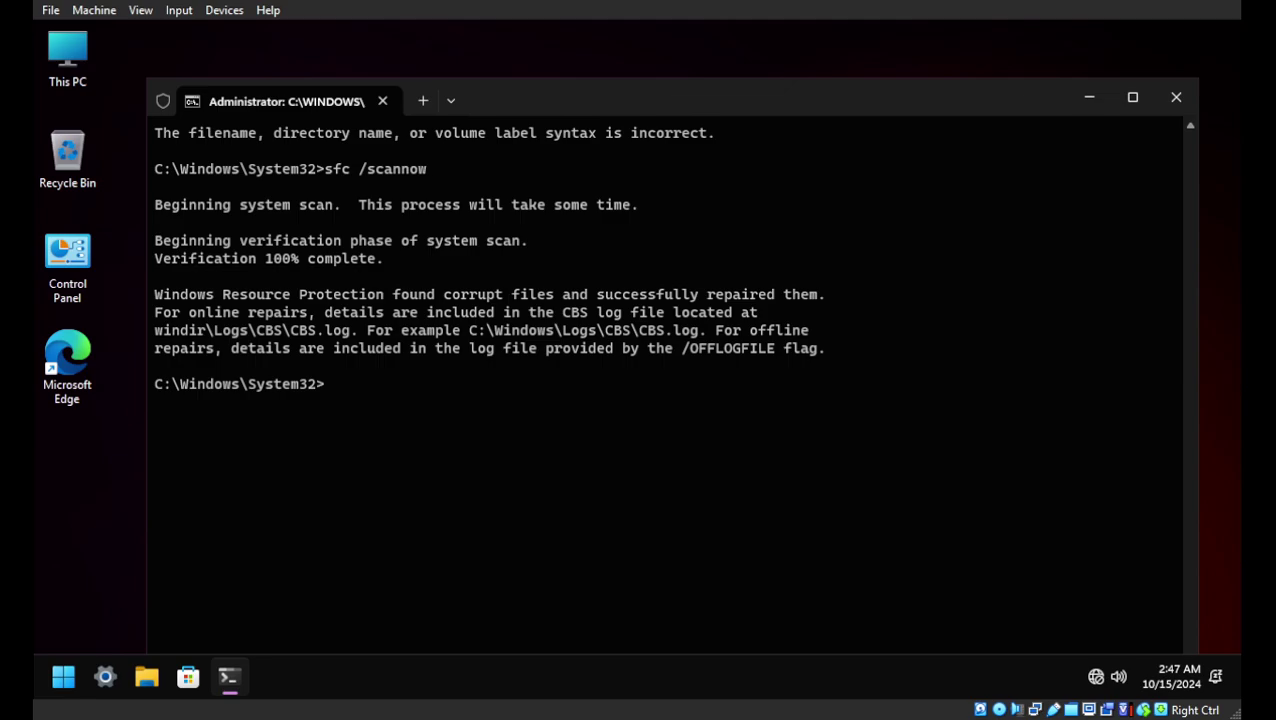
Step: Run dism /online /cleanup-image /scanhealth in the administrator Command Prompt and review the scan result
{"action": "type", "text": "dism /online /cleanup"}
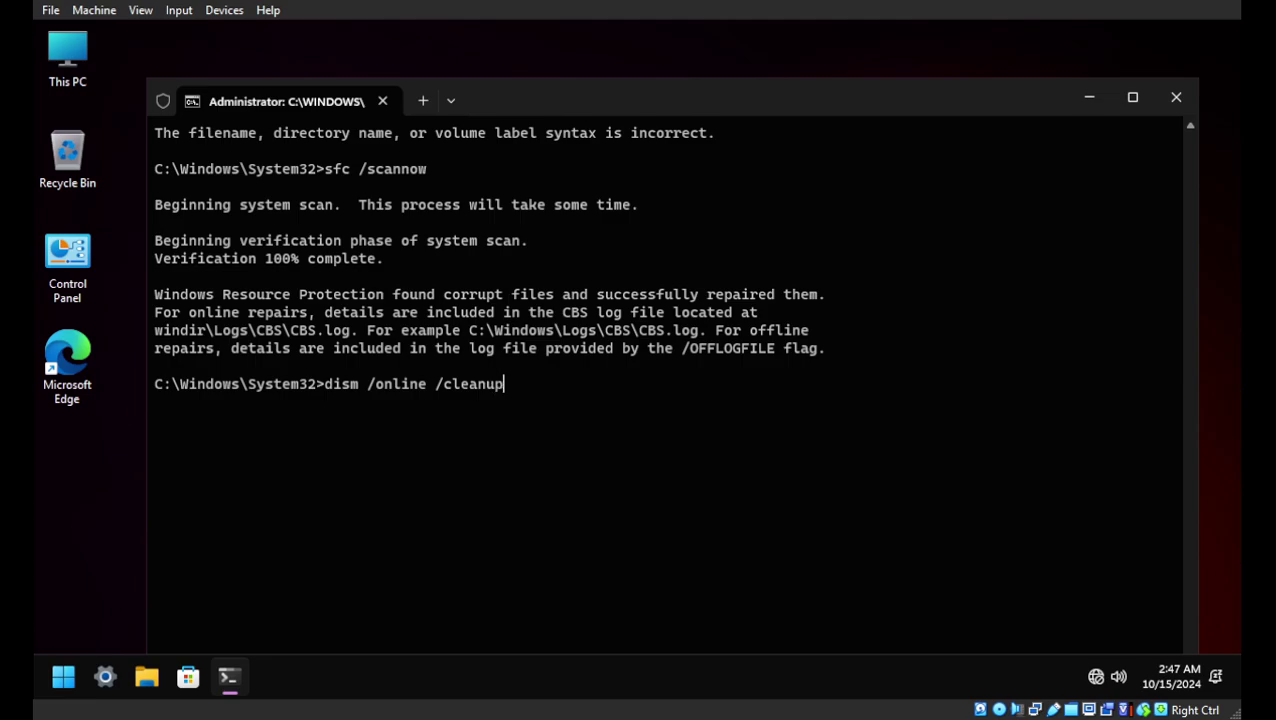
{"action": "type", "text": "-image /scanheal"}
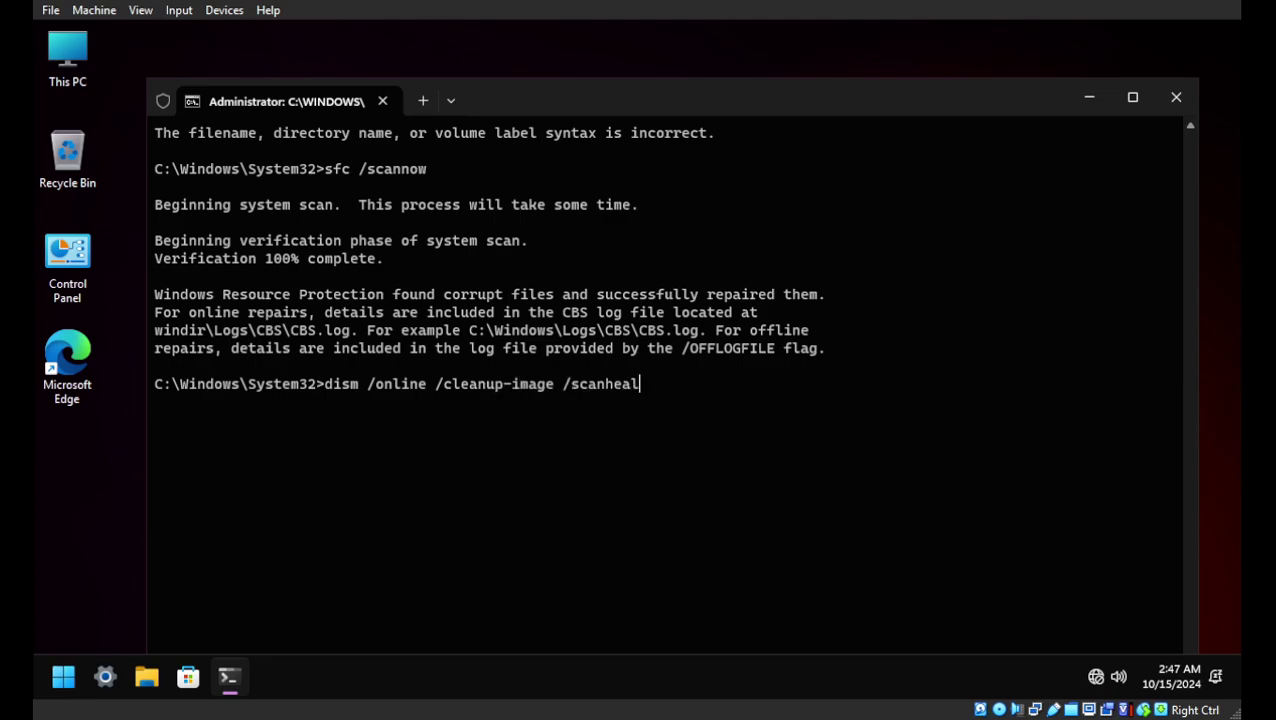
{"action": "type", "text": "th"}
{"action": "key", "text": "Return"}
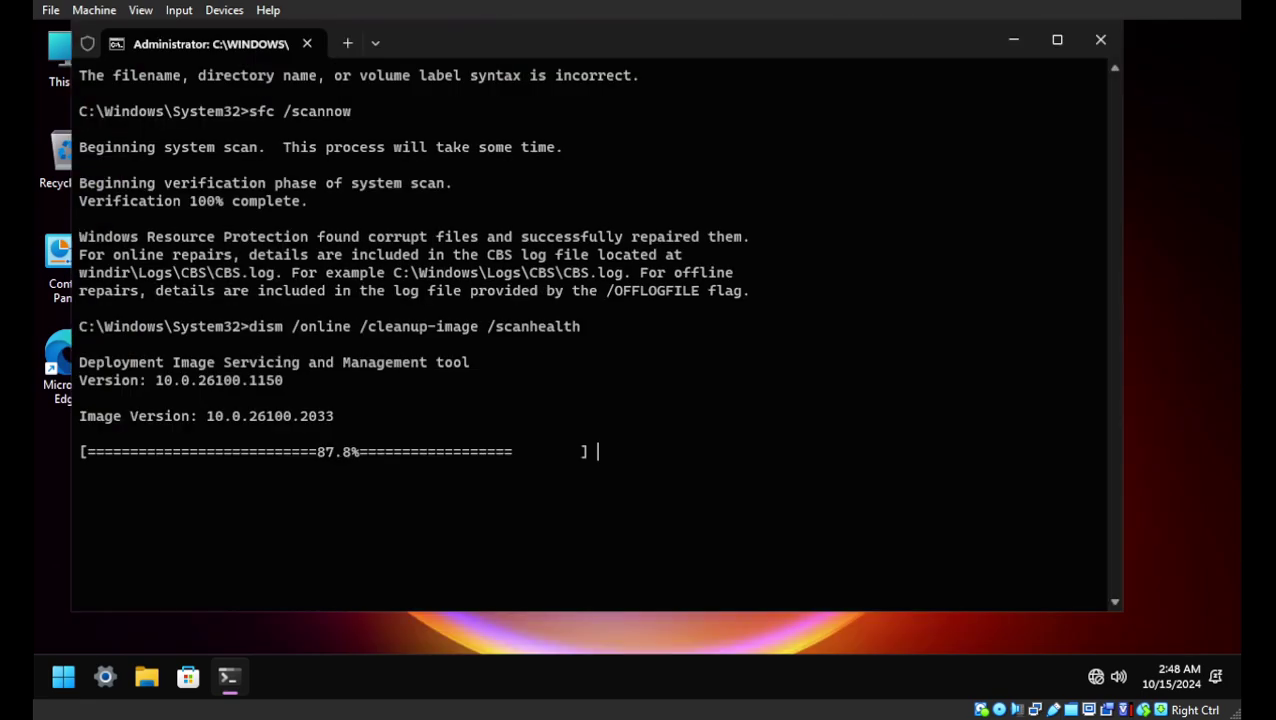
{"action": "left_click_drag", "start_coordinate": [661, 46], "coordinate": [658, 65]}
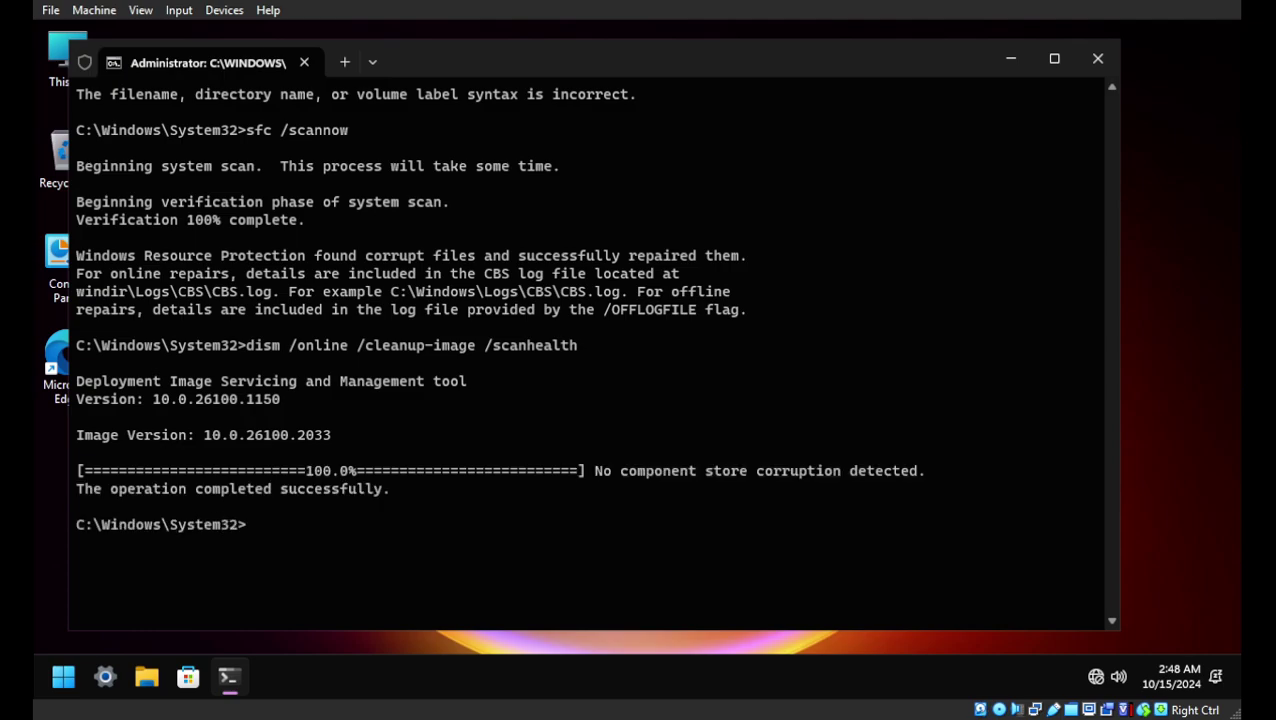
{"action": "left_click_drag", "start_coordinate": [934, 470], "coordinate": [517, 470]}
{"action": "key", "text": "Escape"}
Step: Copy the C:\Windows\Logs\CBS folder path from the SFC output, go to that folder in File Explorer and open CBS.log
{"action": "left_click_drag", "start_coordinate": [390, 291], "coordinate": [551, 291]}
{"action": "key", "text": "ctrl+c"}
{"action": "double_click", "coordinate": [66, 56]}
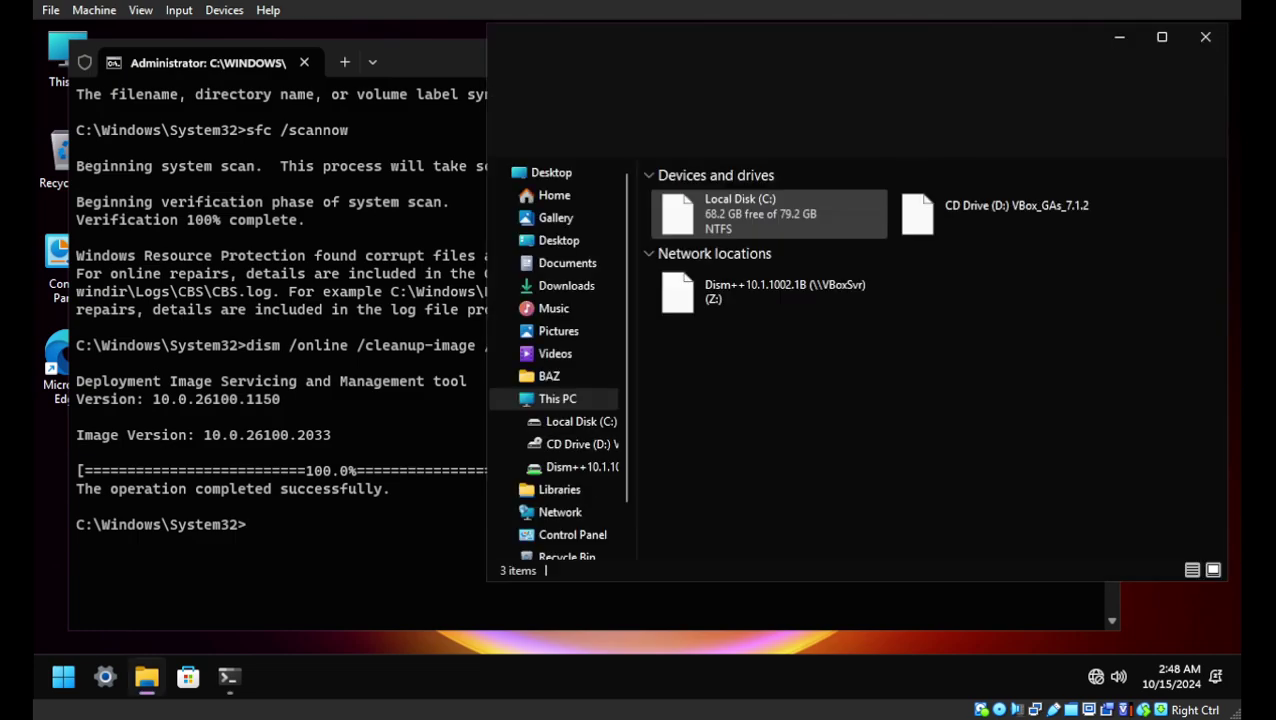
{"action": "key", "text": "alt+d"}
{"action": "key", "text": "ctrl+v"}
{"action": "key", "text": "Return"}
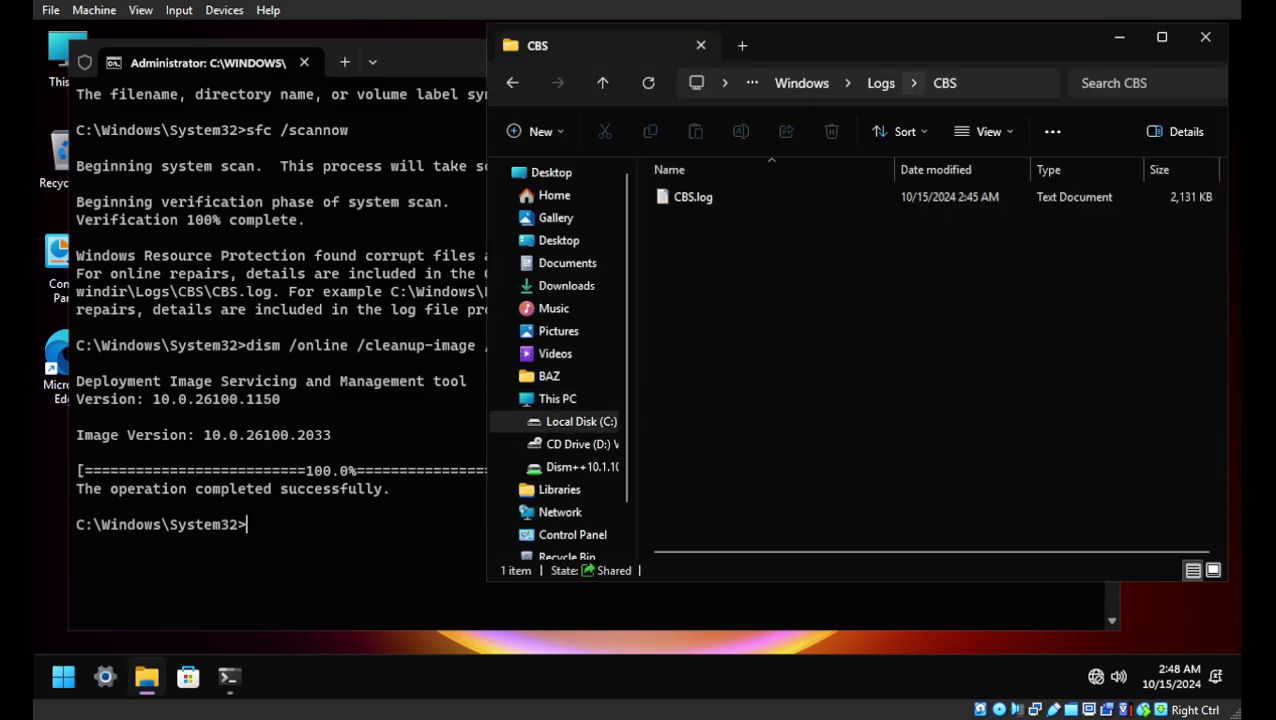
{"action": "double_click", "coordinate": [693, 197]}
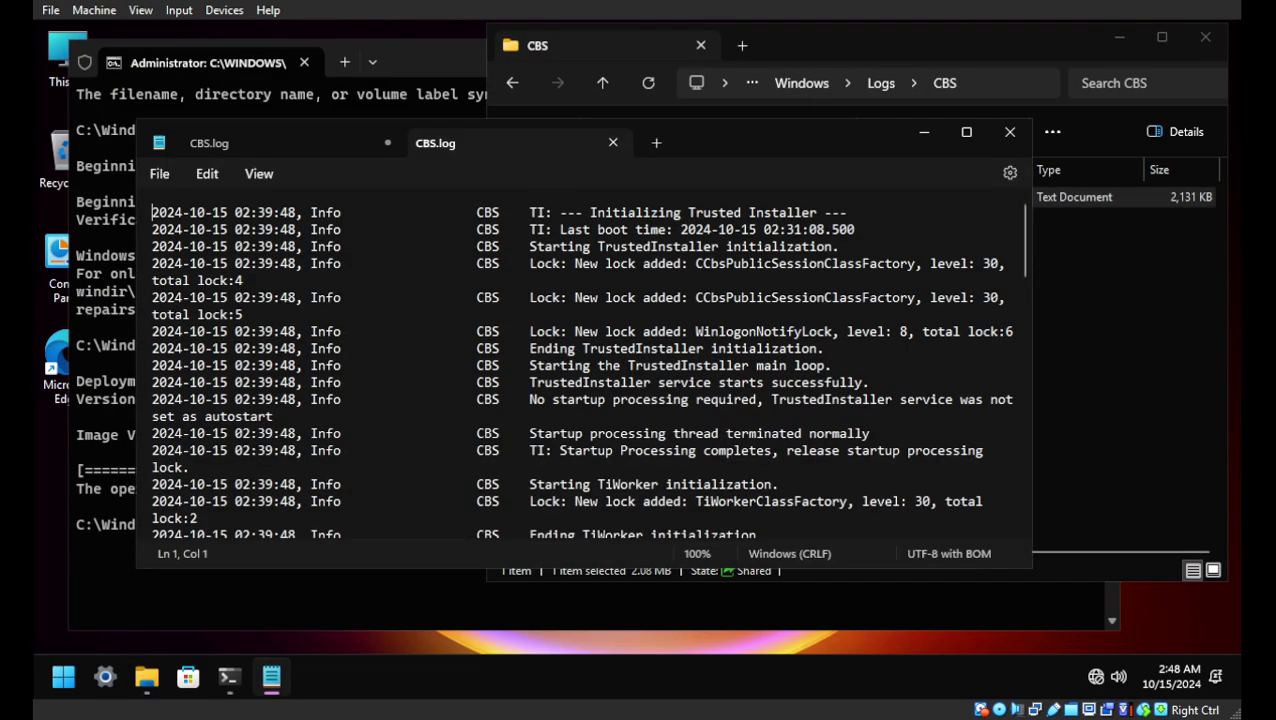
Step: Examine the CBS.log entries for the SFC and DISM scans in a maximized window, then close the log and its folder
{"action": "key", "text": "super+Up"}
{"action": "scroll", "coordinate": [637, 353], "scroll_direction": "down", "scroll_amount": 6}
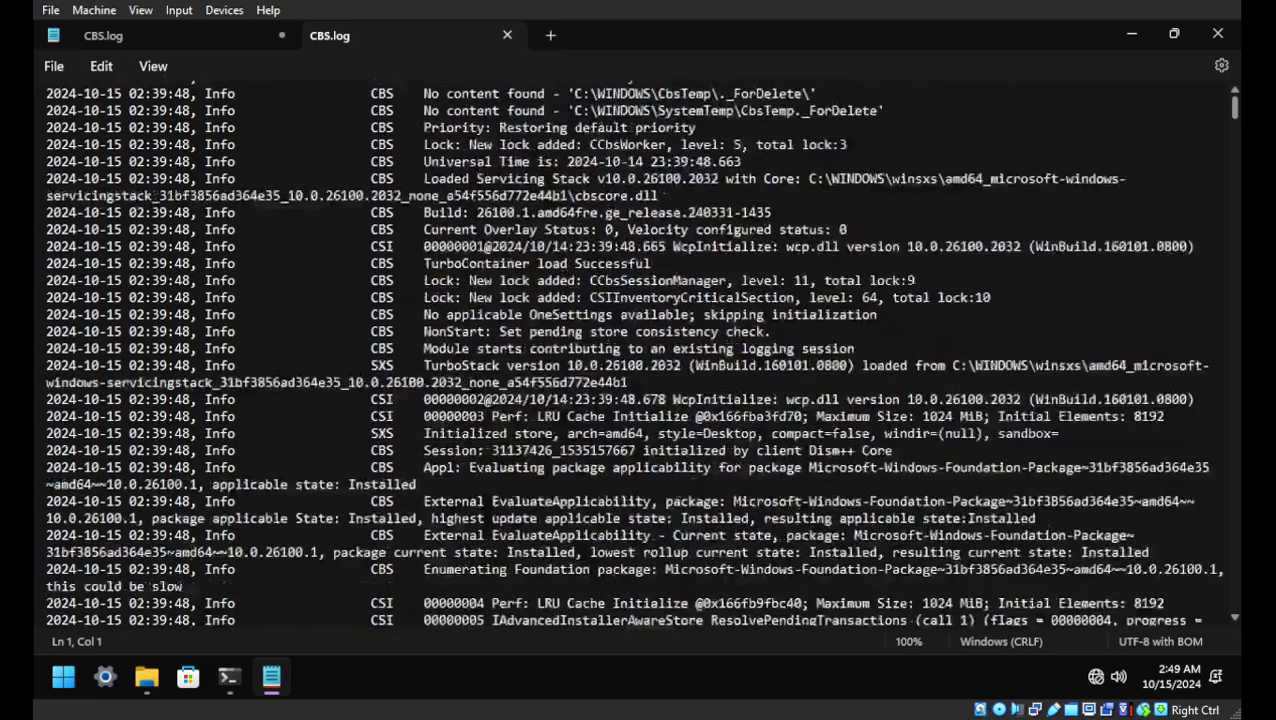
{"action": "scroll", "coordinate": [640, 360], "scroll_direction": "down", "scroll_amount": 20}
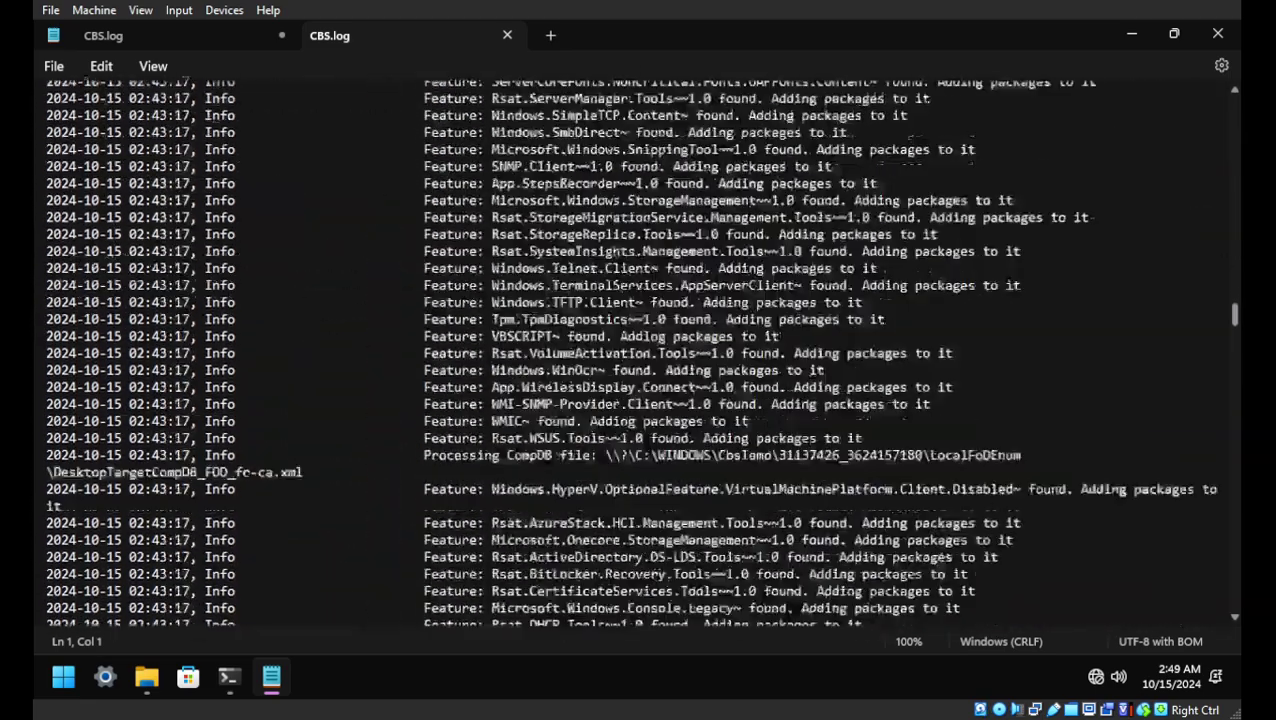
{"action": "scroll", "coordinate": [640, 360], "scroll_direction": "down", "scroll_amount": 20}
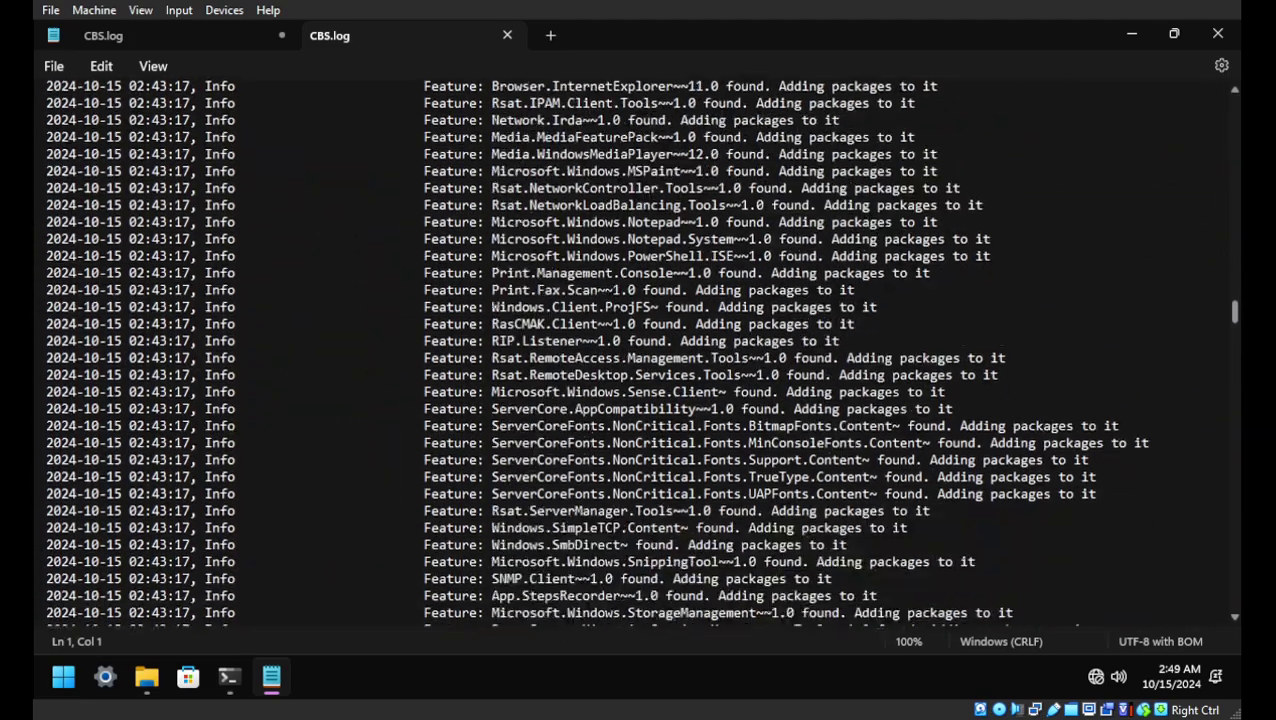
{"action": "scroll", "coordinate": [640, 360], "scroll_direction": "down", "scroll_amount": 12}
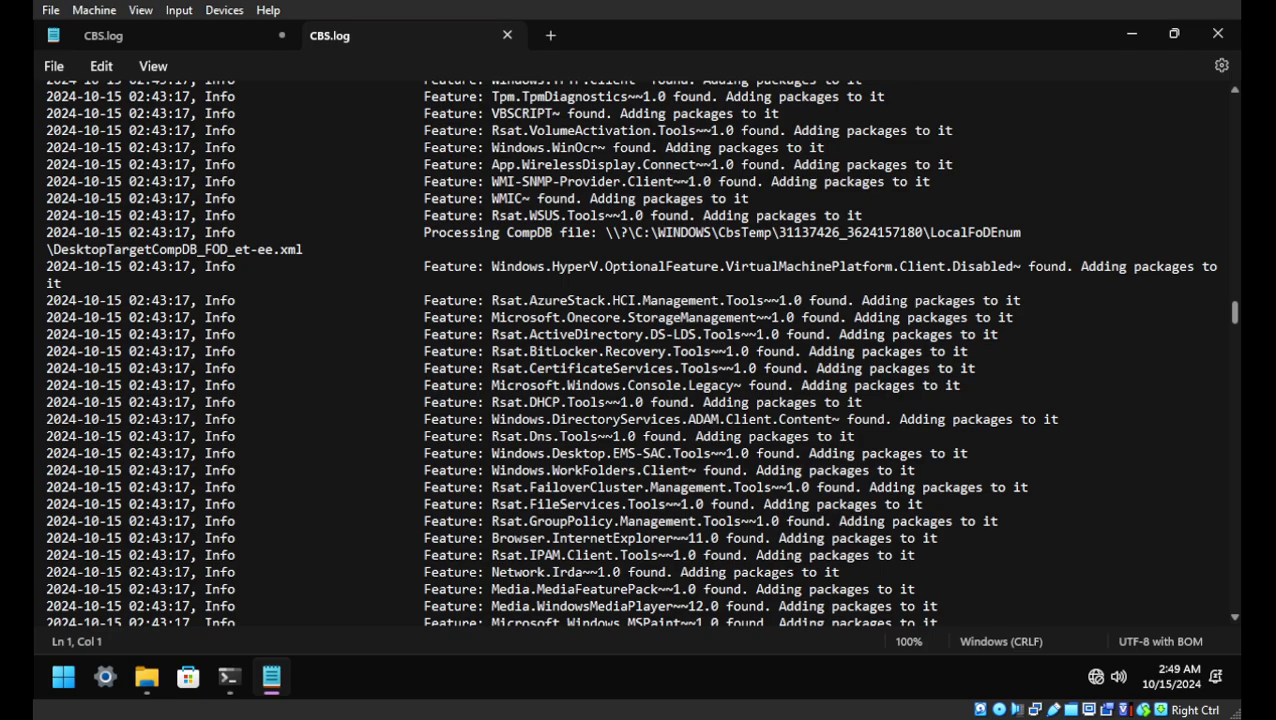
{"action": "scroll", "coordinate": [640, 360], "scroll_direction": "down", "scroll_amount": 15}
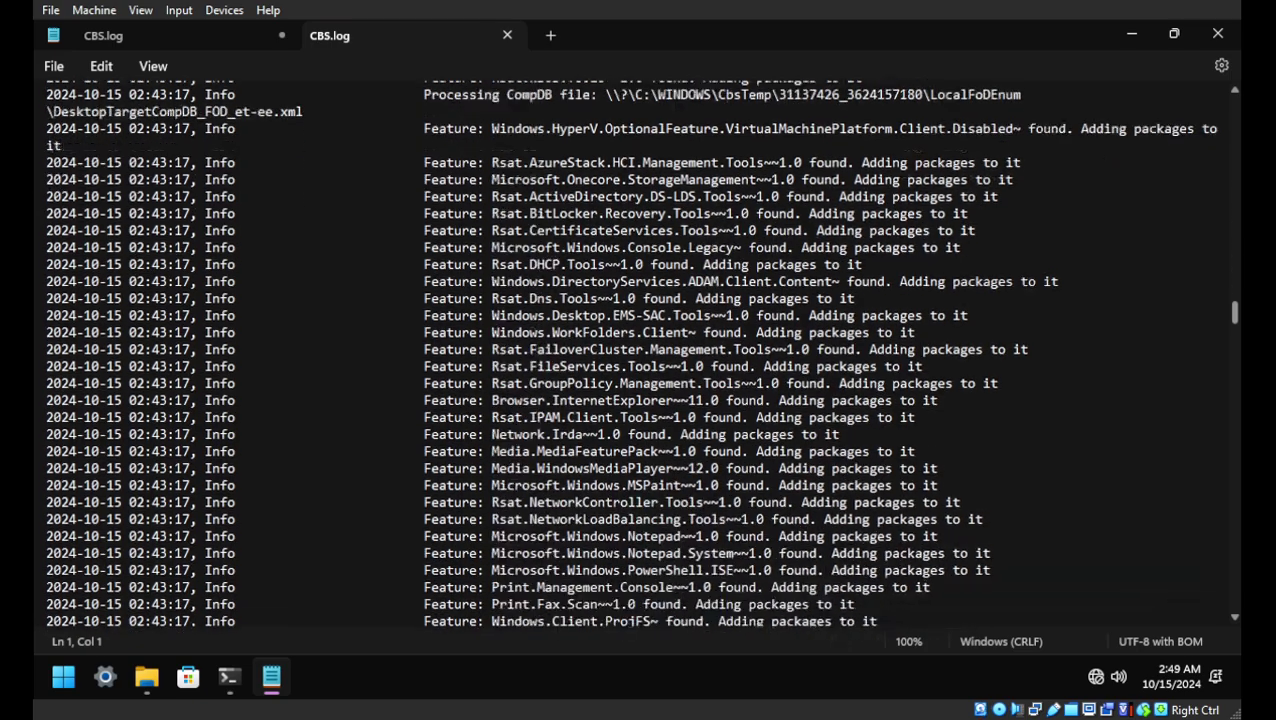
{"action": "scroll", "coordinate": [640, 360], "scroll_direction": "down", "scroll_amount": 1}
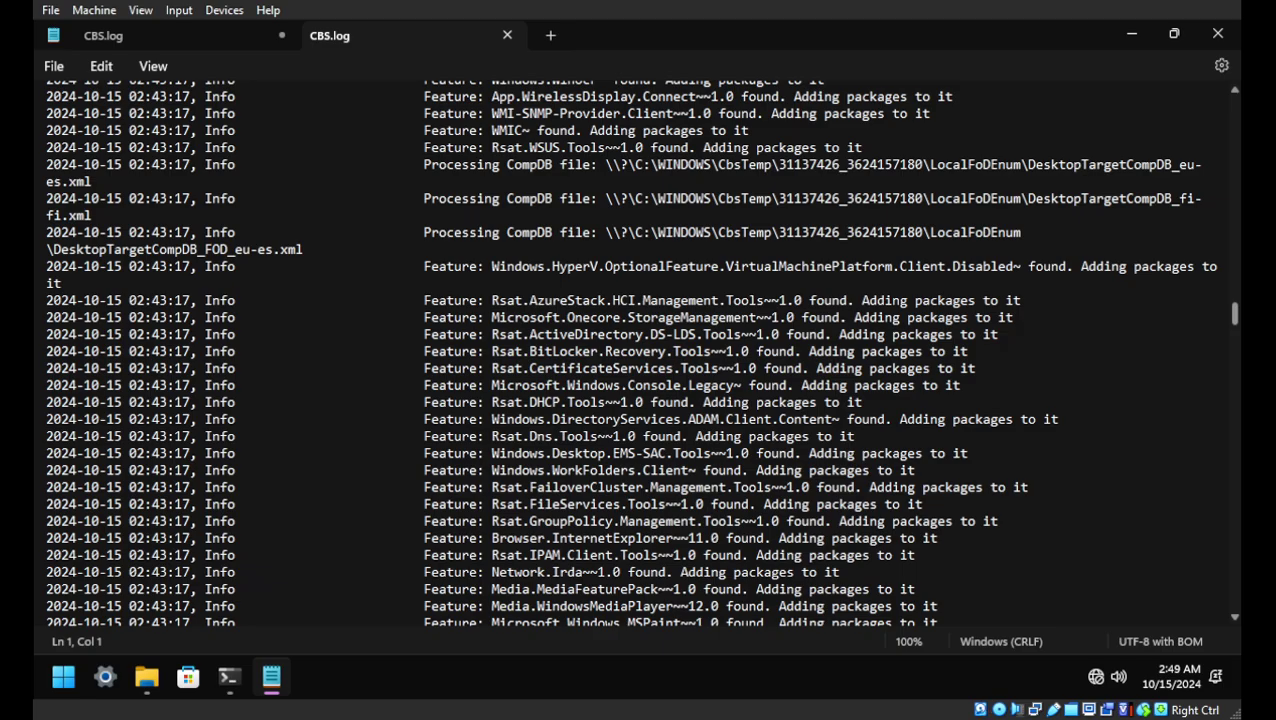
{"action": "scroll", "coordinate": [640, 360], "scroll_direction": "down", "scroll_amount": 20}
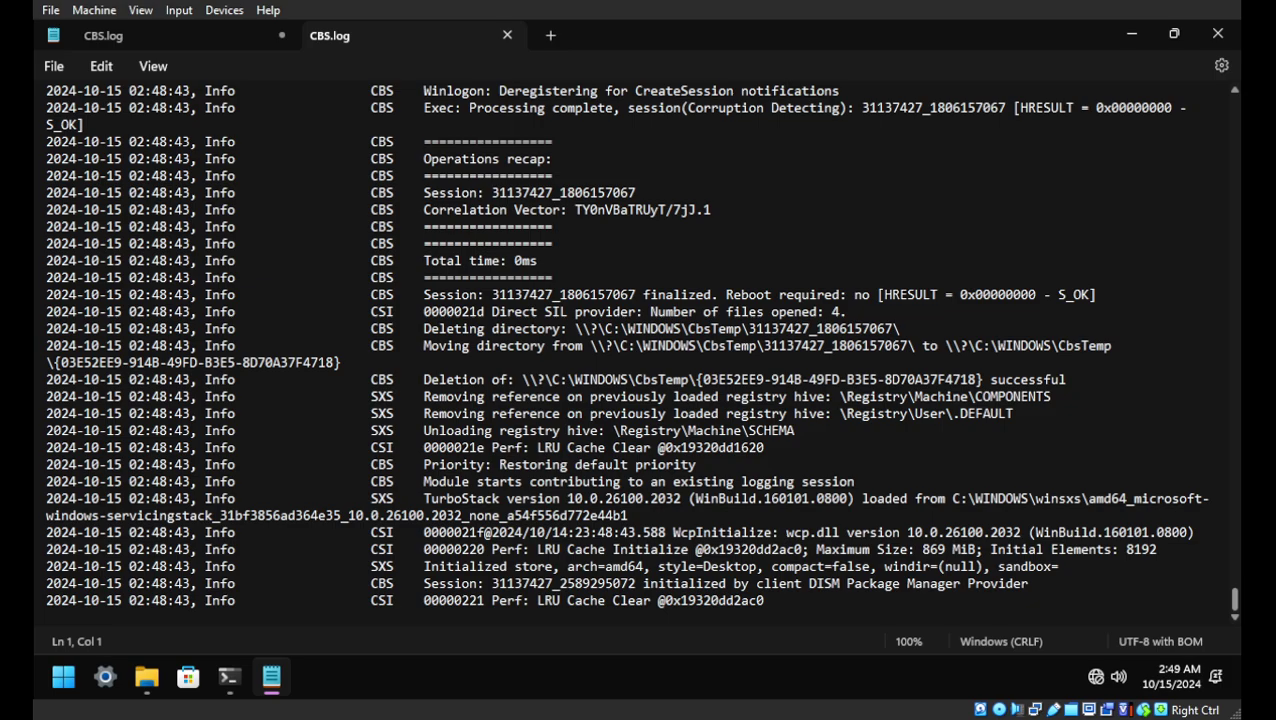
{"action": "scroll", "coordinate": [626, 351], "scroll_direction": "up", "scroll_amount": 12}
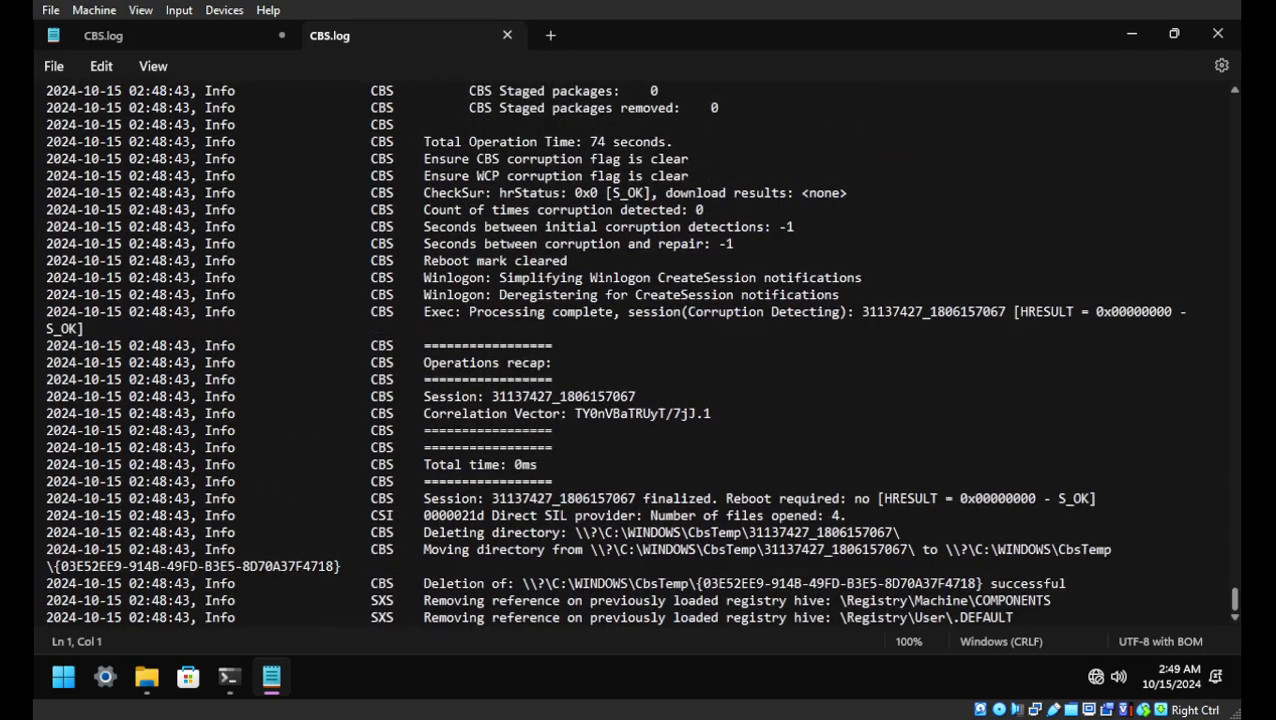
{"action": "scroll", "coordinate": [626, 351], "scroll_direction": "up", "scroll_amount": 10}
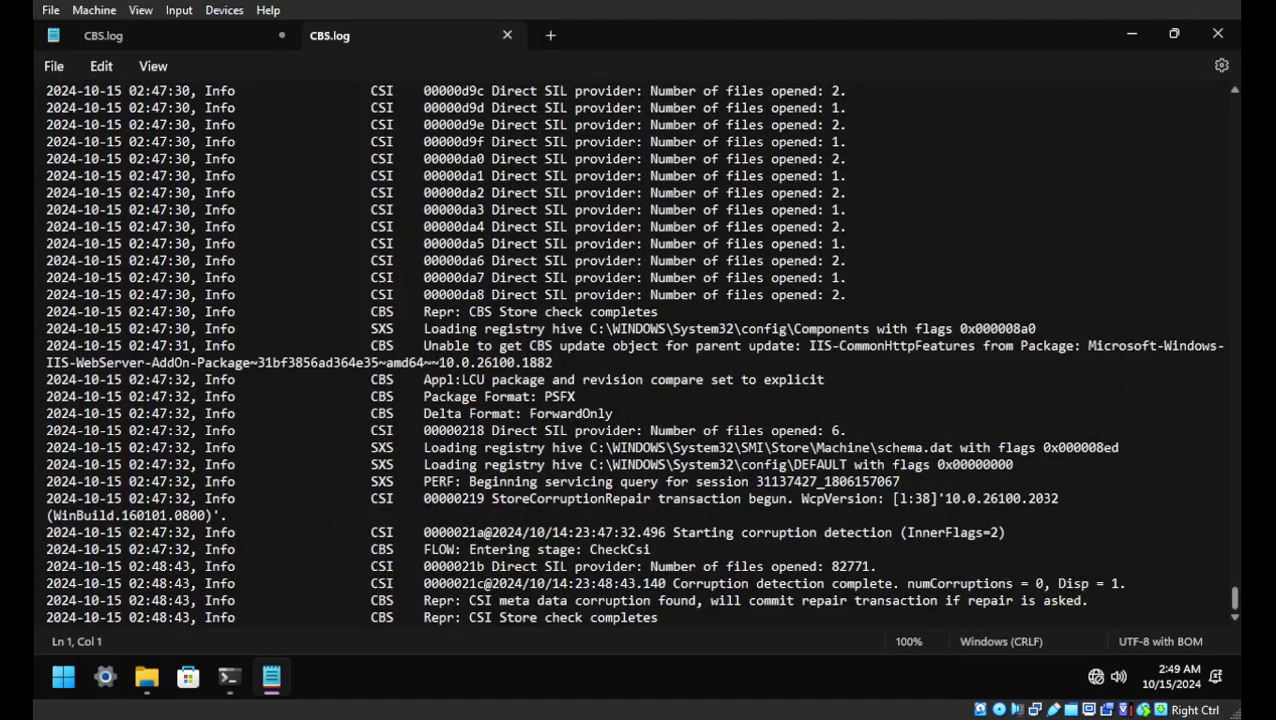
{"action": "scroll", "coordinate": [444, 353], "scroll_direction": "up", "scroll_amount": 20}
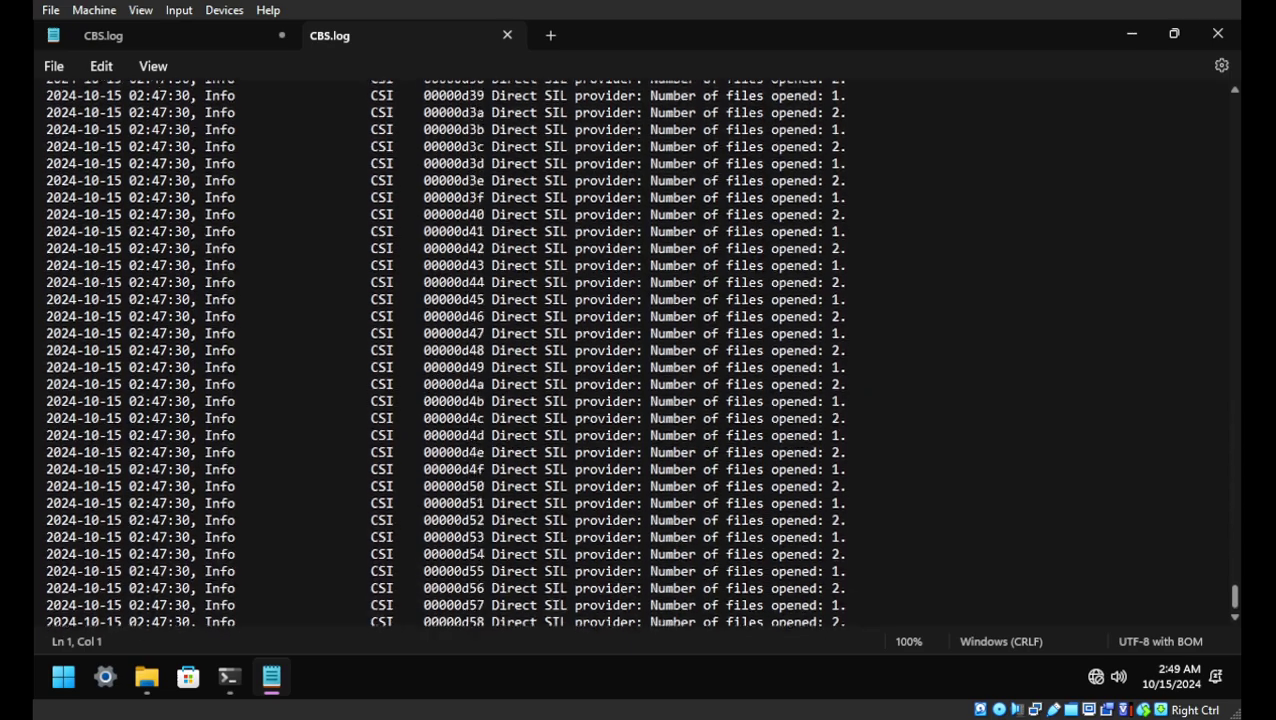
{"action": "scroll", "coordinate": [444, 353], "scroll_direction": "up", "scroll_amount": 20}
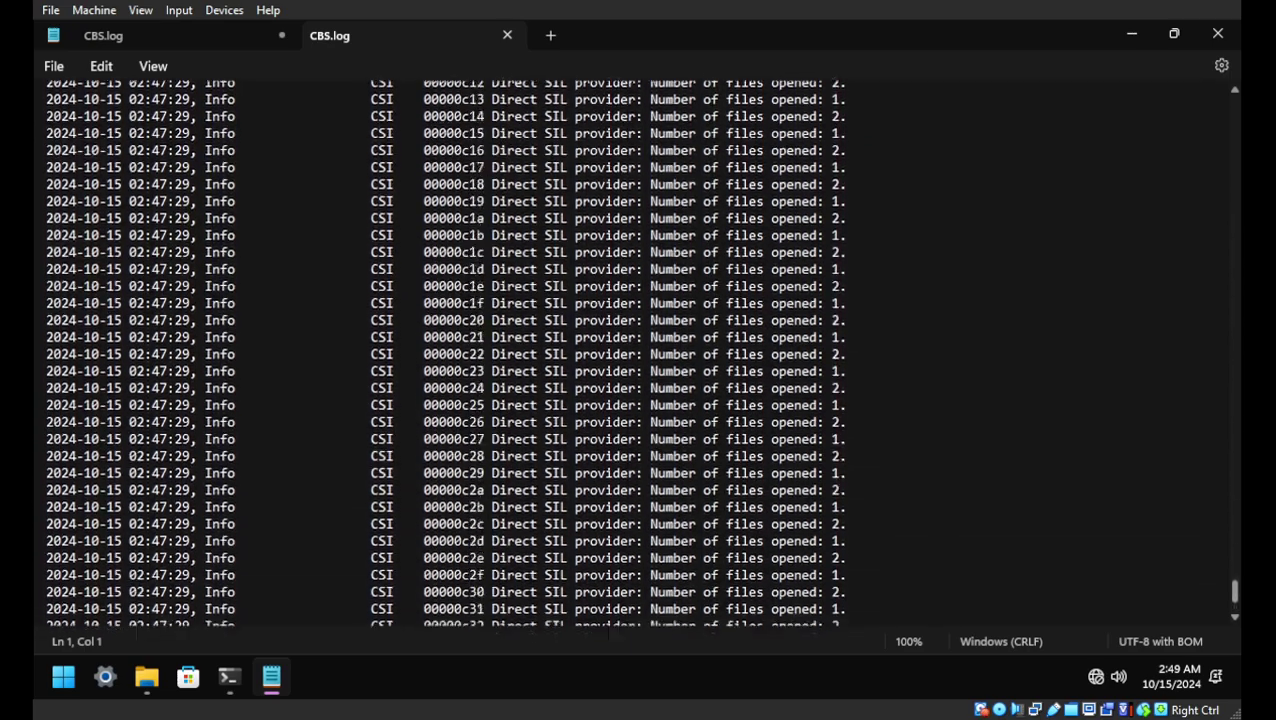
{"action": "scroll", "coordinate": [444, 353], "scroll_direction": "up", "scroll_amount": 18}
{"action": "scroll", "coordinate": [444, 353], "scroll_direction": "up", "scroll_amount": 20}
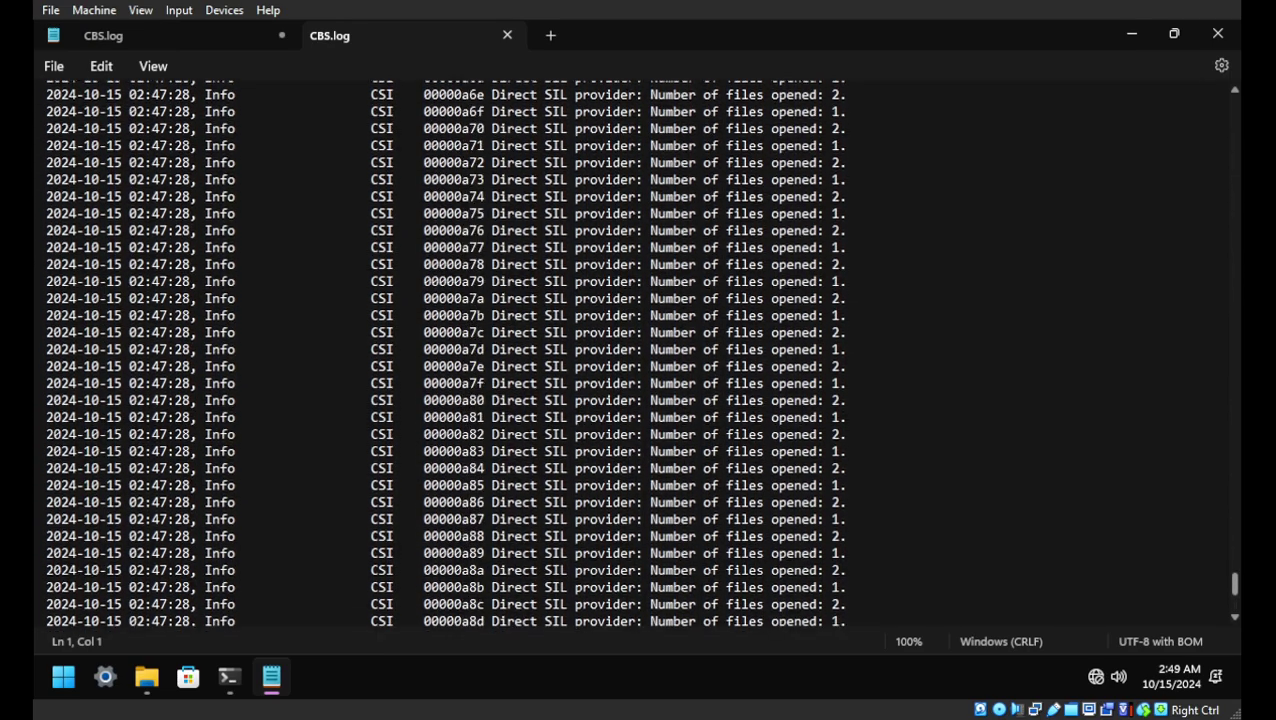
{"action": "left_click_drag", "start_coordinate": [1234, 563], "coordinate": [1234, 529]}
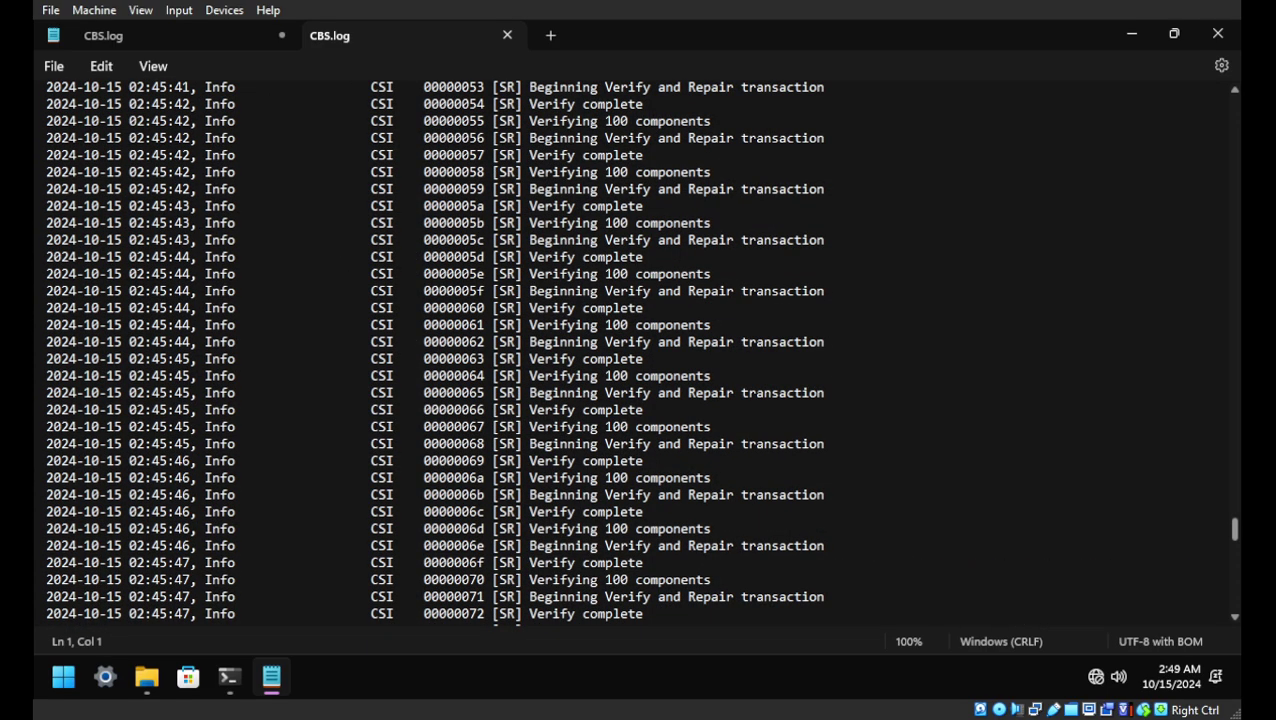
{"action": "scroll", "coordinate": [640, 353], "scroll_direction": "up", "scroll_amount": 20}
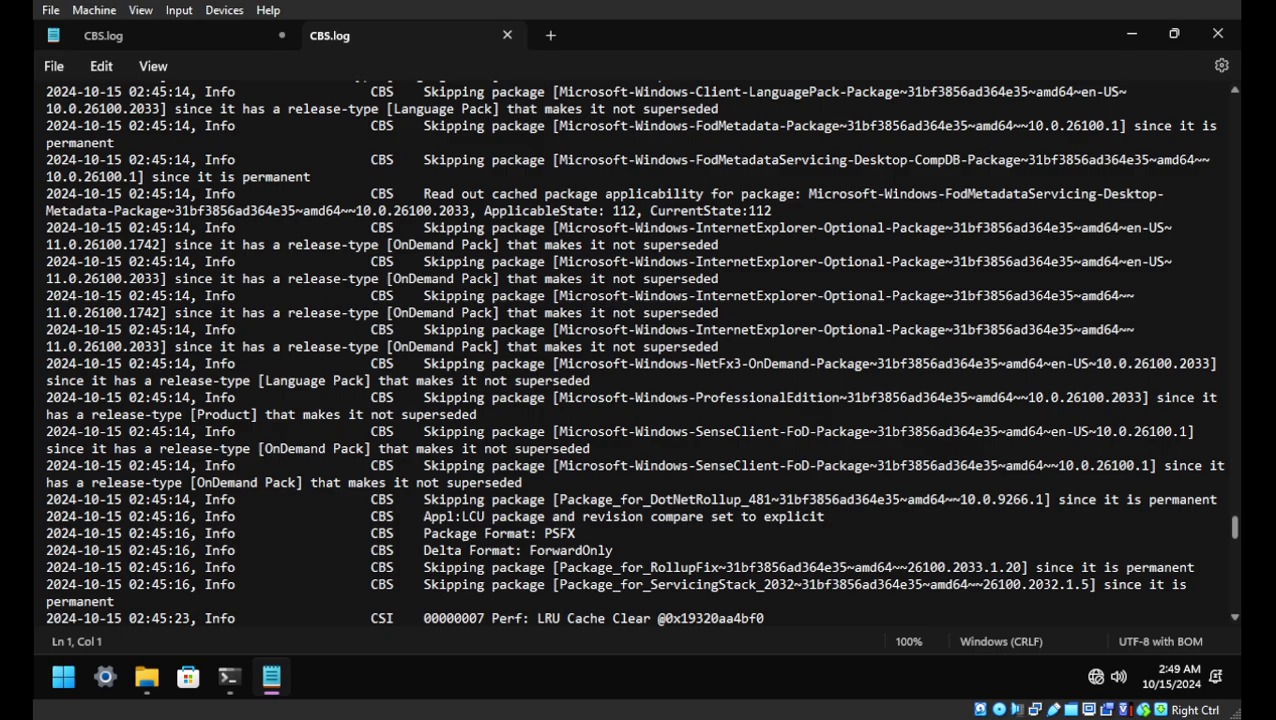
{"action": "scroll", "coordinate": [640, 353], "scroll_direction": "up", "scroll_amount": 2}
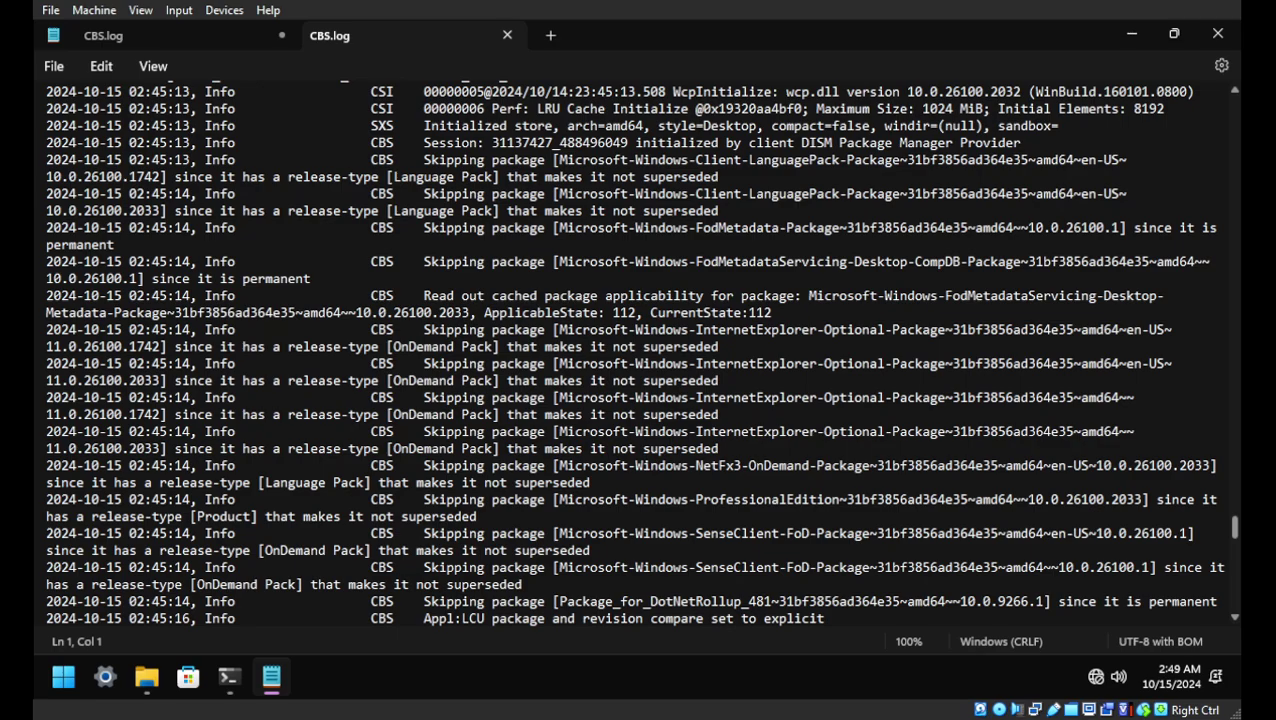
{"action": "scroll", "coordinate": [640, 353], "scroll_direction": "up", "scroll_amount": 4}
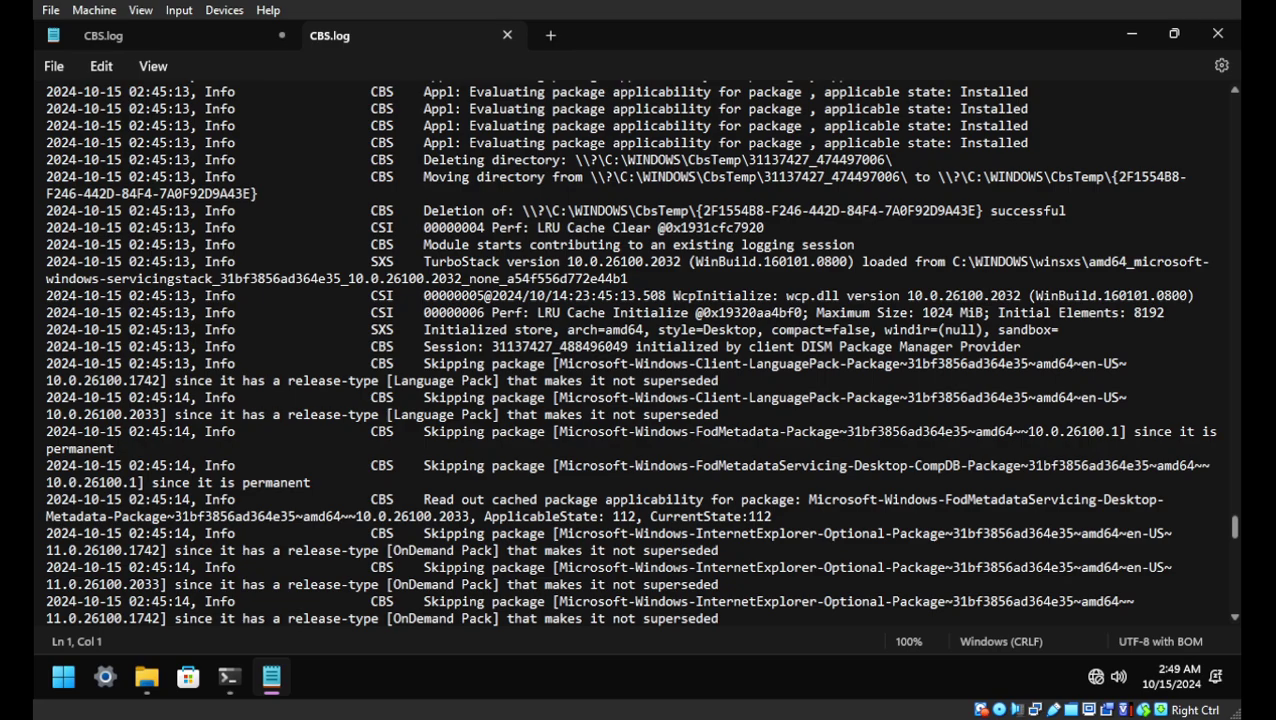
{"action": "scroll", "coordinate": [640, 353], "scroll_direction": "up", "scroll_amount": 3}
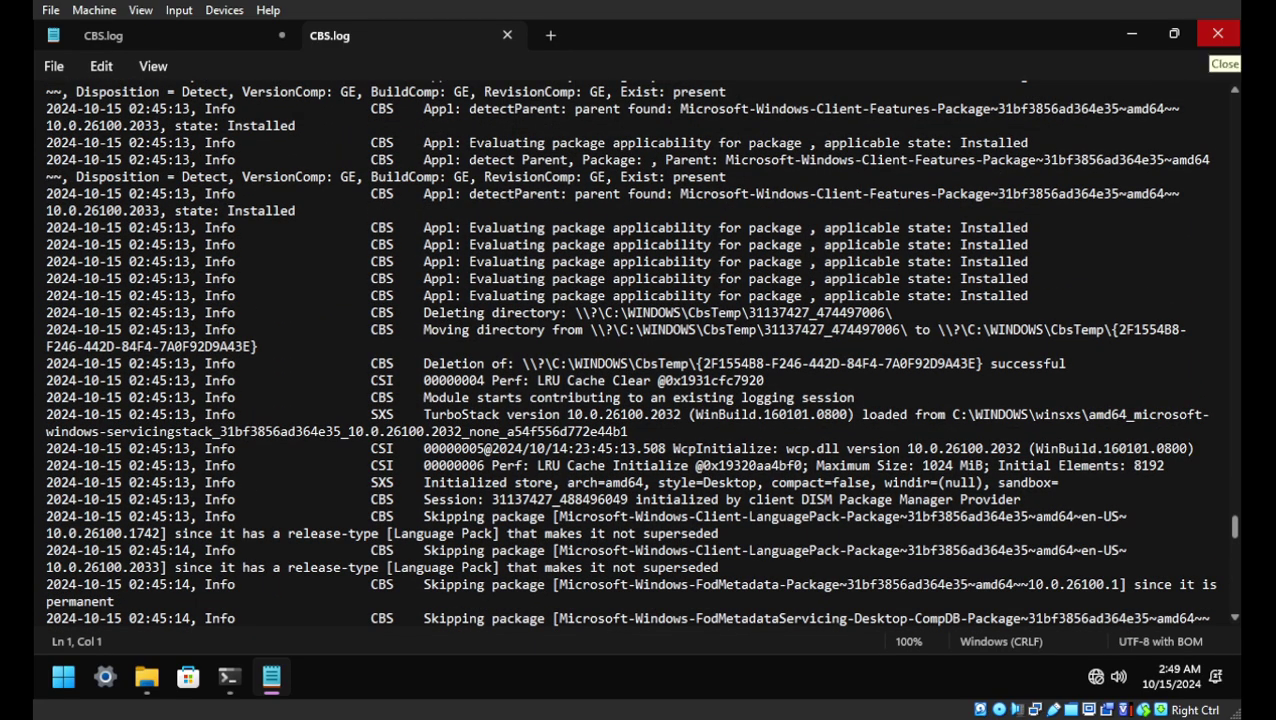
{"action": "left_click", "coordinate": [1217, 34]}
{"action": "left_click", "coordinate": [1205, 37]}
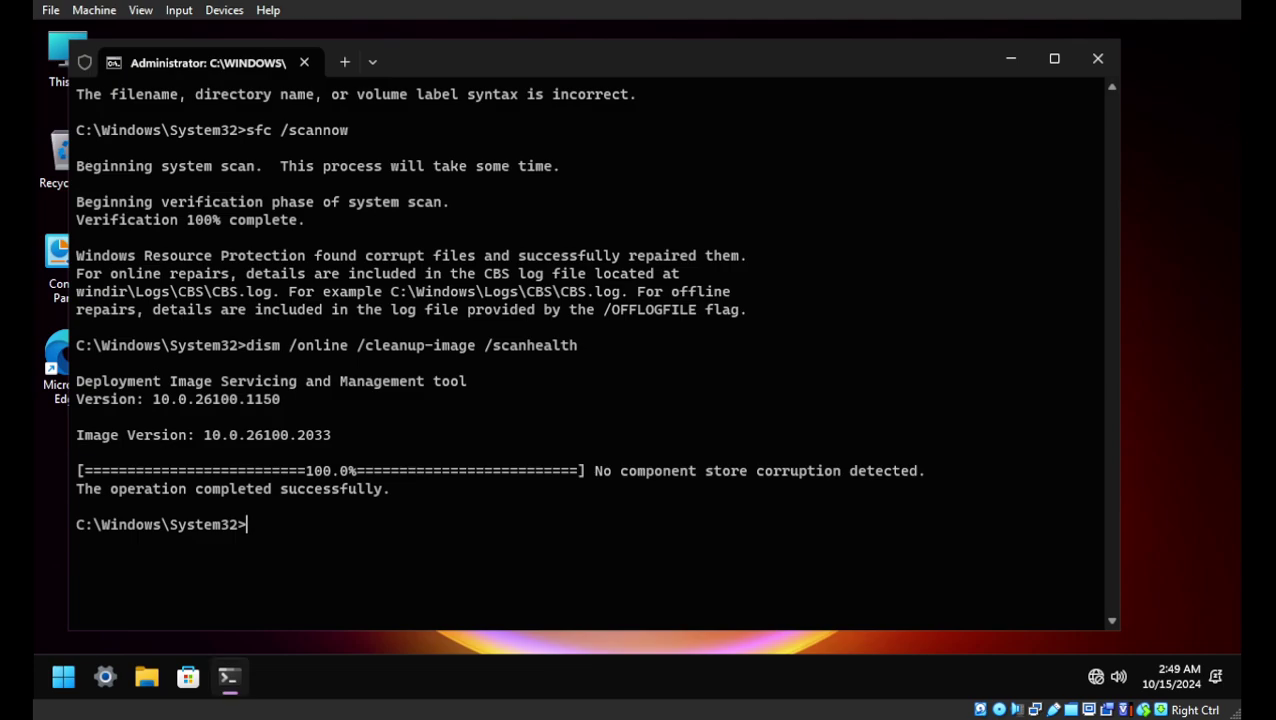
Step: Close the Command Prompt and launch Dism++x64.exe from the Dism++10.1.1002.1B network drive (Z:)
{"action": "left_click", "coordinate": [1097, 58]}
{"action": "double_click", "coordinate": [67, 58]}
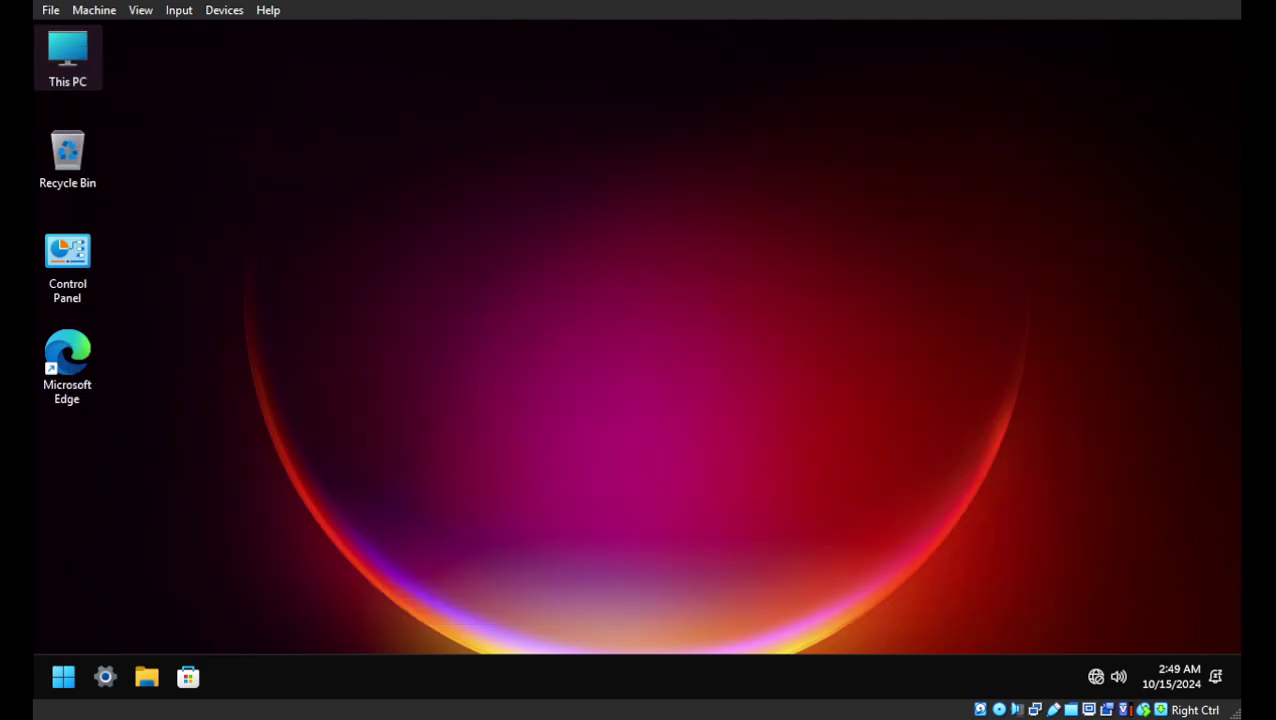
{"action": "double_click", "coordinate": [770, 290]}
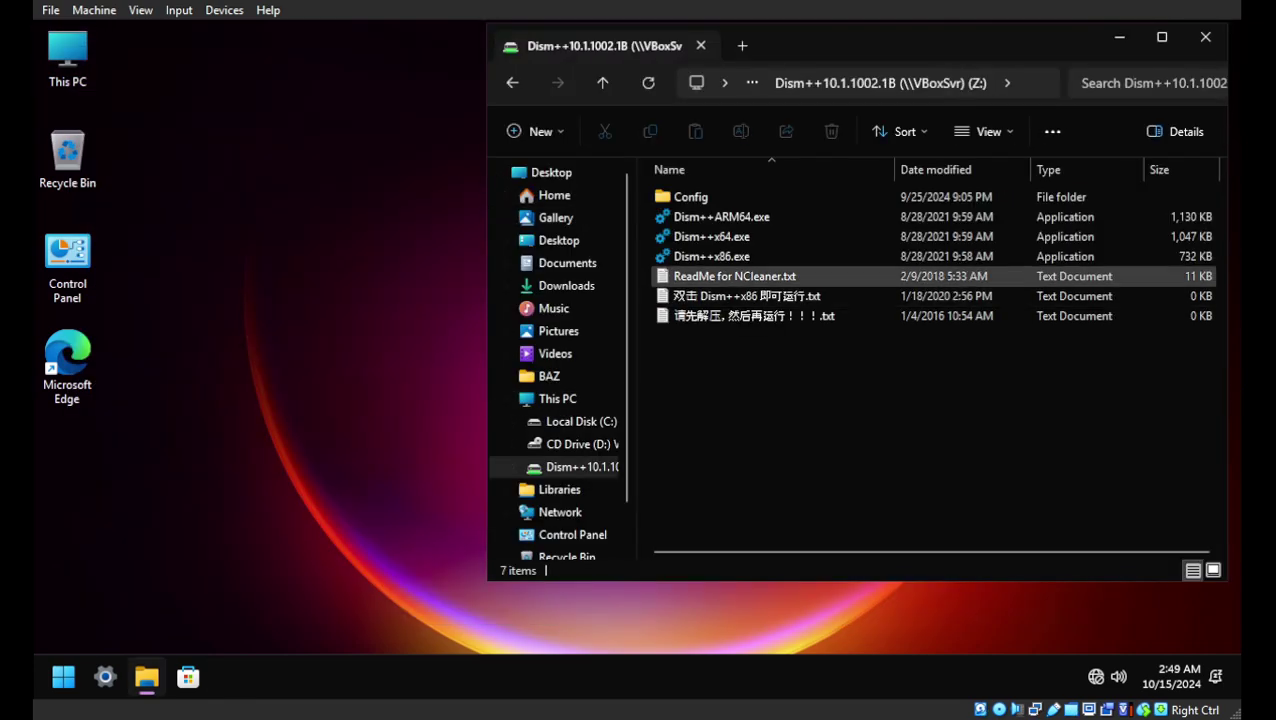
{"action": "double_click", "coordinate": [700, 236]}
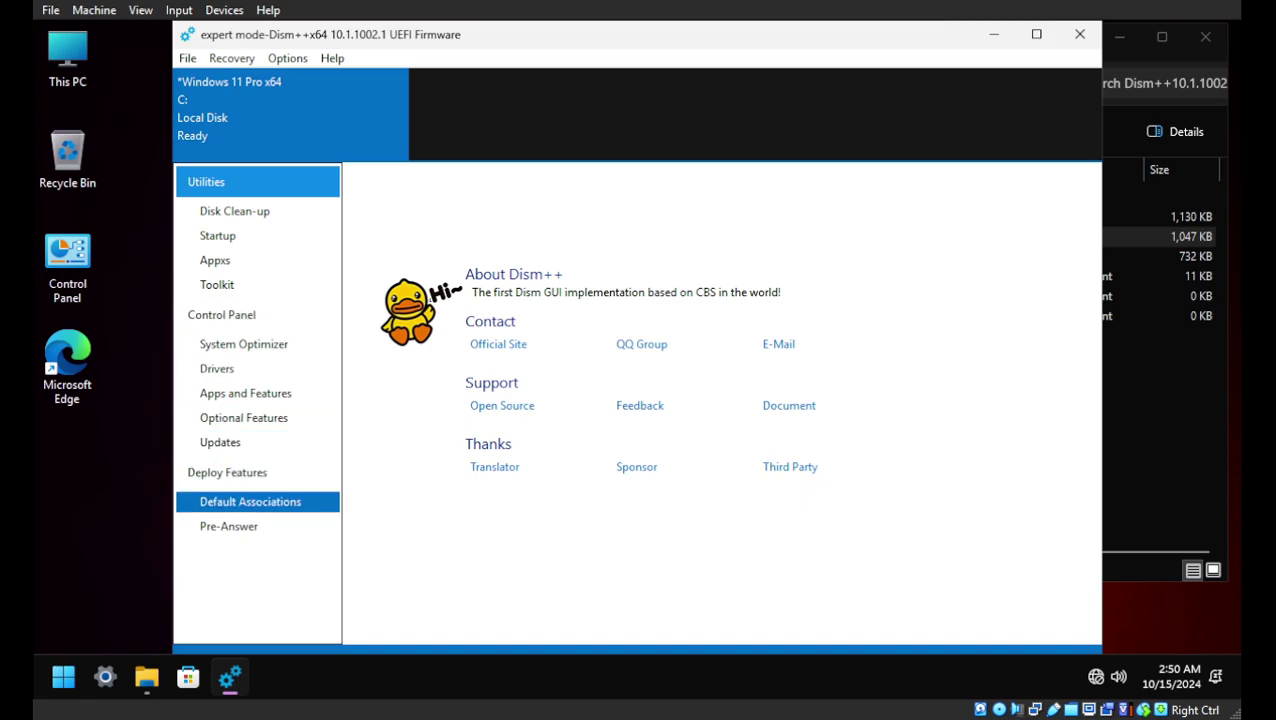
Step: Look through the updates and optional features, and check the Microsoft Edge Update and WebView2 Runtime entries among the installed applications
{"action": "left_click", "coordinate": [257, 442]}
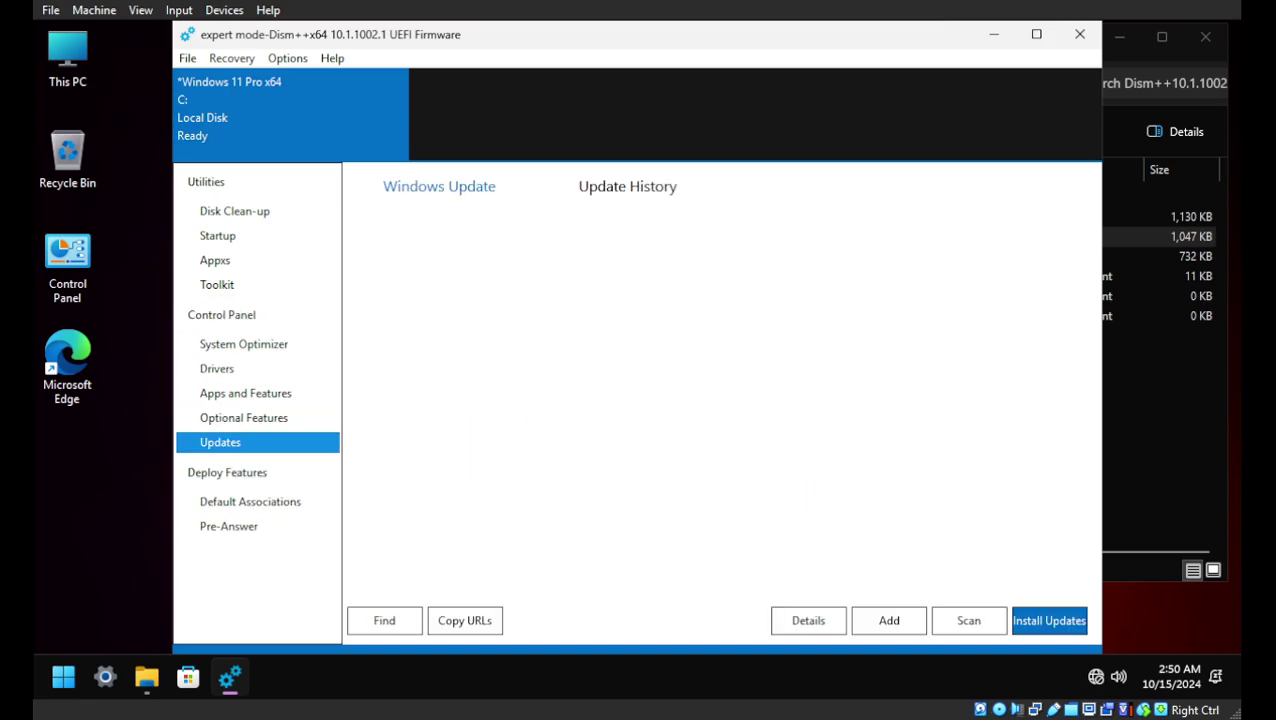
{"action": "left_click", "coordinate": [257, 417]}
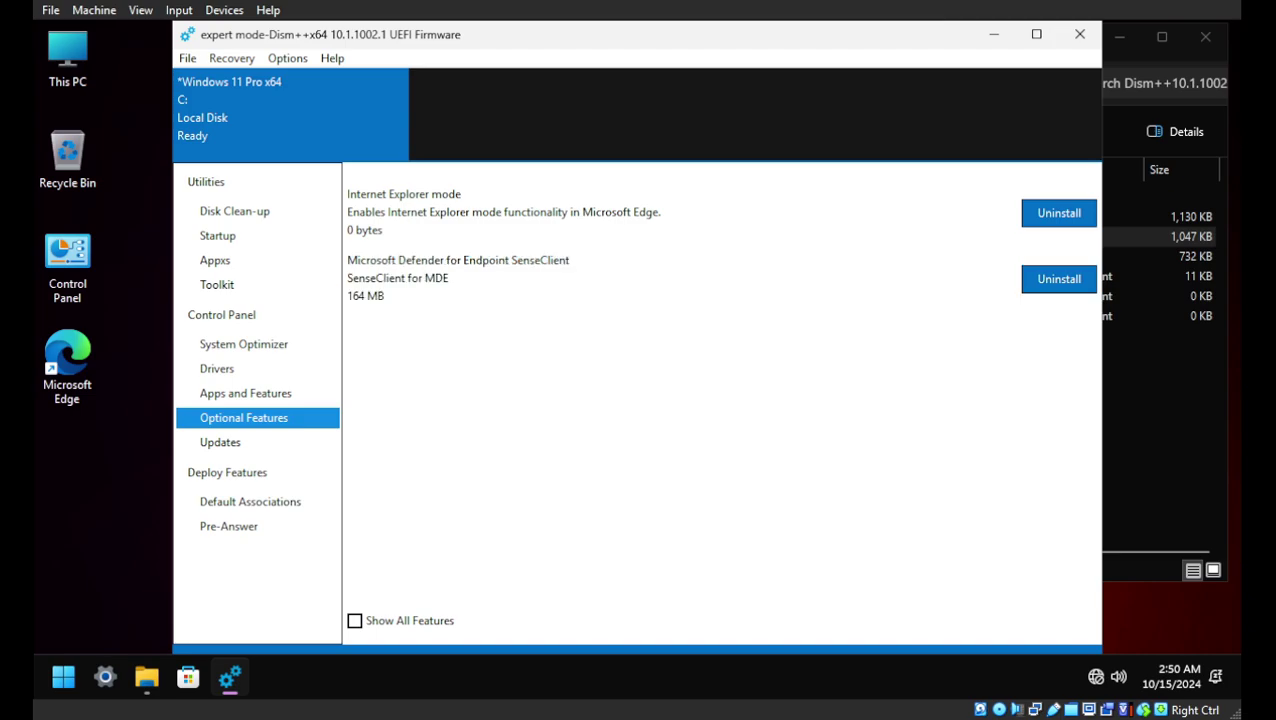
{"action": "left_click", "coordinate": [257, 393]}
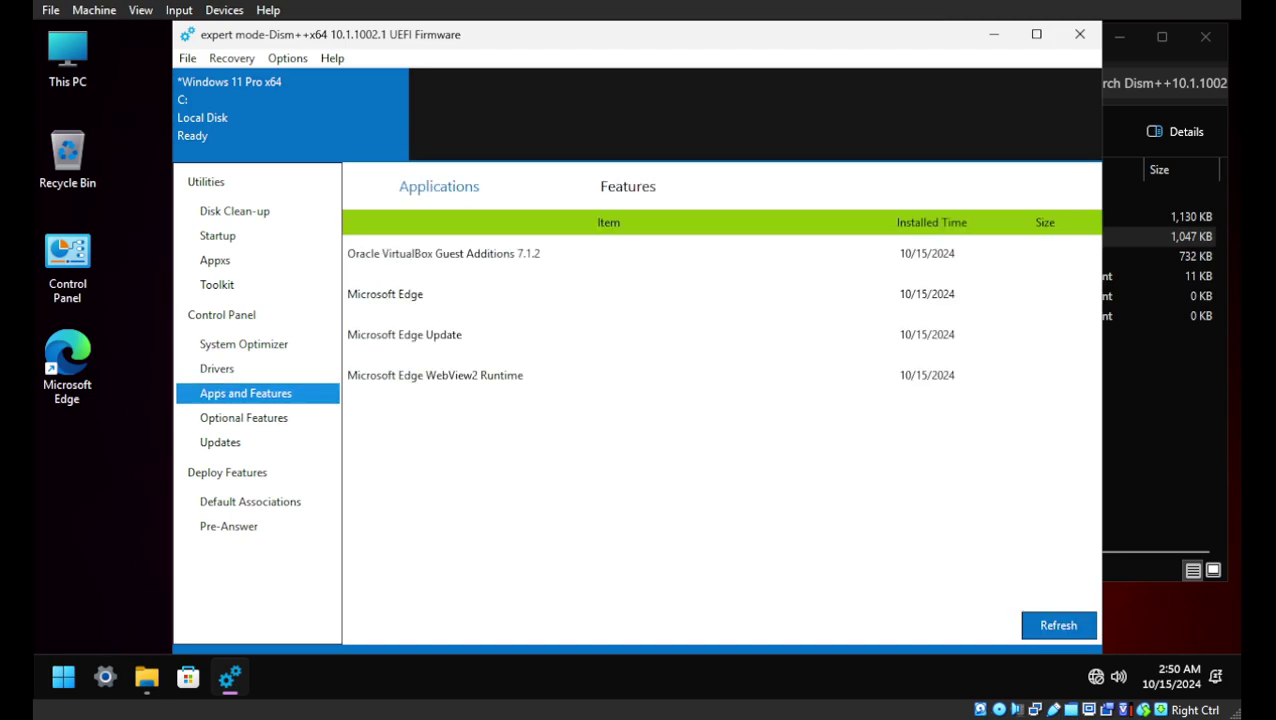
{"action": "left_click", "coordinate": [620, 334]}
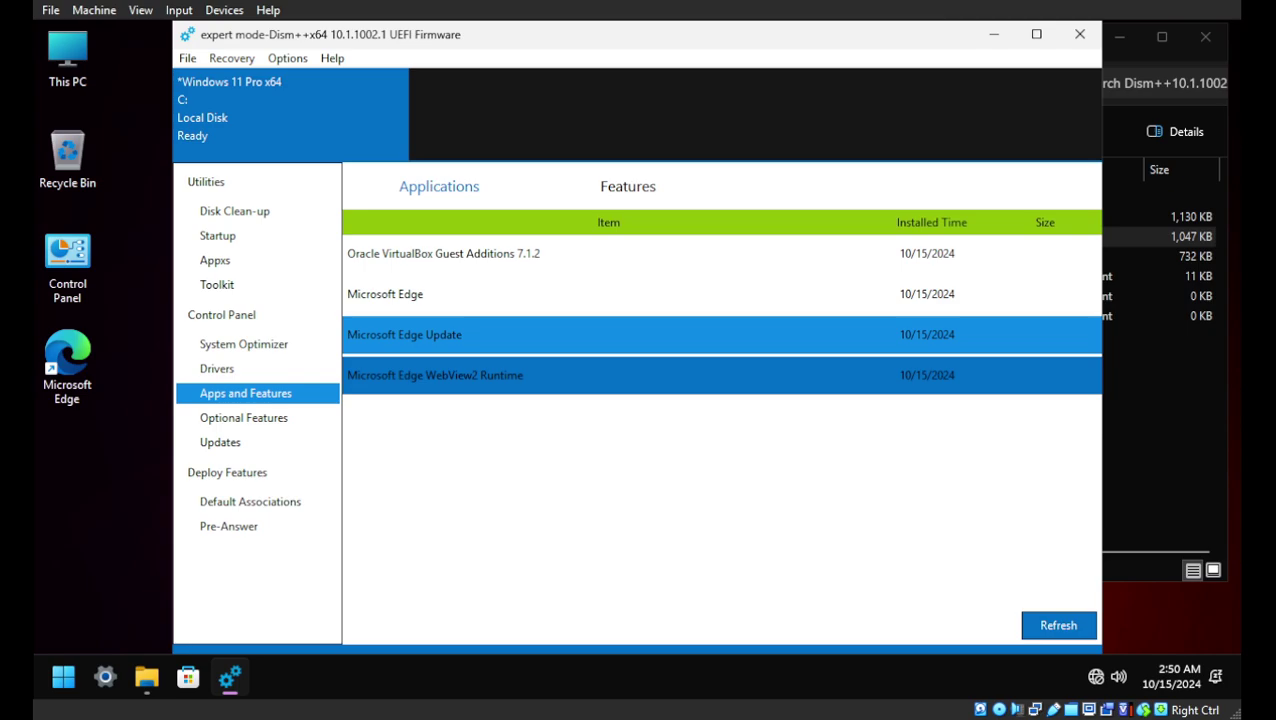
{"action": "left_click", "coordinate": [620, 375]}
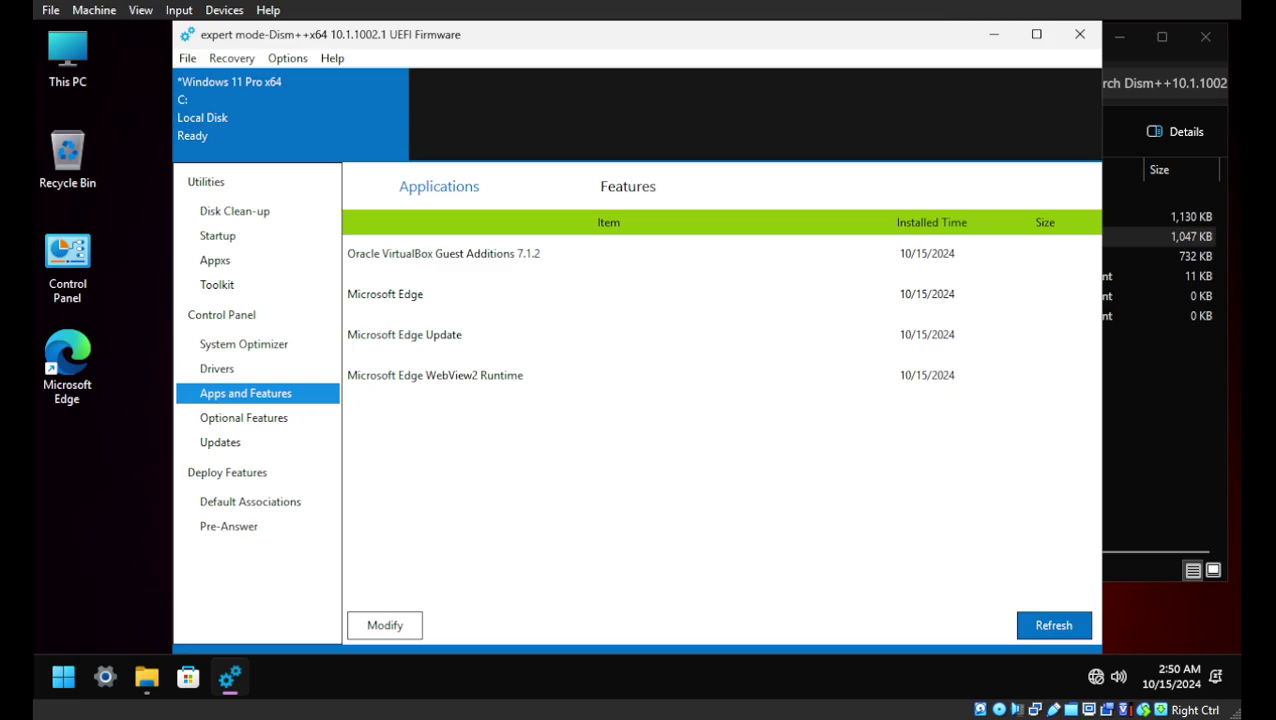
{"action": "left_click", "coordinate": [620, 334]}
Step: Look through the drivers and system optimizer settings and return to the list of optional features
{"action": "left_click", "coordinate": [257, 368]}
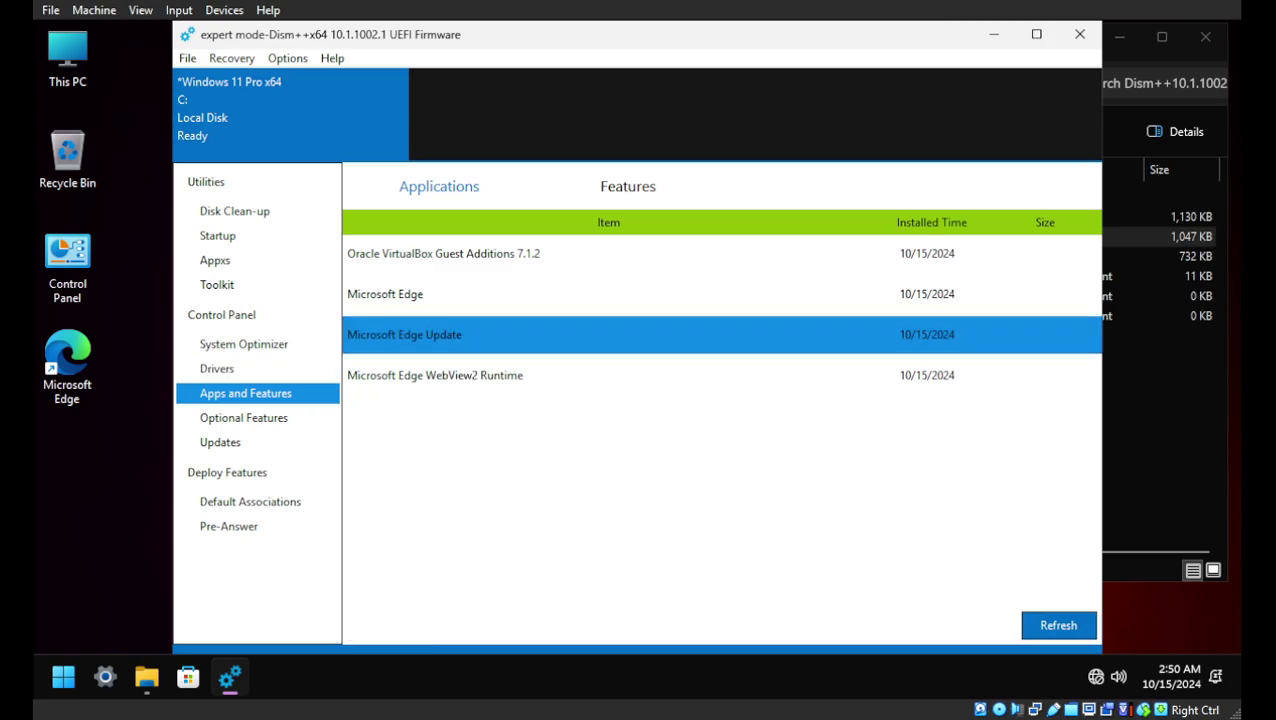
{"action": "left_click", "coordinate": [257, 344]}
{"action": "left_click", "coordinate": [257, 417]}
{"action": "left_click", "coordinate": [243, 417]}
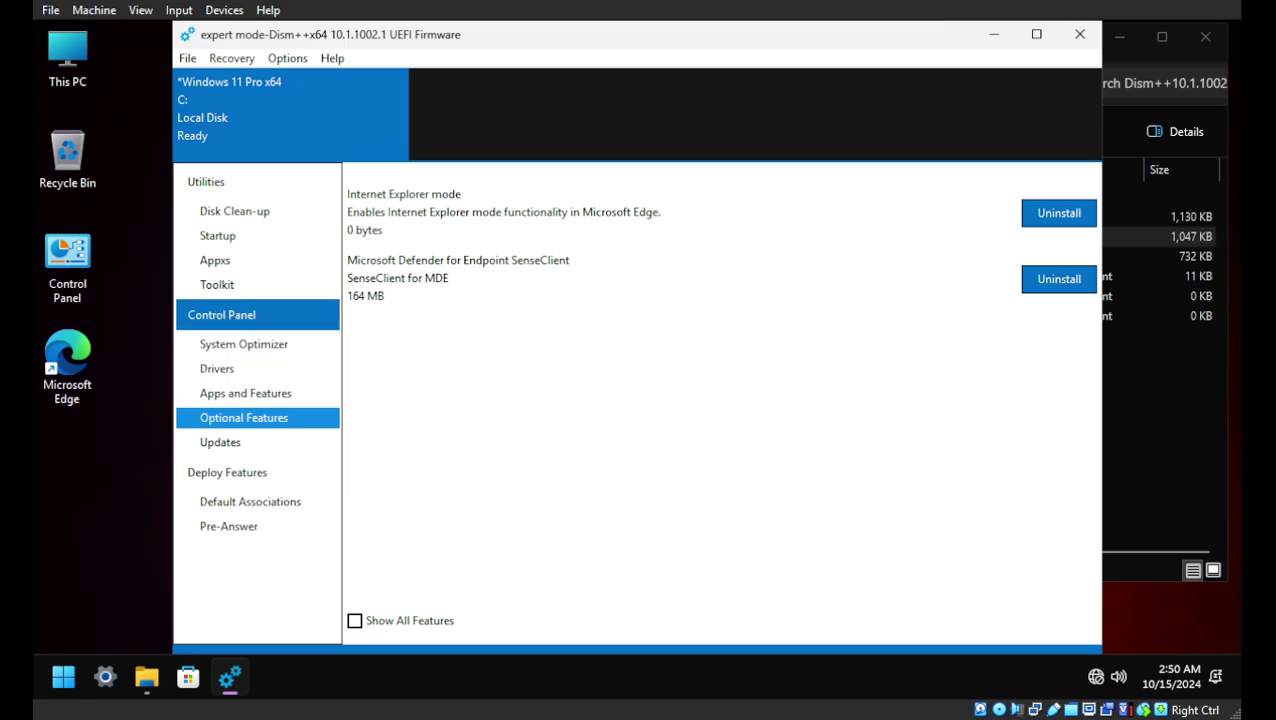
Step: Look through the user and provisioned Appx packages, covering the whole provisioned list
{"action": "left_click", "coordinate": [215, 260]}
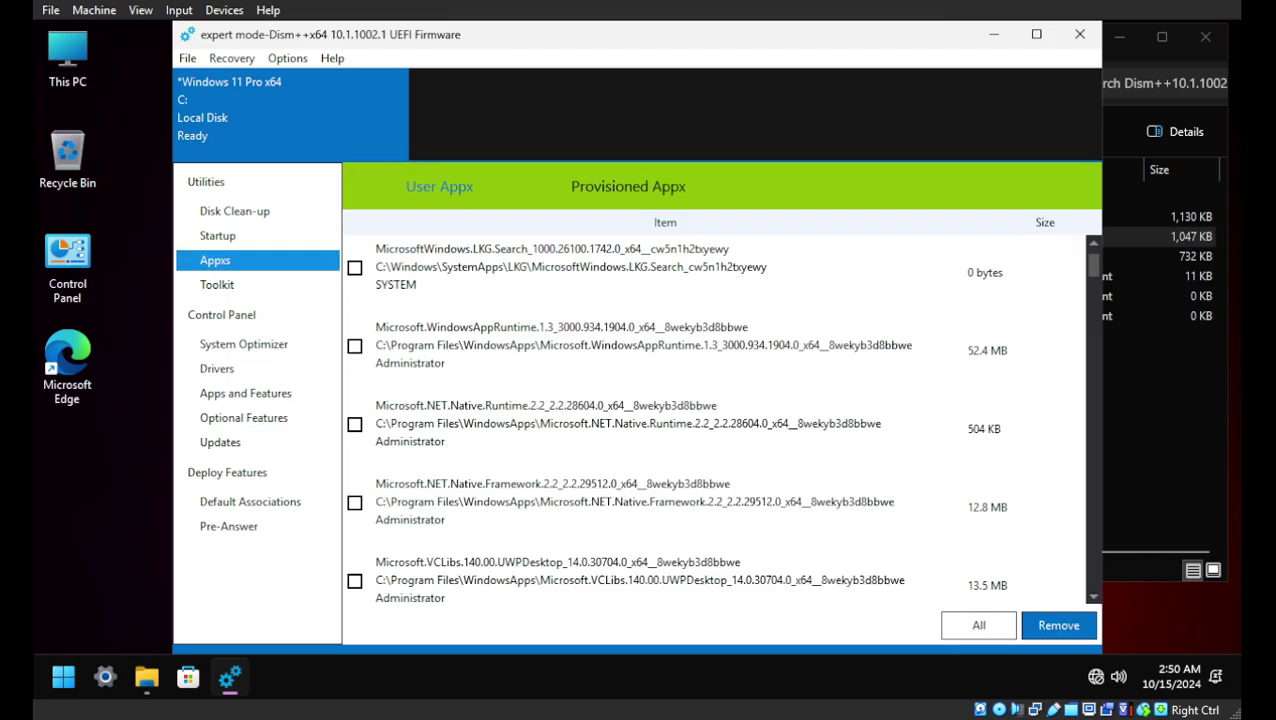
{"action": "left_click", "coordinate": [627, 186]}
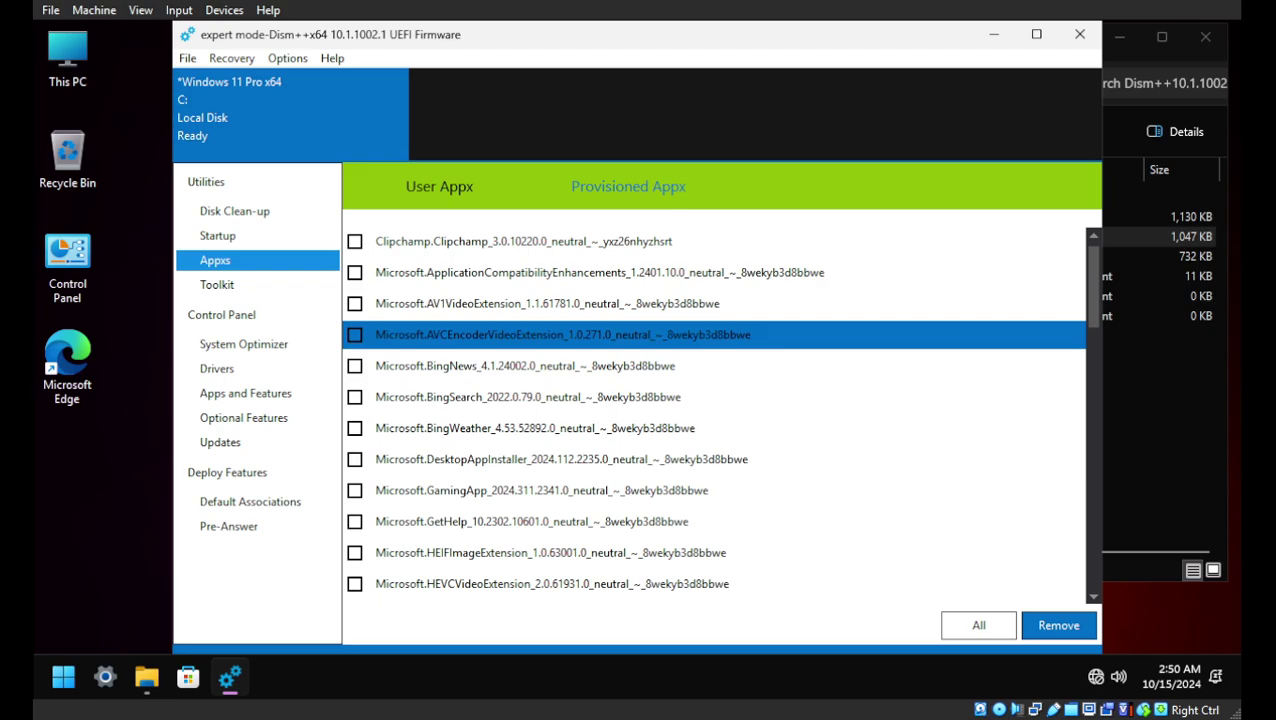
{"action": "scroll", "coordinate": [720, 410], "scroll_direction": "down", "scroll_amount": 3}
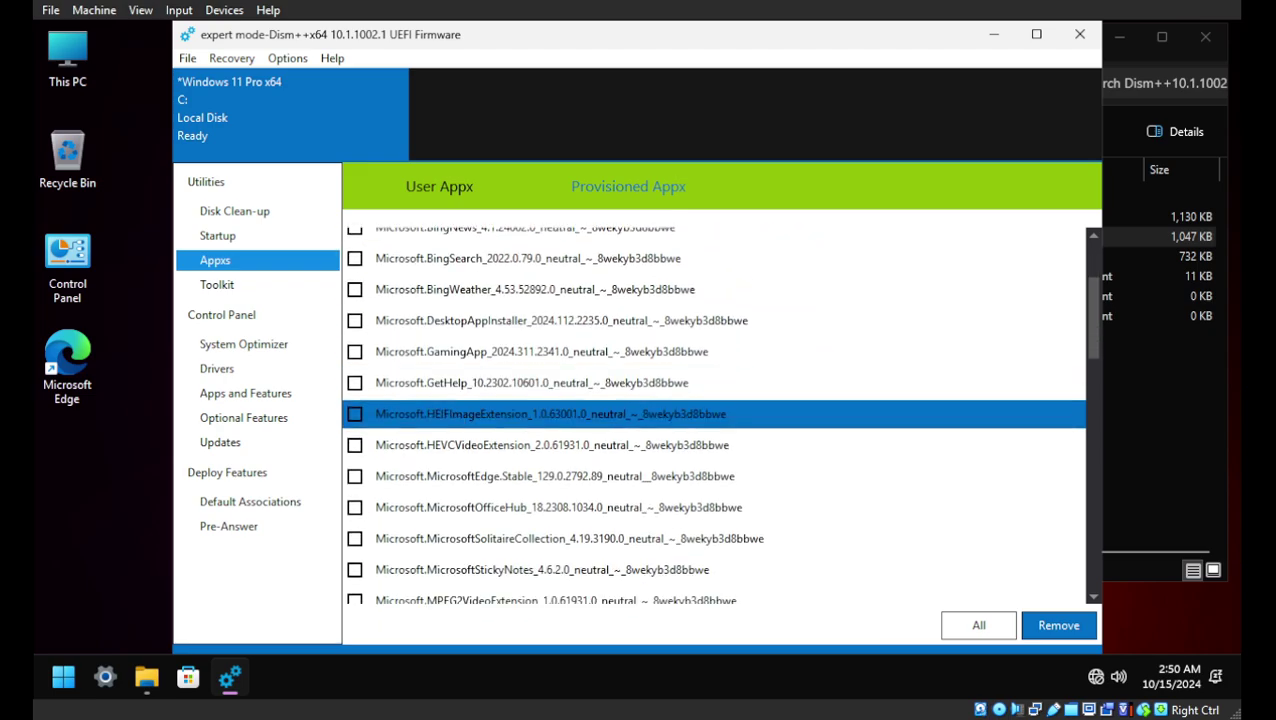
{"action": "scroll", "coordinate": [720, 415], "scroll_direction": "down", "scroll_amount": 8}
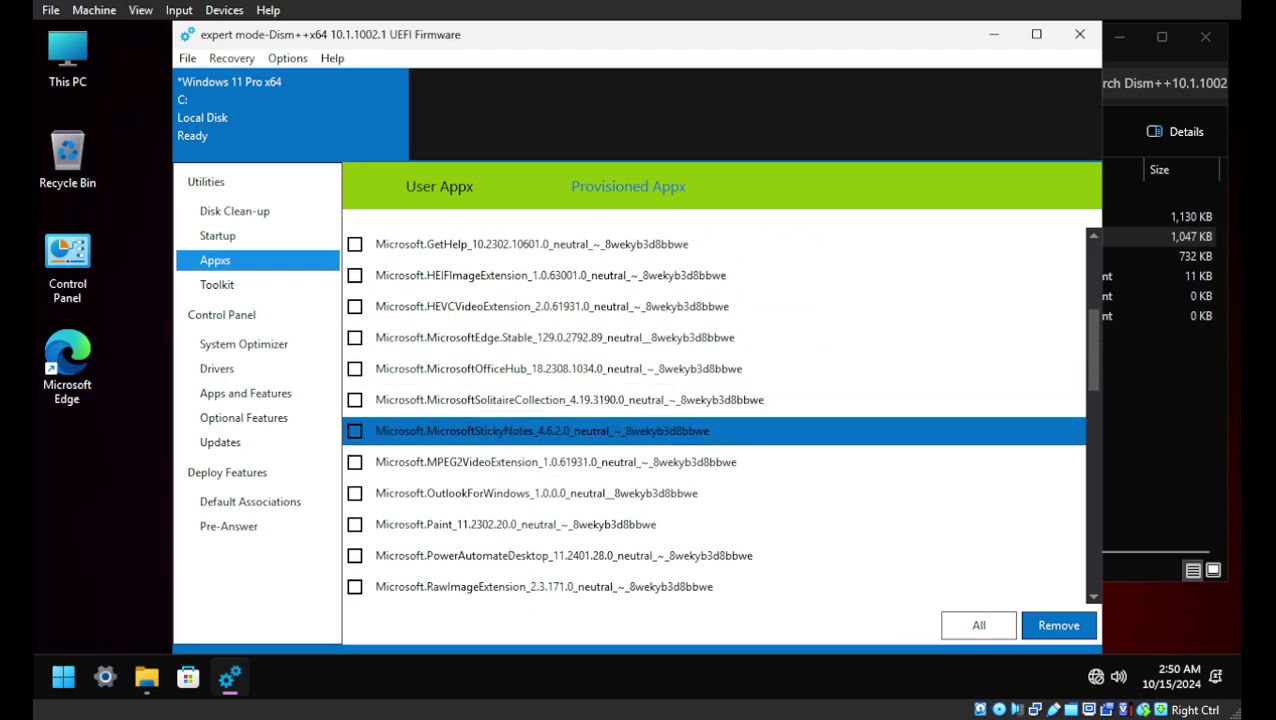
{"action": "scroll", "coordinate": [720, 430], "scroll_direction": "down", "scroll_amount": 10}
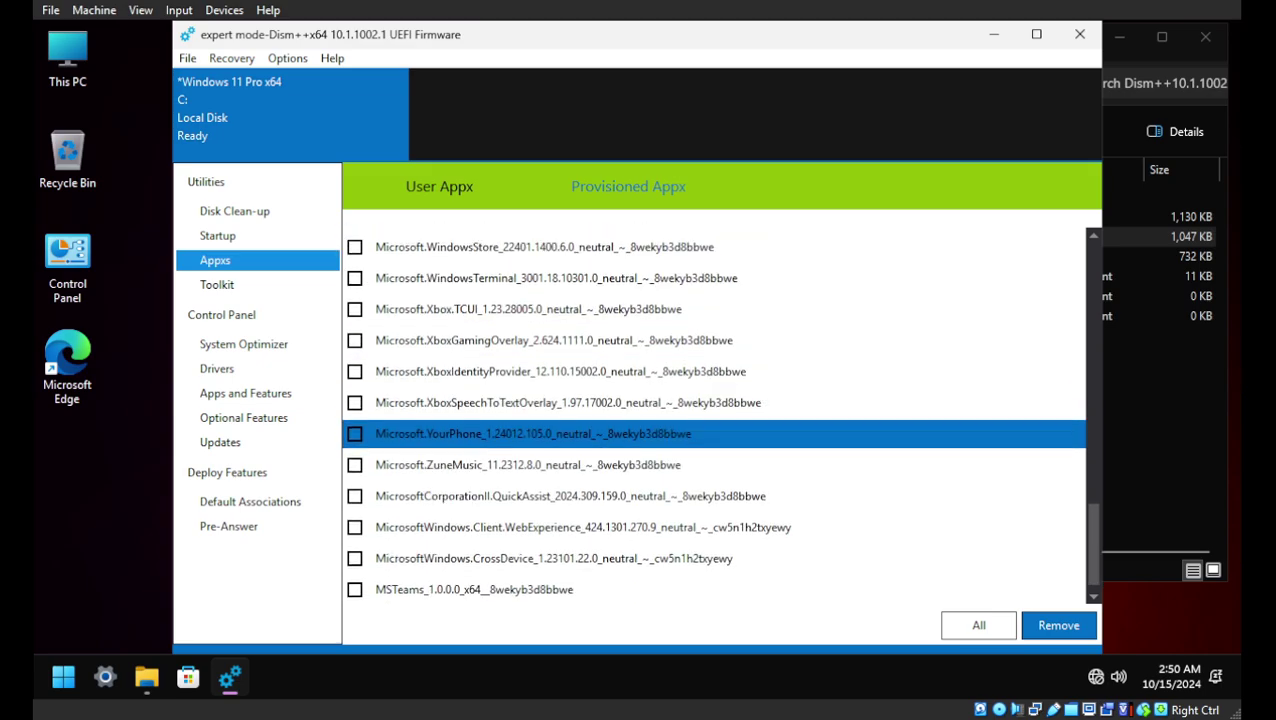
{"action": "scroll", "coordinate": [720, 433], "scroll_direction": "up", "scroll_amount": 15}
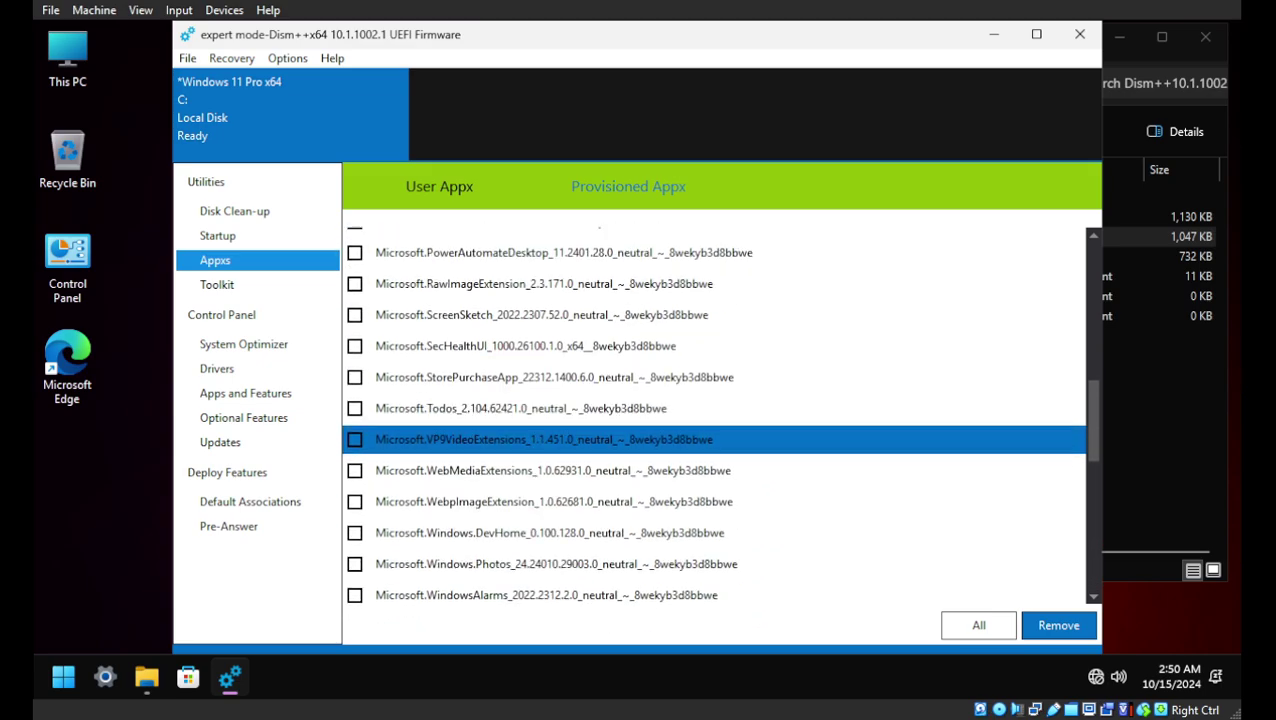
{"action": "scroll", "coordinate": [720, 430], "scroll_direction": "up", "scroll_amount": 4}
Step: View the startup entries and scan the C: drive for removable files with the checked Disk Clean-up categories
{"action": "left_click", "coordinate": [217, 235]}
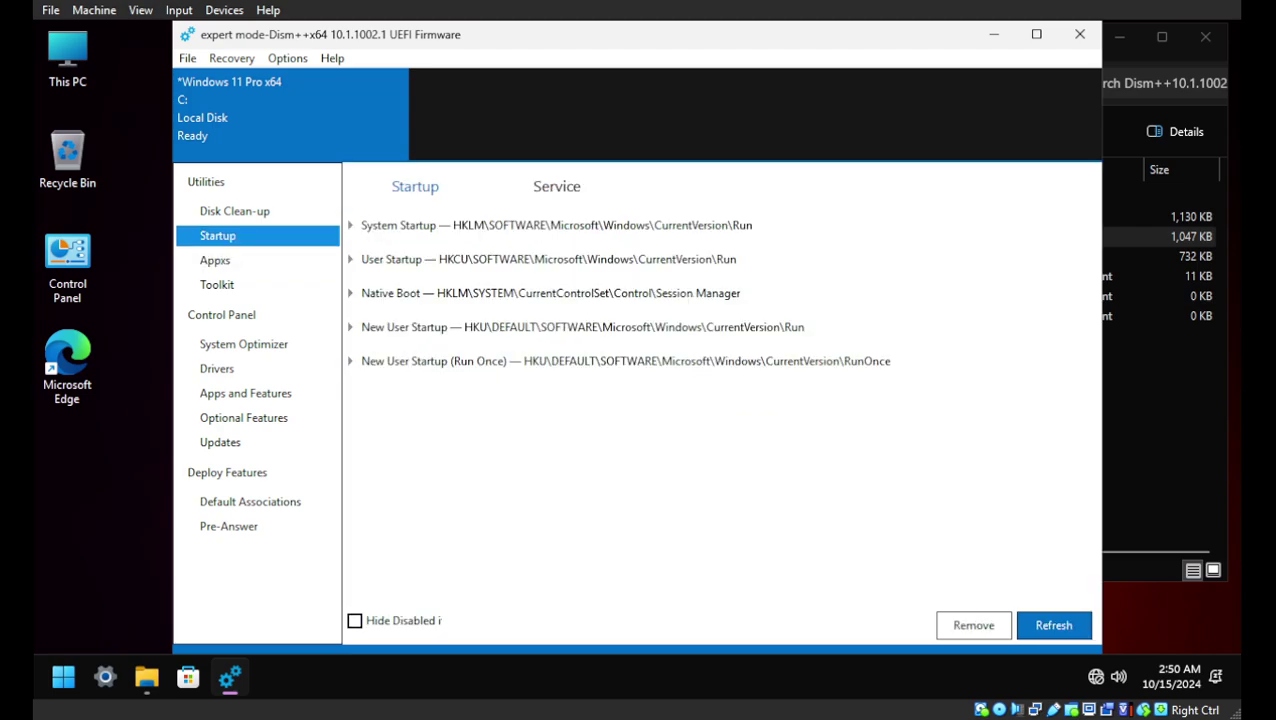
{"action": "left_click", "coordinate": [234, 211]}
{"action": "left_click", "coordinate": [490, 386]}
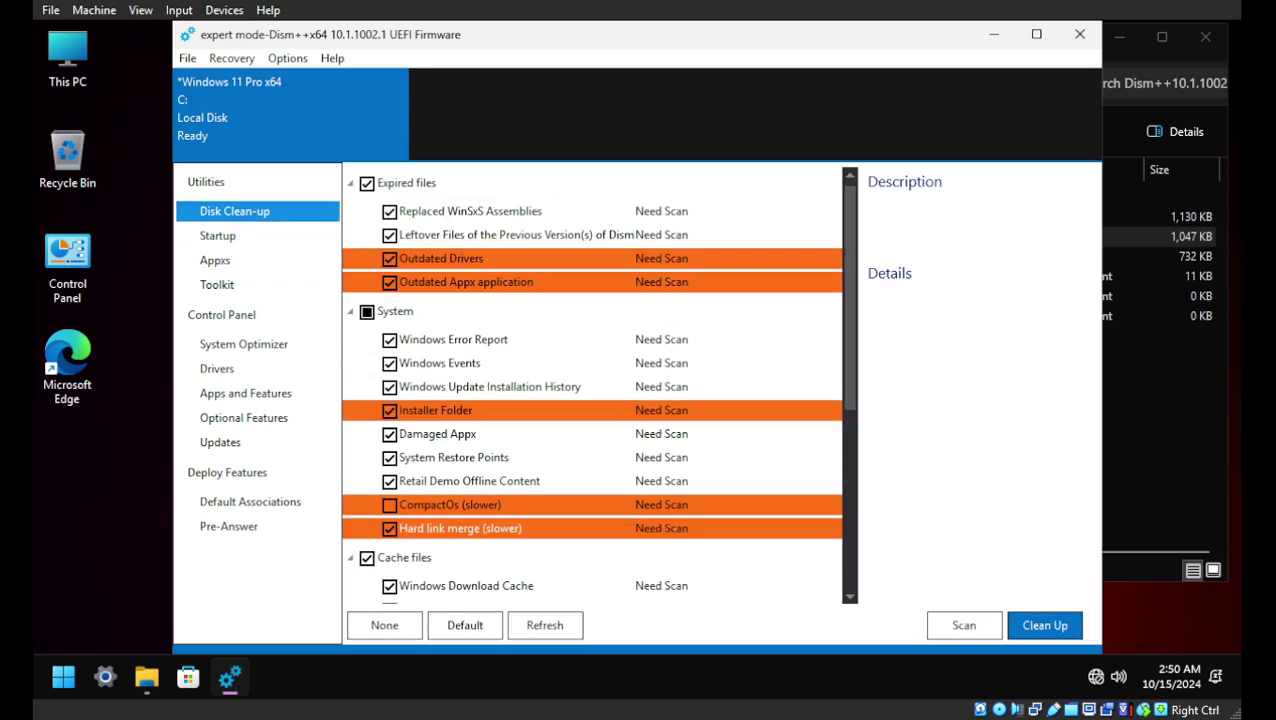
{"action": "scroll", "coordinate": [490, 447], "scroll_direction": "down", "scroll_amount": 5}
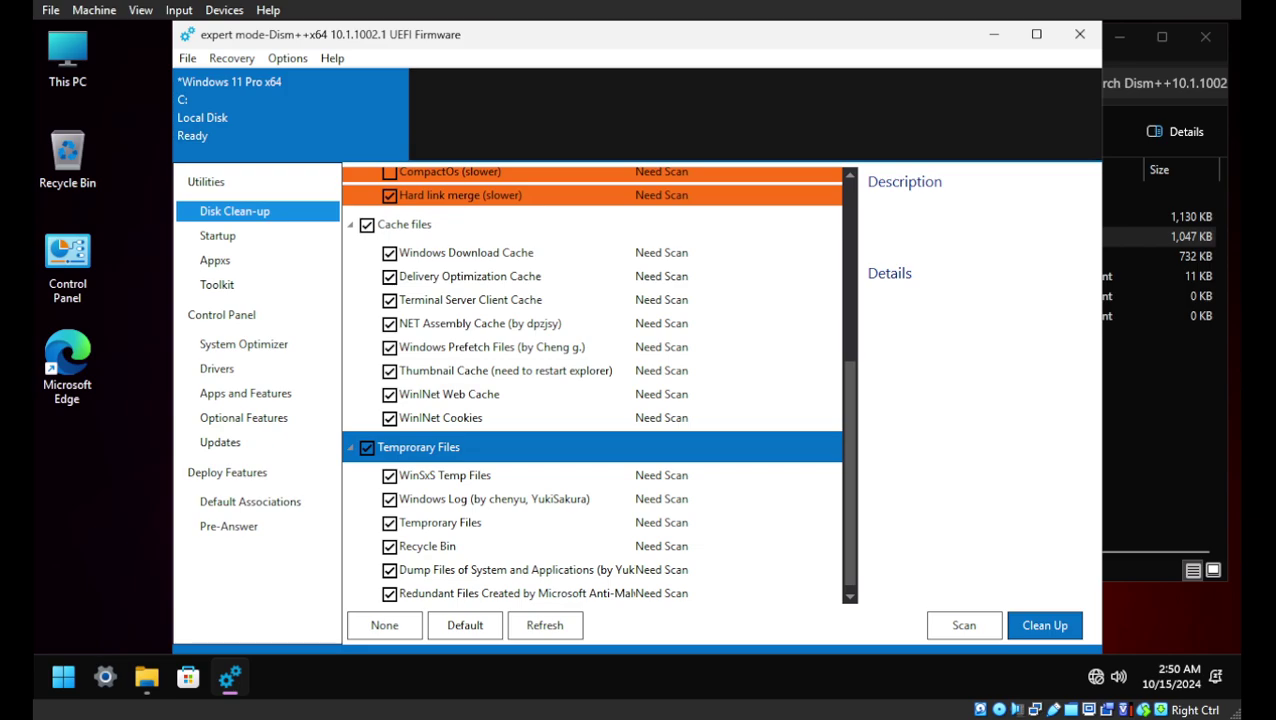
{"action": "left_click", "coordinate": [964, 625]}
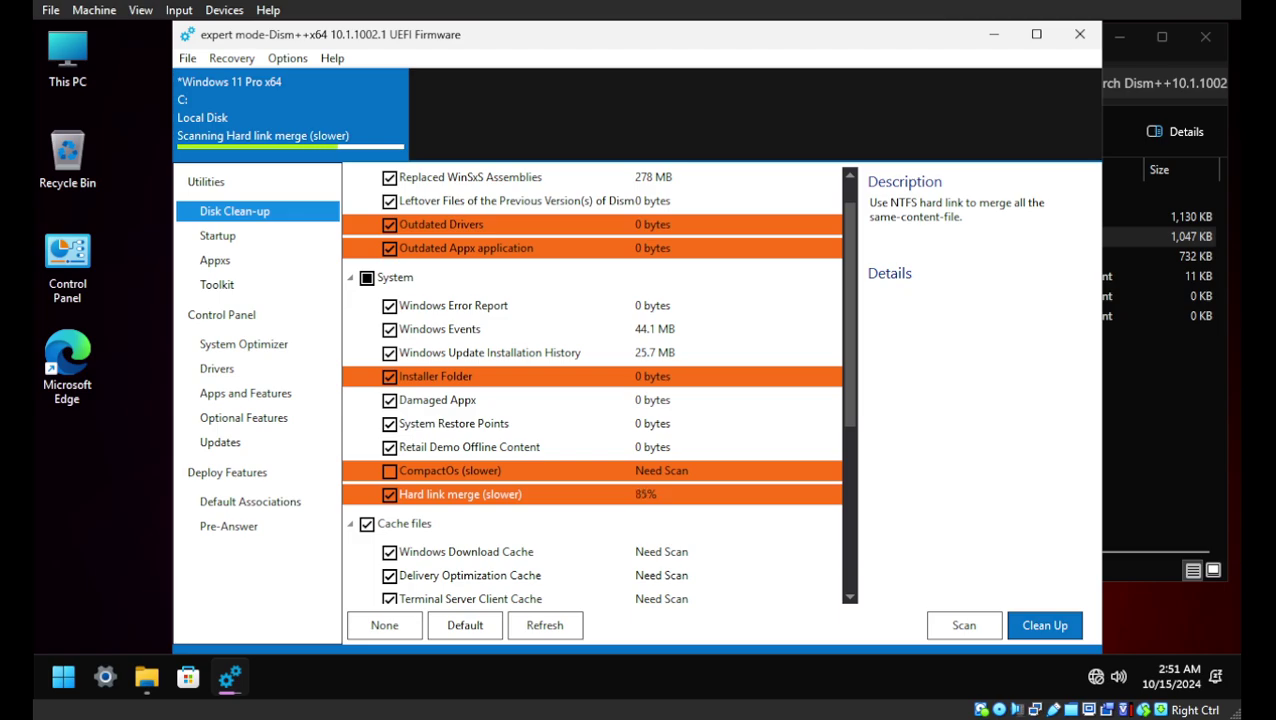
Step: Check the used and free space in the properties of Local Disk (C:), then close the This PC window
{"action": "double_click", "coordinate": [67, 55]}
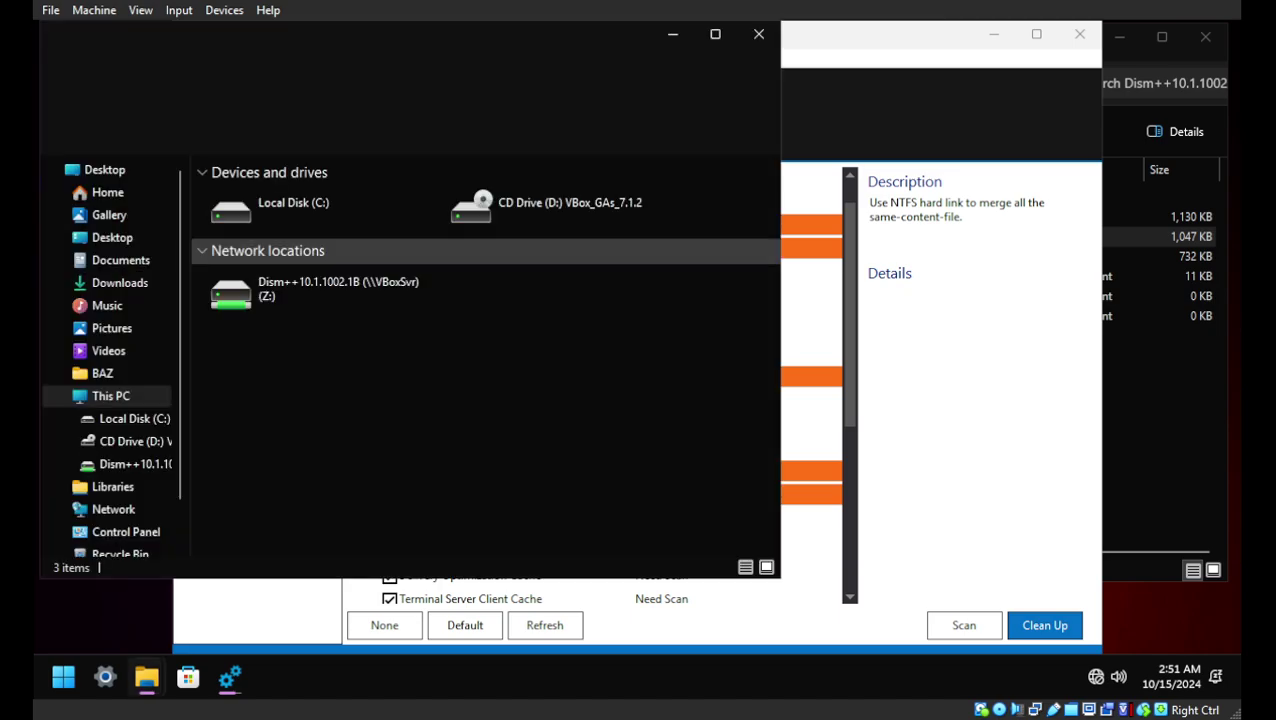
{"action": "right_click", "coordinate": [236, 210]}
{"action": "left_click", "coordinate": [292, 518]}
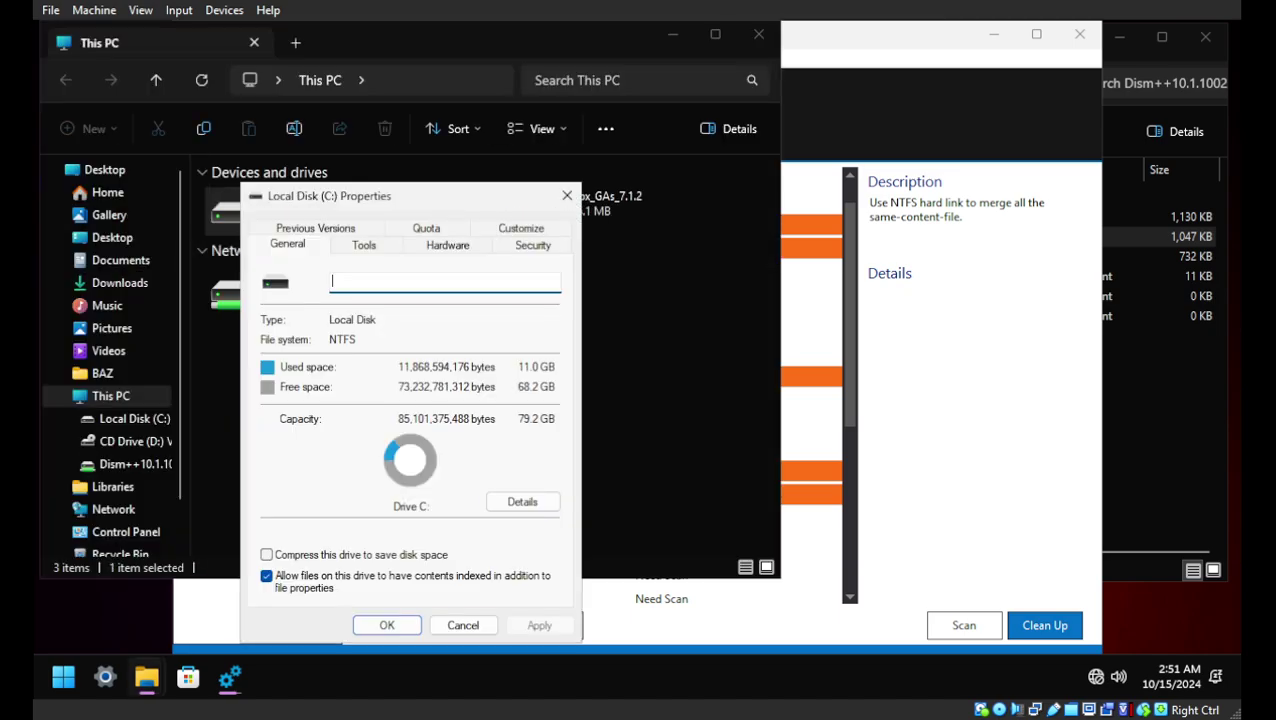
{"action": "key", "text": "Escape"}
{"action": "left_click", "coordinate": [759, 34]}
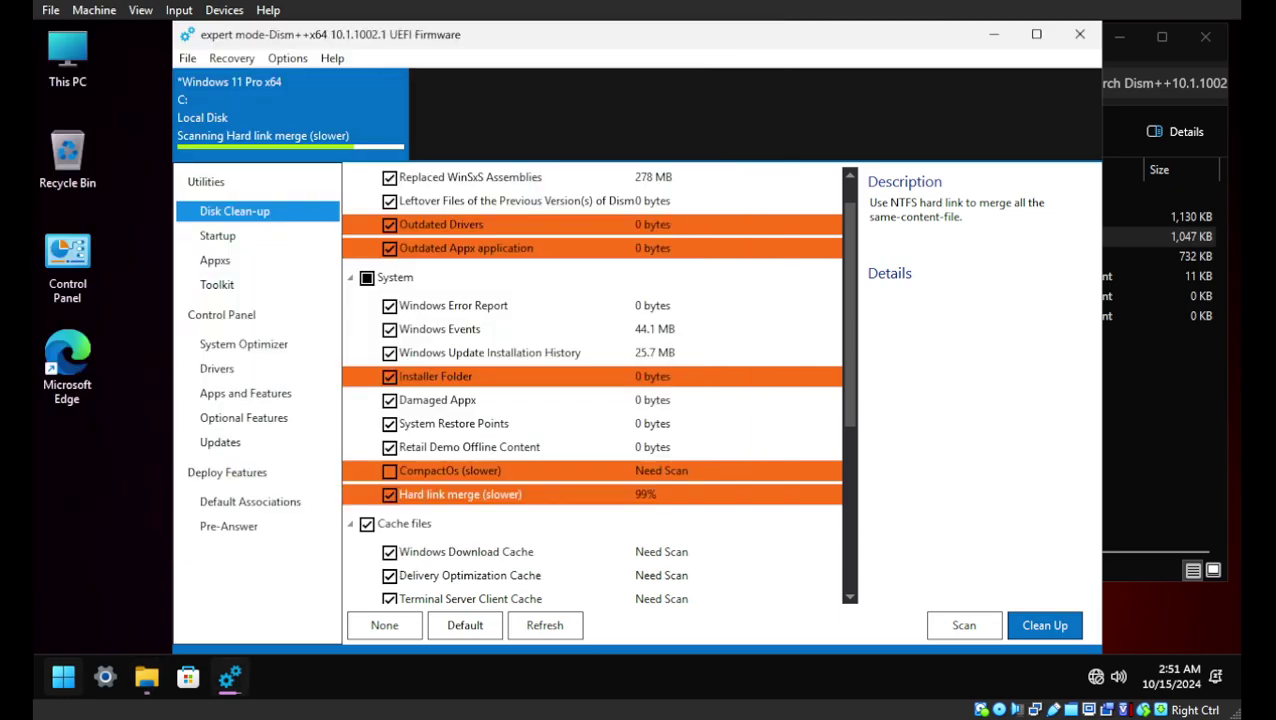
Step: Examine the storage breakdown of Local Disk (C:) in Settings, including System & reserved, then close Settings
{"action": "left_click", "coordinate": [105, 677]}
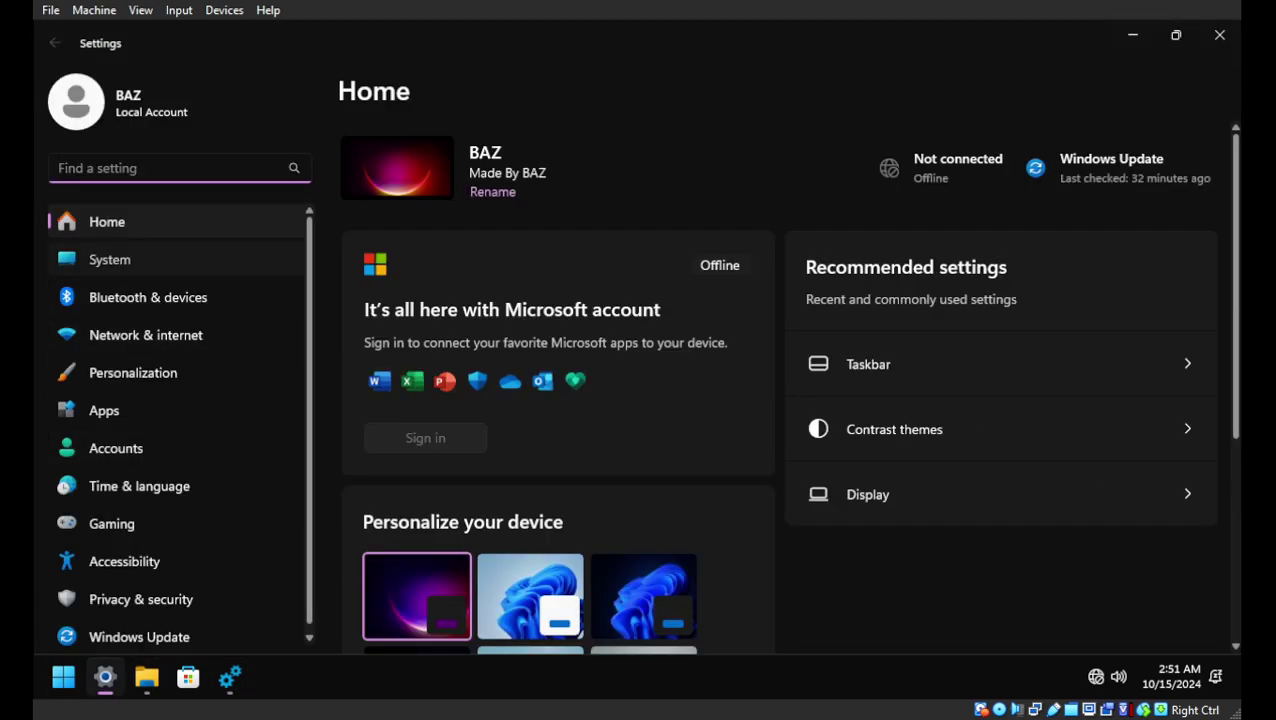
{"action": "left_click", "coordinate": [109, 259]}
{"action": "scroll", "coordinate": [778, 373], "scroll_direction": "down", "scroll_amount": 2}
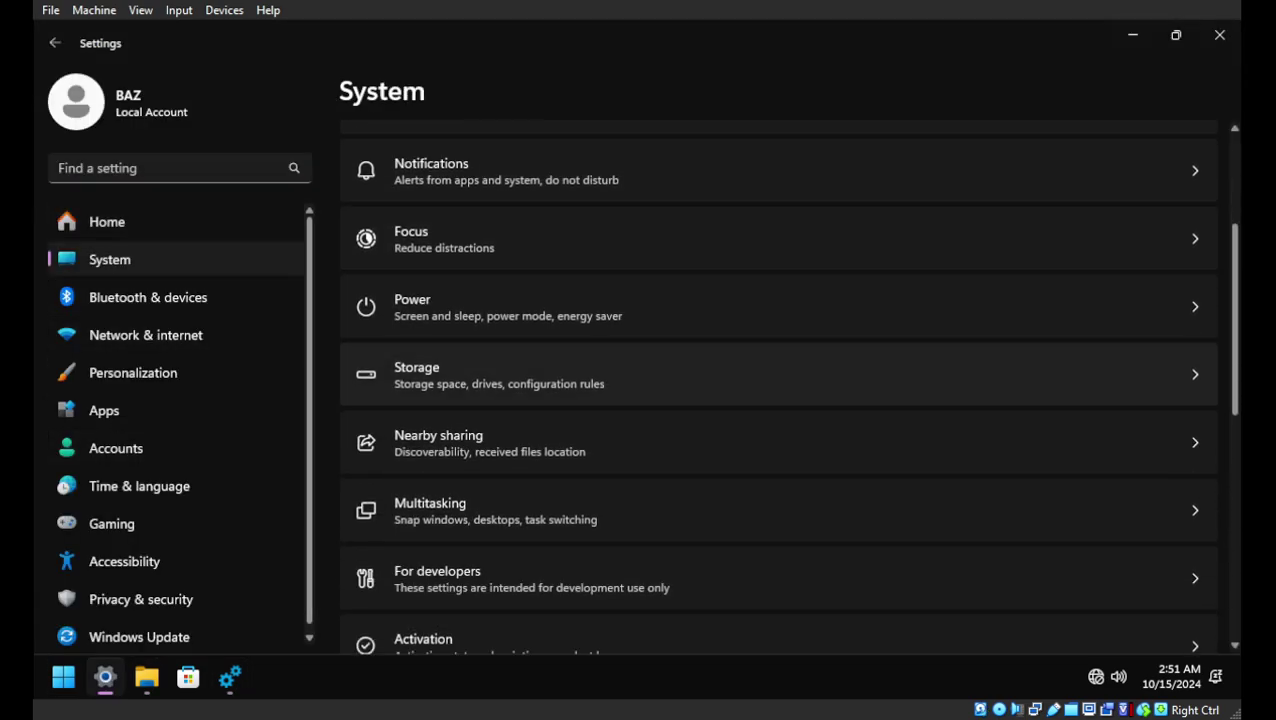
{"action": "left_click", "coordinate": [778, 373]}
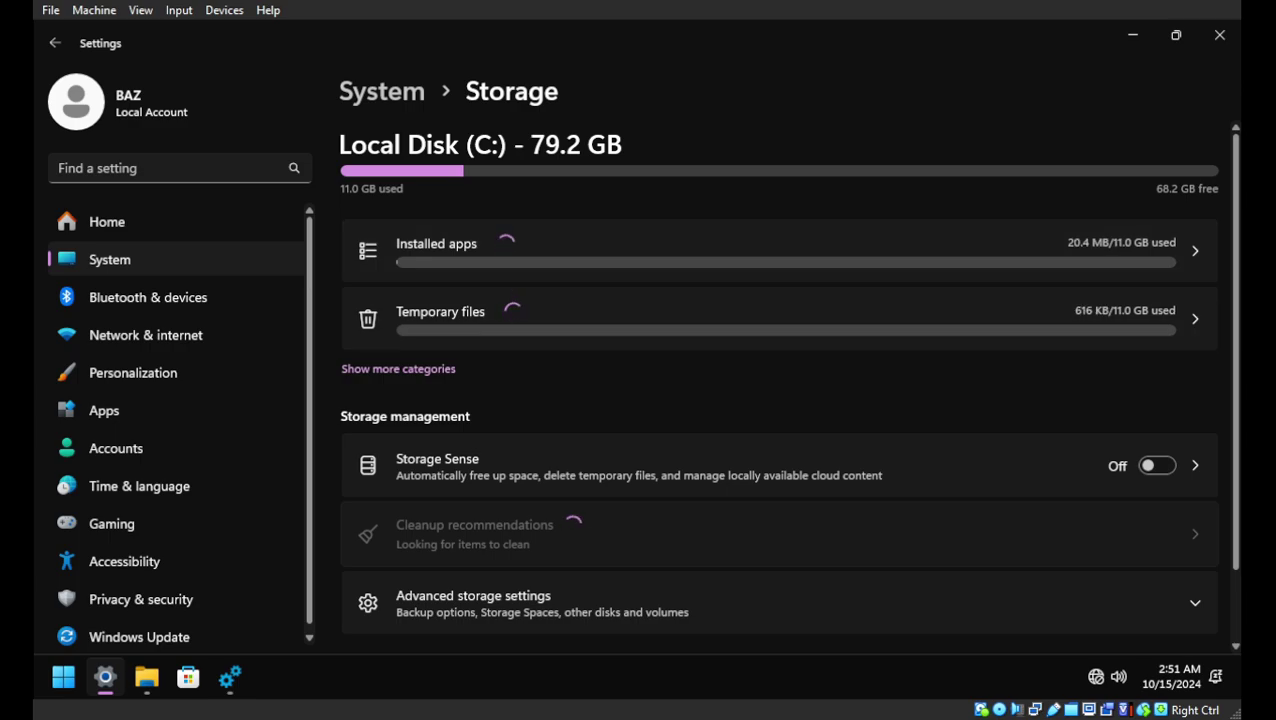
{"action": "left_click", "coordinate": [398, 369]}
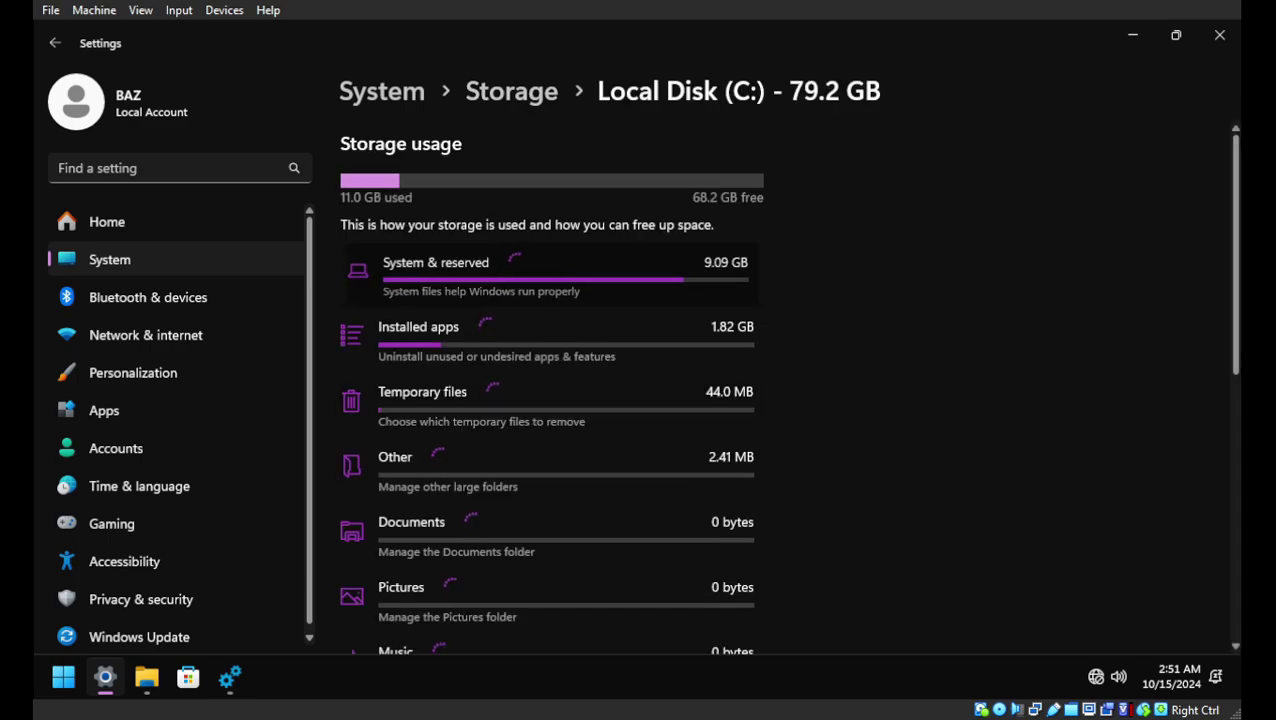
{"action": "left_click", "coordinate": [450, 270]}
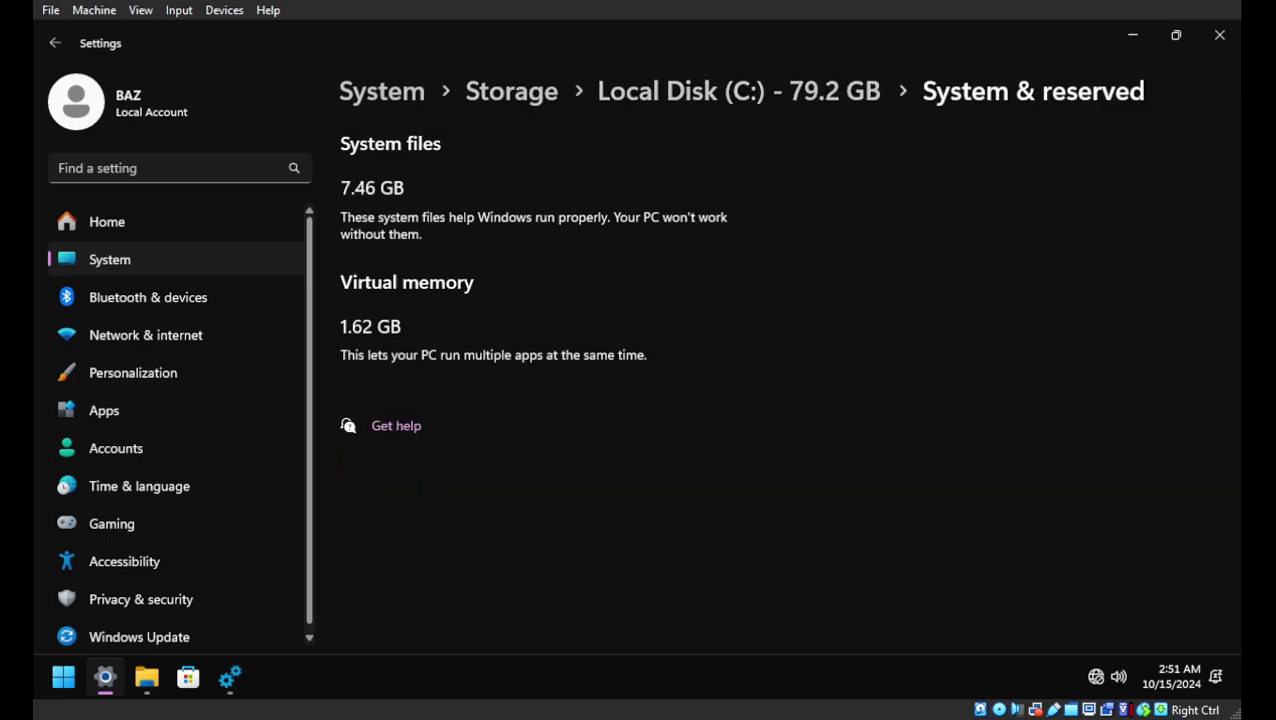
{"action": "left_click", "coordinate": [1219, 35]}
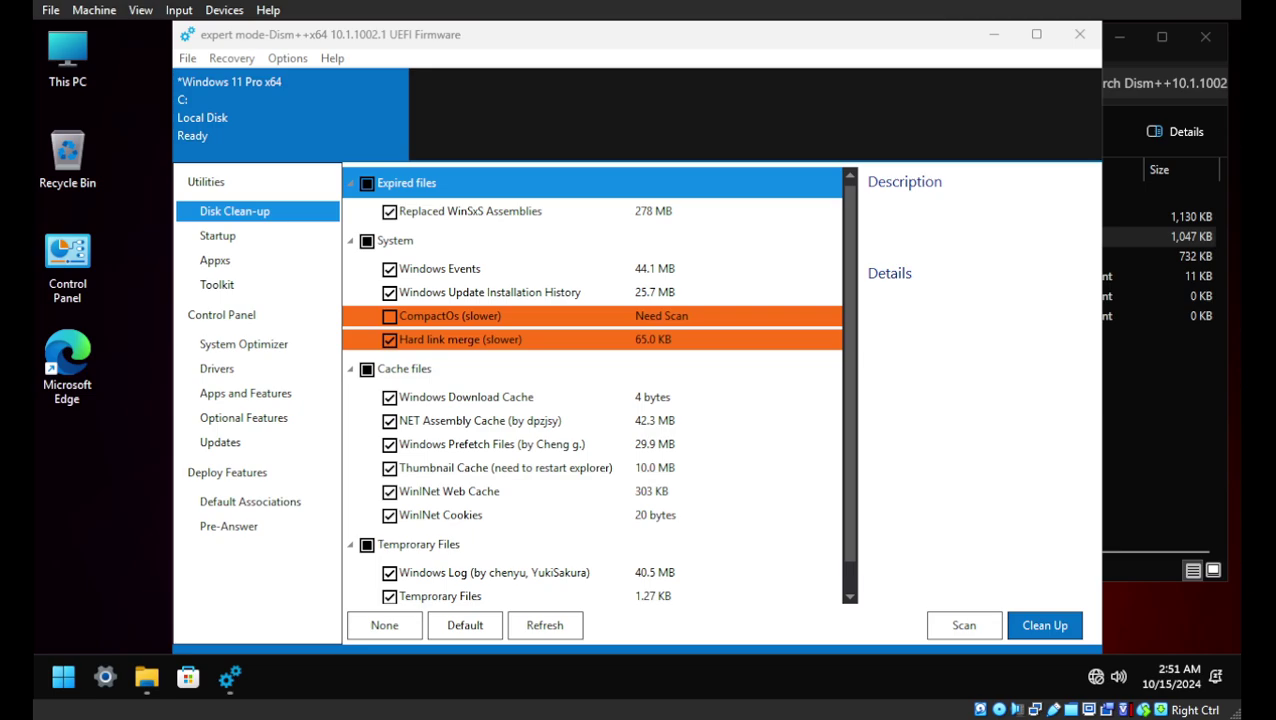
Step: Review the Disk Clean-up scan results, then close Dism++ and its folder window
{"action": "scroll", "coordinate": [595, 390], "scroll_direction": "down", "scroll_amount": 1}
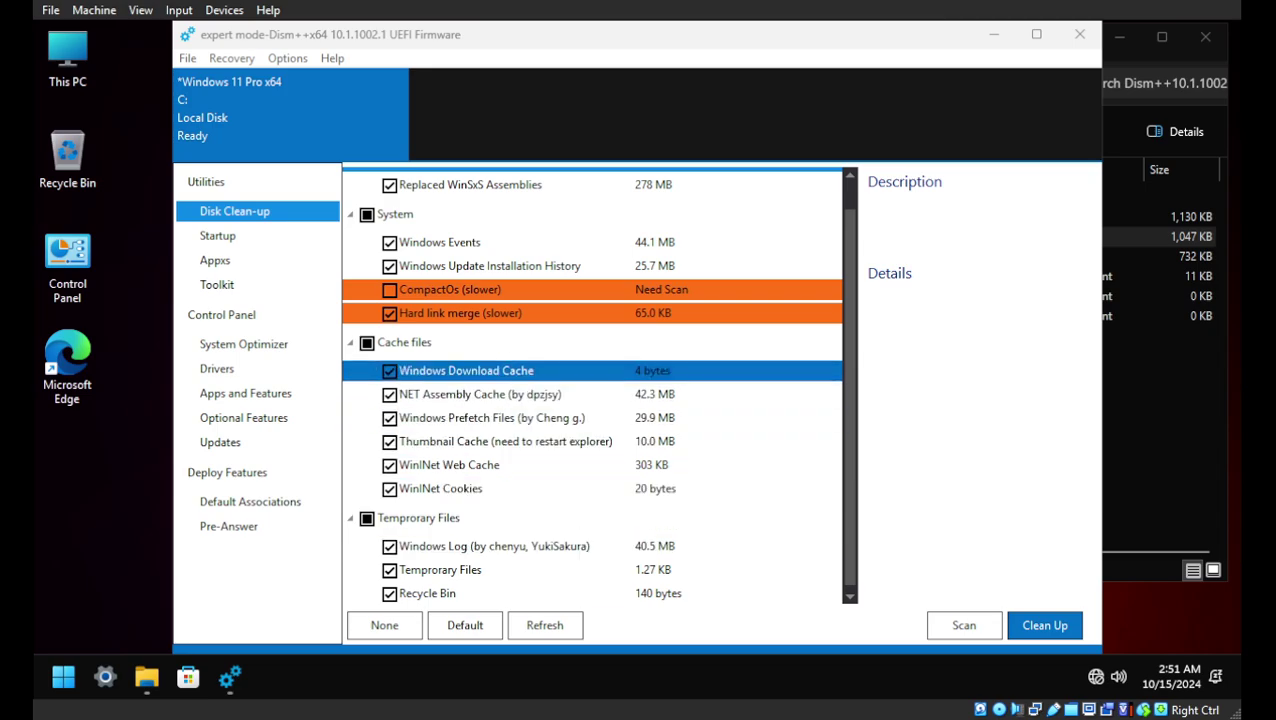
{"action": "left_click", "coordinate": [1079, 34]}
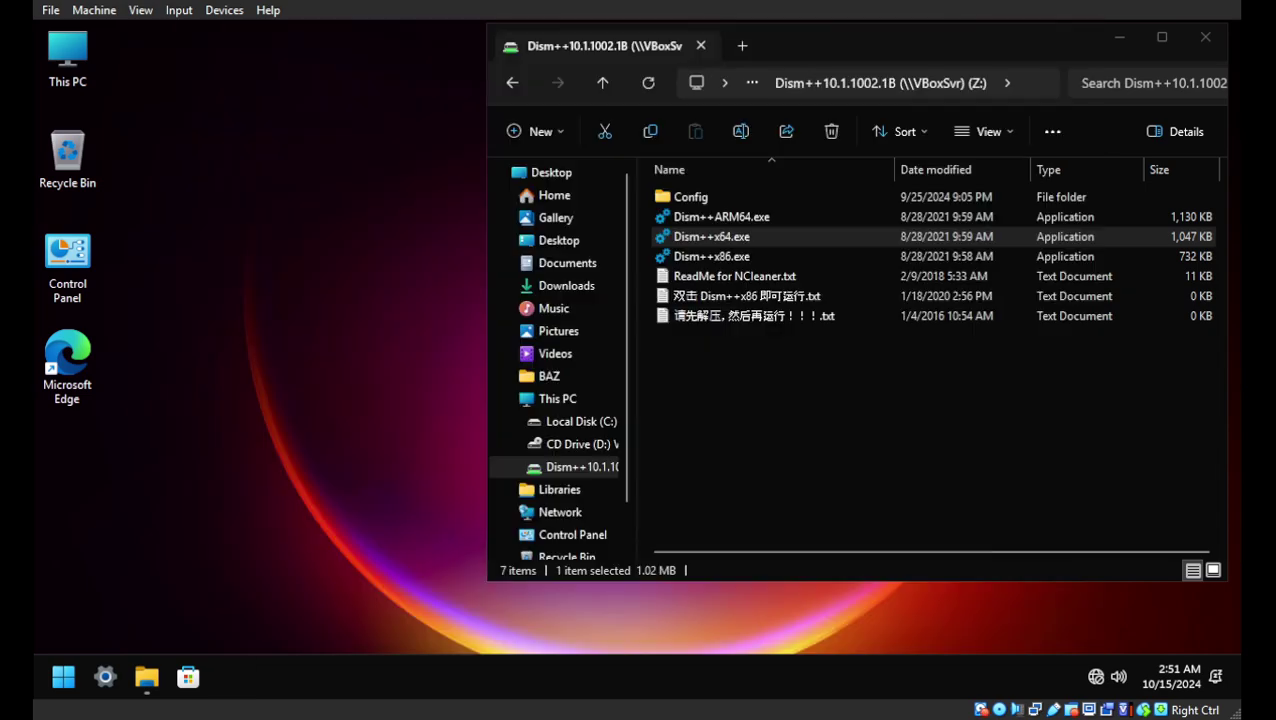
{"action": "left_click", "coordinate": [1205, 37]}
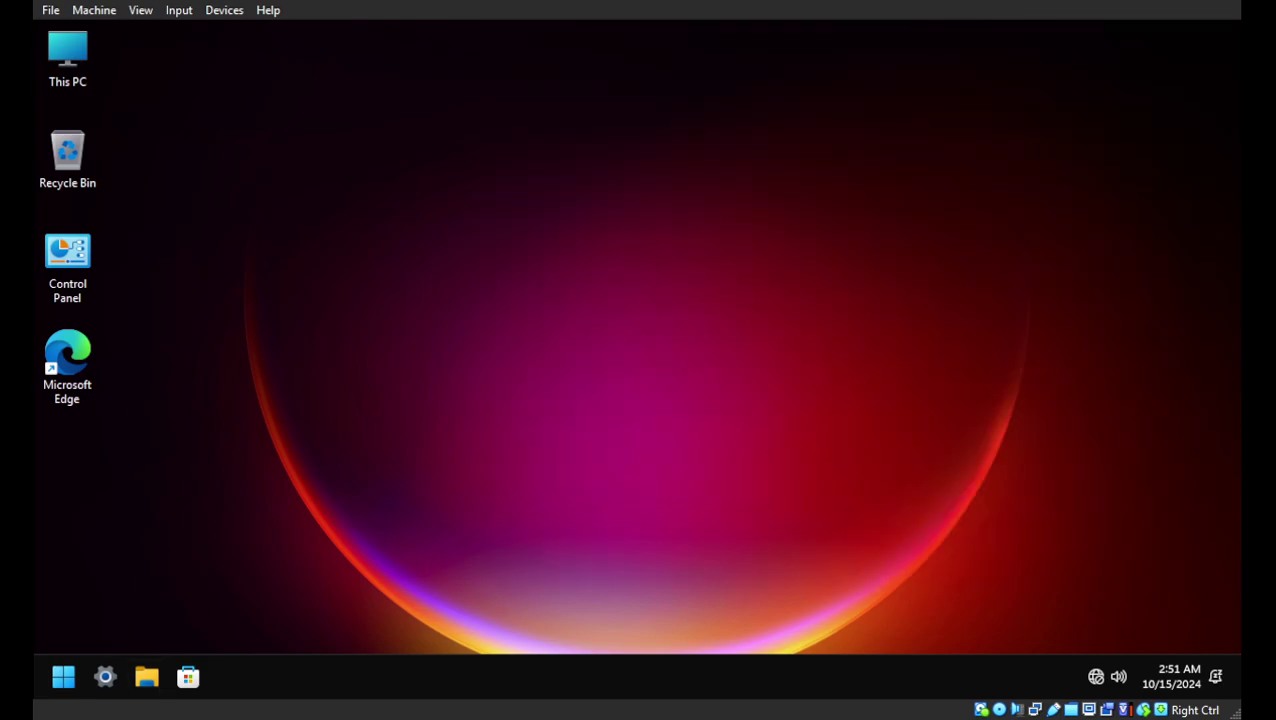
Step: Launch Disk Cleanup for C: from Windows Tools, look through the files it can delete, and close it without cleaning
{"action": "right_click", "coordinate": [664, 148]}
{"action": "left_click", "coordinate": [749, 252]}
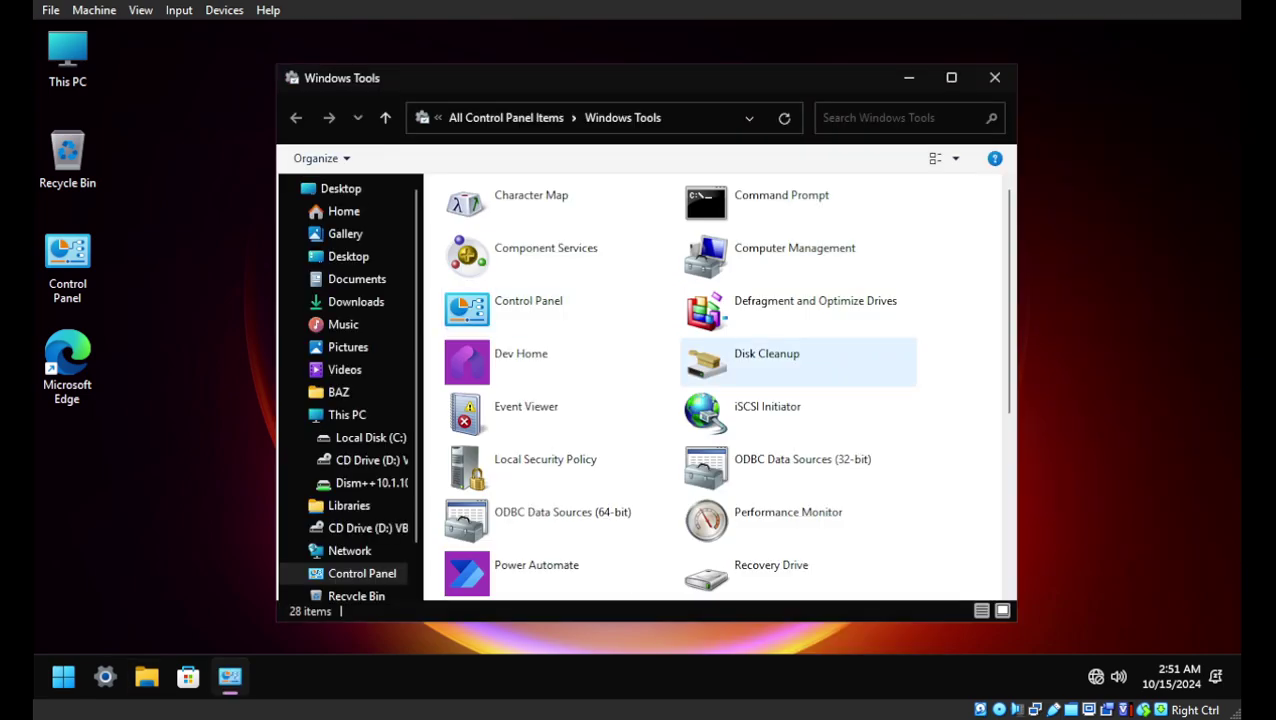
{"action": "double_click", "coordinate": [740, 360]}
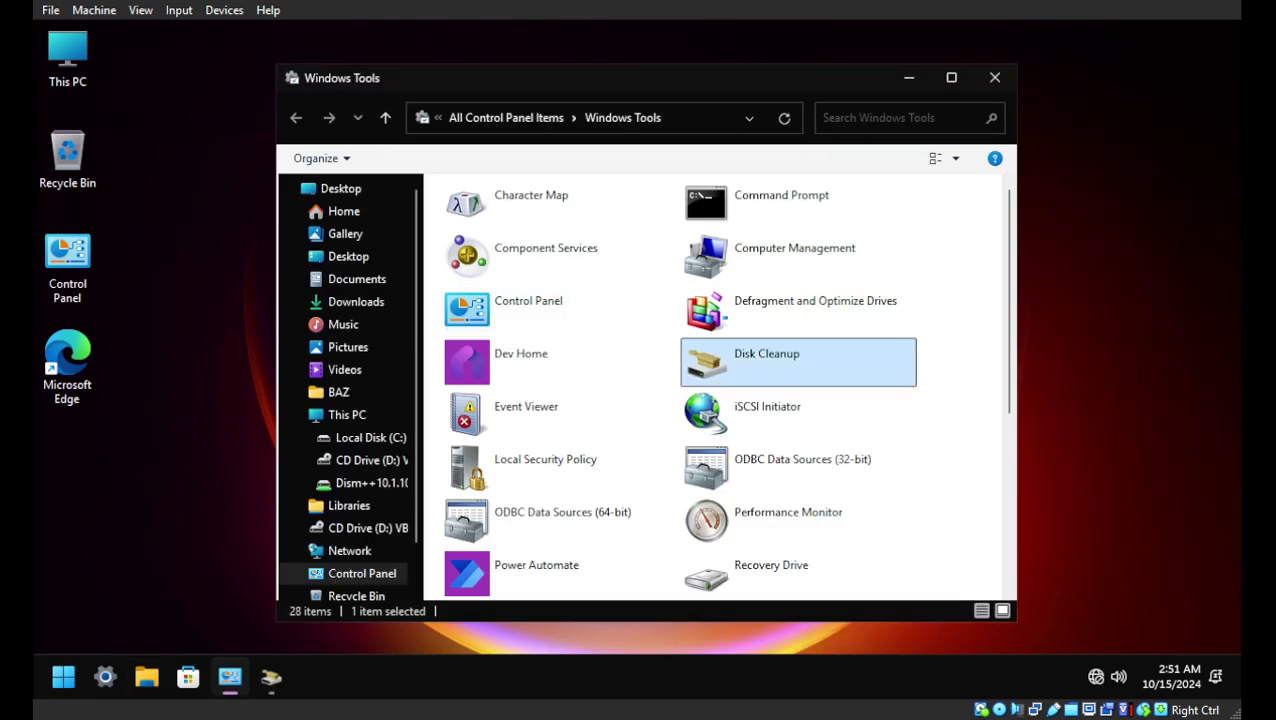
{"action": "scroll", "coordinate": [740, 360], "scroll_direction": "down", "scroll_amount": 3}
{"action": "left_click", "coordinate": [995, 77]}
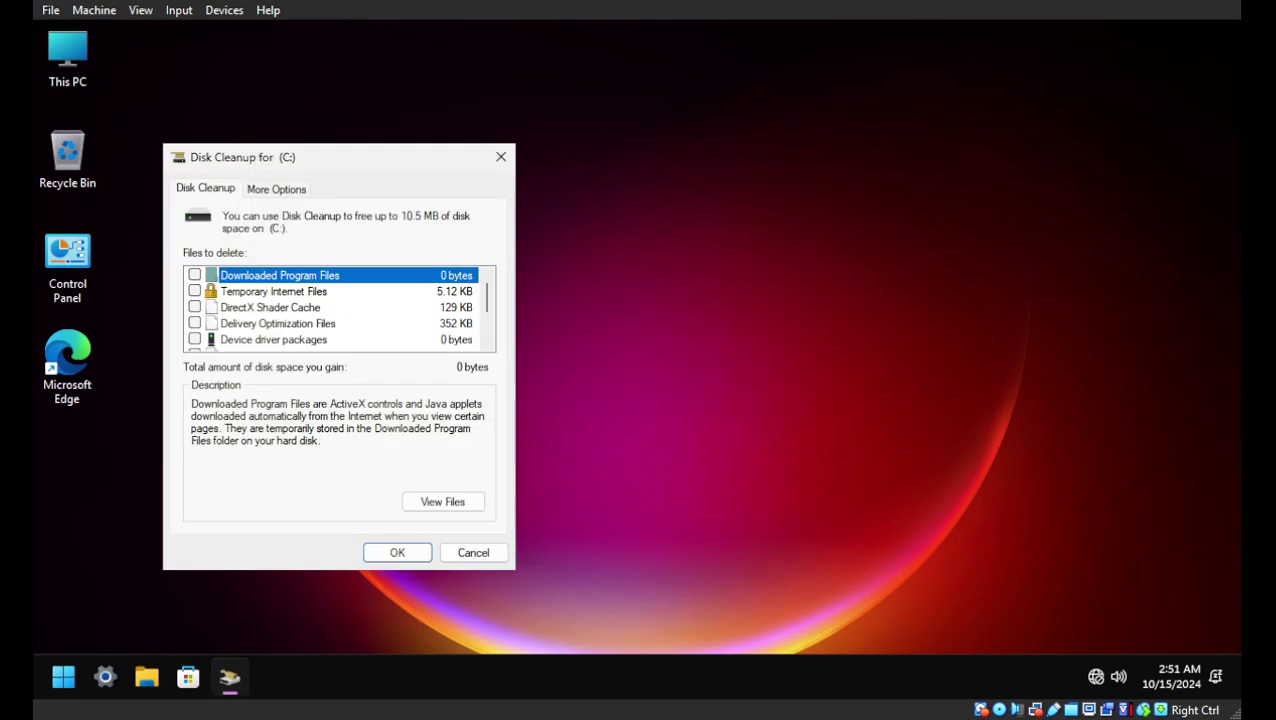
{"action": "scroll", "coordinate": [340, 307], "scroll_direction": "down", "scroll_amount": 2}
{"action": "scroll", "coordinate": [340, 307], "scroll_direction": "up", "scroll_amount": 2}
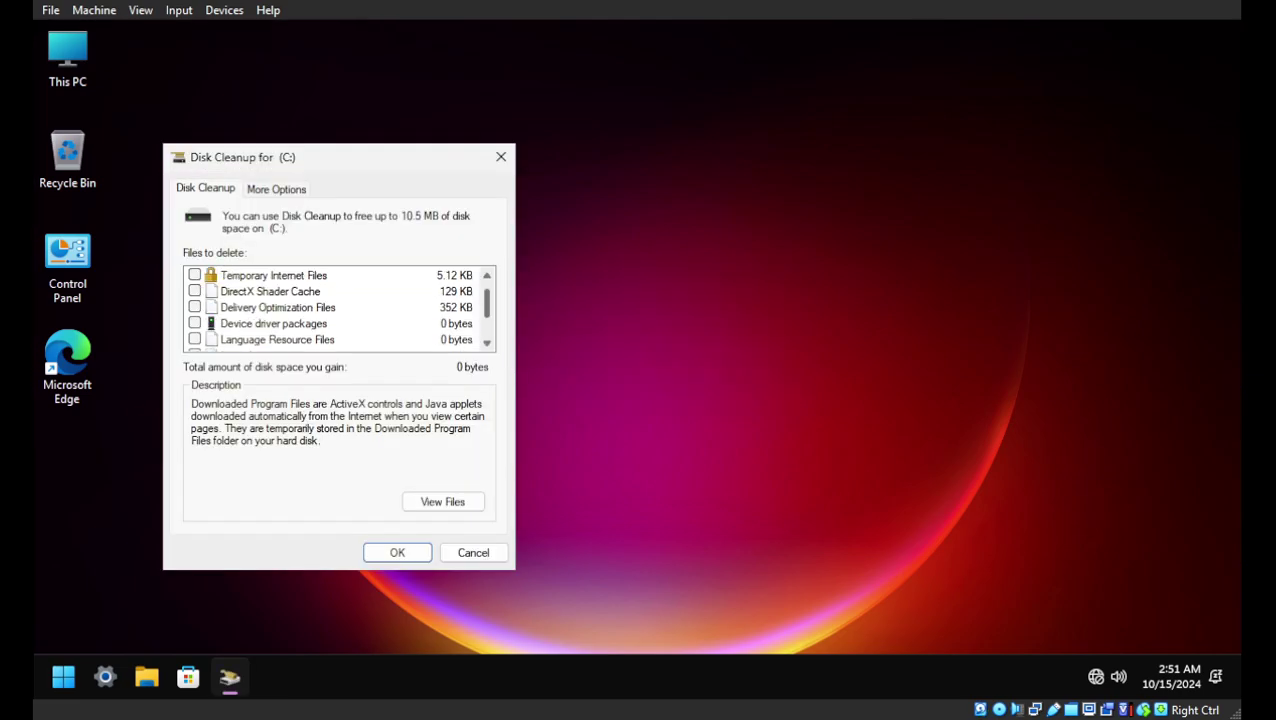
{"action": "left_click", "coordinate": [501, 156]}
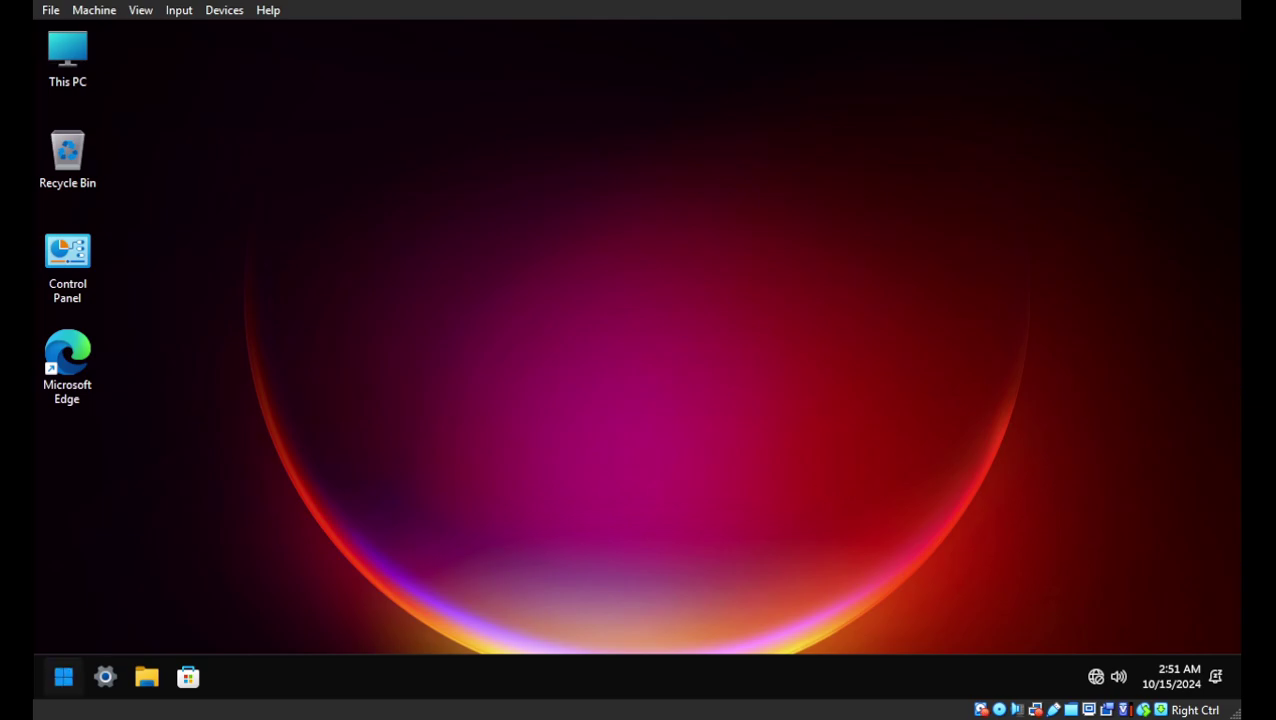
Step: Open Event Viewer, expand Windows Logs to show the Application log, and maximize the window
{"action": "left_click", "coordinate": [63, 677]}
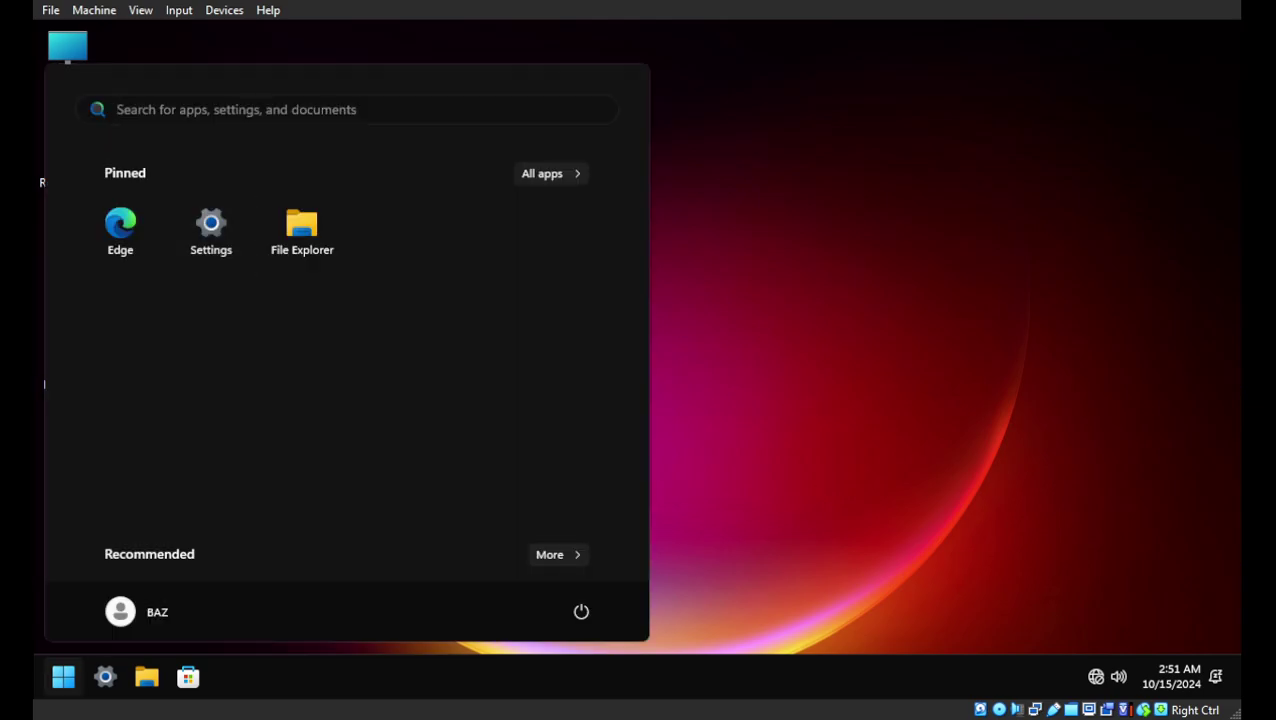
{"action": "type", "text": "even"}
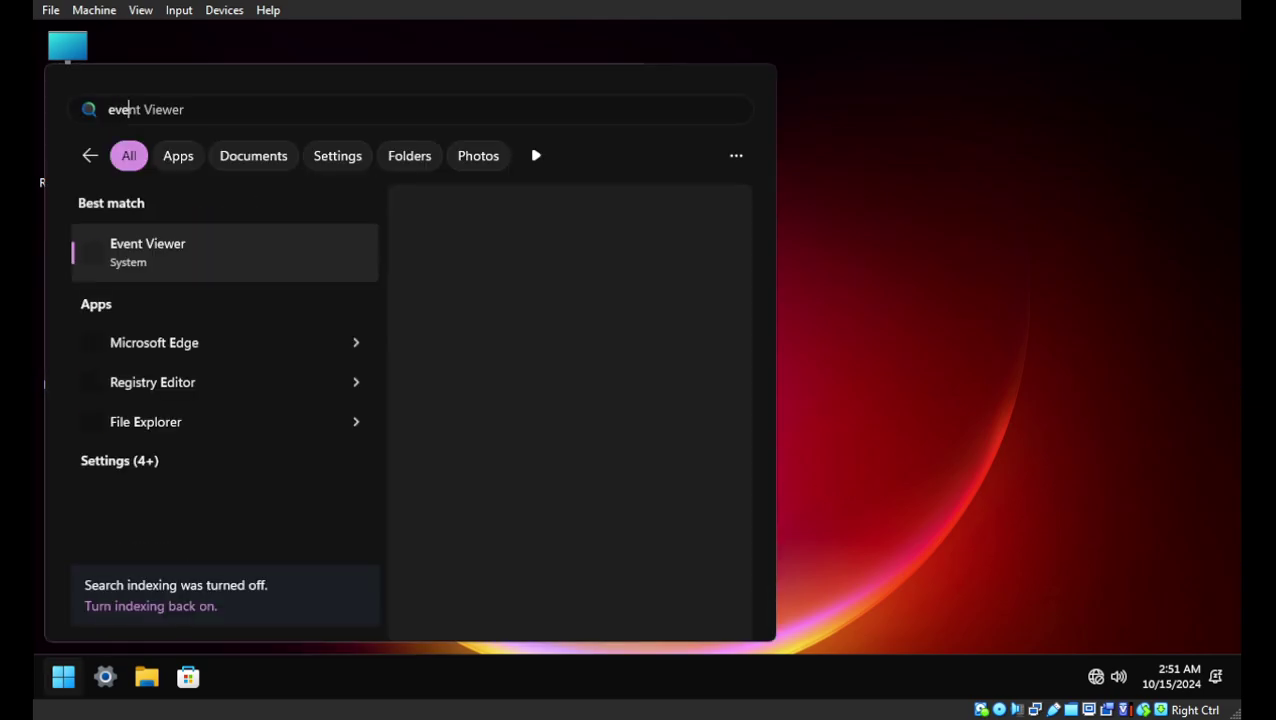
{"action": "key", "text": "Return"}
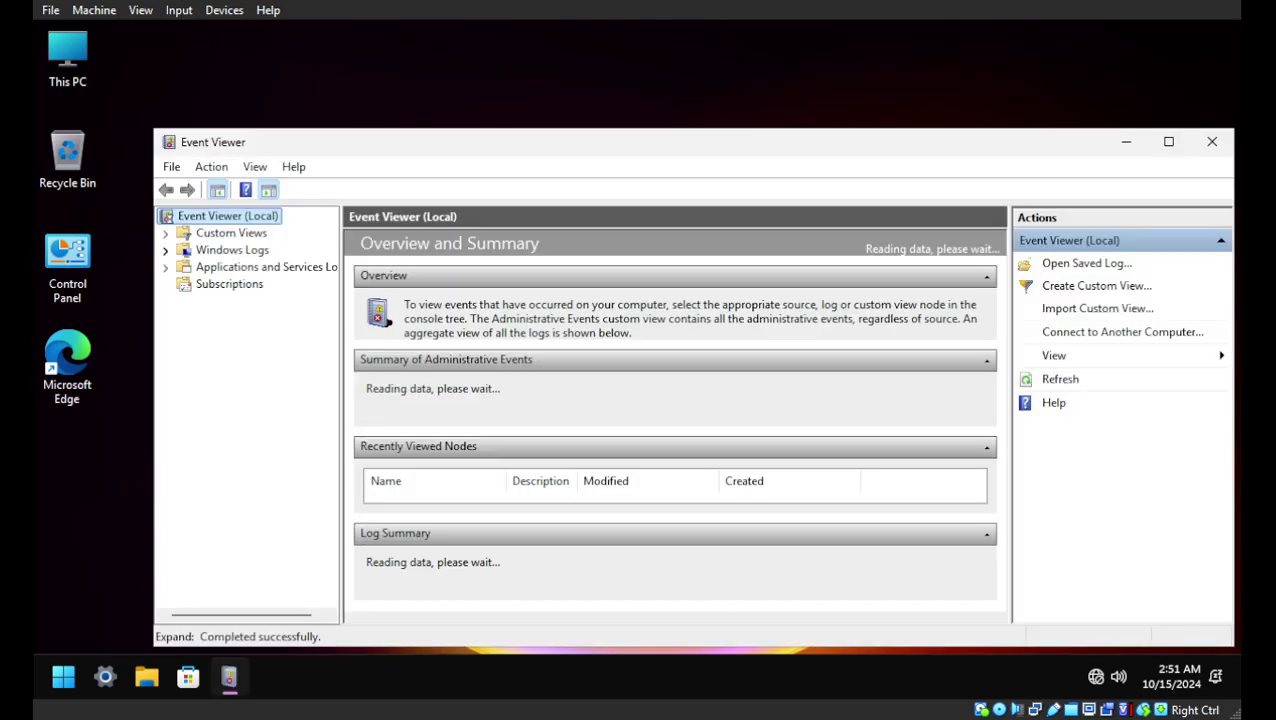
{"action": "left_click", "coordinate": [165, 250]}
{"action": "left_click", "coordinate": [242, 267]}
{"action": "left_click", "coordinate": [231, 318]}
{"action": "left_click", "coordinate": [242, 267]}
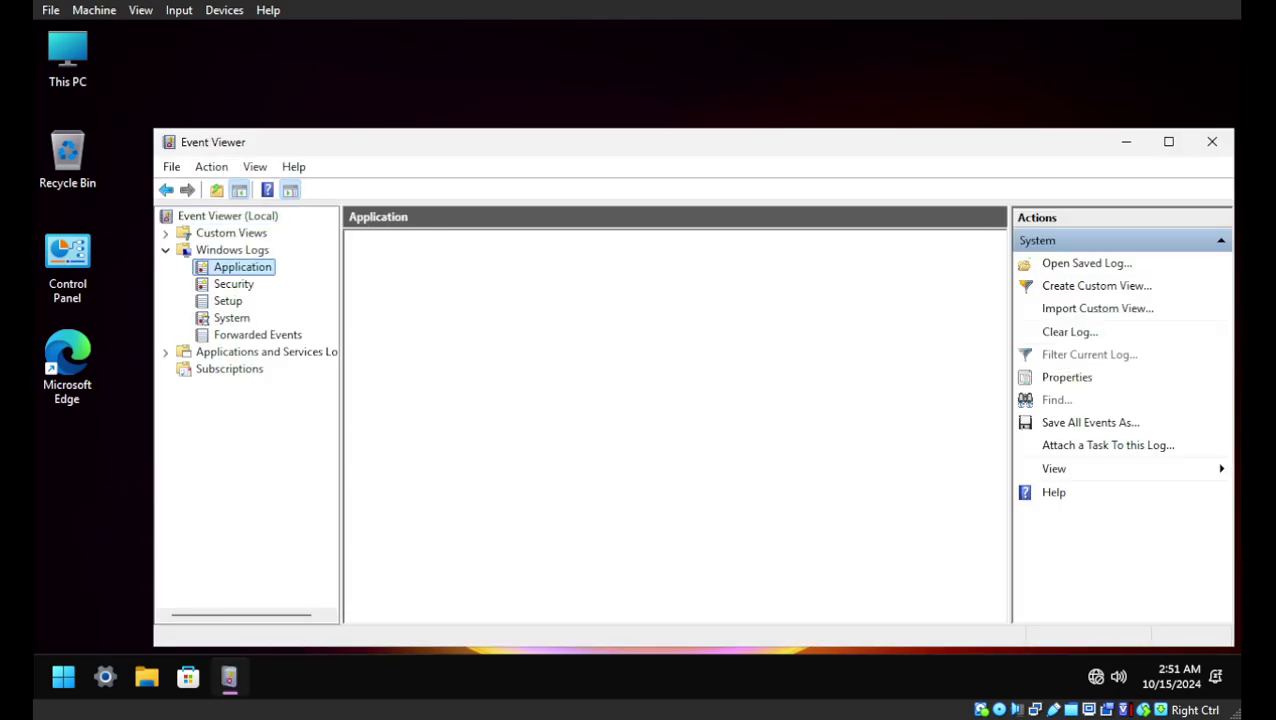
{"action": "key", "text": "super+Up"}
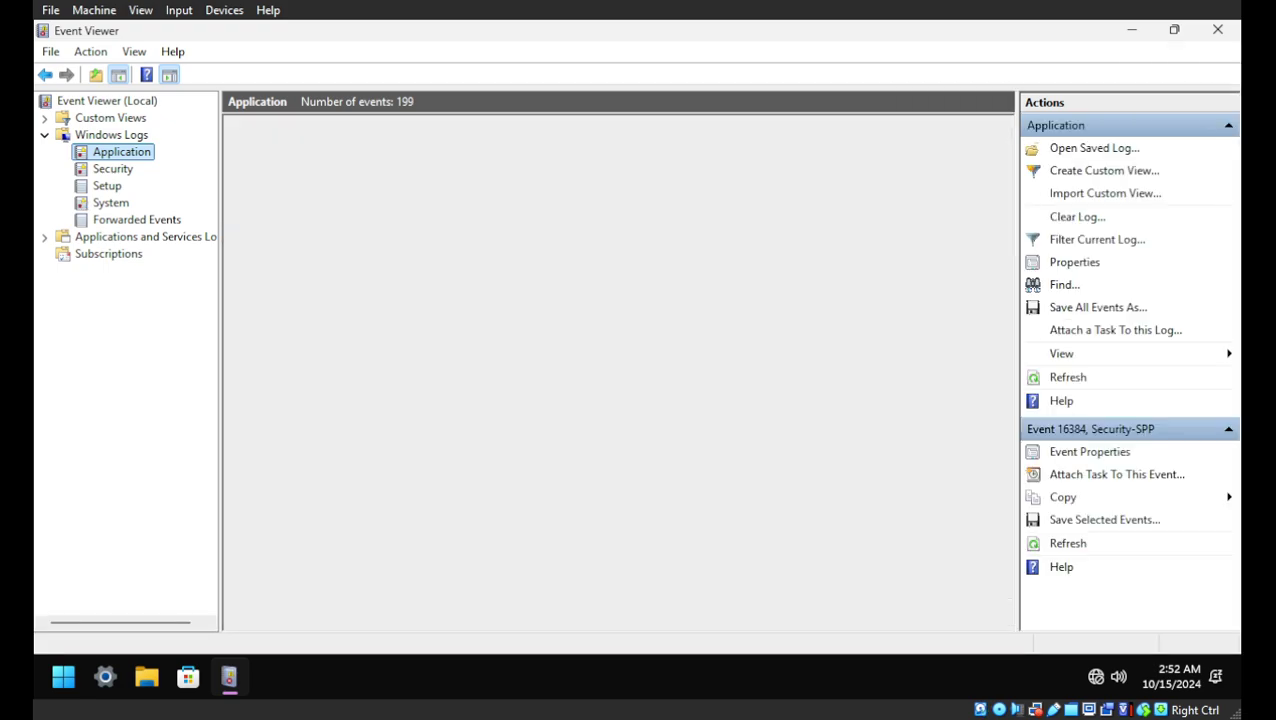
Step: View the System log, then enlarge the Application log's event list and examine its Security-SPP error events
{"action": "left_click", "coordinate": [110, 202]}
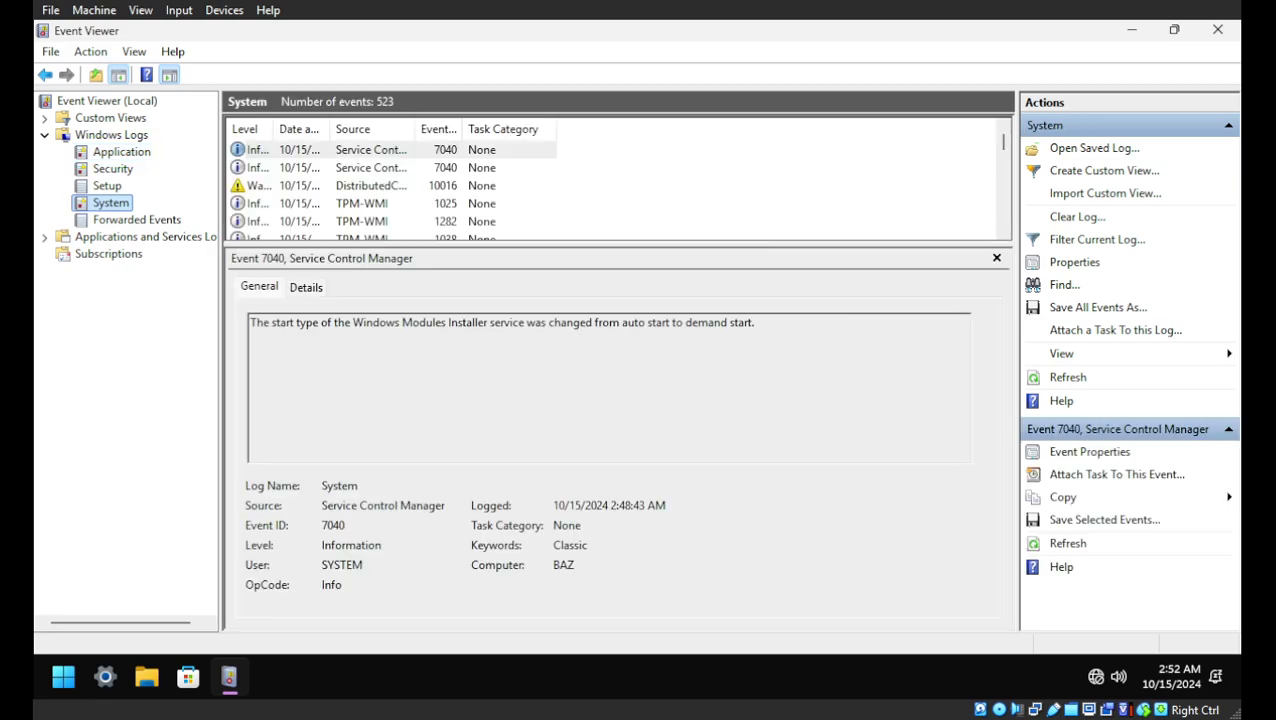
{"action": "left_click", "coordinate": [121, 151]}
{"action": "left_click_drag", "start_coordinate": [617, 243], "coordinate": [617, 348]}
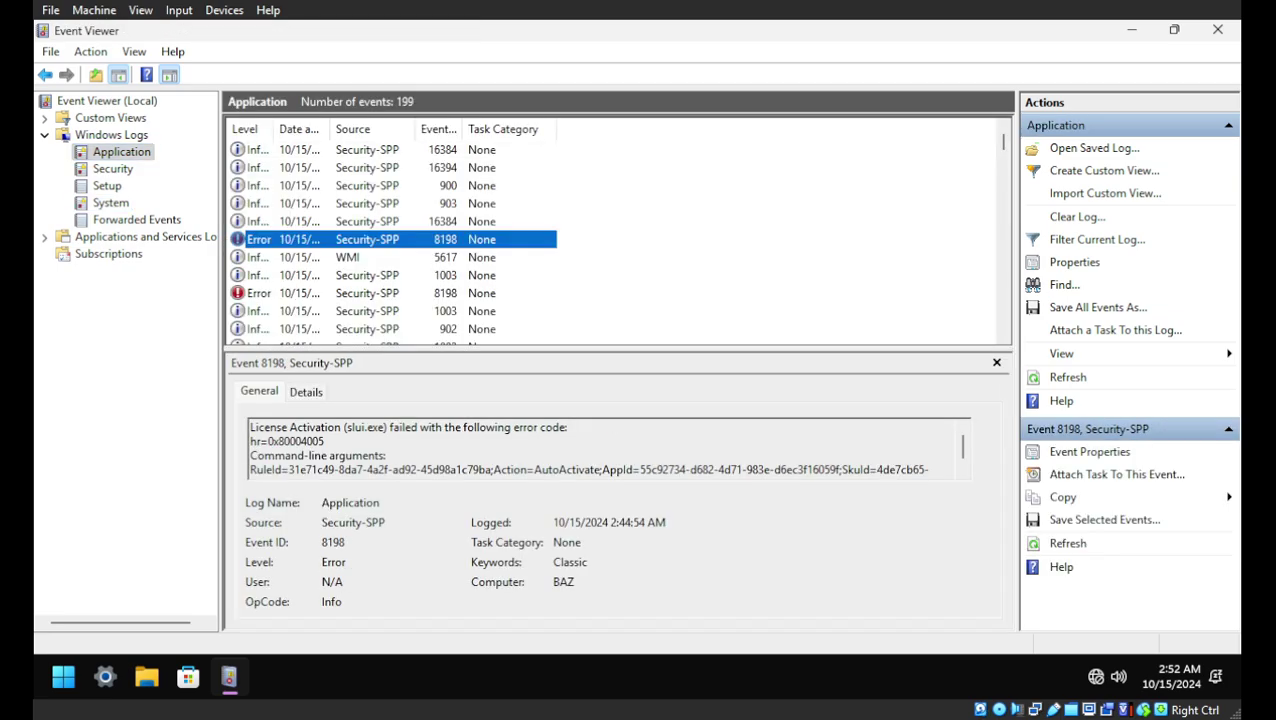
{"action": "left_click", "coordinate": [390, 293]}
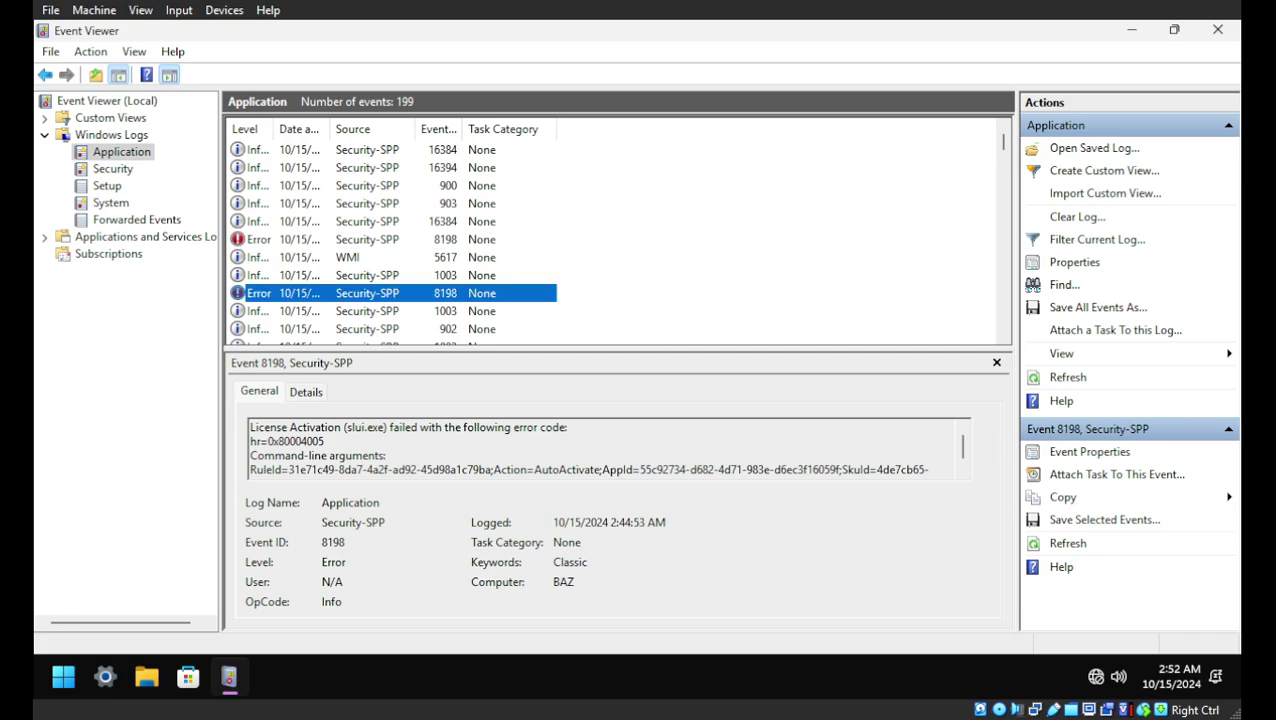
Step: Find the RestartManager warning 10010 in the Application log and highlight the executable name mstsc in its description
{"action": "scroll", "coordinate": [610, 238], "scroll_direction": "down", "scroll_amount": 12}
{"action": "scroll", "coordinate": [610, 240], "scroll_direction": "up", "scroll_amount": 3}
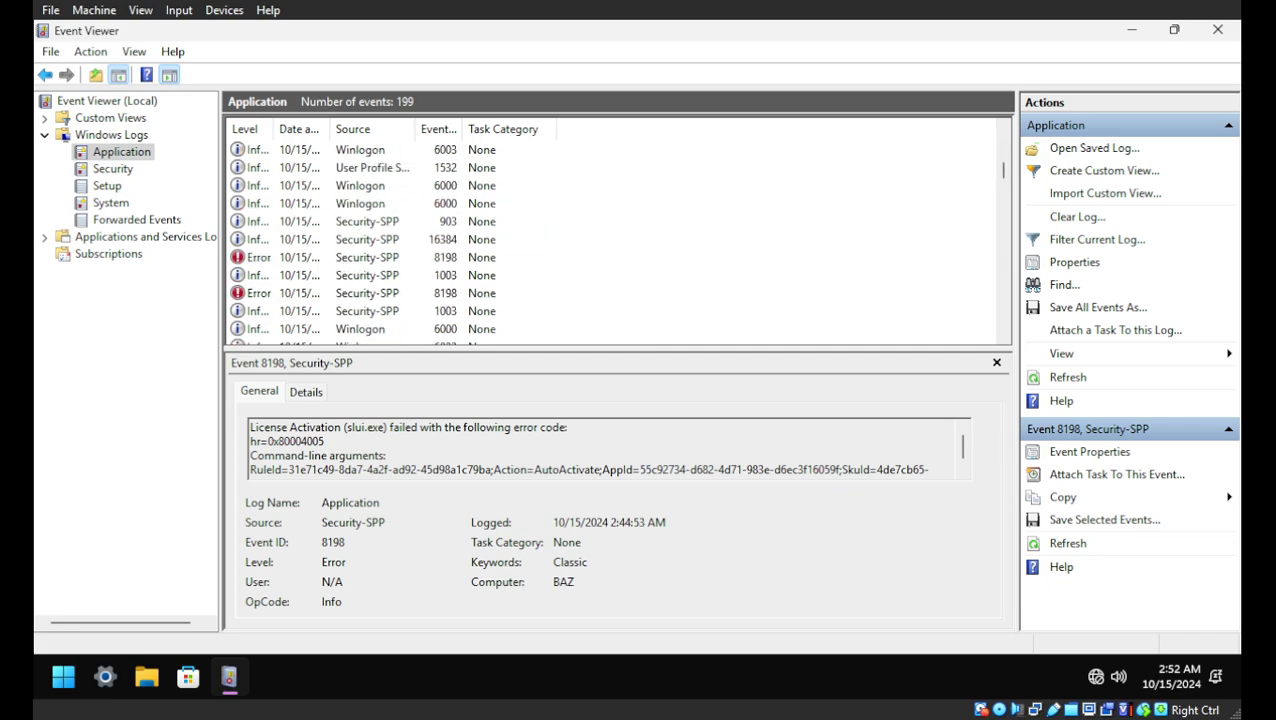
{"action": "scroll", "coordinate": [610, 240], "scroll_direction": "down", "scroll_amount": 3}
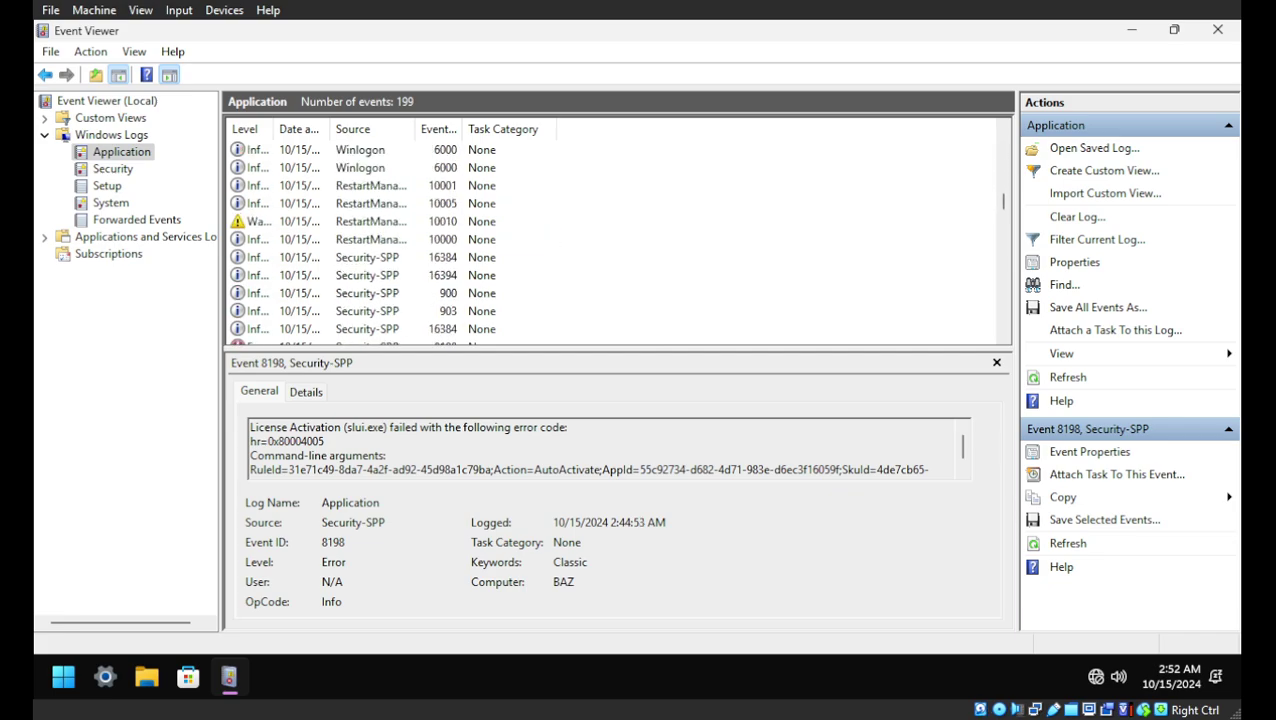
{"action": "left_click", "coordinate": [375, 221]}
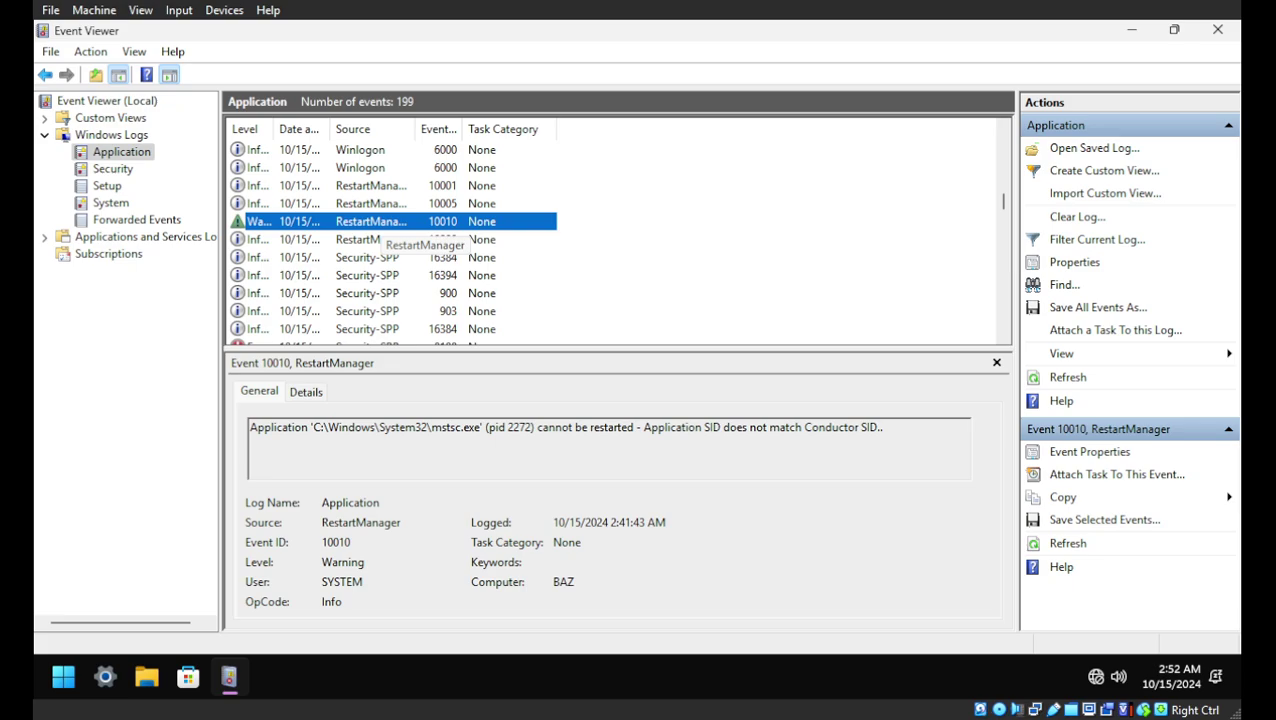
{"action": "double_click", "coordinate": [446, 427]}
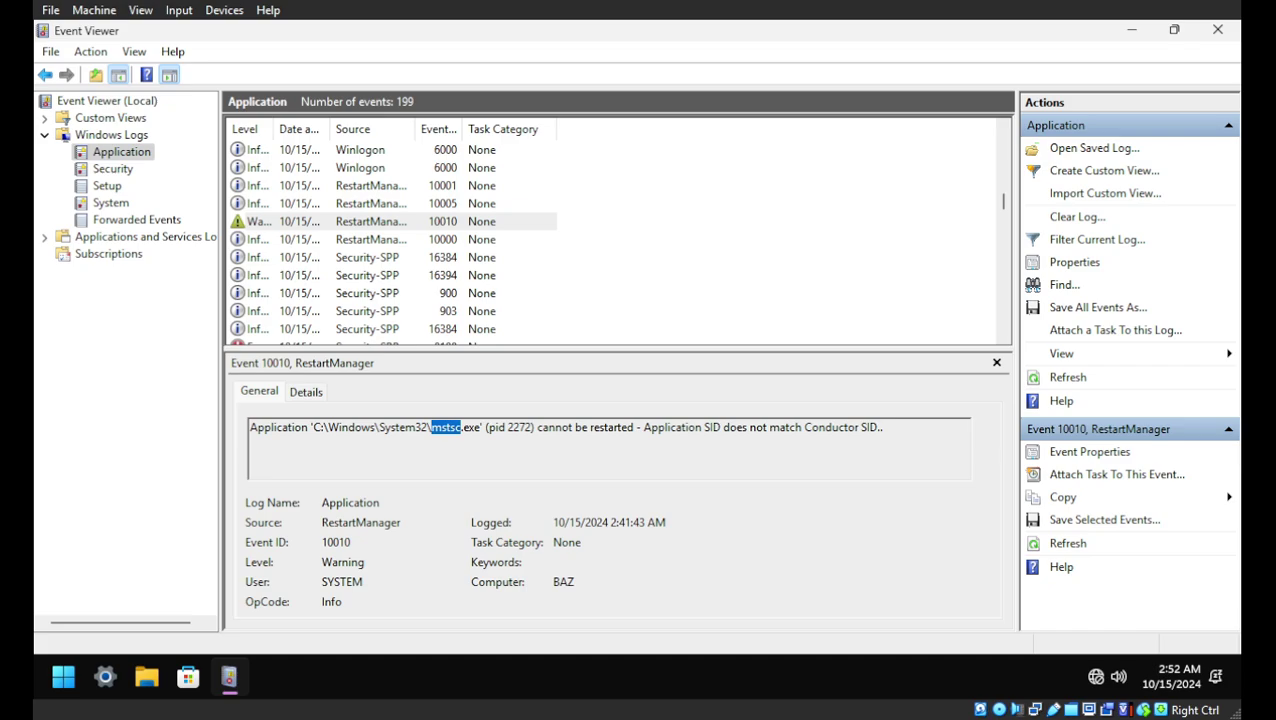
Step: Switch to File Explorer and open the System32 folder under C:\Windows
{"action": "left_click", "coordinate": [146, 677]}
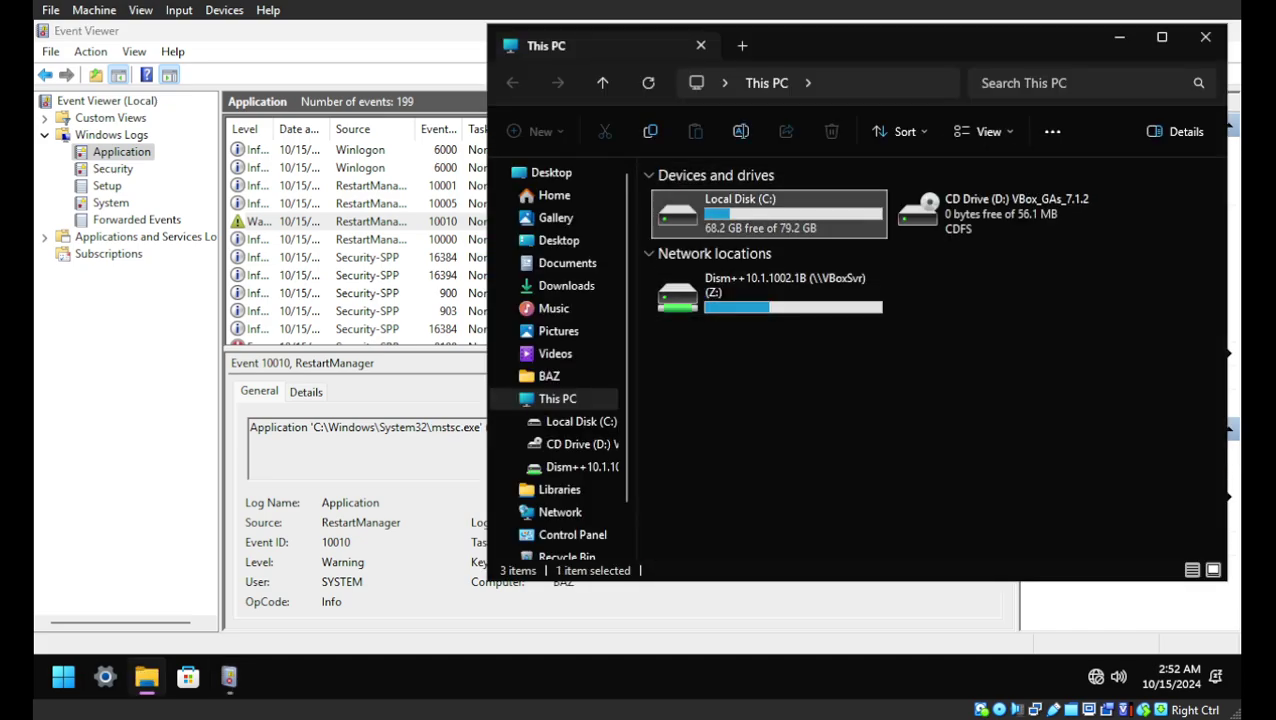
{"action": "double_click", "coordinate": [768, 214]}
{"action": "double_click", "coordinate": [768, 296]}
{"action": "scroll", "coordinate": [768, 334], "scroll_direction": "down", "scroll_amount": 7}
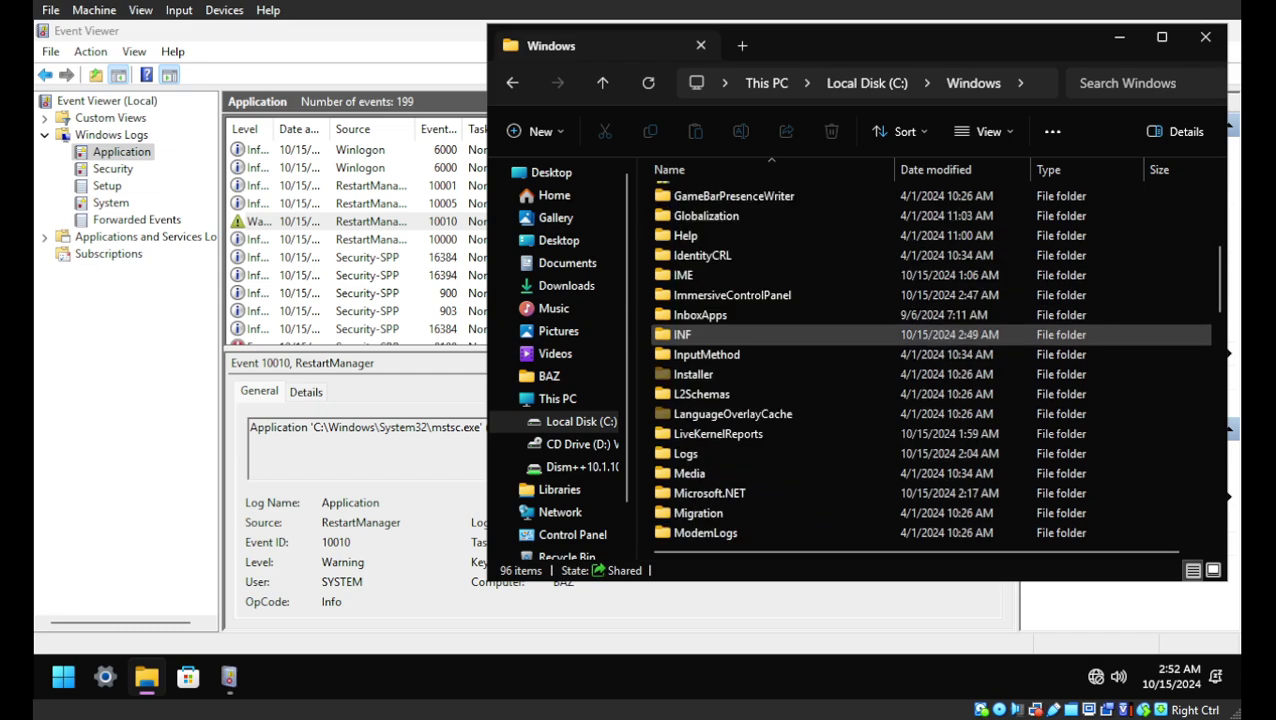
{"action": "scroll", "coordinate": [700, 344], "scroll_direction": "down", "scroll_amount": 15}
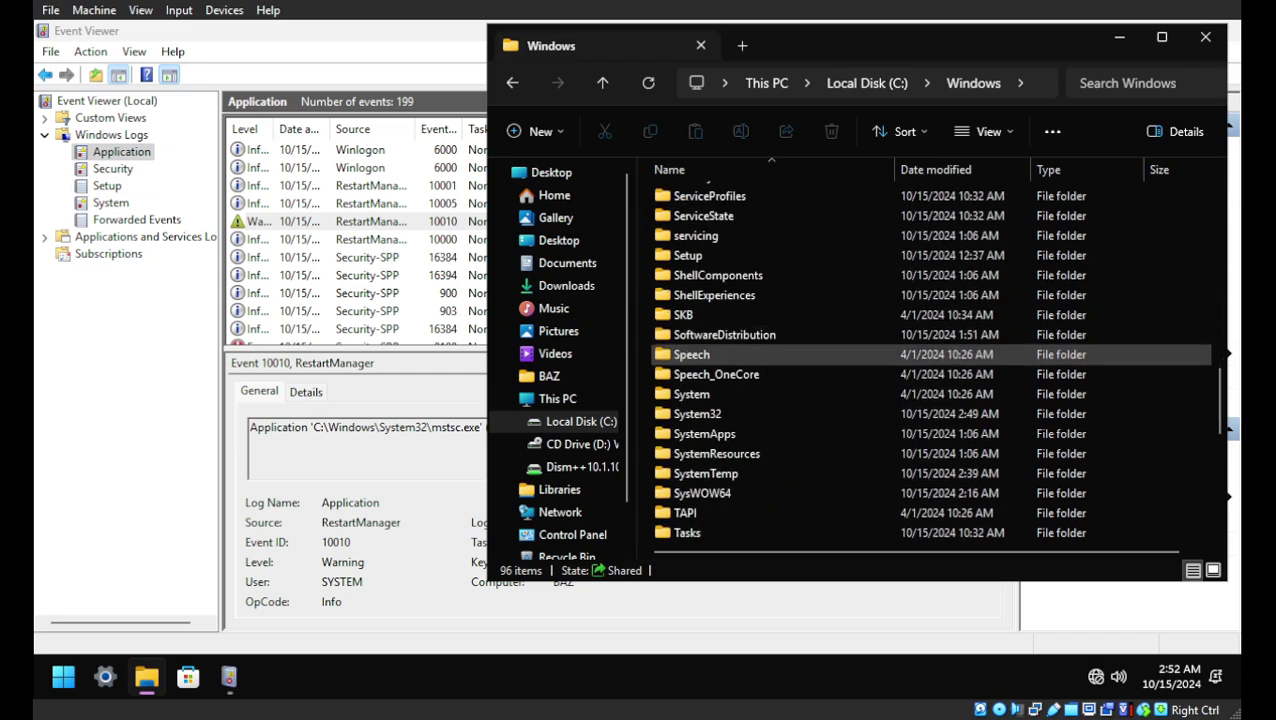
{"action": "double_click", "coordinate": [697, 413]}
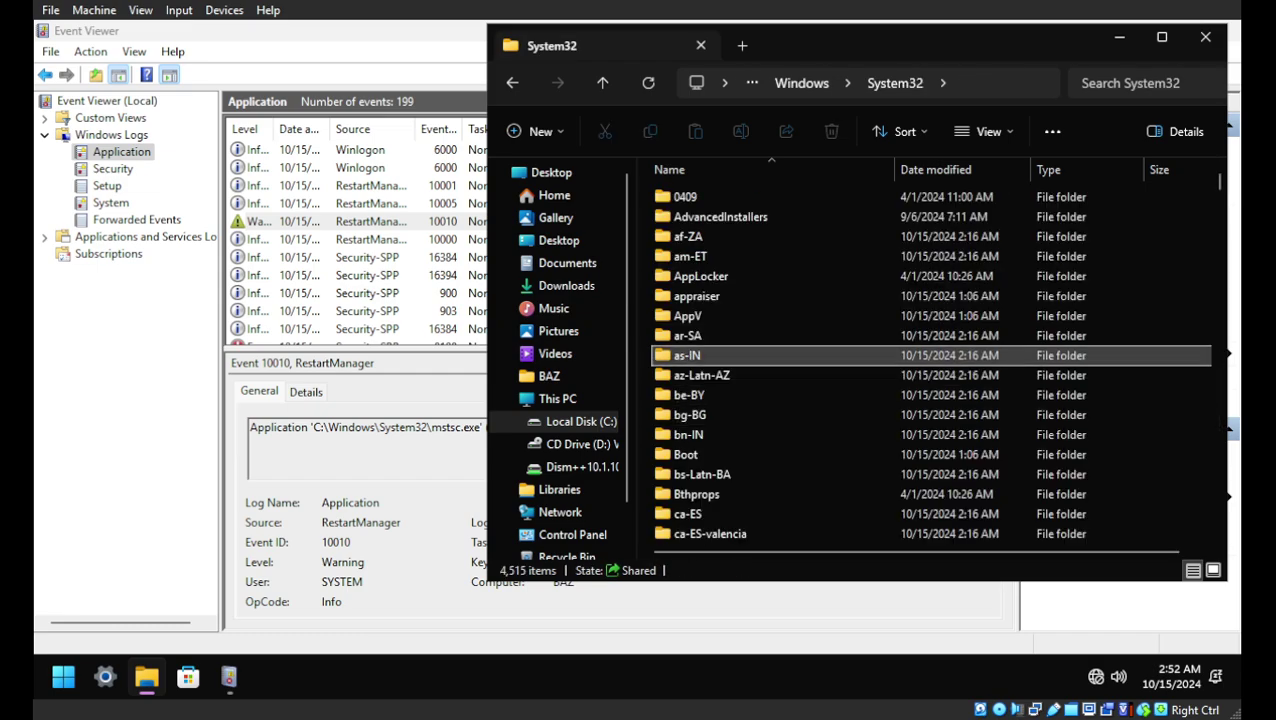
Step: Look through the System32 file list for an mstsc executable among the entries starting with "ms"
{"action": "key", "text": "m"}
{"action": "key", "text": "m"}
{"action": "key", "text": "m"}
{"action": "key", "text": "m"}
{"action": "key", "text": "m"}
{"action": "key", "text": "m"}
{"action": "key", "text": "m"}
{"action": "key", "text": "m"}
{"action": "key", "text": "m"}
{"action": "key", "text": "m"}
{"action": "key", "text": "m"}
{"action": "key", "text": "m"}
{"action": "key", "text": "m"}
{"action": "key", "text": "m"}
{"action": "key", "text": "m"}
{"action": "key", "text": "m"}
{"action": "key", "text": "m"}
{"action": "key", "text": "m"}
{"action": "key", "text": "m"}
{"action": "key", "text": "m"}
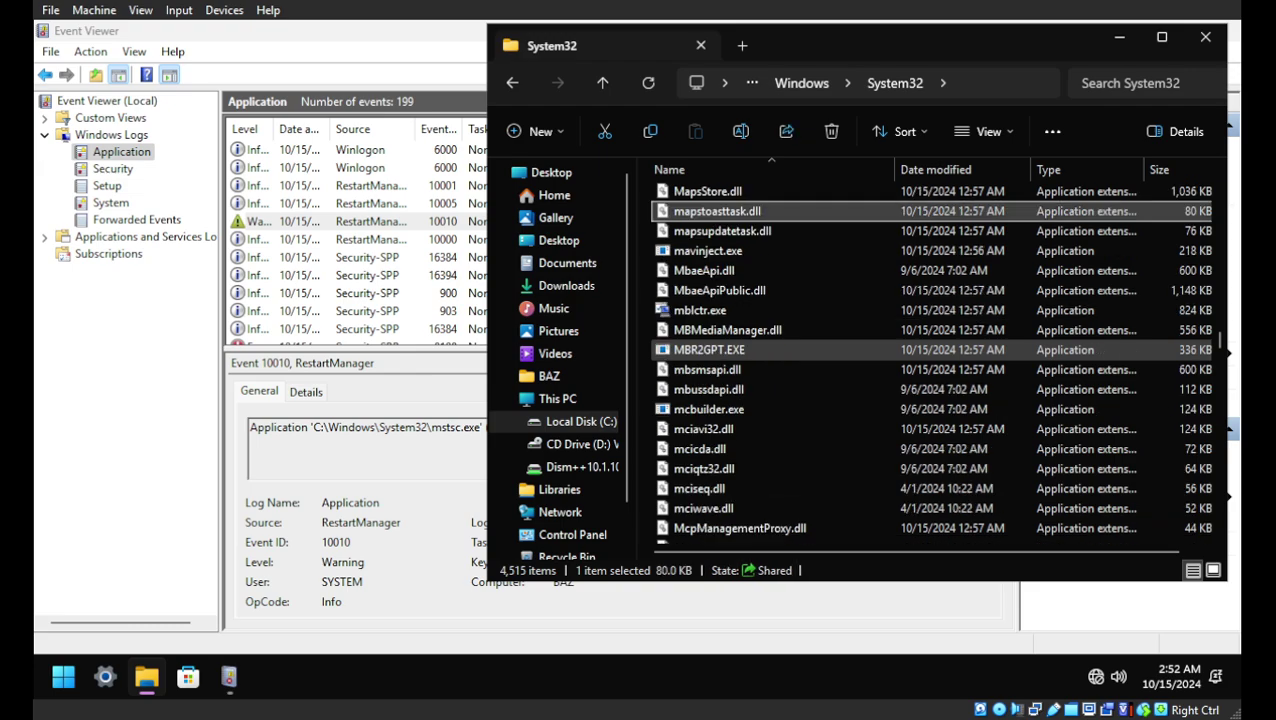
{"action": "type", "text": "mstsc"}
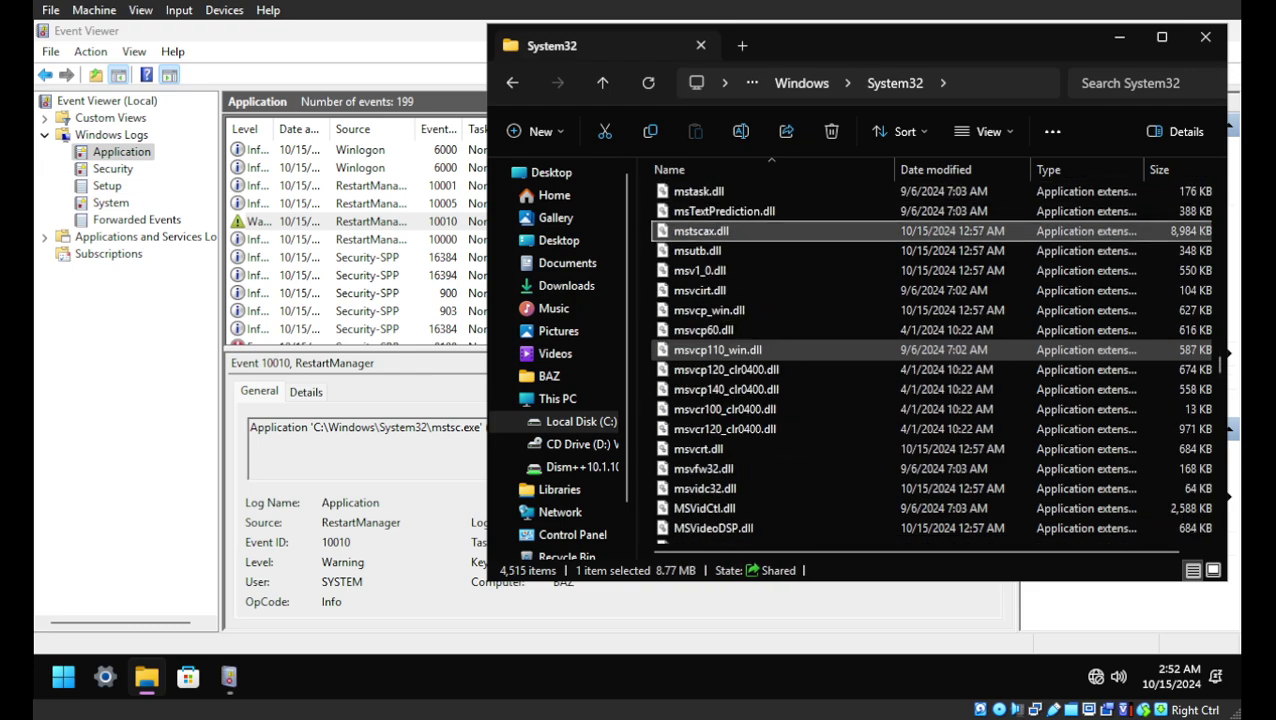
{"action": "scroll", "coordinate": [845, 350], "scroll_direction": "up", "scroll_amount": 5}
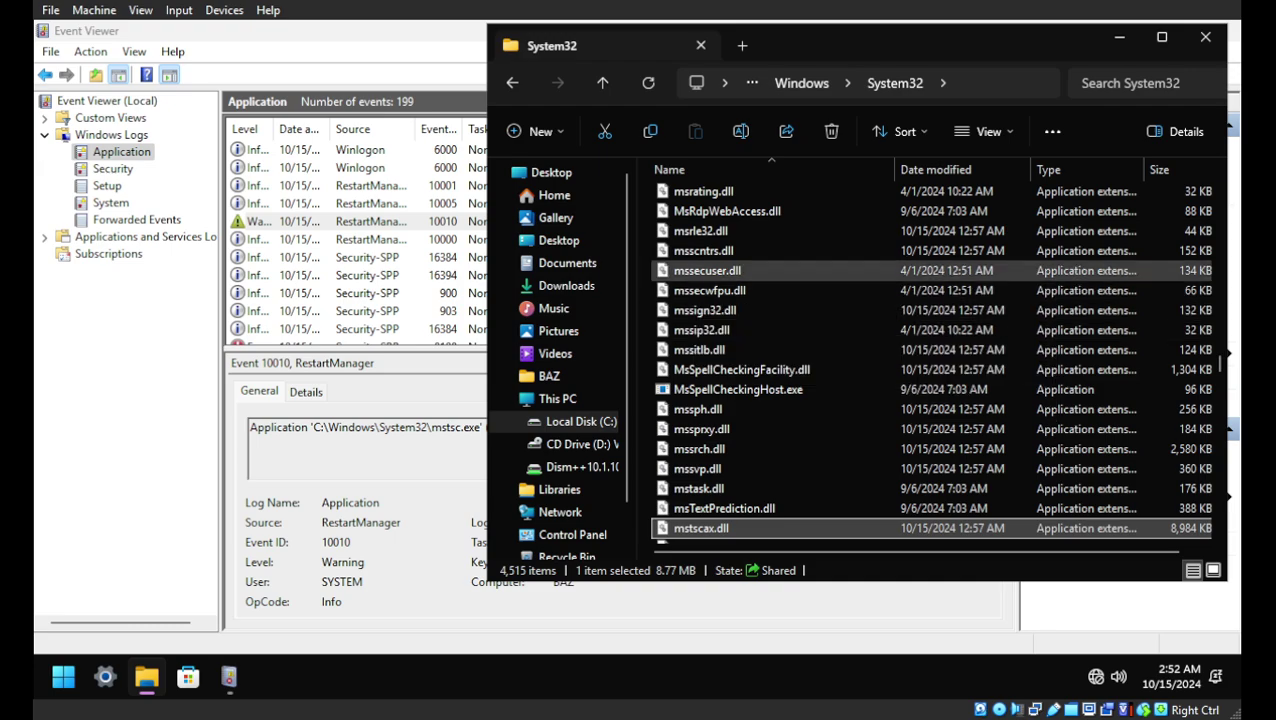
{"action": "scroll", "coordinate": [760, 272], "scroll_direction": "down", "scroll_amount": 13}
{"action": "scroll", "coordinate": [760, 275], "scroll_direction": "down", "scroll_amount": 5}
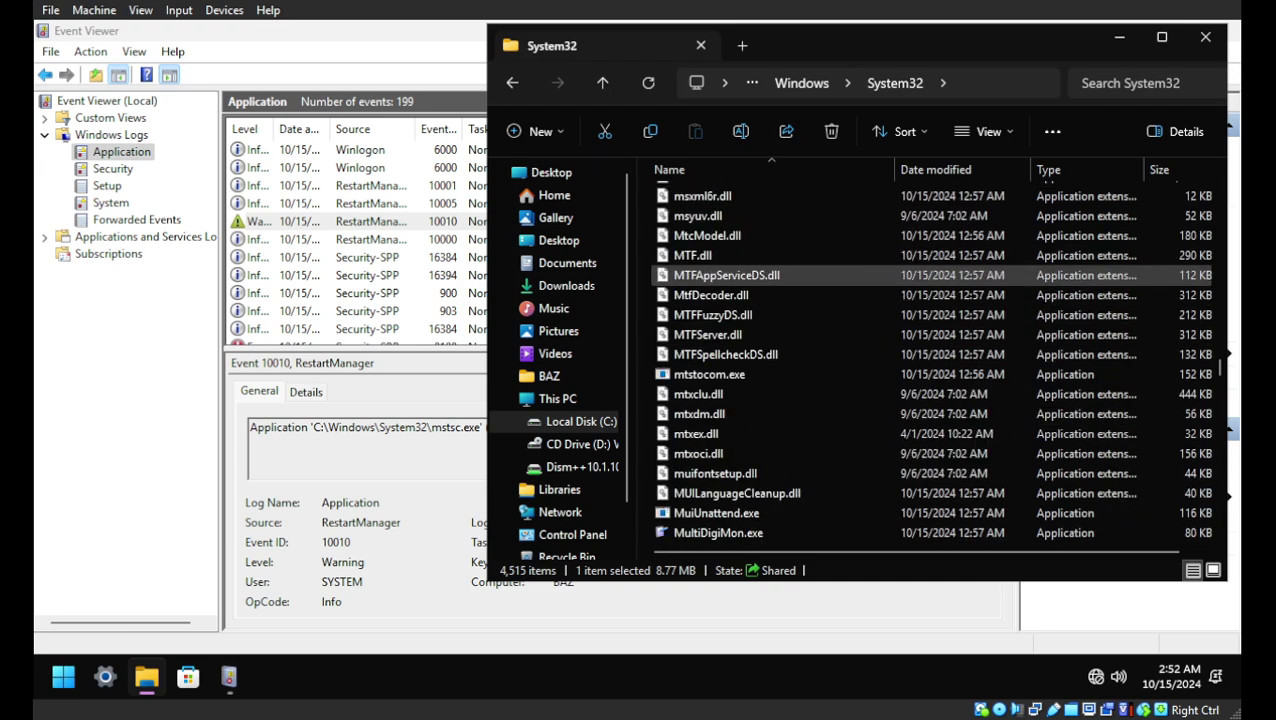
{"action": "scroll", "coordinate": [760, 275], "scroll_direction": "down", "scroll_amount": 4}
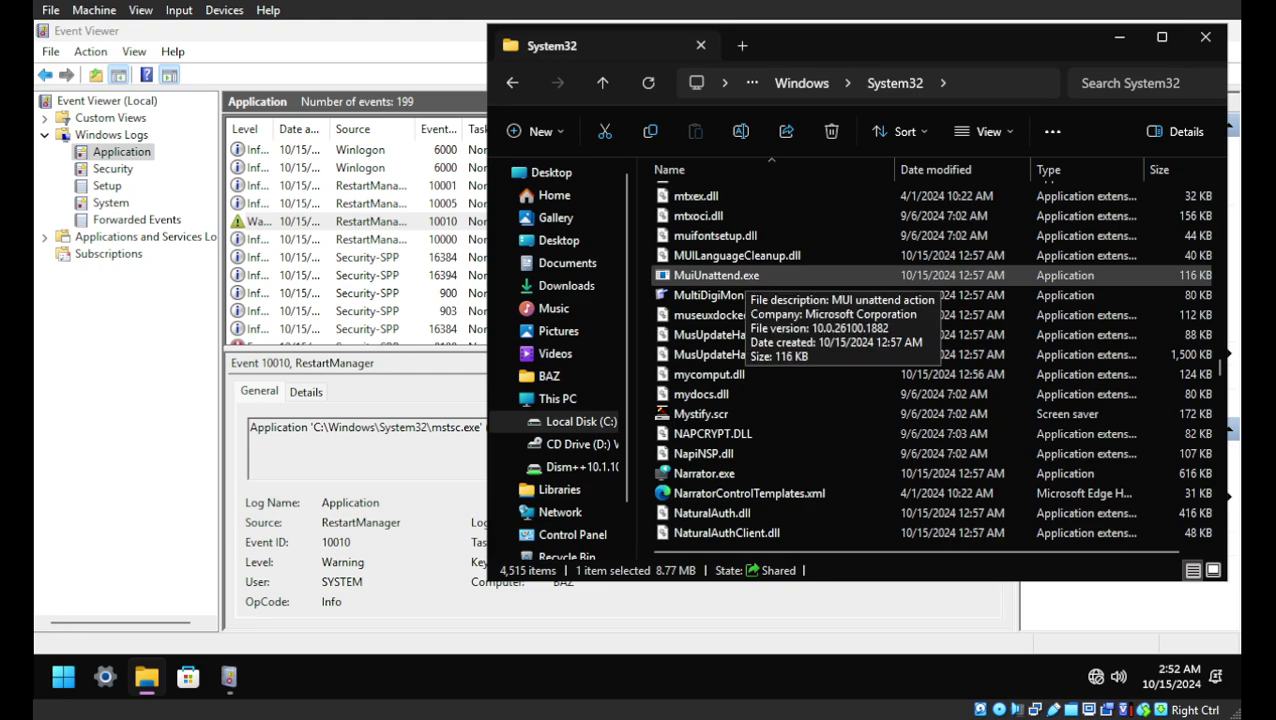
{"action": "scroll", "coordinate": [760, 275], "scroll_direction": "up", "scroll_amount": 7}
{"action": "type", "text": "ddoi"}
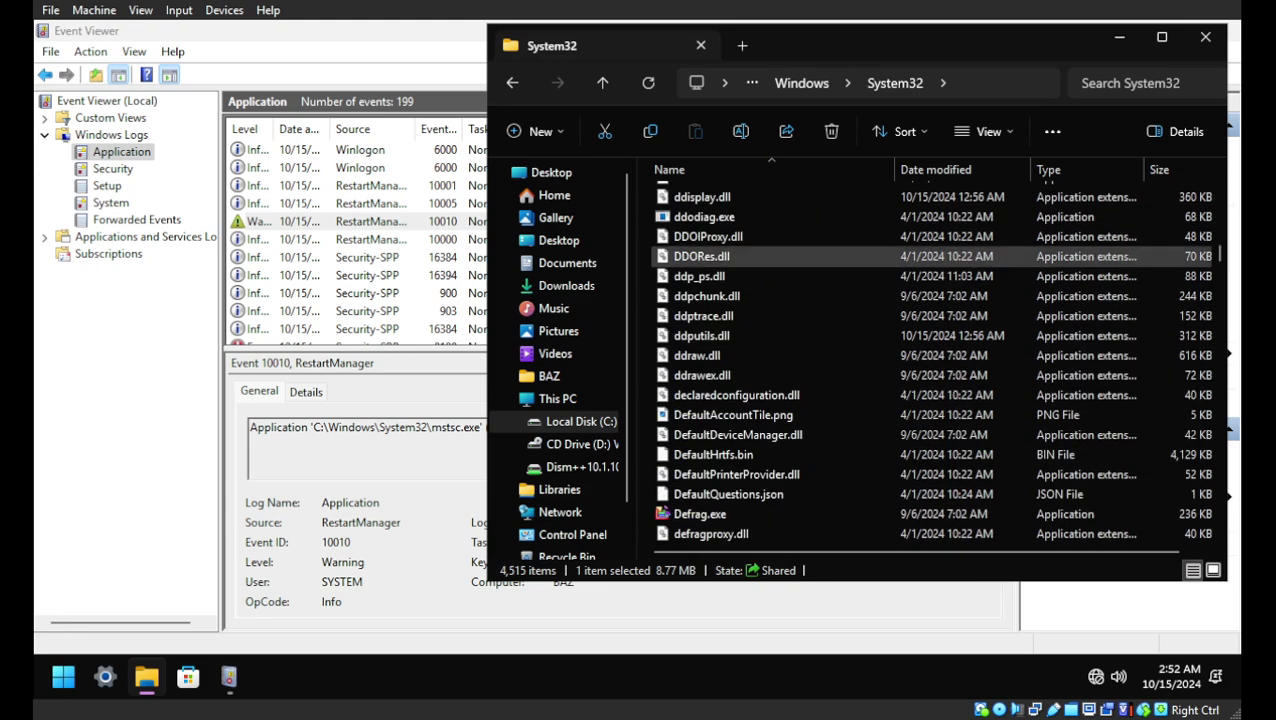
{"action": "type", "text": "mstsc"}
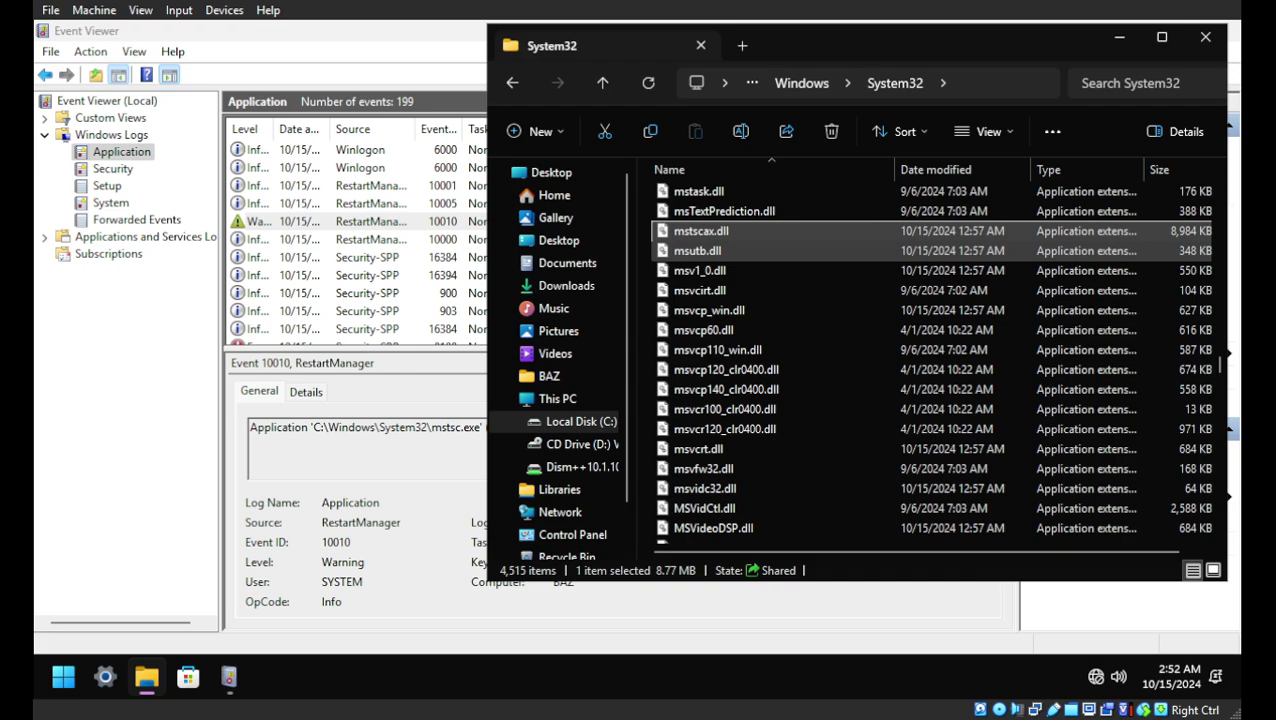
{"action": "scroll", "coordinate": [740, 251], "scroll_direction": "up", "scroll_amount": 5}
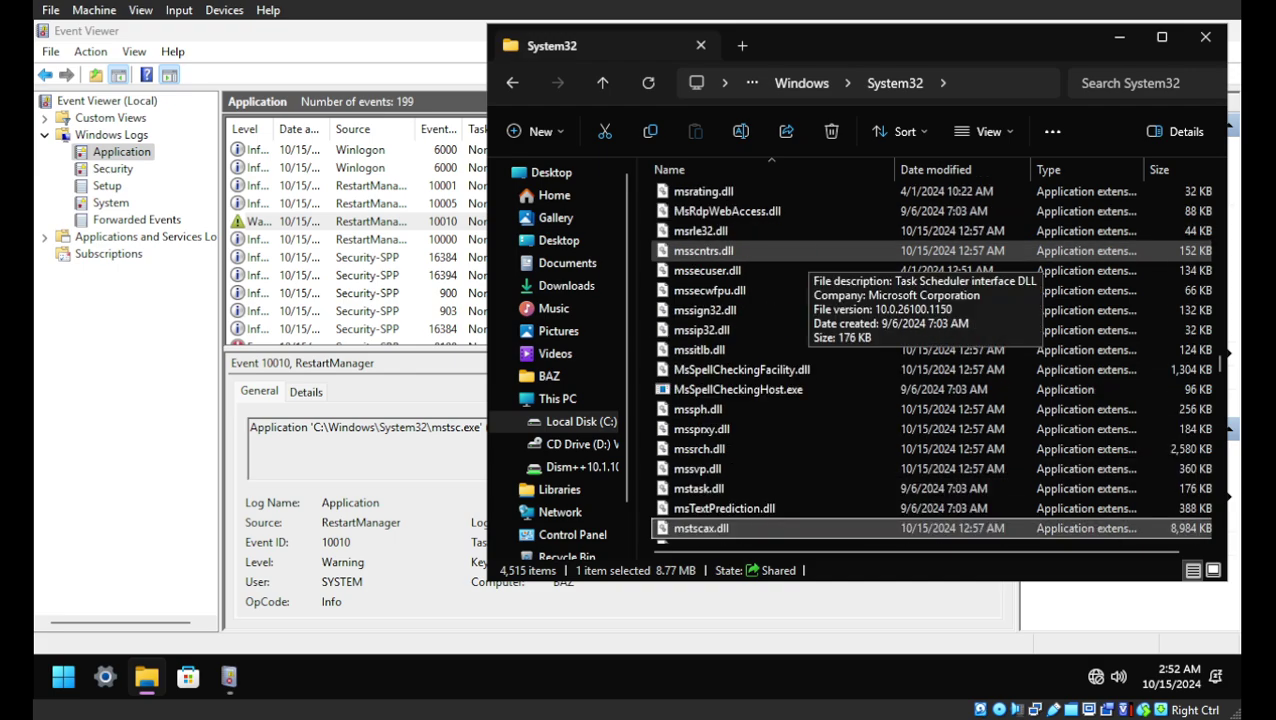
{"action": "scroll", "coordinate": [740, 251], "scroll_direction": "up", "scroll_amount": 2}
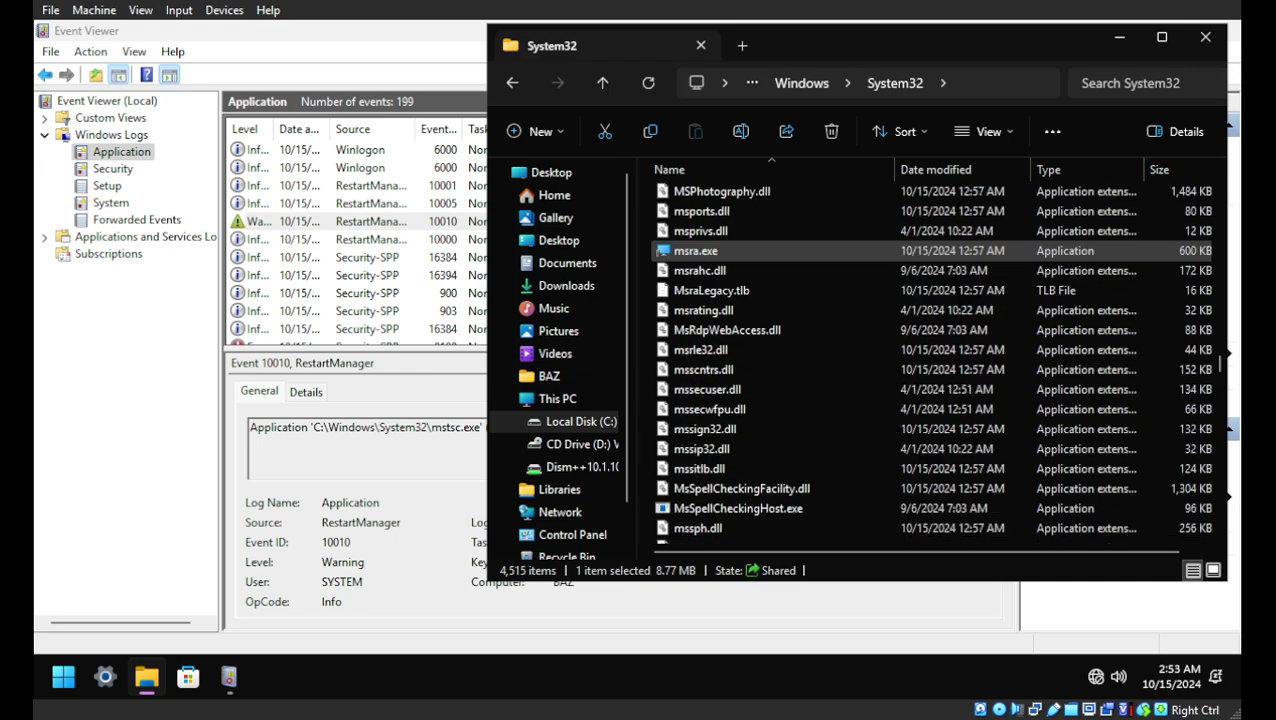
{"action": "left_click", "coordinate": [740, 251]}
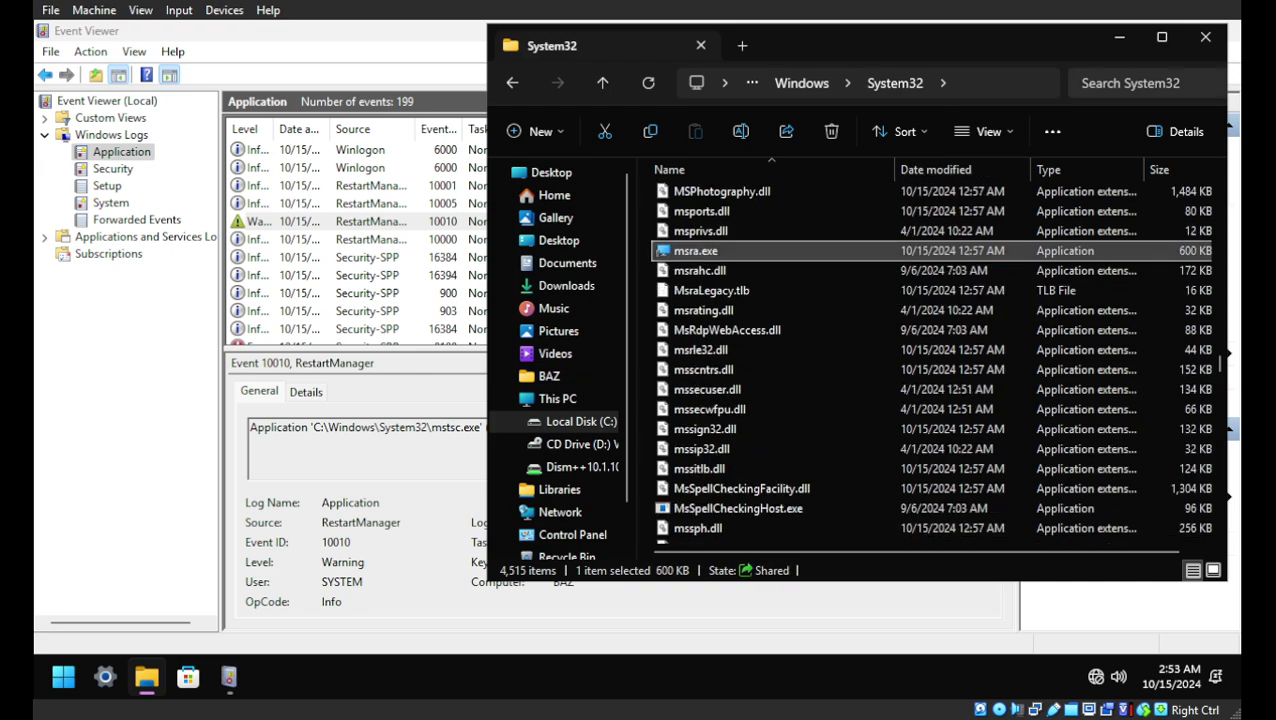
Step: Search the System32 folder for mstsc.exe, then clear the search
{"action": "left_click", "coordinate": [1130, 83]}
{"action": "type", "text": "mst"}
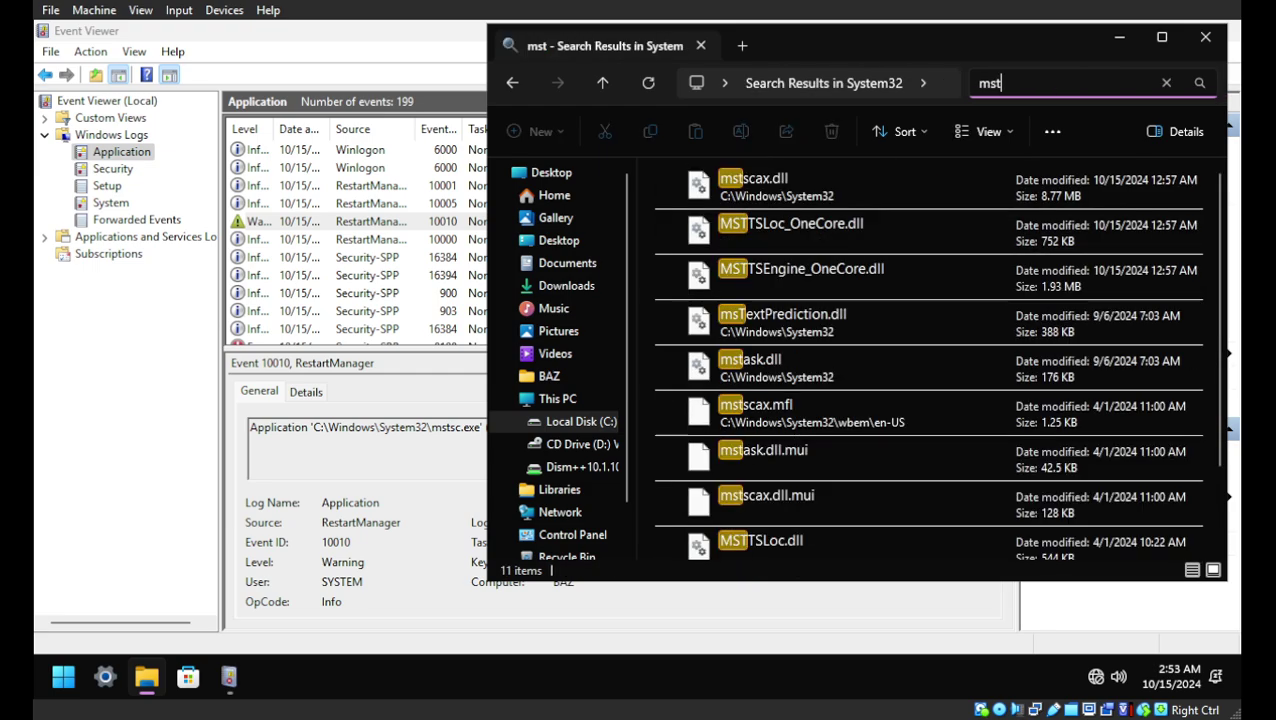
{"action": "type", "text": "sc.exe"}
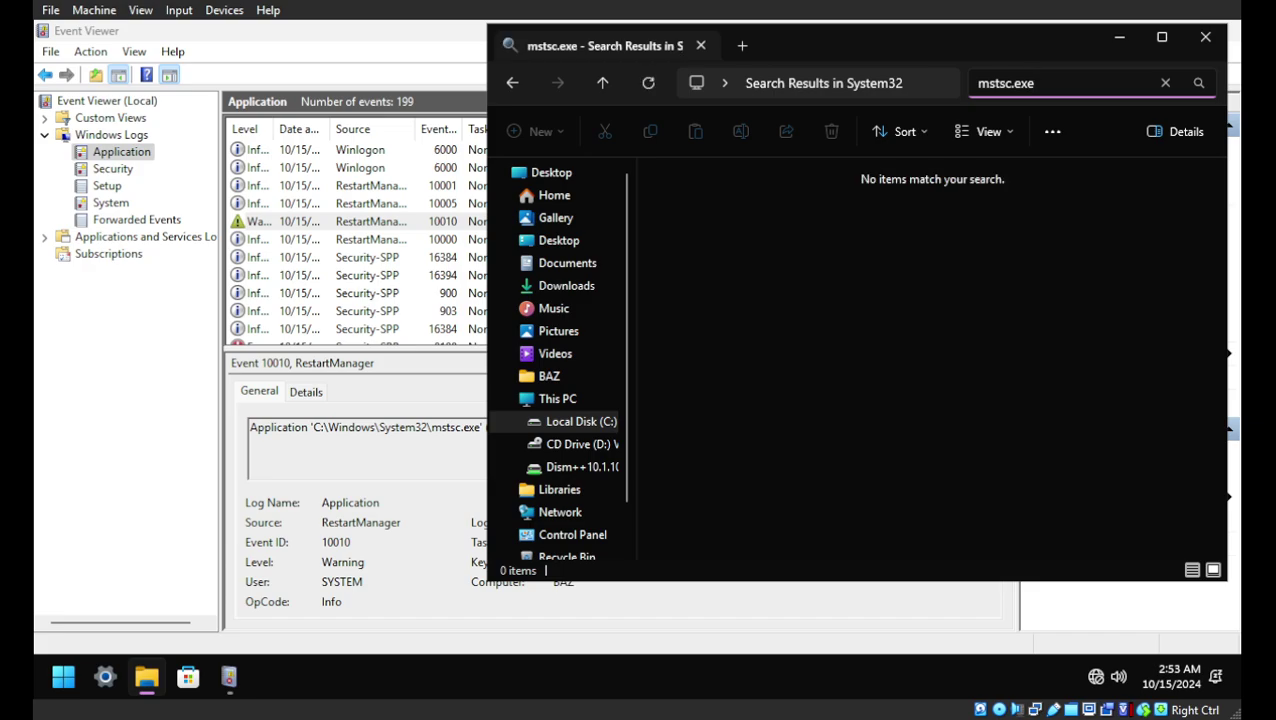
{"action": "left_click", "coordinate": [1164, 83]}
Step: Return to Event Viewer's Application log, examine the AppModel-State warning 24, and highlight ShellExperienceHost in its description
{"action": "left_click", "coordinate": [367, 257]}
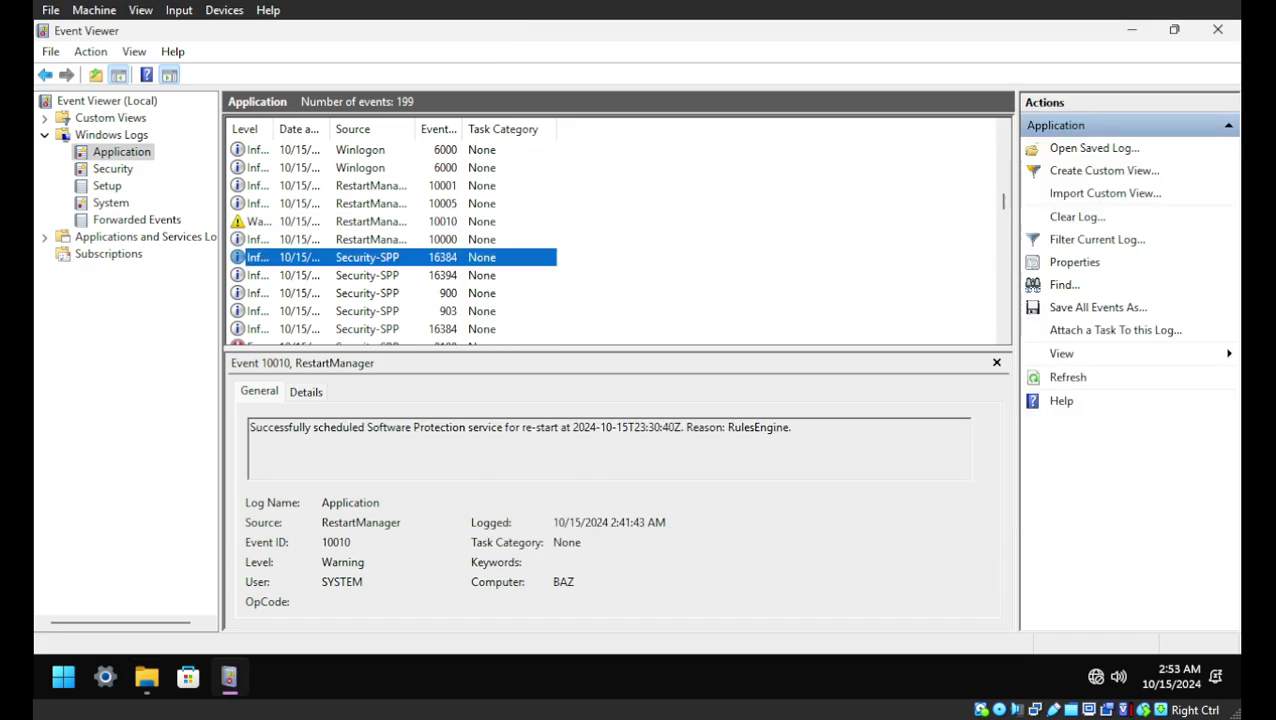
{"action": "left_click", "coordinate": [367, 221]}
{"action": "scroll", "coordinate": [614, 236], "scroll_direction": "down", "scroll_amount": 5}
{"action": "scroll", "coordinate": [614, 236], "scroll_direction": "up", "scroll_amount": 2}
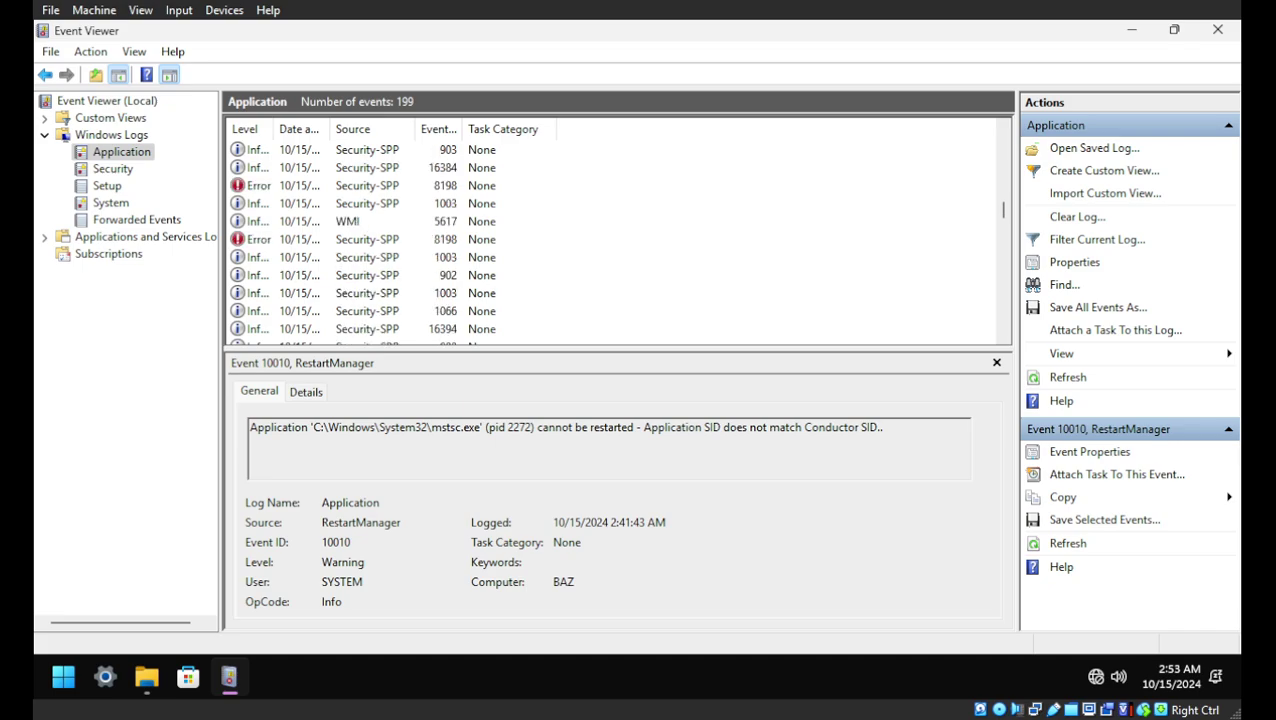
{"action": "scroll", "coordinate": [614, 236], "scroll_direction": "down", "scroll_amount": 4}
{"action": "scroll", "coordinate": [383, 210], "scroll_direction": "down", "scroll_amount": 2}
{"action": "left_click", "coordinate": [362, 185]}
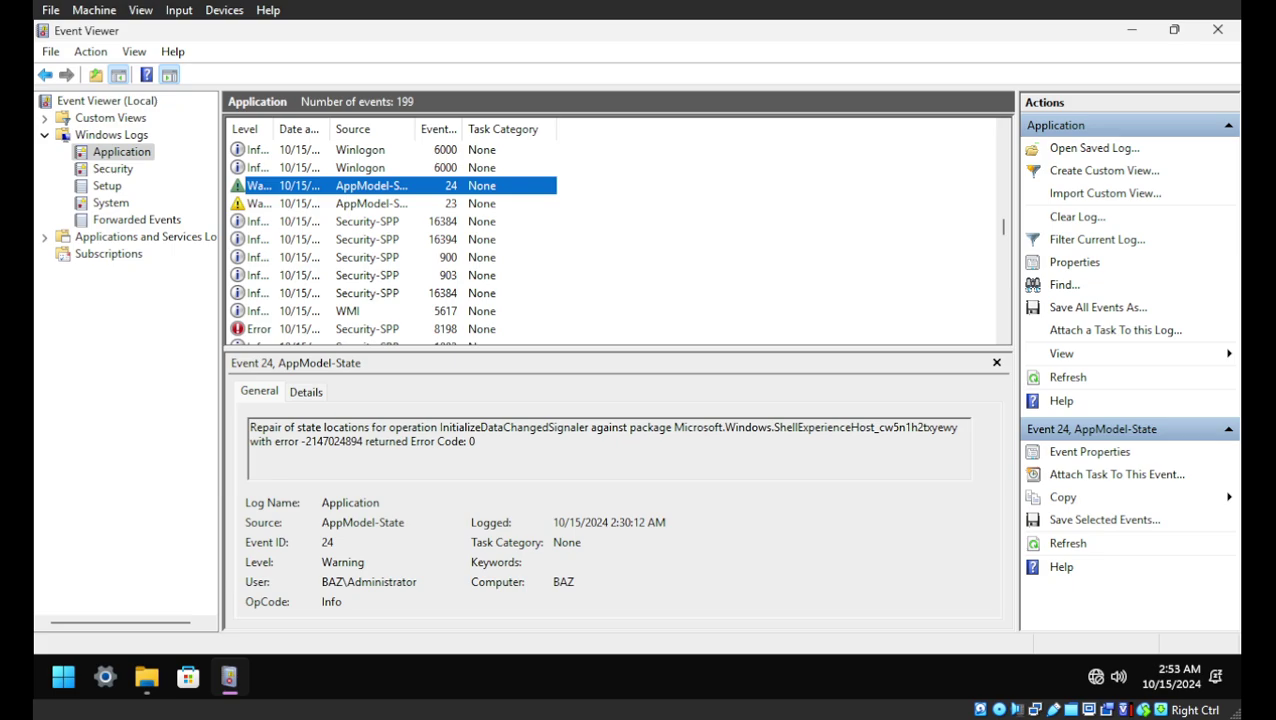
{"action": "double_click", "coordinate": [823, 427]}
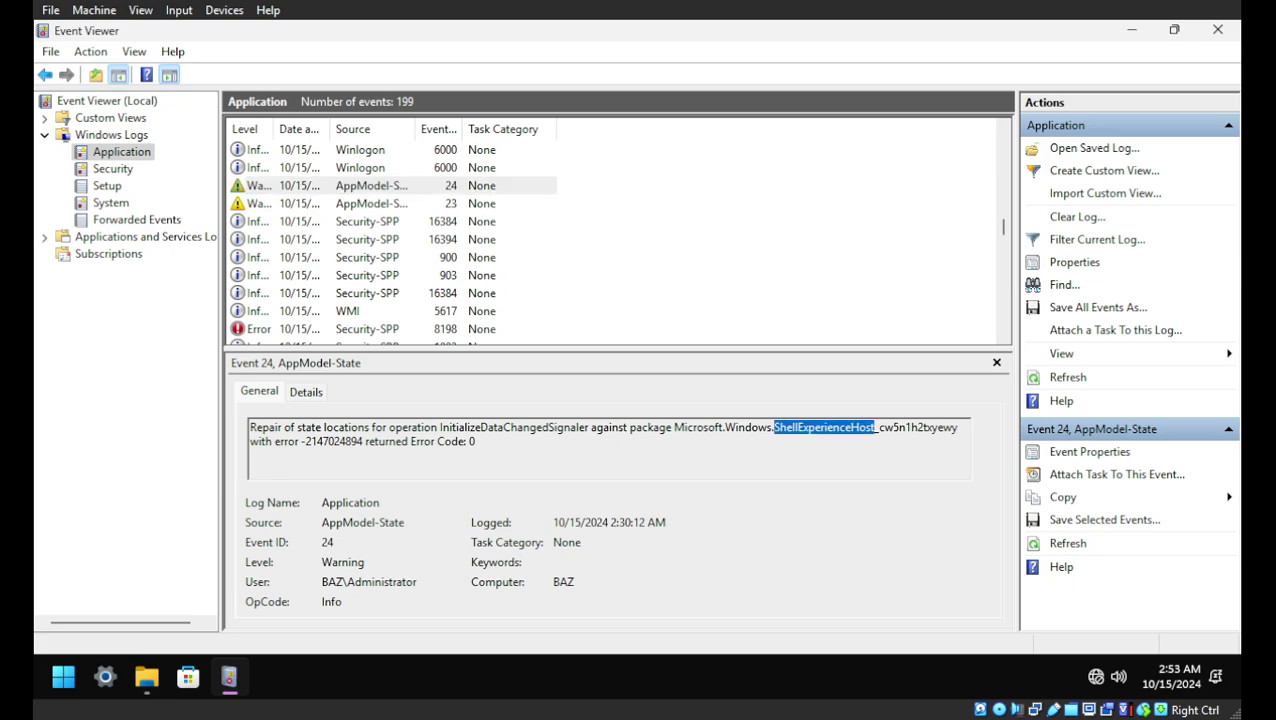
Step: Clear the Application log without saving its events
{"action": "right_click", "coordinate": [155, 154]}
{"action": "left_click", "coordinate": [200, 236]}
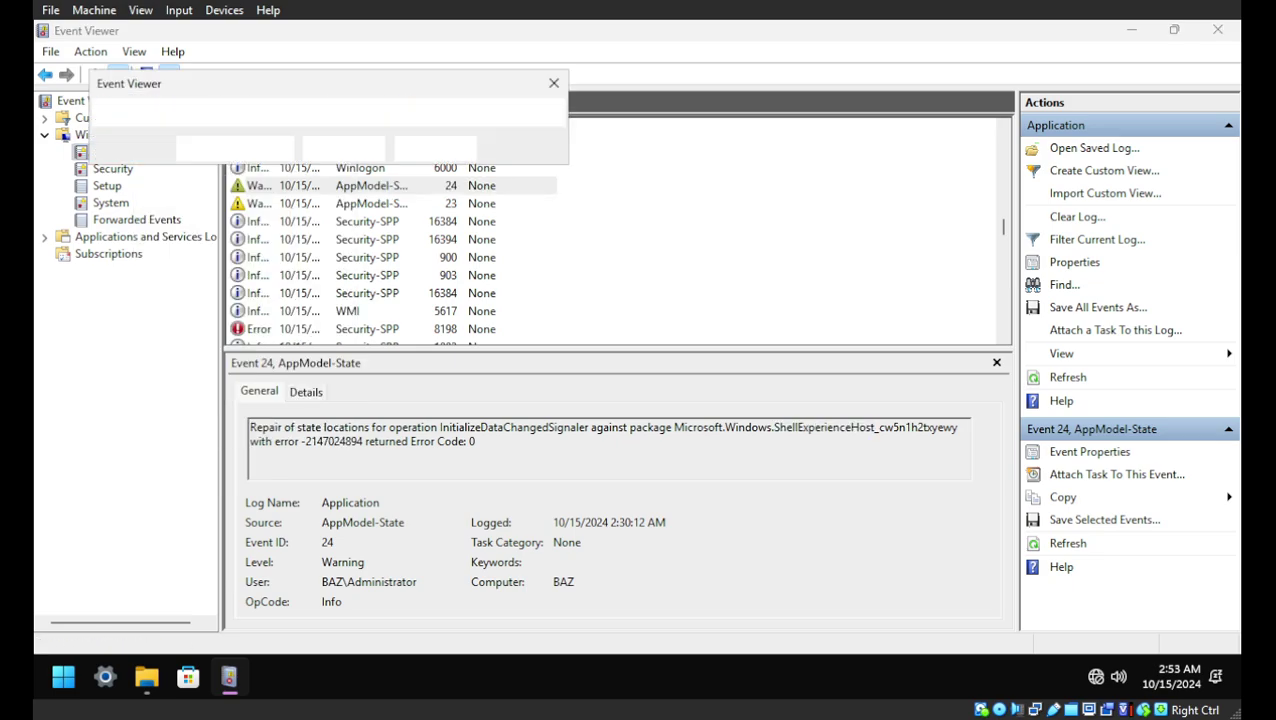
{"action": "left_click", "coordinate": [343, 148]}
Step: Open the System log and examine its DistributedCOM 10016 warnings
{"action": "left_click", "coordinate": [110, 202]}
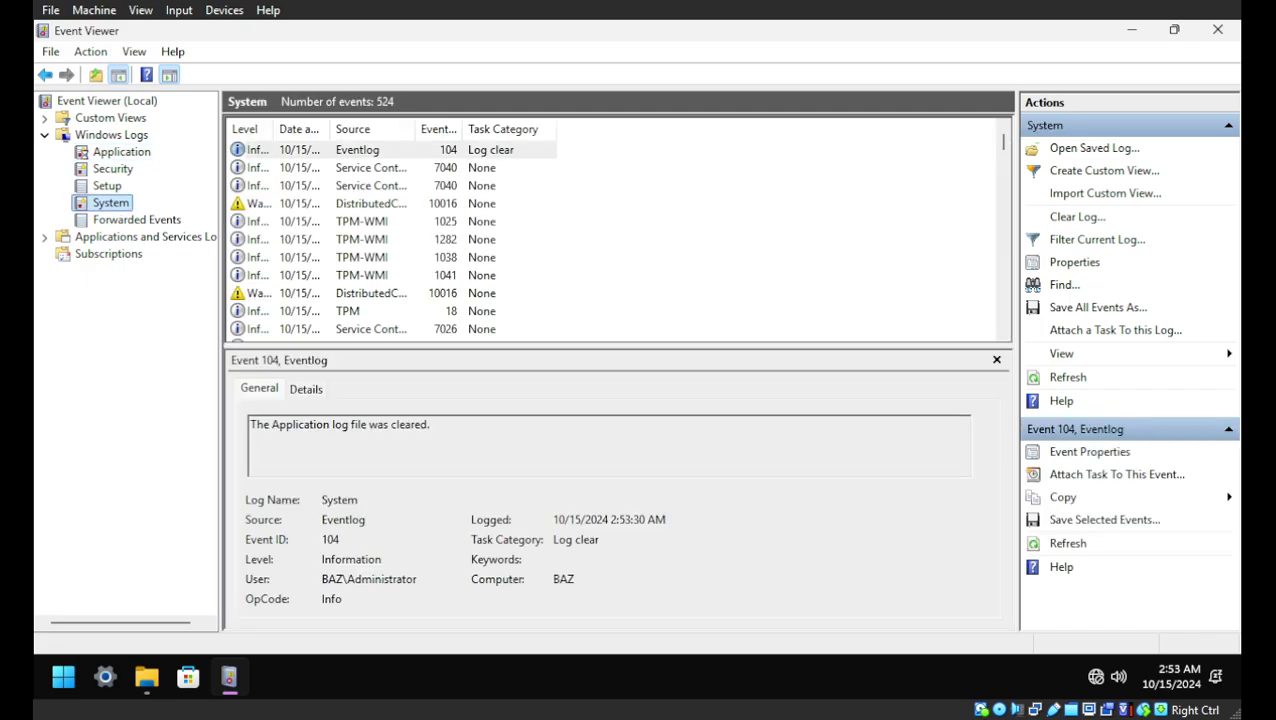
{"action": "left_click", "coordinate": [365, 203]}
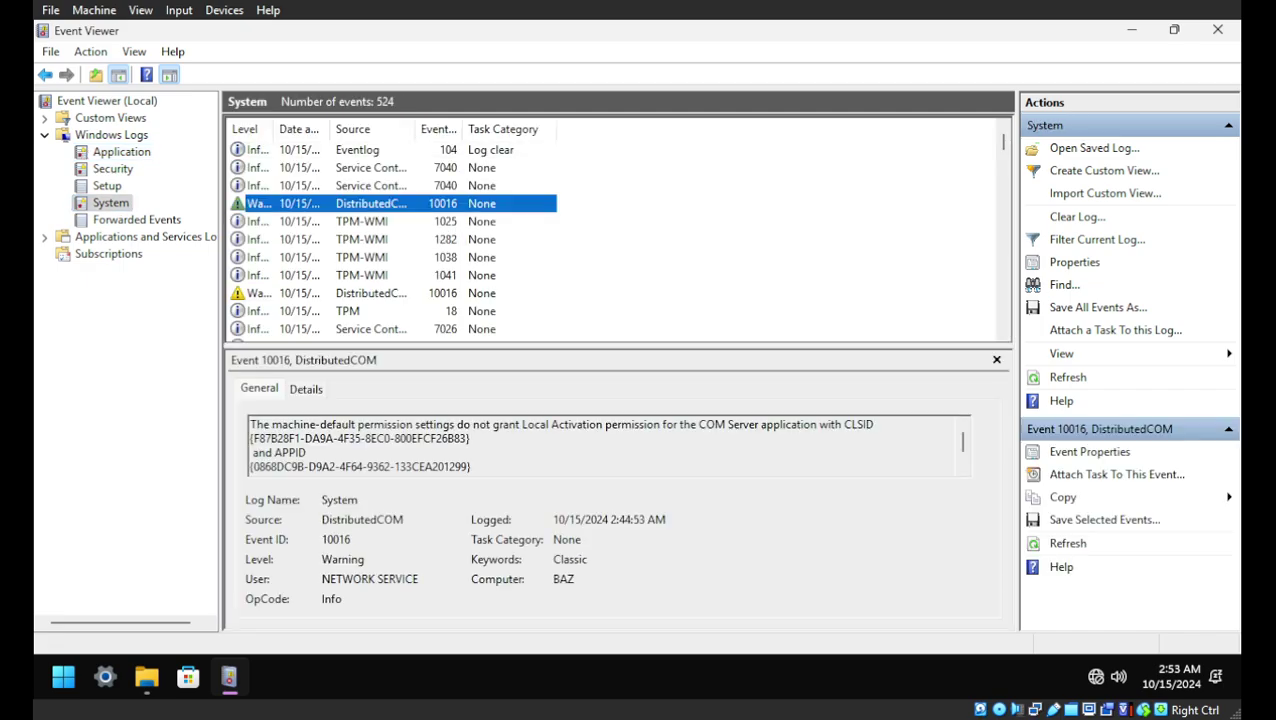
{"action": "left_click", "coordinate": [365, 293]}
{"action": "scroll", "coordinate": [391, 240], "scroll_direction": "down", "scroll_amount": 8}
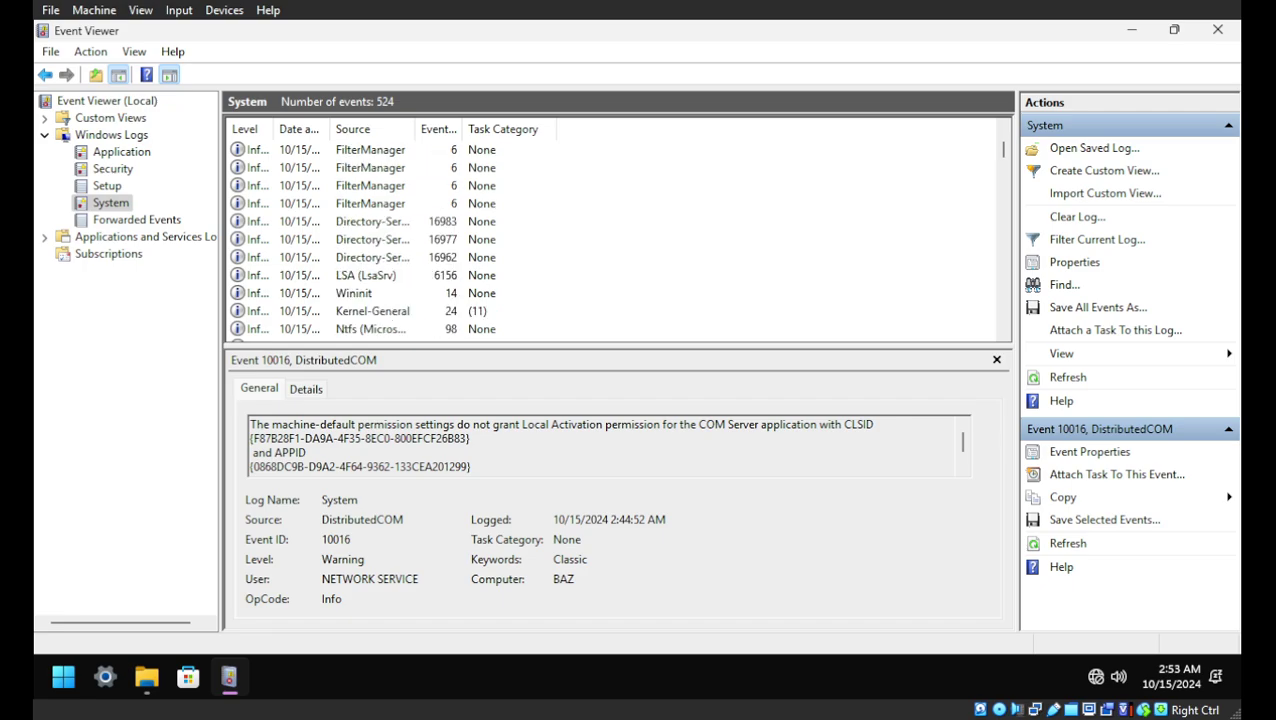
{"action": "scroll", "coordinate": [390, 240], "scroll_direction": "down", "scroll_amount": 12}
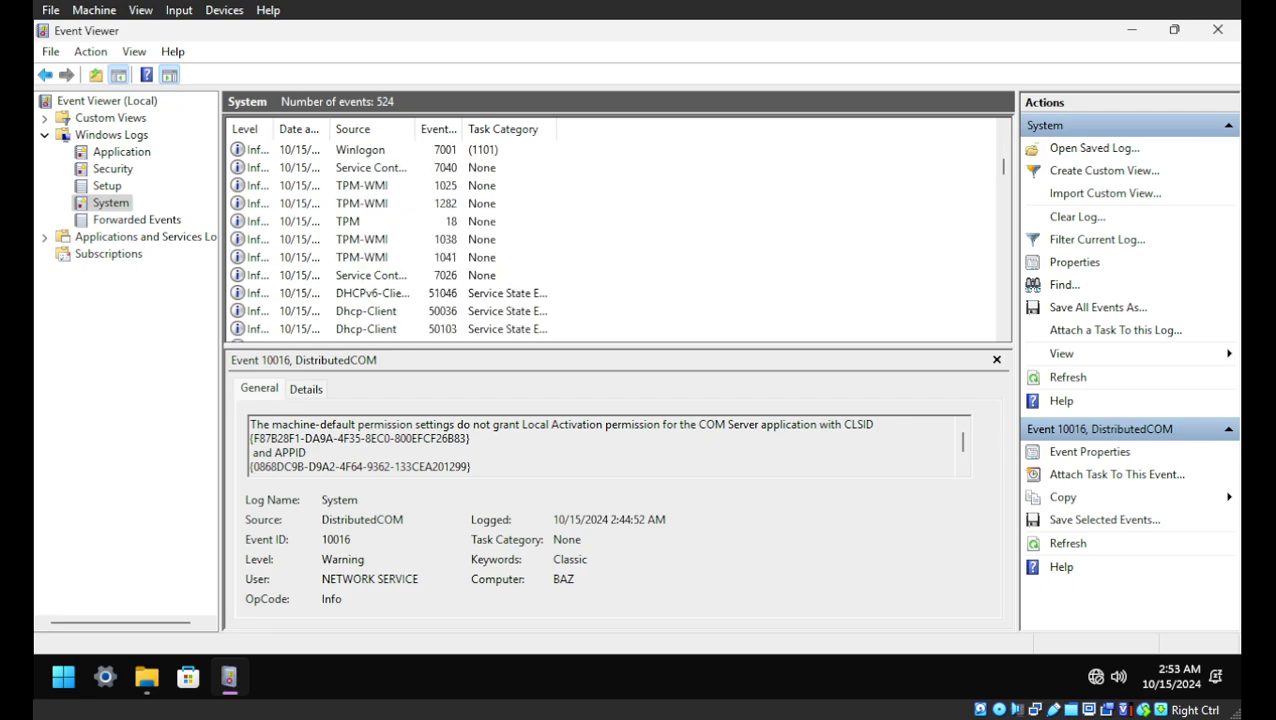
{"action": "scroll", "coordinate": [390, 245], "scroll_direction": "up", "scroll_amount": 2}
{"action": "left_click", "coordinate": [390, 239]}
{"action": "left_click", "coordinate": [380, 221]}
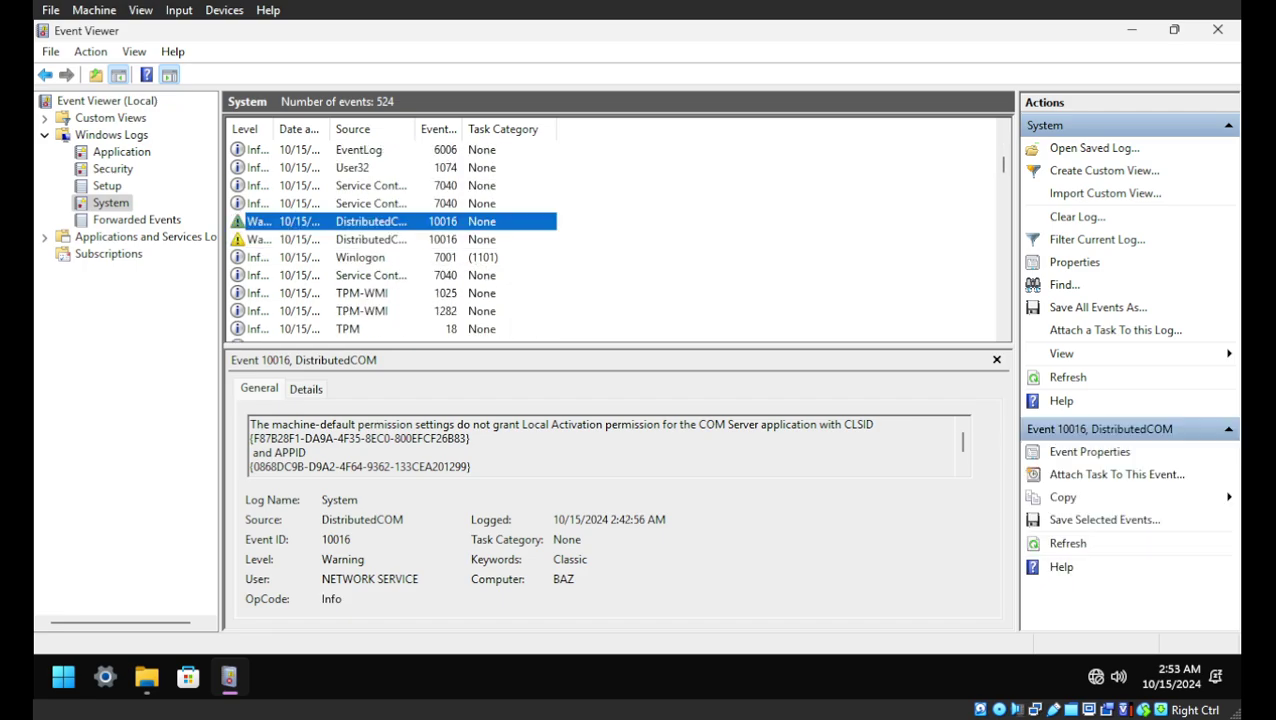
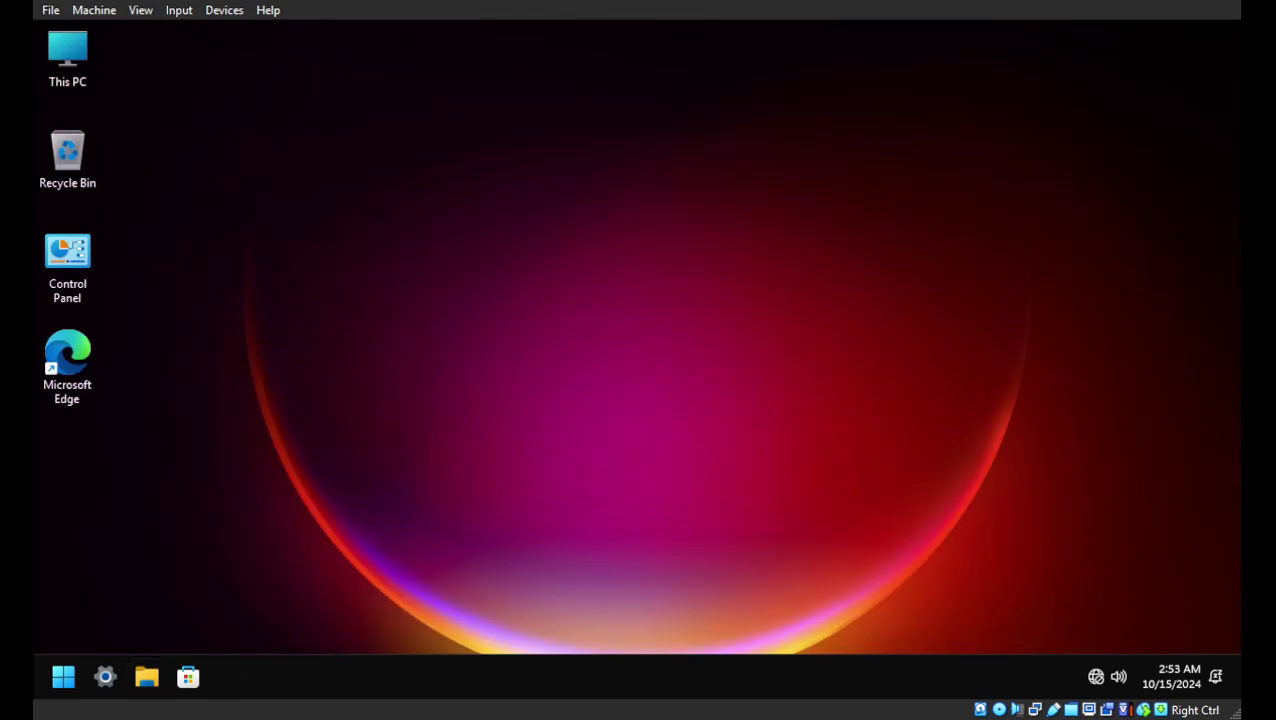
Step: Restart Windows in the virtual machine
{"action": "left_click", "coordinate": [63, 677]}
{"action": "left_click", "coordinate": [581, 612]}
{"action": "left_click", "coordinate": [582, 570]}
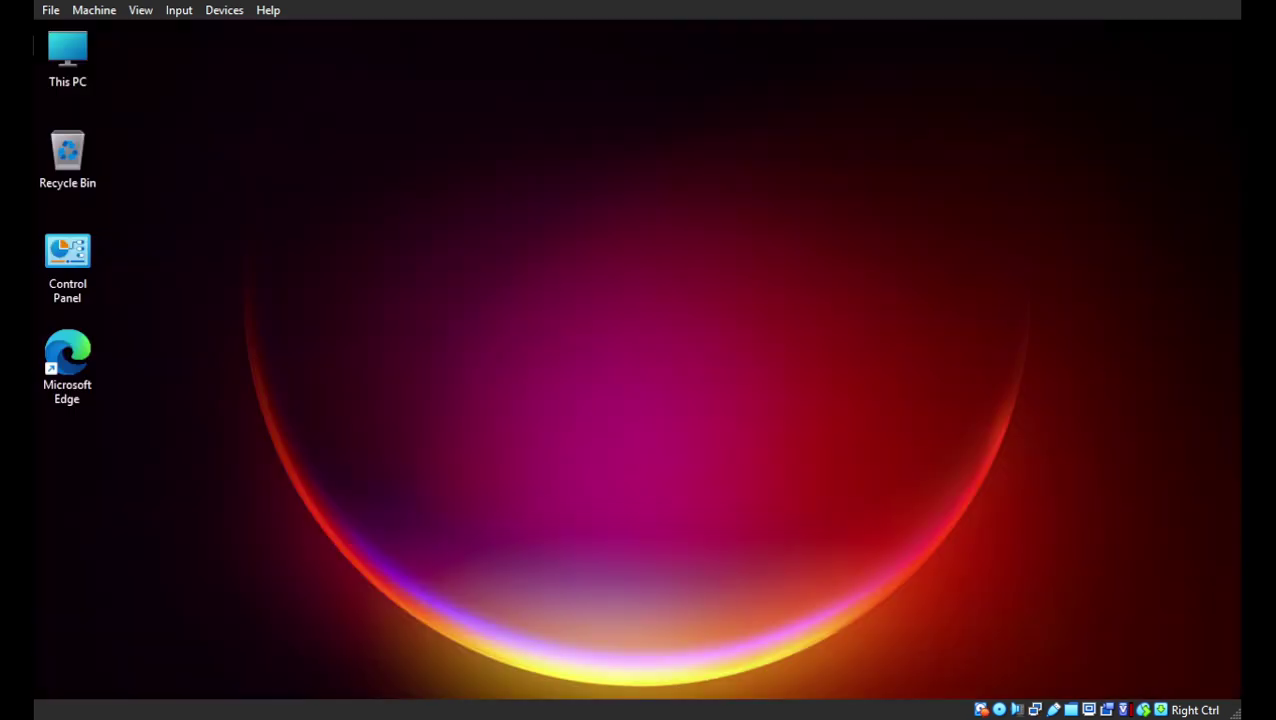
Step: Open Task Manager and look through the background and Windows processes running after the restart
{"action": "right_click", "coordinate": [497, 676]}
{"action": "left_click", "coordinate": [497, 602]}
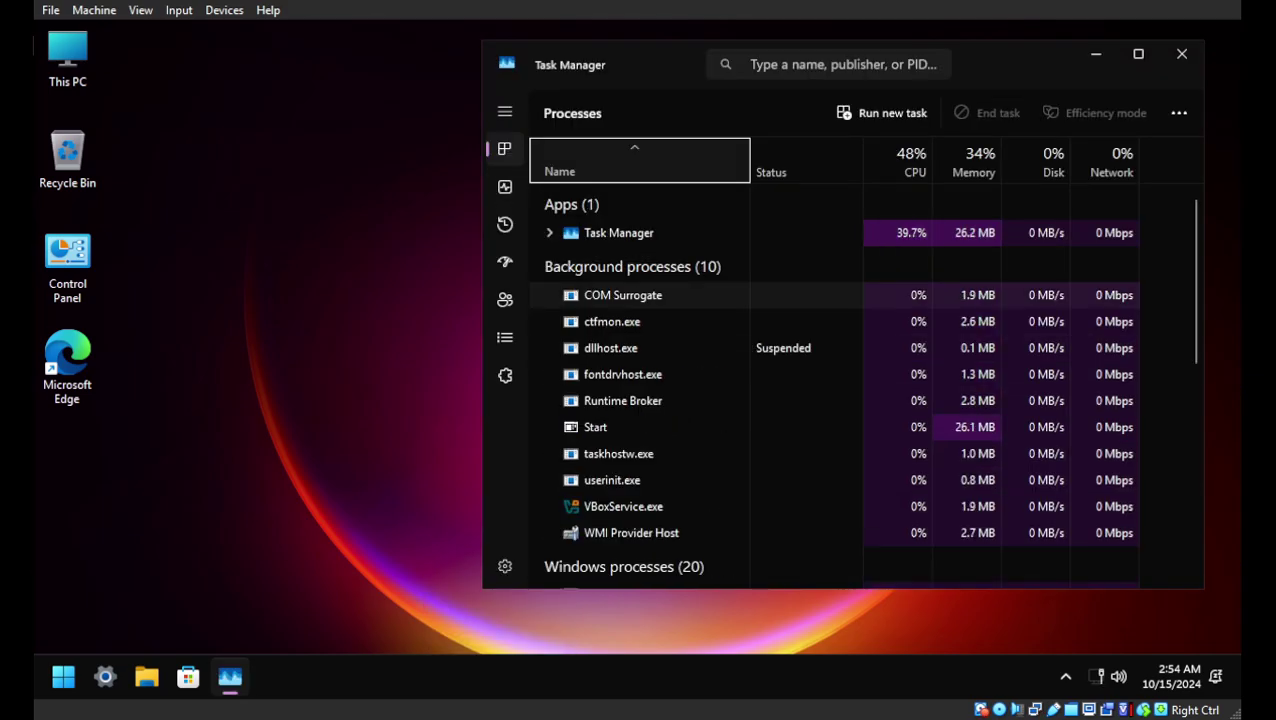
{"action": "scroll", "coordinate": [640, 305], "scroll_direction": "down", "scroll_amount": 3}
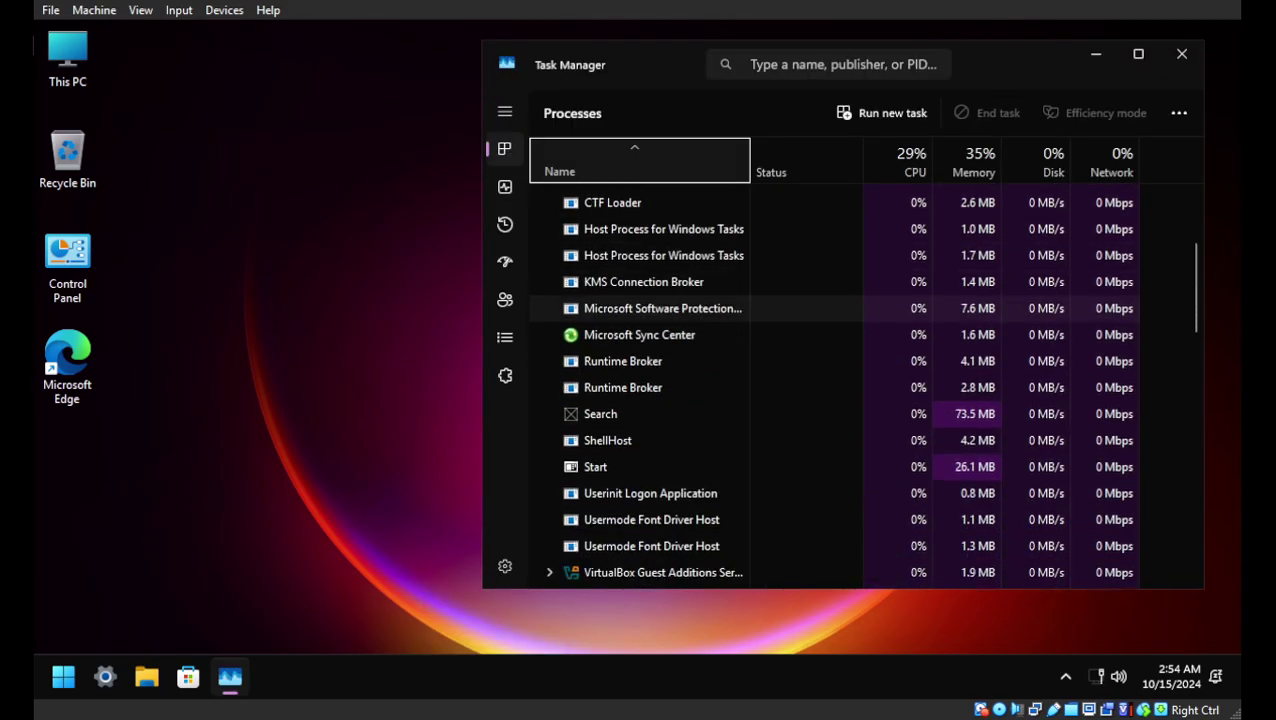
{"action": "scroll", "coordinate": [838, 380], "scroll_direction": "down", "scroll_amount": 5}
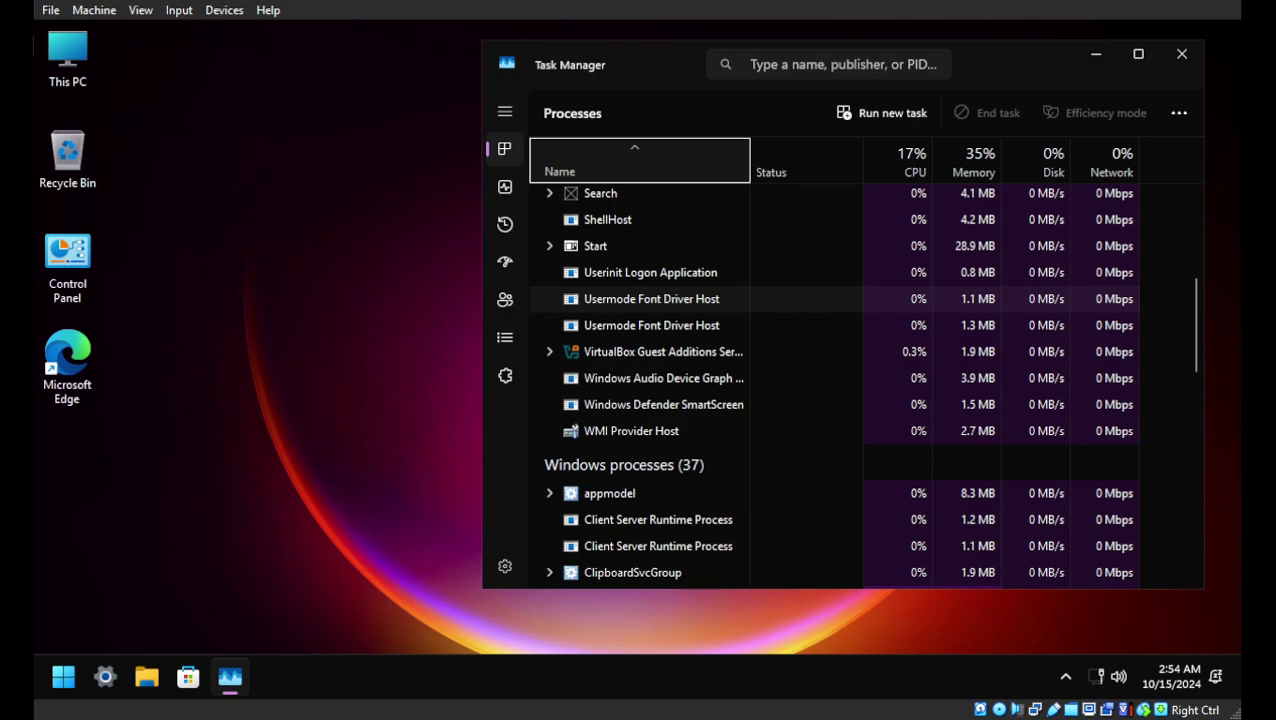
Step: Review the remaining background processes and the Windows service host processes in the Task Manager list
{"action": "scroll", "coordinate": [700, 305], "scroll_direction": "up", "scroll_amount": 2}
{"action": "scroll", "coordinate": [700, 305], "scroll_direction": "down", "scroll_amount": 1}
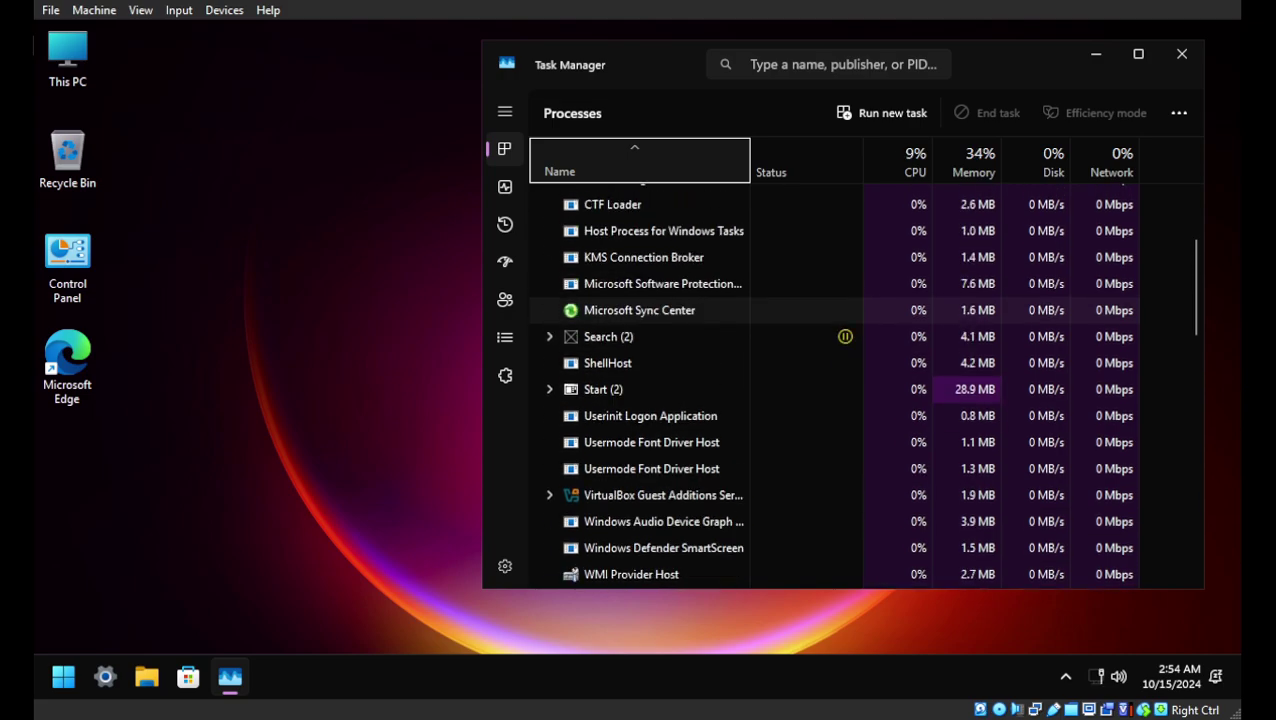
{"action": "scroll", "coordinate": [700, 300], "scroll_direction": "up", "scroll_amount": 2}
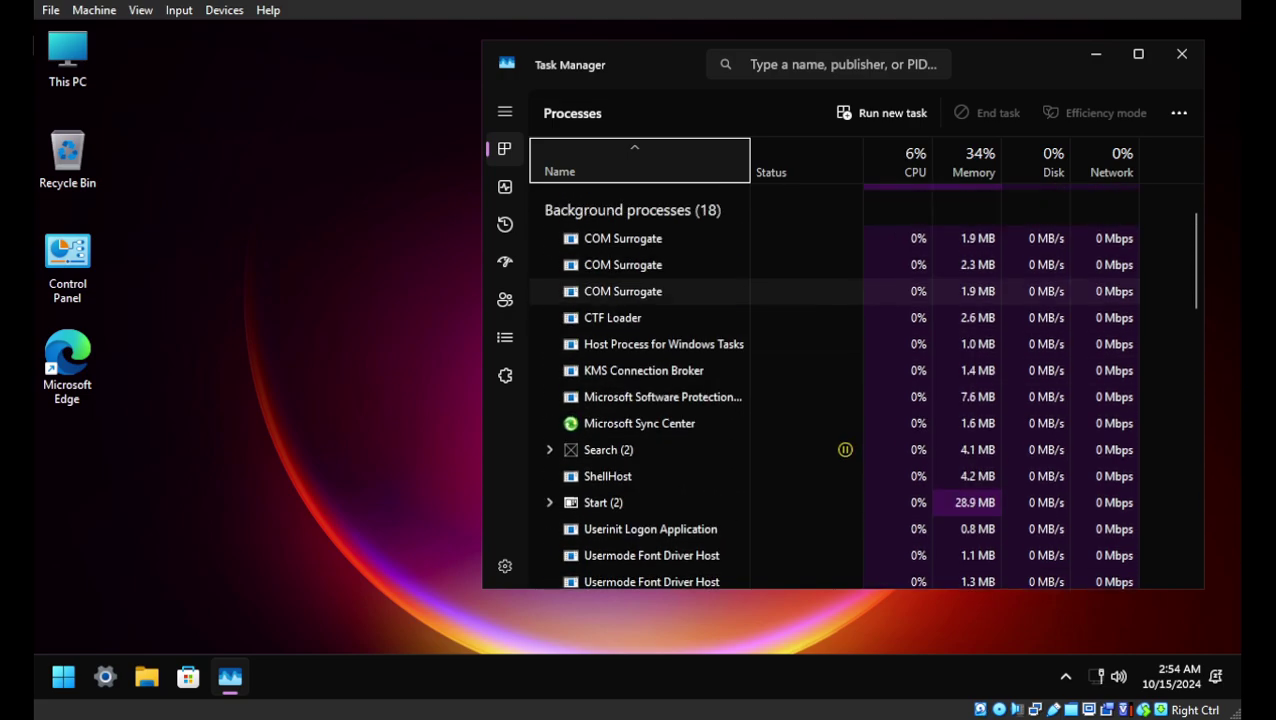
{"action": "scroll", "coordinate": [700, 300], "scroll_direction": "down", "scroll_amount": 8}
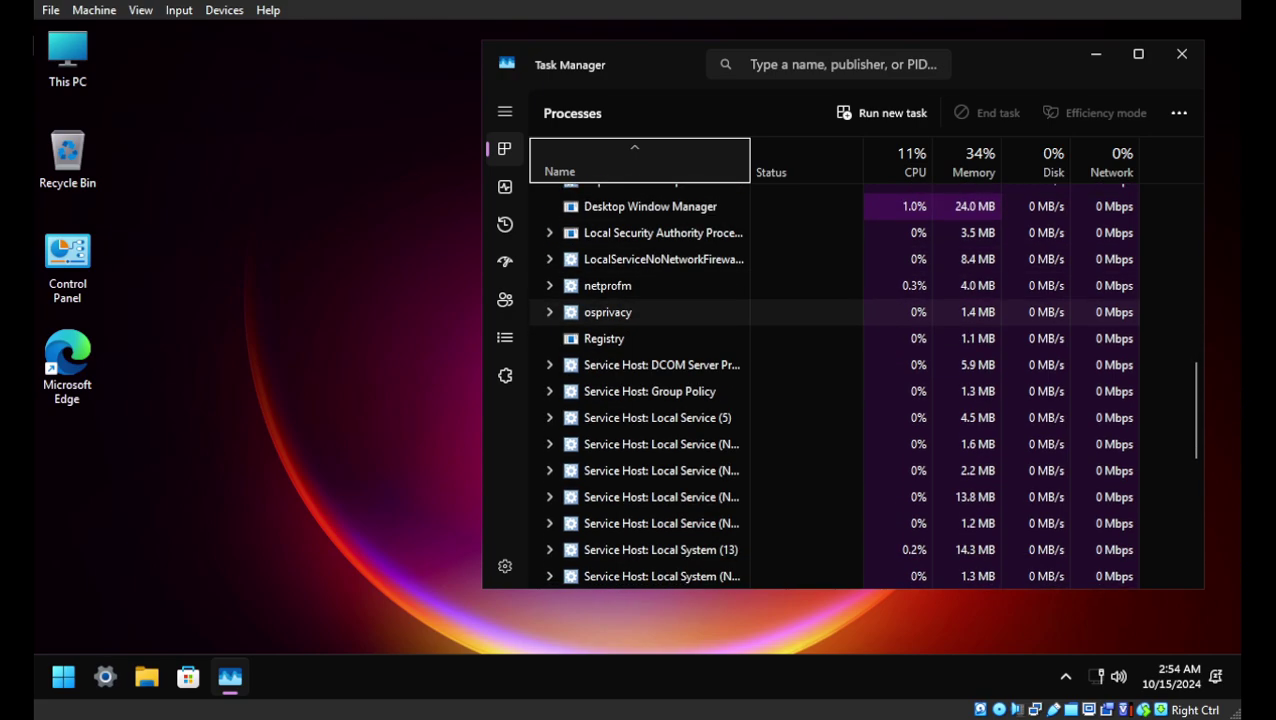
{"action": "scroll", "coordinate": [700, 310], "scroll_direction": "down", "scroll_amount": 1}
Step: Check the memory and CPU performance graphs in Task Manager, then close it
{"action": "left_click", "coordinate": [505, 186]}
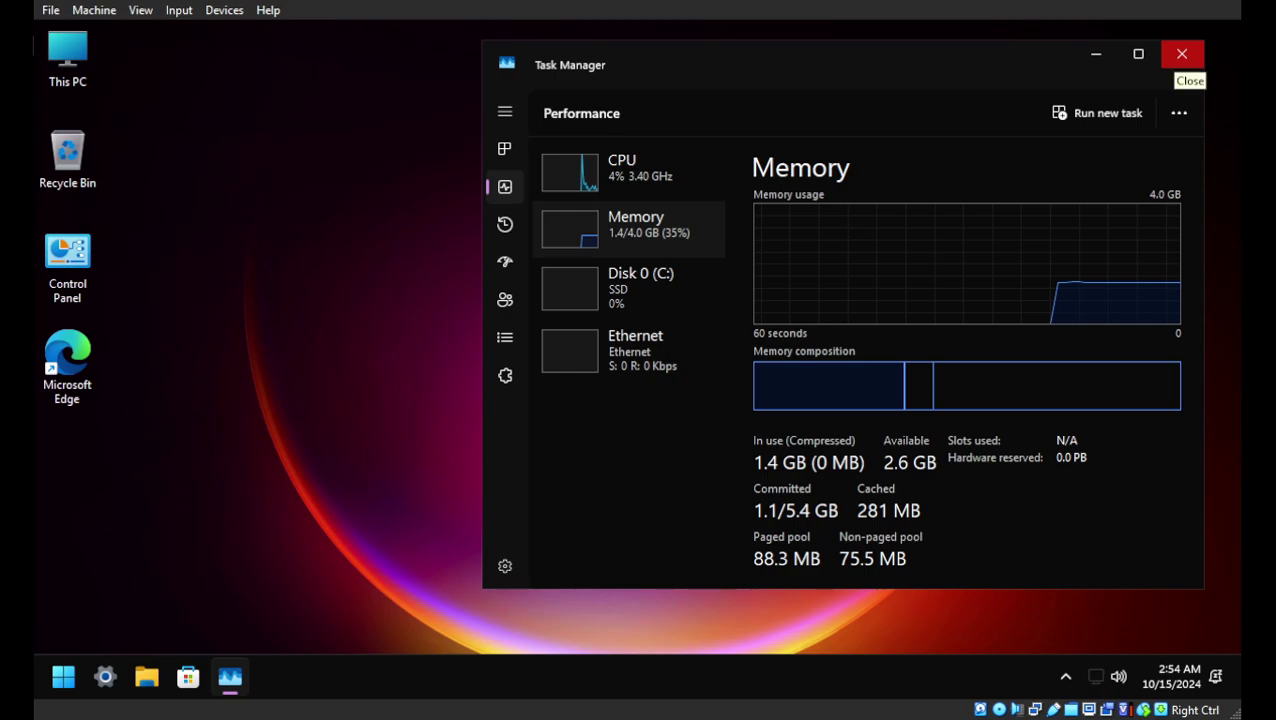
{"action": "left_click", "coordinate": [630, 172]}
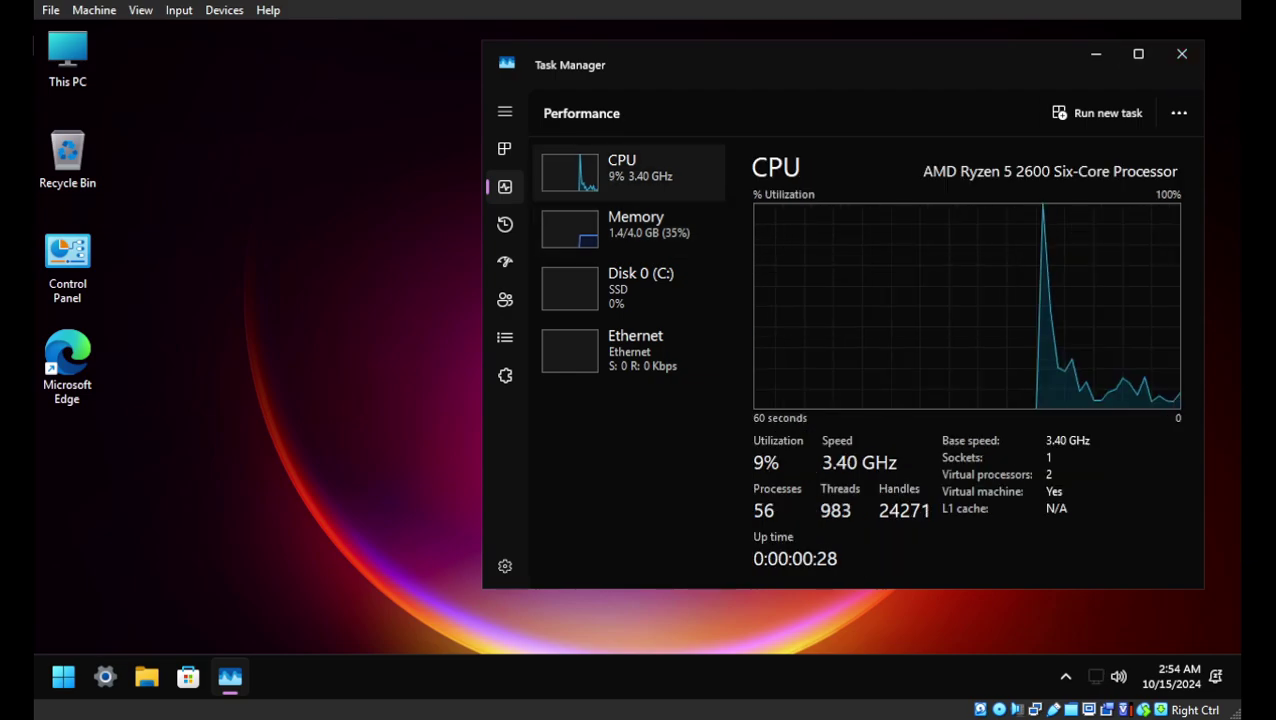
{"action": "left_click", "coordinate": [1181, 54]}
Step: Open the storage settings and examine the C: drive's usage by category and its removable temporary files
{"action": "left_click", "coordinate": [63, 677]}
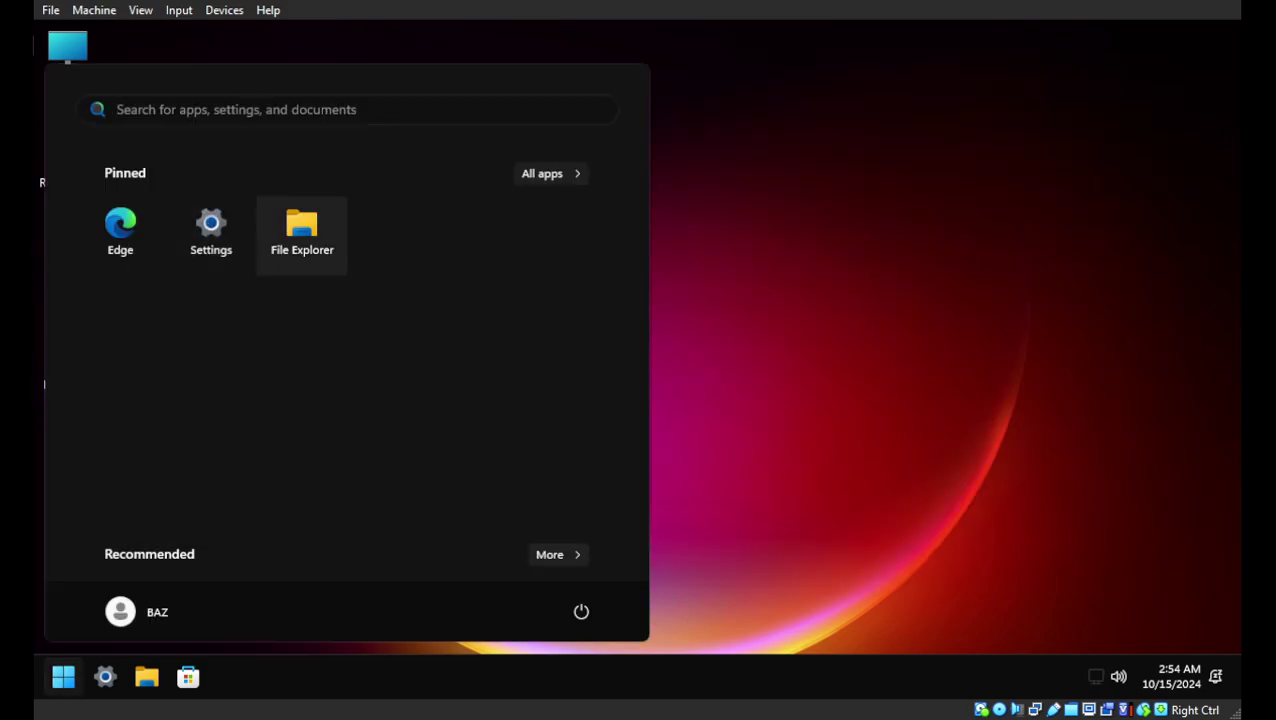
{"action": "left_click", "coordinate": [211, 234]}
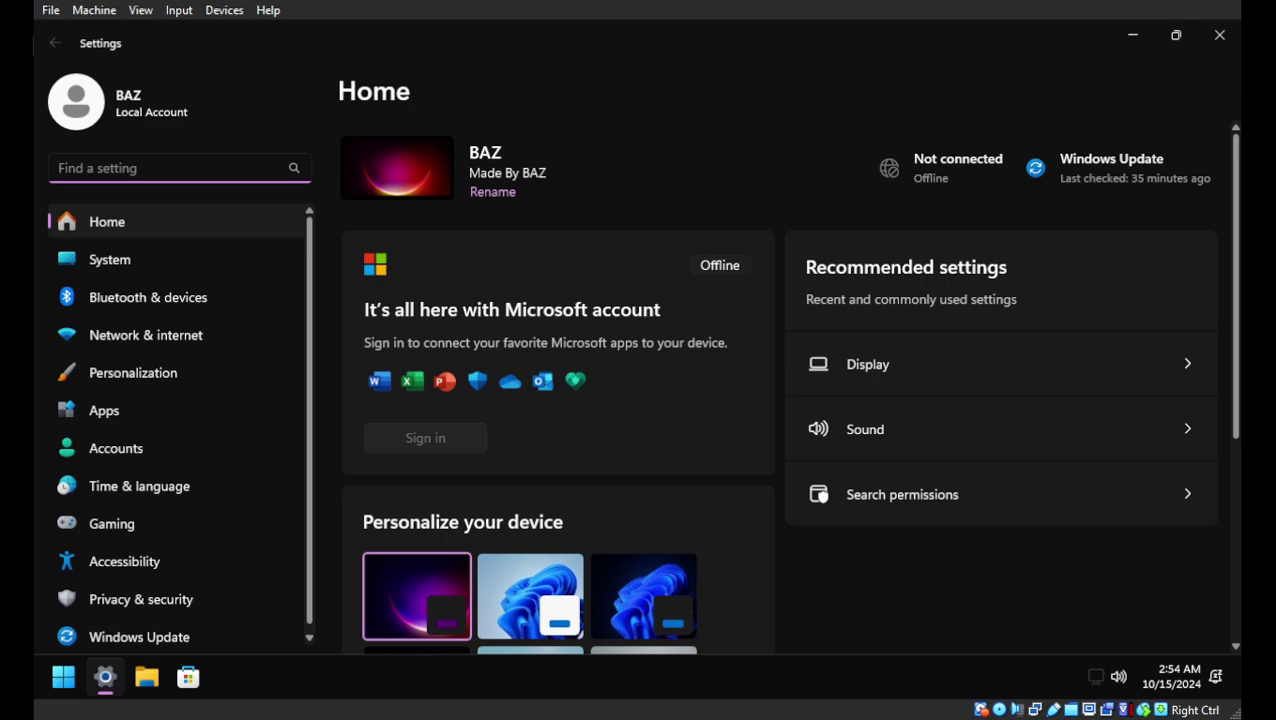
{"action": "left_click", "coordinate": [109, 259]}
{"action": "scroll", "coordinate": [778, 411], "scroll_direction": "down", "scroll_amount": 2}
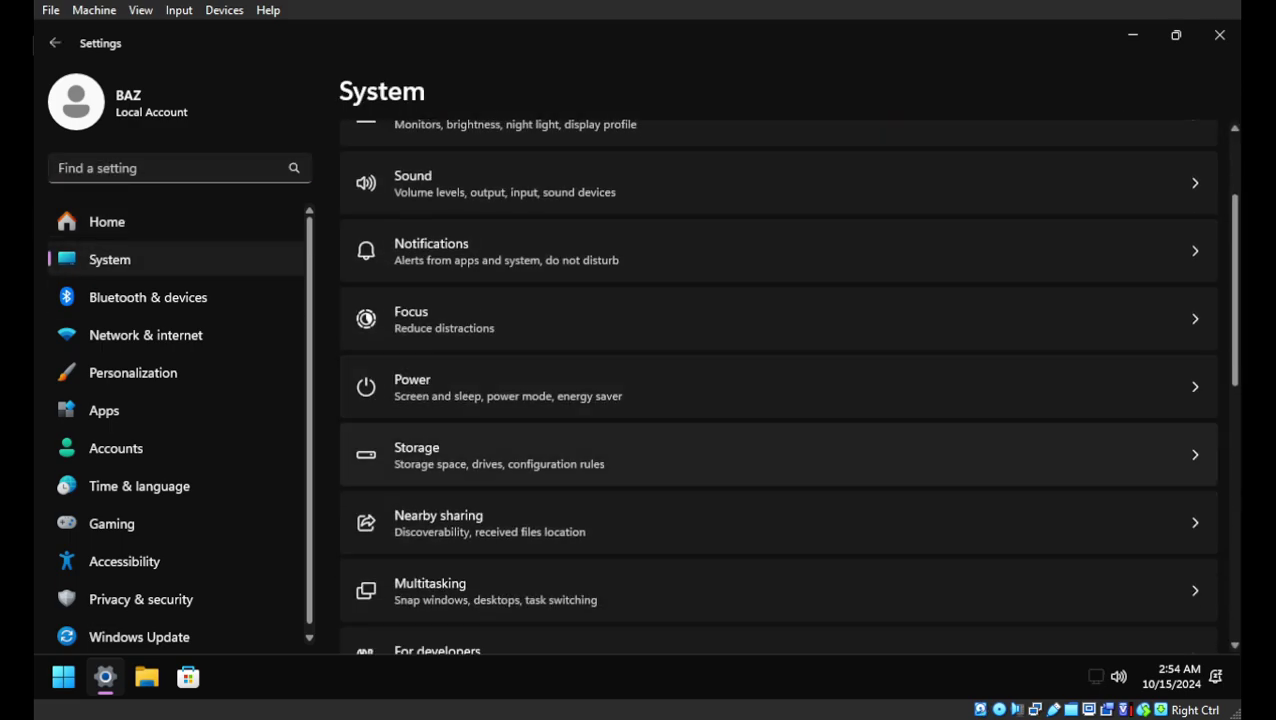
{"action": "left_click", "coordinate": [778, 452]}
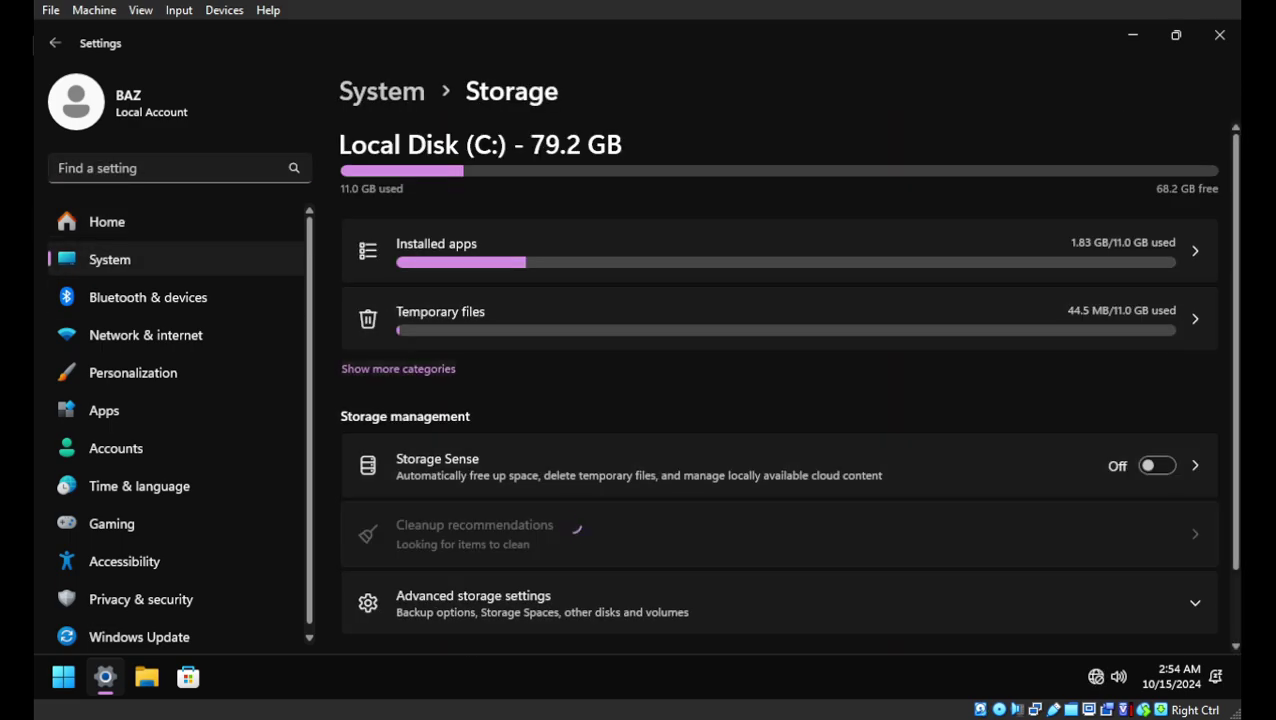
{"action": "left_click", "coordinate": [398, 368]}
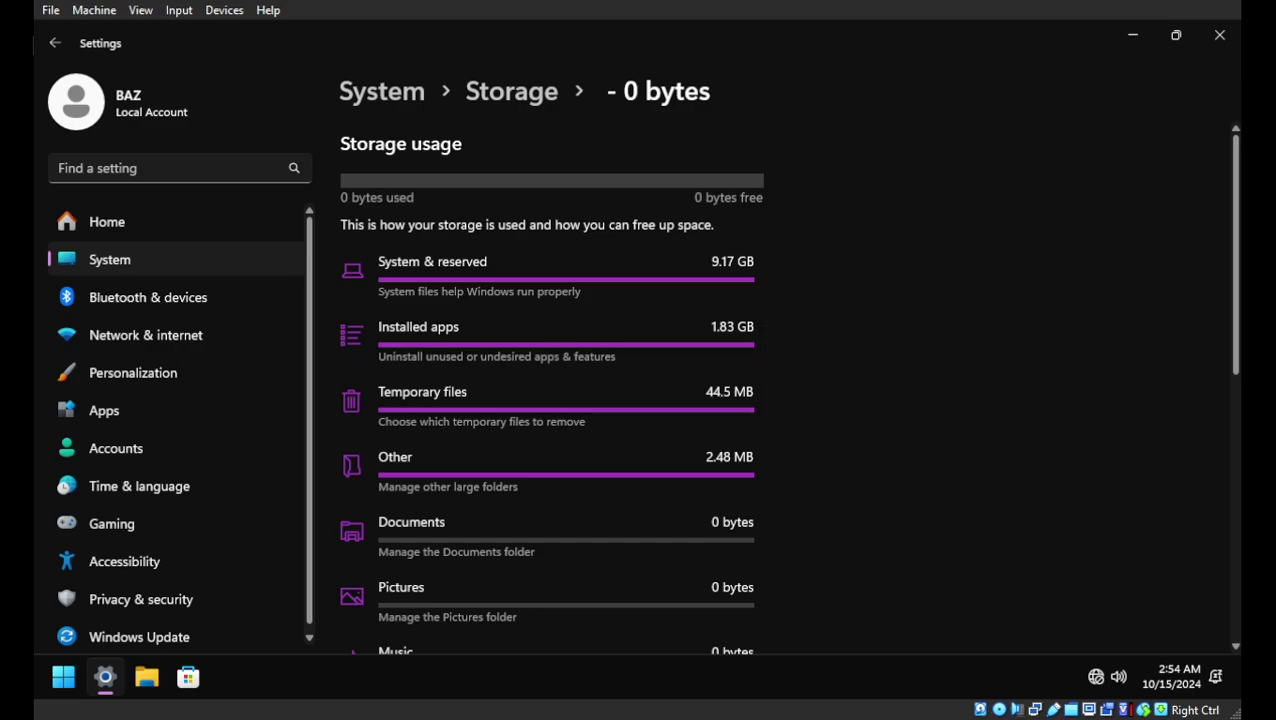
{"action": "left_click", "coordinate": [422, 400]}
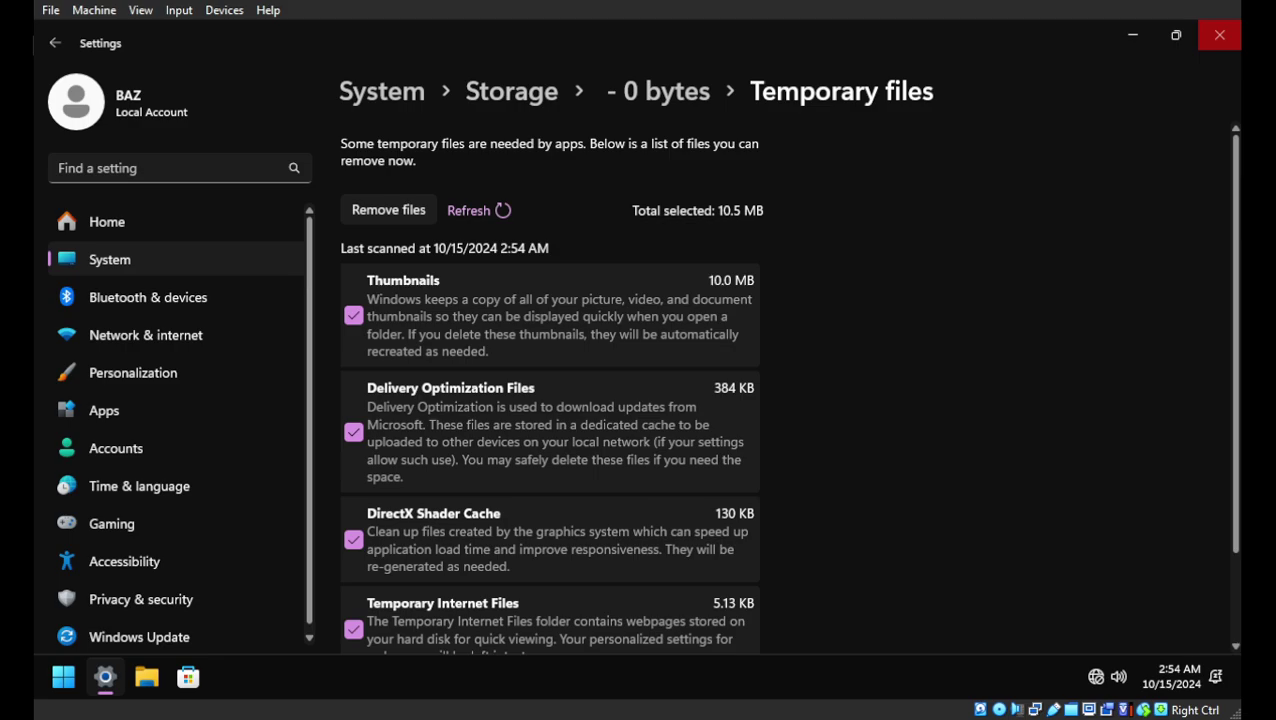
{"action": "left_click", "coordinate": [1219, 35]}
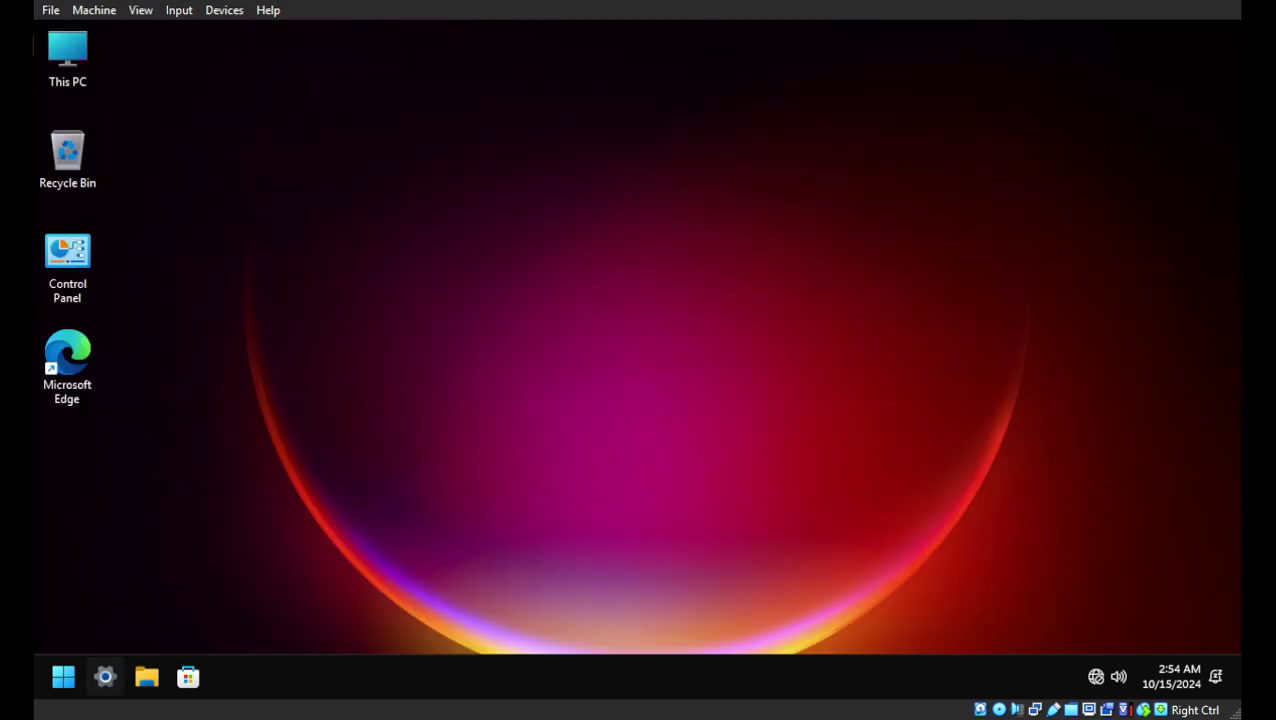
Step: Open Event Viewer and display the Application log under Windows Logs
{"action": "left_click", "coordinate": [63, 677]}
{"action": "type", "text": "event Viewer"}
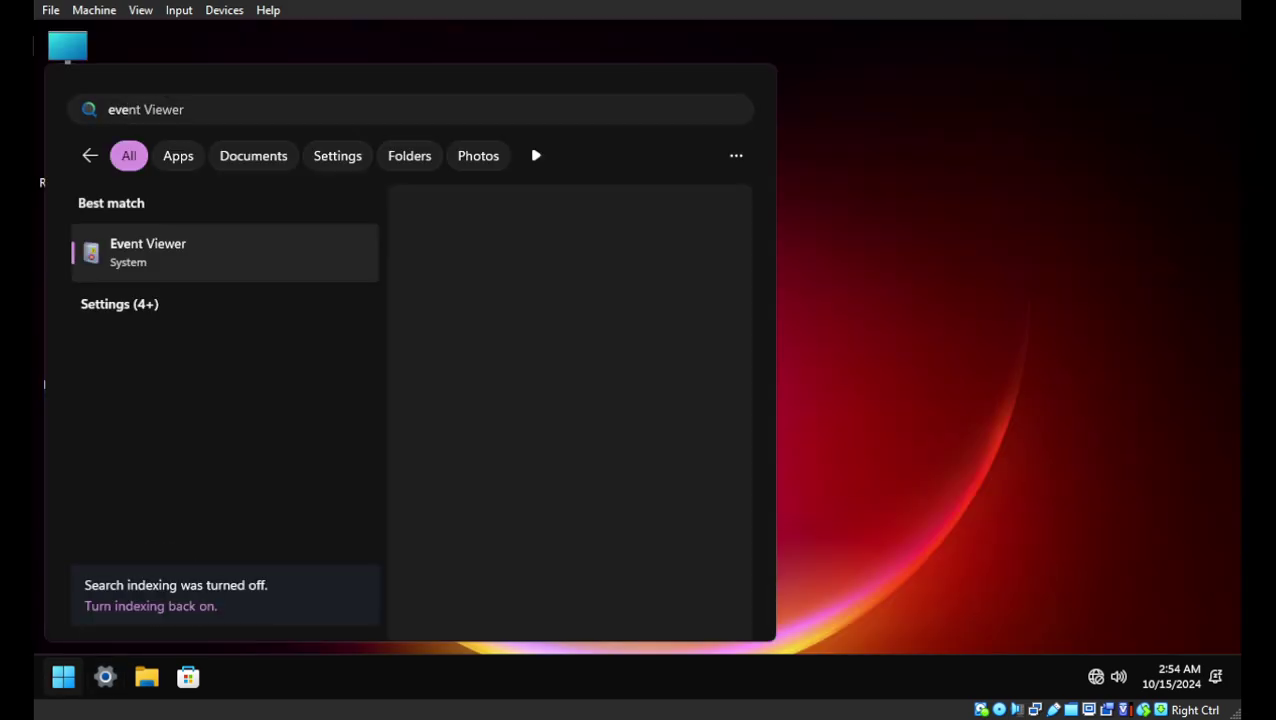
{"action": "key", "text": "Return"}
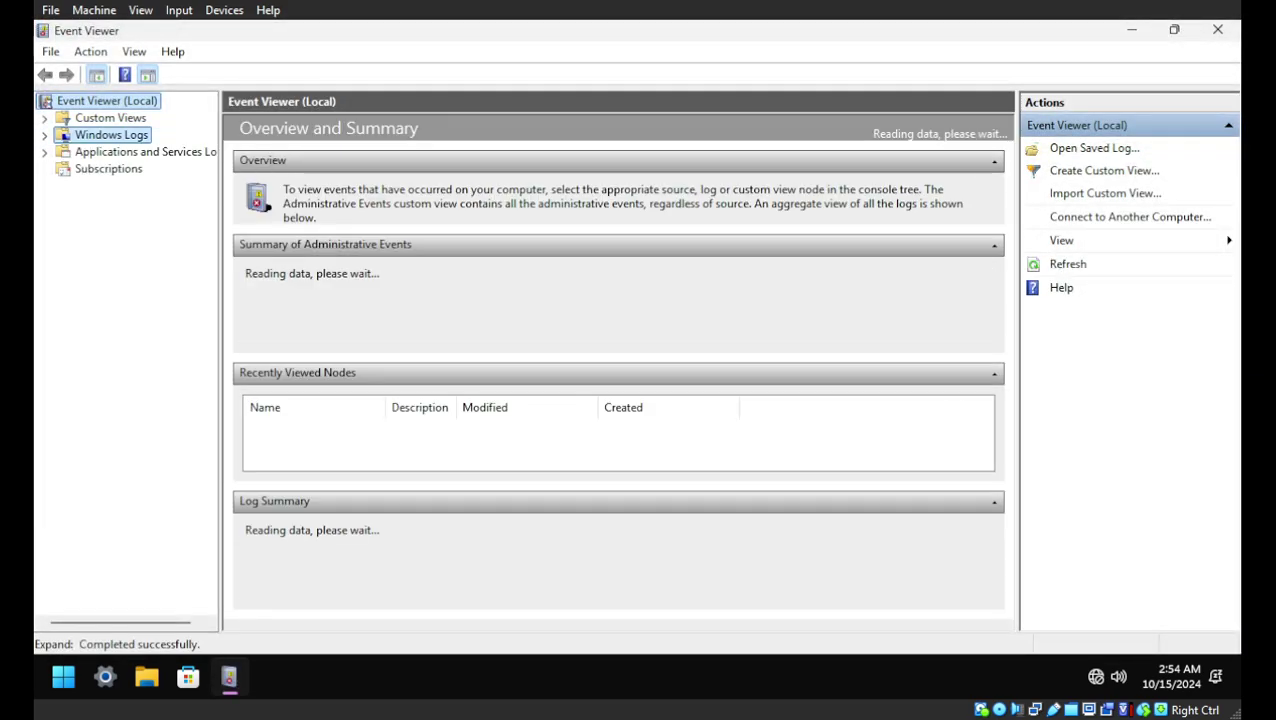
{"action": "double_click", "coordinate": [100, 134]}
{"action": "left_click", "coordinate": [121, 151]}
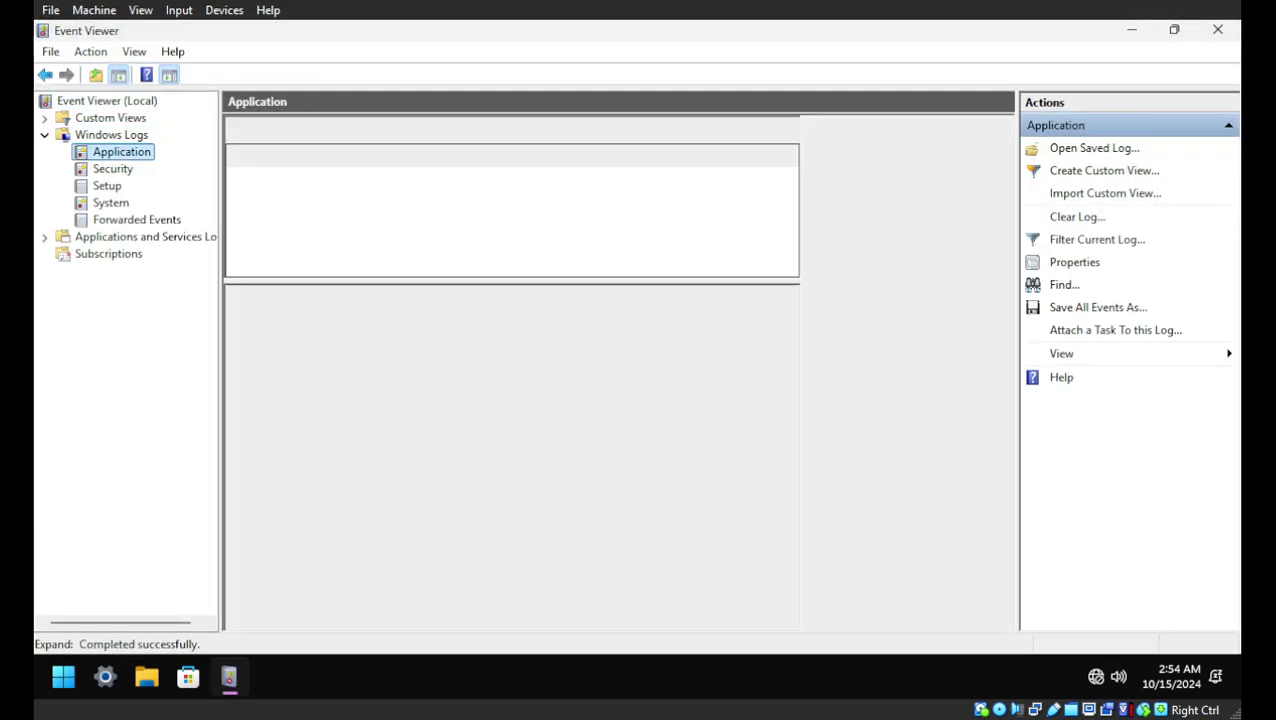
{"action": "left_click", "coordinate": [110, 202]}
{"action": "left_click", "coordinate": [121, 151]}
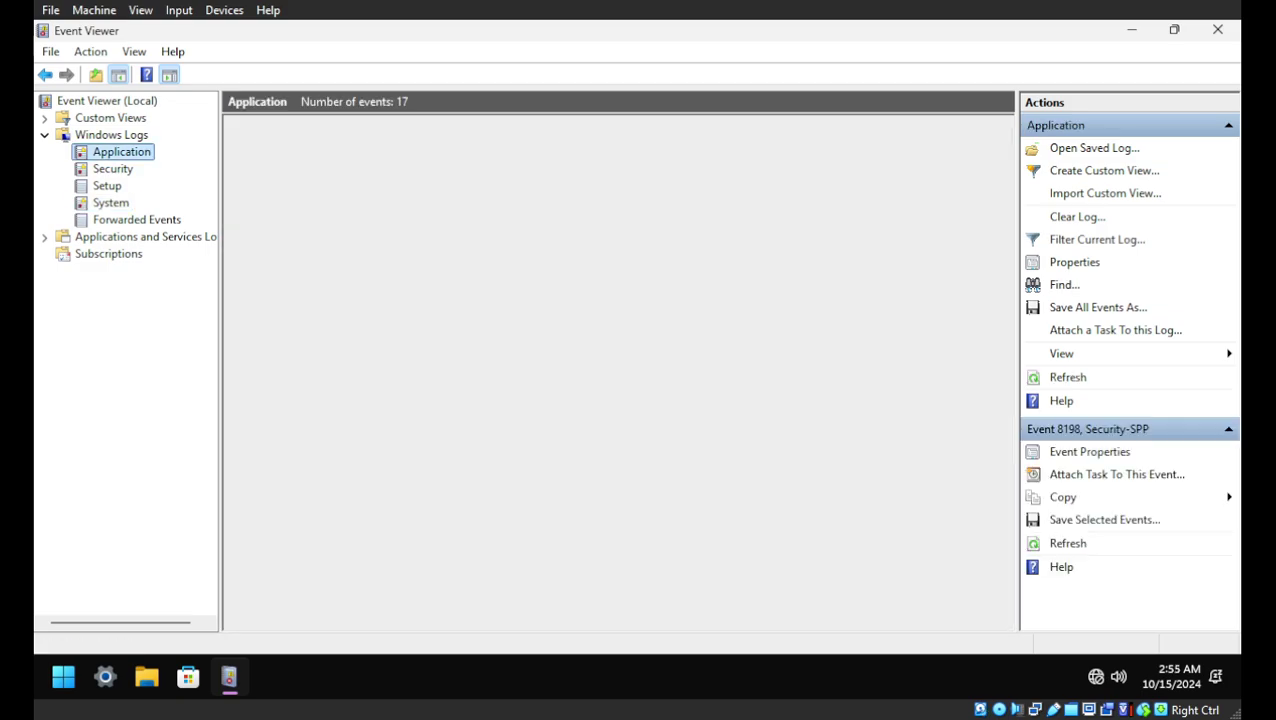
{"action": "left_click", "coordinate": [110, 202]}
{"action": "left_click", "coordinate": [121, 151]}
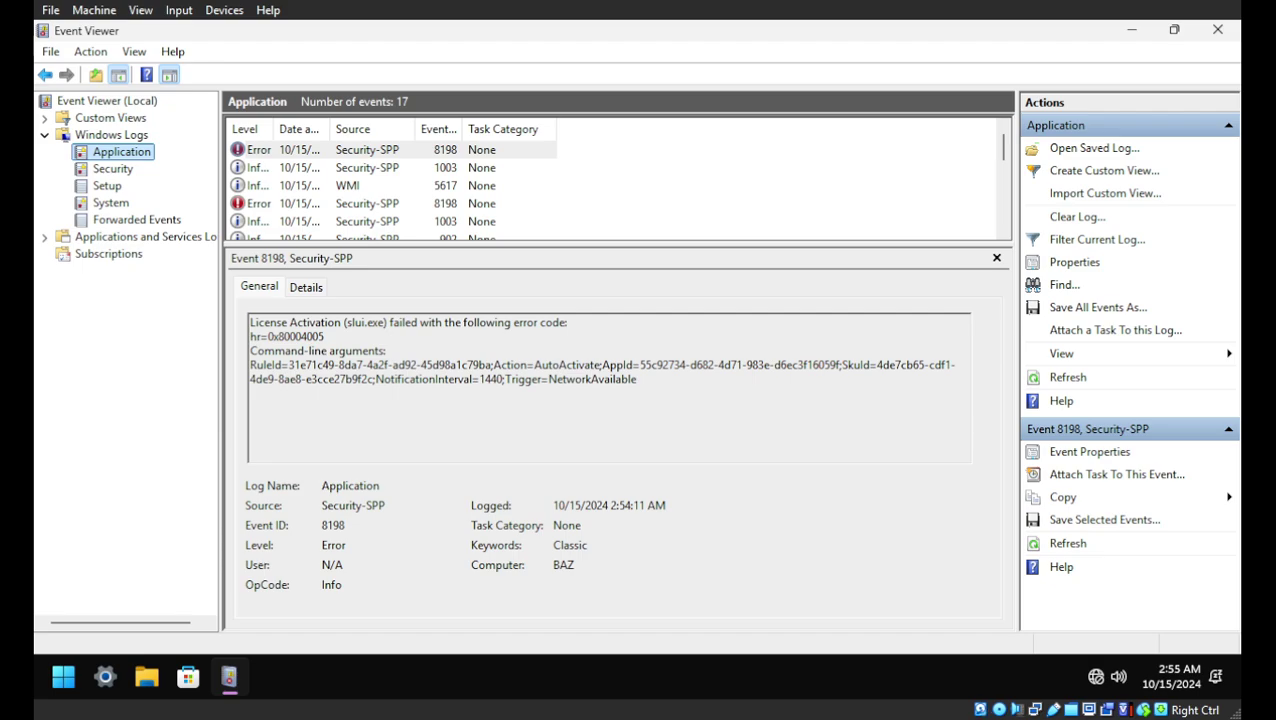
Step: Enlarge the Application event list and examine the Security-SPP 8198 errors and the other logged events
{"action": "left_click_drag", "start_coordinate": [618, 247], "coordinate": [618, 356]}
{"action": "left_click", "coordinate": [391, 203]}
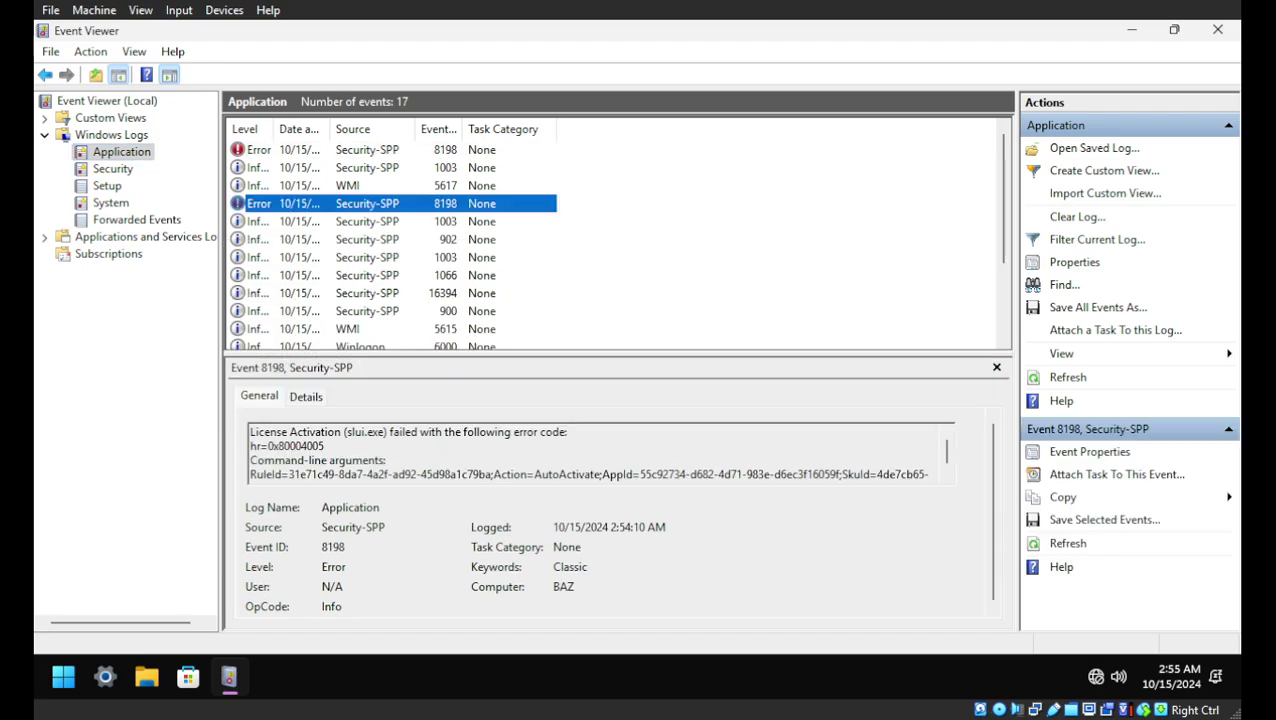
{"action": "scroll", "coordinate": [391, 238], "scroll_direction": "down", "scroll_amount": 2}
{"action": "scroll", "coordinate": [391, 238], "scroll_direction": "up", "scroll_amount": 2}
{"action": "key", "text": "Home"}
{"action": "key", "text": "Down"}
{"action": "key", "text": "Down"}
{"action": "key", "text": "Down"}
{"action": "scroll", "coordinate": [614, 238], "scroll_direction": "down", "scroll_amount": 2}
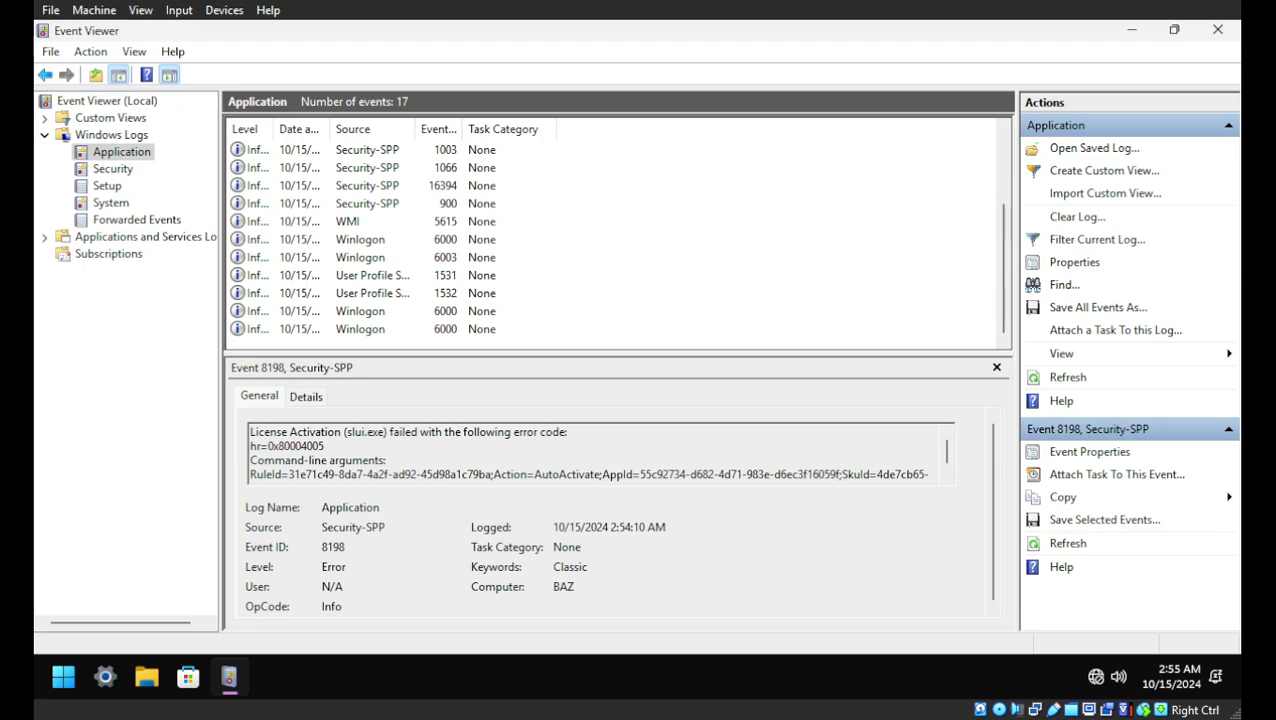
Step: Examine the System log's DistributedCOM 10016 warnings and remaining events, then close Event Viewer
{"action": "left_click", "coordinate": [110, 202]}
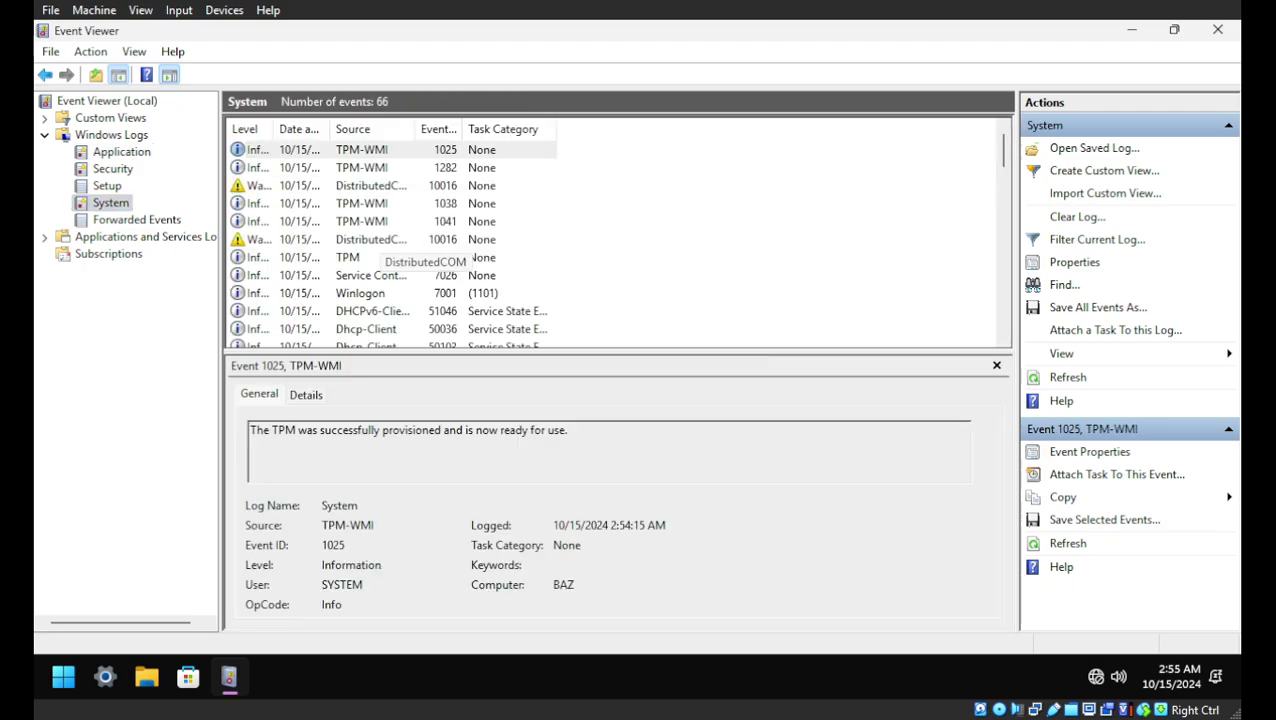
{"action": "left_click", "coordinate": [380, 239]}
{"action": "left_click", "coordinate": [390, 185]}
{"action": "scroll", "coordinate": [614, 238], "scroll_direction": "down", "scroll_amount": 15}
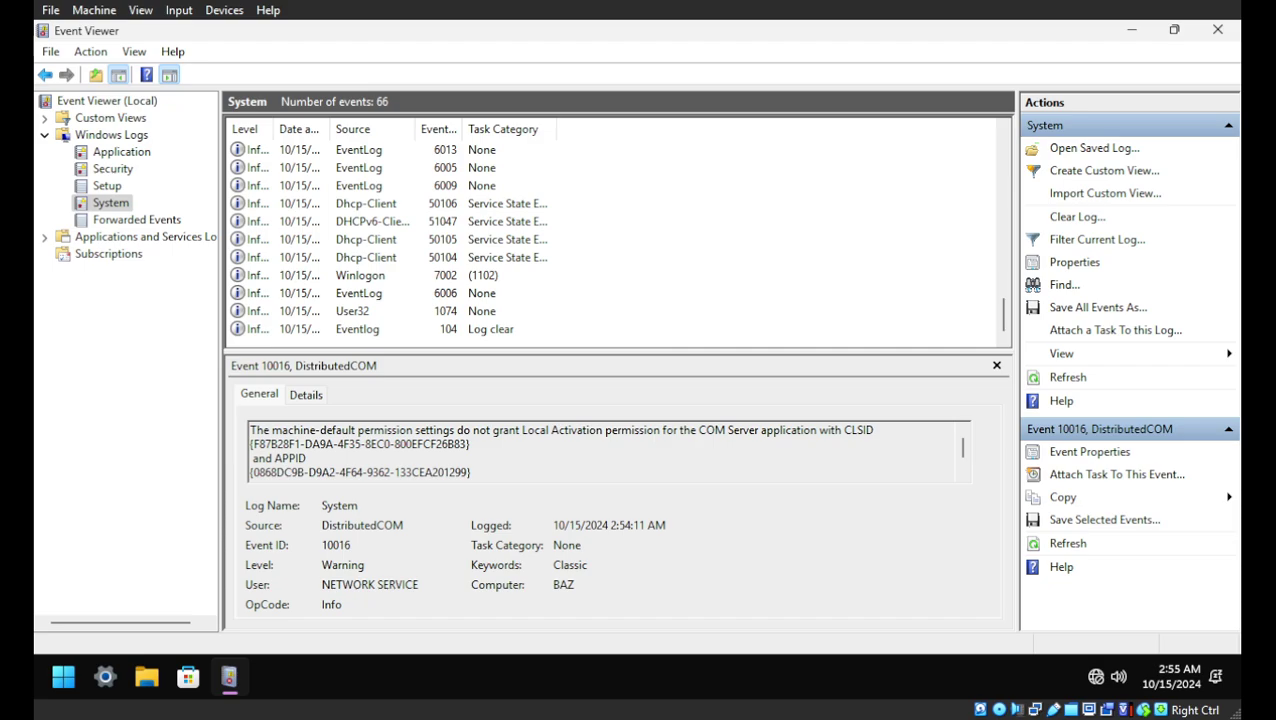
{"action": "left_click", "coordinate": [1217, 29]}
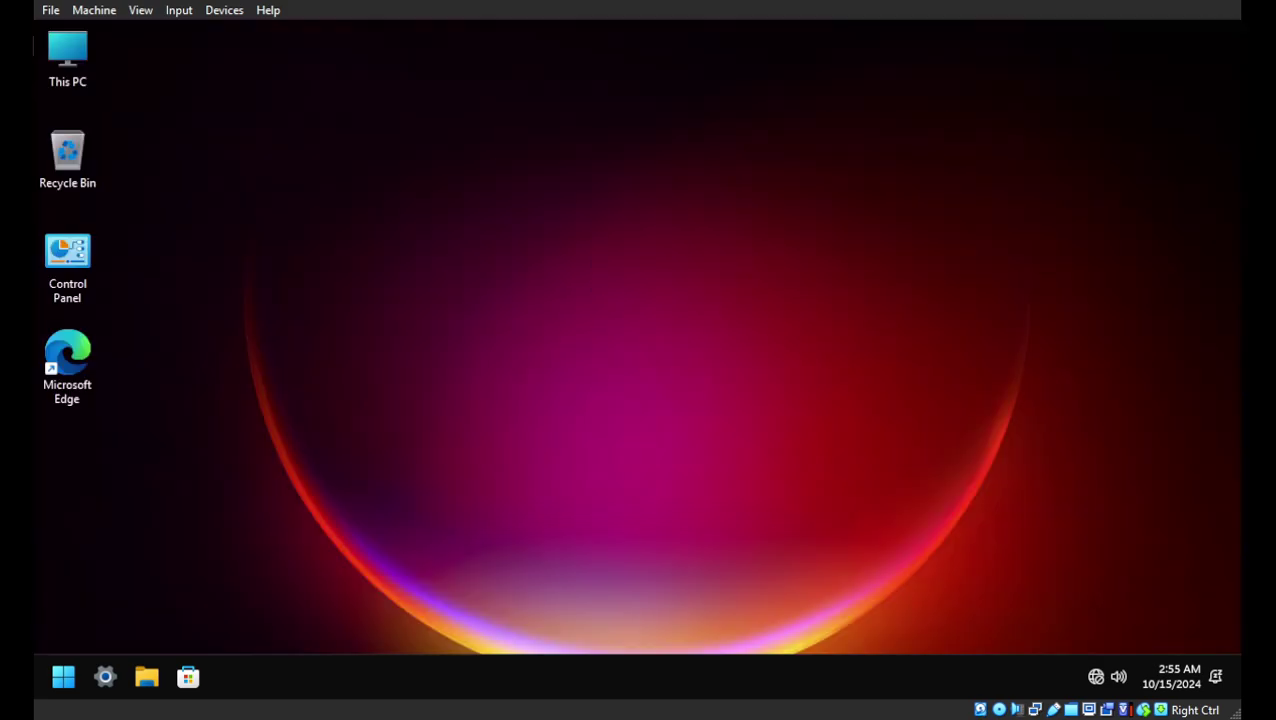
{"action": "key", "text": "super"}
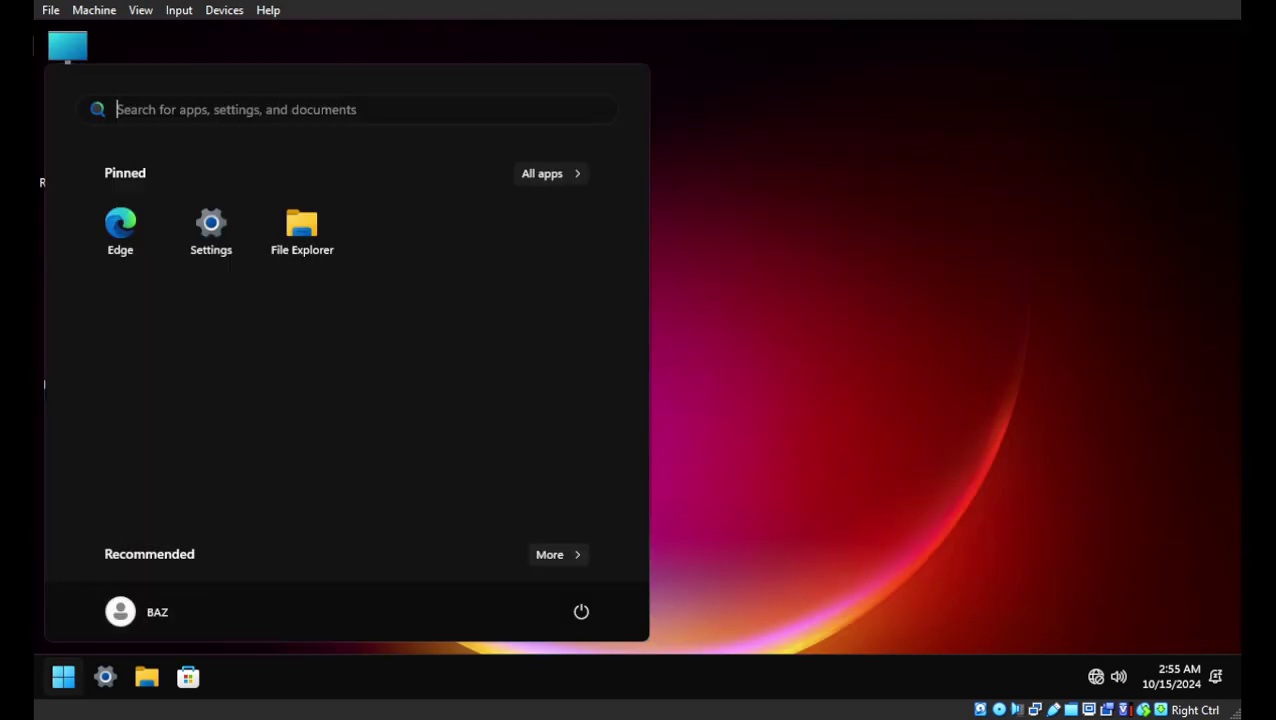
{"action": "type", "text": "All good"}
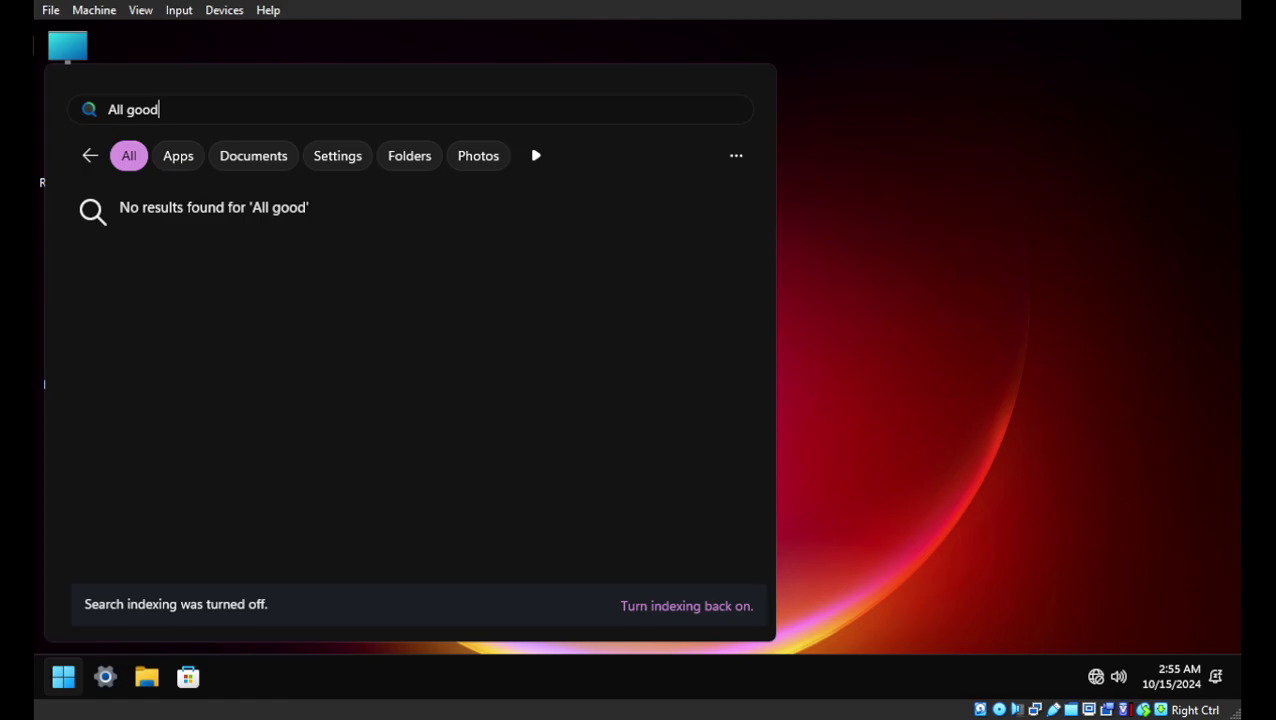
{"action": "key", "text": "Escape"}
{"action": "right_click", "coordinate": [323, 128]}
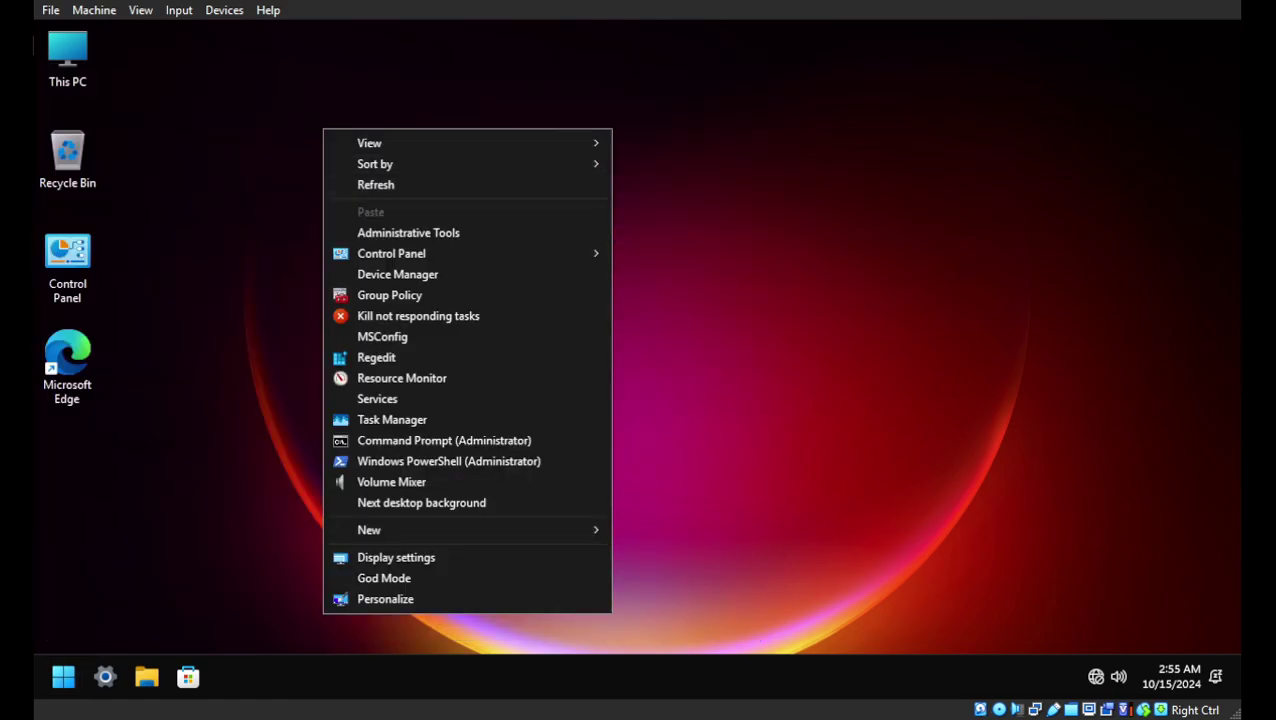
{"action": "left_click", "coordinate": [376, 184]}
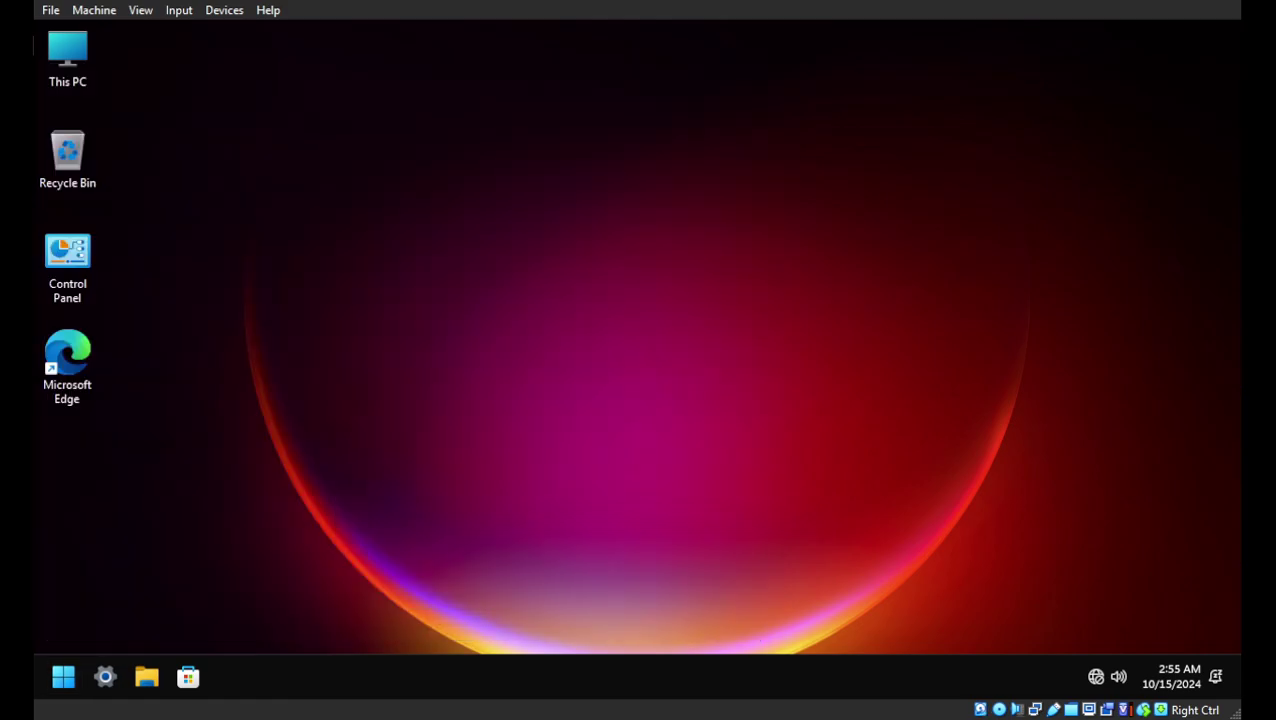
Step: Launch Dism++ x64 from the shared network drive Z: and close the File Explorer window
{"action": "key", "text": "super+e"}
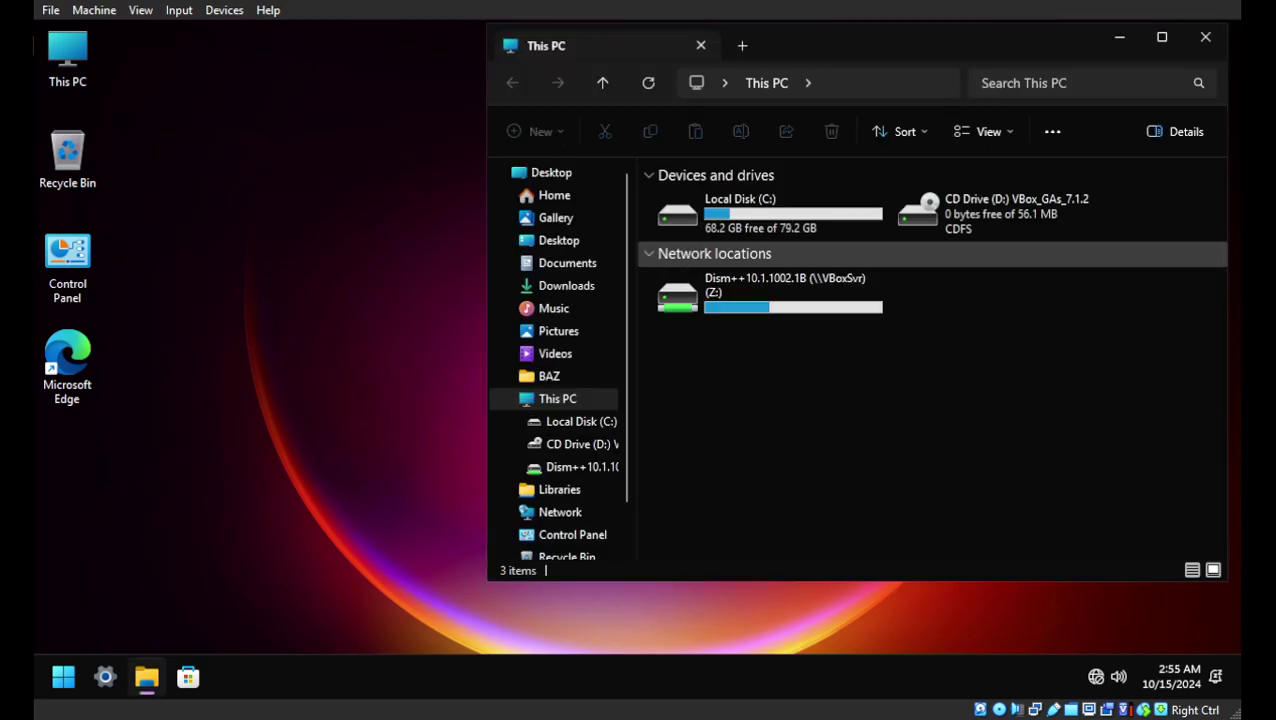
{"action": "double_click", "coordinate": [764, 292]}
{"action": "double_click", "coordinate": [764, 236]}
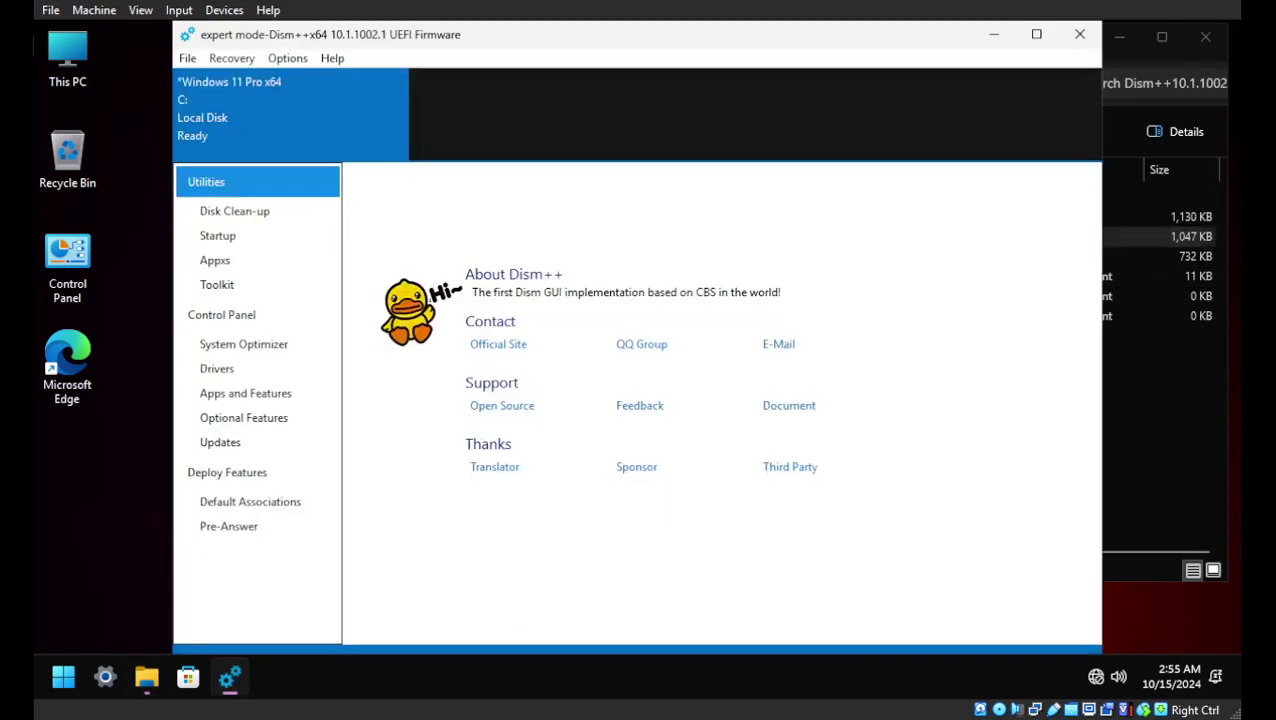
{"action": "left_click", "coordinate": [1205, 36]}
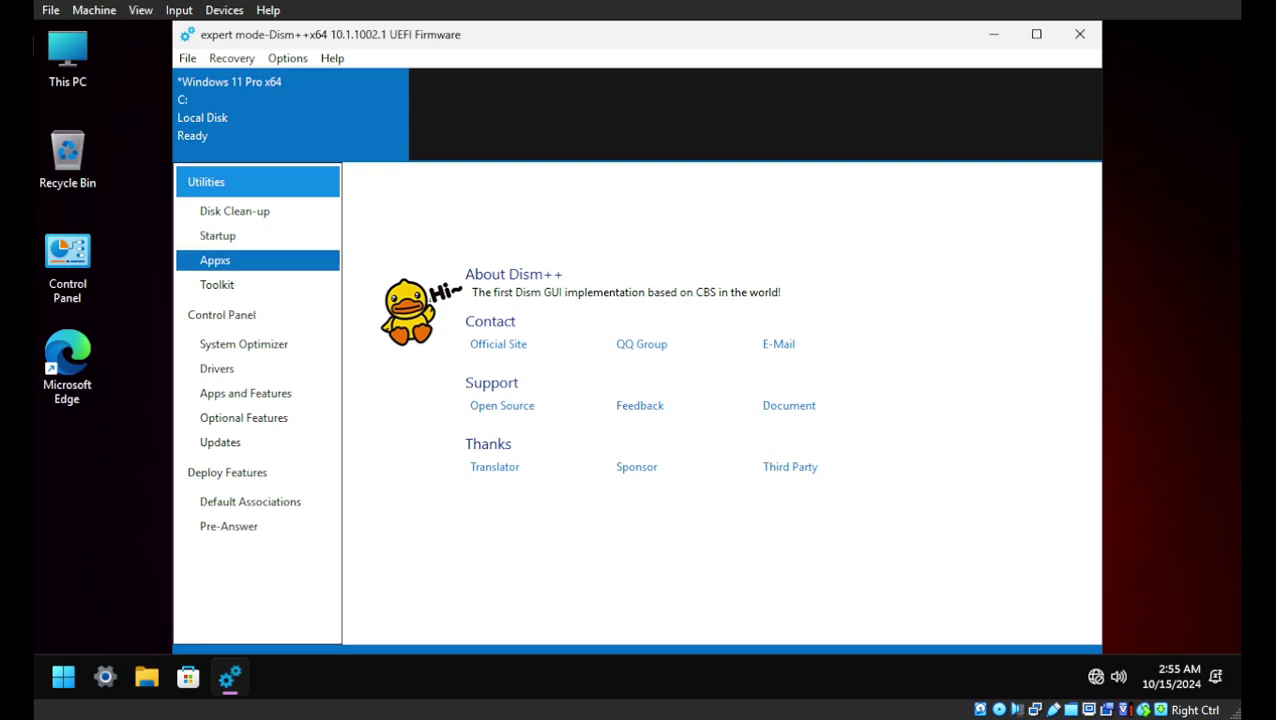
Step: Check the Edge WebView2 Runtime entry among the installed applications, then examine the full list of Windows features and their states
{"action": "left_click", "coordinate": [245, 393]}
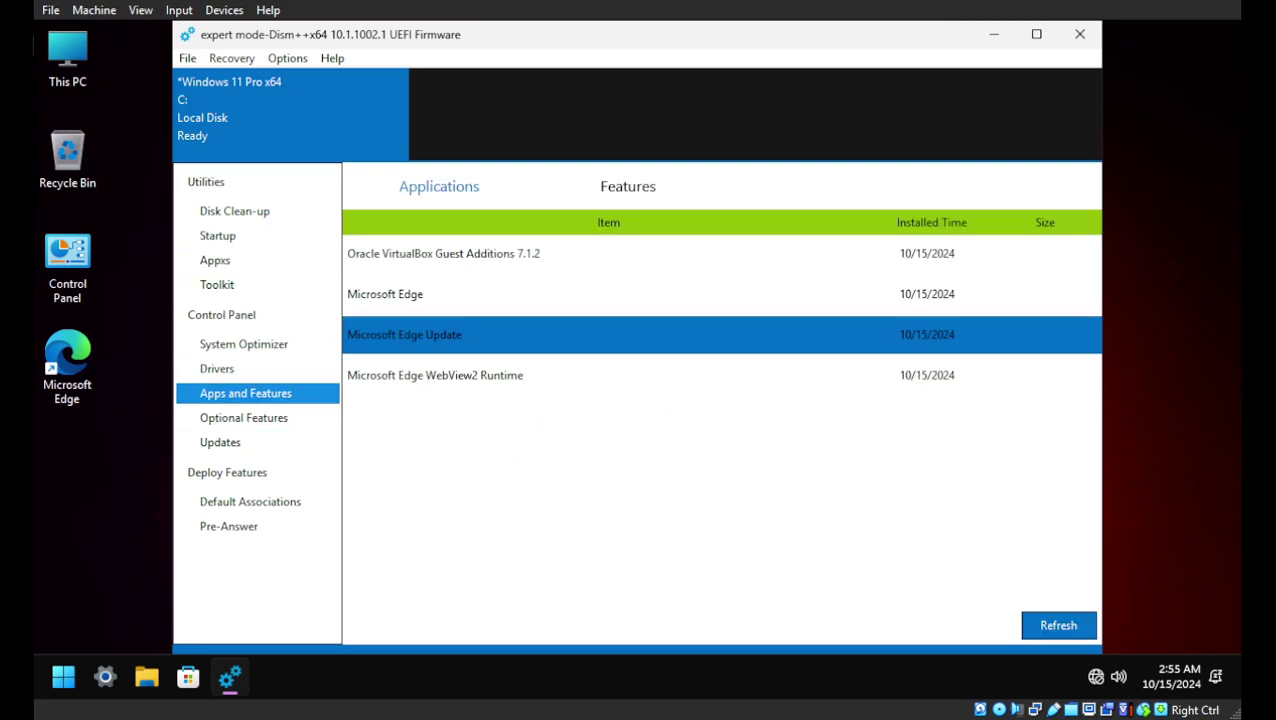
{"action": "left_click", "coordinate": [434, 375]}
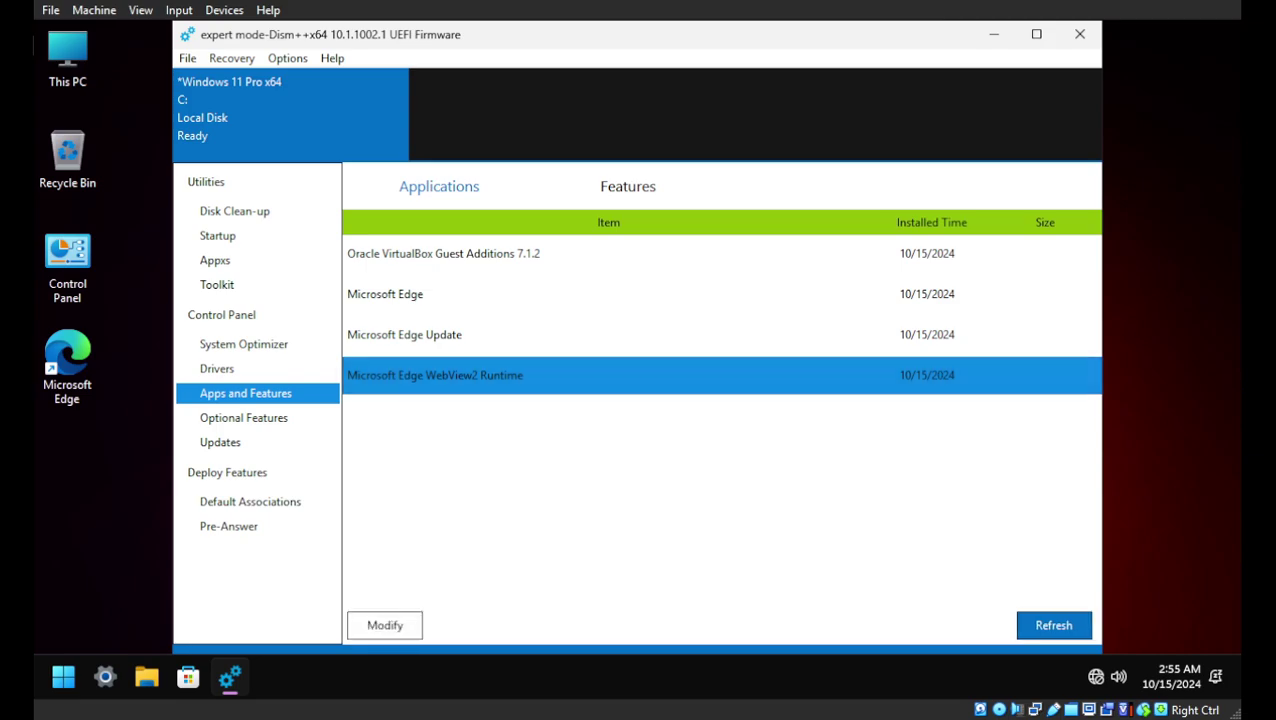
{"action": "left_click", "coordinate": [627, 186]}
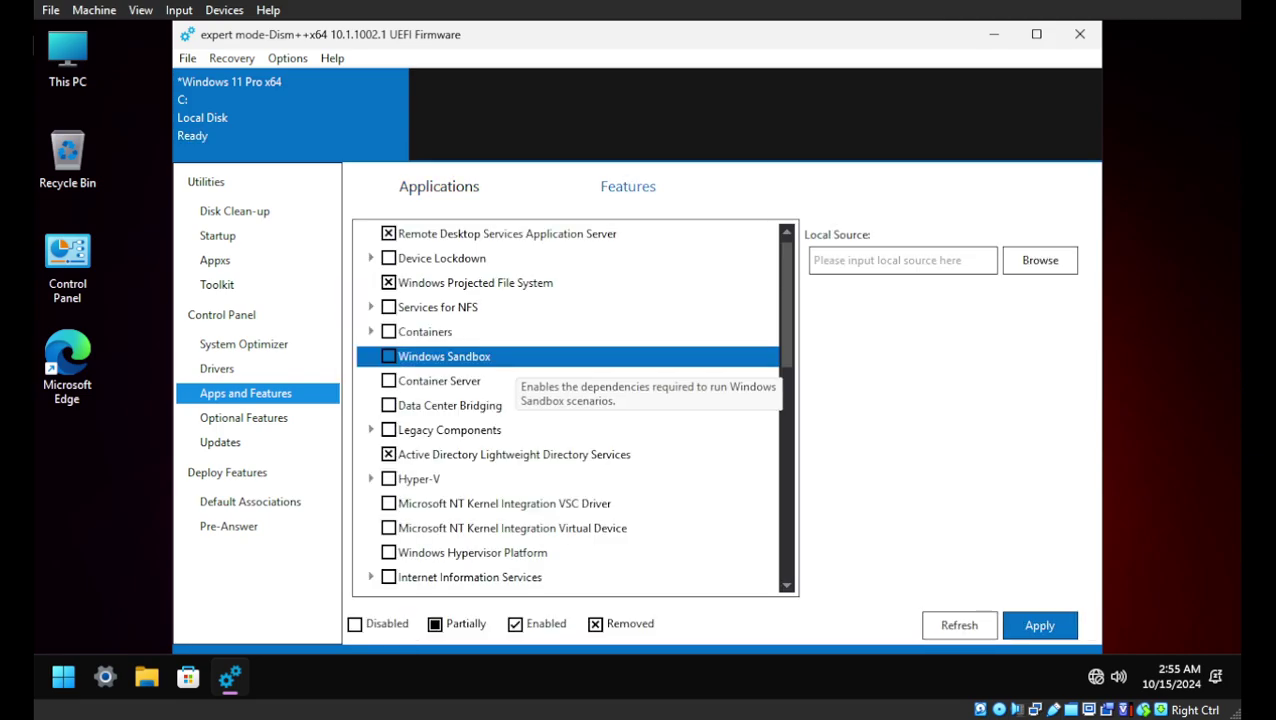
{"action": "key", "text": "Home"}
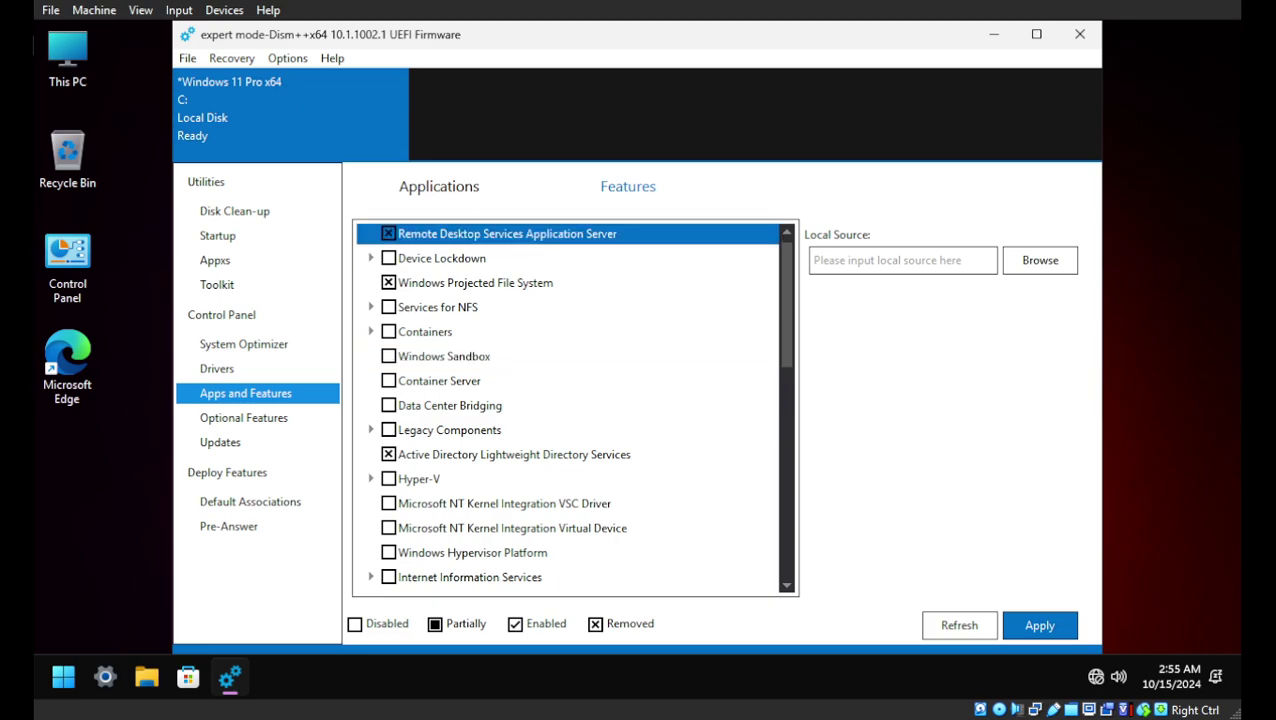
{"action": "key", "text": "Down"}
{"action": "key", "text": "Down"}
{"action": "key", "text": "Down"}
{"action": "key", "text": "Down"}
{"action": "key", "text": "Down"}
{"action": "key", "text": "Down"}
{"action": "key", "text": "Down"}
{"action": "key", "text": "Down"}
{"action": "key", "text": "Down"}
{"action": "key", "text": "Down"}
{"action": "key", "text": "Down"}
{"action": "key", "text": "Down"}
{"action": "key", "text": "Down"}
{"action": "key", "text": "Down"}
{"action": "key", "text": "Down"}
{"action": "key", "text": "Down"}
{"action": "key", "text": "Down"}
{"action": "key", "text": "Down"}
{"action": "key", "text": "Down"}
{"action": "key", "text": "Down"}
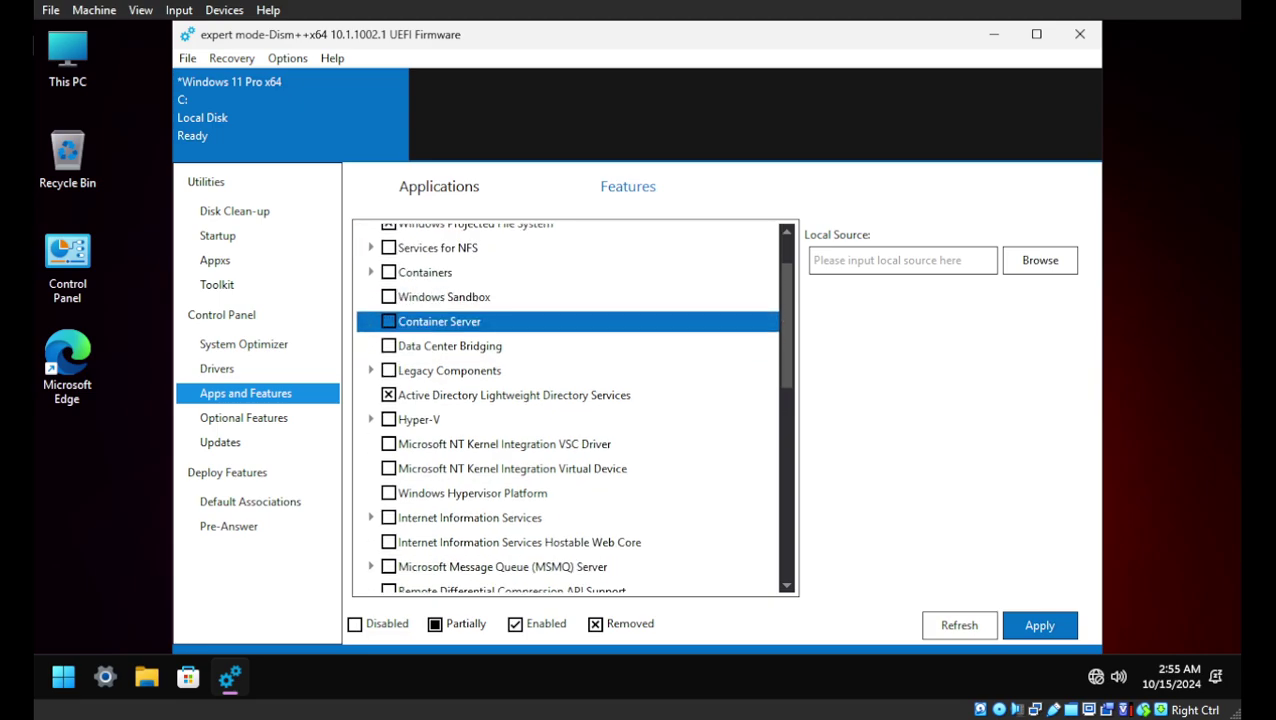
{"action": "key", "text": "Down"}
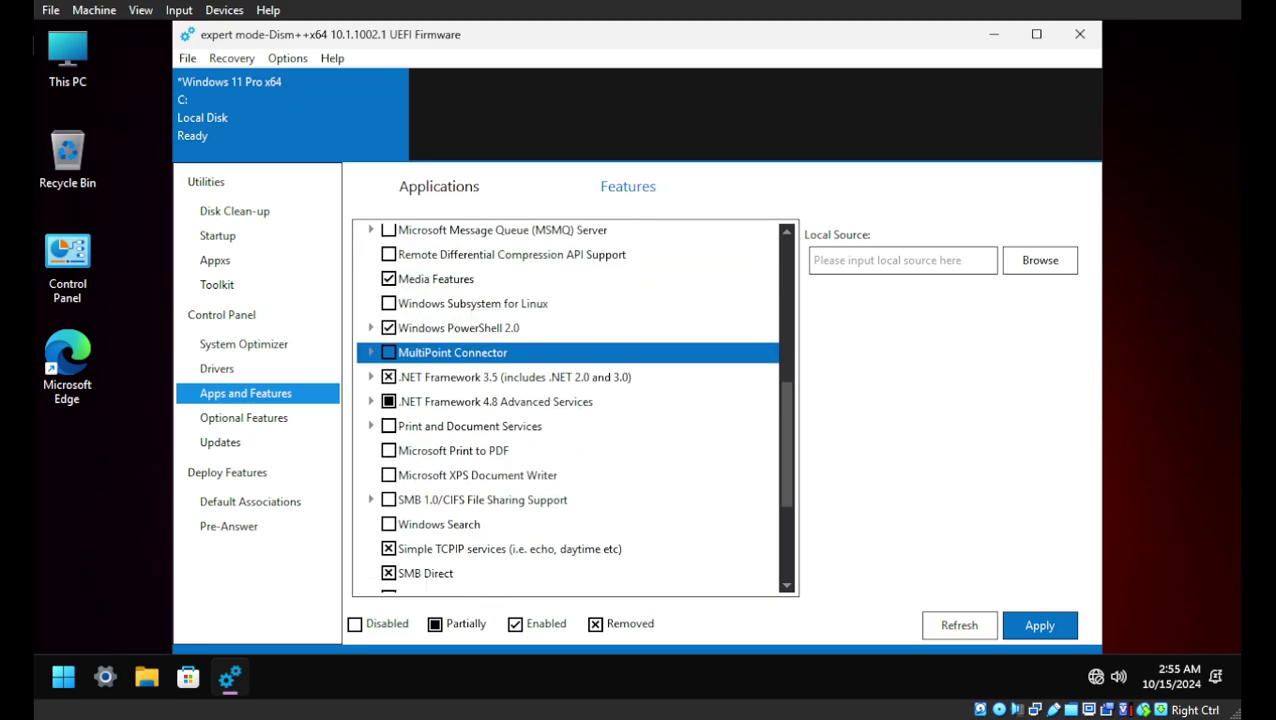
{"action": "key", "text": "Down"}
{"action": "key", "text": "Down"}
{"action": "key", "text": "Down"}
{"action": "key", "text": "Down"}
{"action": "key", "text": "Down"}
{"action": "key", "text": "Down"}
{"action": "key", "text": "Down"}
{"action": "key", "text": "Down"}
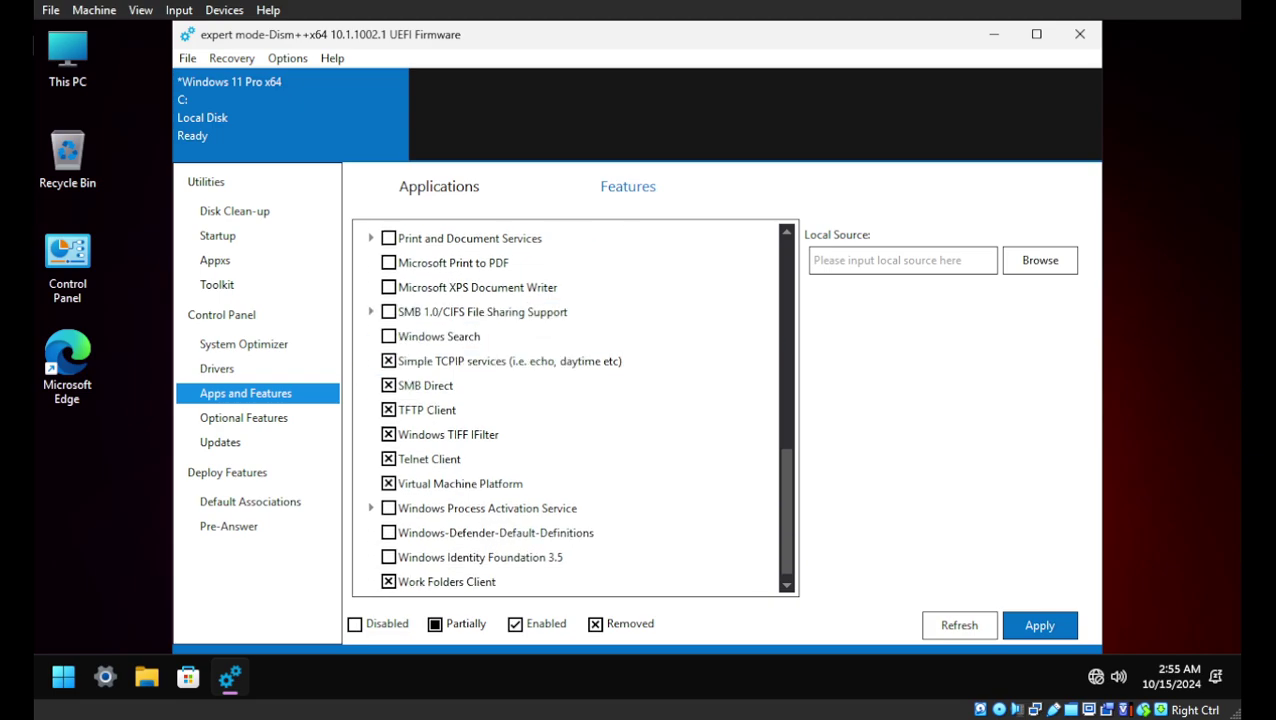
{"action": "key", "text": "Down"}
{"action": "key", "text": "Down"}
{"action": "key", "text": "Down"}
{"action": "key", "text": "Down"}
{"action": "key", "text": "Down"}
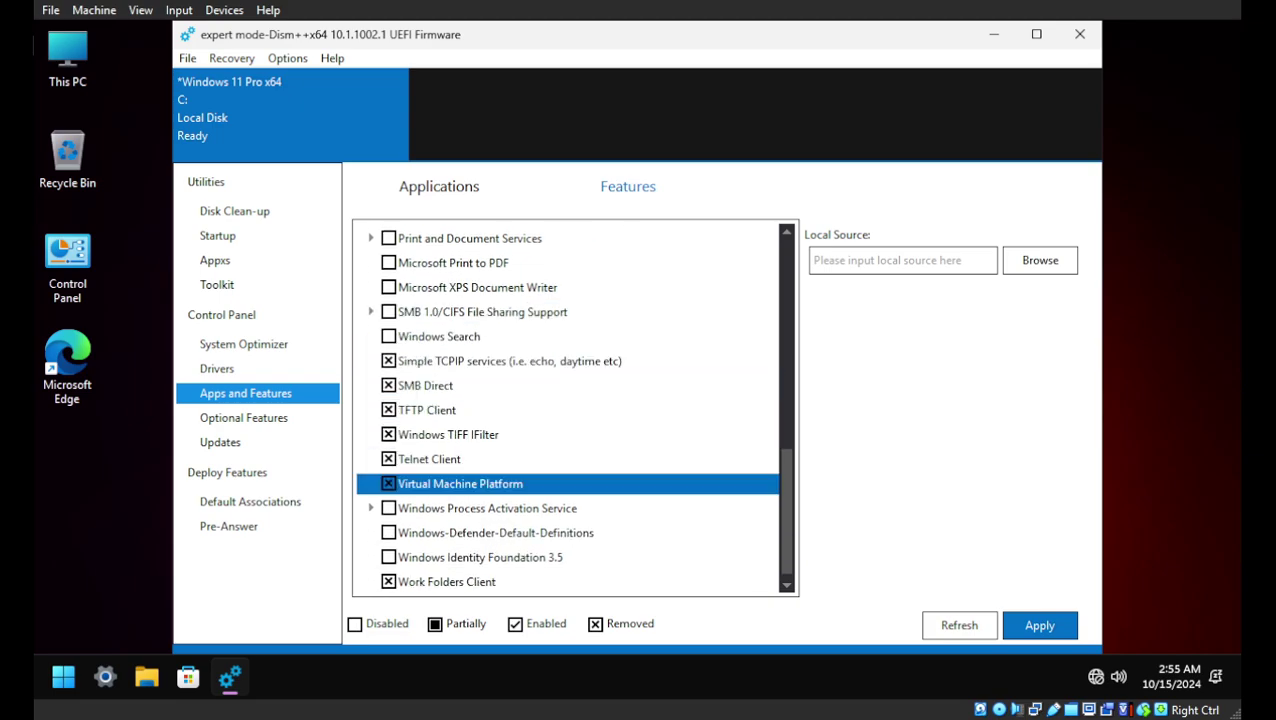
Step: Examine the Windows features marked as removed between Windows Search and Virtual Machine Platform
{"action": "key", "text": "Up"}
{"action": "key", "text": "Up"}
{"action": "key", "text": "Up"}
{"action": "key", "text": "Up"}
{"action": "key", "text": "Up"}
{"action": "key", "text": "Up"}
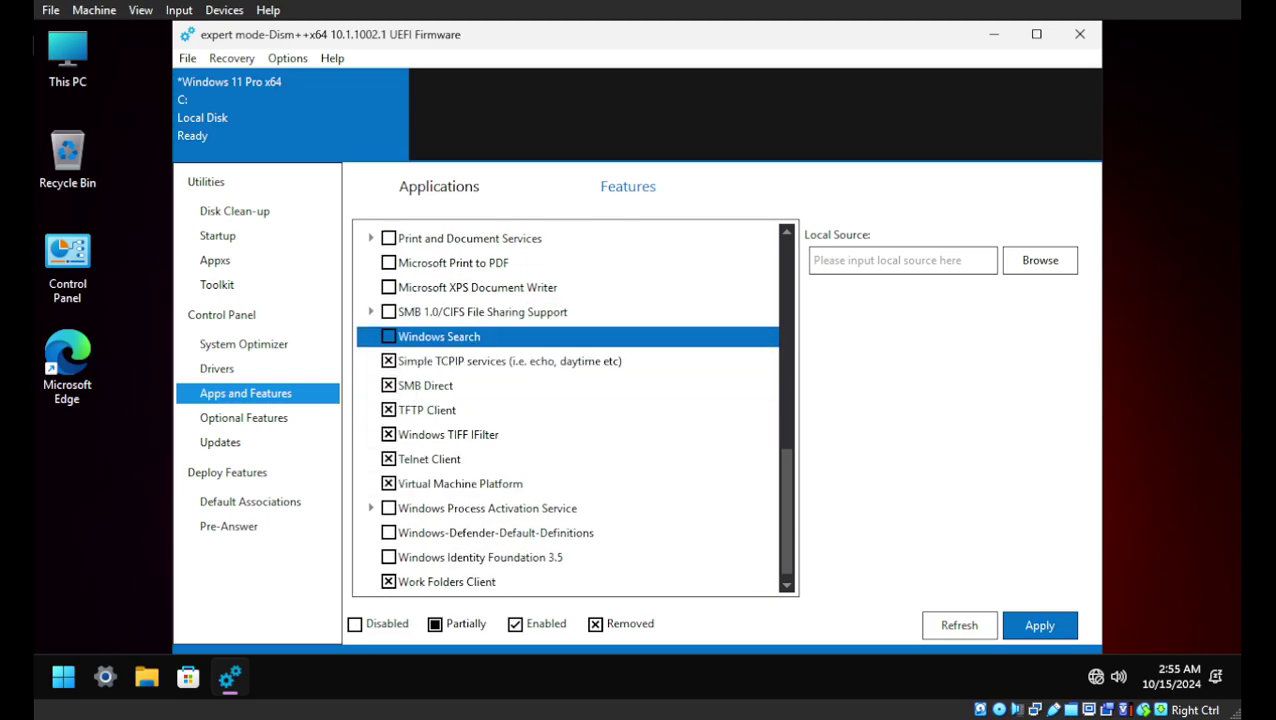
{"action": "key", "text": "Down"}
{"action": "key", "text": "Down"}
{"action": "key", "text": "Down"}
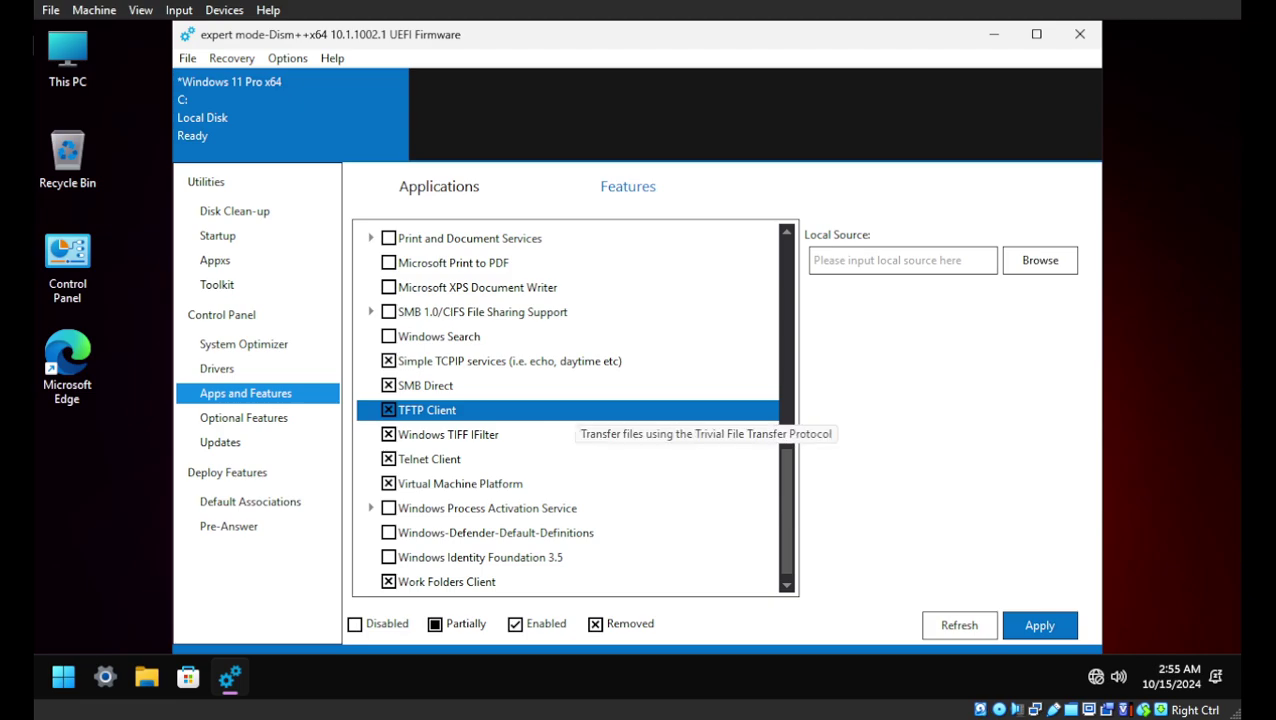
{"action": "key", "text": "Escape"}
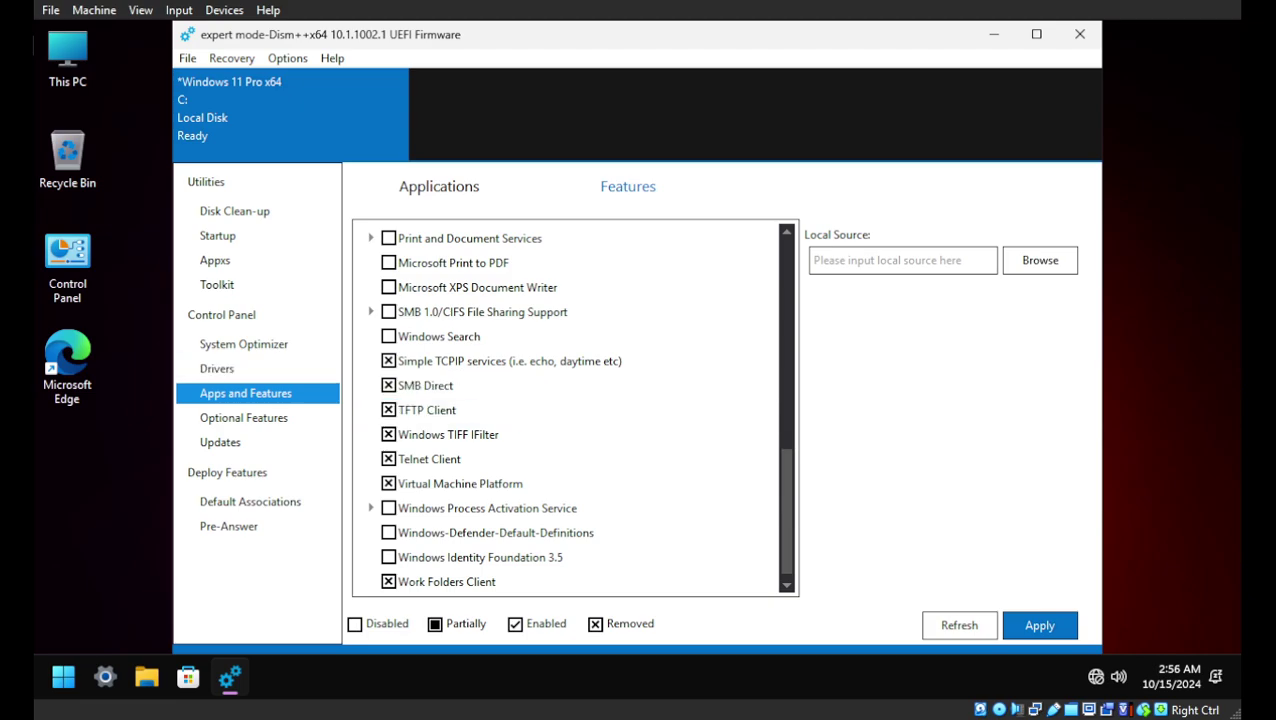
Step: View the installed optional features and the default application associations page
{"action": "left_click", "coordinate": [243, 417]}
{"action": "left_click", "coordinate": [600, 278]}
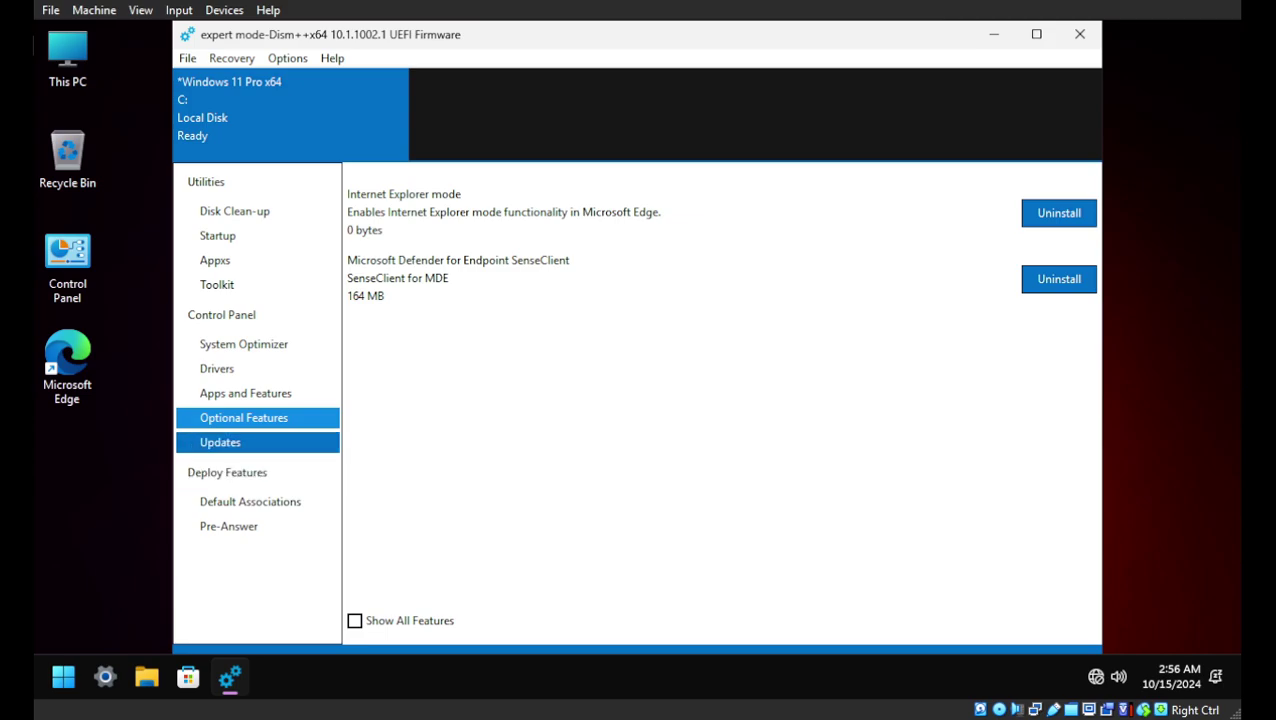
{"action": "left_click", "coordinate": [250, 501]}
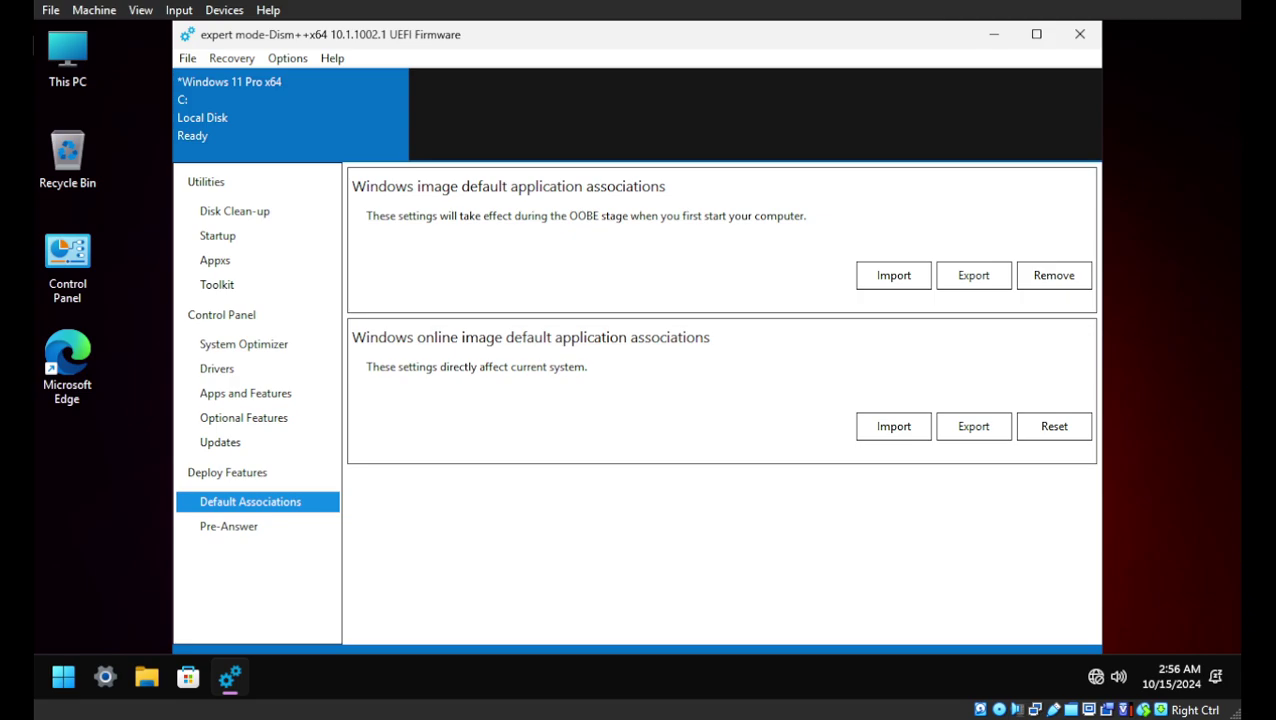
Step: Open the update history and examine the installed packages through to the Servicing Stack entry
{"action": "left_click", "coordinate": [220, 442]}
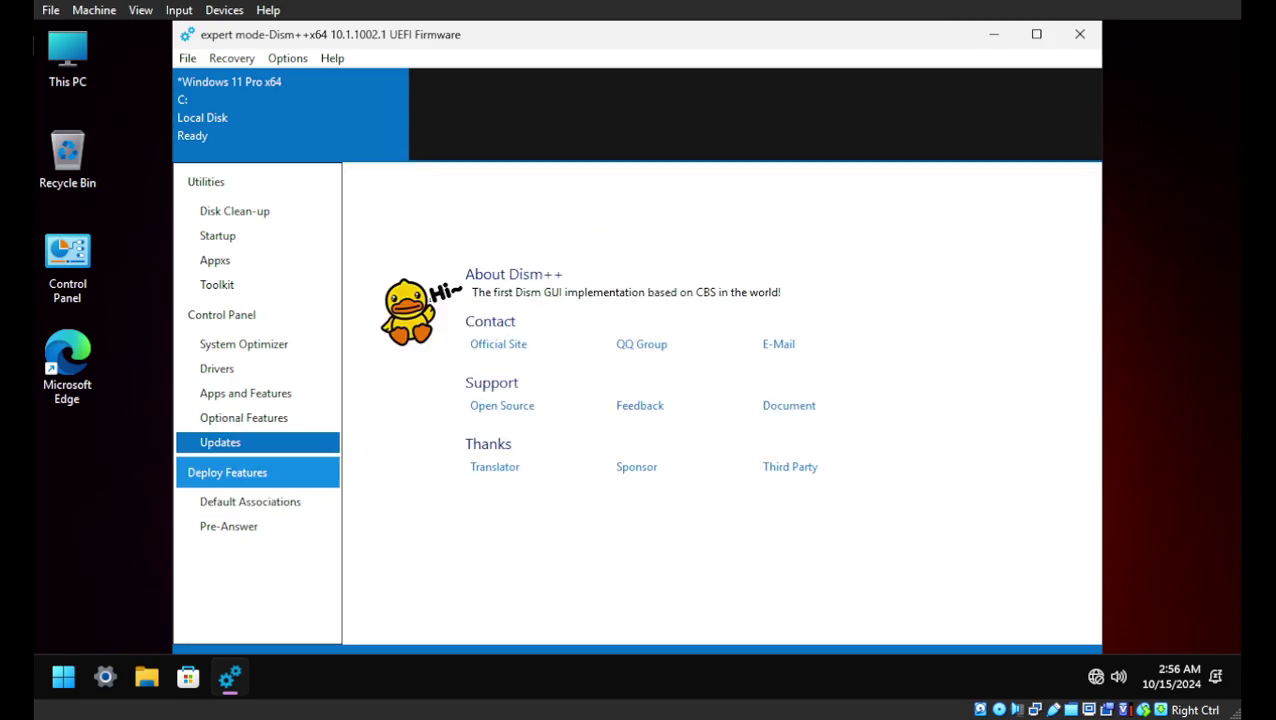
{"action": "left_click", "coordinate": [627, 186]}
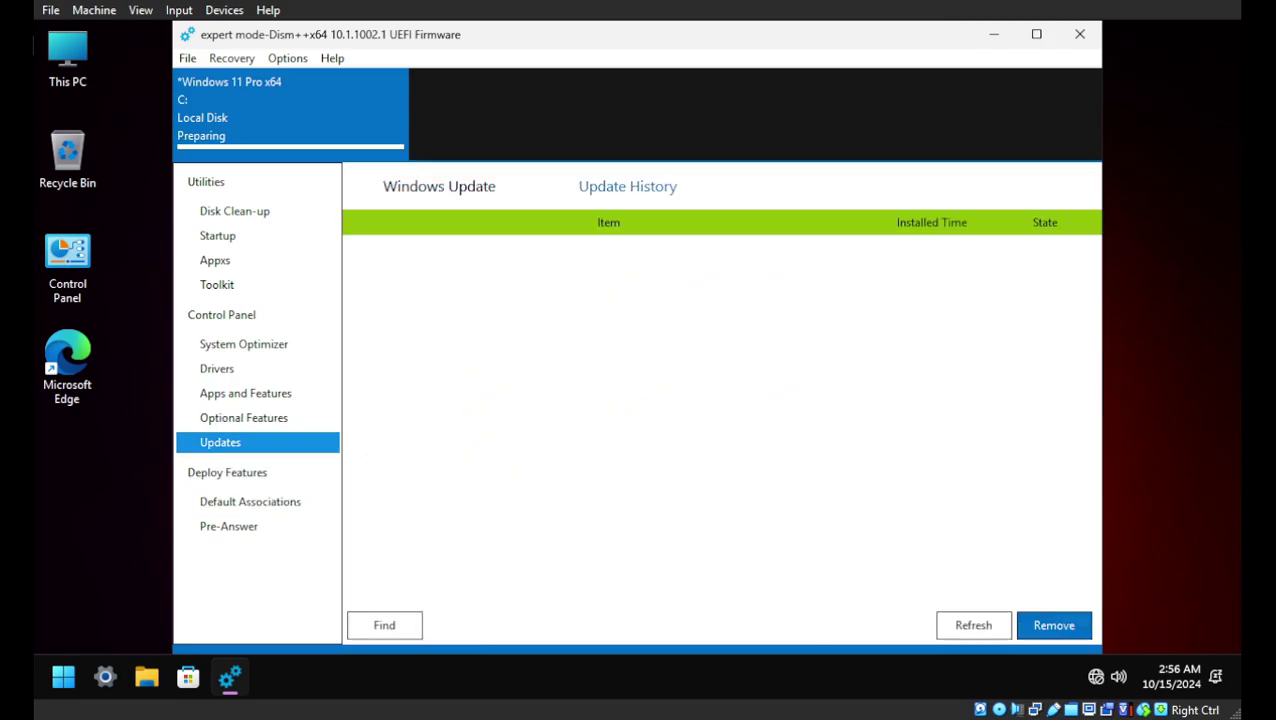
{"action": "scroll", "coordinate": [713, 340], "scroll_direction": "down", "scroll_amount": 2}
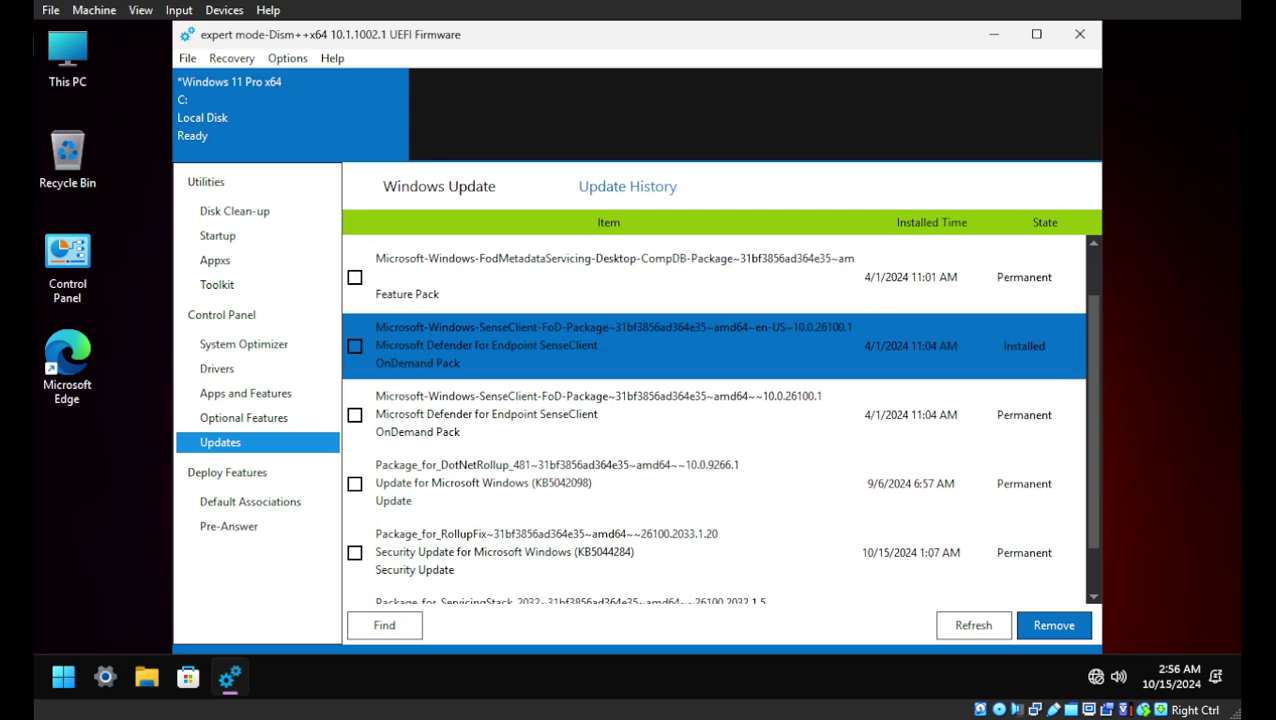
{"action": "scroll", "coordinate": [713, 418], "scroll_direction": "down", "scroll_amount": 2}
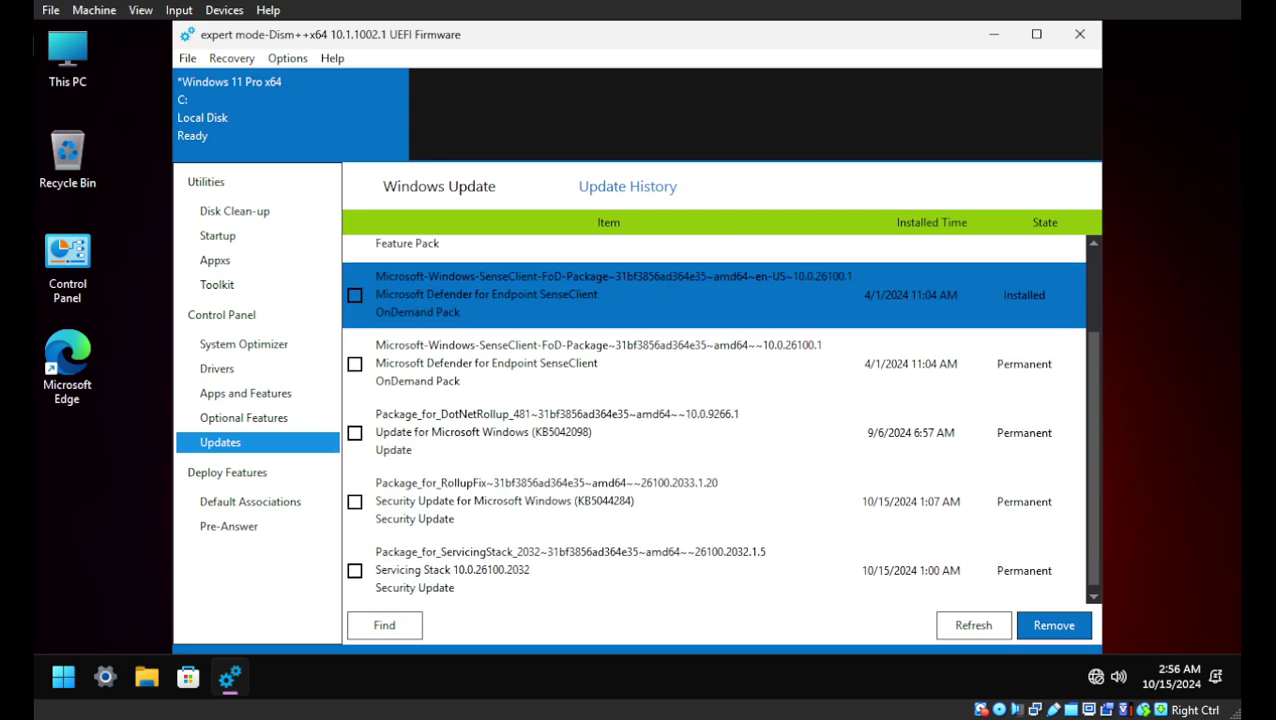
{"action": "left_click", "coordinate": [713, 363]}
{"action": "key", "text": "Down"}
{"action": "key", "text": "Down"}
{"action": "key", "text": "Down"}
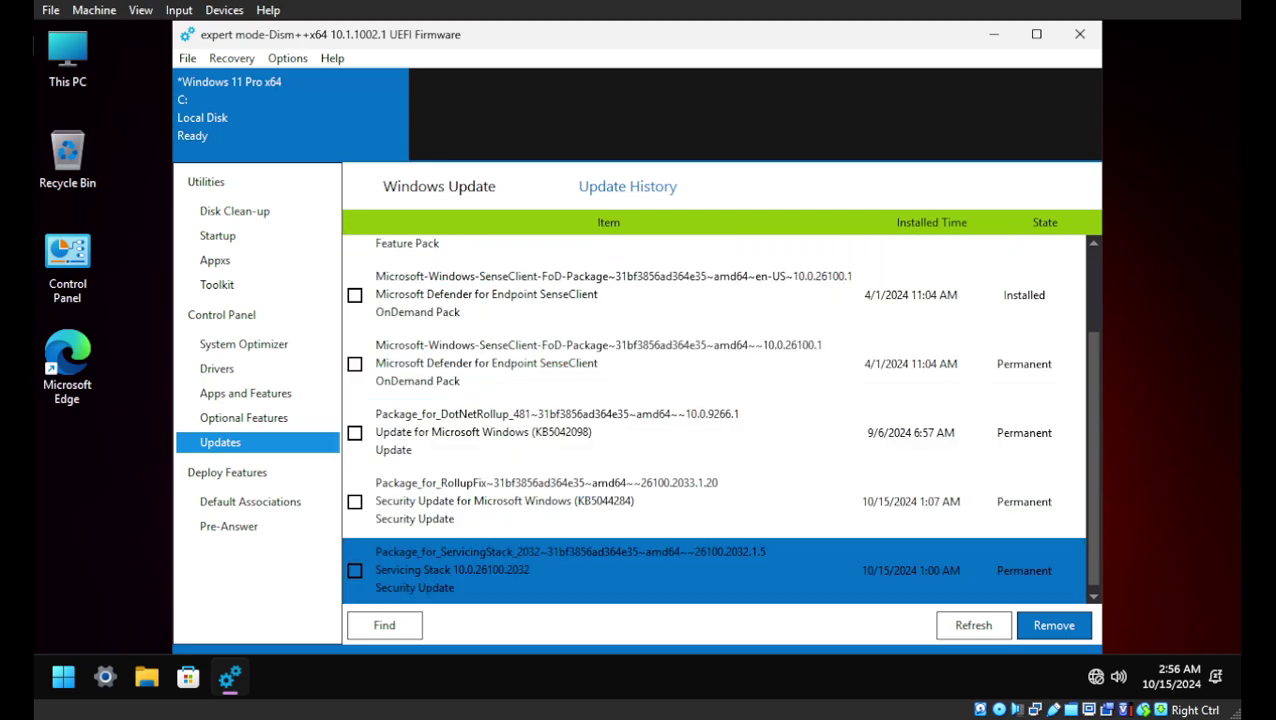
Step: Compare the two Defender for Endpoint SenseClient packages in the update history, then select the SenseClient entry in the optional features
{"action": "key", "text": "Up"}
{"action": "key", "text": "Up"}
{"action": "key", "text": "Up"}
{"action": "scroll", "coordinate": [719, 417], "scroll_direction": "up", "scroll_amount": 2}
{"action": "scroll", "coordinate": [719, 417], "scroll_direction": "up", "scroll_amount": 2}
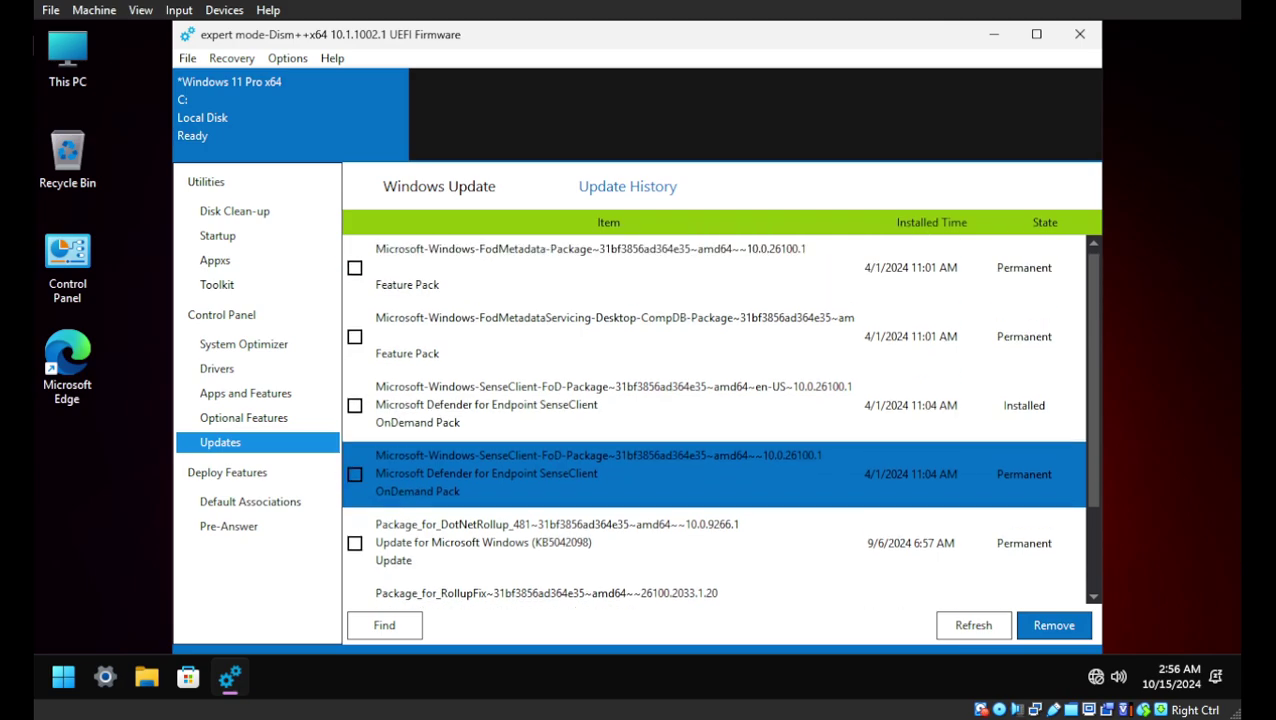
{"action": "key", "text": "Up"}
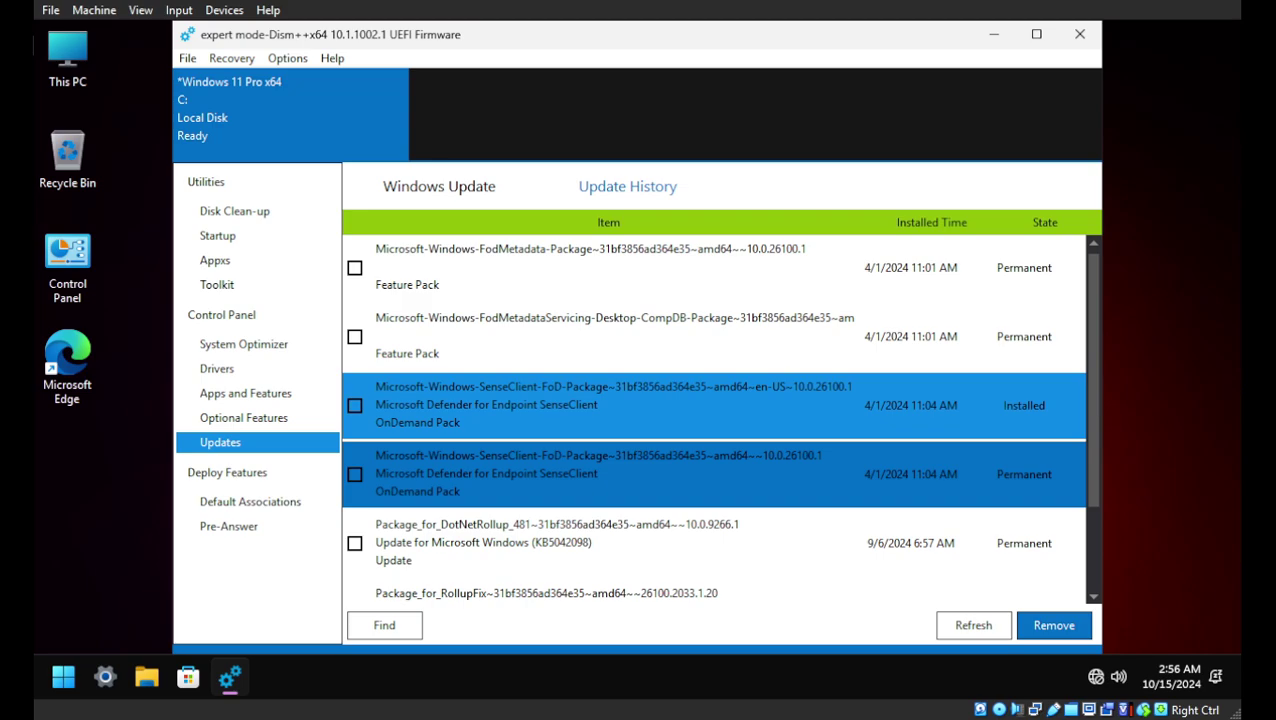
{"action": "left_click", "coordinate": [608, 474]}
{"action": "left_click", "coordinate": [608, 405]}
{"action": "left_click", "coordinate": [608, 474]}
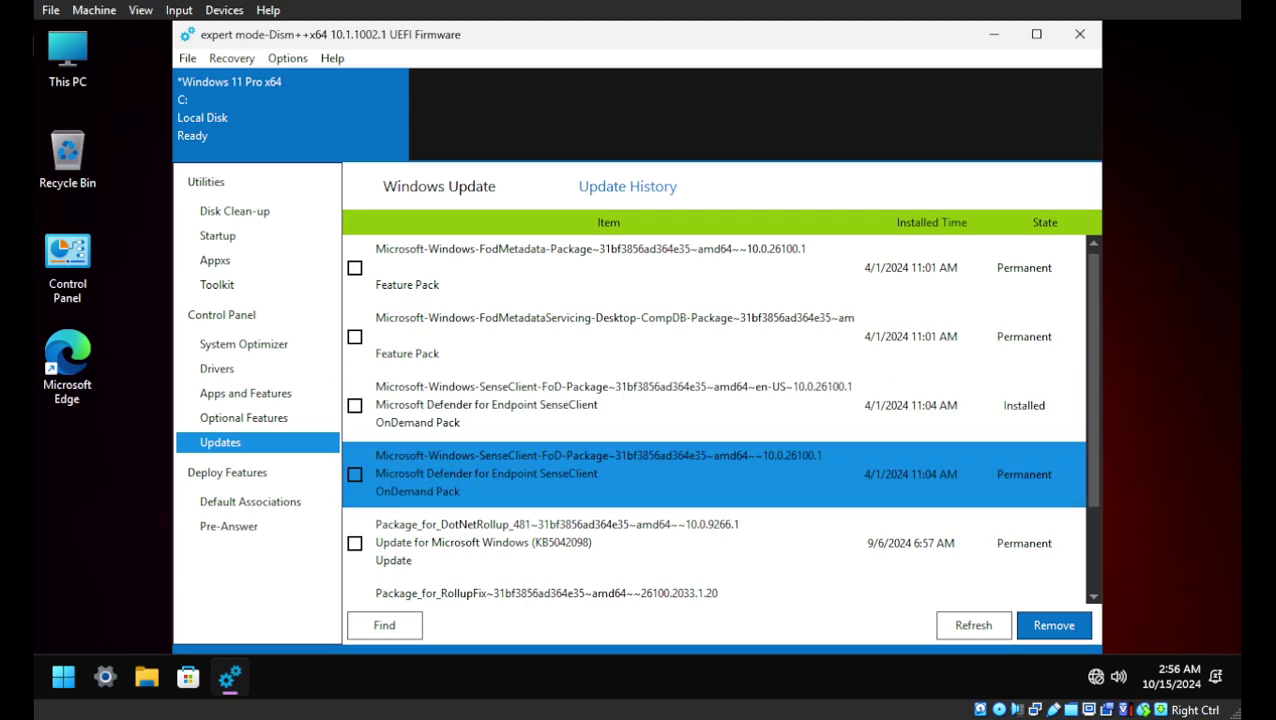
{"action": "left_click", "coordinate": [243, 417]}
{"action": "left_click", "coordinate": [680, 278]}
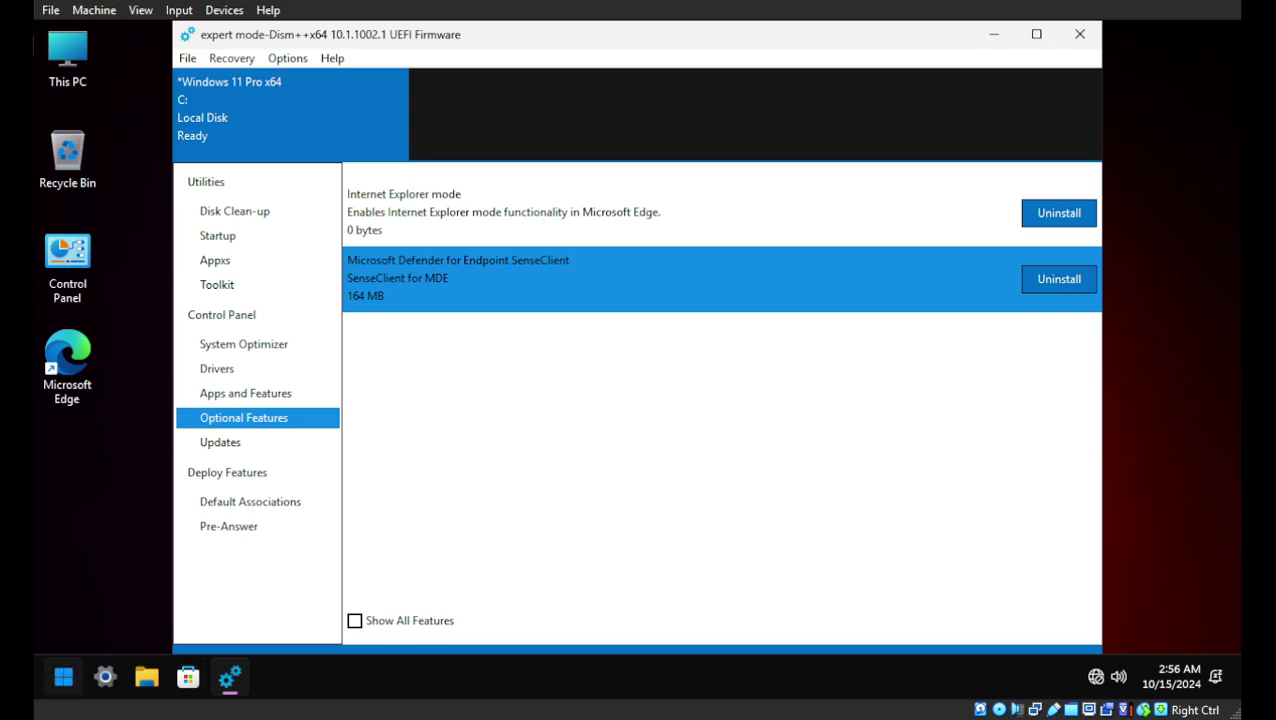
Step: Write "If you remove edgewebview might end up with issues and also if you remove defender" in the Windows search field
{"action": "left_click", "coordinate": [63, 677]}
{"action": "type", "text": "I"}
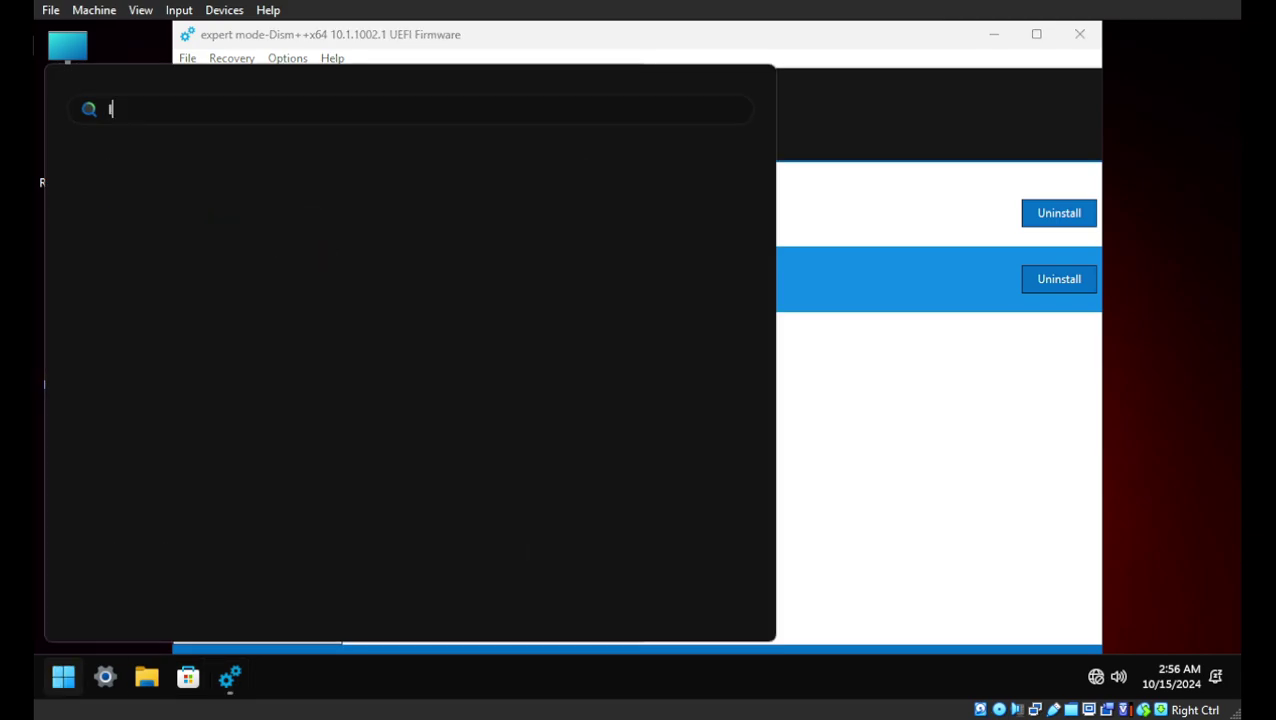
{"action": "type", "text": "f you remove e"}
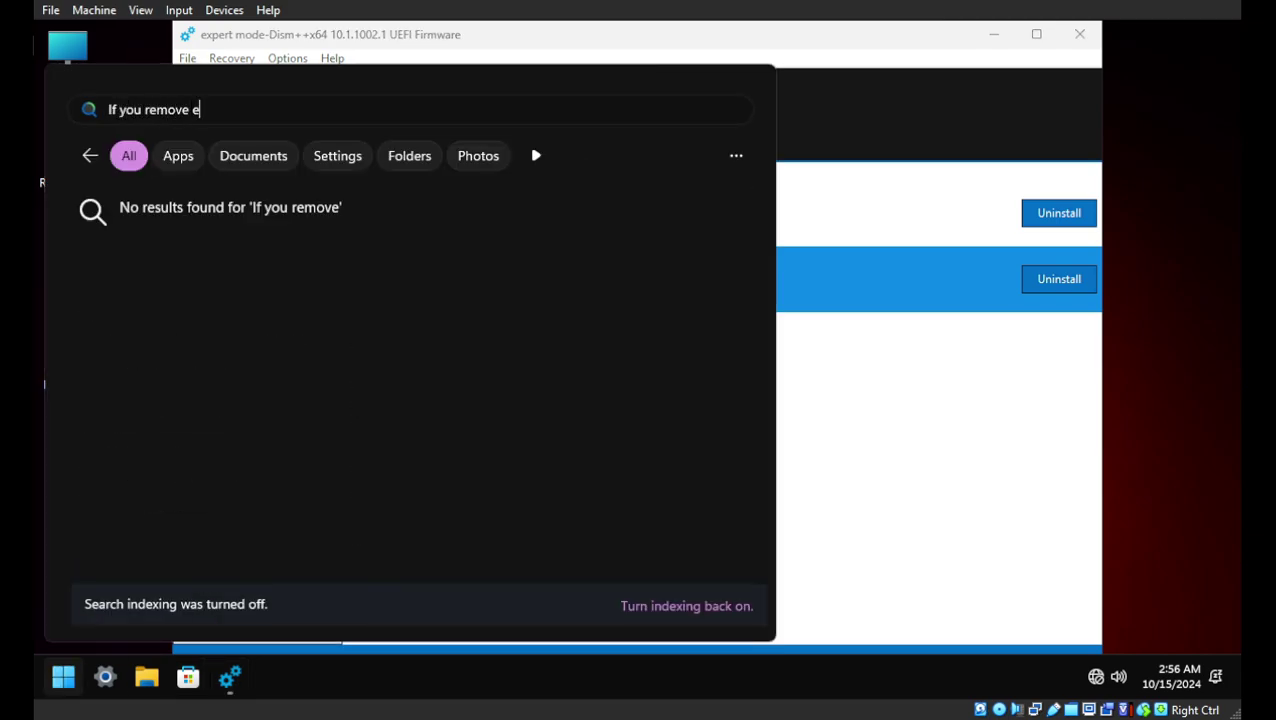
{"action": "type", "text": "dgeweb"}
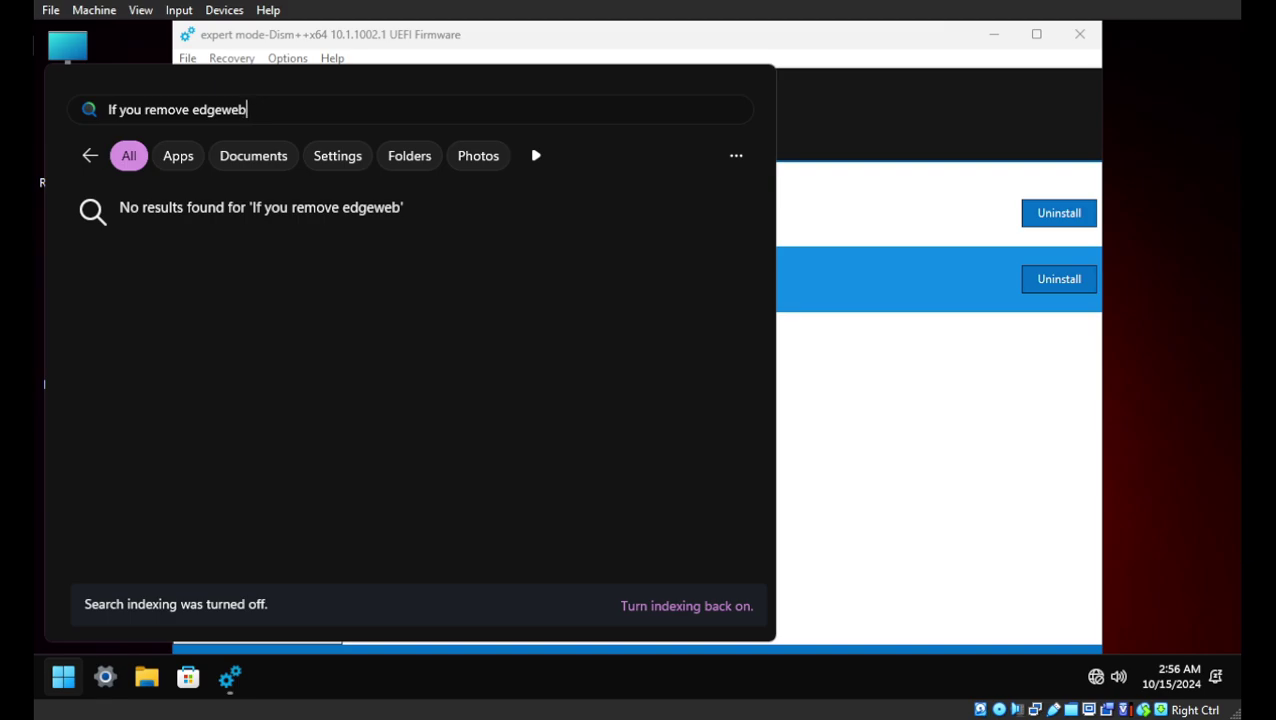
{"action": "type", "text": "view might end up "}
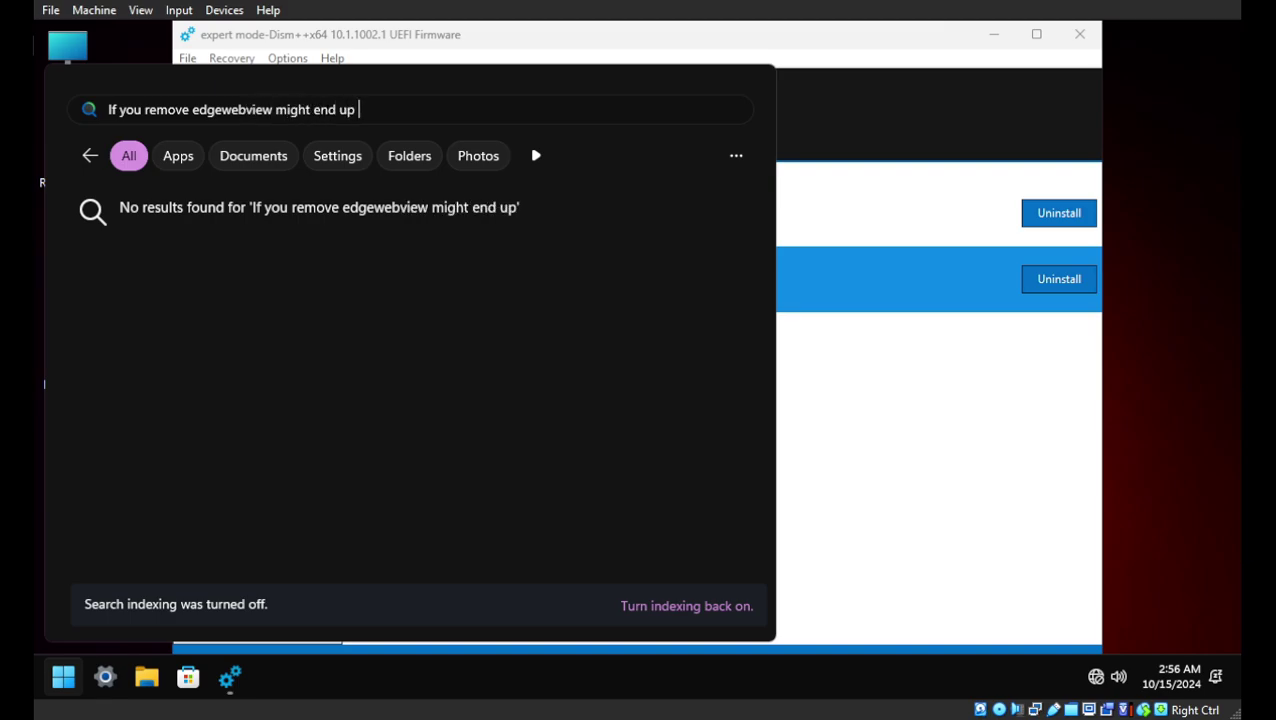
{"action": "type", "text": "with issues "}
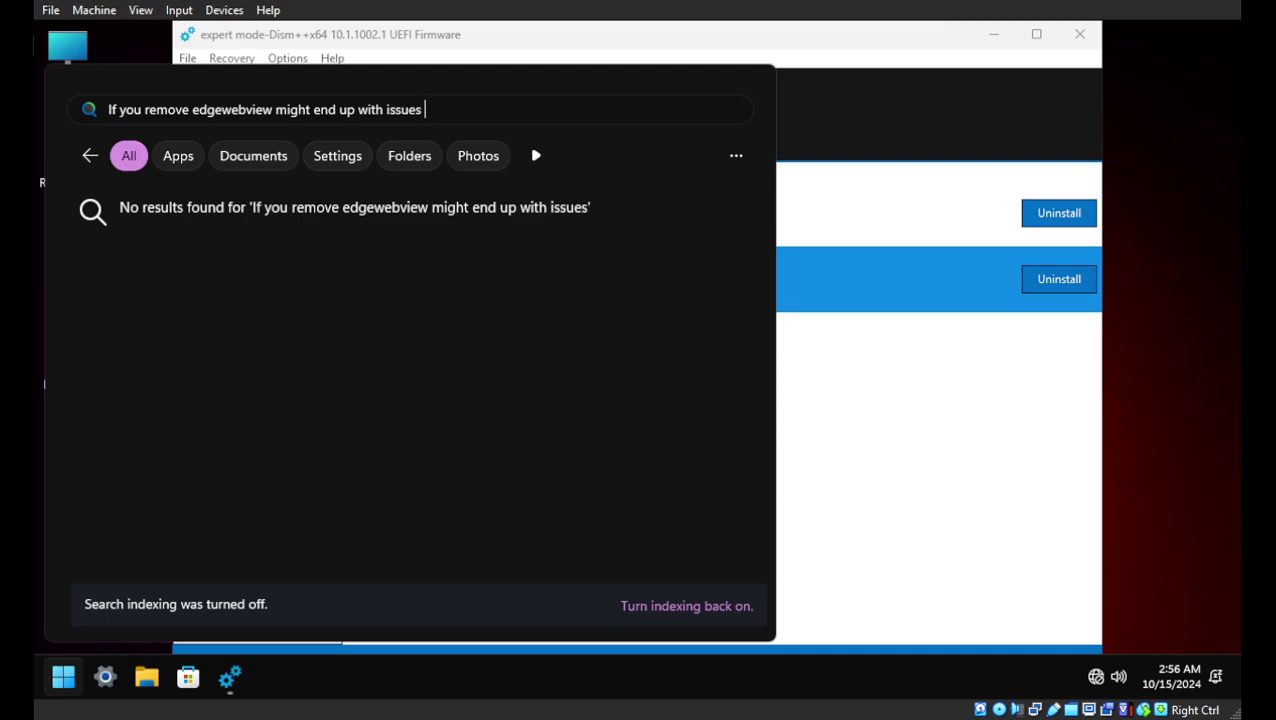
{"action": "type", "text": "and la"}
{"action": "key", "text": "BackSpace"}
{"action": "key", "text": "BackSpace"}
{"action": "type", "text": "also"}
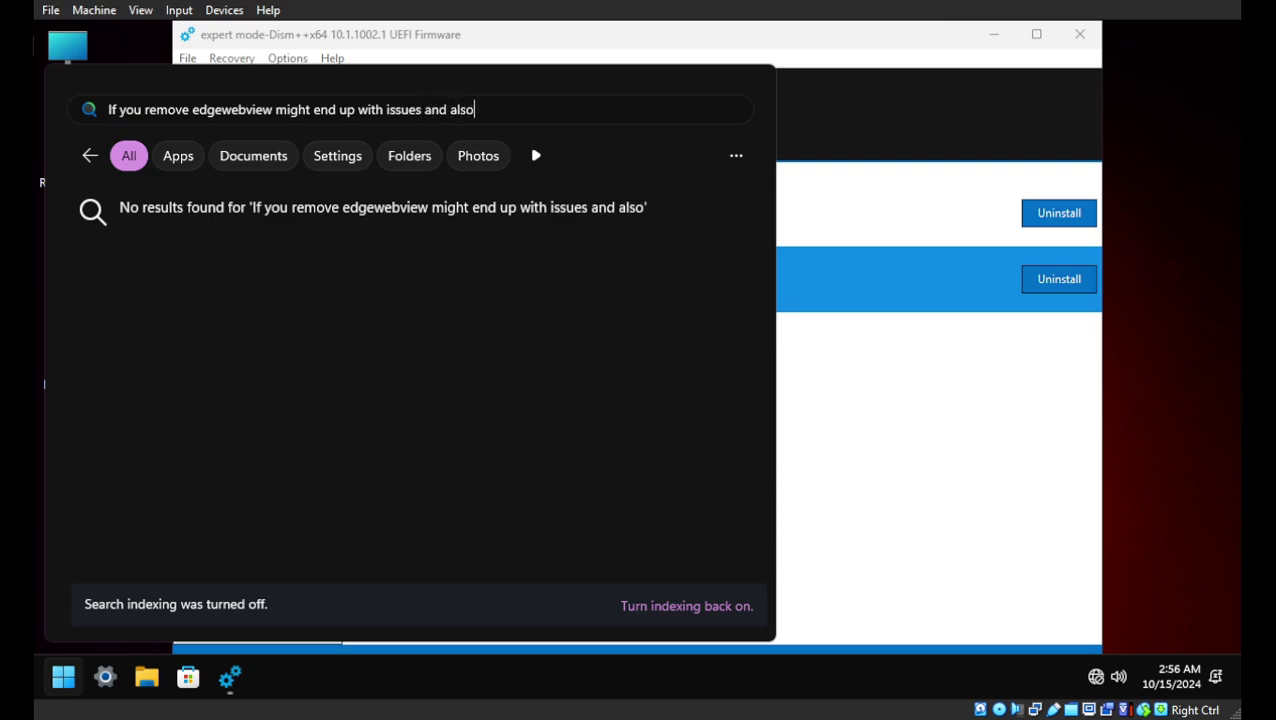
{"action": "type", "text": " if you remove "}
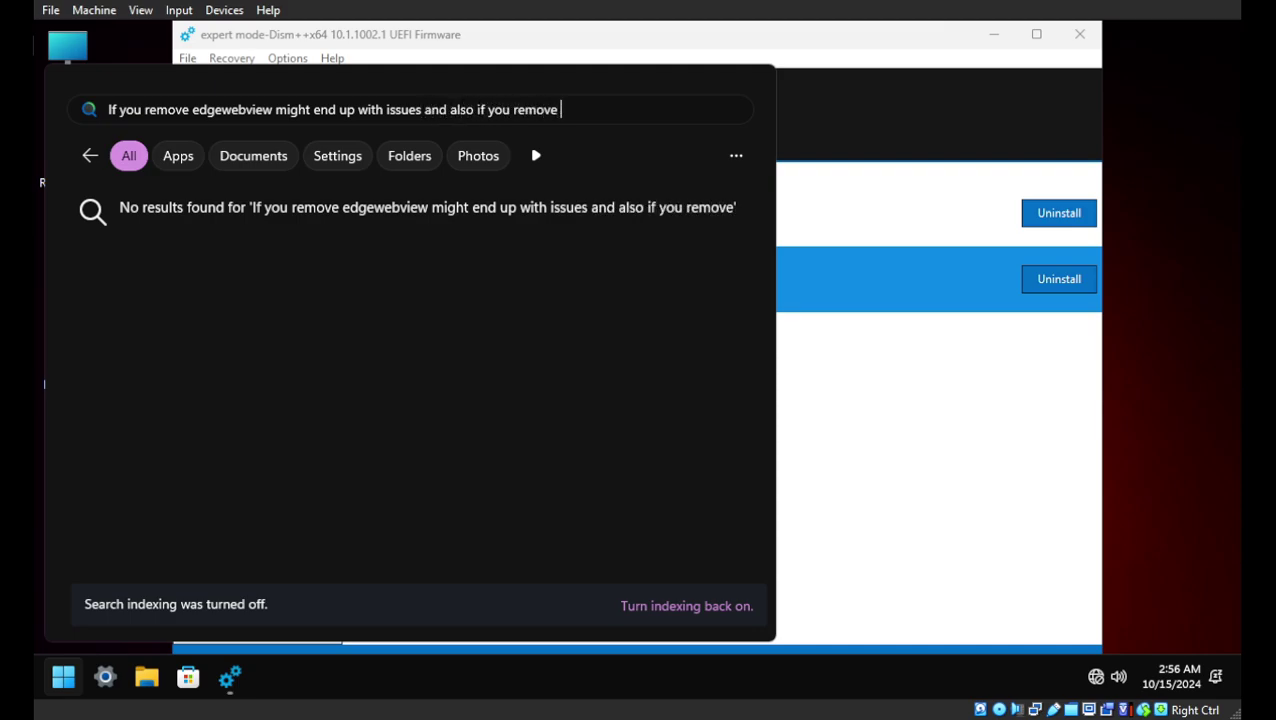
{"action": "type", "text": "defender"}
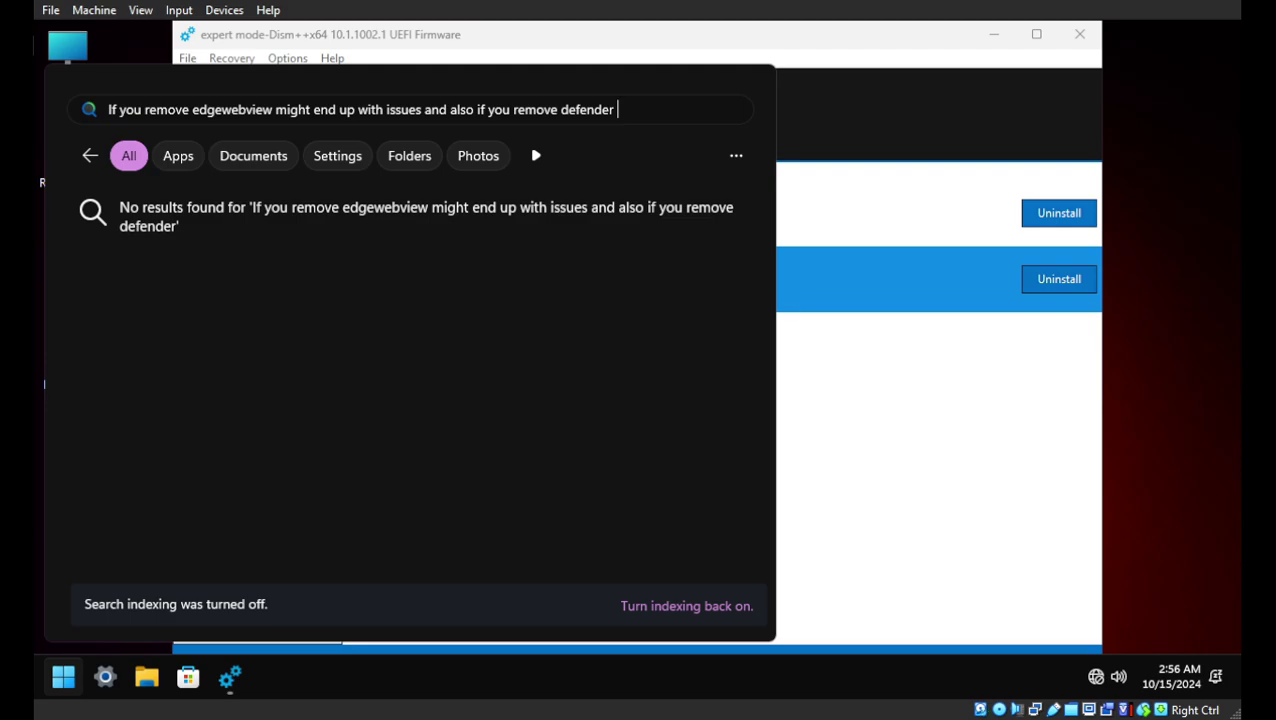
Step: Replace the search text with "Best to just disable it trust me", then close the search
{"action": "key", "text": "ctrl+a"}
{"action": "key", "text": "BackSpace"}
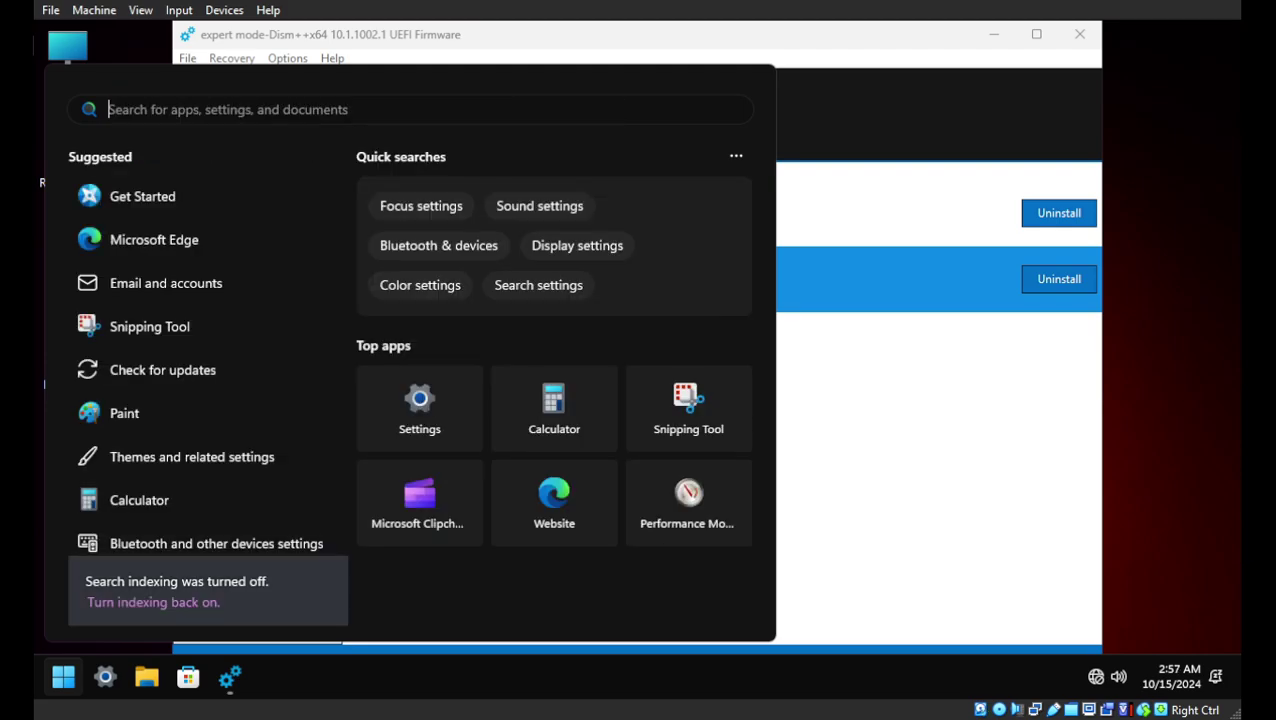
{"action": "type", "text": "Best to "}
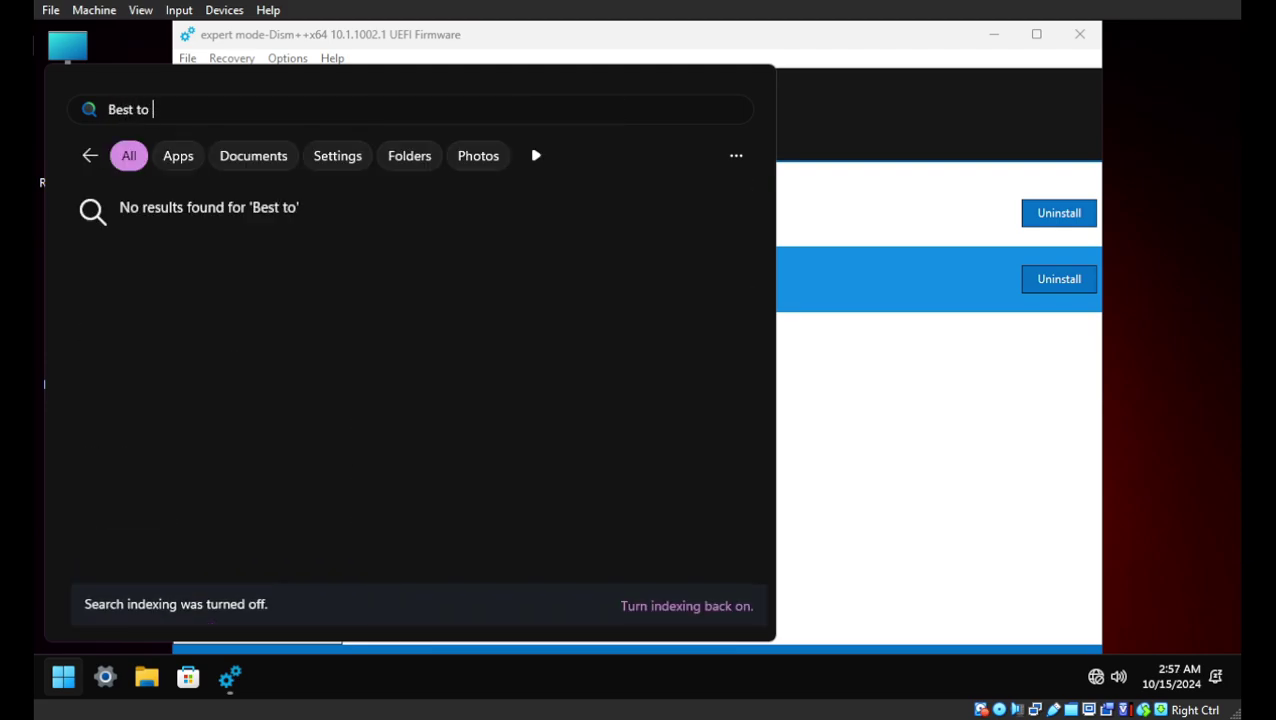
{"action": "type", "text": "just disable it"}
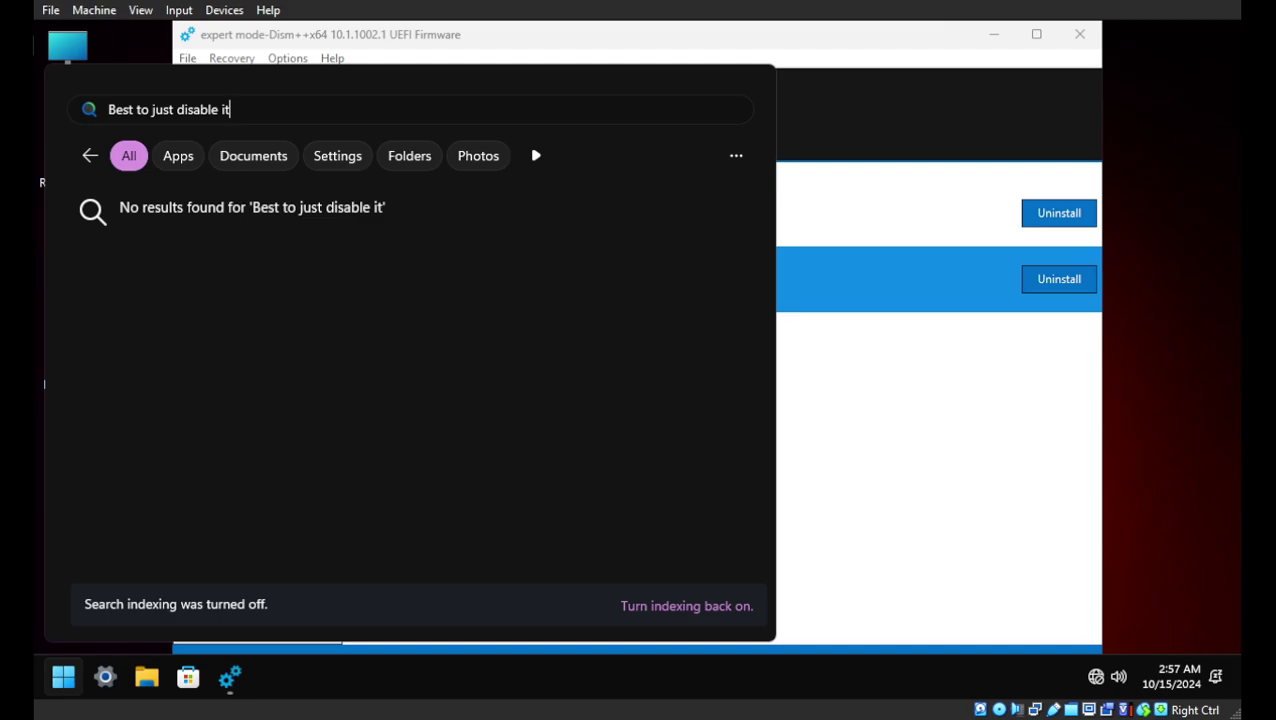
{"action": "type", "text": " trust me"}
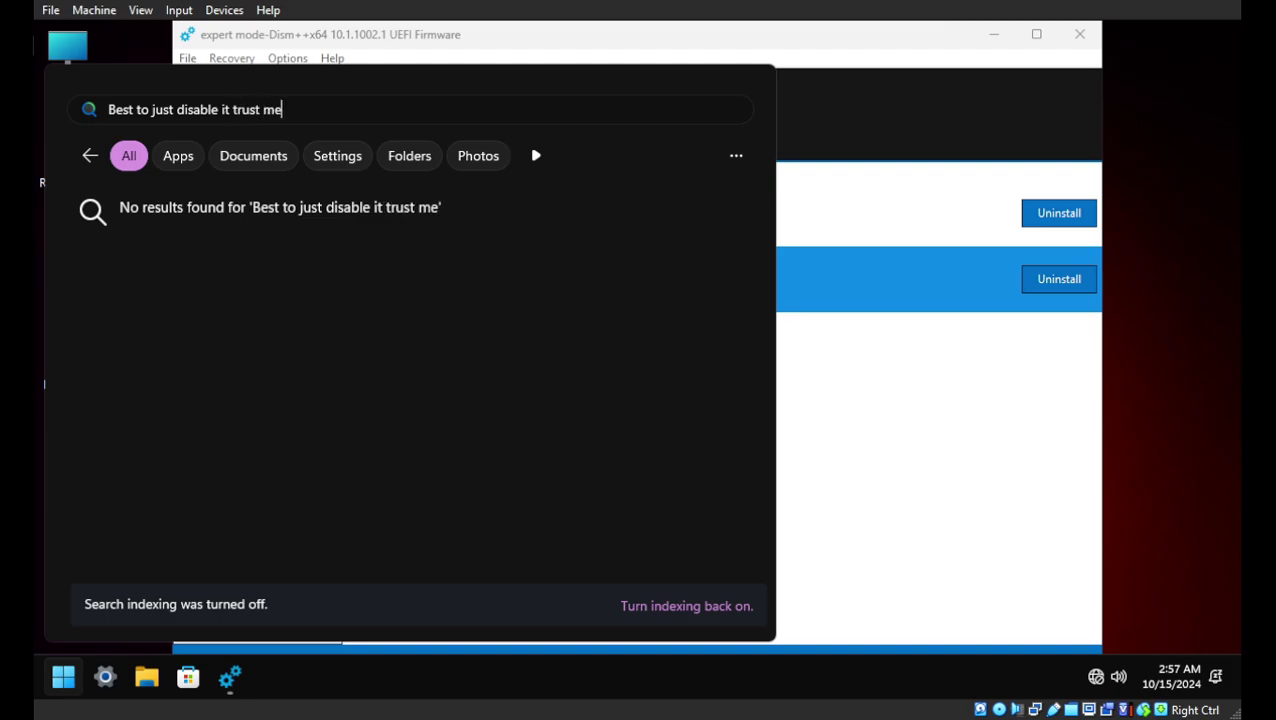
{"action": "key", "text": "Escape"}
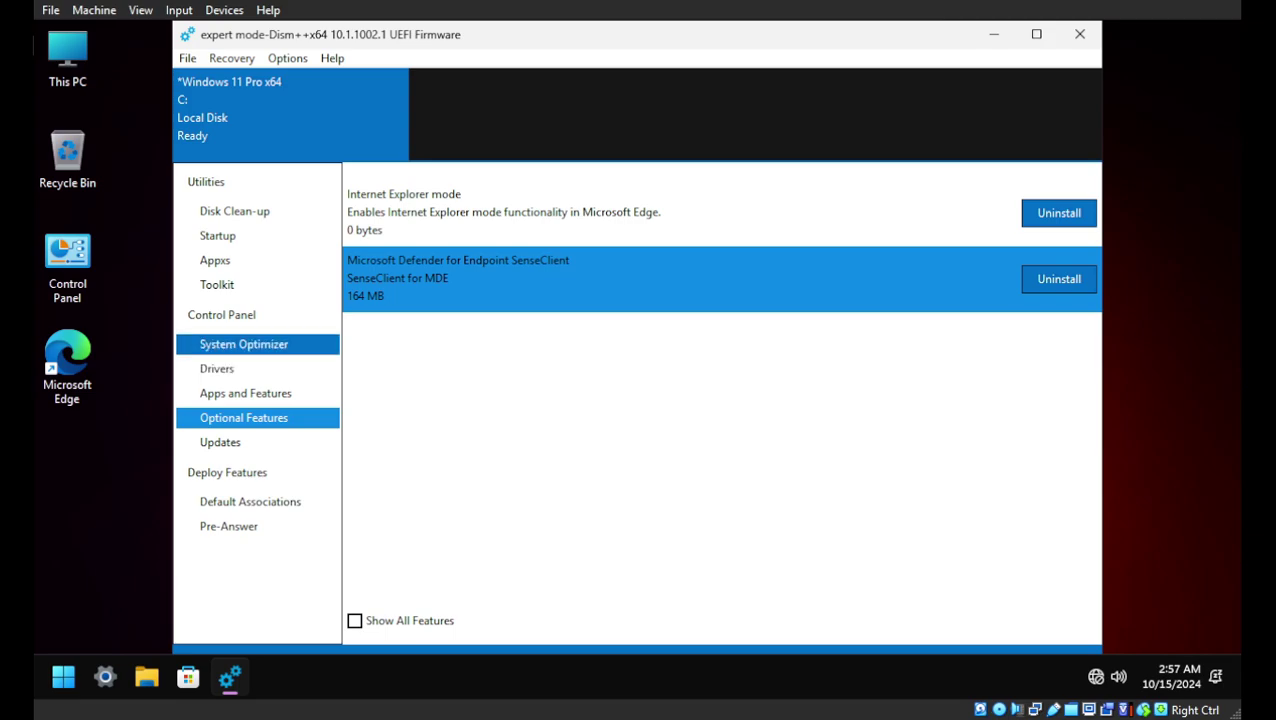
Step: In the provisioned Appx packages, mark Clipchamp, BingNews, BingSearch and BingWeather for removal
{"action": "left_click", "coordinate": [215, 260]}
{"action": "left_click", "coordinate": [628, 186]}
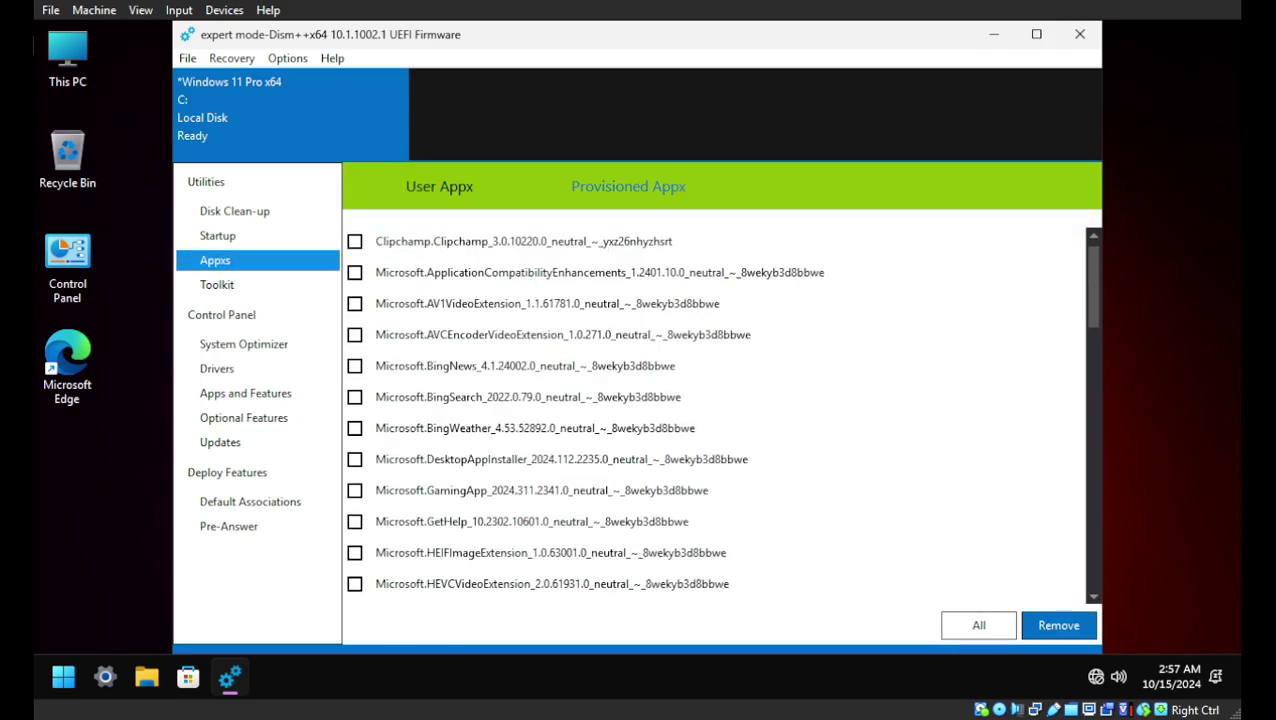
{"action": "left_click", "coordinate": [354, 241]}
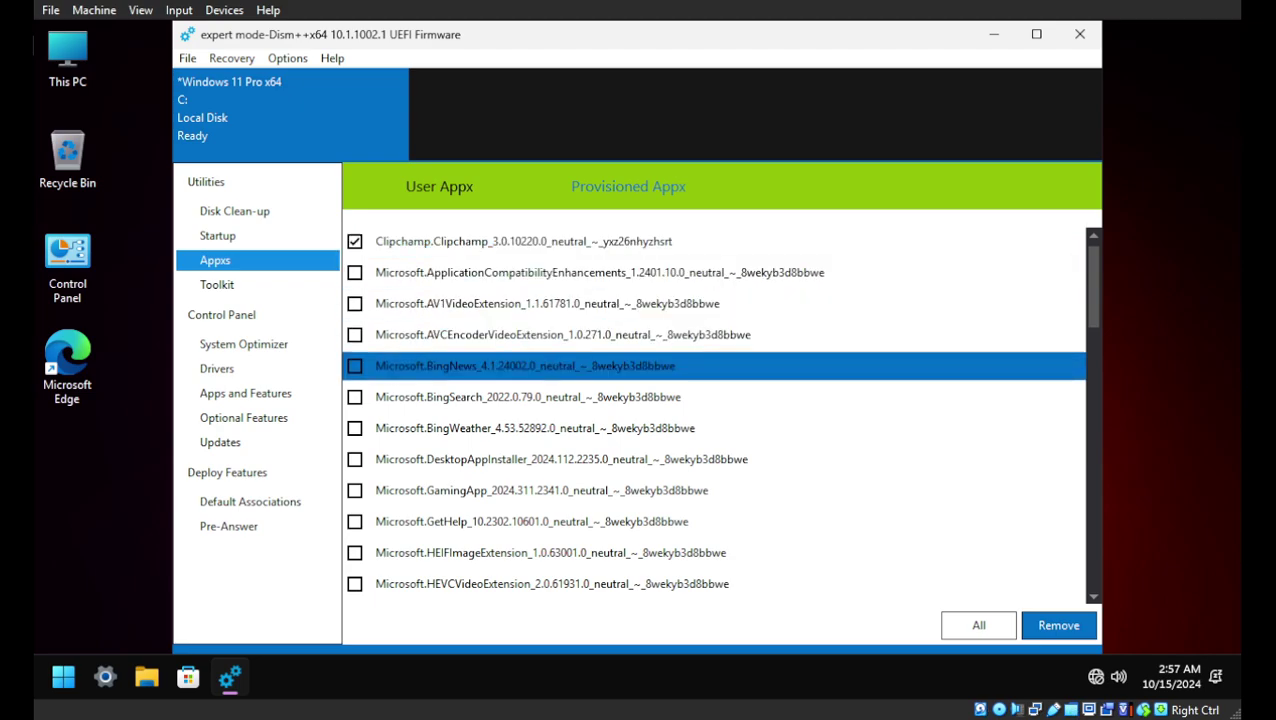
{"action": "left_click", "coordinate": [355, 366]}
{"action": "left_click", "coordinate": [355, 397]}
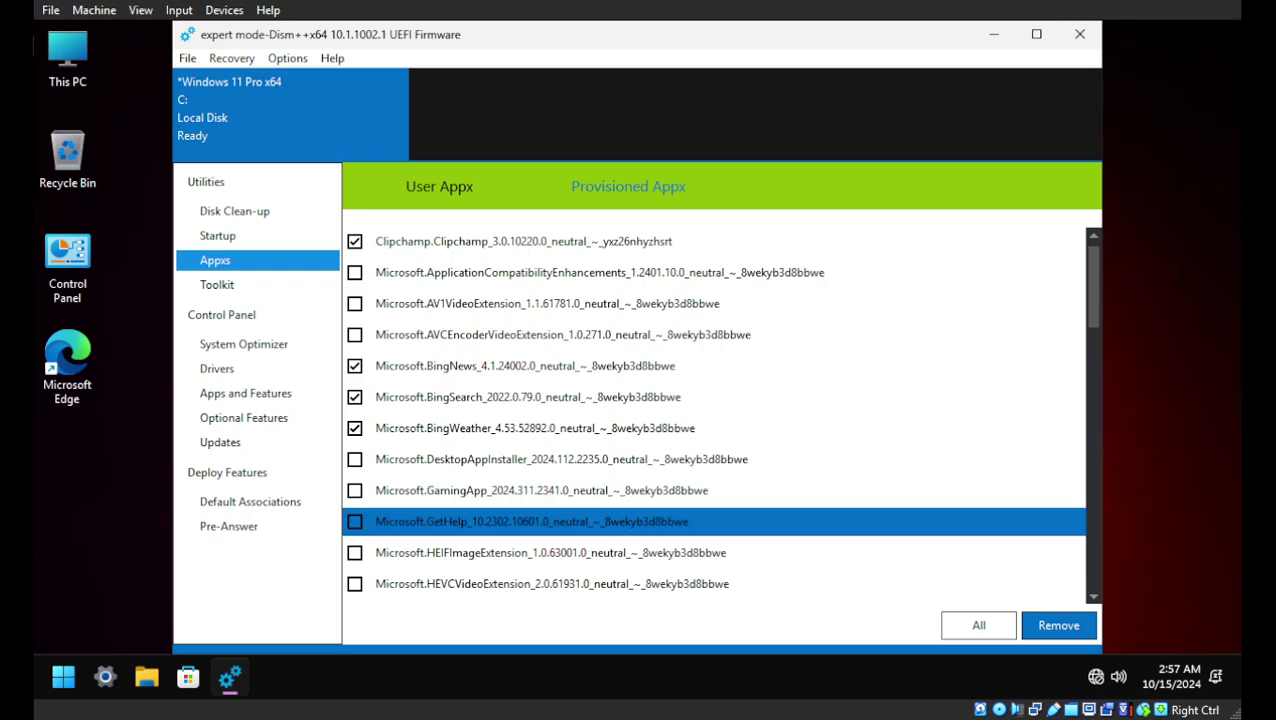
Step: Mark the user apps Microsoft.GetHelp and Microsoft.HEIFImageExtension for removal
{"action": "scroll", "coordinate": [530, 521], "scroll_direction": "down", "scroll_amount": 2}
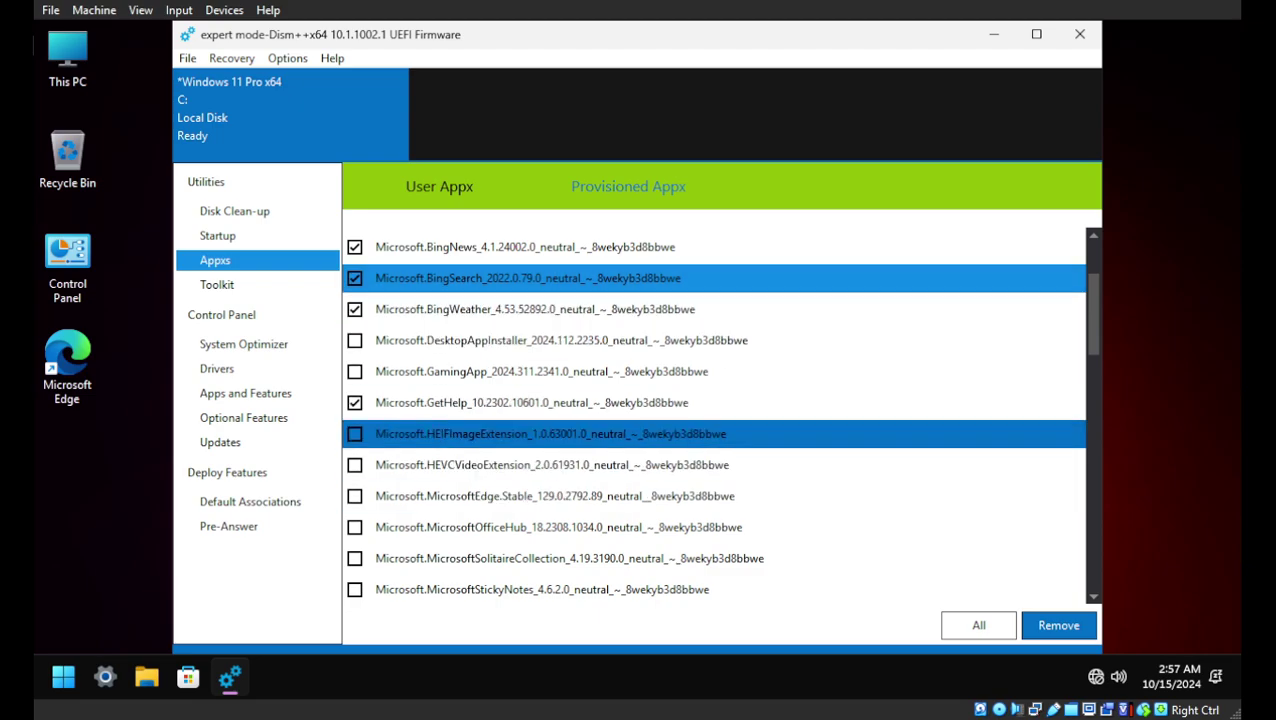
{"action": "scroll", "coordinate": [355, 433], "scroll_direction": "down", "scroll_amount": 2}
{"action": "left_click", "coordinate": [355, 374]}
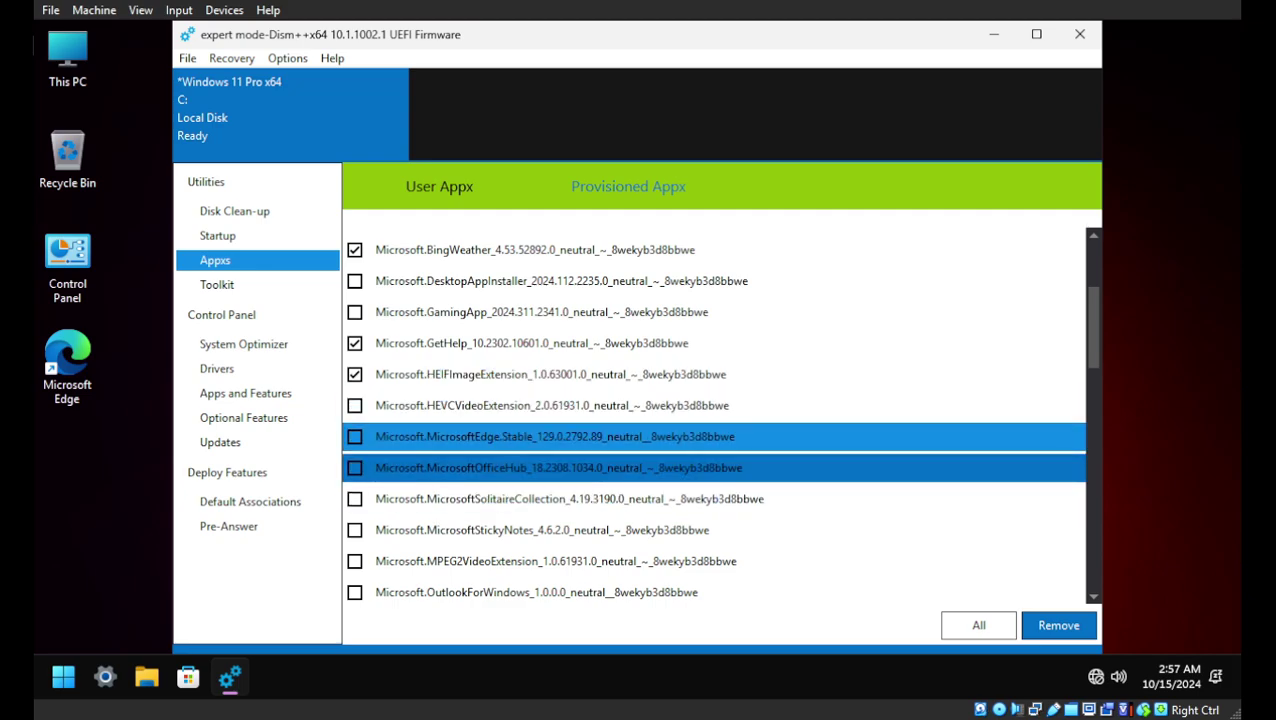
Step: Mark MicrosoftOfficeHub, MicrosoftSolitaireCollection, MicrosoftStickyNotes, OutlookForWindows and PowerAutomateDesktop for removal
{"action": "scroll", "coordinate": [560, 467], "scroll_direction": "down", "scroll_amount": 2}
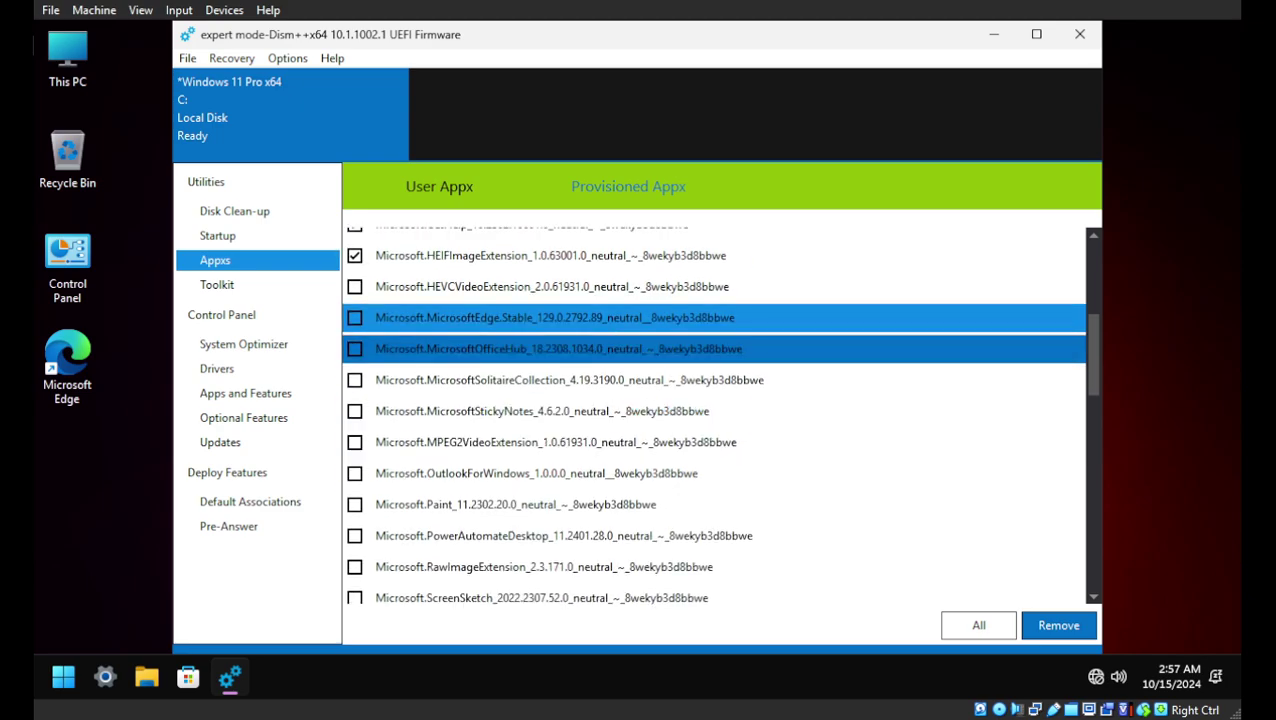
{"action": "left_click", "coordinate": [354, 349]}
{"action": "left_click", "coordinate": [354, 380]}
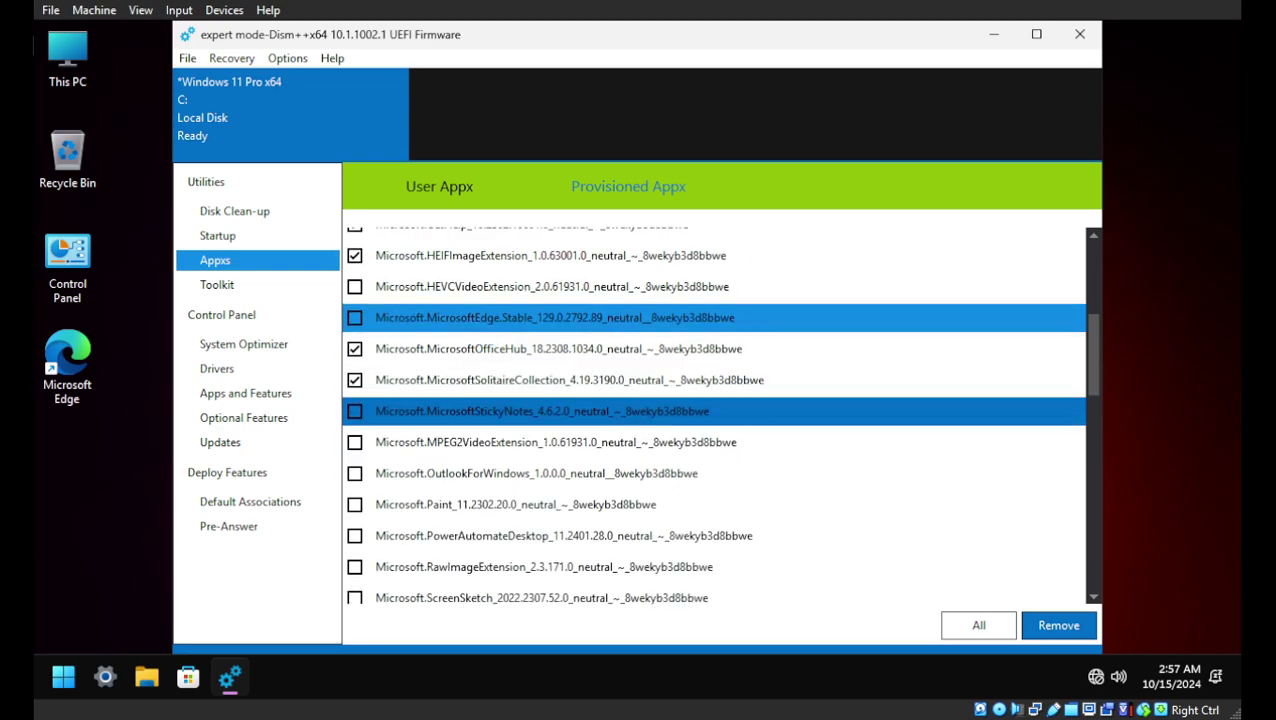
{"action": "left_click", "coordinate": [354, 411]}
{"action": "left_click", "coordinate": [354, 473]}
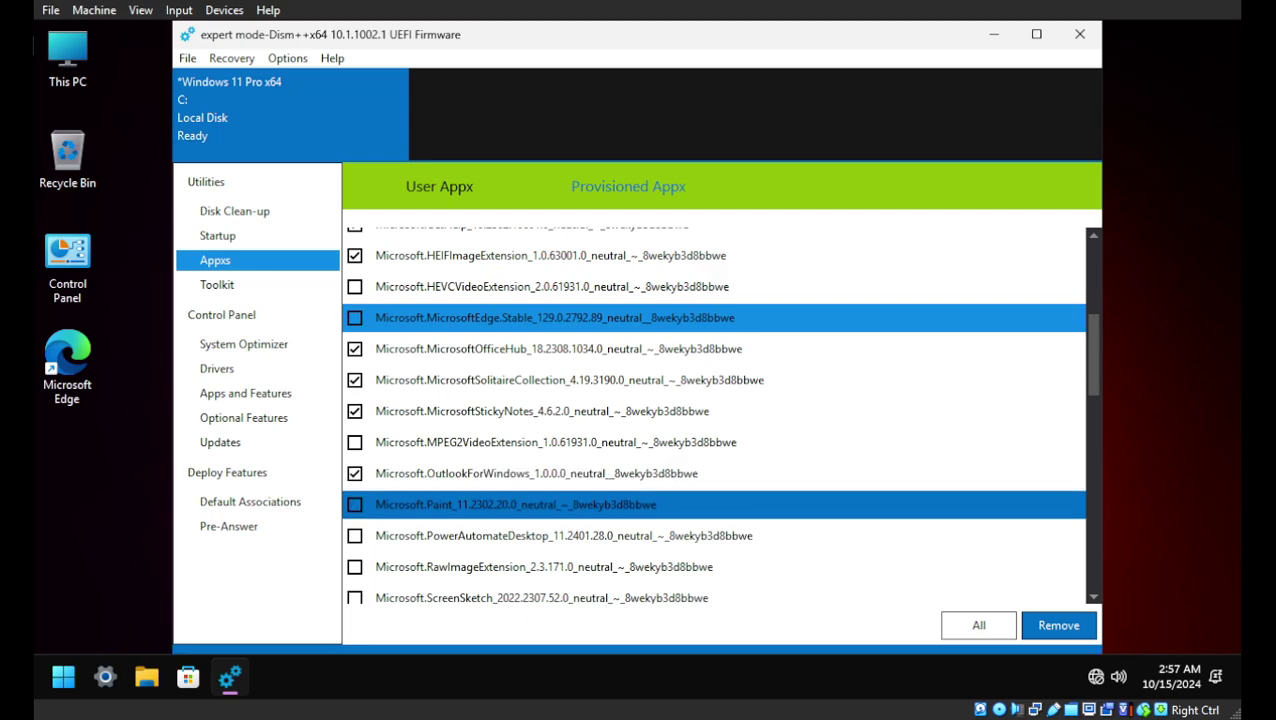
{"action": "scroll", "coordinate": [715, 535], "scroll_direction": "down", "scroll_amount": 1}
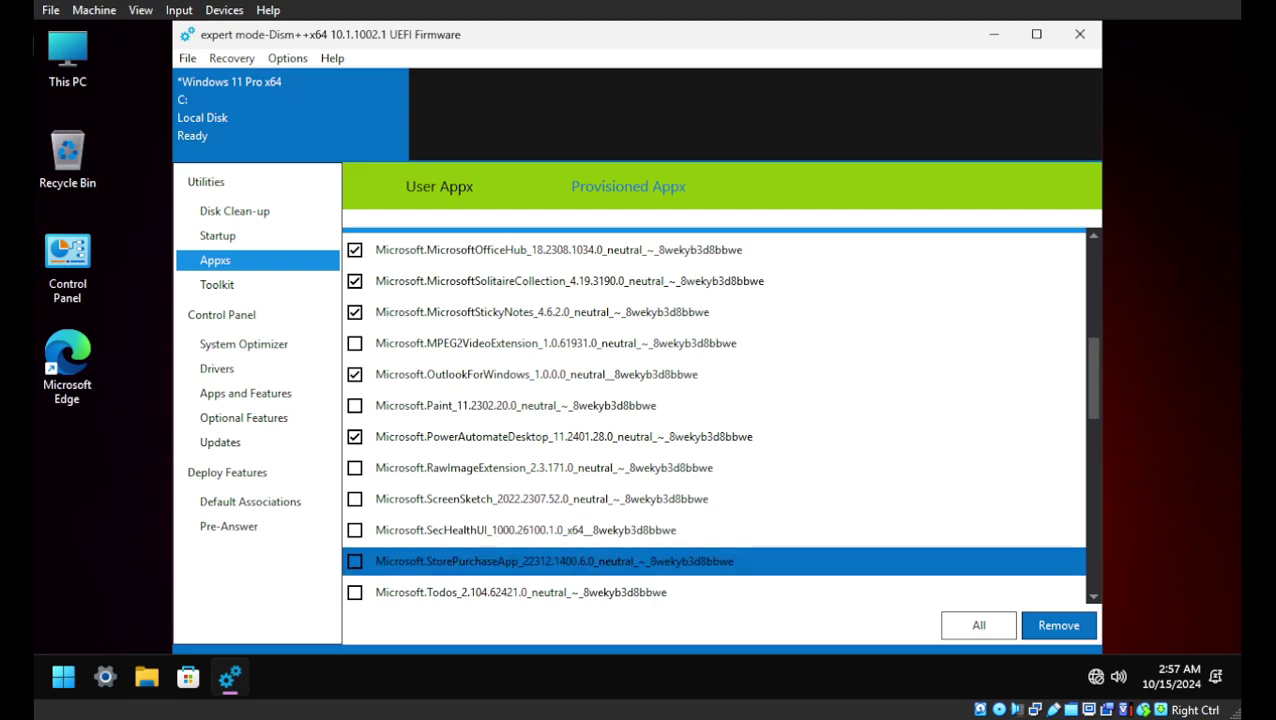
Step: Mark Microsoft.SecHealthUI, StorePurchaseApp, Todos and Windows.DevHome for removal in the user app list
{"action": "scroll", "coordinate": [700, 561], "scroll_direction": "down", "scroll_amount": 3}
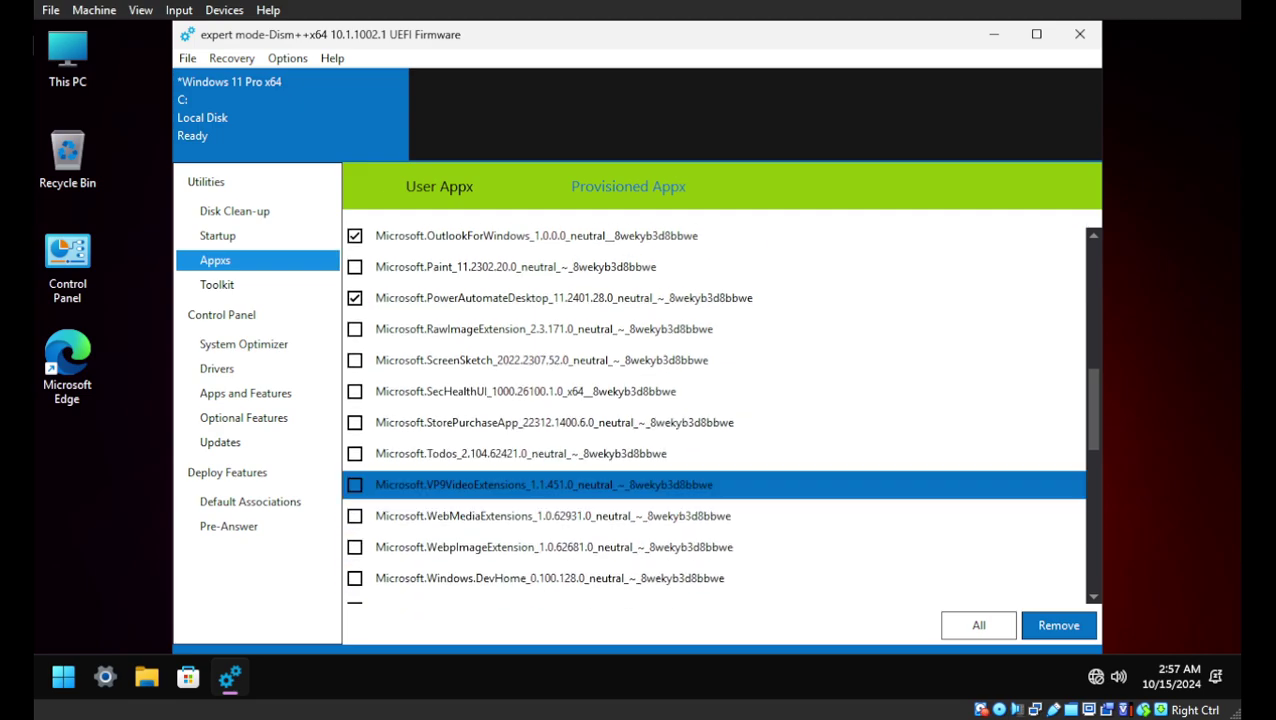
{"action": "left_click", "coordinate": [525, 391]}
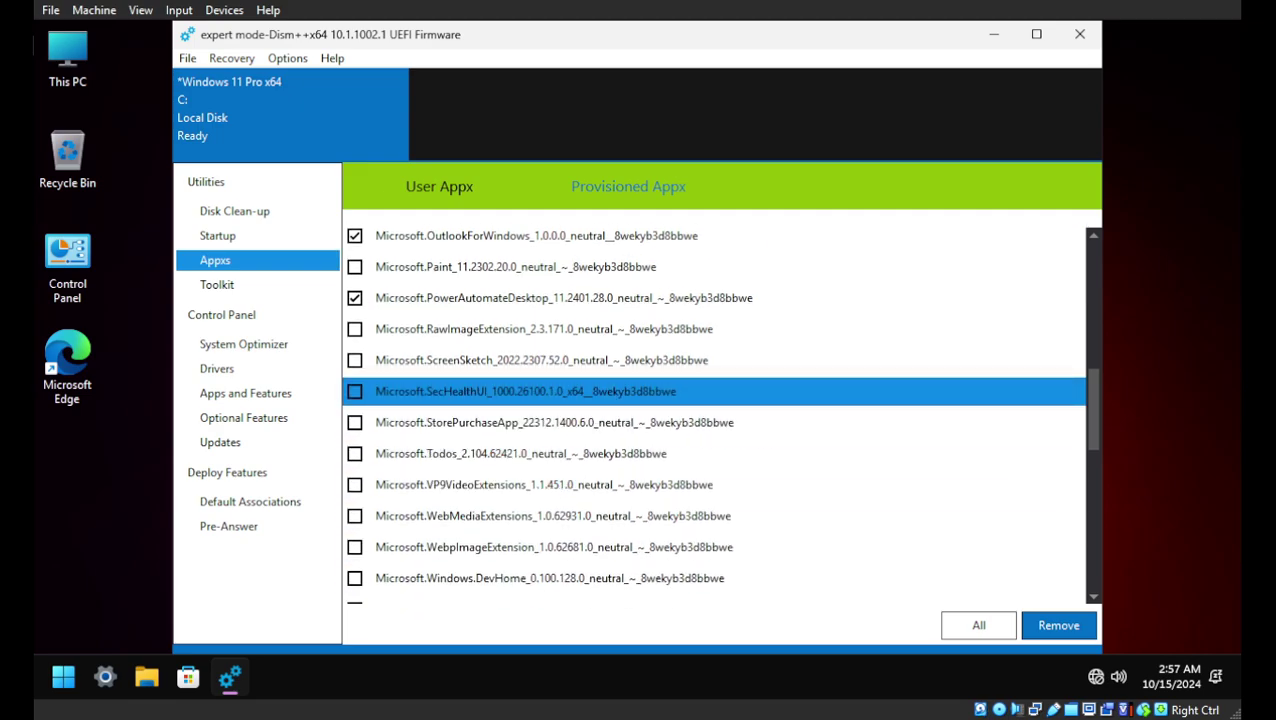
{"action": "left_click", "coordinate": [354, 391]}
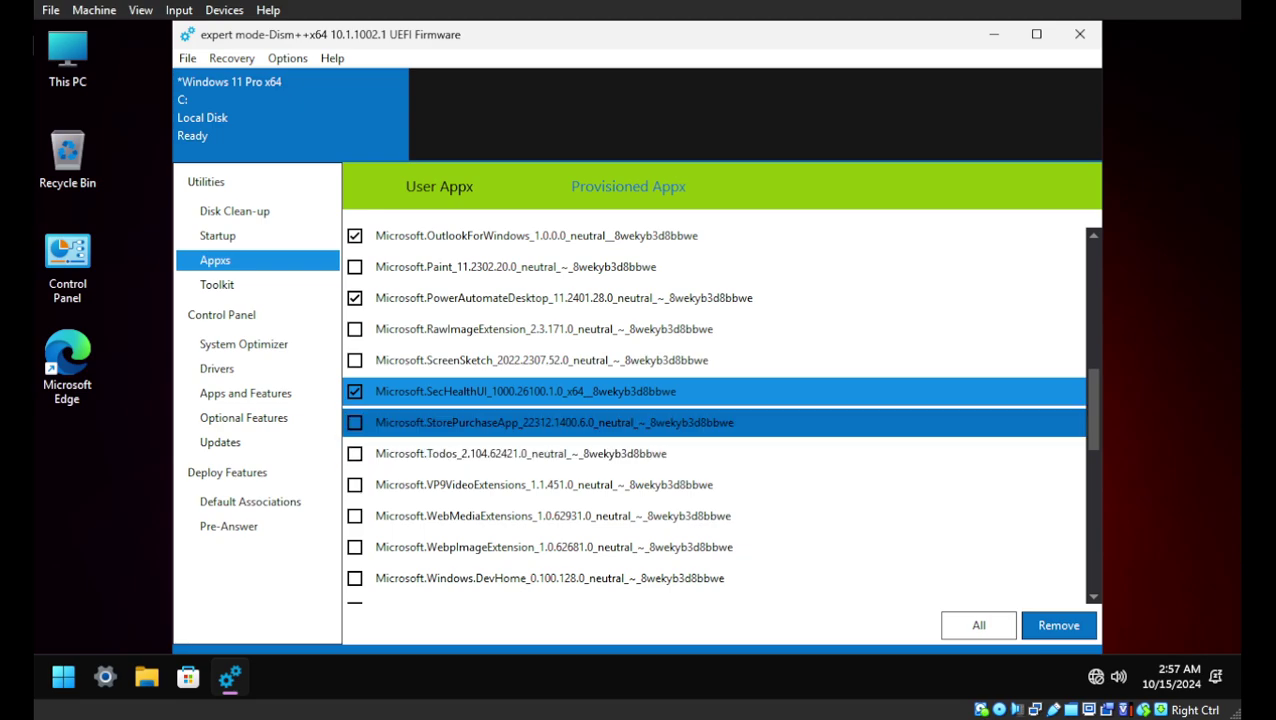
{"action": "left_click", "coordinate": [354, 422]}
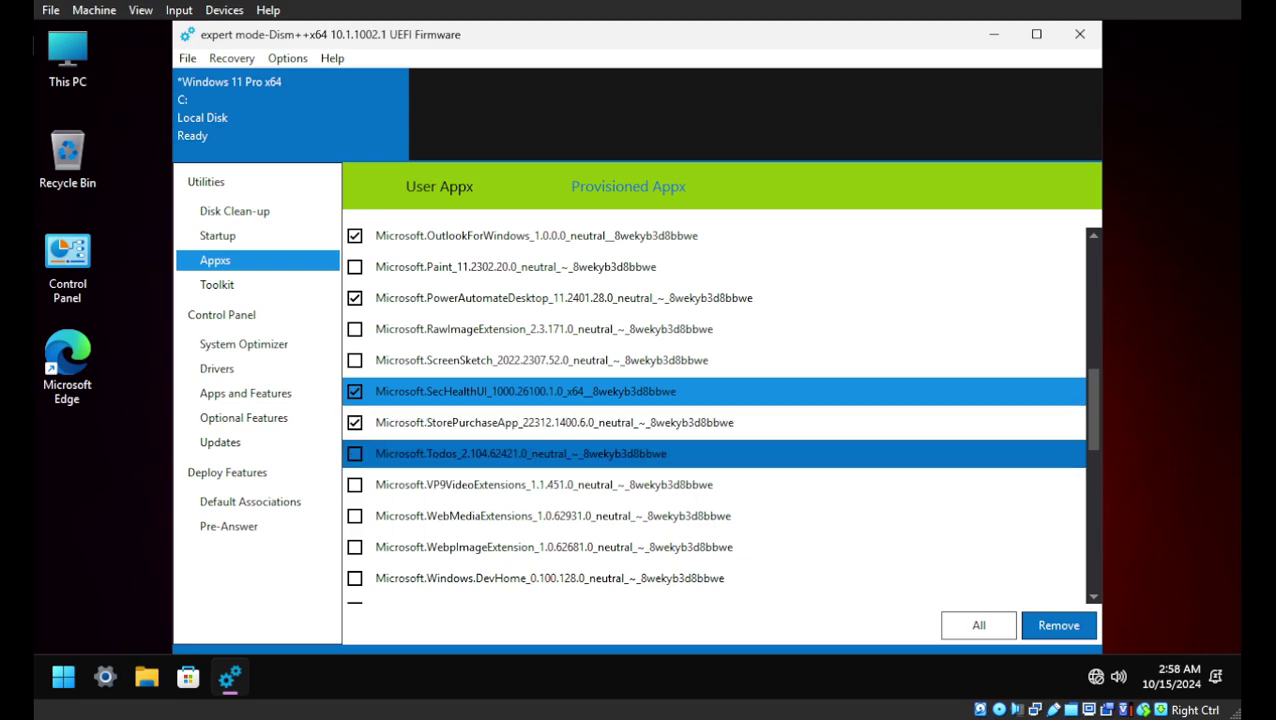
{"action": "scroll", "coordinate": [354, 453], "scroll_direction": "down", "scroll_amount": 1}
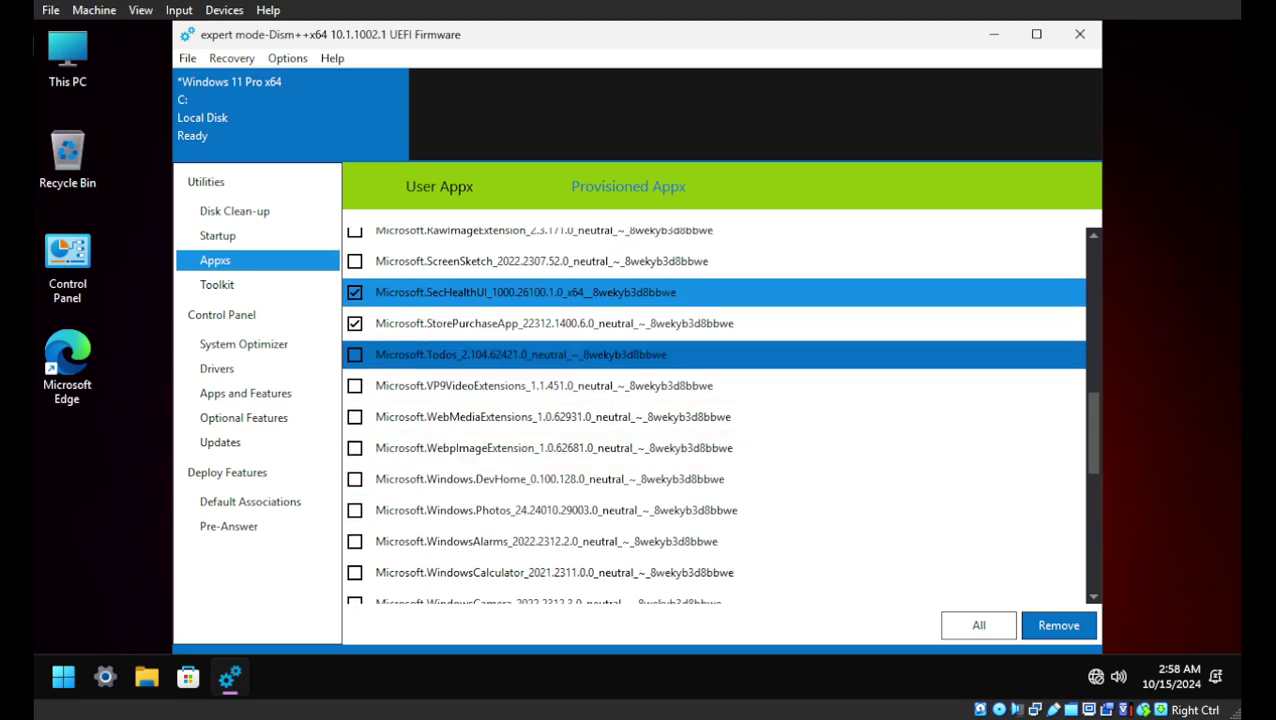
{"action": "left_click", "coordinate": [354, 354]}
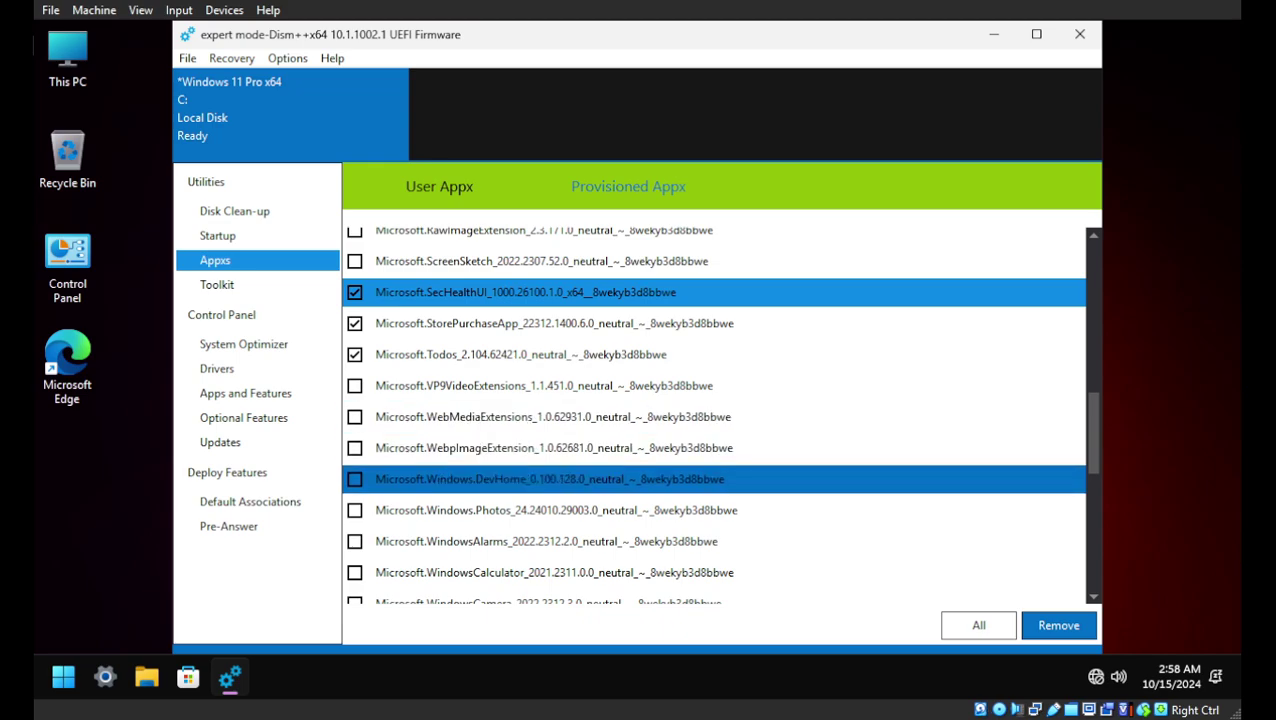
{"action": "left_click", "coordinate": [354, 479]}
Step: Mark Windows.Photos, WindowsAlarms, WindowsCamera, WindowsFeedbackHub and WindowsSoundRecorder for removal
{"action": "scroll", "coordinate": [354, 460], "scroll_direction": "down", "scroll_amount": 2}
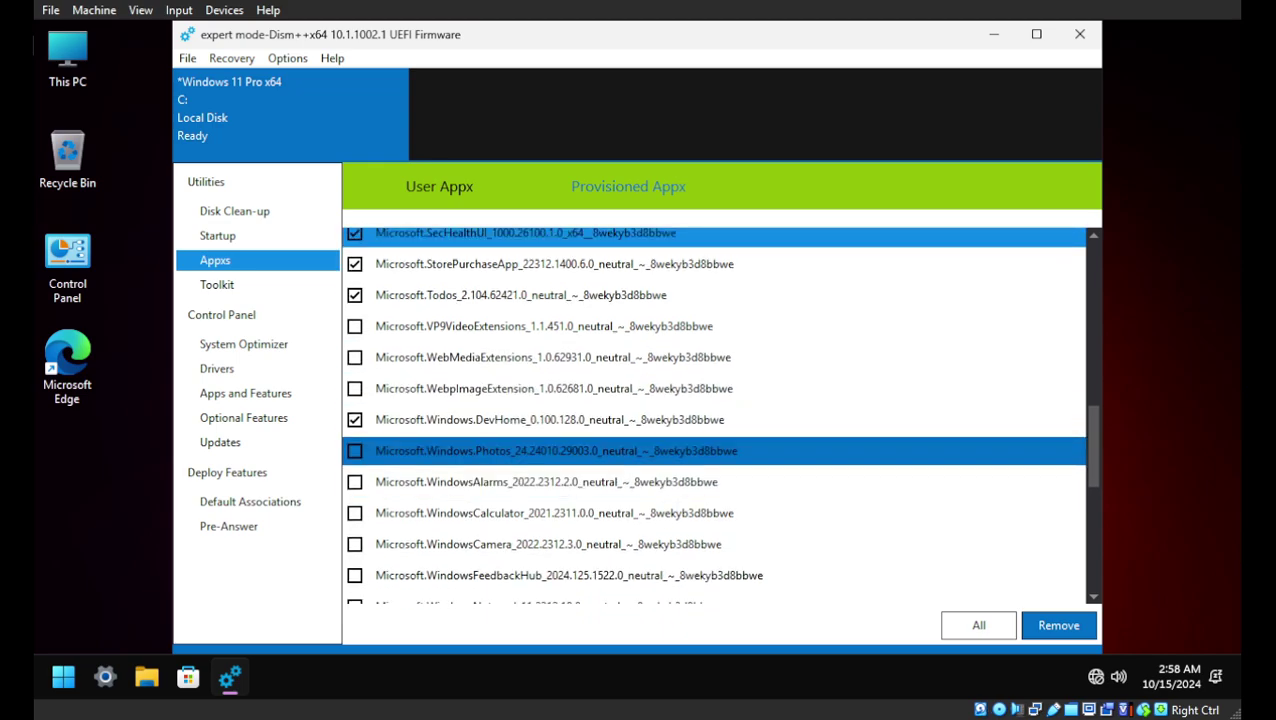
{"action": "left_click", "coordinate": [354, 451]}
{"action": "left_click", "coordinate": [354, 482]}
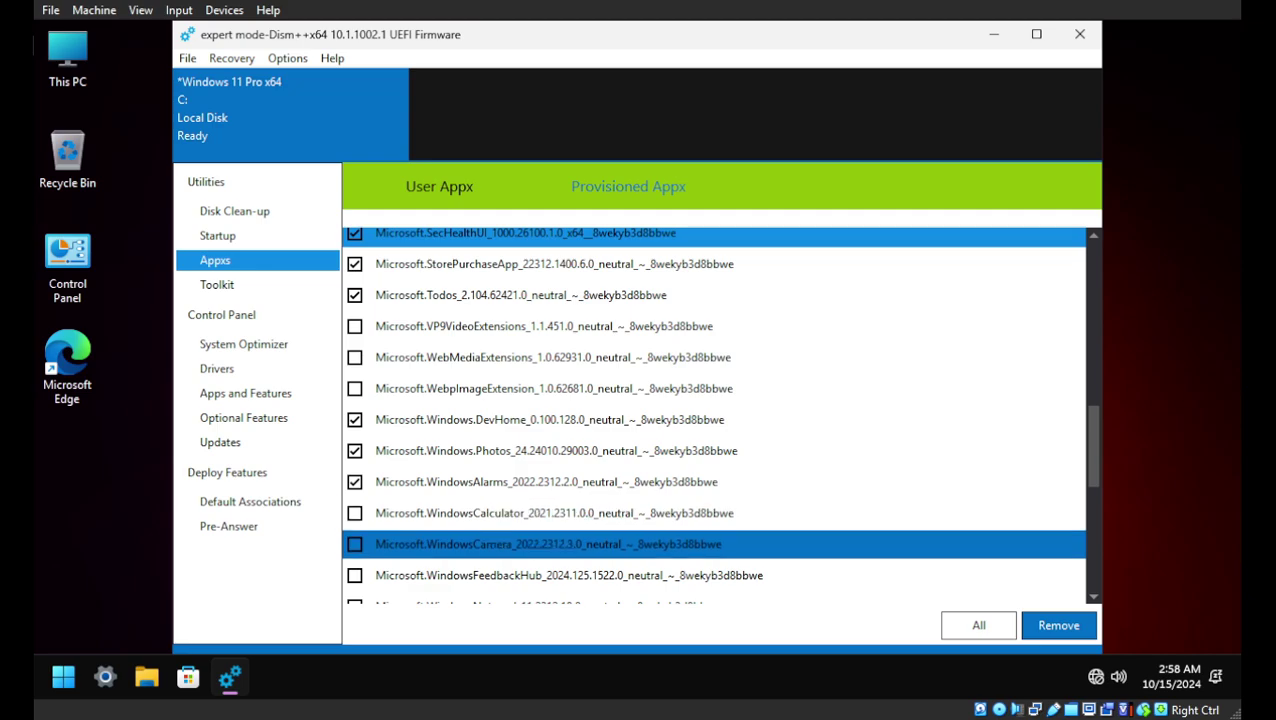
{"action": "scroll", "coordinate": [354, 544], "scroll_direction": "down", "scroll_amount": 2}
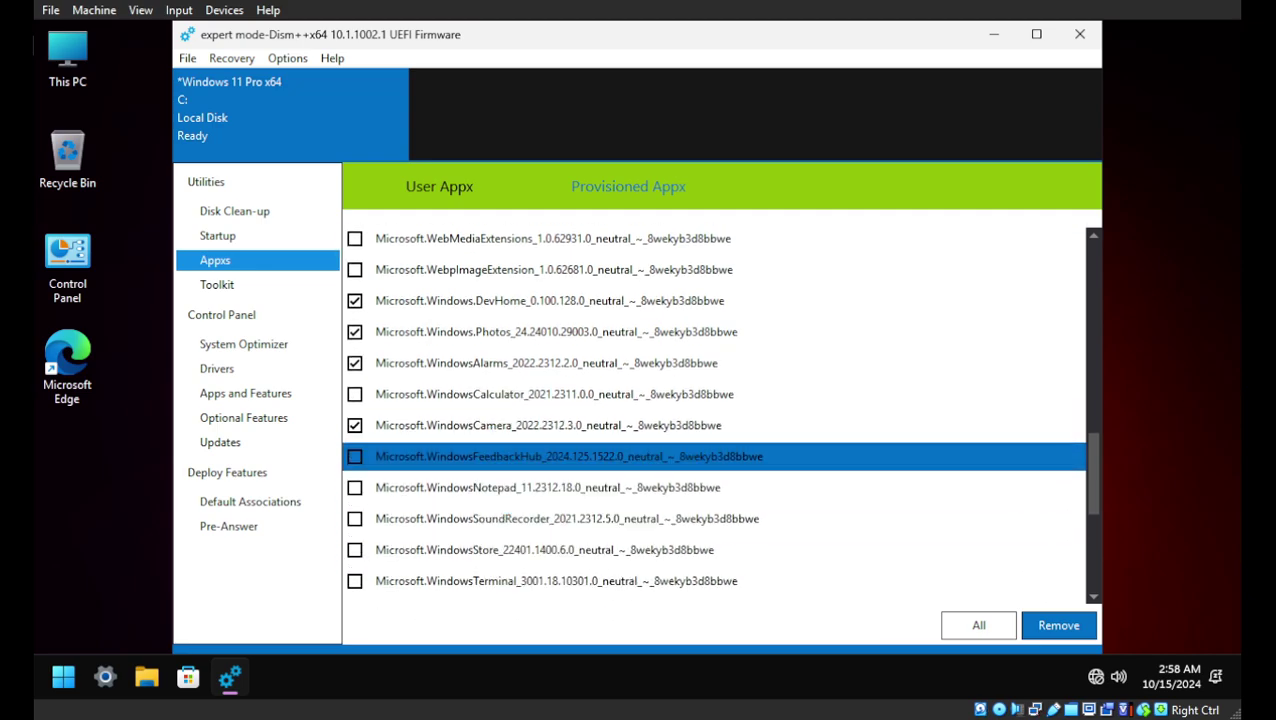
{"action": "left_click", "coordinate": [354, 456]}
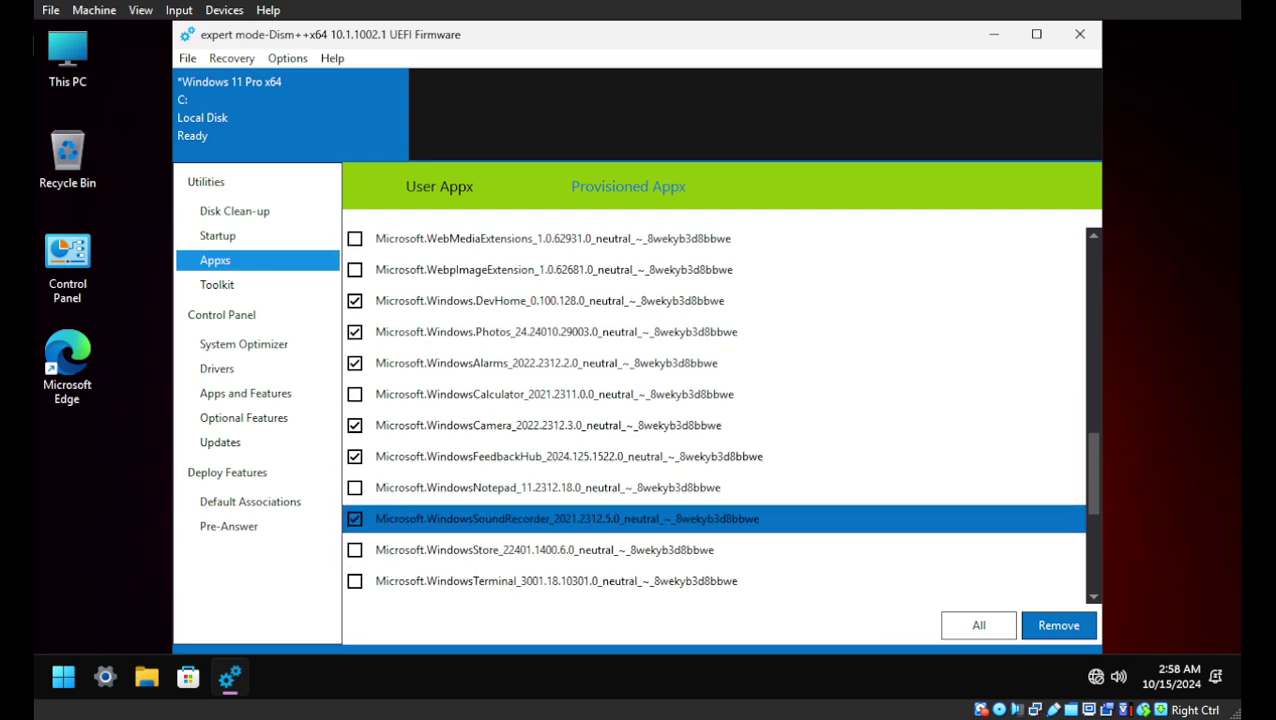
{"action": "scroll", "coordinate": [354, 518], "scroll_direction": "down", "scroll_amount": 1}
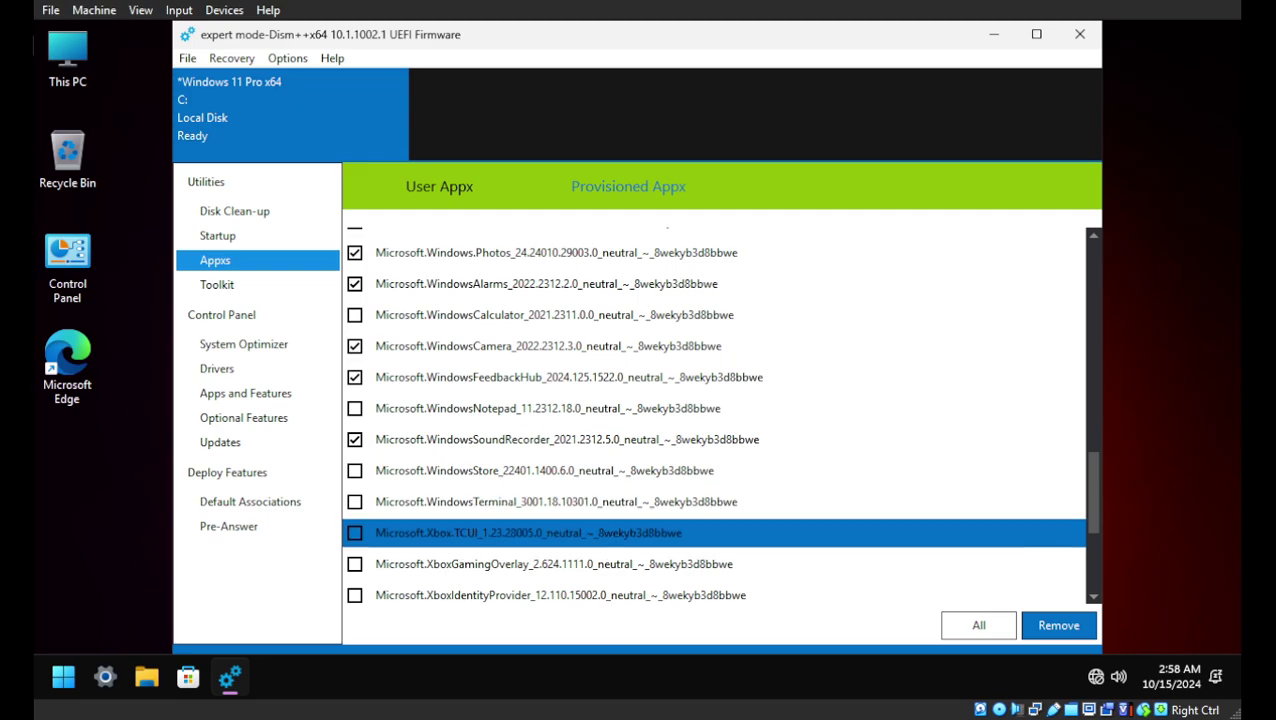
Step: Mark Xbox.TCUI, XboxGamingOverlay, XboxSpeechToTextOverlay and YourPhone for removal
{"action": "scroll", "coordinate": [720, 436], "scroll_direction": "down", "scroll_amount": 2}
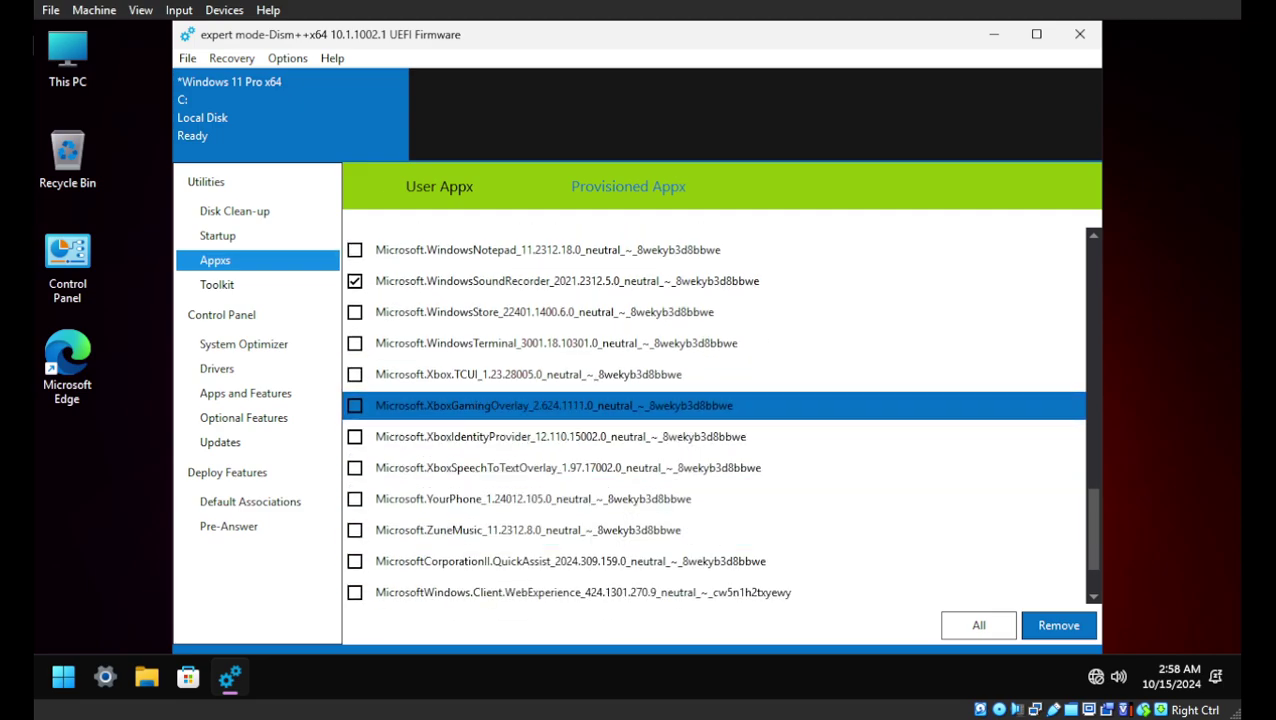
{"action": "left_click", "coordinate": [354, 405]}
{"action": "left_click", "coordinate": [354, 467]}
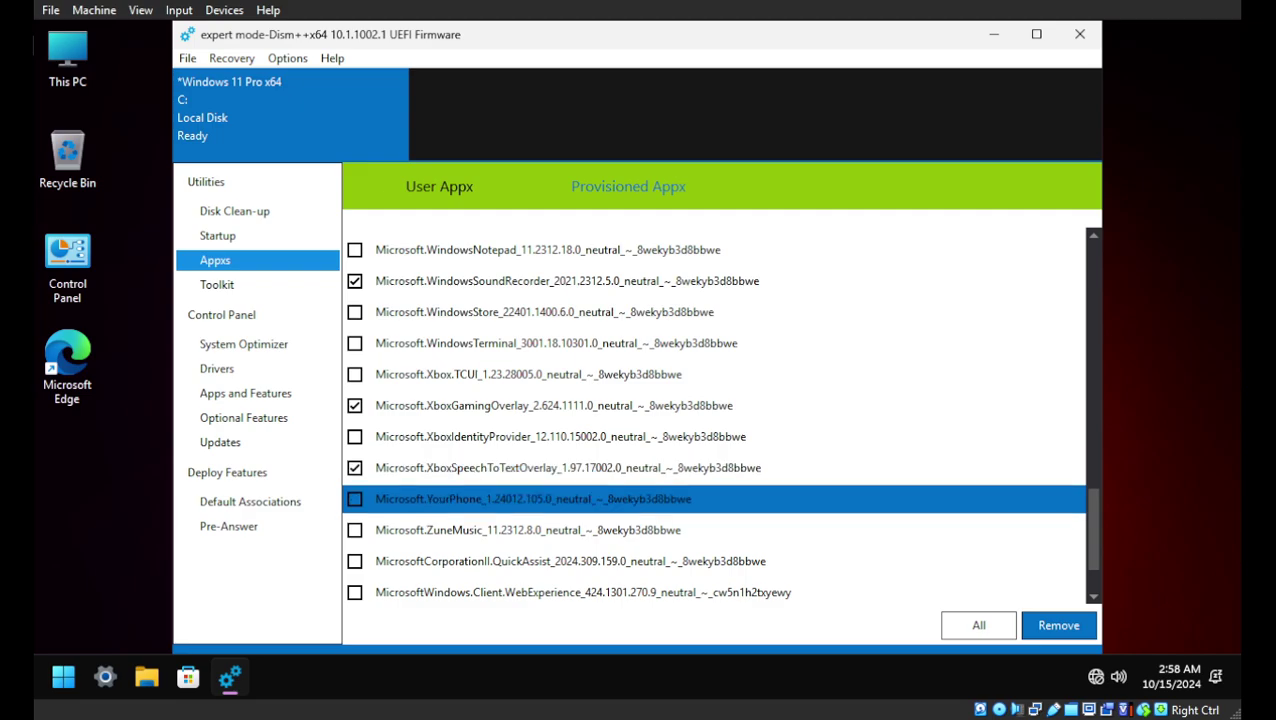
{"action": "left_click", "coordinate": [354, 498]}
{"action": "left_click", "coordinate": [354, 374]}
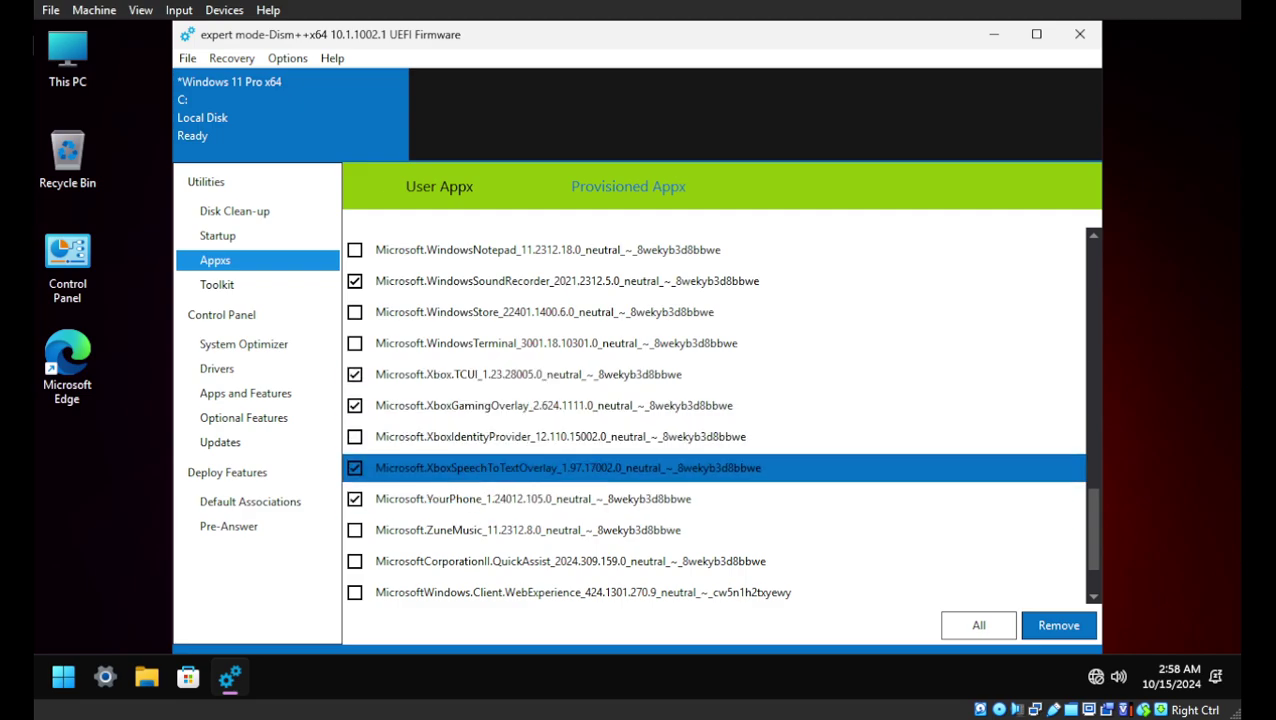
Step: Mark ZuneMusic, QuickAssist, MicrosoftWindows.CrossDevice and MSTeams for removal at the end of the app list
{"action": "scroll", "coordinate": [600, 560], "scroll_direction": "down", "scroll_amount": 1}
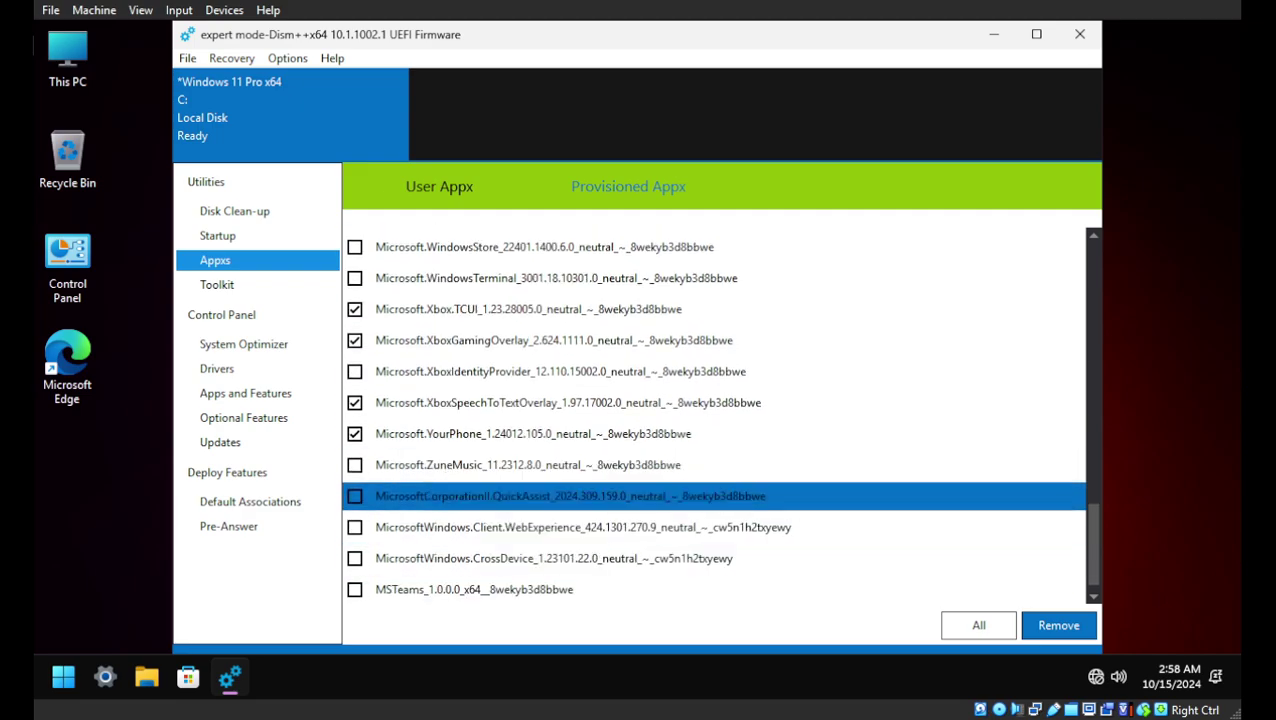
{"action": "left_click", "coordinate": [354, 465]}
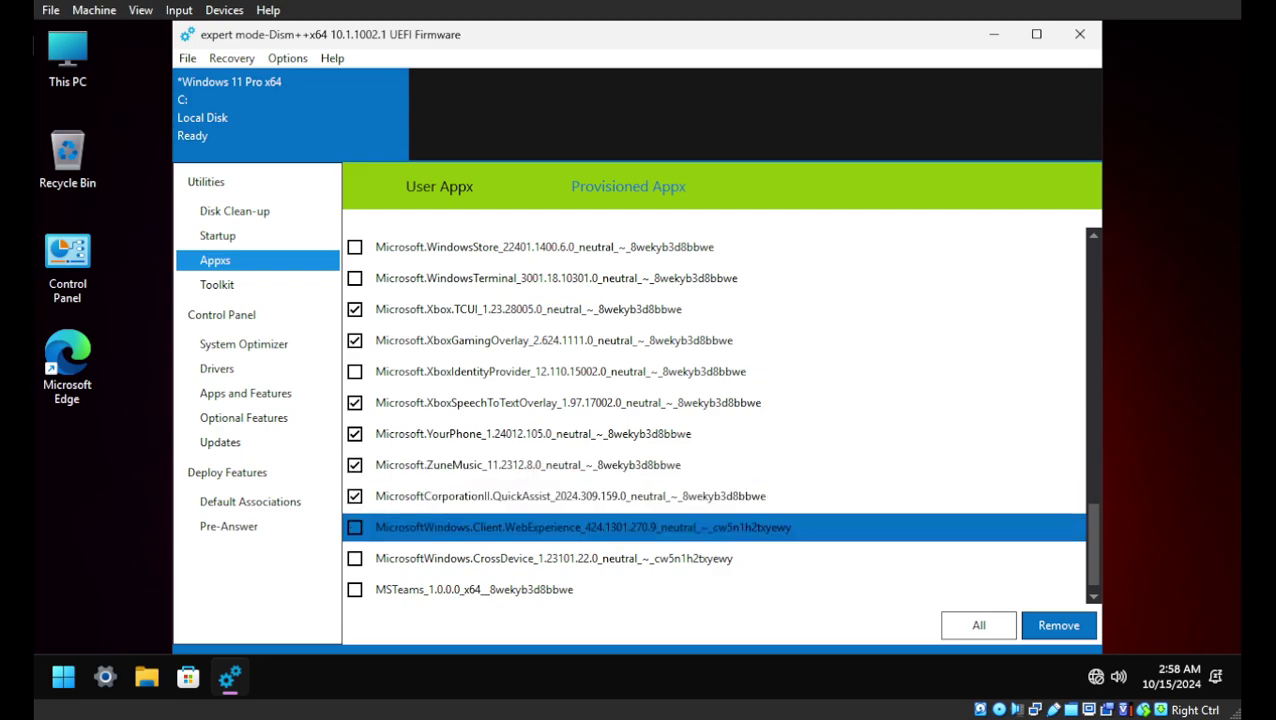
{"action": "left_click", "coordinate": [354, 558]}
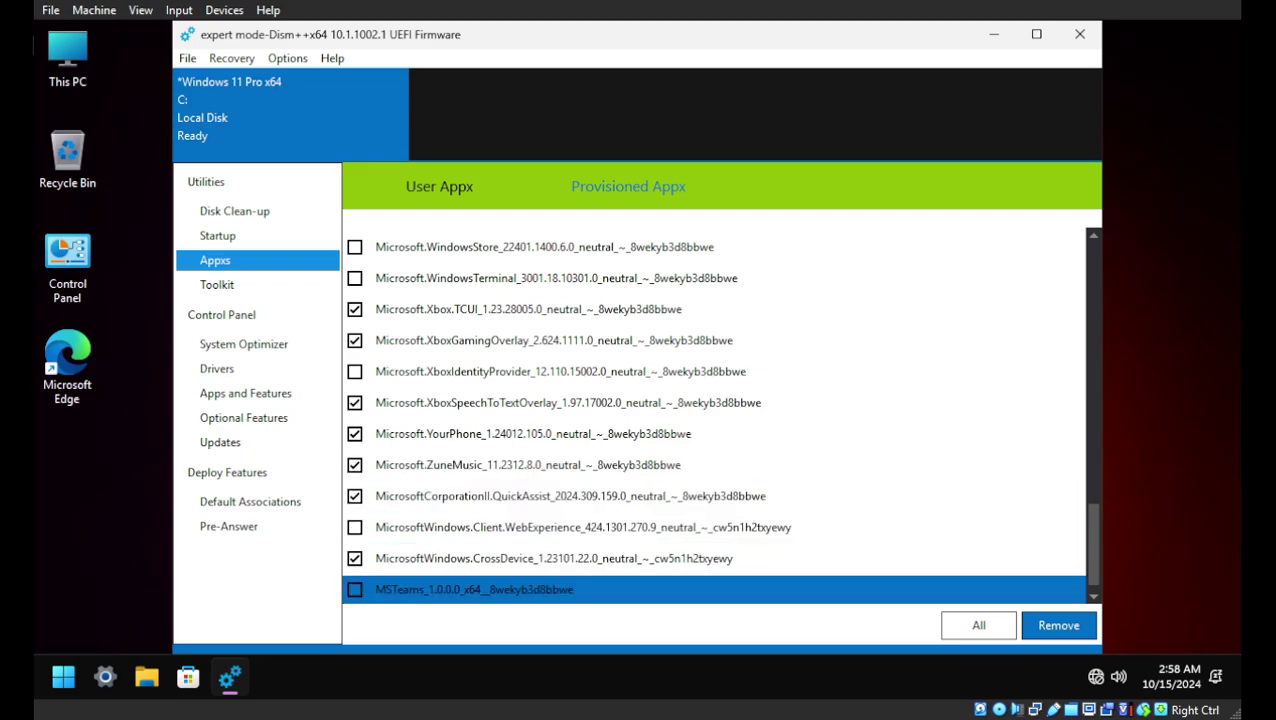
Step: Remove all marked user apps but decline the removal of Microsoft.StorePurchaseApp
{"action": "left_click", "coordinate": [1058, 625]}
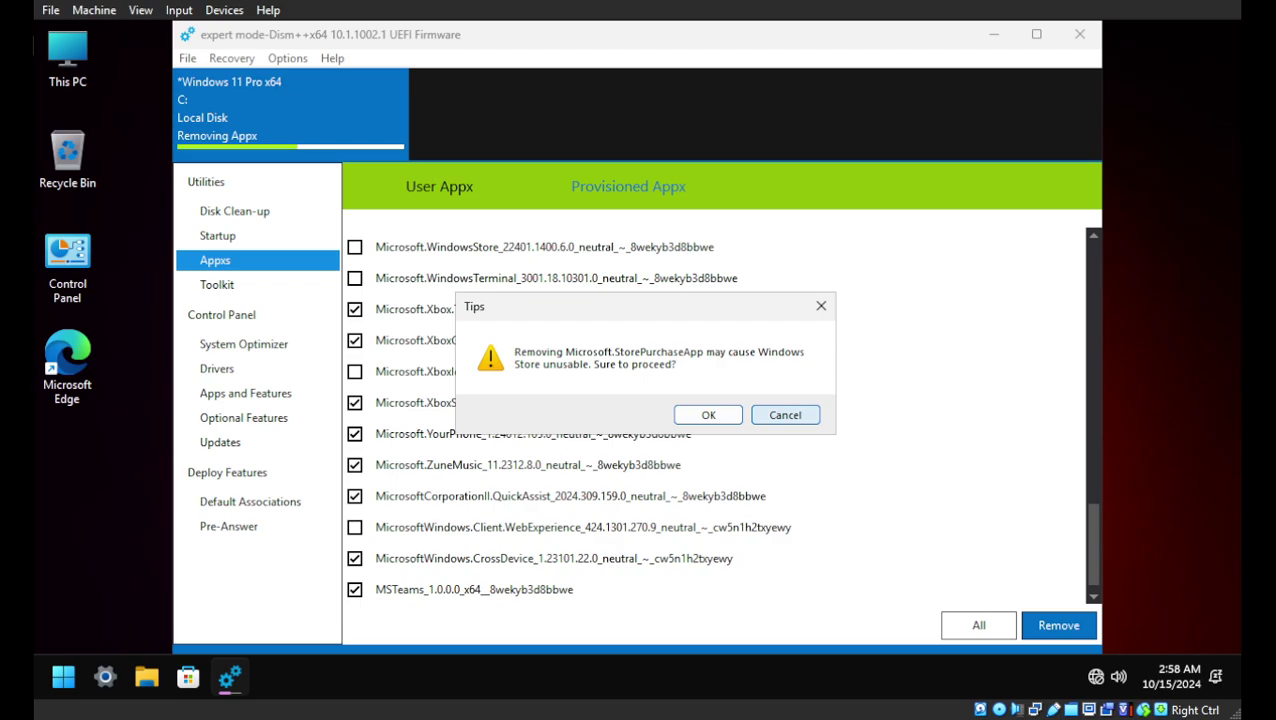
{"action": "left_click", "coordinate": [785, 414]}
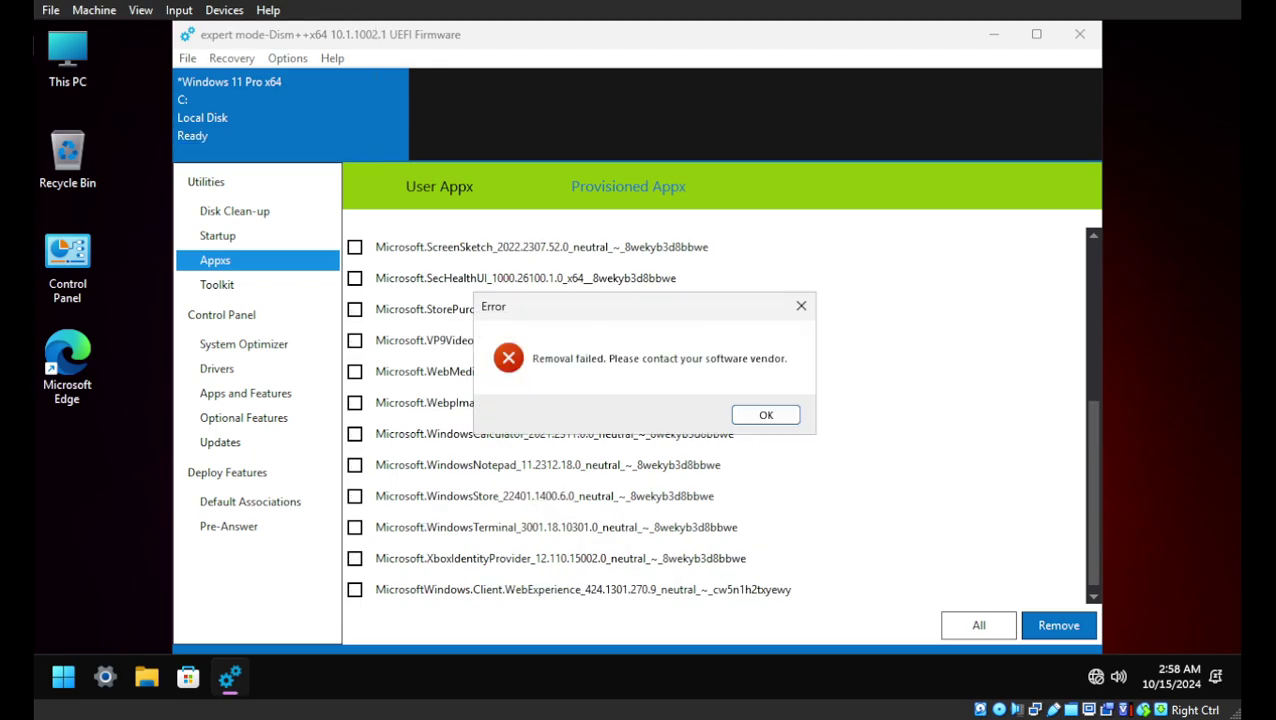
{"action": "left_click", "coordinate": [785, 414]}
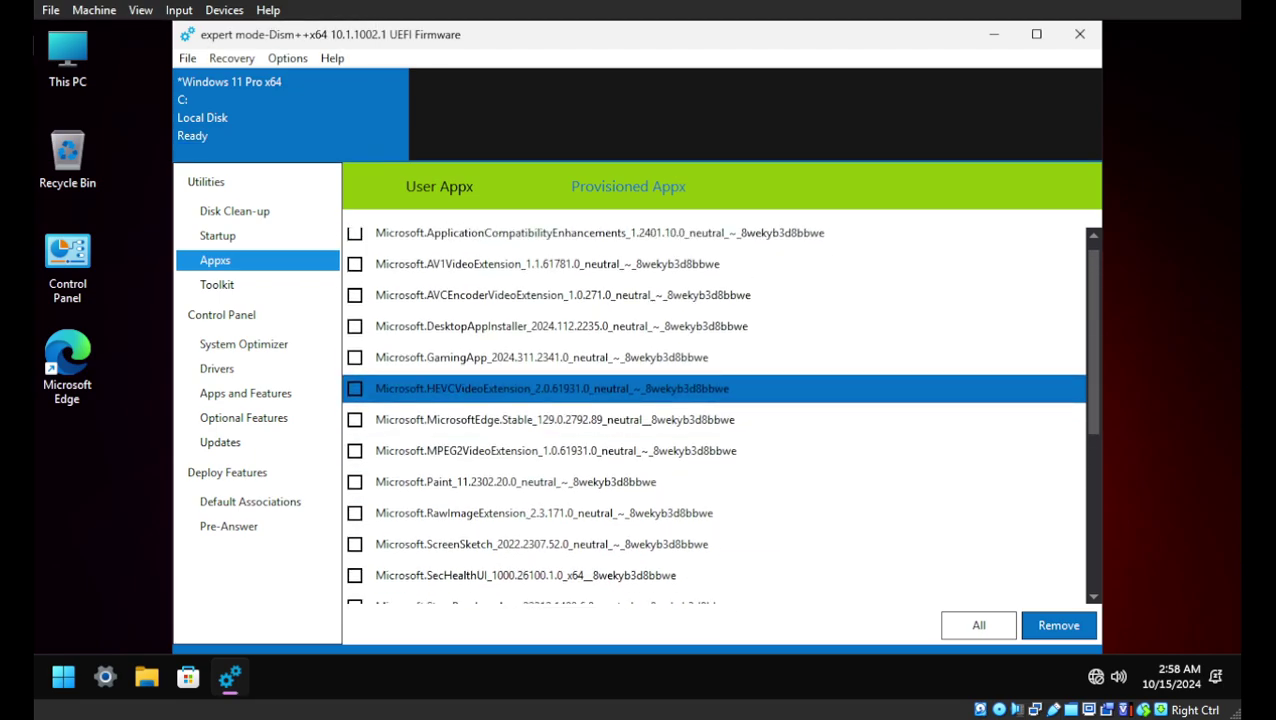
Step: Review the remaining user apps in the list for any that should still be removed
{"action": "scroll", "coordinate": [715, 388], "scroll_direction": "down", "scroll_amount": 5}
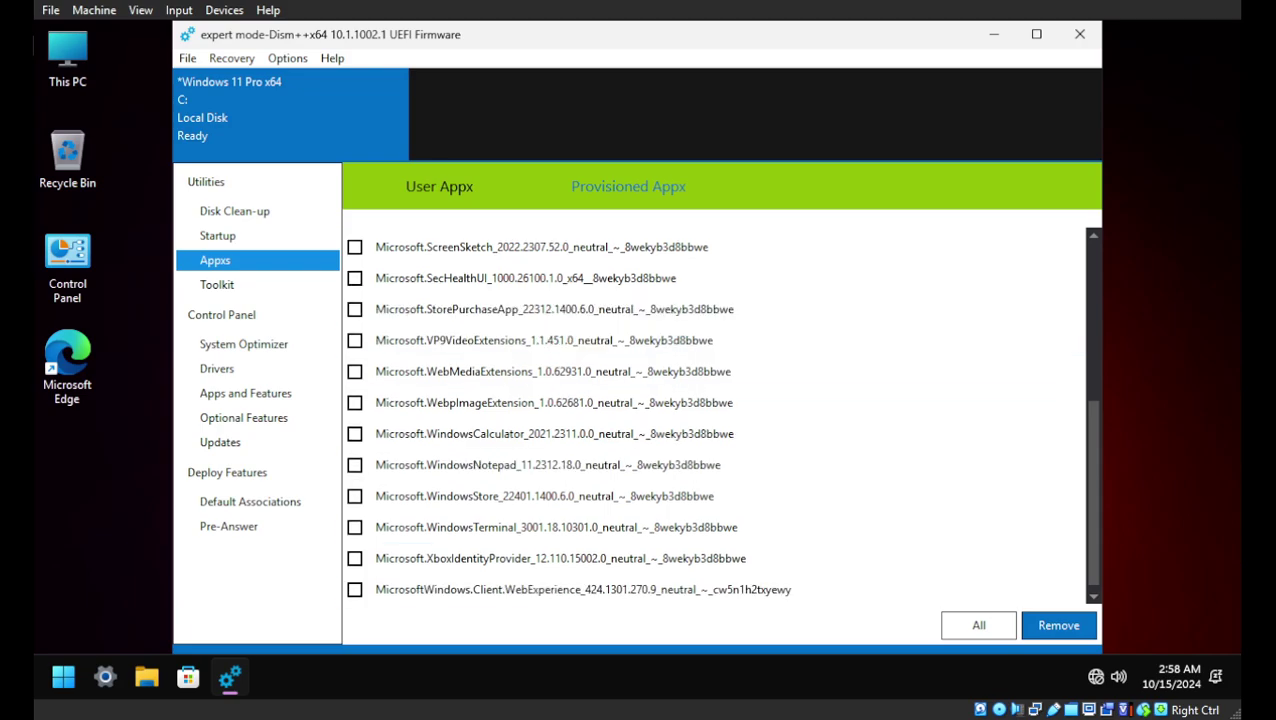
{"action": "left_click", "coordinate": [583, 589]}
{"action": "left_click", "coordinate": [560, 558]}
{"action": "left_click", "coordinate": [556, 527]}
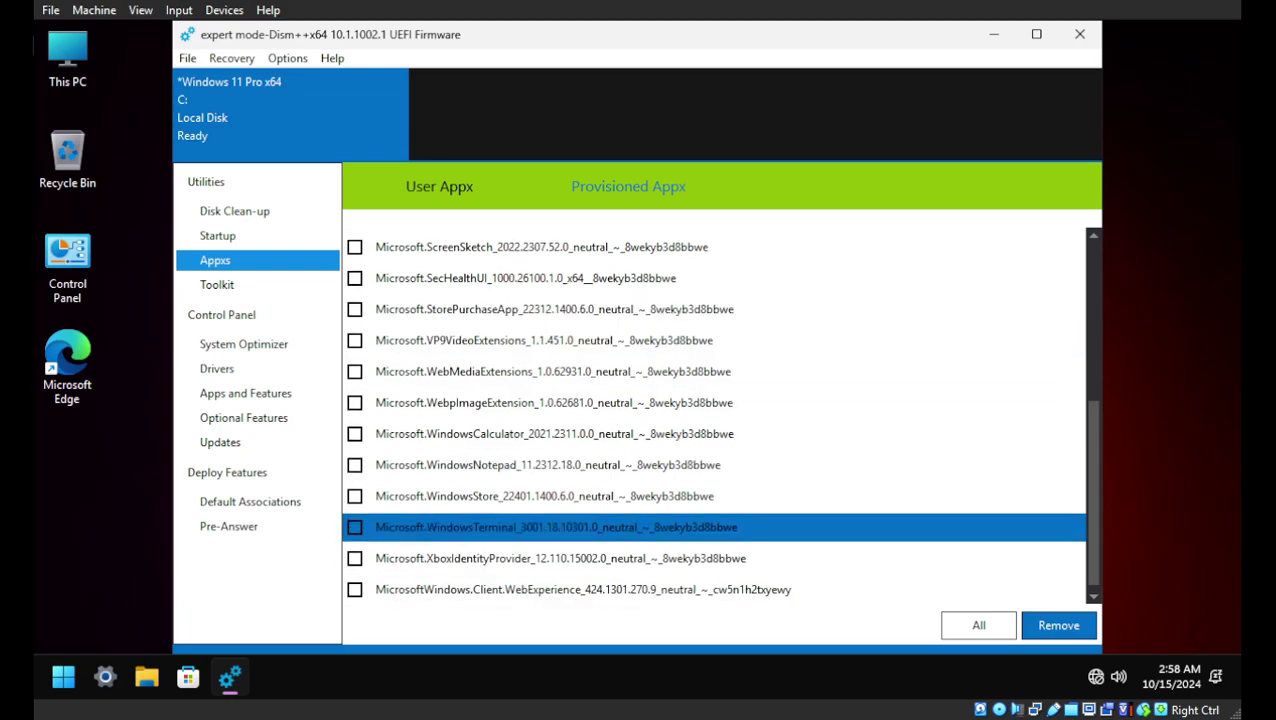
{"action": "left_click", "coordinate": [544, 496]}
{"action": "left_click", "coordinate": [547, 465]}
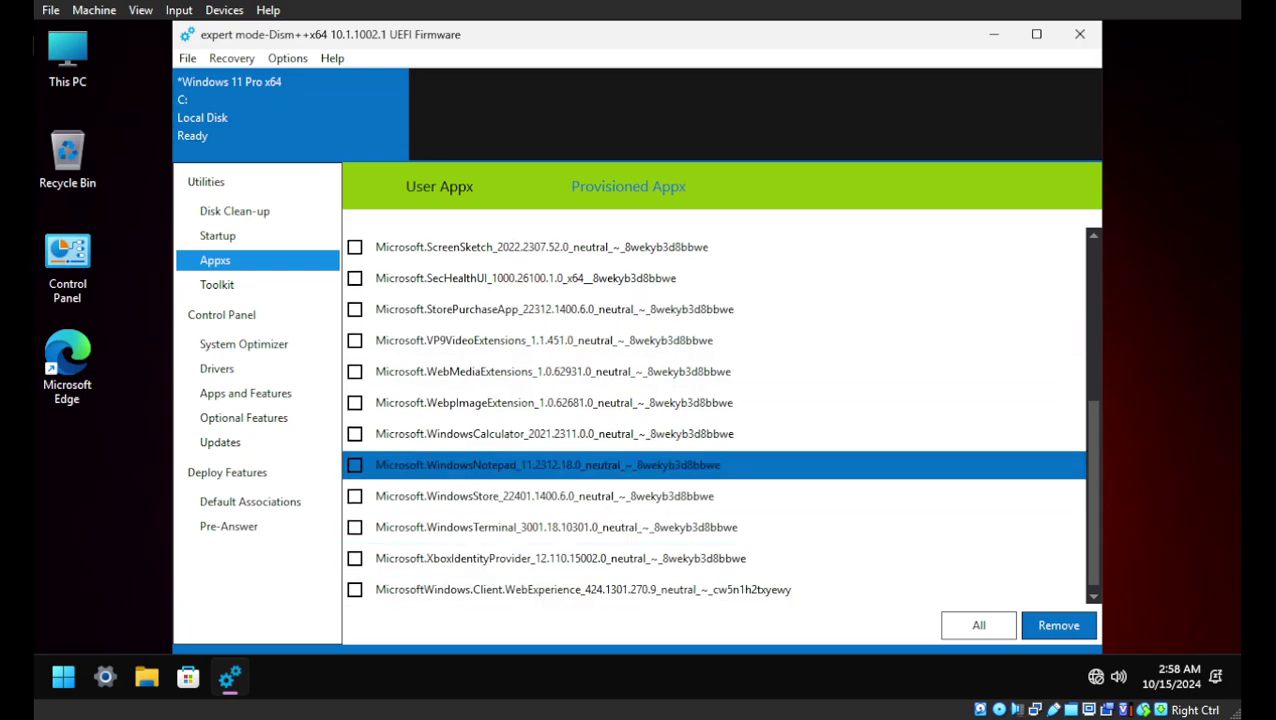
{"action": "scroll", "coordinate": [714, 416], "scroll_direction": "up", "scroll_amount": 1}
{"action": "left_click", "coordinate": [547, 465]}
{"action": "scroll", "coordinate": [714, 416], "scroll_direction": "up", "scroll_amount": 1}
{"action": "left_click", "coordinate": [553, 462]}
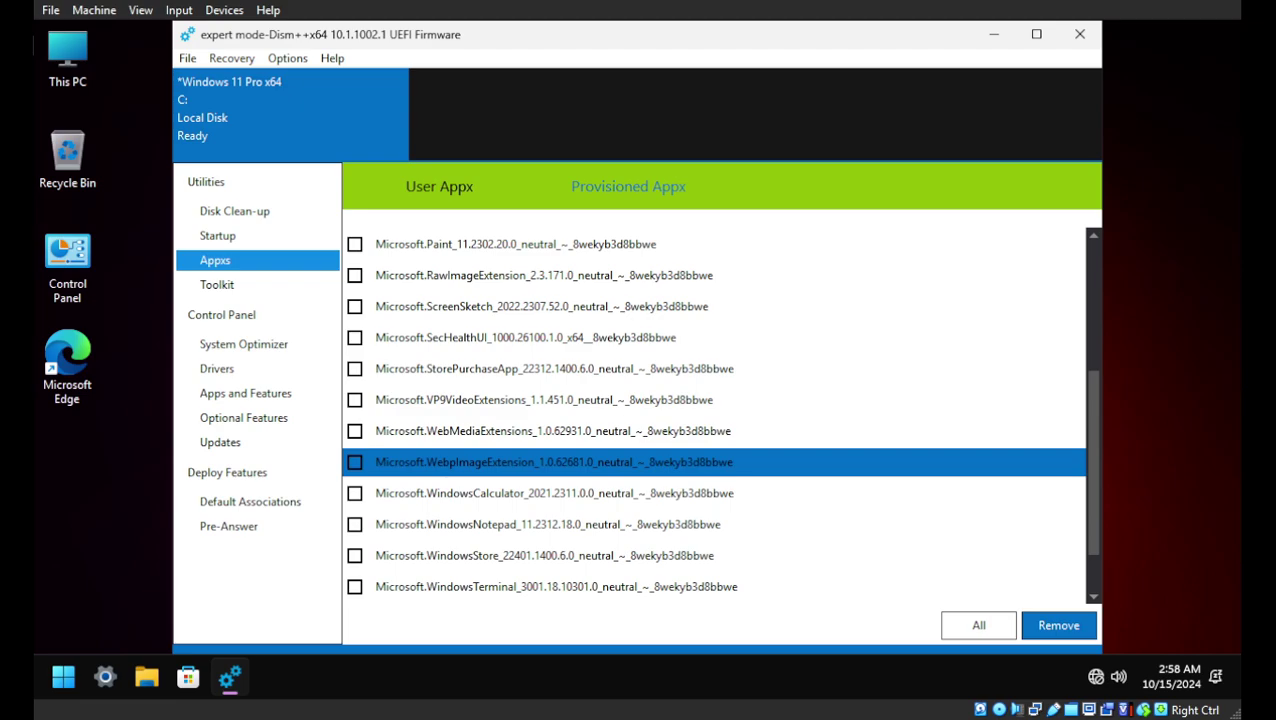
{"action": "scroll", "coordinate": [714, 416], "scroll_direction": "up", "scroll_amount": 1}
{"action": "scroll", "coordinate": [714, 416], "scroll_direction": "up", "scroll_amount": 1}
{"action": "left_click", "coordinate": [547, 459]}
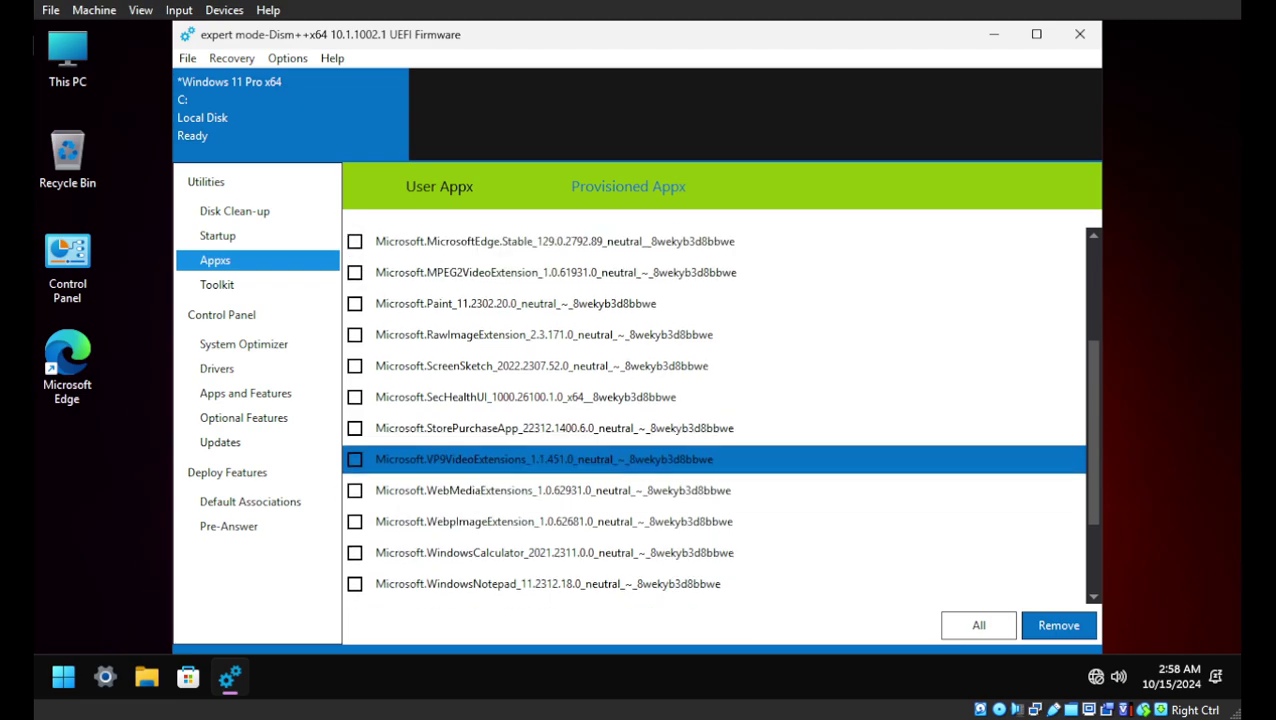
{"action": "scroll", "coordinate": [714, 416], "scroll_direction": "up", "scroll_amount": 1}
{"action": "left_click", "coordinate": [547, 467]}
Step: Try to remove the Microsoft.SecHealthUI user app on its own
{"action": "scroll", "coordinate": [714, 416], "scroll_direction": "up", "scroll_amount": 2}
{"action": "left_click", "coordinate": [547, 476]}
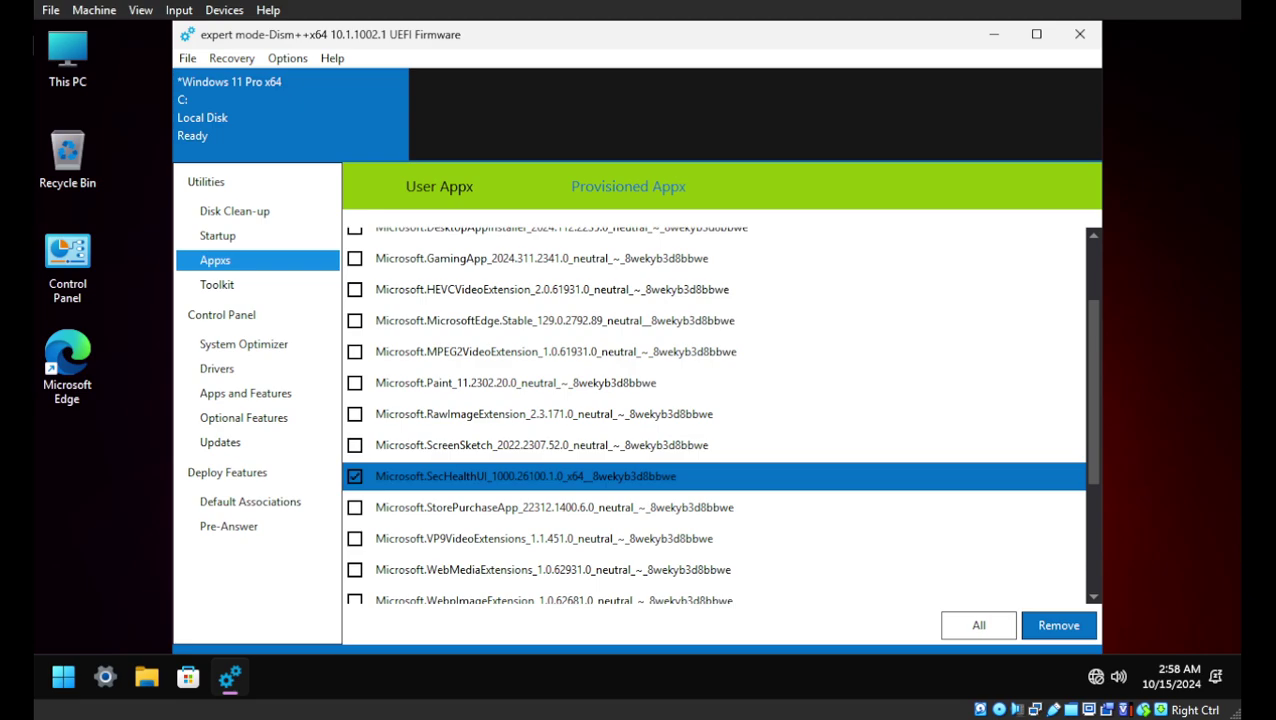
{"action": "left_click", "coordinate": [1058, 625]}
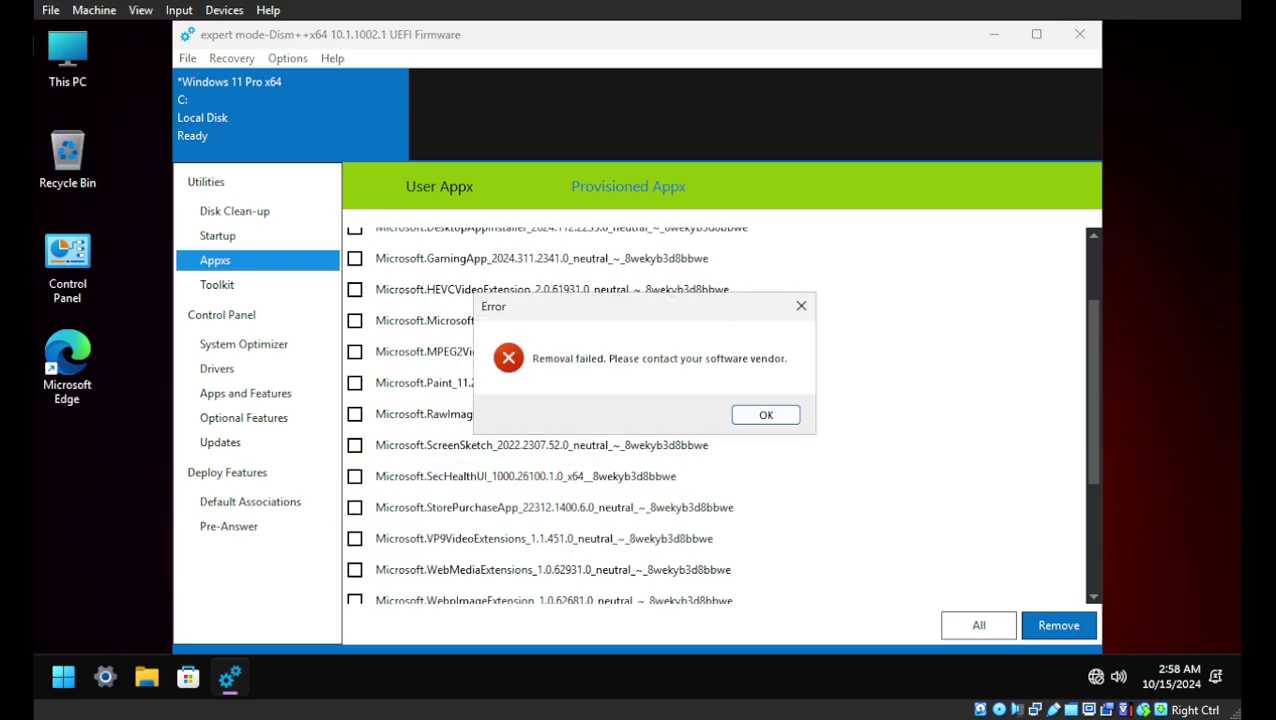
{"action": "left_click", "coordinate": [763, 414]}
{"action": "left_click", "coordinate": [547, 507]}
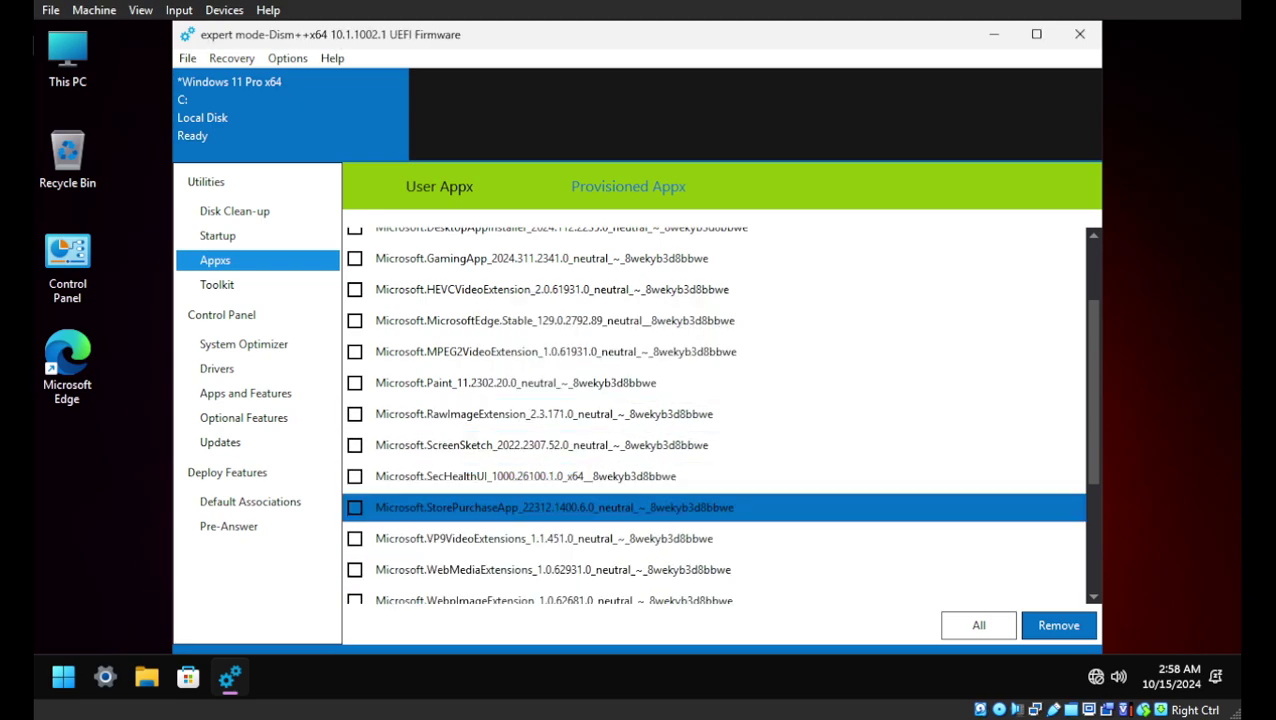
{"action": "left_click", "coordinate": [525, 476]}
{"action": "scroll", "coordinate": [713, 413], "scroll_direction": "up", "scroll_amount": 1}
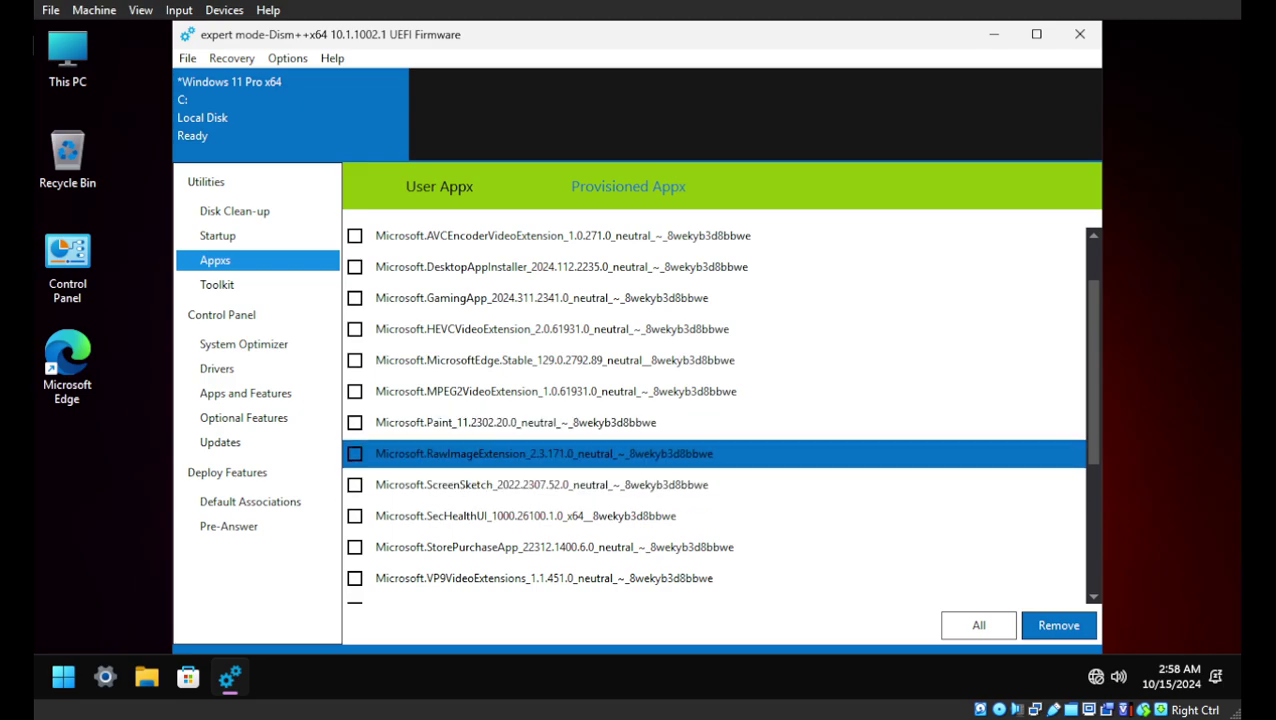
Step: Remove the Microsoft.GamingApp package from the provisioned apps
{"action": "scroll", "coordinate": [713, 413], "scroll_direction": "up", "scroll_amount": 2}
{"action": "left_click", "coordinate": [555, 450]}
{"action": "scroll", "coordinate": [719, 414], "scroll_direction": "up", "scroll_amount": 1}
{"action": "left_click", "coordinate": [555, 428]}
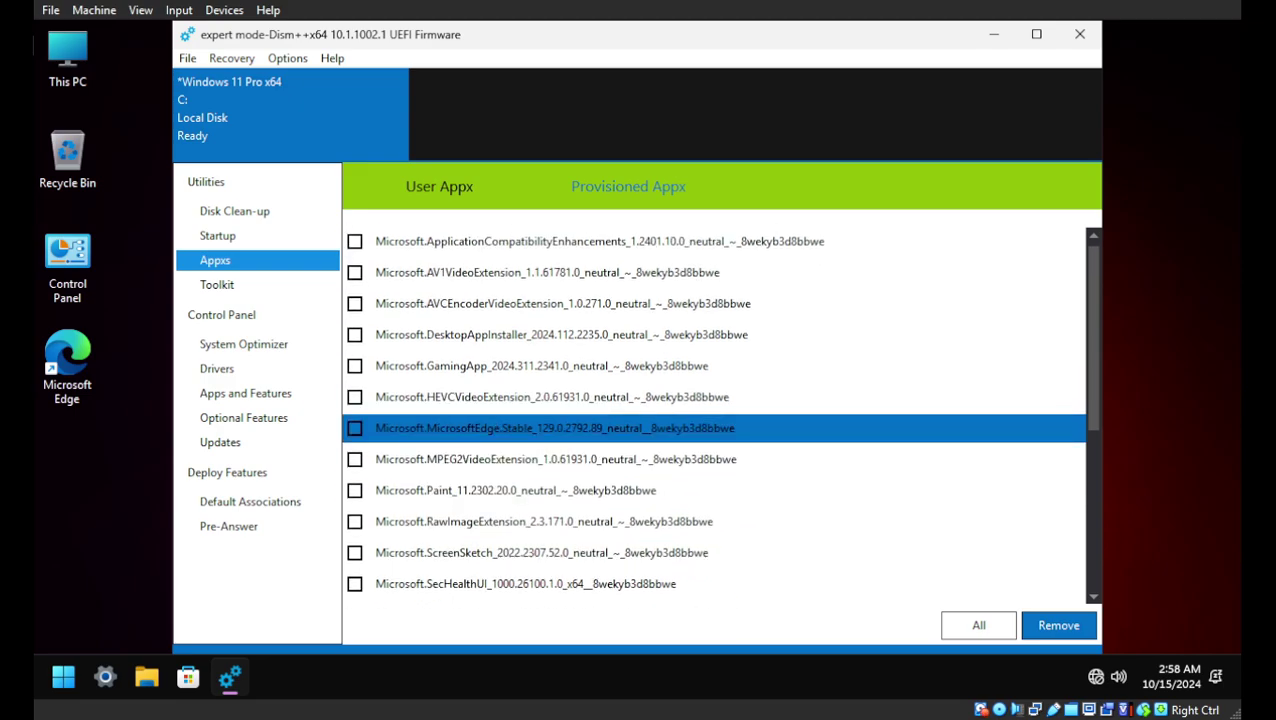
{"action": "left_click", "coordinate": [552, 397]}
{"action": "left_click", "coordinate": [541, 366]}
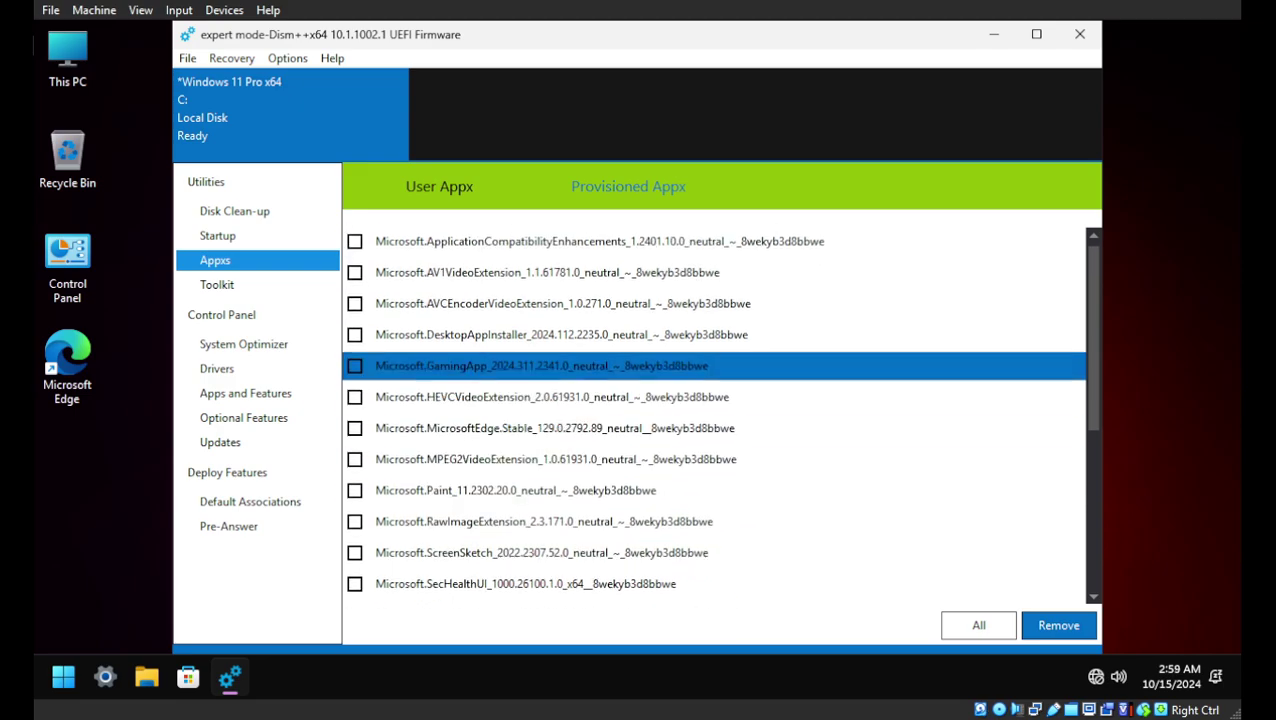
{"action": "left_click", "coordinate": [1057, 625]}
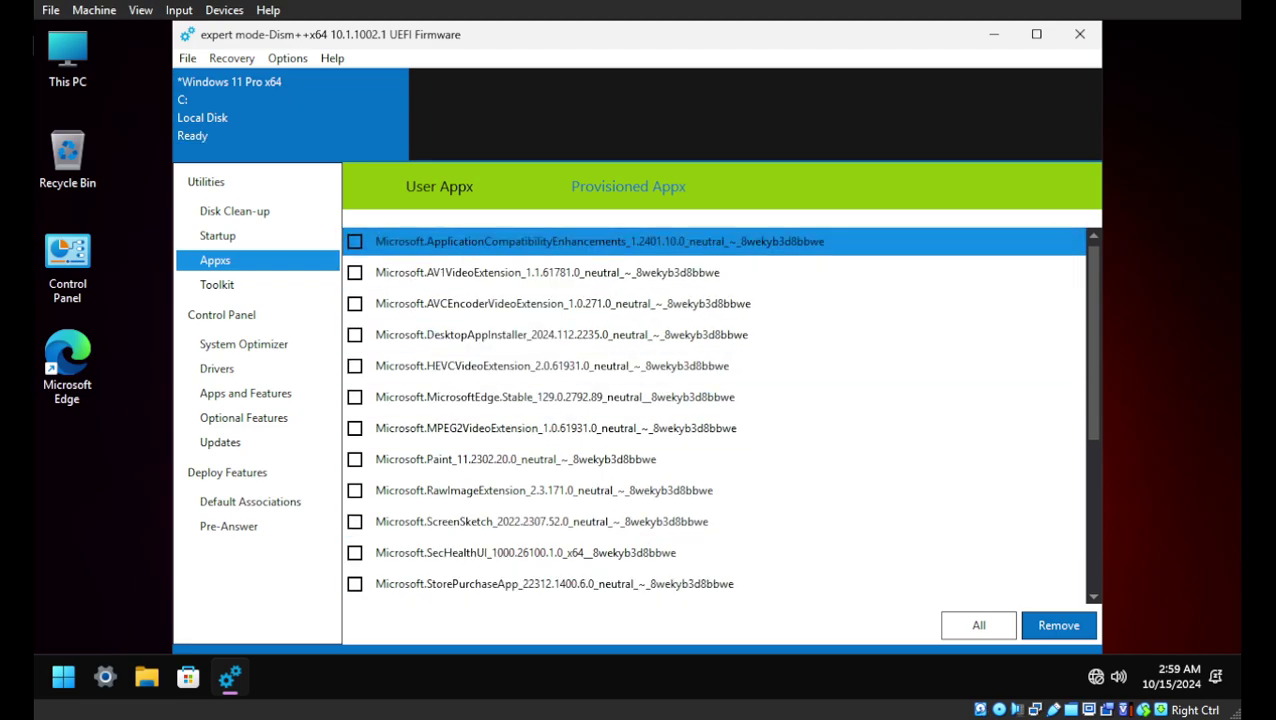
Step: Switch to the user Appx list and check its first packages for anything removable
{"action": "left_click", "coordinate": [439, 186]}
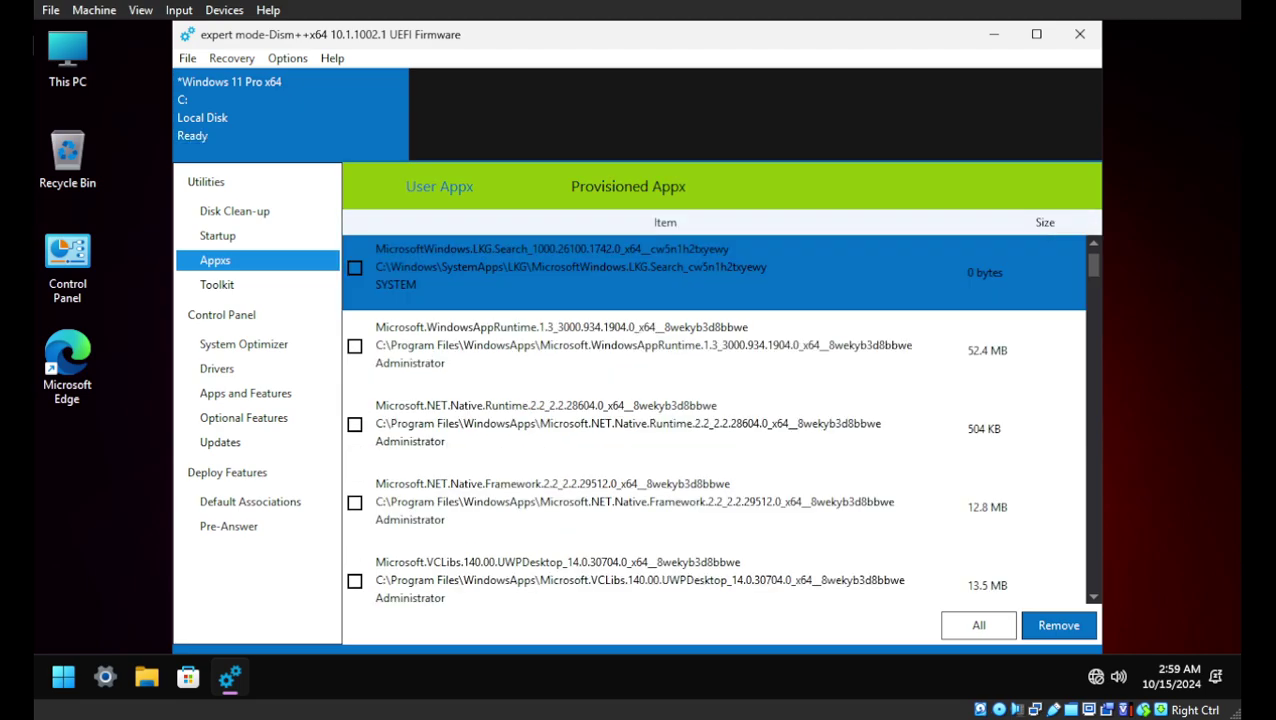
{"action": "left_click", "coordinate": [640, 345]}
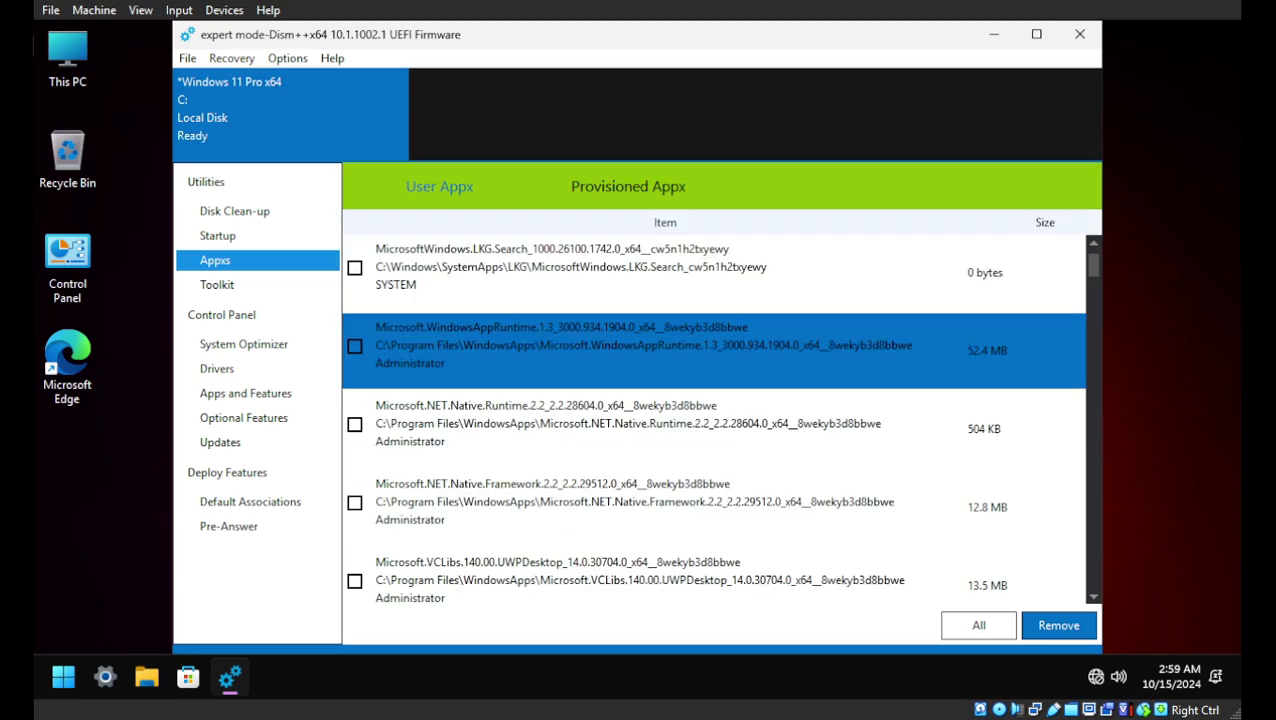
{"action": "left_click", "coordinate": [640, 428]}
{"action": "scroll", "coordinate": [640, 423], "scroll_direction": "down", "scroll_amount": 2}
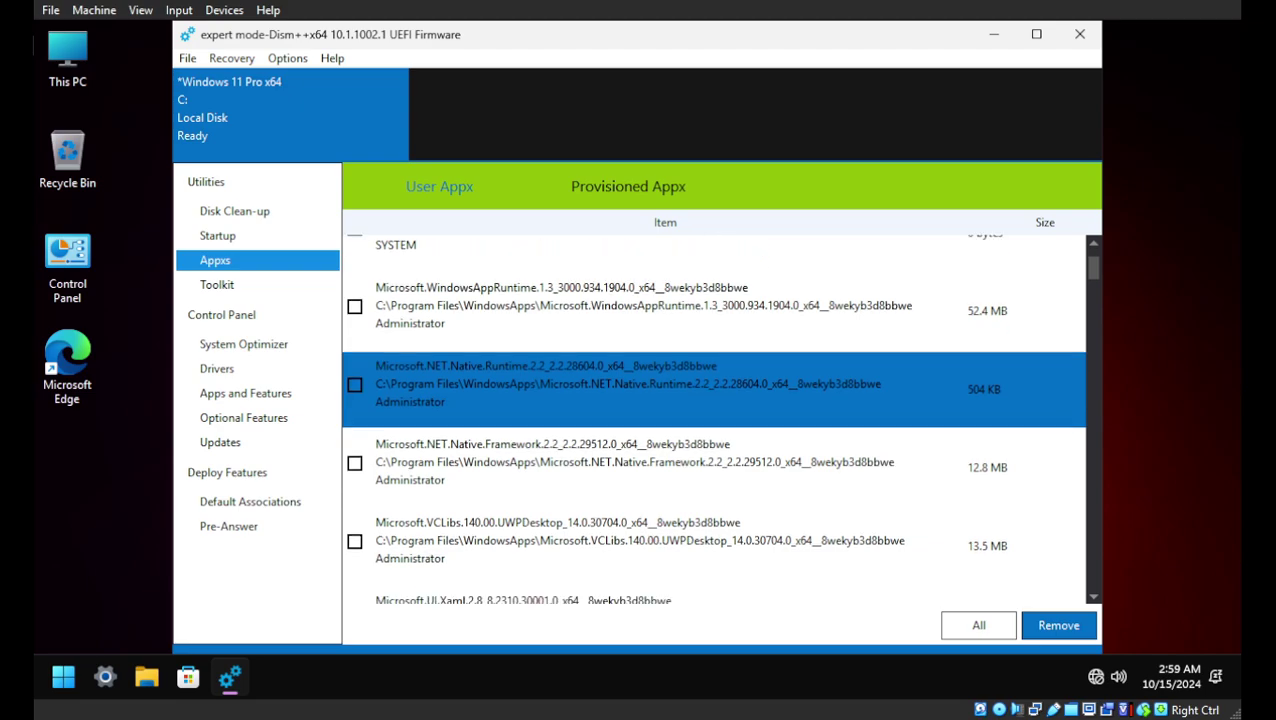
{"action": "left_click", "coordinate": [640, 441]}
{"action": "scroll", "coordinate": [640, 441], "scroll_direction": "up", "scroll_amount": 2}
{"action": "left_click", "coordinate": [640, 441]}
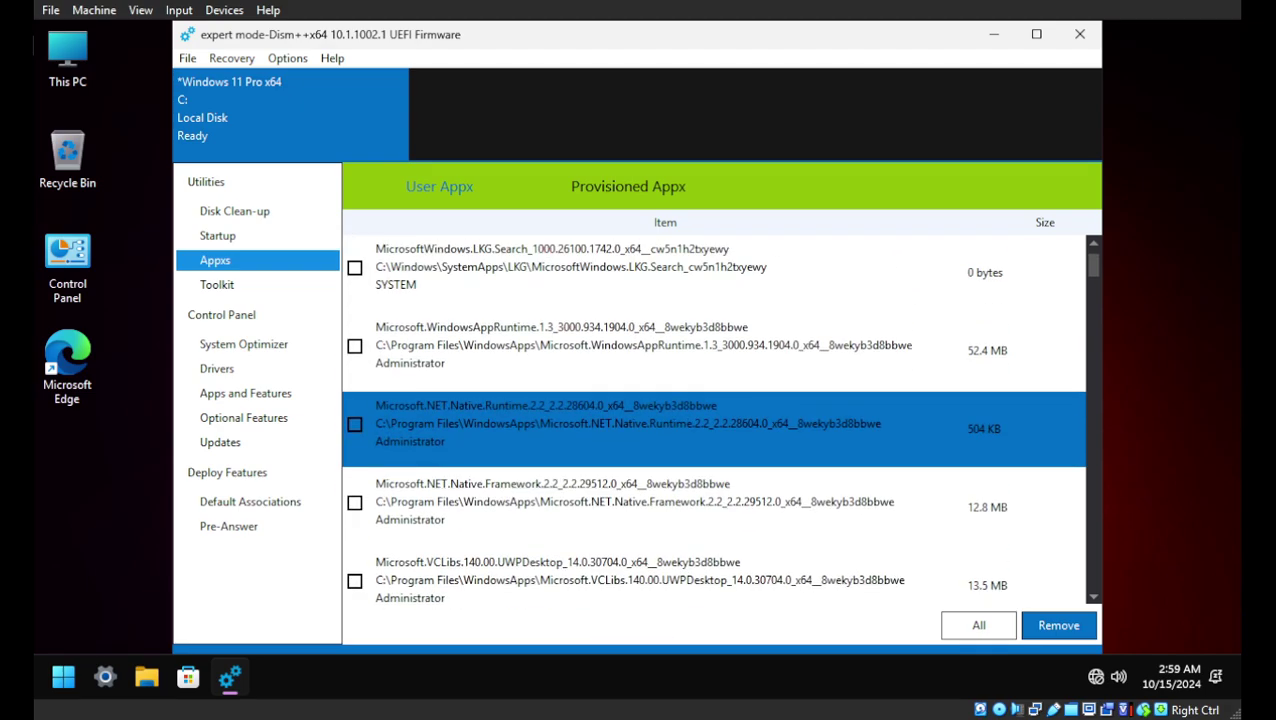
Step: Try to remove the MicrosoftWindows.LKG.Search user app
{"action": "left_click", "coordinate": [640, 272]}
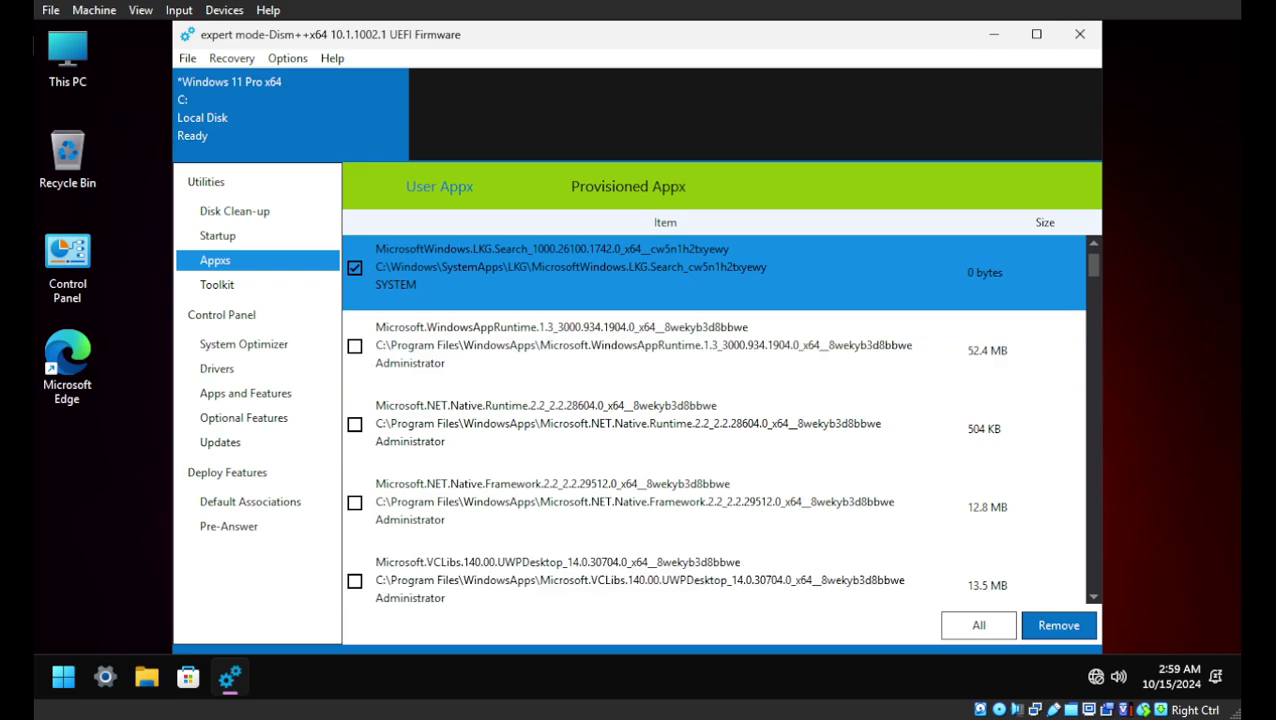
{"action": "left_click", "coordinate": [1058, 625]}
{"action": "left_click", "coordinate": [711, 415]}
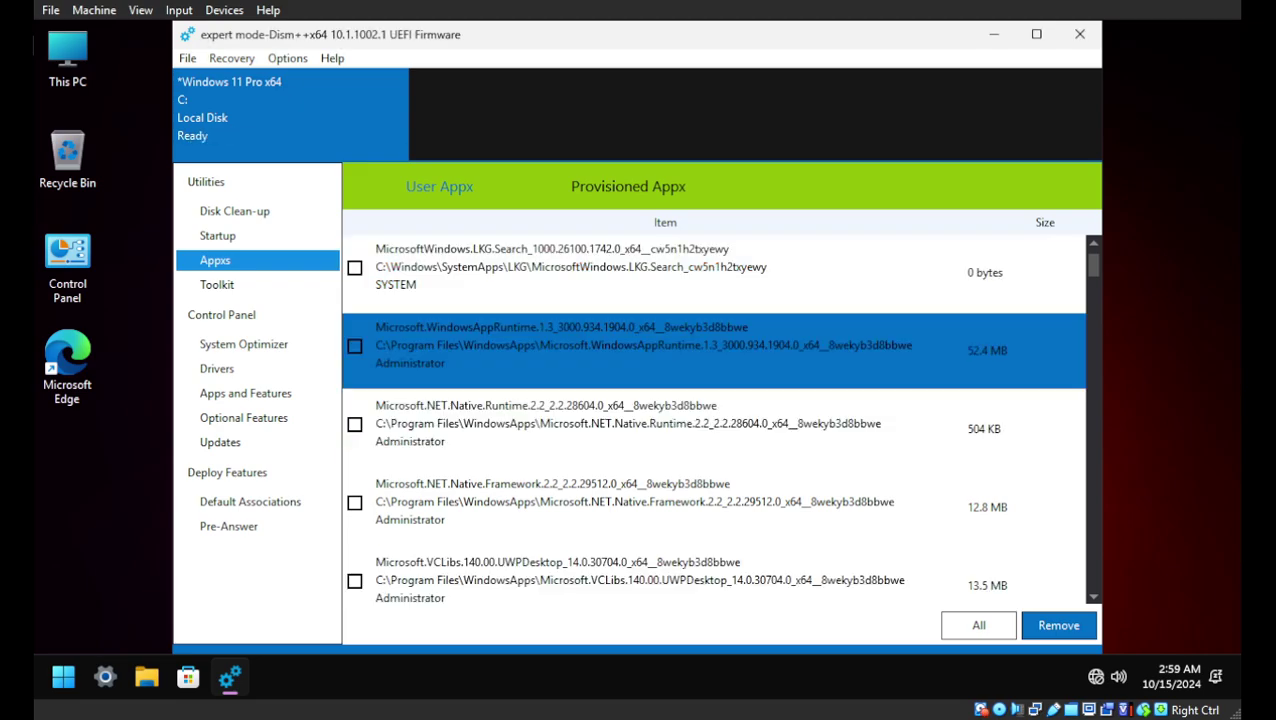
Step: Remove the Clipchamp.Clipchamp user app and dismiss the resulting notice
{"action": "key", "text": "Down"}
{"action": "key", "text": "Down"}
{"action": "key", "text": "Down"}
{"action": "key", "text": "Down"}
{"action": "key", "text": "Down"}
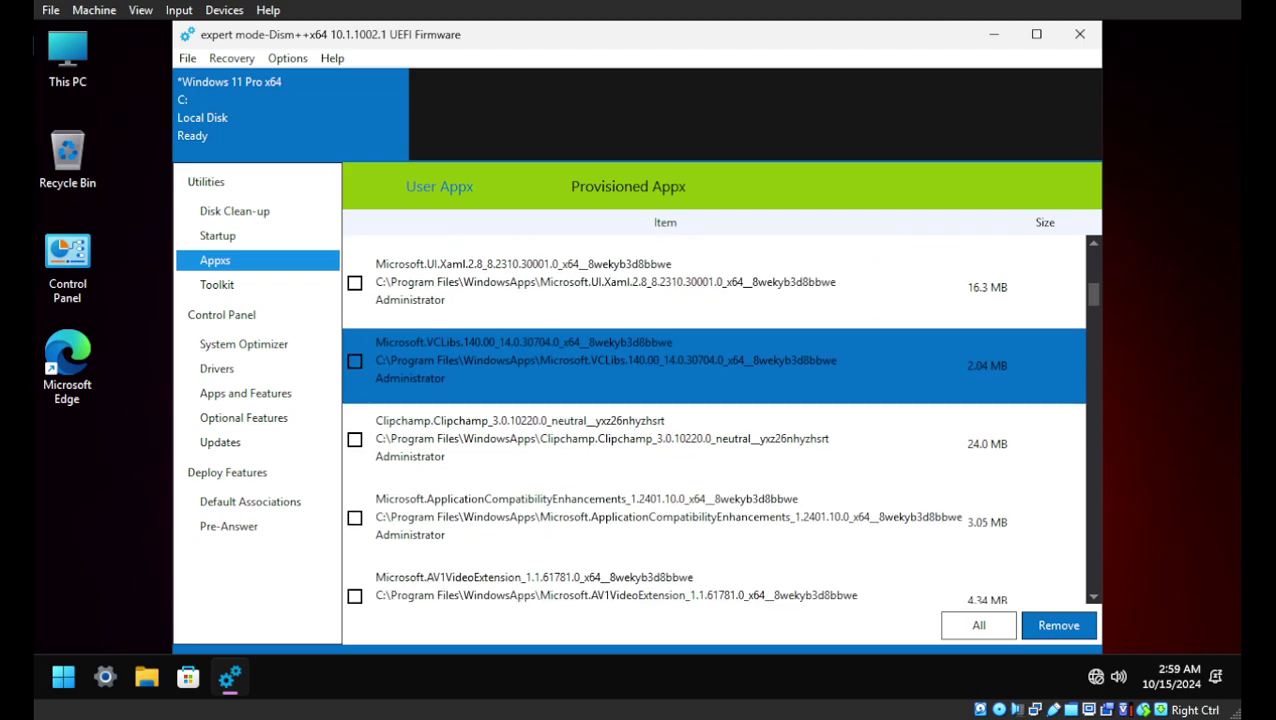
{"action": "key", "text": "Down"}
{"action": "key", "text": "Down"}
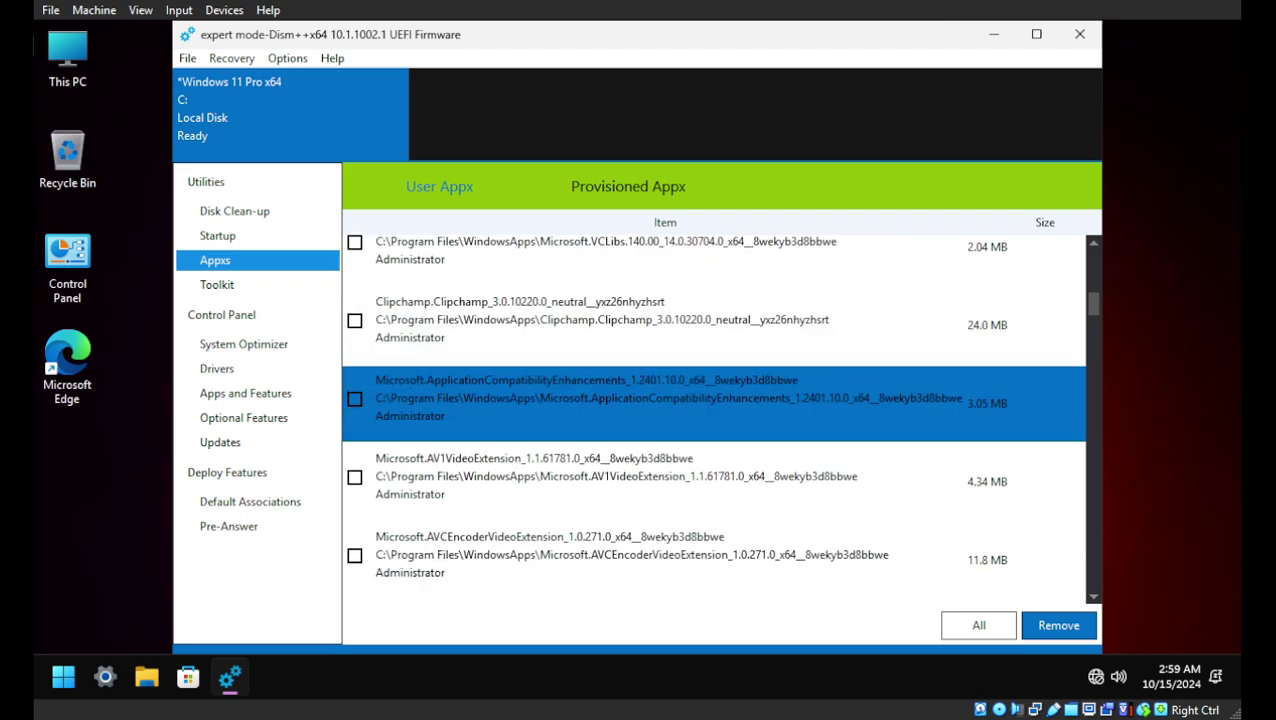
{"action": "left_click", "coordinate": [354, 320]}
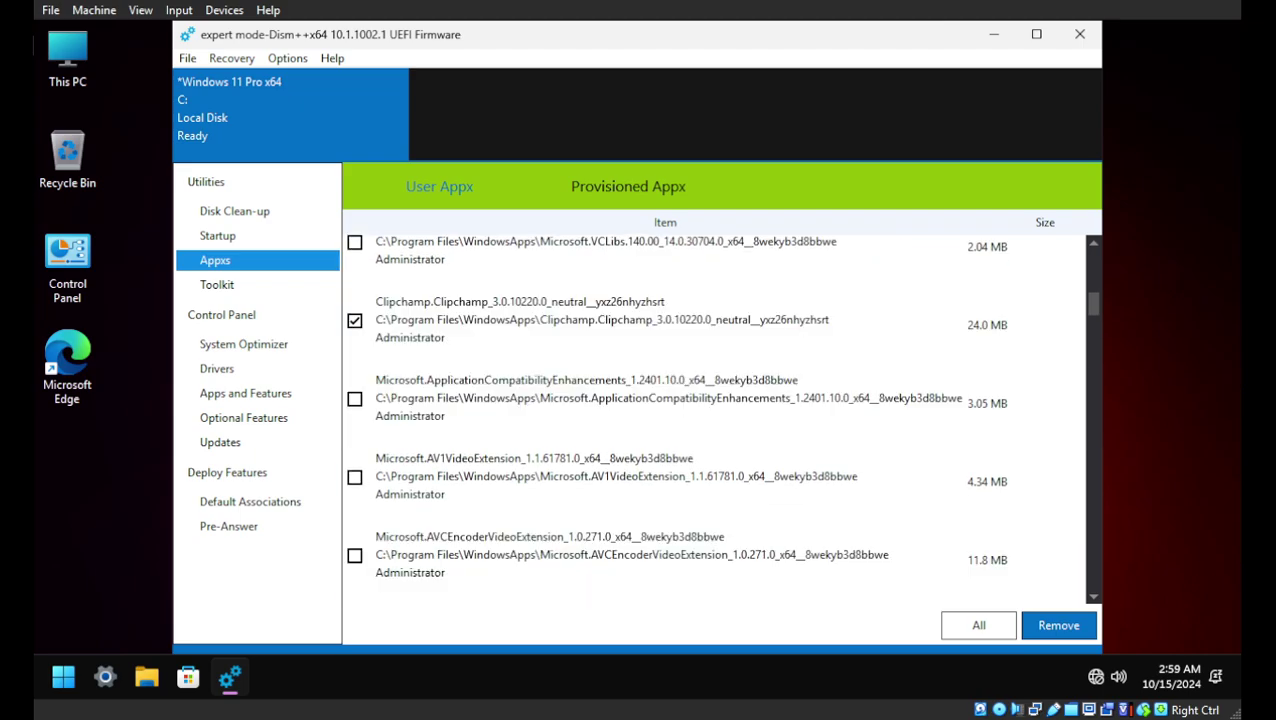
{"action": "key", "text": "Return"}
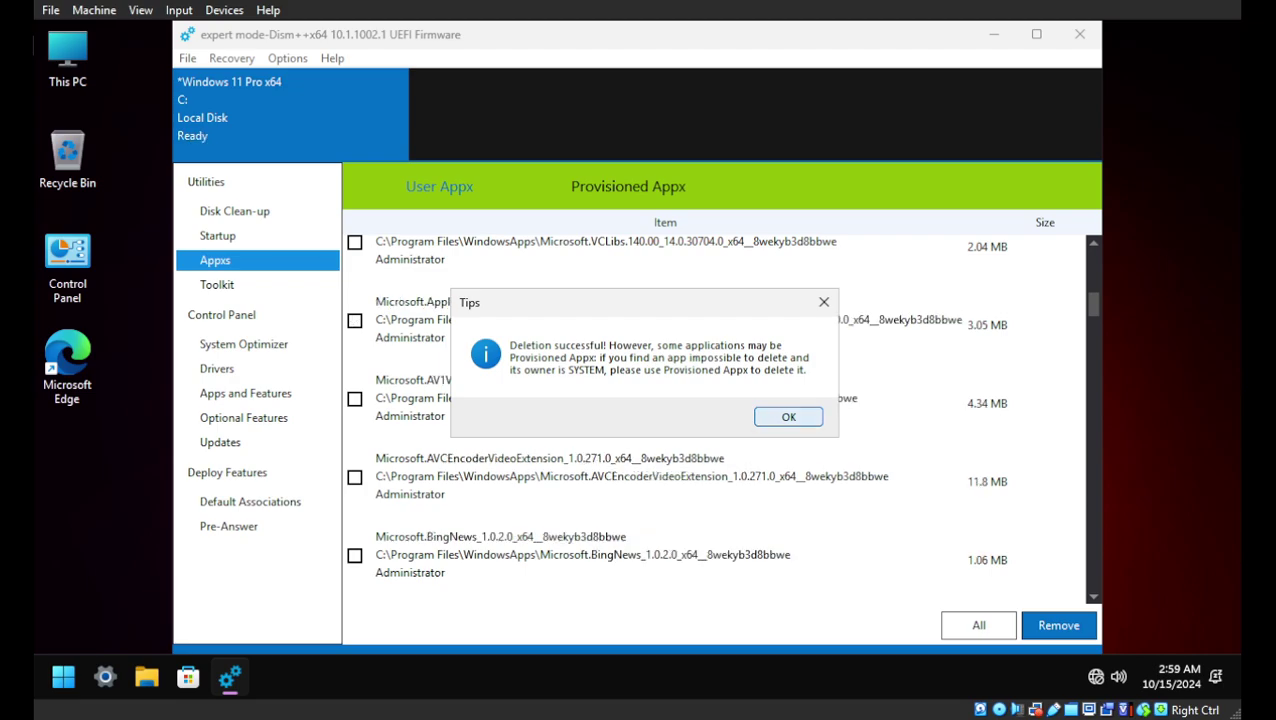
{"action": "key", "text": "Return"}
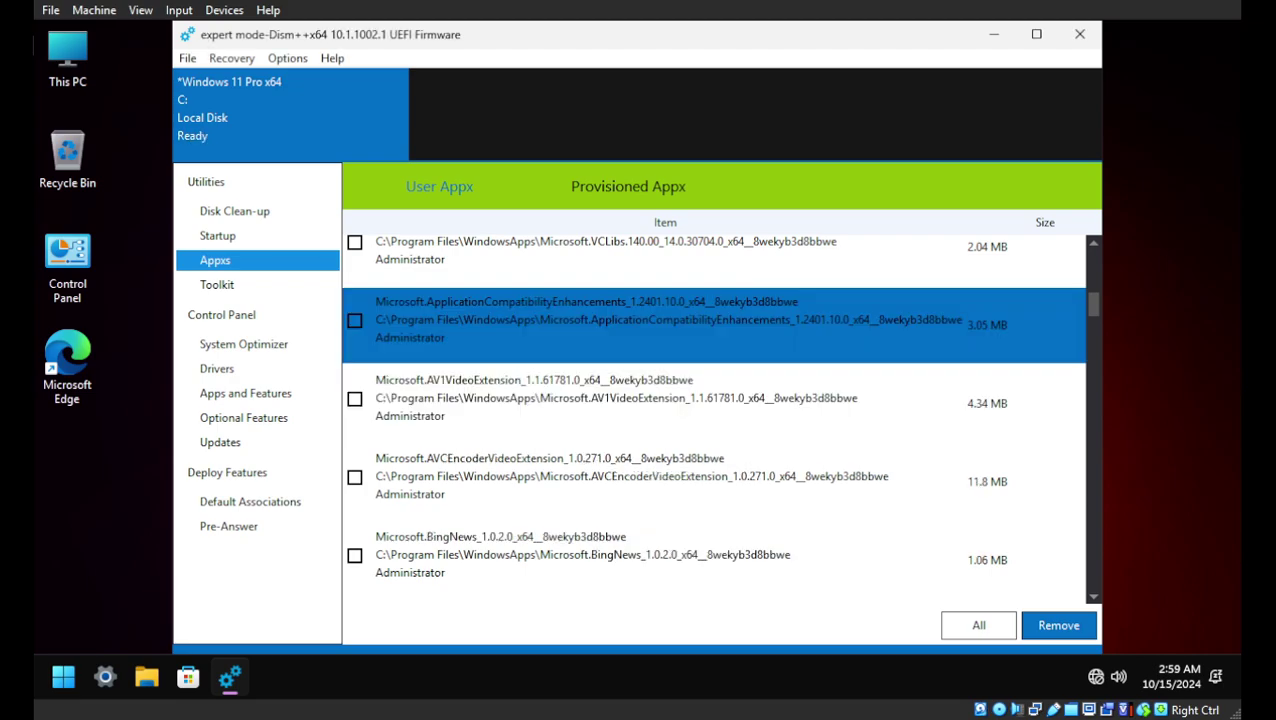
Step: Remove the Microsoft.ApplicationCompatibilityEnhancements user app for the Administrator account
{"action": "key", "text": "space"}
{"action": "key", "text": "Return"}
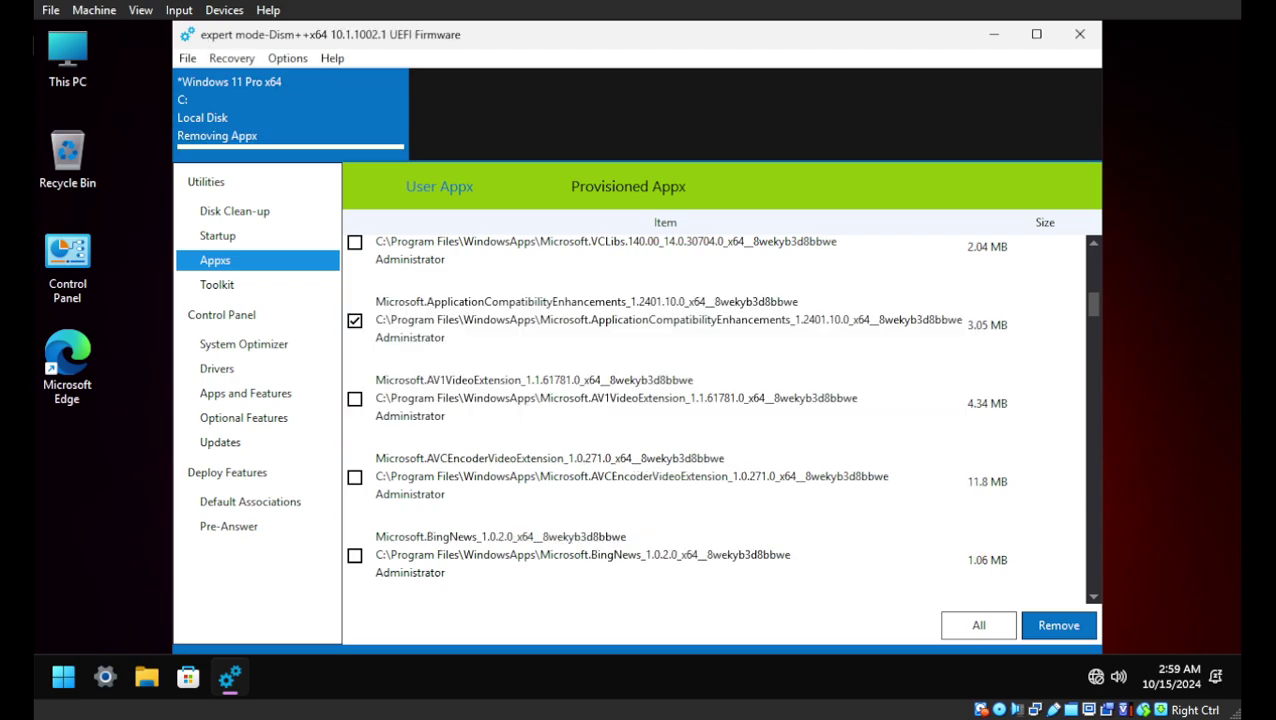
{"action": "key", "text": "Return"}
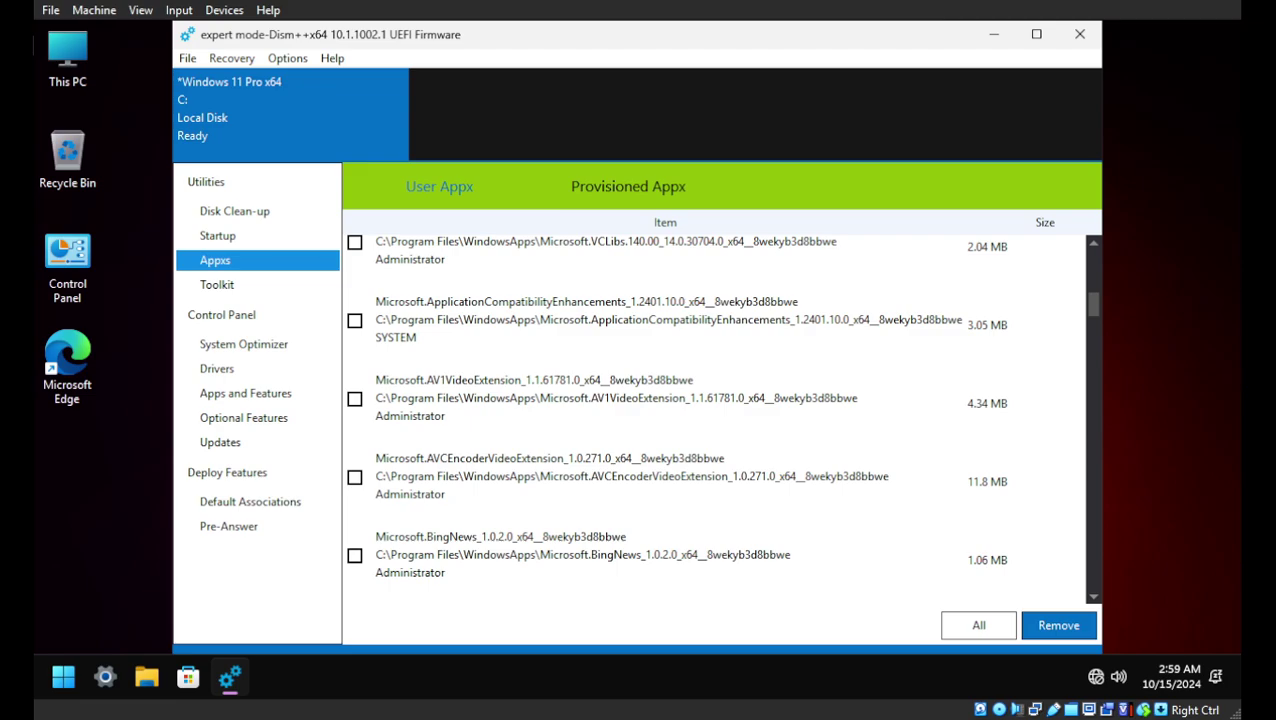
Step: Mark Microsoft.BingNews for removal, leaving the AV1 and AVC encoder video extensions unmarked
{"action": "key", "text": "Down"}
{"action": "key", "text": "Down"}
{"action": "key", "text": "Down"}
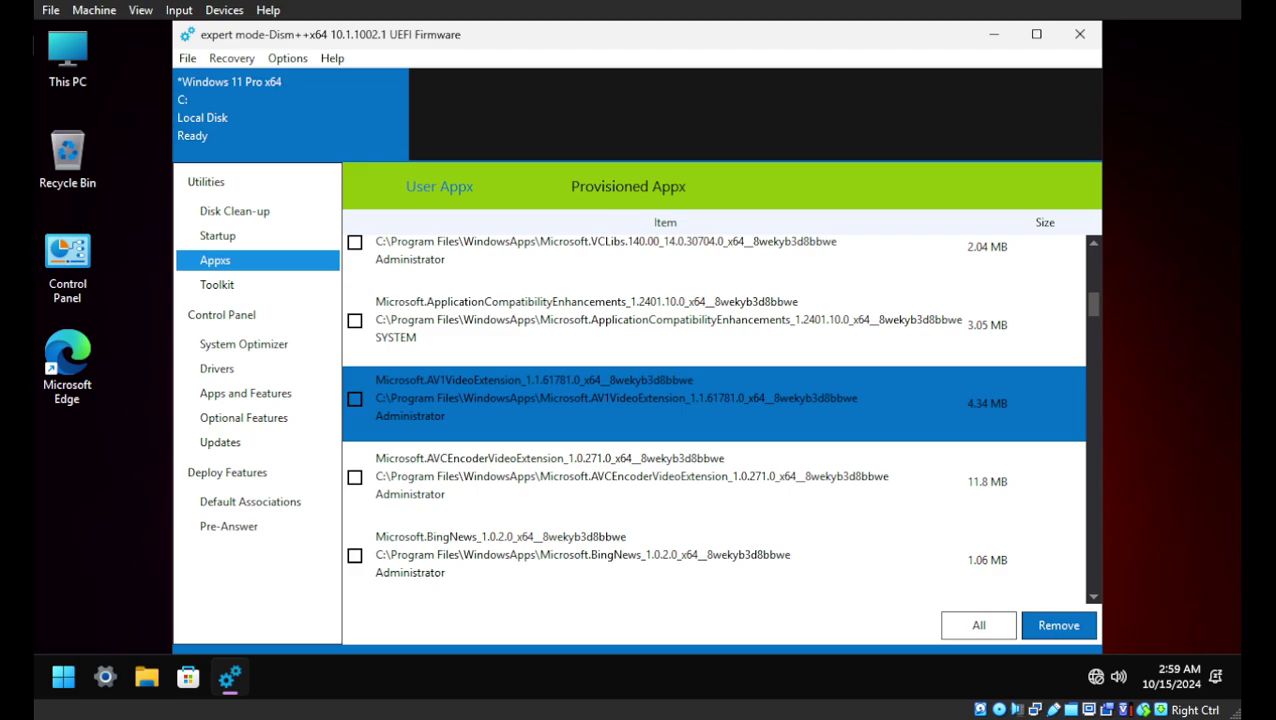
{"action": "key", "text": "Up"}
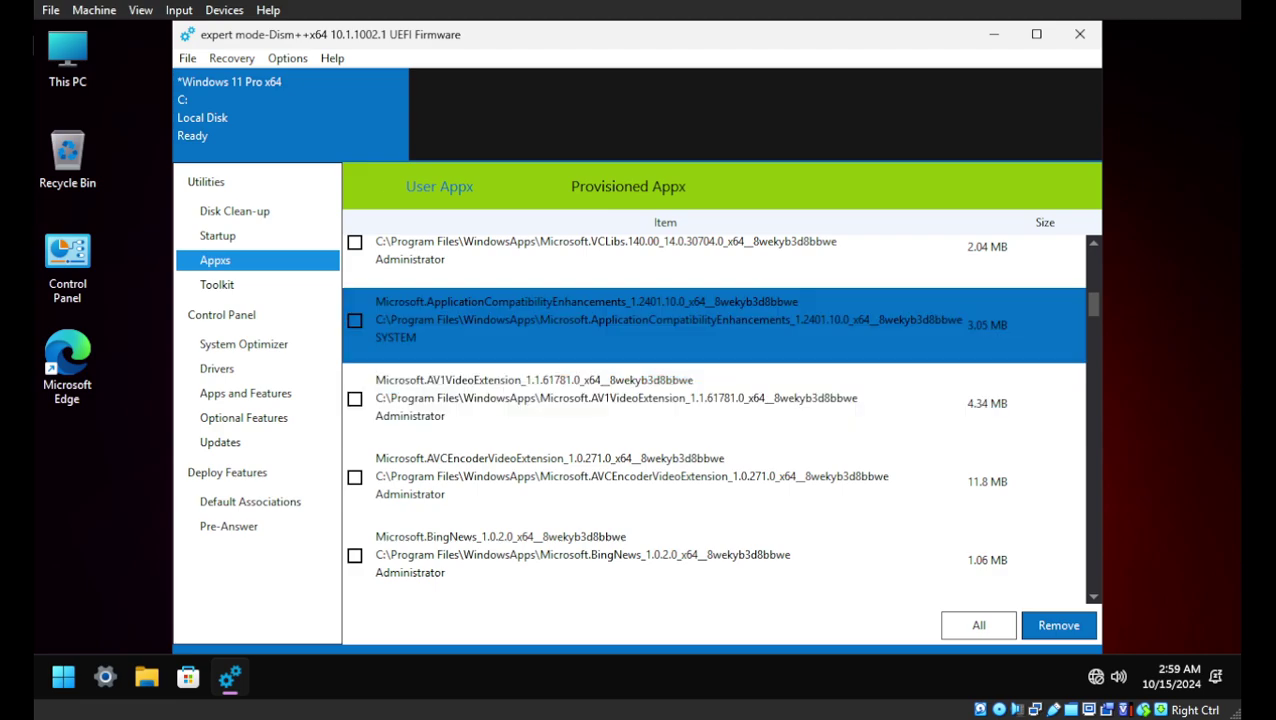
{"action": "key", "text": "Down"}
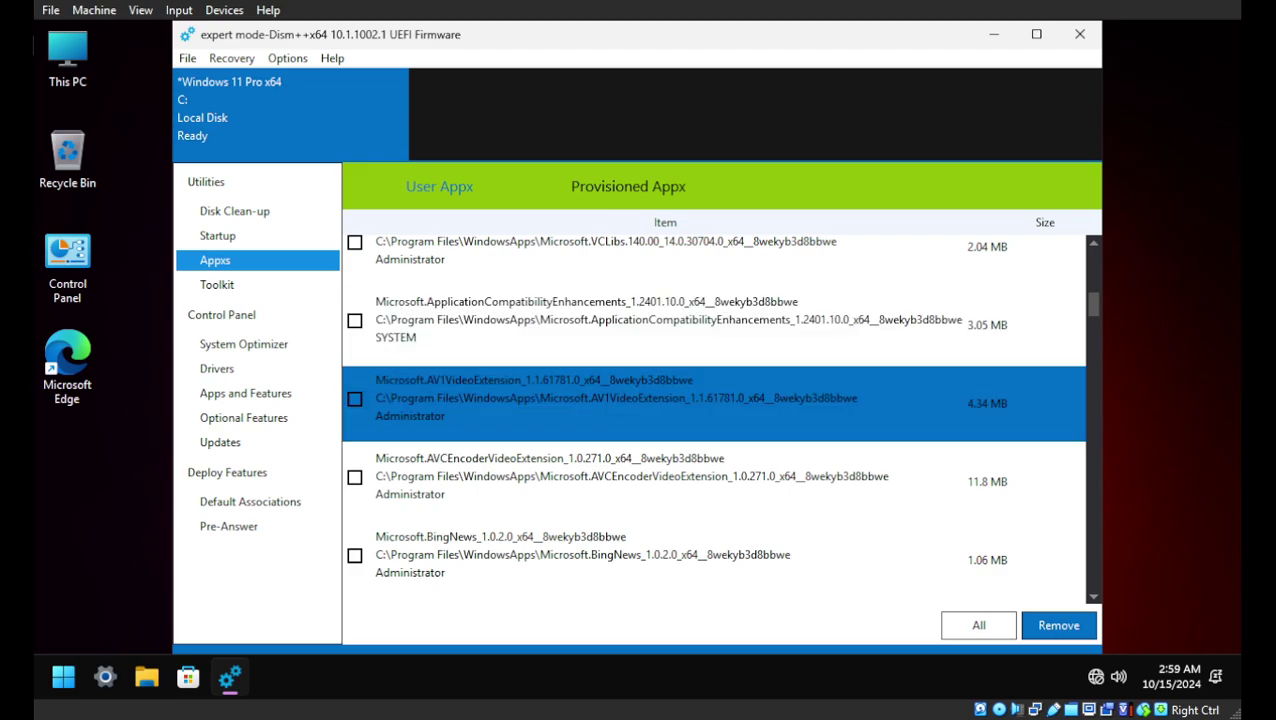
{"action": "key", "text": "Up"}
{"action": "key", "text": "Down"}
{"action": "key", "text": "Down"}
{"action": "key", "text": "Down"}
{"action": "key", "text": "space"}
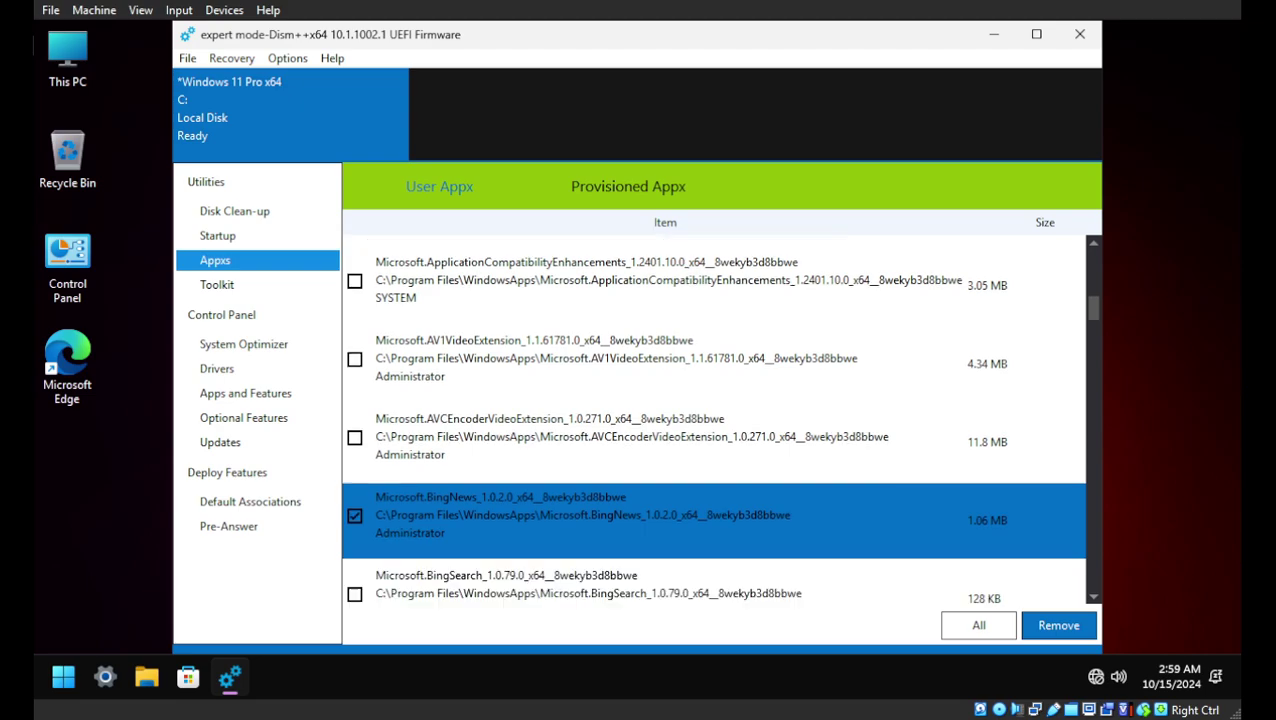
Step: Mark Microsoft.BingSearch and Microsoft.BingWeather for removal, skipping DesktopAppInstaller
{"action": "key", "text": "Down"}
{"action": "key", "text": "Down"}
{"action": "key", "text": "Up"}
{"action": "key", "text": "Down"}
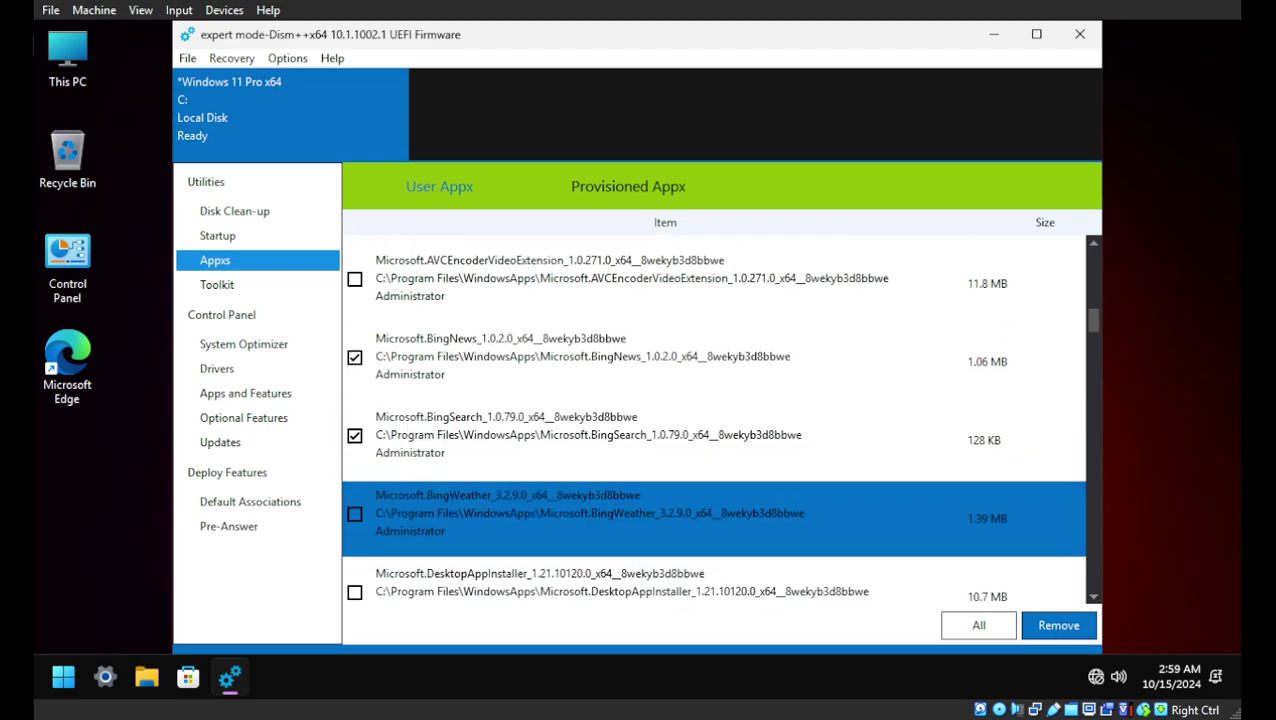
{"action": "key", "text": "Down"}
{"action": "key", "text": "Down"}
{"action": "key", "text": "Down"}
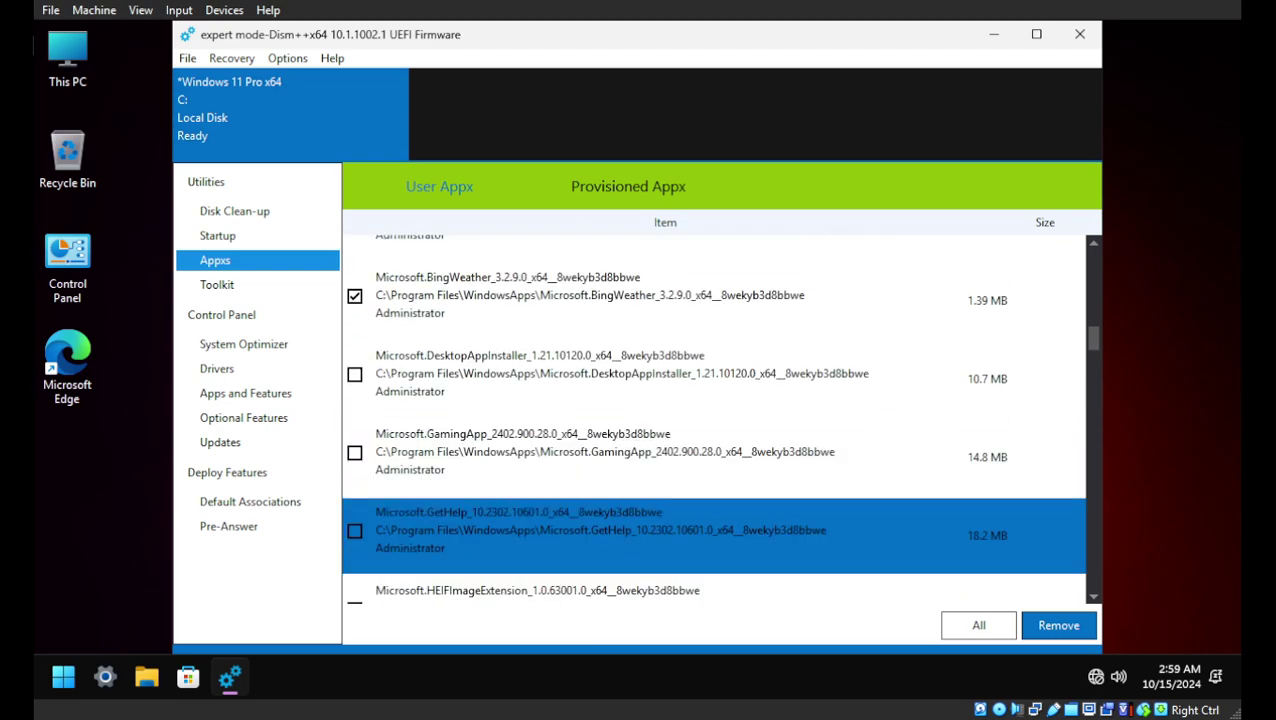
Step: Mark Microsoft.GamingApp and Microsoft.GetHelp for removal, leaving the HEIF and HEVC extensions unmarked
{"action": "key", "text": "Up"}
{"action": "key", "text": "space"}
{"action": "key", "text": "Down"}
{"action": "key", "text": "Down"}
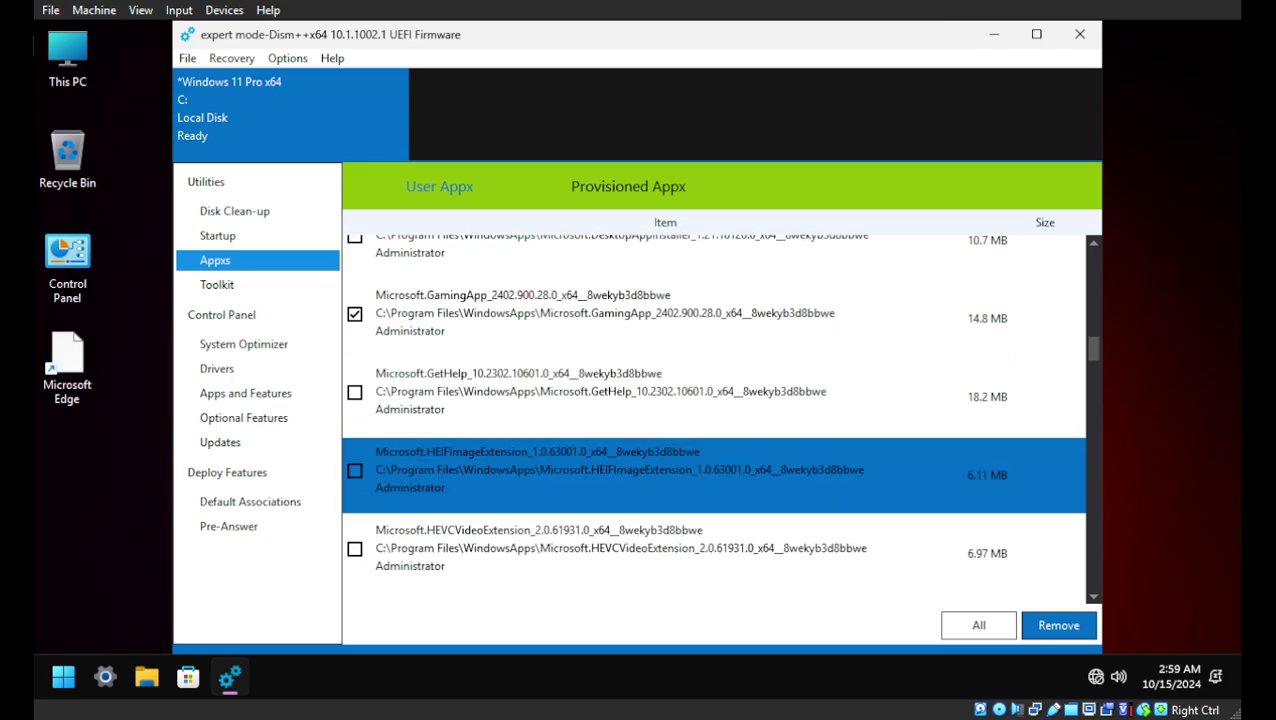
{"action": "key", "text": "Up"}
{"action": "key", "text": "space"}
{"action": "key", "text": "Down"}
{"action": "key", "text": "Down"}
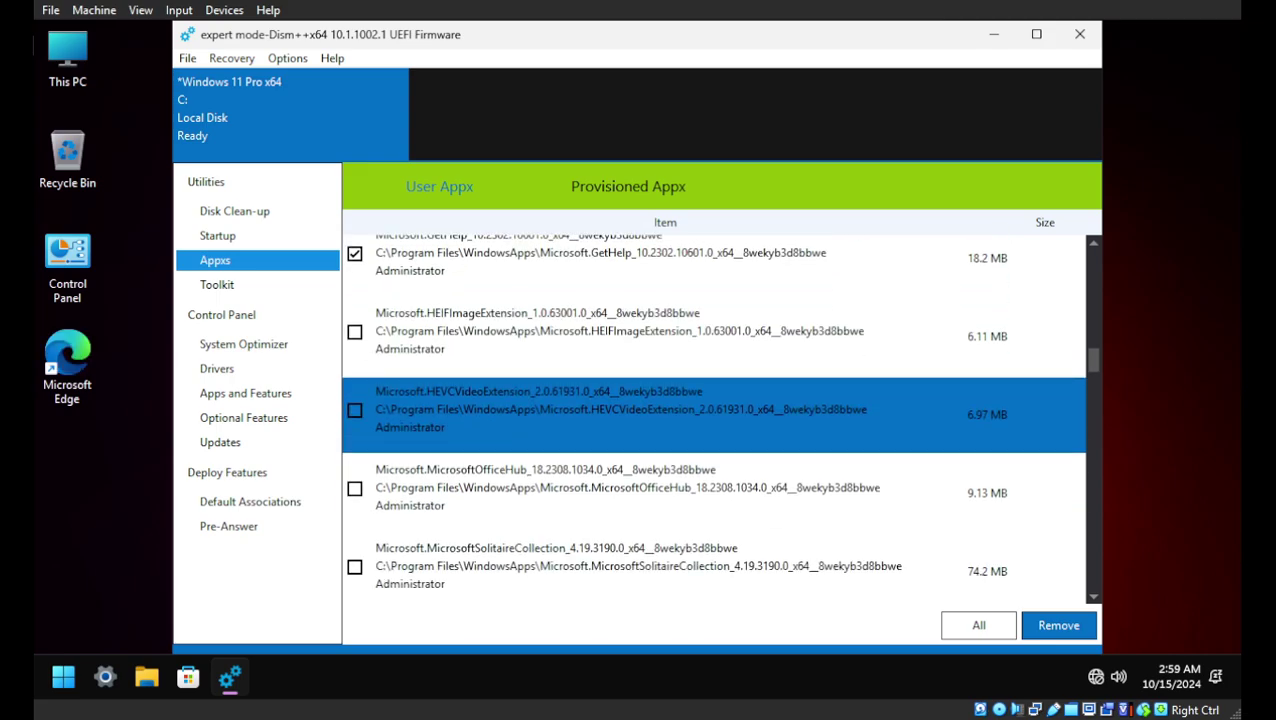
Step: Mark MicrosoftOfficeHub, MicrosoftSolitaireCollection and MicrosoftStickyNotes for removal
{"action": "key", "text": "Down"}
{"action": "key", "text": "Down"}
{"action": "key", "text": "Up"}
{"action": "key", "text": "space"}
{"action": "key", "text": "Down"}
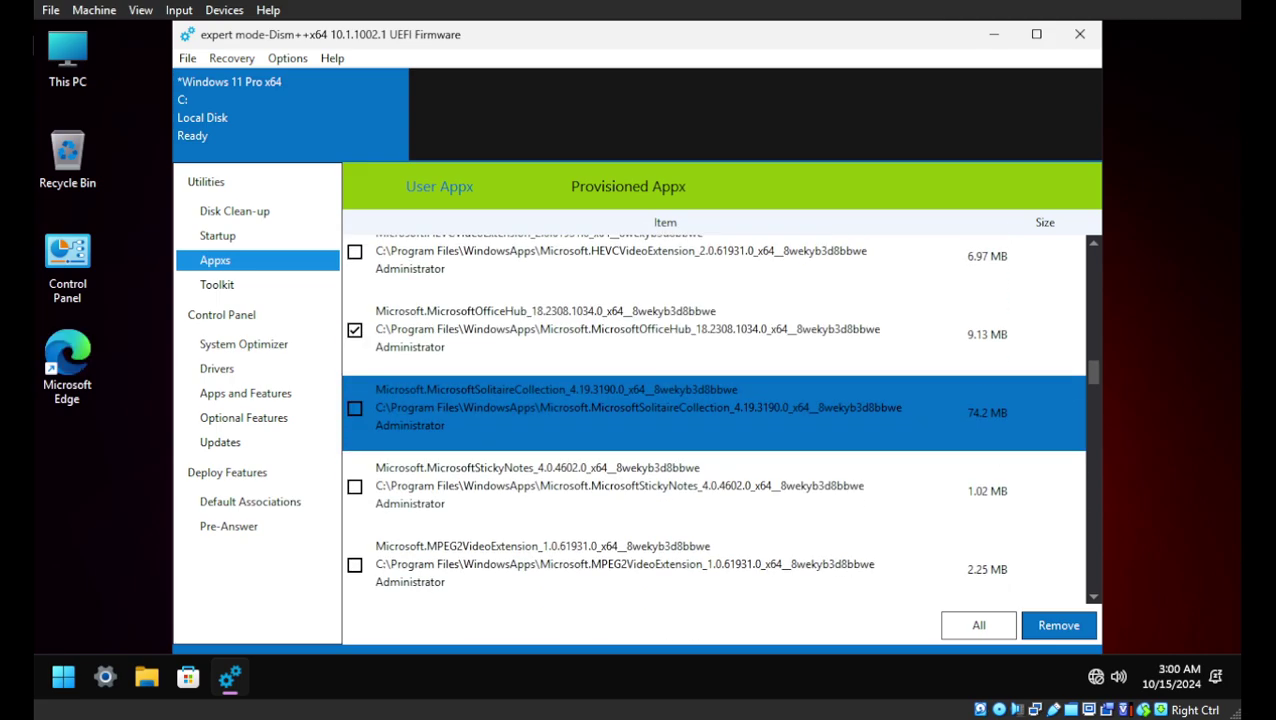
{"action": "key", "text": "Down"}
{"action": "key", "text": "Up"}
{"action": "key", "text": "space"}
{"action": "key", "text": "Down"}
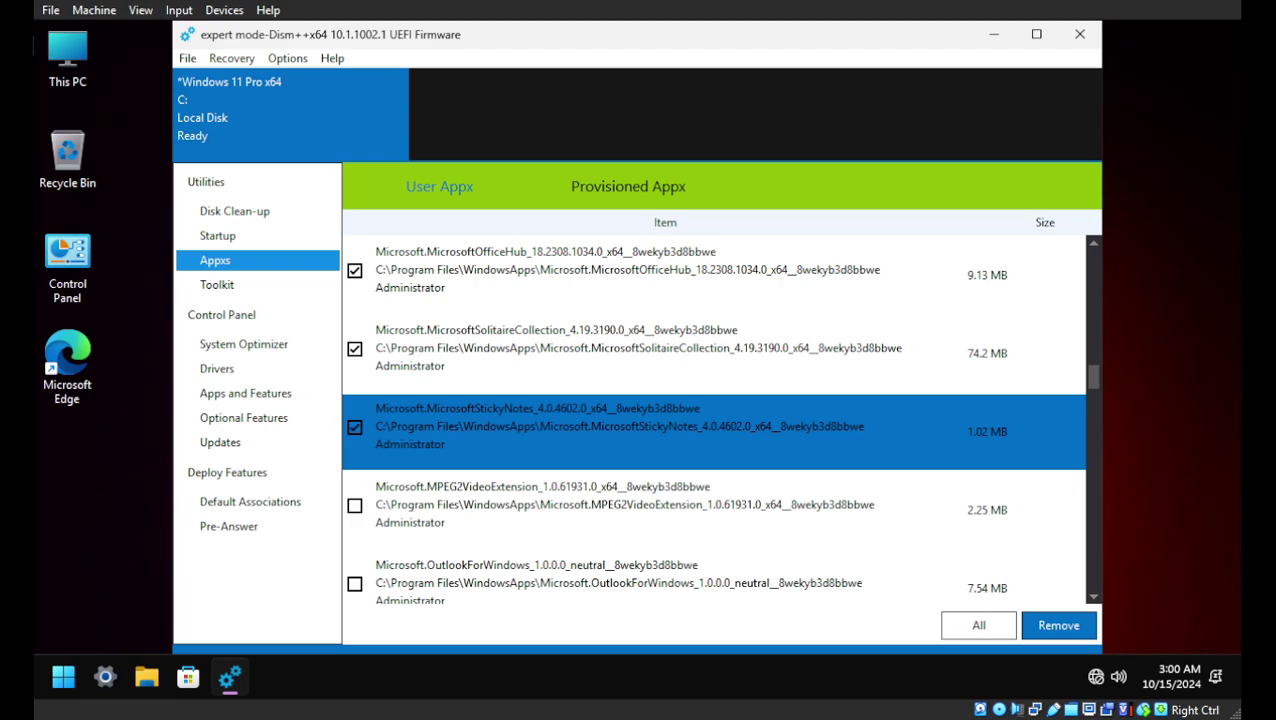
Step: Mark OutlookForWindows and PowerAutomateDesktop for removal, skipping MPEG2VideoExtension and Paint
{"action": "key", "text": "Down"}
{"action": "key", "text": "Down"}
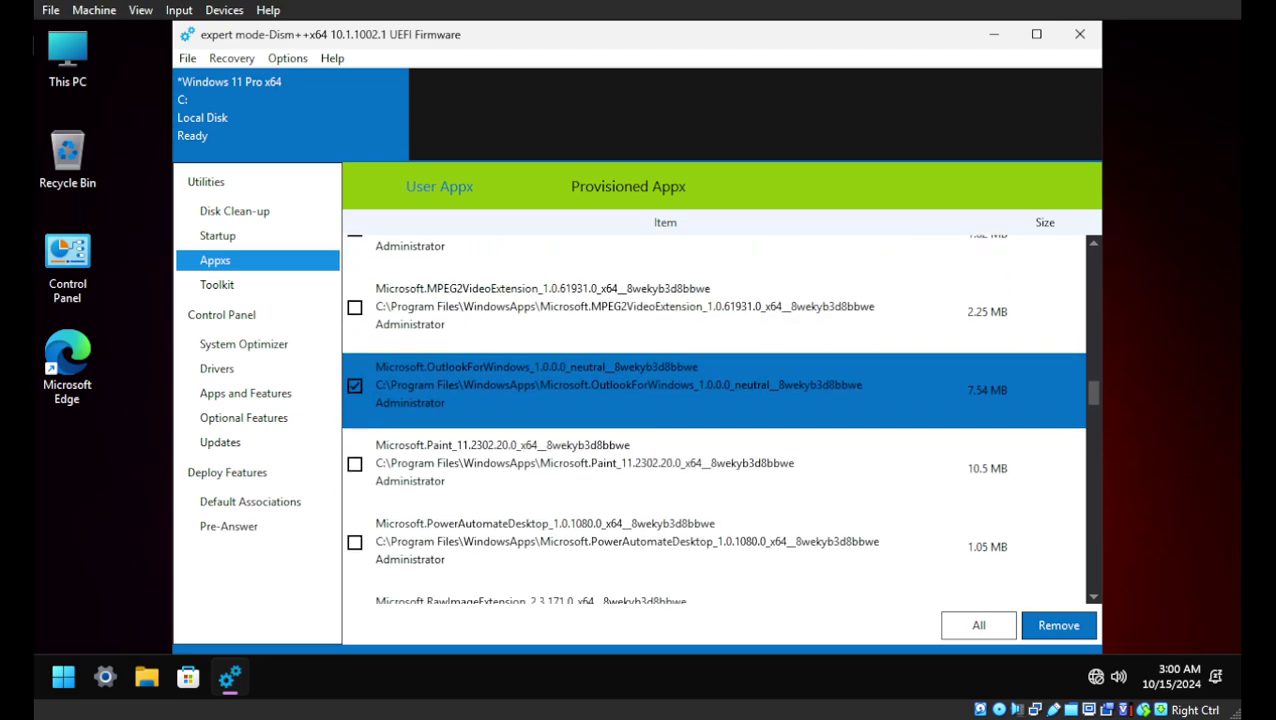
{"action": "key", "text": "Down"}
{"action": "key", "text": "Down"}
{"action": "key", "text": "Down"}
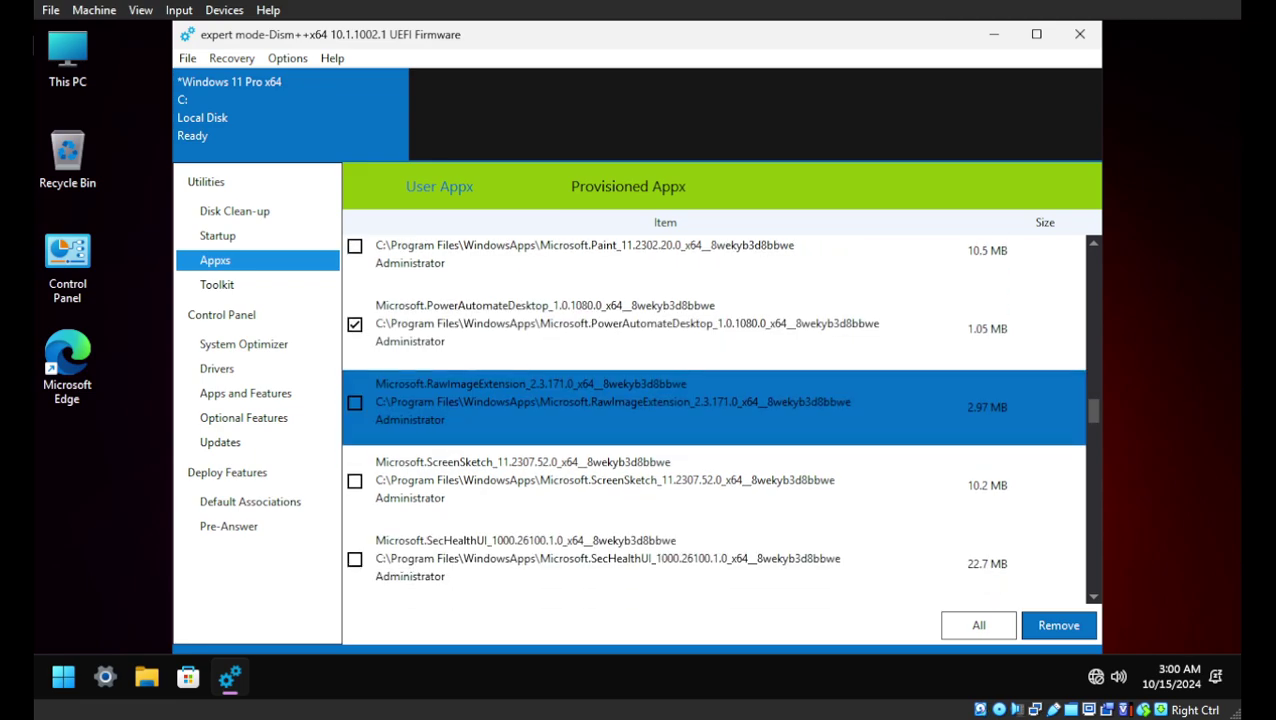
Step: Mark Microsoft.Todos for removal, leaving ScreenSketch, SecHealthUI, StorePurchaseApp and the media extensions unmarked
{"action": "key", "text": "Down"}
{"action": "key", "text": "Down"}
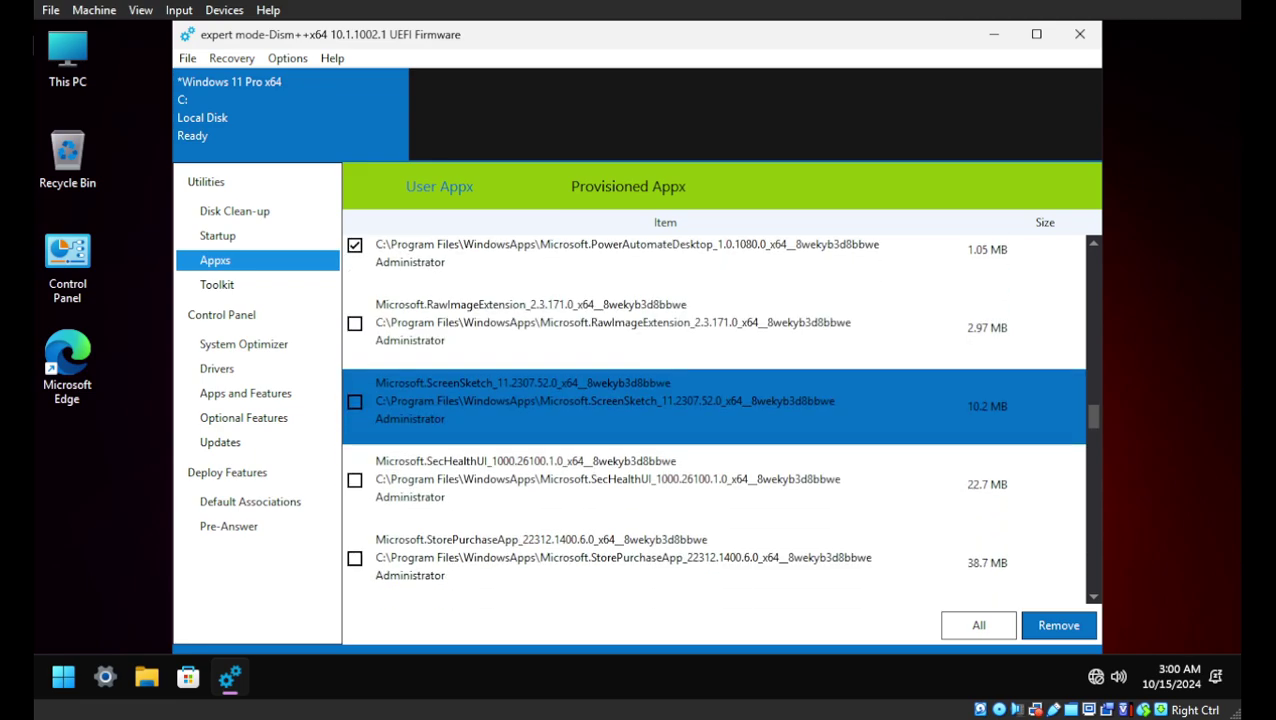
{"action": "key", "text": "Down"}
{"action": "key", "text": "Down"}
{"action": "key", "text": "Down"}
{"action": "key", "text": "Down"}
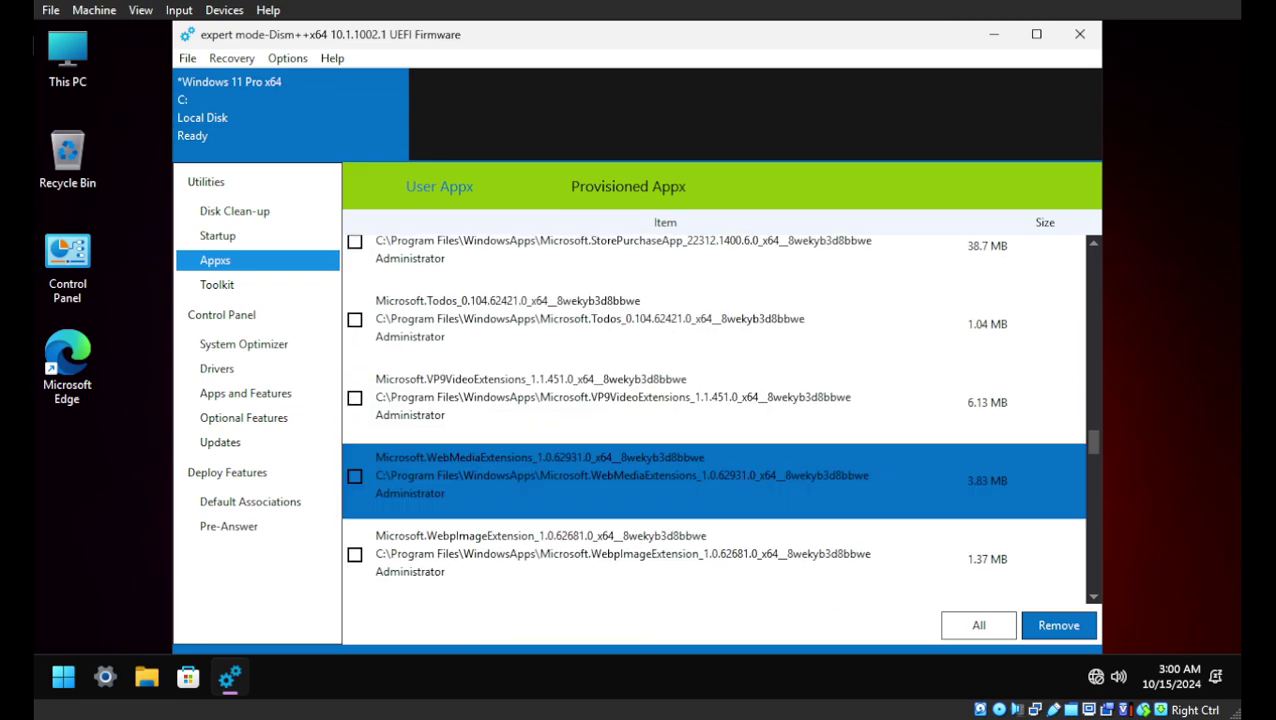
{"action": "key", "text": "Up"}
{"action": "key", "text": "Up"}
{"action": "key", "text": "space"}
{"action": "key", "text": "Down"}
{"action": "key", "text": "Down"}
{"action": "key", "text": "Down"}
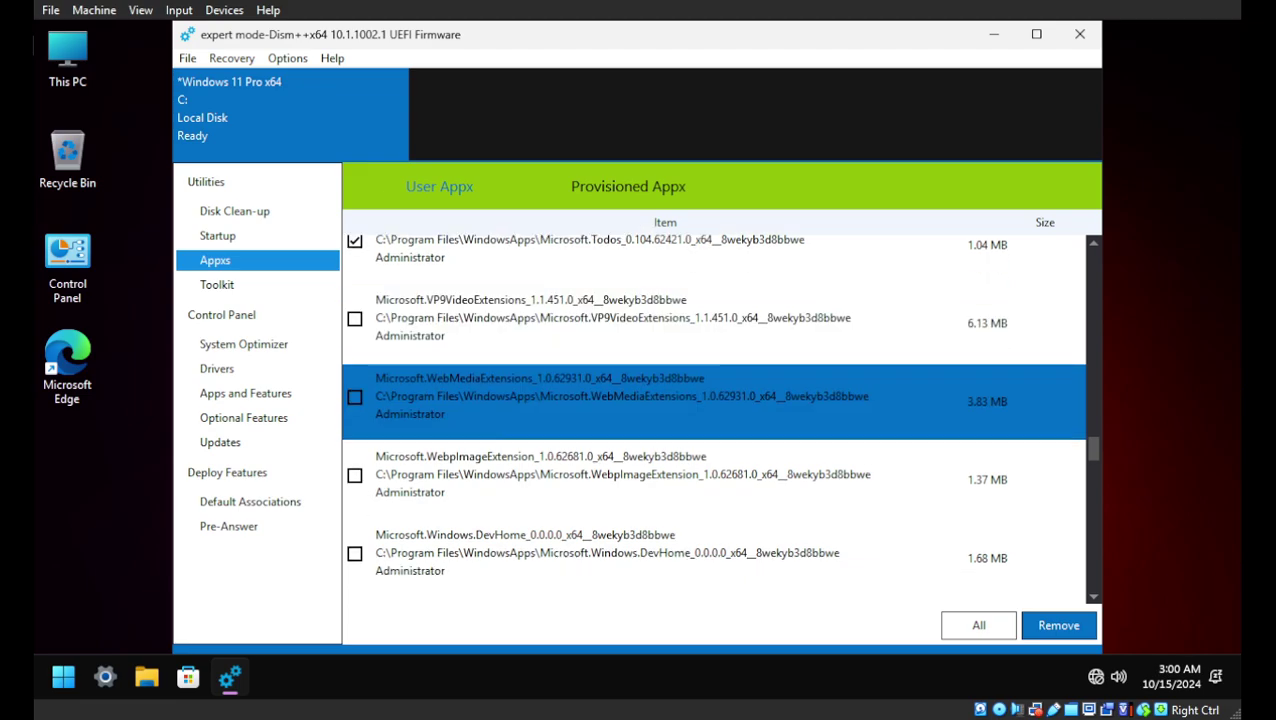
Step: Mark Windows.DevHome, Windows.Photos, WindowsAlarms, WindowsCamera and WindowsFeedbackHub for removal, skipping WindowsCalculator
{"action": "key", "text": "Down"}
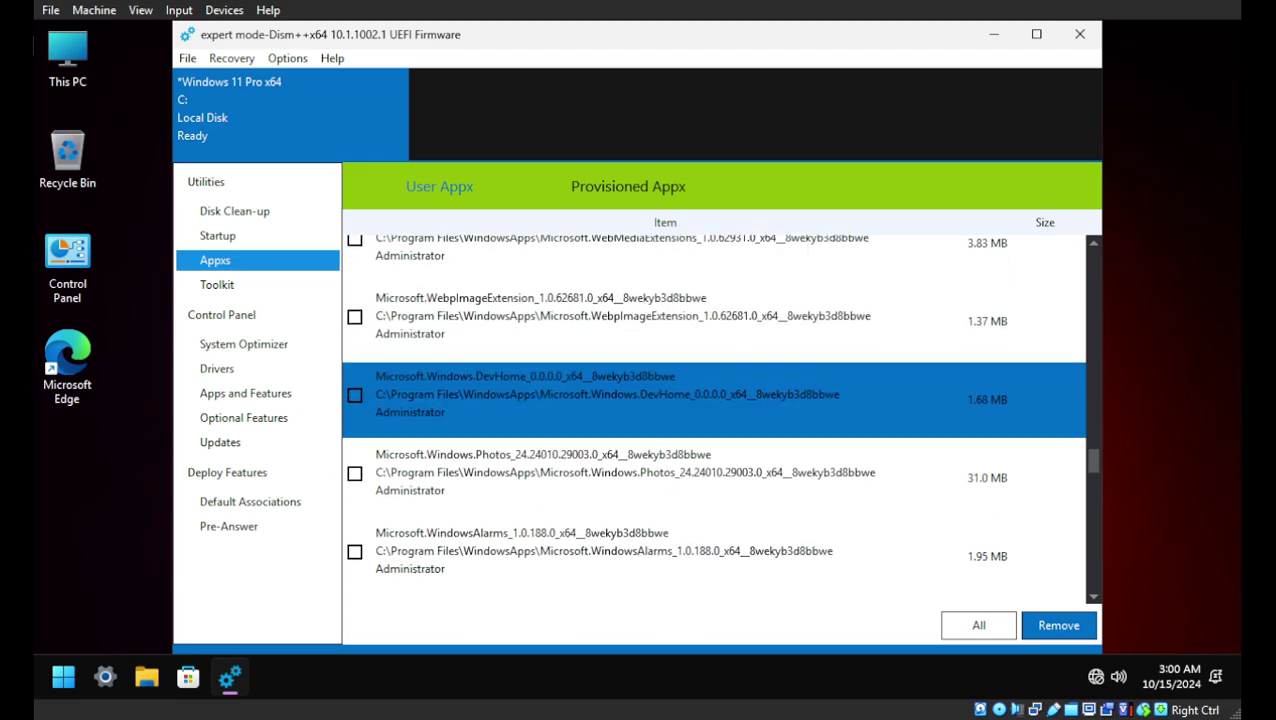
{"action": "key", "text": "Down"}
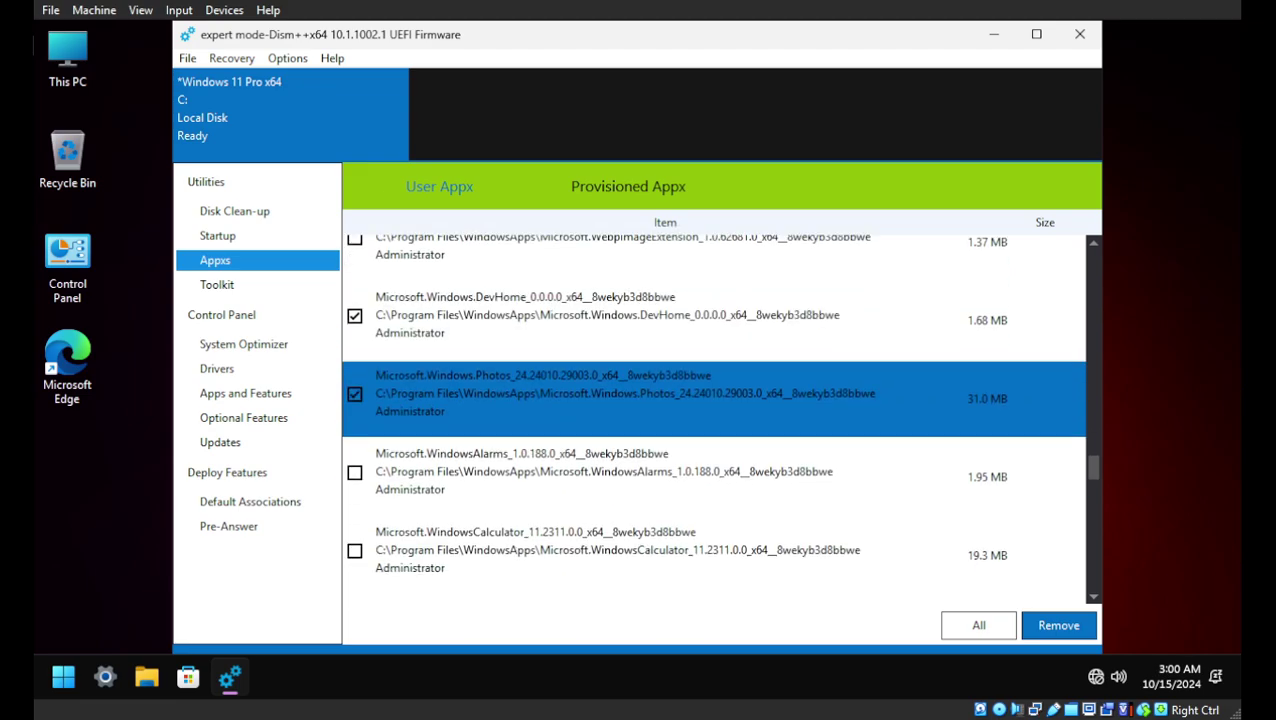
{"action": "key", "text": "Down"}
{"action": "key", "text": "Down"}
{"action": "key", "text": "Down"}
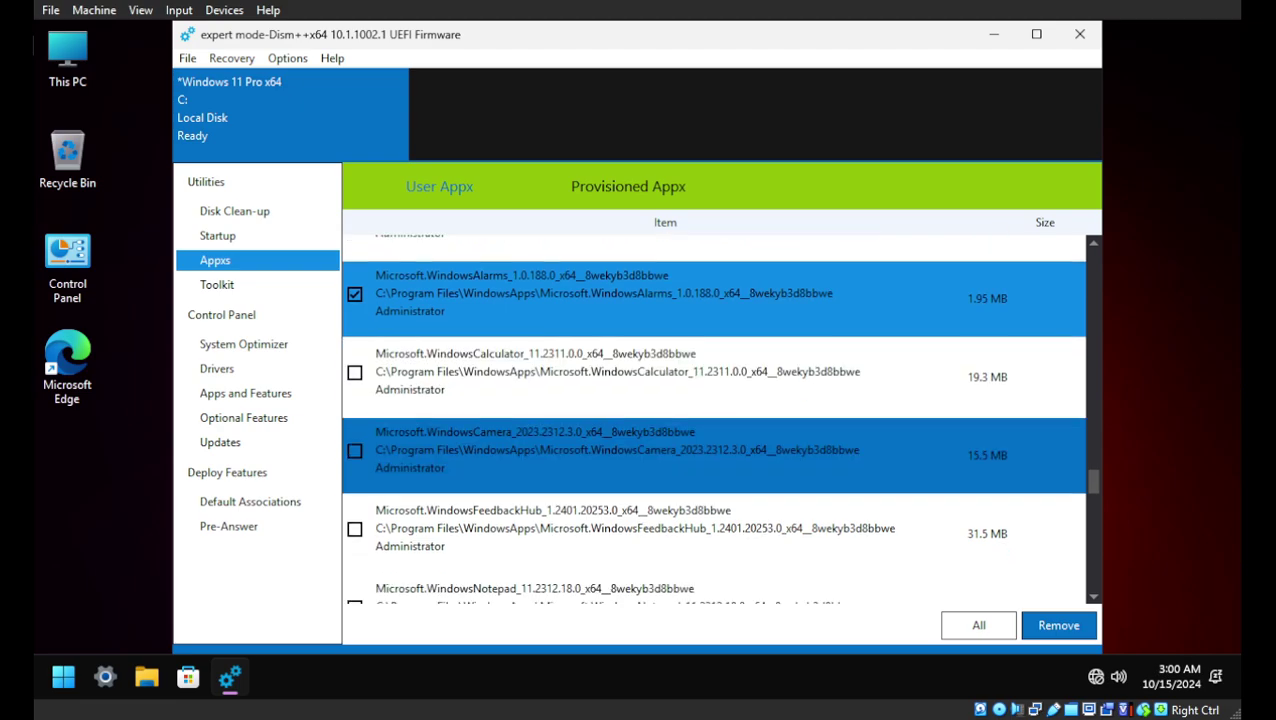
{"action": "key", "text": "space"}
{"action": "key", "text": "Down"}
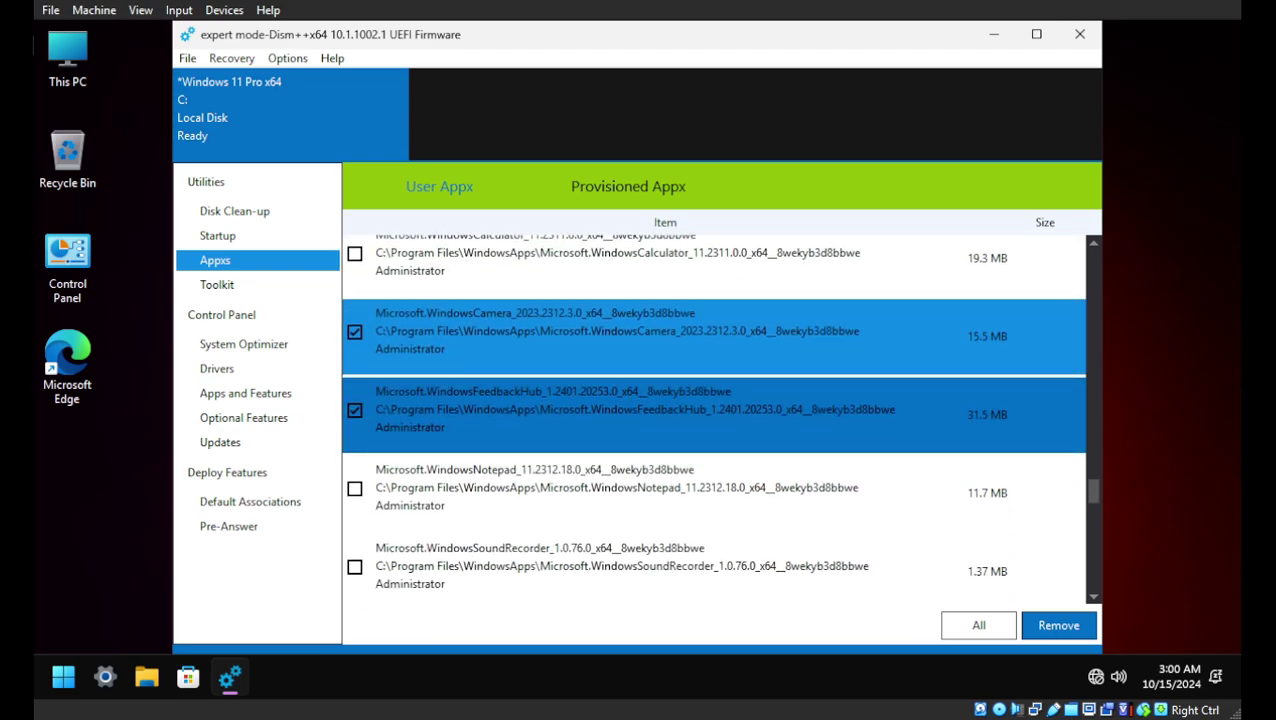
Step: Mark WindowsSoundRecorder and Xbox.TCUI for removal, skipping WindowsNotepad, WindowsStore and WindowsTerminal
{"action": "key", "text": "Down"}
{"action": "key", "text": "Down"}
{"action": "key", "text": "space"}
{"action": "key", "text": "Down"}
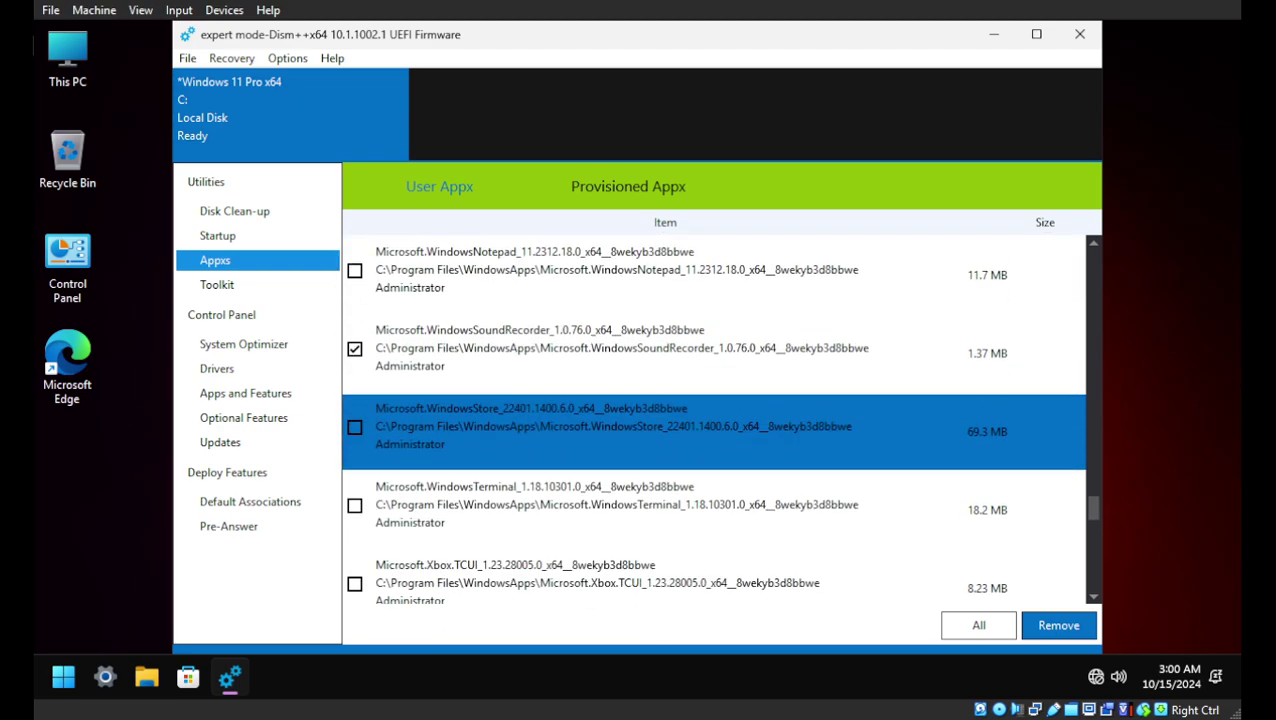
{"action": "key", "text": "Down"}
{"action": "key", "text": "Down"}
{"action": "key", "text": "space"}
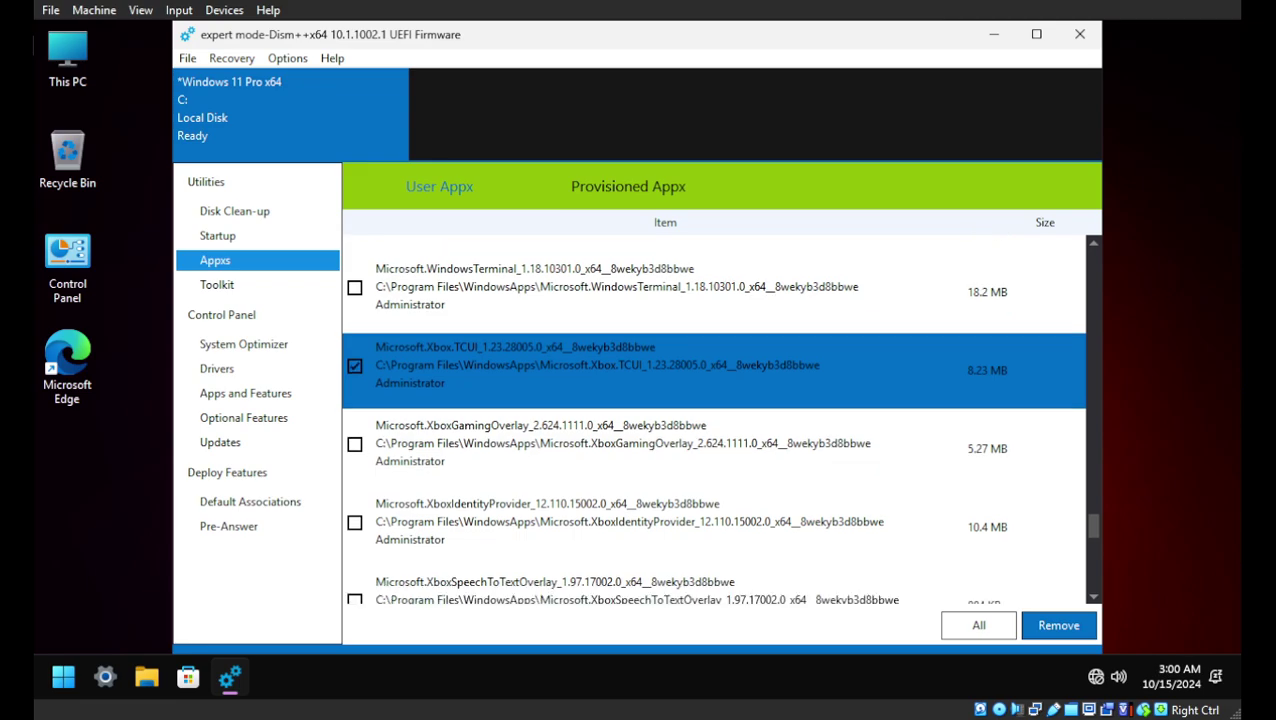
Step: Mark XboxGamingOverlay and XboxSpeechToTextOverlay for removal, leaving XboxIdentityProvider unmarked
{"action": "key", "text": "Down"}
{"action": "key", "text": "space"}
{"action": "key", "text": "Down"}
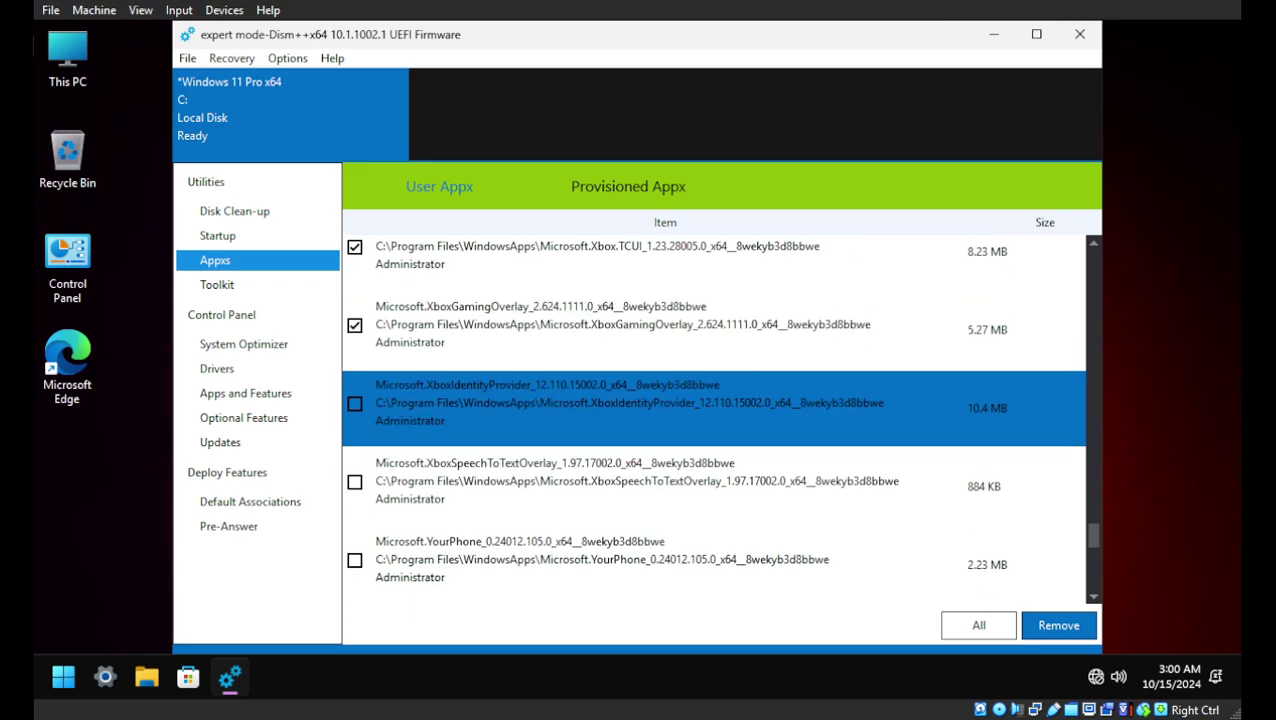
{"action": "key", "text": "Down"}
{"action": "key", "text": "Down"}
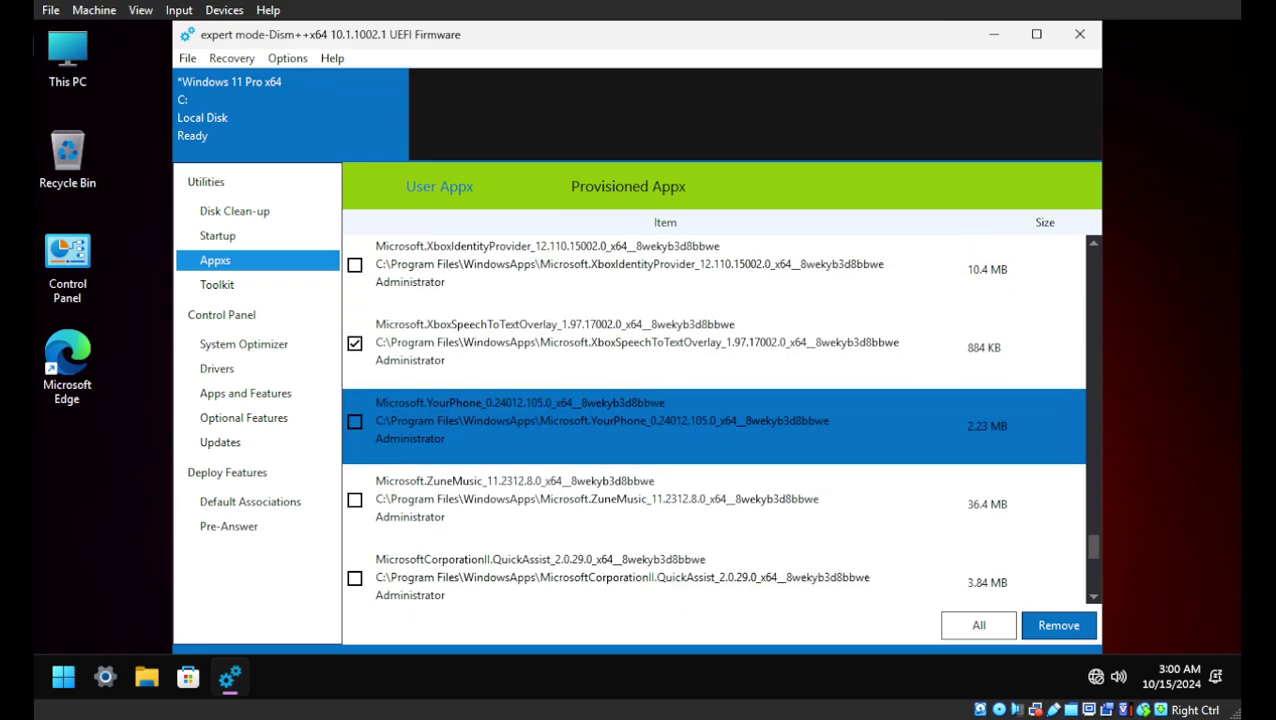
Step: Mark YourPhone, ZuneMusic and QuickAssist for removal
{"action": "key", "text": "space"}
{"action": "key", "text": "Down"}
{"action": "key", "text": "space"}
{"action": "key", "text": "Down"}
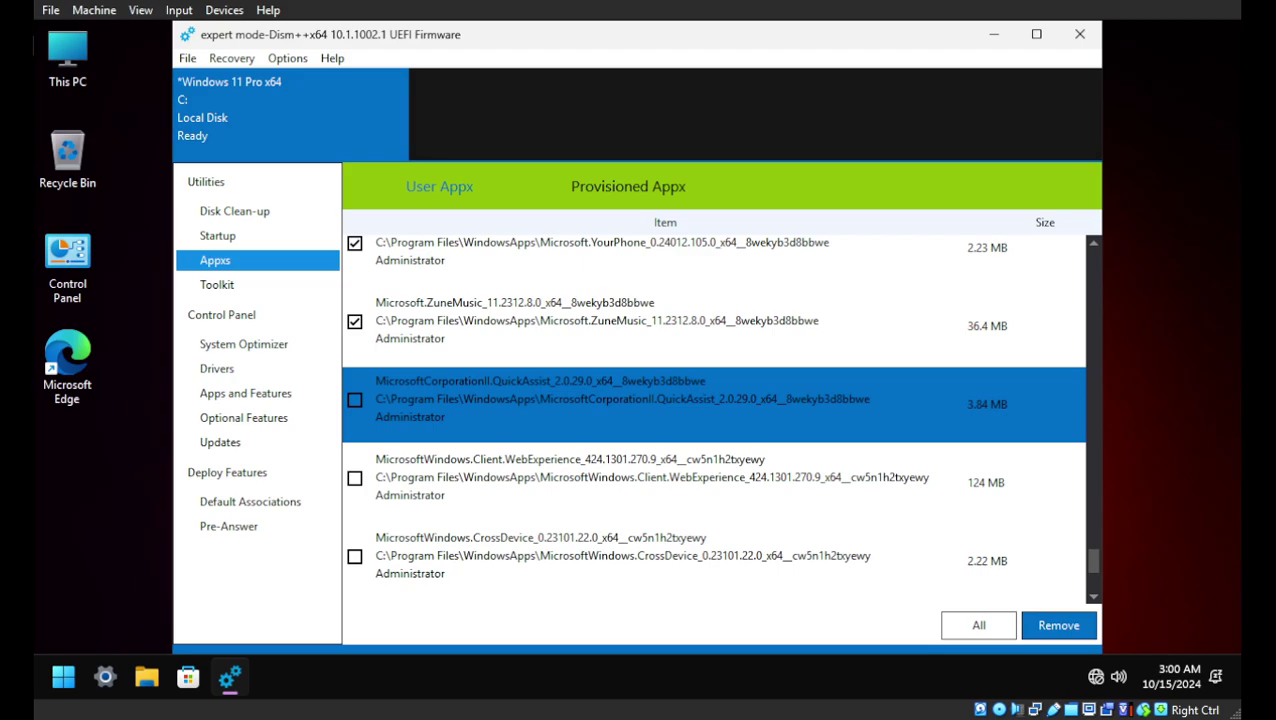
{"action": "key", "text": "space"}
Step: Mark MicrosoftWindows.CrossDevice and MSTeams for removal, skipping MicrosoftWindows.Client.WebExperience
{"action": "key", "text": "Down"}
{"action": "key", "text": "Down"}
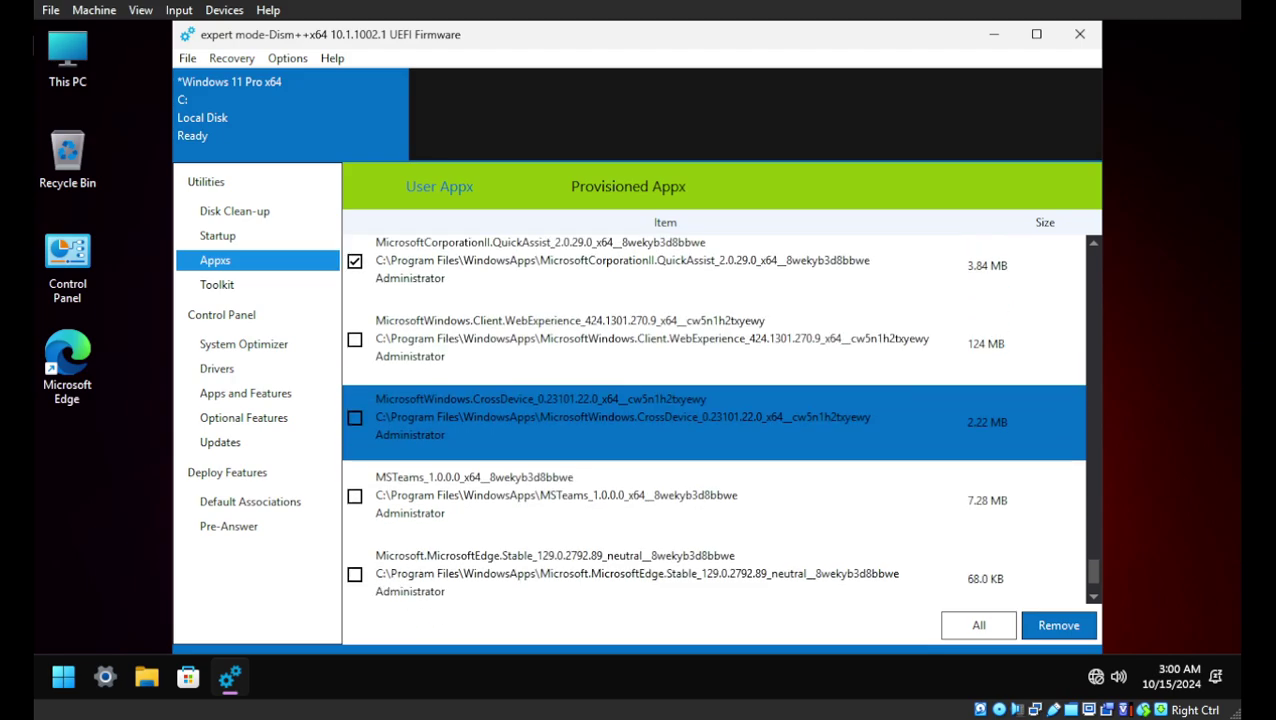
{"action": "key", "text": "space"}
{"action": "key", "text": "Down"}
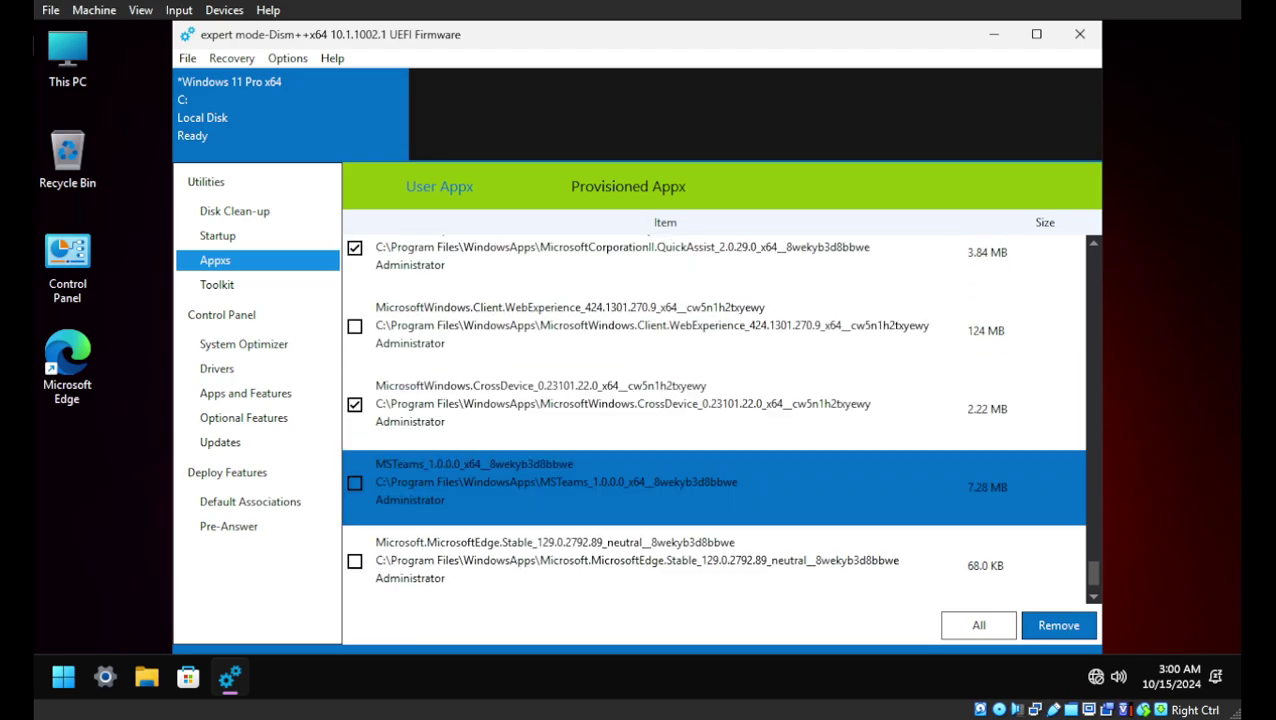
{"action": "key", "text": "space"}
Step: Remove all marked user Appx packages, leaving MicrosoftEdge.Stable unmarked, and dismiss the completion notice
{"action": "key", "text": "Down"}
{"action": "key", "text": "Return"}
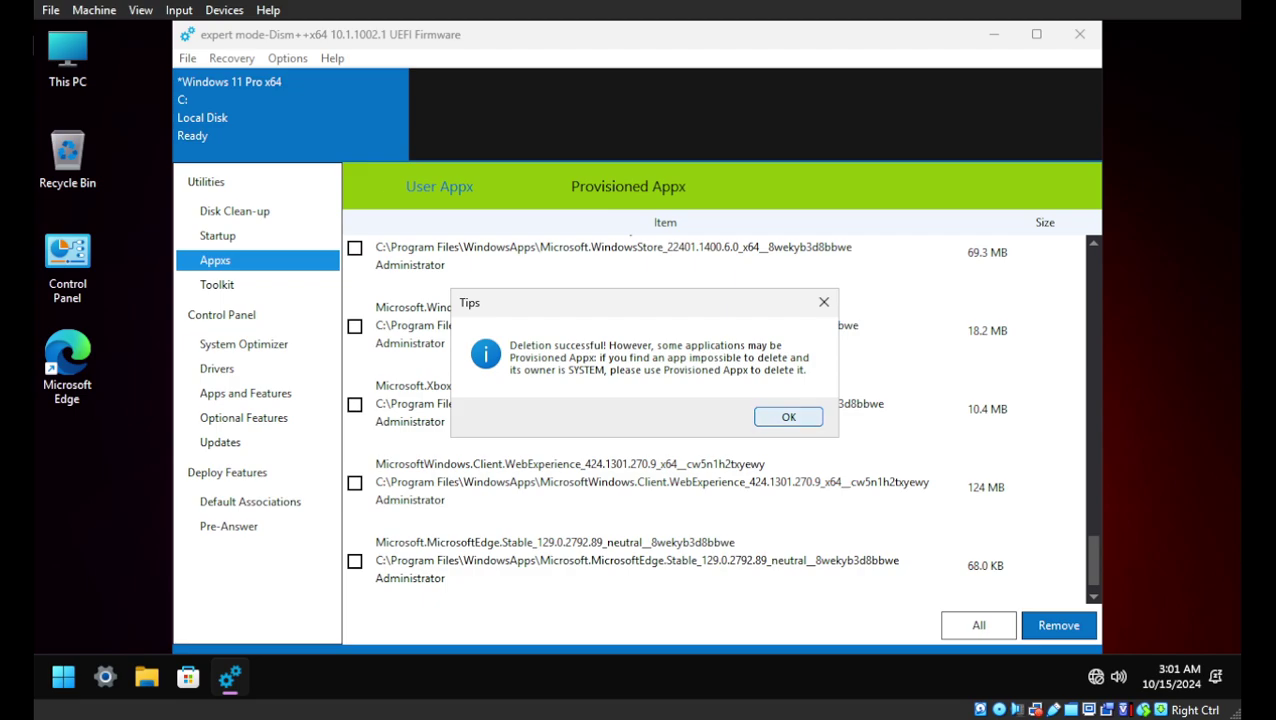
{"action": "left_click", "coordinate": [788, 416]}
Step: Review the remaining user Appx packages back to the beginning of the list, and close the program
{"action": "key", "text": "Up"}
{"action": "key", "text": "Up"}
{"action": "key", "text": "Up"}
{"action": "key", "text": "Up"}
{"action": "key", "text": "Up"}
{"action": "key", "text": "Up"}
{"action": "key", "text": "Up"}
{"action": "key", "text": "Up"}
{"action": "key", "text": "Up"}
{"action": "key", "text": "Up"}
{"action": "key", "text": "Up"}
{"action": "key", "text": "Up"}
{"action": "key", "text": "Up"}
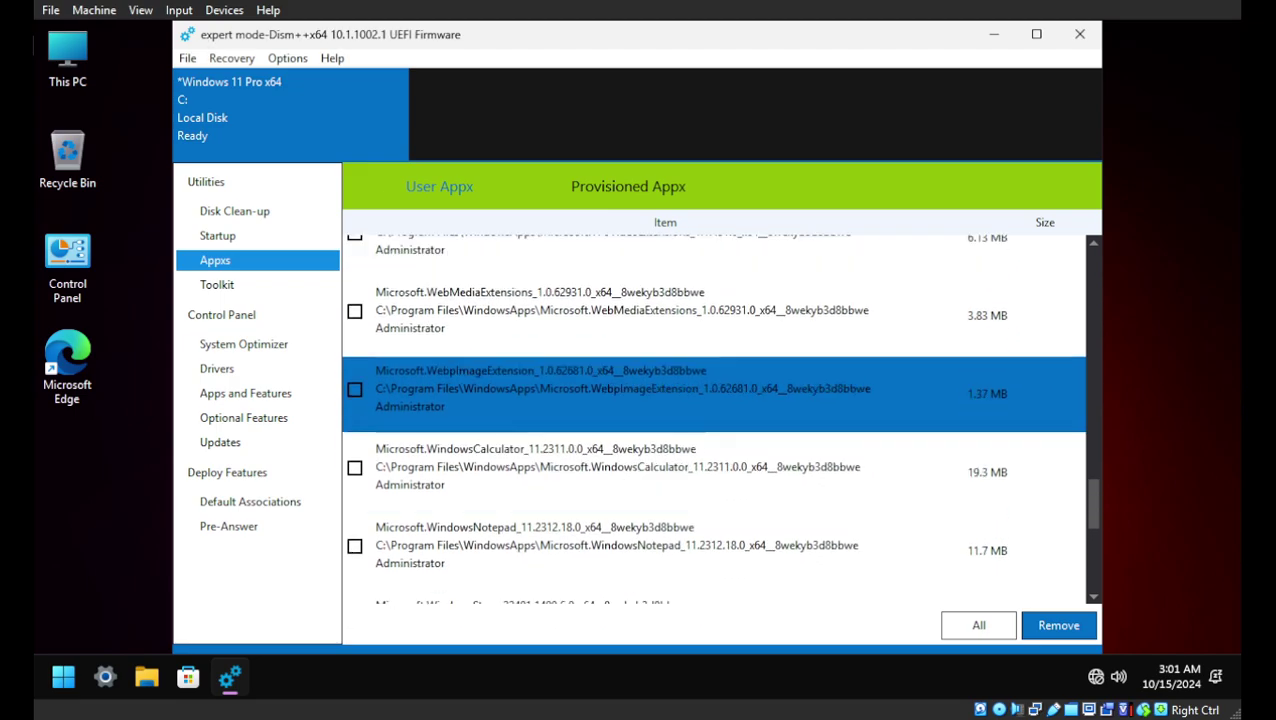
{"action": "key", "text": "Up"}
{"action": "key", "text": "Up"}
{"action": "key", "text": "Up"}
{"action": "key", "text": "Up"}
{"action": "key", "text": "Up"}
{"action": "key", "text": "Up"}
{"action": "key", "text": "Up"}
{"action": "key", "text": "Up"}
{"action": "key", "text": "Up"}
{"action": "key", "text": "Up"}
{"action": "key", "text": "Up"}
{"action": "key", "text": "Up"}
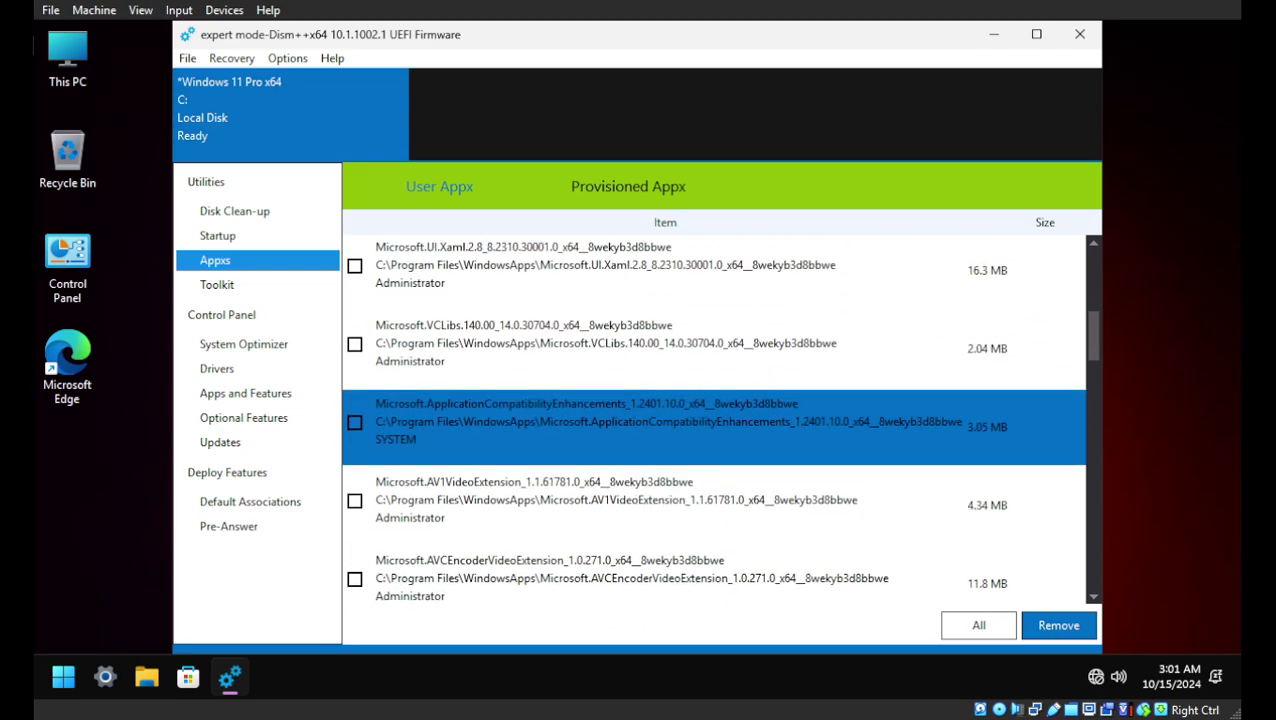
{"action": "key", "text": "Up"}
{"action": "key", "text": "Up"}
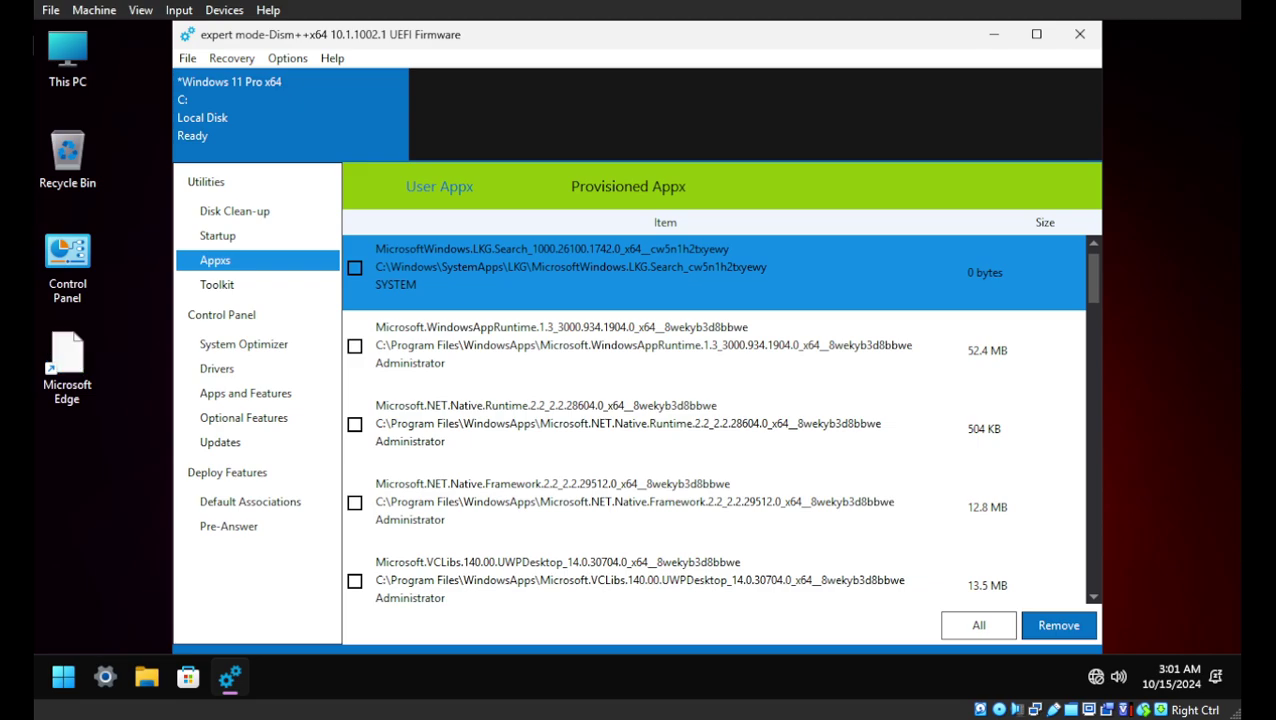
{"action": "key", "text": "alt+F4"}
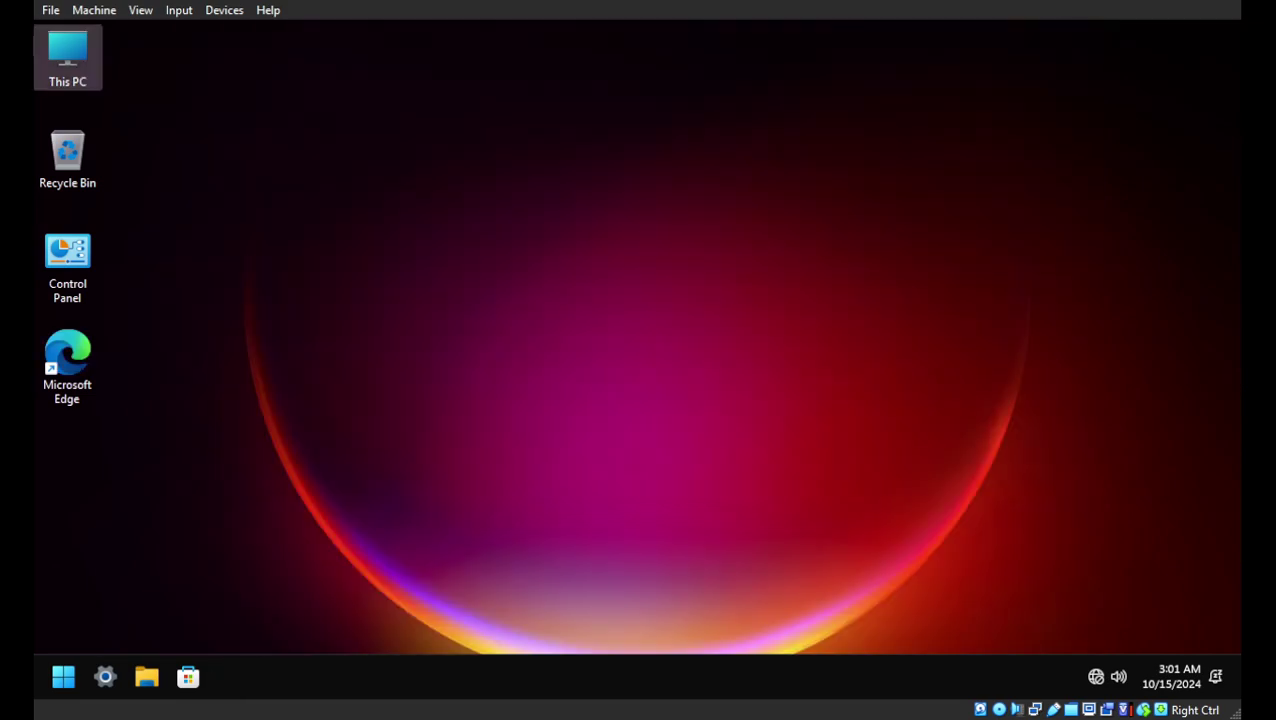
Step: Examine the full list of installed apps in the Start menu
{"action": "left_click", "coordinate": [63, 676]}
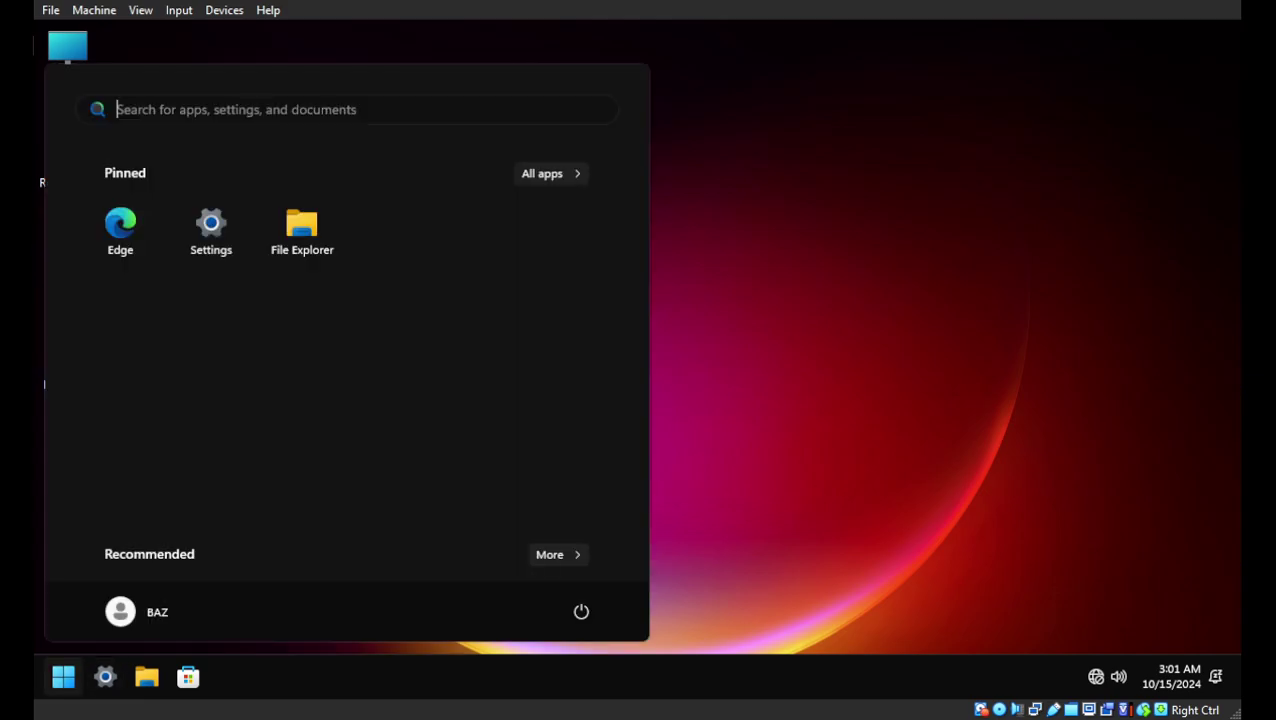
{"action": "left_click", "coordinate": [554, 173]}
{"action": "scroll", "coordinate": [350, 300], "scroll_direction": "down", "scroll_amount": 3}
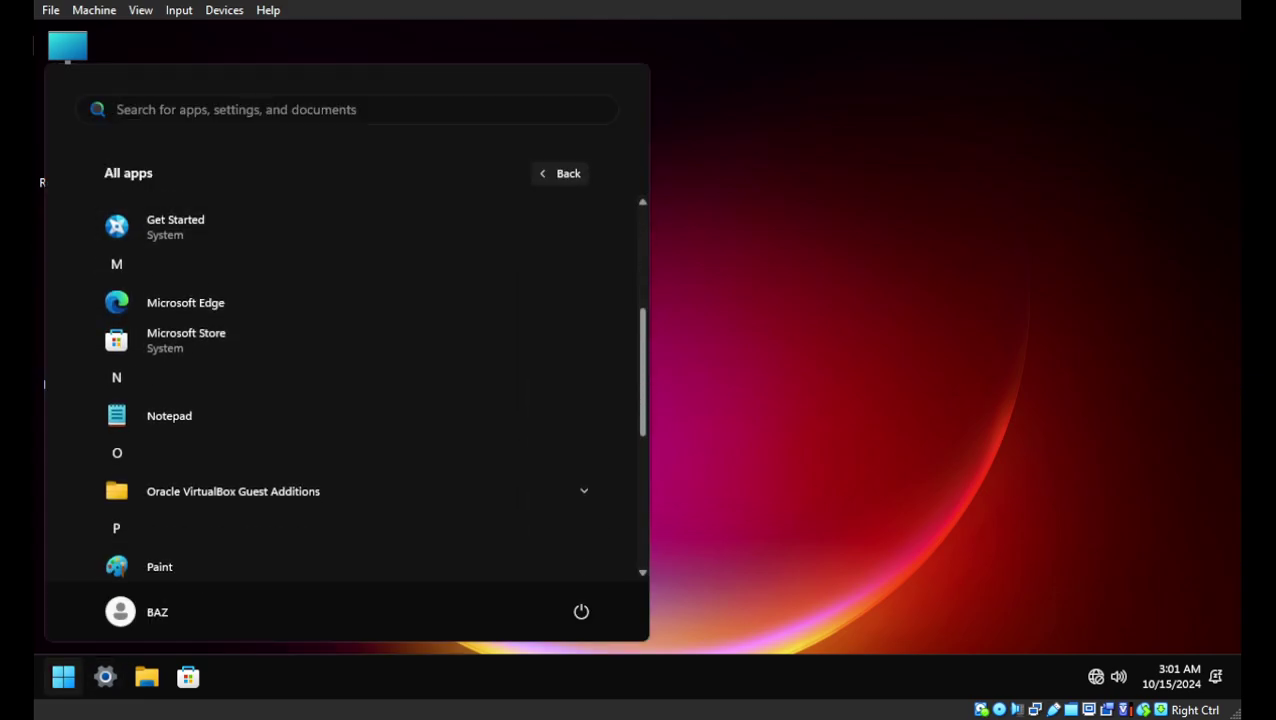
{"action": "scroll", "coordinate": [350, 300], "scroll_direction": "up", "scroll_amount": 2}
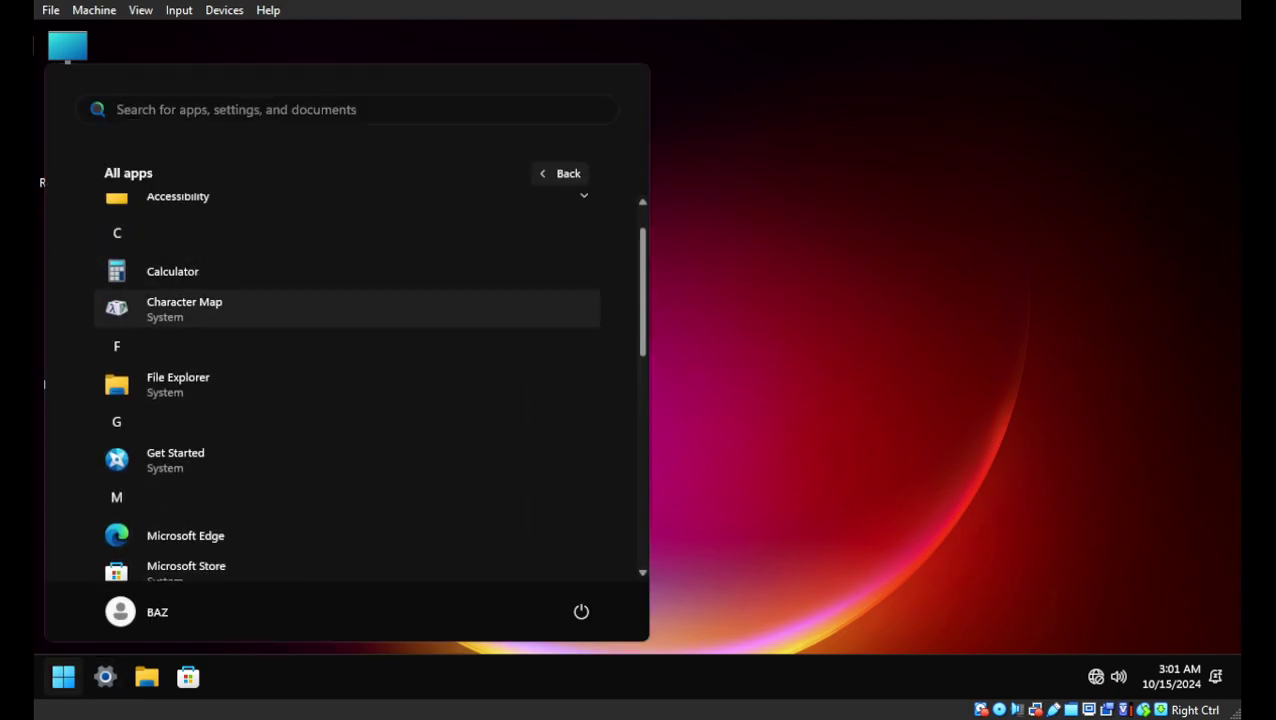
{"action": "scroll", "coordinate": [350, 300], "scroll_direction": "down", "scroll_amount": 2}
{"action": "scroll", "coordinate": [350, 300], "scroll_direction": "down", "scroll_amount": 4}
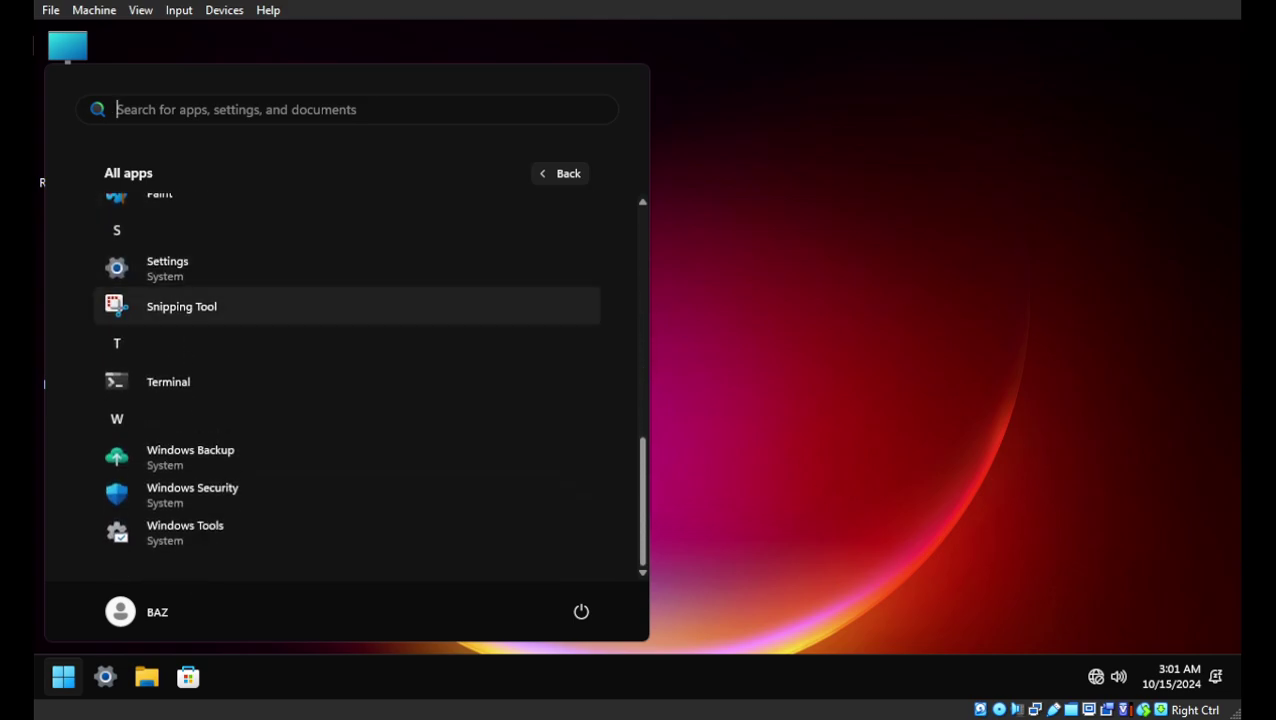
Step: Restart Windows
{"action": "left_click", "coordinate": [581, 611]}
{"action": "left_click", "coordinate": [582, 570]}
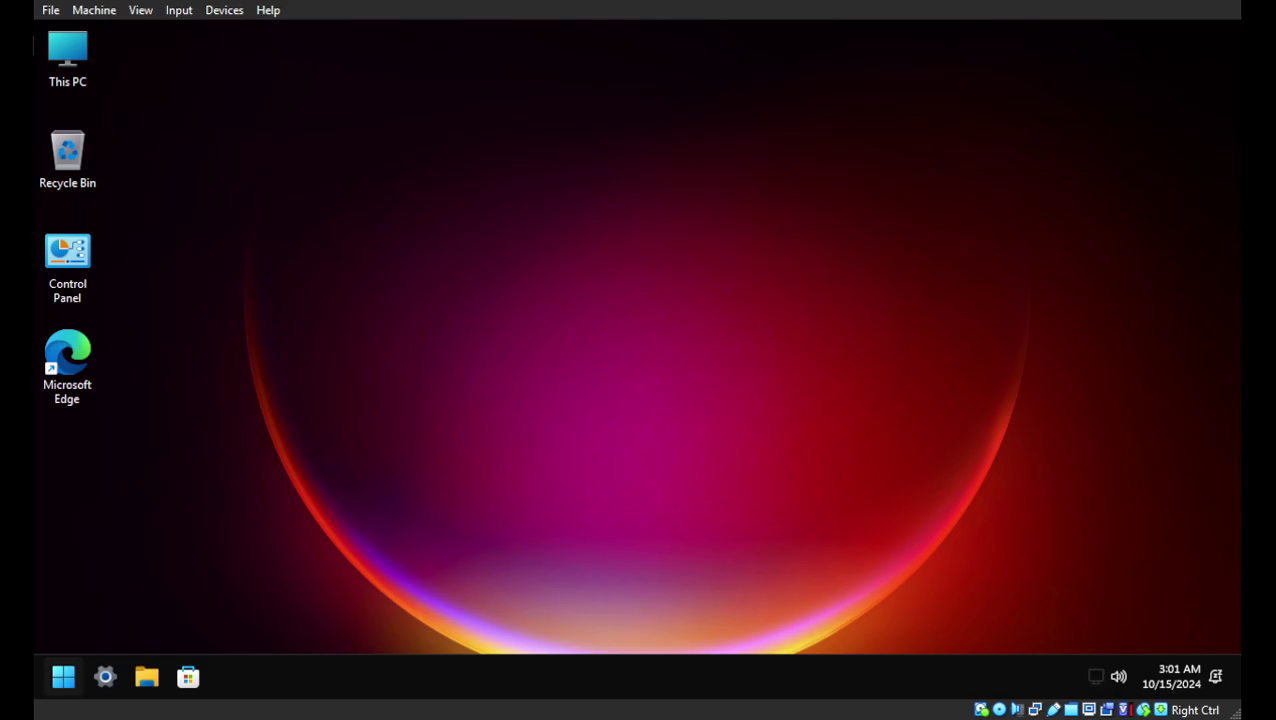
Step: Test the Start menu search with the query 56151 and close the results
{"action": "key", "text": "super"}
{"action": "type", "text": "56151"}
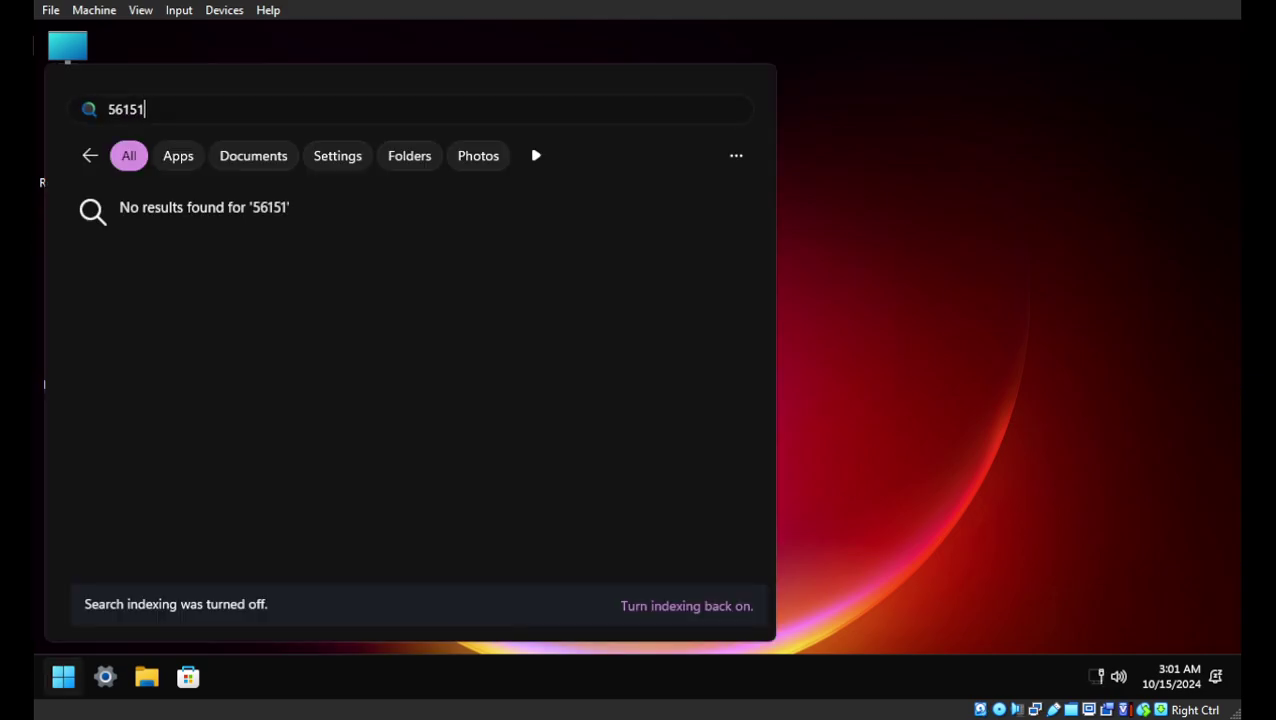
{"action": "key", "text": "super"}
{"action": "key", "text": "super"}
Step: Search the Start menu for "even" and launch Event Viewer
{"action": "key", "text": "super"}
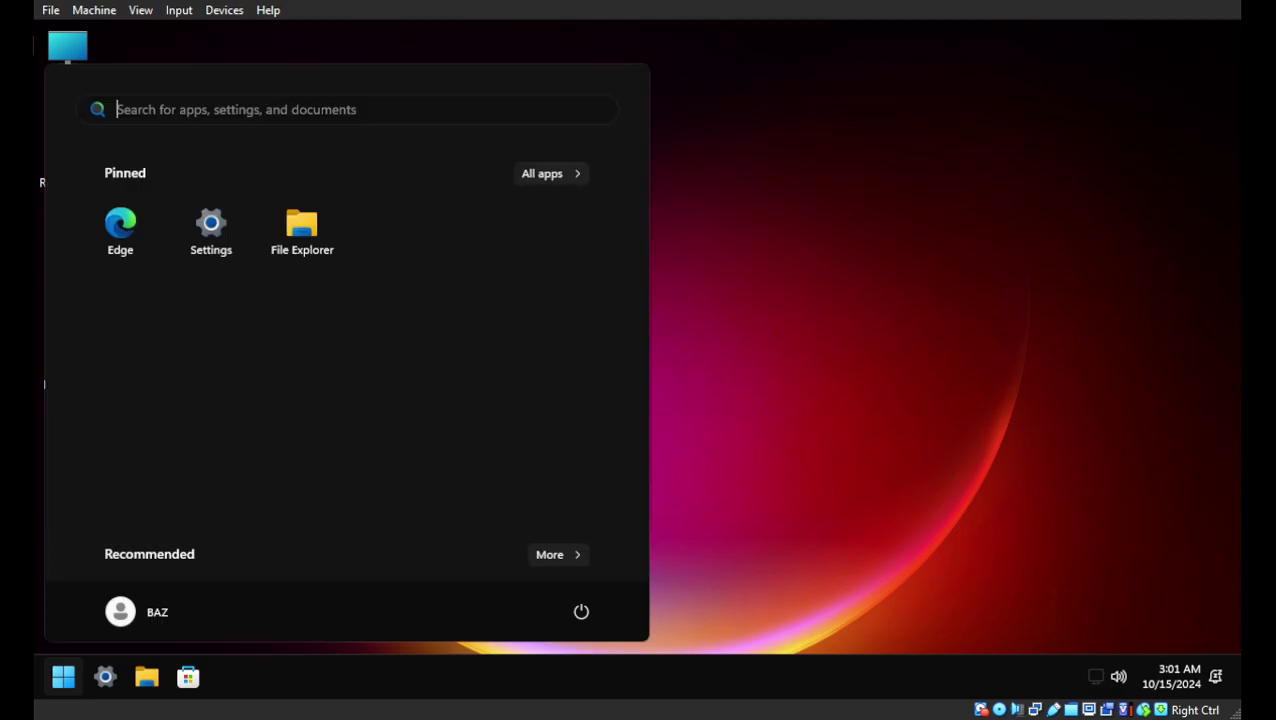
{"action": "type", "text": "even"}
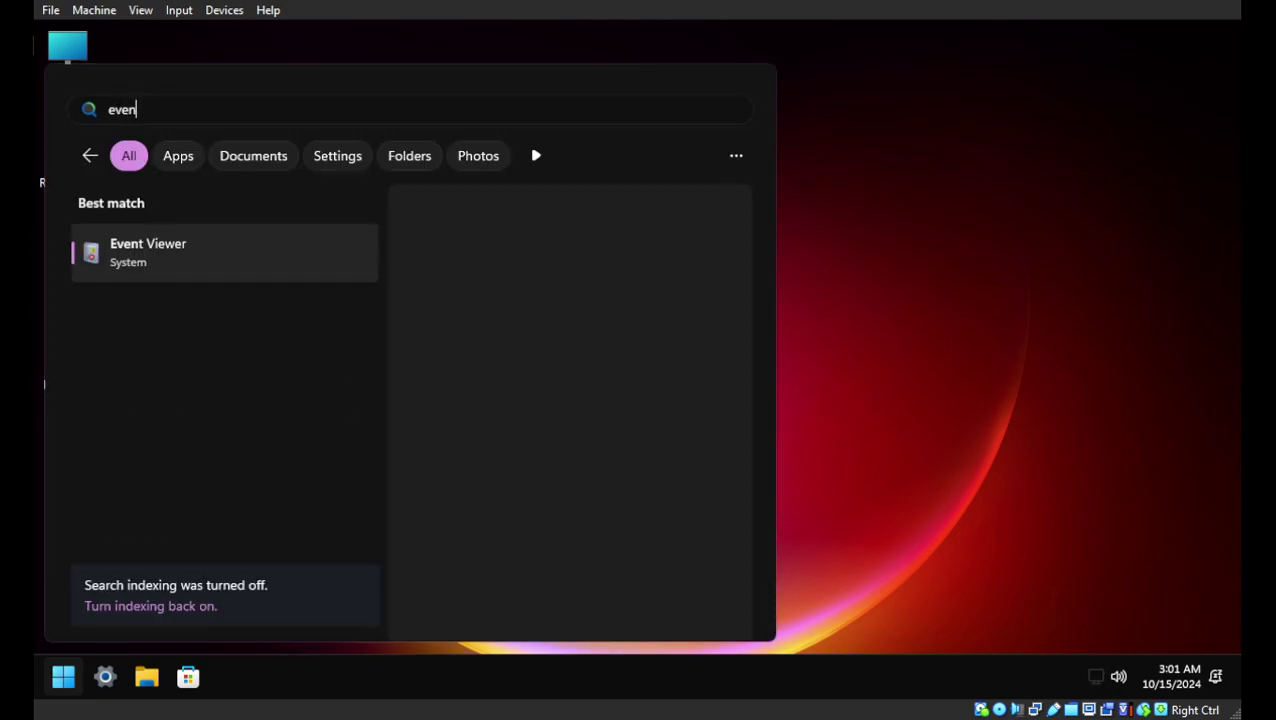
{"action": "key", "text": "Return"}
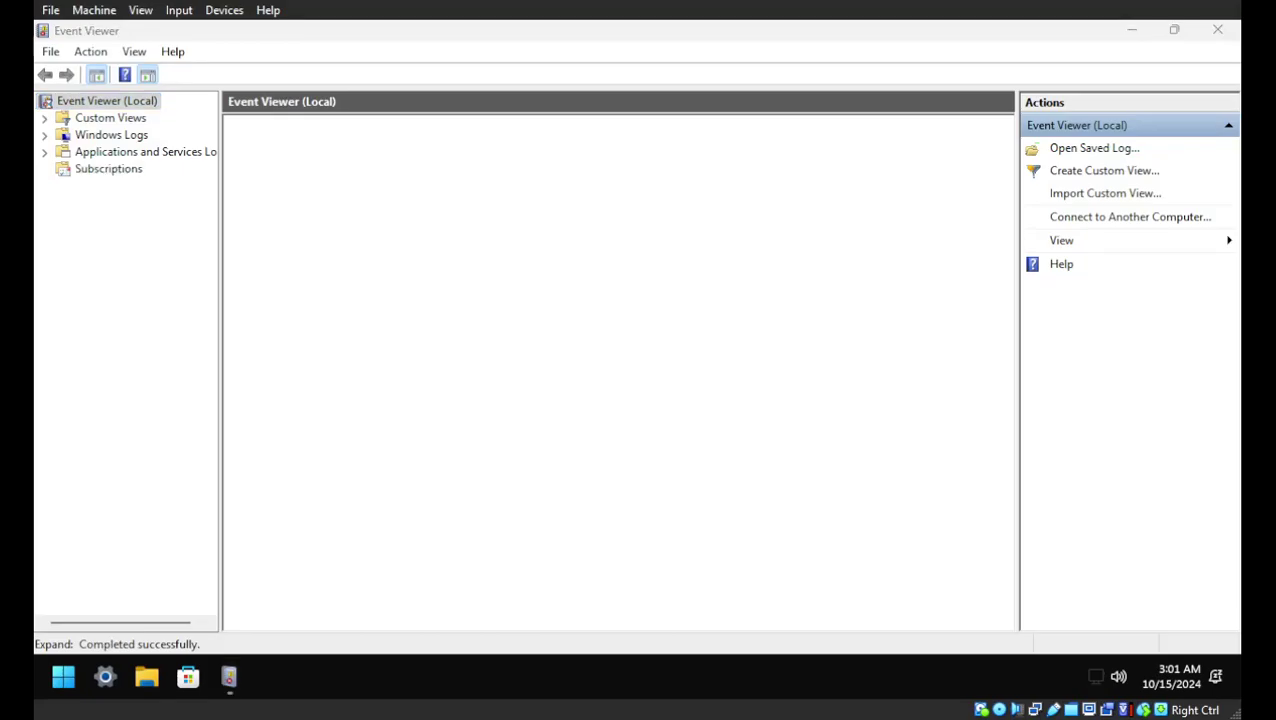
Step: Open Task Manager and examine the running background and Windows processes
{"action": "right_click", "coordinate": [990, 677]}
{"action": "left_click", "coordinate": [1060, 601]}
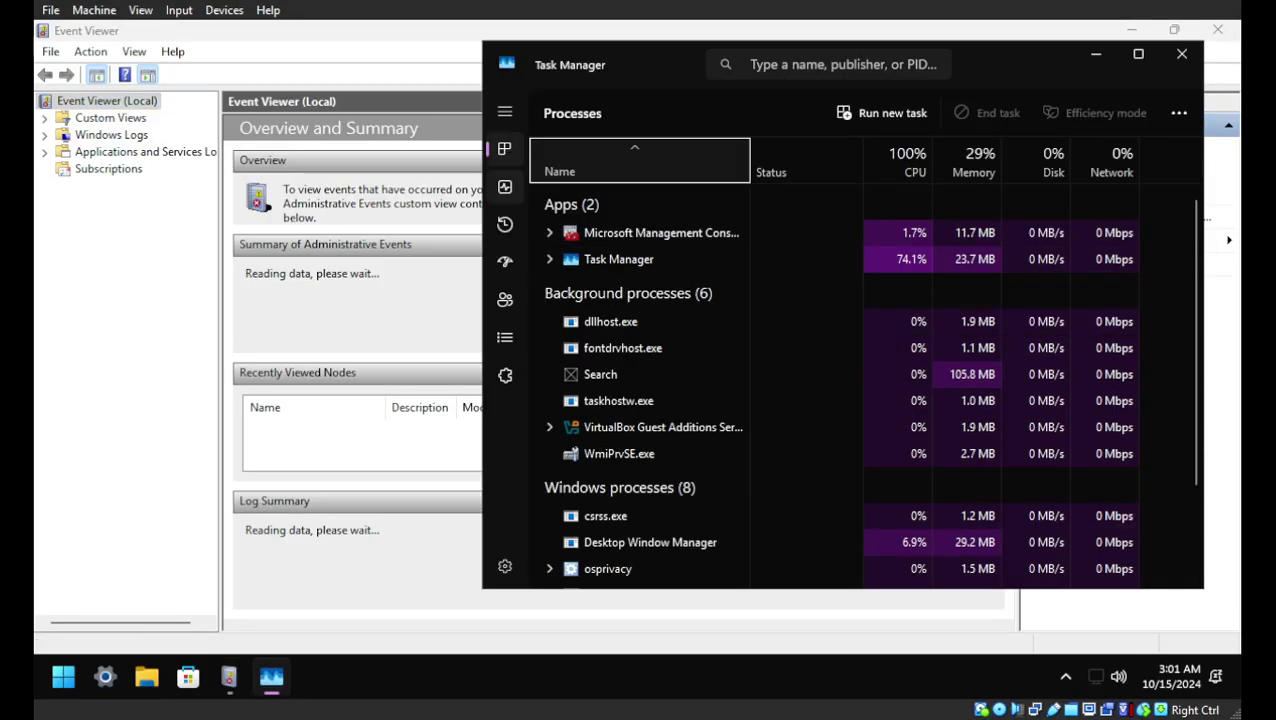
{"action": "scroll", "coordinate": [834, 289], "scroll_direction": "down", "scroll_amount": 1}
{"action": "scroll", "coordinate": [834, 289], "scroll_direction": "down", "scroll_amount": 1}
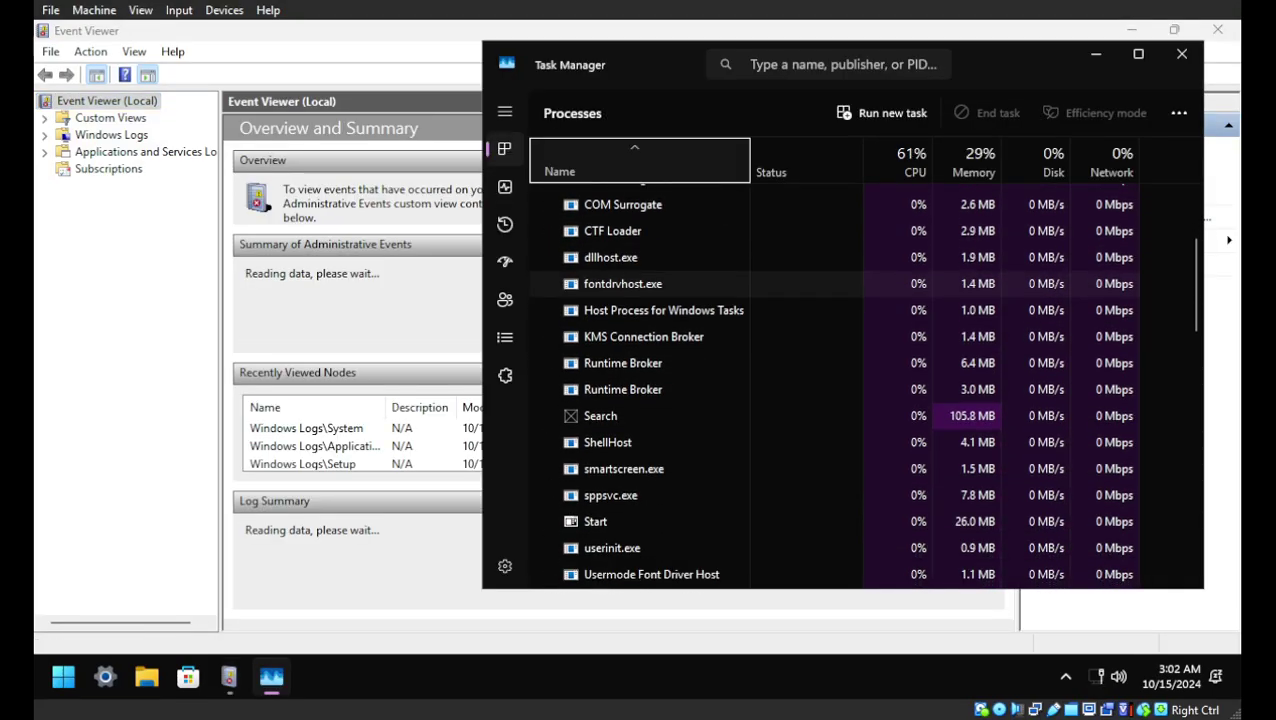
{"action": "scroll", "coordinate": [834, 364], "scroll_direction": "up", "scroll_amount": 1}
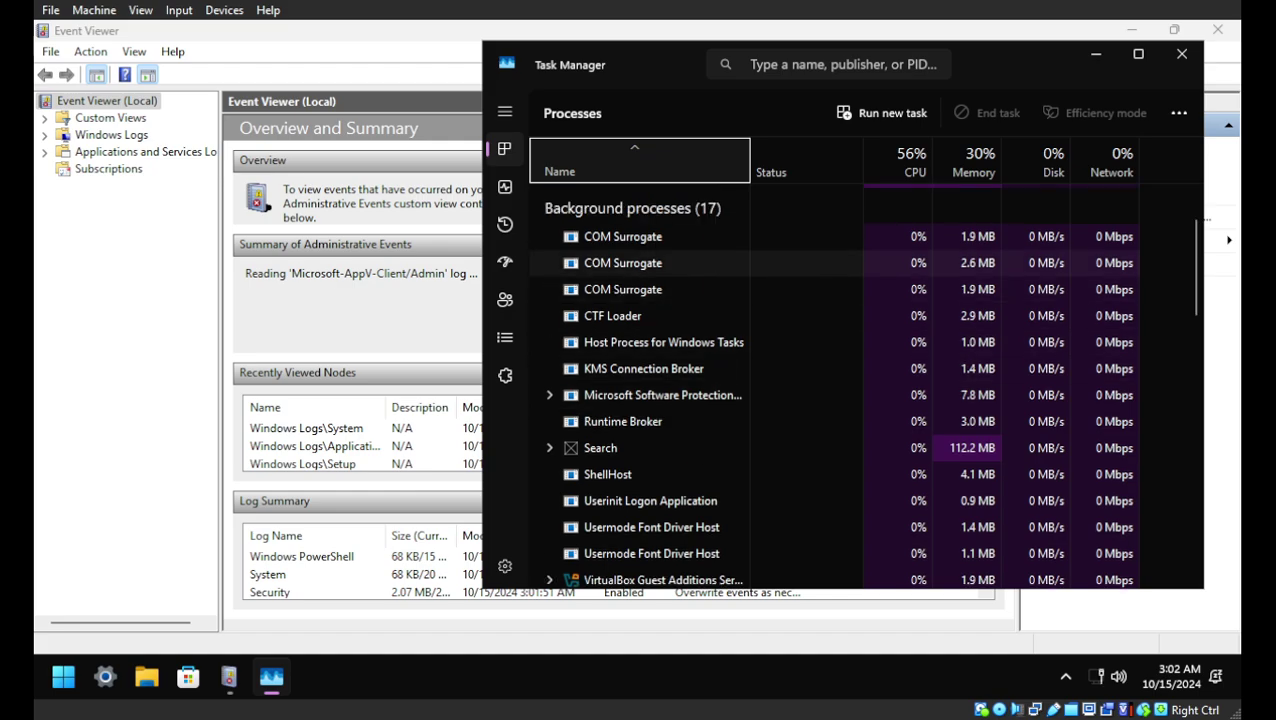
{"action": "scroll", "coordinate": [860, 385], "scroll_direction": "down", "scroll_amount": 3}
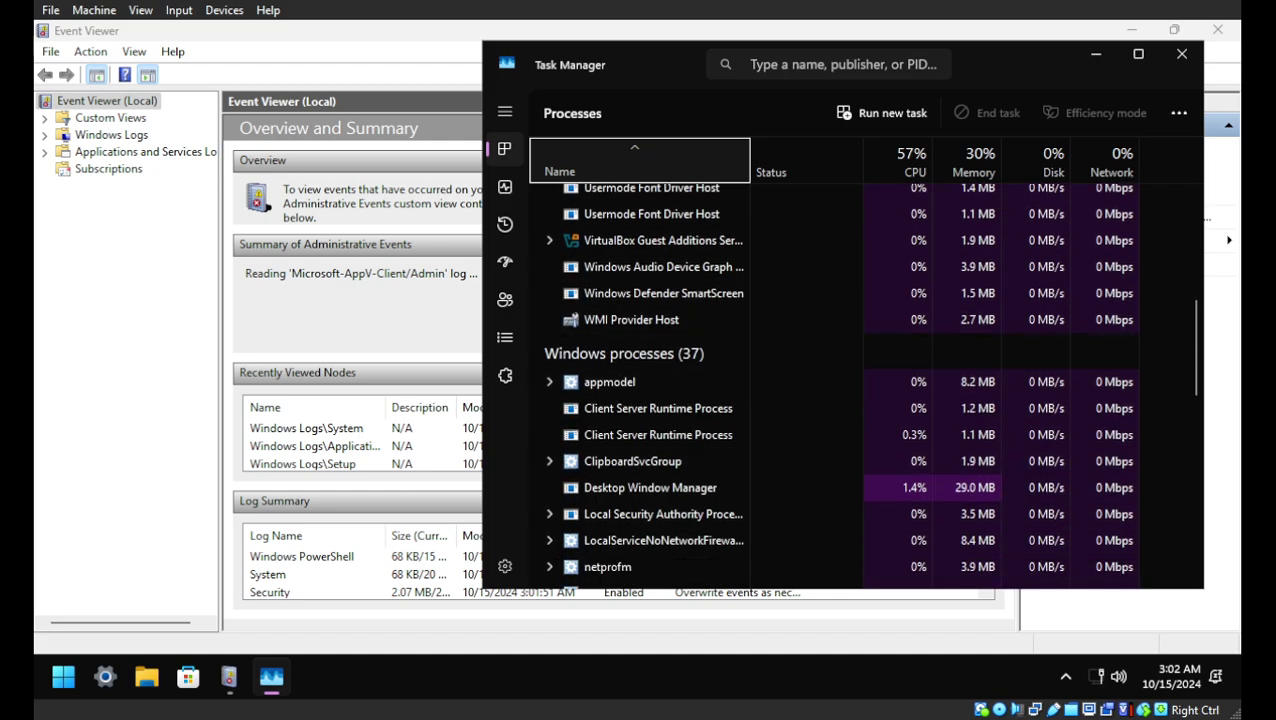
{"action": "scroll", "coordinate": [835, 385], "scroll_direction": "up", "scroll_amount": 3}
Step: Check the CPU and memory performance graphs in Task Manager, and close it
{"action": "left_click", "coordinate": [505, 187]}
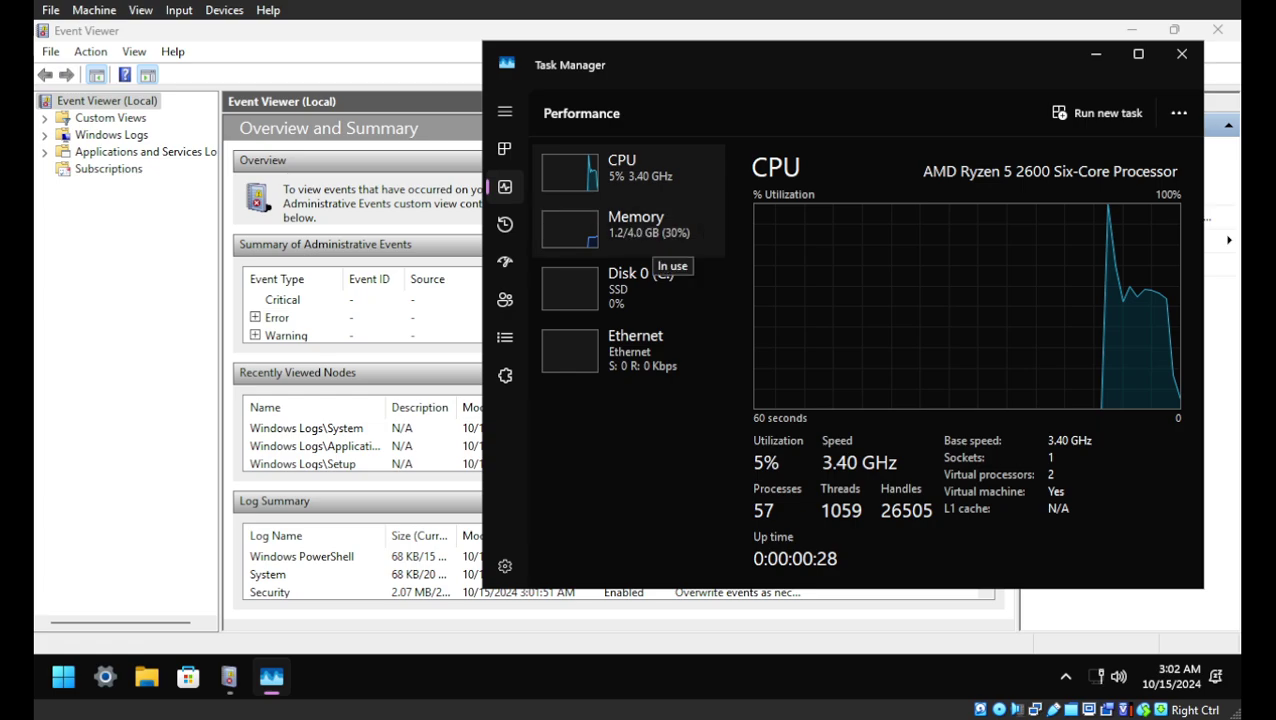
{"action": "left_click", "coordinate": [690, 240]}
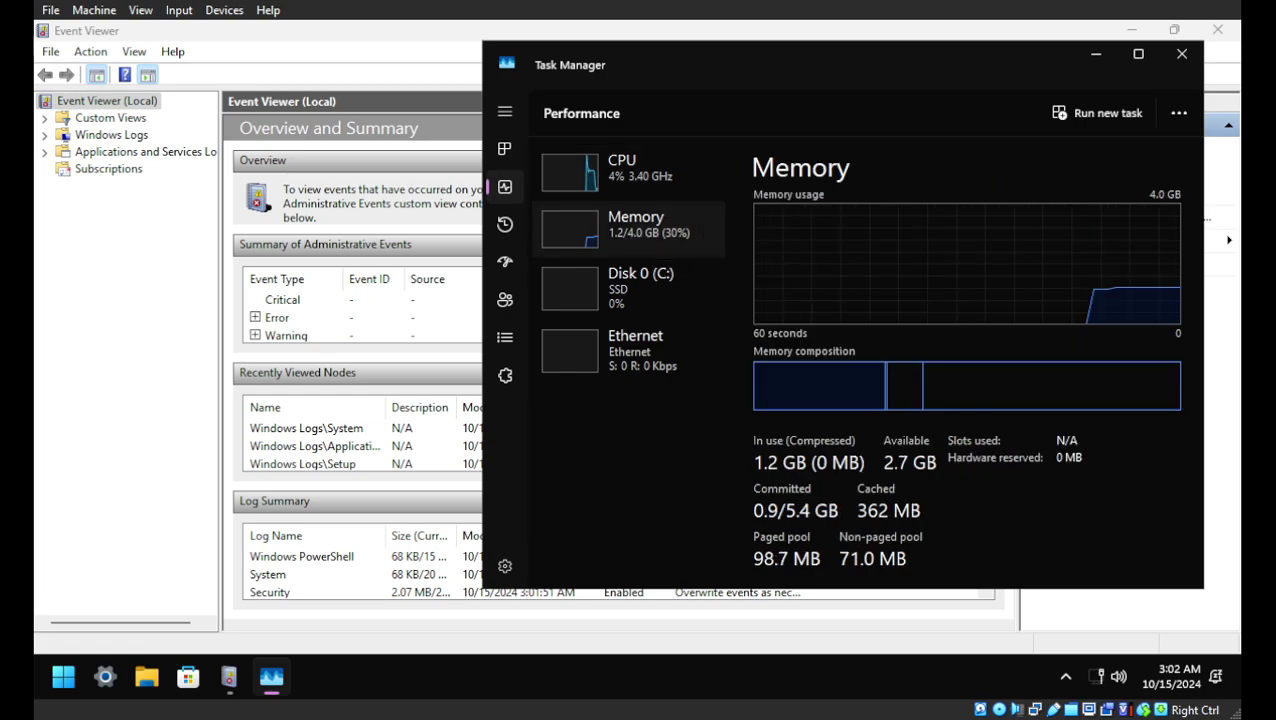
{"action": "left_click", "coordinate": [1181, 54]}
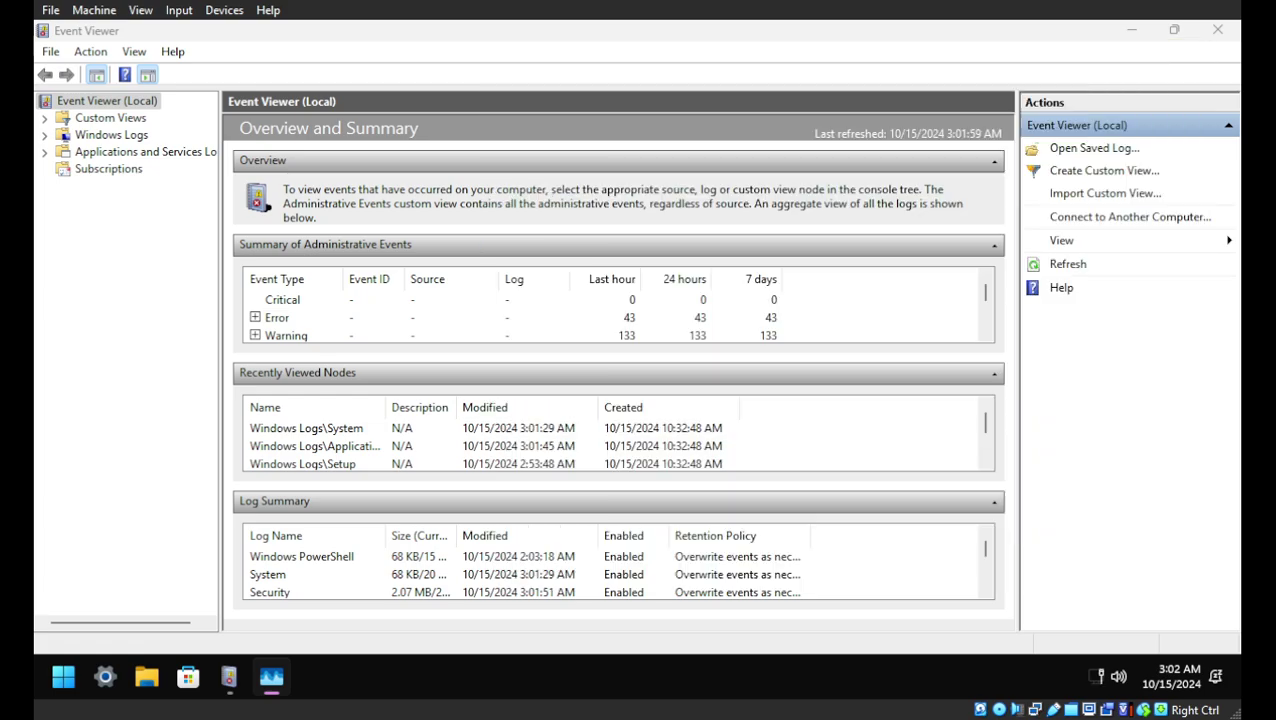
Step: Expand Windows Logs in Event Viewer and view the Application and System logs
{"action": "double_click", "coordinate": [111, 134]}
{"action": "left_click", "coordinate": [121, 151]}
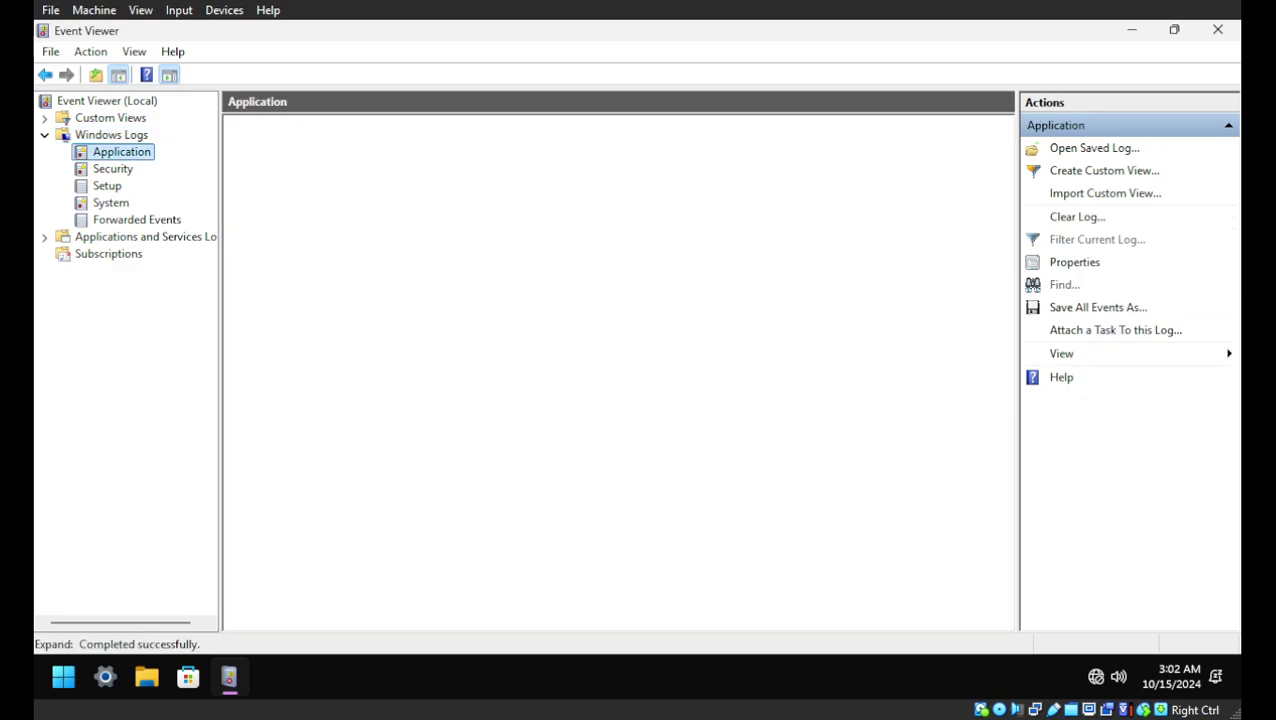
{"action": "left_click", "coordinate": [110, 202]}
{"action": "left_click", "coordinate": [121, 151]}
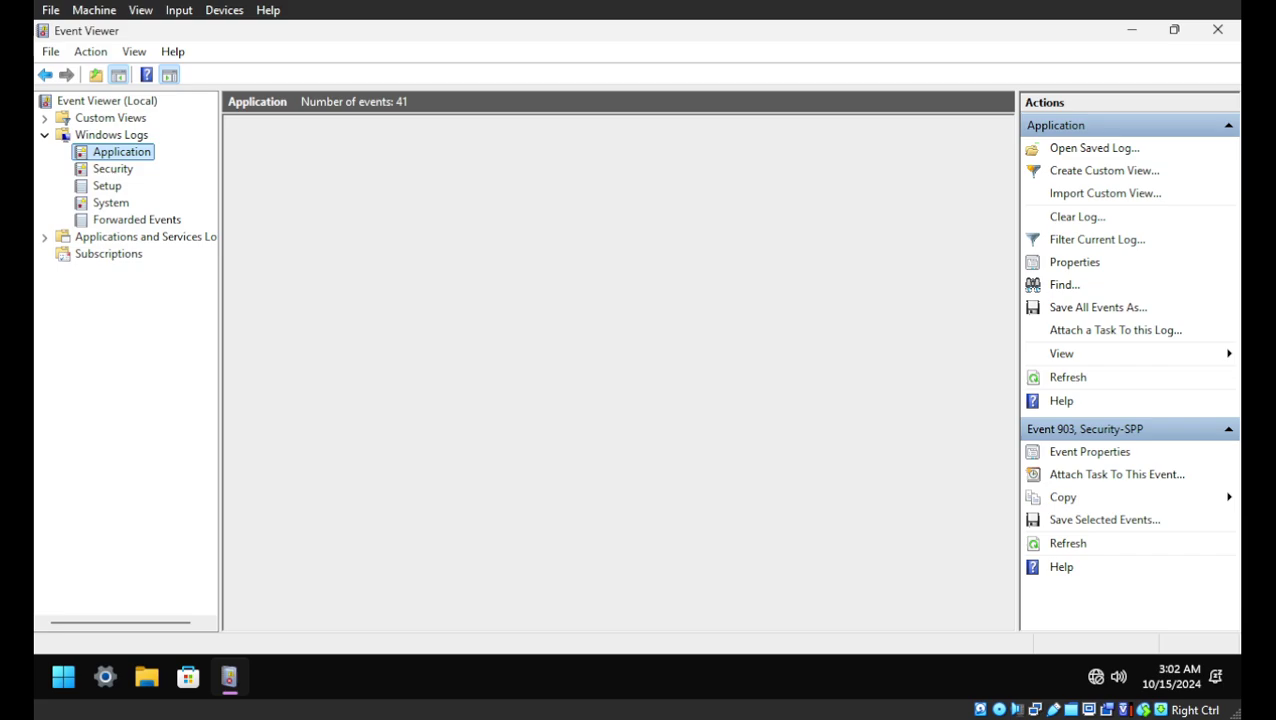
{"action": "left_click", "coordinate": [110, 202]}
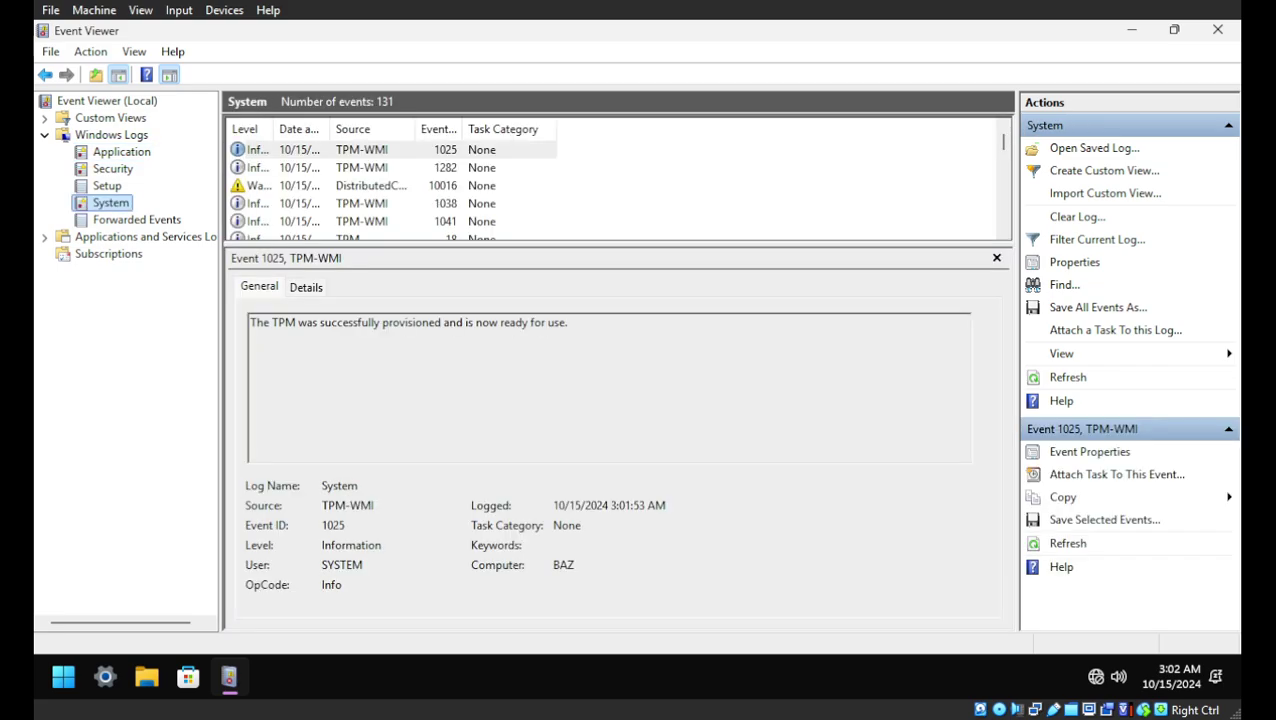
Step: Enlarge the System log's event list and review its entries for errors and warnings
{"action": "left_click_drag", "start_coordinate": [617, 243], "coordinate": [617, 375]}
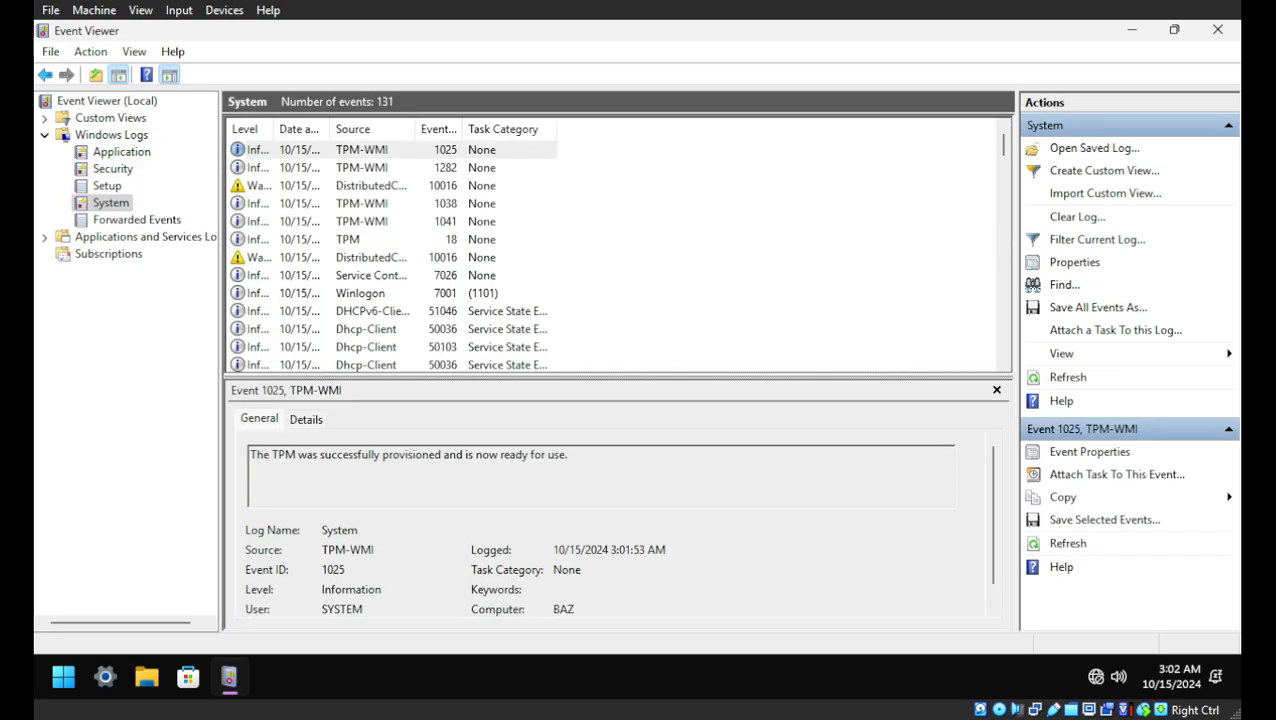
{"action": "scroll", "coordinate": [617, 250], "scroll_direction": "down", "scroll_amount": 15}
{"action": "scroll", "coordinate": [610, 255], "scroll_direction": "down", "scroll_amount": 15}
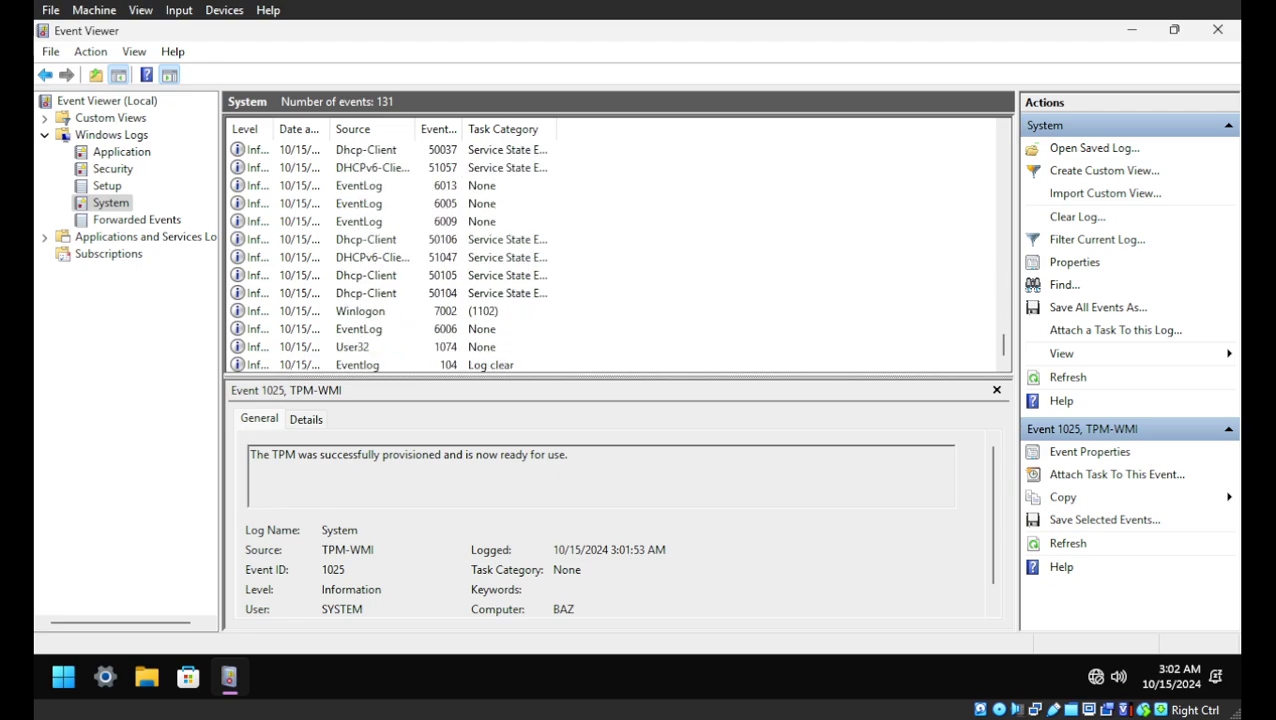
{"action": "left_click_drag", "start_coordinate": [1003, 345], "coordinate": [1003, 144]}
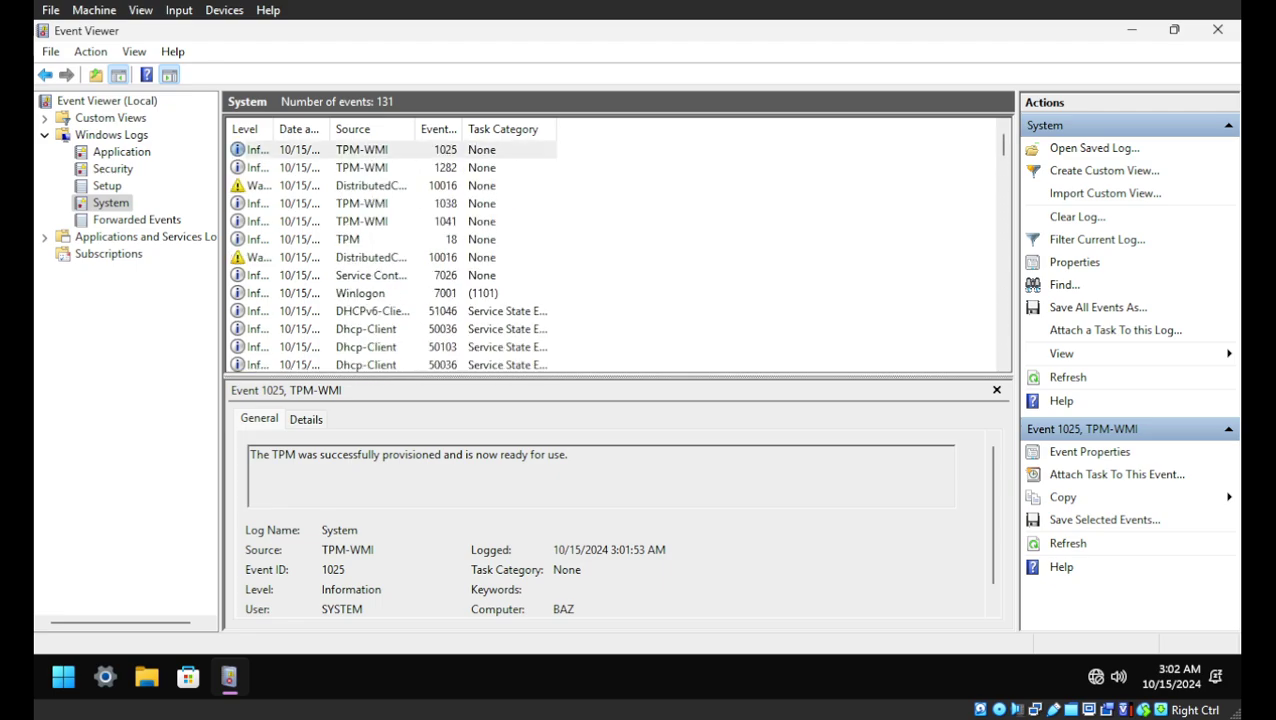
Step: Open the Application log and view the details of the latest Security-SPP error, event 8198
{"action": "left_click", "coordinate": [121, 151]}
{"action": "left_click", "coordinate": [367, 185]}
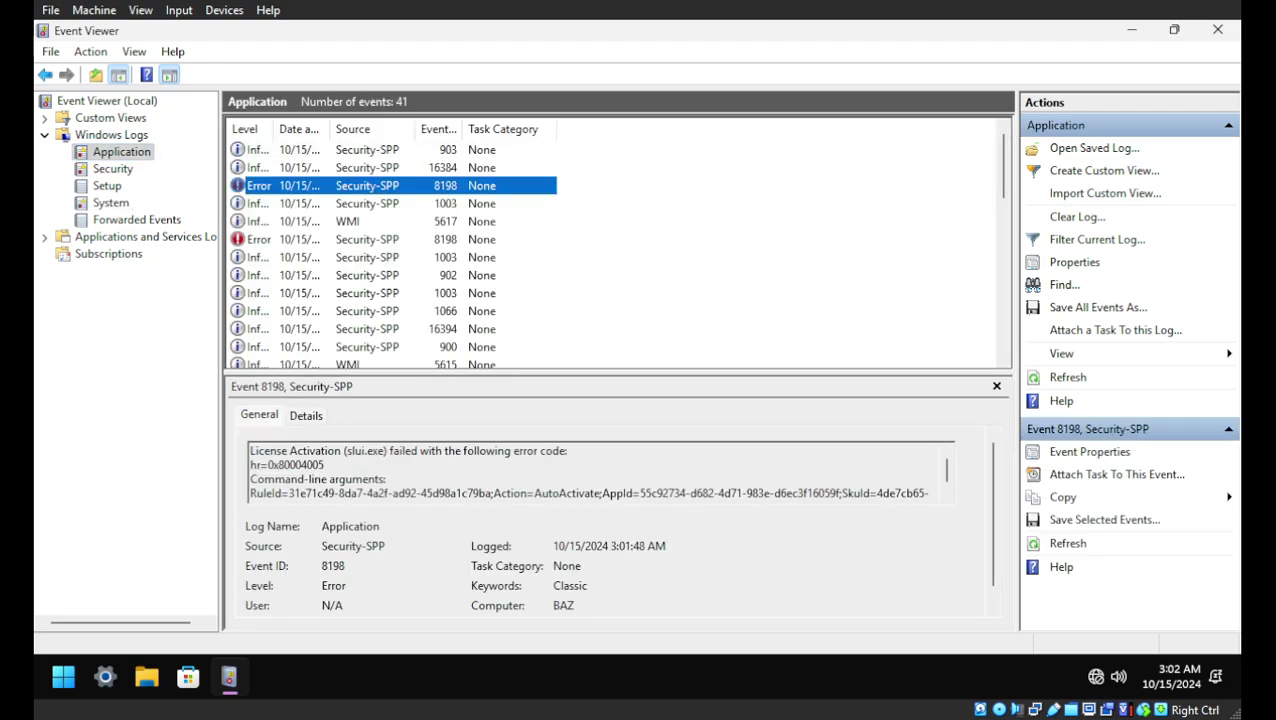
Step: View the details of the earlier Security-SPP error in the Application log, and close Event Viewer
{"action": "left_click", "coordinate": [367, 239]}
{"action": "scroll", "coordinate": [617, 250], "scroll_direction": "down", "scroll_amount": 10}
{"action": "scroll", "coordinate": [617, 250], "scroll_direction": "up", "scroll_amount": 10}
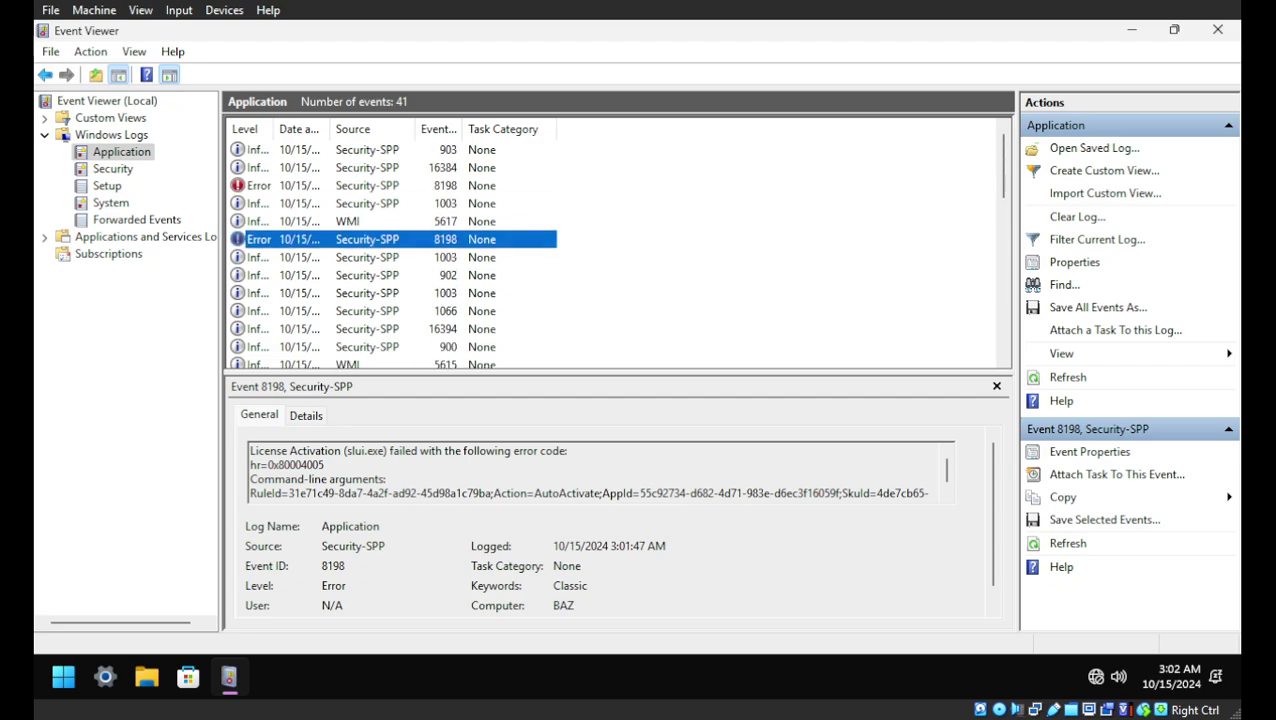
{"action": "left_click", "coordinate": [1217, 29]}
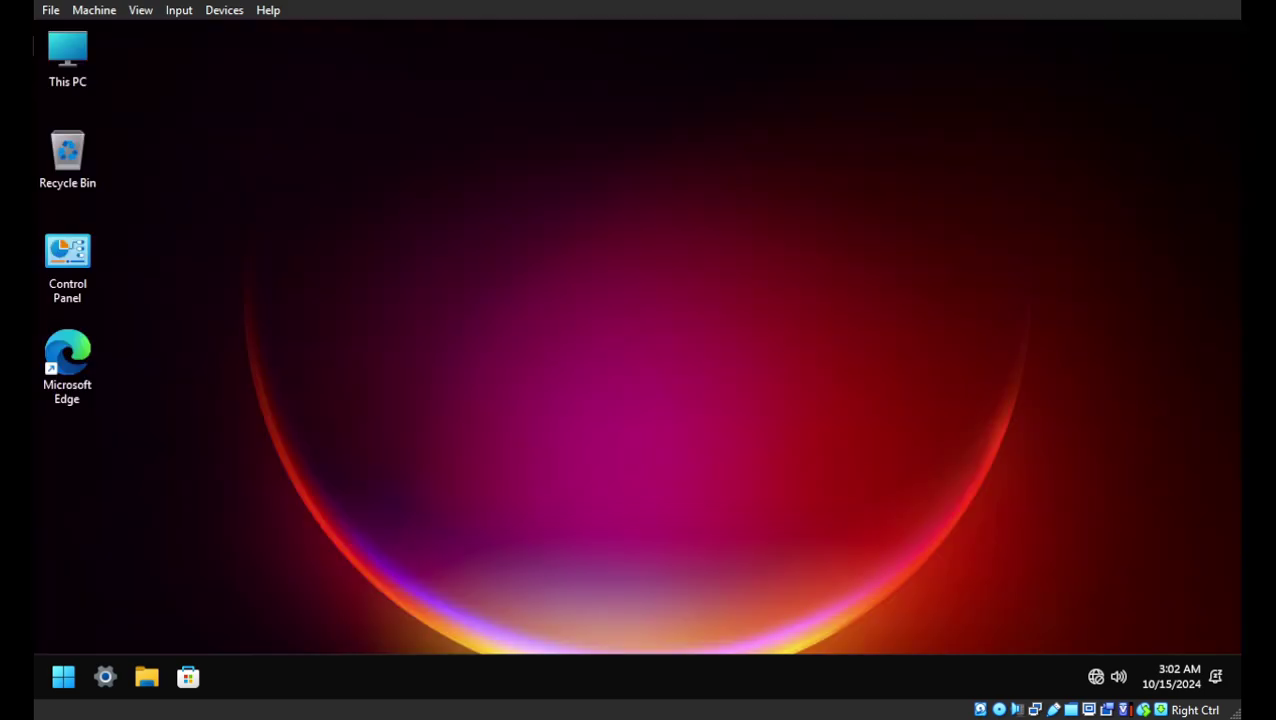
Step: Launch Dism++ from the shared network drive Z: and open its list of provisioned Appx packages
{"action": "right_click", "coordinate": [305, 146]}
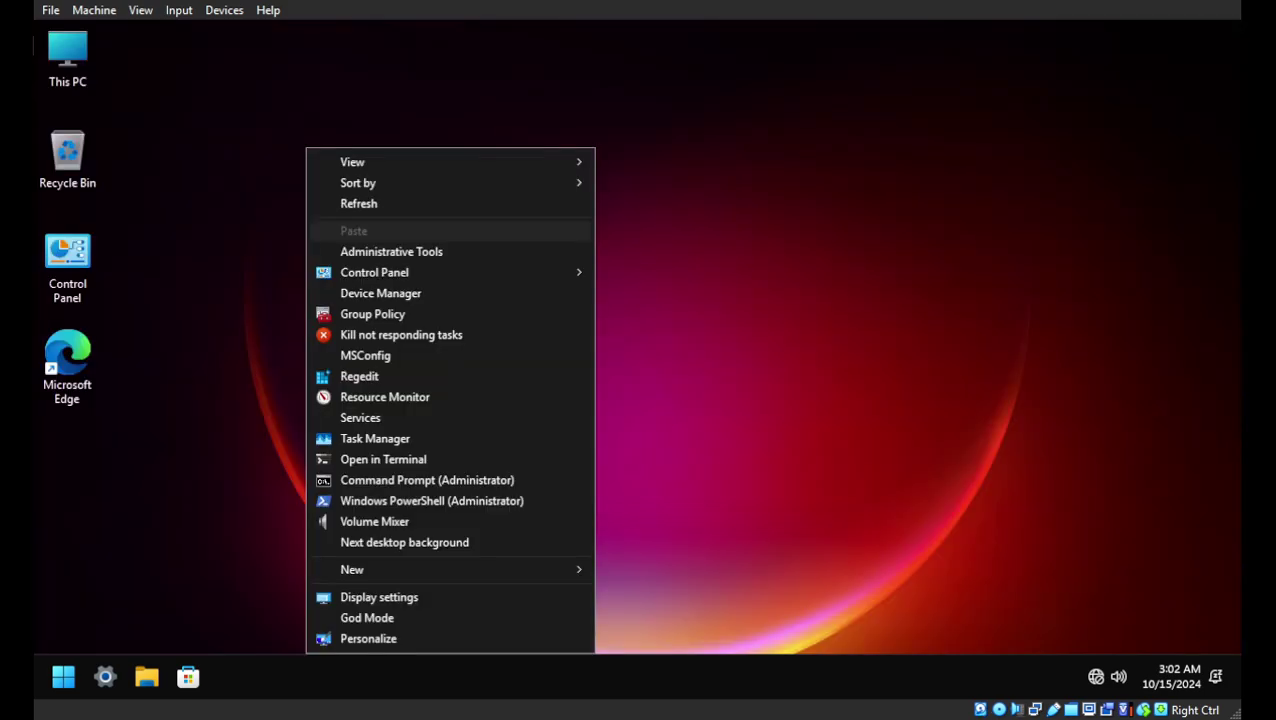
{"action": "key", "text": "Escape"}
{"action": "double_click", "coordinate": [67, 58]}
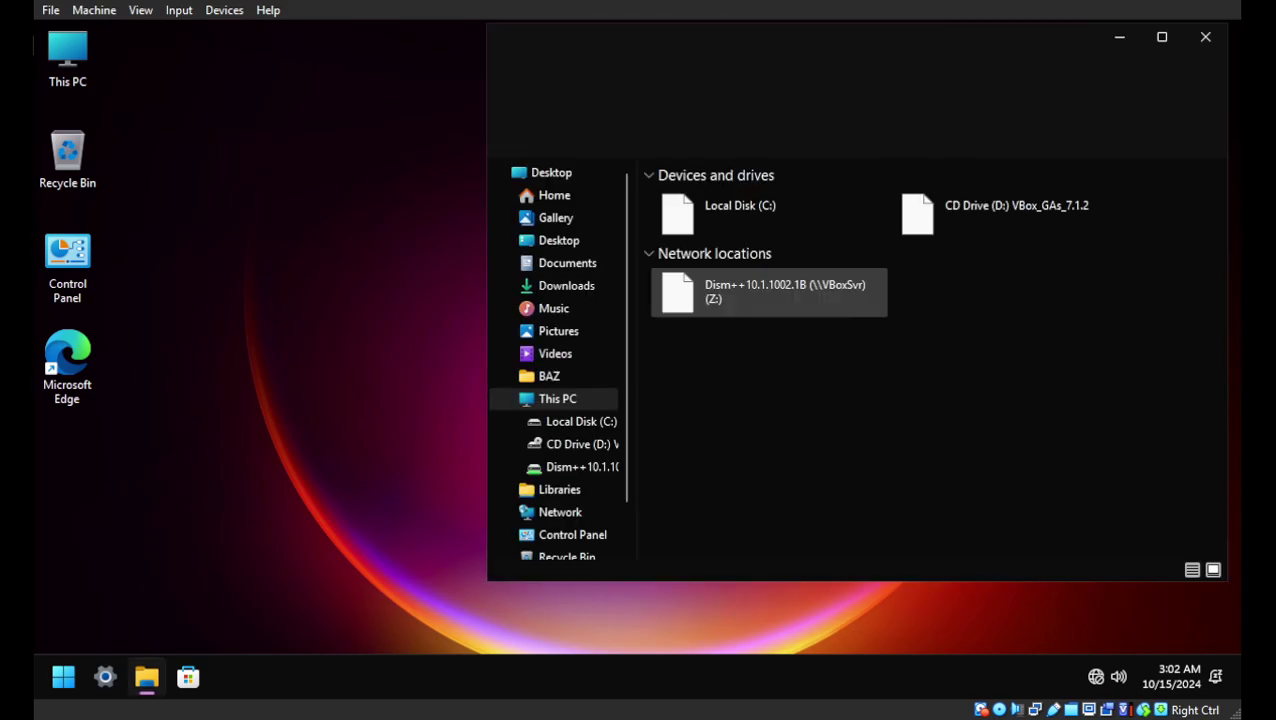
{"action": "double_click", "coordinate": [768, 292]}
{"action": "double_click", "coordinate": [711, 236]}
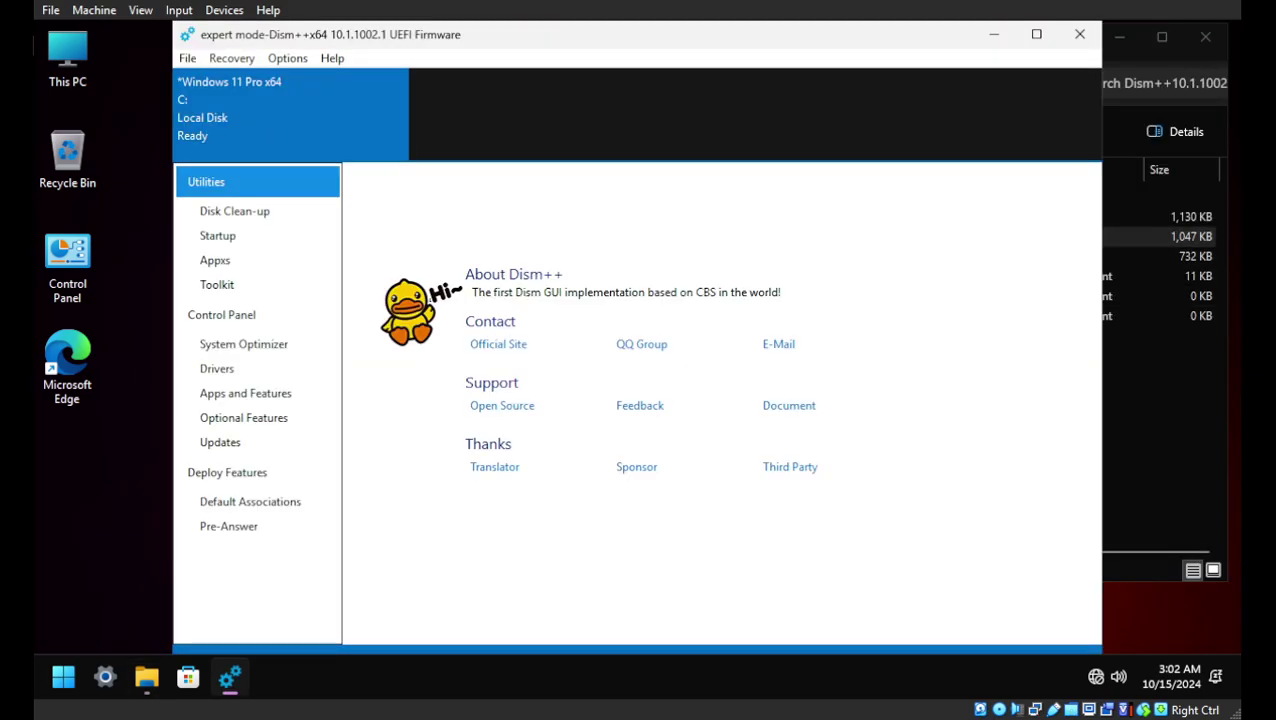
{"action": "left_click", "coordinate": [215, 260]}
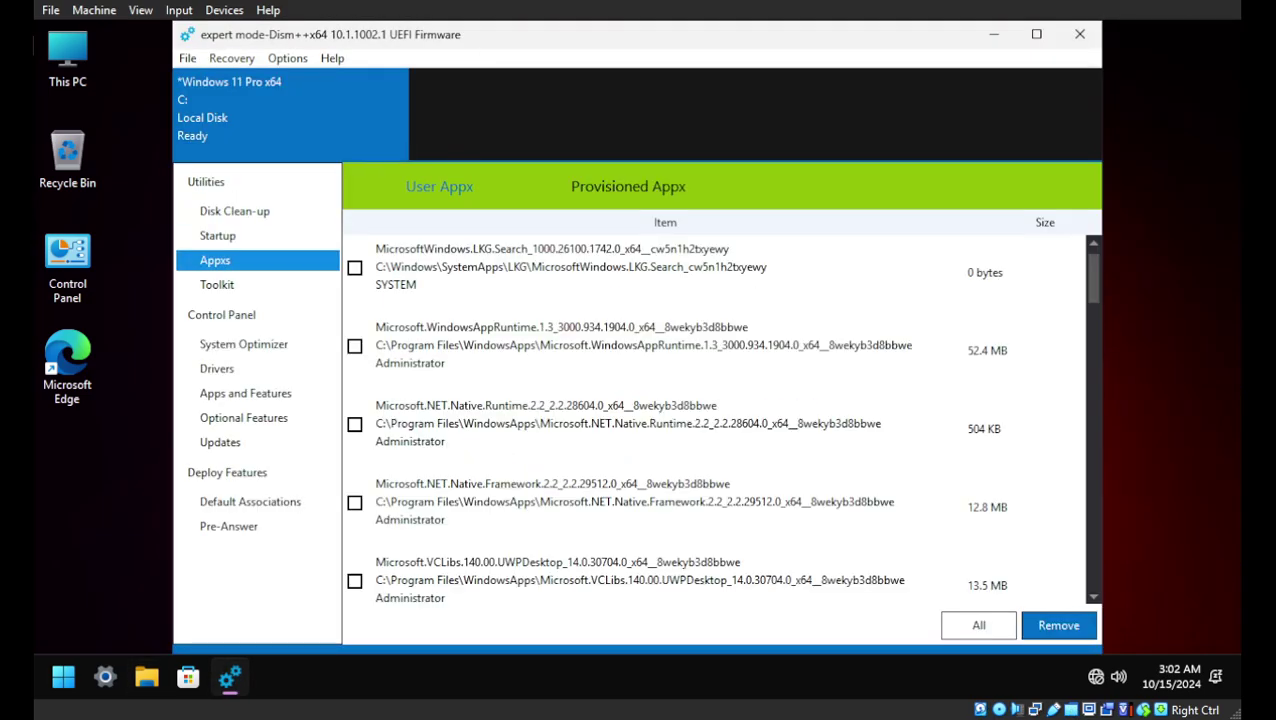
{"action": "left_click", "coordinate": [628, 186]}
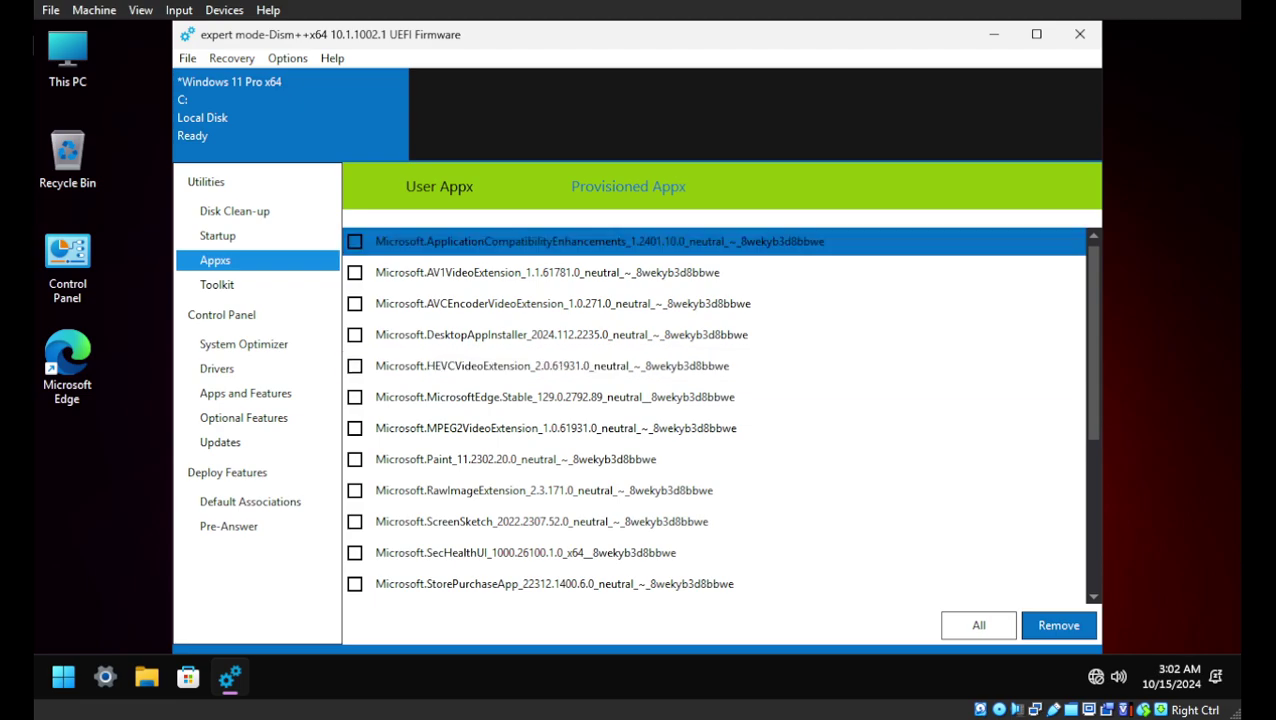
Step: Mark the provisioned packages ApplicationCompatibilityEnhancements, ScreenSketch and SecHealthUI for removal
{"action": "left_click", "coordinate": [354, 241]}
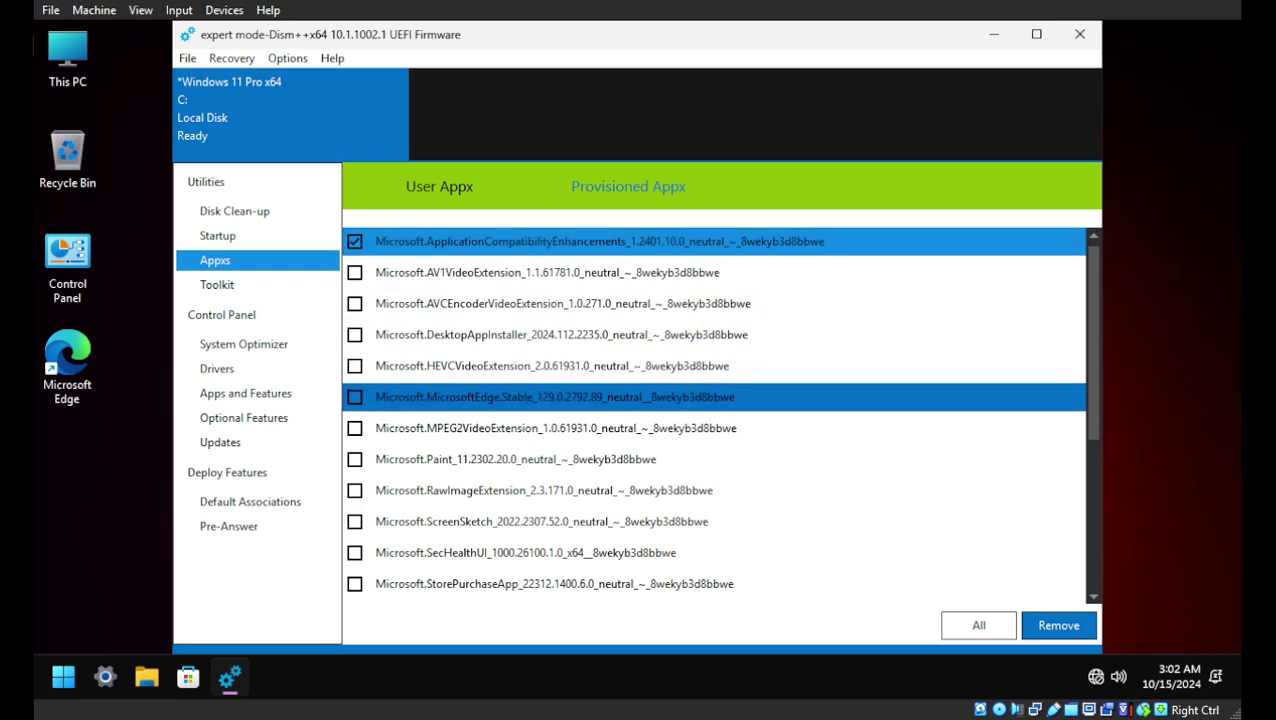
{"action": "scroll", "coordinate": [700, 420], "scroll_direction": "down", "scroll_amount": 3}
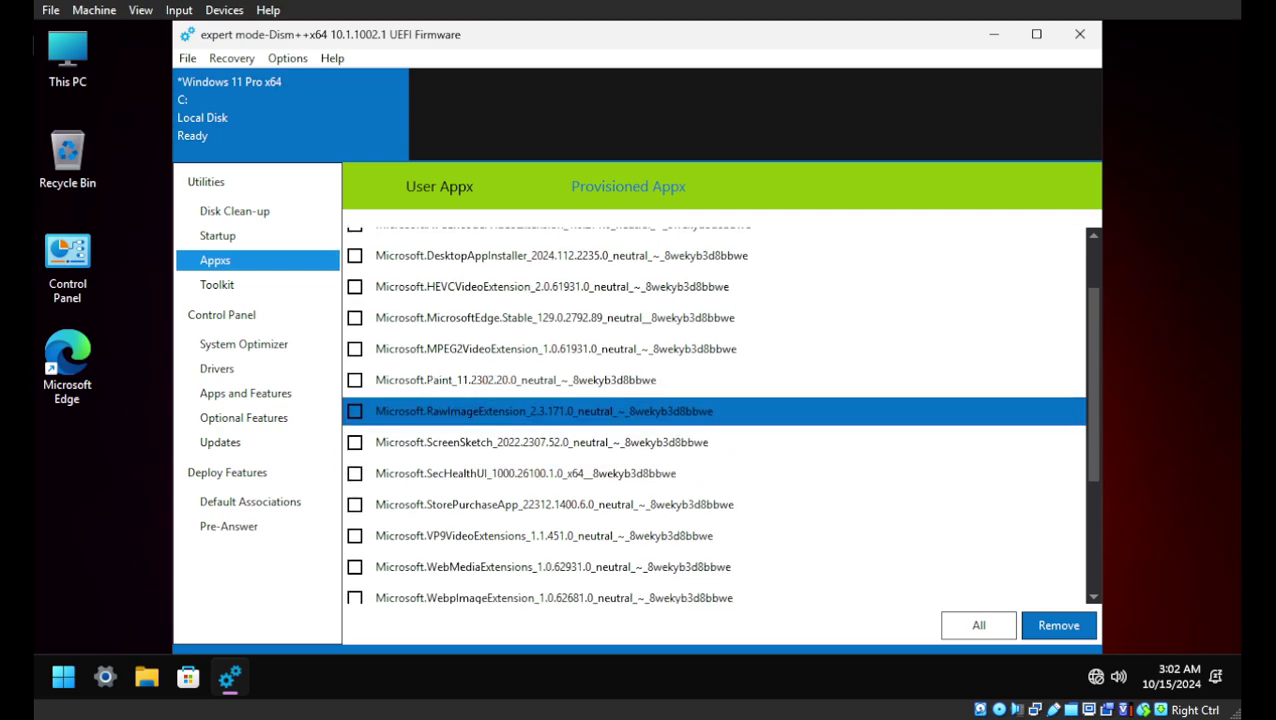
{"action": "left_click", "coordinate": [355, 442]}
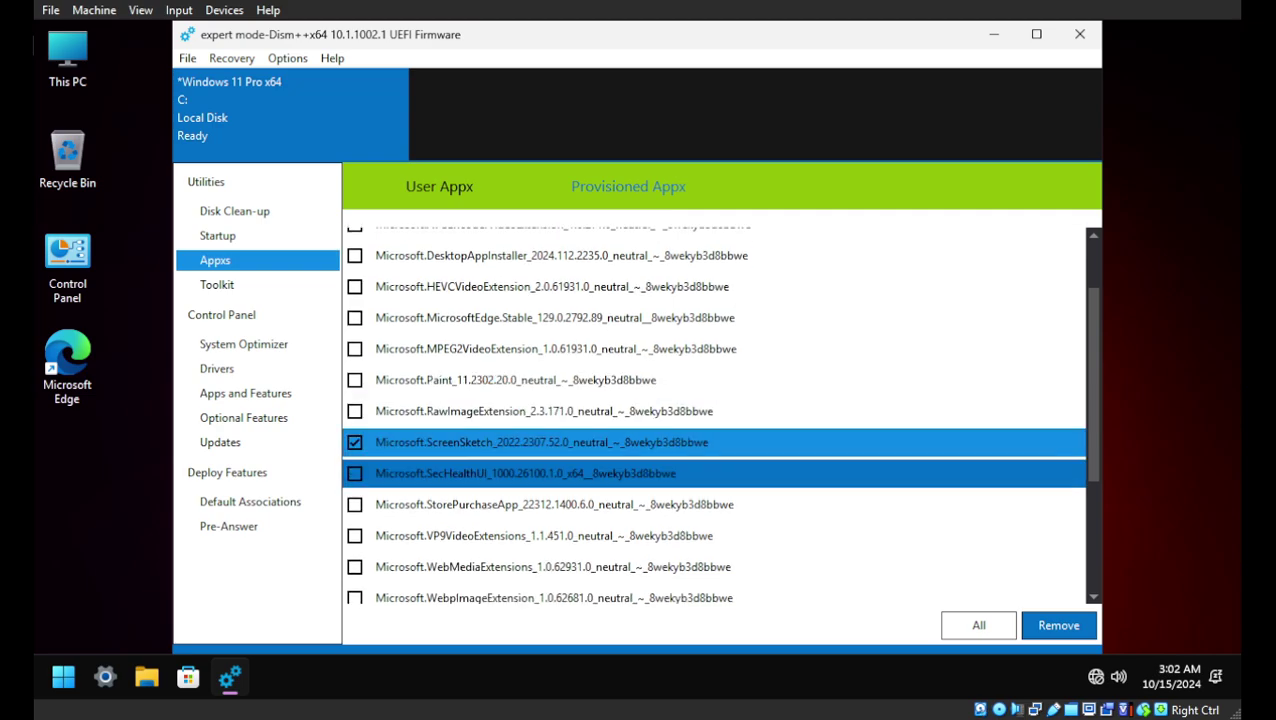
{"action": "left_click", "coordinate": [355, 473]}
{"action": "scroll", "coordinate": [700, 440], "scroll_direction": "down", "scroll_amount": 6}
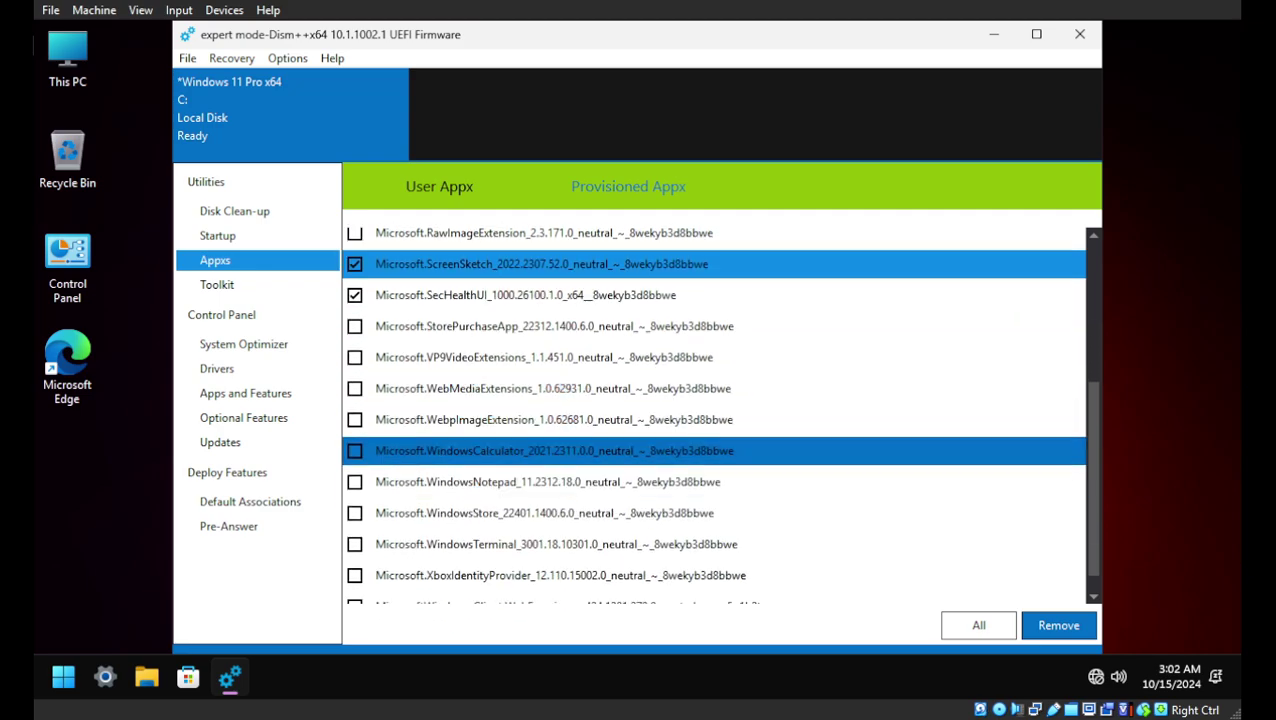
{"action": "scroll", "coordinate": [700, 490], "scroll_direction": "down", "scroll_amount": 1}
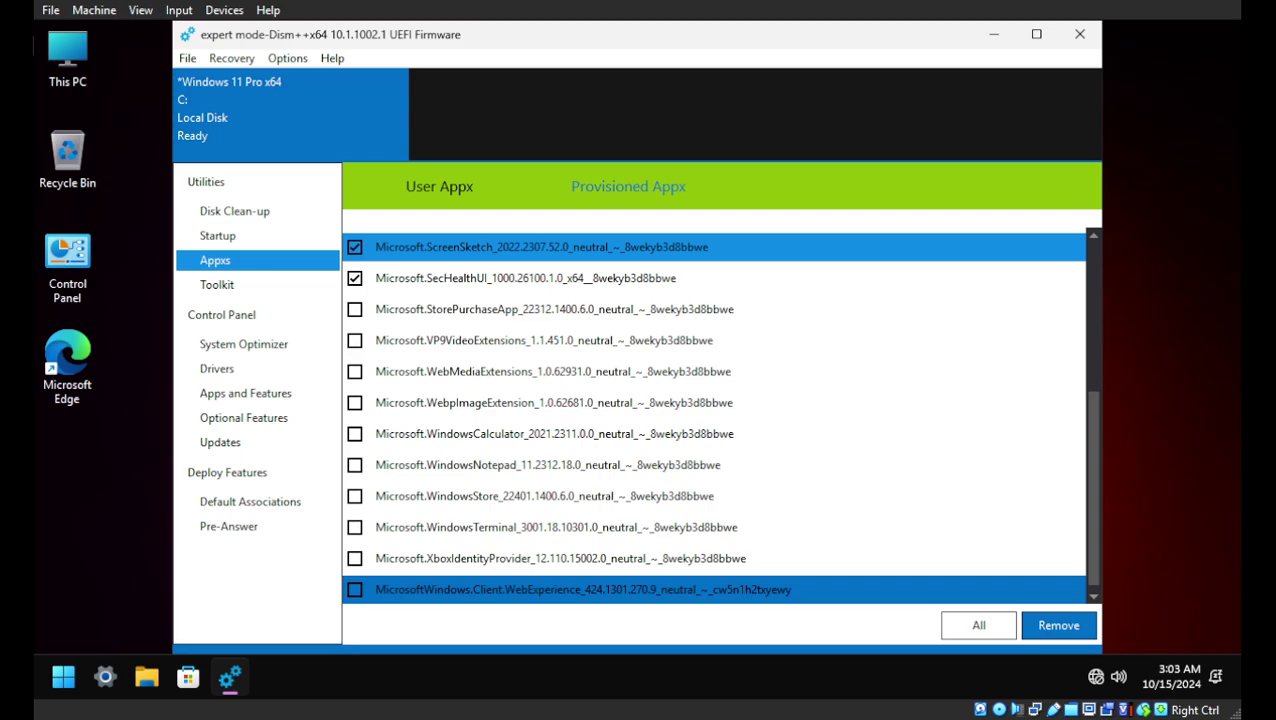
Step: Switch to the user Appx packages and mark MicrosoftWindows.Client.WebExperience for removal
{"action": "left_click", "coordinate": [628, 186]}
{"action": "scroll", "coordinate": [628, 485], "scroll_direction": "down", "scroll_amount": 1}
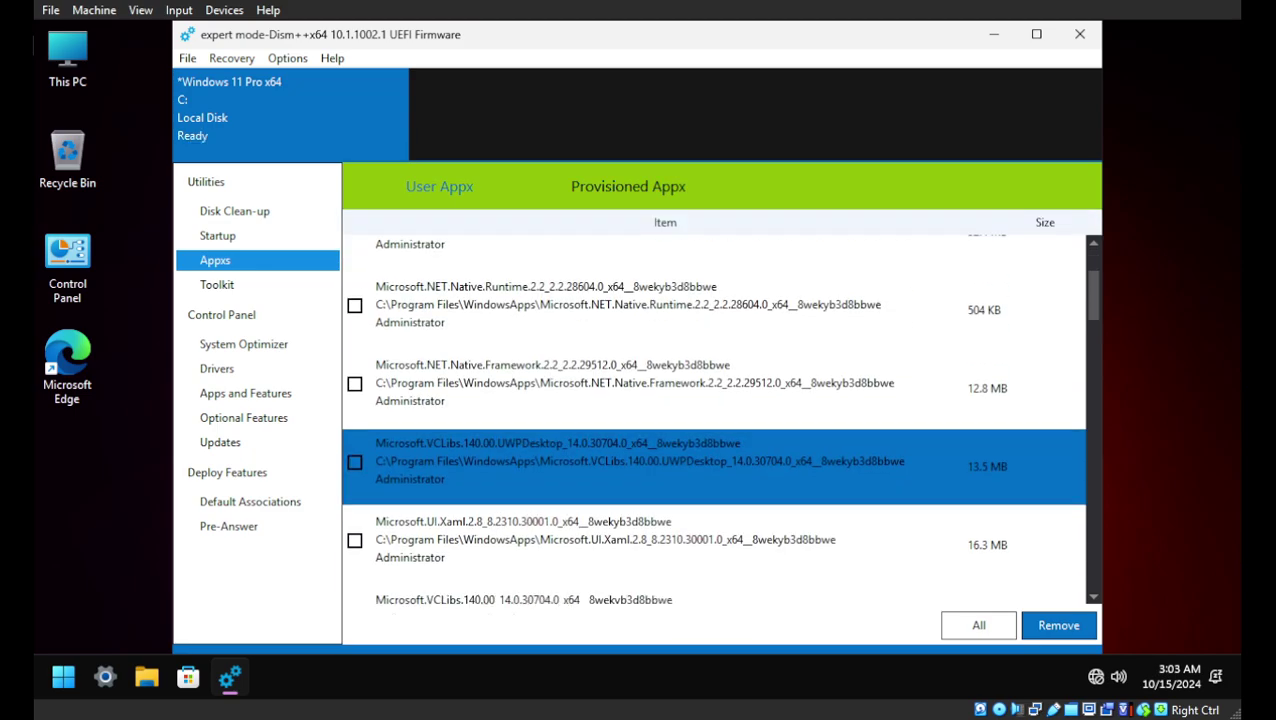
{"action": "scroll", "coordinate": [714, 418], "scroll_direction": "down", "scroll_amount": 1}
{"action": "scroll", "coordinate": [720, 418], "scroll_direction": "down", "scroll_amount": 5}
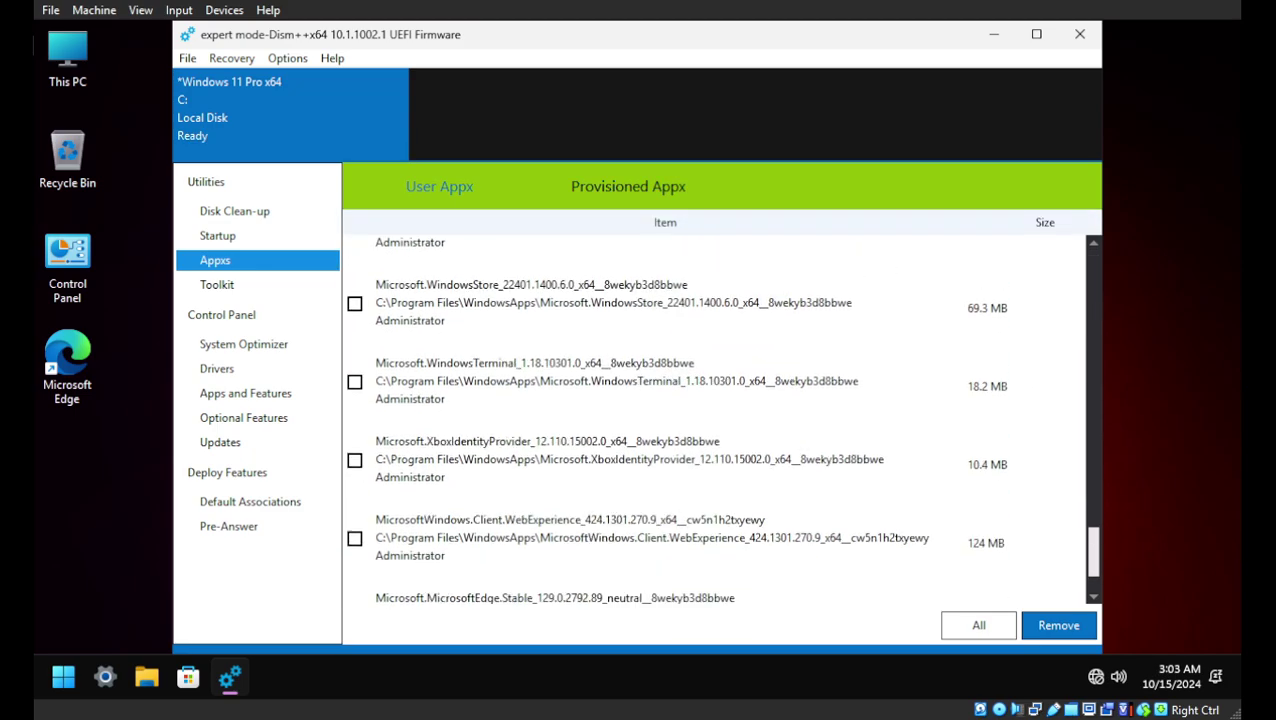
{"action": "left_click", "coordinate": [650, 487]}
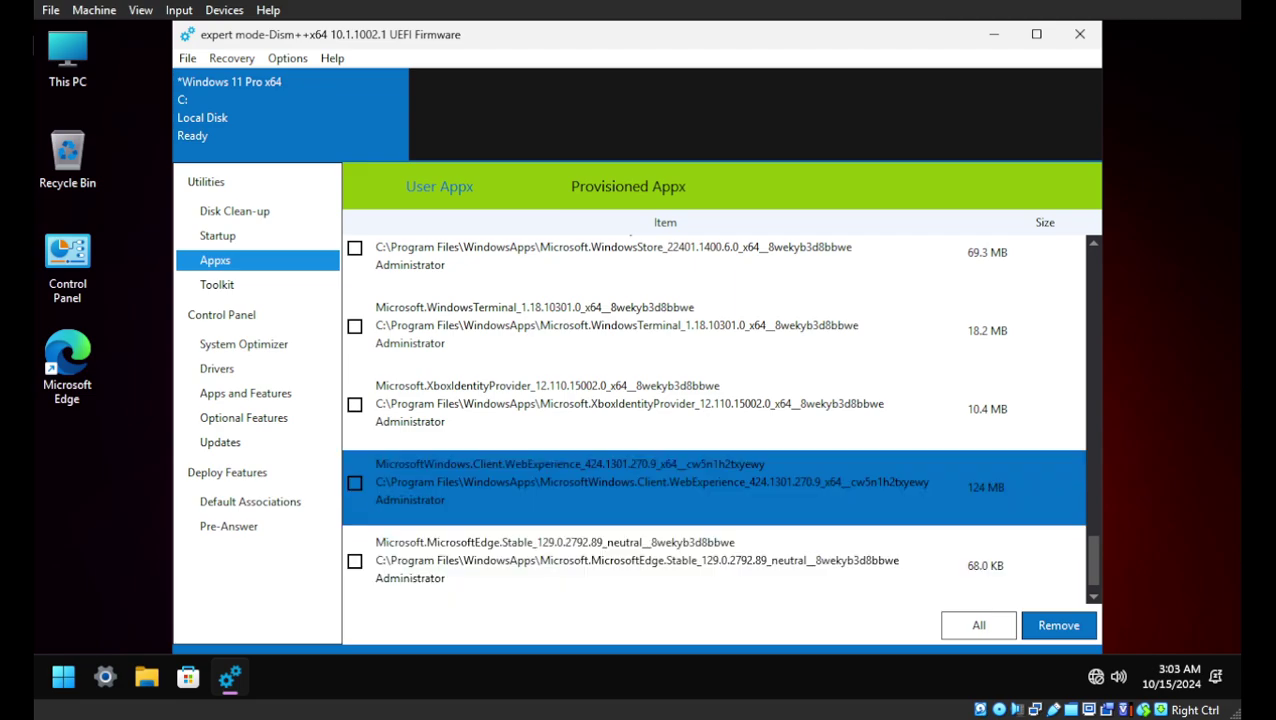
{"action": "left_click", "coordinate": [354, 483]}
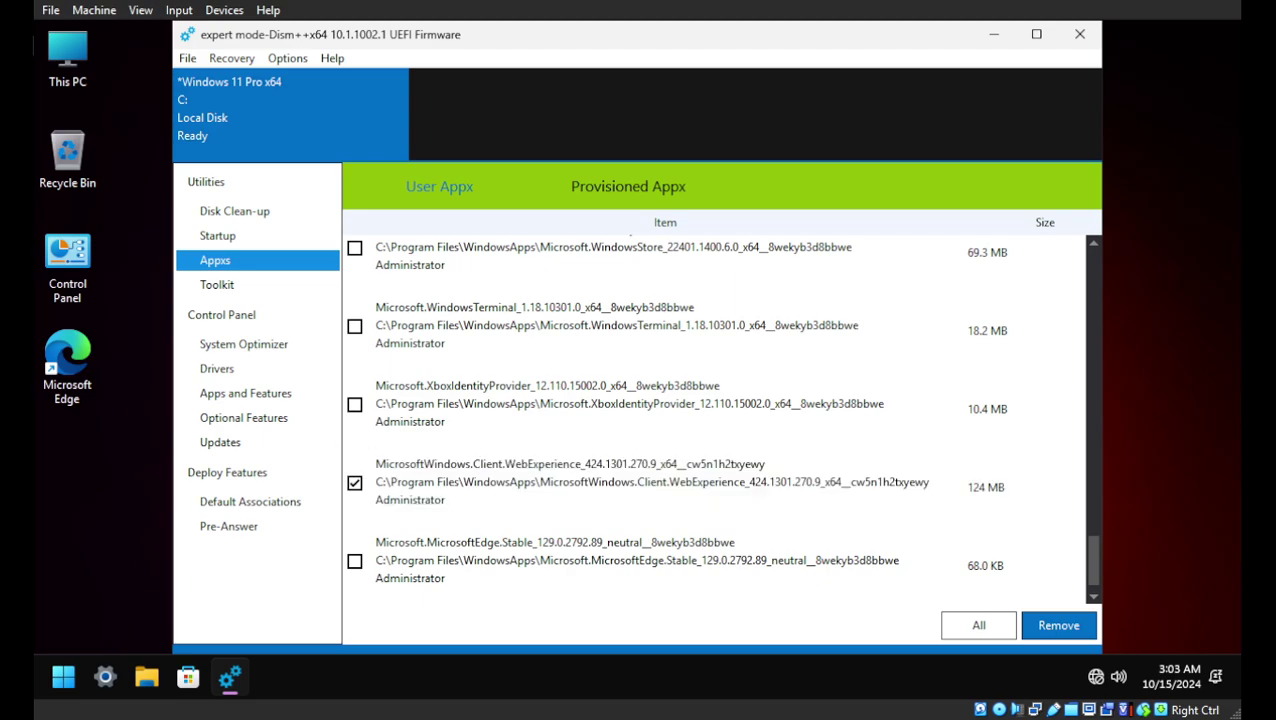
Step: Return to the provisioned Appx packages and mark ApplicationCompatibilityEnhancements and RawImageExtension for removal
{"action": "left_click", "coordinate": [628, 186]}
{"action": "scroll", "coordinate": [650, 418], "scroll_direction": "up", "scroll_amount": 3}
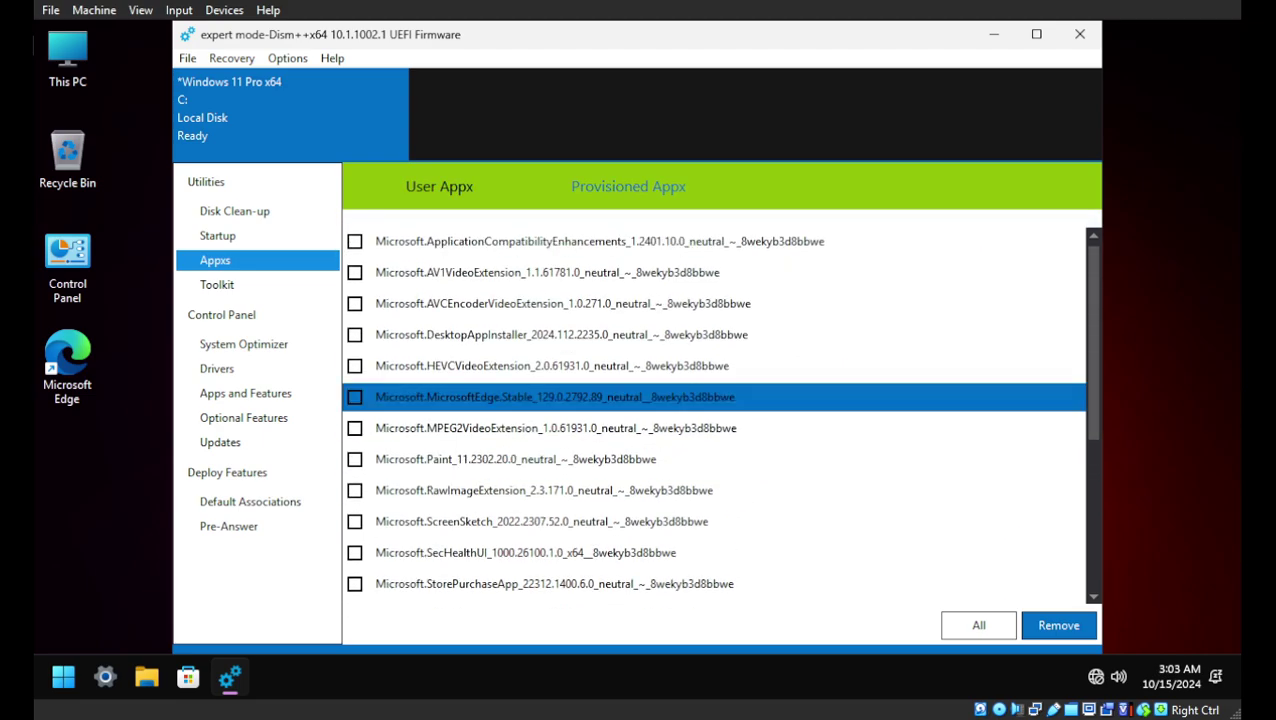
{"action": "left_click", "coordinate": [354, 241]}
{"action": "key", "text": "Down"}
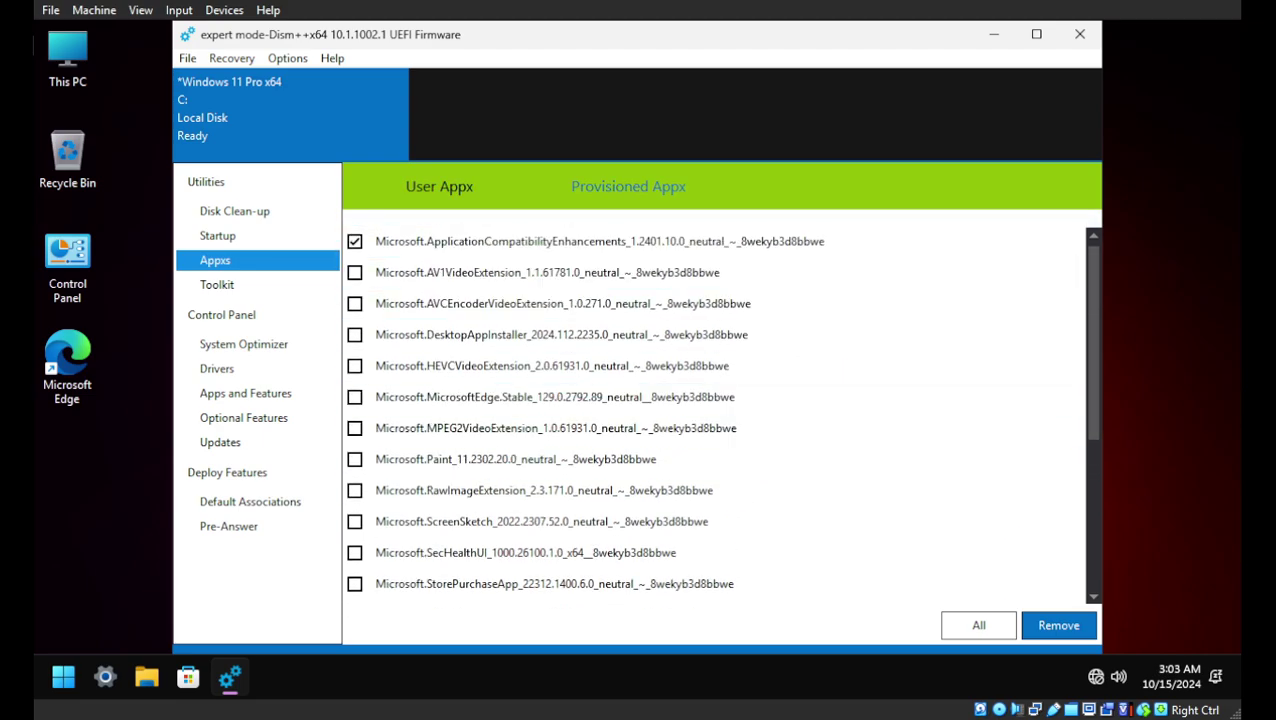
{"action": "key", "text": "Down"}
{"action": "key", "text": "Down"}
{"action": "key", "text": "Up"}
{"action": "key", "text": "Down"}
{"action": "key", "text": "Down"}
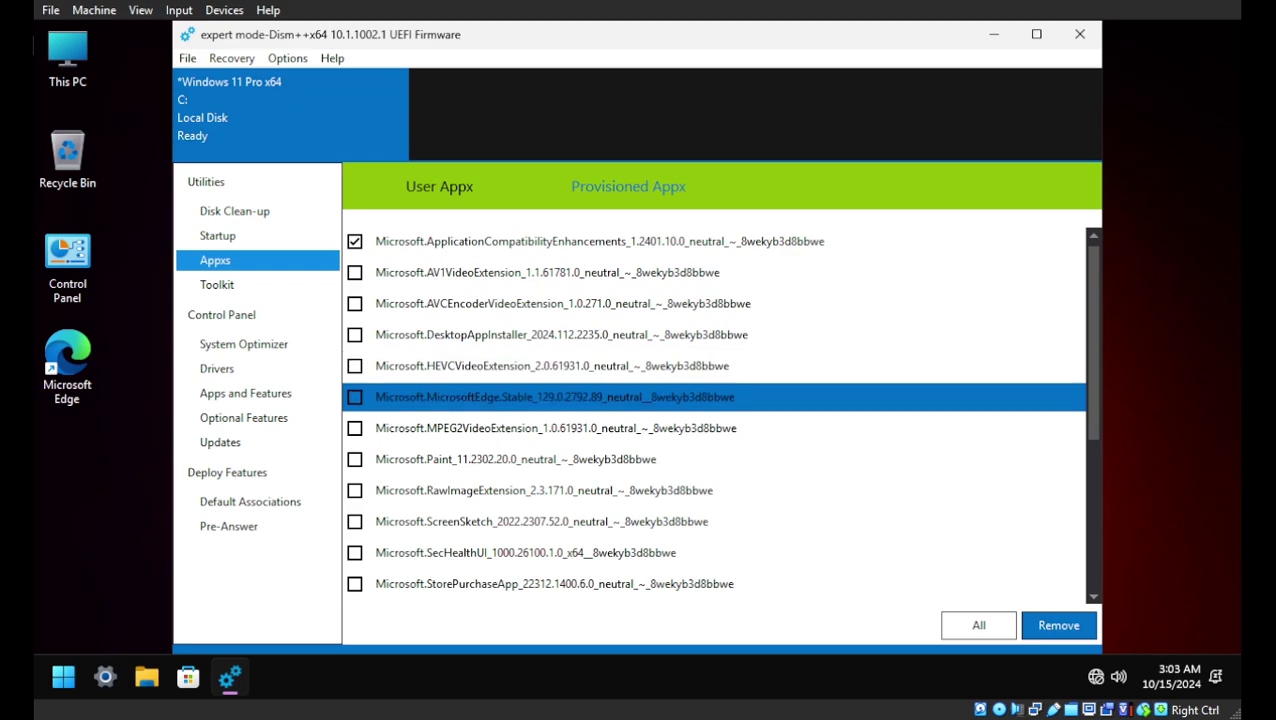
{"action": "key", "text": "Down"}
{"action": "key", "text": "Down"}
{"action": "key", "text": "Down"}
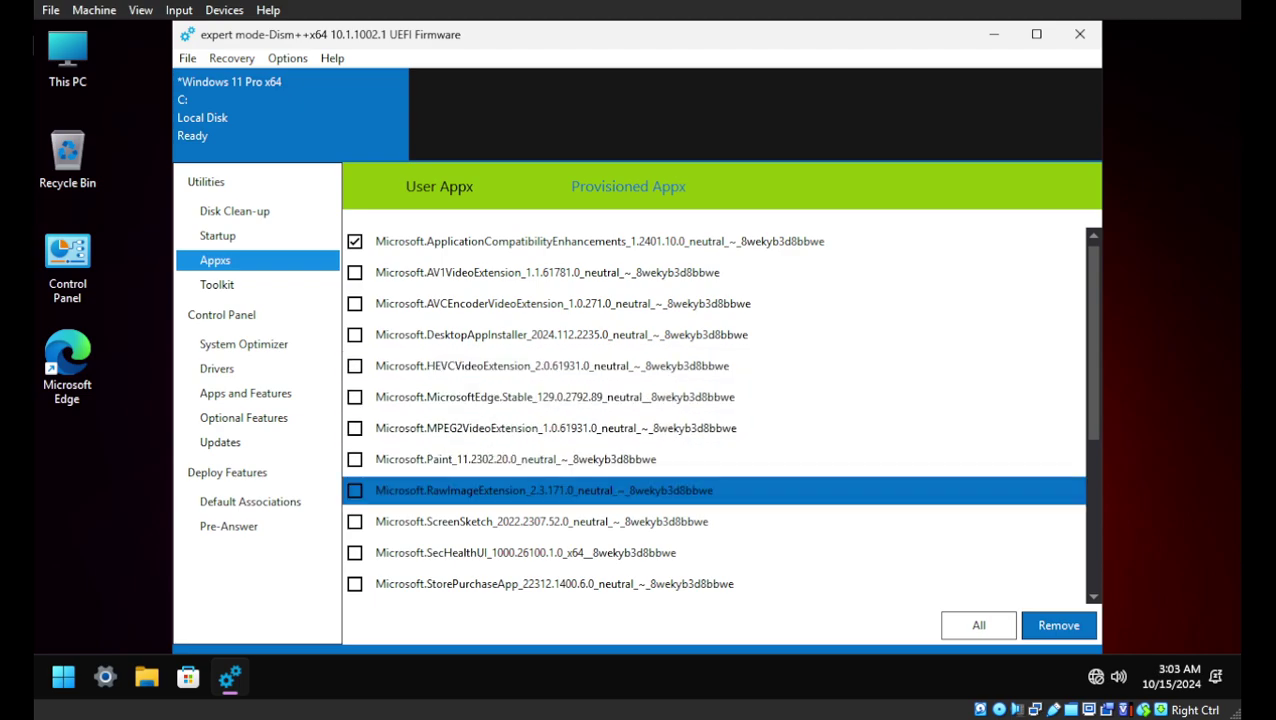
{"action": "scroll", "coordinate": [714, 413], "scroll_direction": "down", "scroll_amount": 1}
{"action": "left_click", "coordinate": [354, 470]}
Step: Mark the SecHealthUI and ScreenSketch provisioned packages for removal
{"action": "scroll", "coordinate": [714, 413], "scroll_direction": "down", "scroll_amount": 2}
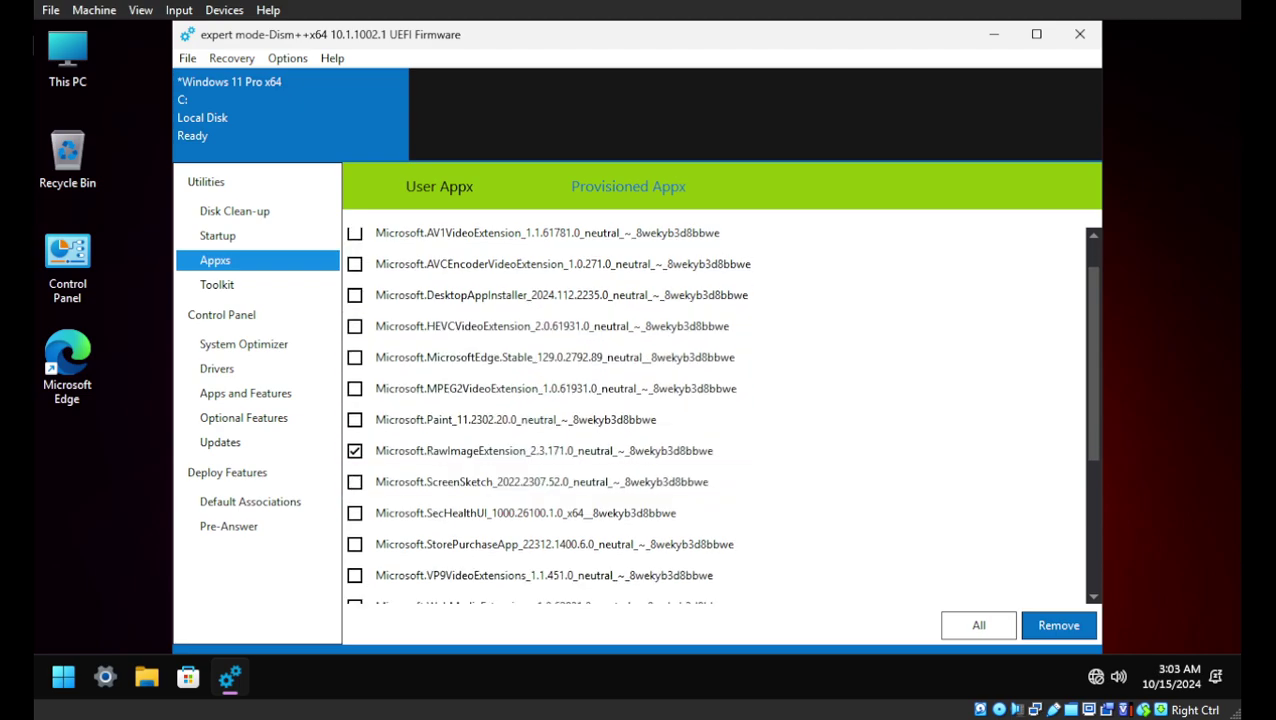
{"action": "key", "text": "Down"}
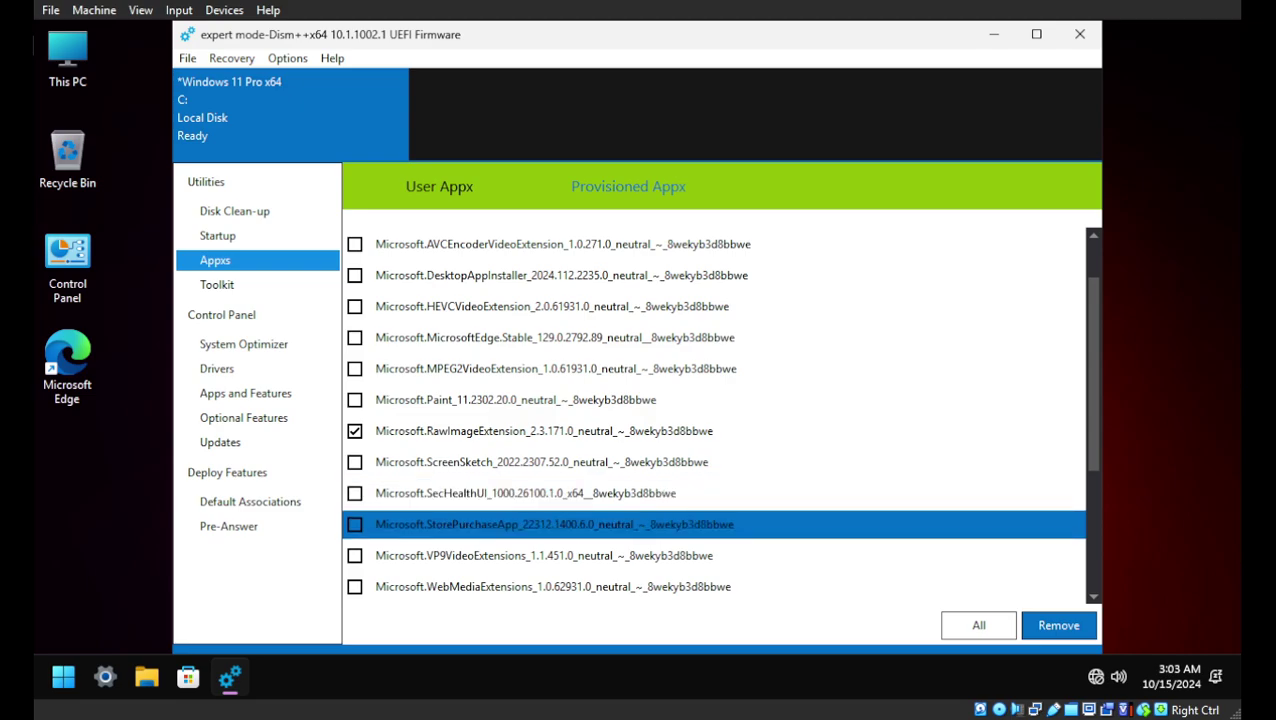
{"action": "key", "text": "Up"}
{"action": "key", "text": "space"}
{"action": "key", "text": "Down"}
{"action": "key", "text": "Up"}
{"action": "key", "text": "Up"}
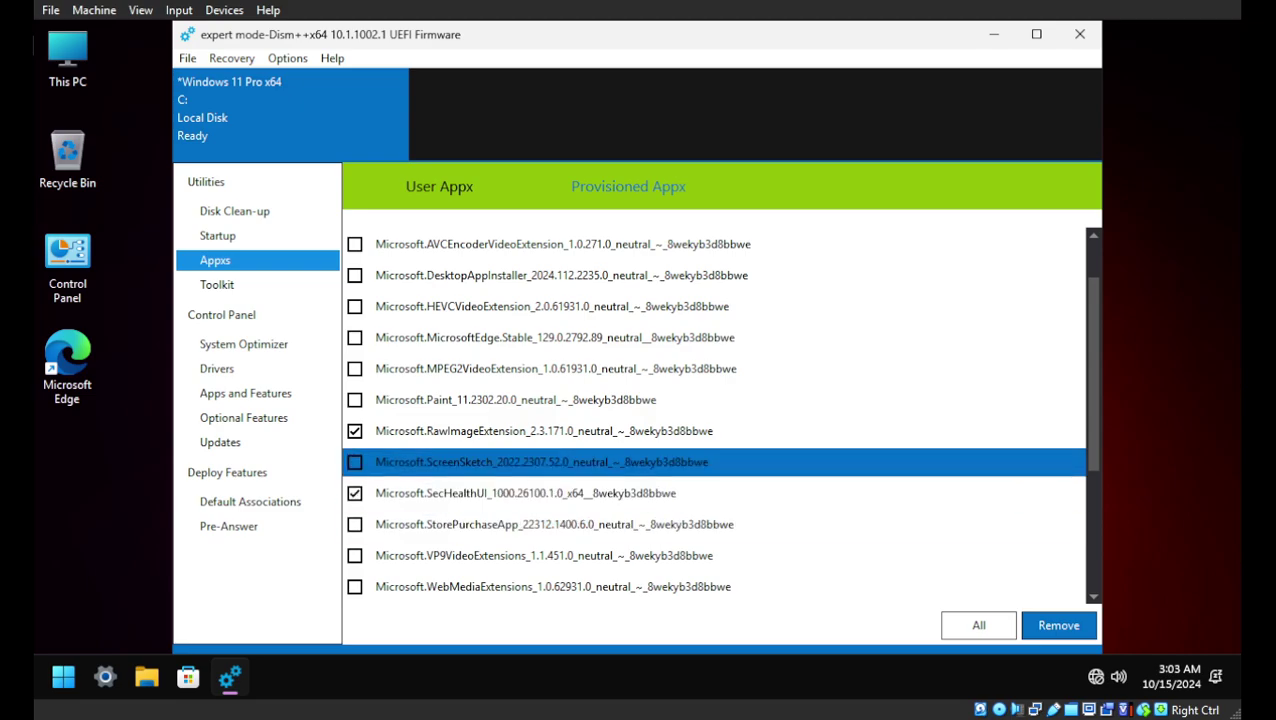
{"action": "key", "text": "space"}
{"action": "key", "text": "Down"}
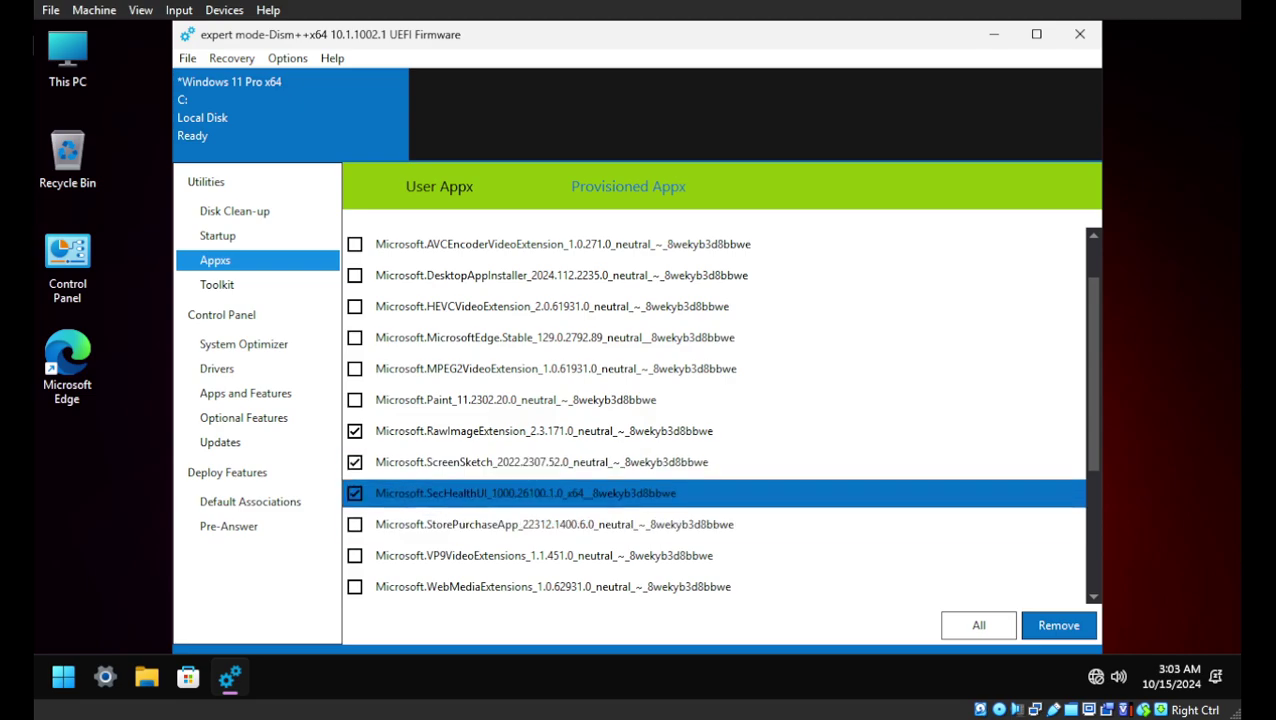
Step: Mark the WebMediaExtensions and WebpImageExtension provisioned packages for removal
{"action": "scroll", "coordinate": [714, 413], "scroll_direction": "down", "scroll_amount": 3}
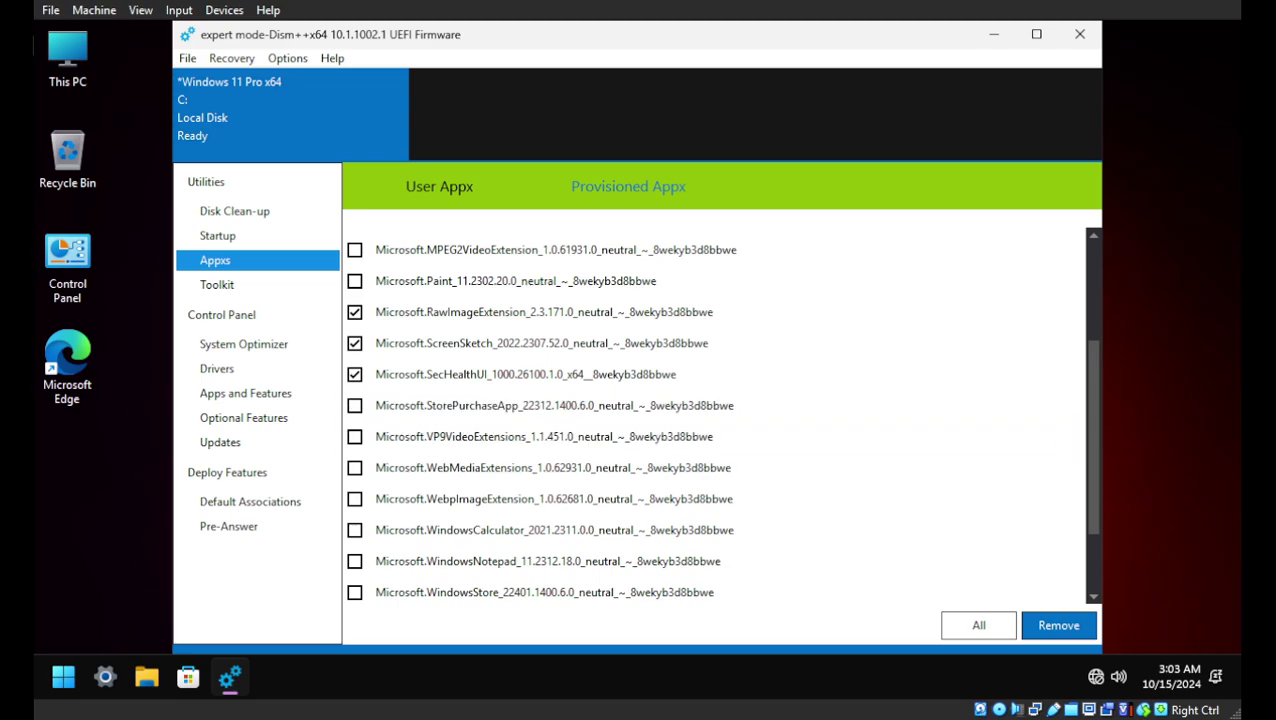
{"action": "left_click", "coordinate": [553, 498]}
{"action": "key", "text": "Up"}
{"action": "key", "text": "space"}
{"action": "key", "text": "Down"}
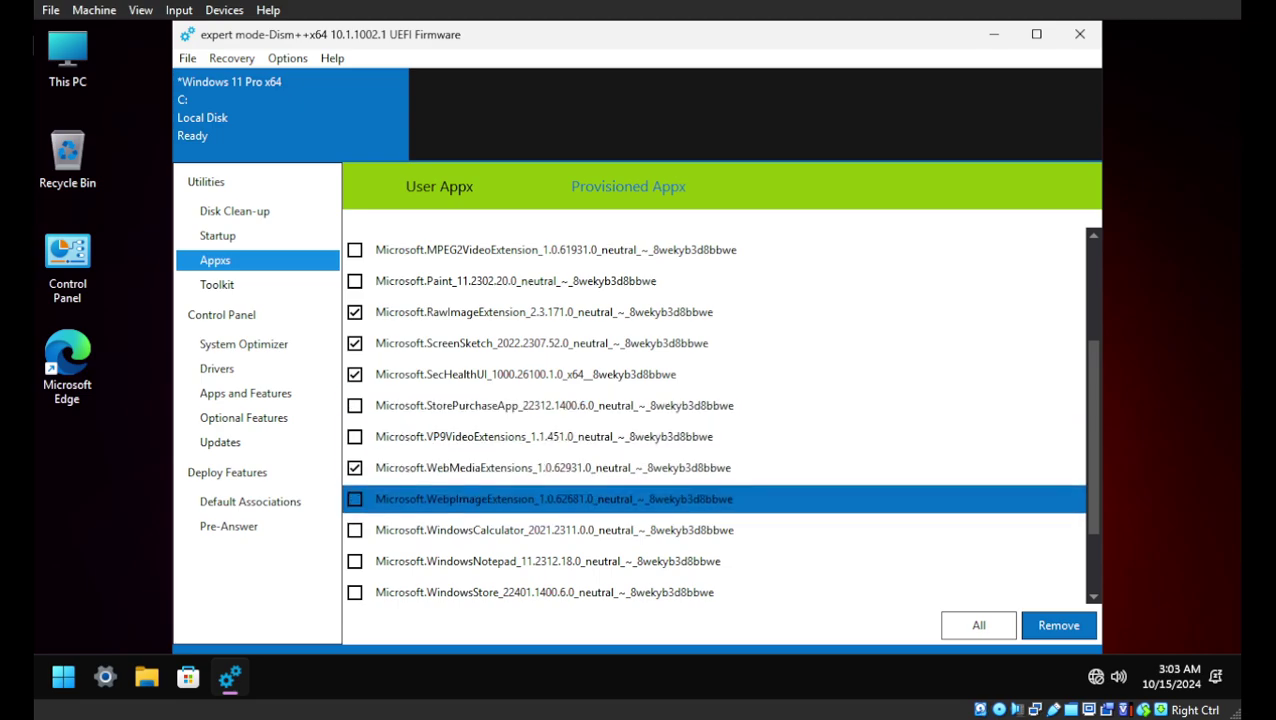
{"action": "key", "text": "Down"}
{"action": "key", "text": "Up"}
{"action": "key", "text": "space"}
Step: Mark the MicrosoftWindows.Client.WebExperience provisioned package as well, and start the removal of all marked packages
{"action": "key", "text": "Down"}
{"action": "key", "text": "Down"}
{"action": "key", "text": "Down"}
{"action": "key", "text": "Up"}
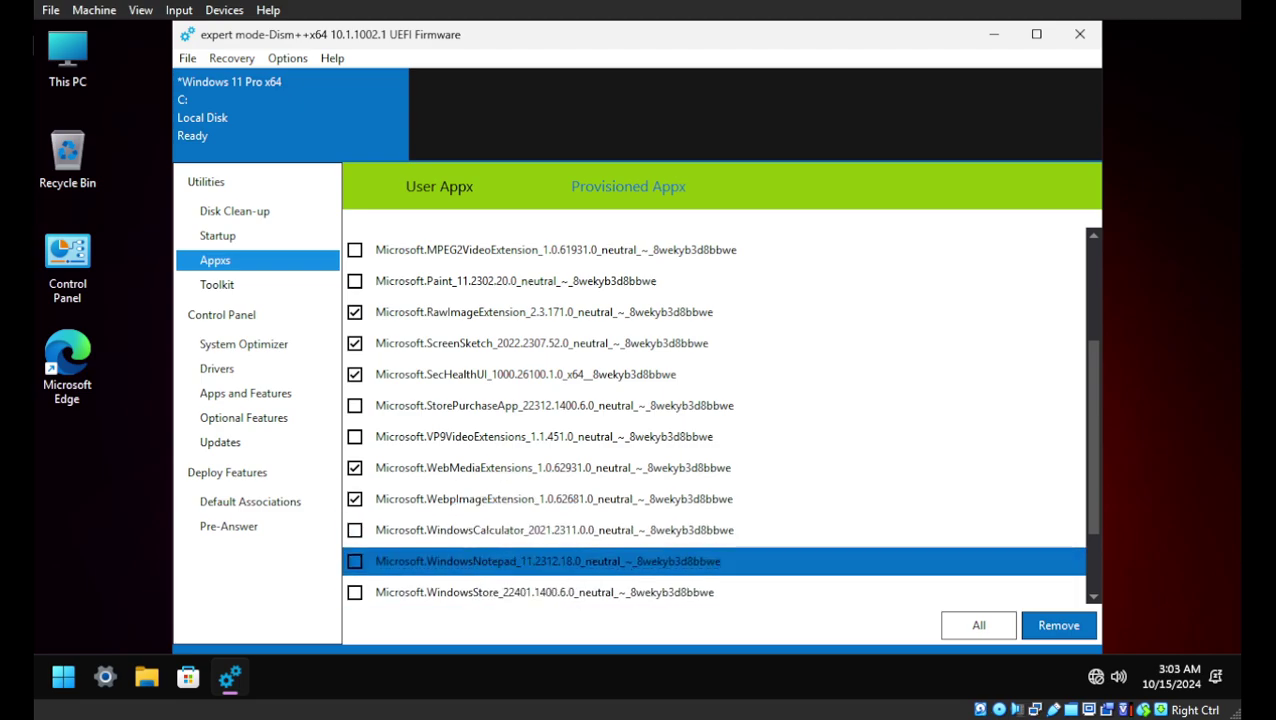
{"action": "key", "text": "Down"}
{"action": "key", "text": "Down"}
{"action": "key", "text": "Down"}
{"action": "key", "text": "Up"}
{"action": "key", "text": "Up"}
{"action": "key", "text": "Up"}
{"action": "key", "text": "Down"}
{"action": "key", "text": "Down"}
{"action": "key", "text": "Down"}
{"action": "key", "text": "Down"}
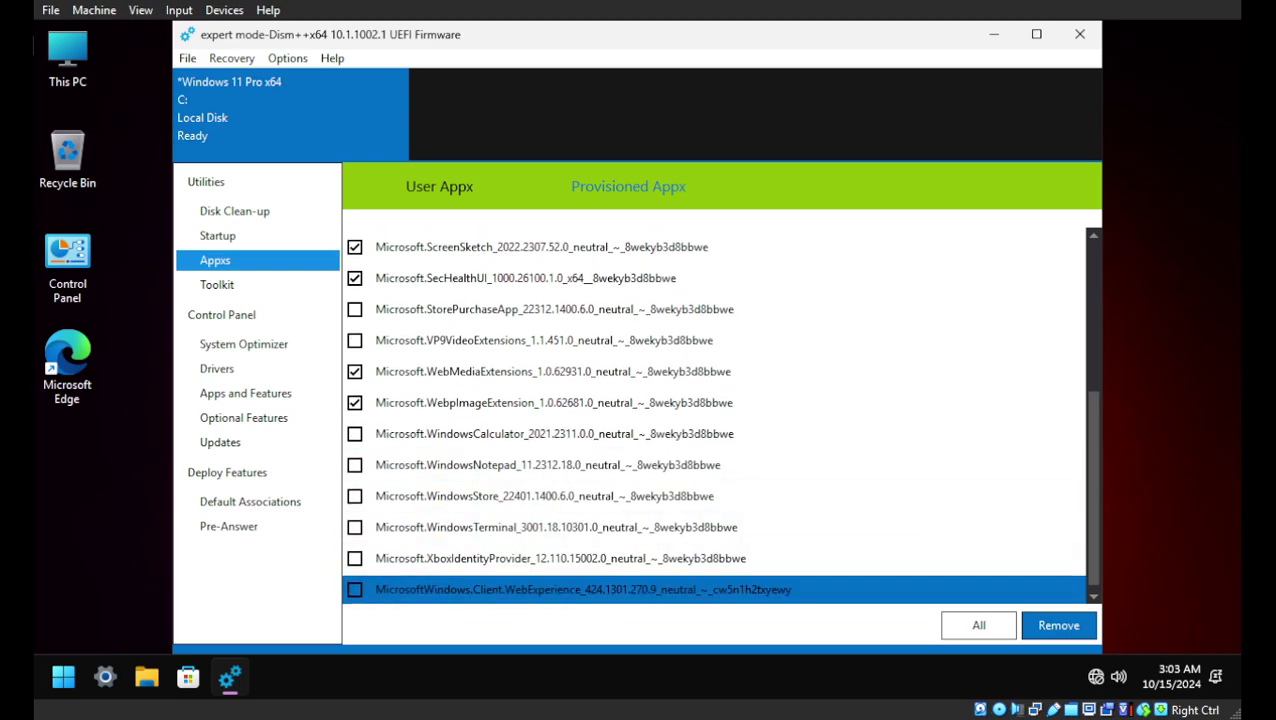
{"action": "key", "text": "space"}
{"action": "key", "text": "Return"}
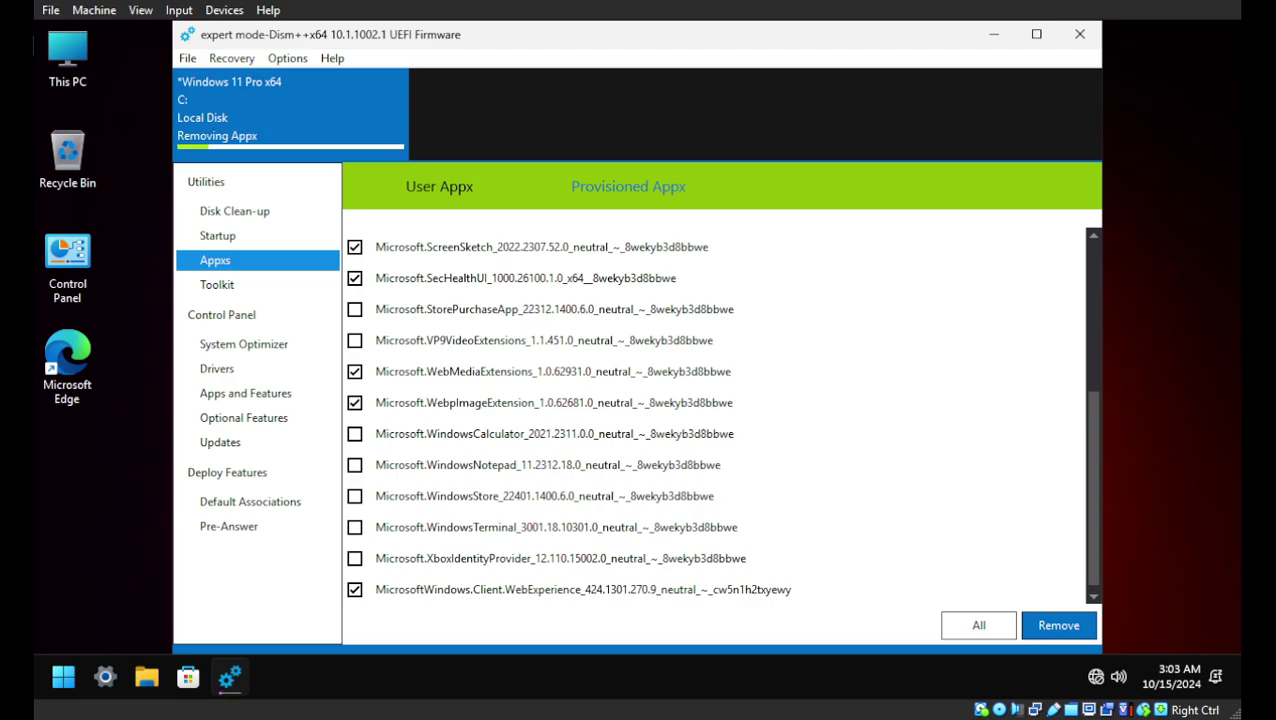
{"action": "key", "text": "space"}
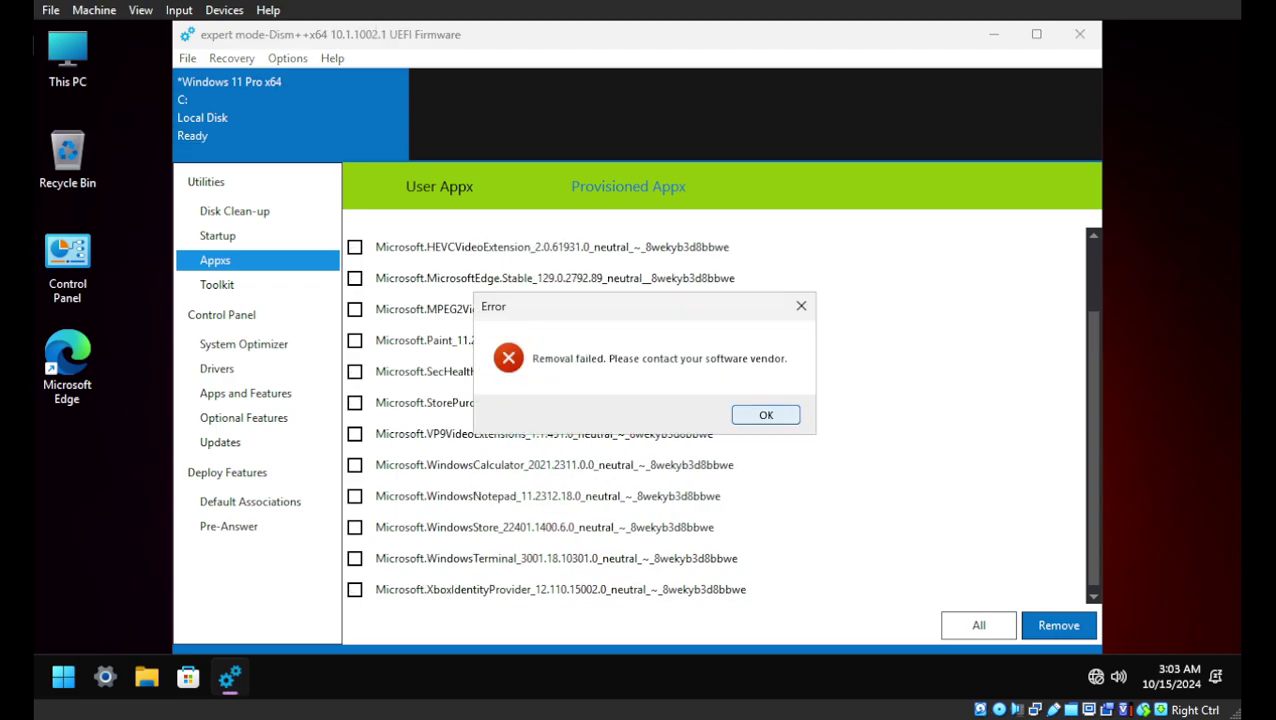
Step: Examine the remaining provisioned Appx packages, from the video extensions to SecHealthUI, for further removal candidates
{"action": "key", "text": "Up"}
{"action": "key", "text": "Up"}
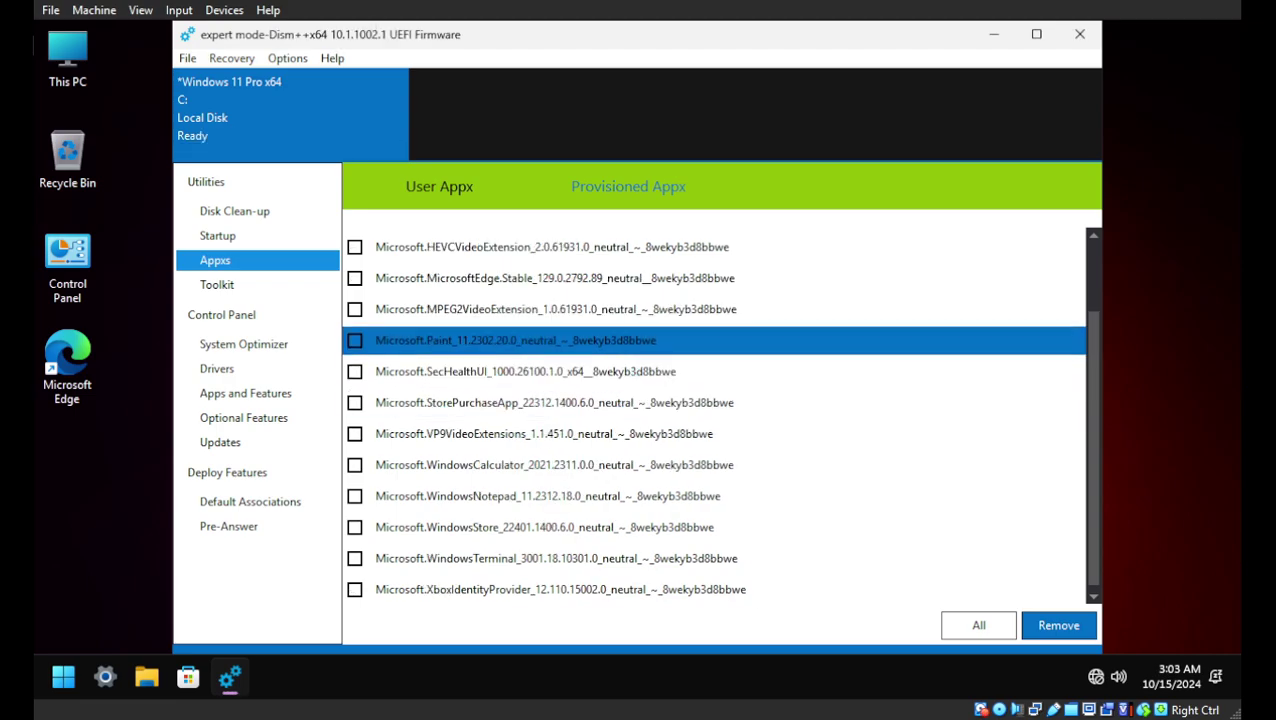
{"action": "key", "text": "Down"}
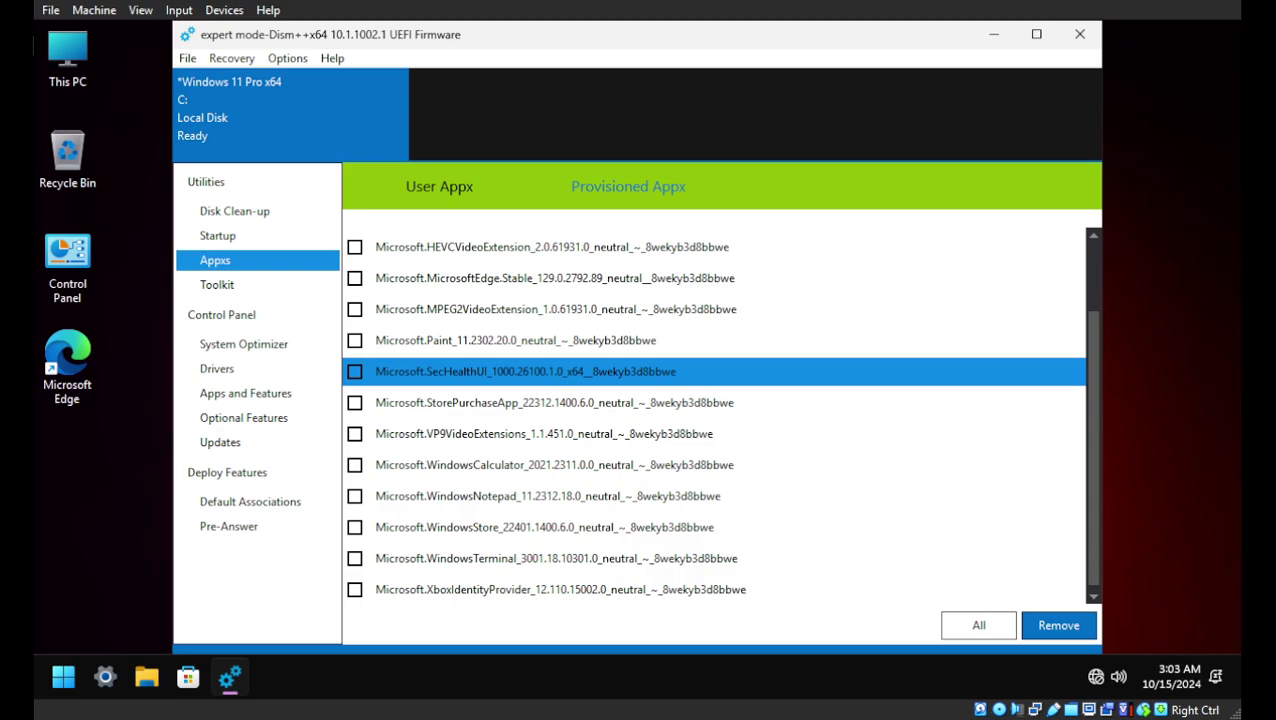
{"action": "scroll", "coordinate": [715, 370], "scroll_direction": "up", "scroll_amount": 2}
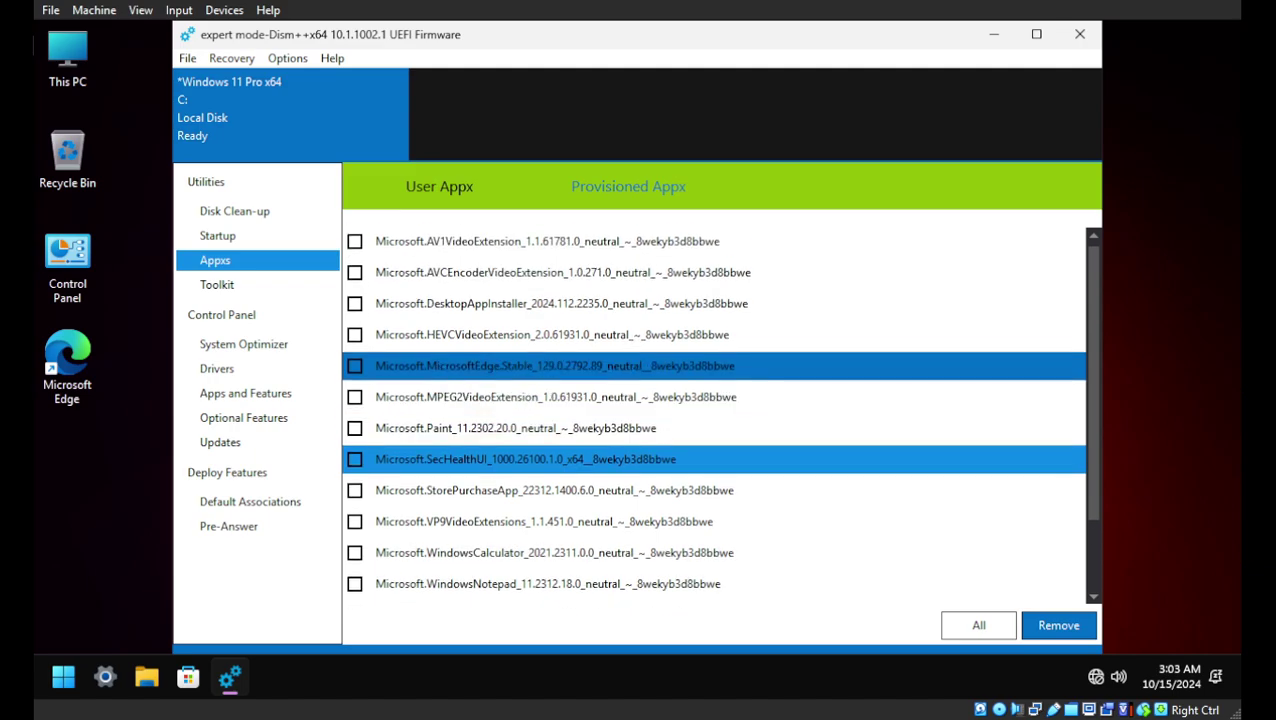
{"action": "key", "text": "Up"}
{"action": "key", "text": "Up"}
{"action": "key", "text": "Down"}
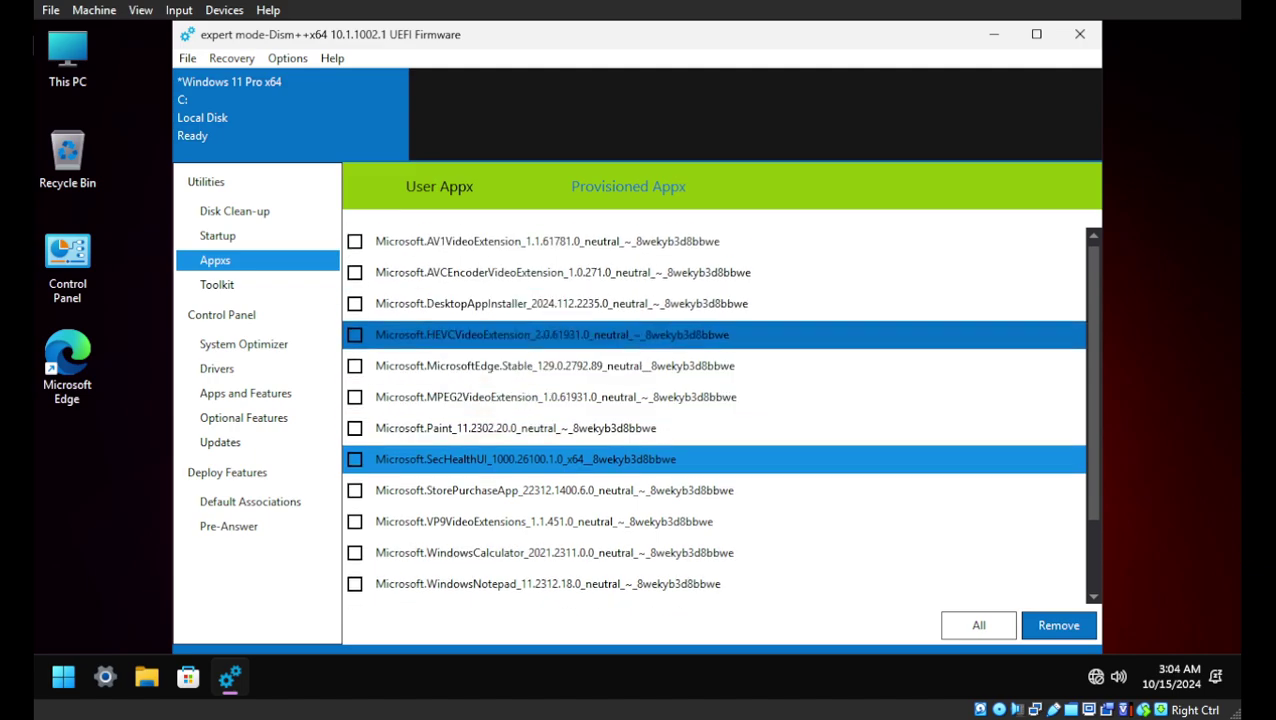
{"action": "key", "text": "Down"}
{"action": "key", "text": "Down"}
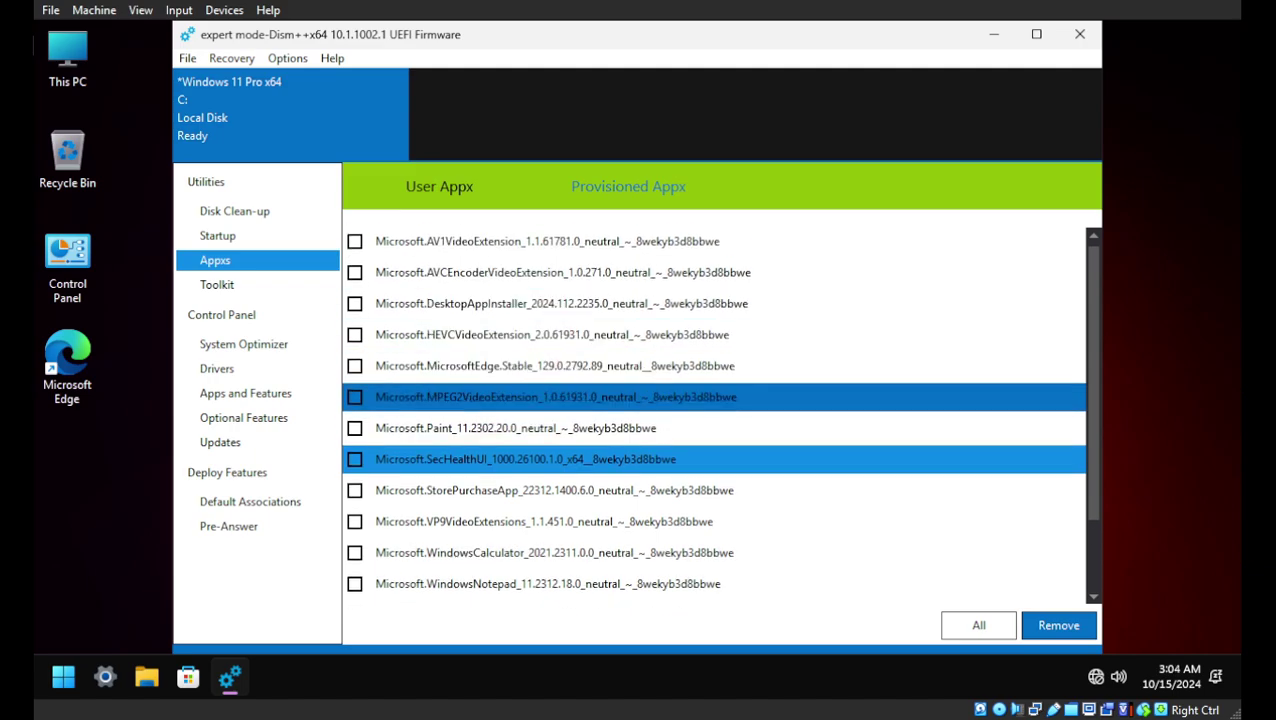
{"action": "key", "text": "Down"}
{"action": "key", "text": "Down"}
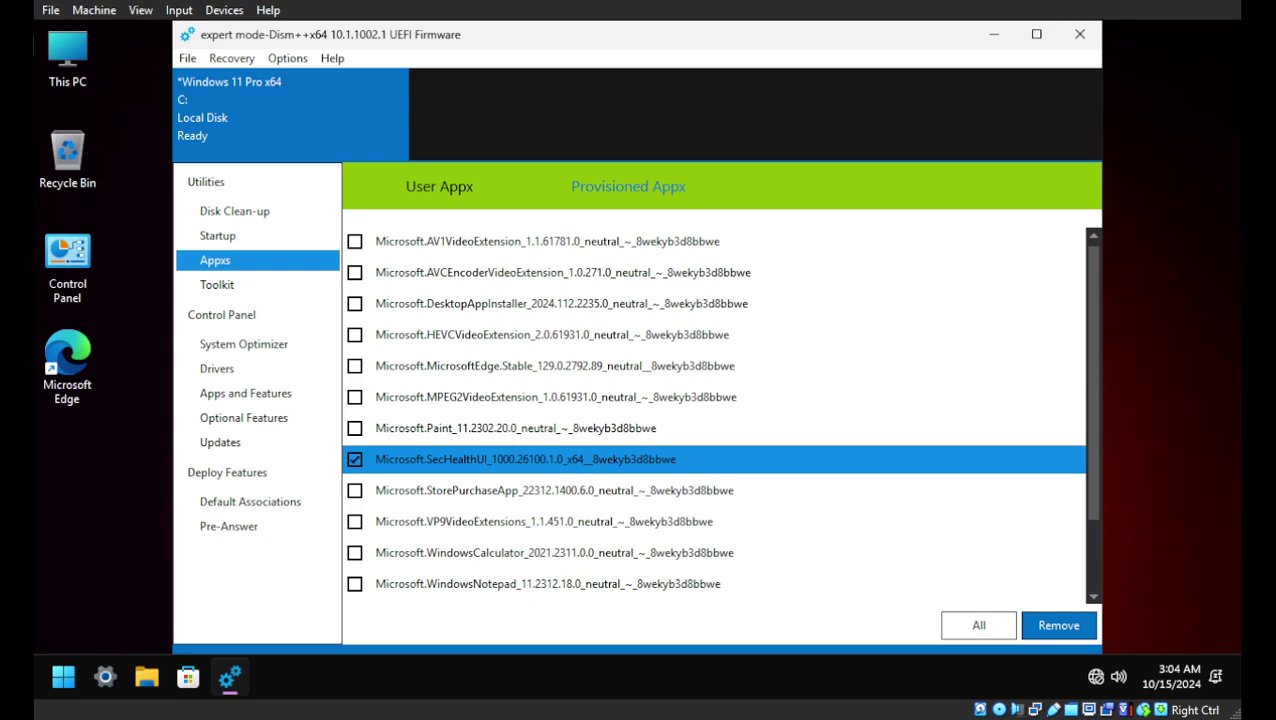
{"action": "left_click", "coordinate": [354, 459]}
{"action": "left_click", "coordinate": [354, 459]}
Step: Check the last entries of the user Appx list, from WindowsTerminal to MicrosoftEdge.Stable
{"action": "left_click", "coordinate": [439, 186]}
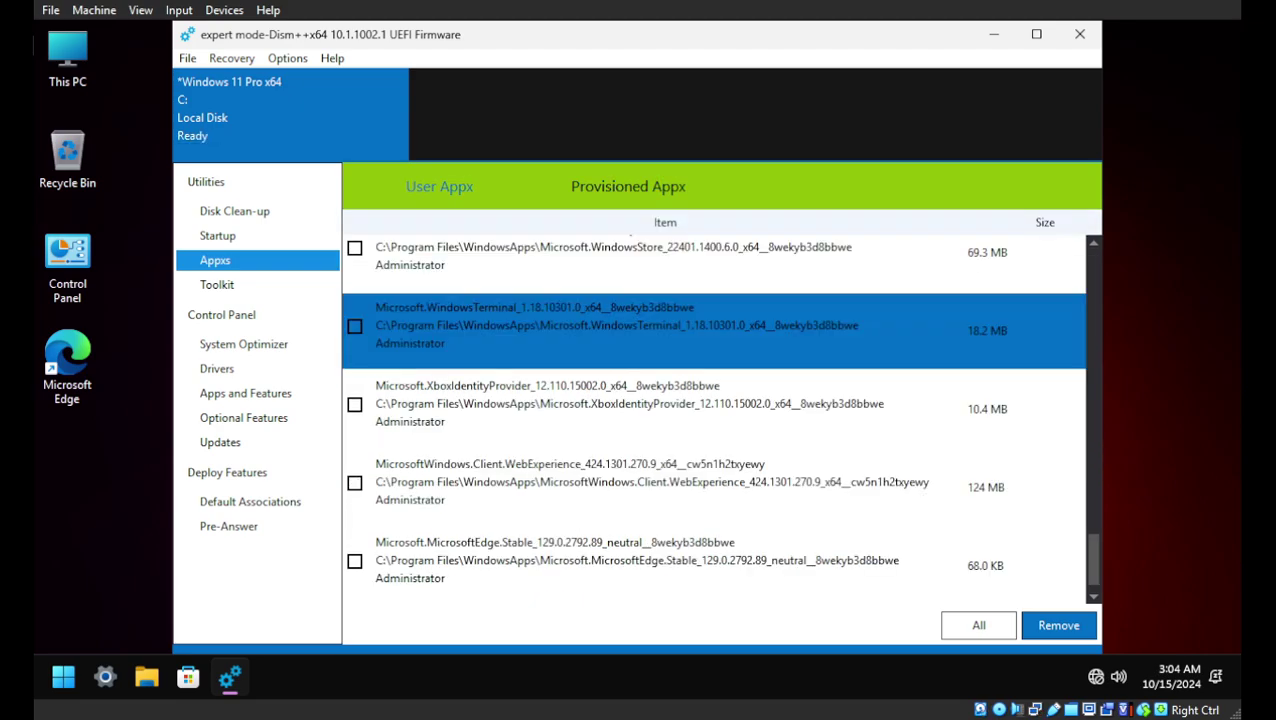
{"action": "scroll", "coordinate": [713, 345], "scroll_direction": "up", "scroll_amount": 1}
{"action": "key", "text": "Down"}
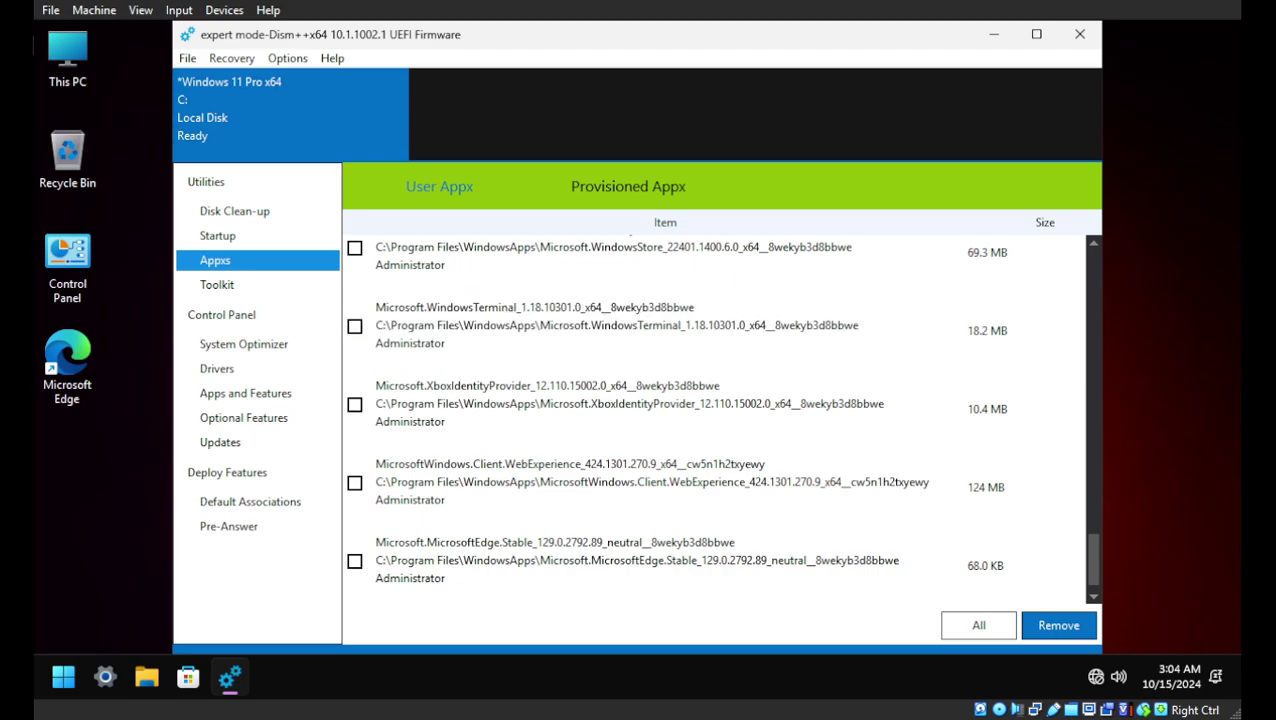
{"action": "left_click", "coordinate": [217, 235]}
{"action": "left_click", "coordinate": [215, 260]}
Step: Close Dism++, relaunch Dism++x64.exe from the shared network drive Z:, and maximize its window
{"action": "left_click", "coordinate": [1079, 34]}
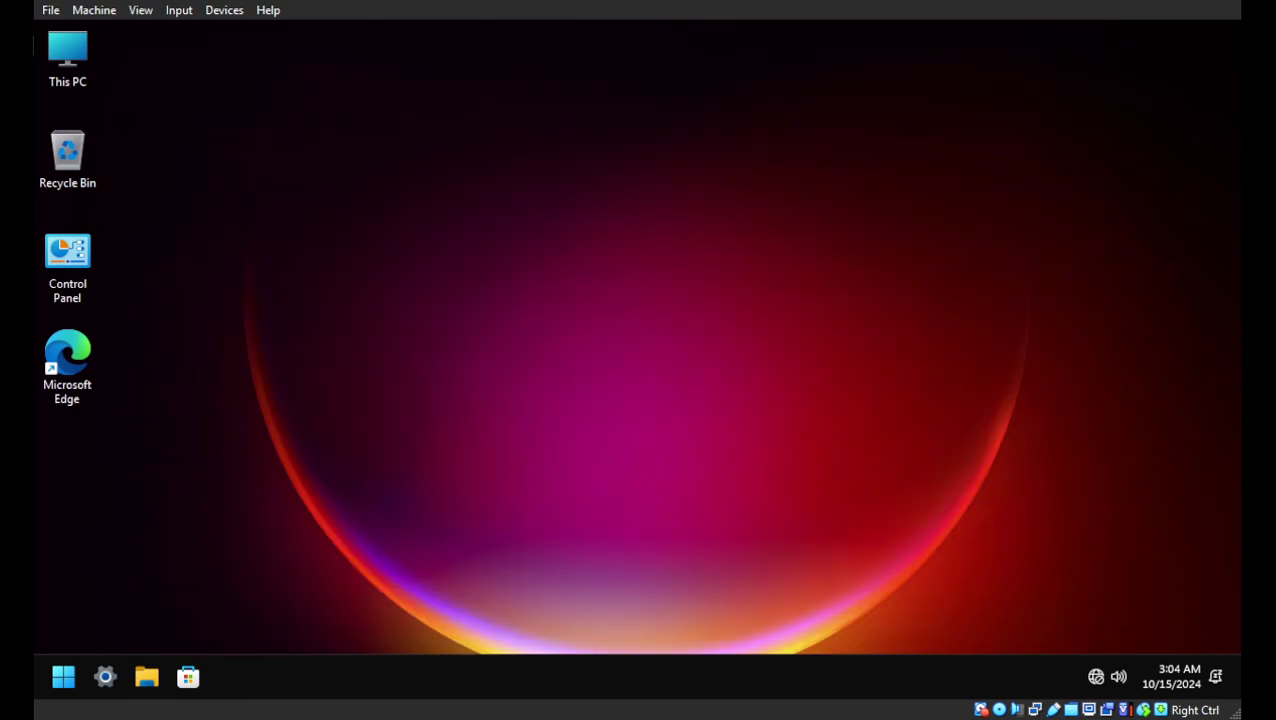
{"action": "double_click", "coordinate": [67, 58]}
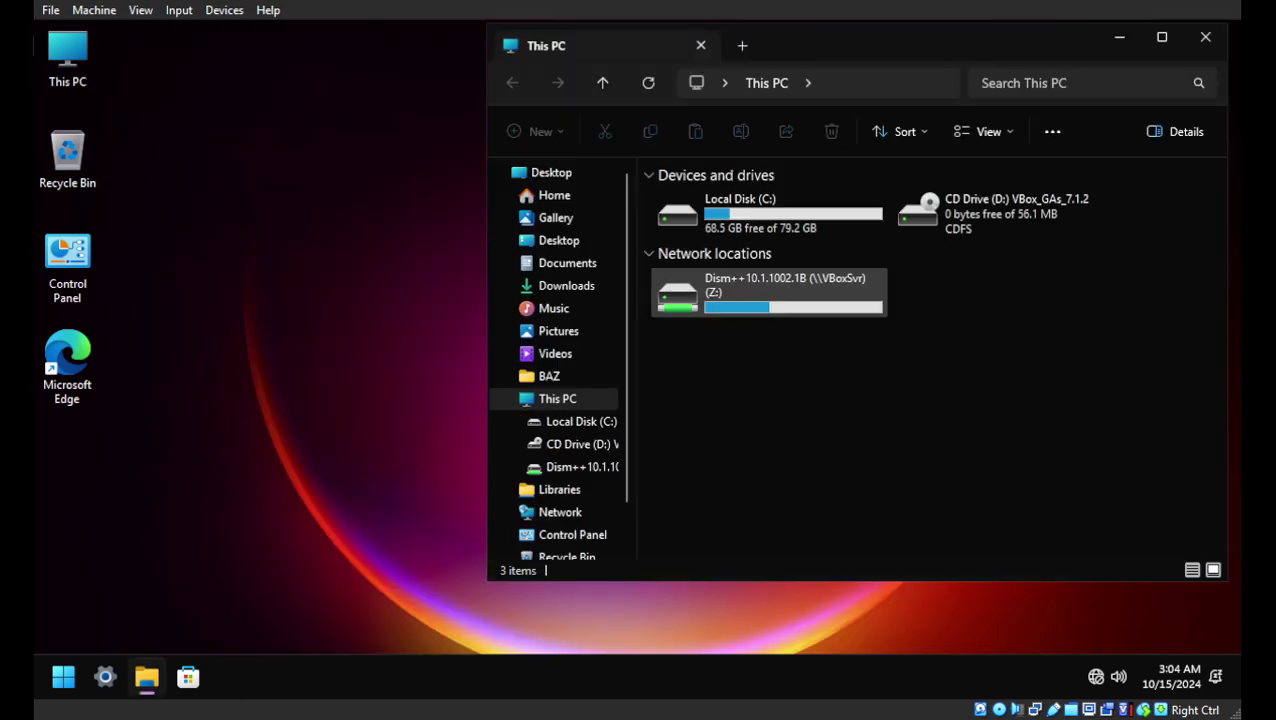
{"action": "double_click", "coordinate": [770, 290]}
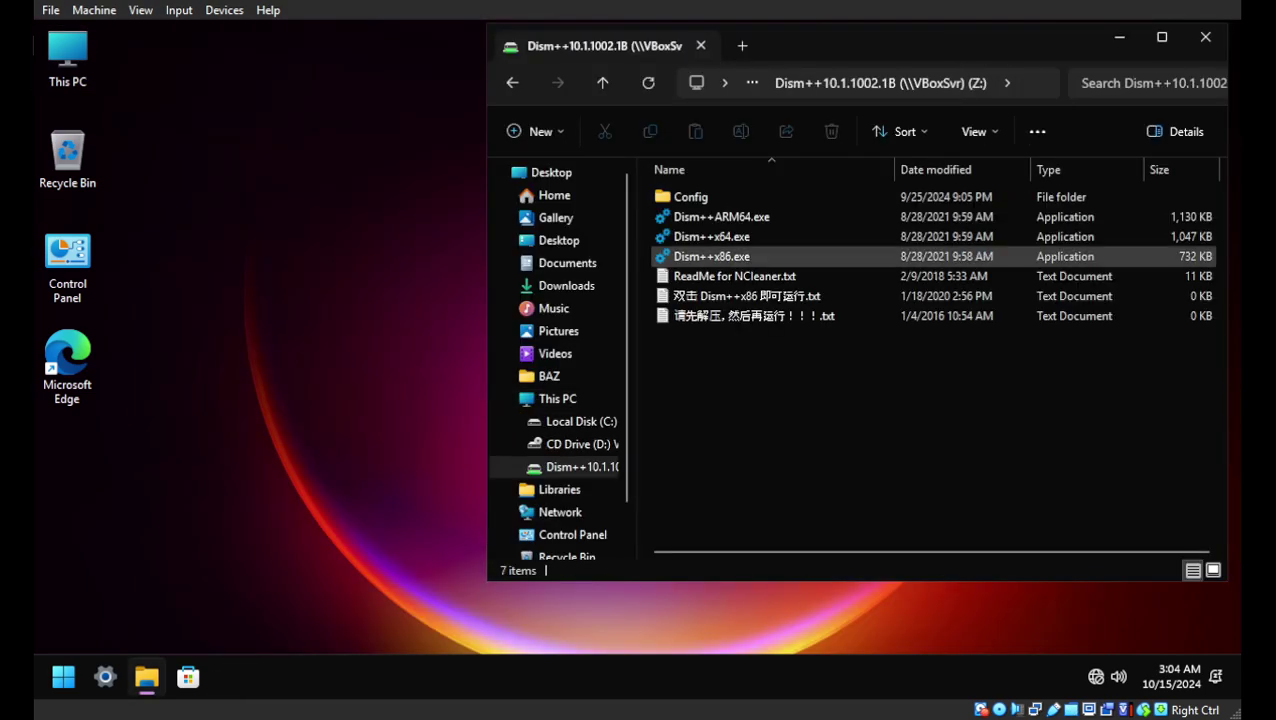
{"action": "double_click", "coordinate": [712, 236]}
{"action": "left_click", "coordinate": [1036, 34]}
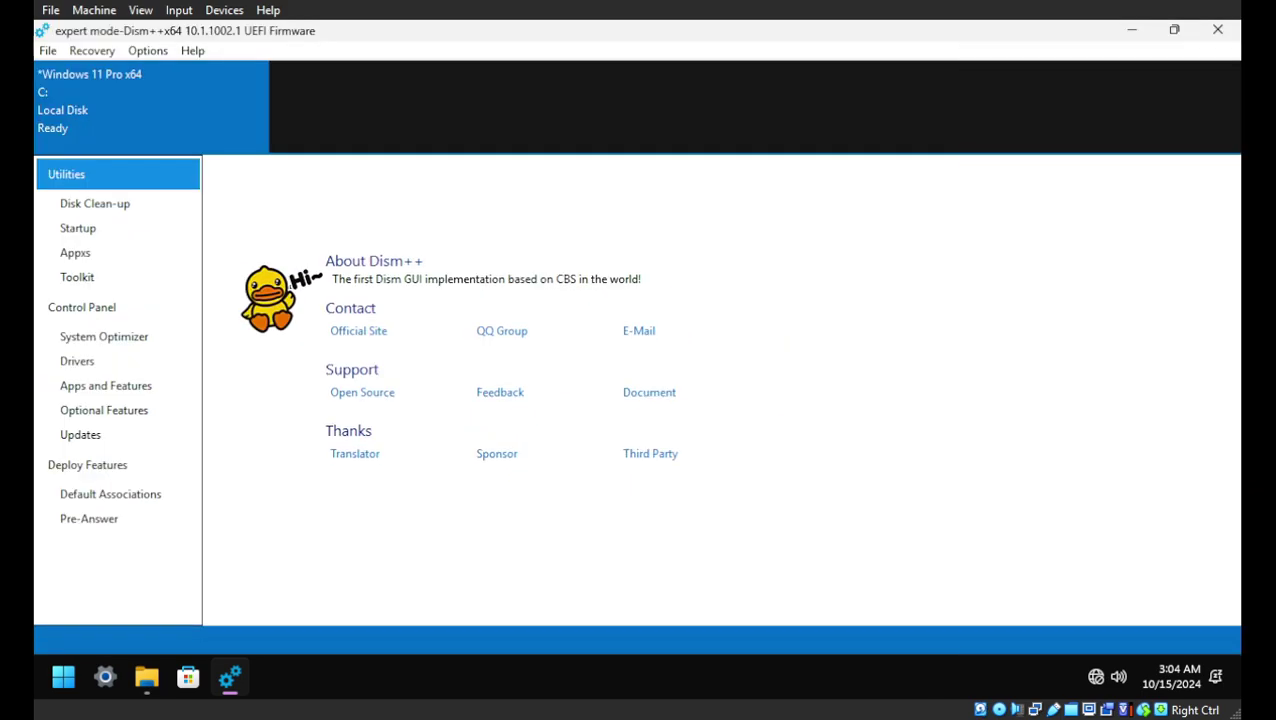
Step: Examine the user Appx packages from NET.Native.Runtime through the video extensions to Paint for removal candidates
{"action": "left_click", "coordinate": [75, 252]}
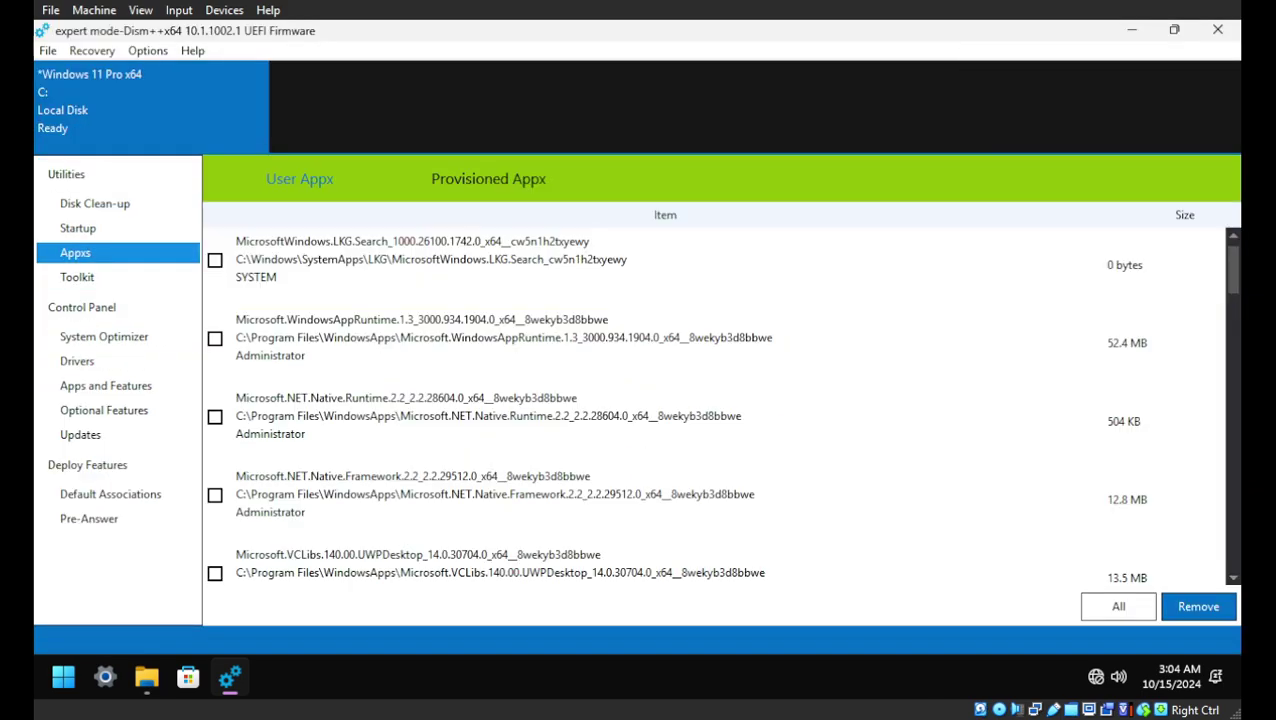
{"action": "left_click", "coordinate": [665, 421]}
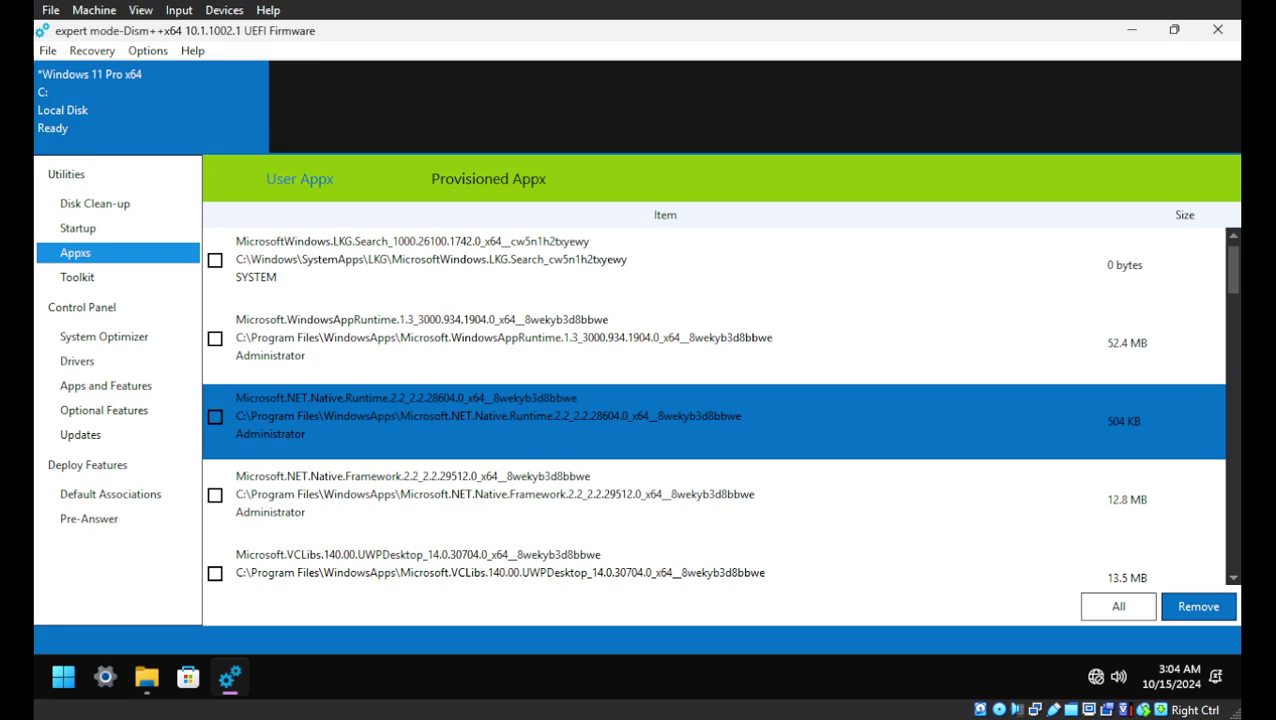
{"action": "key", "text": "Down"}
{"action": "key", "text": "Down"}
{"action": "key", "text": "Down"}
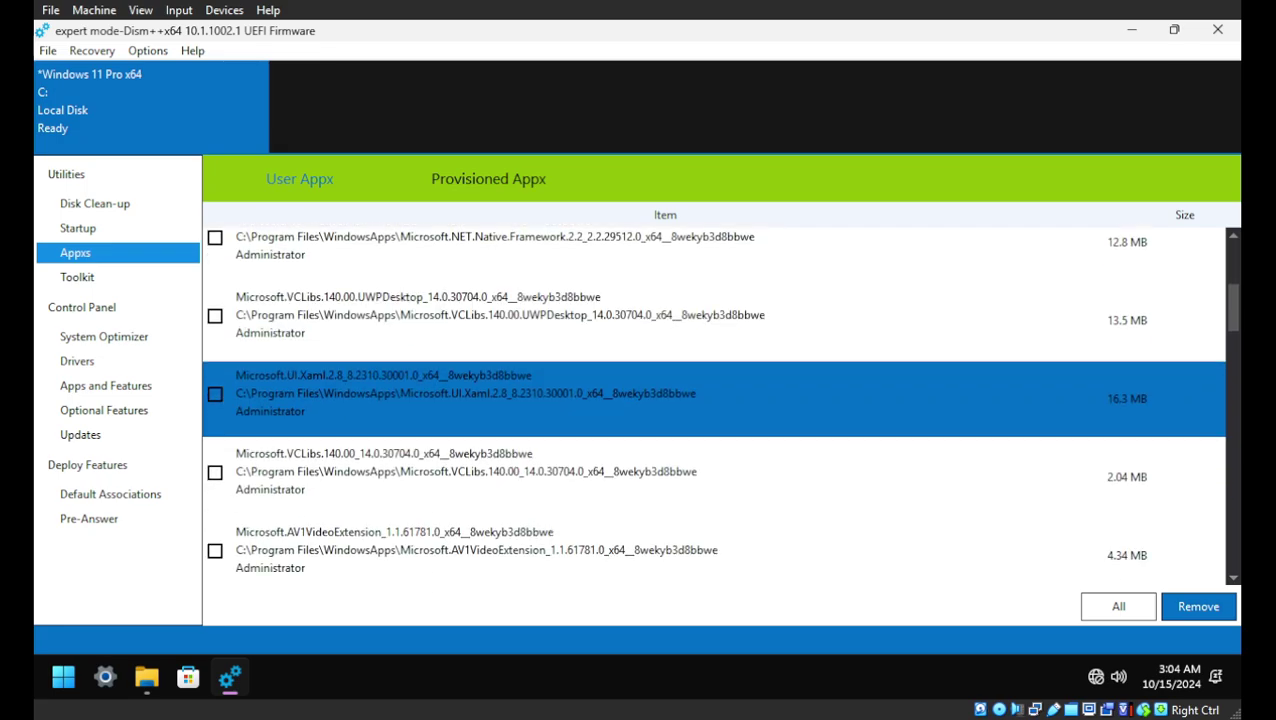
{"action": "key", "text": "Down"}
{"action": "key", "text": "Down"}
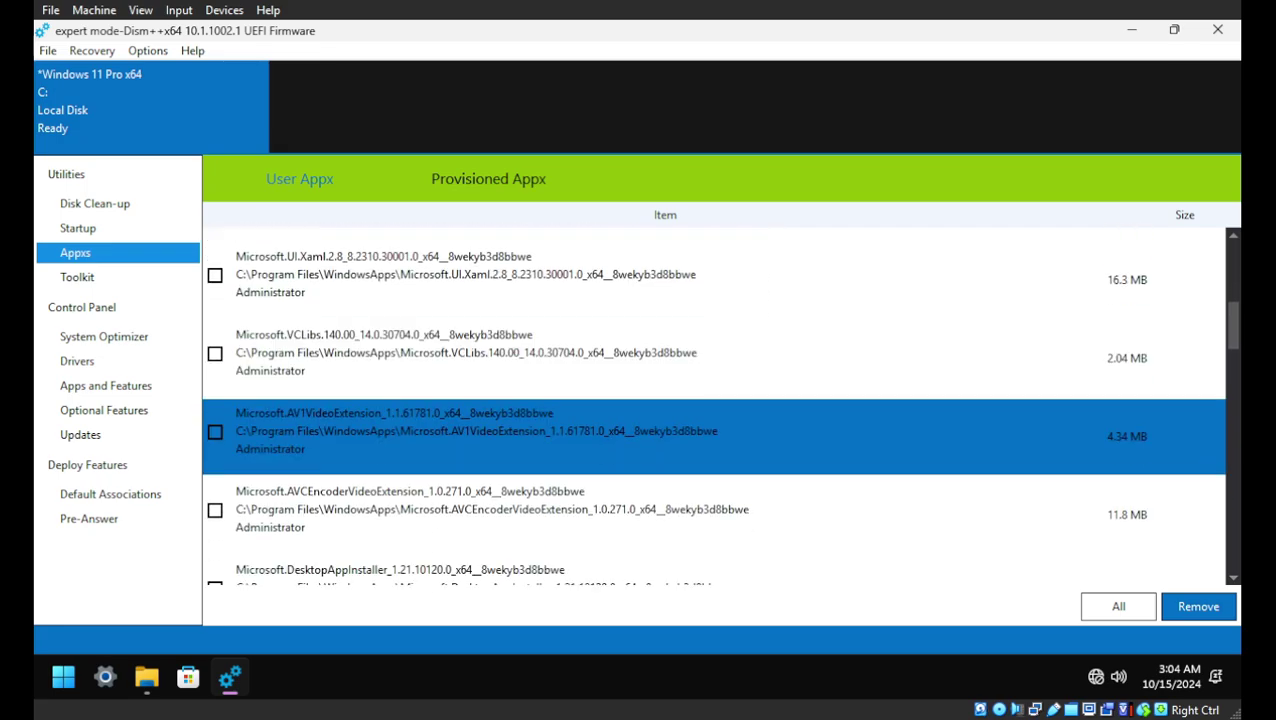
{"action": "key", "text": "Down"}
{"action": "key", "text": "Down"}
{"action": "key", "text": "Down"}
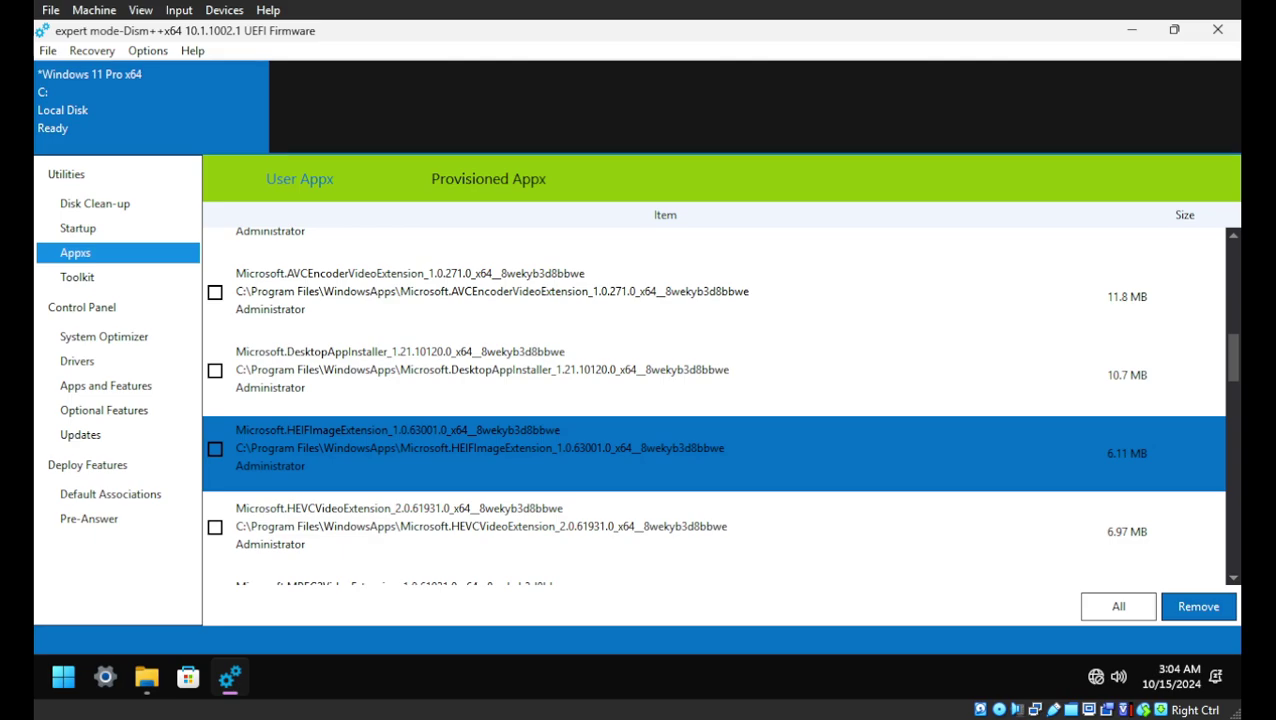
{"action": "key", "text": "Down"}
{"action": "key", "text": "Down"}
{"action": "key", "text": "Down"}
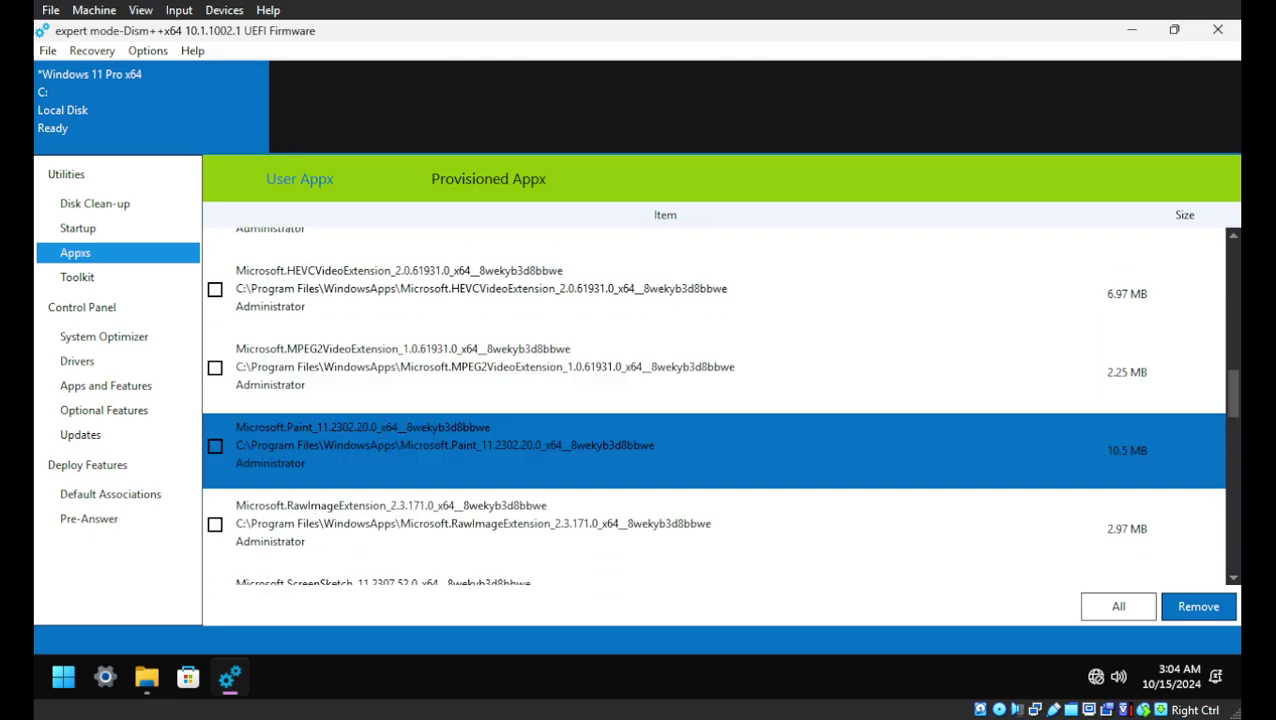
Step: Mark the RawImageExtension and ScreenSketch user packages for removal
{"action": "key", "text": "Down"}
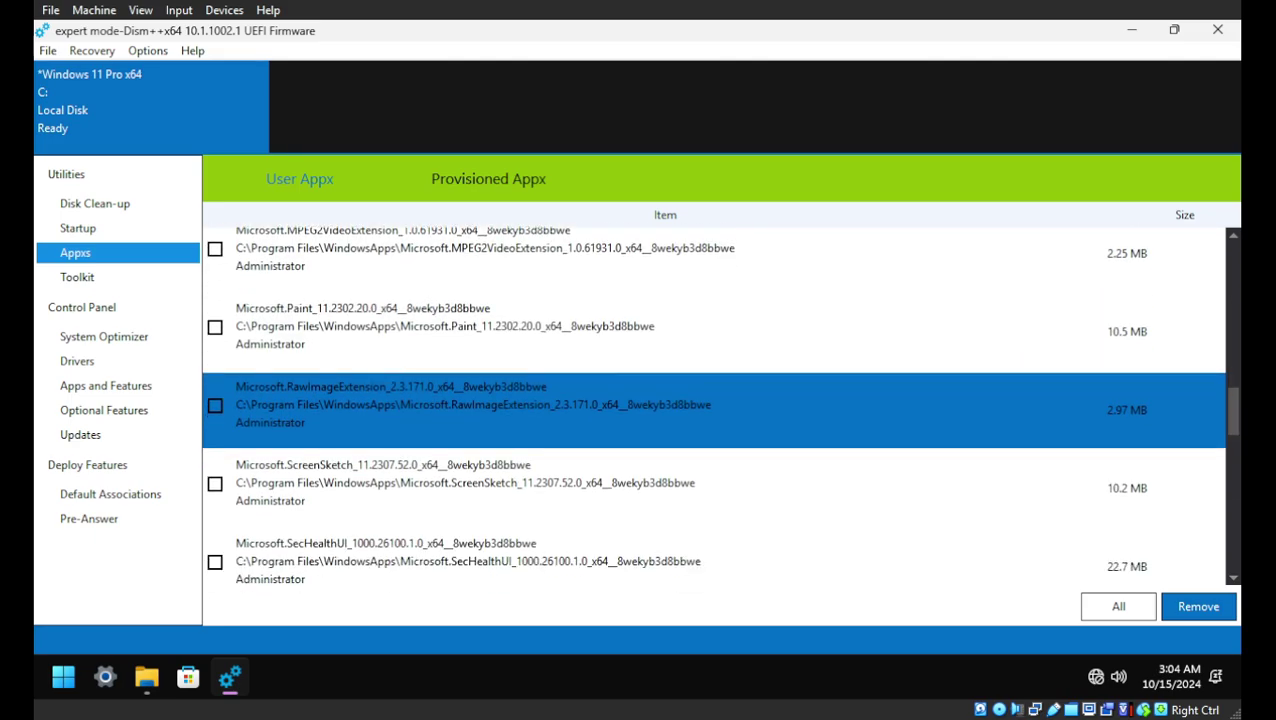
{"action": "scroll", "coordinate": [713, 405], "scroll_direction": "down", "scroll_amount": 1}
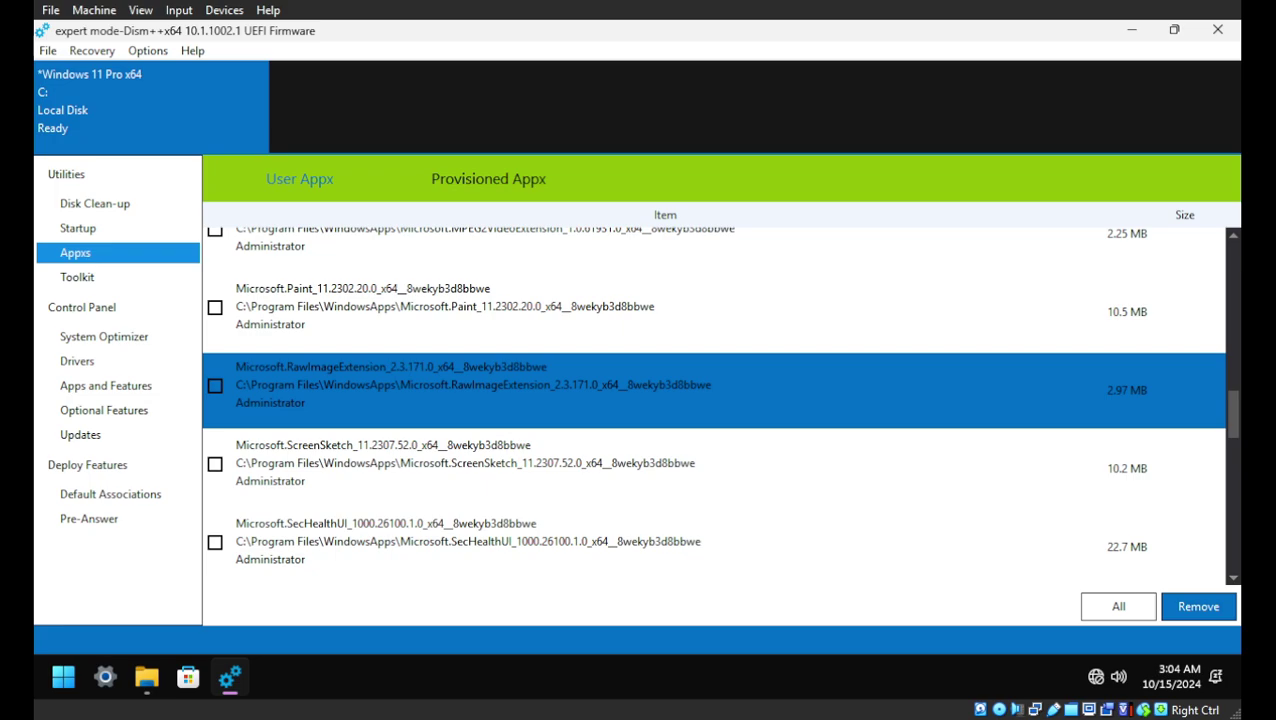
{"action": "key", "text": "space"}
{"action": "key", "text": "Down"}
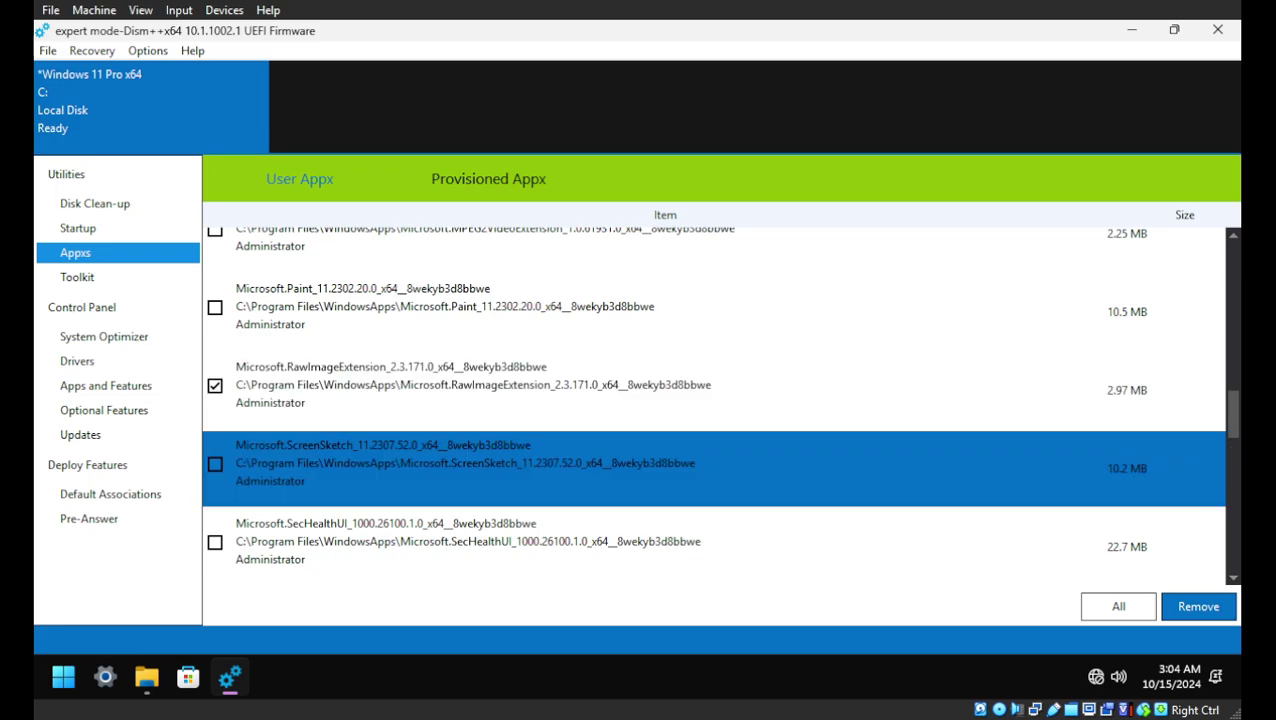
{"action": "key", "text": "space"}
Step: Mark the WebMediaExtensions and WebpImageExtension user packages for removal
{"action": "key", "text": "Down"}
{"action": "key", "text": "Down"}
{"action": "key", "text": "Down"}
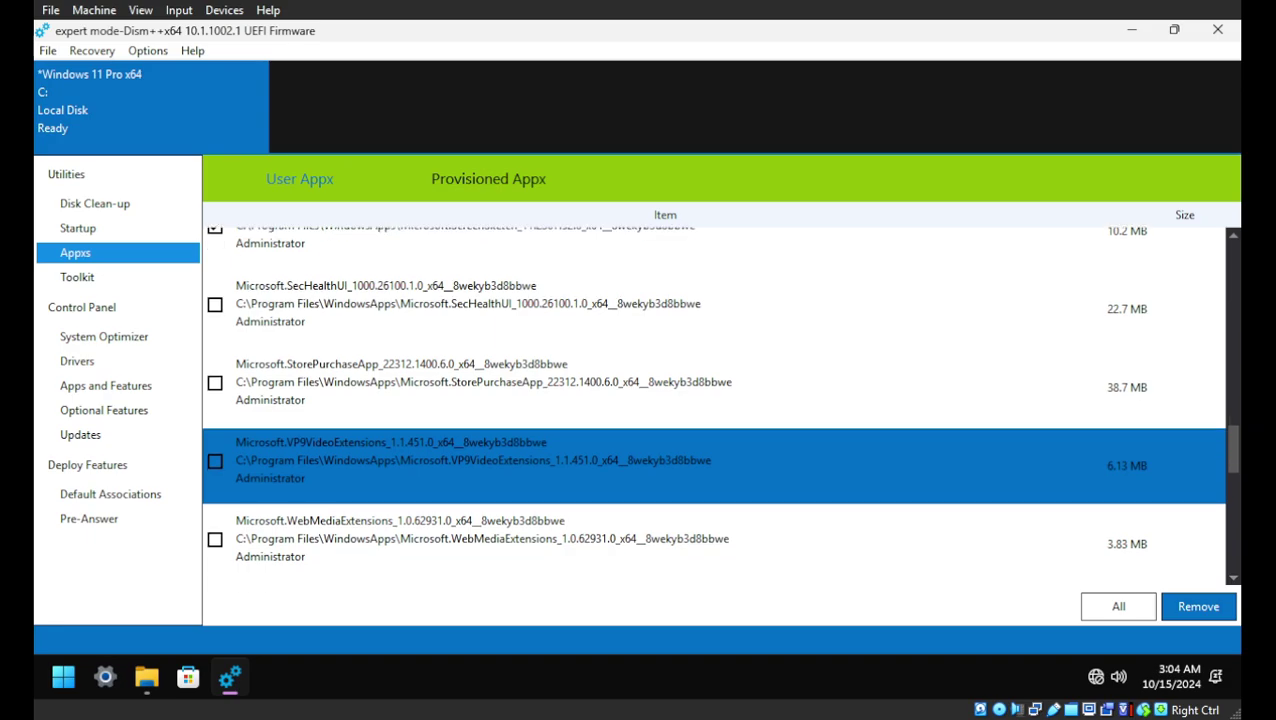
{"action": "key", "text": "Down"}
{"action": "key", "text": "Down"}
{"action": "key", "text": "Up"}
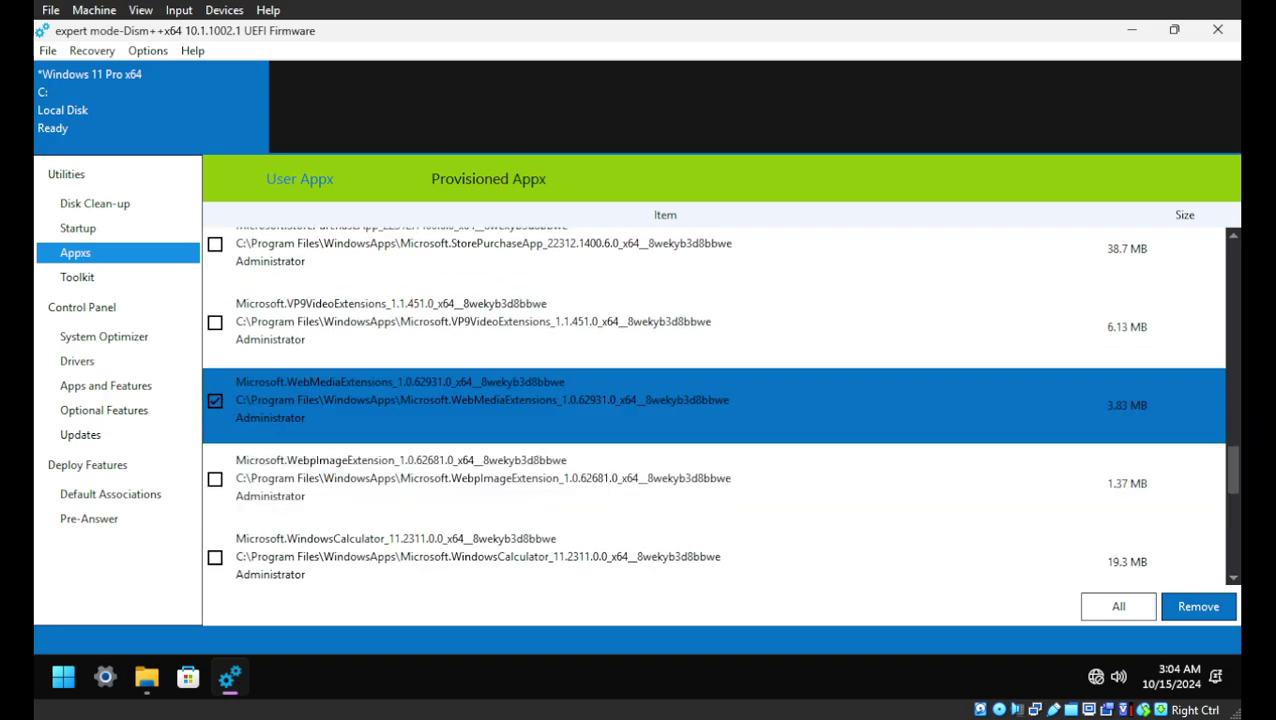
{"action": "key", "text": "Down"}
{"action": "key", "text": "space"}
Step: Mark the MicrosoftWindows.Client.WebExperience user package as well, and remove all marked user packages
{"action": "key", "text": "Down"}
{"action": "key", "text": "Down"}
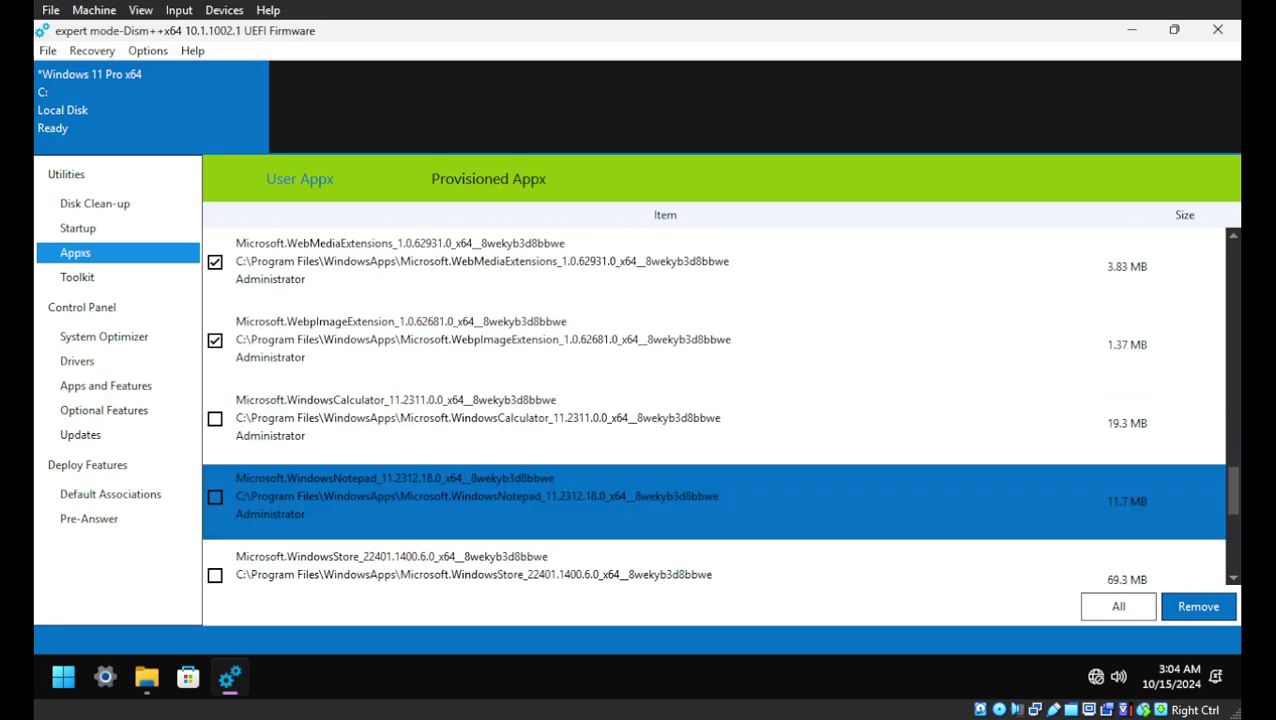
{"action": "key", "text": "Down"}
{"action": "key", "text": "Down"}
{"action": "key", "text": "Down"}
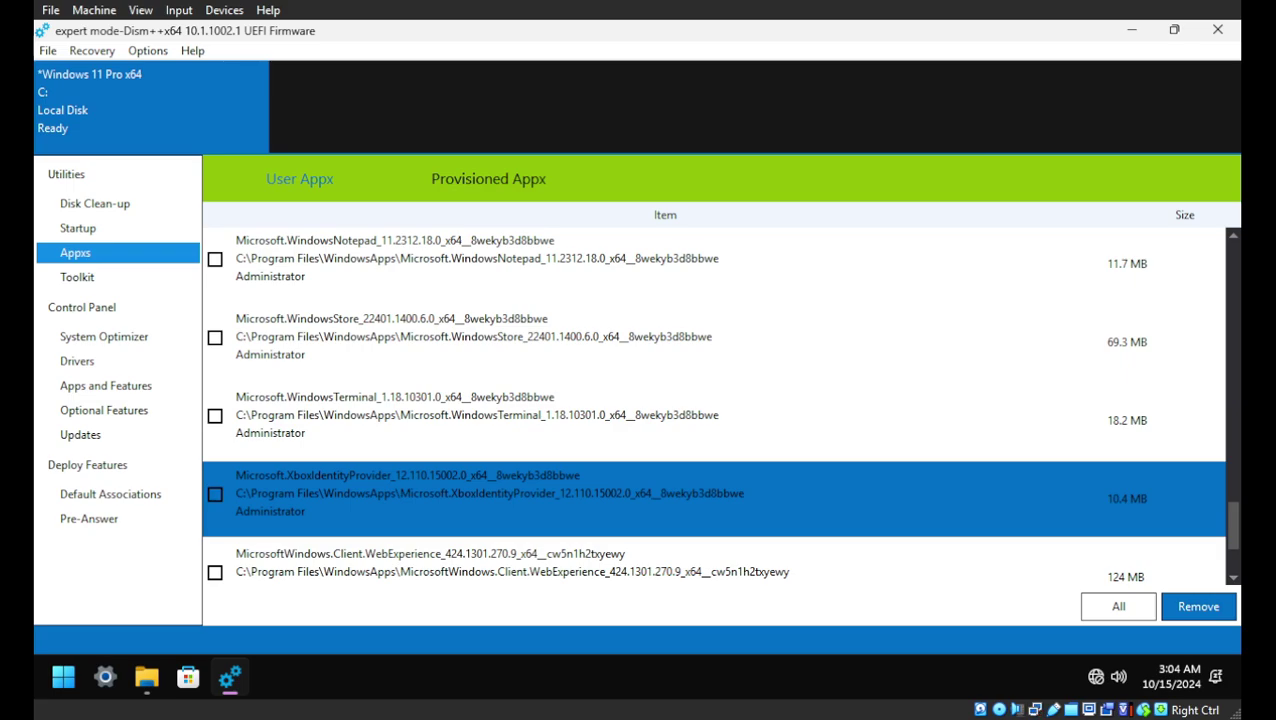
{"action": "key", "text": "Down"}
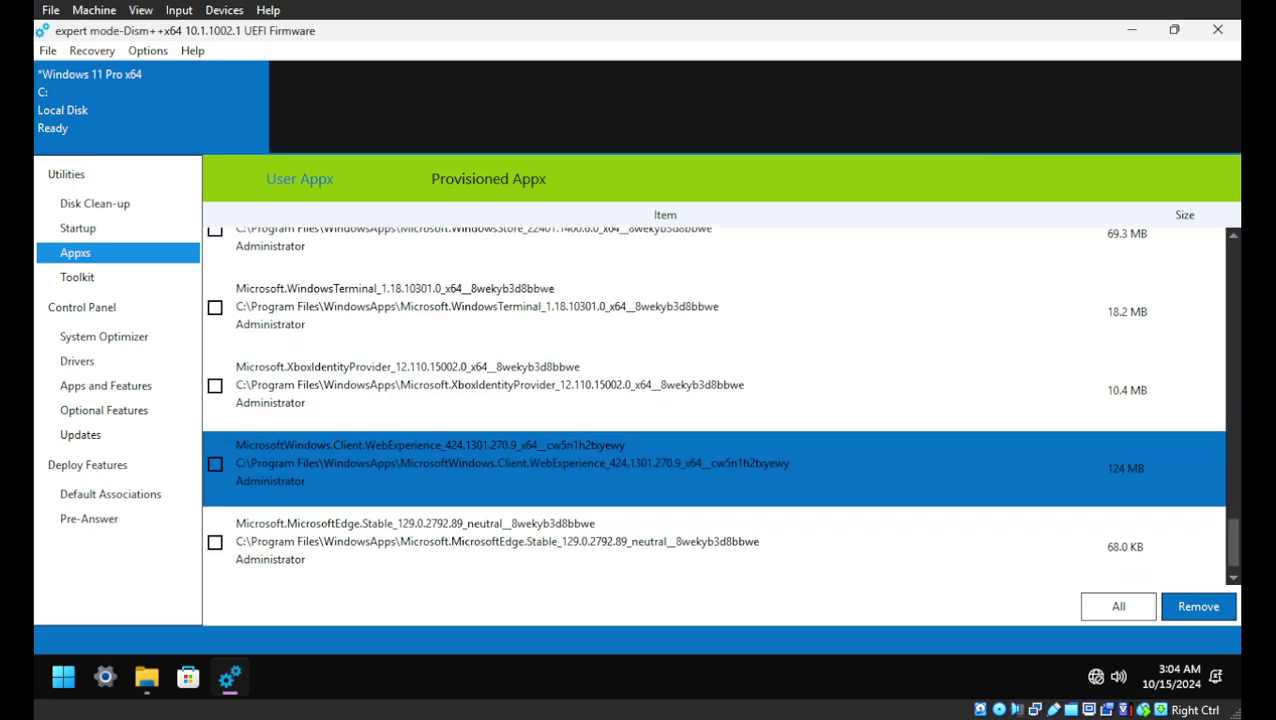
{"action": "left_click", "coordinate": [214, 463]}
{"action": "left_click", "coordinate": [1197, 606]}
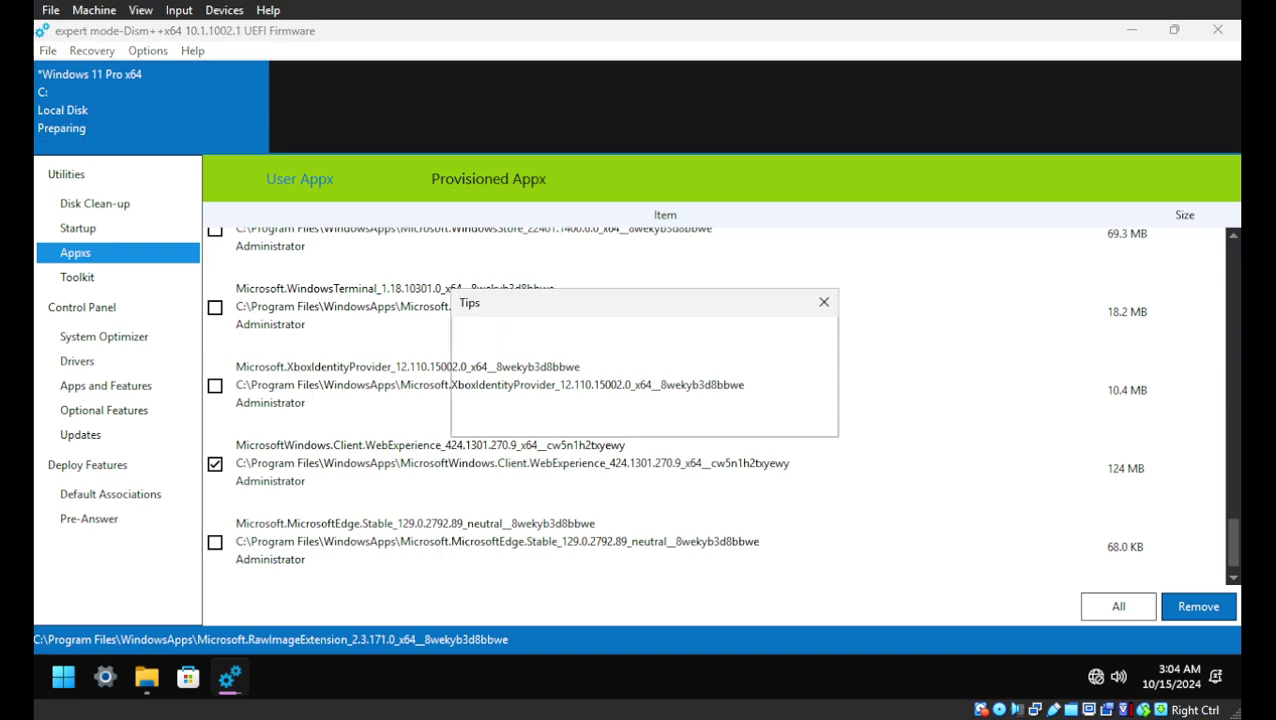
{"action": "left_click", "coordinate": [788, 417]}
Step: Review the remaining user Appx packages from WindowsCalculator back up to WindowsAppRuntime near the start of the list
{"action": "scroll", "coordinate": [788, 460], "scroll_direction": "up", "scroll_amount": 4}
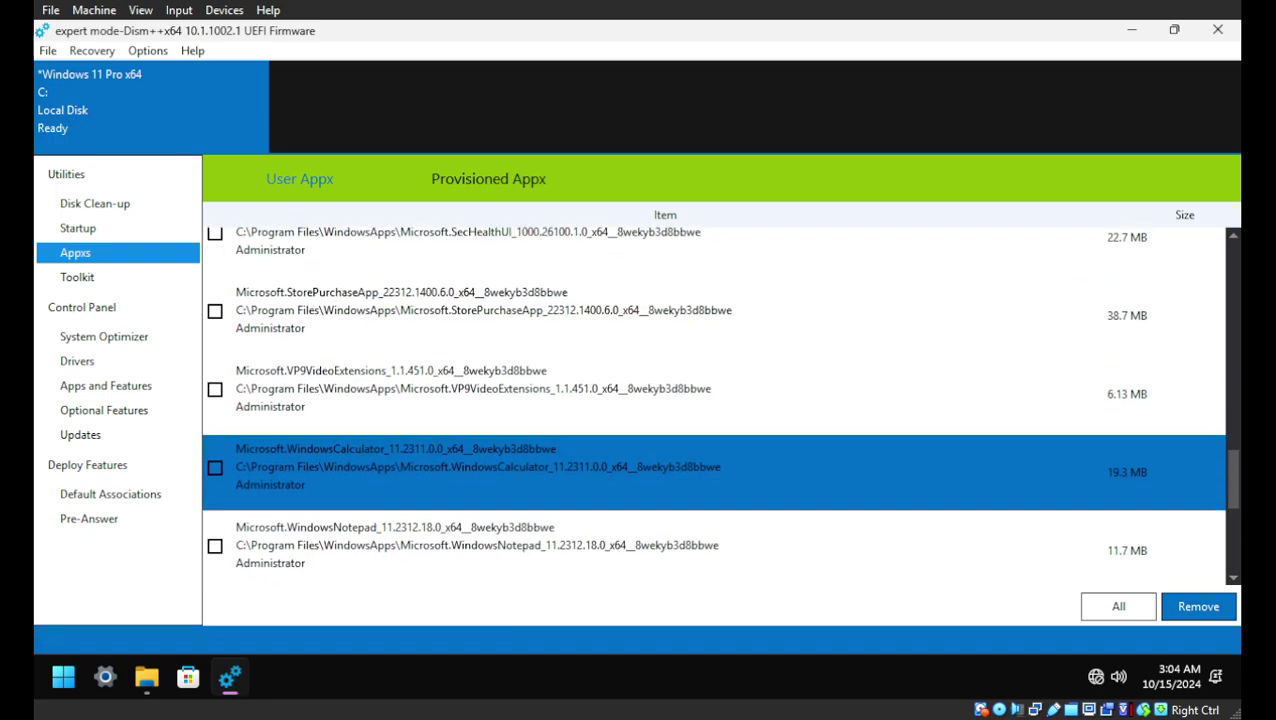
{"action": "key", "text": "Up"}
{"action": "key", "text": "Up"}
{"action": "key", "text": "Up"}
{"action": "key", "text": "Up"}
{"action": "key", "text": "Up"}
{"action": "key", "text": "Up"}
{"action": "key", "text": "Up"}
{"action": "key", "text": "Up"}
{"action": "key", "text": "Up"}
{"action": "key", "text": "Up"}
{"action": "key", "text": "Up"}
{"action": "key", "text": "Up"}
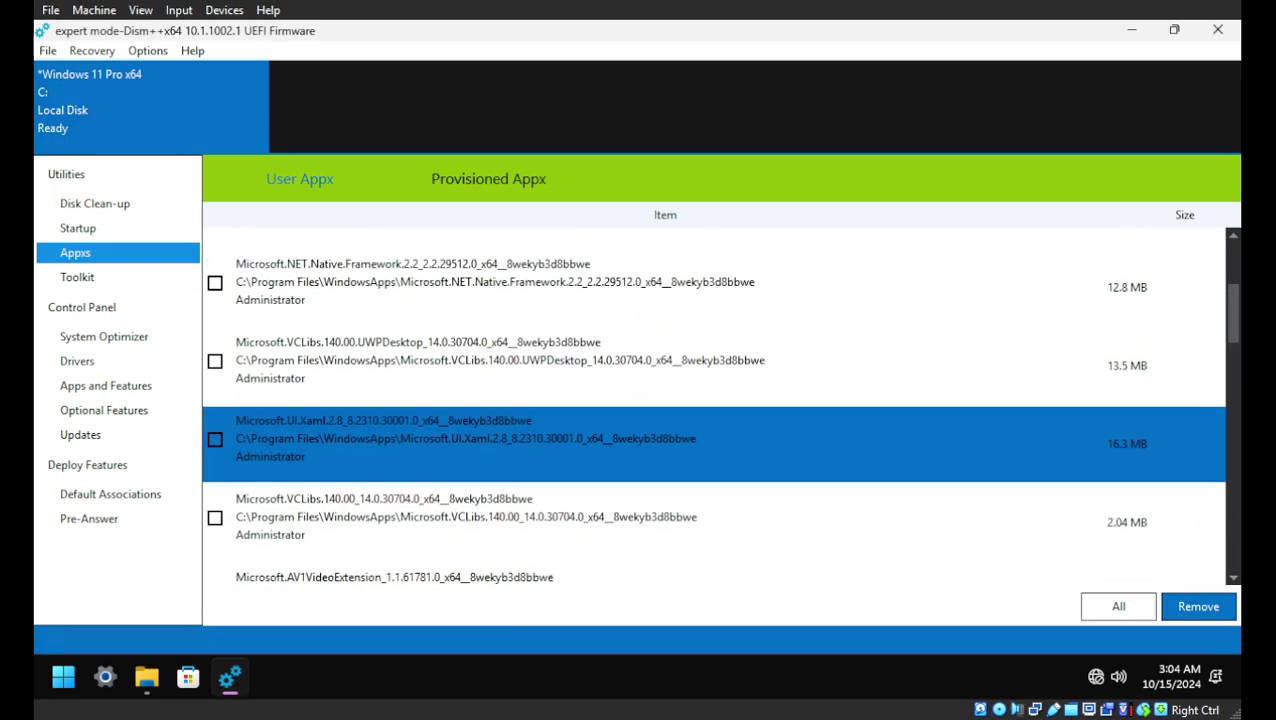
{"action": "key", "text": "Up"}
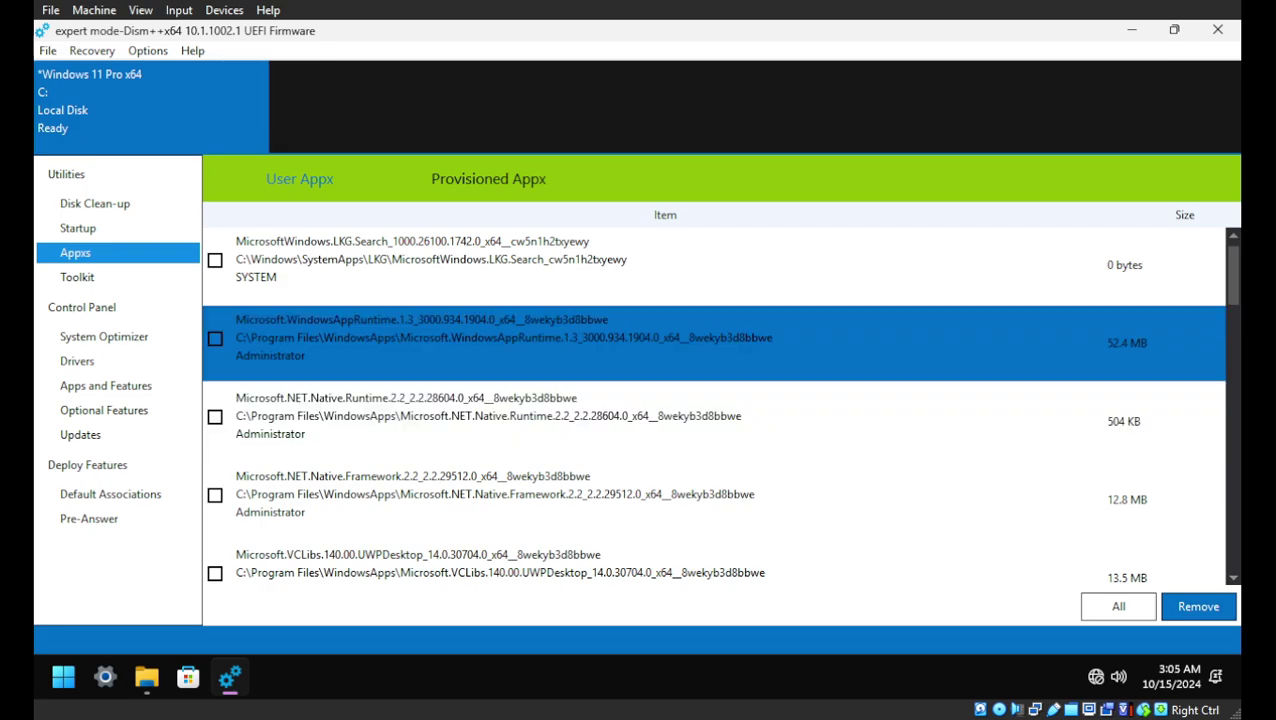
Step: Check the provisioned Appx list, return to the user Appx list and select the NET.Native.Runtime package
{"action": "left_click", "coordinate": [488, 178]}
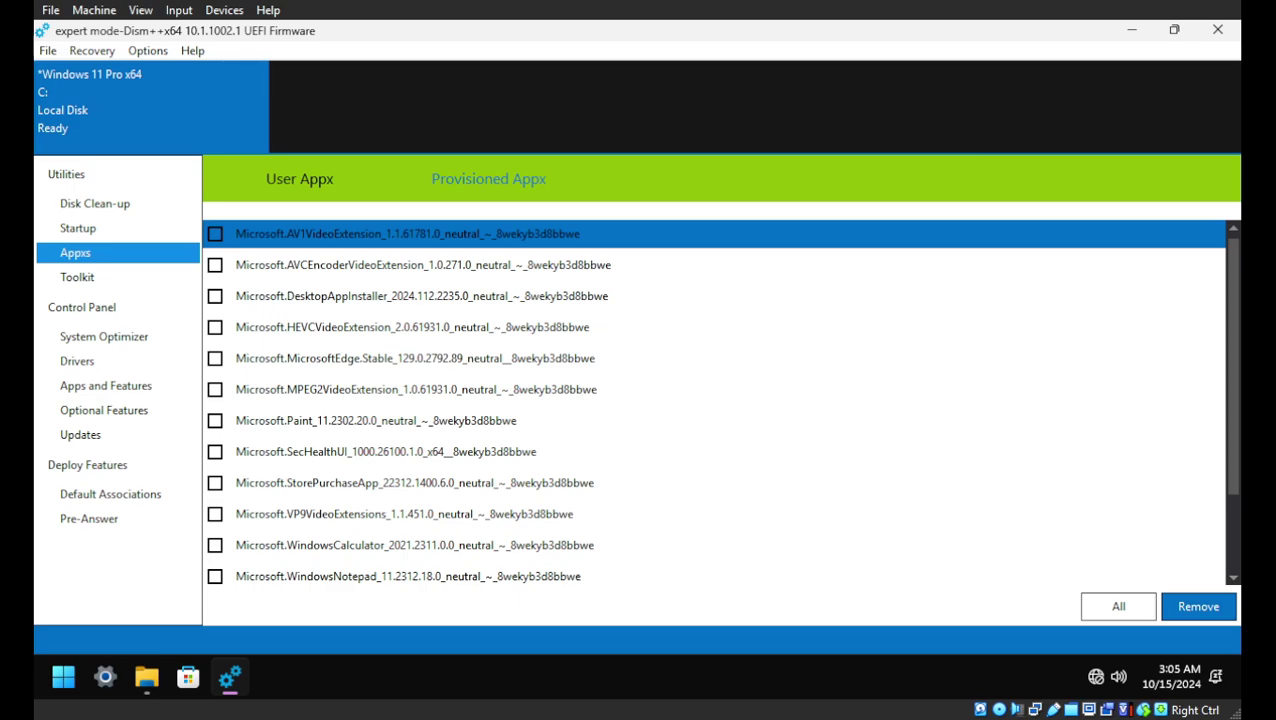
{"action": "left_click", "coordinate": [299, 178]}
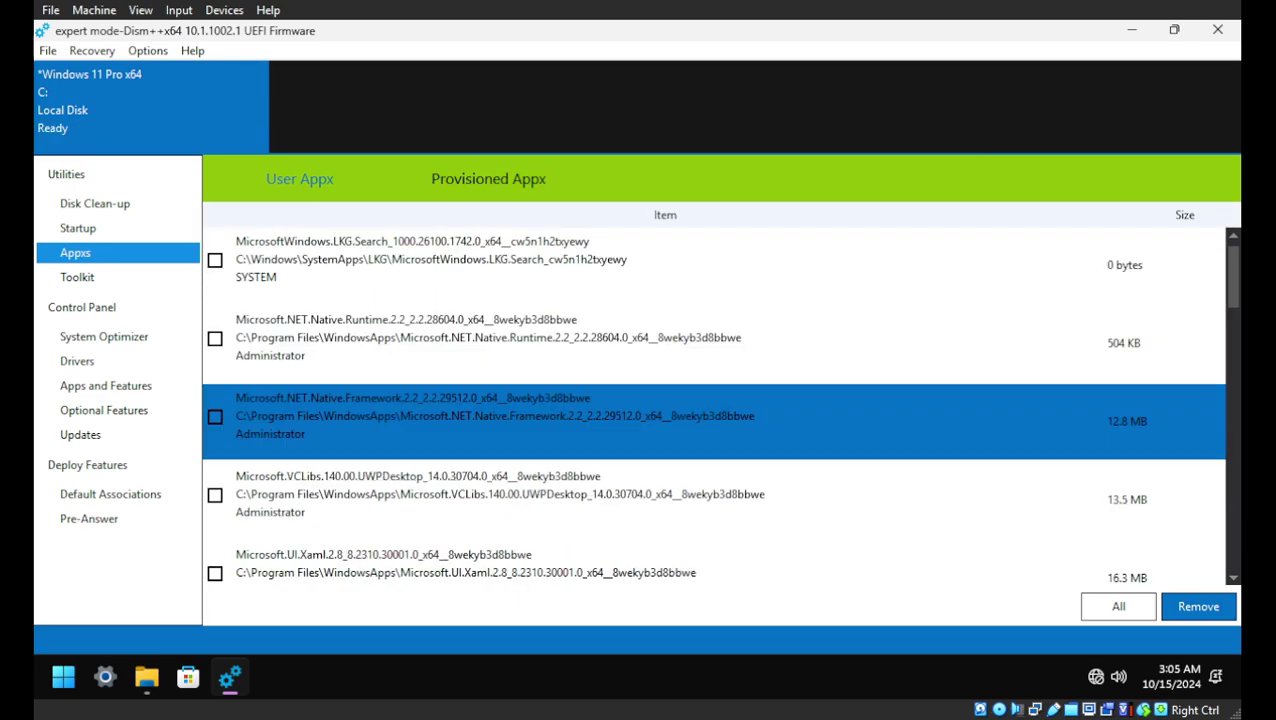
{"action": "left_click", "coordinate": [480, 494]}
{"action": "left_click", "coordinate": [488, 337]}
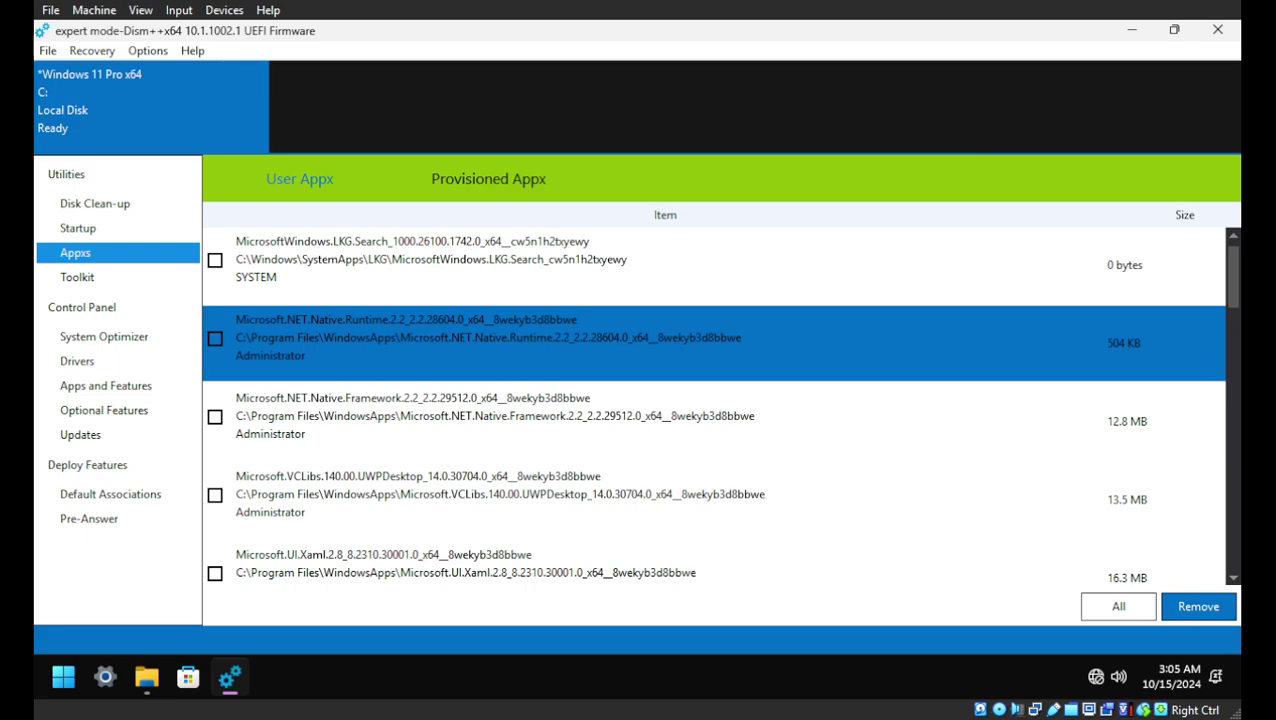
Step: Examine the remaining user Appx packages from the VCLibs and UI.Xaml entries down to WindowsNotepad
{"action": "key", "text": "Down"}
{"action": "key", "text": "Down"}
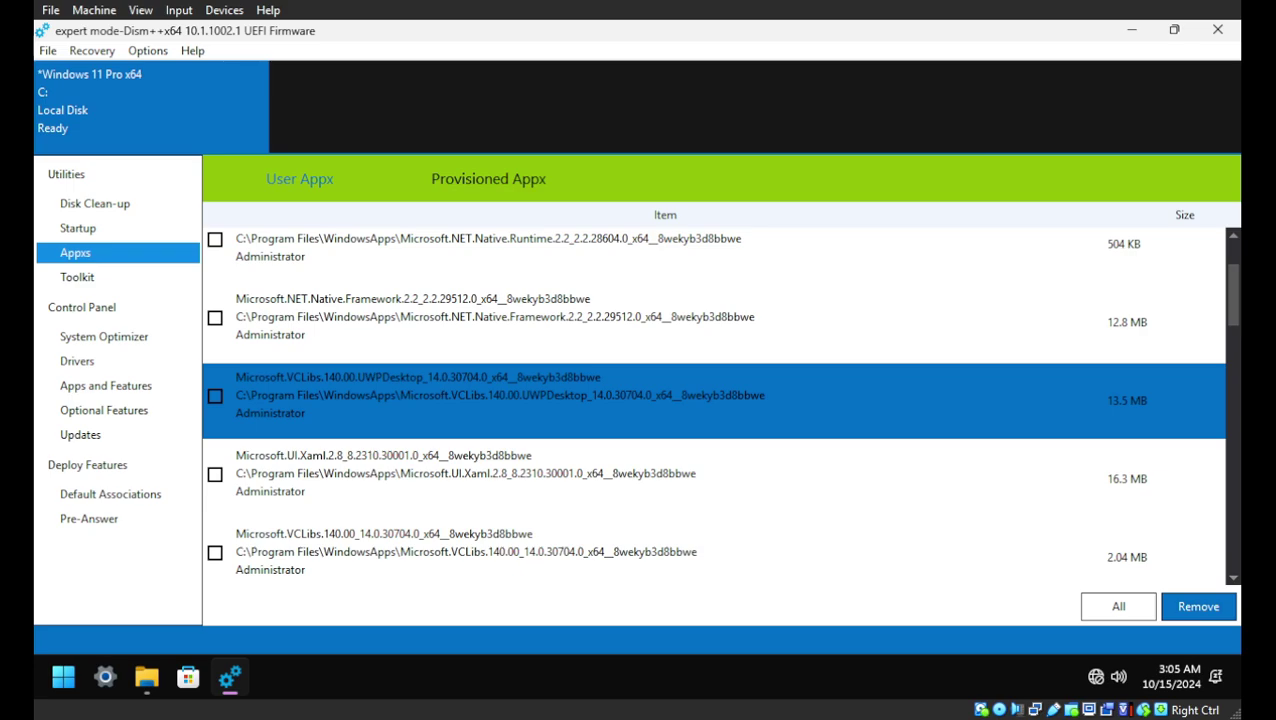
{"action": "key", "text": "Down"}
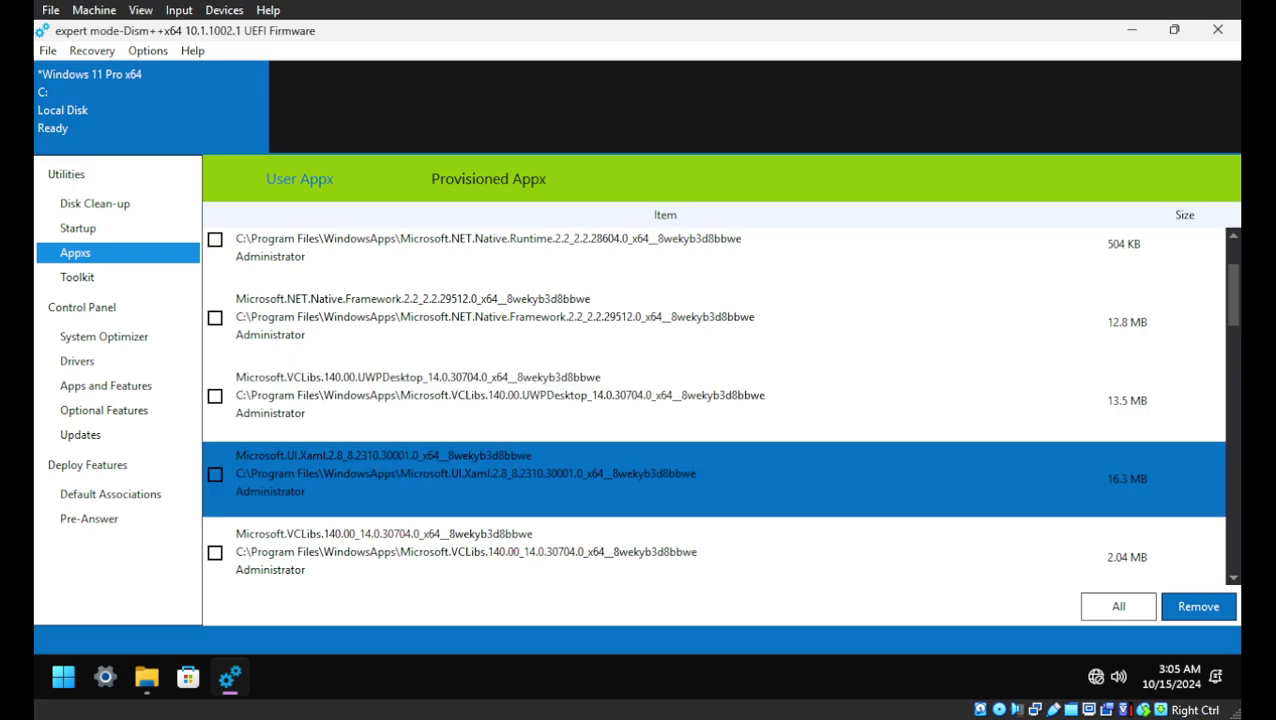
{"action": "key", "text": "Down"}
{"action": "key", "text": "Down"}
{"action": "key", "text": "Down"}
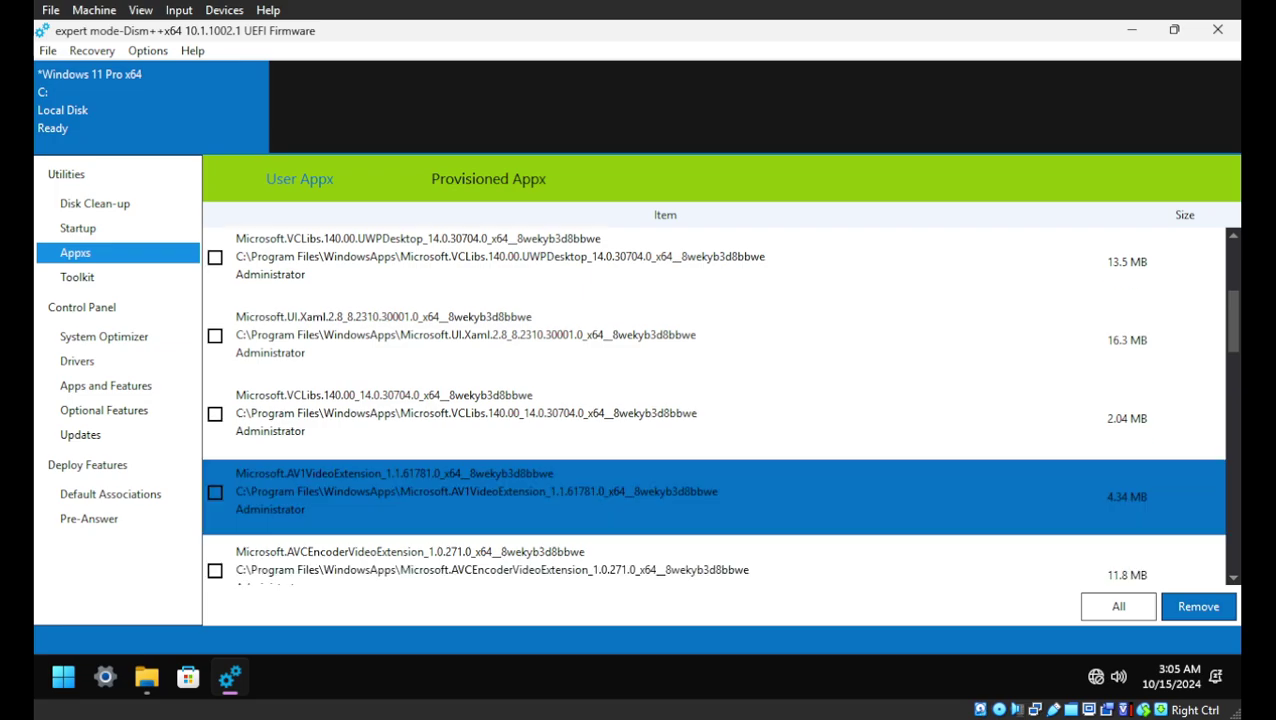
{"action": "key", "text": "Down"}
{"action": "key", "text": "Down"}
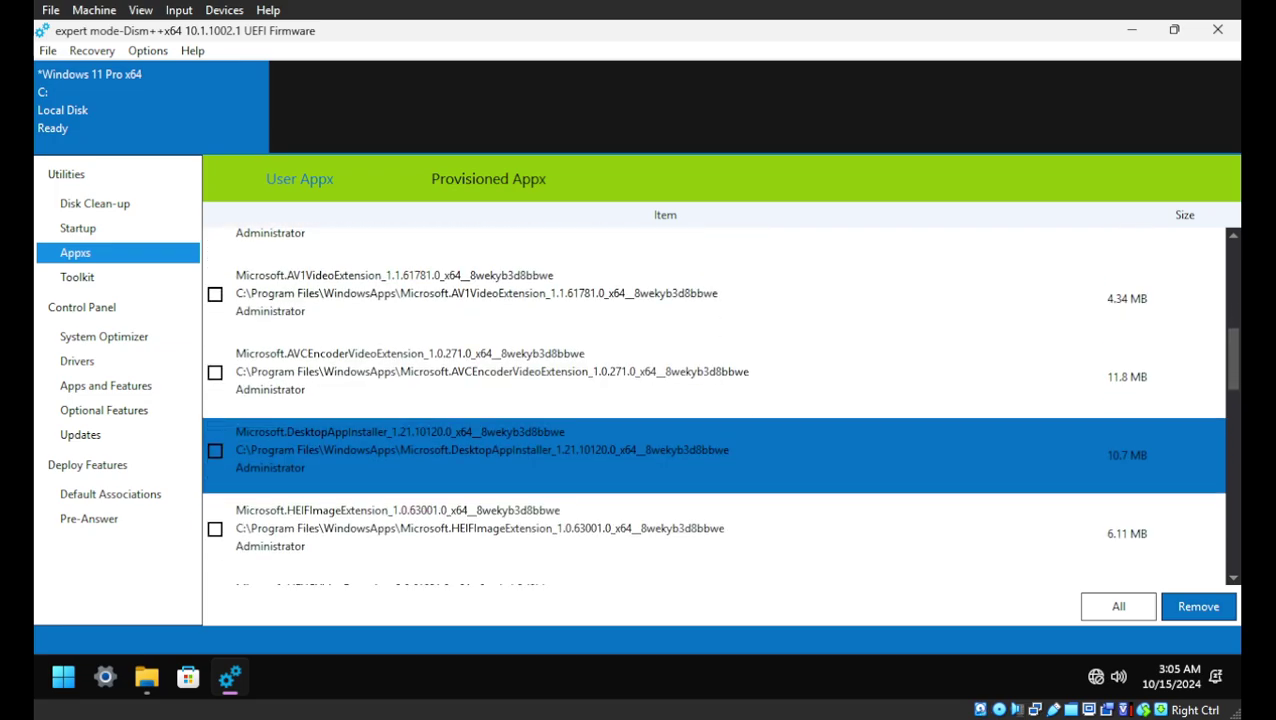
{"action": "key", "text": "Down"}
{"action": "key", "text": "Down"}
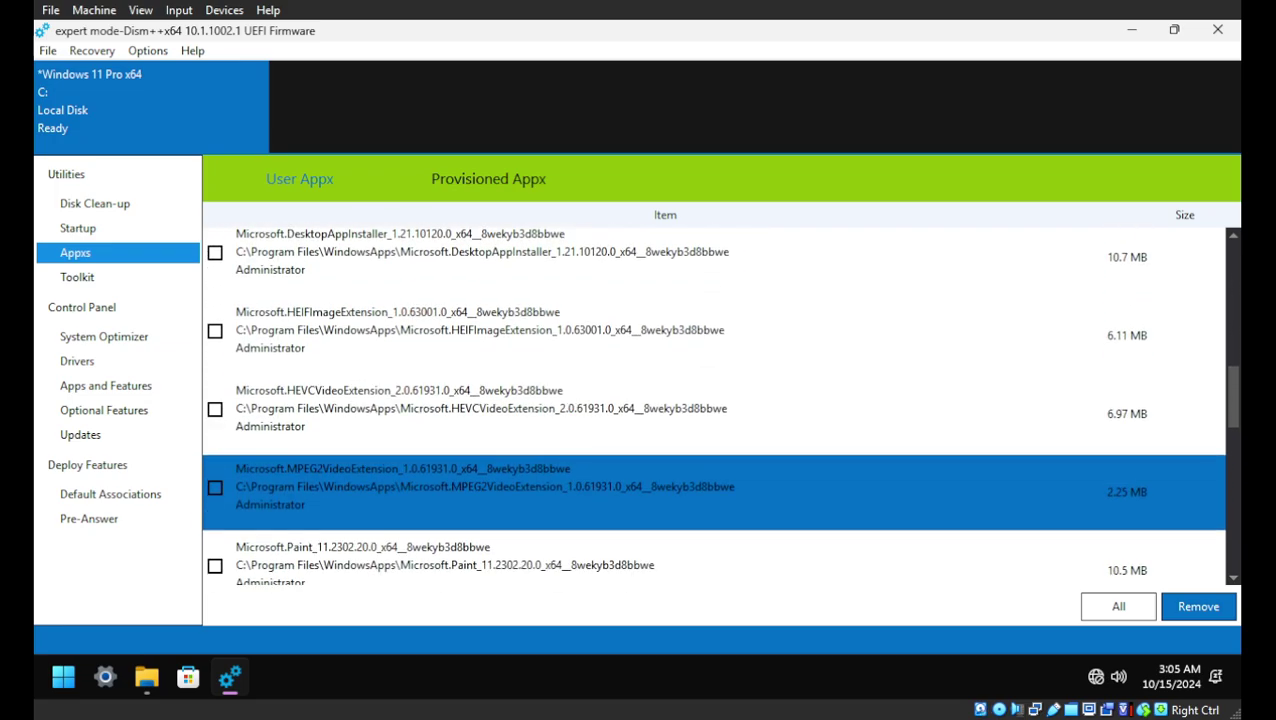
{"action": "key", "text": "Down"}
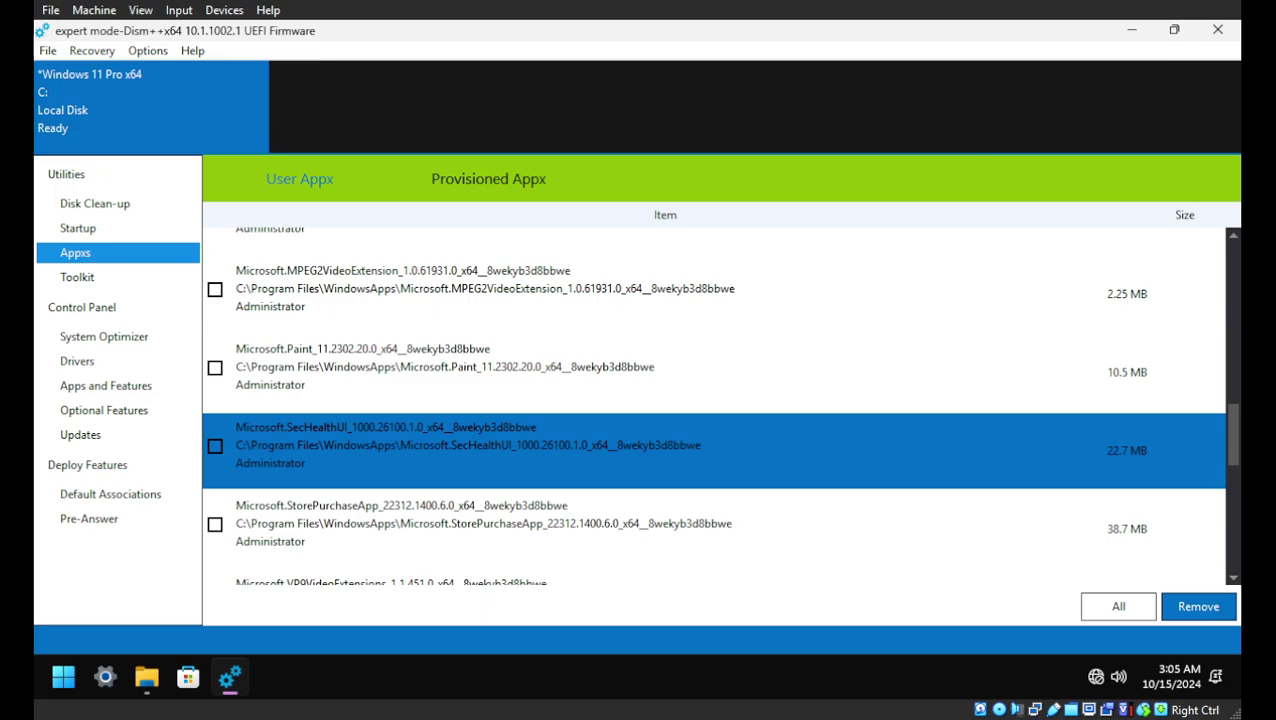
{"action": "key", "text": "Down"}
{"action": "key", "text": "Down"}
{"action": "key", "text": "Down"}
{"action": "key", "text": "Down"}
{"action": "key", "text": "Down"}
{"action": "key", "text": "Down"}
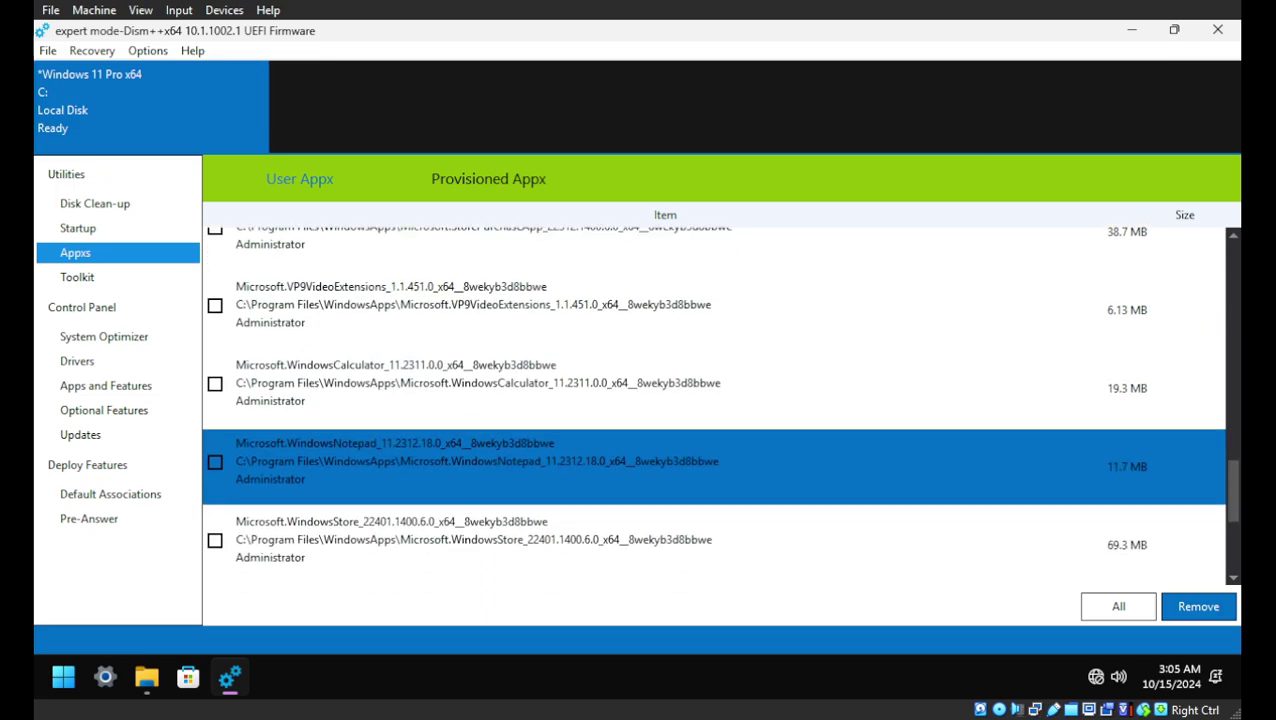
Step: Review the remaining user Appx packages at the end of the list, from WindowsStore to MicrosoftEdge.Stable, and back up to the VCLibs and NET.Native entries
{"action": "key", "text": "Down"}
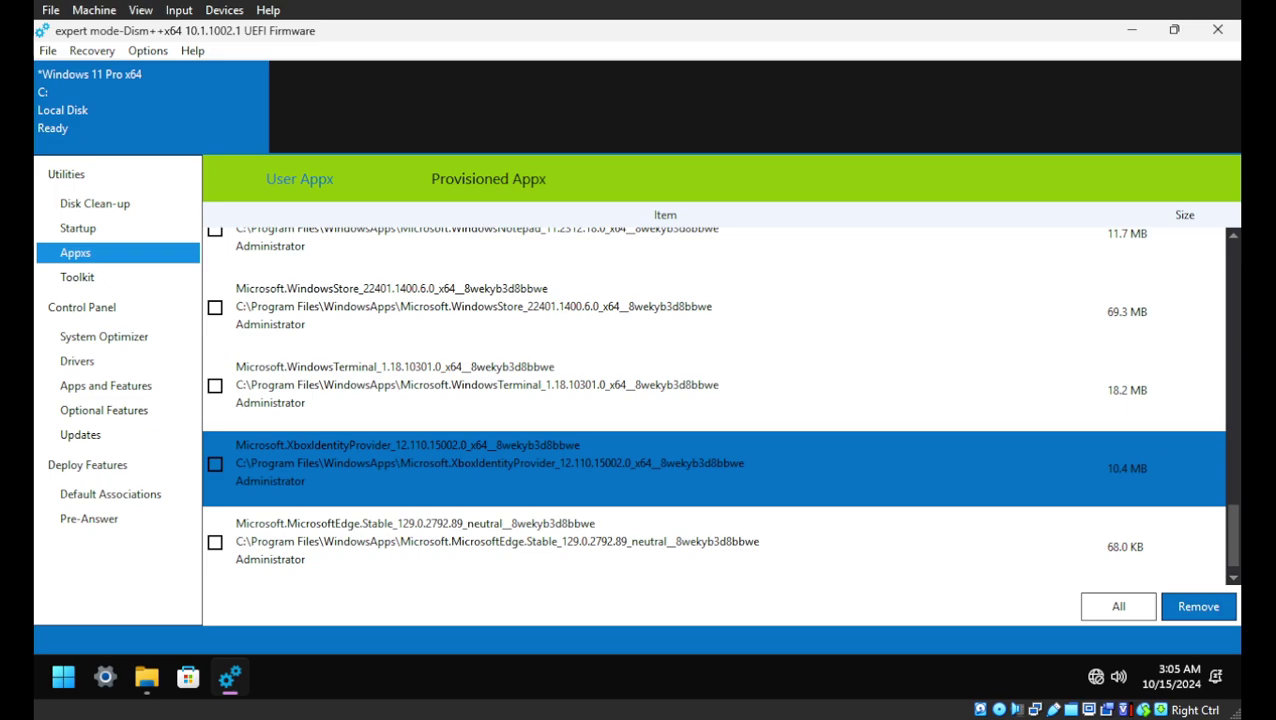
{"action": "key", "text": "Up"}
{"action": "key", "text": "Up"}
{"action": "key", "text": "Up"}
{"action": "key", "text": "Up"}
{"action": "key", "text": "Up"}
{"action": "key", "text": "Up"}
{"action": "key", "text": "Up"}
{"action": "key", "text": "Up"}
{"action": "key", "text": "Up"}
{"action": "key", "text": "Up"}
{"action": "key", "text": "Up"}
{"action": "key", "text": "Up"}
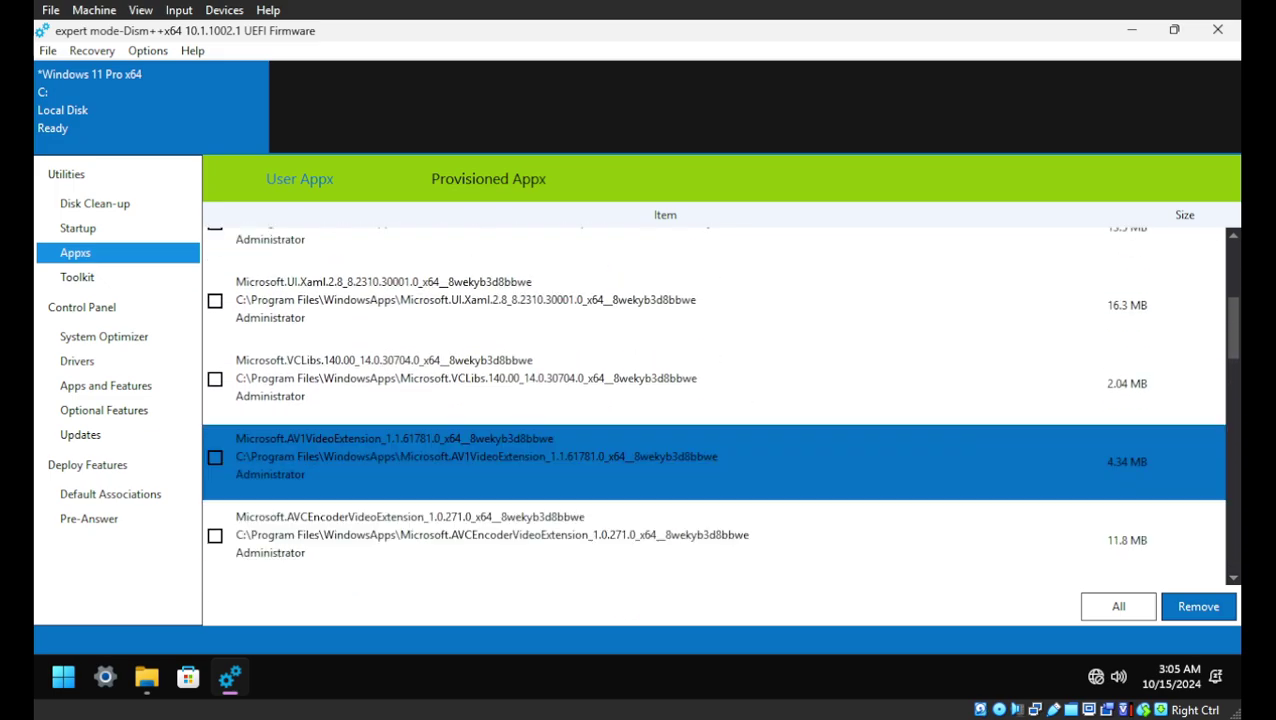
{"action": "key", "text": "Up"}
{"action": "key", "text": "Up"}
{"action": "key", "text": "Up"}
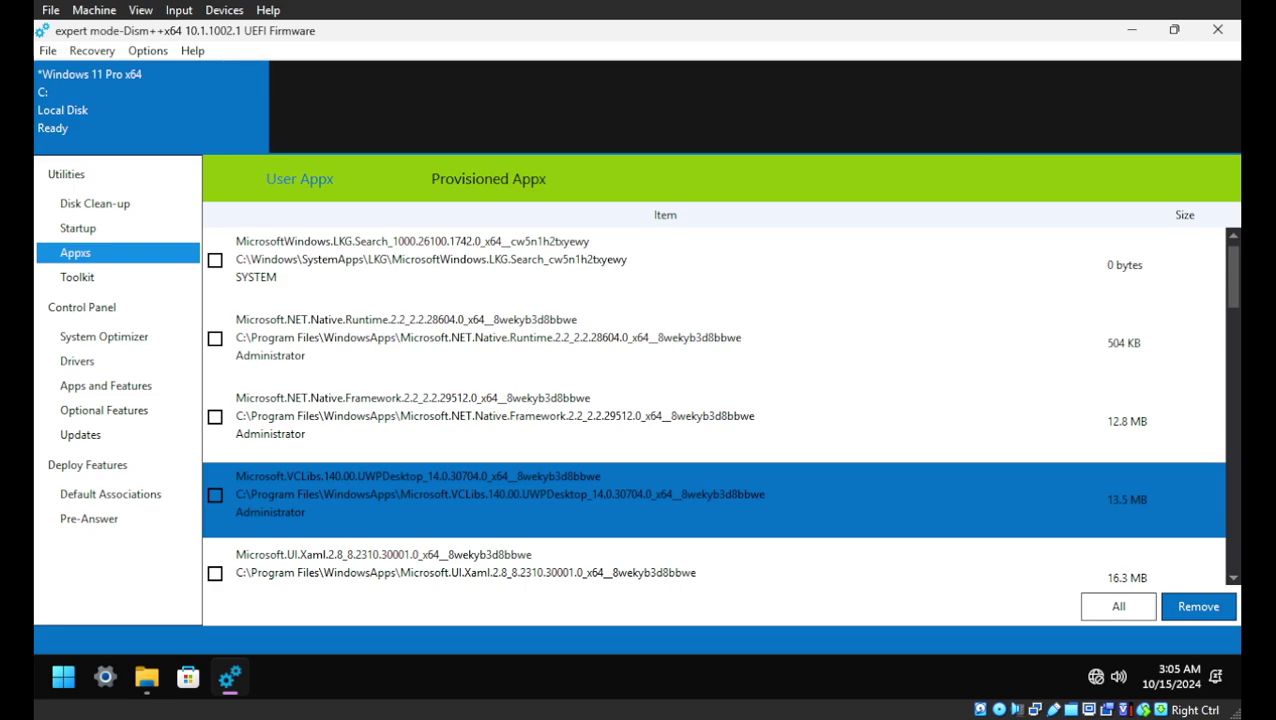
Step: Mark the Microsoft.UI.Xaml.2.8 user package and try to remove it
{"action": "key", "text": "Down"}
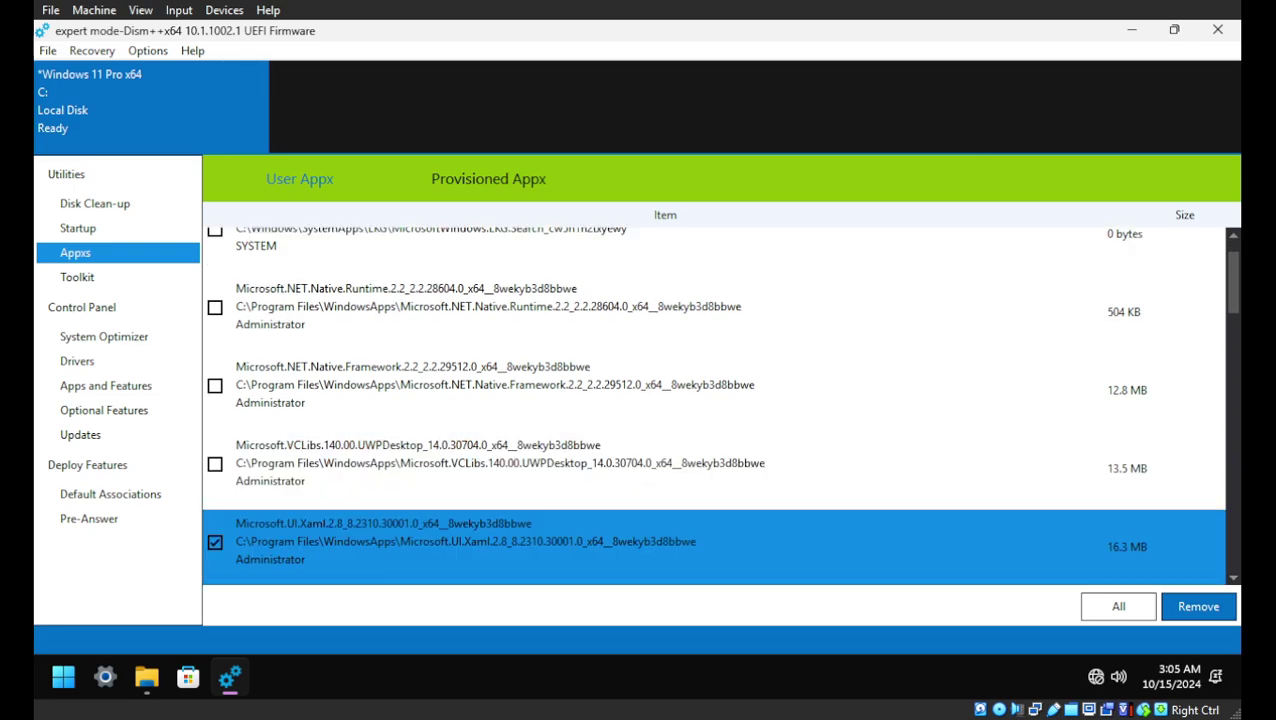
{"action": "left_click", "coordinate": [1197, 606]}
{"action": "left_click", "coordinate": [780, 414]}
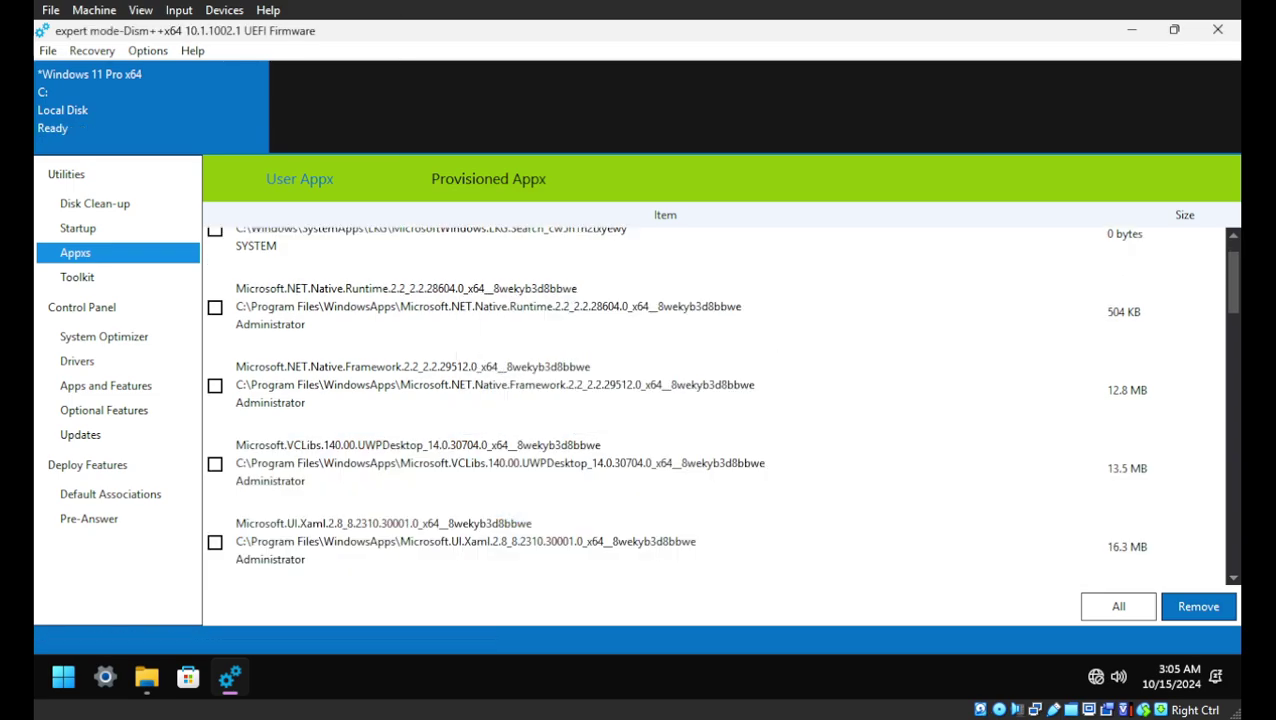
Step: Review the remaining provisioned Appx packages, from AV1VideoExtension down to XboxIdentityProvider
{"action": "left_click", "coordinate": [488, 178]}
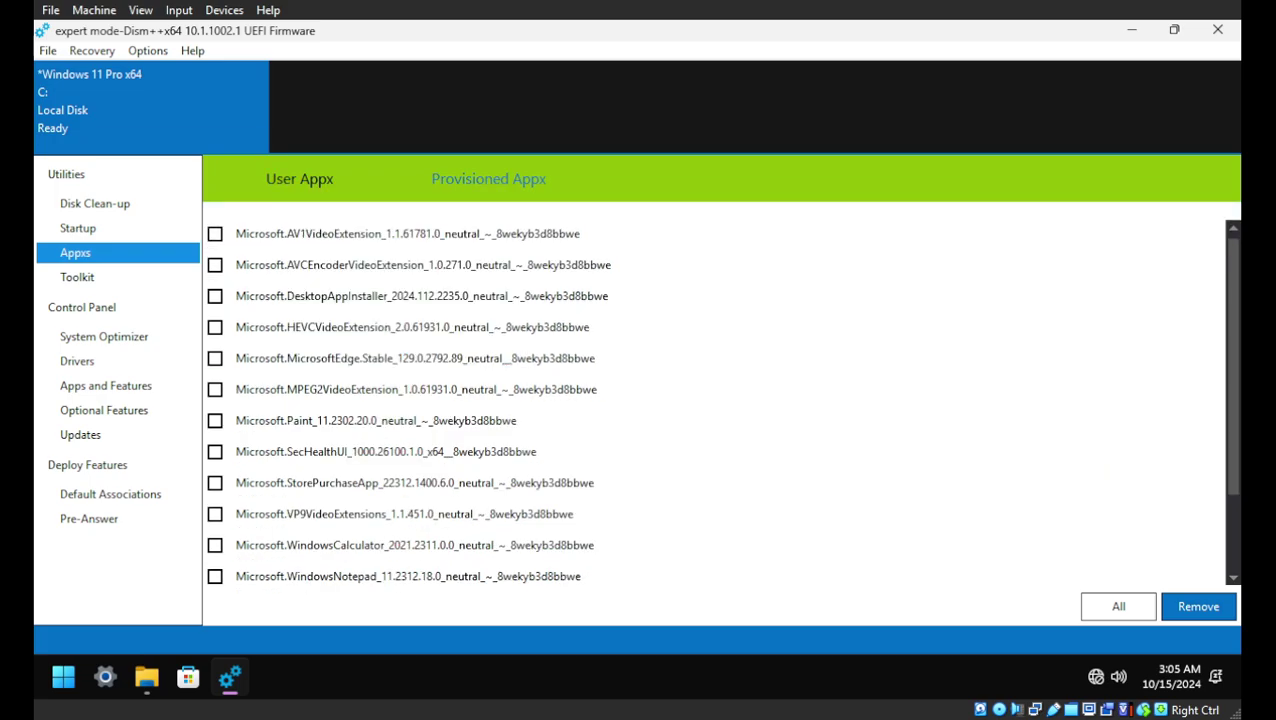
{"action": "key", "text": "Down"}
{"action": "key", "text": "Down"}
{"action": "key", "text": "Down"}
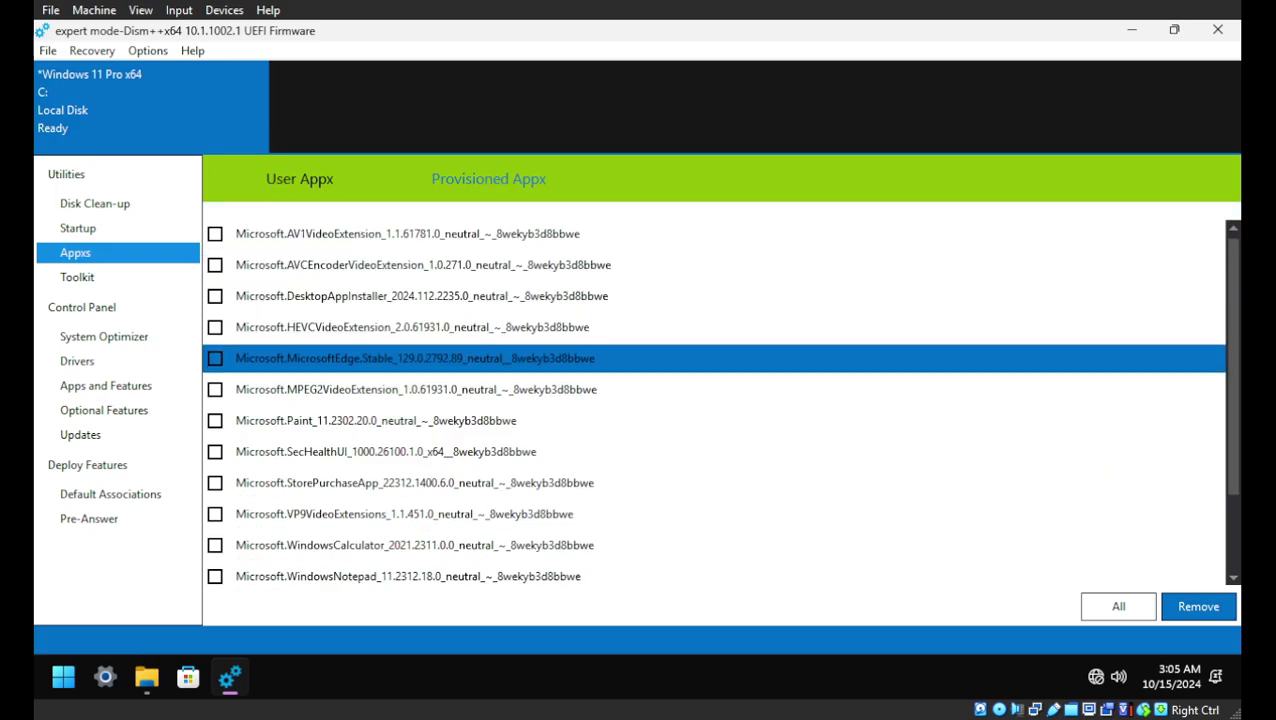
{"action": "key", "text": "Down"}
{"action": "key", "text": "Down"}
{"action": "key", "text": "Down"}
{"action": "key", "text": "Down"}
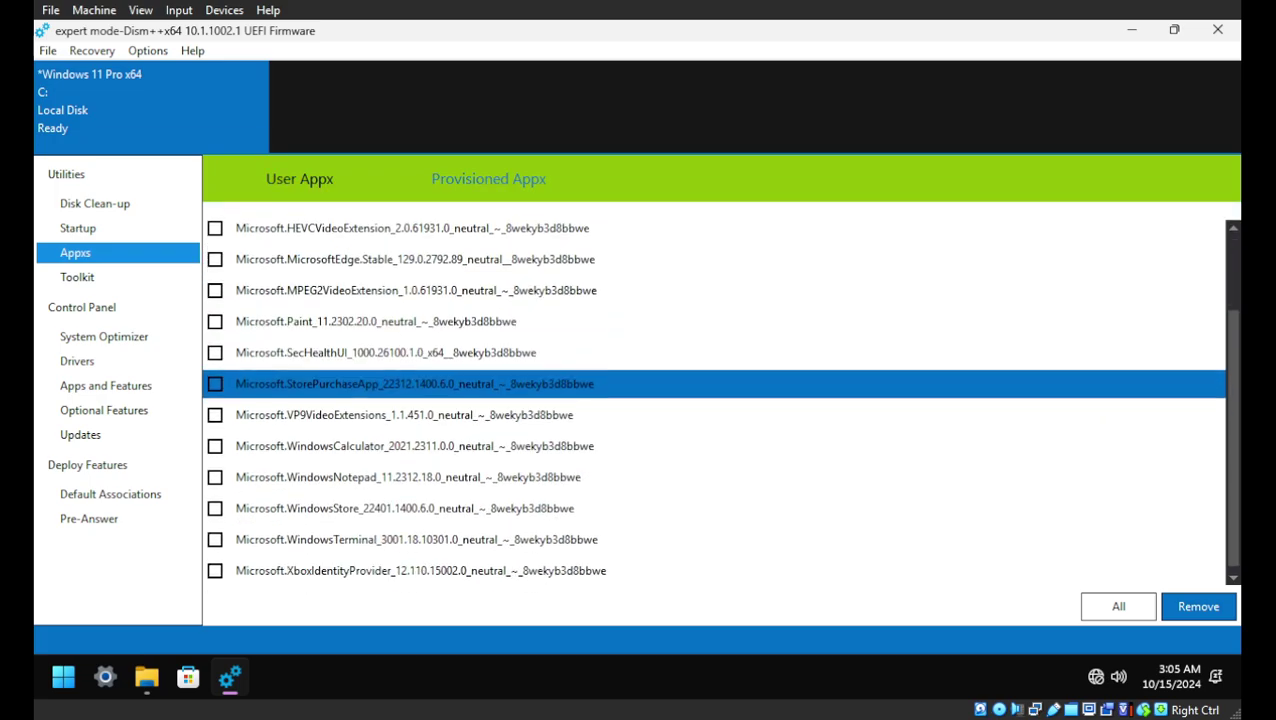
{"action": "key", "text": "Down"}
{"action": "key", "text": "Down"}
{"action": "key", "text": "Down"}
{"action": "key", "text": "Down"}
{"action": "key", "text": "Down"}
{"action": "key", "text": "Down"}
{"action": "key", "text": "Up"}
{"action": "key", "text": "Up"}
{"action": "key", "text": "Up"}
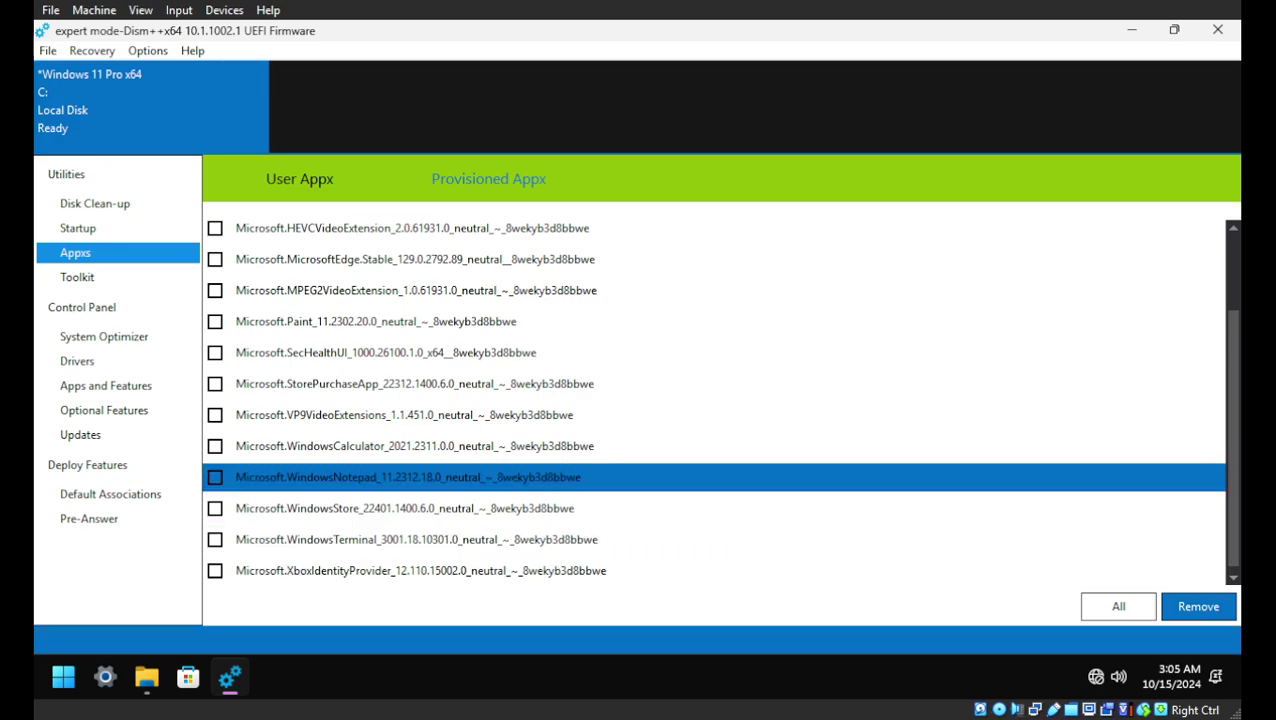
Step: Close Dism++ and its File Explorer folder window, and refresh the desktop
{"action": "left_click", "coordinate": [1217, 29]}
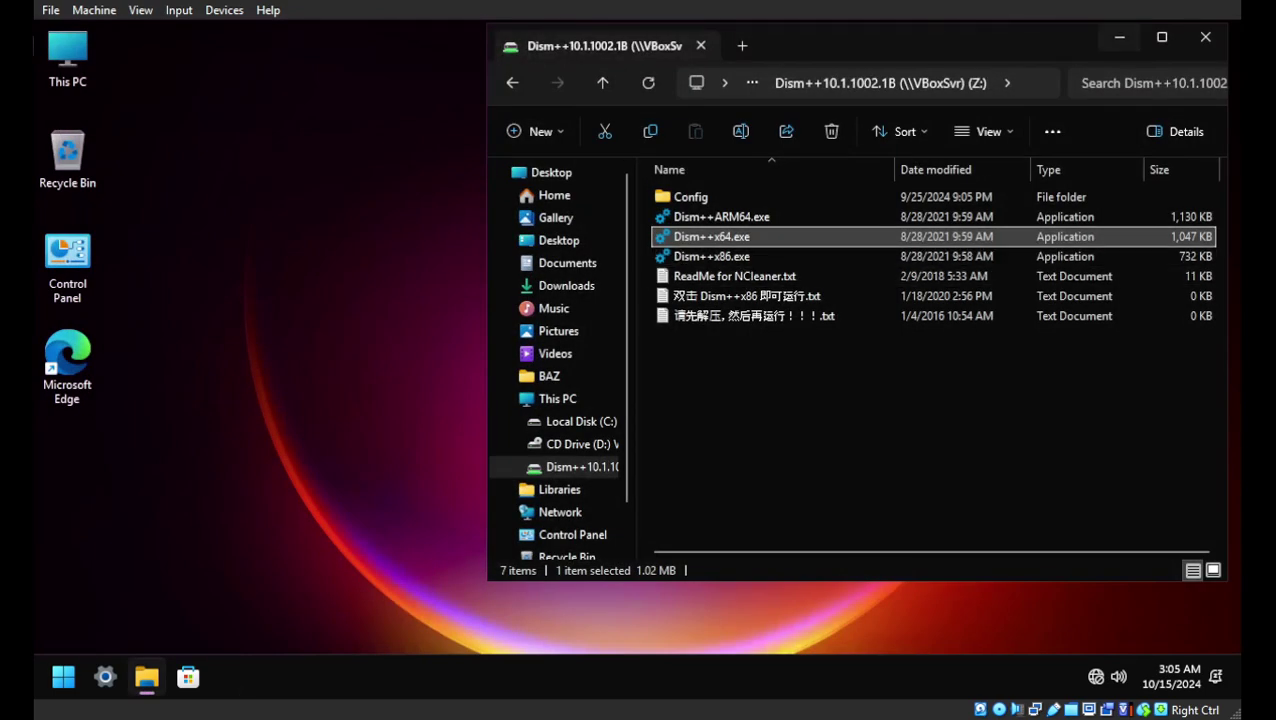
{"action": "key", "text": "alt+F4"}
{"action": "right_click", "coordinate": [444, 200]}
{"action": "left_click", "coordinate": [499, 203]}
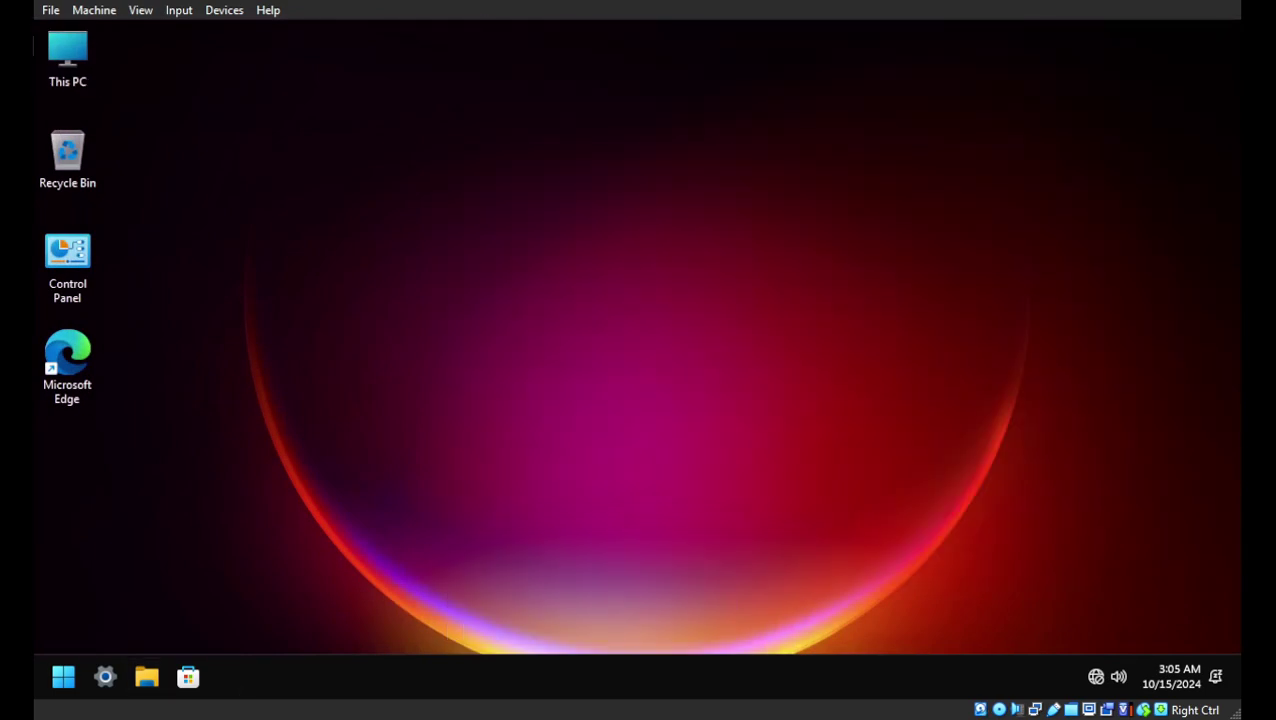
Step: Test the Windows search with the entries "hasjsad", "asd" and "event Viewer", and dismiss it
{"action": "left_click", "coordinate": [63, 676]}
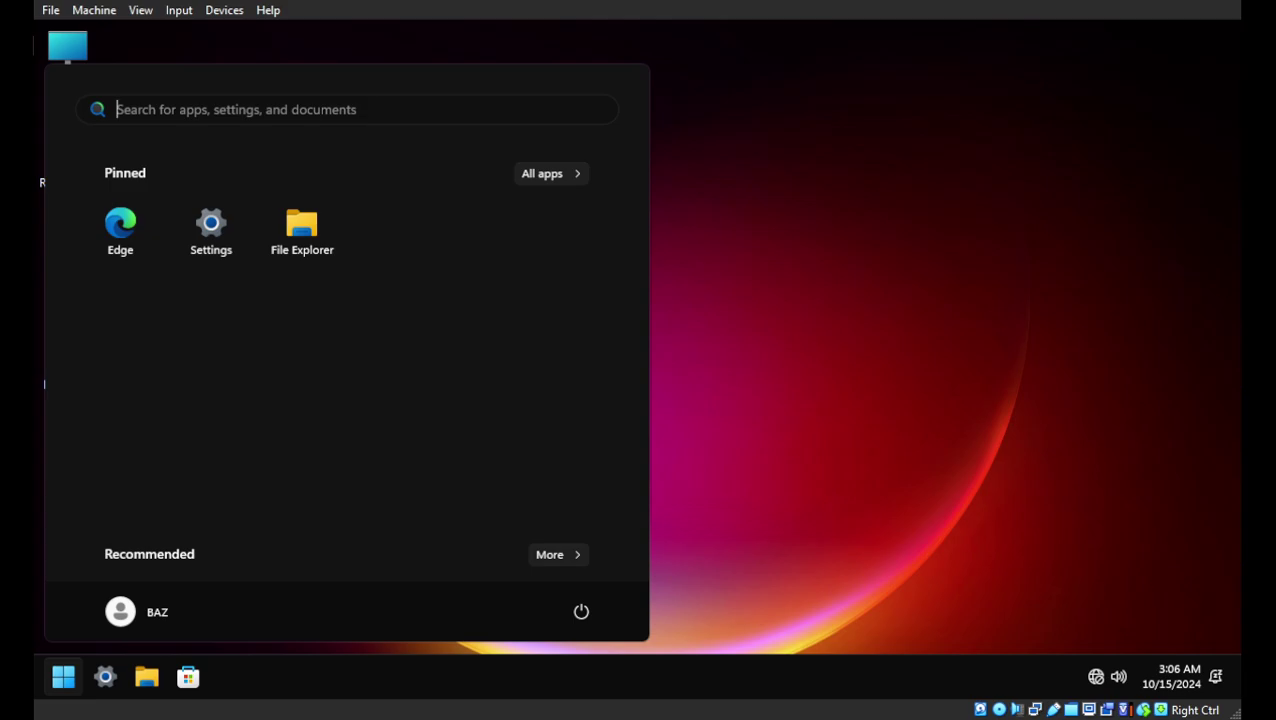
{"action": "type", "text": "hasjsad"}
{"action": "key", "text": "ctrl+a"}
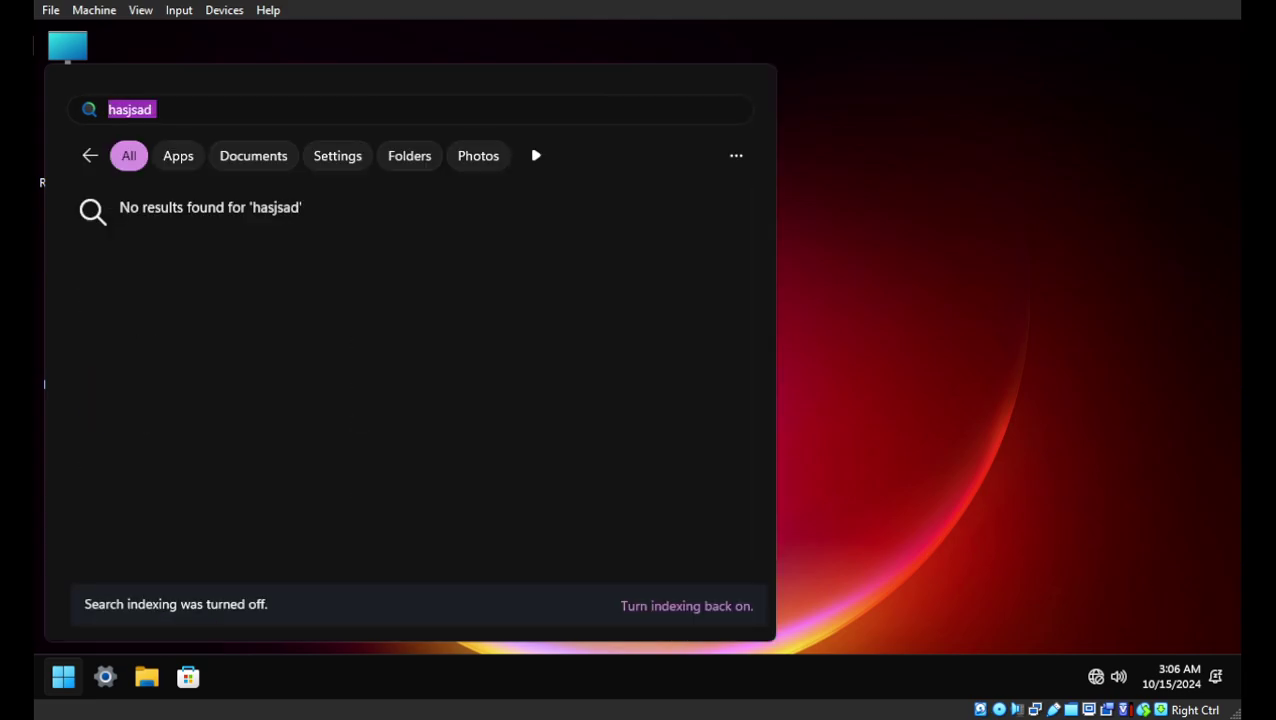
{"action": "type", "text": "asd"}
{"action": "key", "text": "Escape"}
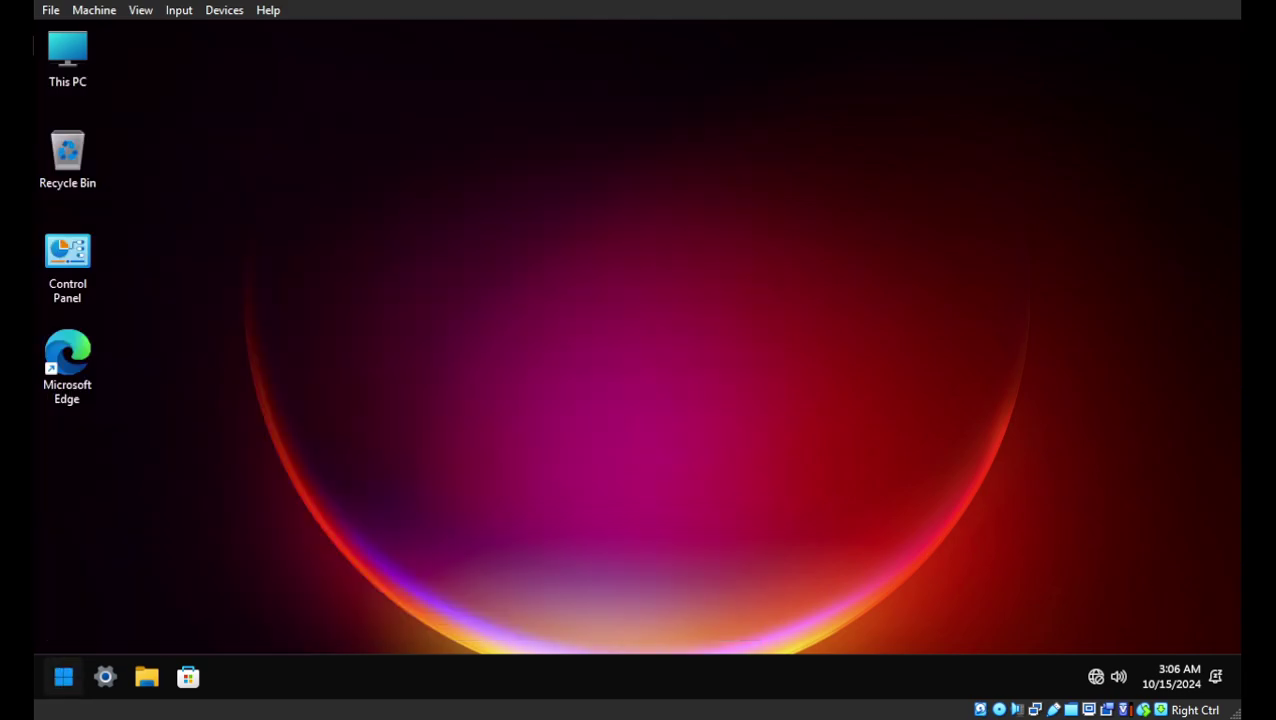
{"action": "key", "text": "super"}
{"action": "type", "text": "event Viewer"}
{"action": "key", "text": "Escape"}
Step: Restart Windows in the virtual machine
{"action": "key", "text": "super"}
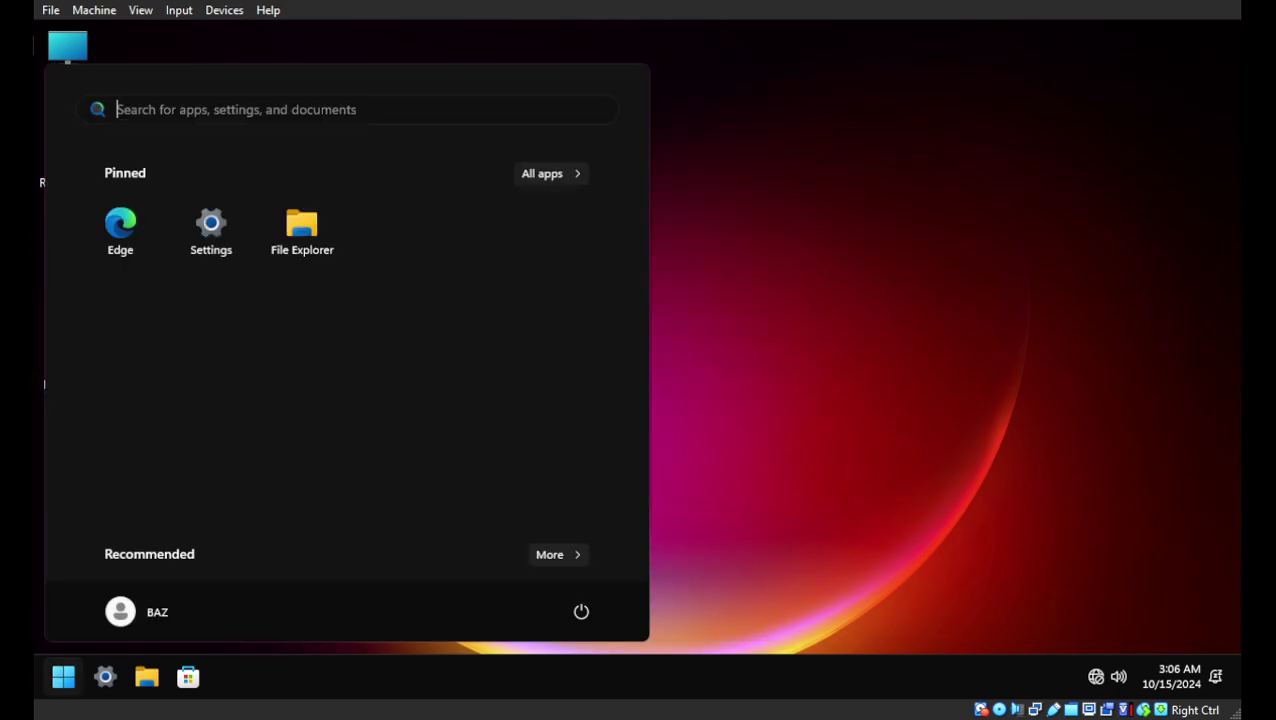
{"action": "left_click", "coordinate": [581, 611]}
{"action": "left_click", "coordinate": [580, 569]}
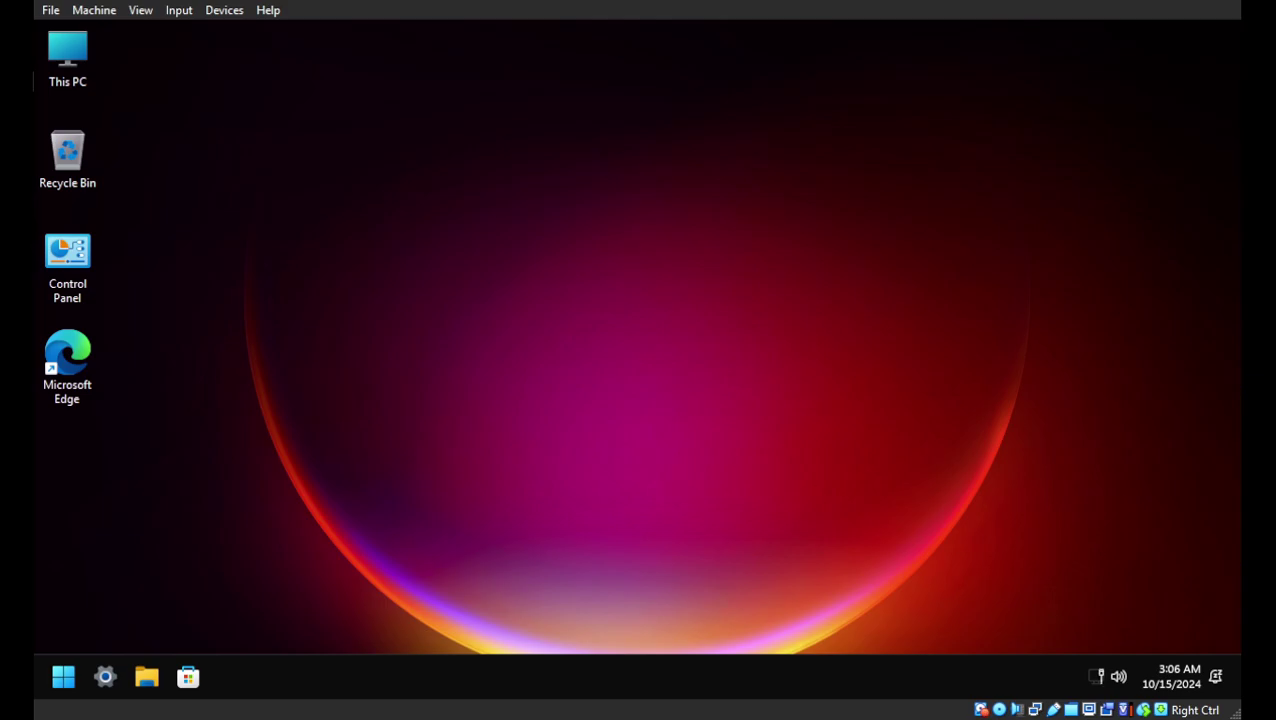
Step: Open Task Manager and examine the running apps, background processes and Windows processes
{"action": "key", "text": "ctrl+shift+Escape"}
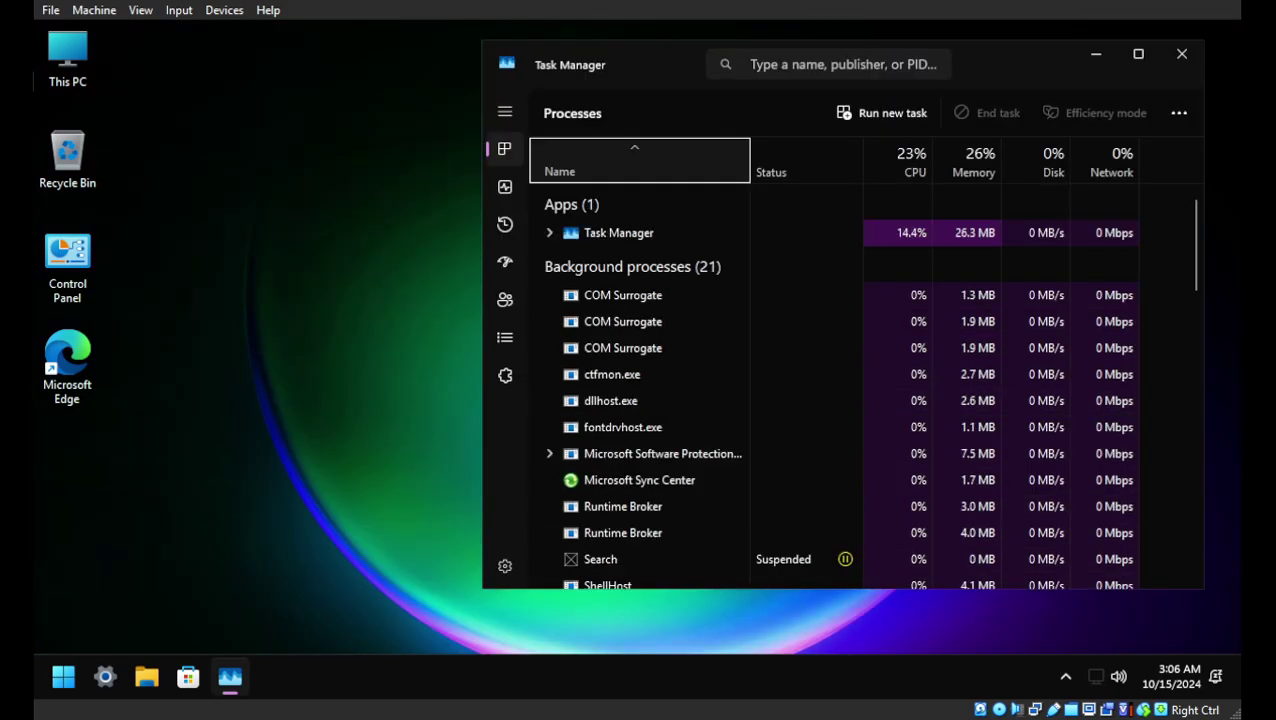
{"action": "scroll", "coordinate": [840, 380], "scroll_direction": "down", "scroll_amount": 4}
{"action": "scroll", "coordinate": [840, 380], "scroll_direction": "down", "scroll_amount": 5}
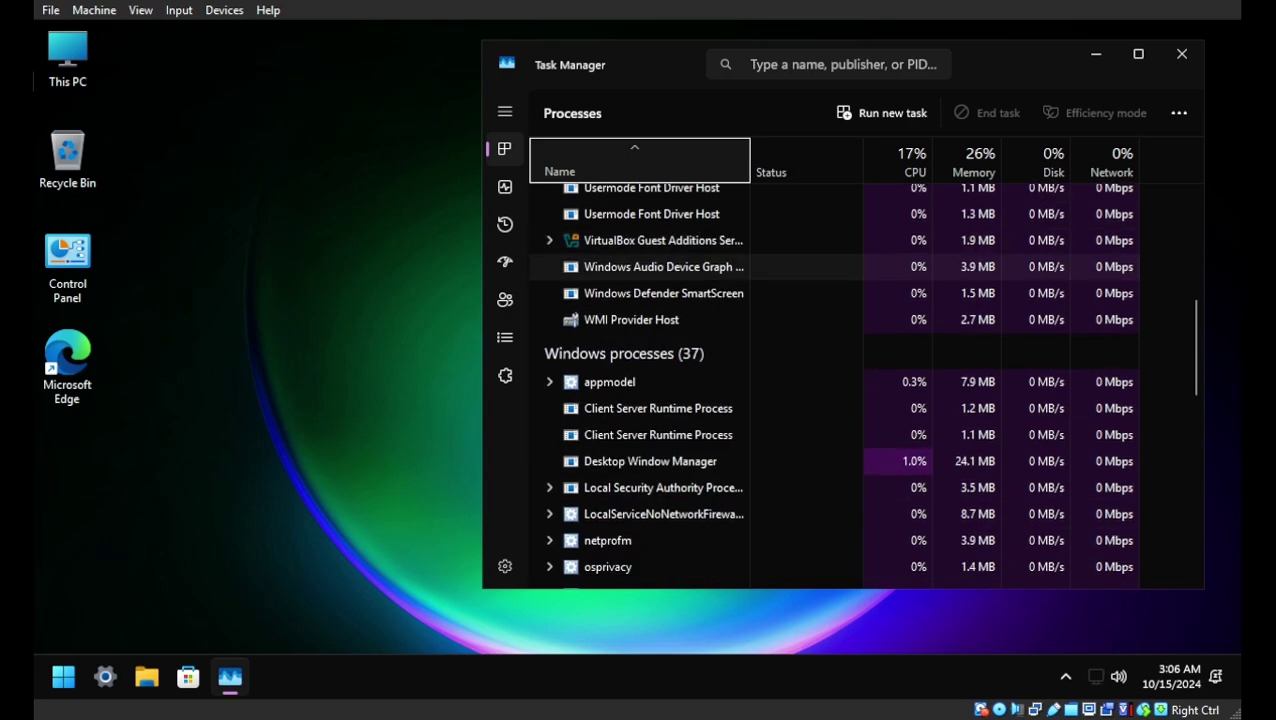
{"action": "scroll", "coordinate": [840, 380], "scroll_direction": "down", "scroll_amount": 4}
{"action": "scroll", "coordinate": [800, 270], "scroll_direction": "down", "scroll_amount": 3}
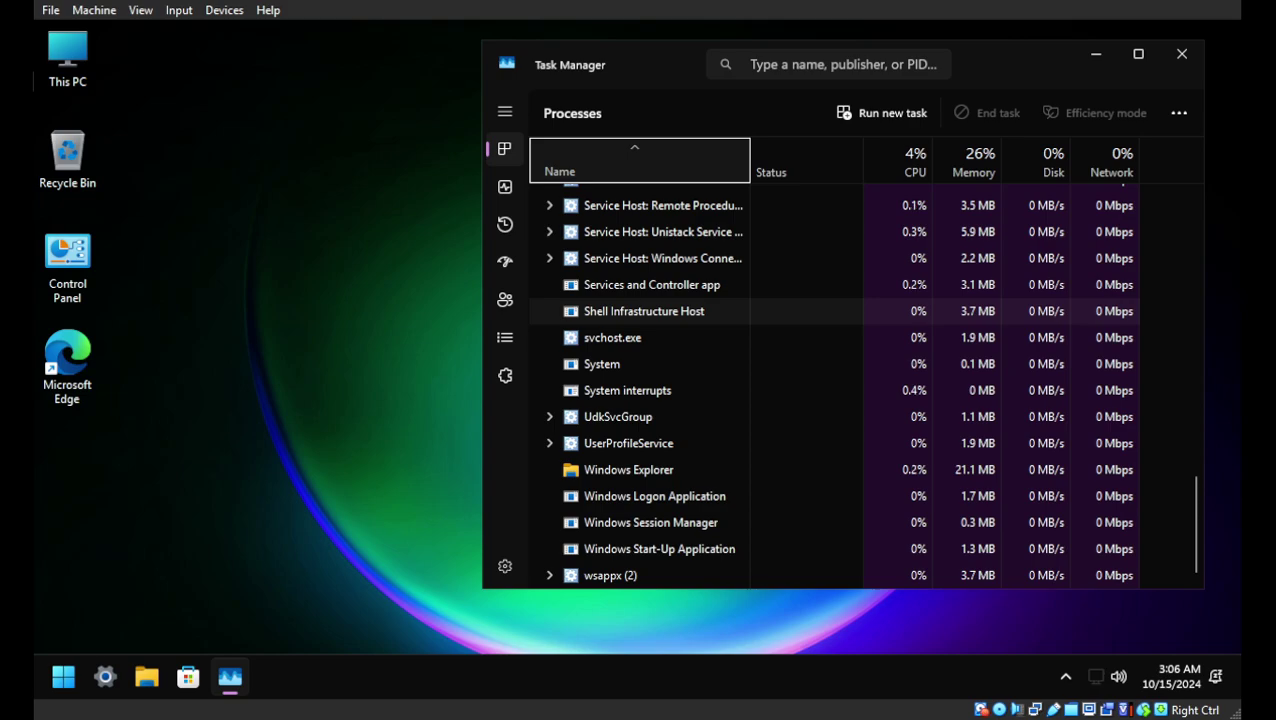
{"action": "scroll", "coordinate": [700, 318], "scroll_direction": "up", "scroll_amount": 12}
{"action": "scroll", "coordinate": [700, 318], "scroll_direction": "up", "scroll_amount": 1}
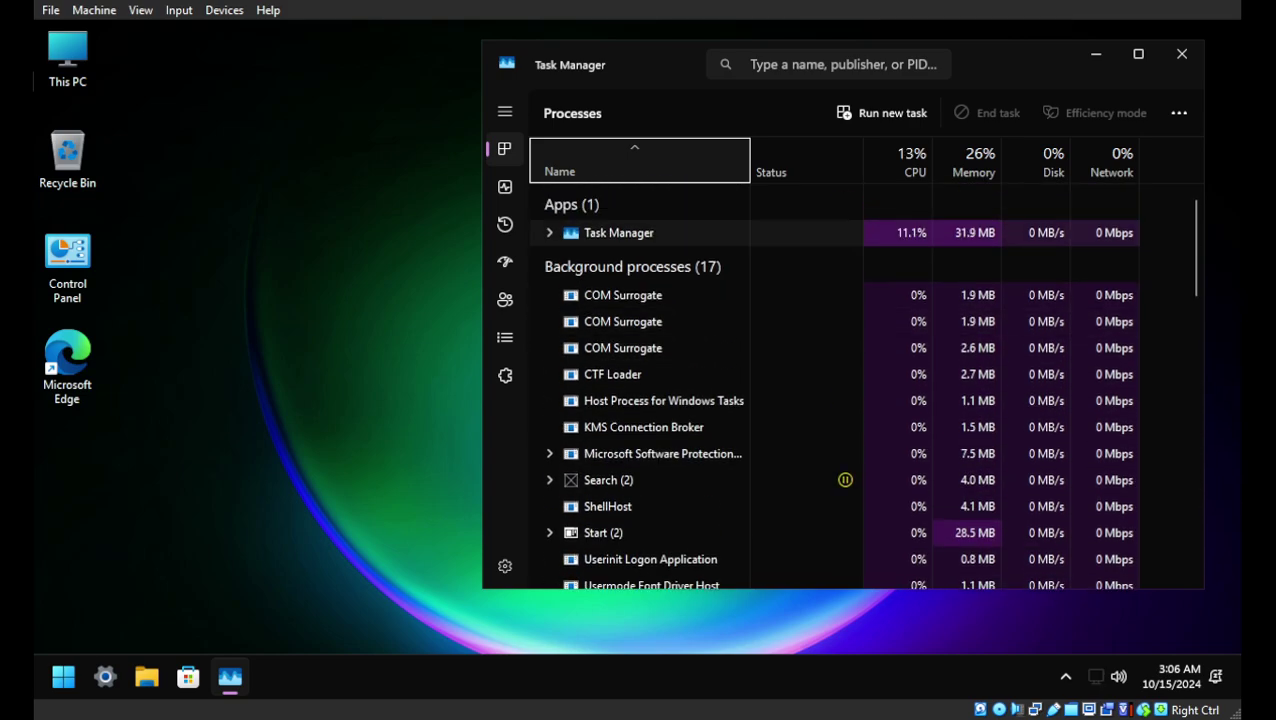
Step: Check the memory and CPU performance graphs, and close Task Manager
{"action": "left_click", "coordinate": [505, 187]}
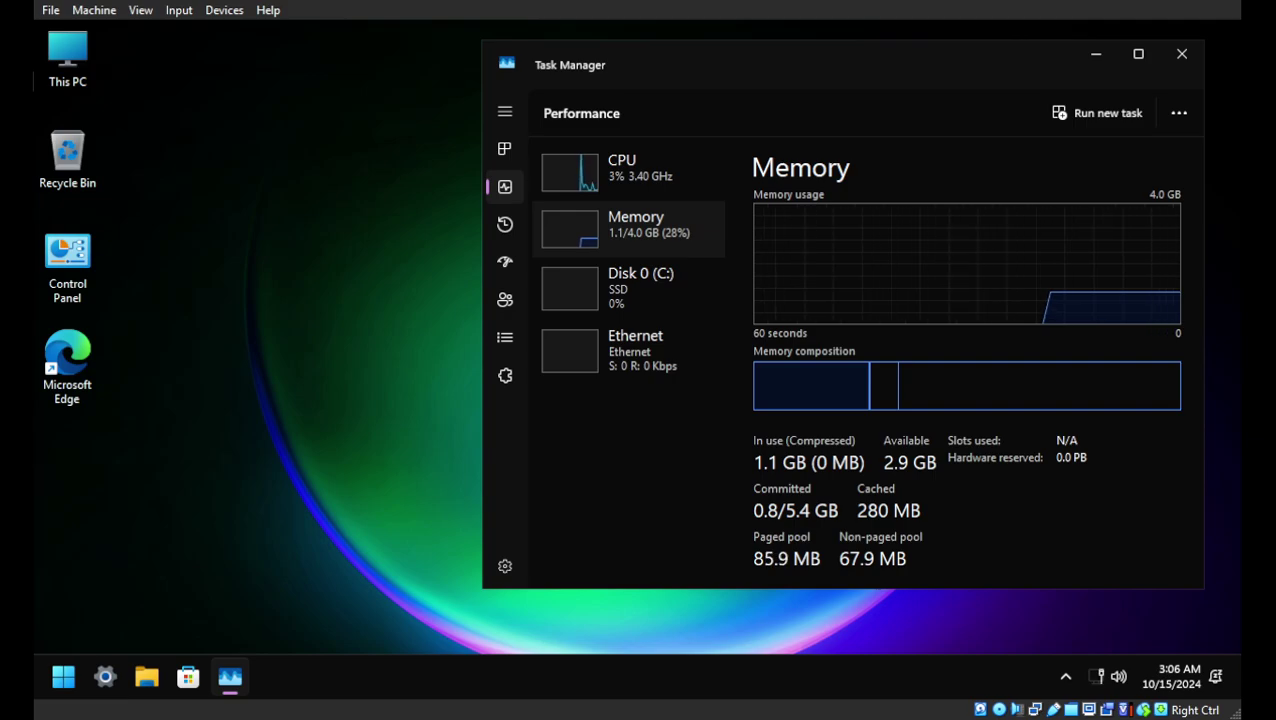
{"action": "left_click", "coordinate": [628, 172]}
{"action": "left_click", "coordinate": [1181, 53]}
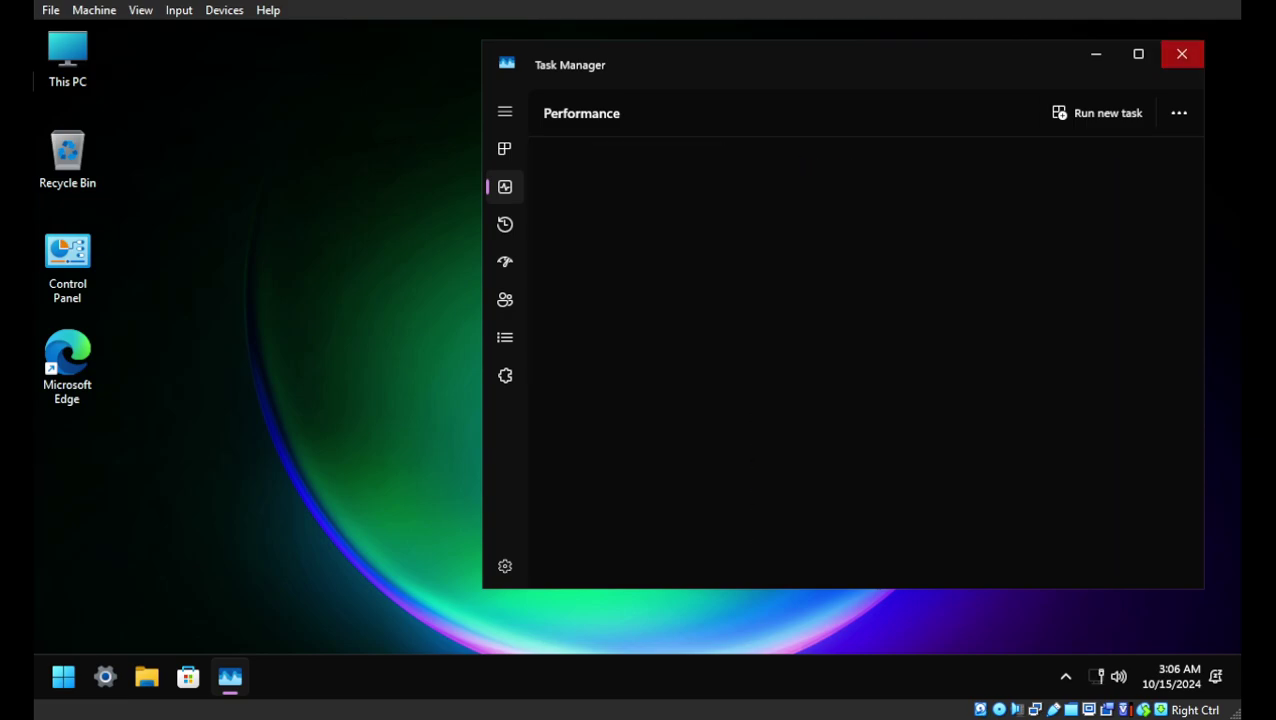
Step: Review the full list of installed apps in Start, including the Accessibility folder, and close it
{"action": "left_click", "coordinate": [63, 677]}
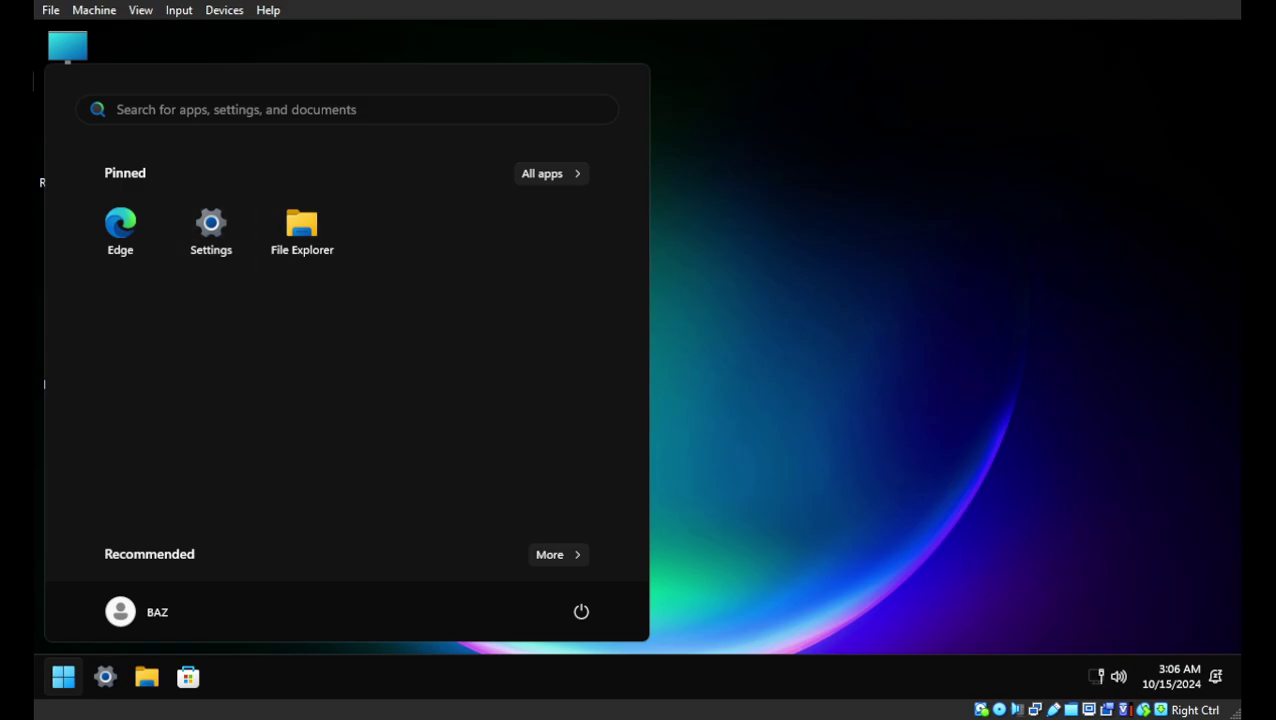
{"action": "left_click", "coordinate": [550, 173]}
{"action": "scroll", "coordinate": [346, 330], "scroll_direction": "down", "scroll_amount": 10}
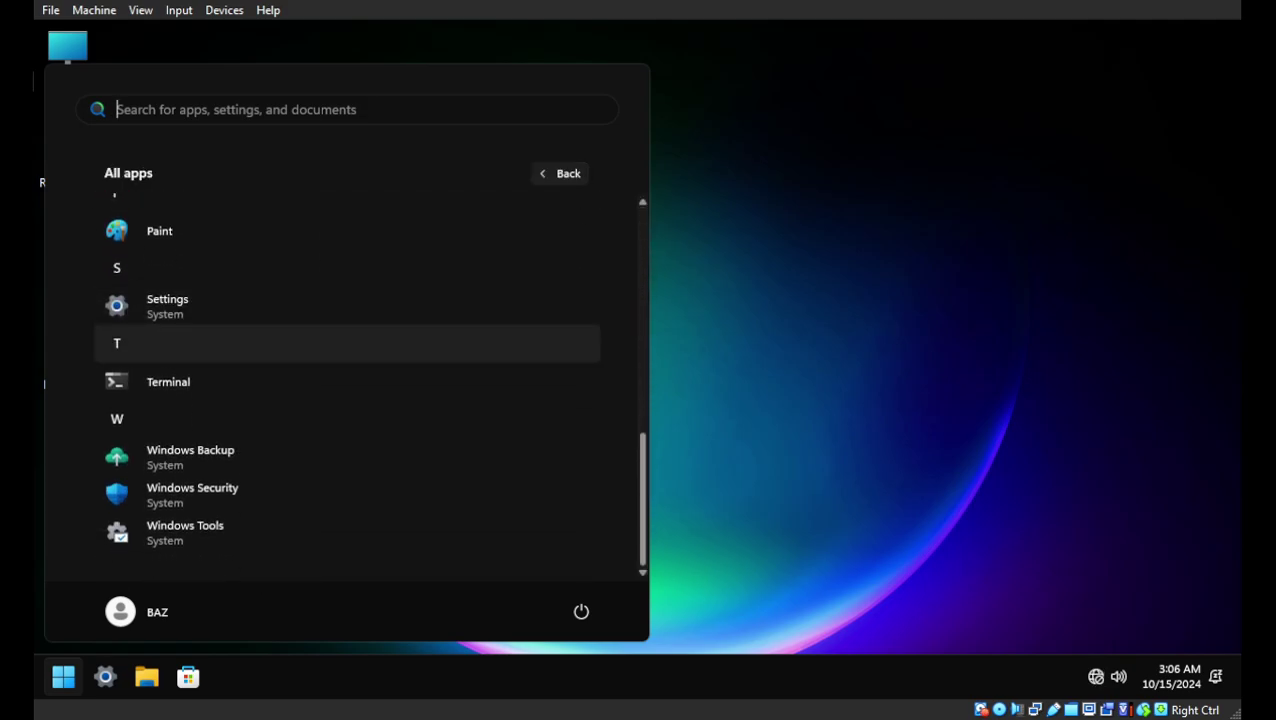
{"action": "scroll", "coordinate": [346, 420], "scroll_direction": "up", "scroll_amount": 2}
{"action": "scroll", "coordinate": [346, 424], "scroll_direction": "up", "scroll_amount": 2}
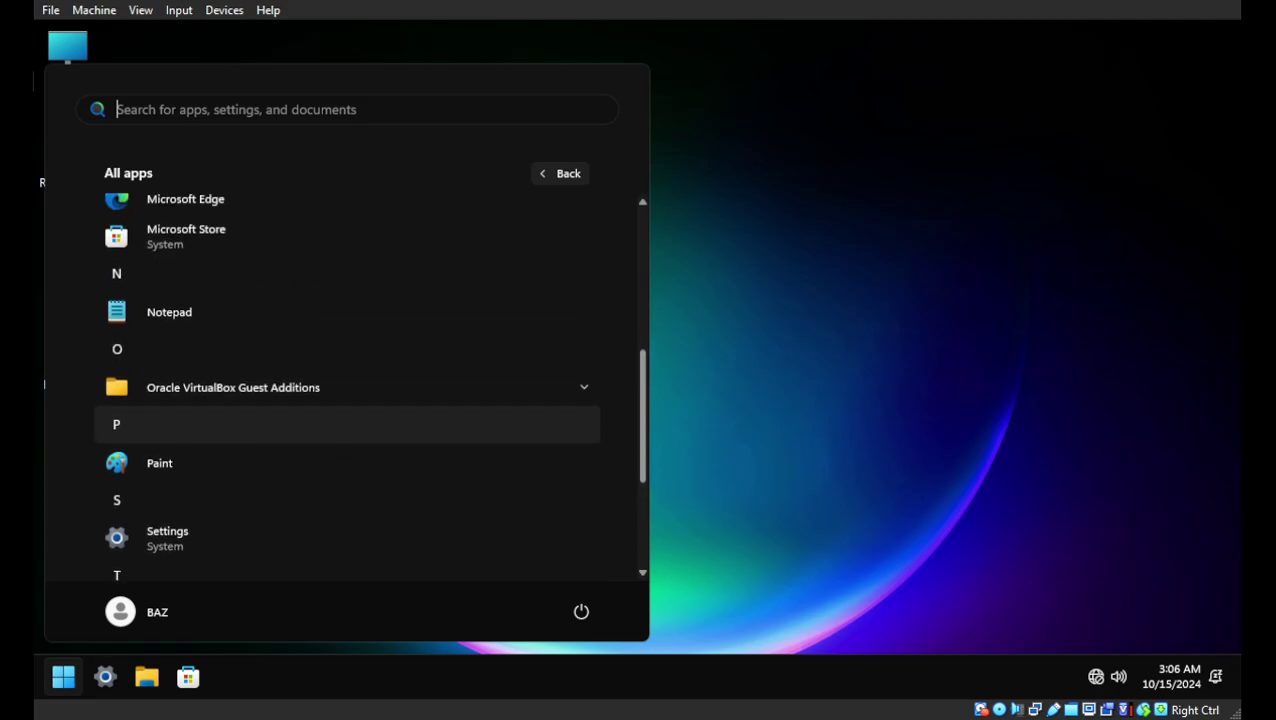
{"action": "scroll", "coordinate": [346, 380], "scroll_direction": "up", "scroll_amount": 5}
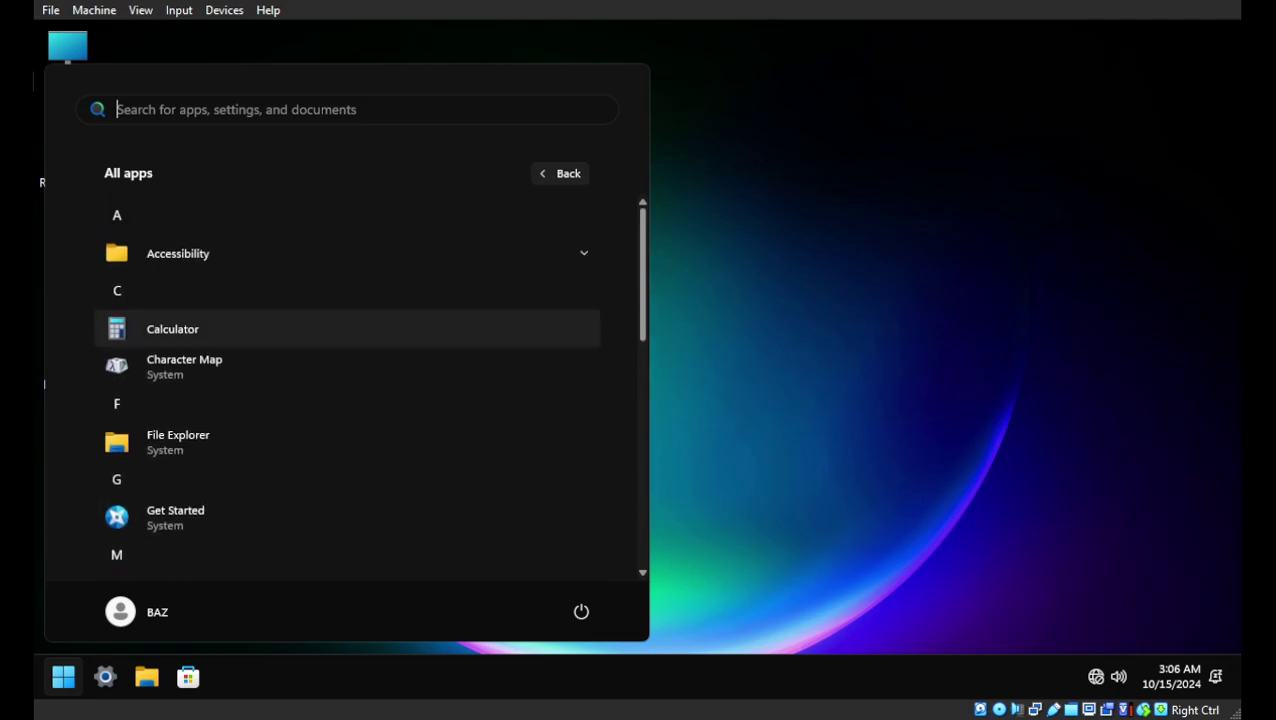
{"action": "left_click", "coordinate": [346, 253]}
{"action": "scroll", "coordinate": [346, 291], "scroll_direction": "down", "scroll_amount": 1}
{"action": "key", "text": "Escape"}
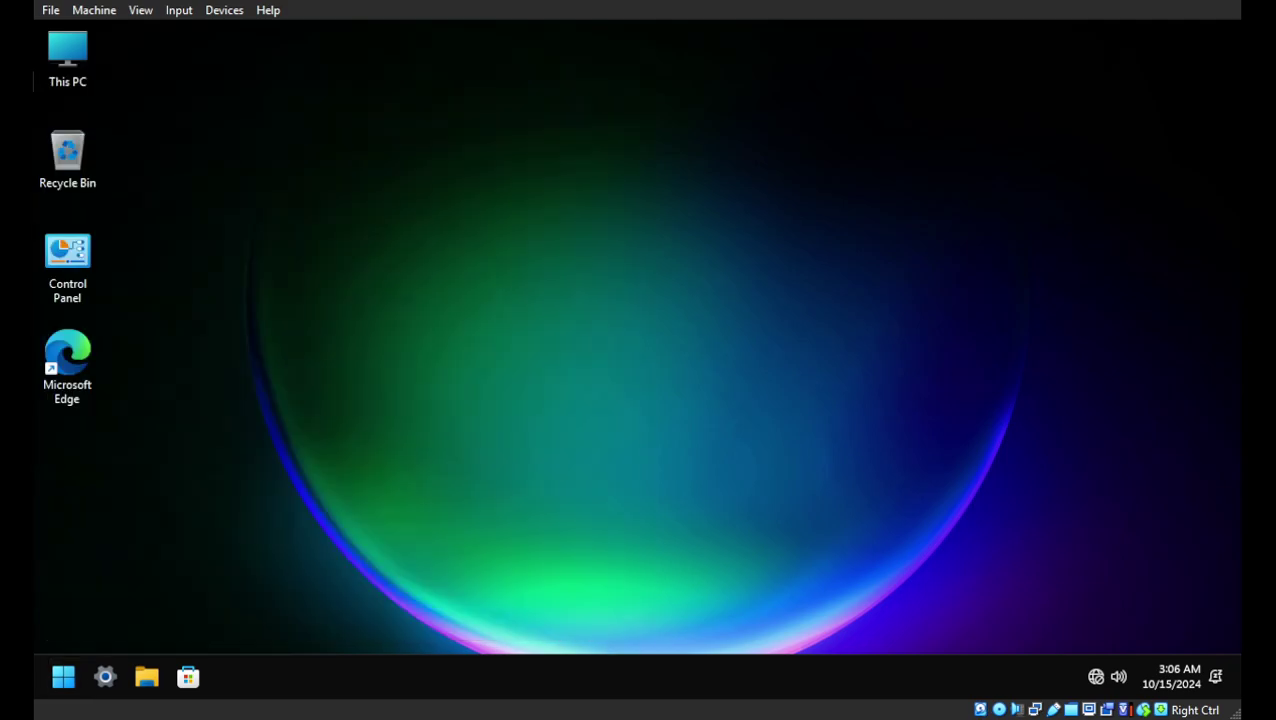
Step: Open Windows Settings and look through its category pages from System to Windows Update
{"action": "left_click", "coordinate": [105, 677]}
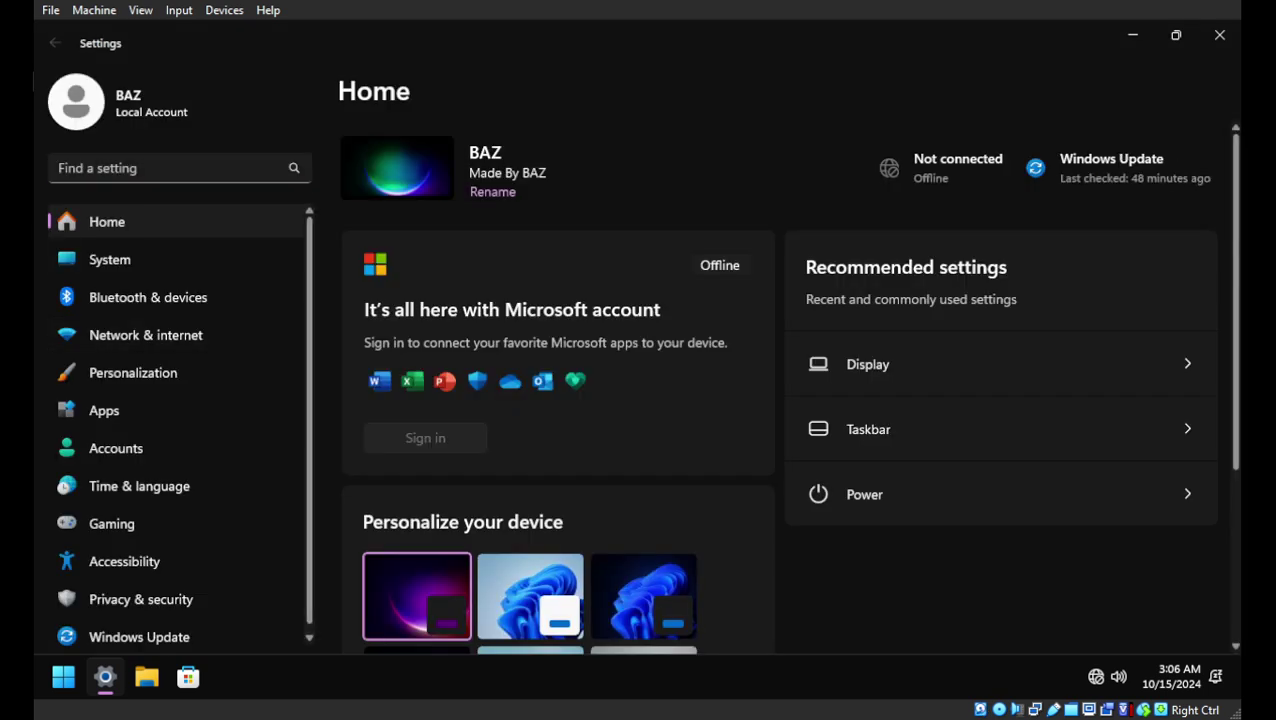
{"action": "left_click", "coordinate": [109, 259]}
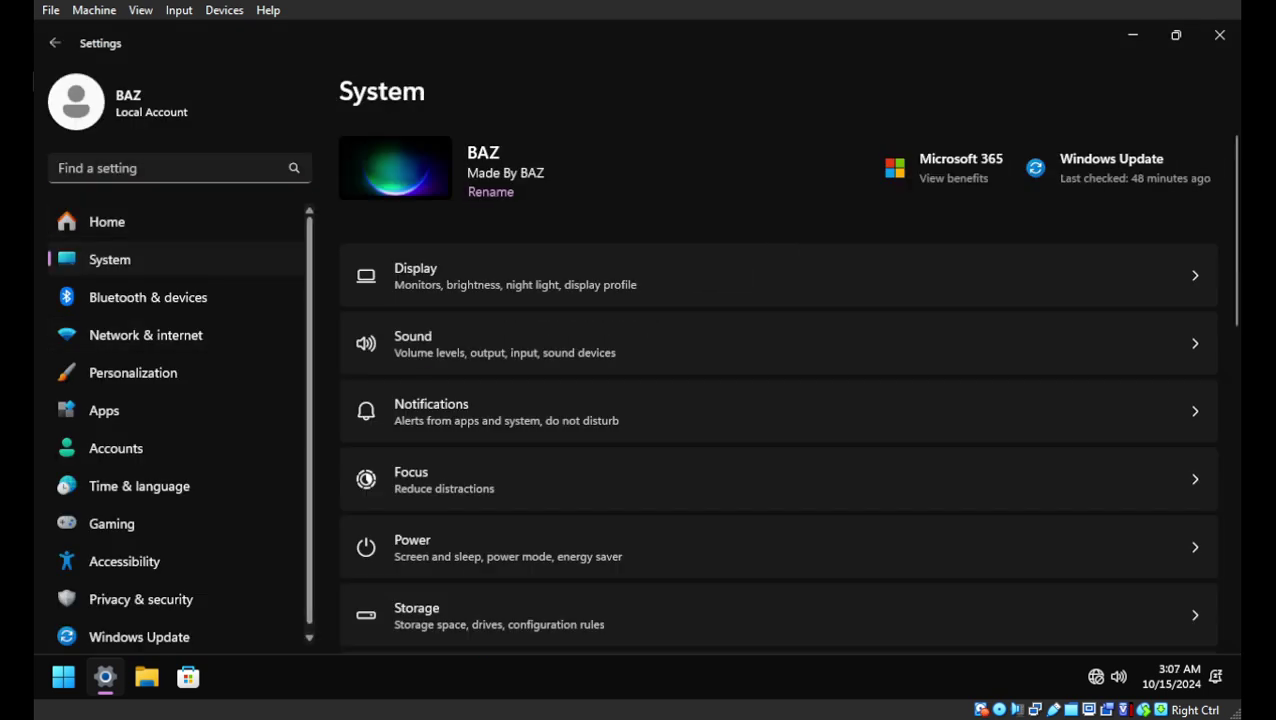
{"action": "left_click", "coordinate": [147, 297]}
{"action": "left_click", "coordinate": [145, 335]}
{"action": "left_click", "coordinate": [146, 335]}
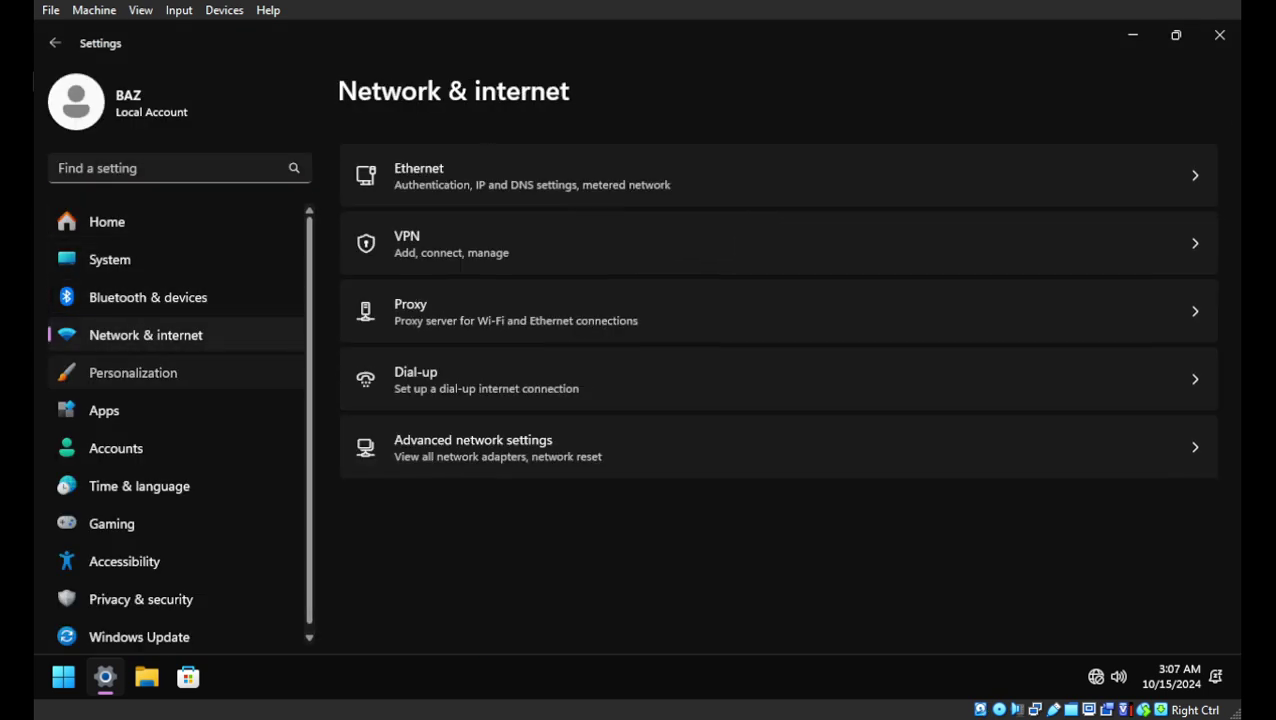
{"action": "left_click", "coordinate": [133, 372]}
{"action": "left_click", "coordinate": [104, 410]}
{"action": "left_click", "coordinate": [116, 448]}
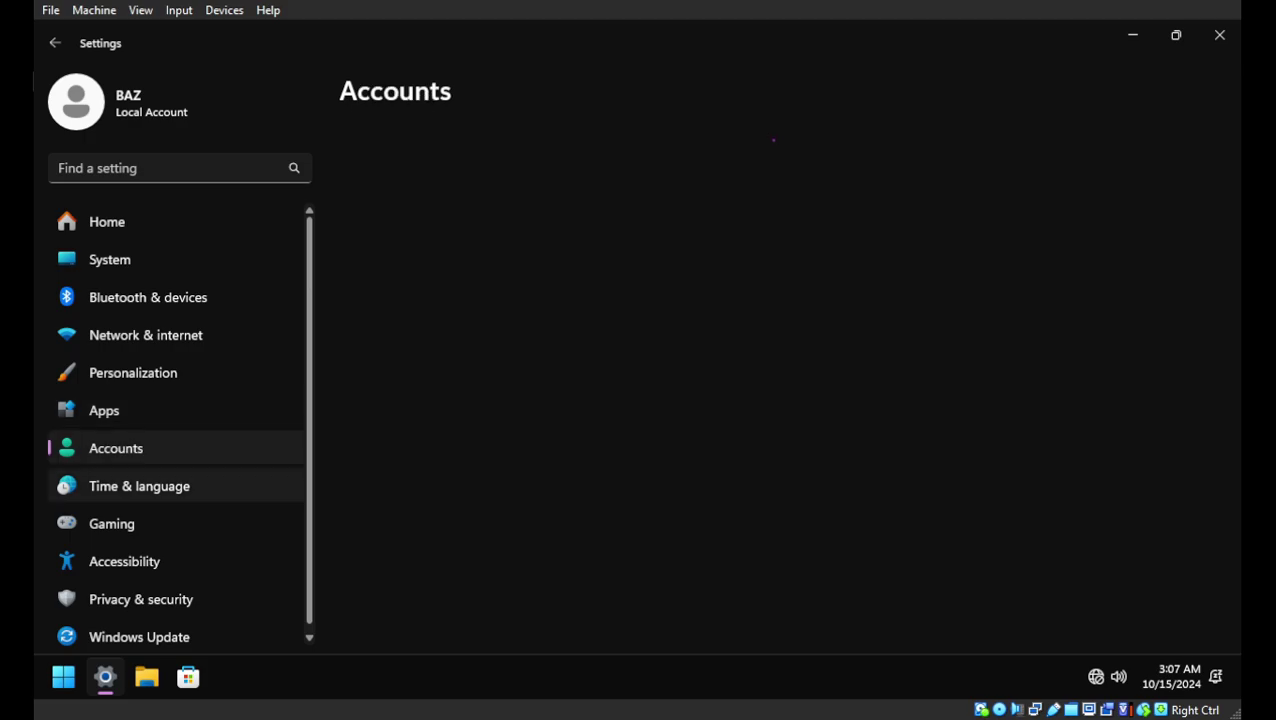
{"action": "left_click", "coordinate": [139, 486]}
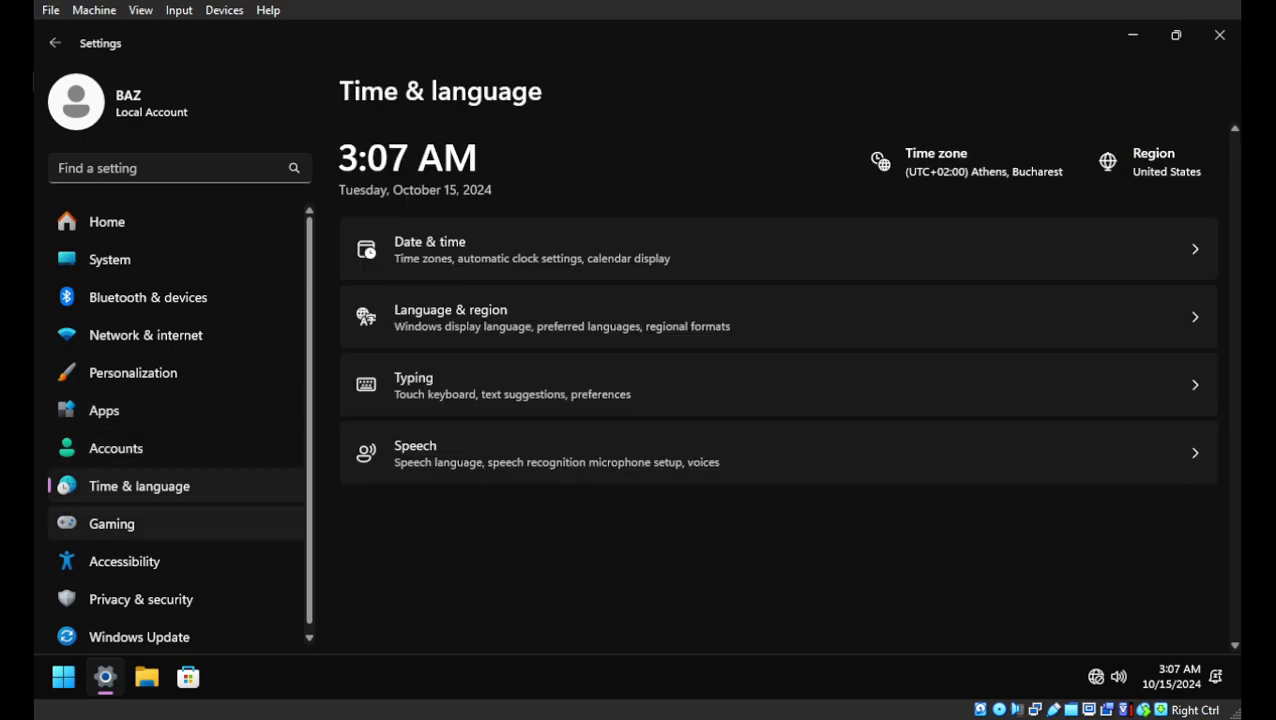
{"action": "left_click", "coordinate": [111, 523]}
{"action": "left_click", "coordinate": [124, 561]}
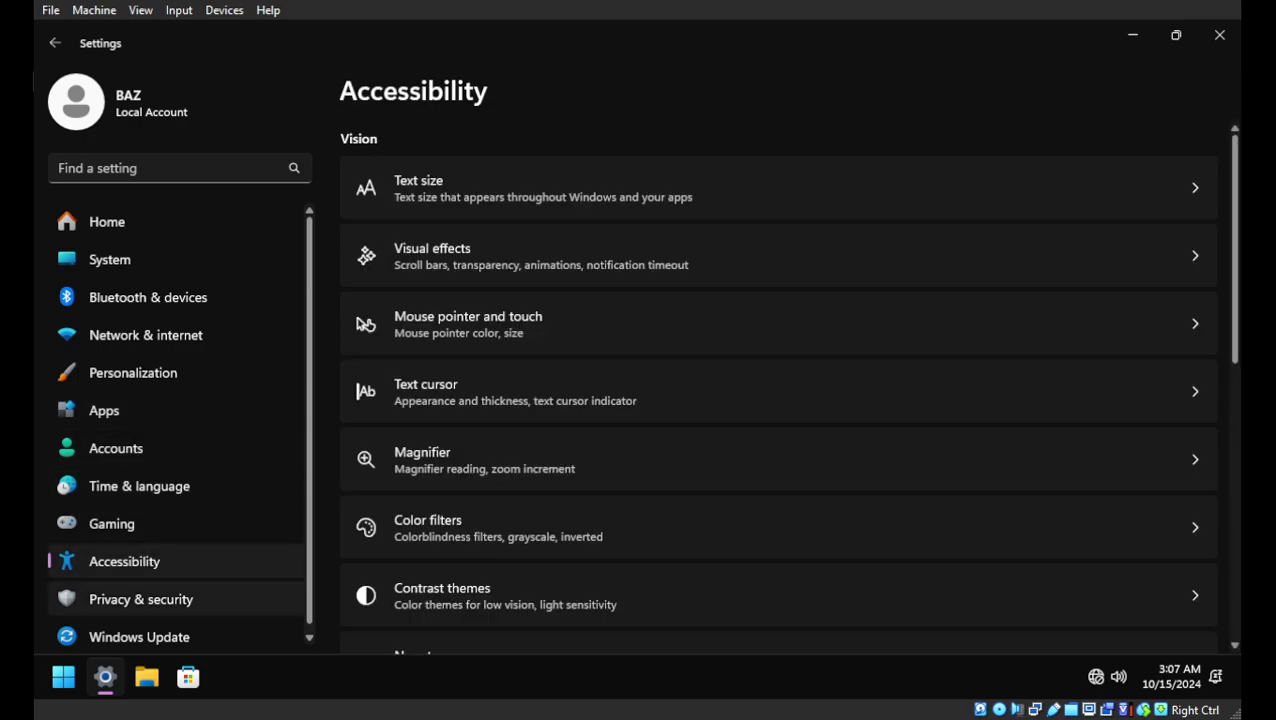
{"action": "left_click", "coordinate": [141, 599]}
{"action": "left_click", "coordinate": [139, 628]}
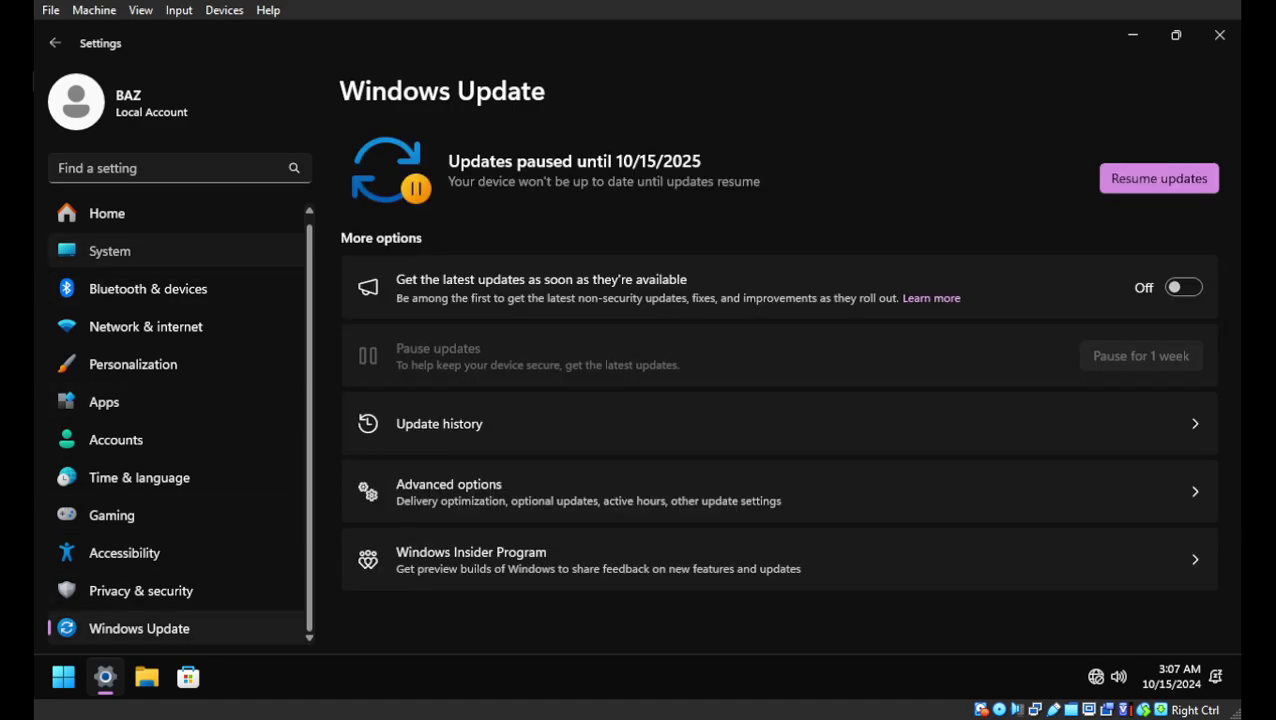
Step: Open the Storage page in the System settings to check disk usage on Local Disk (C:)
{"action": "left_click", "coordinate": [109, 251]}
{"action": "scroll", "coordinate": [778, 436], "scroll_direction": "down", "scroll_amount": 2}
{"action": "left_click", "coordinate": [778, 446]}
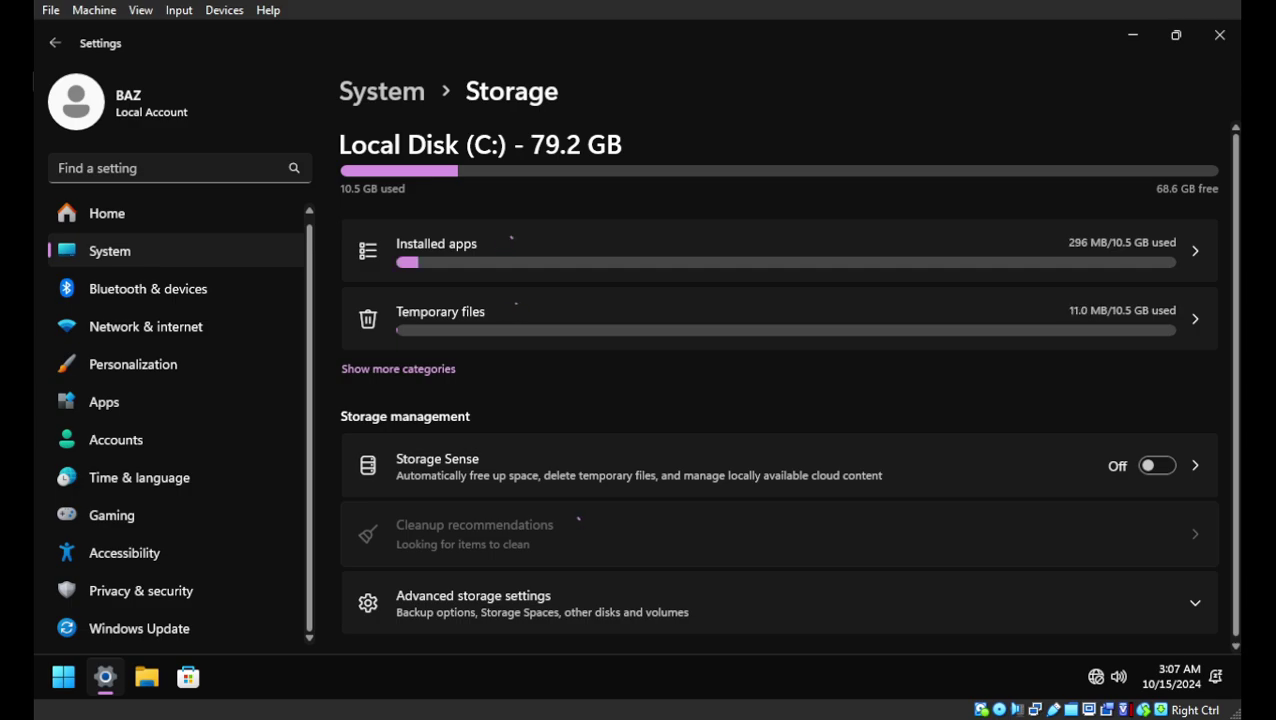
Step: Show more storage categories, rescan the temporary files and review the removable items, and close Settings
{"action": "left_click", "coordinate": [398, 369]}
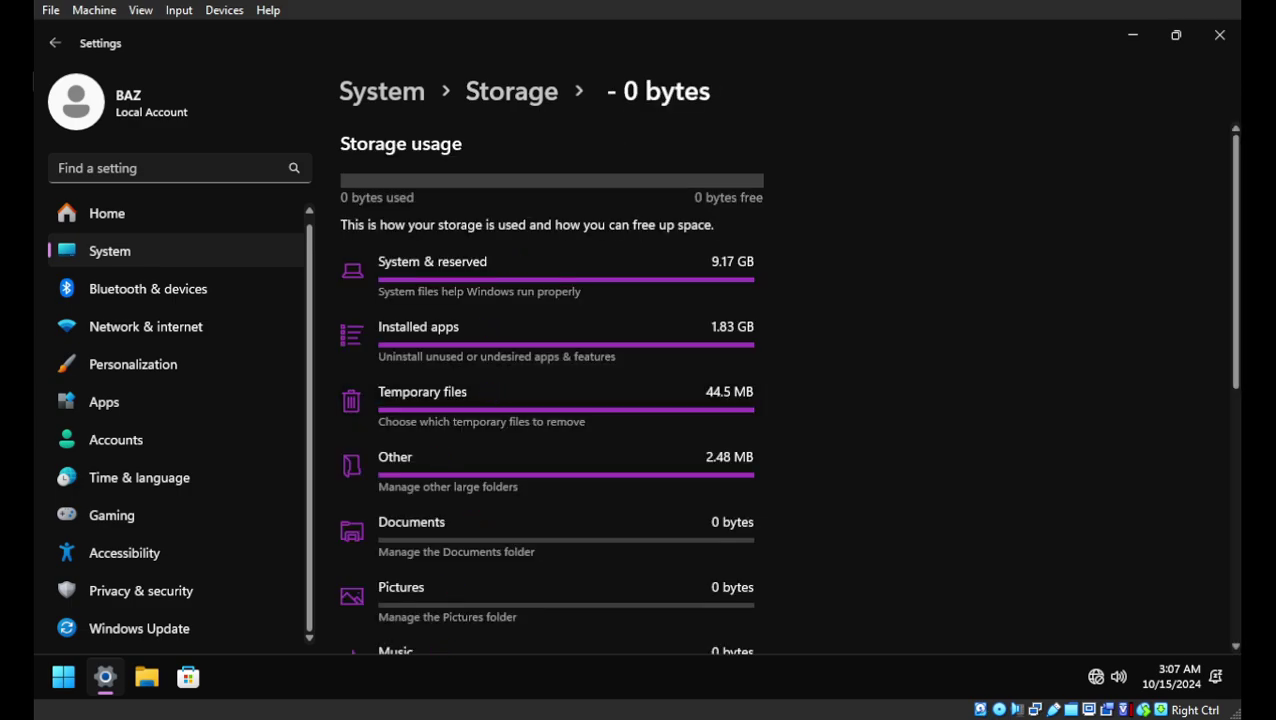
{"action": "left_click", "coordinate": [480, 405]}
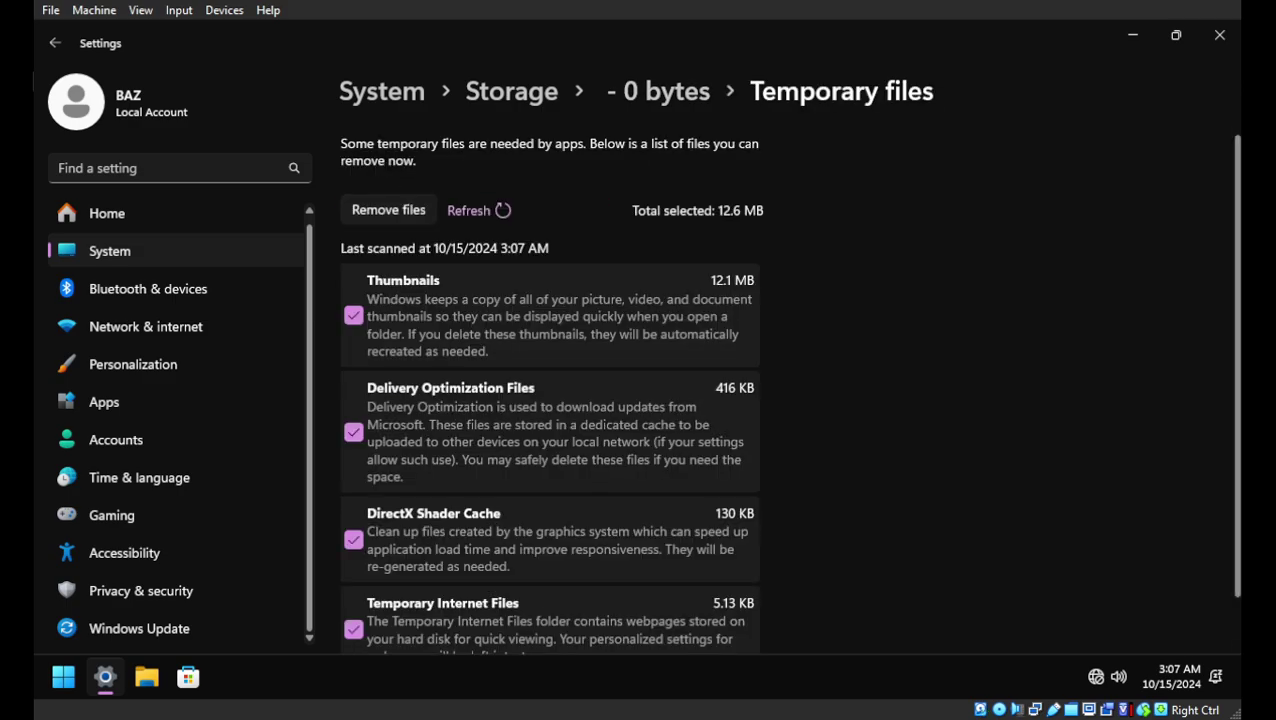
{"action": "left_click", "coordinate": [476, 209]}
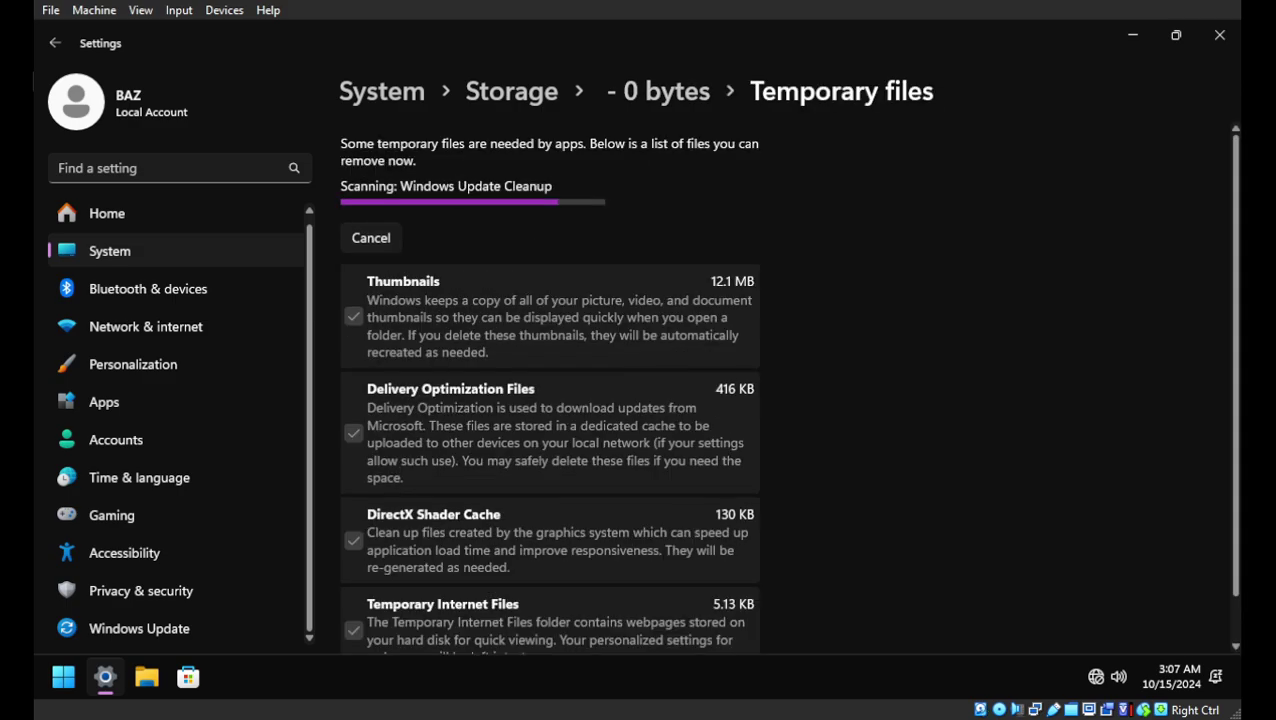
{"action": "scroll", "coordinate": [550, 400], "scroll_direction": "down", "scroll_amount": 1}
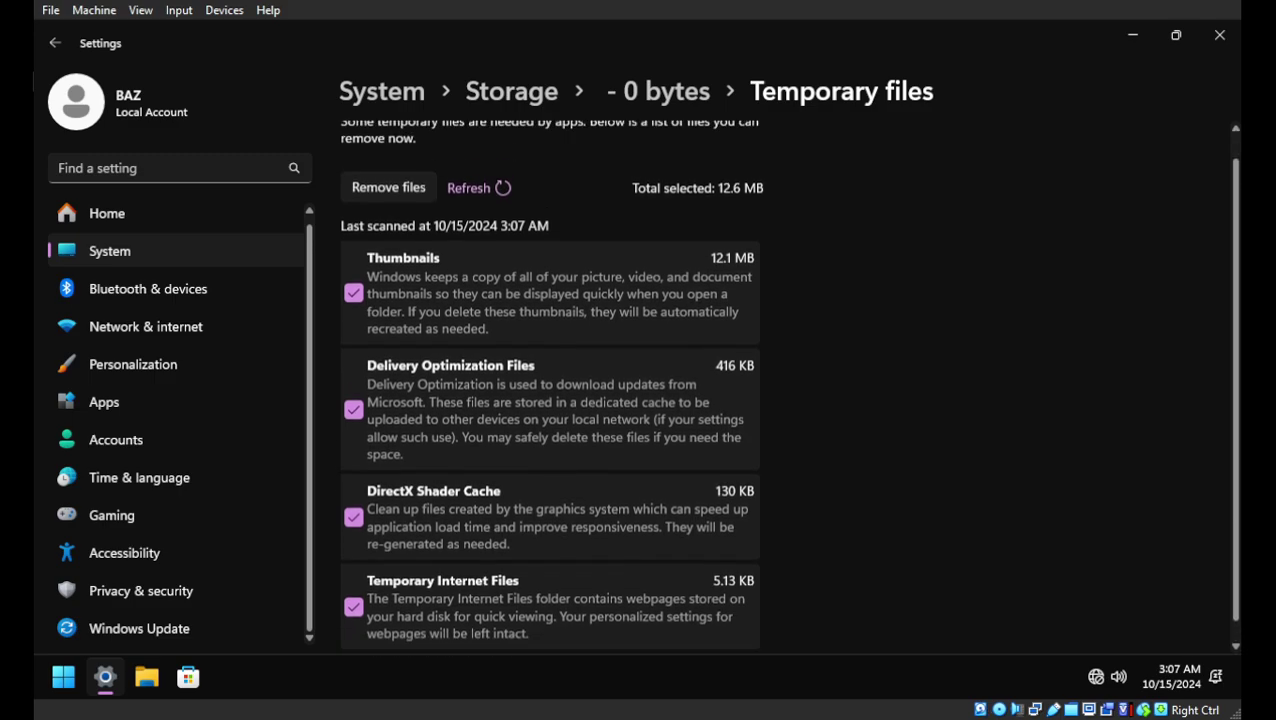
{"action": "scroll", "coordinate": [550, 400], "scroll_direction": "down", "scroll_amount": 1}
{"action": "left_click", "coordinate": [109, 251]}
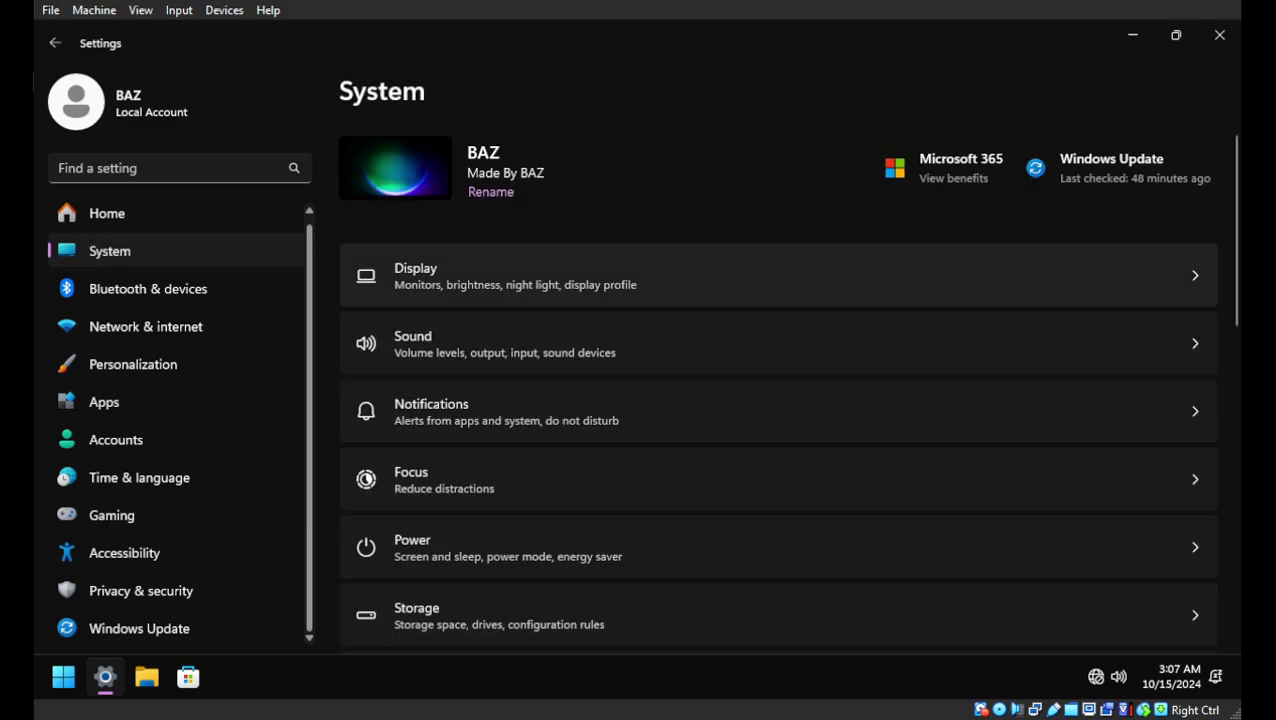
{"action": "left_click", "coordinate": [1219, 35]}
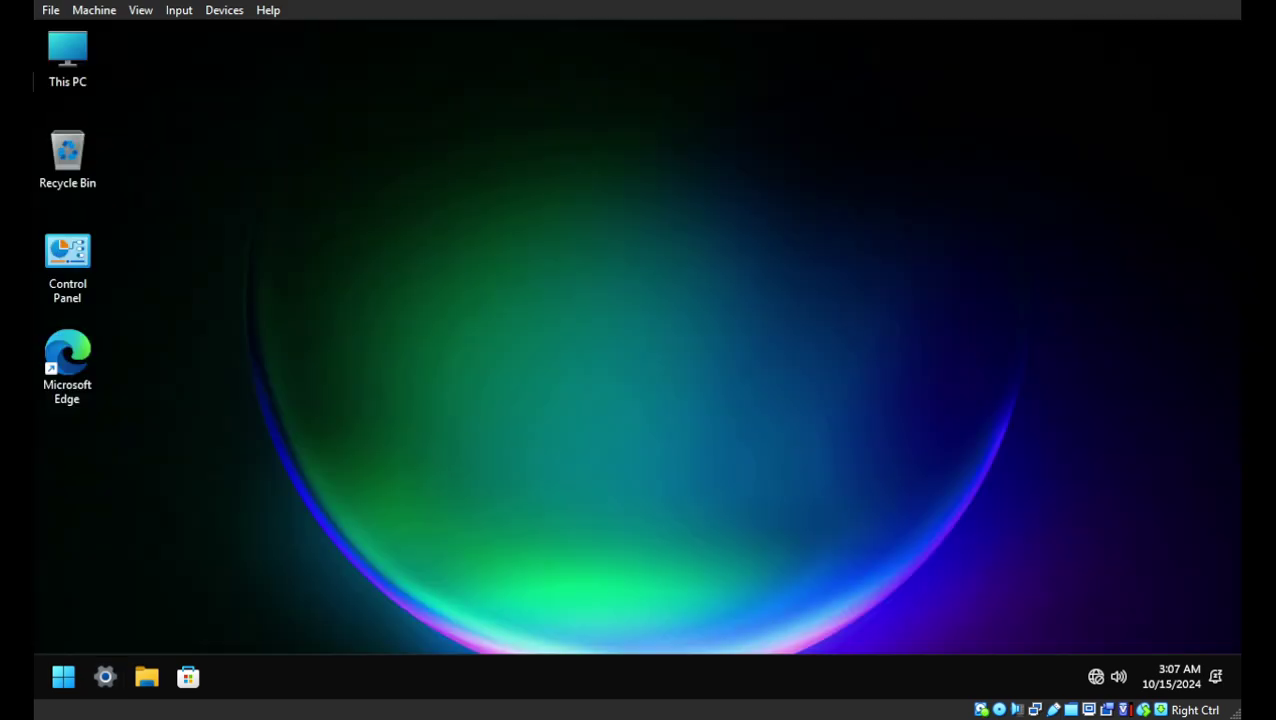
Step: Apply the dark theme with the purple and red glow in the Personalization settings, and close Settings
{"action": "right_click", "coordinate": [602, 148]}
{"action": "left_click", "coordinate": [700, 637]}
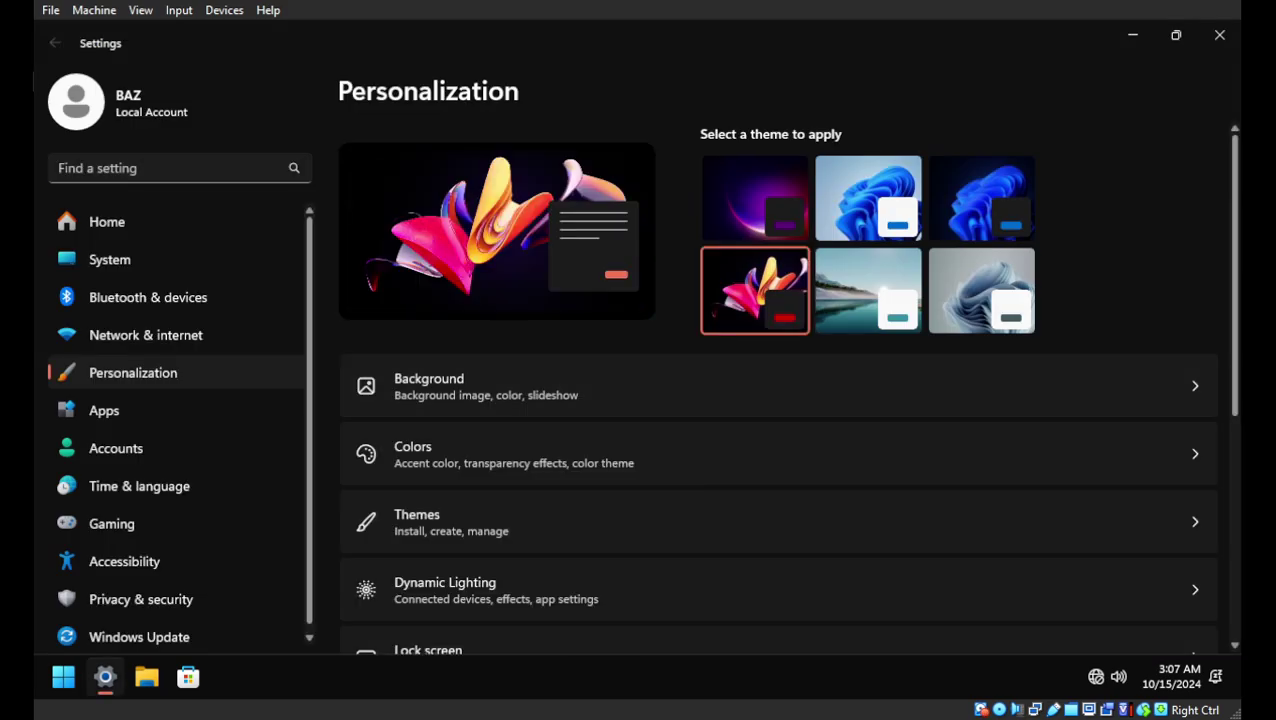
{"action": "left_click", "coordinate": [755, 197]}
{"action": "left_click", "coordinate": [868, 197]}
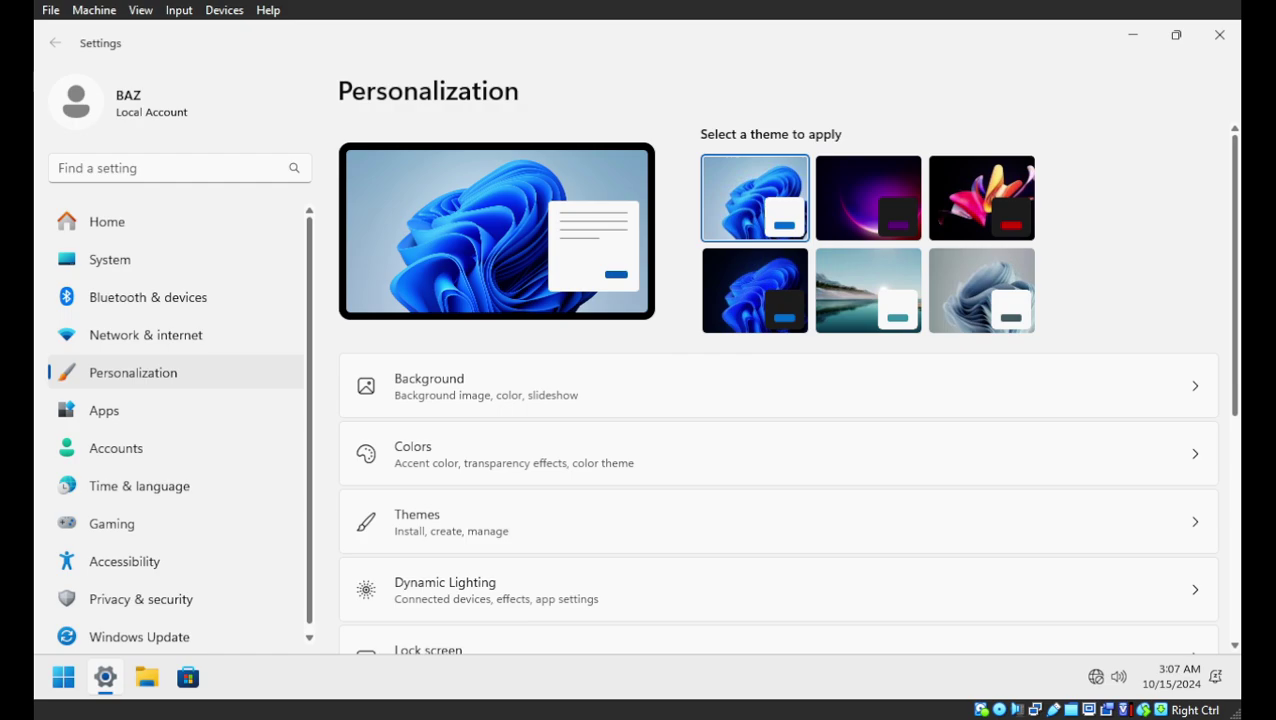
{"action": "left_click", "coordinate": [868, 198]}
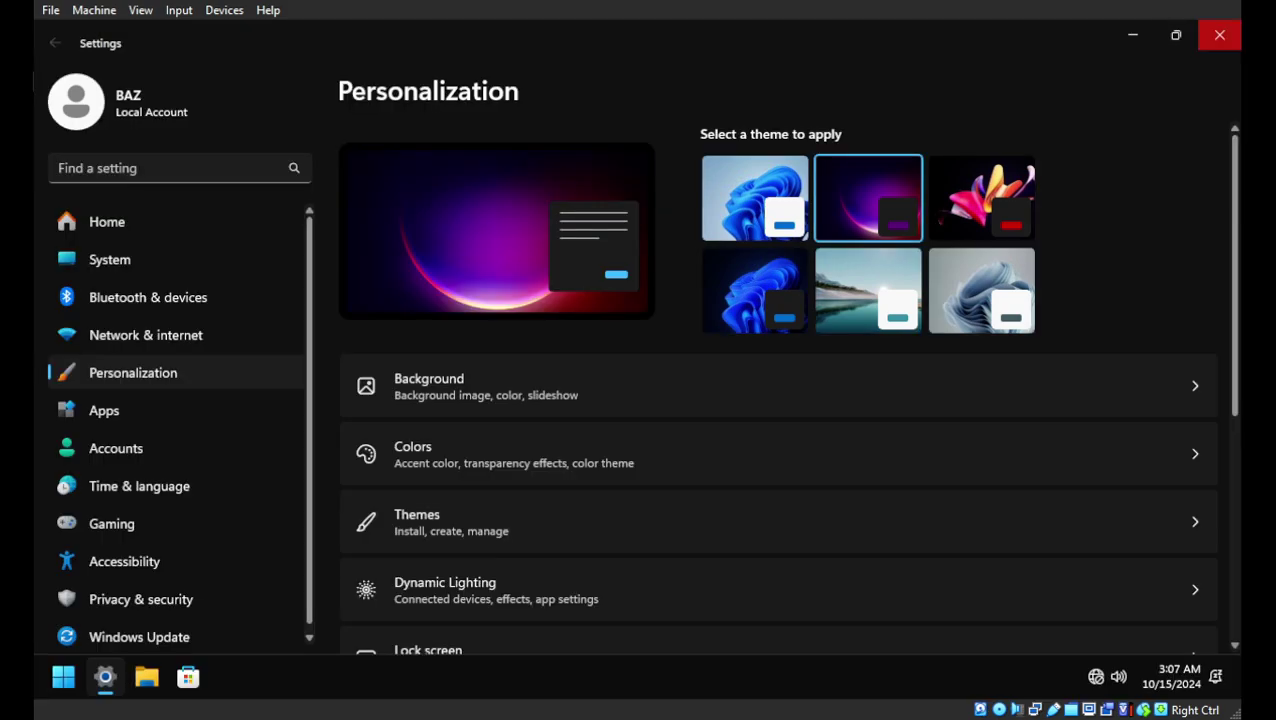
{"action": "left_click", "coordinate": [1219, 35]}
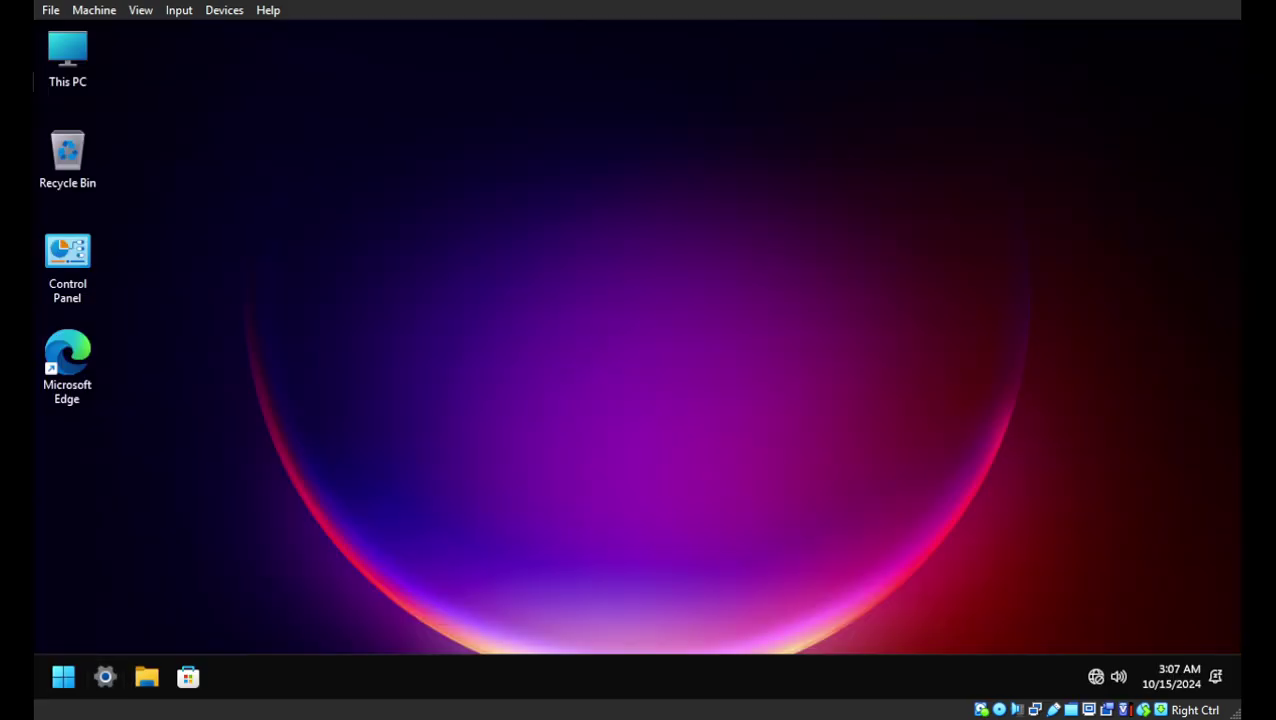
Step: Run sfc /scannow in a command-line window opened as administrator from the desktop
{"action": "right_click", "coordinate": [635, 400]}
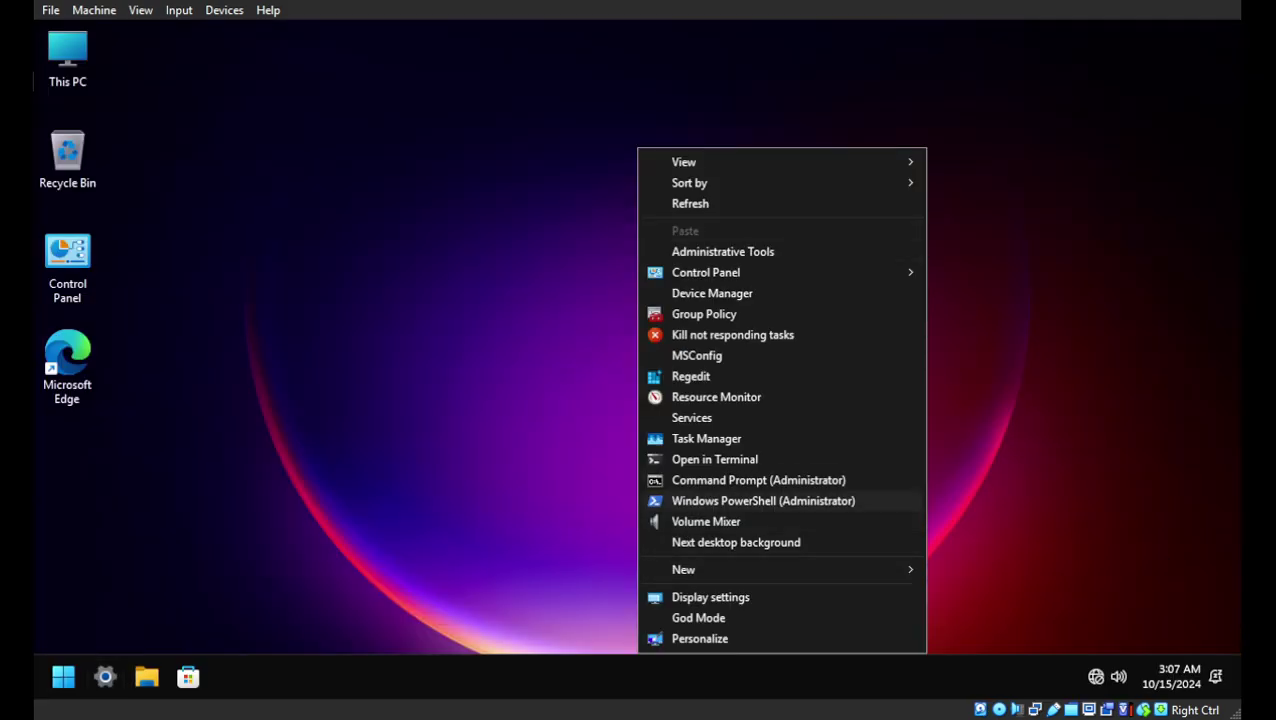
{"action": "left_click", "coordinate": [766, 501]}
{"action": "type", "text": "sfc /"}
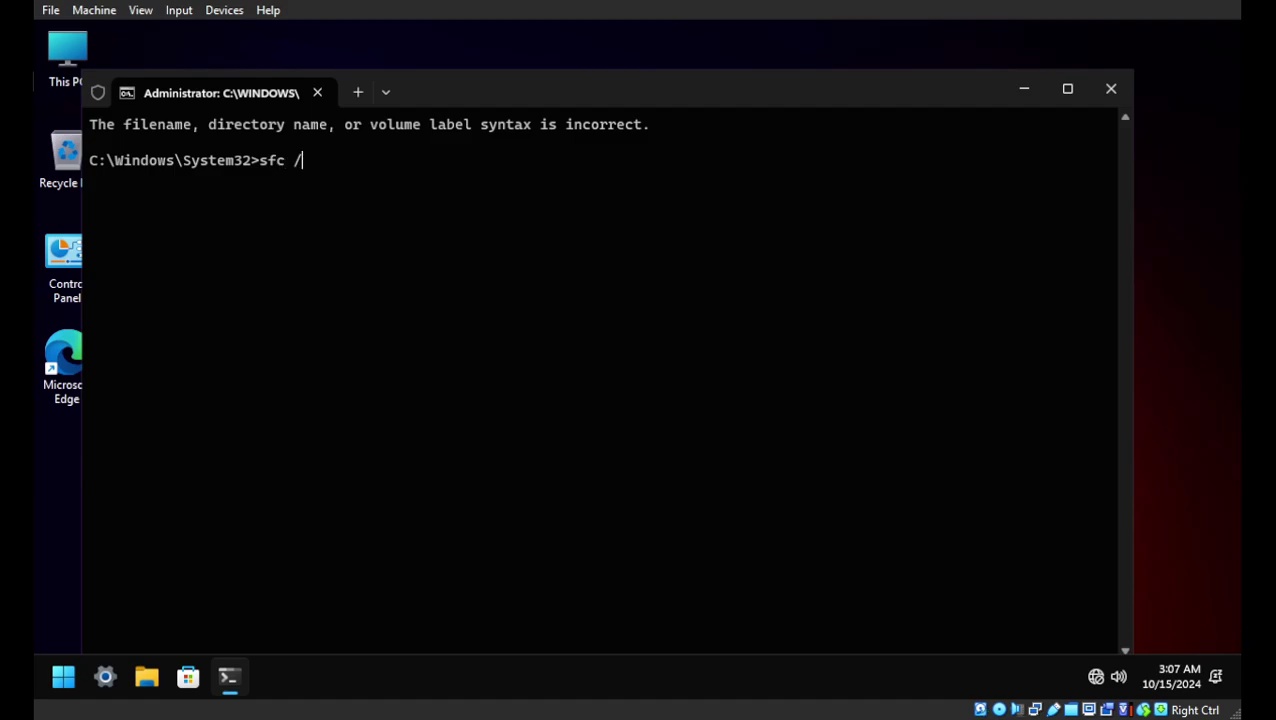
{"action": "type", "text": "scannow"}
{"action": "key", "text": "Return"}
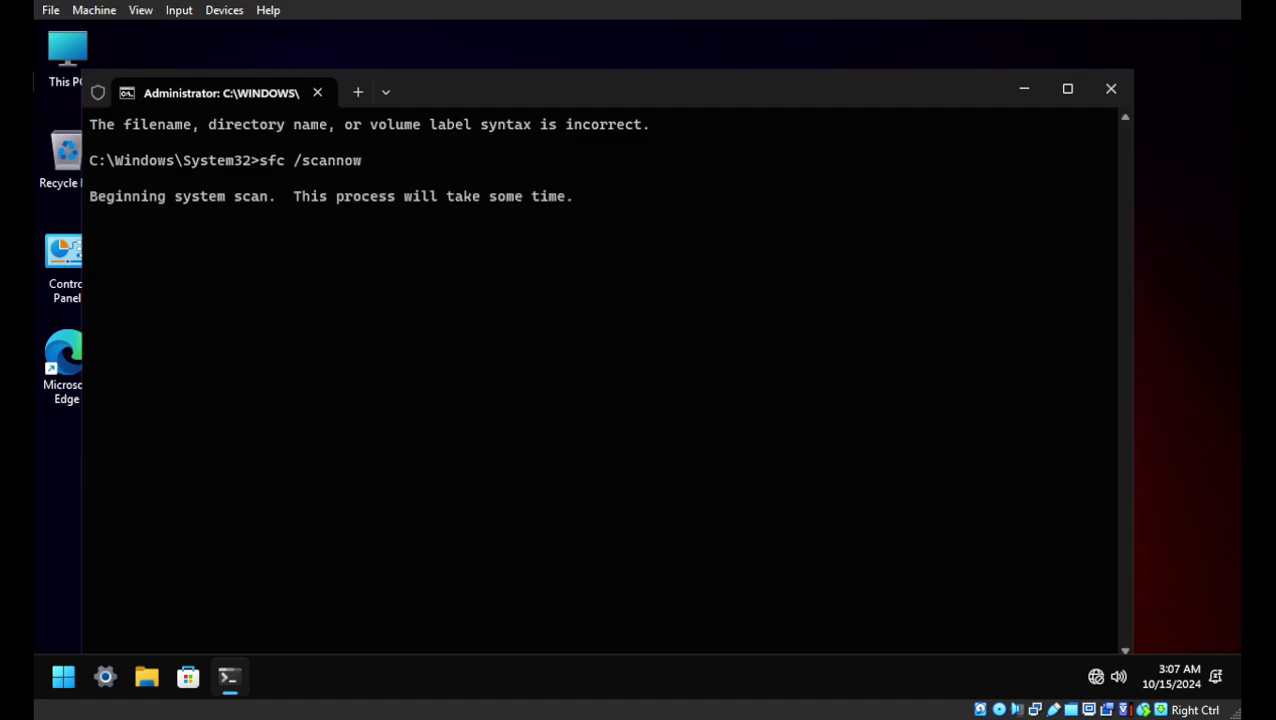
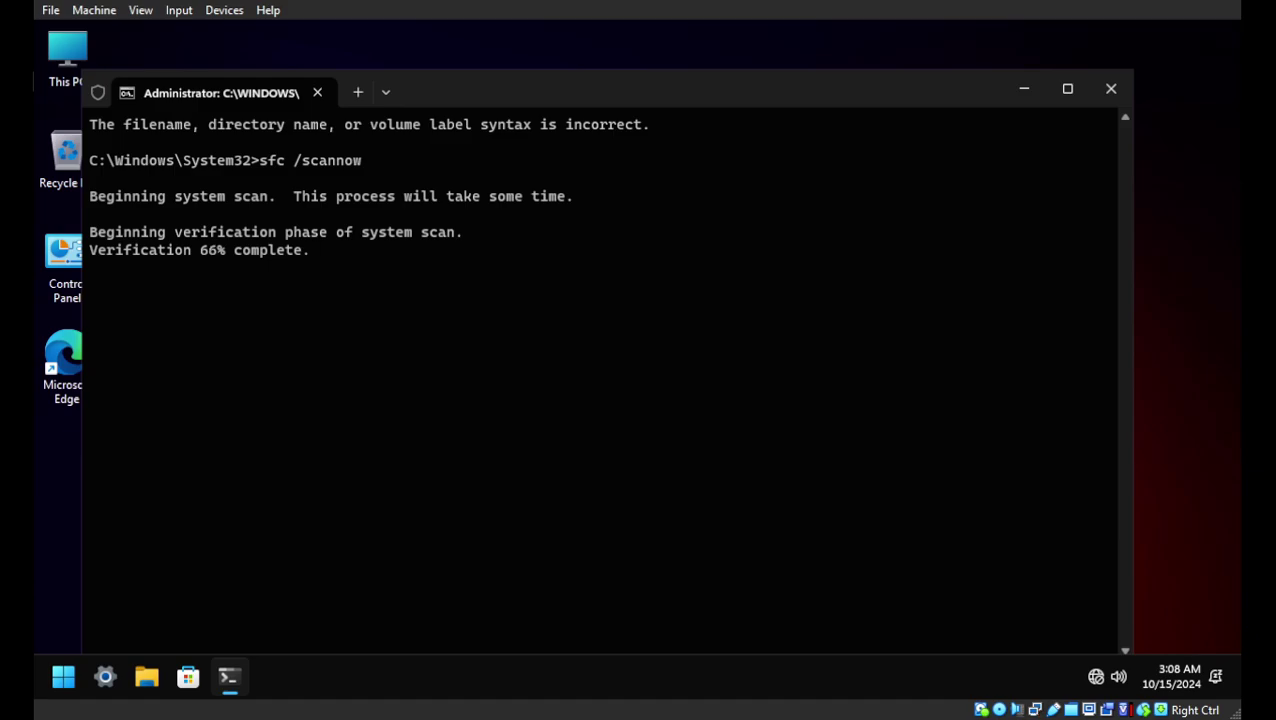
Step: Read the system file scan result, and close the terminal window
{"action": "left_click_drag", "start_coordinate": [700, 88], "coordinate": [738, 62]}
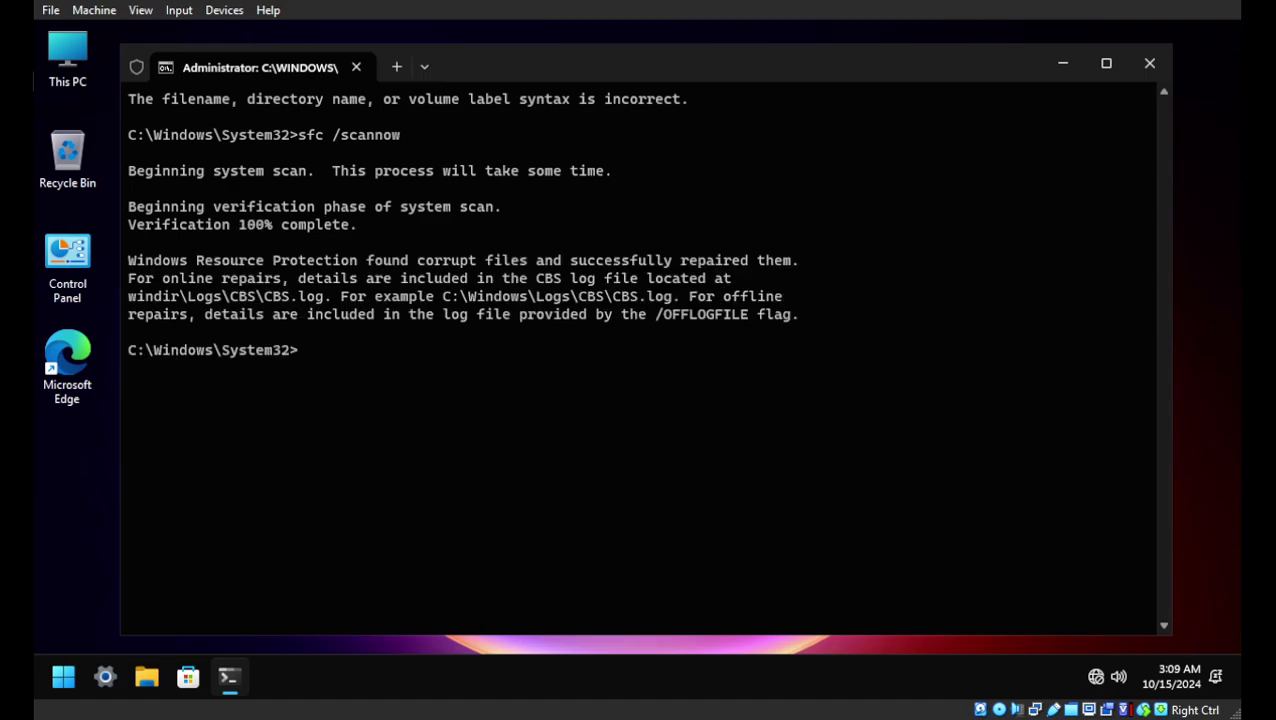
{"action": "left_click_drag", "start_coordinate": [883, 386], "coordinate": [458, 134]}
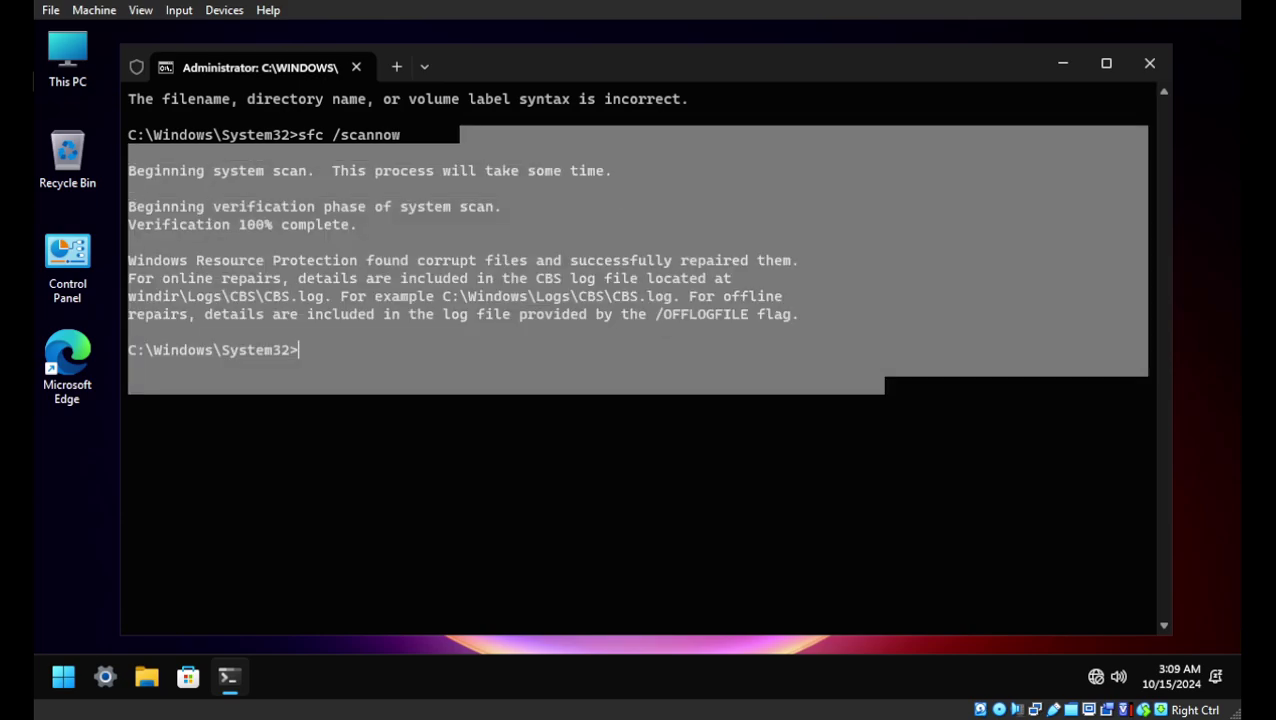
{"action": "left_click", "coordinate": [1149, 63]}
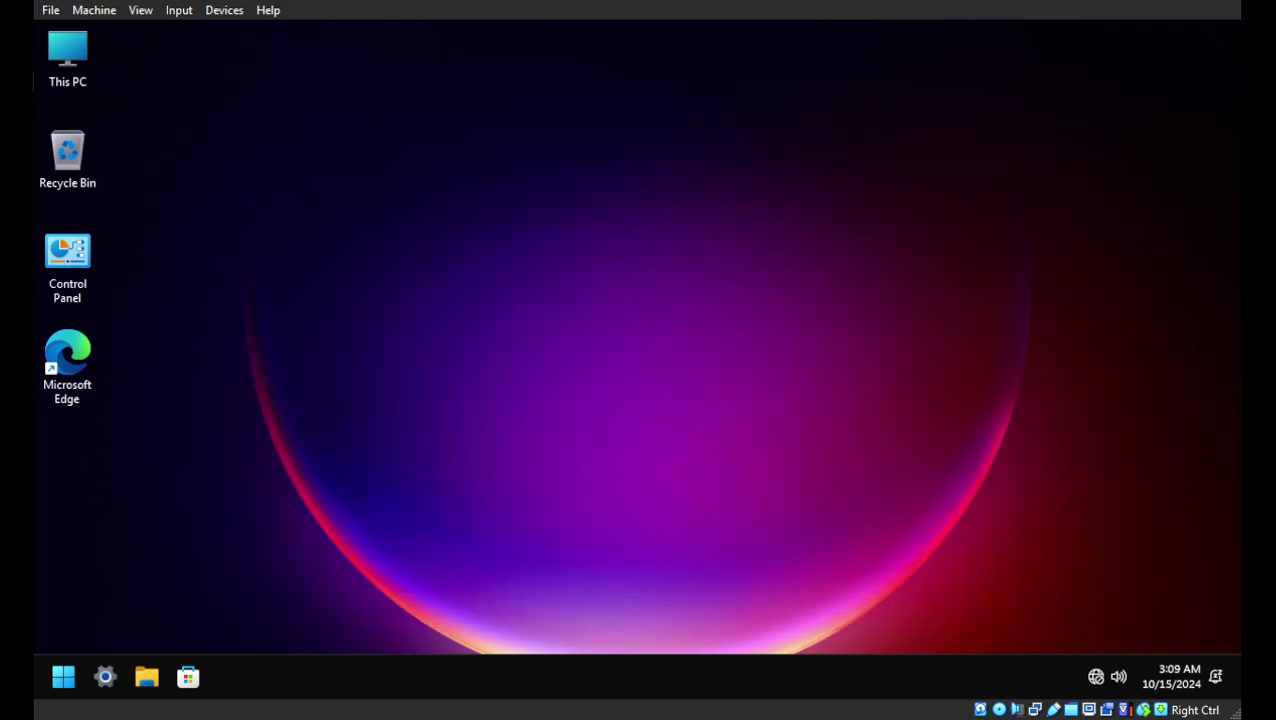
Step: Open This PC to check the space on Local Disk (C:), and close File Explorer
{"action": "double_click", "coordinate": [67, 58]}
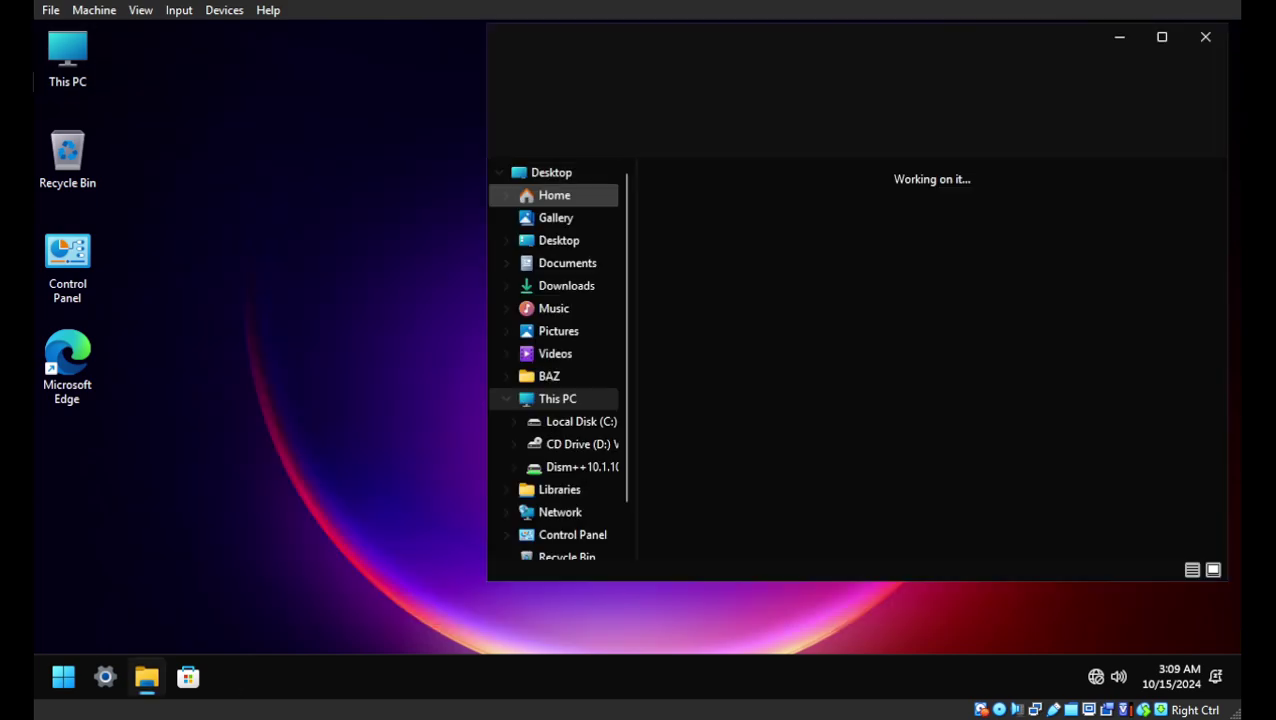
{"action": "right_click", "coordinate": [717, 221]}
{"action": "left_click", "coordinate": [776, 527]}
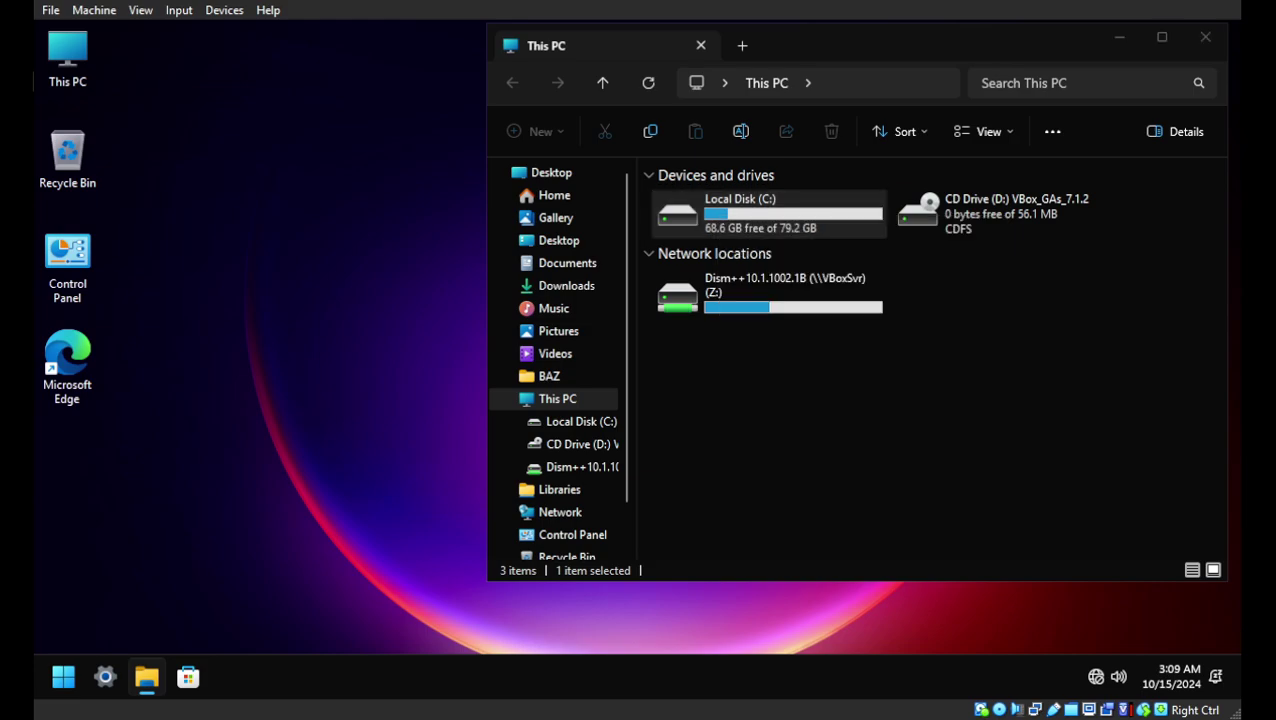
{"action": "left_click", "coordinate": [1049, 196]}
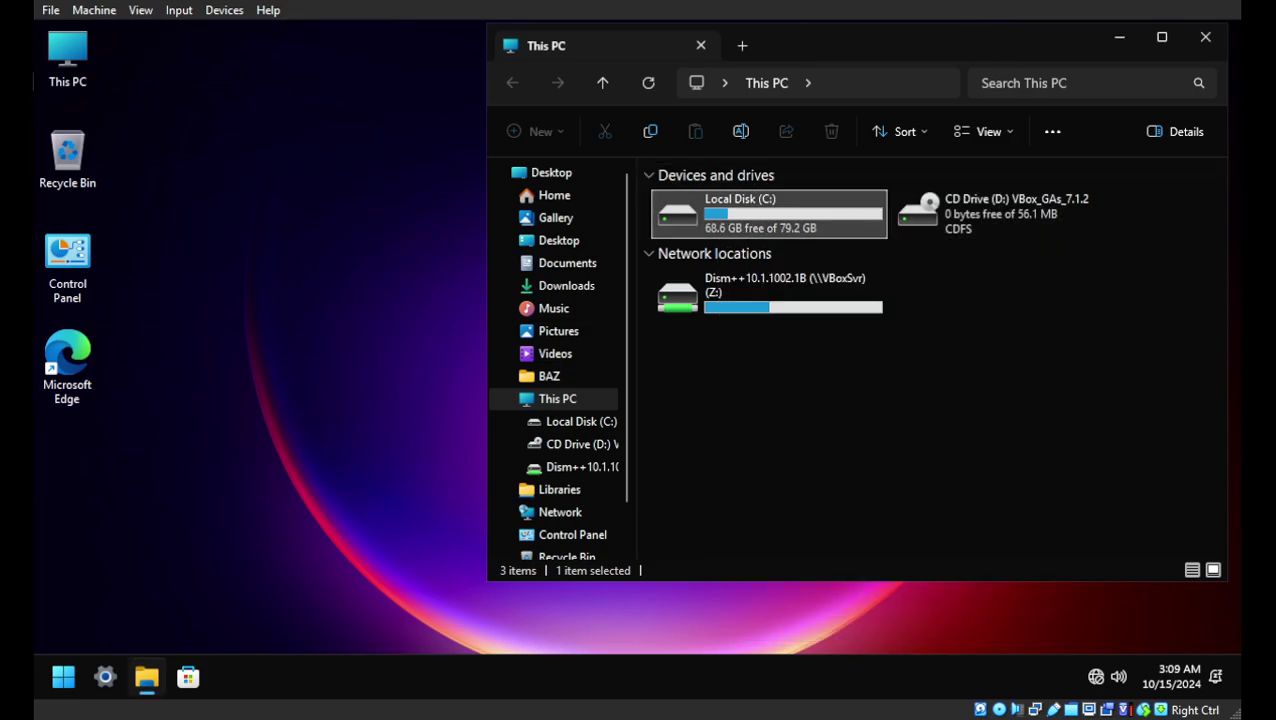
{"action": "double_click", "coordinate": [765, 214]}
{"action": "left_click", "coordinate": [1205, 37]}
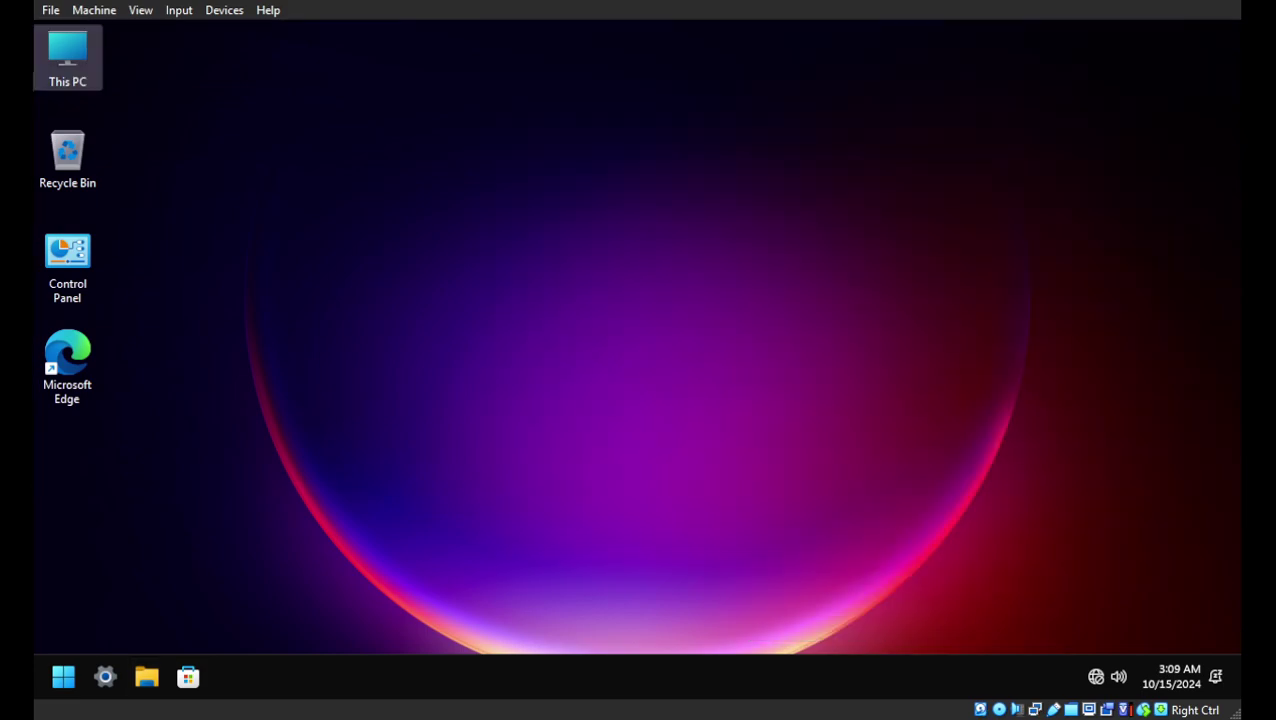
Step: Restart Windows from the Start power options
{"action": "left_click", "coordinate": [63, 677]}
{"action": "left_click", "coordinate": [581, 611]}
{"action": "left_click", "coordinate": [575, 570]}
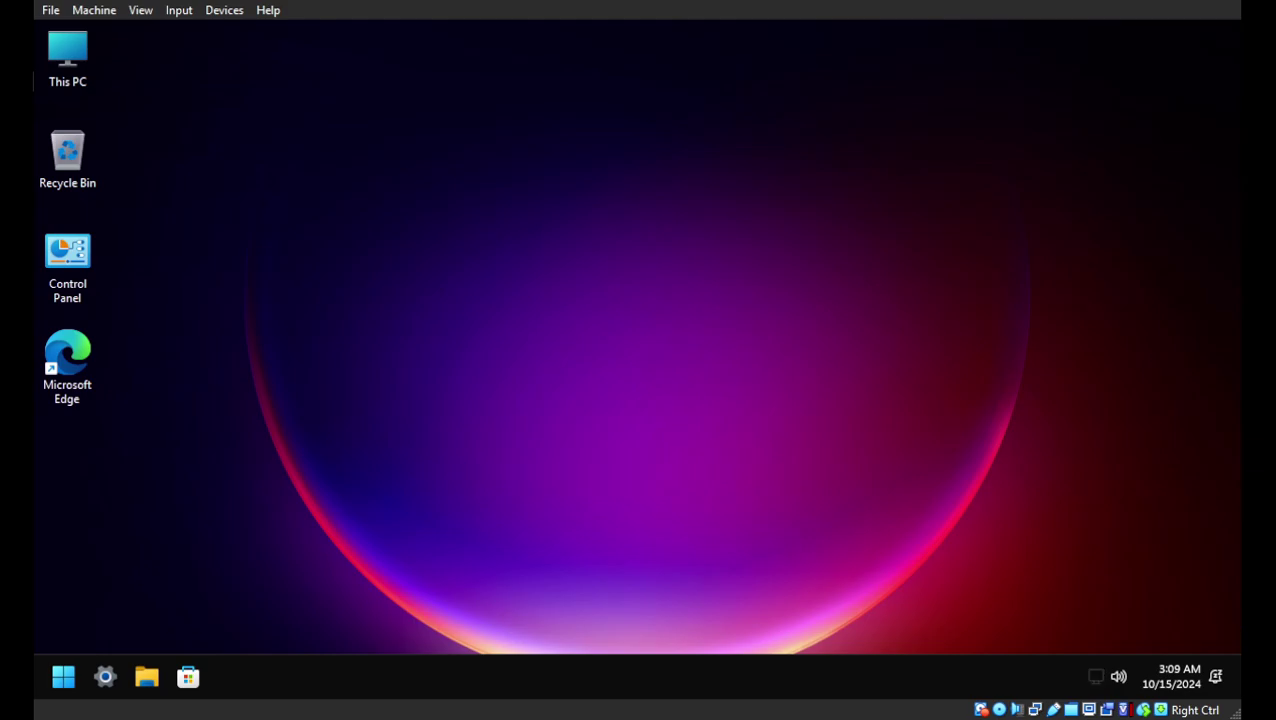
Step: Open Task Manager and look through the running background and Windows processes
{"action": "key", "text": "ctrl+shift+Escape"}
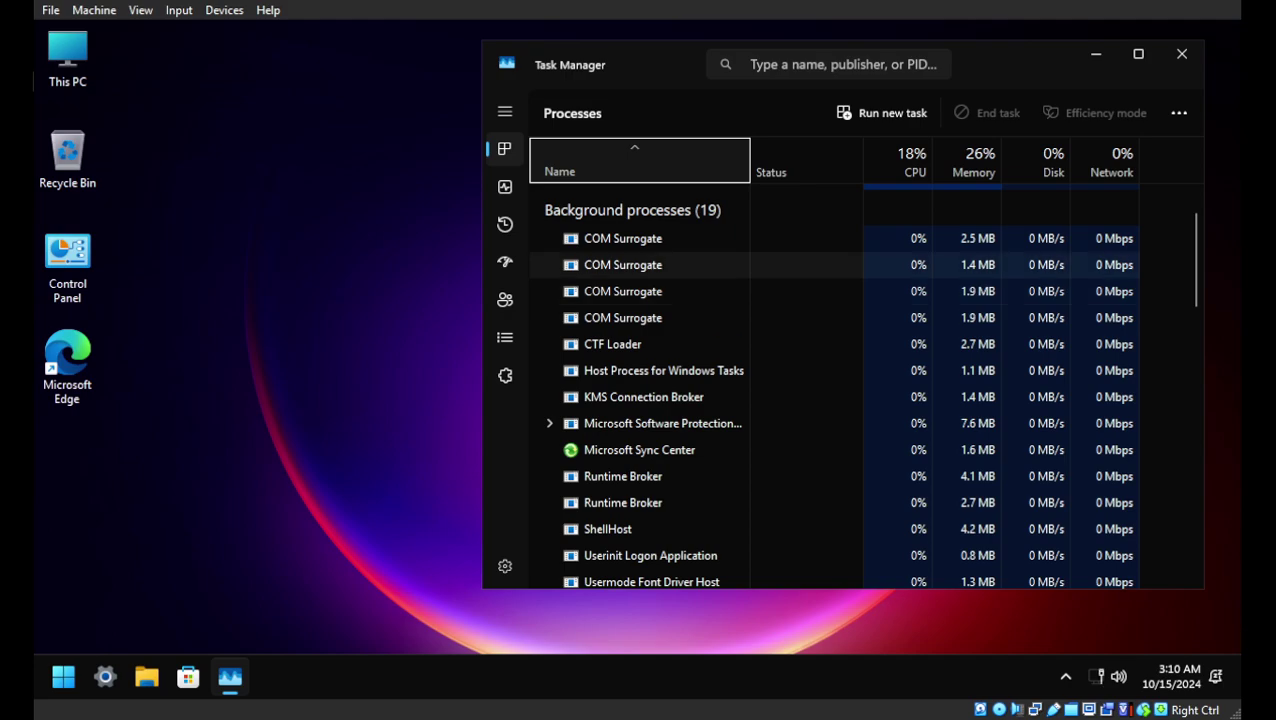
{"action": "scroll", "coordinate": [640, 390], "scroll_direction": "down", "scroll_amount": 3}
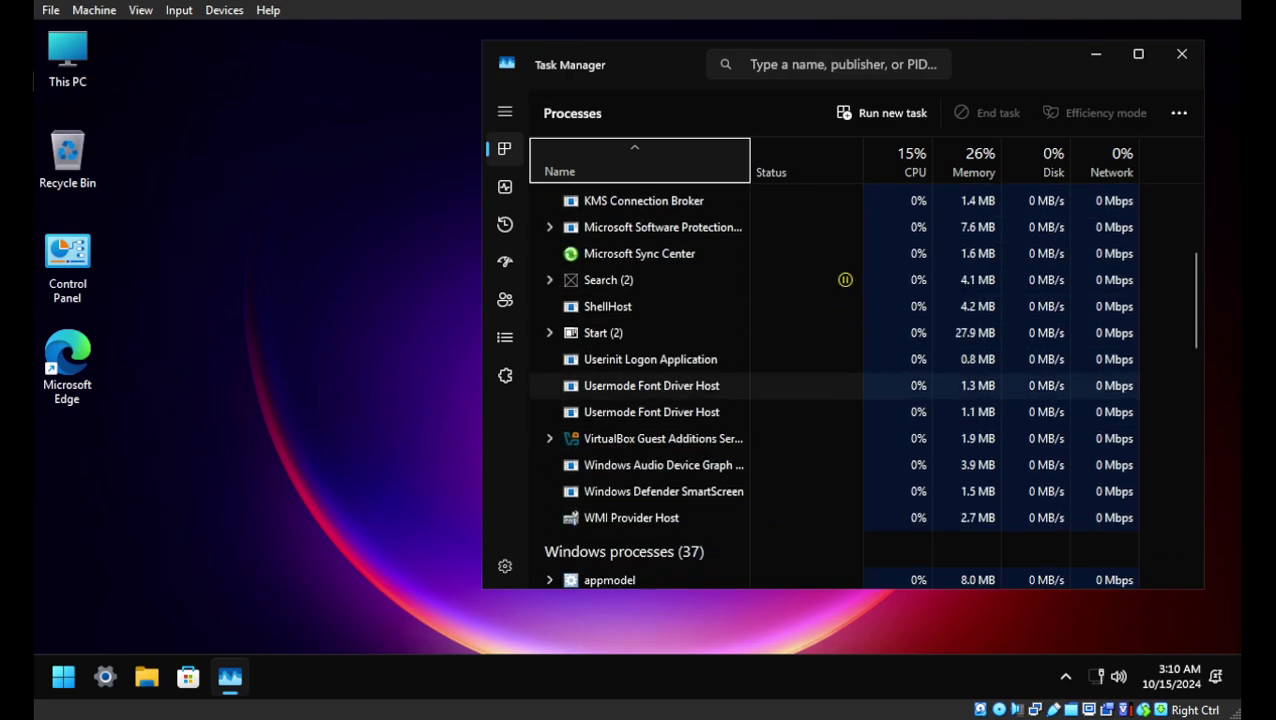
{"action": "scroll", "coordinate": [640, 398], "scroll_direction": "down", "scroll_amount": 5}
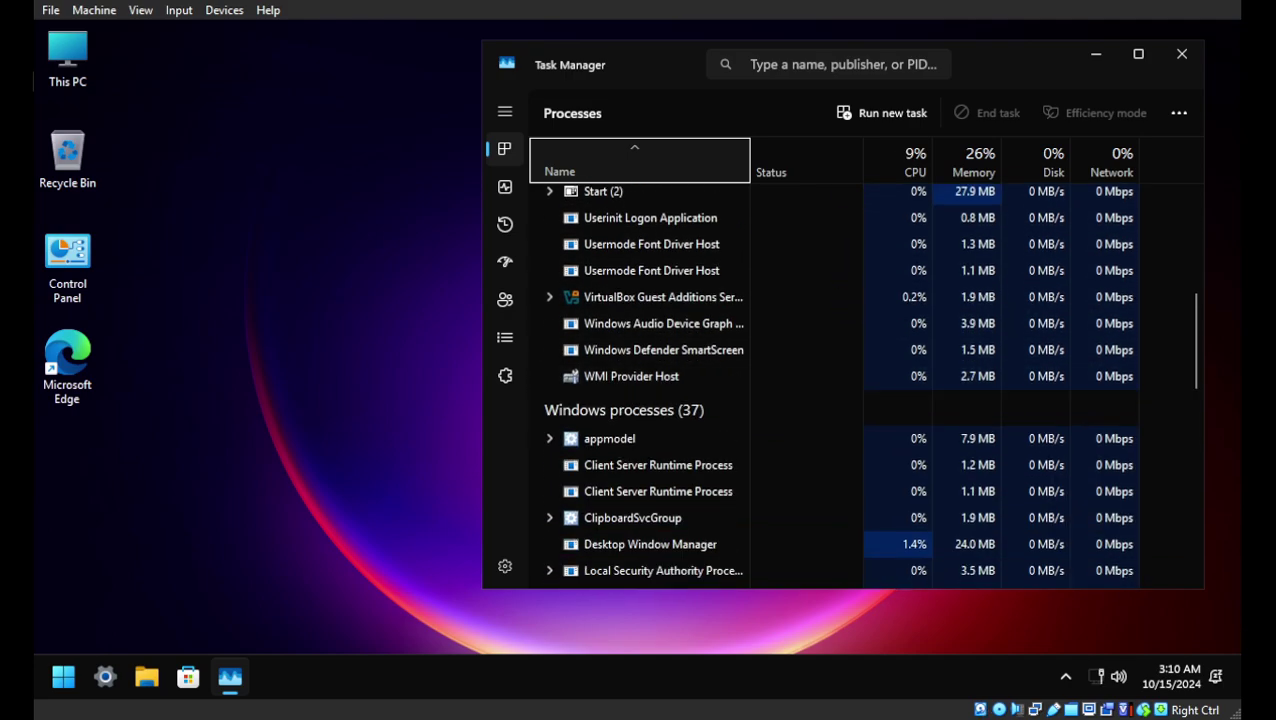
{"action": "scroll", "coordinate": [640, 405], "scroll_direction": "down", "scroll_amount": 8}
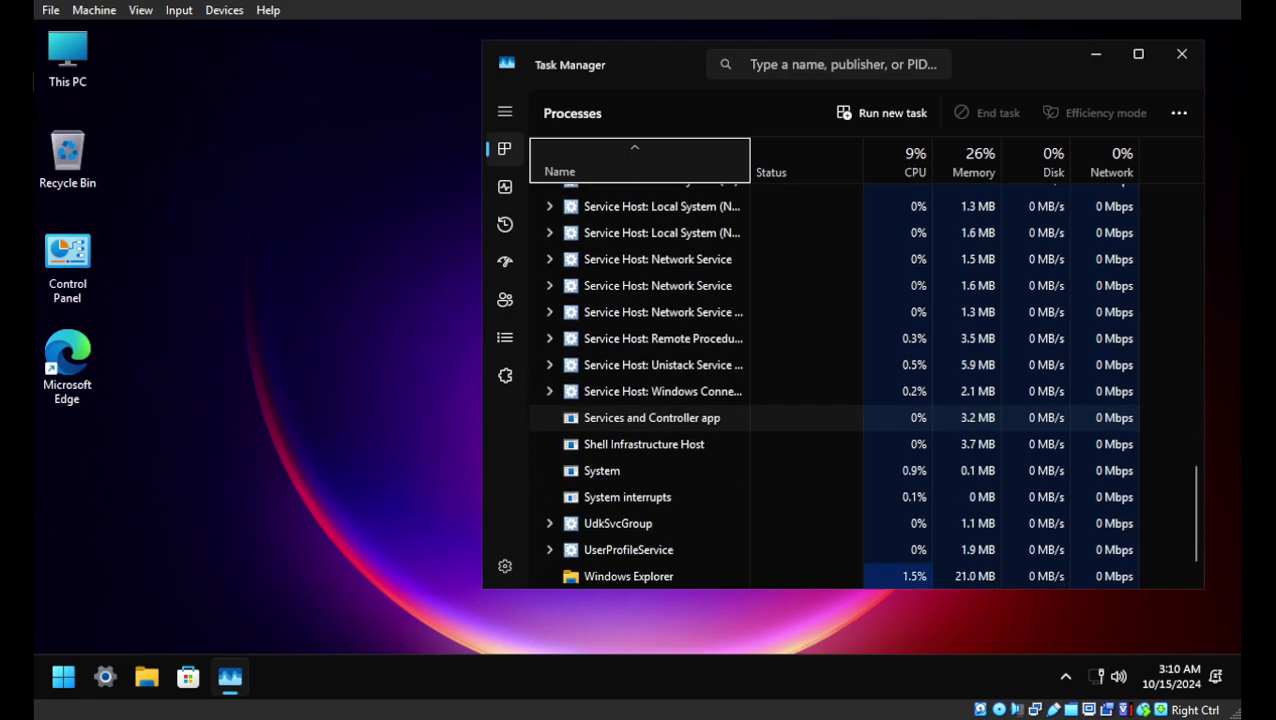
Step: Check the CPU and memory performance graphs, and close Task Manager
{"action": "left_click", "coordinate": [505, 186]}
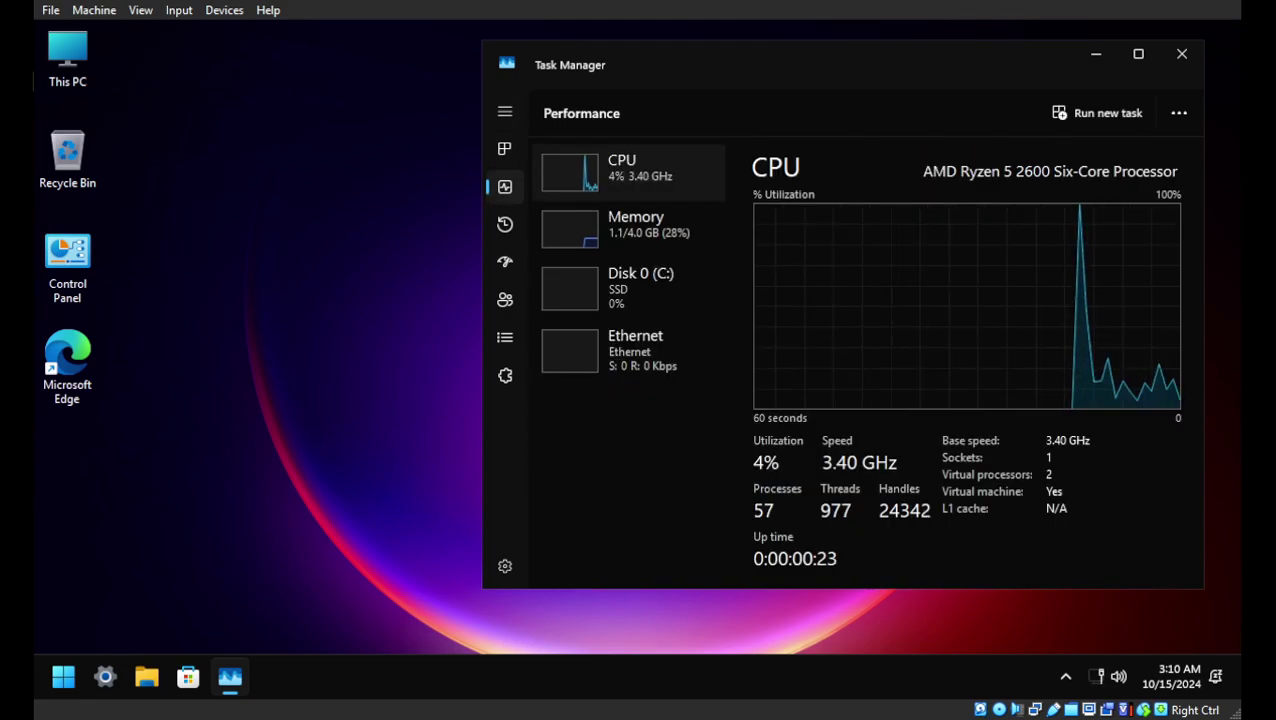
{"action": "left_click", "coordinate": [628, 228]}
{"action": "left_click", "coordinate": [630, 170]}
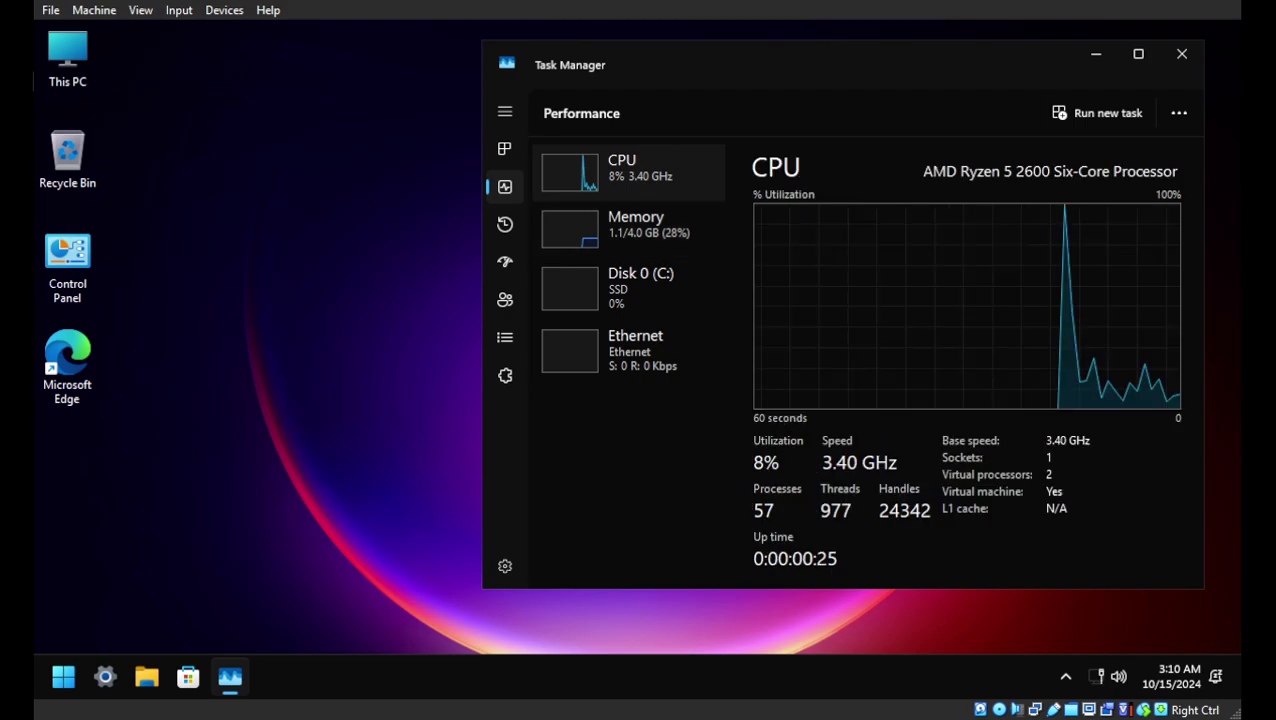
{"action": "left_click", "coordinate": [1181, 54]}
{"action": "right_click", "coordinate": [575, 148]}
{"action": "key", "text": "Escape"}
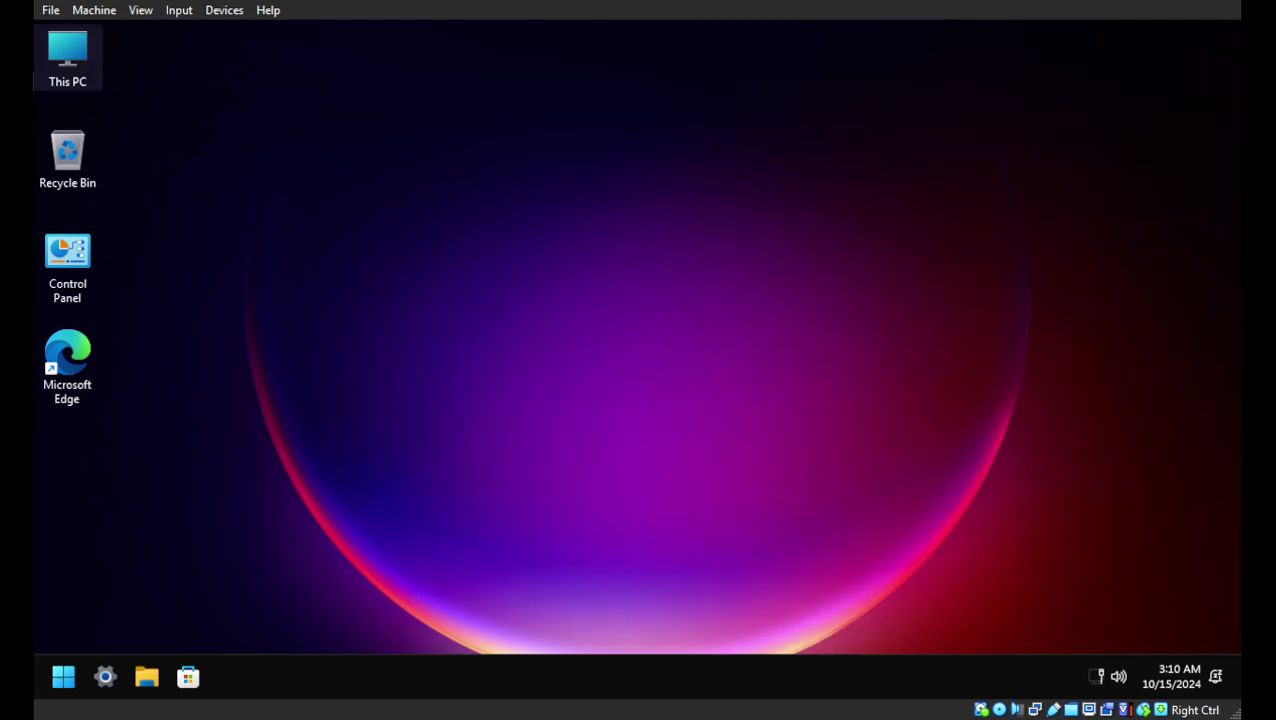
Step: Launch Dism++x64.exe from the Dism++10.1.1002.1B network drive (Z:)
{"action": "double_click", "coordinate": [67, 57]}
{"action": "double_click", "coordinate": [768, 293]}
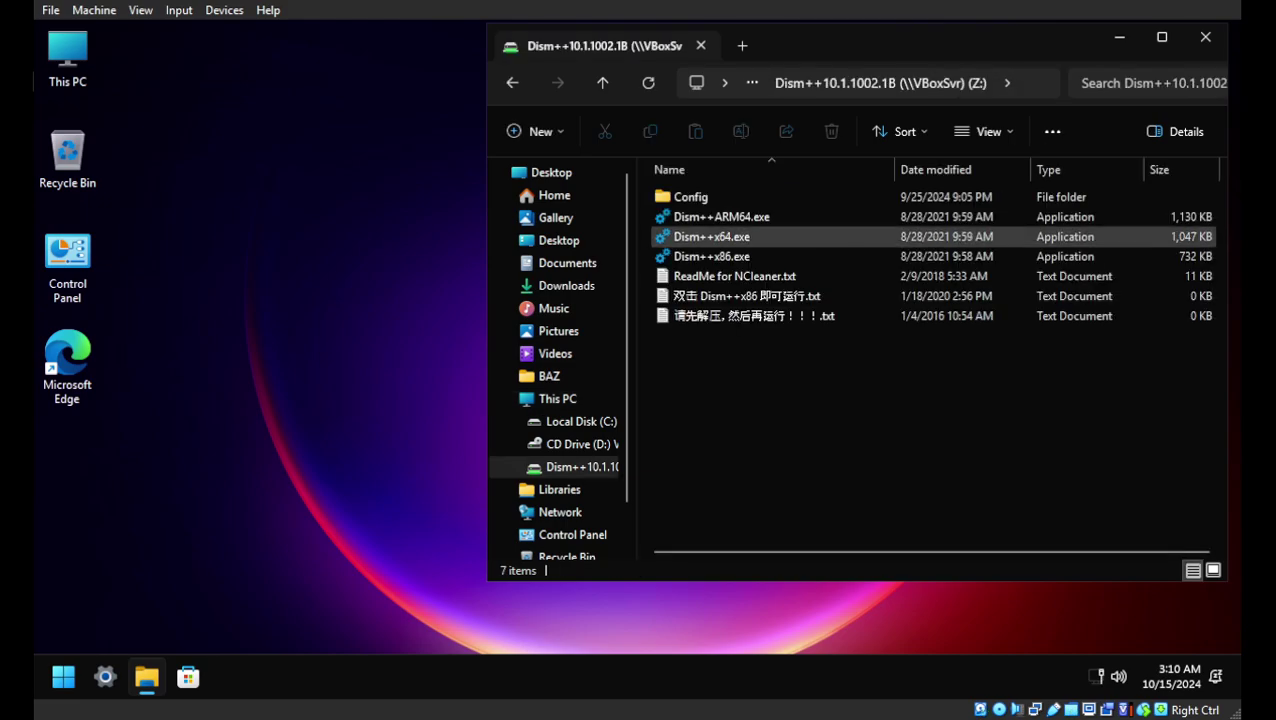
{"action": "left_click", "coordinate": [712, 236]}
{"action": "key", "text": "Return"}
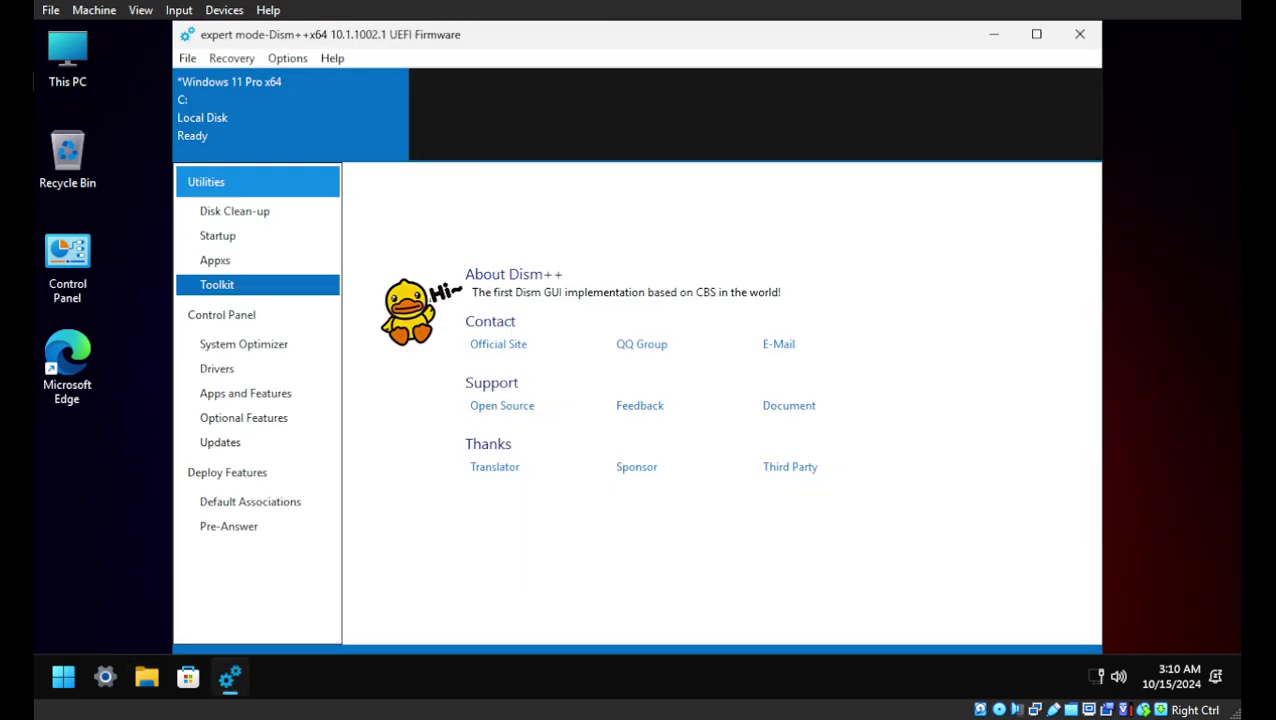
Step: Look through the remaining packages in the User Appx list and the Provisioned Appx list
{"action": "left_click", "coordinate": [215, 260]}
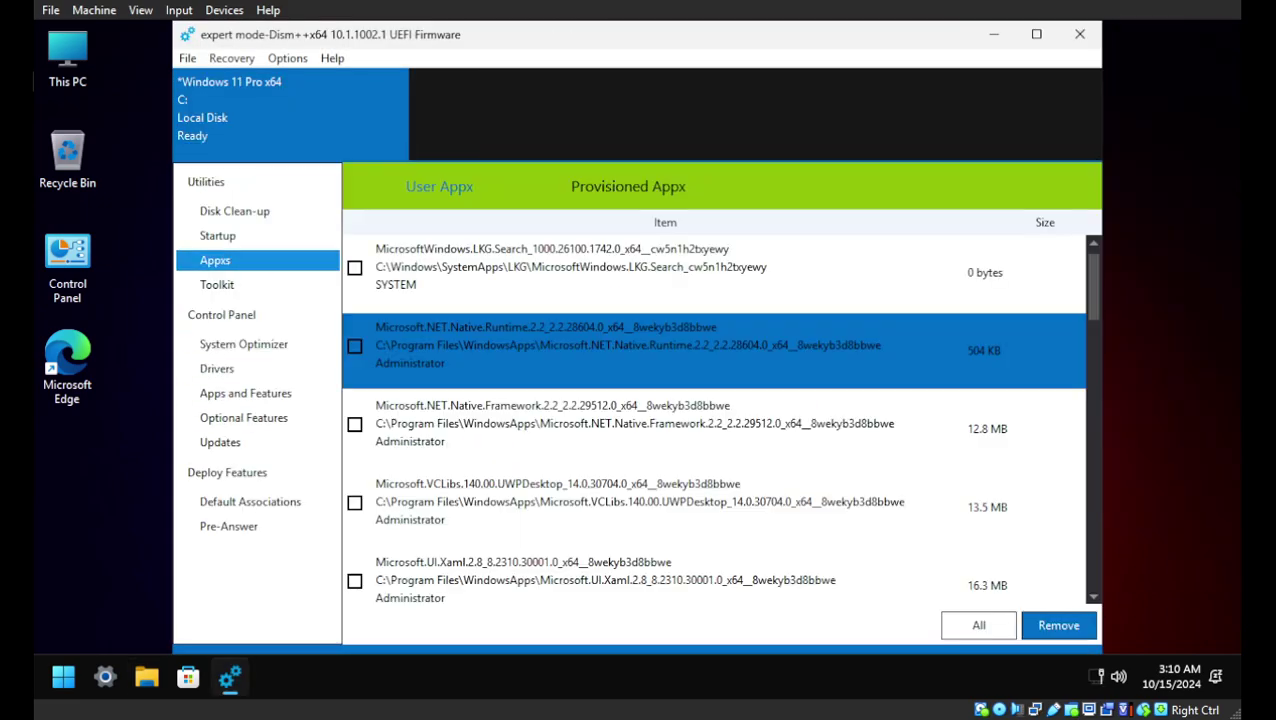
{"action": "key", "text": "Down"}
{"action": "key", "text": "Down"}
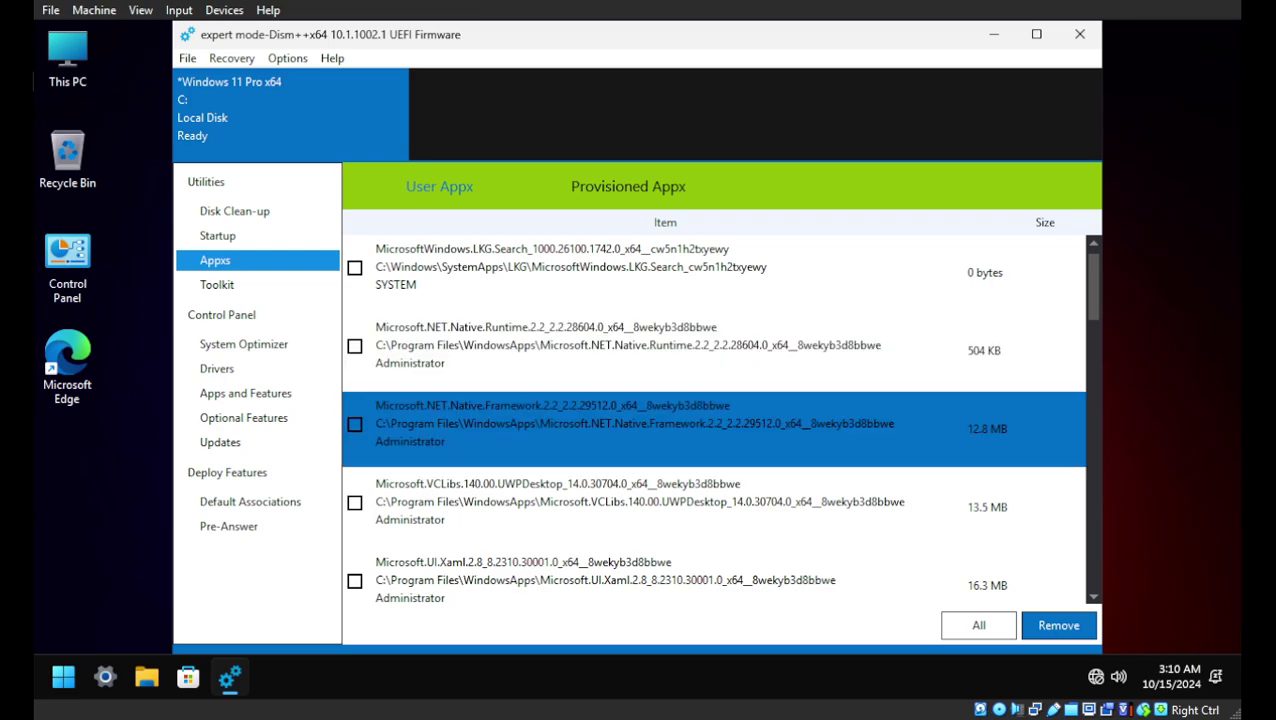
{"action": "scroll", "coordinate": [714, 420], "scroll_direction": "down", "scroll_amount": 1}
{"action": "key", "text": "Up"}
{"action": "key", "text": "Down"}
{"action": "key", "text": "Down"}
{"action": "key", "text": "Down"}
{"action": "key", "text": "Down"}
{"action": "key", "text": "Down"}
{"action": "key", "text": "Down"}
{"action": "key", "text": "Down"}
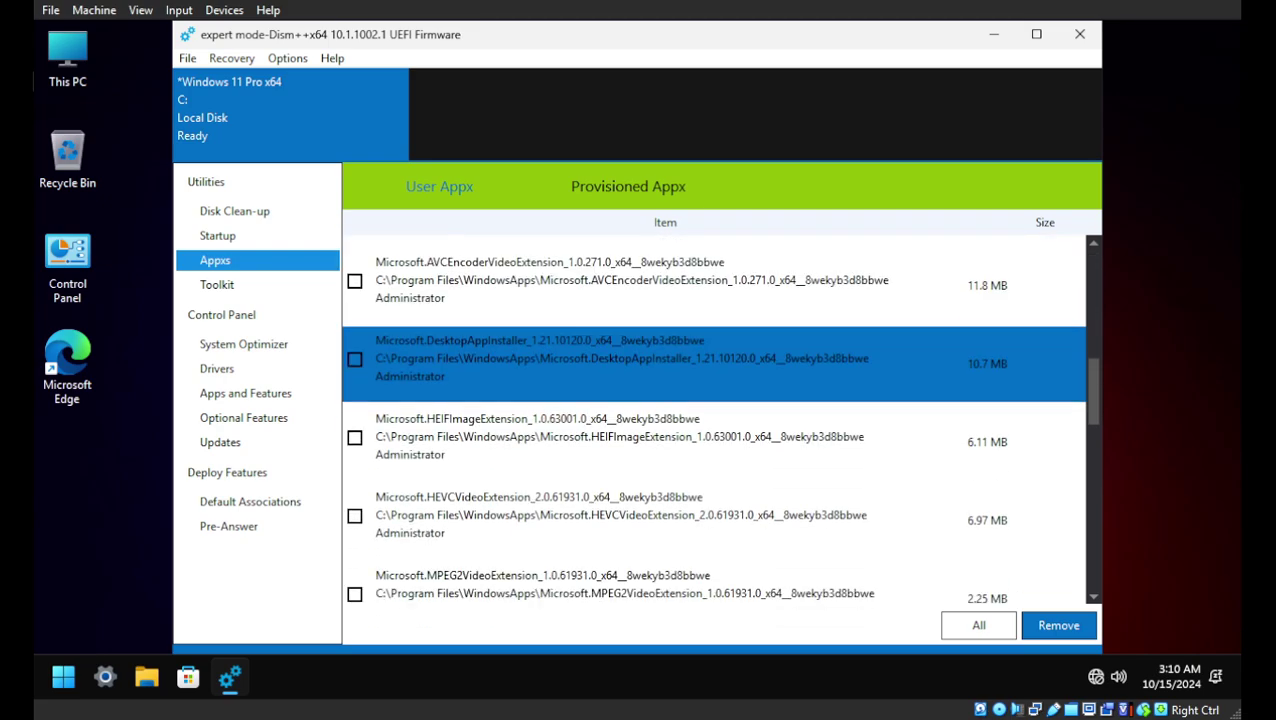
{"action": "key", "text": "Down"}
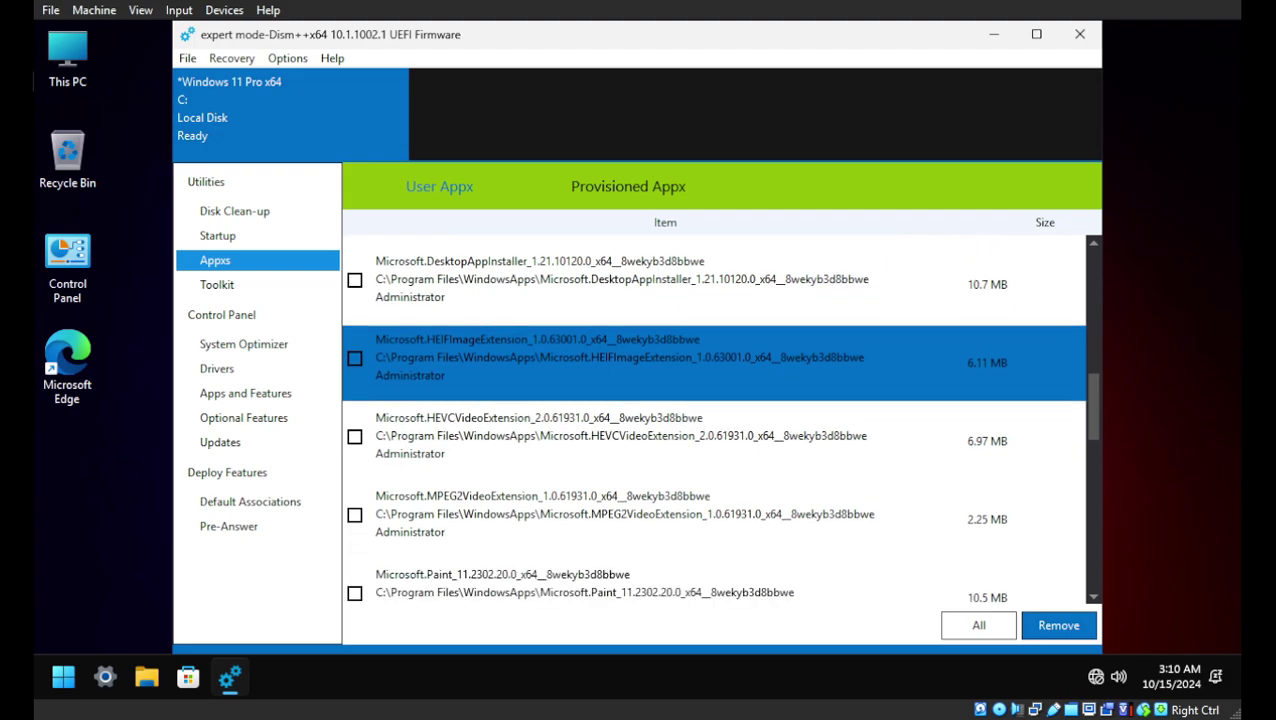
{"action": "key", "text": "Down"}
{"action": "key", "text": "Up"}
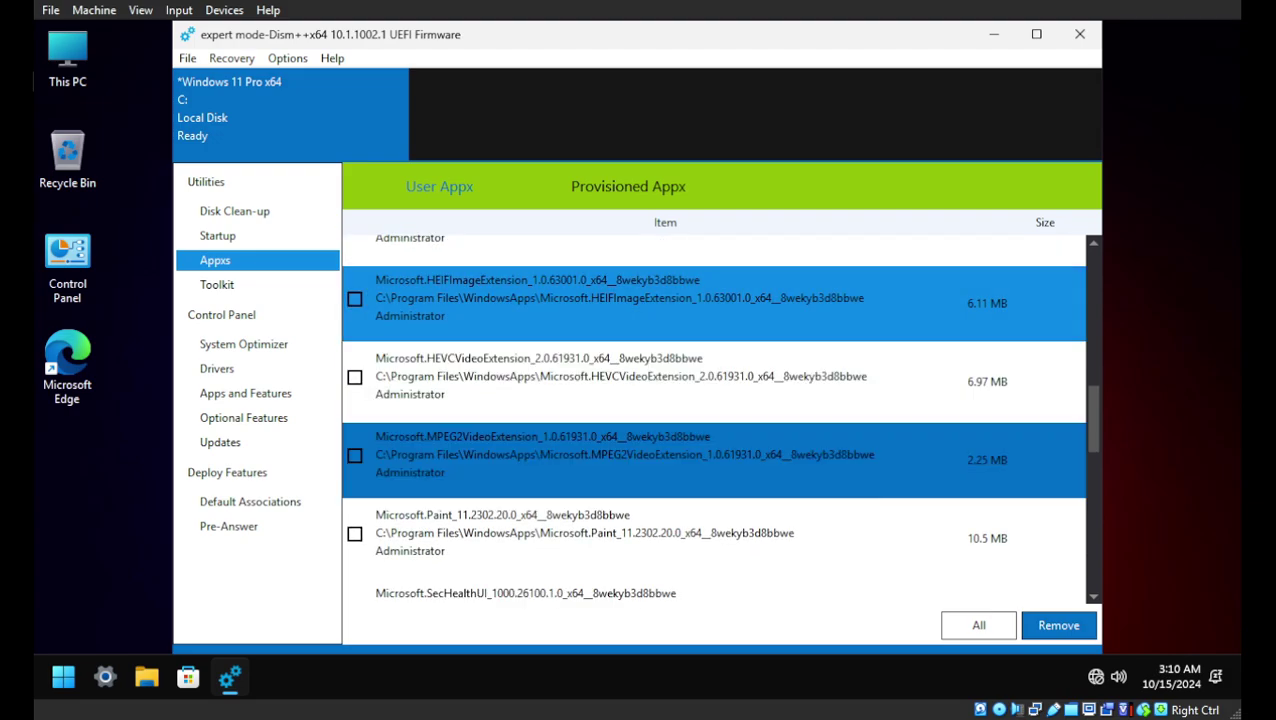
{"action": "scroll", "coordinate": [715, 495], "scroll_direction": "down", "scroll_amount": 5}
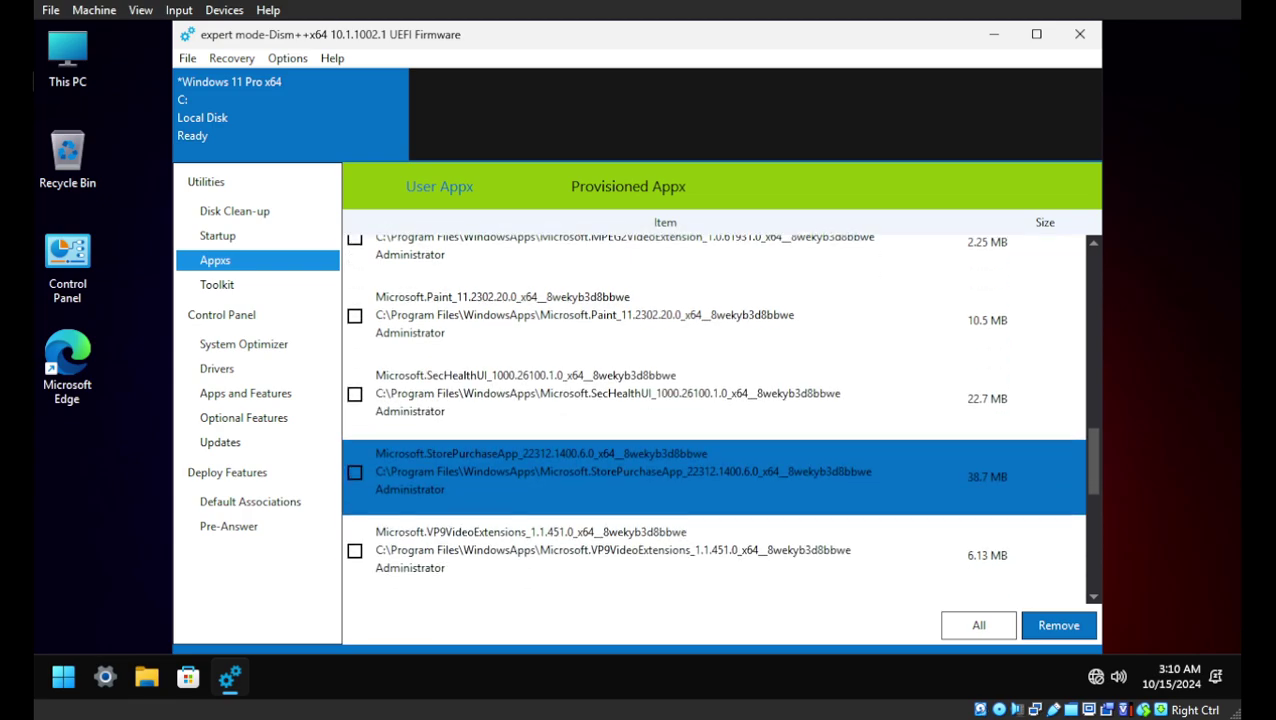
{"action": "scroll", "coordinate": [715, 495], "scroll_direction": "down", "scroll_amount": 4}
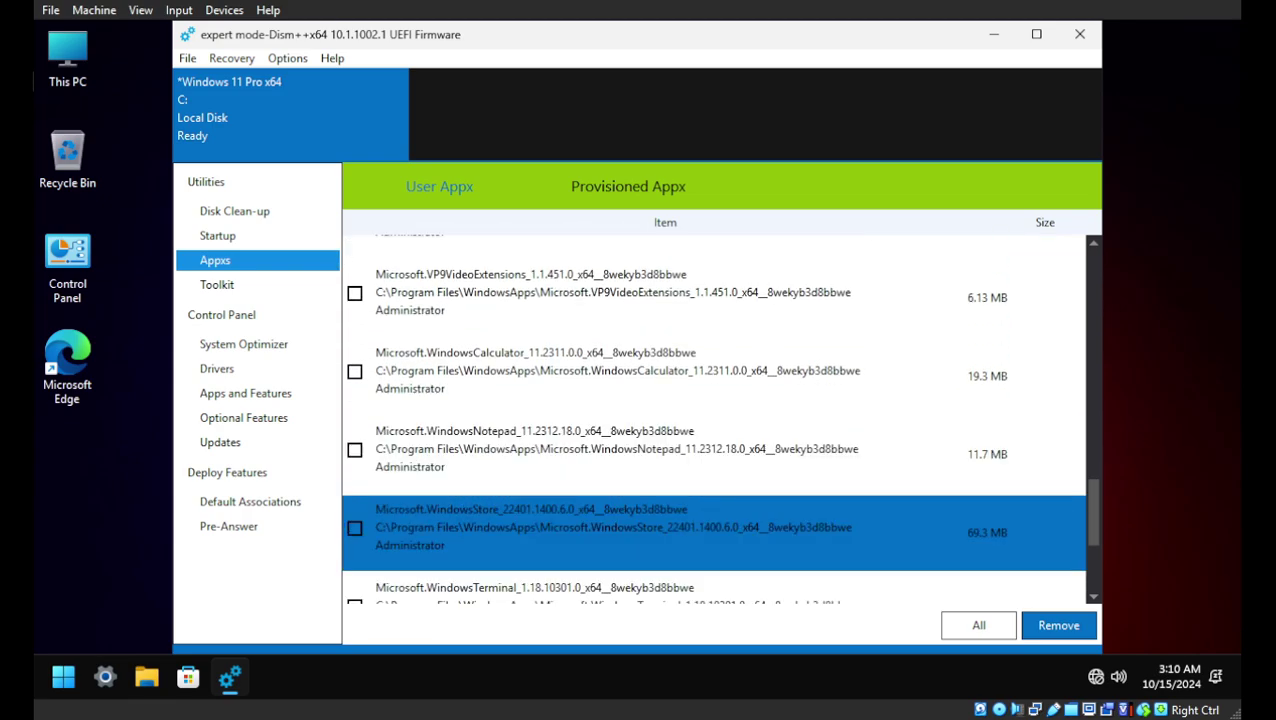
{"action": "scroll", "coordinate": [715, 495], "scroll_direction": "down", "scroll_amount": 1}
{"action": "left_click", "coordinate": [715, 490]}
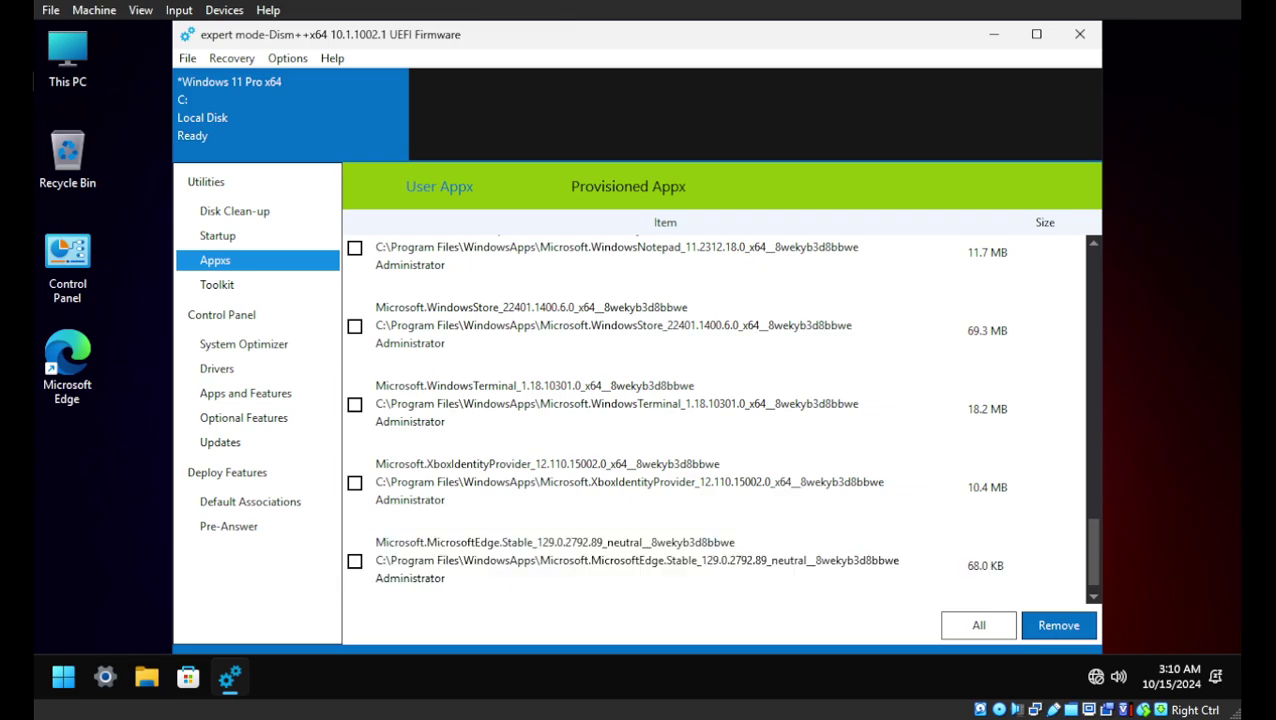
{"action": "left_click", "coordinate": [628, 186]}
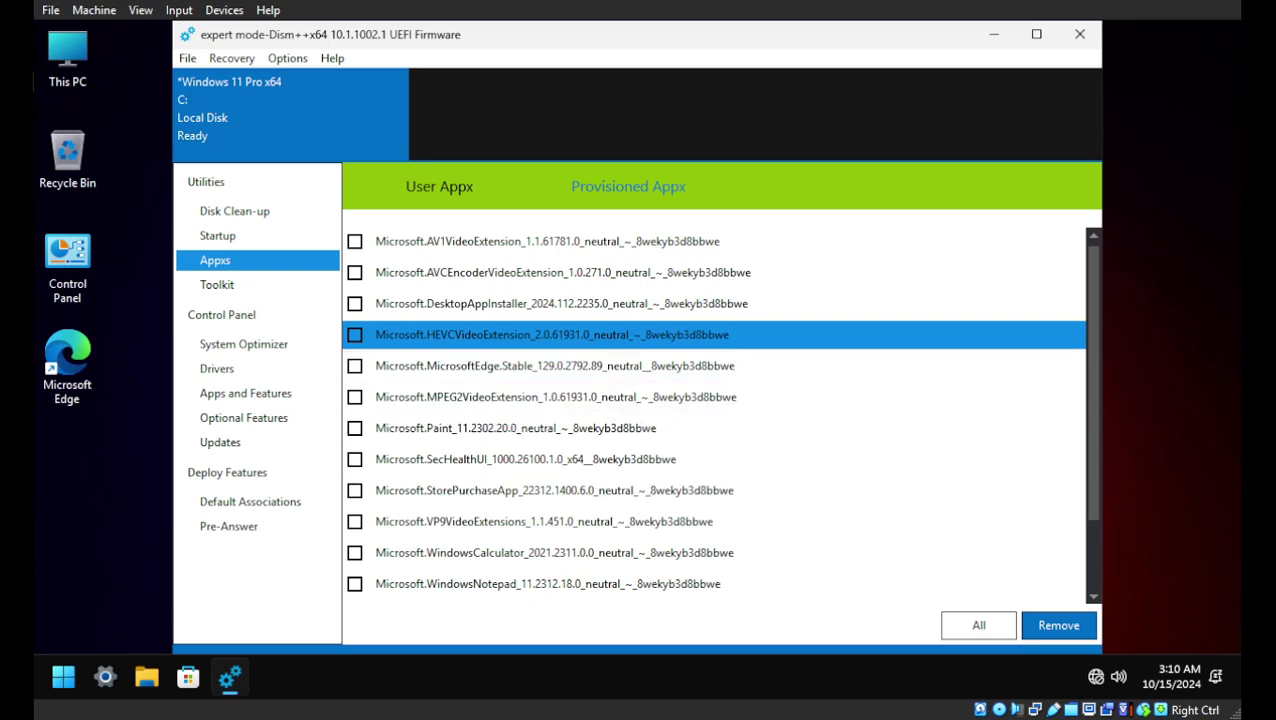
{"action": "scroll", "coordinate": [715, 413], "scroll_direction": "down", "scroll_amount": 3}
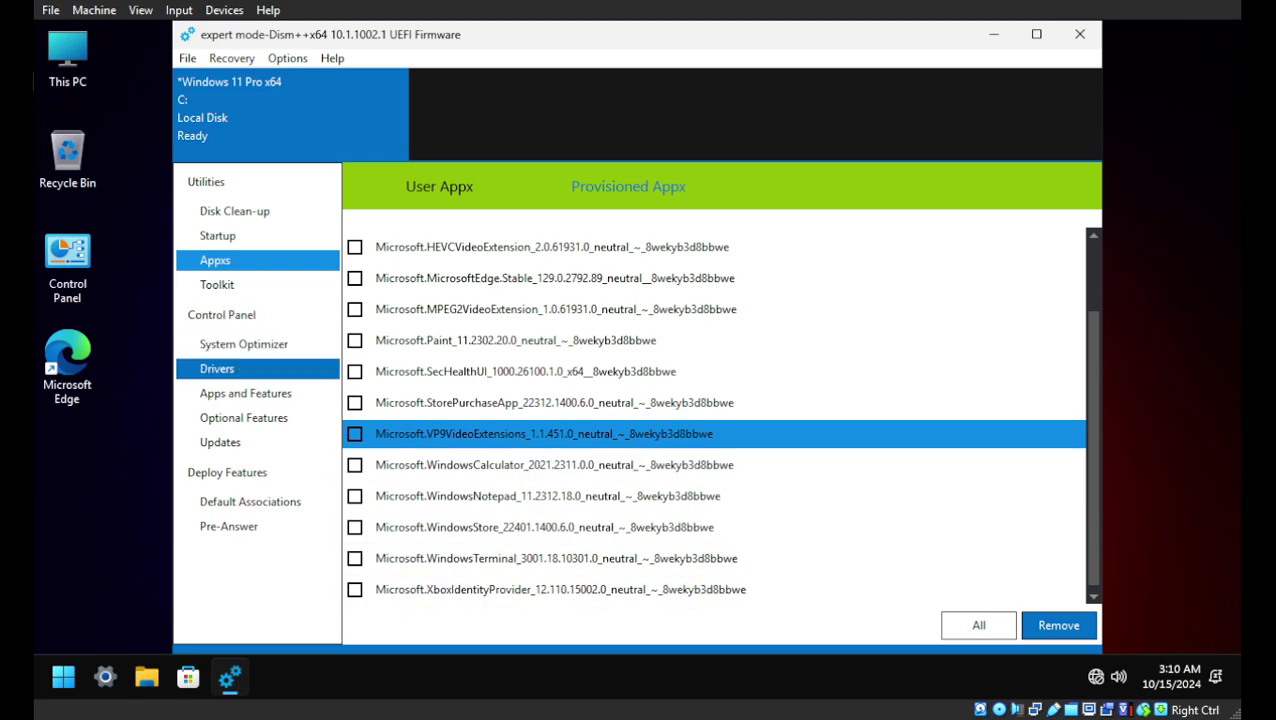
Step: Check the installed applications and the Windows features listed under Apps and Features
{"action": "left_click", "coordinate": [245, 393]}
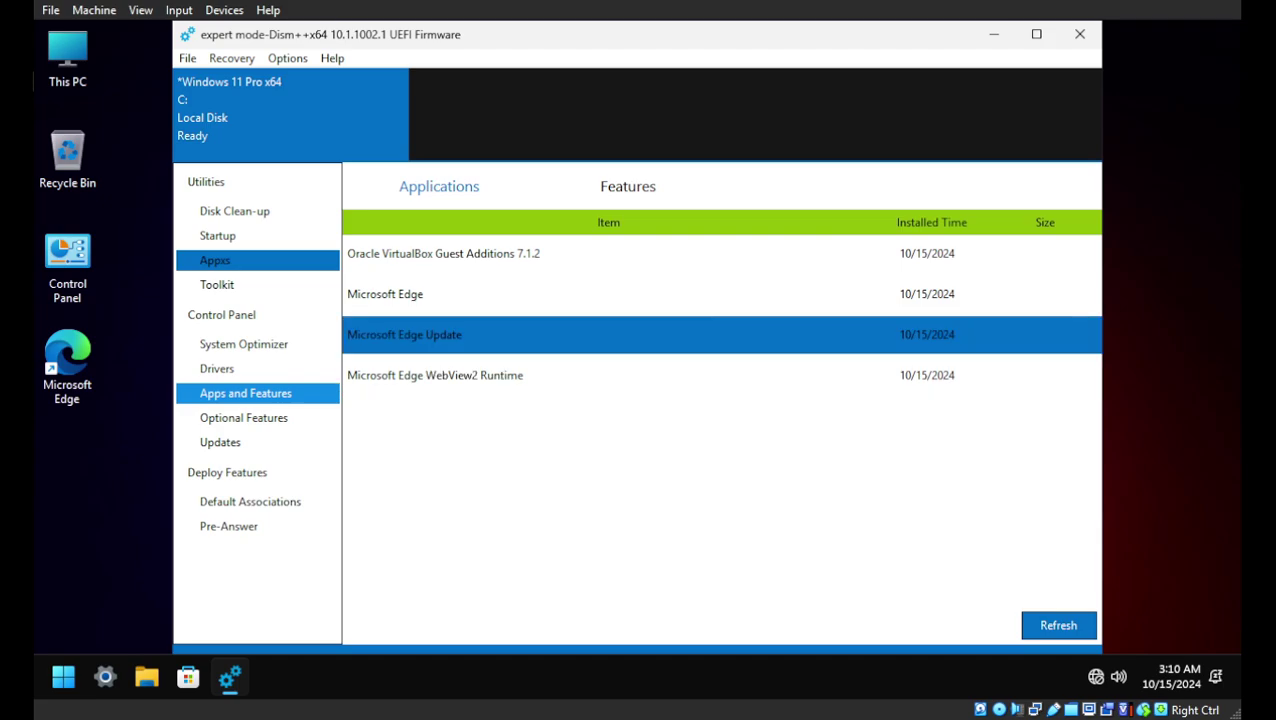
{"action": "left_click", "coordinate": [435, 334]}
{"action": "left_click", "coordinate": [435, 375]}
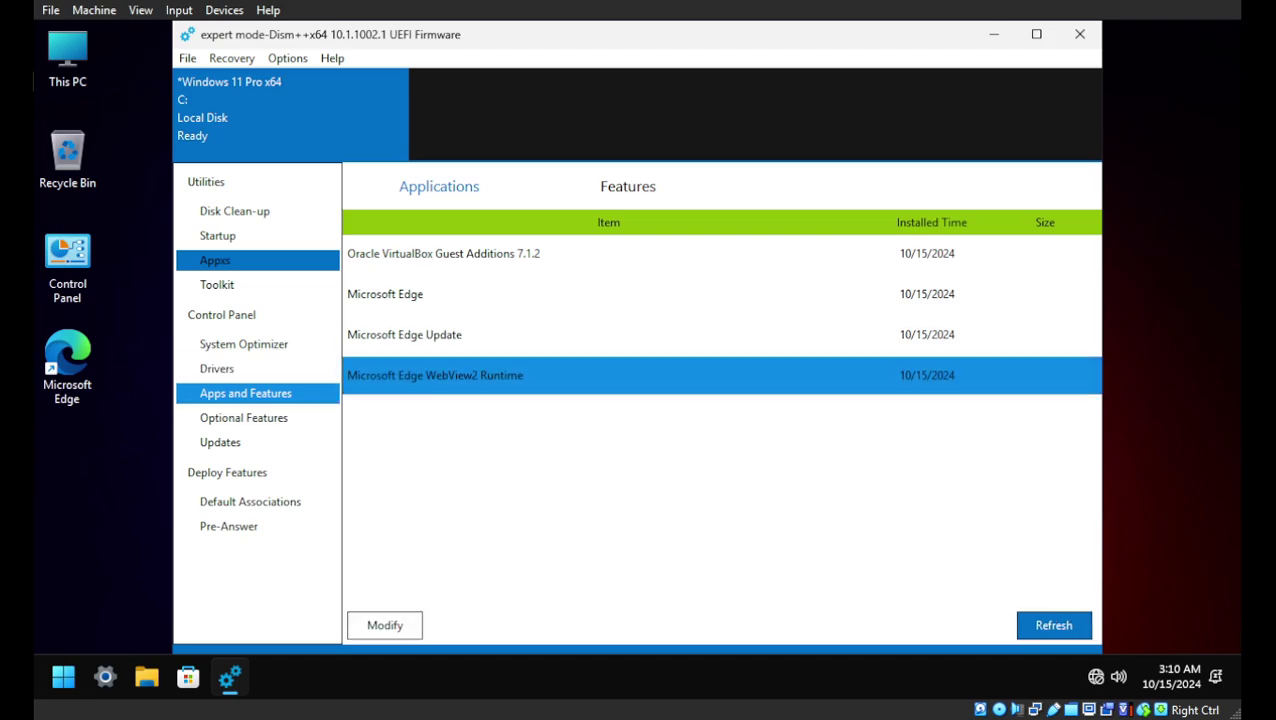
{"action": "left_click", "coordinate": [385, 294]}
{"action": "left_click", "coordinate": [628, 186]}
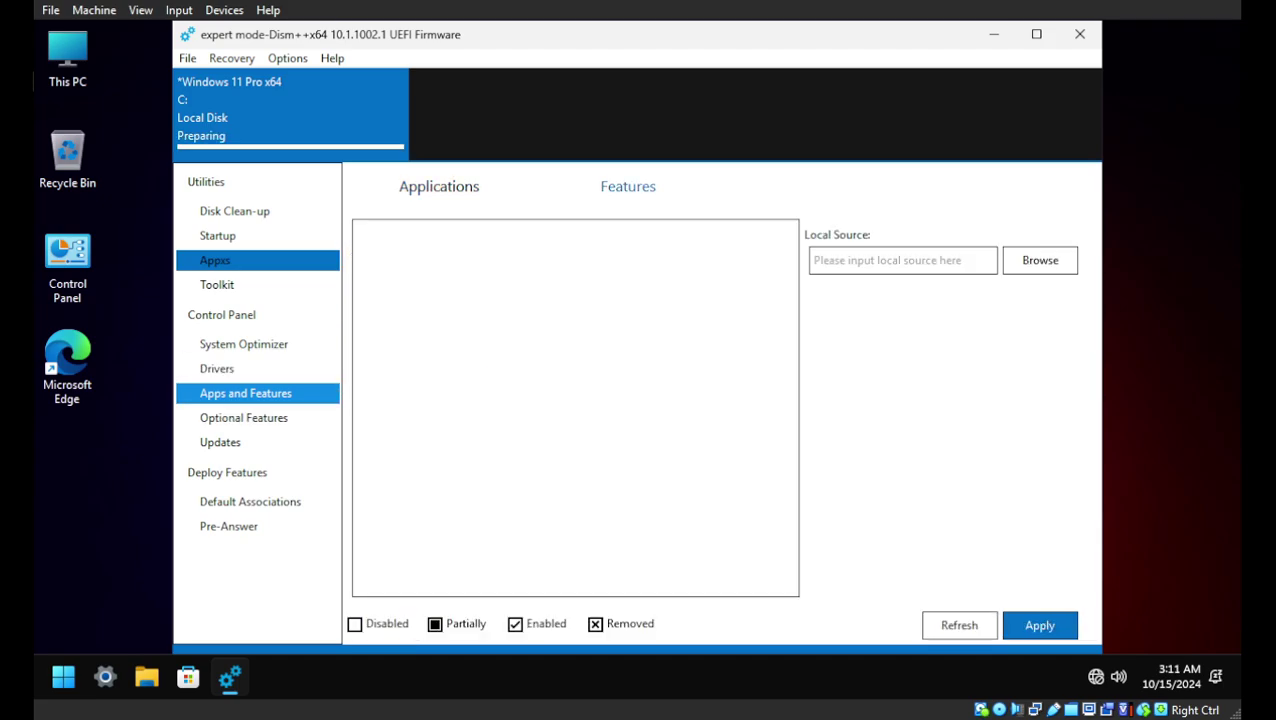
{"action": "left_click", "coordinate": [439, 381]}
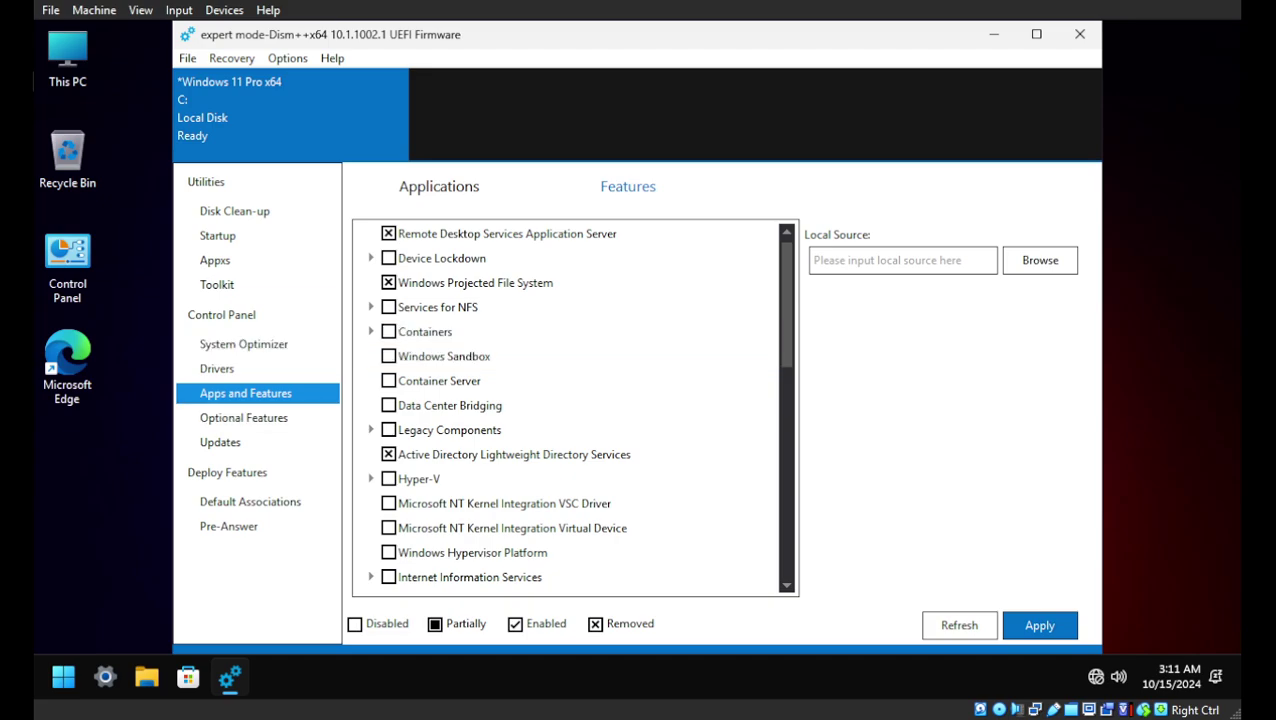
Step: Review the optional features and the update history, and close Dism++
{"action": "left_click", "coordinate": [243, 417]}
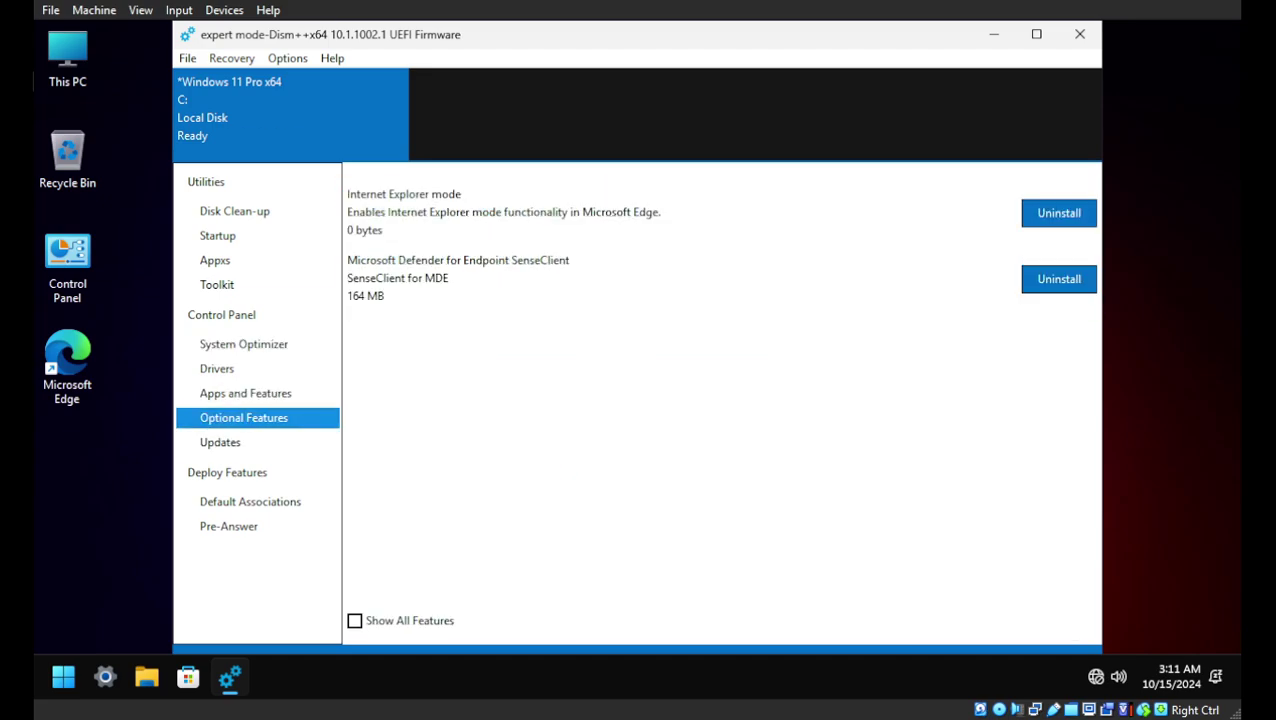
{"action": "left_click", "coordinate": [220, 442]}
{"action": "left_click", "coordinate": [243, 417]}
{"action": "left_click", "coordinate": [220, 442]}
{"action": "left_click", "coordinate": [627, 186]}
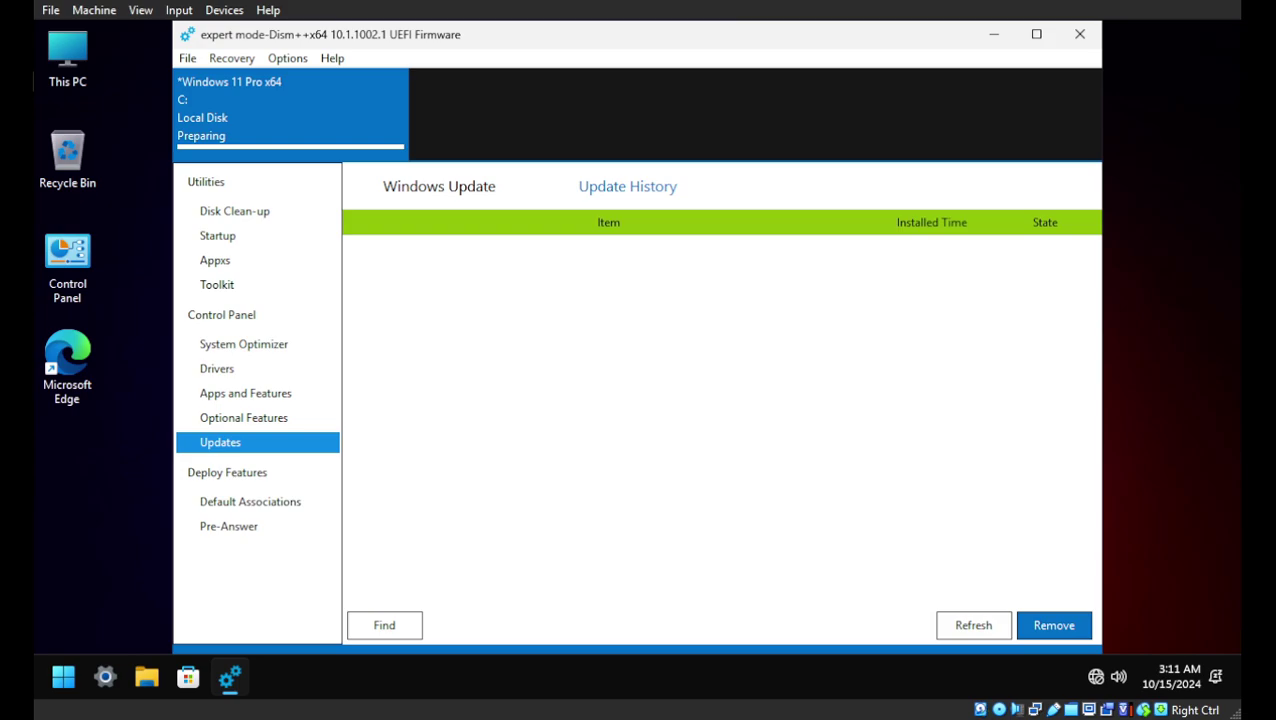
{"action": "left_click", "coordinate": [614, 405]}
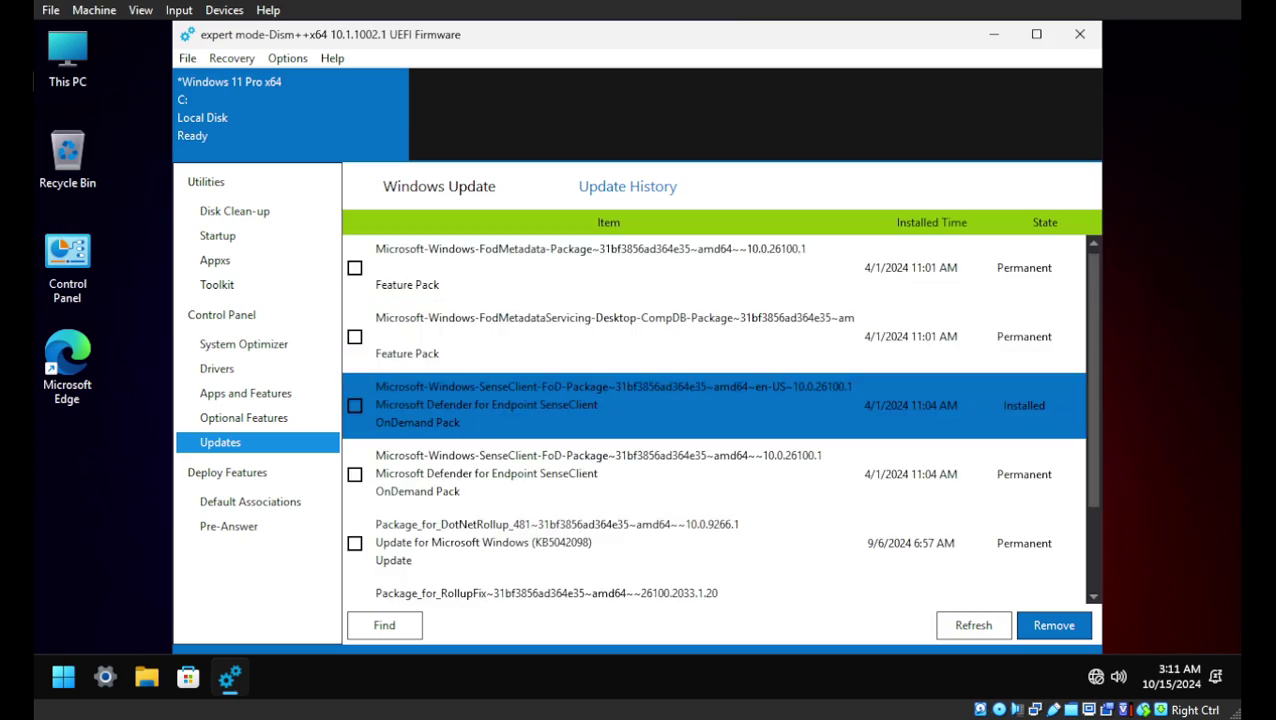
{"action": "key", "text": "Down"}
{"action": "key", "text": "Down"}
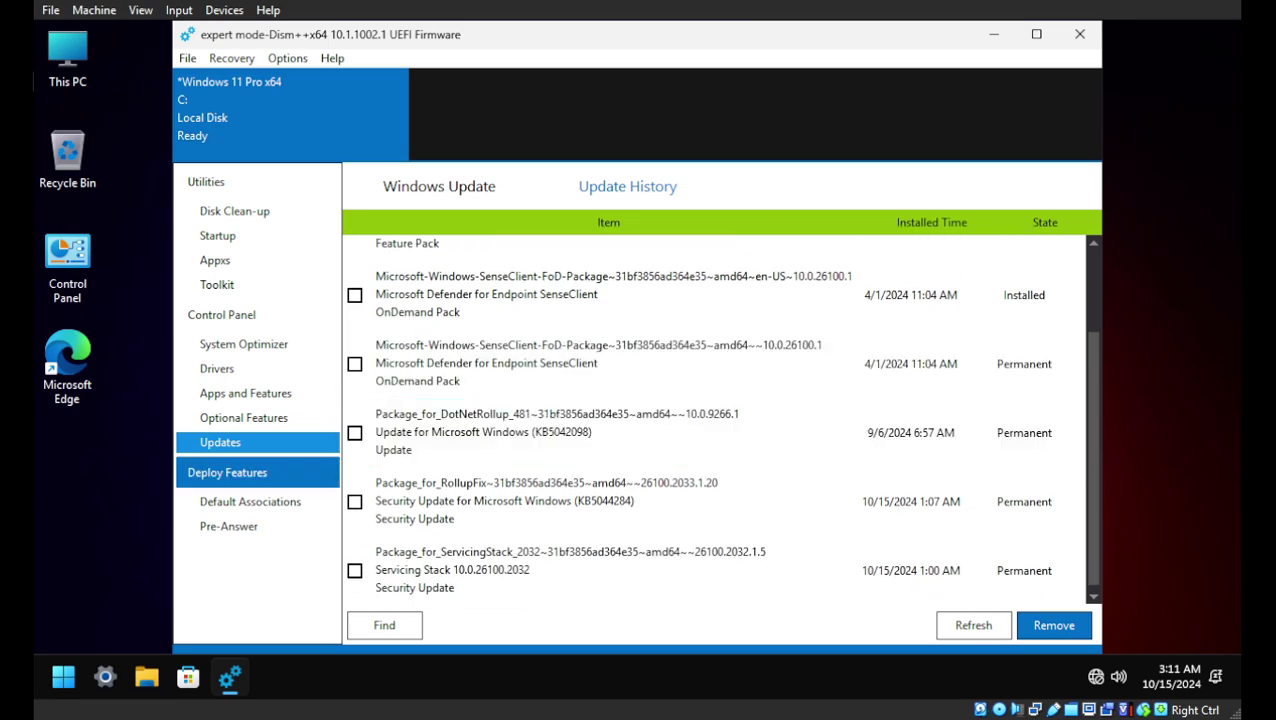
{"action": "left_click", "coordinate": [1080, 34]}
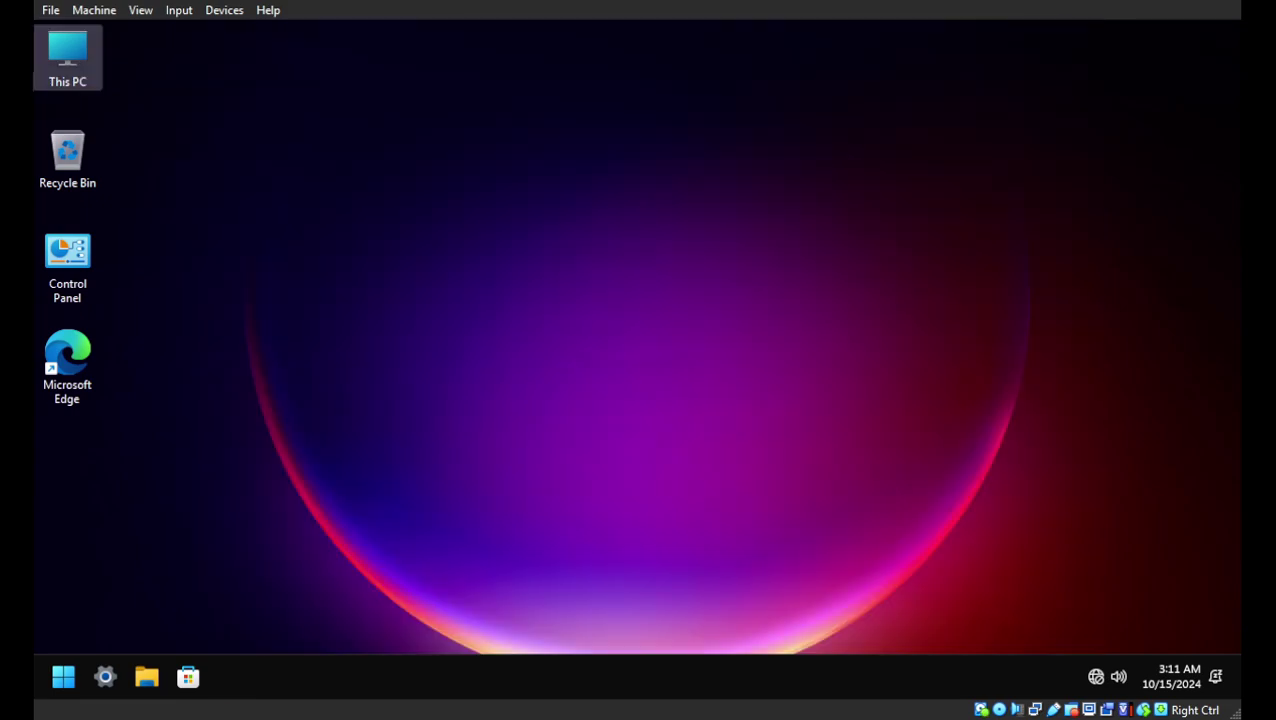
Step: Refresh the desktop twice
{"action": "right_click", "coordinate": [550, 150]}
{"action": "left_click", "coordinate": [601, 203]}
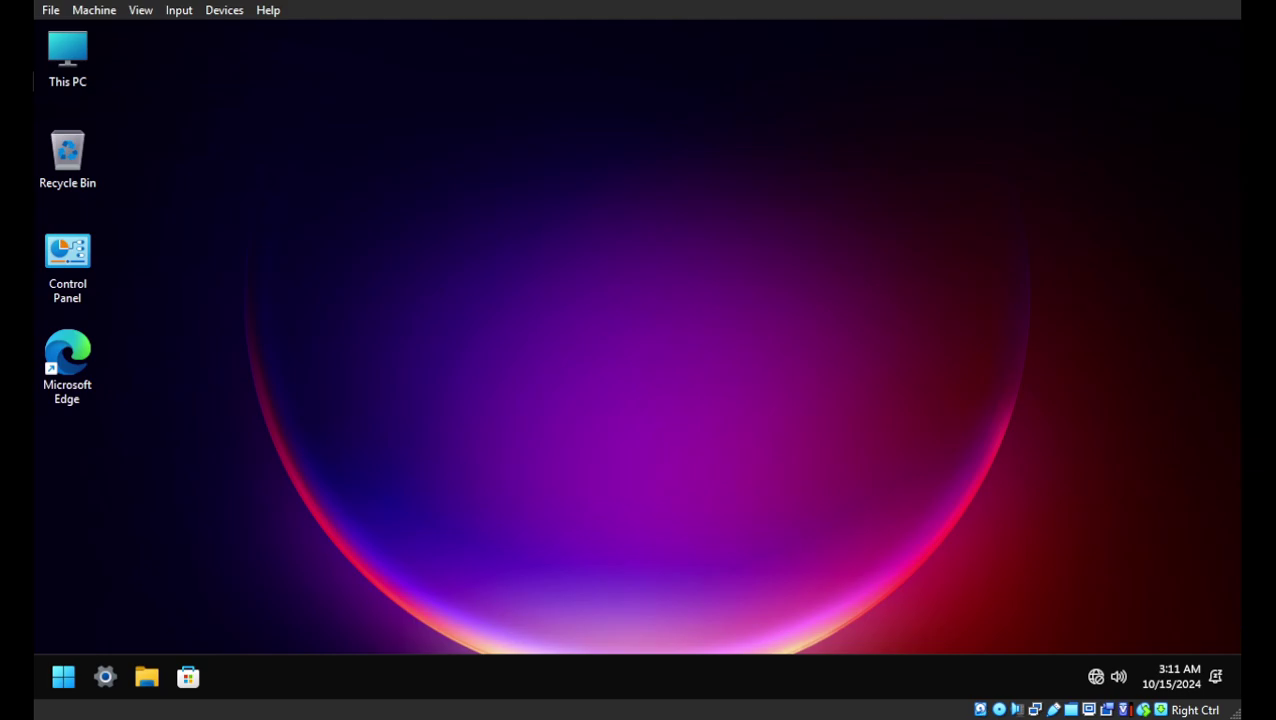
{"action": "right_click", "coordinate": [618, 88]}
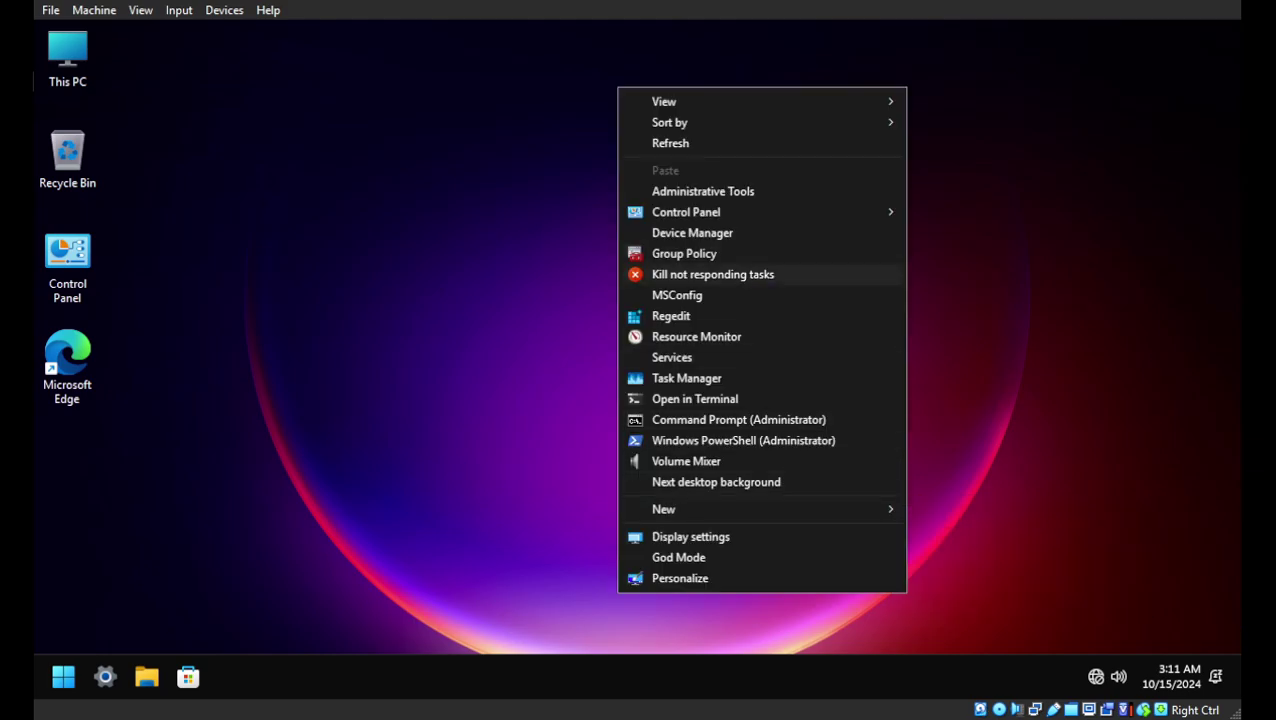
{"action": "left_click", "coordinate": [670, 143]}
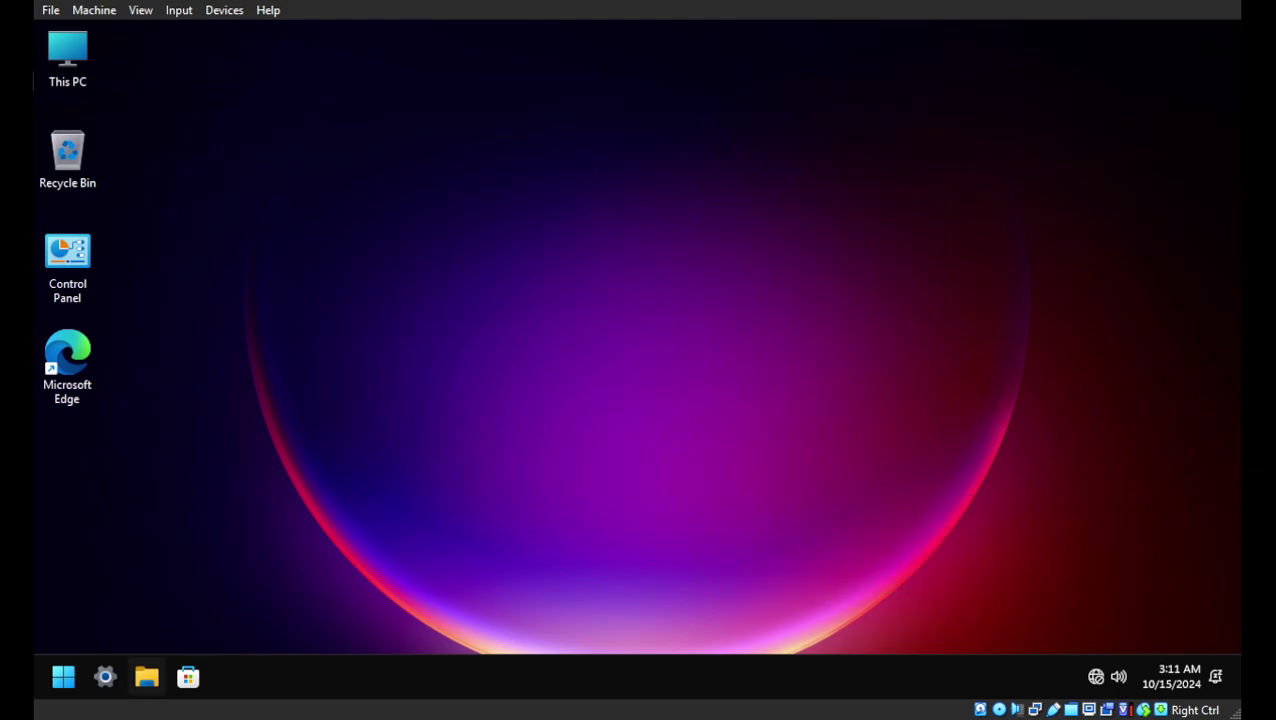
Step: Look through the Start menu's list of all apps and open Settings from it
{"action": "left_click", "coordinate": [63, 677]}
{"action": "left_click", "coordinate": [550, 173]}
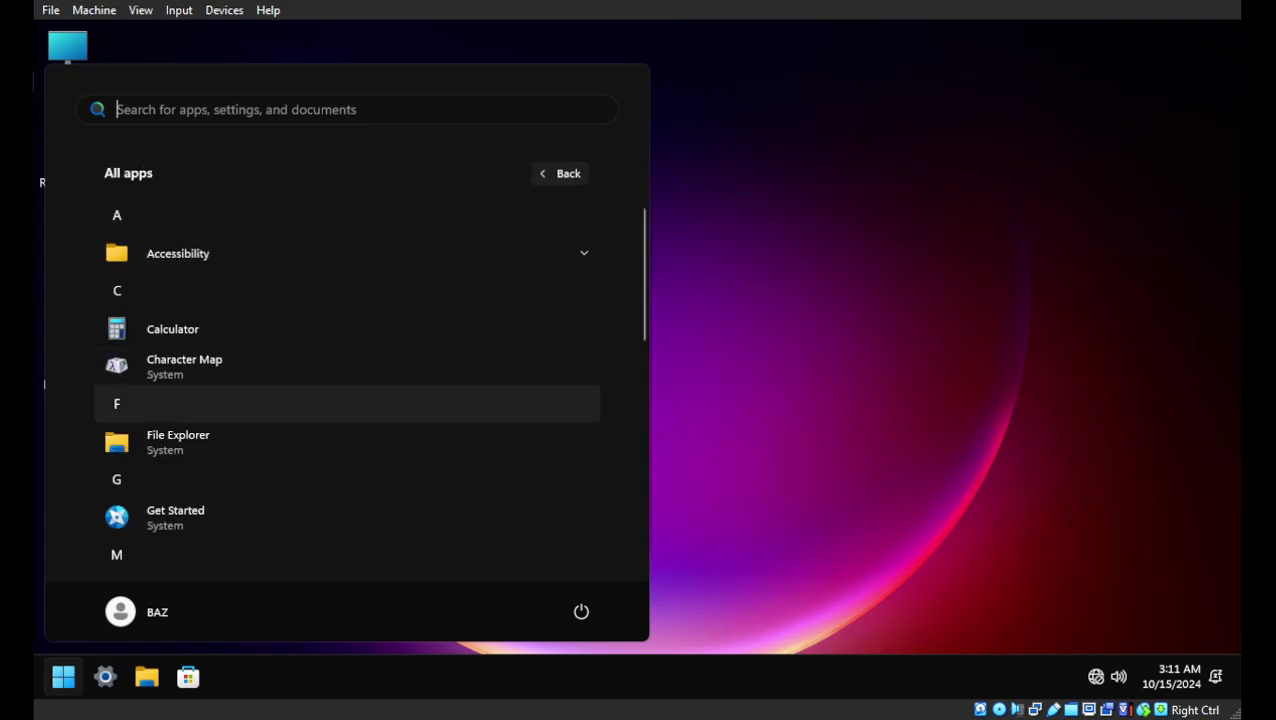
{"action": "scroll", "coordinate": [350, 305], "scroll_direction": "down", "scroll_amount": 10}
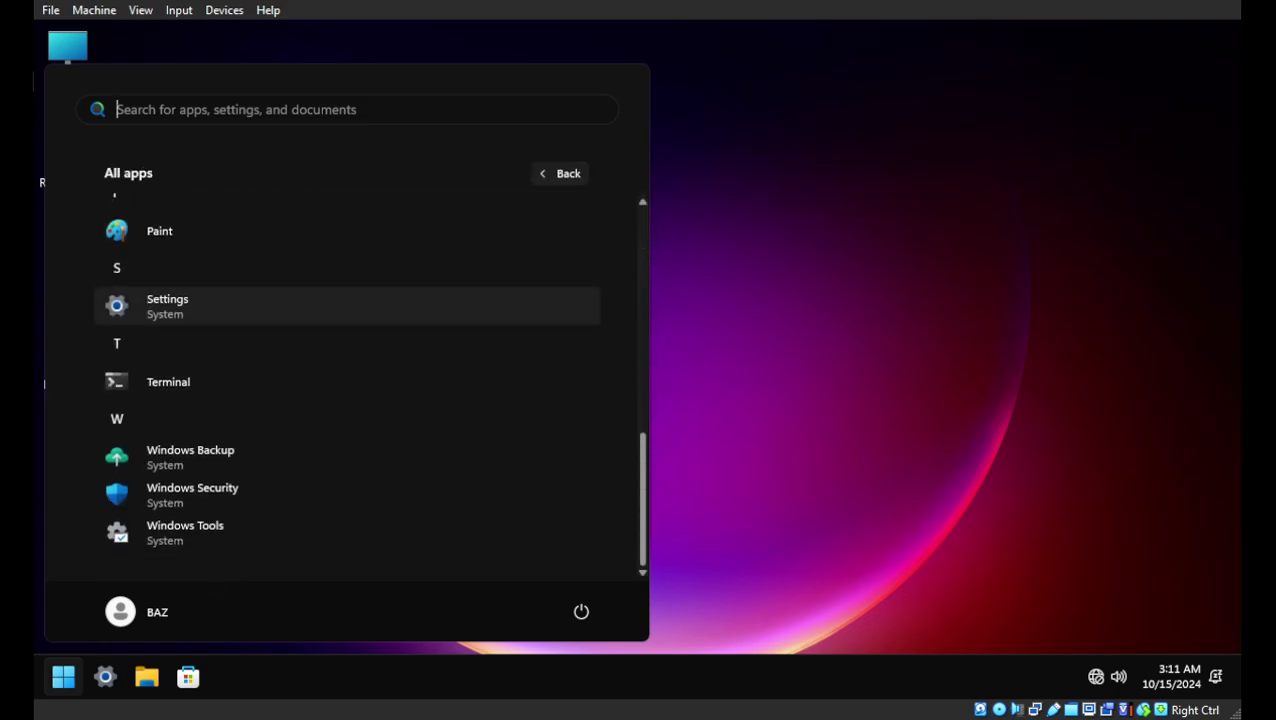
{"action": "left_click", "coordinate": [350, 305]}
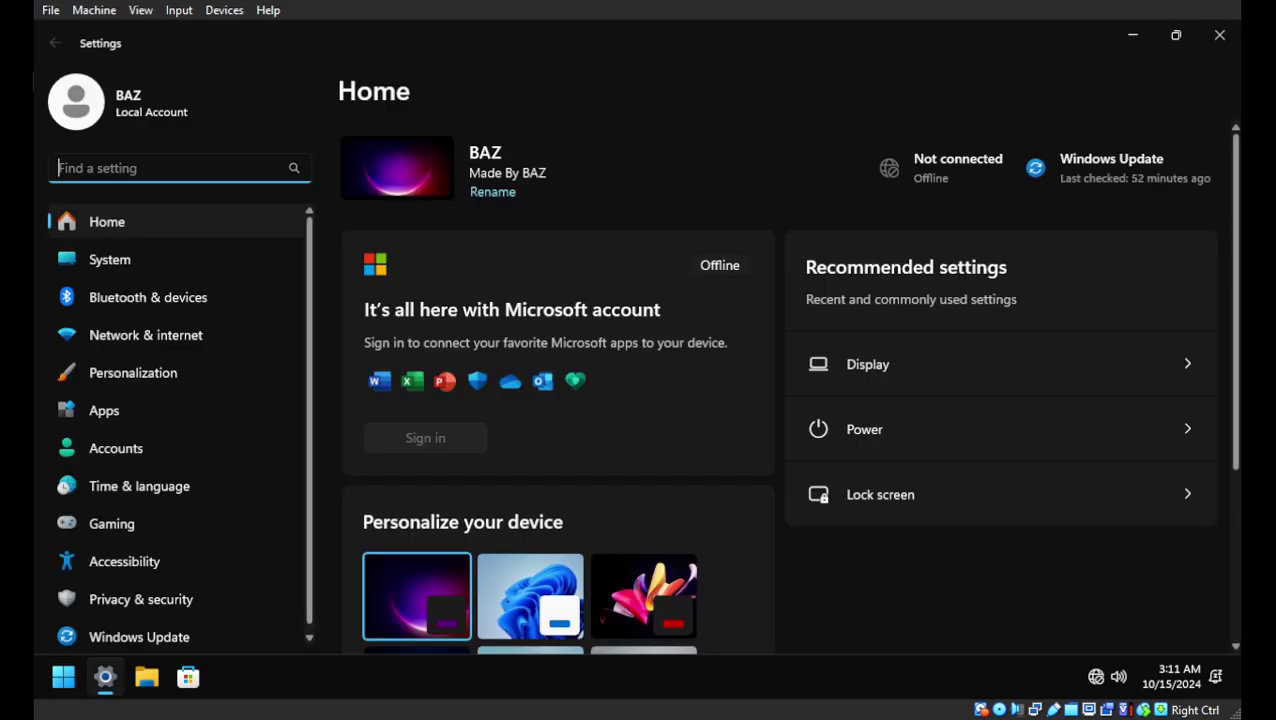
Step: Resume the paused Windows updates, and pause them again for 1 week
{"action": "left_click", "coordinate": [1115, 167]}
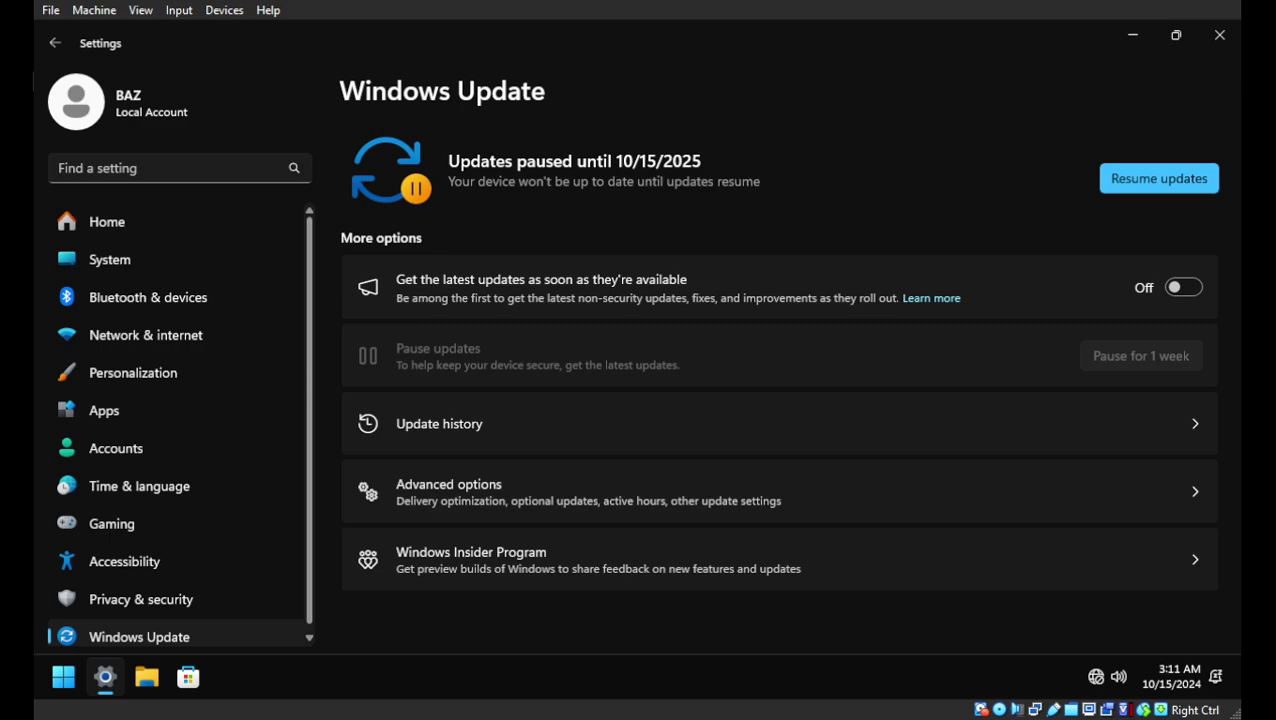
{"action": "left_click", "coordinate": [1112, 176]}
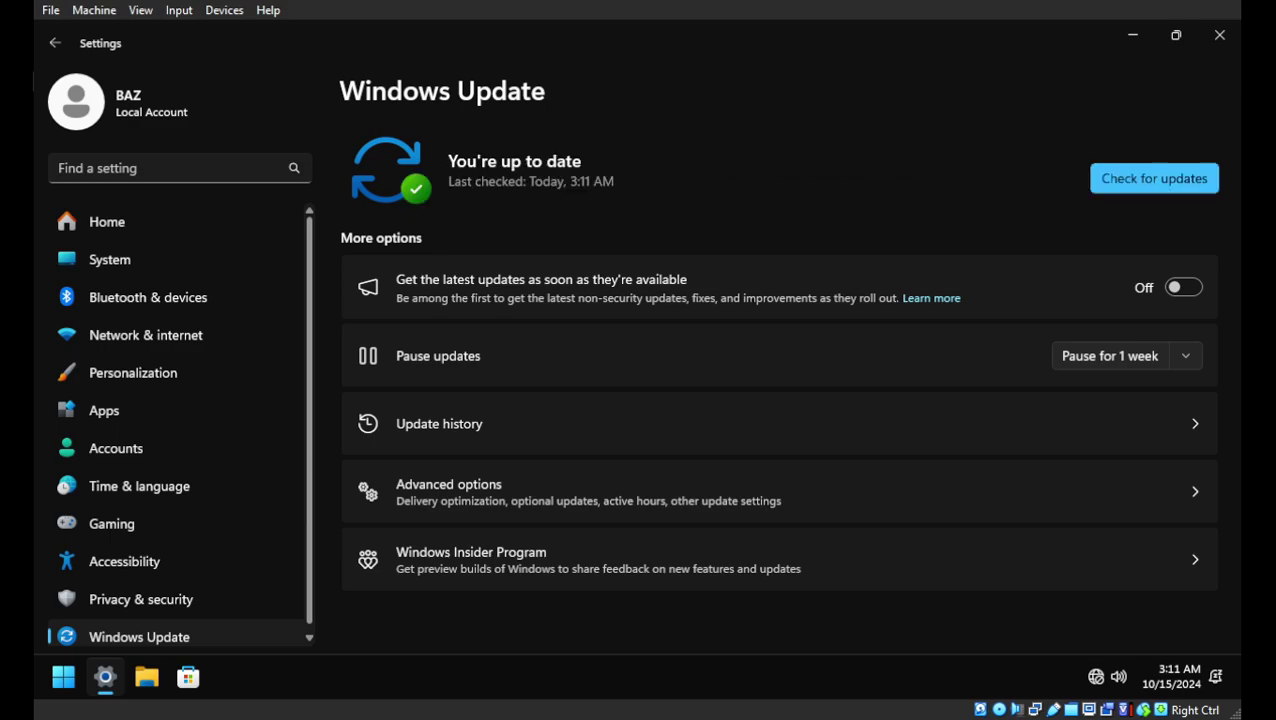
{"action": "left_click", "coordinate": [1110, 356]}
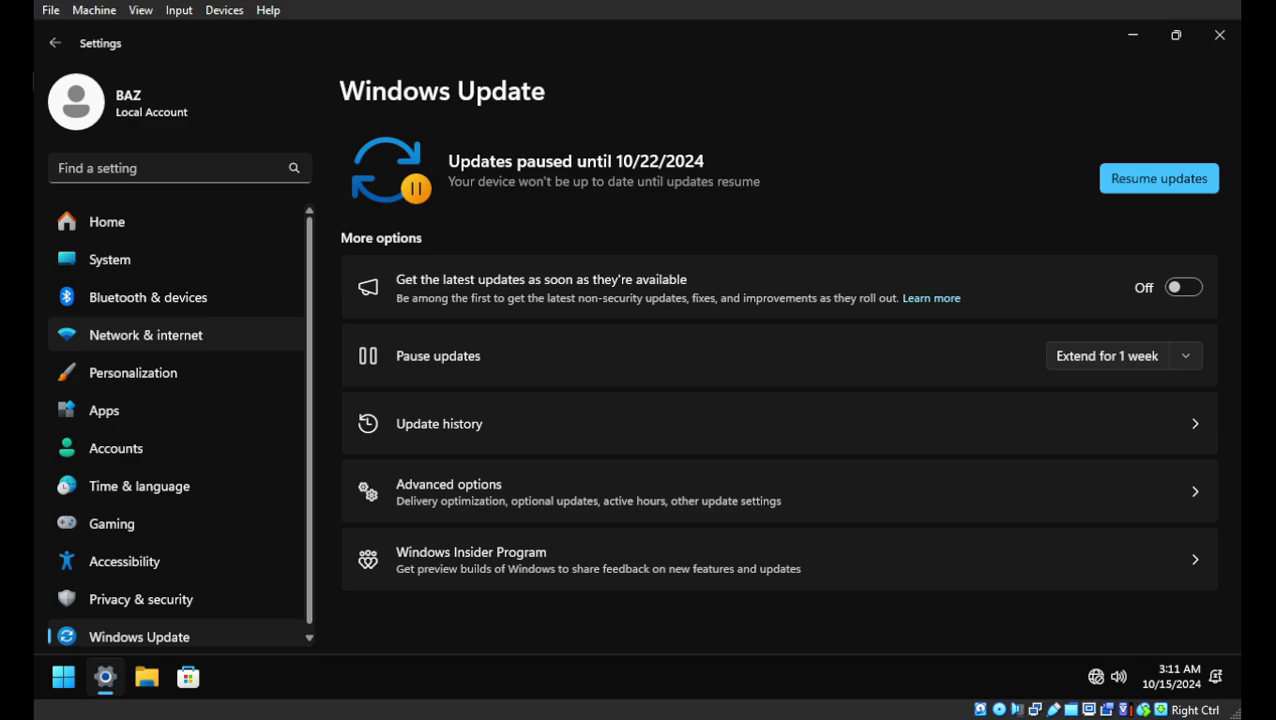
Step: Look over the Bluetooth & devices, Network & internet and Personalization settings
{"action": "left_click", "coordinate": [147, 297]}
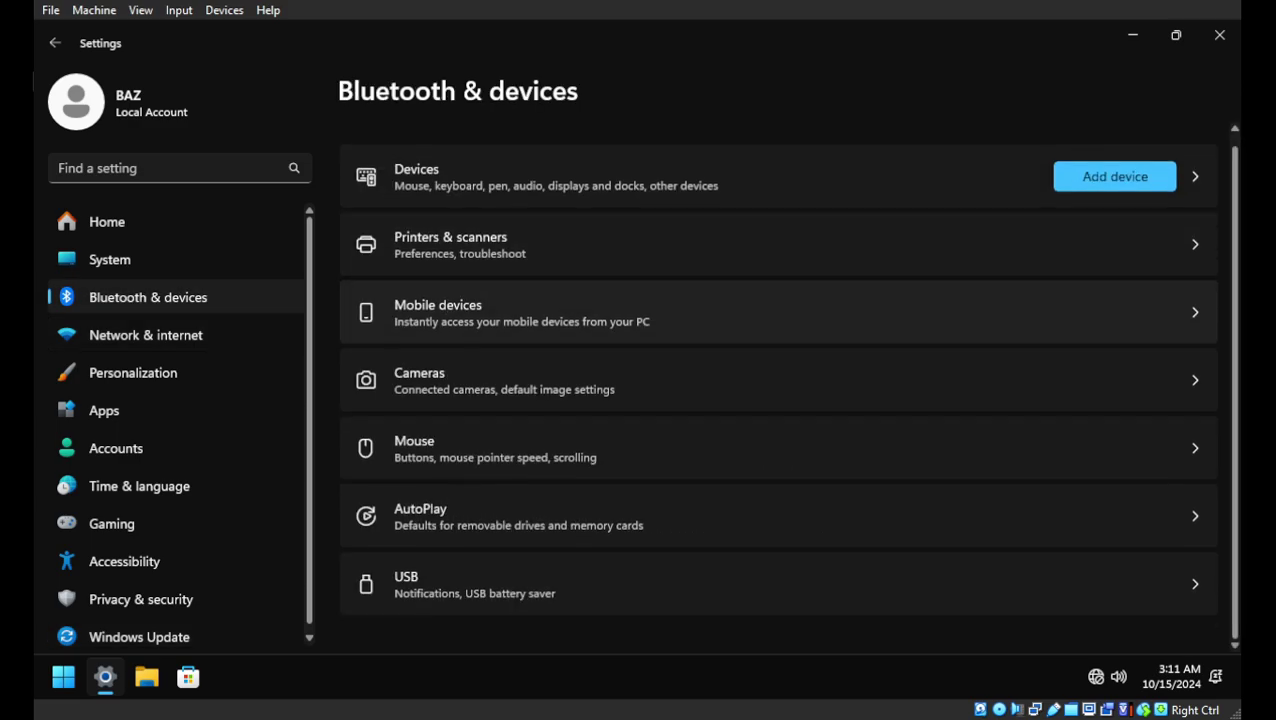
{"action": "left_click", "coordinate": [146, 335]}
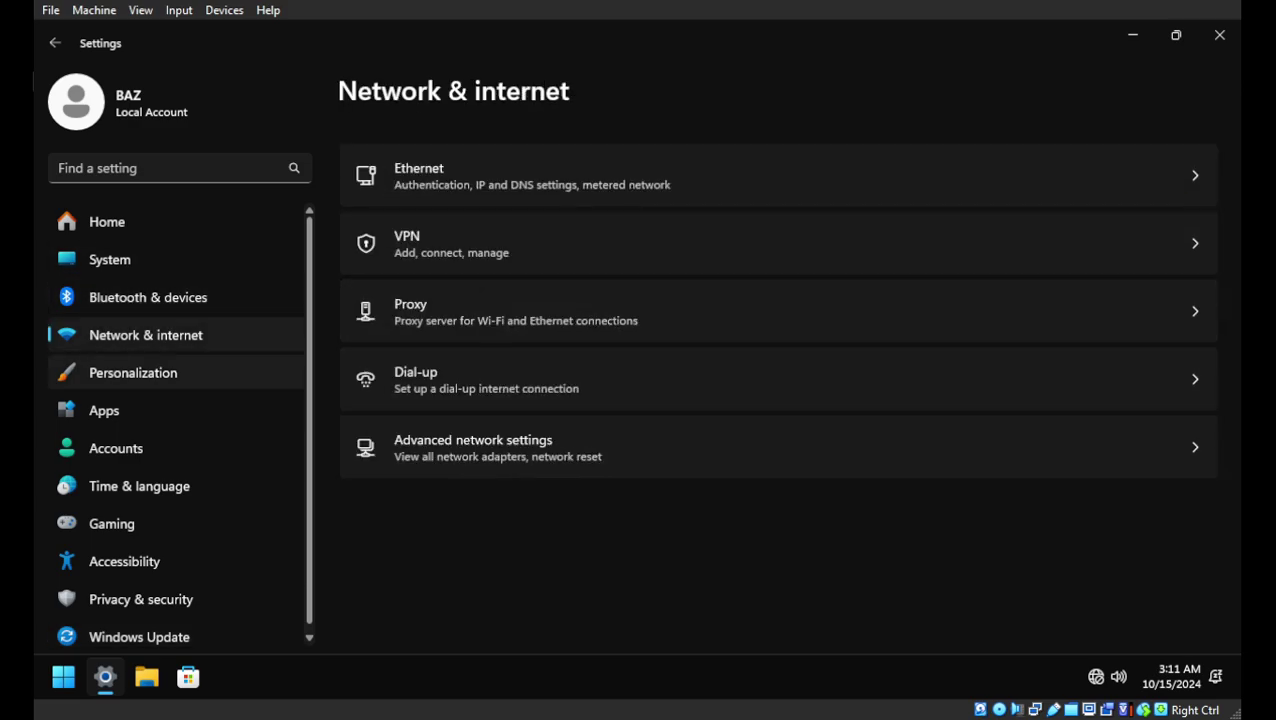
{"action": "left_click", "coordinate": [133, 372]}
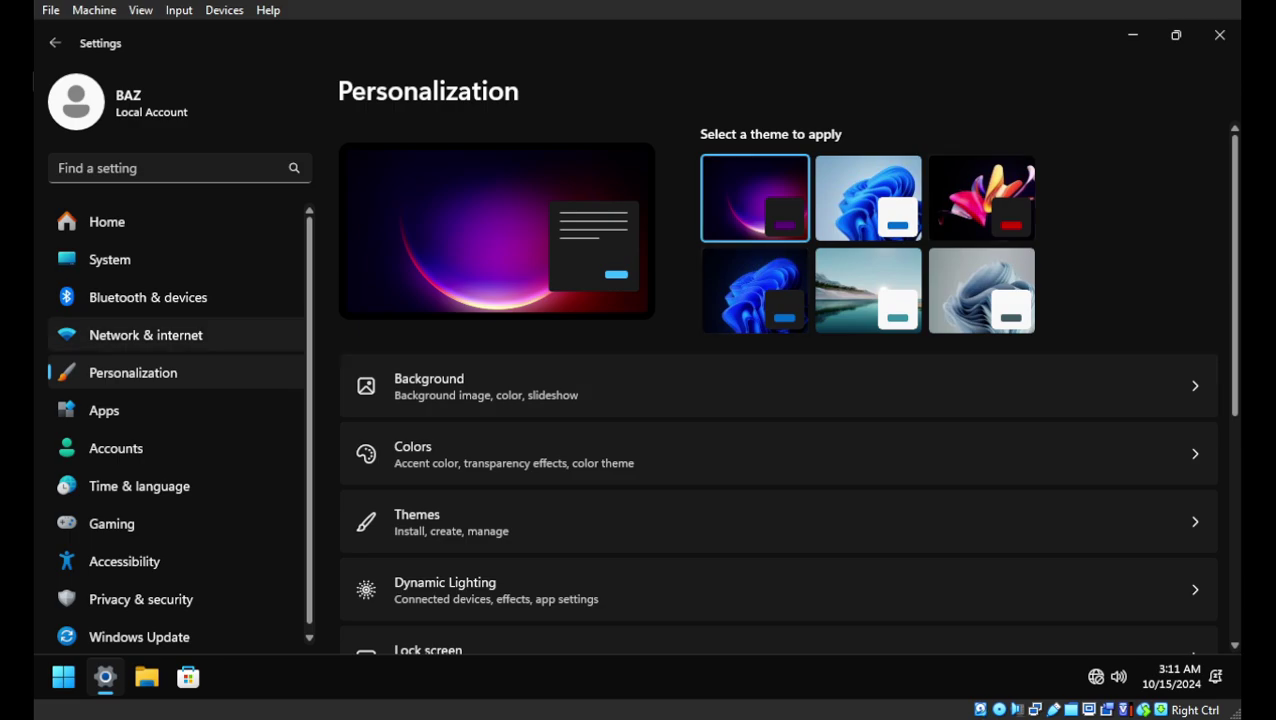
Step: Examine the Ethernet connection's properties, including its gateway and DNS server details, and close Settings
{"action": "left_click", "coordinate": [146, 335]}
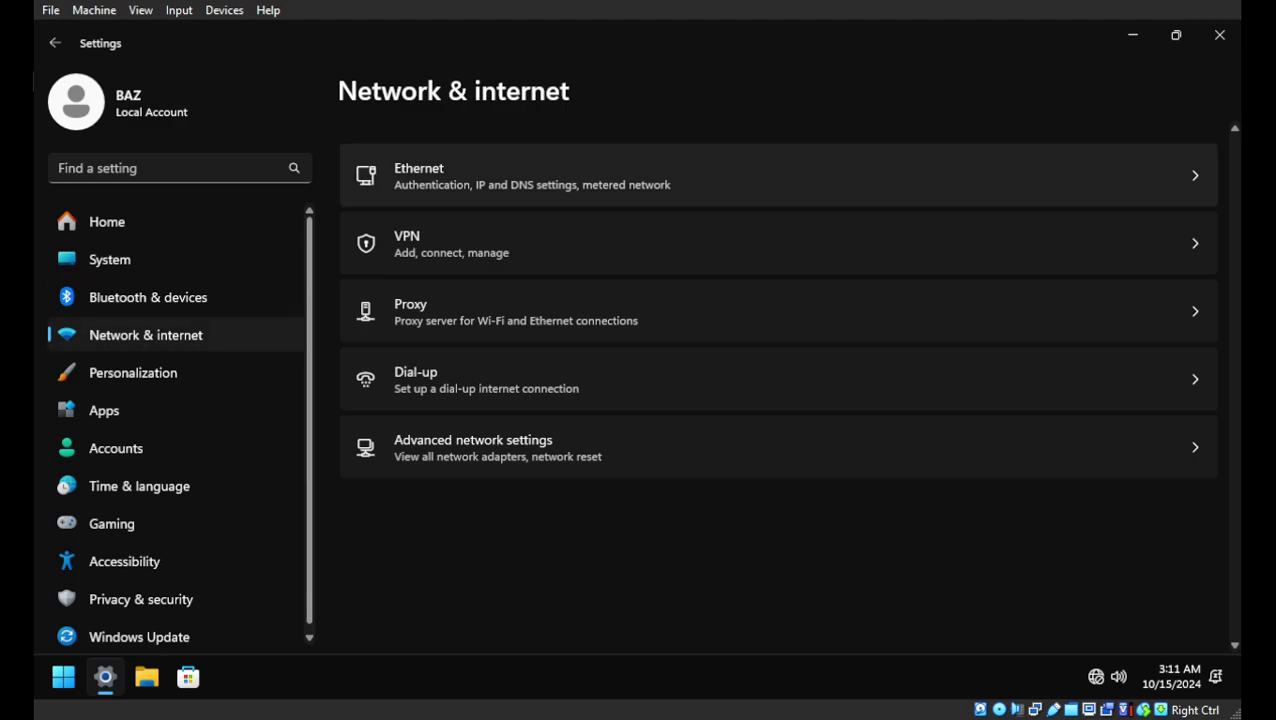
{"action": "left_click", "coordinate": [530, 175]}
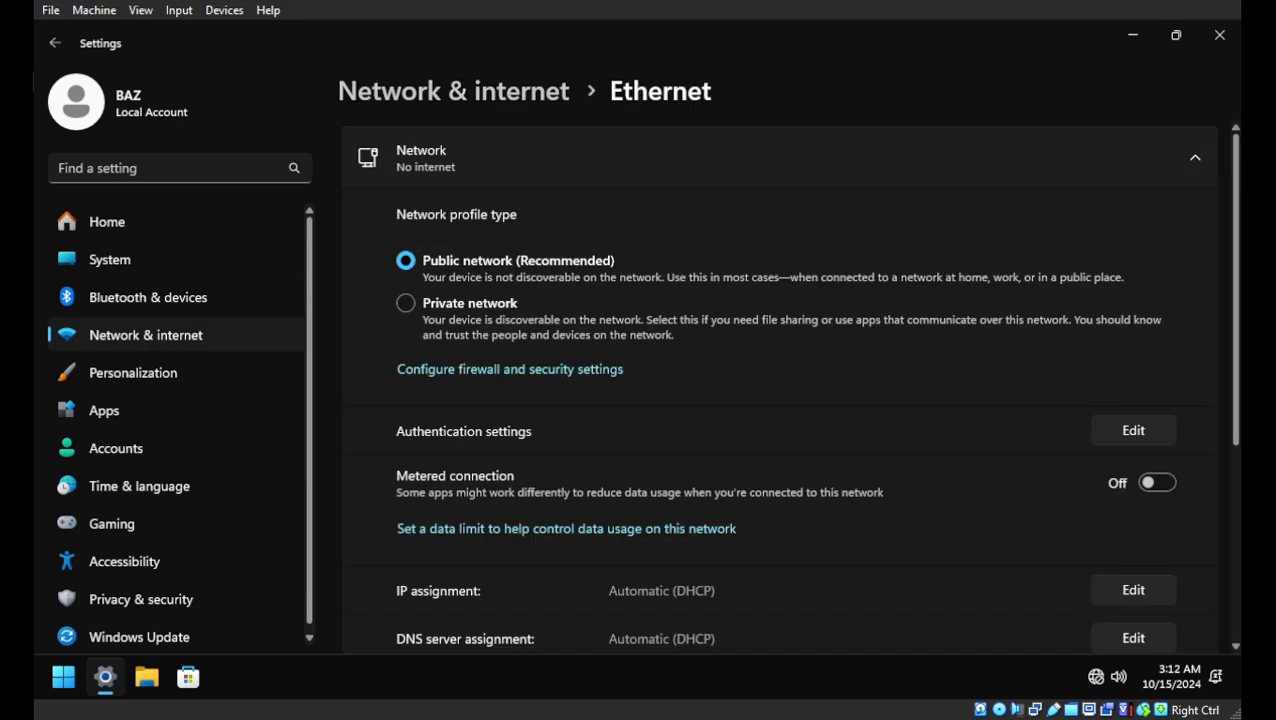
{"action": "scroll", "coordinate": [780, 390], "scroll_direction": "down", "scroll_amount": 5}
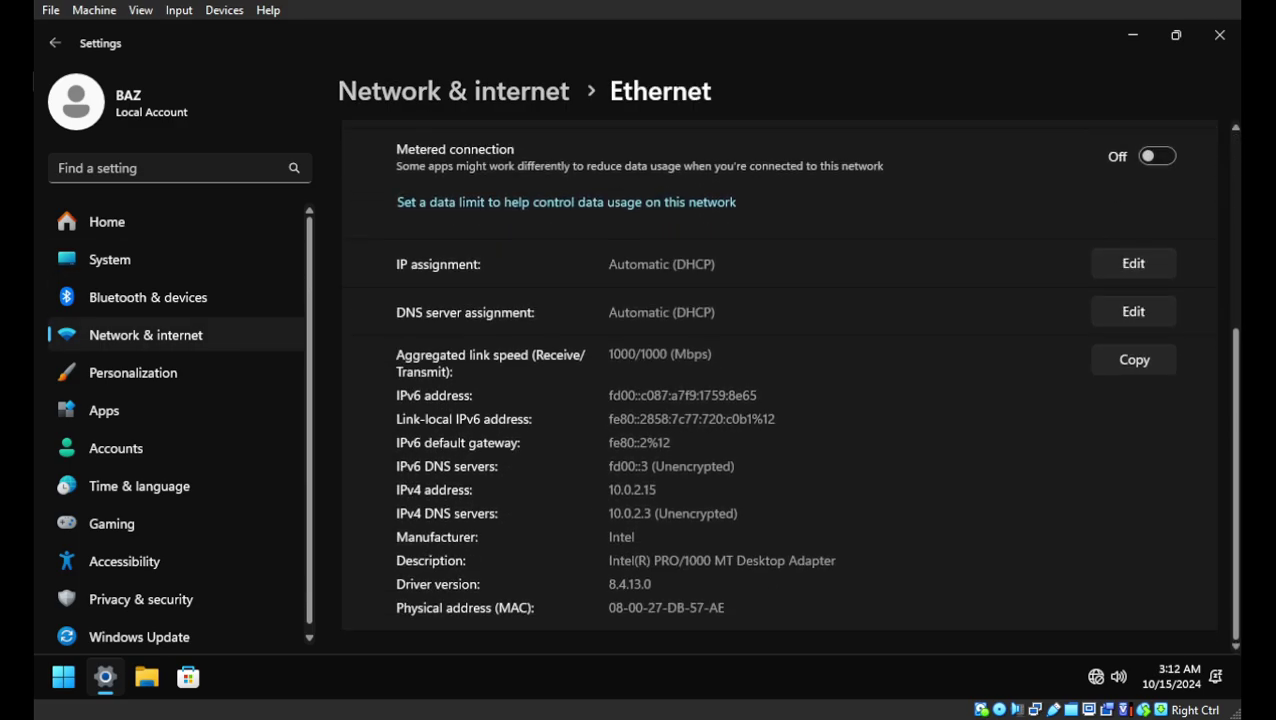
{"action": "left_click_drag", "start_coordinate": [621, 442], "coordinate": [670, 442]}
{"action": "left_click_drag", "start_coordinate": [697, 513], "coordinate": [738, 513]}
{"action": "left_click", "coordinate": [1219, 35]}
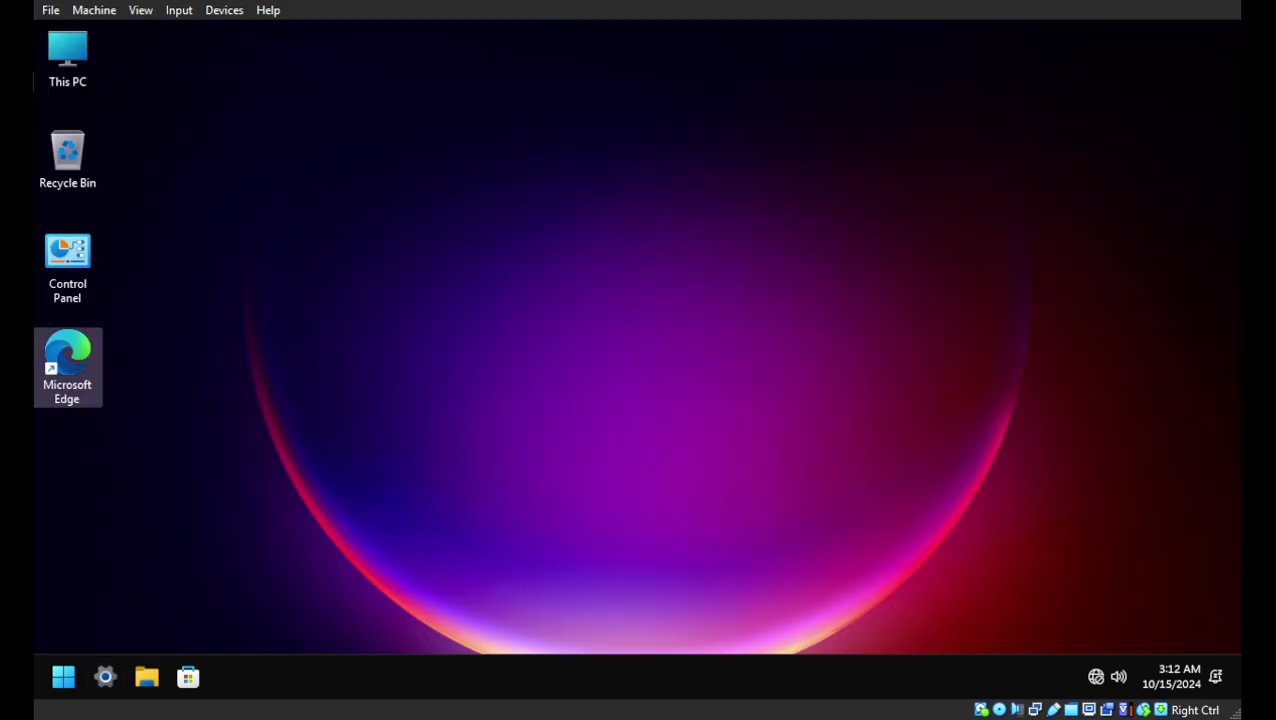
Step: Launch Microsoft Edge, load google.com and dismiss its cookie consent notice
{"action": "double_click", "coordinate": [67, 362]}
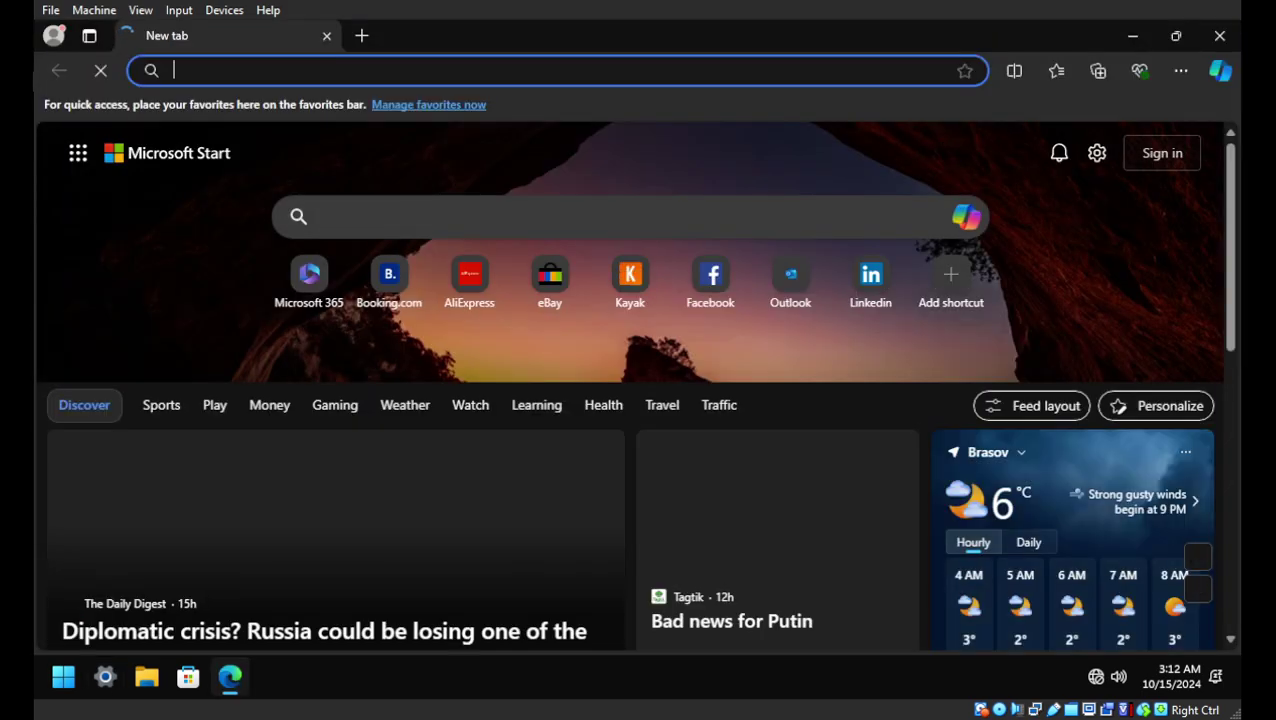
{"action": "scroll", "coordinate": [928, 385], "scroll_direction": "down", "scroll_amount": 6}
{"action": "scroll", "coordinate": [928, 385], "scroll_direction": "up", "scroll_amount": 6}
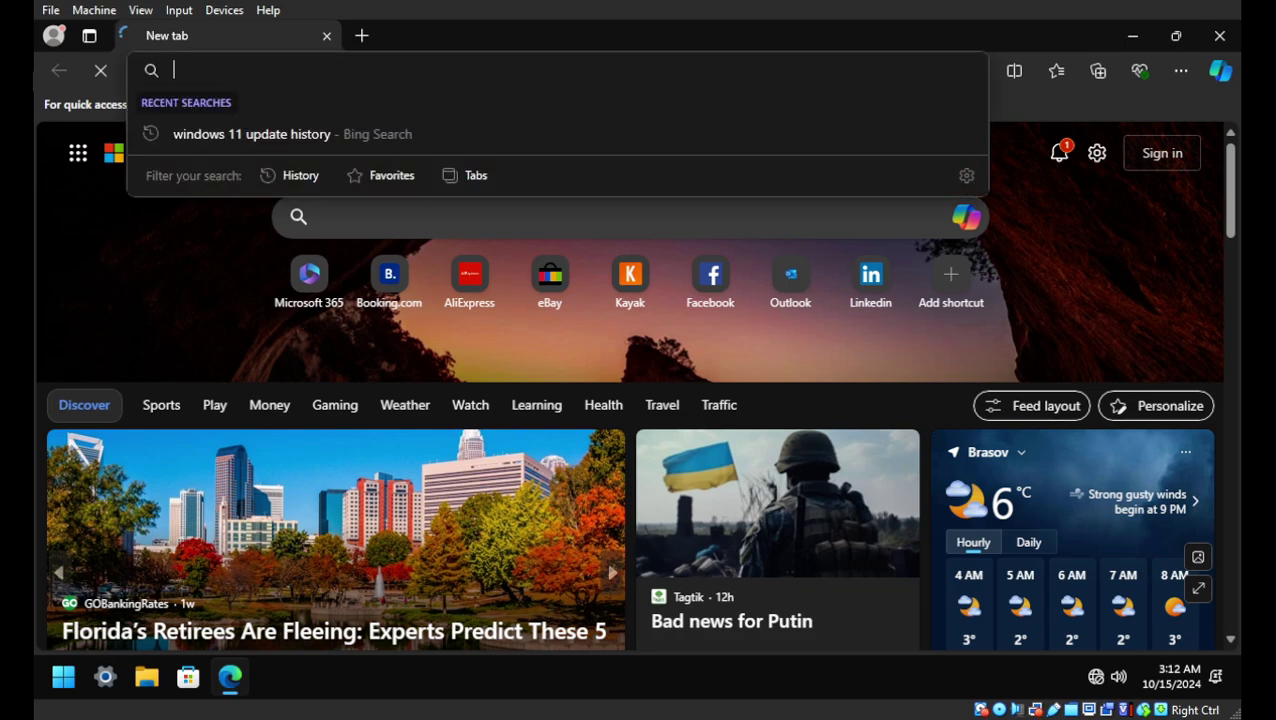
{"action": "type", "text": "goo"}
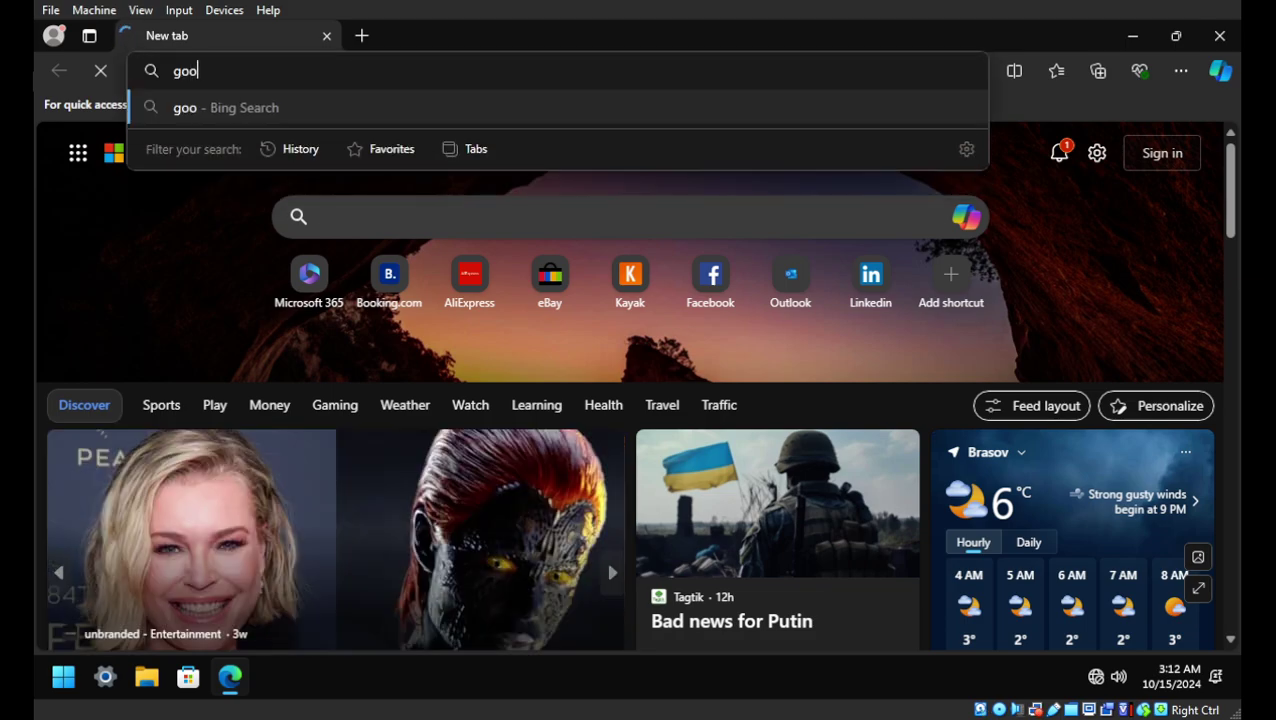
{"action": "type", "text": "gle.com"}
{"action": "key", "text": "Return"}
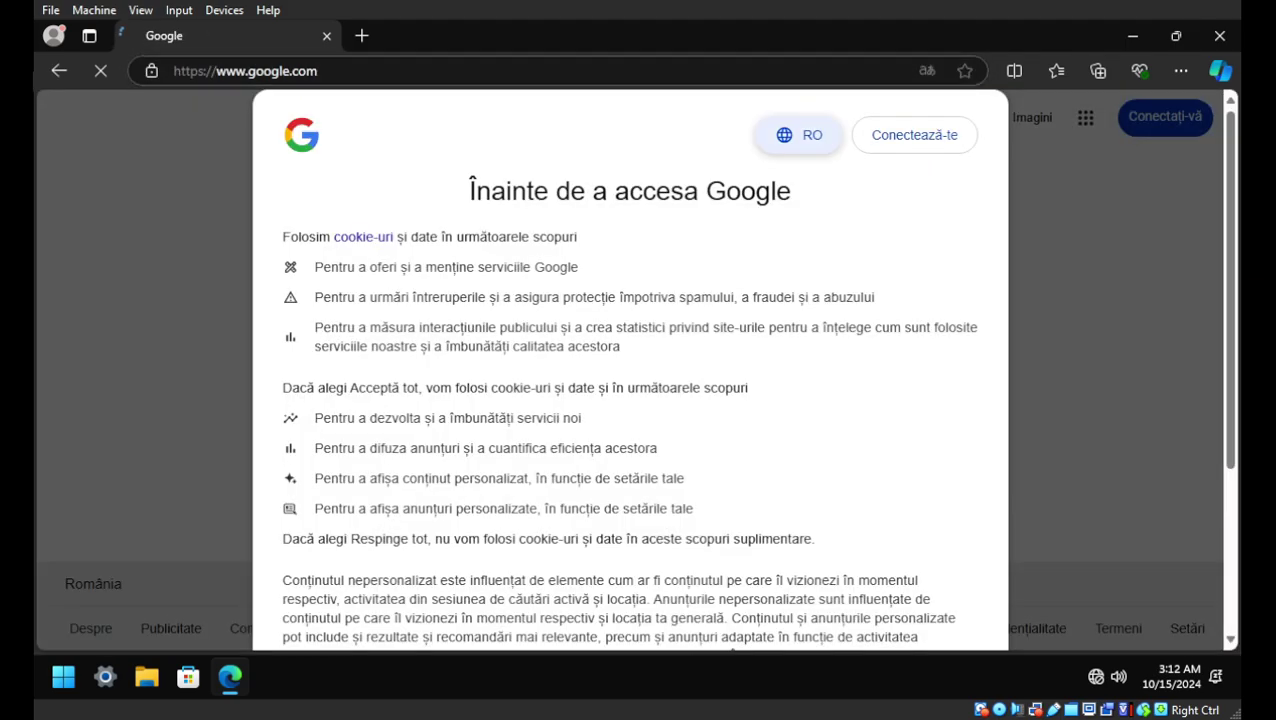
{"action": "scroll", "coordinate": [630, 370], "scroll_direction": "down", "scroll_amount": 2}
{"action": "left_click", "coordinate": [528, 525]}
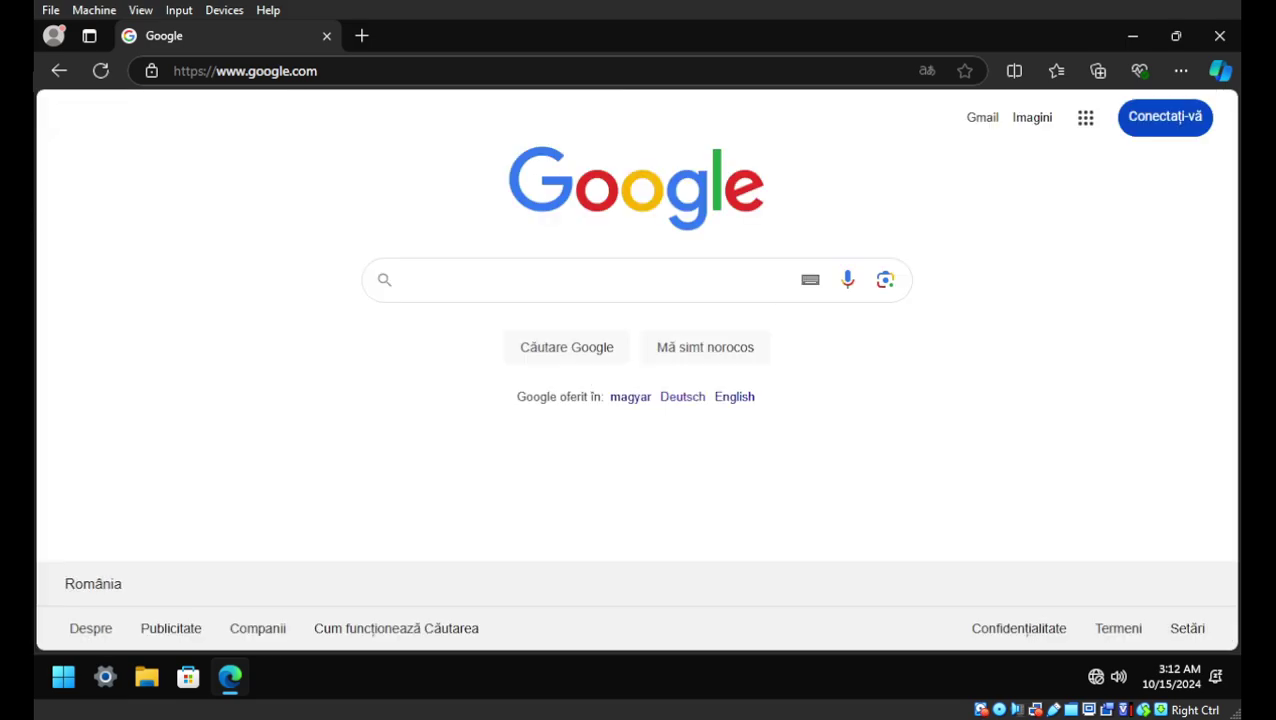
Step: Check the quick settings and the Network & internet settings page, and close Settings
{"action": "key", "text": "super+a"}
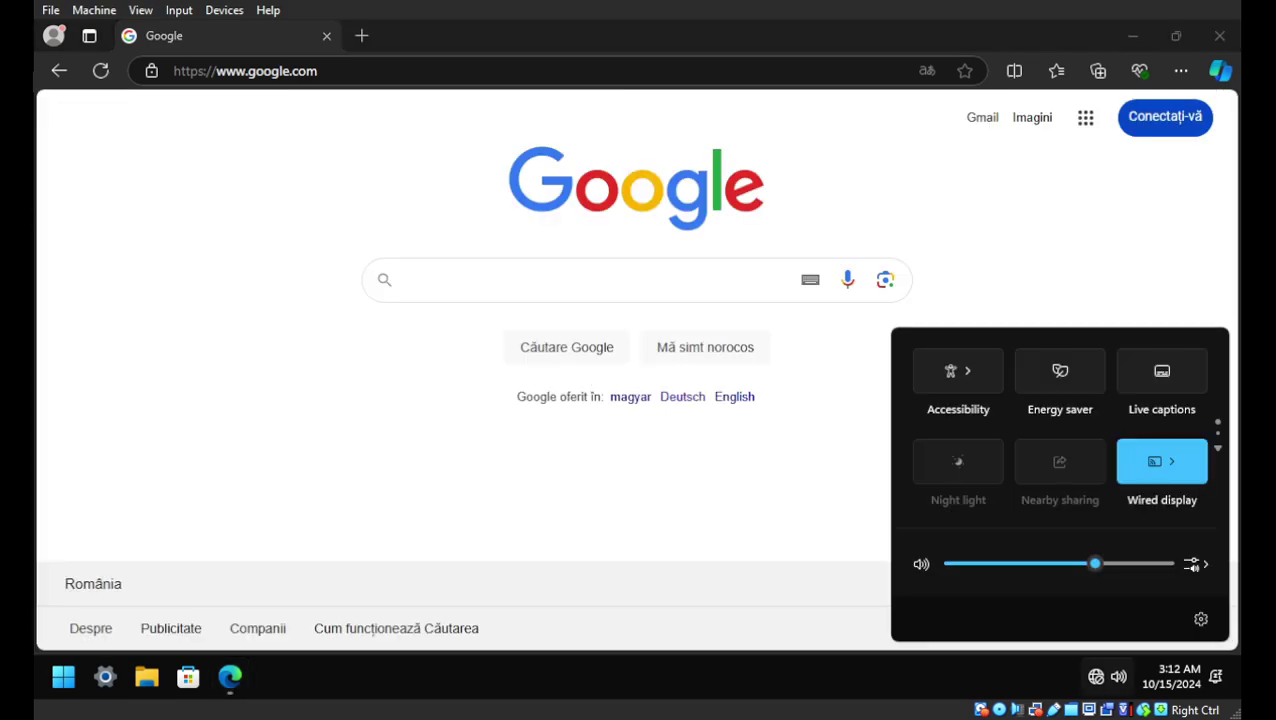
{"action": "right_click", "coordinate": [1096, 676]}
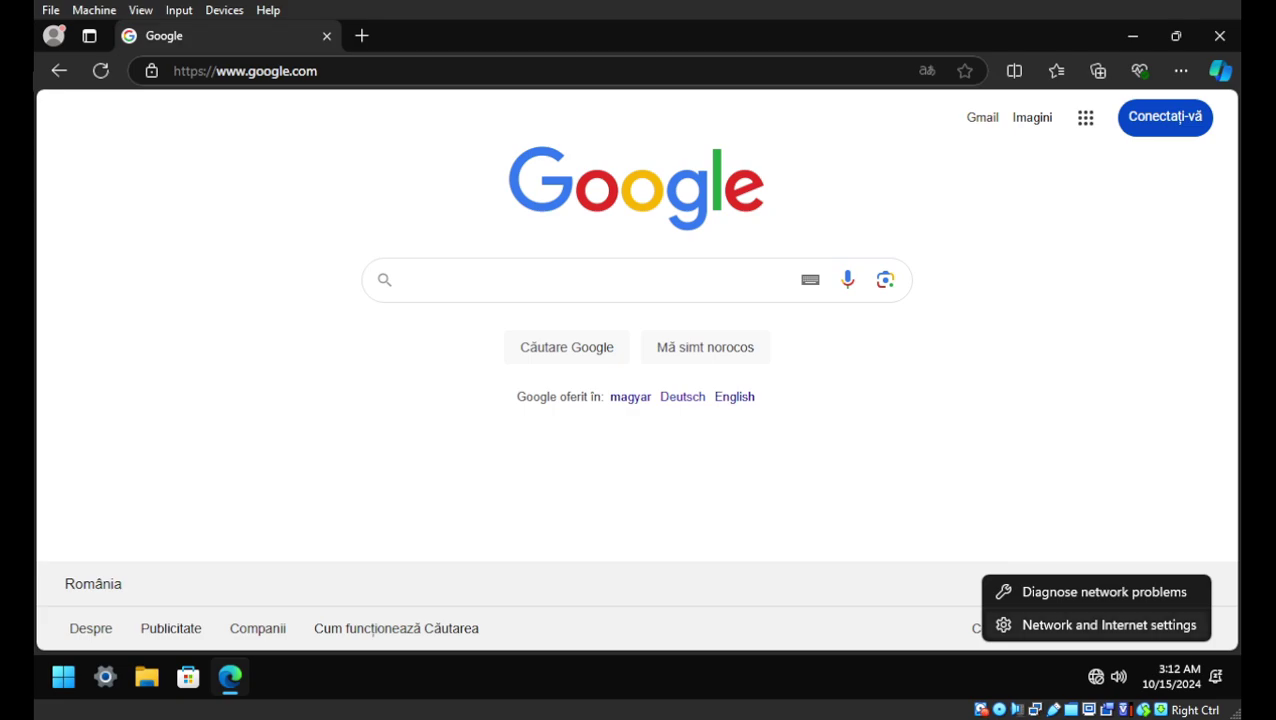
{"action": "left_click", "coordinate": [1108, 625]}
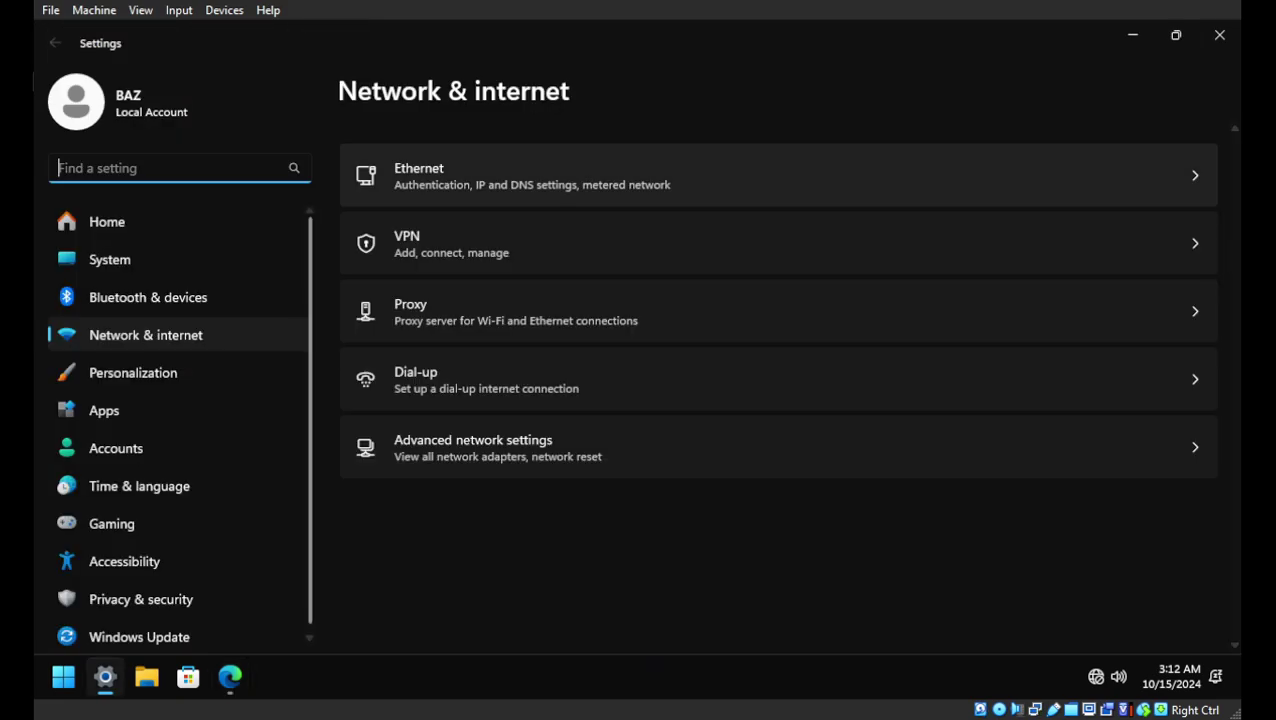
{"action": "left_click", "coordinate": [1218, 34]}
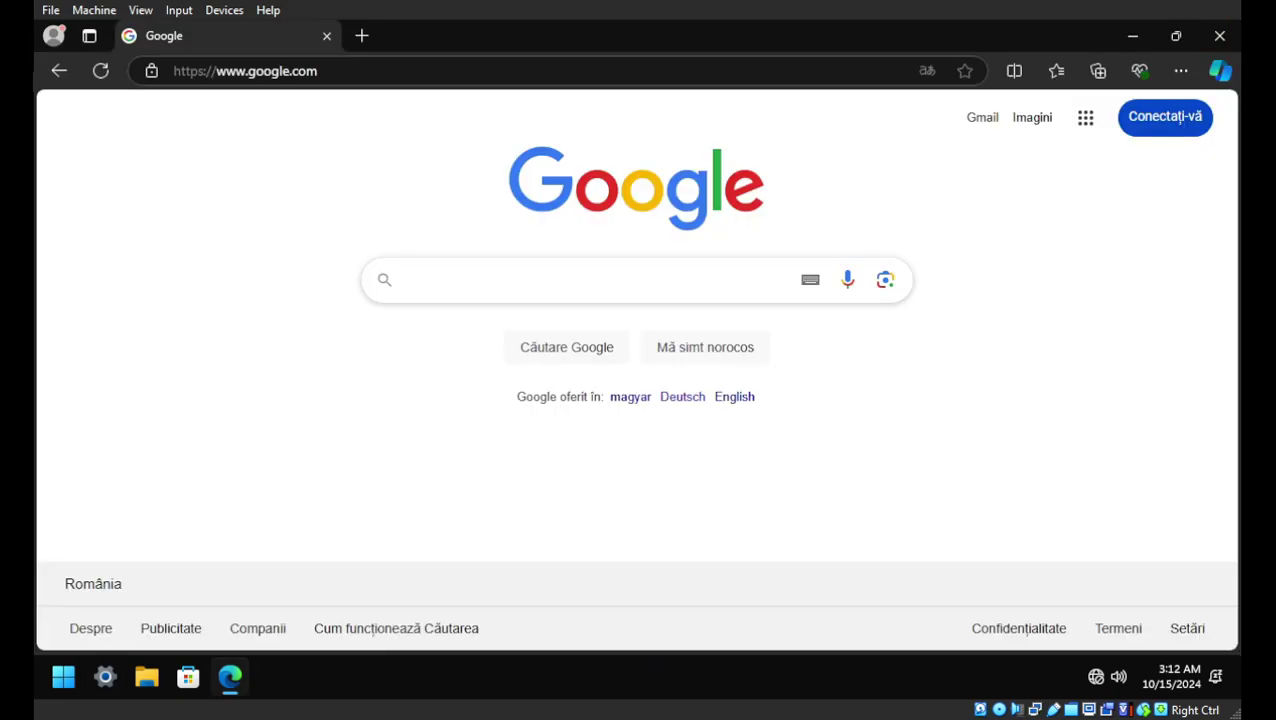
Step: Go to YouTube through Google's apps list and reject all cookies
{"action": "left_click", "coordinate": [1085, 117]}
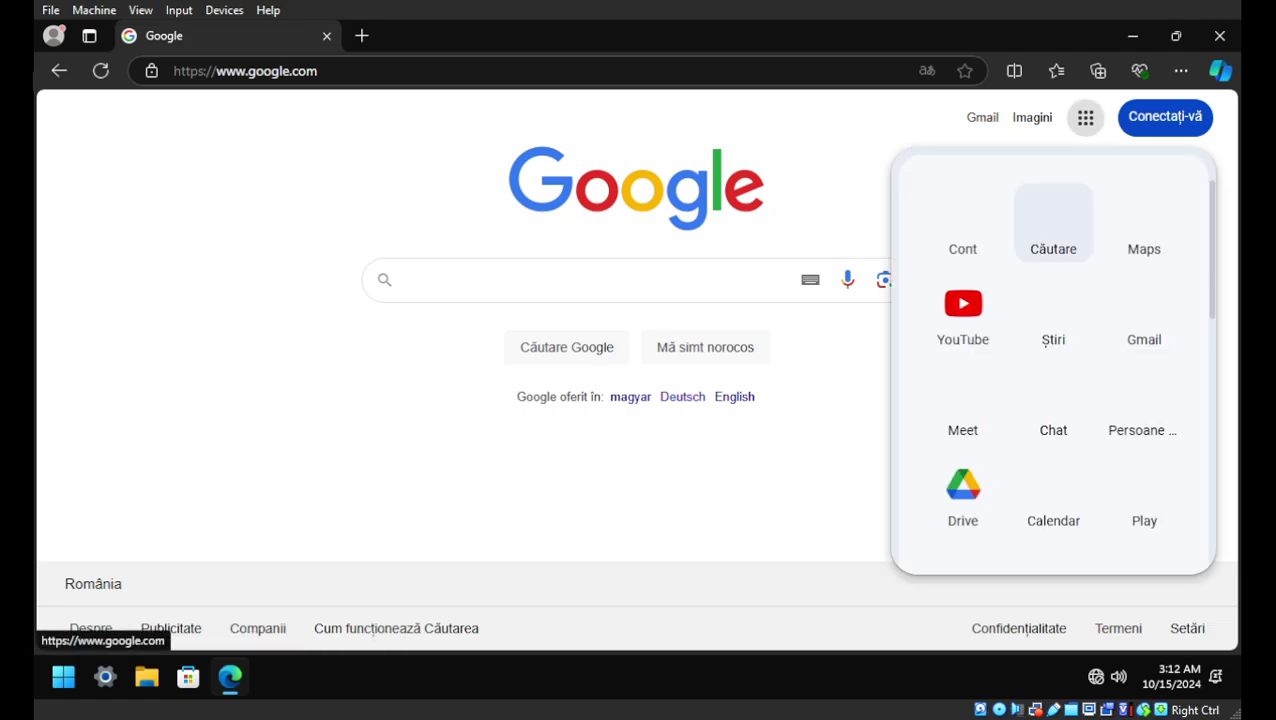
{"action": "left_click", "coordinate": [962, 312]}
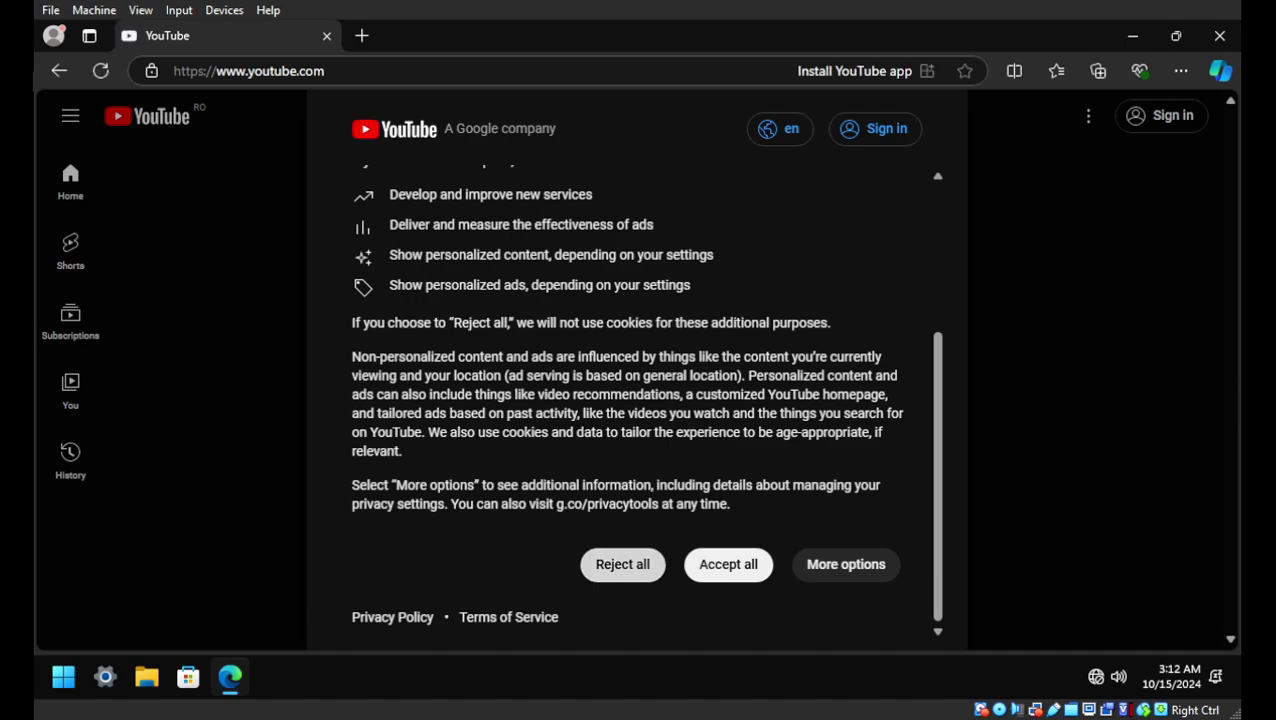
{"action": "left_click", "coordinate": [622, 564]}
Step: Check CPU and memory performance in Task Manager with YouTube loaded, and close Task Manager and Edge
{"action": "right_click", "coordinate": [822, 677]}
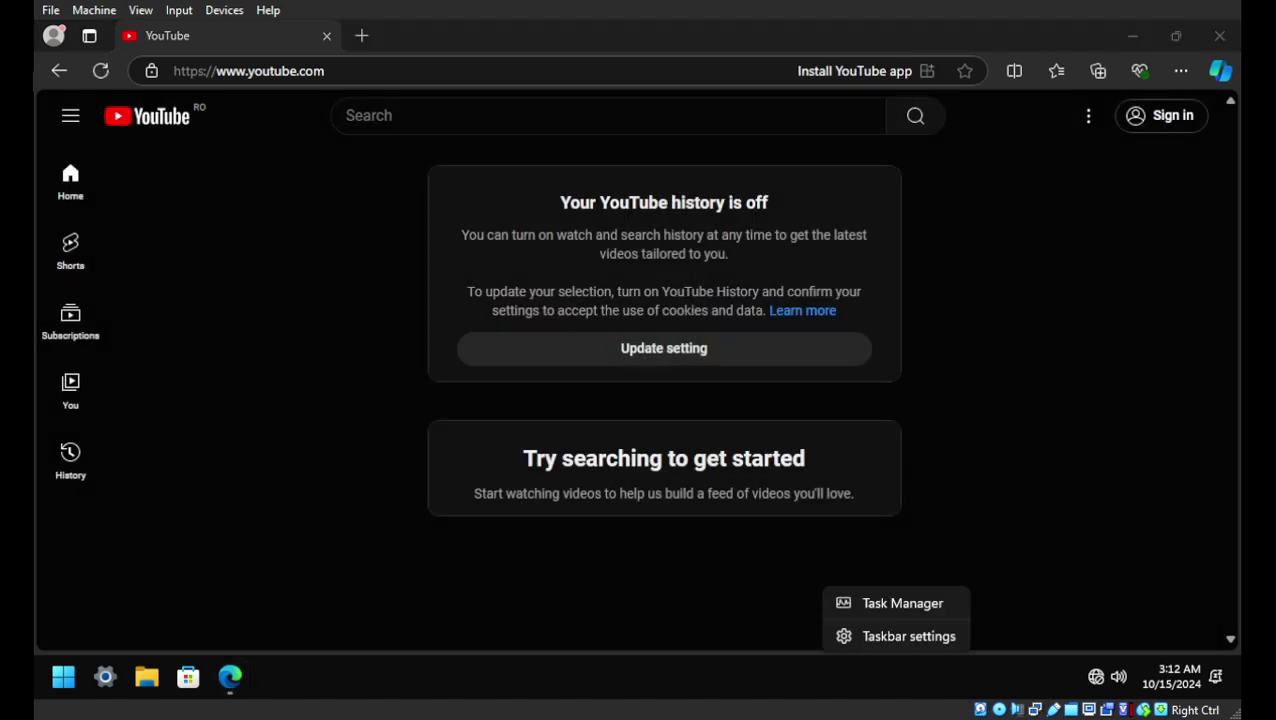
{"action": "left_click", "coordinate": [880, 601]}
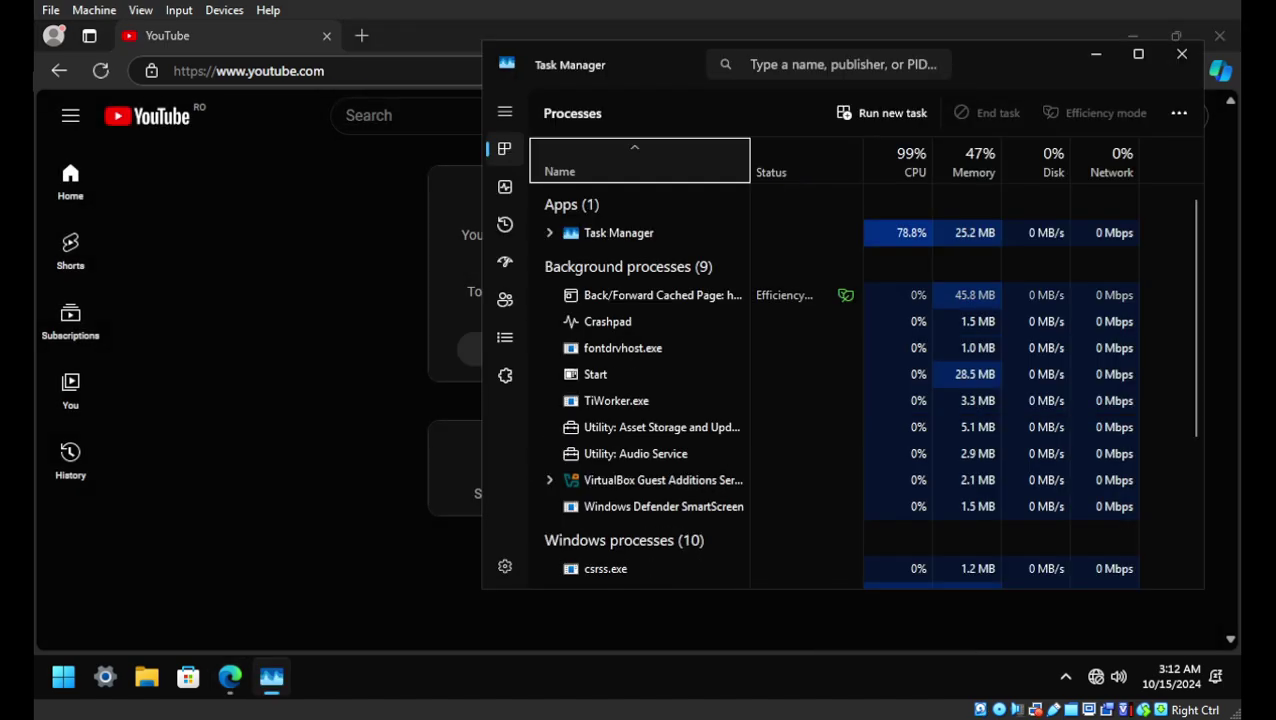
{"action": "left_click", "coordinate": [504, 111]}
{"action": "left_click", "coordinate": [564, 187]}
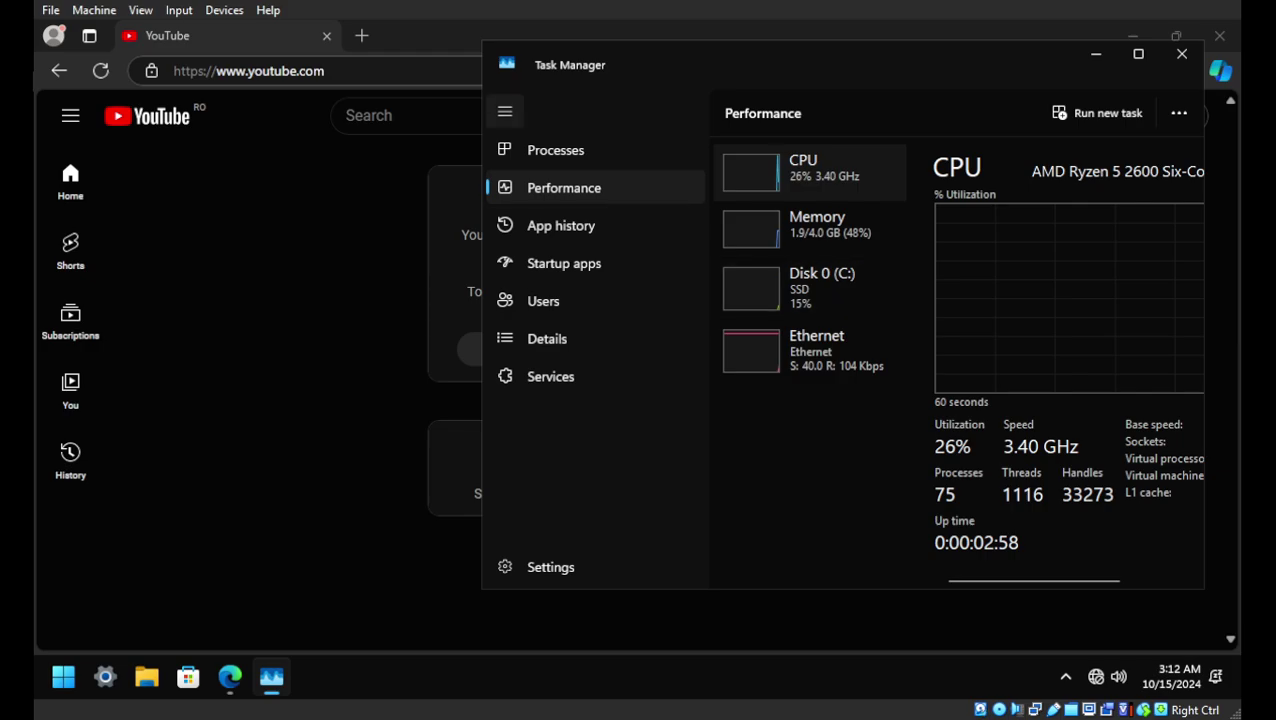
{"action": "left_click", "coordinate": [636, 224]}
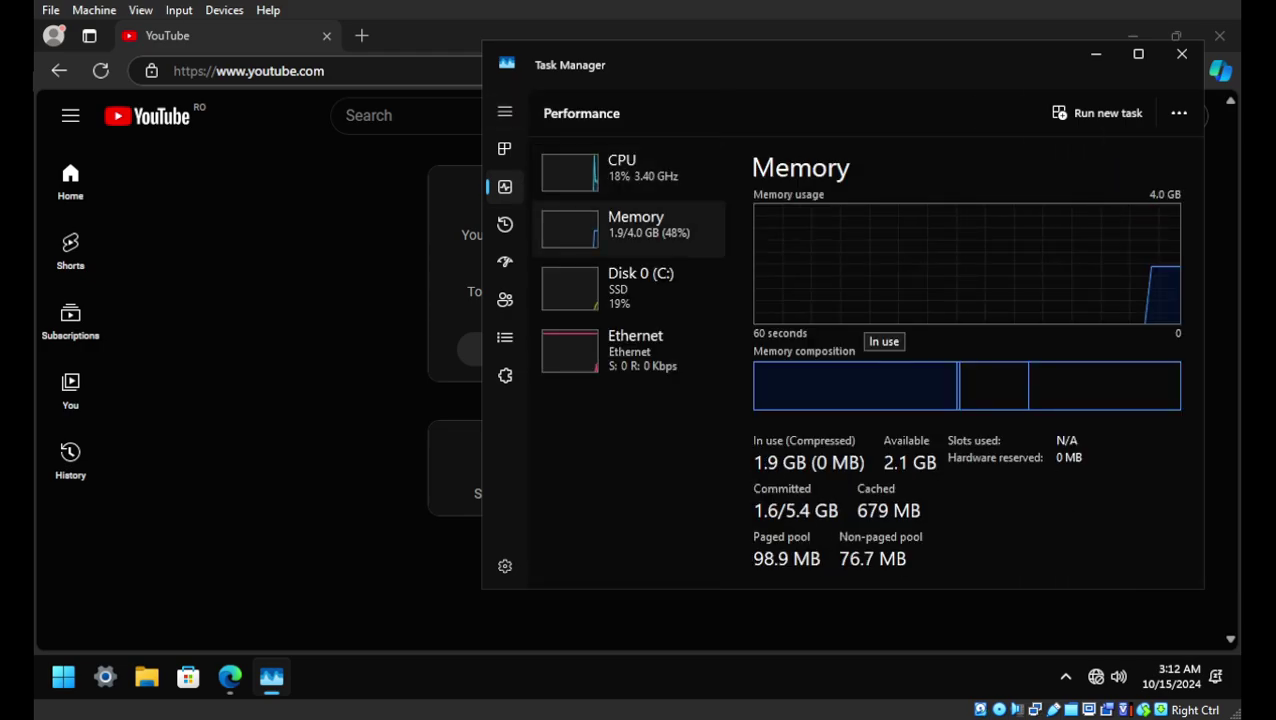
{"action": "left_click", "coordinate": [1182, 53]}
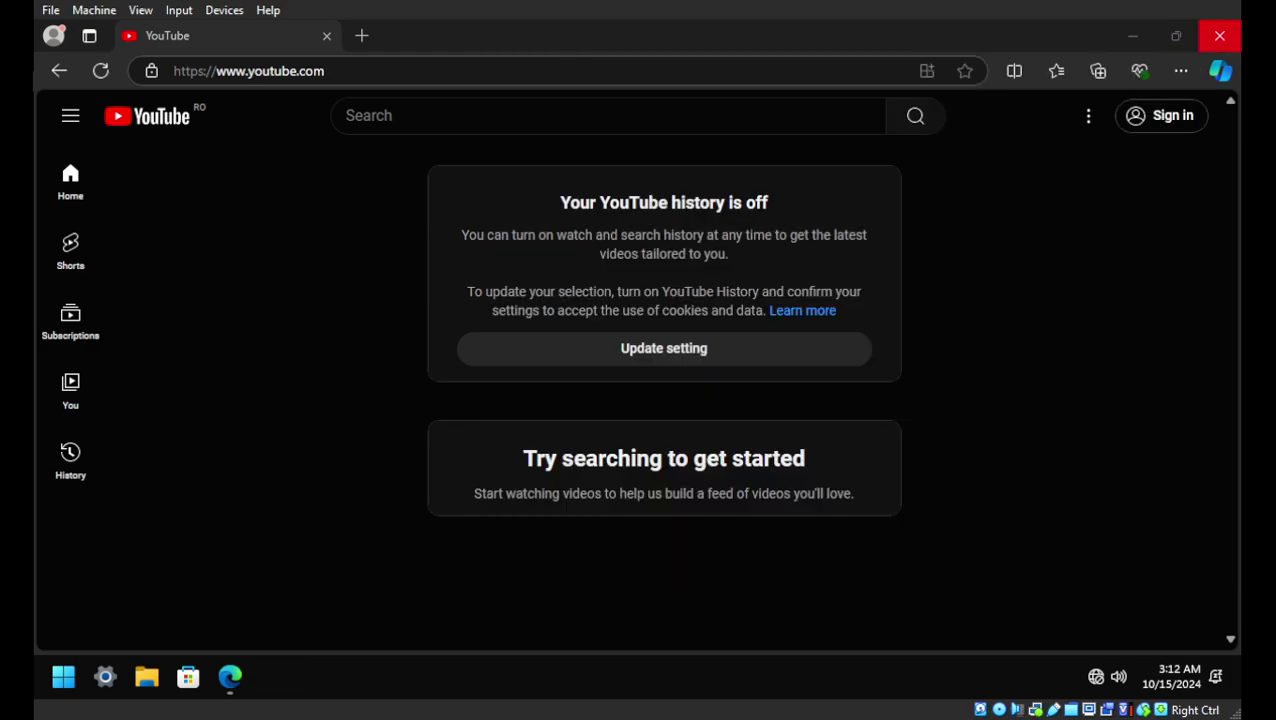
{"action": "left_click", "coordinate": [1219, 35]}
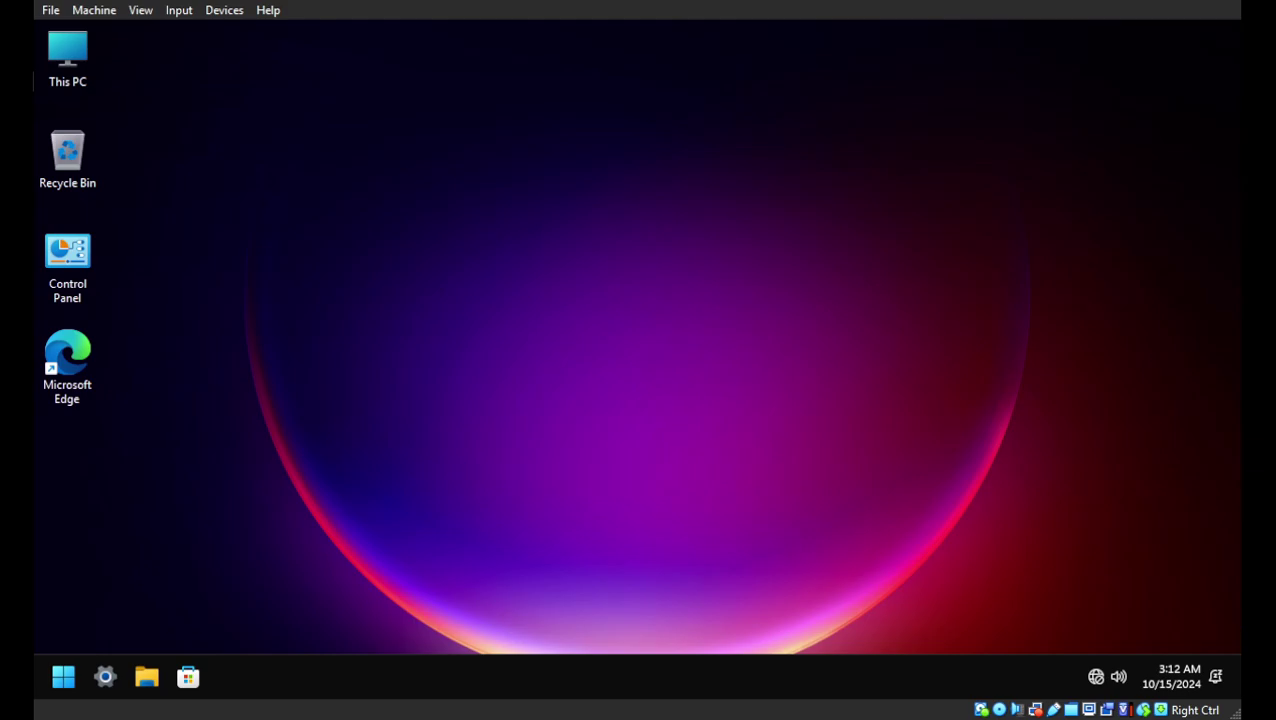
Step: Find Microsoft Edge among the background processes in Task Manager and end its task
{"action": "right_click", "coordinate": [780, 677]}
{"action": "left_click", "coordinate": [840, 604]}
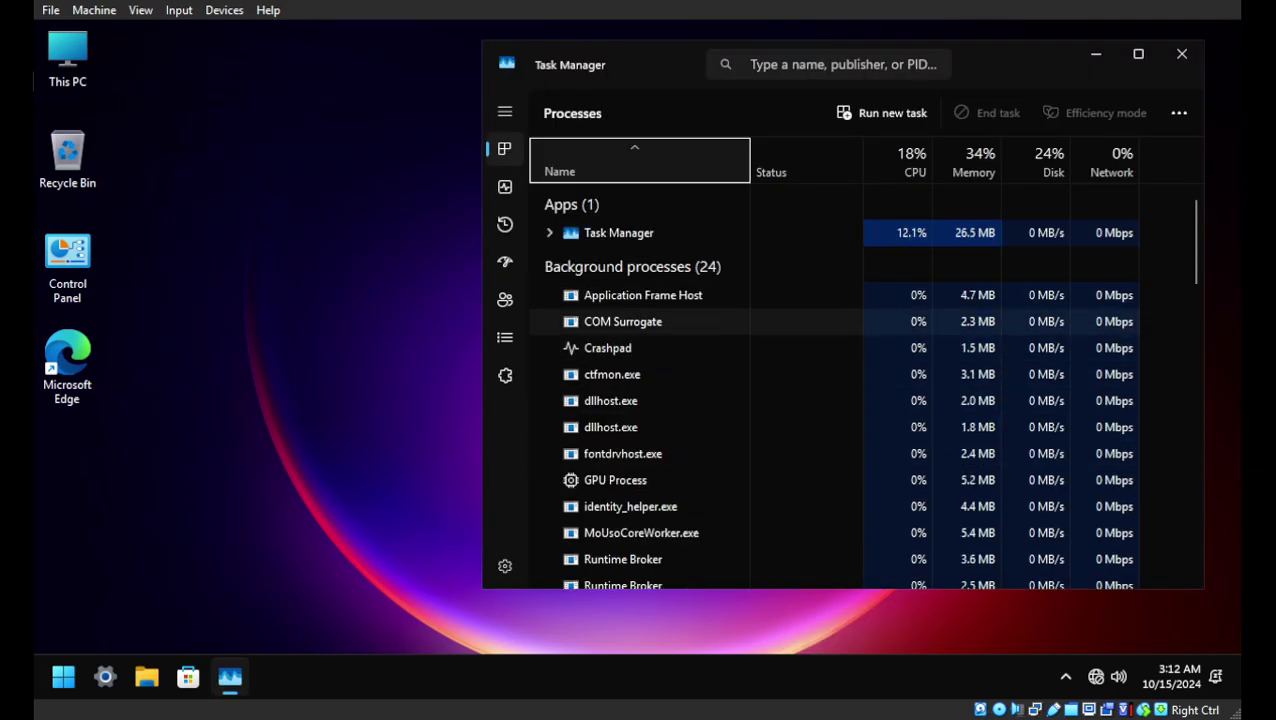
{"action": "scroll", "coordinate": [650, 330], "scroll_direction": "down", "scroll_amount": 5}
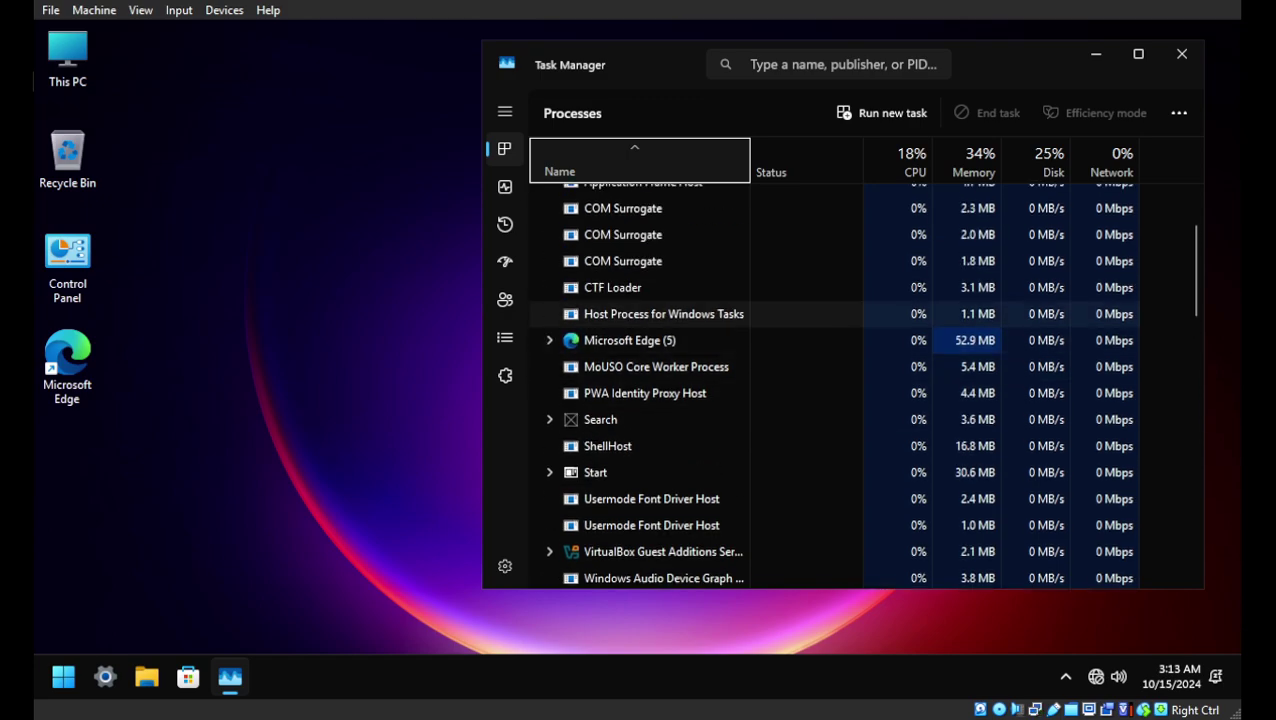
{"action": "double_click", "coordinate": [629, 340]}
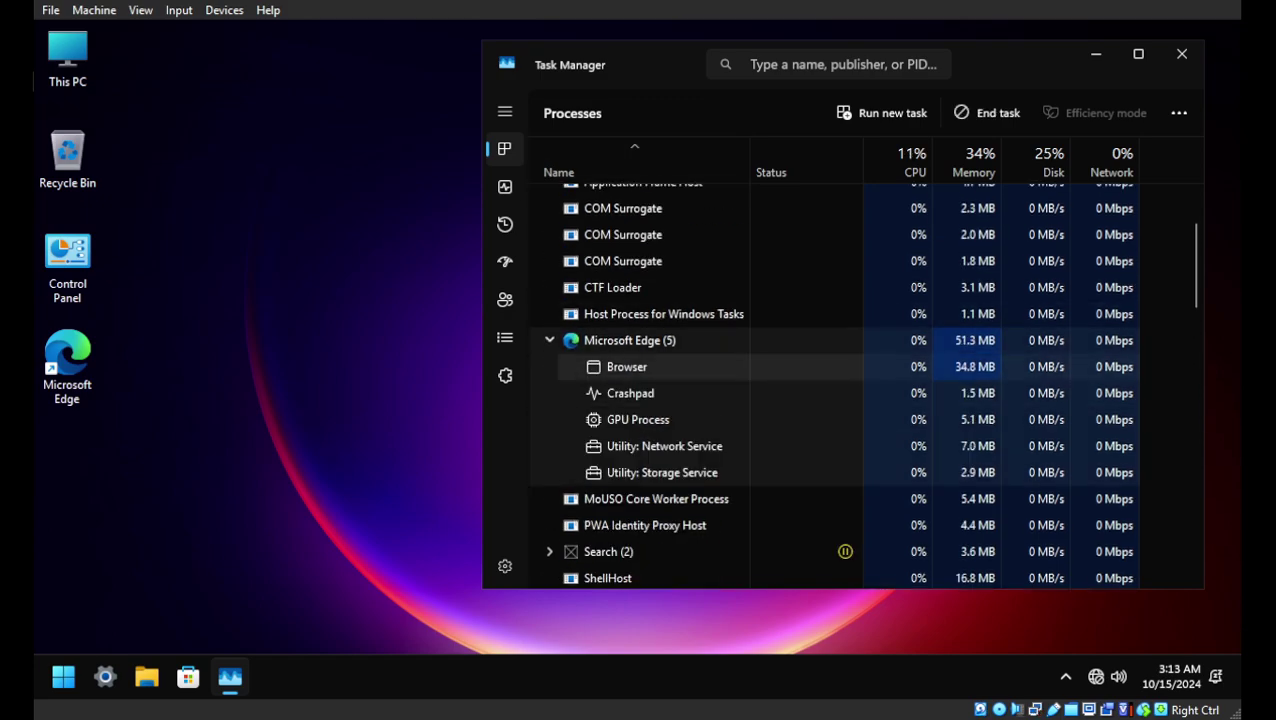
{"action": "right_click", "coordinate": [648, 345]}
{"action": "left_click", "coordinate": [700, 404]}
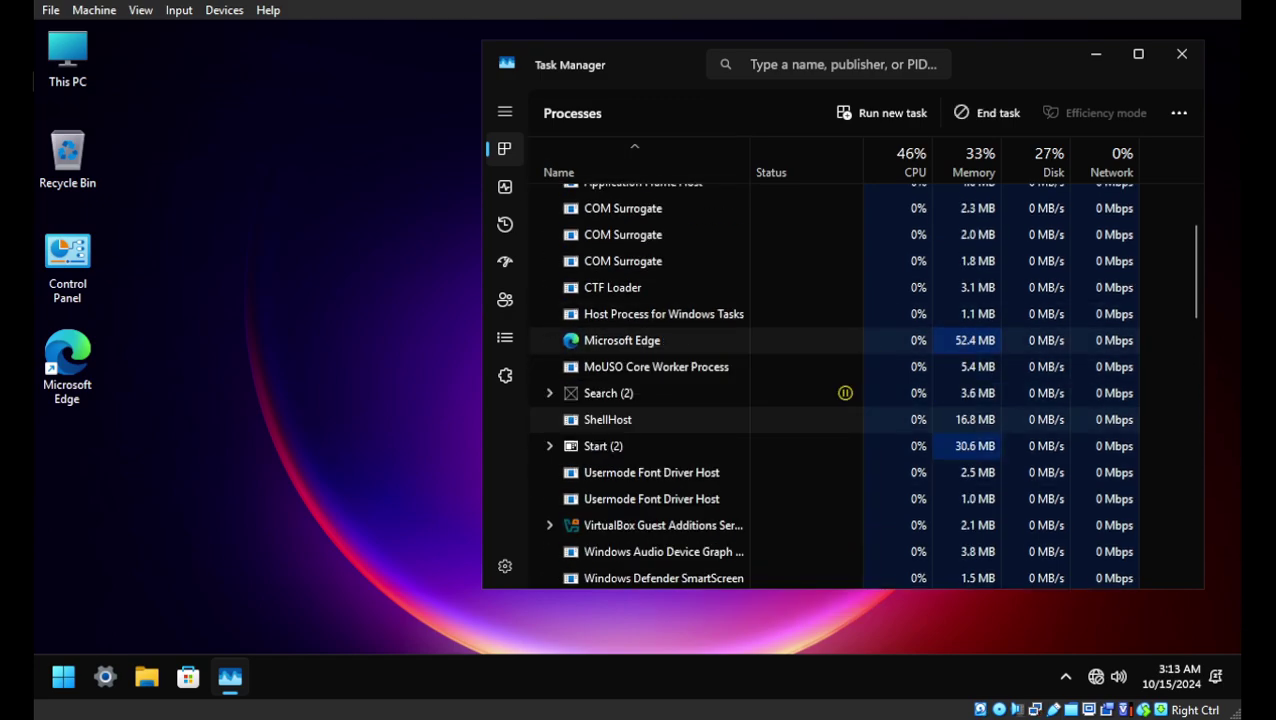
Step: Review the remaining background processes and the memory performance, and close Task Manager
{"action": "scroll", "coordinate": [700, 390], "scroll_direction": "down", "scroll_amount": 2}
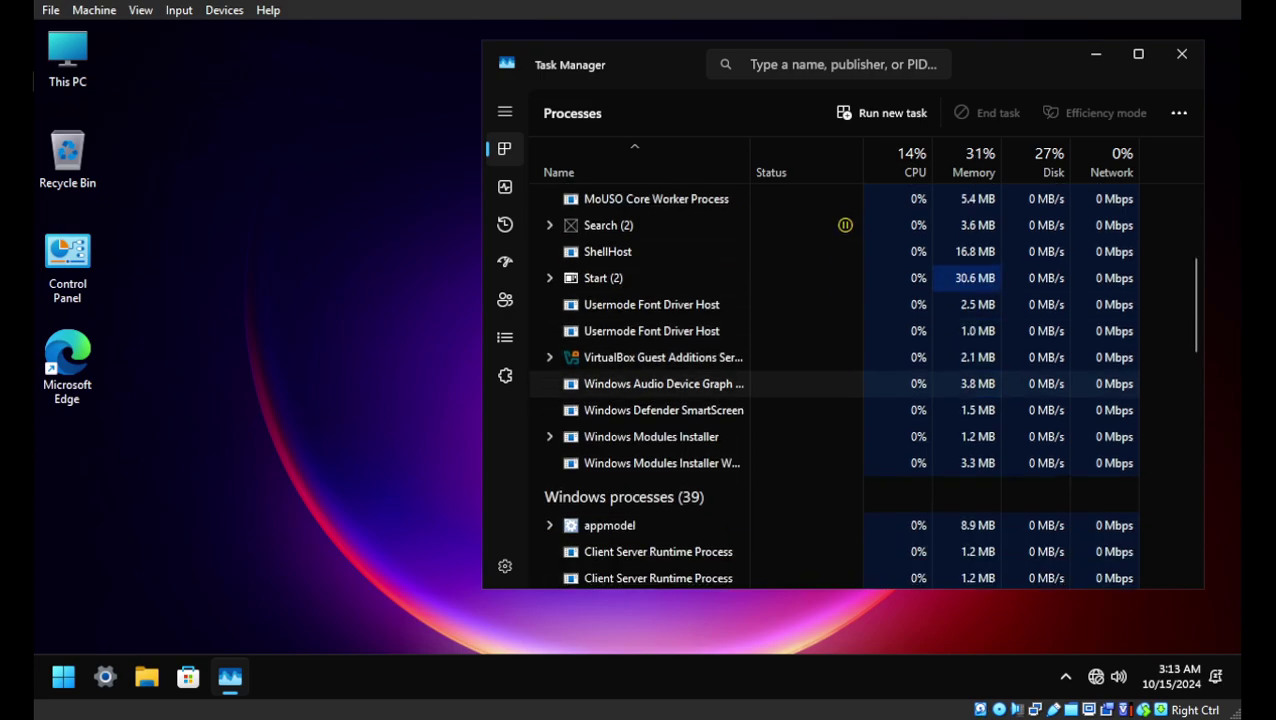
{"action": "scroll", "coordinate": [700, 383], "scroll_direction": "up", "scroll_amount": 3}
{"action": "left_click", "coordinate": [504, 187]}
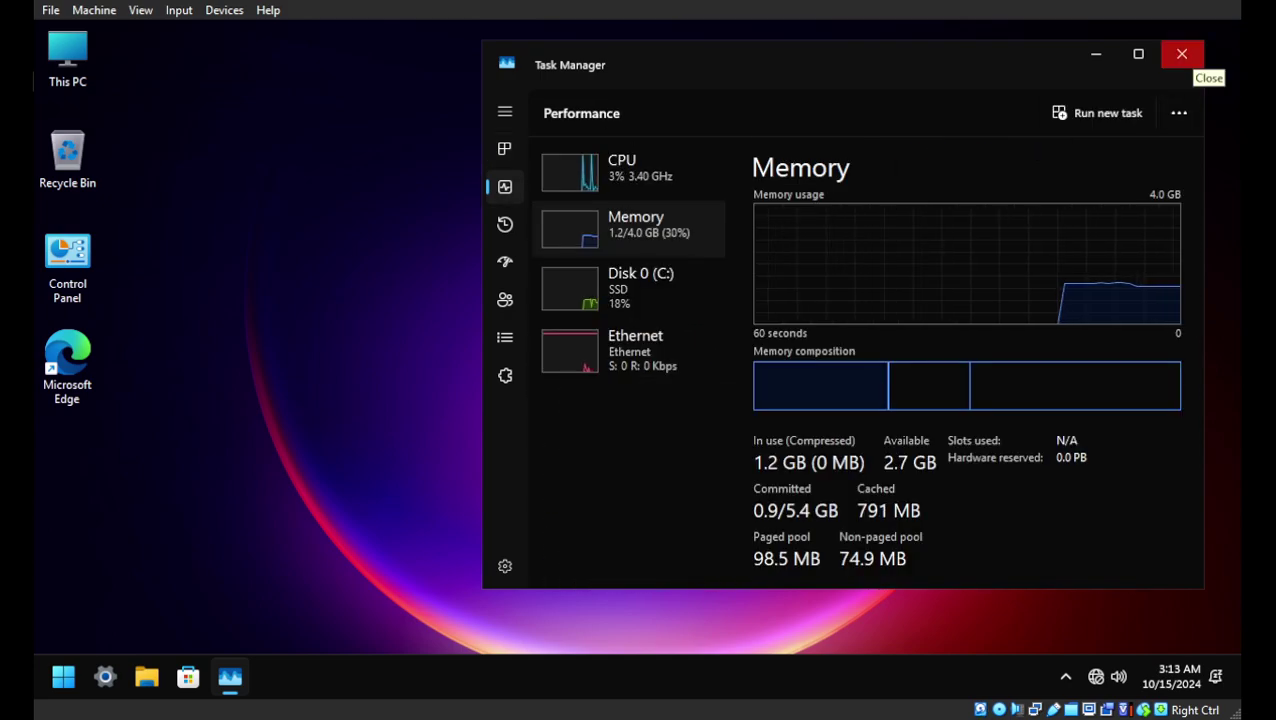
{"action": "left_click", "coordinate": [1182, 54]}
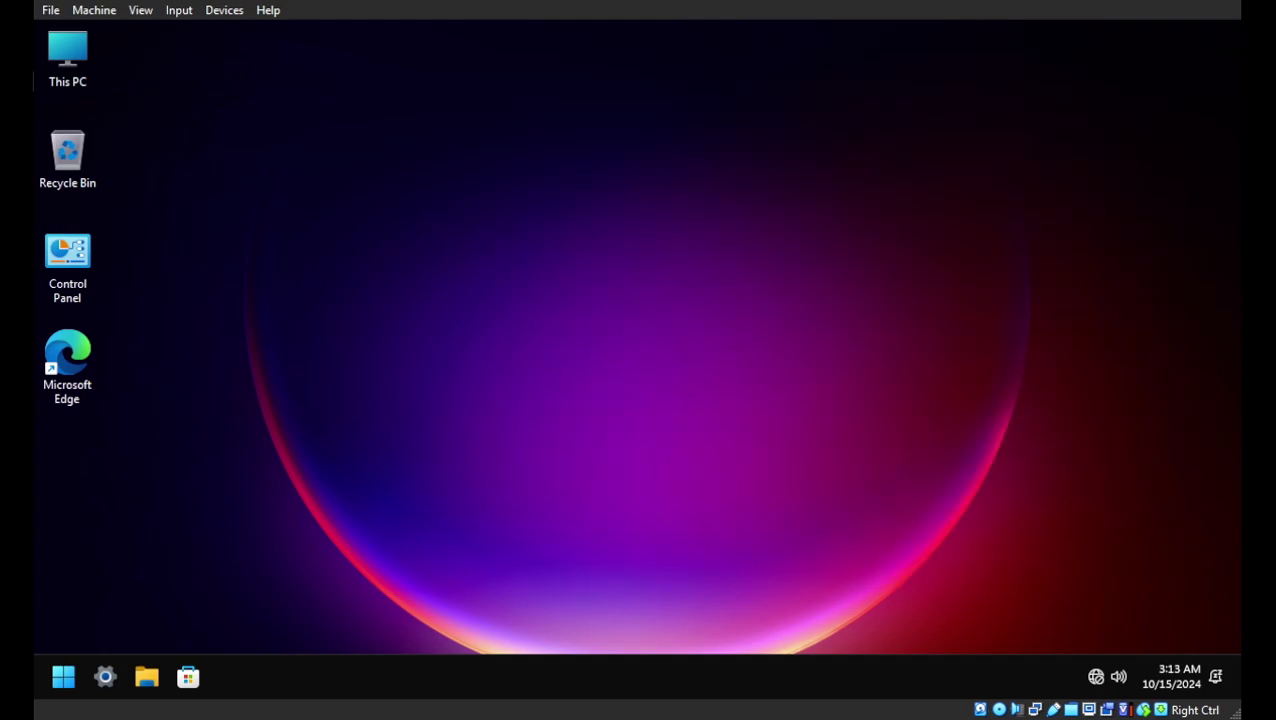
Step: Open the Services console from the desktop and sort the services by status with running ones first
{"action": "right_click", "coordinate": [703, 93]}
{"action": "left_click", "coordinate": [790, 362]}
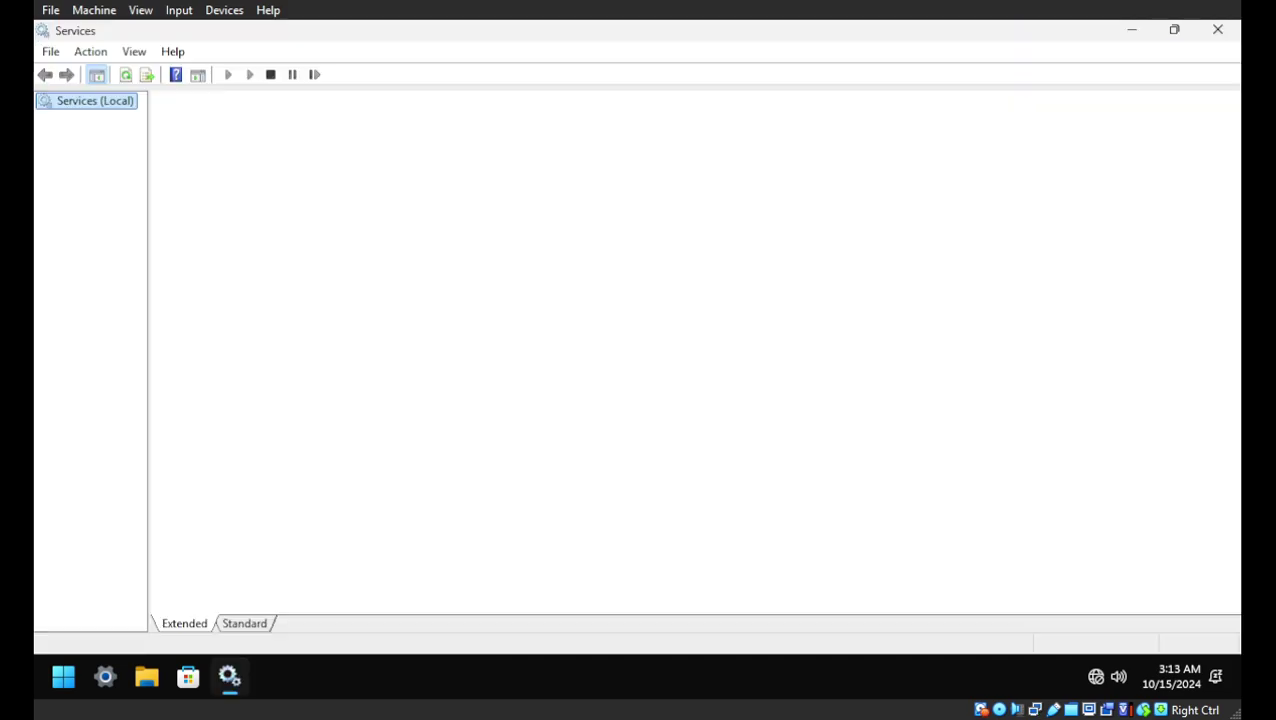
{"action": "left_click", "coordinate": [704, 127]}
{"action": "left_click", "coordinate": [631, 127]}
{"action": "left_click", "coordinate": [631, 127]}
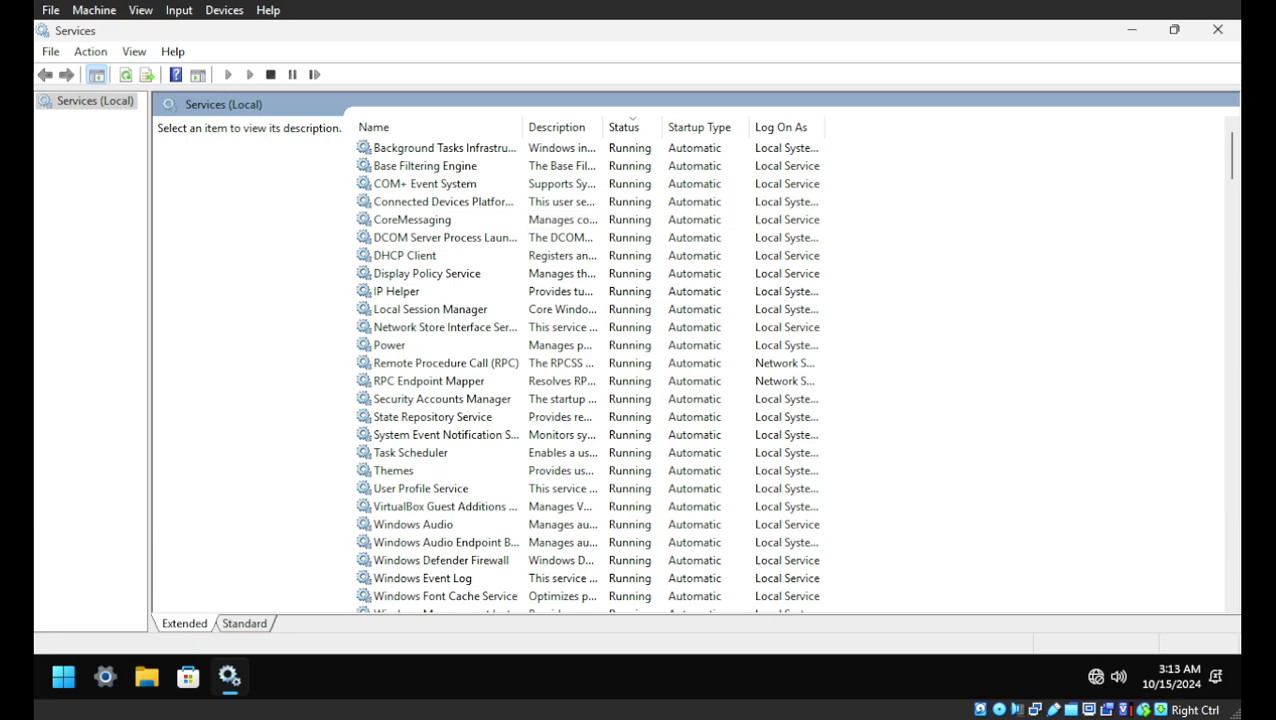
Step: Look through the running services, reading the descriptions of System Events Broker and Now Playing Session Manager Service
{"action": "scroll", "coordinate": [560, 309], "scroll_direction": "down", "scroll_amount": 2}
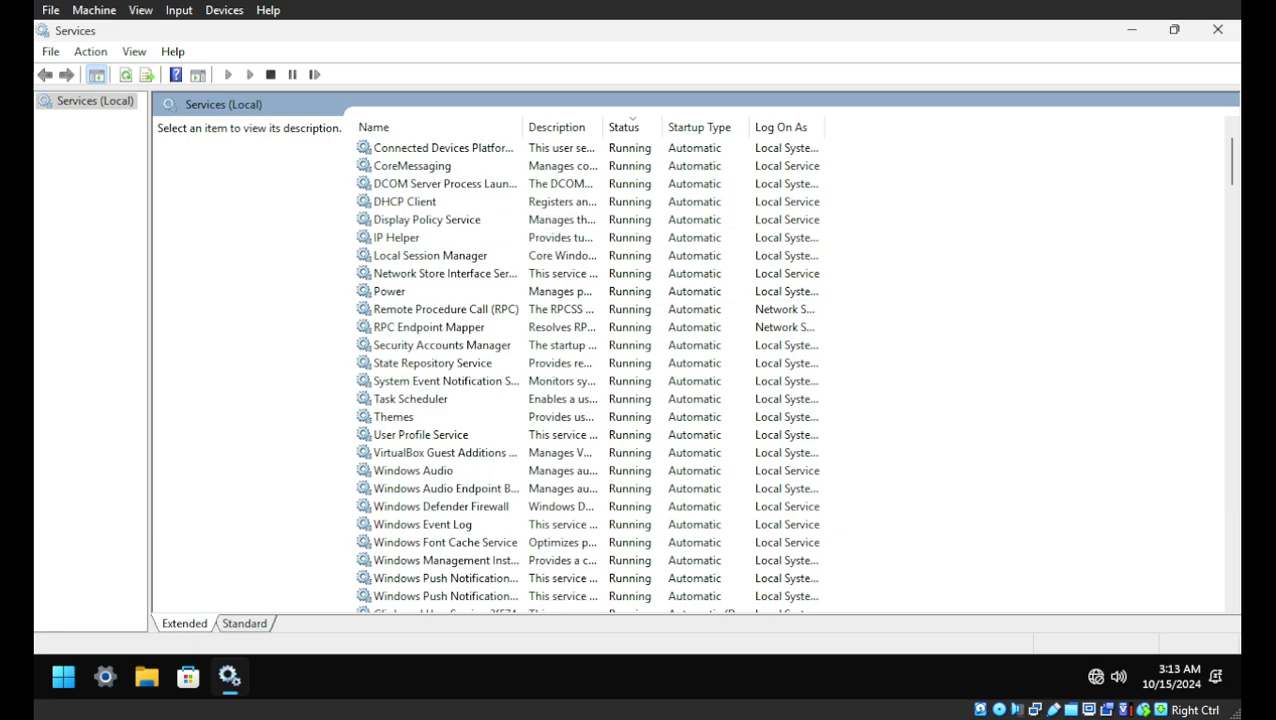
{"action": "scroll", "coordinate": [560, 309], "scroll_direction": "down", "scroll_amount": 2}
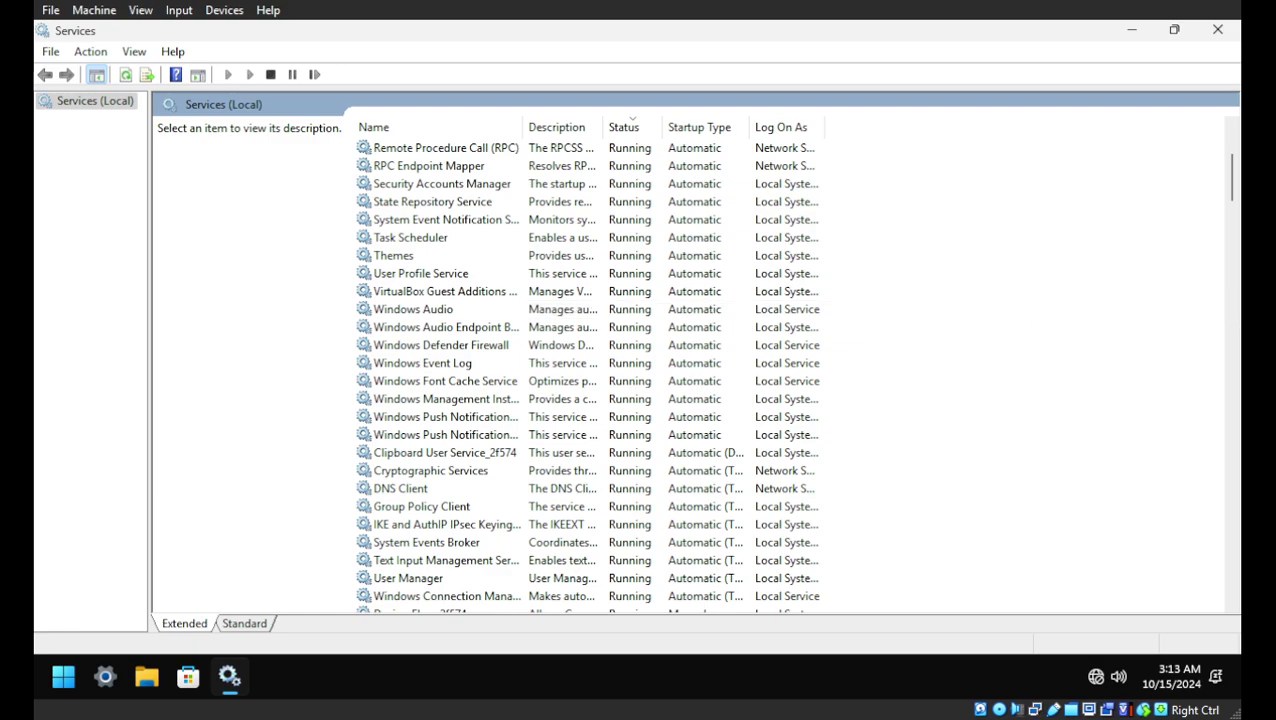
{"action": "scroll", "coordinate": [560, 309], "scroll_direction": "down", "scroll_amount": 2}
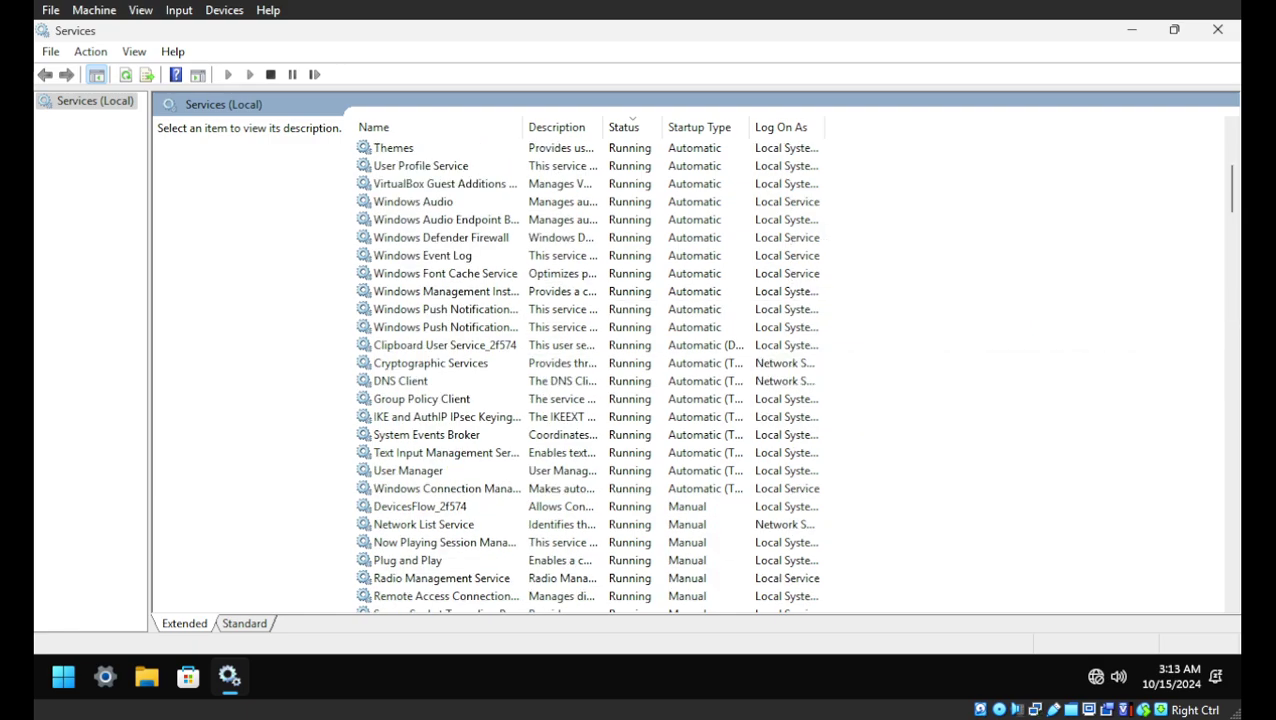
{"action": "scroll", "coordinate": [560, 327], "scroll_direction": "down", "scroll_amount": 1}
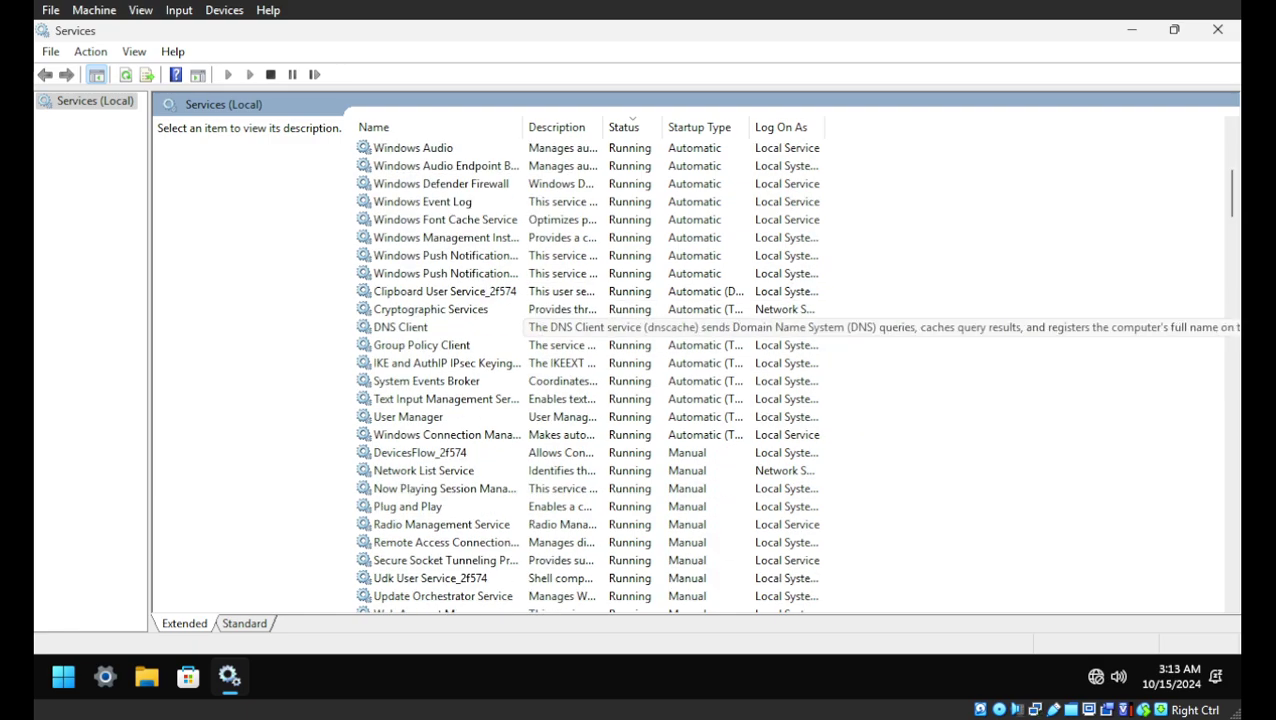
{"action": "scroll", "coordinate": [560, 327], "scroll_direction": "down", "scroll_amount": 2}
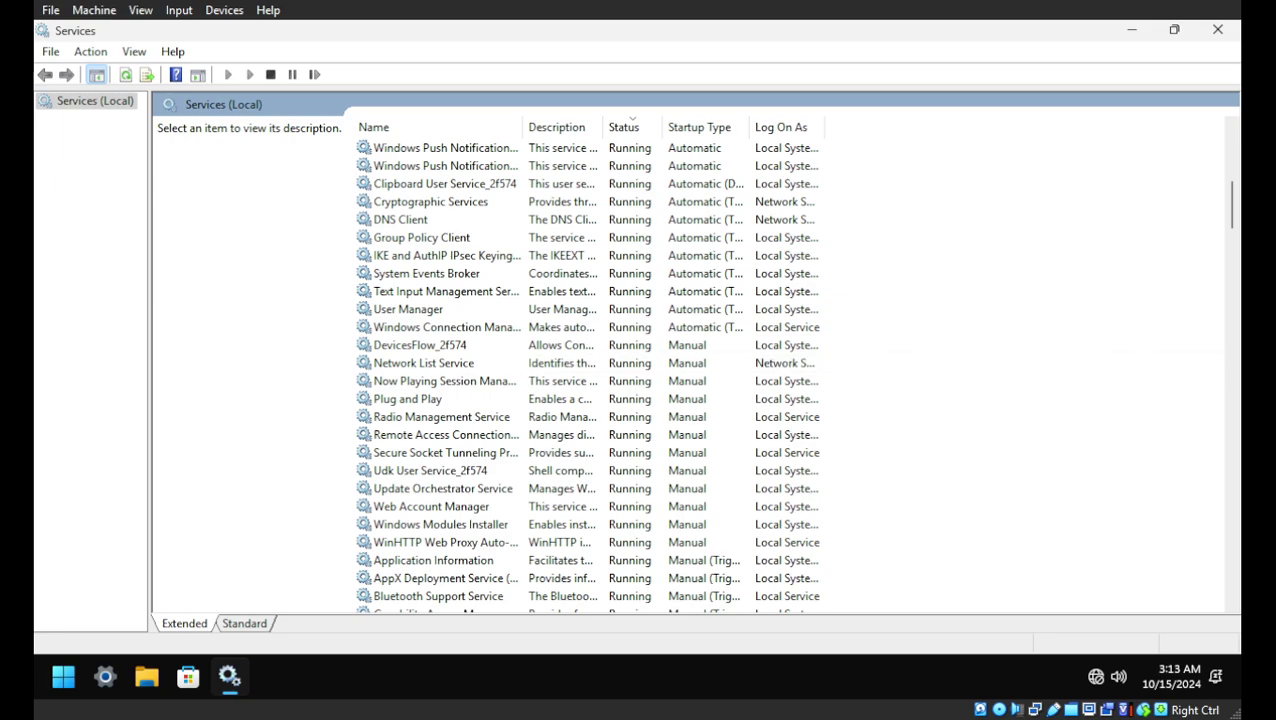
{"action": "left_click", "coordinate": [426, 273]}
{"action": "scroll", "coordinate": [426, 273], "scroll_direction": "down", "scroll_amount": 1}
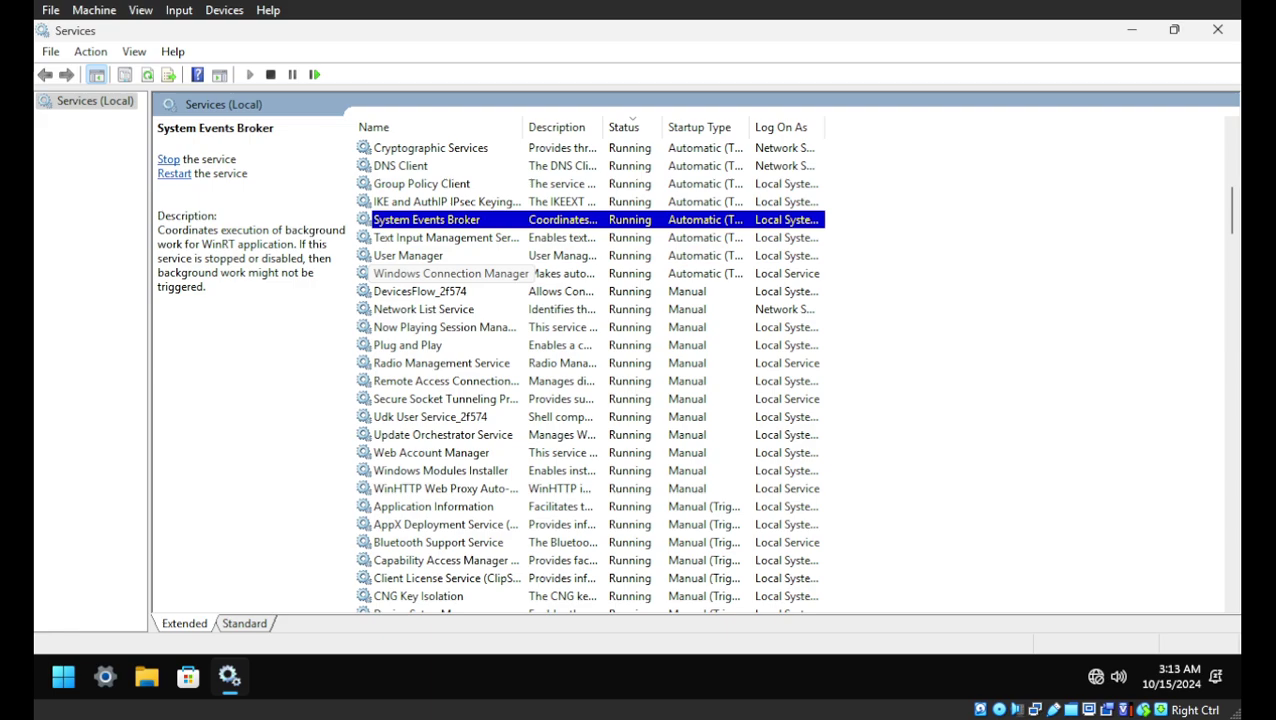
{"action": "left_click", "coordinate": [445, 327]}
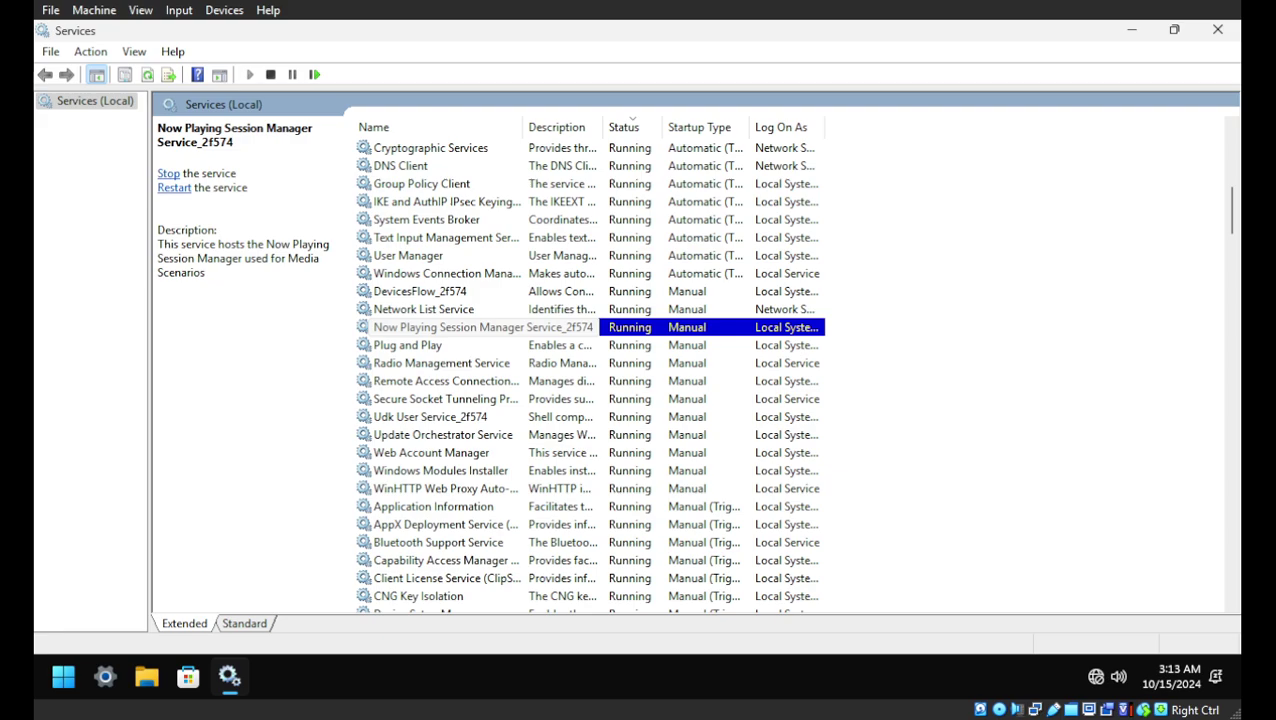
Step: Minimize the Services console and open Registry Editor from the desktop
{"action": "left_click", "coordinate": [1131, 29]}
{"action": "right_click", "coordinate": [822, 415]}
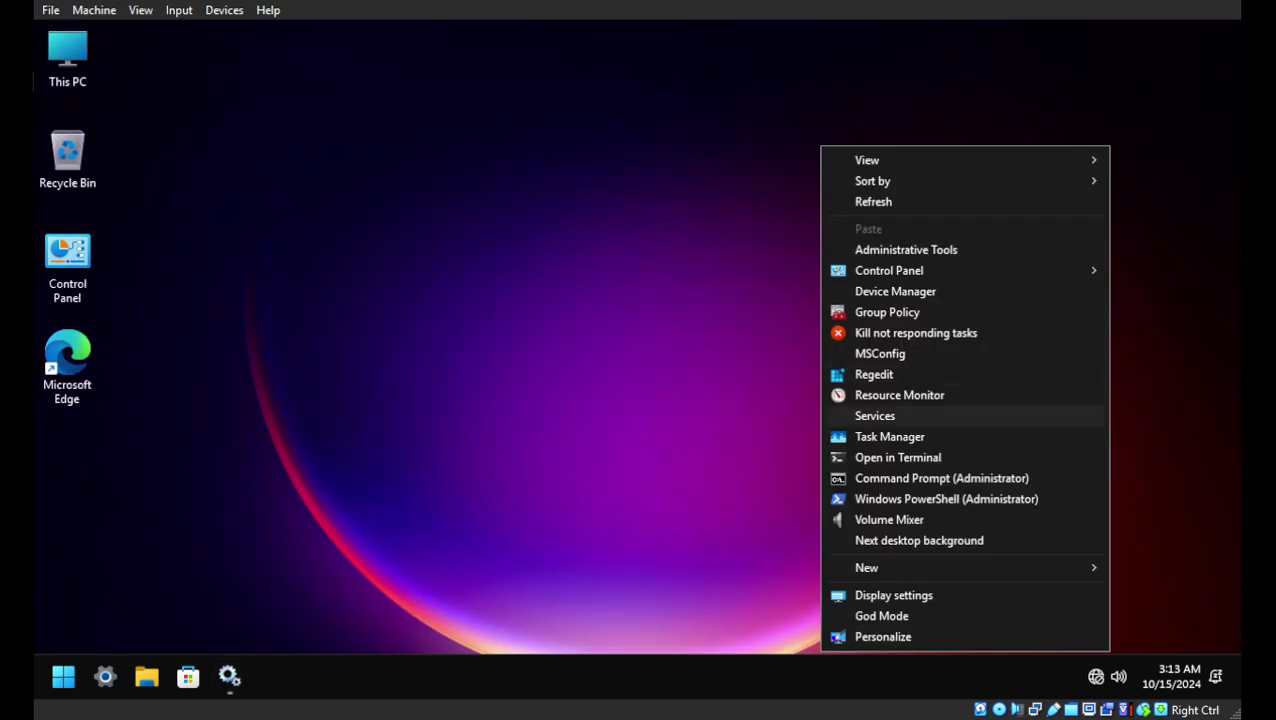
{"action": "left_click", "coordinate": [874, 374]}
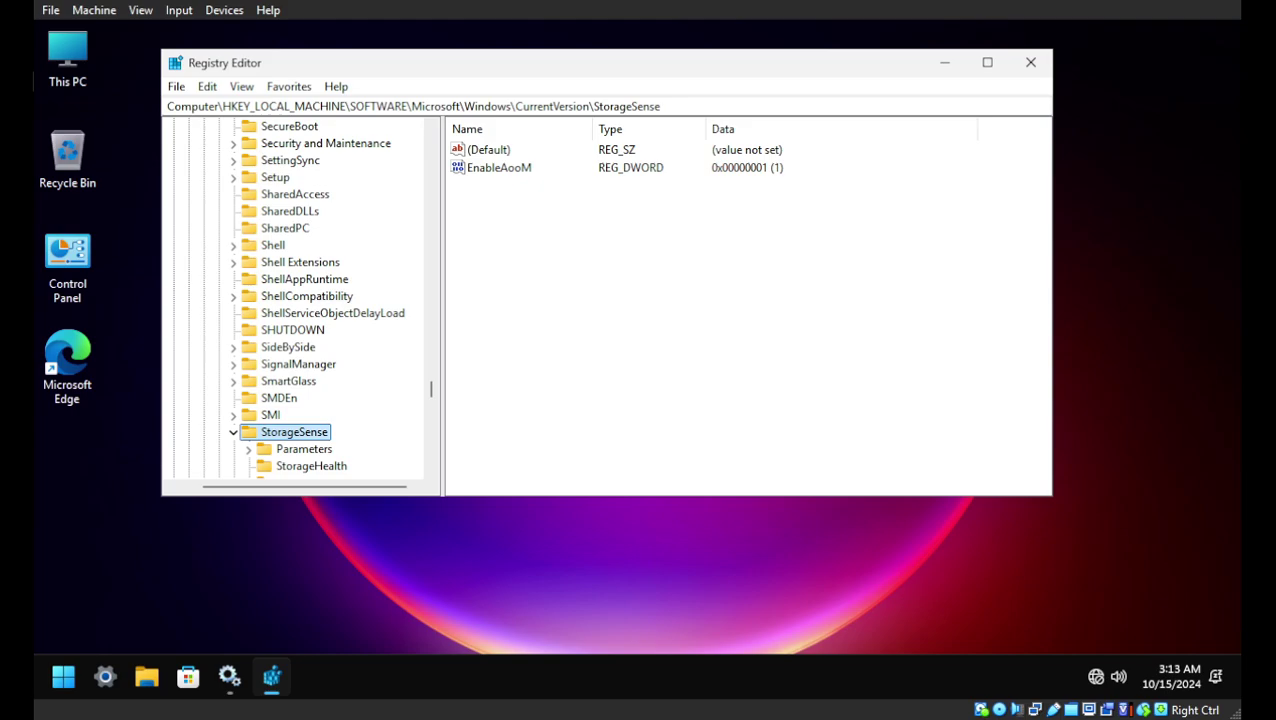
Step: Collapse the registry tree from the StorageSense key back up to HKEY_LOCAL_MACHINE
{"action": "key", "text": "Left"}
{"action": "key", "text": "Left"}
{"action": "key", "text": "Left"}
{"action": "key", "text": "Left"}
{"action": "key", "text": "Left"}
{"action": "key", "text": "Left"}
{"action": "key", "text": "Left"}
{"action": "key", "text": "Left"}
{"action": "key", "text": "Left"}
{"action": "key", "text": "Left"}
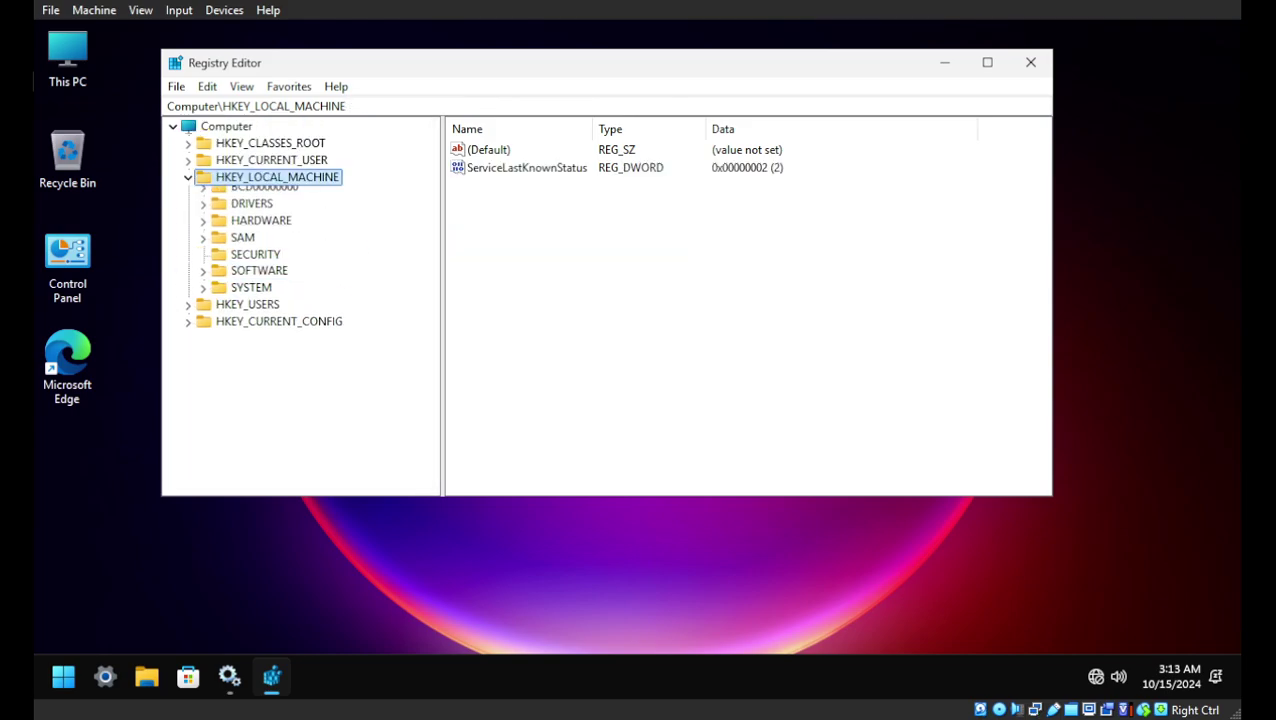
Step: Expand the registry tree to HKEY_LOCAL_MACHINE\SYSTEM\CurrentControlSet\Services
{"action": "double_click", "coordinate": [251, 296]}
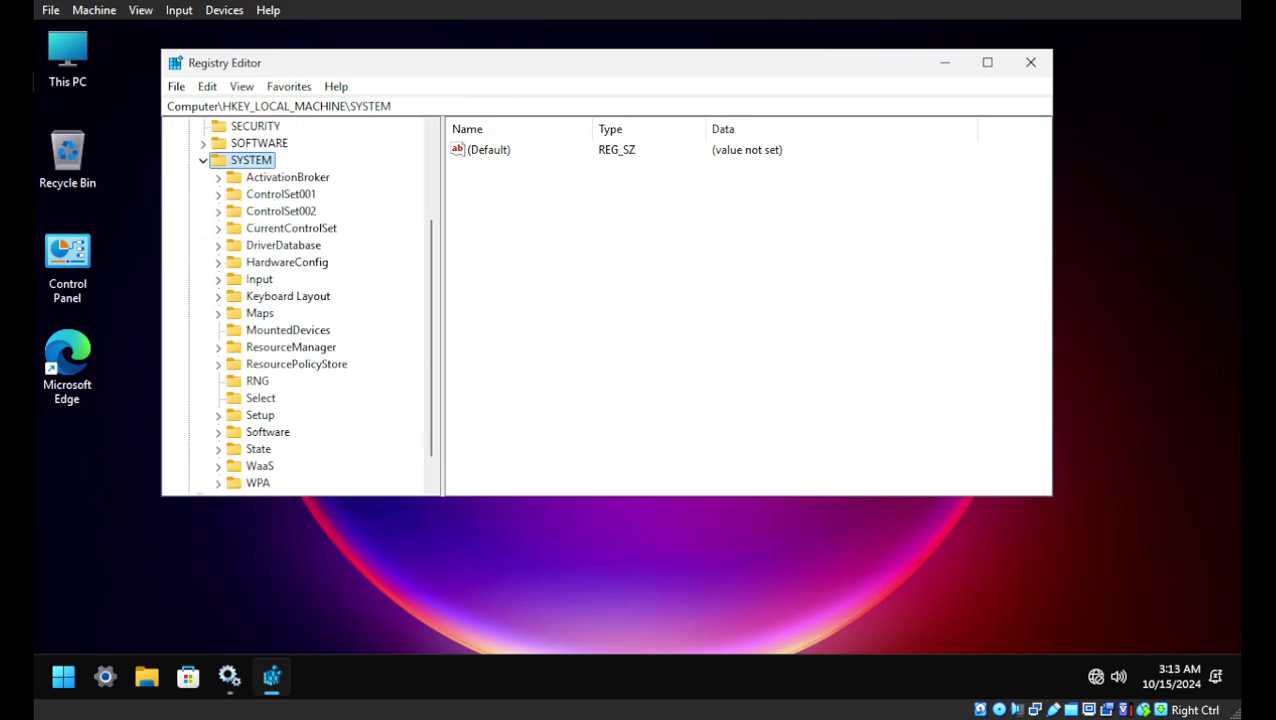
{"action": "double_click", "coordinate": [291, 228]}
{"action": "key", "text": "Down"}
{"action": "key", "text": "Down"}
{"action": "key", "text": "Down"}
{"action": "key", "text": "Down"}
{"action": "key", "text": "Down"}
{"action": "key", "text": "Right"}
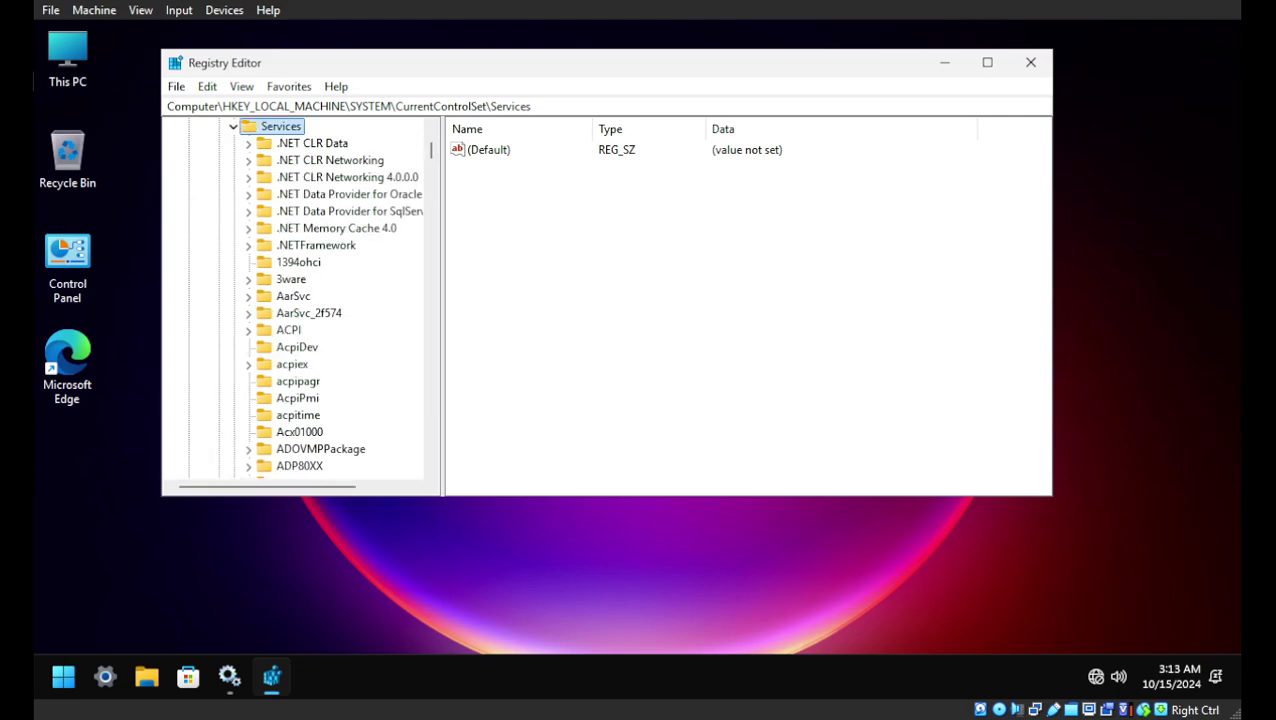
Step: Find the NPSMSvc key under Services and set its Start value to 4
{"action": "key", "text": "n"}
{"action": "scroll", "coordinate": [300, 298], "scroll_direction": "down", "scroll_amount": 7}
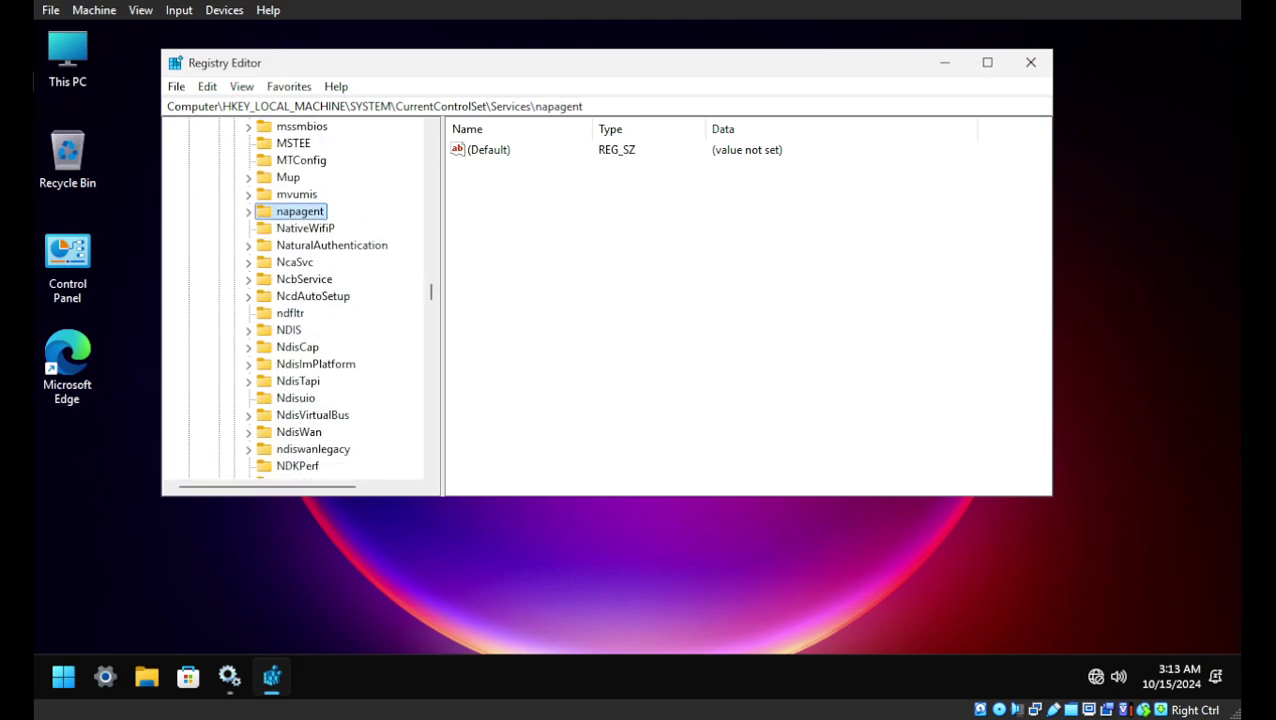
{"action": "scroll", "coordinate": [300, 300], "scroll_direction": "down", "scroll_amount": 1}
{"action": "scroll", "coordinate": [300, 300], "scroll_direction": "down", "scroll_amount": 6}
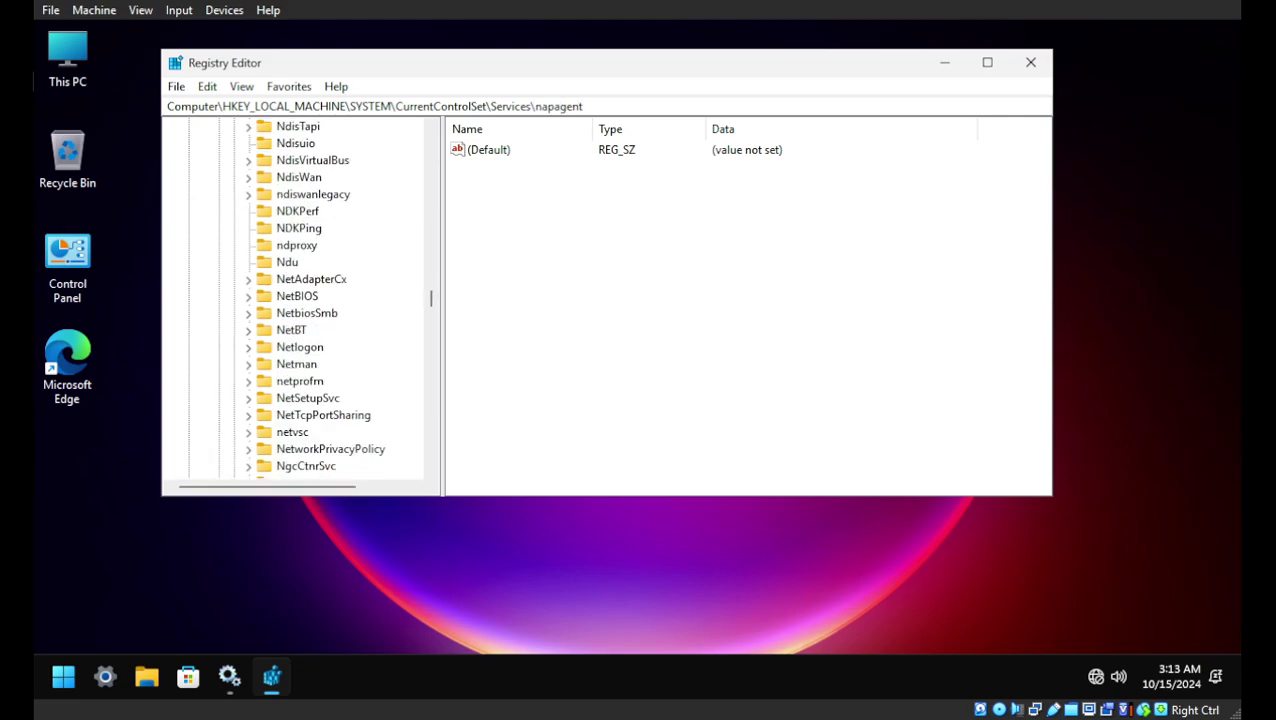
{"action": "left_click", "coordinate": [300, 330]}
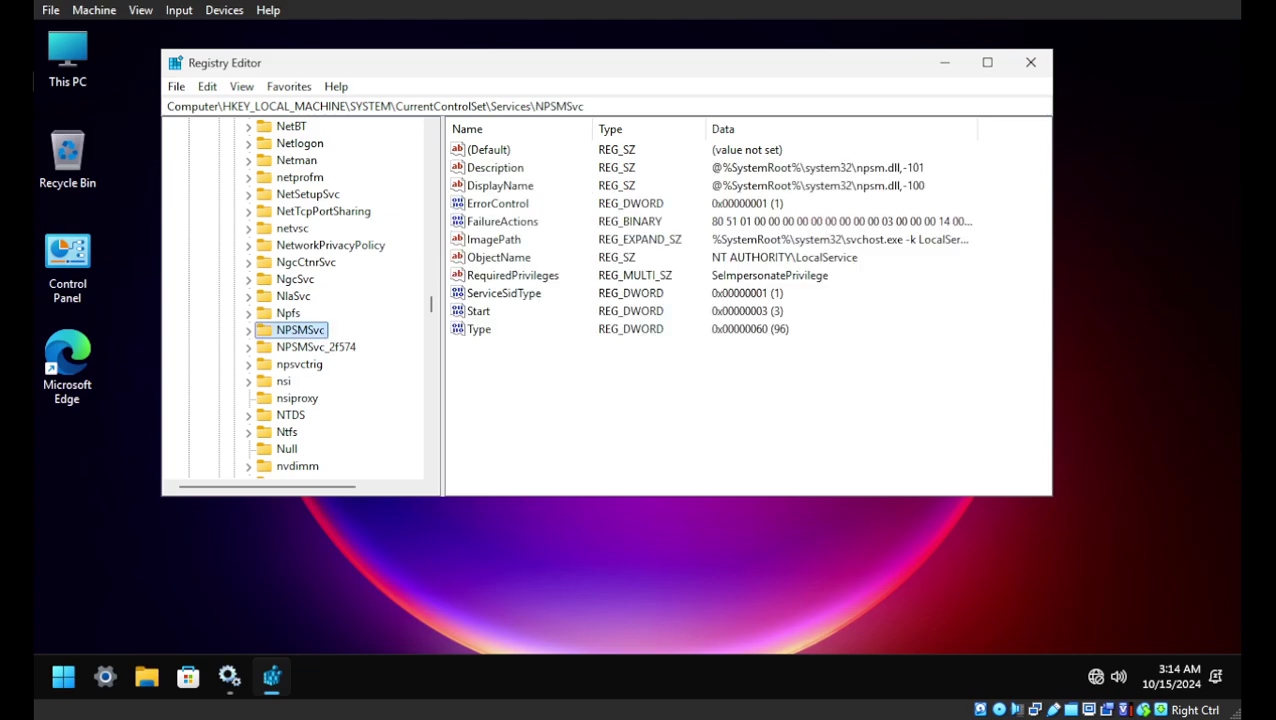
{"action": "double_click", "coordinate": [479, 310]}
{"action": "type", "text": "4"}
{"action": "key", "text": "Return"}
Step: Switch back to the Services console and read the descriptions of Remote Access Connection Manager and Update Orchestrator Service
{"action": "key", "text": "alt+Tab"}
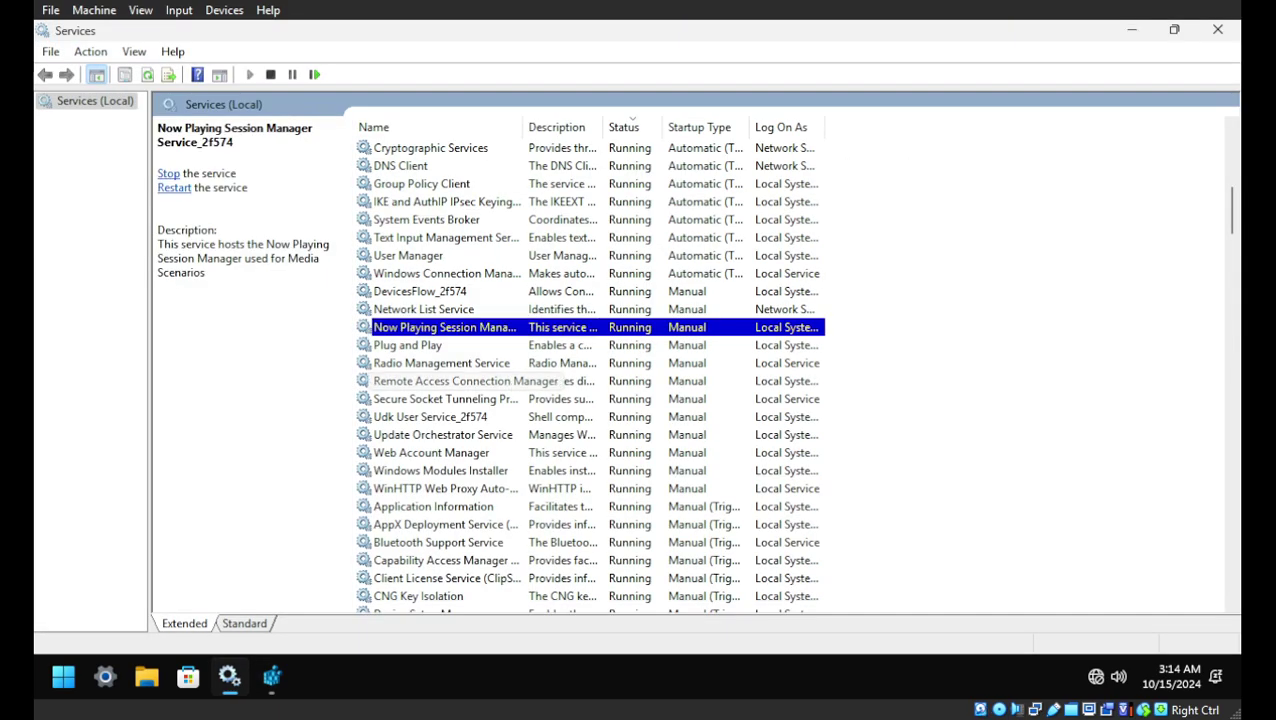
{"action": "left_click", "coordinate": [445, 381]}
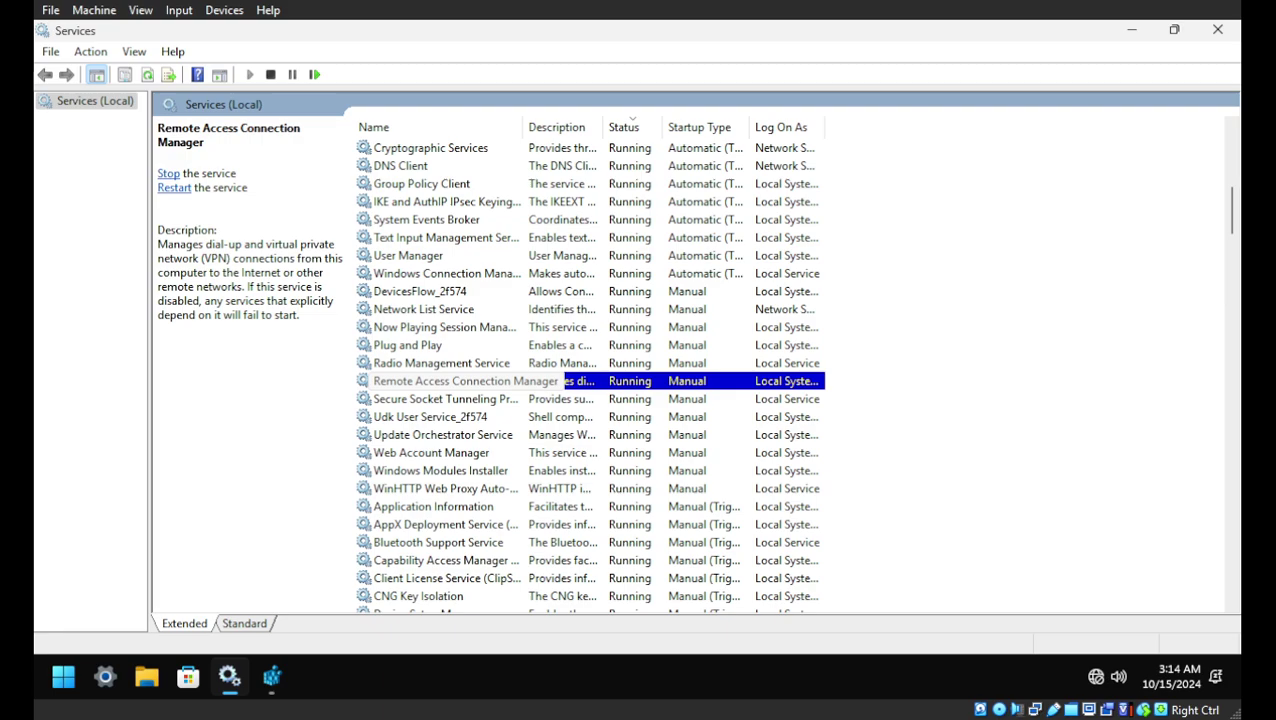
{"action": "scroll", "coordinate": [450, 381], "scroll_direction": "down", "scroll_amount": 1}
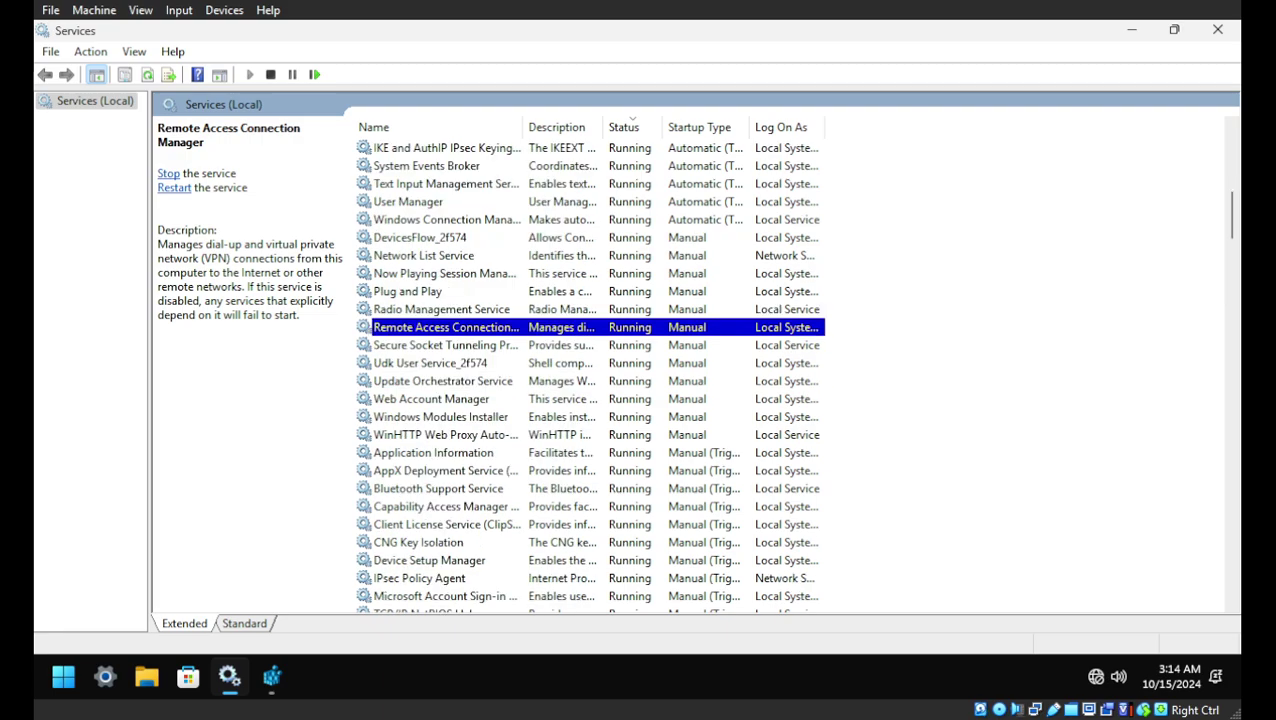
{"action": "left_click", "coordinate": [445, 381]}
{"action": "scroll", "coordinate": [445, 381], "scroll_direction": "down", "scroll_amount": 2}
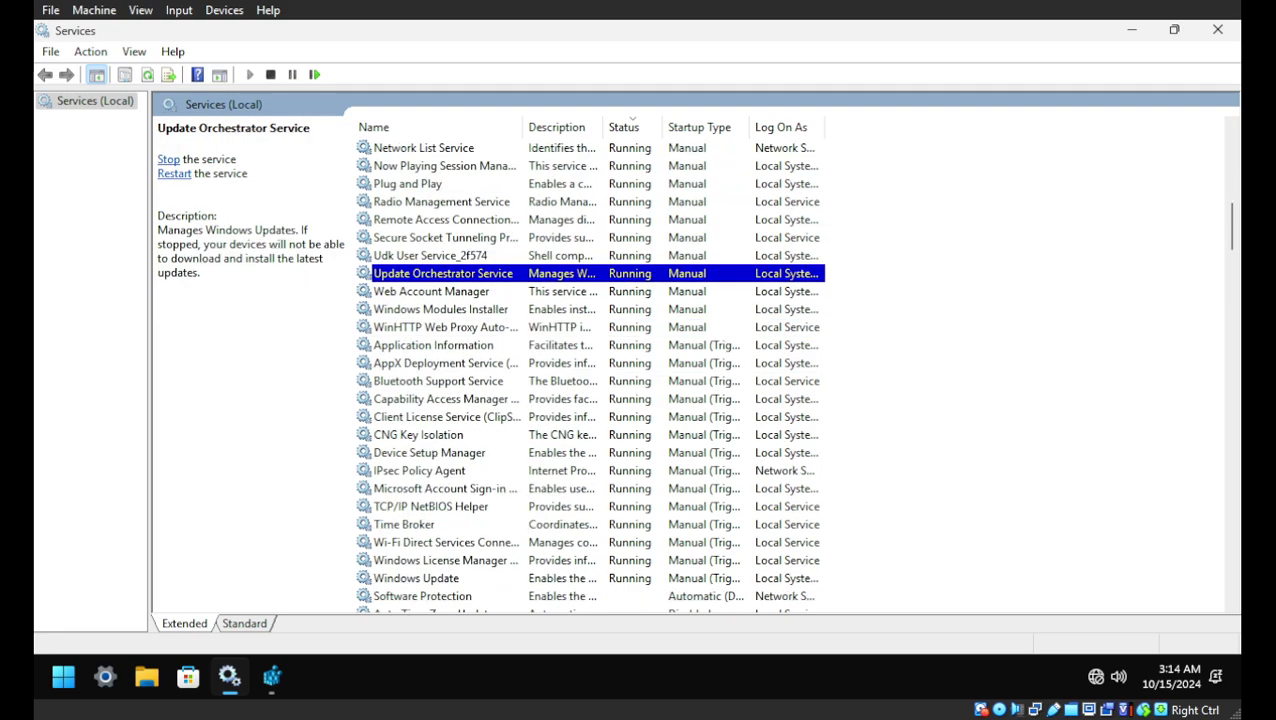
{"action": "scroll", "coordinate": [590, 370], "scroll_direction": "down", "scroll_amount": 1}
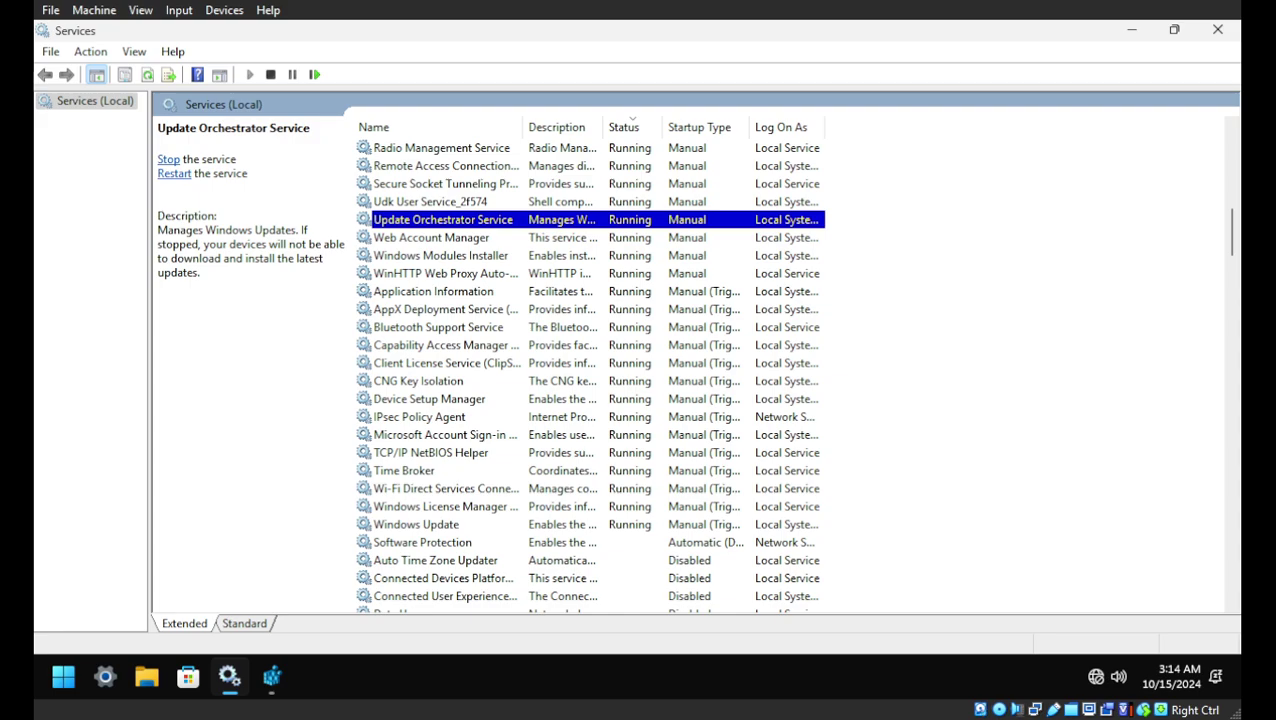
Step: Set the startup type of the Device Setup Manager service to Disabled
{"action": "left_click", "coordinate": [445, 398]}
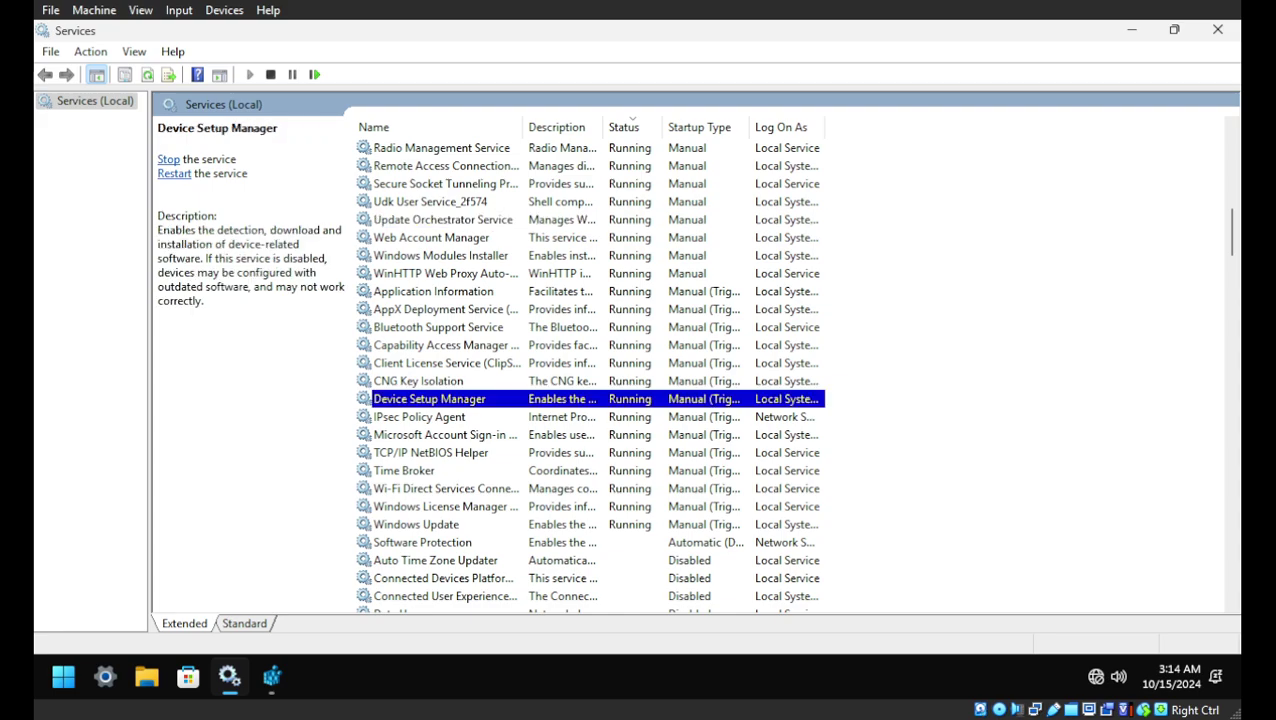
{"action": "double_click", "coordinate": [445, 398]}
{"action": "left_click", "coordinate": [676, 323]}
{"action": "left_click", "coordinate": [590, 378]}
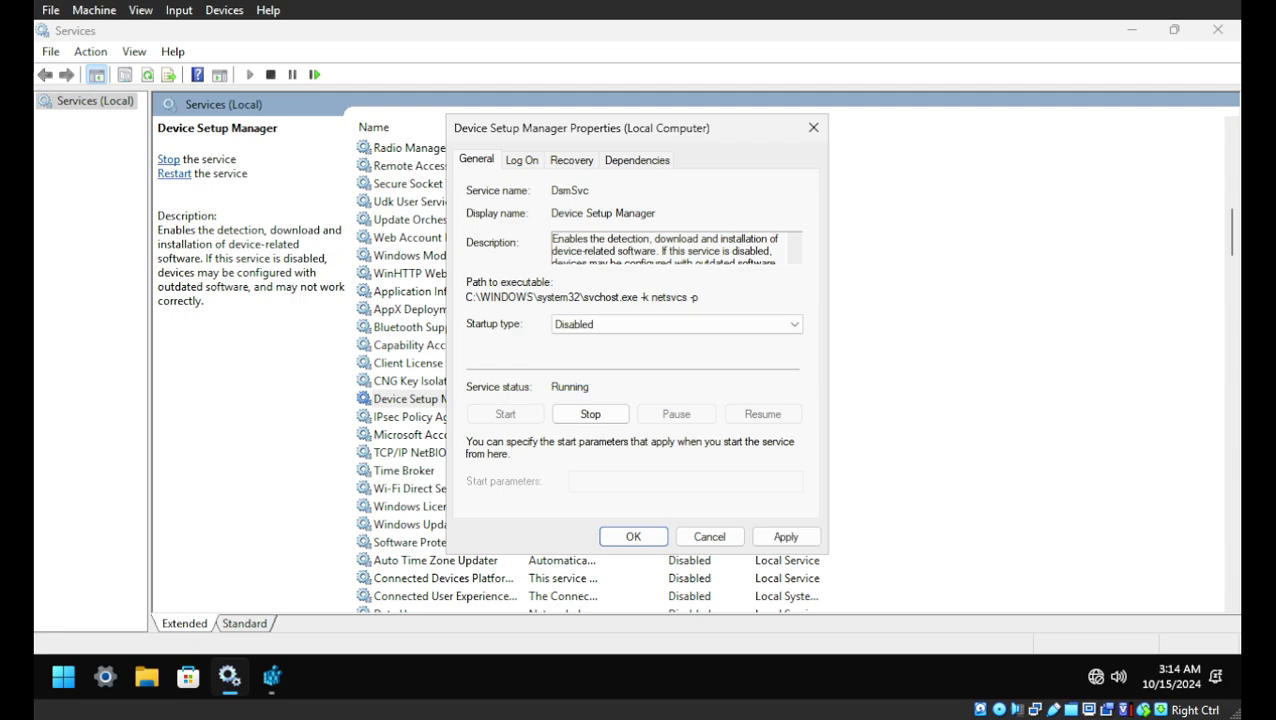
{"action": "left_click", "coordinate": [633, 536]}
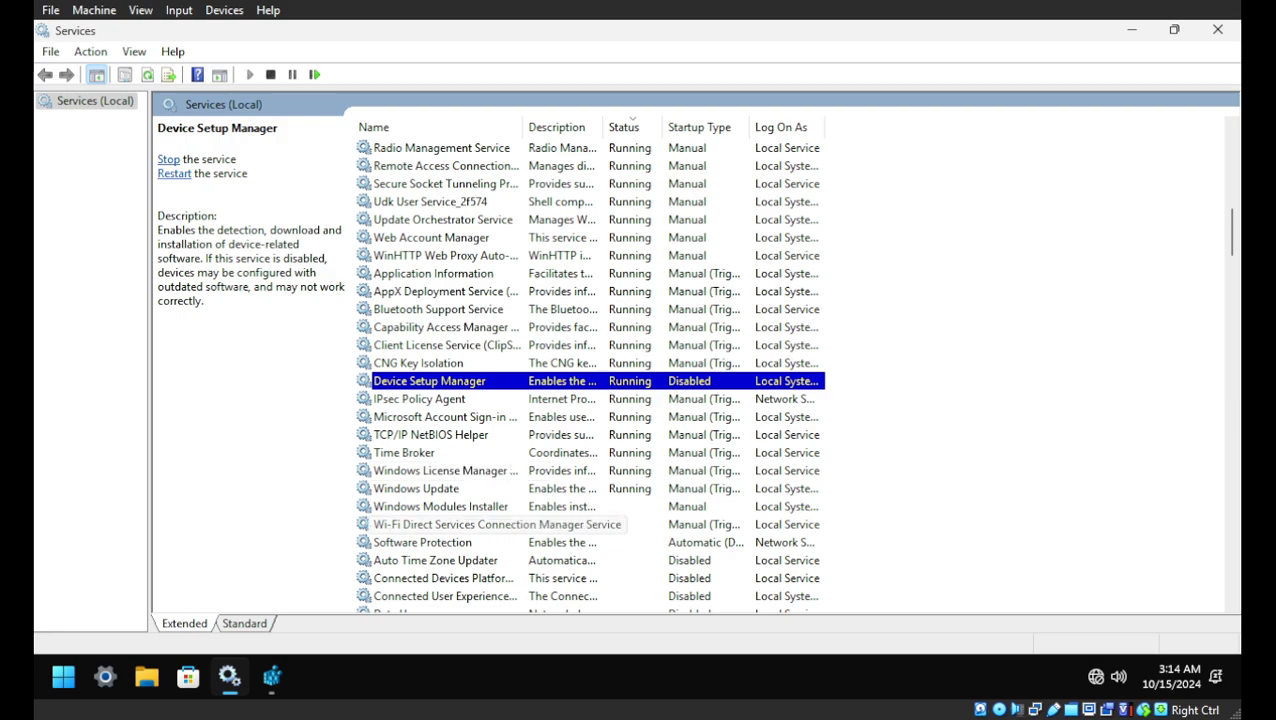
Step: Check the end of the running services list, and close the Services console and Registry Editor
{"action": "scroll", "coordinate": [450, 524], "scroll_direction": "down", "scroll_amount": 3}
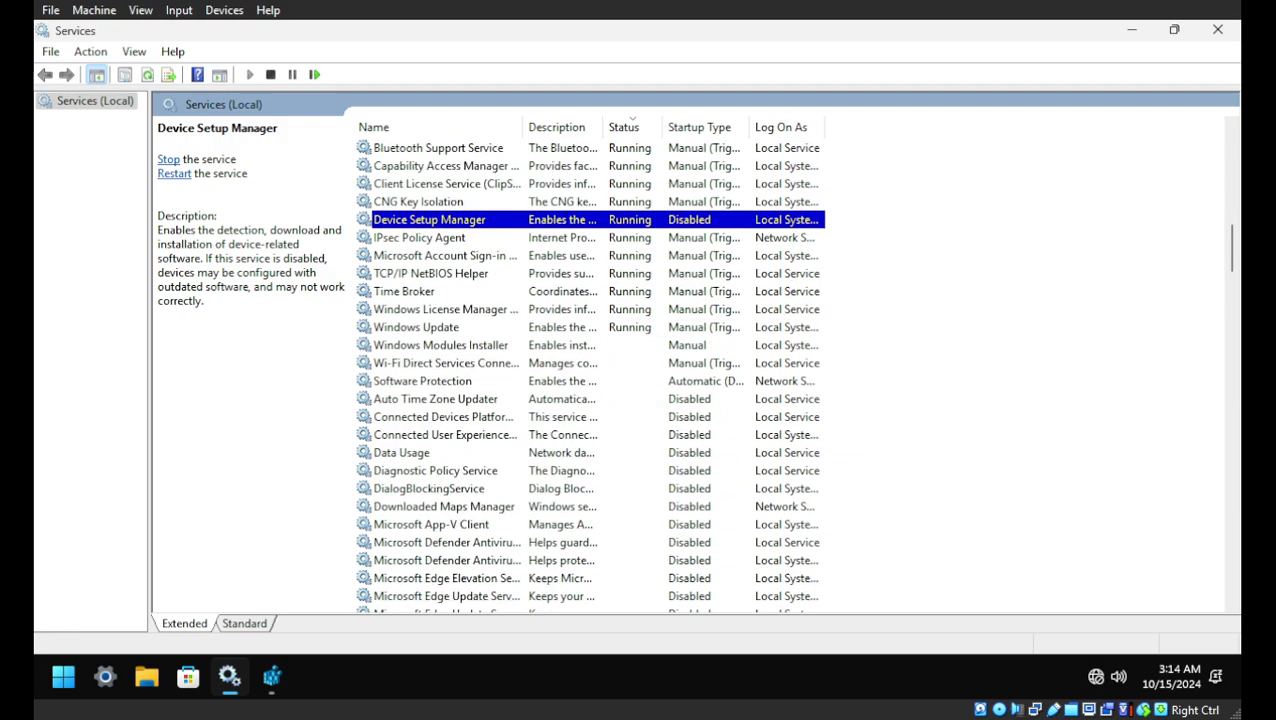
{"action": "left_click", "coordinate": [445, 381]}
{"action": "left_click", "coordinate": [1217, 30]}
{"action": "left_click", "coordinate": [1030, 63]}
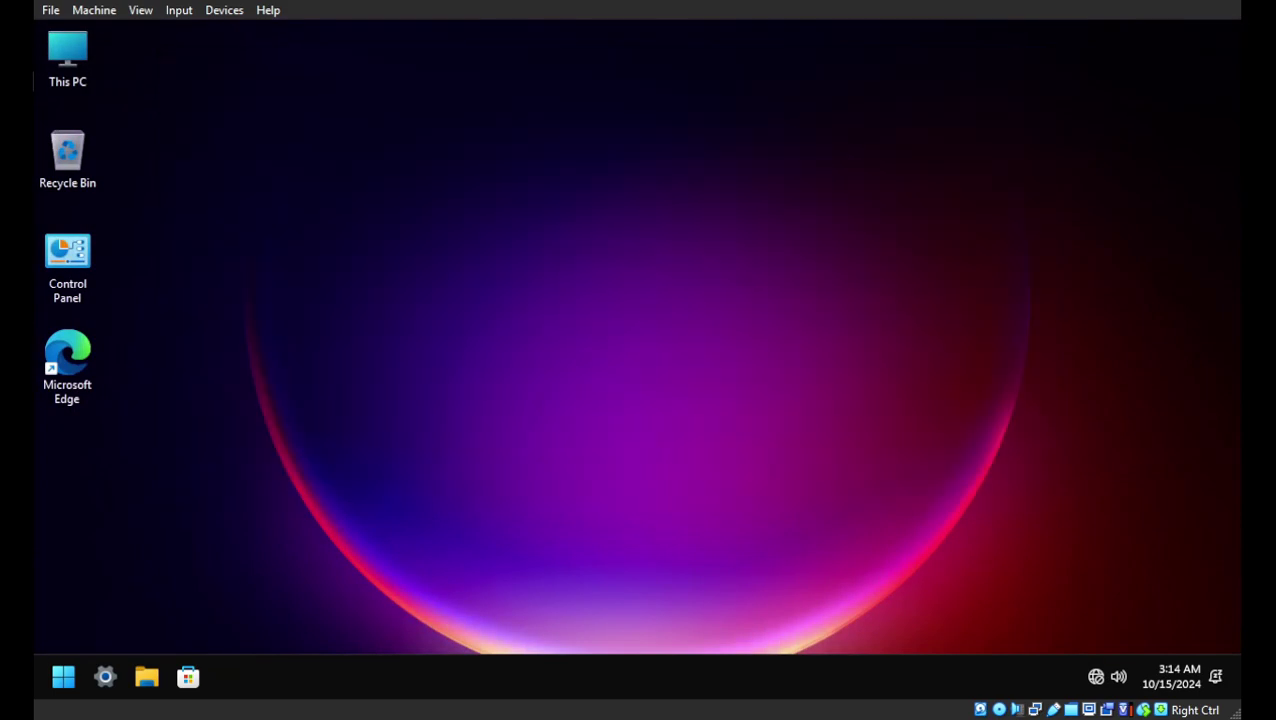
Step: Restart Windows to apply the service changes
{"action": "left_click", "coordinate": [63, 677]}
{"action": "left_click", "coordinate": [578, 609]}
{"action": "left_click", "coordinate": [575, 570]}
Step: Open Task Manager and check the memory and CPU performance after the restart
{"action": "right_click", "coordinate": [770, 676]}
{"action": "left_click", "coordinate": [776, 603]}
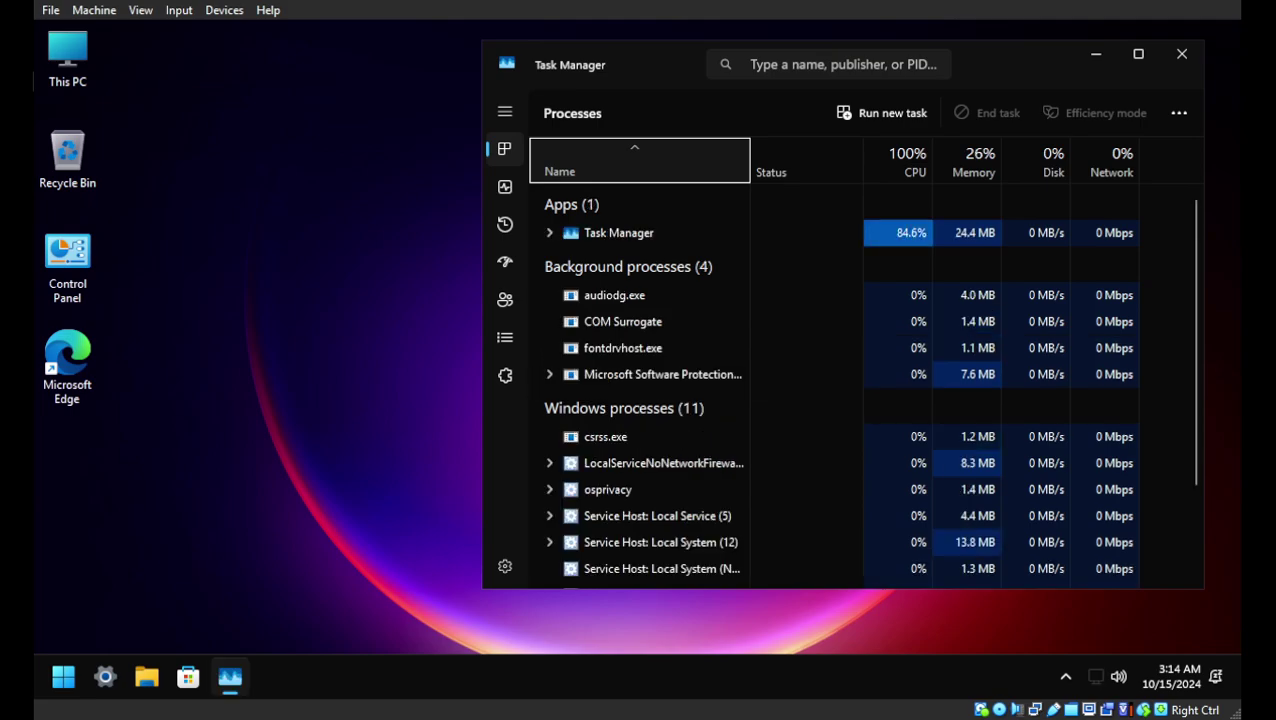
{"action": "left_click", "coordinate": [505, 186]}
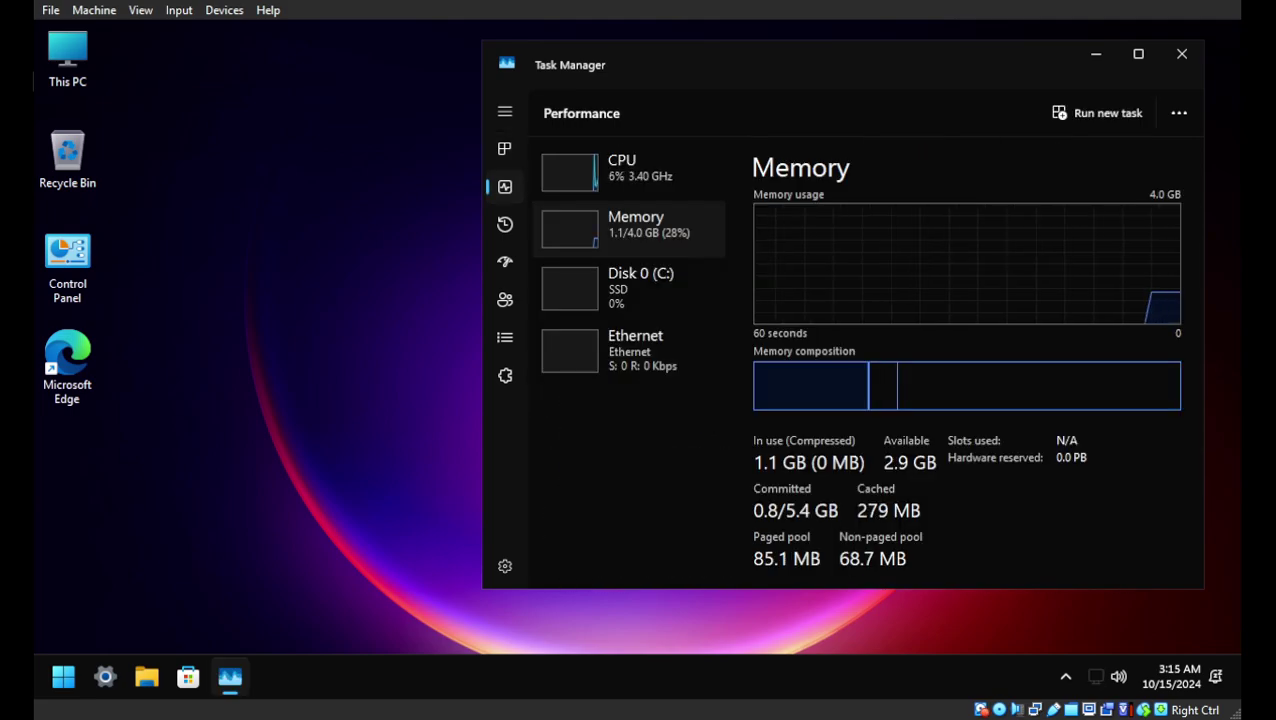
{"action": "left_click", "coordinate": [628, 172]}
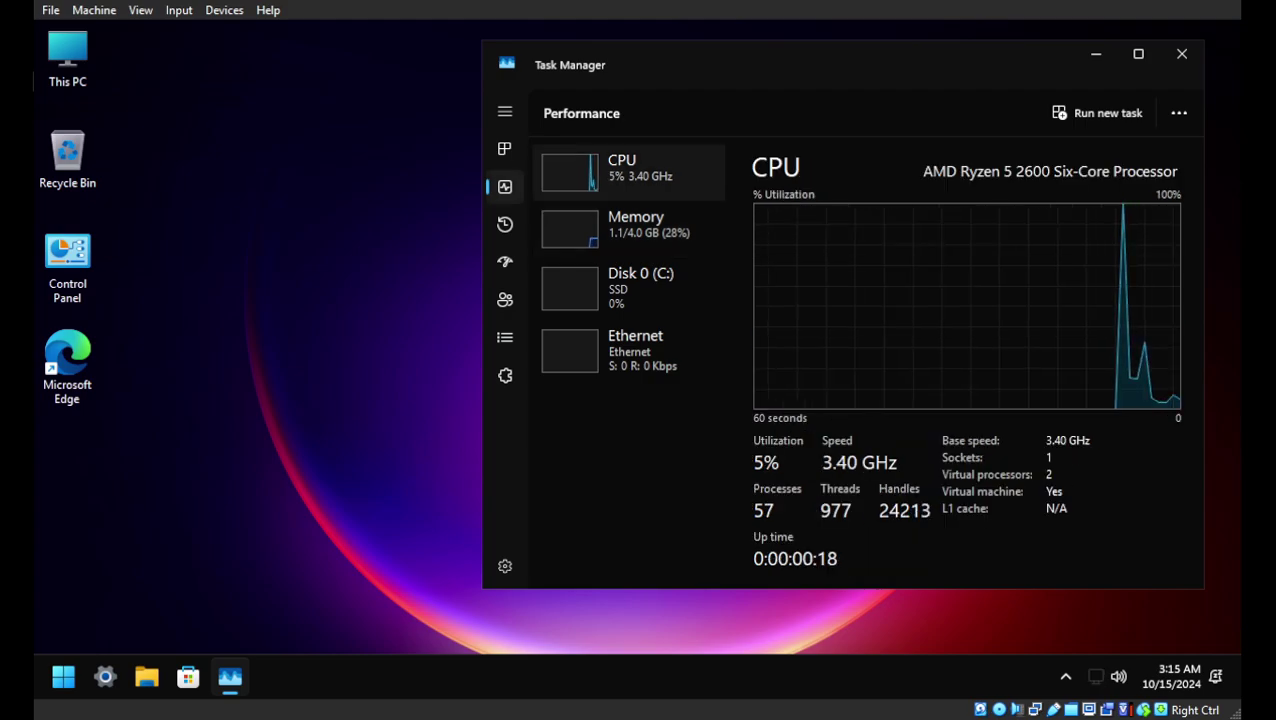
Step: Look through the background and Windows processes, recheck the CPU performance, and close Task Manager
{"action": "left_click", "coordinate": [504, 148]}
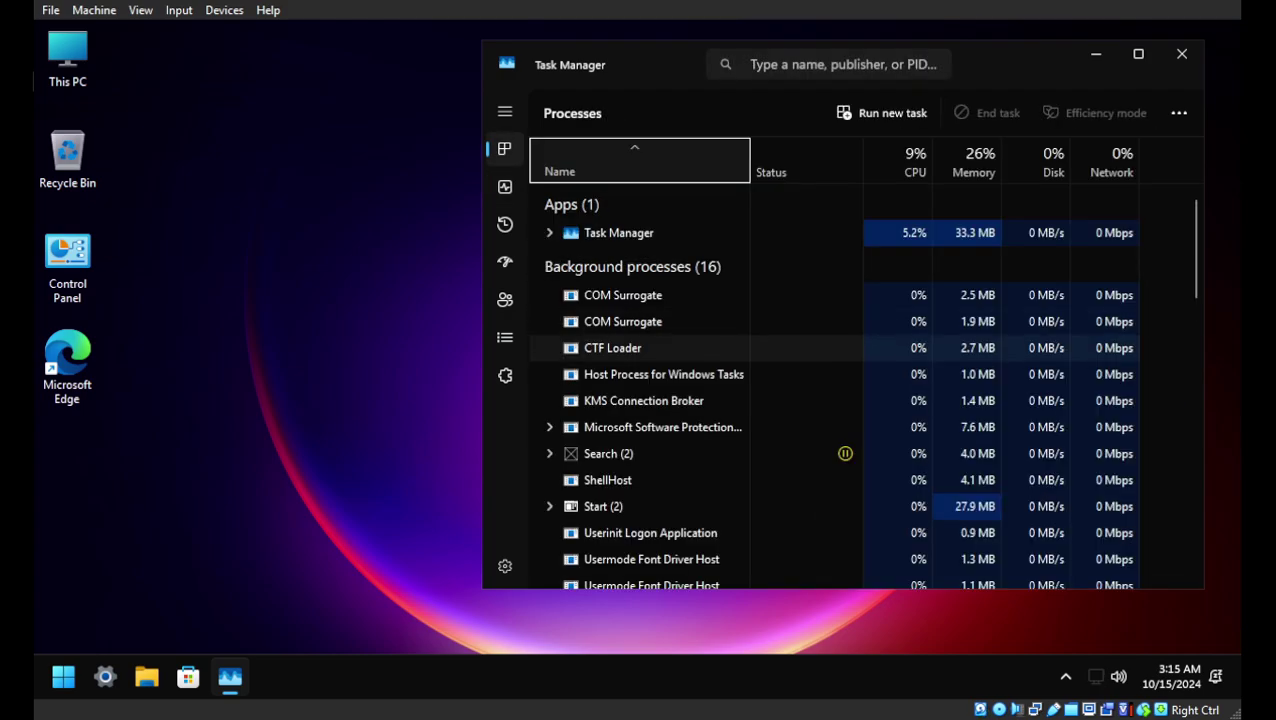
{"action": "scroll", "coordinate": [843, 330], "scroll_direction": "down", "scroll_amount": 2}
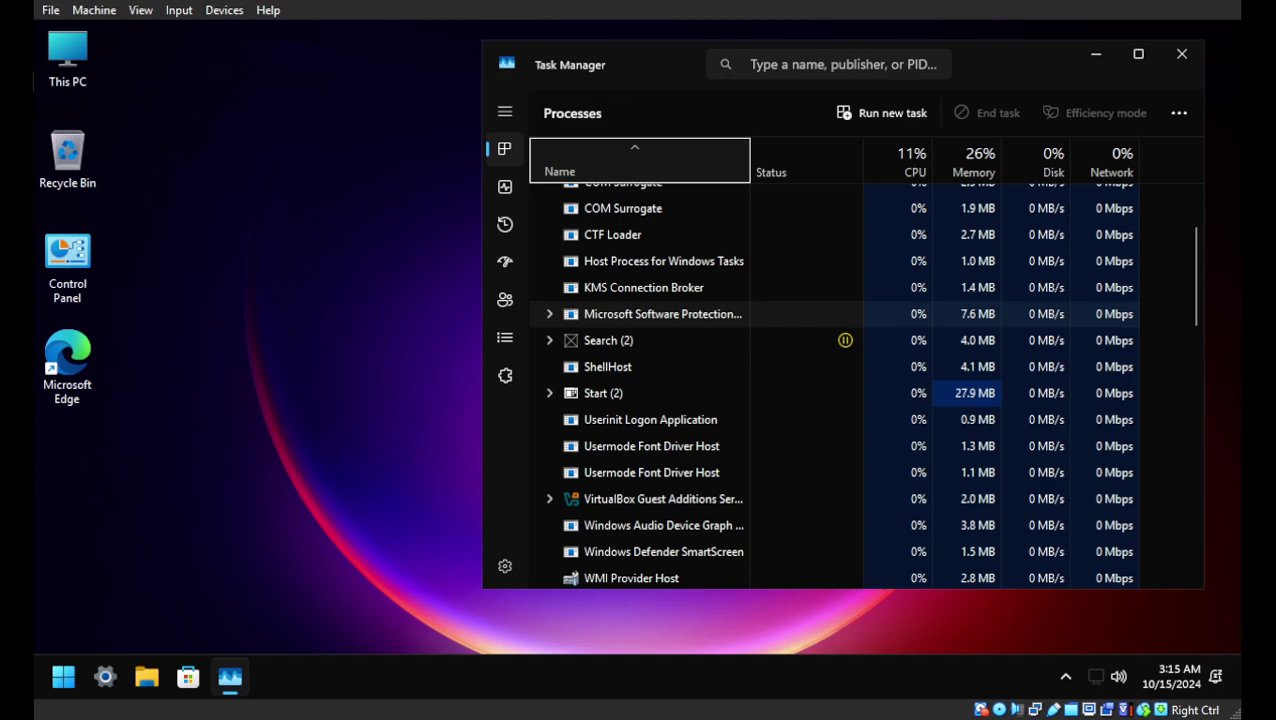
{"action": "scroll", "coordinate": [660, 314], "scroll_direction": "down", "scroll_amount": 1}
{"action": "scroll", "coordinate": [660, 330], "scroll_direction": "down", "scroll_amount": 1}
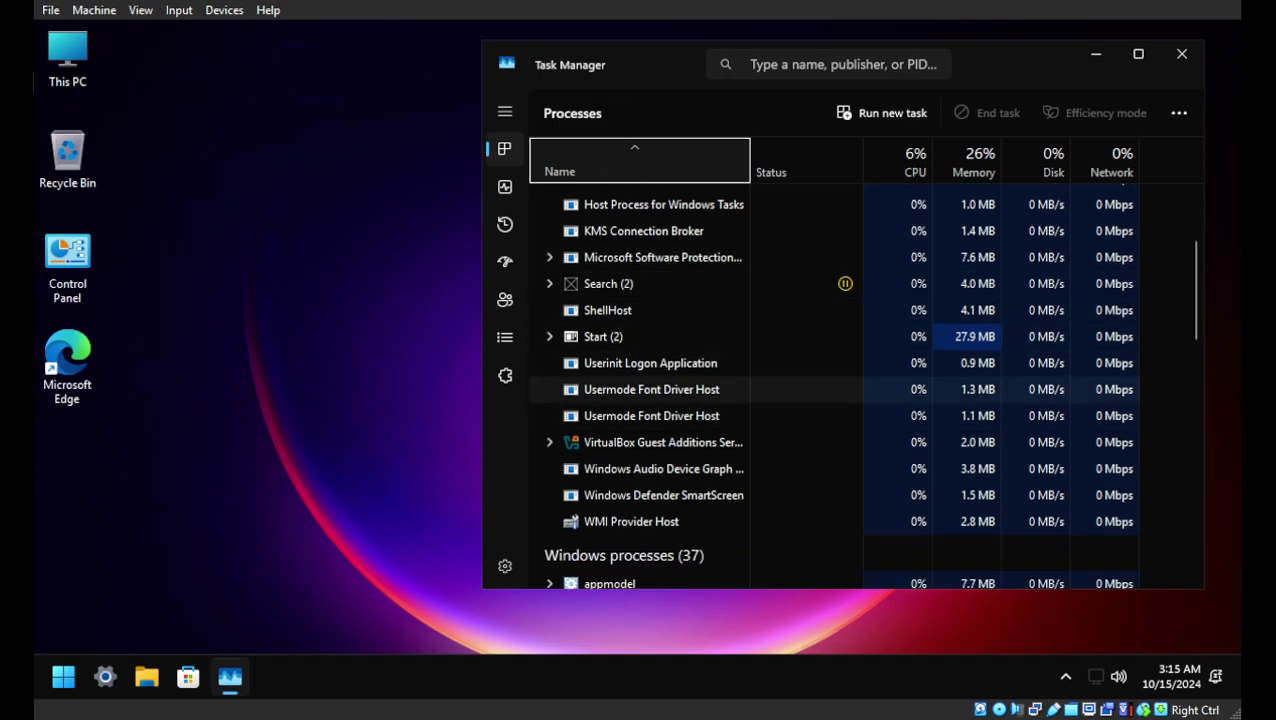
{"action": "scroll", "coordinate": [660, 405], "scroll_direction": "up", "scroll_amount": 3}
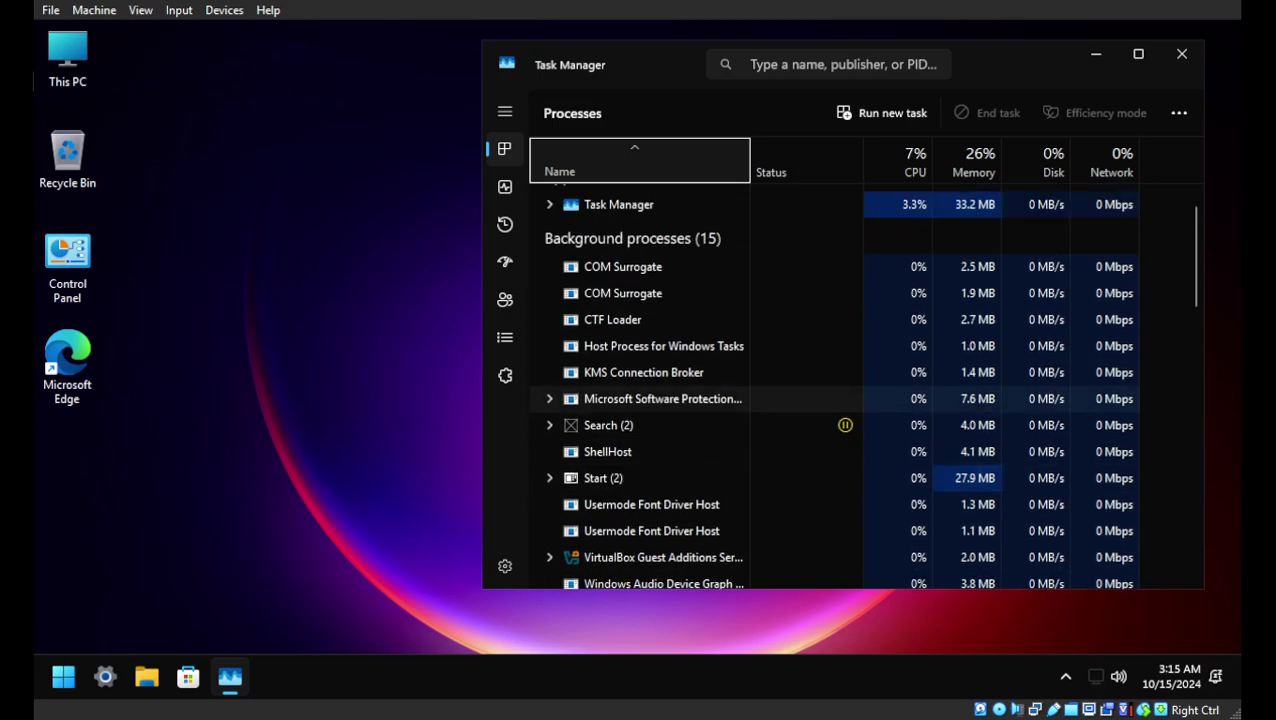
{"action": "scroll", "coordinate": [660, 400], "scroll_direction": "down", "scroll_amount": 8}
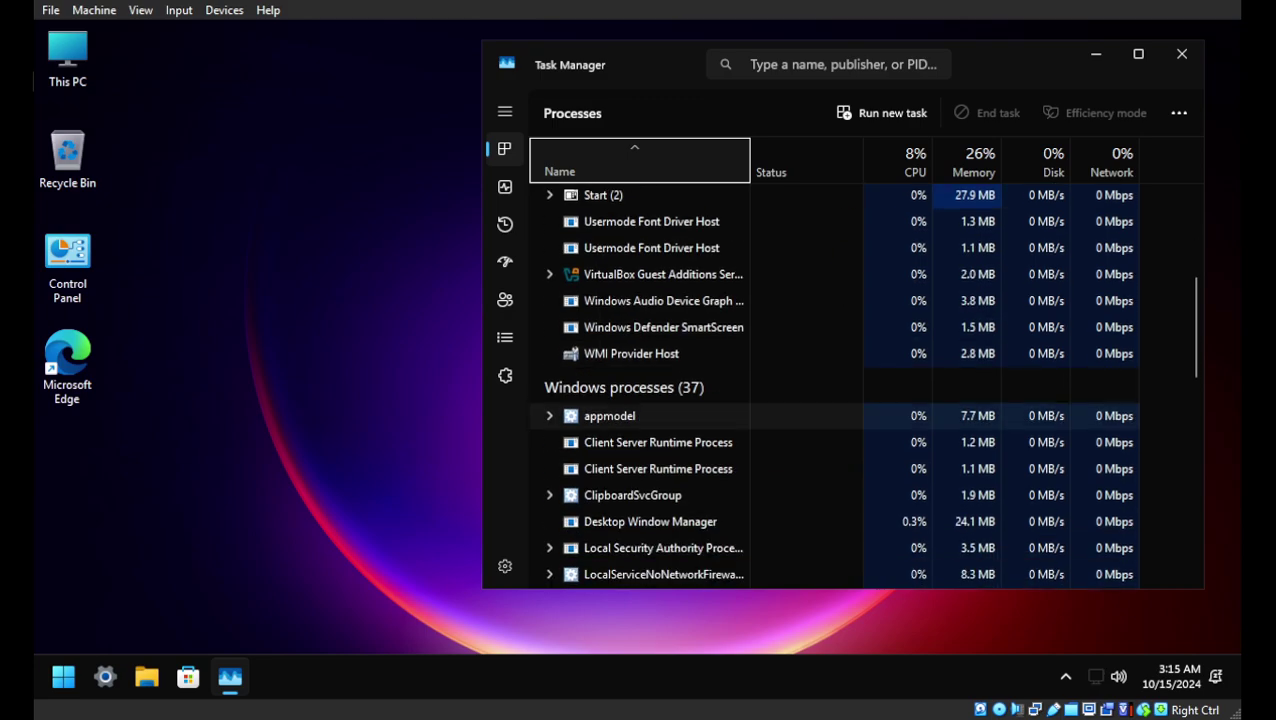
{"action": "scroll", "coordinate": [660, 410], "scroll_direction": "down", "scroll_amount": 8}
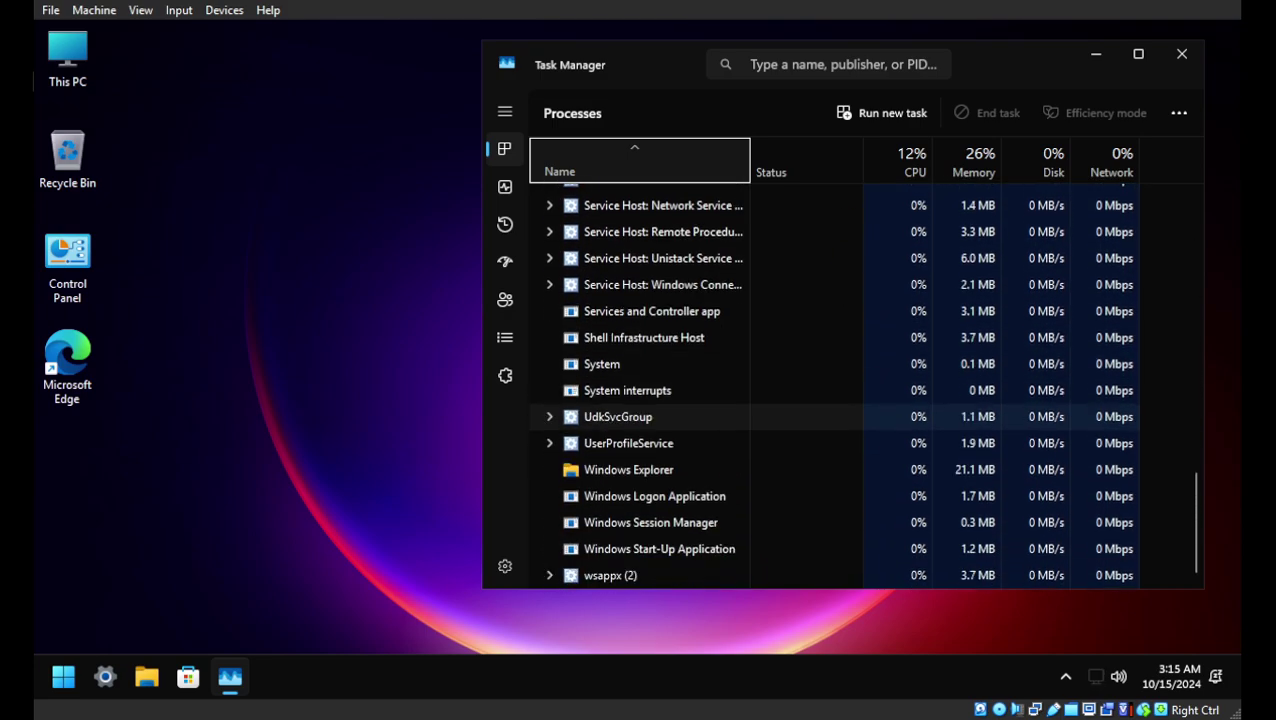
{"action": "left_click", "coordinate": [505, 187]}
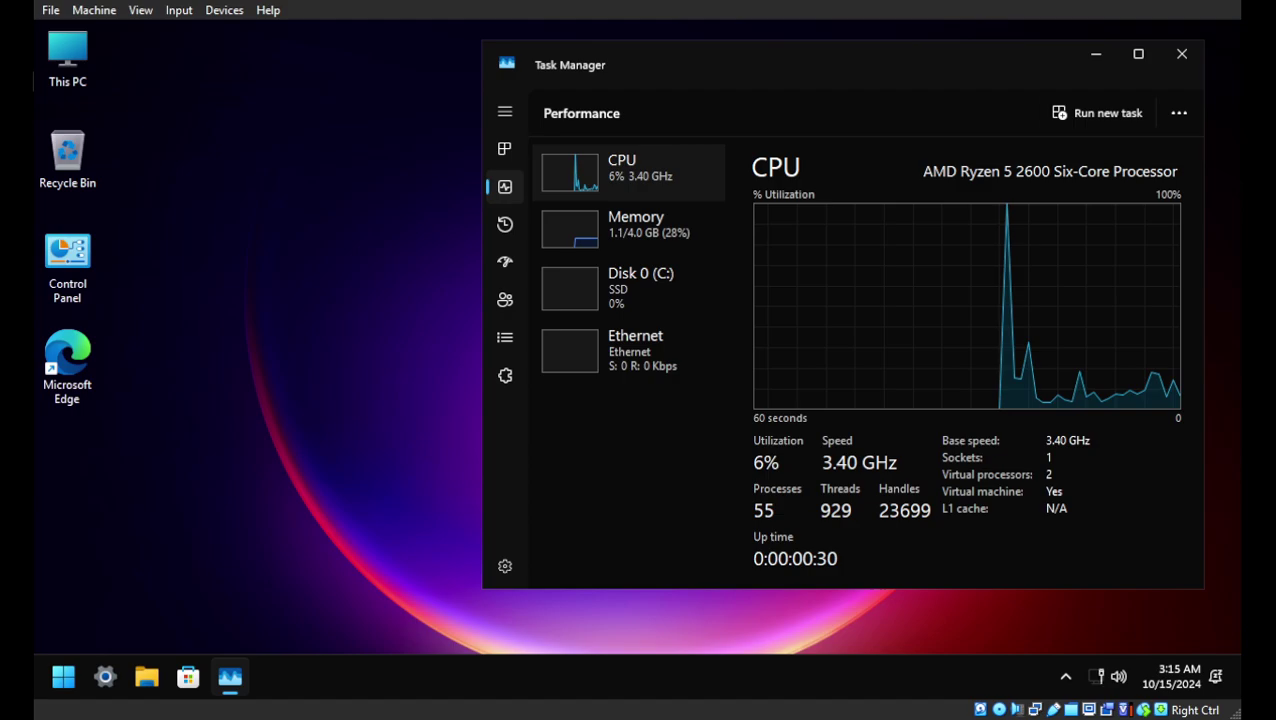
{"action": "left_click", "coordinate": [1181, 54]}
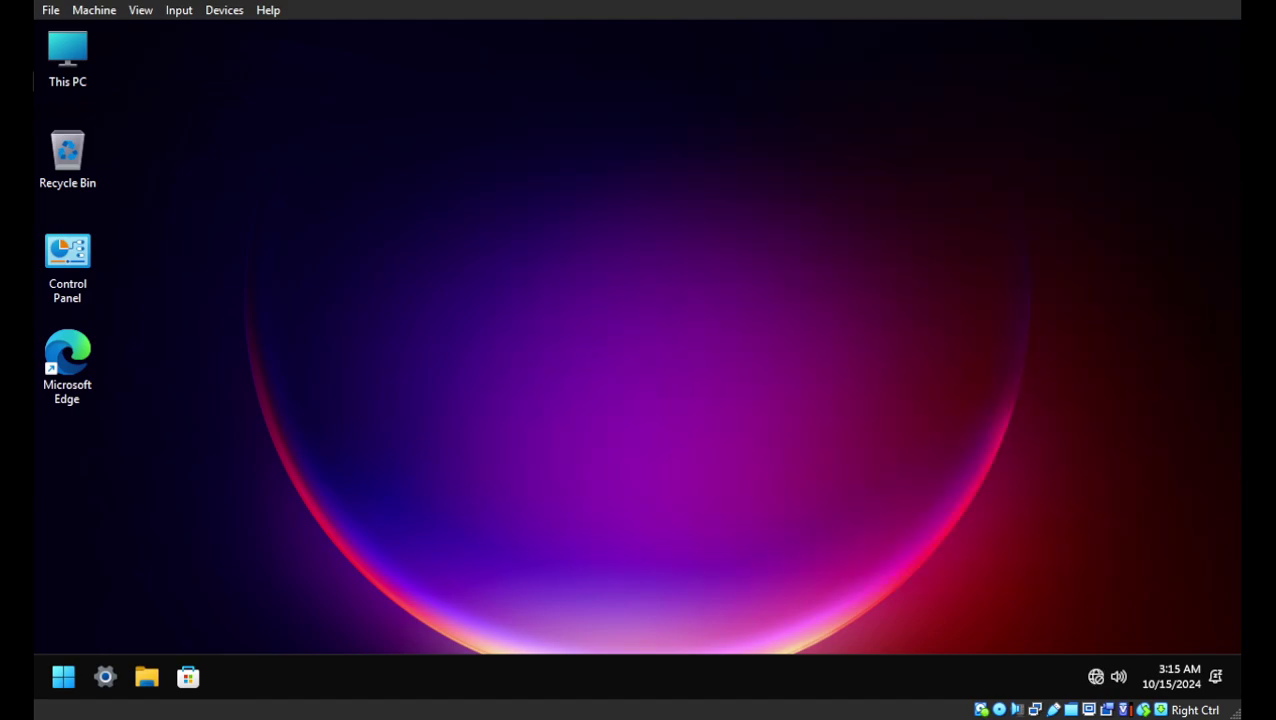
Step: Dismiss the desktop's context menu and shut down Windows
{"action": "right_click", "coordinate": [656, 148]}
{"action": "key", "text": "Escape"}
{"action": "left_click", "coordinate": [63, 677]}
{"action": "left_click", "coordinate": [581, 611]}
{"action": "left_click", "coordinate": [570, 538]}
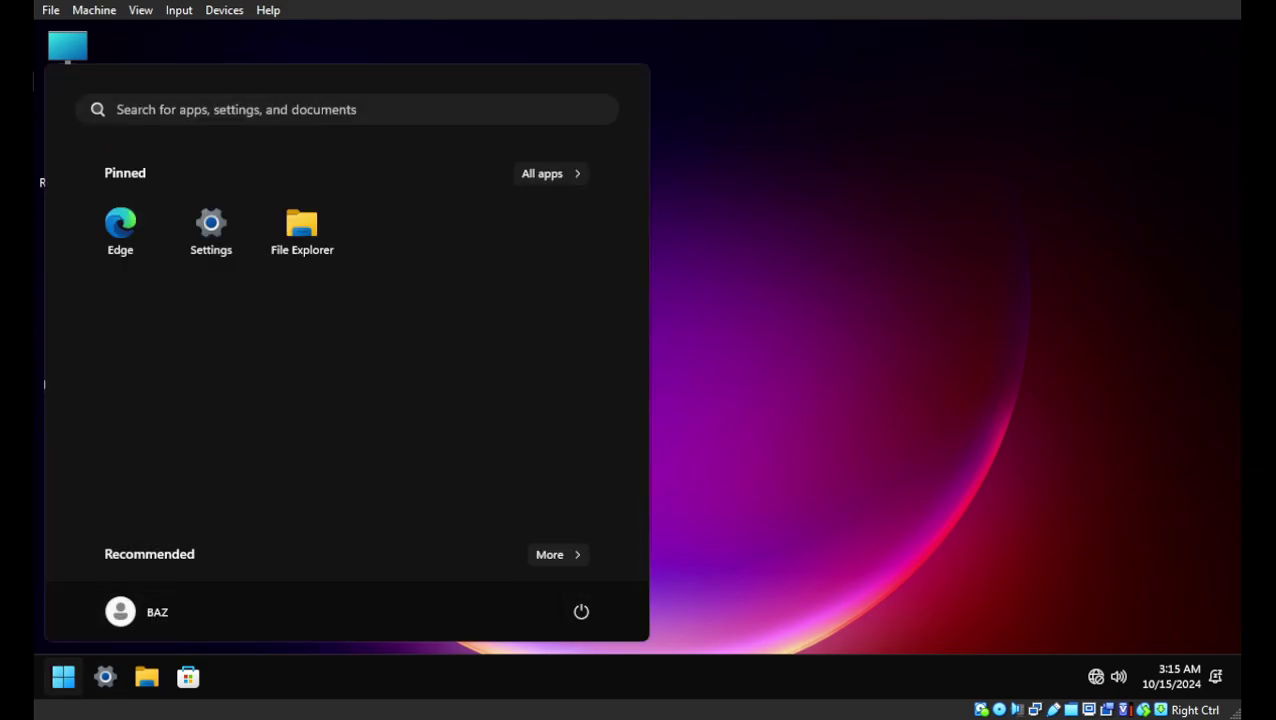